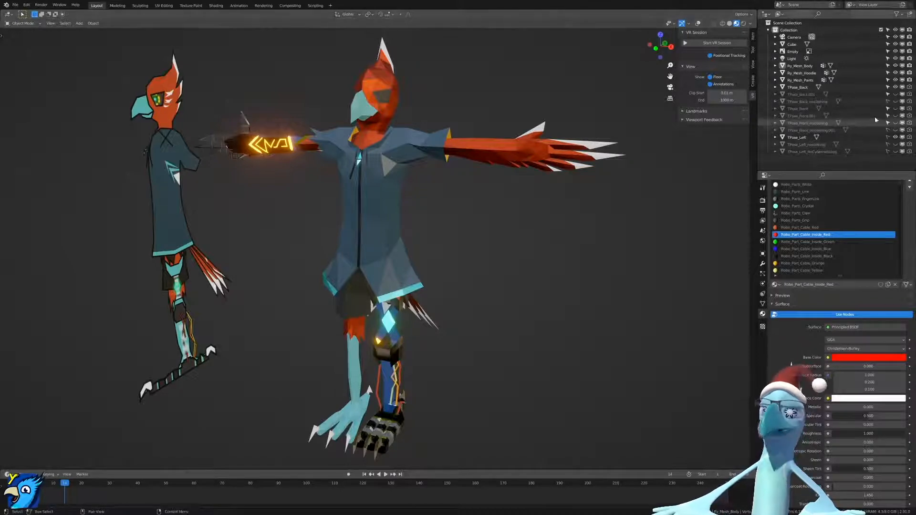
Turn on the viewport overlays while viewing the character from behind.
{"action": "middle_click_drag", "start_coordinate": [640, 213], "coordinate": [568, 195]}
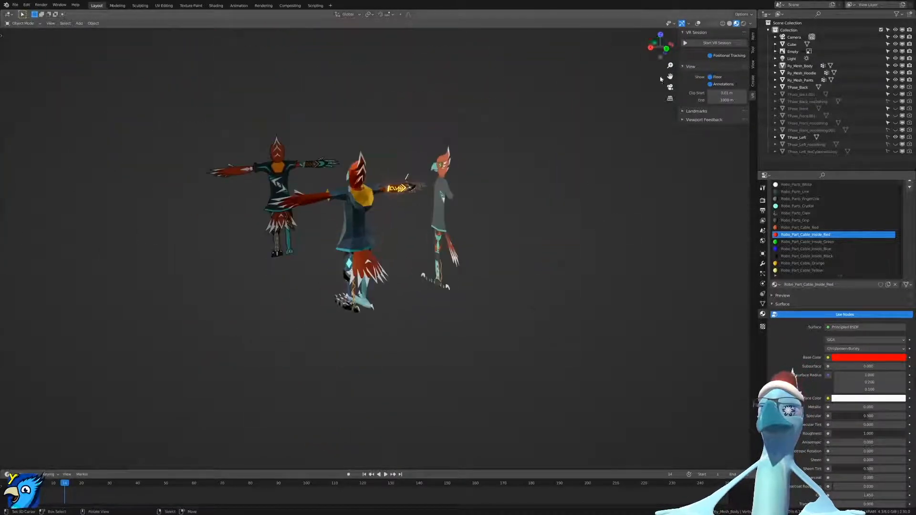
{"action": "left_click", "coordinate": [697, 23]}
{"action": "middle_click_drag", "start_coordinate": [482, 233], "coordinate": [504, 232]}
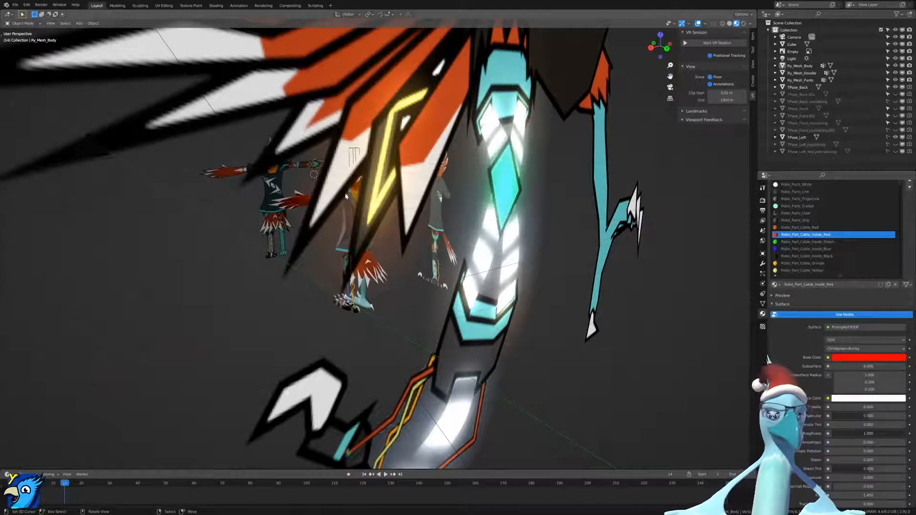
Examine the character's tail feathers and robotic arm from behind and in front, comparing them with the T-pose references.
{"action": "scroll", "coordinate": [344, 198], "scroll_direction": "up", "scroll_amount": 12}
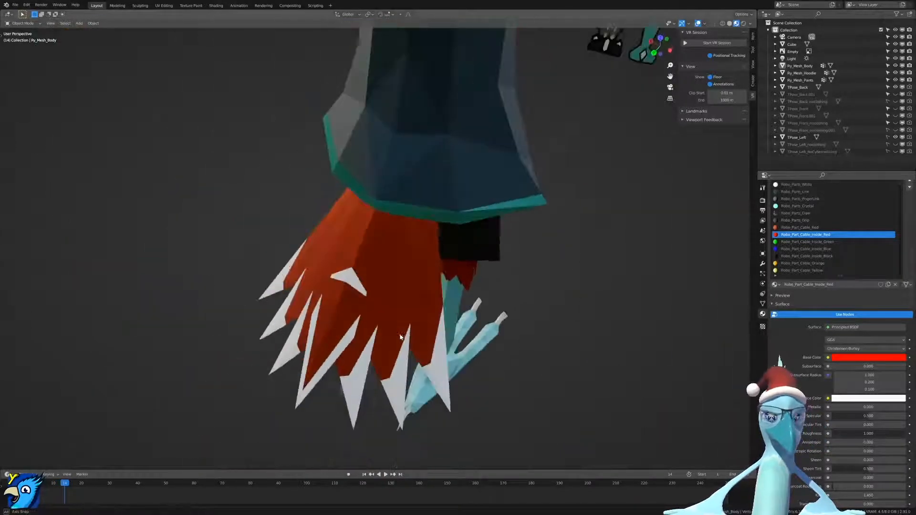
{"action": "middle_click_drag", "start_coordinate": [402, 337], "coordinate": [411, 330]}
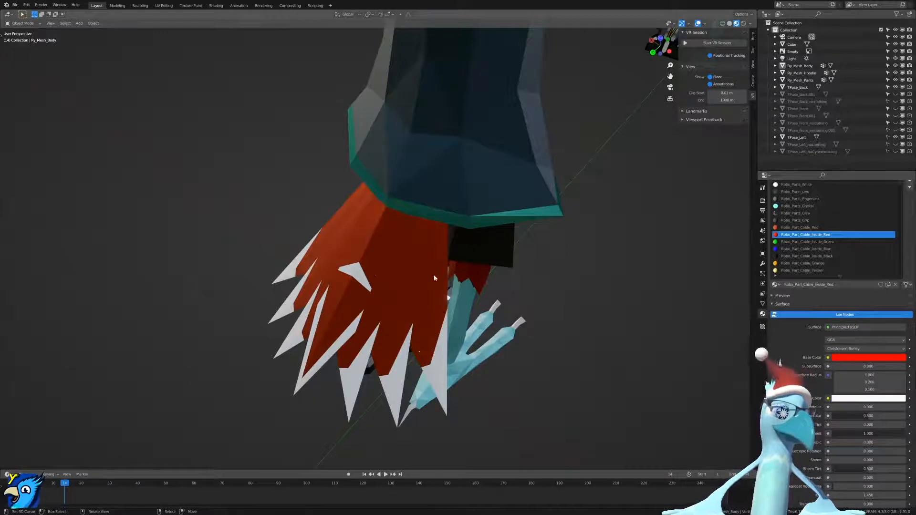
{"action": "middle_click_drag", "start_coordinate": [400, 303], "coordinate": [402, 354]}
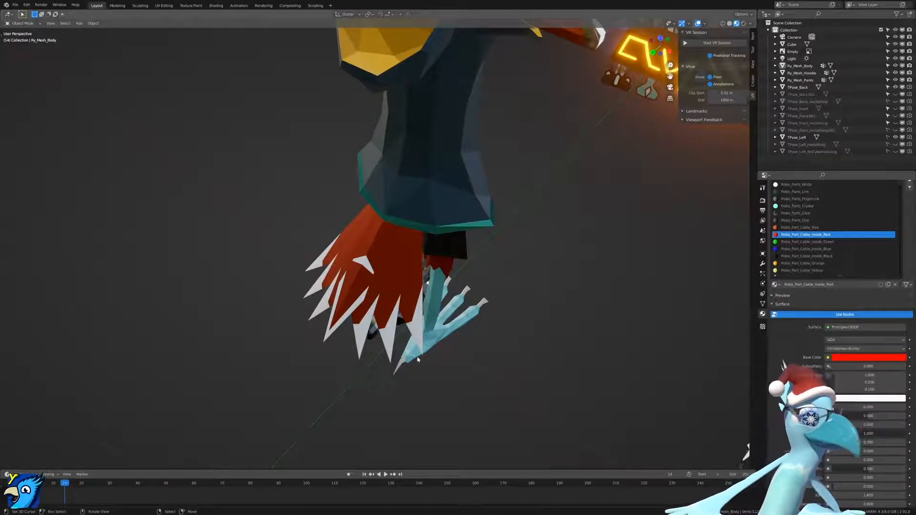
{"action": "middle_click_drag", "start_coordinate": [398, 235], "coordinate": [469, 181]}
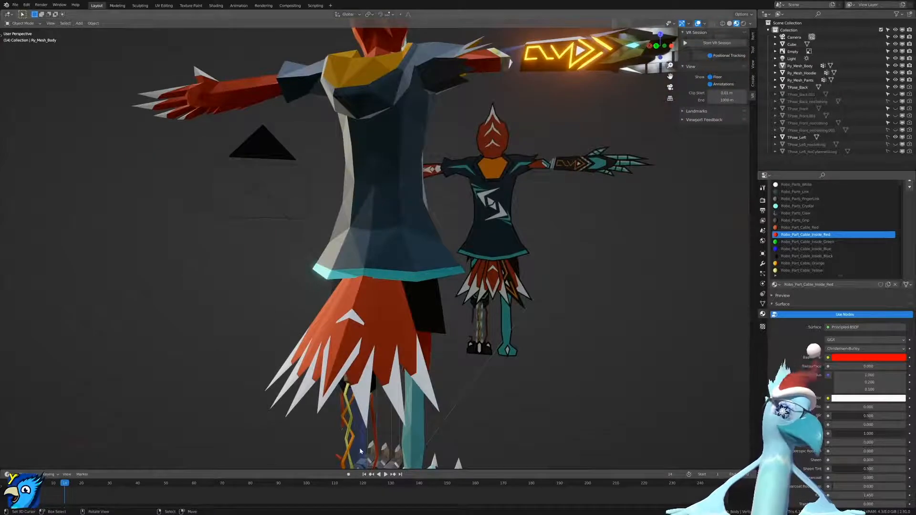
{"action": "middle_click_drag", "start_coordinate": [360, 451], "coordinate": [167, 323]}
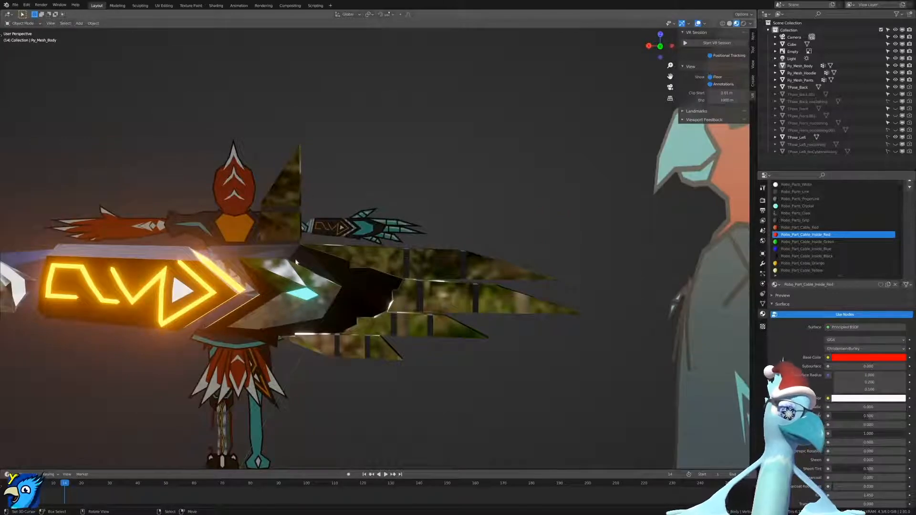
{"action": "scroll", "coordinate": [400, 281], "scroll_direction": "down", "scroll_amount": 5}
{"action": "middle_click_drag", "start_coordinate": [363, 348], "coordinate": [579, 255], "text": "shift"}
{"action": "scroll", "coordinate": [579, 256], "scroll_direction": "down", "scroll_amount": 3}
{"action": "middle_click_drag", "start_coordinate": [279, 301], "coordinate": [409, 327]}
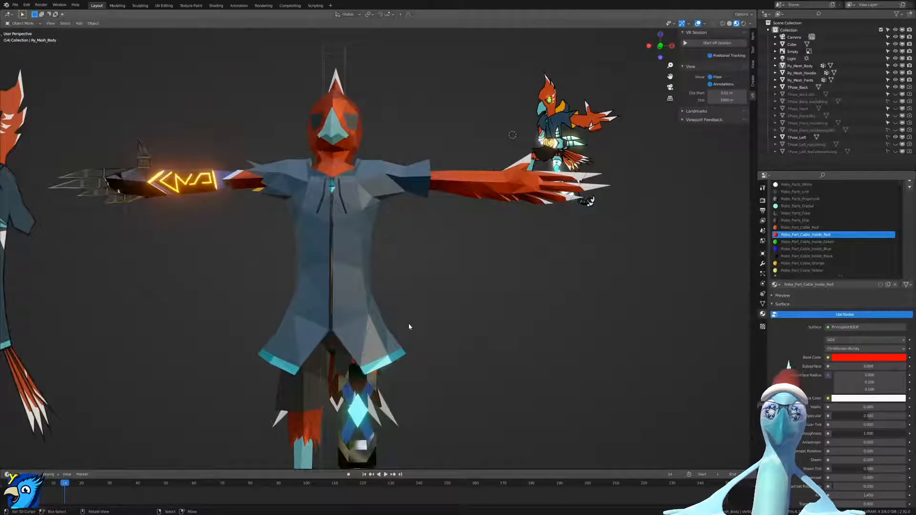
{"action": "middle_click_drag", "start_coordinate": [205, 293], "coordinate": [465, 352], "text": "shift"}
{"action": "scroll", "coordinate": [465, 353], "scroll_direction": "up", "scroll_amount": 8}
{"action": "middle_click_drag", "start_coordinate": [620, 334], "coordinate": [474, 341], "text": "shift"}
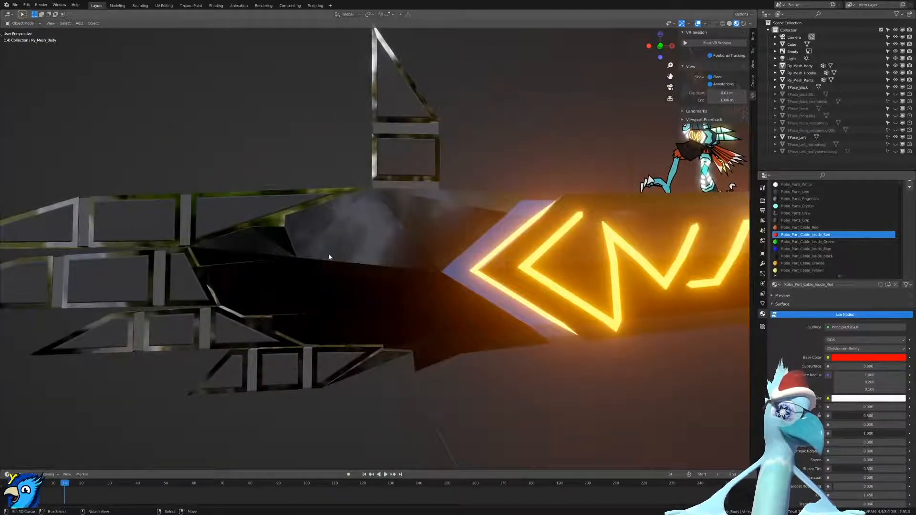
{"action": "scroll", "coordinate": [337, 235], "scroll_direction": "down", "scroll_amount": 7}
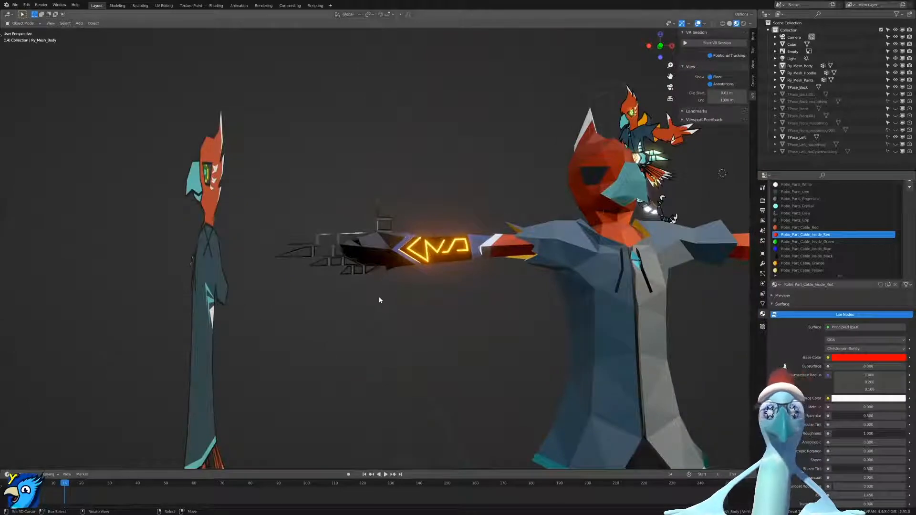
{"action": "scroll", "coordinate": [379, 299], "scroll_direction": "down", "scroll_amount": 4}
{"action": "scroll", "coordinate": [503, 304], "scroll_direction": "down", "scroll_amount": 2}
{"action": "middle_click_drag", "start_coordinate": [506, 304], "coordinate": [324, 305]}
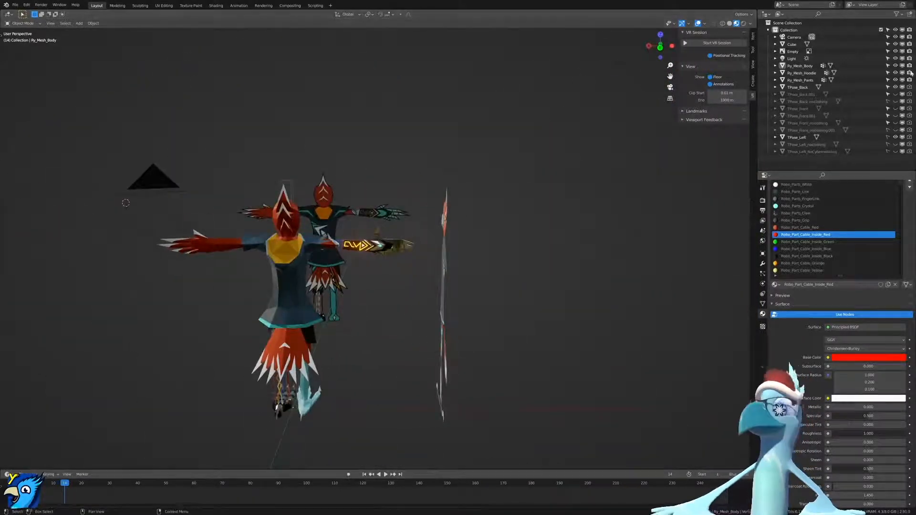
Show the TPose_Front reference image and compare its robotic hand with the model.
{"action": "left_click", "coordinate": [896, 109]}
{"action": "scroll", "coordinate": [423, 247], "scroll_direction": "up", "scroll_amount": 6}
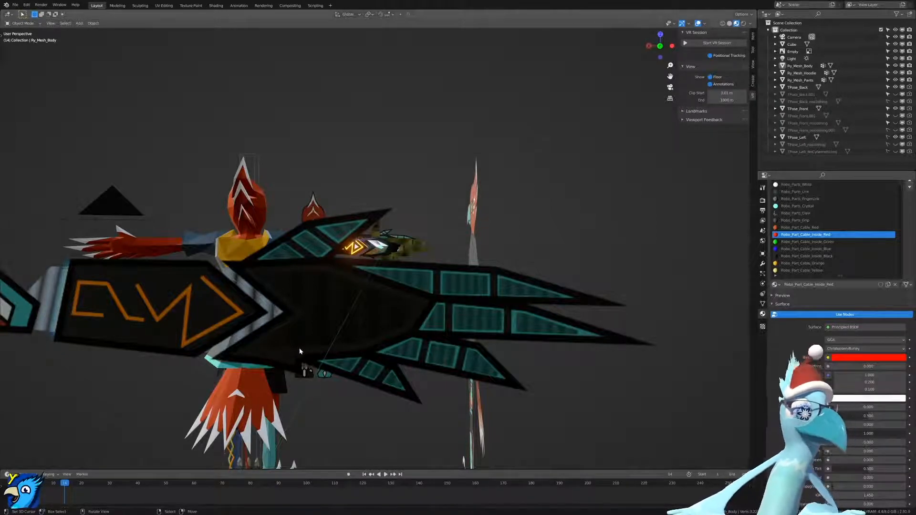
{"action": "middle_click_drag", "start_coordinate": [224, 254], "coordinate": [354, 254]}
{"action": "middle_click_drag", "start_coordinate": [353, 255], "coordinate": [355, 195], "text": "shift"}
{"action": "scroll", "coordinate": [355, 195], "scroll_direction": "down", "scroll_amount": 3}
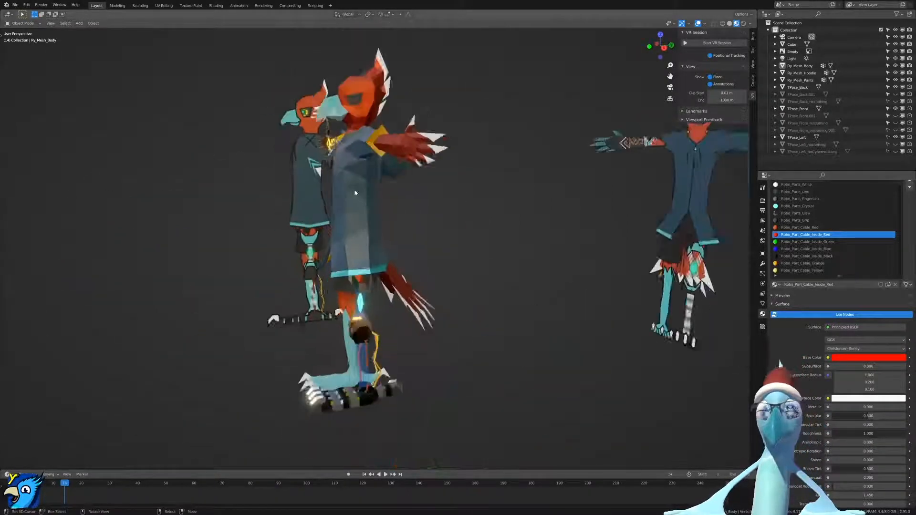
Hide the TPose_Back and TPose_Front reference images.
{"action": "key", "text": "KP_1"}
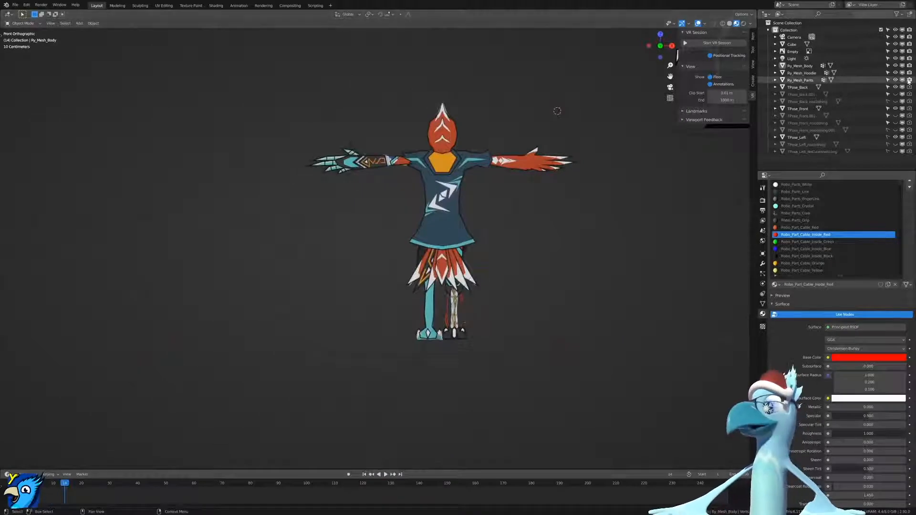
{"action": "left_click", "coordinate": [895, 87]}
{"action": "left_click", "coordinate": [895, 109]}
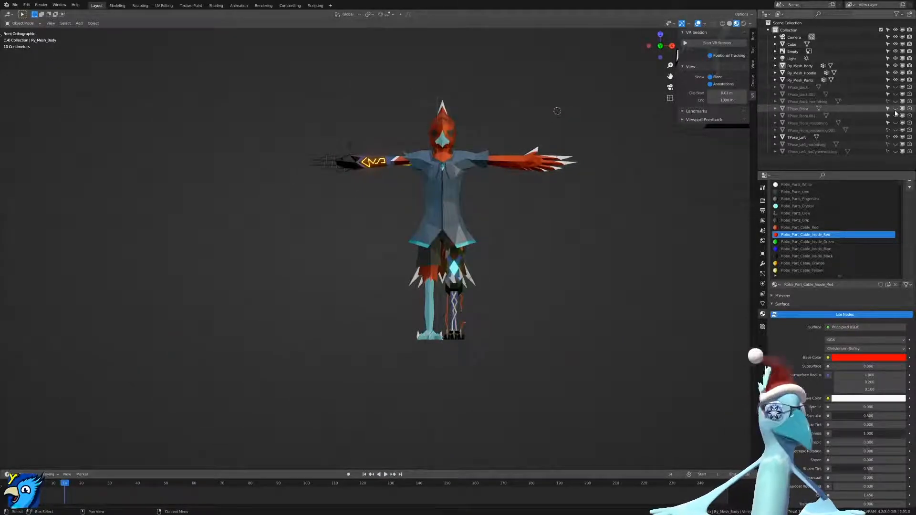
{"action": "scroll", "coordinate": [538, 231], "scroll_direction": "up", "scroll_amount": 3}
{"action": "middle_click_drag", "start_coordinate": [362, 141], "coordinate": [415, 256]}
{"action": "left_click", "coordinate": [415, 257]}
{"action": "key", "text": "ctrl+Tab"}
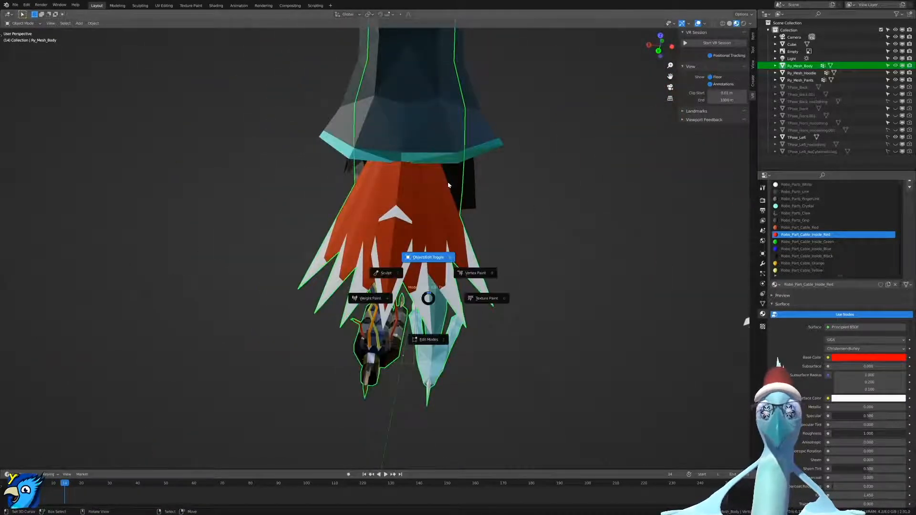
{"action": "left_click", "coordinate": [424, 257]}
{"action": "scroll", "coordinate": [441, 278], "scroll_direction": "down", "scroll_amount": 8}
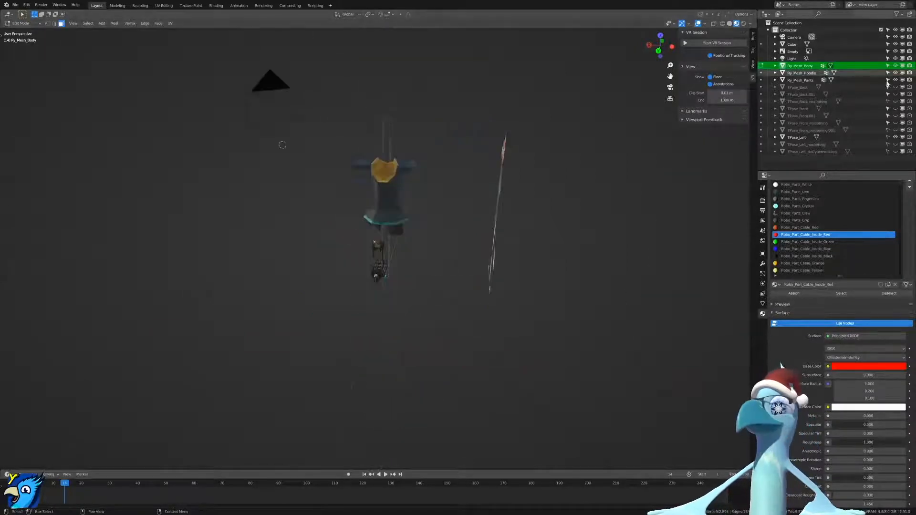
{"action": "key", "text": "Tab"}
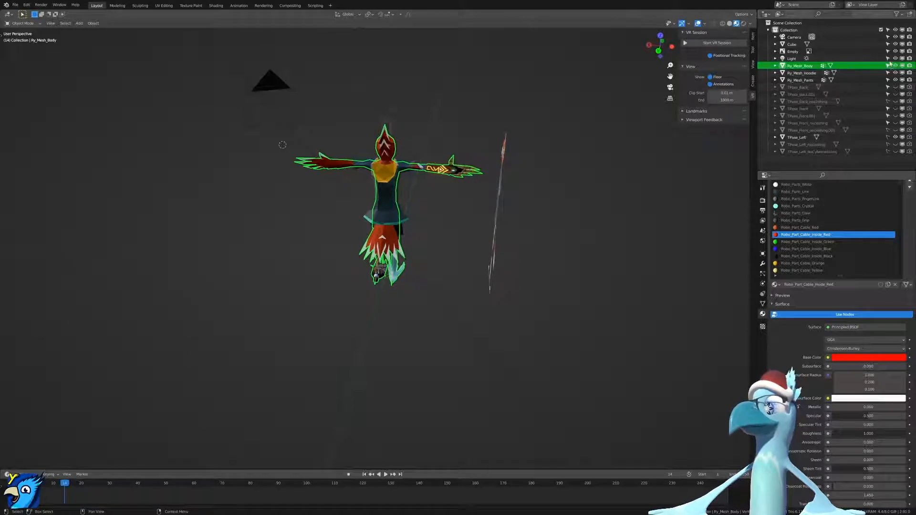
Move the Empty action-pose reference image close to the character model.
{"action": "left_click", "coordinate": [792, 52]}
{"action": "middle_click_drag", "start_coordinate": [487, 184], "coordinate": [286, 193]}
{"action": "key", "text": "g"}
{"action": "left_click", "coordinate": [493, 262]}
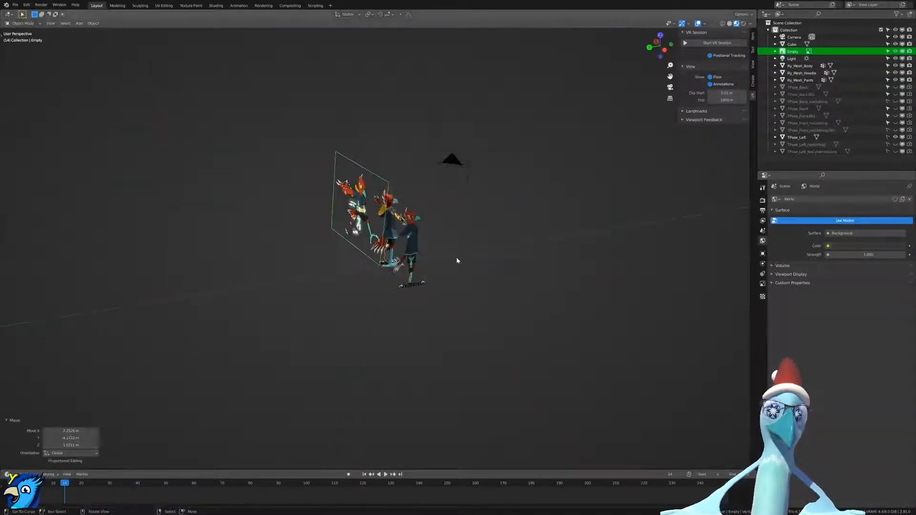
Rotate the Empty reference image with a free trackball rotation and move it beside the character's tail feathers.
{"action": "scroll", "coordinate": [493, 262], "scroll_direction": "up", "scroll_amount": 5}
{"action": "key", "text": "r"}
{"action": "key", "text": "r"}
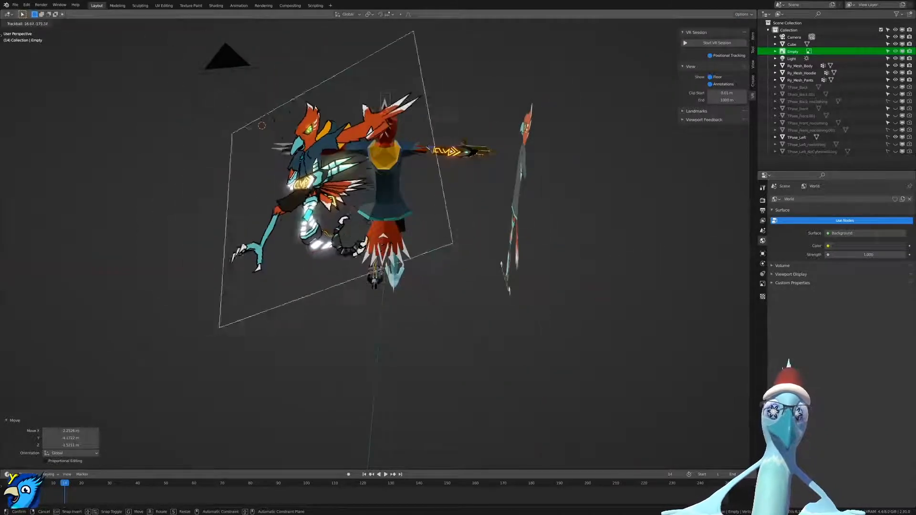
{"action": "left_click", "coordinate": [456, 254]}
{"action": "middle_click_drag", "start_coordinate": [456, 254], "coordinate": [540, 251]}
{"action": "key", "text": "g"}
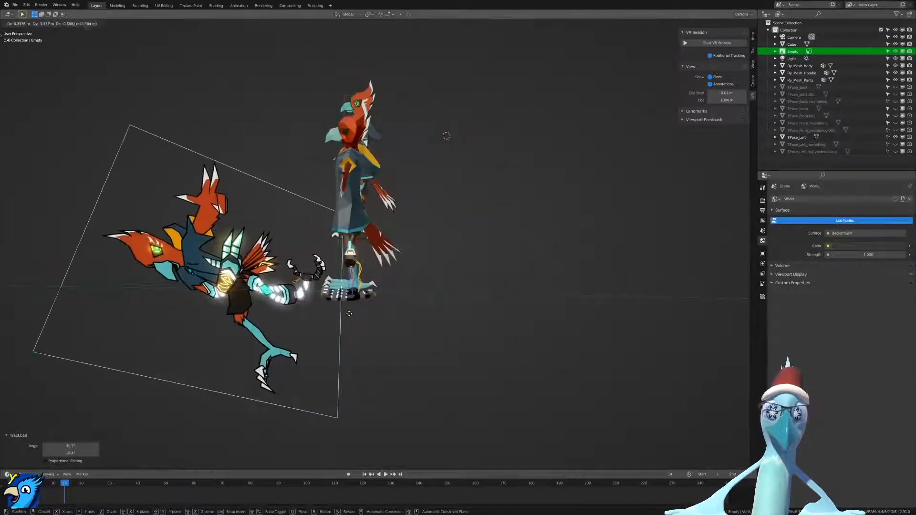
{"action": "left_click", "coordinate": [432, 268]}
{"action": "scroll", "coordinate": [431, 267], "scroll_direction": "up", "scroll_amount": 6}
{"action": "middle_click_drag", "start_coordinate": [401, 275], "coordinate": [463, 224]}
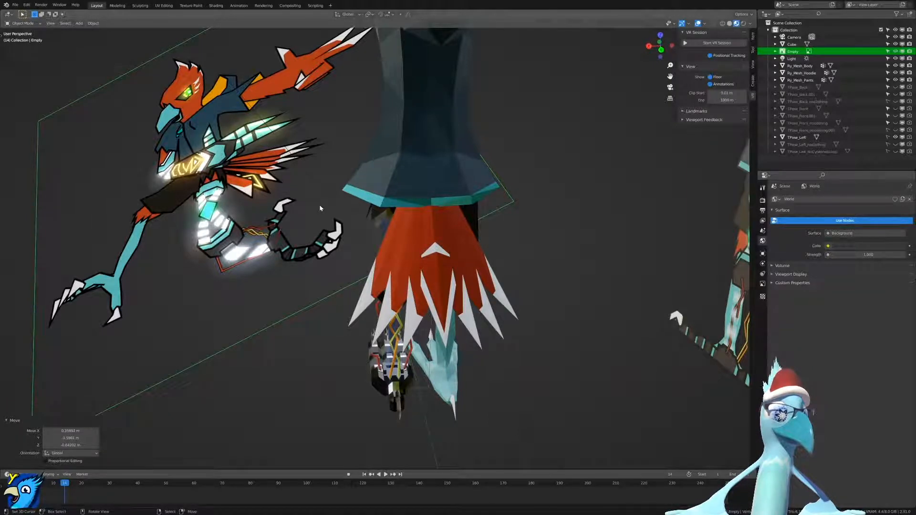
{"action": "middle_click_drag", "start_coordinate": [496, 288], "coordinate": [474, 285]}
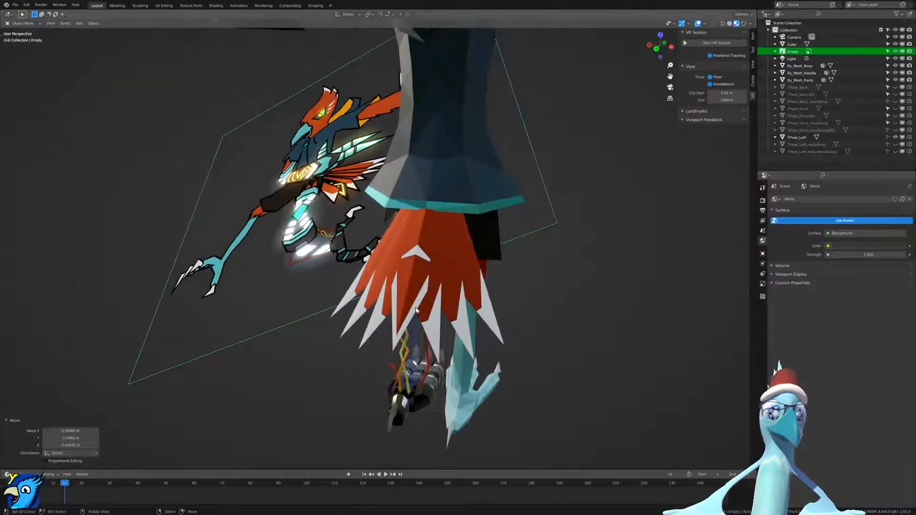
Open Ry_Mesh_Body in Edit Mode and reveal all of its hidden geometry.
{"action": "left_click", "coordinate": [443, 339]}
{"action": "key", "text": "Tab"}
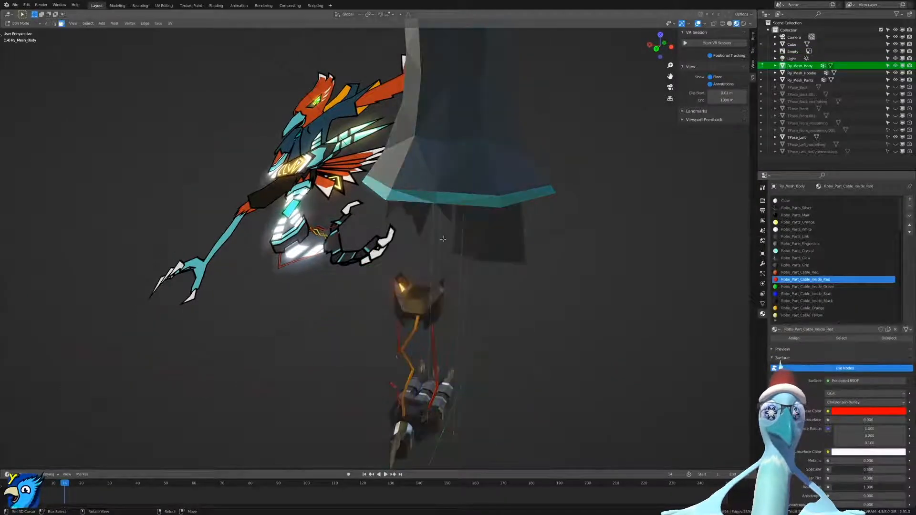
{"action": "key", "text": "Tab"}
{"action": "key", "text": "Tab"}
{"action": "key", "text": "alt+h"}
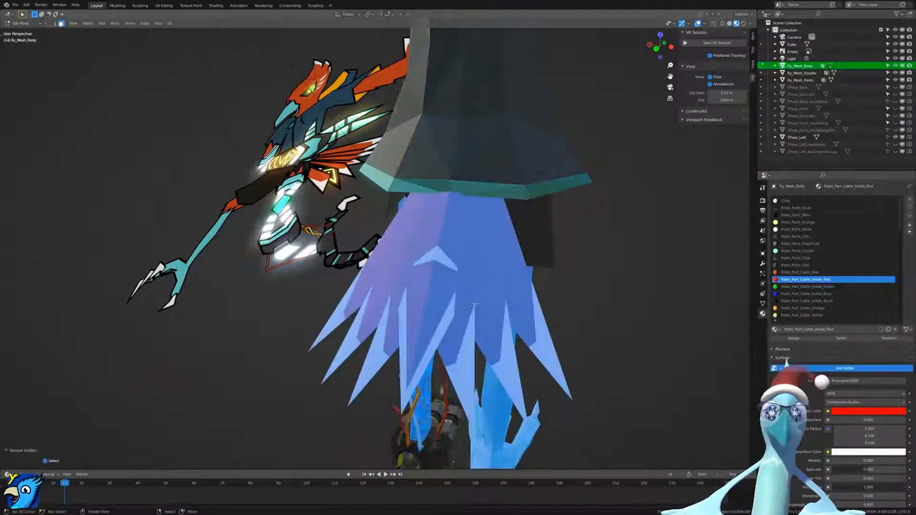
Hide the hoodie and Ry_Mesh_Pants objects, and deselect all body geometry in the right side view.
{"action": "scroll", "coordinate": [493, 299], "scroll_direction": "down", "scroll_amount": 2}
{"action": "left_click", "coordinate": [895, 72]}
{"action": "left_click", "coordinate": [895, 79]}
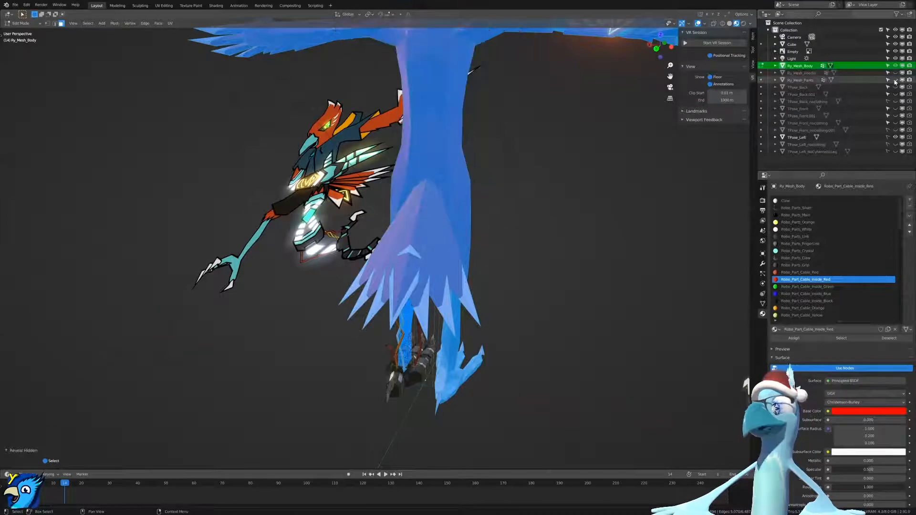
{"action": "key", "text": "KP_1"}
{"action": "key", "text": "KP_3"}
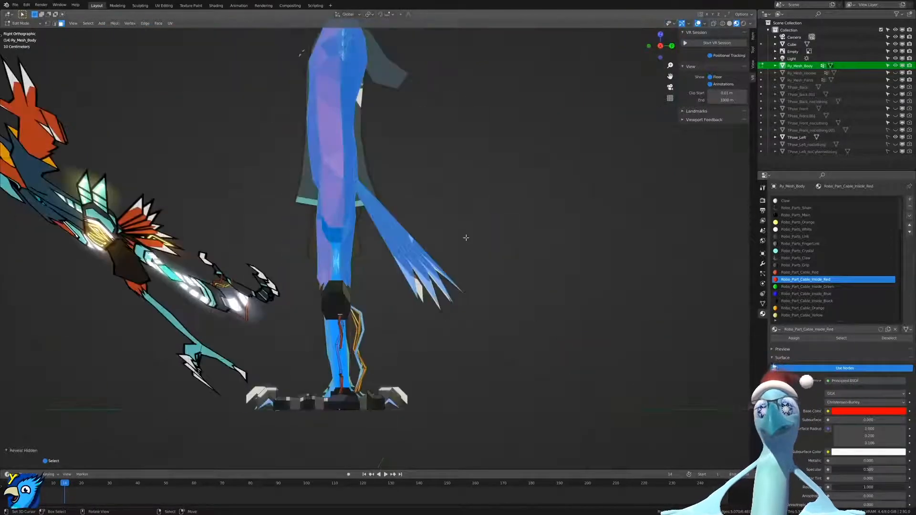
{"action": "key", "text": "alt+a"}
Display the body mesh in wireframe shading in the right side view.
{"action": "scroll", "coordinate": [400, 277], "scroll_direction": "down", "scroll_amount": 2}
{"action": "key", "text": "z"}
{"action": "left_click", "coordinate": [431, 231]}
{"action": "key", "text": "z"}
{"action": "left_click", "coordinate": [578, 252]}
{"action": "middle_click_drag", "start_coordinate": [482, 219], "coordinate": [487, 253], "text": "shift"}
{"action": "key", "text": "z"}
{"action": "key", "text": "a"}
{"action": "key", "text": "z"}
{"action": "left_click", "coordinate": [387, 225]}
Box-select the upper body and feet, extend the selection to linked geometry, and hide it so only the tail feathers remain.
{"action": "key", "text": "alt+a"}
{"action": "key", "text": "b"}
{"action": "left_click_drag", "start_coordinate": [210, 66], "coordinate": [426, 233]}
{"action": "key", "text": "b"}
{"action": "left_click_drag", "start_coordinate": [282, 275], "coordinate": [380, 382]}
{"action": "key", "text": "ctrl+l"}
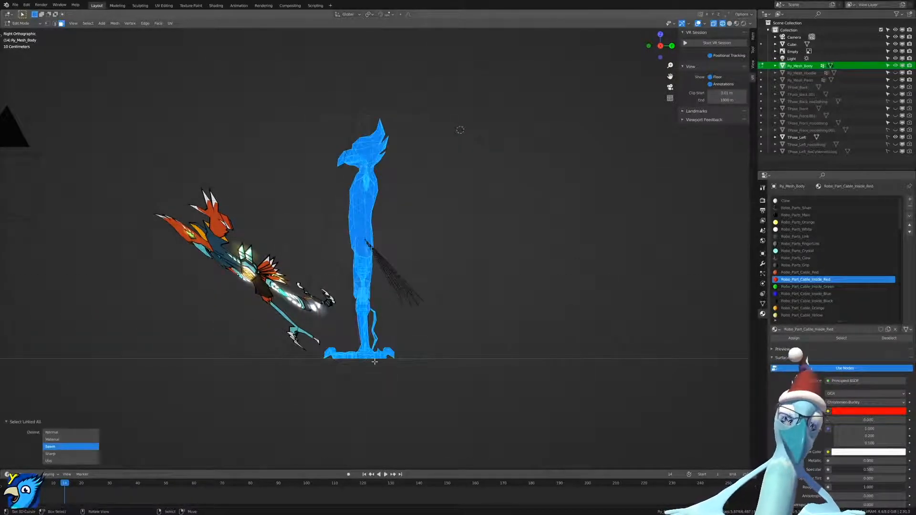
{"action": "key", "text": "h"}
Switch the isolated tail feathers back to solid shading, viewed from behind.
{"action": "scroll", "coordinate": [446, 256], "scroll_direction": "up", "scroll_amount": 6}
{"action": "mouse_move", "coordinate": [445, 256]}
{"action": "middle_mouse_down"}
{"action": "mouse_move", "coordinate": [444, 277]}
{"action": "mouse_move", "coordinate": [445, 248]}
{"action": "middle_mouse_up"}
{"action": "scroll", "coordinate": [402, 275], "scroll_direction": "up", "scroll_amount": 3}
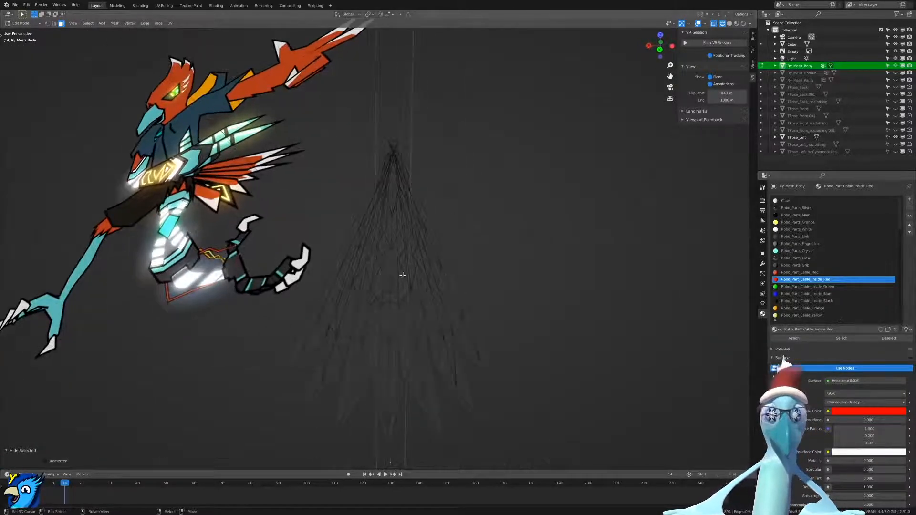
{"action": "key", "text": "shift+z"}
{"action": "middle_click_drag", "start_coordinate": [528, 281], "coordinate": [509, 228], "text": "shift"}
{"action": "scroll", "coordinate": [509, 227], "scroll_direction": "down", "scroll_amount": 3}
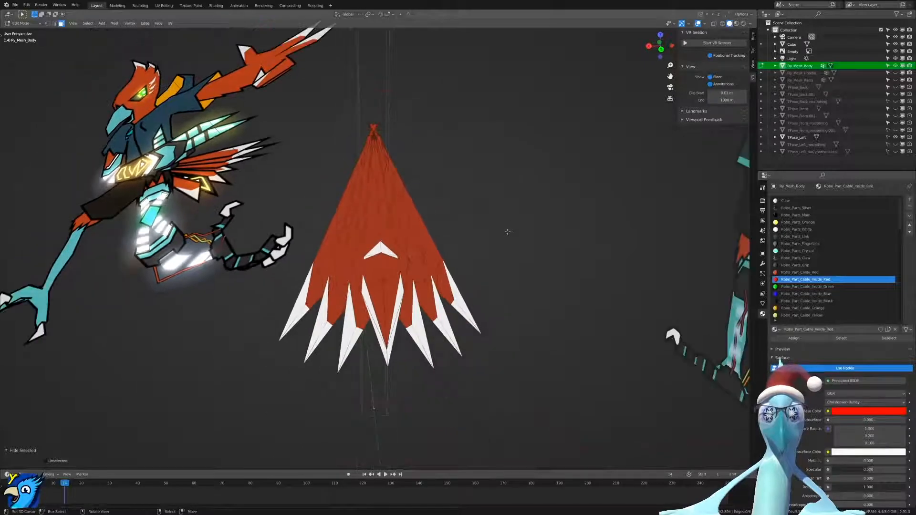
Circle-select all tail feathers except one, extend the selection to their linked geometry, and hide them to isolate that feather.
{"action": "key", "text": "c"}
{"action": "mouse_move", "coordinate": [348, 368]}
{"action": "left_mouse_down"}
{"action": "mouse_move", "coordinate": [334, 330]}
{"action": "mouse_move", "coordinate": [296, 315]}
{"action": "mouse_move", "coordinate": [367, 346]}
{"action": "mouse_move", "coordinate": [371, 304]}
{"action": "mouse_move", "coordinate": [348, 252]}
{"action": "mouse_move", "coordinate": [320, 267]}
{"action": "left_mouse_up"}
{"action": "left_click_drag", "start_coordinate": [401, 313], "coordinate": [410, 341]}
{"action": "right_click", "coordinate": [458, 298]}
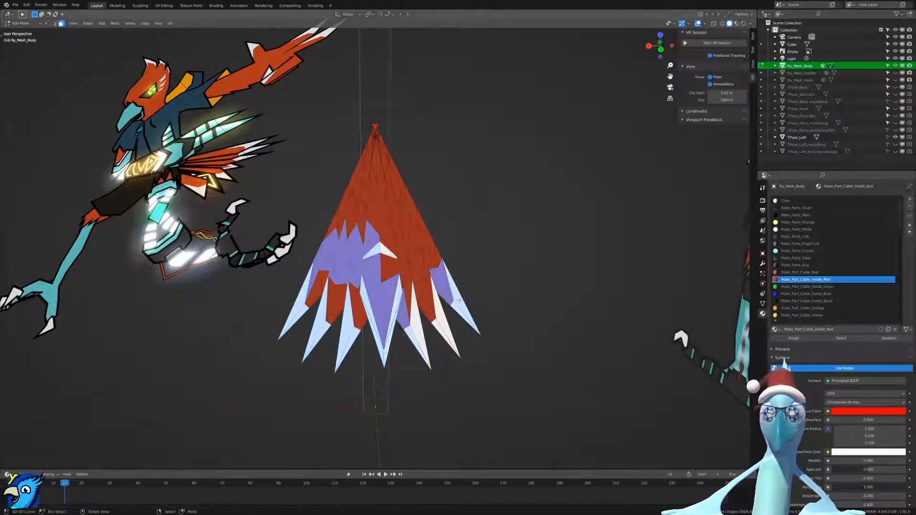
{"action": "key", "text": "ctrl+l"}
{"action": "key", "text": "h"}
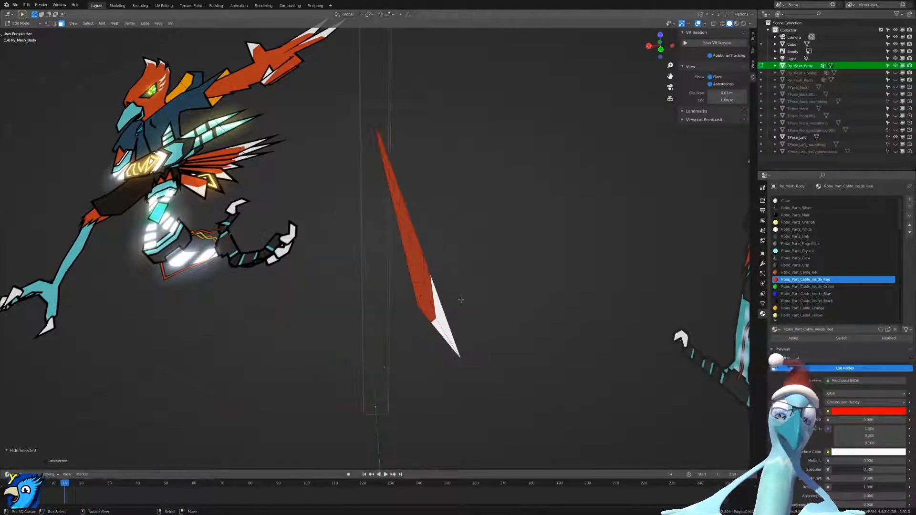
{"action": "middle_click_drag", "start_coordinate": [460, 304], "coordinate": [471, 296]}
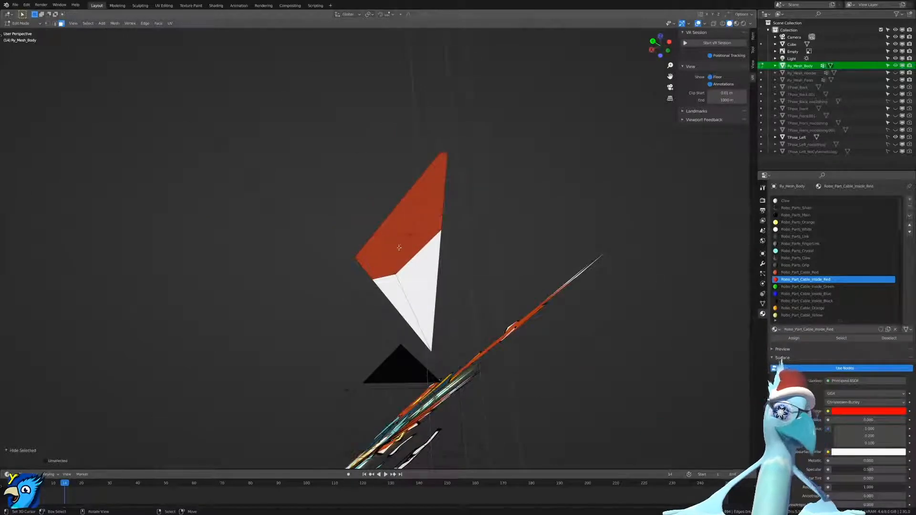
{"action": "middle_click_drag", "start_coordinate": [390, 216], "coordinate": [366, 300]}
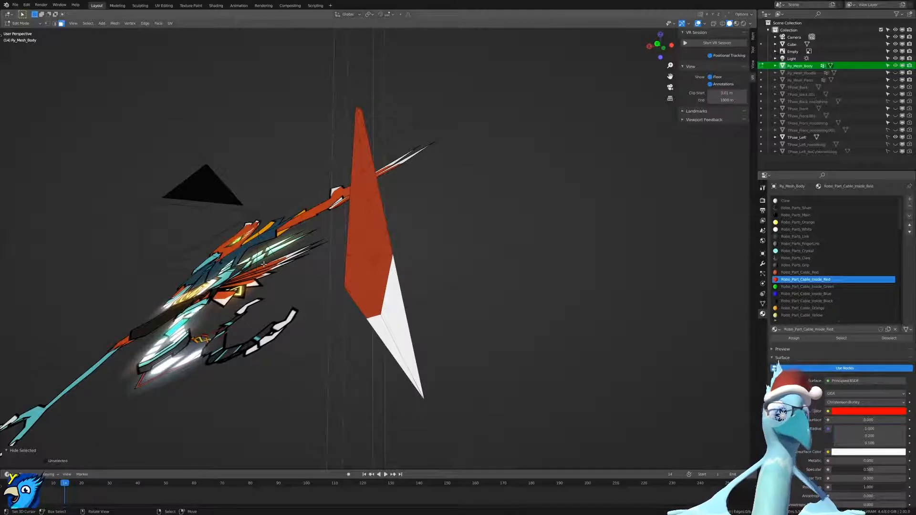
{"action": "middle_click_drag", "start_coordinate": [331, 275], "coordinate": [331, 309]}
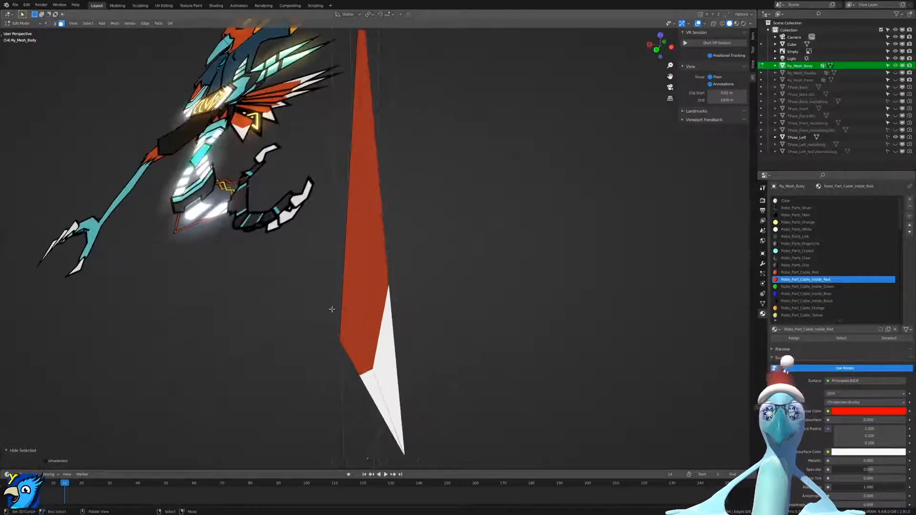
Select all faces of the isolated tail feather and assign the Robo_Parts_Main material to them.
{"action": "scroll", "coordinate": [332, 306], "scroll_direction": "up", "scroll_amount": 1}
{"action": "middle_click_drag", "start_coordinate": [367, 346], "coordinate": [371, 315], "text": "shift"}
{"action": "key", "text": "a"}
{"action": "left_click", "coordinate": [387, 279]}
{"action": "scroll", "coordinate": [392, 309], "scroll_direction": "down", "scroll_amount": 4}
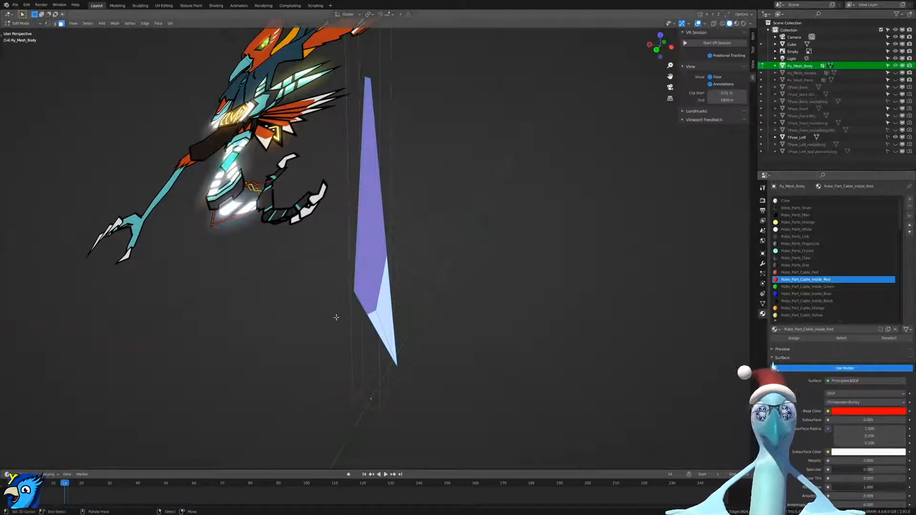
{"action": "scroll", "coordinate": [815, 282], "scroll_direction": "up", "scroll_amount": 1}
{"action": "scroll", "coordinate": [815, 282], "scroll_direction": "up", "scroll_amount": 5}
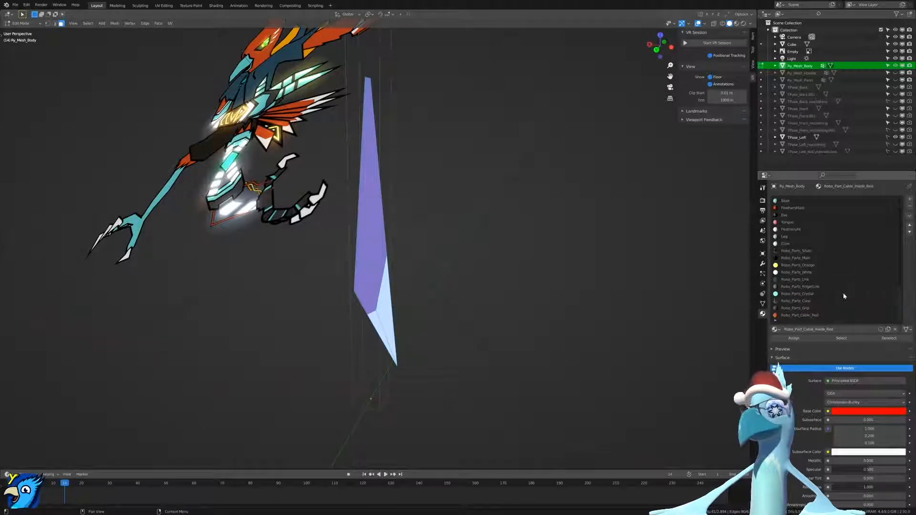
{"action": "left_click", "coordinate": [802, 251]}
{"action": "left_click", "coordinate": [802, 258]}
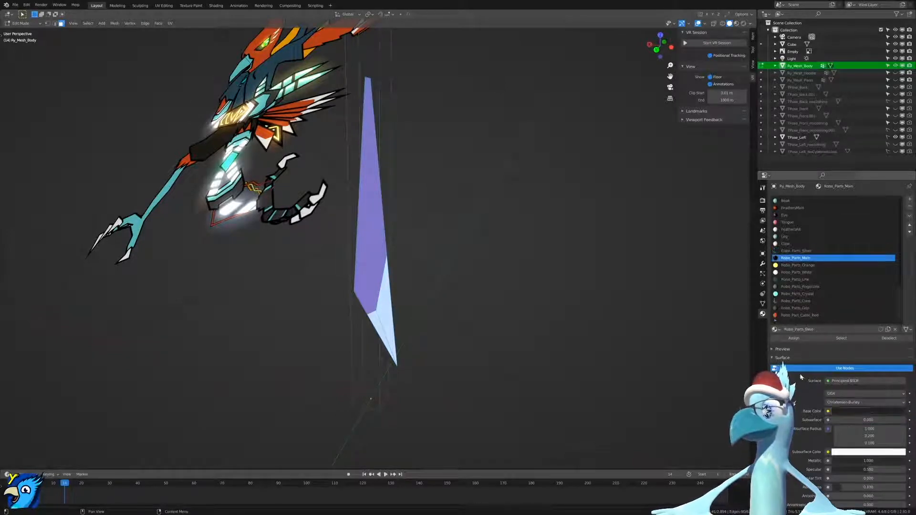
{"action": "left_click", "coordinate": [798, 340]}
Inspect the recoloured feather in Object Mode among the full tail and by itself in Edit Mode.
{"action": "key", "text": "Tab"}
{"action": "scroll", "coordinate": [497, 278], "scroll_direction": "down", "scroll_amount": 4}
{"action": "middle_click_drag", "start_coordinate": [478, 274], "coordinate": [431, 186]}
{"action": "scroll", "coordinate": [510, 270], "scroll_direction": "up", "scroll_amount": 4}
{"action": "key", "text": "Tab"}
{"action": "scroll", "coordinate": [409, 210], "scroll_direction": "up", "scroll_amount": 2}
{"action": "scroll", "coordinate": [407, 214], "scroll_direction": "down", "scroll_amount": 2}
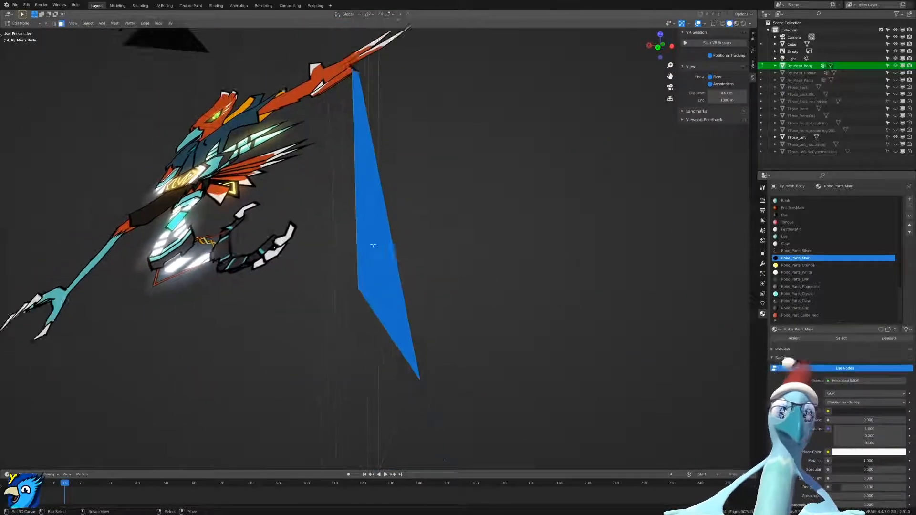
{"action": "scroll", "coordinate": [368, 246], "scroll_direction": "up", "scroll_amount": 2}
{"action": "scroll", "coordinate": [381, 237], "scroll_direction": "down", "scroll_amount": 3}
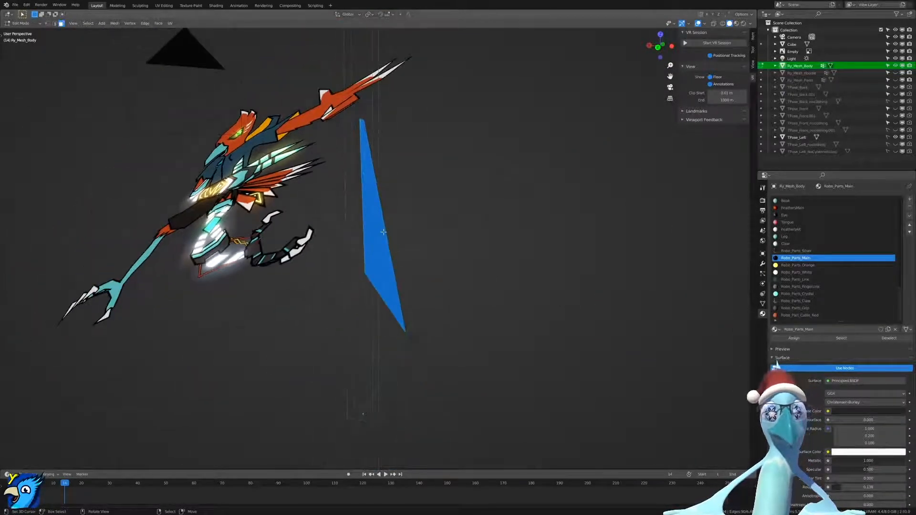
{"action": "scroll", "coordinate": [384, 232], "scroll_direction": "up", "scroll_amount": 3}
{"action": "scroll", "coordinate": [305, 224], "scroll_direction": "down", "scroll_amount": 3}
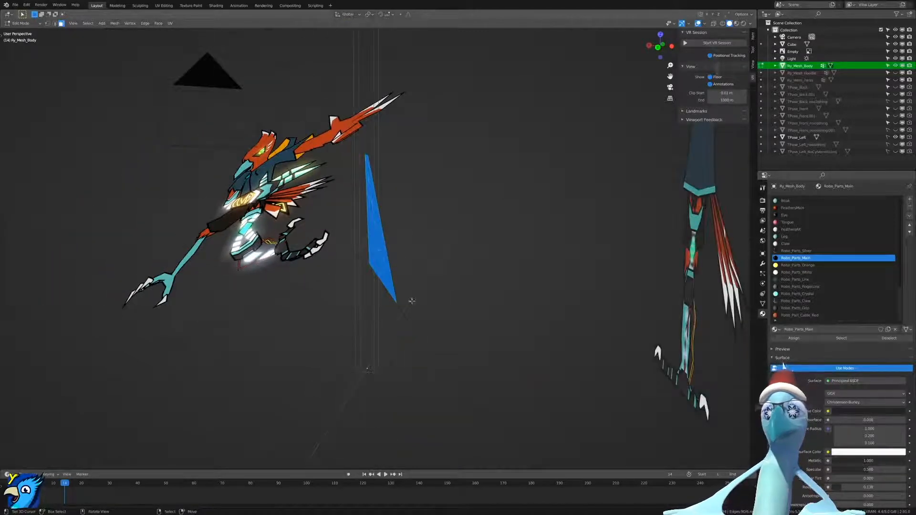
{"action": "key", "text": "Tab"}
{"action": "scroll", "coordinate": [486, 198], "scroll_direction": "down", "scroll_amount": 1}
{"action": "scroll", "coordinate": [397, 271], "scroll_direction": "up", "scroll_amount": 4}
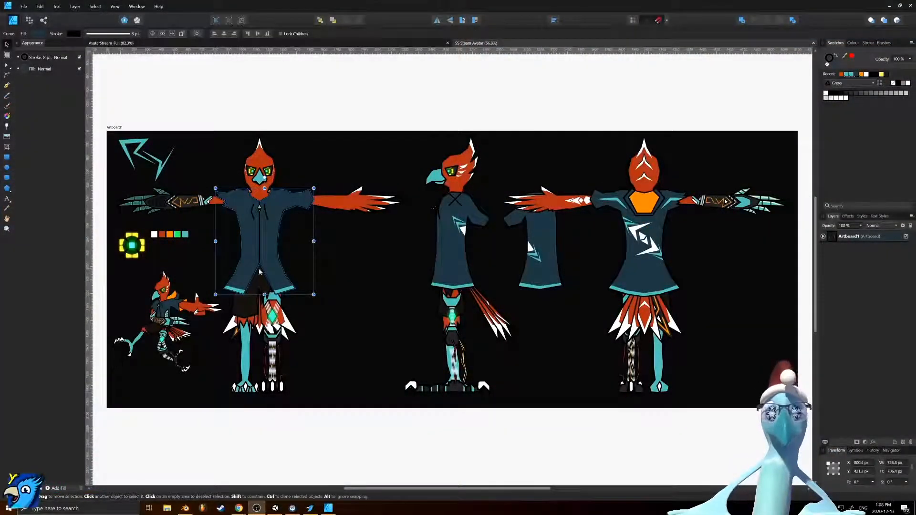
In Affinity Designer, delete the six red-and-white tail feathers around the dark robotic feather in the back-view artwork.
{"action": "scroll", "coordinate": [205, 331], "scroll_direction": "up", "scroll_amount": 3, "text": "ctrl"}
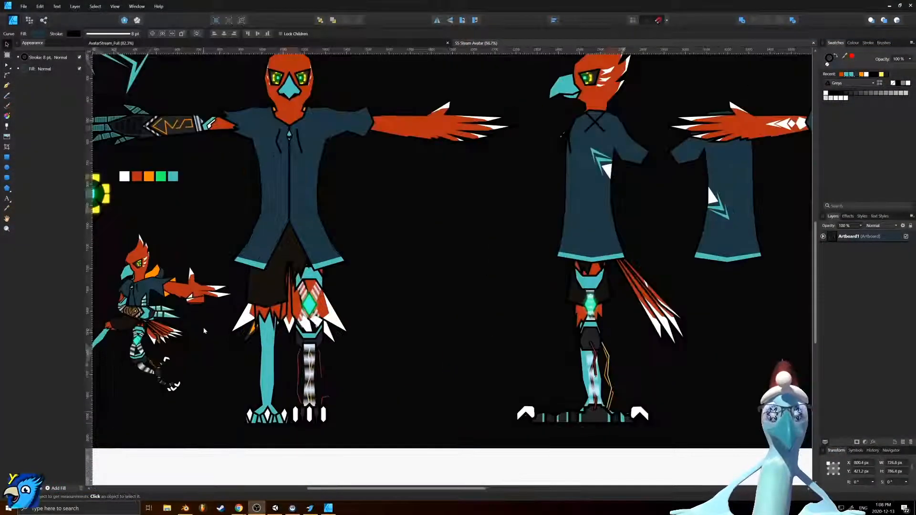
{"action": "scroll", "coordinate": [389, 303], "scroll_direction": "down", "scroll_amount": 1, "text": "ctrl"}
{"action": "scroll", "coordinate": [683, 329], "scroll_direction": "up", "scroll_amount": 1, "text": "ctrl"}
{"action": "scroll", "coordinate": [229, 276], "scroll_direction": "down", "scroll_amount": 2, "text": "ctrl"}
{"action": "scroll", "coordinate": [659, 301], "scroll_direction": "up", "scroll_amount": 4, "text": "ctrl"}
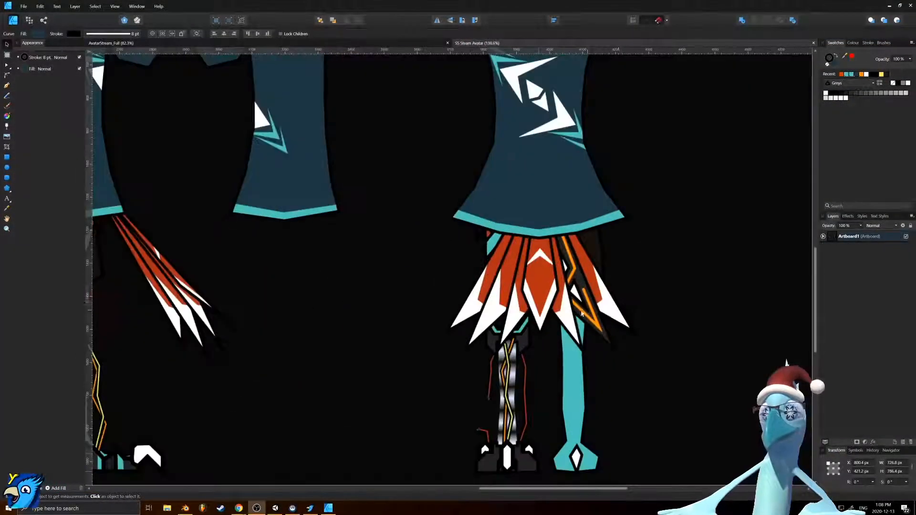
{"action": "scroll", "coordinate": [588, 313], "scroll_direction": "up", "scroll_amount": 5, "text": "ctrl"}
{"action": "left_click", "coordinate": [489, 297]}
{"action": "left_click", "coordinate": [429, 305], "text": "shift"}
{"action": "left_click", "coordinate": [360, 294], "text": "shift"}
{"action": "left_click", "coordinate": [310, 299], "text": "shift"}
{"action": "left_click", "coordinate": [269, 299], "text": "shift"}
{"action": "left_click", "coordinate": [597, 277], "text": "shift"}
{"action": "key", "text": "h"}
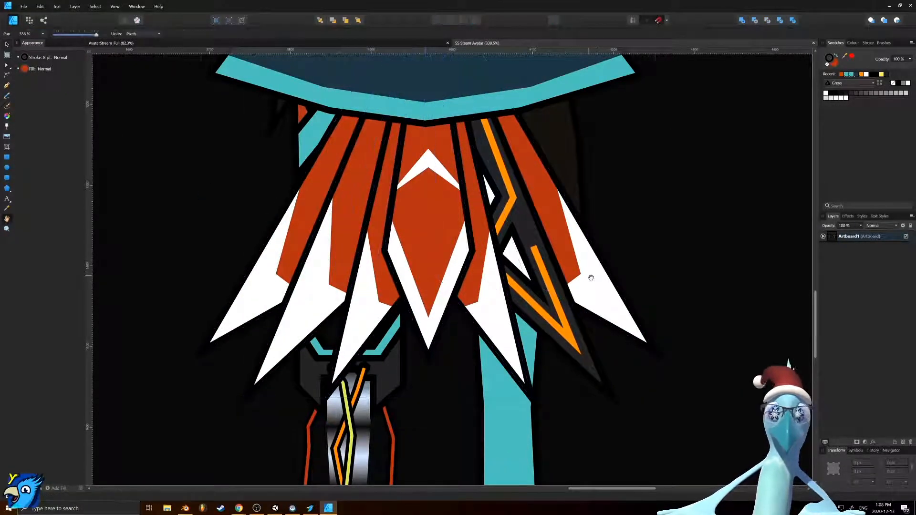
{"action": "key", "text": "v"}
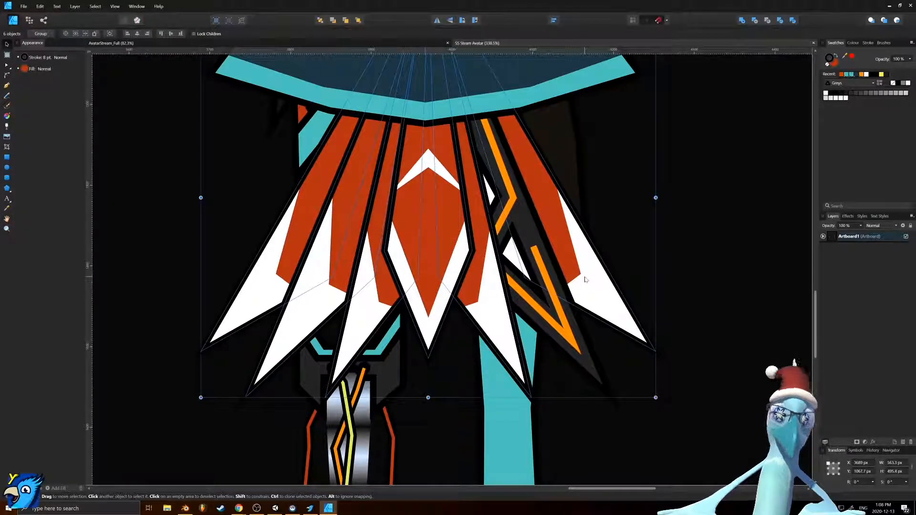
{"action": "key", "text": "Delete"}
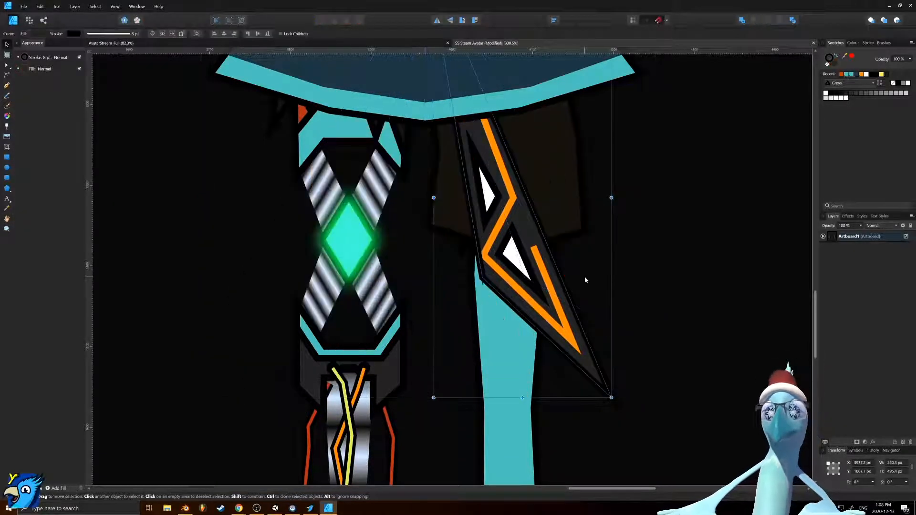
Delete the blue jacket from the back-view artwork to uncover the full robotic feather.
{"action": "scroll", "coordinate": [506, 160], "scroll_direction": "up", "scroll_amount": 3}
{"action": "left_click", "coordinate": [483, 154]}
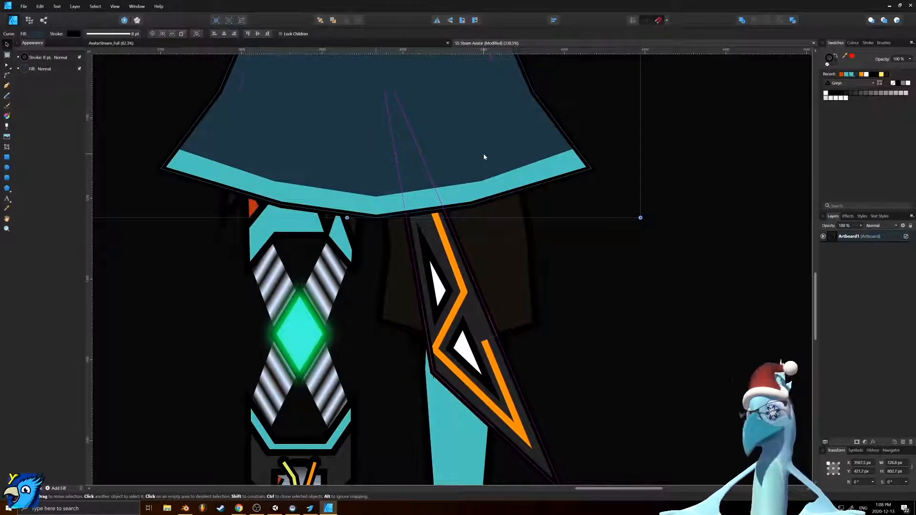
{"action": "key", "text": "Delete"}
{"action": "scroll", "coordinate": [494, 220], "scroll_direction": "down", "scroll_amount": 3}
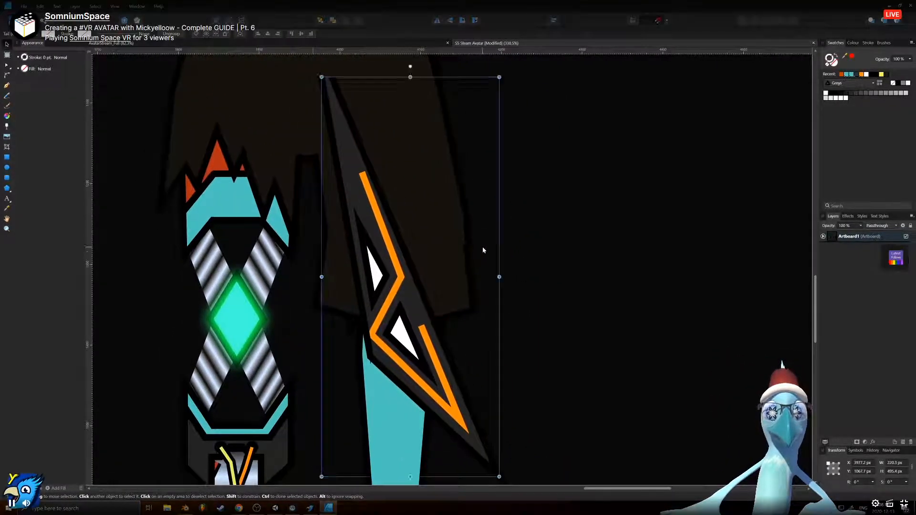
{"action": "scroll", "coordinate": [483, 250], "scroll_direction": "up", "scroll_amount": 2}
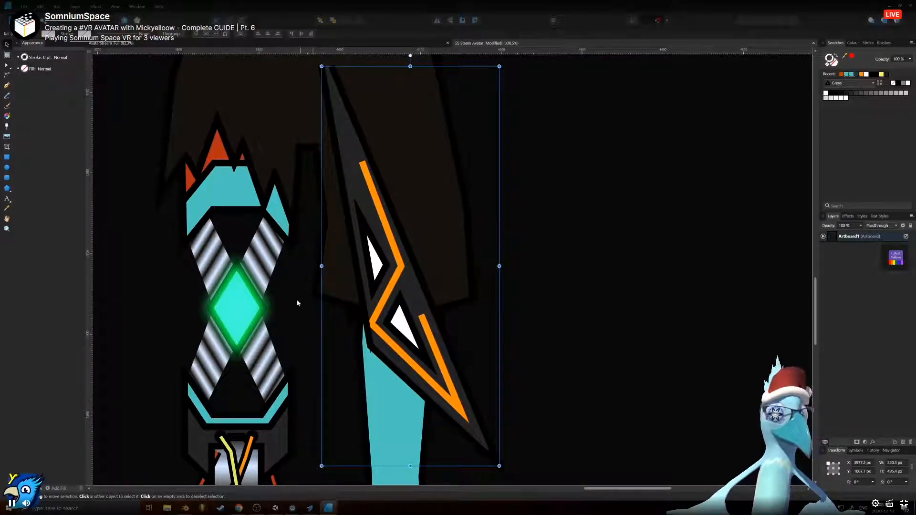
{"action": "scroll", "coordinate": [286, 334], "scroll_direction": "up", "scroll_amount": 3}
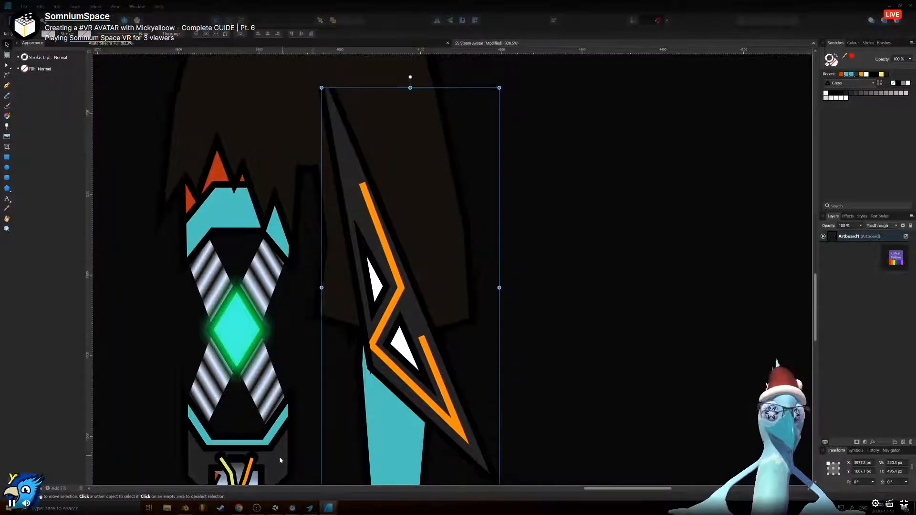
{"action": "scroll", "coordinate": [278, 452], "scroll_direction": "down", "scroll_amount": 1}
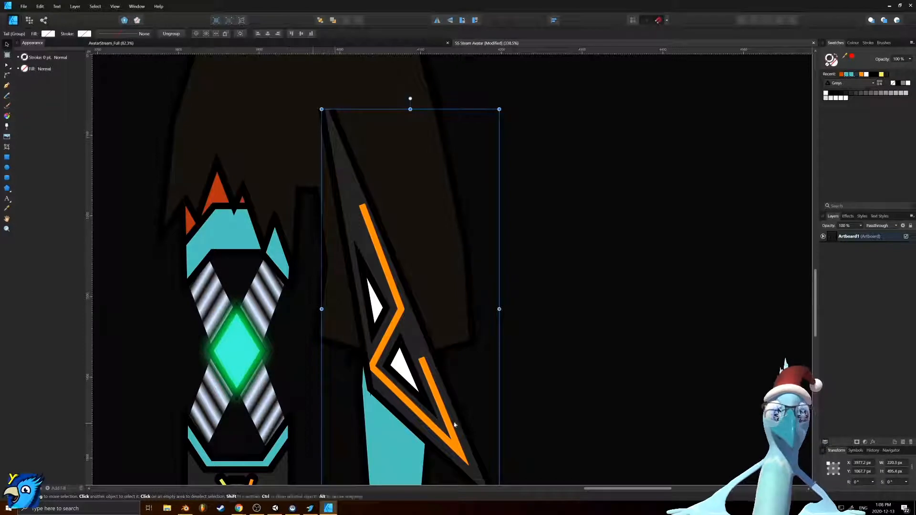
Switch back to Blender, enter Edit Mode on the body mesh and clear the face selection.
{"action": "left_click", "coordinate": [307, 510]}
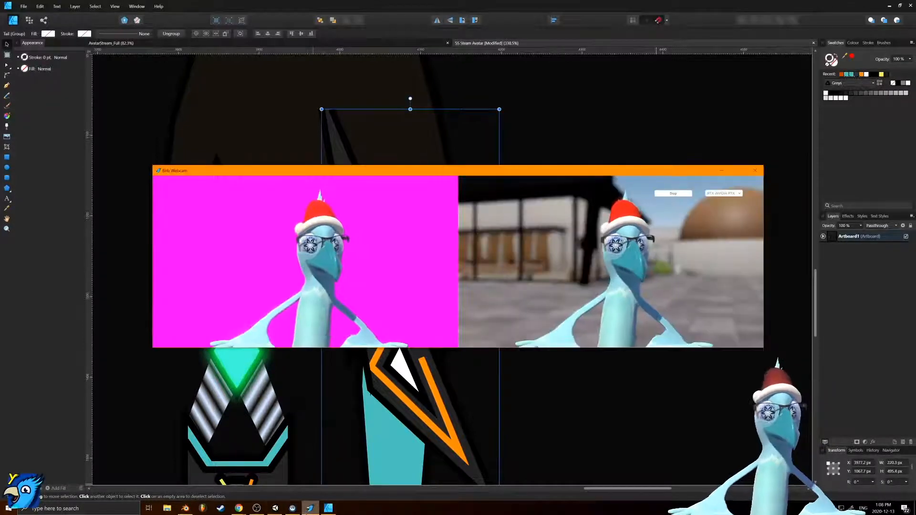
{"action": "left_click", "coordinate": [273, 509]}
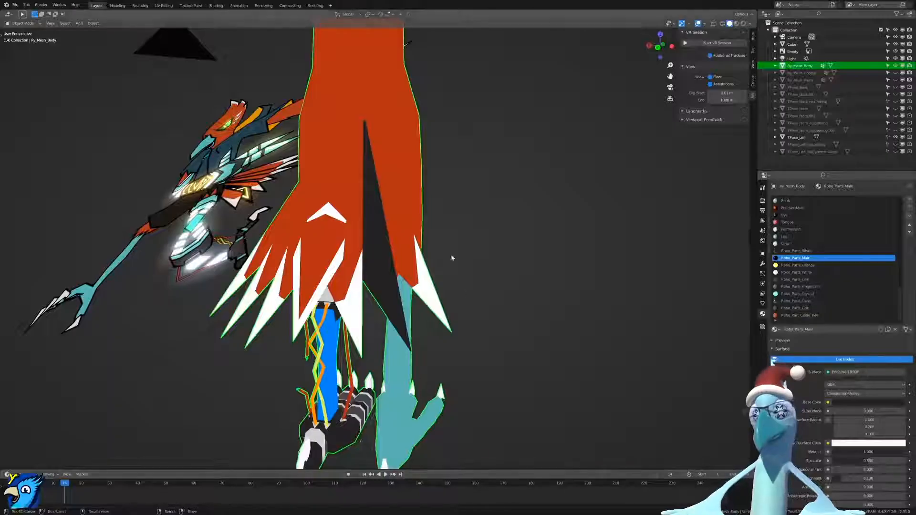
{"action": "scroll", "coordinate": [453, 258], "scroll_direction": "up", "scroll_amount": 2}
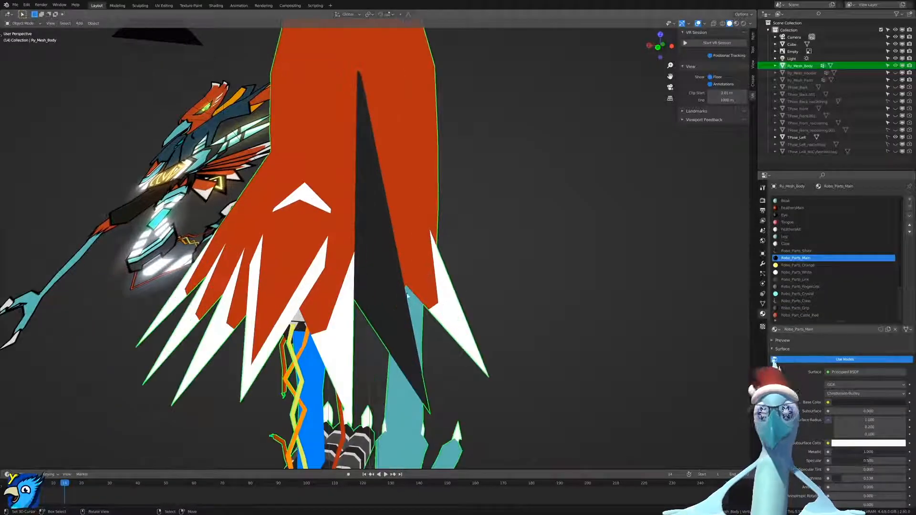
{"action": "key", "text": "Tab"}
{"action": "scroll", "coordinate": [400, 211], "scroll_direction": "down", "scroll_amount": 3}
{"action": "key", "text": "alt+a"}
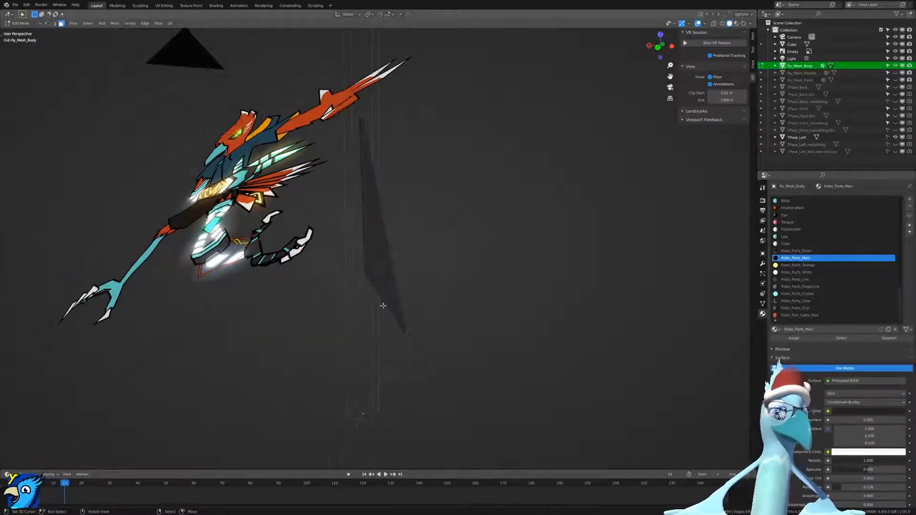
Select the faces along one side of the isolated feather, adding the remaining ones with Circle Select.
{"action": "middle_click_drag", "start_coordinate": [383, 306], "coordinate": [389, 329]}
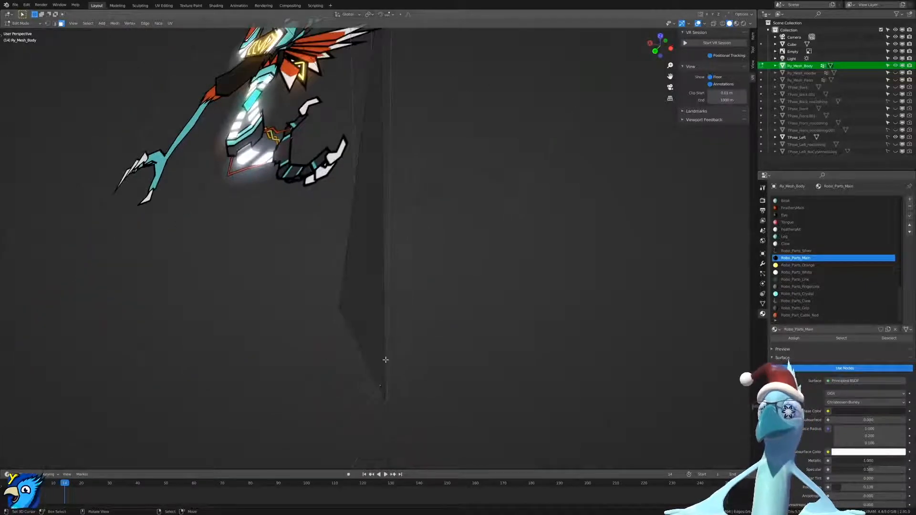
{"action": "scroll", "coordinate": [386, 356], "scroll_direction": "up", "scroll_amount": 2}
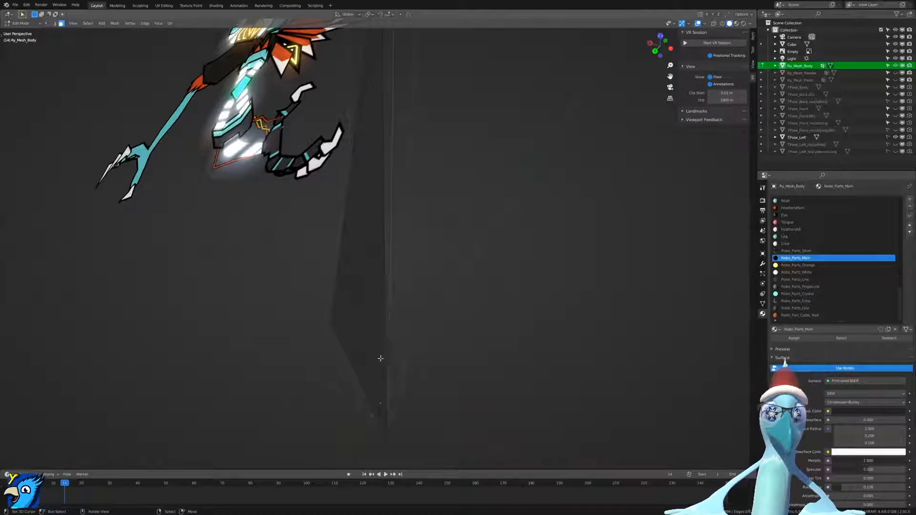
{"action": "left_click", "coordinate": [379, 359]}
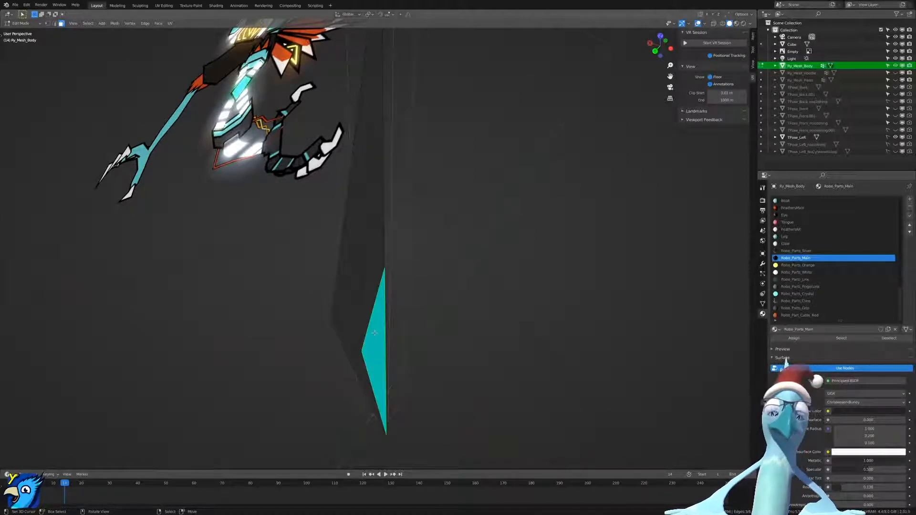
{"action": "middle_click_drag", "start_coordinate": [375, 333], "coordinate": [402, 289]}
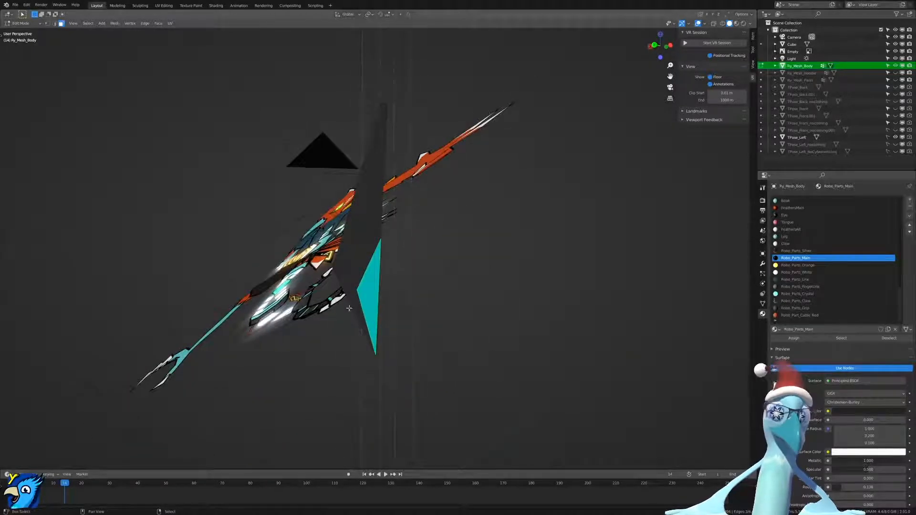
{"action": "left_click", "coordinate": [361, 242], "text": "shift"}
{"action": "key", "text": "c"}
{"action": "left_click_drag", "start_coordinate": [361, 242], "coordinate": [375, 131]}
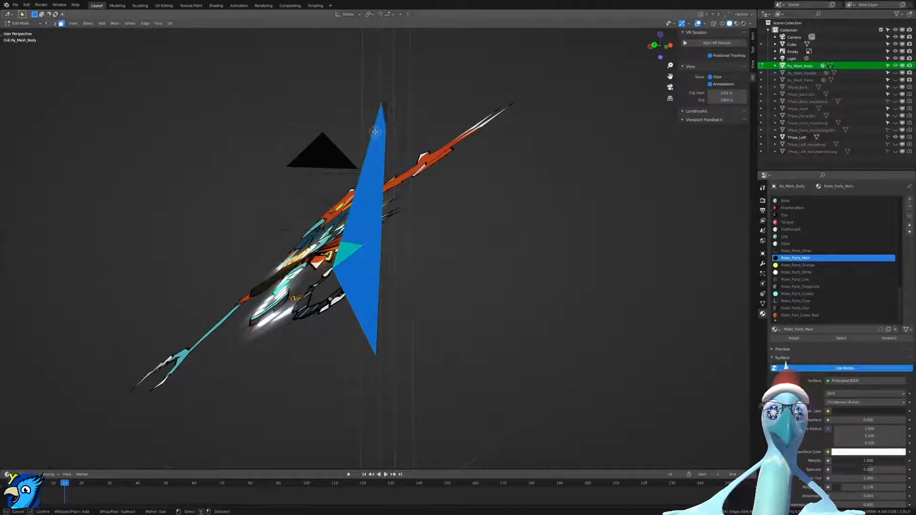
{"action": "key", "text": "Escape"}
{"action": "middle_click_drag", "start_coordinate": [379, 112], "coordinate": [318, 168]}
Duplicate the selected feather faces in place, move the copy 0.1 m along the global Z axis, and clear the selection.
{"action": "key", "text": "shift+d"}
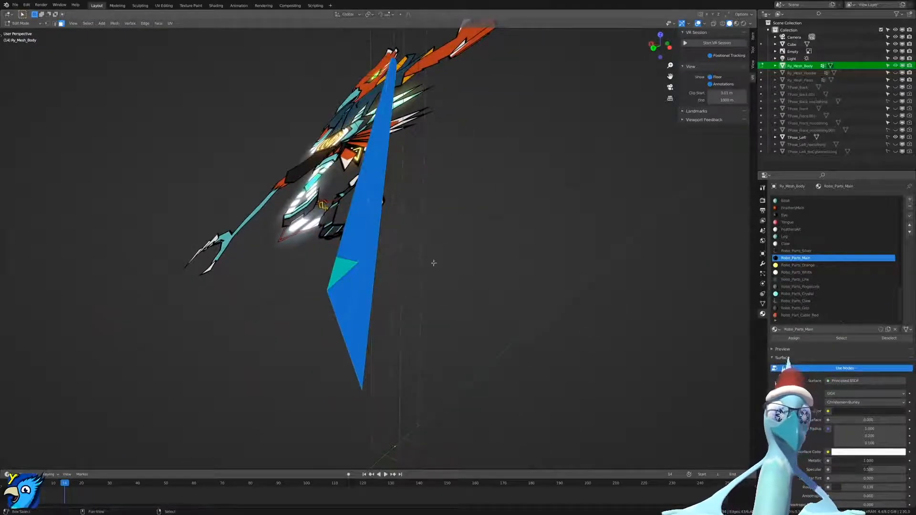
{"action": "right_click", "coordinate": [439, 247]}
{"action": "key", "text": "g"}
{"action": "key", "text": "z"}
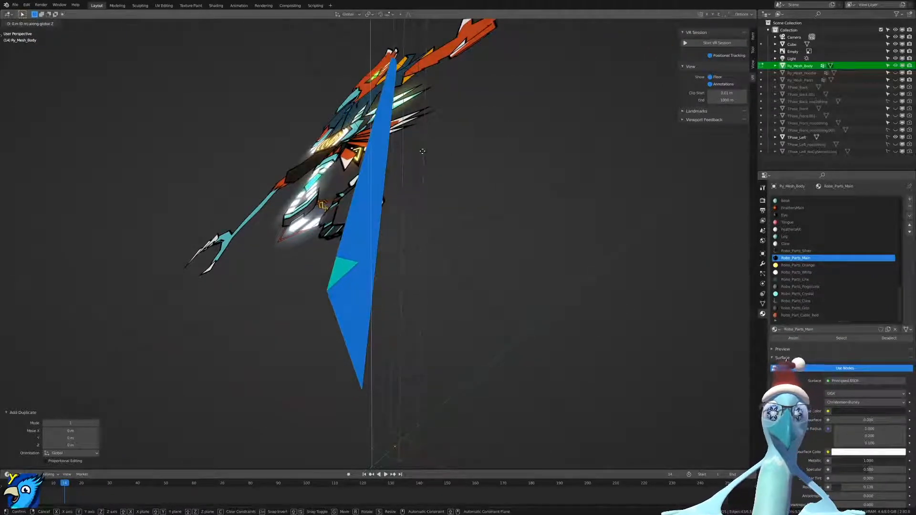
{"action": "type", "text": ".1"}
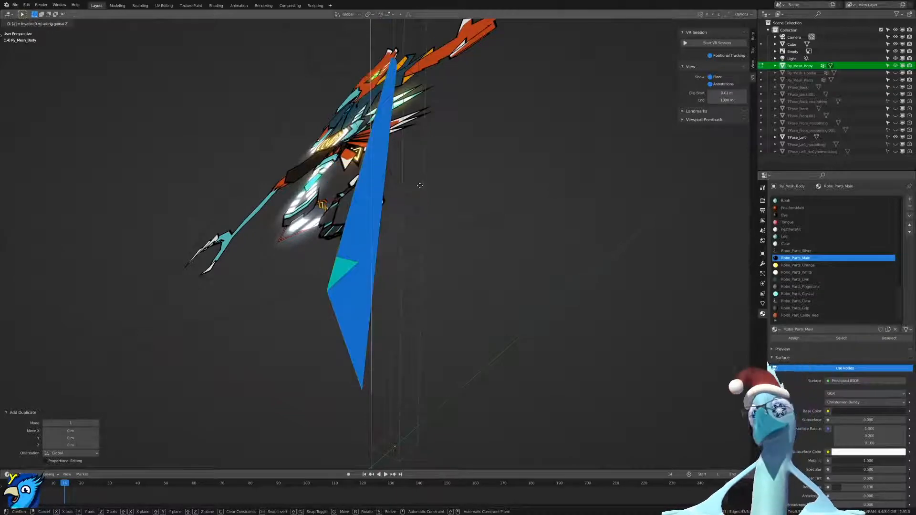
{"action": "key", "text": "Return"}
{"action": "key", "text": "KP_3"}
{"action": "middle_click_drag", "start_coordinate": [448, 208], "coordinate": [349, 248]}
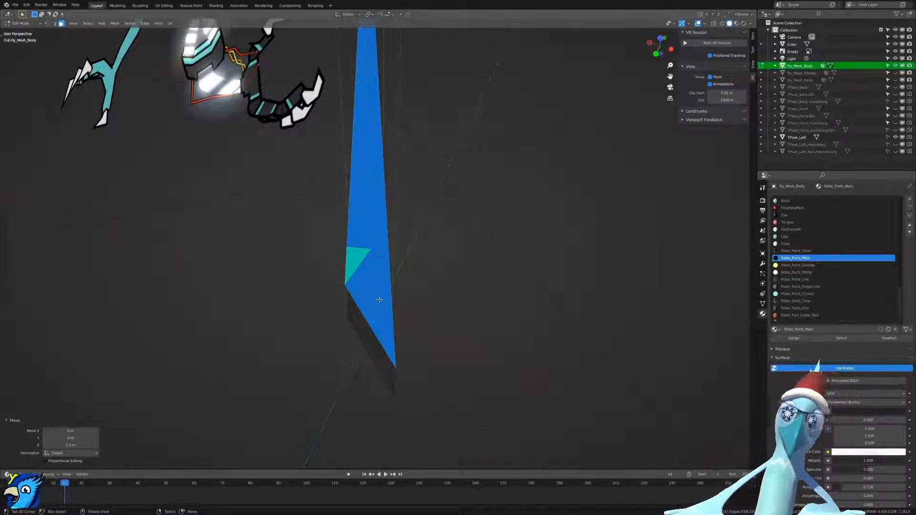
{"action": "mouse_move", "coordinate": [393, 303]}
{"action": "middle_mouse_down"}
{"action": "mouse_move", "coordinate": [415, 286]}
{"action": "mouse_move", "coordinate": [373, 310]}
{"action": "mouse_move", "coordinate": [391, 291]}
{"action": "middle_mouse_up"}
{"action": "key", "text": "alt+a"}
{"action": "scroll", "coordinate": [385, 229], "scroll_direction": "up", "scroll_amount": 3}
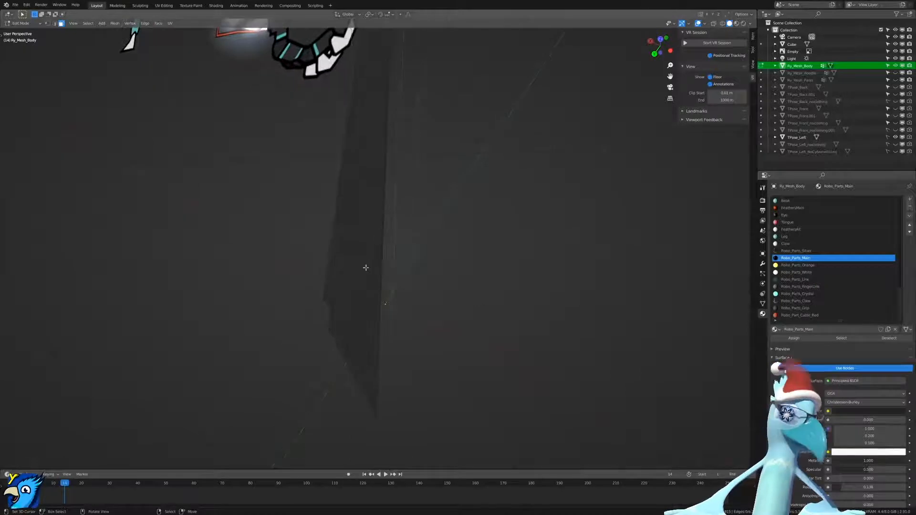
{"action": "key", "text": "k"}
{"action": "key", "text": "Escape"}
{"action": "middle_click_drag", "start_coordinate": [374, 166], "coordinate": [378, 168]}
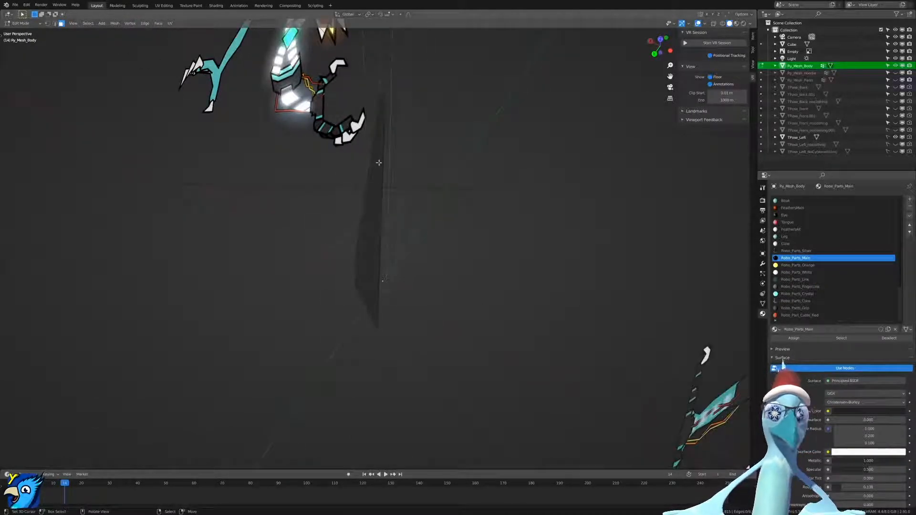
Check the robotic feather's line and inset pattern in the Affinity Designer artwork, and return to the feather mesh in Blender.
{"action": "key", "text": "alt+Tab"}
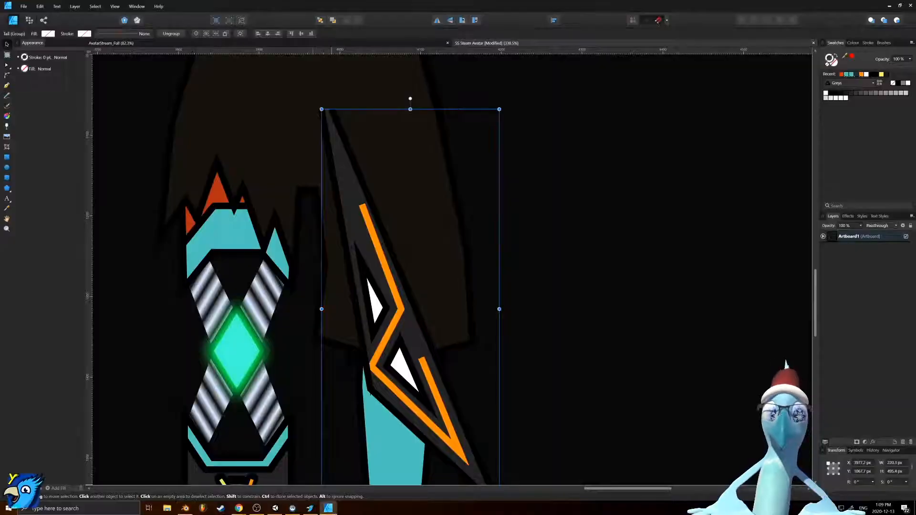
{"action": "key", "text": "alt+Tab"}
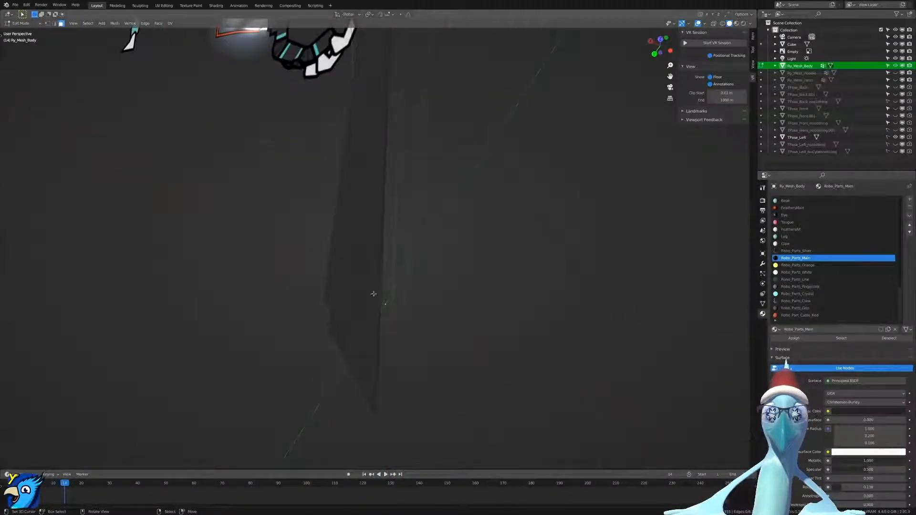
{"action": "scroll", "coordinate": [370, 294], "scroll_direction": "up", "scroll_amount": 2}
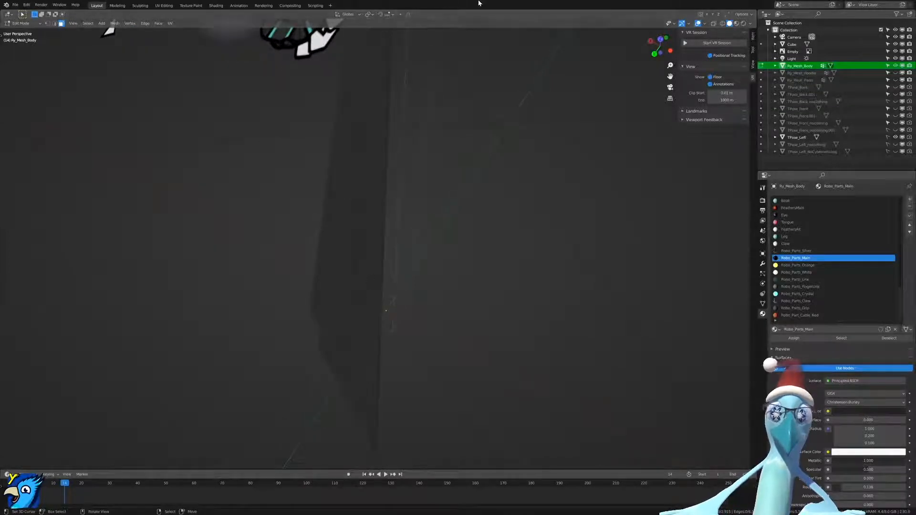
{"action": "key", "text": "k"}
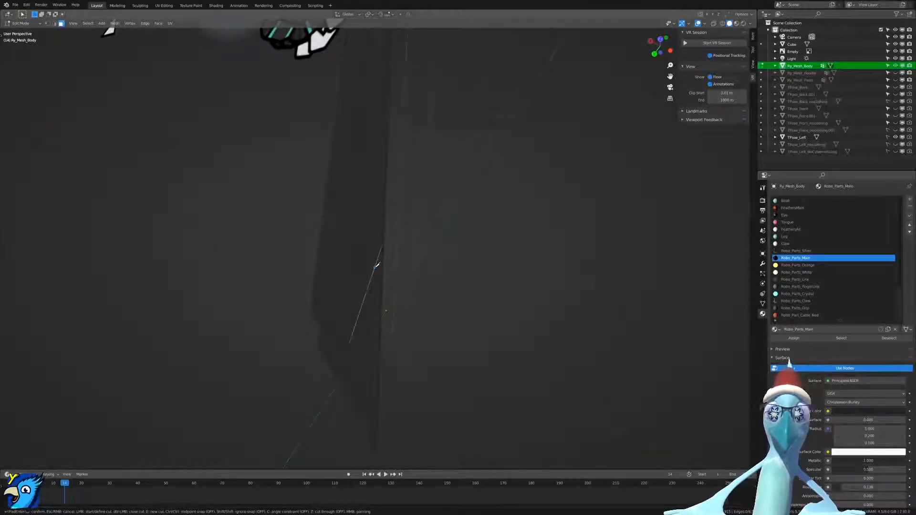
{"action": "left_click", "coordinate": [375, 267]}
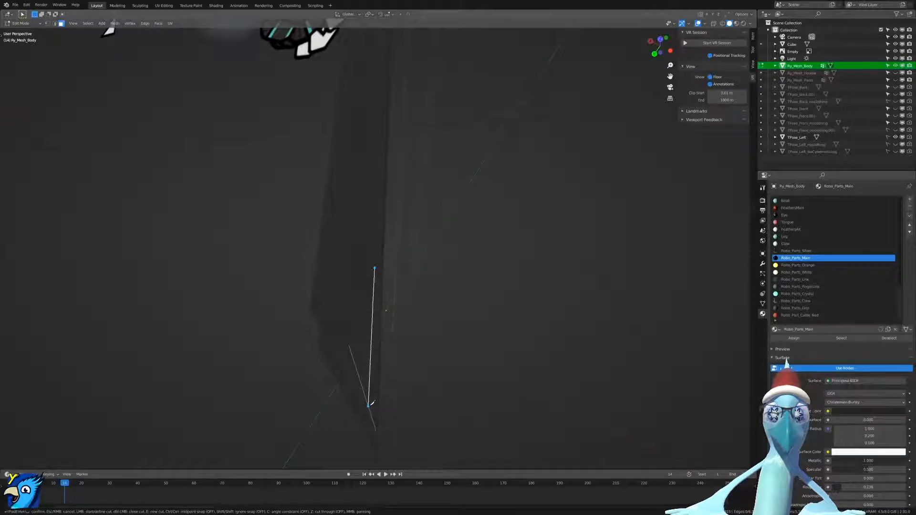
{"action": "left_click", "coordinate": [367, 401]}
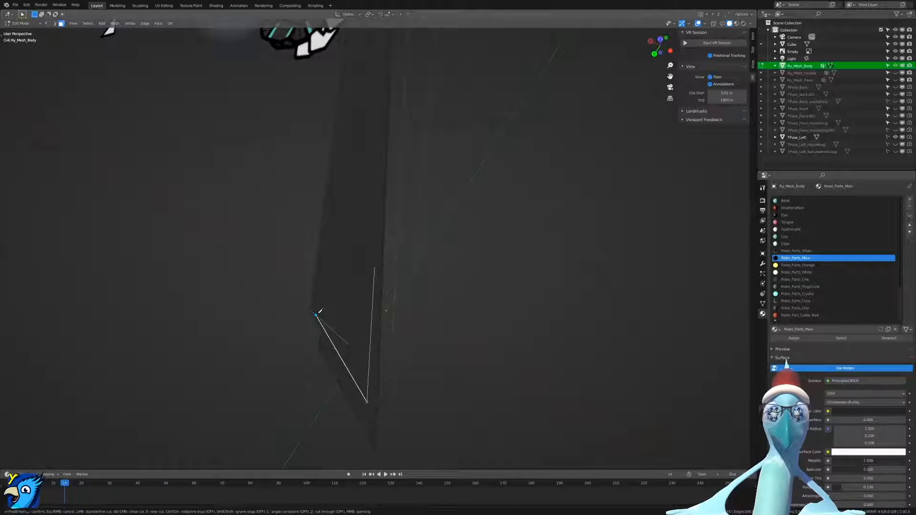
{"action": "left_click", "coordinate": [316, 311]}
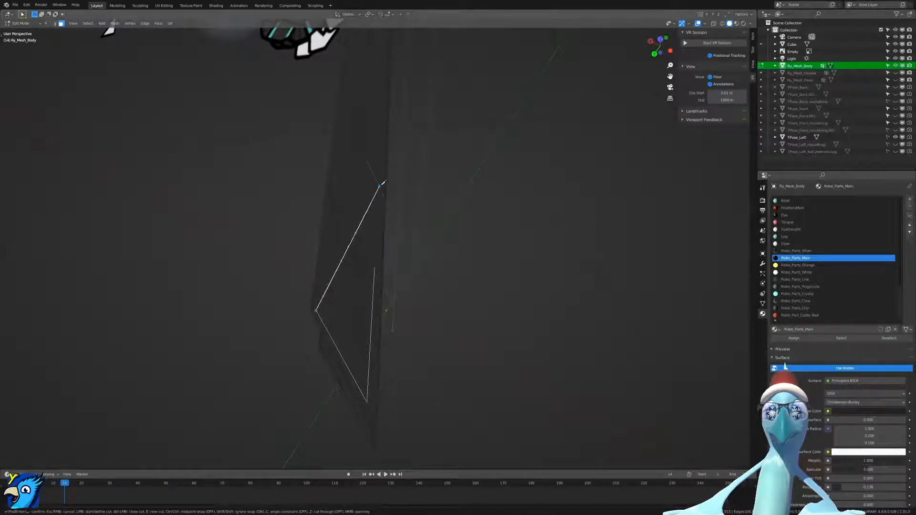
{"action": "scroll", "coordinate": [383, 183], "scroll_direction": "up", "scroll_amount": 4}
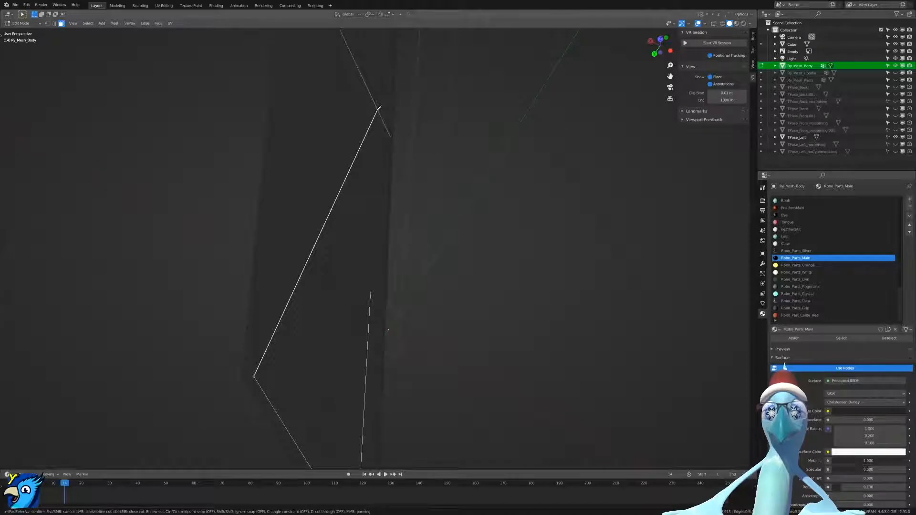
{"action": "scroll", "coordinate": [389, 138], "scroll_direction": "down", "scroll_amount": 4}
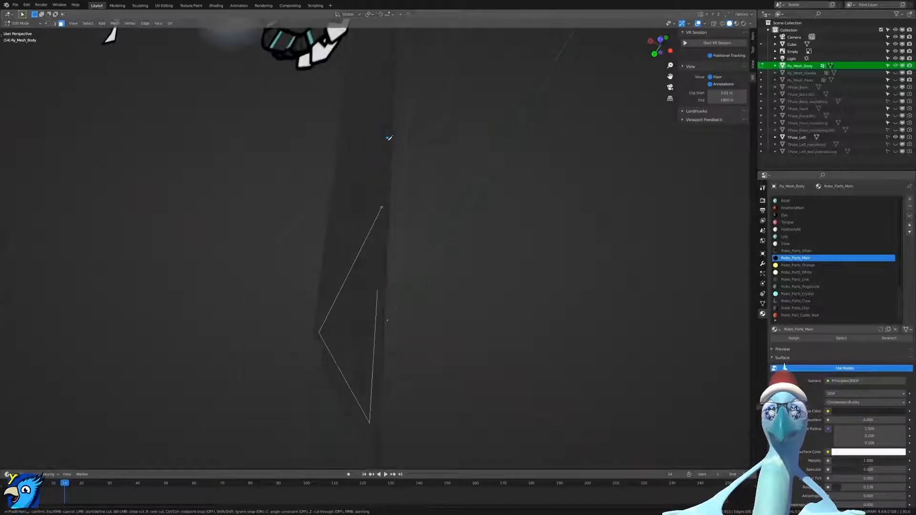
{"action": "middle_click_drag", "start_coordinate": [389, 138], "coordinate": [391, 160], "text": "shift"}
{"action": "middle_click_drag", "start_coordinate": [394, 313], "coordinate": [407, 239], "text": "shift"}
{"action": "scroll", "coordinate": [407, 235], "scroll_direction": "up", "scroll_amount": 4}
{"action": "key", "text": "Escape"}
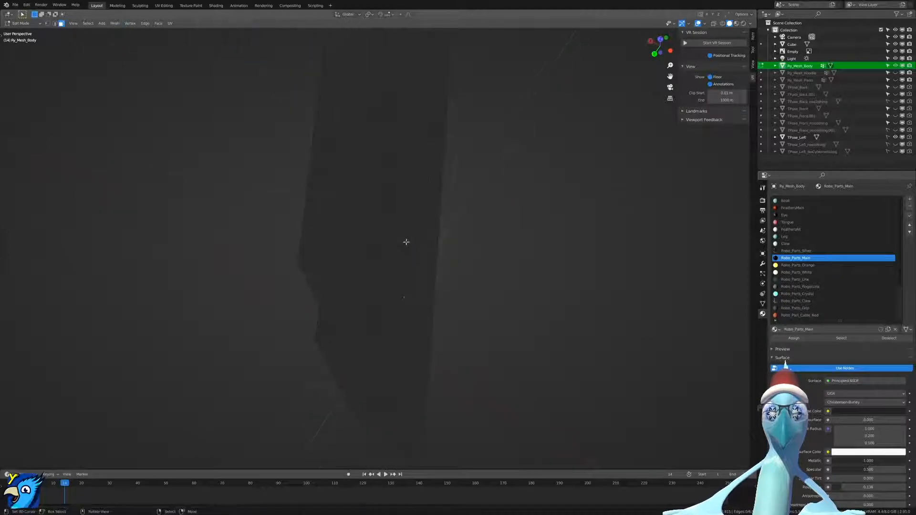
Knife-cut the closed outline of a narrow zigzag line along the feather's side, with a V-shaped hook near its lower end.
{"action": "key", "text": "k"}
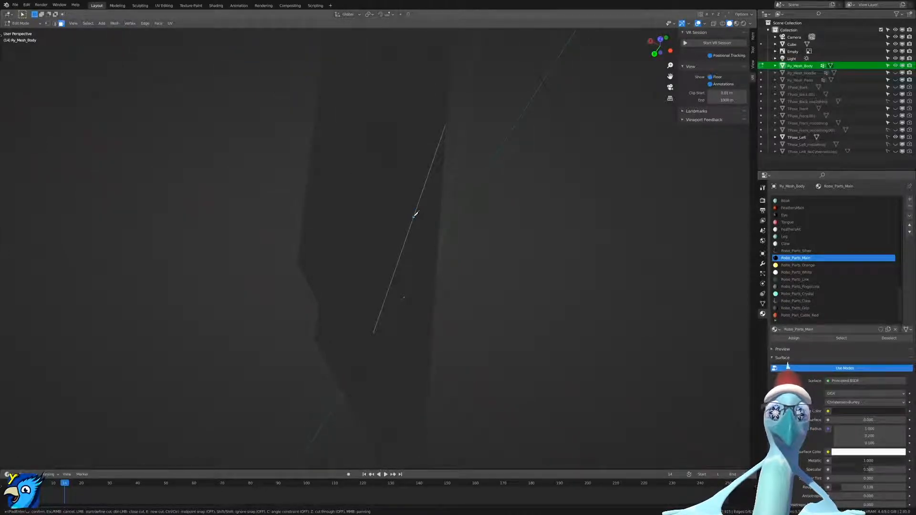
{"action": "left_click", "coordinate": [414, 212]}
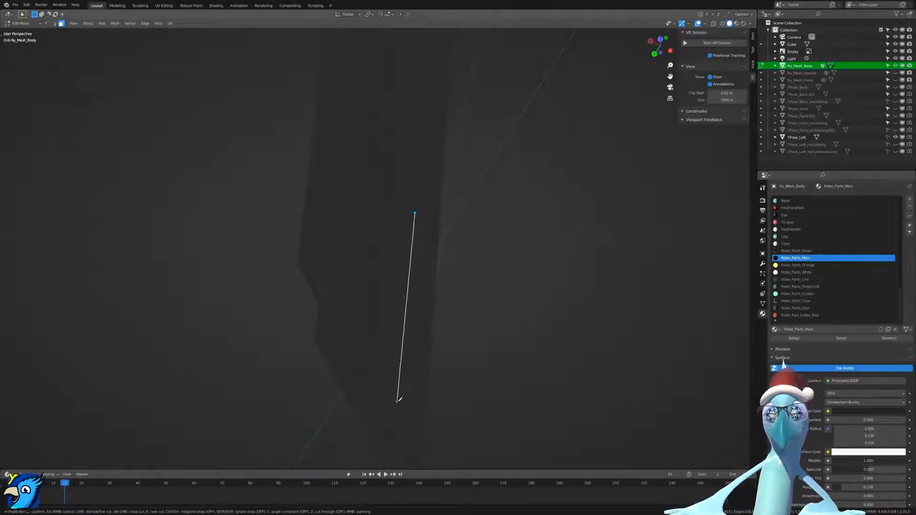
{"action": "left_click", "coordinate": [402, 398]}
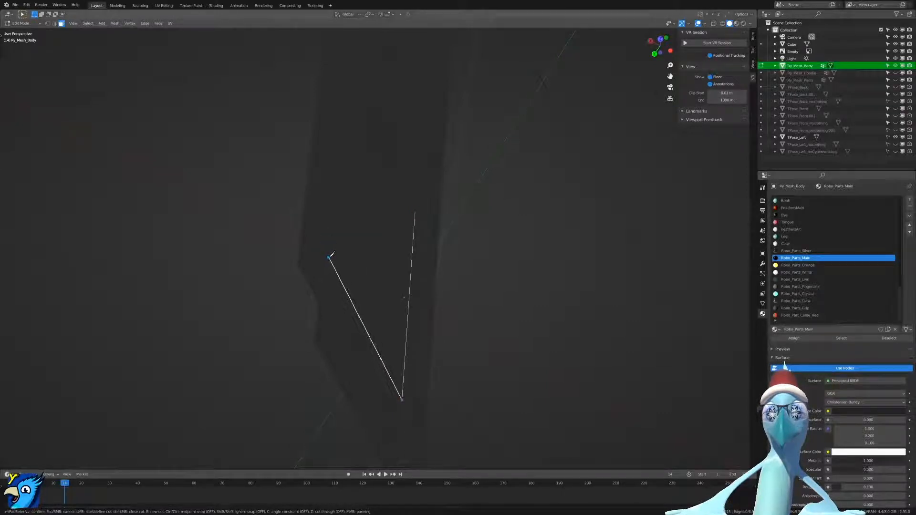
{"action": "left_click", "coordinate": [328, 258]}
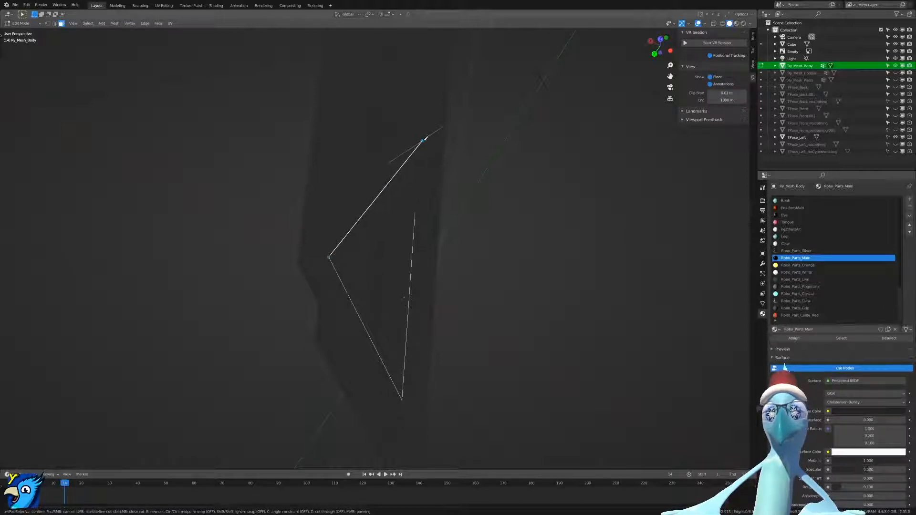
{"action": "middle_click_drag", "start_coordinate": [424, 139], "coordinate": [419, 348]}
{"action": "scroll", "coordinate": [428, 163], "scroll_direction": "down", "scroll_amount": 4}
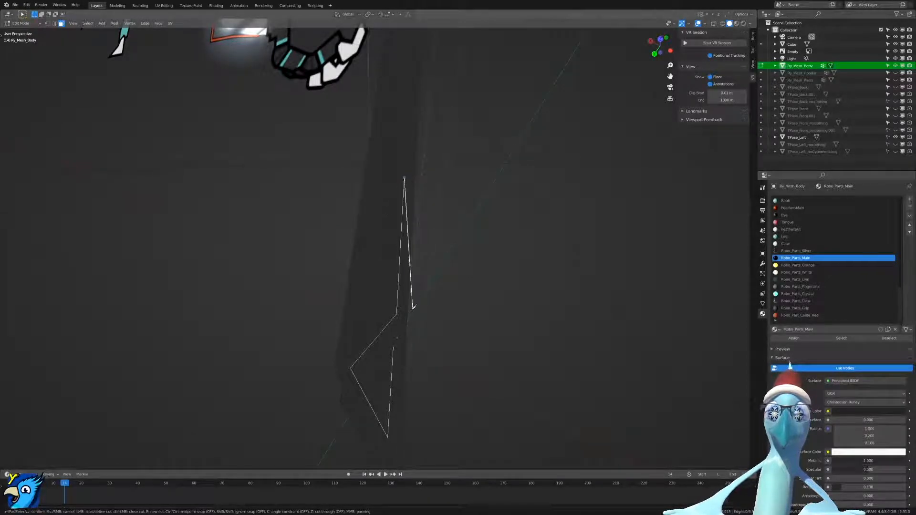
{"action": "scroll", "coordinate": [408, 325], "scroll_direction": "up", "scroll_amount": 4}
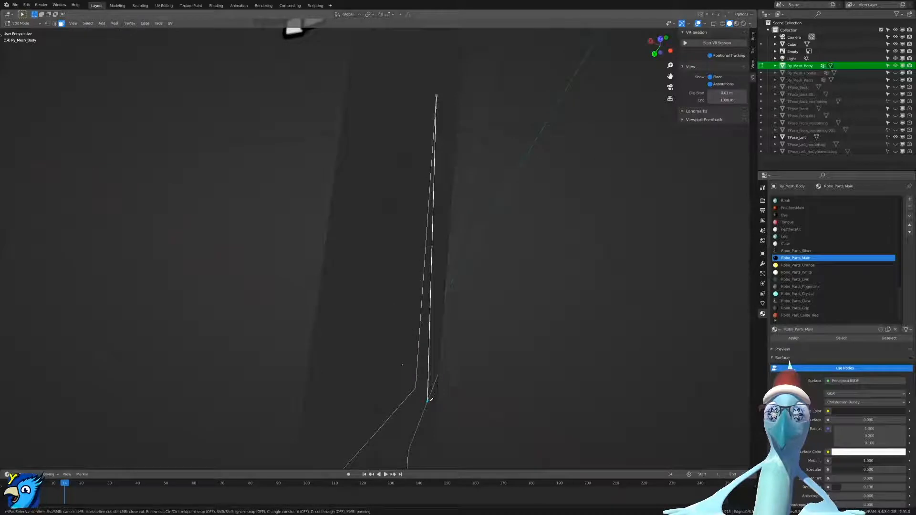
{"action": "left_click", "coordinate": [428, 401]}
{"action": "middle_click_drag", "start_coordinate": [428, 401], "coordinate": [475, 190], "text": "shift"}
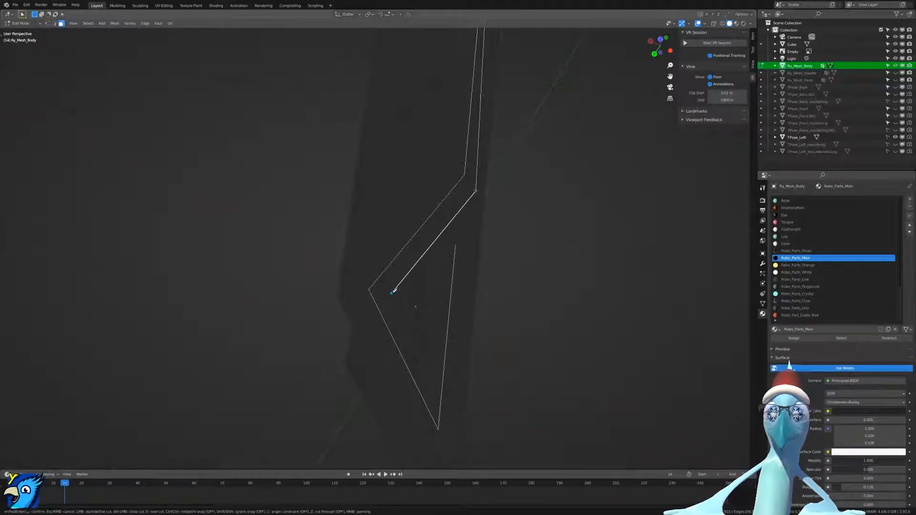
{"action": "left_click", "coordinate": [390, 290]}
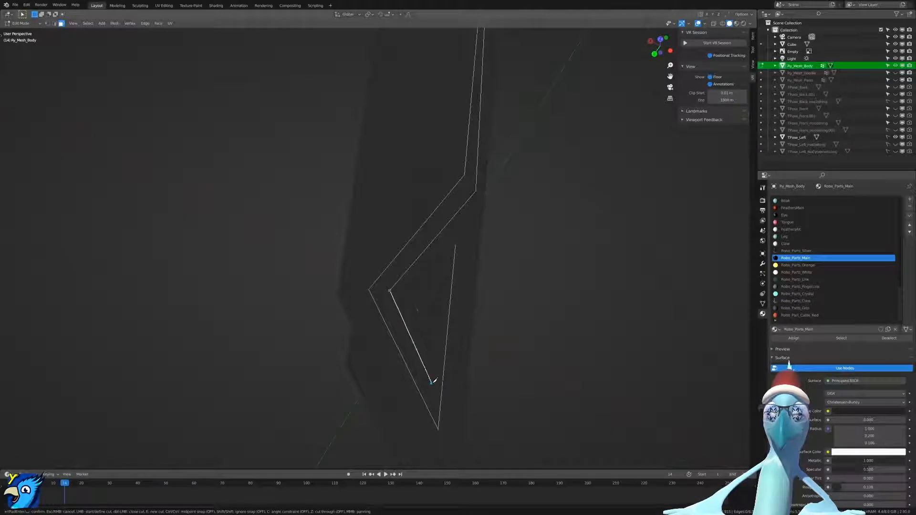
{"action": "left_click", "coordinate": [431, 381]}
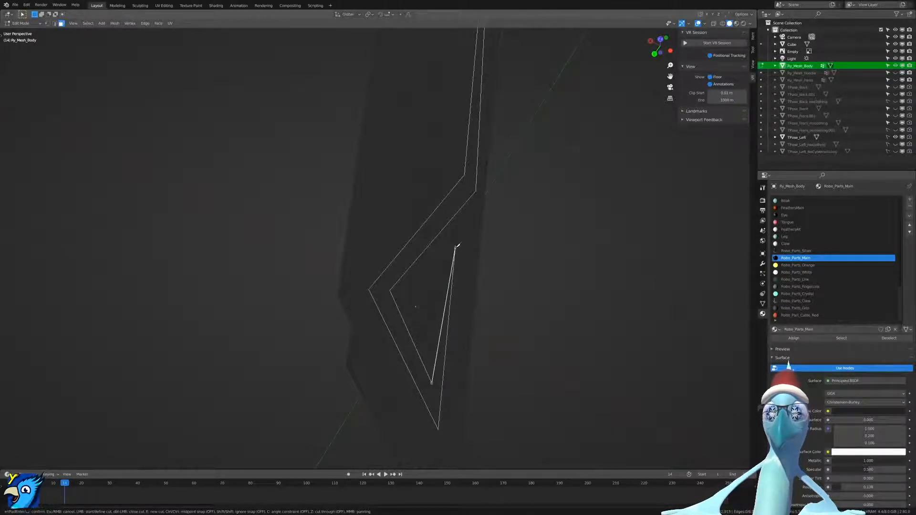
{"action": "key", "text": "Return"}
Select all faces inside the cut zigzag line in face mode, using Circle Select for part of them.
{"action": "key", "text": "ctrl+Tab"}
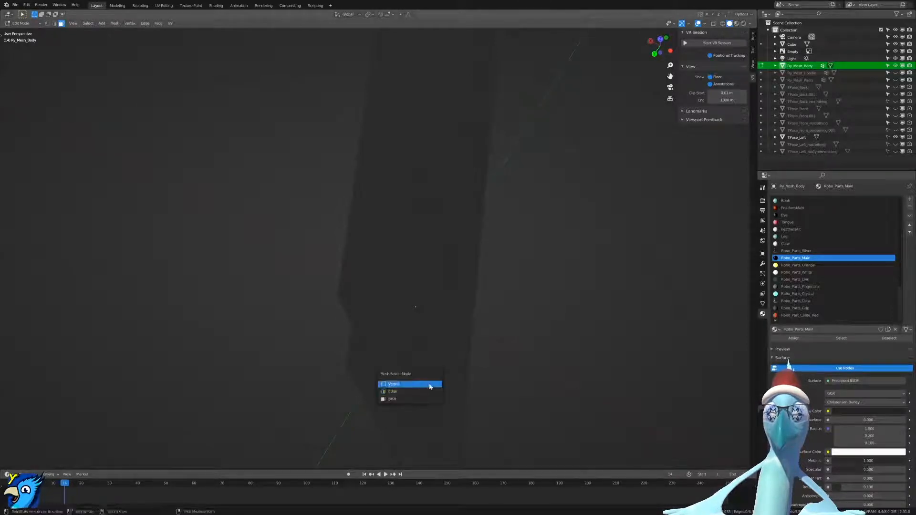
{"action": "left_click", "coordinate": [415, 399]}
{"action": "right_click", "coordinate": [427, 394]}
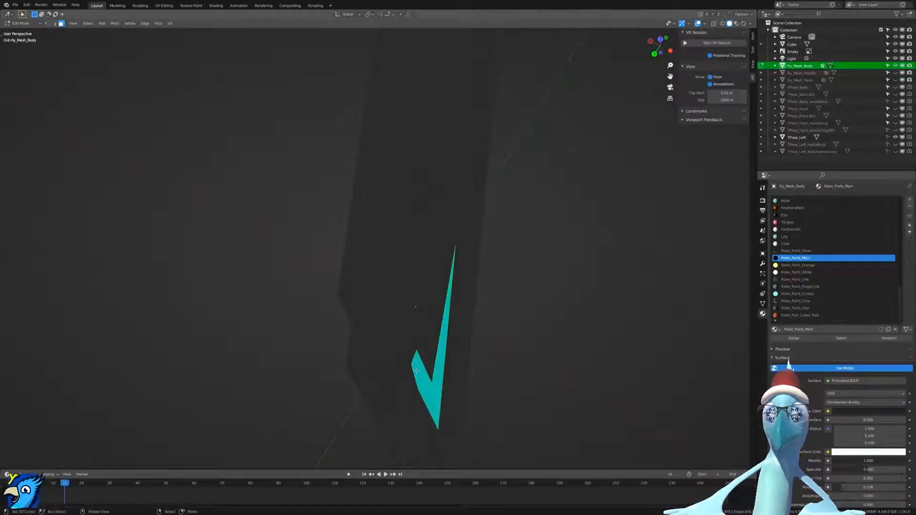
{"action": "middle_click_drag", "start_coordinate": [416, 371], "coordinate": [420, 376]}
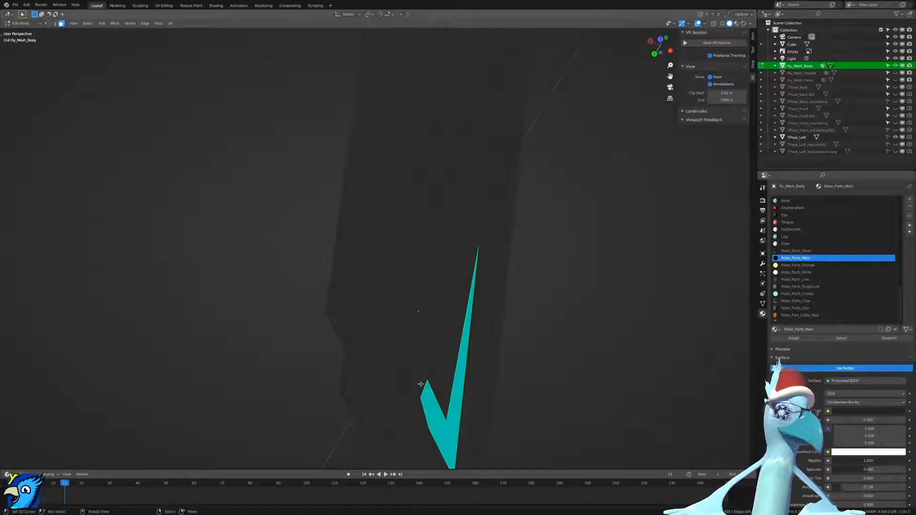
{"action": "key", "text": "c"}
{"action": "left_click", "coordinate": [423, 397]}
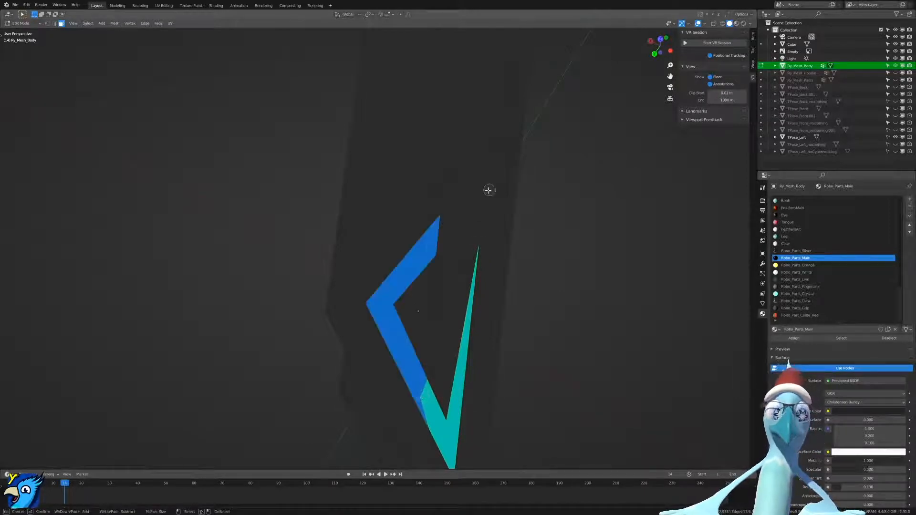
{"action": "left_click_drag", "start_coordinate": [437, 233], "coordinate": [478, 172]}
{"action": "right_click", "coordinate": [496, 165]}
{"action": "right_click", "coordinate": [507, 81], "text": "shift"}
{"action": "middle_click_drag", "start_coordinate": [512, 61], "coordinate": [409, 358], "text": "shift"}
{"action": "right_click", "coordinate": [396, 333], "text": "shift"}
{"action": "right_click", "coordinate": [404, 245], "text": "shift"}
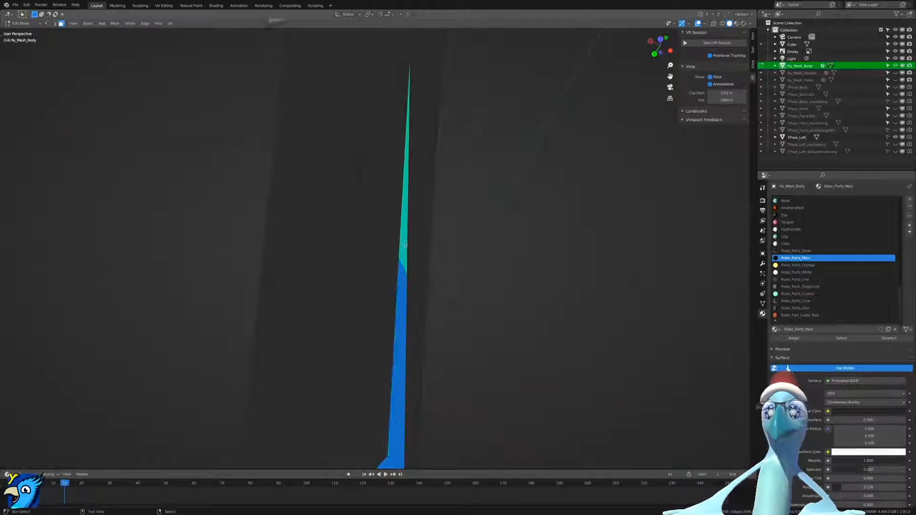
Extrude the selected line faces in place and offset them slightly from the feather surface with Shrink/Fatten.
{"action": "middle_click_drag", "start_coordinate": [404, 235], "coordinate": [433, 299]}
{"action": "middle_click_drag", "start_coordinate": [430, 351], "coordinate": [493, 336]}
{"action": "key", "text": "e"}
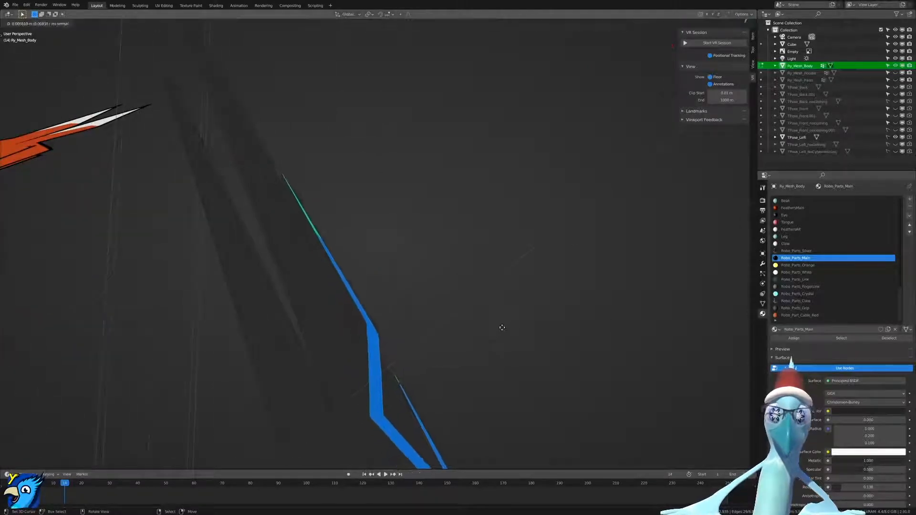
{"action": "key", "text": "Escape"}
{"action": "key", "text": "alt+s"}
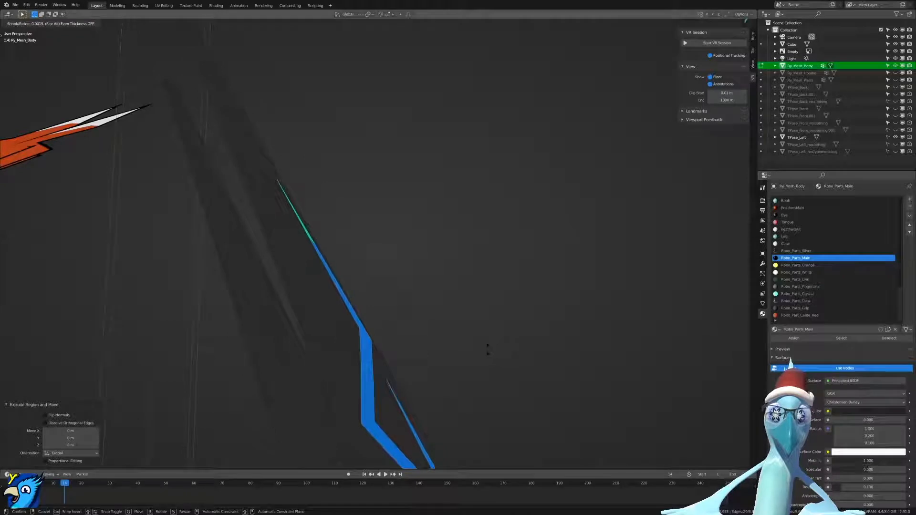
{"action": "left_click", "coordinate": [488, 348]}
Grow the selection to include the extruded sides, assign the Robo_Parts_Orange material, and clear the selection.
{"action": "key", "text": "ctrl+KP_Add"}
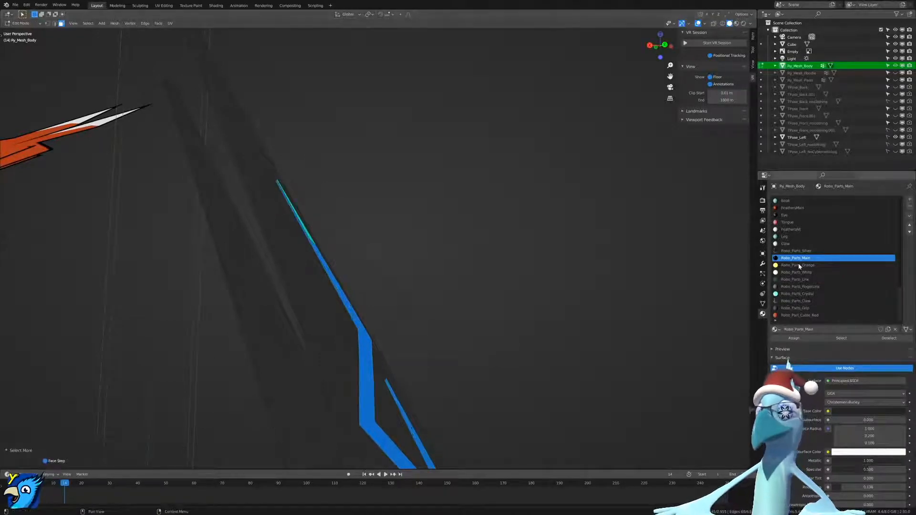
{"action": "left_click", "coordinate": [798, 265]}
{"action": "left_click", "coordinate": [785, 338]}
{"action": "middle_click_drag", "start_coordinate": [668, 334], "coordinate": [493, 327]}
{"action": "key", "text": "alt+a"}
In vertex mode, merge the surplus vertices along the outer edge of the orange line's lower leg, using At Last.
{"action": "scroll", "coordinate": [504, 238], "scroll_direction": "down", "scroll_amount": 3}
{"action": "middle_click_drag", "start_coordinate": [494, 279], "coordinate": [430, 282], "text": "shift"}
{"action": "scroll", "coordinate": [449, 315], "scroll_direction": "down", "scroll_amount": 3}
{"action": "scroll", "coordinate": [445, 315], "scroll_direction": "up", "scroll_amount": 8}
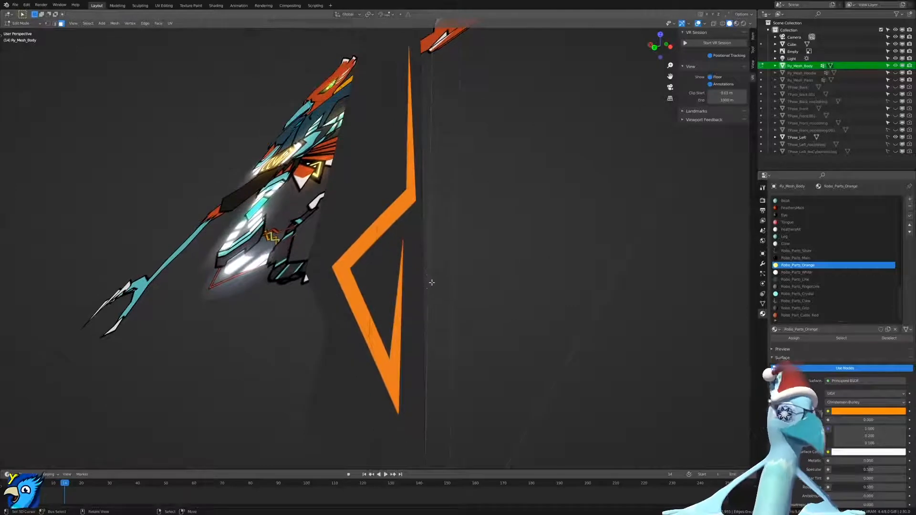
{"action": "middle_click_drag", "start_coordinate": [357, 320], "coordinate": [410, 248]}
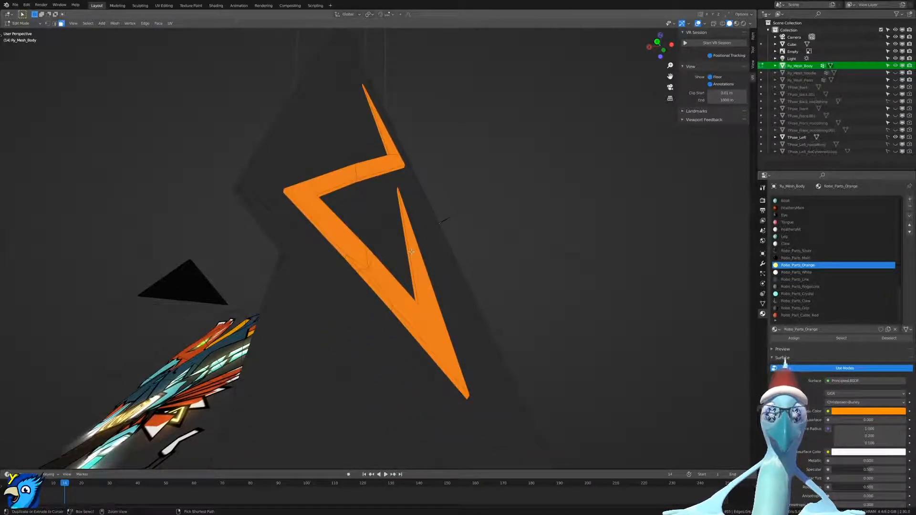
{"action": "key", "text": "ctrl+Tab"}
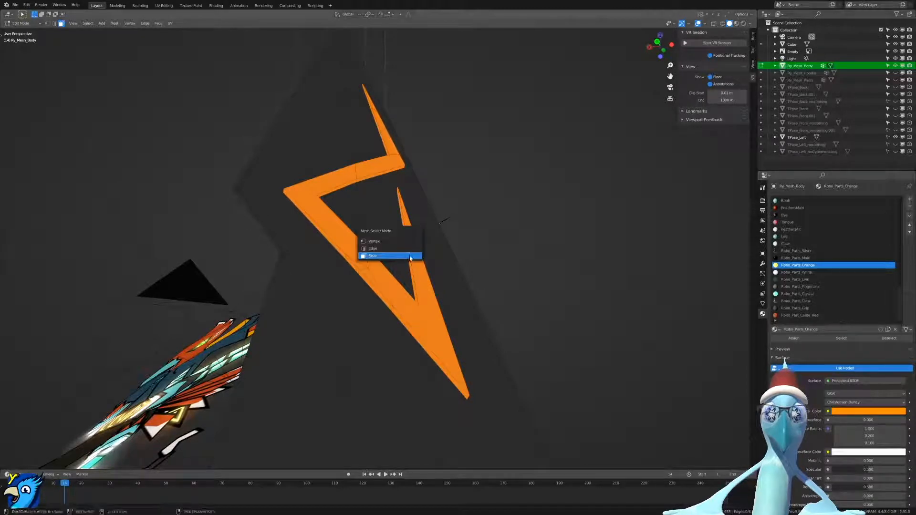
{"action": "left_click", "coordinate": [392, 239]}
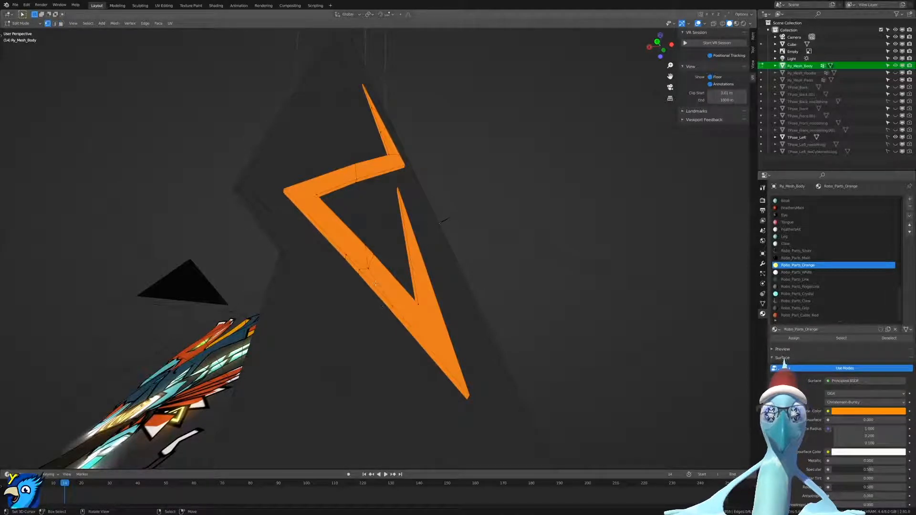
{"action": "key", "text": "m"}
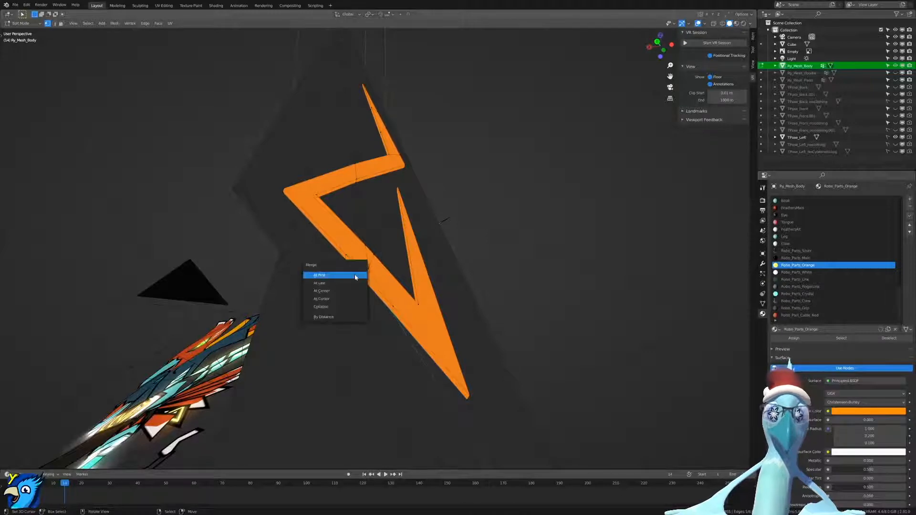
{"action": "left_click", "coordinate": [351, 282]}
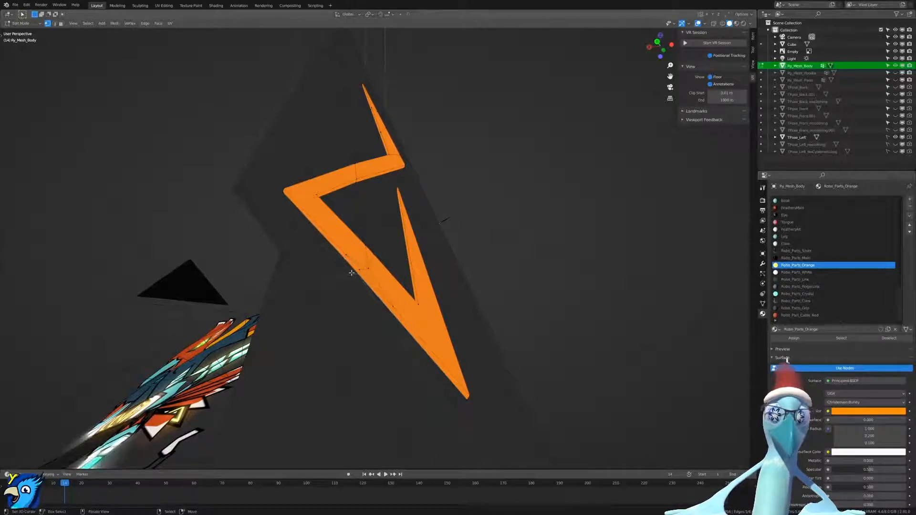
{"action": "right_click", "coordinate": [395, 308]}
{"action": "key", "text": "m"}
{"action": "left_click", "coordinate": [358, 269]}
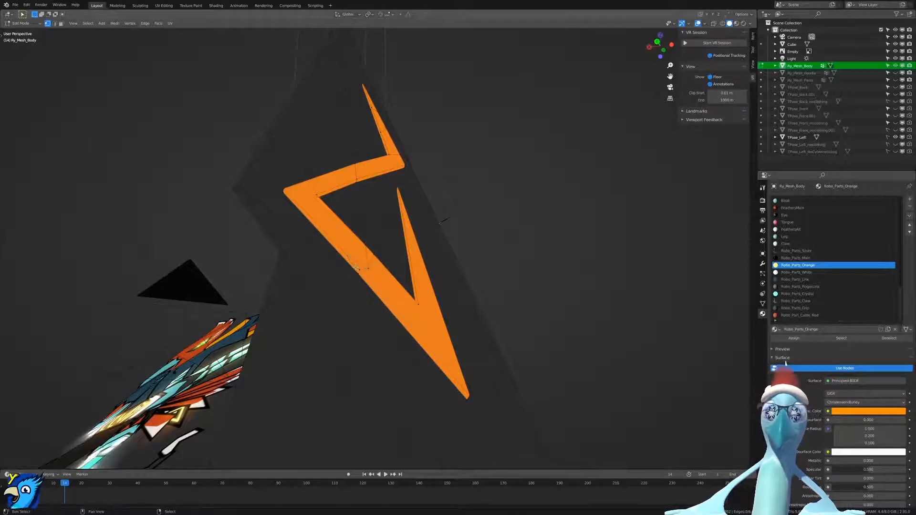
Merge the surplus vertices at the inner edge of the orange line's lower leg.
{"action": "scroll", "coordinate": [358, 270], "scroll_direction": "down", "scroll_amount": 3}
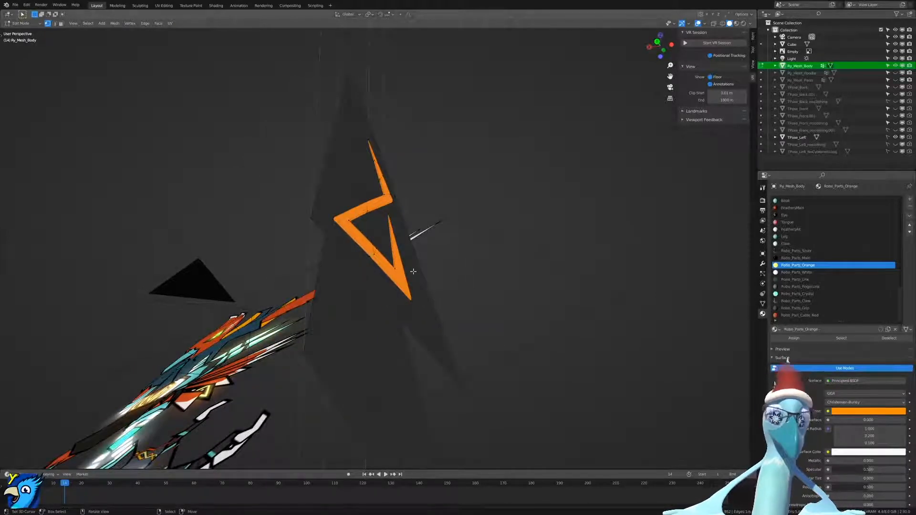
{"action": "scroll", "coordinate": [339, 252], "scroll_direction": "up", "scroll_amount": 1}
{"action": "scroll", "coordinate": [358, 252], "scroll_direction": "up", "scroll_amount": 3}
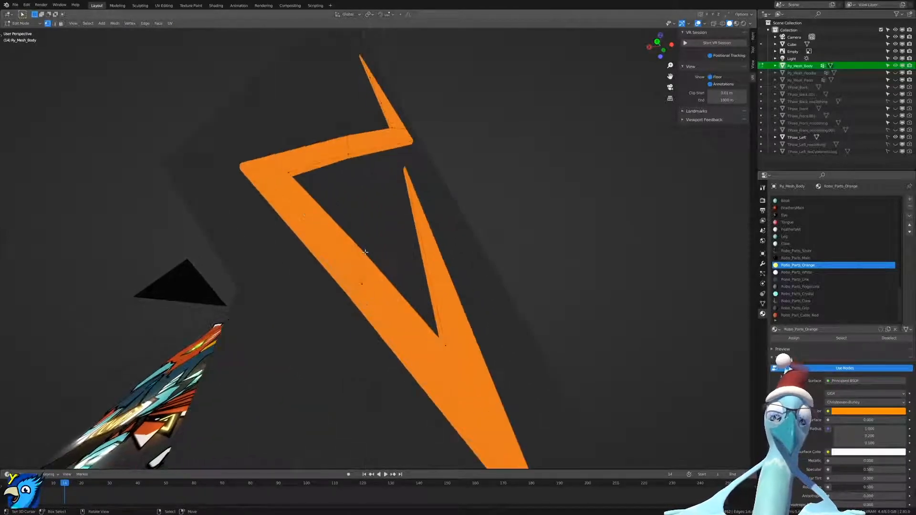
{"action": "key", "text": "m"}
{"action": "left_click", "coordinate": [361, 261]}
{"action": "left_click", "coordinate": [359, 254]}
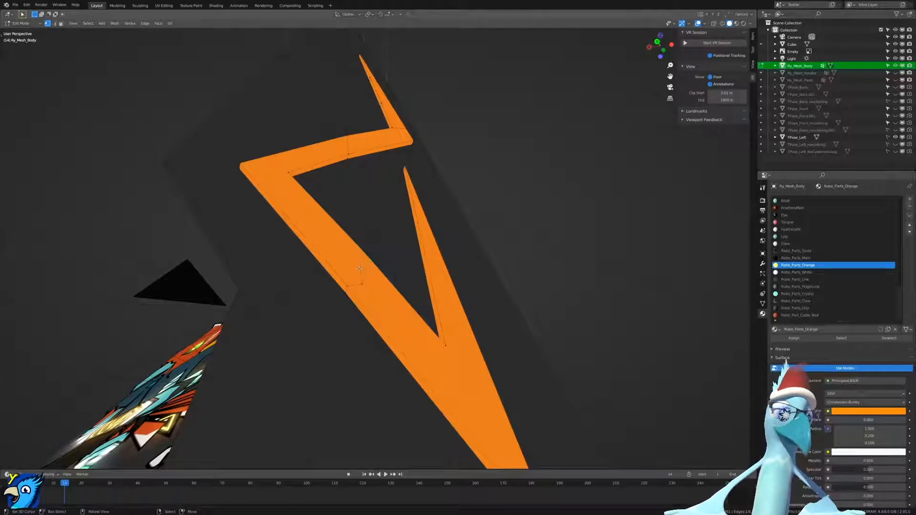
Merge the vertices of the small leftover triangle where the orange line's lower leg was split.
{"action": "middle_click_drag", "start_coordinate": [366, 272], "coordinate": [446, 153]}
{"action": "key", "text": "ctrl+Tab"}
{"action": "left_click", "coordinate": [414, 261]}
{"action": "right_click", "coordinate": [401, 240]}
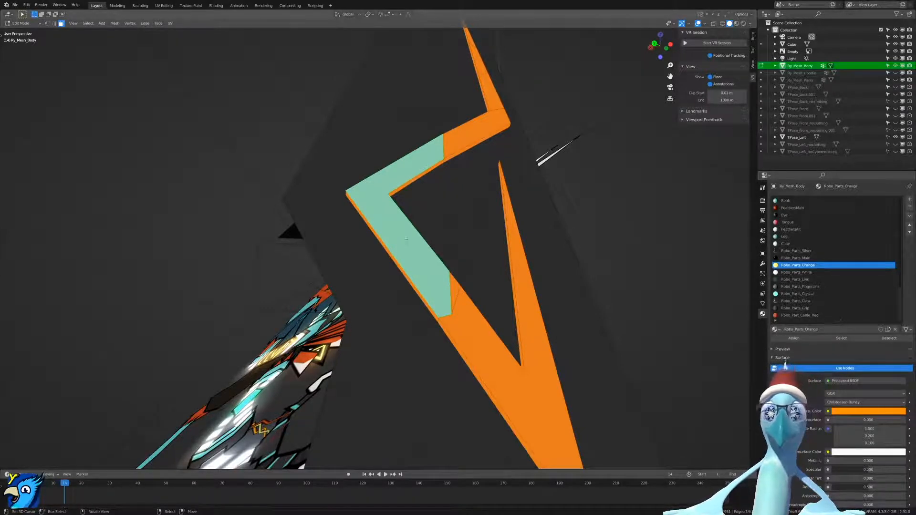
{"action": "middle_click_drag", "start_coordinate": [460, 291], "coordinate": [448, 313]}
{"action": "key", "text": "ctrl+Tab"}
{"action": "left_click", "coordinate": [443, 299]}
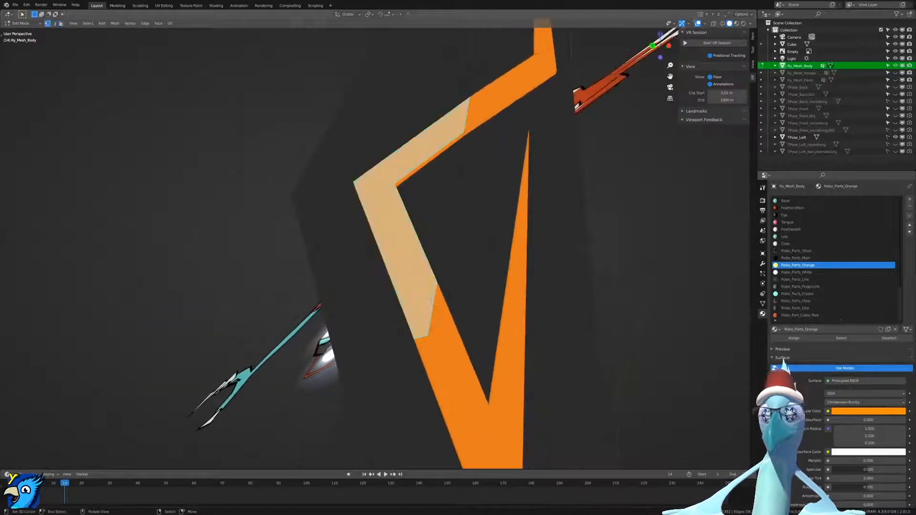
{"action": "left_click", "coordinate": [437, 284]}
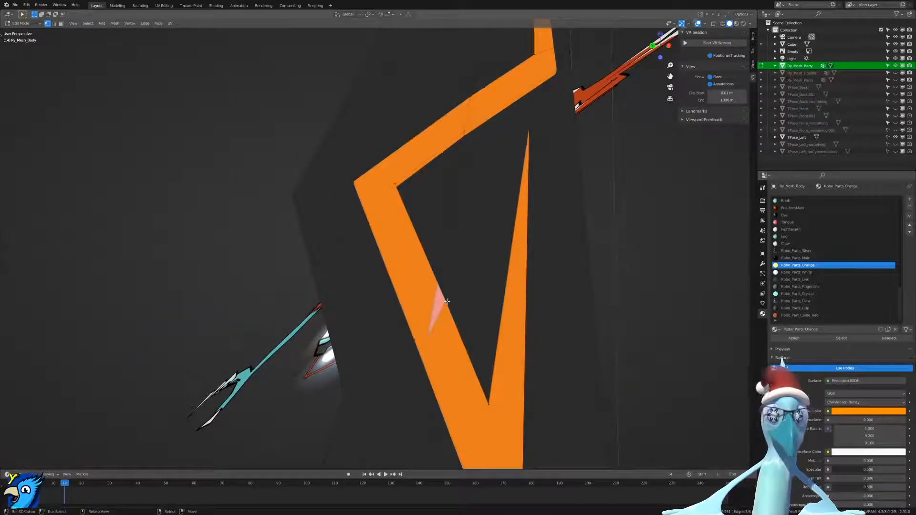
{"action": "key", "text": "m"}
{"action": "left_click", "coordinate": [448, 303]}
Merge the remaining surplus vertex pair on the inner side wall of the lower leg.
{"action": "middle_click_drag", "start_coordinate": [448, 304], "coordinate": [358, 320]}
{"action": "left_click", "coordinate": [329, 363], "text": "shift"}
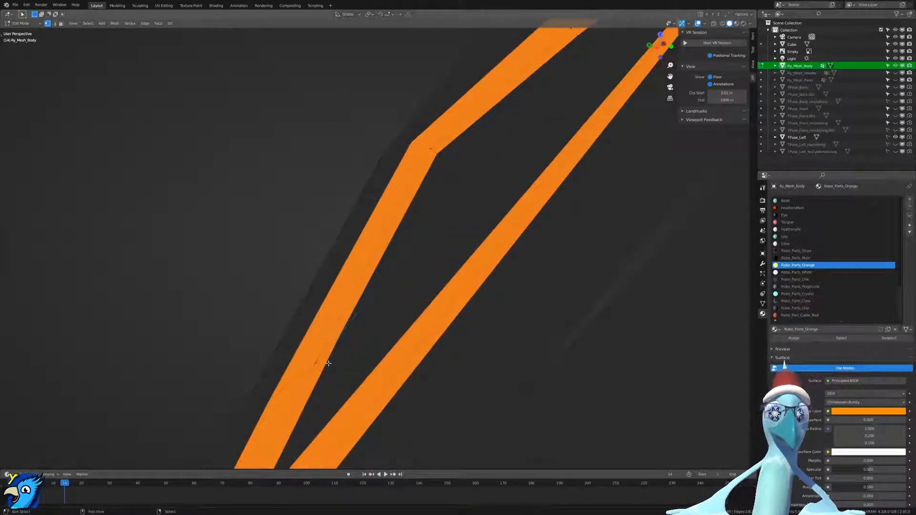
{"action": "key", "text": "m"}
{"action": "left_click", "coordinate": [328, 362]}
Try to merge the vertices where the dark surface meets the lower leg's inner side, and undo it.
{"action": "middle_click_drag", "start_coordinate": [338, 330], "coordinate": [429, 349]}
{"action": "middle_click_drag", "start_coordinate": [426, 387], "coordinate": [436, 420]}
{"action": "right_click", "coordinate": [462, 413], "text": "shift"}
{"action": "key", "text": "m"}
{"action": "left_click", "coordinate": [464, 415]}
{"action": "right_click", "coordinate": [454, 413], "text": "shift"}
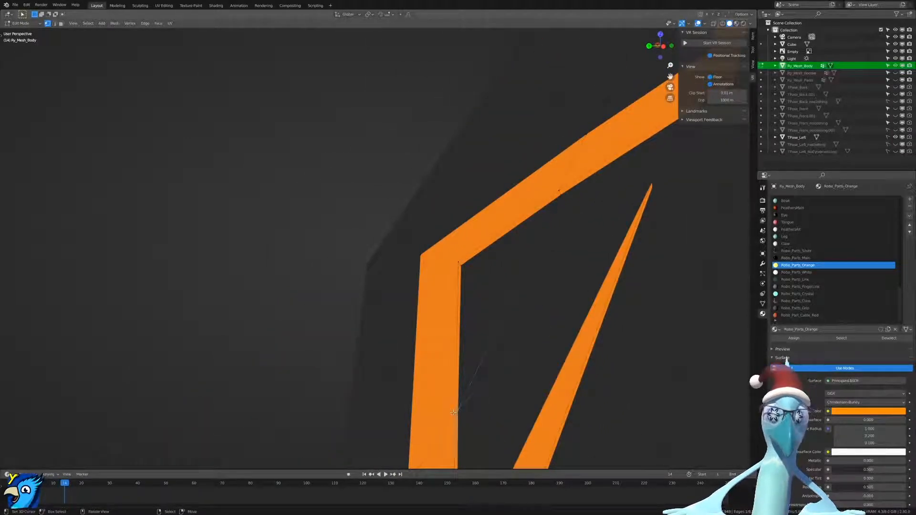
{"action": "key", "text": "ctrl+z"}
{"action": "key", "text": "ctrl+z"}
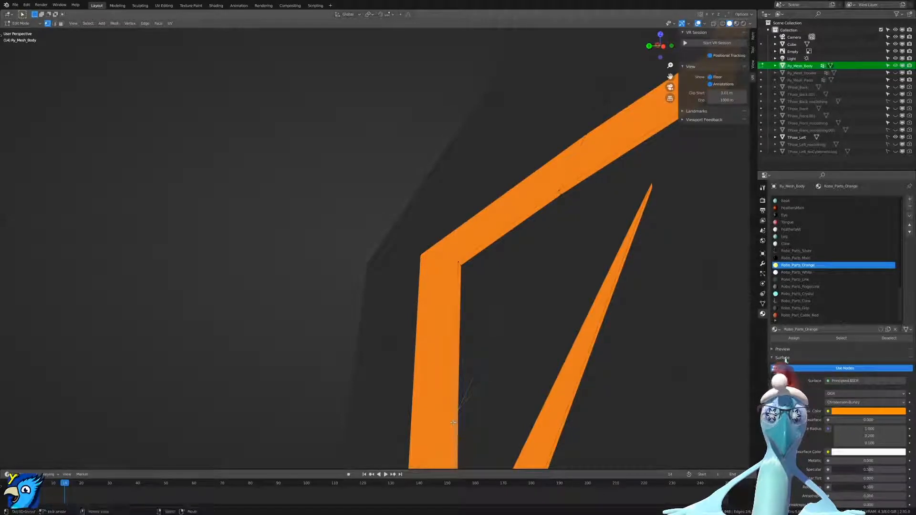
From the top view, slide the selected vertex slightly along the inner edge of the lower leg with Vertex Slide.
{"action": "scroll", "coordinate": [517, 407], "scroll_direction": "down", "scroll_amount": 4}
{"action": "middle_click_drag", "start_coordinate": [473, 389], "coordinate": [503, 356]}
{"action": "scroll", "coordinate": [513, 382], "scroll_direction": "down", "scroll_amount": 5}
{"action": "scroll", "coordinate": [503, 383], "scroll_direction": "up", "scroll_amount": 3}
{"action": "scroll", "coordinate": [493, 352], "scroll_direction": "up", "scroll_amount": 4}
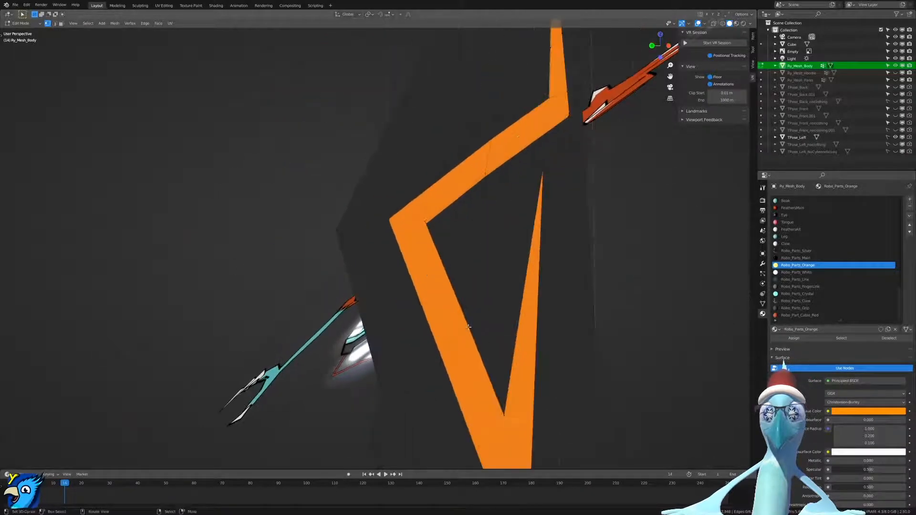
{"action": "key", "text": "KP_7"}
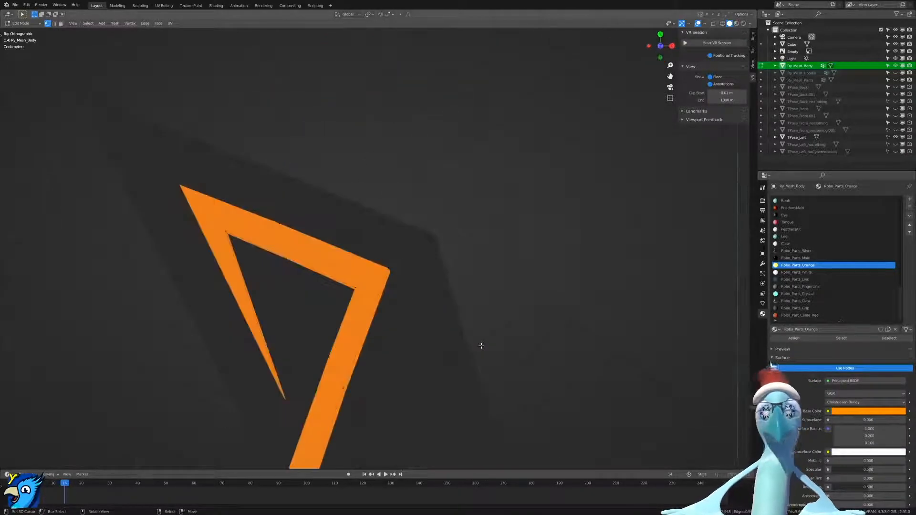
{"action": "scroll", "coordinate": [301, 289], "scroll_direction": "up", "scroll_amount": 4}
{"action": "key", "text": "shift+v"}
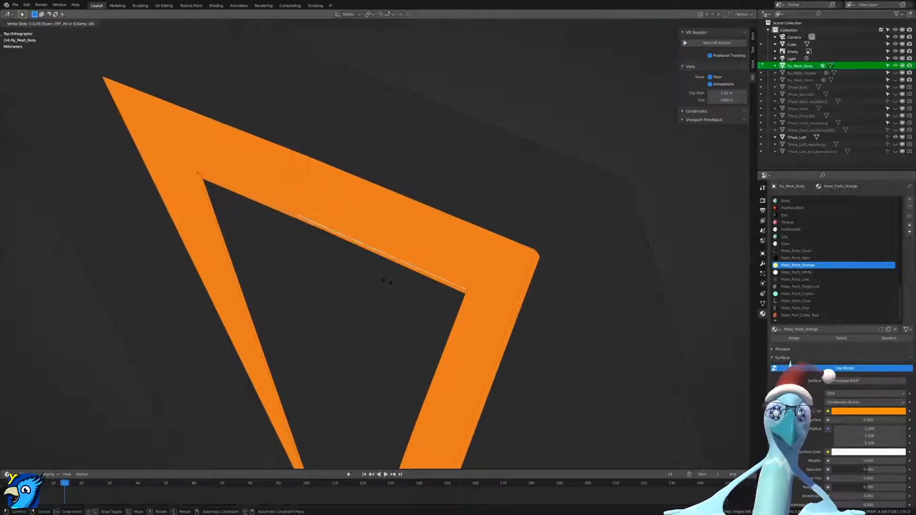
{"action": "left_click", "coordinate": [388, 283]}
Cut an edge with the Knife across the orange line's elbow, from the outer corner to the inner corner.
{"action": "scroll", "coordinate": [358, 288], "scroll_direction": "down", "scroll_amount": 3}
{"action": "middle_click_drag", "start_coordinate": [358, 289], "coordinate": [405, 287]}
{"action": "scroll", "coordinate": [459, 254], "scroll_direction": "up", "scroll_amount": 3}
{"action": "key", "text": "k"}
{"action": "left_click", "coordinate": [334, 281]}
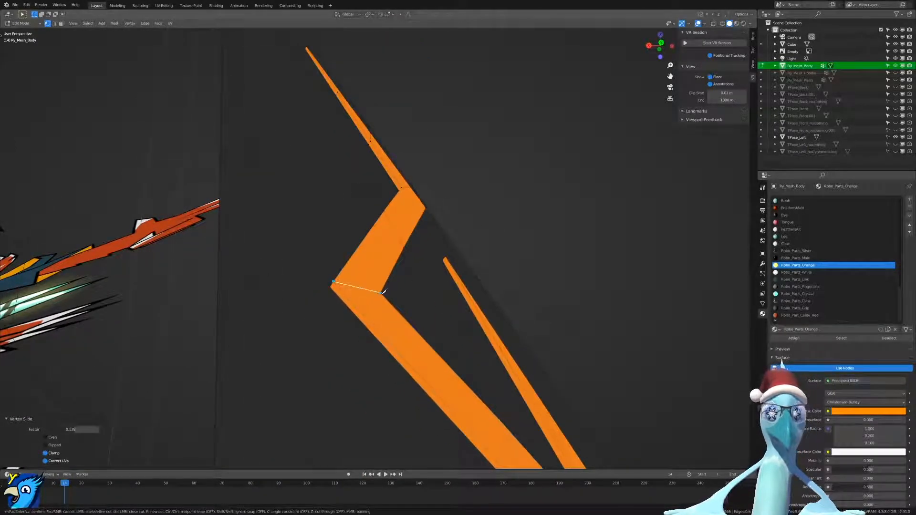
{"action": "key", "text": "Return"}
Cut an edge with the Knife across the bend where the upper spike meets the orange line's middle segment.
{"action": "middle_click_drag", "start_coordinate": [445, 292], "coordinate": [519, 279]}
{"action": "middle_click_drag", "start_coordinate": [373, 354], "coordinate": [398, 362]}
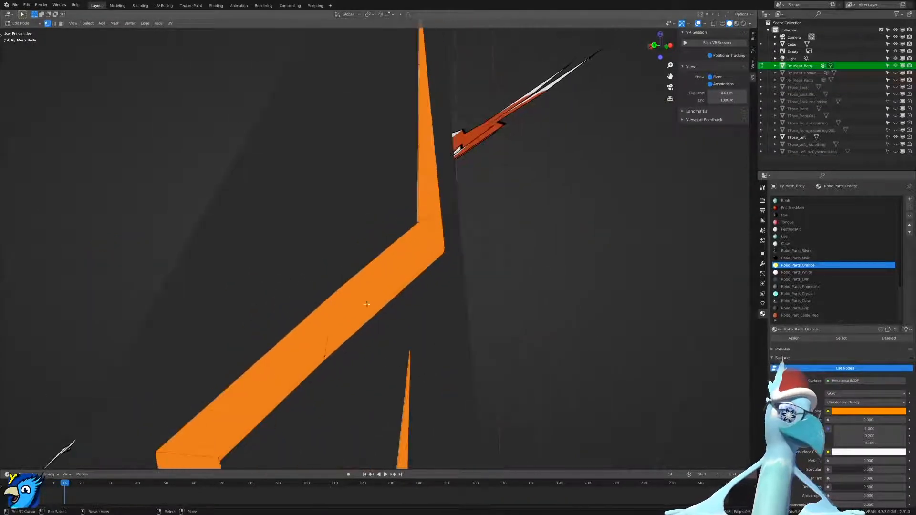
{"action": "middle_click_drag", "start_coordinate": [363, 307], "coordinate": [413, 286]}
{"action": "key", "text": "k"}
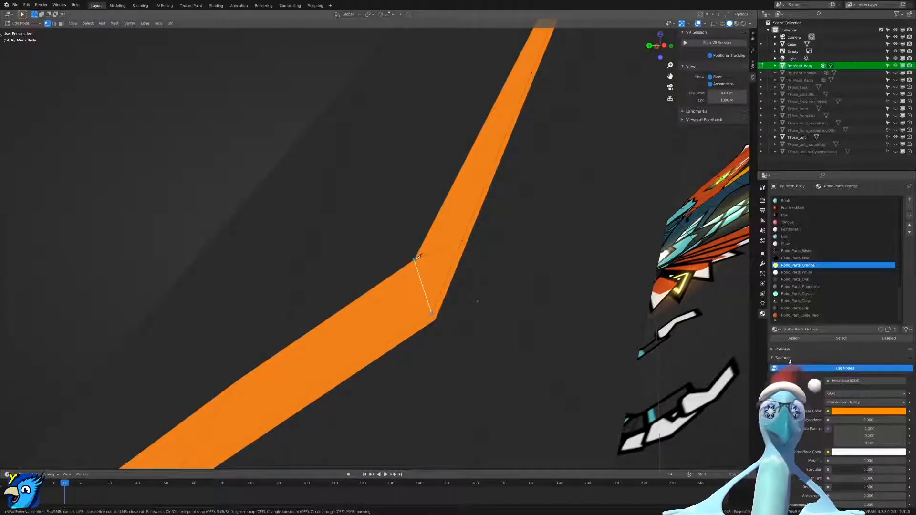
{"action": "left_click", "coordinate": [414, 260]}
{"action": "key", "text": "Return"}
Try a Knife cut through the dark face from the inner spike's tip to the middle segment's lower edge, and undo it.
{"action": "middle_click_drag", "start_coordinate": [225, 310], "coordinate": [387, 249]}
{"action": "key", "text": "k"}
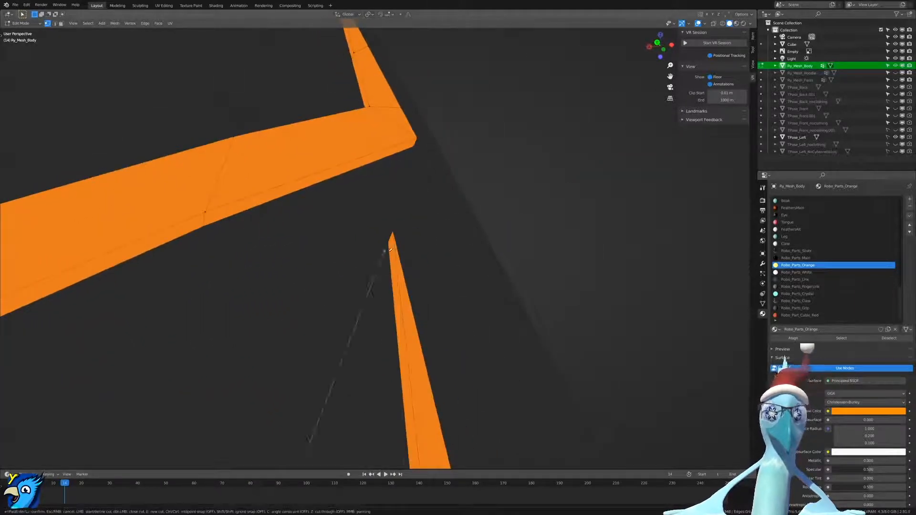
{"action": "left_click", "coordinate": [390, 240]}
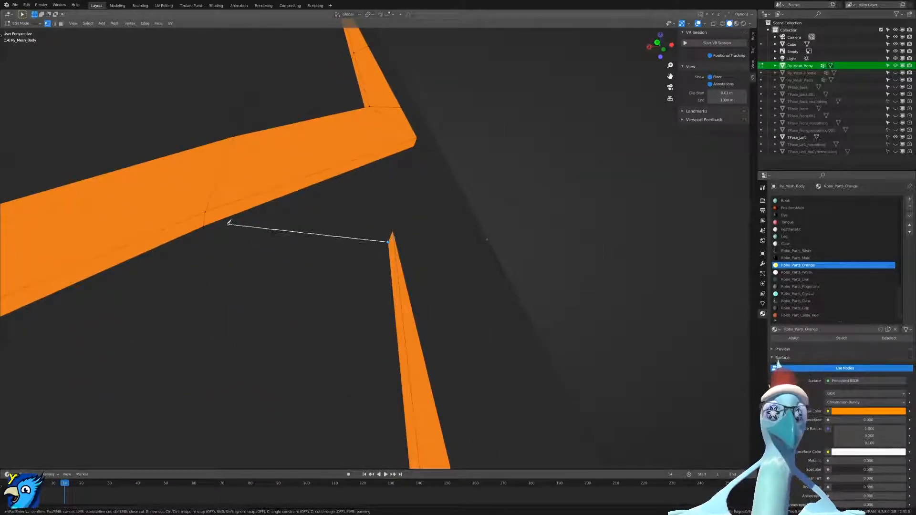
{"action": "left_click", "coordinate": [203, 226]}
{"action": "key", "text": "Return"}
{"action": "key", "text": "ctrl+z"}
{"action": "key", "text": "k"}
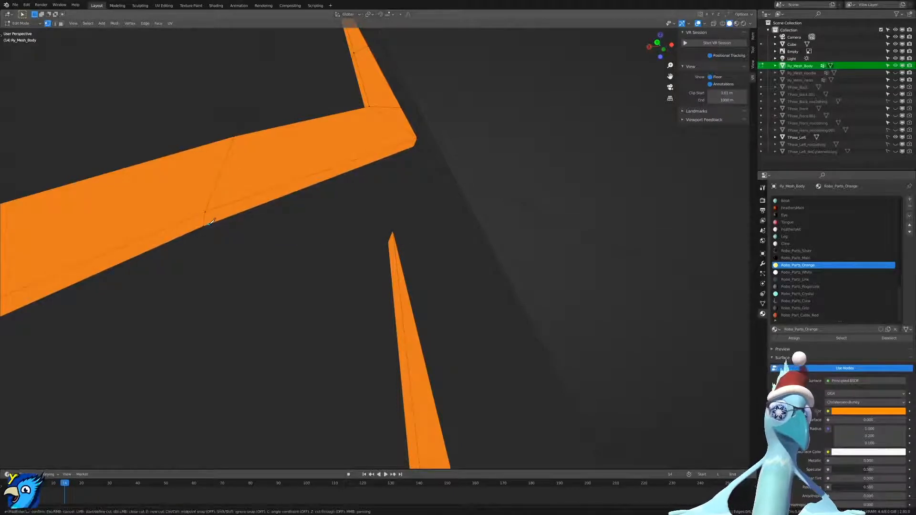
{"action": "left_click", "coordinate": [204, 227]}
{"action": "left_click", "coordinate": [390, 238]}
{"action": "left_click", "coordinate": [415, 144]}
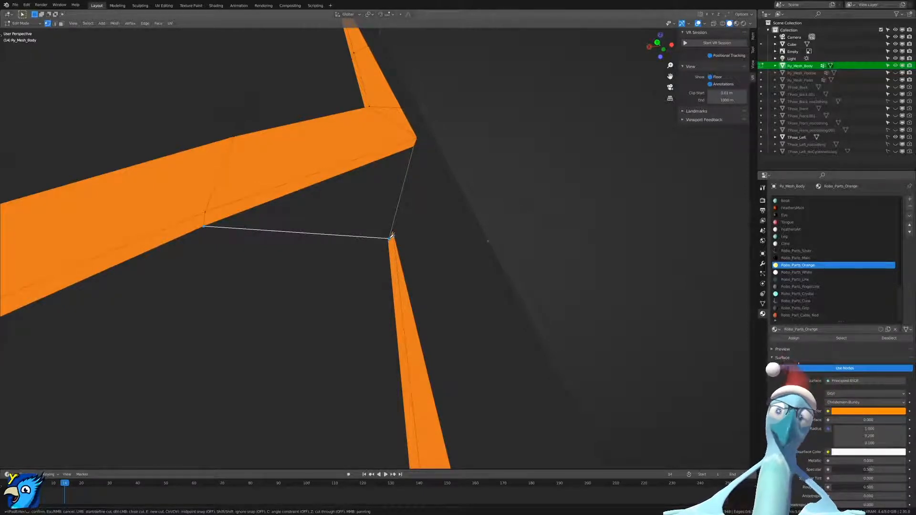
{"action": "middle_click_drag", "start_coordinate": [391, 237], "coordinate": [459, 271]}
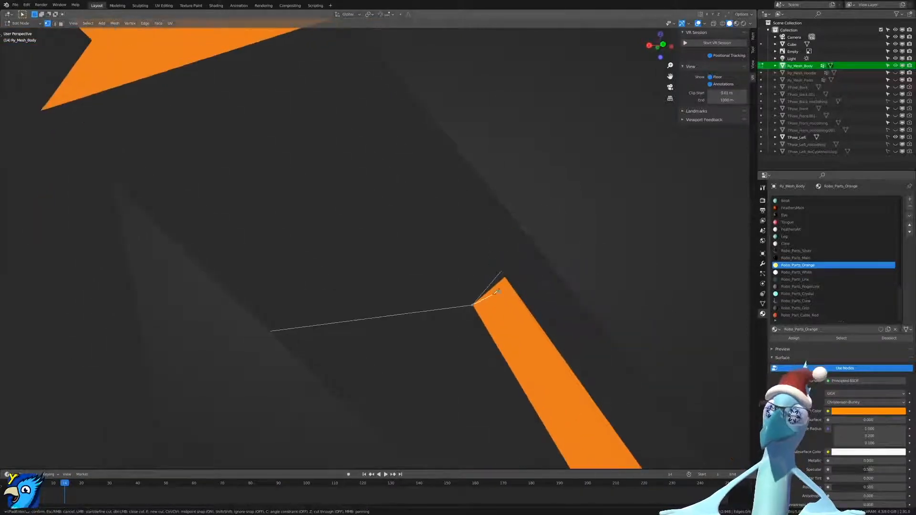
{"action": "key", "text": "Escape"}
{"action": "key", "text": "k"}
{"action": "key", "text": "Escape"}
Try hiding and moving the vertex at the inner spike's tip to check its geometry.
{"action": "middle_click_drag", "start_coordinate": [509, 302], "coordinate": [476, 299]}
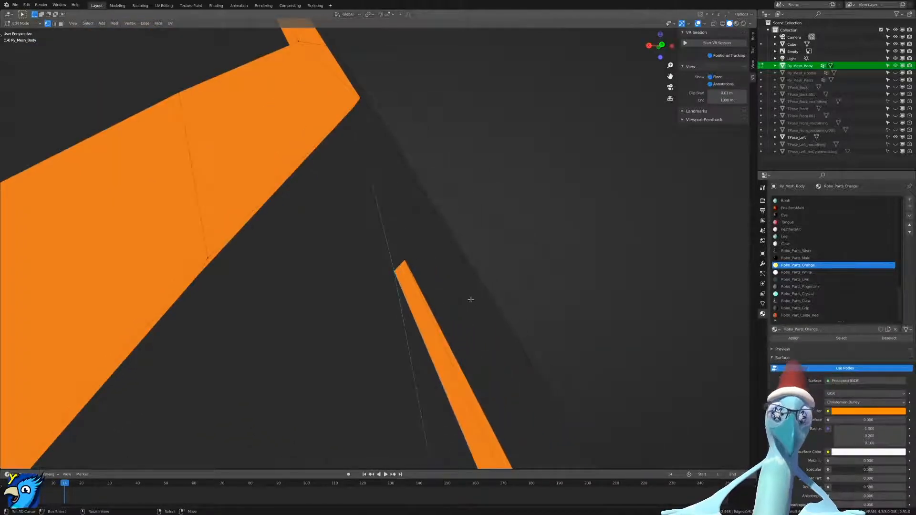
{"action": "key", "text": "h"}
{"action": "key", "text": "ctrl+z"}
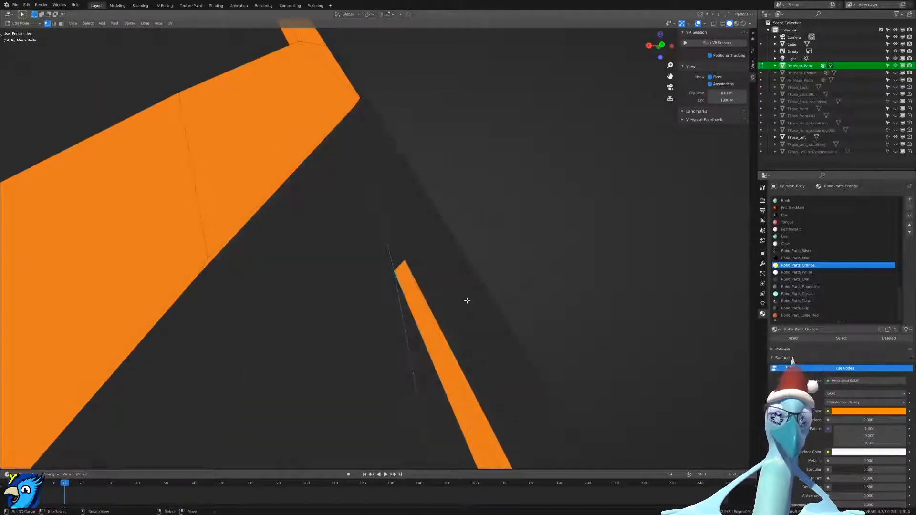
{"action": "key", "text": "g"}
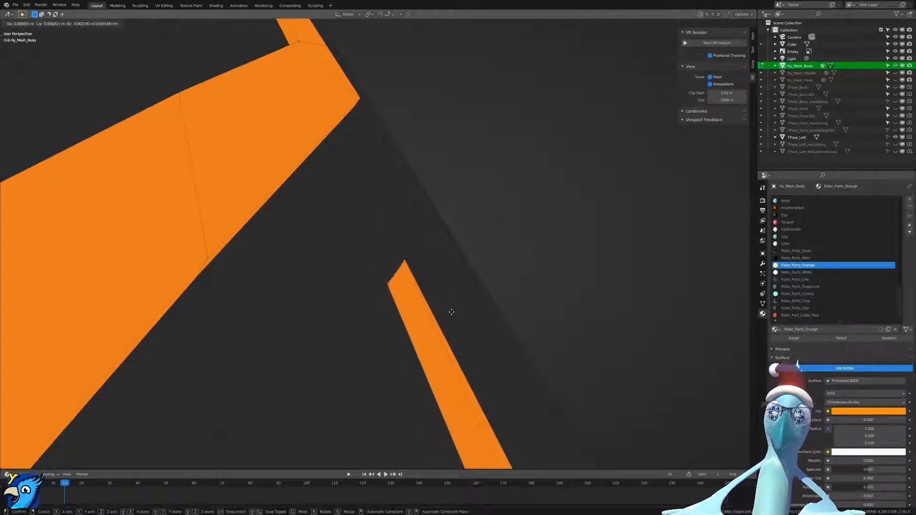
{"action": "left_click", "coordinate": [430, 305]}
{"action": "key", "text": "k"}
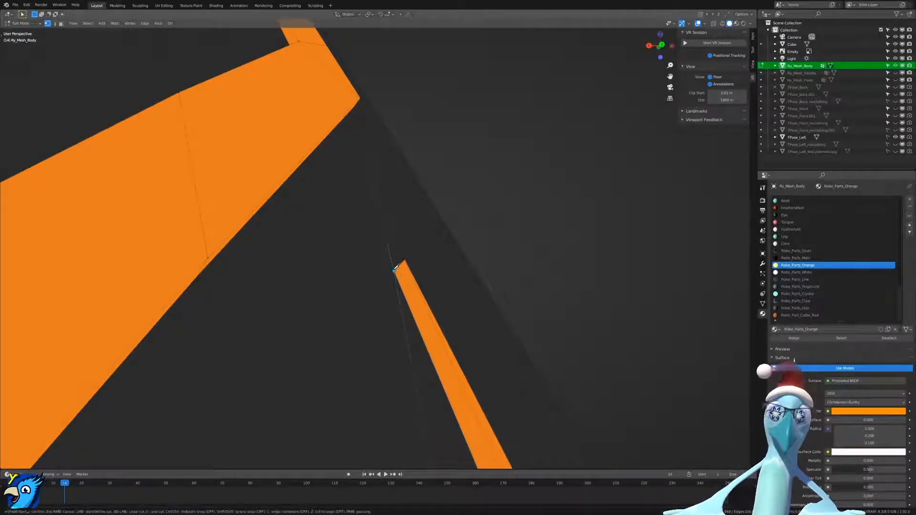
{"action": "left_click", "coordinate": [395, 271]}
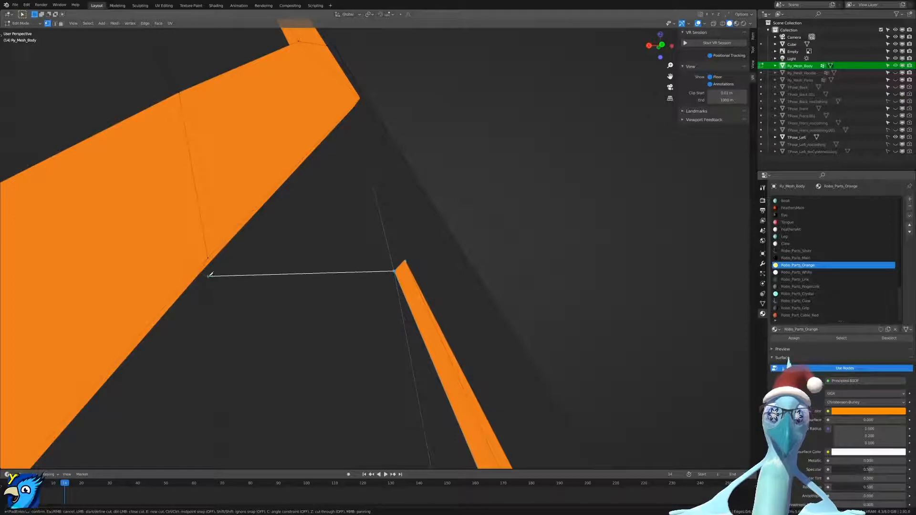
{"action": "left_click", "coordinate": [200, 275]}
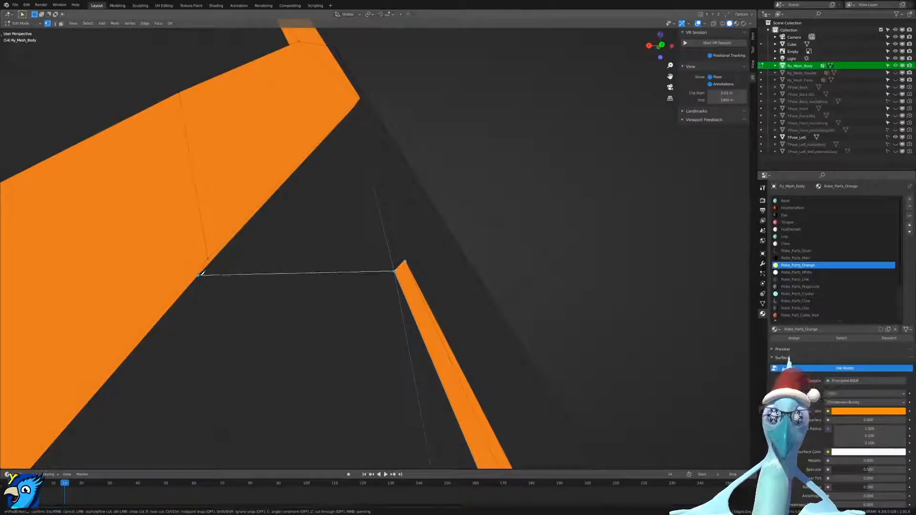
{"action": "scroll", "coordinate": [348, 301], "scroll_direction": "up", "scroll_amount": 7}
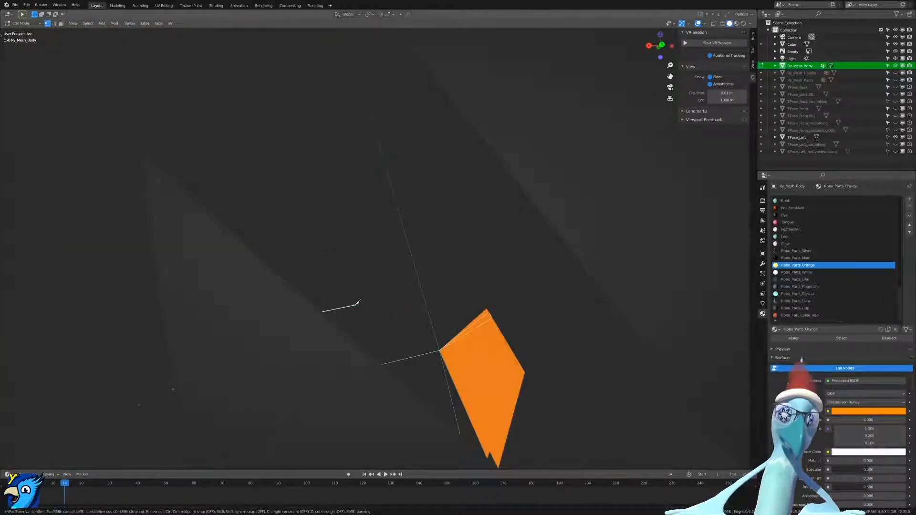
{"action": "scroll", "coordinate": [363, 300], "scroll_direction": "down", "scroll_amount": 8}
{"action": "key", "text": "Escape"}
In face mode, select the dark face between the orange line and its inner spike and triangulate it.
{"action": "scroll", "coordinate": [375, 293], "scroll_direction": "down", "scroll_amount": 4}
{"action": "middle_click_drag", "start_coordinate": [373, 292], "coordinate": [346, 284]}
{"action": "key", "text": "ctrl+shift+Tab"}
{"action": "key", "text": "ctrl+Tab"}
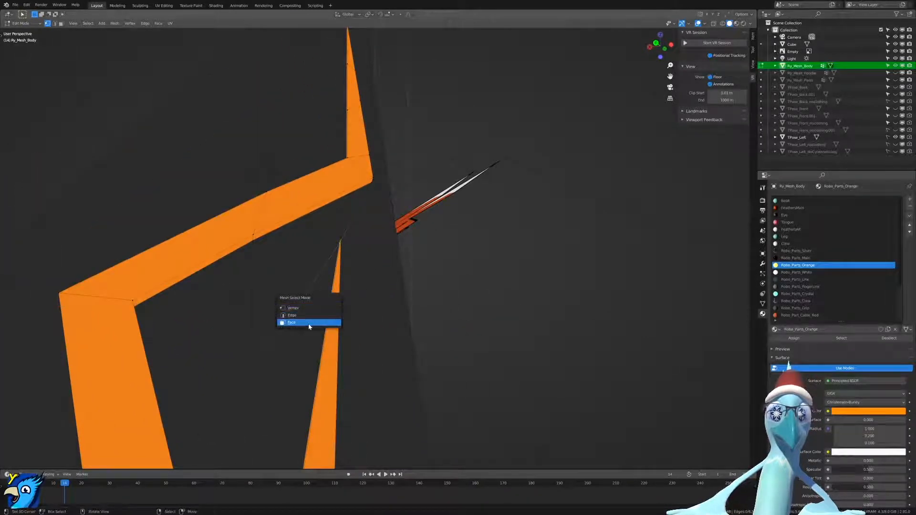
{"action": "left_click", "coordinate": [308, 323]}
{"action": "left_click", "coordinate": [295, 288]}
{"action": "key", "text": "ctrl+t"}
{"action": "scroll", "coordinate": [295, 289], "scroll_direction": "up", "scroll_amount": 4}
{"action": "middle_click_drag", "start_coordinate": [295, 289], "coordinate": [339, 281]}
Select the dark face between the inner spike's tip and the upper bend and try moving it, undoing the move.
{"action": "key", "text": "alt+a"}
{"action": "left_click", "coordinate": [340, 239]}
{"action": "scroll", "coordinate": [329, 238], "scroll_direction": "down", "scroll_amount": 2}
{"action": "scroll", "coordinate": [327, 237], "scroll_direction": "down", "scroll_amount": 4}
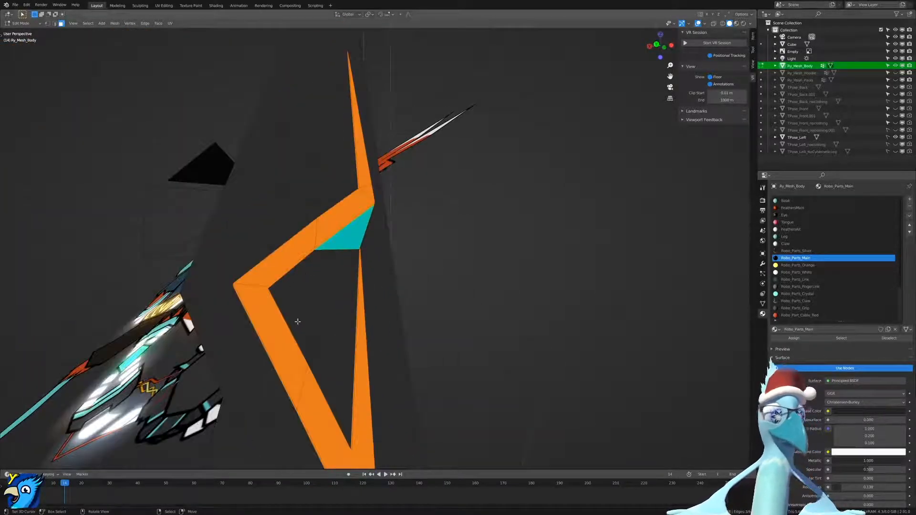
{"action": "middle_click_drag", "start_coordinate": [473, 309], "coordinate": [434, 312]}
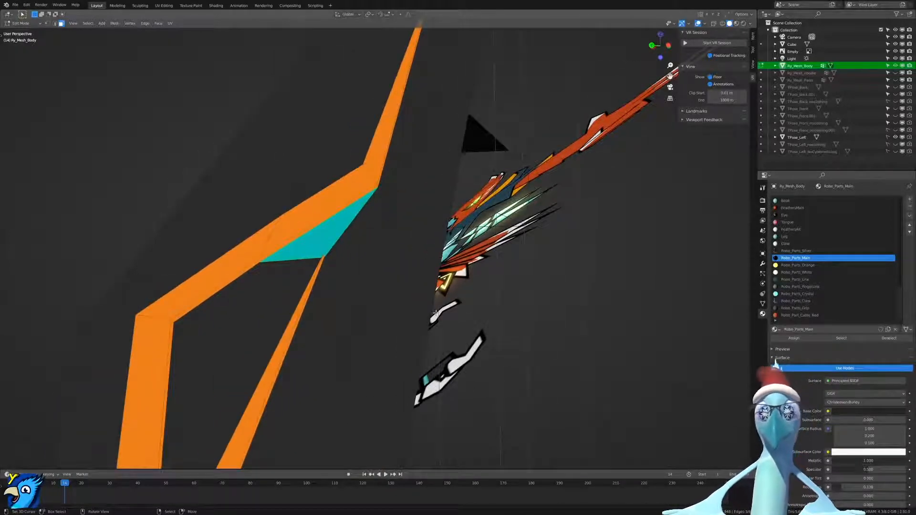
{"action": "middle_click_drag", "start_coordinate": [449, 285], "coordinate": [356, 279]}
{"action": "key", "text": "g"}
{"action": "left_click", "coordinate": [288, 277]}
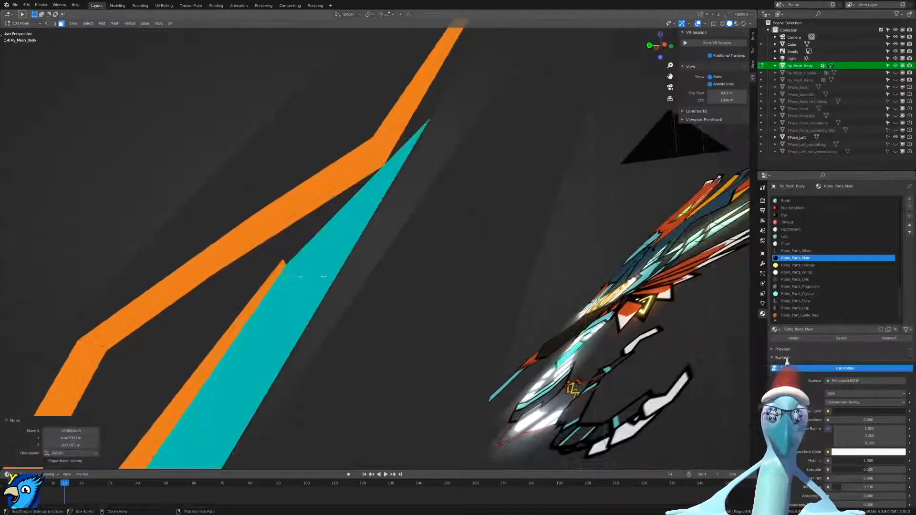
{"action": "key", "text": "ctrl+z"}
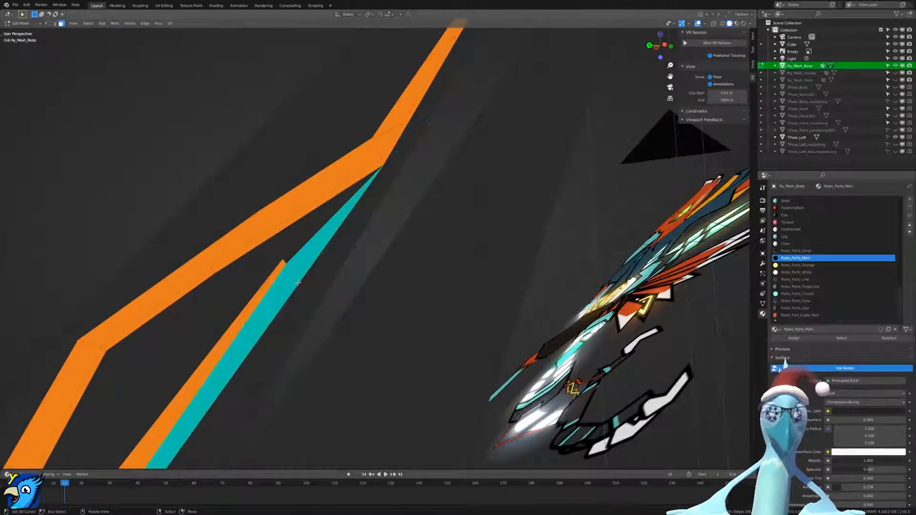
{"action": "key", "text": "g"}
{"action": "right_click", "coordinate": [317, 306]}
Triangulate the dark face outside the orange line's elbow and delete the surplus geometry.
{"action": "middle_click_drag", "start_coordinate": [317, 305], "coordinate": [362, 343]}
{"action": "middle_click_drag", "start_coordinate": [281, 345], "coordinate": [316, 319]}
{"action": "key", "text": "g"}
{"action": "left_click", "coordinate": [289, 324]}
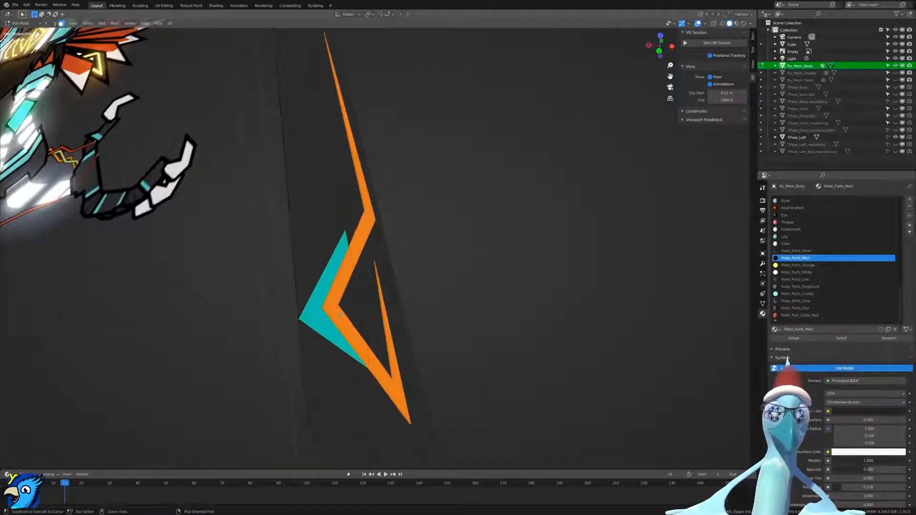
{"action": "key", "text": "ctrl+t"}
{"action": "middle_click_drag", "start_coordinate": [380, 345], "coordinate": [358, 298]}
{"action": "key", "text": "x"}
{"action": "left_click", "coordinate": [357, 300]}
Examine the faces along the upper spike and the inner spike's side wall and tip by selecting them.
{"action": "middle_click_drag", "start_coordinate": [353, 237], "coordinate": [373, 345]}
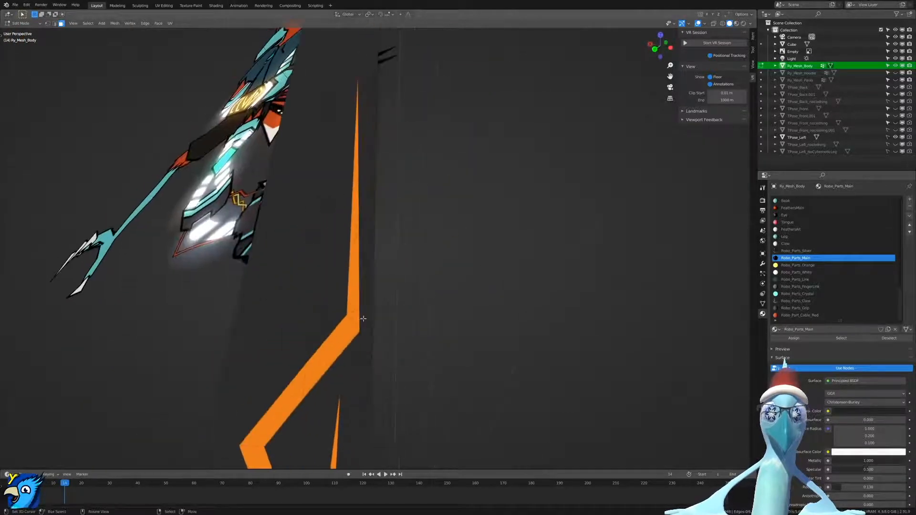
{"action": "right_click", "coordinate": [363, 278]}
{"action": "middle_click_drag", "start_coordinate": [385, 268], "coordinate": [389, 356]}
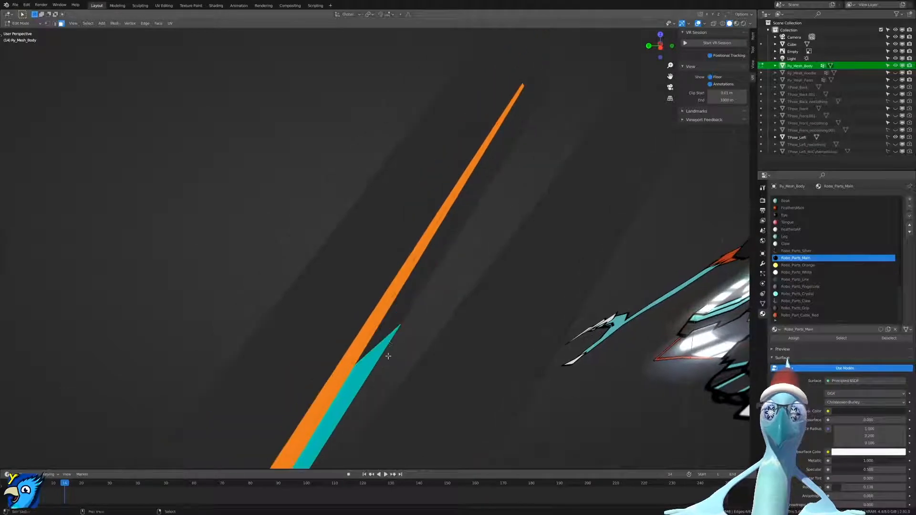
{"action": "right_click", "coordinate": [389, 322]}
{"action": "middle_click_drag", "start_coordinate": [422, 269], "coordinate": [427, 316]}
{"action": "right_click", "coordinate": [421, 338]}
{"action": "middle_click_drag", "start_coordinate": [424, 421], "coordinate": [356, 400]}
{"action": "left_click", "coordinate": [318, 344]}
{"action": "left_click", "coordinate": [311, 347]}
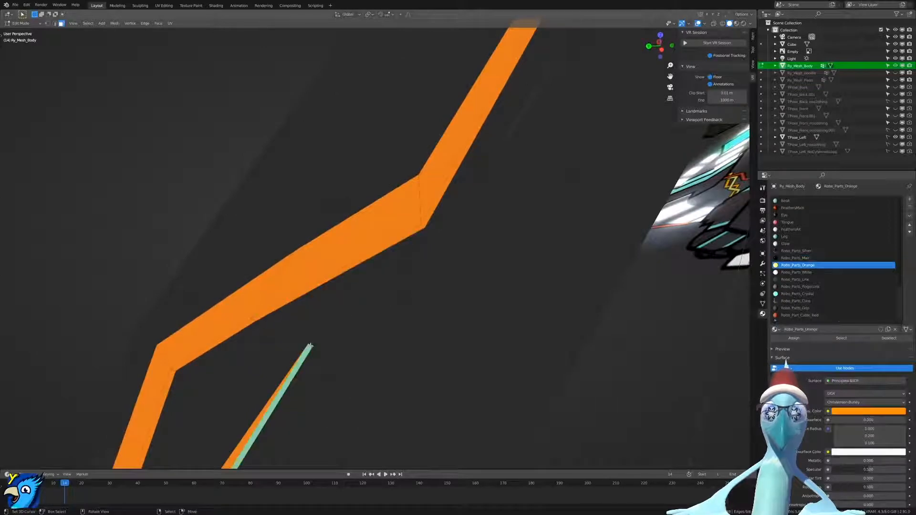
{"action": "key", "text": "ctrl+Tab"}
{"action": "left_click", "coordinate": [293, 333]}
{"action": "right_click_drag", "start_coordinate": [313, 349], "coordinate": [327, 352]}
In face mode, select the detached dark faces below the feather, try deleting them, and undo the deletion.
{"action": "scroll", "coordinate": [359, 363], "scroll_direction": "down", "scroll_amount": 5}
{"action": "middle_click_drag", "start_coordinate": [358, 363], "coordinate": [426, 340]}
{"action": "scroll", "coordinate": [426, 340], "scroll_direction": "up", "scroll_amount": 4}
{"action": "key", "text": "ctrl+Tab"}
{"action": "left_click", "coordinate": [368, 383]}
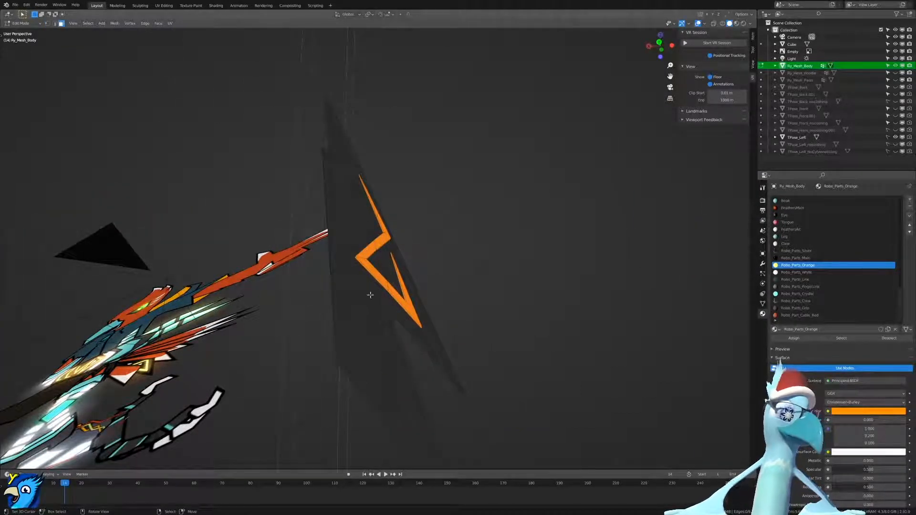
{"action": "right_click", "coordinate": [412, 396]}
{"action": "right_click", "coordinate": [387, 409], "text": "shift"}
{"action": "right_click", "coordinate": [370, 394], "text": "shift"}
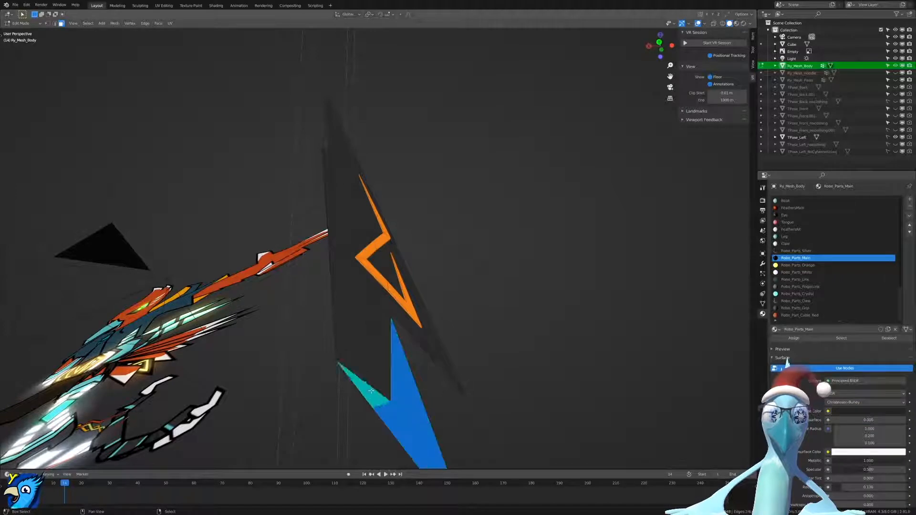
{"action": "right_click", "coordinate": [368, 365], "text": "shift"}
{"action": "right_click", "coordinate": [380, 338], "text": "shift"}
{"action": "right_click", "coordinate": [358, 329], "text": "shift"}
{"action": "middle_click_drag", "start_coordinate": [363, 320], "coordinate": [367, 301]}
{"action": "key", "text": "c"}
{"action": "left_click_drag", "start_coordinate": [368, 305], "coordinate": [366, 268]}
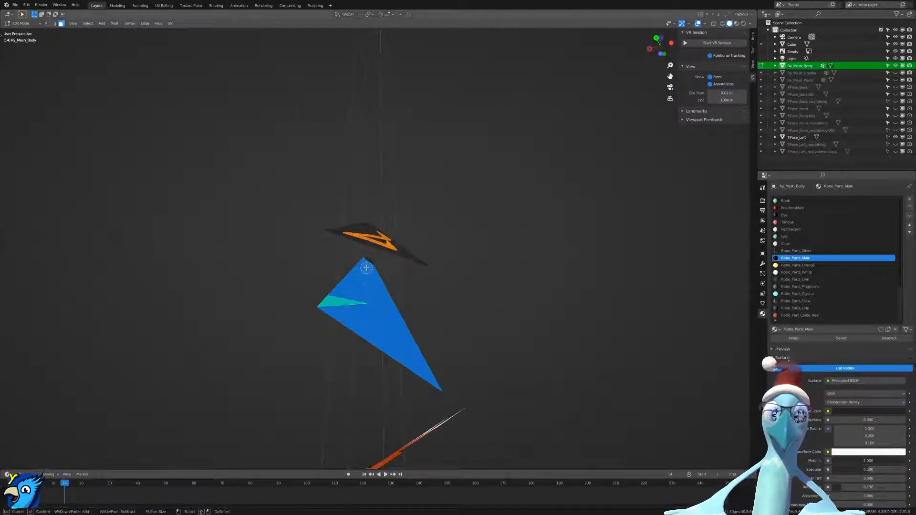
{"action": "right_click", "coordinate": [366, 267]}
{"action": "middle_click_drag", "start_coordinate": [366, 268], "coordinate": [495, 358]}
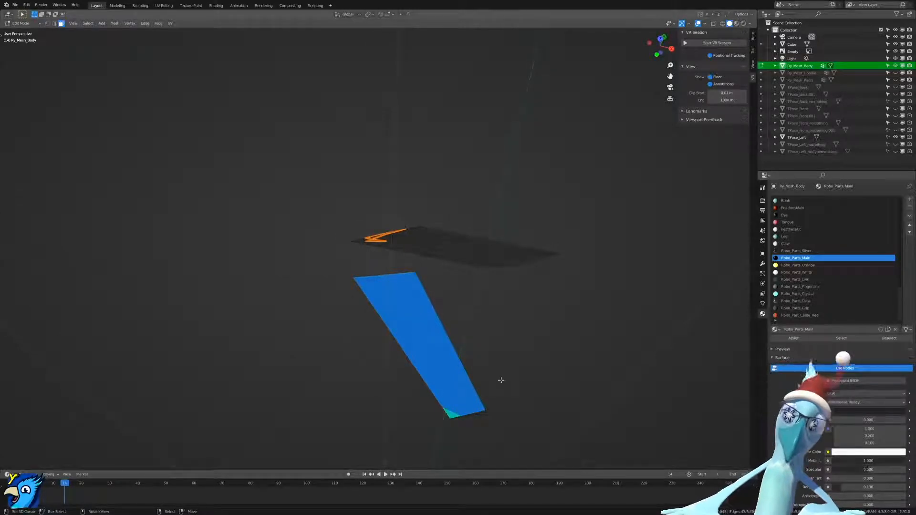
{"action": "key", "text": "x"}
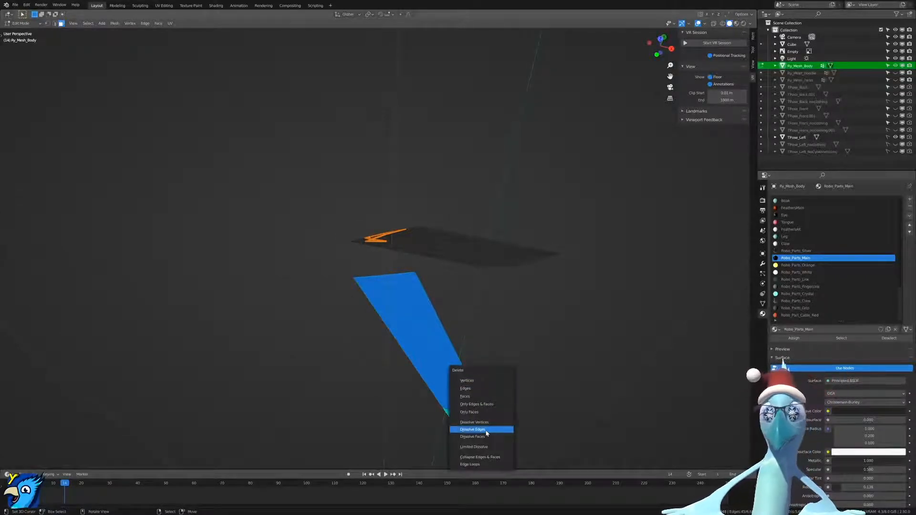
{"action": "left_click", "coordinate": [480, 398]}
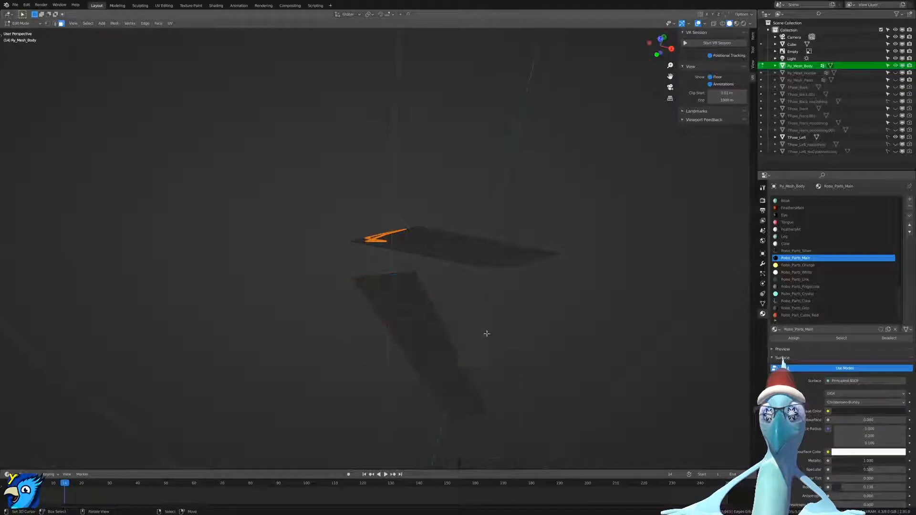
{"action": "key", "text": "ctrl+z"}
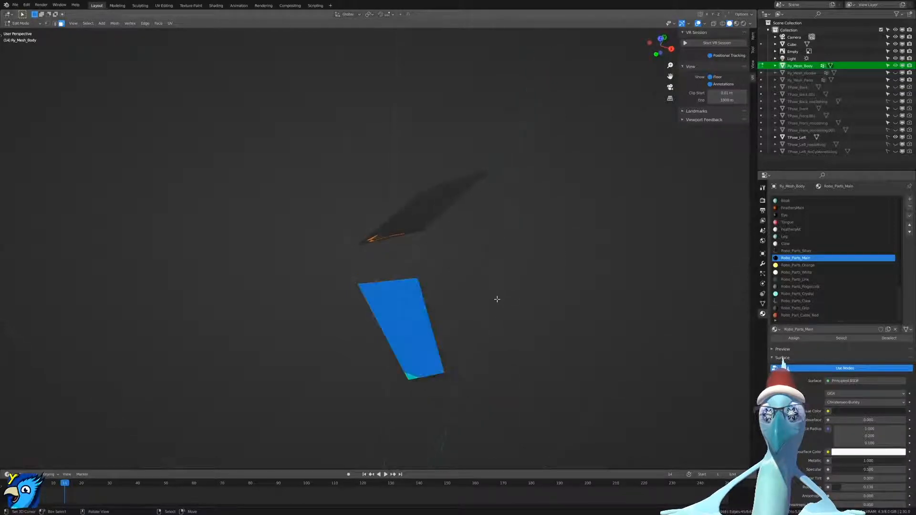
Select the small surplus face at the tip of the detached dark piece and delete it.
{"action": "middle_click_drag", "start_coordinate": [455, 309], "coordinate": [403, 302]}
{"action": "right_click", "coordinate": [403, 303]}
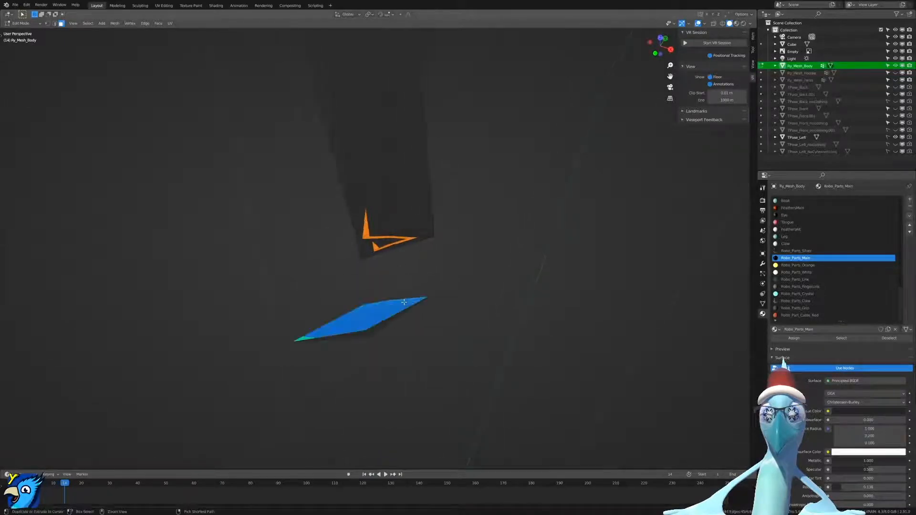
{"action": "key", "text": "ctrl+z"}
{"action": "right_click", "coordinate": [362, 334]}
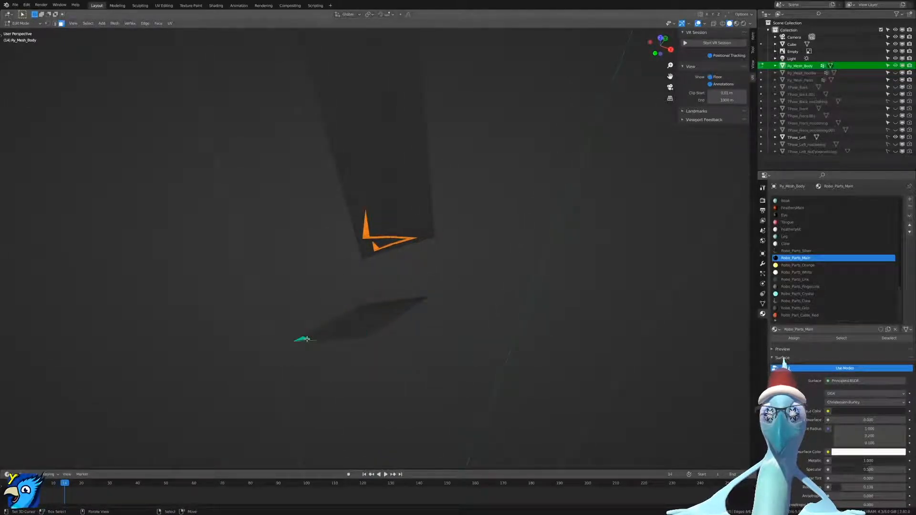
{"action": "scroll", "coordinate": [375, 326], "scroll_direction": "down", "scroll_amount": 3}
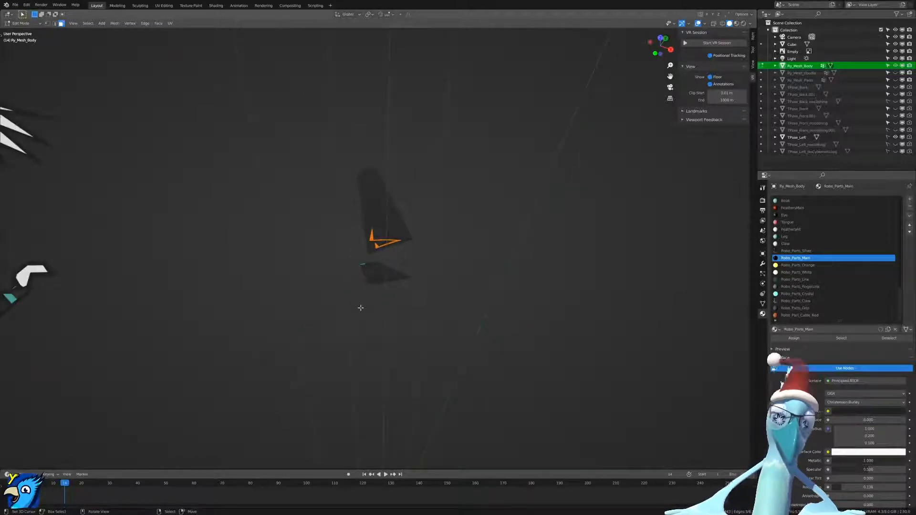
{"action": "key", "text": "ctrl+l"}
{"action": "key", "text": "x"}
{"action": "key", "text": "x"}
Select the upper feather's linked faces and move them down along the global Z axis.
{"action": "left_click", "coordinate": [366, 211]}
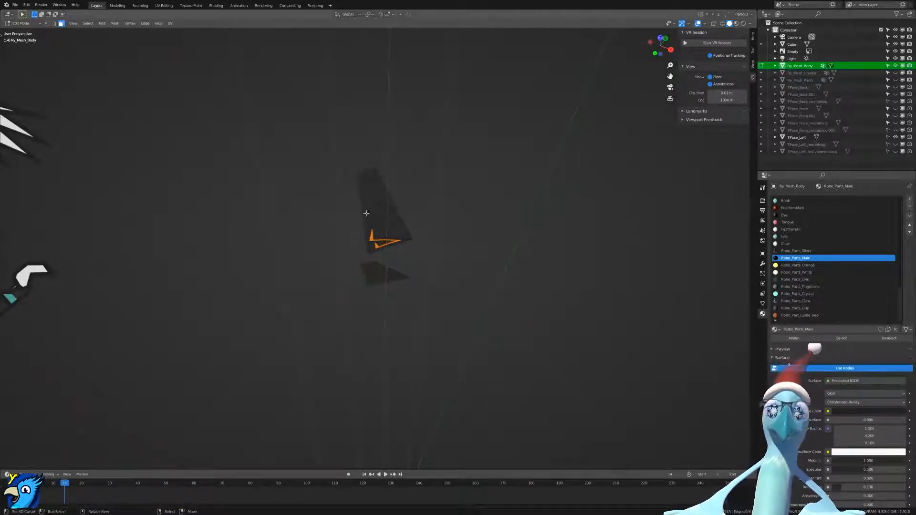
{"action": "key", "text": "ctrl+l"}
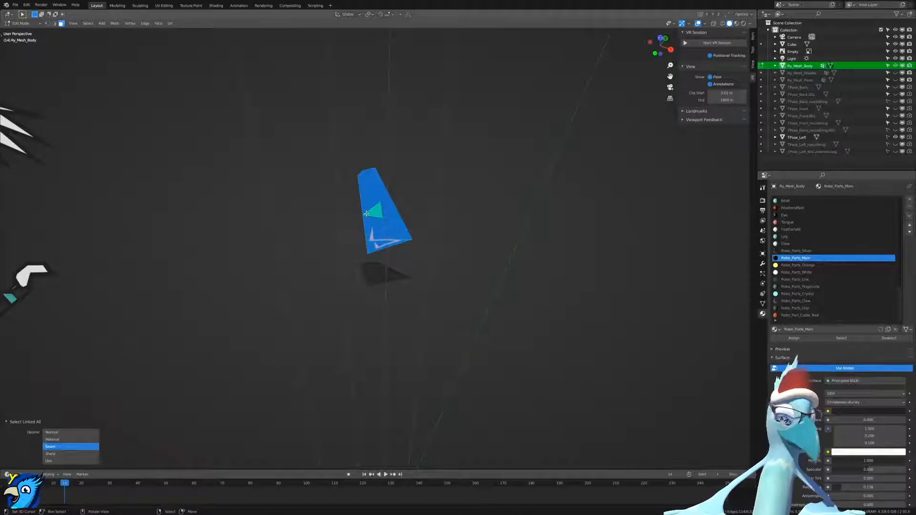
{"action": "key", "text": "g"}
{"action": "type", "text": "z"}
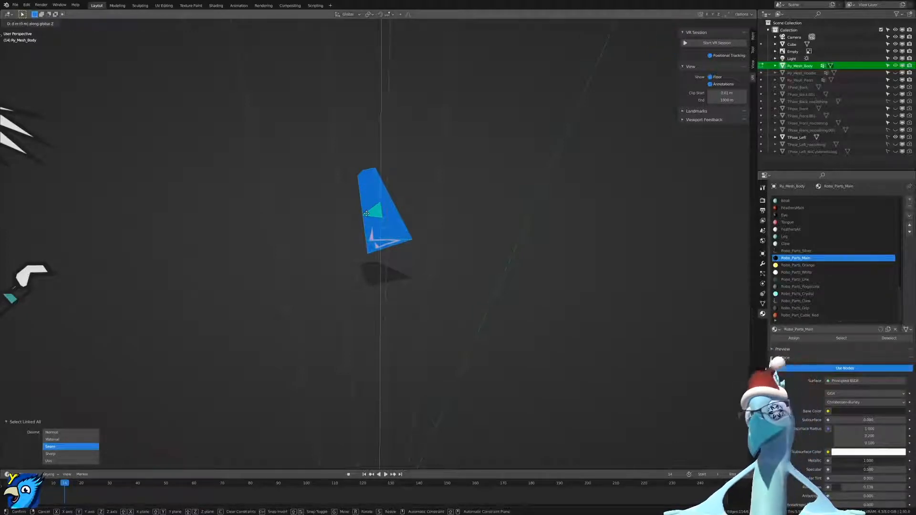
{"action": "type", "text": "-1"}
{"action": "key", "text": "BackSpace"}
{"action": "type", "text": "0.01"}
{"action": "key", "text": "BackSpace"}
{"action": "key", "text": "BackSpace"}
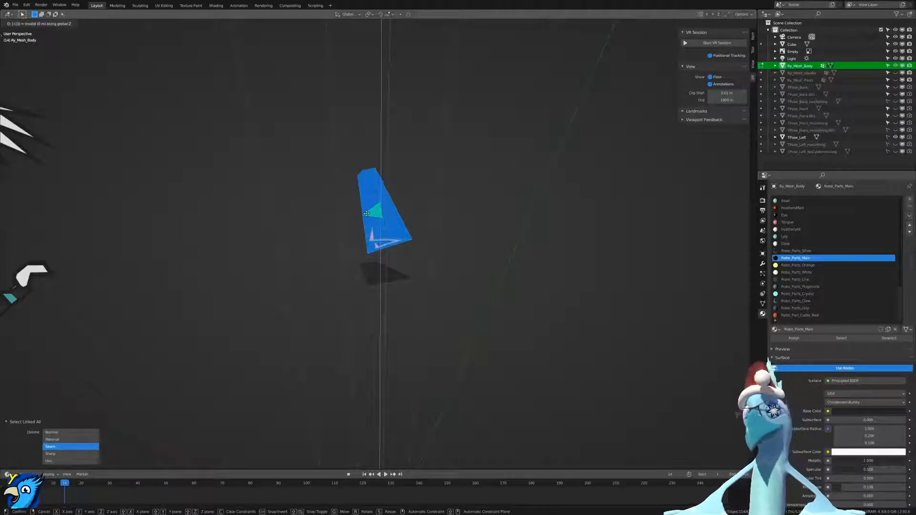
{"action": "type", "text": "1"}
{"action": "key", "text": "Return"}
Select all linked faces of the feather and merge its overlapping vertices by distance.
{"action": "middle_click_drag", "start_coordinate": [367, 214], "coordinate": [405, 302]}
{"action": "key", "text": "alt+a"}
{"action": "right_click", "coordinate": [403, 293]}
{"action": "key", "text": "v"}
{"action": "right_click", "coordinate": [408, 309]}
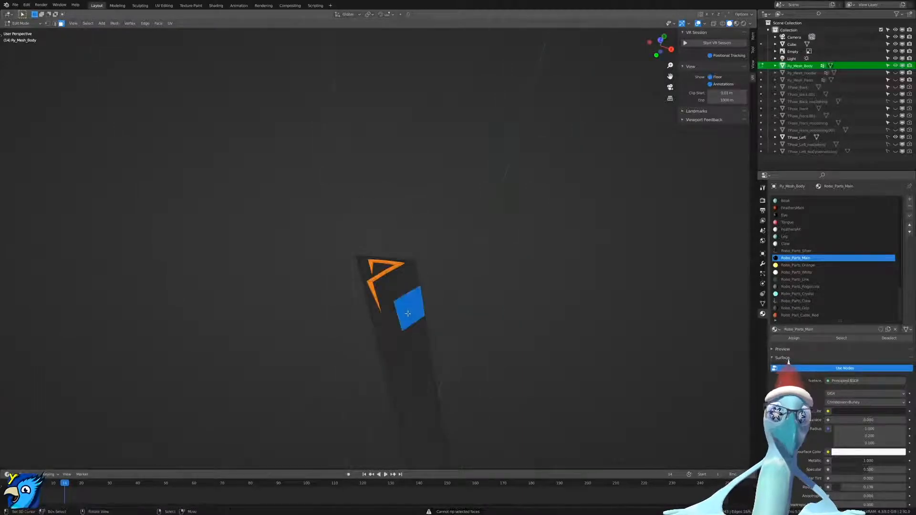
{"action": "key", "text": "ctrl+l"}
{"action": "key", "text": "m"}
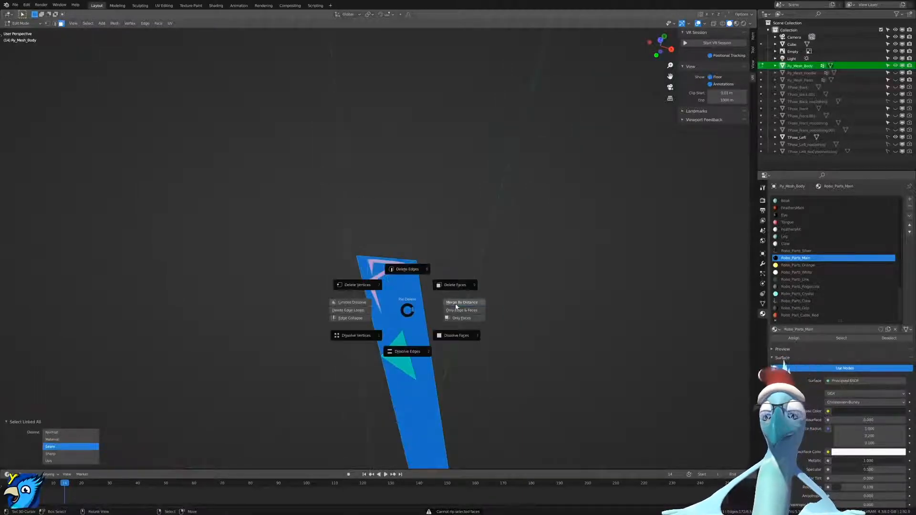
{"action": "left_click", "coordinate": [433, 327]}
Check the feather's connectivity by selecting everything linked to one dark face, and clear the selection.
{"action": "middle_click_drag", "start_coordinate": [363, 342], "coordinate": [506, 290]}
{"action": "right_click", "coordinate": [360, 322]}
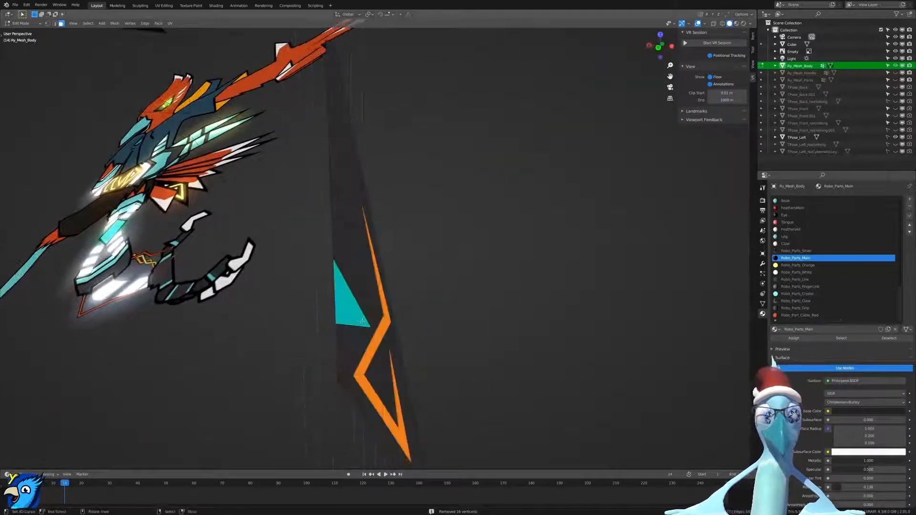
{"action": "key", "text": "ctrl+l"}
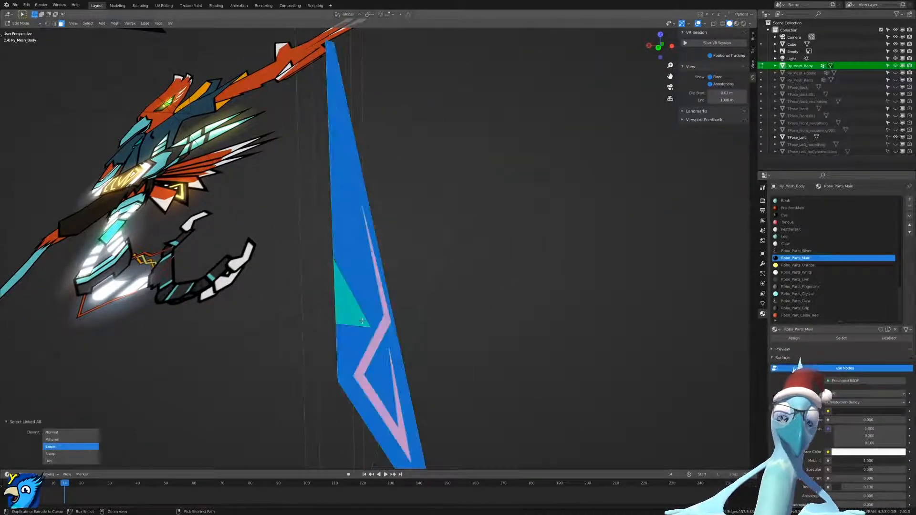
{"action": "middle_click_drag", "start_coordinate": [373, 313], "coordinate": [403, 281]}
{"action": "key", "text": "alt+a"}
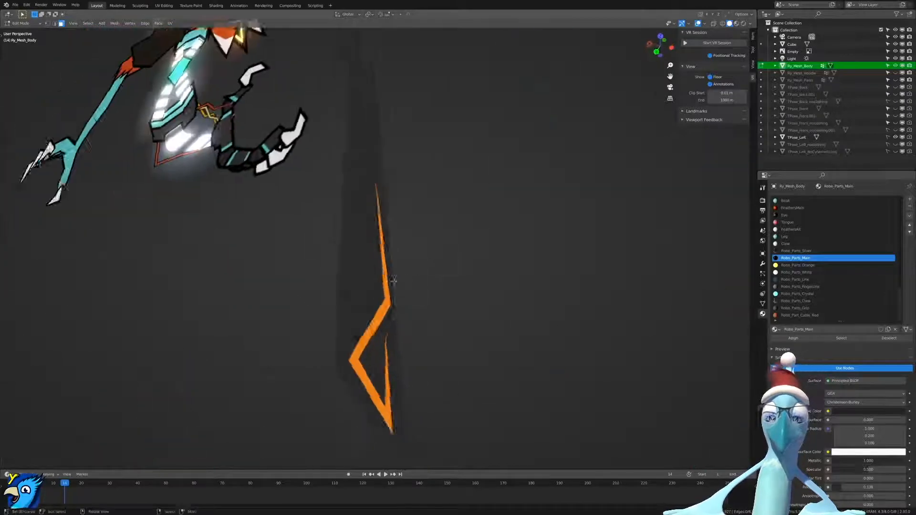
Reveal the hidden body and examine how the robotic feather sits between the red tail feathers.
{"action": "scroll", "coordinate": [391, 280], "scroll_direction": "down", "scroll_amount": 5}
{"action": "key", "text": "alt+h"}
{"action": "middle_click_drag", "start_coordinate": [409, 343], "coordinate": [434, 331]}
{"action": "scroll", "coordinate": [434, 331], "scroll_direction": "up", "scroll_amount": 4}
{"action": "middle_click_drag", "start_coordinate": [428, 386], "coordinate": [422, 352]}
{"action": "key", "text": "Tab"}
{"action": "left_click", "coordinate": [422, 304]}
{"action": "middle_click_drag", "start_coordinate": [393, 279], "coordinate": [408, 293]}
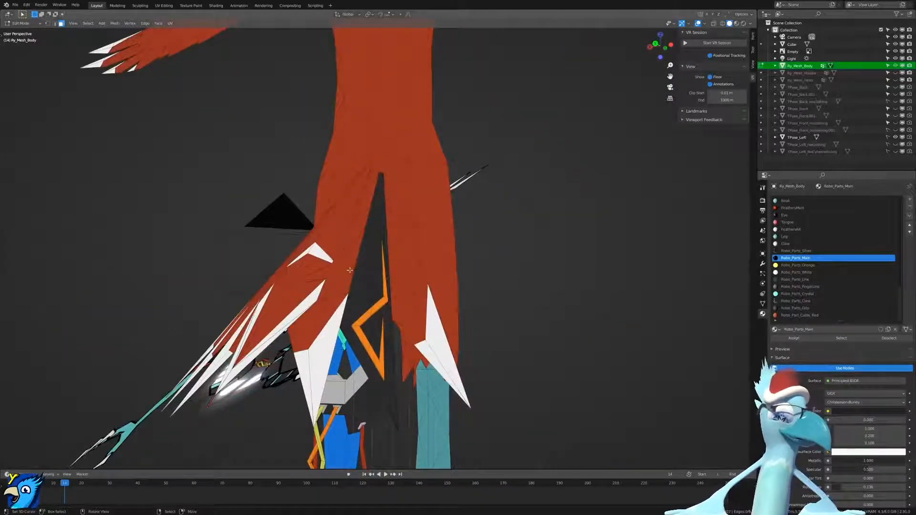
{"action": "middle_click_drag", "start_coordinate": [361, 276], "coordinate": [354, 268]}
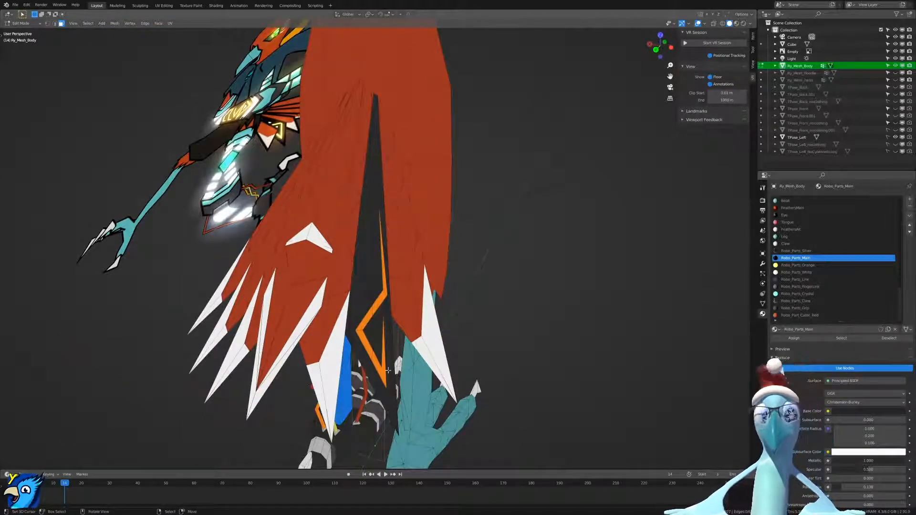
{"action": "scroll", "coordinate": [388, 370], "scroll_direction": "down", "scroll_amount": 8}
{"action": "scroll", "coordinate": [442, 367], "scroll_direction": "up", "scroll_amount": 8}
{"action": "middle_click_drag", "start_coordinate": [442, 367], "coordinate": [402, 324]}
{"action": "scroll", "coordinate": [535, 309], "scroll_direction": "down", "scroll_amount": 10}
{"action": "scroll", "coordinate": [535, 309], "scroll_direction": "up", "scroll_amount": 1}
{"action": "scroll", "coordinate": [401, 325], "scroll_direction": "up", "scroll_amount": 8}
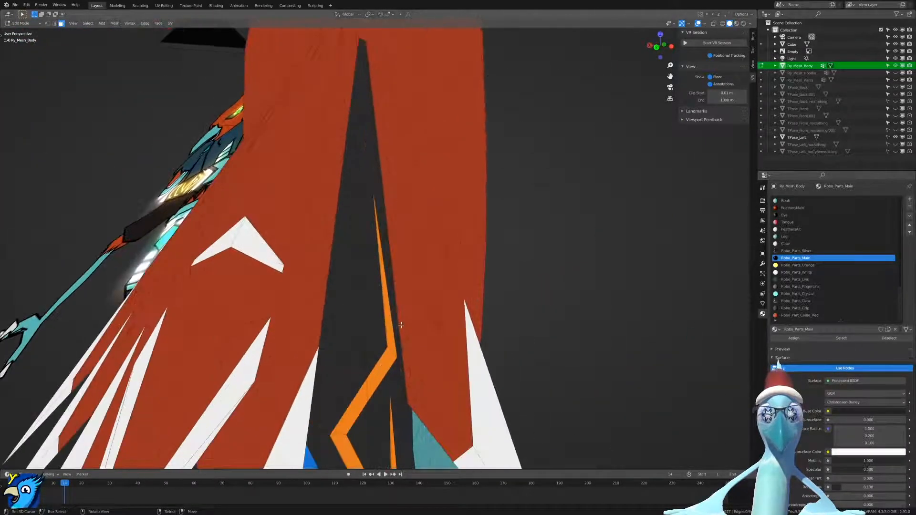
Isolate the robotic feather and compare it with the side design artwork.
{"action": "scroll", "coordinate": [401, 320], "scroll_direction": "down", "scroll_amount": 2}
{"action": "key", "text": "h"}
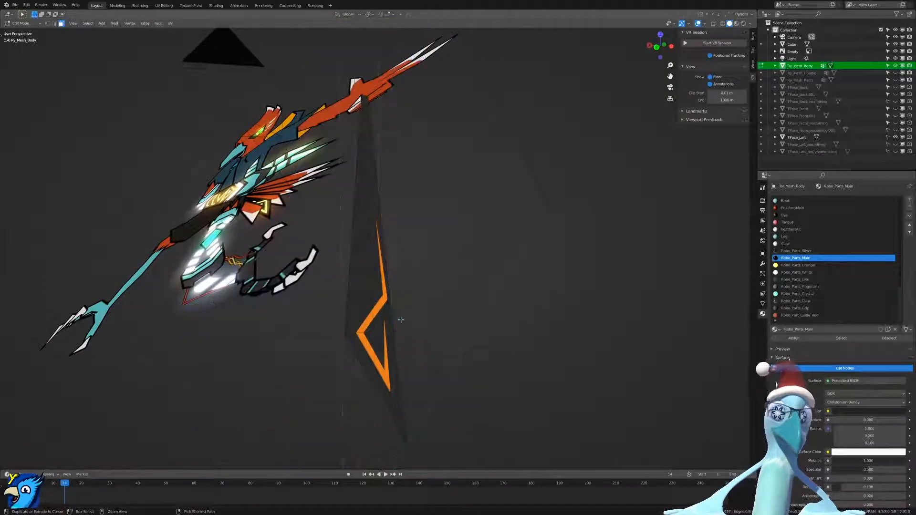
{"action": "scroll", "coordinate": [392, 325], "scroll_direction": "up", "scroll_amount": 2}
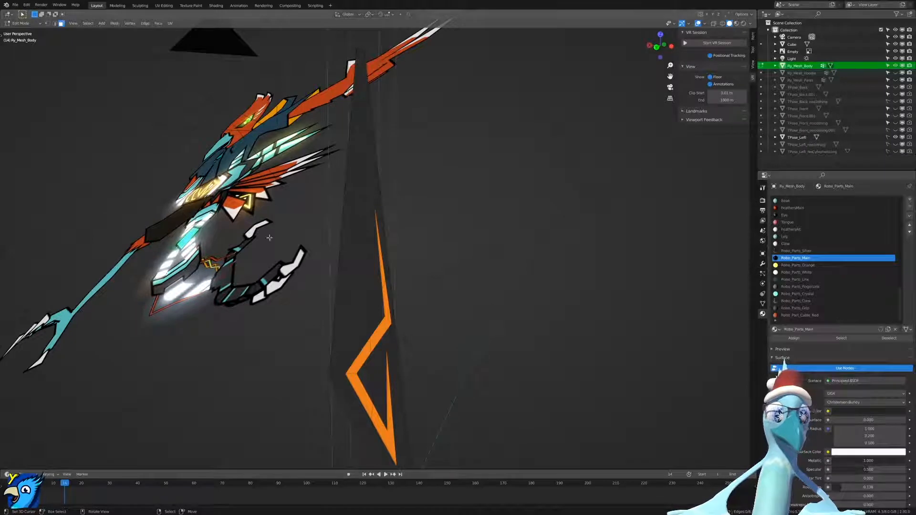
{"action": "scroll", "coordinate": [402, 362], "scroll_direction": "down", "scroll_amount": 4}
{"action": "scroll", "coordinate": [403, 351], "scroll_direction": "up", "scroll_amount": 3}
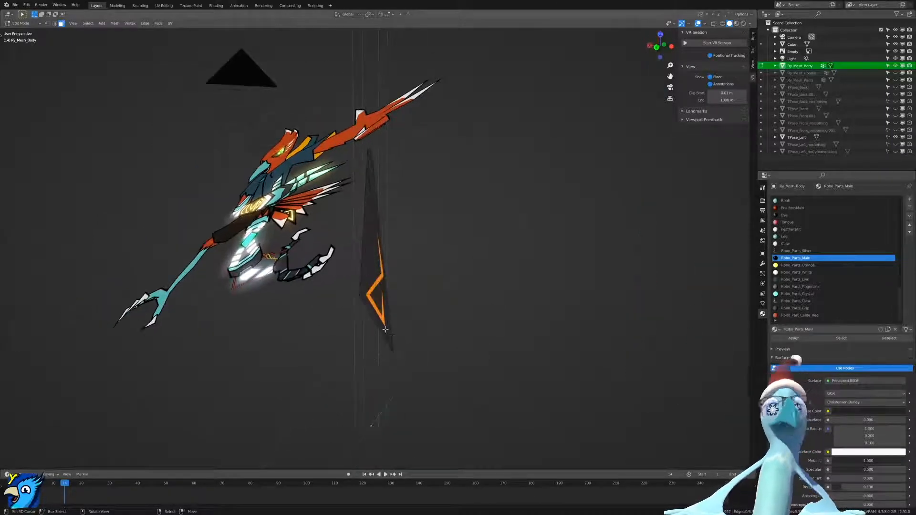
Reveal all hidden body geometry and switch to Object Mode to view the robotic feather on the model.
{"action": "key", "text": "alt+h"}
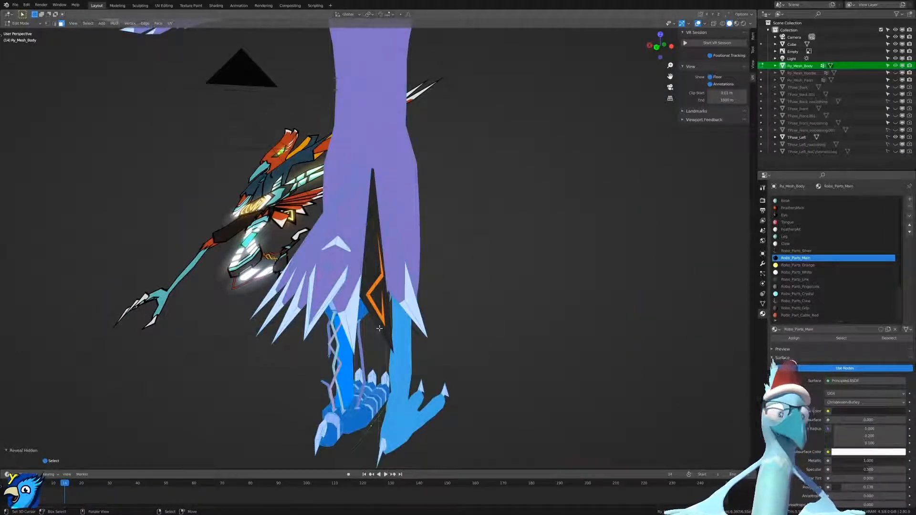
{"action": "key", "text": "Tab"}
{"action": "middle_click_drag", "start_coordinate": [566, 319], "coordinate": [402, 356]}
{"action": "scroll", "coordinate": [402, 356], "scroll_direction": "up", "scroll_amount": 4}
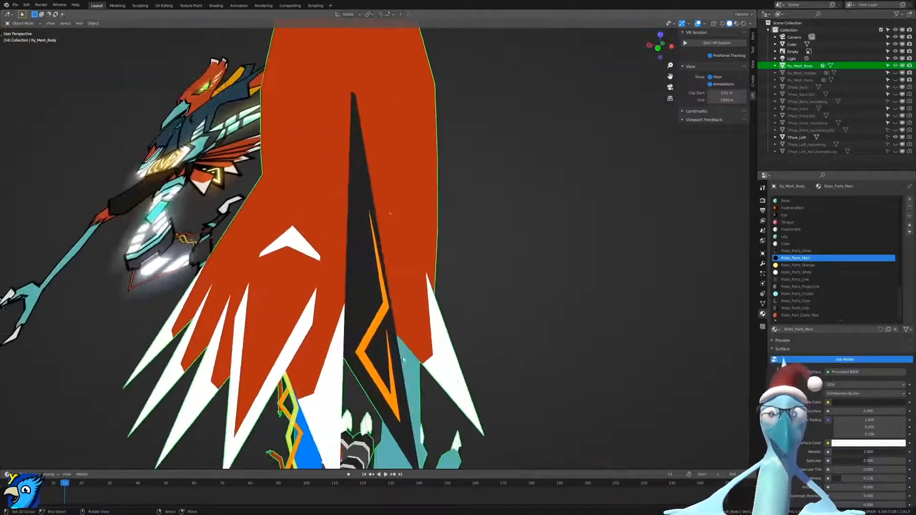
Examine the robotic arm's orange pattern and armour, both sides of the body, and the design artwork.
{"action": "scroll", "coordinate": [402, 356], "scroll_direction": "down", "scroll_amount": 4}
{"action": "scroll", "coordinate": [365, 314], "scroll_direction": "down", "scroll_amount": 4}
{"action": "middle_click_drag", "start_coordinate": [365, 313], "coordinate": [291, 434], "text": "shift"}
{"action": "scroll", "coordinate": [371, 221], "scroll_direction": "up", "scroll_amount": 7}
{"action": "middle_click_drag", "start_coordinate": [451, 217], "coordinate": [377, 234], "text": "shift"}
{"action": "middle_click_drag", "start_coordinate": [735, 260], "coordinate": [475, 239], "text": "shift"}
{"action": "scroll", "coordinate": [450, 293], "scroll_direction": "up", "scroll_amount": 5}
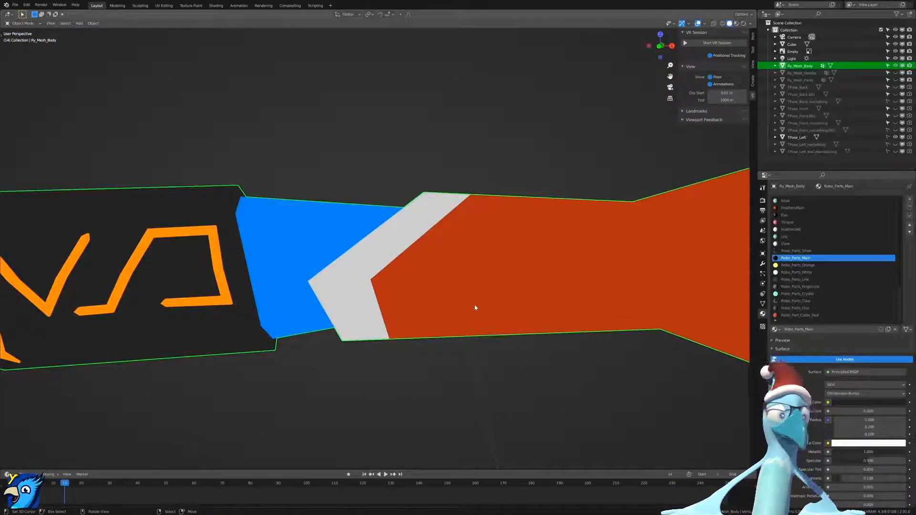
{"action": "scroll", "coordinate": [469, 311], "scroll_direction": "down", "scroll_amount": 11}
{"action": "middle_click_drag", "start_coordinate": [586, 305], "coordinate": [396, 215], "text": "shift"}
{"action": "mouse_move", "coordinate": [431, 276]}
{"action": "middle_mouse_down"}
{"action": "mouse_move", "coordinate": [448, 252]}
{"action": "mouse_move", "coordinate": [445, 272]}
{"action": "middle_mouse_up"}
{"action": "scroll", "coordinate": [386, 244], "scroll_direction": "up", "scroll_amount": 10}
{"action": "middle_click_drag", "start_coordinate": [678, 308], "coordinate": [430, 299], "text": "shift"}
{"action": "middle_click_drag", "start_coordinate": [181, 296], "coordinate": [399, 265], "text": "shift"}
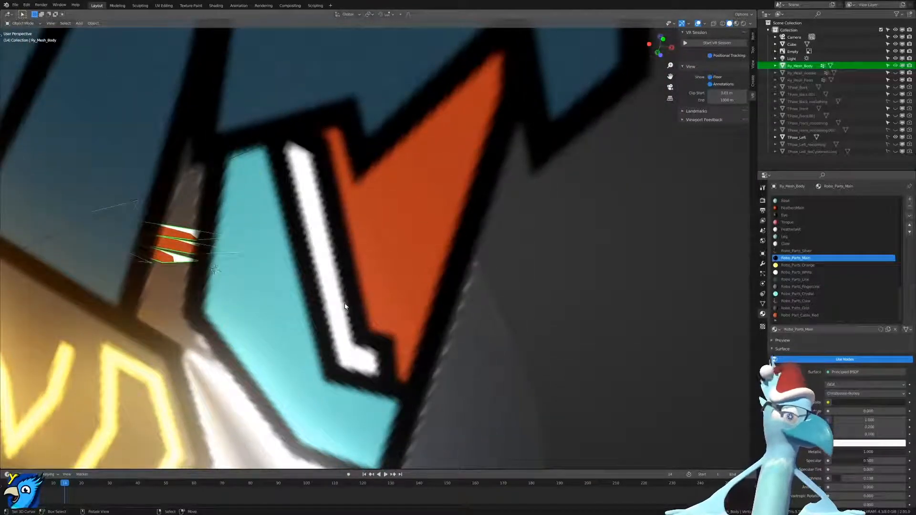
{"action": "scroll", "coordinate": [348, 296], "scroll_direction": "down", "scroll_amount": 13}
{"action": "middle_click_drag", "start_coordinate": [291, 200], "coordinate": [449, 327], "text": "shift"}
{"action": "scroll", "coordinate": [382, 319], "scroll_direction": "up", "scroll_amount": 4}
{"action": "middle_click_drag", "start_coordinate": [305, 314], "coordinate": [479, 258], "text": "shift"}
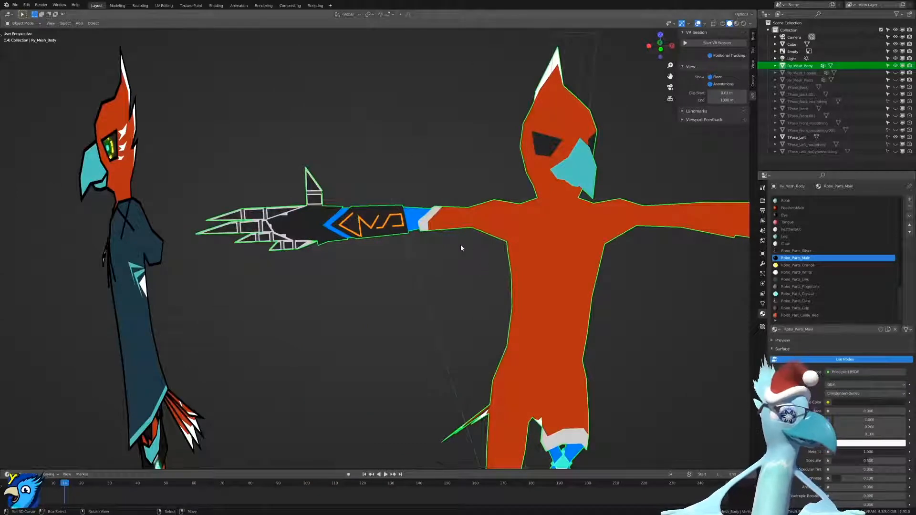
{"action": "middle_click_drag", "start_coordinate": [360, 273], "coordinate": [524, 262]}
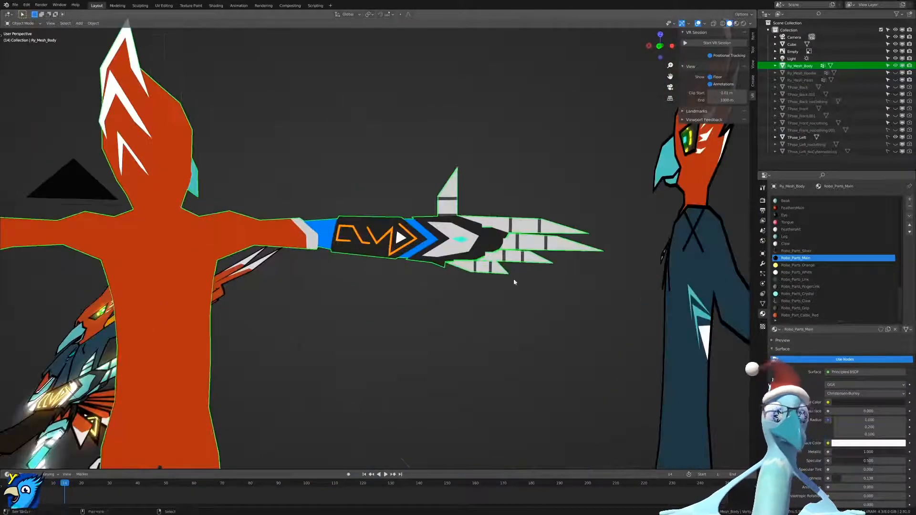
{"action": "middle_click_drag", "start_coordinate": [326, 382], "coordinate": [438, 272], "text": "shift"}
Return to face editing of the body and select the dark triangular face inside the orange line's elbow.
{"action": "key", "text": "ctrl+Tab"}
{"action": "left_click", "coordinate": [438, 231]}
{"action": "middle_click_drag", "start_coordinate": [442, 306], "coordinate": [464, 86], "text": "shift"}
{"action": "scroll", "coordinate": [406, 200], "scroll_direction": "up", "scroll_amount": 3}
{"action": "key", "text": "alt+a"}
{"action": "middle_click_drag", "start_coordinate": [387, 229], "coordinate": [462, 225]}
{"action": "scroll", "coordinate": [462, 225], "scroll_direction": "up", "scroll_amount": 4}
{"action": "left_click", "coordinate": [381, 285]}
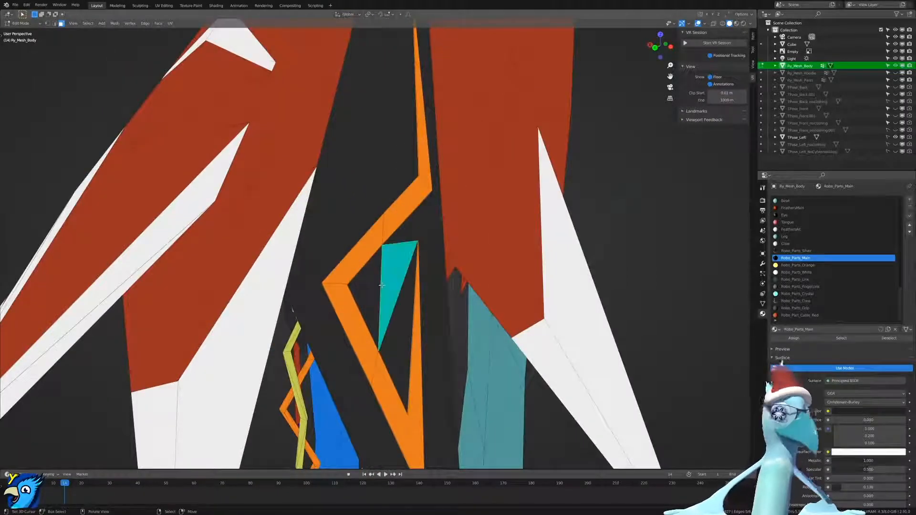
Try hiding the selected face inside the elbow, reveal the geometry, and reselect that face.
{"action": "key", "text": "h"}
{"action": "key", "text": "alt+h"}
{"action": "key", "text": "alt+a"}
{"action": "right_click", "coordinate": [391, 286]}
{"action": "scroll", "coordinate": [392, 279], "scroll_direction": "up", "scroll_amount": 6}
{"action": "scroll", "coordinate": [392, 279], "scroll_direction": "down", "scroll_amount": 6}
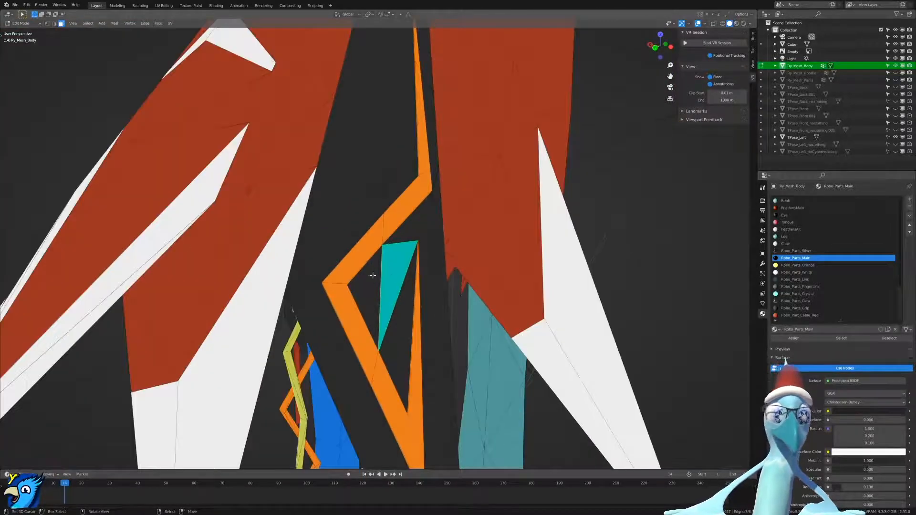
In edge mode, knife-cut a small closed triangle into the dark face inside the orange line's elbow.
{"action": "key", "text": "ctrl+Tab"}
{"action": "left_click", "coordinate": [360, 235]}
{"action": "key", "text": "a"}
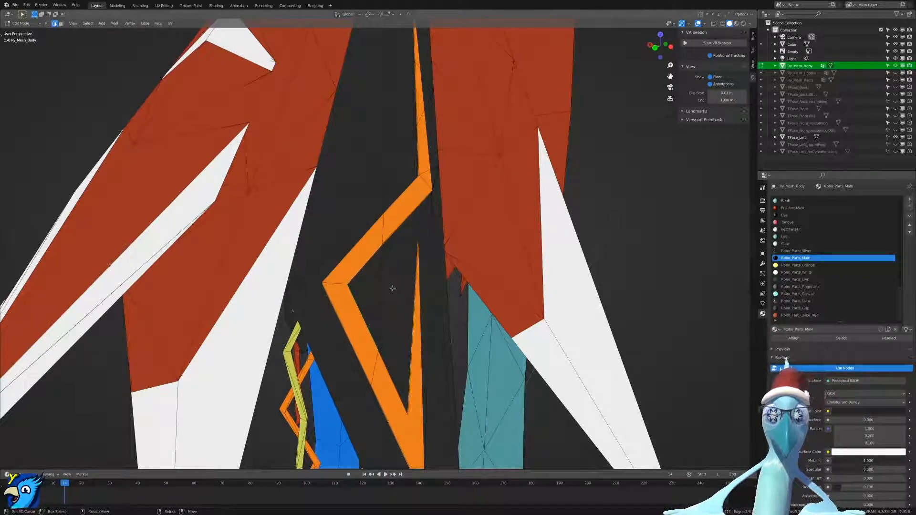
{"action": "scroll", "coordinate": [392, 288], "scroll_direction": "up", "scroll_amount": 2}
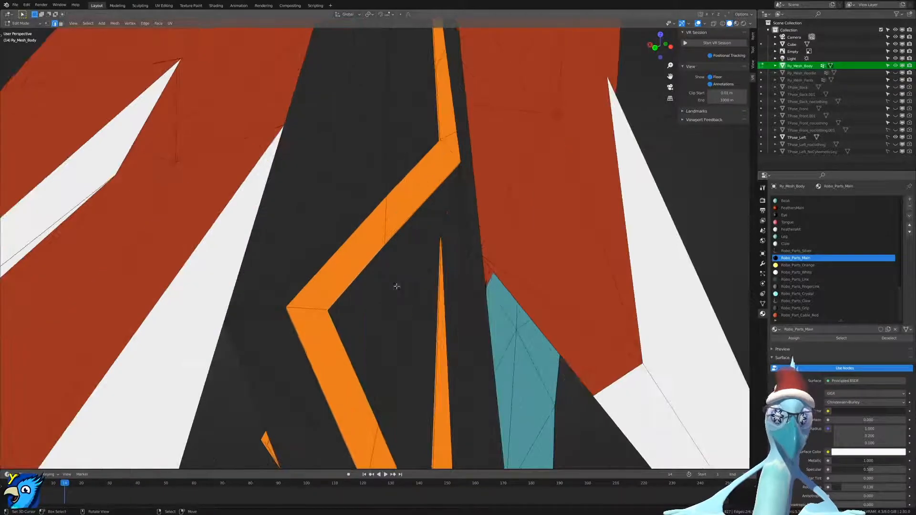
{"action": "middle_click_drag", "start_coordinate": [431, 277], "coordinate": [449, 187]}
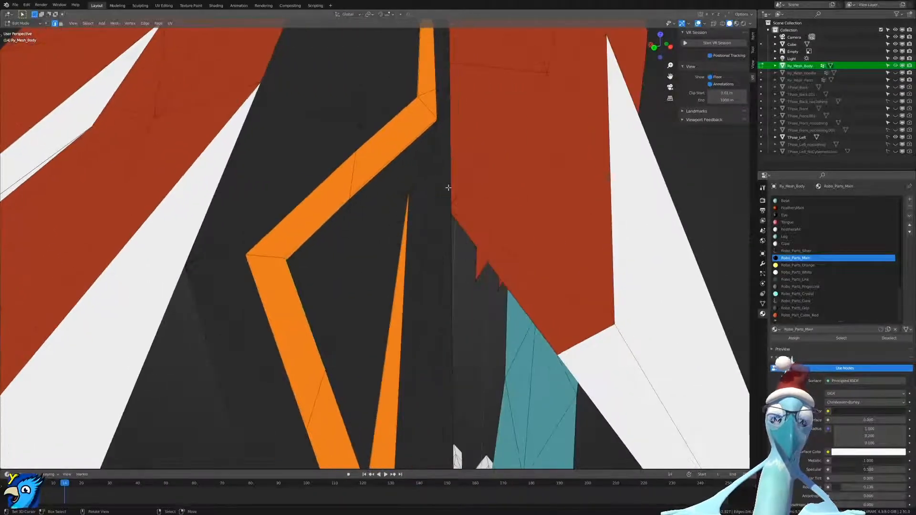
{"action": "key", "text": "k"}
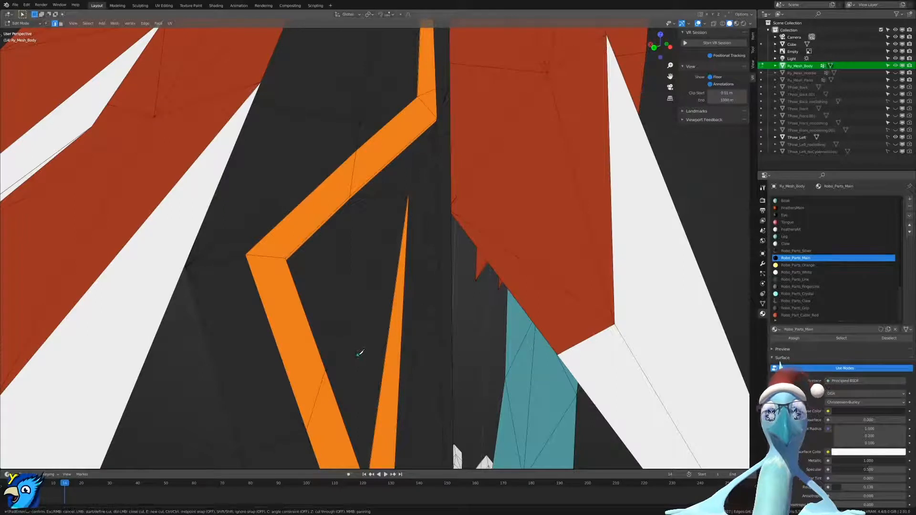
{"action": "left_click", "coordinate": [340, 277]}
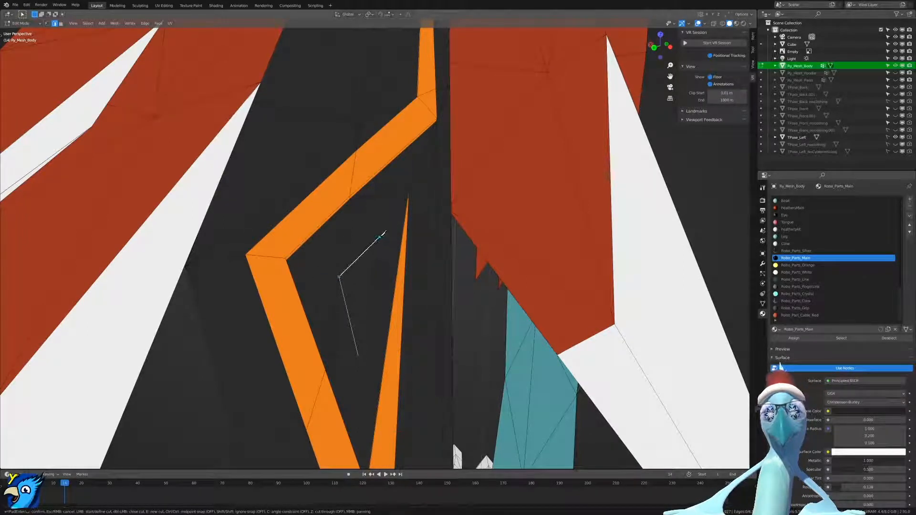
{"action": "left_click", "coordinate": [383, 227]}
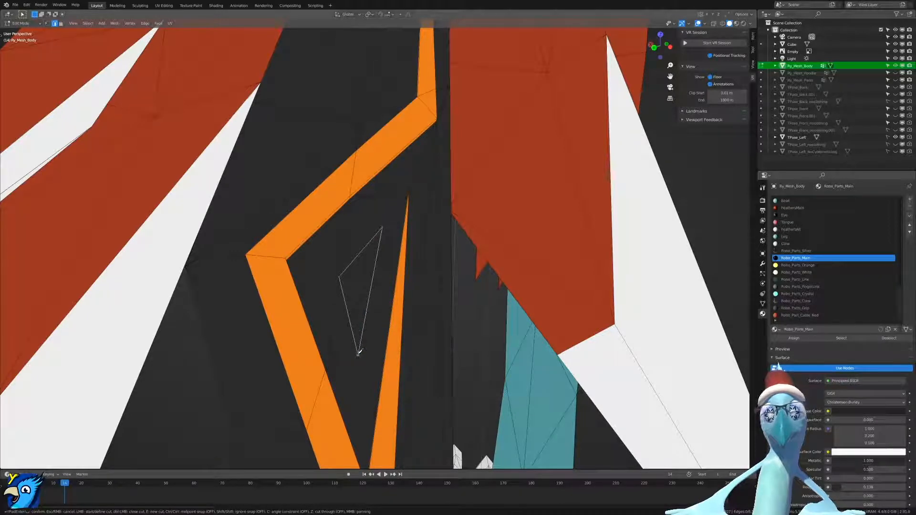
{"action": "left_click", "coordinate": [358, 354]}
Extend the knife cut from the small triangle to the orange line's lower inner corner and upper inner edge vertex, and confirm it.
{"action": "middle_click_drag", "start_coordinate": [358, 355], "coordinate": [374, 329]}
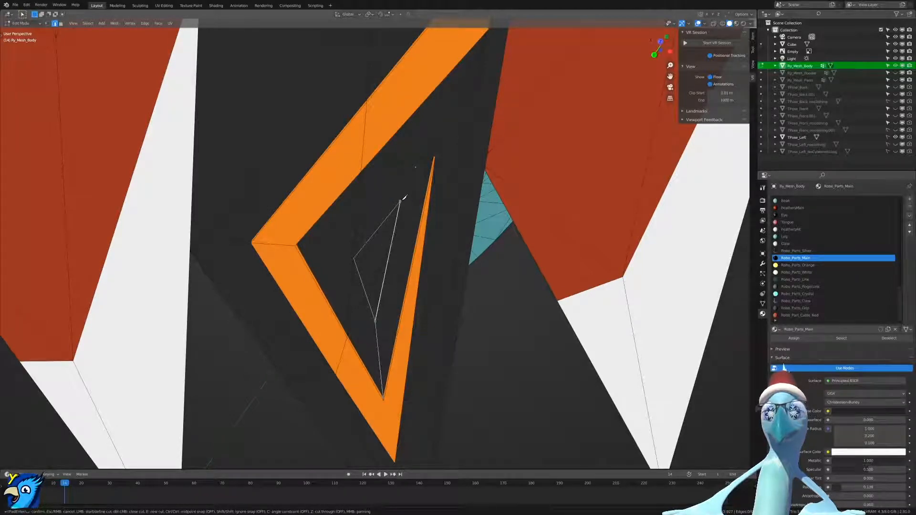
{"action": "middle_click_drag", "start_coordinate": [387, 160], "coordinate": [391, 234]}
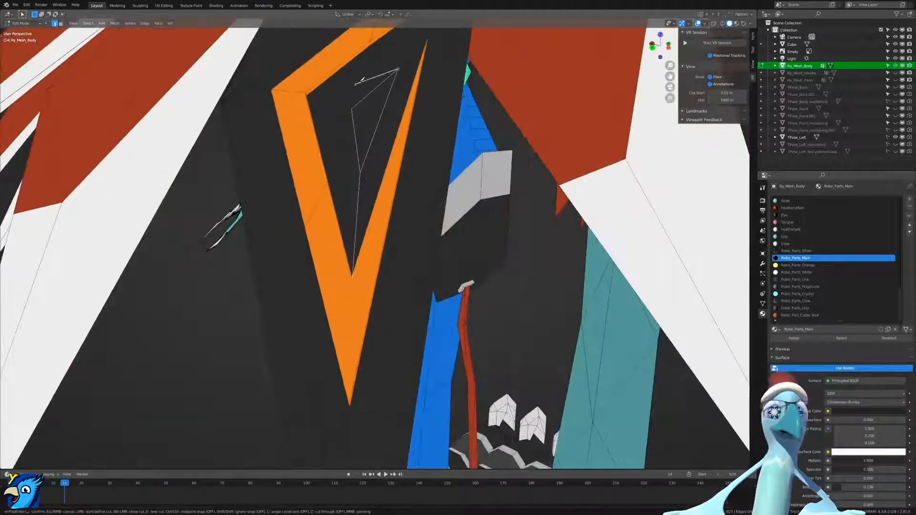
{"action": "left_click", "coordinate": [372, 44]}
{"action": "key", "text": "Return"}
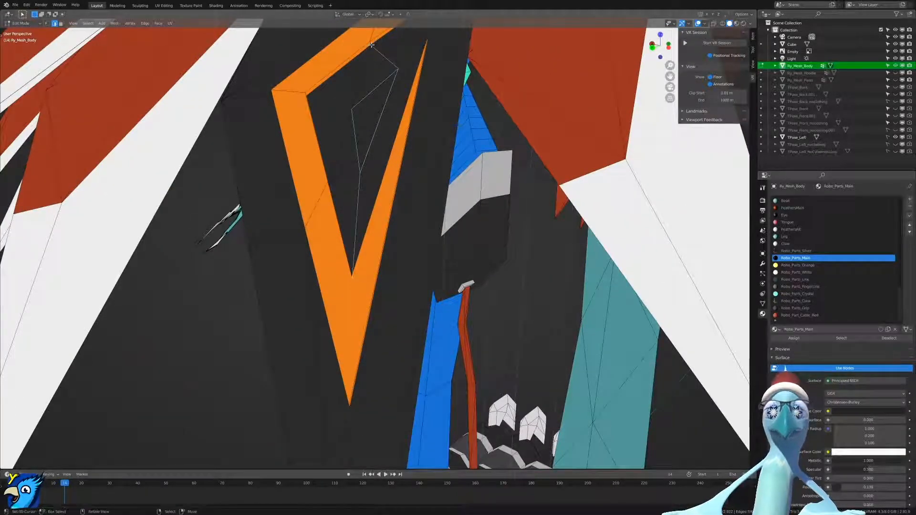
Knife-cut an edge from the orange elbow's inner corner to the nearest corner of the small triangle.
{"action": "middle_click_drag", "start_coordinate": [428, 116], "coordinate": [395, 214]}
{"action": "key", "text": "ctrl+Tab"}
{"action": "left_click", "coordinate": [382, 231]}
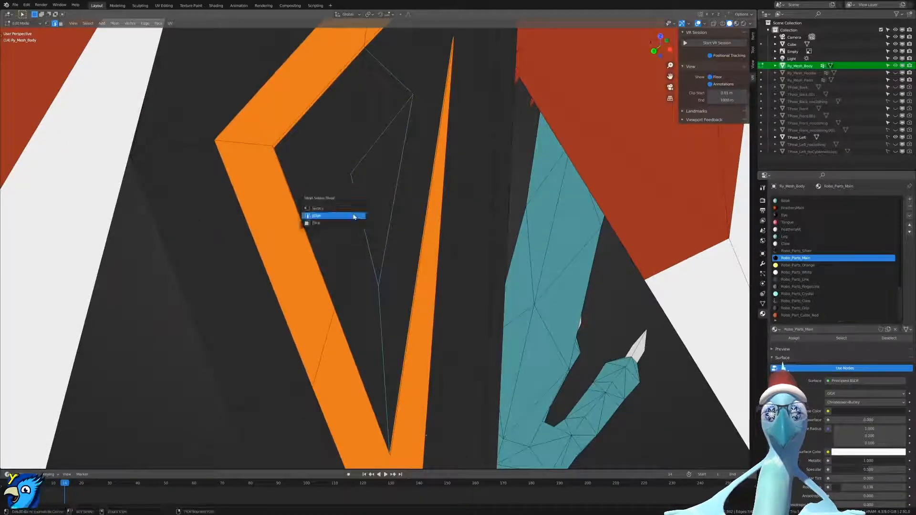
{"action": "middle_click_drag", "start_coordinate": [496, 167], "coordinate": [418, 172]}
{"action": "key", "text": "k"}
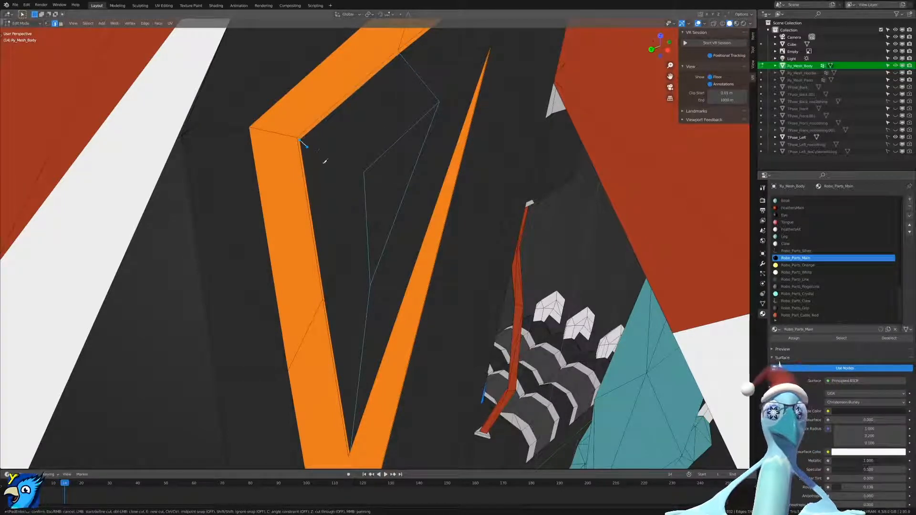
{"action": "left_click", "coordinate": [364, 170]}
{"action": "key", "text": "Return"}
Switch to face selection and select both faces that make up the small triangle inside the elbow.
{"action": "key", "text": "ctrl+Tab"}
{"action": "left_click", "coordinate": [328, 190]}
{"action": "key", "text": "ctrl+Tab"}
{"action": "left_click", "coordinate": [328, 199]}
{"action": "left_click", "coordinate": [382, 210]}
{"action": "left_click", "coordinate": [393, 187], "text": "shift"}
{"action": "mouse_move", "coordinate": [424, 190]}
{"action": "middle_mouse_down"}
{"action": "mouse_move", "coordinate": [468, 210]}
{"action": "mouse_move", "coordinate": [420, 225]}
{"action": "mouse_move", "coordinate": [420, 207]}
{"action": "middle_mouse_up"}
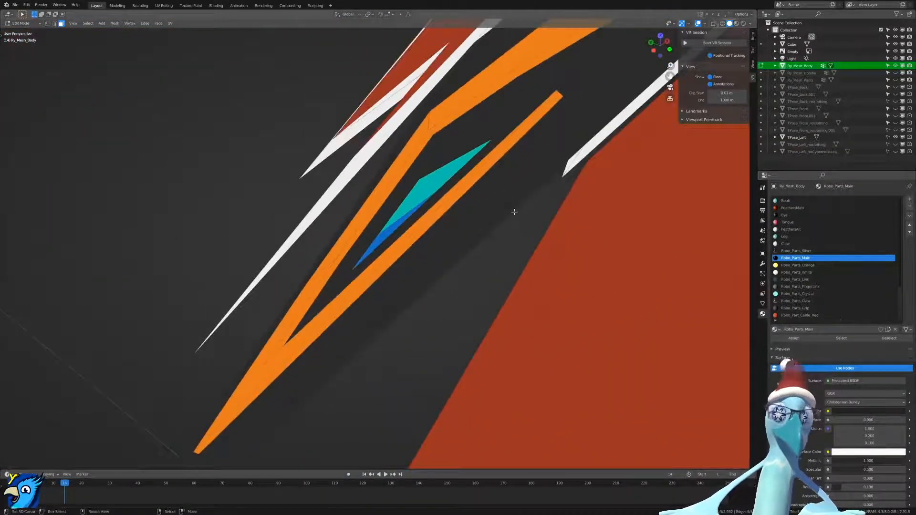
Try extruding and scaling the small triangle's faces, and undo the attempt while keeping both faces selected.
{"action": "key", "text": "e"}
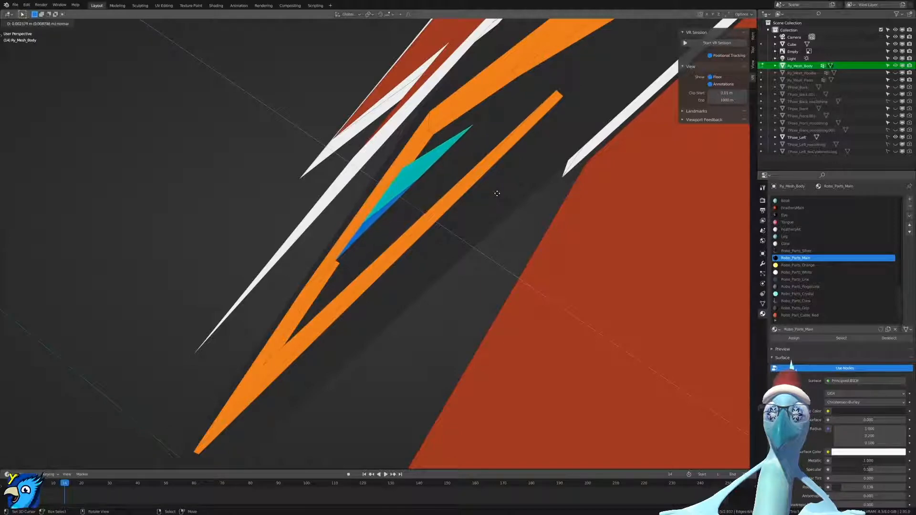
{"action": "left_click", "coordinate": [539, 188]}
{"action": "key", "text": "s"}
{"action": "left_click", "coordinate": [478, 179]}
{"action": "middle_click_drag", "start_coordinate": [478, 180], "coordinate": [576, 121]}
{"action": "key", "text": "ctrl+z"}
{"action": "key", "text": "ctrl+z"}
{"action": "middle_click_drag", "start_coordinate": [537, 147], "coordinate": [542, 174]}
{"action": "key", "text": "ctrl+z"}
{"action": "key", "text": "ctrl+shift+z"}
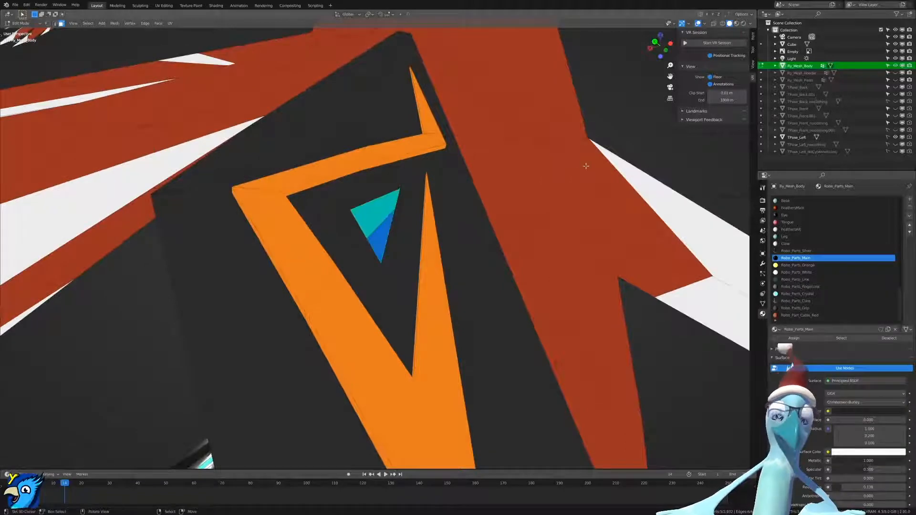
Inset the small triangle's selected faces with a slight depth offset to form a raised inner triangle with a border.
{"action": "key", "text": "i"}
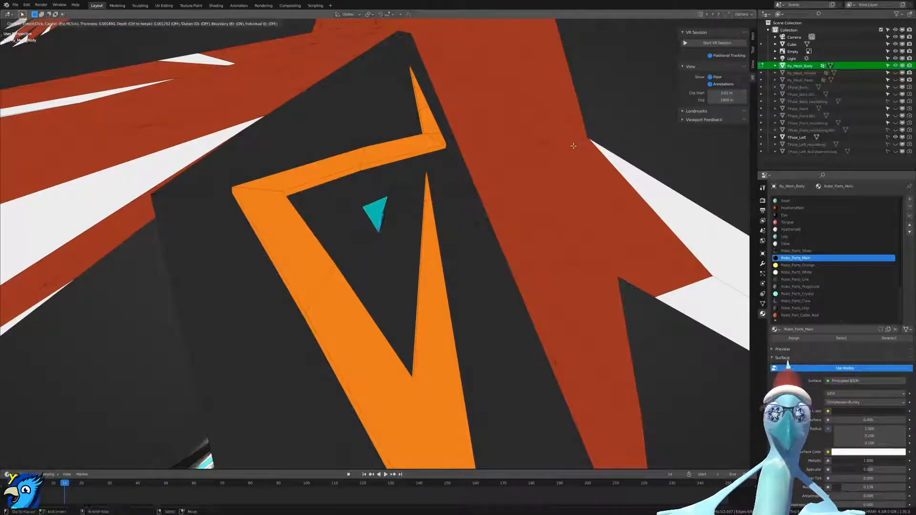
{"action": "key", "text": "ctrl"}
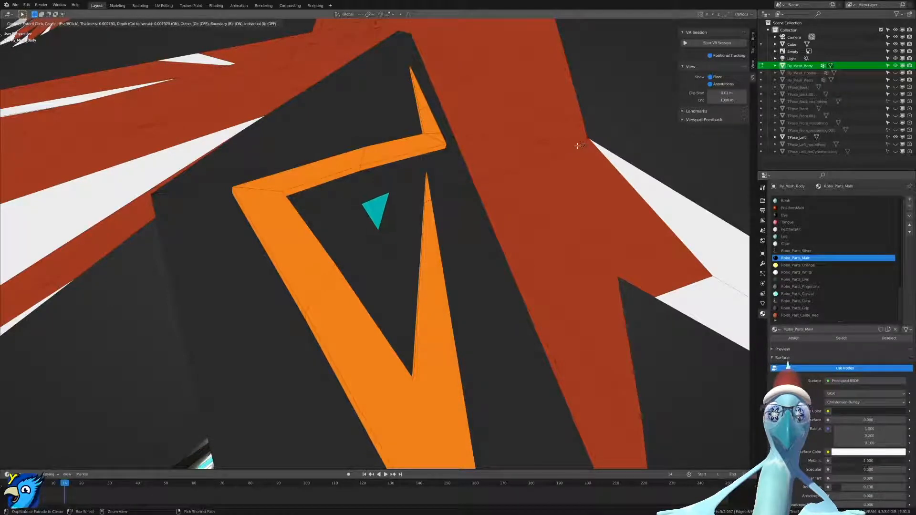
{"action": "left_click", "coordinate": [570, 142]}
{"action": "mouse_move", "coordinate": [568, 140]}
{"action": "middle_mouse_down"}
{"action": "mouse_move", "coordinate": [548, 122]}
{"action": "mouse_move", "coordinate": [562, 119]}
{"action": "mouse_move", "coordinate": [568, 157]}
{"action": "middle_mouse_up"}
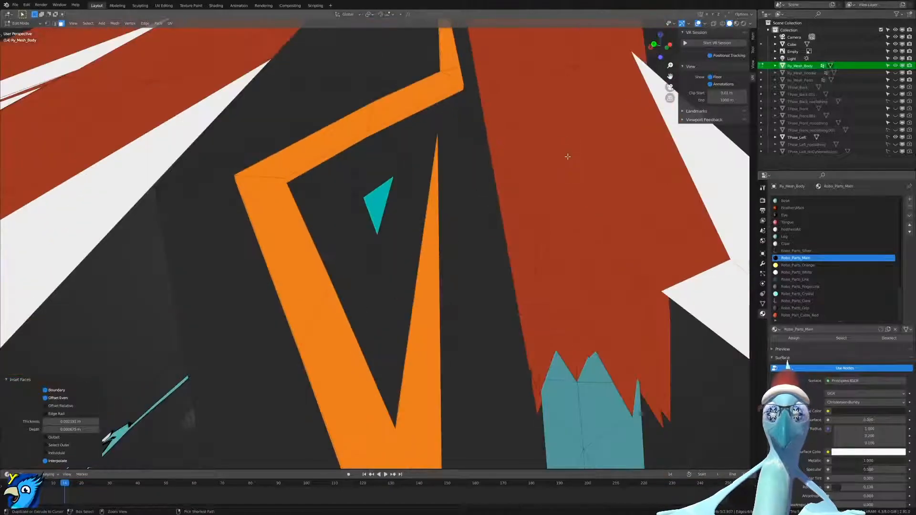
Grow the selection to the inset's border faces and assign the Robo_Parts_White material to the whole small triangle.
{"action": "key", "text": "ctrl+KP_Add"}
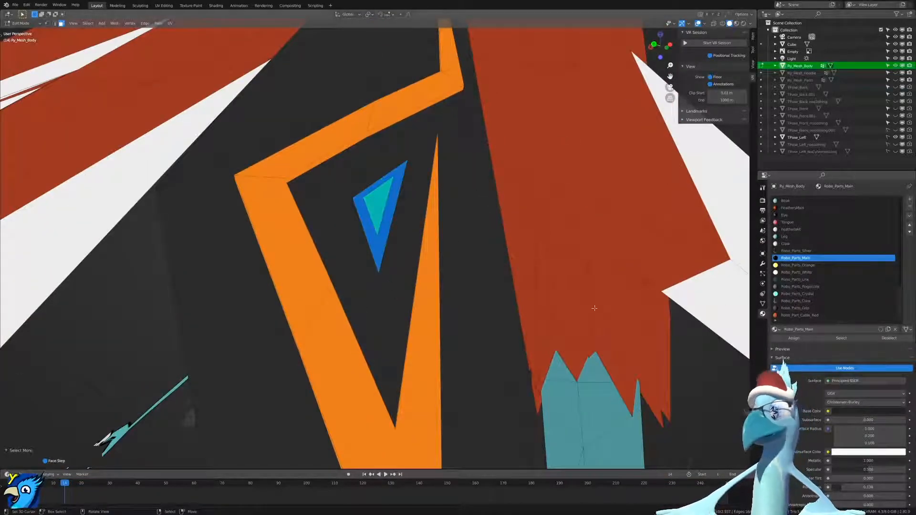
{"action": "key", "text": "z"}
{"action": "left_click", "coordinate": [610, 272]}
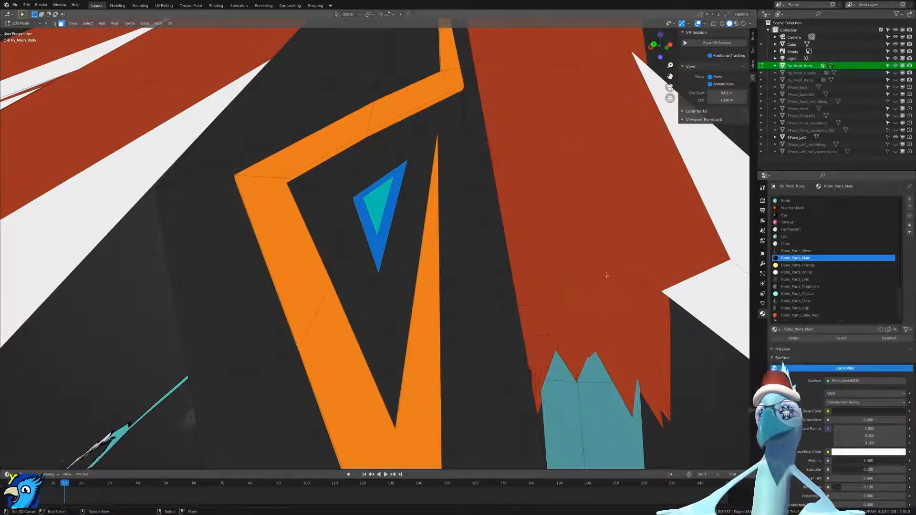
{"action": "left_click", "coordinate": [836, 272]}
{"action": "left_click", "coordinate": [794, 339]}
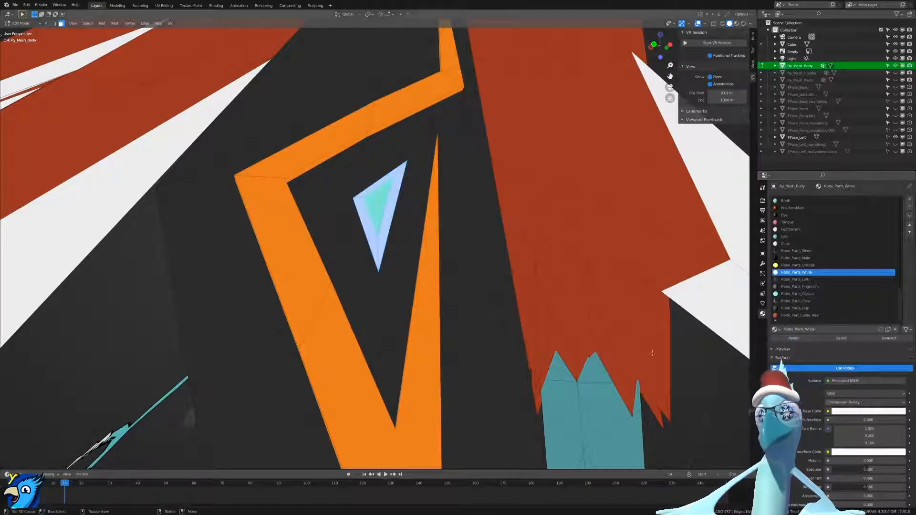
{"action": "middle_click_drag", "start_coordinate": [642, 176], "coordinate": [530, 245]}
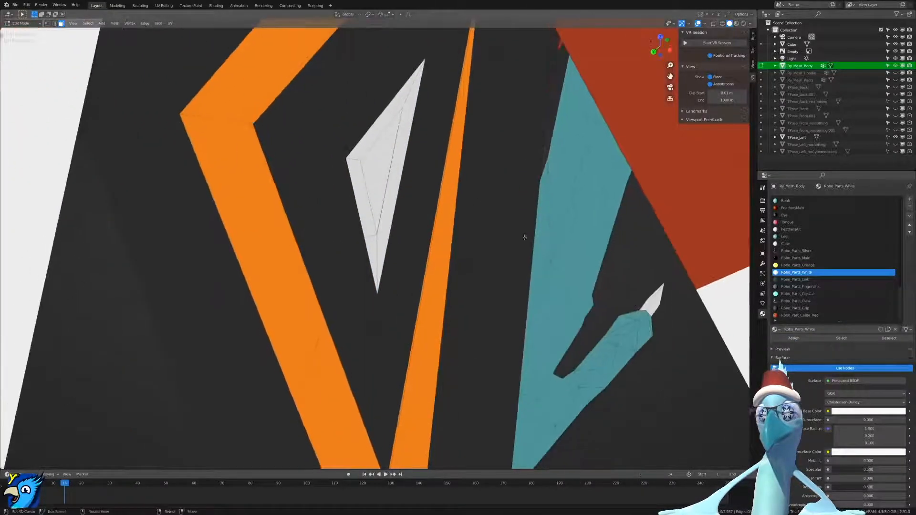
In vertex mode, merge the extra vertices near the white triangle's inner upper and lower corners using At Last.
{"action": "key", "text": "ctrl+Tab"}
{"action": "left_click", "coordinate": [403, 140]}
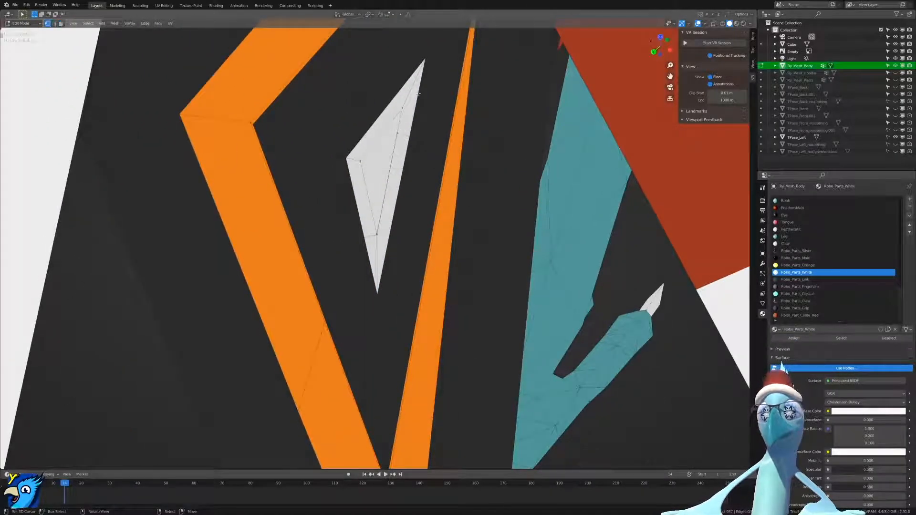
{"action": "middle_click_drag", "start_coordinate": [425, 66], "coordinate": [415, 230], "text": "shift"}
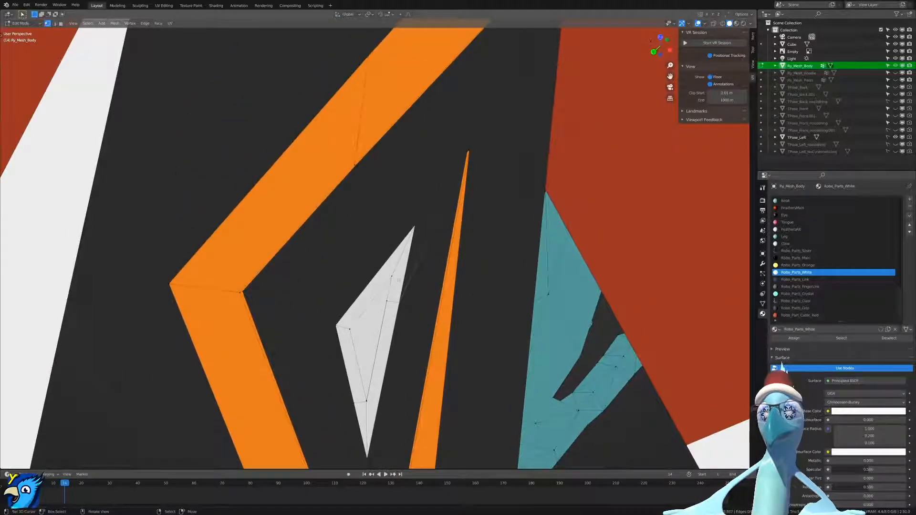
{"action": "key", "text": "m"}
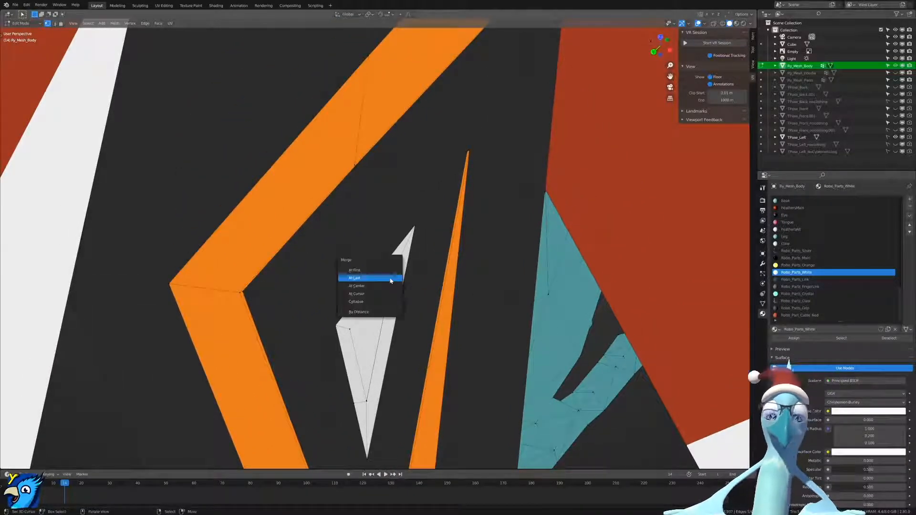
{"action": "left_click", "coordinate": [390, 280]}
{"action": "right_click", "coordinate": [366, 402]}
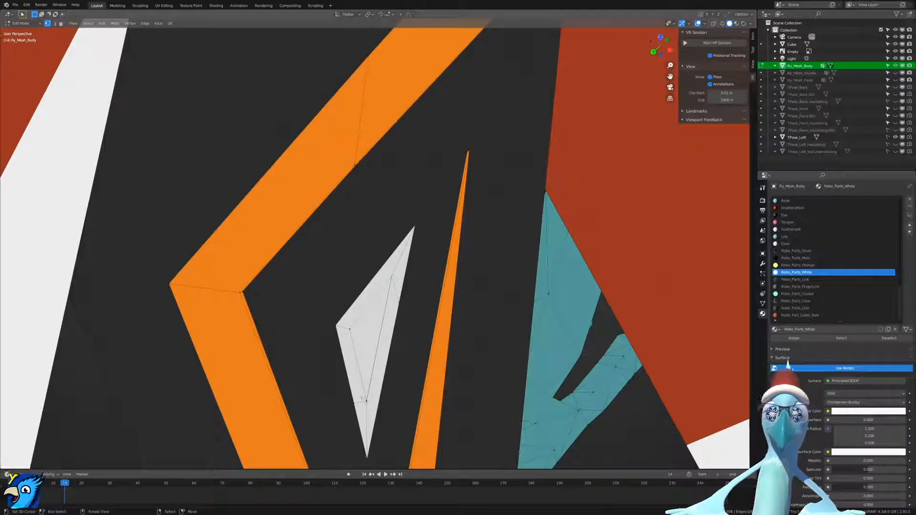
{"action": "key", "text": "m"}
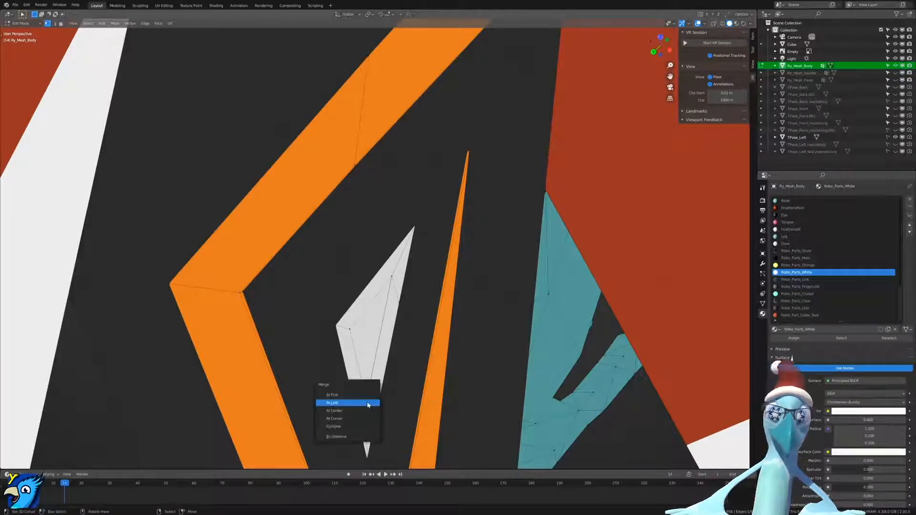
{"action": "left_click", "coordinate": [367, 402]}
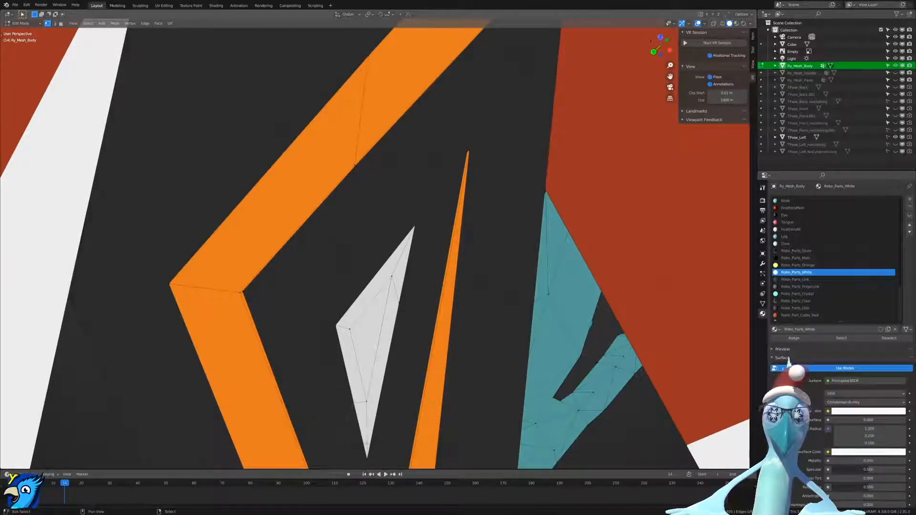
Try merging vertices between the white triangle's lower tip and the orange line's inner corner, and undo the merge.
{"action": "scroll", "coordinate": [375, 422], "scroll_direction": "down", "scroll_amount": 8}
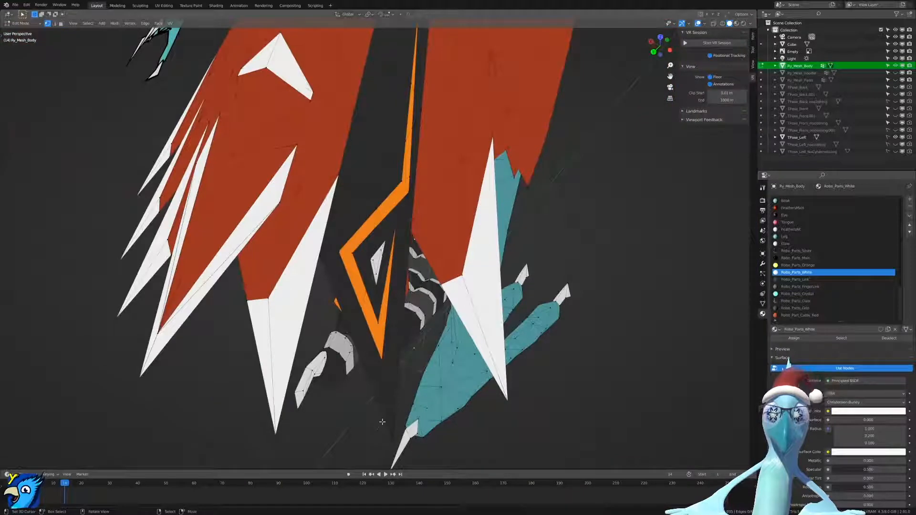
{"action": "scroll", "coordinate": [383, 422], "scroll_direction": "up", "scroll_amount": 8}
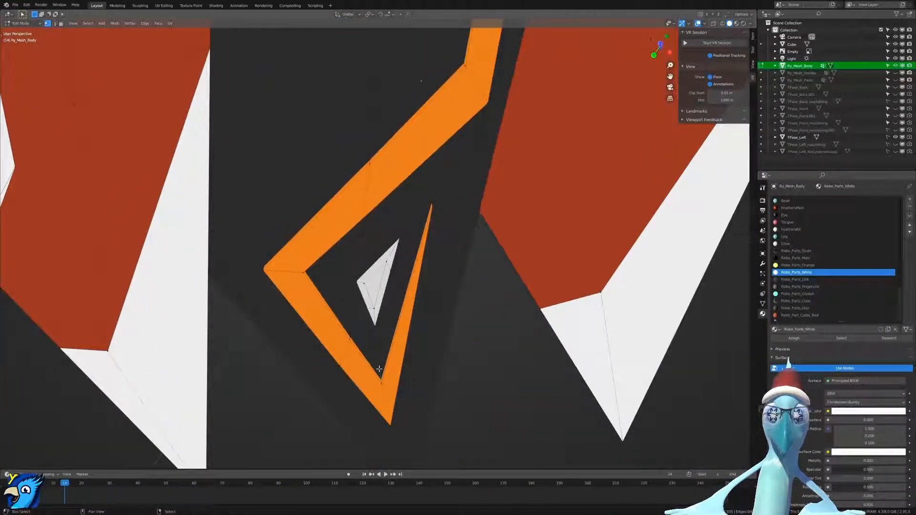
{"action": "key", "text": "m"}
{"action": "left_click", "coordinate": [380, 368]}
{"action": "key", "text": "ctrl+z"}
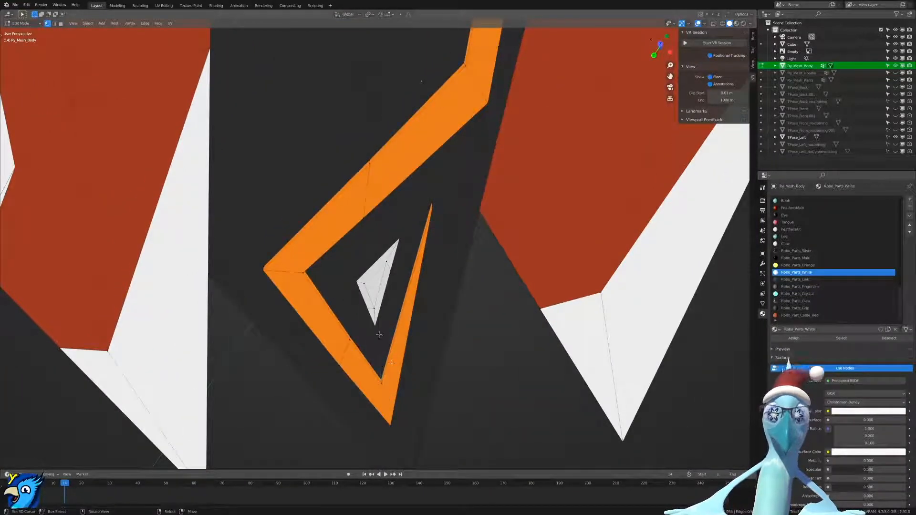
Merge the extra vertex at the white triangle's outer lower tip using At Last.
{"action": "key", "text": "m"}
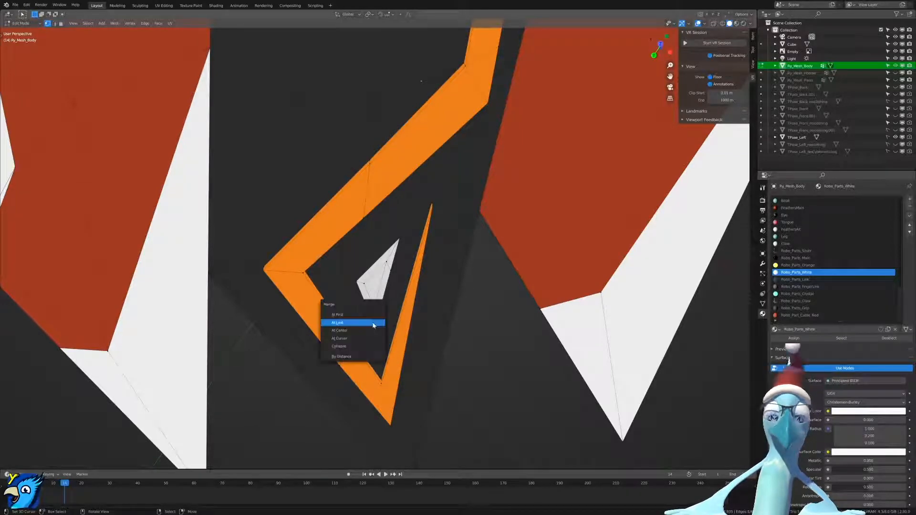
{"action": "left_click", "coordinate": [373, 322]}
{"action": "middle_click_drag", "start_coordinate": [388, 324], "coordinate": [400, 239]}
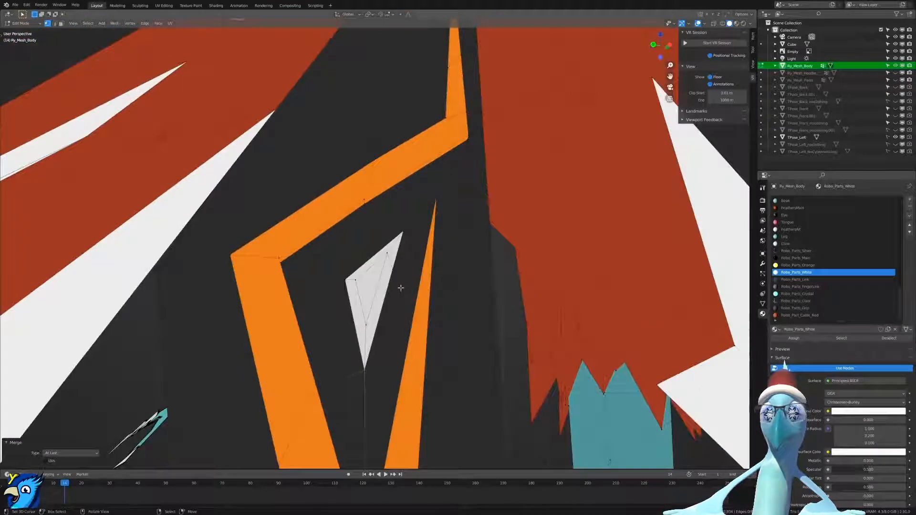
In vertex mode, merge the remaining extra vertex beside the white triangle's upper corner using At Last.
{"action": "key", "text": "ctrl+Tab"}
{"action": "left_click", "coordinate": [394, 301]}
{"action": "key", "text": "alt+a"}
{"action": "scroll", "coordinate": [394, 302], "scroll_direction": "down", "scroll_amount": 9}
{"action": "middle_click_drag", "start_coordinate": [418, 263], "coordinate": [422, 283]}
{"action": "scroll", "coordinate": [423, 285], "scroll_direction": "up", "scroll_amount": 8}
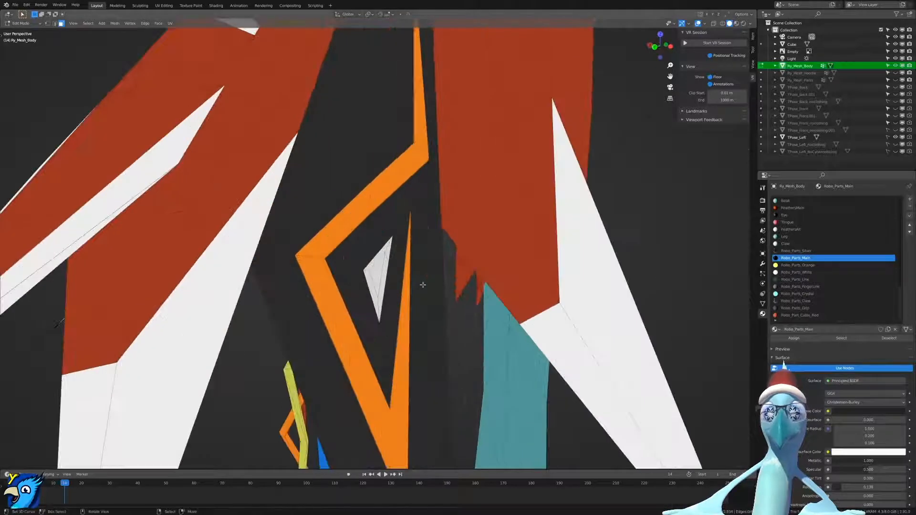
{"action": "key", "text": "ctrl+Tab"}
{"action": "left_click", "coordinate": [395, 263]}
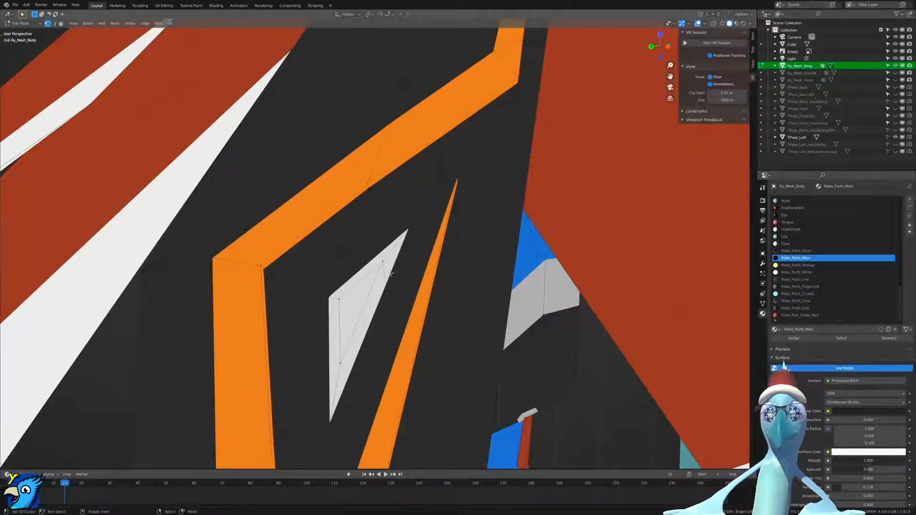
{"action": "key", "text": "m"}
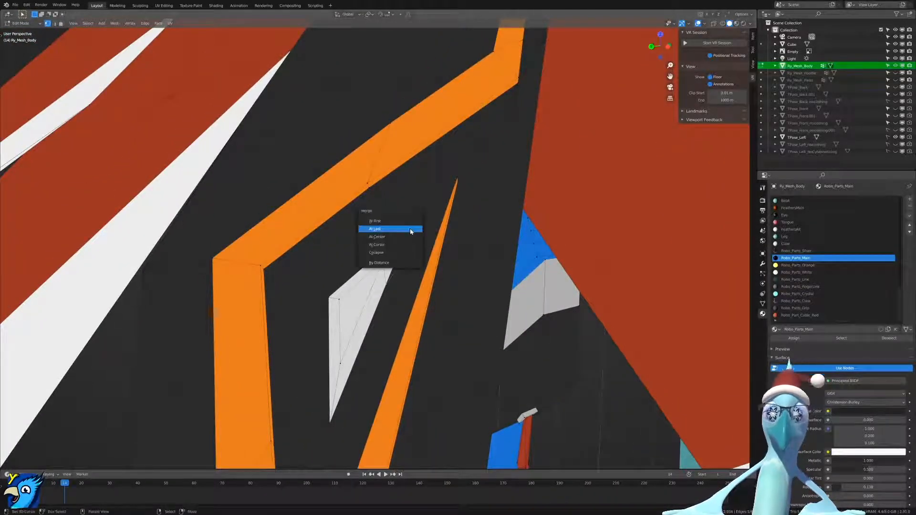
{"action": "left_click", "coordinate": [411, 230]}
{"action": "key", "text": "a"}
{"action": "scroll", "coordinate": [420, 196], "scroll_direction": "down", "scroll_amount": 8}
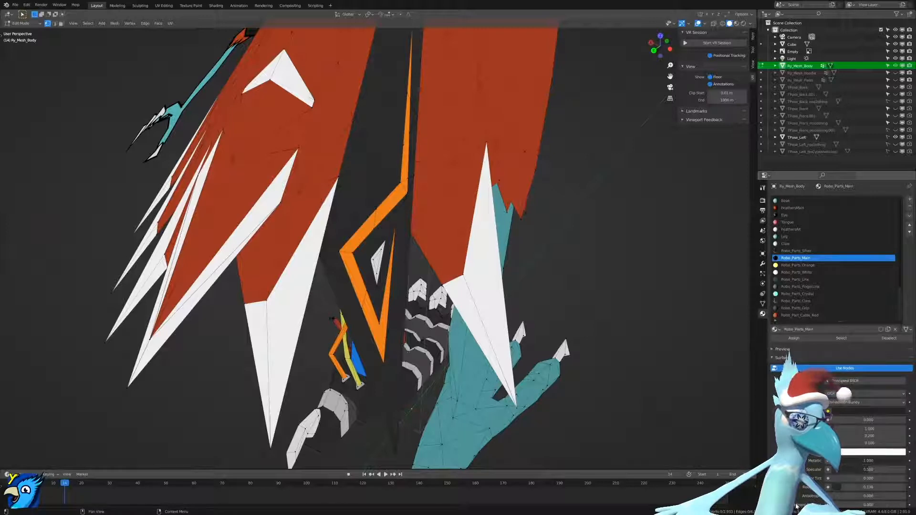
Examine the whole character in Object Mode, from the feet to the front view, alongside the reference artwork.
{"action": "middle_click_drag", "start_coordinate": [587, 389], "coordinate": [474, 241]}
{"action": "scroll", "coordinate": [481, 360], "scroll_direction": "down", "scroll_amount": 4}
{"action": "scroll", "coordinate": [475, 241], "scroll_direction": "up", "scroll_amount": 4}
{"action": "middle_click_drag", "start_coordinate": [585, 272], "coordinate": [421, 268]}
{"action": "middle_click_drag", "start_coordinate": [417, 313], "coordinate": [471, 325]}
{"action": "key", "text": "ctrl+Tab"}
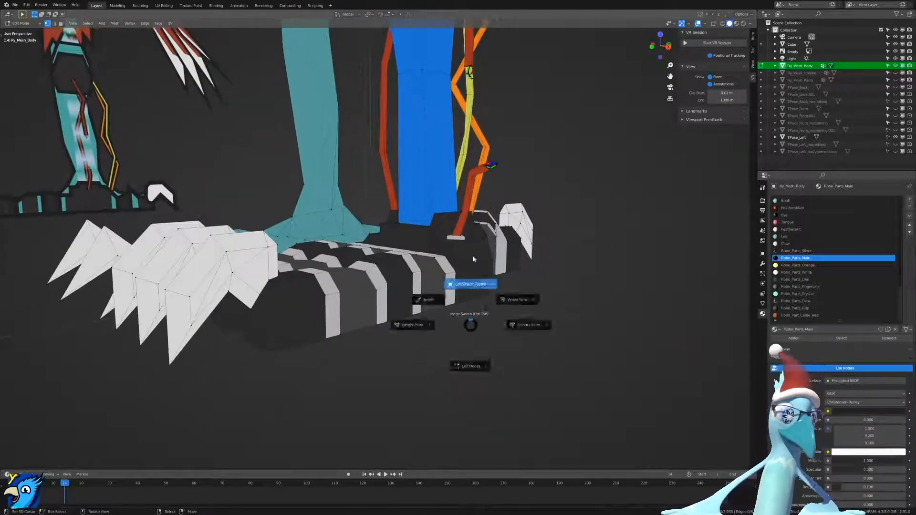
{"action": "left_click", "coordinate": [471, 301]}
{"action": "scroll", "coordinate": [475, 343], "scroll_direction": "down", "scroll_amount": 10}
{"action": "middle_click_drag", "start_coordinate": [462, 186], "coordinate": [460, 311], "text": "shift"}
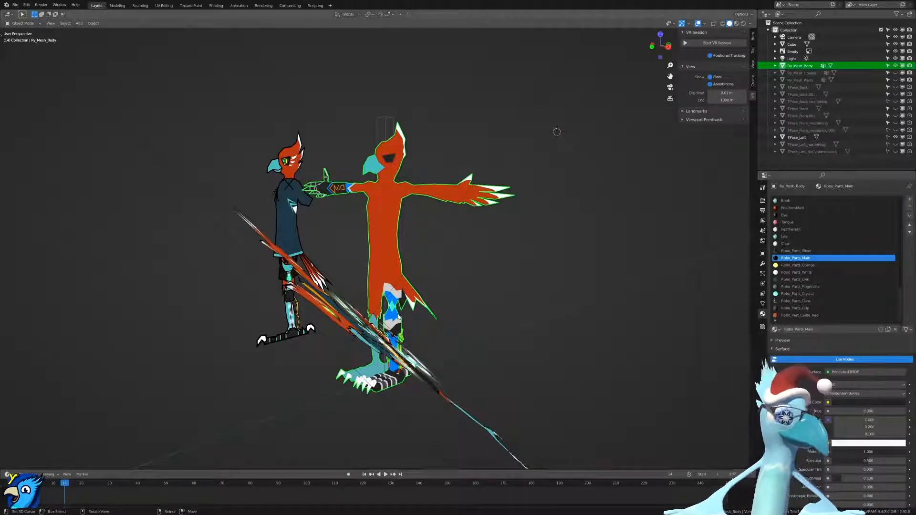
{"action": "scroll", "coordinate": [416, 210], "scroll_direction": "up", "scroll_amount": 3}
{"action": "middle_click_drag", "start_coordinate": [438, 207], "coordinate": [466, 208]}
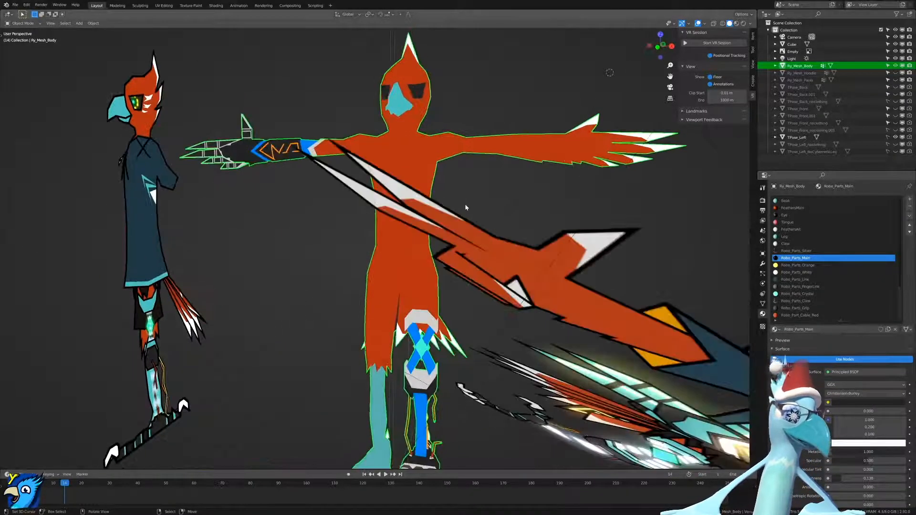
{"action": "key", "text": "KP_1"}
{"action": "scroll", "coordinate": [446, 288], "scroll_direction": "up", "scroll_amount": 5}
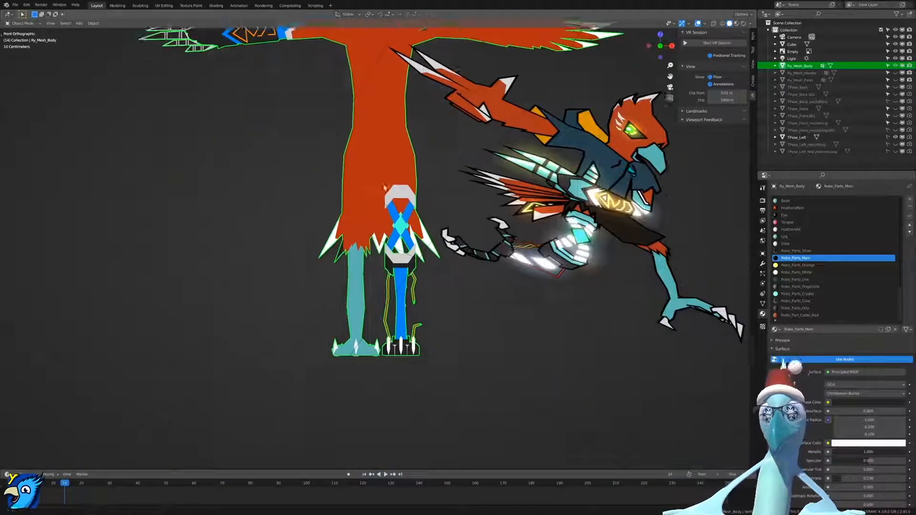
{"action": "middle_click_drag", "start_coordinate": [464, 292], "coordinate": [515, 260], "text": "shift"}
Back in Edit Mode, try cutting a triangle with the Knife into the dark feather above the orange line's elbow.
{"action": "key", "text": "Tab"}
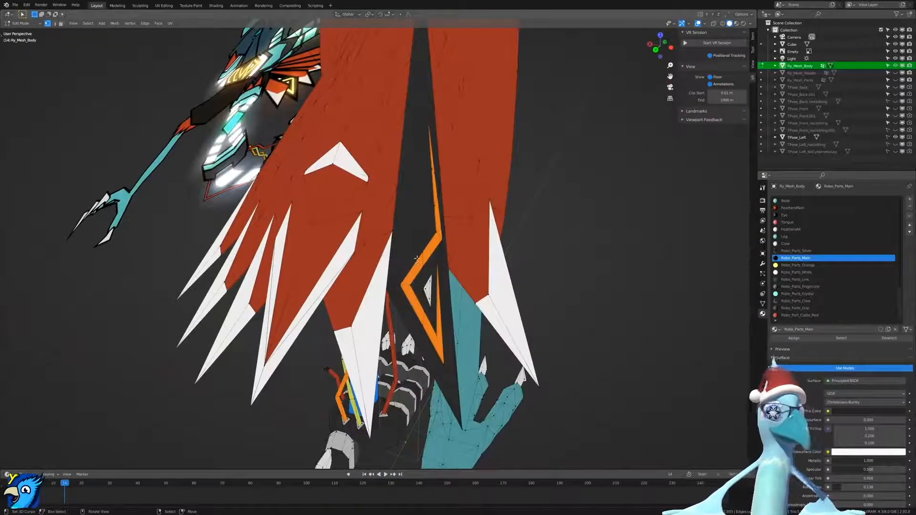
{"action": "scroll", "coordinate": [429, 274], "scroll_direction": "up", "scroll_amount": 1}
{"action": "scroll", "coordinate": [461, 274], "scroll_direction": "down", "scroll_amount": 2}
{"action": "middle_click_drag", "start_coordinate": [462, 274], "coordinate": [462, 300]}
{"action": "scroll", "coordinate": [465, 294], "scroll_direction": "up", "scroll_amount": 1}
{"action": "scroll", "coordinate": [393, 353], "scroll_direction": "up", "scroll_amount": 4}
{"action": "scroll", "coordinate": [387, 253], "scroll_direction": "down", "scroll_amount": 6}
{"action": "middle_click_drag", "start_coordinate": [370, 263], "coordinate": [372, 260]}
{"action": "scroll", "coordinate": [372, 258], "scroll_direction": "up", "scroll_amount": 7}
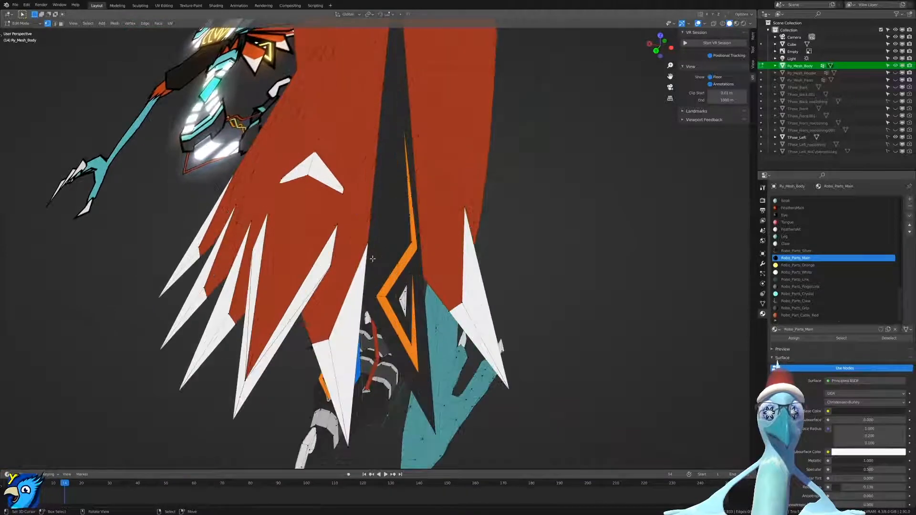
{"action": "key", "text": "k"}
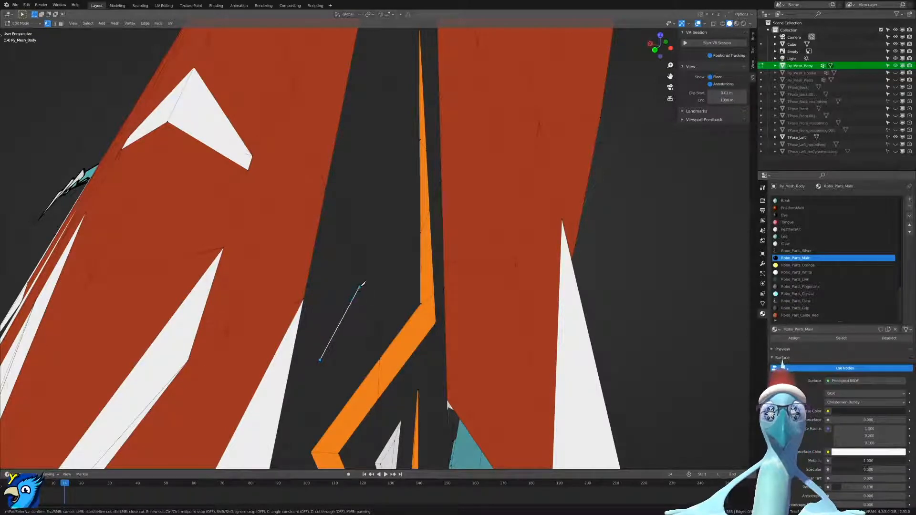
{"action": "left_click", "coordinate": [382, 279]}
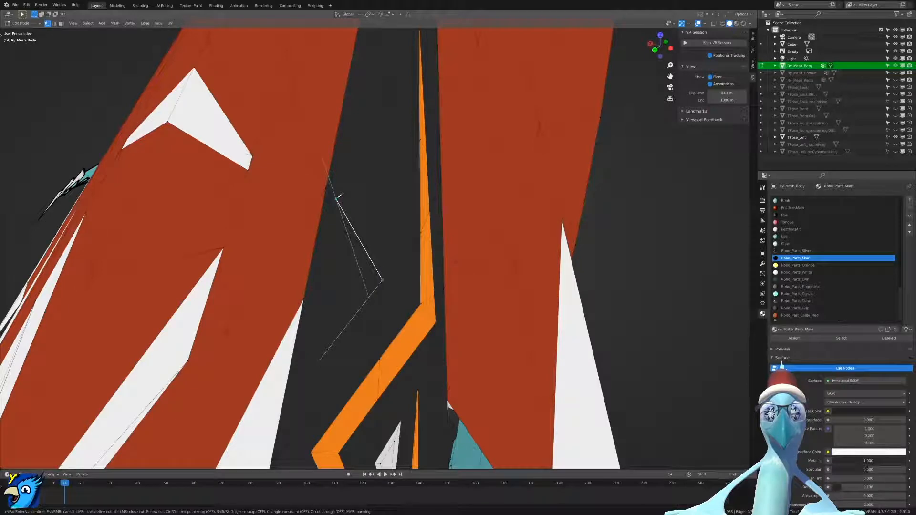
{"action": "left_click", "coordinate": [336, 200]}
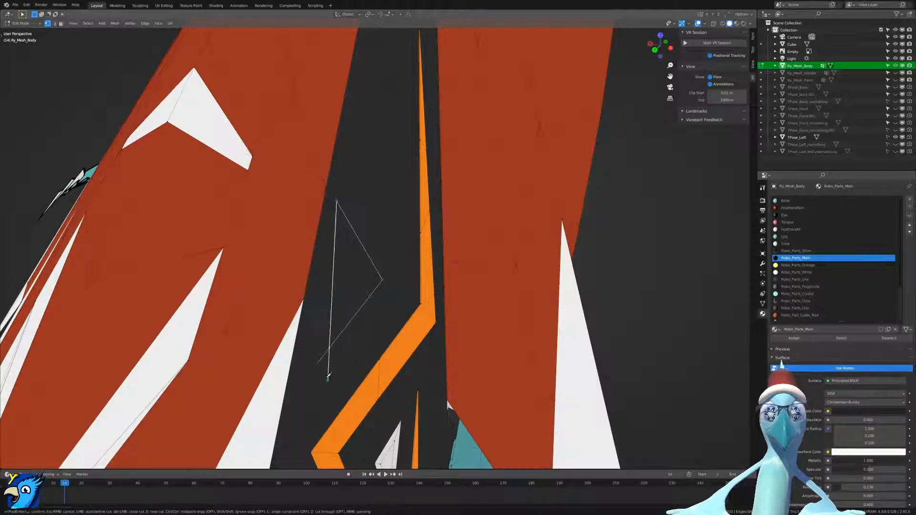
{"action": "middle_click_drag", "start_coordinate": [323, 356], "coordinate": [374, 353]}
{"action": "scroll", "coordinate": [391, 339], "scroll_direction": "down", "scroll_amount": 4}
{"action": "key", "text": "Return"}
Check the triangle cut on the dark feather from a distance and undo it.
{"action": "scroll", "coordinate": [390, 315], "scroll_direction": "up", "scroll_amount": 3}
{"action": "middle_click_drag", "start_coordinate": [390, 314], "coordinate": [396, 275], "text": "shift"}
{"action": "scroll", "coordinate": [391, 274], "scroll_direction": "up", "scroll_amount": 3}
{"action": "scroll", "coordinate": [382, 282], "scroll_direction": "down", "scroll_amount": 5}
{"action": "scroll", "coordinate": [424, 311], "scroll_direction": "down", "scroll_amount": 3}
{"action": "scroll", "coordinate": [423, 312], "scroll_direction": "up", "scroll_amount": 7}
{"action": "scroll", "coordinate": [409, 219], "scroll_direction": "up", "scroll_amount": 3}
{"action": "key", "text": "ctrl+z"}
{"action": "key", "text": "k"}
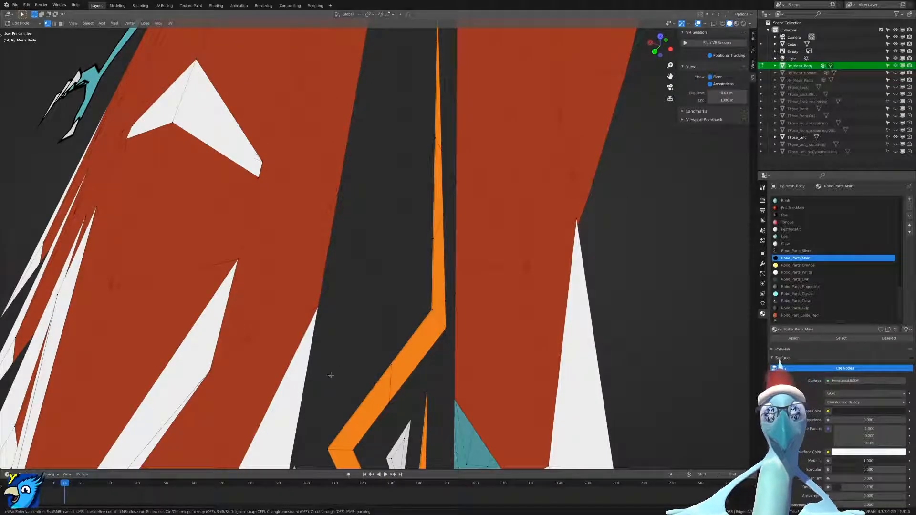
{"action": "key", "text": "Escape"}
{"action": "key", "text": "ctrl+z"}
{"action": "key", "text": "ctrl+z"}
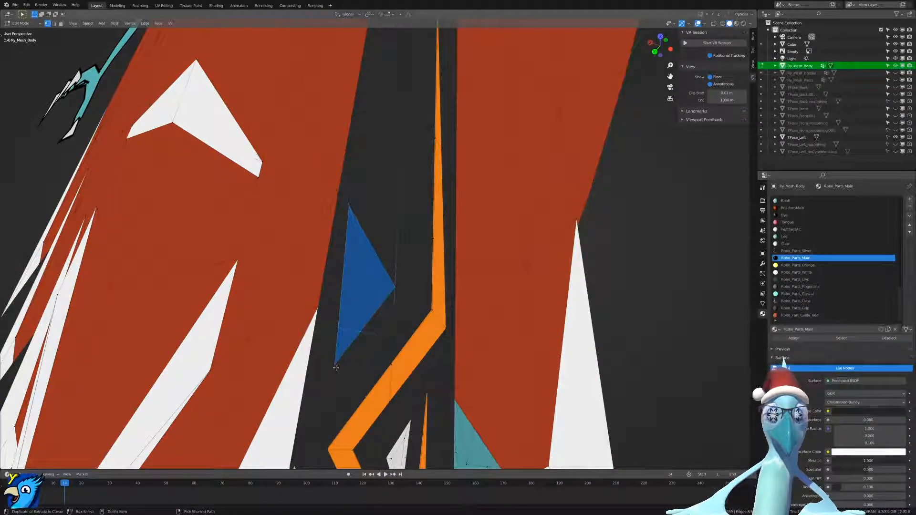
Try a reshaped triangle with the Knife on the dark feather, between its outer edge and the orange line.
{"action": "key", "text": "alt+a"}
{"action": "key", "text": "k"}
{"action": "left_click", "coordinate": [334, 364]}
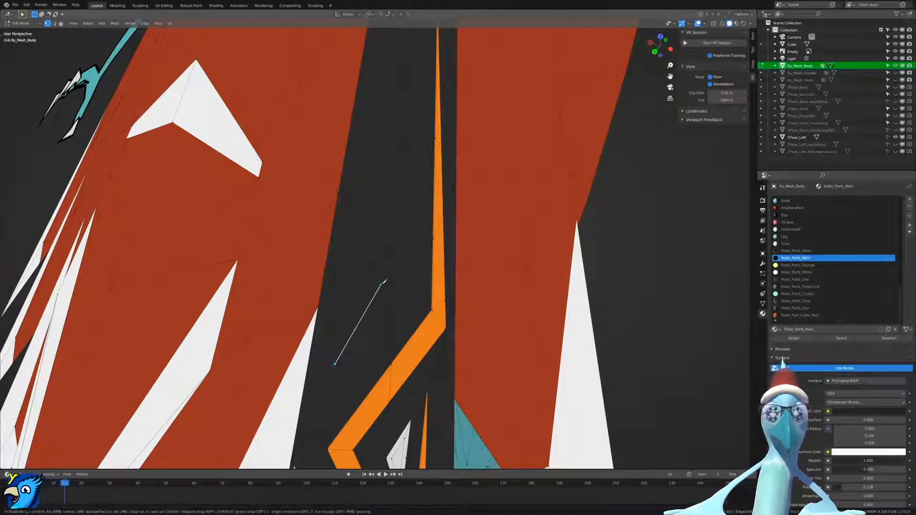
{"action": "left_click", "coordinate": [395, 276]}
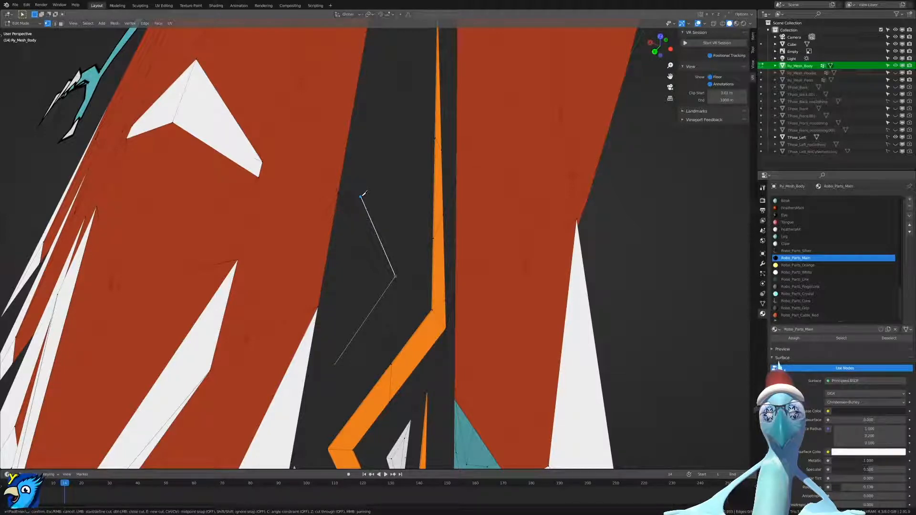
{"action": "left_click", "coordinate": [361, 196]}
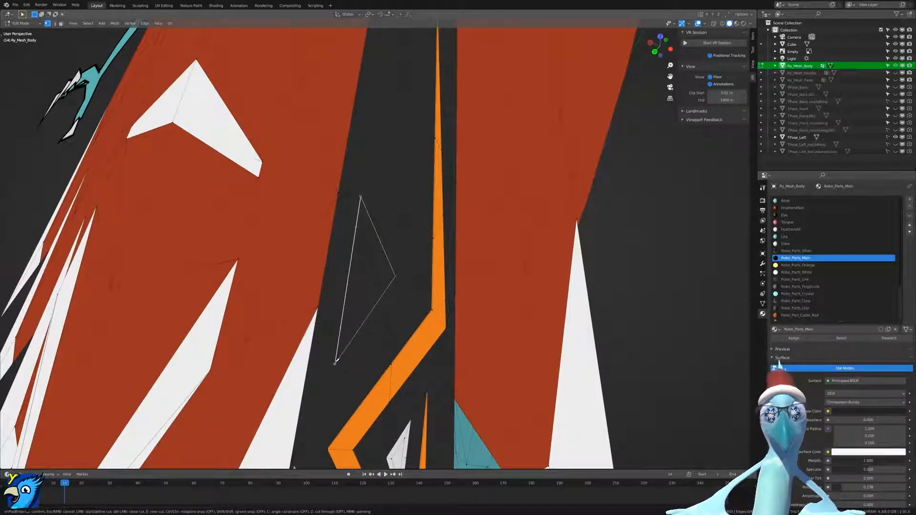
{"action": "left_click", "coordinate": [335, 363]}
{"action": "key", "text": "Return"}
{"action": "scroll", "coordinate": [428, 324], "scroll_direction": "down", "scroll_amount": 6}
{"action": "middle_click_drag", "start_coordinate": [429, 324], "coordinate": [426, 296]}
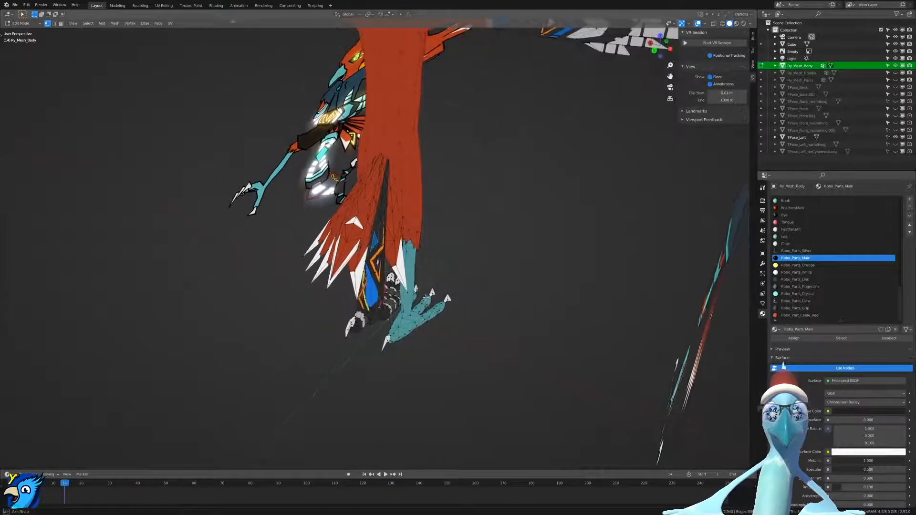
Knife-cut an angled outline on the dark feather above the orange elbow, with its corner pointing toward the orange line.
{"action": "scroll", "coordinate": [426, 297], "scroll_direction": "up", "scroll_amount": 6}
{"action": "key", "text": "k"}
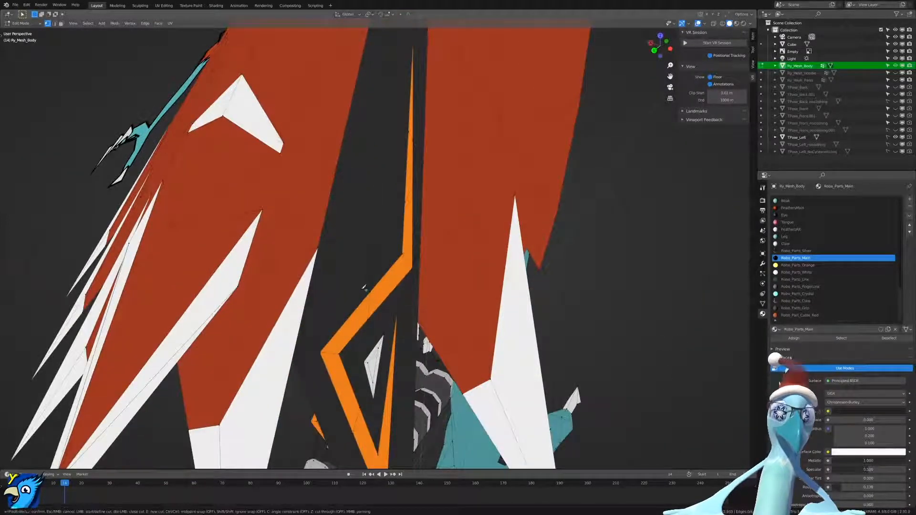
{"action": "left_click", "coordinate": [332, 263]}
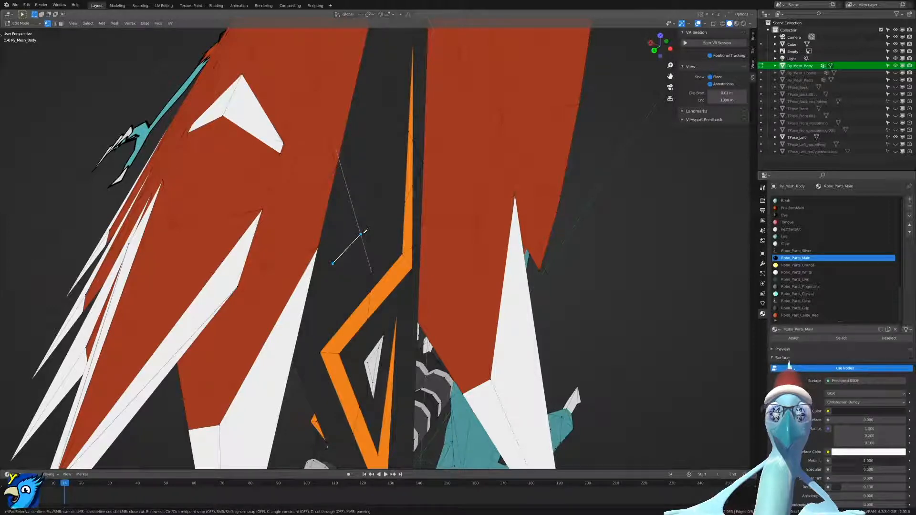
{"action": "left_click", "coordinate": [361, 233]}
{"action": "scroll", "coordinate": [335, 260], "scroll_direction": "up", "scroll_amount": 5}
{"action": "key", "text": "Return"}
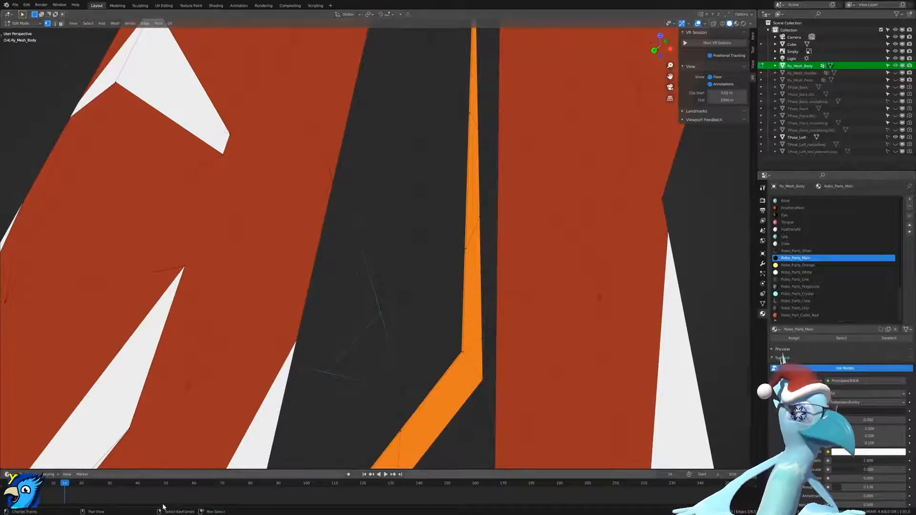
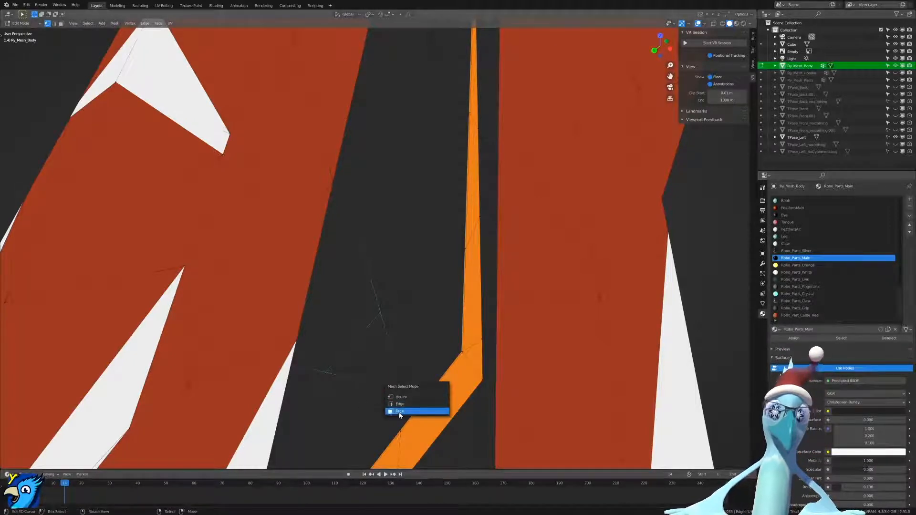
In face mode, knife-cut the newly outlined face from its lower corner up to its inner edge to separate a triangle.
{"action": "left_click", "coordinate": [400, 412]}
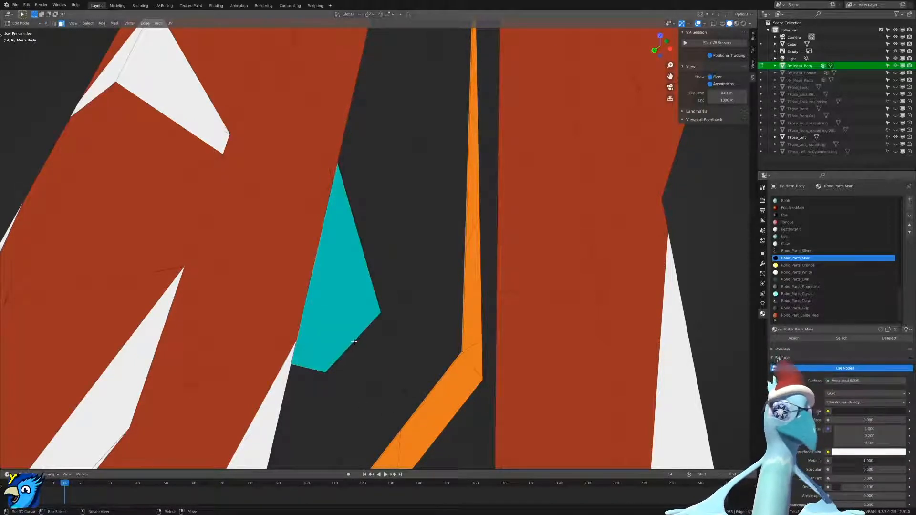
{"action": "key", "text": "k"}
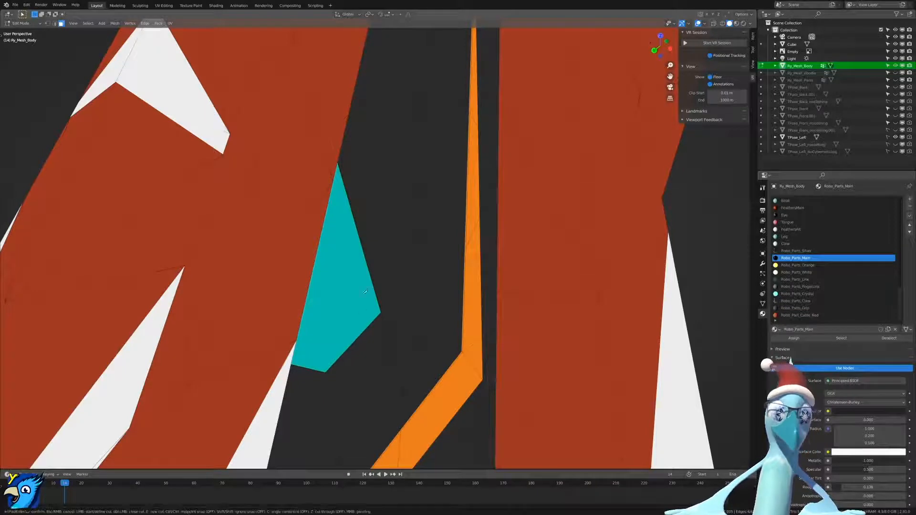
{"action": "left_click", "coordinate": [325, 372]}
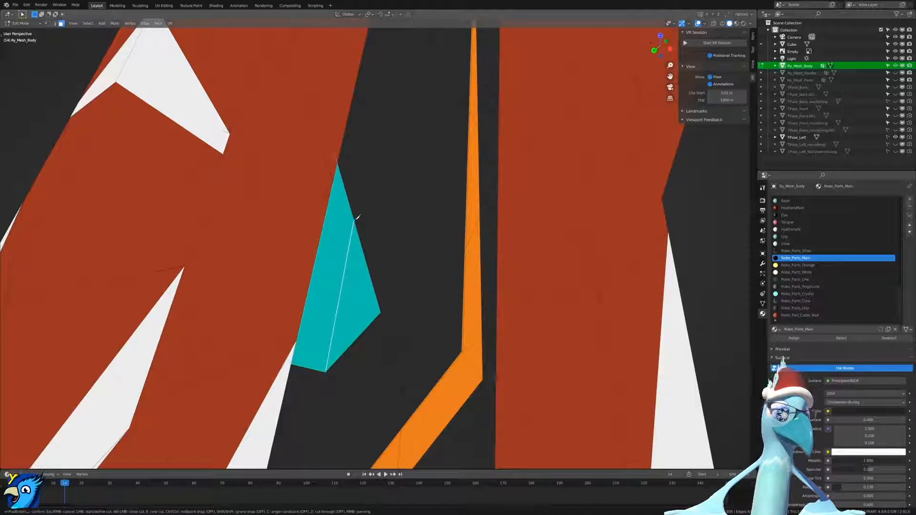
{"action": "key", "text": "Return"}
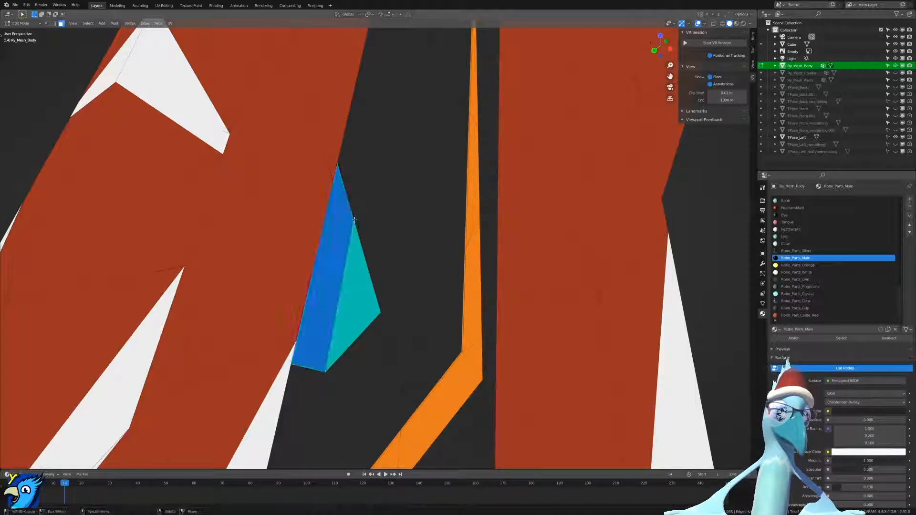
In vertex mode, slide the new triangle's upper vertex slightly along its edge.
{"action": "key", "text": "ctrl+Tab"}
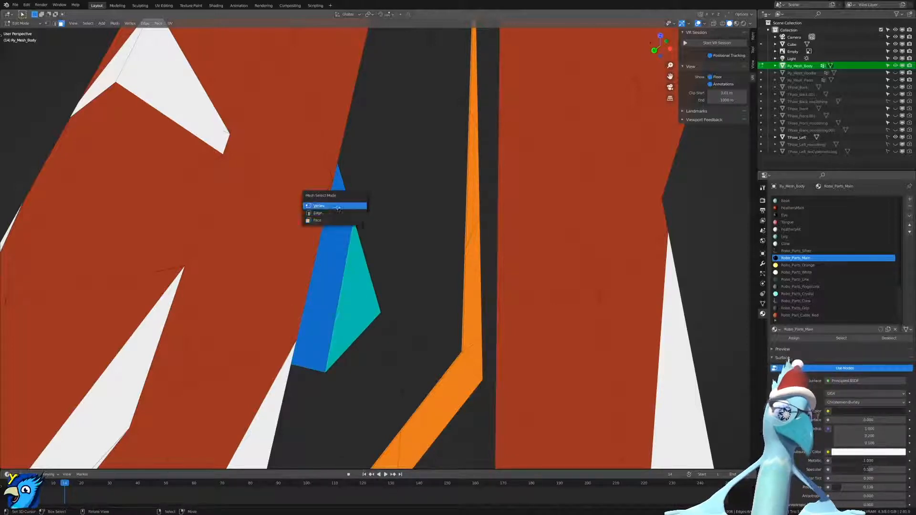
{"action": "left_click", "coordinate": [353, 206]}
{"action": "key", "text": "shift+v"}
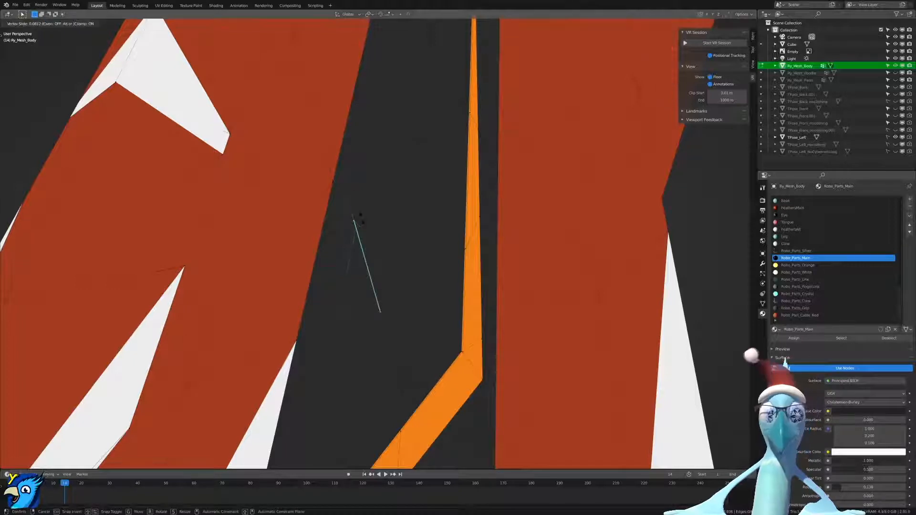
{"action": "left_click", "coordinate": [358, 220]}
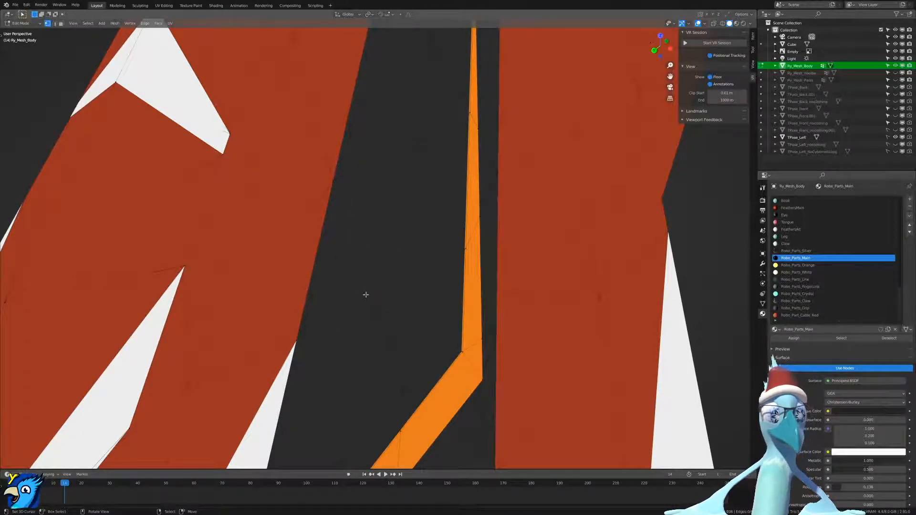
{"action": "scroll", "coordinate": [366, 295], "scroll_direction": "down", "scroll_amount": 5}
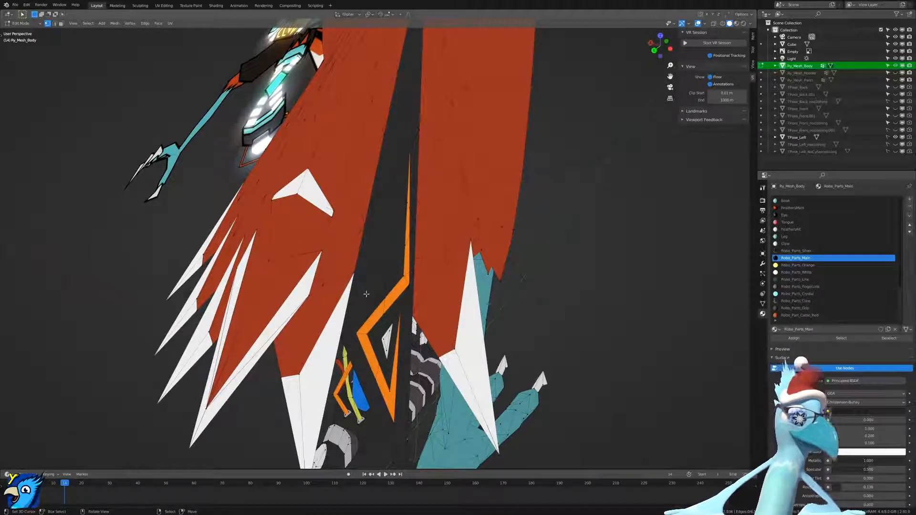
Select the new triangle face, inset it about 0.0028 m, and move the inset face slightly along Z.
{"action": "key", "text": "ctrl+Tab"}
{"action": "left_click", "coordinate": [368, 304]}
{"action": "right_click", "coordinate": [373, 272]}
{"action": "right_click", "coordinate": [372, 261]}
{"action": "scroll", "coordinate": [372, 267], "scroll_direction": "up", "scroll_amount": 6}
{"action": "key", "text": "i"}
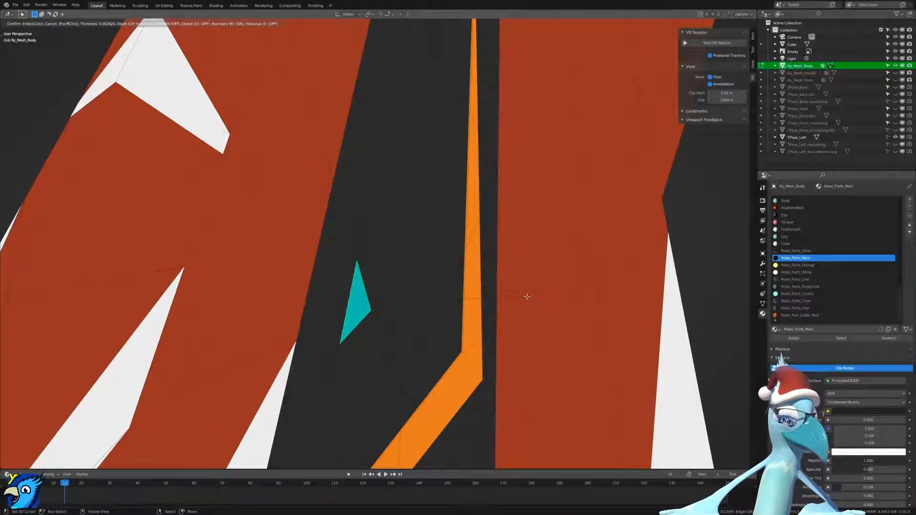
{"action": "left_click", "coordinate": [526, 297]}
{"action": "middle_click_drag", "start_coordinate": [483, 348], "coordinate": [443, 331]}
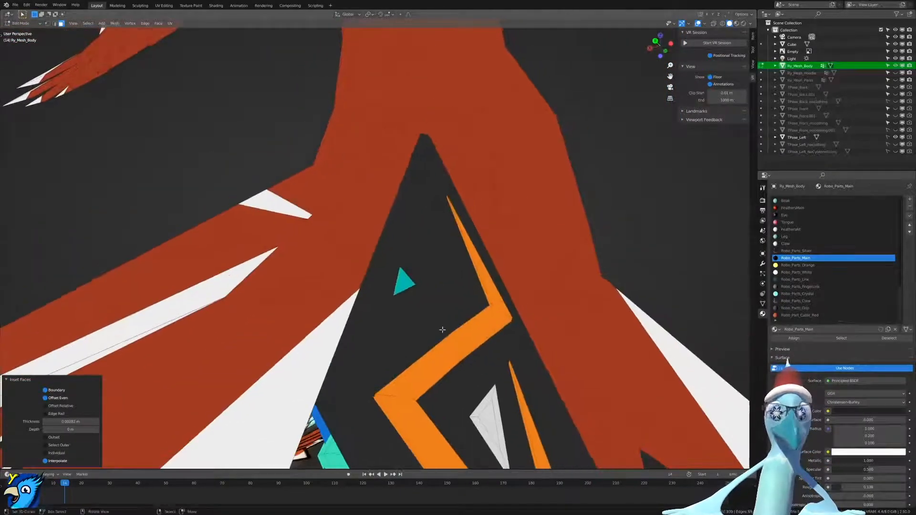
{"action": "key", "text": "g"}
{"action": "key", "text": "z"}
{"action": "left_click", "coordinate": [447, 326]}
Grow the selection to the faces around the inset and assign the Robo_Parts_White material to the upper small triangle.
{"action": "middle_click_drag", "start_coordinate": [449, 372], "coordinate": [458, 307]}
{"action": "key", "text": "ctrl+KP_Add"}
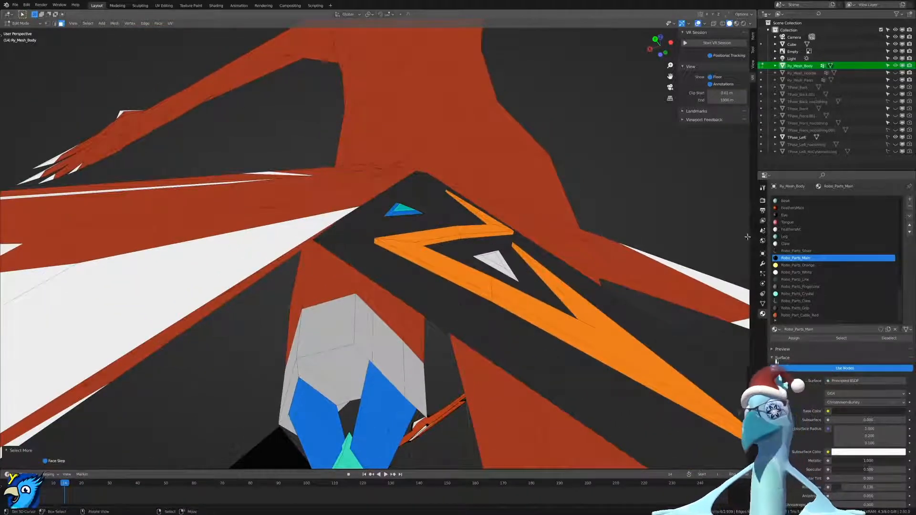
{"action": "left_click", "coordinate": [796, 272]}
{"action": "left_click", "coordinate": [792, 338]}
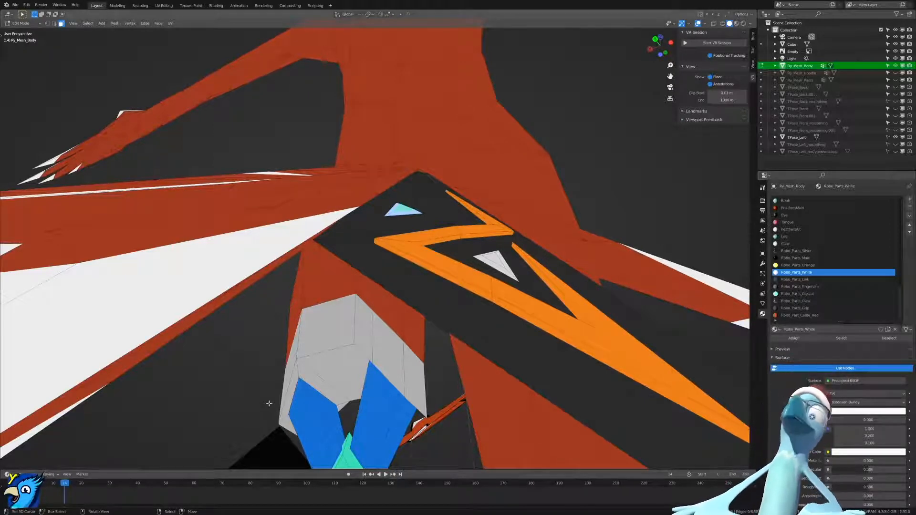
Examine the whole body in object mode and the dark tail feather's orange lines and white triangles in edit mode.
{"action": "middle_click_drag", "start_coordinate": [478, 239], "coordinate": [466, 310]}
{"action": "scroll", "coordinate": [466, 265], "scroll_direction": "down", "scroll_amount": 3}
{"action": "key", "text": "Tab"}
{"action": "scroll", "coordinate": [463, 239], "scroll_direction": "down", "scroll_amount": 3}
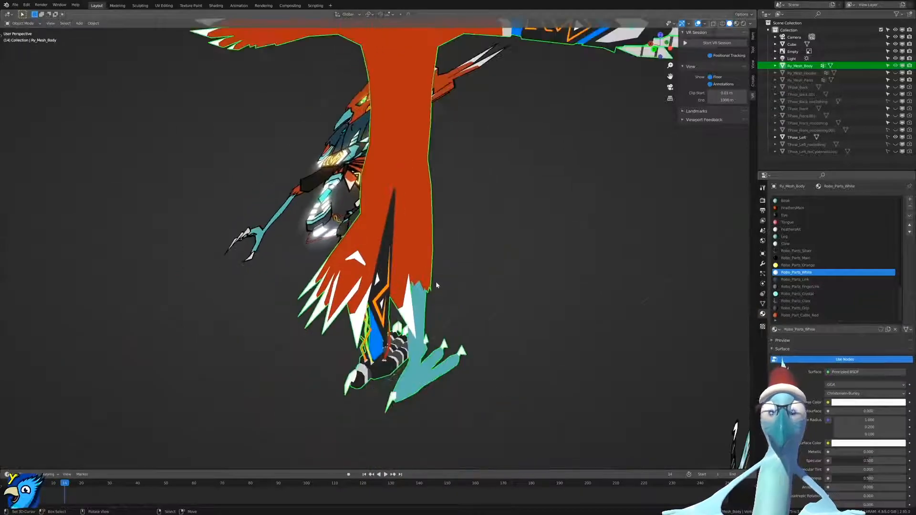
{"action": "middle_click_drag", "start_coordinate": [437, 283], "coordinate": [432, 317]}
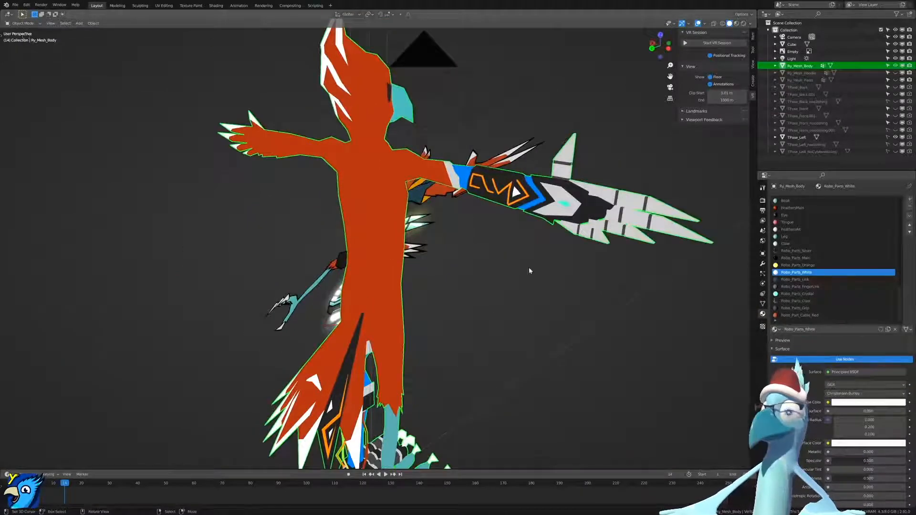
{"action": "key", "text": "KP_1"}
{"action": "middle_click_drag", "start_coordinate": [282, 190], "coordinate": [456, 258], "text": "shift"}
{"action": "scroll", "coordinate": [508, 253], "scroll_direction": "up", "scroll_amount": 5}
{"action": "key", "text": "Tab"}
{"action": "middle_click_drag", "start_coordinate": [487, 113], "coordinate": [377, 123]}
{"action": "scroll", "coordinate": [378, 118], "scroll_direction": "down", "scroll_amount": 5}
{"action": "middle_click_drag", "start_coordinate": [335, 182], "coordinate": [425, 246]}
{"action": "scroll", "coordinate": [445, 214], "scroll_direction": "up", "scroll_amount": 5}
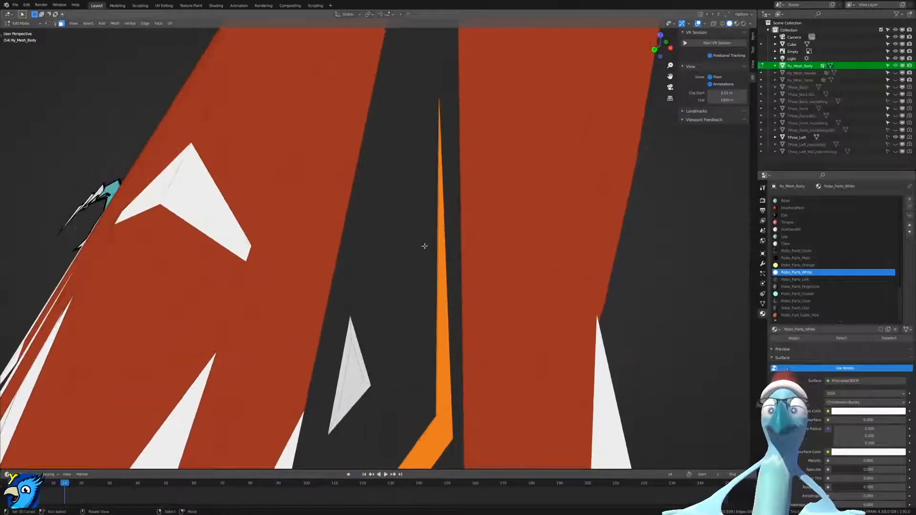
{"action": "key", "text": "k"}
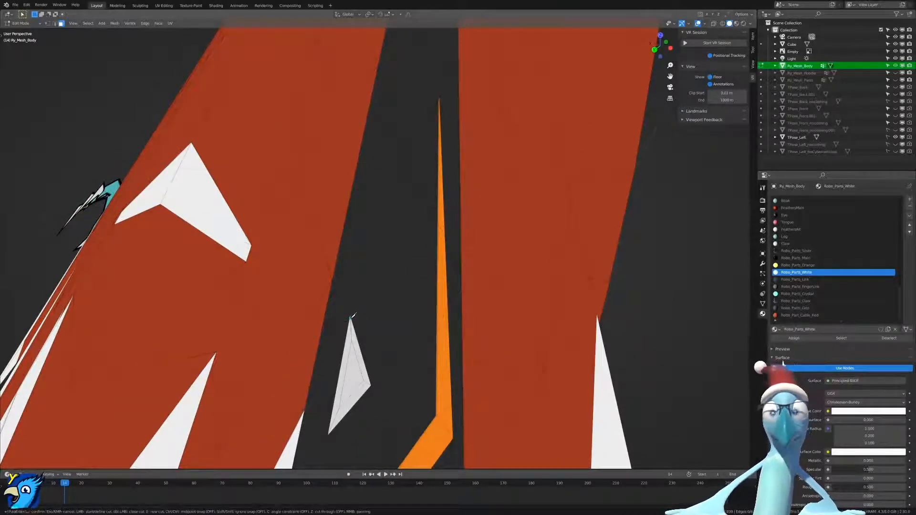
{"action": "left_click", "coordinate": [351, 315]}
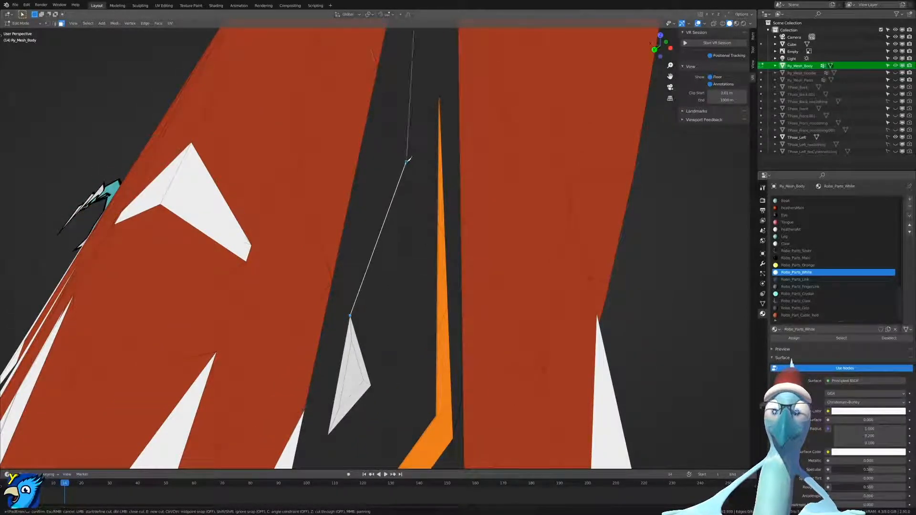
{"action": "left_click", "coordinate": [407, 164]}
{"action": "key", "text": "Escape"}
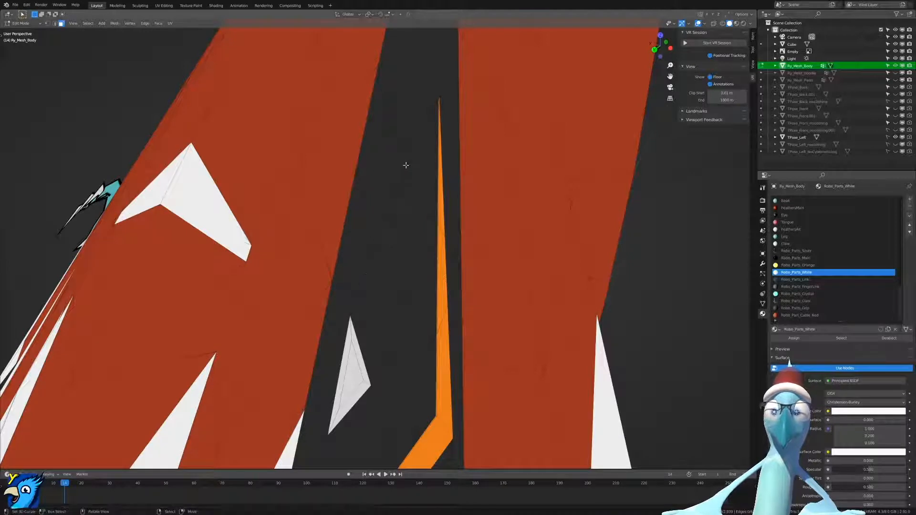
{"action": "key", "text": "k"}
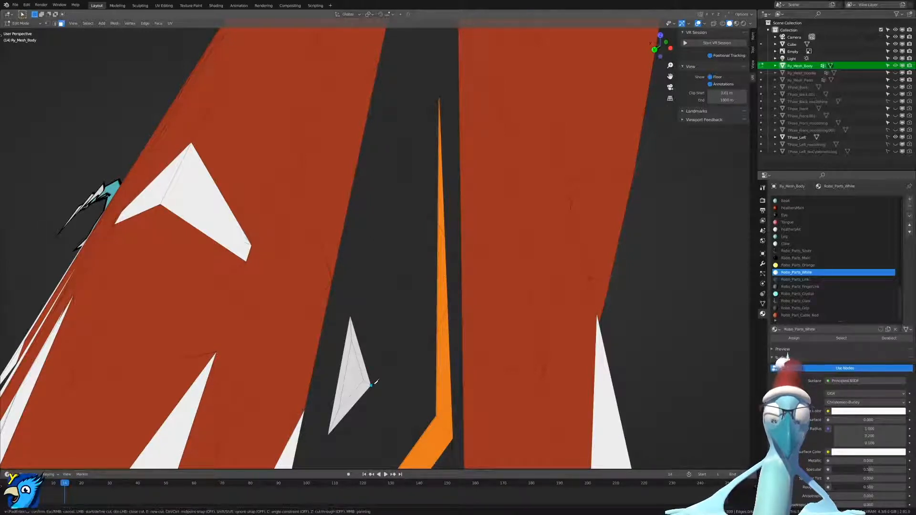
{"action": "left_click", "coordinate": [372, 385]}
{"action": "left_click", "coordinate": [406, 167]}
{"action": "key", "text": "Escape"}
Examine the tail feather from several angles and compare the body with the reference artwork in front and left views.
{"action": "key", "text": "z"}
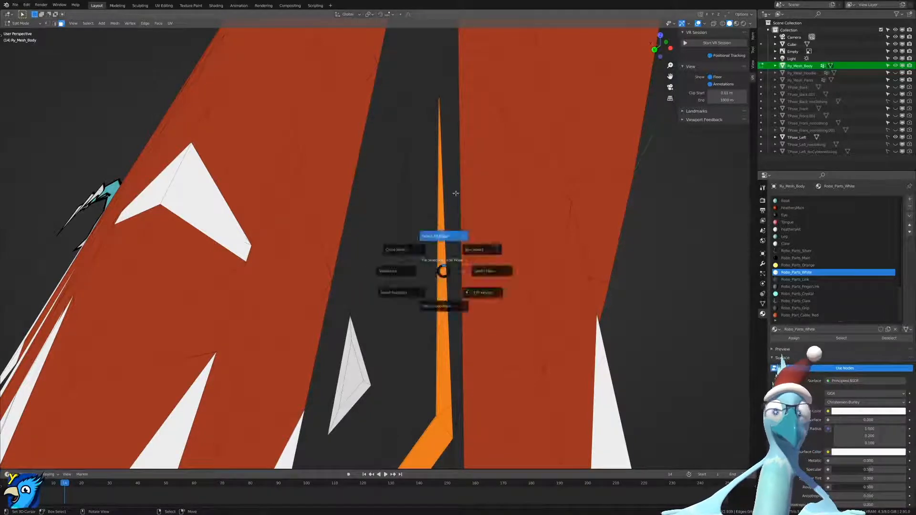
{"action": "left_click", "coordinate": [447, 247]}
{"action": "scroll", "coordinate": [413, 358], "scroll_direction": "down", "scroll_amount": 6}
{"action": "middle_click_drag", "start_coordinate": [413, 358], "coordinate": [464, 184], "text": "shift"}
{"action": "scroll", "coordinate": [434, 243], "scroll_direction": "down", "scroll_amount": 2}
{"action": "middle_click_drag", "start_coordinate": [435, 242], "coordinate": [482, 305]}
{"action": "scroll", "coordinate": [302, 216], "scroll_direction": "down", "scroll_amount": 4}
{"action": "scroll", "coordinate": [302, 216], "scroll_direction": "down", "scroll_amount": 2}
{"action": "scroll", "coordinate": [381, 283], "scroll_direction": "up", "scroll_amount": 6}
{"action": "scroll", "coordinate": [454, 244], "scroll_direction": "up", "scroll_amount": 2}
{"action": "middle_click_drag", "start_coordinate": [454, 244], "coordinate": [512, 338]}
{"action": "scroll", "coordinate": [395, 254], "scroll_direction": "down", "scroll_amount": 7}
{"action": "key", "text": "KP_1"}
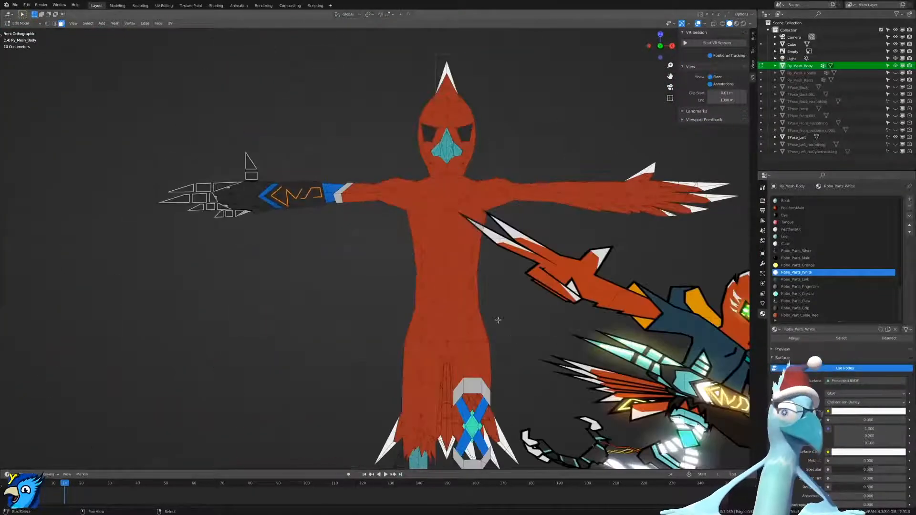
{"action": "middle_click_drag", "start_coordinate": [375, 270], "coordinate": [501, 303], "text": "shift"}
{"action": "scroll", "coordinate": [501, 303], "scroll_direction": "up", "scroll_amount": 5}
{"action": "key", "text": "ctrl+KP_3"}
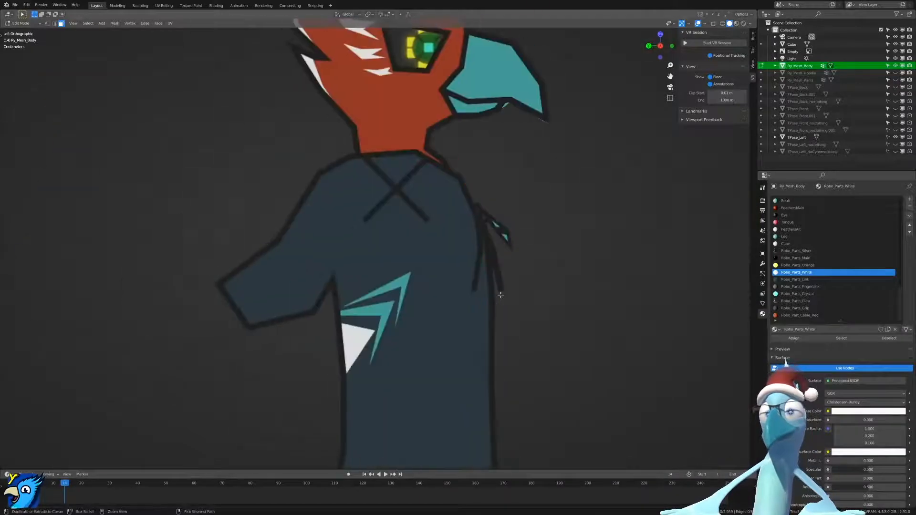
In back view, knife-cut the robotic hand's upright thumb from its lower segment's base vertically up, and along the slanted edge to near the tip.
{"action": "key", "text": "ctrl+KP_1"}
{"action": "scroll", "coordinate": [499, 295], "scroll_direction": "up", "scroll_amount": 5}
{"action": "middle_click_drag", "start_coordinate": [432, 147], "coordinate": [442, 376], "text": "shift"}
{"action": "scroll", "coordinate": [386, 291], "scroll_direction": "up", "scroll_amount": 2}
{"action": "middle_click_drag", "start_coordinate": [339, 263], "coordinate": [380, 299], "text": "shift"}
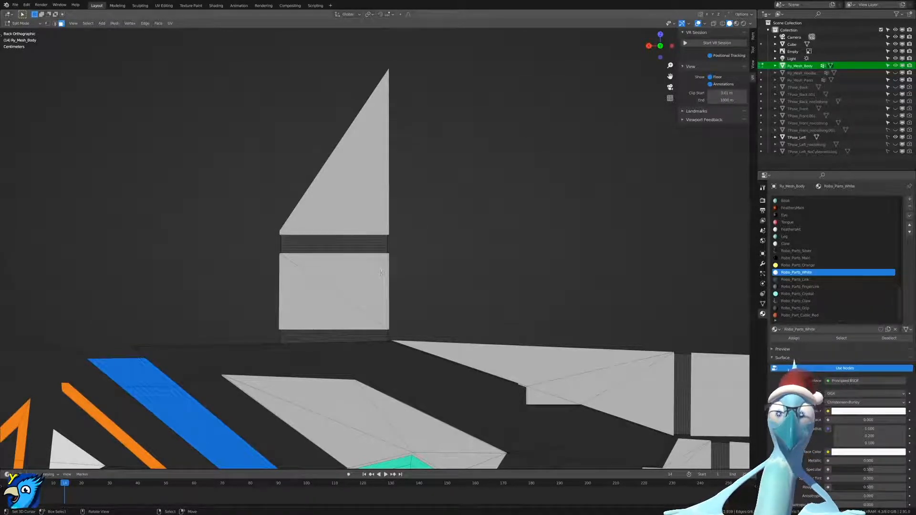
{"action": "scroll", "coordinate": [381, 272], "scroll_direction": "down", "scroll_amount": 10}
{"action": "scroll", "coordinate": [382, 274], "scroll_direction": "up", "scroll_amount": 10}
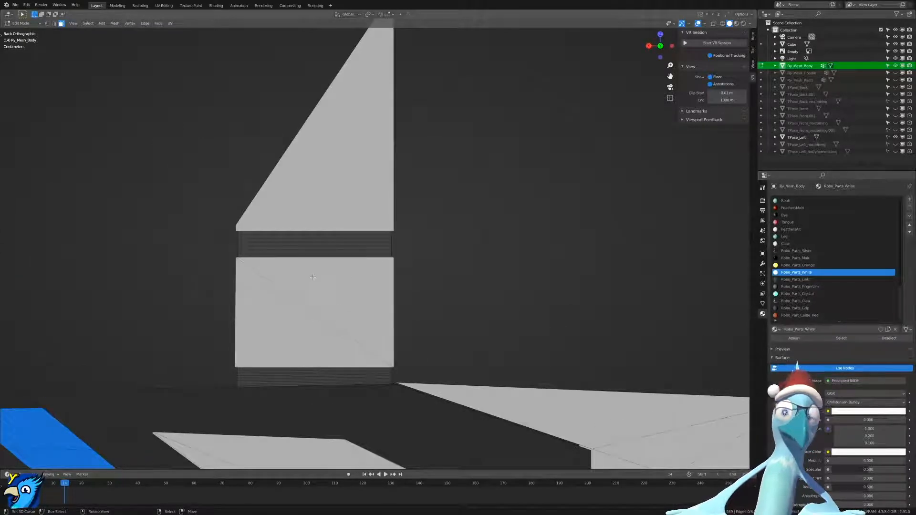
{"action": "scroll", "coordinate": [315, 275], "scroll_direction": "down", "scroll_amount": 3}
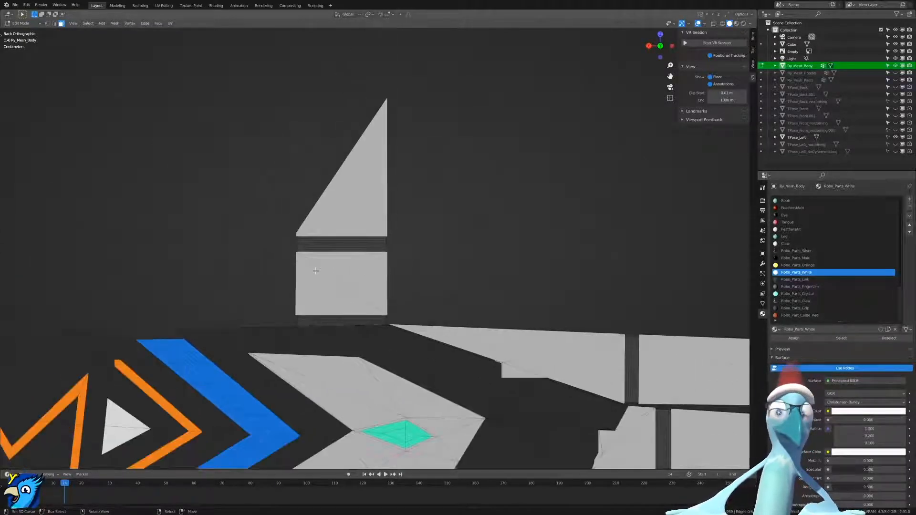
{"action": "scroll", "coordinate": [315, 271], "scroll_direction": "up", "scroll_amount": 2}
{"action": "key", "text": "k"}
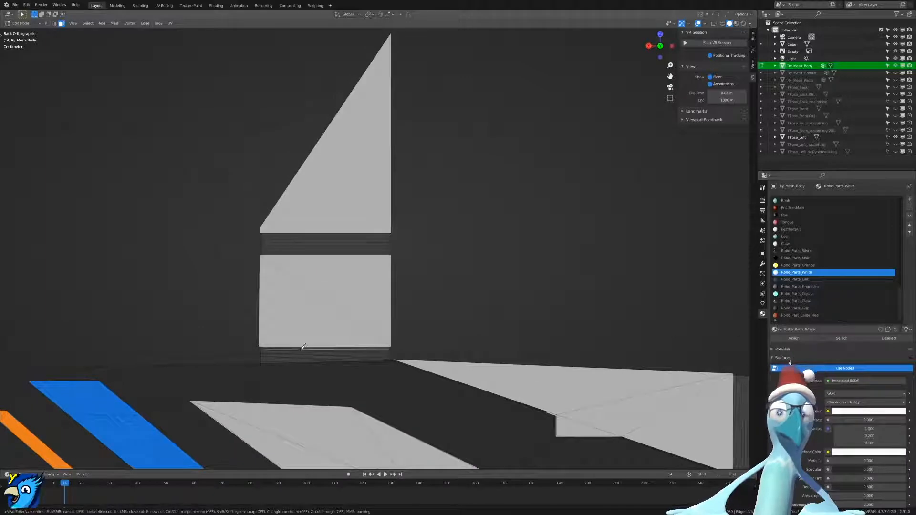
{"action": "left_click", "coordinate": [271, 346]}
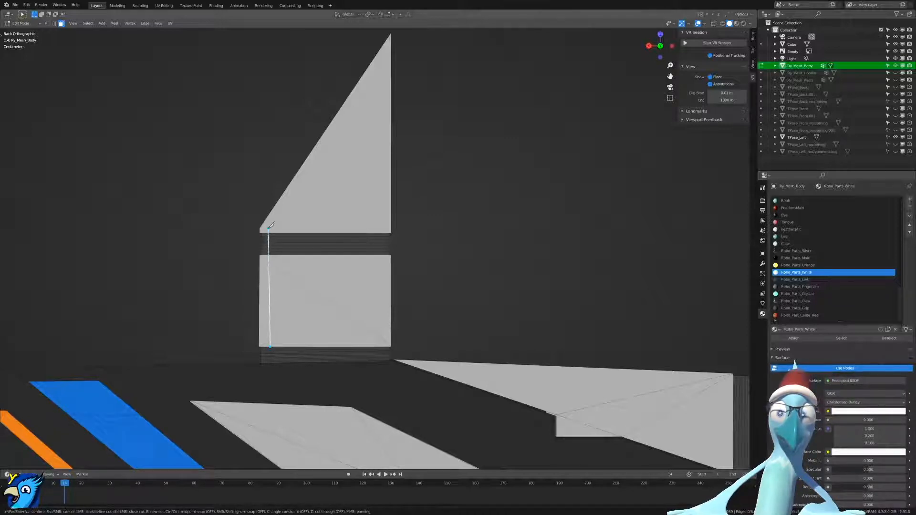
{"action": "key", "text": "c"}
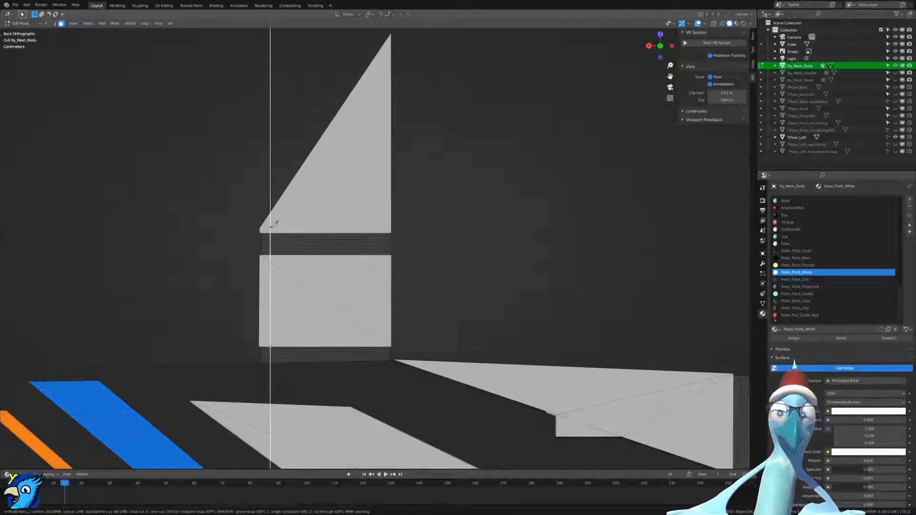
{"action": "left_click", "coordinate": [271, 228]}
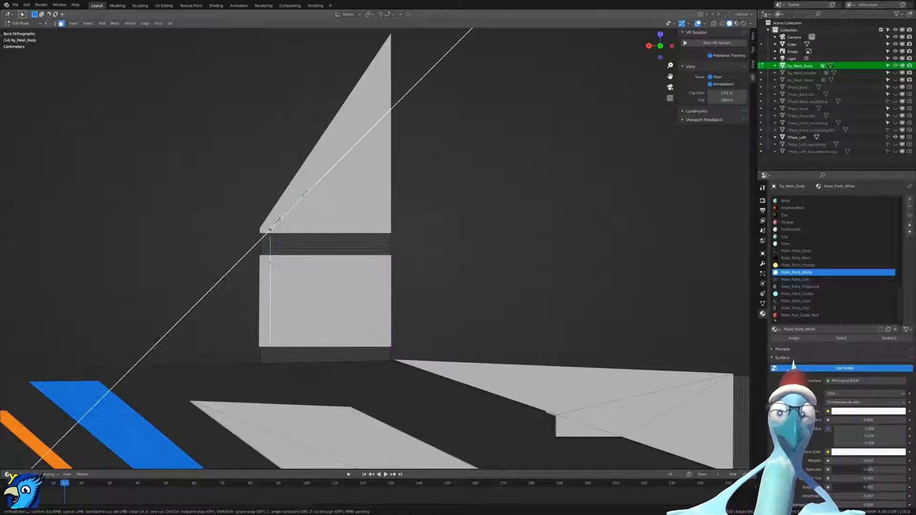
{"action": "key", "text": "c"}
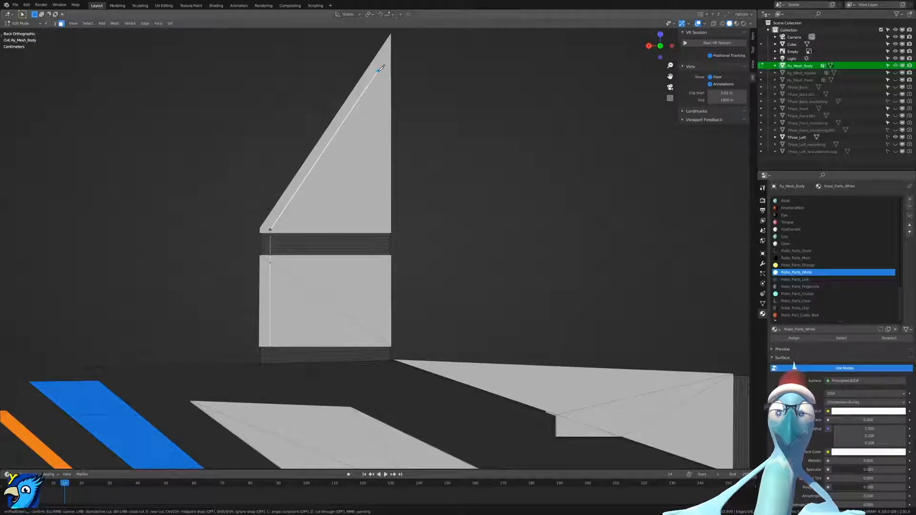
{"action": "left_click", "coordinate": [378, 70]}
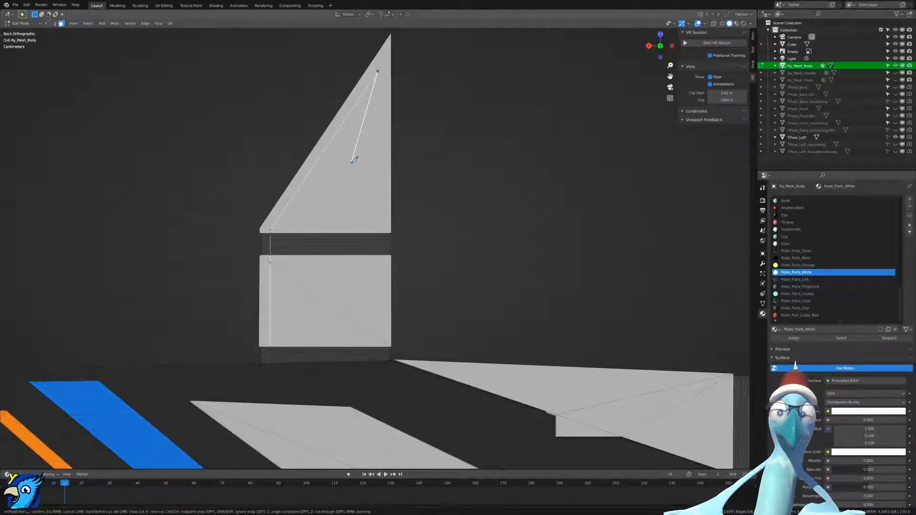
Continue the knife cut down through the thumb tip and gap into the lower segment, closing a narrow pointed strip.
{"action": "left_click", "coordinate": [352, 162]}
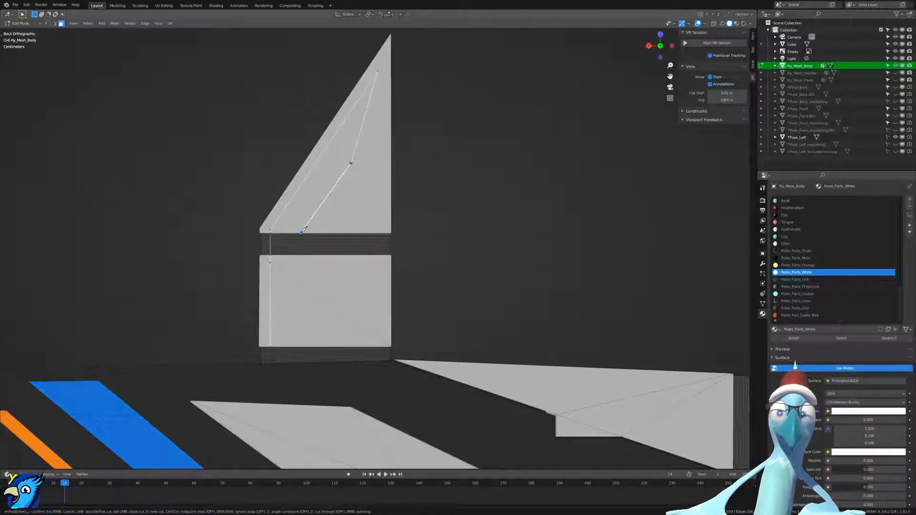
{"action": "left_click", "coordinate": [301, 233]}
{"action": "key", "text": "c"}
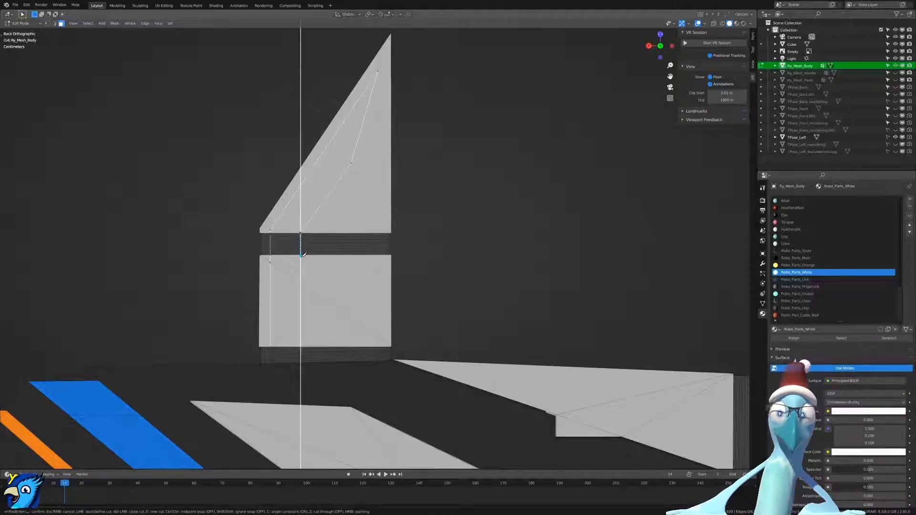
{"action": "left_click", "coordinate": [301, 254]}
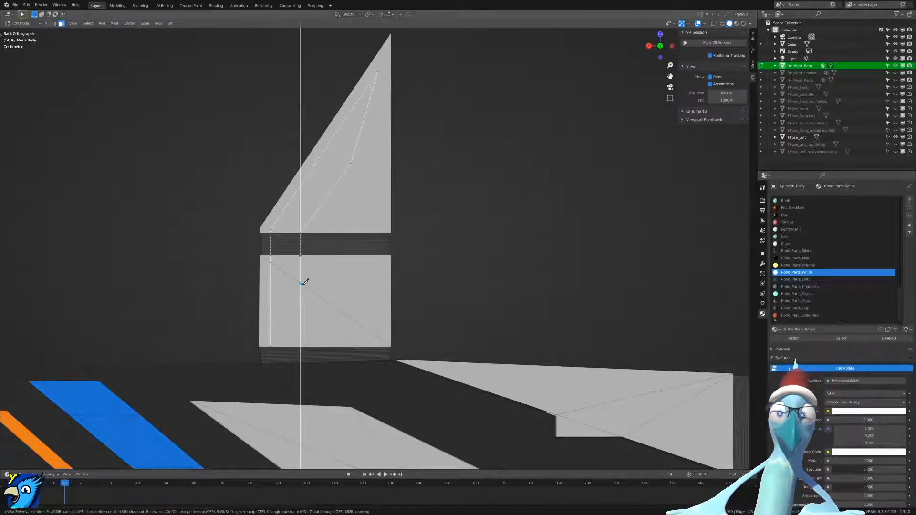
{"action": "left_click", "coordinate": [301, 284]}
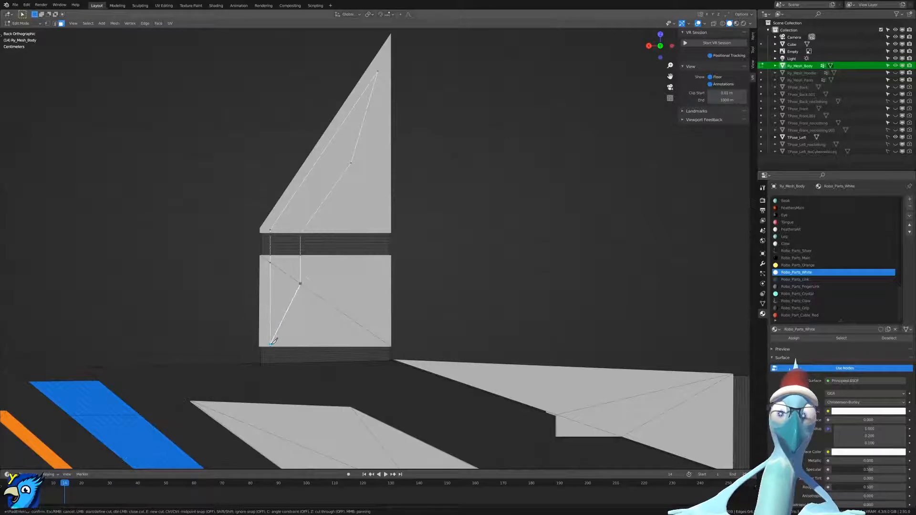
{"action": "left_click", "coordinate": [273, 343]}
{"action": "key", "text": "Return"}
Knife-cut the thumb strip lengthwise through both segments to divide it into two parallel bands.
{"action": "key", "text": "k"}
{"action": "left_click", "coordinate": [287, 313]}
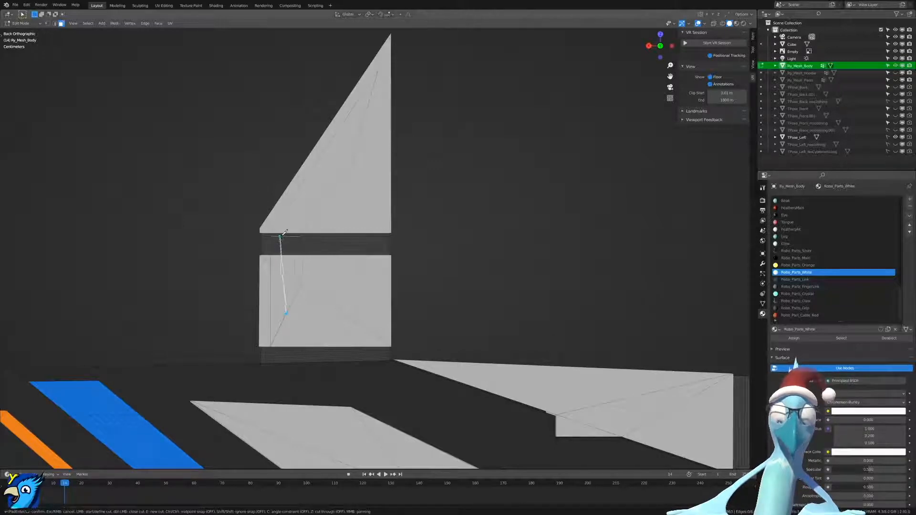
{"action": "key", "text": "c"}
{"action": "left_click", "coordinate": [287, 233]}
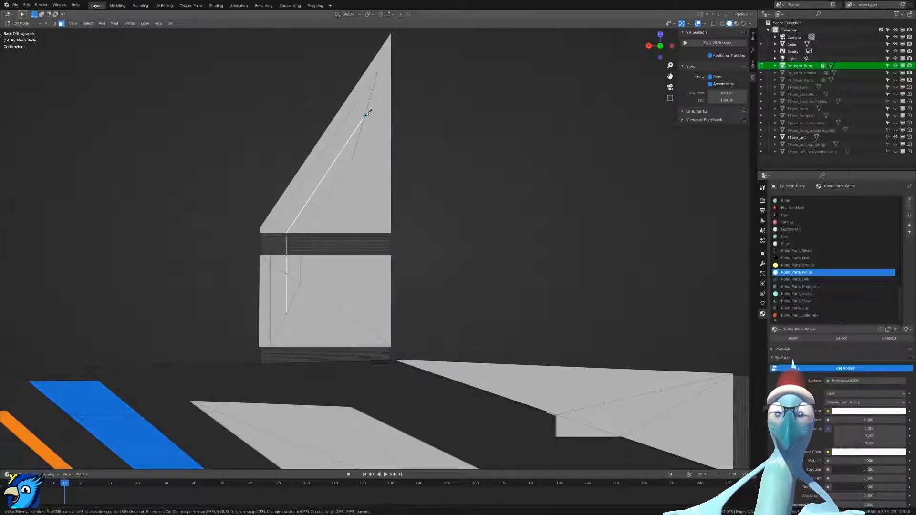
{"action": "left_click", "coordinate": [287, 230]}
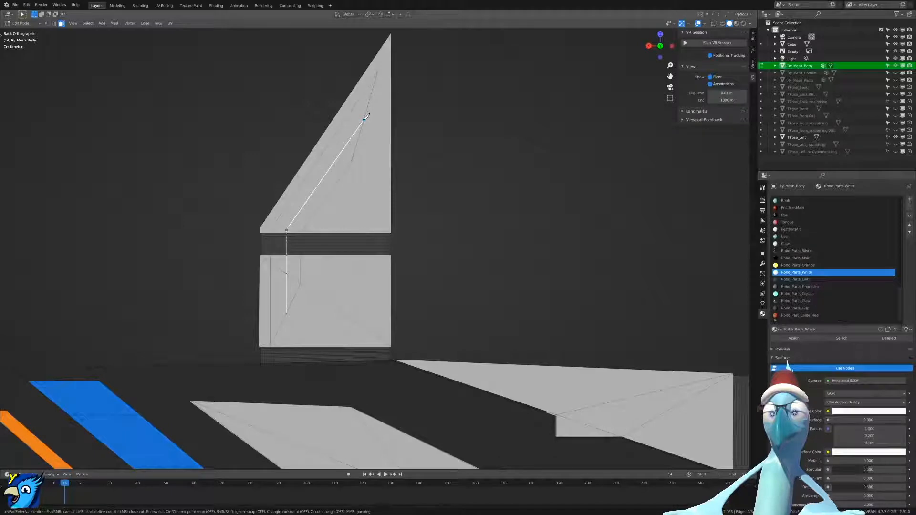
{"action": "key", "text": "Return"}
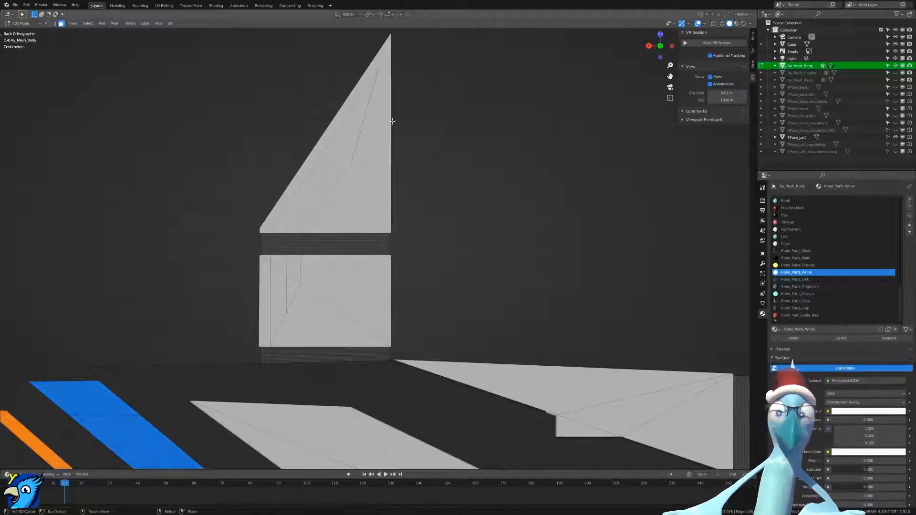
Examine the new knife cuts on the thumb together with the surrounding robotic hand.
{"action": "scroll", "coordinate": [387, 253], "scroll_direction": "down", "scroll_amount": 4}
{"action": "scroll", "coordinate": [339, 263], "scroll_direction": "up", "scroll_amount": 5}
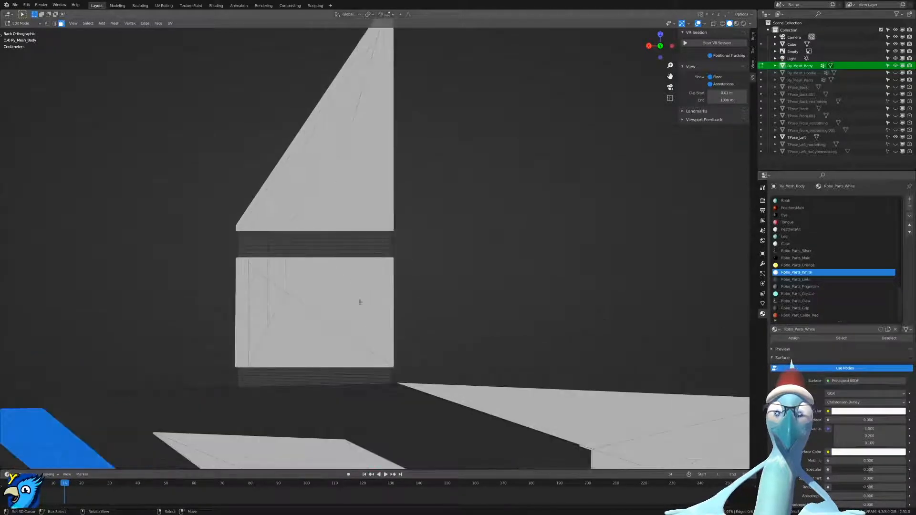
{"action": "middle_click_drag", "start_coordinate": [280, 289], "coordinate": [324, 281]}
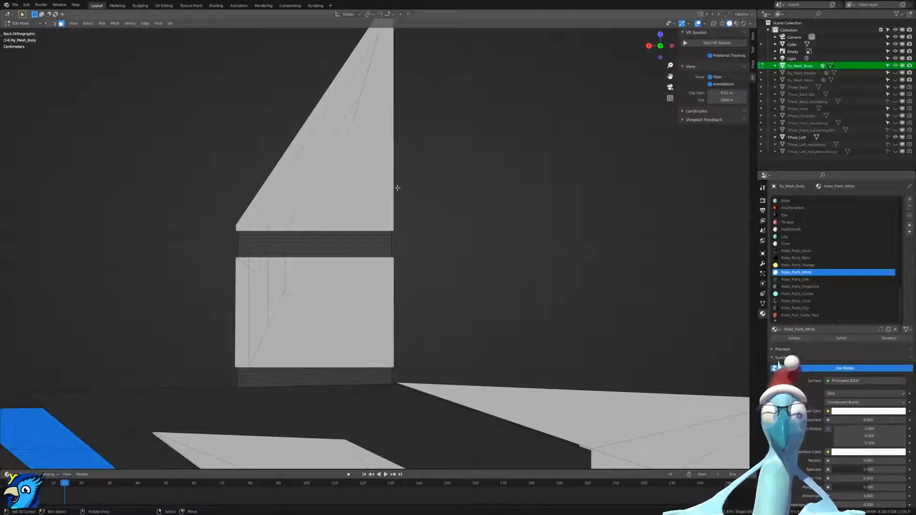
{"action": "scroll", "coordinate": [301, 315], "scroll_direction": "down", "scroll_amount": 10}
{"action": "mouse_move", "coordinate": [222, 315]}
{"action": "middle_mouse_down", "text": "shift"}
{"action": "mouse_move", "coordinate": [201, 341]}
{"action": "mouse_move", "coordinate": [222, 311]}
{"action": "middle_mouse_up", "text": "shift"}
{"action": "scroll", "coordinate": [366, 282], "scroll_direction": "up", "scroll_amount": 3}
{"action": "middle_click_drag", "start_coordinate": [305, 217], "coordinate": [321, 260], "text": "shift"}
{"action": "scroll", "coordinate": [317, 261], "scroll_direction": "up", "scroll_amount": 7}
In face mode, select the strip faces on the thumb's lower segment and tip, undoing the unwanted selections.
{"action": "key", "text": "ctrl+Tab"}
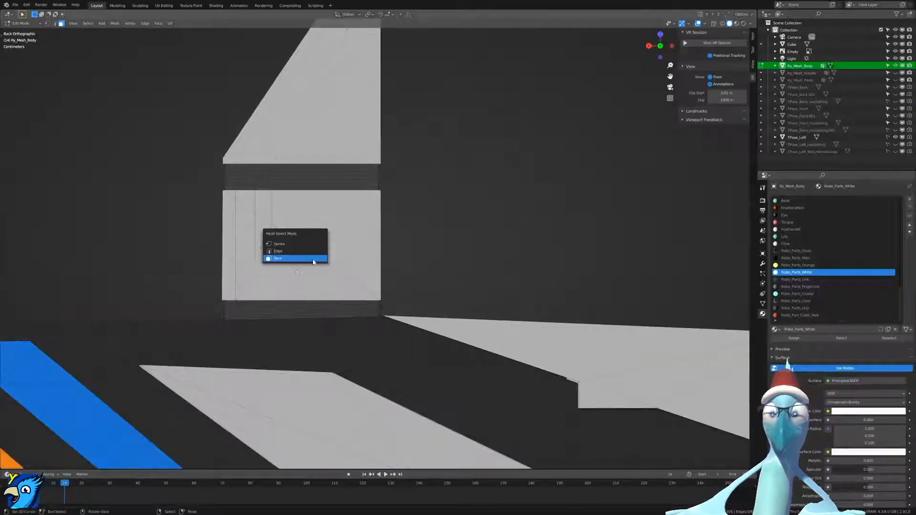
{"action": "left_click", "coordinate": [289, 259]}
{"action": "left_click", "coordinate": [247, 222]}
{"action": "middle_click_drag", "start_coordinate": [245, 204], "coordinate": [285, 266]}
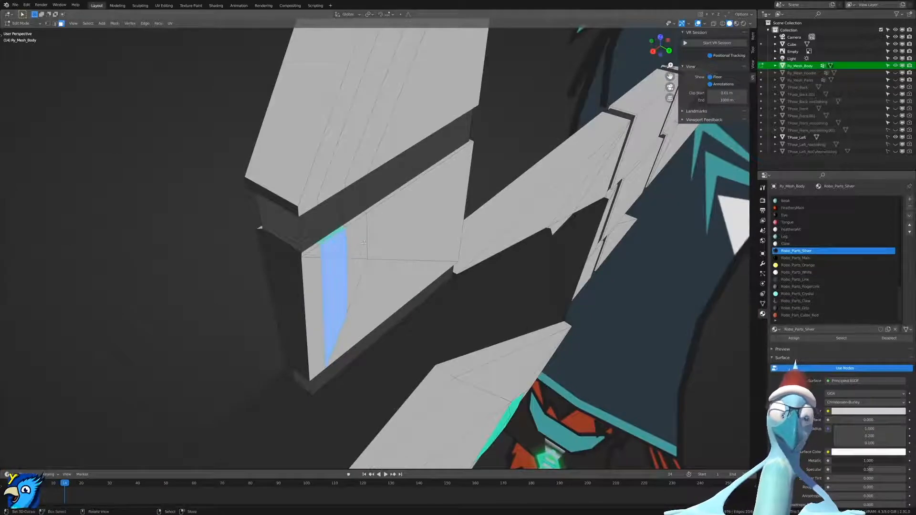
{"action": "scroll", "coordinate": [363, 243], "scroll_direction": "up", "scroll_amount": 3}
{"action": "middle_click_drag", "start_coordinate": [362, 244], "coordinate": [306, 302]}
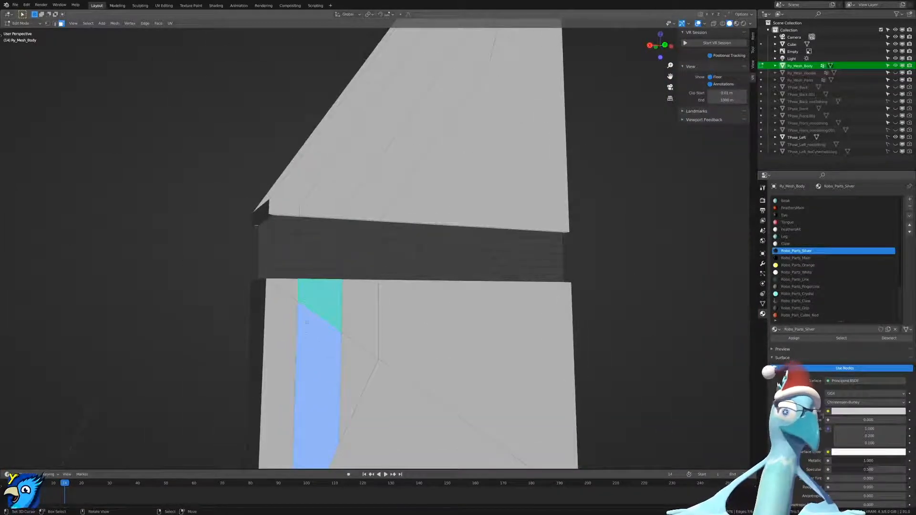
{"action": "middle_click_drag", "start_coordinate": [333, 262], "coordinate": [362, 267]}
{"action": "key", "text": "ctrl+z"}
{"action": "key", "text": "ctrl+z"}
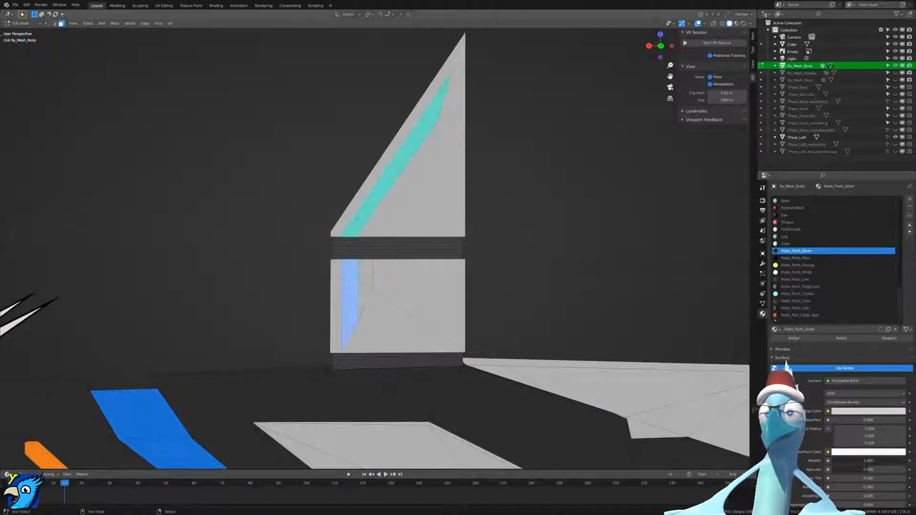
Assign the Robo_Parts_White material to the outer band of the strip on both thumb segments.
{"action": "scroll", "coordinate": [356, 220], "scroll_direction": "down", "scroll_amount": 5}
{"action": "middle_click_drag", "start_coordinate": [248, 310], "coordinate": [473, 223], "text": "shift"}
{"action": "scroll", "coordinate": [472, 223], "scroll_direction": "down", "scroll_amount": 5}
{"action": "middle_click_drag", "start_coordinate": [258, 233], "coordinate": [449, 220], "text": "shift"}
{"action": "scroll", "coordinate": [436, 220], "scroll_direction": "down", "scroll_amount": 5}
{"action": "middle_click_drag", "start_coordinate": [449, 221], "coordinate": [296, 271], "text": "shift"}
{"action": "scroll", "coordinate": [386, 262], "scroll_direction": "up", "scroll_amount": 12}
{"action": "middle_click_drag", "start_coordinate": [435, 286], "coordinate": [444, 264]}
{"action": "scroll", "coordinate": [865, 265], "scroll_direction": "down", "scroll_amount": 3}
{"action": "left_click", "coordinate": [816, 244]}
{"action": "middle_click_drag", "start_coordinate": [615, 386], "coordinate": [442, 273], "text": "shift"}
{"action": "left_click", "coordinate": [796, 339]}
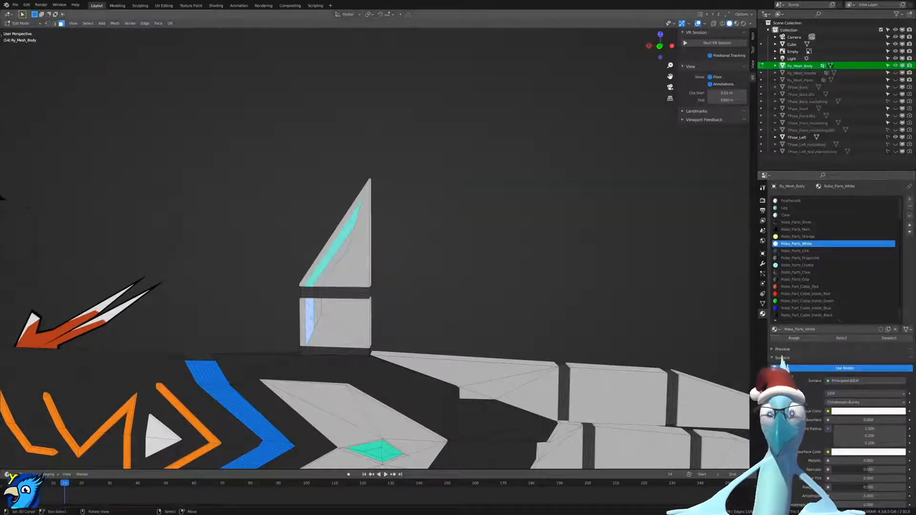
Copy the Robo_Parts_Orange material, add a new empty material slot and move it directly below Robo_Parts_Orange.
{"action": "left_click", "coordinate": [807, 222]}
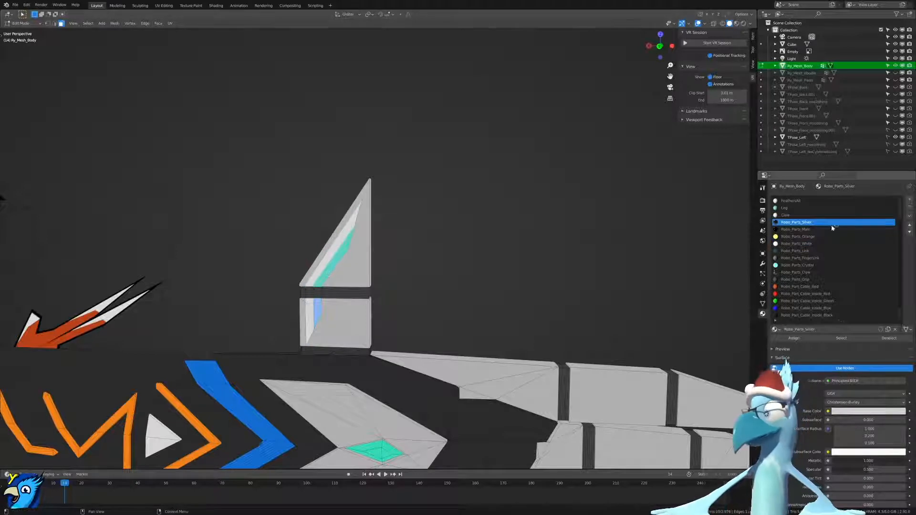
{"action": "left_click", "coordinate": [817, 237]}
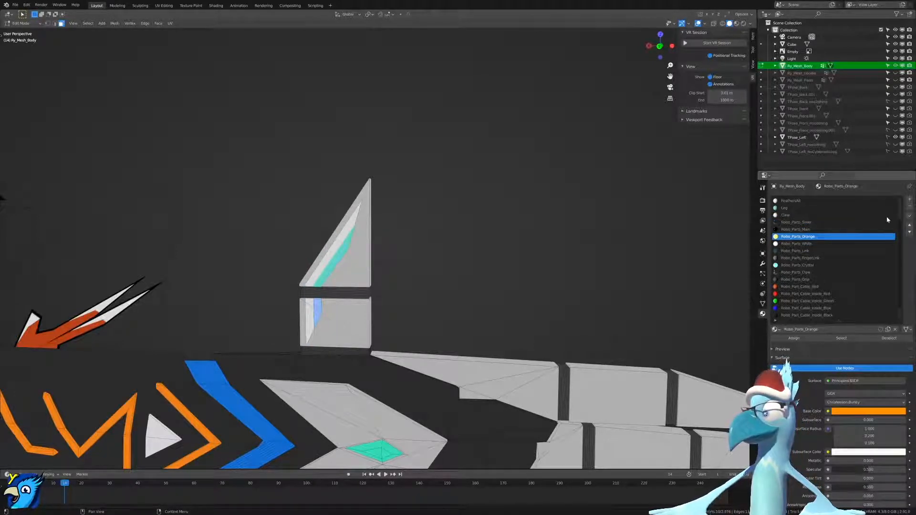
{"action": "left_click", "coordinate": [909, 218]}
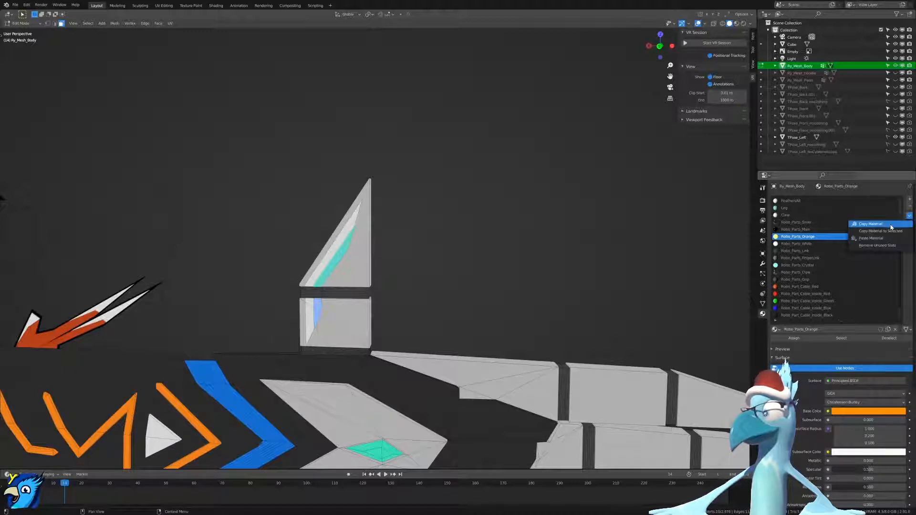
{"action": "left_click", "coordinate": [891, 224]}
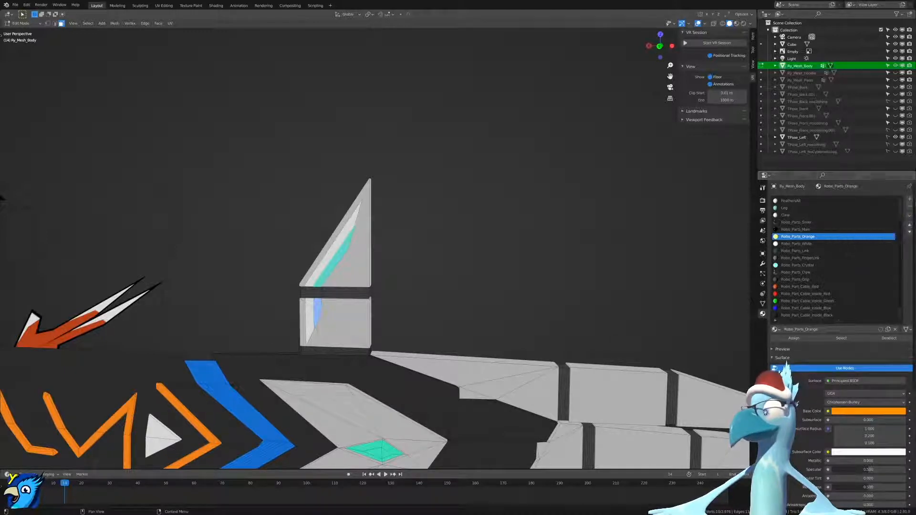
{"action": "left_click", "coordinate": [909, 199]}
{"action": "left_click", "coordinate": [909, 225]}
{"action": "left_click", "coordinate": [910, 225]}
{"action": "left_click", "coordinate": [910, 225]}
{"action": "left_click", "coordinate": [909, 226]}
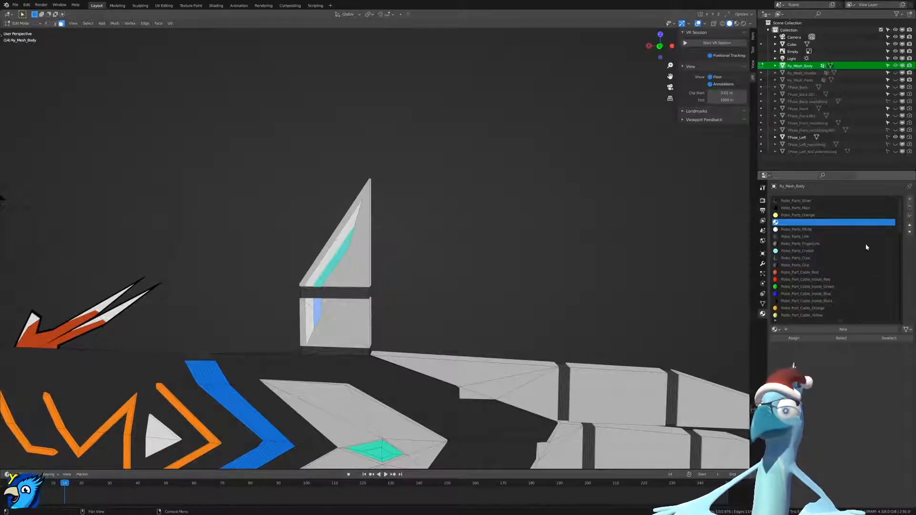
Fill the empty slot with Robo_Parts_Orange, make it an independent copy and rename it Robo_Parts_Yellow.
{"action": "left_click", "coordinate": [780, 330]}
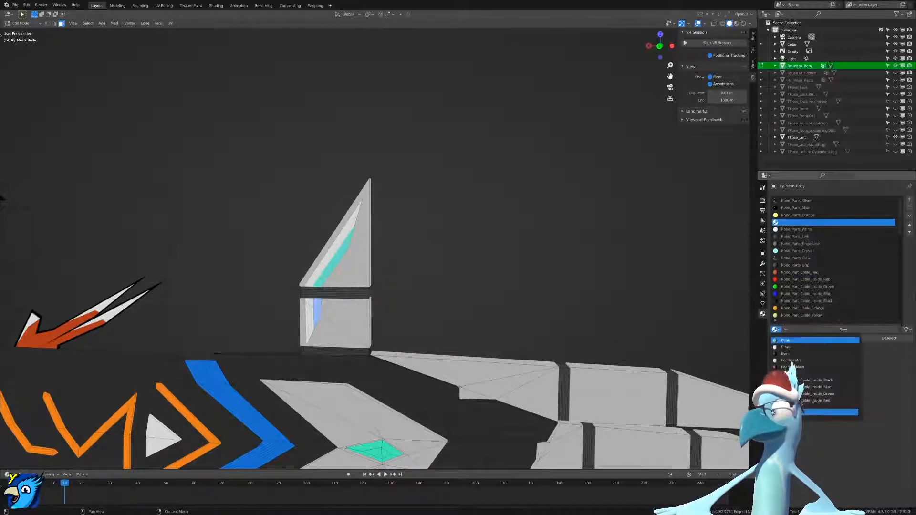
{"action": "scroll", "coordinate": [811, 387], "scroll_direction": "down", "scroll_amount": 8}
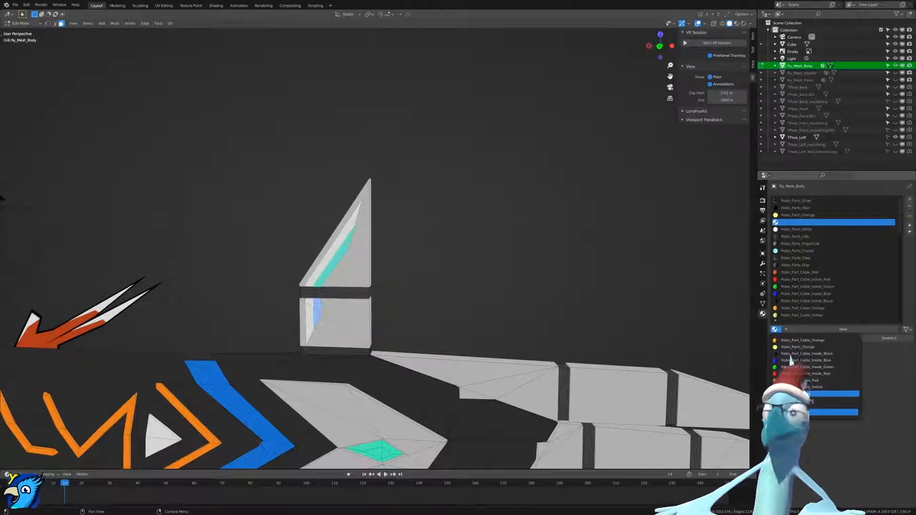
{"action": "left_click", "coordinate": [803, 347]}
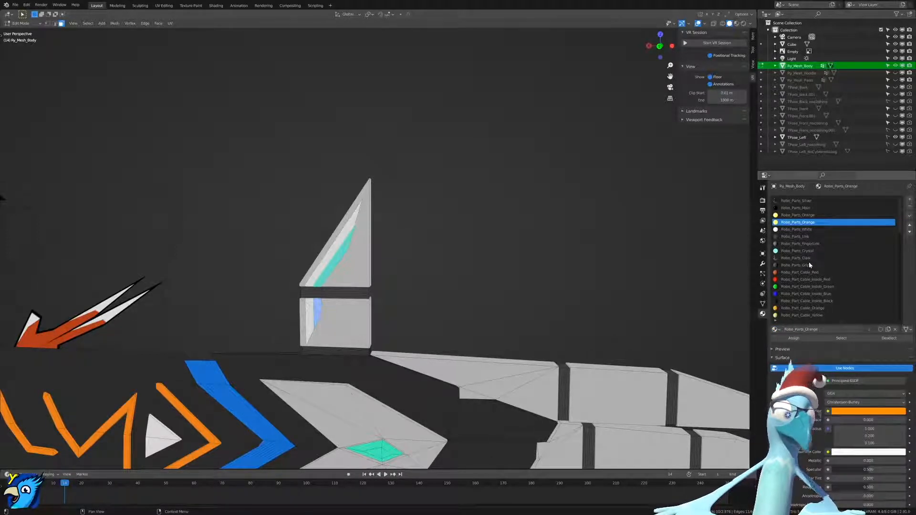
{"action": "left_click", "coordinate": [888, 329]}
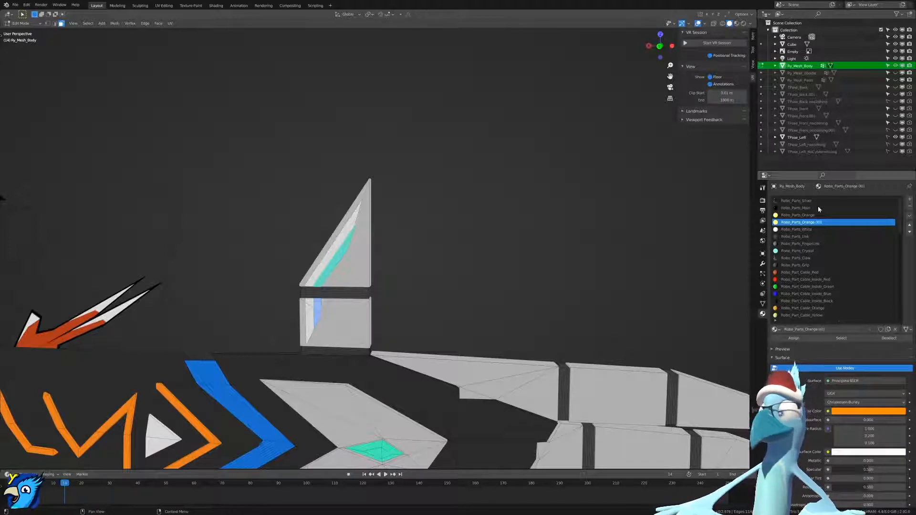
{"action": "left_click_drag", "start_coordinate": [807, 222], "coordinate": [898, 222]}
{"action": "type", "text": "Yellow"}
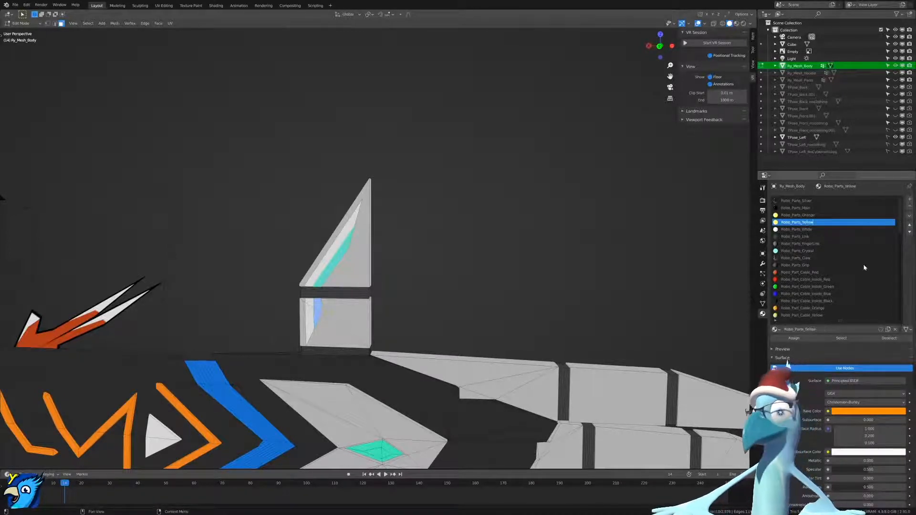
Assign Robo_Parts_Yellow to the inner band of the thumb strip and change its base color to yellow.
{"action": "scroll", "coordinate": [557, 308], "scroll_direction": "up", "scroll_amount": 4}
{"action": "scroll", "coordinate": [557, 308], "scroll_direction": "down", "scroll_amount": 4}
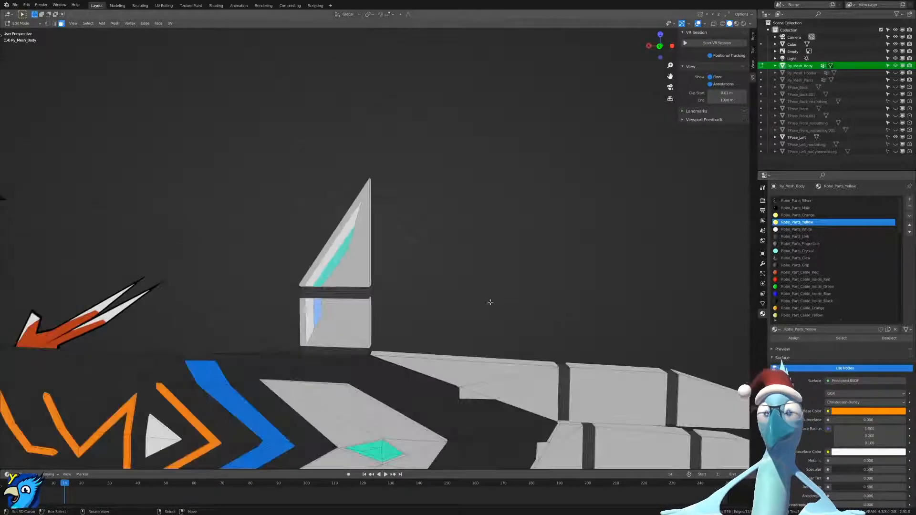
{"action": "left_click", "coordinate": [786, 338]}
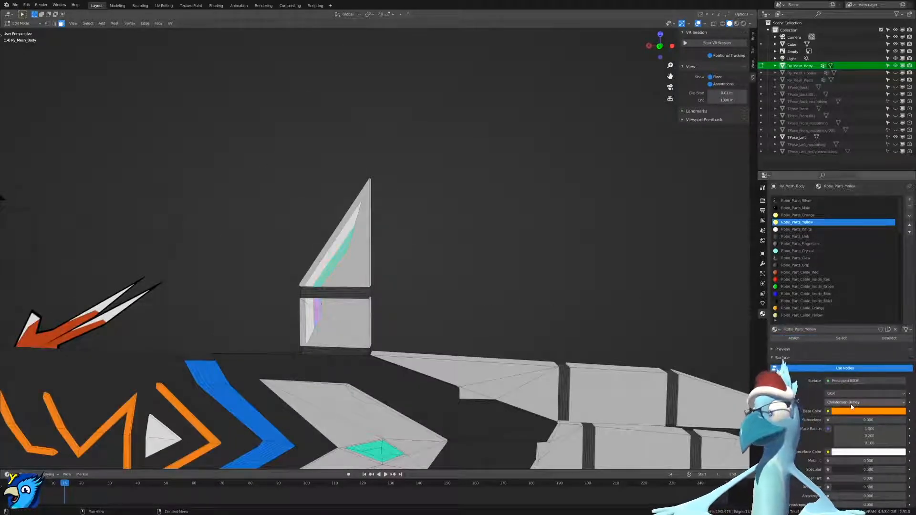
{"action": "left_click", "coordinate": [859, 410]}
{"action": "left_click_drag", "start_coordinate": [856, 355], "coordinate": [844, 344]}
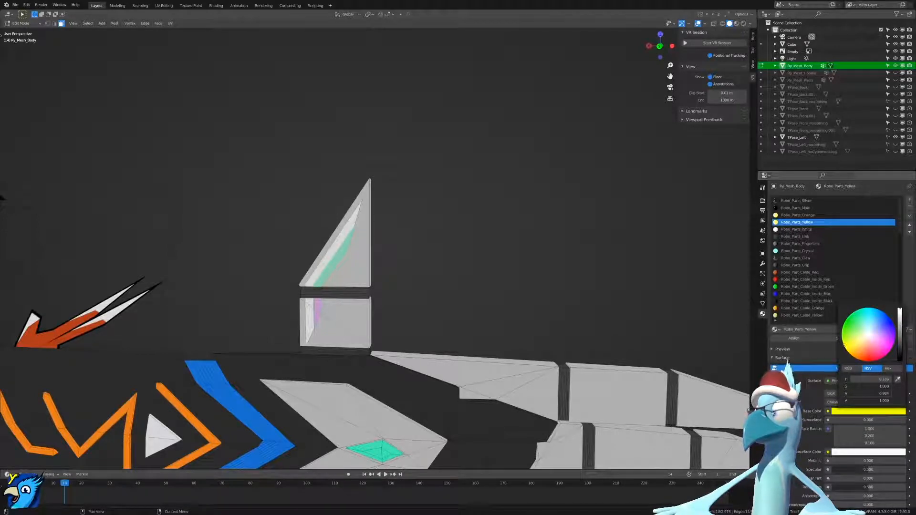
Switch the viewport to Material Preview and check the white and yellow thumb bands up close and from afar.
{"action": "key", "text": "z"}
{"action": "left_click", "coordinate": [531, 372]}
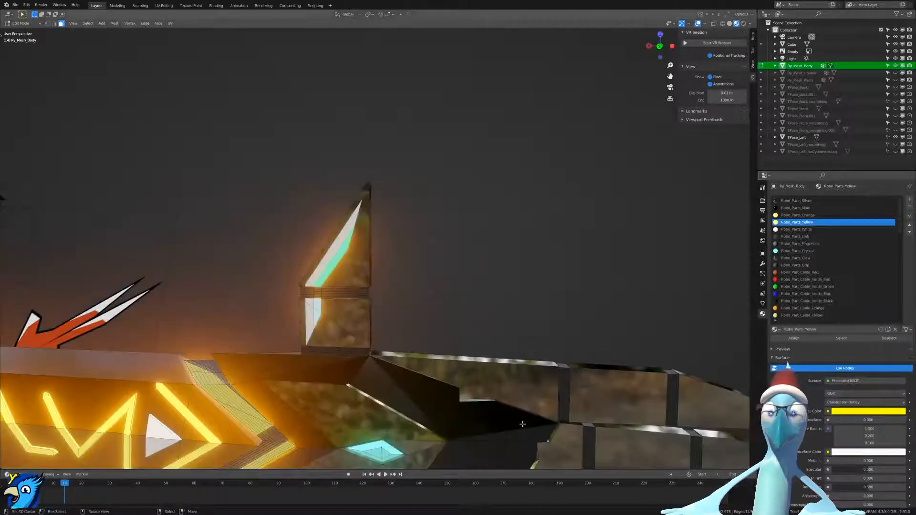
{"action": "scroll", "coordinate": [542, 342], "scroll_direction": "down", "scroll_amount": 10}
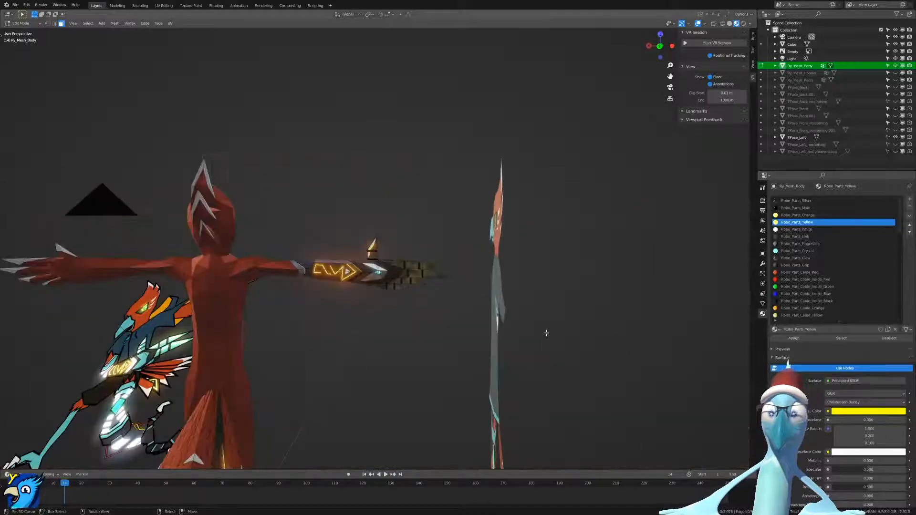
{"action": "scroll", "coordinate": [546, 333], "scroll_direction": "up", "scroll_amount": 10}
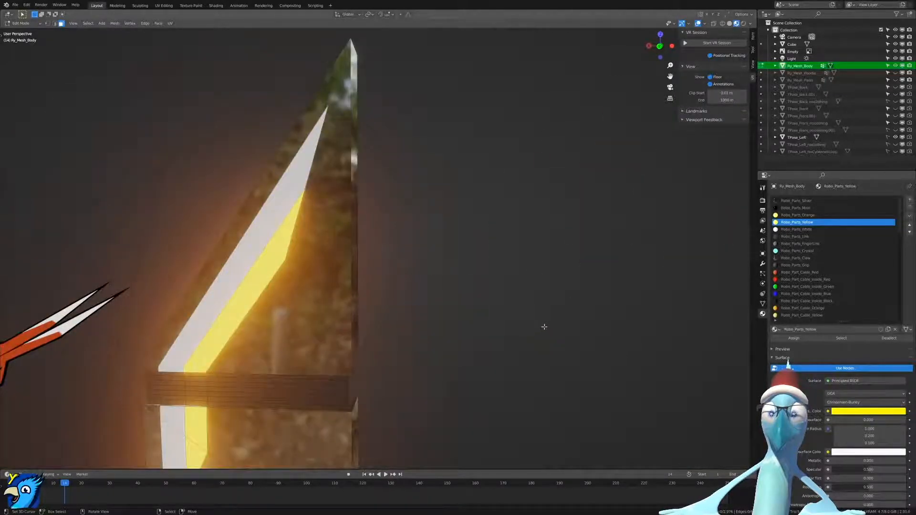
{"action": "scroll", "coordinate": [543, 325], "scroll_direction": "down", "scroll_amount": 6}
{"action": "scroll", "coordinate": [542, 323], "scroll_direction": "down", "scroll_amount": 8}
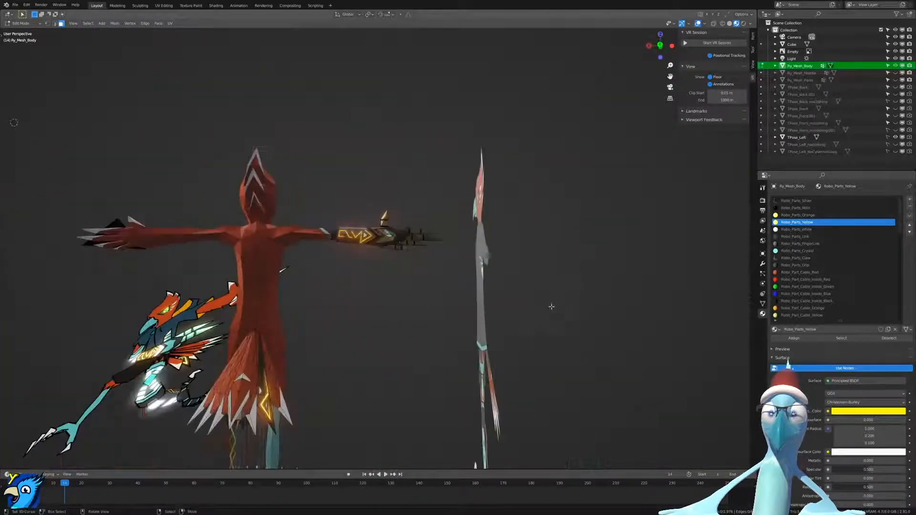
In Object Mode, examine the robotic hand and the thumb's glowing strips from the straight back view.
{"action": "key", "text": "Tab"}
{"action": "scroll", "coordinate": [542, 221], "scroll_direction": "up", "scroll_amount": 8}
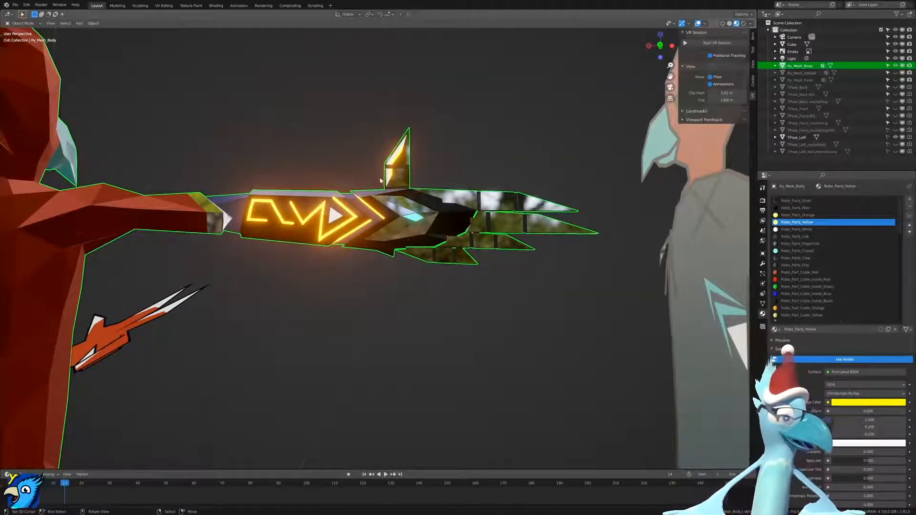
{"action": "key", "text": "ctrl+KP_3"}
{"action": "key", "text": "KP_1"}
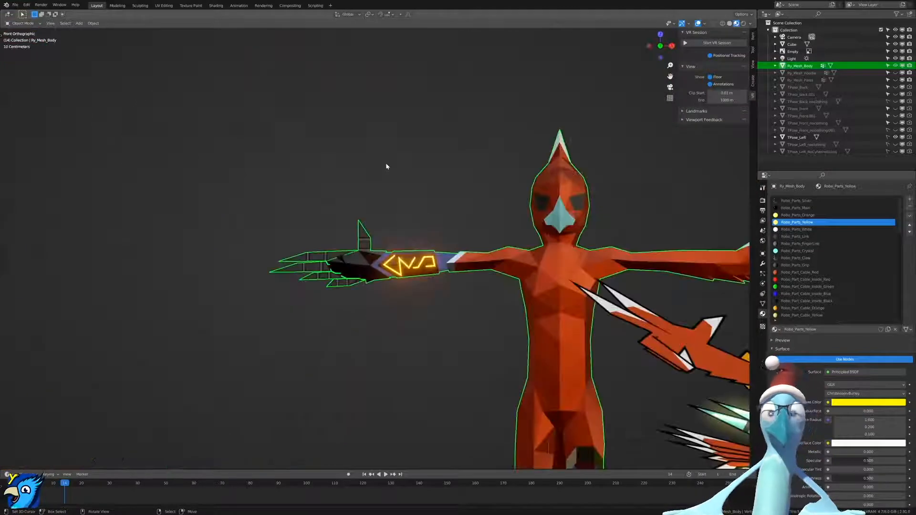
{"action": "key", "text": "ctrl+KP_1"}
{"action": "key", "text": "ctrl+KP_3"}
{"action": "key", "text": "ctrl+KP_1"}
{"action": "scroll", "coordinate": [410, 267], "scroll_direction": "up", "scroll_amount": 6}
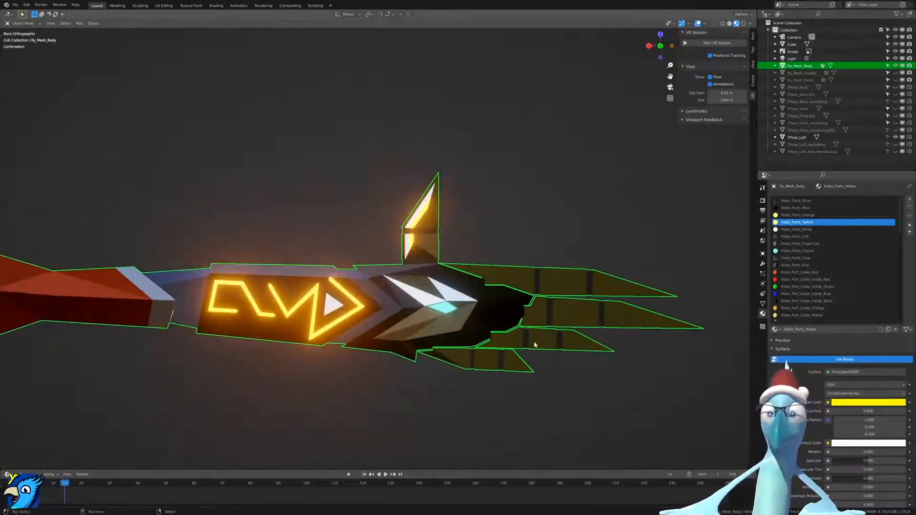
{"action": "scroll", "coordinate": [410, 305], "scroll_direction": "up", "scroll_amount": 5}
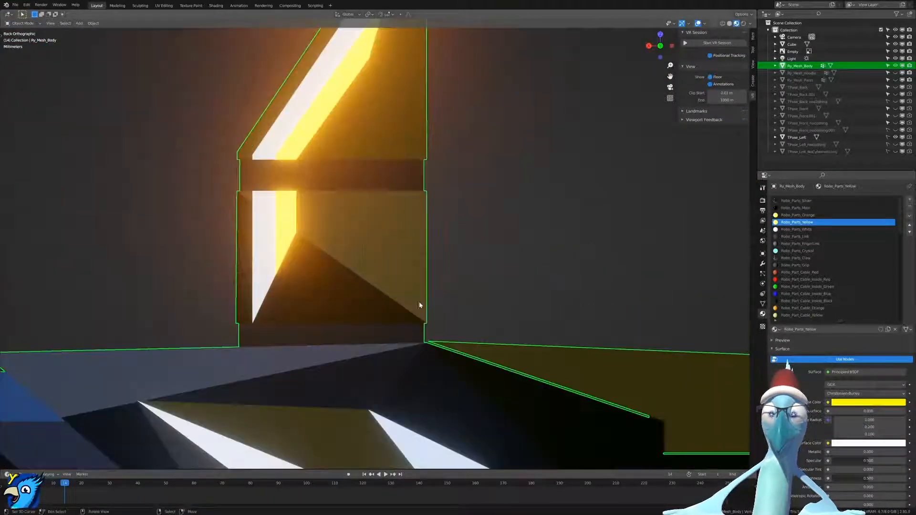
{"action": "scroll", "coordinate": [419, 306], "scroll_direction": "down", "scroll_amount": 1}
In Edit Mode from the back view, start a knife cut along the uppermost finger's upper edge, from its base to near the tip.
{"action": "key", "text": "Tab"}
{"action": "middle_click_drag", "start_coordinate": [416, 261], "coordinate": [428, 272]}
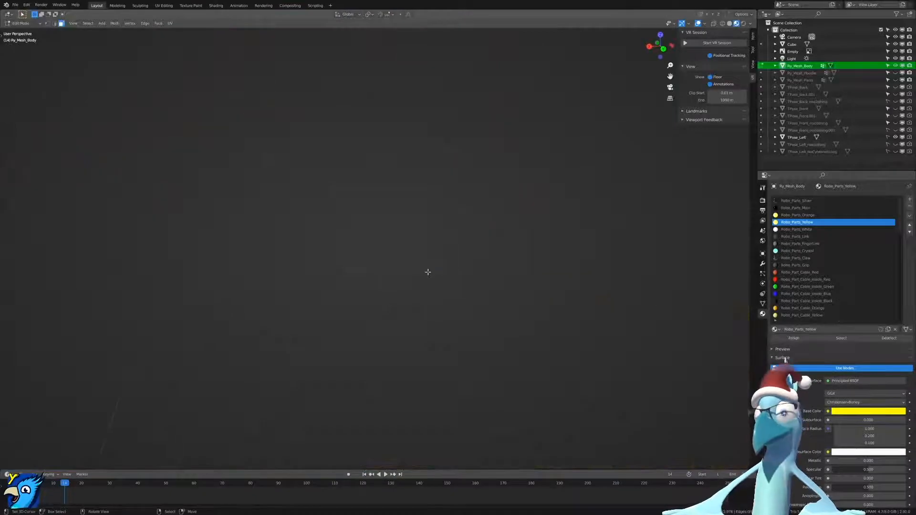
{"action": "scroll", "coordinate": [431, 271], "scroll_direction": "down", "scroll_amount": 8}
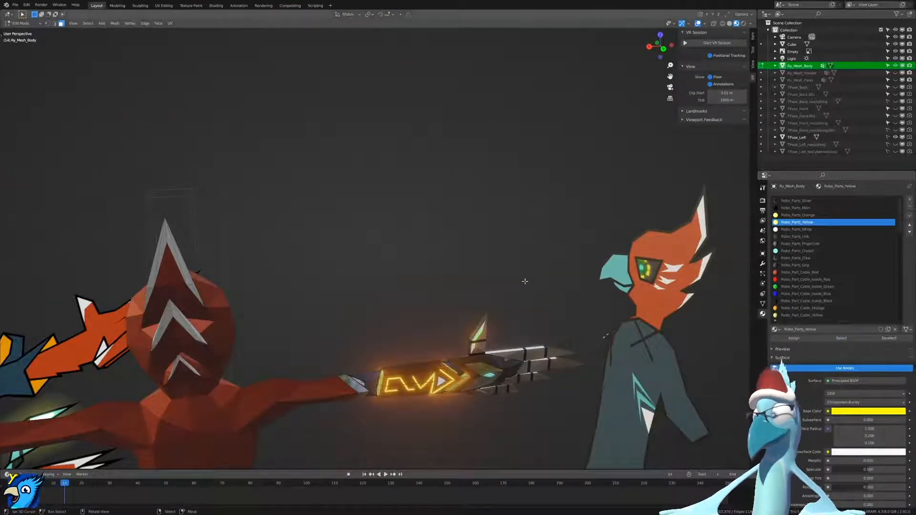
{"action": "key", "text": "KP_Decimal"}
{"action": "middle_click_drag", "start_coordinate": [525, 282], "coordinate": [485, 251]}
{"action": "key", "text": "a"}
{"action": "mouse_move", "coordinate": [496, 289]}
{"action": "middle_mouse_down"}
{"action": "mouse_move", "coordinate": [507, 251]}
{"action": "mouse_move", "coordinate": [571, 272]}
{"action": "mouse_move", "coordinate": [505, 276]}
{"action": "middle_mouse_up"}
{"action": "scroll", "coordinate": [507, 275], "scroll_direction": "down", "scroll_amount": 4}
{"action": "key", "text": "KP_1"}
{"action": "key", "text": "ctrl+KP_1"}
{"action": "scroll", "coordinate": [525, 328], "scroll_direction": "down", "scroll_amount": 4}
{"action": "middle_click_drag", "start_coordinate": [528, 326], "coordinate": [388, 280], "text": "shift"}
{"action": "scroll", "coordinate": [363, 298], "scroll_direction": "up", "scroll_amount": 5}
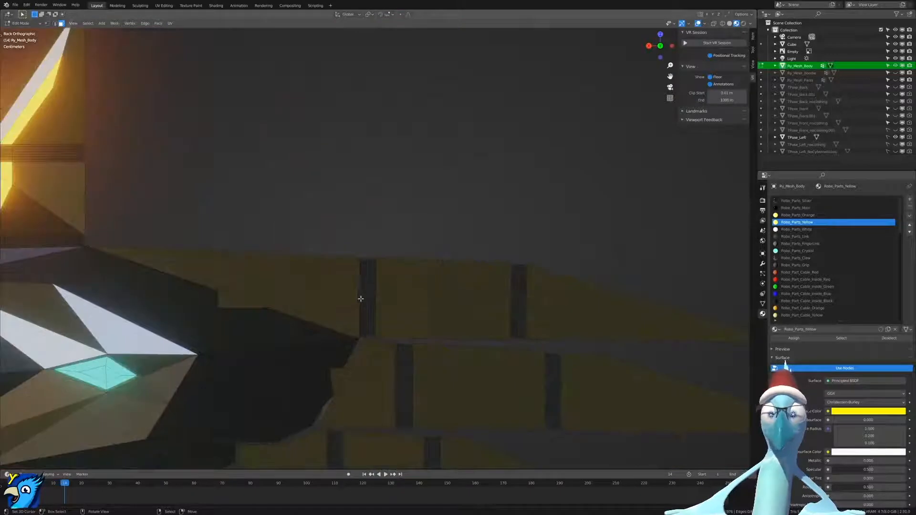
{"action": "scroll", "coordinate": [365, 297], "scroll_direction": "up", "scroll_amount": 1}
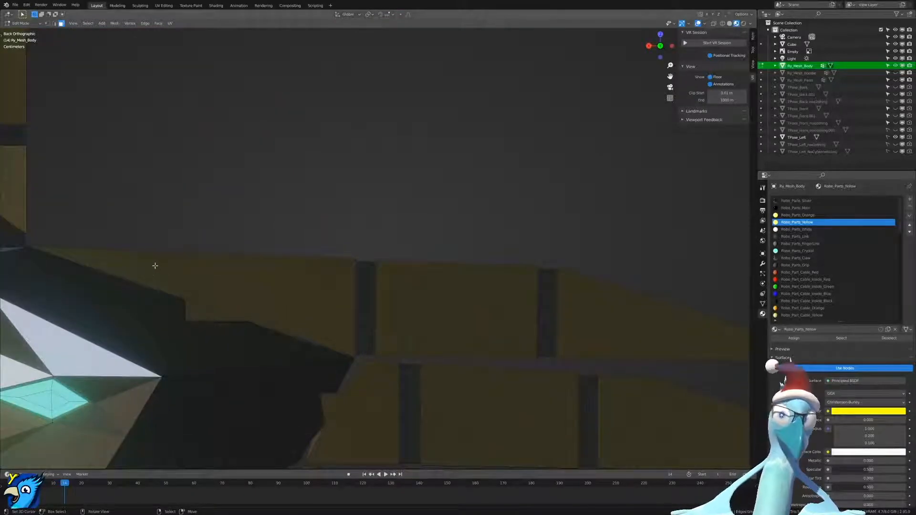
{"action": "scroll", "coordinate": [155, 266], "scroll_direction": "down", "scroll_amount": 4}
{"action": "scroll", "coordinate": [181, 273], "scroll_direction": "up", "scroll_amount": 5}
{"action": "key", "text": "k"}
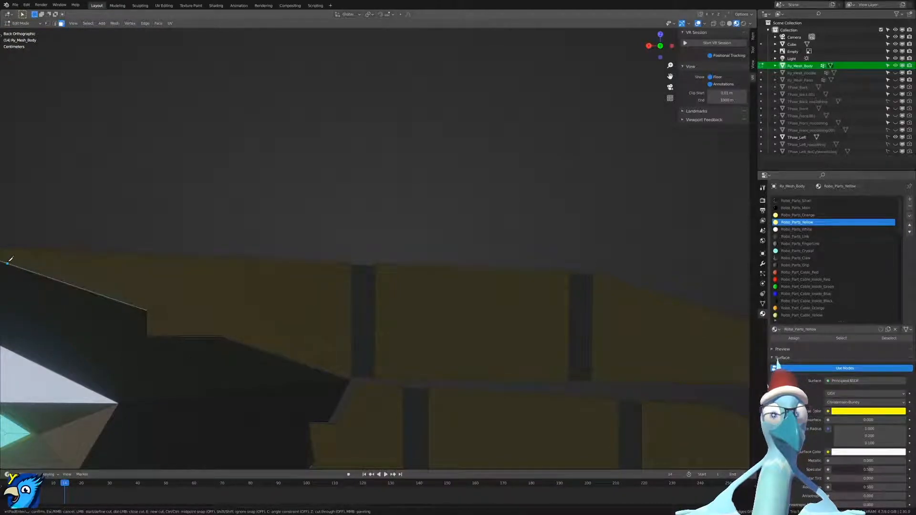
{"action": "left_click", "coordinate": [4, 261]}
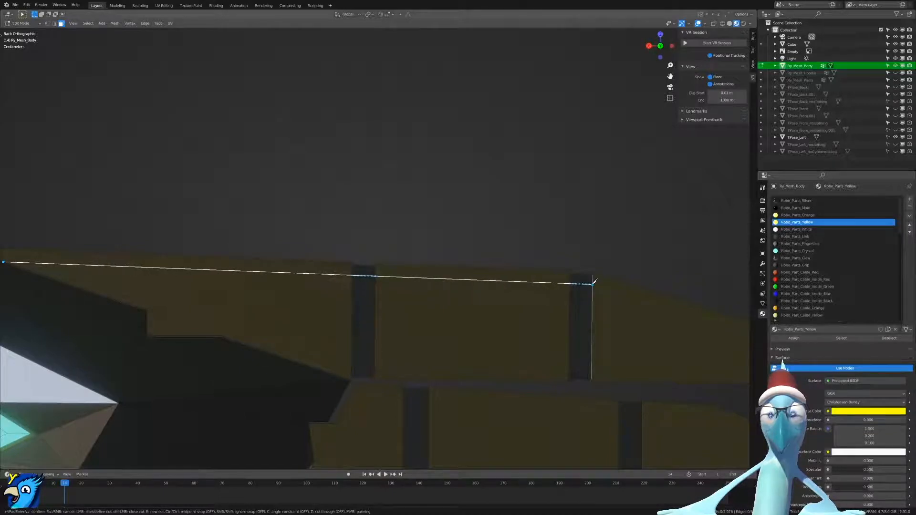
{"action": "left_click", "coordinate": [592, 284]}
{"action": "middle_click_drag", "start_coordinate": [591, 296], "coordinate": [371, 268], "text": "shift"}
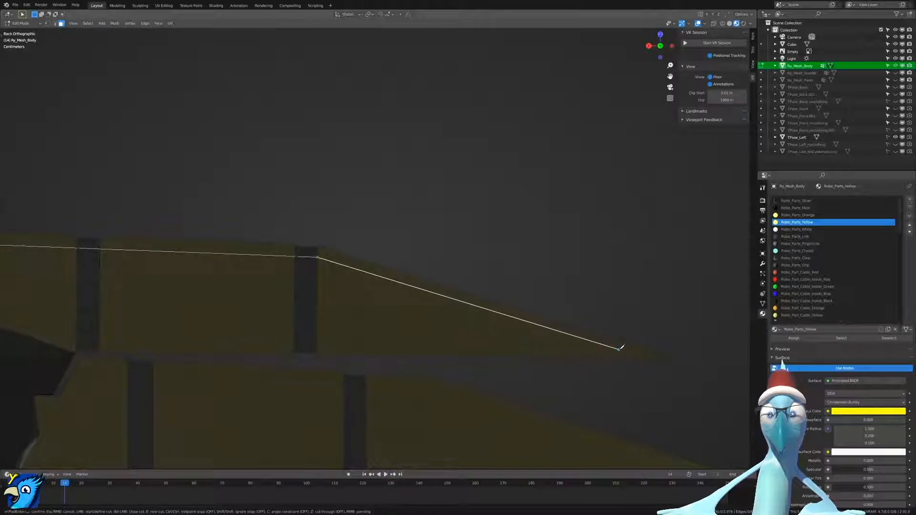
{"action": "left_click", "coordinate": [613, 347]}
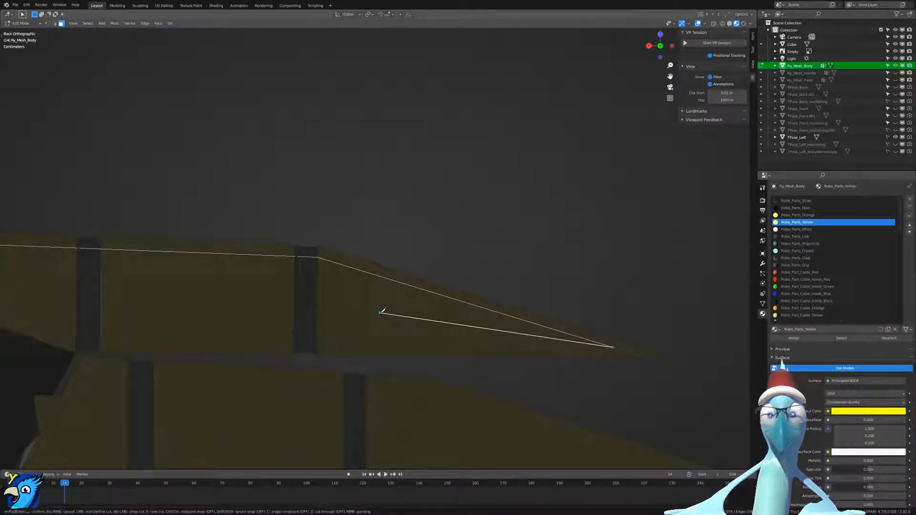
Continue the knife cut back through the uppermost finger's segments to its base, close the strip outline at the starting point and apply it.
{"action": "scroll", "coordinate": [381, 314], "scroll_direction": "down", "scroll_amount": 7}
{"action": "scroll", "coordinate": [383, 314], "scroll_direction": "up", "scroll_amount": 2}
{"action": "middle_click_drag", "start_coordinate": [382, 315], "coordinate": [538, 334], "text": "shift"}
{"action": "scroll", "coordinate": [514, 313], "scroll_direction": "up", "scroll_amount": 3}
{"action": "scroll", "coordinate": [539, 336], "scroll_direction": "down", "scroll_amount": 1}
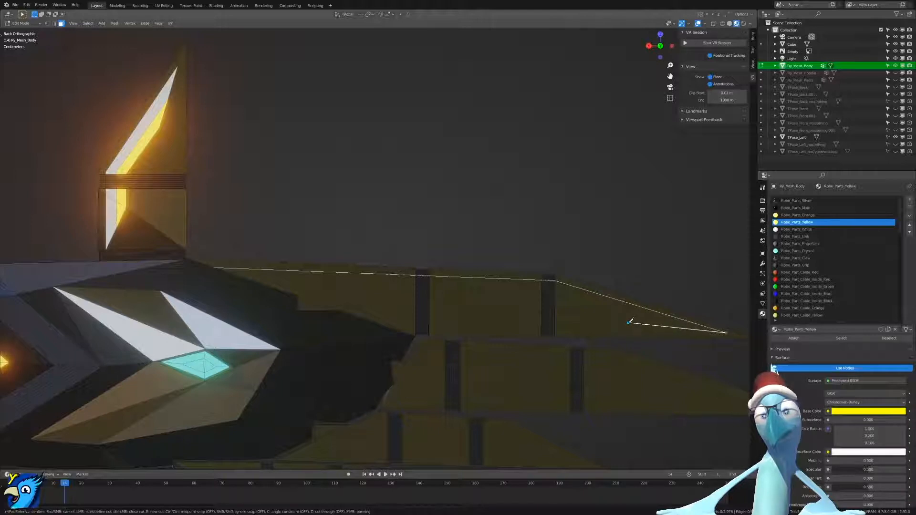
{"action": "left_click", "coordinate": [628, 322]}
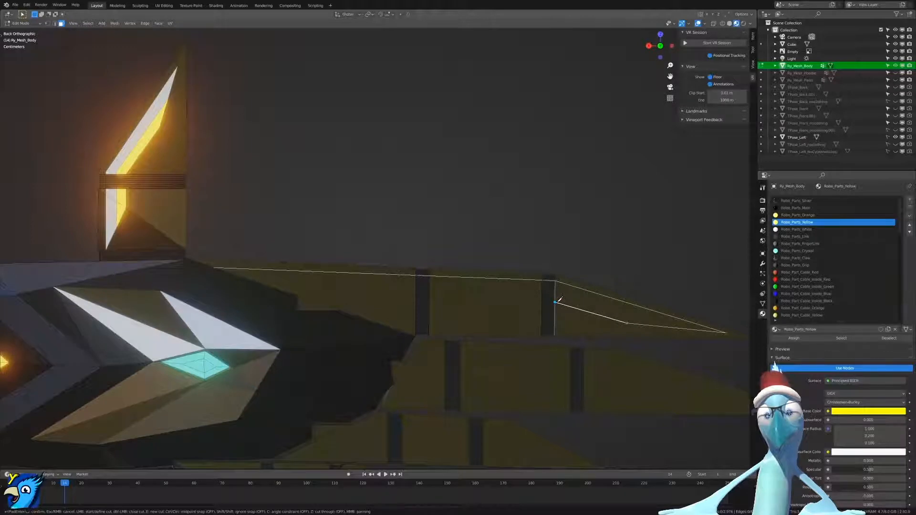
{"action": "left_click", "coordinate": [556, 302]}
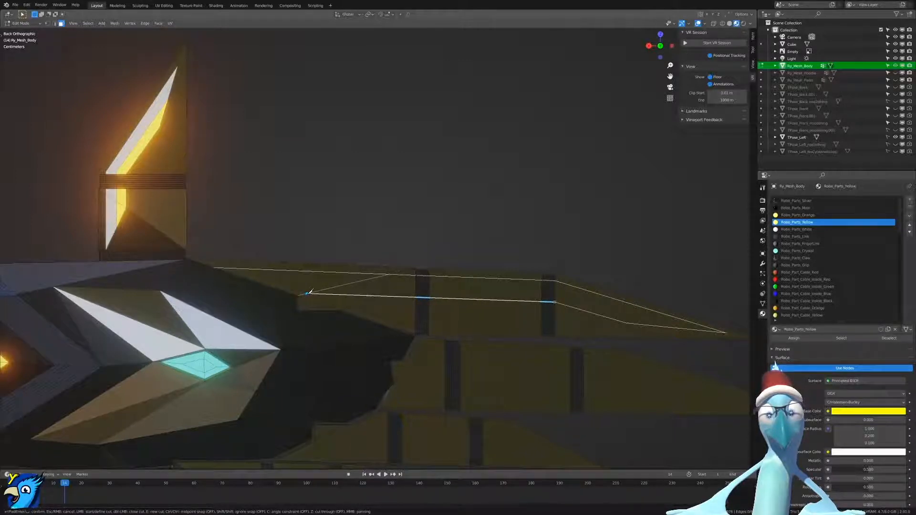
{"action": "left_click", "coordinate": [308, 293]}
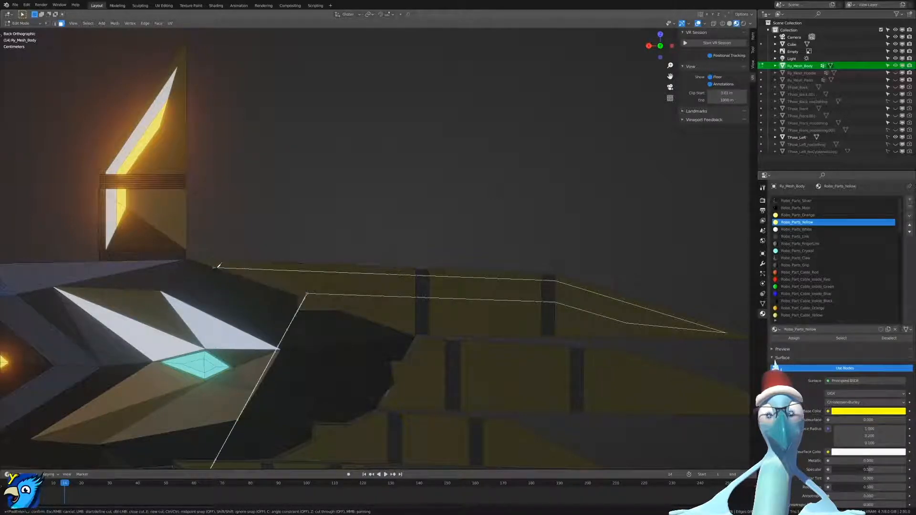
{"action": "scroll", "coordinate": [216, 265], "scroll_direction": "up", "scroll_amount": 5}
{"action": "scroll", "coordinate": [381, 320], "scroll_direction": "up", "scroll_amount": 1}
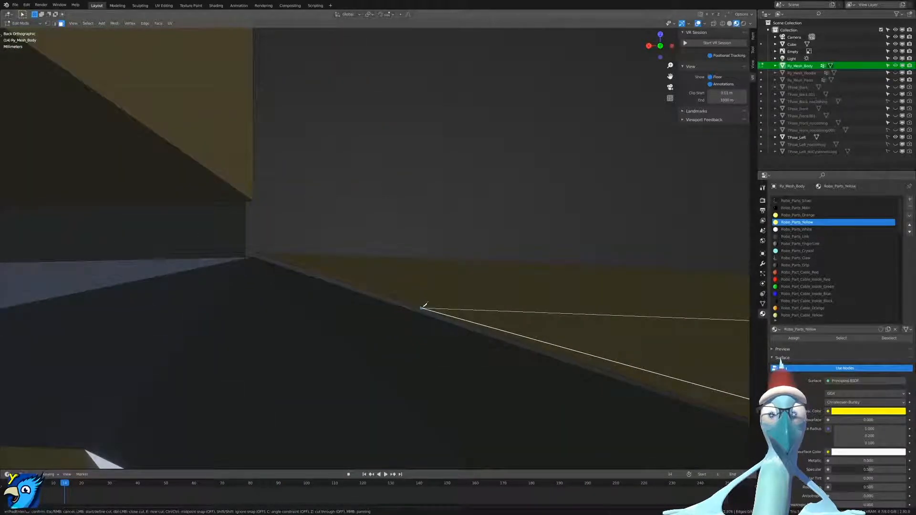
{"action": "left_click", "coordinate": [421, 308]}
{"action": "key", "text": "Return"}
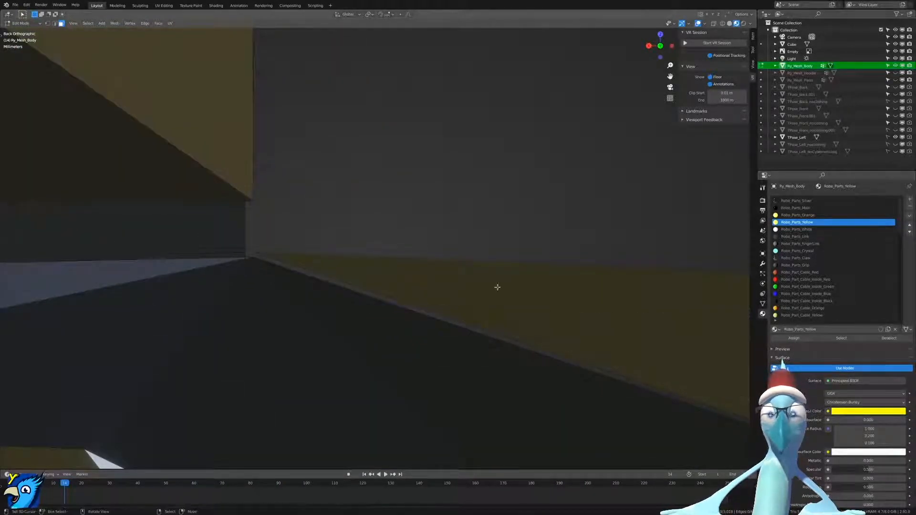
In vertex mode, reposition the lower bend vertex of the strip outline on the uppermost finger's tip segment.
{"action": "scroll", "coordinate": [495, 287], "scroll_direction": "down", "scroll_amount": 6}
{"action": "scroll", "coordinate": [399, 265], "scroll_direction": "up", "scroll_amount": 5}
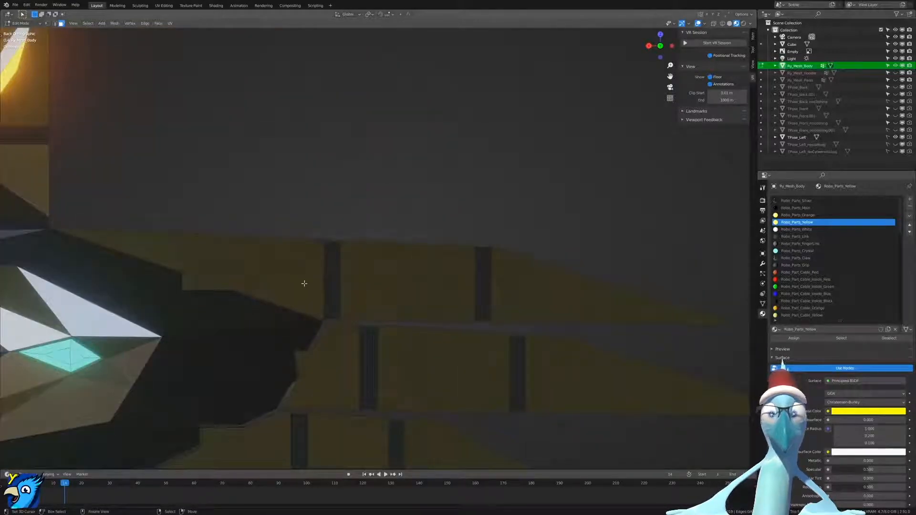
{"action": "key", "text": "ctrl+Tab"}
{"action": "left_click", "coordinate": [562, 293]}
{"action": "key", "text": "g"}
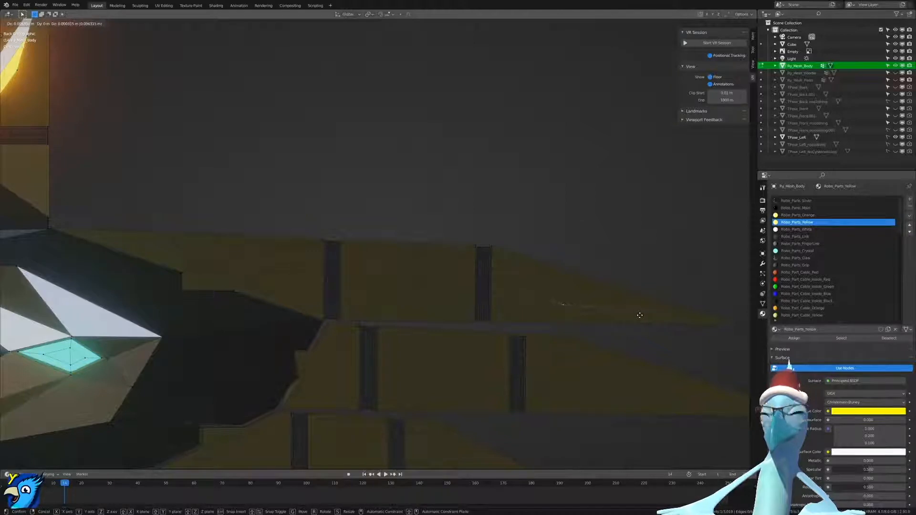
{"action": "left_click", "coordinate": [642, 314]}
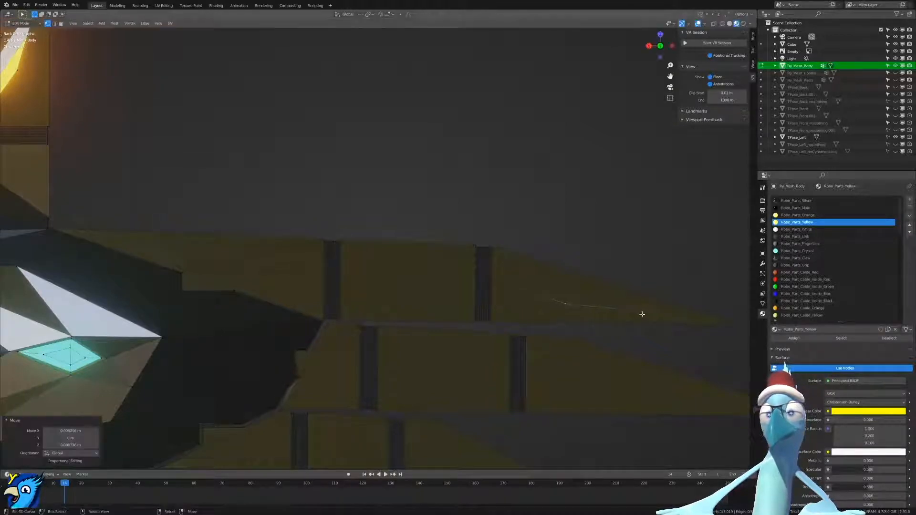
{"action": "key", "text": "g"}
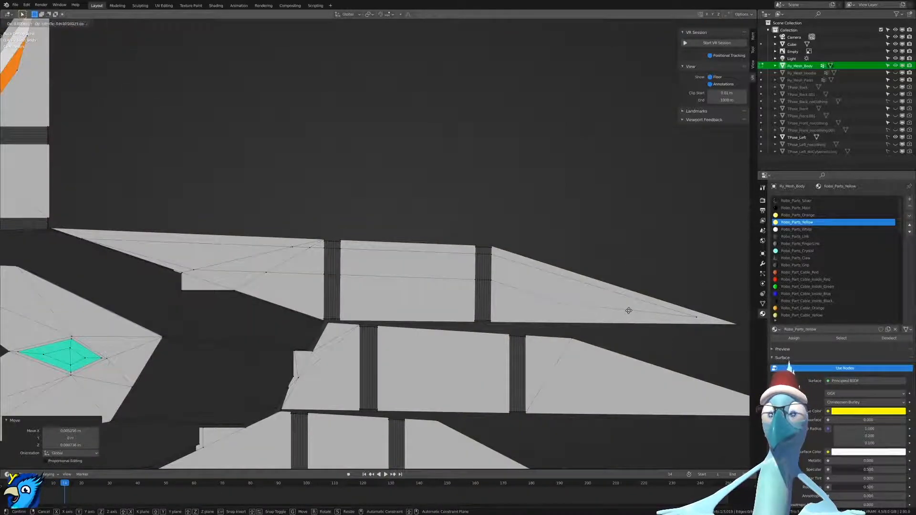
{"action": "left_click", "coordinate": [627, 311]}
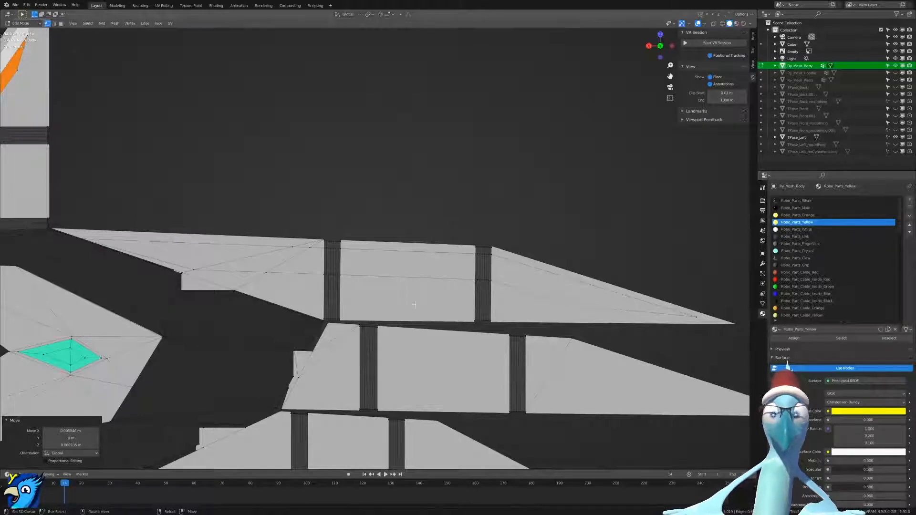
Slide the lower vertices at the base end of the uppermost finger's strip outline along their edges to reshape it.
{"action": "scroll", "coordinate": [217, 264], "scroll_direction": "down", "scroll_amount": 3}
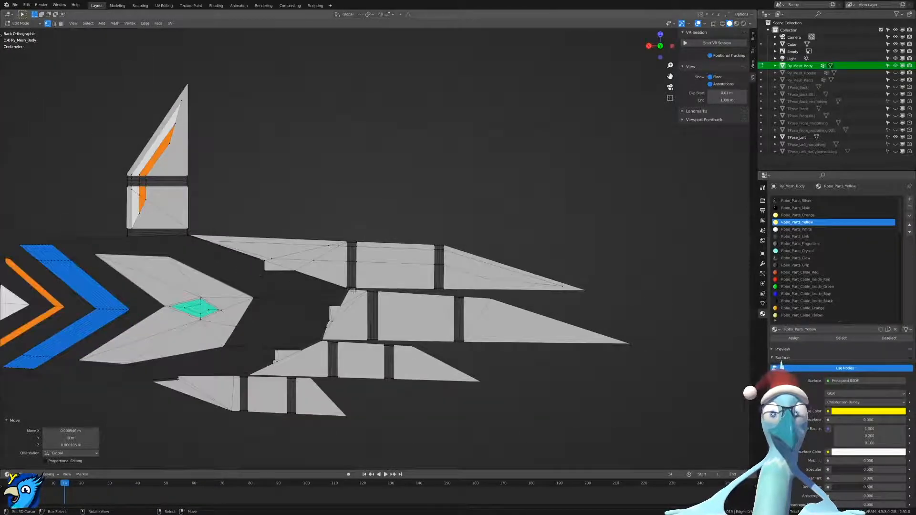
{"action": "scroll", "coordinate": [350, 290], "scroll_direction": "up", "scroll_amount": 3}
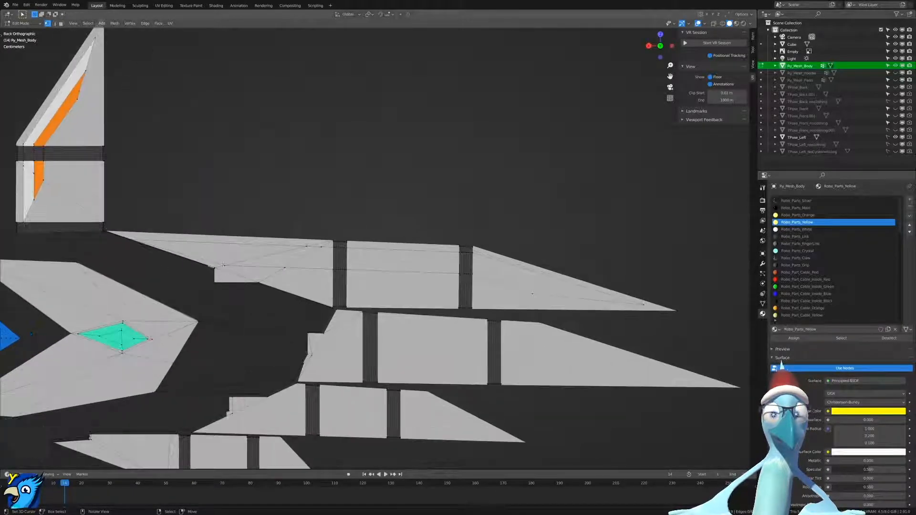
{"action": "key", "text": "shift+v"}
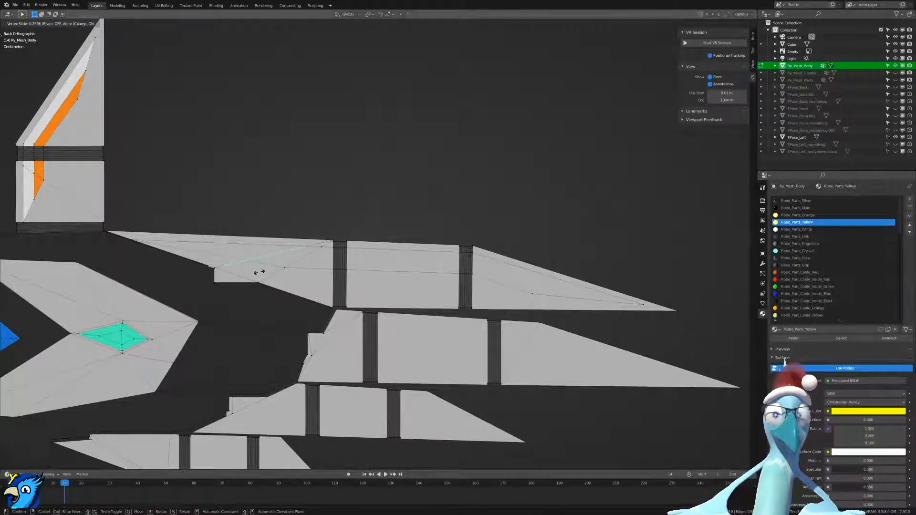
{"action": "left_click", "coordinate": [259, 272]}
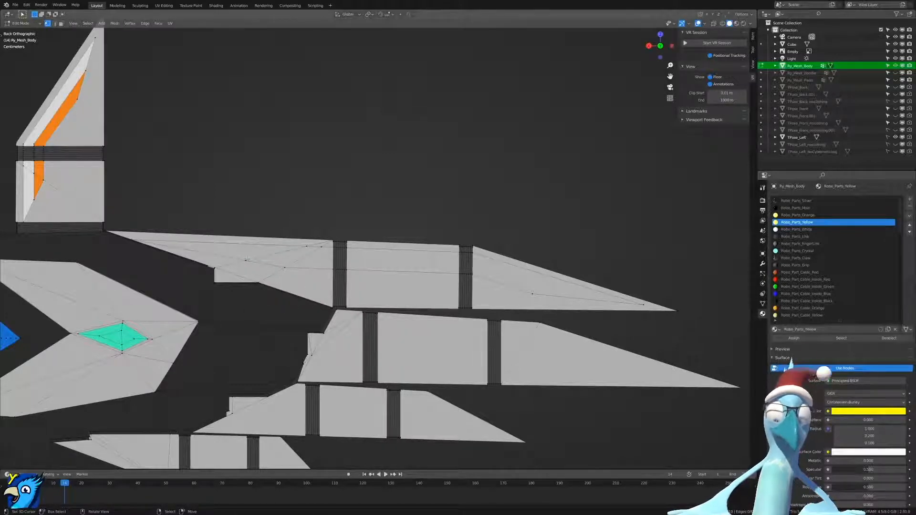
{"action": "key", "text": "shift+v"}
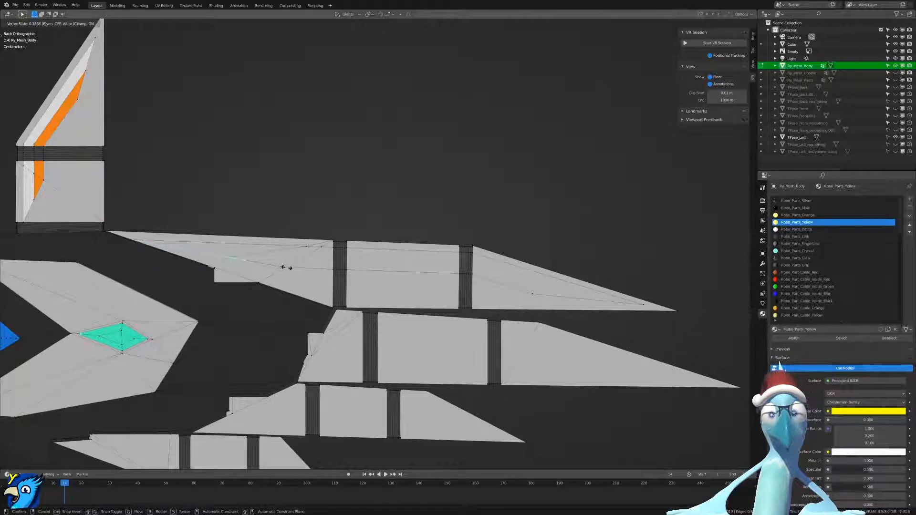
{"action": "left_click", "coordinate": [280, 266]}
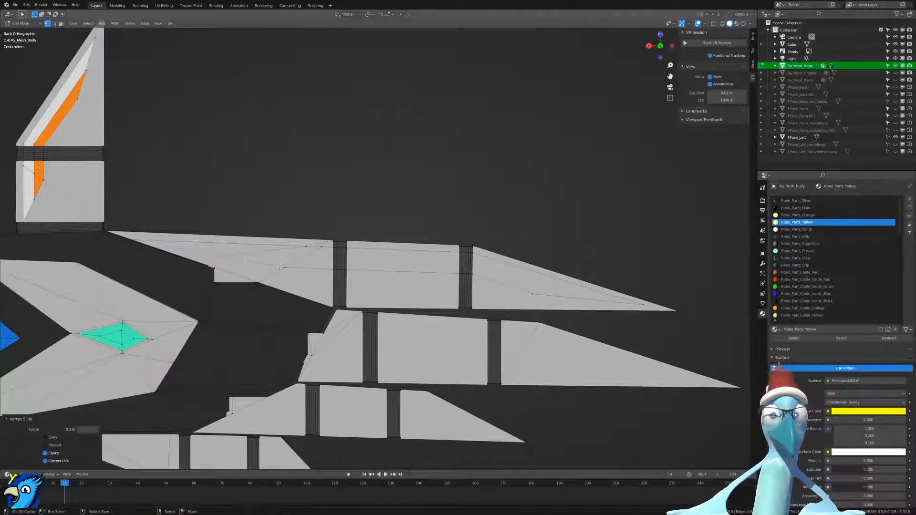
Knife-cut the uppermost finger's strip lengthwise from its base end to near the tip, splitting it into upper and lower bands.
{"action": "left_click", "coordinate": [219, 254]}
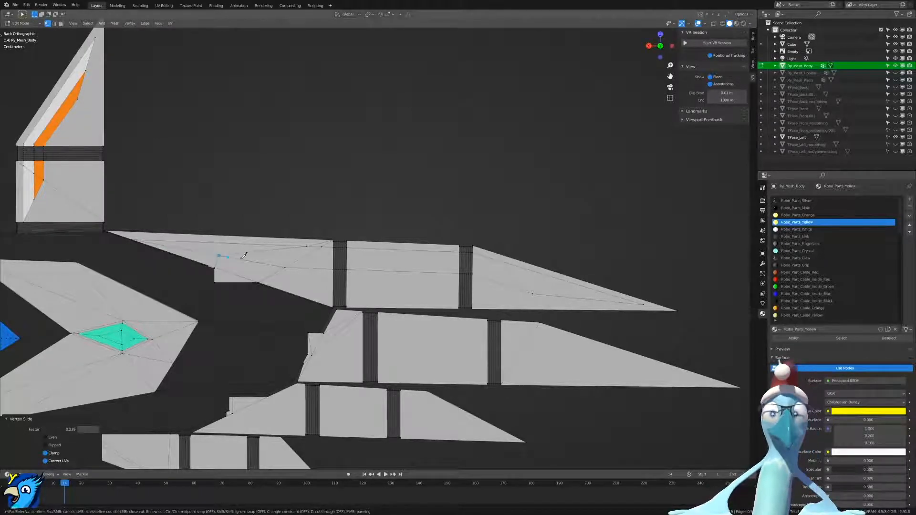
{"action": "left_click", "coordinate": [474, 262]}
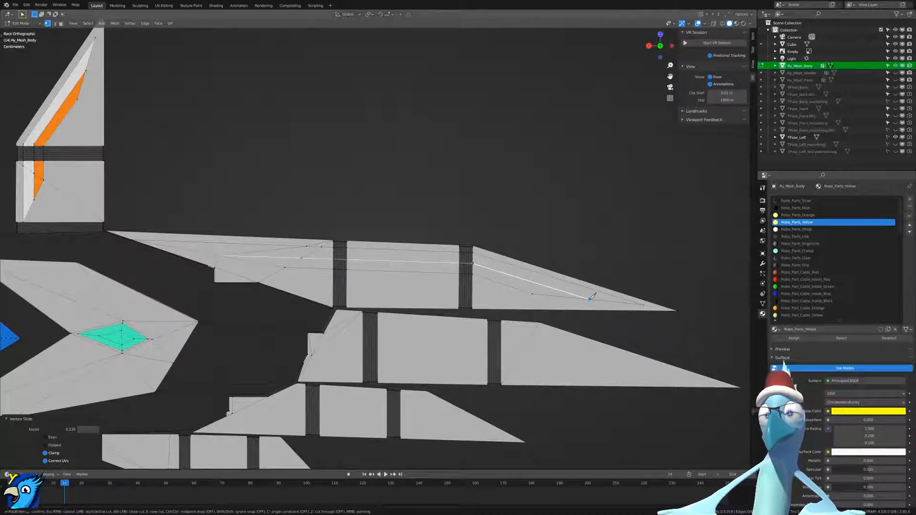
{"action": "key", "text": "Return"}
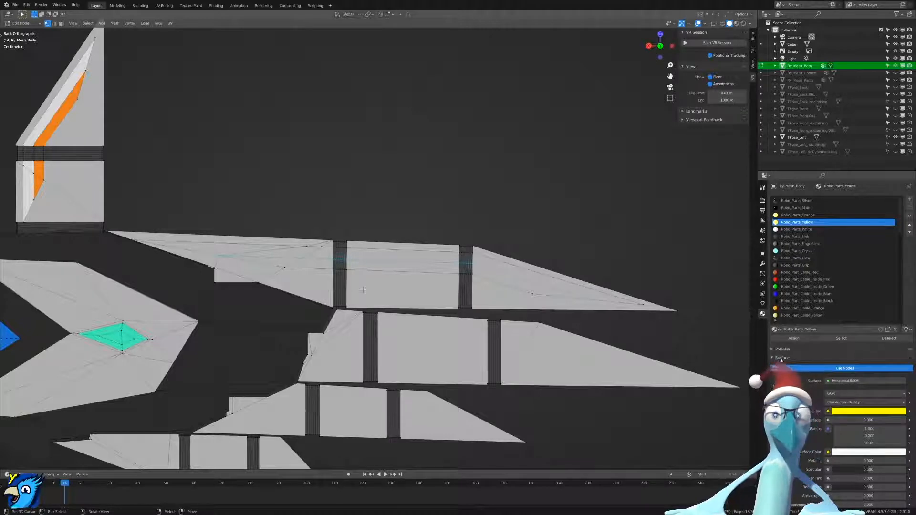
In face mode, select the upper band on all three segments of the uppermost finger and assign Robo_Parts_White.
{"action": "key", "text": "ctrl+Tab"}
{"action": "left_click", "coordinate": [319, 301]}
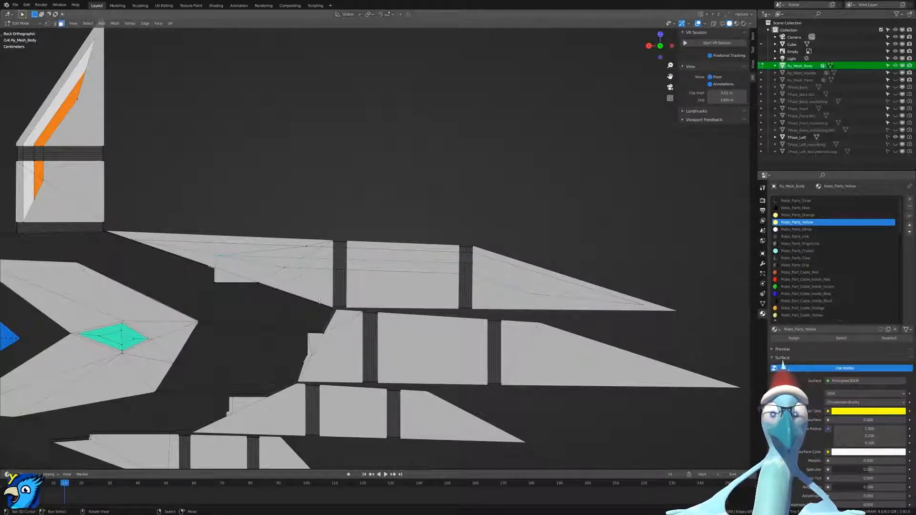
{"action": "left_click", "coordinate": [302, 252], "text": "shift"}
{"action": "left_click", "coordinate": [406, 256], "text": "shift"}
{"action": "left_click", "coordinate": [505, 268], "text": "shift"}
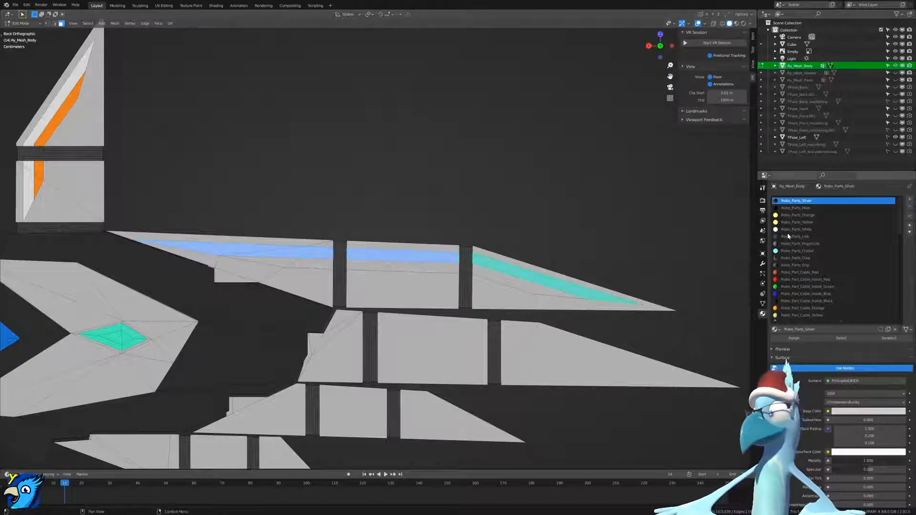
Select the lower band's faces on all three segments of the uppermost finger and assign Robo_Parts_Yellow.
{"action": "left_click", "coordinate": [318, 264]}
{"action": "left_click", "coordinate": [415, 265], "text": "shift"}
{"action": "left_click", "coordinate": [544, 283], "text": "shift"}
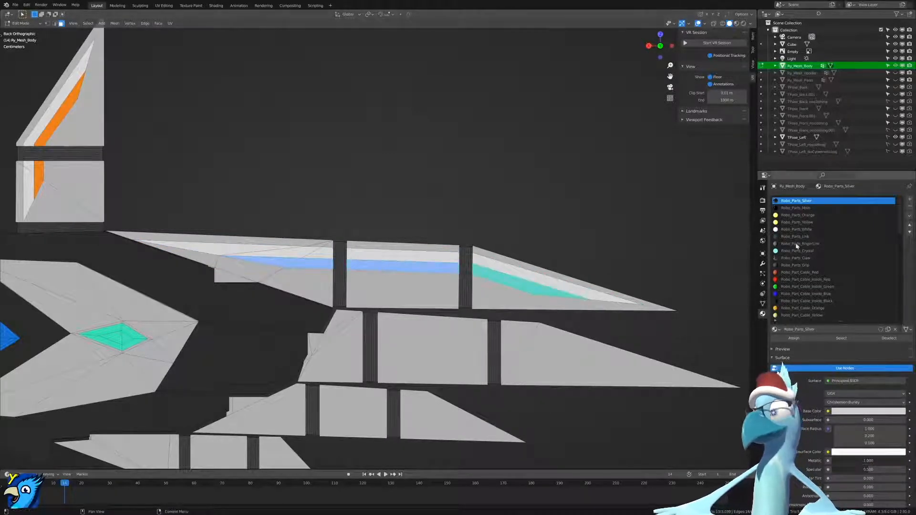
{"action": "left_click", "coordinate": [802, 222]}
{"action": "left_click", "coordinate": [794, 337]}
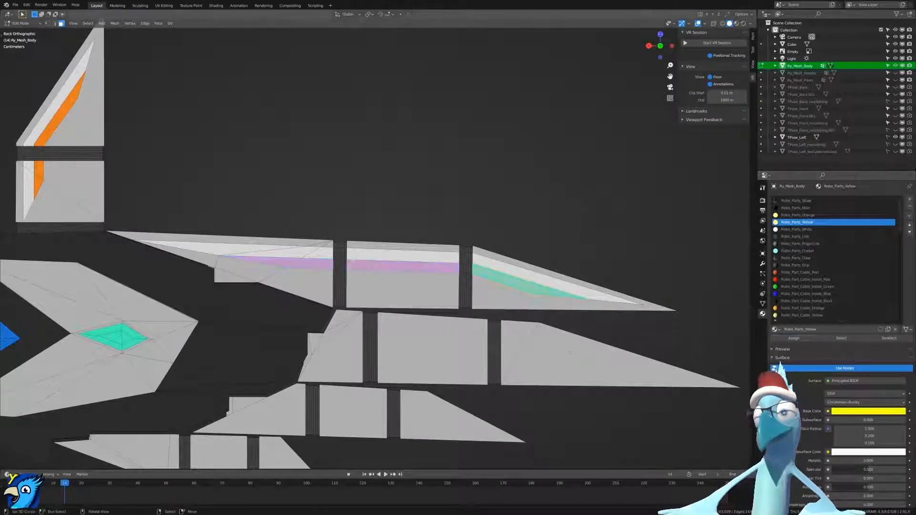
{"action": "left_click", "coordinate": [557, 221]}
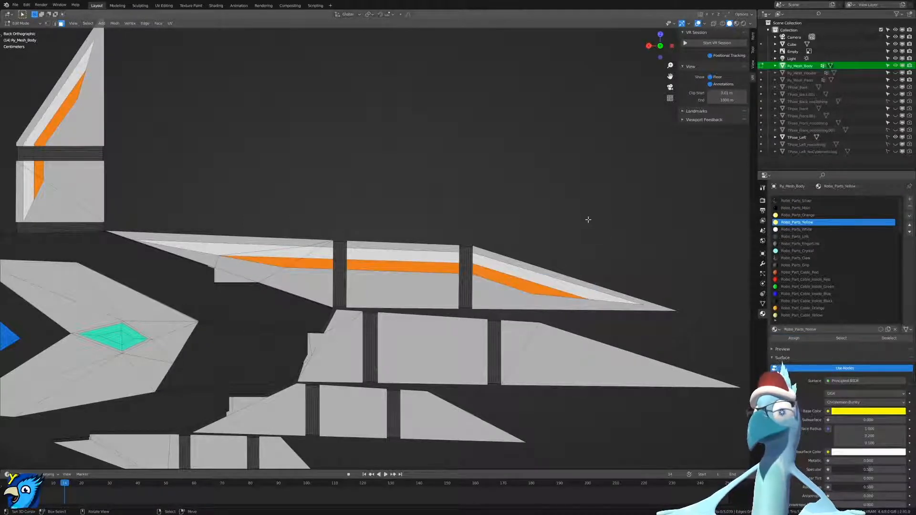
Paste the yellow base color into the Robo_Parts_Yellow material's Viewport Display color.
{"action": "scroll", "coordinate": [818, 415], "scroll_direction": "down", "scroll_amount": 9}
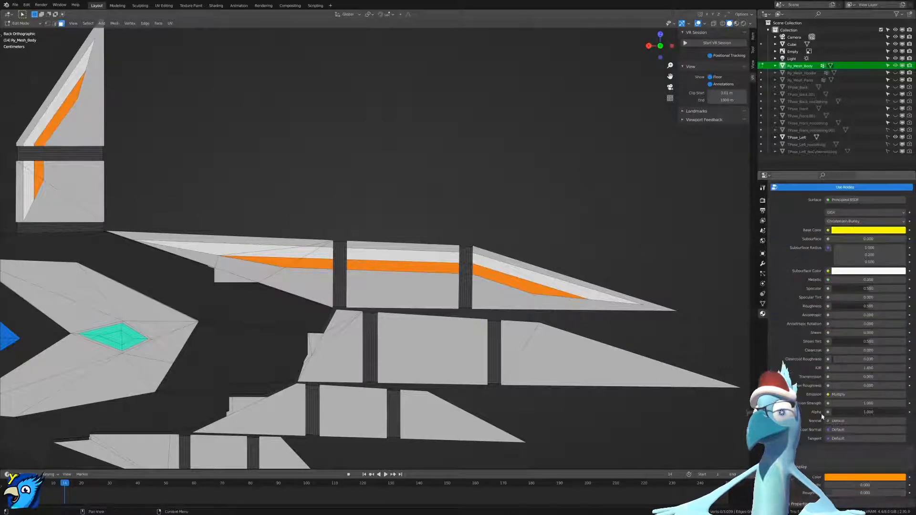
{"action": "key", "text": "ctrl+v"}
{"action": "scroll", "coordinate": [524, 257], "scroll_direction": "down", "scroll_amount": 8}
{"action": "scroll", "coordinate": [524, 257], "scroll_direction": "up", "scroll_amount": 3}
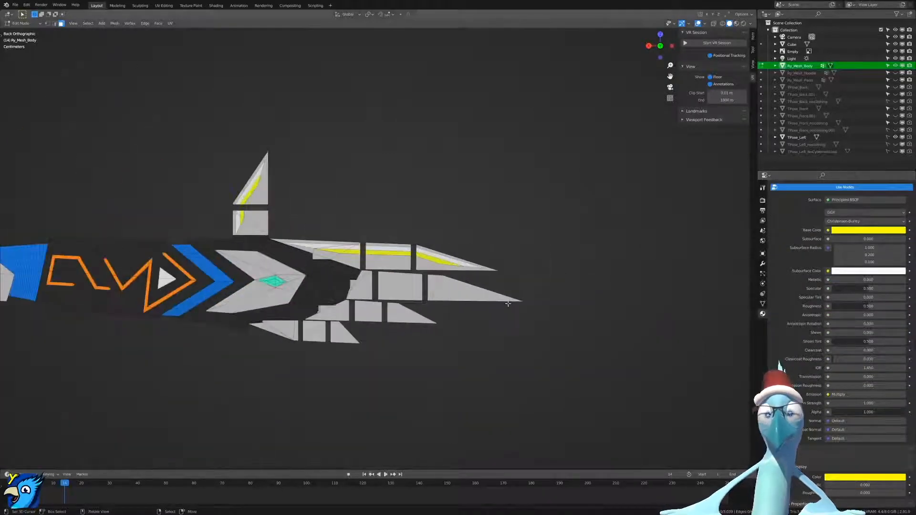
Check the hand's glowing strips in Material Preview and Rendered shading, and return to Solid shading in Edit Mode.
{"action": "key", "text": "z"}
{"action": "key", "text": "a"}
{"action": "key", "text": "alt+a"}
{"action": "scroll", "coordinate": [525, 277], "scroll_direction": "down", "scroll_amount": 5}
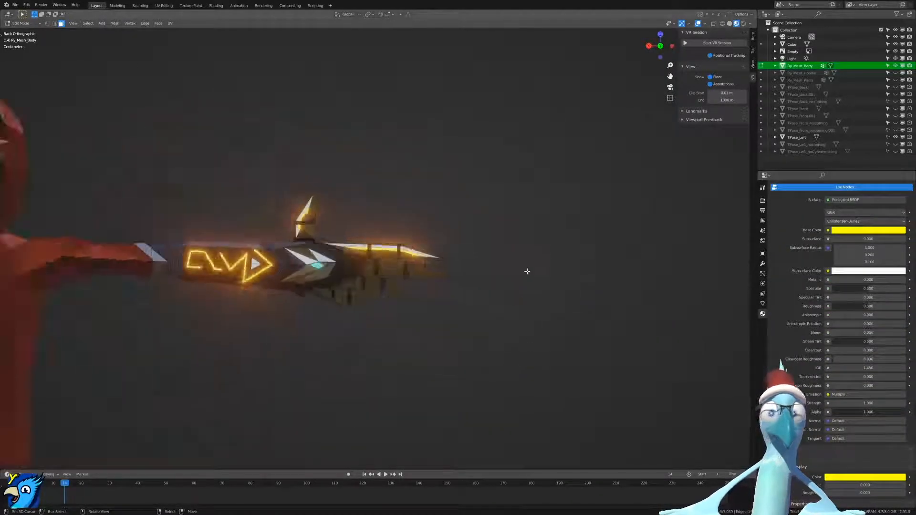
{"action": "scroll", "coordinate": [386, 288], "scroll_direction": "up", "scroll_amount": 6}
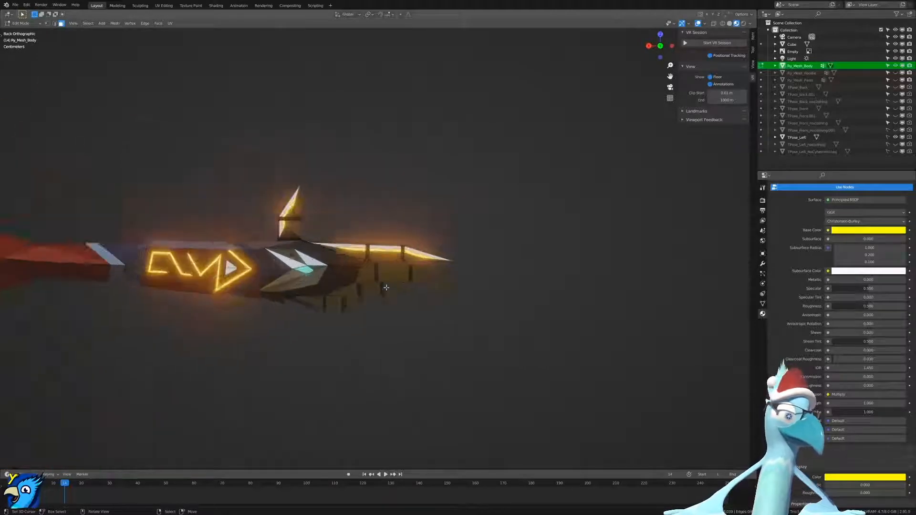
{"action": "key", "text": "z"}
{"action": "left_click", "coordinate": [414, 298]}
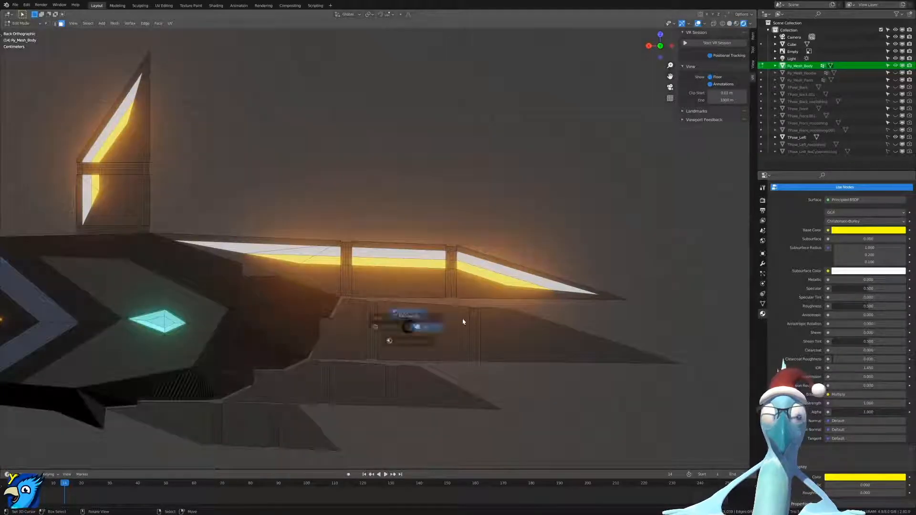
{"action": "key", "text": "z"}
{"action": "left_click", "coordinate": [551, 307]}
{"action": "key", "text": "Tab"}
{"action": "left_click", "coordinate": [465, 279]}
{"action": "key", "text": "Tab"}
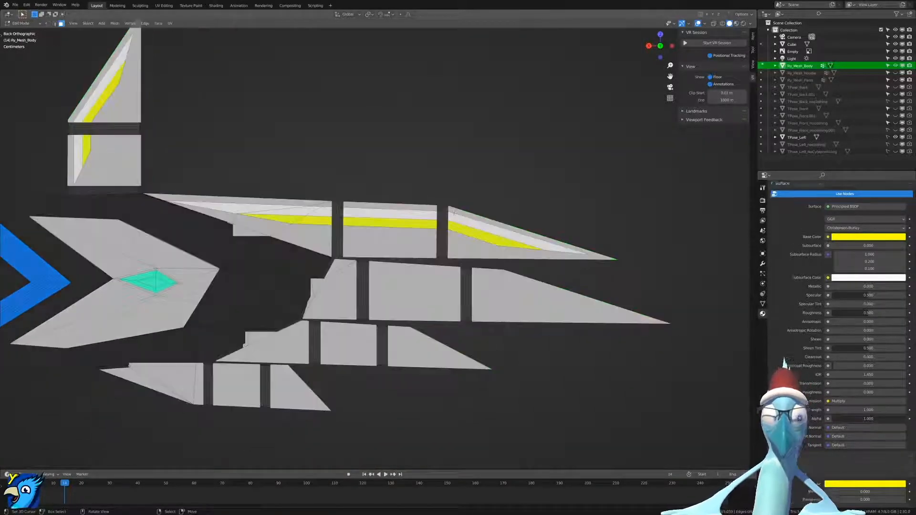
In back view, knife-cut the outline of a bent, tapering highlight strip across all three segments of the second finger from the top.
{"action": "scroll", "coordinate": [446, 295], "scroll_direction": "up", "scroll_amount": 3}
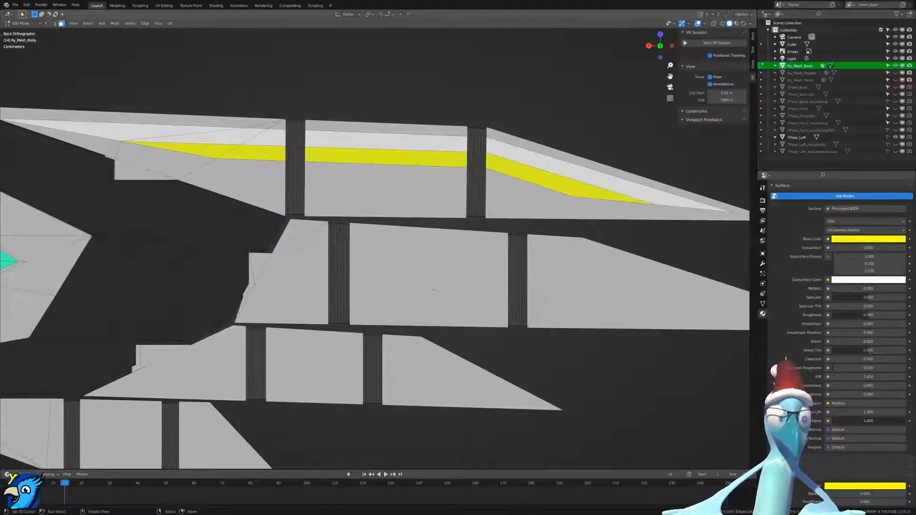
{"action": "middle_click_drag", "start_coordinate": [400, 266], "coordinate": [388, 259]}
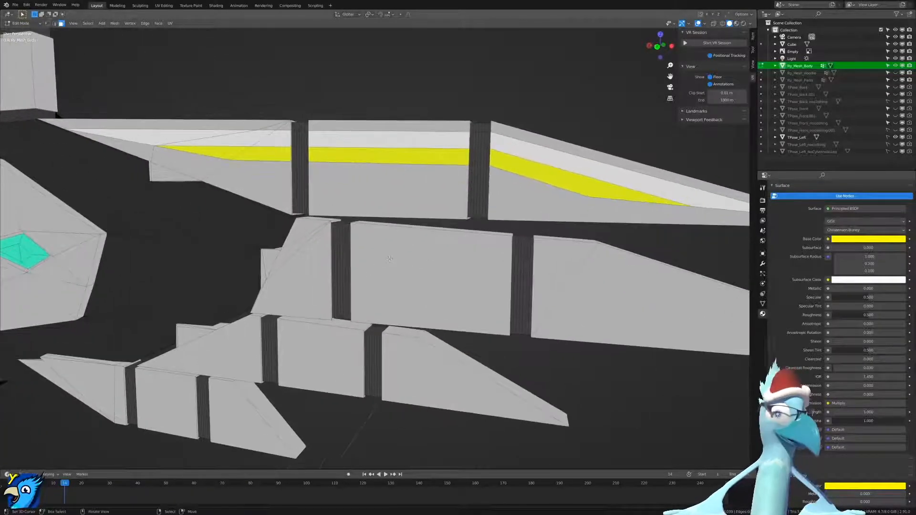
{"action": "key", "text": "ctrl+KP_1"}
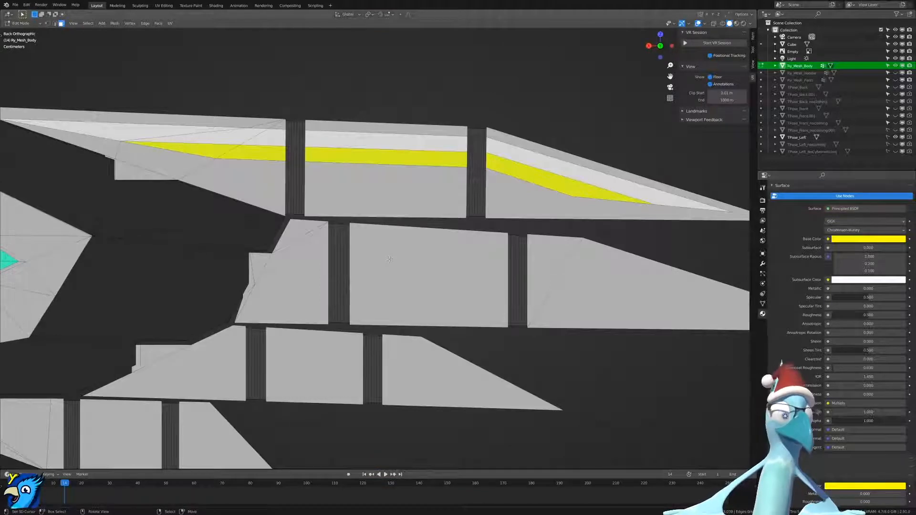
{"action": "key", "text": "k"}
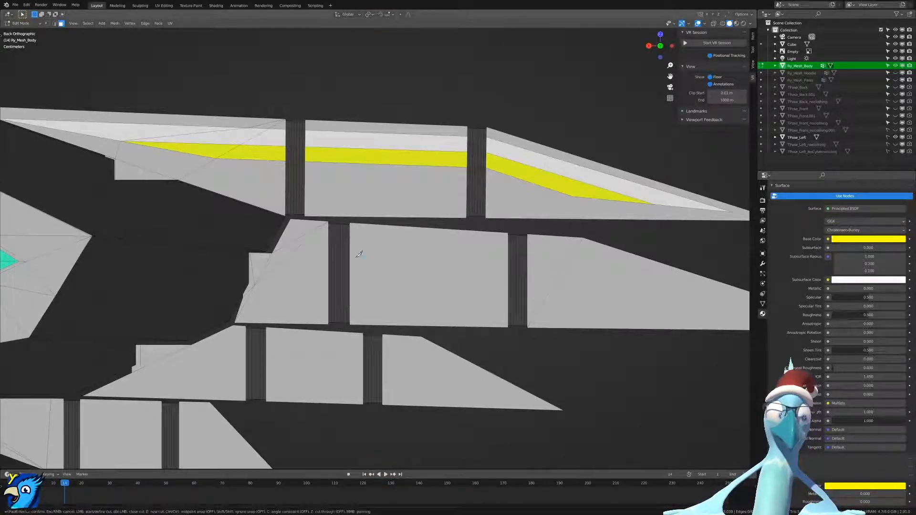
{"action": "left_click", "coordinate": [285, 230]}
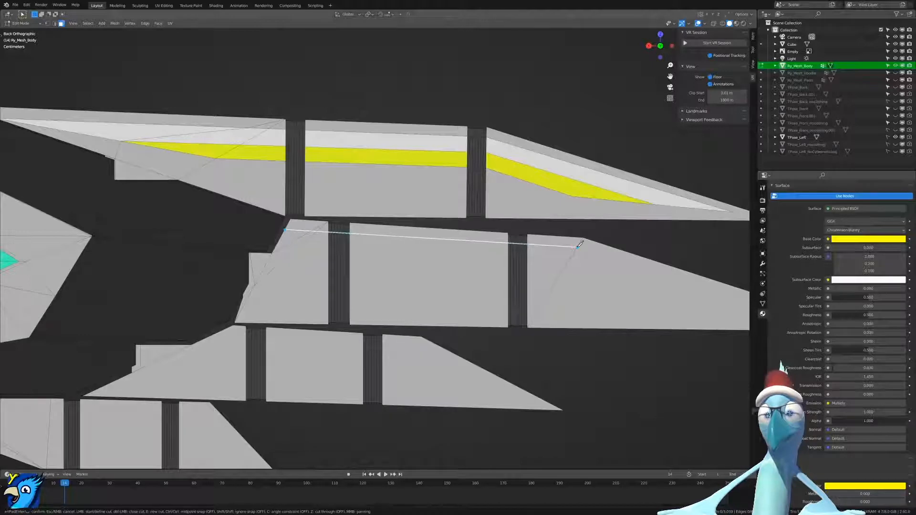
{"action": "left_click", "coordinate": [577, 247]}
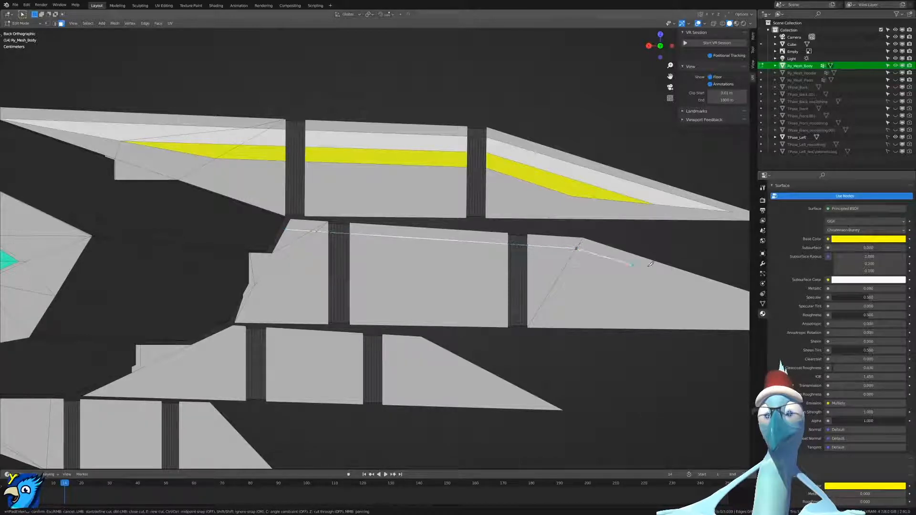
{"action": "middle_click_drag", "start_coordinate": [579, 247], "coordinate": [365, 238], "text": "shift"}
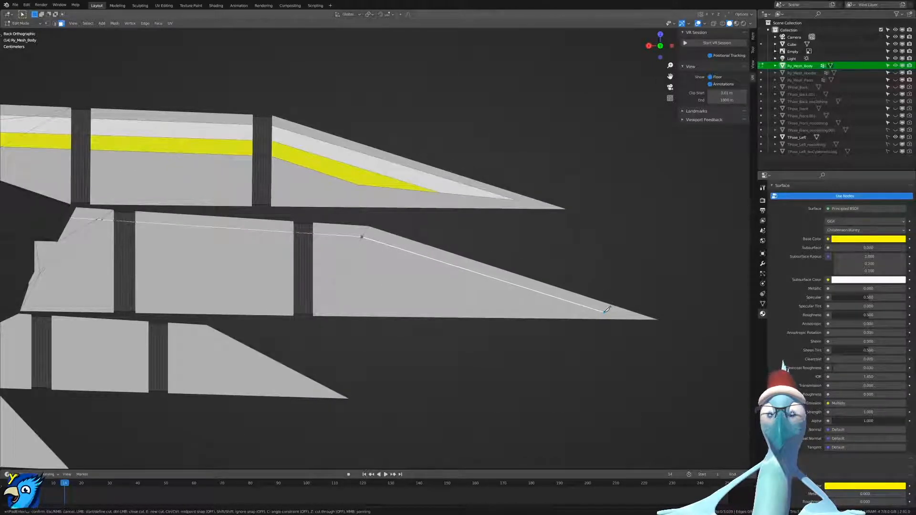
{"action": "left_click", "coordinate": [604, 312]}
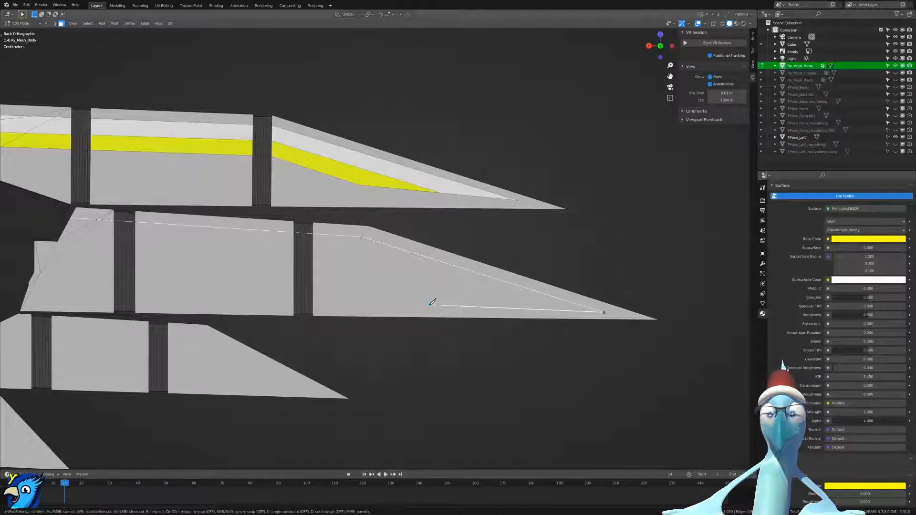
{"action": "left_click", "coordinate": [432, 302]}
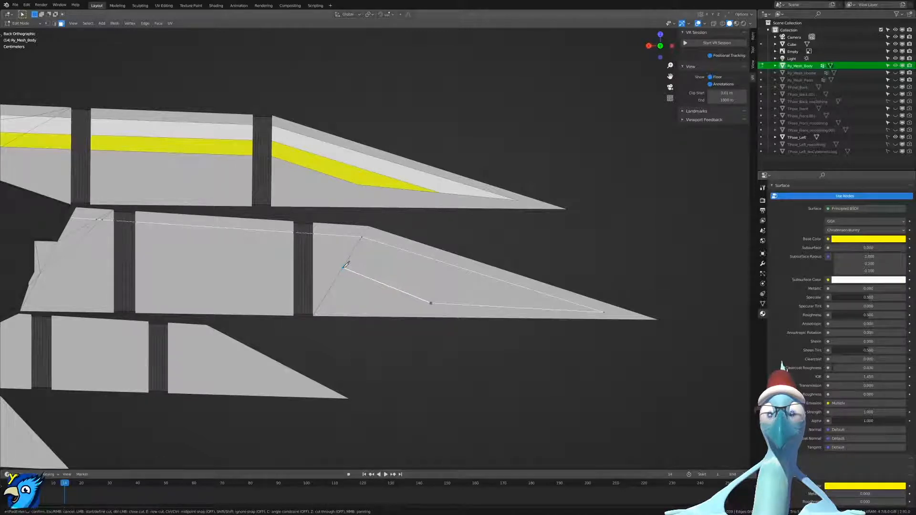
{"action": "left_click", "coordinate": [343, 266]}
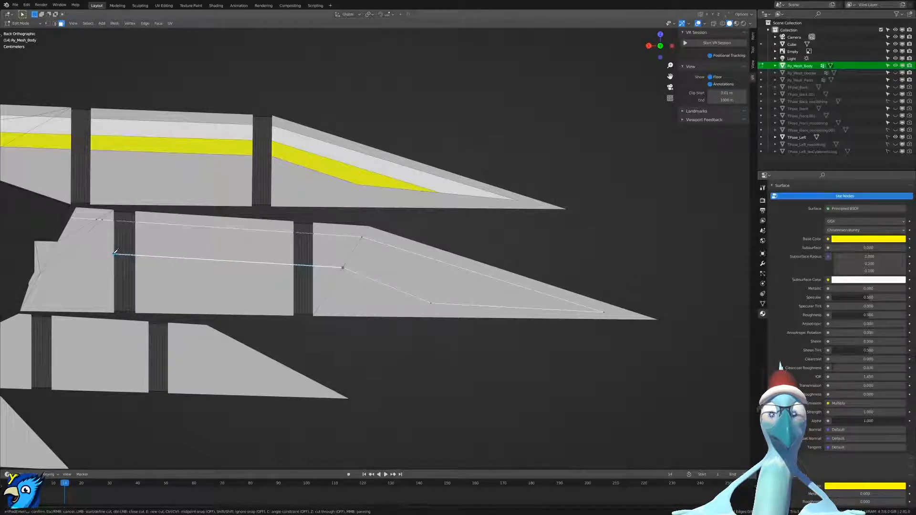
{"action": "left_click", "coordinate": [115, 255]}
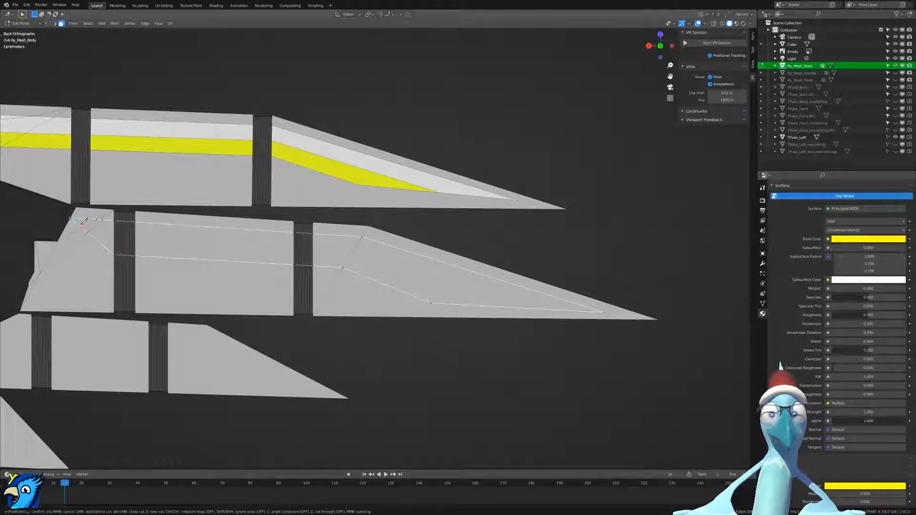
{"action": "key", "text": "Return"}
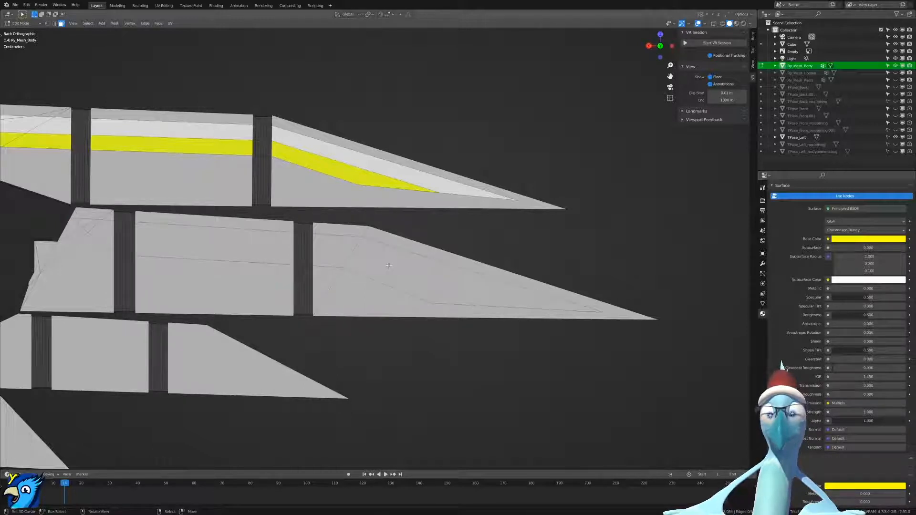
In vertex mode, move the lower bend vertex of the strip outline on the second finger's tip segment slightly toward the fingertip.
{"action": "key", "text": "ctrl+Tab"}
{"action": "left_click", "coordinate": [411, 286]}
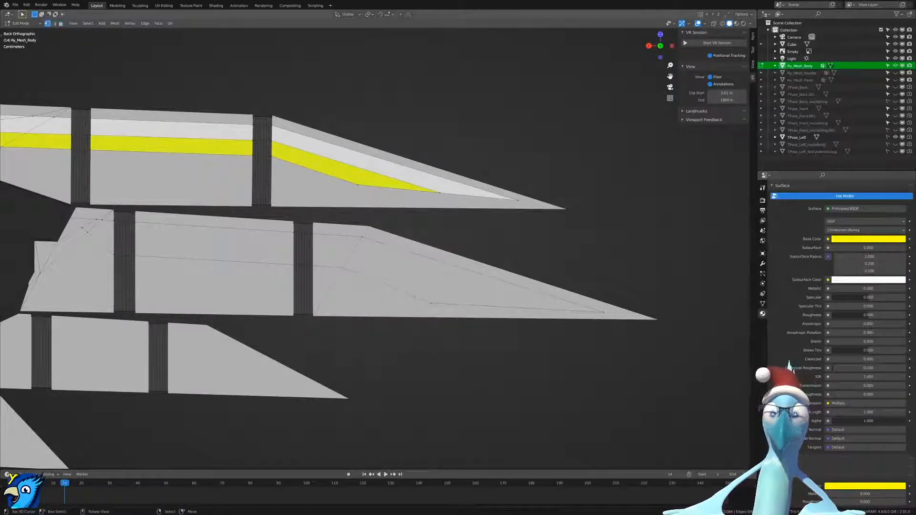
{"action": "key", "text": "g"}
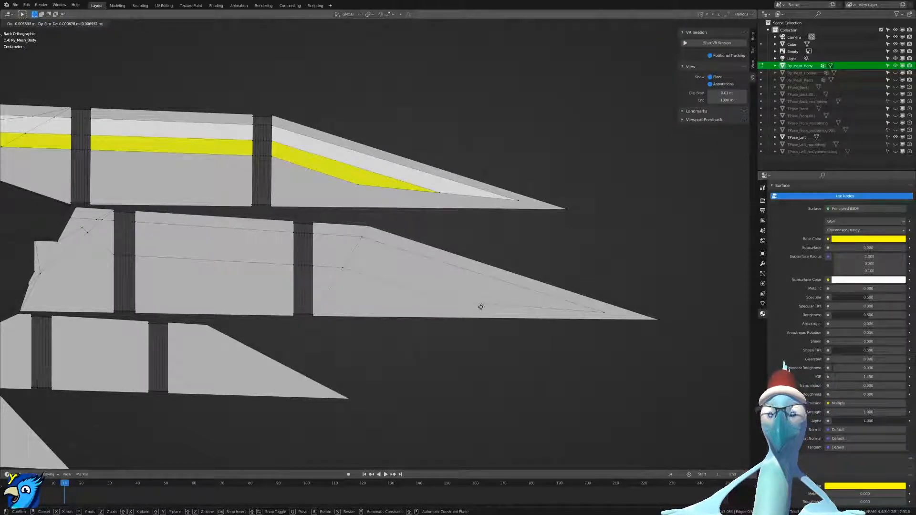
{"action": "left_click", "coordinate": [481, 307]}
Knife-cut a bent dividing line lengthwise through the second finger's strip outline to split it into upper and lower bands.
{"action": "key", "text": "k"}
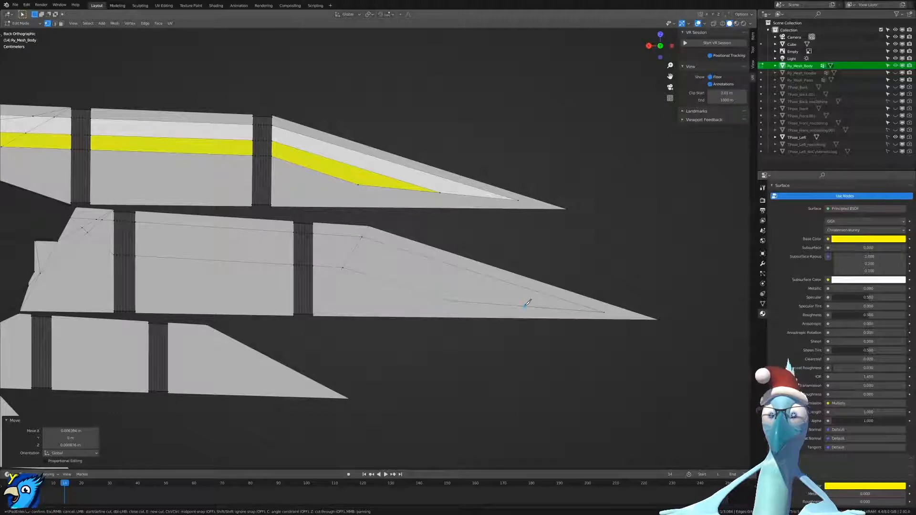
{"action": "left_click", "coordinate": [524, 305]}
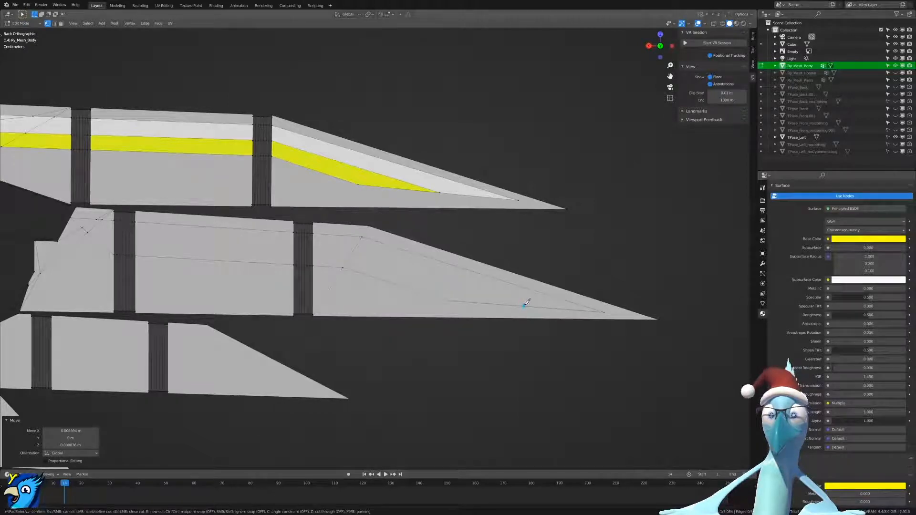
{"action": "left_click", "coordinate": [353, 252]}
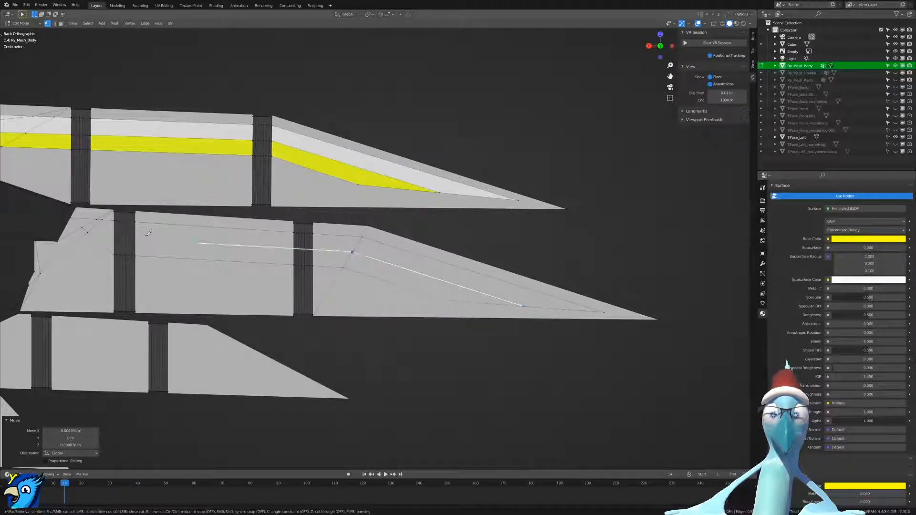
{"action": "left_click", "coordinate": [93, 234]}
{"action": "key", "text": "Return"}
In face mode, select the upper band on all three segments of the second finger and assign Robo_Parts_White.
{"action": "key", "text": "ctrl+Tab"}
{"action": "left_click", "coordinate": [128, 258]}
{"action": "right_click", "coordinate": [96, 215]}
{"action": "right_click", "coordinate": [89, 226]}
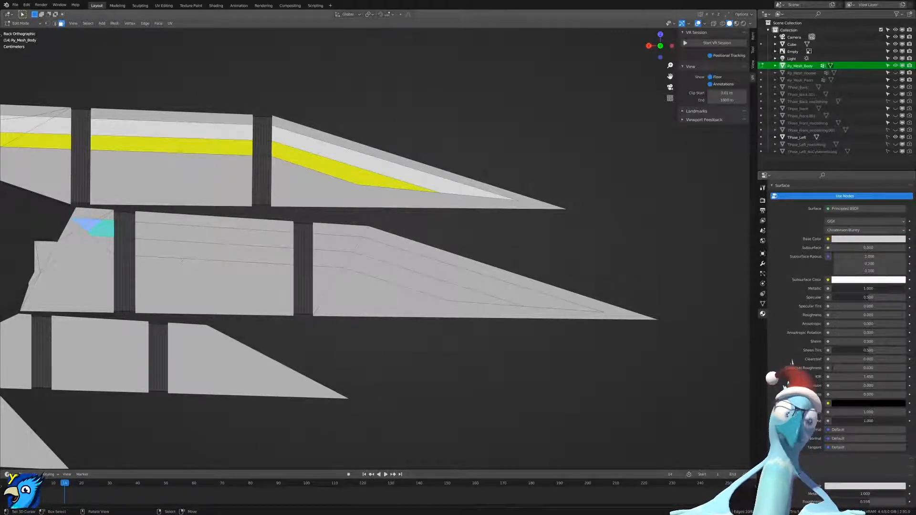
{"action": "right_click", "coordinate": [200, 237], "text": "shift"}
{"action": "right_click", "coordinate": [344, 245], "text": "shift"}
{"action": "scroll", "coordinate": [805, 209], "scroll_direction": "up", "scroll_amount": 4}
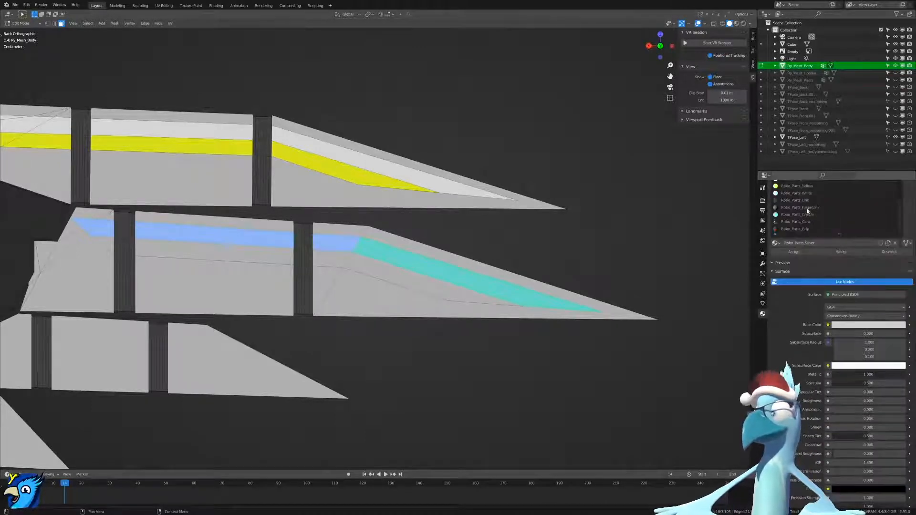
{"action": "scroll", "coordinate": [826, 226], "scroll_direction": "up", "scroll_amount": 2}
{"action": "left_click", "coordinate": [806, 232]}
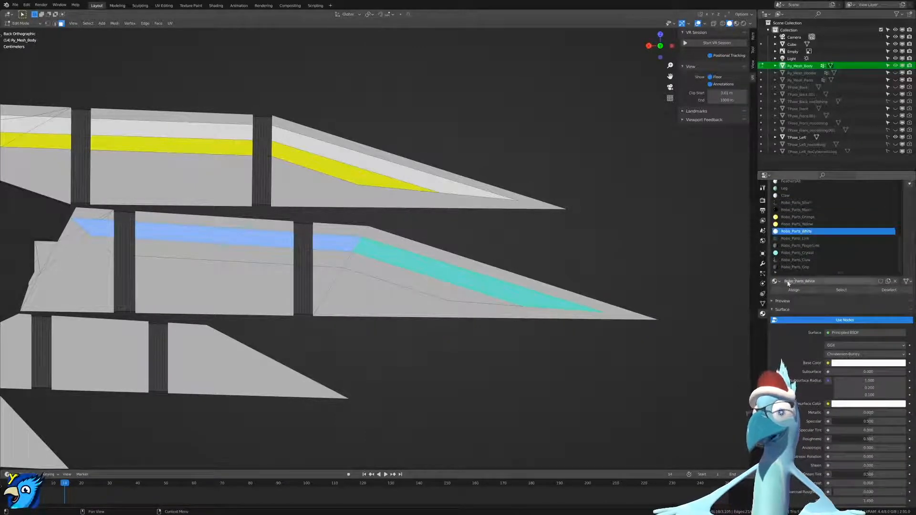
{"action": "left_click", "coordinate": [794, 290]}
Select the lower band on all three segments of the second finger, assign Robo_Parts_Yellow, and clear the selection.
{"action": "right_click", "coordinate": [110, 241]}
{"action": "right_click", "coordinate": [215, 249], "text": "shift"}
{"action": "right_click", "coordinate": [331, 258], "text": "shift"}
{"action": "right_click", "coordinate": [441, 287], "text": "shift"}
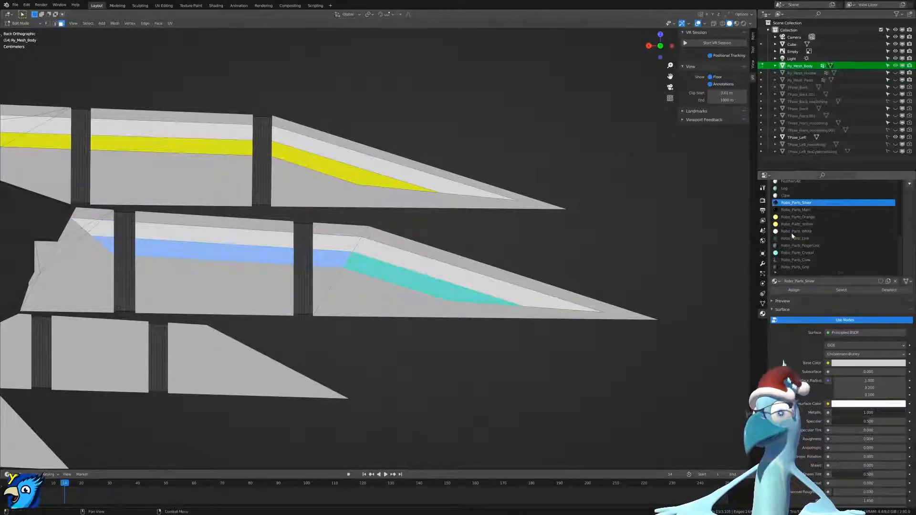
{"action": "left_click", "coordinate": [797, 224]}
{"action": "left_click", "coordinate": [794, 290]}
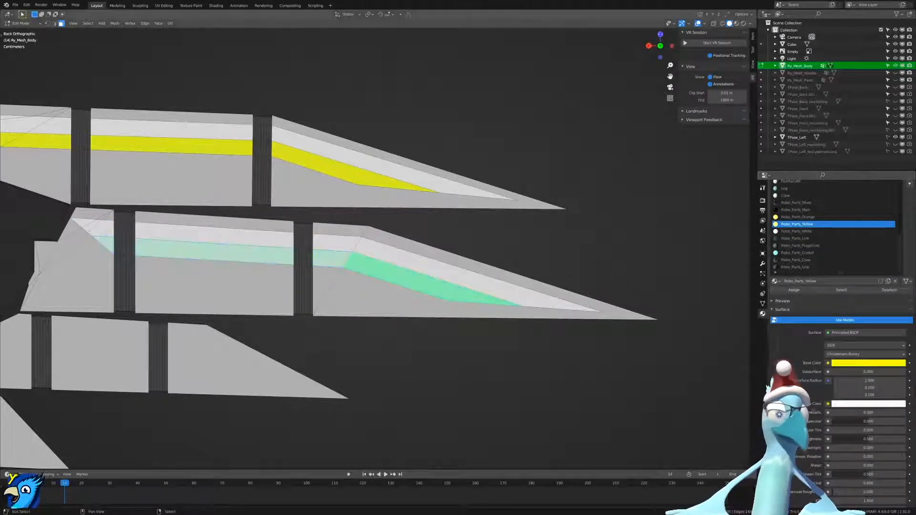
{"action": "middle_click_drag", "start_coordinate": [179, 320], "coordinate": [255, 260], "text": "shift"}
{"action": "middle_click_drag", "start_coordinate": [123, 326], "coordinate": [380, 296], "text": "shift"}
{"action": "key", "text": "alt+a"}
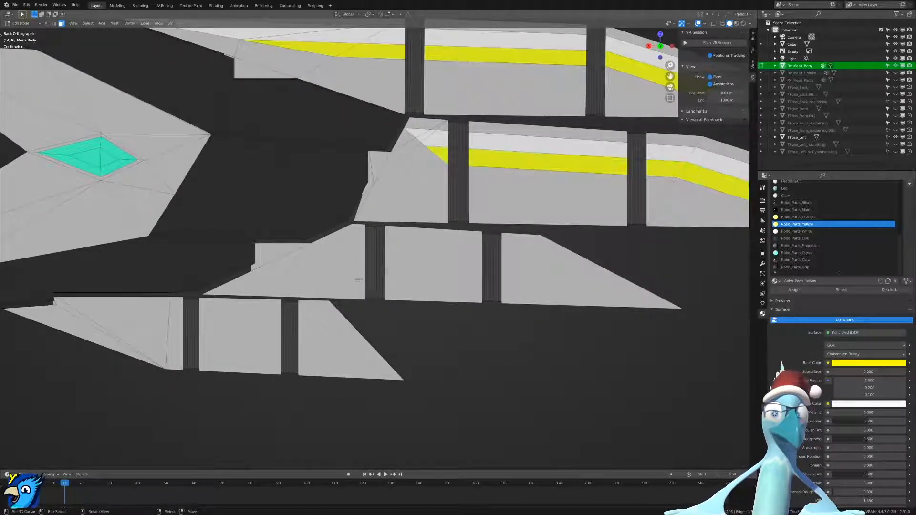
Knife-cut the outline of a bent, tapering highlight strip across all three segments of the third finger from the top.
{"action": "scroll", "coordinate": [478, 249], "scroll_direction": "up", "scroll_amount": 2}
{"action": "middle_click_drag", "start_coordinate": [477, 249], "coordinate": [428, 251], "text": "shift"}
{"action": "key", "text": "k"}
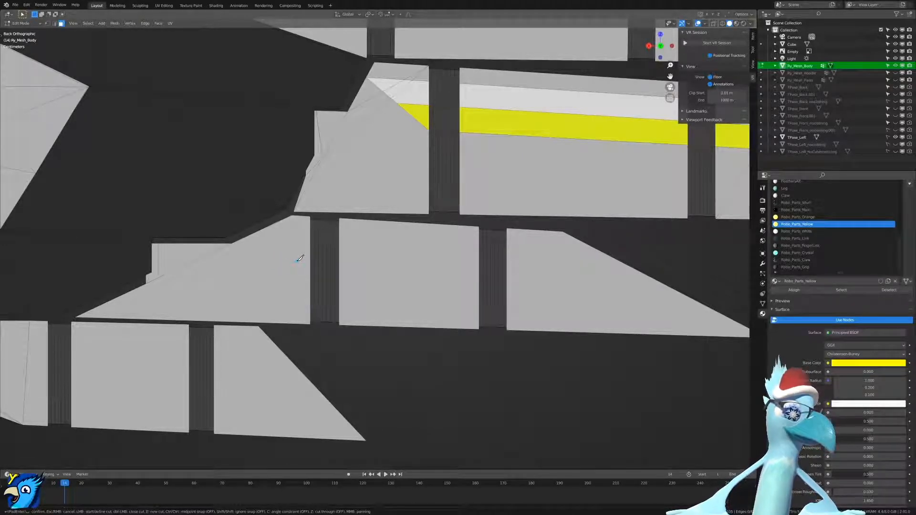
{"action": "middle_click_drag", "start_coordinate": [505, 285], "coordinate": [381, 290], "text": "shift"}
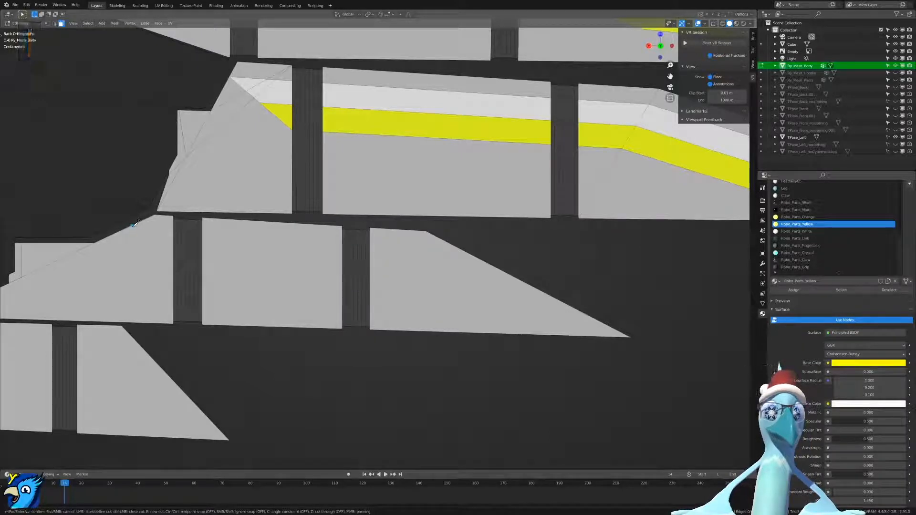
{"action": "left_click", "coordinate": [419, 243]}
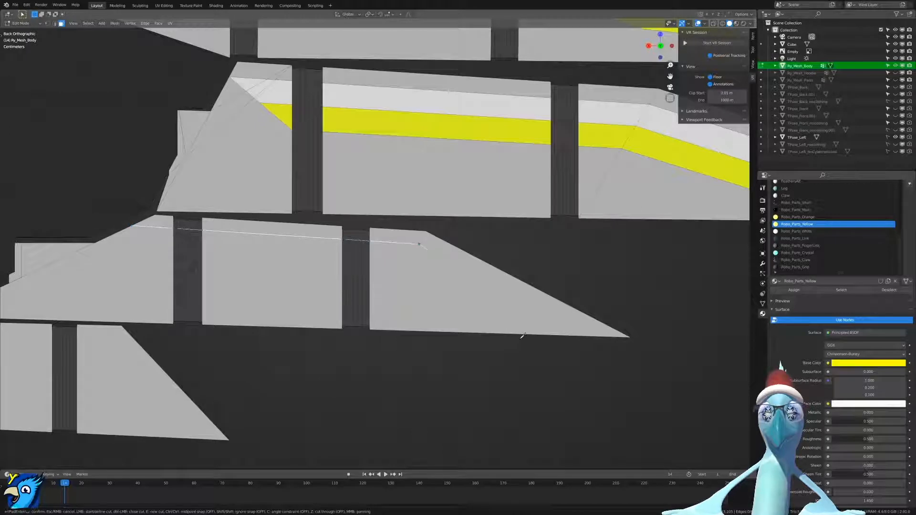
{"action": "left_click", "coordinate": [570, 323]}
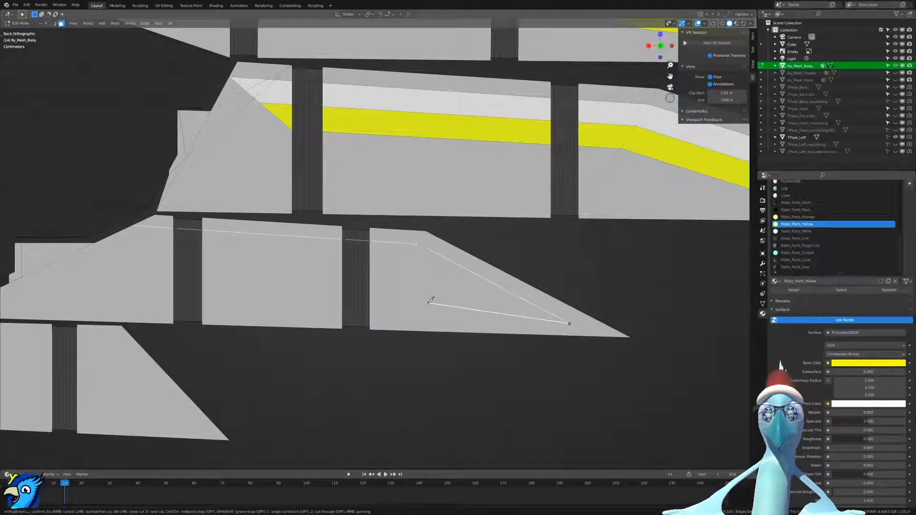
{"action": "left_click", "coordinate": [425, 299]}
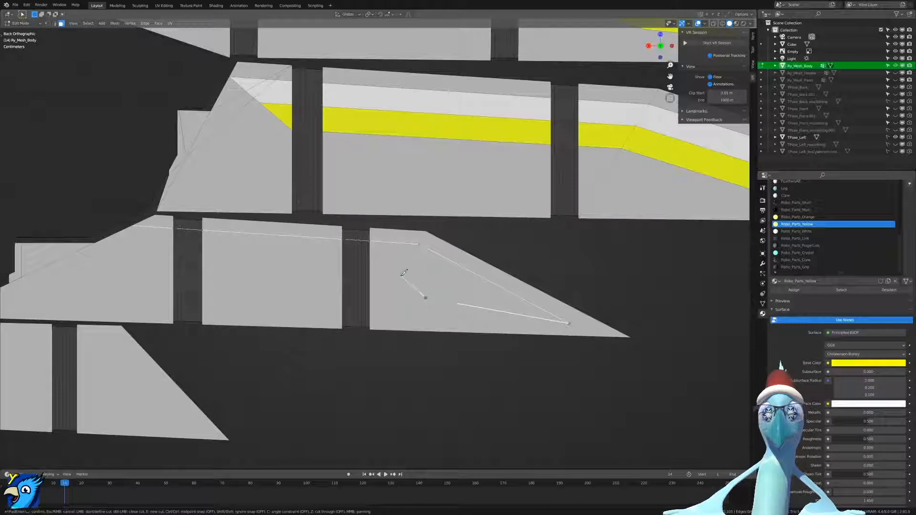
{"action": "left_click", "coordinate": [401, 281]}
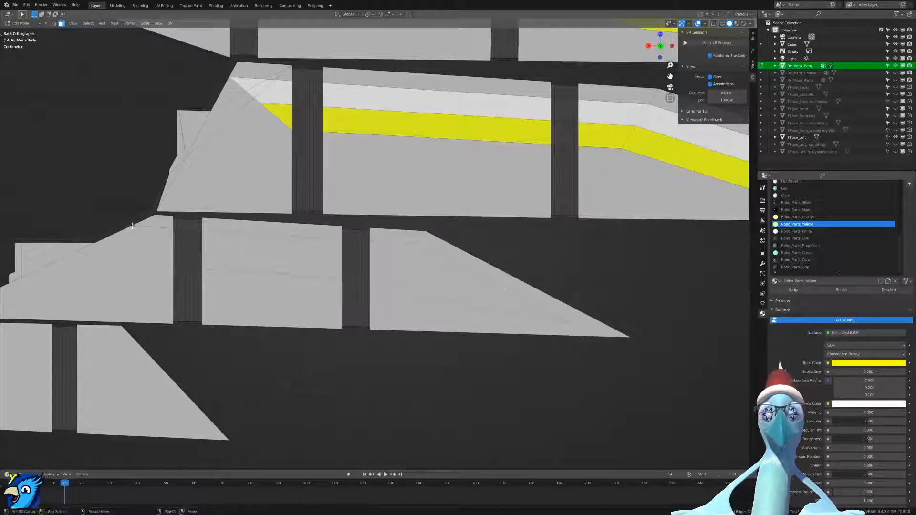
{"action": "key", "text": "Return"}
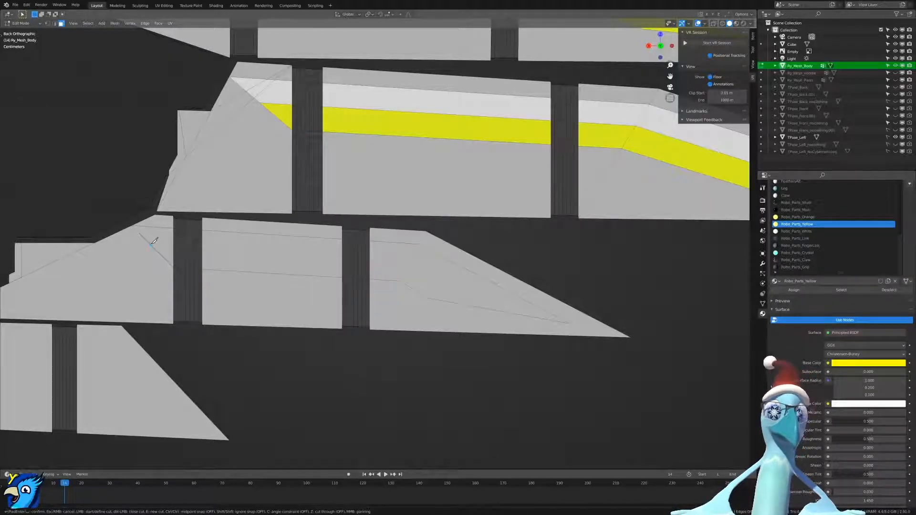
Knife-cut an edge joining the upper and lower bend points of the strip outline on the third finger's tip segment.
{"action": "left_click", "coordinate": [486, 308]}
{"action": "key", "text": "Escape"}
{"action": "key", "text": "k"}
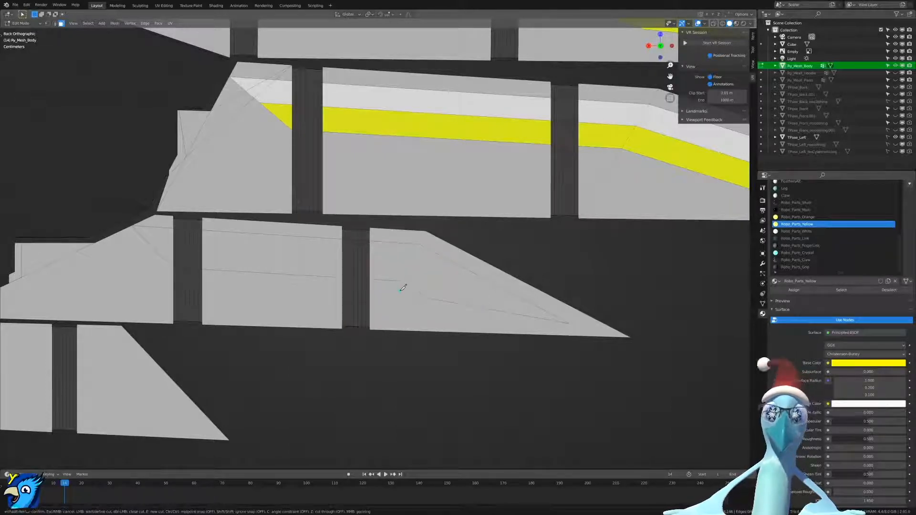
{"action": "left_click", "coordinate": [401, 280]}
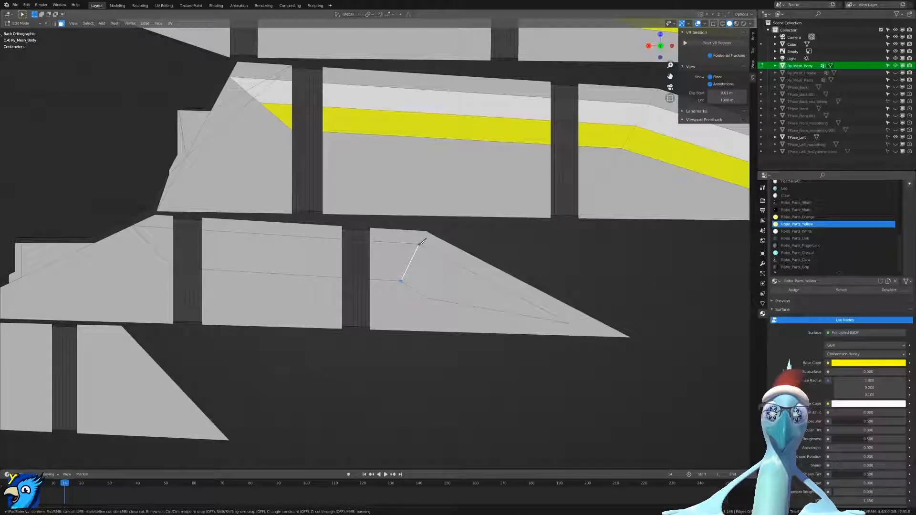
{"action": "key", "text": "Return"}
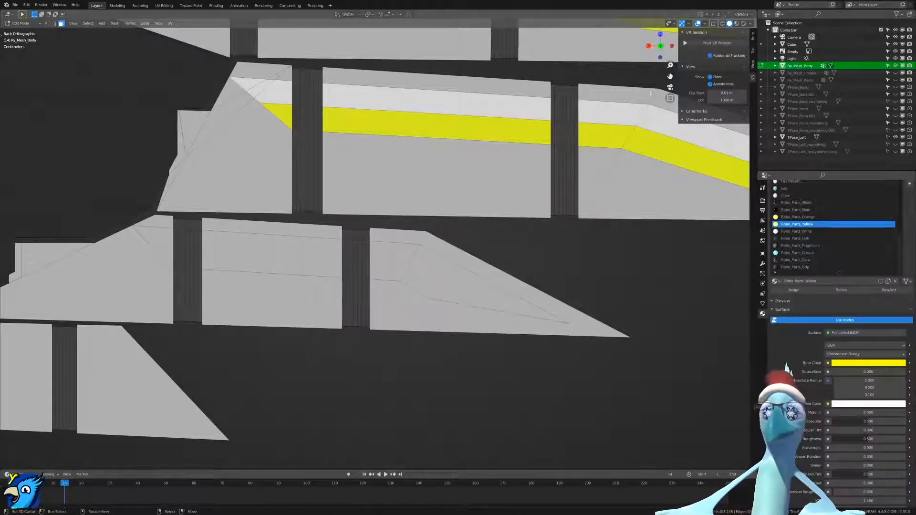
Knife-cut a bent dividing line lengthwise through the third finger's strip outline to split it into upper and lower bands.
{"action": "key", "text": "k"}
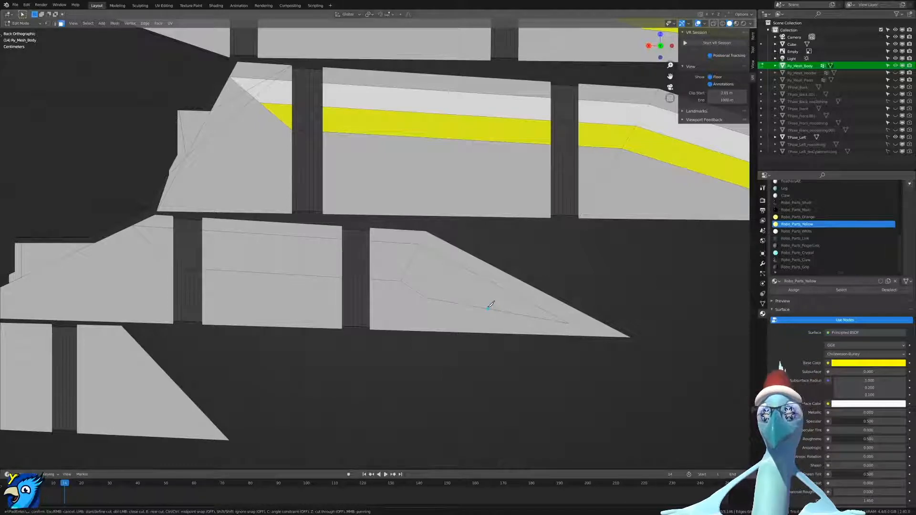
{"action": "left_click", "coordinate": [490, 308]}
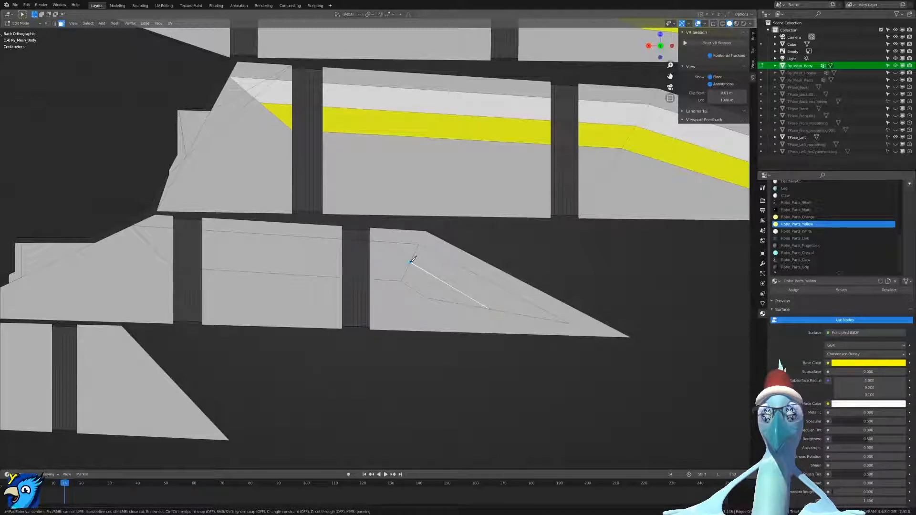
{"action": "left_click", "coordinate": [411, 261]}
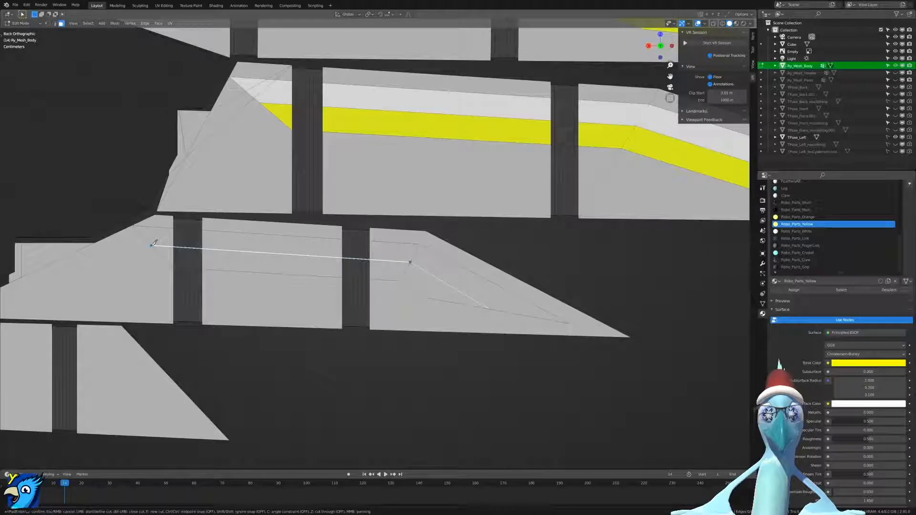
{"action": "left_click", "coordinate": [154, 245]}
{"action": "key", "text": "Return"}
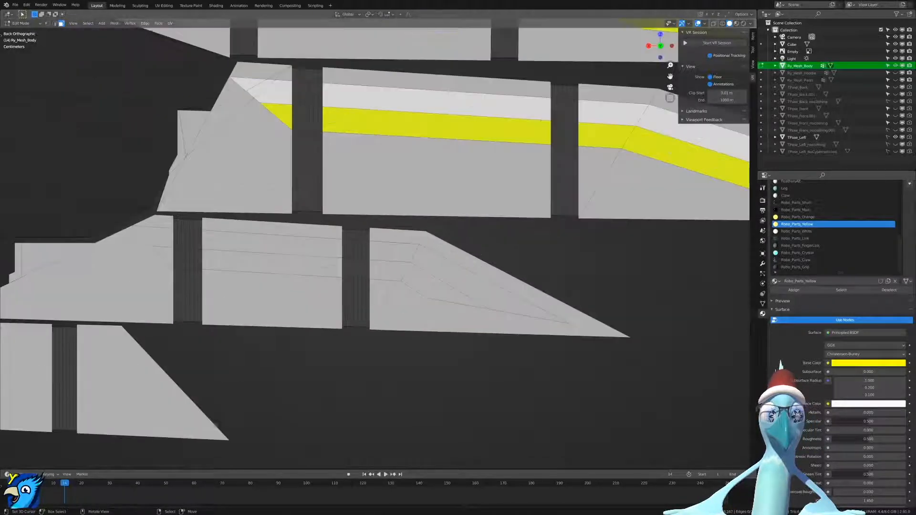
In face mode, select the upper band on all three segments of the third finger and assign Robo_Parts_White.
{"action": "key", "text": "ctrl+Tab"}
{"action": "left_click", "coordinate": [323, 308]}
{"action": "left_click", "coordinate": [158, 235]}
{"action": "left_click", "coordinate": [318, 248], "text": "shift"}
{"action": "left_click", "coordinate": [394, 251], "text": "shift"}
{"action": "left_click", "coordinate": [482, 281], "text": "shift"}
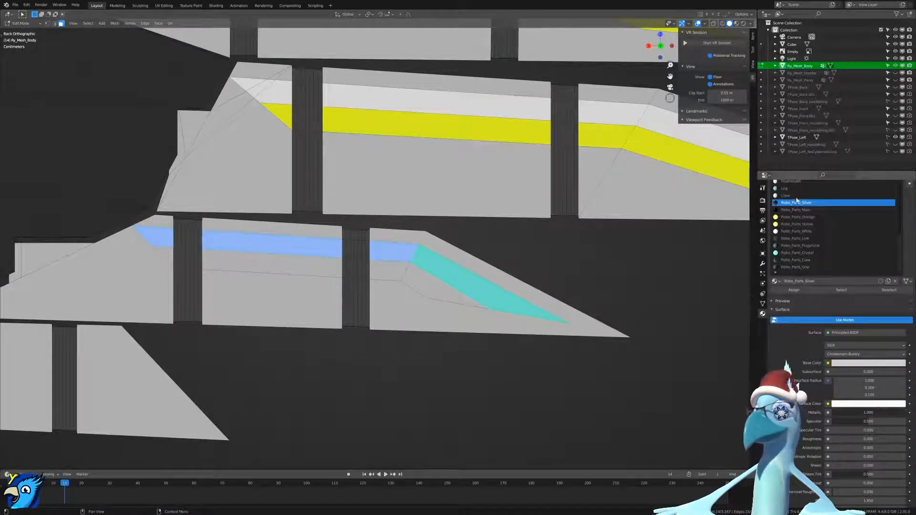
{"action": "left_click", "coordinate": [796, 231]}
{"action": "left_click", "coordinate": [794, 289]}
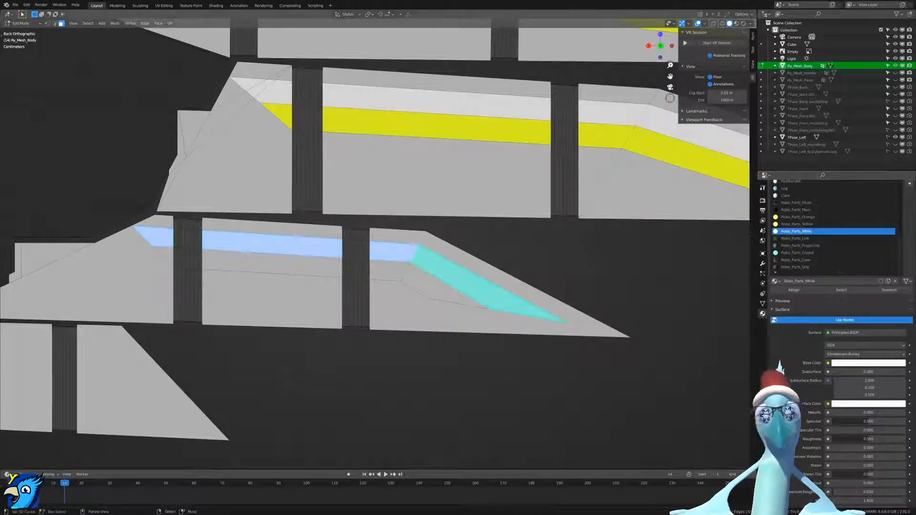
Assign the Robo_Parts_Yellow material to the lower stripe faces along all segments of the third finger.
{"action": "right_click", "coordinate": [168, 255]}
{"action": "right_click", "coordinate": [257, 263], "text": "shift"}
{"action": "right_click", "coordinate": [386, 270], "text": "shift"}
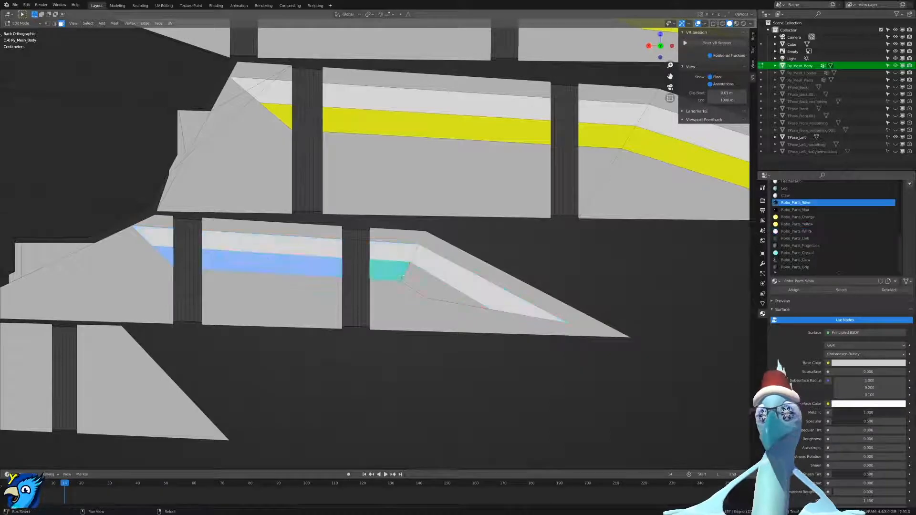
{"action": "right_click", "coordinate": [429, 286], "text": "shift"}
{"action": "left_click", "coordinate": [799, 224]}
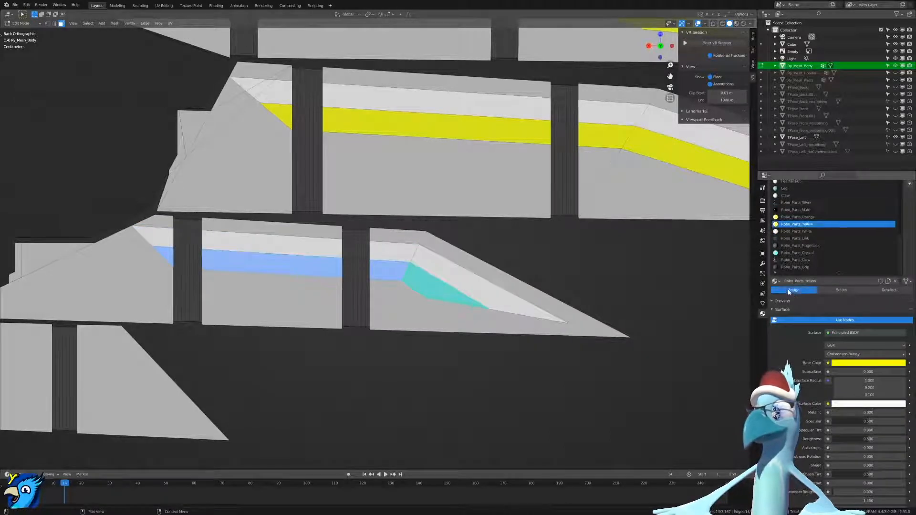
{"action": "left_click", "coordinate": [793, 290]}
{"action": "scroll", "coordinate": [495, 345], "scroll_direction": "down", "scroll_amount": 5}
{"action": "middle_click_drag", "start_coordinate": [386, 338], "coordinate": [527, 317], "text": "shift"}
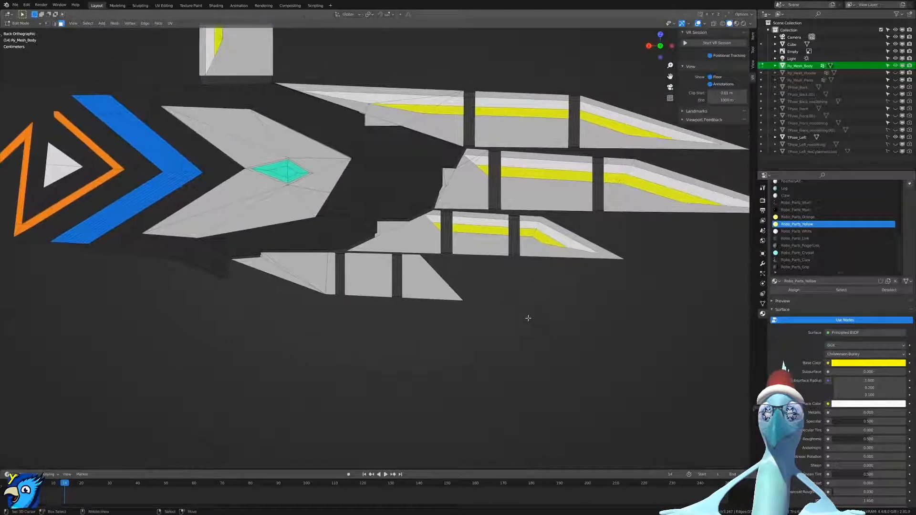
{"action": "scroll", "coordinate": [528, 317], "scroll_direction": "up", "scroll_amount": 5}
{"action": "key", "text": "k"}
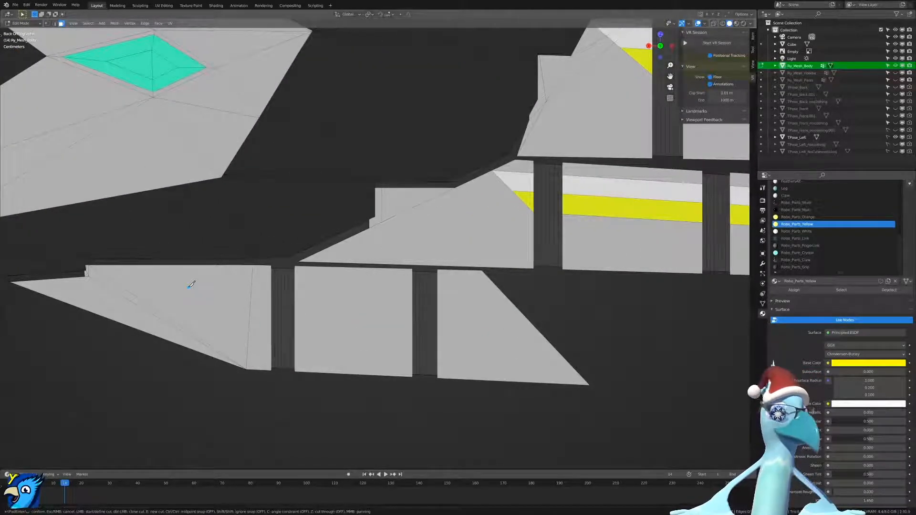
{"action": "key", "text": "Escape"}
{"action": "scroll", "coordinate": [189, 287], "scroll_direction": "down", "scroll_amount": 12}
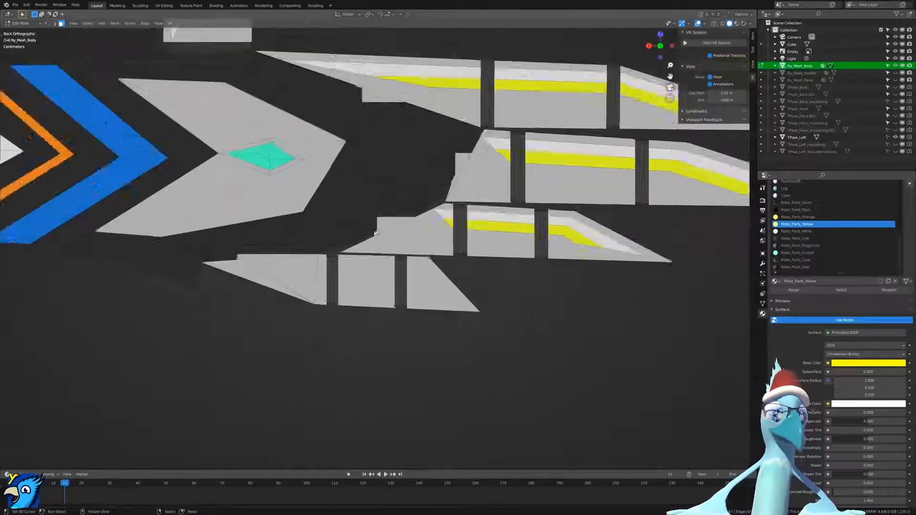
{"action": "mouse_move", "coordinate": [152, 300]}
{"action": "middle_mouse_down", "text": "shift"}
{"action": "mouse_move", "coordinate": [471, 227]}
{"action": "mouse_move", "coordinate": [232, 279]}
{"action": "middle_mouse_up", "text": "shift"}
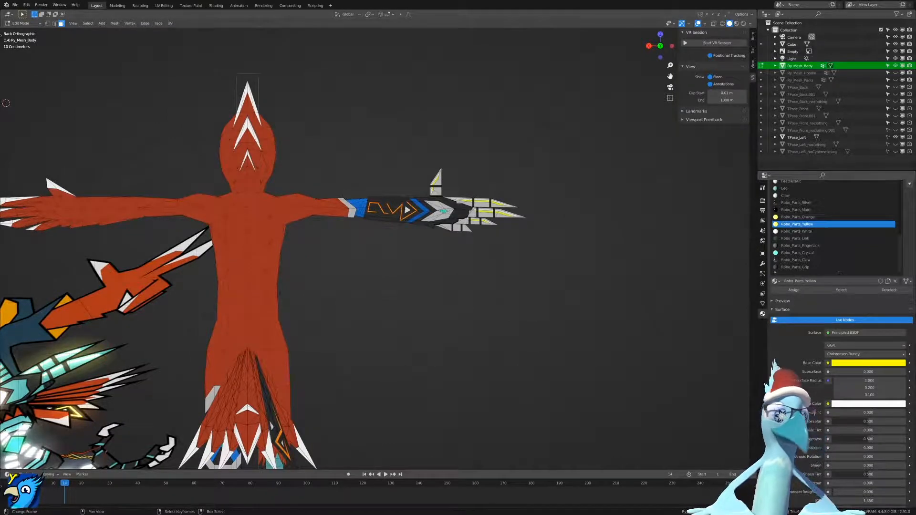
Switch to Affinity Designer and examine the stripe pattern on the fingers of the reference avatar's robotic hand.
{"action": "key", "text": "alt+Tab"}
{"action": "scroll", "coordinate": [315, 366], "scroll_direction": "down", "scroll_amount": 8, "text": "ctrl"}
{"action": "key", "text": "ctrl+z"}
{"action": "key", "text": "ctrl+z"}
{"action": "key", "text": "ctrl+z"}
{"action": "key", "text": "ctrl+z"}
{"action": "scroll", "coordinate": [557, 310], "scroll_direction": "down", "scroll_amount": 3, "text": "ctrl"}
{"action": "scroll", "coordinate": [489, 297], "scroll_direction": "up", "scroll_amount": 7, "text": "ctrl"}
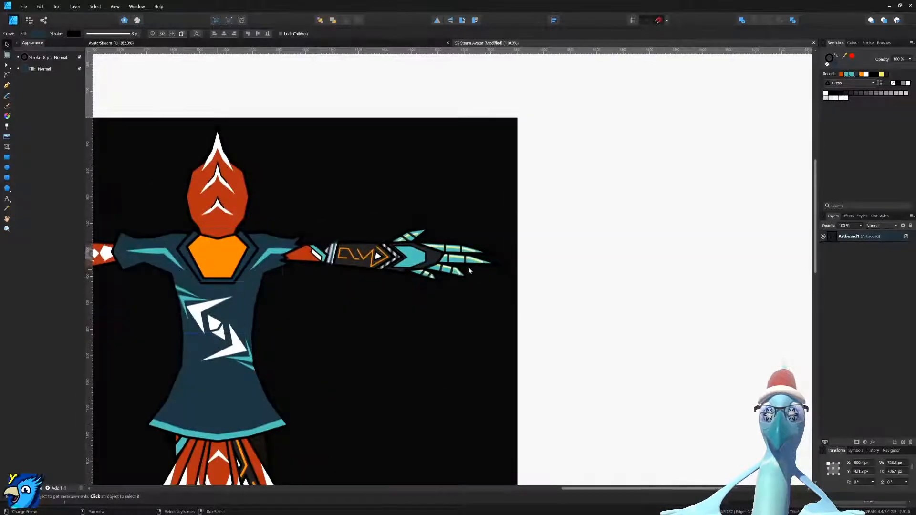
{"action": "scroll", "coordinate": [479, 272], "scroll_direction": "up", "scroll_amount": 7, "text": "ctrl"}
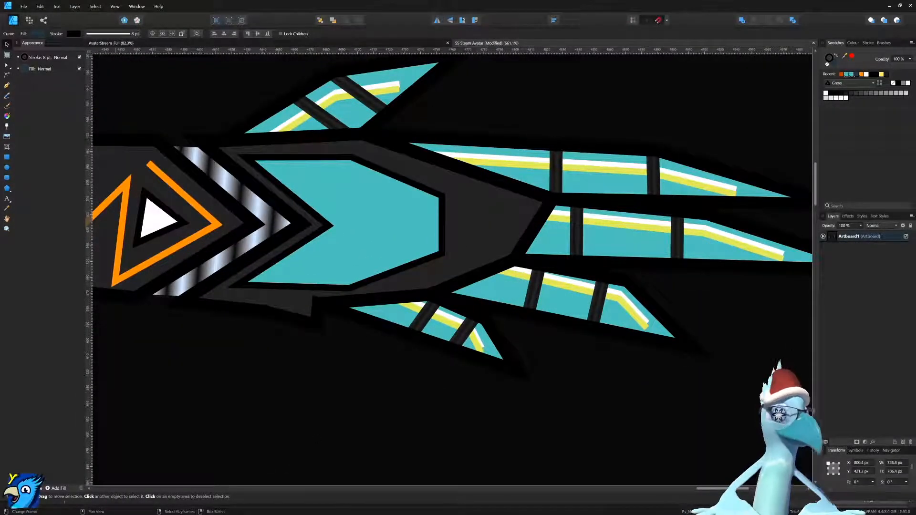
Switch back to Blender and knife-cut a closed stripe outline across all segments of the smallest finger, bending toward the fingertip.
{"action": "key", "text": "alt+Tab"}
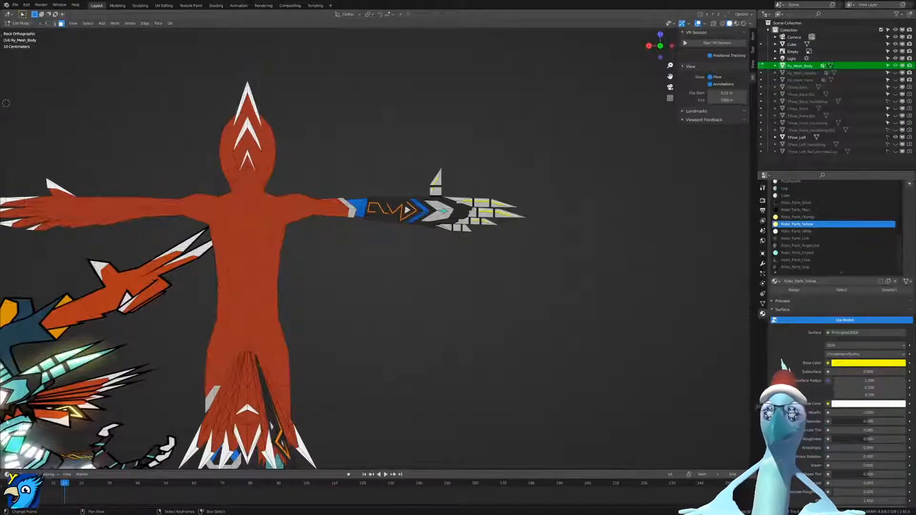
{"action": "scroll", "coordinate": [481, 222], "scroll_direction": "up", "scroll_amount": 10}
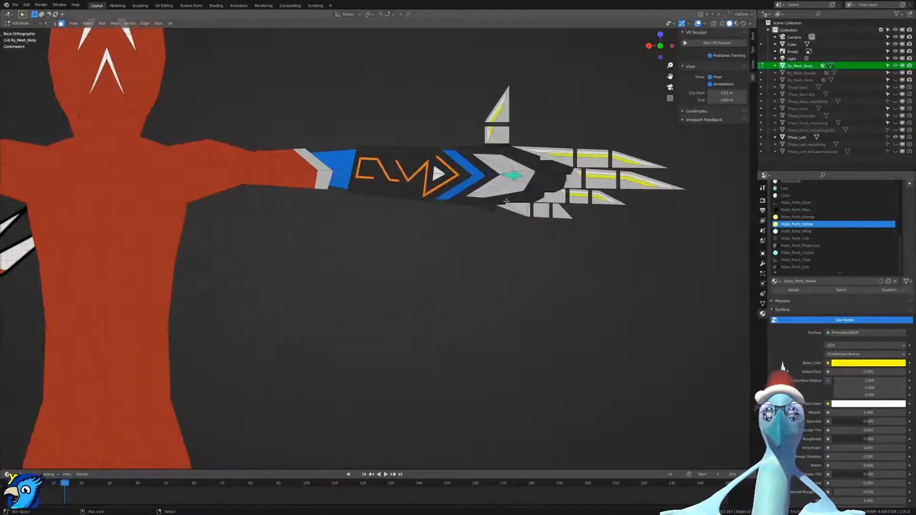
{"action": "scroll", "coordinate": [483, 224], "scroll_direction": "up", "scroll_amount": 5}
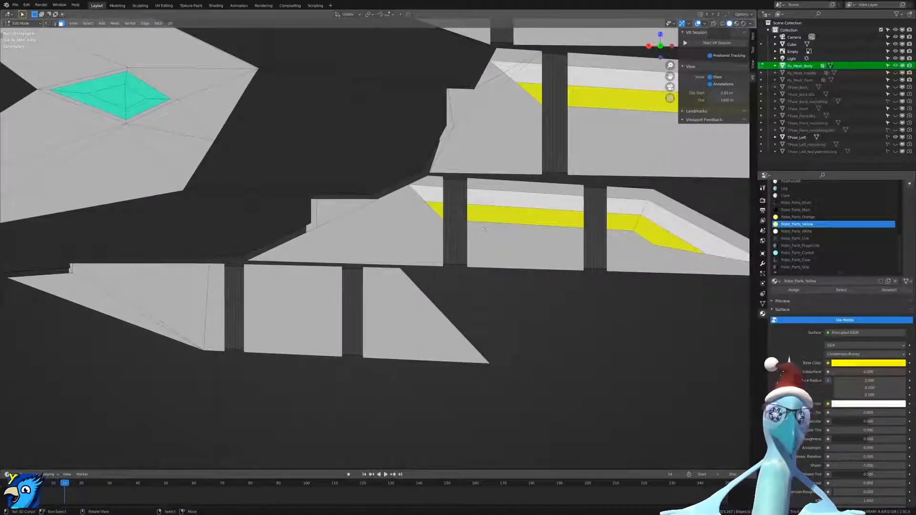
{"action": "key", "text": "k"}
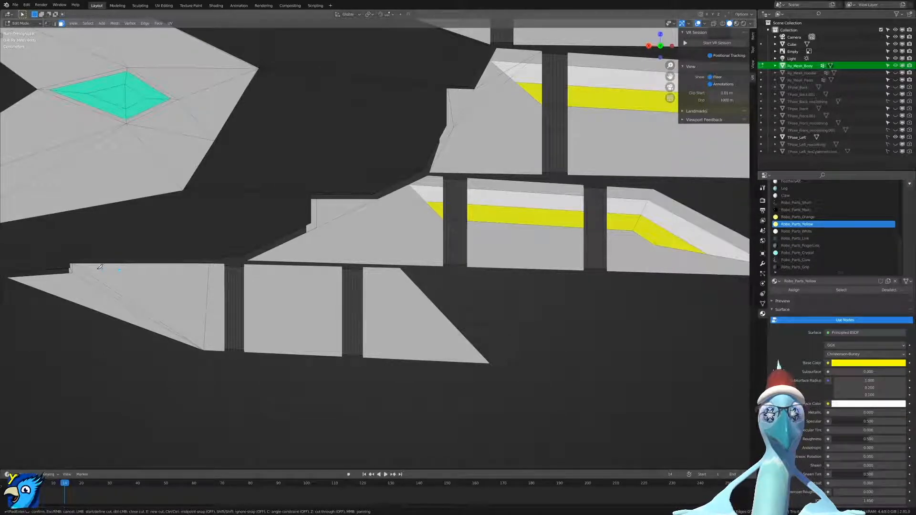
{"action": "left_click", "coordinate": [97, 268]}
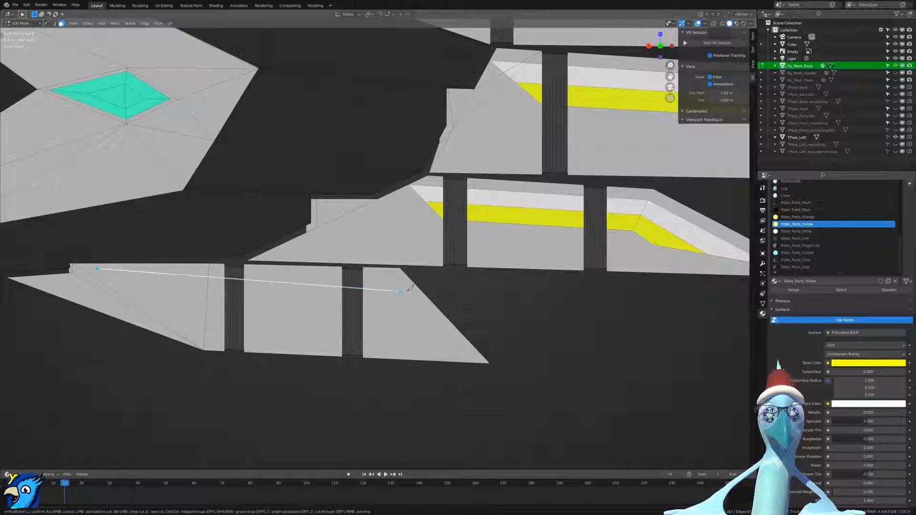
{"action": "left_click", "coordinate": [393, 275]}
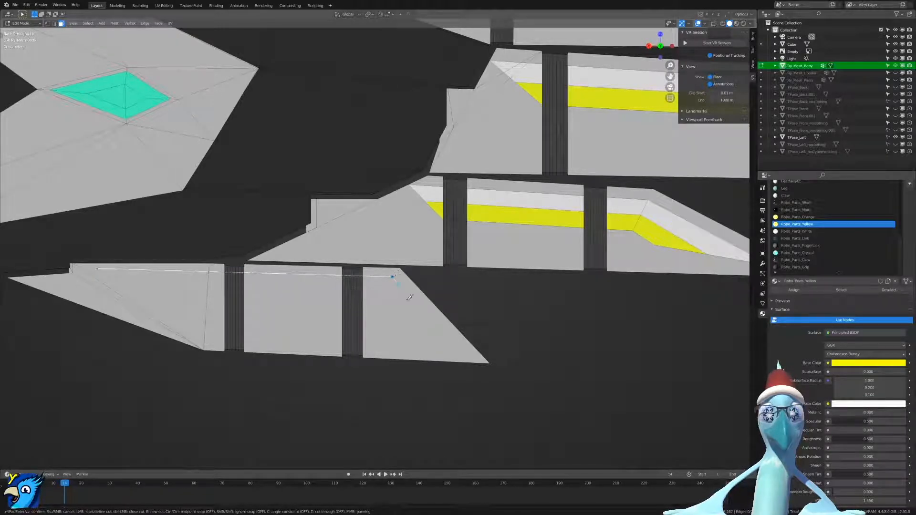
{"action": "left_click", "coordinate": [463, 352]}
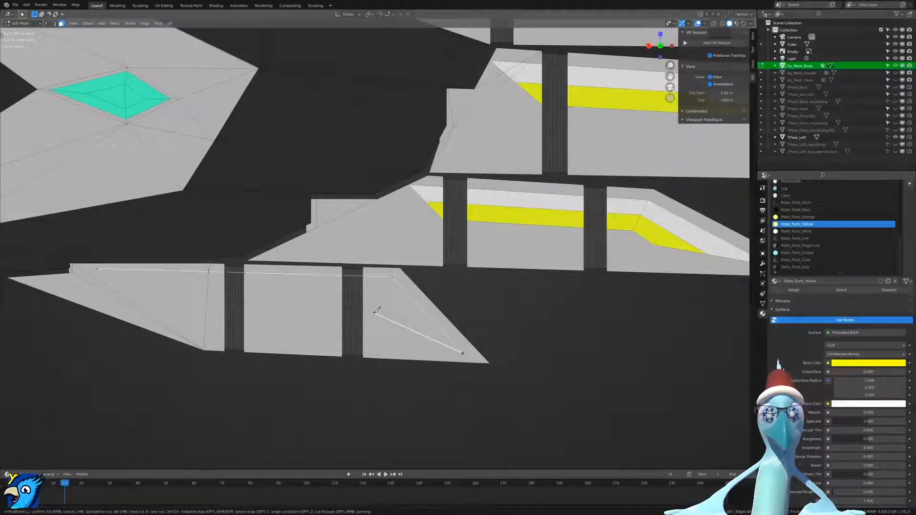
{"action": "left_click", "coordinate": [375, 314]}
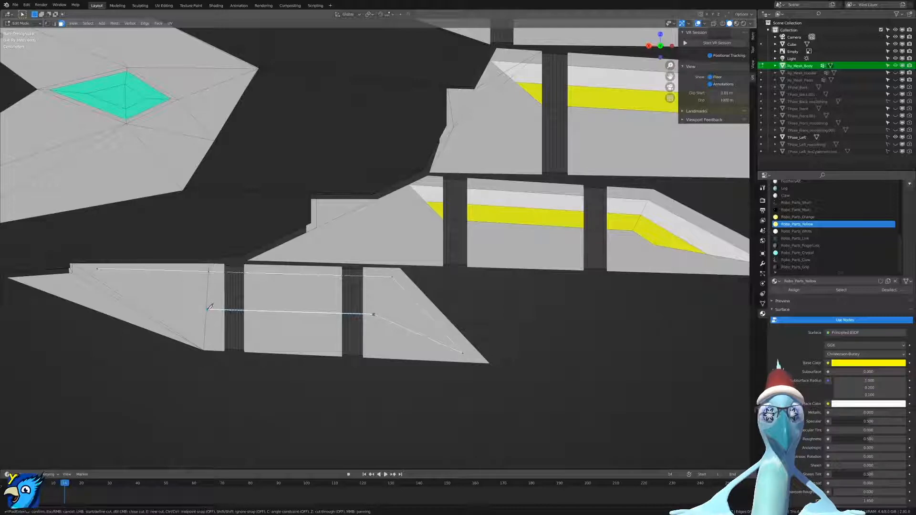
{"action": "left_click", "coordinate": [211, 308]}
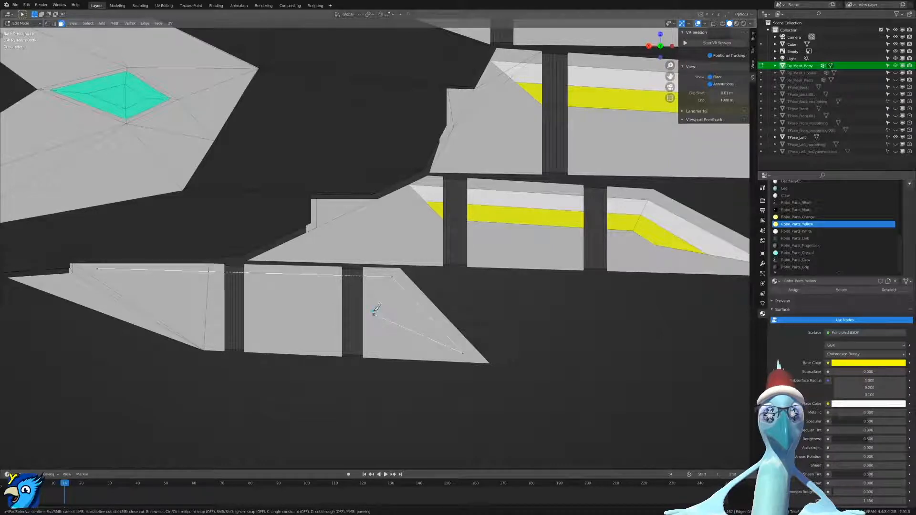
{"action": "left_click", "coordinate": [207, 306]}
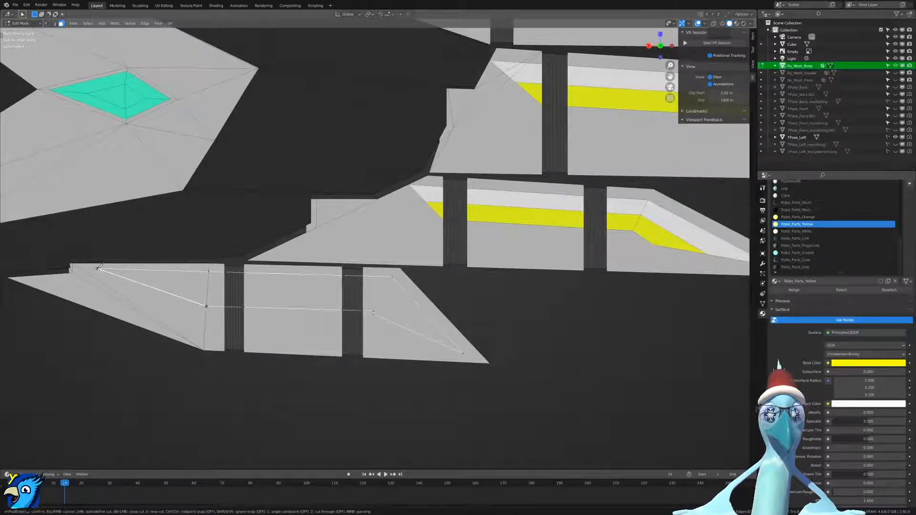
{"action": "key", "text": "Return"}
Merge the stray vertices at the lower bend of the smallest finger's stripe, using At Last in vertex mode.
{"action": "key", "text": "ctrl+Tab"}
{"action": "left_click", "coordinate": [375, 308]}
{"action": "key", "text": "m"}
{"action": "left_click", "coordinate": [374, 310]}
{"action": "key", "text": "k"}
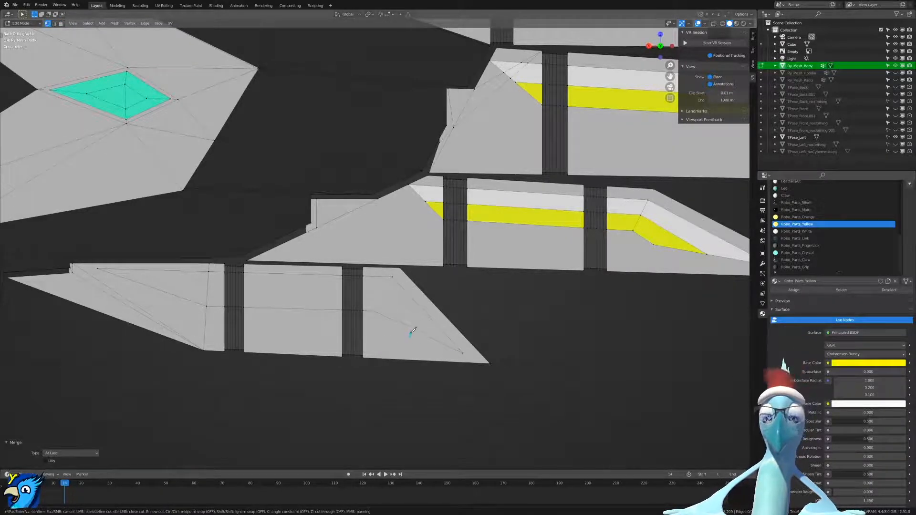
{"action": "key", "text": "Escape"}
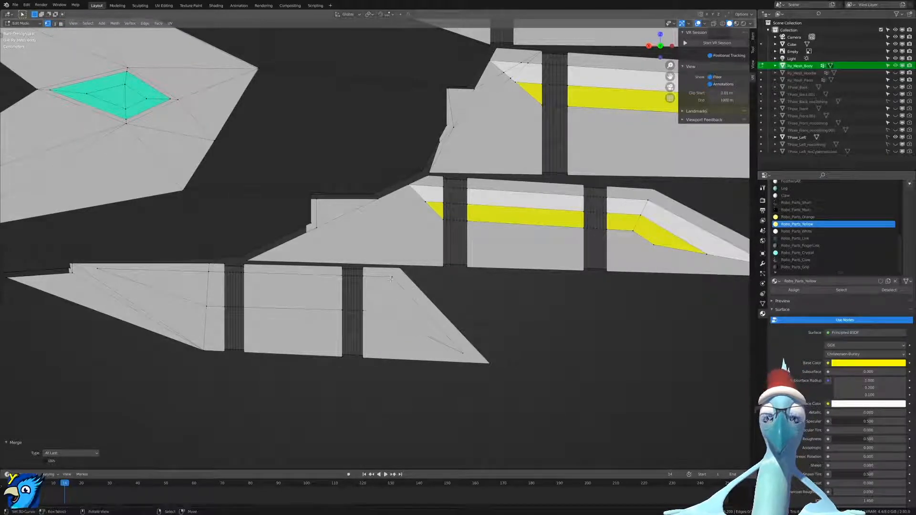
{"action": "key", "text": "k"}
{"action": "left_click", "coordinate": [376, 307]}
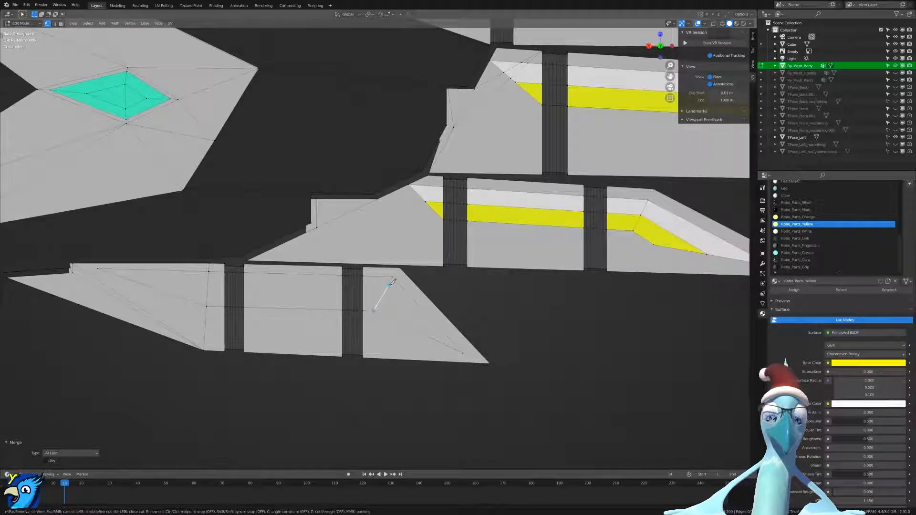
{"action": "key", "text": "Escape"}
Subdivide the selection with one cut and knife a dividing line through the smallest finger's stripe, from the tip segment to the base segment.
{"action": "right_click", "coordinate": [392, 279]}
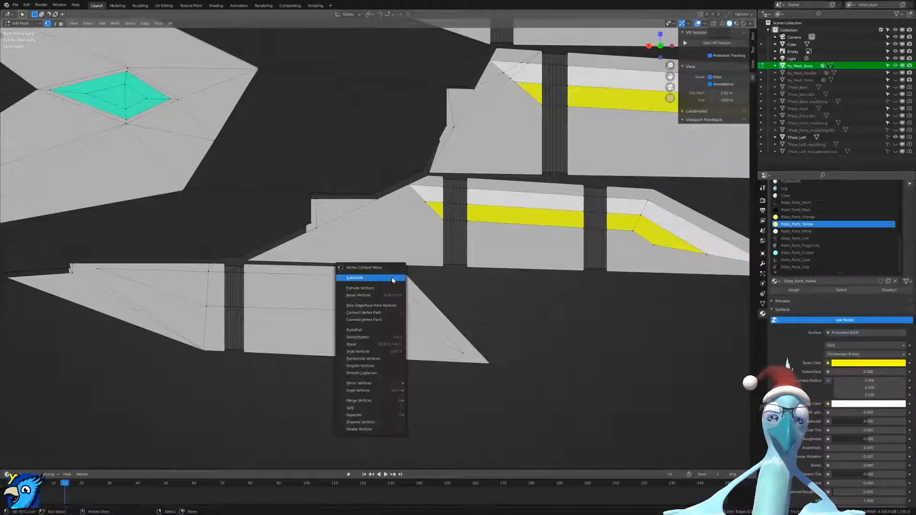
{"action": "left_click", "coordinate": [393, 278]}
{"action": "key", "text": "k"}
{"action": "left_click", "coordinate": [416, 330]}
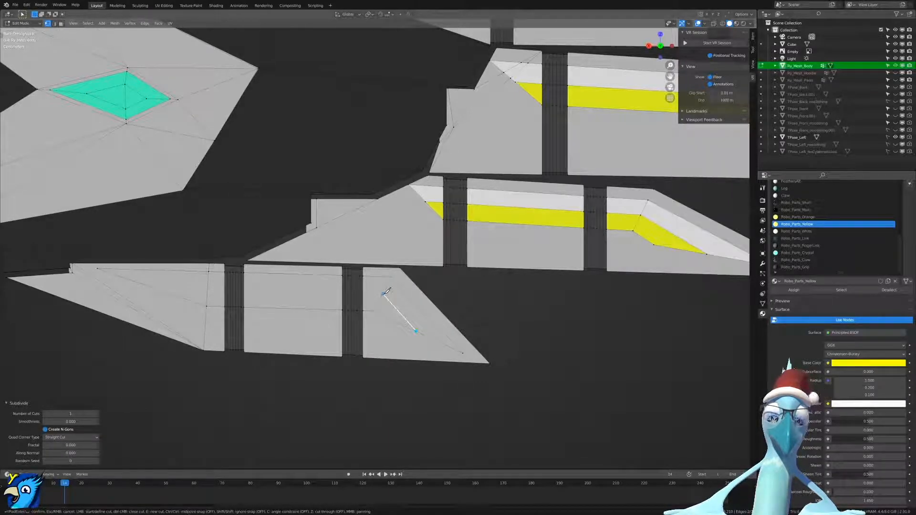
{"action": "left_click", "coordinate": [383, 293]}
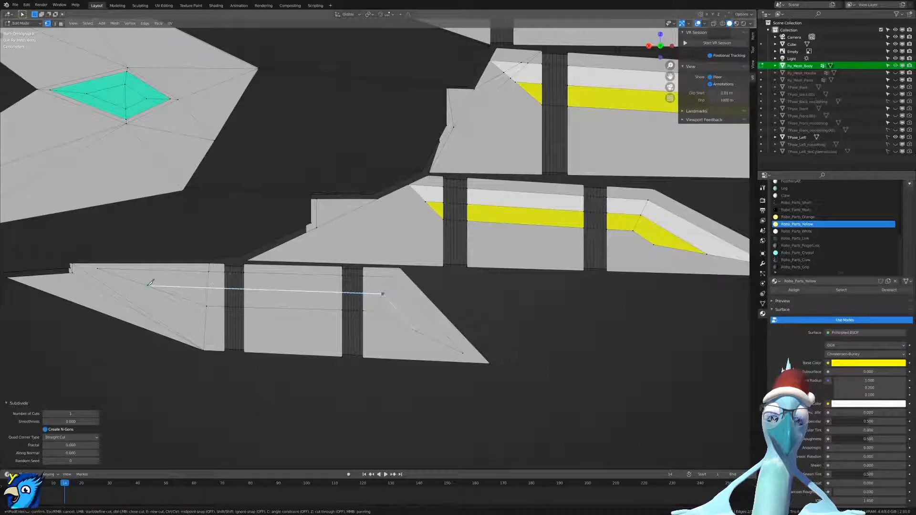
{"action": "left_click", "coordinate": [153, 287]}
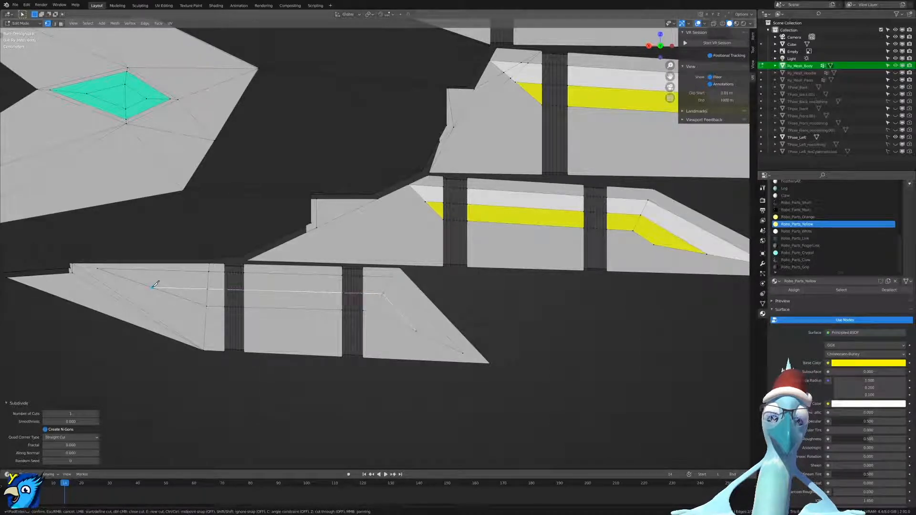
{"action": "key", "text": "Return"}
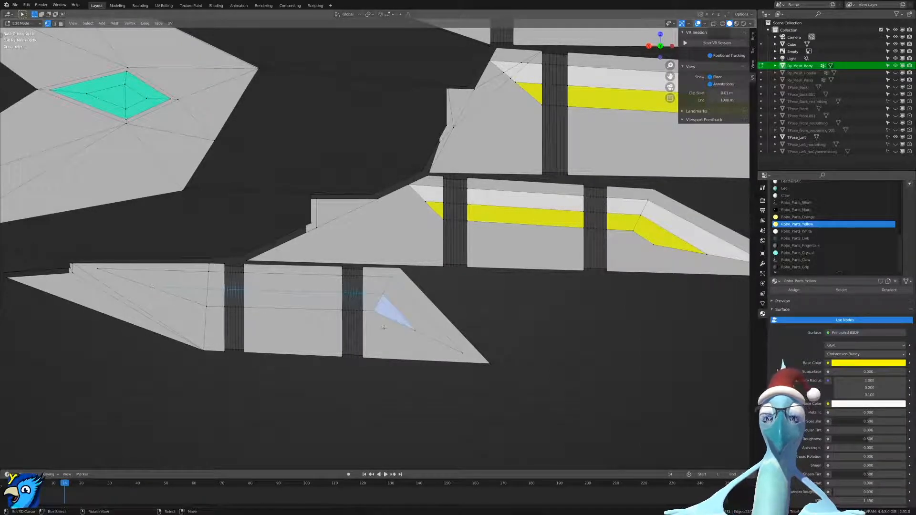
Assign the Robo_Parts_White material to the upper stripe faces along the smallest finger.
{"action": "scroll", "coordinate": [384, 327], "scroll_direction": "down", "scroll_amount": 3}
{"action": "left_click", "coordinate": [257, 262]}
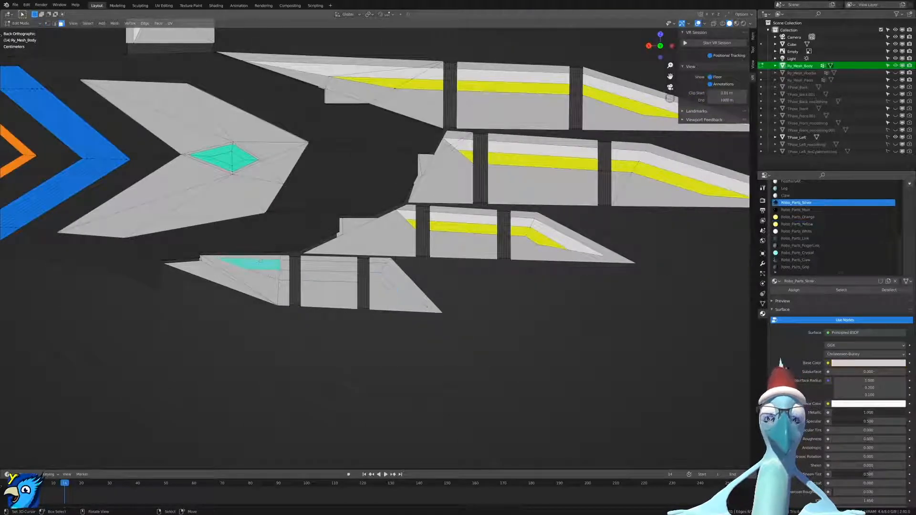
{"action": "left_click", "coordinate": [356, 269], "text": "shift"}
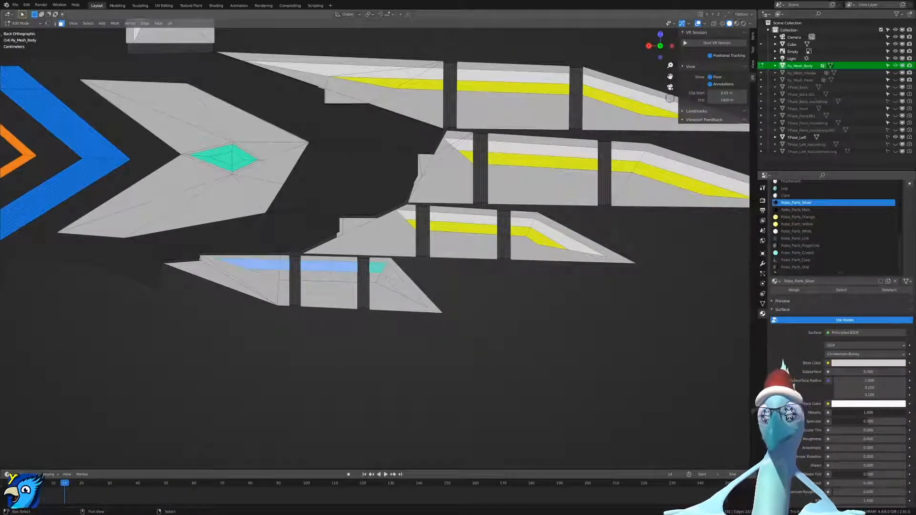
{"action": "left_click", "coordinate": [387, 278], "text": "shift"}
{"action": "left_click", "coordinate": [797, 217]}
{"action": "left_click", "coordinate": [794, 291]}
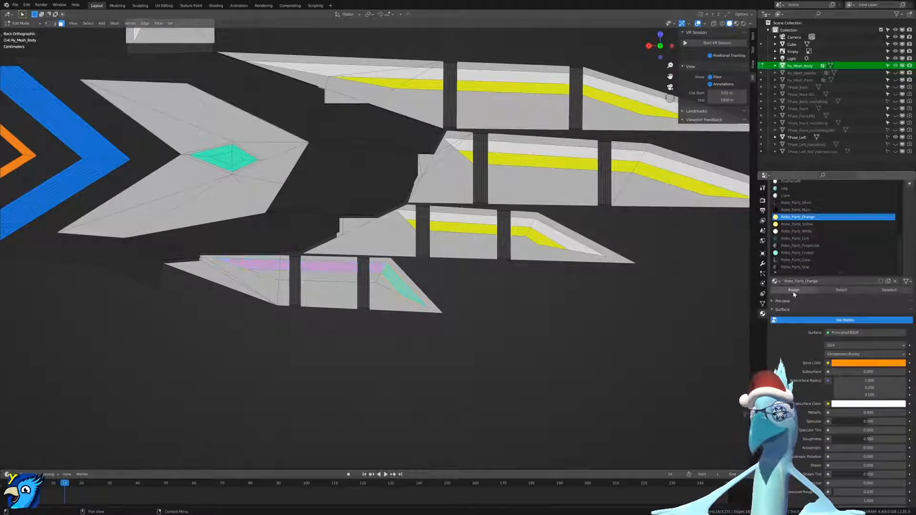
{"action": "left_click", "coordinate": [795, 231]}
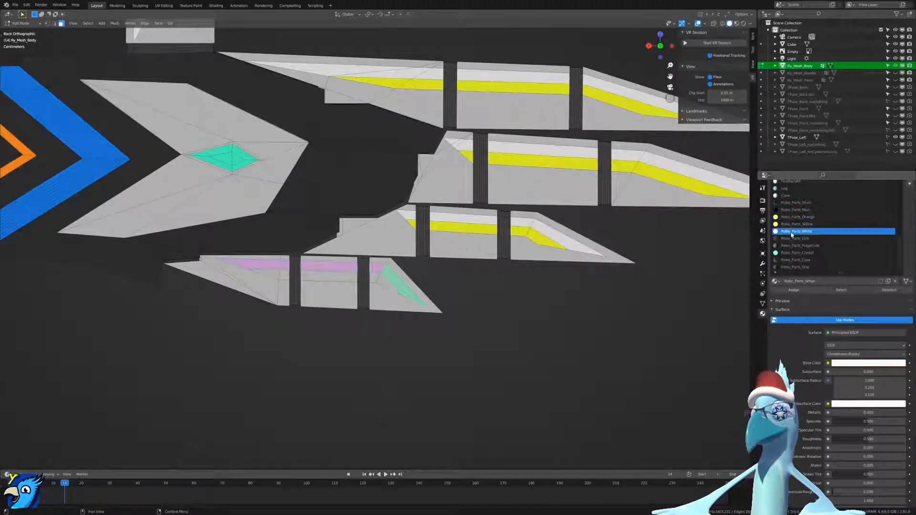
{"action": "left_click", "coordinate": [788, 291]}
Assign the Robo_Parts_Yellow material to the lower stripe faces along the smallest finger and clear the selection.
{"action": "scroll", "coordinate": [377, 246], "scroll_direction": "up", "scroll_amount": 4}
{"action": "left_click", "coordinate": [154, 305]}
{"action": "left_click", "coordinate": [184, 308], "text": "shift"}
{"action": "left_click", "coordinate": [271, 311], "text": "shift"}
{"action": "left_click", "coordinate": [371, 317], "text": "shift"}
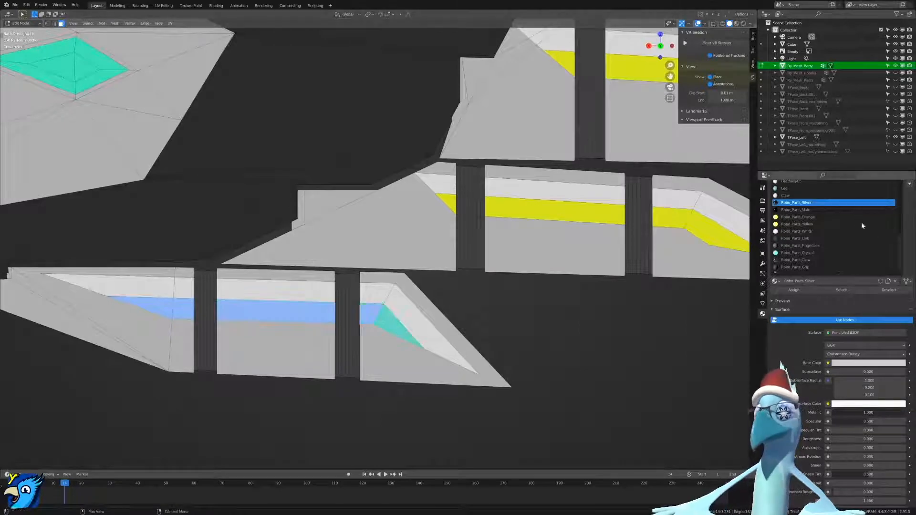
{"action": "left_click", "coordinate": [797, 224]}
{"action": "left_click", "coordinate": [794, 290]}
{"action": "key", "text": "alt+a"}
{"action": "scroll", "coordinate": [588, 212], "scroll_direction": "down", "scroll_amount": 5}
Switch the viewport to Material Preview and examine the glowing white and yellow stripes on the fingers up close.
{"action": "middle_click_drag", "start_coordinate": [630, 213], "coordinate": [577, 210]}
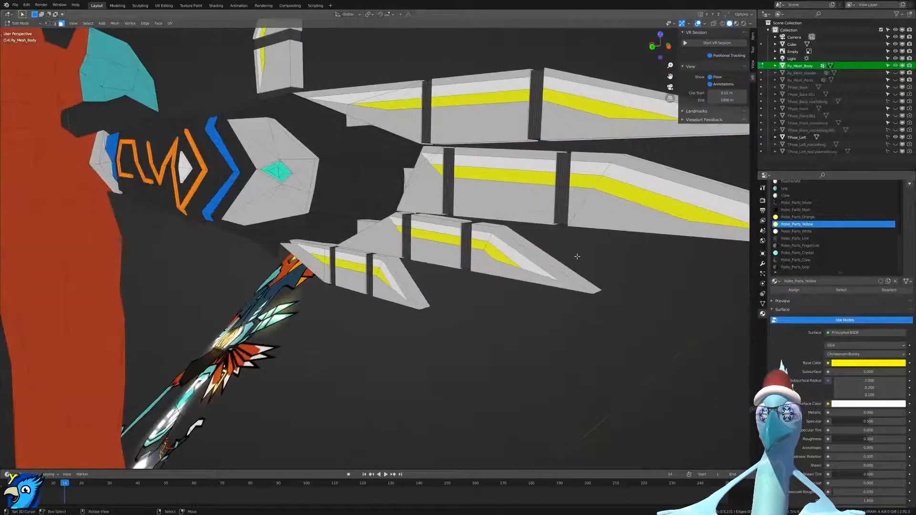
{"action": "key", "text": "z"}
{"action": "scroll", "coordinate": [487, 336], "scroll_direction": "down", "scroll_amount": 3}
{"action": "middle_click_drag", "start_coordinate": [570, 103], "coordinate": [640, 268]}
{"action": "scroll", "coordinate": [490, 280], "scroll_direction": "up", "scroll_amount": 6}
{"action": "scroll", "coordinate": [508, 271], "scroll_direction": "up", "scroll_amount": 3}
{"action": "middle_click_drag", "start_coordinate": [508, 271], "coordinate": [439, 267]}
{"action": "scroll", "coordinate": [341, 273], "scroll_direction": "down", "scroll_amount": 3}
{"action": "scroll", "coordinate": [280, 289], "scroll_direction": "up", "scroll_amount": 3}
{"action": "middle_click_drag", "start_coordinate": [280, 289], "coordinate": [552, 271], "text": "shift"}
{"action": "scroll", "coordinate": [552, 271], "scroll_direction": "up", "scroll_amount": 3}
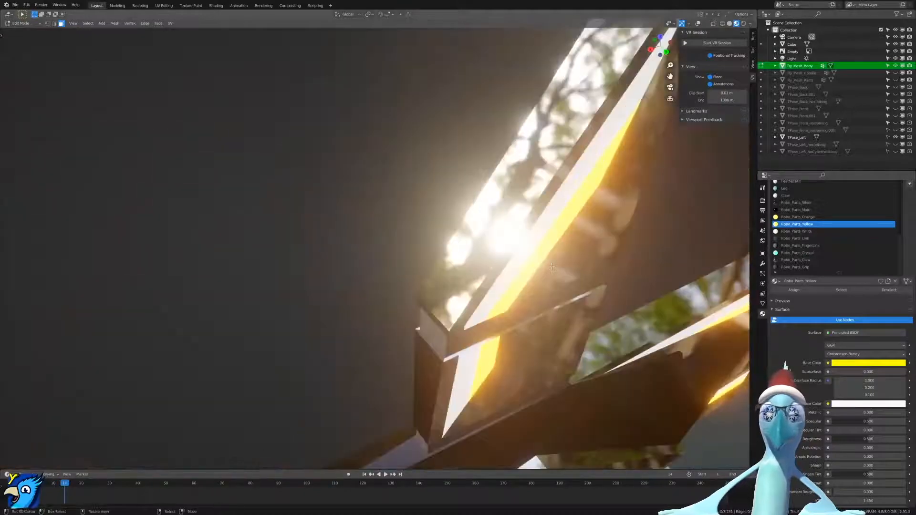
Leave Edit Mode and examine the thumb's stripes in Material Preview, toggling the viewport overlays.
{"action": "key", "text": "Tab"}
{"action": "key", "text": "shift+alt+z"}
{"action": "key", "text": "shift+alt+z"}
{"action": "key", "text": "shift+alt+z"}
{"action": "scroll", "coordinate": [620, 282], "scroll_direction": "down", "scroll_amount": 7}
{"action": "middle_click_drag", "start_coordinate": [591, 289], "coordinate": [565, 254]}
{"action": "key", "text": "Tab"}
{"action": "key", "text": "ctrl+Tab"}
{"action": "left_click", "coordinate": [523, 202]}
{"action": "scroll", "coordinate": [525, 362], "scroll_direction": "up", "scroll_amount": 8}
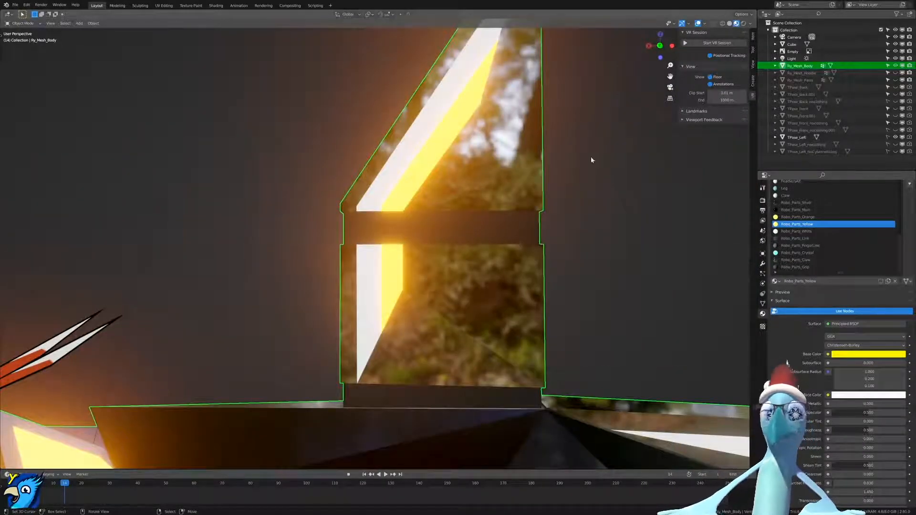
Toggle the viewport overlays off and on, and return the viewport to Solid shading.
{"action": "left_click", "coordinate": [697, 23]}
{"action": "left_click", "coordinate": [698, 24]}
{"action": "key", "text": "z"}
{"action": "left_click", "coordinate": [591, 210]}
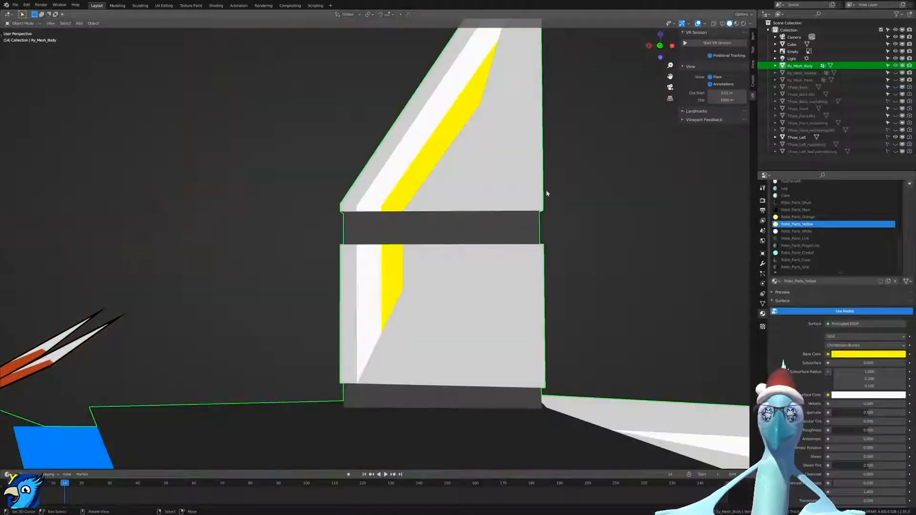
Enter Edit Mode on the body mesh and select the stripe faces on the thumb's lower and upper segments.
{"action": "scroll", "coordinate": [530, 188], "scroll_direction": "down", "scroll_amount": 5}
{"action": "key", "text": "Tab"}
{"action": "scroll", "coordinate": [497, 310], "scroll_direction": "up", "scroll_amount": 4}
{"action": "scroll", "coordinate": [497, 310], "scroll_direction": "up", "scroll_amount": 3}
{"action": "key", "text": "ctrl+Tab"}
{"action": "left_click", "coordinate": [385, 276]}
{"action": "middle_click_drag", "start_coordinate": [385, 275], "coordinate": [423, 295]}
{"action": "scroll", "coordinate": [423, 295], "scroll_direction": "up", "scroll_amount": 4}
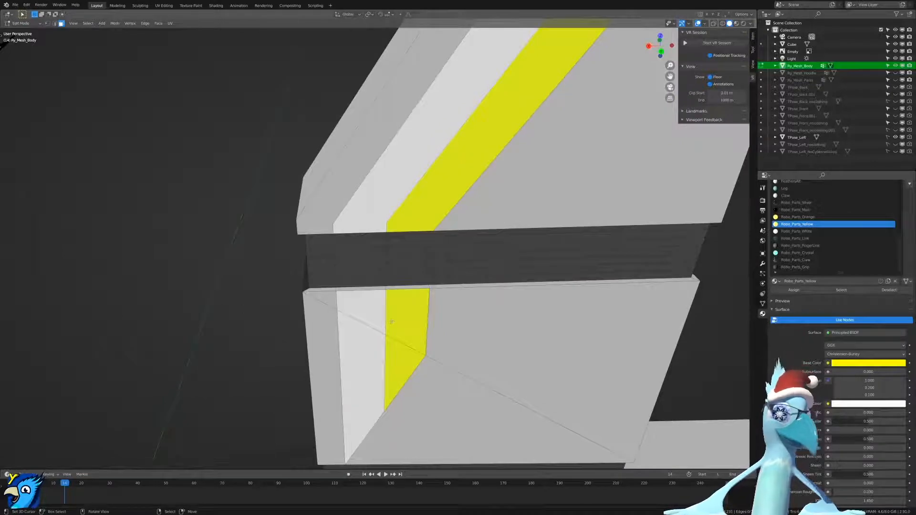
{"action": "scroll", "coordinate": [392, 323], "scroll_direction": "down", "scroll_amount": 3}
{"action": "right_click", "coordinate": [374, 295], "text": "shift"}
{"action": "right_click", "coordinate": [374, 270], "text": "shift"}
{"action": "right_click", "coordinate": [389, 275], "text": "shift"}
{"action": "right_click", "coordinate": [389, 230], "text": "shift"}
From the back view, knife-cut across the lower end of the white and yellow stripes on the thumb's upper segment.
{"action": "key", "text": "KP_1"}
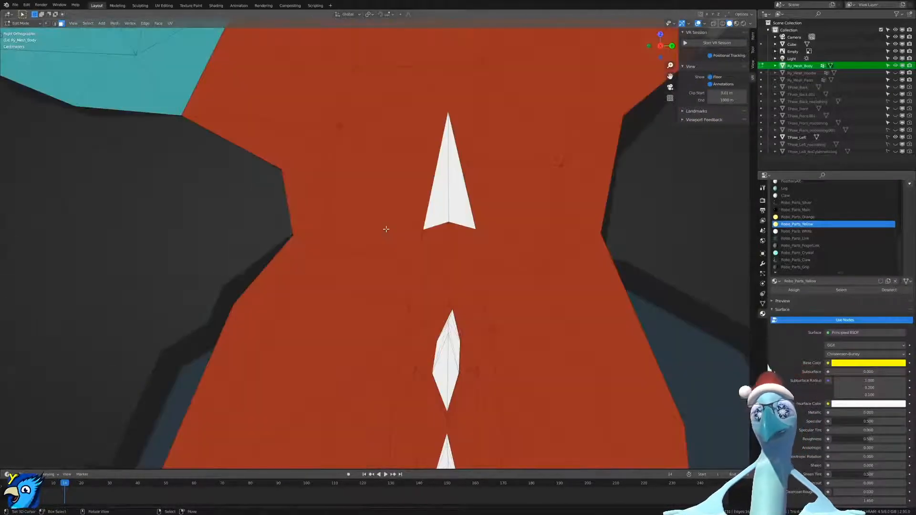
{"action": "key", "text": "ctrl+KP_1"}
{"action": "scroll", "coordinate": [386, 230], "scroll_direction": "up", "scroll_amount": 2}
{"action": "scroll", "coordinate": [386, 235], "scroll_direction": "up", "scroll_amount": 4}
{"action": "key", "text": "k"}
{"action": "left_click", "coordinate": [274, 262]}
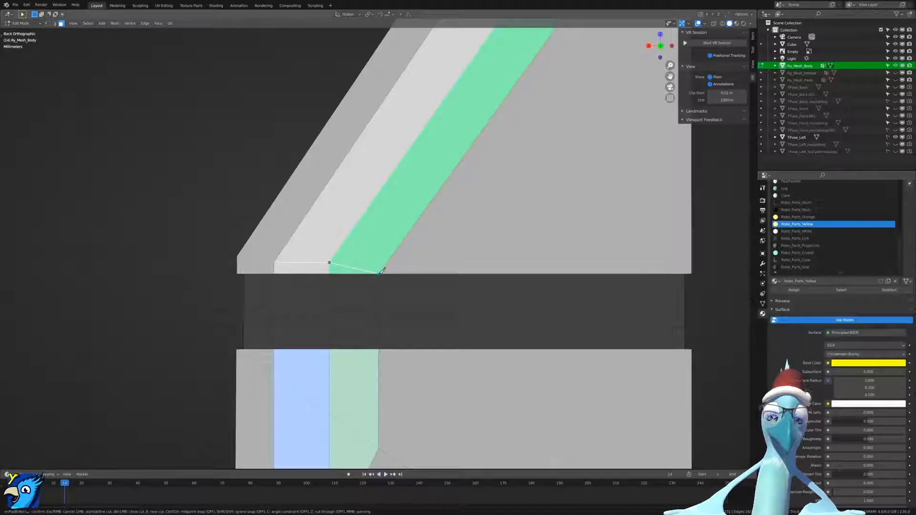
{"action": "key", "text": "Return"}
Examine the striped segments of all the fingers in the back view, from the thumb to the smallest finger.
{"action": "scroll", "coordinate": [406, 286], "scroll_direction": "down", "scroll_amount": 4}
{"action": "key", "text": "c"}
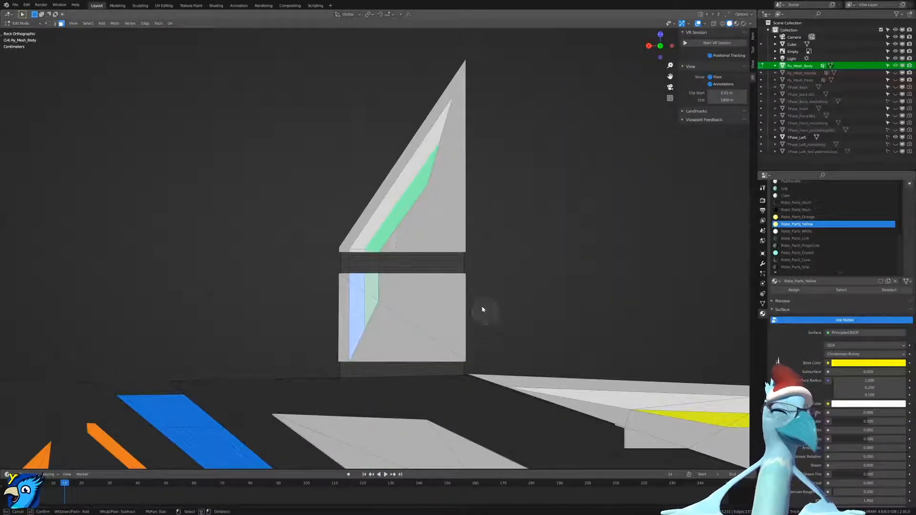
{"action": "key", "text": "Escape"}
{"action": "middle_click_drag", "start_coordinate": [442, 355], "coordinate": [408, 244], "text": "shift"}
{"action": "middle_click_drag", "start_coordinate": [498, 278], "coordinate": [156, 217], "text": "shift"}
{"action": "scroll", "coordinate": [156, 217], "scroll_direction": "down", "scroll_amount": 3}
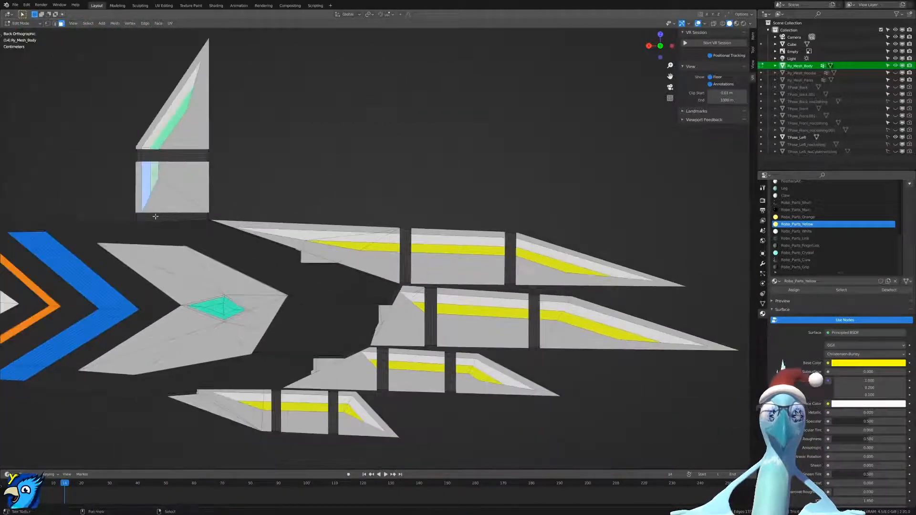
{"action": "scroll", "coordinate": [156, 217], "scroll_direction": "up", "scroll_amount": 2}
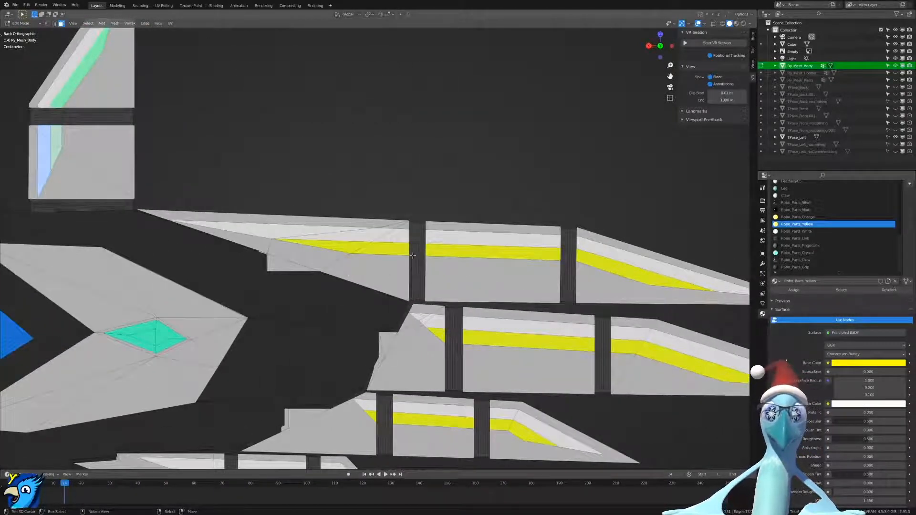
{"action": "middle_click_drag", "start_coordinate": [447, 262], "coordinate": [265, 257], "text": "shift"}
{"action": "middle_click_drag", "start_coordinate": [299, 406], "coordinate": [215, 303], "text": "shift"}
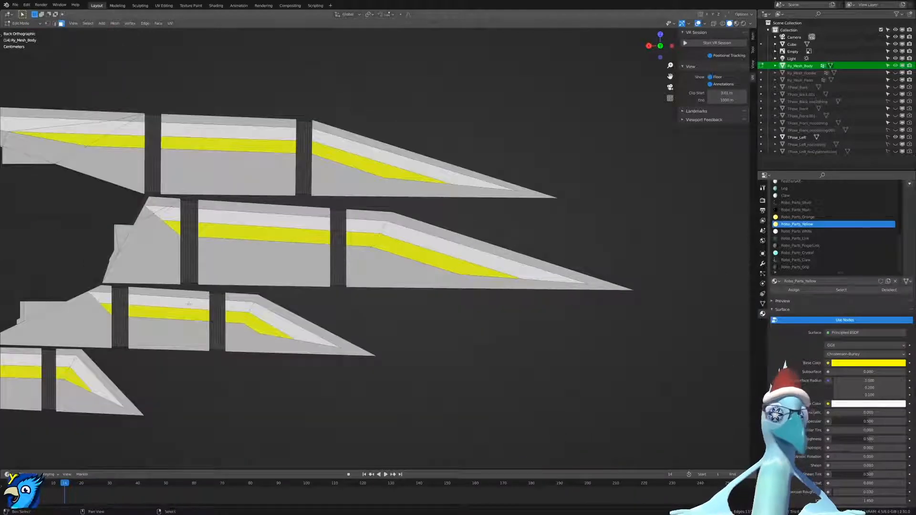
{"action": "middle_click_drag", "start_coordinate": [131, 354], "coordinate": [404, 238], "text": "shift"}
{"action": "scroll", "coordinate": [405, 238], "scroll_direction": "up", "scroll_amount": 2}
{"action": "middle_click_drag", "start_coordinate": [157, 250], "coordinate": [381, 280], "text": "shift"}
Add the white and yellow stripe faces on all three segments of the smallest finger to the selection.
{"action": "key", "text": "ctrl+Tab"}
{"action": "left_click", "coordinate": [361, 282]}
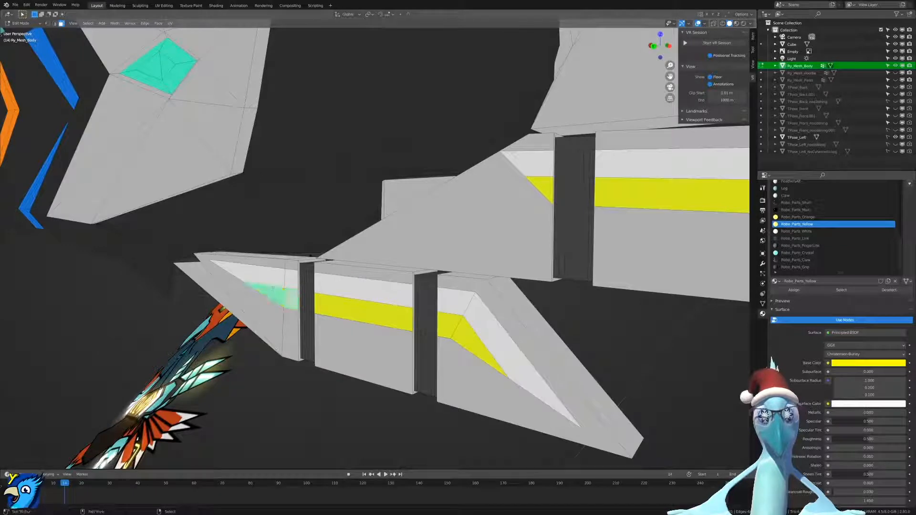
{"action": "left_click", "coordinate": [271, 280]}
{"action": "left_click", "coordinate": [351, 283], "text": "shift"}
{"action": "right_click", "coordinate": [447, 322], "text": "shift"}
{"action": "right_click", "coordinate": [455, 300], "text": "shift"}
{"action": "right_click", "coordinate": [487, 322], "text": "shift"}
{"action": "right_click", "coordinate": [475, 344], "text": "shift"}
Add the white and yellow stripe faces along the second-smallest finger to the selection.
{"action": "middle_click_drag", "start_coordinate": [581, 249], "coordinate": [423, 264], "text": "shift"}
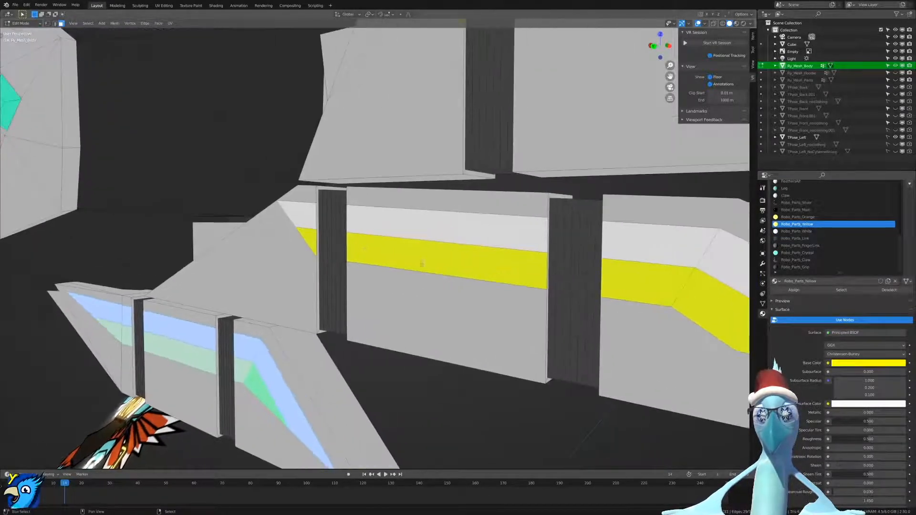
{"action": "right_click", "coordinate": [308, 223], "text": "shift"}
{"action": "right_click", "coordinate": [449, 224], "text": "shift"}
{"action": "right_click", "coordinate": [449, 260], "text": "shift"}
{"action": "right_click", "coordinate": [711, 282], "text": "shift"}
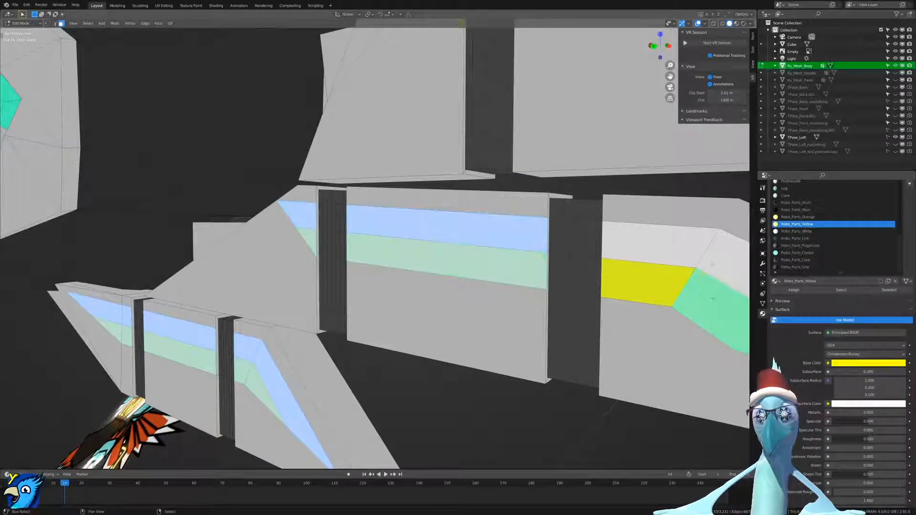
{"action": "right_click", "coordinate": [646, 281], "text": "shift"}
{"action": "middle_click_drag", "start_coordinate": [647, 281], "coordinate": [647, 273]}
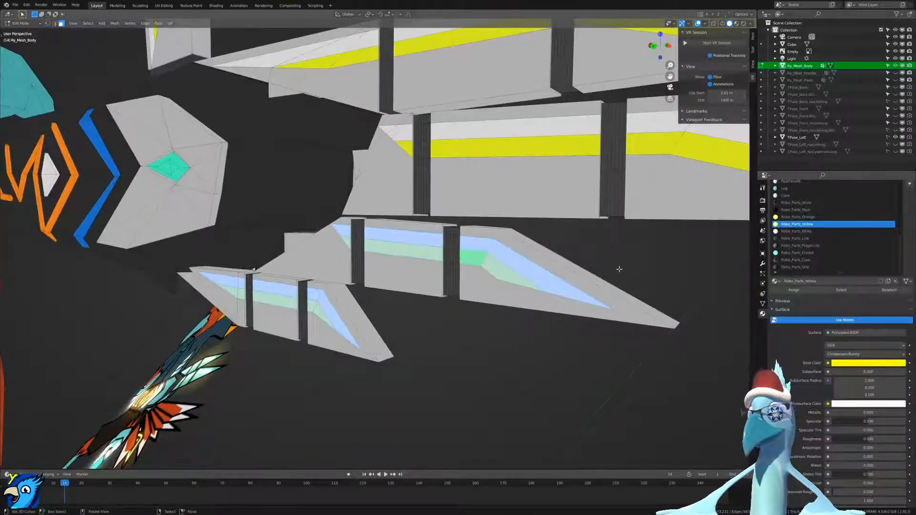
In the back view, add the white and yellow stripe faces along the longest finger to the selection.
{"action": "key", "text": "KP_1"}
{"action": "key", "text": "ctrl+KP_1"}
{"action": "scroll", "coordinate": [511, 301], "scroll_direction": "up", "scroll_amount": 4}
{"action": "right_click", "coordinate": [425, 245], "text": "shift"}
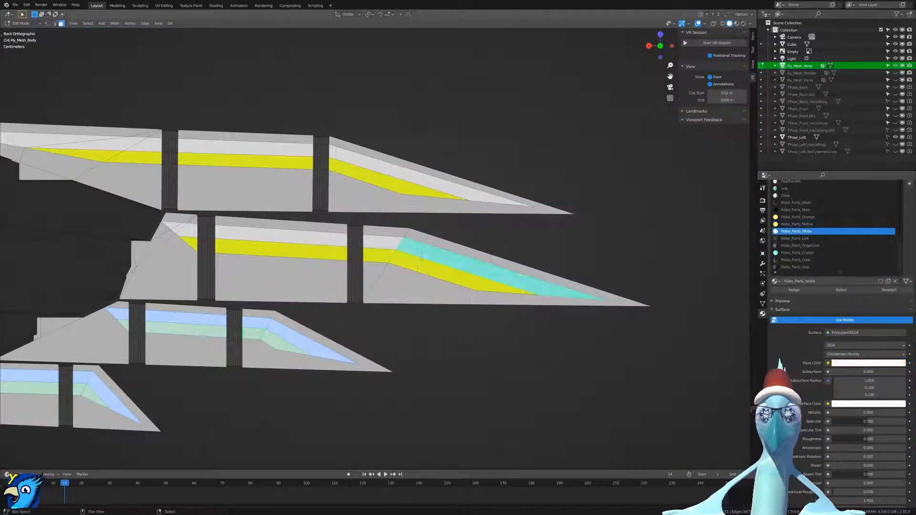
{"action": "right_click", "coordinate": [257, 237], "text": "shift"}
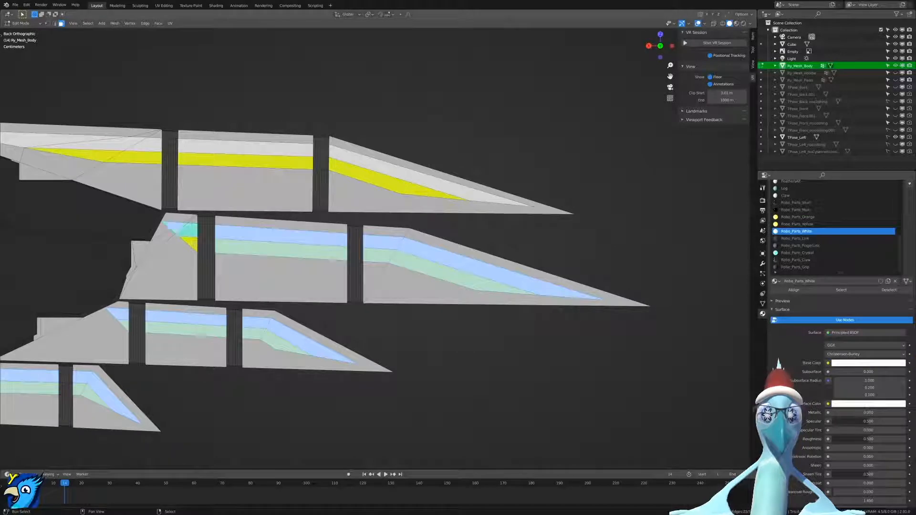
{"action": "right_click", "coordinate": [193, 246], "text": "shift"}
Add the white and yellow stripe faces on every segment of the index finger to the selection.
{"action": "right_click", "coordinate": [354, 158], "text": "shift"}
{"action": "right_click", "coordinate": [298, 162], "text": "shift"}
{"action": "right_click", "coordinate": [291, 150], "text": "shift"}
{"action": "middle_click_drag", "start_coordinate": [289, 158], "coordinate": [629, 225], "text": "shift"}
{"action": "scroll", "coordinate": [628, 225], "scroll_direction": "up", "scroll_amount": 2}
{"action": "right_click", "coordinate": [523, 216], "text": "shift"}
{"action": "right_click", "coordinate": [530, 199], "text": "shift"}
{"action": "right_click", "coordinate": [434, 207], "text": "shift"}
{"action": "right_click", "coordinate": [432, 198], "text": "shift"}
{"action": "right_click", "coordinate": [389, 191], "text": "shift"}
Complete the selection with the remaining stripe faces on the thumb, including the small pieces cut at its upper segment's base.
{"action": "middle_click_drag", "start_coordinate": [506, 286], "coordinate": [744, 392], "text": "shift"}
{"action": "scroll", "coordinate": [334, 205], "scroll_direction": "up", "scroll_amount": 2}
{"action": "right_click", "coordinate": [311, 188], "text": "shift"}
{"action": "right_click", "coordinate": [329, 144], "text": "shift"}
{"action": "right_click", "coordinate": [304, 136], "text": "shift"}
{"action": "right_click", "coordinate": [326, 178], "text": "shift"}
{"action": "middle_click_drag", "start_coordinate": [326, 132], "coordinate": [358, 284], "text": "shift"}
{"action": "right_click", "coordinate": [333, 233], "text": "shift"}
{"action": "right_click", "coordinate": [363, 224], "text": "shift"}
{"action": "right_click", "coordinate": [349, 214], "text": "shift"}
{"action": "scroll", "coordinate": [377, 250], "scroll_direction": "up", "scroll_amount": 4}
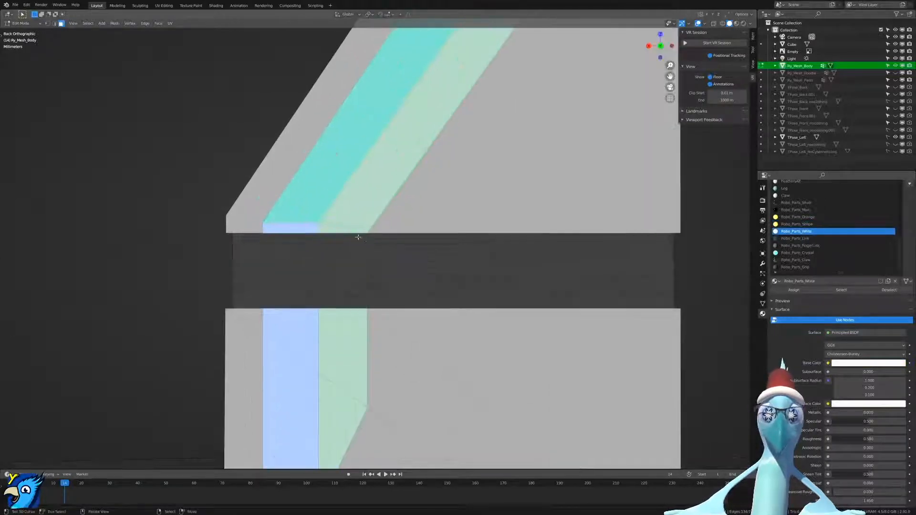
{"action": "right_click", "coordinate": [330, 227], "text": "shift"}
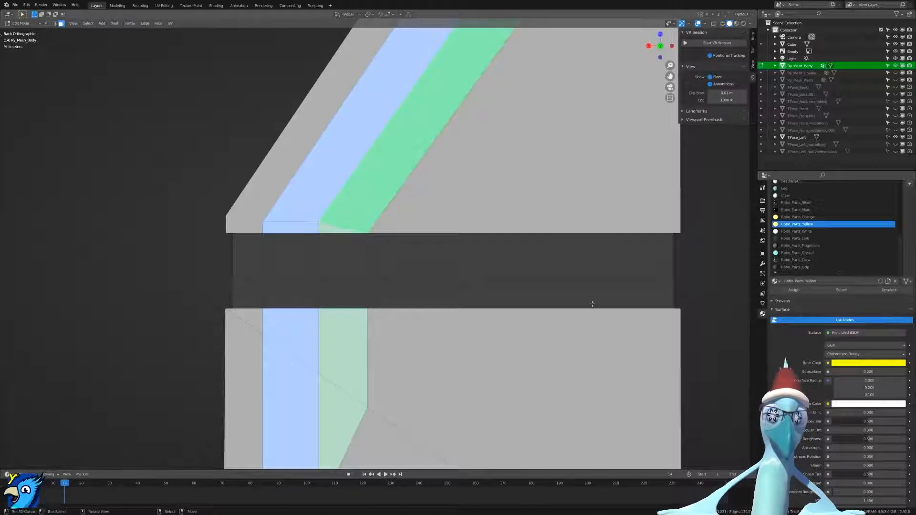
Inset the selected stripe faces slightly to form a thin border around each stripe area, and check it across the fingers.
{"action": "key", "text": "i"}
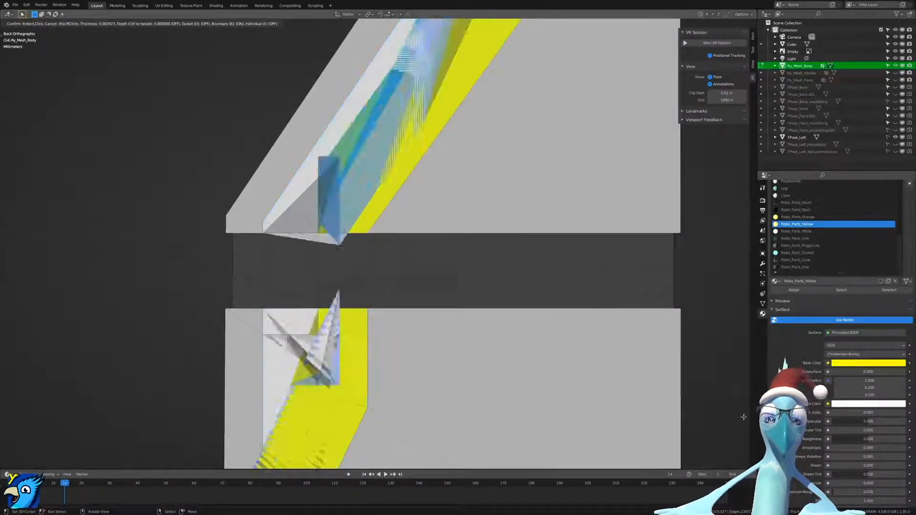
{"action": "left_click", "coordinate": [658, 386]}
{"action": "scroll", "coordinate": [546, 348], "scroll_direction": "down", "scroll_amount": 6}
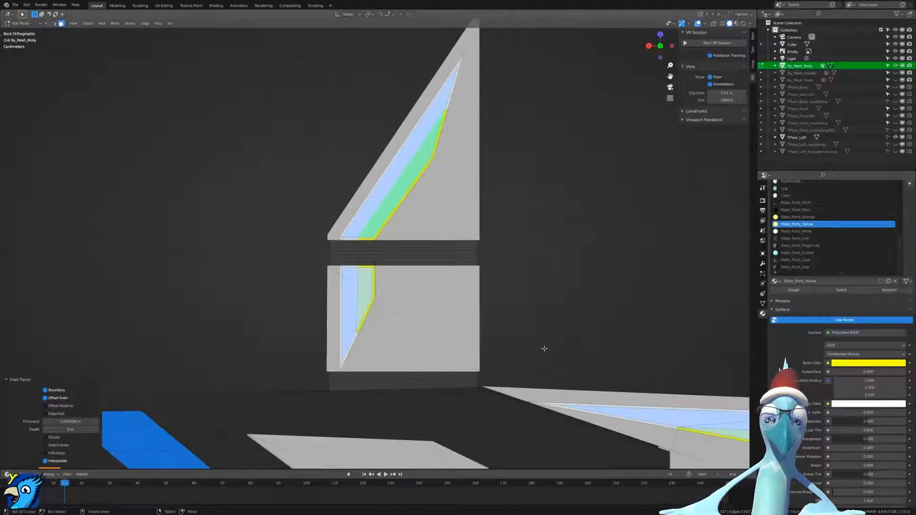
{"action": "middle_click_drag", "start_coordinate": [604, 389], "coordinate": [230, 219], "text": "shift"}
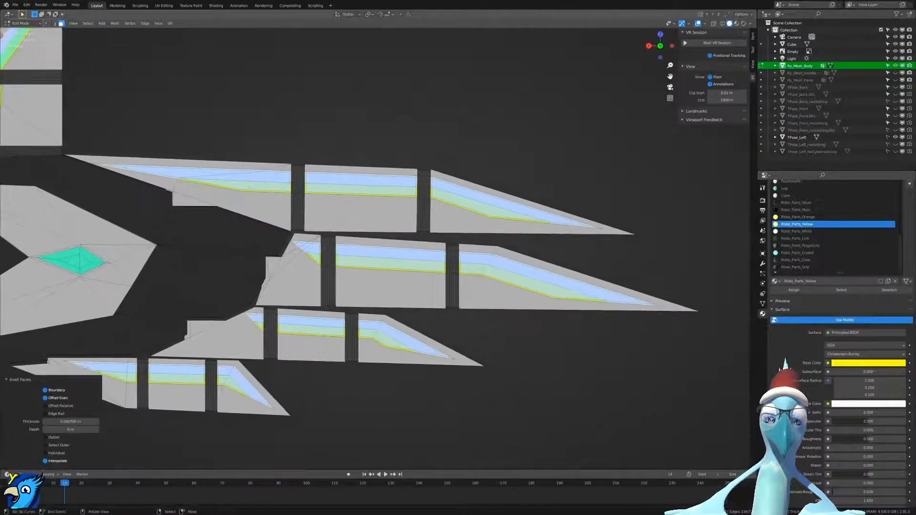
{"action": "scroll", "coordinate": [370, 274], "scroll_direction": "up", "scroll_amount": 4}
{"action": "middle_click_drag", "start_coordinate": [284, 348], "coordinate": [593, 104], "text": "shift"}
{"action": "scroll", "coordinate": [532, 158], "scroll_direction": "down", "scroll_amount": 3}
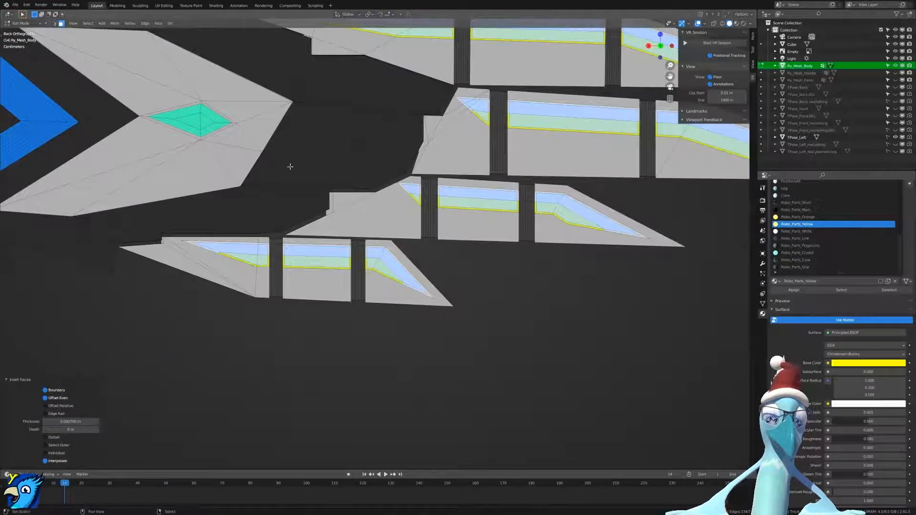
{"action": "middle_click_drag", "start_coordinate": [402, 261], "coordinate": [334, 354], "text": "shift"}
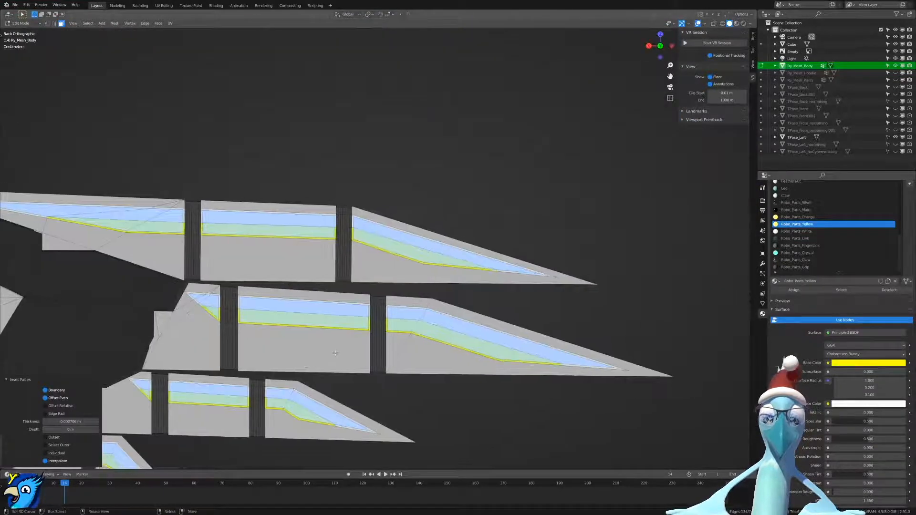
Select the thin border face loops around the stripes on the middle and tip segments of the index and longest fingers.
{"action": "scroll", "coordinate": [322, 343], "scroll_direction": "up", "scroll_amount": 3}
{"action": "scroll", "coordinate": [289, 275], "scroll_direction": "up", "scroll_amount": 3}
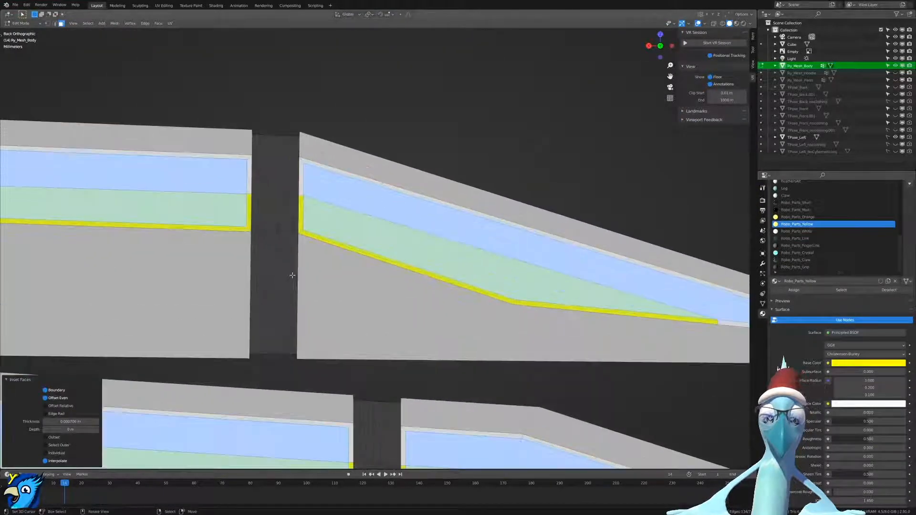
{"action": "left_click", "coordinate": [300, 229]}
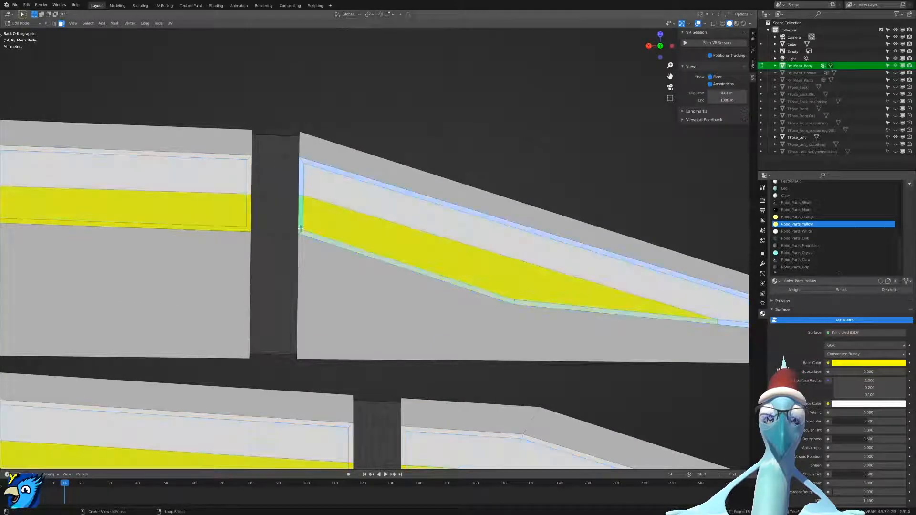
{"action": "left_click", "coordinate": [248, 228], "text": "alt+shift"}
{"action": "middle_click_drag", "start_coordinate": [344, 360], "coordinate": [366, 220], "text": "shift"}
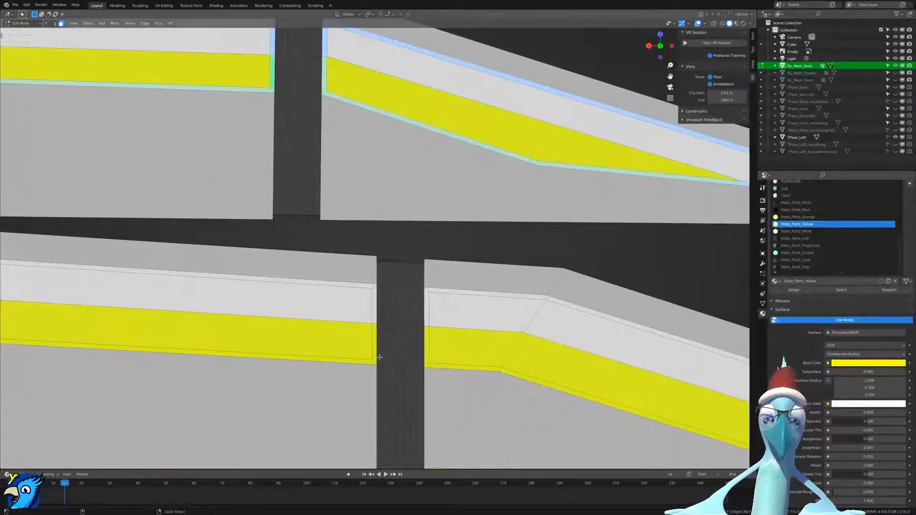
{"action": "scroll", "coordinate": [427, 362], "scroll_direction": "down", "scroll_amount": 4}
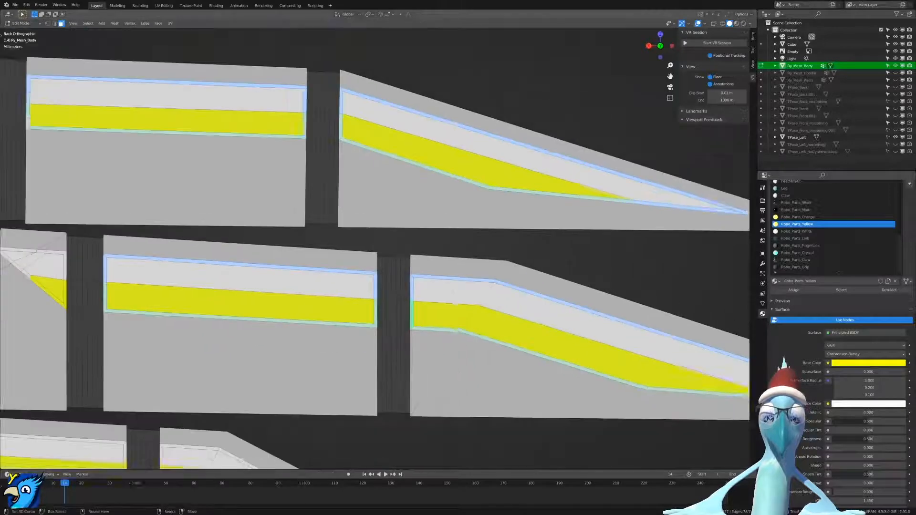
Add the stripe border loops on the second-smallest finger and the smallest finger's tip to the selection.
{"action": "middle_click_drag", "start_coordinate": [428, 361], "coordinate": [530, 156], "text": "shift"}
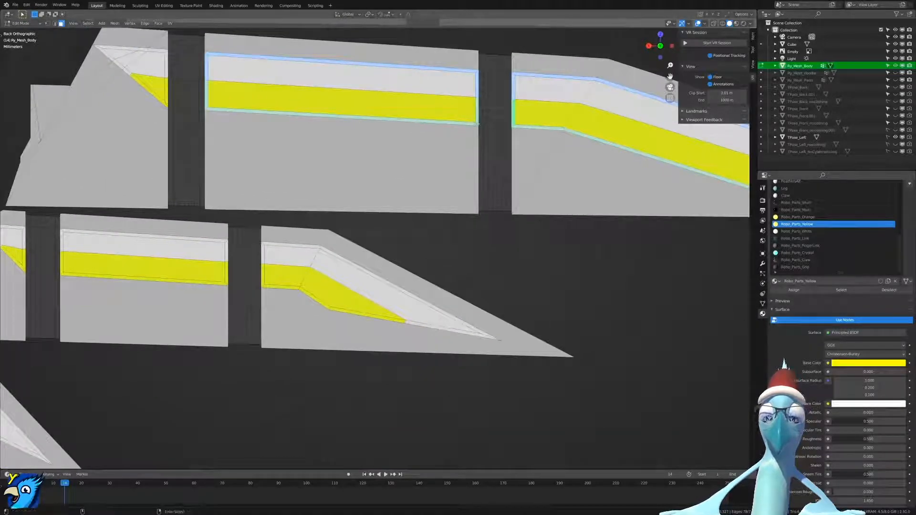
{"action": "key", "text": "ctrl+z"}
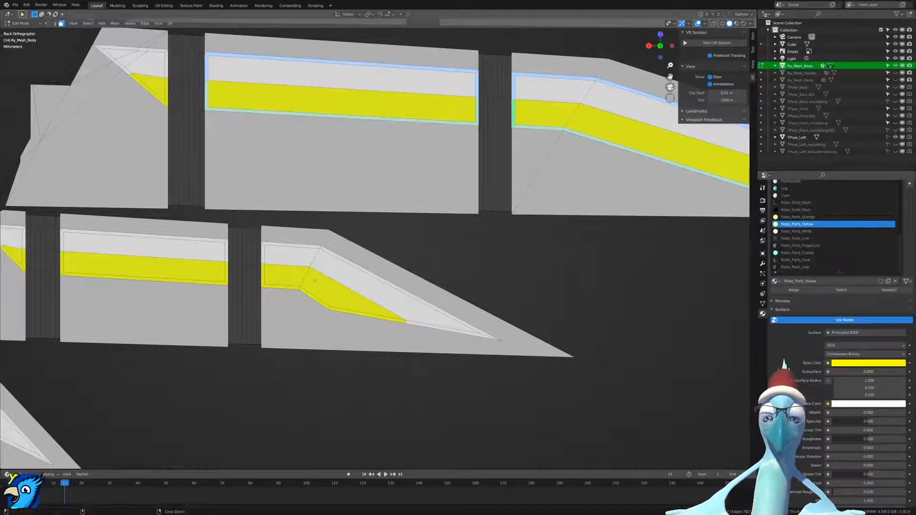
{"action": "middle_click_drag", "start_coordinate": [227, 285], "coordinate": [633, 301], "text": "shift"}
{"action": "scroll", "coordinate": [460, 303], "scroll_direction": "up", "scroll_amount": 2}
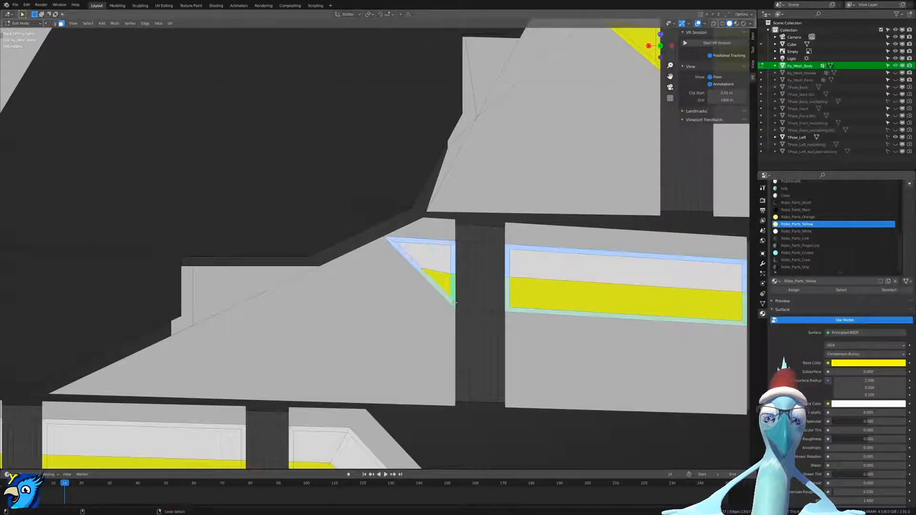
{"action": "scroll", "coordinate": [454, 302], "scroll_direction": "down", "scroll_amount": 2}
{"action": "middle_click_drag", "start_coordinate": [296, 414], "coordinate": [331, 263], "text": "shift"}
{"action": "scroll", "coordinate": [331, 264], "scroll_direction": "up", "scroll_amount": 2}
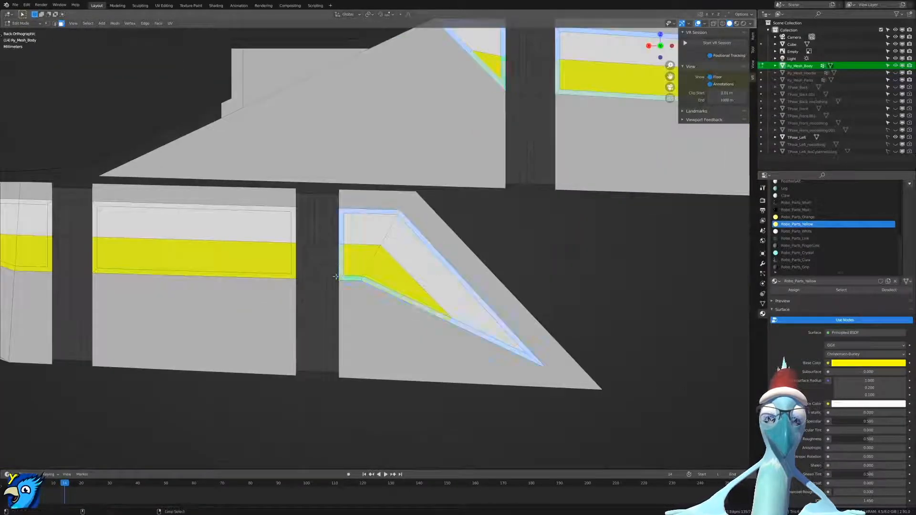
Add the remaining stripe border loops on the base segments of the longest and index fingers and the index finger's middle segment.
{"action": "scroll", "coordinate": [337, 272], "scroll_direction": "down", "scroll_amount": 5}
{"action": "middle_click_drag", "start_coordinate": [509, 81], "coordinate": [370, 313], "text": "shift"}
{"action": "scroll", "coordinate": [369, 313], "scroll_direction": "up", "scroll_amount": 4}
{"action": "left_click", "coordinate": [362, 320], "text": "alt"}
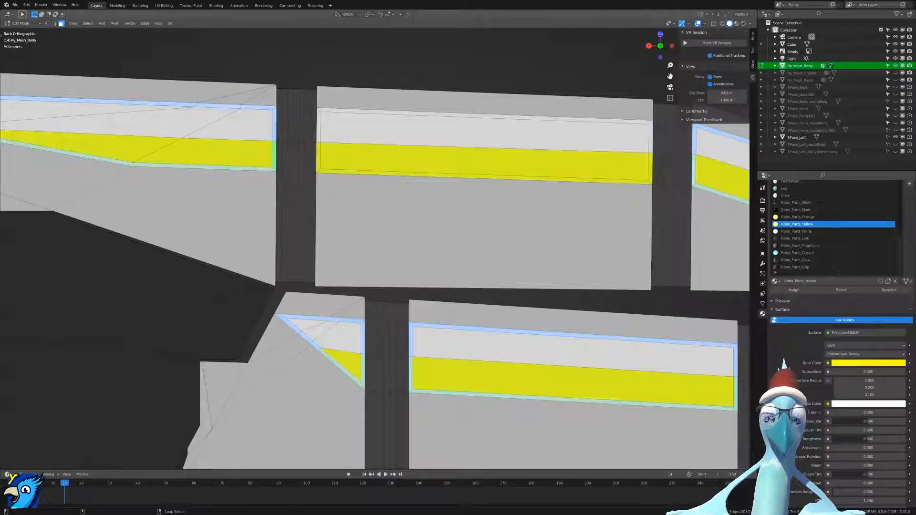
{"action": "left_click", "coordinate": [318, 169], "text": "alt+shift"}
Add the border loops around the stripes on the thumb's segments to the selection.
{"action": "scroll", "coordinate": [652, 200], "scroll_direction": "down", "scroll_amount": 5}
{"action": "middle_click_drag", "start_coordinate": [5, 142], "coordinate": [353, 249], "text": "shift"}
{"action": "scroll", "coordinate": [353, 250], "scroll_direction": "up", "scroll_amount": 5}
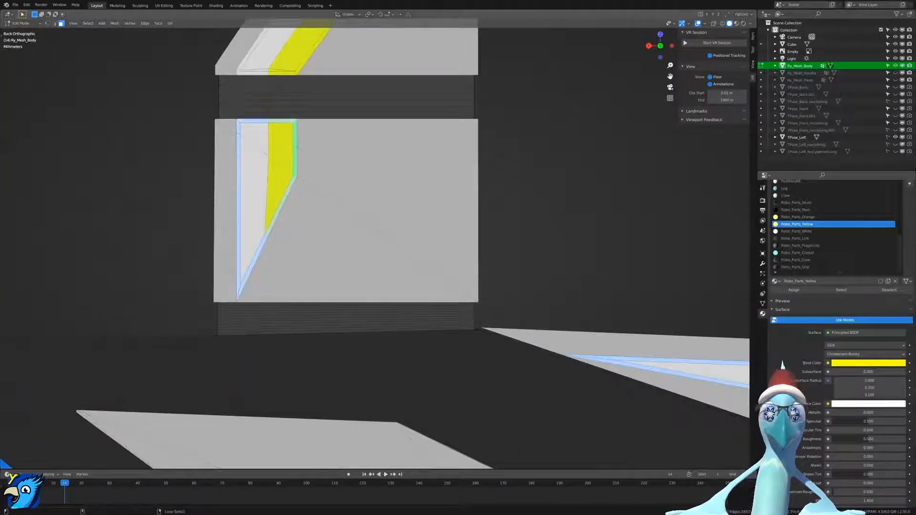
{"action": "scroll", "coordinate": [295, 71], "scroll_direction": "down", "scroll_amount": 8}
{"action": "scroll", "coordinate": [411, 195], "scroll_direction": "up", "scroll_amount": 5}
{"action": "scroll", "coordinate": [411, 194], "scroll_direction": "down", "scroll_amount": 5}
In the right wireframe view, extrude the selected border faces in place and shrink/fatten them by about 0.0002 m.
{"action": "key", "text": "KP_3"}
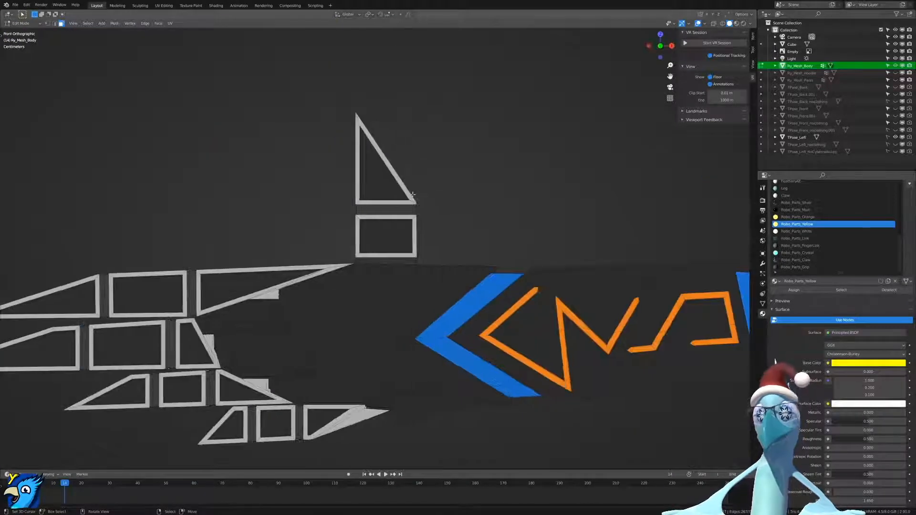
{"action": "key", "text": "KP_3"}
{"action": "key", "text": "shift+z"}
{"action": "scroll", "coordinate": [469, 214], "scroll_direction": "up", "scroll_amount": 3}
{"action": "middle_click_drag", "start_coordinate": [469, 213], "coordinate": [423, 191], "text": "shift"}
{"action": "scroll", "coordinate": [292, 209], "scroll_direction": "up", "scroll_amount": 6}
{"action": "scroll", "coordinate": [423, 190], "scroll_direction": "down", "scroll_amount": 4}
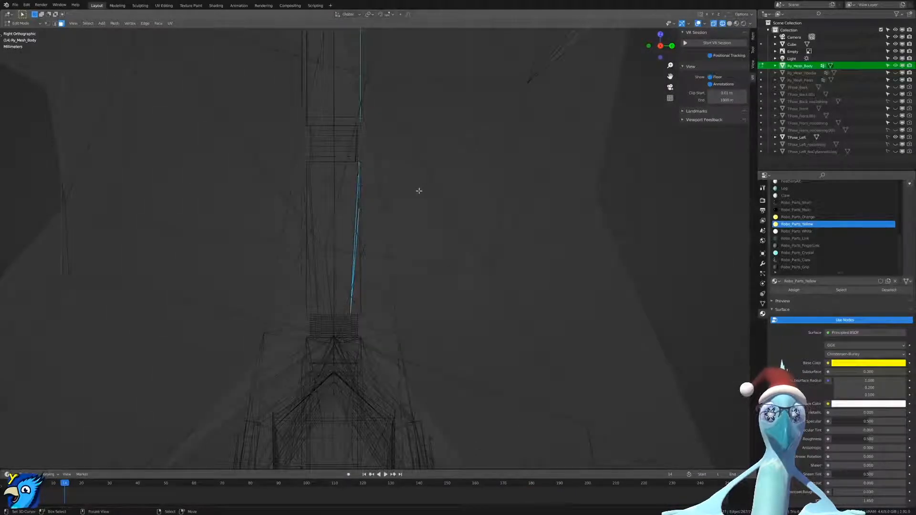
{"action": "scroll", "coordinate": [402, 205], "scroll_direction": "up", "scroll_amount": 2}
{"action": "key", "text": "e"}
{"action": "right_click", "coordinate": [427, 287]}
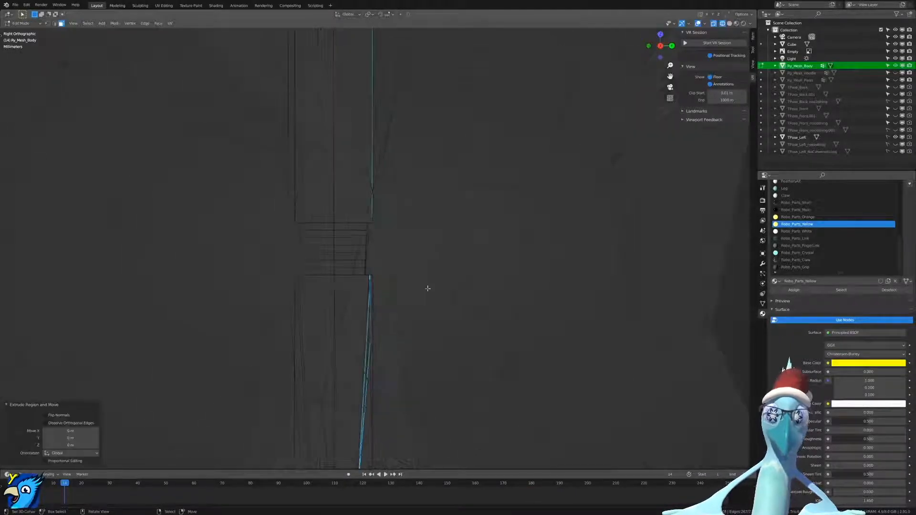
{"action": "key", "text": "alt+s"}
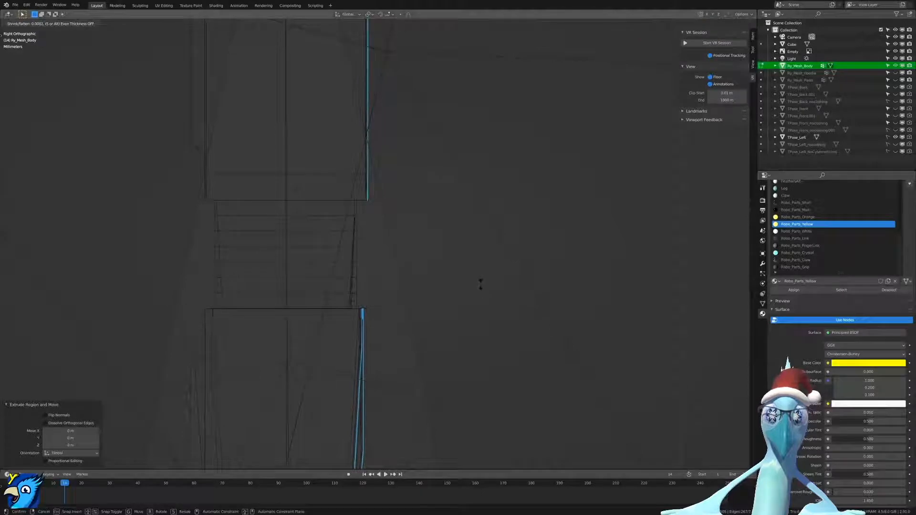
{"action": "left_click", "coordinate": [480, 285]}
Return to Solid shading and examine the extruded stripe borders on the fingers up close.
{"action": "mouse_move", "coordinate": [481, 284]}
{"action": "middle_mouse_down"}
{"action": "mouse_move", "coordinate": [497, 268]}
{"action": "mouse_move", "coordinate": [411, 272]}
{"action": "mouse_move", "coordinate": [454, 274]}
{"action": "middle_mouse_up"}
{"action": "key", "text": "shift+z"}
{"action": "scroll", "coordinate": [340, 257], "scroll_direction": "up", "scroll_amount": 4}
{"action": "mouse_move", "coordinate": [339, 258]}
{"action": "middle_mouse_down"}
{"action": "mouse_move", "coordinate": [453, 260]}
{"action": "mouse_move", "coordinate": [393, 260]}
{"action": "middle_mouse_up"}
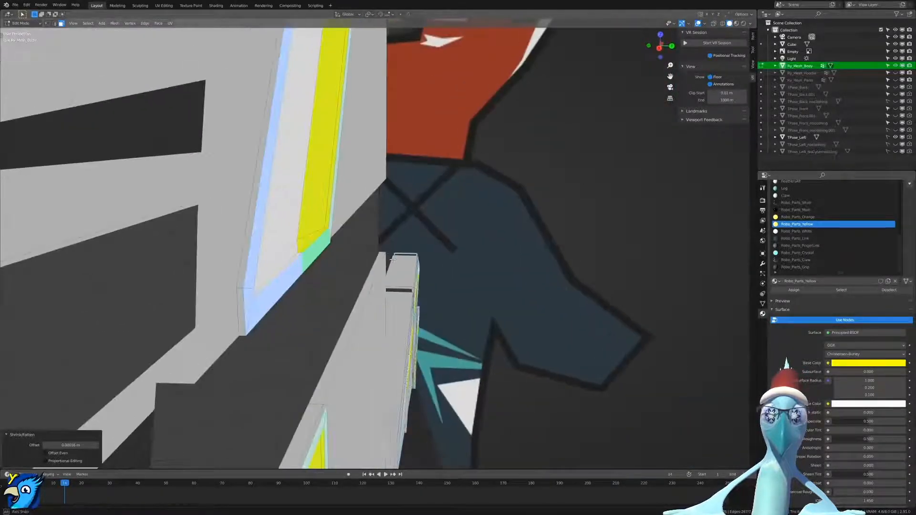
Undo a trial expansion of the border selection and assign the Robo_Parts_Main material to the raised stripe borders.
{"action": "scroll", "coordinate": [393, 259], "scroll_direction": "up", "scroll_amount": 1}
{"action": "scroll", "coordinate": [393, 259], "scroll_direction": "up", "scroll_amount": 1}
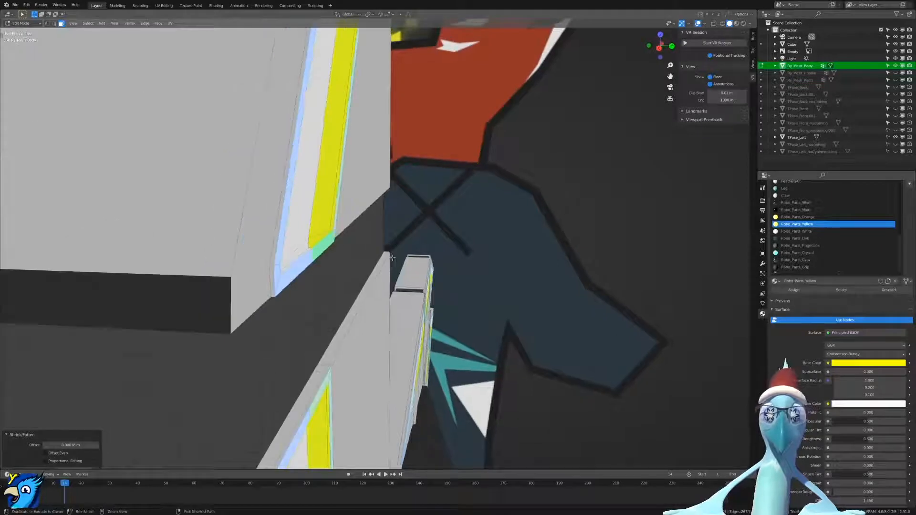
{"action": "key", "text": "ctrl+KP_Add"}
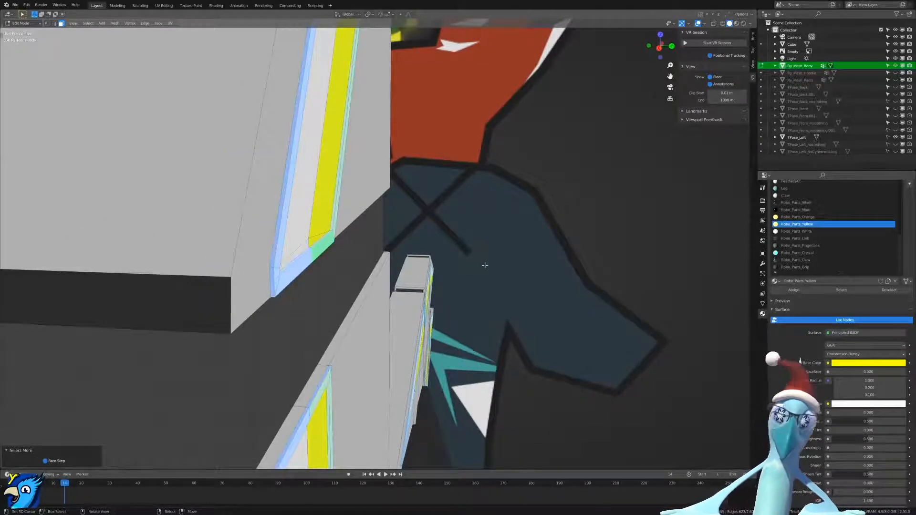
{"action": "key", "text": "ctrl+z"}
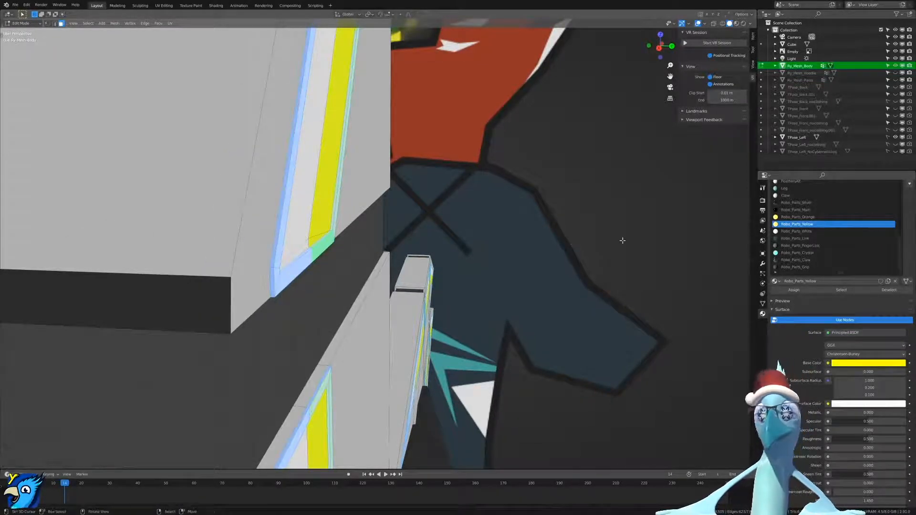
{"action": "left_click", "coordinate": [800, 211]}
{"action": "left_click", "coordinate": [790, 289]}
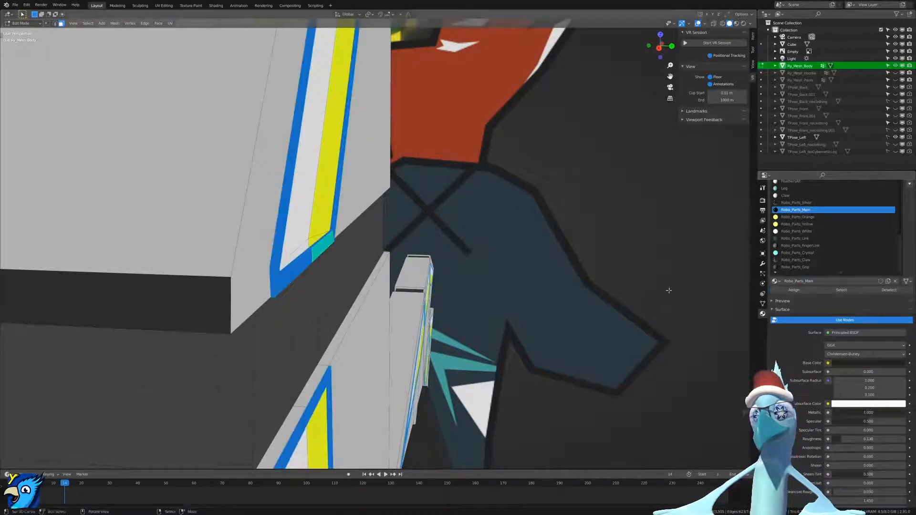
Switch to Material Preview and examine the hand's glowing stripes and borders, with overlays temporarily hidden.
{"action": "middle_click_drag", "start_coordinate": [625, 279], "coordinate": [517, 267]}
{"action": "scroll", "coordinate": [520, 268], "scroll_direction": "down", "scroll_amount": 14}
{"action": "key", "text": "alt+a"}
{"action": "middle_click_drag", "start_coordinate": [576, 221], "coordinate": [549, 220]}
{"action": "key", "text": "z"}
{"action": "left_click", "coordinate": [607, 125]}
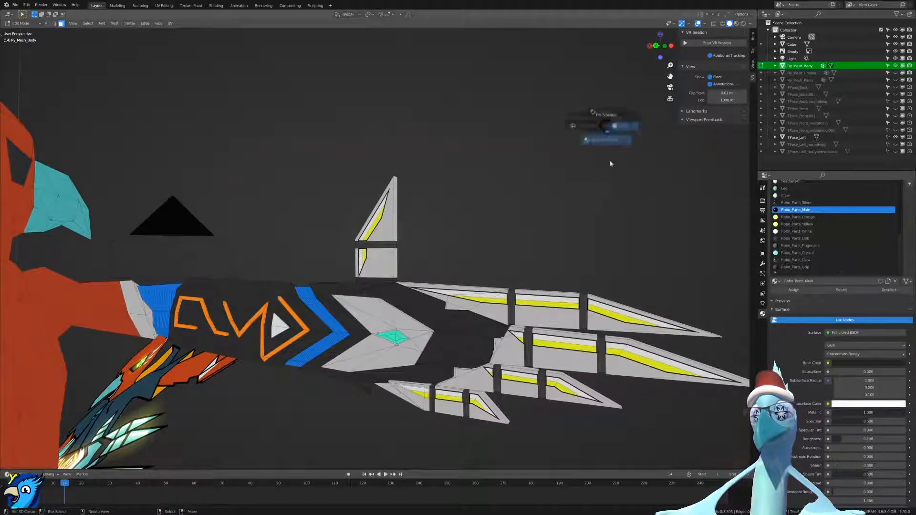
{"action": "left_click", "coordinate": [697, 23]}
{"action": "middle_click_drag", "start_coordinate": [449, 124], "coordinate": [545, 106]}
{"action": "scroll", "coordinate": [545, 106], "scroll_direction": "up", "scroll_amount": 4}
{"action": "scroll", "coordinate": [500, 142], "scroll_direction": "up", "scroll_amount": 5}
{"action": "middle_click_drag", "start_coordinate": [500, 141], "coordinate": [461, 204]}
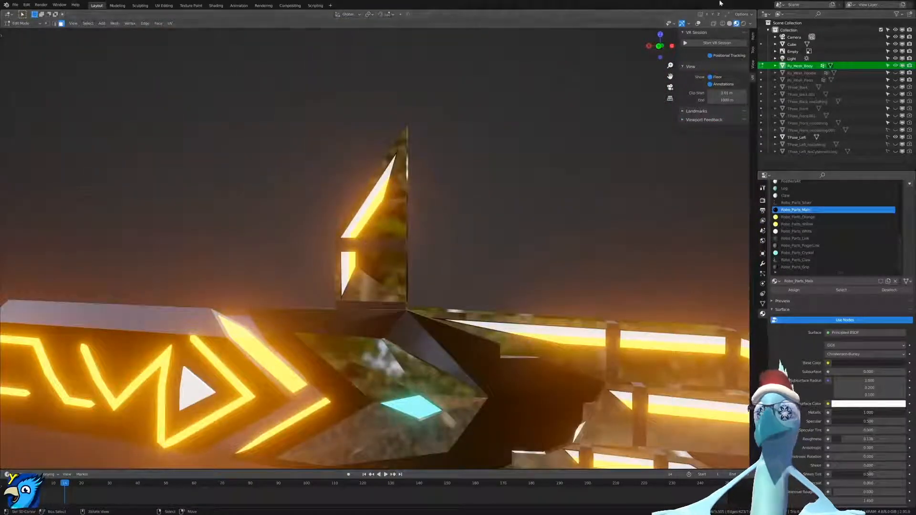
{"action": "left_click", "coordinate": [697, 23]}
{"action": "scroll", "coordinate": [332, 188], "scroll_direction": "up", "scroll_amount": 6}
{"action": "middle_click_drag", "start_coordinate": [333, 188], "coordinate": [347, 173]}
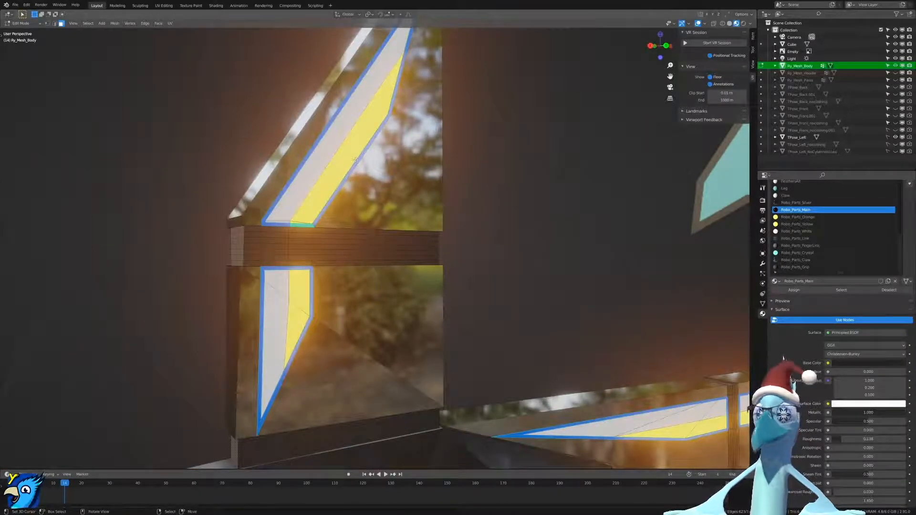
Add a new material slot to the body mesh and move it up to directly below Robo_Parts_Silver.
{"action": "left_click", "coordinate": [812, 203]}
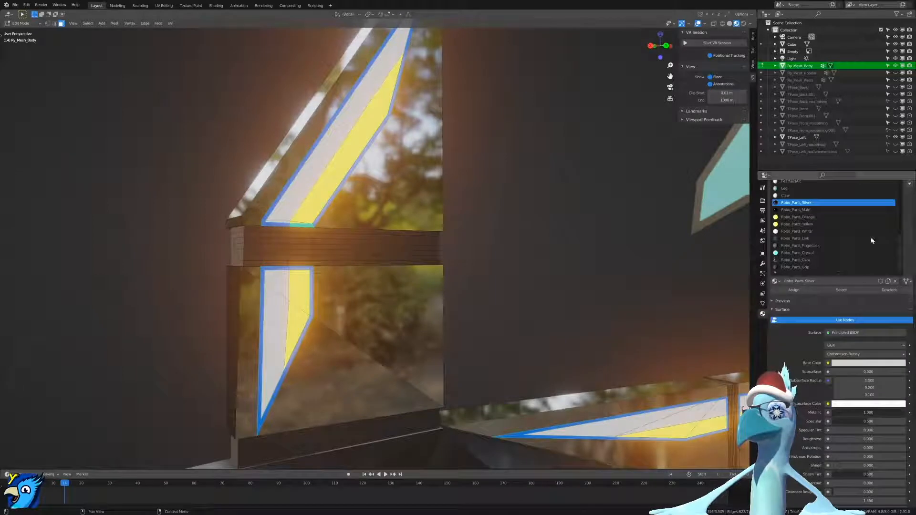
{"action": "scroll", "coordinate": [911, 200], "scroll_direction": "up", "scroll_amount": 3}
{"action": "left_click", "coordinate": [911, 201]}
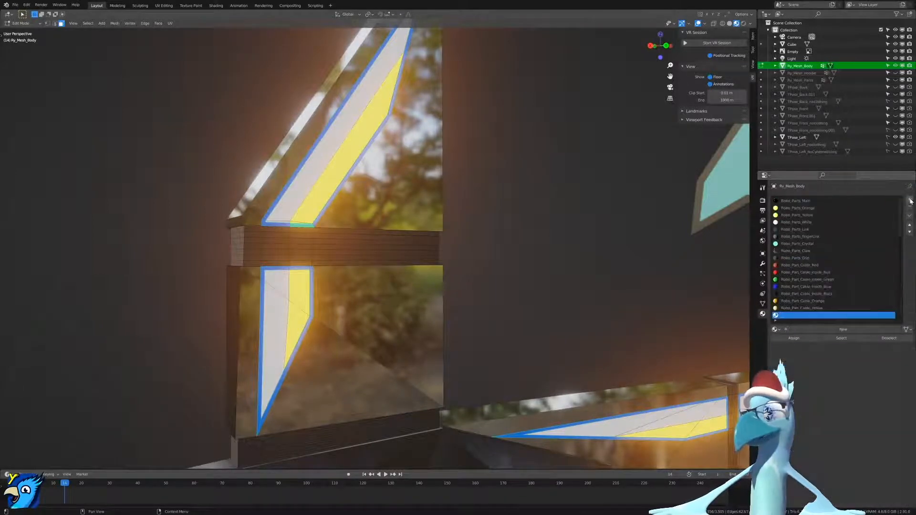
{"action": "left_click", "coordinate": [910, 225]}
{"action": "left_click", "coordinate": [910, 225]}
{"action": "left_click", "coordinate": [910, 225]}
{"action": "left_click", "coordinate": [910, 225]}
{"action": "left_click", "coordinate": [910, 226]}
{"action": "left_click", "coordinate": [910, 225]}
{"action": "left_click", "coordinate": [910, 225]}
{"action": "left_click", "coordinate": [910, 225]}
{"action": "scroll", "coordinate": [817, 234], "scroll_direction": "up", "scroll_amount": 5}
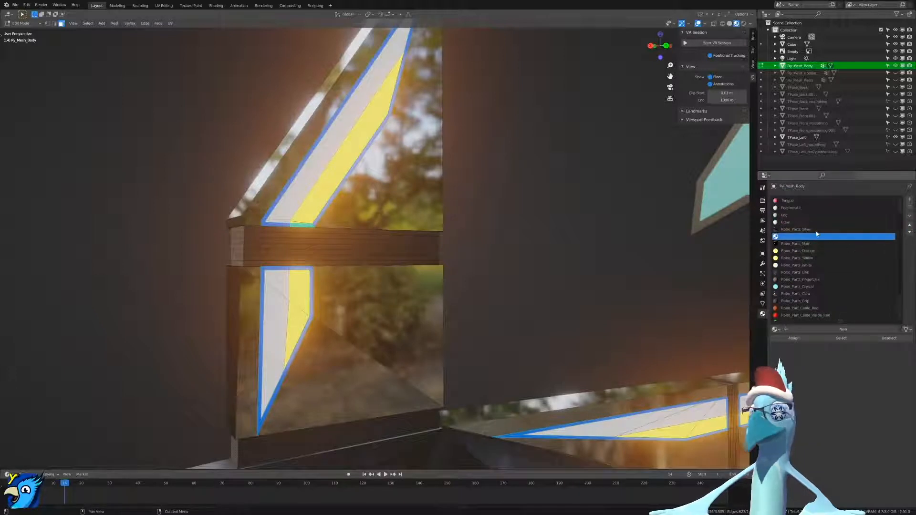
Fill the new slot with a copy of Robo_Parts_Silver named Robo_Parts_Silver_Brushed and assign it to the selected stripe borders.
{"action": "left_click", "coordinate": [775, 329]}
{"action": "scroll", "coordinate": [790, 361], "scroll_direction": "down", "scroll_amount": 4}
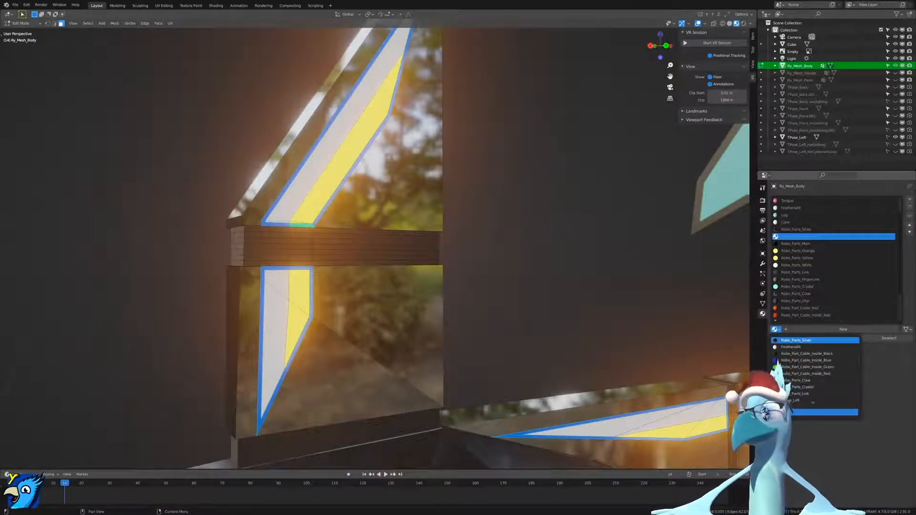
{"action": "left_click", "coordinate": [806, 341]}
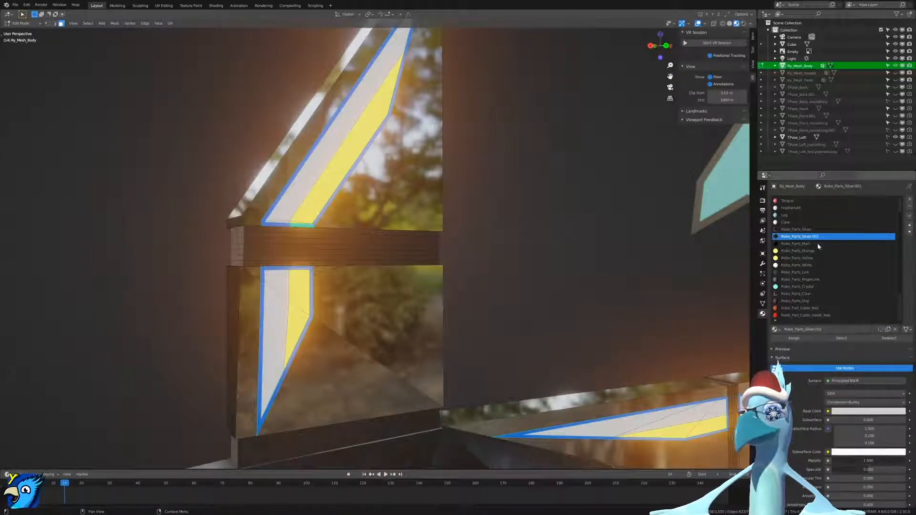
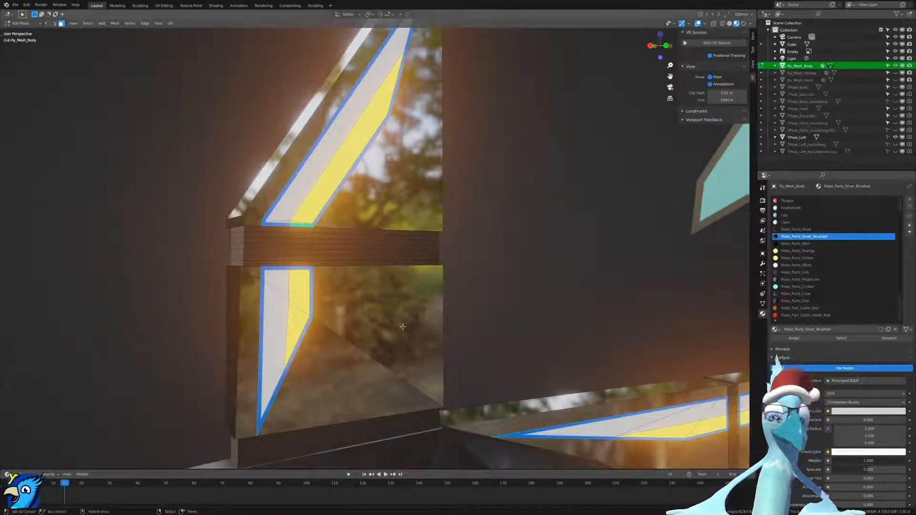
{"action": "left_click", "coordinate": [800, 340]}
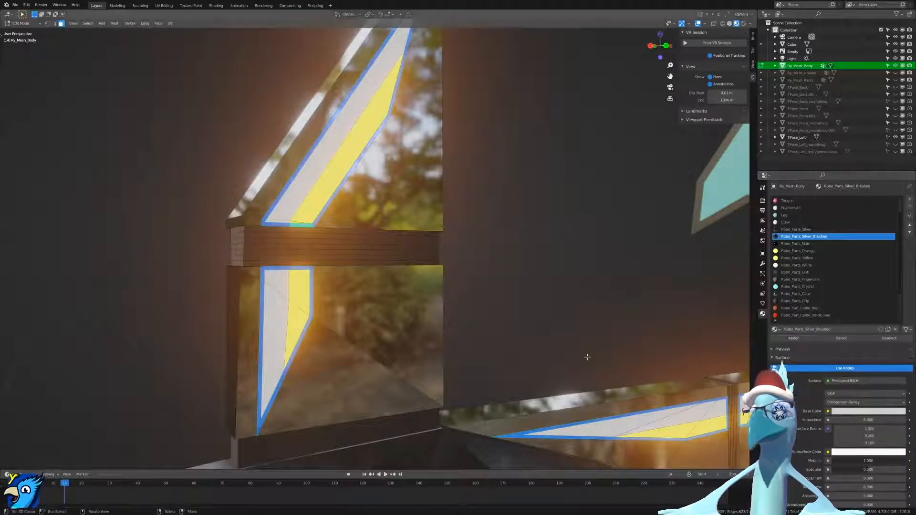
Return to Object Mode and raise the roughness of Robo_Parts_Silver_Brushed to about 0.05.
{"action": "key", "text": "Tab"}
{"action": "key", "text": "z"}
{"action": "middle_click_drag", "start_coordinate": [589, 282], "coordinate": [622, 274]}
{"action": "key", "text": "z"}
{"action": "mouse_move", "coordinate": [620, 362]}
{"action": "middle_mouse_down"}
{"action": "mouse_move", "coordinate": [599, 352]}
{"action": "mouse_move", "coordinate": [597, 363]}
{"action": "middle_mouse_up"}
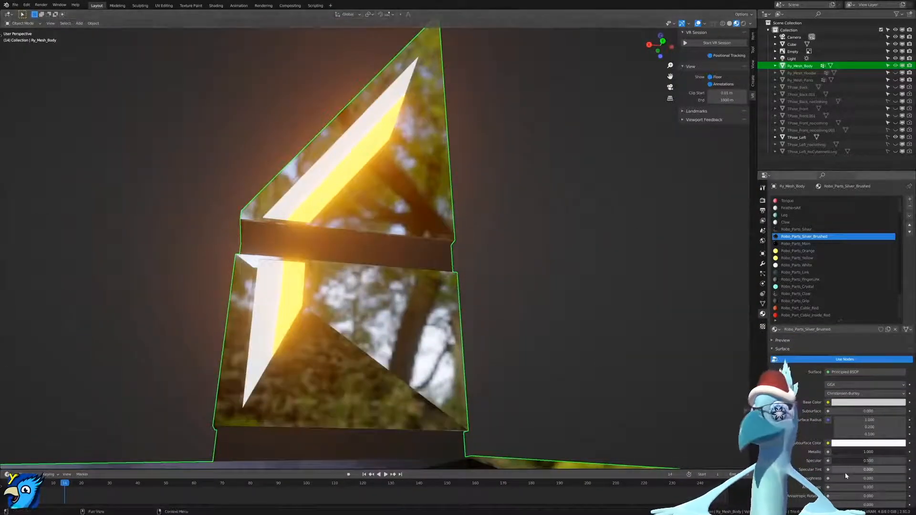
{"action": "mouse_move", "coordinate": [845, 478]}
{"action": "left_mouse_down"}
{"action": "mouse_move", "coordinate": [863, 478]}
{"action": "mouse_move", "coordinate": [845, 478]}
{"action": "left_mouse_up"}
{"action": "middle_click_drag", "start_coordinate": [507, 397], "coordinate": [405, 272]}
{"action": "scroll", "coordinate": [430, 374], "scroll_direction": "down", "scroll_amount": 6}
{"action": "scroll", "coordinate": [515, 390], "scroll_direction": "up", "scroll_amount": 1}
{"action": "scroll", "coordinate": [435, 293], "scroll_direction": "up", "scroll_amount": 2}
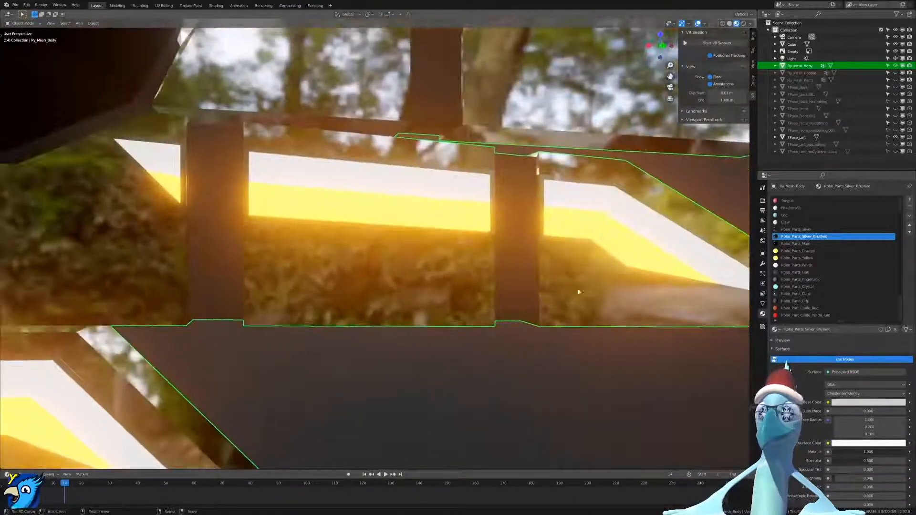
Tint the base color of Robo_Parts_Silver_Brushed pale lavender and give its viewport display color the same tint.
{"action": "left_click", "coordinate": [850, 447]}
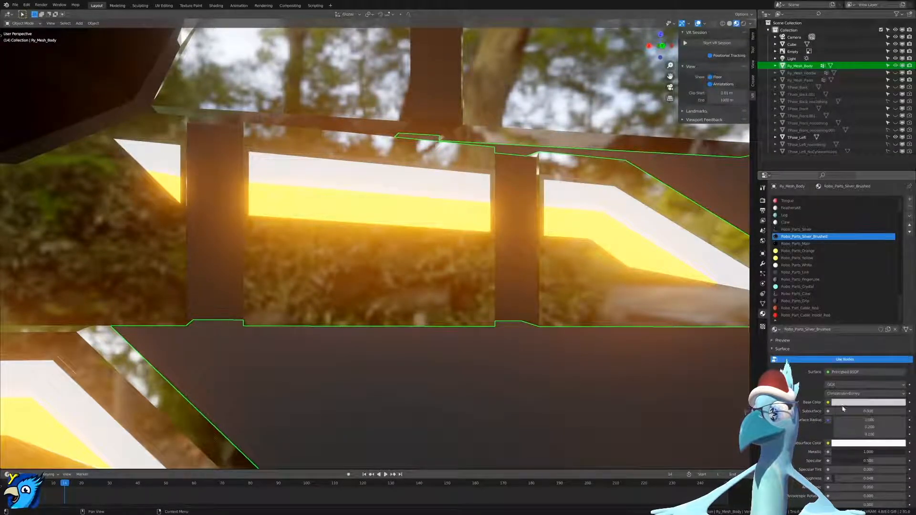
{"action": "left_click", "coordinate": [842, 404]}
{"action": "left_click", "coordinate": [874, 323]}
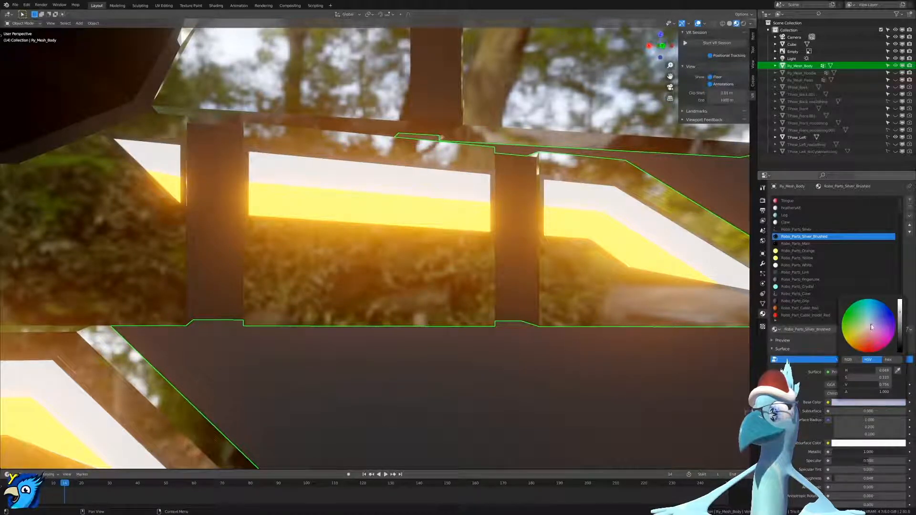
{"action": "scroll", "coordinate": [849, 472], "scroll_direction": "down", "scroll_amount": 6}
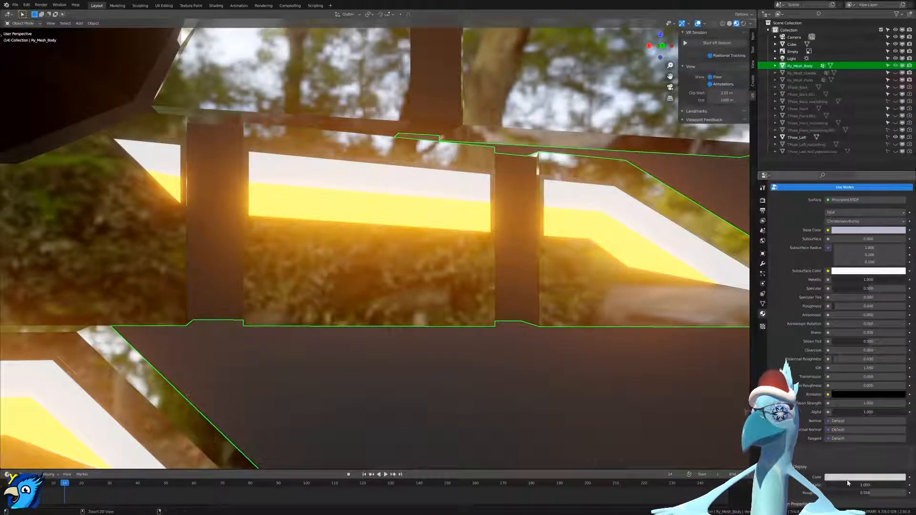
{"action": "scroll", "coordinate": [487, 306], "scroll_direction": "down", "scroll_amount": 6}
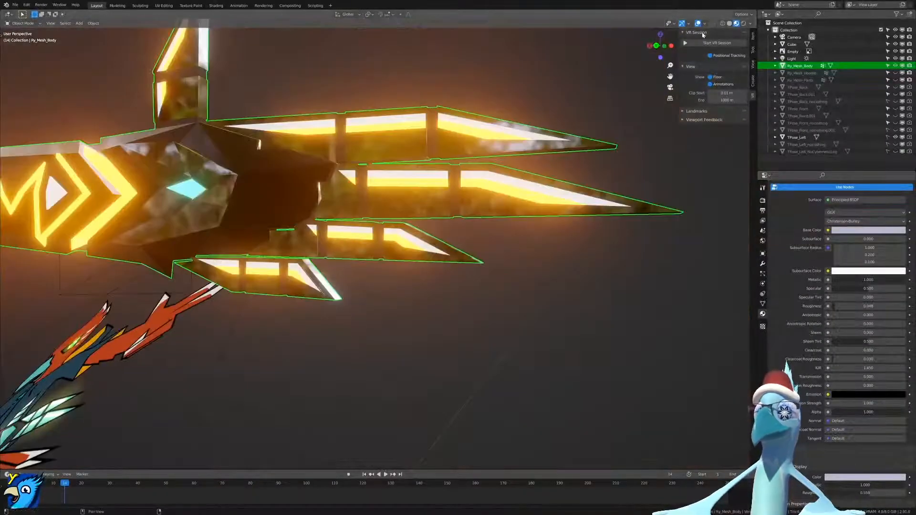
Hide the overlays and examine the tinted stripe borders on the fingers and thumb from several angles.
{"action": "left_click", "coordinate": [698, 23]}
{"action": "middle_click_drag", "start_coordinate": [478, 239], "coordinate": [456, 237]}
{"action": "scroll", "coordinate": [456, 237], "scroll_direction": "up", "scroll_amount": 8}
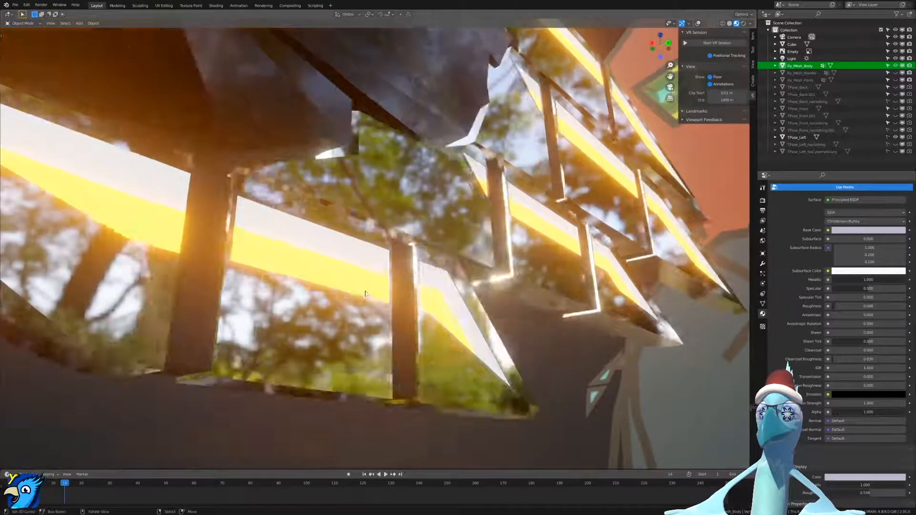
{"action": "middle_click_drag", "start_coordinate": [365, 294], "coordinate": [334, 307]}
{"action": "scroll", "coordinate": [333, 307], "scroll_direction": "down", "scroll_amount": 3}
{"action": "middle_click_drag", "start_coordinate": [334, 258], "coordinate": [303, 283], "text": "shift"}
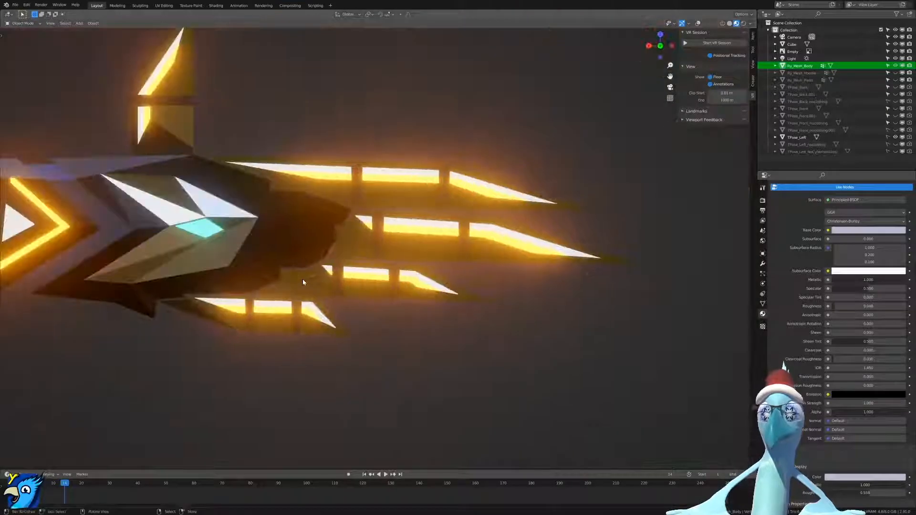
{"action": "scroll", "coordinate": [303, 280], "scroll_direction": "down", "scroll_amount": 3}
{"action": "middle_click_drag", "start_coordinate": [302, 280], "coordinate": [460, 363], "text": "shift"}
{"action": "scroll", "coordinate": [460, 362], "scroll_direction": "up", "scroll_amount": 6}
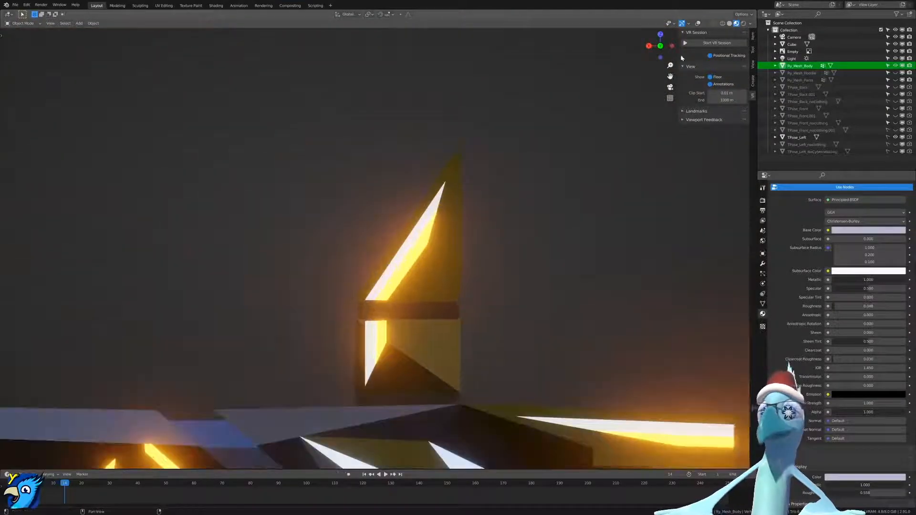
Restore the overlays, enter Edit Mode and select the faces using Robo_Parts_Yellow in wireframe view.
{"action": "left_click", "coordinate": [698, 23]}
{"action": "scroll", "coordinate": [382, 245], "scroll_direction": "up", "scroll_amount": 4}
{"action": "key", "text": "Tab"}
{"action": "key", "text": "a"}
{"action": "scroll", "coordinate": [481, 288], "scroll_direction": "down", "scroll_amount": 2}
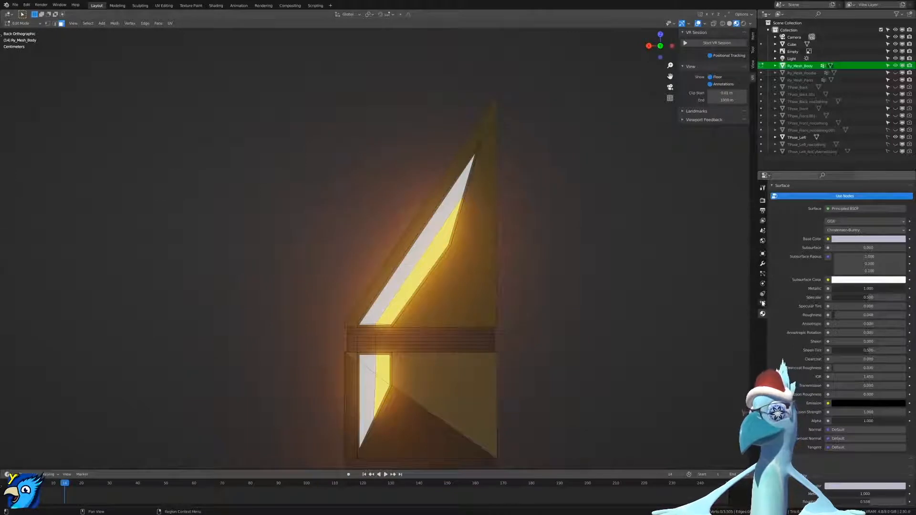
{"action": "left_click", "coordinate": [762, 304]}
{"action": "left_click", "coordinate": [768, 313]}
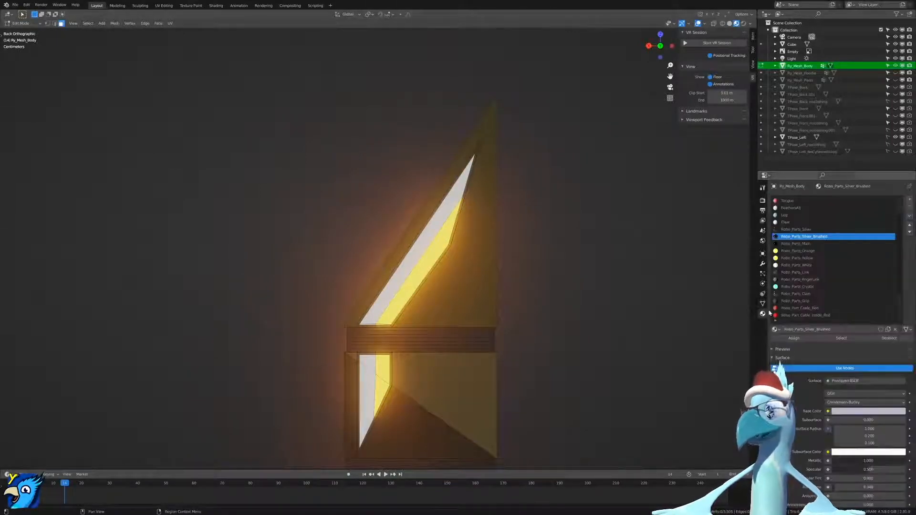
{"action": "left_click", "coordinate": [802, 251]}
{"action": "left_click", "coordinate": [804, 258]}
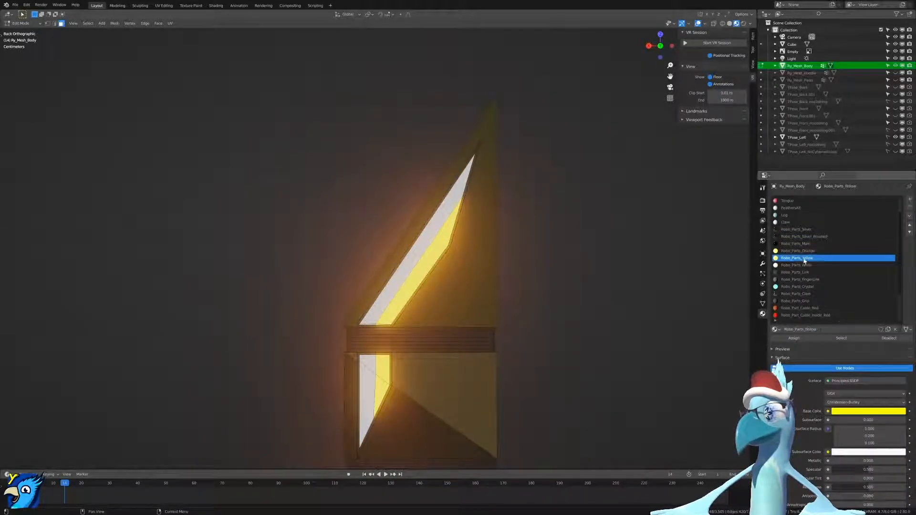
{"action": "left_click", "coordinate": [840, 338]}
{"action": "key", "text": "alt+z"}
{"action": "scroll", "coordinate": [318, 313], "scroll_direction": "down", "scroll_amount": 5}
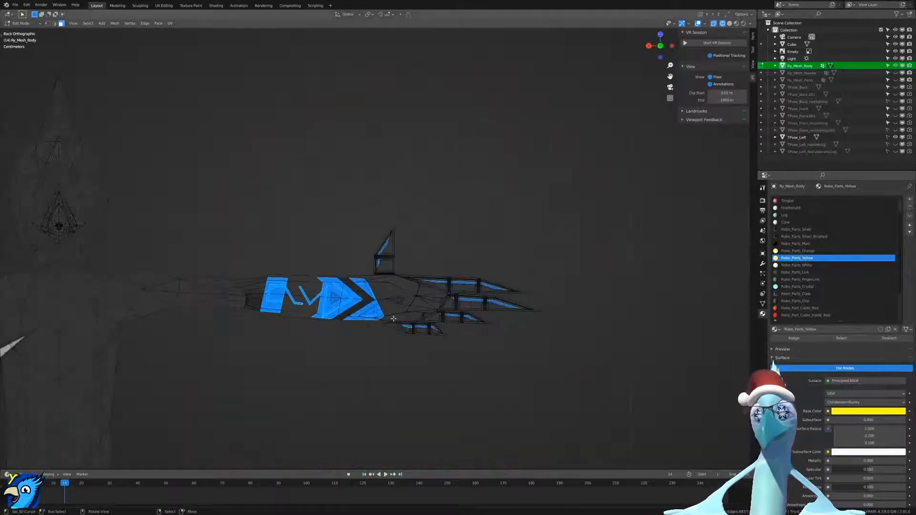
{"action": "scroll", "coordinate": [393, 319], "scroll_direction": "up", "scroll_amount": 6}
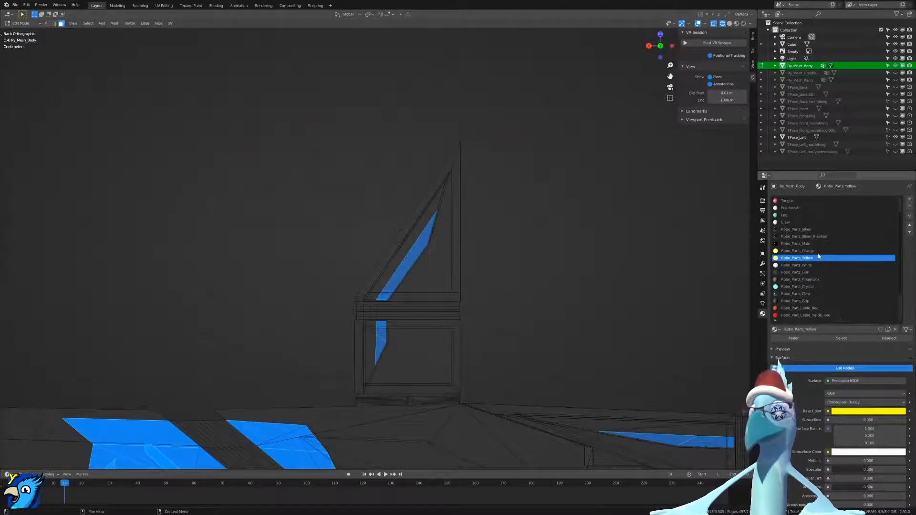
Clear the selection, then select only the faces using the Robo_Parts_Yellow and Robo_Parts_White materials.
{"action": "key", "text": "alt+a"}
{"action": "left_click", "coordinate": [842, 338]}
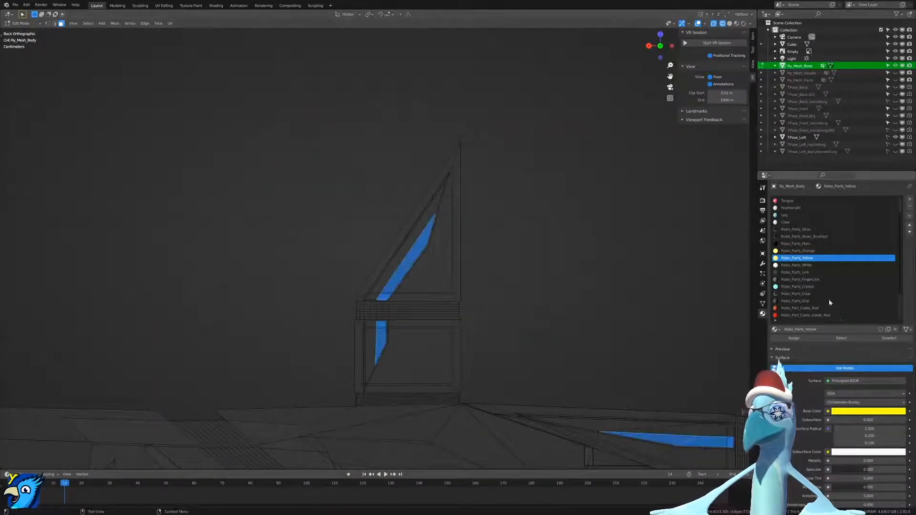
{"action": "left_click", "coordinate": [825, 265]}
{"action": "left_click", "coordinate": [835, 340]}
{"action": "scroll", "coordinate": [485, 292], "scroll_direction": "down", "scroll_amount": 8}
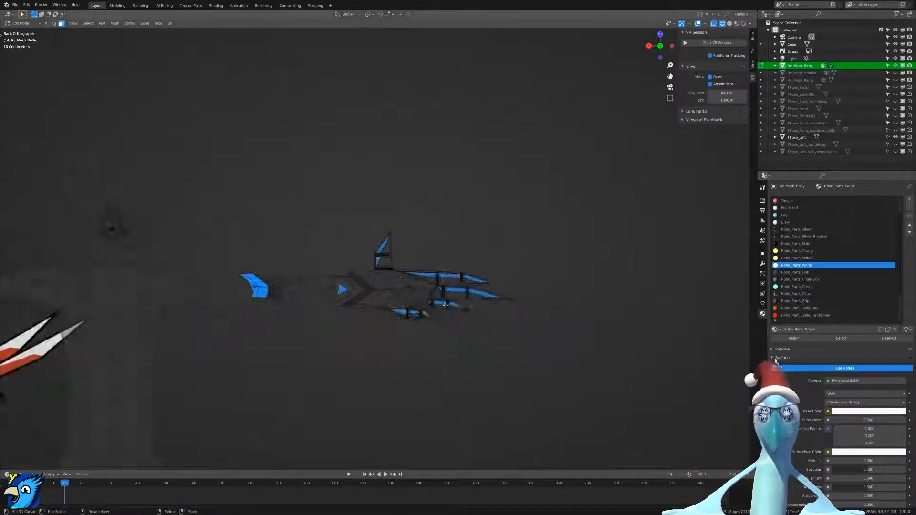
Deselect the white faces on the forearm and upper arm, keeping only the finger and thumb stripes selected.
{"action": "key", "text": "c"}
{"action": "mouse_move", "coordinate": [358, 272]}
{"action": "middle_mouse_down"}
{"action": "mouse_move", "coordinate": [359, 265]}
{"action": "mouse_move", "coordinate": [306, 257]}
{"action": "middle_mouse_up"}
{"action": "mouse_move", "coordinate": [327, 386]}
{"action": "middle_mouse_down"}
{"action": "mouse_move", "coordinate": [268, 358]}
{"action": "mouse_move", "coordinate": [303, 407]}
{"action": "middle_mouse_up"}
{"action": "key", "text": "shift+b"}
{"action": "left_click_drag", "start_coordinate": [261, 319], "coordinate": [381, 386]}
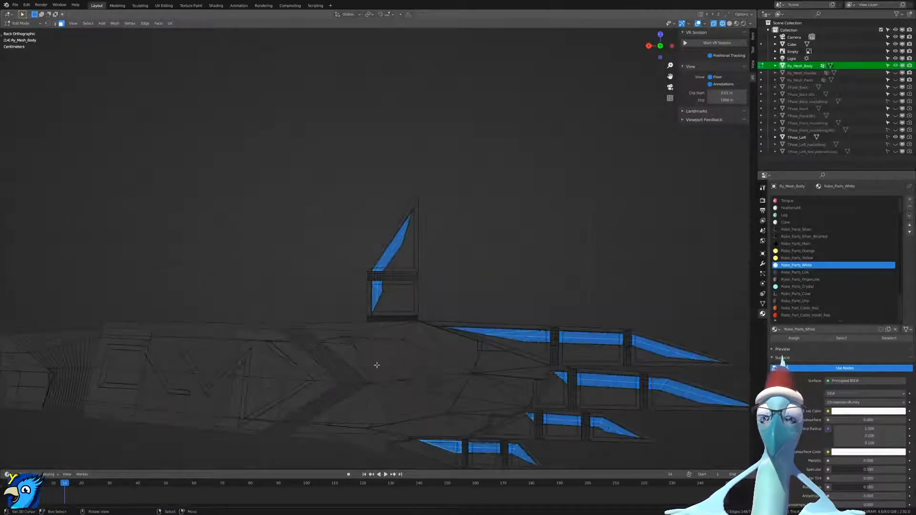
In the right wireframe view, push the selected stripe faces slightly into the fingers with Shrink/Fatten.
{"action": "key", "text": "KP_1"}
{"action": "key", "text": "KP_3"}
{"action": "middle_click_drag", "start_coordinate": [391, 341], "coordinate": [531, 164], "text": "ctrl"}
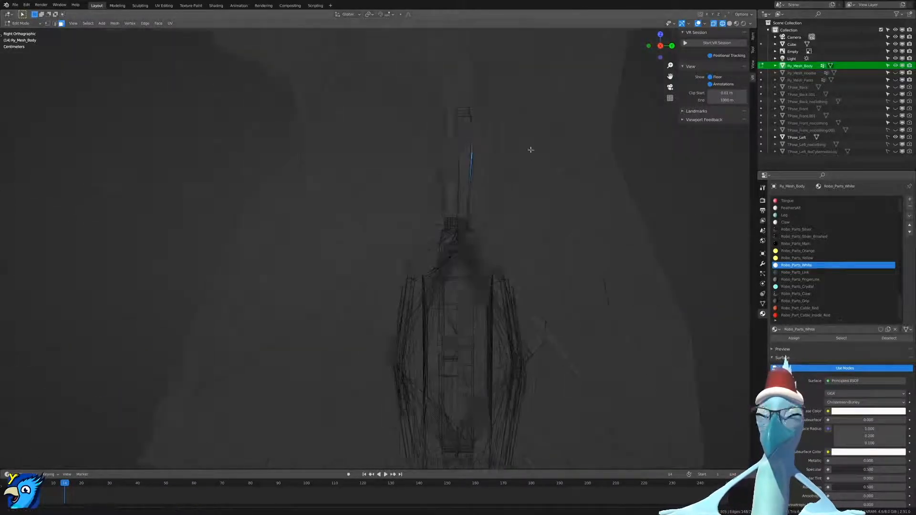
{"action": "key", "text": "alt+s"}
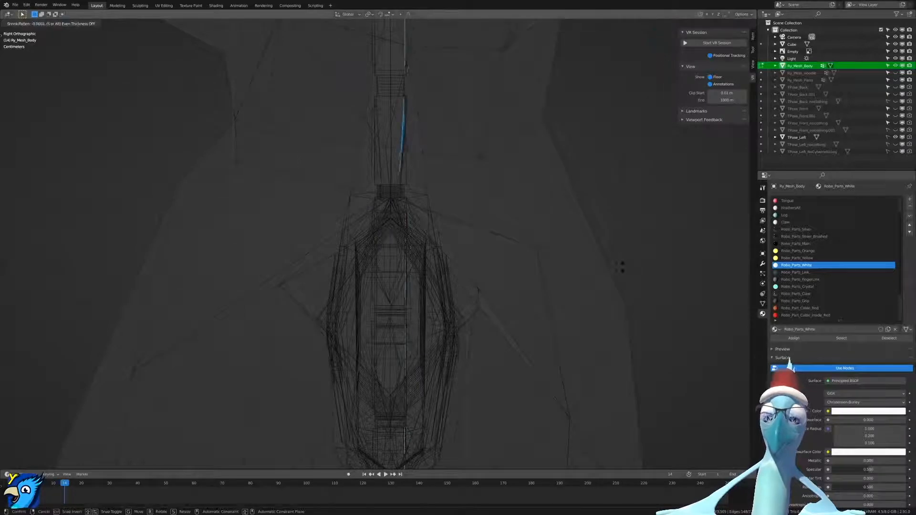
{"action": "left_click", "coordinate": [636, 288]}
Shrink the selected stripe faces inward by another 0.0003 m or so and check the recess in Solid shading without overlays.
{"action": "middle_click_drag", "start_coordinate": [478, 238], "coordinate": [430, 232]}
{"action": "key", "text": "shift+z"}
{"action": "mouse_move", "coordinate": [609, 223]}
{"action": "middle_mouse_down"}
{"action": "mouse_move", "coordinate": [507, 235]}
{"action": "mouse_move", "coordinate": [522, 215]}
{"action": "mouse_move", "coordinate": [482, 329]}
{"action": "mouse_move", "coordinate": [568, 293]}
{"action": "middle_mouse_up"}
{"action": "key", "text": "shift+z"}
{"action": "key", "text": "alt+s"}
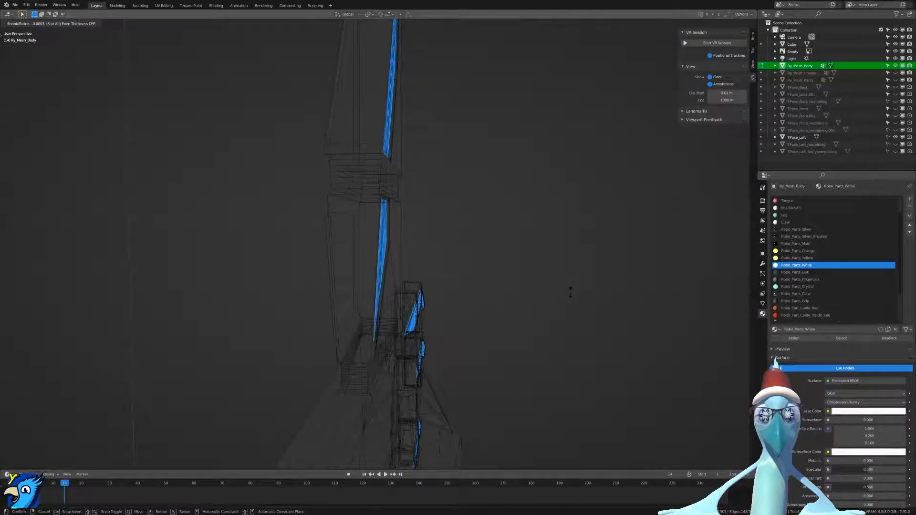
{"action": "left_click", "coordinate": [571, 292]}
{"action": "key", "text": "shift+z"}
{"action": "mouse_move", "coordinate": [624, 272]}
{"action": "middle_mouse_down"}
{"action": "mouse_move", "coordinate": [579, 272]}
{"action": "mouse_move", "coordinate": [642, 40]}
{"action": "middle_mouse_up"}
{"action": "left_click", "coordinate": [698, 23]}
{"action": "middle_click_drag", "start_coordinate": [534, 151], "coordinate": [497, 152]}
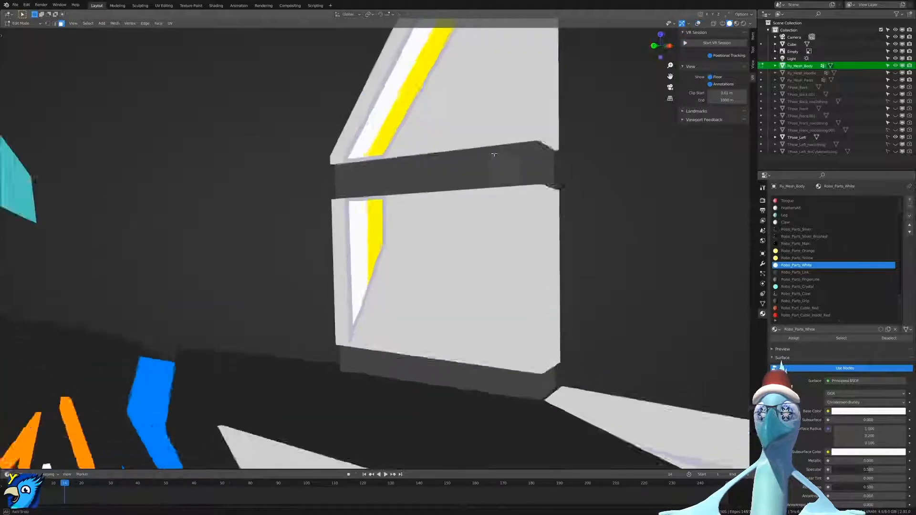
Check the recessed finger stripes and their glow in Material Preview shading from the back view and save the file.
{"action": "scroll", "coordinate": [481, 148], "scroll_direction": "down", "scroll_amount": 10}
{"action": "mouse_move", "coordinate": [498, 310]}
{"action": "middle_mouse_down", "text": "shift"}
{"action": "mouse_move", "coordinate": [462, 272]}
{"action": "mouse_move", "coordinate": [440, 276]}
{"action": "mouse_move", "coordinate": [449, 239]}
{"action": "mouse_move", "coordinate": [462, 256]}
{"action": "middle_mouse_up", "text": "shift"}
{"action": "key", "text": "z"}
{"action": "left_click", "coordinate": [554, 256]}
{"action": "key", "text": "z"}
{"action": "mouse_move", "coordinate": [554, 258]}
{"action": "middle_mouse_down"}
{"action": "mouse_move", "coordinate": [495, 259]}
{"action": "mouse_move", "coordinate": [508, 280]}
{"action": "mouse_move", "coordinate": [499, 286]}
{"action": "mouse_move", "coordinate": [585, 266]}
{"action": "mouse_move", "coordinate": [547, 357]}
{"action": "mouse_move", "coordinate": [509, 283]}
{"action": "mouse_move", "coordinate": [454, 348]}
{"action": "mouse_move", "coordinate": [471, 288]}
{"action": "mouse_move", "coordinate": [390, 292]}
{"action": "mouse_move", "coordinate": [487, 292]}
{"action": "mouse_move", "coordinate": [446, 264]}
{"action": "mouse_move", "coordinate": [431, 264]}
{"action": "mouse_move", "coordinate": [461, 323]}
{"action": "middle_mouse_up"}
{"action": "left_click", "coordinate": [499, 287]}
{"action": "scroll", "coordinate": [499, 287], "scroll_direction": "up", "scroll_amount": 8}
{"action": "scroll", "coordinate": [547, 357], "scroll_direction": "up", "scroll_amount": 4}
{"action": "scroll", "coordinate": [549, 350], "scroll_direction": "down", "scroll_amount": 4}
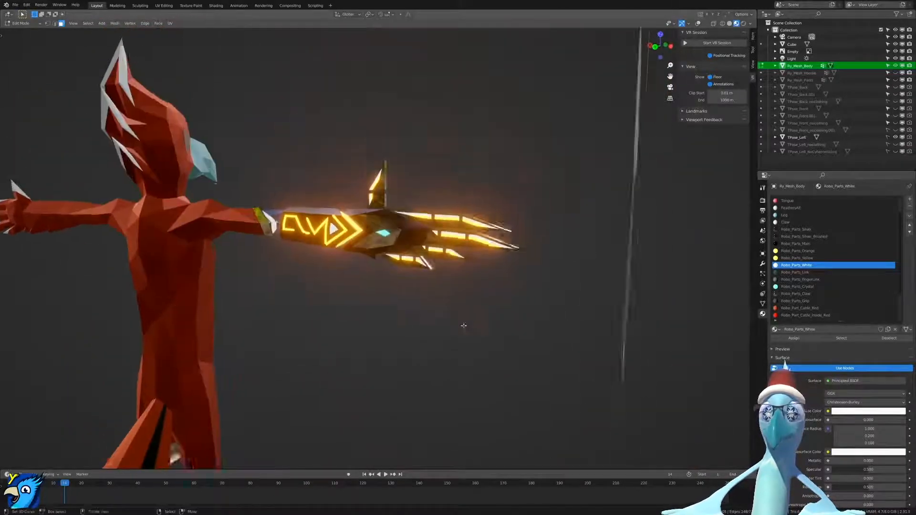
{"action": "scroll", "coordinate": [465, 322], "scroll_direction": "up", "scroll_amount": 5}
{"action": "key", "text": "KP_3"}
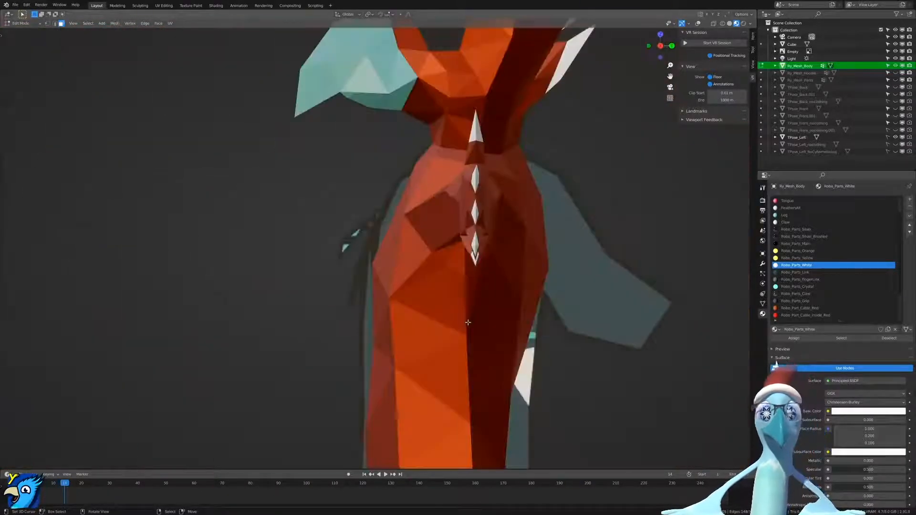
{"action": "key", "text": "ctrl+KP_1"}
{"action": "scroll", "coordinate": [428, 397], "scroll_direction": "up", "scroll_amount": 4}
{"action": "scroll", "coordinate": [428, 398], "scroll_direction": "down", "scroll_amount": 5}
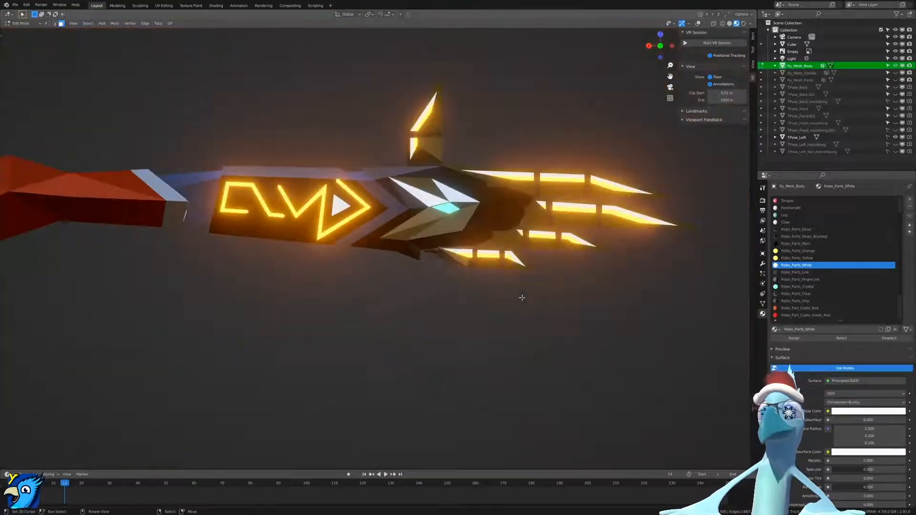
{"action": "key", "text": "ctrl+s"}
Show the overlays and knife-cut an edge from the lower thumb segment's bottom corner to the bottom tip of its stripe border.
{"action": "scroll", "coordinate": [557, 265], "scroll_direction": "up", "scroll_amount": 5}
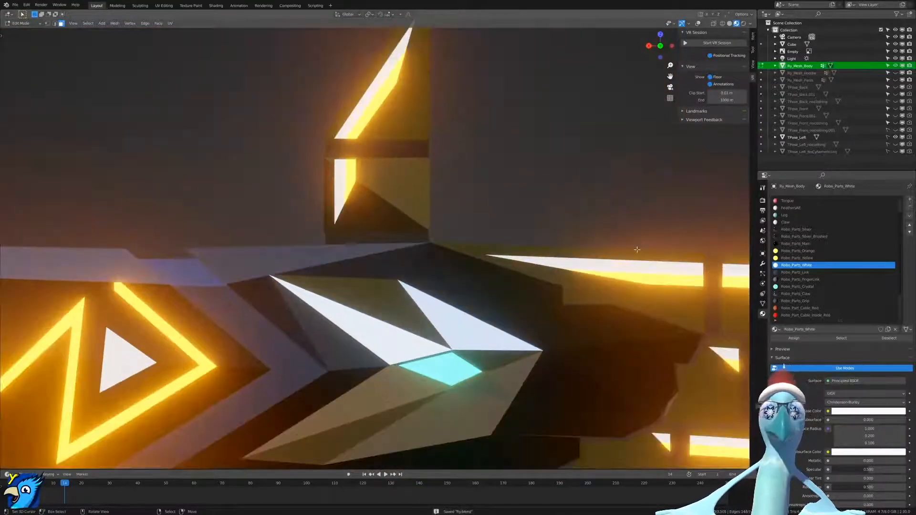
{"action": "left_click", "coordinate": [698, 23]}
{"action": "middle_click_drag", "start_coordinate": [245, 307], "coordinate": [215, 288], "text": "shift"}
{"action": "scroll", "coordinate": [351, 352], "scroll_direction": "up", "scroll_amount": 3}
{"action": "middle_click_drag", "start_coordinate": [350, 185], "coordinate": [291, 281], "text": "shift"}
{"action": "scroll", "coordinate": [354, 315], "scroll_direction": "down", "scroll_amount": 1}
{"action": "scroll", "coordinate": [292, 281], "scroll_direction": "up", "scroll_amount": 4}
{"action": "middle_click_drag", "start_coordinate": [525, 406], "coordinate": [238, 227], "text": "shift"}
{"action": "middle_click_drag", "start_coordinate": [143, 306], "coordinate": [446, 342], "text": "shift"}
{"action": "scroll", "coordinate": [214, 341], "scroll_direction": "up", "scroll_amount": 1}
{"action": "middle_click_drag", "start_coordinate": [214, 342], "coordinate": [332, 339], "text": "shift"}
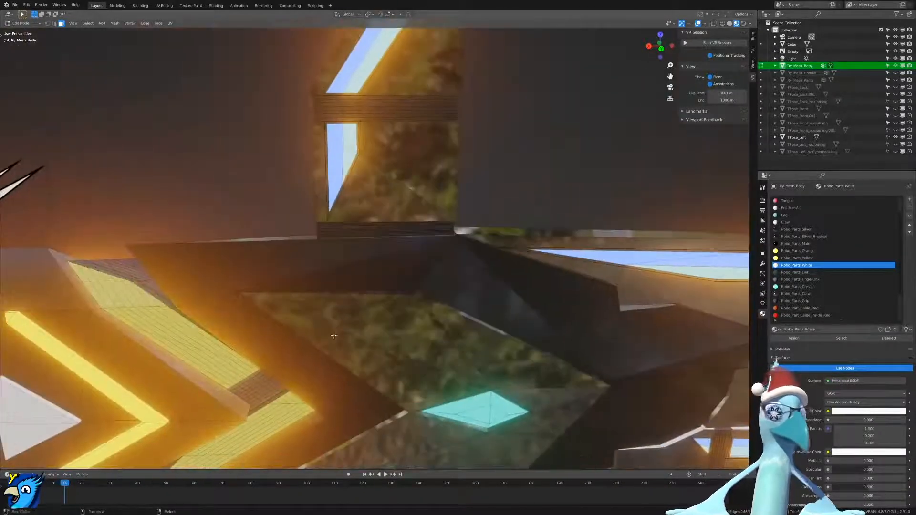
{"action": "middle_click_drag", "start_coordinate": [280, 301], "coordinate": [362, 351], "text": "shift"}
{"action": "scroll", "coordinate": [393, 355], "scroll_direction": "up", "scroll_amount": 2}
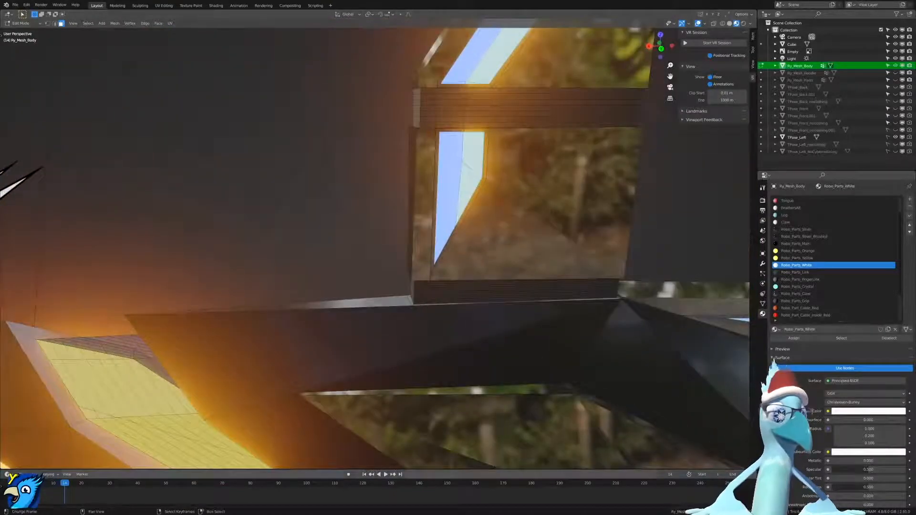
{"action": "scroll", "coordinate": [423, 272], "scroll_direction": "up", "scroll_amount": 1}
{"action": "middle_click_drag", "start_coordinate": [422, 273], "coordinate": [367, 292]}
{"action": "scroll", "coordinate": [368, 292], "scroll_direction": "up", "scroll_amount": 3}
{"action": "scroll", "coordinate": [349, 334], "scroll_direction": "up", "scroll_amount": 2}
{"action": "middle_click_drag", "start_coordinate": [430, 316], "coordinate": [461, 314]}
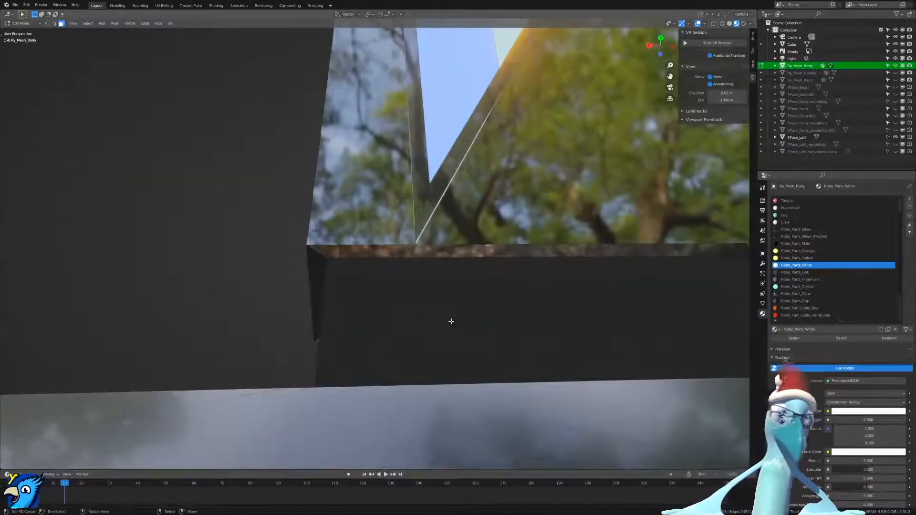
{"action": "key", "text": "k"}
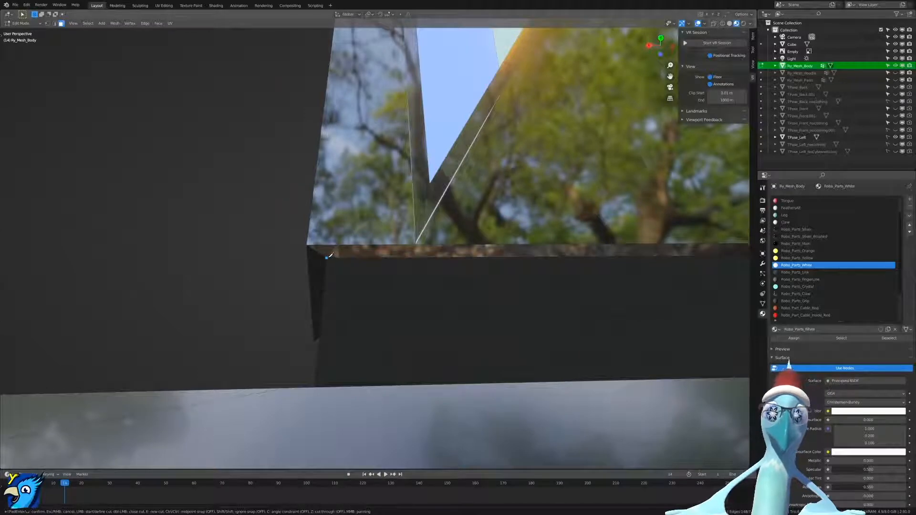
{"action": "left_click", "coordinate": [417, 243]}
{"action": "key", "text": "Return"}
In vertex select mode, merge the extra vertices along the thumb joint's lowest edge row At Last, into its outer corner vertex.
{"action": "middle_click_drag", "start_coordinate": [418, 243], "coordinate": [402, 262]}
{"action": "key", "text": "ctrl+Tab"}
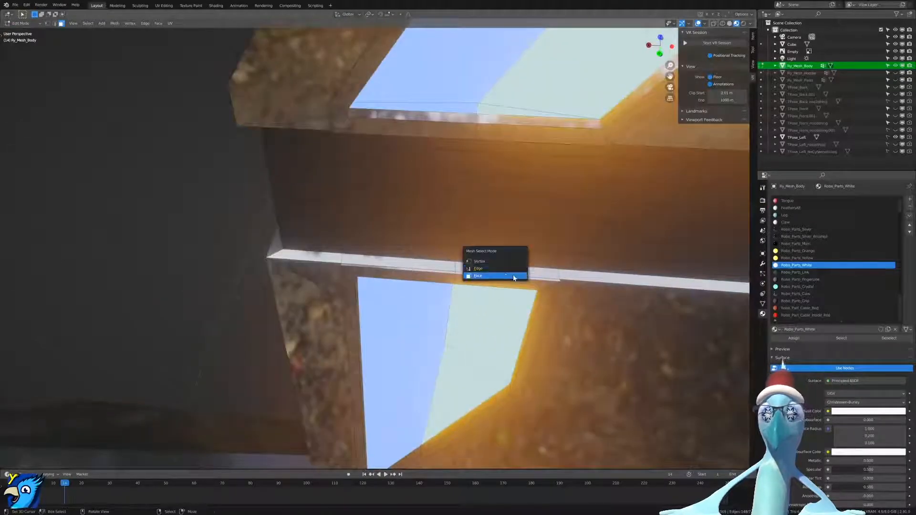
{"action": "left_click", "coordinate": [505, 262]}
{"action": "right_click", "coordinate": [544, 271]}
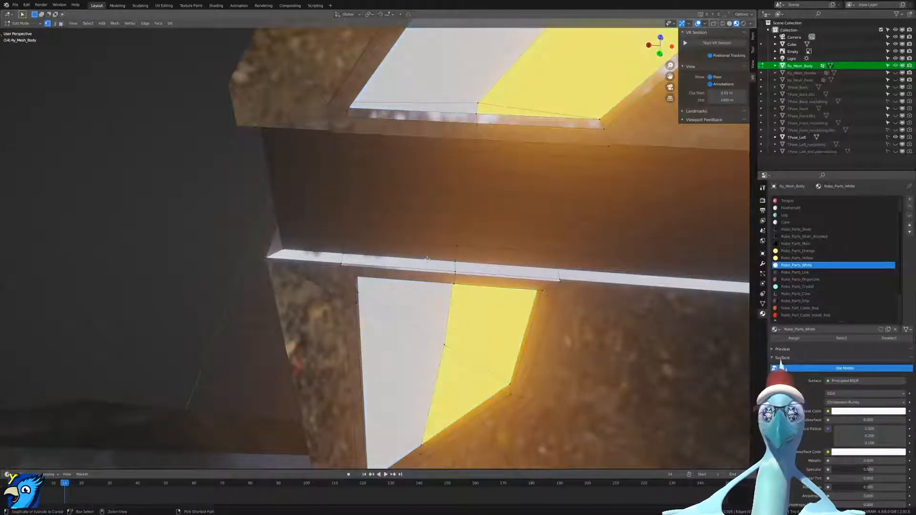
{"action": "left_click", "coordinate": [283, 250], "text": "ctrl"}
{"action": "key", "text": "m"}
{"action": "left_click", "coordinate": [287, 252]}
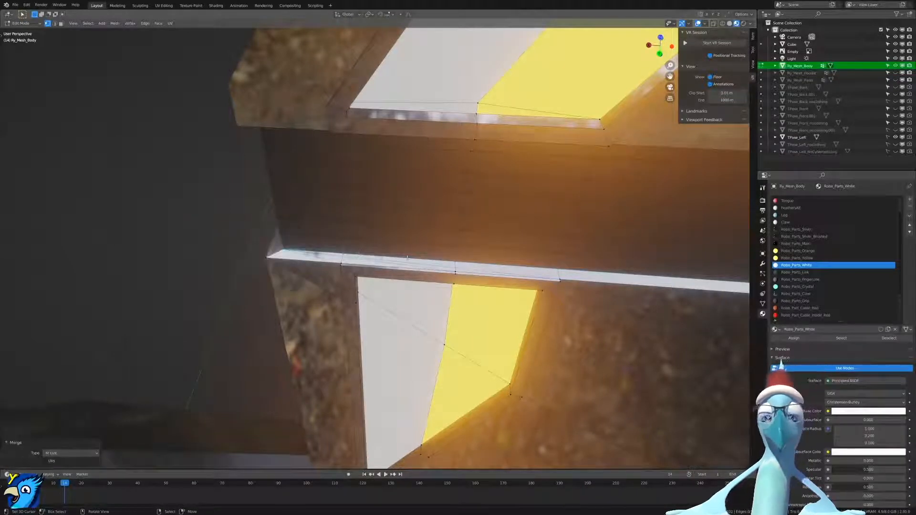
{"action": "left_click", "coordinate": [563, 278]}
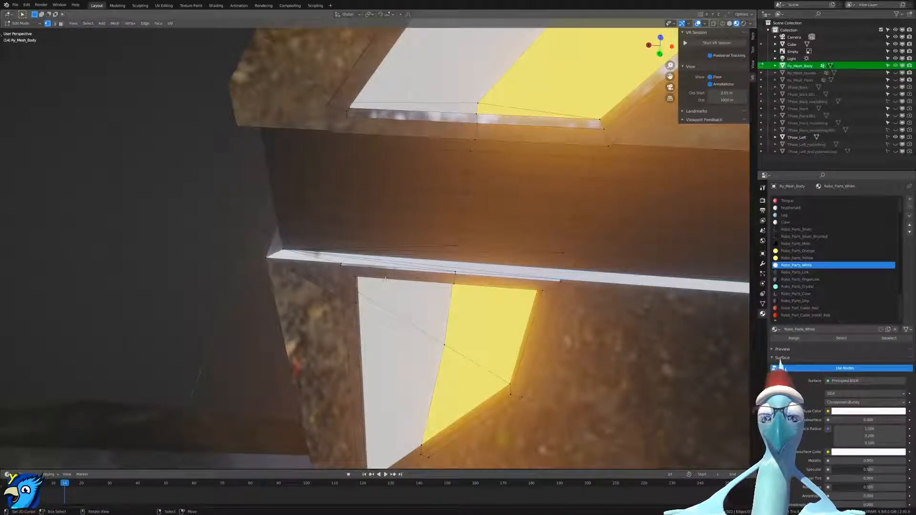
{"action": "middle_click_drag", "start_coordinate": [401, 285], "coordinate": [534, 392]}
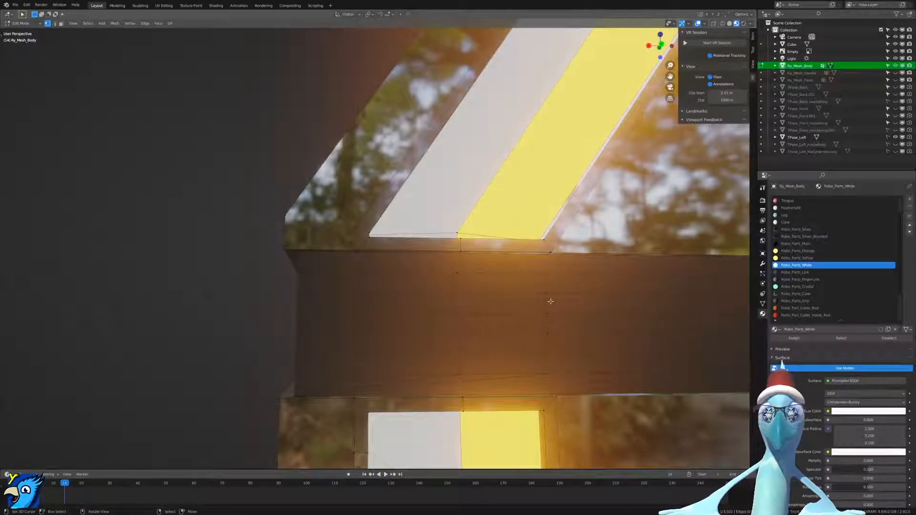
In the right wireframe view, circle-select the vertices along the thumb joint's side, and return to Solid shading.
{"action": "key", "text": "KP_2"}
{"action": "key", "text": "KP_3"}
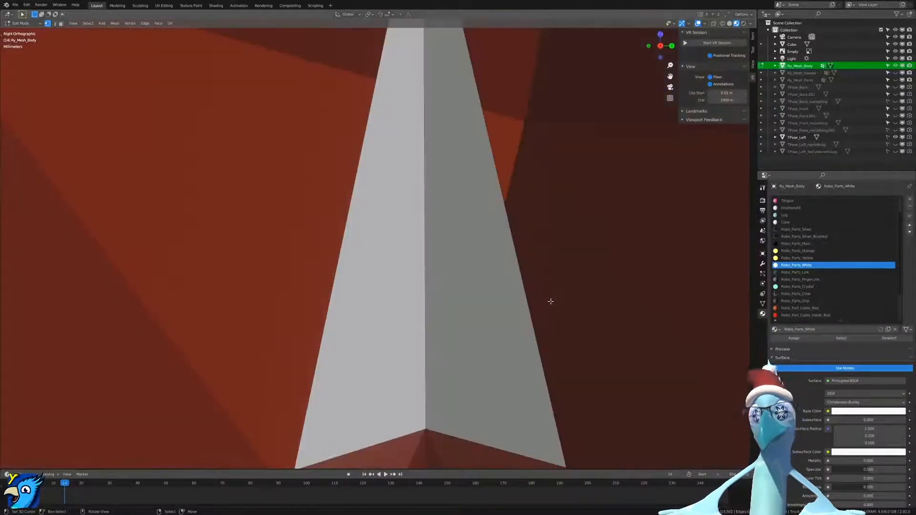
{"action": "key", "text": "shift+z"}
{"action": "scroll", "coordinate": [380, 334], "scroll_direction": "up", "scroll_amount": 2}
{"action": "middle_click_drag", "start_coordinate": [551, 367], "coordinate": [402, 244], "text": "shift"}
{"action": "scroll", "coordinate": [452, 282], "scroll_direction": "up", "scroll_amount": 3}
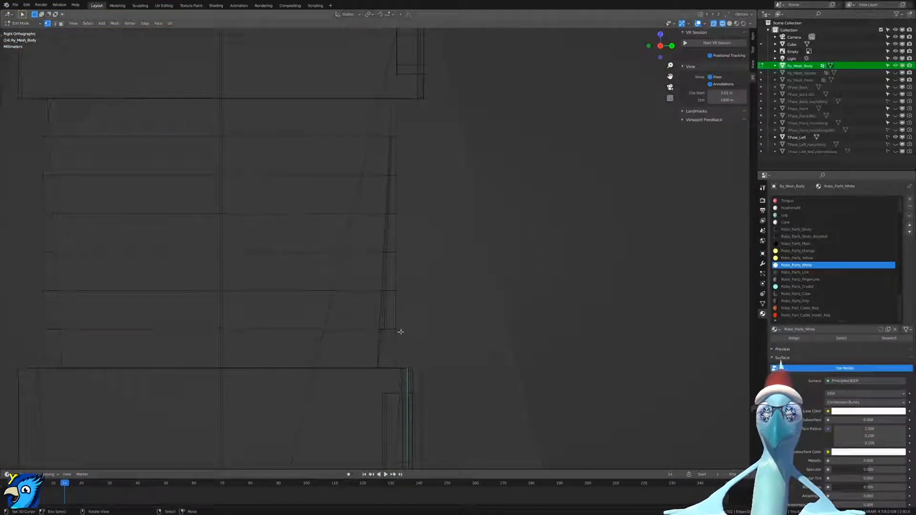
{"action": "key", "text": "c"}
{"action": "left_click_drag", "start_coordinate": [405, 323], "coordinate": [411, 253]}
{"action": "right_click", "coordinate": [432, 250]}
{"action": "mouse_move", "coordinate": [500, 257]}
{"action": "middle_mouse_down"}
{"action": "mouse_move", "coordinate": [450, 257]}
{"action": "mouse_move", "coordinate": [501, 270]}
{"action": "mouse_move", "coordinate": [491, 293]}
{"action": "mouse_move", "coordinate": [556, 266]}
{"action": "mouse_move", "coordinate": [435, 286]}
{"action": "middle_mouse_up"}
{"action": "key", "text": "shift+z"}
{"action": "scroll", "coordinate": [573, 270], "scroll_direction": "up", "scroll_amount": 3}
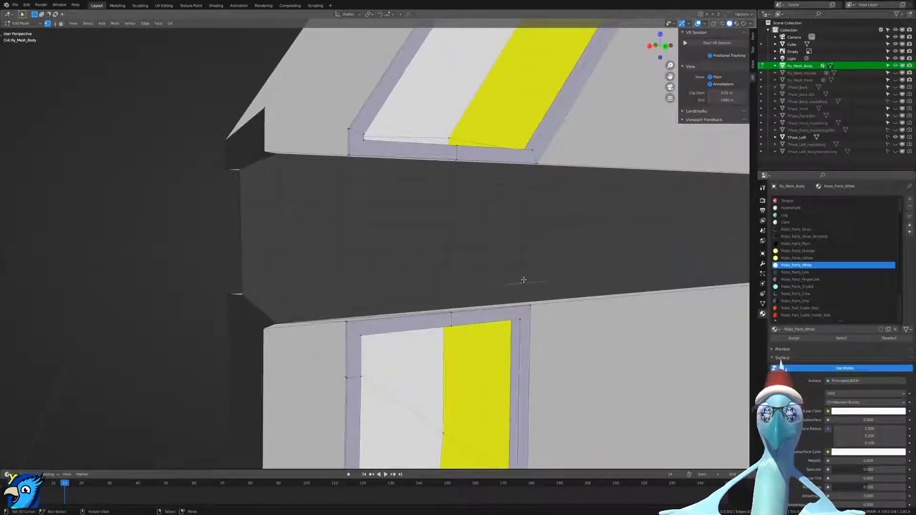
Merge the extra vertices on the lower three remaining edge rows of the thumb joint At Last, into each row's outer corner vertex.
{"action": "right_click", "coordinate": [282, 297], "text": "ctrl"}
{"action": "key", "text": "m"}
{"action": "left_click", "coordinate": [284, 297]}
{"action": "left_click", "coordinate": [525, 264]}
{"action": "right_click", "coordinate": [277, 275], "text": "ctrl"}
{"action": "key", "text": "m"}
{"action": "left_click", "coordinate": [291, 273]}
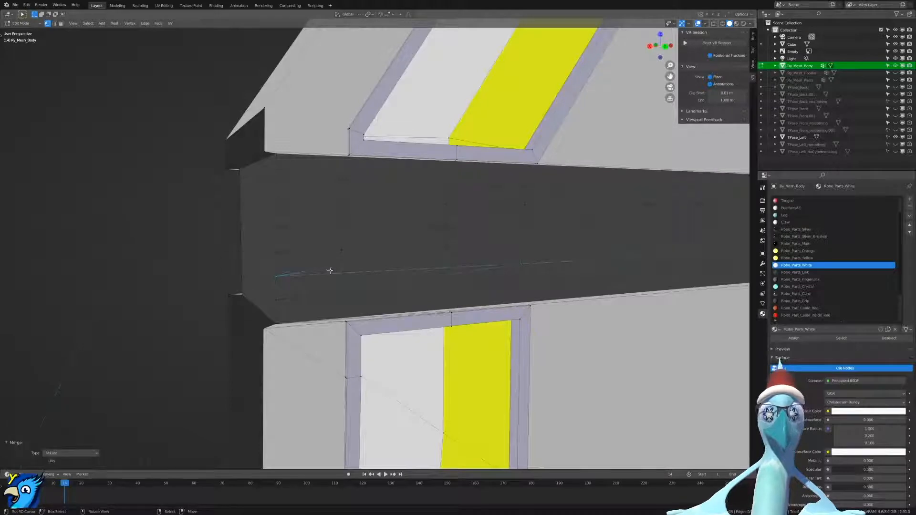
{"action": "left_click", "coordinate": [521, 246]}
{"action": "right_click", "coordinate": [276, 253], "text": "ctrl"}
{"action": "key", "text": "m"}
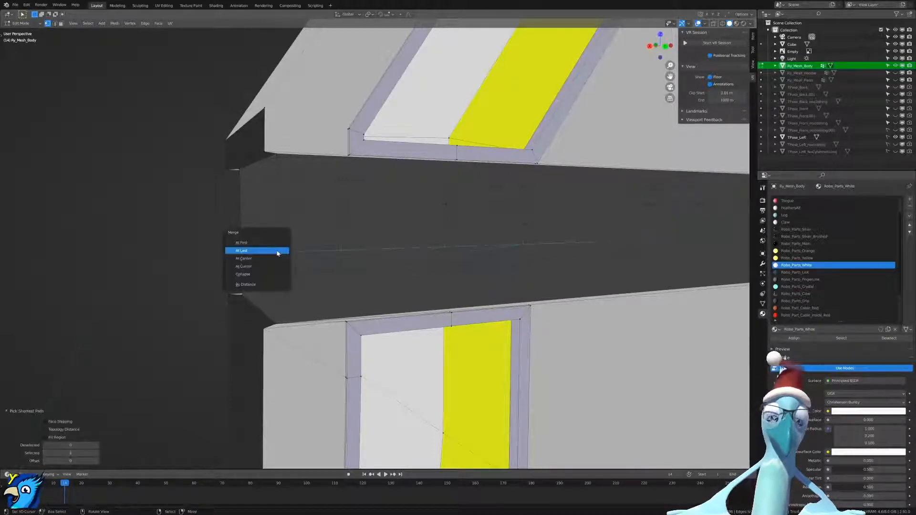
{"action": "left_click", "coordinate": [281, 251]}
Merge the extra vertices on the upper three edge rows of the thumb joint At Last, into each row's outer corner vertex.
{"action": "left_click", "coordinate": [526, 223]}
{"action": "right_click", "coordinate": [275, 229], "text": "ctrl"}
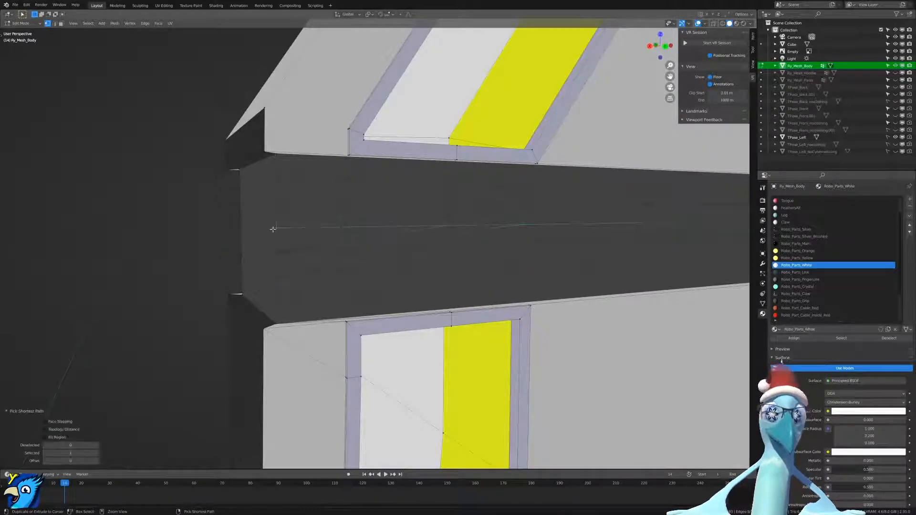
{"action": "key", "text": "m"}
{"action": "left_click", "coordinate": [277, 229]}
{"action": "left_click", "coordinate": [527, 205]}
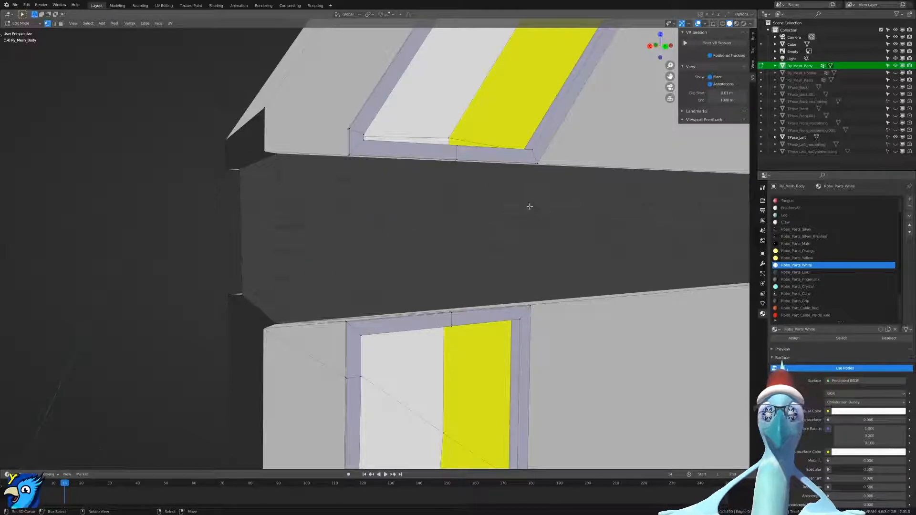
{"action": "right_click", "coordinate": [278, 205], "text": "ctrl"}
{"action": "key", "text": "m"}
{"action": "left_click", "coordinate": [279, 208]}
{"action": "left_click", "coordinate": [525, 184]}
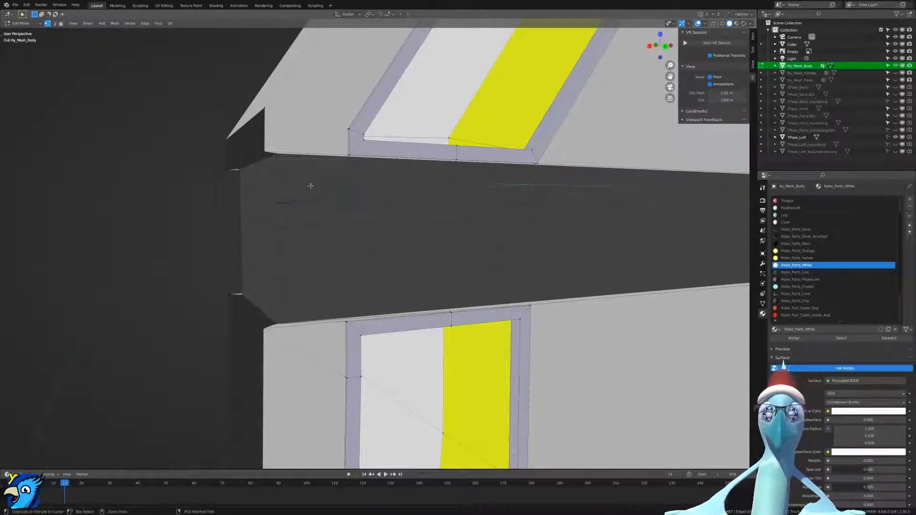
{"action": "right_click", "coordinate": [281, 182], "text": "ctrl"}
{"action": "key", "text": "m"}
{"action": "left_click", "coordinate": [283, 184]}
Knife-cut an edge along the base of the thumb's tip segment, from the stripe border's inner corner to the segment's outer corner.
{"action": "middle_click_drag", "start_coordinate": [554, 235], "coordinate": [528, 182]}
{"action": "key", "text": "k"}
{"action": "left_click", "coordinate": [544, 170]}
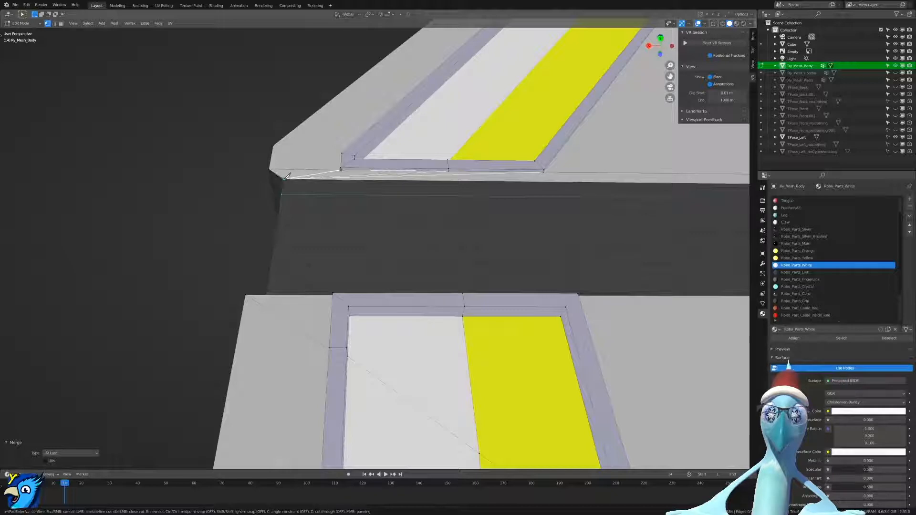
{"action": "left_click", "coordinate": [285, 178]}
{"action": "key", "text": "Return"}
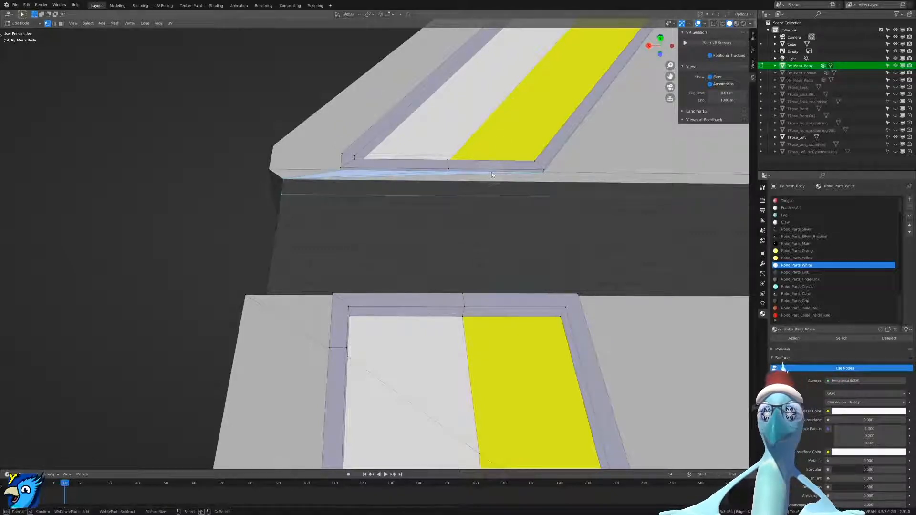
Examine the thumb and all four fingers for leftover edges around the stripe borders and joints.
{"action": "middle_click_drag", "start_coordinate": [497, 196], "coordinate": [317, 194]}
{"action": "scroll", "coordinate": [512, 258], "scroll_direction": "down", "scroll_amount": 4}
{"action": "scroll", "coordinate": [372, 188], "scroll_direction": "down", "scroll_amount": 4}
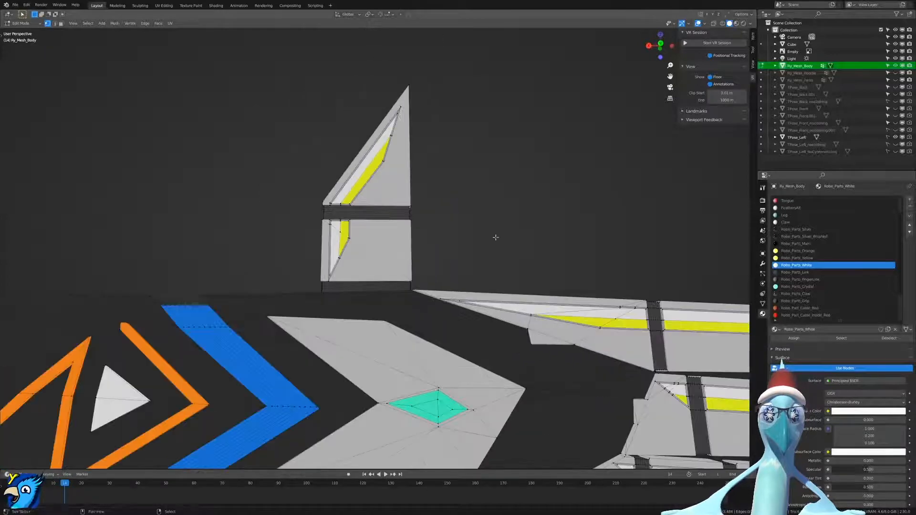
{"action": "scroll", "coordinate": [480, 240], "scroll_direction": "up", "scroll_amount": 5}
{"action": "middle_click_drag", "start_coordinate": [514, 231], "coordinate": [213, 194], "text": "shift"}
{"action": "scroll", "coordinate": [213, 194], "scroll_direction": "down", "scroll_amount": 3}
{"action": "middle_click_drag", "start_coordinate": [485, 222], "coordinate": [305, 167], "text": "shift"}
{"action": "scroll", "coordinate": [305, 168], "scroll_direction": "up", "scroll_amount": 2}
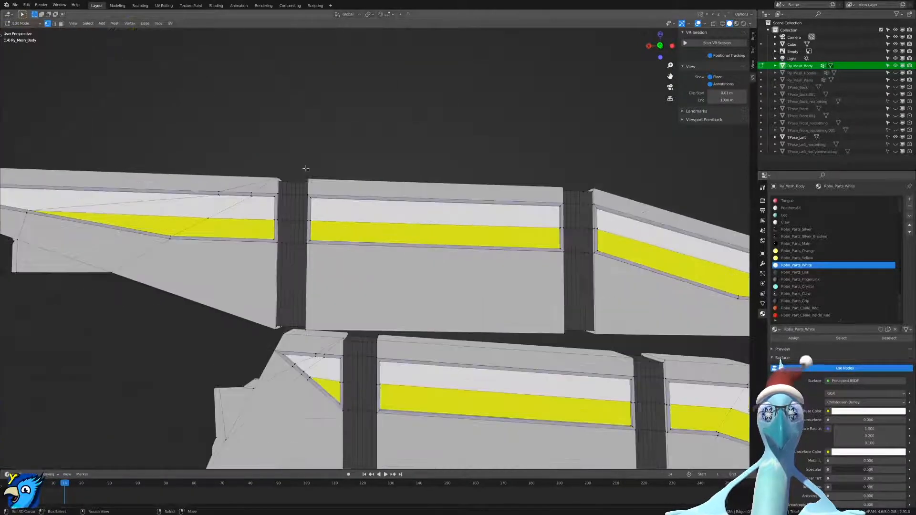
{"action": "scroll", "coordinate": [279, 181], "scroll_direction": "down", "scroll_amount": 8}
{"action": "scroll", "coordinate": [366, 239], "scroll_direction": "up", "scroll_amount": 5}
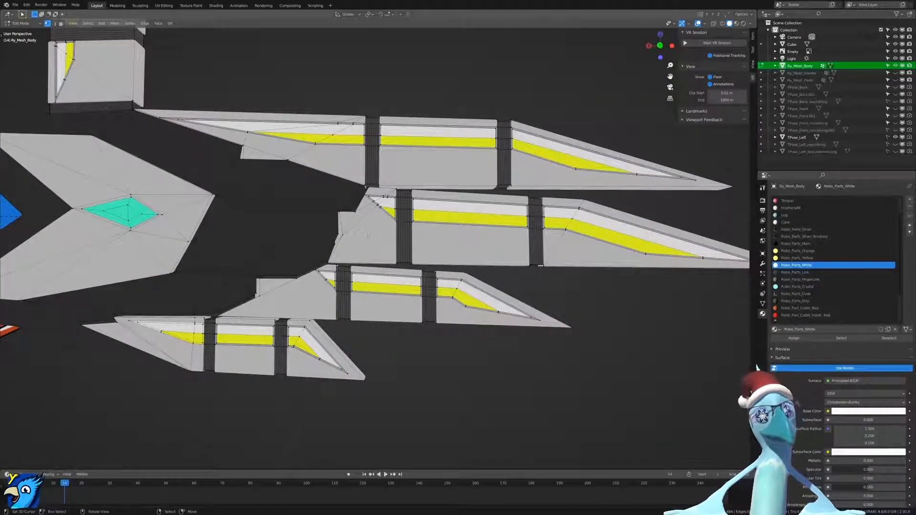
Merge the extra vertices on the first edge row of the index finger's base joint into the row's upper vertex.
{"action": "scroll", "coordinate": [368, 235], "scroll_direction": "up", "scroll_amount": 8}
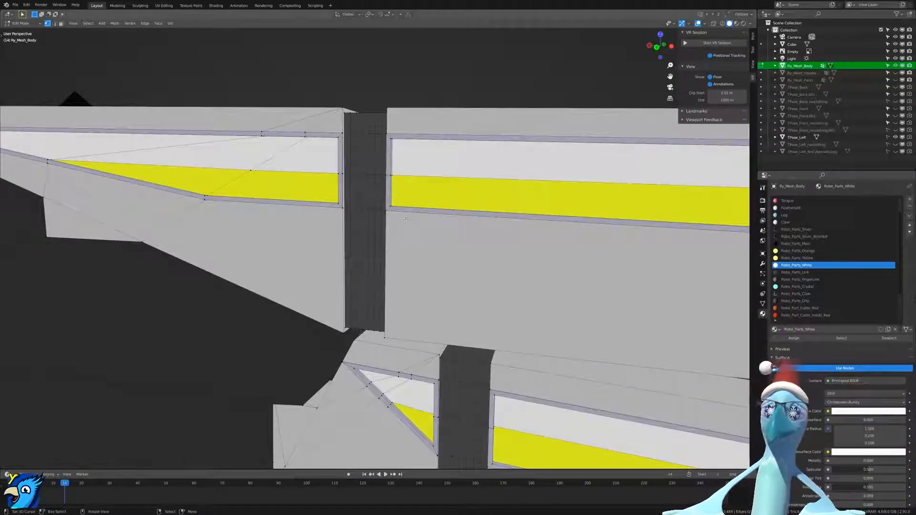
{"action": "scroll", "coordinate": [348, 182], "scroll_direction": "up", "scroll_amount": 5}
{"action": "middle_click_drag", "start_coordinate": [379, 253], "coordinate": [370, 274]}
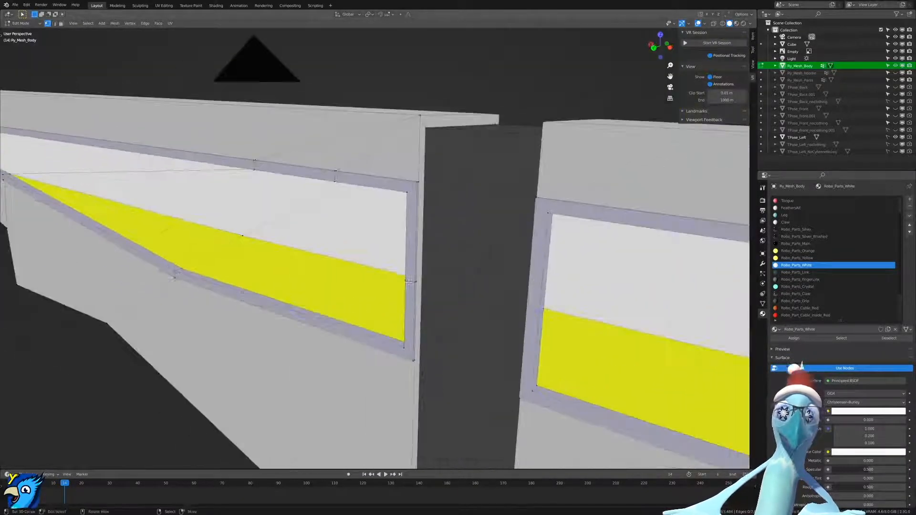
{"action": "scroll", "coordinate": [470, 251], "scroll_direction": "up", "scroll_amount": 1}
{"action": "middle_click_drag", "start_coordinate": [471, 252], "coordinate": [452, 241]}
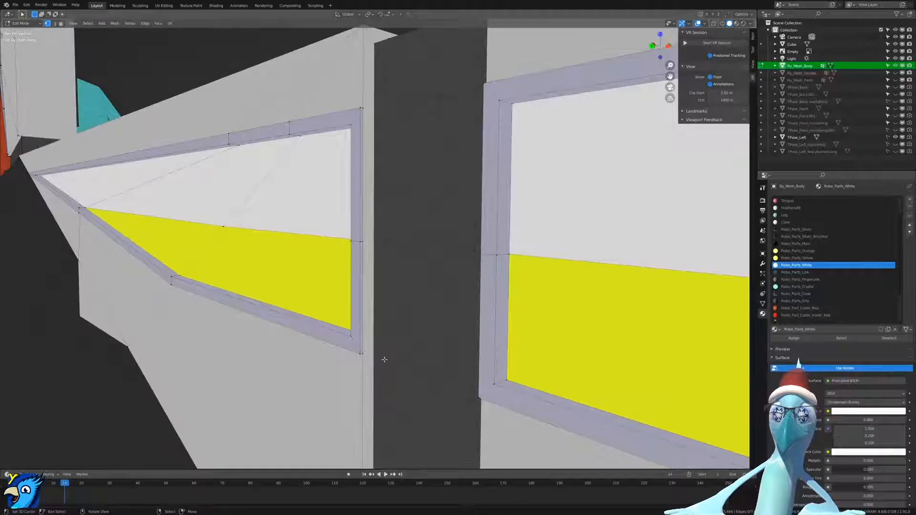
{"action": "scroll", "coordinate": [394, 350], "scroll_direction": "down", "scroll_amount": 2}
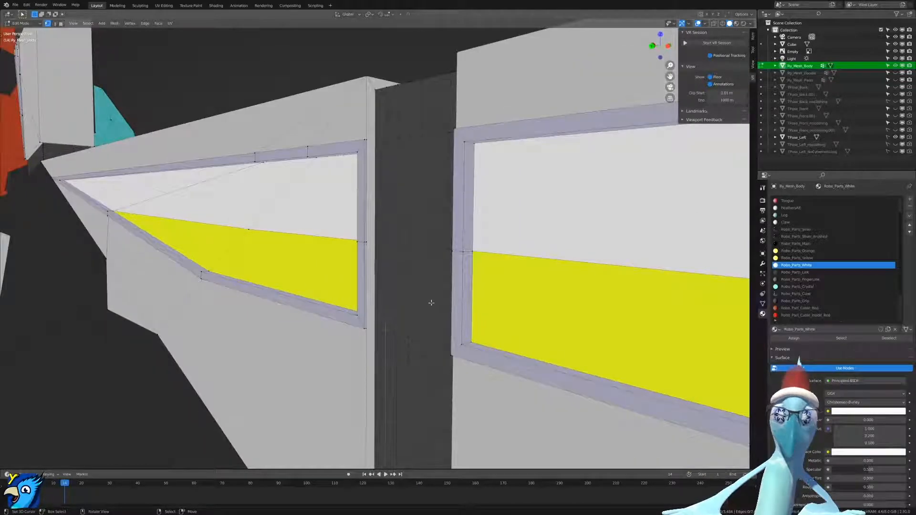
{"action": "left_click", "coordinate": [385, 90], "text": "ctrl"}
{"action": "middle_click_drag", "start_coordinate": [385, 89], "coordinate": [324, 147]}
{"action": "key", "text": "m"}
{"action": "left_click", "coordinate": [351, 255]}
Merge the extra vertices on the next three edge rows of the index finger's base joint At Last, into each row's upper vertex.
{"action": "right_click", "coordinate": [295, 314]}
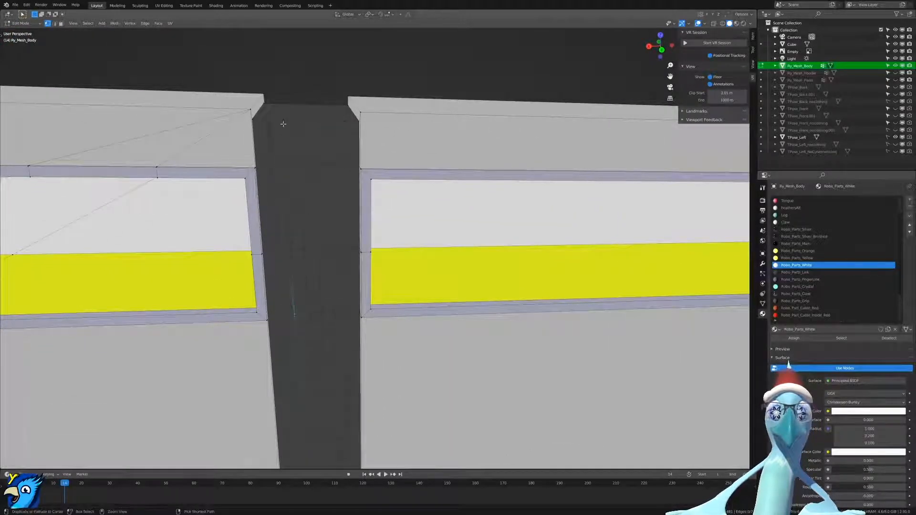
{"action": "left_click", "coordinate": [283, 124], "text": "ctrl"}
{"action": "key", "text": "m"}
{"action": "left_click", "coordinate": [304, 321]}
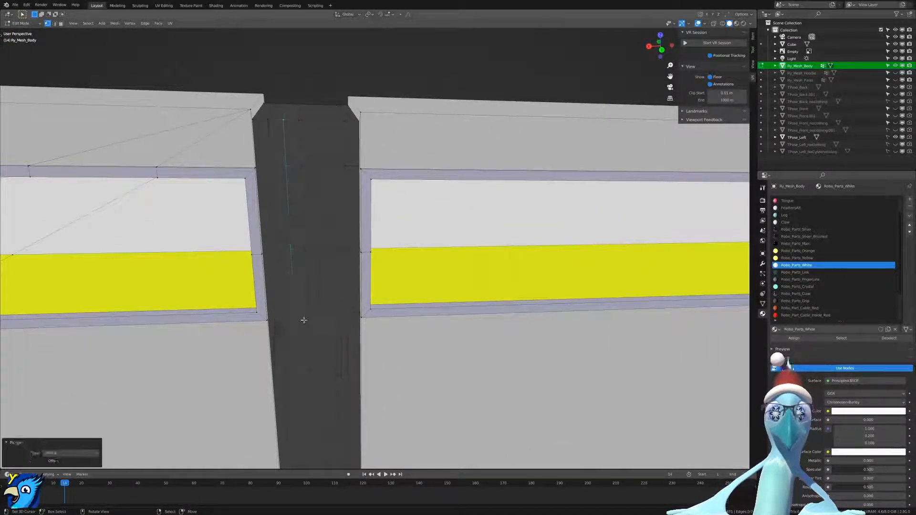
{"action": "left_click", "coordinate": [299, 120], "text": "ctrl"}
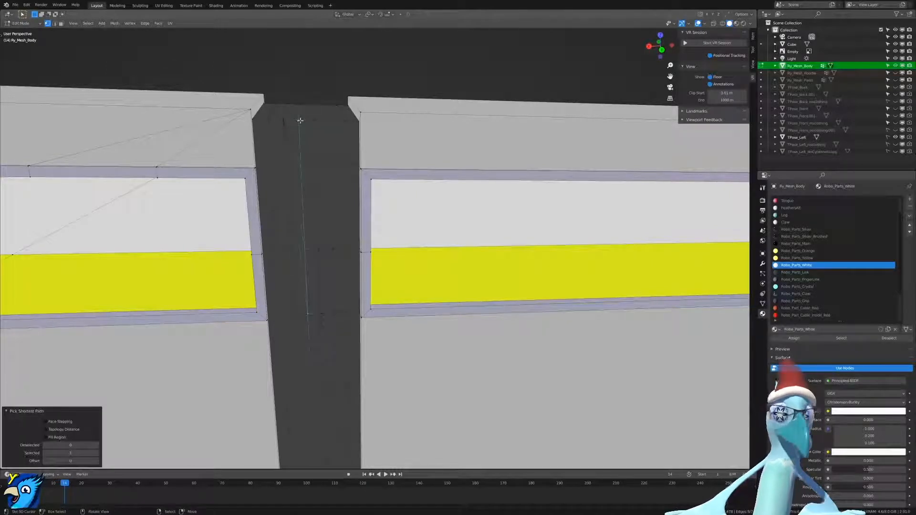
{"action": "key", "text": "m"}
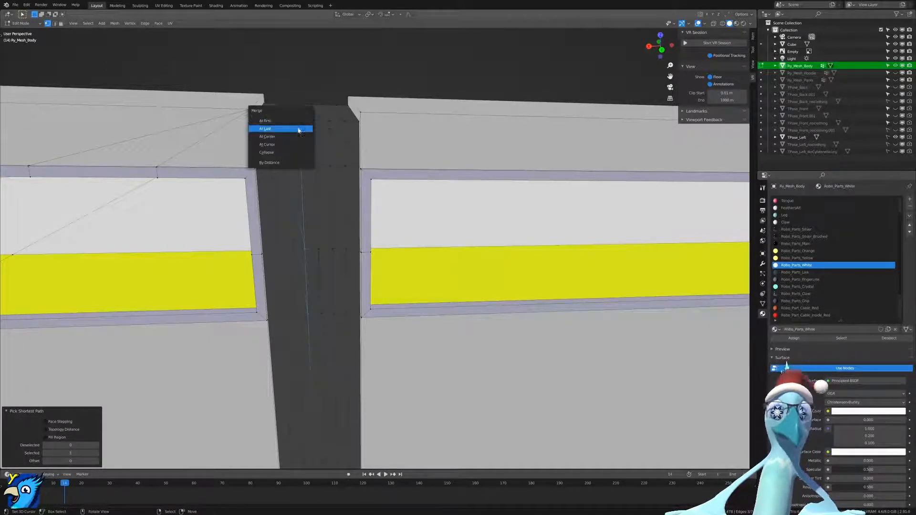
{"action": "left_click", "coordinate": [301, 123]}
{"action": "right_click", "coordinate": [315, 127], "text": "ctrl"}
{"action": "key", "text": "m"}
{"action": "left_click", "coordinate": [317, 128]}
Merge the extra vertices on the following edge rows, up to the last-but-one, of the index finger's base joint into their upper vertices.
{"action": "right_click", "coordinate": [333, 318]}
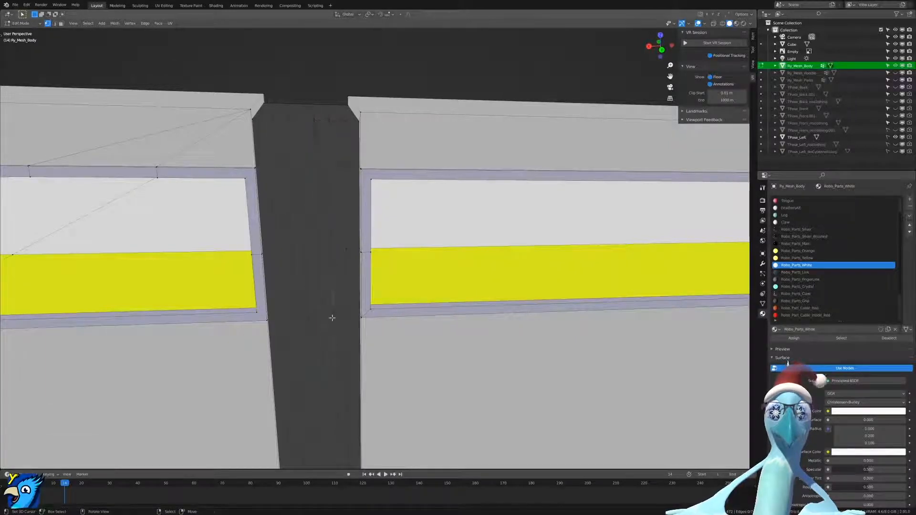
{"action": "right_click", "coordinate": [328, 125], "text": "ctrl"}
{"action": "key", "text": "m"}
{"action": "left_click", "coordinate": [308, 138]}
{"action": "key", "text": "ctrl+z"}
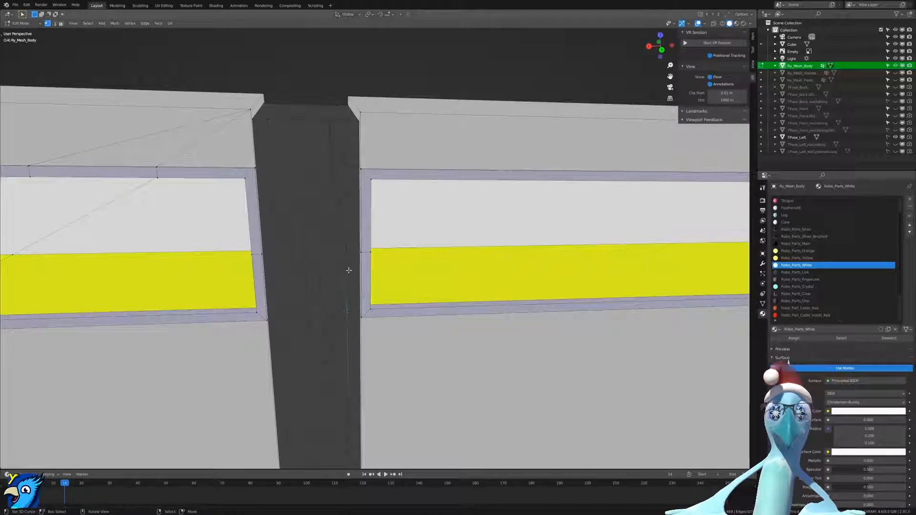
{"action": "right_click", "coordinate": [330, 122], "text": "ctrl"}
{"action": "key", "text": "m"}
{"action": "left_click", "coordinate": [316, 120]}
Merge the extra vertices on the base joint's last edge row, beside the index finger's middle segment, into its upper corner vertex.
{"action": "middle_click_drag", "start_coordinate": [359, 228], "coordinate": [369, 225]}
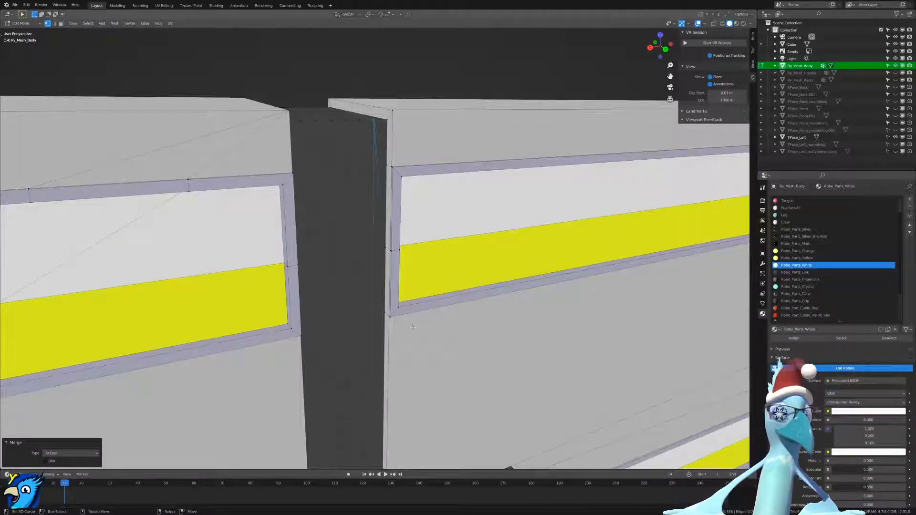
{"action": "left_click", "coordinate": [390, 318]}
{"action": "left_click", "coordinate": [386, 121], "text": "ctrl"}
{"action": "key", "text": "m"}
{"action": "left_click", "coordinate": [386, 120]}
{"action": "scroll", "coordinate": [419, 239], "scroll_direction": "down", "scroll_amount": 8}
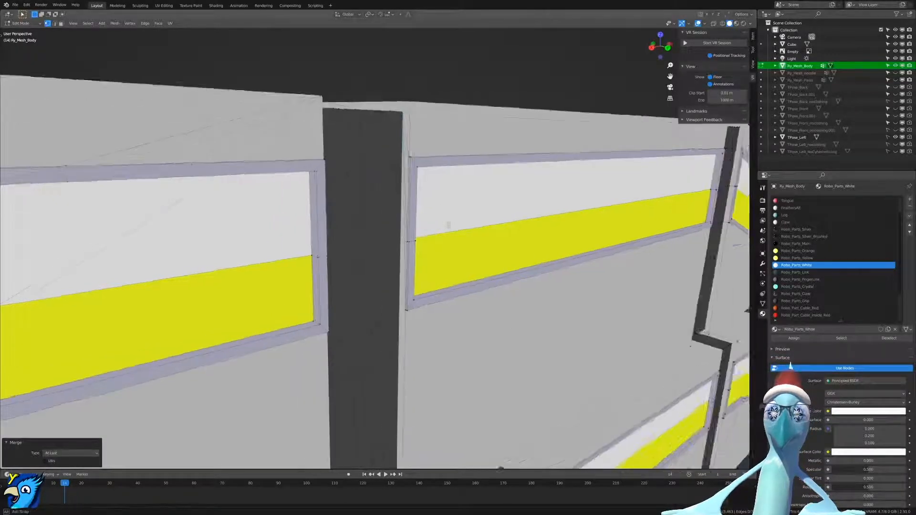
Knife-cut edges at the end of the index finger's base segment, joining the stripe border's outer vertices to the segment's upper inner corner.
{"action": "scroll", "coordinate": [375, 224], "scroll_direction": "up", "scroll_amount": 8}
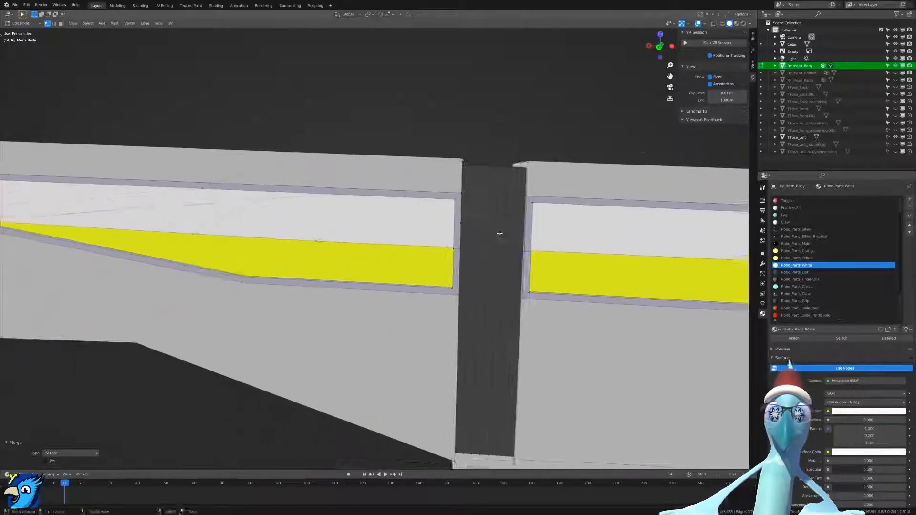
{"action": "key", "text": "k"}
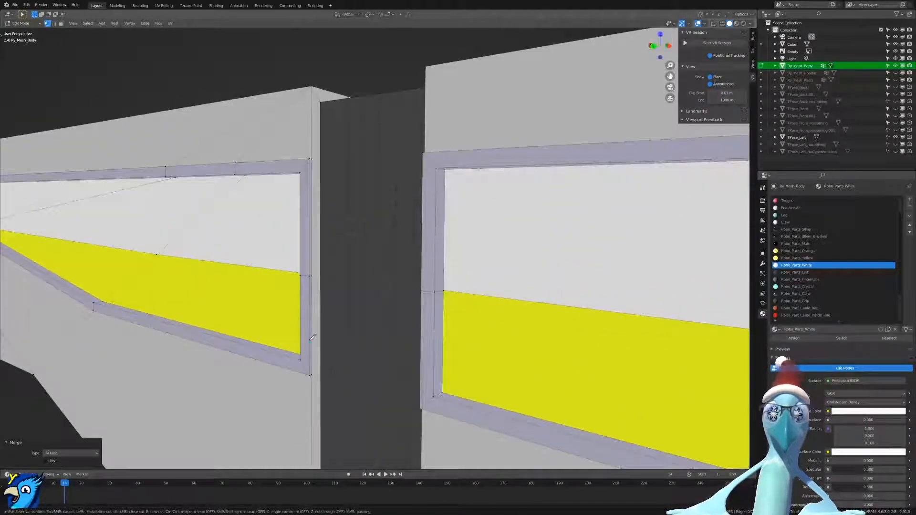
{"action": "left_click", "coordinate": [311, 375]}
{"action": "left_click", "coordinate": [323, 98]}
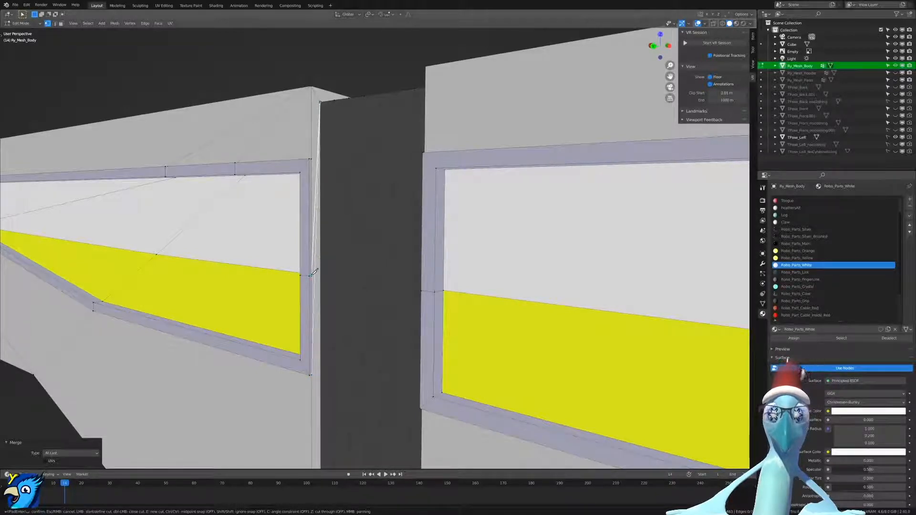
{"action": "left_click", "coordinate": [312, 275]}
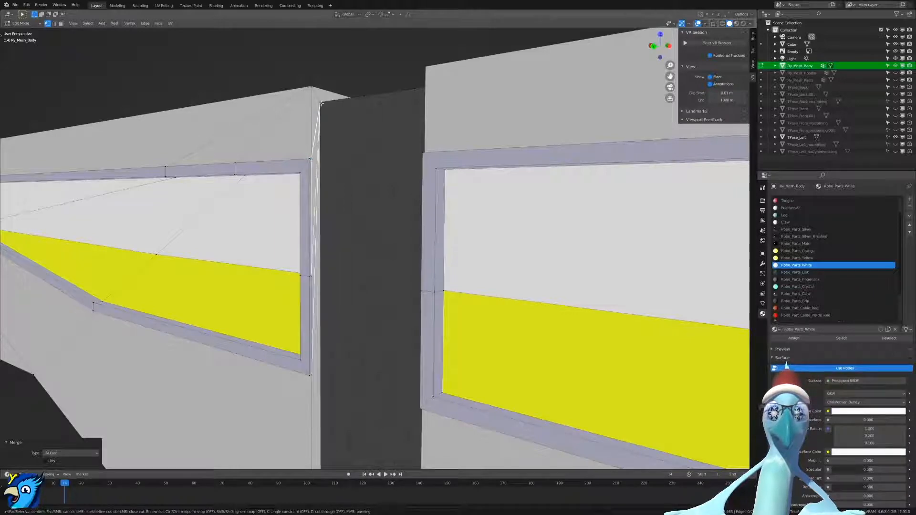
{"action": "left_click", "coordinate": [321, 104]}
{"action": "key", "text": "Return"}
Merge the extra vertices on the first two edge rows of the joint before the index fingertip At Last, into each row's upper vertex.
{"action": "scroll", "coordinate": [360, 106], "scroll_direction": "down", "scroll_amount": 8}
{"action": "middle_click_drag", "start_coordinate": [360, 107], "coordinate": [98, 100]}
{"action": "scroll", "coordinate": [98, 100], "scroll_direction": "up", "scroll_amount": 2}
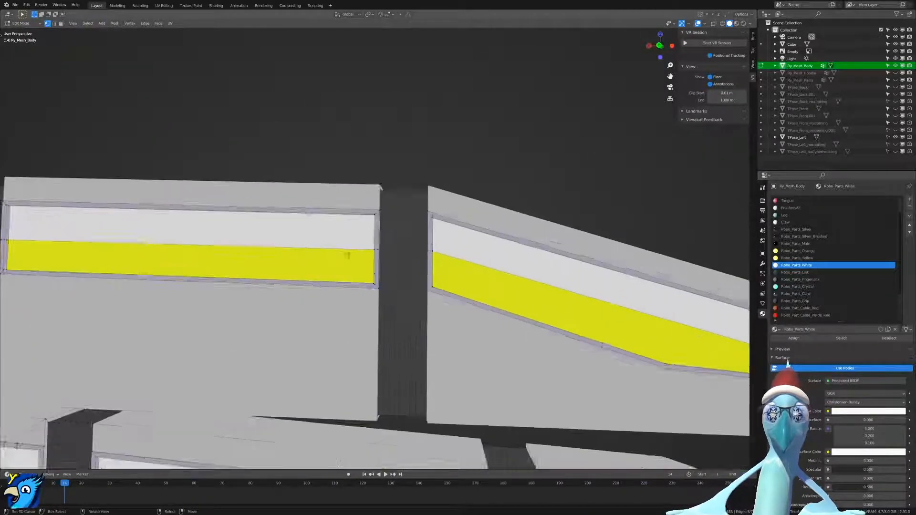
{"action": "scroll", "coordinate": [404, 317], "scroll_direction": "up", "scroll_amount": 2}
{"action": "left_click", "coordinate": [395, 136], "text": "ctrl"}
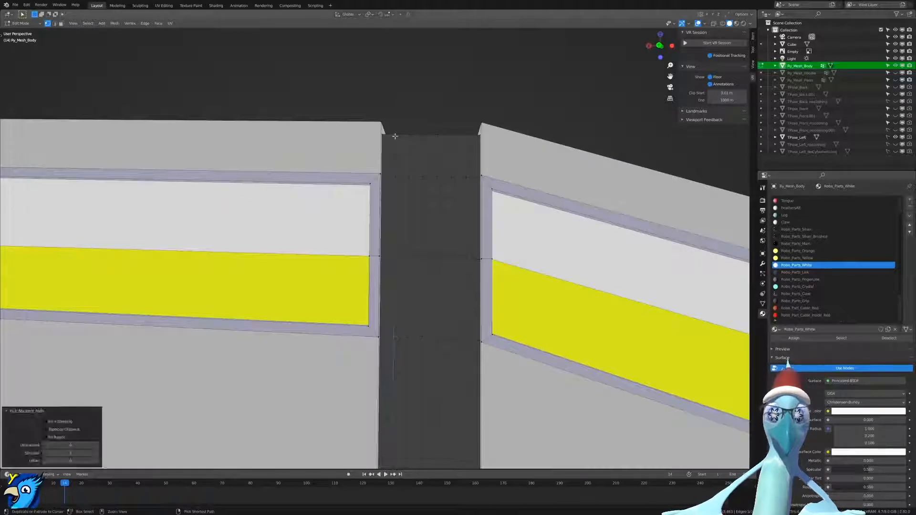
{"action": "key", "text": "m"}
{"action": "left_click", "coordinate": [395, 139]}
{"action": "left_click", "coordinate": [411, 334]}
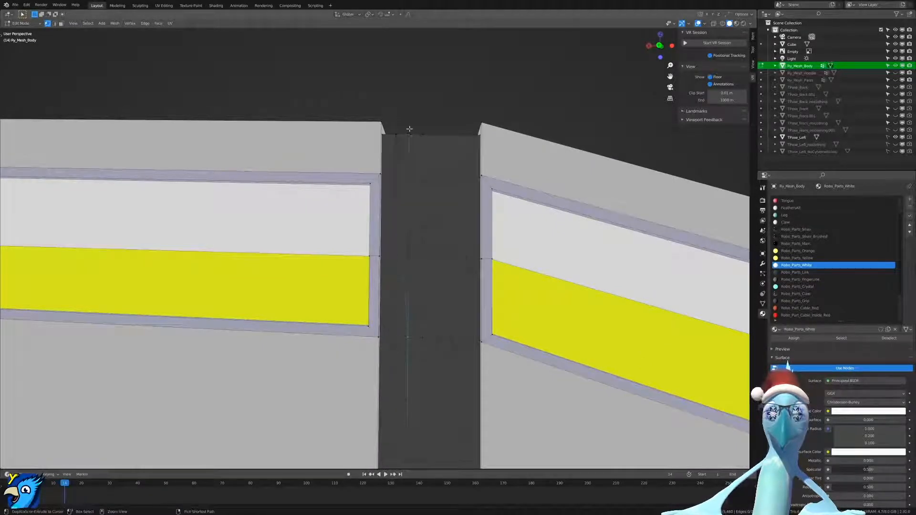
{"action": "left_click", "coordinate": [410, 133], "text": "ctrl"}
{"action": "key", "text": "m"}
{"action": "left_click", "coordinate": [411, 131]}
Merge the extra vertices on the third and fourth edge rows of the index fingertip joint into each row's upper vertex.
{"action": "left_click", "coordinate": [431, 283]}
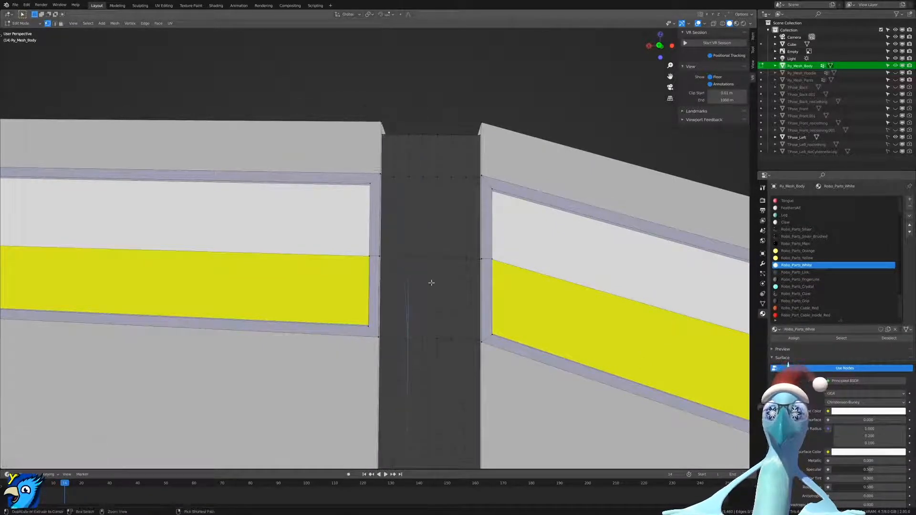
{"action": "key", "text": "ctrl+shift+z"}
{"action": "key", "text": "ctrl+shift+z"}
{"action": "left_click", "coordinate": [423, 340]}
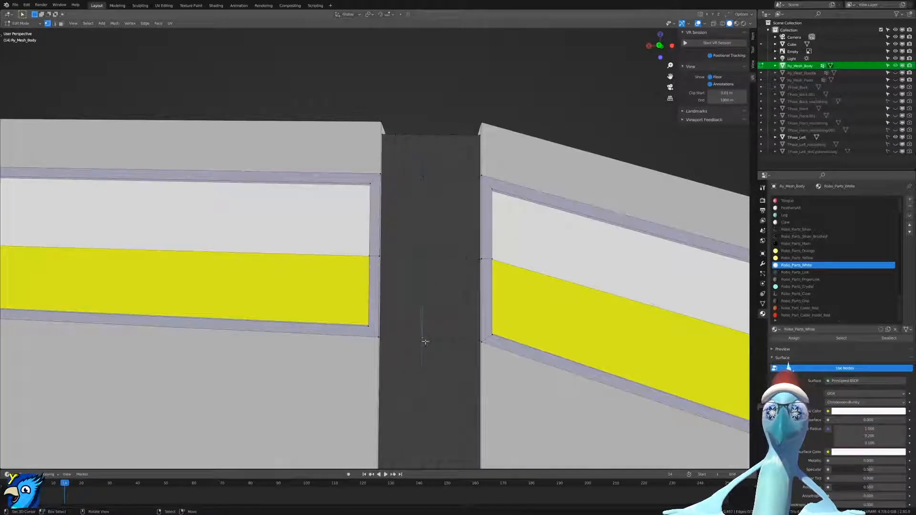
{"action": "left_click", "coordinate": [428, 136], "text": "ctrl"}
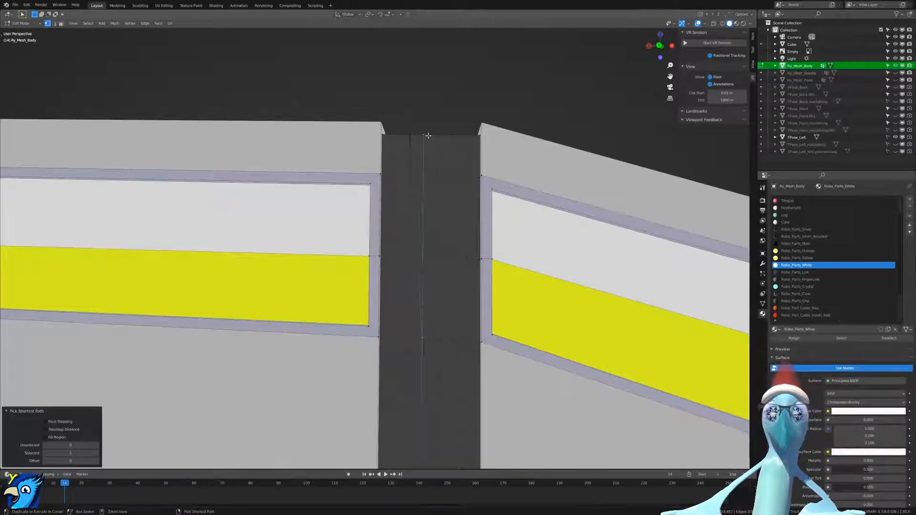
{"action": "key", "text": "m"}
{"action": "left_click", "coordinate": [439, 222]}
{"action": "left_click", "coordinate": [436, 340]}
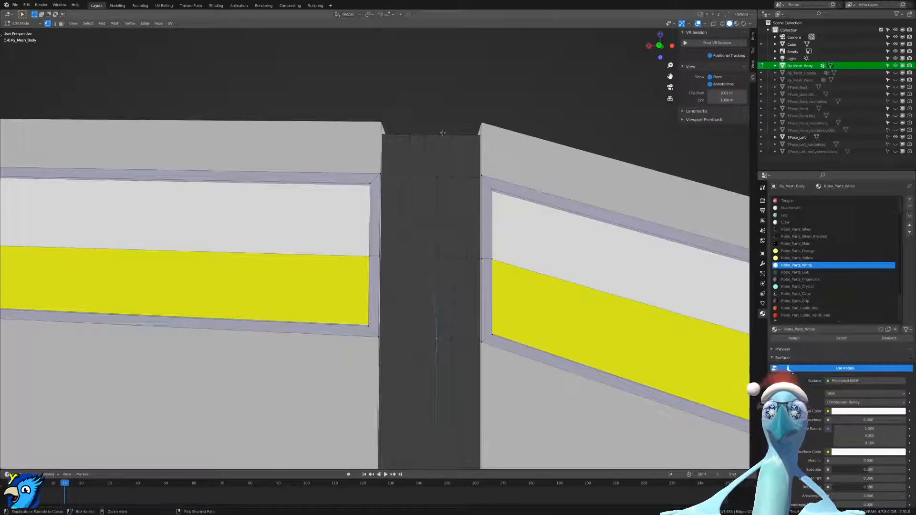
{"action": "left_click", "coordinate": [439, 134], "text": "ctrl"}
{"action": "key", "text": "m"}
{"action": "left_click", "coordinate": [441, 133]}
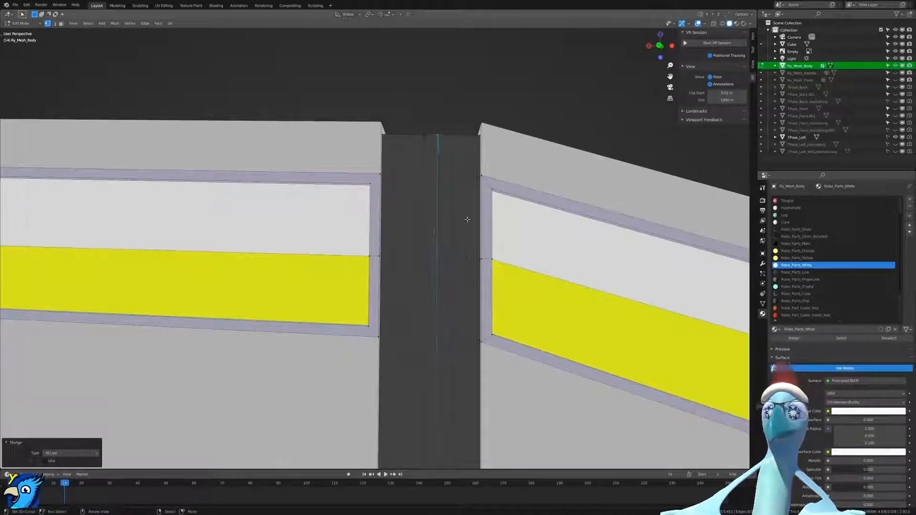
Merge the extra vertices on the fifth and sixth edge rows of the index fingertip joint At Last, into their upper vertices.
{"action": "left_click", "coordinate": [457, 334]}
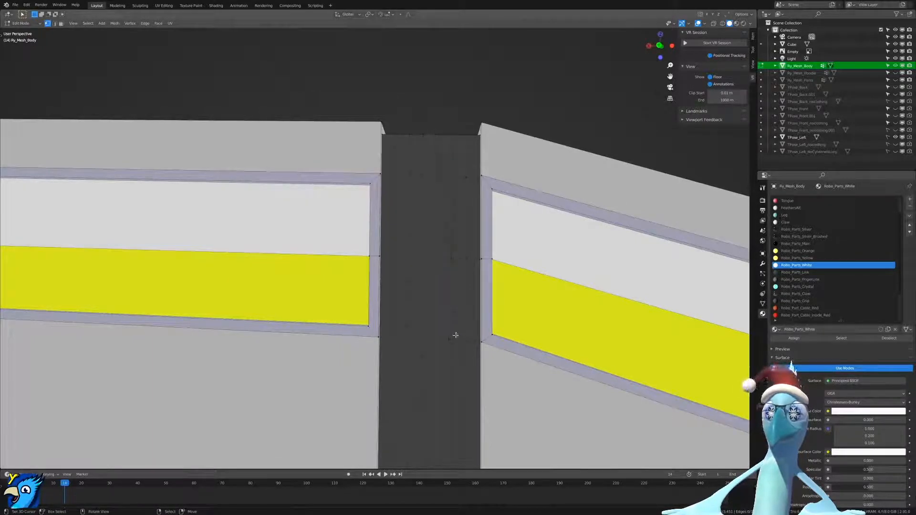
{"action": "left_click", "coordinate": [452, 135], "text": "ctrl"}
{"action": "key", "text": "m"}
{"action": "left_click", "coordinate": [453, 137]}
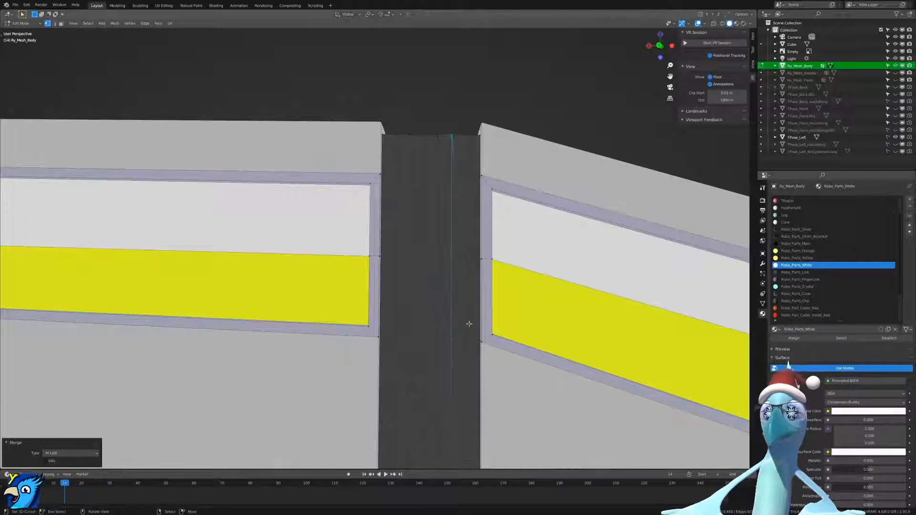
{"action": "left_click", "coordinate": [468, 328]}
{"action": "left_click", "coordinate": [465, 136], "text": "ctrl"}
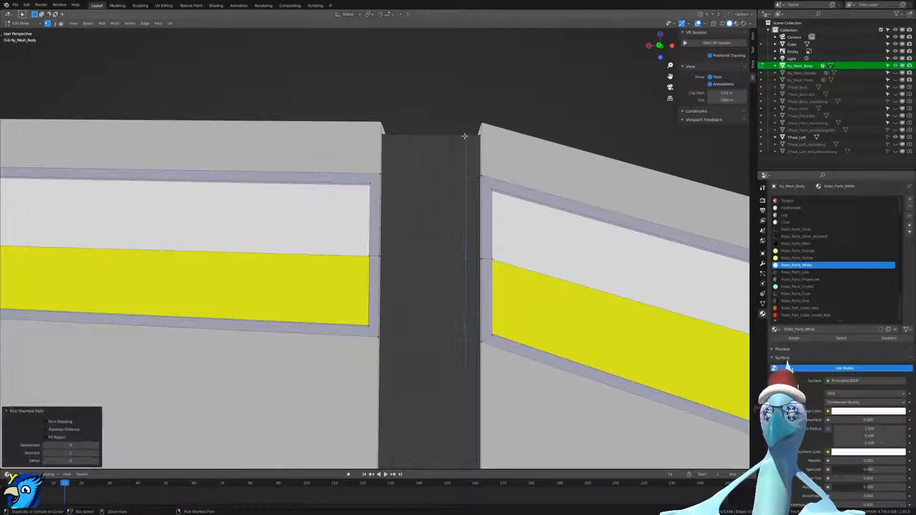
{"action": "key", "text": "m"}
{"action": "left_click", "coordinate": [465, 137]}
Merge the extra vertices on the fingertip joint's last edge row, beside the tip segment, into its upper corner vertex.
{"action": "middle_click_drag", "start_coordinate": [474, 292], "coordinate": [510, 299]}
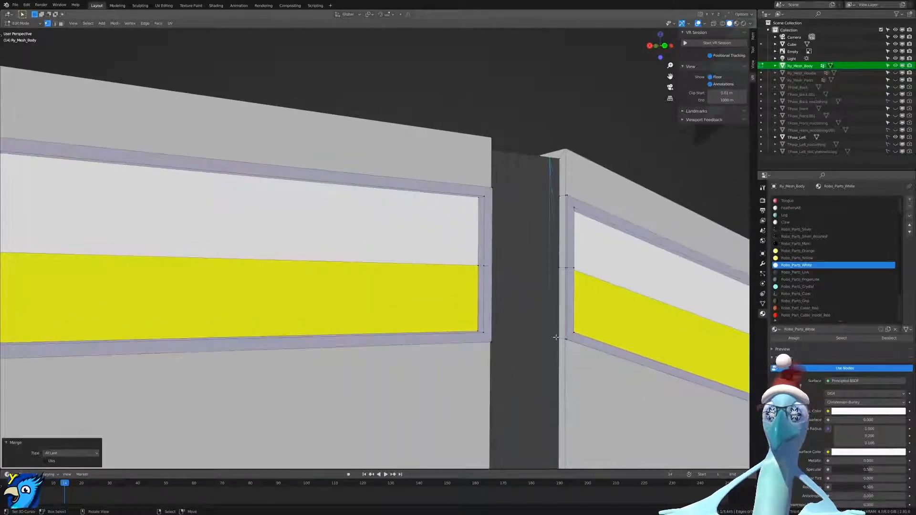
{"action": "left_click", "coordinate": [556, 337]}
{"action": "left_click", "coordinate": [557, 161], "text": "ctrl"}
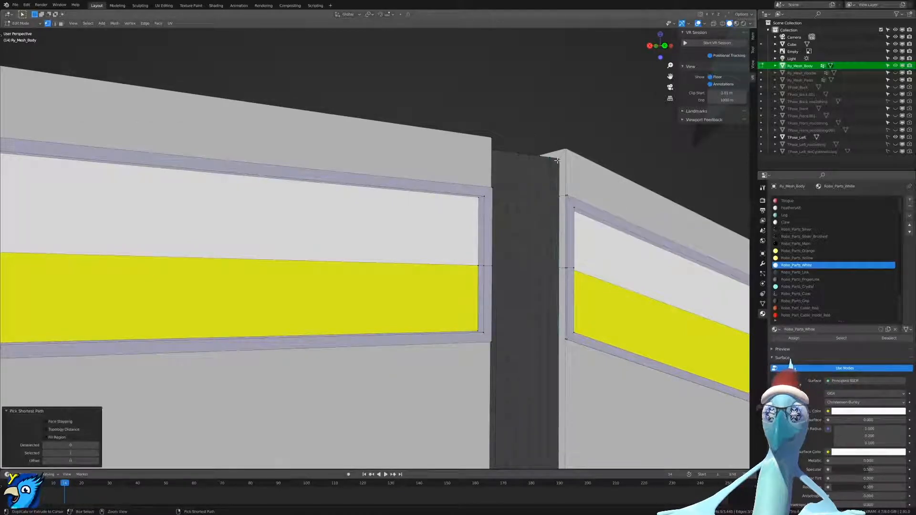
{"action": "key", "text": "m"}
{"action": "left_click", "coordinate": [557, 161]}
Knife-cut edges at the end of the index finger's middle segment, from its upper inner corner to the stripe border's outer vertices.
{"action": "middle_click_drag", "start_coordinate": [558, 162], "coordinate": [479, 183]}
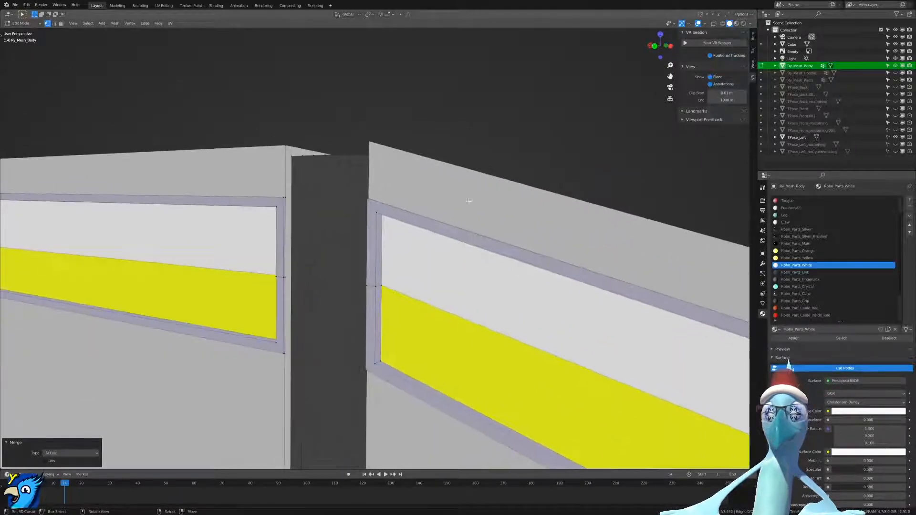
{"action": "scroll", "coordinate": [305, 229], "scroll_direction": "up", "scroll_amount": 1}
{"action": "key", "text": "k"}
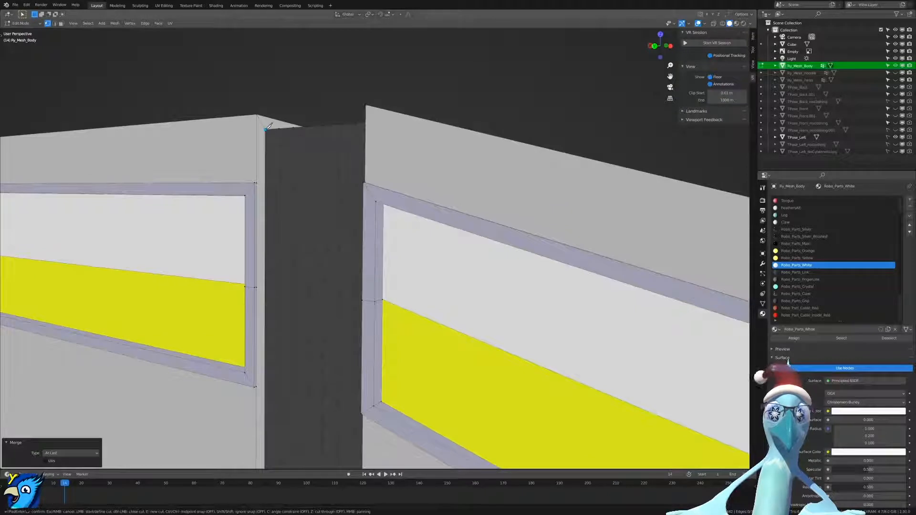
{"action": "left_click", "coordinate": [266, 129]}
{"action": "left_click", "coordinate": [258, 181]}
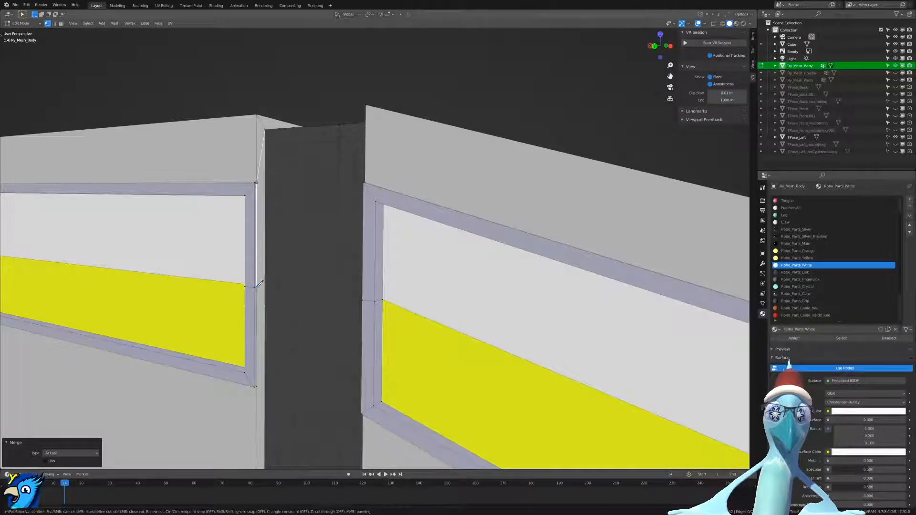
{"action": "left_click", "coordinate": [257, 285]}
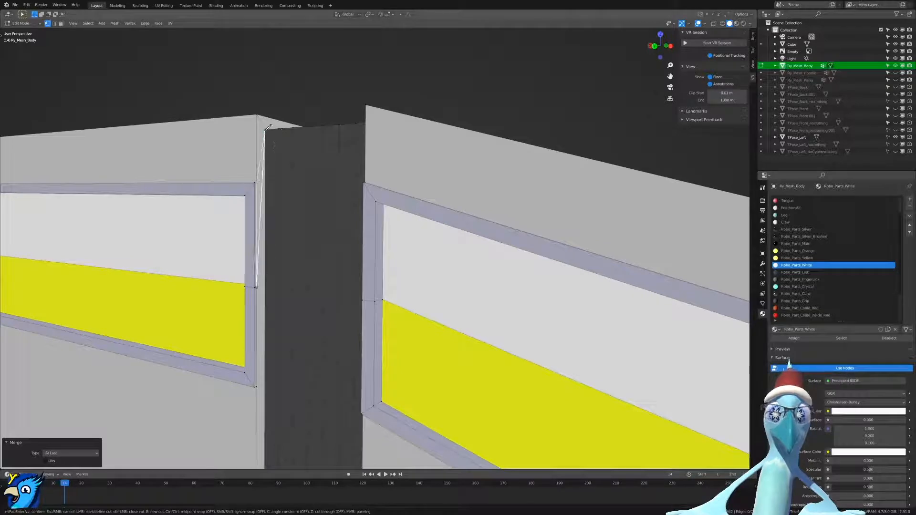
{"action": "left_click", "coordinate": [265, 128]}
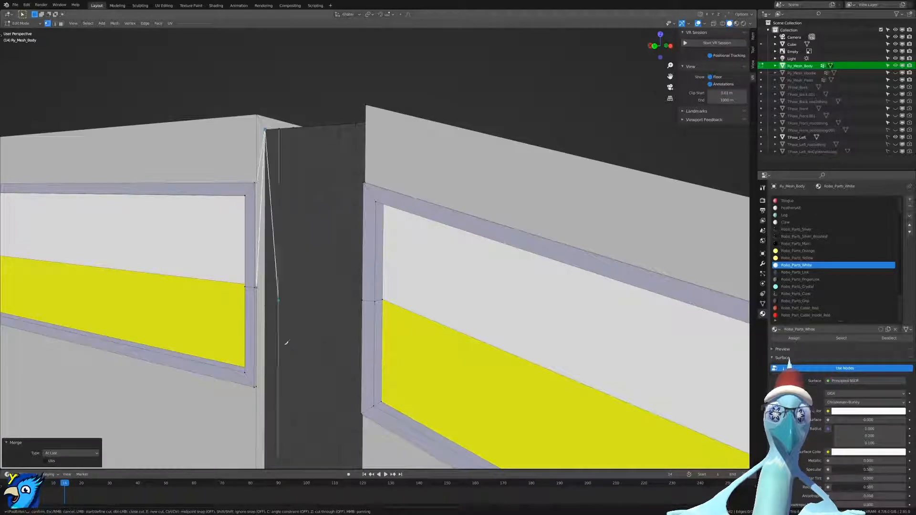
{"action": "left_click", "coordinate": [258, 384]}
{"action": "key", "text": "Return"}
Merge the extra vertices at the pointed end of the index fingertip's stripe border At Last.
{"action": "left_click", "coordinate": [423, 254]}
{"action": "mouse_move", "coordinate": [424, 253]}
{"action": "middle_mouse_down"}
{"action": "mouse_move", "coordinate": [466, 256]}
{"action": "mouse_move", "coordinate": [467, 246]}
{"action": "mouse_move", "coordinate": [437, 249]}
{"action": "middle_mouse_up"}
{"action": "scroll", "coordinate": [468, 246], "scroll_direction": "down", "scroll_amount": 8}
{"action": "scroll", "coordinate": [437, 249], "scroll_direction": "down", "scroll_amount": 4}
{"action": "middle_click_drag", "start_coordinate": [500, 325], "coordinate": [416, 298], "text": "shift"}
{"action": "scroll", "coordinate": [417, 298], "scroll_direction": "up", "scroll_amount": 7}
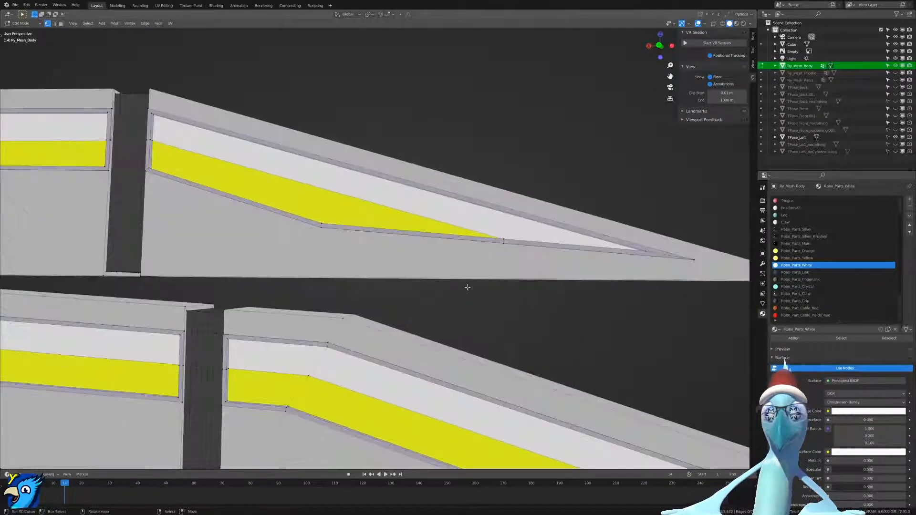
{"action": "middle_click_drag", "start_coordinate": [467, 287], "coordinate": [473, 231]}
{"action": "middle_click_drag", "start_coordinate": [585, 141], "coordinate": [471, 227], "text": "shift"}
{"action": "scroll", "coordinate": [471, 227], "scroll_direction": "up", "scroll_amount": 4}
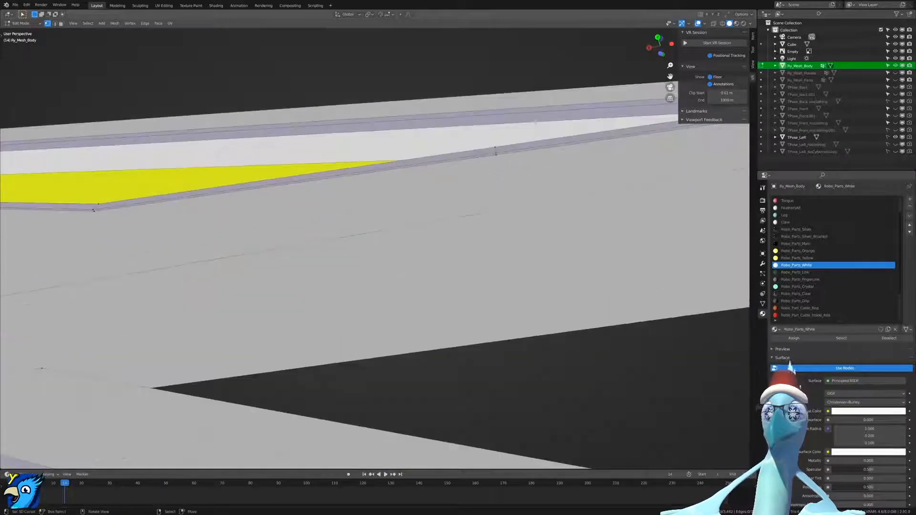
{"action": "scroll", "coordinate": [471, 227], "scroll_direction": "down", "scroll_amount": 4}
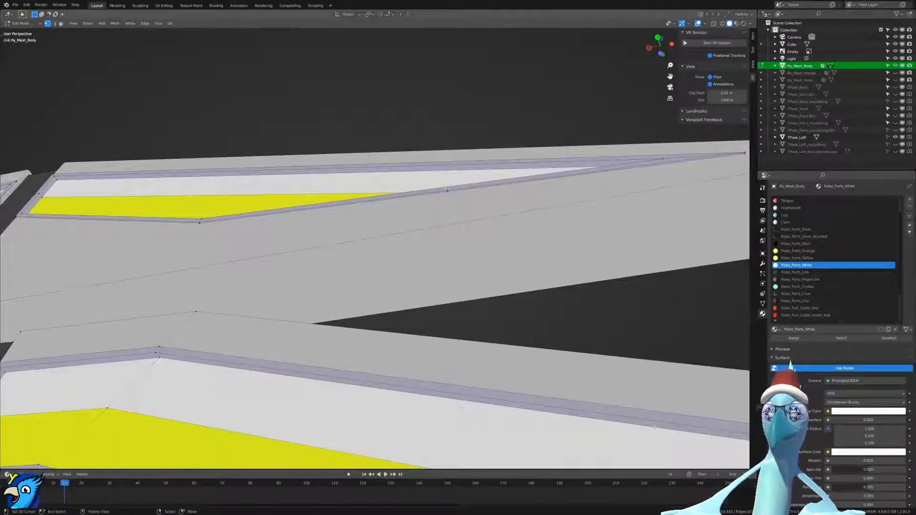
{"action": "middle_click_drag", "start_coordinate": [668, 170], "coordinate": [490, 200], "text": "shift"}
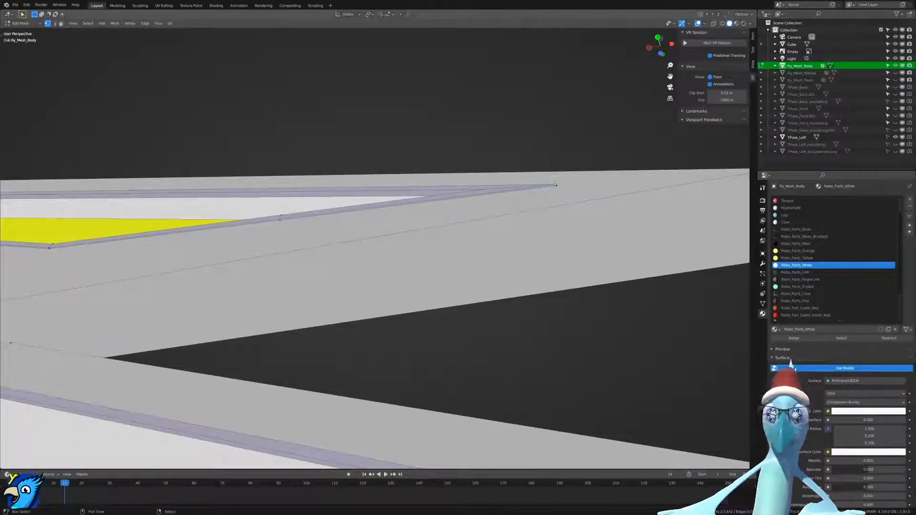
{"action": "key", "text": "alt+m"}
{"action": "left_click", "coordinate": [556, 184]}
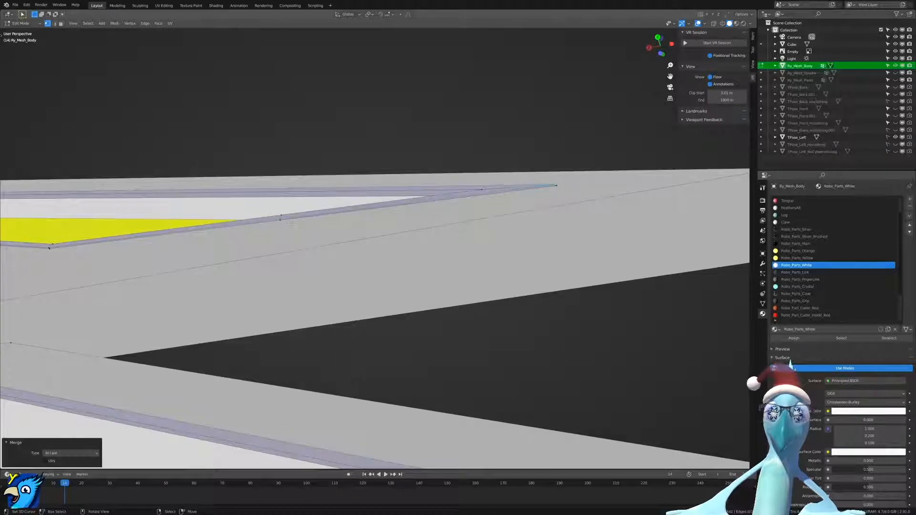
Merge the extra vertices midway along the lower edge of the index fingertip's stripe border At Last, into the border's bend vertices.
{"action": "left_click", "coordinate": [555, 186]}
{"action": "right_click", "coordinate": [559, 189], "text": "shift"}
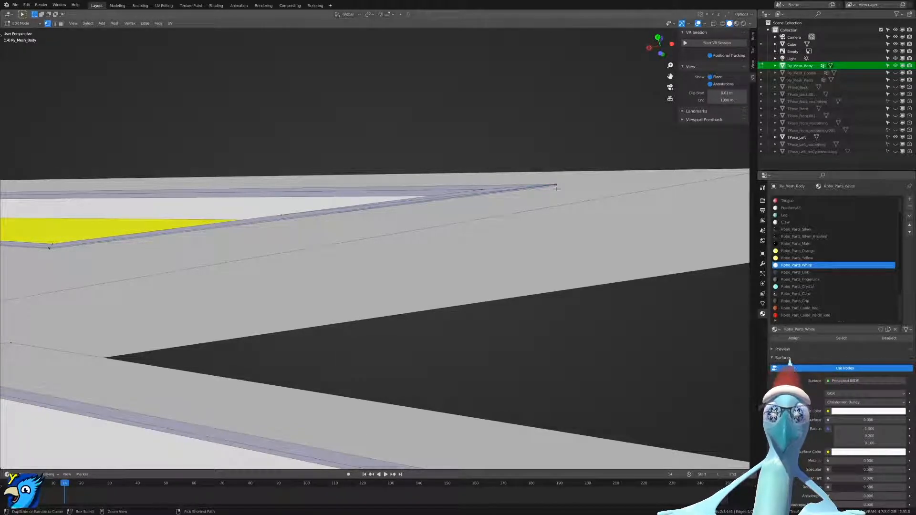
{"action": "key", "text": "ctrl+z"}
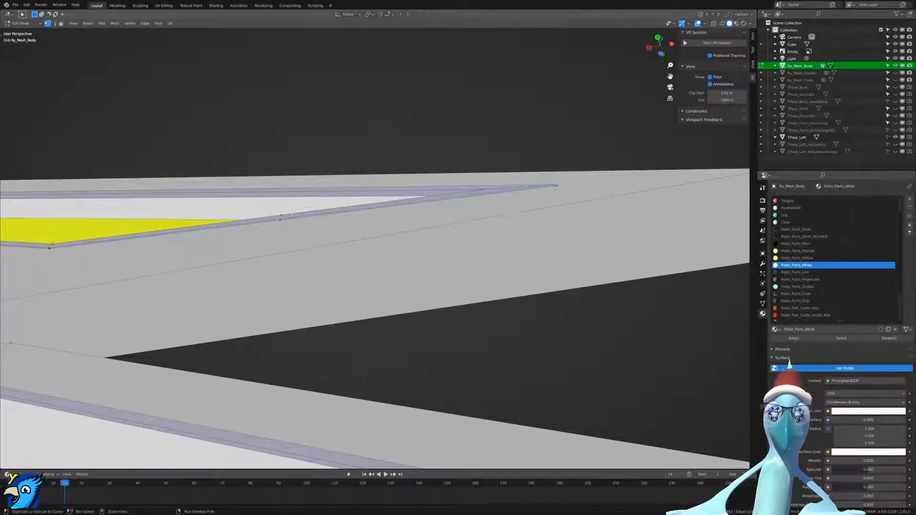
{"action": "key", "text": "m"}
{"action": "left_click", "coordinate": [29, 241]}
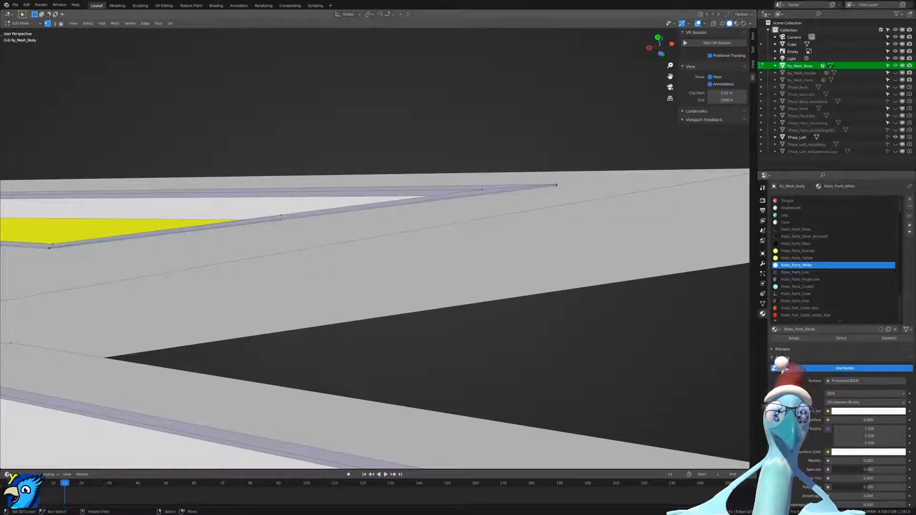
{"action": "left_click", "coordinate": [50, 249], "text": "ctrl"}
{"action": "key", "text": "m"}
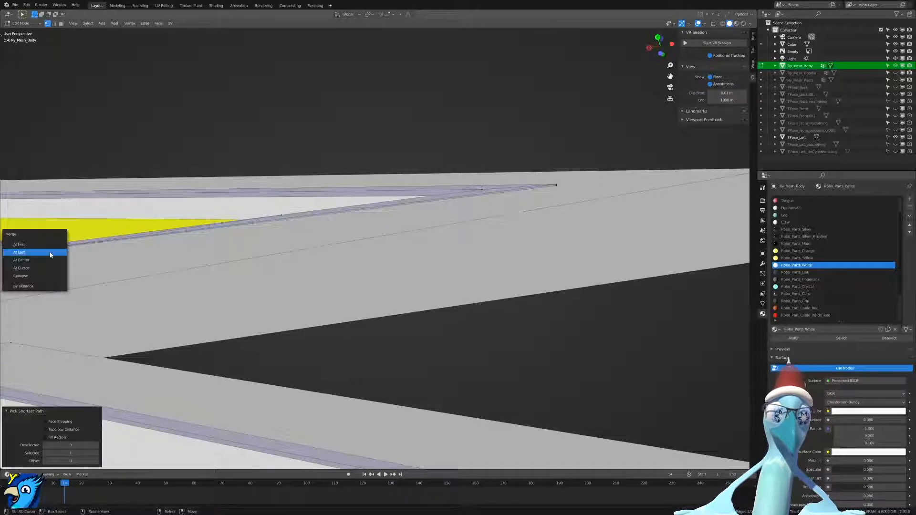
{"action": "left_click", "coordinate": [50, 252]}
Knife-cut an edge on the index fingertip from the stripe border's lower bend vertex to the segment's lower corner at the joint.
{"action": "key", "text": "k"}
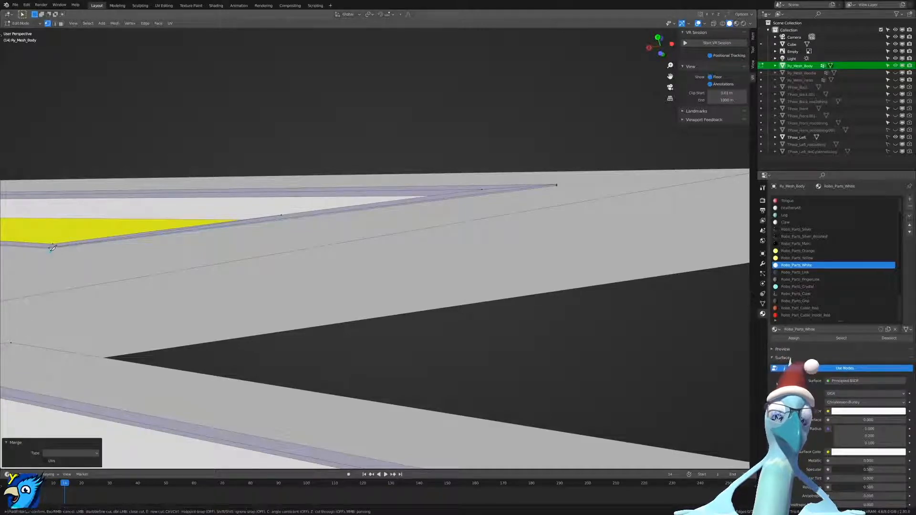
{"action": "middle_click_drag", "start_coordinate": [53, 246], "coordinate": [355, 184]}
{"action": "left_click", "coordinate": [321, 156]}
{"action": "middle_click_drag", "start_coordinate": [323, 156], "coordinate": [346, 270]}
{"action": "middle_click_drag", "start_coordinate": [234, 314], "coordinate": [286, 253]}
{"action": "key", "text": "Return"}
{"action": "scroll", "coordinate": [376, 244], "scroll_direction": "down", "scroll_amount": 3}
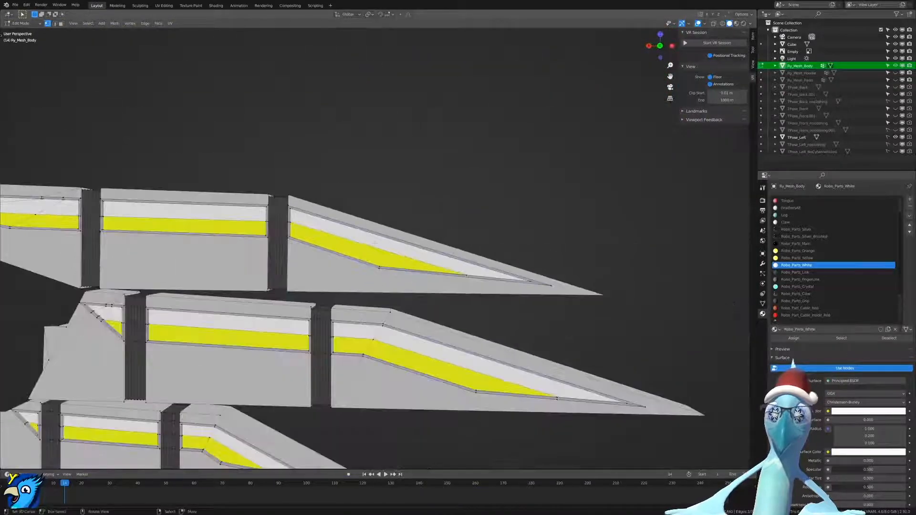
Knife-cut an edge from the pointed end of the index fingertip's stripe border to the nearest corner at the fingertip's end.
{"action": "middle_click_drag", "start_coordinate": [515, 284], "coordinate": [396, 284]}
{"action": "key", "text": "k"}
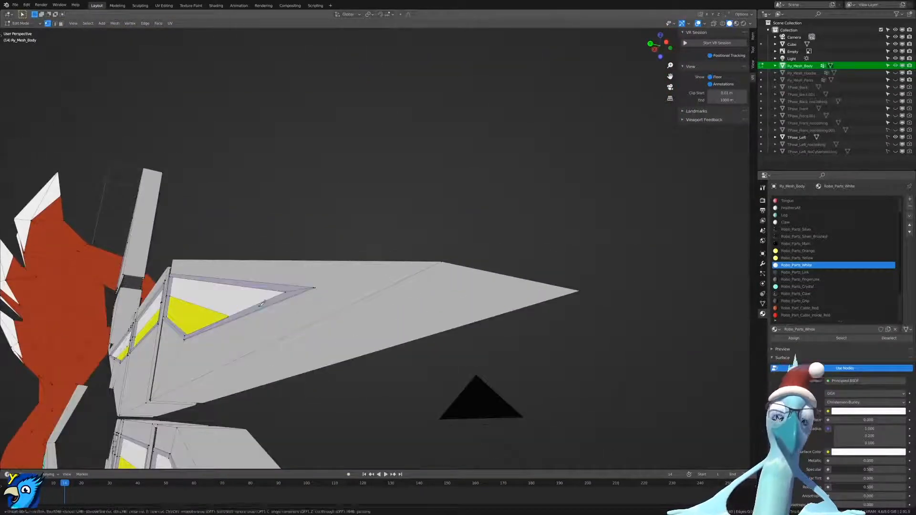
{"action": "left_click", "coordinate": [315, 287]}
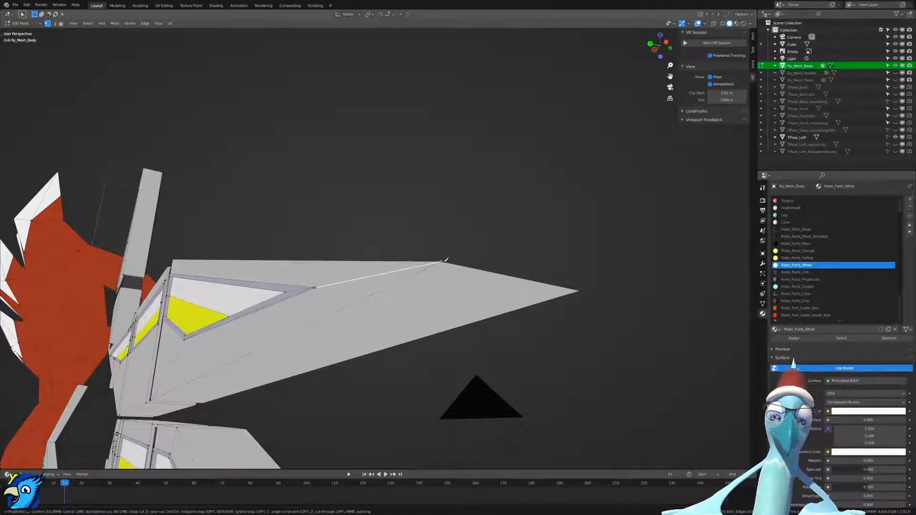
{"action": "left_click", "coordinate": [442, 262]}
{"action": "key", "text": "Return"}
Examine the index finger's middle segment, joints and stripe borders for leftover vertices and edges.
{"action": "middle_click_drag", "start_coordinate": [442, 262], "coordinate": [436, 291]}
{"action": "scroll", "coordinate": [432, 270], "scroll_direction": "down", "scroll_amount": 5}
{"action": "scroll", "coordinate": [420, 299], "scroll_direction": "up", "scroll_amount": 5}
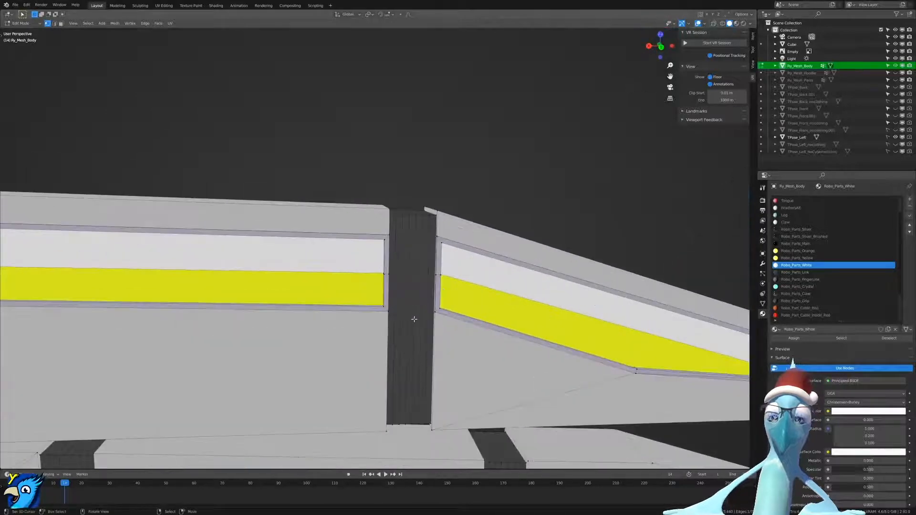
{"action": "middle_click_drag", "start_coordinate": [415, 320], "coordinate": [405, 306]}
{"action": "scroll", "coordinate": [405, 307], "scroll_direction": "down", "scroll_amount": 3}
{"action": "middle_click_drag", "start_coordinate": [221, 294], "coordinate": [411, 280], "text": "shift"}
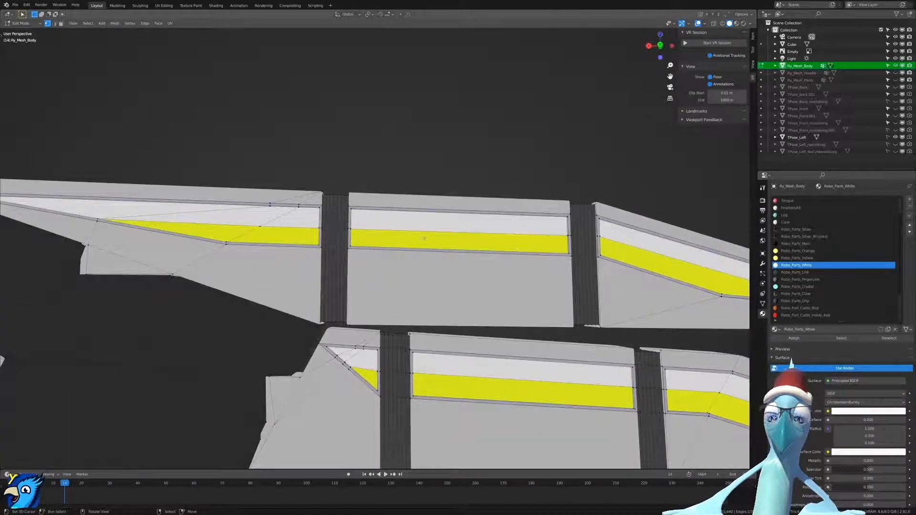
{"action": "middle_click_drag", "start_coordinate": [413, 225], "coordinate": [470, 239]}
{"action": "scroll", "coordinate": [444, 257], "scroll_direction": "up", "scroll_amount": 6}
{"action": "middle_click_drag", "start_coordinate": [420, 277], "coordinate": [420, 296]}
{"action": "scroll", "coordinate": [443, 267], "scroll_direction": "up", "scroll_amount": 1}
{"action": "scroll", "coordinate": [471, 265], "scroll_direction": "down", "scroll_amount": 5}
Merge the extra outer and inner vertices midway along the thumb tip's stripe border At Last, into the border's bend vertices.
{"action": "middle_click_drag", "start_coordinate": [305, 287], "coordinate": [533, 365], "text": "shift"}
{"action": "middle_click_drag", "start_coordinate": [505, 186], "coordinate": [486, 317], "text": "shift"}
{"action": "scroll", "coordinate": [478, 309], "scroll_direction": "up", "scroll_amount": 4}
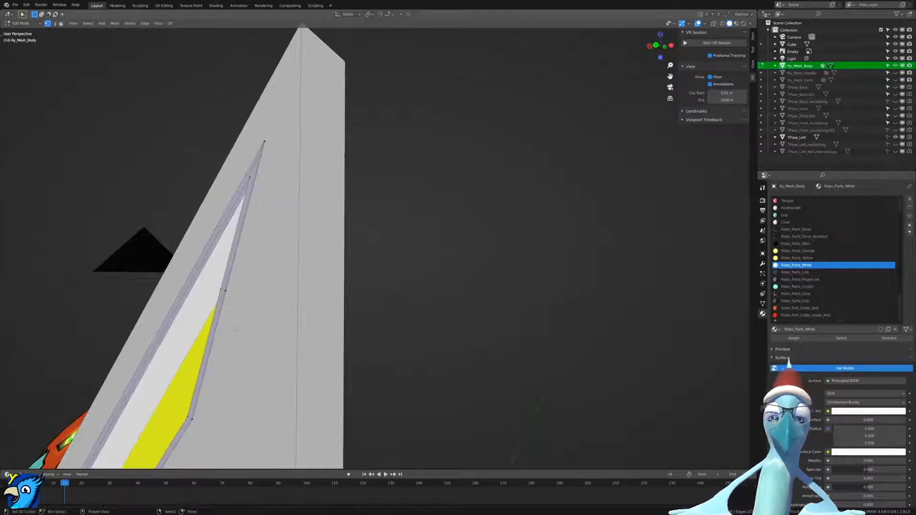
{"action": "scroll", "coordinate": [348, 312], "scroll_direction": "up", "scroll_amount": 3}
{"action": "middle_click_drag", "start_coordinate": [115, 326], "coordinate": [246, 200], "text": "shift"}
{"action": "middle_click_drag", "start_coordinate": [184, 421], "coordinate": [190, 419], "text": "shift"}
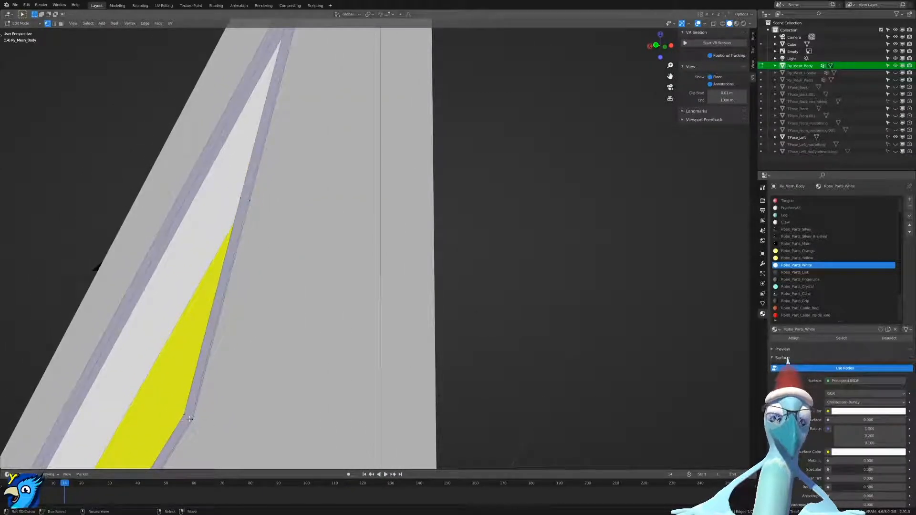
{"action": "key", "text": "m"}
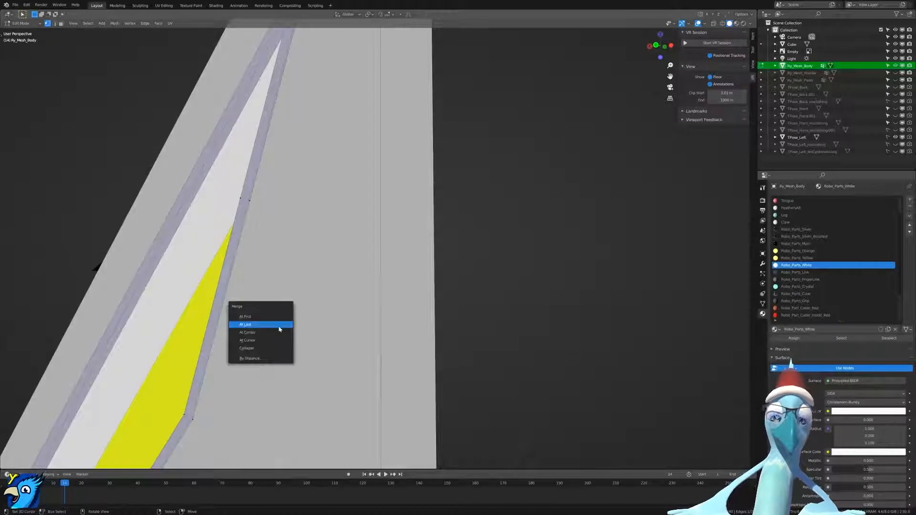
{"action": "left_click", "coordinate": [280, 329]}
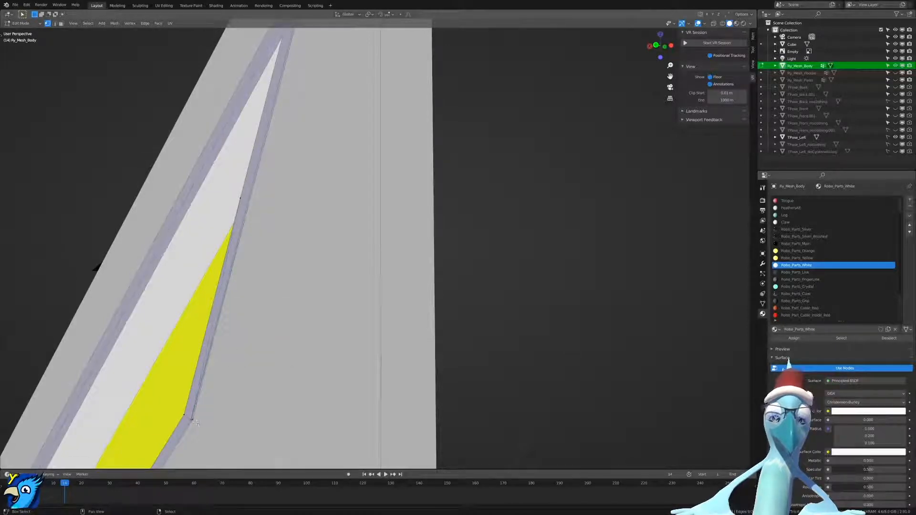
{"action": "right_click", "coordinate": [240, 198]}
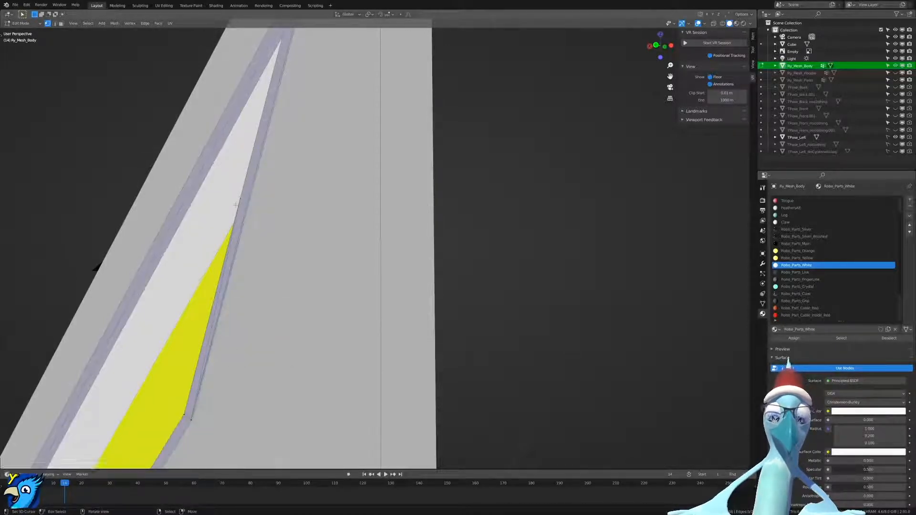
{"action": "key", "text": "m"}
{"action": "left_click", "coordinate": [185, 416]}
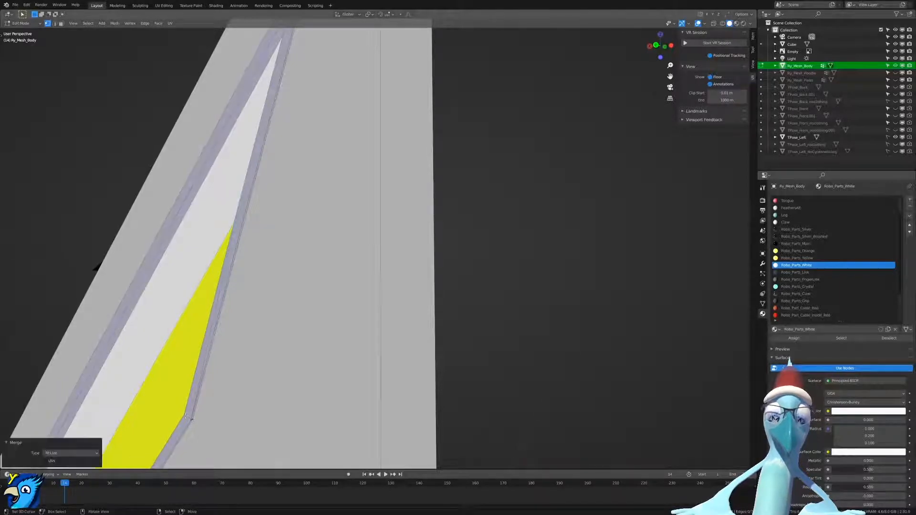
Knife-cut an edge on the thumb tip from the stripe border's bend vertex to the segment's corner at the joint.
{"action": "key", "text": "k"}
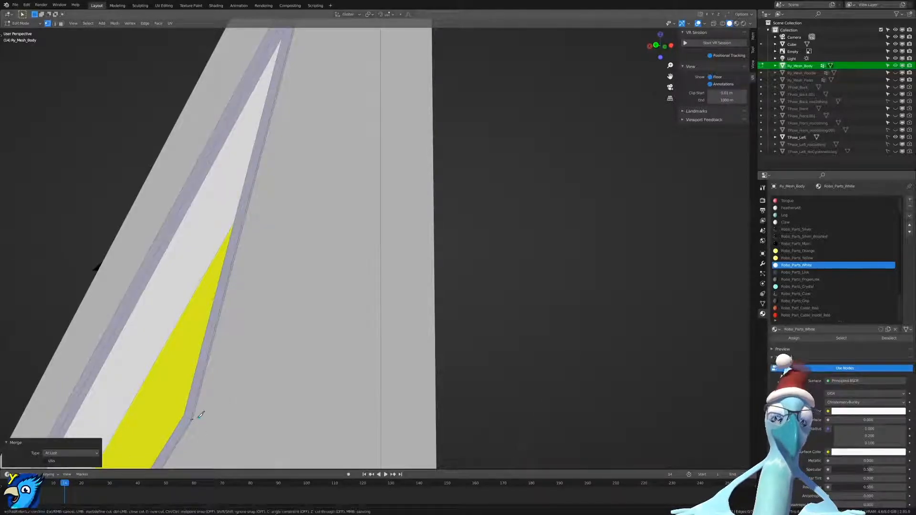
{"action": "left_click", "coordinate": [193, 420]}
{"action": "scroll", "coordinate": [192, 420], "scroll_direction": "down", "scroll_amount": 8}
{"action": "scroll", "coordinate": [329, 340], "scroll_direction": "up", "scroll_amount": 8}
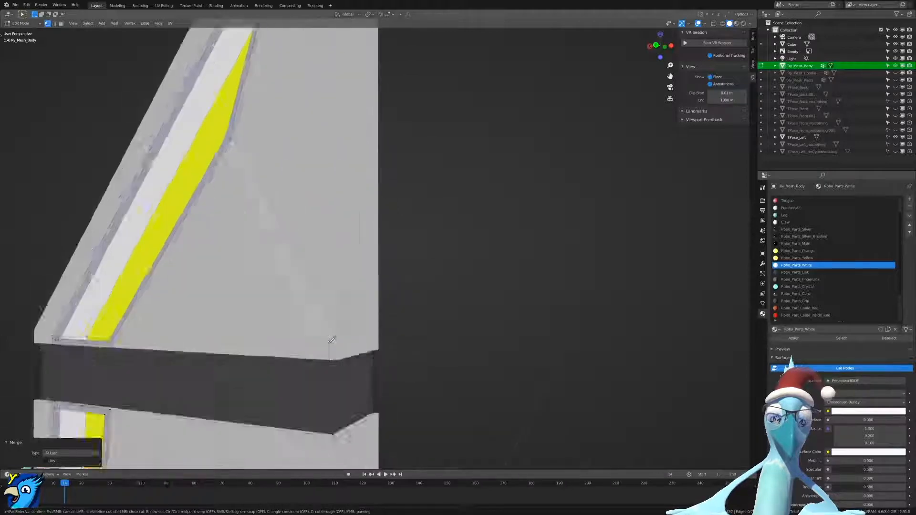
{"action": "left_click", "coordinate": [301, 460]}
{"action": "key", "text": "Return"}
{"action": "scroll", "coordinate": [356, 312], "scroll_direction": "down", "scroll_amount": 8}
{"action": "scroll", "coordinate": [453, 329], "scroll_direction": "up", "scroll_amount": 8}
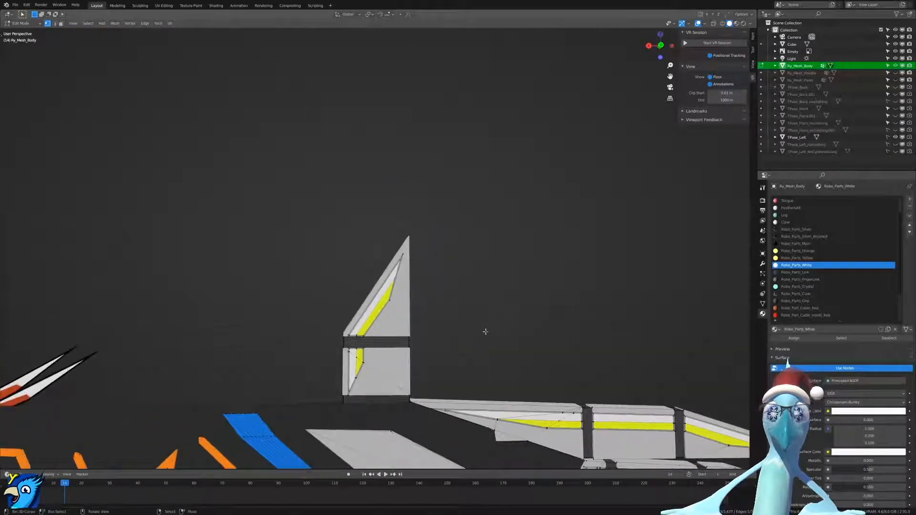
Knife-cut an edge from the pointed end of the thumb tip's stripe border to the corner at the tip's end, and clear the selection.
{"action": "middle_click_drag", "start_coordinate": [433, 331], "coordinate": [342, 332]}
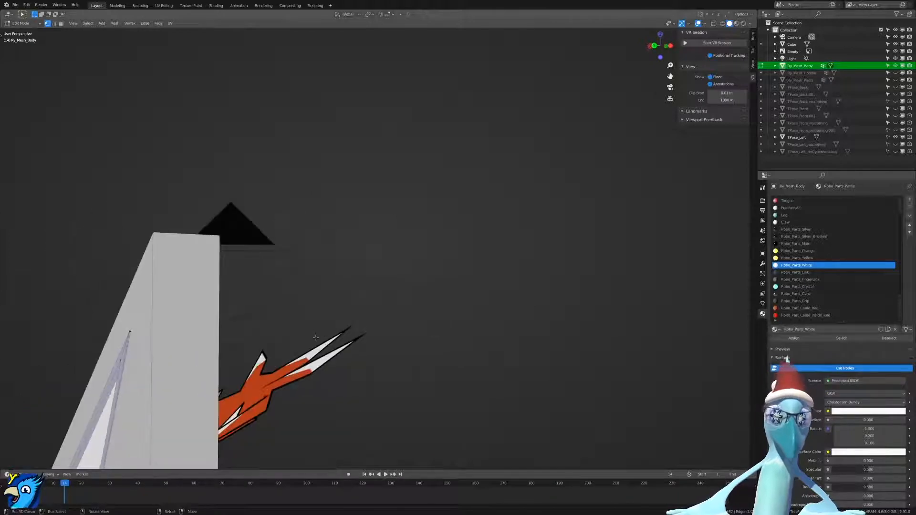
{"action": "key", "text": "k"}
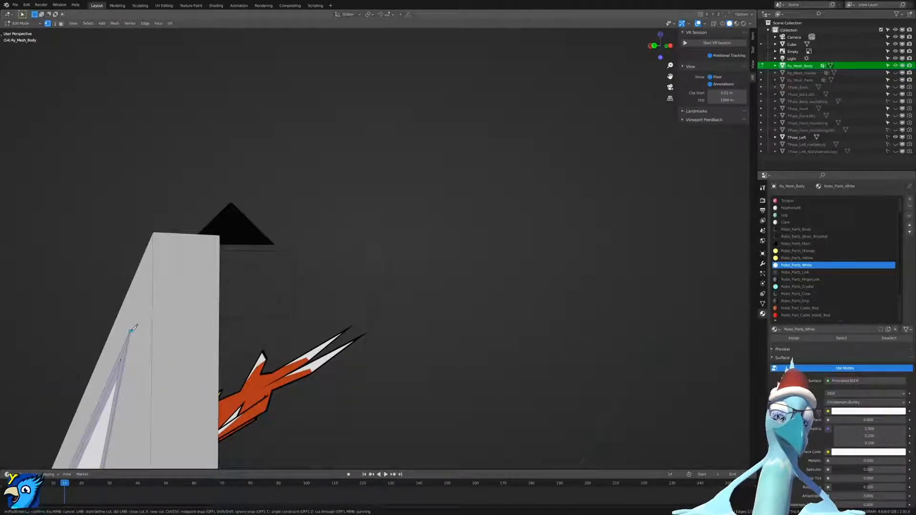
{"action": "left_click", "coordinate": [132, 330]}
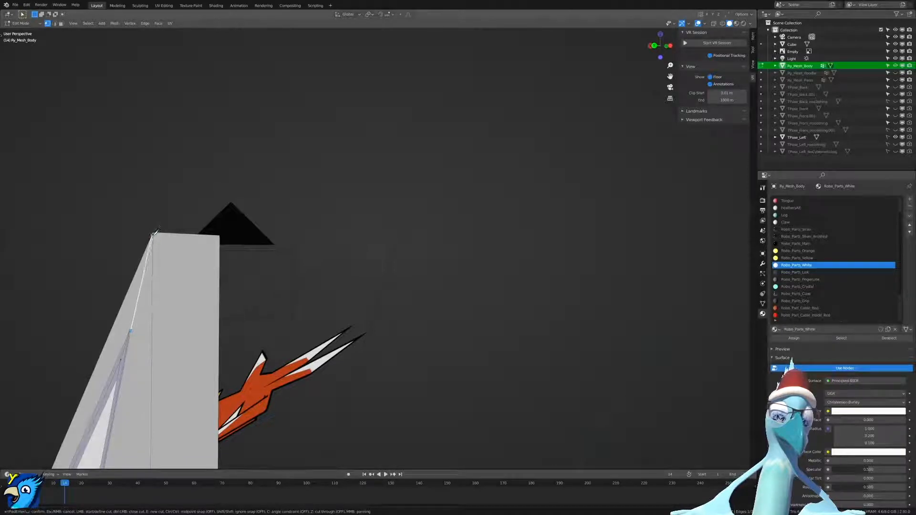
{"action": "left_click", "coordinate": [153, 233]}
{"action": "key", "text": "Return"}
{"action": "key", "text": "alt+a"}
Merge the extra inner vertices at the lower bend of the index fingertip's stripe At Last.
{"action": "scroll", "coordinate": [248, 281], "scroll_direction": "down", "scroll_amount": 4}
{"action": "middle_click_drag", "start_coordinate": [248, 281], "coordinate": [395, 244]}
{"action": "scroll", "coordinate": [345, 276], "scroll_direction": "up", "scroll_amount": 7}
{"action": "scroll", "coordinate": [394, 243], "scroll_direction": "up", "scroll_amount": 1}
{"action": "middle_click_drag", "start_coordinate": [481, 296], "coordinate": [336, 252], "text": "shift"}
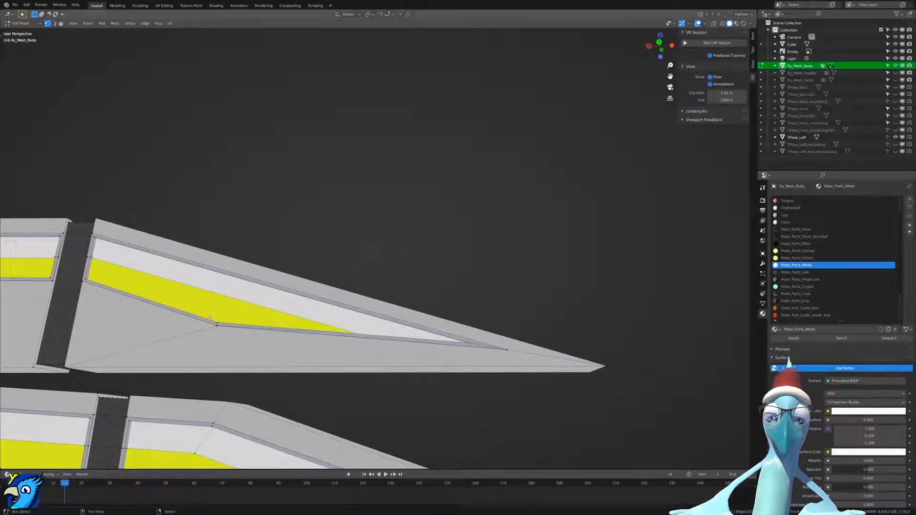
{"action": "key", "text": "m"}
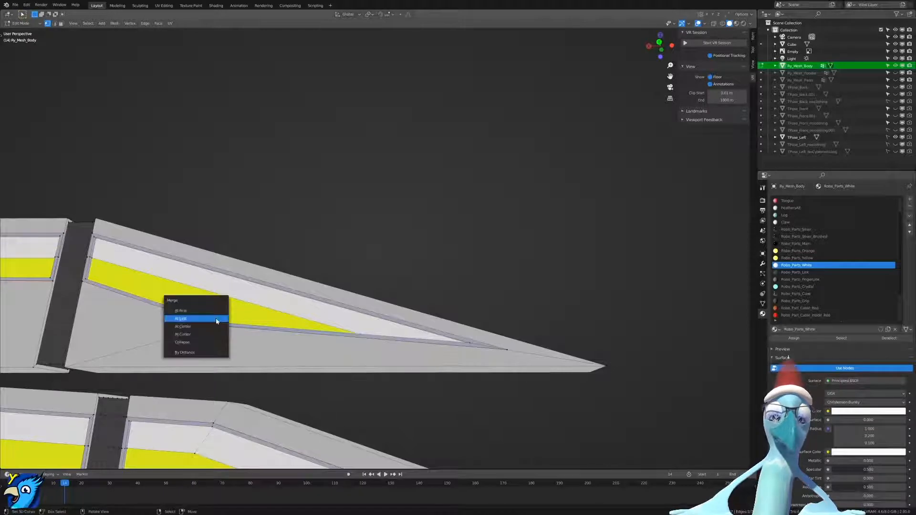
{"action": "left_click", "coordinate": [219, 319]}
Merge the extra outer vertices along the upper edge of the index finger base segment's stripe border At Last, into its corner by the joint.
{"action": "middle_click_drag", "start_coordinate": [219, 342], "coordinate": [475, 294]}
{"action": "scroll", "coordinate": [291, 286], "scroll_direction": "down", "scroll_amount": 6}
{"action": "scroll", "coordinate": [479, 279], "scroll_direction": "up", "scroll_amount": 4}
{"action": "scroll", "coordinate": [465, 265], "scroll_direction": "up", "scroll_amount": 3}
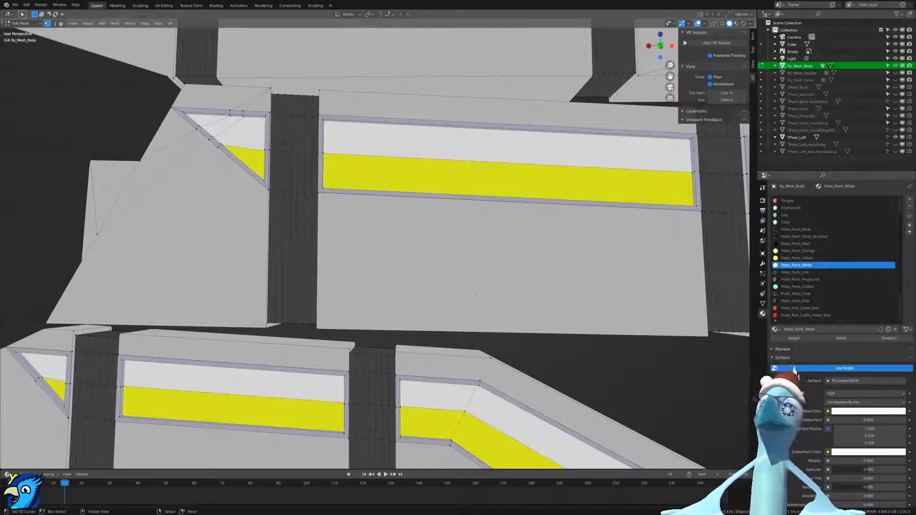
{"action": "scroll", "coordinate": [476, 296], "scroll_direction": "down", "scroll_amount": 2}
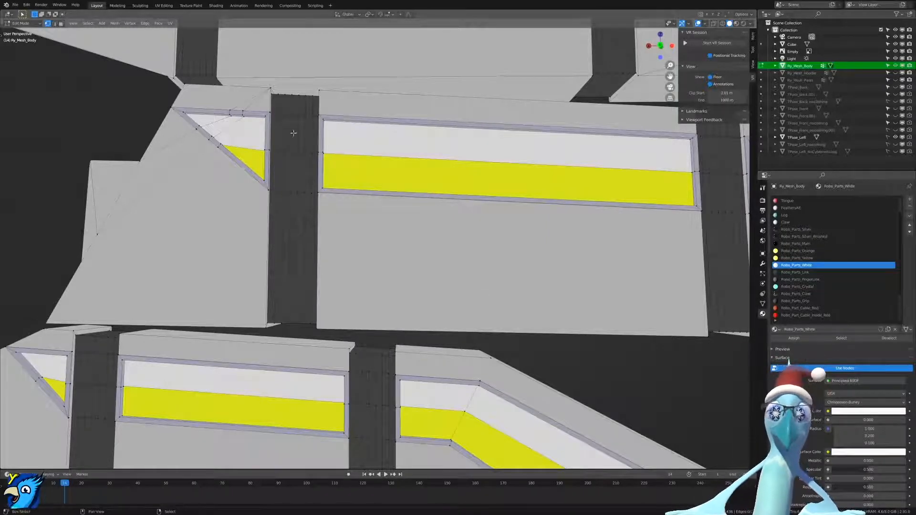
{"action": "scroll", "coordinate": [363, 170], "scroll_direction": "down", "scroll_amount": 4}
{"action": "middle_click_drag", "start_coordinate": [364, 170], "coordinate": [530, 325], "text": "shift"}
{"action": "scroll", "coordinate": [501, 296], "scroll_direction": "down", "scroll_amount": 1}
{"action": "scroll", "coordinate": [473, 267], "scroll_direction": "up", "scroll_amount": 5}
{"action": "middle_click_drag", "start_coordinate": [472, 266], "coordinate": [338, 267]}
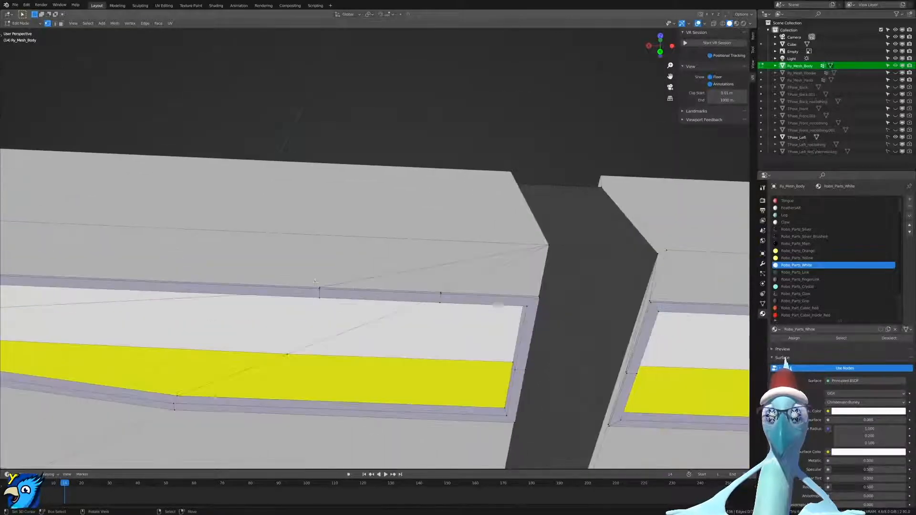
{"action": "left_click", "coordinate": [527, 305], "text": "ctrl"}
{"action": "key", "text": "m"}
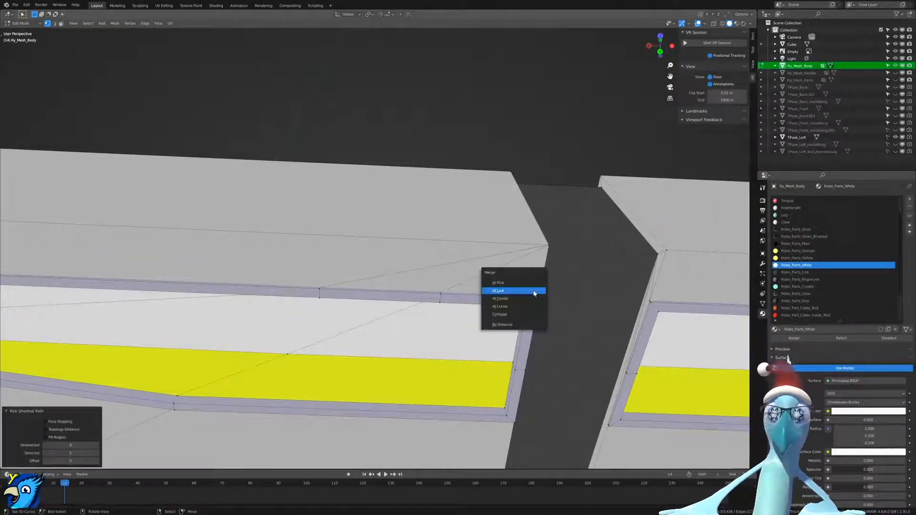
{"action": "left_click", "coordinate": [534, 292]}
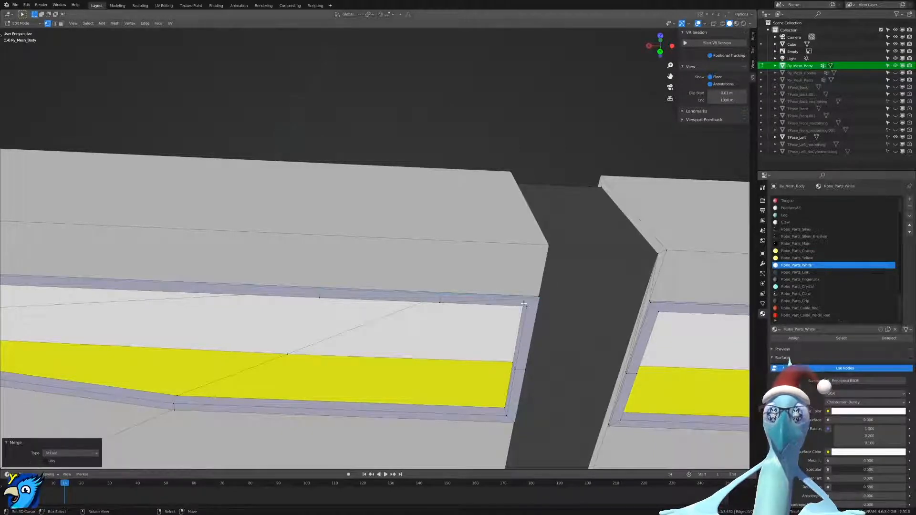
Merge the extra vertices on the inner rim of the base segment's upper stripe border At Last, into the rim's corner by the joint.
{"action": "right_click", "coordinate": [324, 299]}
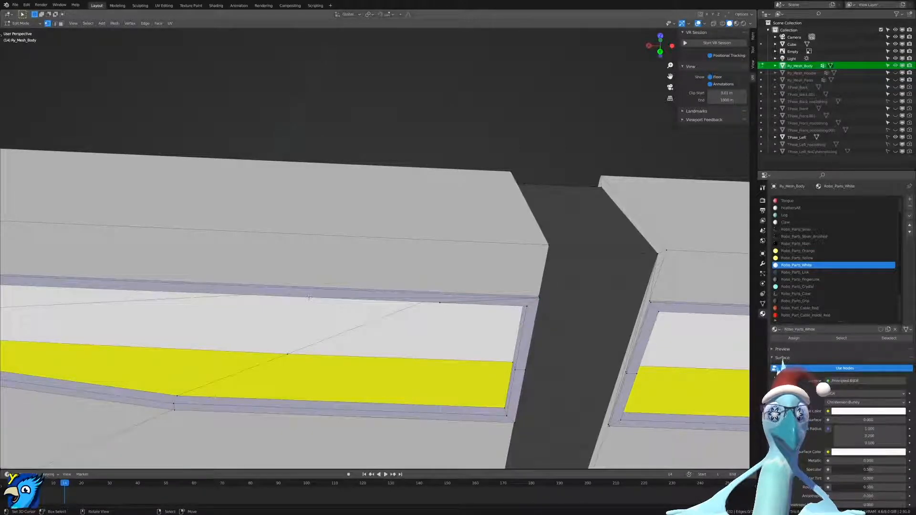
{"action": "right_click", "coordinate": [532, 305], "text": "ctrl"}
{"action": "key", "text": "m"}
{"action": "left_click", "coordinate": [532, 305]}
{"action": "middle_click_drag", "start_coordinate": [532, 305], "coordinate": [418, 203]}
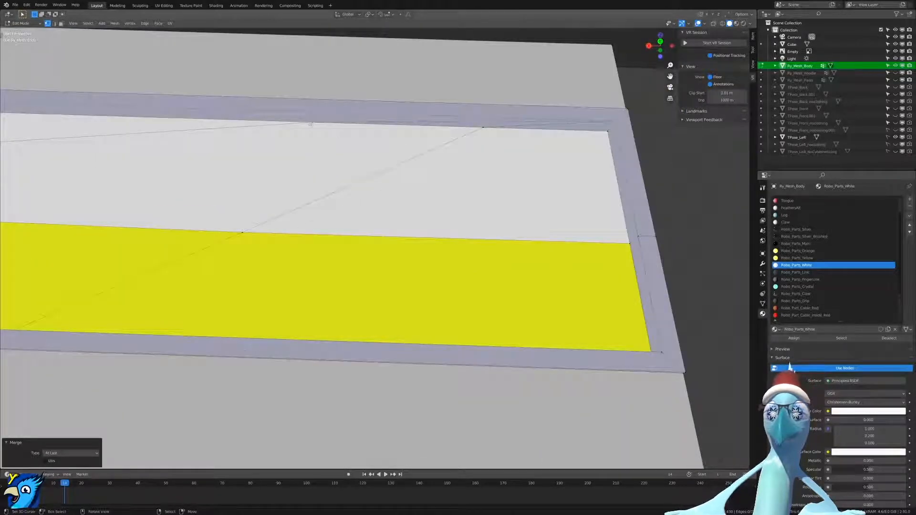
Merge the extra vertices on the upper edge of the base segment's recessed white stripe face At Last, into its corner by the joint.
{"action": "left_click", "coordinate": [311, 124]}
{"action": "right_click", "coordinate": [601, 134], "text": "ctrl"}
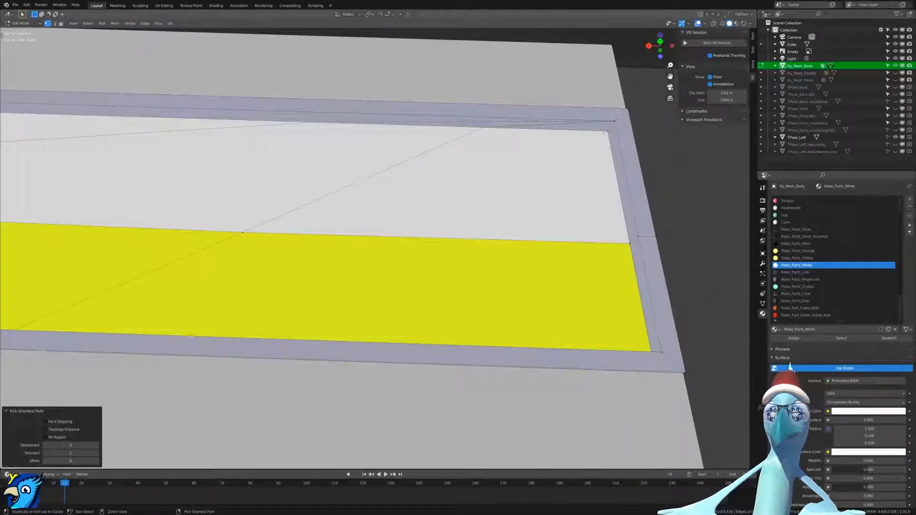
{"action": "key", "text": "m"}
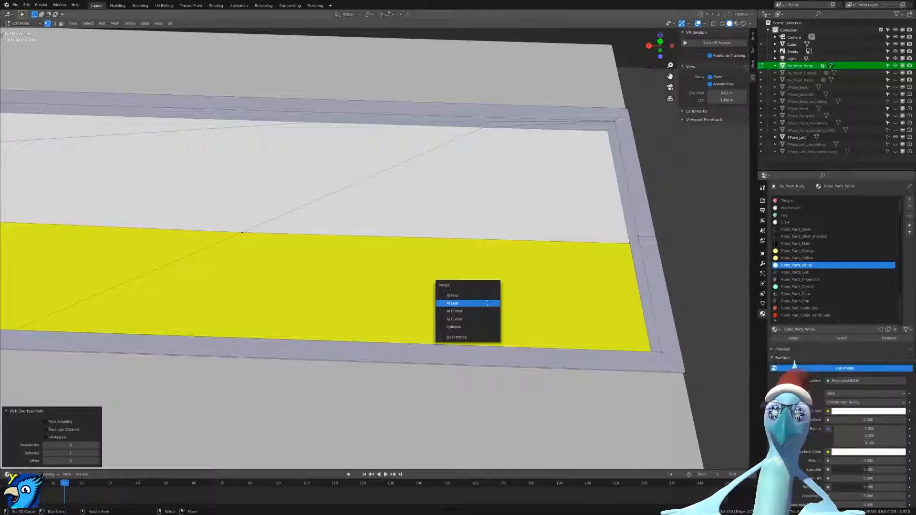
{"action": "left_click", "coordinate": [487, 303]}
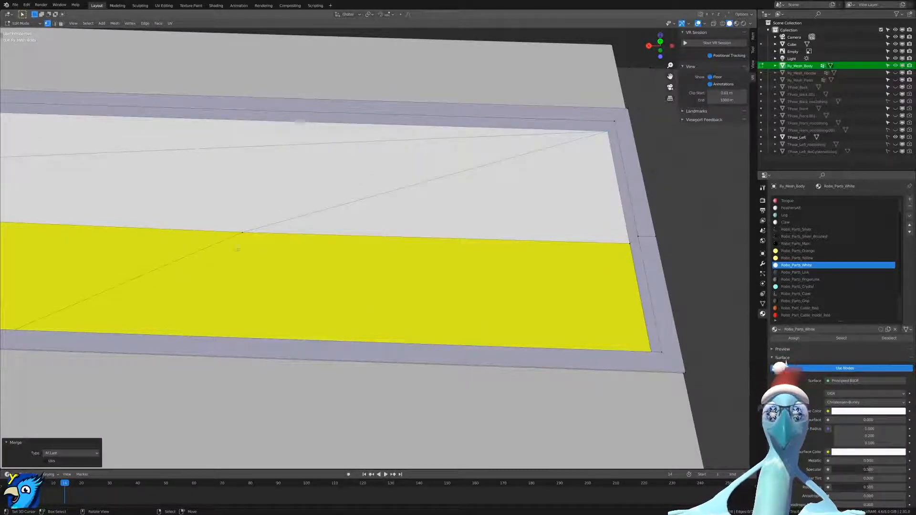
{"action": "middle_click_drag", "start_coordinate": [236, 225], "coordinate": [392, 276]}
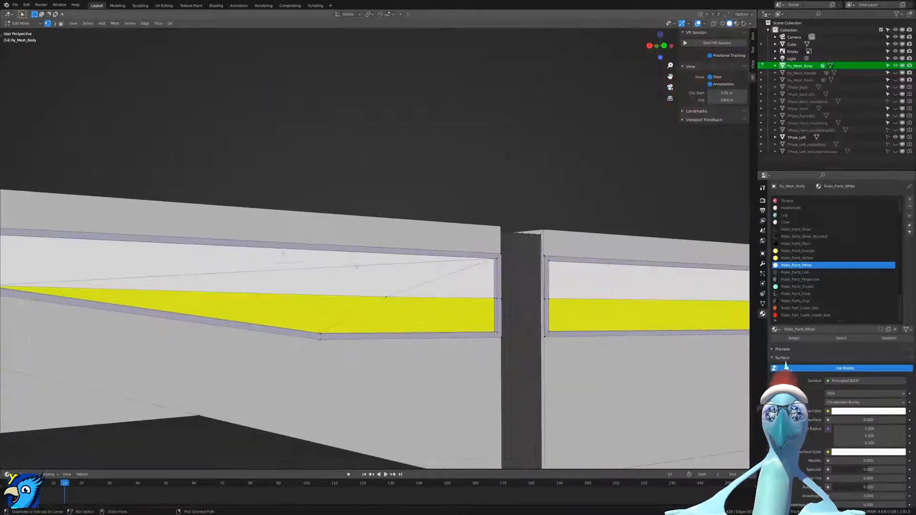
Undo the last vertex merges on the index finger base segment's stripe.
{"action": "key", "text": "ctrl+z"}
{"action": "key", "text": "ctrl+z"}
{"action": "mouse_move", "coordinate": [438, 281]}
{"action": "middle_mouse_down"}
{"action": "mouse_move", "coordinate": [425, 311]}
{"action": "mouse_move", "coordinate": [452, 278]}
{"action": "middle_mouse_up"}
{"action": "scroll", "coordinate": [447, 296], "scroll_direction": "down", "scroll_amount": 5}
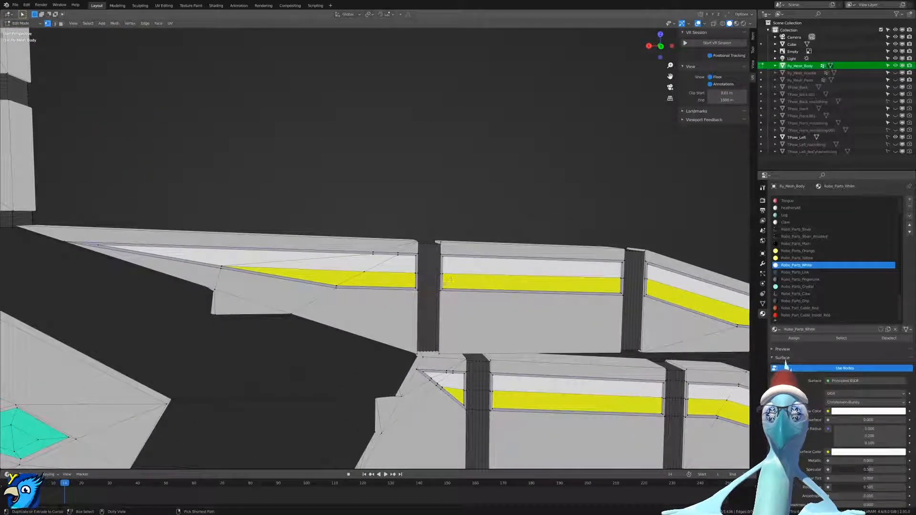
{"action": "key", "text": "ctrl+z"}
{"action": "scroll", "coordinate": [389, 272], "scroll_direction": "down", "scroll_amount": 11}
{"action": "scroll", "coordinate": [395, 286], "scroll_direction": "up", "scroll_amount": 11}
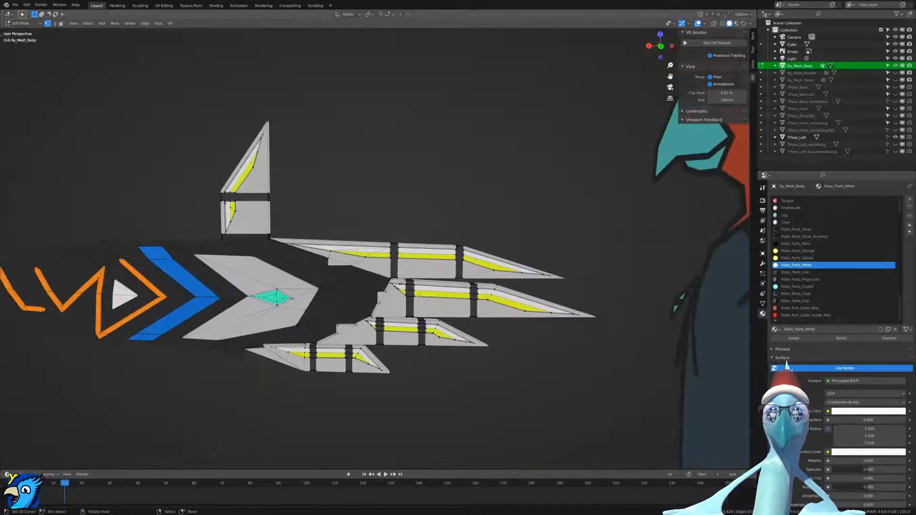
Select all geometry linked to the thumb and palm pieces and hide it to expose the finger bases.
{"action": "middle_click_drag", "start_coordinate": [407, 299], "coordinate": [418, 307]}
{"action": "scroll", "coordinate": [418, 306], "scroll_direction": "up", "scroll_amount": 3}
{"action": "middle_click_drag", "start_coordinate": [258, 284], "coordinate": [273, 281], "text": "shift"}
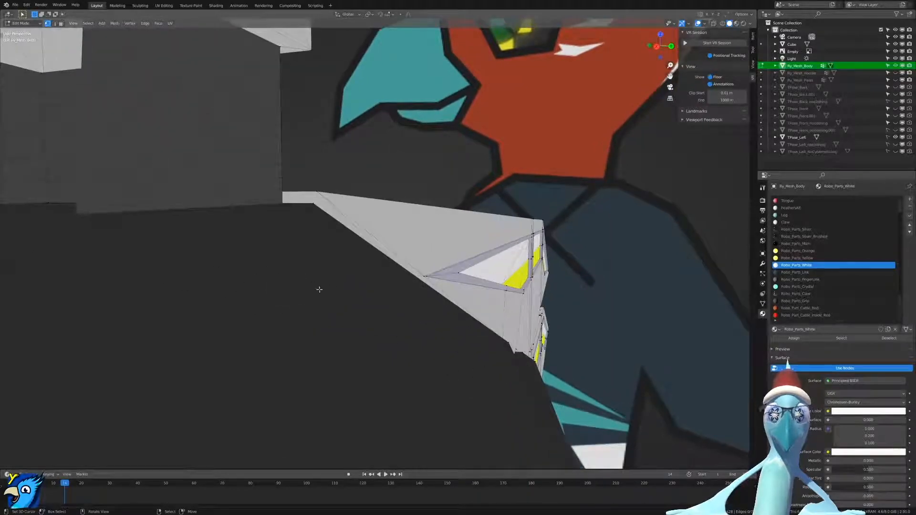
{"action": "scroll", "coordinate": [313, 285], "scroll_direction": "down", "scroll_amount": 4}
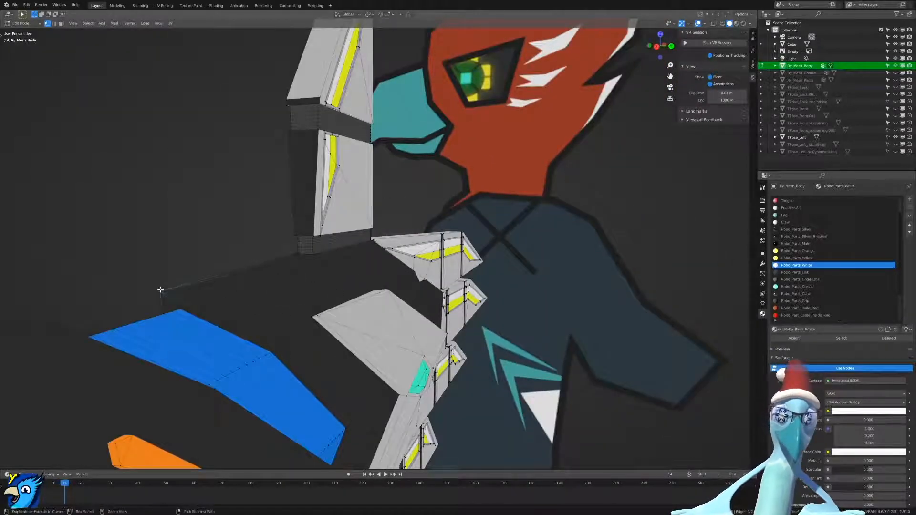
{"action": "key", "text": "ctrl+l"}
{"action": "key", "text": "h"}
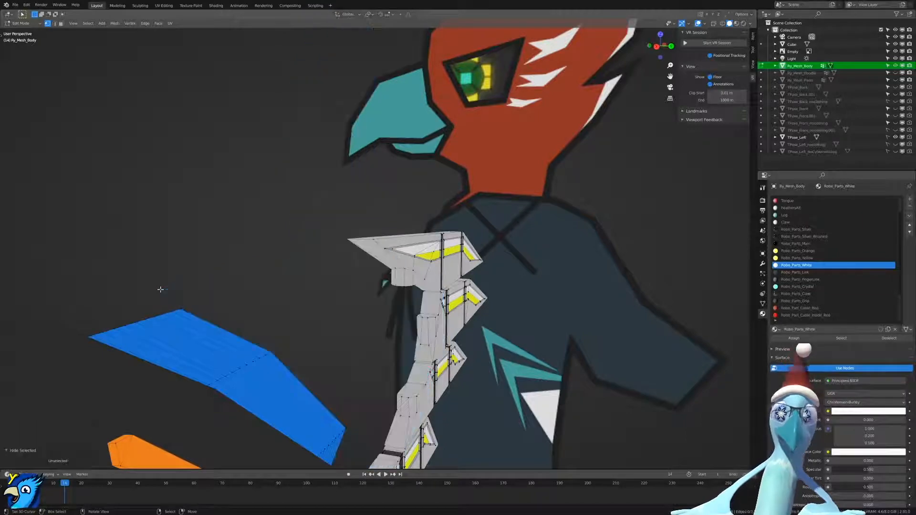
Knife-cut an edge on the index finger base segment from the stripe border's pointed end to the corner of the block below.
{"action": "middle_click_drag", "start_coordinate": [161, 290], "coordinate": [345, 258]}
{"action": "scroll", "coordinate": [297, 239], "scroll_direction": "down", "scroll_amount": 2}
{"action": "scroll", "coordinate": [296, 239], "scroll_direction": "up", "scroll_amount": 1}
{"action": "key", "text": "k"}
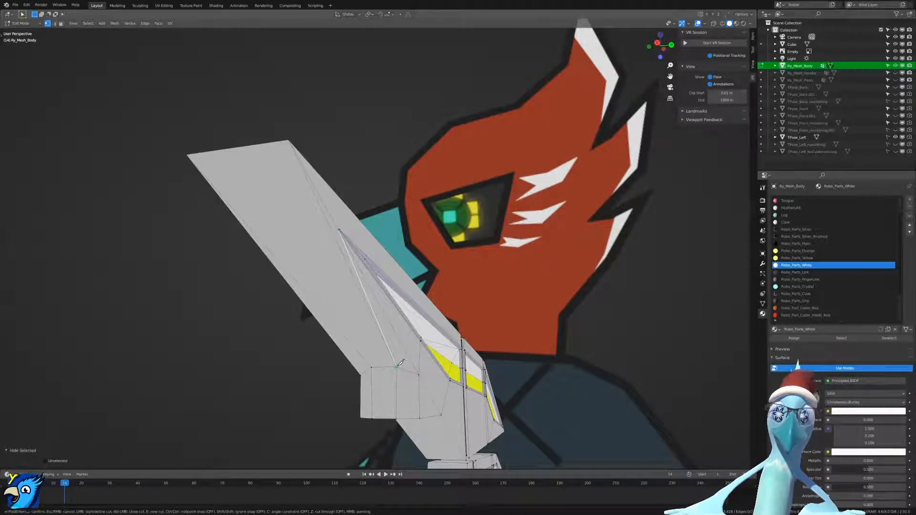
{"action": "key", "text": "Return"}
Try to merge the vertex on the index base segment's white-yellow stripe boundary into the vertex beside the joint.
{"action": "middle_click_drag", "start_coordinate": [370, 214], "coordinate": [506, 257]}
{"action": "scroll", "coordinate": [337, 207], "scroll_direction": "down", "scroll_amount": 4}
{"action": "scroll", "coordinate": [320, 200], "scroll_direction": "up", "scroll_amount": 5}
{"action": "scroll", "coordinate": [292, 149], "scroll_direction": "up", "scroll_amount": 4}
{"action": "scroll", "coordinate": [561, 274], "scroll_direction": "down", "scroll_amount": 5}
{"action": "scroll", "coordinate": [605, 271], "scroll_direction": "up", "scroll_amount": 2}
{"action": "scroll", "coordinate": [506, 257], "scroll_direction": "up", "scroll_amount": 2}
{"action": "scroll", "coordinate": [260, 247], "scroll_direction": "up", "scroll_amount": 4}
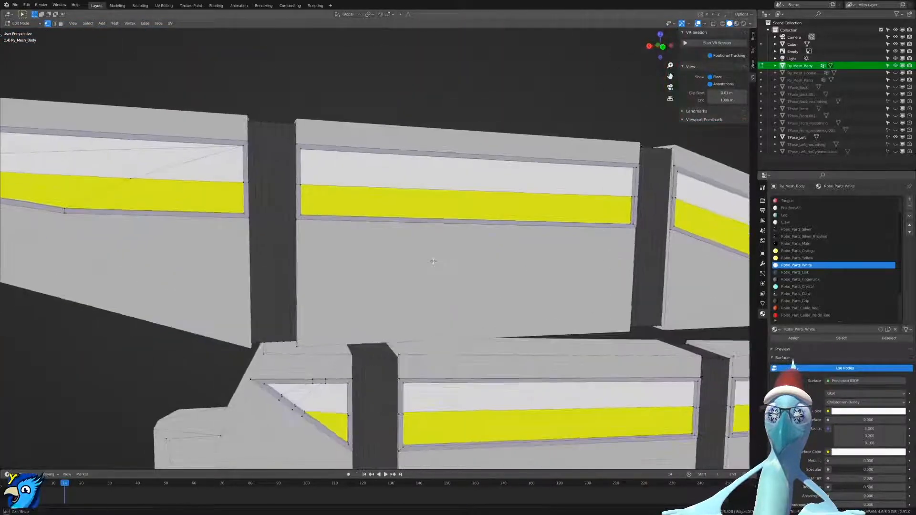
{"action": "middle_click_drag", "start_coordinate": [259, 248], "coordinate": [583, 291], "text": "shift"}
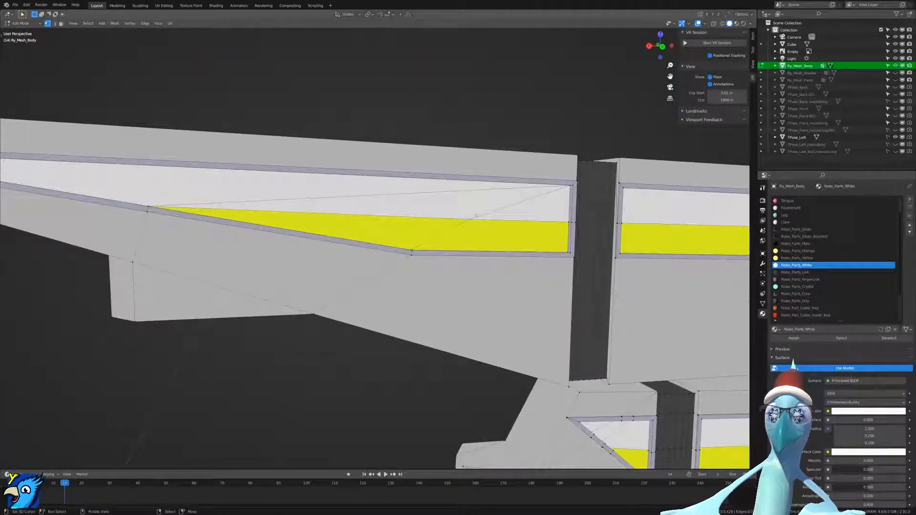
{"action": "scroll", "coordinate": [562, 222], "scroll_direction": "down", "scroll_amount": 4}
{"action": "middle_click_drag", "start_coordinate": [537, 227], "coordinate": [555, 234]}
{"action": "scroll", "coordinate": [554, 235], "scroll_direction": "up", "scroll_amount": 3}
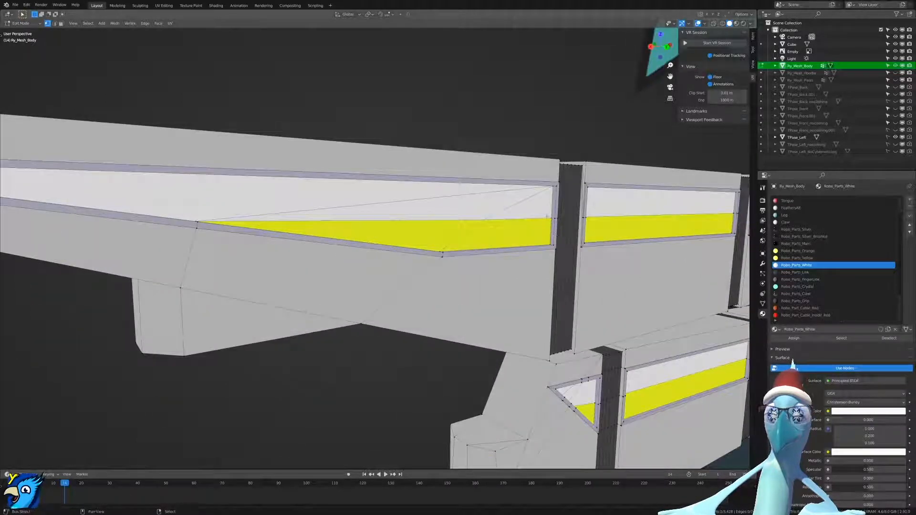
{"action": "key", "text": "m"}
{"action": "left_click", "coordinate": [547, 217]}
{"action": "middle_click_drag", "start_coordinate": [548, 217], "coordinate": [488, 208]}
{"action": "key", "text": "ctrl+z"}
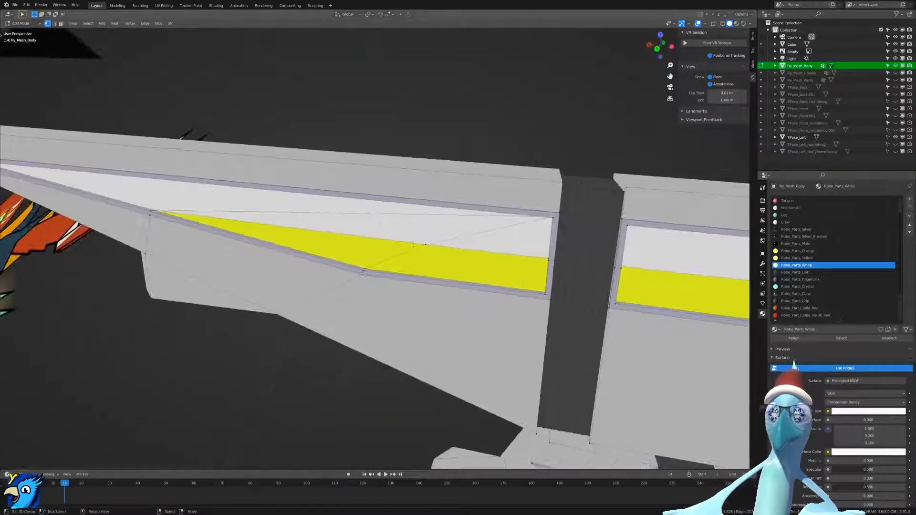
Merge the extra vertices along the lower edge of the index base segment's stripe border At Last, into its bend.
{"action": "scroll", "coordinate": [398, 248], "scroll_direction": "down", "scroll_amount": 5}
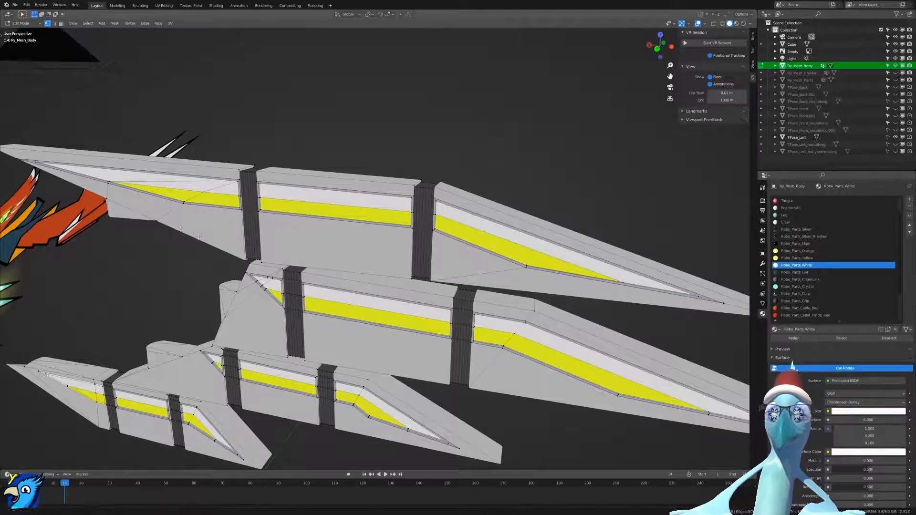
{"action": "middle_click_drag", "start_coordinate": [198, 237], "coordinate": [402, 227]}
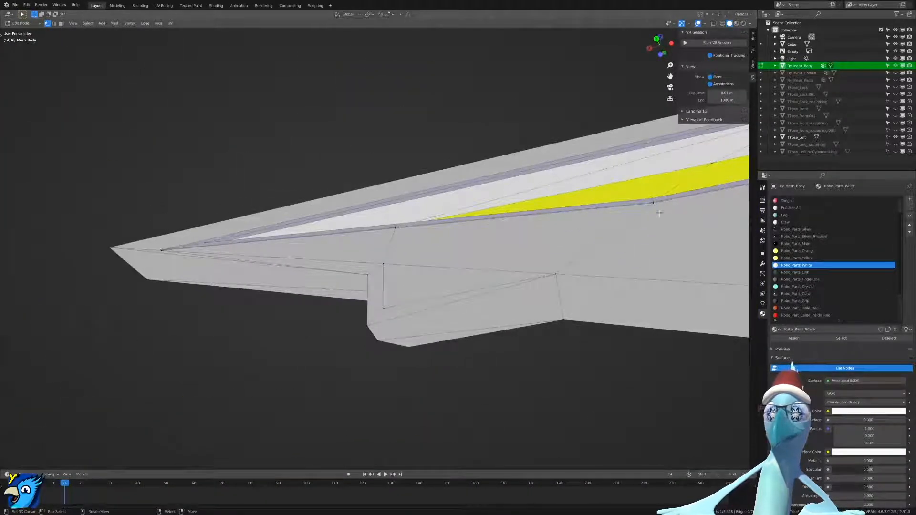
{"action": "key", "text": "m"}
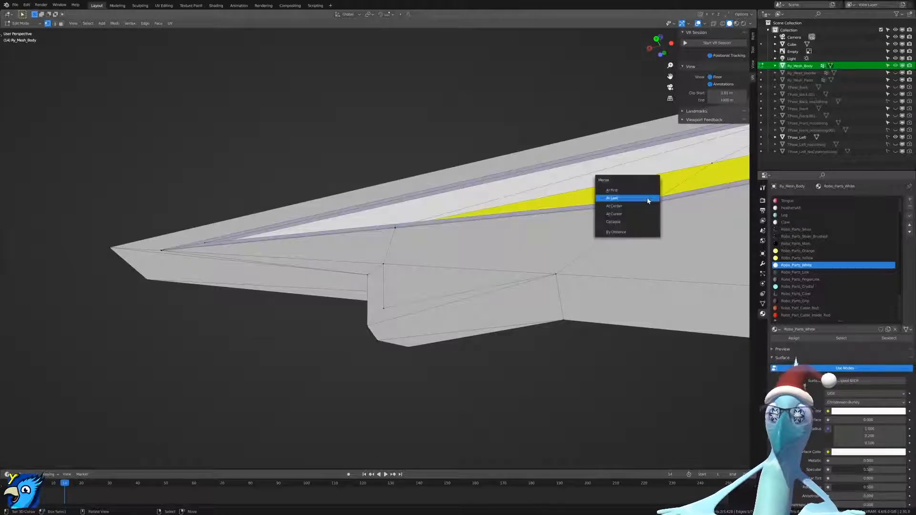
{"action": "left_click", "coordinate": [649, 196]}
{"action": "right_click", "coordinate": [392, 226]}
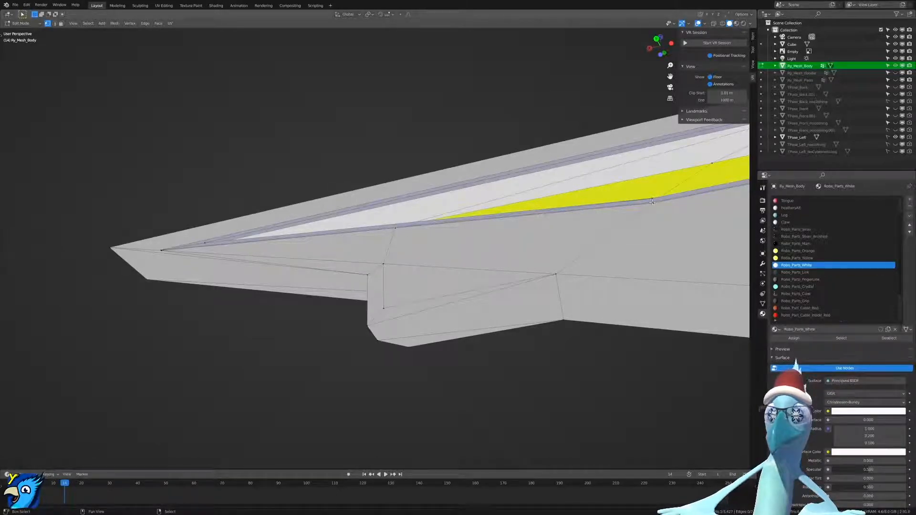
{"action": "key", "text": "m"}
{"action": "left_click", "coordinate": [568, 186]}
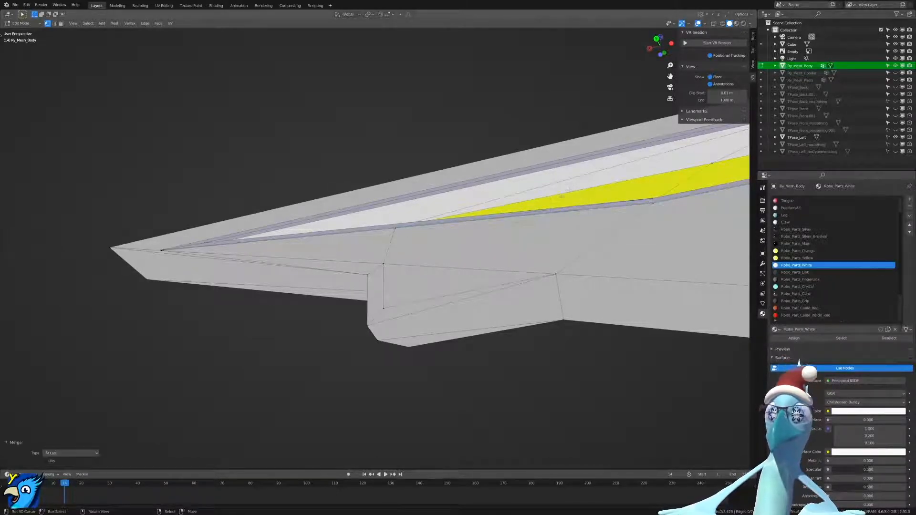
{"action": "right_click", "coordinate": [404, 228]}
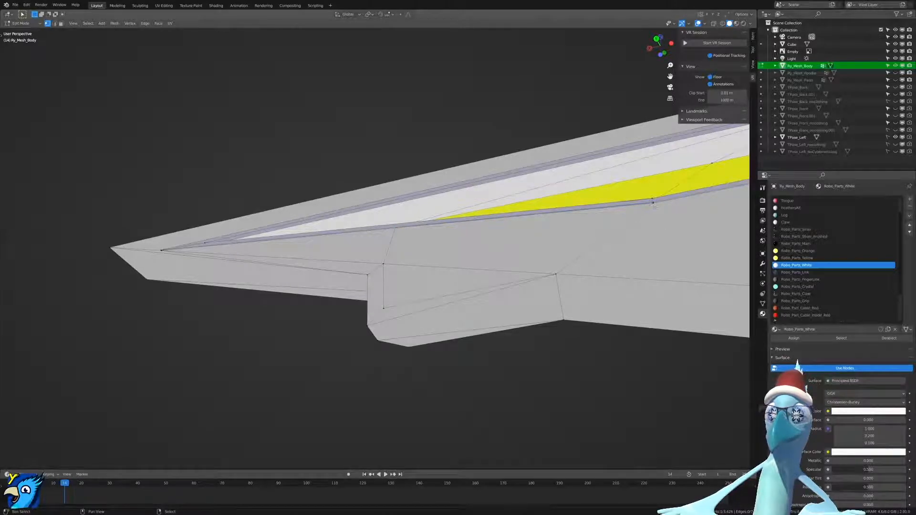
{"action": "key", "text": "m"}
{"action": "left_click", "coordinate": [655, 206]}
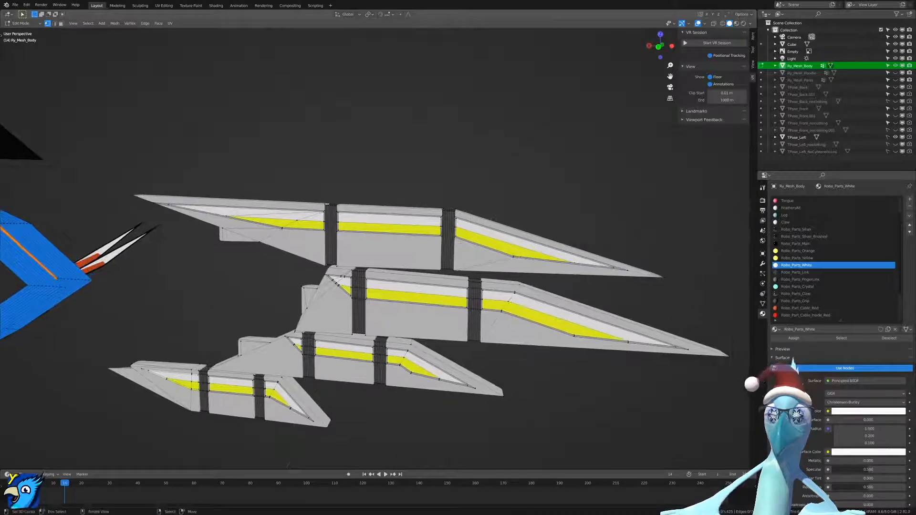
Merge the extra outer vertices along the diagonal edge of the middle finger base segment's stripe border At Last, into its pointed corner.
{"action": "middle_click_drag", "start_coordinate": [455, 262], "coordinate": [444, 260]}
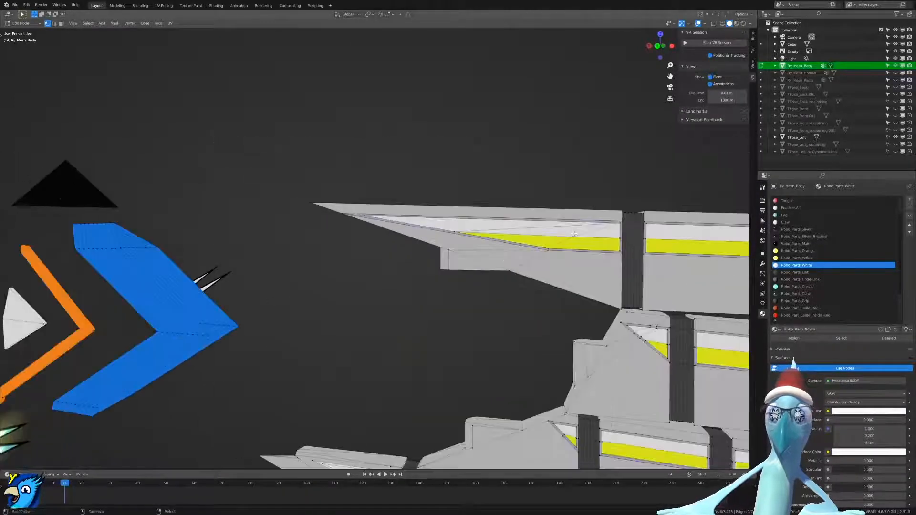
{"action": "scroll", "coordinate": [434, 207], "scroll_direction": "up", "scroll_amount": 5}
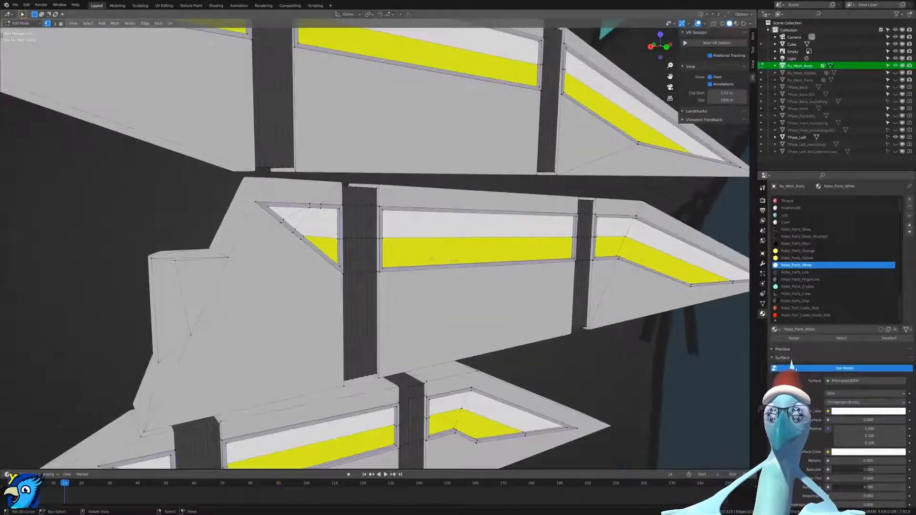
{"action": "middle_click_drag", "start_coordinate": [432, 259], "coordinate": [379, 222]}
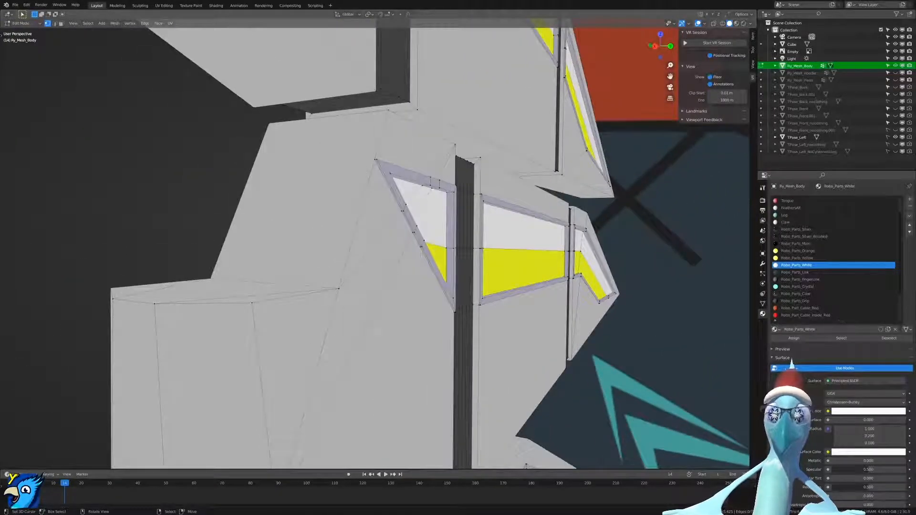
{"action": "middle_click_drag", "start_coordinate": [425, 247], "coordinate": [549, 253]}
{"action": "scroll", "coordinate": [425, 248], "scroll_direction": "up", "scroll_amount": 2}
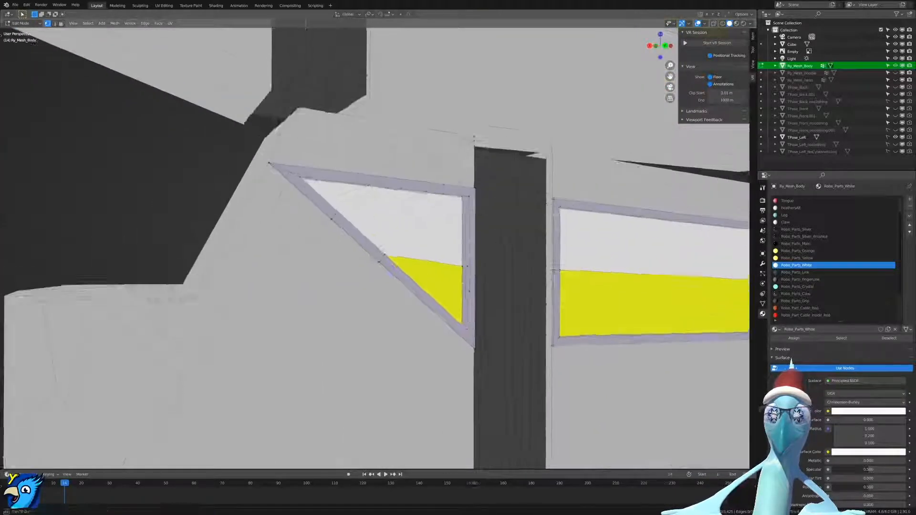
{"action": "middle_click_drag", "start_coordinate": [425, 248], "coordinate": [460, 273], "text": "shift"}
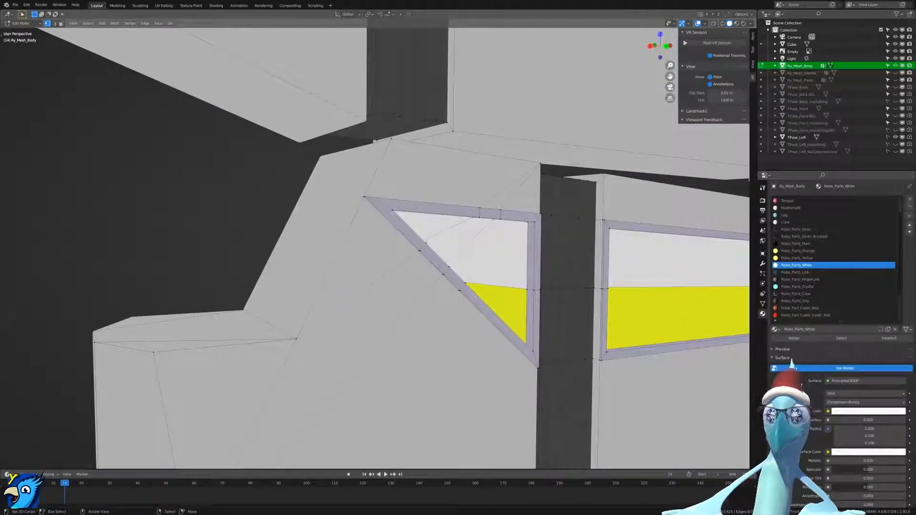
{"action": "scroll", "coordinate": [426, 244], "scroll_direction": "up", "scroll_amount": 4}
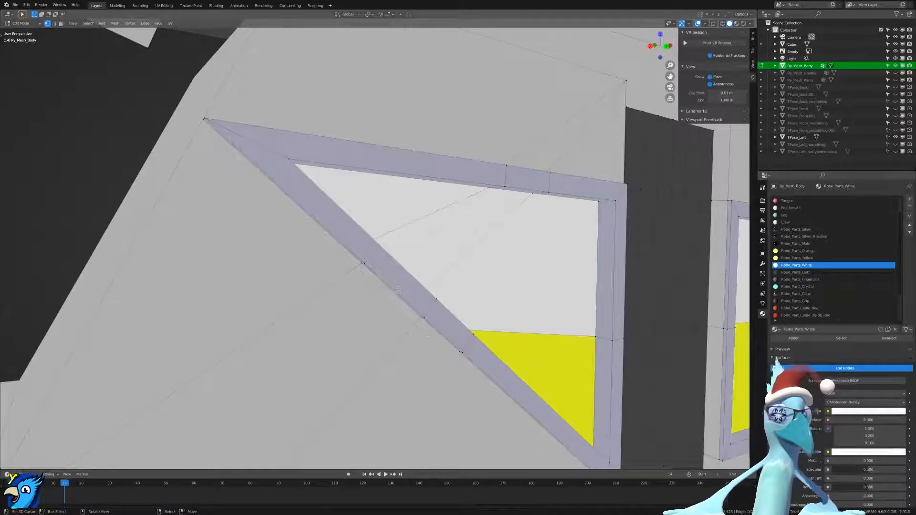
{"action": "scroll", "coordinate": [399, 290], "scroll_direction": "down", "scroll_amount": 5}
{"action": "middle_click_drag", "start_coordinate": [398, 290], "coordinate": [451, 281]}
{"action": "scroll", "coordinate": [400, 316], "scroll_direction": "up", "scroll_amount": 3}
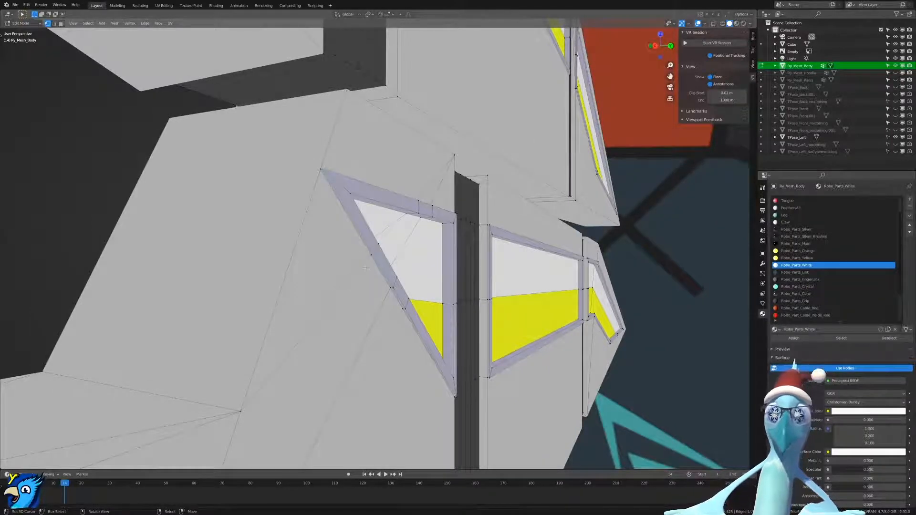
{"action": "middle_click_drag", "start_coordinate": [407, 312], "coordinate": [345, 165]}
{"action": "left_click", "coordinate": [345, 165], "text": "ctrl"}
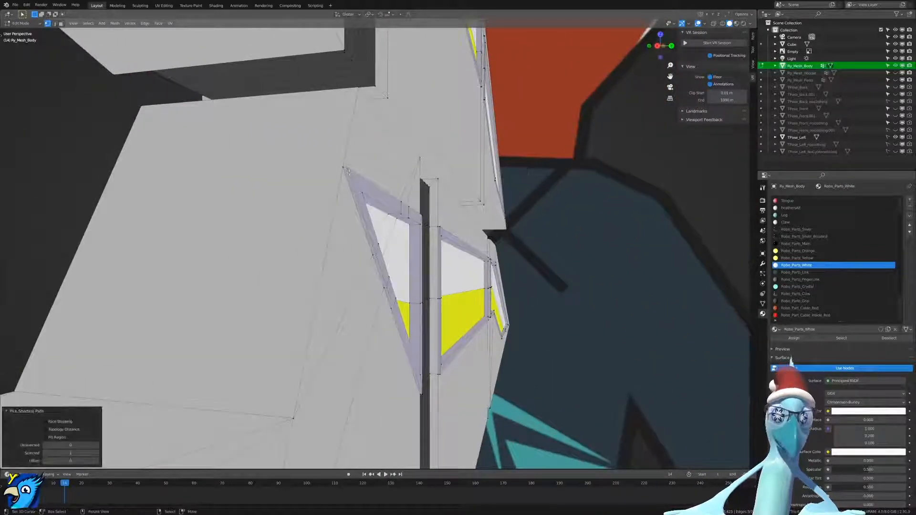
{"action": "key", "text": "m"}
{"action": "left_click", "coordinate": [351, 174]}
{"action": "key", "text": "alt+a"}
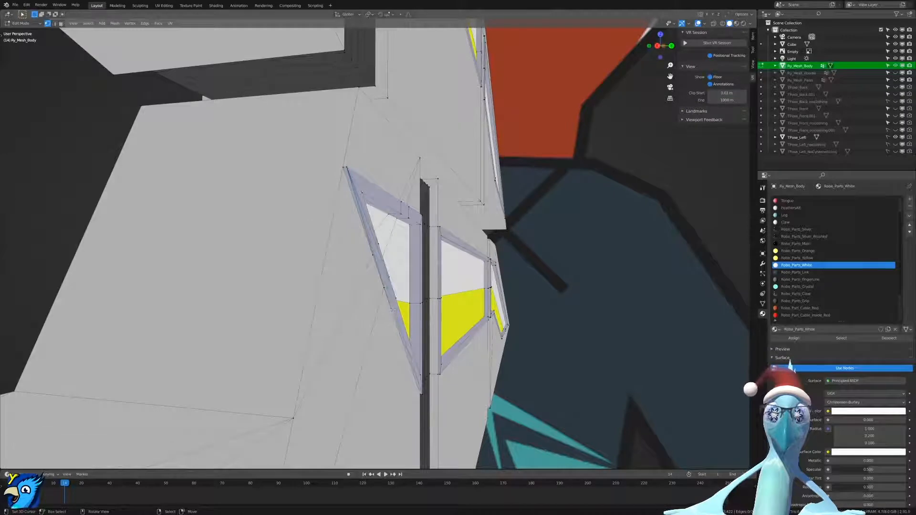
{"action": "right_click", "coordinate": [343, 167], "text": "ctrl"}
{"action": "key", "text": "m"}
{"action": "left_click", "coordinate": [343, 167]}
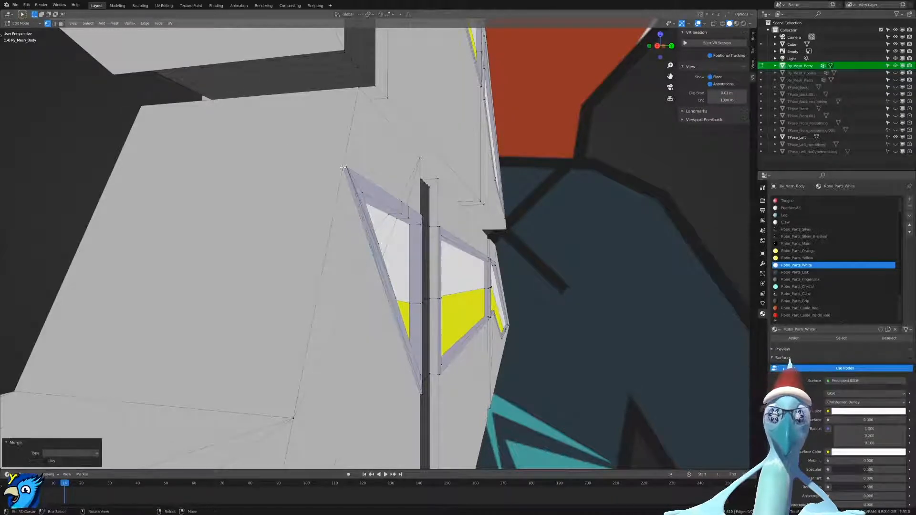
Merge the extra vertices on the diagonal inner rim of the middle base segment's stripe border At Last, into the rim's pointed corner.
{"action": "middle_click_drag", "start_coordinate": [358, 184], "coordinate": [327, 185]}
{"action": "key", "text": "alt+a"}
{"action": "right_click", "coordinate": [333, 194], "text": "ctrl"}
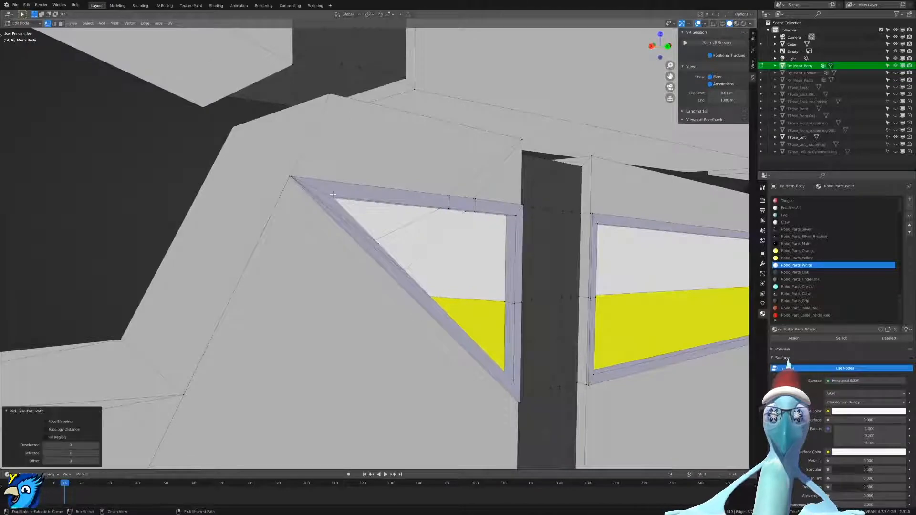
{"action": "key", "text": "m"}
{"action": "left_click", "coordinate": [332, 194]}
Merge the extra vertices on the diagonal edge of the middle base segment's recessed stripe face At Last, into its pointed corner.
{"action": "middle_click_drag", "start_coordinate": [333, 194], "coordinate": [385, 248]}
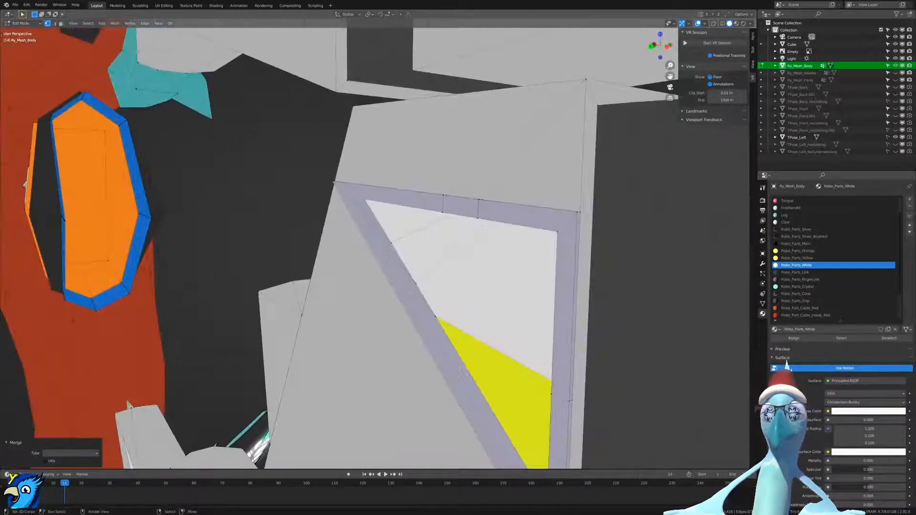
{"action": "middle_click_drag", "start_coordinate": [414, 275], "coordinate": [387, 211]}
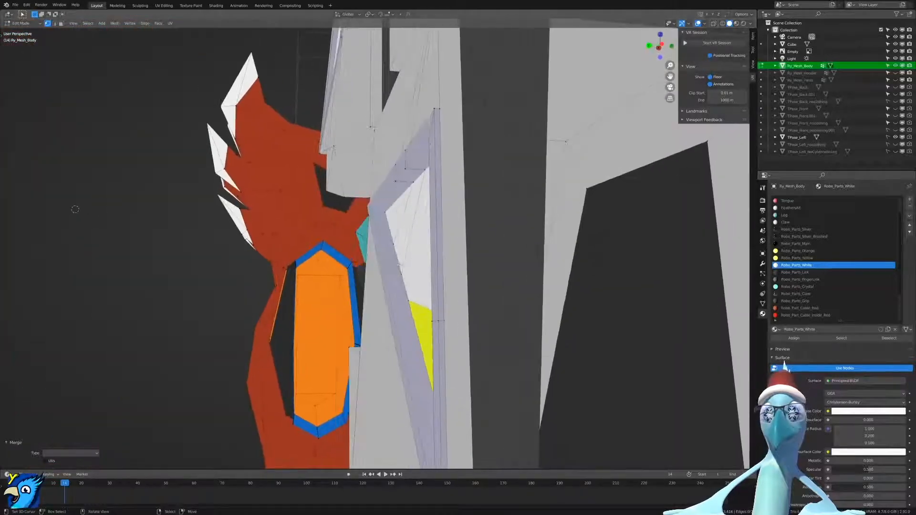
{"action": "right_click", "coordinate": [388, 210], "text": "ctrl"}
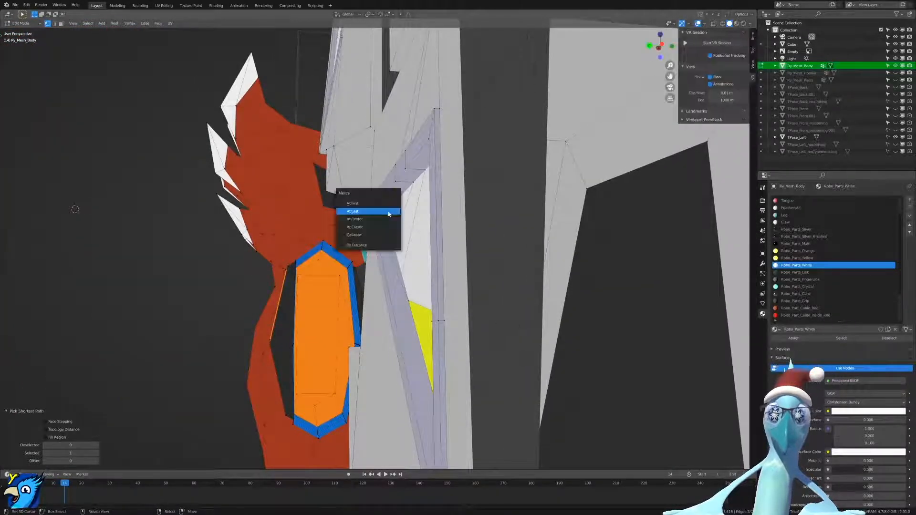
{"action": "key", "text": "m"}
{"action": "left_click", "coordinate": [388, 210]}
Merge the extra vertices on the upper inner rim of the middle base segment's stripe border At Last, into the rim's pointed corner.
{"action": "middle_click_drag", "start_coordinate": [426, 173], "coordinate": [508, 193]}
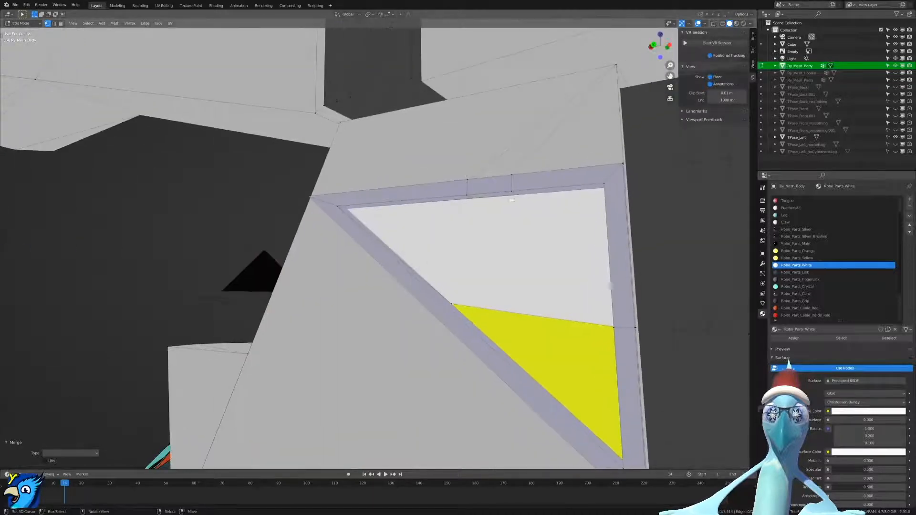
{"action": "right_click", "coordinate": [339, 207], "text": "ctrl"}
{"action": "key", "text": "m"}
{"action": "left_click", "coordinate": [339, 207]}
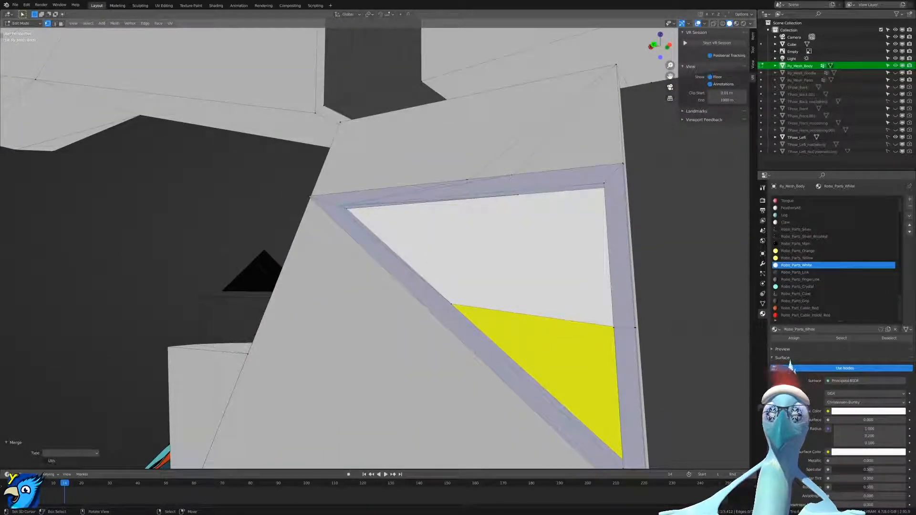
Merge the extra outer vertices along the upper edge of the middle base segment's stripe border At Last, into its pointed corner.
{"action": "right_click", "coordinate": [312, 197], "text": "ctrl"}
{"action": "key", "text": "m"}
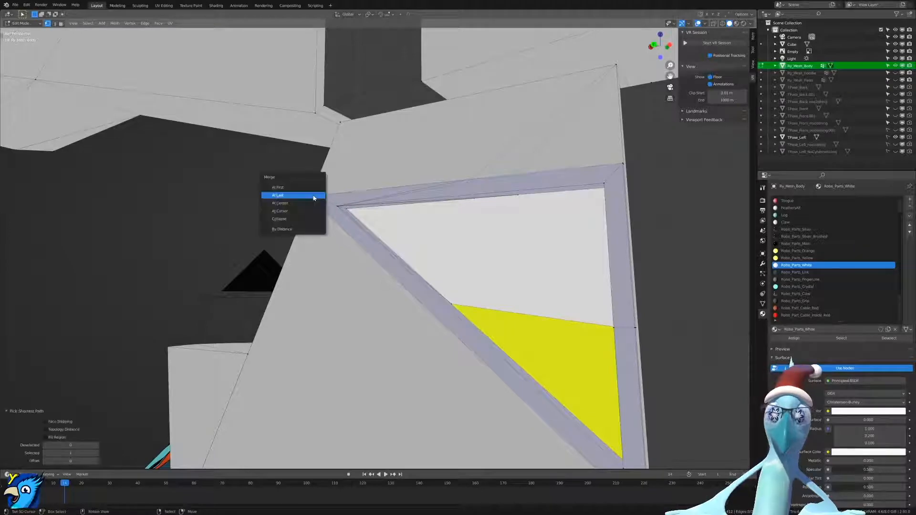
{"action": "left_click", "coordinate": [313, 196]}
{"action": "middle_click_drag", "start_coordinate": [314, 198], "coordinate": [387, 210]}
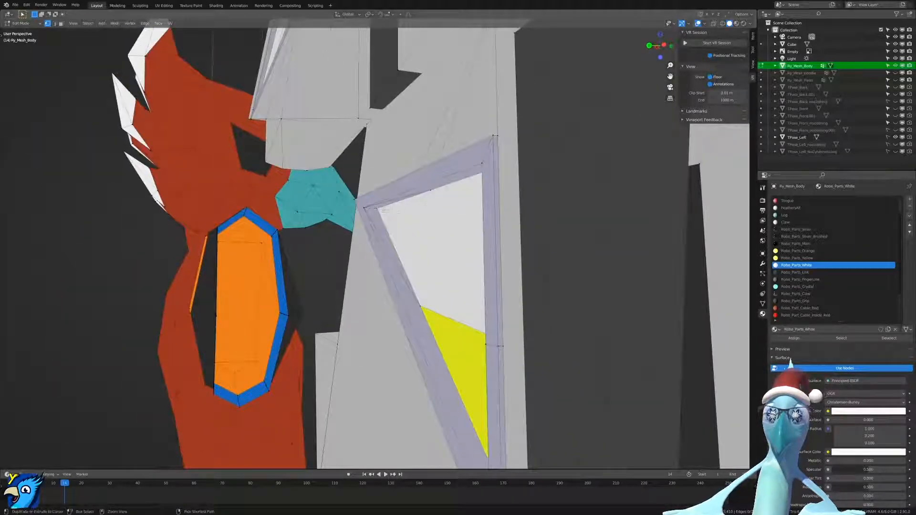
Undo the last merge and merge the extra vertices on the upper edge of the middle base segment's recessed stripe face At Last, into its pointed corner.
{"action": "scroll", "coordinate": [392, 208], "scroll_direction": "up", "scroll_amount": 3}
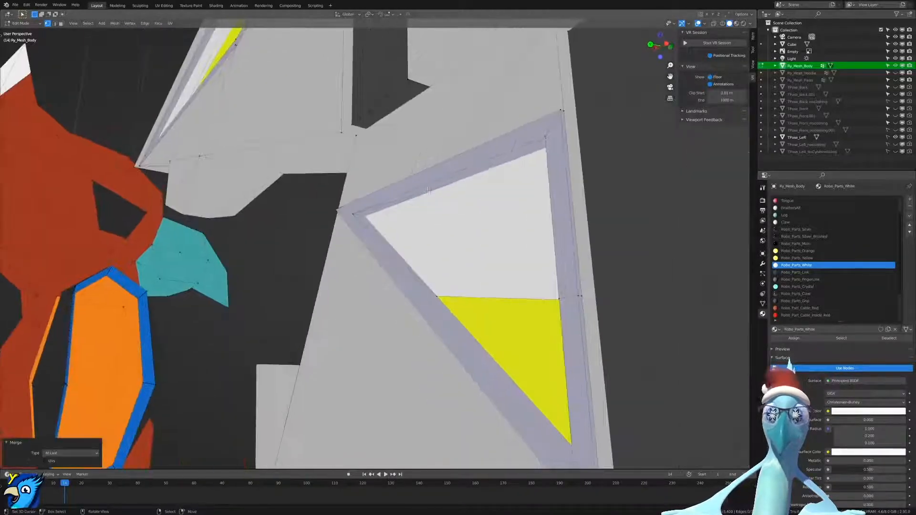
{"action": "key", "text": "ctrl+z"}
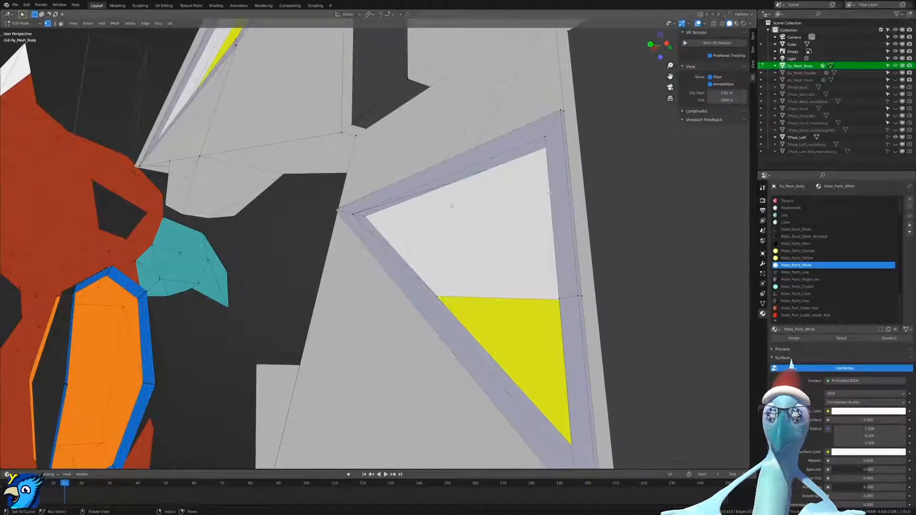
{"action": "left_click", "coordinate": [375, 216], "text": "ctrl"}
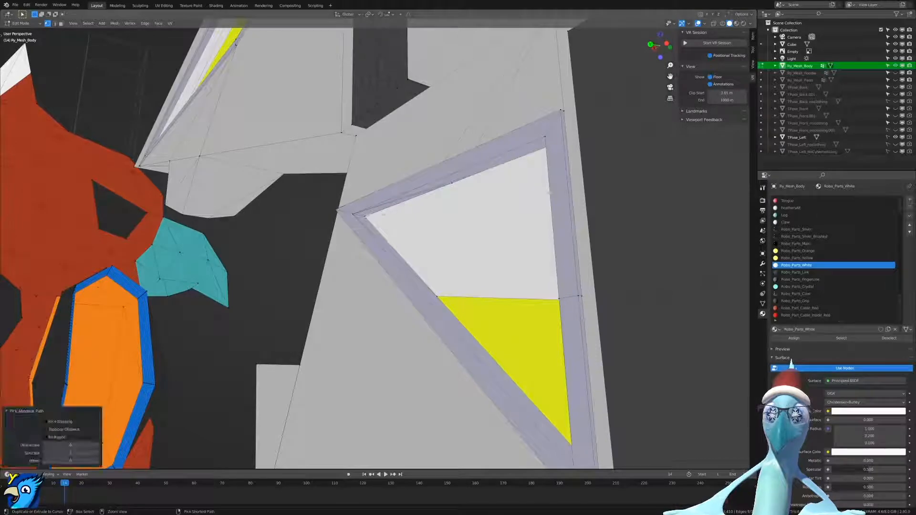
{"action": "key", "text": "shift+z"}
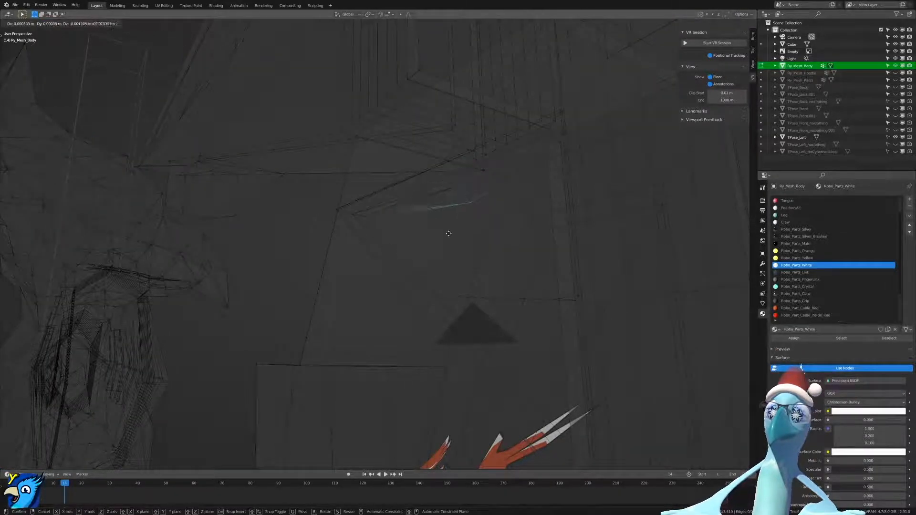
{"action": "left_click", "coordinate": [452, 186], "text": "shift"}
{"action": "key", "text": "m"}
{"action": "left_click", "coordinate": [367, 214]}
{"action": "key", "text": "shift+z"}
Merge the leftover outer vertex above the middle base segment's stripe border At Last, into the border's pointed corner.
{"action": "mouse_move", "coordinate": [441, 208]}
{"action": "middle_mouse_down"}
{"action": "mouse_move", "coordinate": [454, 188]}
{"action": "mouse_move", "coordinate": [428, 227]}
{"action": "mouse_move", "coordinate": [497, 236]}
{"action": "mouse_move", "coordinate": [488, 251]}
{"action": "mouse_move", "coordinate": [465, 210]}
{"action": "middle_mouse_up"}
{"action": "right_click", "coordinate": [498, 204]}
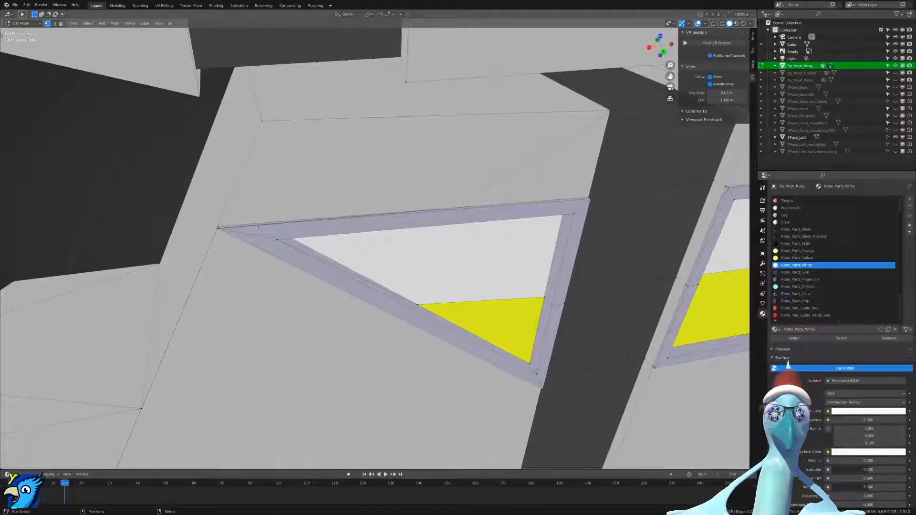
{"action": "middle_click_drag", "start_coordinate": [217, 224], "coordinate": [349, 208]}
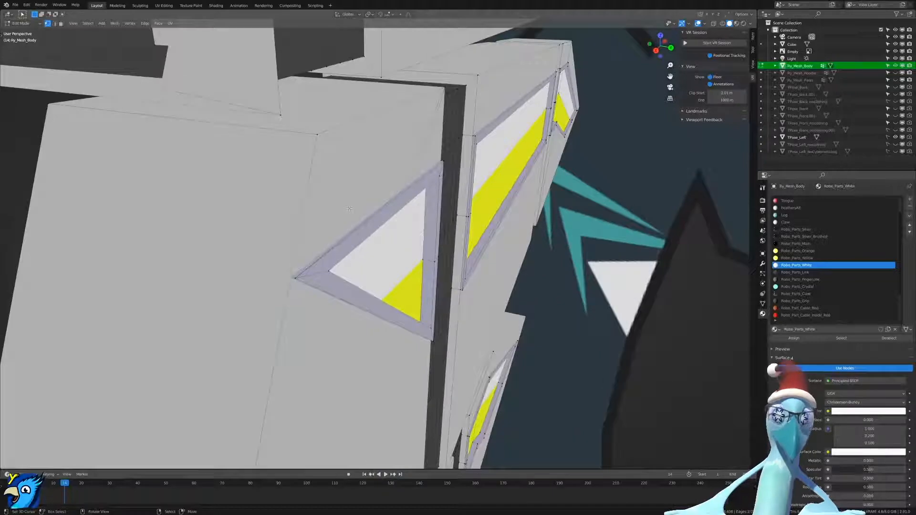
{"action": "key", "text": "m"}
{"action": "left_click", "coordinate": [349, 209]}
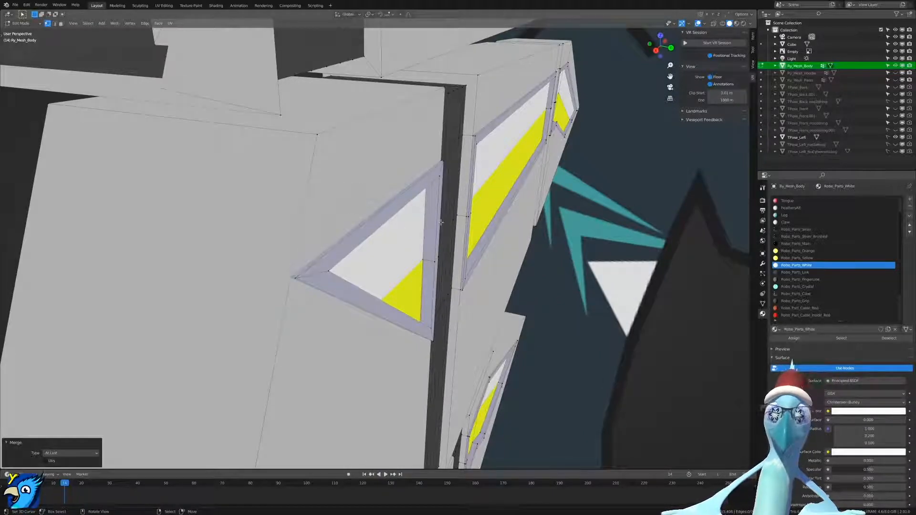
Merge the extra vertices on the dark joint's first two vertical edges beside the middle base segment At Last, into their top vertices.
{"action": "middle_click_drag", "start_coordinate": [405, 215], "coordinate": [535, 273]}
{"action": "middle_click_drag", "start_coordinate": [576, 350], "coordinate": [267, 368]}
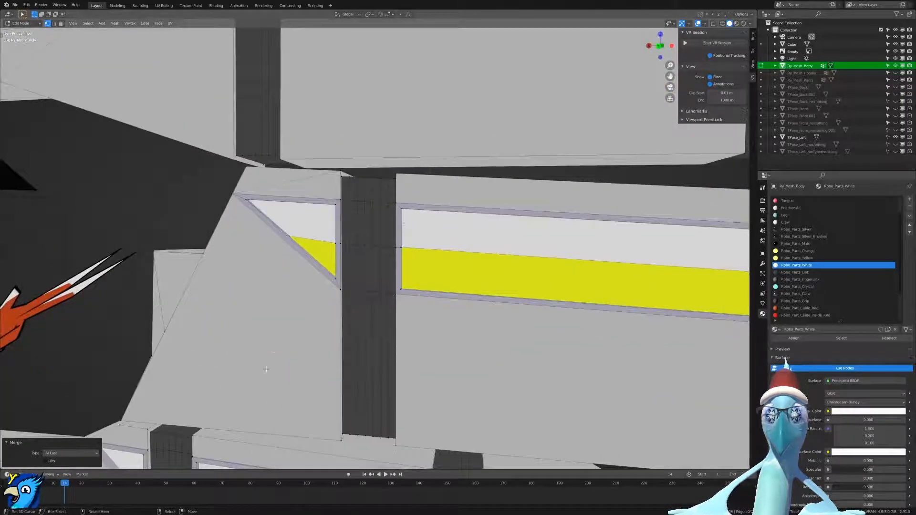
{"action": "scroll", "coordinate": [365, 339], "scroll_direction": "up", "scroll_amount": 4}
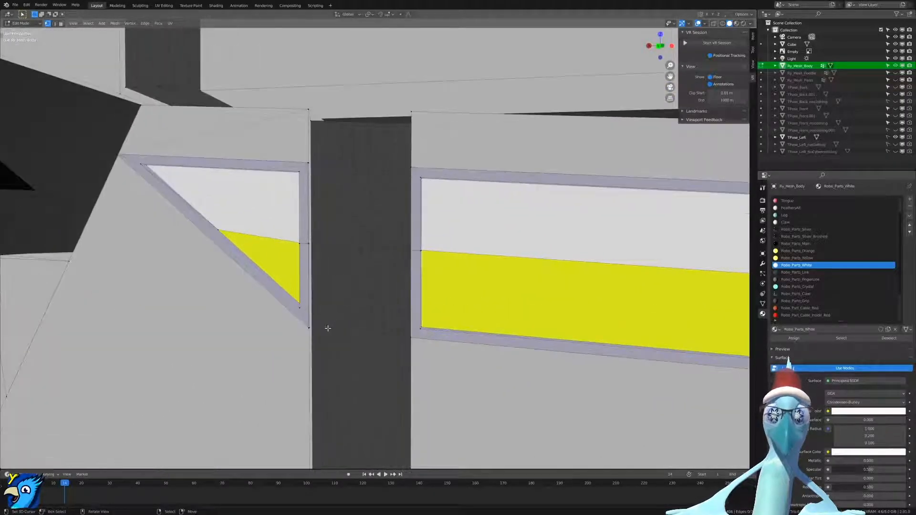
{"action": "right_click", "coordinate": [326, 129], "text": "ctrl"}
{"action": "key", "text": "m"}
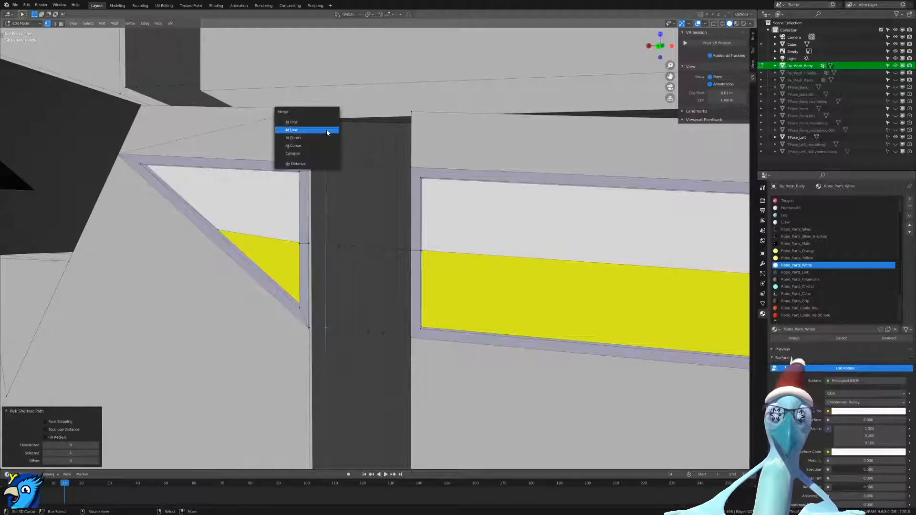
{"action": "left_click", "coordinate": [328, 131]}
{"action": "key", "text": "ctrl+z"}
{"action": "right_click", "coordinate": [340, 128], "text": "ctrl"}
{"action": "key", "text": "m"}
{"action": "left_click", "coordinate": [339, 128]}
Merge the extra vertices on the dark joint's next three vertical edges At Last, into the top vertex of each edge.
{"action": "right_click", "coordinate": [356, 315]}
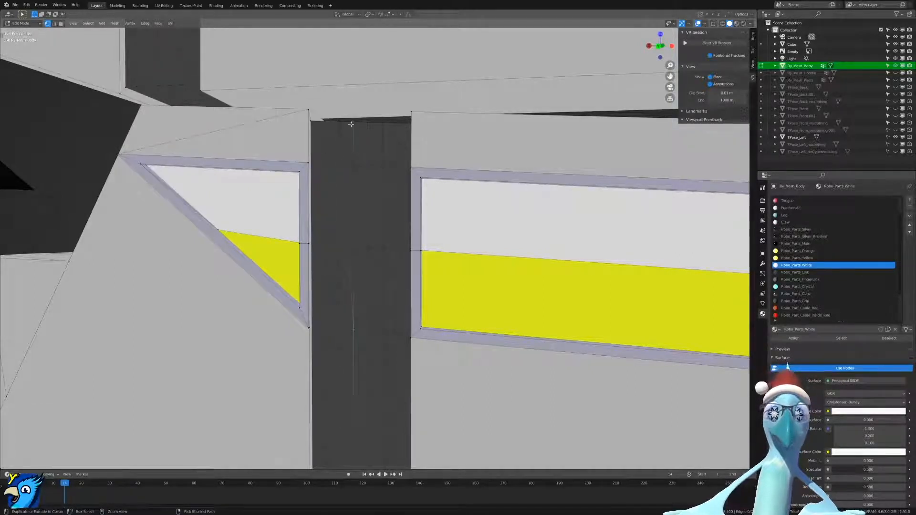
{"action": "right_click", "coordinate": [351, 124], "text": "ctrl"}
{"action": "key", "text": "m"}
{"action": "left_click", "coordinate": [351, 125]}
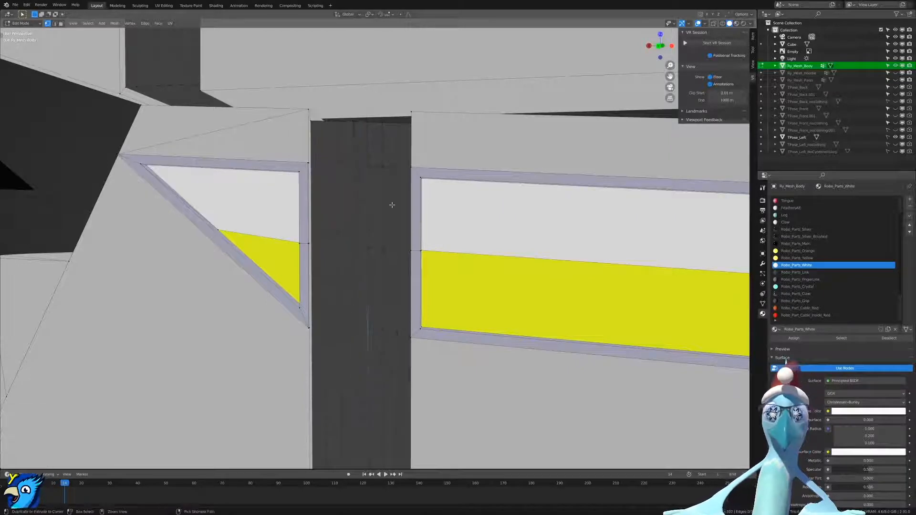
{"action": "right_click", "coordinate": [367, 129], "text": "ctrl"}
{"action": "key", "text": "m"}
{"action": "left_click", "coordinate": [367, 129]}
{"action": "right_click", "coordinate": [382, 332]}
{"action": "right_click", "coordinate": [382, 125], "text": "ctrl"}
{"action": "key", "text": "m"}
{"action": "left_click", "coordinate": [380, 138]}
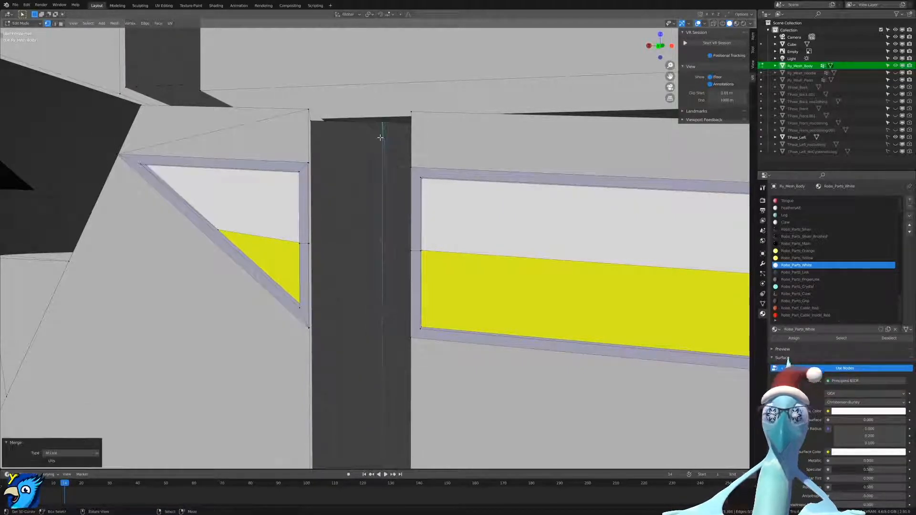
Merge the extra vertices on the dark joint's last two vertical edges beside the next finger segment At Last, into their top vertices.
{"action": "right_click", "coordinate": [396, 335]}
{"action": "right_click", "coordinate": [397, 124], "text": "ctrl"}
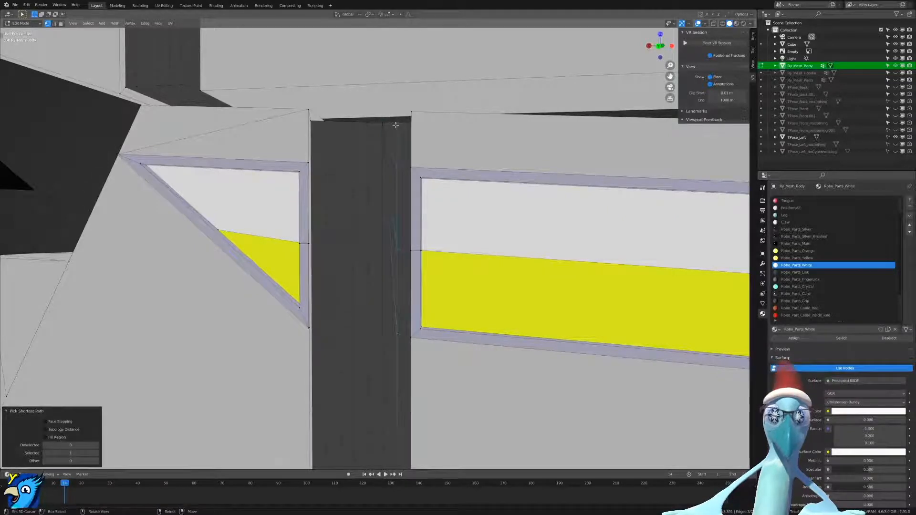
{"action": "key", "text": "m"}
{"action": "left_click", "coordinate": [394, 138]}
{"action": "middle_click_drag", "start_coordinate": [394, 138], "coordinate": [337, 330]}
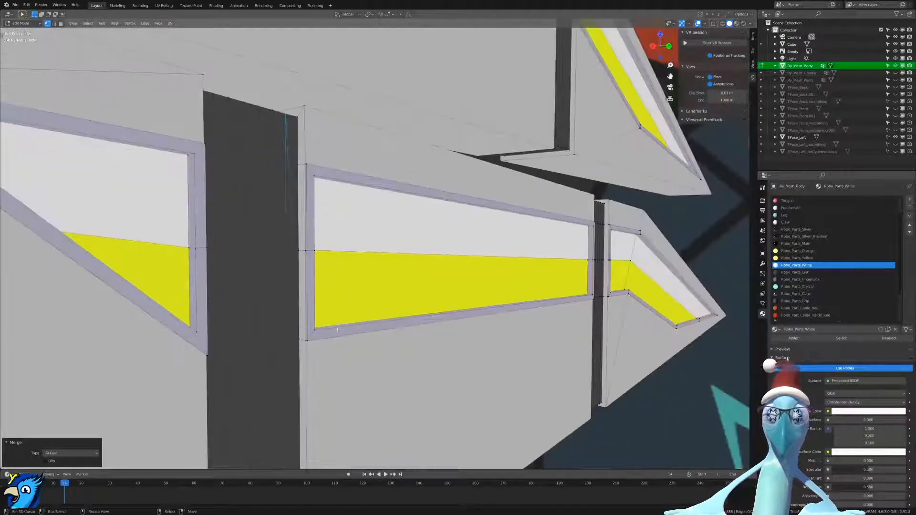
{"action": "right_click", "coordinate": [293, 339]}
{"action": "right_click", "coordinate": [299, 118], "text": "ctrl"}
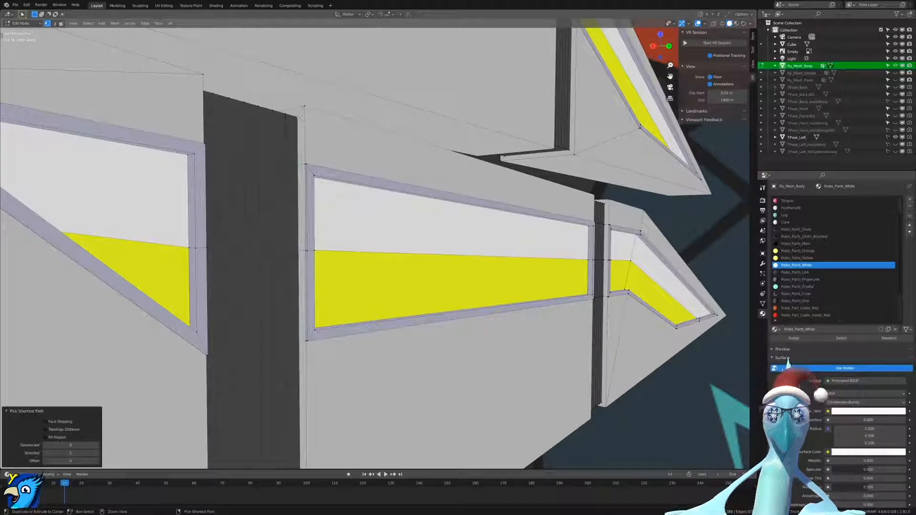
{"action": "key", "text": "m"}
{"action": "left_click", "coordinate": [301, 118]}
Merge the extra vertices along the joint-side edge of the middle base segment's stripe border At Last, into the border's upper corner.
{"action": "middle_click_drag", "start_coordinate": [337, 143], "coordinate": [392, 214]}
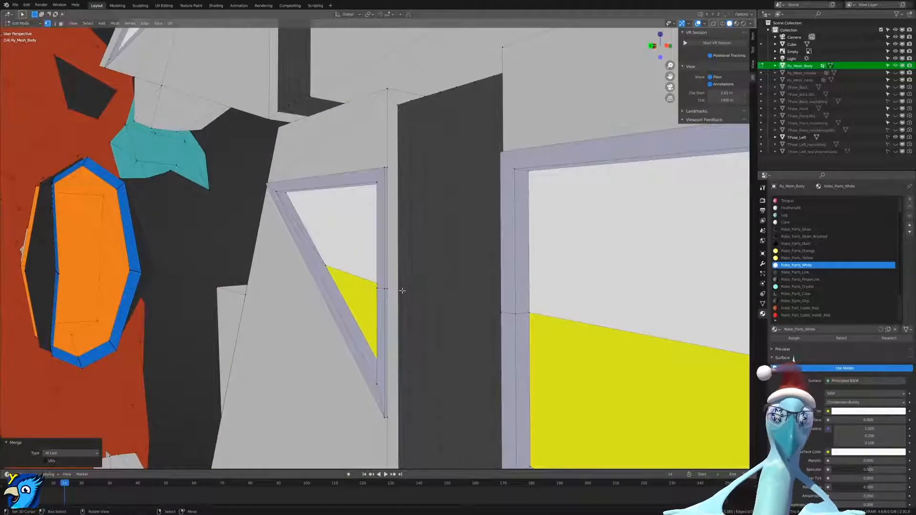
{"action": "key", "text": "alt+a"}
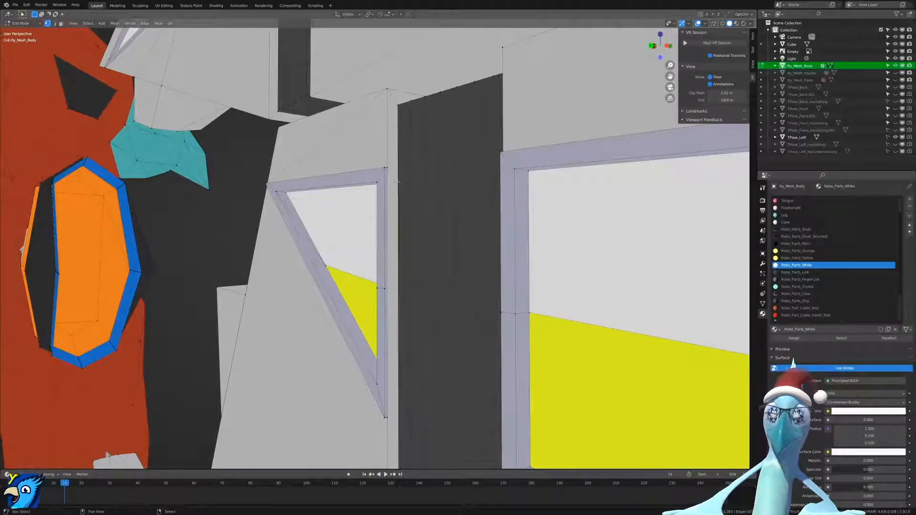
{"action": "key", "text": "m"}
{"action": "left_click", "coordinate": [391, 168]}
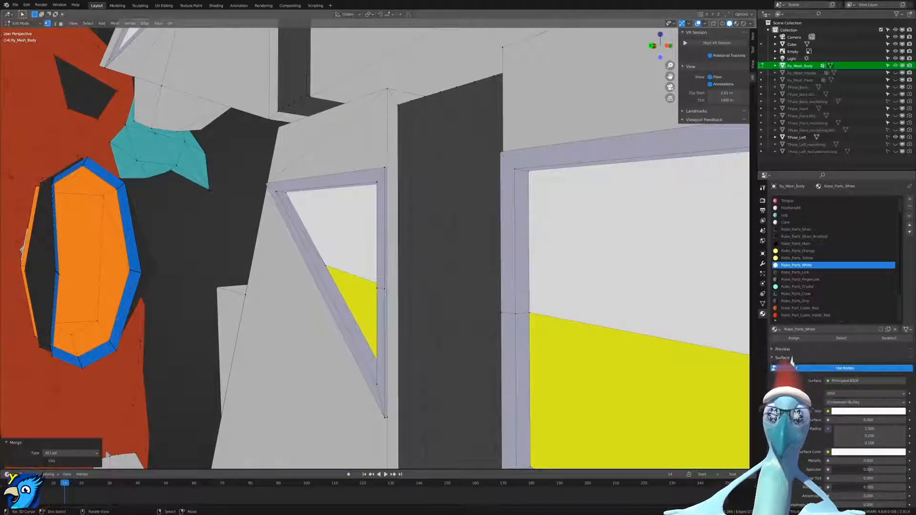
{"action": "right_click", "coordinate": [386, 291]}
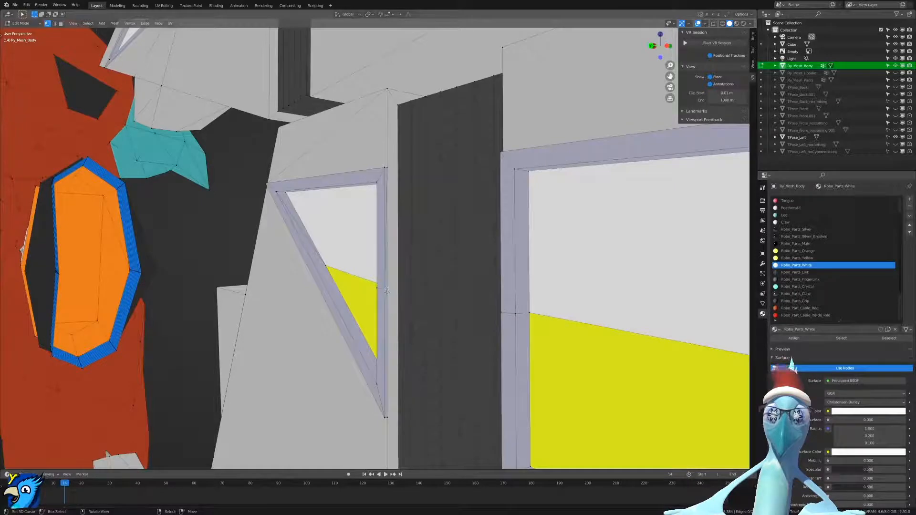
{"action": "key", "text": "m"}
{"action": "left_click", "coordinate": [383, 166]}
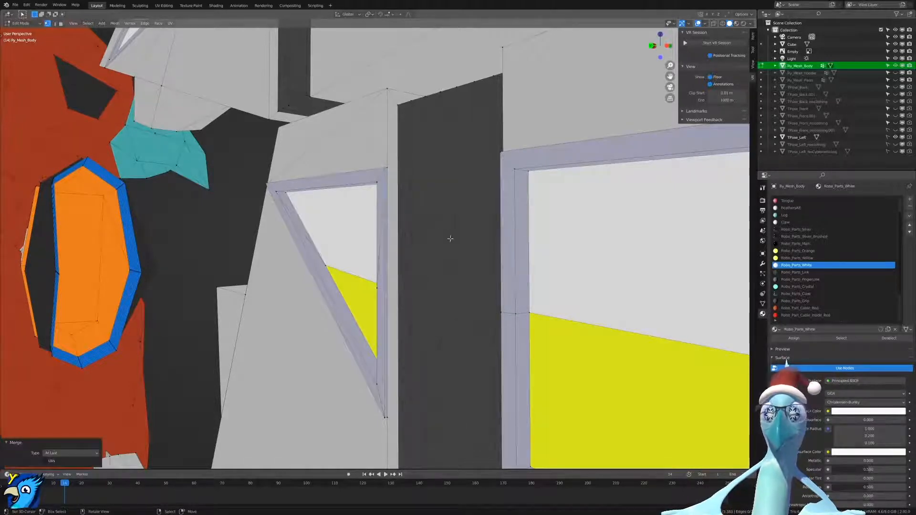
Knife-cut an edge from the upper joint-side corner of the base segment's stripe border to the segment's top corner at the joint.
{"action": "key", "text": "k"}
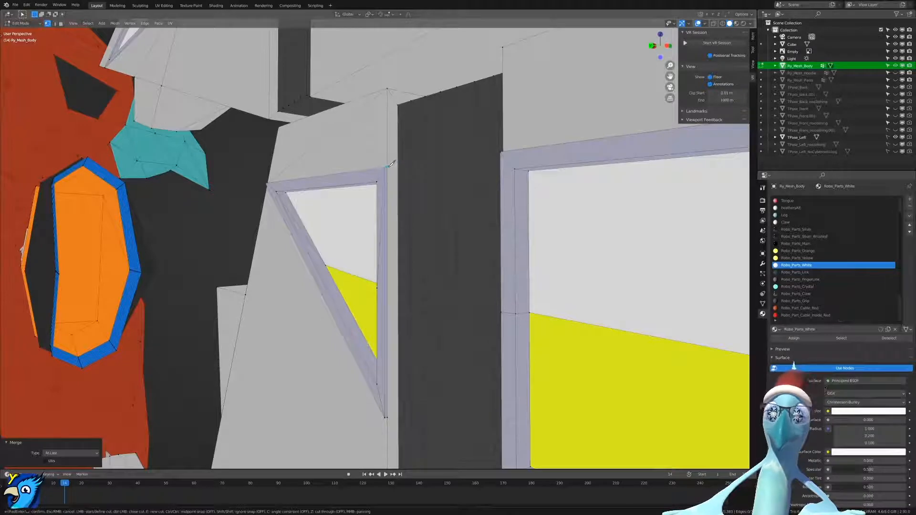
{"action": "left_click", "coordinate": [390, 166]}
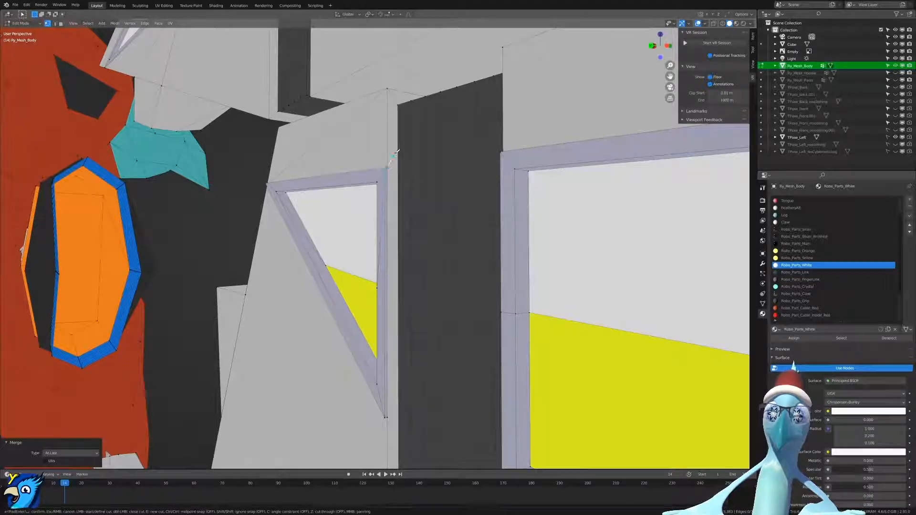
{"action": "left_click", "coordinate": [399, 104]}
{"action": "key", "text": "Return"}
Merge the extra outer vertex on the fingertip-side end of the long segment's stripe border At Last, into the border's upper corner.
{"action": "middle_click_drag", "start_coordinate": [399, 104], "coordinate": [283, 328]}
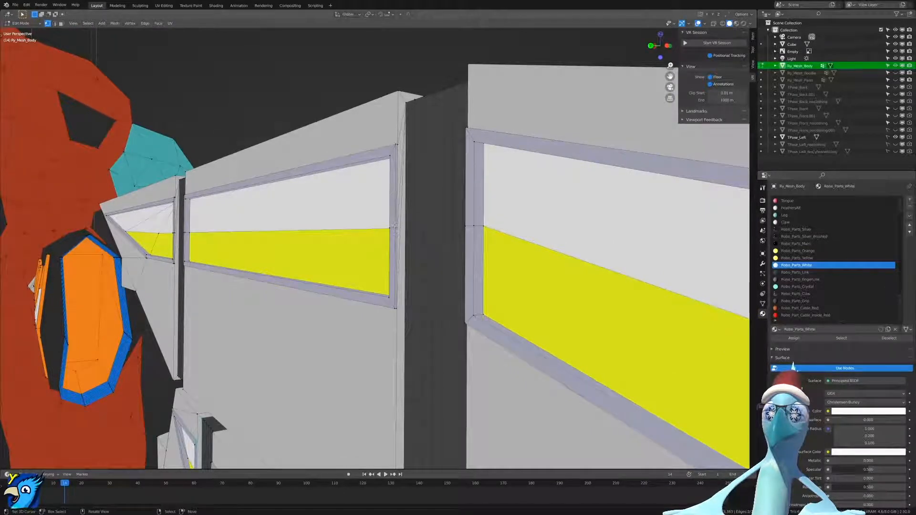
{"action": "key", "text": "m"}
{"action": "left_click", "coordinate": [400, 144]}
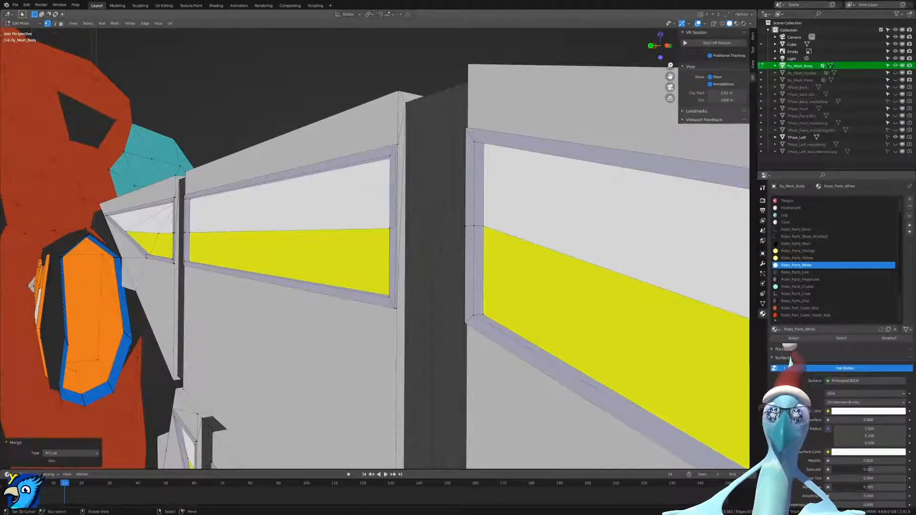
Merge the extra vertices on the base-side end of the long segment's stripe border At Last, into the border's upper corner.
{"action": "middle_click_drag", "start_coordinate": [335, 282], "coordinate": [431, 208]}
{"action": "right_click", "coordinate": [426, 194]}
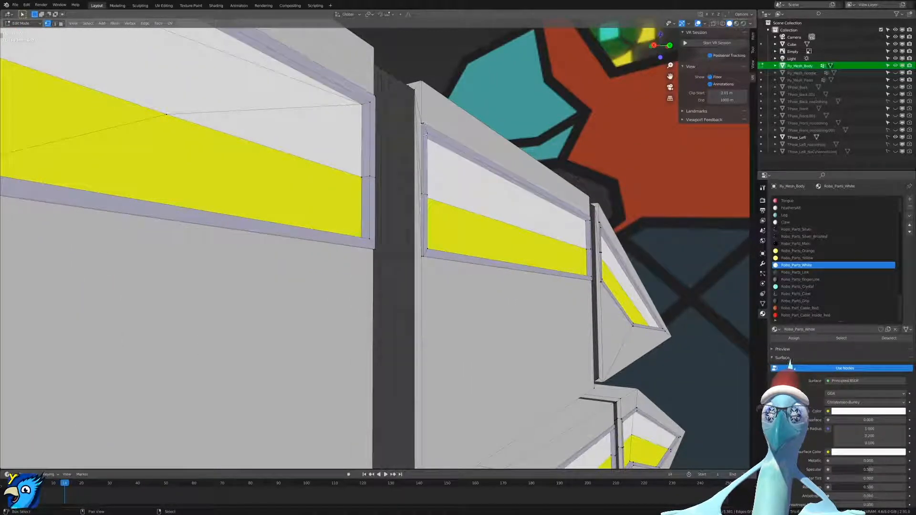
{"action": "key", "text": "m"}
{"action": "left_click", "coordinate": [423, 122]}
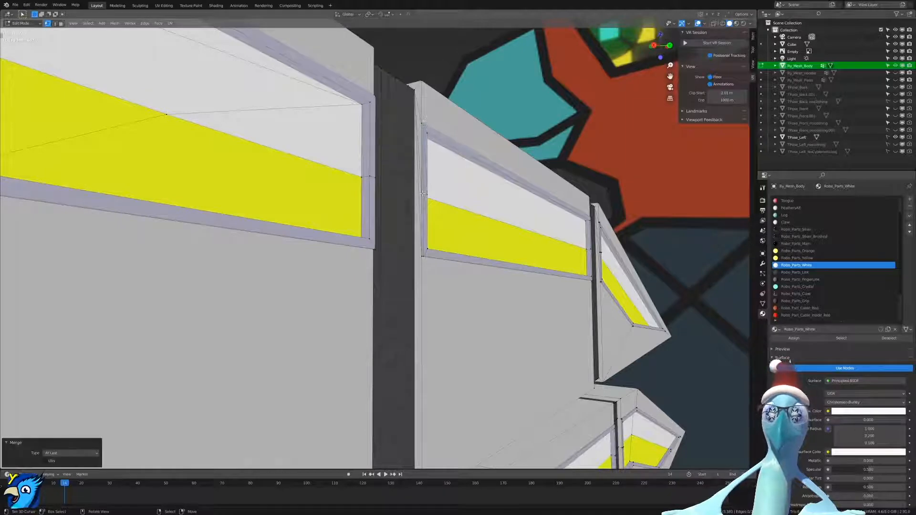
{"action": "right_click", "coordinate": [422, 193]}
{"action": "right_click", "coordinate": [422, 123], "text": "shift"}
{"action": "key", "text": "m"}
{"action": "left_click", "coordinate": [422, 123]}
Merge the extra vertices on the joint-side end of the preceding segment's stripe border At Last, into the border's upper corner.
{"action": "middle_click_drag", "start_coordinate": [440, 145], "coordinate": [368, 150]}
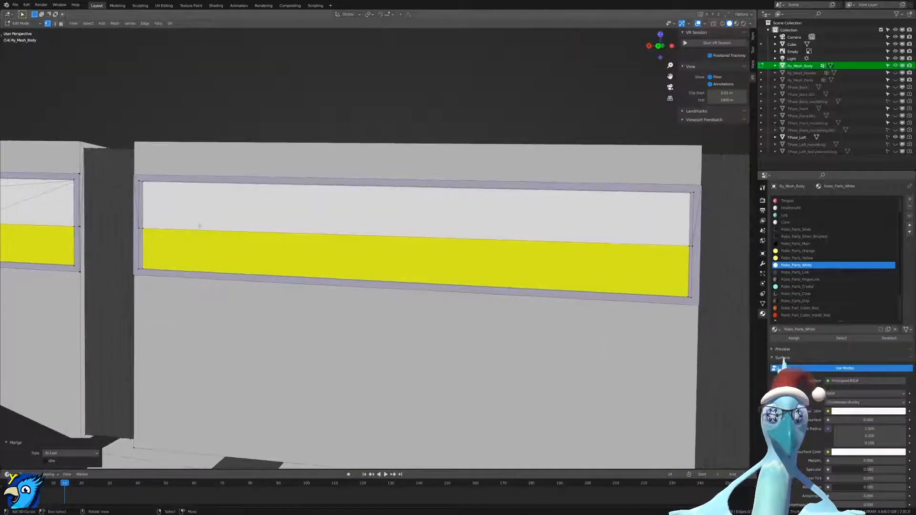
{"action": "right_click", "coordinate": [76, 224]}
{"action": "right_click", "coordinate": [79, 174], "text": "shift"}
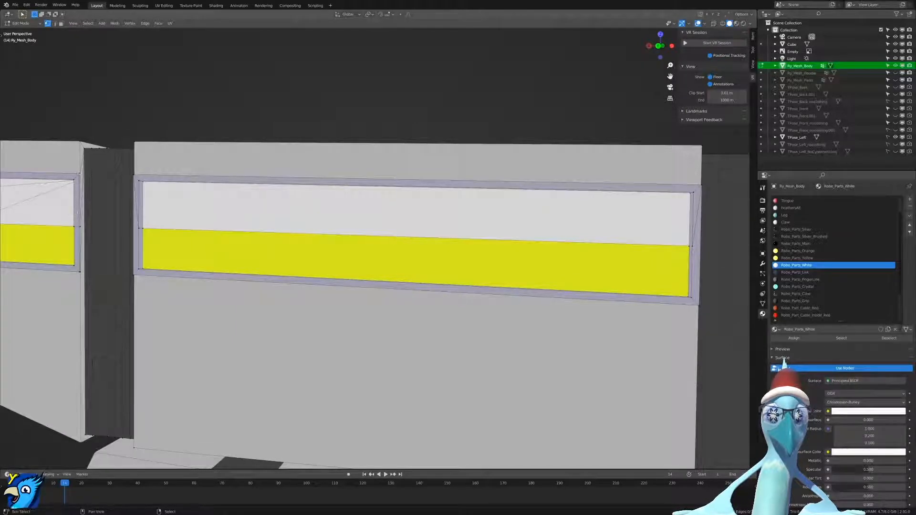
{"action": "key", "text": "m"}
{"action": "left_click", "coordinate": [86, 216]}
{"action": "right_click", "coordinate": [82, 228]}
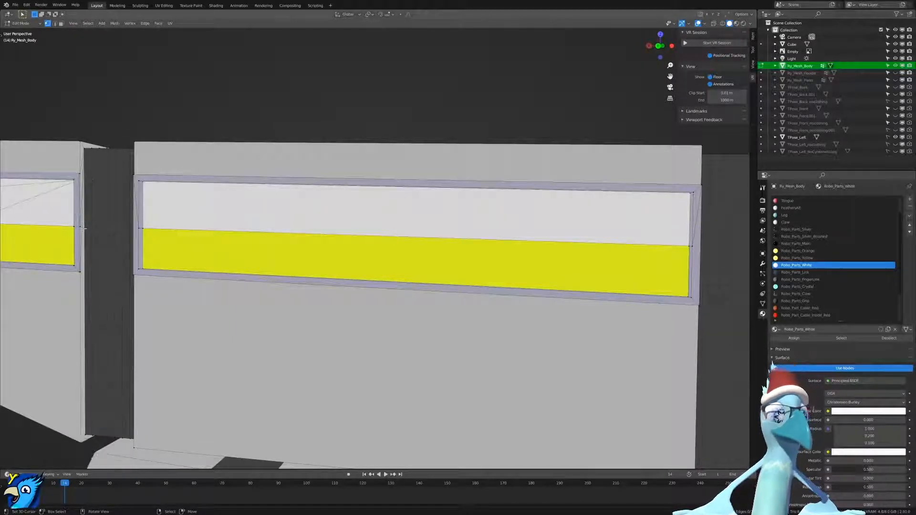
{"action": "key", "text": "m"}
{"action": "left_click", "coordinate": [81, 175]}
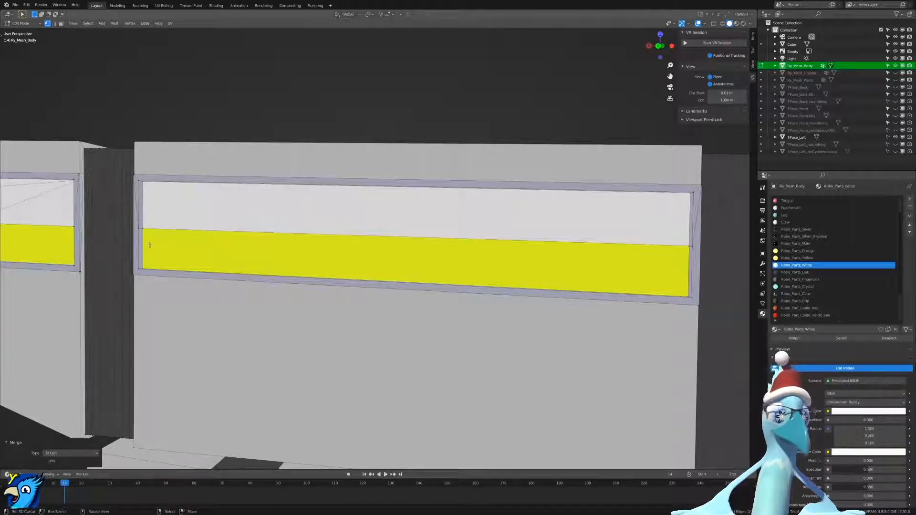
Merge the extra vertices on the joint-side end of the fingertip segment's stripe border At Last, into the border's upper corner.
{"action": "mouse_move", "coordinate": [261, 257]}
{"action": "middle_mouse_down"}
{"action": "mouse_move", "coordinate": [247, 262]}
{"action": "mouse_move", "coordinate": [267, 259]}
{"action": "middle_mouse_up"}
{"action": "middle_click_drag", "start_coordinate": [451, 261], "coordinate": [476, 260]}
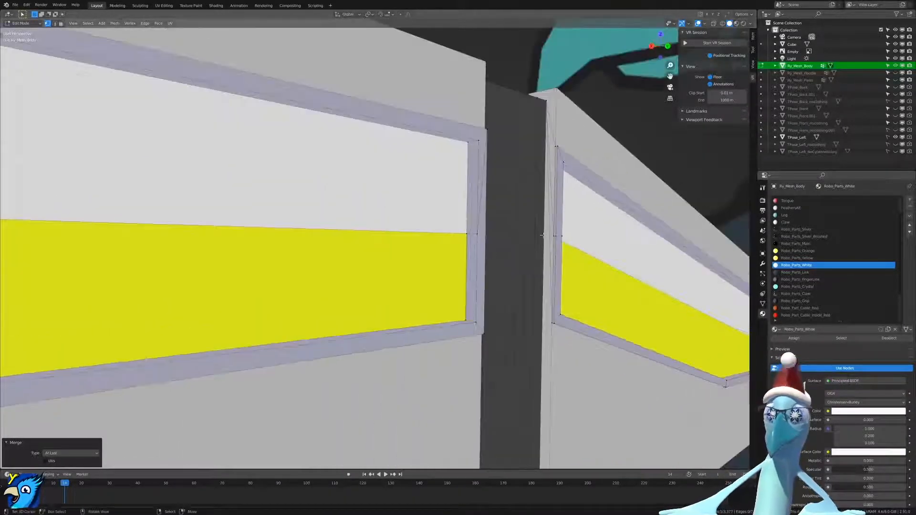
{"action": "right_click", "coordinate": [561, 236]}
{"action": "right_click", "coordinate": [558, 149], "text": "shift"}
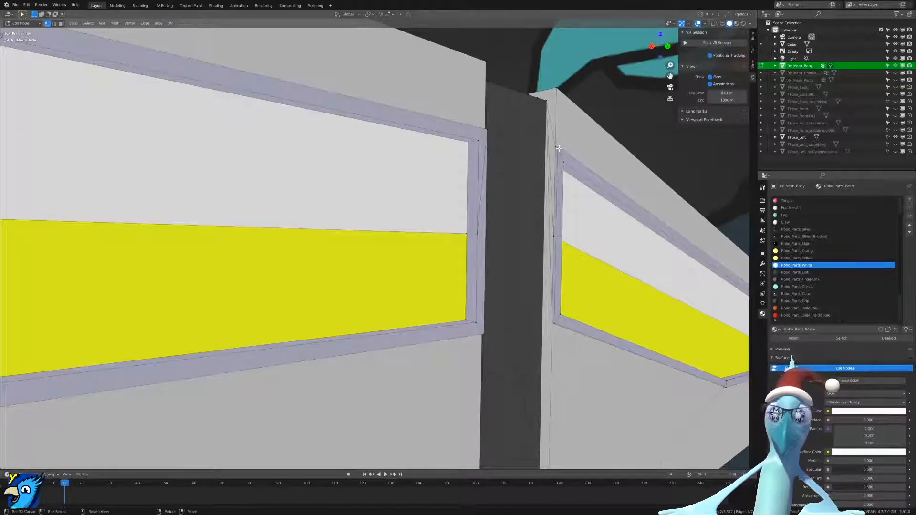
{"action": "key", "text": "m"}
{"action": "left_click", "coordinate": [558, 149]}
{"action": "right_click", "coordinate": [549, 239]}
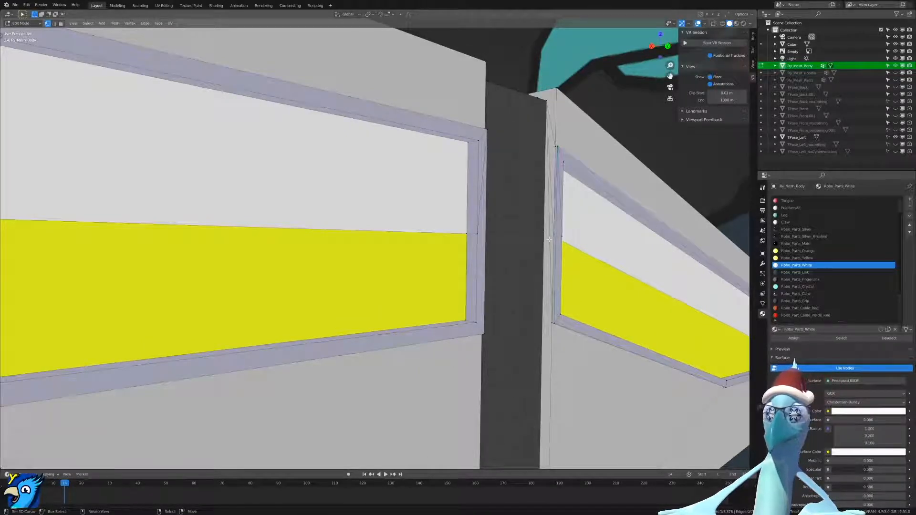
{"action": "right_click", "coordinate": [552, 147], "text": "shift"}
{"action": "key", "text": "m"}
{"action": "left_click", "coordinate": [551, 147]}
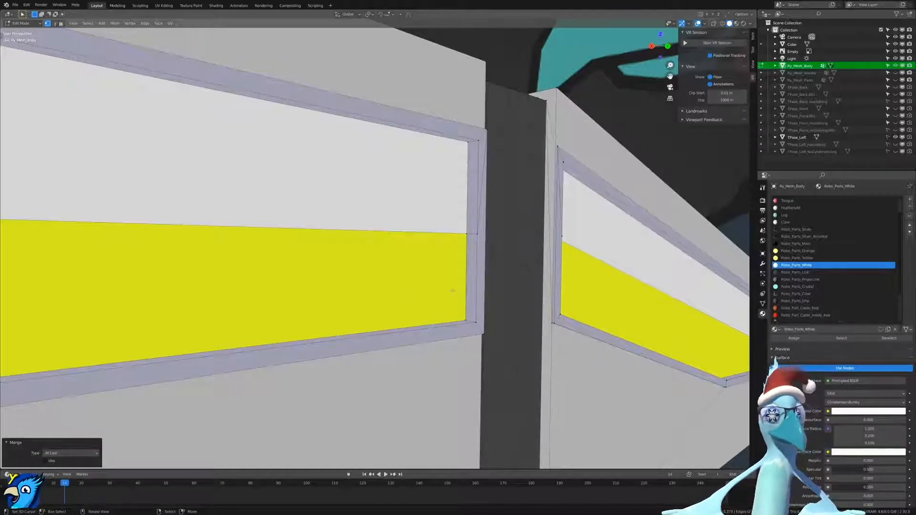
Knife-cut an edge from the lower corner of the triangular stripe's border up to that segment's upper corner beside the joint.
{"action": "middle_click_drag", "start_coordinate": [494, 297], "coordinate": [439, 179]}
{"action": "scroll", "coordinate": [425, 215], "scroll_direction": "down", "scroll_amount": 7}
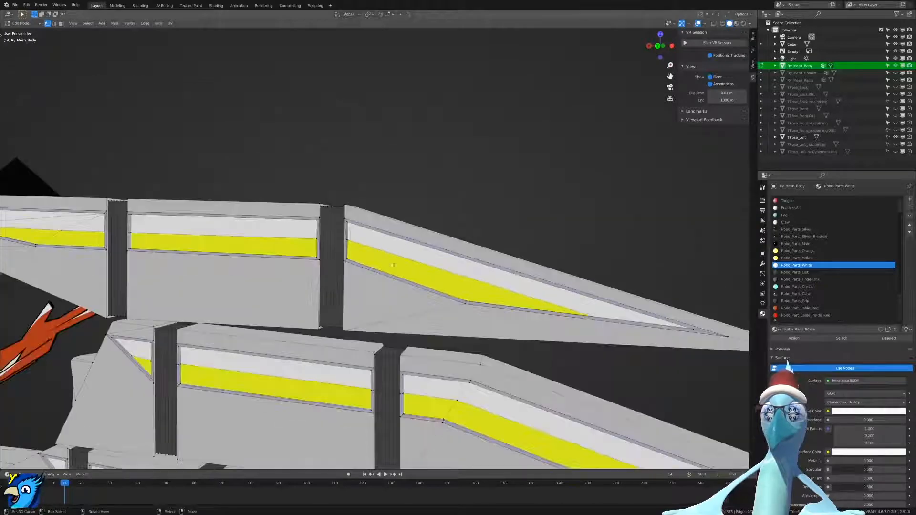
{"action": "middle_click_drag", "start_coordinate": [425, 215], "coordinate": [476, 157], "text": "shift"}
{"action": "scroll", "coordinate": [449, 210], "scroll_direction": "up", "scroll_amount": 2}
{"action": "middle_click_drag", "start_coordinate": [425, 235], "coordinate": [449, 236]}
{"action": "scroll", "coordinate": [429, 239], "scroll_direction": "up", "scroll_amount": 6}
{"action": "middle_click_drag", "start_coordinate": [267, 343], "coordinate": [324, 262], "text": "shift"}
{"action": "middle_click_drag", "start_coordinate": [325, 262], "coordinate": [397, 259], "text": "shift"}
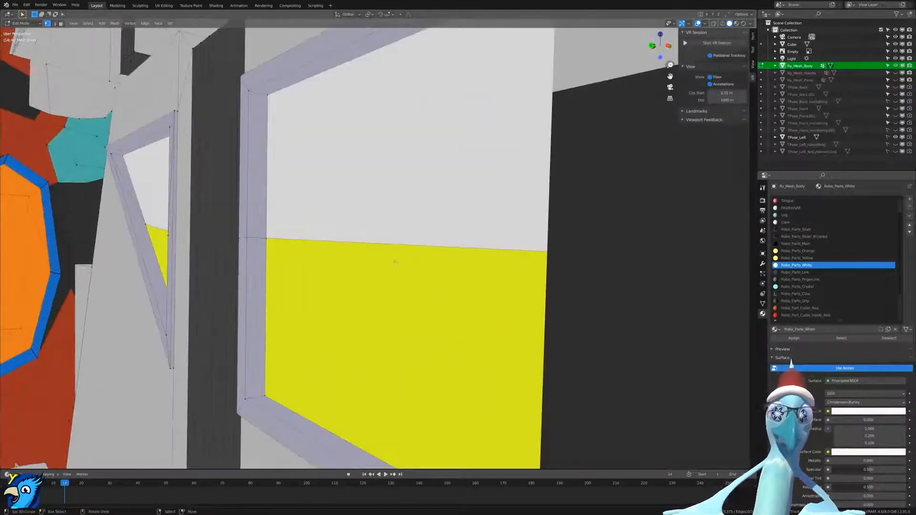
{"action": "key", "text": "k"}
{"action": "scroll", "coordinate": [176, 364], "scroll_direction": "down", "scroll_amount": 8}
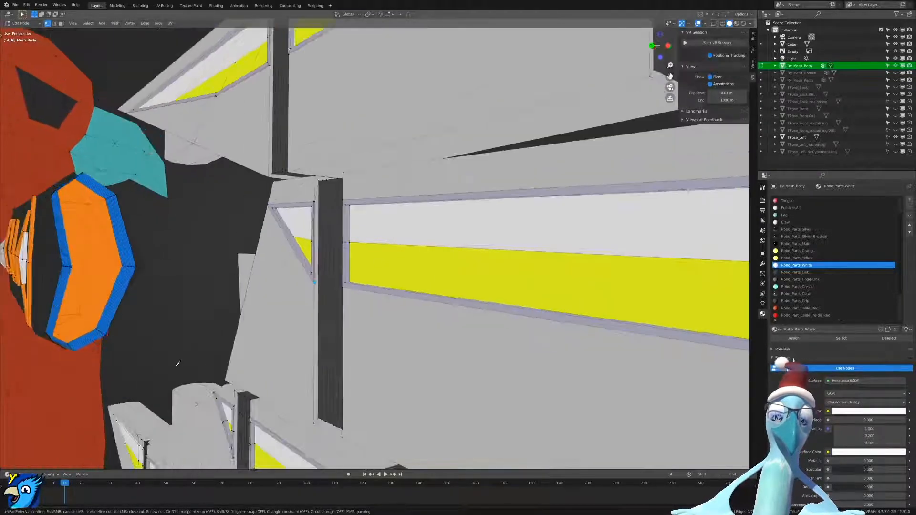
{"action": "scroll", "coordinate": [178, 363], "scroll_direction": "up", "scroll_amount": 6}
{"action": "left_click", "coordinate": [253, 319]}
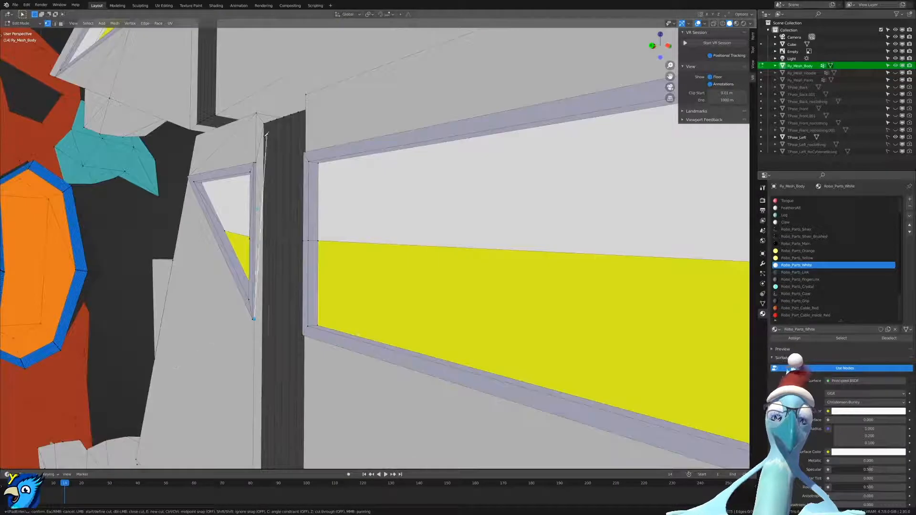
{"action": "left_click", "coordinate": [265, 121]}
{"action": "key", "text": "Return"}
Merge the extra vertices on the base-side end of the stripe border next to the triangular one At Last, into its upper corner.
{"action": "middle_click_drag", "start_coordinate": [489, 181], "coordinate": [528, 266]}
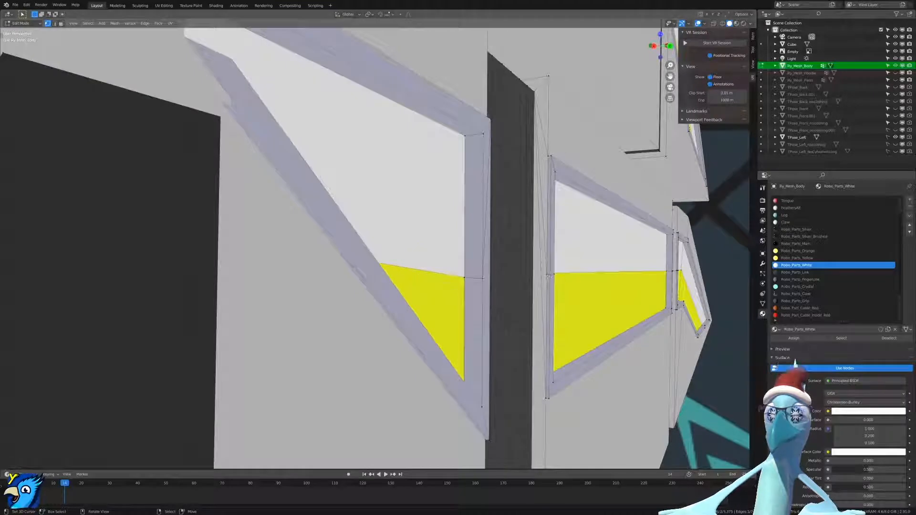
{"action": "key", "text": "m"}
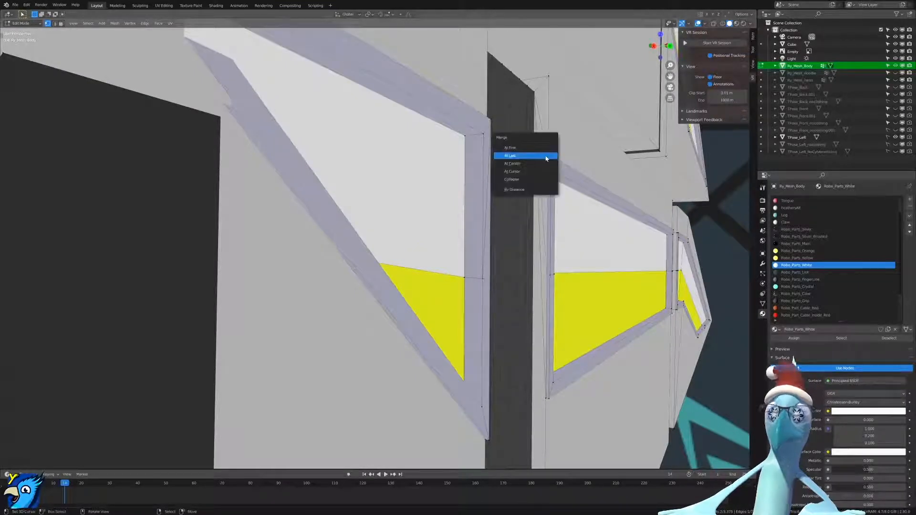
{"action": "left_click", "coordinate": [546, 156]}
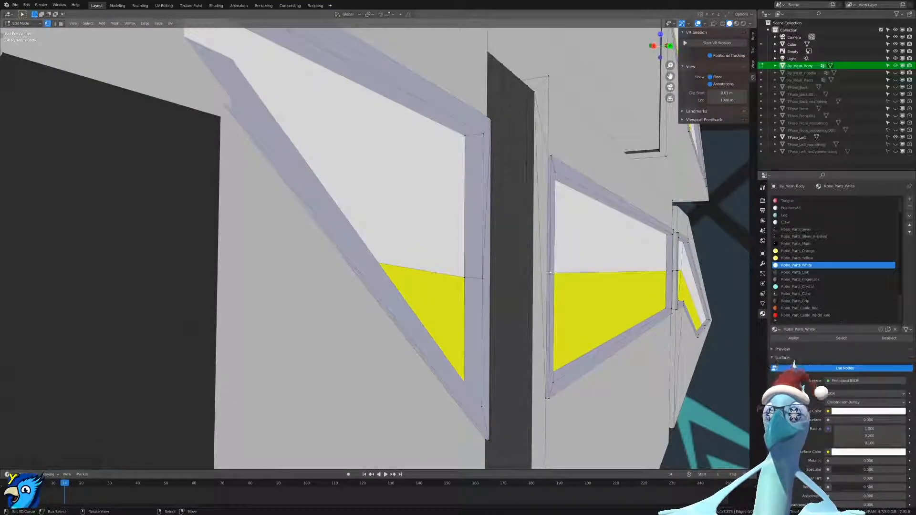
{"action": "key", "text": "m"}
{"action": "left_click", "coordinate": [554, 155]}
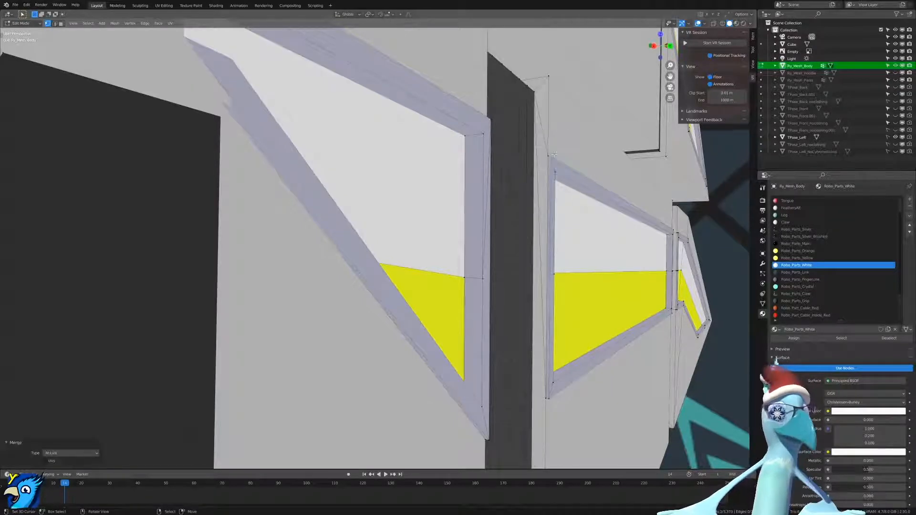
Merge the leftover vertices along the first four lengthwise edges of the dark joint At Last, into their top vertices.
{"action": "middle_click_drag", "start_coordinate": [583, 286], "coordinate": [480, 367]}
{"action": "right_click", "coordinate": [427, 383]}
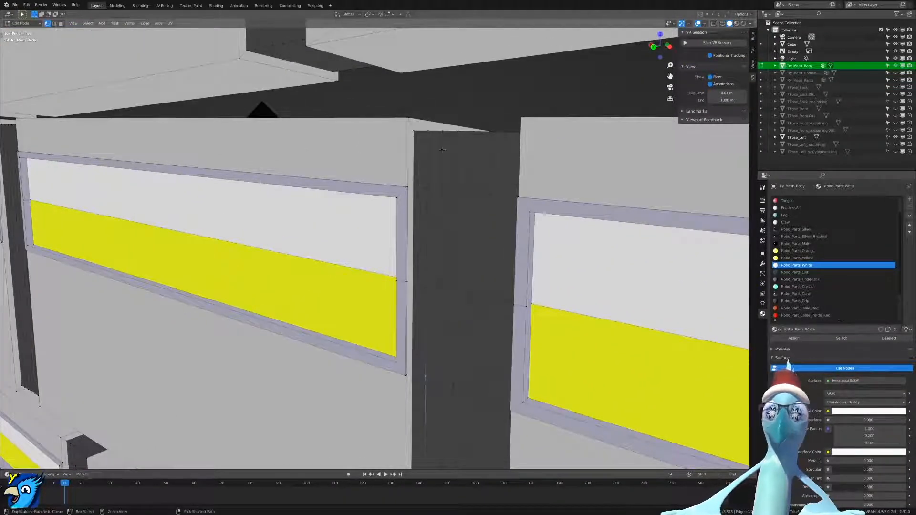
{"action": "right_click", "coordinate": [430, 135], "text": "ctrl"}
{"action": "key", "text": "m"}
{"action": "left_click", "coordinate": [430, 135]}
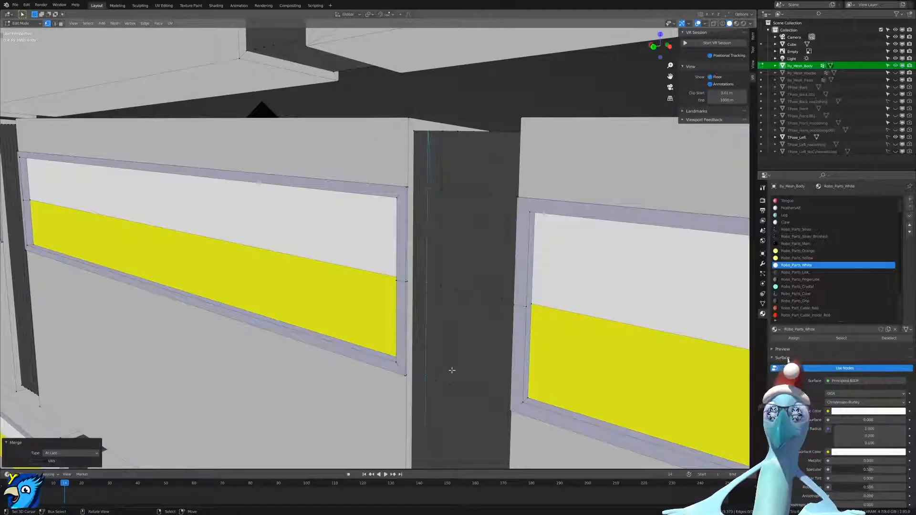
{"action": "right_click", "coordinate": [440, 377]}
{"action": "right_click", "coordinate": [443, 142], "text": "ctrl"}
{"action": "key", "text": "m"}
{"action": "left_click", "coordinate": [443, 141]}
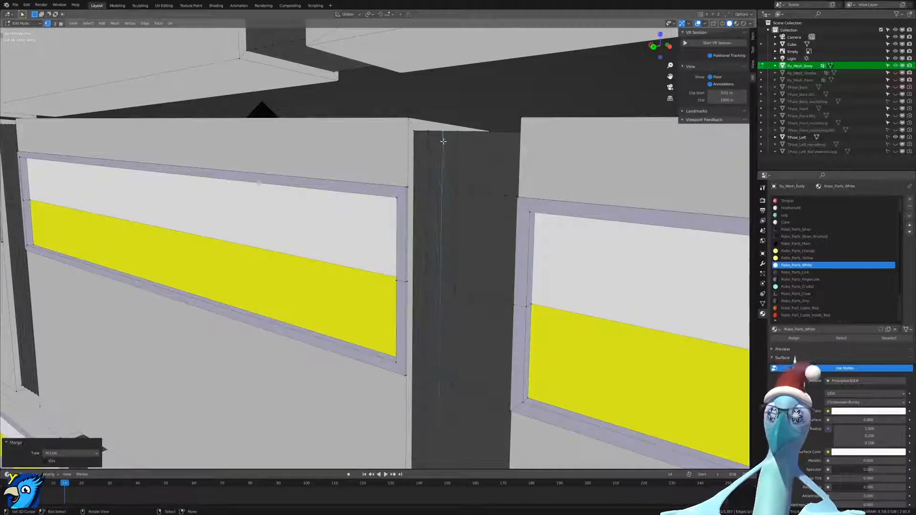
{"action": "right_click", "coordinate": [453, 361]}
{"action": "right_click", "coordinate": [457, 138], "text": "ctrl"}
{"action": "key", "text": "m"}
{"action": "left_click", "coordinate": [457, 139]}
{"action": "right_click", "coordinate": [465, 377]}
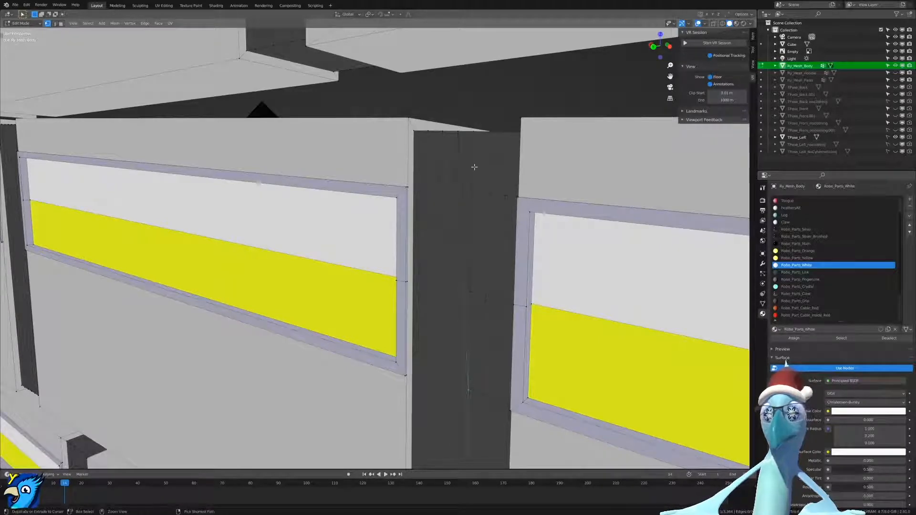
{"action": "right_click", "coordinate": [473, 135], "text": "ctrl"}
{"action": "key", "text": "m"}
{"action": "left_click", "coordinate": [473, 137]}
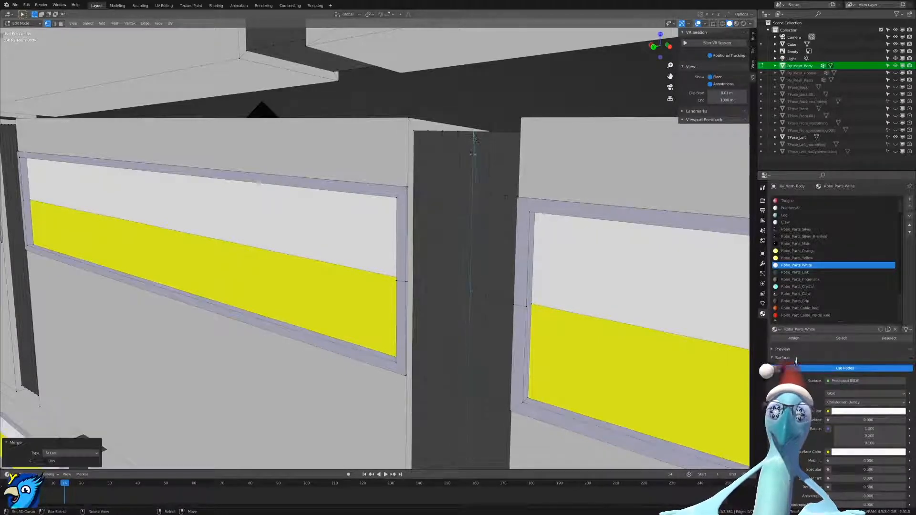
Merge the leftover vertices along the remaining lengthwise edges of the dark joint, up to the fingertip segment, At Last into their top vertices.
{"action": "right_click", "coordinate": [473, 391]}
{"action": "right_click", "coordinate": [491, 134], "text": "ctrl"}
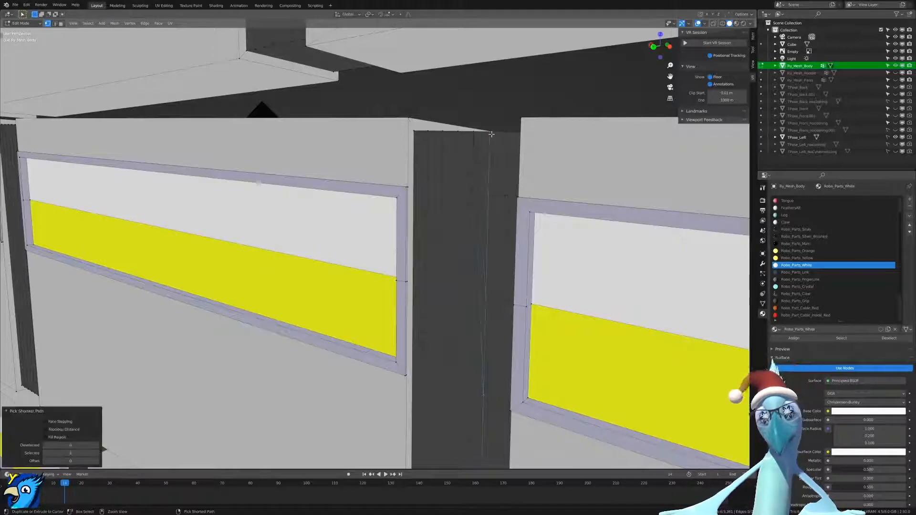
{"action": "key", "text": "m"}
{"action": "left_click", "coordinate": [491, 135]}
{"action": "right_click", "coordinate": [494, 385]}
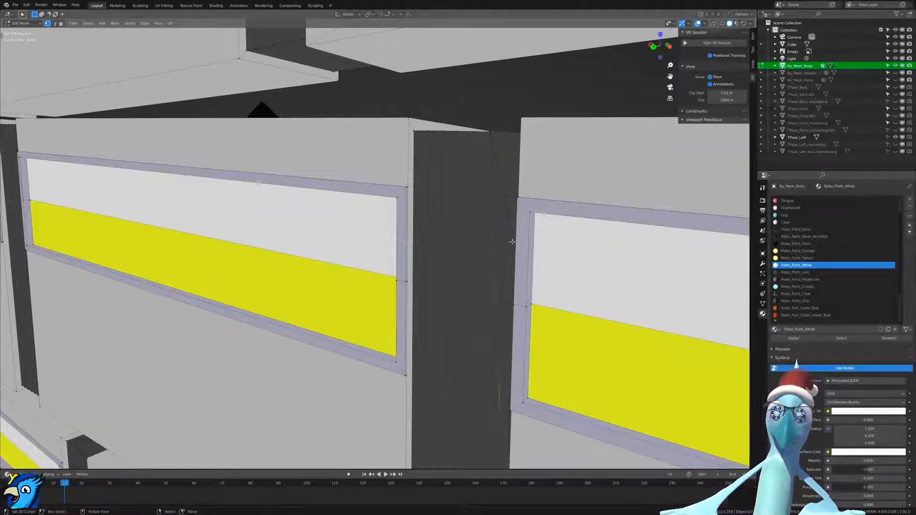
{"action": "right_click", "coordinate": [506, 140], "text": "ctrl"}
{"action": "key", "text": "m"}
{"action": "left_click", "coordinate": [508, 142]}
{"action": "middle_click_drag", "start_coordinate": [535, 159], "coordinate": [453, 181]}
{"action": "scroll", "coordinate": [454, 182], "scroll_direction": "up", "scroll_amount": 3}
{"action": "right_click", "coordinate": [531, 375]}
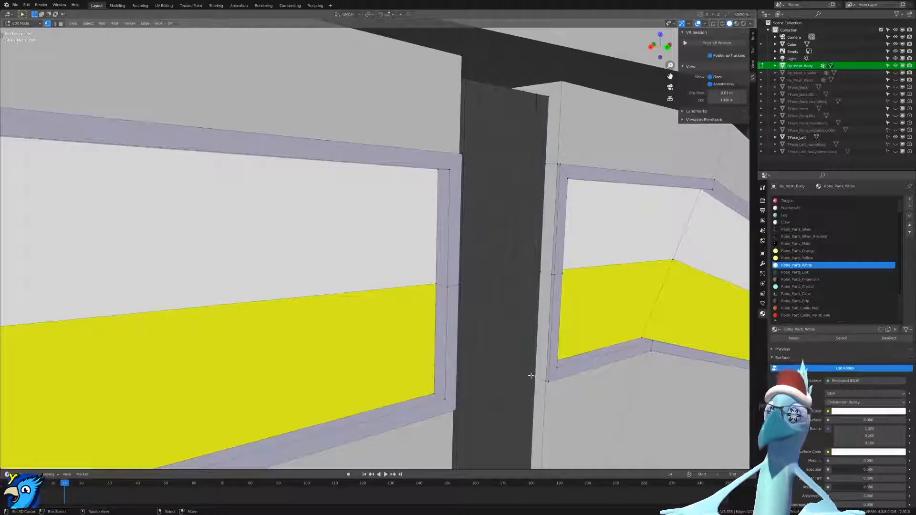
{"action": "right_click", "coordinate": [549, 96], "text": "ctrl"}
{"action": "key", "text": "m"}
{"action": "left_click", "coordinate": [550, 98]}
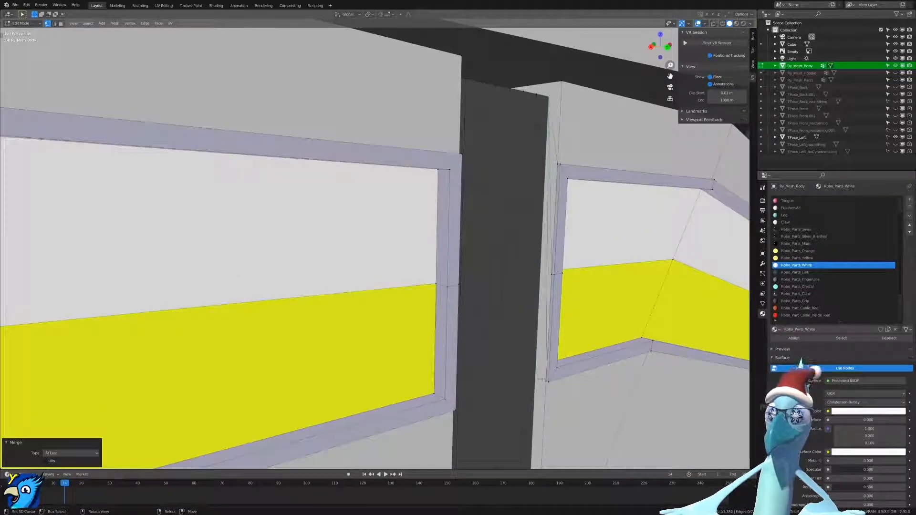
Merge the extra outer and middle vertices on the joint-side end of the bent fingertip stripe's border At Last, into its upper corner.
{"action": "right_click", "coordinate": [549, 269]}
{"action": "right_click", "coordinate": [556, 163], "text": "shift"}
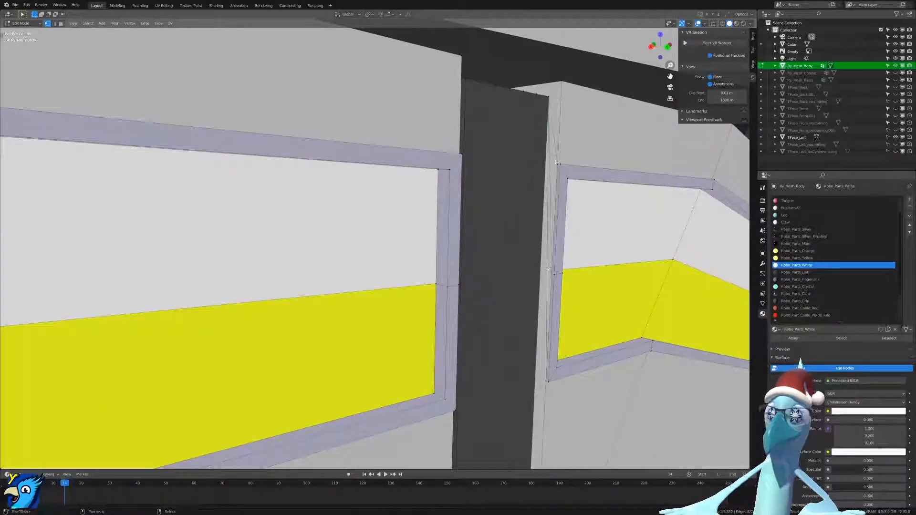
{"action": "key", "text": "shift+r"}
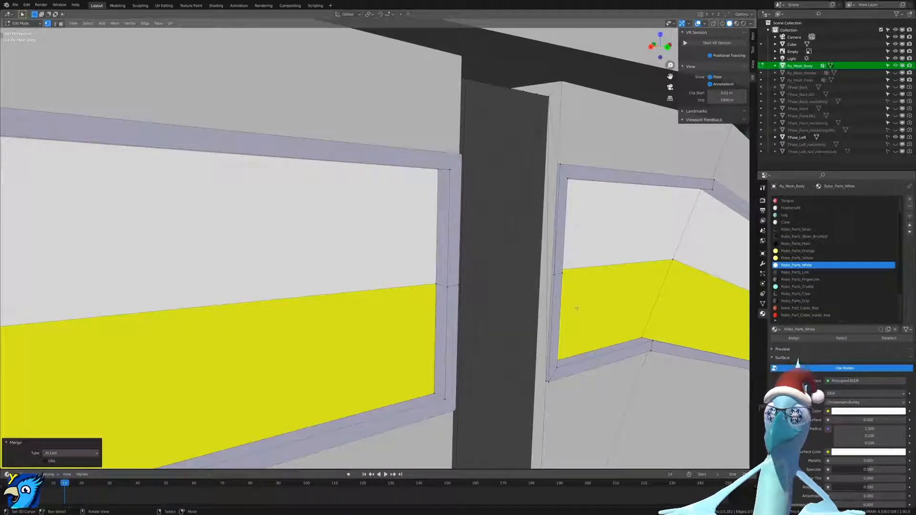
{"action": "right_click", "coordinate": [556, 270]}
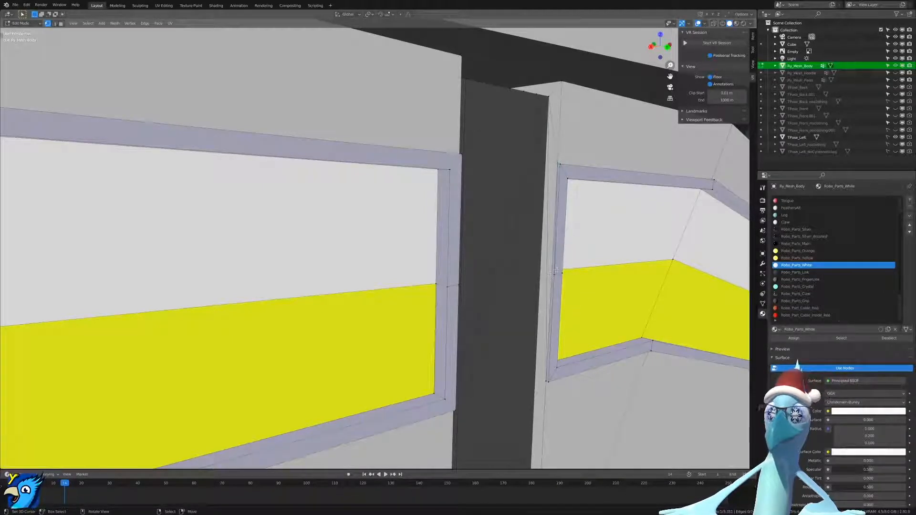
{"action": "key", "text": "m"}
{"action": "left_click", "coordinate": [564, 167]}
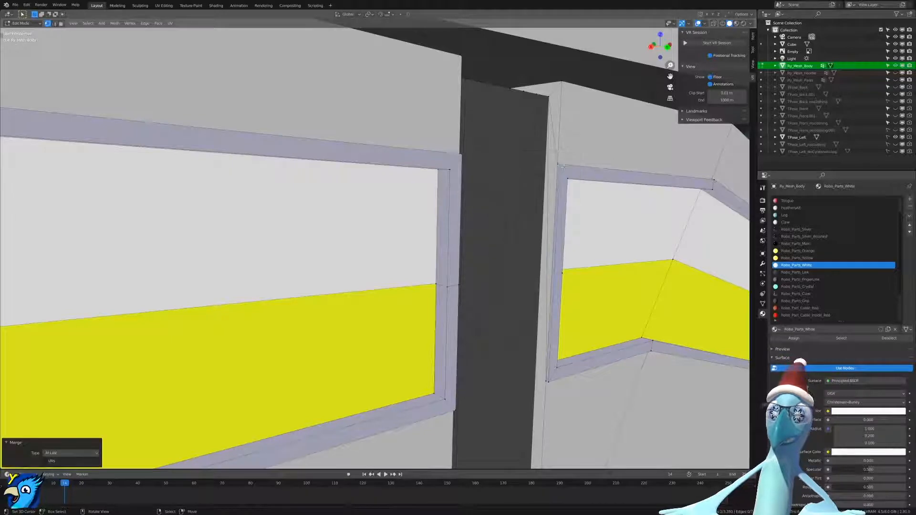
Merge the extra border vertices facing the joint between the long and middle segments At Last, into each stripe border's upper corner.
{"action": "middle_click_drag", "start_coordinate": [563, 316], "coordinate": [475, 194]}
{"action": "key", "text": "m"}
{"action": "left_click", "coordinate": [477, 157]}
{"action": "left_click", "coordinate": [349, 158]}
{"action": "key", "text": "m"}
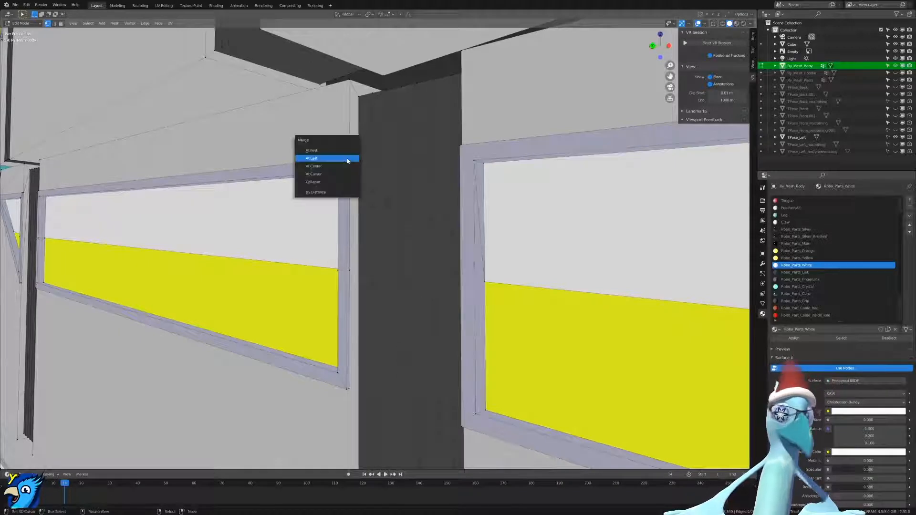
{"action": "left_click", "coordinate": [347, 158]}
{"action": "right_click", "coordinate": [349, 270]}
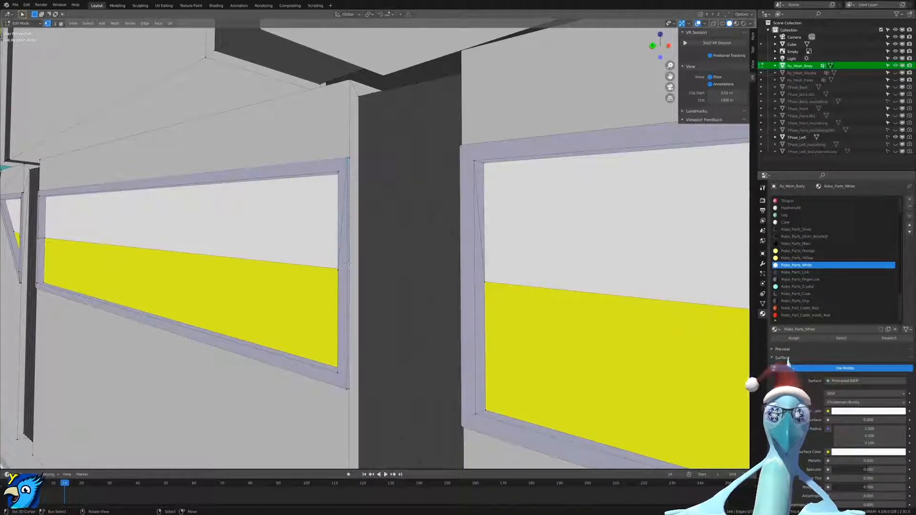
{"action": "right_click", "coordinate": [349, 158], "text": "shift"}
{"action": "key", "text": "m"}
{"action": "left_click", "coordinate": [349, 158]}
{"action": "right_click", "coordinate": [337, 171], "text": "shift"}
{"action": "key", "text": "m"}
{"action": "left_click", "coordinate": [342, 172]}
Merge the extra vertex inside the stripe border at each end of the middle segment At Last, into the border's upper corners.
{"action": "middle_click_drag", "start_coordinate": [341, 172], "coordinate": [592, 377]}
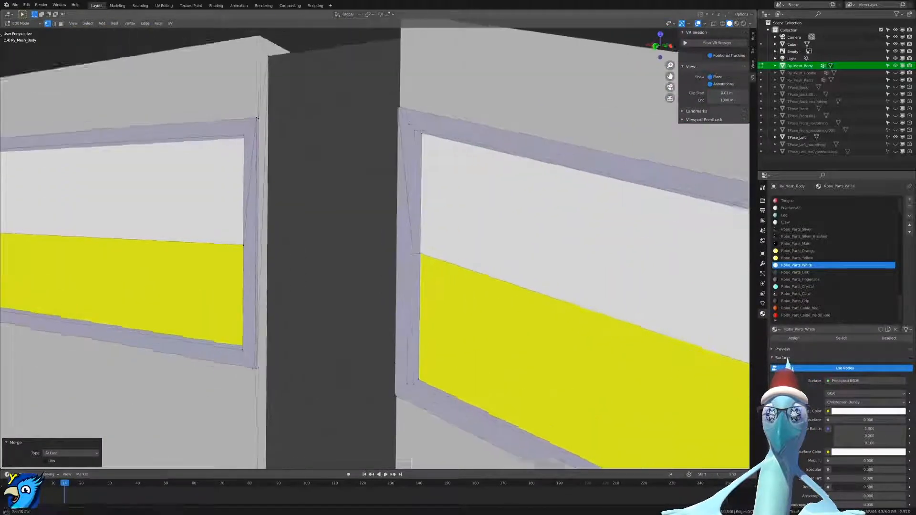
{"action": "middle_click_drag", "start_coordinate": [430, 252], "coordinate": [408, 255]}
{"action": "left_click", "coordinate": [381, 261]}
{"action": "key", "text": "m"}
{"action": "left_click", "coordinate": [383, 136]}
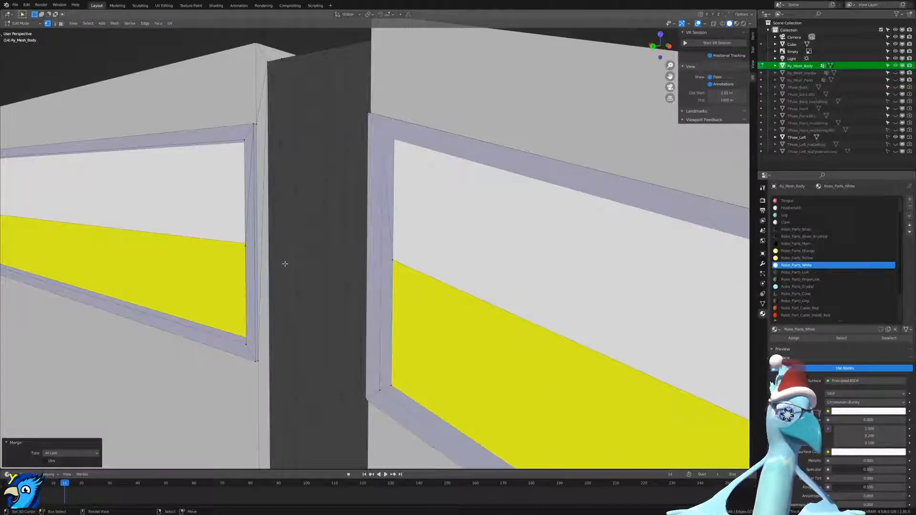
{"action": "middle_click_drag", "start_coordinate": [284, 265], "coordinate": [368, 254]}
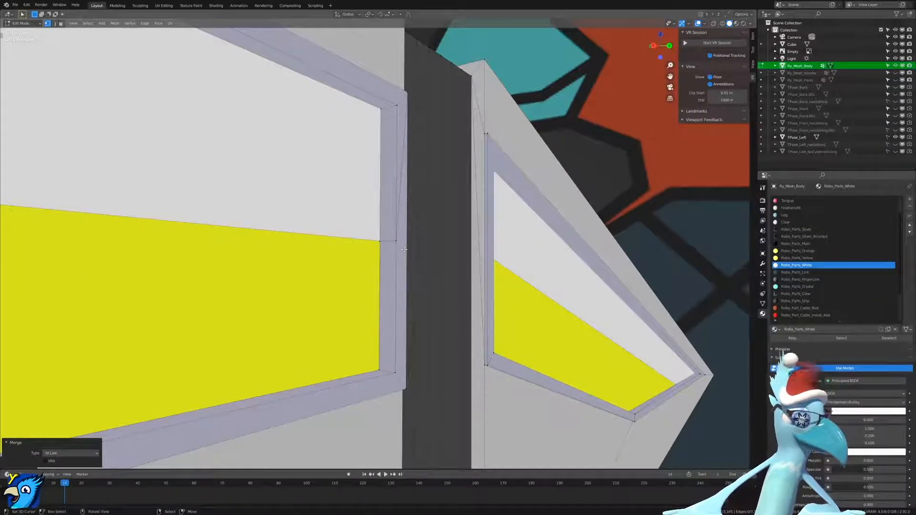
{"action": "right_click", "coordinate": [396, 241]}
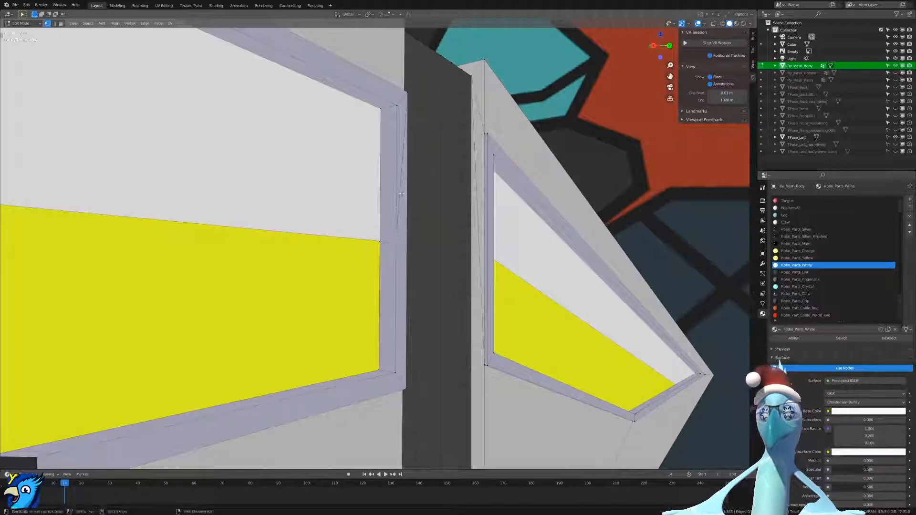
{"action": "key", "text": "m"}
{"action": "left_click", "coordinate": [399, 136]}
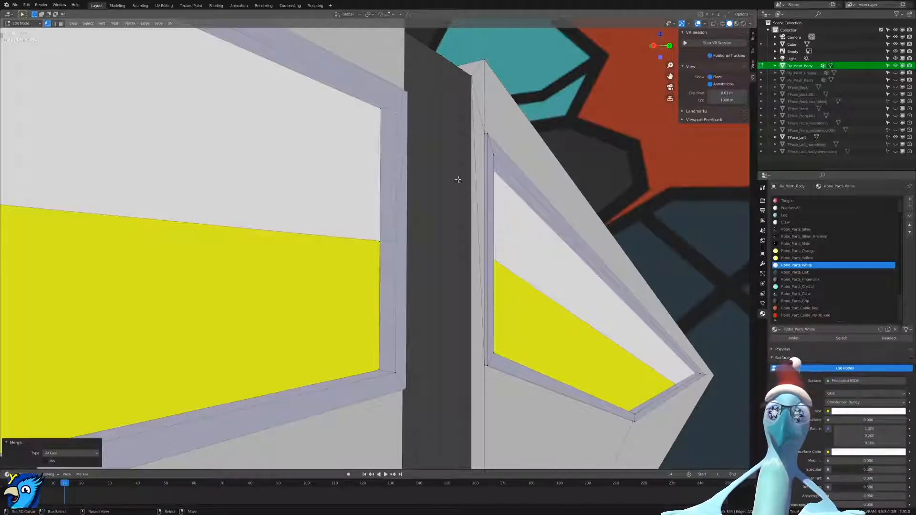
Merge the extra lower border vertices where the yellow ends on the fingertip stripe At Last, into the border's pointed-end vertices.
{"action": "scroll", "coordinate": [416, 129], "scroll_direction": "down", "scroll_amount": 3}
{"action": "middle_click_drag", "start_coordinate": [532, 326], "coordinate": [475, 327]}
{"action": "key", "text": "alt+a"}
{"action": "scroll", "coordinate": [475, 327], "scroll_direction": "down", "scroll_amount": 5}
{"action": "middle_click_drag", "start_coordinate": [469, 205], "coordinate": [438, 96]}
{"action": "scroll", "coordinate": [487, 396], "scroll_direction": "up", "scroll_amount": 3}
{"action": "middle_click_drag", "start_coordinate": [487, 396], "coordinate": [530, 306], "text": "shift"}
{"action": "scroll", "coordinate": [316, 205], "scroll_direction": "up", "scroll_amount": 2}
{"action": "scroll", "coordinate": [421, 282], "scroll_direction": "down", "scroll_amount": 3}
{"action": "middle_click_drag", "start_coordinate": [640, 325], "coordinate": [456, 287], "text": "shift"}
{"action": "scroll", "coordinate": [453, 287], "scroll_direction": "up", "scroll_amount": 2}
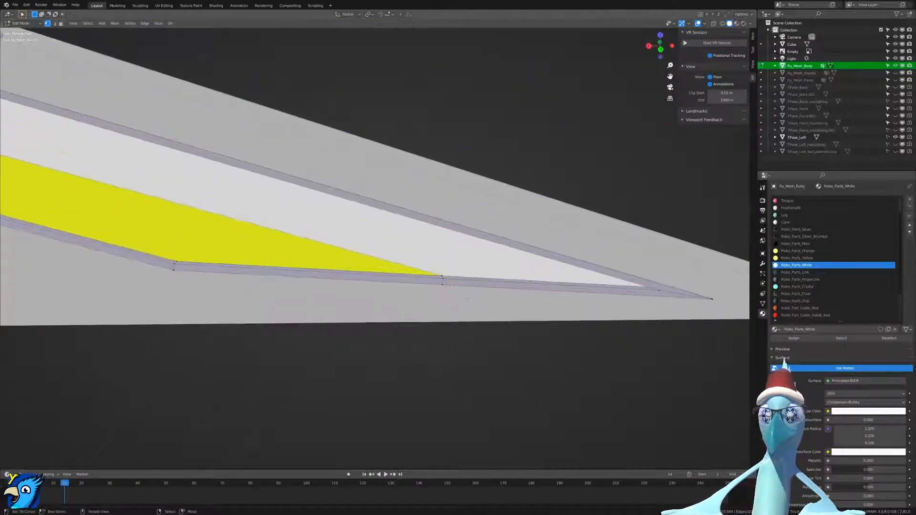
{"action": "middle_click_drag", "start_coordinate": [543, 302], "coordinate": [387, 323], "text": "shift"}
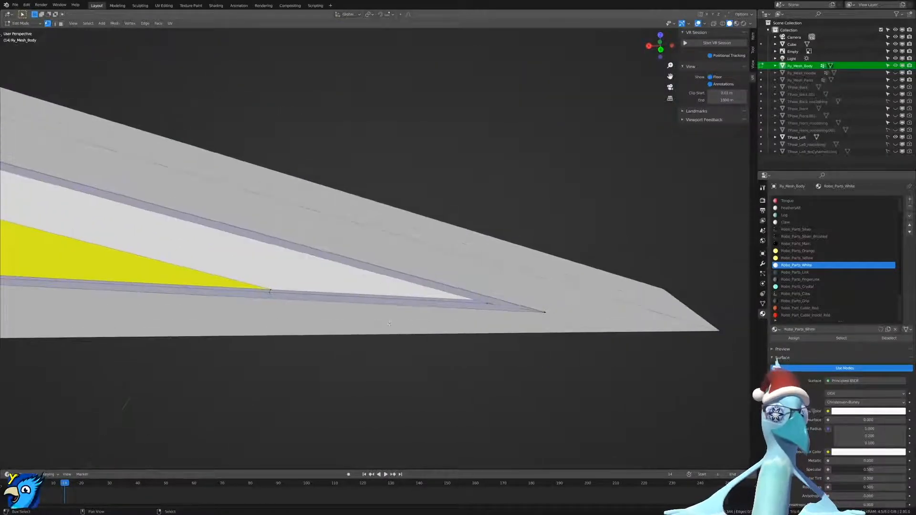
{"action": "key", "text": "m"}
{"action": "left_click", "coordinate": [544, 317]}
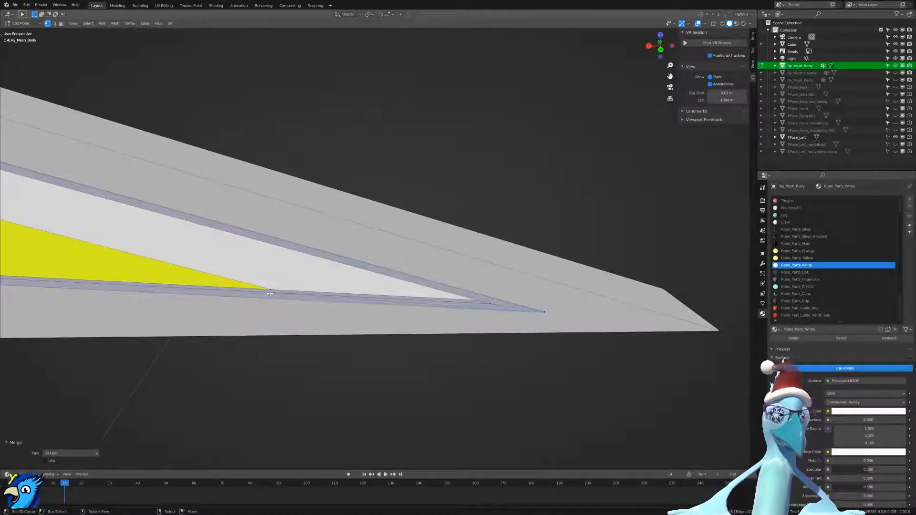
{"action": "left_click", "coordinate": [490, 302], "text": "shift"}
{"action": "key", "text": "m"}
{"action": "left_click", "coordinate": [490, 302]}
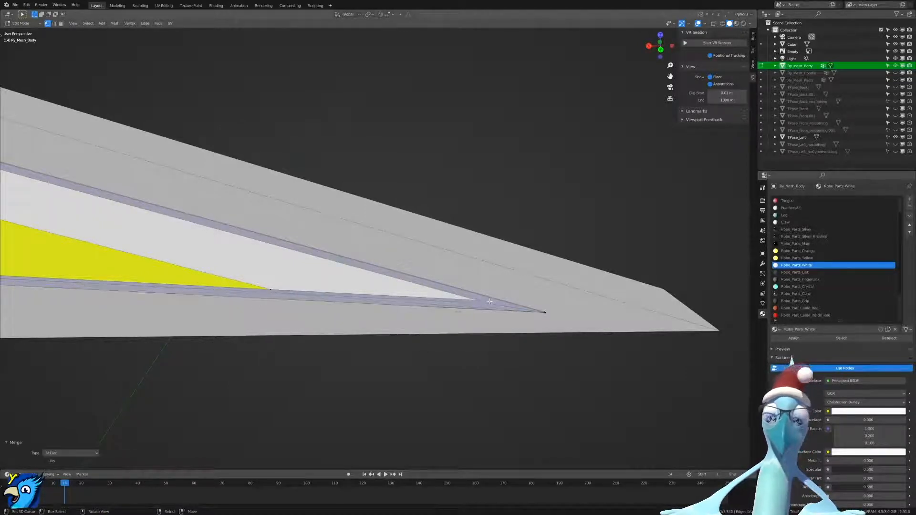
Knife-cut an edge on the bent fingertip from the stripe border's outer lower bend vertex to the segment's lower joint-side corner.
{"action": "middle_click_drag", "start_coordinate": [490, 302], "coordinate": [419, 302]}
{"action": "scroll", "coordinate": [423, 315], "scroll_direction": "down", "scroll_amount": 3}
{"action": "scroll", "coordinate": [516, 325], "scroll_direction": "up", "scroll_amount": 4}
{"action": "scroll", "coordinate": [312, 308], "scroll_direction": "down", "scroll_amount": 4}
{"action": "scroll", "coordinate": [419, 302], "scroll_direction": "up", "scroll_amount": 3}
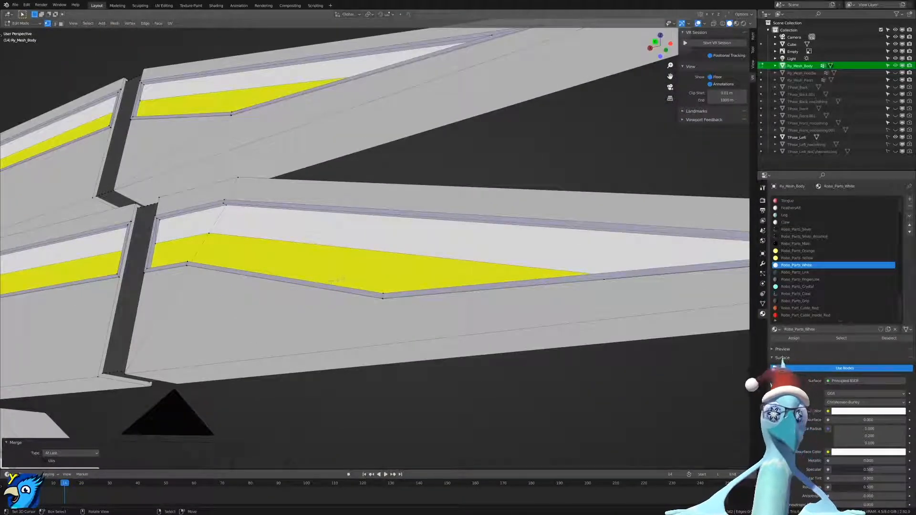
{"action": "middle_click_drag", "start_coordinate": [338, 281], "coordinate": [340, 262]}
{"action": "key", "text": "k"}
{"action": "scroll", "coordinate": [382, 317], "scroll_direction": "up", "scroll_amount": 2}
{"action": "middle_click_drag", "start_coordinate": [404, 368], "coordinate": [417, 257], "text": "shift"}
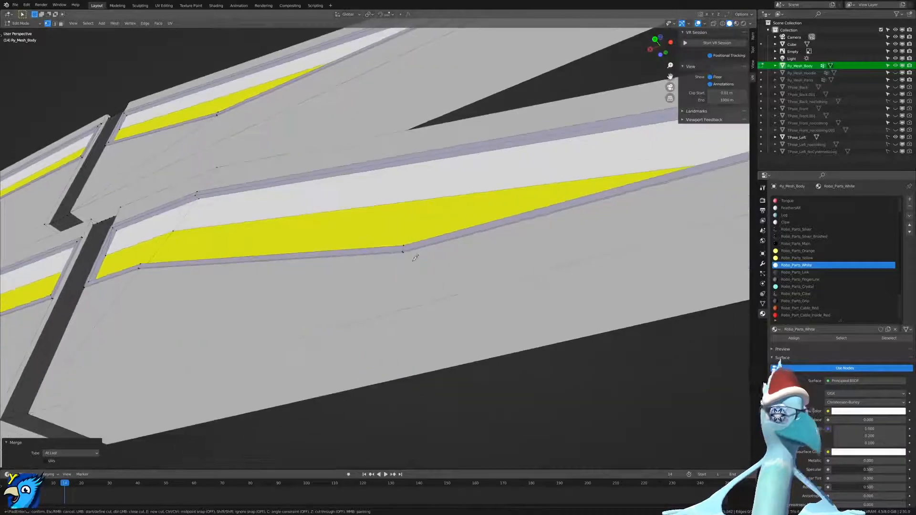
{"action": "scroll", "coordinate": [453, 282], "scroll_direction": "up", "scroll_amount": 2}
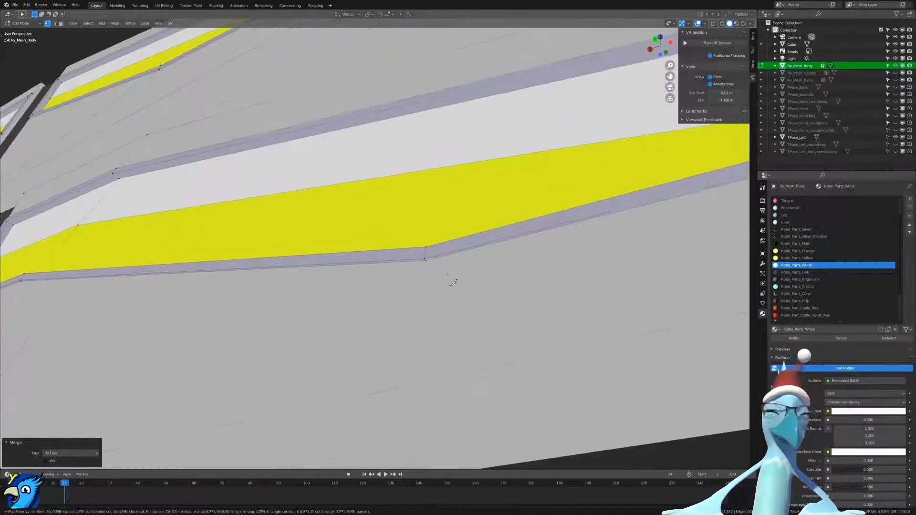
{"action": "left_click", "coordinate": [428, 260]}
{"action": "scroll", "coordinate": [438, 270], "scroll_direction": "down", "scroll_amount": 1}
{"action": "middle_click_drag", "start_coordinate": [437, 270], "coordinate": [434, 309]}
{"action": "scroll", "coordinate": [401, 292], "scroll_direction": "down", "scroll_amount": 3}
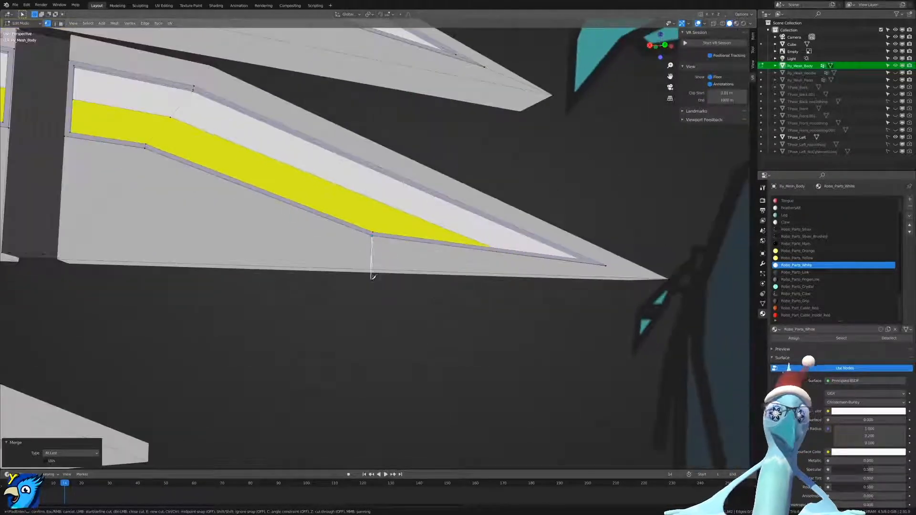
{"action": "left_click", "coordinate": [57, 258]}
{"action": "key", "text": "Return"}
Merge the extra vertex at the pointed end of the fingertip stripe's border At Last.
{"action": "middle_click_drag", "start_coordinate": [149, 244], "coordinate": [434, 289]}
{"action": "middle_click_drag", "start_coordinate": [582, 316], "coordinate": [370, 292]}
{"action": "middle_click_drag", "start_coordinate": [716, 253], "coordinate": [496, 233], "text": "shift"}
{"action": "scroll", "coordinate": [545, 234], "scroll_direction": "up", "scroll_amount": 4}
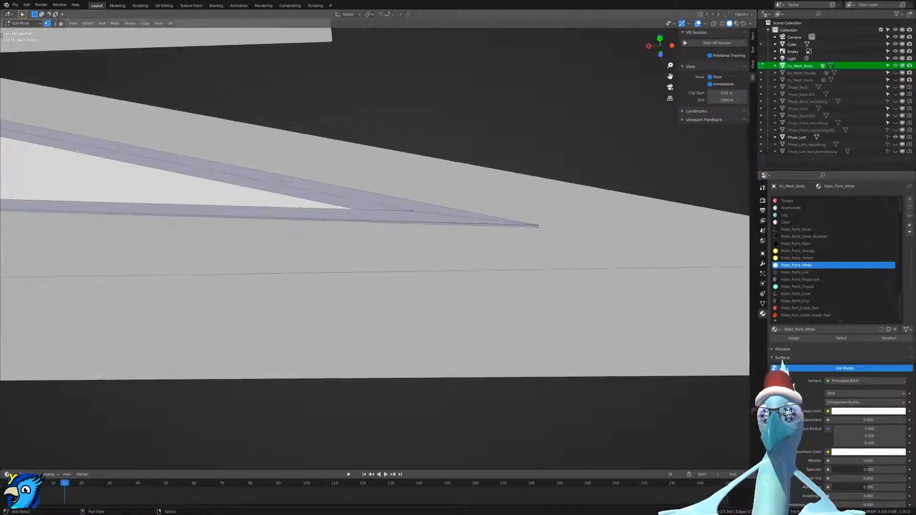
{"action": "key", "text": "m"}
{"action": "left_click", "coordinate": [539, 229]}
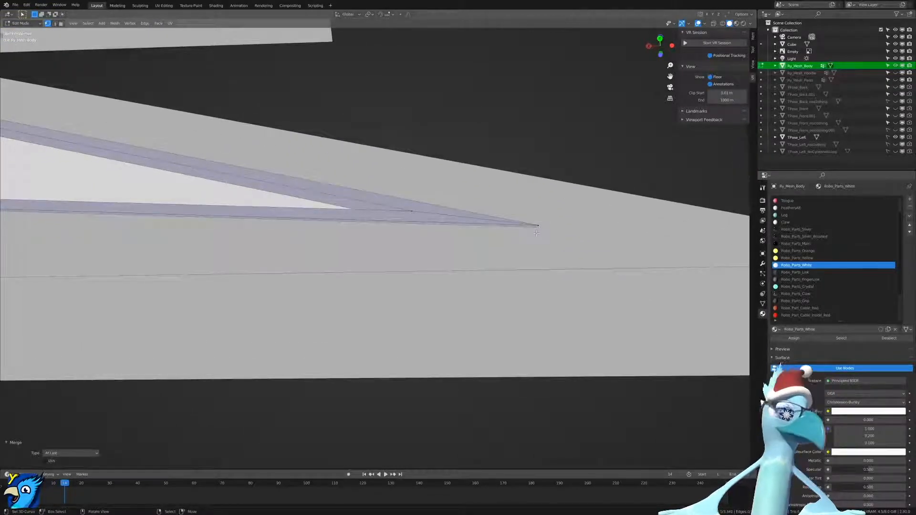
Knife-cut an edge from the pointed end of the fingertip stripe's border to the upper corner at the fingertip's end.
{"action": "key", "text": "k"}
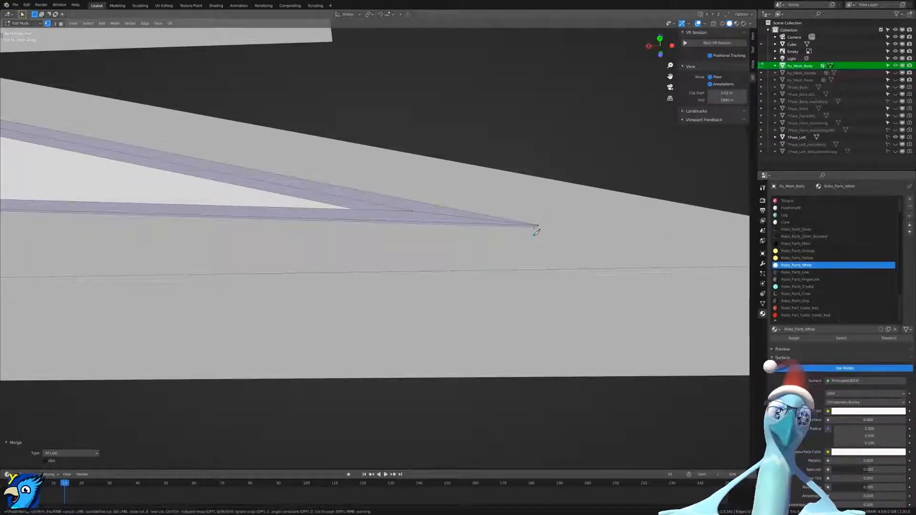
{"action": "left_click", "coordinate": [538, 228]}
{"action": "scroll", "coordinate": [542, 231], "scroll_direction": "down", "scroll_amount": 4}
{"action": "middle_click_drag", "start_coordinate": [542, 231], "coordinate": [416, 218], "text": "shift"}
{"action": "scroll", "coordinate": [441, 229], "scroll_direction": "up", "scroll_amount": 3}
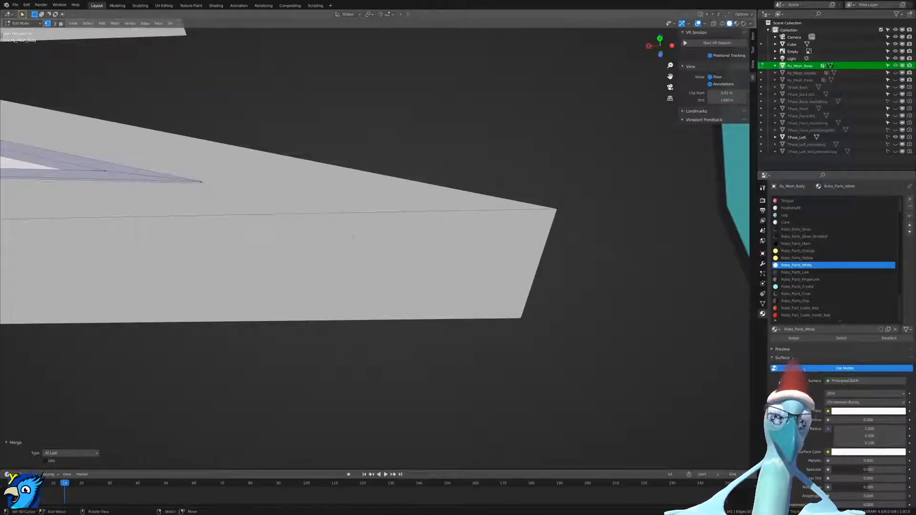
{"action": "left_click", "coordinate": [201, 183]}
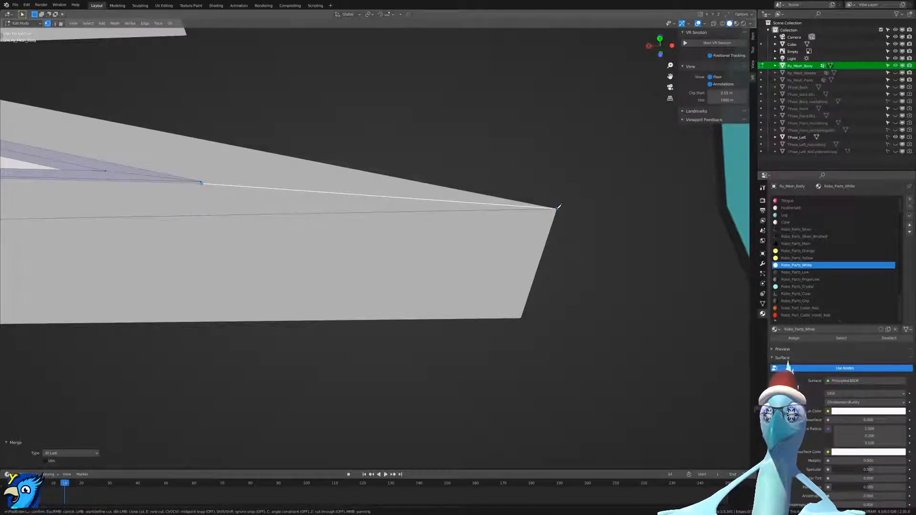
{"action": "left_click", "coordinate": [557, 209]}
{"action": "key", "text": "Return"}
{"action": "scroll", "coordinate": [563, 215], "scroll_direction": "down", "scroll_amount": 7}
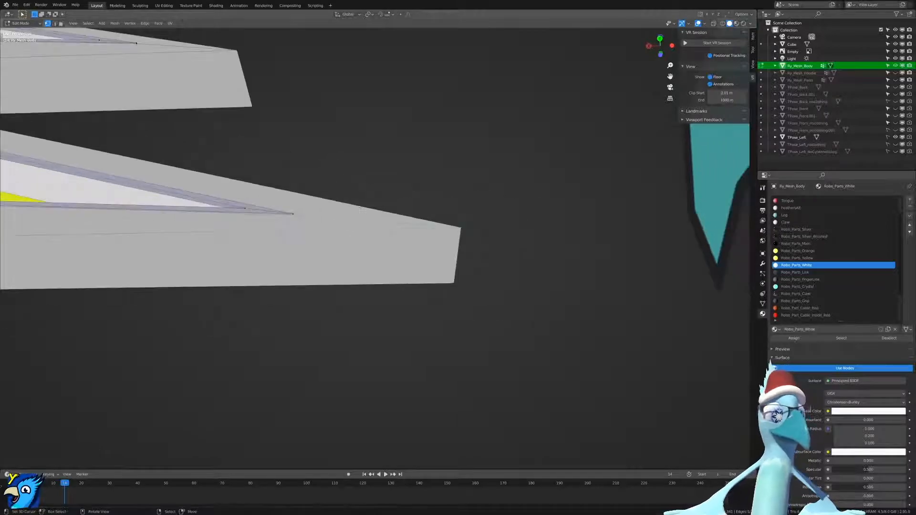
Knife-cut an edge on the segment behind the fingertip from its stripe border's lower joint-side corner to the segment's upper joint-side corner.
{"action": "middle_click_drag", "start_coordinate": [572, 224], "coordinate": [565, 309]}
{"action": "scroll", "coordinate": [578, 278], "scroll_direction": "up", "scroll_amount": 4}
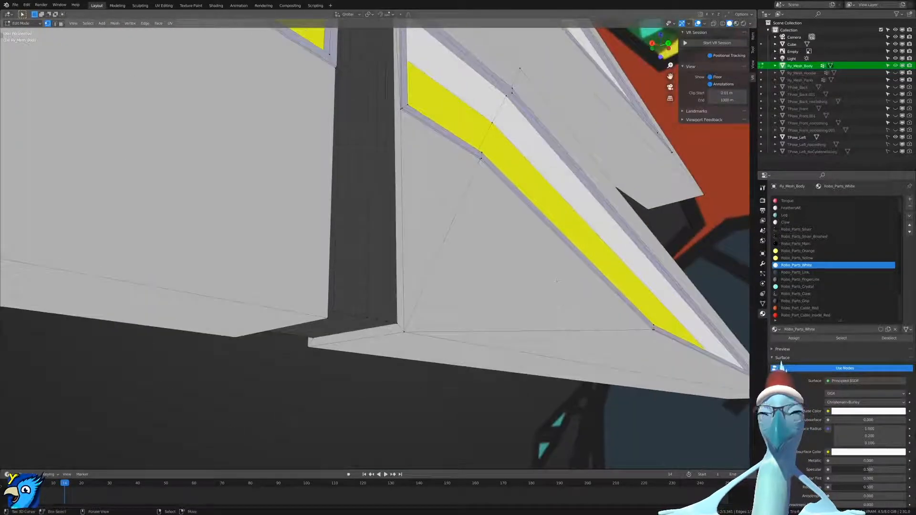
{"action": "middle_click_drag", "start_coordinate": [552, 273], "coordinate": [466, 280]}
{"action": "scroll", "coordinate": [472, 286], "scroll_direction": "down", "scroll_amount": 3}
{"action": "middle_click_drag", "start_coordinate": [343, 303], "coordinate": [301, 298]}
{"action": "scroll", "coordinate": [360, 300], "scroll_direction": "up", "scroll_amount": 4}
{"action": "scroll", "coordinate": [334, 294], "scroll_direction": "up", "scroll_amount": 4}
{"action": "key", "text": "k"}
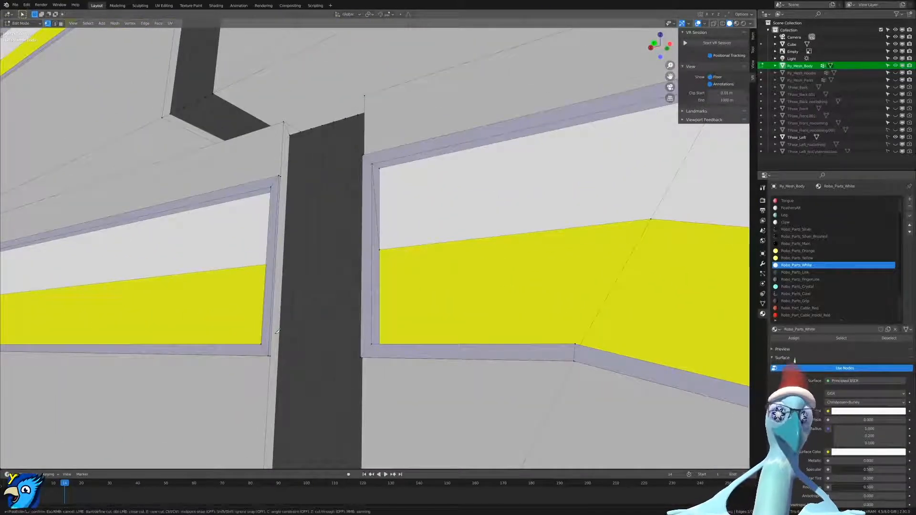
{"action": "left_click", "coordinate": [270, 356]}
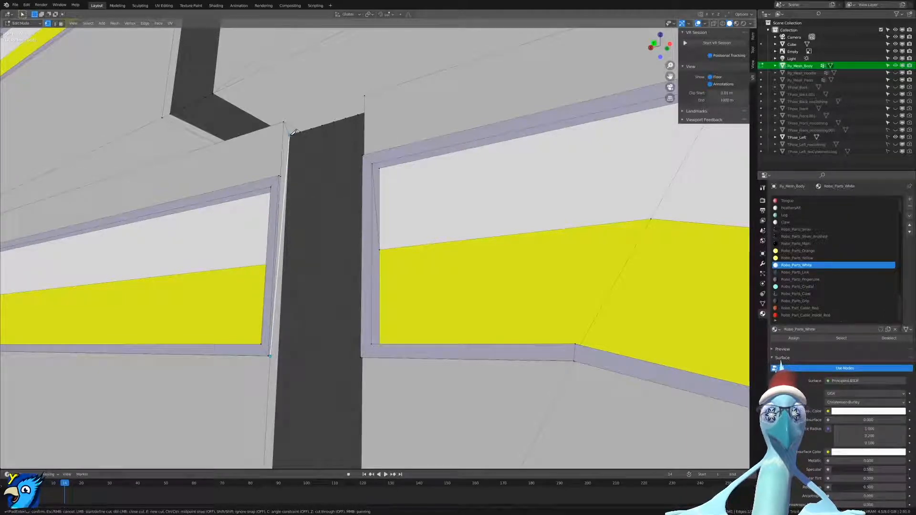
{"action": "key", "text": "Return"}
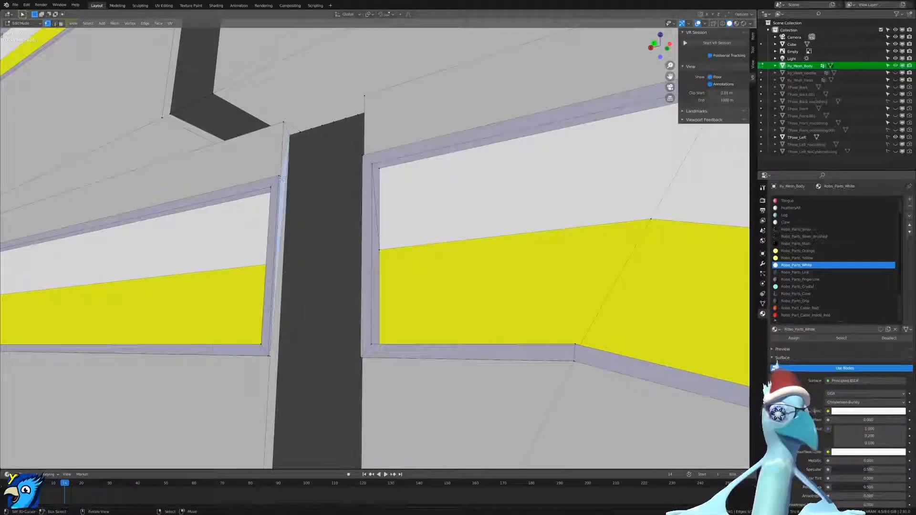
Try to knife-cut the segment with the triangular stripe from its upper rear corner to the stripe border's pointed end.
{"action": "middle_click_drag", "start_coordinate": [276, 175], "coordinate": [407, 113]}
{"action": "middle_click_drag", "start_coordinate": [309, 169], "coordinate": [310, 175]}
{"action": "scroll", "coordinate": [347, 256], "scroll_direction": "down", "scroll_amount": 3}
{"action": "middle_click_drag", "start_coordinate": [268, 248], "coordinate": [387, 289], "text": "shift"}
{"action": "scroll", "coordinate": [472, 229], "scroll_direction": "up", "scroll_amount": 2}
{"action": "scroll", "coordinate": [386, 289], "scroll_direction": "up", "scroll_amount": 2}
{"action": "key", "text": "k"}
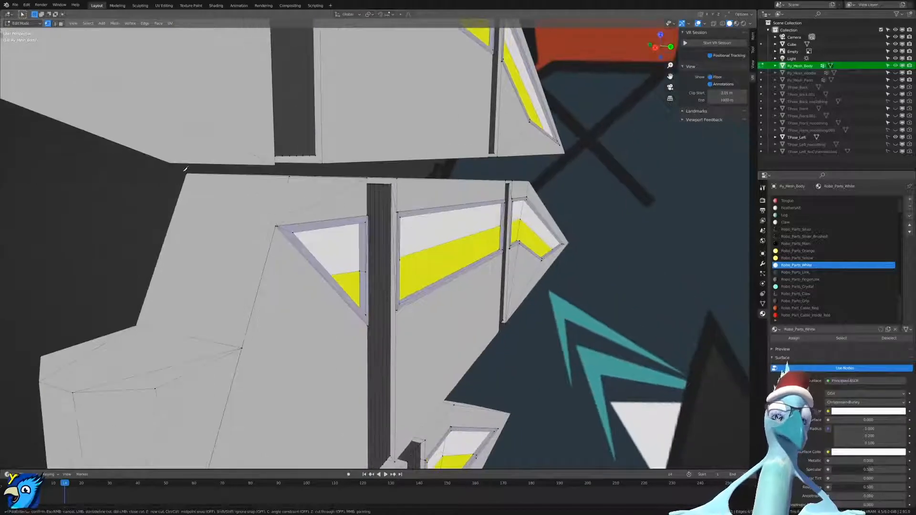
{"action": "left_click", "coordinate": [187, 174]}
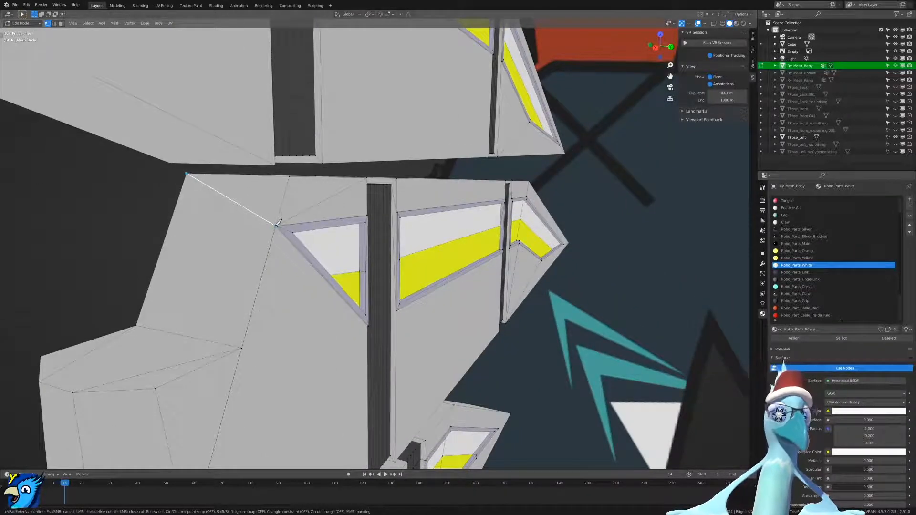
{"action": "left_click", "coordinate": [275, 225]}
{"action": "key", "text": "Return"}
Knife-cut an edge from the triangular-stripe segment's upper rear corner to the stripe border's pointed end, working from the rear side.
{"action": "middle_click_drag", "start_coordinate": [397, 289], "coordinate": [330, 292]}
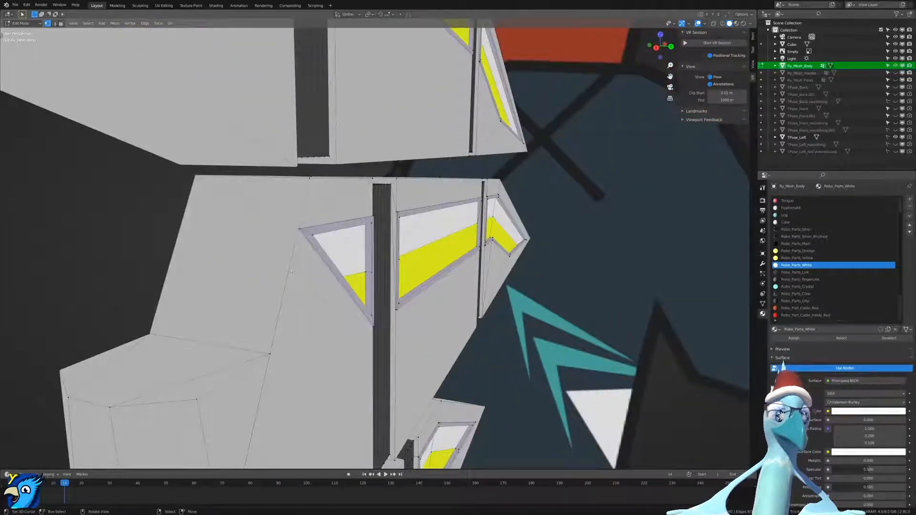
{"action": "middle_click_drag", "start_coordinate": [326, 236], "coordinate": [294, 219]}
{"action": "key", "text": "k"}
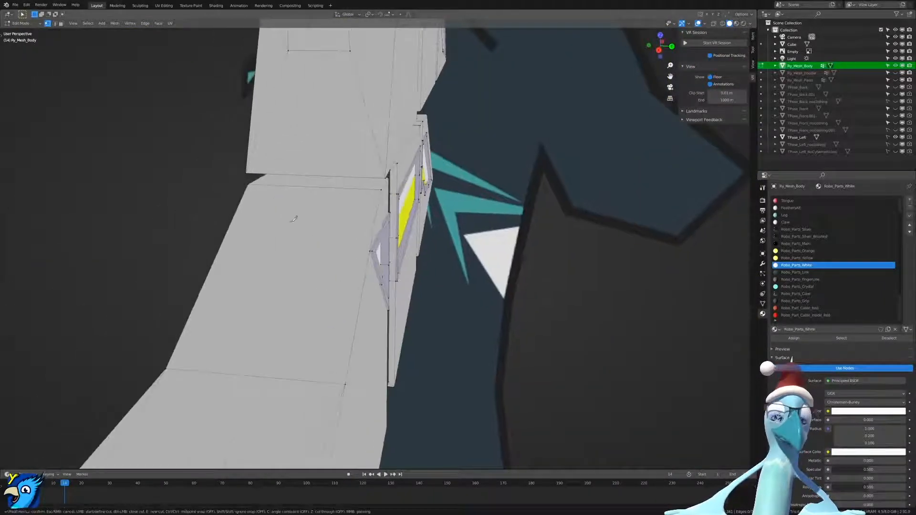
{"action": "left_click", "coordinate": [249, 185]}
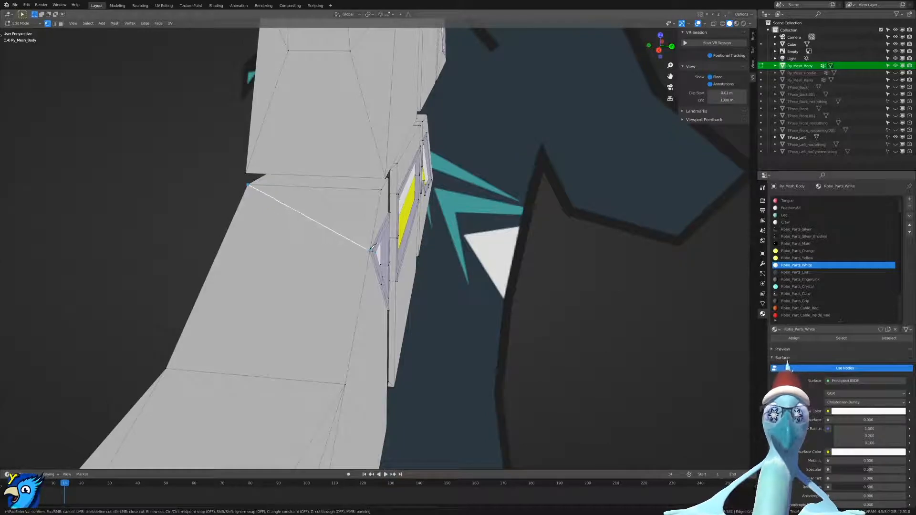
{"action": "key", "text": "Return"}
Merge the extra vertices on the dark joint's vertical edges nearest the triangular stripe At Last, into the joint's upper edge vertices.
{"action": "middle_click_drag", "start_coordinate": [404, 253], "coordinate": [431, 329]}
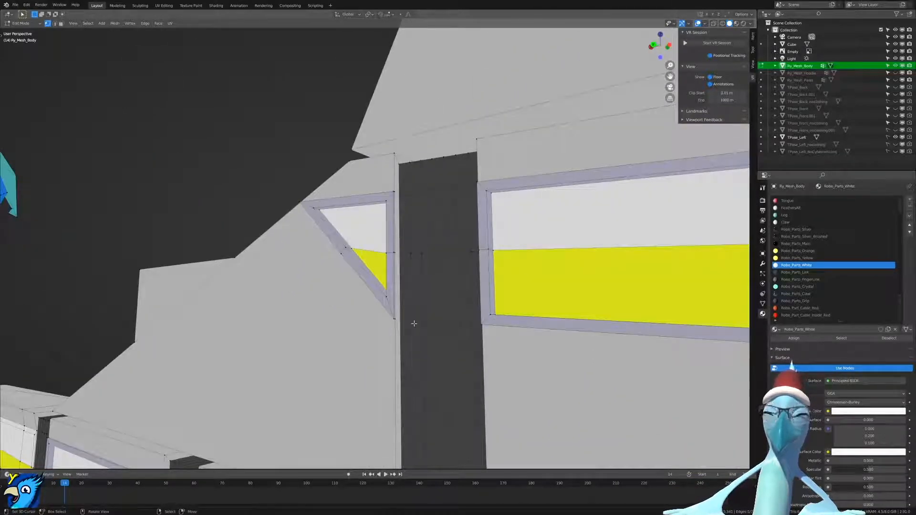
{"action": "right_click", "coordinate": [412, 166], "text": "ctrl"}
{"action": "key", "text": "m"}
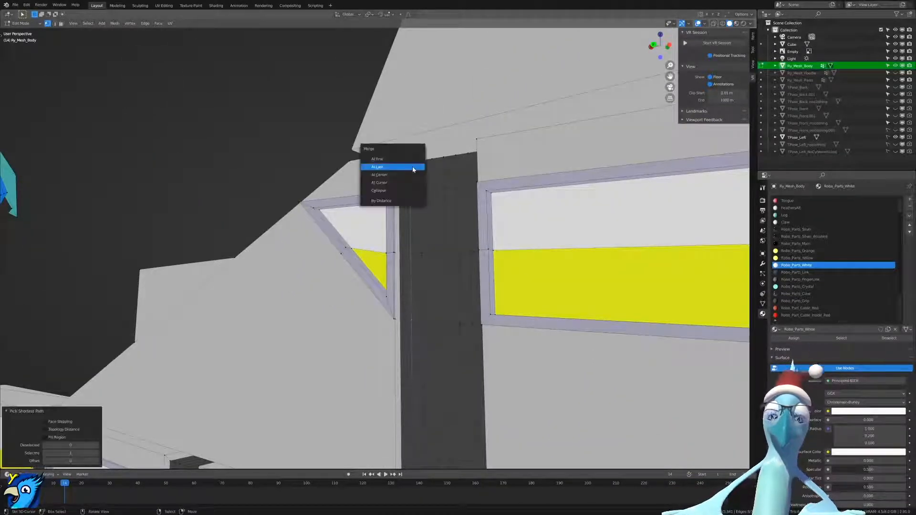
{"action": "left_click", "coordinate": [413, 167]}
{"action": "left_click", "coordinate": [421, 319]}
{"action": "right_click", "coordinate": [419, 156], "text": "ctrl"}
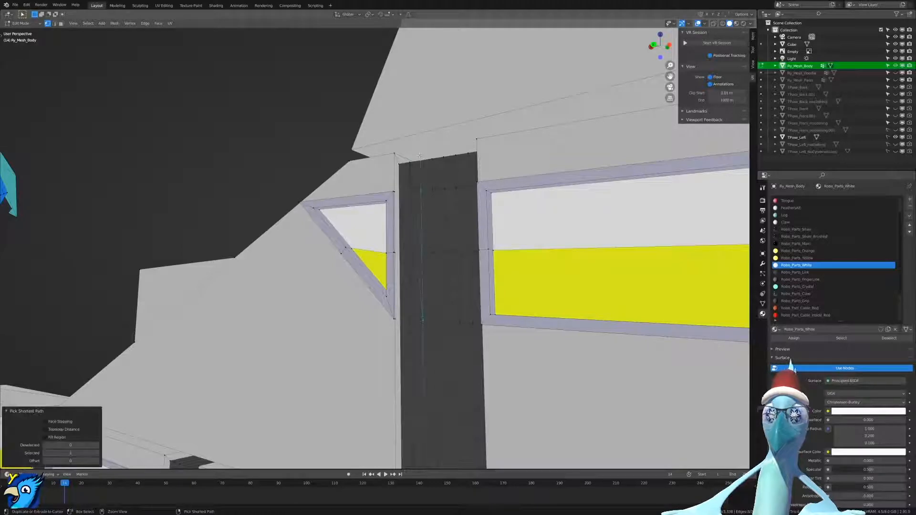
{"action": "left_click", "coordinate": [436, 317]}
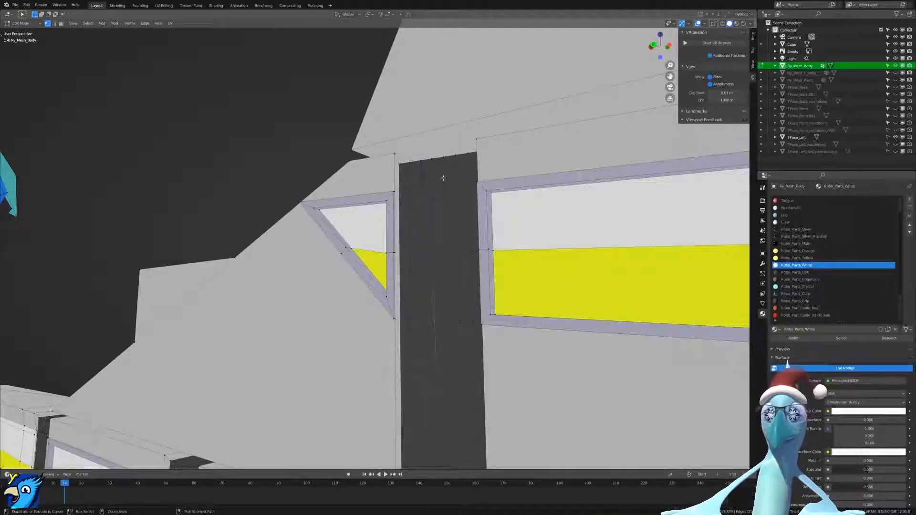
{"action": "right_click", "coordinate": [436, 155], "text": "ctrl"}
{"action": "key", "text": "m"}
{"action": "left_click", "coordinate": [442, 178]}
Merge the extra vertices on the next two vertical edges across the dark joint At Last, into their upper vertices.
{"action": "left_click", "coordinate": [448, 315]}
{"action": "right_click", "coordinate": [446, 158], "text": "ctrl"}
{"action": "key", "text": "m"}
{"action": "left_click", "coordinate": [446, 158]}
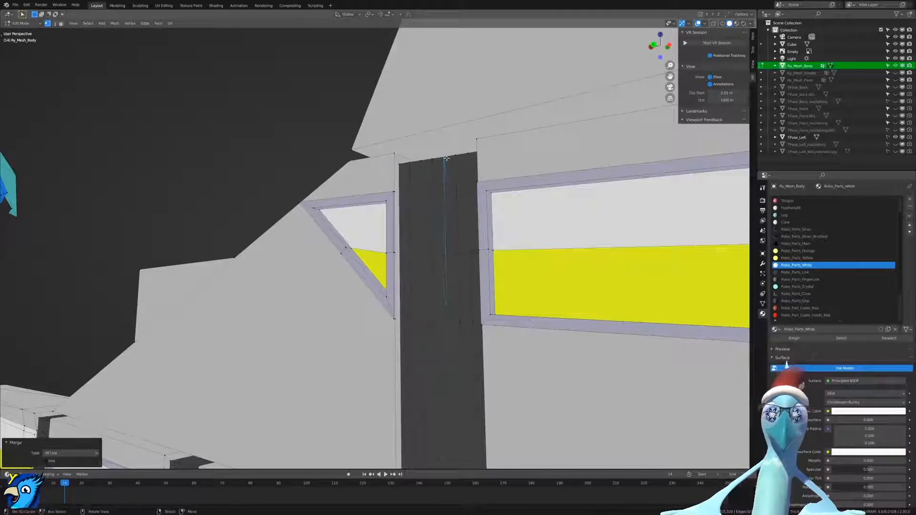
{"action": "right_click", "coordinate": [459, 317]}
{"action": "right_click", "coordinate": [457, 156], "text": "ctrl"}
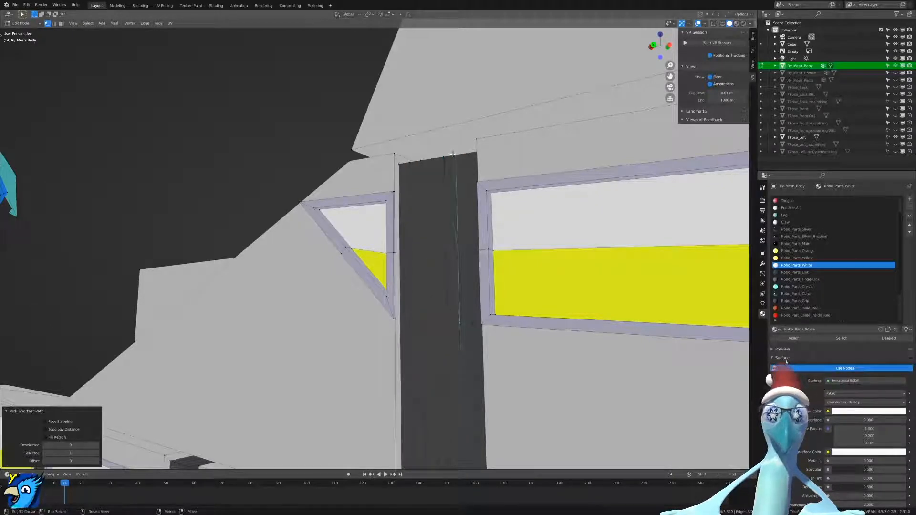
{"action": "key", "text": "m"}
{"action": "left_click", "coordinate": [455, 155]}
Merge the extra vertices on the dark joint's vertical edges beside the long stripe segment At Last, into their upper vertices.
{"action": "middle_click_drag", "start_coordinate": [454, 155], "coordinate": [371, 250]}
{"action": "right_click", "coordinate": [390, 317]}
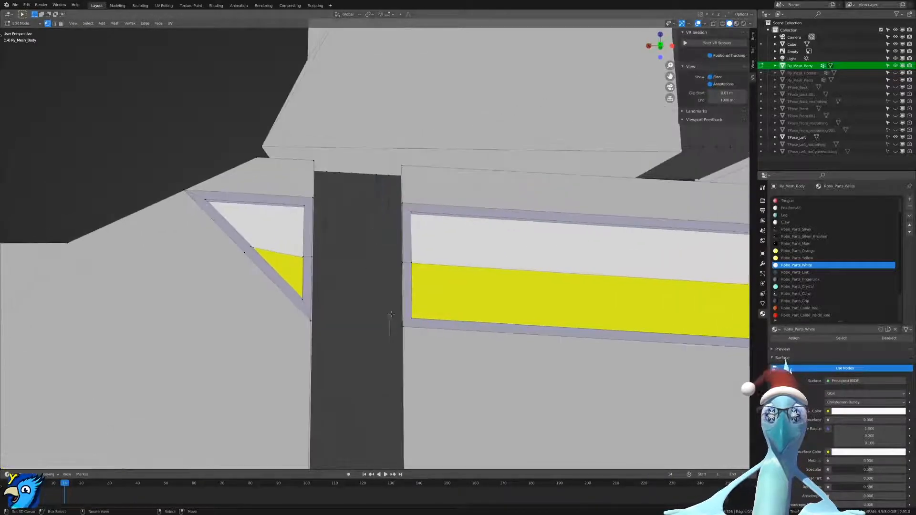
{"action": "right_click", "coordinate": [392, 176], "text": "ctrl"}
{"action": "key", "text": "m"}
{"action": "left_click", "coordinate": [351, 198]}
{"action": "middle_click_drag", "start_coordinate": [351, 197], "coordinate": [403, 235]}
{"action": "scroll", "coordinate": [403, 235], "scroll_direction": "up", "scroll_amount": 2}
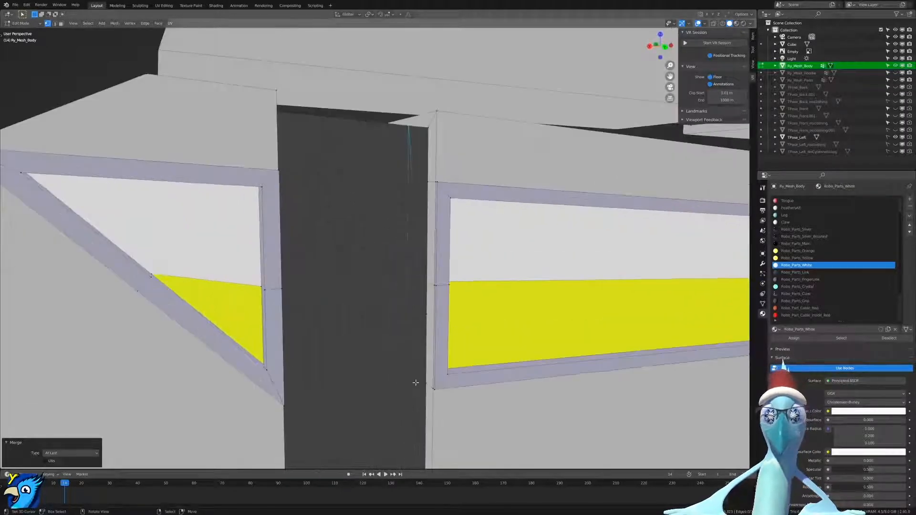
{"action": "right_click", "coordinate": [424, 388]}
{"action": "right_click", "coordinate": [430, 125], "text": "ctrl"}
{"action": "key", "text": "m"}
{"action": "left_click", "coordinate": [418, 124]}
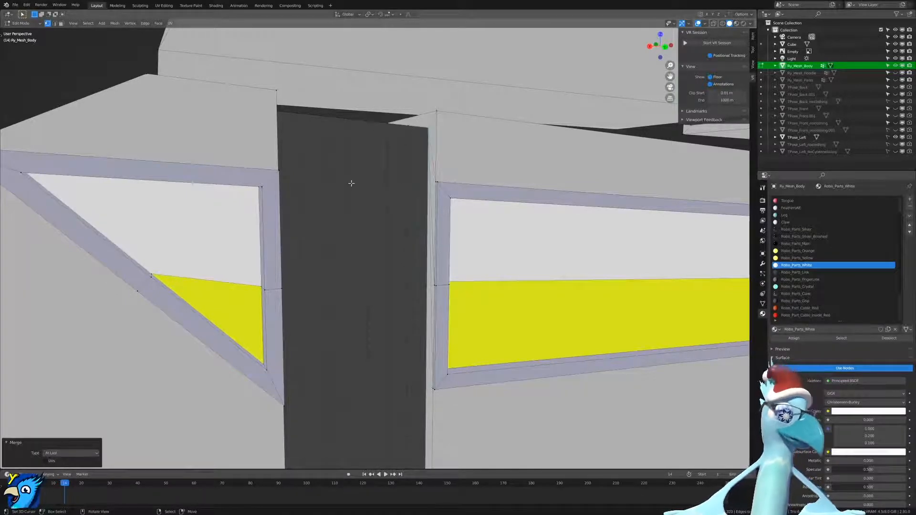
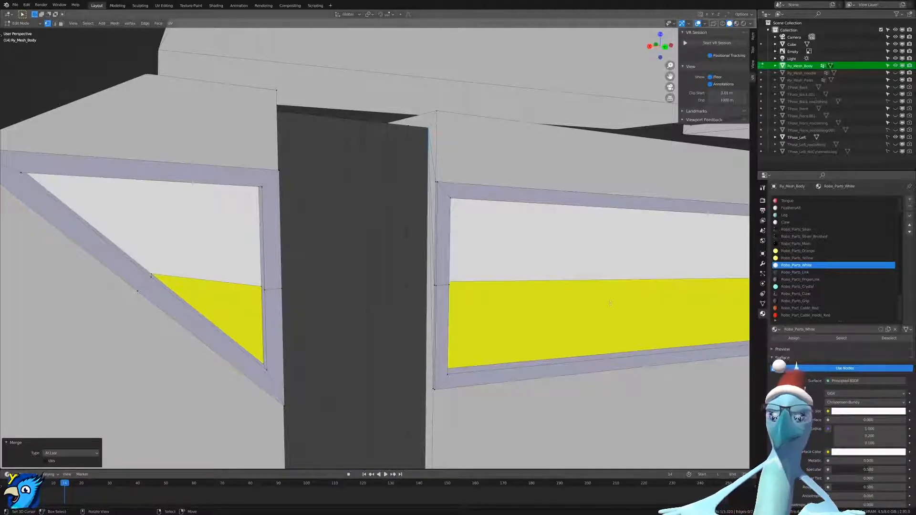
Merge the extra outer and middle border vertices on the long stripe's joint-side end At Last, into the border's upper corner.
{"action": "middle_click_drag", "start_coordinate": [421, 225], "coordinate": [449, 386]}
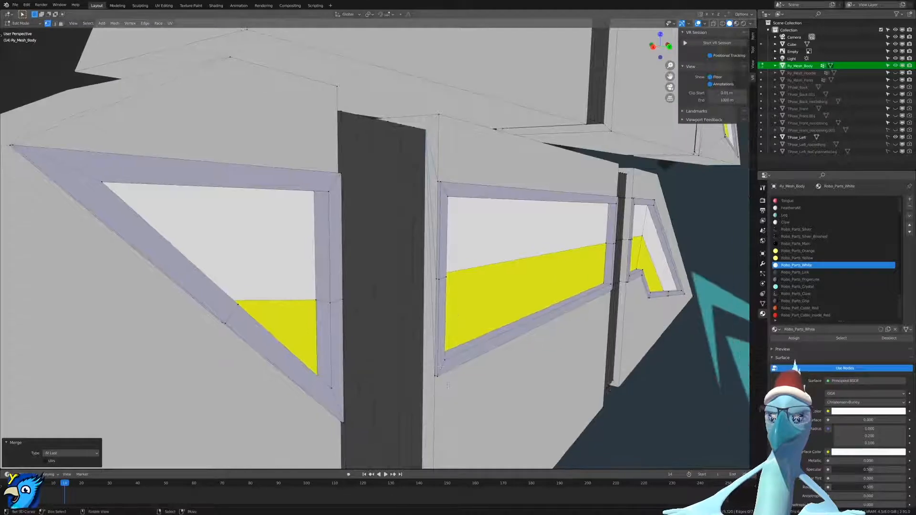
{"action": "right_click", "coordinate": [437, 278]}
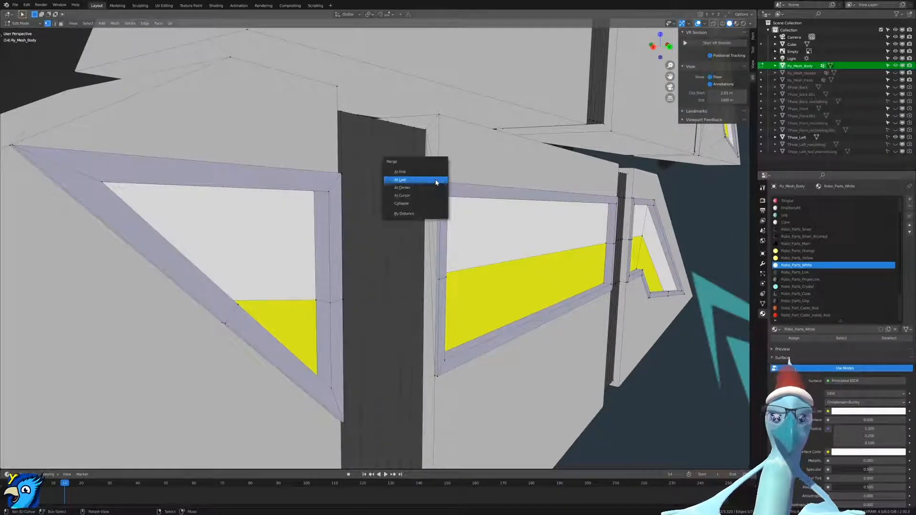
{"action": "key", "text": "m"}
{"action": "left_click", "coordinate": [435, 185]}
{"action": "right_click", "coordinate": [439, 282]}
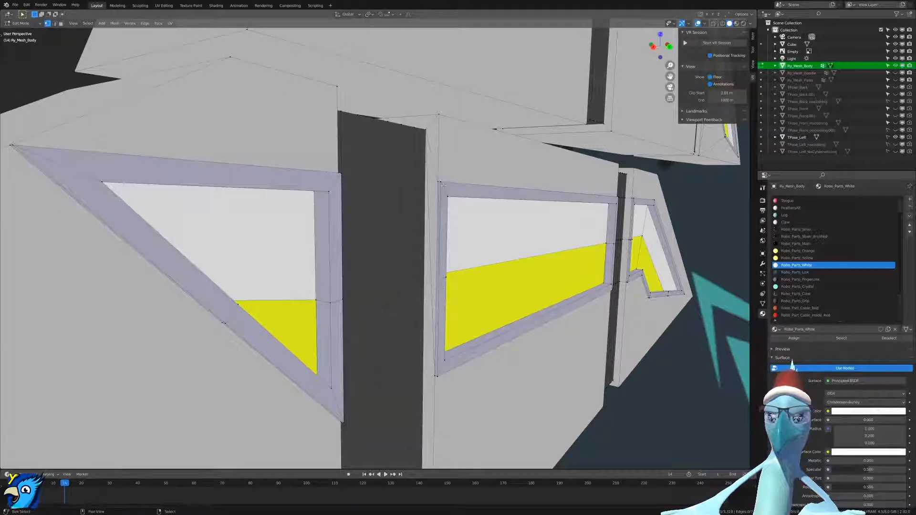
{"action": "key", "text": "m"}
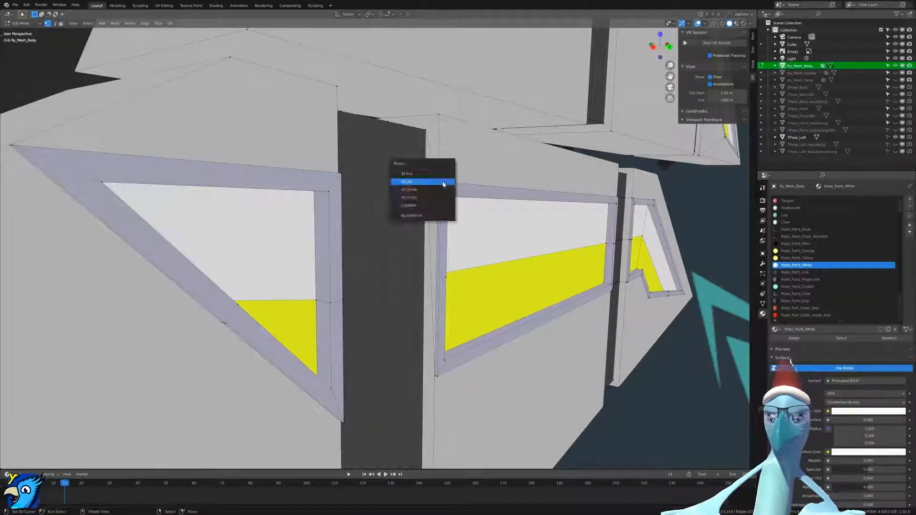
{"action": "left_click", "coordinate": [443, 182]}
Merge the extra vertex on the joint-side edge of the triangular stripe's border At Last, into its upper corner.
{"action": "middle_click_drag", "start_coordinate": [501, 222], "coordinate": [385, 281]}
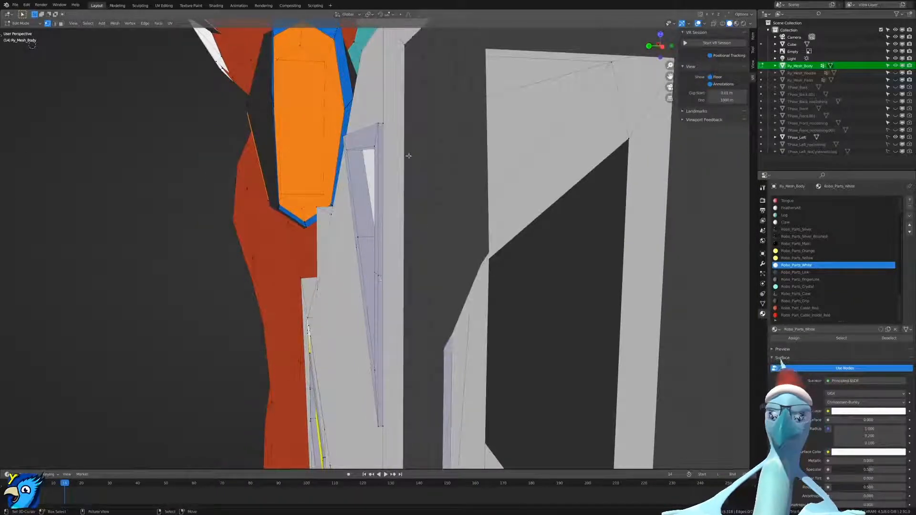
{"action": "right_click", "coordinate": [379, 124], "text": "shift"}
{"action": "key", "text": "m"}
{"action": "left_click", "coordinate": [384, 125]}
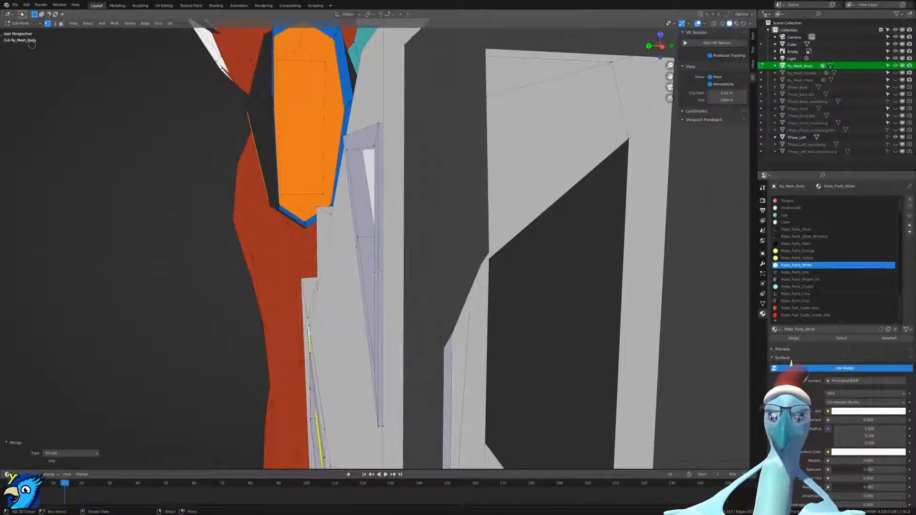
Merge the remaining extra vertices on the triangular stripe's joint-side border edge At Last, into the matching upper corner vertices.
{"action": "right_click", "coordinate": [376, 274]}
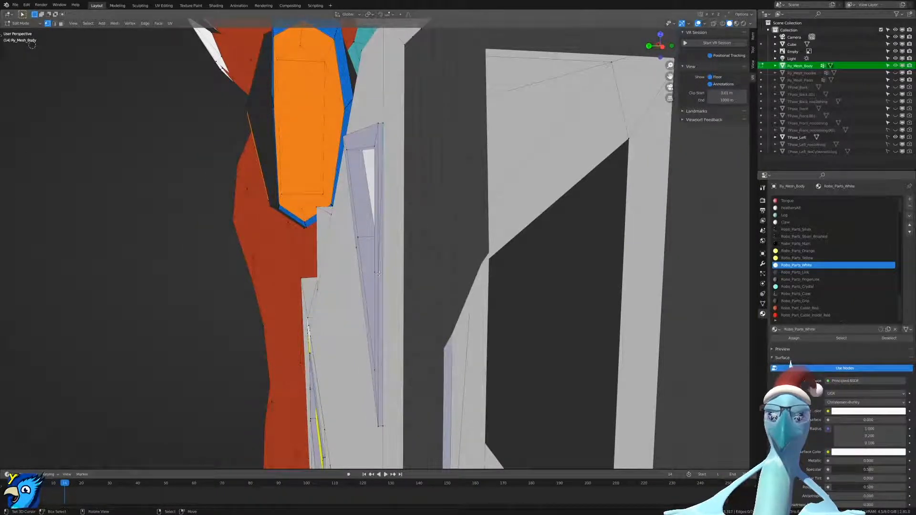
{"action": "key", "text": "m"}
{"action": "left_click", "coordinate": [378, 127]}
{"action": "middle_click_drag", "start_coordinate": [340, 254], "coordinate": [449, 275]}
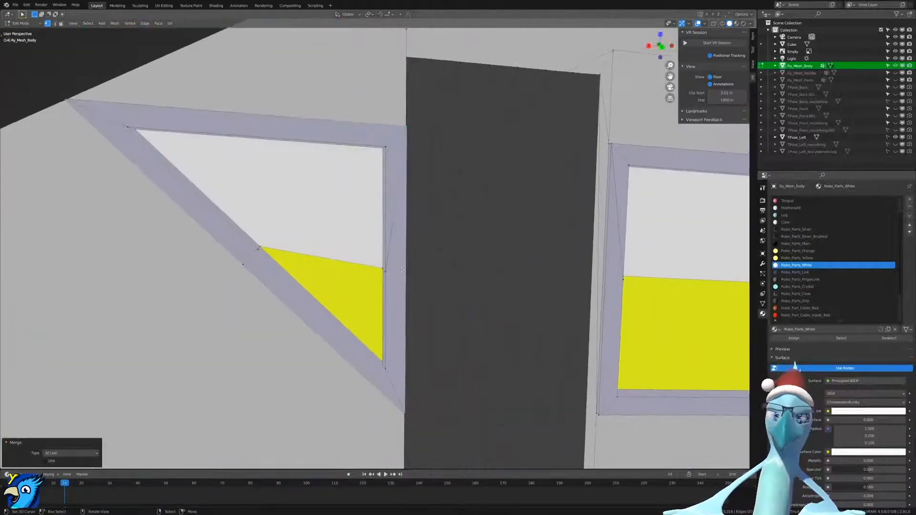
{"action": "right_click", "coordinate": [390, 269]}
{"action": "right_click", "coordinate": [386, 147], "text": "shift"}
{"action": "key", "text": "m"}
{"action": "left_click", "coordinate": [386, 147]}
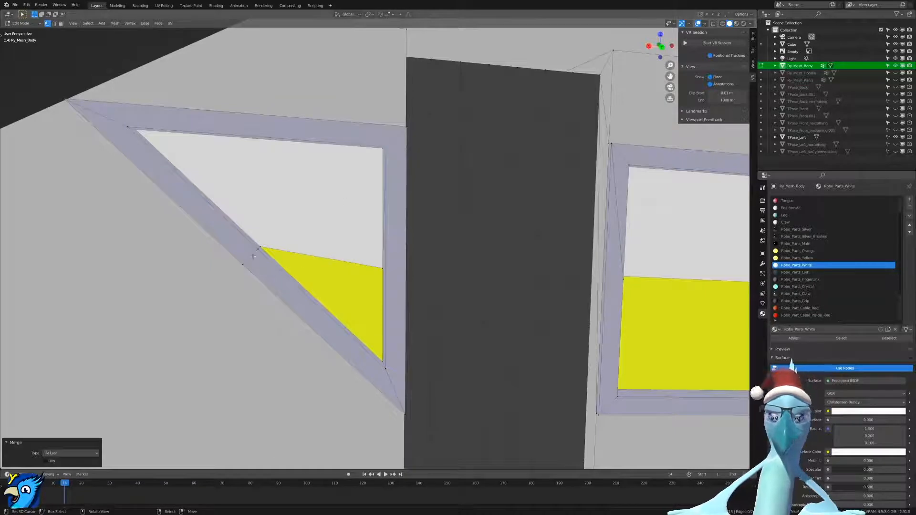
Merge the extra inner border vertex on the triangular stripe's slanted edge At Last, into its lower corner.
{"action": "right_click", "coordinate": [257, 252]}
{"action": "right_click", "coordinate": [385, 368], "text": "shift"}
{"action": "key", "text": "m"}
{"action": "left_click", "coordinate": [384, 313]}
Merge the extra raised and outer border vertices on the triangular stripe's slanted edge At Last, into their lower corners.
{"action": "right_click", "coordinate": [274, 280]}
{"action": "middle_click_drag", "start_coordinate": [273, 281], "coordinate": [395, 409]}
{"action": "right_click", "coordinate": [415, 395], "text": "shift"}
{"action": "key", "text": "m"}
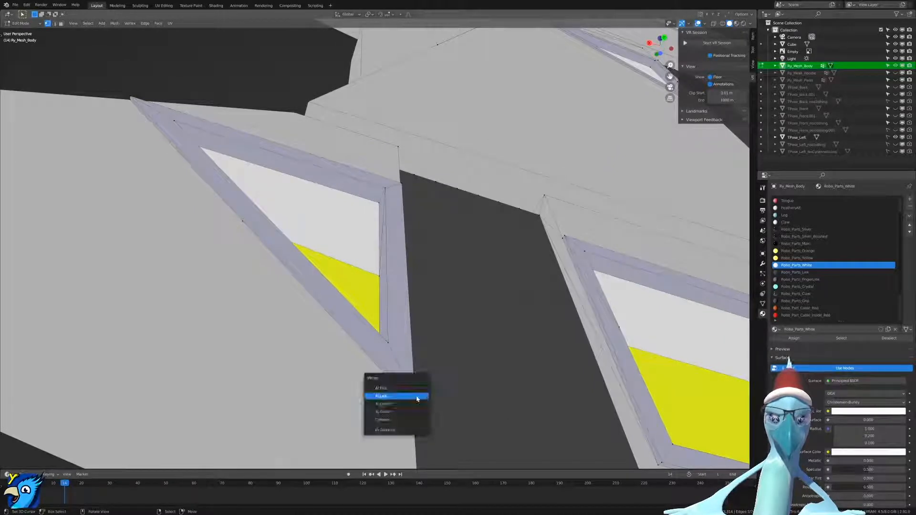
{"action": "left_click", "coordinate": [412, 392]}
{"action": "right_click", "coordinate": [244, 221]}
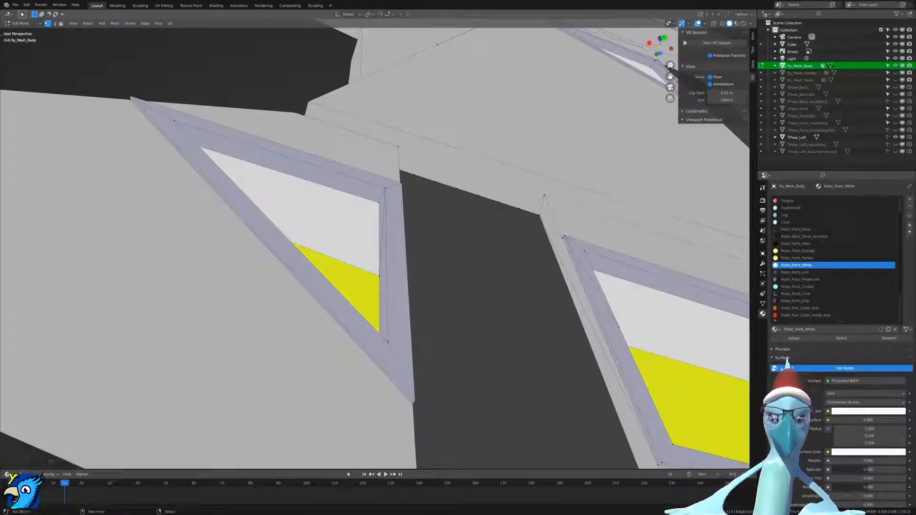
{"action": "right_click", "coordinate": [411, 402], "text": "shift"}
{"action": "key", "text": "m"}
{"action": "left_click", "coordinate": [405, 403]}
On the next finger up, merge the extra vertex on the triangular stripe's joint-side border At Last, into its upper corner.
{"action": "middle_click_drag", "start_coordinate": [404, 404], "coordinate": [466, 373]}
{"action": "scroll", "coordinate": [423, 385], "scroll_direction": "up", "scroll_amount": 2}
{"action": "scroll", "coordinate": [465, 372], "scroll_direction": "down", "scroll_amount": 9}
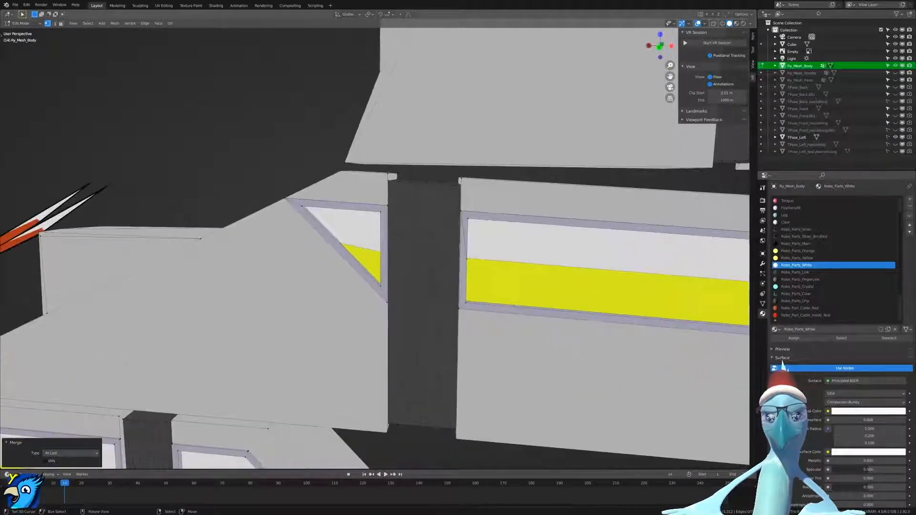
{"action": "scroll", "coordinate": [515, 296], "scroll_direction": "up", "scroll_amount": 4}
{"action": "middle_click_drag", "start_coordinate": [401, 291], "coordinate": [286, 285], "text": "shift"}
{"action": "scroll", "coordinate": [286, 286], "scroll_direction": "up", "scroll_amount": 3}
{"action": "scroll", "coordinate": [294, 288], "scroll_direction": "down", "scroll_amount": 5}
{"action": "middle_click_drag", "start_coordinate": [388, 249], "coordinate": [382, 294], "text": "shift"}
{"action": "scroll", "coordinate": [375, 294], "scroll_direction": "up", "scroll_amount": 4}
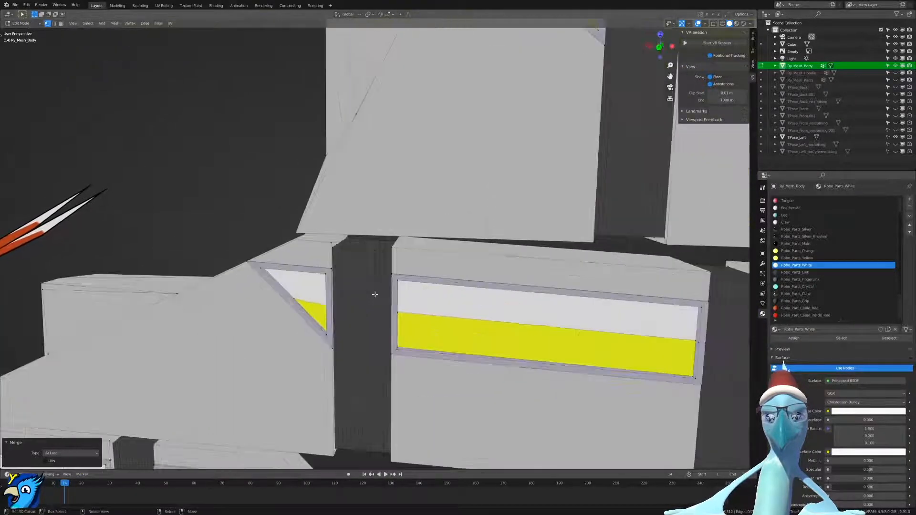
{"action": "scroll", "coordinate": [374, 295], "scroll_direction": "down", "scroll_amount": 2}
{"action": "middle_click_drag", "start_coordinate": [448, 200], "coordinate": [399, 302], "text": "shift"}
{"action": "scroll", "coordinate": [399, 303], "scroll_direction": "up", "scroll_amount": 4}
{"action": "right_click", "coordinate": [394, 289]}
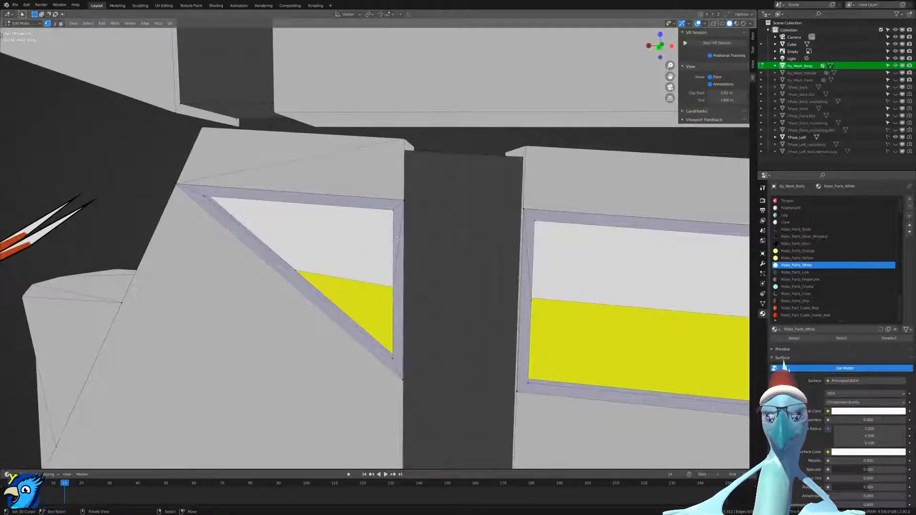
{"action": "key", "text": "m"}
{"action": "left_click", "coordinate": [393, 211]}
Merge the extra vertex on the facing end of the same finger's long stripe border At Last, into its upper corner.
{"action": "scroll", "coordinate": [392, 213], "scroll_direction": "down", "scroll_amount": 4}
{"action": "middle_click_drag", "start_coordinate": [367, 316], "coordinate": [377, 300]}
{"action": "scroll", "coordinate": [379, 245], "scroll_direction": "up", "scroll_amount": 2}
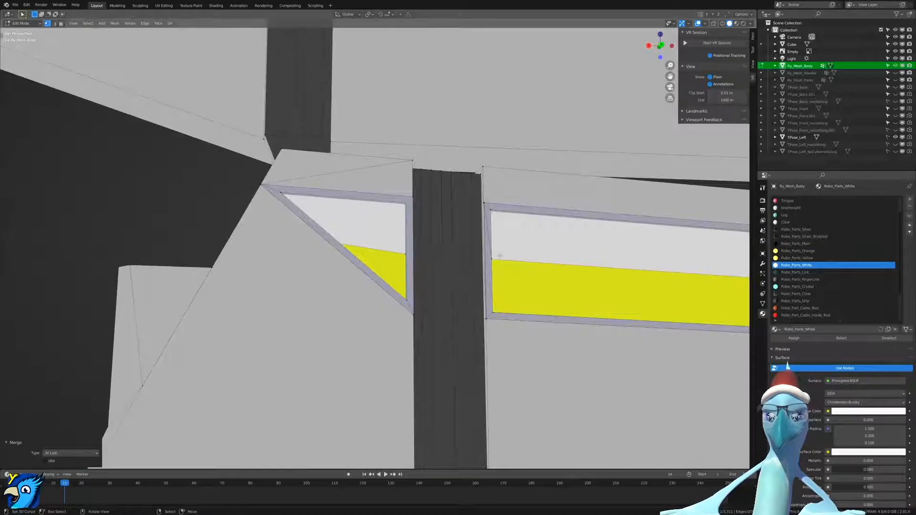
{"action": "right_click", "coordinate": [494, 259]}
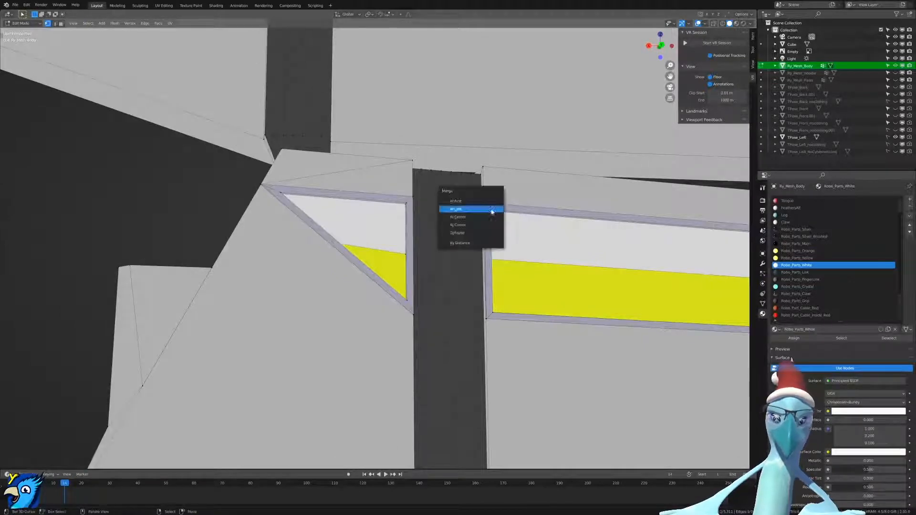
{"action": "key", "text": "m"}
{"action": "left_click", "coordinate": [491, 208]}
On the uppermost finger, merge the extra border vertices on both sides of the joint by the pointed stripe At Last, into the upper corners.
{"action": "scroll", "coordinate": [499, 262], "scroll_direction": "down", "scroll_amount": 6}
{"action": "middle_click_drag", "start_coordinate": [499, 262], "coordinate": [258, 267], "text": "shift"}
{"action": "scroll", "coordinate": [415, 292], "scroll_direction": "up", "scroll_amount": 6}
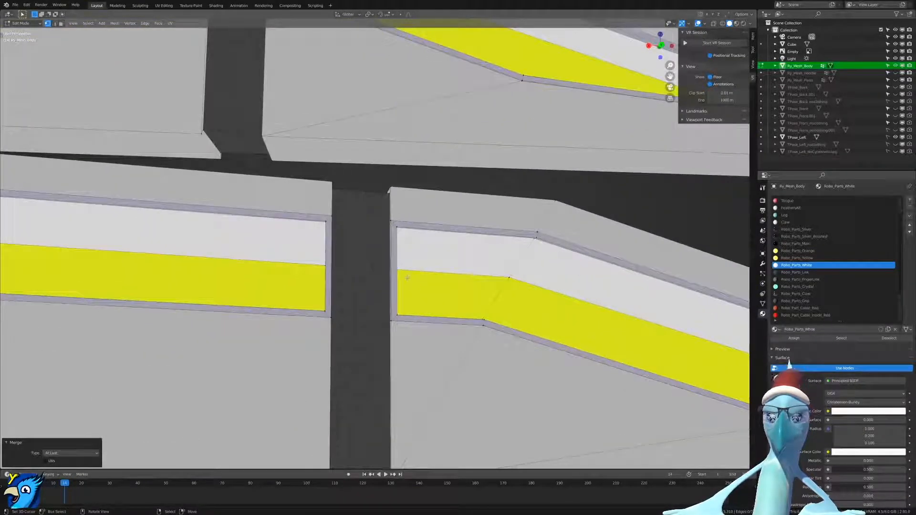
{"action": "mouse_move", "coordinate": [323, 266]}
{"action": "middle_mouse_down"}
{"action": "mouse_move", "coordinate": [363, 272]}
{"action": "mouse_move", "coordinate": [327, 281]}
{"action": "middle_mouse_up"}
{"action": "scroll", "coordinate": [316, 221], "scroll_direction": "down", "scroll_amount": 3}
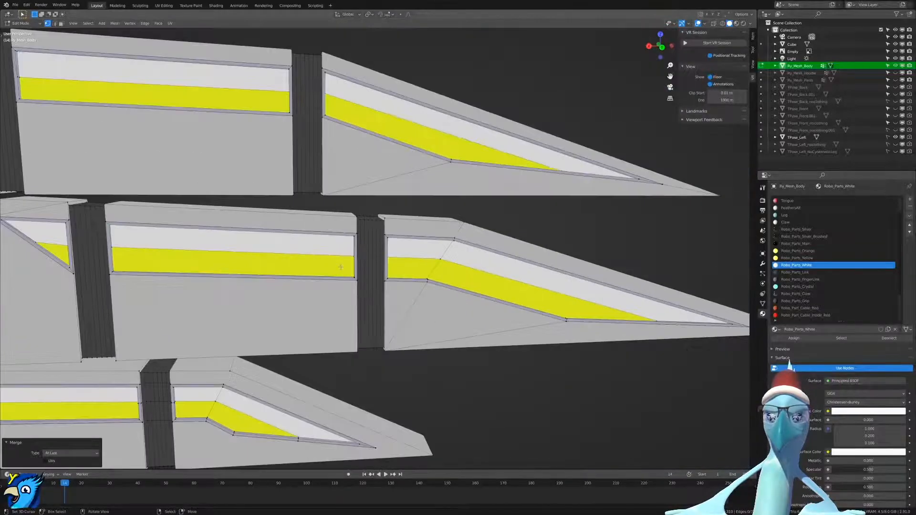
{"action": "middle_click_drag", "start_coordinate": [315, 220], "coordinate": [395, 311], "text": "shift"}
{"action": "scroll", "coordinate": [336, 222], "scroll_direction": "up", "scroll_amount": 5}
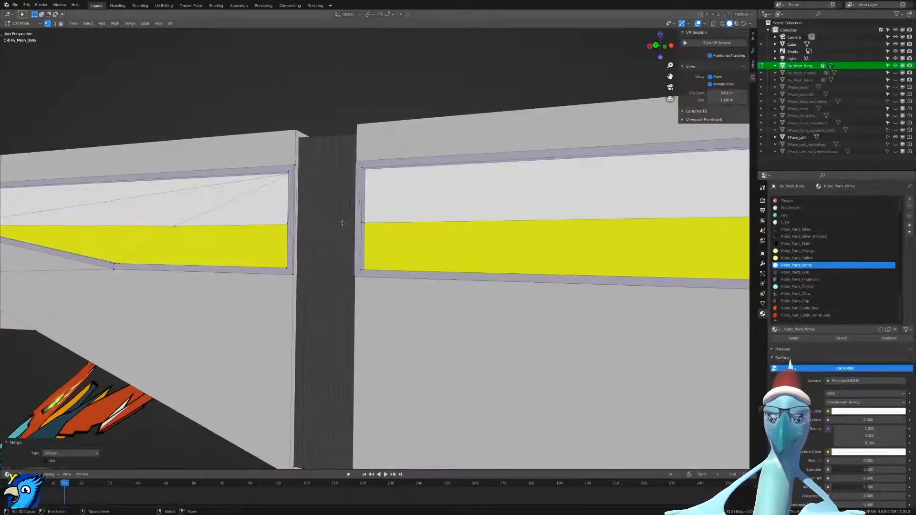
{"action": "left_click", "coordinate": [363, 167], "text": "shift"}
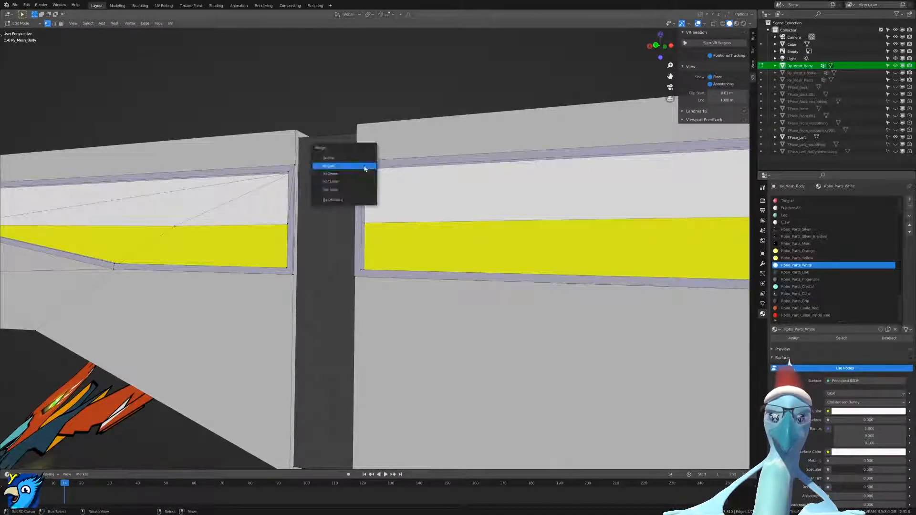
{"action": "key", "text": "m"}
{"action": "key", "text": "l"}
{"action": "left_click", "coordinate": [290, 171], "text": "shift"}
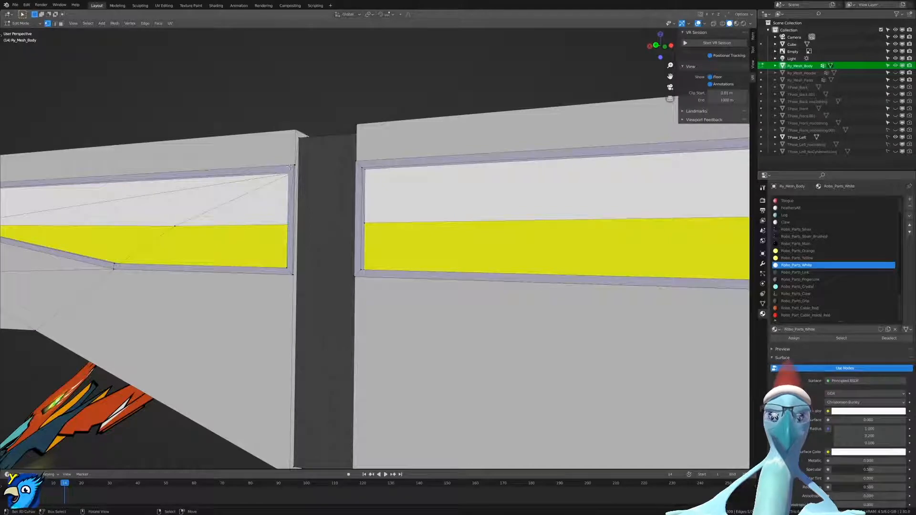
{"action": "key", "text": "m"}
{"action": "key", "text": "l"}
Back on the lower finger, merge the extra border vertex on the long stripe's end facing the triangle At Last, into its upper corner.
{"action": "scroll", "coordinate": [258, 215], "scroll_direction": "down", "scroll_amount": 4}
{"action": "middle_click_drag", "start_coordinate": [196, 267], "coordinate": [565, 300]}
{"action": "scroll", "coordinate": [227, 270], "scroll_direction": "down", "scroll_amount": 1}
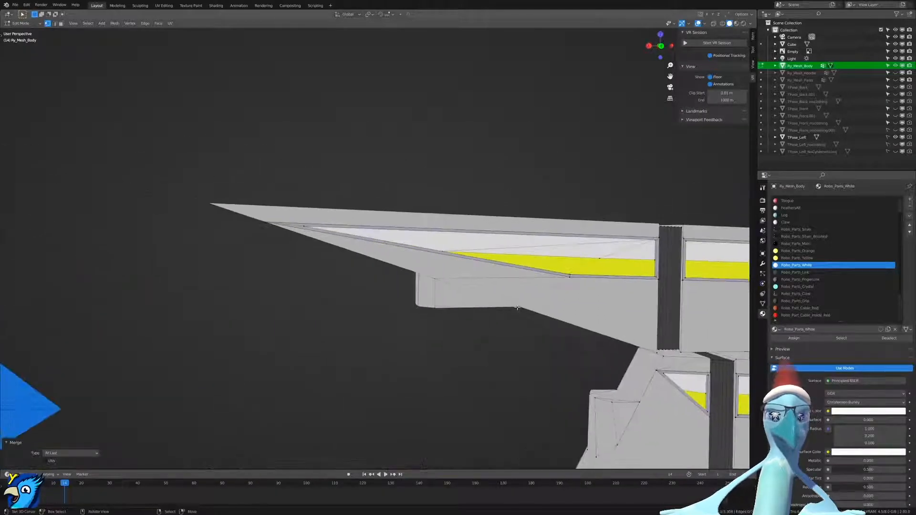
{"action": "scroll", "coordinate": [565, 301], "scroll_direction": "up", "scroll_amount": 4}
{"action": "middle_click_drag", "start_coordinate": [651, 436], "coordinate": [307, 298]}
{"action": "scroll", "coordinate": [585, 448], "scroll_direction": "down", "scroll_amount": 4}
{"action": "scroll", "coordinate": [307, 298], "scroll_direction": "up", "scroll_amount": 3}
{"action": "scroll", "coordinate": [307, 298], "scroll_direction": "down", "scroll_amount": 3}
{"action": "scroll", "coordinate": [345, 246], "scroll_direction": "up", "scroll_amount": 3}
{"action": "left_click", "coordinate": [344, 236]}
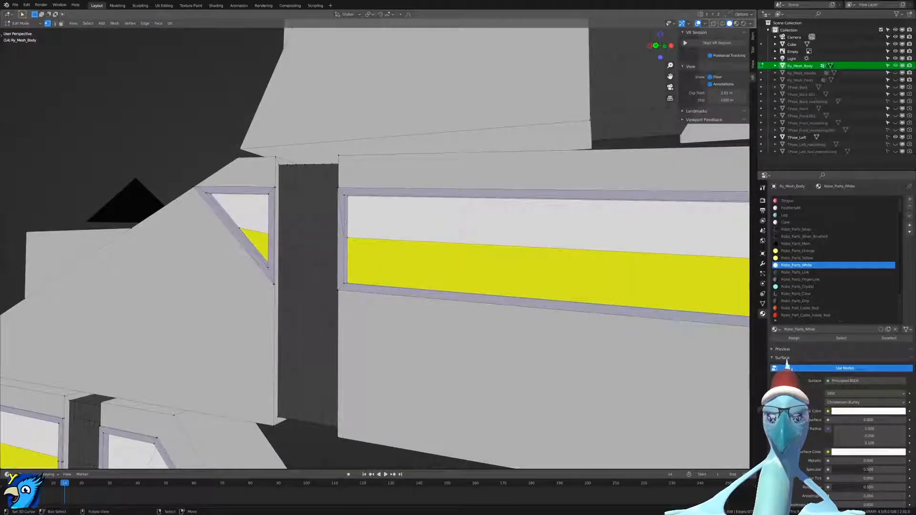
{"action": "key", "text": "m"}
{"action": "left_click", "coordinate": [344, 195]}
Merge the extra border vertices on the long stripe and bent tip stripe ends facing the joint At Last, into their upper corners.
{"action": "scroll", "coordinate": [344, 195], "scroll_direction": "down", "scroll_amount": 5}
{"action": "middle_click_drag", "start_coordinate": [496, 277], "coordinate": [362, 280], "text": "shift"}
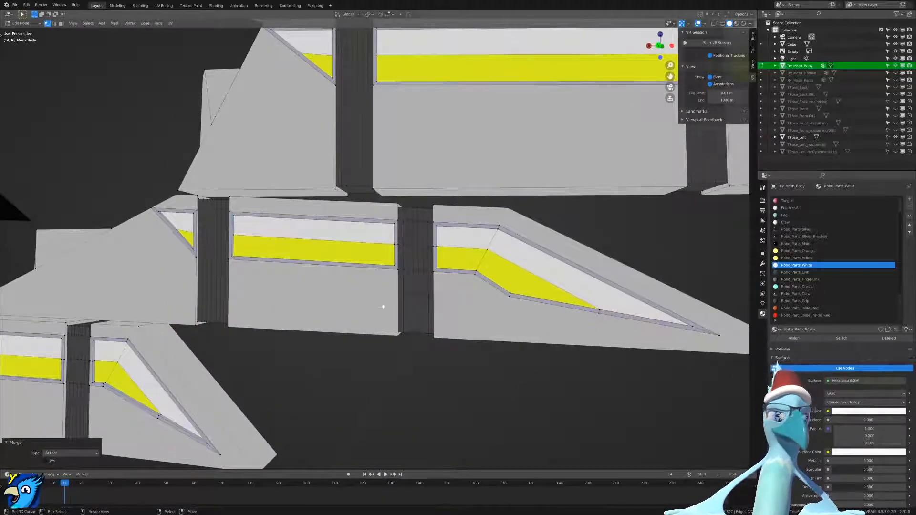
{"action": "scroll", "coordinate": [449, 234], "scroll_direction": "up", "scroll_amount": 5}
{"action": "right_click", "coordinate": [428, 242]}
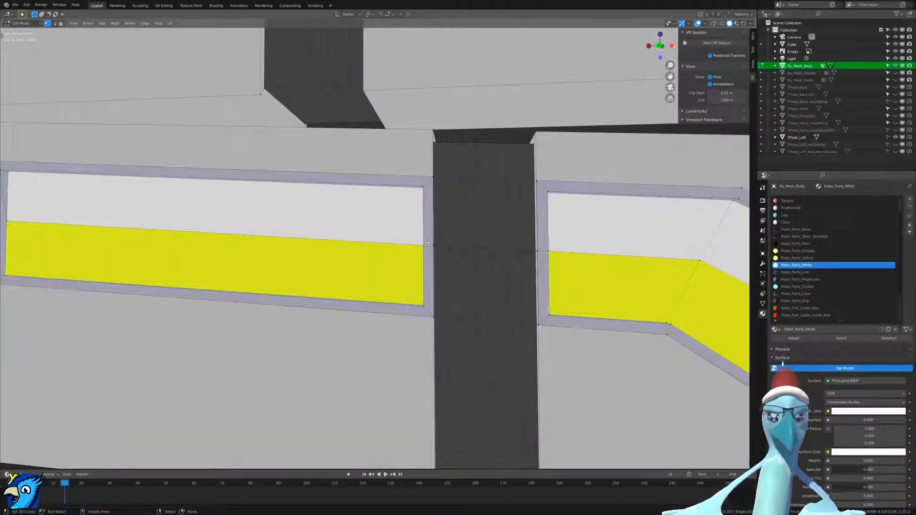
{"action": "key", "text": "m"}
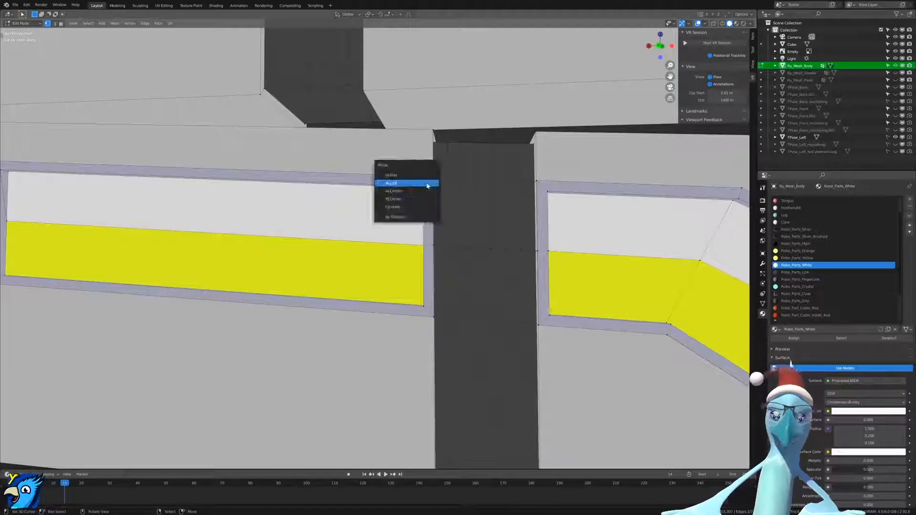
{"action": "left_click", "coordinate": [425, 184]}
{"action": "right_click", "coordinate": [546, 191], "text": "shift"}
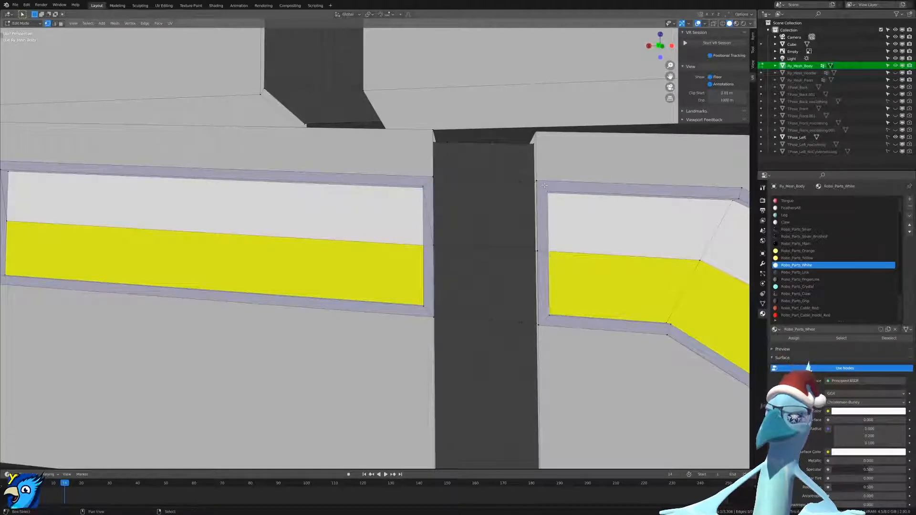
{"action": "key", "text": "m"}
{"action": "left_click", "coordinate": [545, 185]}
Merge the extra border vertices along the bent tip stripe's lower edge At Last, into the vertices at its lower bend.
{"action": "scroll", "coordinate": [569, 230], "scroll_direction": "down", "scroll_amount": 4}
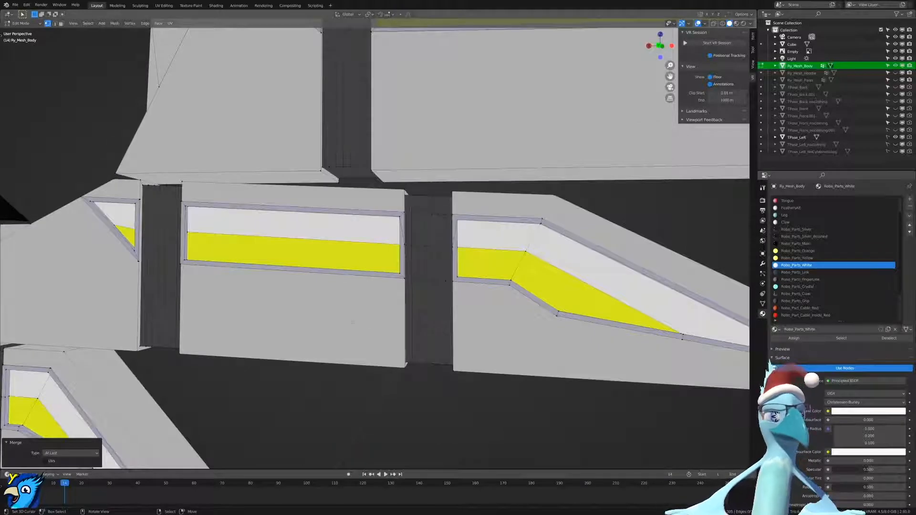
{"action": "scroll", "coordinate": [359, 321], "scroll_direction": "down", "scroll_amount": 4}
{"action": "middle_click_drag", "start_coordinate": [412, 358], "coordinate": [397, 333], "text": "shift"}
{"action": "scroll", "coordinate": [523, 329], "scroll_direction": "up", "scroll_amount": 4}
{"action": "middle_click_drag", "start_coordinate": [634, 232], "coordinate": [405, 269], "text": "shift"}
{"action": "middle_click_drag", "start_coordinate": [406, 270], "coordinate": [415, 293]}
{"action": "scroll", "coordinate": [414, 292], "scroll_direction": "up", "scroll_amount": 2}
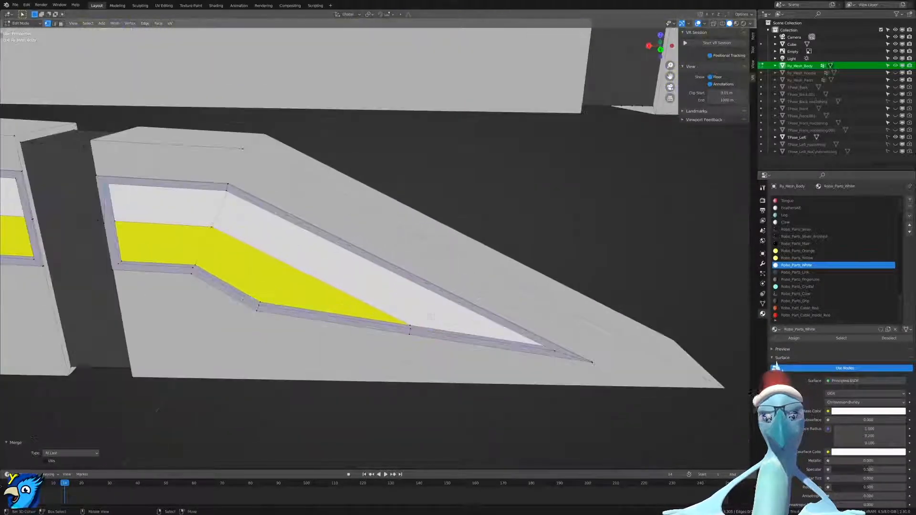
{"action": "key", "text": "m"}
{"action": "left_click", "coordinate": [253, 311]}
{"action": "right_click", "coordinate": [414, 333]}
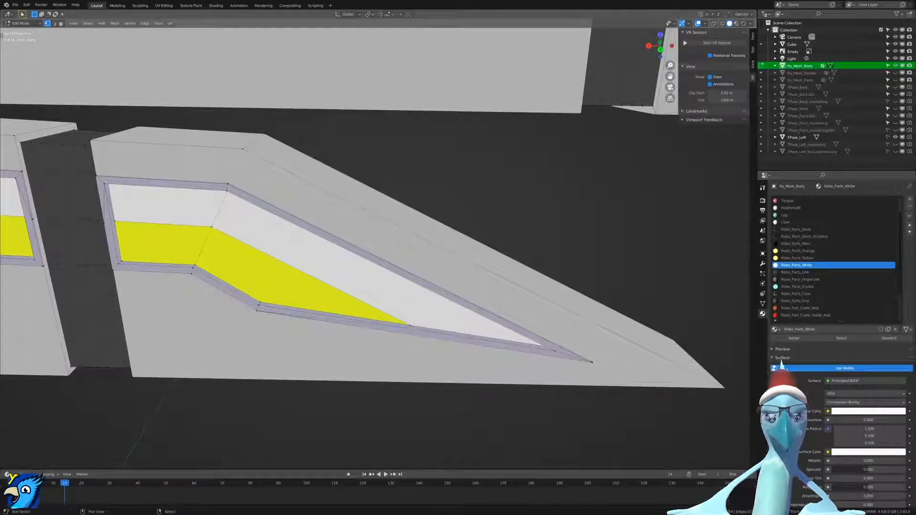
{"action": "key", "text": "m"}
{"action": "left_click", "coordinate": [257, 307]}
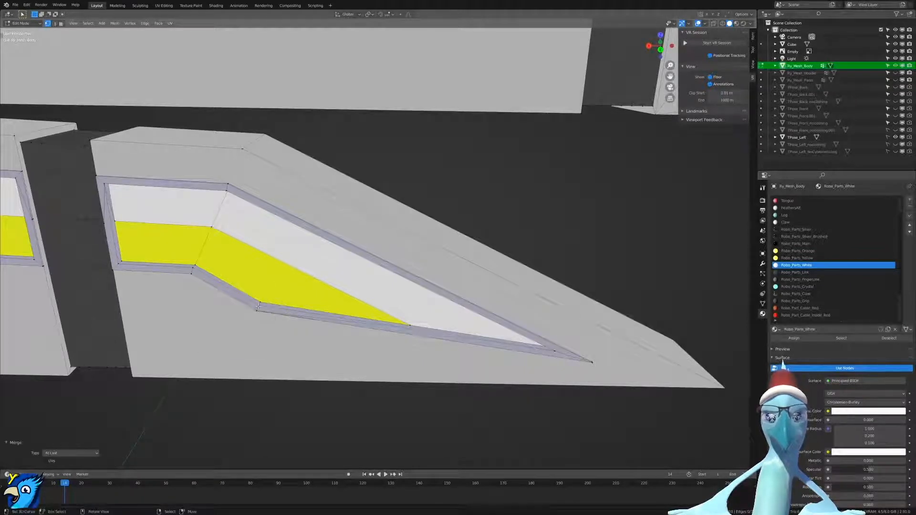
Merge another extra border vertex on the bent tip stripe's joint-side end At Last, into its upper corner.
{"action": "middle_click_drag", "start_coordinate": [368, 310], "coordinate": [375, 286]}
{"action": "middle_click_drag", "start_coordinate": [327, 239], "coordinate": [426, 304], "text": "shift"}
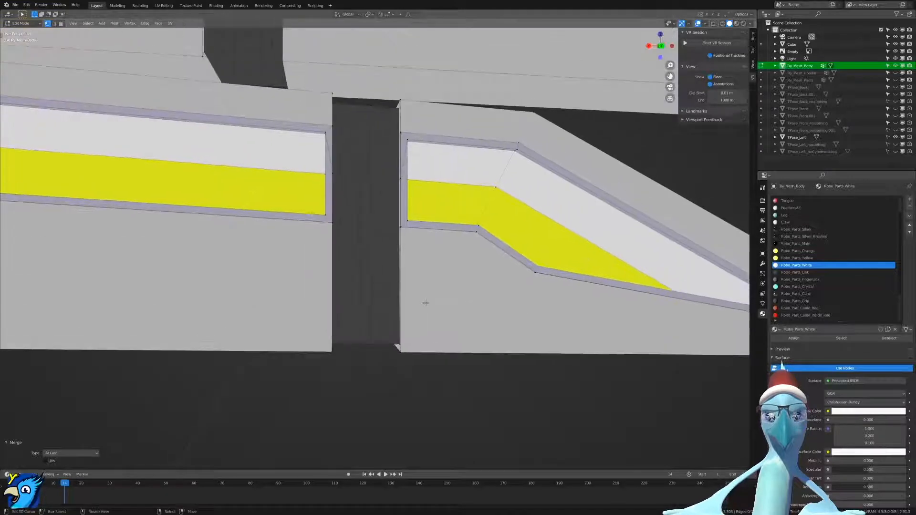
{"action": "right_click", "coordinate": [402, 177]}
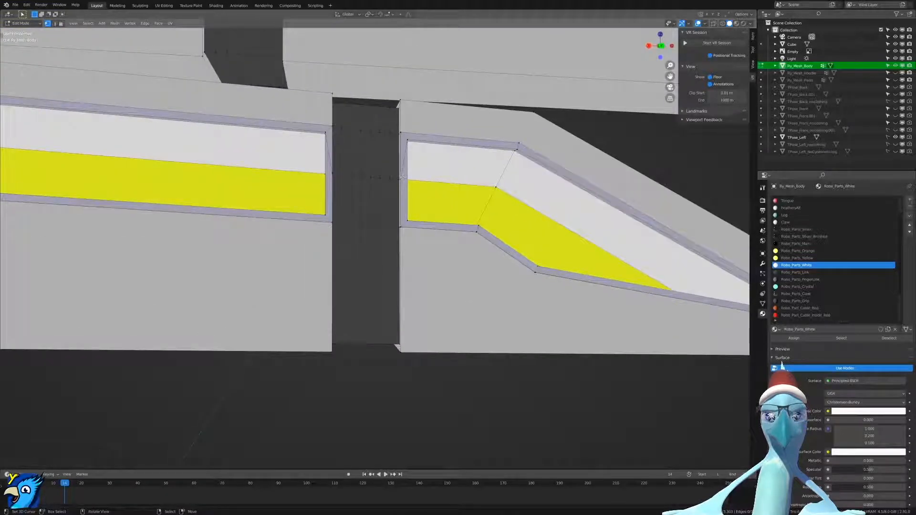
{"action": "right_click", "coordinate": [407, 132], "text": "shift"}
{"action": "key", "text": "m"}
{"action": "left_click", "coordinate": [406, 130]}
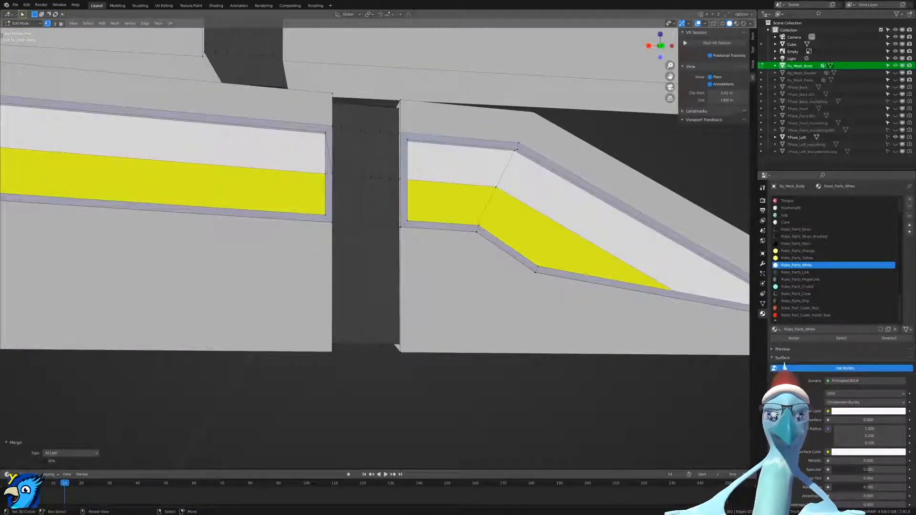
Merge the extra vertex on the side edge of the third feather's middle panel frame into the frame's outer upper corner using At Last.
{"action": "right_click", "coordinate": [328, 172]}
{"action": "right_click", "coordinate": [331, 126], "text": "shift"}
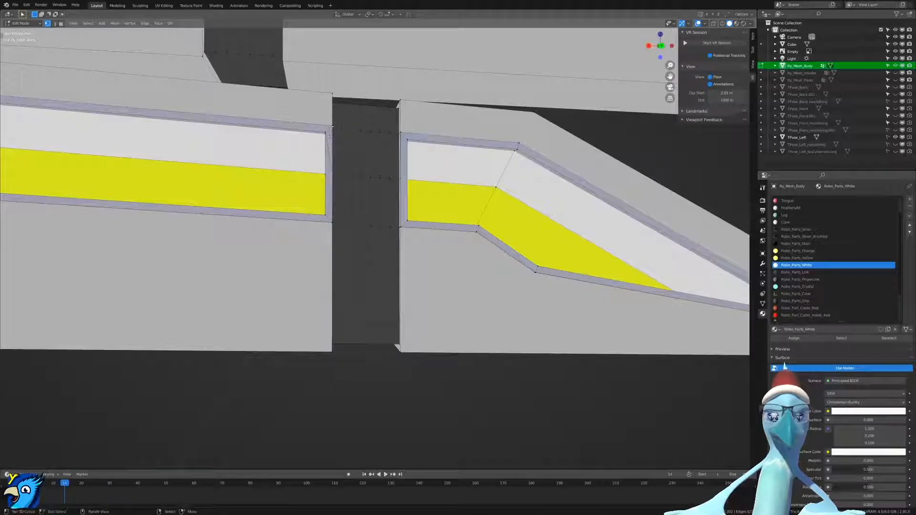
{"action": "key", "text": "m"}
{"action": "left_click", "coordinate": [329, 127]}
Knife-cut edges from the triangular panel frame's lower corner to the adjacent dark band's upper corner and back to the frame's upper corner.
{"action": "middle_click_drag", "start_coordinate": [106, 212], "coordinate": [716, 251], "text": "shift"}
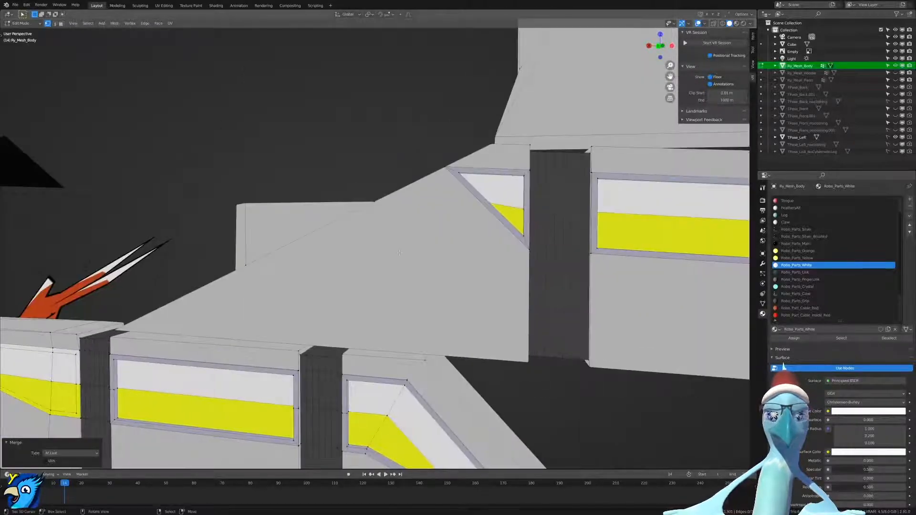
{"action": "scroll", "coordinate": [384, 267], "scroll_direction": "up", "scroll_amount": 2}
{"action": "middle_click_drag", "start_coordinate": [556, 260], "coordinate": [315, 308], "text": "shift"}
{"action": "key", "text": "k"}
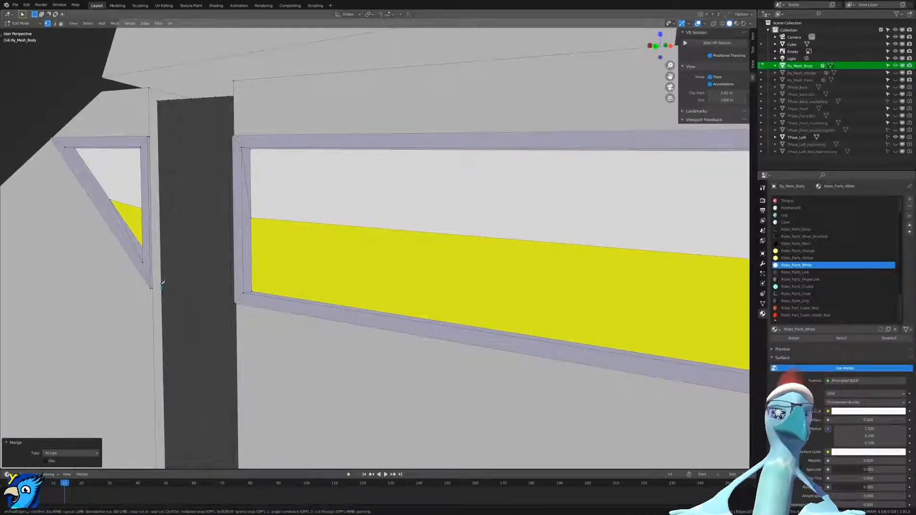
{"action": "left_click", "coordinate": [152, 287]}
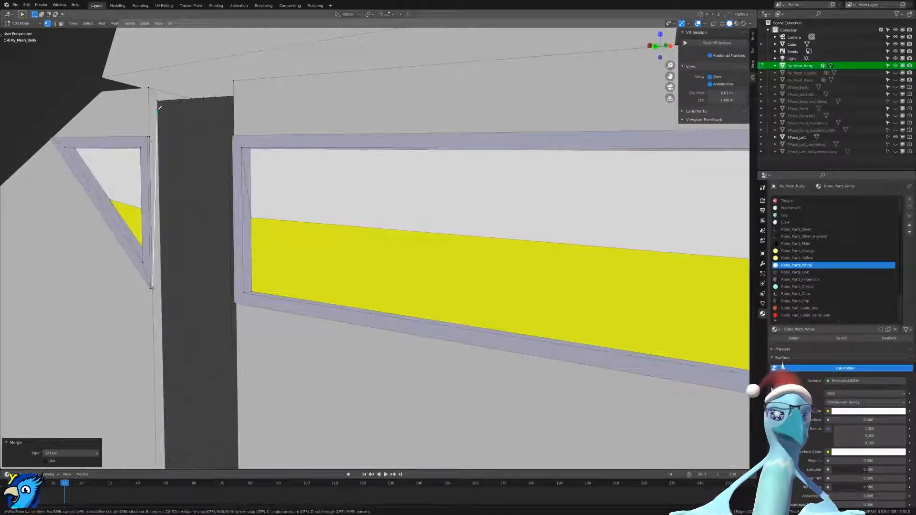
{"action": "left_click", "coordinate": [158, 101]}
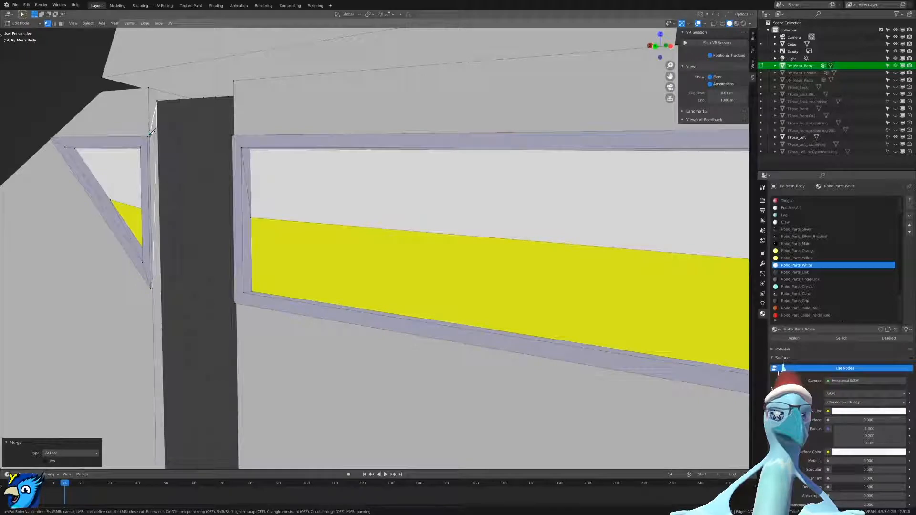
{"action": "key", "text": "Return"}
{"action": "scroll", "coordinate": [195, 150], "scroll_direction": "down", "scroll_amount": 4}
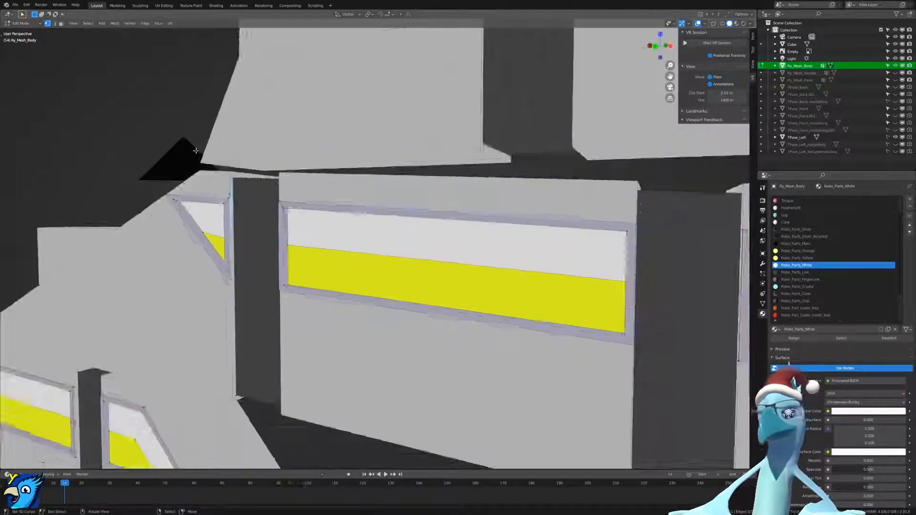
In the dark band before the third feather's end panel, merge the first two vertex columns into their top vertices using At Last.
{"action": "middle_click_drag", "start_coordinate": [188, 201], "coordinate": [282, 201]}
{"action": "scroll", "coordinate": [282, 201], "scroll_direction": "up", "scroll_amount": 4}
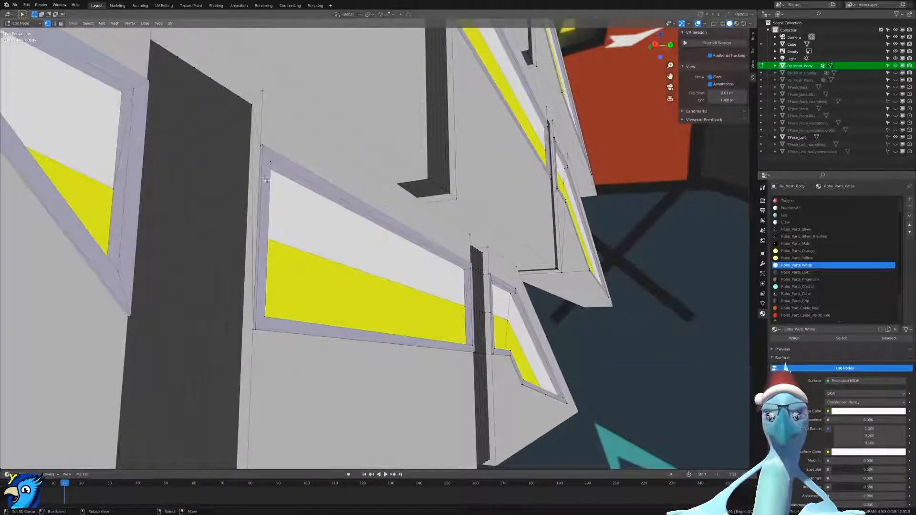
{"action": "middle_click_drag", "start_coordinate": [340, 221], "coordinate": [250, 220]}
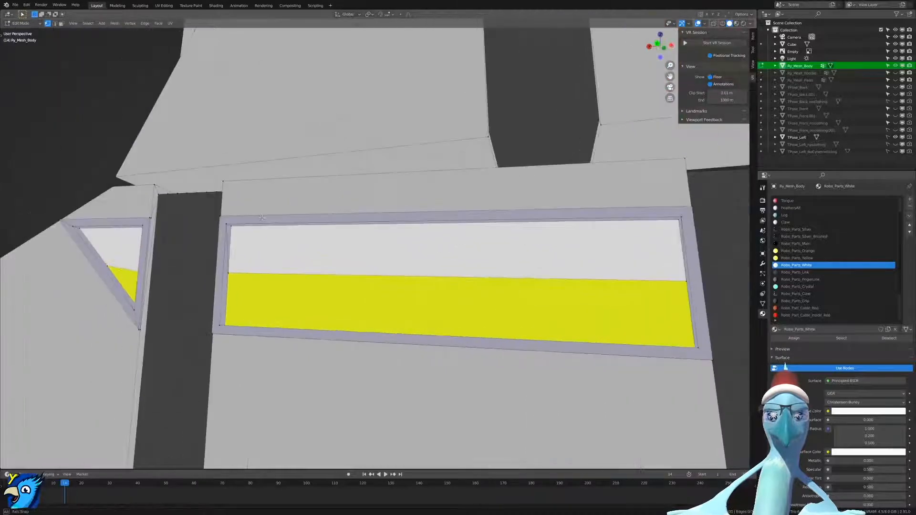
{"action": "scroll", "coordinate": [249, 219], "scroll_direction": "down", "scroll_amount": 3}
{"action": "middle_click_drag", "start_coordinate": [540, 294], "coordinate": [320, 297], "text": "shift"}
{"action": "scroll", "coordinate": [320, 297], "scroll_direction": "up", "scroll_amount": 2}
{"action": "scroll", "coordinate": [308, 372], "scroll_direction": "up", "scroll_amount": 1}
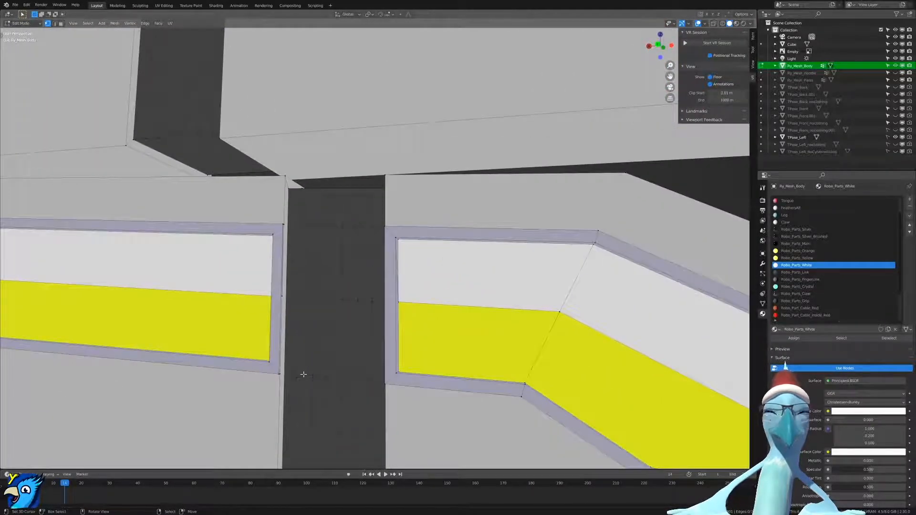
{"action": "right_click", "coordinate": [304, 193], "text": "ctrl"}
{"action": "key", "text": "m"}
{"action": "left_click", "coordinate": [305, 193]}
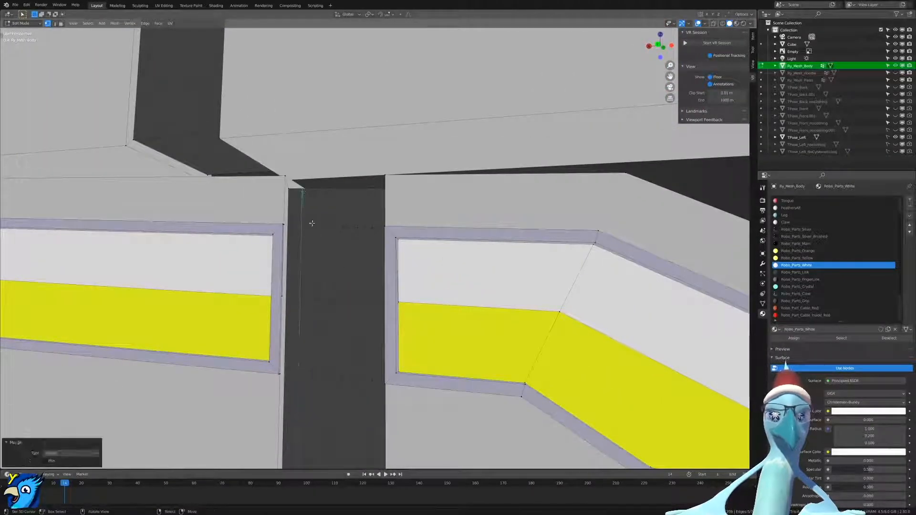
{"action": "right_click", "coordinate": [314, 373]}
{"action": "right_click", "coordinate": [315, 190], "text": "ctrl"}
{"action": "key", "text": "m"}
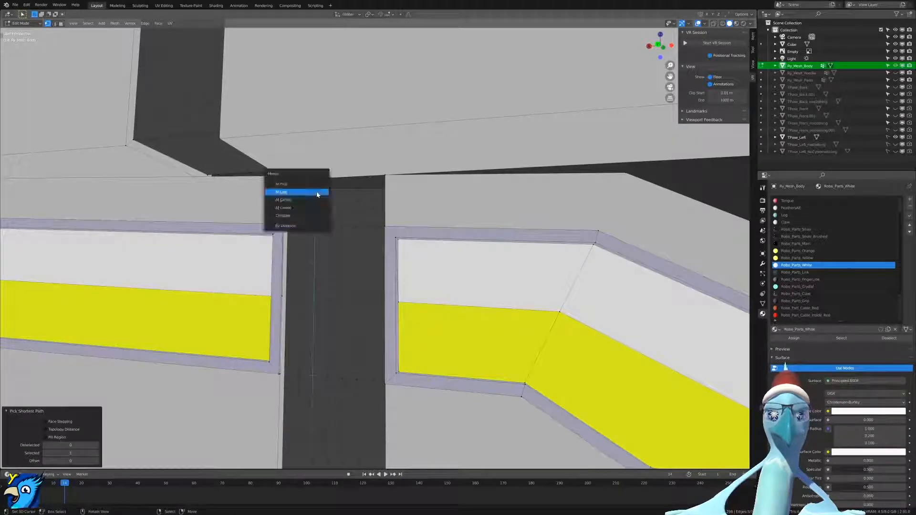
{"action": "left_click", "coordinate": [317, 193]}
Merge the middle two vertex columns of the dark band into their top vertices using At Last.
{"action": "right_click", "coordinate": [329, 373]}
{"action": "right_click", "coordinate": [329, 190], "text": "ctrl"}
{"action": "key", "text": "m"}
{"action": "left_click", "coordinate": [329, 194]}
{"action": "right_click", "coordinate": [346, 371]}
{"action": "right_click", "coordinate": [343, 189], "text": "ctrl"}
{"action": "key", "text": "m"}
{"action": "left_click", "coordinate": [343, 194]}
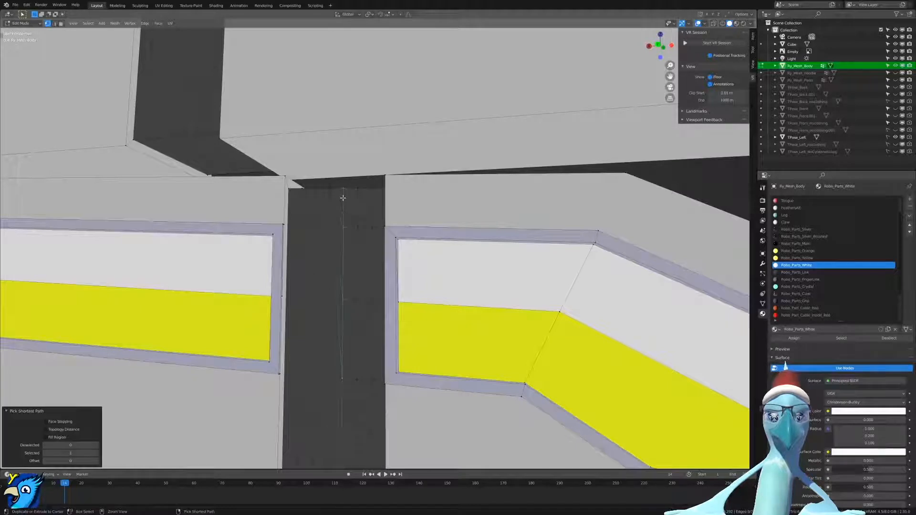
Merge the remaining two vertex columns of the dark band, nearest the end panel, into their top vertices using At Last.
{"action": "right_click", "coordinate": [358, 376]}
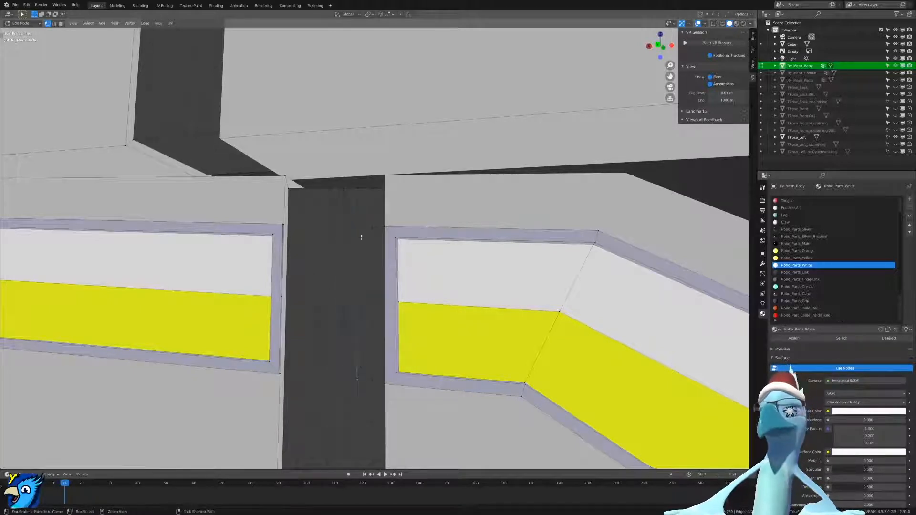
{"action": "right_click", "coordinate": [357, 190], "text": "ctrl"}
{"action": "key", "text": "m"}
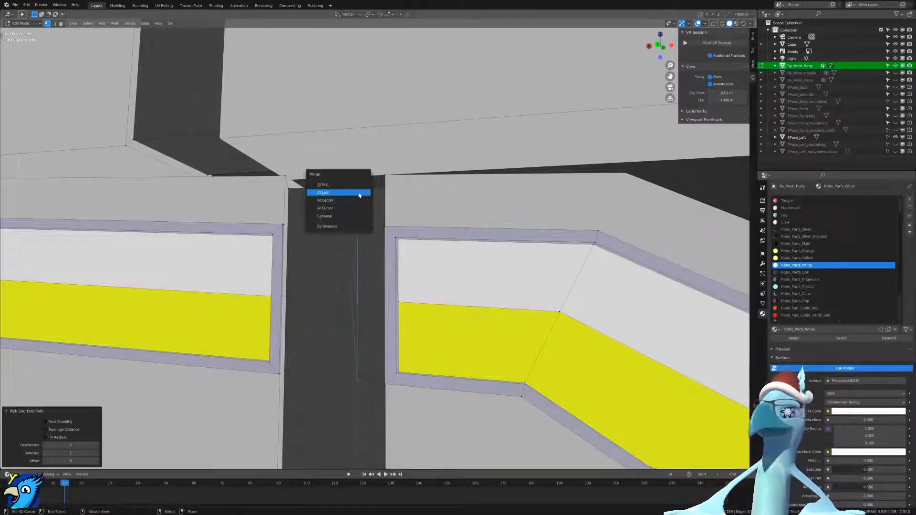
{"action": "left_click", "coordinate": [359, 193]}
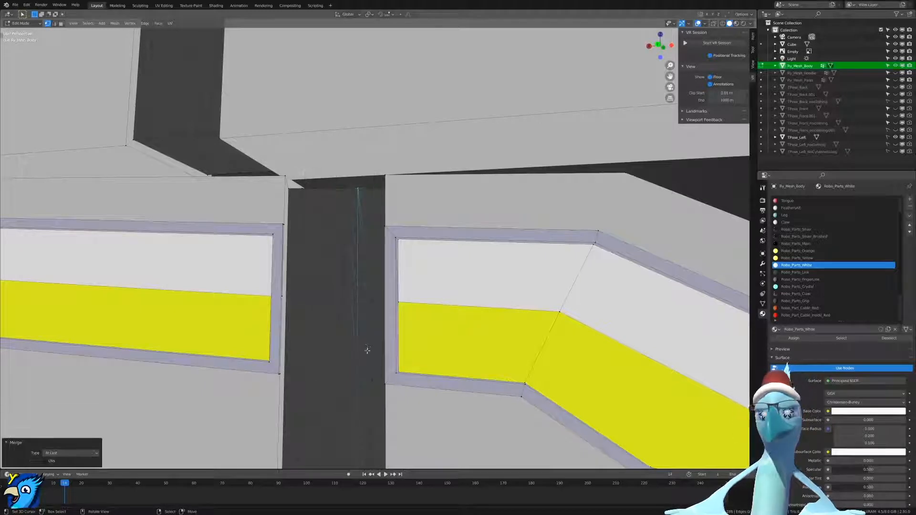
{"action": "right_click", "coordinate": [371, 375]}
{"action": "right_click", "coordinate": [375, 191], "text": "ctrl"}
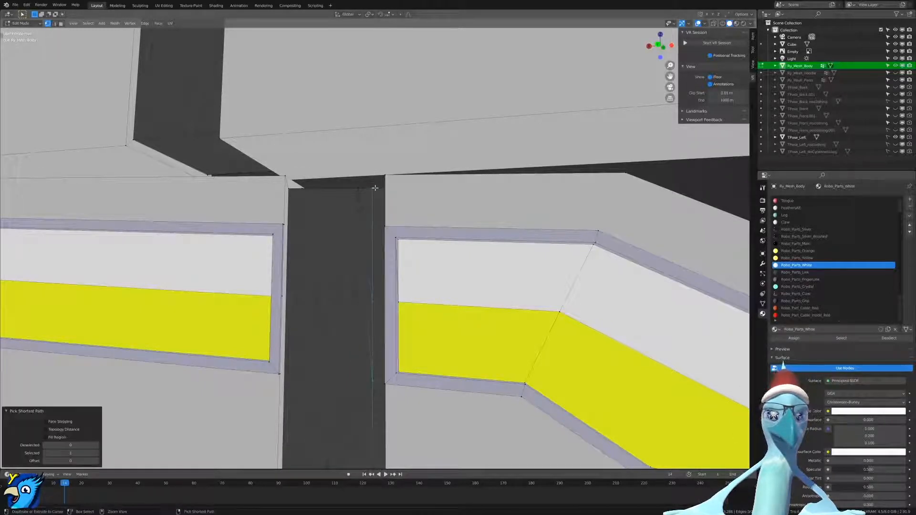
{"action": "key", "text": "m"}
{"action": "left_click", "coordinate": [375, 188]}
Merge the extra vertices on the narrow side beside the end panel into its top corner, and those on the frame's side into the frame's upper corner.
{"action": "middle_click_drag", "start_coordinate": [355, 283], "coordinate": [392, 239]}
{"action": "key", "text": "alt+a"}
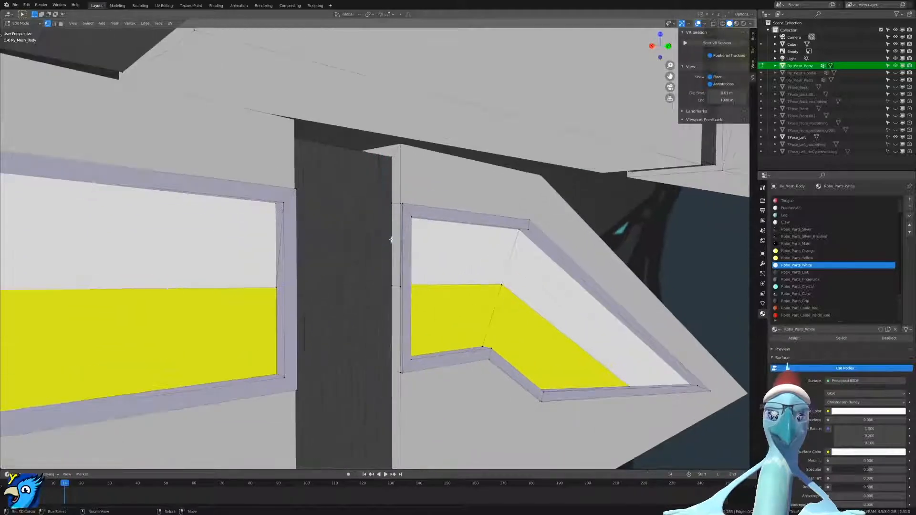
{"action": "right_click", "coordinate": [390, 161], "text": "ctrl"}
{"action": "key", "text": "m"}
{"action": "left_click", "coordinate": [390, 160]}
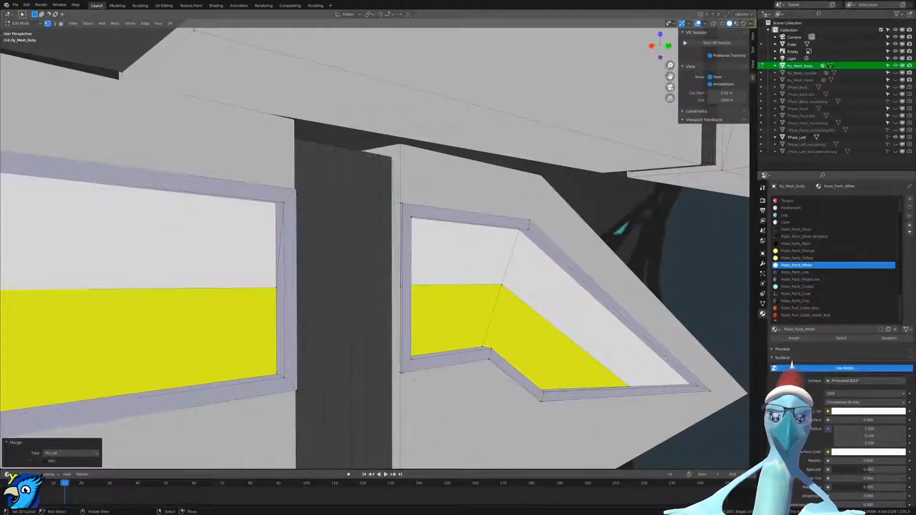
{"action": "key", "text": "alt+a"}
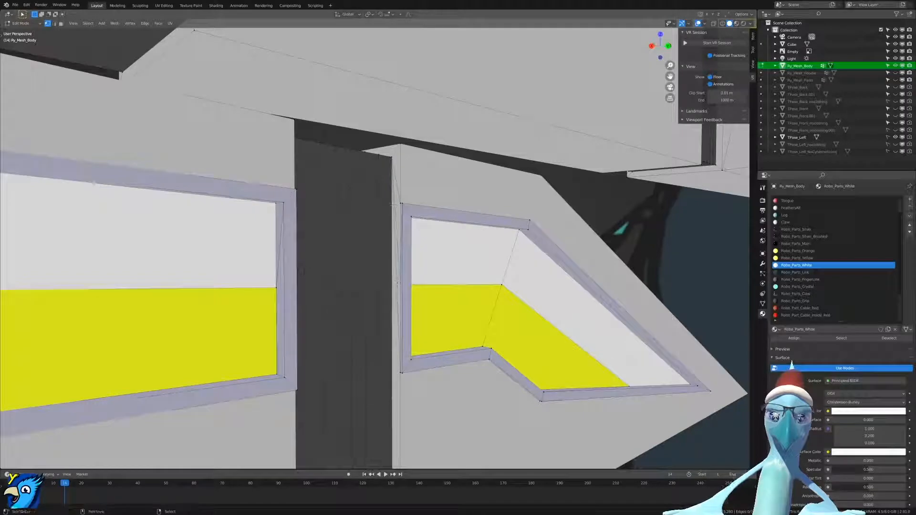
{"action": "key", "text": "m"}
{"action": "left_click", "coordinate": [397, 202]}
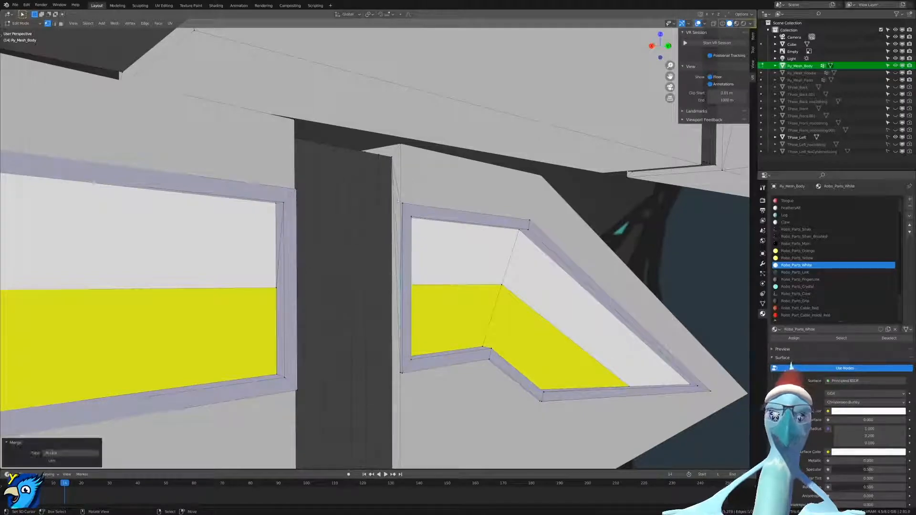
Merge the extra vertex on the lower outer edge of the third feather's end panel frame into the frame's lower corner.
{"action": "scroll", "coordinate": [437, 312], "scroll_direction": "down", "scroll_amount": 8}
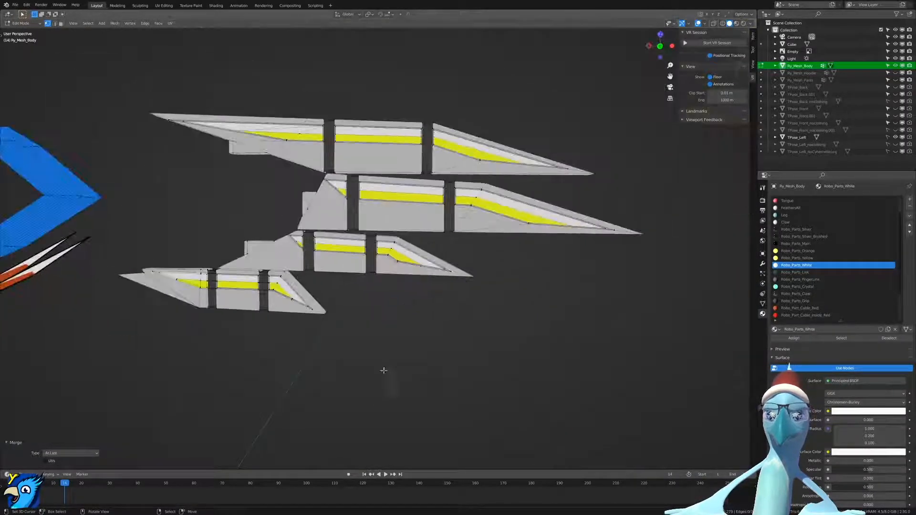
{"action": "scroll", "coordinate": [403, 353], "scroll_direction": "up", "scroll_amount": 8}
{"action": "middle_click_drag", "start_coordinate": [396, 334], "coordinate": [395, 309]}
{"action": "scroll", "coordinate": [456, 315], "scroll_direction": "down", "scroll_amount": 2}
{"action": "scroll", "coordinate": [582, 284], "scroll_direction": "down", "scroll_amount": 2}
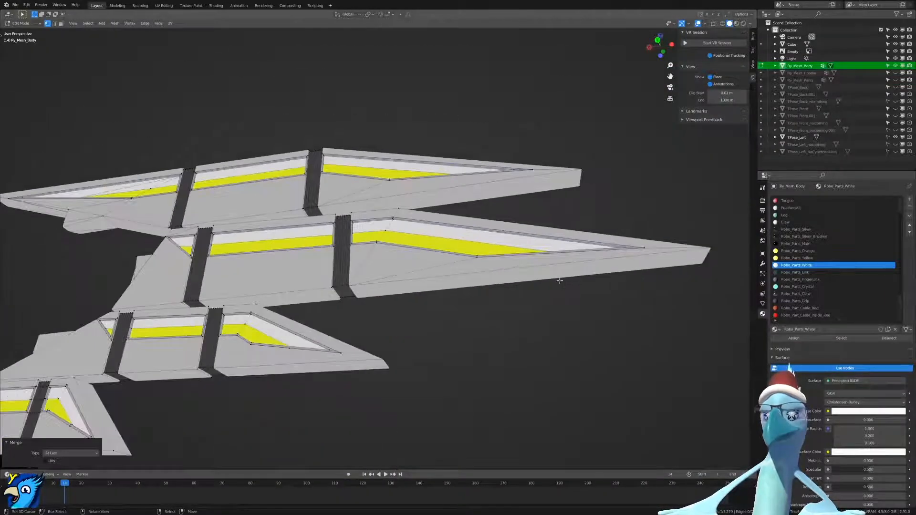
{"action": "scroll", "coordinate": [358, 314], "scroll_direction": "up", "scroll_amount": 5}
{"action": "scroll", "coordinate": [358, 314], "scroll_direction": "up", "scroll_amount": 5}
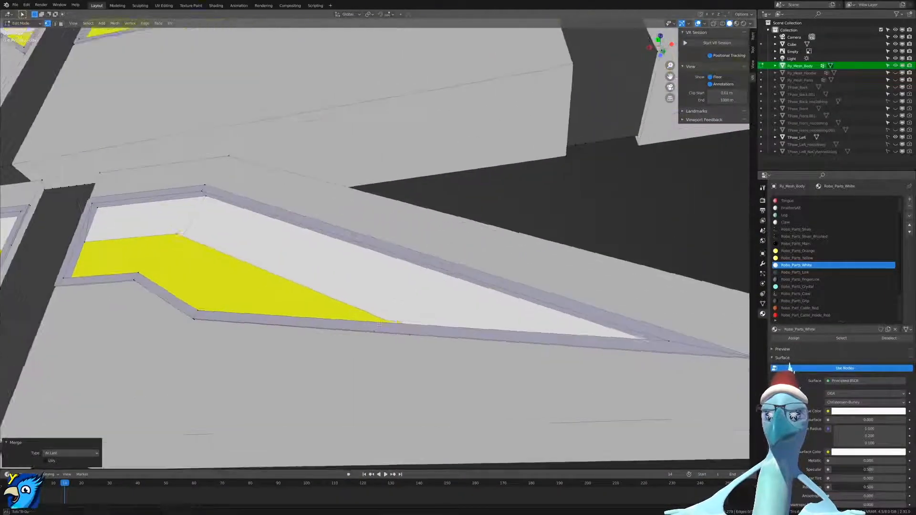
{"action": "key", "text": "m"}
{"action": "left_click", "coordinate": [188, 299]}
Knife-cut edges from the end panel frame's two lower bend vertices to the end section's lower inner corner.
{"action": "middle_click_drag", "start_coordinate": [213, 330], "coordinate": [355, 285]}
{"action": "key", "text": "k"}
{"action": "left_click", "coordinate": [354, 187]}
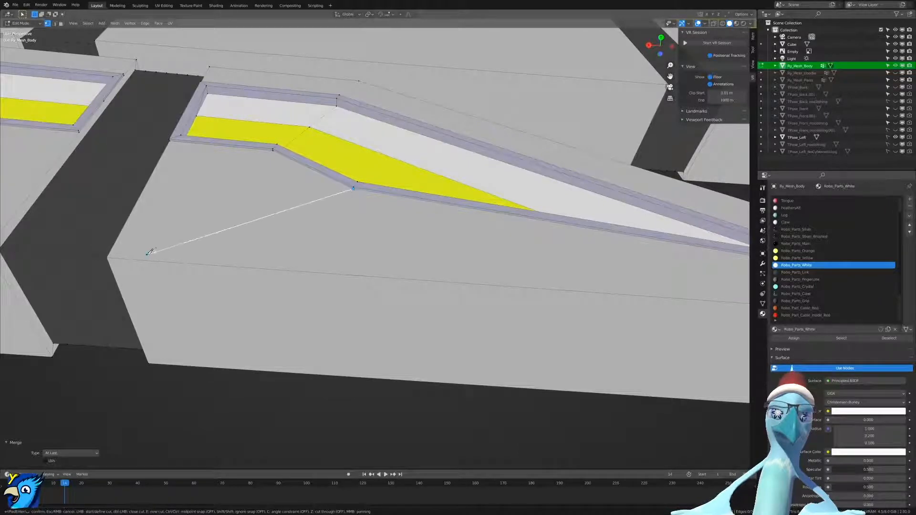
{"action": "left_click", "coordinate": [109, 257]}
{"action": "left_click", "coordinate": [273, 149]}
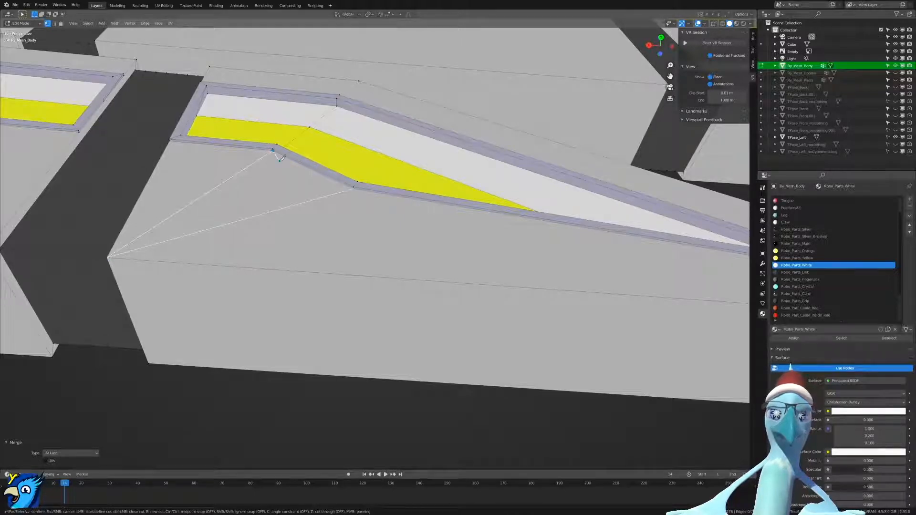
{"action": "key", "text": "Return"}
Knife-cut an edge from the end panel frame's upper bend vertex to the bend on the feather's upper outline.
{"action": "middle_click_drag", "start_coordinate": [282, 158], "coordinate": [295, 219]}
{"action": "key", "text": "k"}
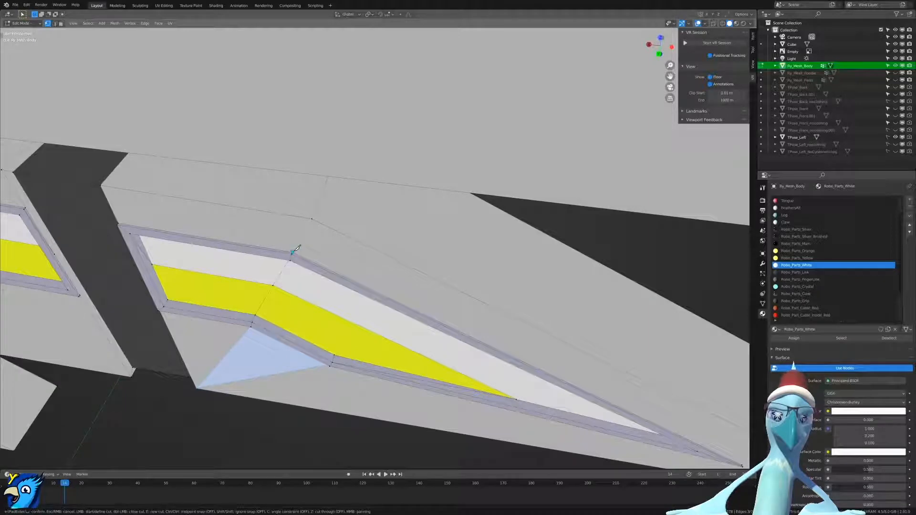
{"action": "key", "text": "Return"}
Knife-cut an edge from the pointed tip of the end panel frame to the feather's front tip vertex.
{"action": "middle_click_drag", "start_coordinate": [317, 214], "coordinate": [284, 285]}
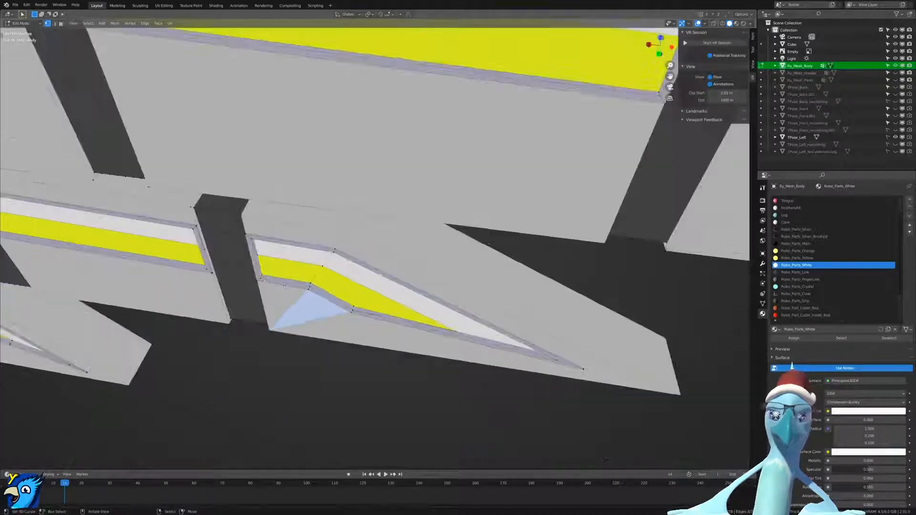
{"action": "middle_click_drag", "start_coordinate": [300, 350], "coordinate": [336, 279]}
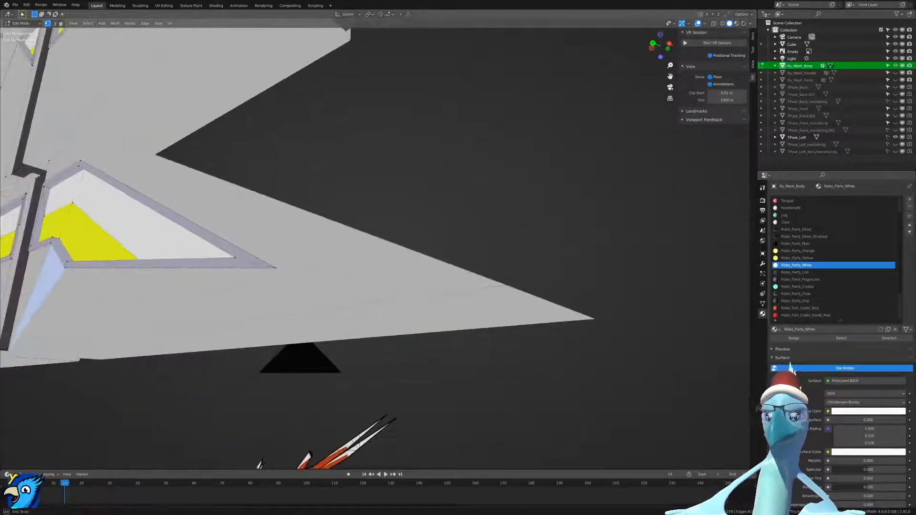
{"action": "key", "text": "k"}
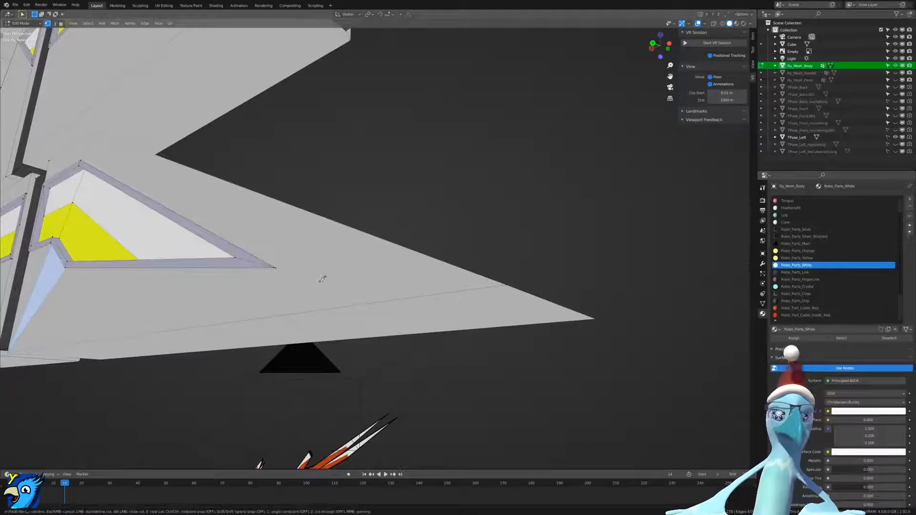
{"action": "left_click", "coordinate": [277, 267]}
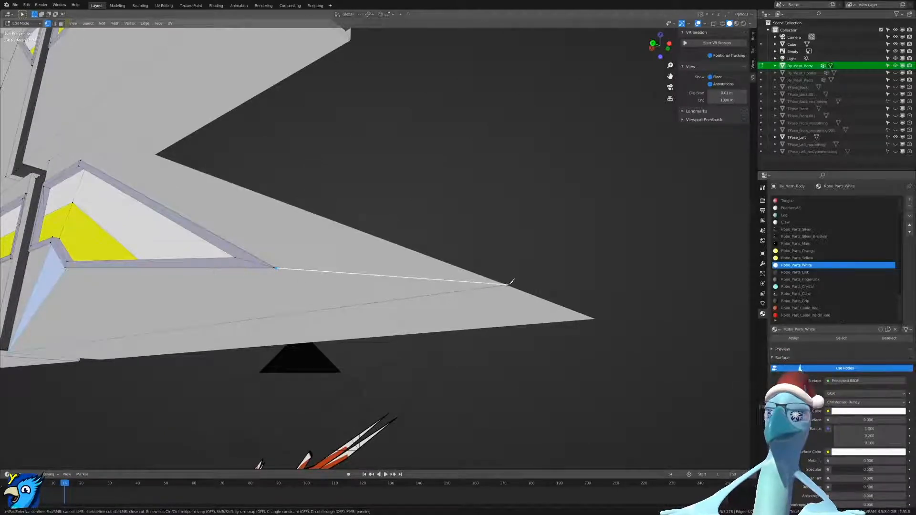
{"action": "left_click", "coordinate": [508, 285]}
{"action": "key", "text": "Return"}
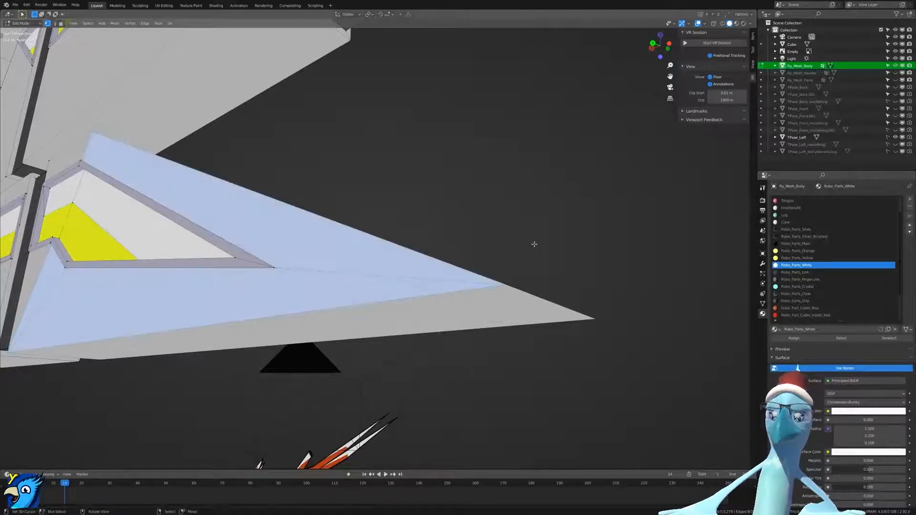
Deselect all geometry and save the Blender file.
{"action": "scroll", "coordinate": [471, 231], "scroll_direction": "down", "scroll_amount": 5}
{"action": "key", "text": "alt+a"}
{"action": "middle_click_drag", "start_coordinate": [470, 231], "coordinate": [474, 353]}
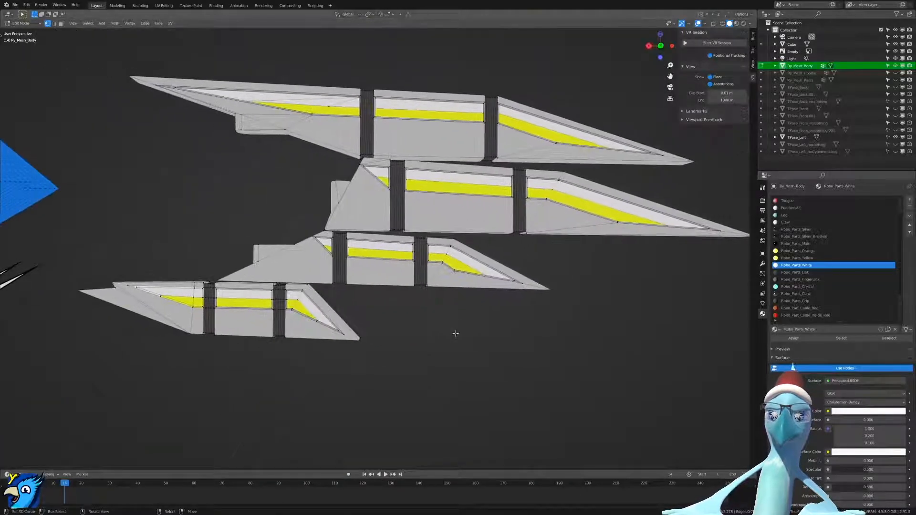
{"action": "key", "text": "ctrl+s"}
{"action": "mouse_move", "coordinate": [373, 337]}
{"action": "middle_mouse_down"}
{"action": "mouse_move", "coordinate": [466, 298]}
{"action": "mouse_move", "coordinate": [374, 342]}
{"action": "middle_mouse_up"}
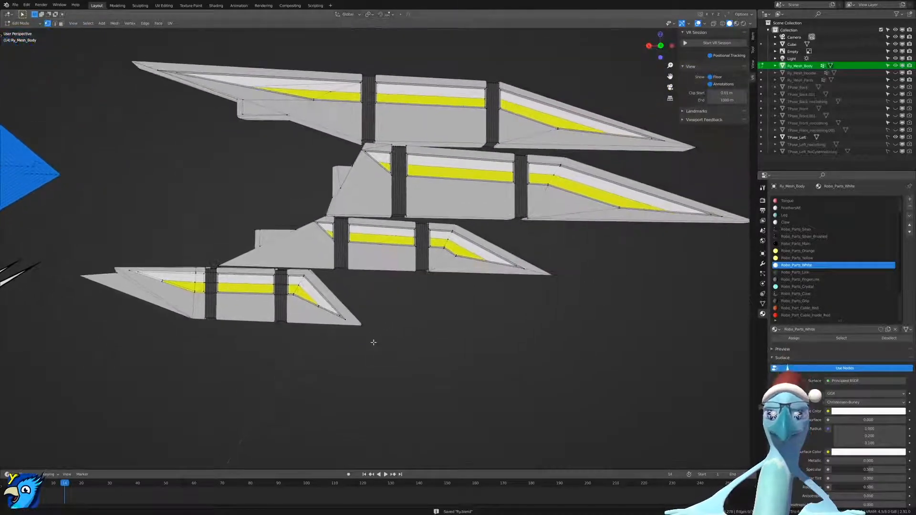
{"action": "scroll", "coordinate": [374, 342], "scroll_direction": "up", "scroll_amount": 8}
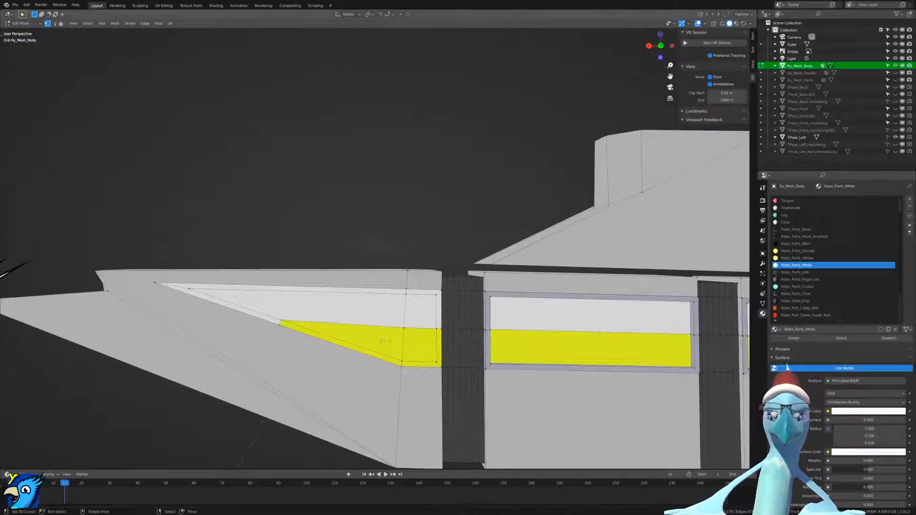
{"action": "middle_click_drag", "start_coordinate": [363, 332], "coordinate": [371, 321]}
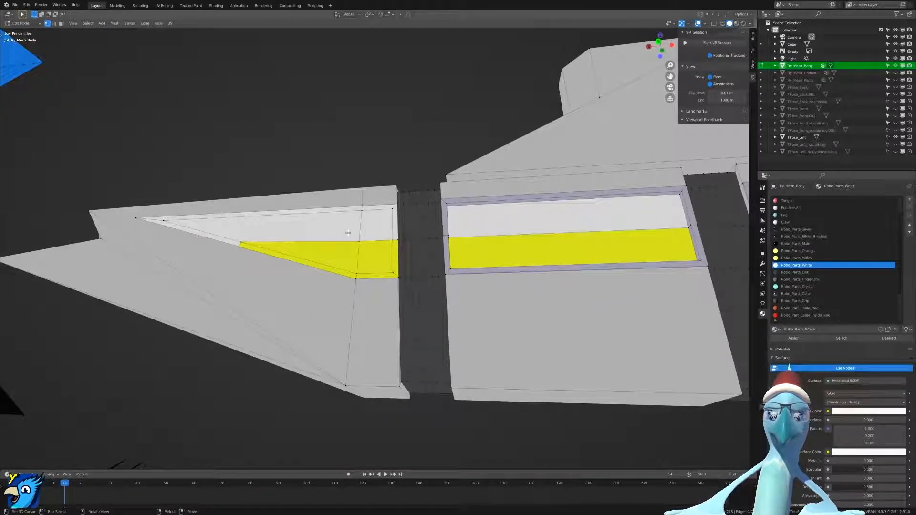
Extrude the face loop framing the end section's inset panel and fatten it outward by about 0.0006 m.
{"action": "key", "text": "ctrl+Tab"}
{"action": "left_click", "coordinate": [337, 251]}
{"action": "right_click", "coordinate": [386, 275]}
{"action": "right_click", "coordinate": [395, 275], "text": "alt"}
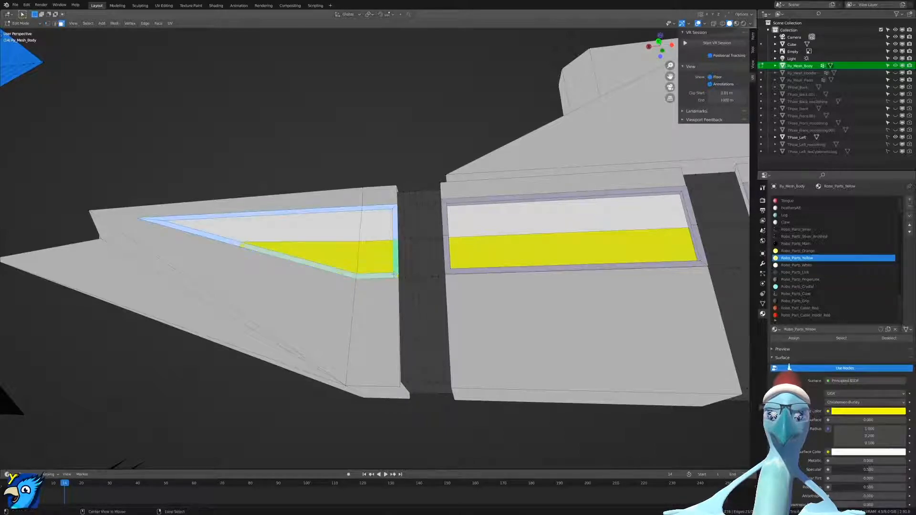
{"action": "key", "text": "KP_1"}
{"action": "key", "text": "KP_3"}
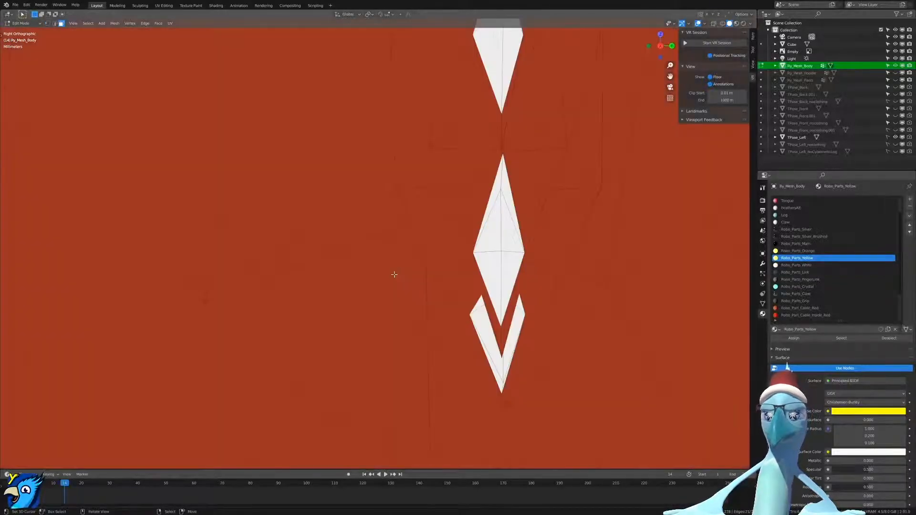
{"action": "key", "text": "z"}
{"action": "scroll", "coordinate": [556, 331], "scroll_direction": "up", "scroll_amount": 6}
{"action": "middle_click_drag", "start_coordinate": [556, 332], "coordinate": [403, 308], "text": "shift"}
{"action": "scroll", "coordinate": [403, 308], "scroll_direction": "up", "scroll_amount": 2}
{"action": "key", "text": "e"}
{"action": "right_click", "coordinate": [422, 293]}
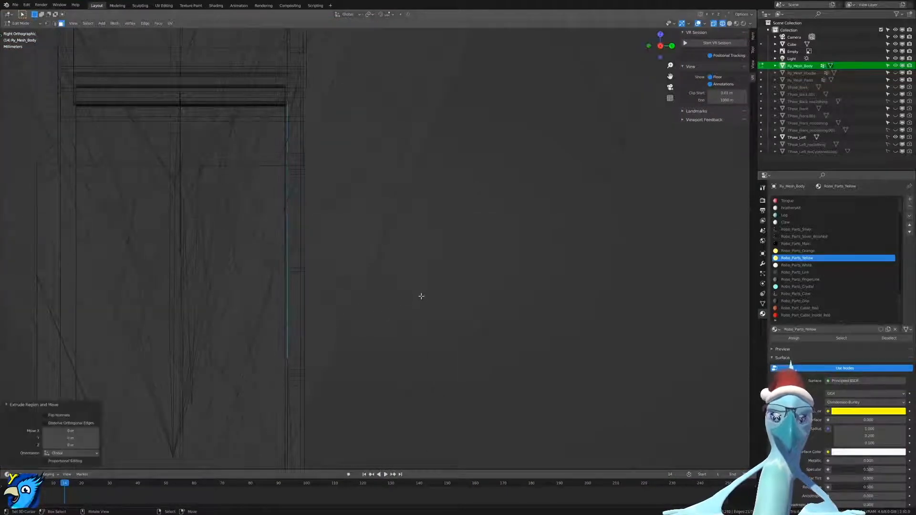
{"action": "key", "text": "alt+s"}
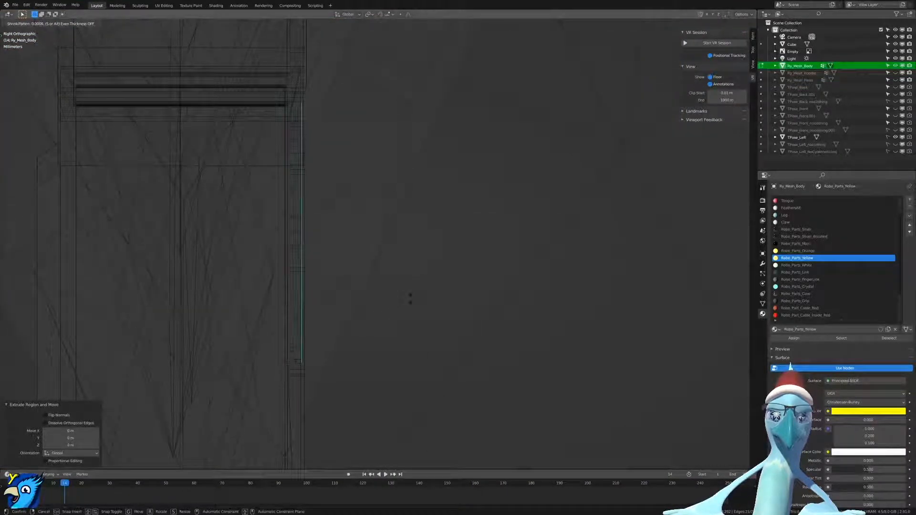
{"action": "left_click", "coordinate": [410, 301]}
Shrink the four white and yellow faces inside the end panel frame inward by about 0.0001 m.
{"action": "mouse_move", "coordinate": [409, 301]}
{"action": "middle_mouse_down"}
{"action": "mouse_move", "coordinate": [373, 292]}
{"action": "mouse_move", "coordinate": [389, 292]}
{"action": "mouse_move", "coordinate": [380, 266]}
{"action": "middle_mouse_up"}
{"action": "key", "text": "shift+z"}
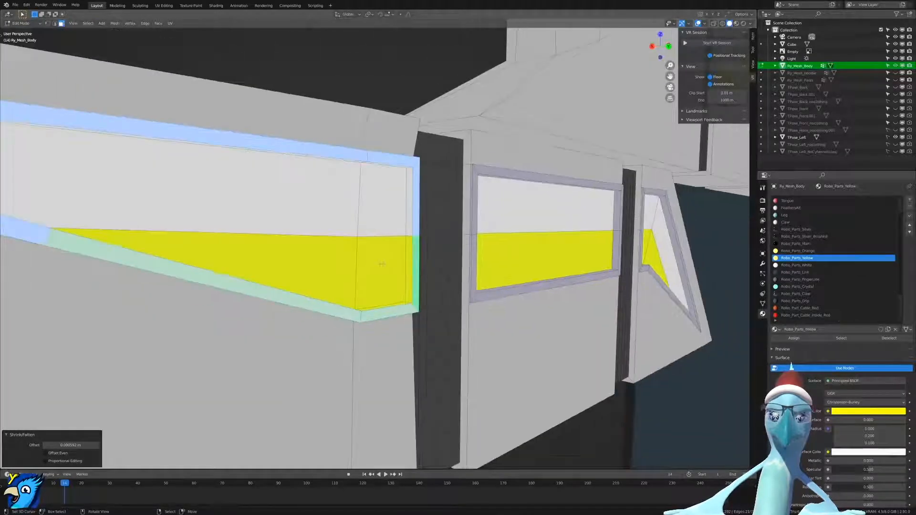
{"action": "left_click", "coordinate": [380, 266]}
{"action": "left_click", "coordinate": [344, 258], "text": "shift"}
{"action": "left_click", "coordinate": [327, 226], "text": "shift"}
{"action": "left_click", "coordinate": [371, 220], "text": "shift"}
{"action": "key", "text": "KP_3"}
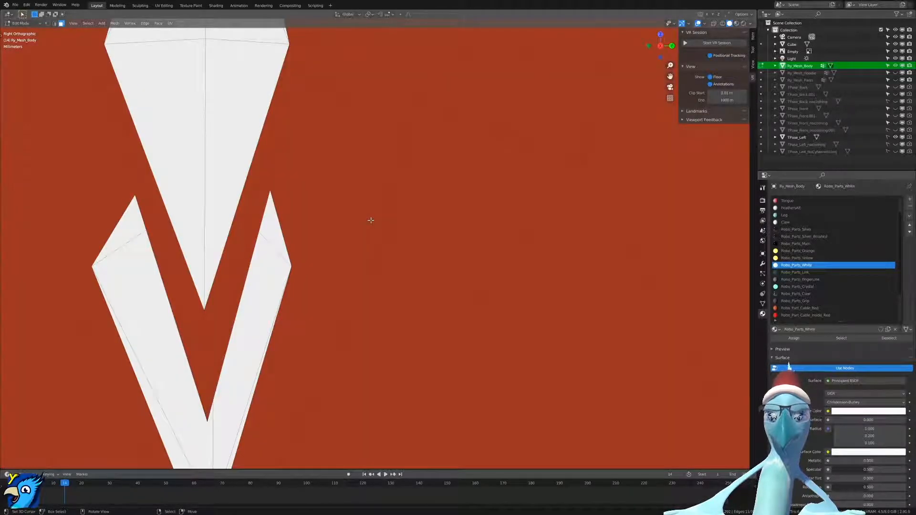
{"action": "key", "text": "z"}
{"action": "left_click", "coordinate": [301, 224]}
{"action": "scroll", "coordinate": [314, 237], "scroll_direction": "down", "scroll_amount": 5}
{"action": "scroll", "coordinate": [395, 248], "scroll_direction": "up", "scroll_amount": 1}
{"action": "key", "text": "alt+s"}
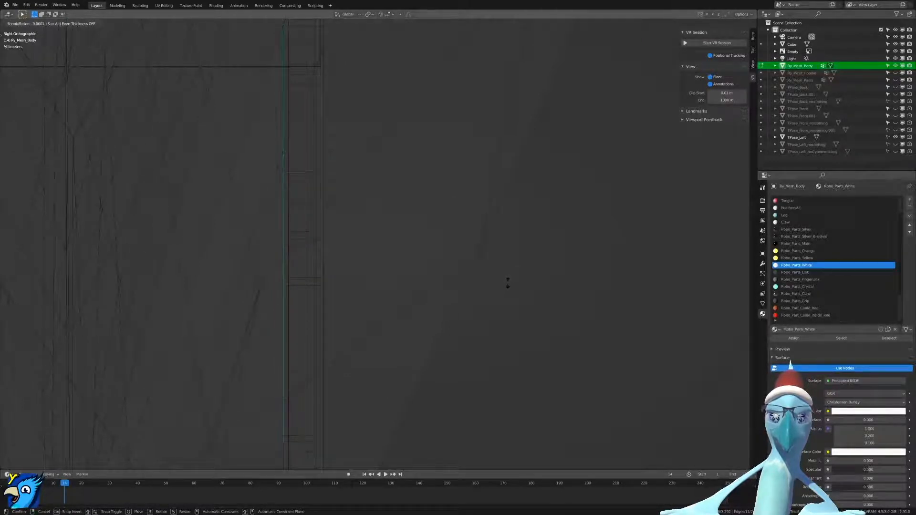
{"action": "left_click", "coordinate": [507, 283]}
Assign the Robo_Parts_Silver_Brushed material to all faces of the end panel's raised frame and deselect everything.
{"action": "mouse_move", "coordinate": [508, 285]}
{"action": "middle_mouse_down"}
{"action": "mouse_move", "coordinate": [463, 301]}
{"action": "mouse_move", "coordinate": [429, 298]}
{"action": "middle_mouse_up"}
{"action": "key", "text": "z"}
{"action": "mouse_move", "coordinate": [548, 286]}
{"action": "middle_mouse_down"}
{"action": "mouse_move", "coordinate": [484, 295]}
{"action": "mouse_move", "coordinate": [485, 287]}
{"action": "mouse_move", "coordinate": [402, 272]}
{"action": "mouse_move", "coordinate": [508, 273]}
{"action": "middle_mouse_up"}
{"action": "scroll", "coordinate": [479, 293], "scroll_direction": "down", "scroll_amount": 3}
{"action": "key", "text": "shift+z"}
{"action": "key", "text": "shift+z"}
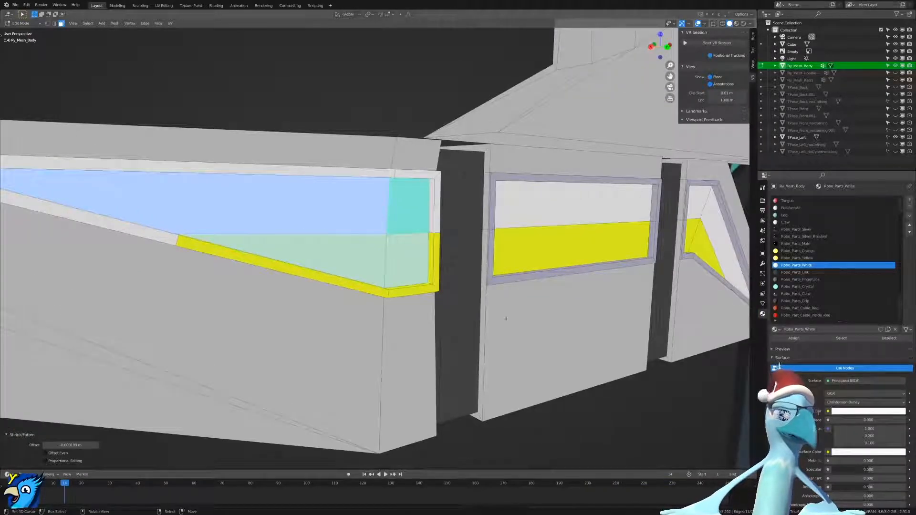
{"action": "left_click", "coordinate": [395, 292], "text": "alt"}
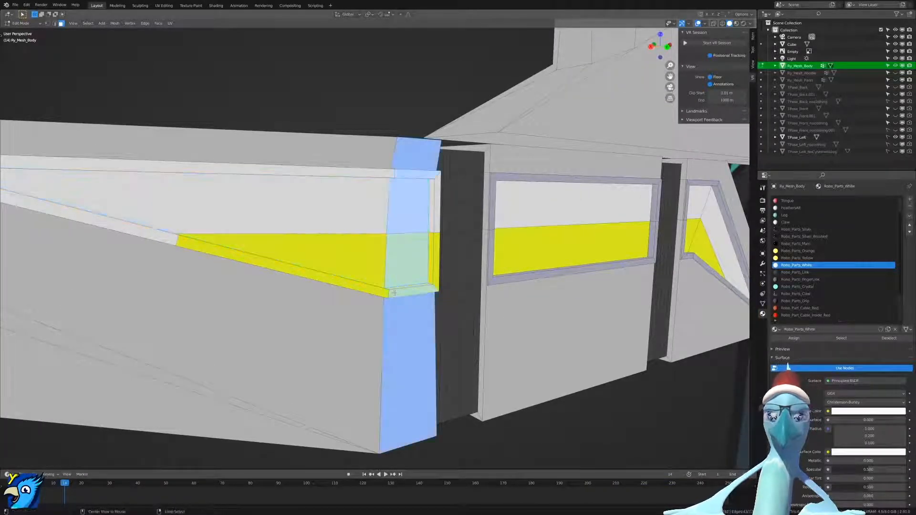
{"action": "left_click", "coordinate": [391, 293], "text": "alt"}
{"action": "key", "text": "ctrl+KP_Add"}
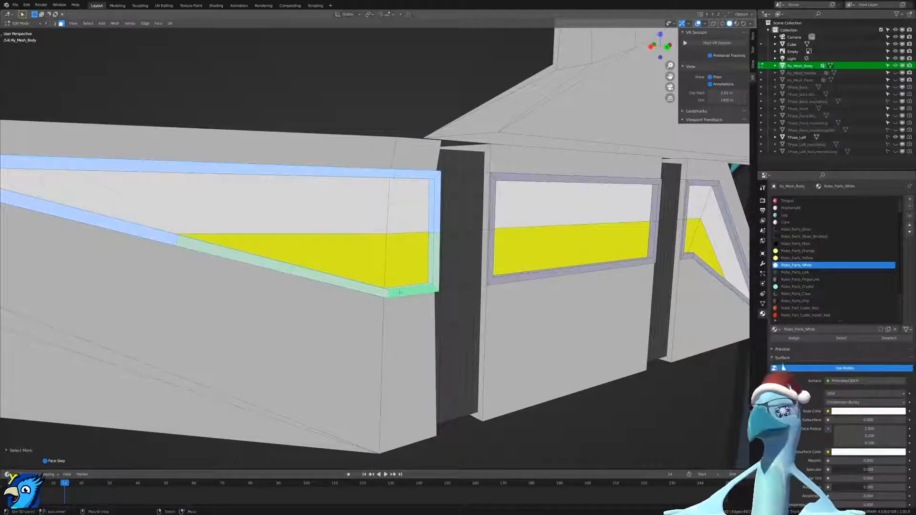
{"action": "left_click", "coordinate": [811, 245]}
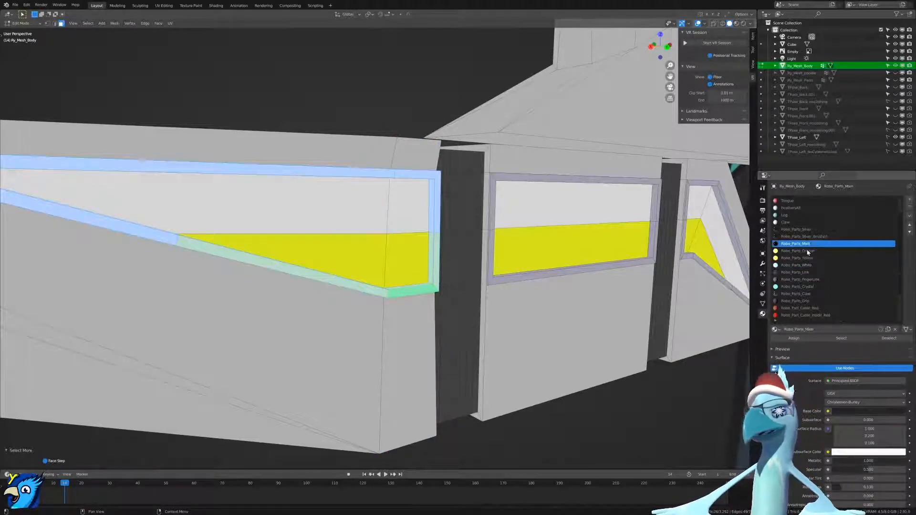
{"action": "left_click", "coordinate": [805, 237]}
{"action": "left_click", "coordinate": [793, 338]}
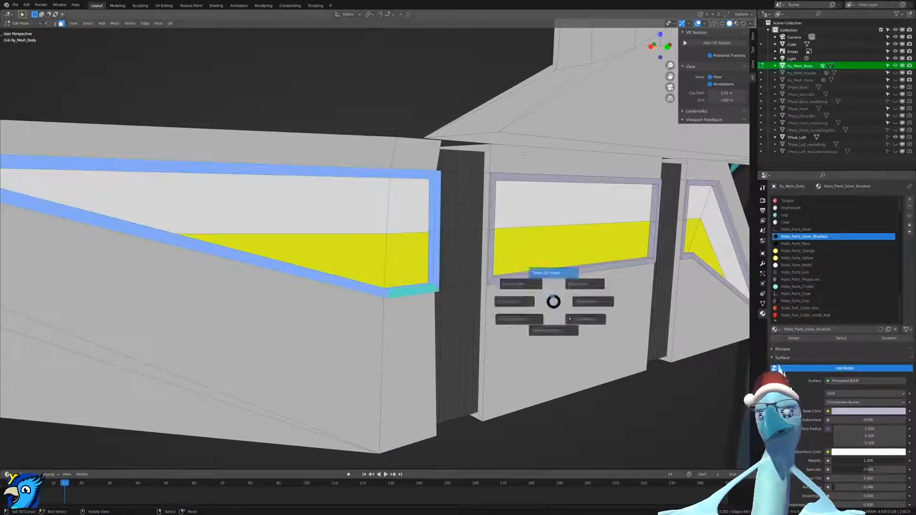
{"action": "key", "text": "alt+a"}
Knife-cut an edge from the feather's upper outline to the pointed tip of the end panel frame.
{"action": "scroll", "coordinate": [541, 217], "scroll_direction": "down", "scroll_amount": 5}
{"action": "middle_click_drag", "start_coordinate": [540, 217], "coordinate": [503, 211]}
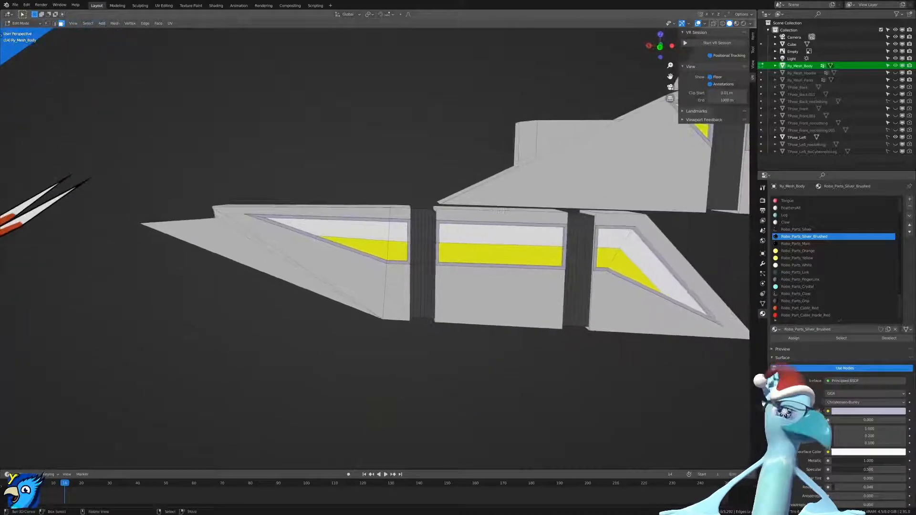
{"action": "scroll", "coordinate": [491, 250], "scroll_direction": "up", "scroll_amount": 3}
{"action": "middle_click_drag", "start_coordinate": [490, 250], "coordinate": [594, 246], "text": "shift"}
{"action": "scroll", "coordinate": [329, 274], "scroll_direction": "down", "scroll_amount": 3}
{"action": "middle_click_drag", "start_coordinate": [330, 275], "coordinate": [393, 305], "text": "shift"}
{"action": "scroll", "coordinate": [393, 305], "scroll_direction": "up", "scroll_amount": 3}
{"action": "key", "text": "k"}
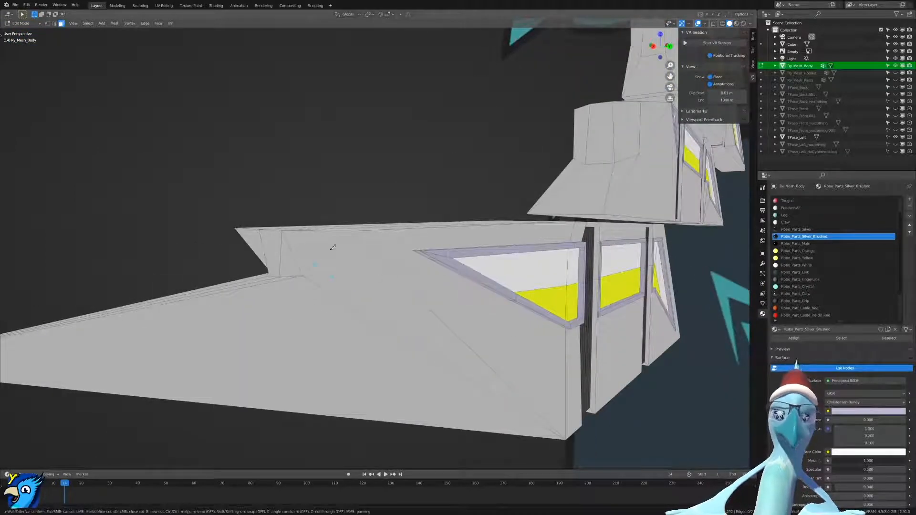
{"action": "left_click", "coordinate": [349, 231]}
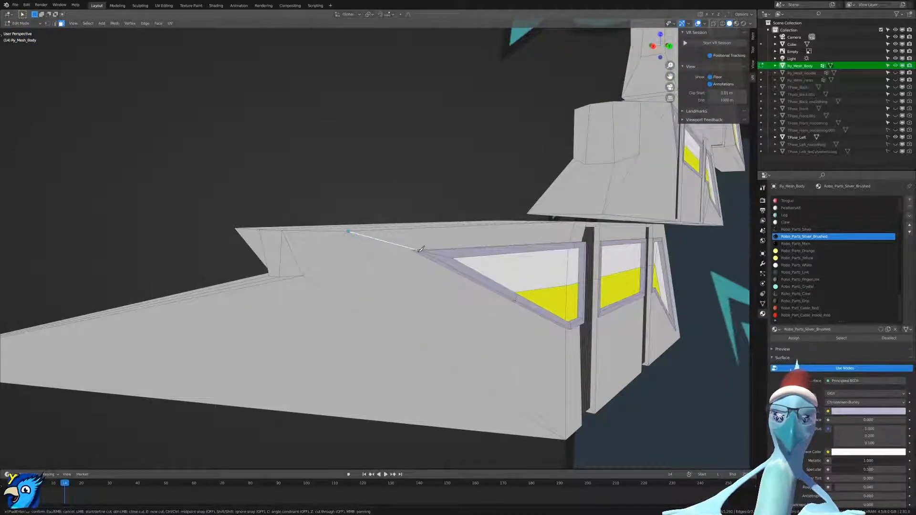
{"action": "left_click", "coordinate": [414, 251]}
{"action": "key", "text": "Return"}
Merge the extra vertices along the end panel frame's long lower edge into its lower bend vertices, using At Last.
{"action": "middle_click_drag", "start_coordinate": [567, 266], "coordinate": [497, 268]}
{"action": "key", "text": "ctrl+Tab"}
{"action": "left_click", "coordinate": [485, 253]}
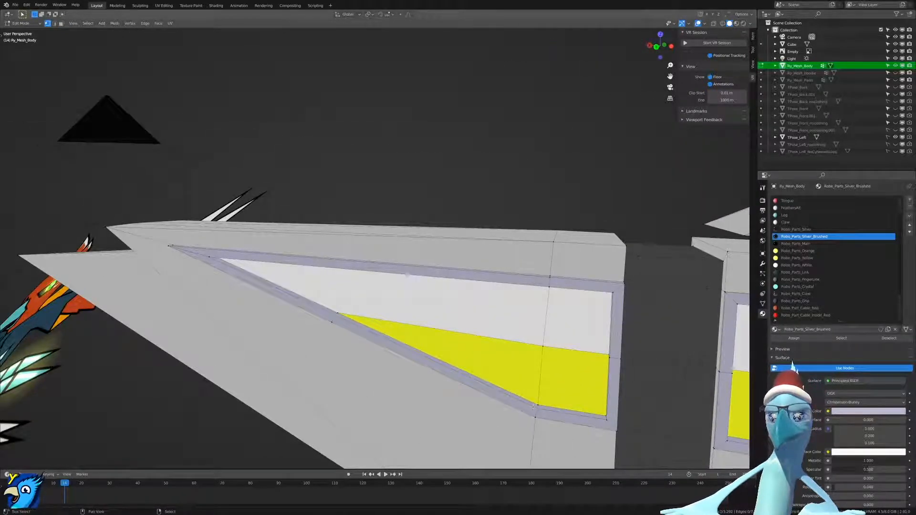
{"action": "key", "text": "m"}
{"action": "left_click", "coordinate": [517, 401]}
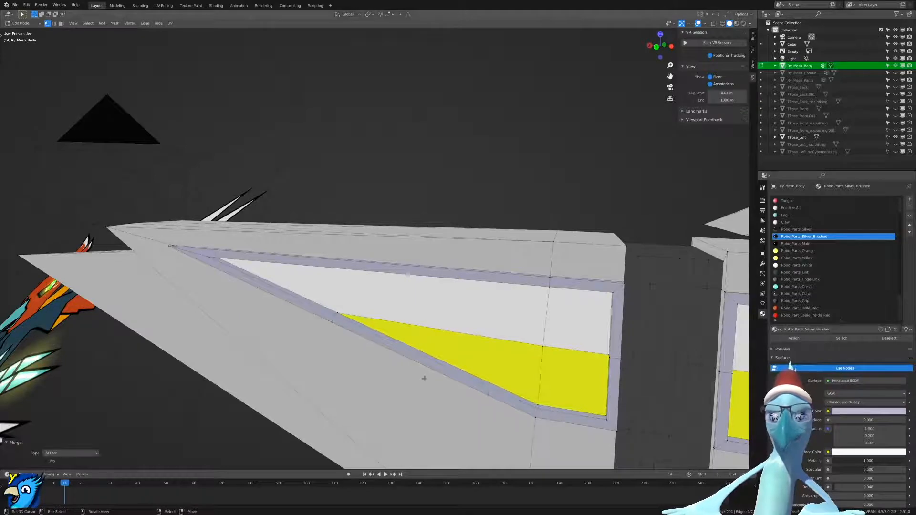
{"action": "middle_click_drag", "start_coordinate": [331, 321], "coordinate": [470, 202]}
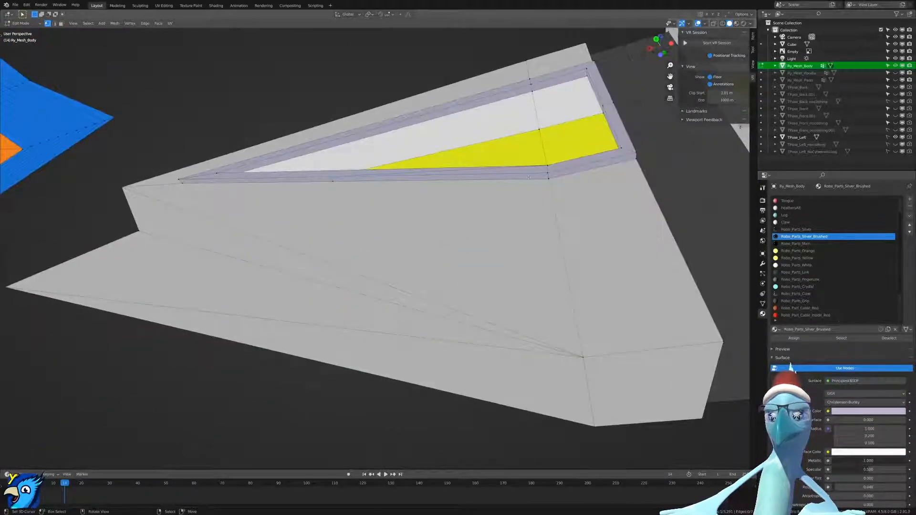
{"action": "right_click", "coordinate": [549, 166], "text": "shift"}
{"action": "key", "text": "m"}
{"action": "left_click", "coordinate": [546, 174]}
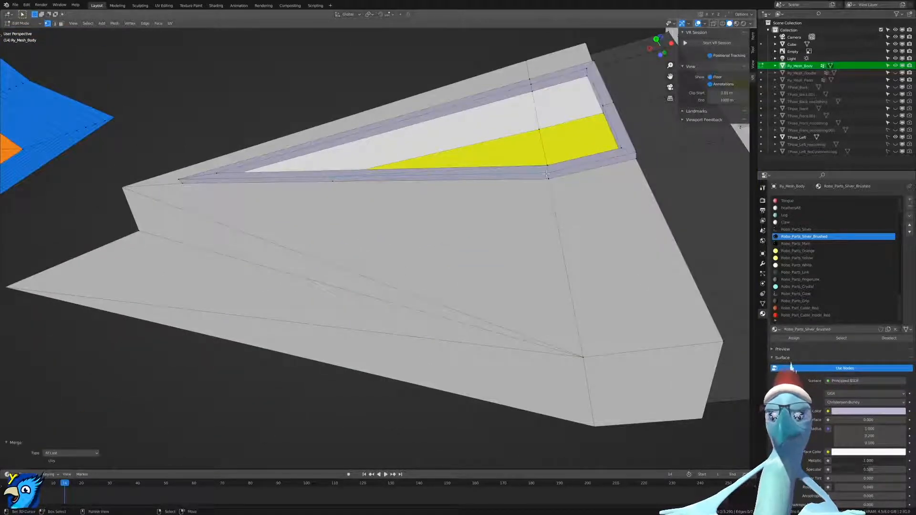
{"action": "right_click", "coordinate": [339, 185]}
{"action": "right_click", "coordinate": [549, 182], "text": "shift"}
{"action": "key", "text": "m"}
{"action": "left_click", "coordinate": [549, 185]}
Merge the extra mid-height vertices on each segment of the dark joint between the end and middle sections into their upper vertices, using At Last.
{"action": "middle_click_drag", "start_coordinate": [549, 186], "coordinate": [368, 313], "text": "shift"}
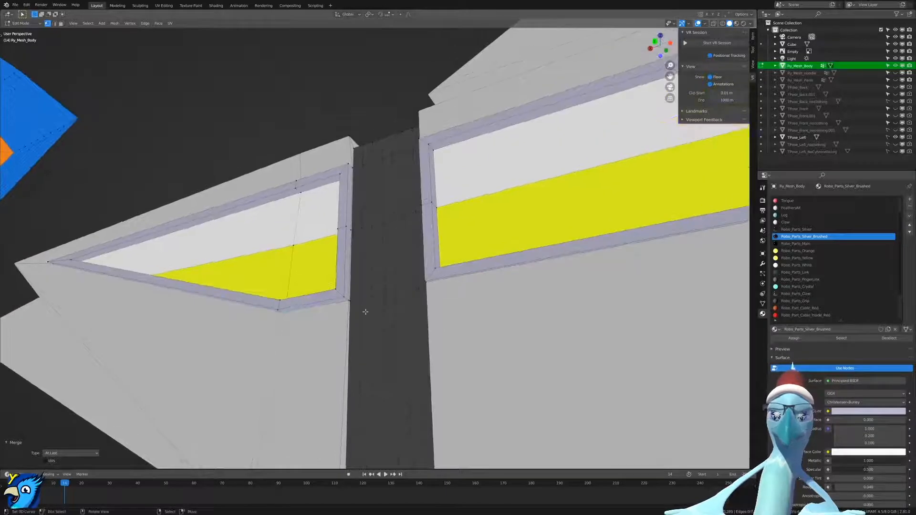
{"action": "right_click", "coordinate": [362, 304]}
{"action": "middle_click_drag", "start_coordinate": [364, 156], "coordinate": [424, 282]}
{"action": "right_click", "coordinate": [373, 283], "text": "ctrl"}
{"action": "key", "text": "m"}
{"action": "left_click", "coordinate": [422, 283]}
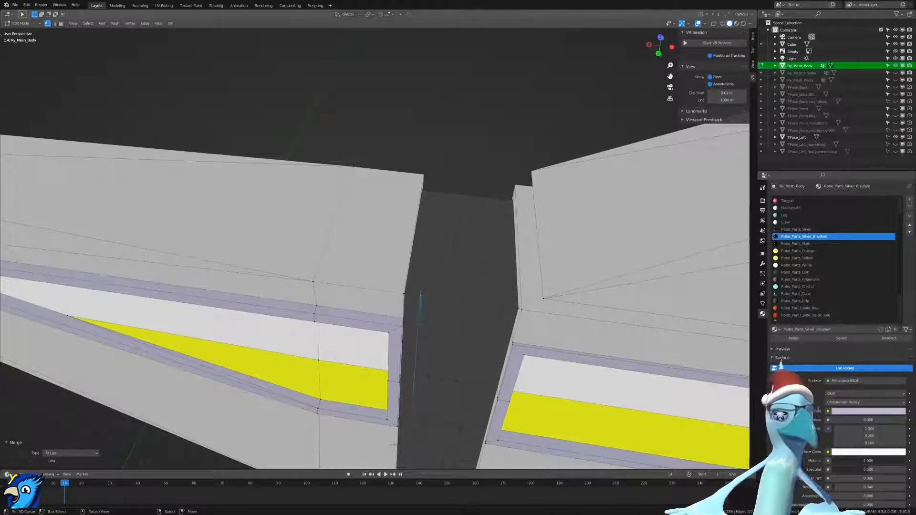
{"action": "right_click", "coordinate": [423, 426]}
{"action": "right_click", "coordinate": [439, 297], "text": "ctrl"}
{"action": "key", "text": "m"}
{"action": "left_click", "coordinate": [440, 297]}
{"action": "right_click", "coordinate": [437, 423]}
{"action": "right_click", "coordinate": [453, 293], "text": "ctrl"}
{"action": "key", "text": "m"}
{"action": "left_click", "coordinate": [453, 293]}
{"action": "right_click", "coordinate": [449, 424]}
{"action": "right_click", "coordinate": [470, 305], "text": "ctrl"}
{"action": "key", "text": "m"}
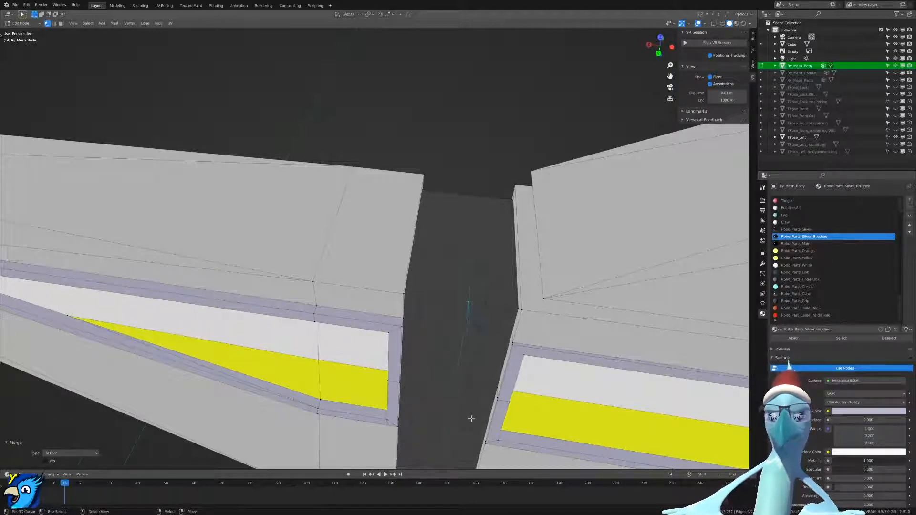
{"action": "left_click", "coordinate": [471, 305]}
{"action": "right_click", "coordinate": [459, 429]}
{"action": "right_click", "coordinate": [486, 301], "text": "ctrl"}
{"action": "key", "text": "m"}
{"action": "left_click", "coordinate": [486, 301]}
{"action": "right_click", "coordinate": [478, 423]}
{"action": "right_click", "coordinate": [500, 304], "text": "ctrl"}
{"action": "key", "text": "m"}
{"action": "left_click", "coordinate": [500, 303]}
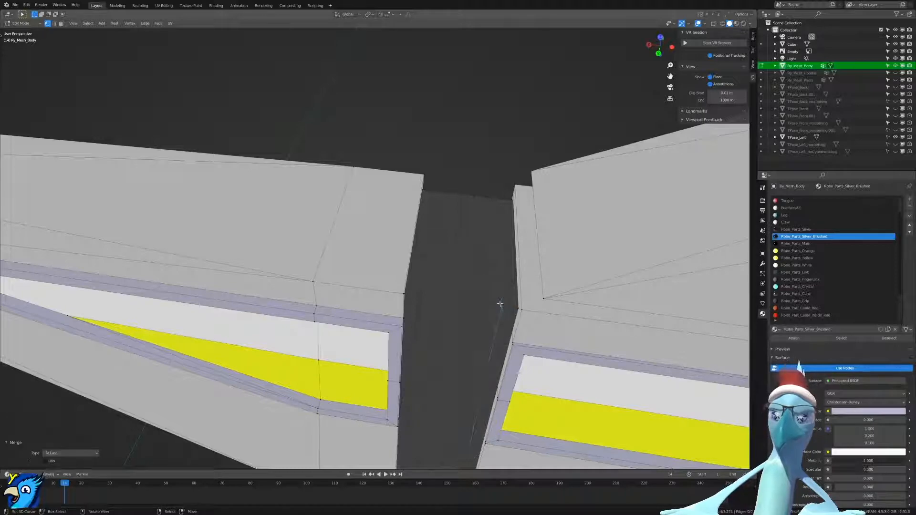
Merge the extra mid-height vertices on the middle section's joint-side edge and panel frame into their upper corner vertices.
{"action": "right_click", "coordinate": [481, 438]}
{"action": "middle_click_drag", "start_coordinate": [481, 438], "coordinate": [409, 374]}
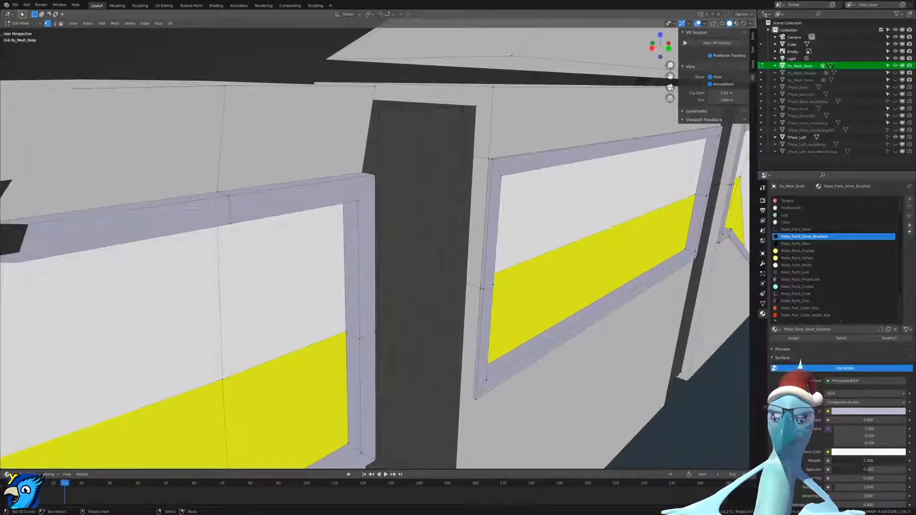
{"action": "key", "text": "m"}
{"action": "left_click", "coordinate": [471, 286]}
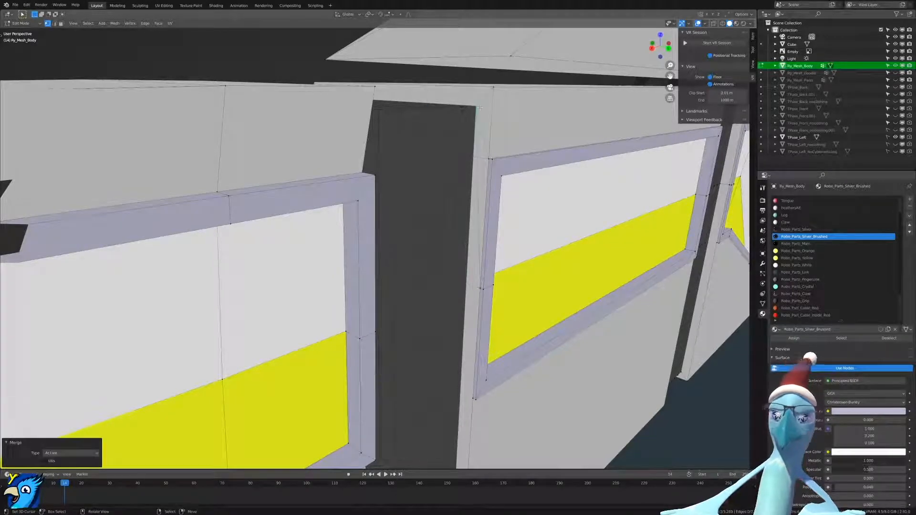
{"action": "right_click", "coordinate": [481, 290]}
{"action": "right_click", "coordinate": [487, 161], "text": "shift"}
{"action": "key", "text": "m"}
{"action": "left_click", "coordinate": [486, 159]}
{"action": "key", "text": "m"}
{"action": "left_click", "coordinate": [494, 164]}
Merge the extra mid-height vertices on the joint-side edge of the end panel frame into its upper corner vertices.
{"action": "middle_click_drag", "start_coordinate": [472, 397], "coordinate": [252, 319]}
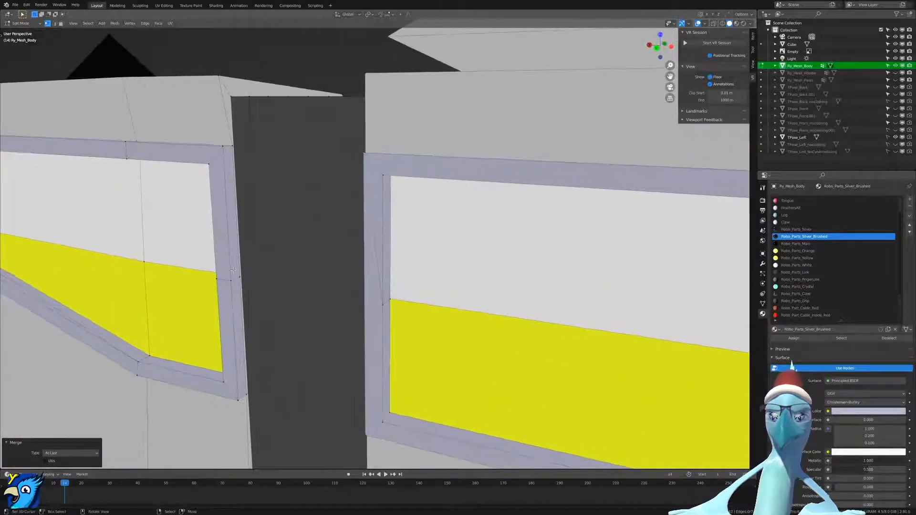
{"action": "key", "text": "alt+a"}
{"action": "key", "text": "m"}
{"action": "left_click", "coordinate": [233, 164]}
{"action": "key", "text": "m"}
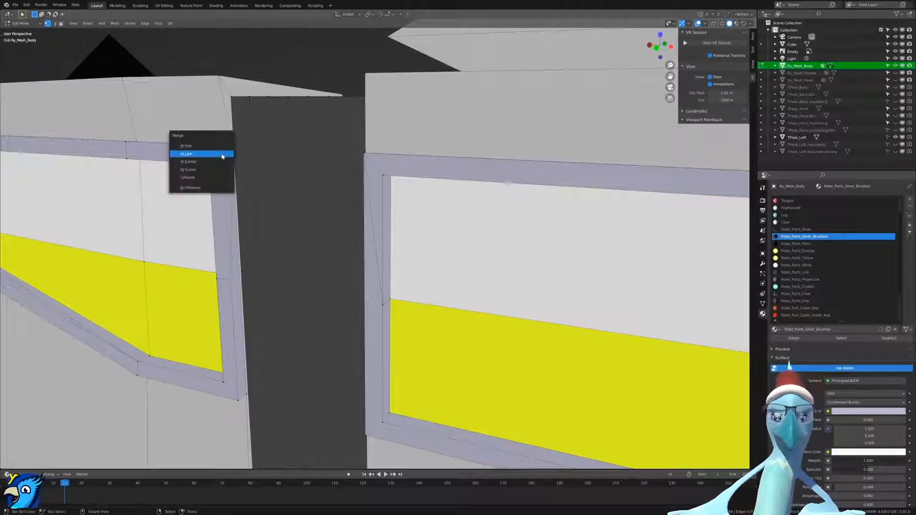
{"action": "left_click", "coordinate": [222, 155]}
{"action": "key", "text": "alt+a"}
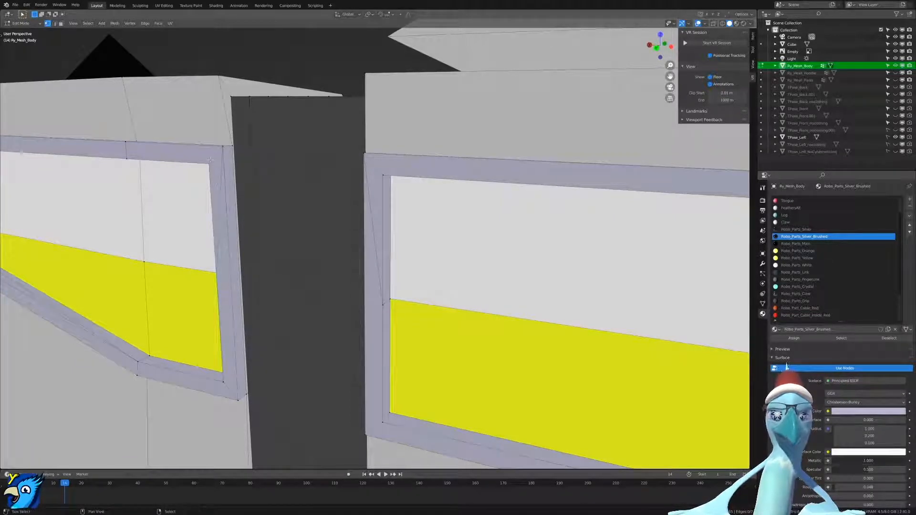
{"action": "key", "text": "n"}
{"action": "key", "text": "shift+r"}
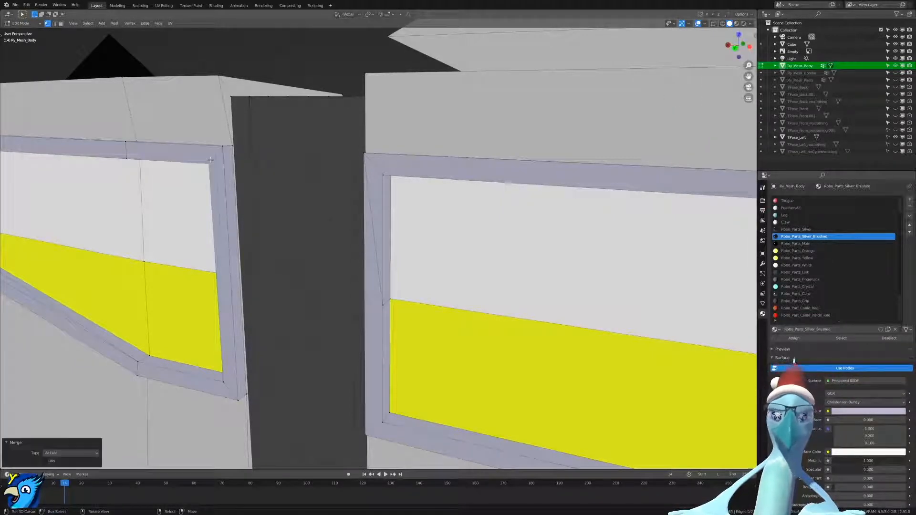
Examine the dark joint and the panel frames on both sides of it in solid shading and from above in wireframe.
{"action": "middle_click_drag", "start_coordinate": [399, 261], "coordinate": [463, 257]}
{"action": "scroll", "coordinate": [462, 257], "scroll_direction": "down", "scroll_amount": 3}
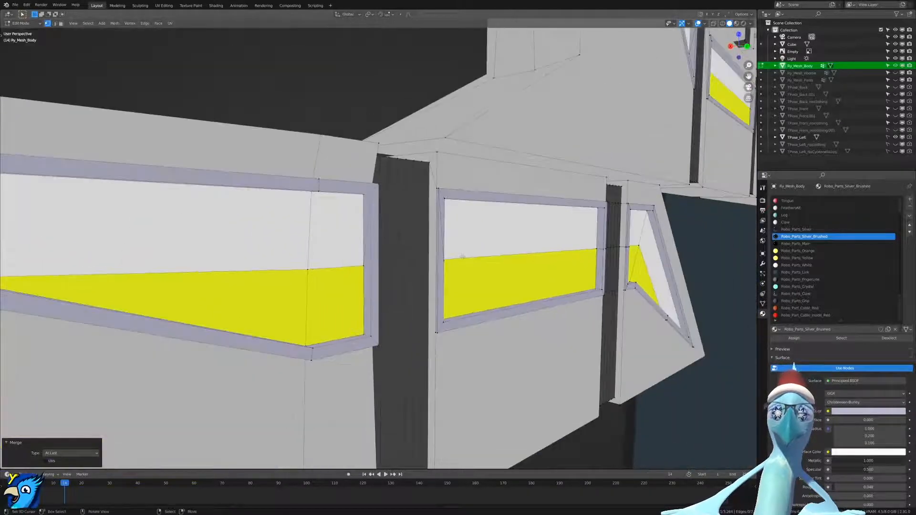
{"action": "middle_click_drag", "start_coordinate": [367, 290], "coordinate": [422, 282]}
{"action": "scroll", "coordinate": [422, 285], "scroll_direction": "up", "scroll_amount": 1}
{"action": "key", "text": "shift+z"}
{"action": "middle_click_drag", "start_coordinate": [344, 285], "coordinate": [350, 293]}
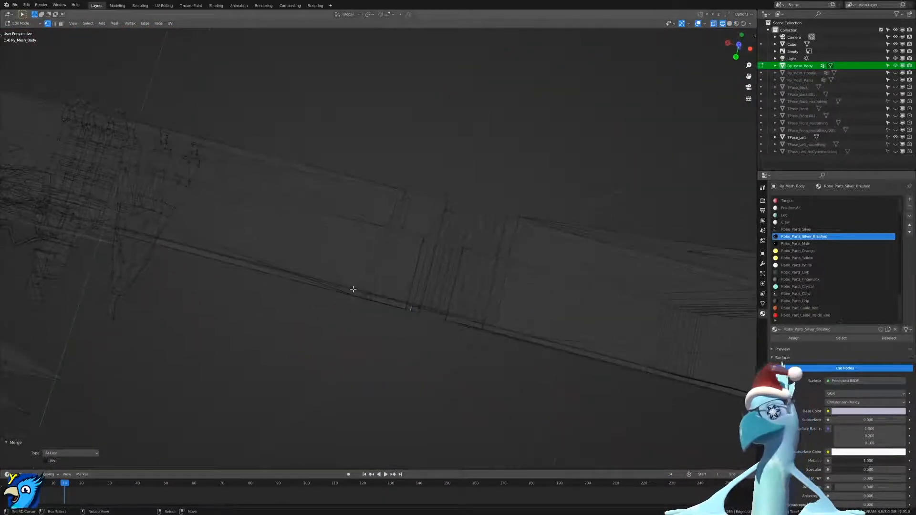
{"action": "key", "text": "KP_7"}
{"action": "scroll", "coordinate": [282, 249], "scroll_direction": "up", "scroll_amount": 4}
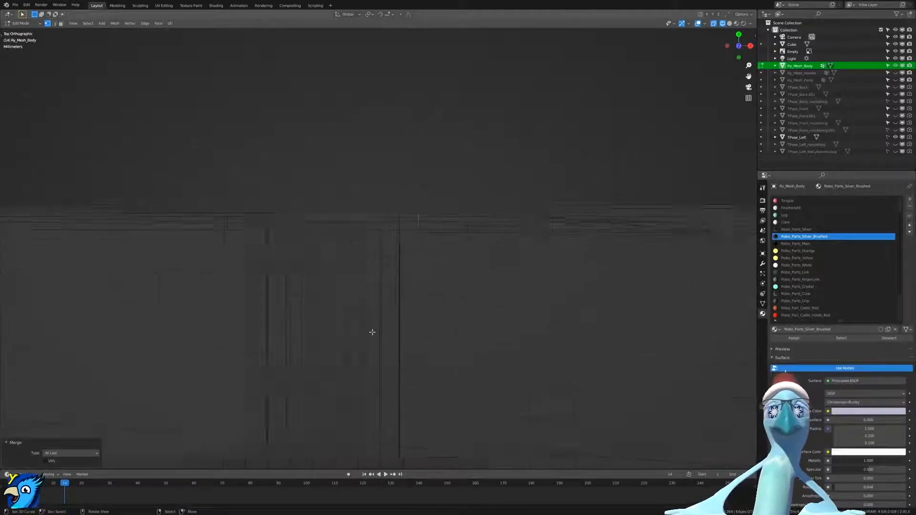
{"action": "scroll", "coordinate": [243, 247], "scroll_direction": "up", "scroll_amount": 2}
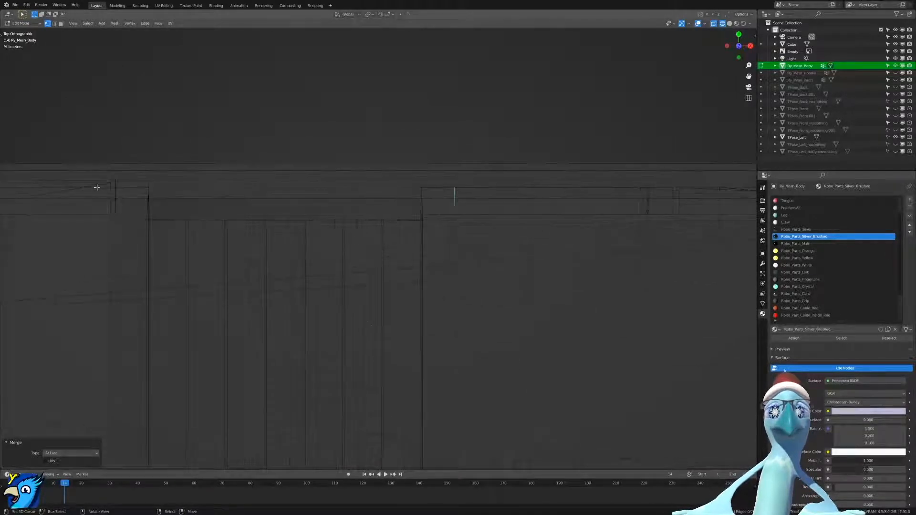
{"action": "mouse_move", "coordinate": [100, 183]}
{"action": "middle_mouse_down"}
{"action": "mouse_move", "coordinate": [168, 262]}
{"action": "mouse_move", "coordinate": [327, 231]}
{"action": "mouse_move", "coordinate": [591, 224]}
{"action": "middle_mouse_up"}
{"action": "key", "text": "shift+z"}
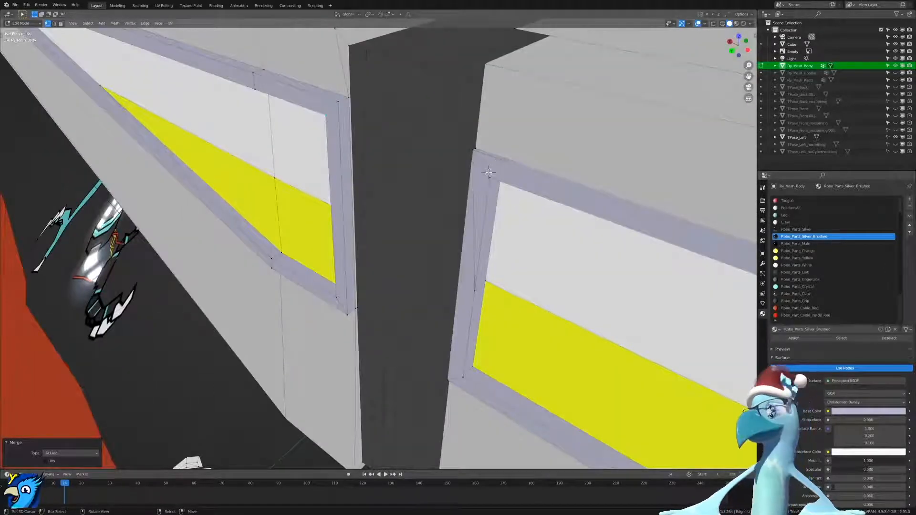
Show the 3D cursor's location values in the top wireframe view and compare the Y depth of the neighbouring sections' frames.
{"action": "key", "text": "KP_7"}
{"action": "key", "text": "shift+z"}
{"action": "key", "text": "n"}
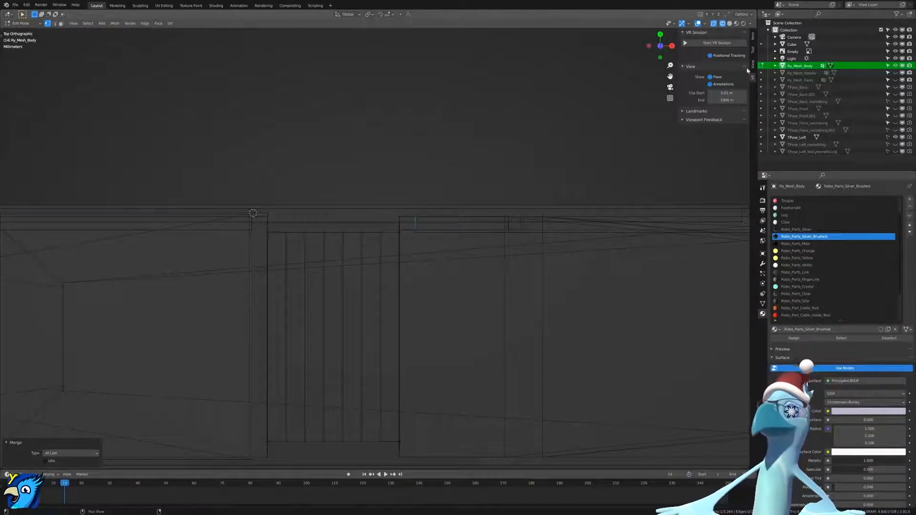
{"action": "left_click", "coordinate": [753, 65]}
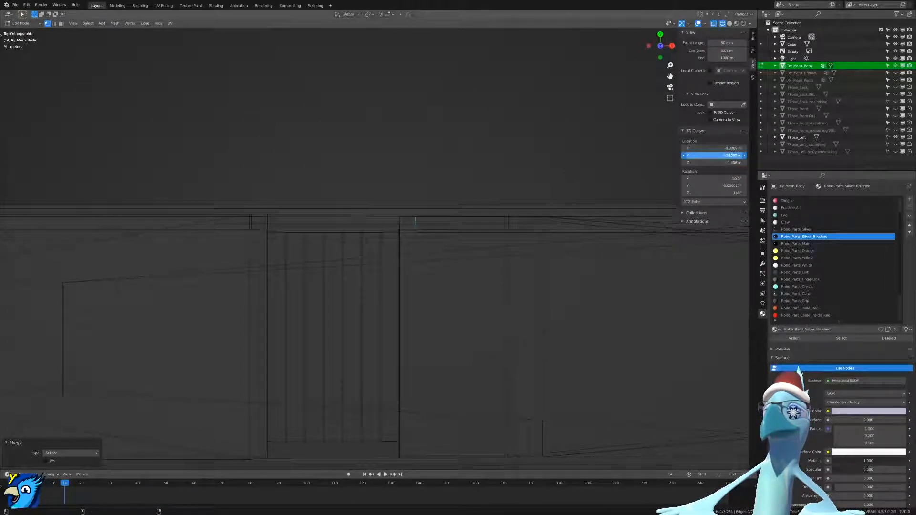
{"action": "scroll", "coordinate": [514, 266], "scroll_direction": "down", "scroll_amount": 1}
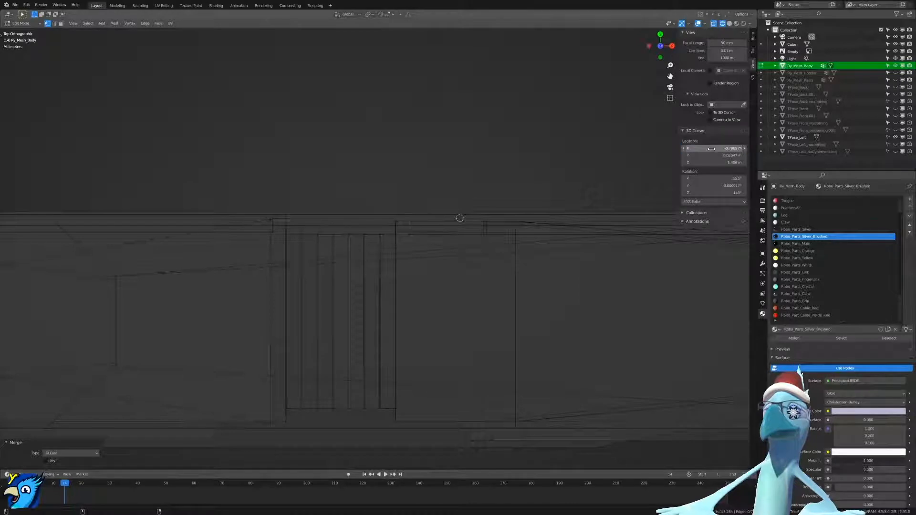
Move the end section's panel frame faces together with its four inset panel faces about 0.00017 m along global Y.
{"action": "mouse_move", "coordinate": [552, 279]}
{"action": "middle_mouse_down"}
{"action": "mouse_move", "coordinate": [525, 254]}
{"action": "mouse_move", "coordinate": [468, 235]}
{"action": "mouse_move", "coordinate": [541, 235]}
{"action": "mouse_move", "coordinate": [543, 216]}
{"action": "mouse_move", "coordinate": [525, 266]}
{"action": "mouse_move", "coordinate": [540, 246]}
{"action": "mouse_move", "coordinate": [504, 250]}
{"action": "middle_mouse_up"}
{"action": "key", "text": "shift+z"}
{"action": "scroll", "coordinate": [384, 249], "scroll_direction": "up", "scroll_amount": 3}
{"action": "key", "text": "ctrl+Tab"}
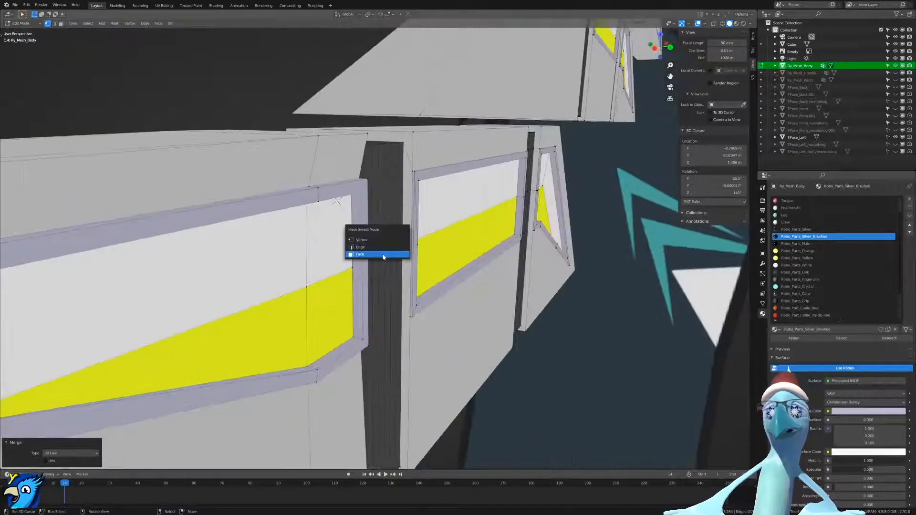
{"action": "left_click", "coordinate": [384, 255]}
{"action": "left_click", "coordinate": [358, 189], "text": "alt"}
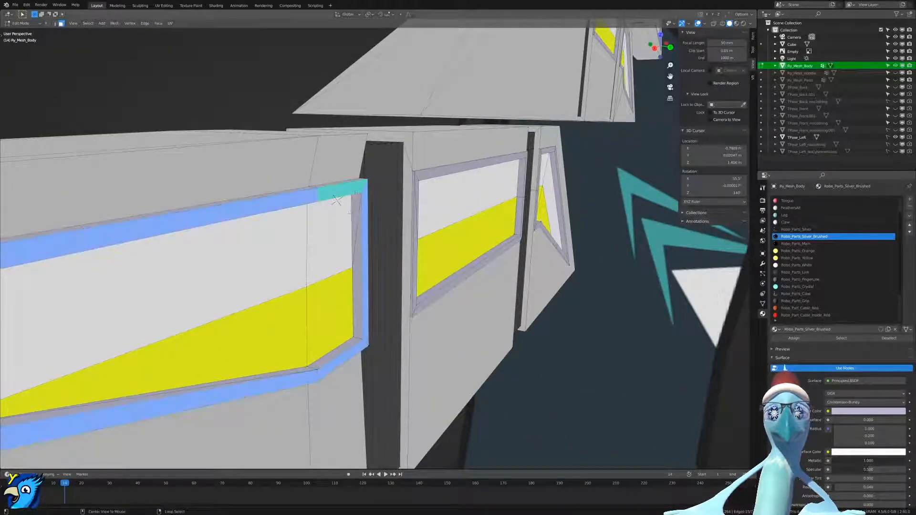
{"action": "middle_click_drag", "start_coordinate": [337, 201], "coordinate": [341, 205]}
{"action": "key", "text": "ctrl+KP_Add"}
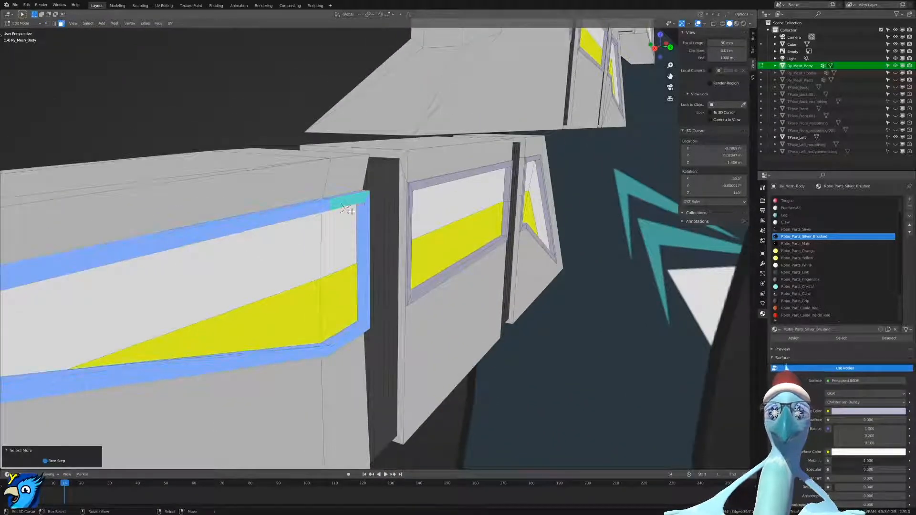
{"action": "left_click", "coordinate": [329, 331], "text": "shift"}
{"action": "left_click", "coordinate": [310, 300], "text": "shift"}
{"action": "left_click", "coordinate": [310, 262], "text": "shift"}
{"action": "left_click", "coordinate": [336, 257], "text": "shift"}
{"action": "key", "text": "KP_1"}
{"action": "key", "text": "KP_4"}
{"action": "key", "text": "KP_1"}
{"action": "key", "text": "KP_3"}
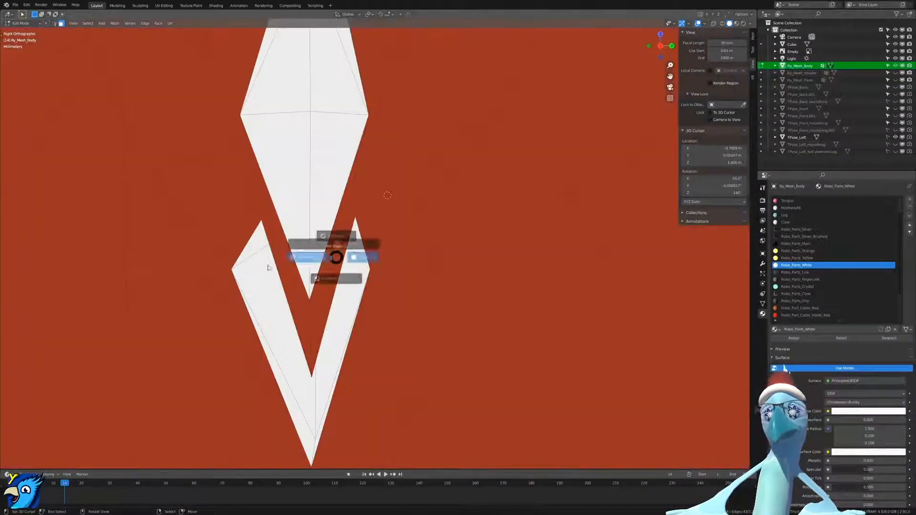
{"action": "key", "text": "shift+z"}
{"action": "scroll", "coordinate": [372, 287], "scroll_direction": "up", "scroll_amount": 6}
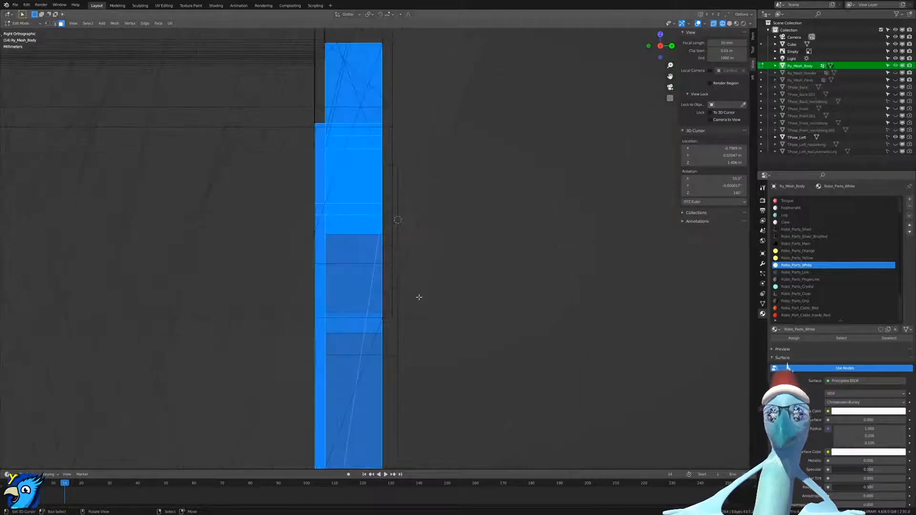
{"action": "key", "text": "g"}
{"action": "key", "text": "x"}
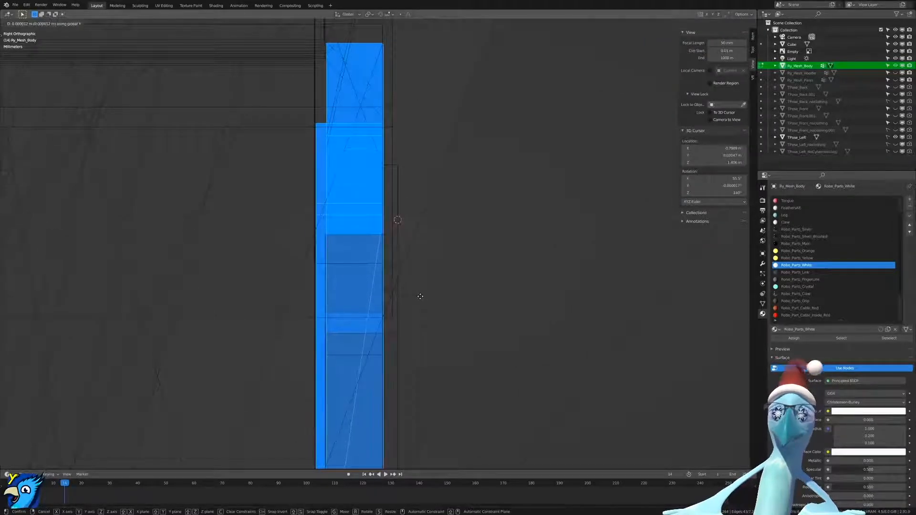
{"action": "key", "text": "y"}
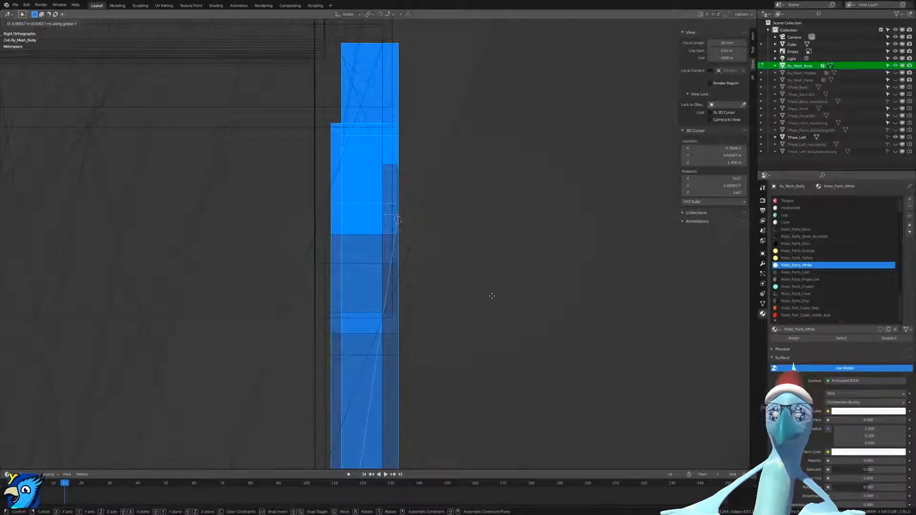
{"action": "left_click", "coordinate": [488, 297]}
Examine the end section's panel and frame from different angles and in different viewport shading modes.
{"action": "mouse_move", "coordinate": [486, 296]}
{"action": "middle_mouse_down"}
{"action": "mouse_move", "coordinate": [419, 285]}
{"action": "mouse_move", "coordinate": [432, 317]}
{"action": "middle_mouse_up"}
{"action": "key", "text": "z"}
{"action": "left_click", "coordinate": [525, 285]}
{"action": "scroll", "coordinate": [377, 297], "scroll_direction": "down", "scroll_amount": 6}
{"action": "scroll", "coordinate": [376, 298], "scroll_direction": "down", "scroll_amount": 3}
{"action": "key", "text": "z"}
{"action": "left_click", "coordinate": [431, 359]}
{"action": "mouse_move", "coordinate": [432, 359]}
{"action": "middle_mouse_down"}
{"action": "mouse_move", "coordinate": [453, 373]}
{"action": "mouse_move", "coordinate": [466, 368]}
{"action": "mouse_move", "coordinate": [453, 376]}
{"action": "mouse_move", "coordinate": [430, 365]}
{"action": "middle_mouse_up"}
Move the edge loop around the end section's panel about 0.0004 m along global Y in the left wireframe view.
{"action": "left_click", "coordinate": [413, 356]}
{"action": "right_click", "coordinate": [326, 280], "text": "alt"}
{"action": "key", "text": "z"}
{"action": "middle_click_drag", "start_coordinate": [318, 293], "coordinate": [313, 289]}
{"action": "scroll", "coordinate": [314, 290], "scroll_direction": "down", "scroll_amount": 3}
{"action": "key", "text": "z"}
{"action": "key", "text": "KP_4"}
{"action": "key", "text": "KP_6"}
{"action": "key", "text": "KP_1"}
{"action": "key", "text": "KP_3"}
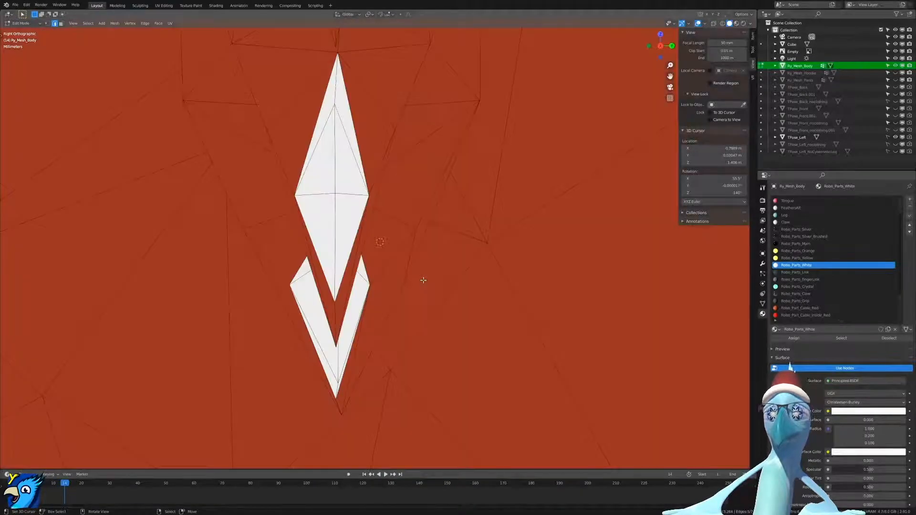
{"action": "middle_click_drag", "start_coordinate": [424, 280], "coordinate": [373, 274]}
{"action": "key", "text": "ctrl+KP_3"}
{"action": "key", "text": "z"}
{"action": "scroll", "coordinate": [305, 313], "scroll_direction": "up", "scroll_amount": 4}
{"action": "scroll", "coordinate": [405, 344], "scroll_direction": "up", "scroll_amount": 2}
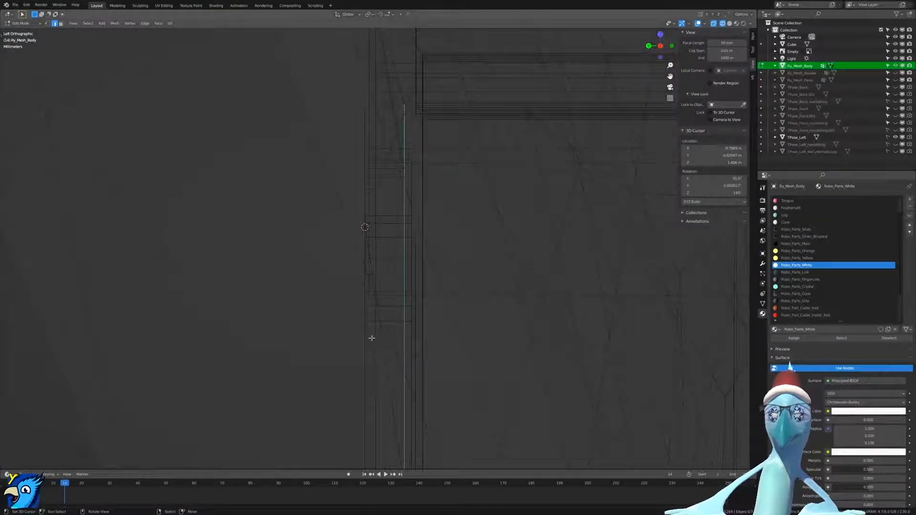
{"action": "key", "text": "g"}
{"action": "key", "text": "x"}
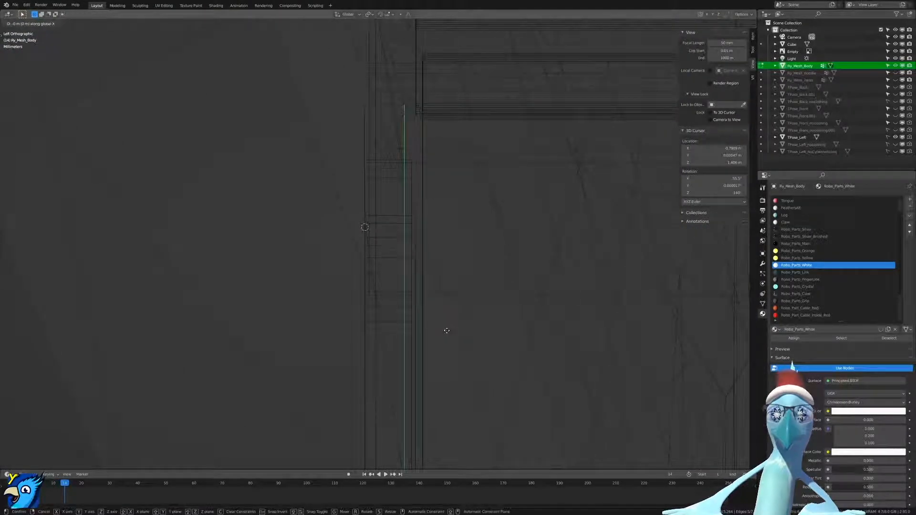
{"action": "key", "text": "y"}
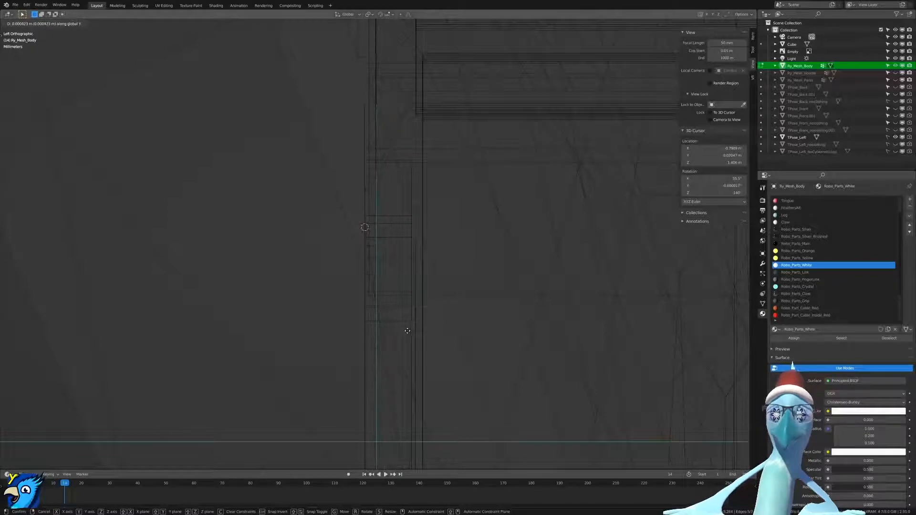
{"action": "left_click", "coordinate": [402, 332]}
{"action": "mouse_move", "coordinate": [402, 331]}
{"action": "middle_mouse_down"}
{"action": "mouse_move", "coordinate": [335, 319]}
{"action": "mouse_move", "coordinate": [392, 363]}
{"action": "mouse_move", "coordinate": [488, 475]}
{"action": "mouse_move", "coordinate": [405, 326]}
{"action": "mouse_move", "coordinate": [419, 348]}
{"action": "mouse_move", "coordinate": [451, 362]}
{"action": "mouse_move", "coordinate": [464, 330]}
{"action": "mouse_move", "coordinate": [406, 296]}
{"action": "mouse_move", "coordinate": [490, 301]}
{"action": "mouse_move", "coordinate": [271, 136]}
{"action": "middle_mouse_up"}
{"action": "key", "text": "shift+z"}
{"action": "key", "text": "z"}
{"action": "scroll", "coordinate": [429, 382], "scroll_direction": "down", "scroll_amount": 3}
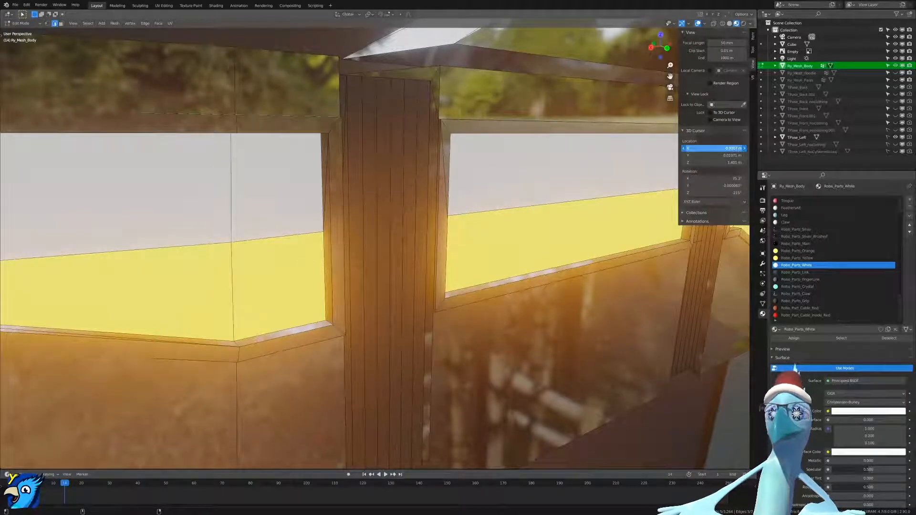
Move the end section's four inset panel faces about -0.00006 m along global Y and adjust their depth with Shrink/Fatten.
{"action": "middle_click_drag", "start_coordinate": [306, 260], "coordinate": [350, 253]}
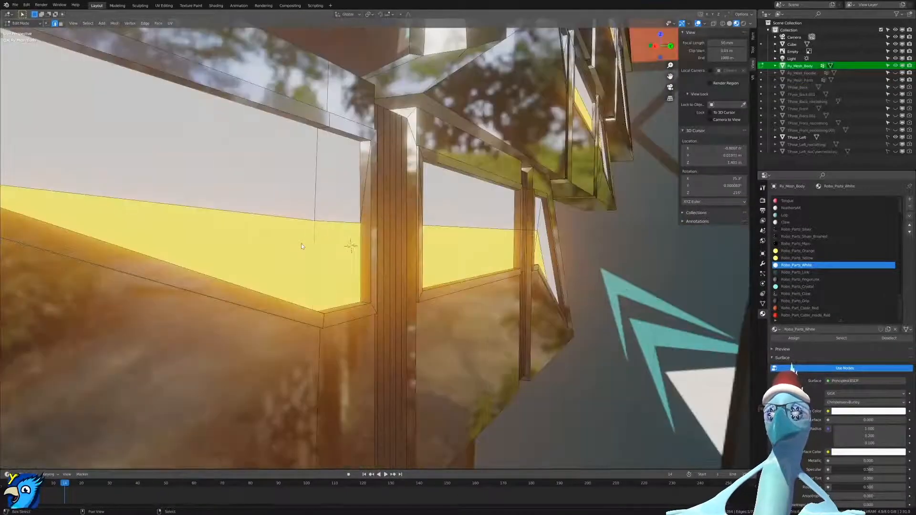
{"action": "left_click", "coordinate": [295, 183]}
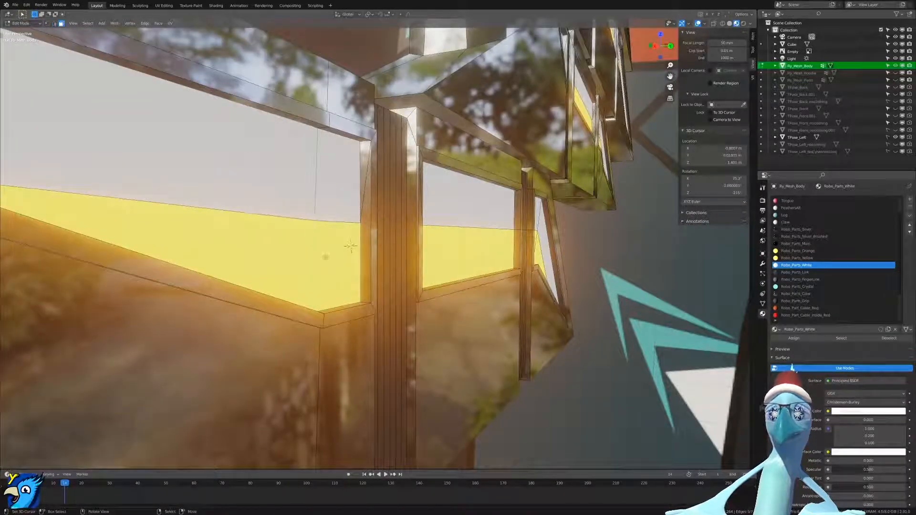
{"action": "right_click", "coordinate": [329, 256]}
{"action": "right_click", "coordinate": [329, 195], "text": "shift"}
{"action": "right_click", "coordinate": [286, 248], "text": "shift"}
{"action": "right_click", "coordinate": [284, 190], "text": "shift"}
{"action": "scroll", "coordinate": [356, 244], "scroll_direction": "up", "scroll_amount": 3}
{"action": "middle_click_drag", "start_coordinate": [356, 244], "coordinate": [376, 236]}
{"action": "key", "text": "KP_3"}
{"action": "key", "text": "ctrl+KP_1"}
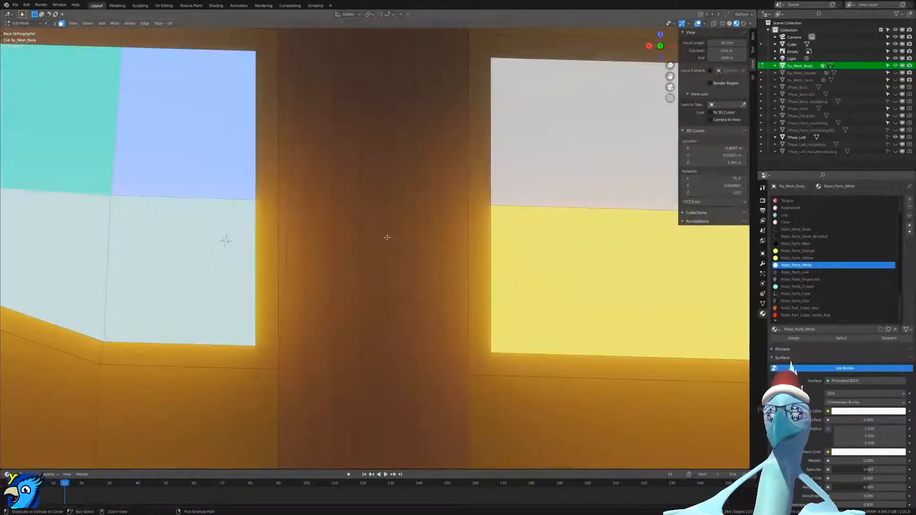
{"action": "key", "text": "ctrl+KP_3"}
{"action": "key", "text": "shift+z"}
{"action": "scroll", "coordinate": [356, 257], "scroll_direction": "up", "scroll_amount": 3}
{"action": "scroll", "coordinate": [336, 270], "scroll_direction": "up", "scroll_amount": 7}
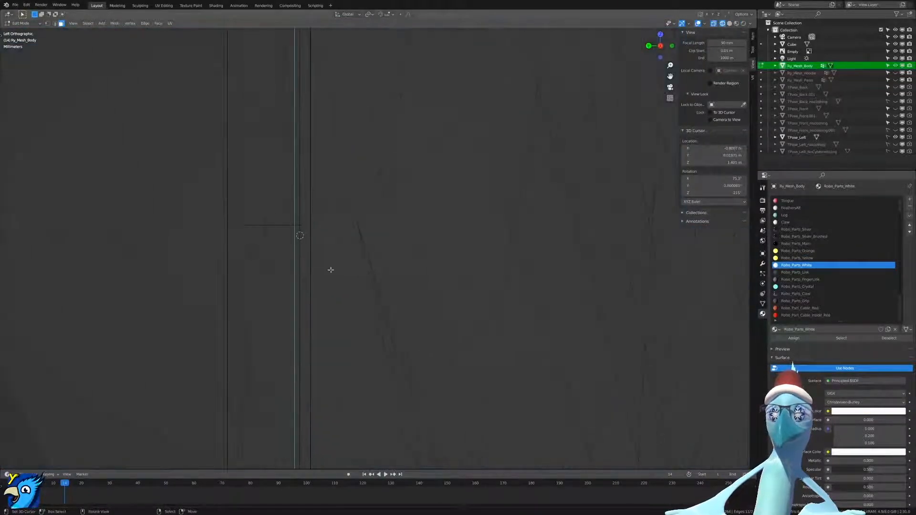
{"action": "key", "text": "g"}
{"action": "key", "text": "x"}
{"action": "key", "text": "y"}
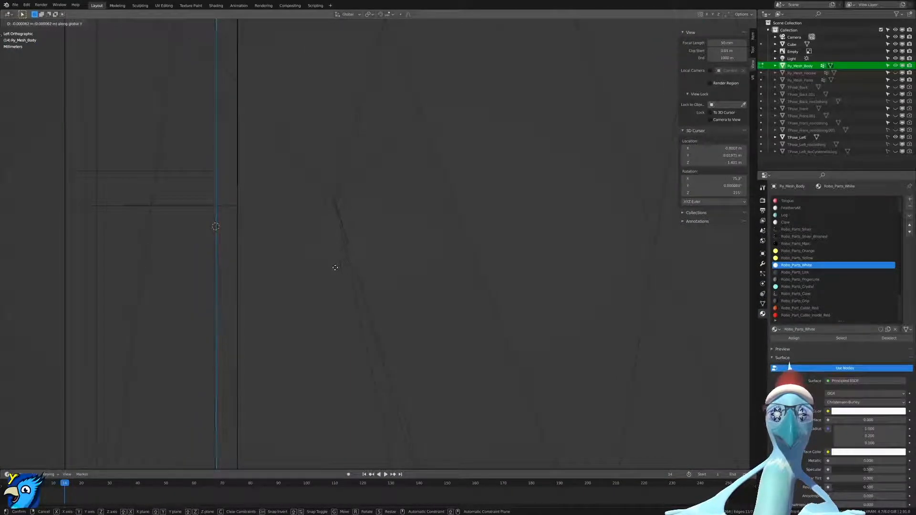
{"action": "left_click", "coordinate": [335, 267]}
{"action": "key", "text": "alt+s"}
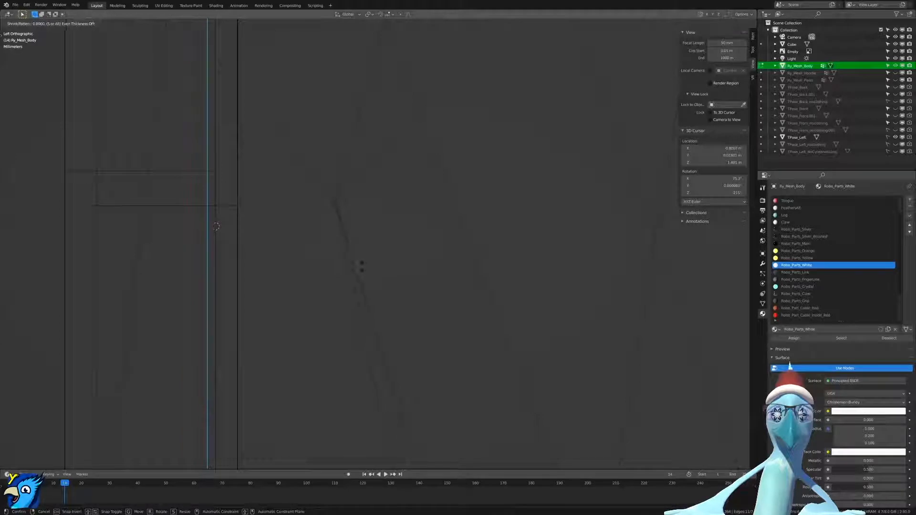
{"action": "left_click", "coordinate": [336, 304]}
Inspect the feather's end panel in Object Mode and Edit Mode with different shading, and save the file.
{"action": "mouse_move", "coordinate": [335, 302]}
{"action": "middle_mouse_down"}
{"action": "mouse_move", "coordinate": [314, 292]}
{"action": "mouse_move", "coordinate": [448, 282]}
{"action": "mouse_move", "coordinate": [430, 306]}
{"action": "mouse_move", "coordinate": [468, 328]}
{"action": "middle_mouse_up"}
{"action": "key", "text": "z"}
{"action": "key", "text": "Tab"}
{"action": "left_click", "coordinate": [475, 268]}
{"action": "mouse_move", "coordinate": [474, 267]}
{"action": "middle_mouse_down"}
{"action": "mouse_move", "coordinate": [429, 296]}
{"action": "mouse_move", "coordinate": [502, 310]}
{"action": "mouse_move", "coordinate": [438, 299]}
{"action": "mouse_move", "coordinate": [468, 286]}
{"action": "mouse_move", "coordinate": [481, 310]}
{"action": "middle_mouse_up"}
{"action": "key", "text": "z"}
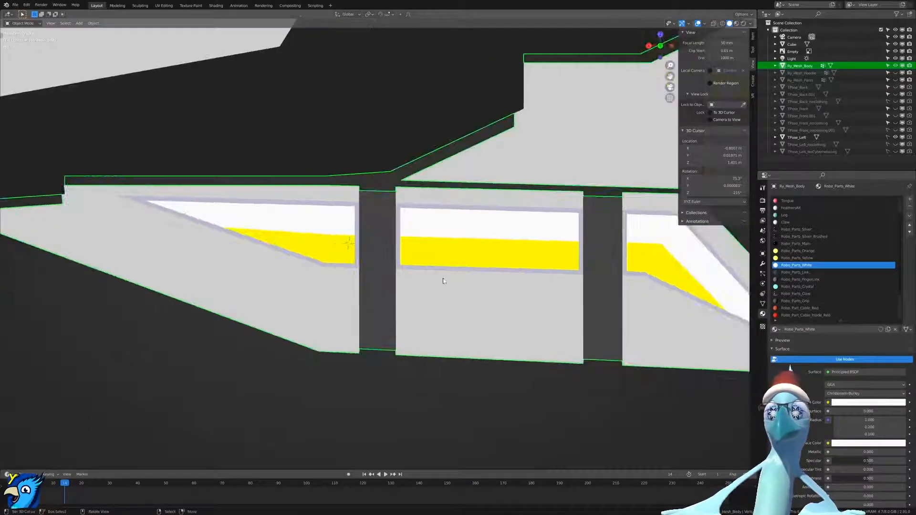
{"action": "key", "text": "z"}
{"action": "middle_click_drag", "start_coordinate": [310, 295], "coordinate": [503, 312], "text": "shift"}
{"action": "key", "text": "Tab"}
{"action": "key", "text": "z"}
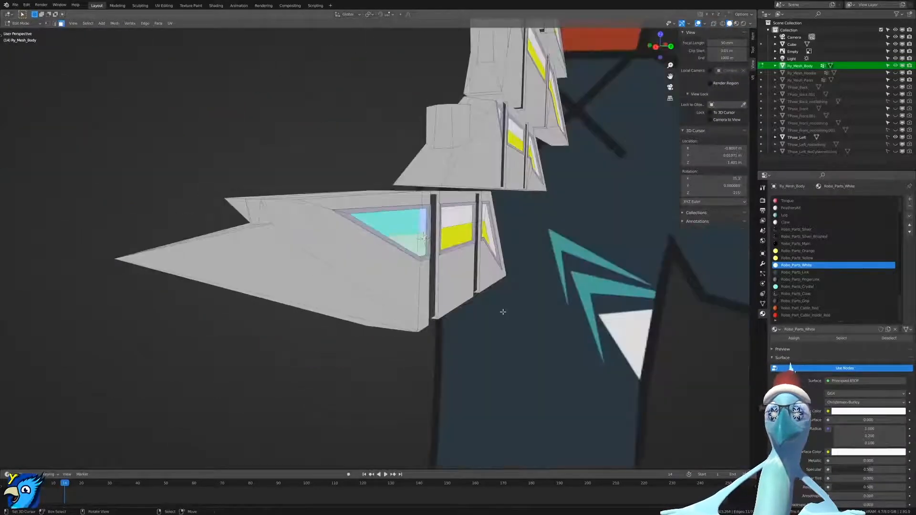
{"action": "middle_click_drag", "start_coordinate": [438, 246], "coordinate": [343, 257]}
{"action": "scroll", "coordinate": [391, 299], "scroll_direction": "up", "scroll_amount": 1}
{"action": "scroll", "coordinate": [344, 257], "scroll_direction": "up", "scroll_amount": 5}
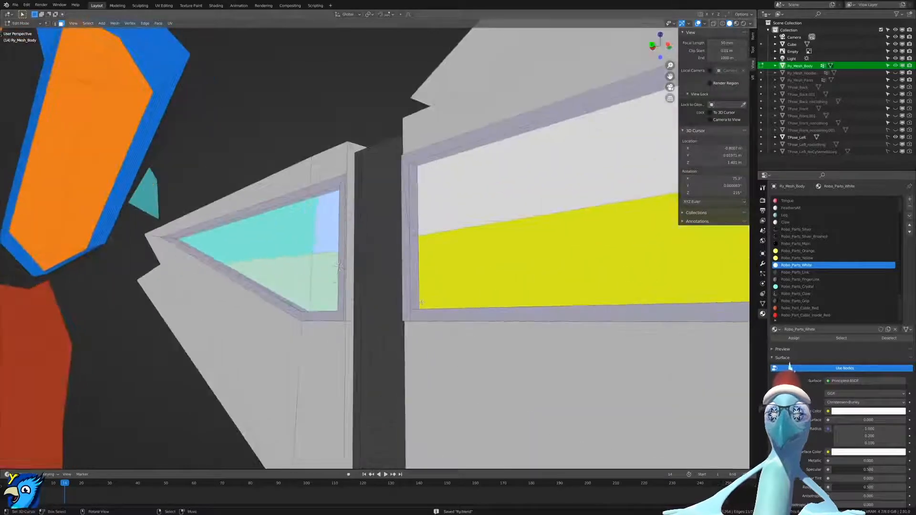
Examine the feather panels, frames and surrounding edges from several distances and angles, in solid and wireframe shading.
{"action": "middle_click_drag", "start_coordinate": [283, 190], "coordinate": [476, 247]}
{"action": "scroll", "coordinate": [408, 287], "scroll_direction": "down", "scroll_amount": 5}
{"action": "scroll", "coordinate": [420, 272], "scroll_direction": "up", "scroll_amount": 4}
{"action": "scroll", "coordinate": [399, 281], "scroll_direction": "down", "scroll_amount": 6}
{"action": "scroll", "coordinate": [476, 247], "scroll_direction": "down", "scroll_amount": 3}
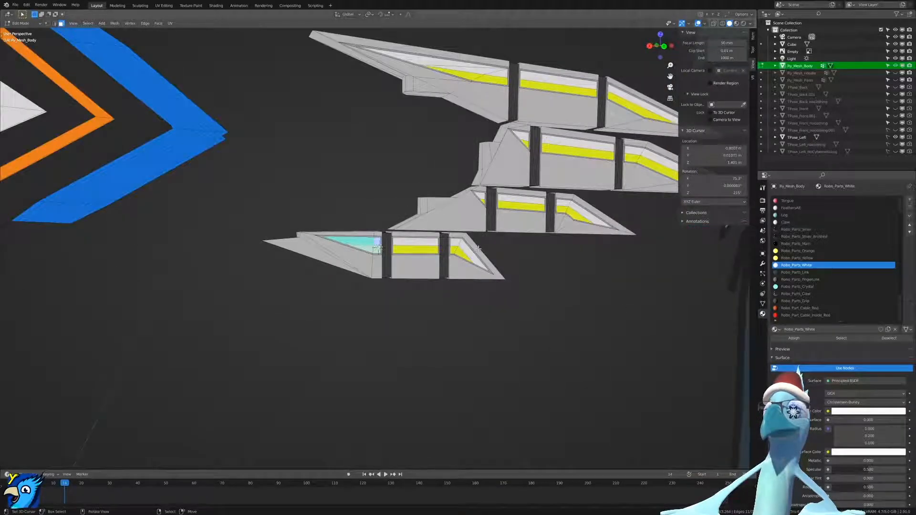
{"action": "scroll", "coordinate": [478, 249], "scroll_direction": "up", "scroll_amount": 6}
{"action": "scroll", "coordinate": [435, 268], "scroll_direction": "down", "scroll_amount": 3}
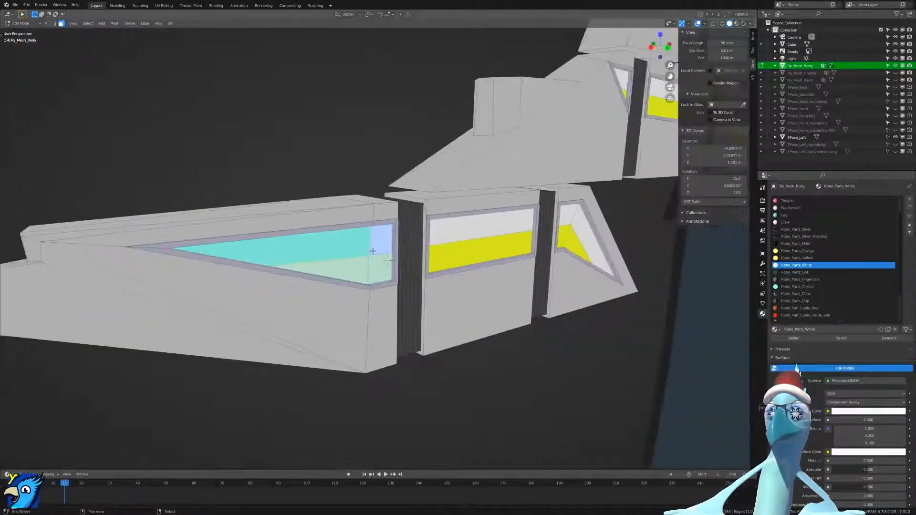
{"action": "scroll", "coordinate": [393, 251], "scroll_direction": "up", "scroll_amount": 4}
{"action": "mouse_move", "coordinate": [393, 251]}
{"action": "middle_mouse_down"}
{"action": "mouse_move", "coordinate": [348, 272]}
{"action": "mouse_move", "coordinate": [309, 246]}
{"action": "mouse_move", "coordinate": [348, 245]}
{"action": "middle_mouse_up"}
{"action": "key", "text": "shift+z"}
{"action": "scroll", "coordinate": [365, 243], "scroll_direction": "up", "scroll_amount": 3}
{"action": "key", "text": "ctrl+Tab"}
{"action": "key", "text": "shift+z"}
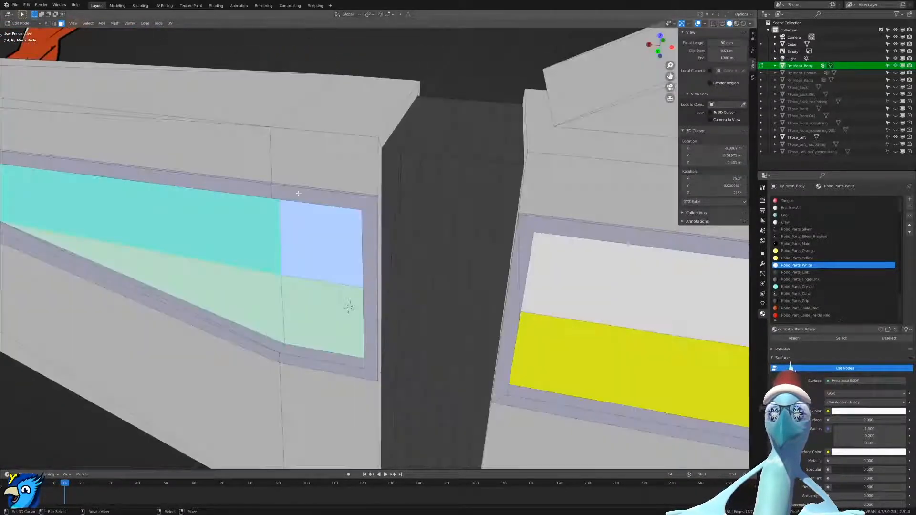
Merge the extra vertices above the end panel frame near its upper joint-side corner, using At Last.
{"action": "scroll", "coordinate": [357, 210], "scroll_direction": "up", "scroll_amount": 2}
{"action": "middle_click_drag", "start_coordinate": [290, 179], "coordinate": [299, 243]}
{"action": "key", "text": "ctrl+Tab"}
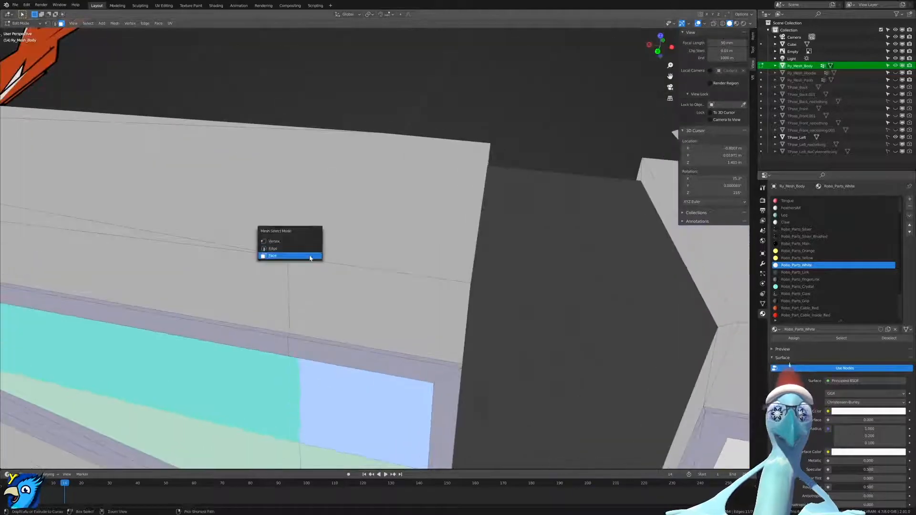
{"action": "left_click", "coordinate": [299, 243]}
{"action": "key", "text": "alt+a"}
{"action": "middle_click_drag", "start_coordinate": [440, 339], "coordinate": [417, 342]}
{"action": "key", "text": "m"}
{"action": "left_click", "coordinate": [379, 364]}
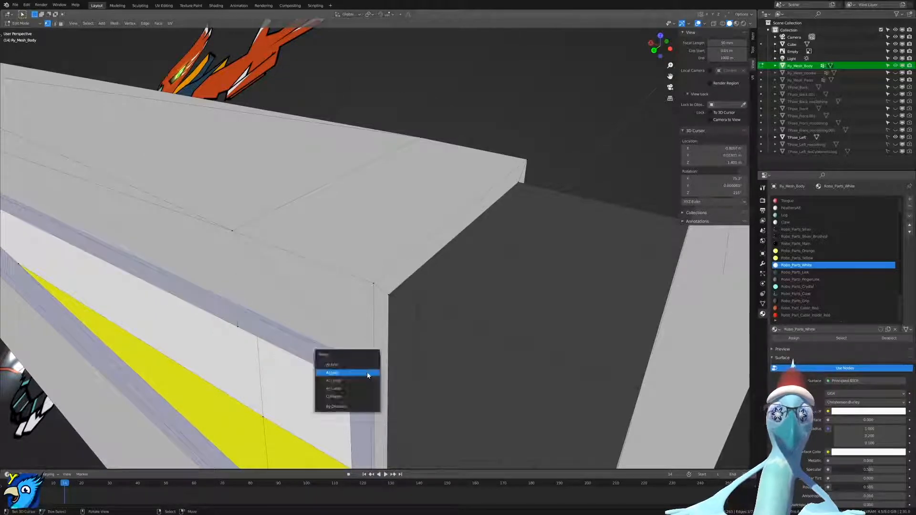
{"action": "key", "text": "m"}
{"action": "left_click", "coordinate": [352, 385]}
{"action": "middle_click_drag", "start_coordinate": [352, 385], "coordinate": [402, 343]}
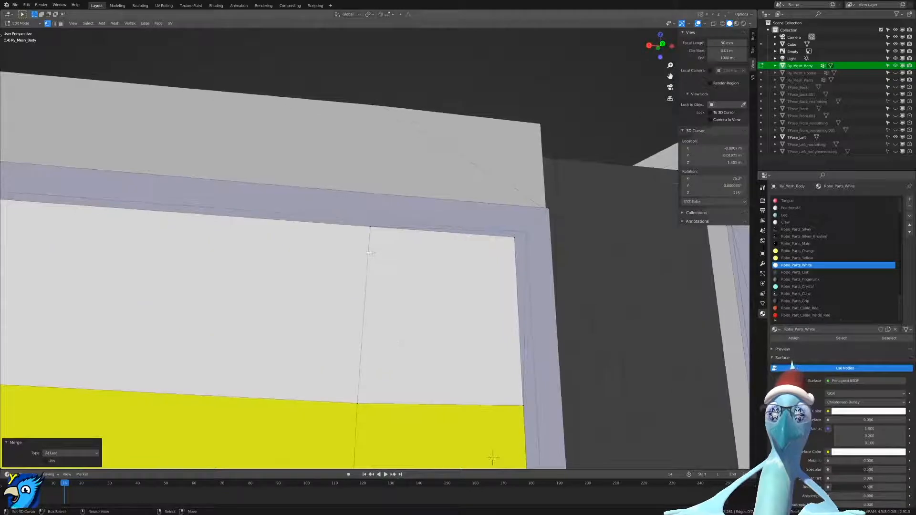
Merge the extra vertices along the end panel frame's upper and lower edges into the joint-side corners, using At Last.
{"action": "left_click", "coordinate": [373, 225]}
{"action": "key", "text": "m"}
{"action": "left_click", "coordinate": [507, 237]}
{"action": "middle_click_drag", "start_coordinate": [507, 236], "coordinate": [358, 350]}
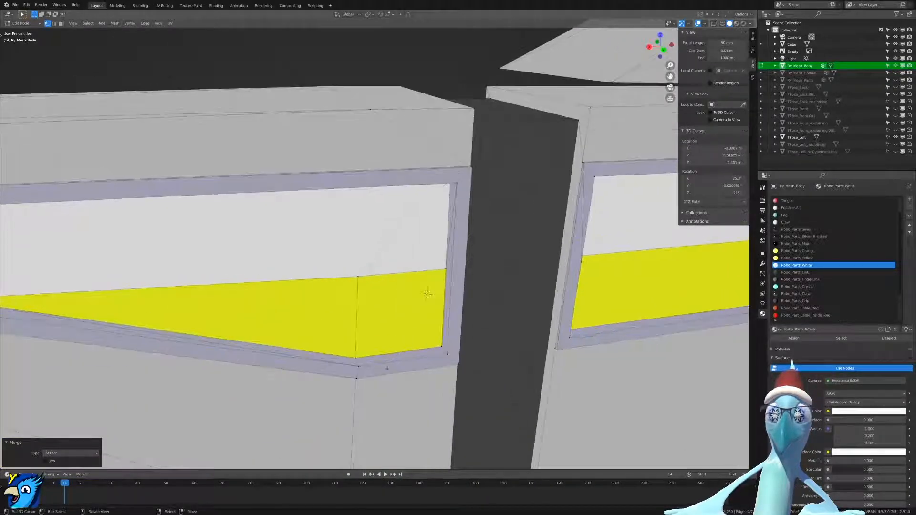
{"action": "left_click", "coordinate": [354, 355]}
{"action": "left_click", "coordinate": [433, 348], "text": "shift"}
{"action": "key", "text": "m"}
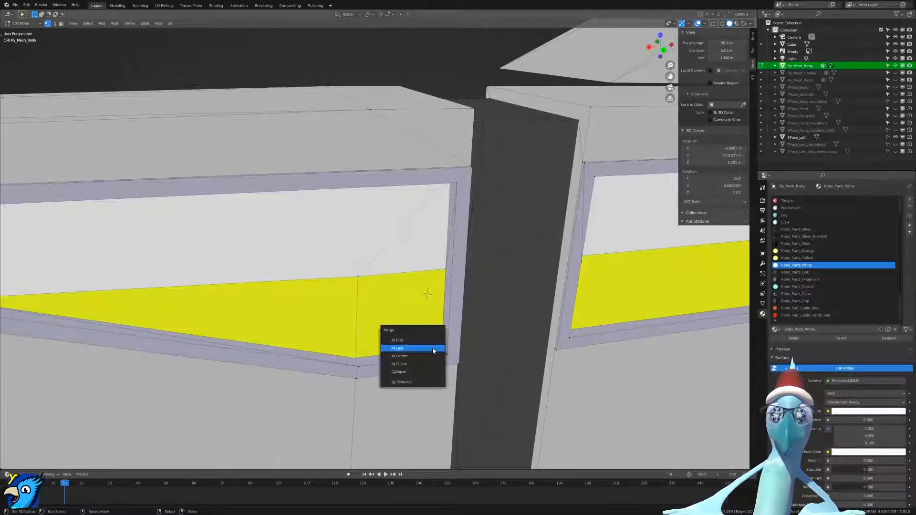
{"action": "left_click", "coordinate": [430, 351]}
Knife-cut the end section's joint-side face from the frame's lower outer corner via the section's upper side corner to the frame's upper corner.
{"action": "scroll", "coordinate": [469, 347], "scroll_direction": "down", "scroll_amount": 4}
{"action": "middle_click_drag", "start_coordinate": [464, 365], "coordinate": [353, 332]}
{"action": "scroll", "coordinate": [458, 331], "scroll_direction": "down", "scroll_amount": 3}
{"action": "scroll", "coordinate": [329, 338], "scroll_direction": "up", "scroll_amount": 6}
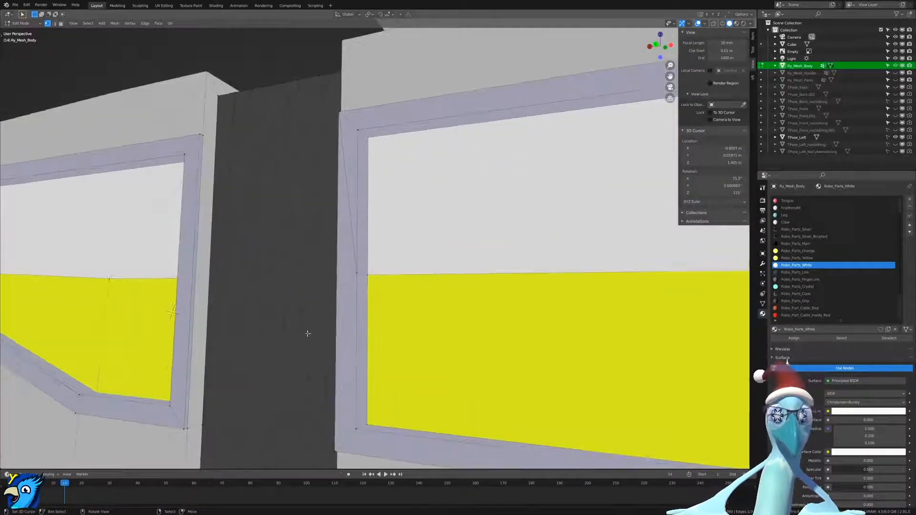
{"action": "key", "text": "k"}
{"action": "left_click", "coordinate": [187, 428]}
{"action": "left_click", "coordinate": [218, 94]}
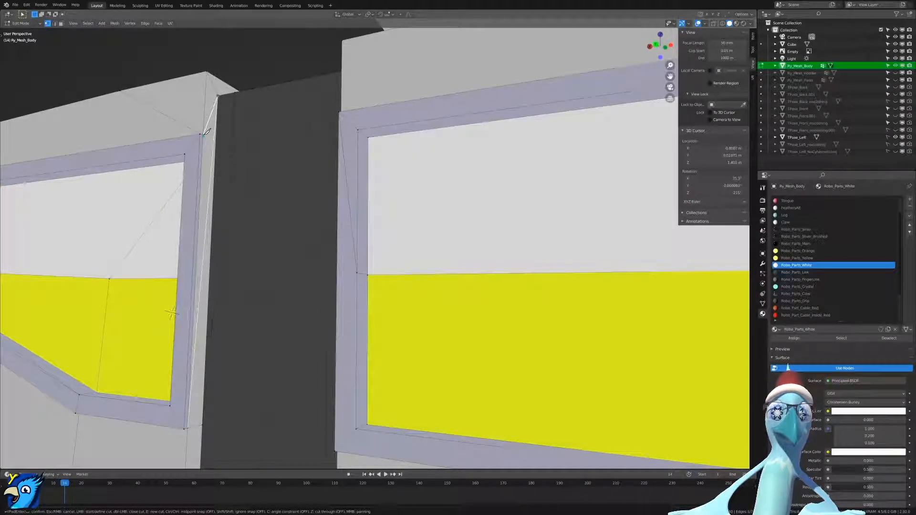
{"action": "left_click", "coordinate": [203, 135]}
{"action": "key", "text": "Return"}
{"action": "scroll", "coordinate": [282, 191], "scroll_direction": "down", "scroll_amount": 2}
{"action": "middle_click_drag", "start_coordinate": [281, 193], "coordinate": [302, 188]}
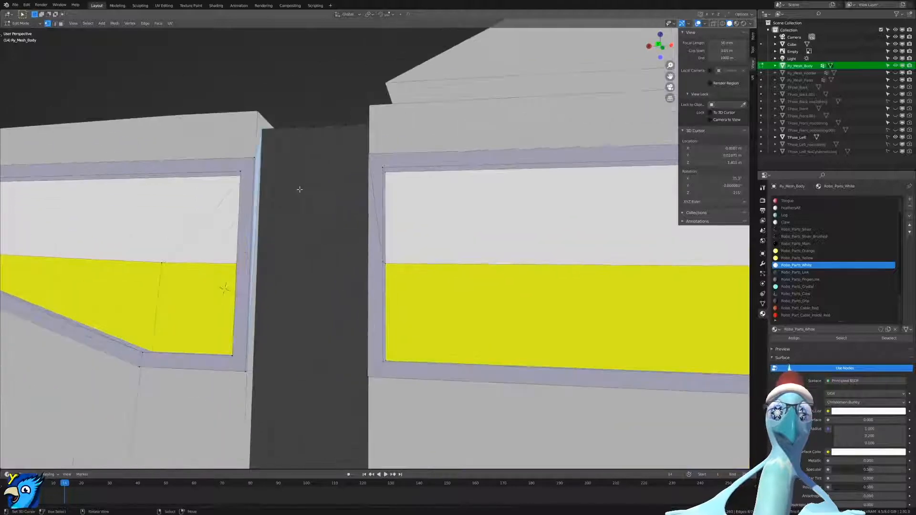
Clear the selection and merge the extra joint-side edge vertex into the end section's upper side corner, using At Last.
{"action": "scroll", "coordinate": [287, 190], "scroll_direction": "up", "scroll_amount": 1}
{"action": "key", "text": "ctrl+Tab"}
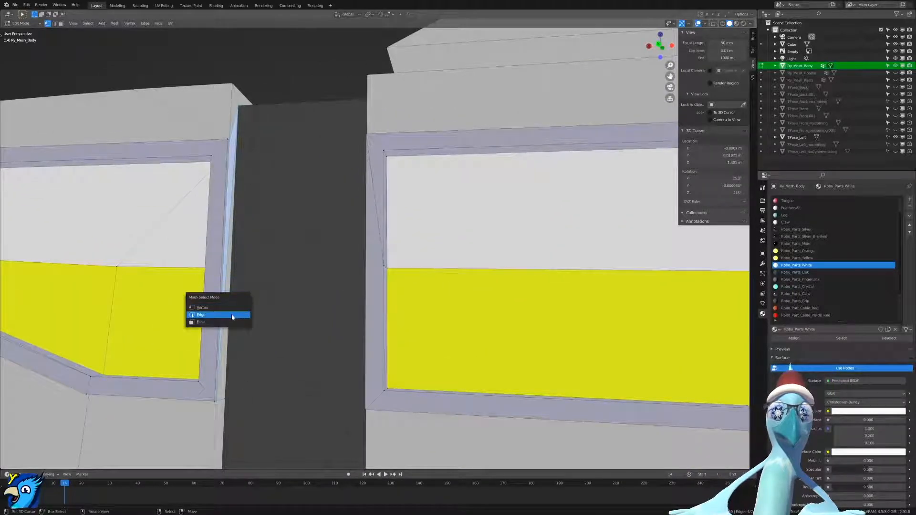
{"action": "key", "text": "ctrl+Tab"}
{"action": "left_click", "coordinate": [230, 313]}
{"action": "key", "text": "alt+a"}
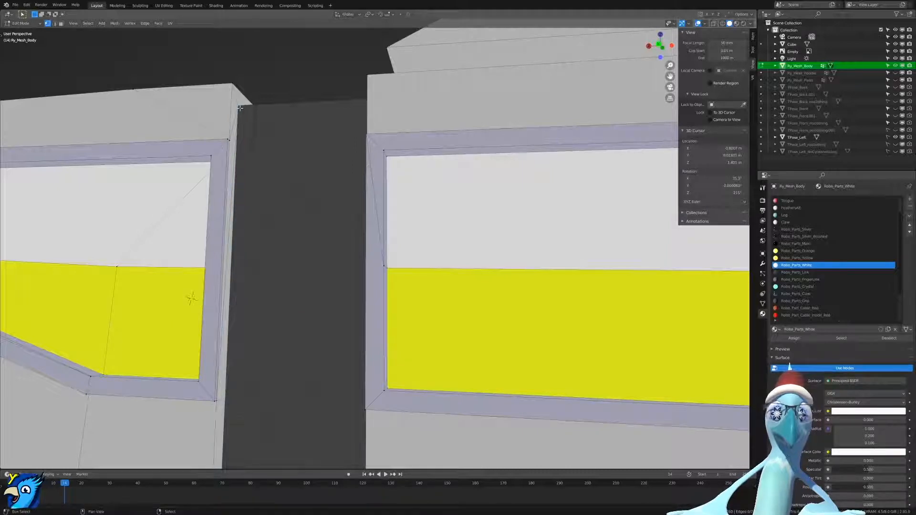
{"action": "left_click", "coordinate": [240, 108]}
{"action": "key", "text": "m"}
{"action": "left_click", "coordinate": [239, 108]}
Knife-cut the middle section's facing side from the frame's lower outer corner to the section's upper side corner.
{"action": "middle_click_drag", "start_coordinate": [264, 197], "coordinate": [309, 209]}
{"action": "key", "text": "k"}
{"action": "left_click", "coordinate": [435, 409]}
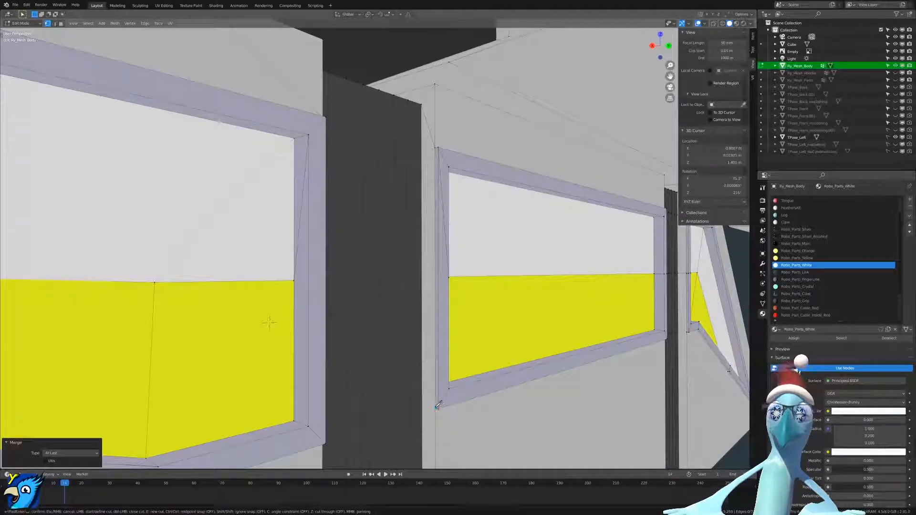
{"action": "left_click", "coordinate": [422, 103]}
{"action": "key", "text": "Return"}
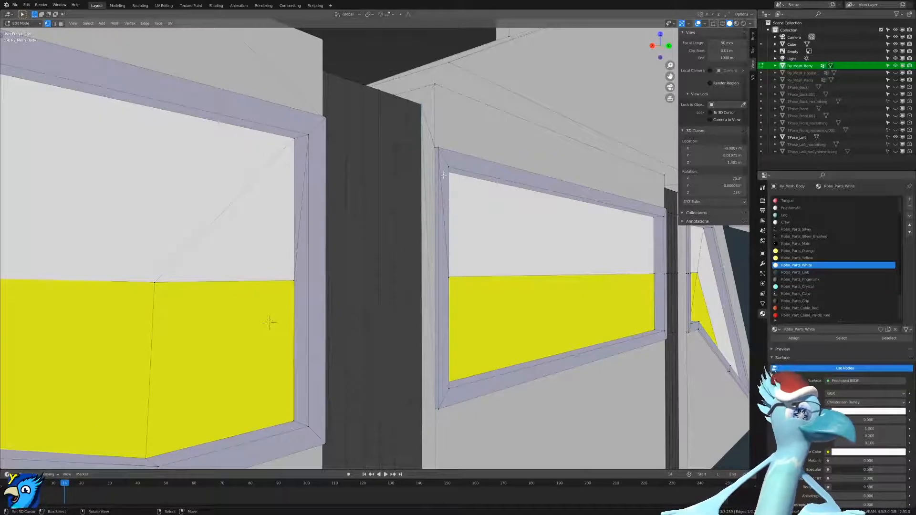
Merge the mid-height vertex on the middle panel frame's end-section side into the frame's upper corner, using At Last.
{"action": "middle_click_drag", "start_coordinate": [492, 266], "coordinate": [381, 189]}
{"action": "scroll", "coordinate": [399, 208], "scroll_direction": "up", "scroll_amount": 5}
{"action": "scroll", "coordinate": [365, 233], "scroll_direction": "down", "scroll_amount": 5}
{"action": "scroll", "coordinate": [244, 223], "scroll_direction": "up", "scroll_amount": 5}
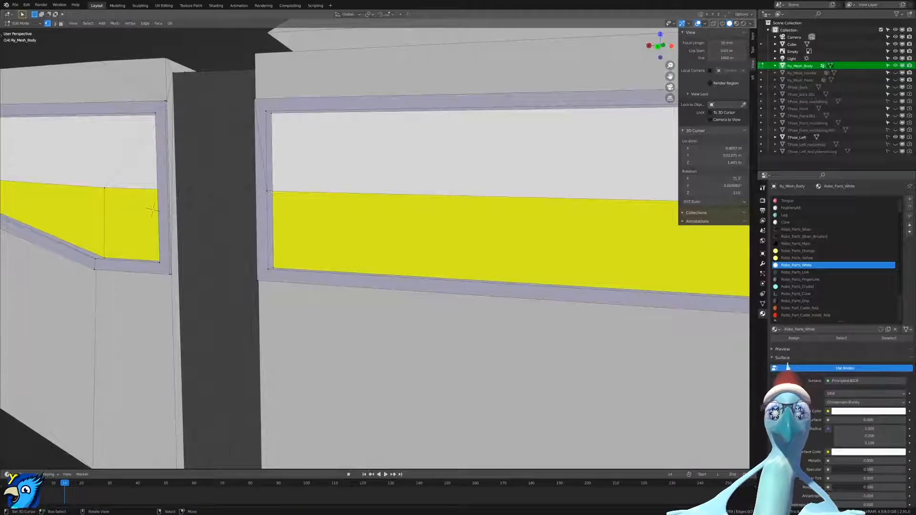
{"action": "key", "text": "m"}
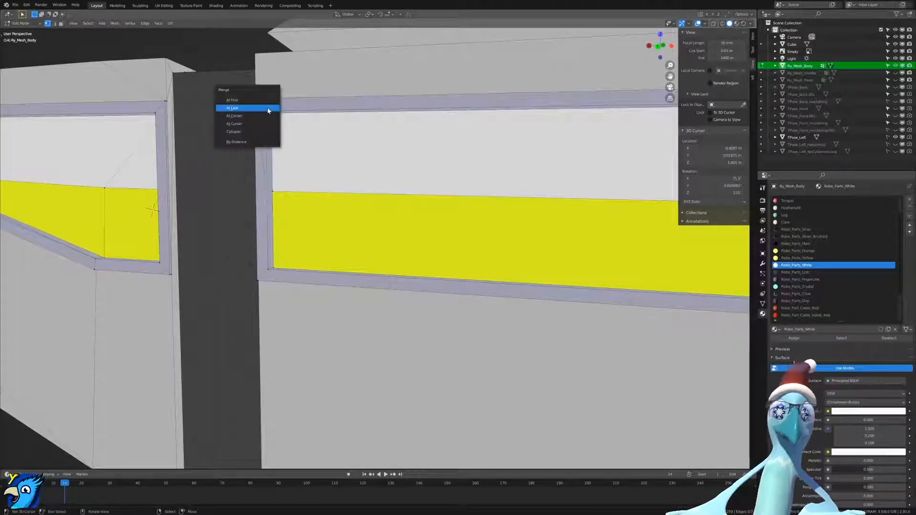
{"action": "left_click", "coordinate": [248, 100]}
Merge the mid-height vertices on the middle section's opposite side edge and frame edge into their upper corners, using At Last.
{"action": "scroll", "coordinate": [324, 164], "scroll_direction": "down", "scroll_amount": 1}
{"action": "scroll", "coordinate": [324, 164], "scroll_direction": "down", "scroll_amount": 2}
{"action": "middle_click_drag", "start_coordinate": [324, 164], "coordinate": [283, 161]}
{"action": "middle_click_drag", "start_coordinate": [517, 253], "coordinate": [486, 242]}
{"action": "scroll", "coordinate": [486, 242], "scroll_direction": "up", "scroll_amount": 3}
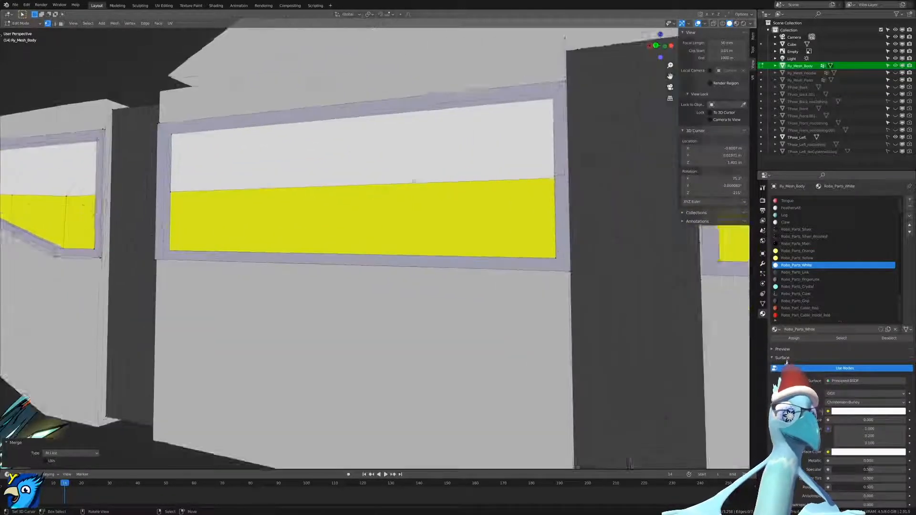
{"action": "scroll", "coordinate": [487, 242], "scroll_direction": "down", "scroll_amount": 1}
{"action": "scroll", "coordinate": [478, 248], "scroll_direction": "up", "scroll_amount": 2}
{"action": "middle_click_drag", "start_coordinate": [563, 215], "coordinate": [366, 276], "text": "shift"}
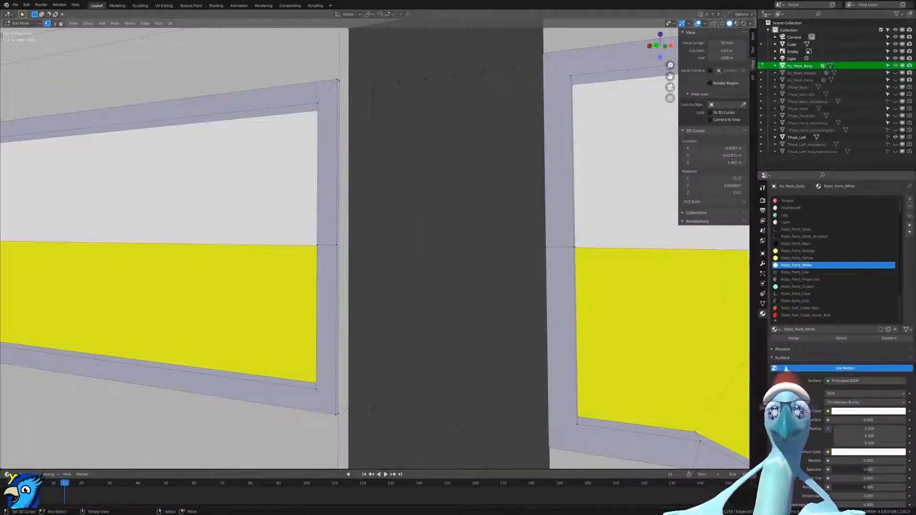
{"action": "key", "text": "m"}
{"action": "left_click", "coordinate": [345, 101]}
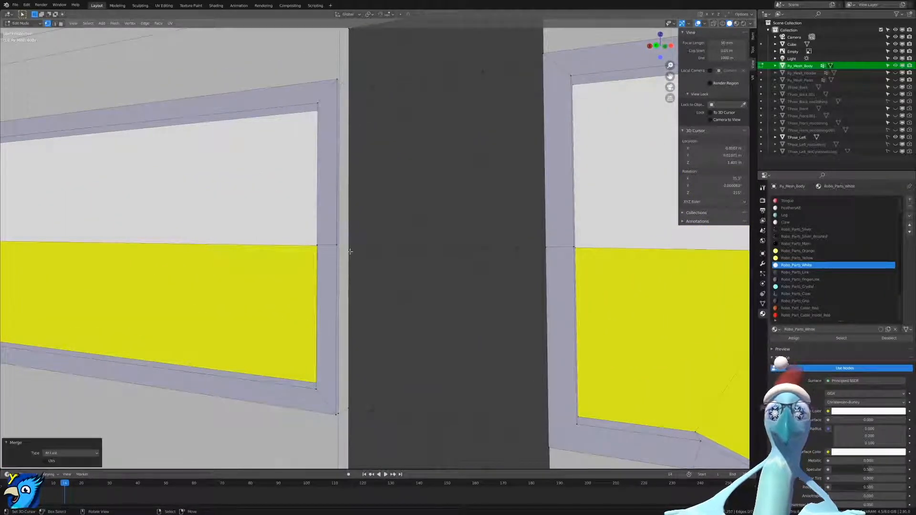
{"action": "right_click", "coordinate": [335, 247]}
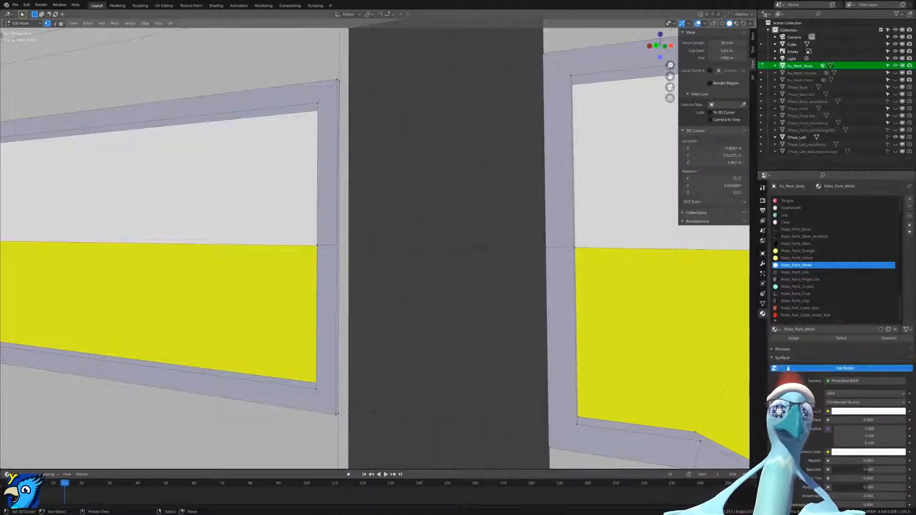
{"action": "key", "text": "m"}
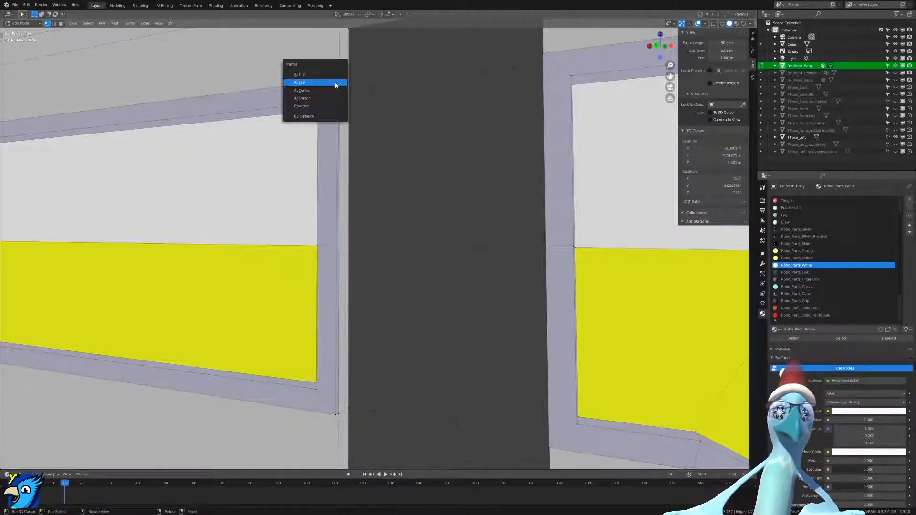
{"action": "left_click", "coordinate": [335, 84]}
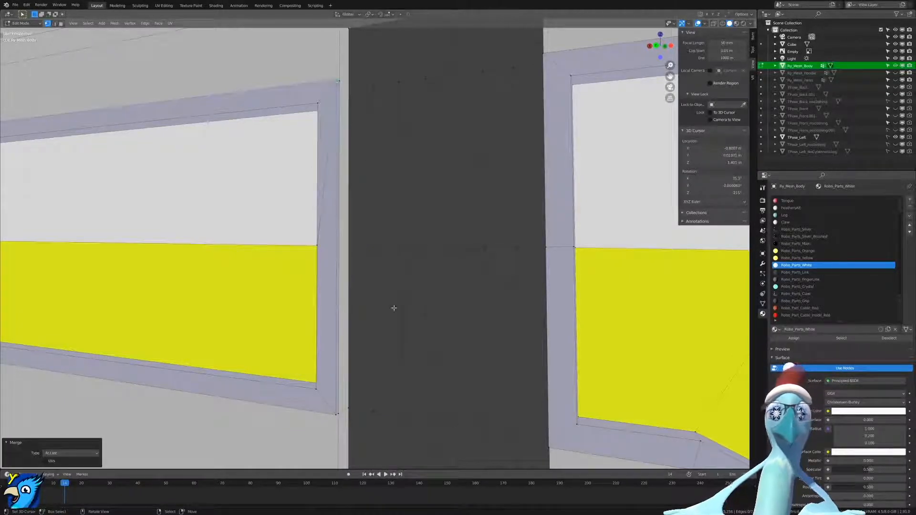
{"action": "key", "text": "k"}
{"action": "left_click", "coordinate": [338, 412]}
{"action": "key", "text": "Escape"}
{"action": "scroll", "coordinate": [366, 172], "scroll_direction": "down", "scroll_amount": 2}
{"action": "middle_click_drag", "start_coordinate": [366, 172], "coordinate": [353, 191], "text": "shift"}
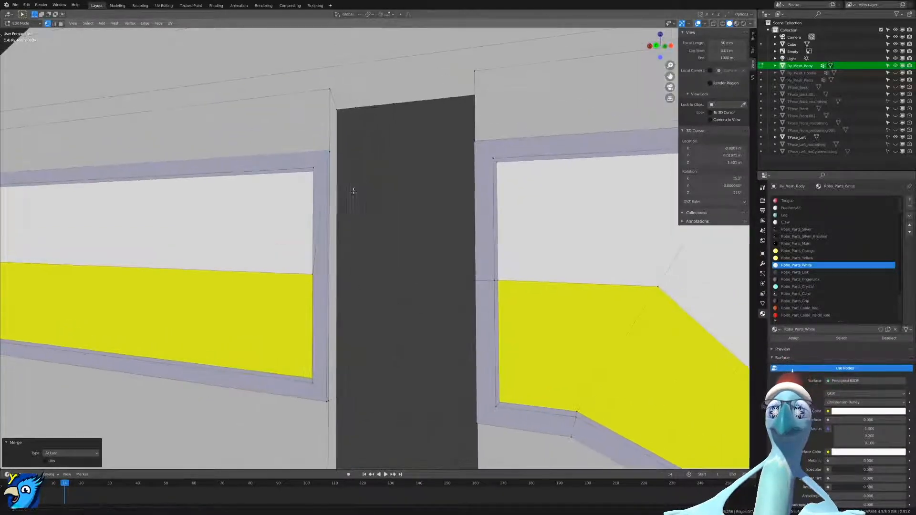
Merge the extra vertices on the dark joint strip's vertical edges nearest the middle panel into its top edge, using At Last.
{"action": "right_click", "coordinate": [355, 404]}
{"action": "right_click", "coordinate": [354, 110], "text": "ctrl"}
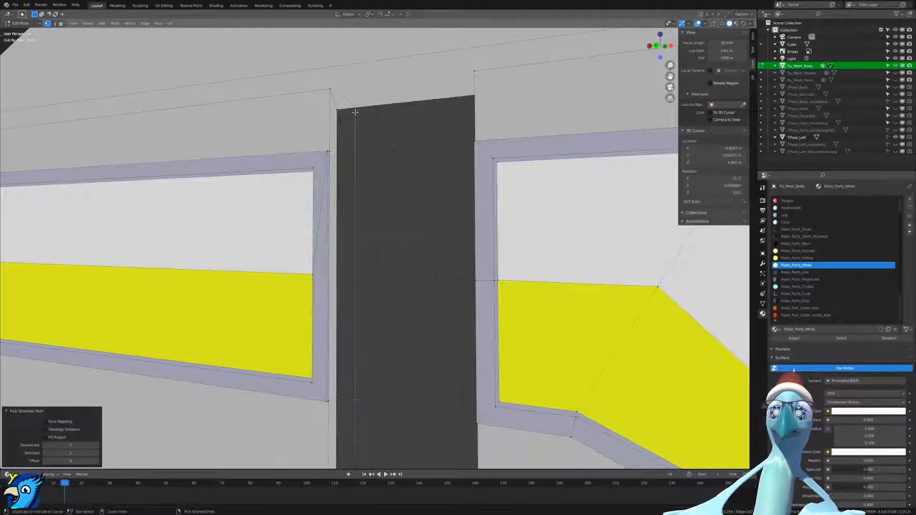
{"action": "key", "text": "m"}
{"action": "left_click", "coordinate": [354, 111]}
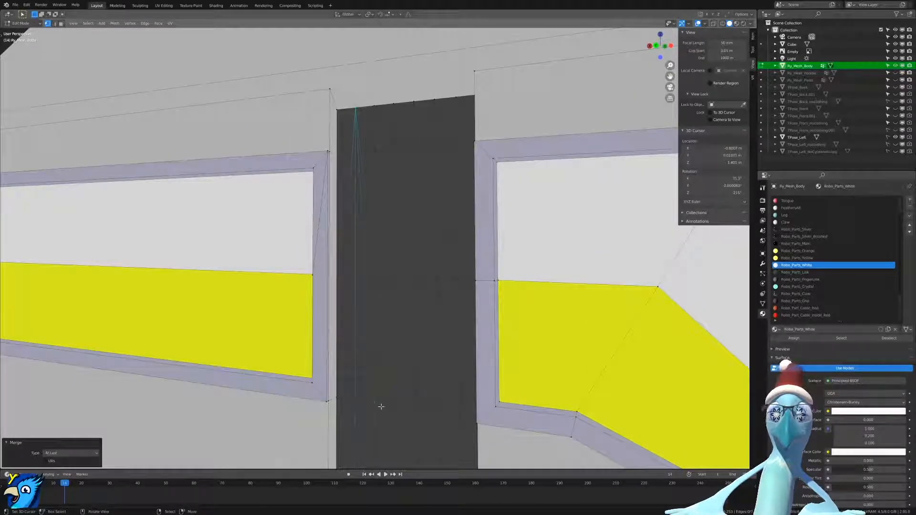
{"action": "right_click", "coordinate": [379, 406]}
{"action": "right_click", "coordinate": [375, 114], "text": "ctrl"}
{"action": "key", "text": "m"}
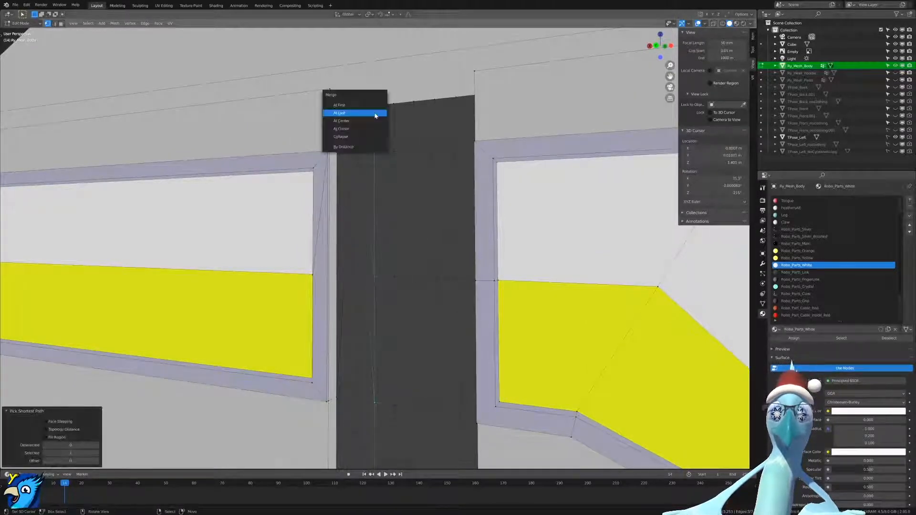
{"action": "left_click", "coordinate": [376, 115]}
{"action": "key", "text": "m"}
{"action": "left_click", "coordinate": [391, 106]}
Merge the extra vertices on the dark joint strip's remaining vertical edges, toward the slanted panel, into its top edge, using At Last.
{"action": "right_click", "coordinate": [415, 399]}
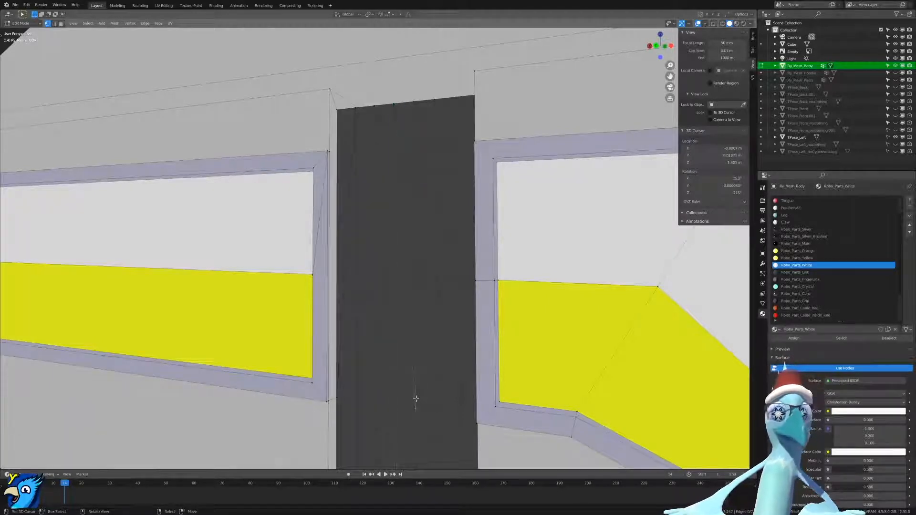
{"action": "right_click", "coordinate": [416, 105], "text": "ctrl"}
{"action": "key", "text": "m"}
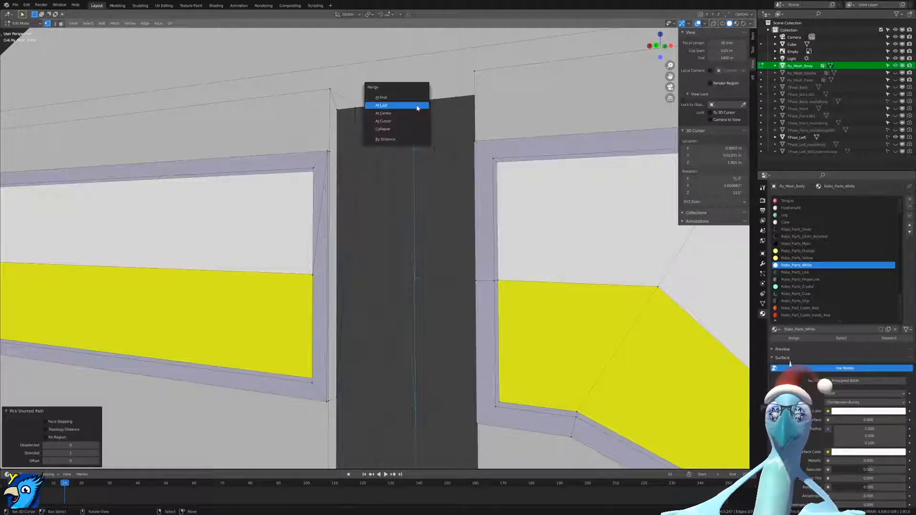
{"action": "left_click", "coordinate": [414, 102]}
{"action": "right_click", "coordinate": [437, 410]}
{"action": "right_click", "coordinate": [433, 106], "text": "ctrl"}
{"action": "key", "text": "m"}
{"action": "left_click", "coordinate": [433, 107]}
{"action": "right_click", "coordinate": [458, 420]}
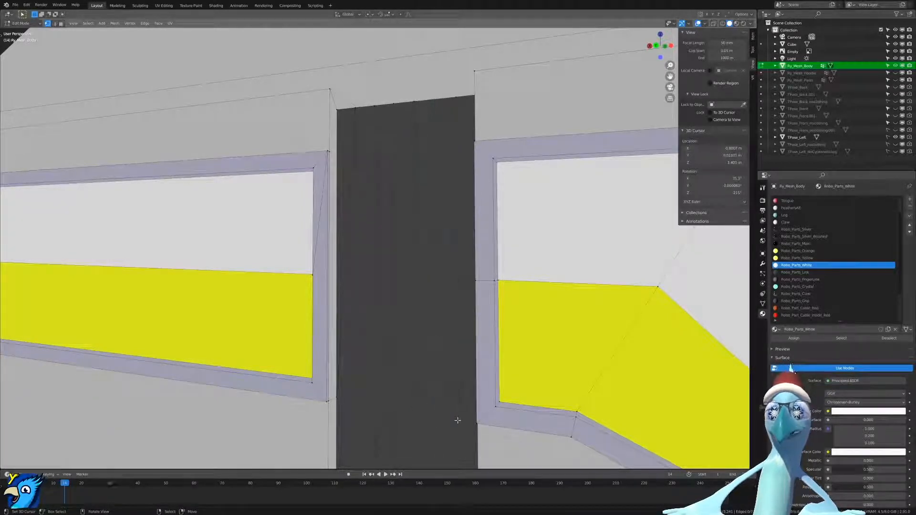
{"action": "right_click", "coordinate": [455, 104], "text": "ctrl"}
{"action": "key", "text": "m"}
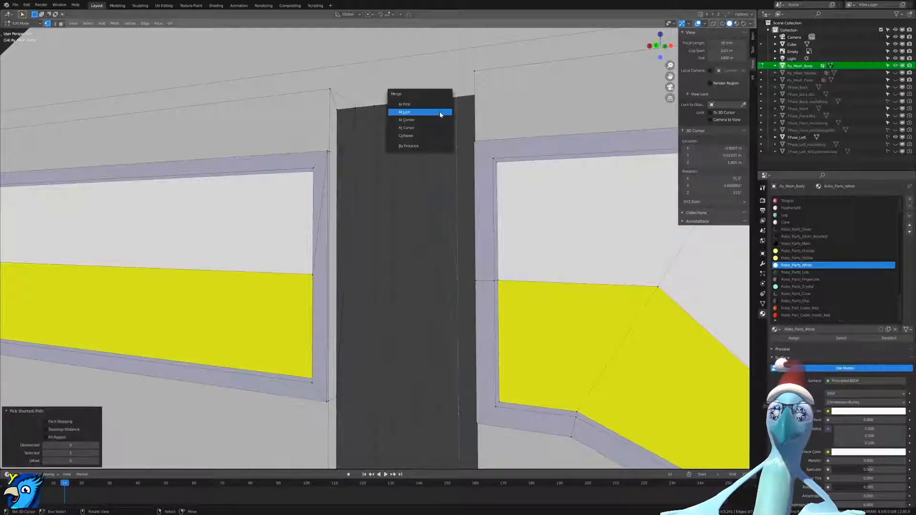
{"action": "left_click", "coordinate": [455, 108]}
Merge the mid-height vertex on the slanted section's edge bordering the joint strip into its upper corner, using At Last.
{"action": "middle_click_drag", "start_coordinate": [456, 108], "coordinate": [402, 255]}
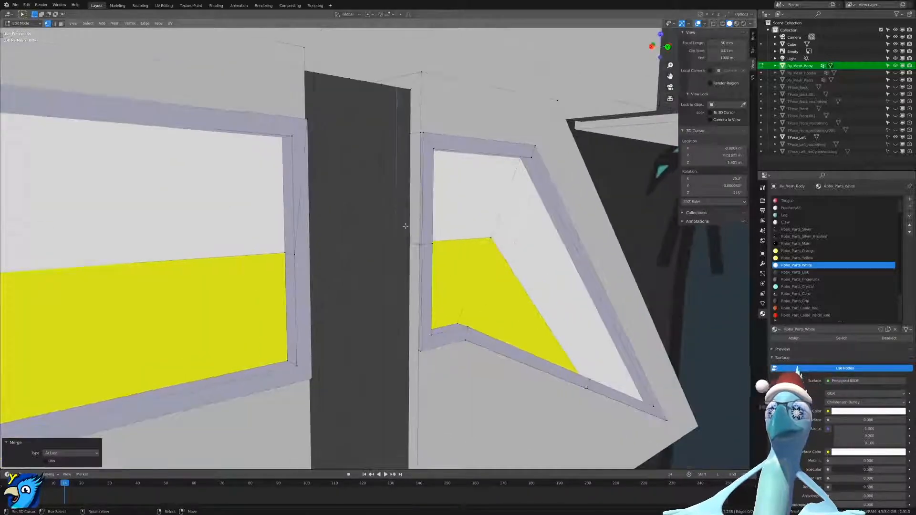
{"action": "right_click", "coordinate": [409, 246]}
{"action": "right_click", "coordinate": [409, 88], "text": "ctrl"}
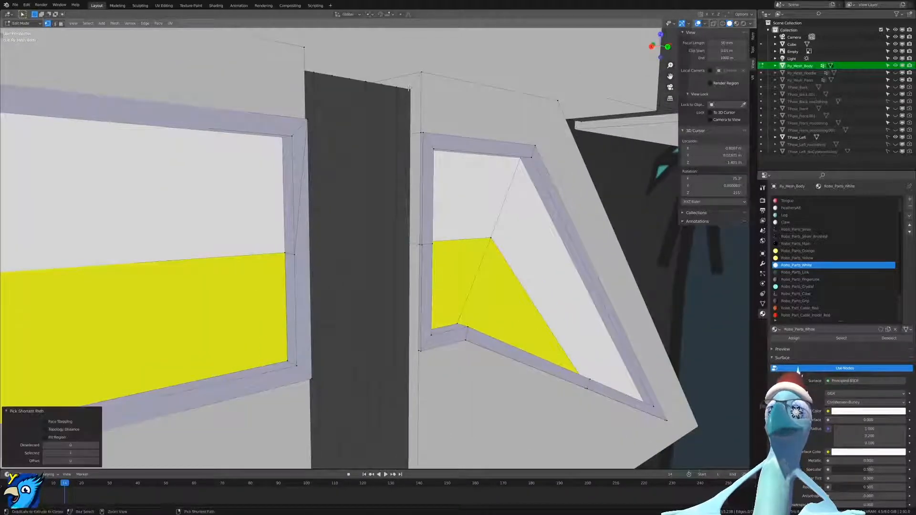
{"action": "key", "text": "m"}
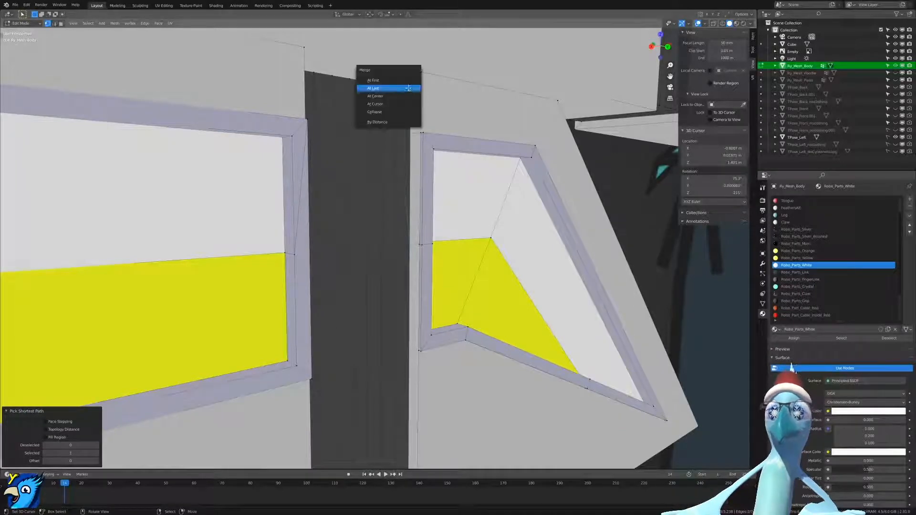
{"action": "left_click", "coordinate": [409, 90]}
Merge the remaining mid-height vertices on the facing frame edges beside the dark joint into the frames' upper corners, using At Last.
{"action": "right_click", "coordinate": [432, 241]}
{"action": "middle_click_drag", "start_coordinate": [431, 241], "coordinate": [341, 227]}
{"action": "right_click", "coordinate": [323, 144], "text": "shift"}
{"action": "key", "text": "m"}
{"action": "left_click", "coordinate": [323, 144]}
{"action": "right_click", "coordinate": [323, 241]}
{"action": "middle_click_drag", "start_coordinate": [304, 226], "coordinate": [407, 165]}
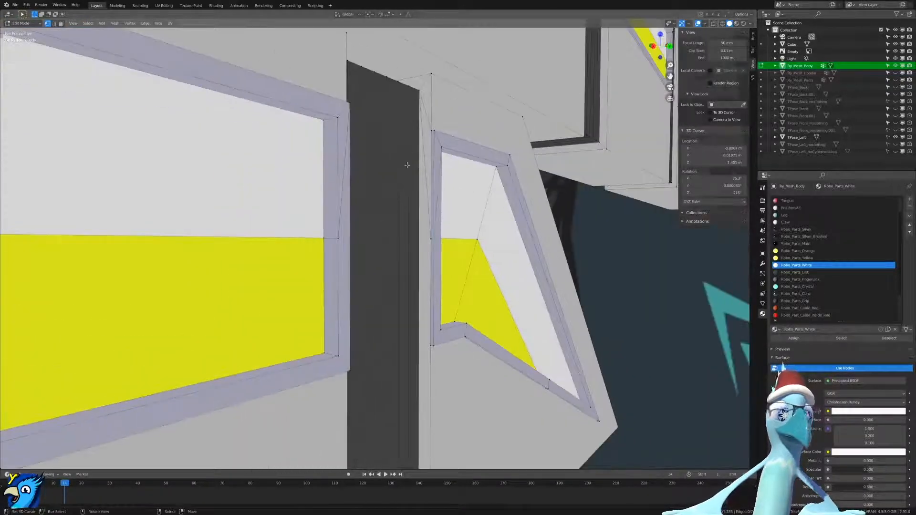
{"action": "right_click", "coordinate": [439, 130], "text": "shift"}
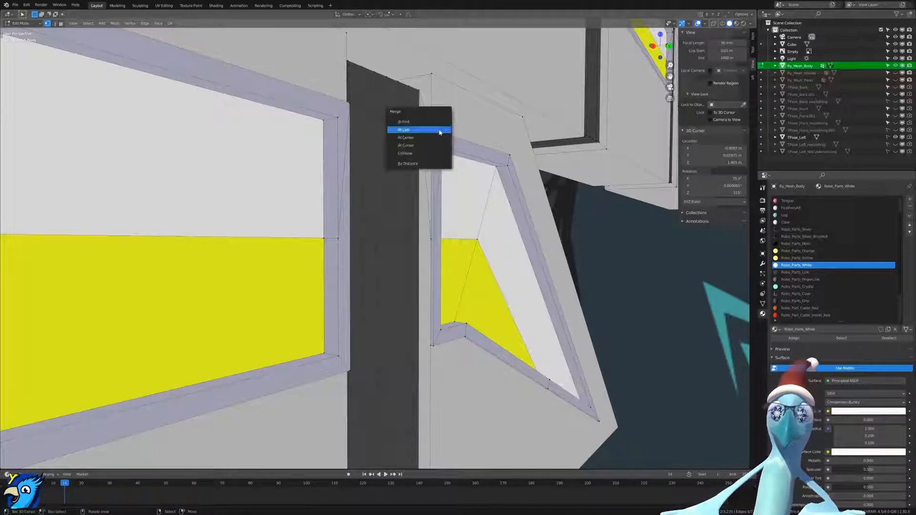
{"action": "key", "text": "m"}
{"action": "left_click", "coordinate": [439, 130]}
{"action": "right_click", "coordinate": [427, 242]}
{"action": "right_click", "coordinate": [427, 130], "text": "shift"}
{"action": "key", "text": "m"}
{"action": "left_click", "coordinate": [427, 130]}
Knife-cut an edge from the slanted frame's lower corner beside the joint to the dark strip's nearest top corner.
{"action": "middle_click_drag", "start_coordinate": [400, 195], "coordinate": [397, 290], "text": "shift"}
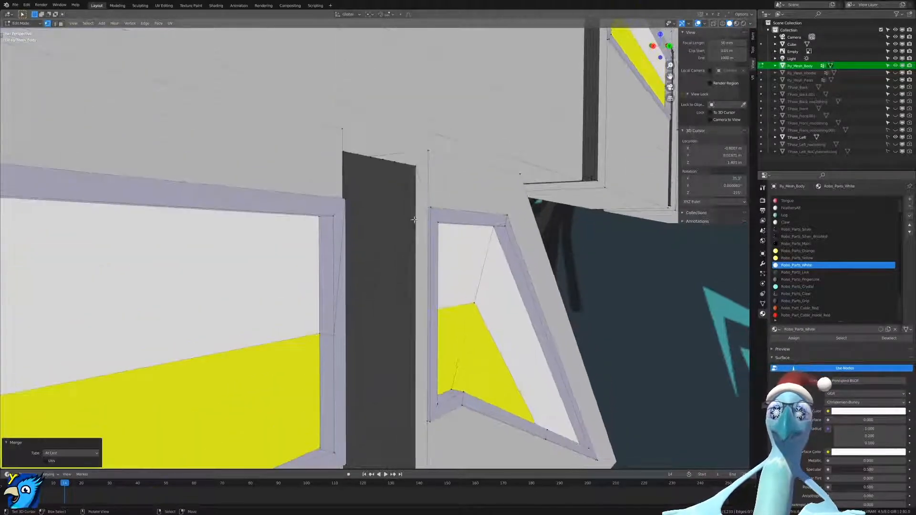
{"action": "scroll", "coordinate": [398, 291], "scroll_direction": "down", "scroll_amount": 12}
{"action": "scroll", "coordinate": [398, 290], "scroll_direction": "up", "scroll_amount": 6}
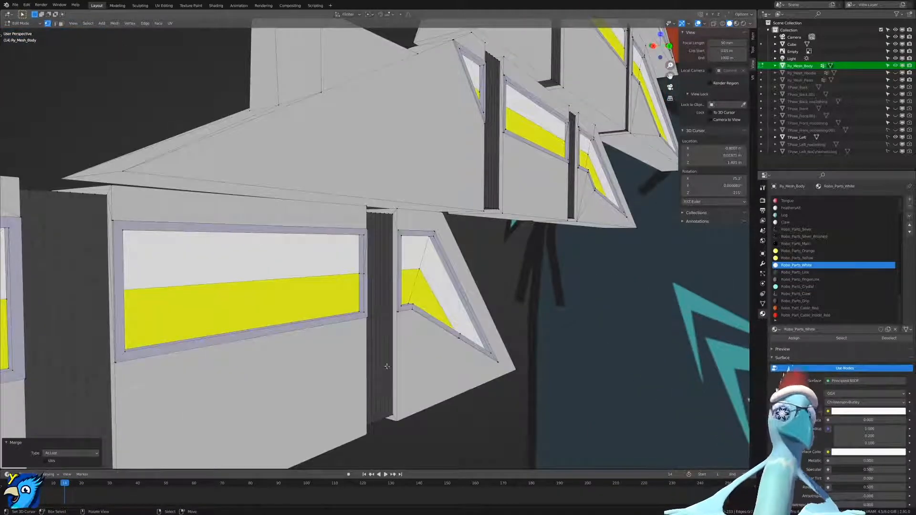
{"action": "scroll", "coordinate": [368, 314], "scroll_direction": "up", "scroll_amount": 4}
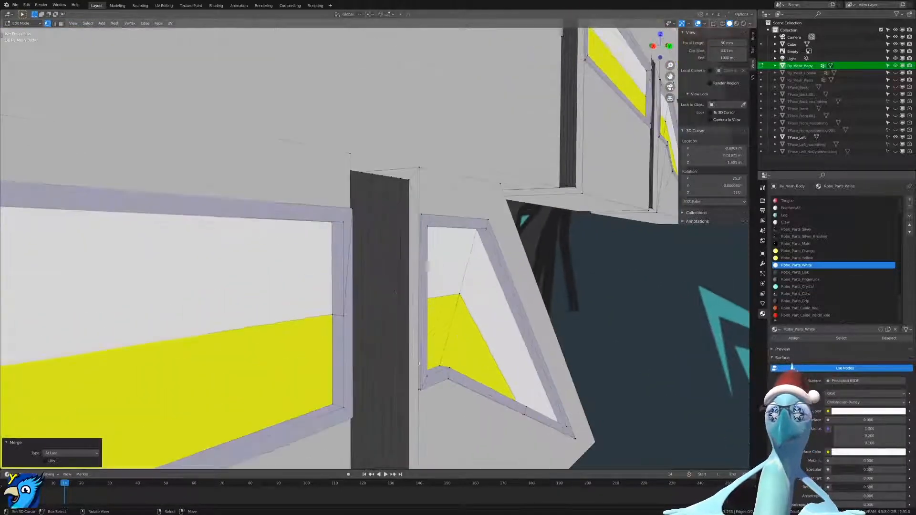
{"action": "key", "text": "k"}
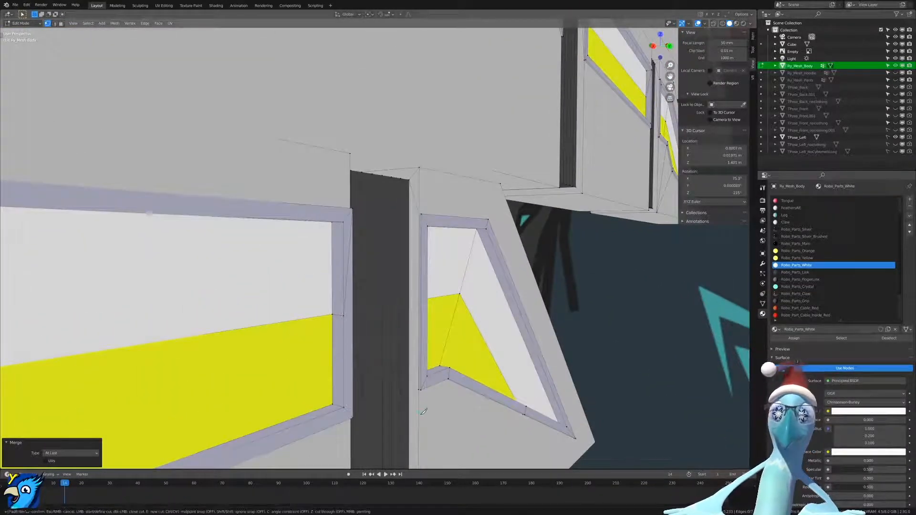
{"action": "left_click", "coordinate": [419, 389]}
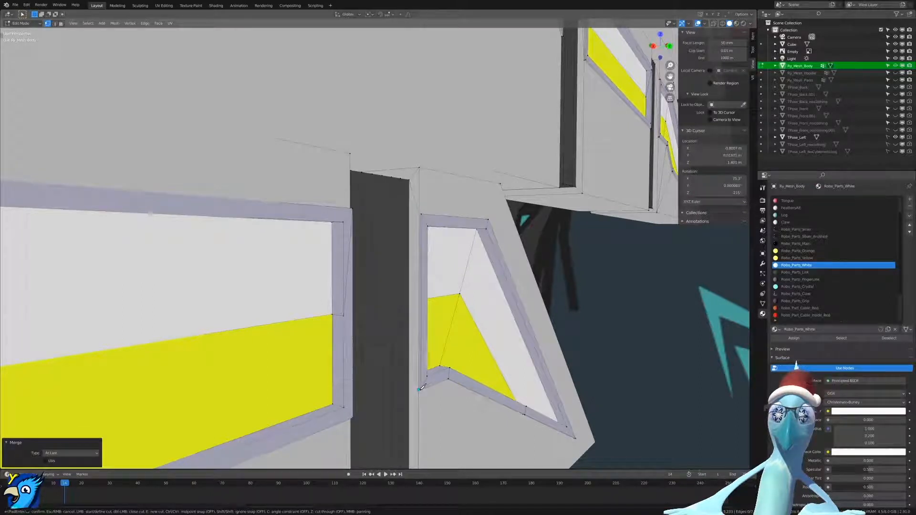
{"action": "left_click", "coordinate": [410, 180]}
{"action": "key", "text": "Return"}
Knife-cut from the middle frame's lower corner by the joint through the dark strip's nearest top corner to the frame's upper corner.
{"action": "middle_click_drag", "start_coordinate": [405, 260], "coordinate": [436, 241]}
{"action": "key", "text": "k"}
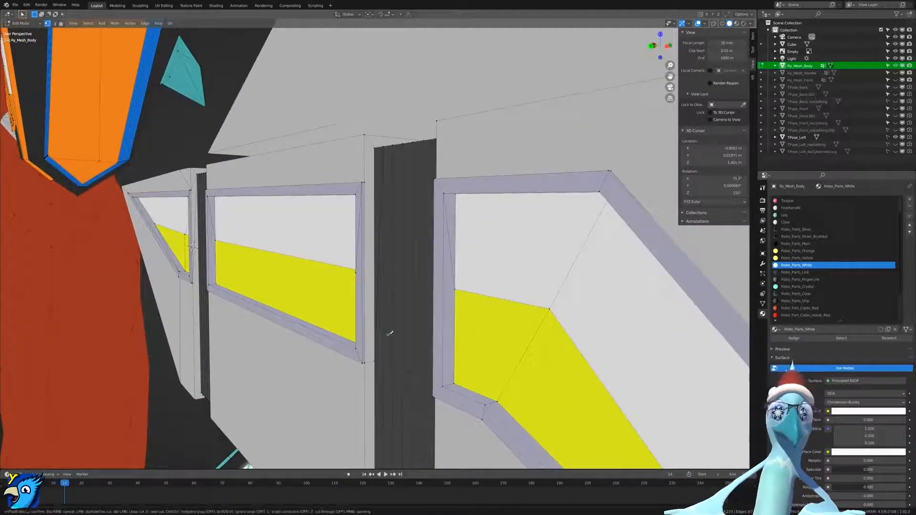
{"action": "left_click", "coordinate": [365, 361]}
{"action": "left_click", "coordinate": [375, 150]}
{"action": "left_click", "coordinate": [364, 182]}
{"action": "key", "text": "Return"}
{"action": "key", "text": "a"}
Merge the extra mid-height vertices on the middle frame's edge beside the dark joint into its upper corner, using At Last.
{"action": "middle_click_drag", "start_coordinate": [381, 309], "coordinate": [427, 264]}
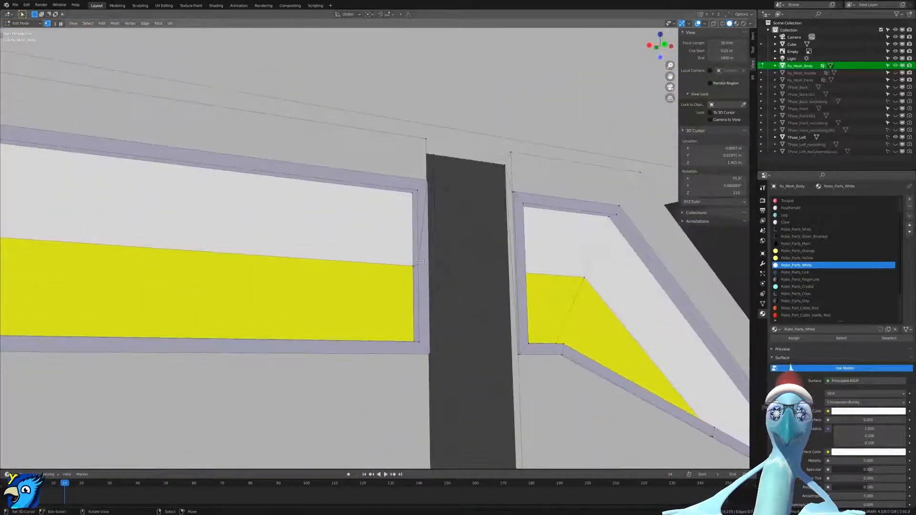
{"action": "left_click", "coordinate": [418, 194], "text": "shift"}
{"action": "key", "text": "m"}
{"action": "left_click", "coordinate": [418, 193]}
{"action": "middle_click_drag", "start_coordinate": [477, 277], "coordinate": [413, 258]}
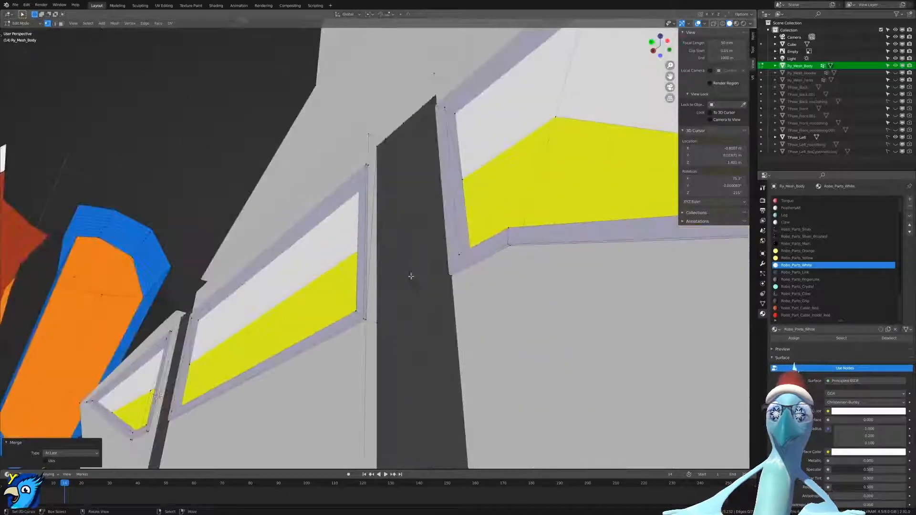
{"action": "right_click", "coordinate": [360, 178]}
{"action": "left_click", "coordinate": [376, 149], "text": "shift"}
{"action": "key", "text": "m"}
{"action": "left_click", "coordinate": [375, 142]}
Merge the two extra vertices midway along the slanted frame's long lower edge into the frame's lower bend, using At Last.
{"action": "middle_click_drag", "start_coordinate": [312, 245], "coordinate": [438, 349]}
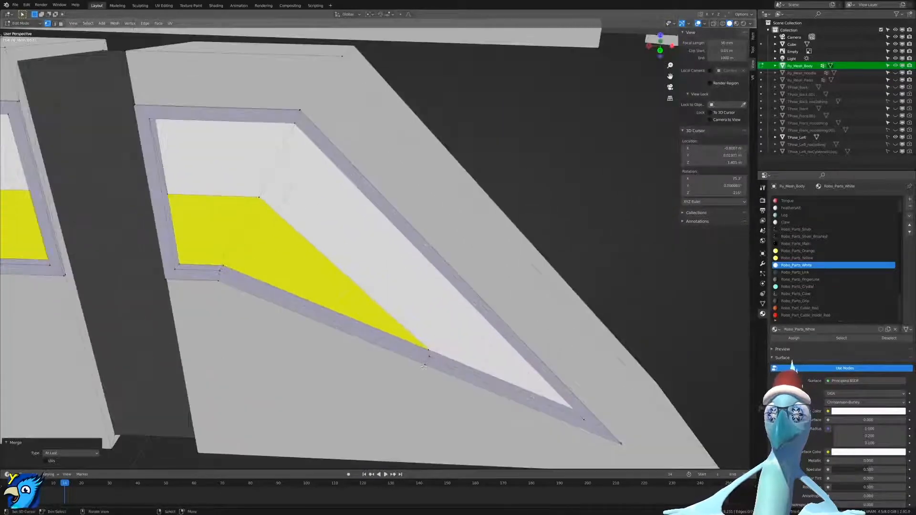
{"action": "right_click", "coordinate": [428, 361]}
{"action": "right_click", "coordinate": [221, 273], "text": "shift"}
{"action": "key", "text": "m"}
{"action": "left_click", "coordinate": [220, 275]}
{"action": "right_click", "coordinate": [425, 364]}
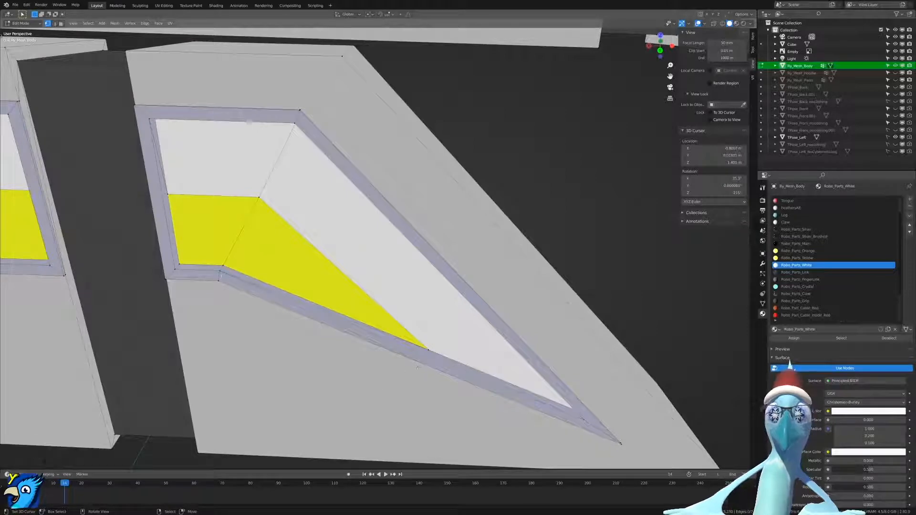
{"action": "right_click", "coordinate": [218, 281], "text": "shift"}
{"action": "key", "text": "m"}
{"action": "left_click", "coordinate": [218, 281]}
Merge the closely spaced vertices at the slanted frame's lower bend, using At Last.
{"action": "middle_click_drag", "start_coordinate": [218, 281], "coordinate": [429, 199]}
{"action": "right_click", "coordinate": [240, 136]}
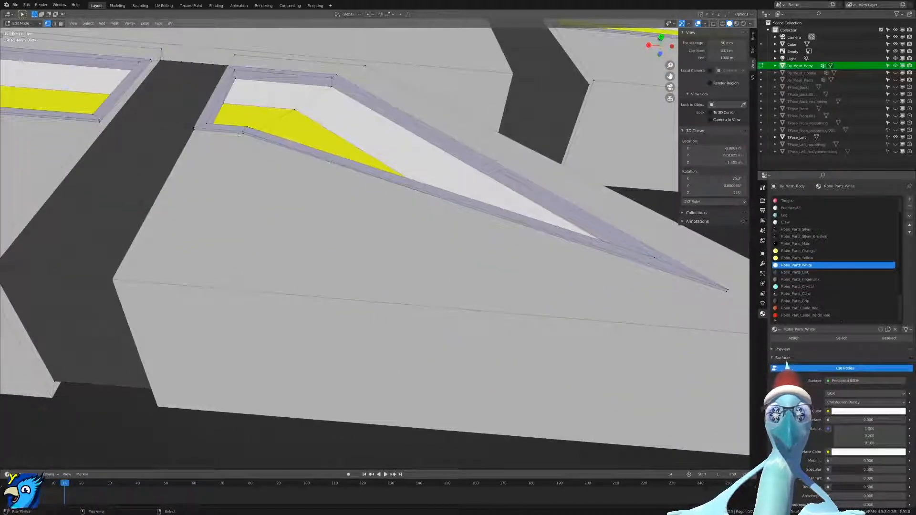
{"action": "right_click", "coordinate": [239, 137], "text": "shift"}
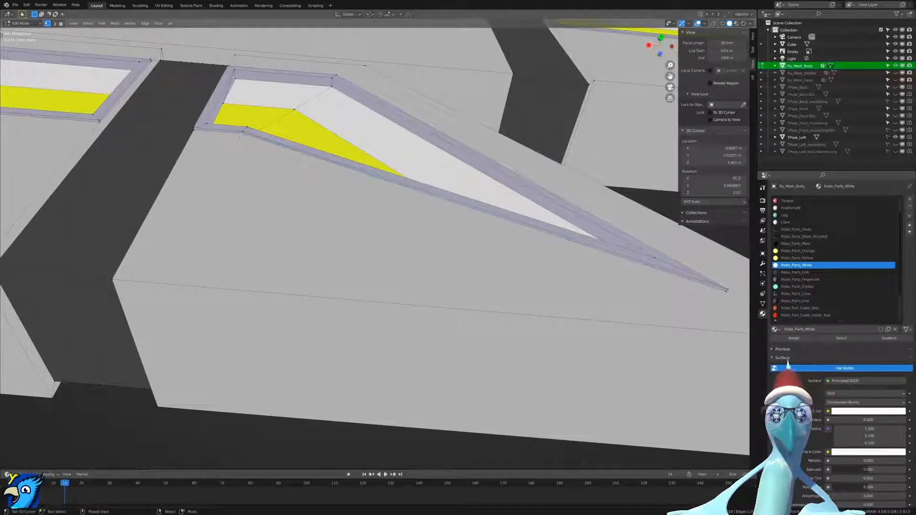
{"action": "key", "text": "m"}
{"action": "left_click", "coordinate": [240, 138]}
Knife-cut an edge from the slanted frame's lower bend to the section's lower face corner beside the dark joint.
{"action": "scroll", "coordinate": [349, 219], "scroll_direction": "down", "scroll_amount": 2}
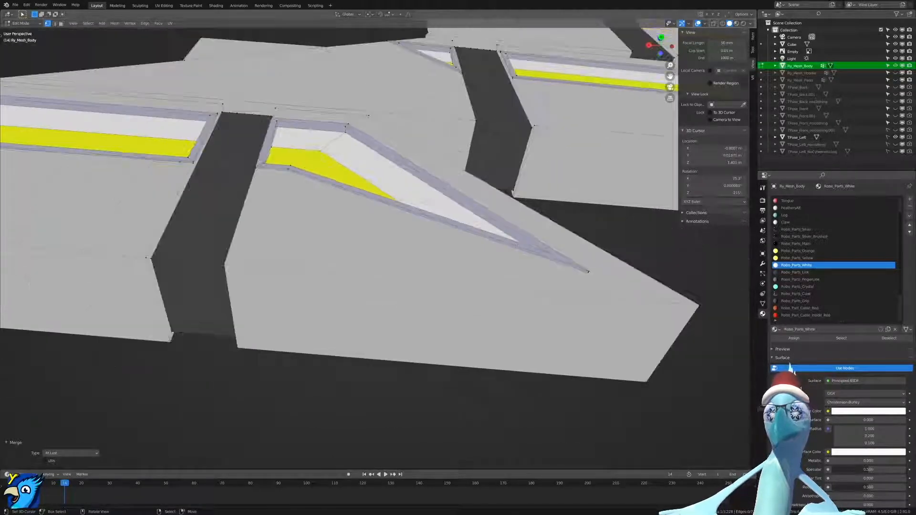
{"action": "scroll", "coordinate": [349, 219], "scroll_direction": "up", "scroll_amount": 1}
{"action": "key", "text": "k"}
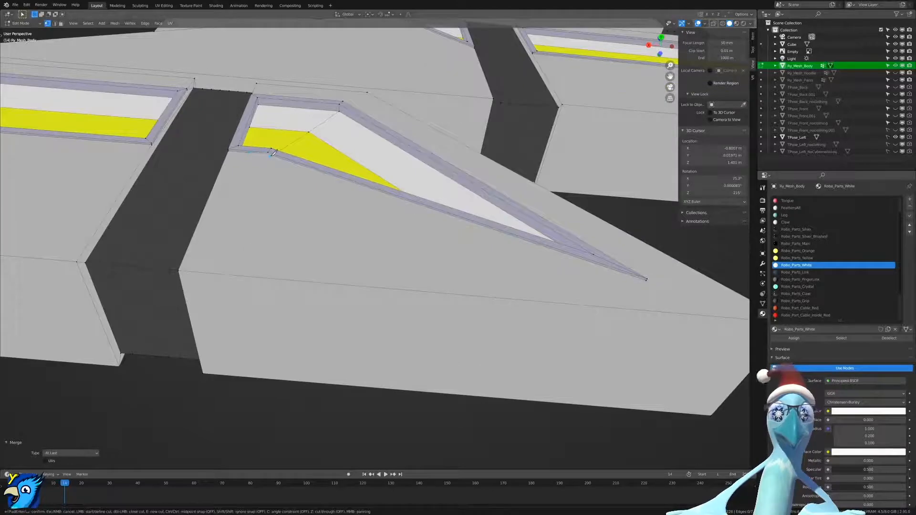
{"action": "left_click", "coordinate": [271, 152]}
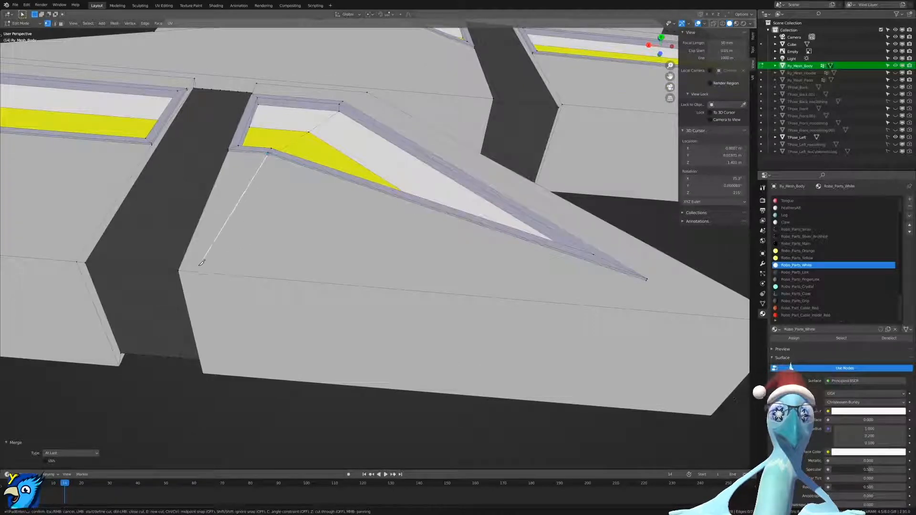
{"action": "left_click", "coordinate": [180, 270]}
{"action": "key", "text": "Return"}
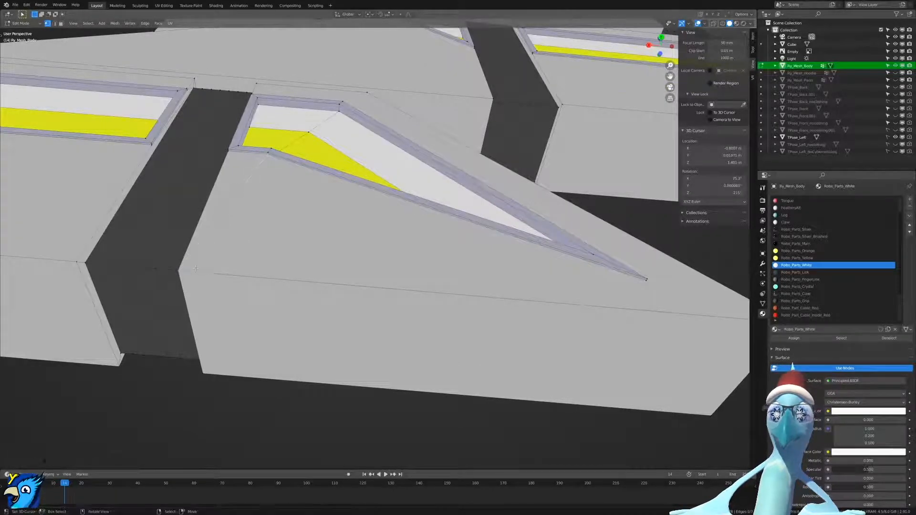
Knife-cut an edge from the slanted frame's pointed tip to the feather section's outer tip, and clear the selection.
{"action": "middle_click_drag", "start_coordinate": [539, 254], "coordinate": [372, 225], "text": "shift"}
{"action": "key", "text": "k"}
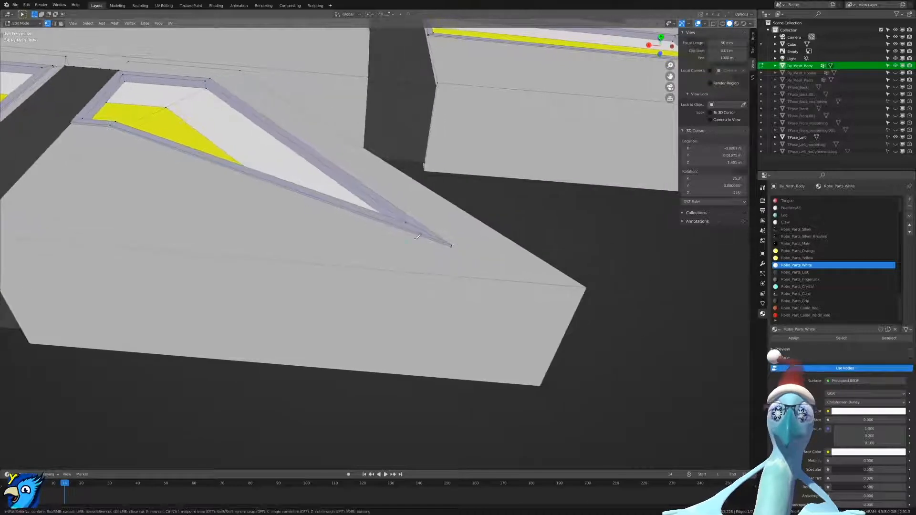
{"action": "left_click", "coordinate": [451, 247]}
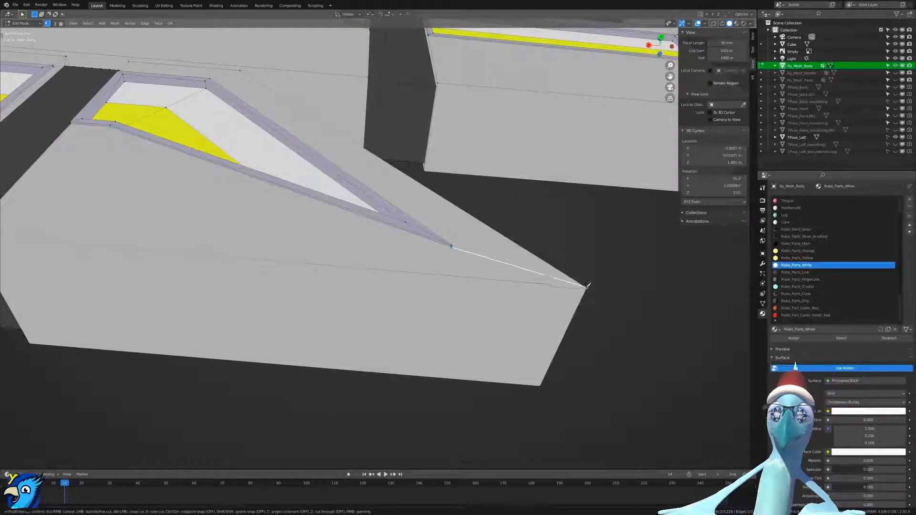
{"action": "left_click", "coordinate": [587, 286]}
{"action": "key", "text": "Return"}
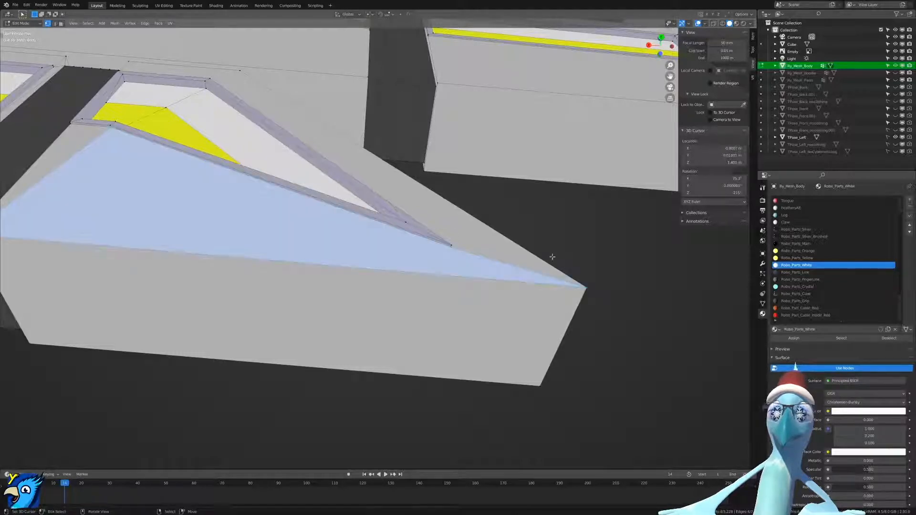
{"action": "key", "text": "alt+a"}
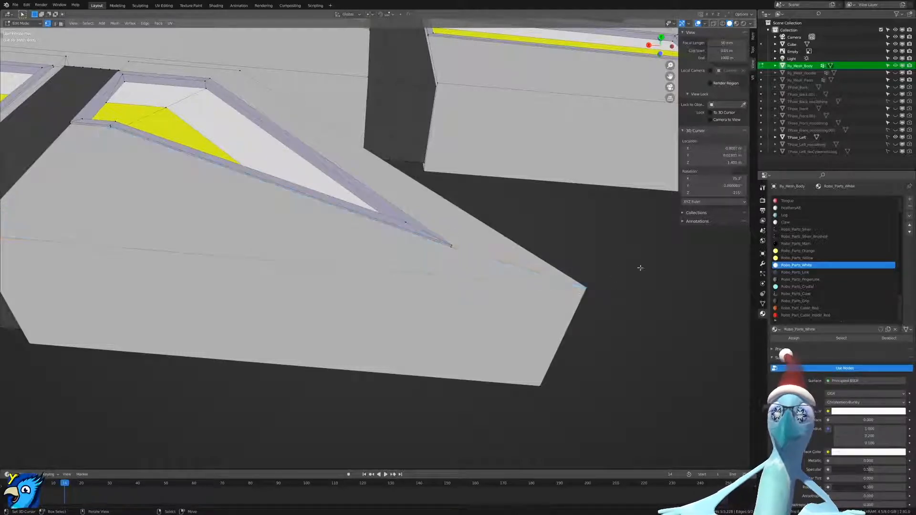
Knife-cut an edge from the slanted frame's upper corner to the nearby bend on the feather section's upper edge.
{"action": "middle_click_drag", "start_coordinate": [420, 136], "coordinate": [483, 312]}
{"action": "key", "text": "k"}
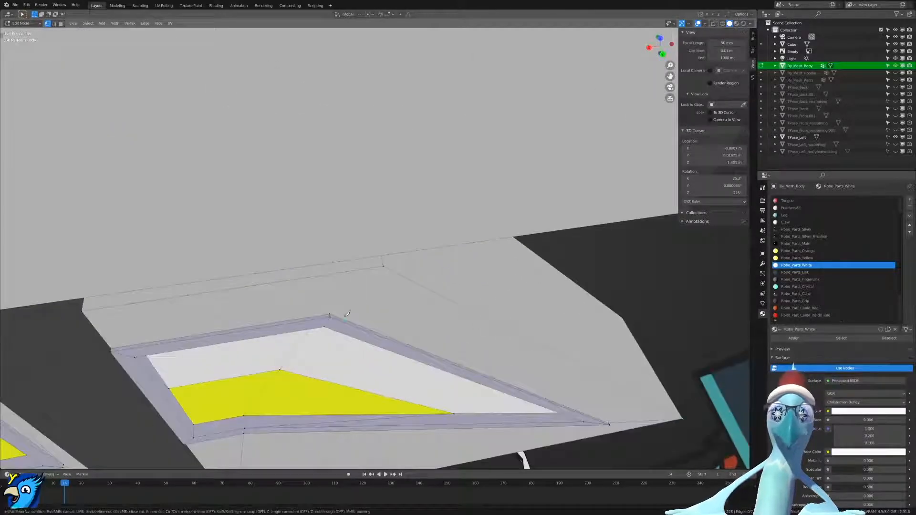
{"action": "left_click", "coordinate": [330, 315]}
{"action": "left_click", "coordinate": [382, 265]}
{"action": "key", "text": "Return"}
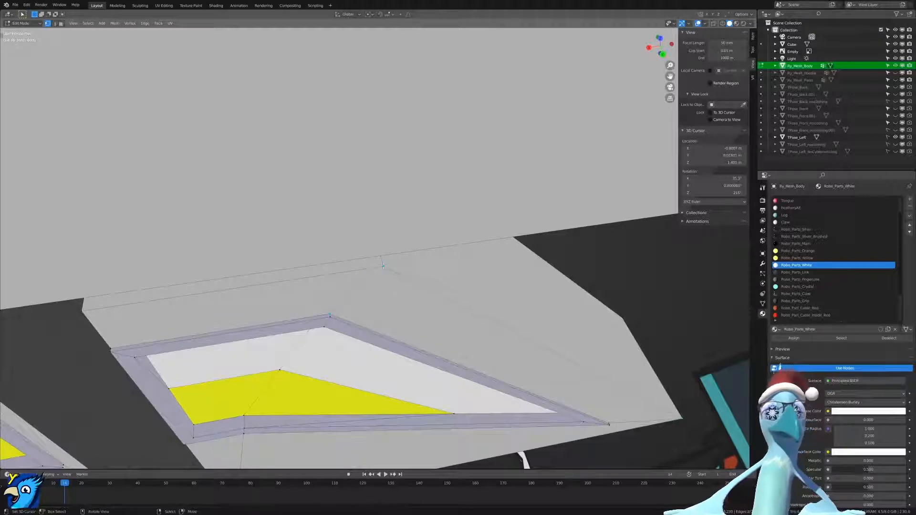
Inspect the whole feather and its neighbours from several sides for remaining topology problems.
{"action": "middle_click_drag", "start_coordinate": [606, 410], "coordinate": [432, 325]}
{"action": "scroll", "coordinate": [460, 348], "scroll_direction": "down", "scroll_amount": 5}
{"action": "scroll", "coordinate": [431, 324], "scroll_direction": "up", "scroll_amount": 4}
{"action": "scroll", "coordinate": [432, 325], "scroll_direction": "down", "scroll_amount": 4}
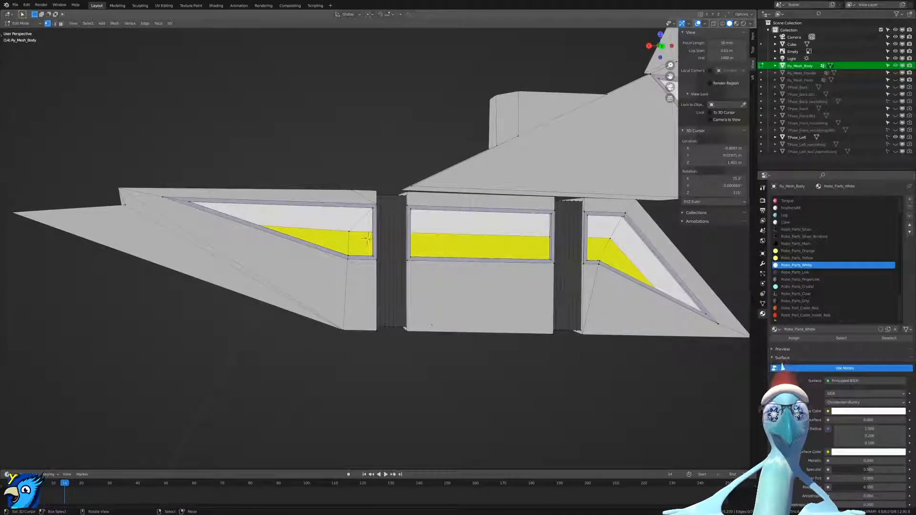
{"action": "middle_click_drag", "start_coordinate": [311, 330], "coordinate": [366, 345]}
{"action": "scroll", "coordinate": [367, 347], "scroll_direction": "up", "scroll_amount": 3}
{"action": "scroll", "coordinate": [367, 347], "scroll_direction": "down", "scroll_amount": 4}
{"action": "middle_click_drag", "start_coordinate": [626, 363], "coordinate": [450, 325]}
{"action": "scroll", "coordinate": [560, 339], "scroll_direction": "down", "scroll_amount": 1}
{"action": "scroll", "coordinate": [441, 377], "scroll_direction": "up", "scroll_amount": 3}
Step back and forth through the recent edits and examine the feathers in wireframe shading for stray geometry.
{"action": "key", "text": "ctrl+z"}
{"action": "key", "text": "ctrl+z"}
{"action": "key", "text": "ctrl+shift+z"}
{"action": "key", "text": "ctrl+shift+z"}
{"action": "key", "text": "ctrl+z"}
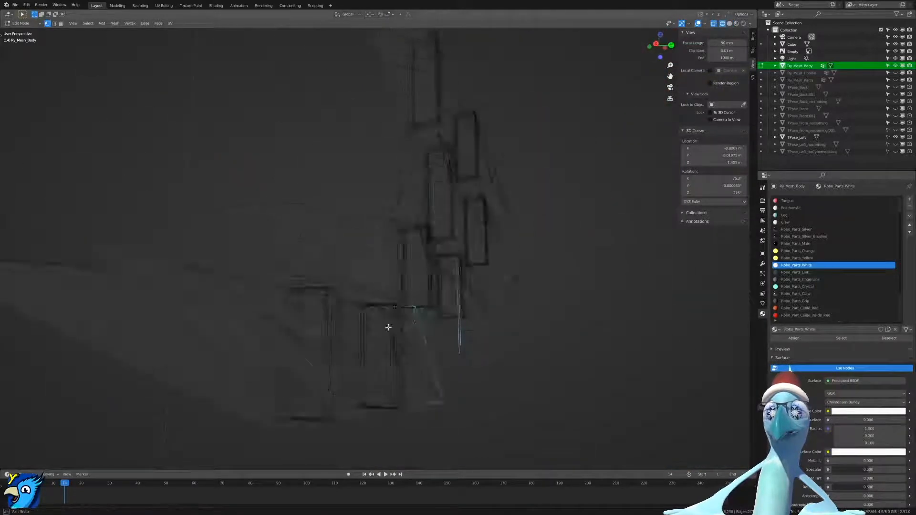
{"action": "mouse_move", "coordinate": [363, 330]}
{"action": "middle_mouse_down"}
{"action": "mouse_move", "coordinate": [351, 336]}
{"action": "mouse_move", "coordinate": [375, 342]}
{"action": "middle_mouse_up"}
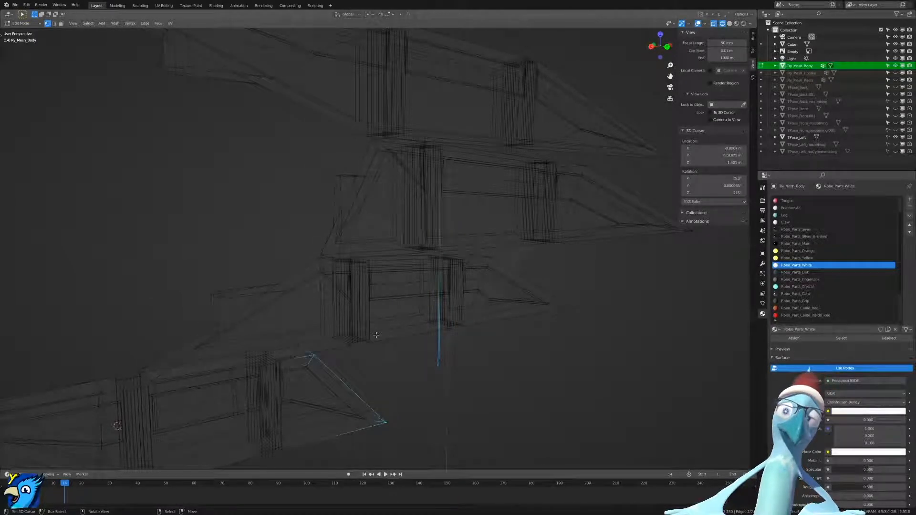
{"action": "middle_click_drag", "start_coordinate": [556, 328], "coordinate": [514, 301]}
{"action": "key", "text": "z"}
{"action": "left_click", "coordinate": [595, 299]}
{"action": "middle_click_drag", "start_coordinate": [595, 299], "coordinate": [483, 305]}
Toggle the hidden body geometry's visibility while checking the stray face hanging below the feather's middle section.
{"action": "key", "text": "alt+h"}
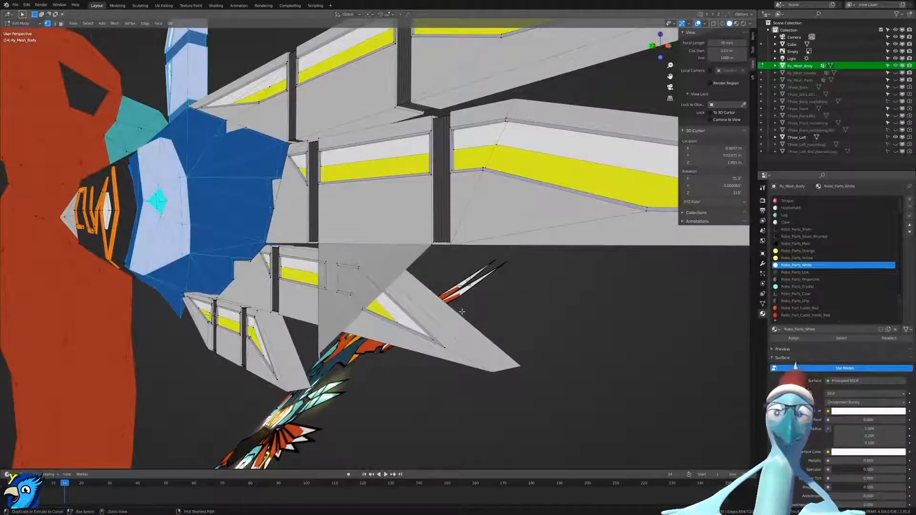
{"action": "key", "text": "h"}
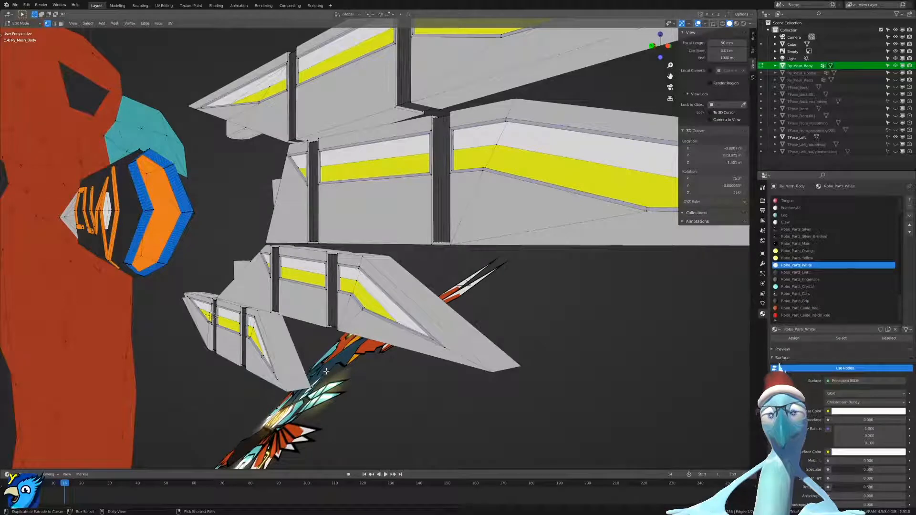
{"action": "key", "text": "alt+h"}
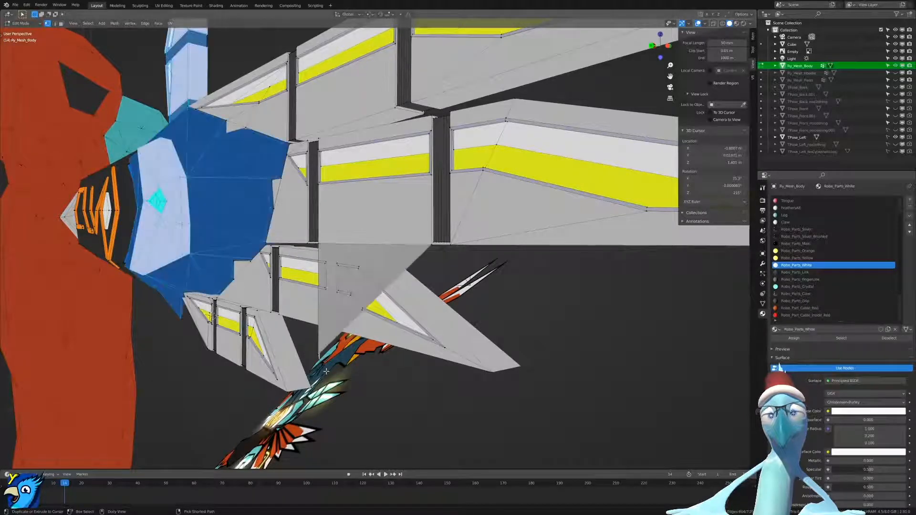
{"action": "left_click", "coordinate": [311, 363]}
{"action": "middle_click_drag", "start_coordinate": [301, 362], "coordinate": [364, 360]}
{"action": "key", "text": "z"}
{"action": "left_click", "coordinate": [430, 363]}
{"action": "key", "text": "h"}
{"action": "middle_click_drag", "start_coordinate": [446, 382], "coordinate": [402, 370]}
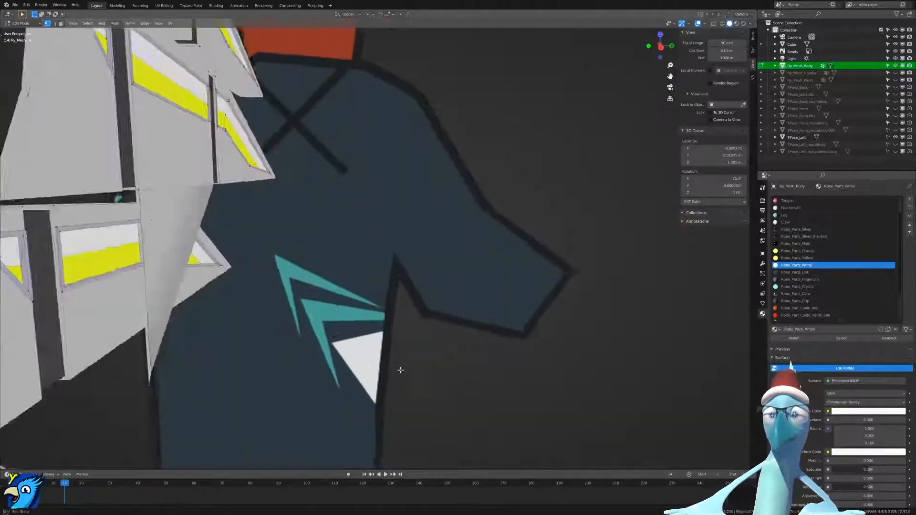
{"action": "middle_click_drag", "start_coordinate": [282, 196], "coordinate": [515, 382], "text": "shift"}
{"action": "scroll", "coordinate": [515, 383], "scroll_direction": "up", "scroll_amount": 1}
{"action": "middle_click_drag", "start_coordinate": [400, 379], "coordinate": [400, 286]}
{"action": "key", "text": "ctrl+z"}
{"action": "key", "text": "g"}
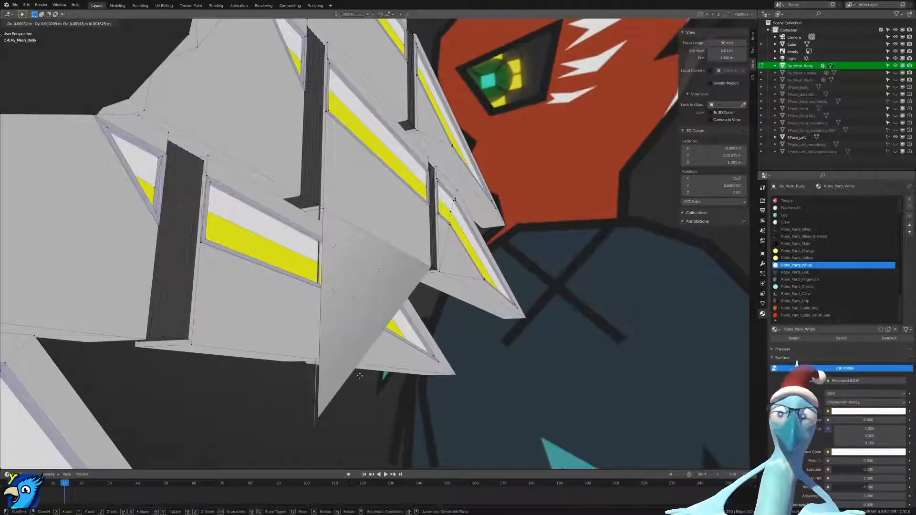
{"action": "right_click", "coordinate": [375, 389]}
{"action": "key", "text": "shift+z"}
{"action": "mouse_move", "coordinate": [297, 348]}
{"action": "middle_mouse_down"}
{"action": "mouse_move", "coordinate": [270, 356]}
{"action": "mouse_move", "coordinate": [324, 340]}
{"action": "mouse_move", "coordinate": [429, 434]}
{"action": "middle_mouse_up"}
{"action": "key", "text": "shift+z"}
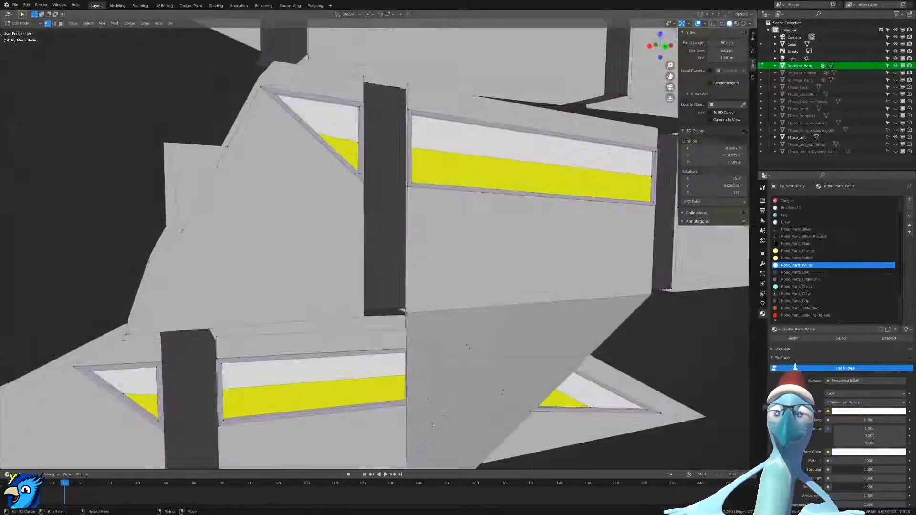
{"action": "scroll", "coordinate": [437, 393], "scroll_direction": "down", "scroll_amount": 4}
{"action": "mouse_move", "coordinate": [414, 393]}
{"action": "middle_mouse_down"}
{"action": "mouse_move", "coordinate": [394, 401]}
{"action": "mouse_move", "coordinate": [422, 396]}
{"action": "middle_mouse_up"}
{"action": "key", "text": "h"}
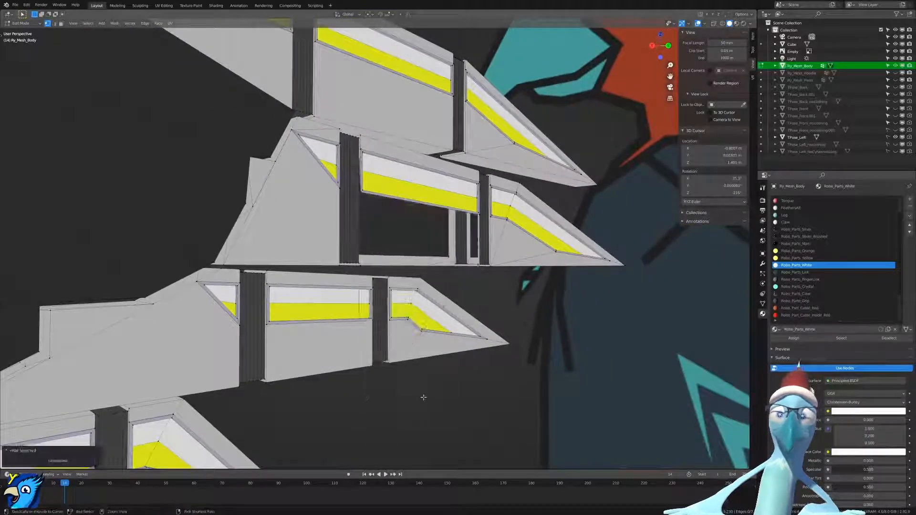
{"action": "key", "text": "ctrl+z"}
Move the stray vertices below the feather's middle section and merge them at the last selected one by the dark band's lower corner.
{"action": "key", "text": "g"}
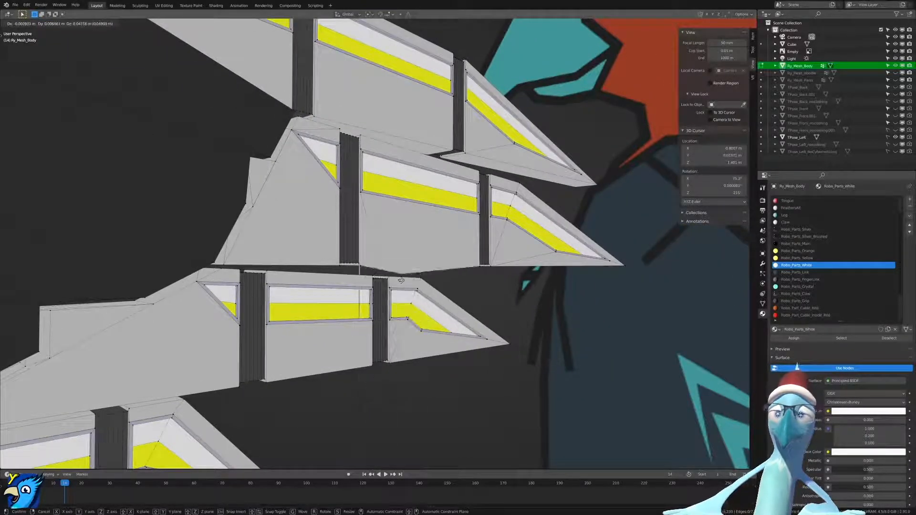
{"action": "left_click", "coordinate": [378, 260]}
{"action": "middle_click_drag", "start_coordinate": [378, 259], "coordinate": [280, 390]}
{"action": "right_click", "coordinate": [232, 392], "text": "shift"}
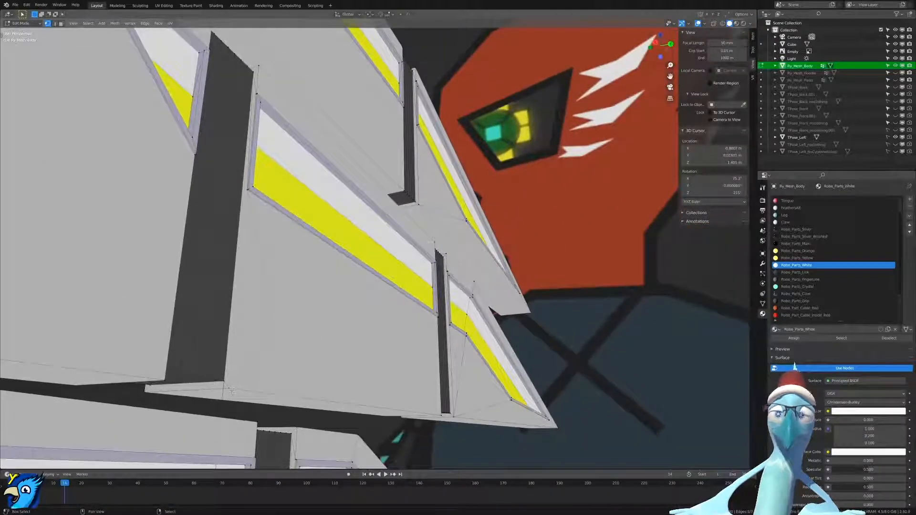
{"action": "key", "text": "m"}
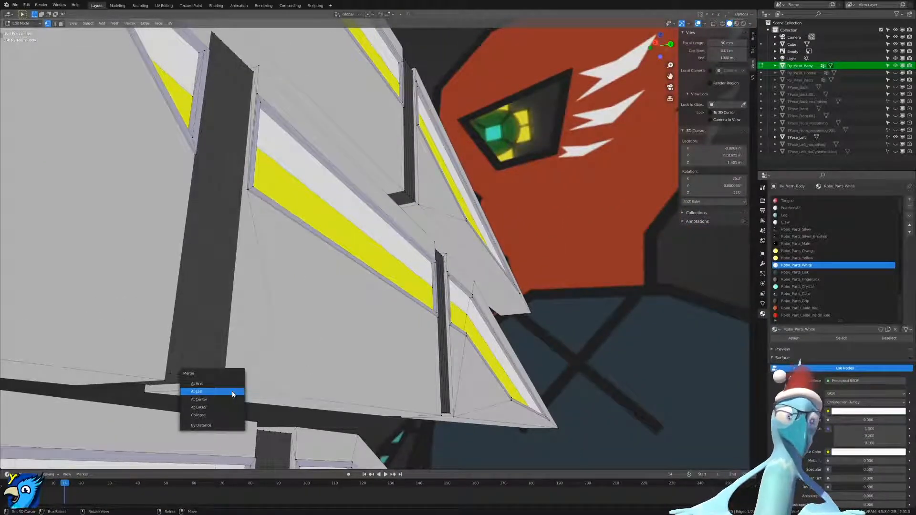
{"action": "left_click", "coordinate": [233, 393]}
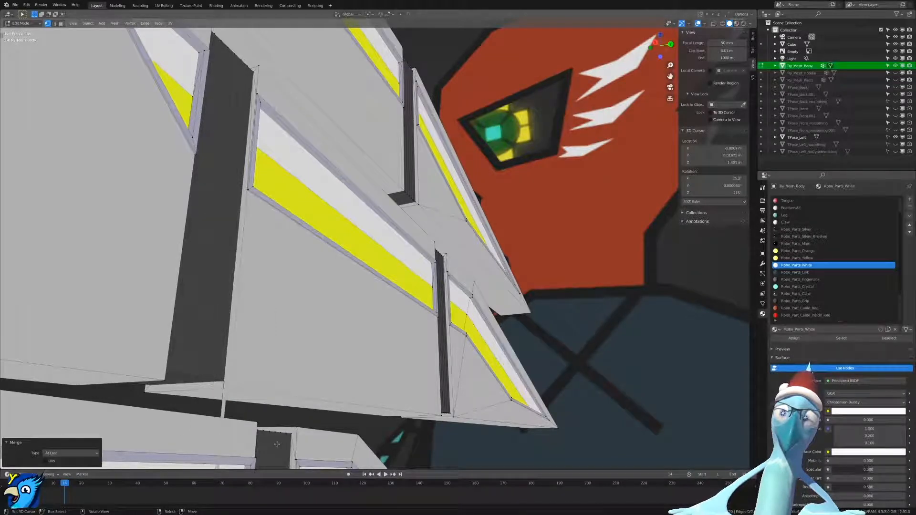
Merge the leftover vertex hanging below the middle section's lower corner into that corner, using At Last.
{"action": "scroll", "coordinate": [321, 444], "scroll_direction": "down", "scroll_amount": 3}
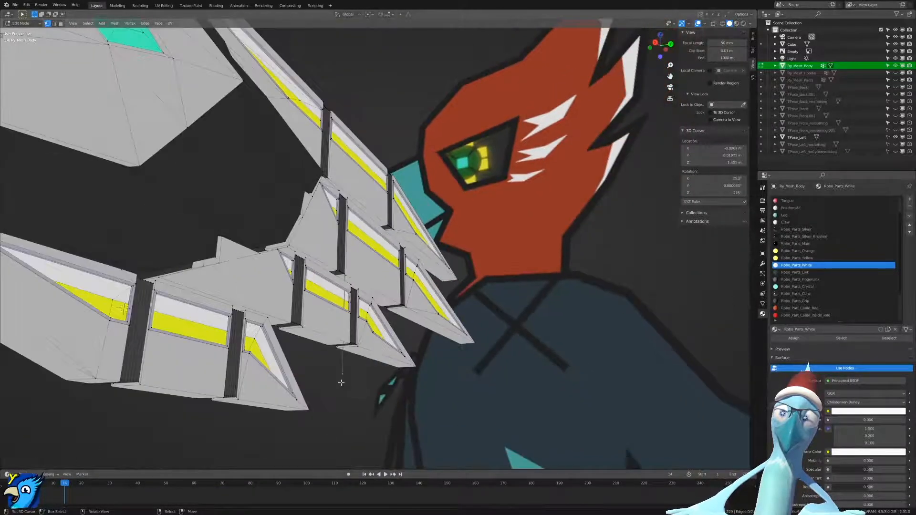
{"action": "scroll", "coordinate": [341, 383], "scroll_direction": "up", "scroll_amount": 3}
{"action": "key", "text": "m"}
{"action": "left_click", "coordinate": [236, 369]}
Examine the merged lower corner in wireframe shading, test-moving its vertex to check for leftover duplicates.
{"action": "key", "text": "z"}
{"action": "left_click", "coordinate": [319, 381]}
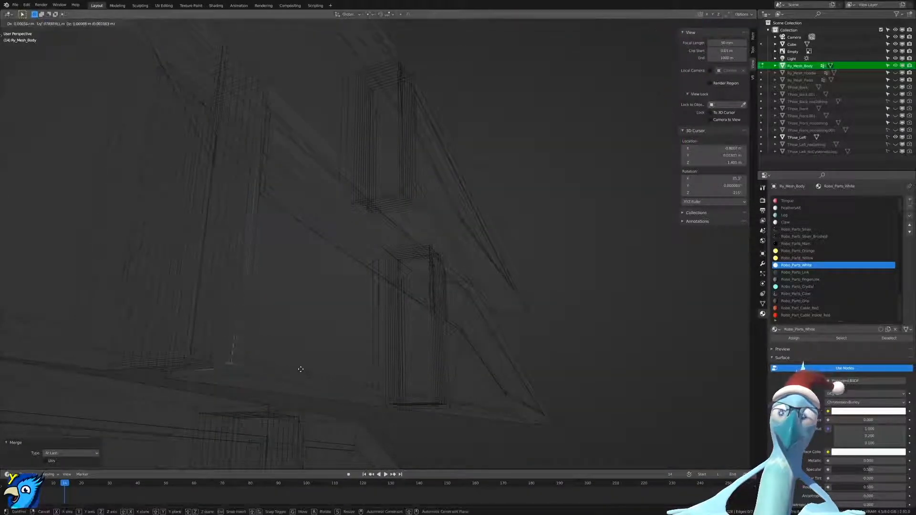
{"action": "left_click", "coordinate": [243, 375]}
{"action": "key", "text": "g"}
{"action": "left_click", "coordinate": [261, 374]}
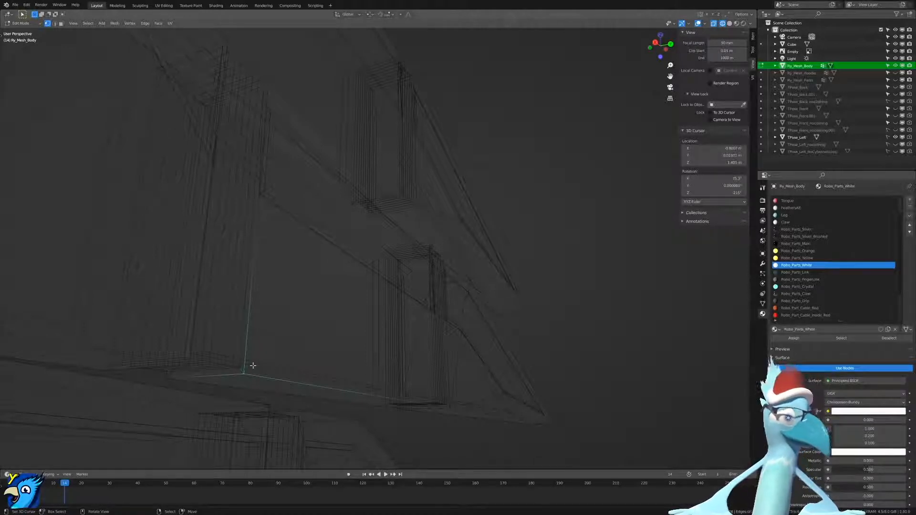
{"action": "scroll", "coordinate": [392, 272], "scroll_direction": "down", "scroll_amount": 3}
{"action": "key", "text": "shift+z"}
{"action": "mouse_move", "coordinate": [409, 275]}
{"action": "middle_mouse_down"}
{"action": "mouse_move", "coordinate": [497, 288]}
{"action": "mouse_move", "coordinate": [319, 301]}
{"action": "middle_mouse_up"}
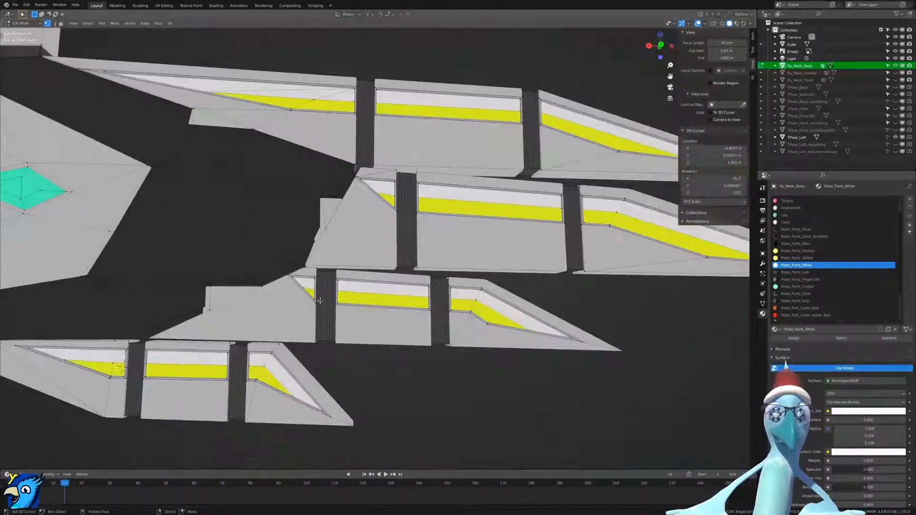
Review the whole robotic arm and its feathers, including in Material Preview shading.
{"action": "scroll", "coordinate": [320, 301], "scroll_direction": "down", "scroll_amount": 8}
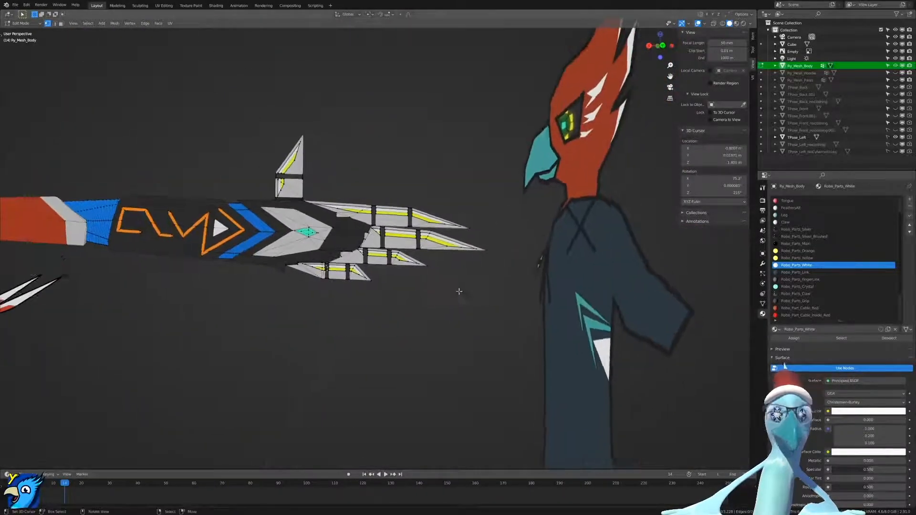
{"action": "scroll", "coordinate": [459, 292], "scroll_direction": "up", "scroll_amount": 3}
{"action": "scroll", "coordinate": [430, 296], "scroll_direction": "down", "scroll_amount": 5}
{"action": "scroll", "coordinate": [382, 330], "scroll_direction": "up", "scroll_amount": 3}
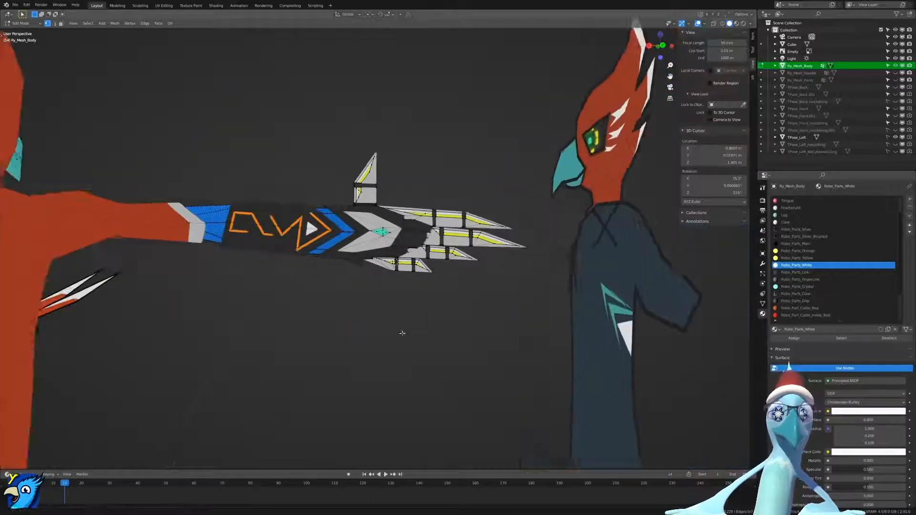
{"action": "middle_click_drag", "start_coordinate": [382, 329], "coordinate": [411, 345], "text": "shift"}
{"action": "key", "text": "a"}
{"action": "mouse_move", "coordinate": [577, 260]}
{"action": "middle_mouse_down"}
{"action": "mouse_move", "coordinate": [495, 268]}
{"action": "mouse_move", "coordinate": [542, 210]}
{"action": "middle_mouse_up"}
{"action": "key", "text": "z"}
{"action": "left_click", "coordinate": [500, 386]}
{"action": "scroll", "coordinate": [525, 288], "scroll_direction": "up", "scroll_amount": 4}
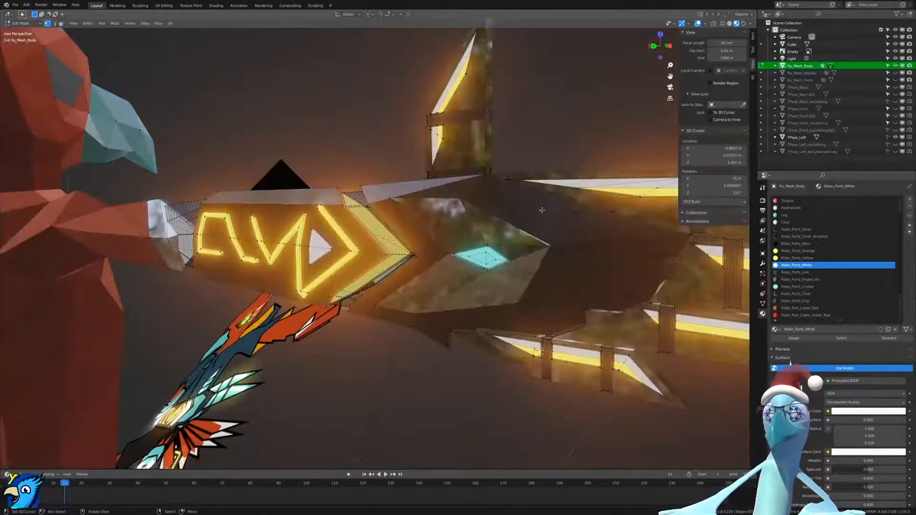
Hide the viewport overlays and inspect the glowing arm and feather frames from the back, front and below.
{"action": "left_click", "coordinate": [699, 23]}
{"action": "scroll", "coordinate": [430, 191], "scroll_direction": "down", "scroll_amount": 3}
{"action": "middle_click_drag", "start_coordinate": [363, 186], "coordinate": [268, 255]}
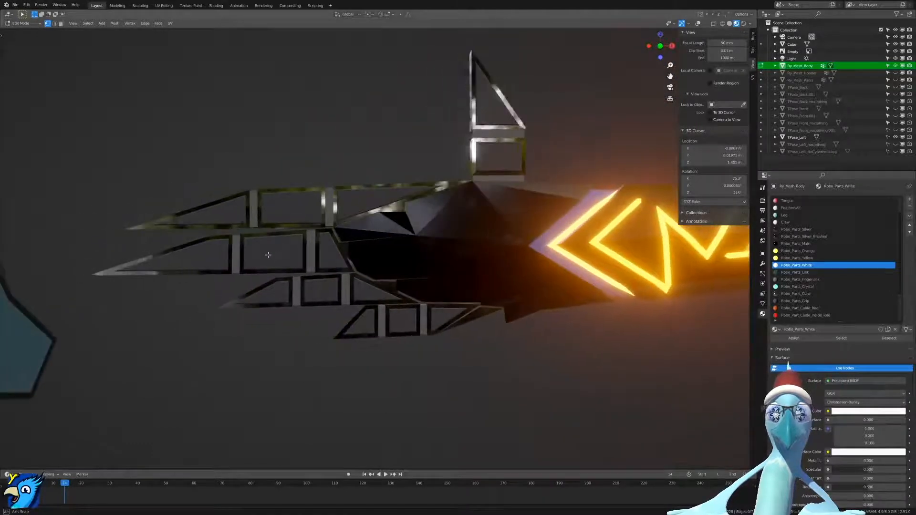
{"action": "scroll", "coordinate": [268, 254], "scroll_direction": "down", "scroll_amount": 11}
{"action": "middle_click_drag", "start_coordinate": [286, 286], "coordinate": [320, 315]}
{"action": "scroll", "coordinate": [320, 315], "scroll_direction": "up", "scroll_amount": 4}
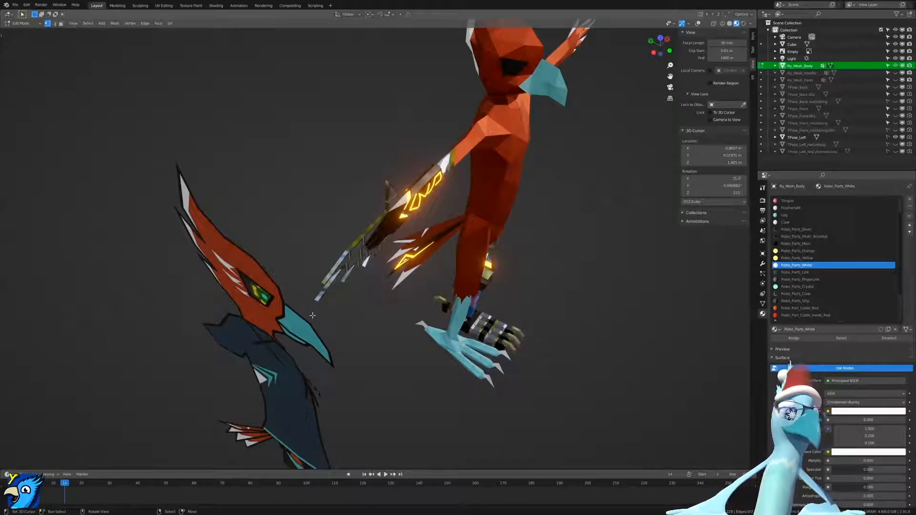
{"action": "middle_click_drag", "start_coordinate": [432, 295], "coordinate": [419, 257]}
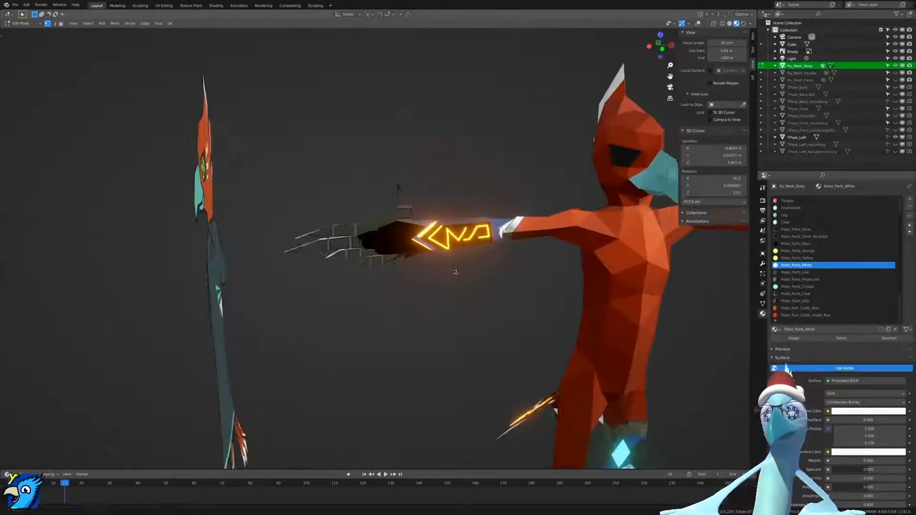
{"action": "scroll", "coordinate": [418, 253], "scroll_direction": "up", "scroll_amount": 6}
{"action": "scroll", "coordinate": [397, 269], "scroll_direction": "down", "scroll_amount": 6}
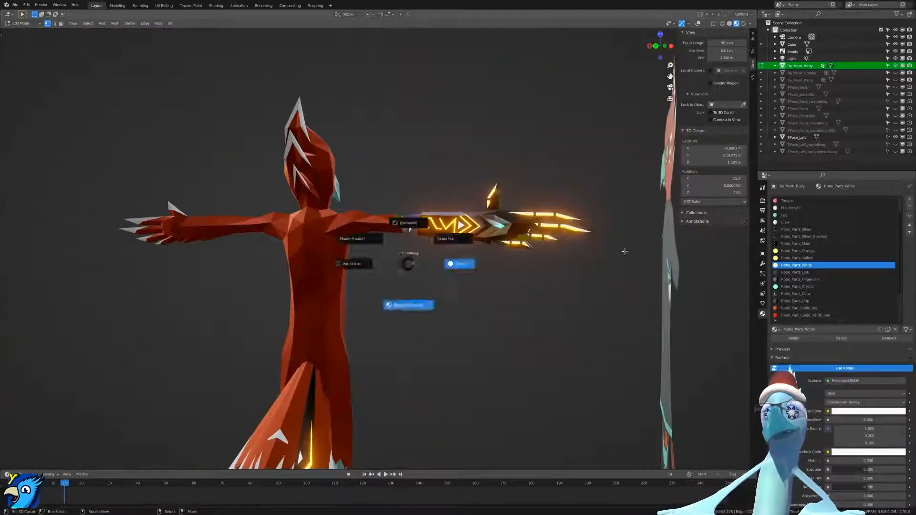
Inspect the full character in Material Preview shading and save the file.
{"action": "left_click", "coordinate": [606, 254]}
{"action": "key", "text": "z"}
{"action": "left_click", "coordinate": [471, 325]}
{"action": "mouse_move", "coordinate": [470, 325]}
{"action": "middle_mouse_down"}
{"action": "mouse_move", "coordinate": [308, 313]}
{"action": "mouse_move", "coordinate": [389, 260]}
{"action": "middle_mouse_up"}
{"action": "scroll", "coordinate": [400, 271], "scroll_direction": "down", "scroll_amount": 2}
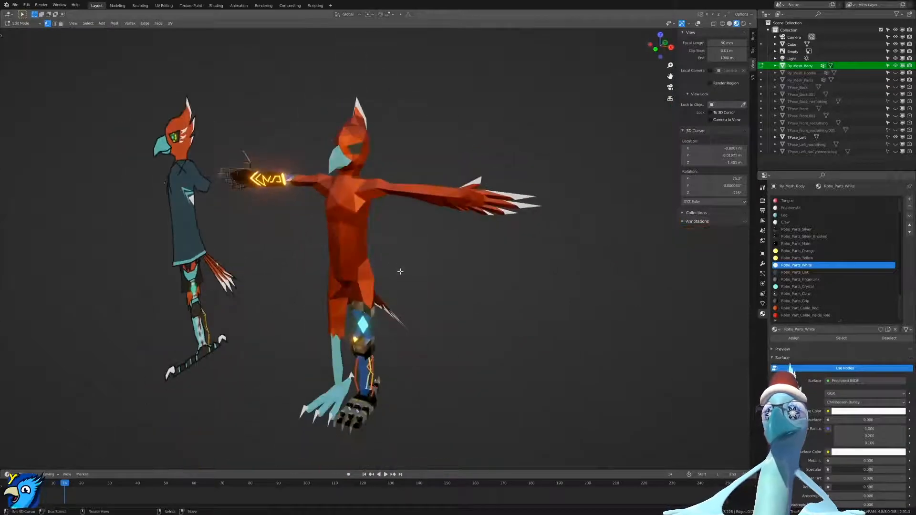
{"action": "scroll", "coordinate": [401, 271], "scroll_direction": "up", "scroll_amount": 3}
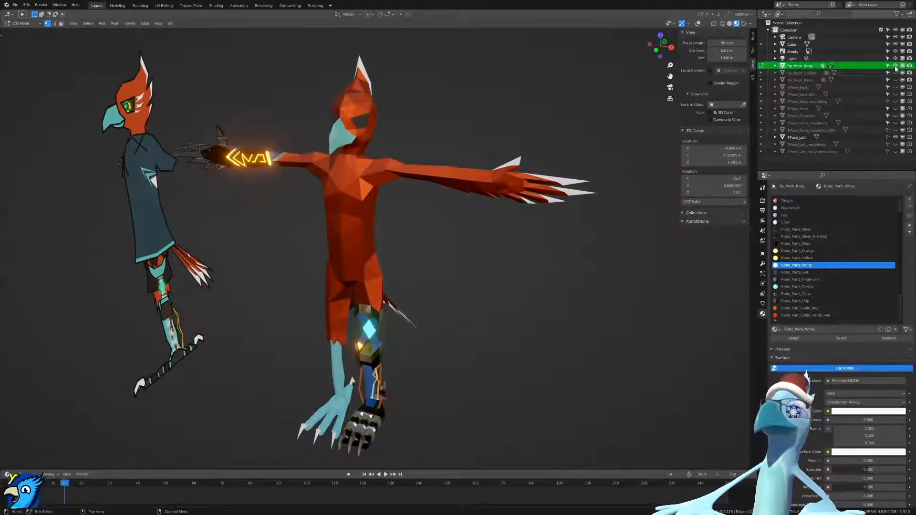
{"action": "left_click_drag", "start_coordinate": [897, 74], "coordinate": [897, 73]}
{"action": "key", "text": "ctrl+s"}
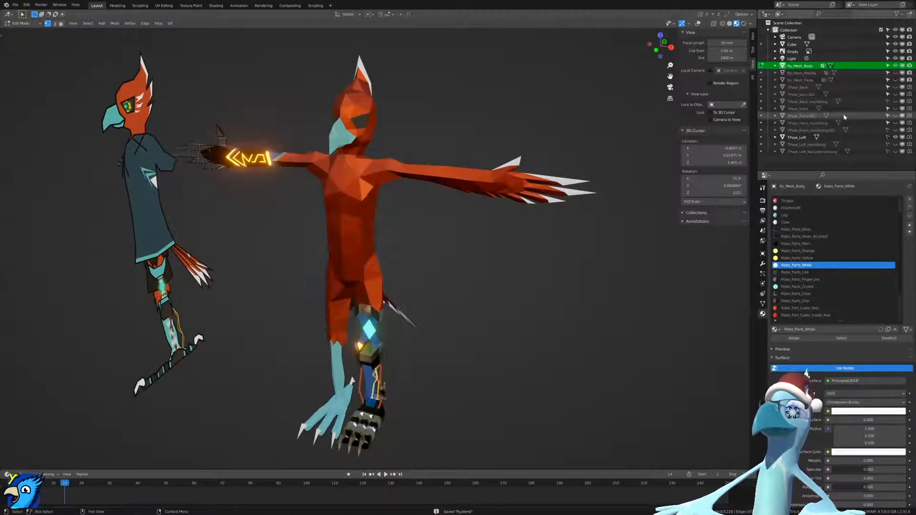
Restore the overlays, show the TPose_Front and TPose_Back reference images, and compare them with the upper arm's silver cuff.
{"action": "left_click", "coordinate": [698, 23]}
{"action": "middle_click_drag", "start_coordinate": [470, 286], "coordinate": [549, 189]}
{"action": "middle_click_drag", "start_coordinate": [423, 167], "coordinate": [366, 158]}
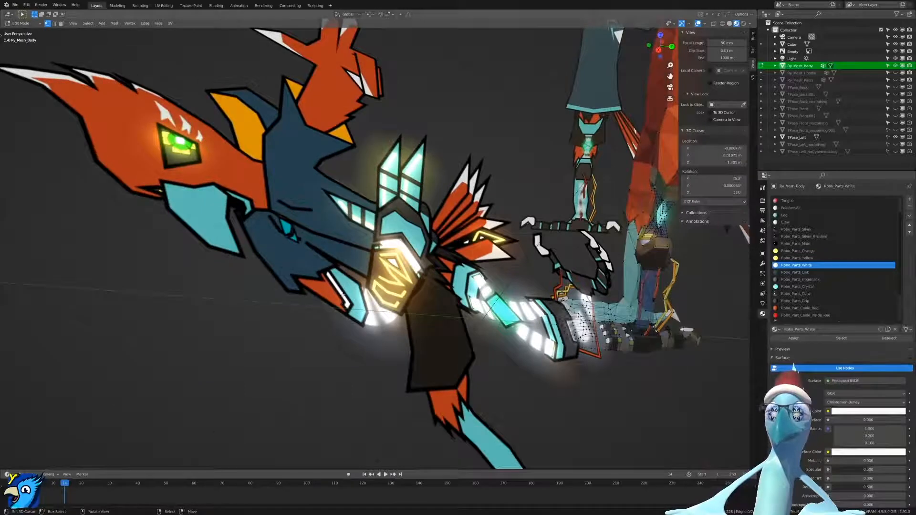
{"action": "scroll", "coordinate": [343, 302], "scroll_direction": "down", "scroll_amount": 6}
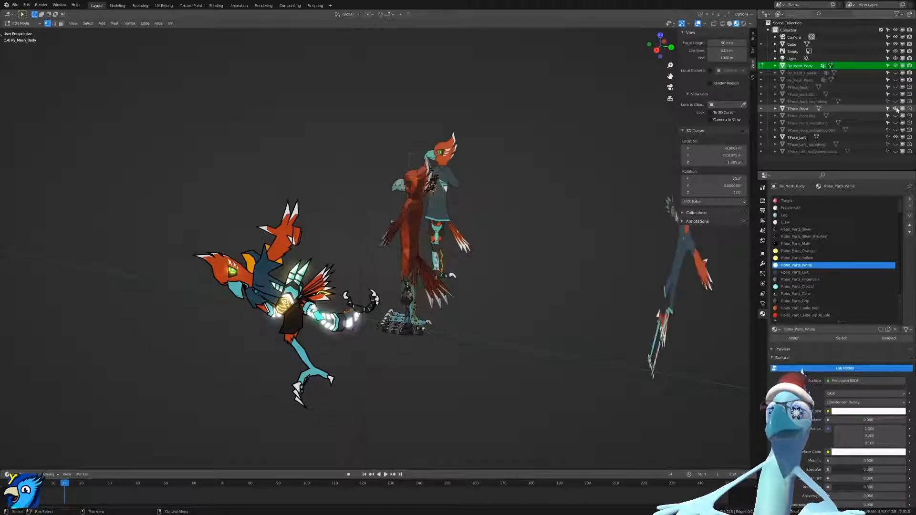
{"action": "middle_click_drag", "start_coordinate": [396, 248], "coordinate": [425, 250]}
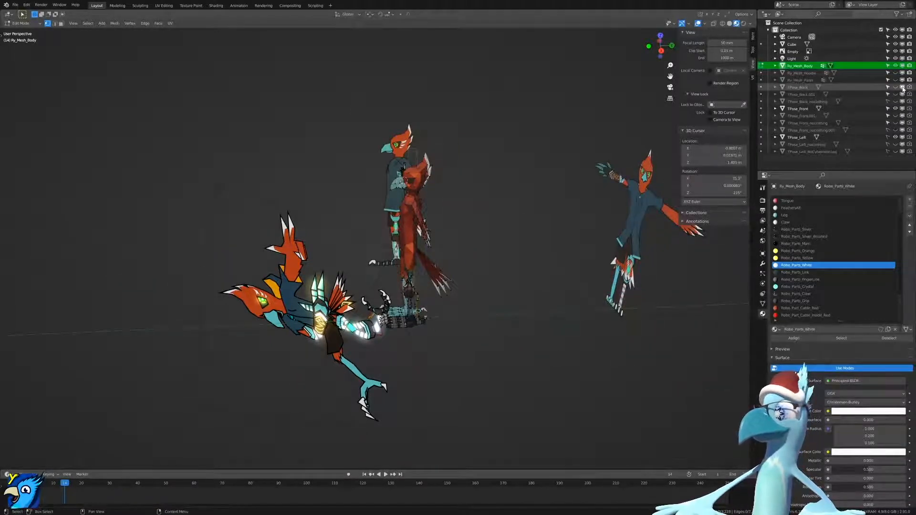
{"action": "scroll", "coordinate": [412, 239], "scroll_direction": "up", "scroll_amount": 4}
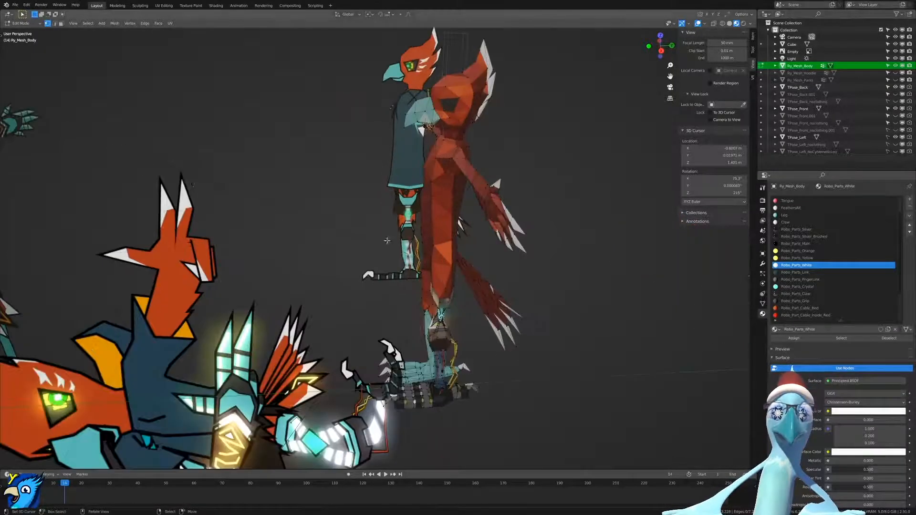
{"action": "middle_click_drag", "start_coordinate": [168, 173], "coordinate": [334, 224]}
{"action": "scroll", "coordinate": [396, 210], "scroll_direction": "down", "scroll_amount": 6}
{"action": "scroll", "coordinate": [255, 250], "scroll_direction": "up", "scroll_amount": 10}
{"action": "middle_click_drag", "start_coordinate": [255, 250], "coordinate": [402, 289]}
{"action": "middle_click_drag", "start_coordinate": [462, 235], "coordinate": [431, 248], "text": "shift"}
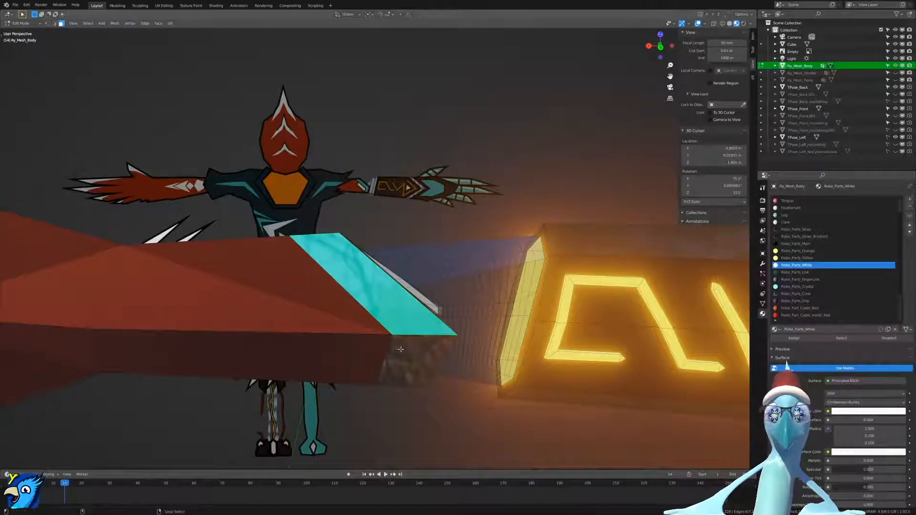
Extrude the silver cuff's outer faces on the upper arm in place and fatten them outward along their normals.
{"action": "middle_click_drag", "start_coordinate": [391, 322], "coordinate": [400, 284]}
{"action": "left_click", "coordinate": [370, 221]}
{"action": "middle_click_drag", "start_coordinate": [372, 178], "coordinate": [410, 256]}
{"action": "key", "text": "e"}
{"action": "right_click", "coordinate": [518, 280]}
{"action": "key", "text": "alt+s"}
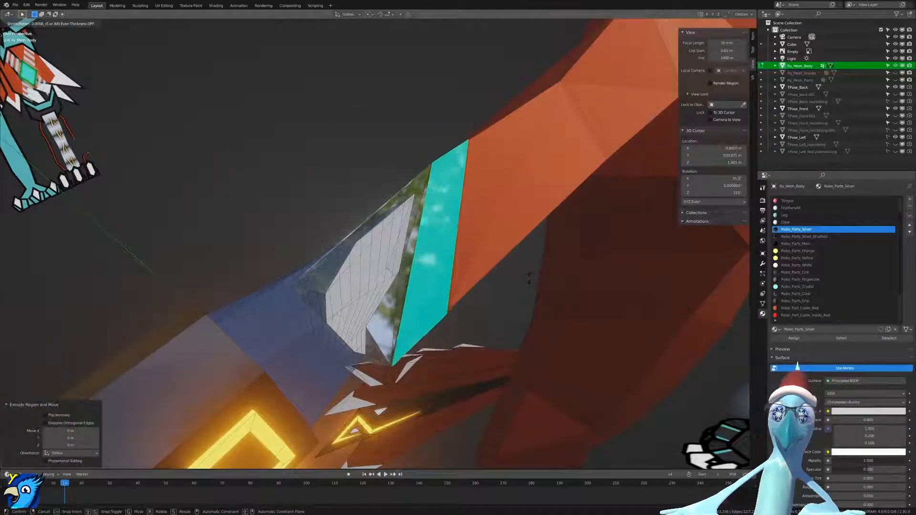
{"action": "left_click", "coordinate": [530, 277]}
{"action": "mouse_move", "coordinate": [530, 277]}
{"action": "middle_mouse_down"}
{"action": "mouse_move", "coordinate": [466, 231]}
{"action": "mouse_move", "coordinate": [402, 249]}
{"action": "mouse_move", "coordinate": [397, 270]}
{"action": "mouse_move", "coordinate": [461, 258]}
{"action": "mouse_move", "coordinate": [485, 218]}
{"action": "middle_mouse_up"}
{"action": "key", "text": "alt+s"}
{"action": "left_click", "coordinate": [482, 254]}
Return to solid shading and merge the loose vertex at the cuff's pointed corner using At Last.
{"action": "key", "text": "z"}
{"action": "left_click", "coordinate": [584, 222]}
{"action": "mouse_move", "coordinate": [584, 222]}
{"action": "middle_mouse_down"}
{"action": "mouse_move", "coordinate": [530, 196]}
{"action": "mouse_move", "coordinate": [435, 242]}
{"action": "middle_mouse_up"}
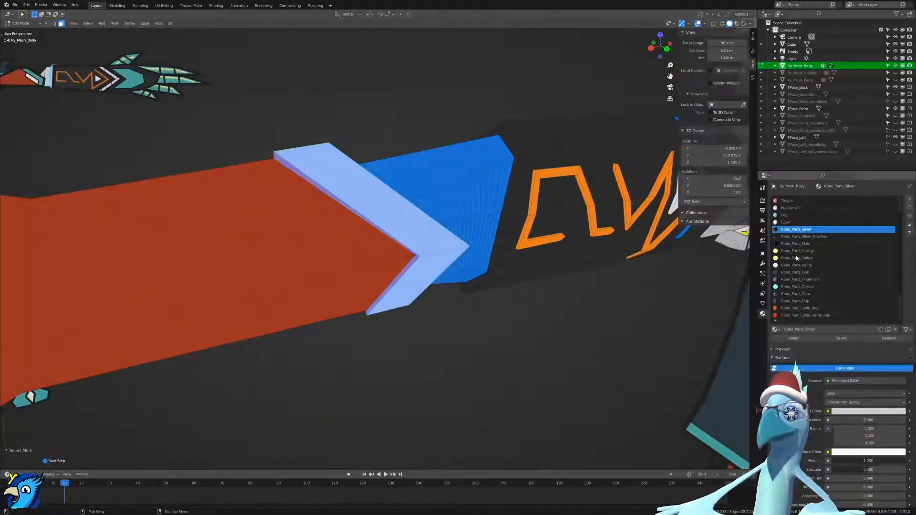
{"action": "middle_click_drag", "start_coordinate": [362, 306], "coordinate": [436, 141]}
{"action": "scroll", "coordinate": [383, 311], "scroll_direction": "up", "scroll_amount": 2}
{"action": "key", "text": "ctrl+Tab"}
{"action": "left_click", "coordinate": [377, 290]}
{"action": "key", "text": "m"}
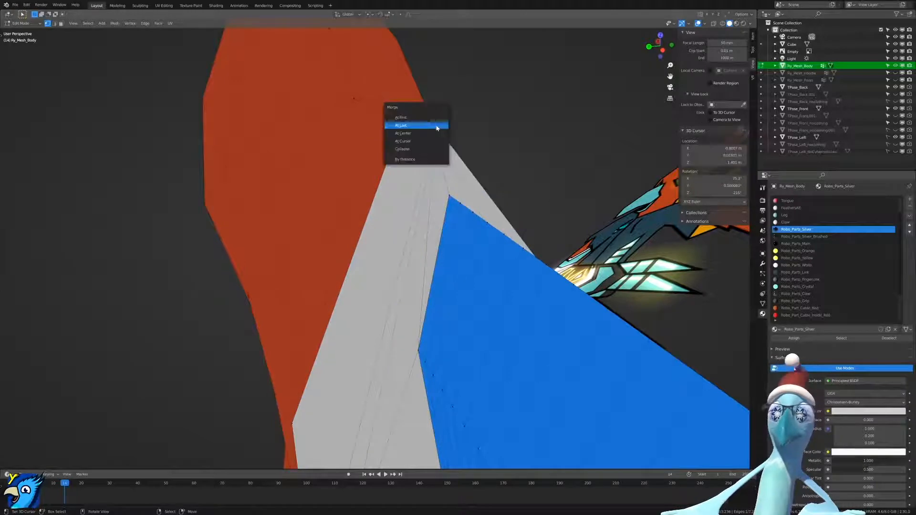
{"action": "left_click", "coordinate": [437, 126]}
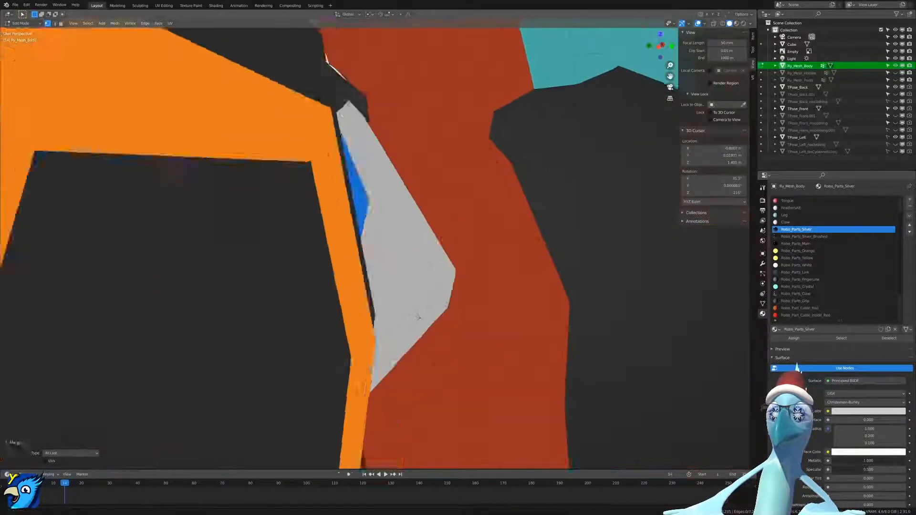
Merge the remaining loose vertex pairs on the cuff's wrist-facing side using At Last.
{"action": "middle_click_drag", "start_coordinate": [419, 317], "coordinate": [333, 222]}
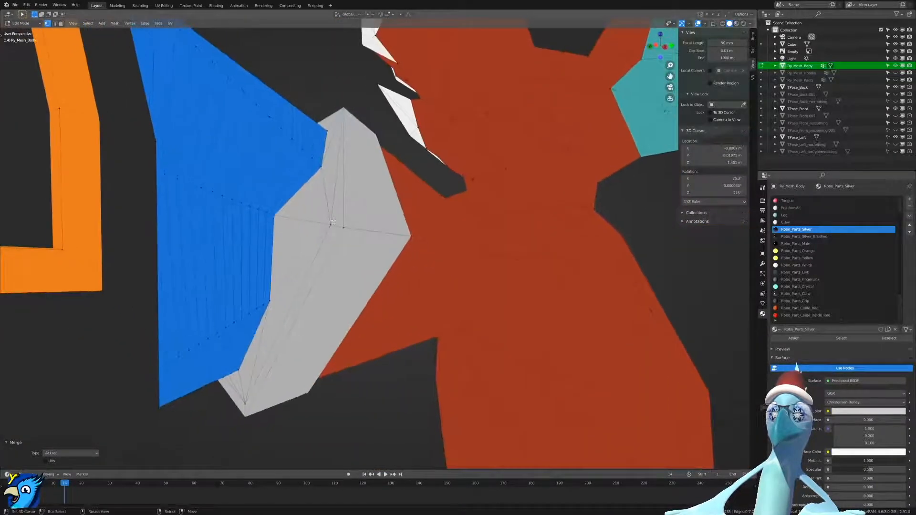
{"action": "key", "text": "m"}
{"action": "left_click", "coordinate": [351, 232]}
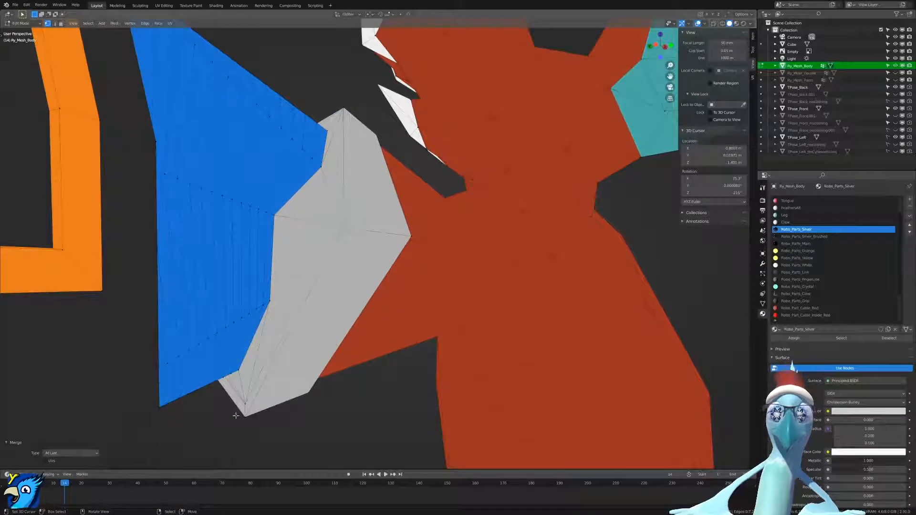
{"action": "middle_click_drag", "start_coordinate": [246, 413], "coordinate": [333, 182]}
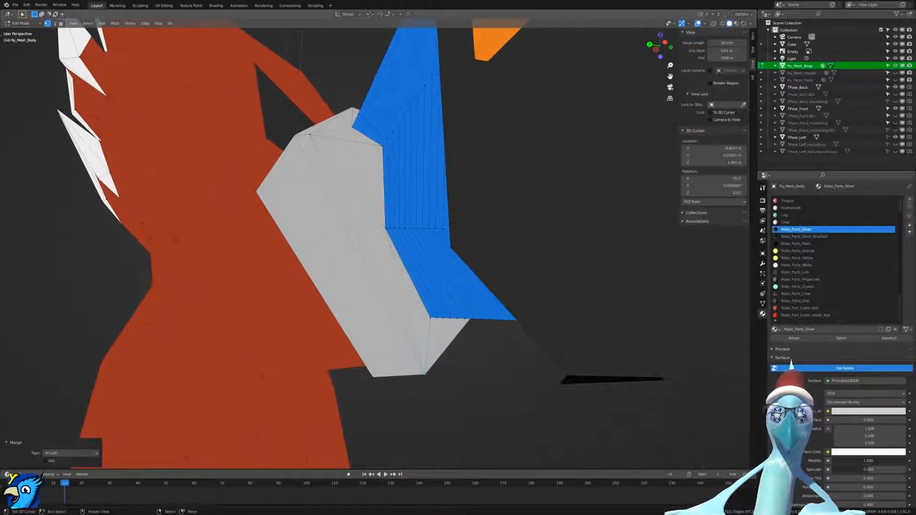
{"action": "key", "text": "m"}
{"action": "left_click", "coordinate": [293, 135]}
Review the thickened cuff on the whole character in Material Preview and examine the silver cuff above the knee crystal.
{"action": "scroll", "coordinate": [290, 206], "scroll_direction": "down", "scroll_amount": 6}
{"action": "mouse_move", "coordinate": [411, 202]}
{"action": "middle_mouse_down"}
{"action": "mouse_move", "coordinate": [482, 206]}
{"action": "mouse_move", "coordinate": [378, 307]}
{"action": "mouse_move", "coordinate": [387, 248]}
{"action": "mouse_move", "coordinate": [415, 262]}
{"action": "mouse_move", "coordinate": [482, 262]}
{"action": "mouse_move", "coordinate": [497, 259]}
{"action": "mouse_move", "coordinate": [503, 243]}
{"action": "mouse_move", "coordinate": [483, 234]}
{"action": "mouse_move", "coordinate": [476, 247]}
{"action": "middle_mouse_up"}
{"action": "scroll", "coordinate": [482, 206], "scroll_direction": "down", "scroll_amount": 5}
{"action": "key", "text": "z"}
{"action": "scroll", "coordinate": [482, 206], "scroll_direction": "up", "scroll_amount": 4}
{"action": "scroll", "coordinate": [497, 235], "scroll_direction": "down", "scroll_amount": 8}
{"action": "scroll", "coordinate": [487, 242], "scroll_direction": "up", "scroll_amount": 5}
{"action": "scroll", "coordinate": [476, 247], "scroll_direction": "down", "scroll_amount": 5}
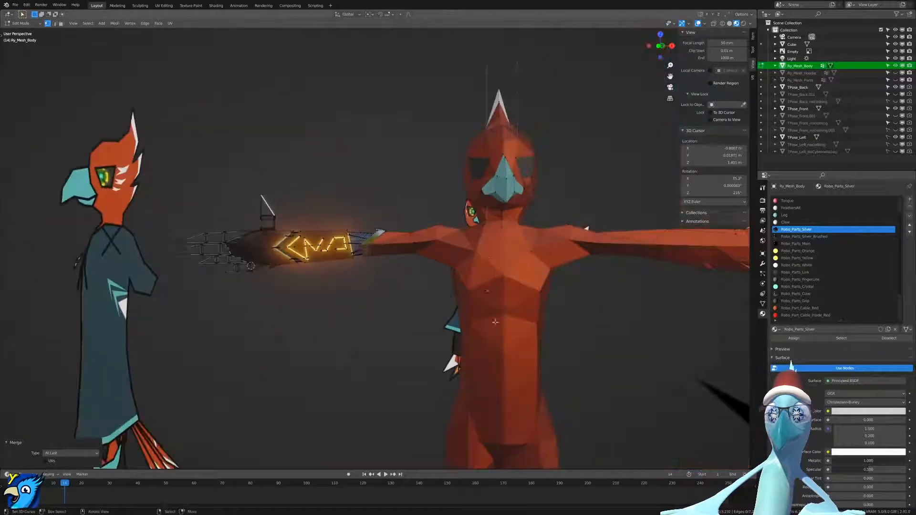
{"action": "middle_click_drag", "start_coordinate": [491, 290], "coordinate": [352, 147], "text": "shift"}
{"action": "middle_click_drag", "start_coordinate": [359, 298], "coordinate": [362, 233], "text": "shift"}
{"action": "mouse_move", "coordinate": [368, 263]}
{"action": "middle_mouse_down", "text": "shift"}
{"action": "mouse_move", "coordinate": [362, 224]}
{"action": "mouse_move", "coordinate": [371, 272]}
{"action": "middle_mouse_up", "text": "shift"}
{"action": "scroll", "coordinate": [362, 224], "scroll_direction": "down", "scroll_amount": 4}
{"action": "scroll", "coordinate": [370, 272], "scroll_direction": "up", "scroll_amount": 4}
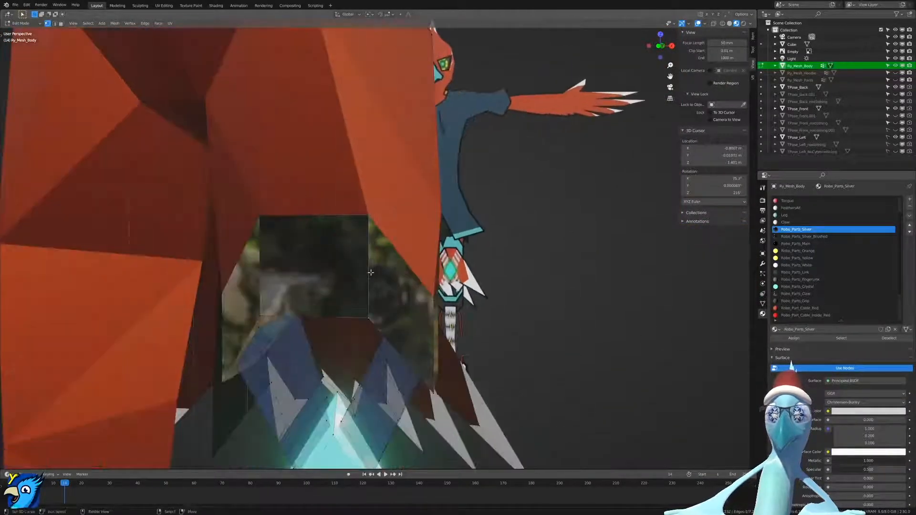
Extrude the silver faces above the knee crystal in place and fatten them outward along their normals.
{"action": "key", "text": "ctrl+Tab"}
{"action": "left_click", "coordinate": [355, 288]}
{"action": "key", "text": "ctrl+Tab"}
{"action": "left_click", "coordinate": [356, 301]}
{"action": "middle_click_drag", "start_coordinate": [356, 301], "coordinate": [367, 263]}
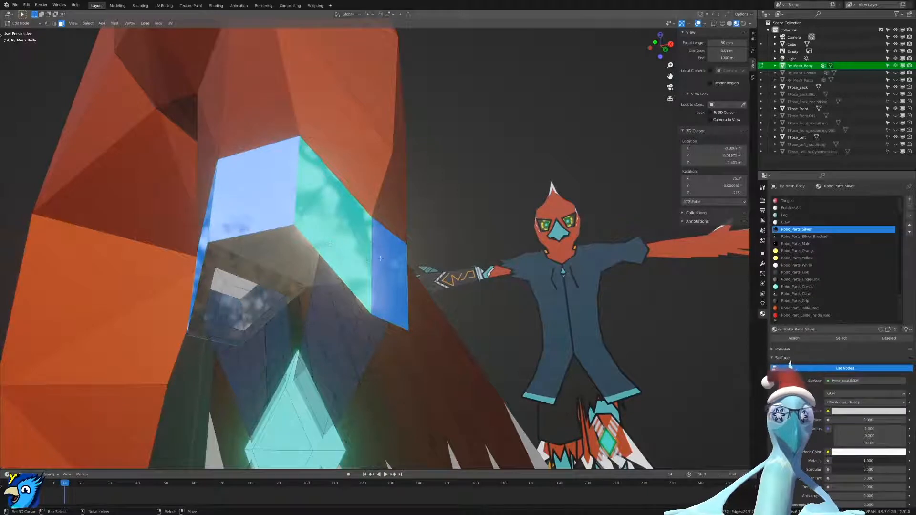
{"action": "key", "text": "e"}
{"action": "right_click", "coordinate": [481, 272]}
{"action": "key", "text": "alt+s"}
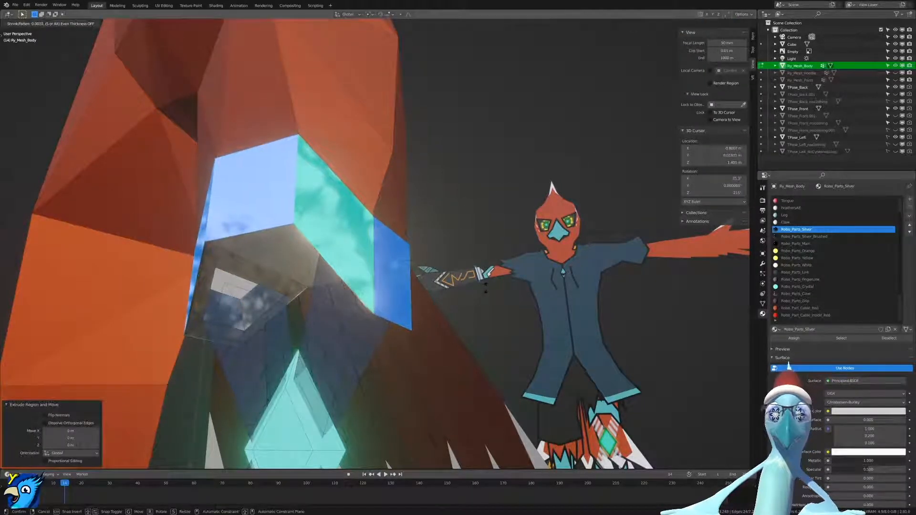
{"action": "left_click", "coordinate": [485, 286]}
{"action": "scroll", "coordinate": [484, 285], "scroll_direction": "up", "scroll_amount": 4}
{"action": "mouse_move", "coordinate": [484, 285]}
{"action": "middle_mouse_down"}
{"action": "mouse_move", "coordinate": [525, 281]}
{"action": "mouse_move", "coordinate": [493, 278]}
{"action": "mouse_move", "coordinate": [495, 271]}
{"action": "middle_mouse_up"}
{"action": "scroll", "coordinate": [495, 271], "scroll_direction": "down", "scroll_amount": 6}
{"action": "scroll", "coordinate": [387, 315], "scroll_direction": "up", "scroll_amount": 8}
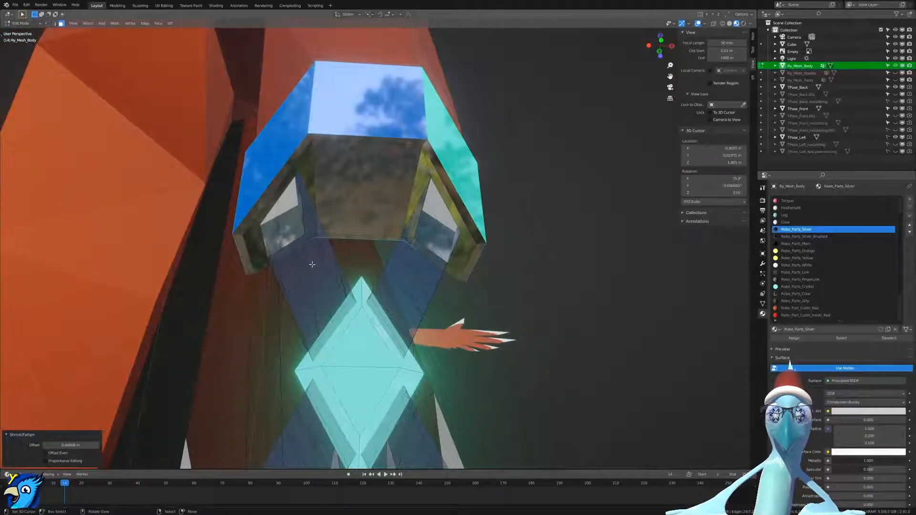
Check the thickened cuff above the knee crystal from the front and side, and undo its outward fattening.
{"action": "key", "text": "KP_1"}
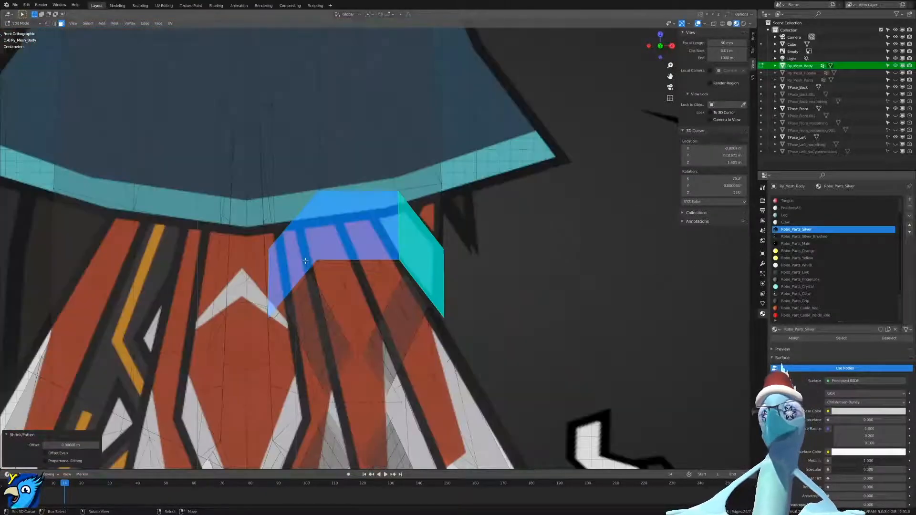
{"action": "key", "text": "KP_3"}
{"action": "key", "text": "ctrl+z"}
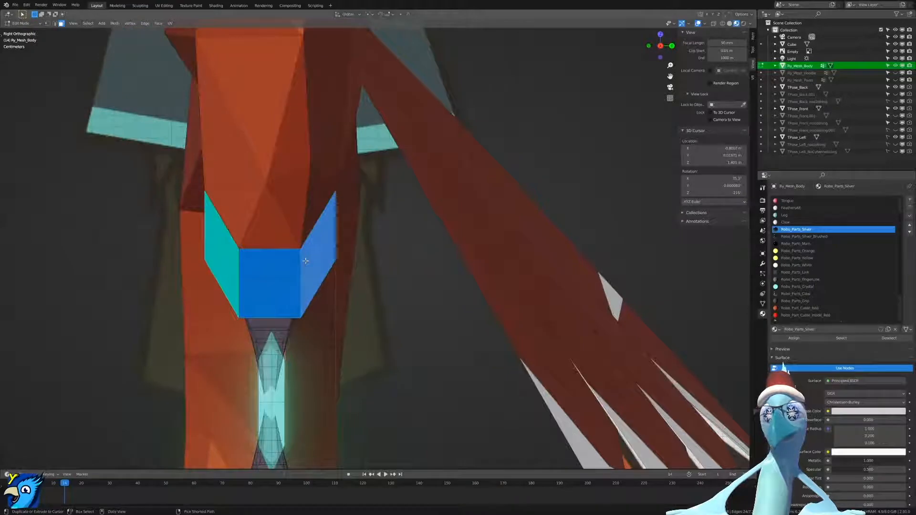
{"action": "middle_click_drag", "start_coordinate": [305, 261], "coordinate": [277, 279]}
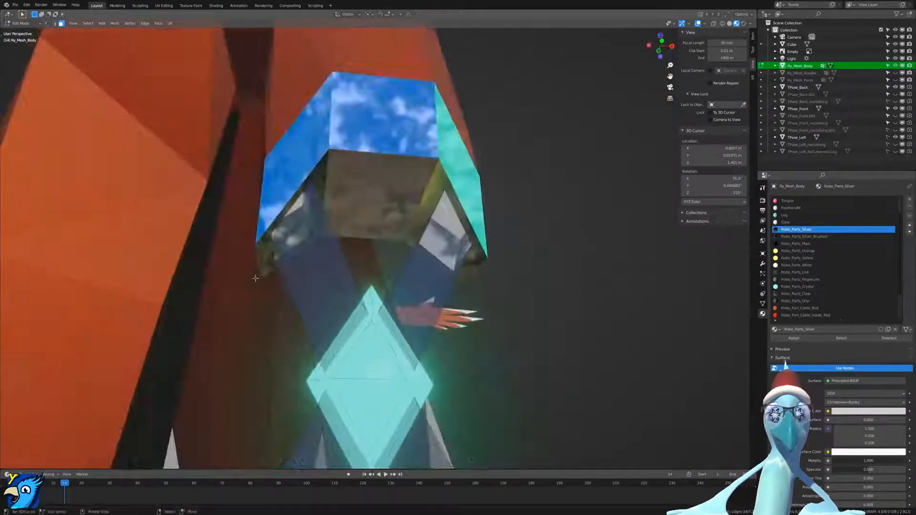
{"action": "middle_click_drag", "start_coordinate": [269, 245], "coordinate": [311, 305]}
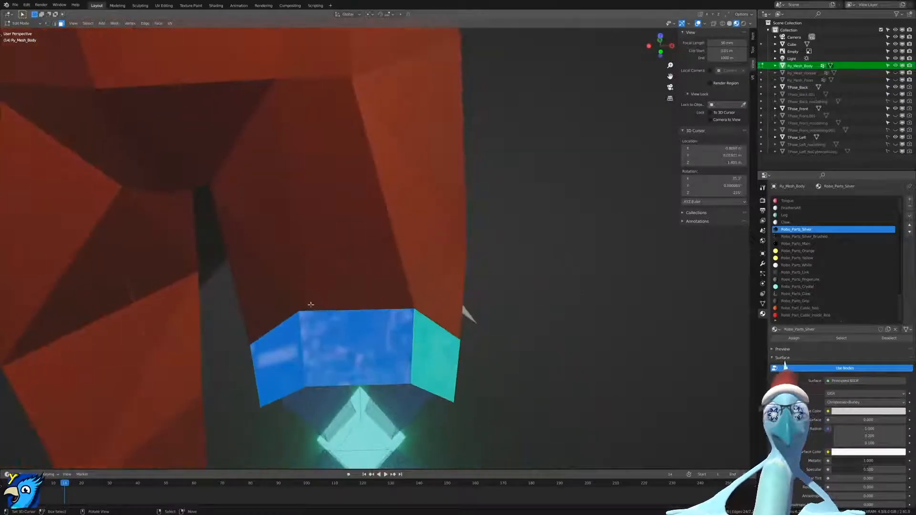
Switch to vertex selection and wireframe shading, and hide the selected silver cuff faces above the knee.
{"action": "key", "text": "ctrl+Tab"}
{"action": "left_click", "coordinate": [385, 283]}
{"action": "key", "text": "z"}
{"action": "left_click", "coordinate": [342, 294]}
{"action": "middle_click_drag", "start_coordinate": [403, 306], "coordinate": [386, 294]}
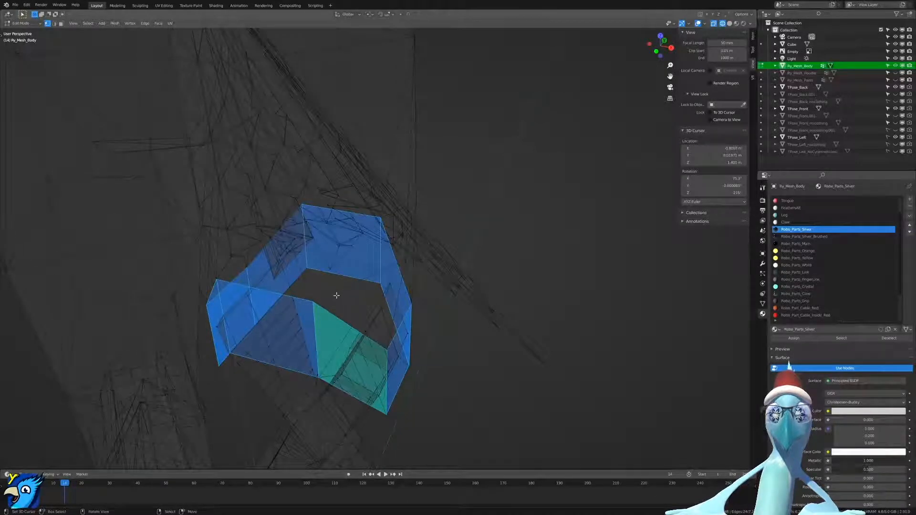
{"action": "mouse_move", "coordinate": [345, 324]}
{"action": "middle_mouse_down"}
{"action": "mouse_move", "coordinate": [336, 329]}
{"action": "mouse_move", "coordinate": [360, 331]}
{"action": "middle_mouse_up"}
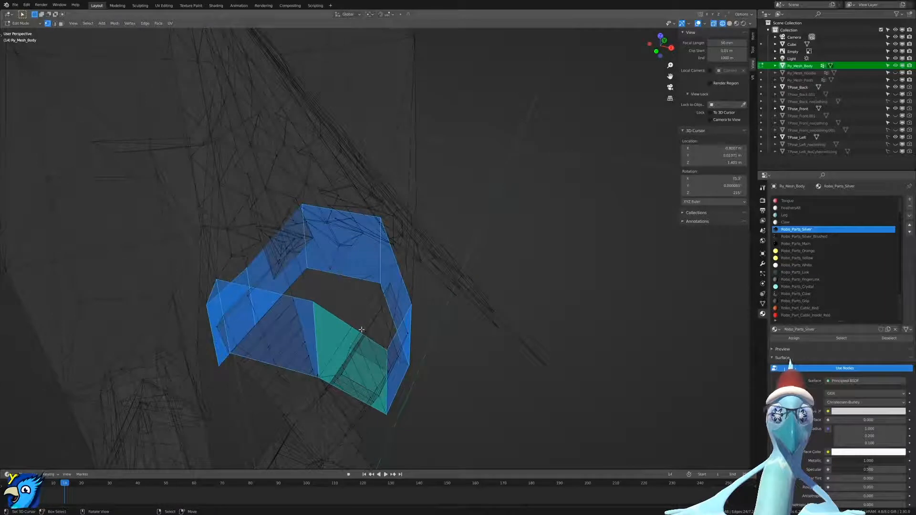
{"action": "key", "text": "h"}
Select the edge loop around the red thigh's lower opening and shrink it inward along its normals by about 0.007 m.
{"action": "key", "text": "ctrl+Tab"}
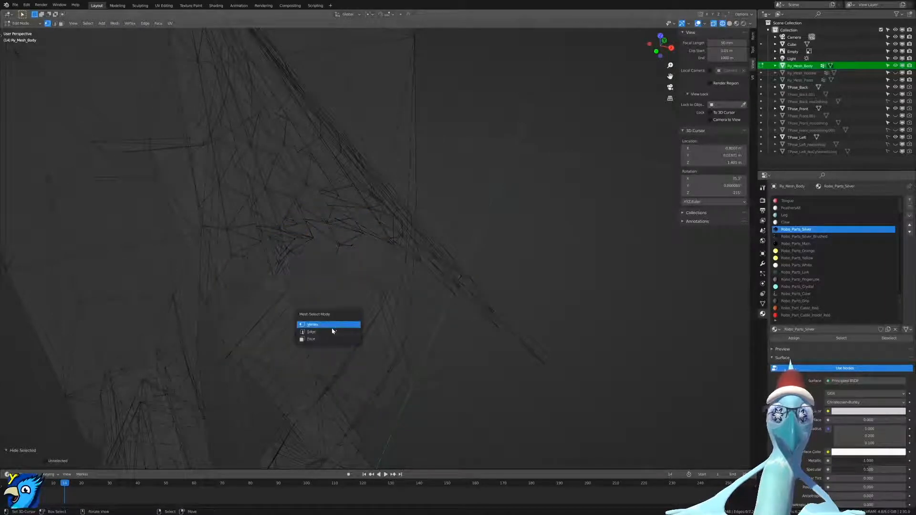
{"action": "left_click", "coordinate": [325, 339]}
{"action": "key", "text": "z"}
{"action": "left_click", "coordinate": [391, 305]}
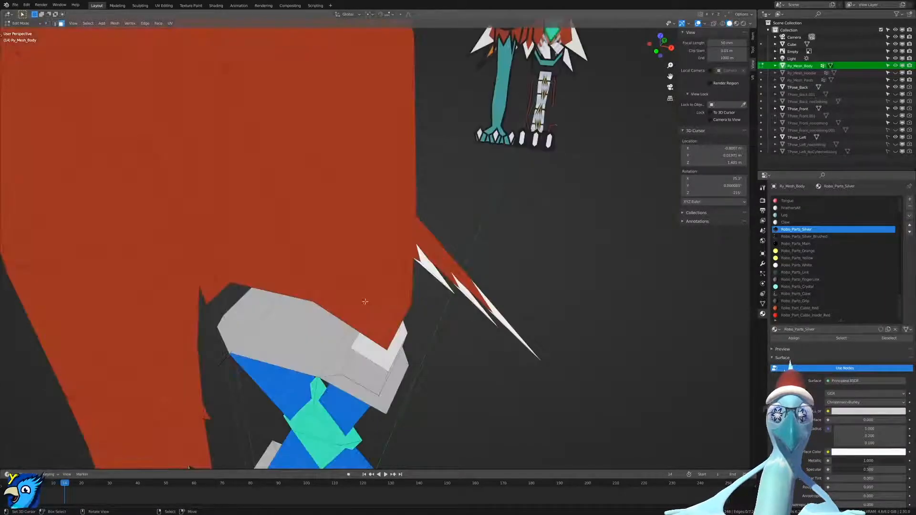
{"action": "right_click", "coordinate": [365, 300]}
{"action": "right_click", "coordinate": [319, 282], "text": "shift"}
{"action": "key", "text": "ctrl+Tab"}
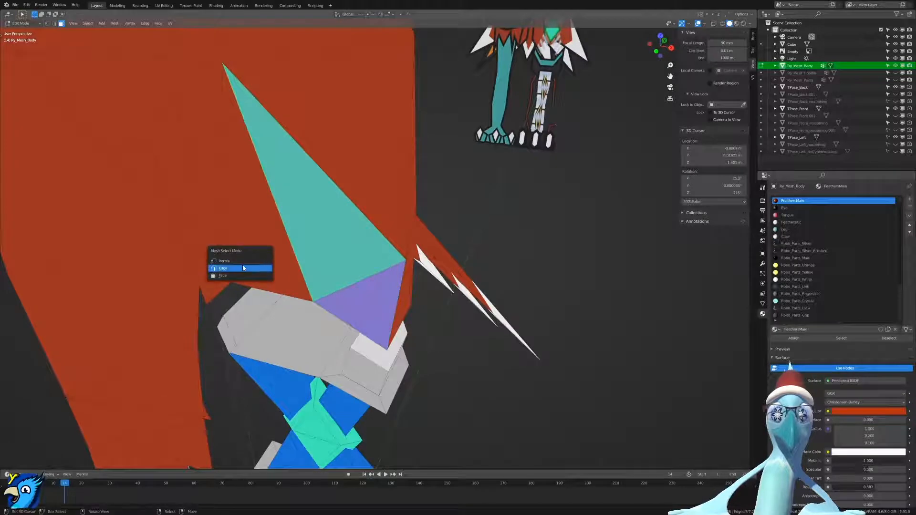
{"action": "left_click", "coordinate": [243, 268]}
{"action": "right_click", "coordinate": [251, 283], "text": "alt"}
{"action": "key", "text": "z"}
{"action": "left_click", "coordinate": [325, 321]}
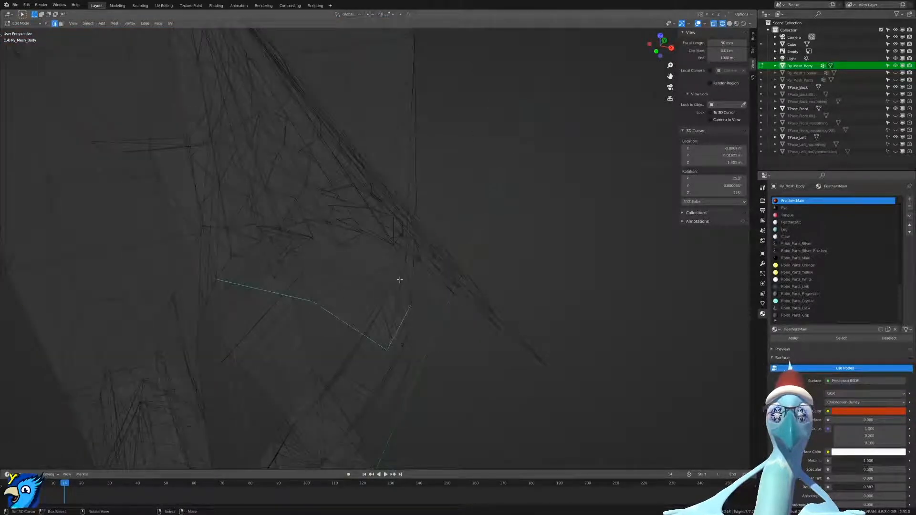
{"action": "middle_click_drag", "start_coordinate": [404, 290], "coordinate": [338, 252]}
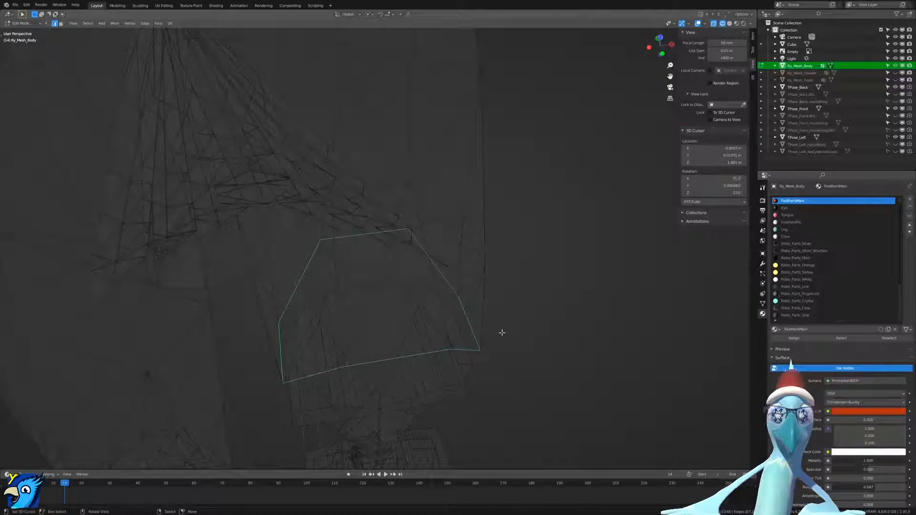
{"action": "key", "text": "alt+s"}
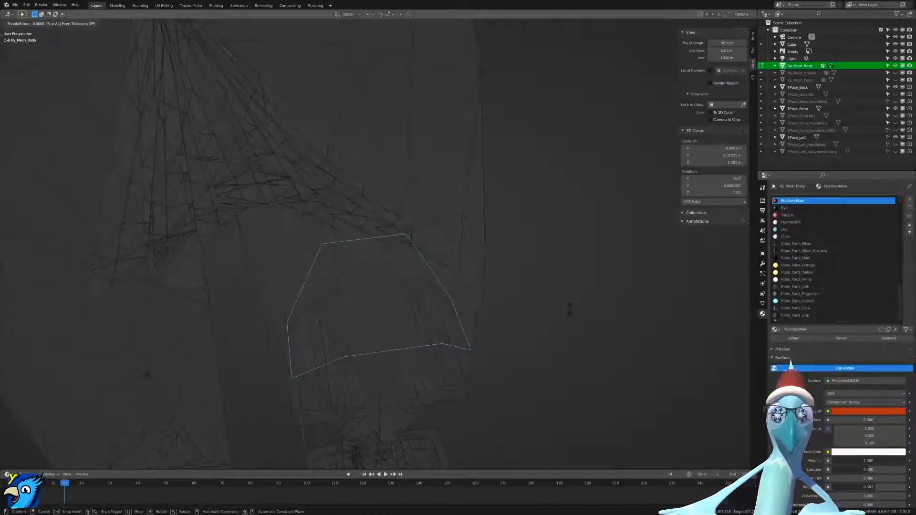
{"action": "left_click", "coordinate": [569, 309]}
Reveal the hidden cuff faces, choose the Robo_Parts_Silver material slot and show the model in Material Preview.
{"action": "key", "text": "alt+h"}
{"action": "middle_click_drag", "start_coordinate": [548, 307], "coordinate": [399, 331]}
{"action": "key", "text": "alt+z"}
{"action": "key", "text": "ctrl+Tab"}
{"action": "left_click", "coordinate": [385, 323]}
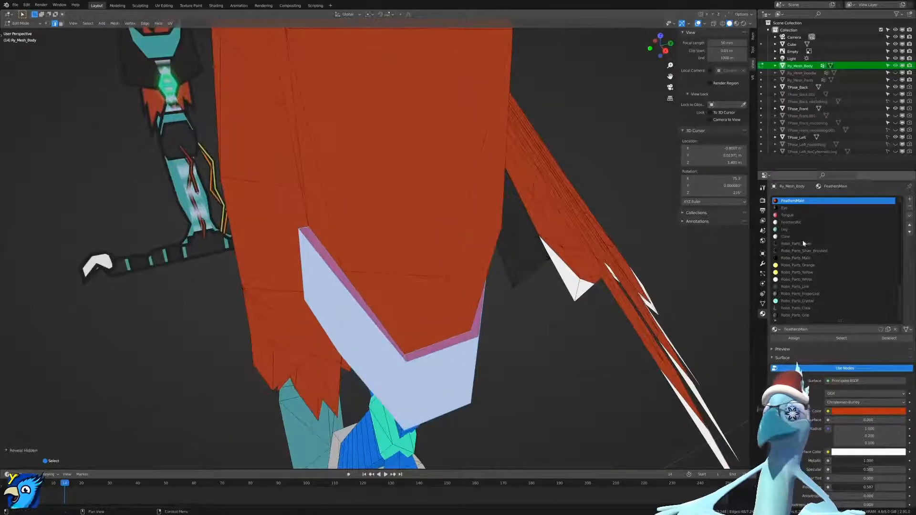
{"action": "left_click", "coordinate": [813, 272]}
{"action": "left_click", "coordinate": [810, 244]}
{"action": "key", "text": "z"}
{"action": "left_click", "coordinate": [607, 290]}
Inspect the cuff, step back the last changes and assign Robo_Parts_Silver to the selected rim faces.
{"action": "mouse_move", "coordinate": [600, 329]}
{"action": "middle_mouse_down"}
{"action": "mouse_move", "coordinate": [652, 289]}
{"action": "mouse_move", "coordinate": [566, 308]}
{"action": "mouse_move", "coordinate": [557, 323]}
{"action": "middle_mouse_up"}
{"action": "scroll", "coordinate": [567, 309], "scroll_direction": "down", "scroll_amount": 5}
{"action": "scroll", "coordinate": [557, 323], "scroll_direction": "up", "scroll_amount": 5}
{"action": "middle_click_drag", "start_coordinate": [556, 287], "coordinate": [495, 209]}
{"action": "key", "text": "z"}
{"action": "key", "text": "ctrl+z"}
{"action": "key", "text": "ctrl+z"}
{"action": "key", "text": "ctrl+z"}
{"action": "key", "text": "ctrl+z"}
{"action": "middle_click_drag", "start_coordinate": [486, 162], "coordinate": [534, 297]}
{"action": "left_click", "coordinate": [787, 342]}
Switch to vertex selection, try scaling the rim's corner pair without Y, and change the pivot point to Active Element.
{"action": "key", "text": "ctrl+Tab"}
{"action": "left_click", "coordinate": [467, 298]}
{"action": "key", "text": "s"}
{"action": "key", "text": "shift+y"}
{"action": "left_click", "coordinate": [579, 303]}
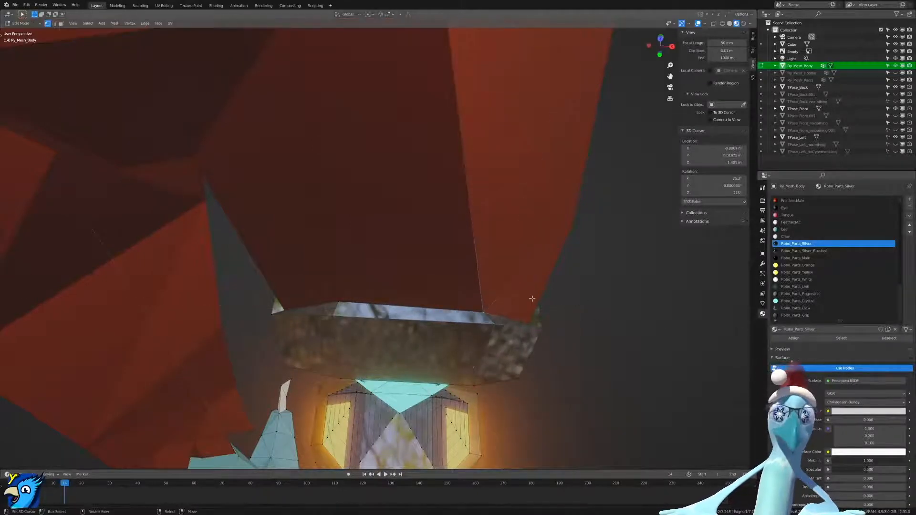
{"action": "left_click", "coordinate": [369, 13]}
{"action": "left_click", "coordinate": [386, 55]}
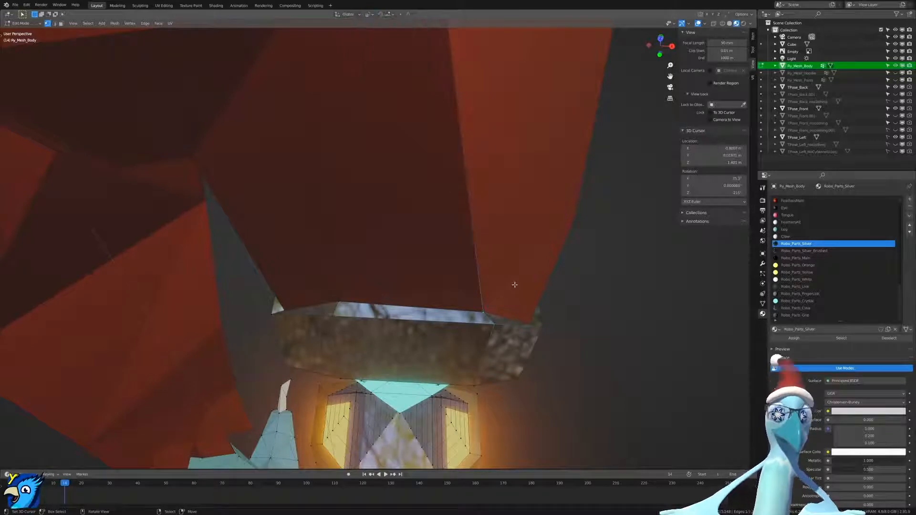
Align the inner and outer vertices at the rim's front outer corner by scaling X and Z to 0.
{"action": "key", "text": "s"}
{"action": "left_click", "coordinate": [605, 282]}
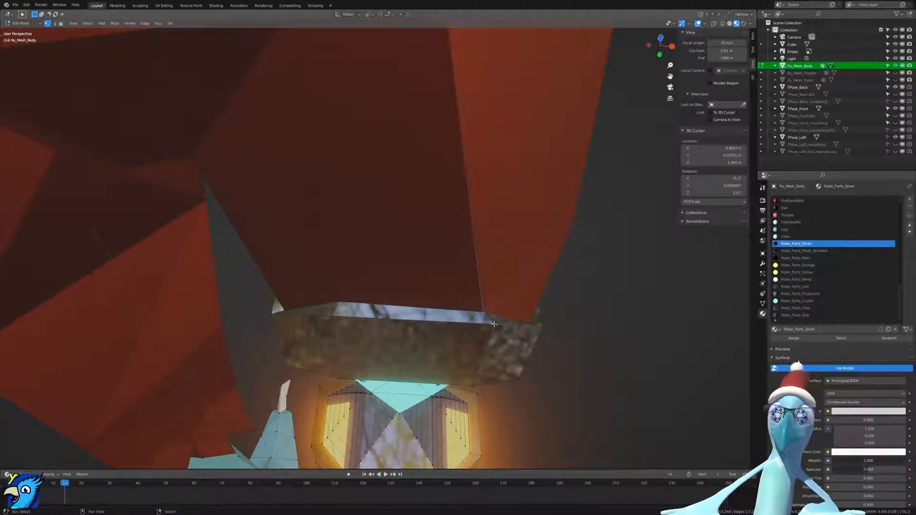
{"action": "key", "text": "s"}
{"action": "key", "text": "shift+y"}
{"action": "key", "text": "0"}
{"action": "key", "text": "Return"}
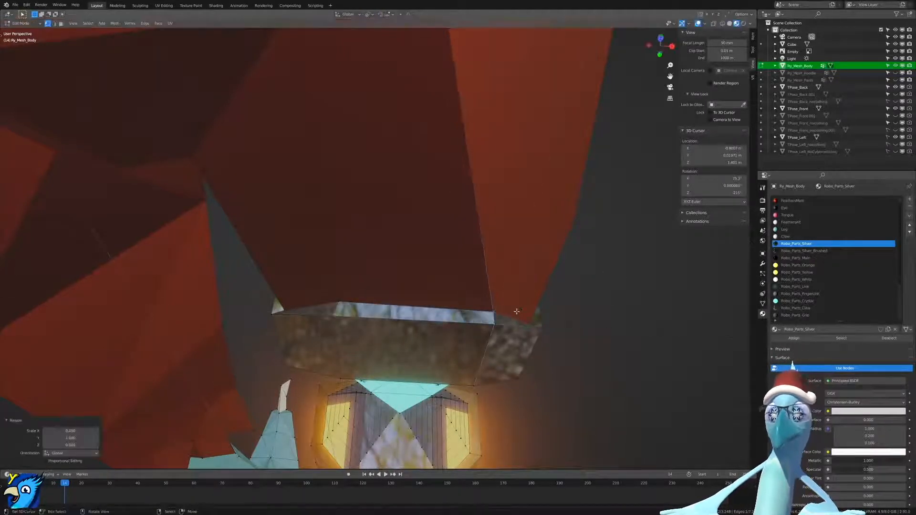
Try to align the vertex pair at the rim's front inner corner with the inner vertex active.
{"action": "right_click", "coordinate": [336, 311]}
{"action": "right_click", "coordinate": [340, 298], "text": "shift"}
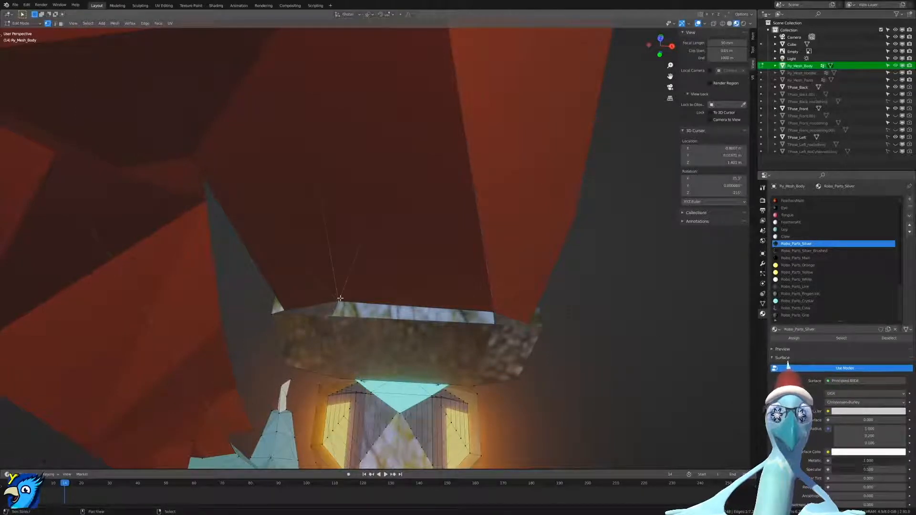
{"action": "key", "text": "s"}
{"action": "key", "text": "shift+y"}
{"action": "key", "text": "0"}
{"action": "key", "text": "Return"}
{"action": "key", "text": "ctrl+z"}
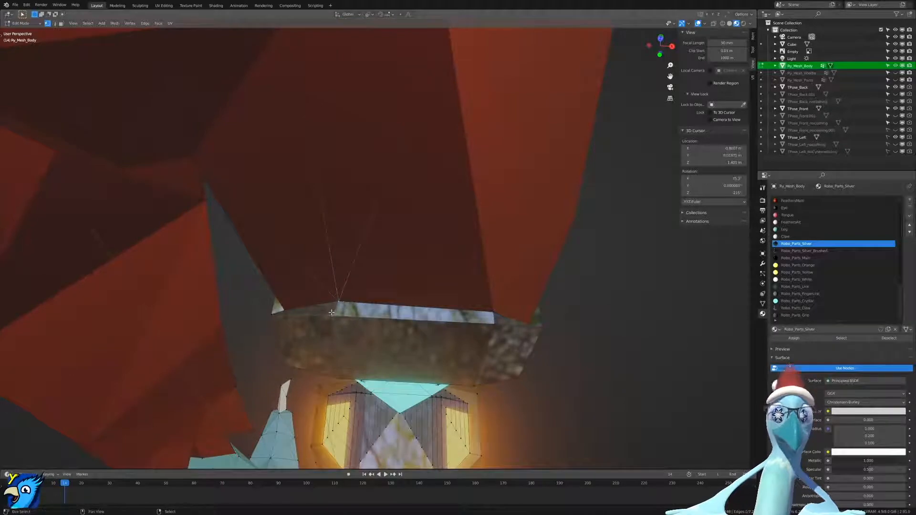
Align the vertex pair at the rim's front inner corner by scaling X and Z to 0.
{"action": "key", "text": "s"}
{"action": "key", "text": "shift+y"}
{"action": "key", "text": "0"}
{"action": "key", "text": "Return"}
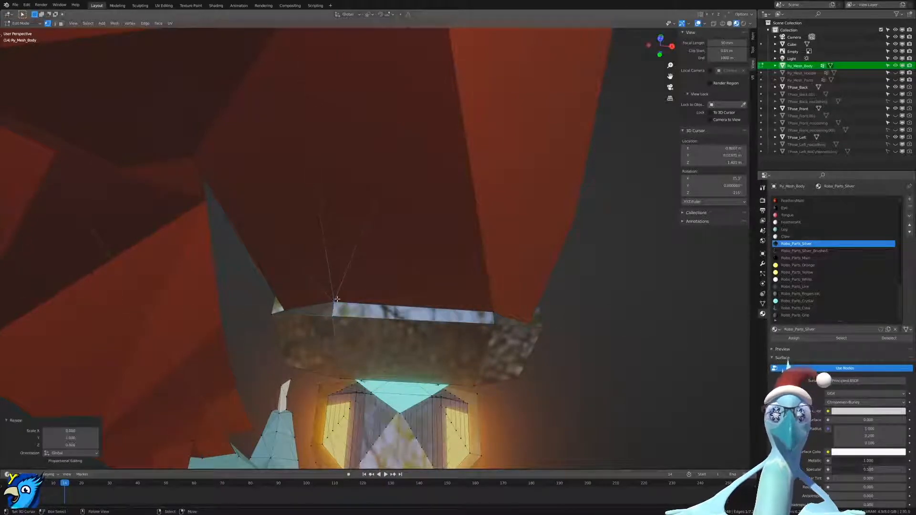
Align both vertex pairs along the rim's back edge by scaling X and Z to 0.
{"action": "middle_click_drag", "start_coordinate": [493, 287], "coordinate": [395, 259]}
{"action": "middle_click_drag", "start_coordinate": [457, 252], "coordinate": [423, 254]}
{"action": "right_click", "coordinate": [362, 265]}
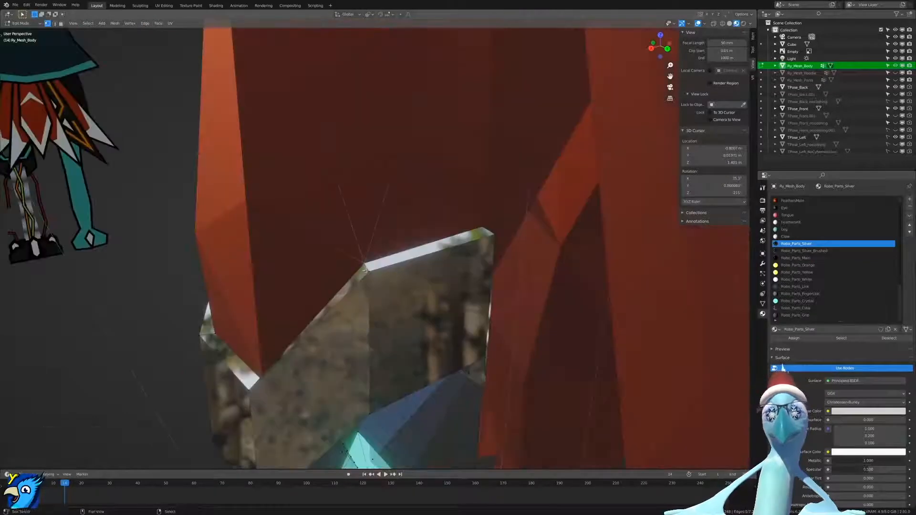
{"action": "key", "text": "s"}
{"action": "key", "text": "shift+y"}
{"action": "key", "text": "0"}
{"action": "key", "text": "Return"}
{"action": "right_click", "coordinate": [491, 232], "text": "shift"}
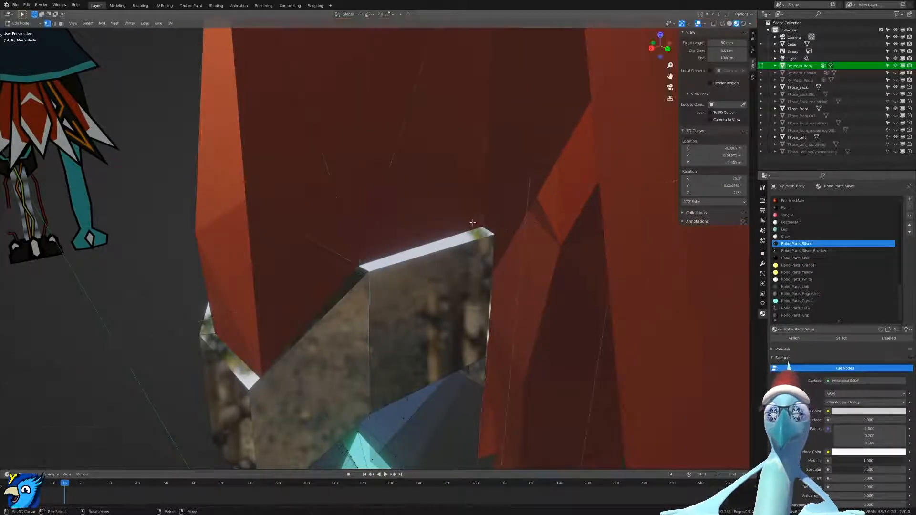
{"action": "key", "text": "s"}
{"action": "key", "text": "shift+y"}
{"action": "key", "text": "0"}
{"action": "key", "text": "Return"}
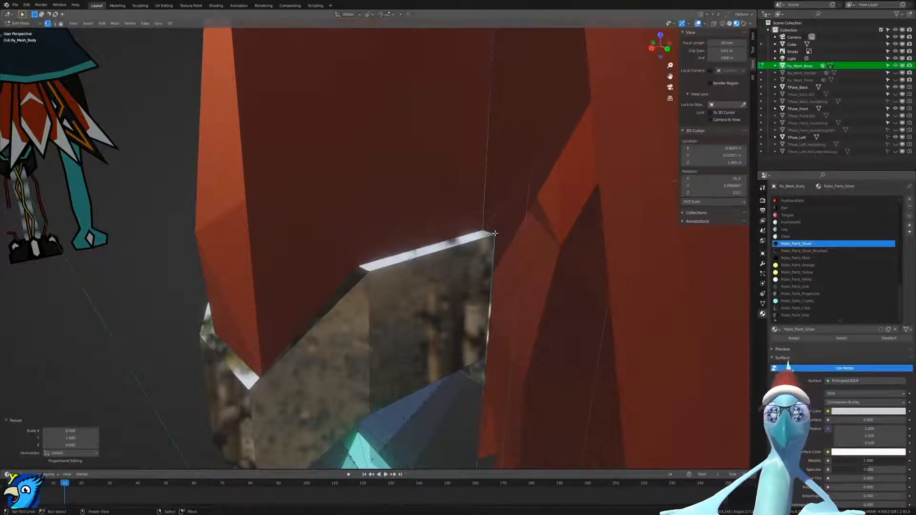
Level the rim's vertex pairs up to the first corner of the cuff's outer side by scaling Z to 0.
{"action": "middle_click_drag", "start_coordinate": [385, 314], "coordinate": [352, 333]}
{"action": "key", "text": "s"}
{"action": "key", "text": "z"}
{"action": "key", "text": "0"}
{"action": "key", "text": "Return"}
{"action": "left_click", "coordinate": [309, 348]}
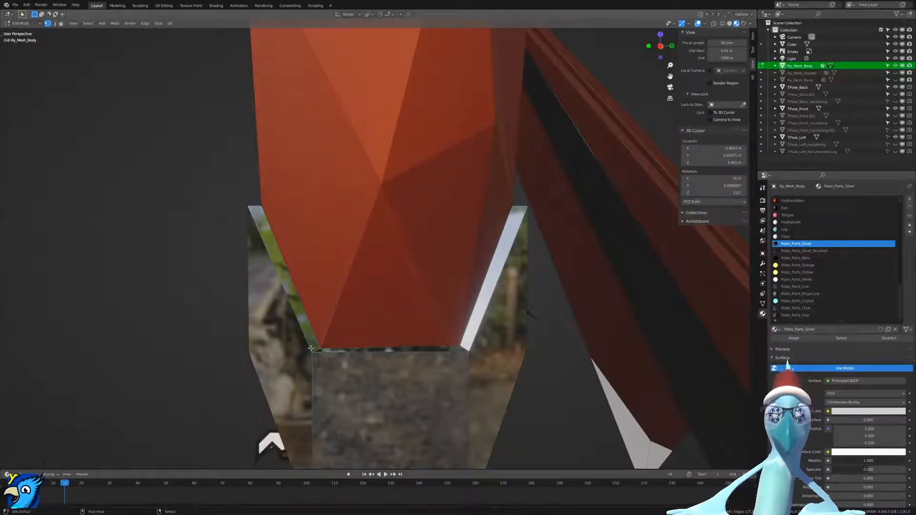
{"action": "key", "text": "shift+s"}
{"action": "key", "text": "s"}
{"action": "key", "text": "z"}
{"action": "key", "text": "0"}
{"action": "key", "text": "Return"}
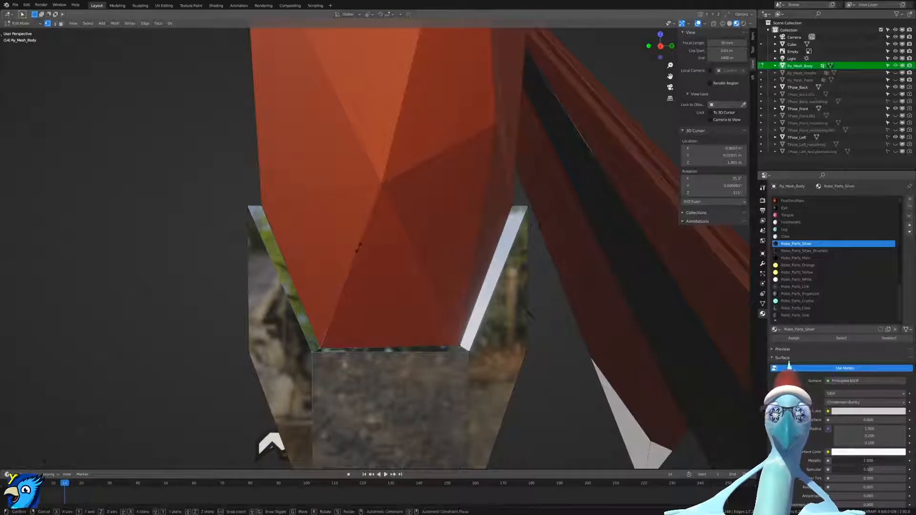
Level the vertex pair at the second corner of the cuff's outer side by scaling Z to 0.
{"action": "right_click", "coordinate": [461, 347]}
{"action": "right_click", "coordinate": [470, 350], "text": "shift"}
{"action": "key", "text": "s"}
{"action": "key", "text": "z"}
{"action": "key", "text": "0"}
{"action": "key", "text": "Return"}
Level both rim vertex pairs on the cuff's inner side by scaling Z to 0.
{"action": "middle_click_drag", "start_coordinate": [361, 311], "coordinate": [491, 315]}
{"action": "right_click", "coordinate": [208, 363], "text": "shift"}
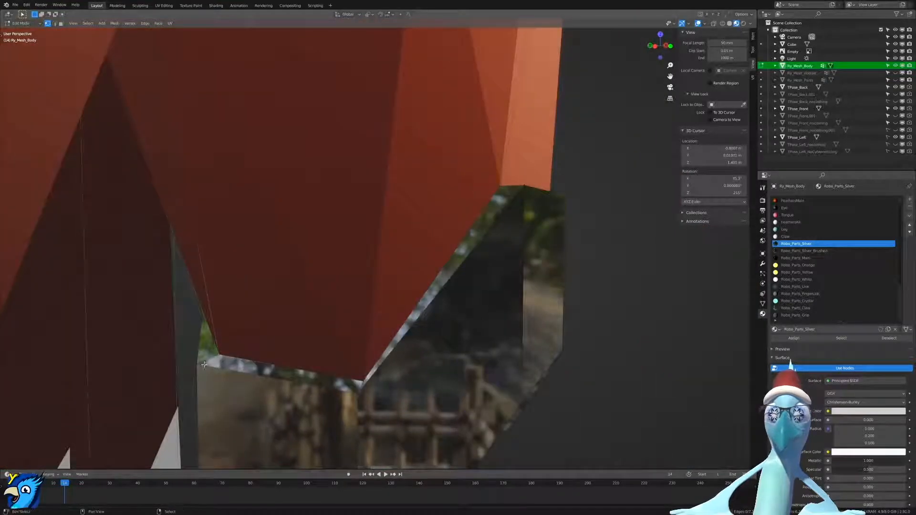
{"action": "key", "text": "s"}
{"action": "key", "text": "z"}
{"action": "key", "text": "0"}
{"action": "key", "text": "Return"}
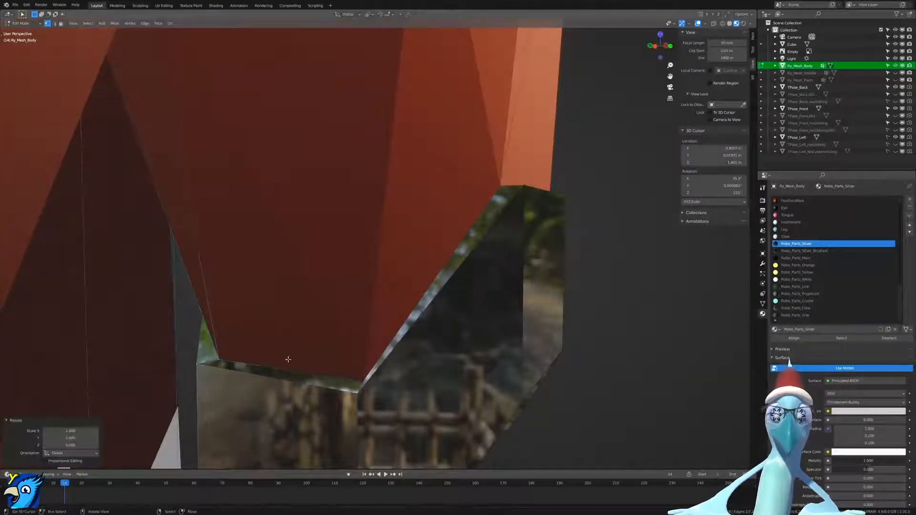
{"action": "right_click", "coordinate": [354, 380], "text": "shift"}
{"action": "key", "text": "s"}
{"action": "key", "text": "z"}
{"action": "key", "text": "0"}
{"action": "key", "text": "Return"}
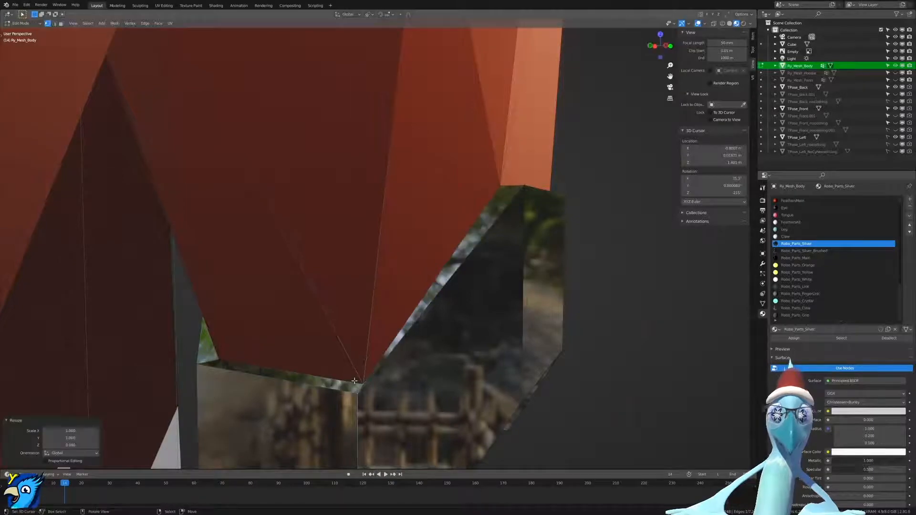
Cut across the cuff's rim faces between their corner vertices with the Knife tool.
{"action": "middle_click_drag", "start_coordinate": [355, 381], "coordinate": [355, 295]}
{"action": "scroll", "coordinate": [468, 356], "scroll_direction": "down", "scroll_amount": 3}
{"action": "scroll", "coordinate": [376, 329], "scroll_direction": "up", "scroll_amount": 4}
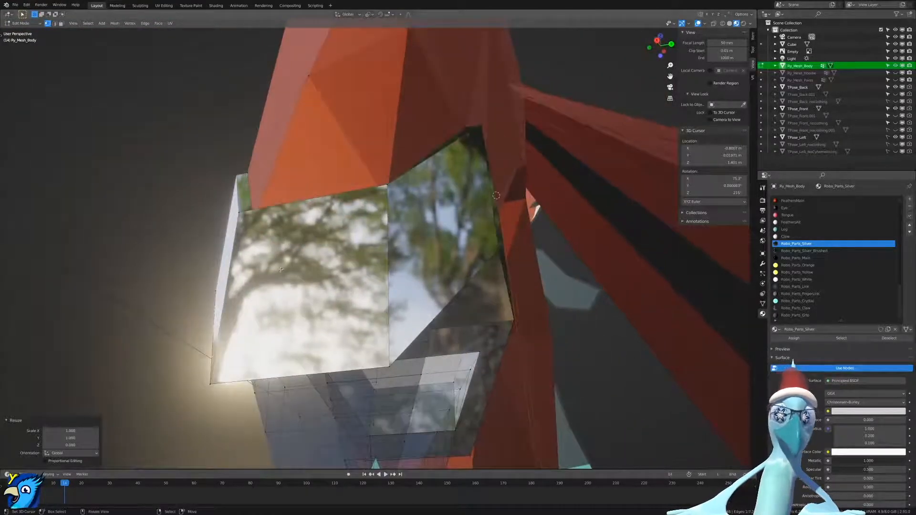
{"action": "key", "text": "k"}
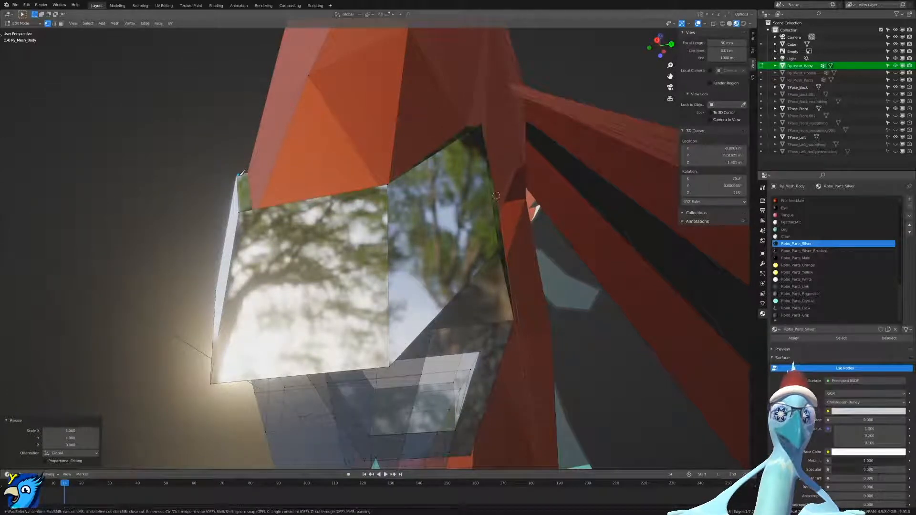
{"action": "middle_click_drag", "start_coordinate": [247, 173], "coordinate": [240, 266]}
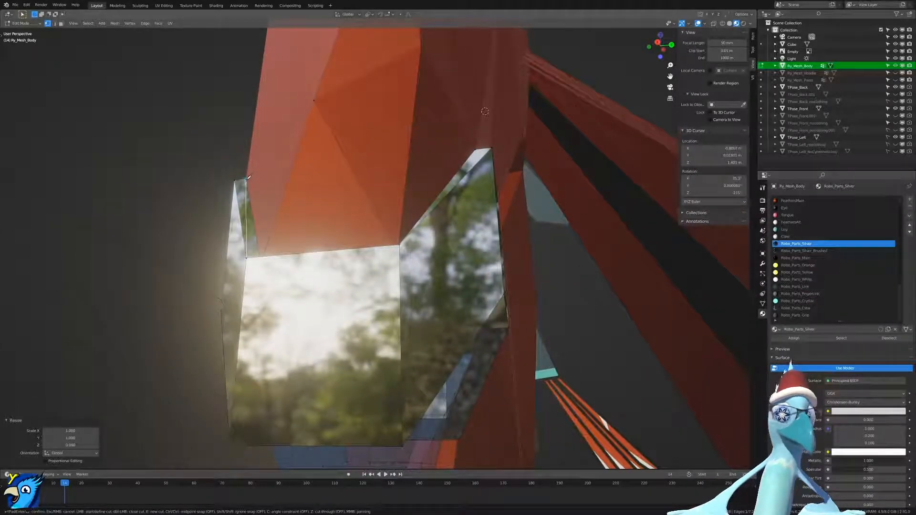
{"action": "middle_click_drag", "start_coordinate": [216, 150], "coordinate": [380, 308]}
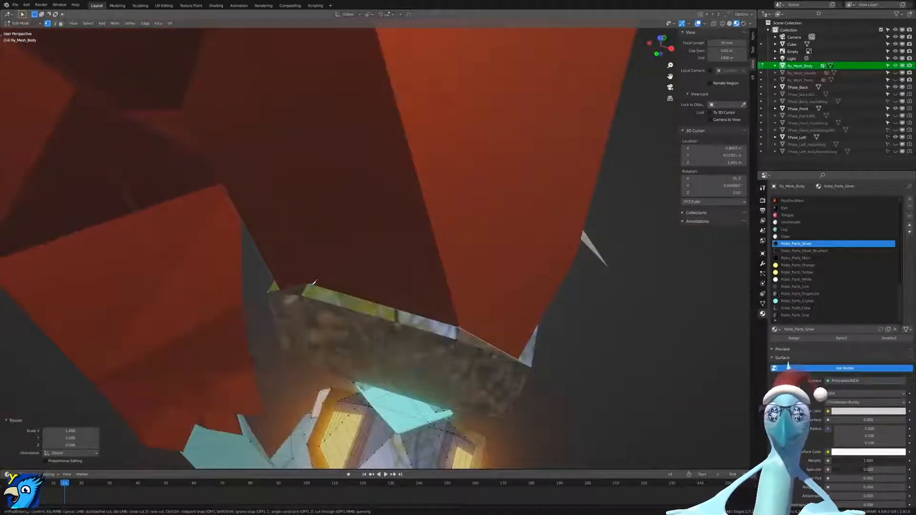
{"action": "middle_click_drag", "start_coordinate": [311, 281], "coordinate": [280, 290]}
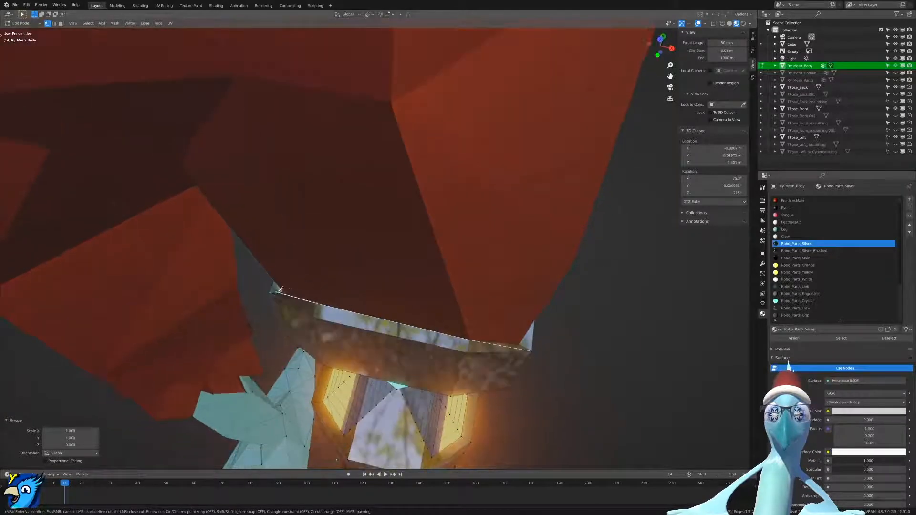
{"action": "key", "text": "Return"}
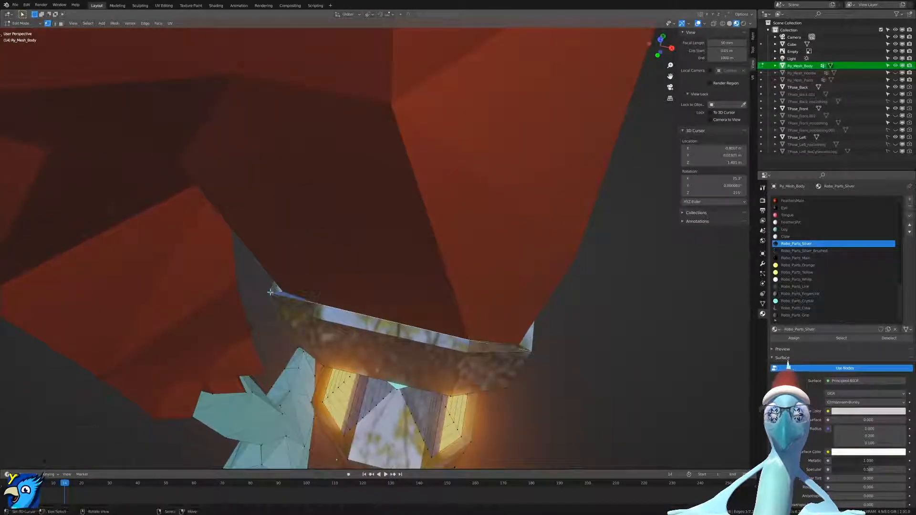
Knife-cut the remaining rim faces on the cuff's other sides, running the cut from corner vertex to corner vertex.
{"action": "key", "text": "alt+a"}
{"action": "middle_click_drag", "start_coordinate": [420, 300], "coordinate": [327, 326]}
{"action": "key", "text": "k"}
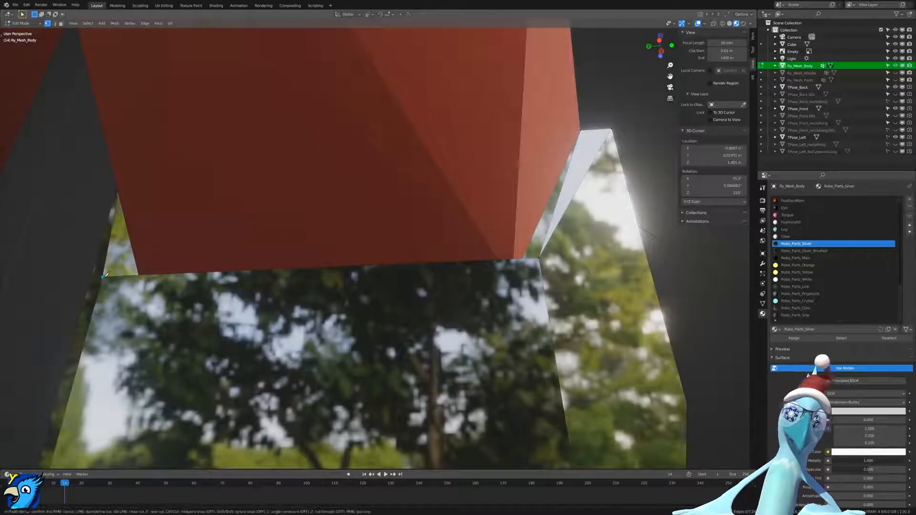
{"action": "middle_click_drag", "start_coordinate": [104, 275], "coordinate": [172, 317]}
{"action": "left_click", "coordinate": [221, 235]}
{"action": "middle_click_drag", "start_coordinate": [143, 238], "coordinate": [241, 282]}
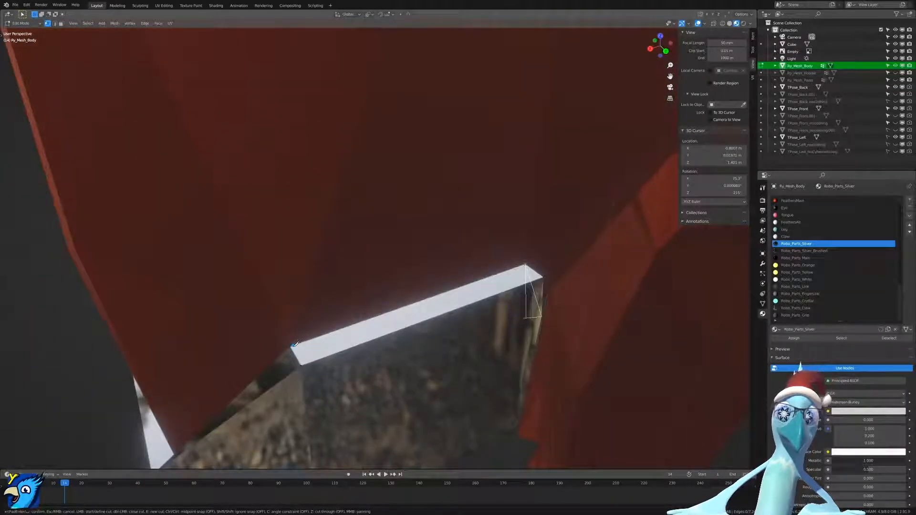
{"action": "middle_click_drag", "start_coordinate": [295, 344], "coordinate": [355, 411]}
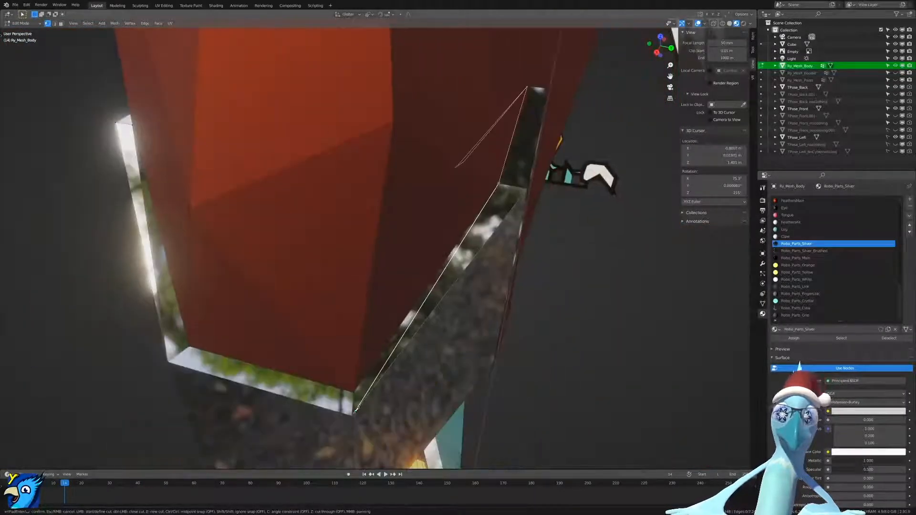
{"action": "left_click", "coordinate": [354, 413]}
{"action": "key", "text": "Return"}
Leave Edit Mode and examine the silver cuff and the arm from several sides against the T-pose reference.
{"action": "scroll", "coordinate": [363, 400], "scroll_direction": "down", "scroll_amount": 5}
{"action": "key", "text": "Tab"}
{"action": "left_click", "coordinate": [475, 335]}
{"action": "middle_click_drag", "start_coordinate": [355, 351], "coordinate": [376, 321]}
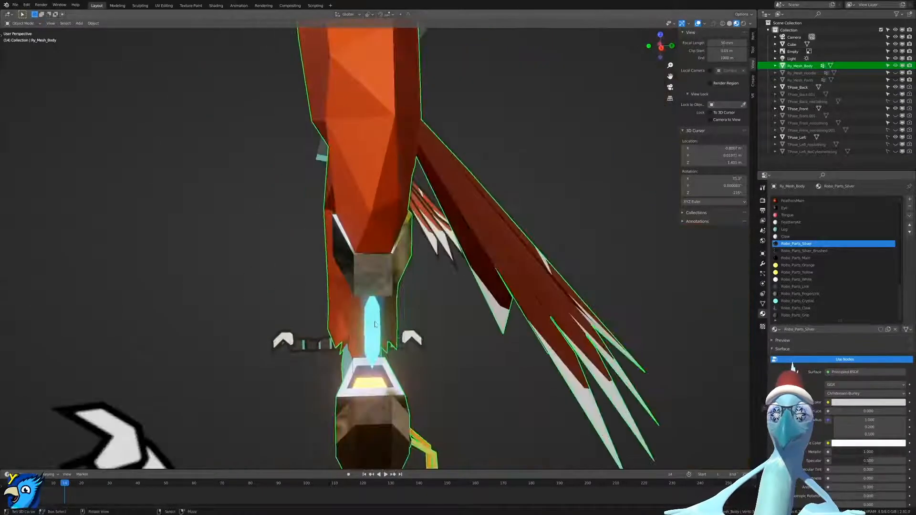
{"action": "middle_click_drag", "start_coordinate": [319, 332], "coordinate": [388, 300]}
{"action": "scroll", "coordinate": [392, 314], "scroll_direction": "up", "scroll_amount": 3}
{"action": "middle_click_drag", "start_coordinate": [365, 394], "coordinate": [362, 336]}
{"action": "scroll", "coordinate": [362, 336], "scroll_direction": "down", "scroll_amount": 6}
{"action": "scroll", "coordinate": [298, 286], "scroll_direction": "up", "scroll_amount": 6}
{"action": "scroll", "coordinate": [299, 286], "scroll_direction": "up", "scroll_amount": 5}
{"action": "middle_click_drag", "start_coordinate": [299, 286], "coordinate": [451, 296], "text": "shift"}
{"action": "scroll", "coordinate": [452, 297], "scroll_direction": "up", "scroll_amount": 2}
{"action": "middle_click_drag", "start_coordinate": [373, 281], "coordinate": [396, 324], "text": "shift"}
{"action": "left_click", "coordinate": [397, 325]}
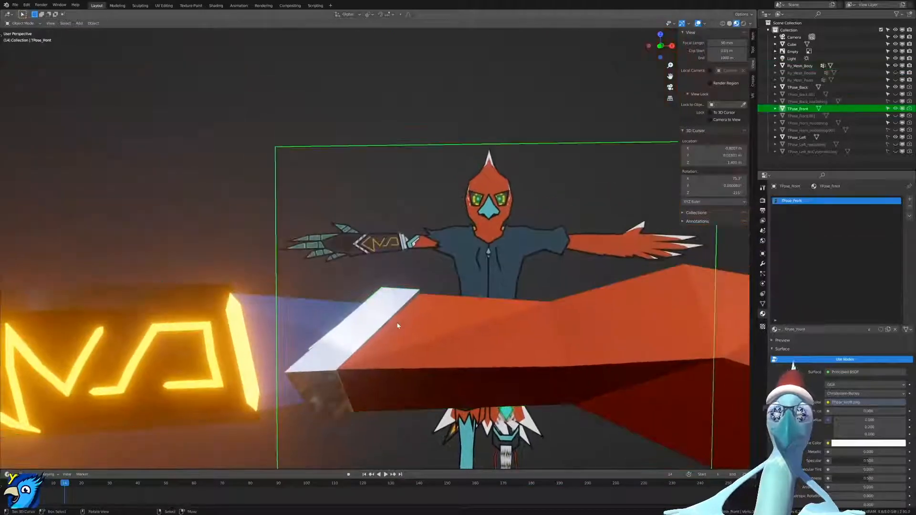
Knife-cut a patch outline into the arm's red faces beside the silver cuff, wrapping around the arm's long edge and ending at the cuff.
{"action": "right_click", "coordinate": [420, 375]}
{"action": "key", "text": "Tab"}
{"action": "scroll", "coordinate": [421, 374], "scroll_direction": "up", "scroll_amount": 3}
{"action": "middle_click_drag", "start_coordinate": [420, 374], "coordinate": [373, 310]}
{"action": "scroll", "coordinate": [407, 339], "scroll_direction": "down", "scroll_amount": 3}
{"action": "scroll", "coordinate": [372, 310], "scroll_direction": "up", "scroll_amount": 1}
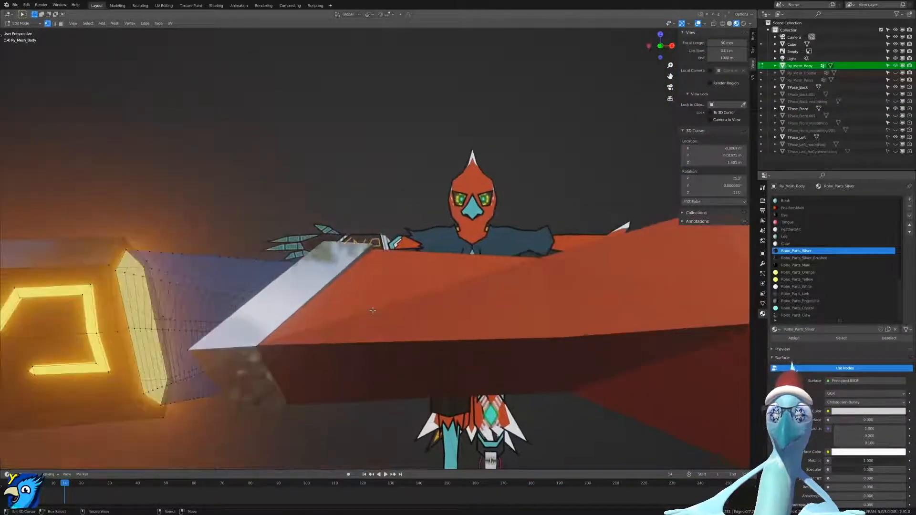
{"action": "key", "text": "k"}
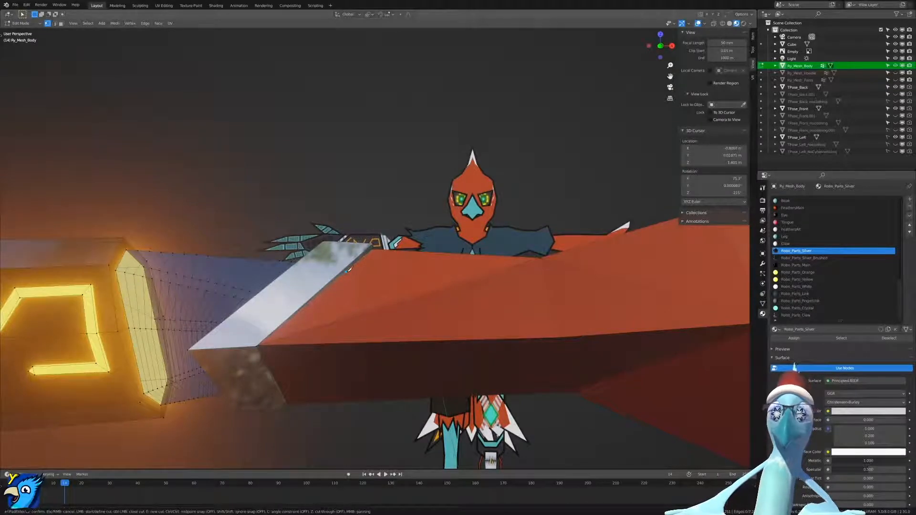
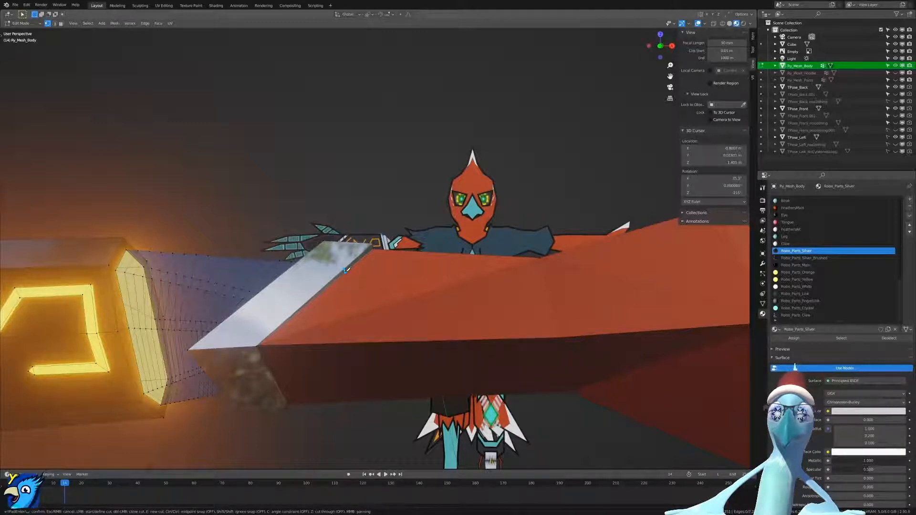
{"action": "left_click", "coordinate": [345, 271]}
{"action": "left_click", "coordinate": [371, 283]}
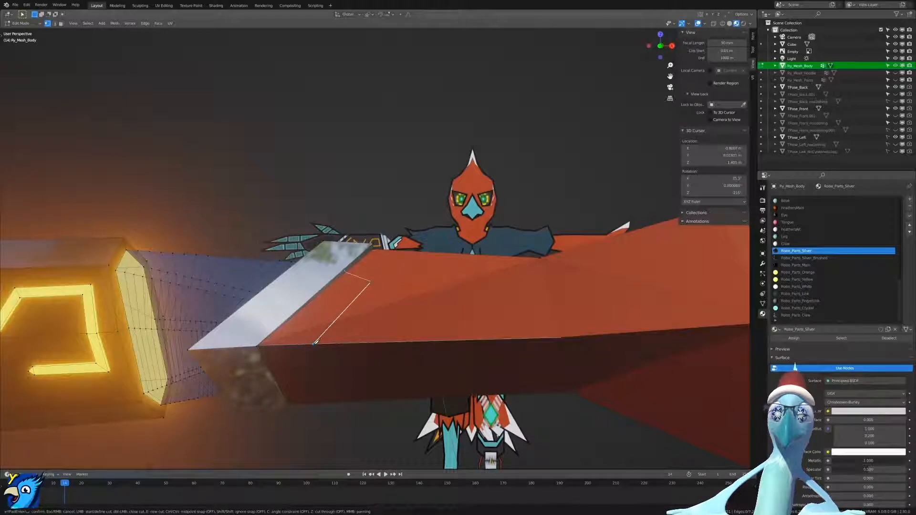
{"action": "left_click", "coordinate": [315, 342]}
{"action": "middle_click_drag", "start_coordinate": [316, 342], "coordinate": [316, 229]}
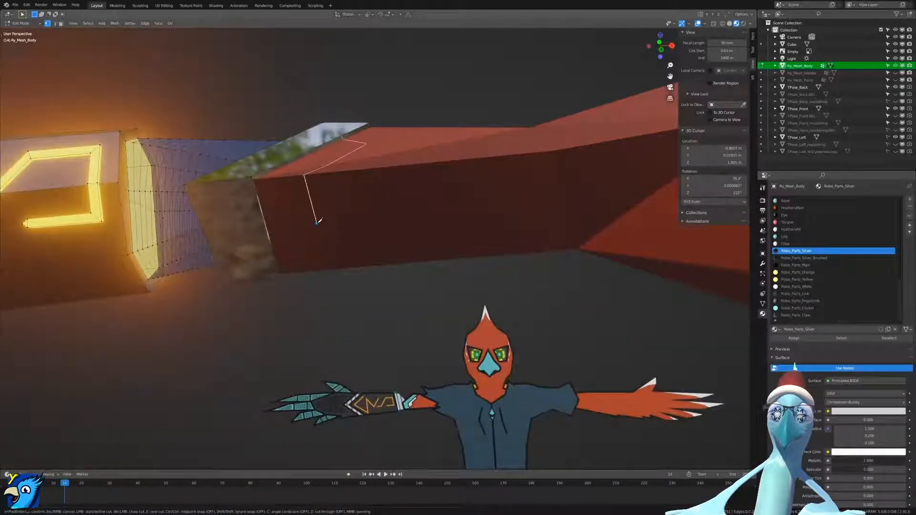
{"action": "left_click", "coordinate": [316, 223]}
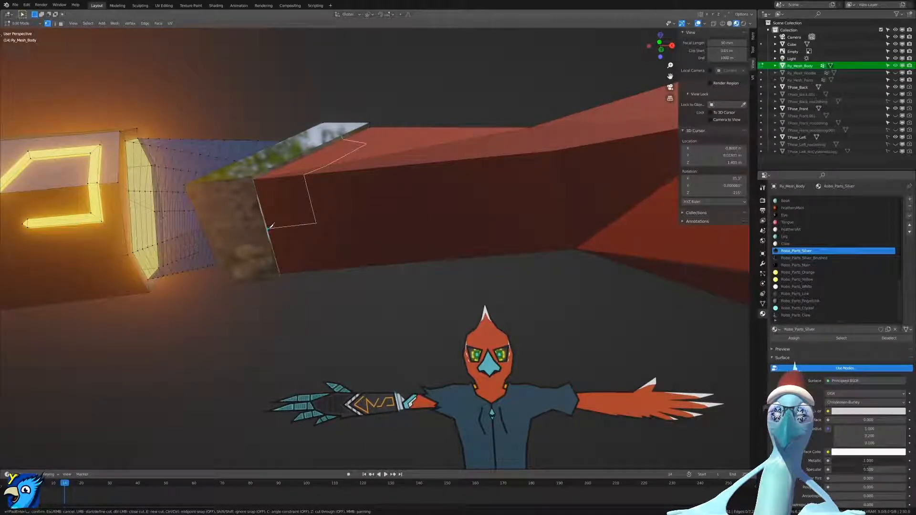
{"action": "key", "text": "Return"}
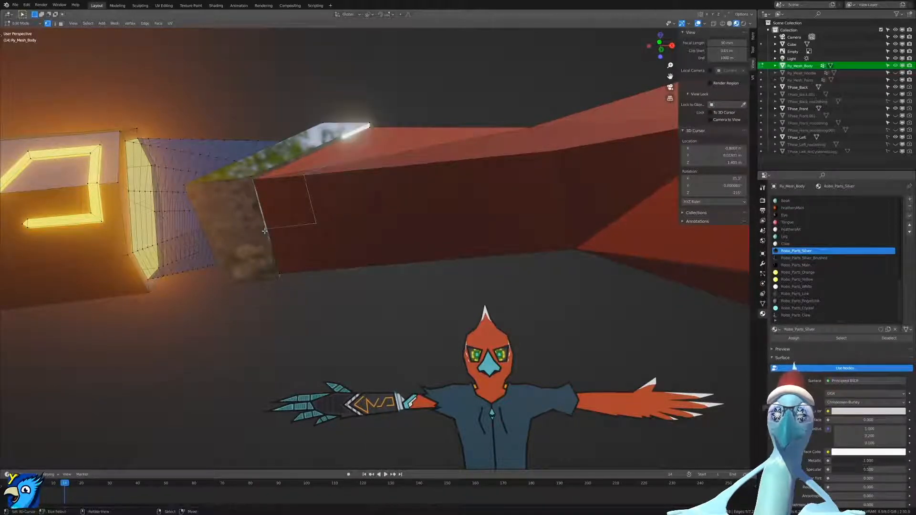
Try to extrude the newly cut patch faces in place and fatten them outward, and undo the result.
{"action": "middle_click_drag", "start_coordinate": [268, 229], "coordinate": [310, 308]}
{"action": "key", "text": "ctrl+Tab"}
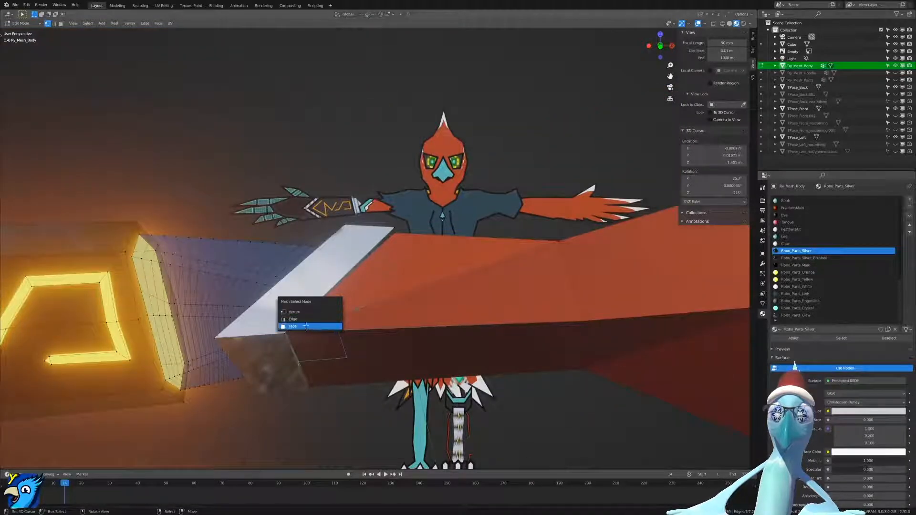
{"action": "left_click", "coordinate": [307, 326]}
{"action": "right_click", "coordinate": [319, 346]}
{"action": "right_click", "coordinate": [358, 291], "text": "ctrl"}
{"action": "scroll", "coordinate": [403, 304], "scroll_direction": "up", "scroll_amount": 2}
{"action": "scroll", "coordinate": [482, 328], "scroll_direction": "up", "scroll_amount": 1}
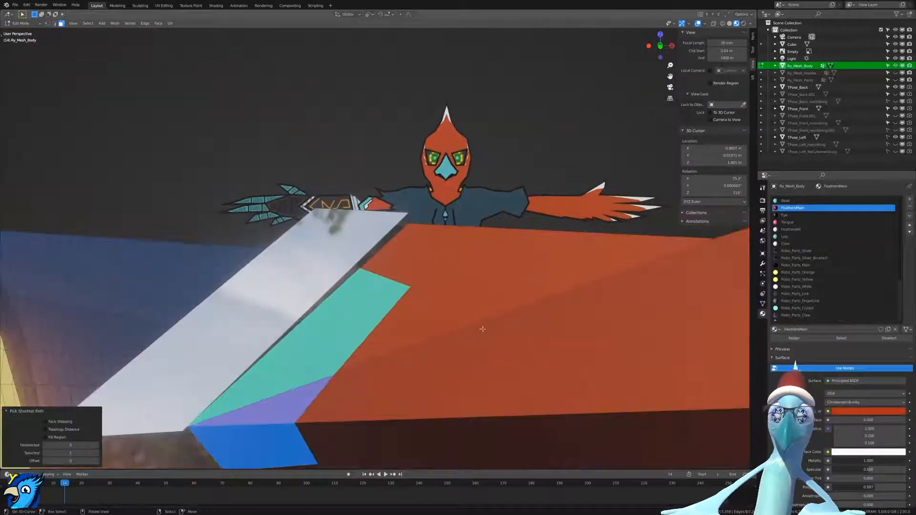
{"action": "key", "text": "e"}
{"action": "right_click", "coordinate": [475, 322]}
{"action": "key", "text": "alt+s"}
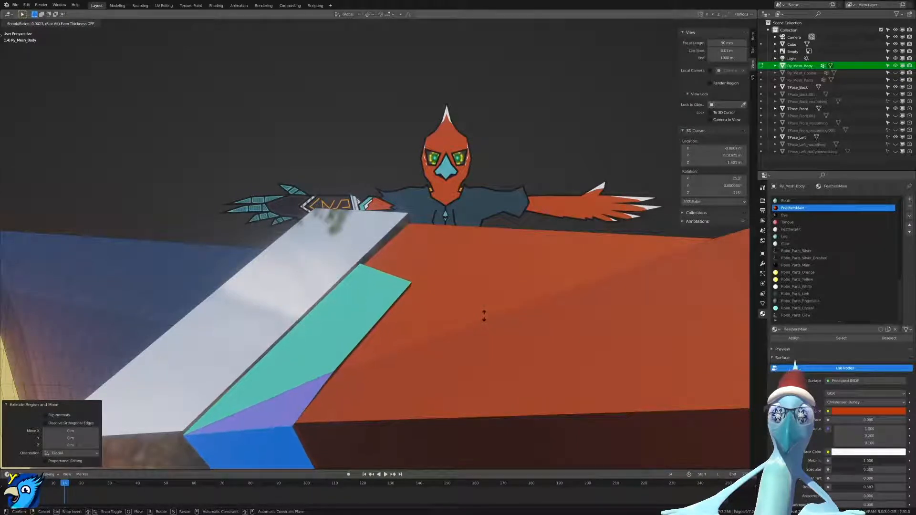
{"action": "left_click", "coordinate": [483, 317]}
{"action": "scroll", "coordinate": [455, 320], "scroll_direction": "up", "scroll_amount": 2}
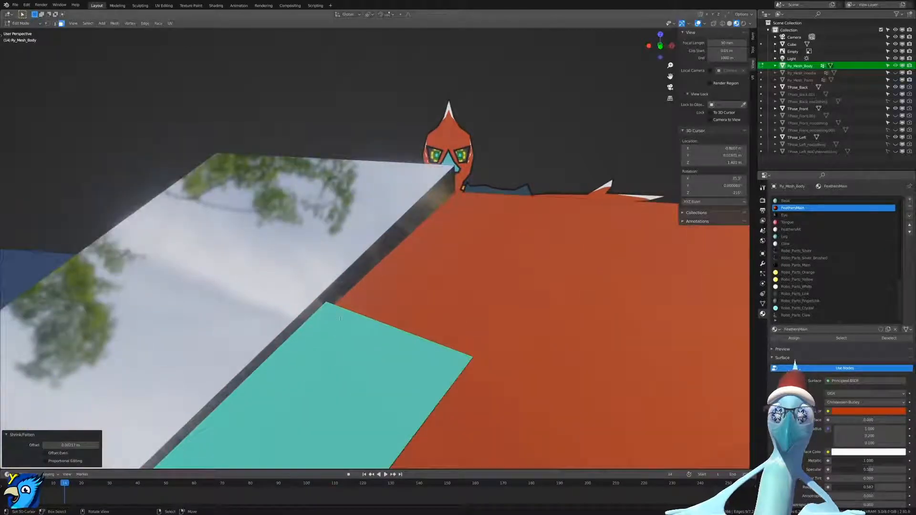
{"action": "key", "text": "ctrl+z"}
{"action": "key", "text": "ctrl+z"}
{"action": "key", "text": "ctrl+shift+z"}
Try to subdivide the cuff's rim edges beside the patch with one cut.
{"action": "scroll", "coordinate": [381, 326], "scroll_direction": "down", "scroll_amount": 8}
{"action": "scroll", "coordinate": [380, 325], "scroll_direction": "up", "scroll_amount": 3}
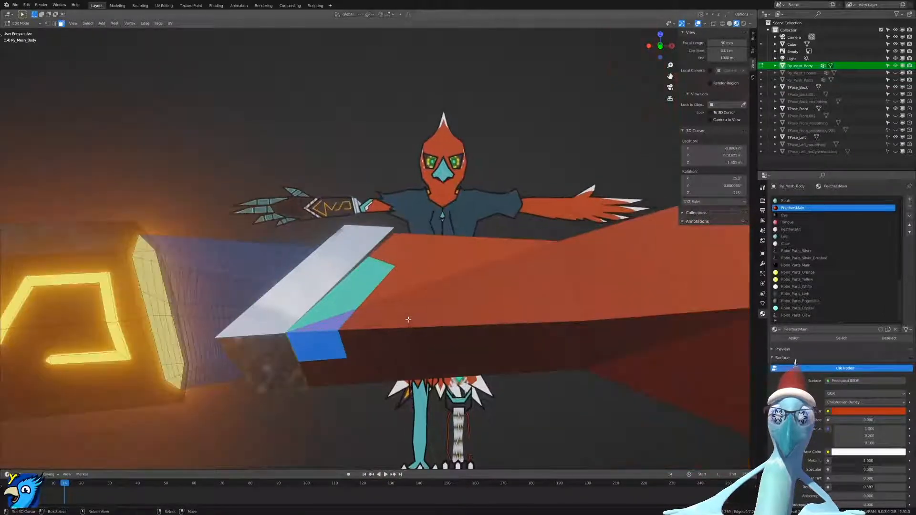
{"action": "scroll", "coordinate": [416, 317], "scroll_direction": "up", "scroll_amount": 3}
{"action": "middle_click_drag", "start_coordinate": [417, 317], "coordinate": [407, 294]}
{"action": "key", "text": "ctrl+Tab"}
{"action": "left_click", "coordinate": [309, 167]}
{"action": "right_click", "coordinate": [328, 113]}
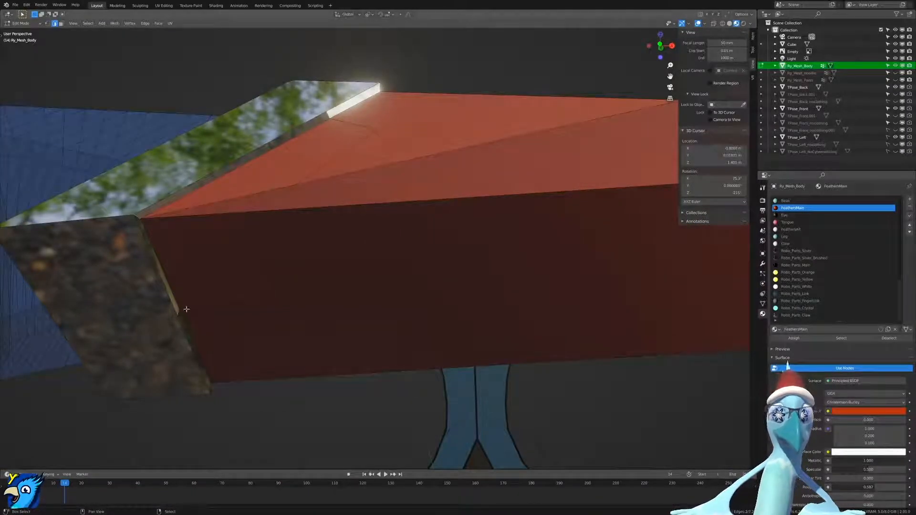
{"action": "key", "text": "i"}
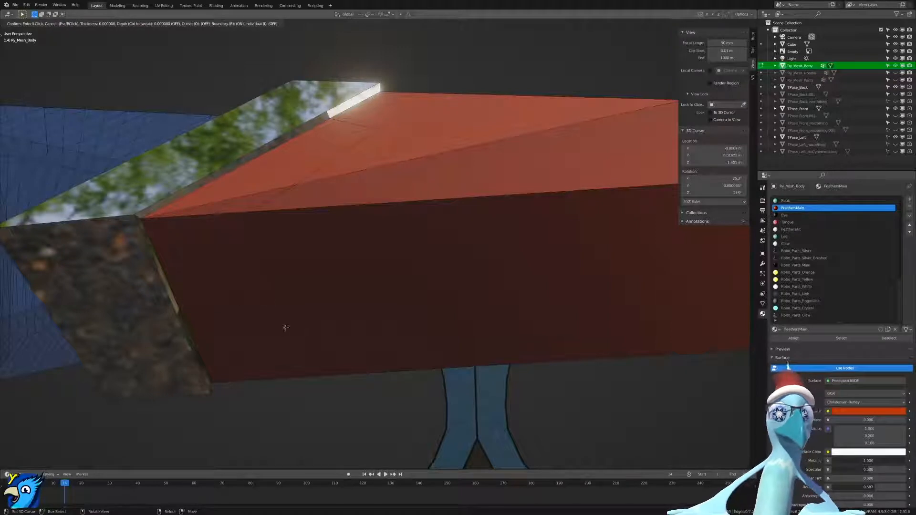
{"action": "right_click", "coordinate": [306, 306]}
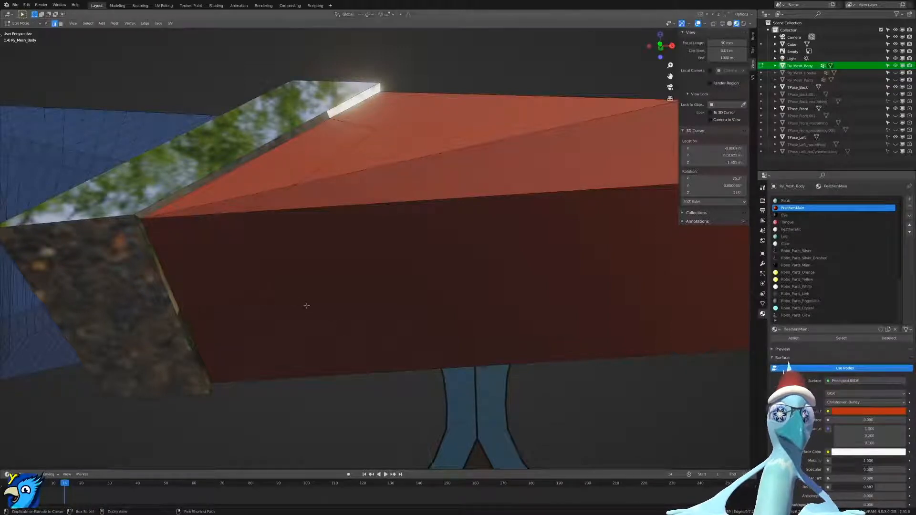
{"action": "right_click", "coordinate": [307, 306]}
{"action": "left_click", "coordinate": [307, 306]}
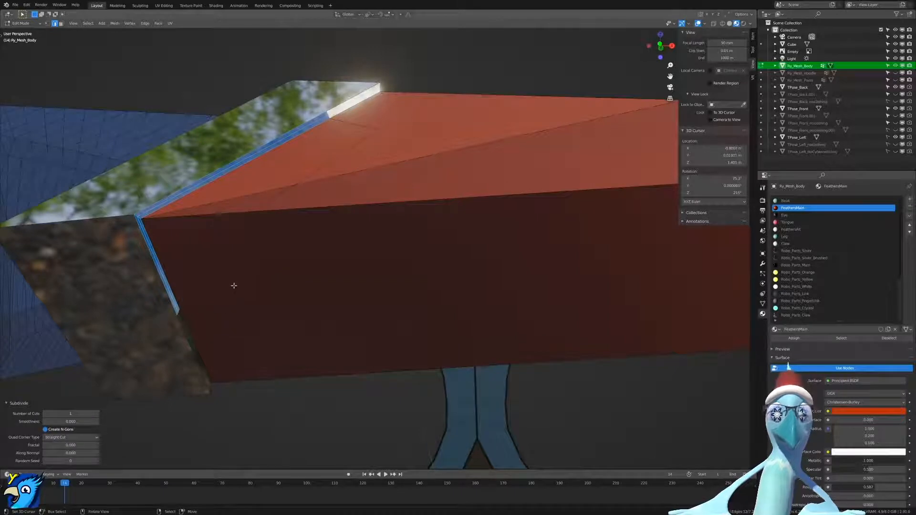
Select the patch faces beside the cuff, extrude them in place and fatten them outward by about 0.001 m.
{"action": "key", "text": "ctrl+Tab"}
{"action": "left_click", "coordinate": [229, 295]}
{"action": "left_click", "coordinate": [229, 286]}
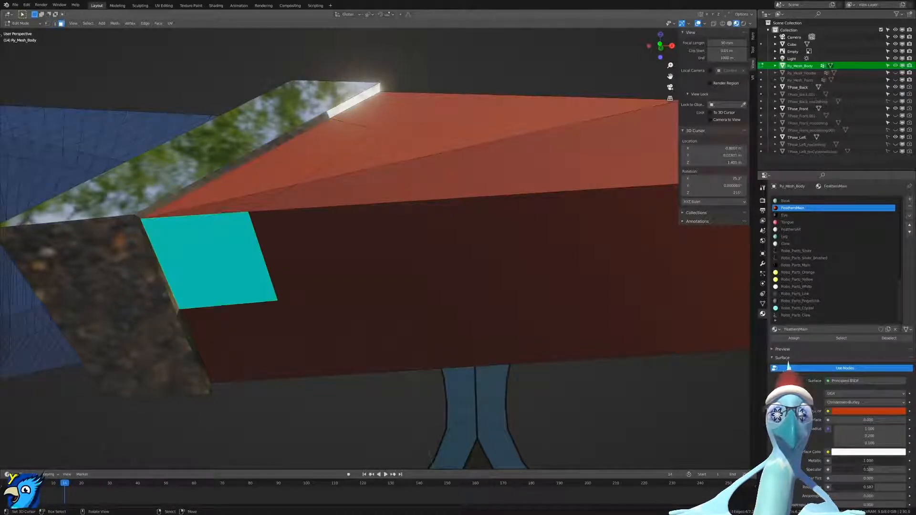
{"action": "left_click", "coordinate": [223, 195], "text": "shift"}
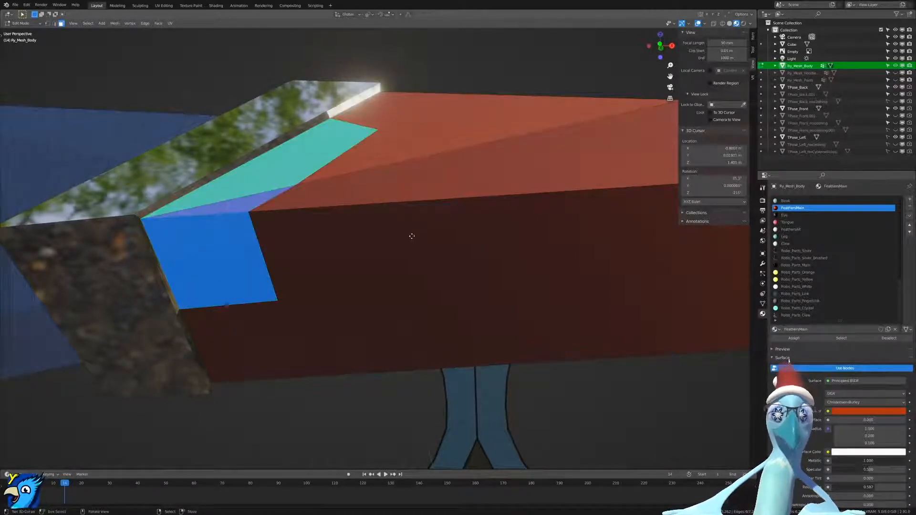
{"action": "key", "text": "e"}
{"action": "key", "text": "Escape"}
{"action": "key", "text": "alt+s"}
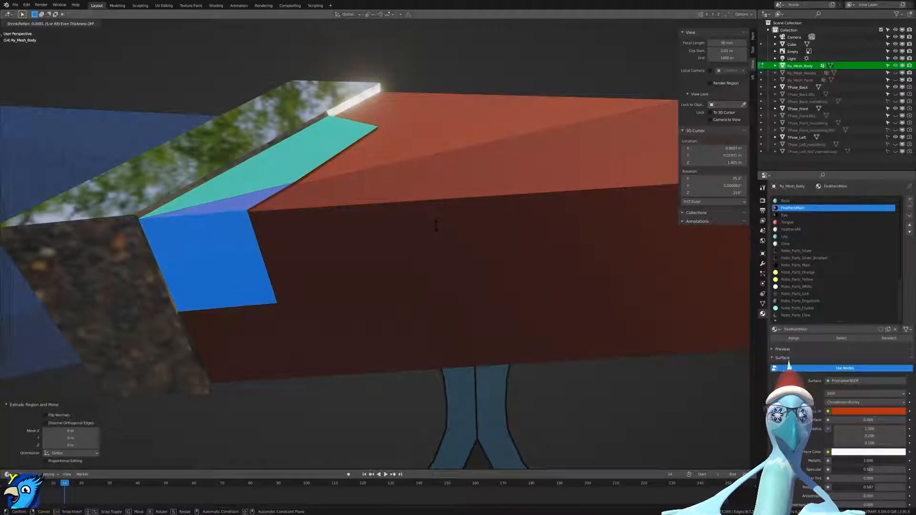
{"action": "left_click", "coordinate": [427, 228]}
Merge the two nearly overlapping vertices at the raised patch's lower corner next to the cuff, working in wireframe.
{"action": "middle_click_drag", "start_coordinate": [215, 237], "coordinate": [402, 209], "text": "shift"}
{"action": "scroll", "coordinate": [335, 306], "scroll_direction": "up", "scroll_amount": 6}
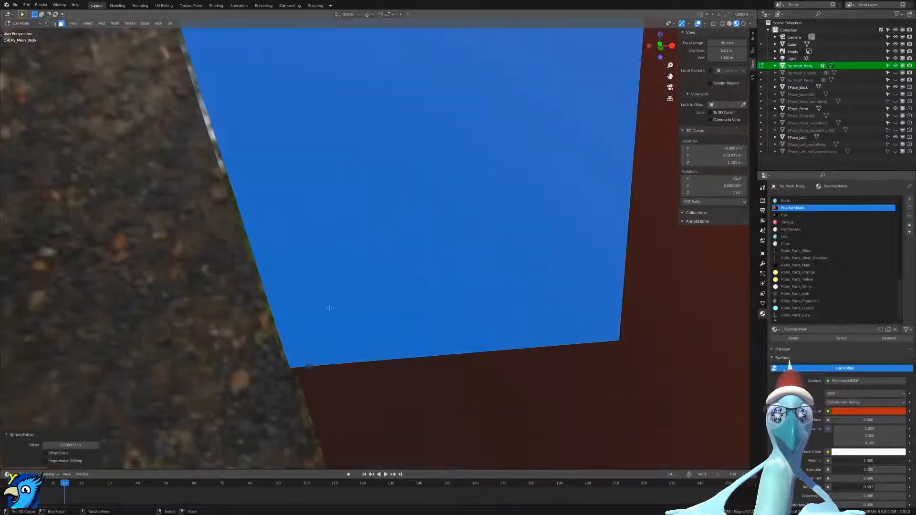
{"action": "key", "text": "ctrl+Tab"}
{"action": "left_click", "coordinate": [272, 334]}
{"action": "key", "text": "z"}
{"action": "left_click", "coordinate": [231, 366]}
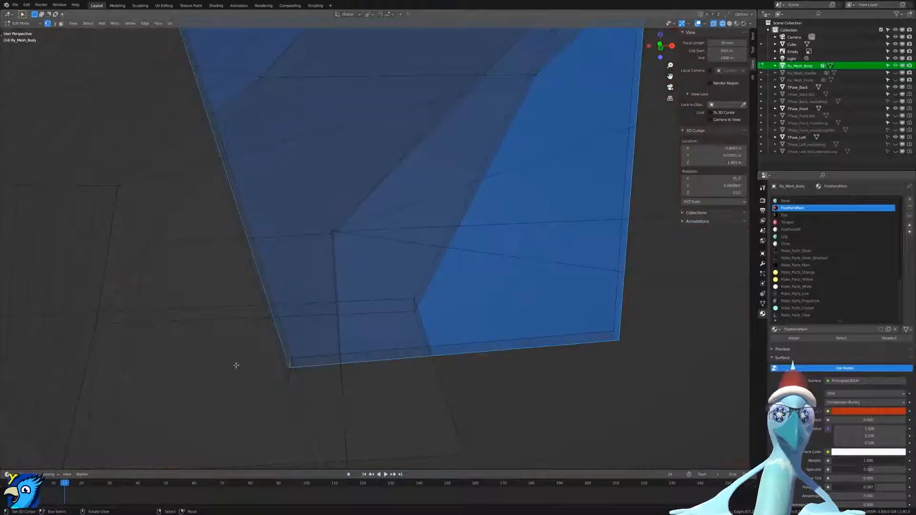
{"action": "right_click", "coordinate": [289, 365]}
{"action": "right_click", "coordinate": [294, 368], "text": "shift"}
{"action": "key", "text": "m"}
{"action": "left_click", "coordinate": [298, 337]}
Try to select the narrow strip faces between the cuff and the raised patch in wireframe.
{"action": "key", "text": "ctrl+Tab"}
{"action": "left_click", "coordinate": [282, 342]}
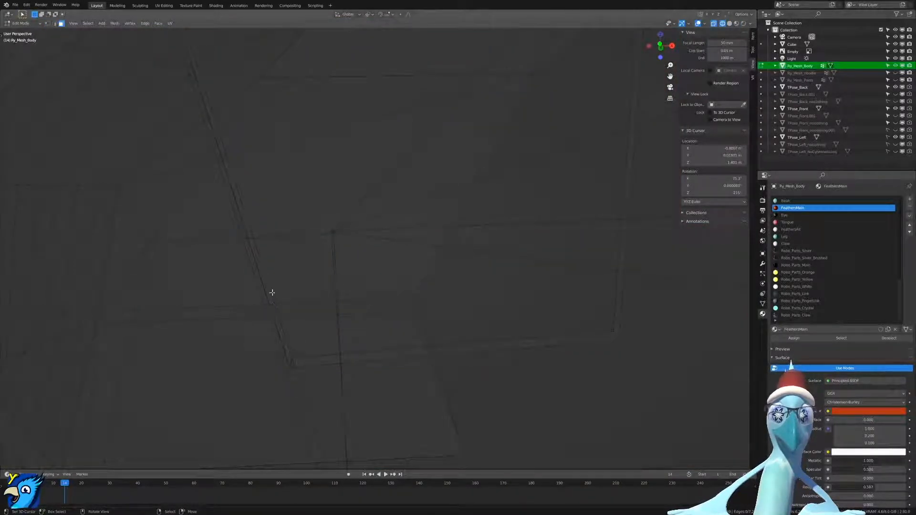
{"action": "right_click", "coordinate": [245, 216]}
{"action": "middle_click_drag", "start_coordinate": [244, 150], "coordinate": [248, 193], "text": "shift"}
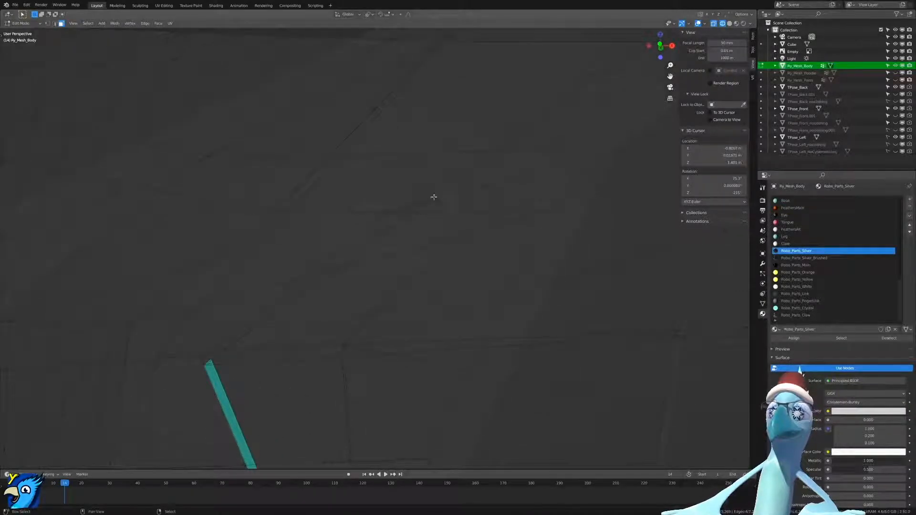
{"action": "right_click", "coordinate": [514, 140], "text": "shift"}
{"action": "key", "text": "ctrl+z"}
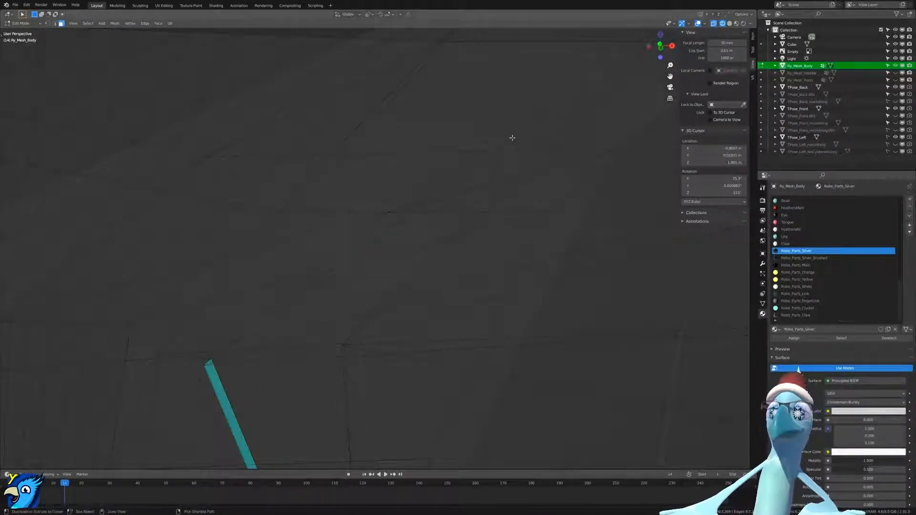
{"action": "right_click", "coordinate": [513, 137], "text": "shift"}
{"action": "key", "text": "ctrl+z"}
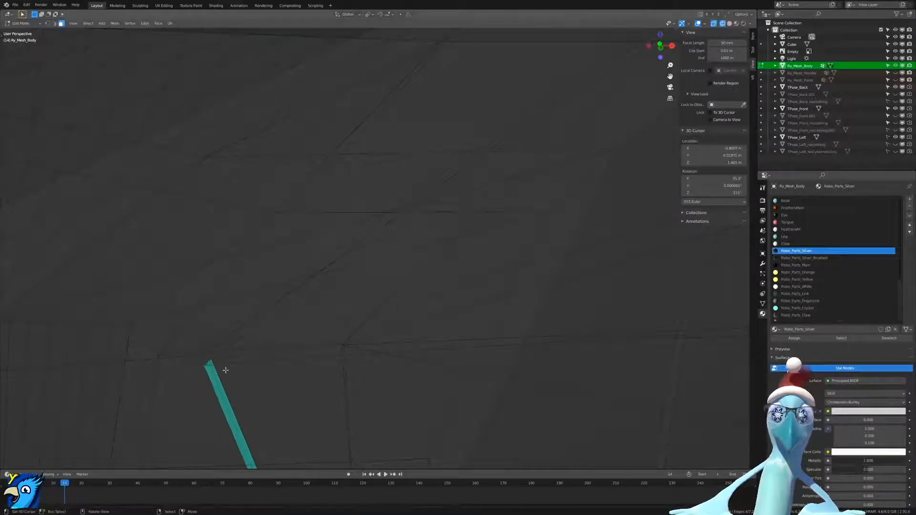
Select both narrow silver strip faces along the border between cuff and raised patch and delete them as faces.
{"action": "key", "text": "shift+z"}
{"action": "right_click", "coordinate": [247, 359]}
{"action": "scroll", "coordinate": [249, 360], "scroll_direction": "down", "scroll_amount": 7}
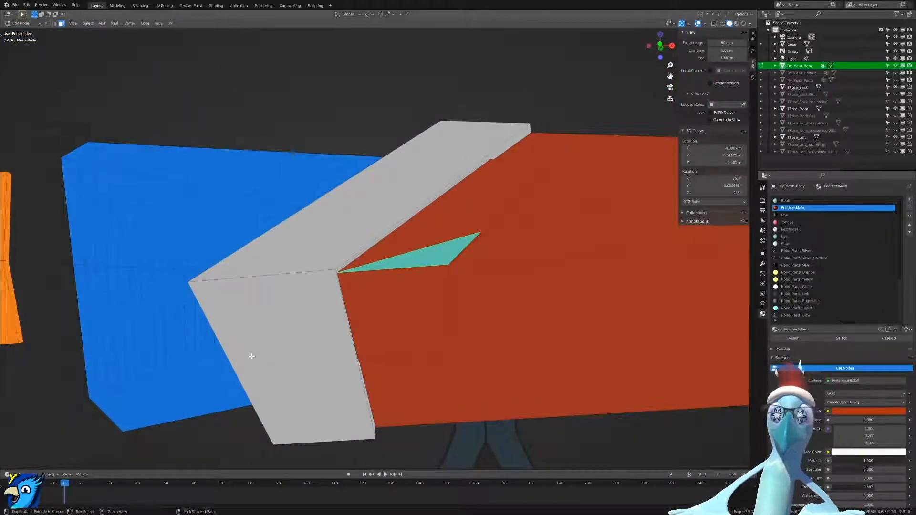
{"action": "scroll", "coordinate": [252, 355], "scroll_direction": "up", "scroll_amount": 7}
{"action": "right_click", "coordinate": [209, 372]}
{"action": "right_click", "coordinate": [213, 356], "text": "shift"}
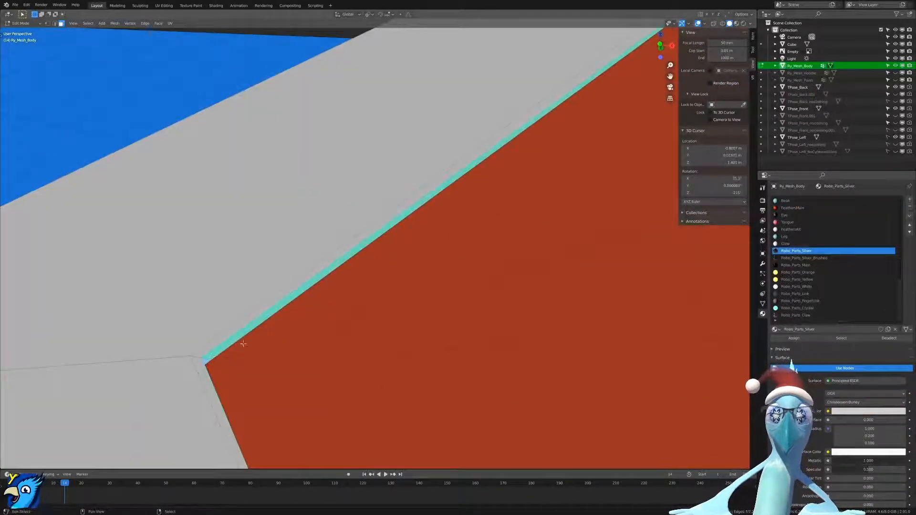
{"action": "key", "text": "shift+z"}
{"action": "scroll", "coordinate": [365, 271], "scroll_direction": "down", "scroll_amount": 7}
{"action": "key", "text": "x"}
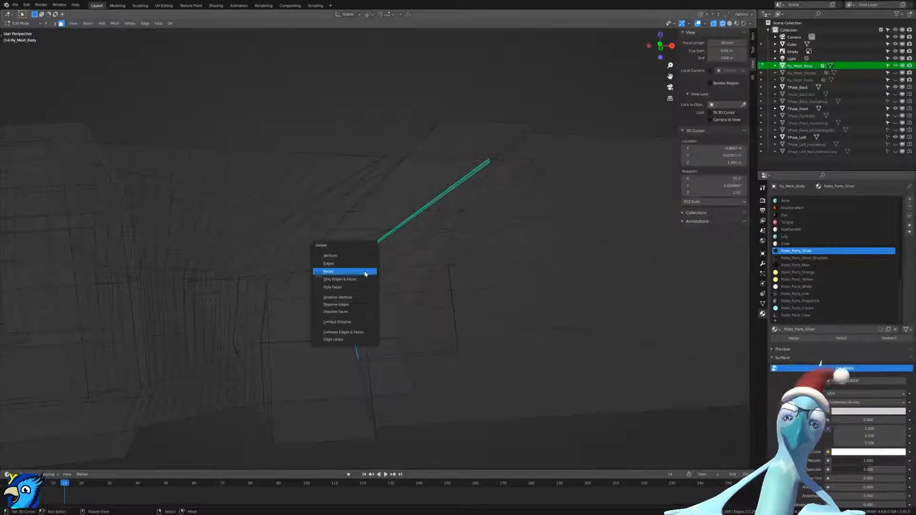
{"action": "left_click", "coordinate": [364, 274]}
Merge the two overlapping vertices at the lower end of the removed strip between cuff and patch at the last selected one.
{"action": "key", "text": "shift+z"}
{"action": "scroll", "coordinate": [516, 285], "scroll_direction": "up", "scroll_amount": 8}
{"action": "key", "text": "shift+z"}
{"action": "middle_click_drag", "start_coordinate": [299, 307], "coordinate": [298, 300], "text": "shift"}
{"action": "key", "text": "ctrl+Tab"}
{"action": "left_click", "coordinate": [282, 285]}
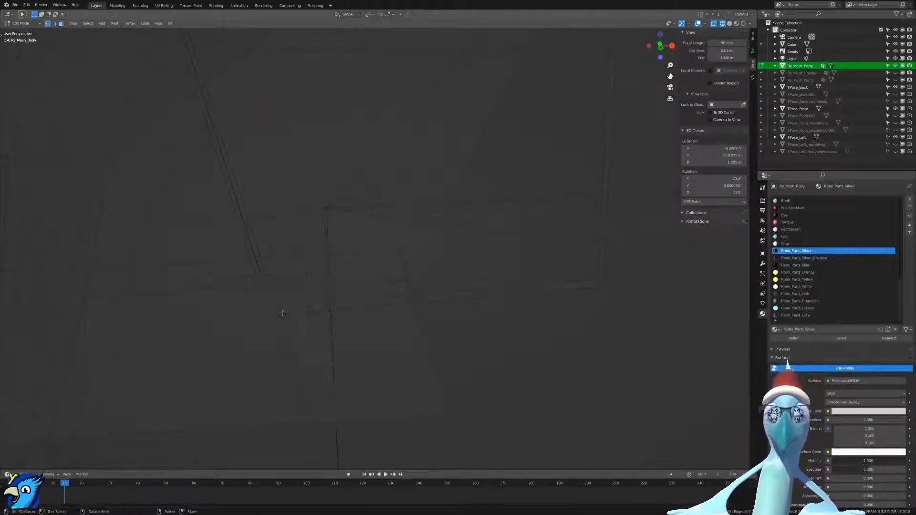
{"action": "left_click", "coordinate": [275, 316]}
{"action": "left_click", "coordinate": [275, 319], "text": "shift"}
{"action": "key", "text": "m"}
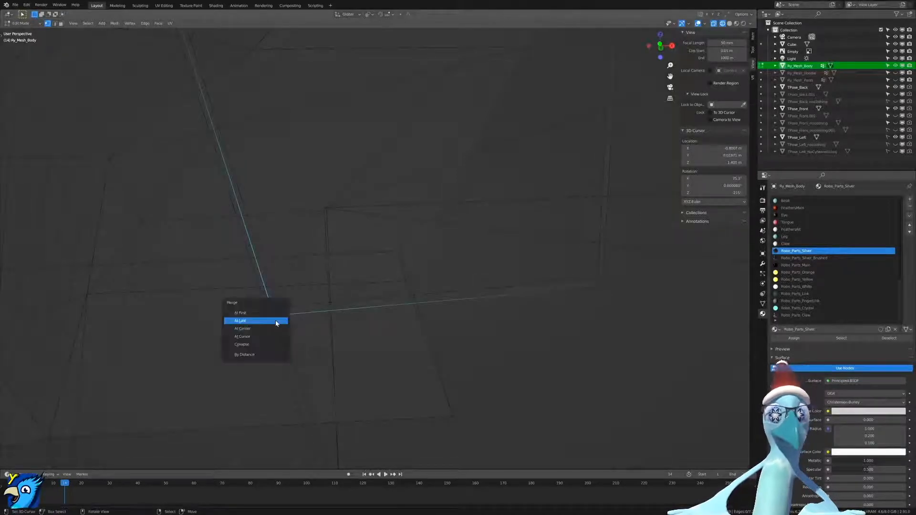
{"action": "left_click", "coordinate": [276, 323]}
Merge the doubled vertices at the bend of the patch border against the silver cuff.
{"action": "middle_click_drag", "start_coordinate": [214, 131], "coordinate": [236, 288], "text": "shift"}
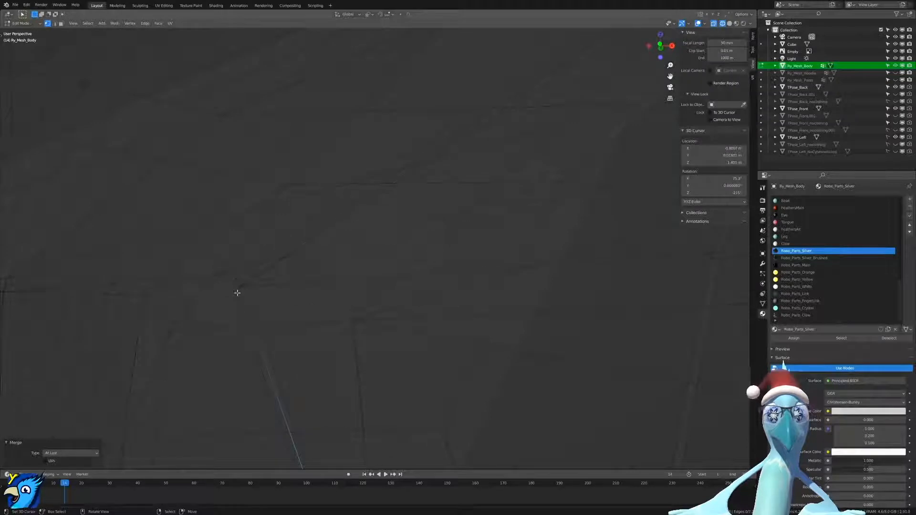
{"action": "left_click", "coordinate": [237, 281], "text": "shift"}
{"action": "scroll", "coordinate": [422, 166], "scroll_direction": "down", "scroll_amount": 2}
{"action": "right_click", "coordinate": [180, 243]}
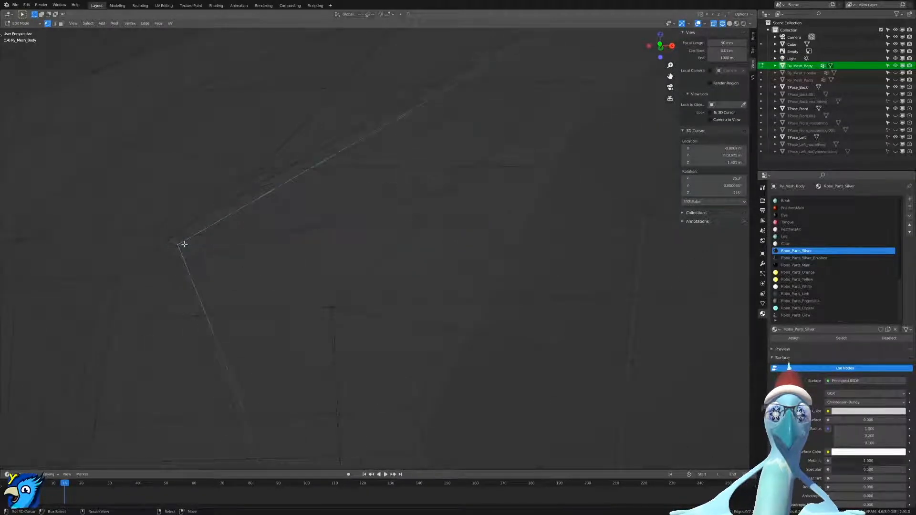
{"action": "scroll", "coordinate": [186, 244], "scroll_direction": "down", "scroll_amount": 6}
{"action": "scroll", "coordinate": [186, 243], "scroll_direction": "up", "scroll_amount": 6}
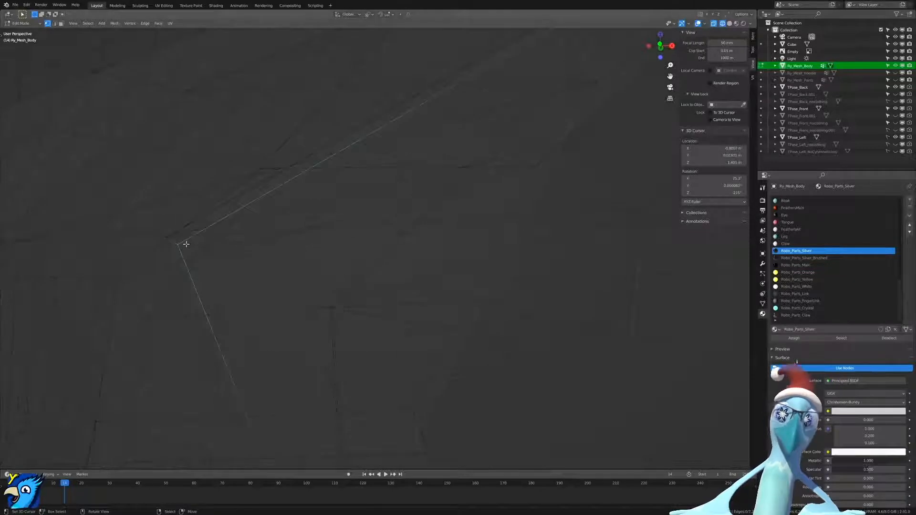
{"action": "right_click", "coordinate": [186, 244]}
{"action": "left_click", "coordinate": [173, 230]}
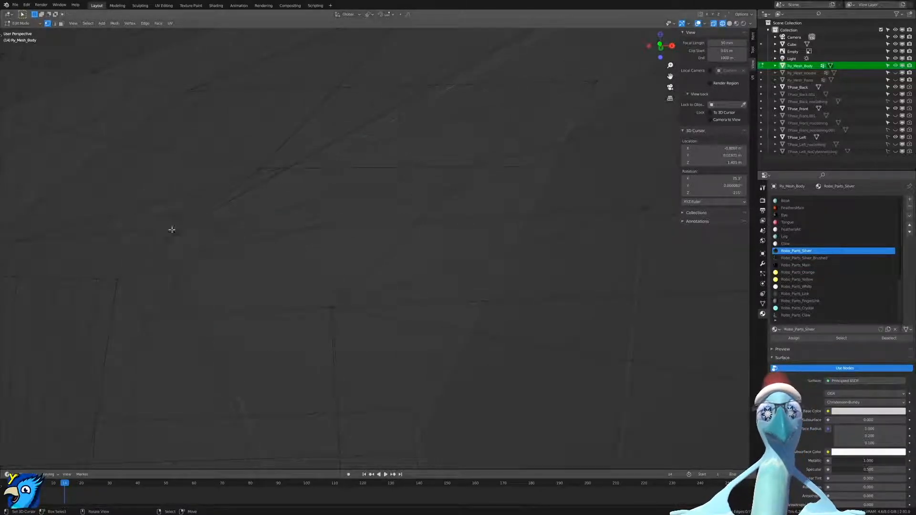
{"action": "middle_click_drag", "start_coordinate": [327, 211], "coordinate": [327, 217], "text": "shift"}
{"action": "scroll", "coordinate": [299, 267], "scroll_direction": "down", "scroll_amount": 4}
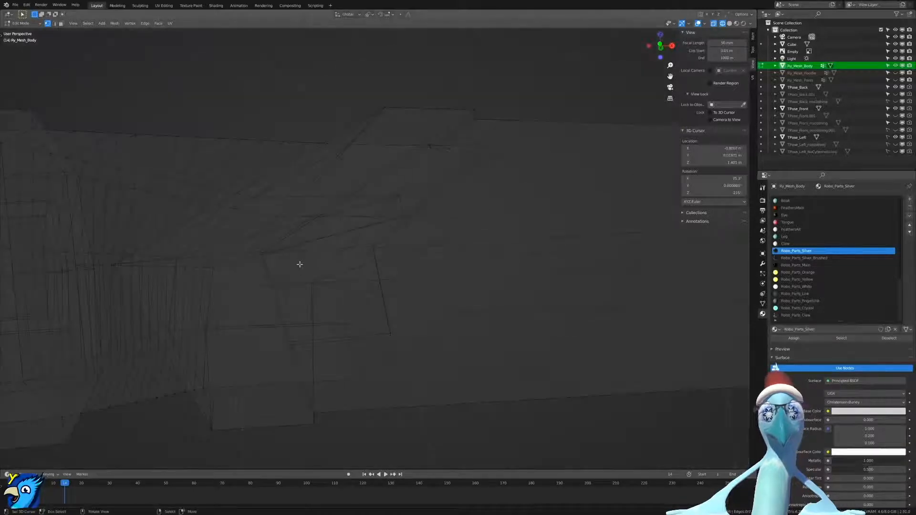
Merge the two overlapping vertices at the patch's upper corner beside the cuff at the last selected one.
{"action": "scroll", "coordinate": [301, 275], "scroll_direction": "up", "scroll_amount": 3}
{"action": "scroll", "coordinate": [307, 290], "scroll_direction": "down", "scroll_amount": 2}
{"action": "key", "text": "shift+z"}
{"action": "key", "text": "shift+z"}
{"action": "middle_click_drag", "start_coordinate": [365, 163], "coordinate": [378, 199], "text": "shift"}
{"action": "scroll", "coordinate": [379, 199], "scroll_direction": "up", "scroll_amount": 3}
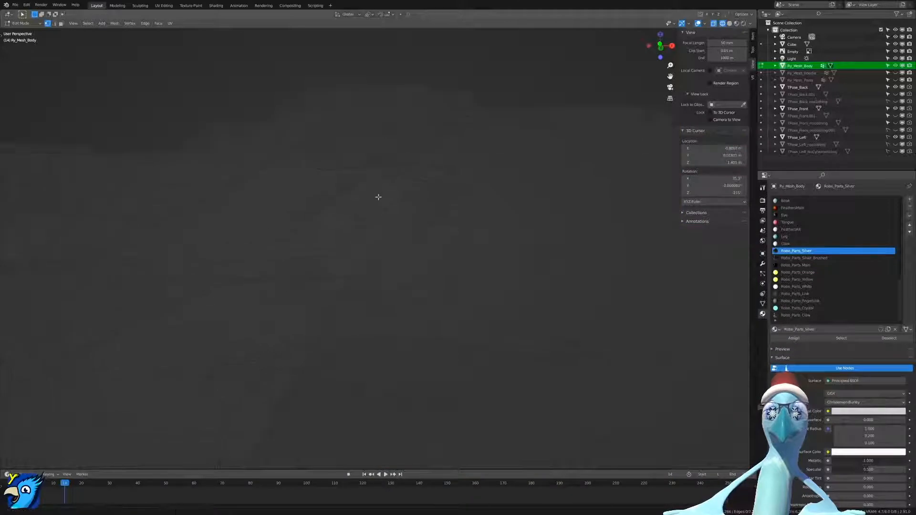
{"action": "scroll", "coordinate": [379, 199], "scroll_direction": "down", "scroll_amount": 1}
{"action": "right_click", "coordinate": [384, 187]}
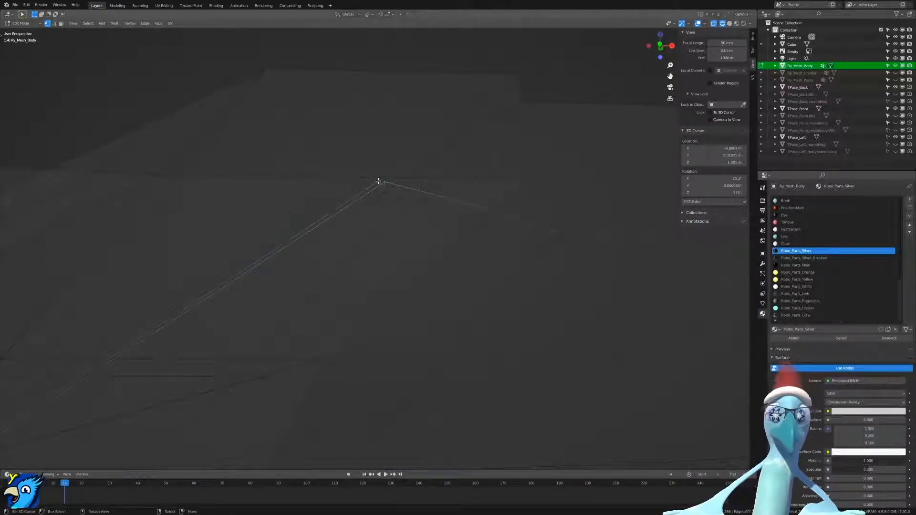
{"action": "key", "text": "m"}
{"action": "left_click", "coordinate": [379, 183]}
{"action": "scroll", "coordinate": [400, 235], "scroll_direction": "down", "scroll_amount": 1}
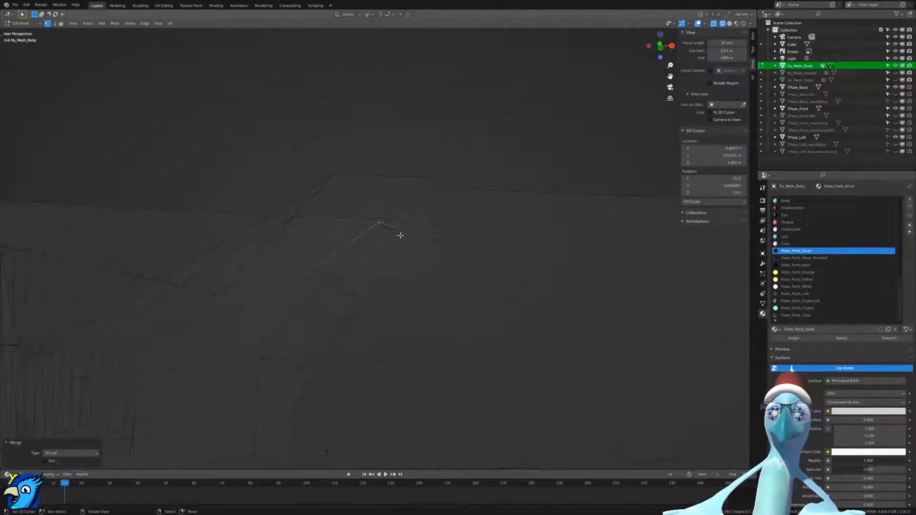
Switch to solid shading and face selection, and select the raised patch's top and narrow side faces.
{"action": "key", "text": "z"}
{"action": "left_click", "coordinate": [422, 232]}
{"action": "mouse_move", "coordinate": [422, 232]}
{"action": "middle_mouse_down"}
{"action": "mouse_move", "coordinate": [431, 232]}
{"action": "mouse_move", "coordinate": [207, 305]}
{"action": "middle_mouse_up"}
{"action": "key", "text": "ctrl+l"}
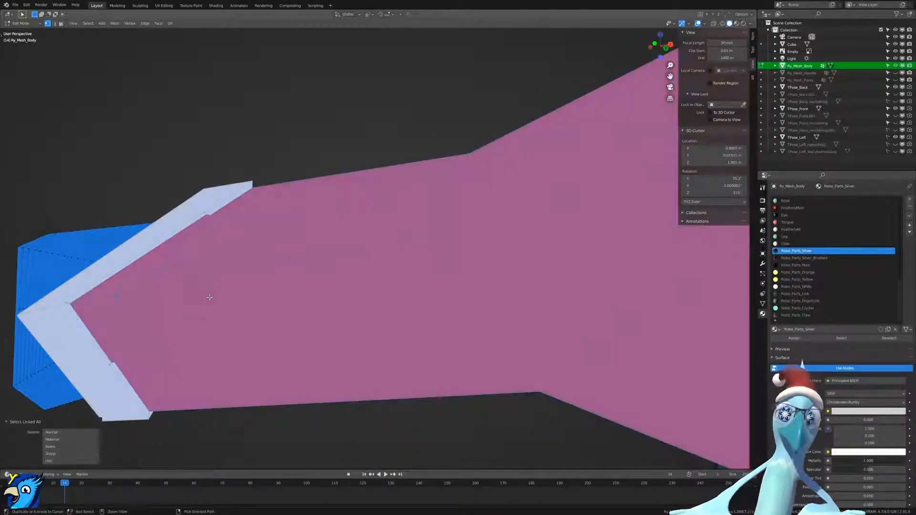
{"action": "key", "text": "a"}
{"action": "key", "text": "ctrl+Tab"}
{"action": "left_click", "coordinate": [120, 345]}
{"action": "left_click", "coordinate": [156, 354], "text": "alt"}
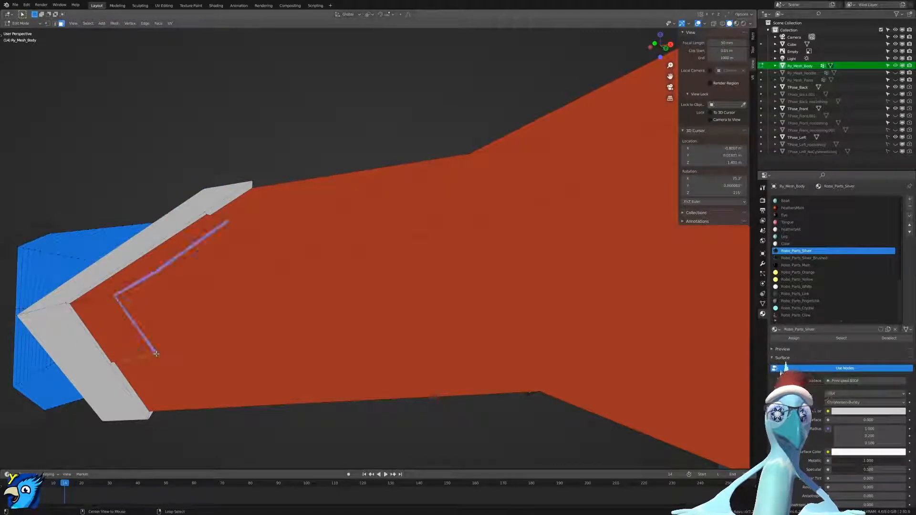
{"action": "left_click", "coordinate": [134, 347]}
{"action": "left_click", "coordinate": [125, 277], "text": "shift"}
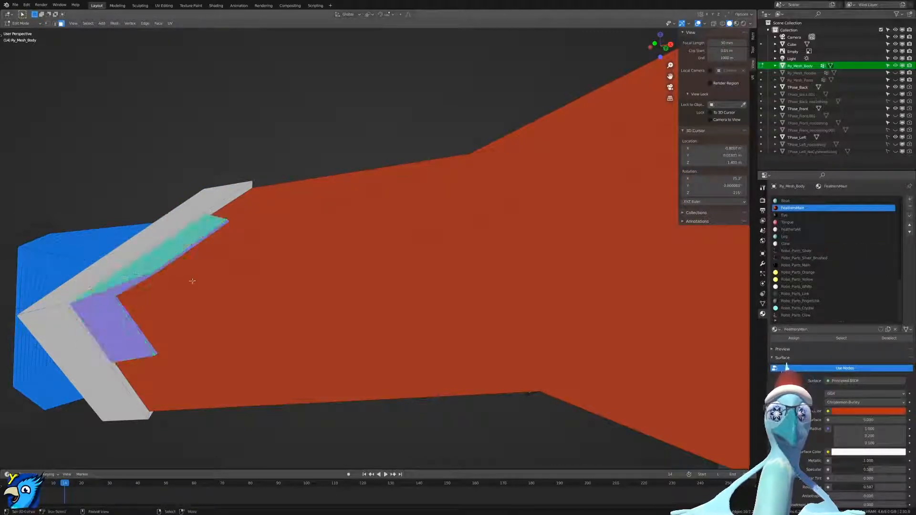
Assign the Robo_Parts_White material to the selected raised patch faces.
{"action": "key", "text": "alt+a"}
{"action": "left_click", "coordinate": [795, 244]}
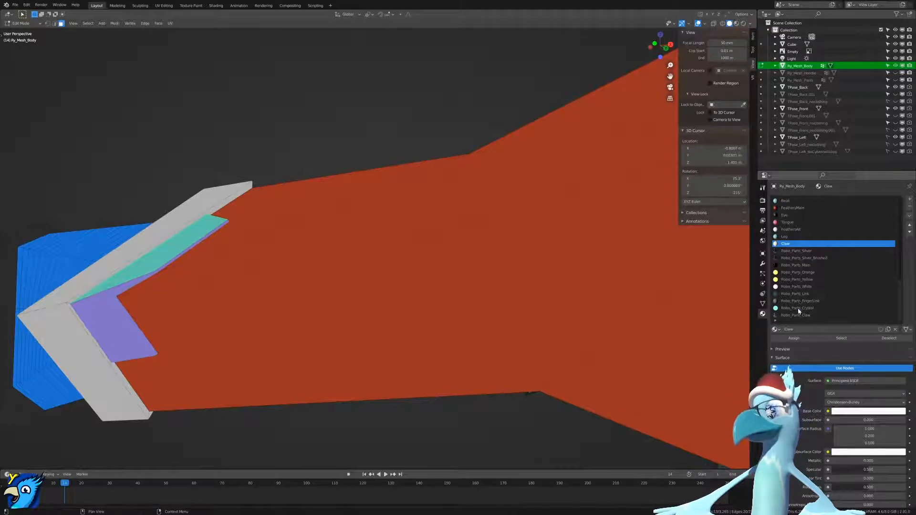
{"action": "left_click", "coordinate": [798, 308]}
{"action": "left_click", "coordinate": [797, 286]}
{"action": "left_click", "coordinate": [794, 338]}
{"action": "key", "text": "alt+a"}
{"action": "scroll", "coordinate": [508, 263], "scroll_direction": "down", "scroll_amount": 5}
{"action": "middle_click_drag", "start_coordinate": [515, 266], "coordinate": [523, 270]}
{"action": "scroll", "coordinate": [524, 270], "scroll_direction": "up", "scroll_amount": 5}
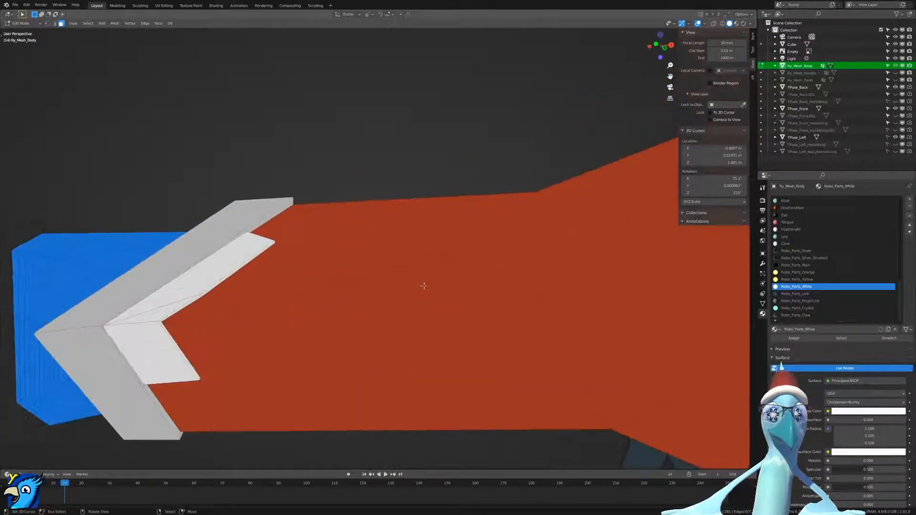
Merge the extra vertices along the white patch's arm-side edge into its bend corner, using merge at last.
{"action": "key", "text": "ctrl+Tab"}
{"action": "left_click", "coordinate": [193, 286]}
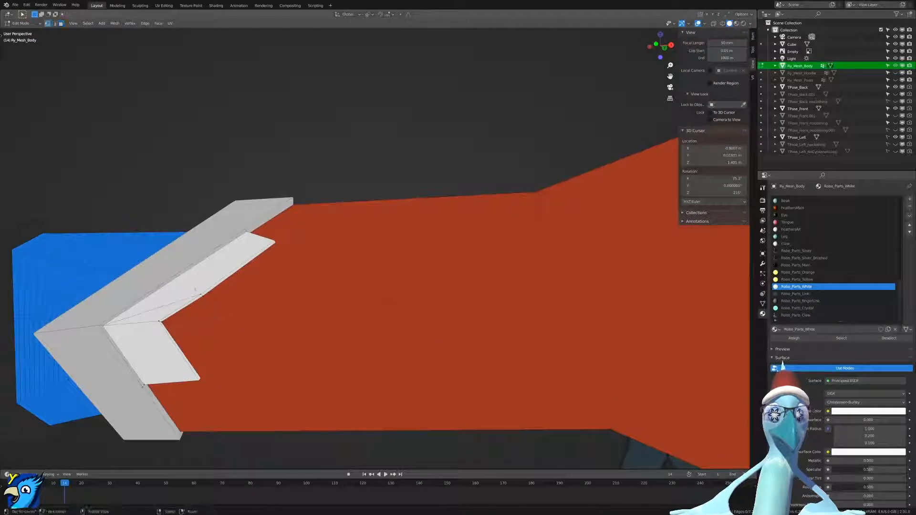
{"action": "key", "text": "m"}
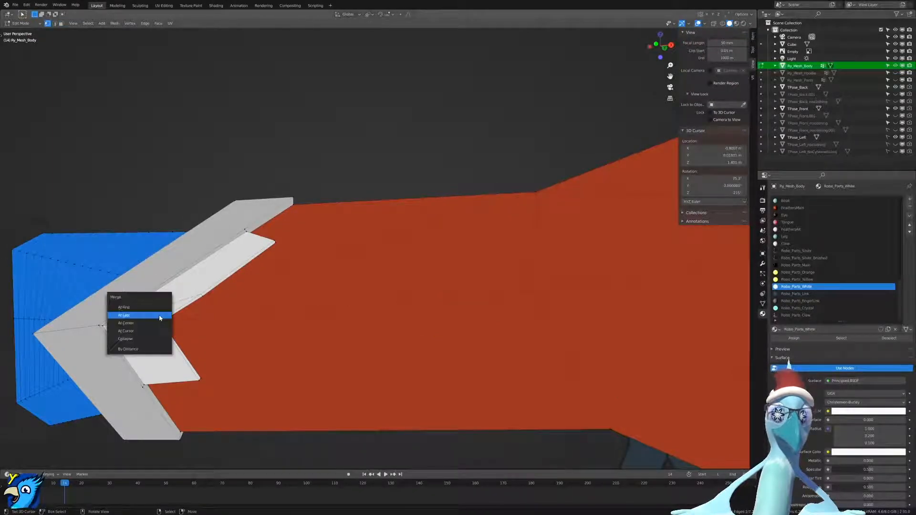
{"action": "left_click", "coordinate": [165, 311]}
{"action": "right_click", "coordinate": [201, 297]}
{"action": "right_click", "coordinate": [163, 323], "text": "shift"}
{"action": "key", "text": "m"}
{"action": "left_click", "coordinate": [163, 320]}
{"action": "scroll", "coordinate": [201, 314], "scroll_direction": "down", "scroll_amount": 7}
{"action": "middle_click_drag", "start_coordinate": [200, 315], "coordinate": [354, 311]}
Vertex-slide the white patch's upper outer corner along its short end edge by a factor of about 0.46.
{"action": "key", "text": "z"}
{"action": "mouse_move", "coordinate": [460, 335]}
{"action": "middle_mouse_down"}
{"action": "mouse_move", "coordinate": [464, 313]}
{"action": "mouse_move", "coordinate": [476, 330]}
{"action": "mouse_move", "coordinate": [417, 327]}
{"action": "middle_mouse_up"}
{"action": "scroll", "coordinate": [477, 326], "scroll_direction": "up", "scroll_amount": 2}
{"action": "left_click", "coordinate": [339, 250]}
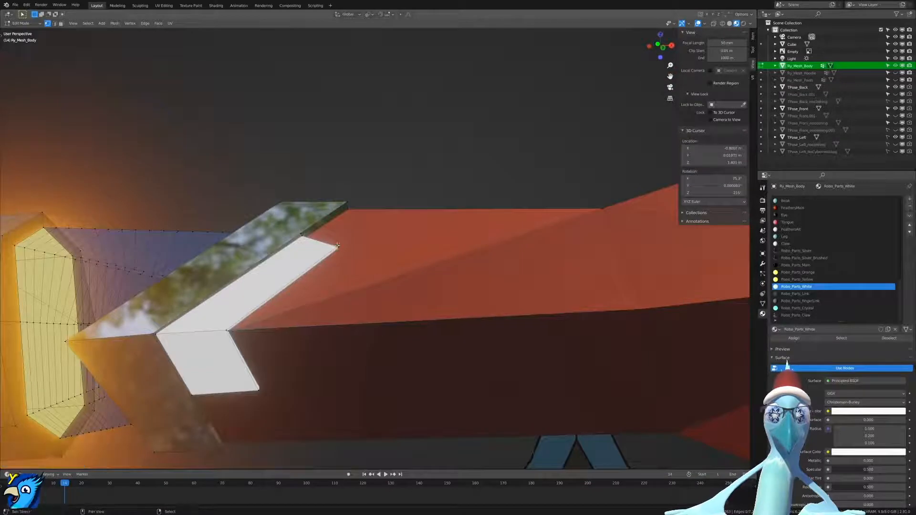
{"action": "key", "text": "alt+z"}
{"action": "key", "text": "shift+v"}
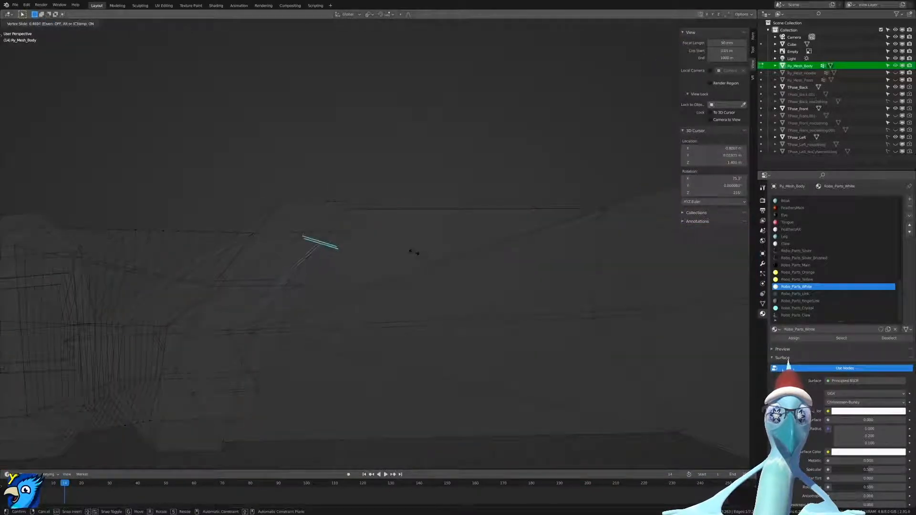
{"action": "left_click", "coordinate": [413, 252]}
{"action": "key", "text": "alt+z"}
{"action": "middle_click_drag", "start_coordinate": [413, 252], "coordinate": [470, 232]}
{"action": "mouse_move", "coordinate": [324, 309]}
{"action": "middle_mouse_down"}
{"action": "mouse_move", "coordinate": [328, 324]}
{"action": "mouse_move", "coordinate": [317, 309]}
{"action": "middle_mouse_up"}
{"action": "scroll", "coordinate": [275, 309], "scroll_direction": "up", "scroll_amount": 3}
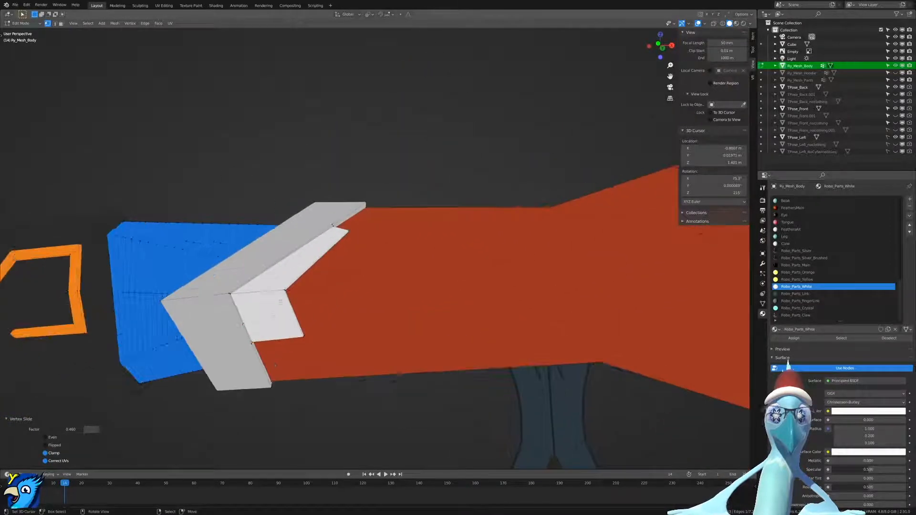
Vertex-slide the white patch's arm-side bend corner upward and check the resulting shape in Object Mode.
{"action": "left_click", "coordinate": [285, 289], "text": "shift"}
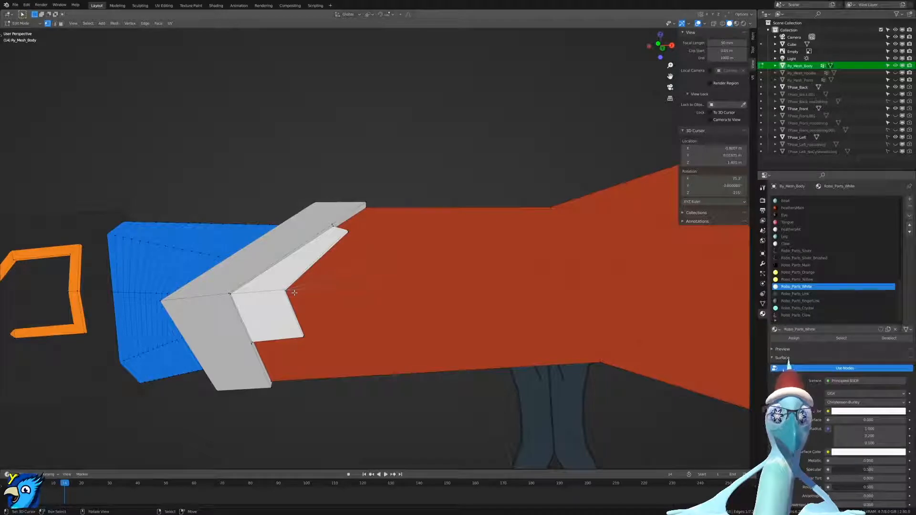
{"action": "key", "text": "shift+v"}
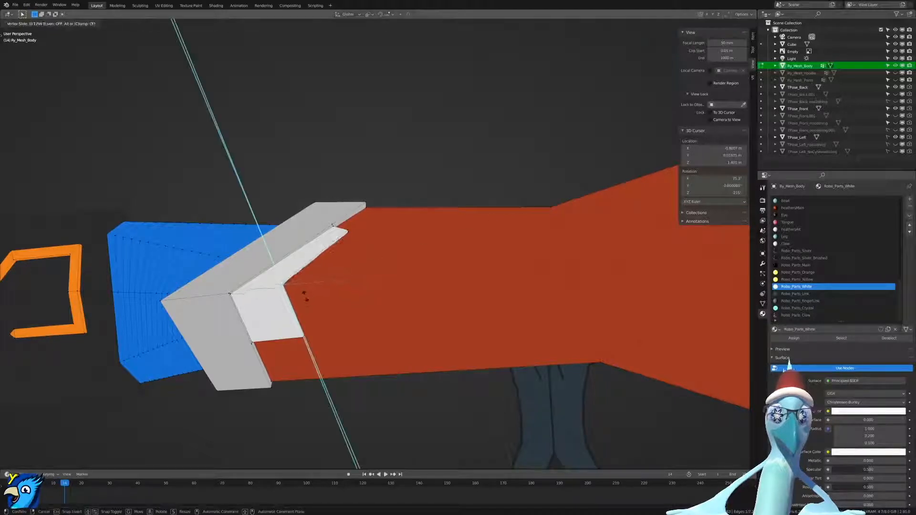
{"action": "left_click", "coordinate": [304, 291]}
{"action": "key", "text": "a"}
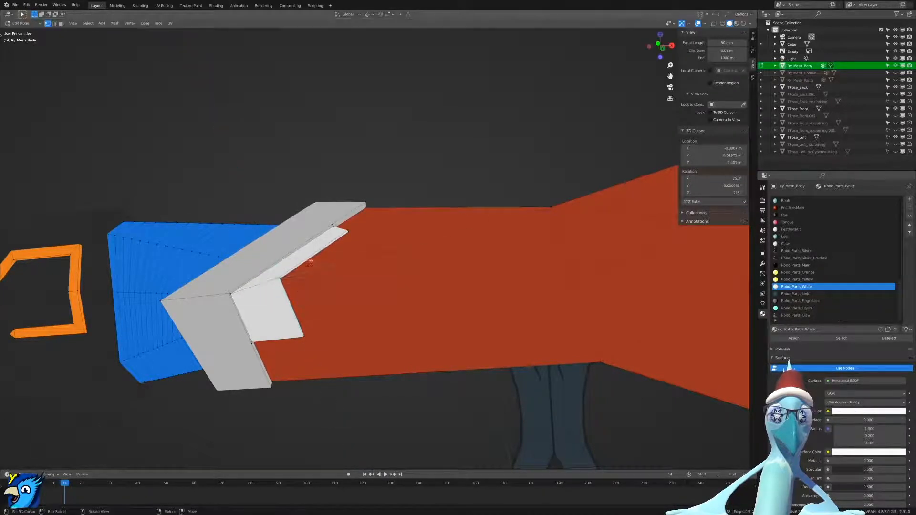
{"action": "left_click", "coordinate": [311, 263]}
{"action": "scroll", "coordinate": [311, 263], "scroll_direction": "down", "scroll_amount": 6}
{"action": "scroll", "coordinate": [336, 296], "scroll_direction": "up", "scroll_amount": 5}
{"action": "middle_click_drag", "start_coordinate": [336, 301], "coordinate": [359, 308]}
{"action": "key", "text": "Tab"}
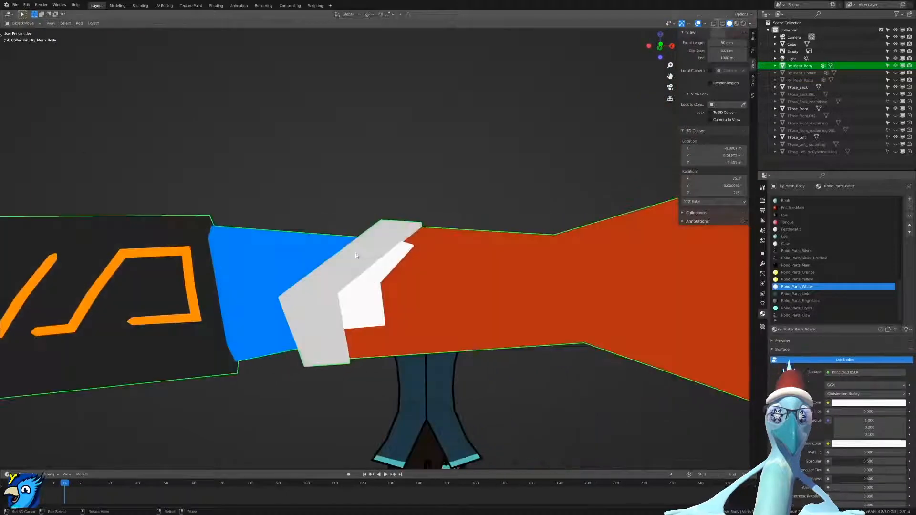
{"action": "scroll", "coordinate": [354, 255], "scroll_direction": "down", "scroll_amount": 4}
{"action": "mouse_move", "coordinate": [405, 282]}
{"action": "middle_mouse_down"}
{"action": "mouse_move", "coordinate": [520, 273]}
{"action": "mouse_move", "coordinate": [405, 280]}
{"action": "mouse_move", "coordinate": [423, 252]}
{"action": "middle_mouse_up"}
{"action": "scroll", "coordinate": [405, 280], "scroll_direction": "up", "scroll_amount": 3}
{"action": "key", "text": "Tab"}
Undo the last three actions and reposition the white patch's bend vertex freely from several view angles.
{"action": "key", "text": "shift+z"}
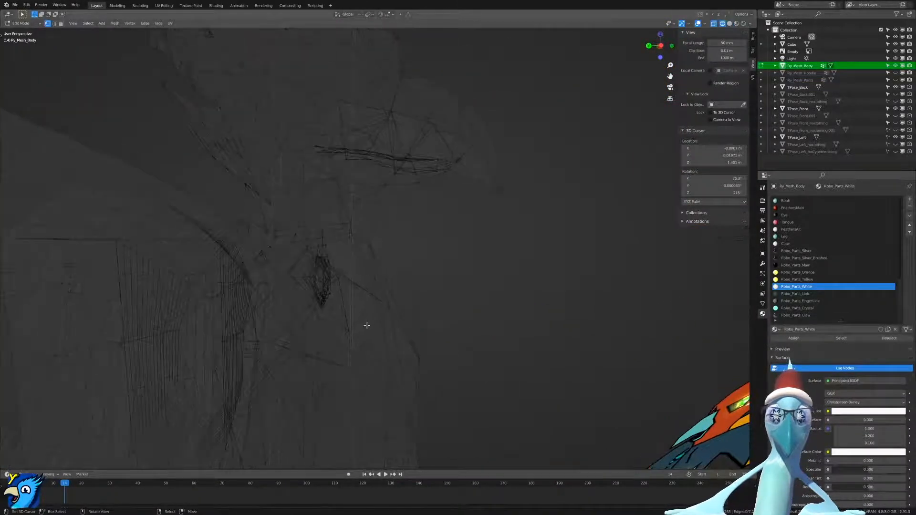
{"action": "key", "text": "ctrl+z"}
{"action": "key", "text": "ctrl+z"}
{"action": "key", "text": "ctrl+z"}
{"action": "mouse_move", "coordinate": [398, 317]}
{"action": "middle_mouse_down"}
{"action": "mouse_move", "coordinate": [466, 291]}
{"action": "mouse_move", "coordinate": [411, 292]}
{"action": "mouse_move", "coordinate": [403, 252]}
{"action": "mouse_move", "coordinate": [387, 278]}
{"action": "middle_mouse_up"}
{"action": "key", "text": "g"}
{"action": "left_click", "coordinate": [410, 307]}
{"action": "key", "text": "shift+z"}
{"action": "key", "text": "g"}
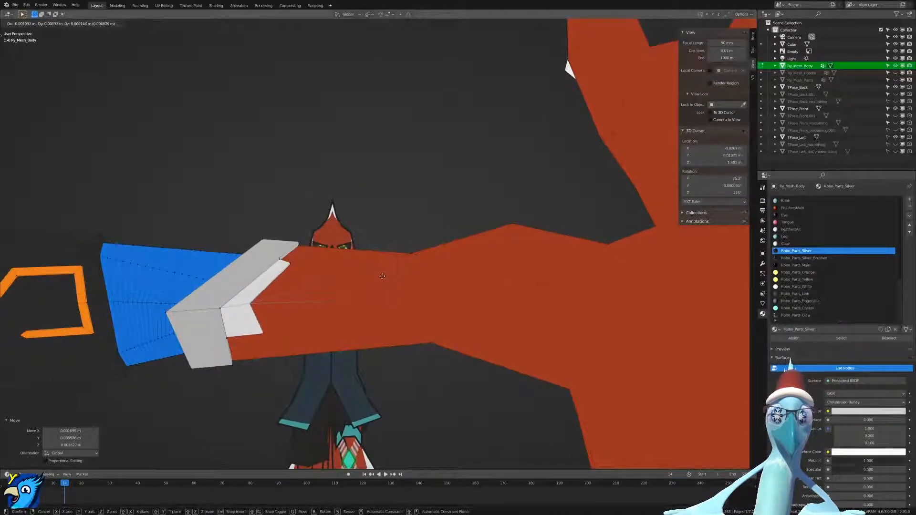
{"action": "left_click", "coordinate": [390, 268]}
{"action": "middle_click_drag", "start_coordinate": [409, 265], "coordinate": [439, 296]}
{"action": "key", "text": "g"}
{"action": "left_click", "coordinate": [462, 267]}
{"action": "middle_click_drag", "start_coordinate": [421, 320], "coordinate": [350, 322]}
Knife-cut a patch outline on the arm's other side, from the cuff's upper edge across the red faces to its lower edge.
{"action": "key", "text": "Tab"}
{"action": "middle_click_drag", "start_coordinate": [376, 363], "coordinate": [416, 263]}
{"action": "key", "text": "Tab"}
{"action": "key", "text": "k"}
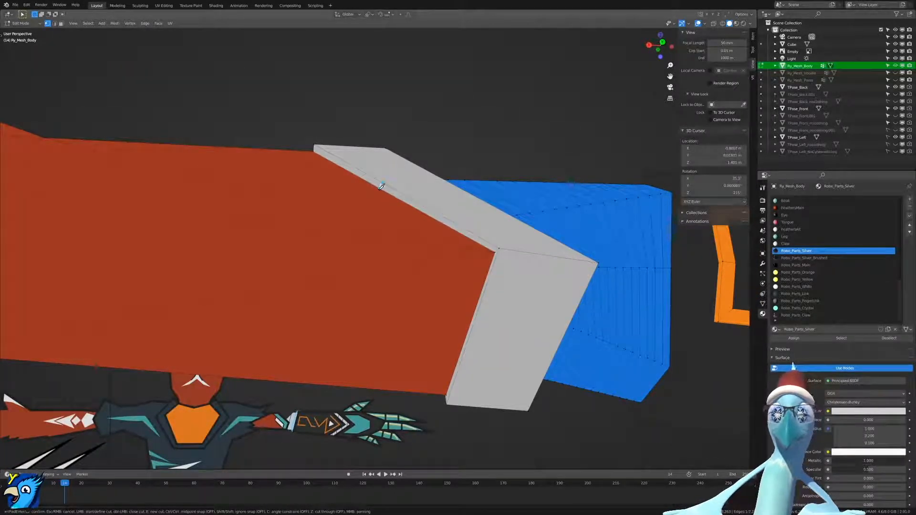
{"action": "left_click", "coordinate": [378, 186]}
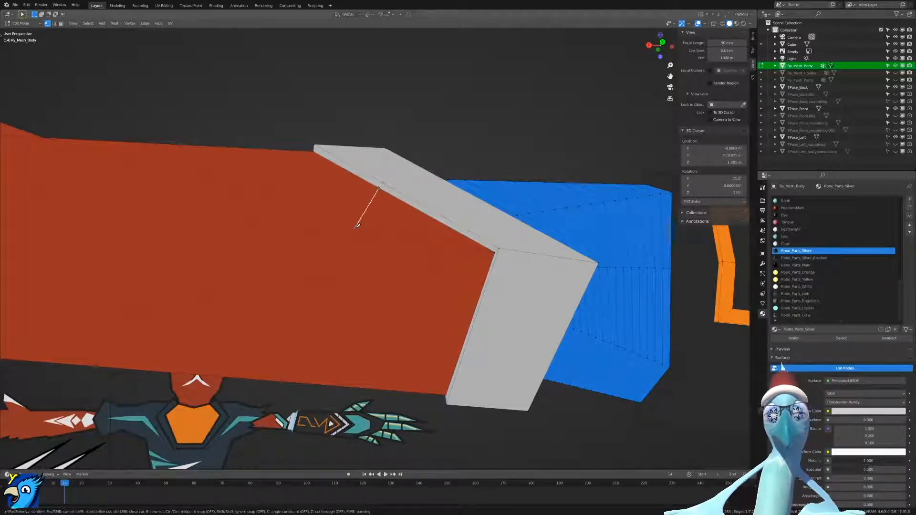
{"action": "left_click", "coordinate": [354, 235]}
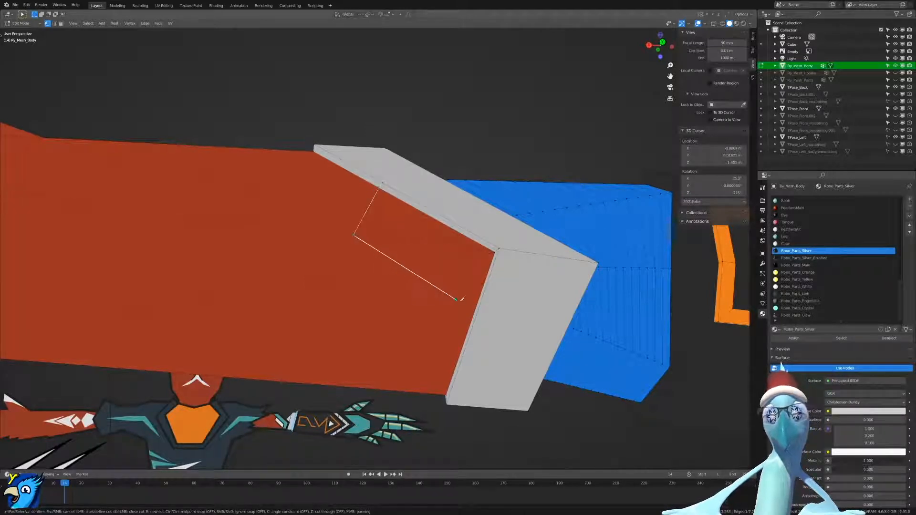
{"action": "left_click", "coordinate": [476, 311]}
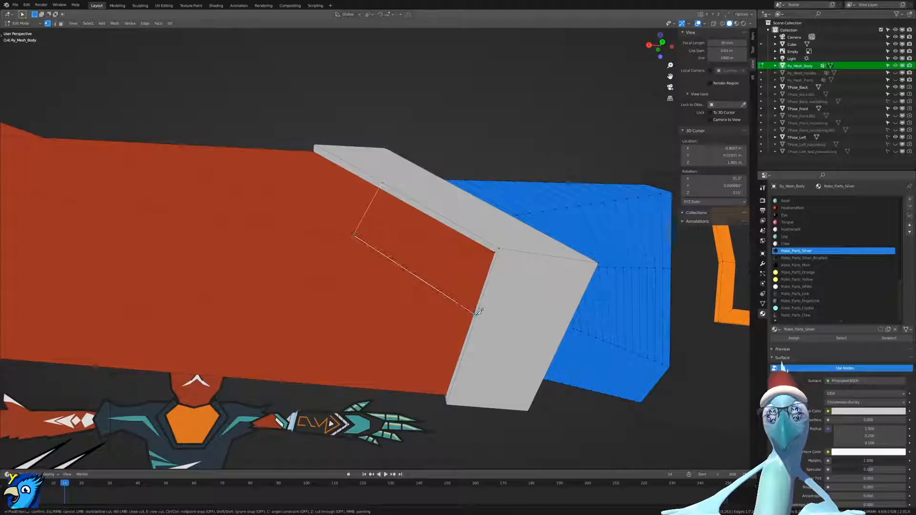
{"action": "key", "text": "Return"}
Select the two narrow silver rim faces between the cuff and the new patch outline and delete them as faces.
{"action": "key", "text": "ctrl+Tab"}
{"action": "left_click", "coordinate": [477, 320]}
{"action": "scroll", "coordinate": [478, 321], "scroll_direction": "up", "scroll_amount": 2}
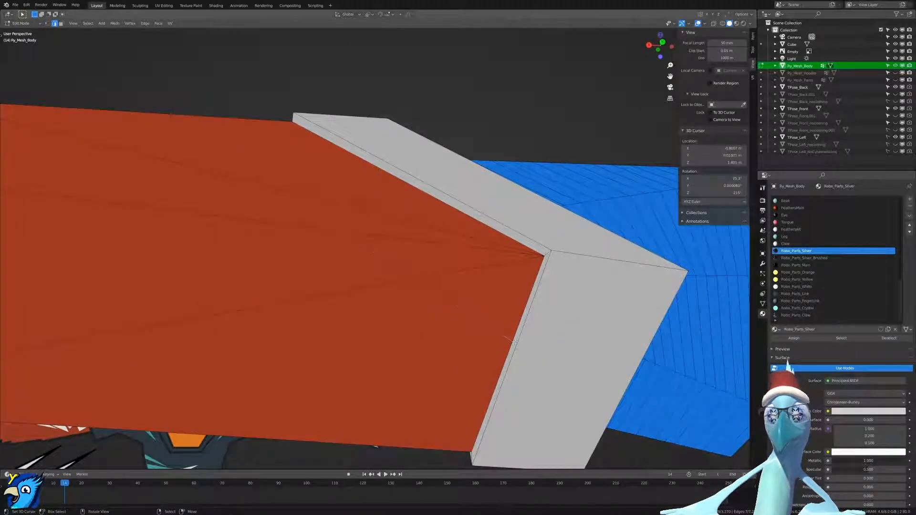
{"action": "right_click", "coordinate": [381, 163]}
{"action": "left_click", "coordinate": [380, 164]}
{"action": "key", "text": "ctrl+Tab"}
{"action": "left_click", "coordinate": [386, 190]}
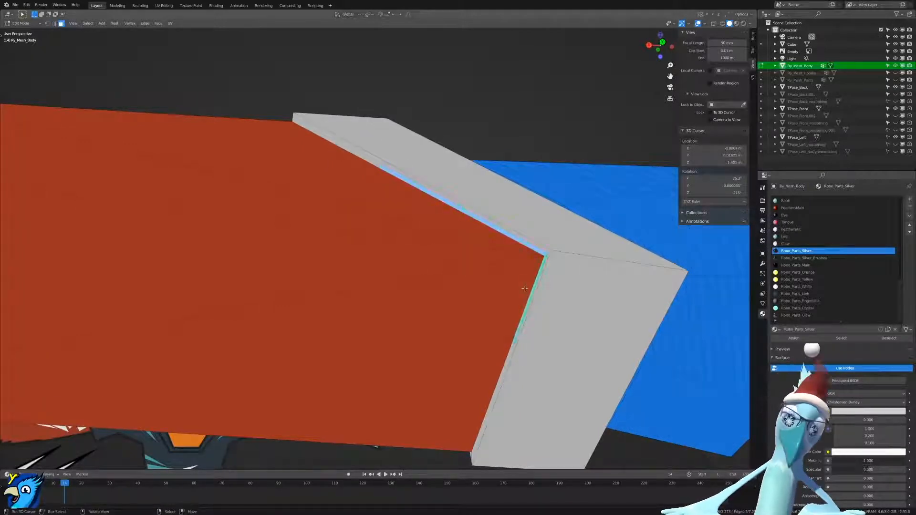
{"action": "key", "text": "x"}
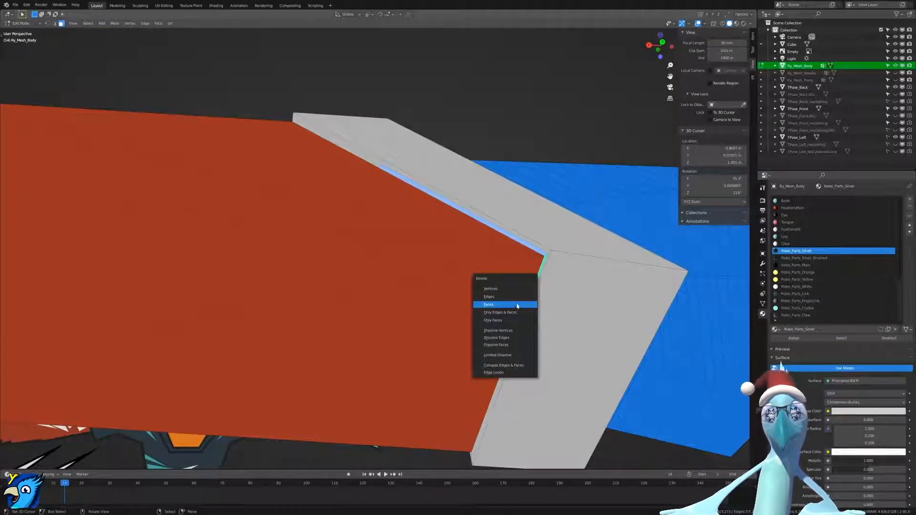
{"action": "left_click", "coordinate": [515, 306]}
Select the new patch's faces beside the cuff, extrude them in place and fatten them outward by about 0.0012 m.
{"action": "key", "text": "ctrl+Tab"}
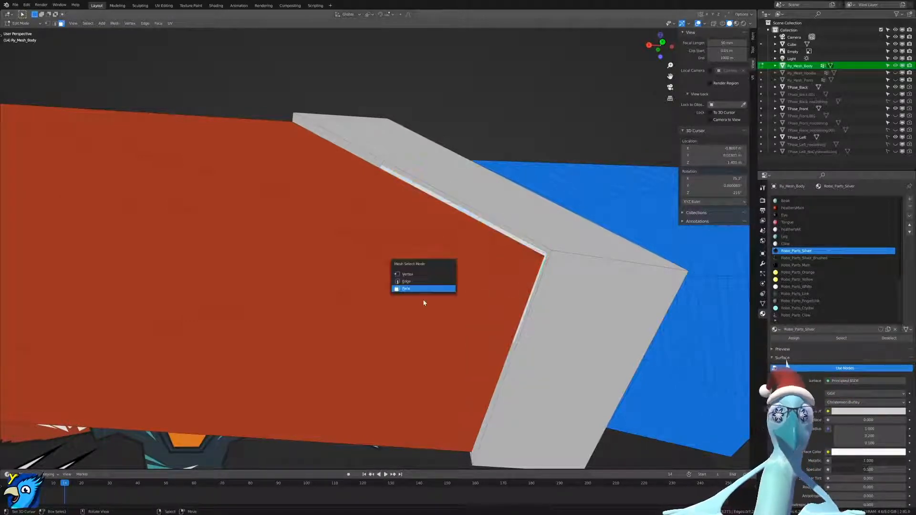
{"action": "left_click", "coordinate": [421, 291]}
{"action": "right_click", "coordinate": [490, 292]}
{"action": "right_click", "coordinate": [434, 255], "text": "shift"}
{"action": "right_click", "coordinate": [414, 231], "text": "shift"}
{"action": "right_click", "coordinate": [422, 218], "text": "shift"}
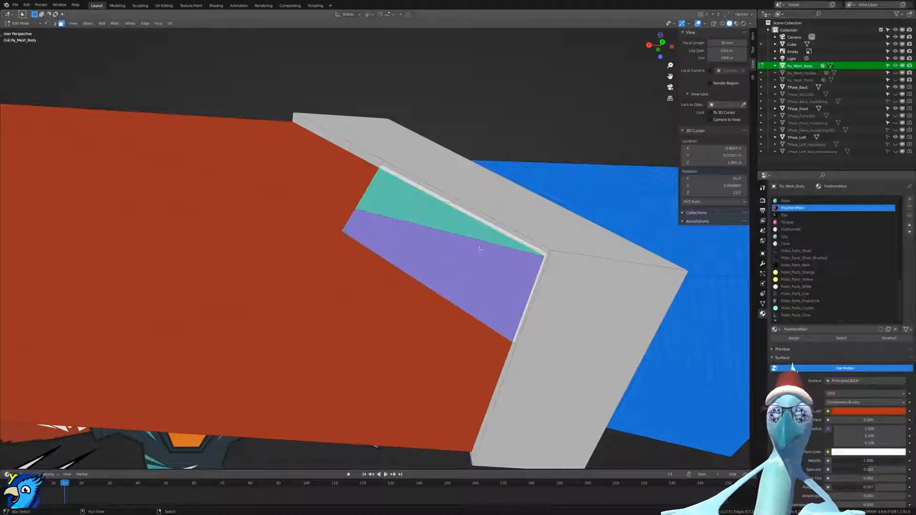
{"action": "scroll", "coordinate": [547, 265], "scroll_direction": "up", "scroll_amount": 3}
{"action": "scroll", "coordinate": [547, 265], "scroll_direction": "up", "scroll_amount": 2}
{"action": "middle_click_drag", "start_coordinate": [542, 231], "coordinate": [500, 325], "text": "shift"}
{"action": "key", "text": "e"}
{"action": "right_click", "coordinate": [562, 274]}
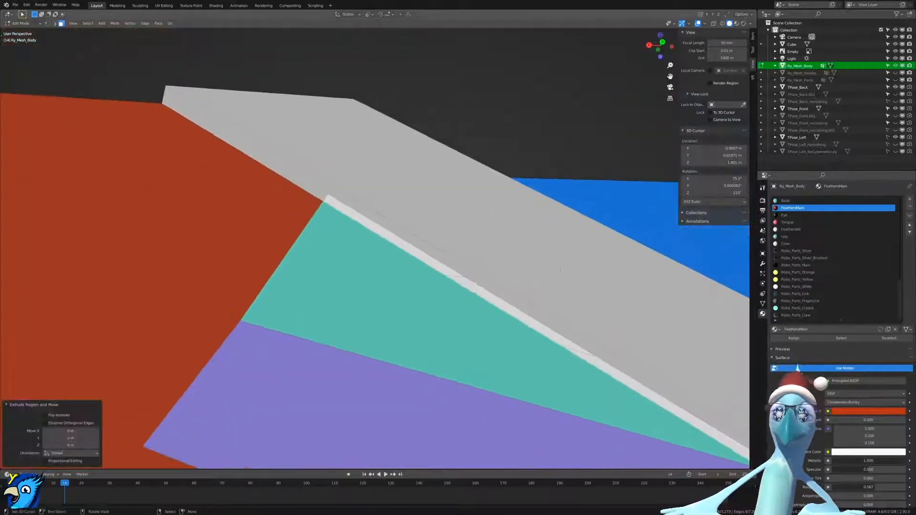
{"action": "key", "text": "alt+s"}
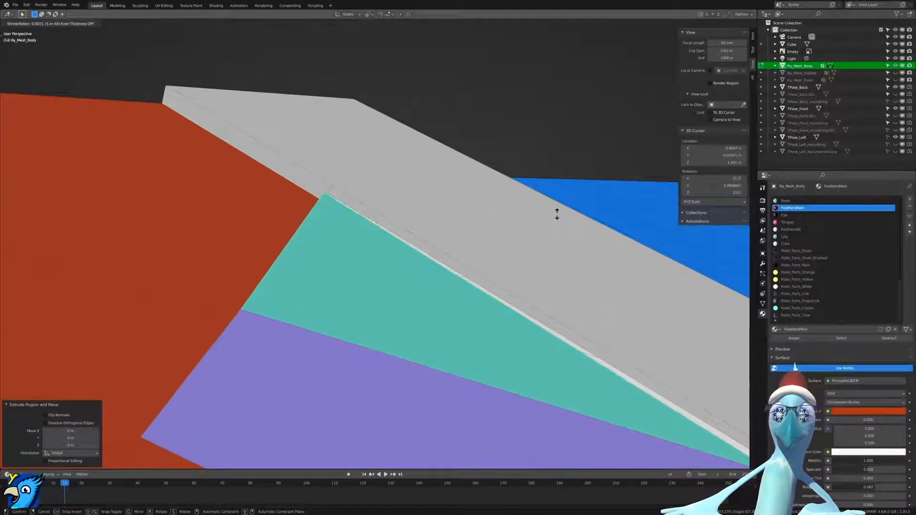
{"action": "left_click", "coordinate": [558, 205]}
Merge the raised patch's upper cuff-side corner vertices At Last.
{"action": "key", "text": "z"}
{"action": "key", "text": "ctrl+Tab"}
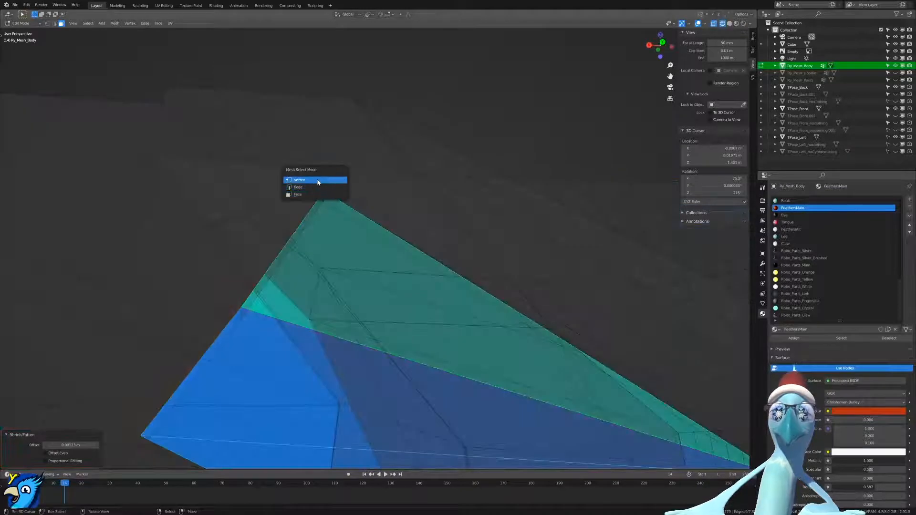
{"action": "left_click", "coordinate": [317, 180]}
{"action": "right_click", "coordinate": [326, 195]}
{"action": "key", "text": "m"}
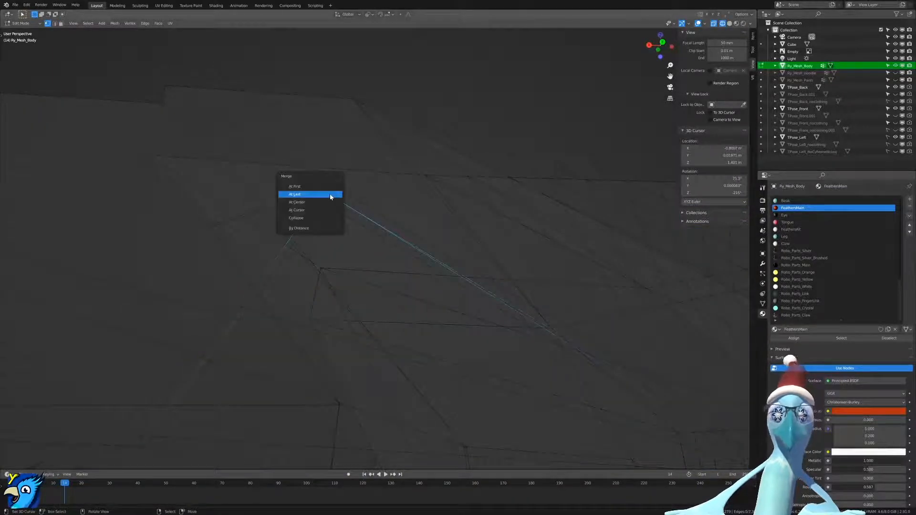
{"action": "left_click", "coordinate": [329, 196]}
Merge the raised patch's vertices At Last where the patch meets the cuff's middle bend.
{"action": "scroll", "coordinate": [372, 229], "scroll_direction": "down", "scroll_amount": 2}
{"action": "scroll", "coordinate": [365, 221], "scroll_direction": "up", "scroll_amount": 4}
{"action": "right_click", "coordinate": [368, 227], "text": "shift"}
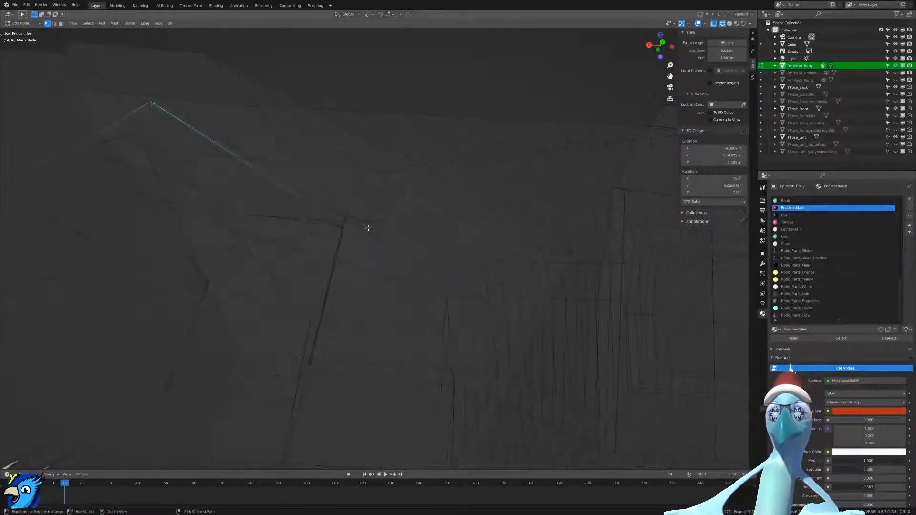
{"action": "scroll", "coordinate": [353, 243], "scroll_direction": "up", "scroll_amount": 2}
{"action": "middle_click_drag", "start_coordinate": [315, 220], "coordinate": [321, 221]}
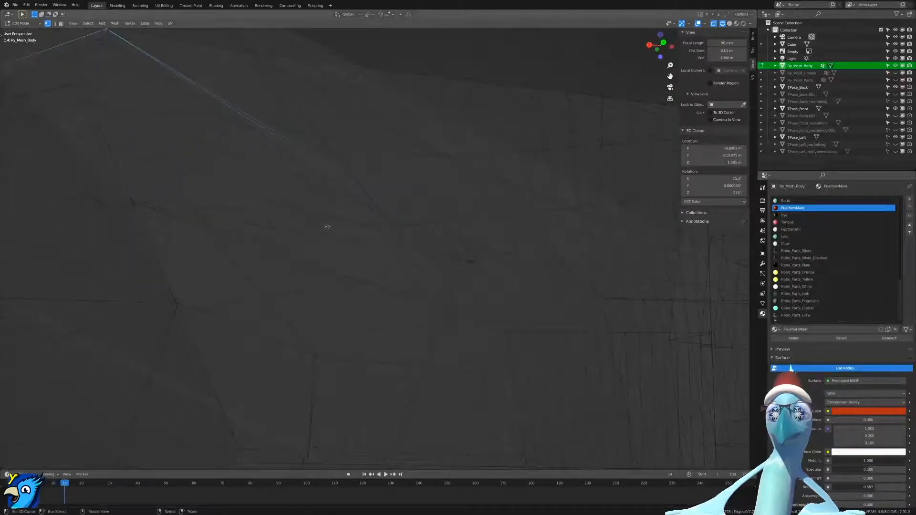
{"action": "key", "text": "z"}
{"action": "left_click", "coordinate": [496, 262]}
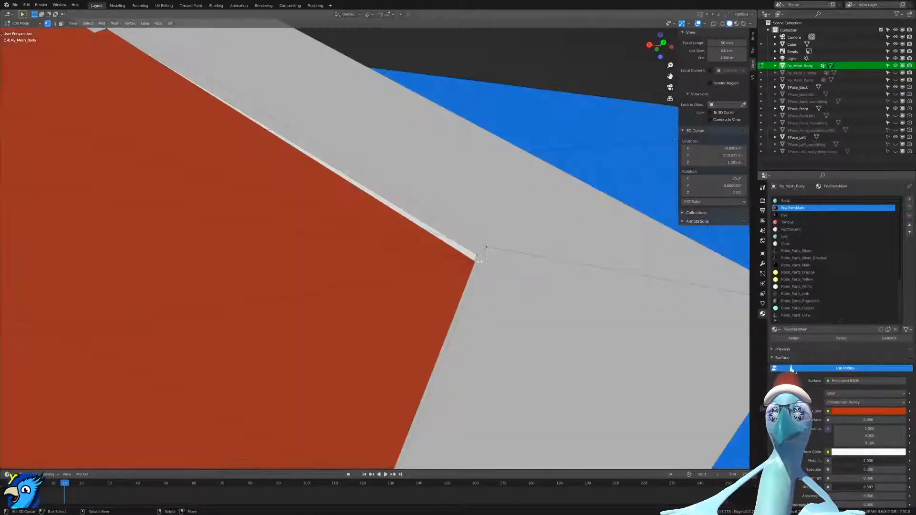
{"action": "key", "text": "shift+z"}
{"action": "right_click", "coordinate": [470, 262]}
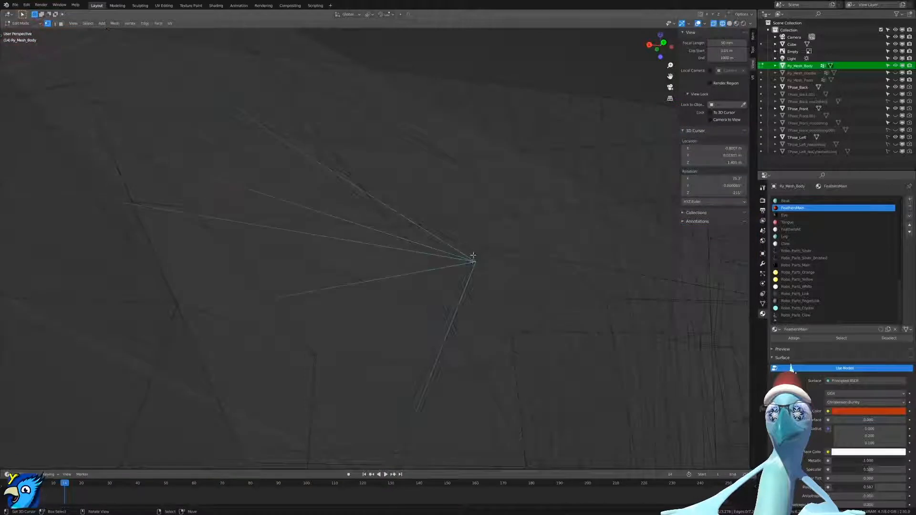
{"action": "right_click", "coordinate": [474, 256], "text": "shift"}
{"action": "key", "text": "m"}
{"action": "left_click", "coordinate": [475, 256]}
{"action": "middle_click_drag", "start_coordinate": [391, 343], "coordinate": [411, 188], "text": "shift"}
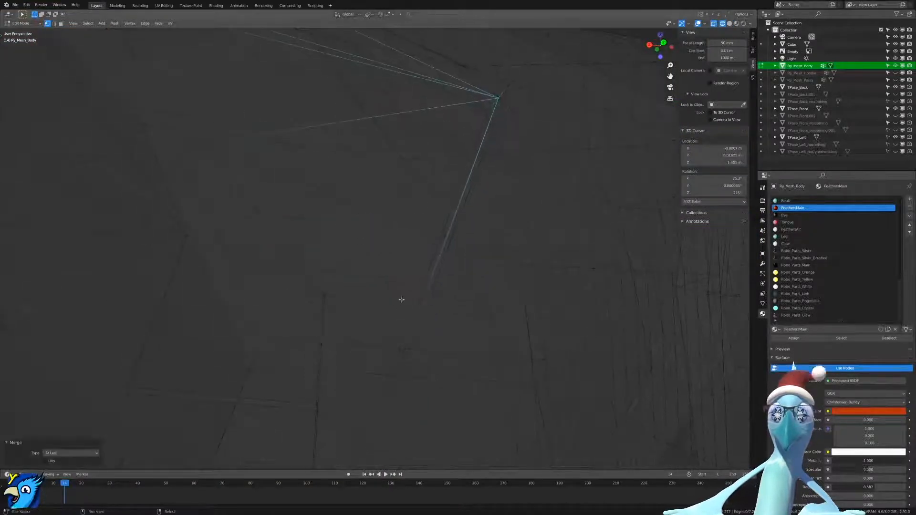
Merge the raised patch's lower cuff-side corner vertices where the patch meets the cuff's lower edge.
{"action": "key", "text": "z"}
{"action": "left_click", "coordinate": [442, 347]}
{"action": "left_click", "coordinate": [405, 357]}
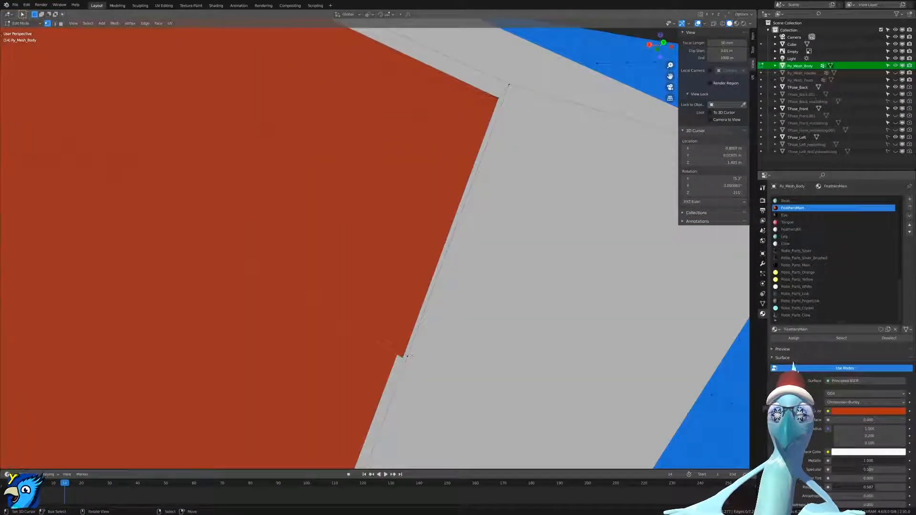
{"action": "key", "text": "shift+z"}
{"action": "key", "text": "m"}
{"action": "left_click", "coordinate": [406, 352]}
{"action": "key", "text": "shift+z"}
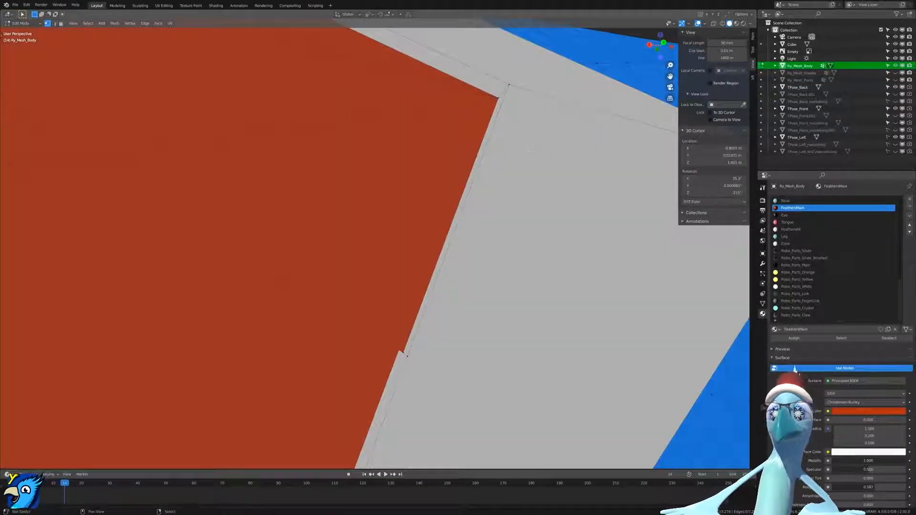
Delete the leftover geometry along the seam between the raised patch and the cuff.
{"action": "key", "text": "shift+z"}
{"action": "mouse_move", "coordinate": [379, 178]}
{"action": "middle_mouse_down"}
{"action": "mouse_move", "coordinate": [417, 170]}
{"action": "mouse_move", "coordinate": [353, 272]}
{"action": "mouse_move", "coordinate": [376, 278]}
{"action": "mouse_move", "coordinate": [365, 241]}
{"action": "mouse_move", "coordinate": [386, 240]}
{"action": "mouse_move", "coordinate": [441, 269]}
{"action": "mouse_move", "coordinate": [389, 241]}
{"action": "mouse_move", "coordinate": [359, 269]}
{"action": "mouse_move", "coordinate": [429, 229]}
{"action": "mouse_move", "coordinate": [402, 276]}
{"action": "middle_mouse_up"}
{"action": "key", "text": "x"}
{"action": "left_click", "coordinate": [375, 262]}
Assign the Robo_Parts_White material to the raised patch's side strip and top faces, and switch to Object Mode.
{"action": "key", "text": "shift+z"}
{"action": "key", "text": "ctrl+Tab"}
{"action": "left_click", "coordinate": [365, 305]}
{"action": "middle_click_drag", "start_coordinate": [365, 305], "coordinate": [349, 282]}
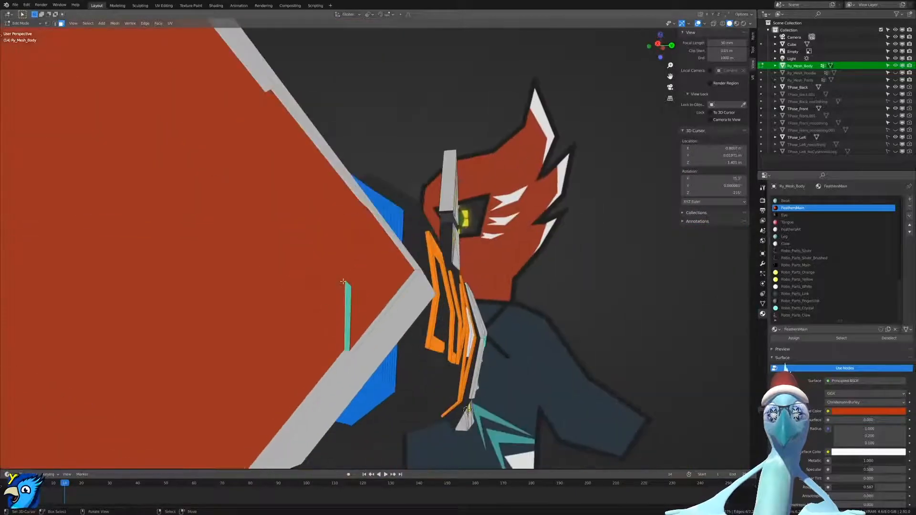
{"action": "key", "text": "super+space"}
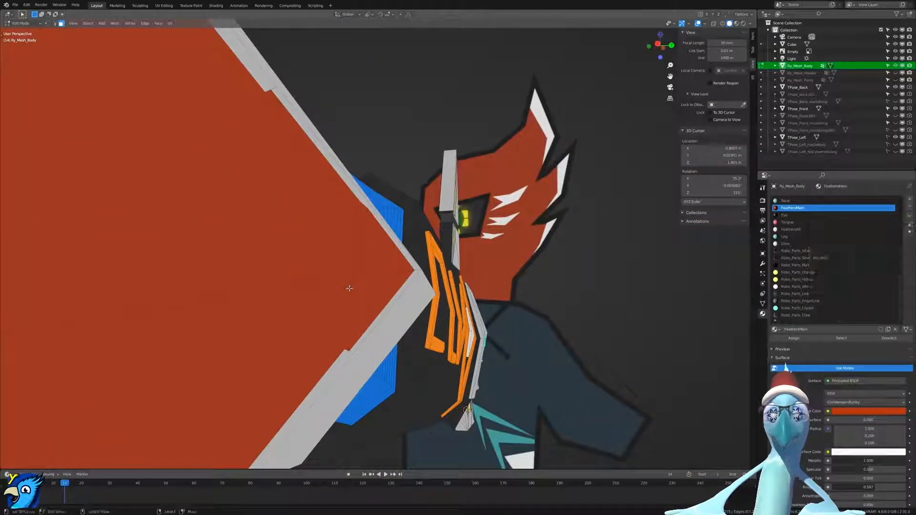
{"action": "left_click", "coordinate": [350, 289], "text": "alt"}
{"action": "scroll", "coordinate": [349, 291], "scroll_direction": "up", "scroll_amount": 3}
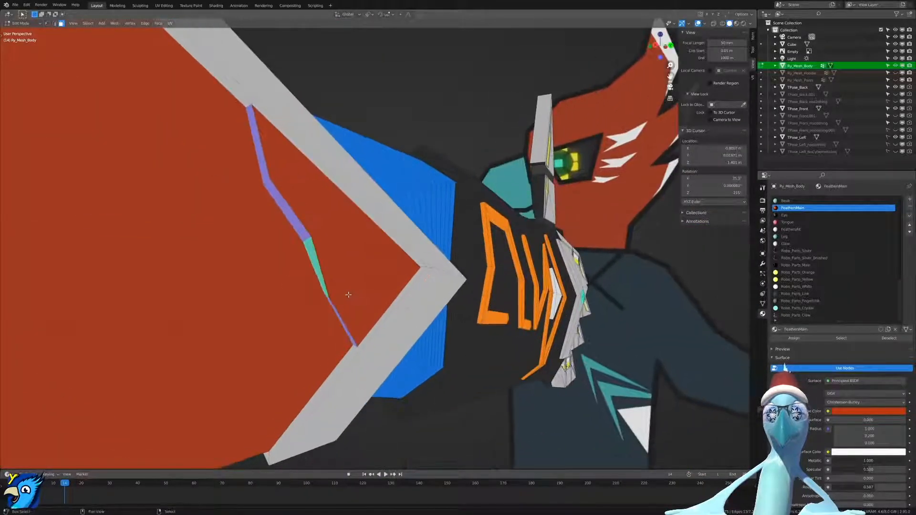
{"action": "left_click", "coordinate": [350, 295], "text": "shift"}
{"action": "left_click", "coordinate": [347, 268], "text": "shift"}
{"action": "left_click", "coordinate": [336, 230], "text": "shift"}
{"action": "left_click", "coordinate": [329, 200], "text": "shift"}
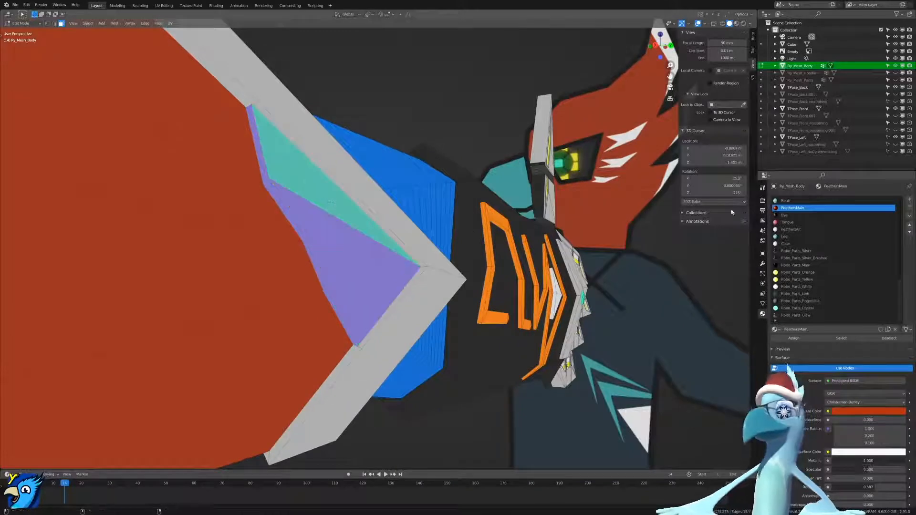
{"action": "left_click", "coordinate": [796, 286]}
{"action": "left_click", "coordinate": [794, 338]}
{"action": "key", "text": "Tab"}
{"action": "scroll", "coordinate": [495, 142], "scroll_direction": "up", "scroll_amount": 5}
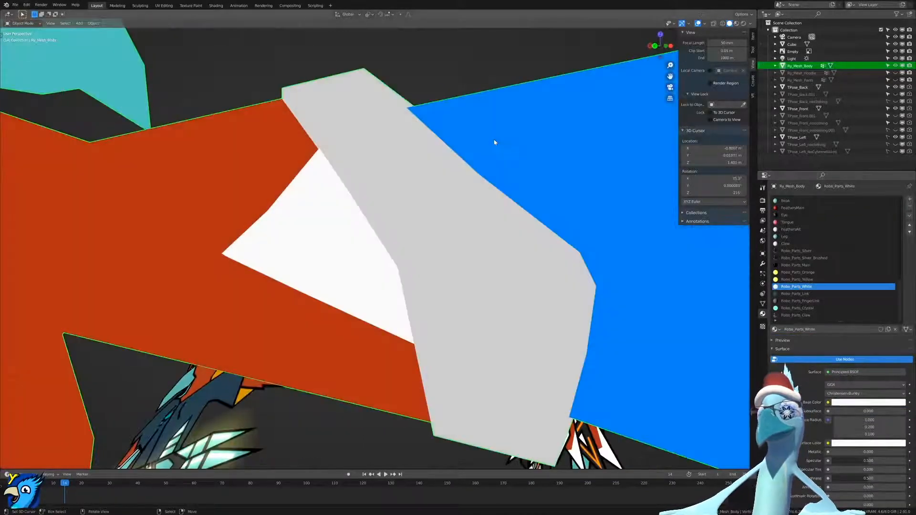
Check the white patch from a distance and up close, and undo its material assignment, merges and extrusion.
{"action": "scroll", "coordinate": [474, 217], "scroll_direction": "down", "scroll_amount": 12}
{"action": "scroll", "coordinate": [445, 223], "scroll_direction": "up", "scroll_amount": 10}
{"action": "middle_click_drag", "start_coordinate": [390, 251], "coordinate": [420, 253]}
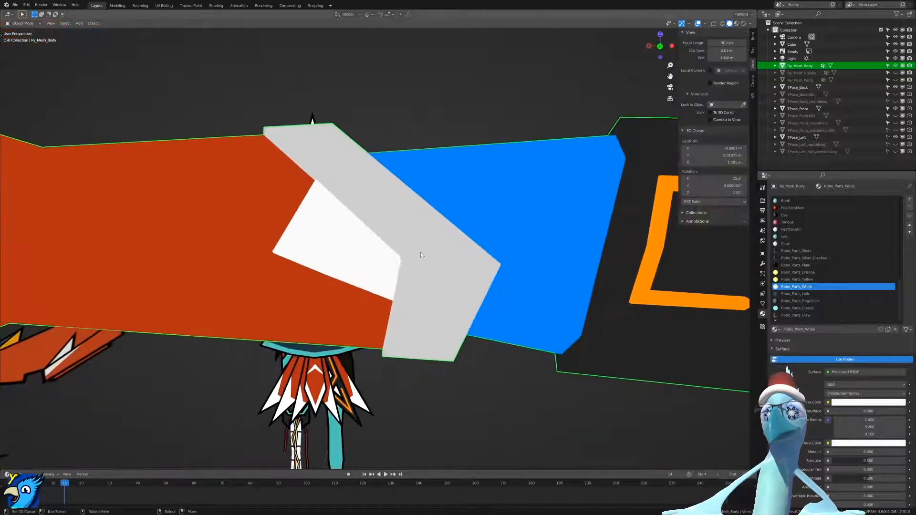
{"action": "key", "text": "ctrl+z"}
{"action": "key", "text": "ctrl+z"}
{"action": "key", "text": "ctrl+z"}
{"action": "key", "text": "ctrl+z"}
{"action": "key", "text": "ctrl+z"}
{"action": "key", "text": "ctrl+z"}
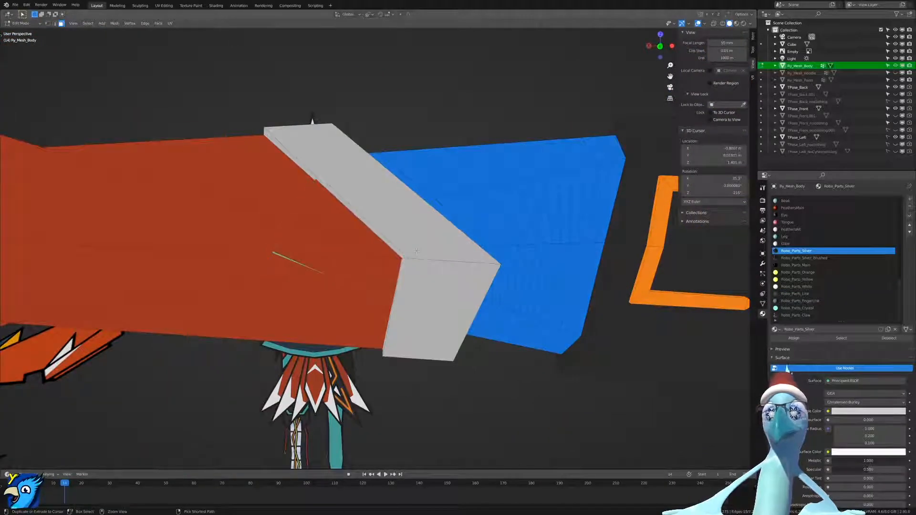
Examine the patch outline's corners and the cuff seam in vertex mode against the reference character.
{"action": "scroll", "coordinate": [416, 249], "scroll_direction": "down", "scroll_amount": 10}
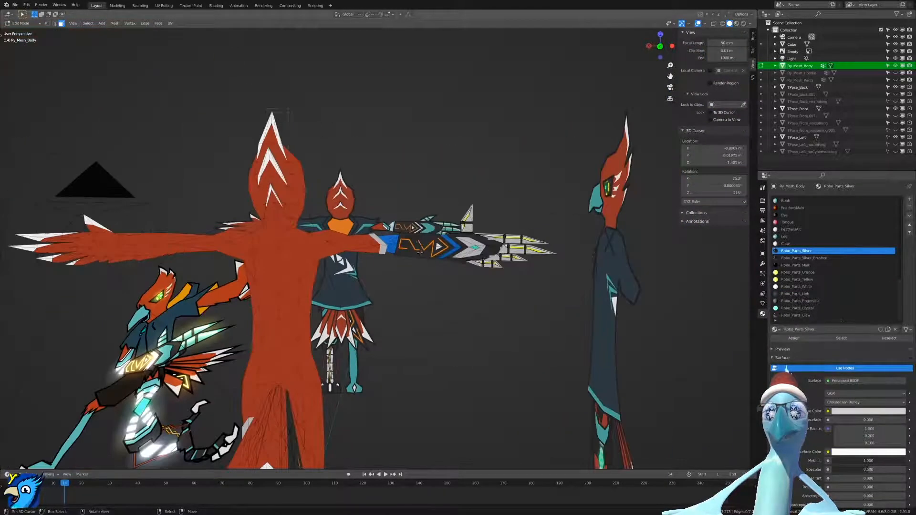
{"action": "scroll", "coordinate": [418, 257], "scroll_direction": "up", "scroll_amount": 10}
{"action": "key", "text": "ctrl+1"}
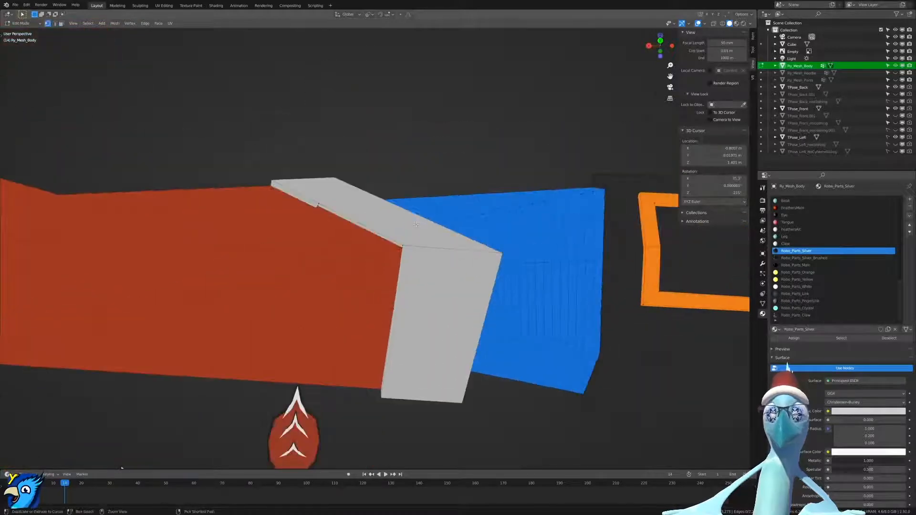
{"action": "middle_click_drag", "start_coordinate": [375, 305], "coordinate": [414, 301]}
{"action": "scroll", "coordinate": [413, 301], "scroll_direction": "up", "scroll_amount": 3}
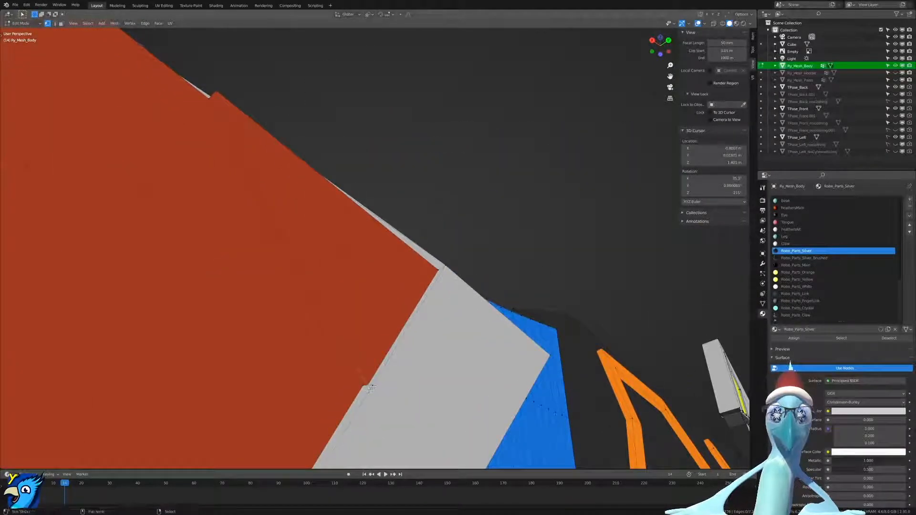
{"action": "scroll", "coordinate": [373, 386], "scroll_direction": "down", "scroll_amount": 5}
{"action": "middle_click_drag", "start_coordinate": [373, 385], "coordinate": [340, 348]}
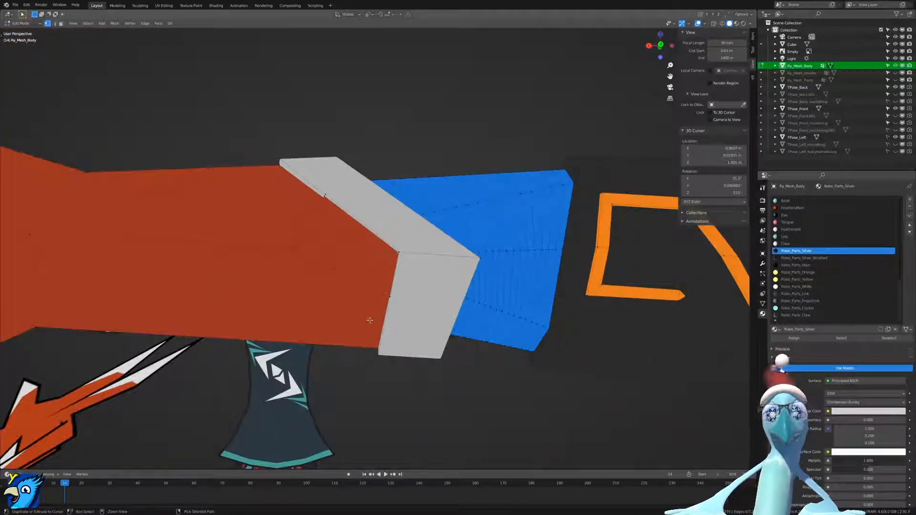
Try to knife-cut a replacement patch outline starting from the old outline's point on the red arm.
{"action": "key", "text": "3"}
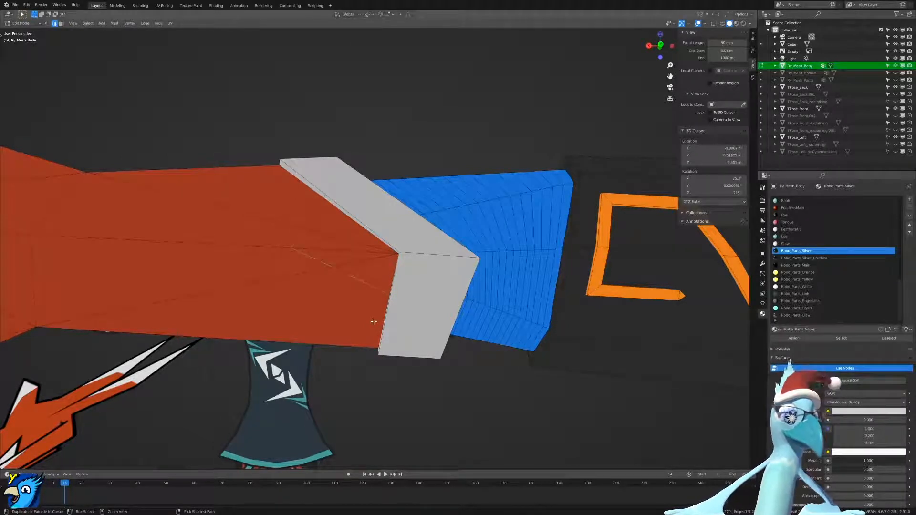
{"action": "key", "text": "k"}
{"action": "middle_click_drag", "start_coordinate": [372, 302], "coordinate": [385, 262]}
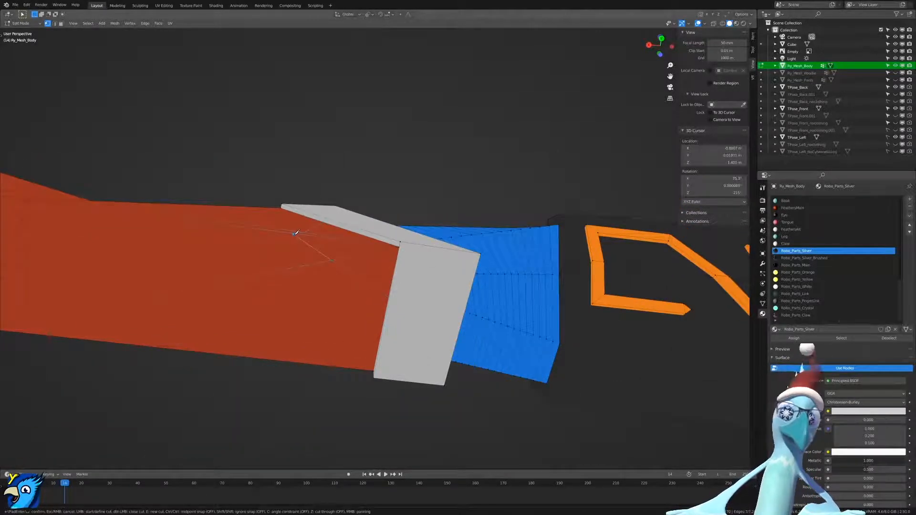
{"action": "middle_click_drag", "start_coordinate": [294, 231], "coordinate": [304, 300]}
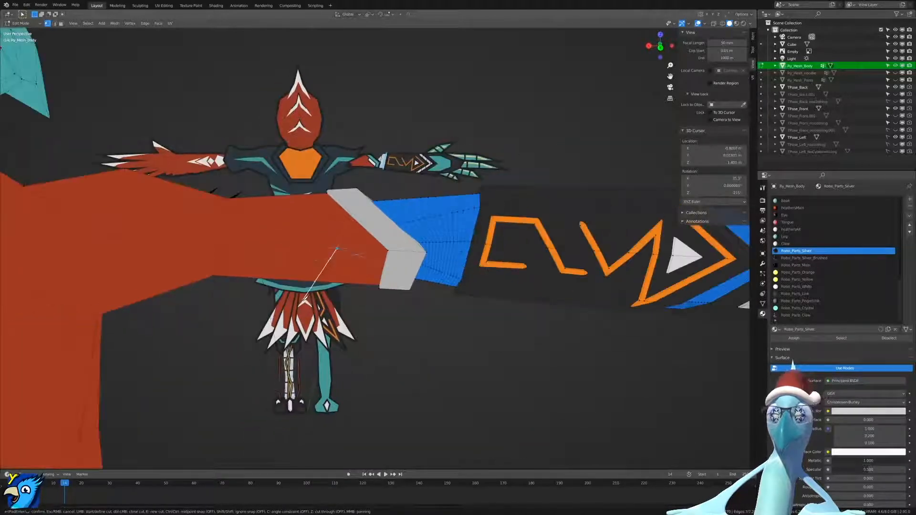
{"action": "key", "text": "Return"}
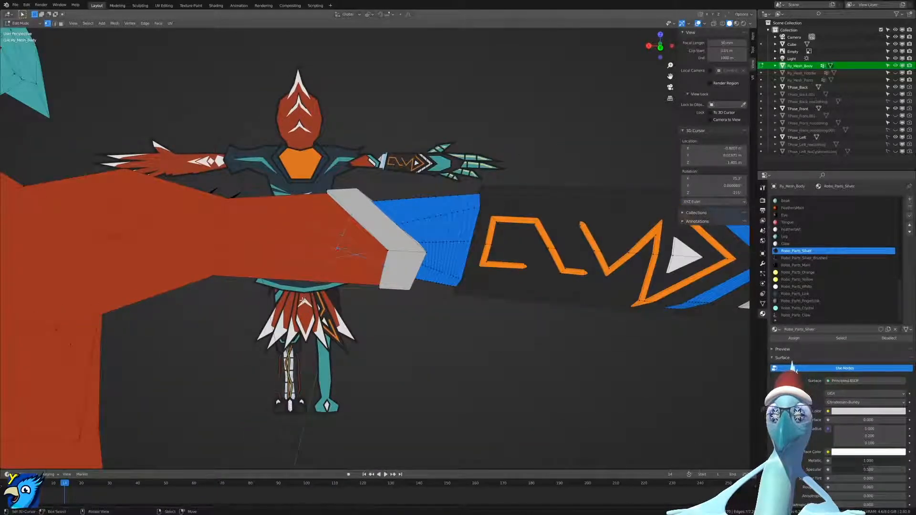
Knife-cut a new angled patch outline from the cuff's upper edge across the red faces to its lower edge.
{"action": "scroll", "coordinate": [304, 300], "scroll_direction": "up", "scroll_amount": 6}
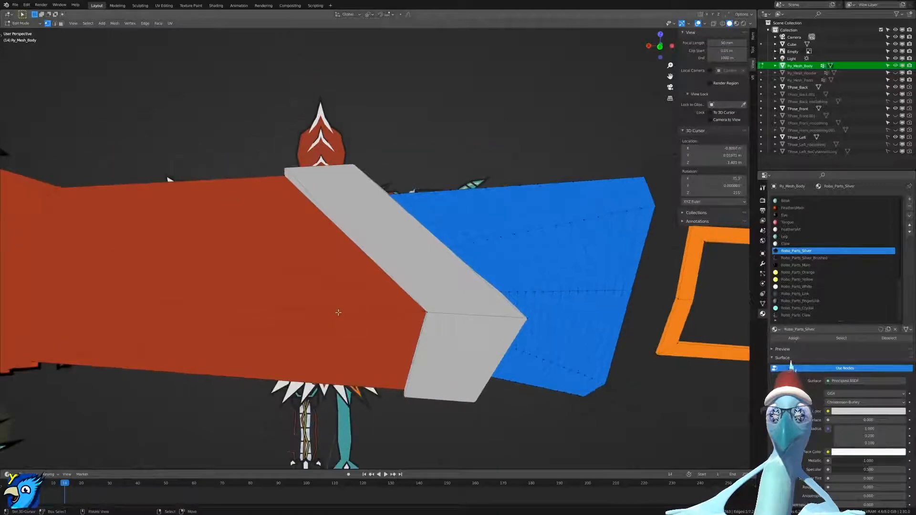
{"action": "key", "text": "k"}
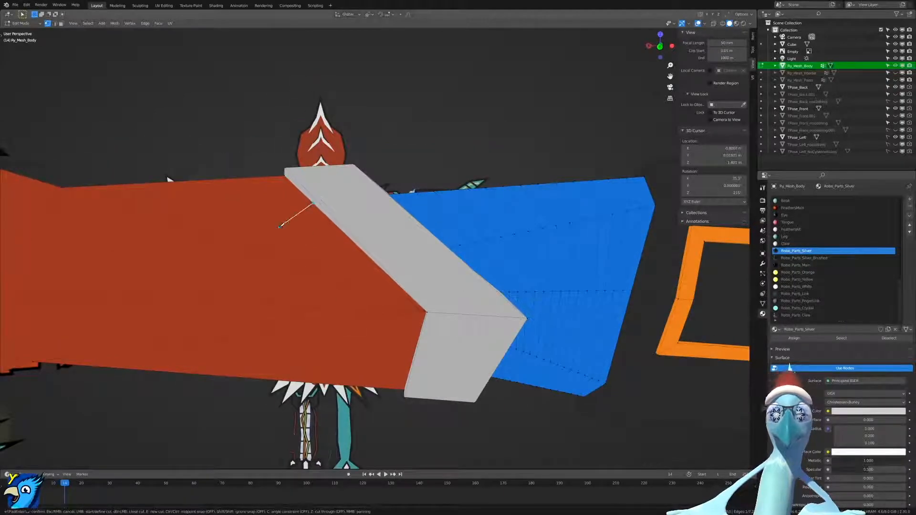
{"action": "middle_click_drag", "start_coordinate": [269, 233], "coordinate": [305, 230]}
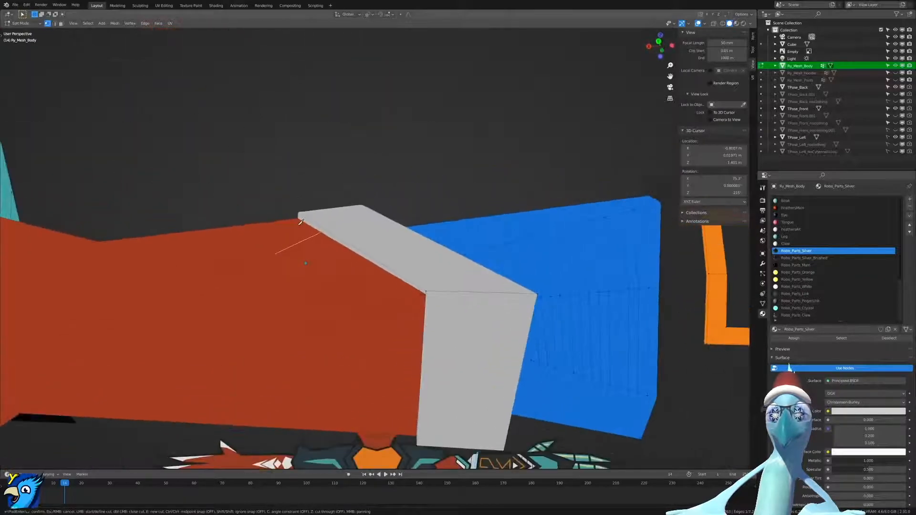
{"action": "left_click", "coordinate": [359, 294]}
{"action": "middle_click_drag", "start_coordinate": [358, 294], "coordinate": [389, 323]}
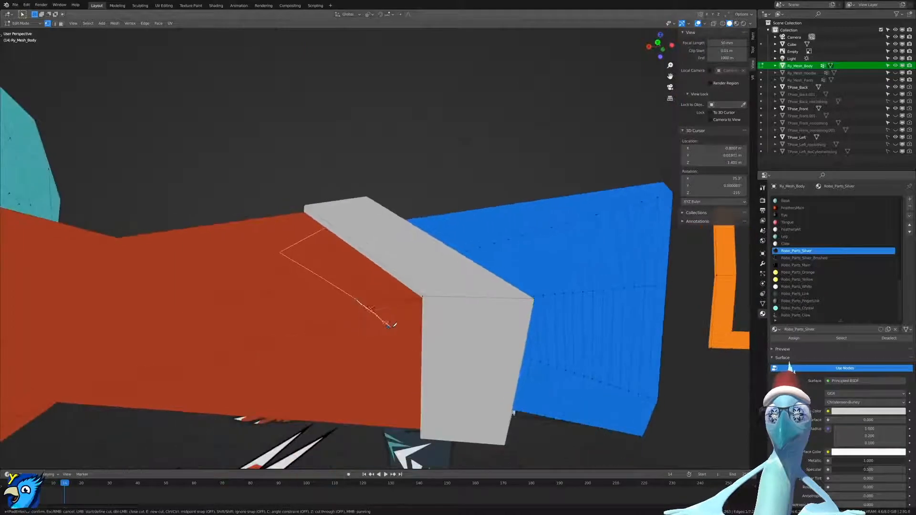
{"action": "middle_click_drag", "start_coordinate": [426, 348], "coordinate": [416, 342]}
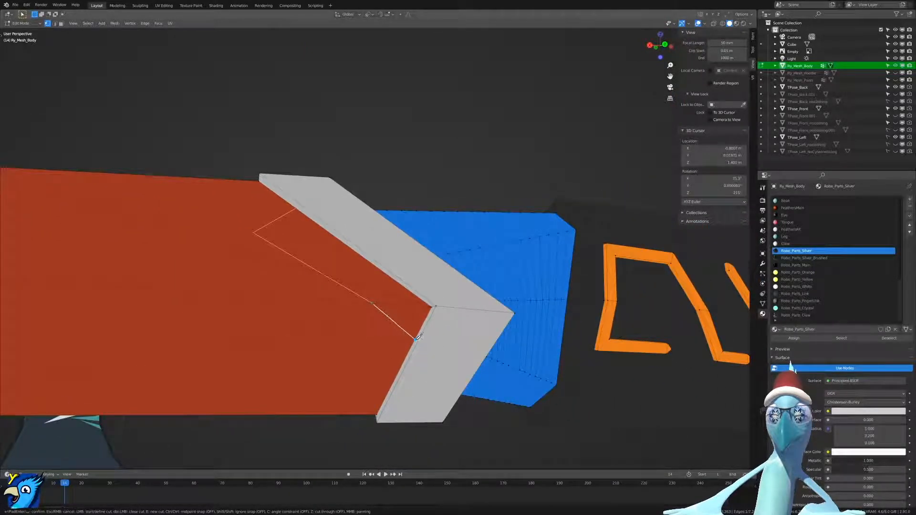
{"action": "middle_click_drag", "start_coordinate": [422, 339], "coordinate": [428, 320]}
{"action": "scroll", "coordinate": [418, 320], "scroll_direction": "up", "scroll_amount": 4}
{"action": "key", "text": "Return"}
{"action": "key", "text": "k"}
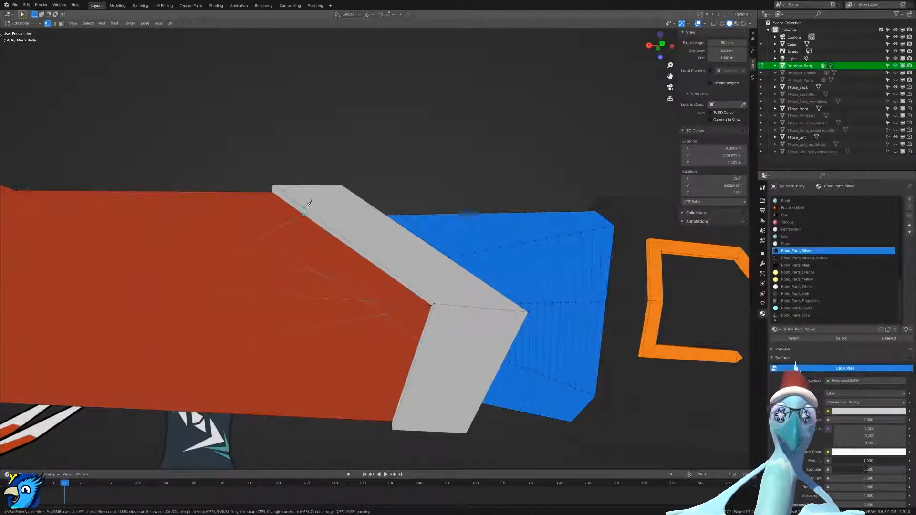
{"action": "key", "text": "Escape"}
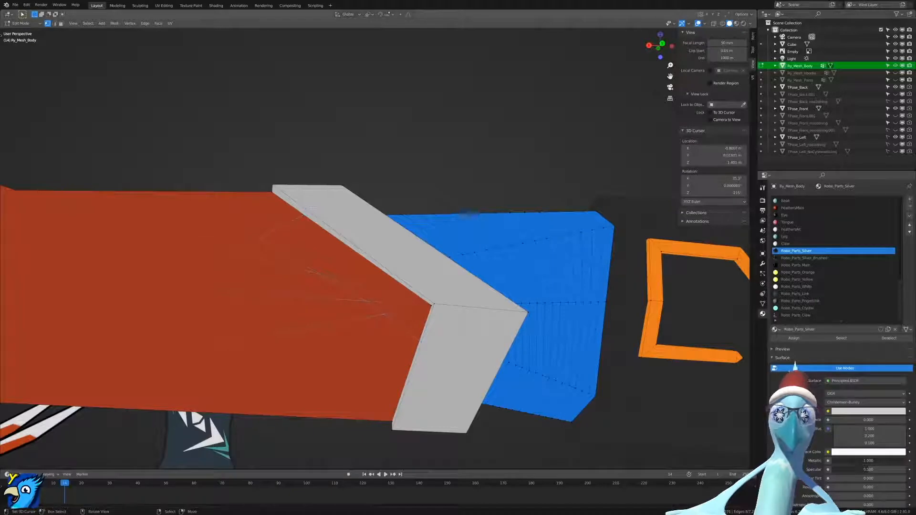
Subdivide the selected edges of the thin seam between the patch outline and the silver cuff with one cut.
{"action": "scroll", "coordinate": [360, 286], "scroll_direction": "up", "scroll_amount": 2}
{"action": "key", "text": "ctrl+Tab"}
{"action": "left_click", "coordinate": [304, 194]}
{"action": "right_click", "coordinate": [289, 211]}
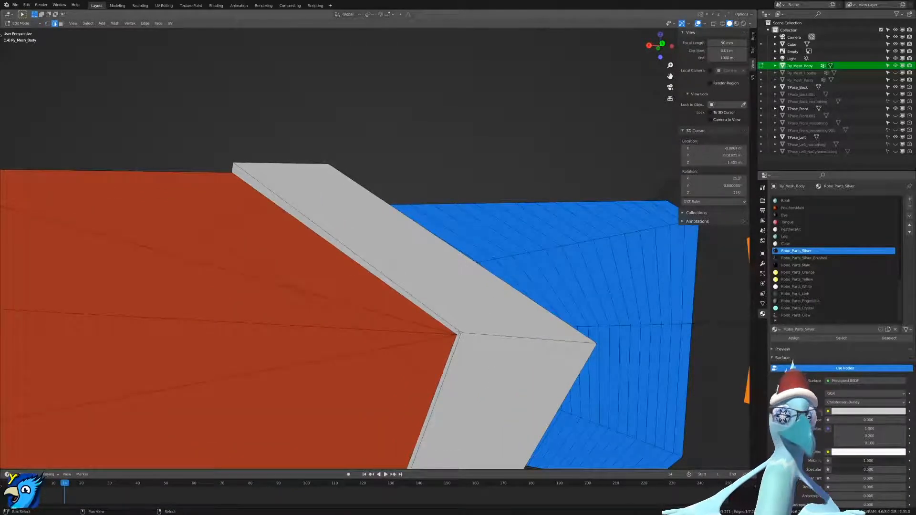
{"action": "scroll", "coordinate": [459, 333], "scroll_direction": "down", "scroll_amount": 1}
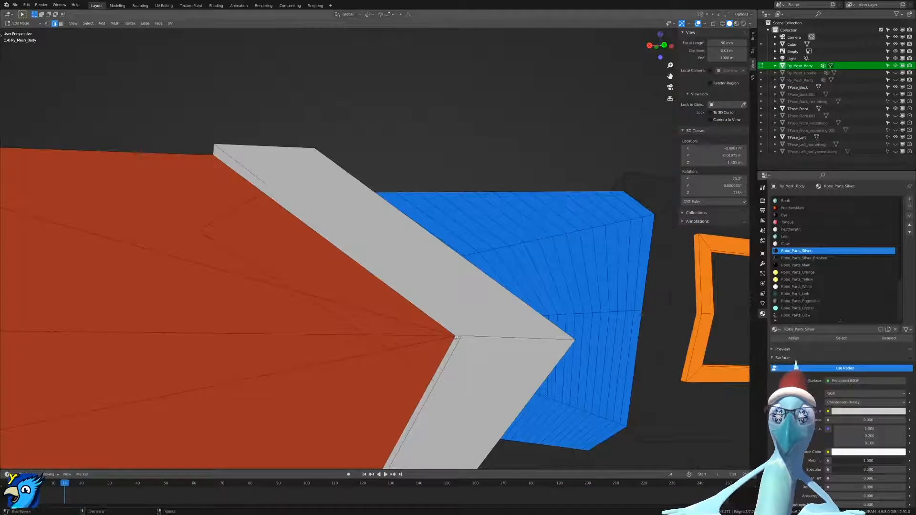
{"action": "key", "text": "w"}
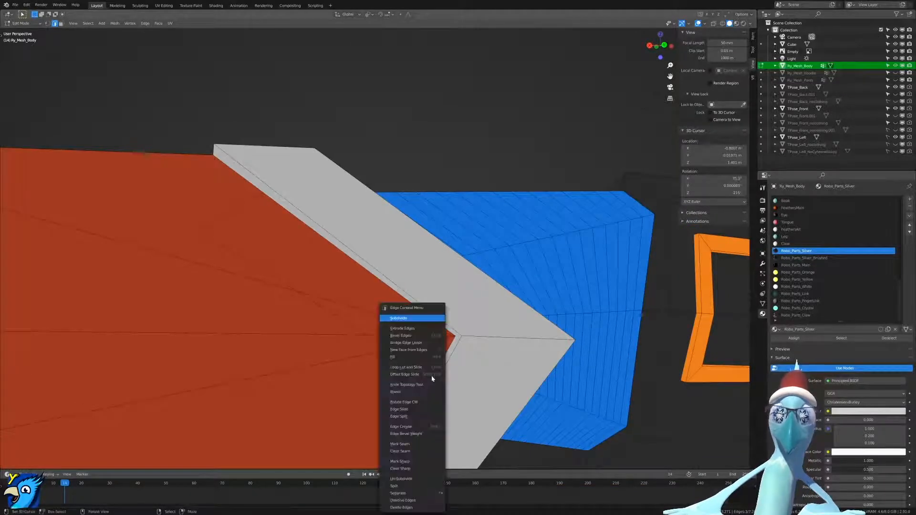
{"action": "left_click", "coordinate": [401, 317]}
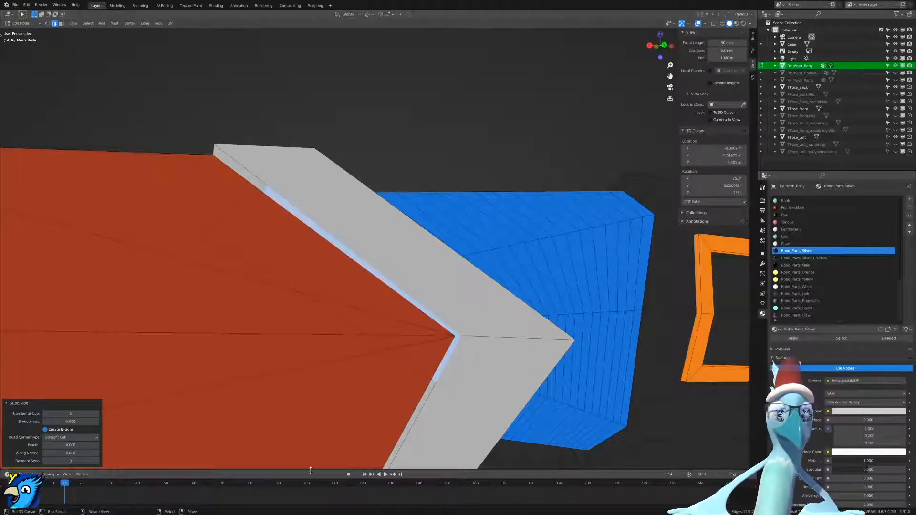
Delete the thin sliver faces lying between the patch outline and the cuff's edge.
{"action": "key", "text": "ctrl+Tab"}
{"action": "left_click", "coordinate": [431, 355]}
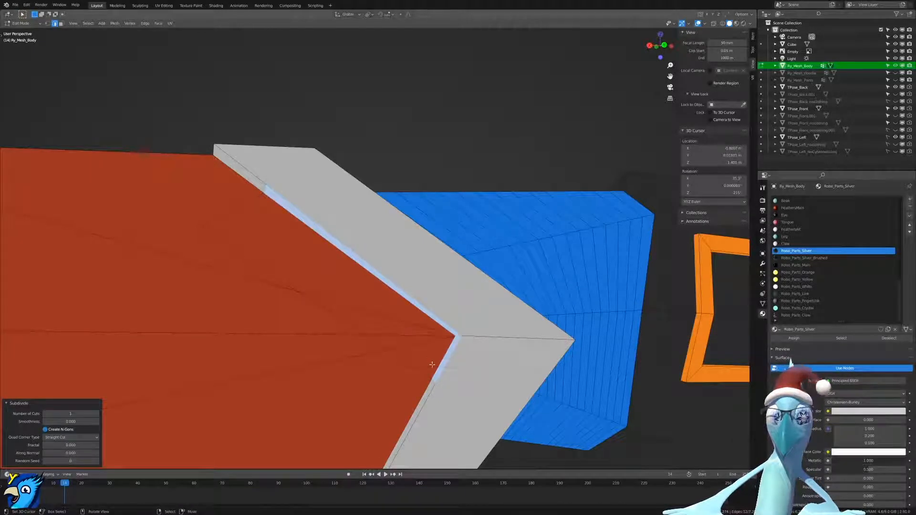
{"action": "right_click", "coordinate": [431, 378]}
{"action": "key", "text": "ctrl+Tab"}
{"action": "left_click", "coordinate": [436, 374]}
{"action": "right_click", "coordinate": [451, 330], "text": "shift"}
{"action": "right_click", "coordinate": [449, 331], "text": "shift"}
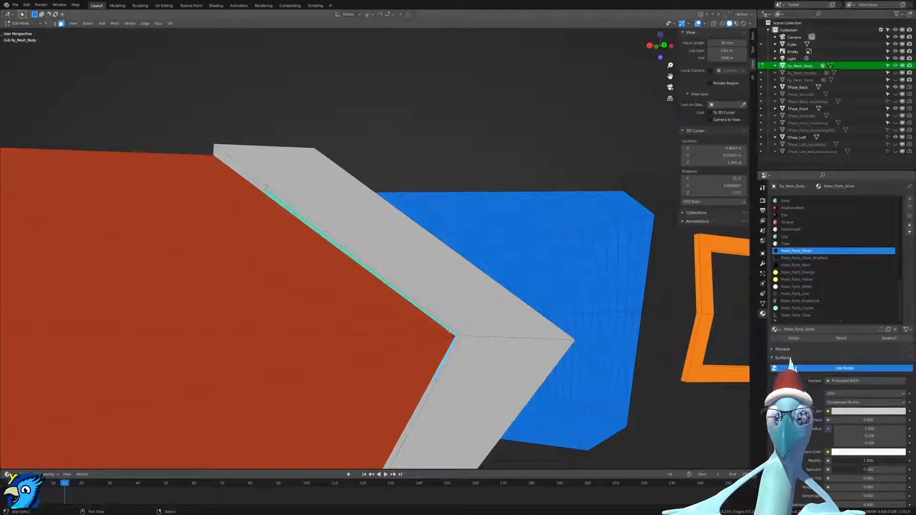
{"action": "key", "text": "x"}
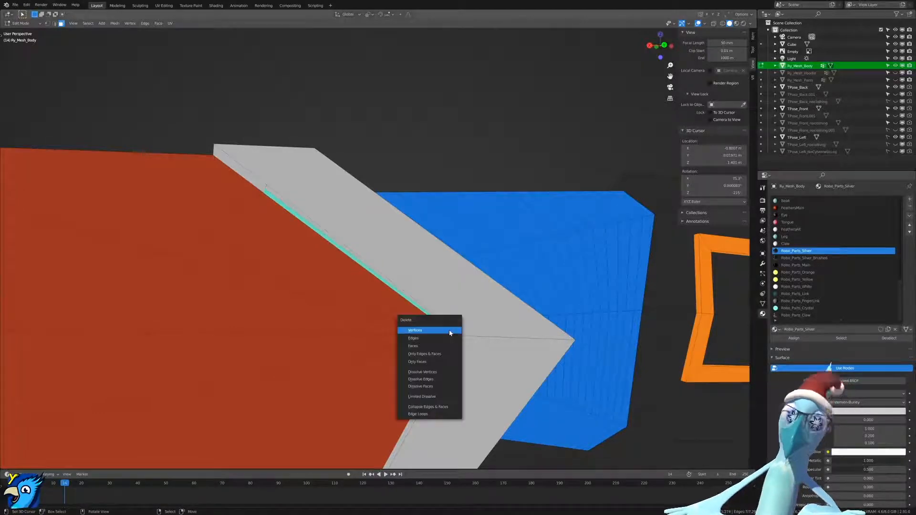
{"action": "left_click", "coordinate": [413, 344]}
Extrude the patch faces in place and fatten them slightly outward along their normals.
{"action": "key", "text": "ctrl+Tab"}
{"action": "left_click", "coordinate": [408, 350]}
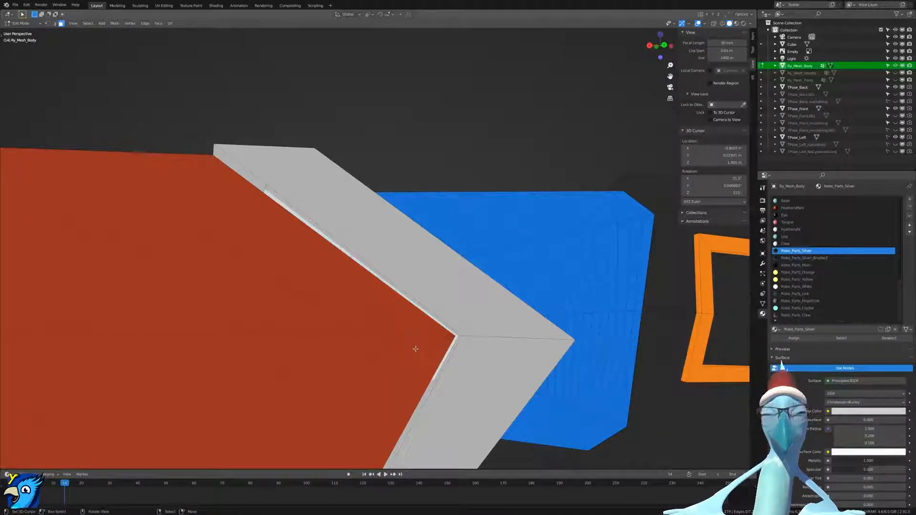
{"action": "right_click", "coordinate": [416, 350]}
{"action": "right_click", "coordinate": [429, 318], "text": "ctrl"}
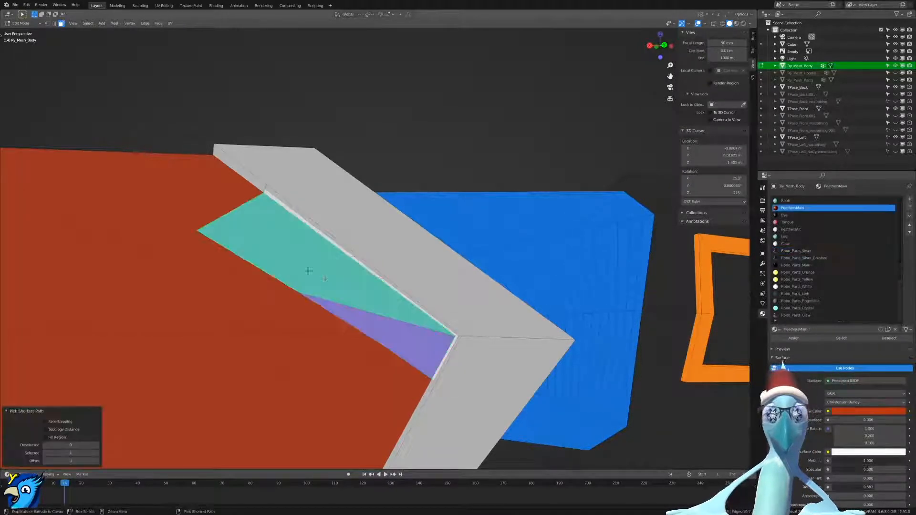
{"action": "key", "text": "e"}
{"action": "right_click", "coordinate": [496, 326]}
{"action": "key", "text": "alt+s"}
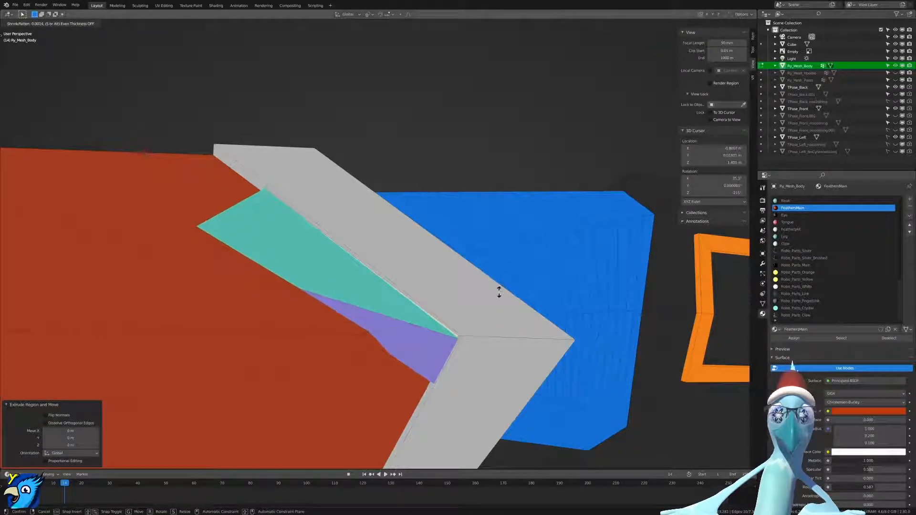
{"action": "left_click", "coordinate": [496, 292]}
Merge the raised patch's upper corner vertex with the neighbouring cuff vertex, using At Last.
{"action": "key", "text": "z"}
{"action": "left_click", "coordinate": [356, 286]}
{"action": "key", "text": "ctrl+Tab"}
{"action": "left_click", "coordinate": [237, 185]}
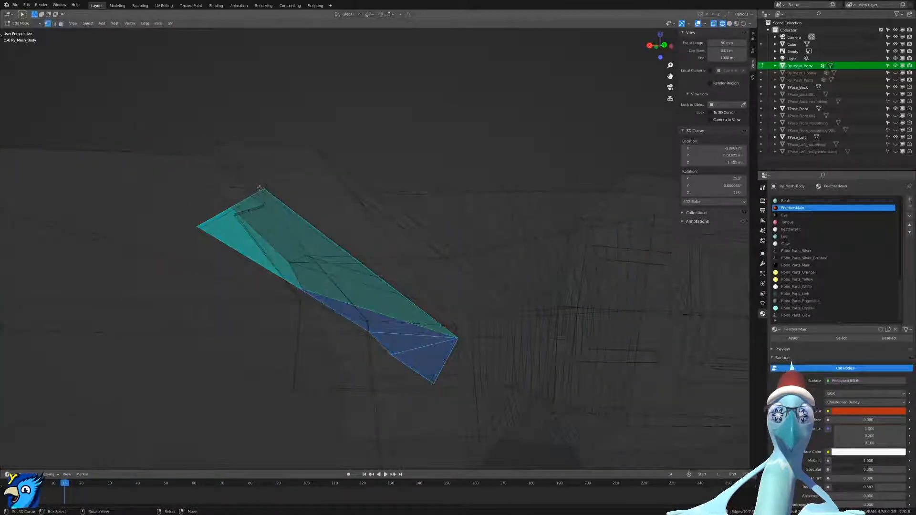
{"action": "scroll", "coordinate": [244, 167], "scroll_direction": "up", "scroll_amount": 2}
{"action": "left_click", "coordinate": [185, 147]}
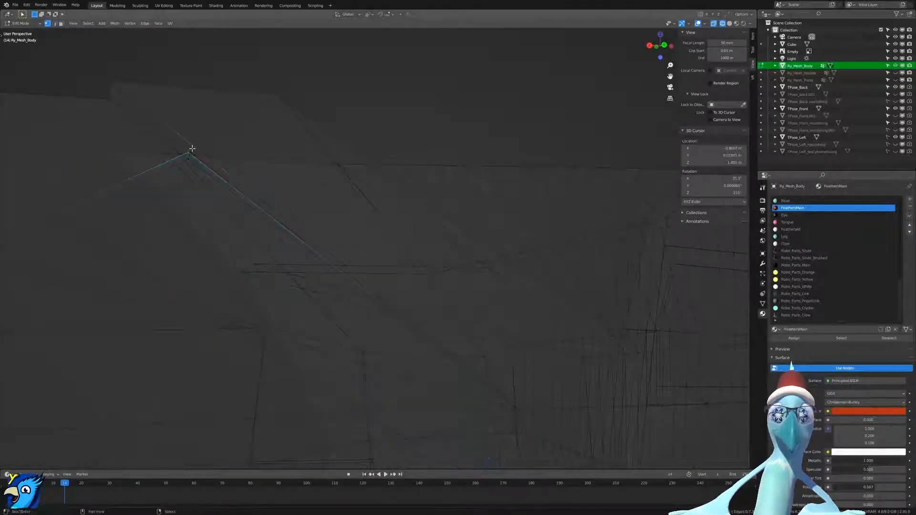
{"action": "key", "text": "m"}
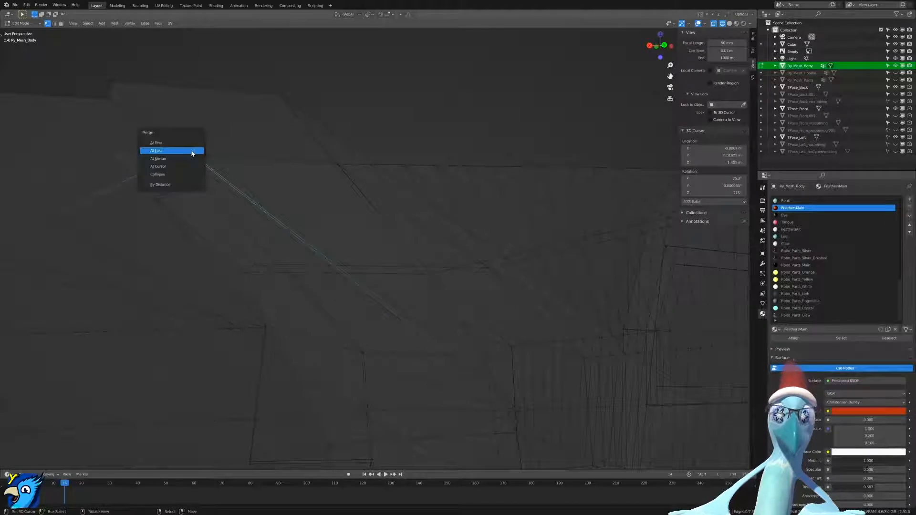
{"action": "left_click", "coordinate": [191, 153]}
{"action": "key", "text": "shift+z"}
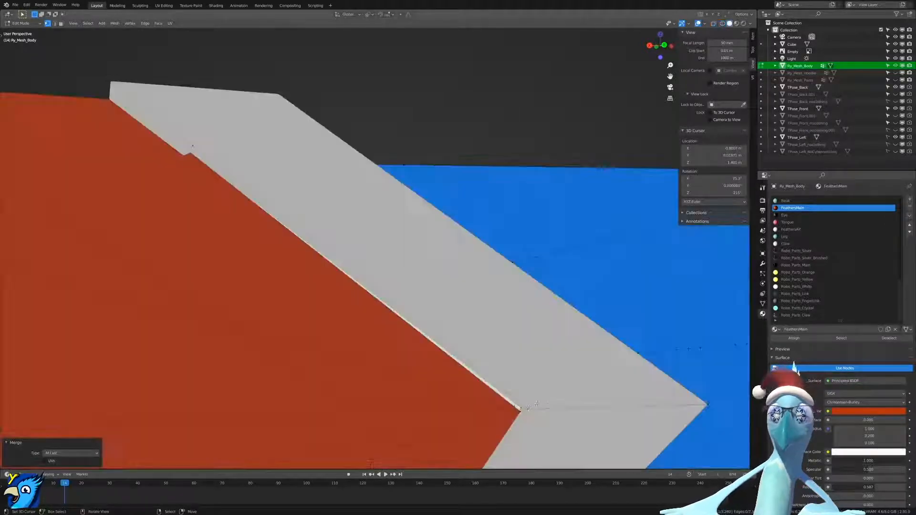
Merge the patch's middle and lower corner vertices with the adjoining cuff vertices.
{"action": "left_click", "coordinate": [520, 409]}
{"action": "key", "text": "m"}
{"action": "left_click", "coordinate": [521, 406]}
{"action": "middle_click_drag", "start_coordinate": [521, 406], "coordinate": [540, 397]}
{"action": "left_click", "coordinate": [540, 397]}
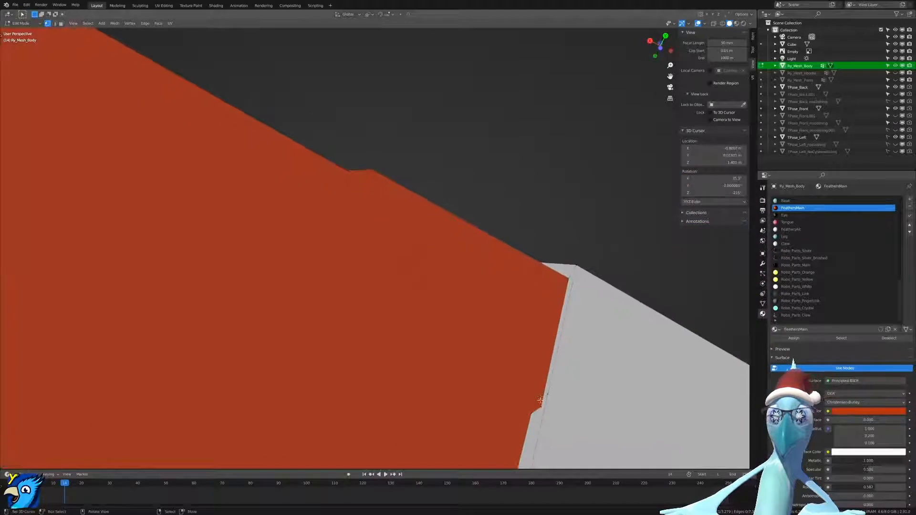
{"action": "key", "text": "shift+z"}
{"action": "key", "text": "m"}
{"action": "left_click", "coordinate": [540, 402]}
{"action": "key", "text": "shift+z"}
Select the raised patch's top and side faces and assign the Robo_Parts_White material to them.
{"action": "mouse_move", "coordinate": [511, 401]}
{"action": "middle_mouse_down"}
{"action": "mouse_move", "coordinate": [560, 386]}
{"action": "mouse_move", "coordinate": [480, 399]}
{"action": "mouse_move", "coordinate": [431, 343]}
{"action": "middle_mouse_up"}
{"action": "key", "text": "ctrl+Tab"}
{"action": "left_click", "coordinate": [477, 403]}
{"action": "left_click", "coordinate": [432, 343]}
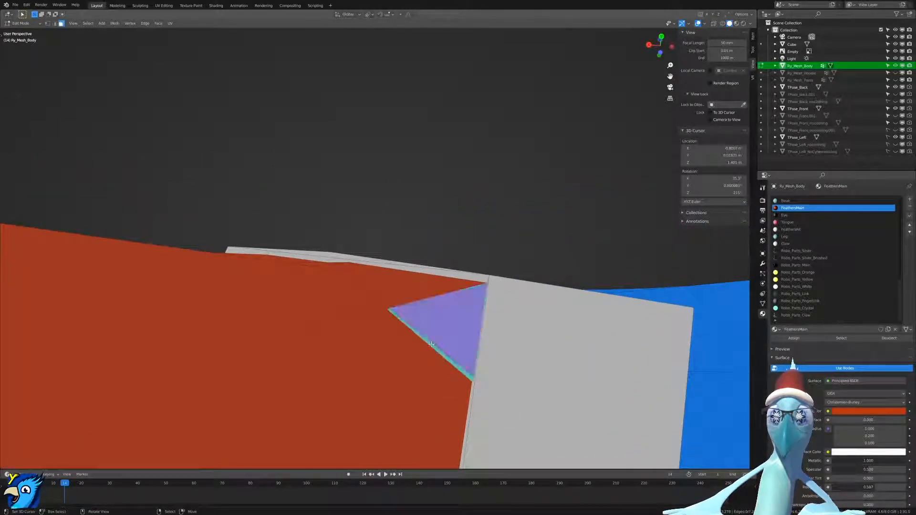
{"action": "left_click", "coordinate": [431, 343], "text": "alt"}
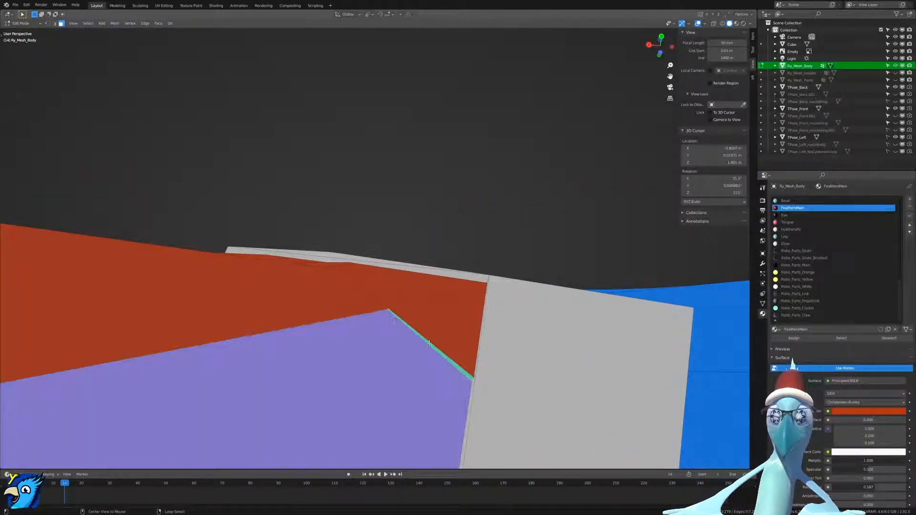
{"action": "right_click", "coordinate": [387, 308], "text": "alt"}
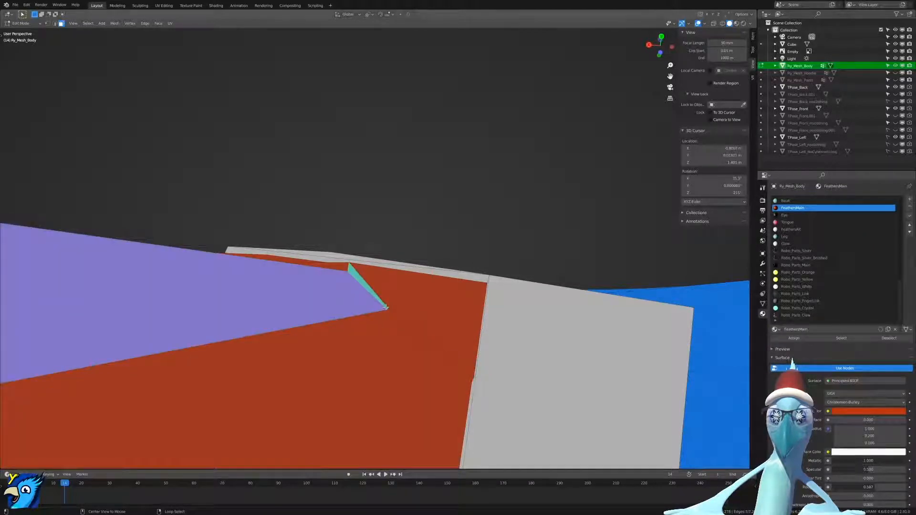
{"action": "right_click", "coordinate": [357, 270], "text": "alt"}
{"action": "right_click", "coordinate": [420, 310], "text": "shift"}
{"action": "middle_click_drag", "start_coordinate": [415, 305], "coordinate": [397, 352]}
{"action": "right_click", "coordinate": [241, 211], "text": "ctrl"}
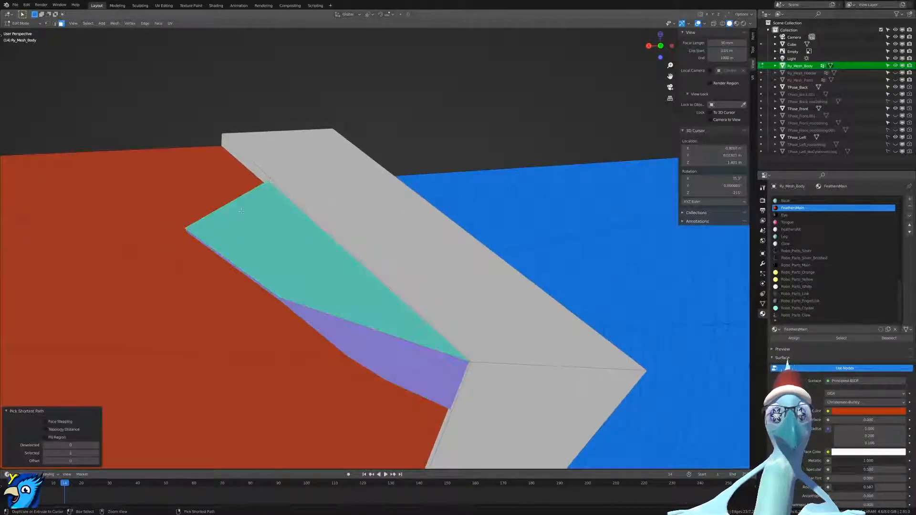
{"action": "left_click", "coordinate": [796, 286]}
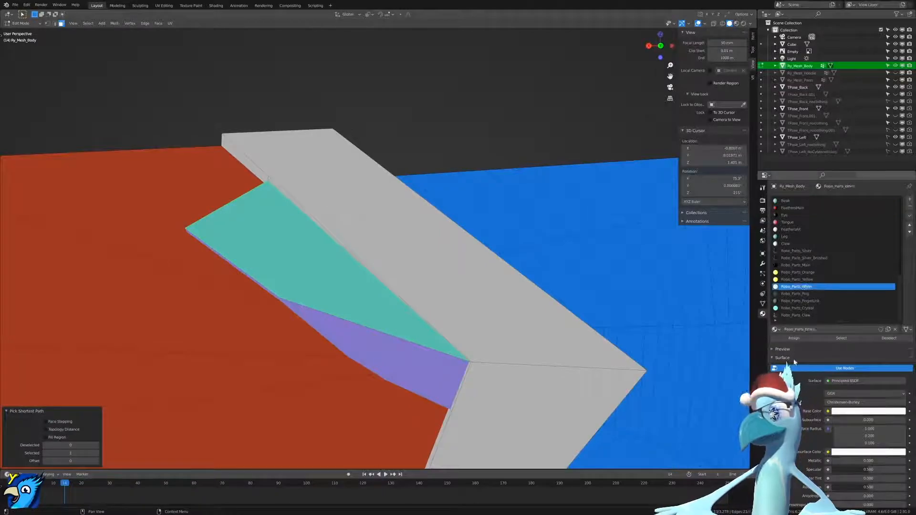
{"action": "left_click", "coordinate": [796, 339]}
Check the new white patch in Object Mode from a distance and up close.
{"action": "key", "text": "alt+a"}
{"action": "key", "text": "Tab"}
{"action": "scroll", "coordinate": [588, 304], "scroll_direction": "down", "scroll_amount": 18}
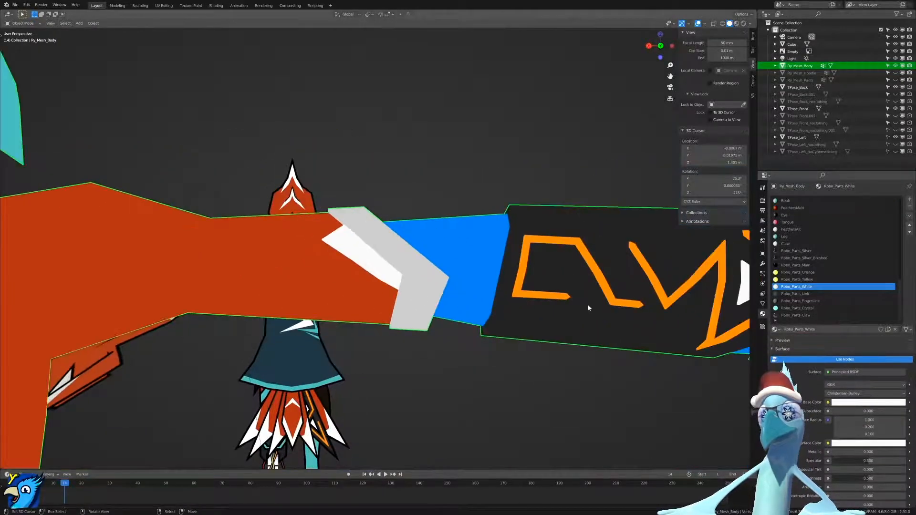
{"action": "middle_click_drag", "start_coordinate": [460, 275], "coordinate": [560, 339]}
{"action": "scroll", "coordinate": [560, 339], "scroll_direction": "up", "scroll_amount": 9}
{"action": "middle_click_drag", "start_coordinate": [440, 336], "coordinate": [334, 272]}
{"action": "scroll", "coordinate": [403, 327], "scroll_direction": "up", "scroll_amount": 6}
{"action": "scroll", "coordinate": [334, 272], "scroll_direction": "up", "scroll_amount": 5}
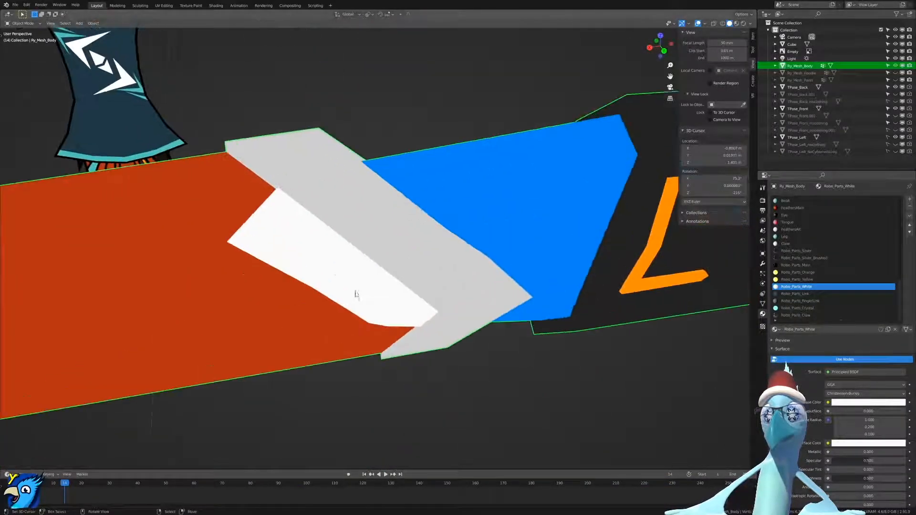
Vertex-slide a point on the white patch's lower outline to adjust its raised edge.
{"action": "key", "text": "Tab"}
{"action": "middle_click_drag", "start_coordinate": [354, 223], "coordinate": [403, 272]}
{"action": "scroll", "coordinate": [370, 229], "scroll_direction": "up", "scroll_amount": 3}
{"action": "key", "text": "ctrl+Tab"}
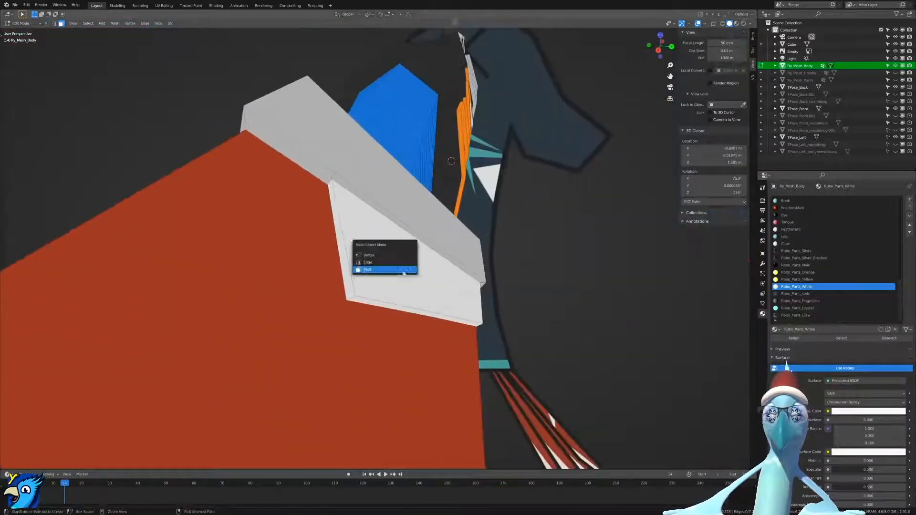
{"action": "left_click", "coordinate": [379, 264]}
{"action": "middle_click_drag", "start_coordinate": [350, 299], "coordinate": [410, 293]}
{"action": "key", "text": "shift+v"}
{"action": "left_click", "coordinate": [431, 307]}
{"action": "key", "text": "shift+v"}
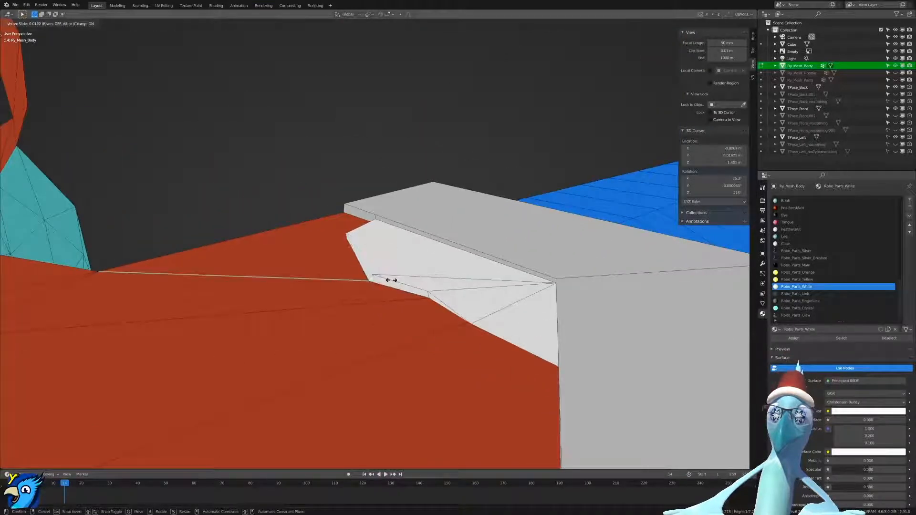
{"action": "right_click", "coordinate": [393, 279]}
{"action": "key", "text": "ctrl+Tab"}
{"action": "left_click", "coordinate": [374, 264]}
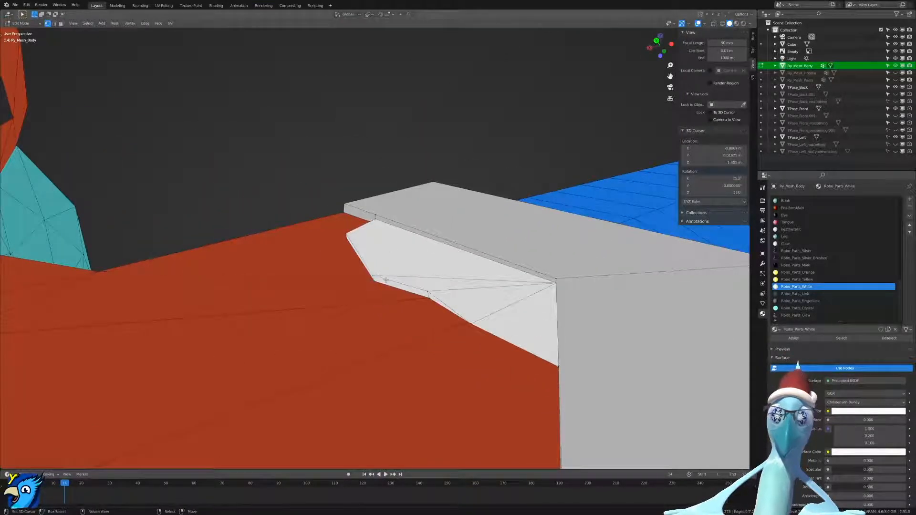
{"action": "key", "text": "shift+v"}
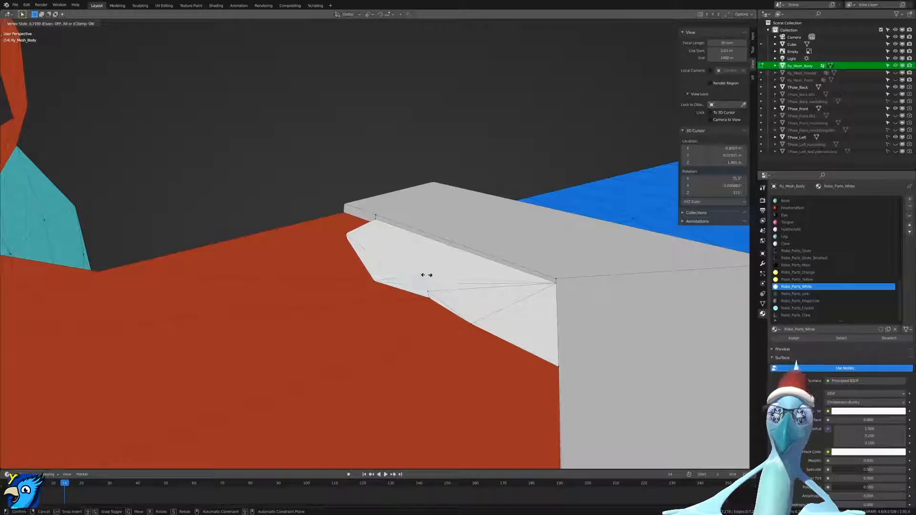
{"action": "left_click", "coordinate": [426, 275]}
Vertex-slide the points at the white patch's outer end, with clamping off, to straighten its raised border.
{"action": "middle_click_drag", "start_coordinate": [426, 275], "coordinate": [400, 257]}
{"action": "key", "text": "shift+v"}
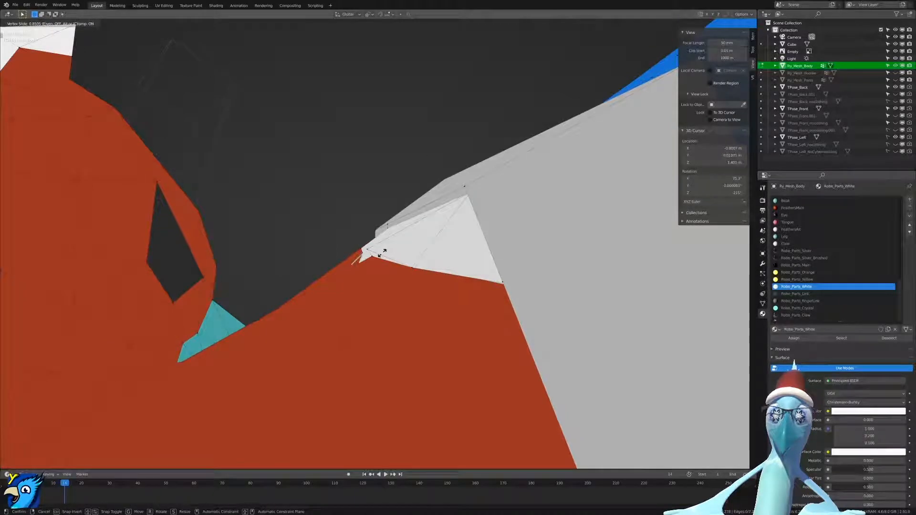
{"action": "left_click", "coordinate": [379, 252]}
{"action": "middle_click_drag", "start_coordinate": [379, 252], "coordinate": [384, 265]}
{"action": "key", "text": "shift+v"}
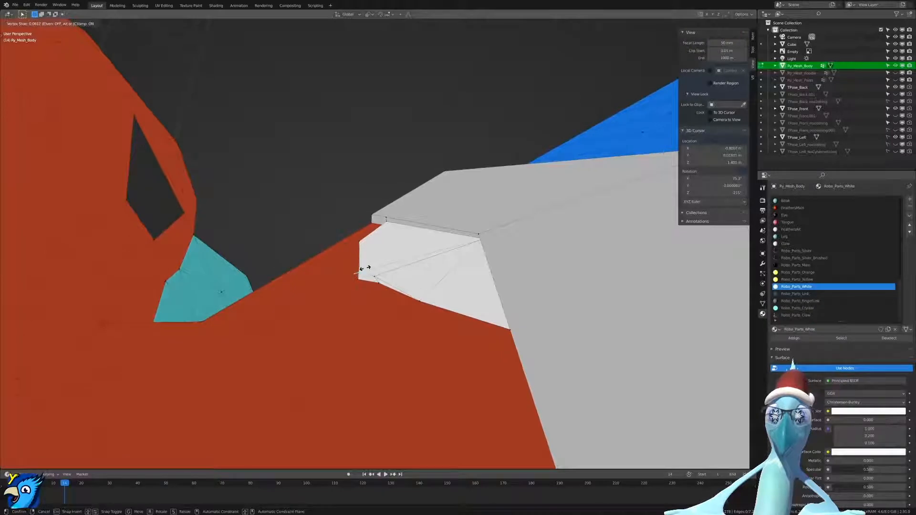
{"action": "key", "text": "c"}
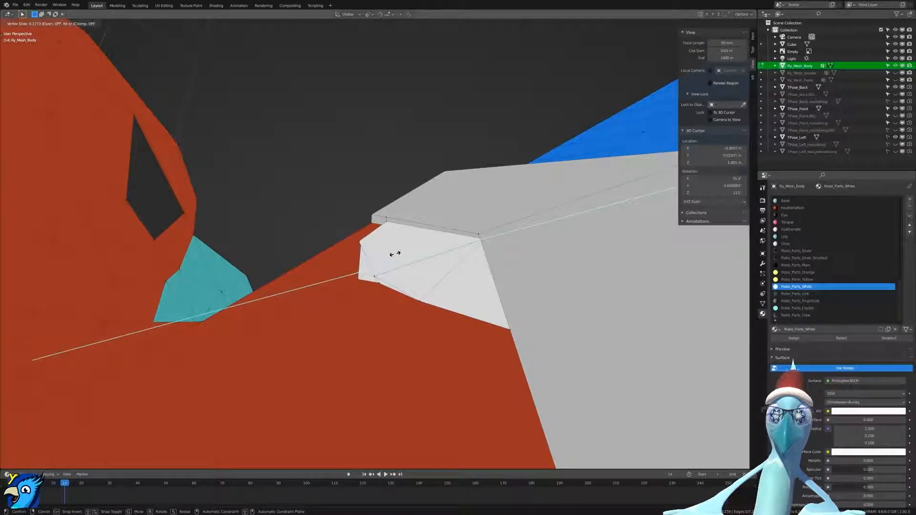
{"action": "left_click", "coordinate": [395, 254]}
{"action": "left_click", "coordinate": [352, 274]}
{"action": "key", "text": "shift+v"}
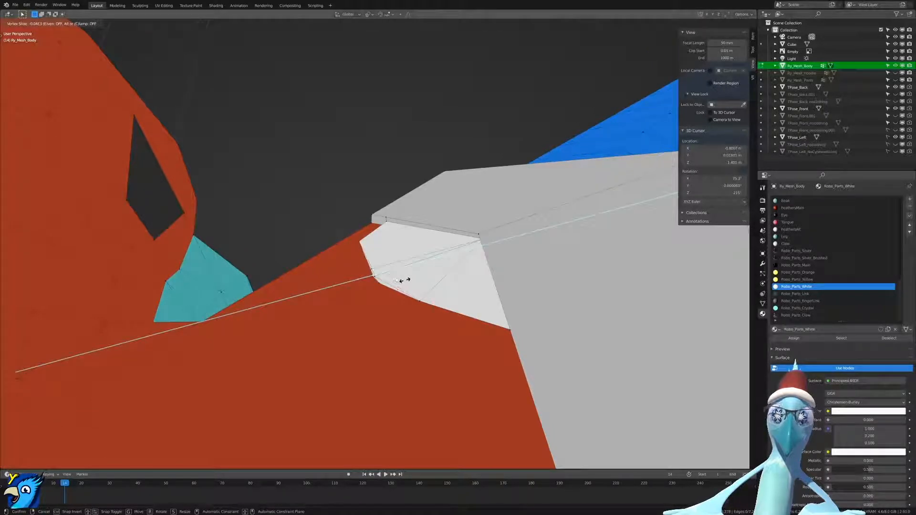
{"action": "left_click", "coordinate": [411, 280]}
Inspect the cuff patches and the arm in Object Mode from several angles and distances.
{"action": "middle_click_drag", "start_coordinate": [411, 279], "coordinate": [549, 397]}
{"action": "key", "text": "Tab"}
{"action": "scroll", "coordinate": [536, 262], "scroll_direction": "down", "scroll_amount": 11}
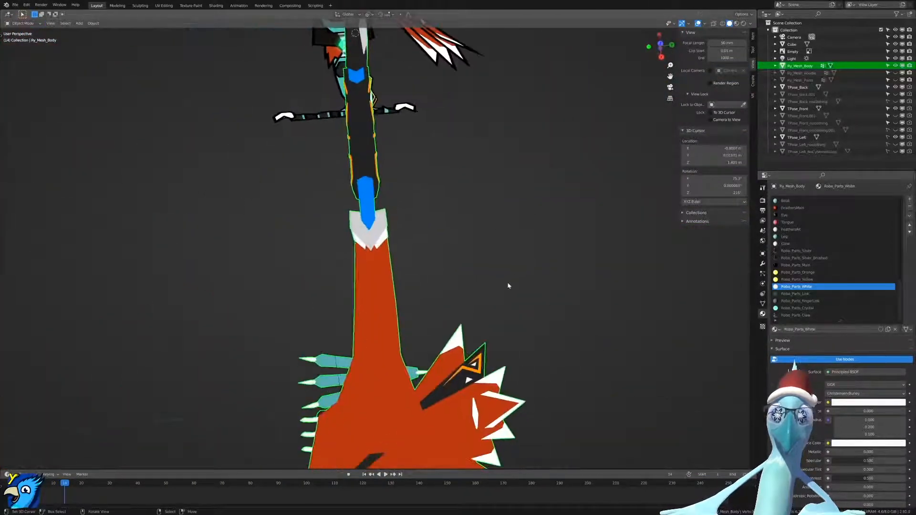
{"action": "mouse_move", "coordinate": [419, 311]}
{"action": "middle_mouse_down"}
{"action": "mouse_move", "coordinate": [411, 299]}
{"action": "mouse_move", "coordinate": [422, 284]}
{"action": "mouse_move", "coordinate": [375, 295]}
{"action": "mouse_move", "coordinate": [452, 233]}
{"action": "mouse_move", "coordinate": [489, 180]}
{"action": "mouse_move", "coordinate": [548, 184]}
{"action": "mouse_move", "coordinate": [505, 184]}
{"action": "mouse_move", "coordinate": [511, 195]}
{"action": "mouse_move", "coordinate": [394, 315]}
{"action": "middle_mouse_up"}
{"action": "scroll", "coordinate": [421, 284], "scroll_direction": "up", "scroll_amount": 4}
{"action": "scroll", "coordinate": [374, 295], "scroll_direction": "up", "scroll_amount": 6}
{"action": "scroll", "coordinate": [511, 194], "scroll_direction": "down", "scroll_amount": 6}
{"action": "scroll", "coordinate": [315, 313], "scroll_direction": "up", "scroll_amount": 5}
{"action": "middle_click_drag", "start_coordinate": [315, 313], "coordinate": [425, 294]}
Select the Empty reference image and move it away from the character model.
{"action": "left_click", "coordinate": [793, 51]}
{"action": "scroll", "coordinate": [453, 382], "scroll_direction": "down", "scroll_amount": 3}
{"action": "middle_click_drag", "start_coordinate": [453, 384], "coordinate": [401, 382]}
{"action": "key", "text": "g"}
{"action": "left_click", "coordinate": [706, 316]}
{"action": "middle_click_drag", "start_coordinate": [468, 320], "coordinate": [544, 303]}
{"action": "scroll", "coordinate": [523, 311], "scroll_direction": "up", "scroll_amount": 3}
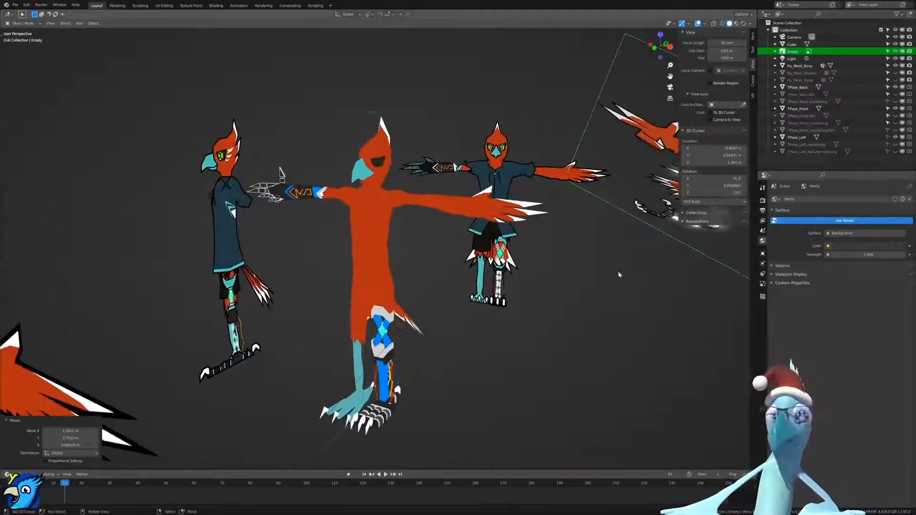
Unhide the Ry_Mesh_Hoodie and Ry_Mesh_Pants objects and save the file.
{"action": "left_click", "coordinate": [895, 73]}
{"action": "left_click", "coordinate": [895, 80]}
{"action": "scroll", "coordinate": [608, 327], "scroll_direction": "up", "scroll_amount": 5}
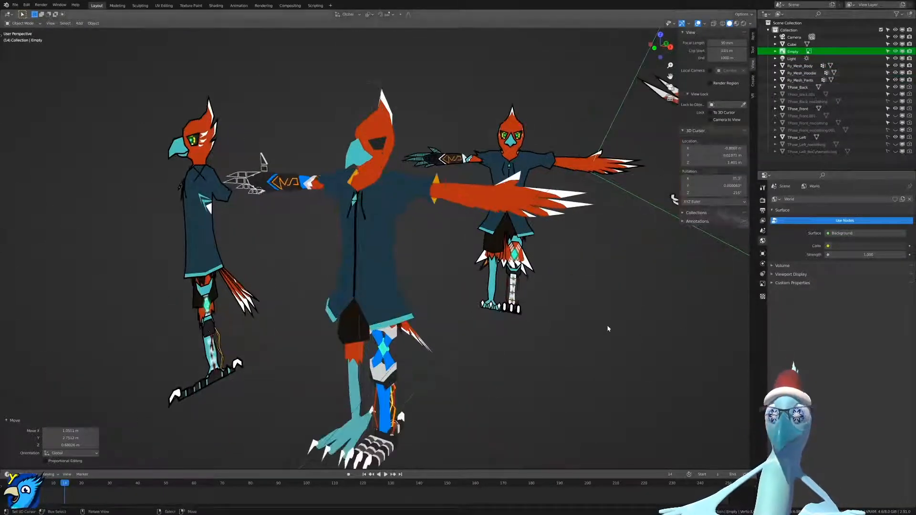
{"action": "scroll", "coordinate": [613, 336], "scroll_direction": "down", "scroll_amount": 2}
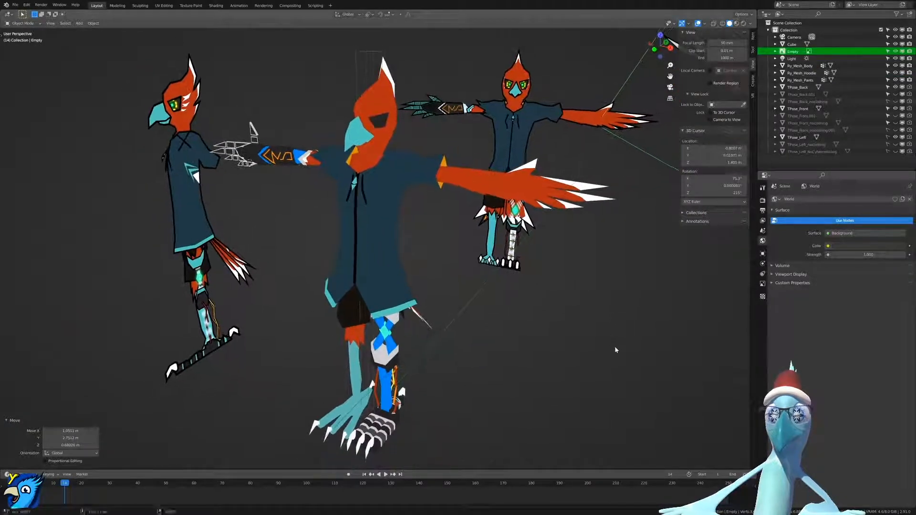
{"action": "key", "text": "ctrl+s"}
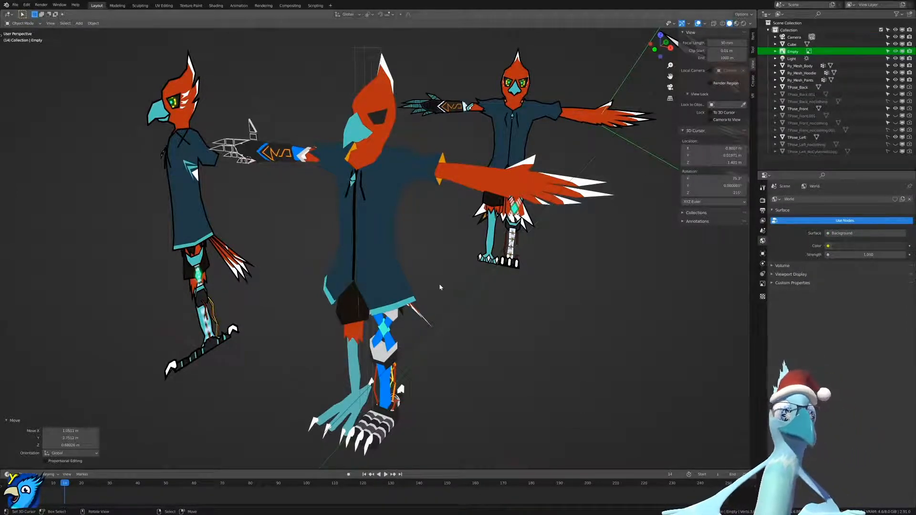
Compare the clothed character with the side and front reference figures.
{"action": "scroll", "coordinate": [440, 288], "scroll_direction": "up", "scroll_amount": 5}
{"action": "mouse_move", "coordinate": [437, 287]}
{"action": "middle_mouse_down"}
{"action": "mouse_move", "coordinate": [455, 287]}
{"action": "mouse_move", "coordinate": [408, 313]}
{"action": "mouse_move", "coordinate": [419, 287]}
{"action": "middle_mouse_up"}
{"action": "scroll", "coordinate": [465, 323], "scroll_direction": "down", "scroll_amount": 3}
{"action": "scroll", "coordinate": [462, 305], "scroll_direction": "down", "scroll_amount": 3}
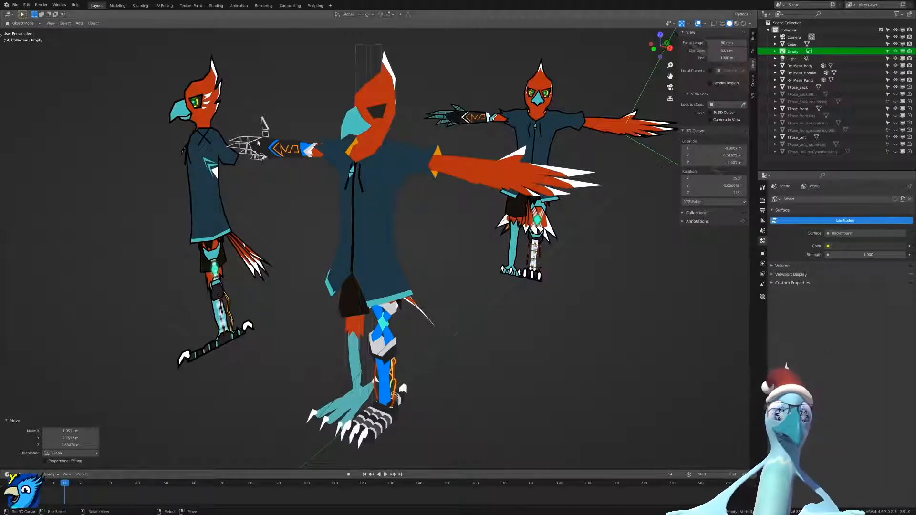
{"action": "middle_click_drag", "start_coordinate": [253, 136], "coordinate": [248, 127], "text": "shift"}
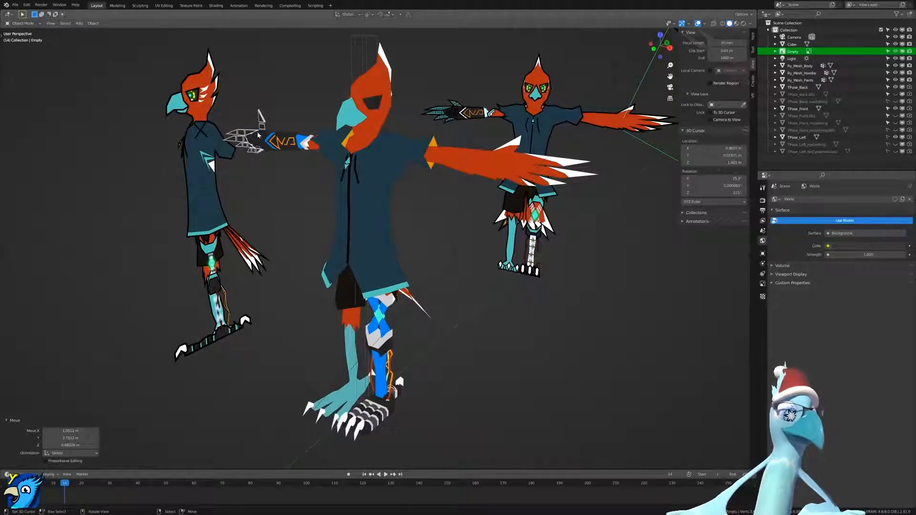
{"action": "middle_click_drag", "start_coordinate": [355, 172], "coordinate": [368, 235], "text": "shift"}
Put the Ry_Mesh_Body mesh in Edit Mode and select the dark eye face on the head.
{"action": "scroll", "coordinate": [368, 237], "scroll_direction": "up", "scroll_amount": 4}
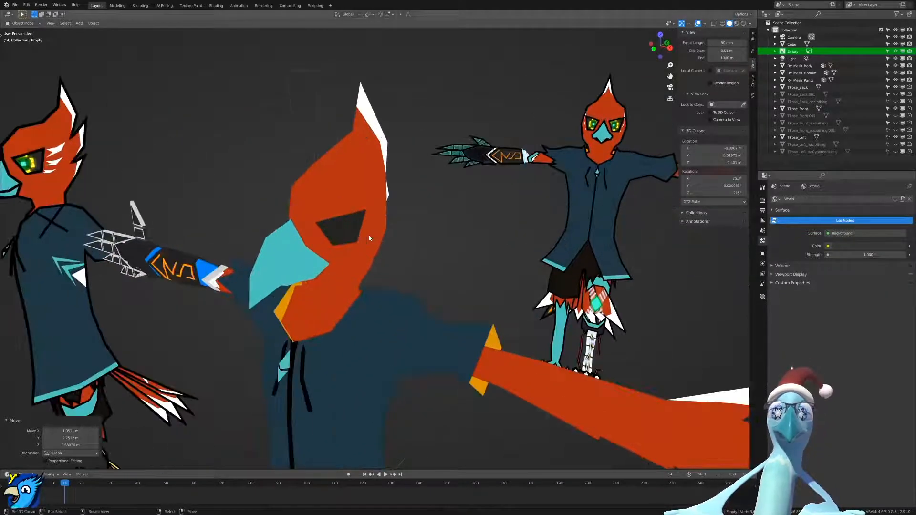
{"action": "right_click", "coordinate": [375, 272]}
{"action": "key", "text": "Tab"}
{"action": "middle_click_drag", "start_coordinate": [385, 178], "coordinate": [250, 197]}
{"action": "key", "text": "ctrl+Tab"}
{"action": "left_click", "coordinate": [241, 218]}
{"action": "key", "text": "ctrl+Tab"}
{"action": "left_click", "coordinate": [232, 225]}
{"action": "scroll", "coordinate": [378, 219], "scroll_direction": "up", "scroll_amount": 3}
{"action": "left_click", "coordinate": [405, 209]}
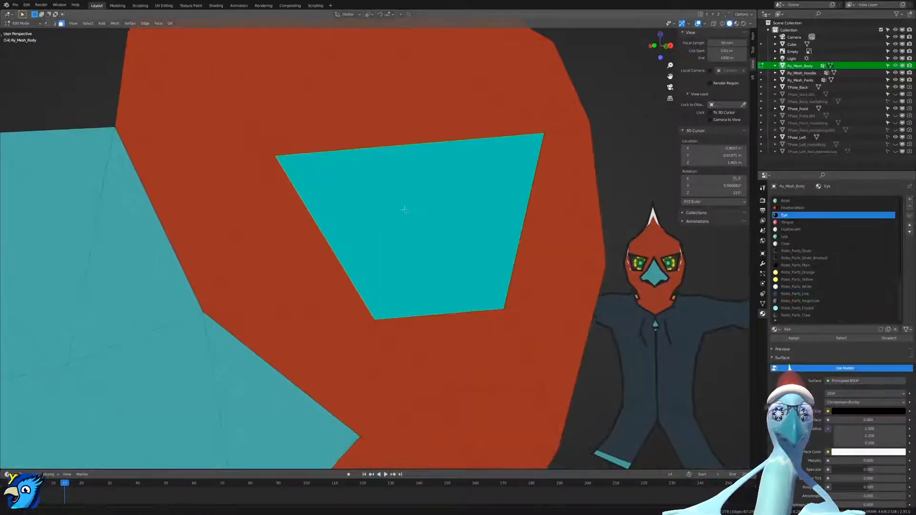
Try outsetting the character's left eye face with Inset Faces.
{"action": "scroll", "coordinate": [477, 201], "scroll_direction": "up", "scroll_amount": 1}
{"action": "key", "text": "i"}
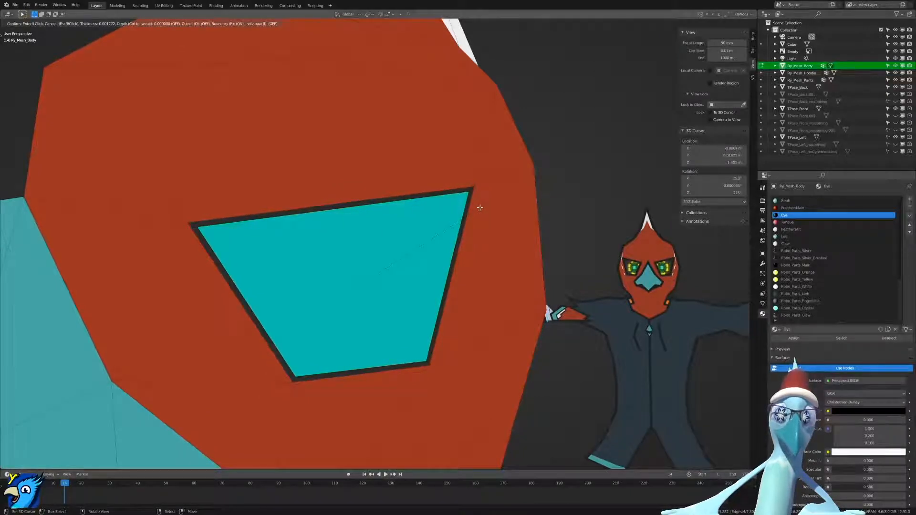
{"action": "key", "text": "o"}
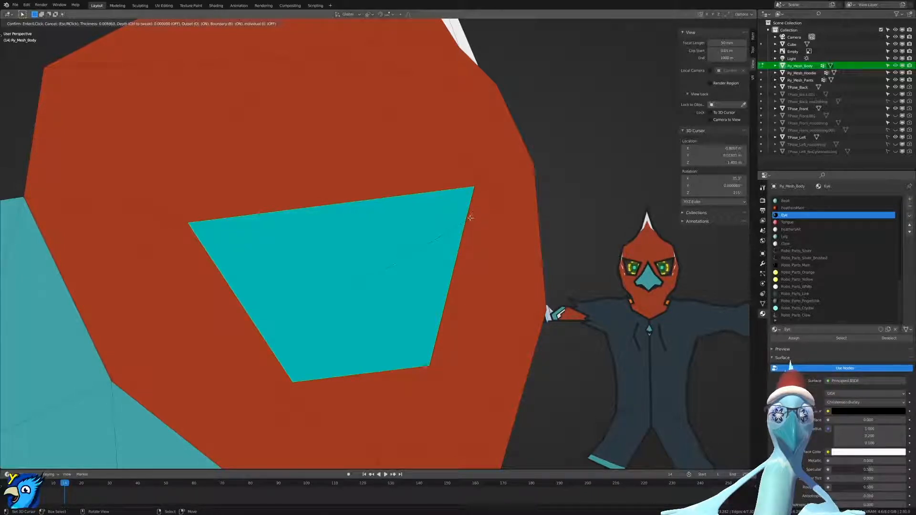
{"action": "left_click", "coordinate": [471, 216]}
{"action": "scroll", "coordinate": [471, 215], "scroll_direction": "down", "scroll_amount": 7}
{"action": "mouse_move", "coordinate": [471, 216]}
{"action": "middle_mouse_down"}
{"action": "mouse_move", "coordinate": [501, 213]}
{"action": "mouse_move", "coordinate": [469, 214]}
{"action": "middle_mouse_up"}
{"action": "scroll", "coordinate": [468, 214], "scroll_direction": "up", "scroll_amount": 4}
Check the loop around the left eye and undo its outset, leaving the eye face selected.
{"action": "key", "text": "ctrl+Tab"}
{"action": "left_click", "coordinate": [396, 241]}
{"action": "right_click", "coordinate": [324, 328], "text": "alt"}
{"action": "middle_click_drag", "start_coordinate": [453, 267], "coordinate": [529, 252]}
{"action": "key", "text": "ctrl+z"}
{"action": "key", "text": "ctrl+z"}
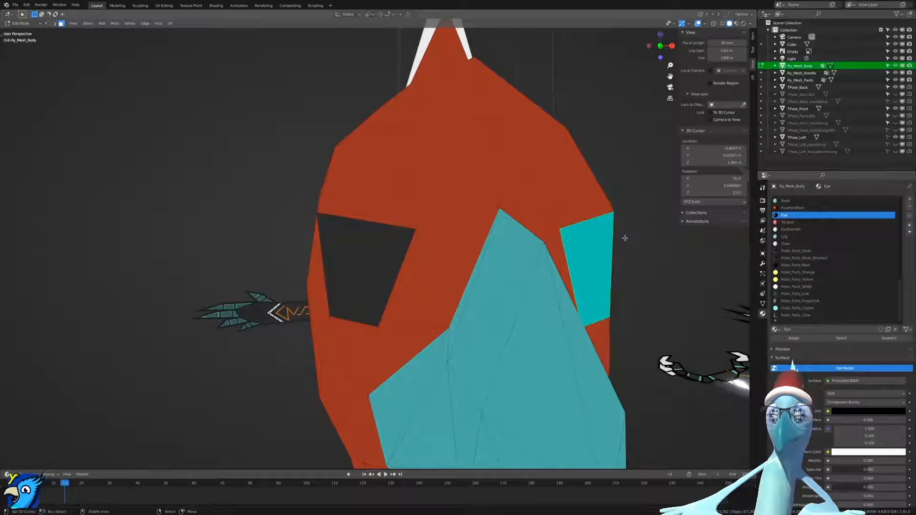
{"action": "key", "text": "alt+a"}
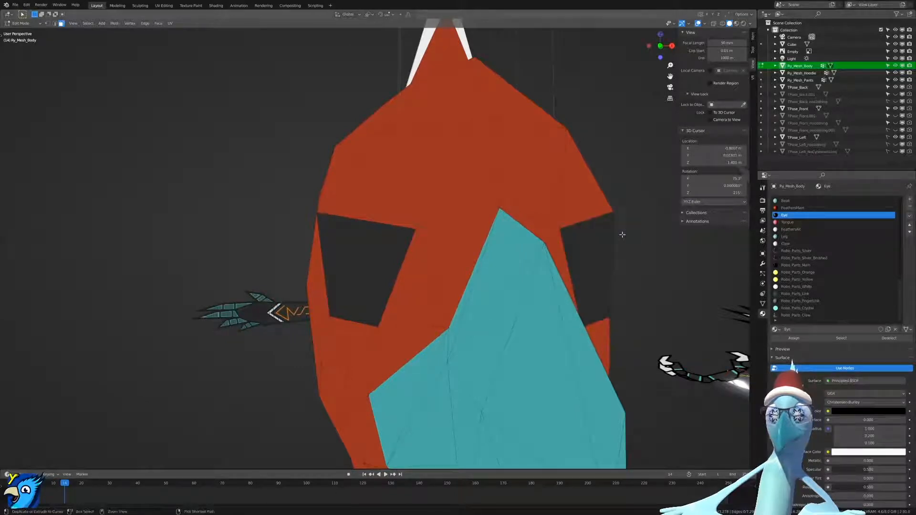
{"action": "key", "text": "ctrl+z"}
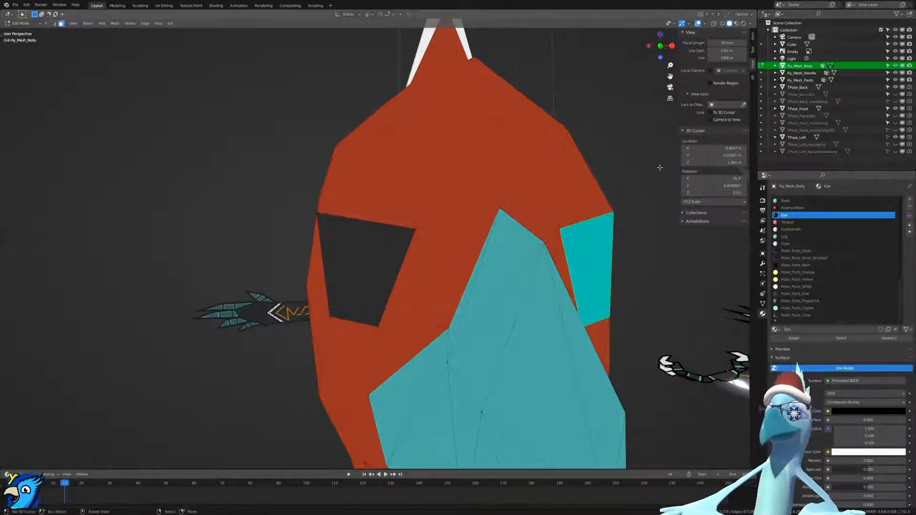
Enable X-axis mirroring for mesh editing and try outsetting the selected left eye face.
{"action": "left_click", "coordinate": [754, 51]}
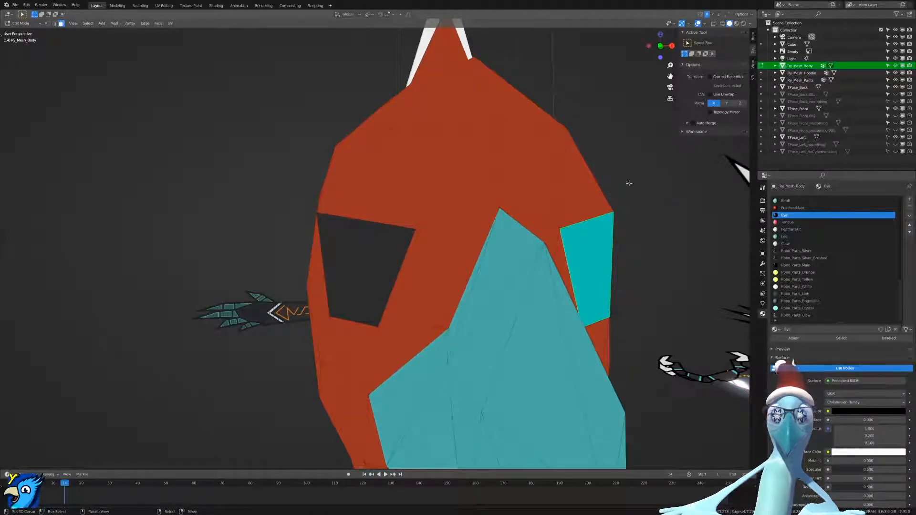
{"action": "key", "text": "i"}
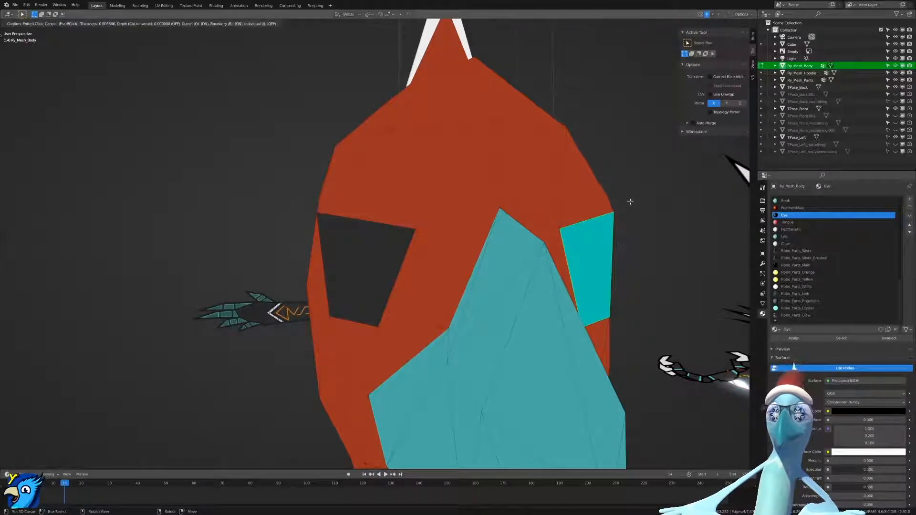
{"action": "left_click", "coordinate": [631, 202]}
{"action": "key", "text": "ctrl+z"}
Outset the left eye face with Inset Faces at a thickness of about 0.0068 m.
{"action": "middle_click_drag", "start_coordinate": [628, 195], "coordinate": [610, 190]}
{"action": "key", "text": "i"}
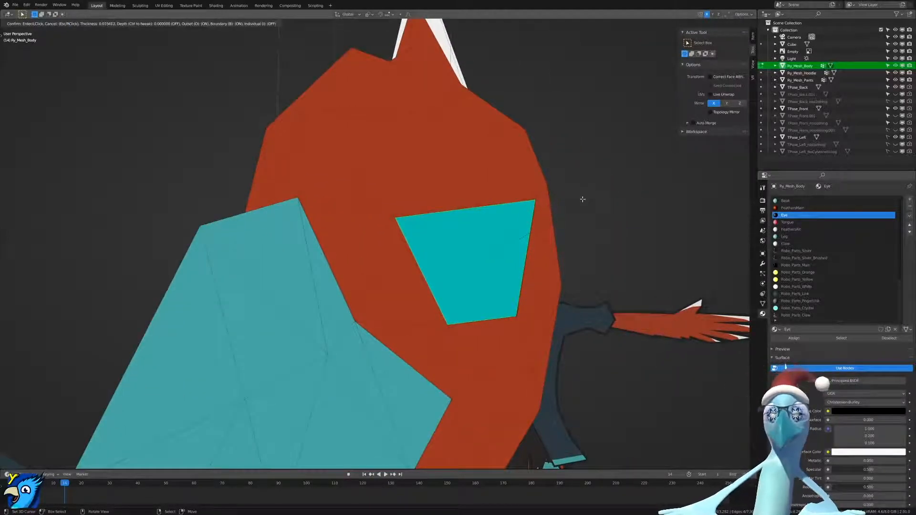
{"action": "left_click", "coordinate": [575, 229]}
{"action": "middle_click_drag", "start_coordinate": [574, 229], "coordinate": [542, 250]}
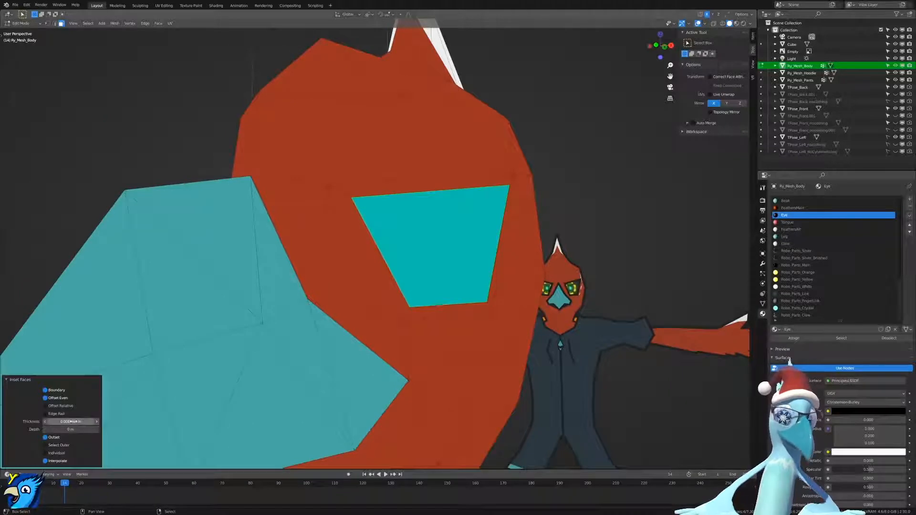
{"action": "middle_click_drag", "start_coordinate": [110, 429], "coordinate": [329, 357]}
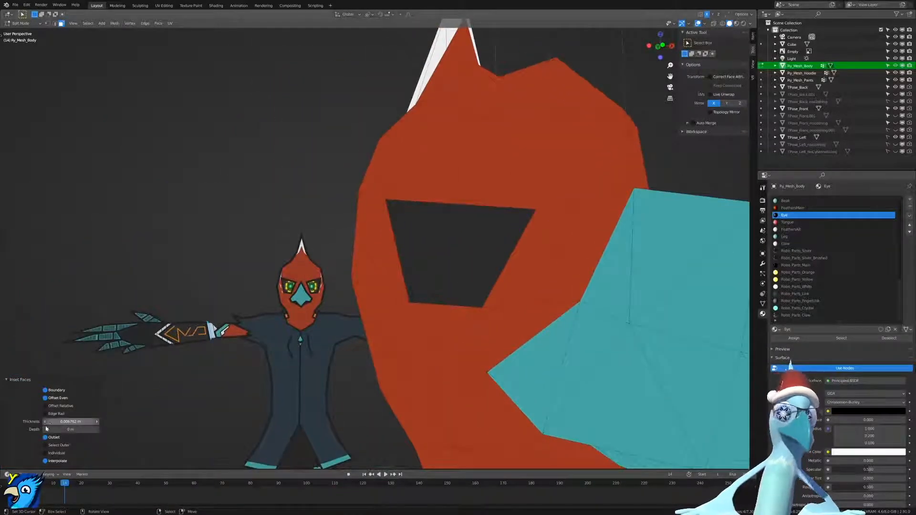
Outset the character's right eye face with the same thickness of about 0.0068 m.
{"action": "left_click", "coordinate": [456, 278]}
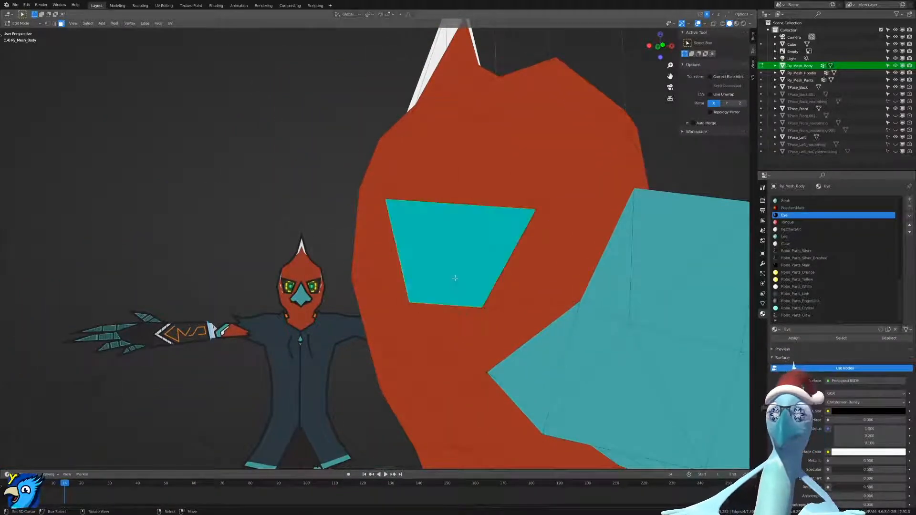
{"action": "key", "text": "i"}
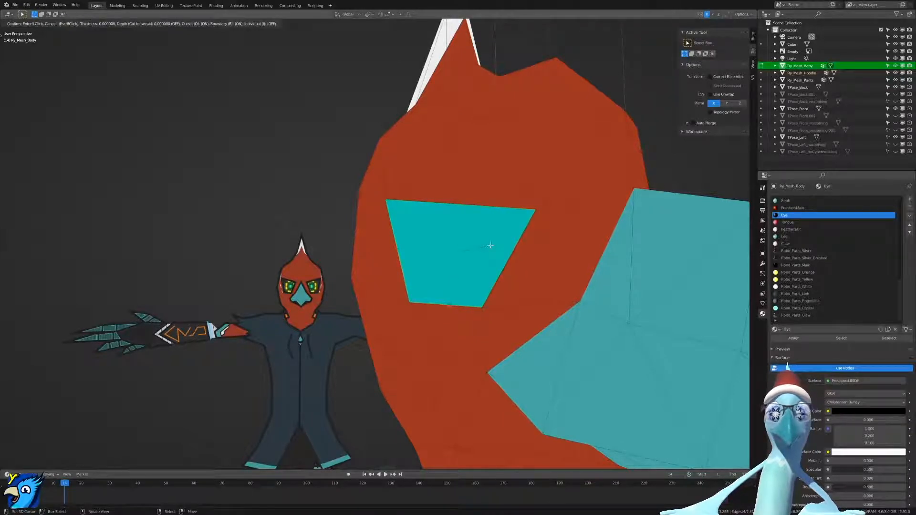
{"action": "left_click", "coordinate": [484, 250]}
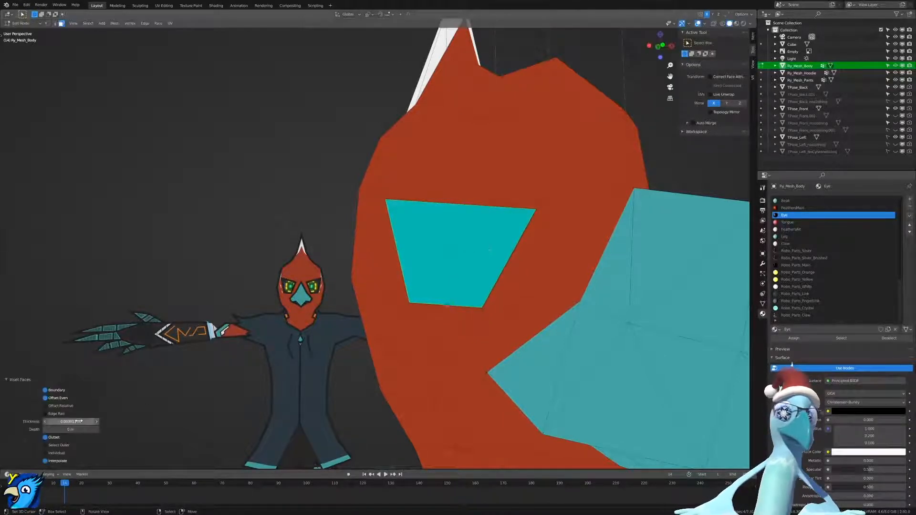
Select the border face loop around the left eye in face select mode.
{"action": "middle_click_drag", "start_coordinate": [248, 382], "coordinate": [430, 334]}
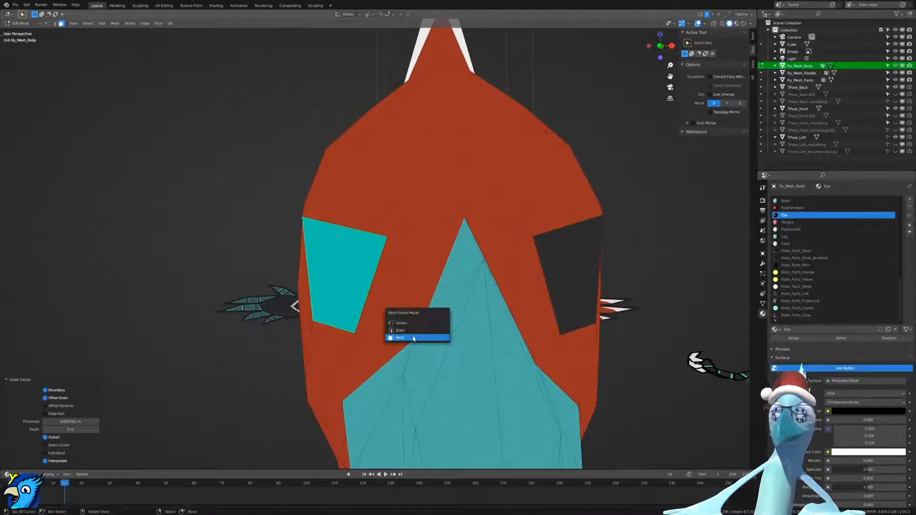
{"action": "left_click", "coordinate": [555, 334], "text": "alt"}
{"action": "left_click", "coordinate": [558, 338], "text": "alt"}
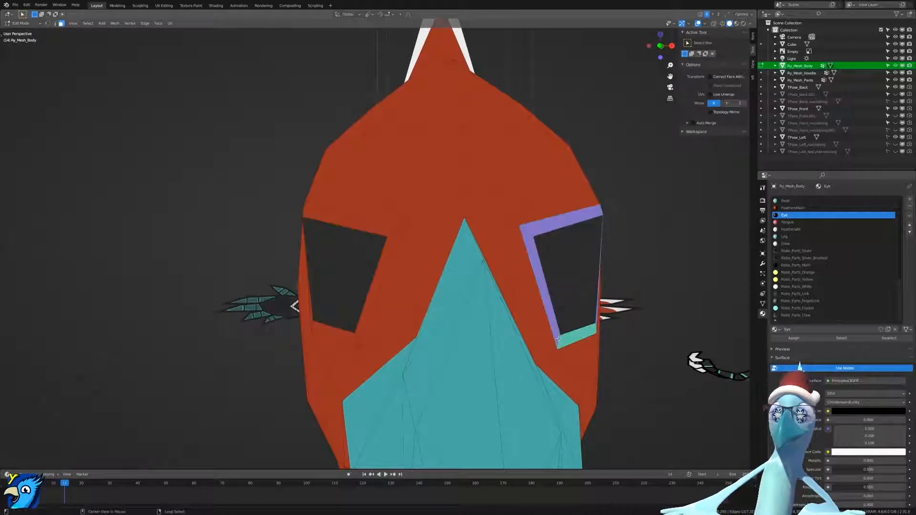
Try extruding the left eye's border face loop.
{"action": "key", "text": "e"}
{"action": "right_click", "coordinate": [600, 325]}
{"action": "key", "text": "ctrl+z"}
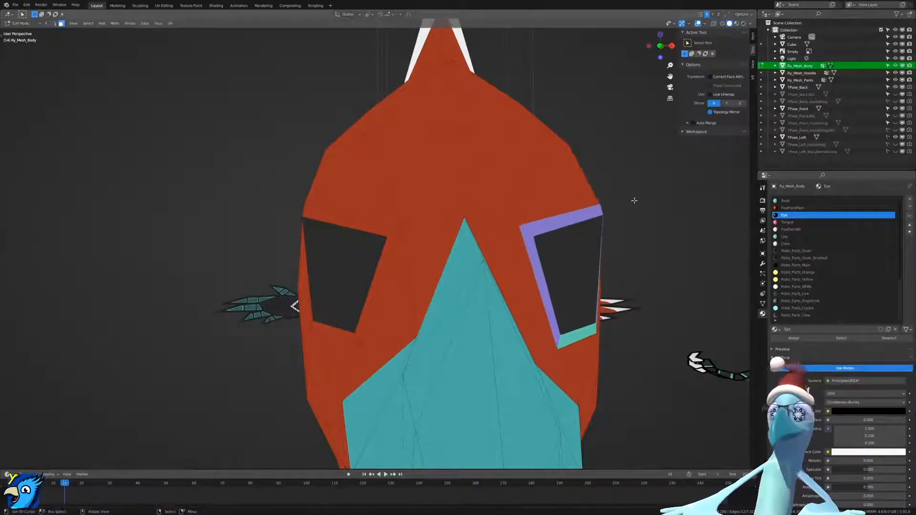
Try moving the left eye's border loop with X mirroring on and Topology Mirror off.
{"action": "left_click", "coordinate": [714, 104]}
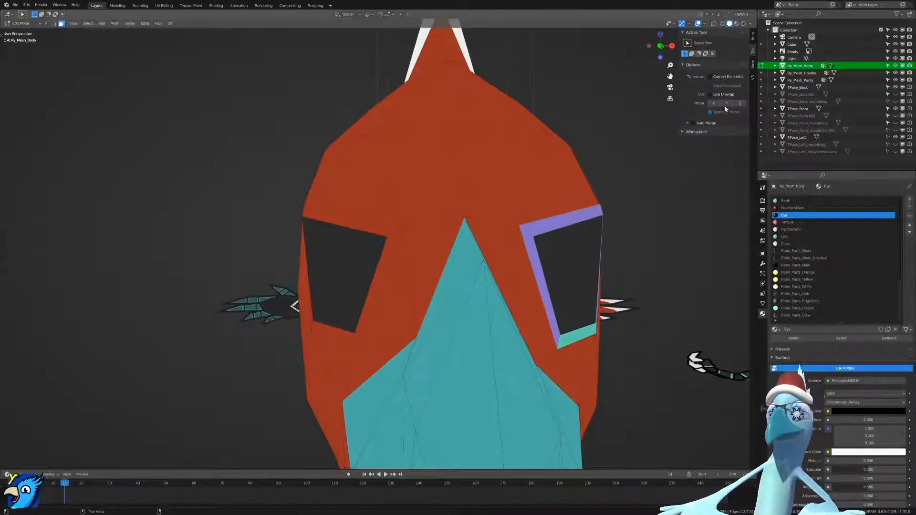
{"action": "left_click", "coordinate": [712, 115]}
{"action": "key", "text": "g"}
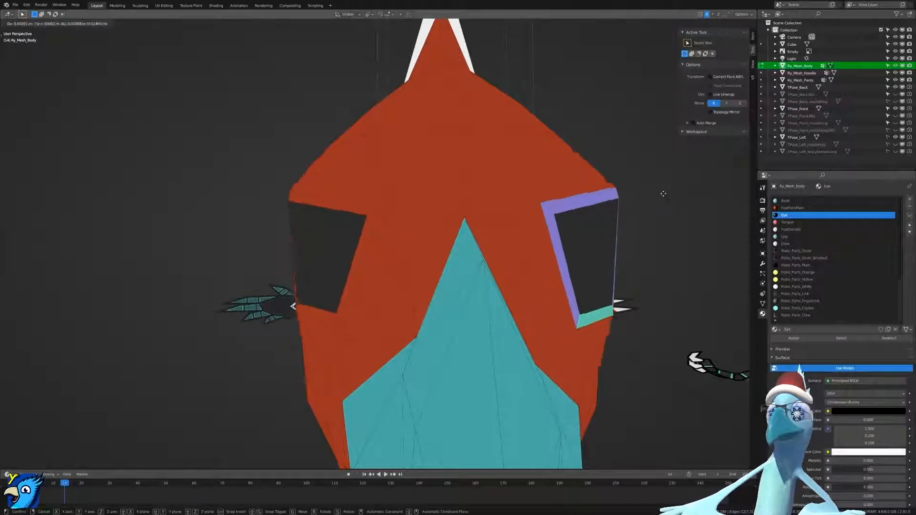
{"action": "right_click", "coordinate": [638, 221]}
{"action": "key", "text": "g"}
{"action": "right_click", "coordinate": [642, 227]}
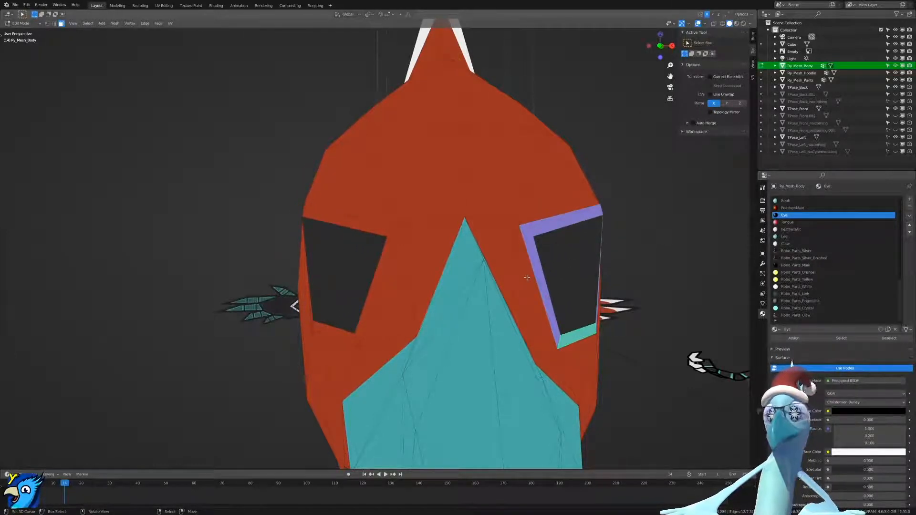
Extrude the left eye's border face loop outward by 0.002504 m along its normal.
{"action": "middle_click_drag", "start_coordinate": [519, 272], "coordinate": [401, 256]}
{"action": "scroll", "coordinate": [479, 288], "scroll_direction": "up", "scroll_amount": 4}
{"action": "key", "text": "e"}
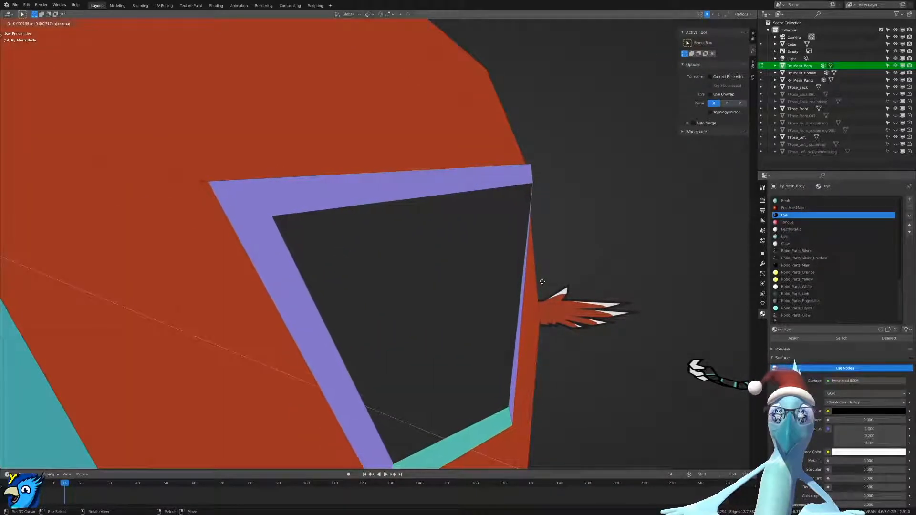
{"action": "key", "text": "ctrl"}
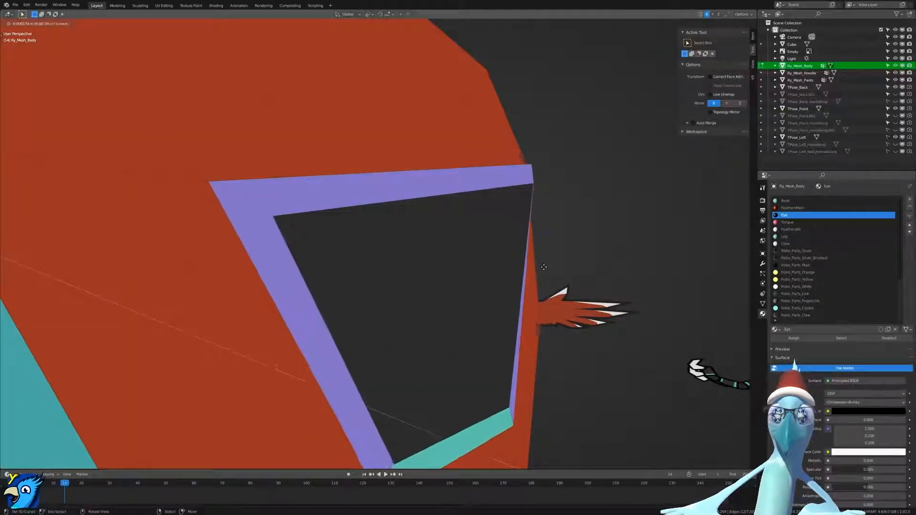
{"action": "left_click", "coordinate": [546, 264]}
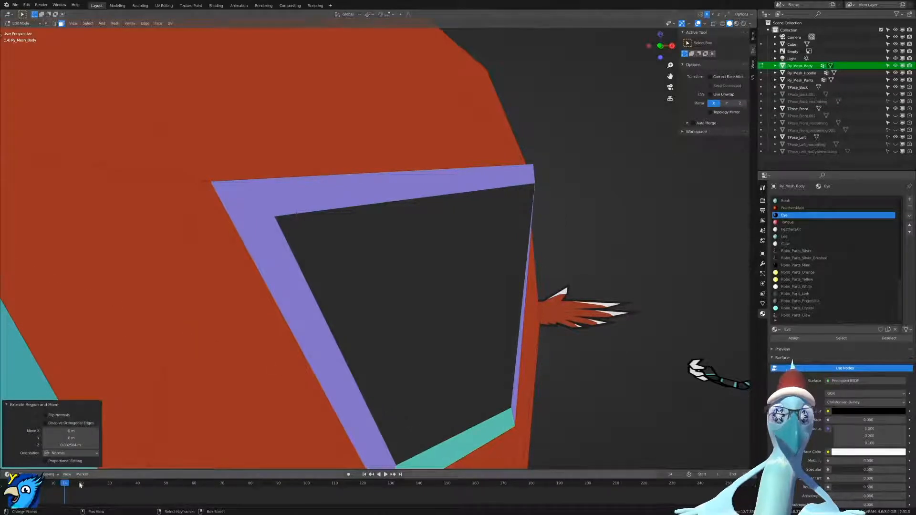
{"action": "middle_click_drag", "start_coordinate": [315, 377], "coordinate": [338, 378]}
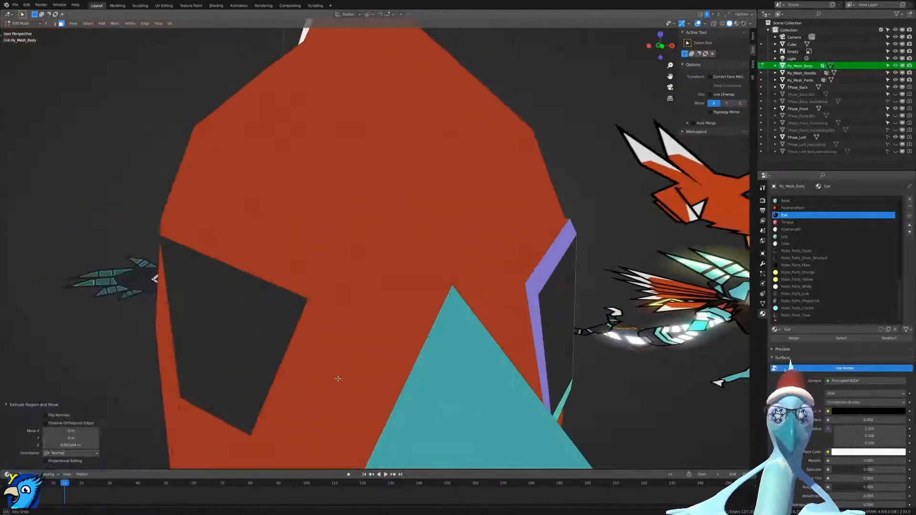
Try extruding the right eye's border face loop in place and adjusting its offset.
{"action": "key", "text": "ctrl+z"}
{"action": "key", "text": "e"}
{"action": "right_click", "coordinate": [402, 312]}
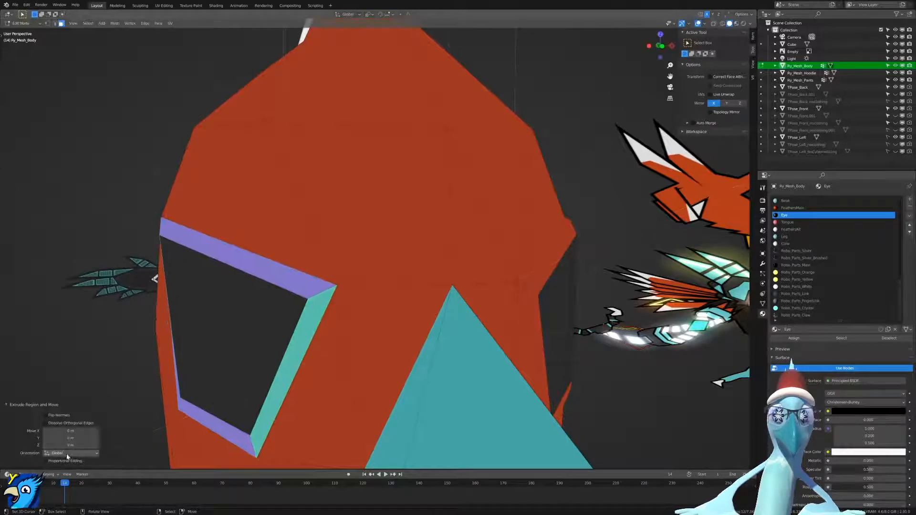
{"action": "left_click_drag", "start_coordinate": [69, 445], "coordinate": [71, 445]}
{"action": "key", "text": "ctrl+z"}
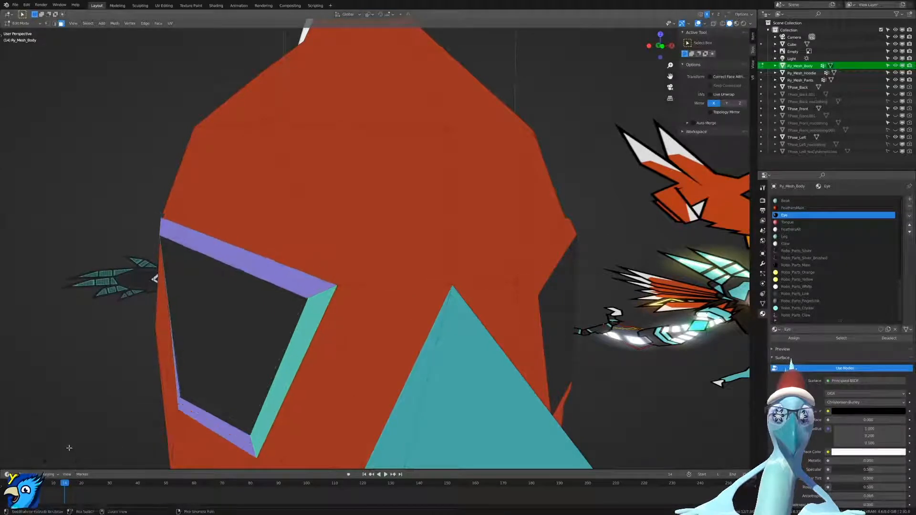
Extrude the right eye's border face loop by 0.002504 m along its normal.
{"action": "key", "text": "e"}
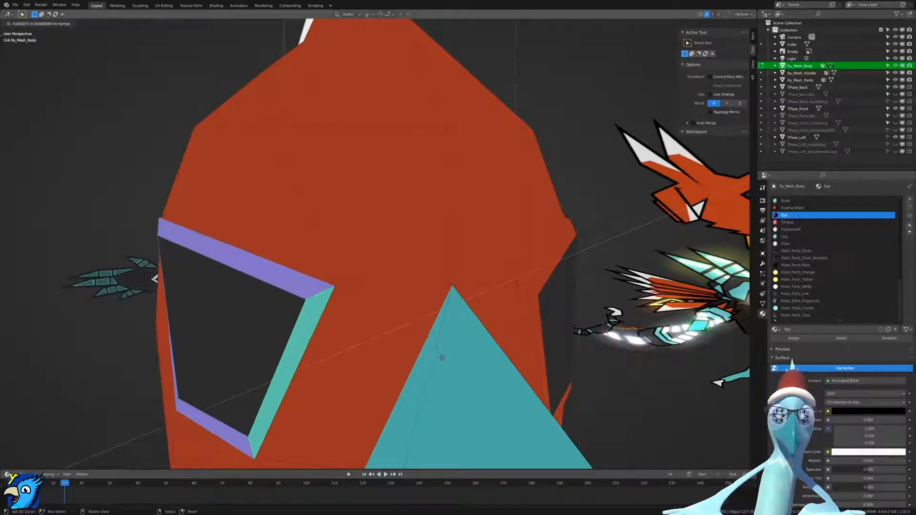
{"action": "left_click", "coordinate": [439, 359]}
{"action": "left_click_drag", "start_coordinate": [69, 446], "coordinate": [70, 446]}
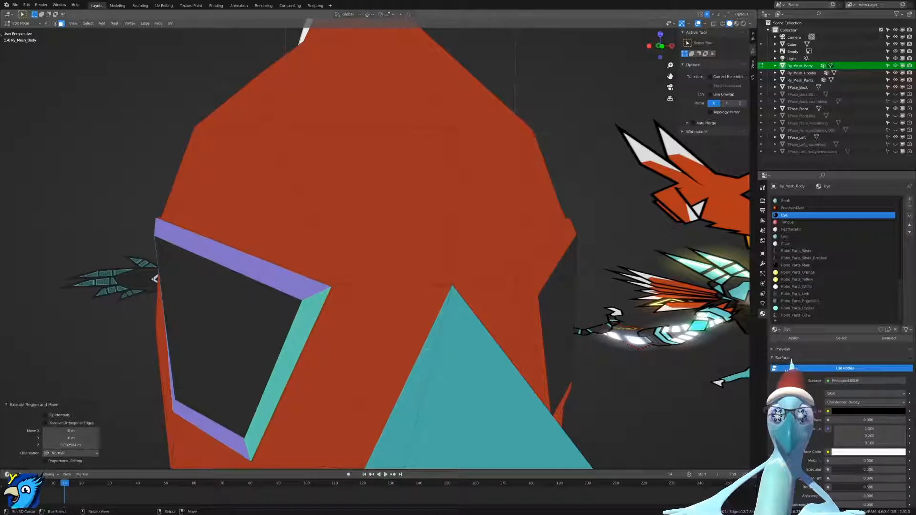
Select both raised eye borders including their side faces and assign the Robo_Parts_Main material to them.
{"action": "scroll", "coordinate": [429, 350], "scroll_direction": "down", "scroll_amount": 5}
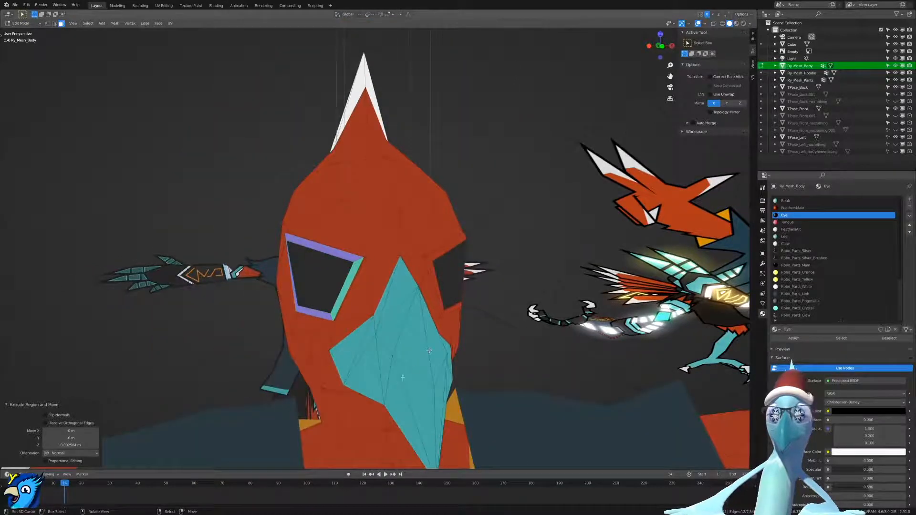
{"action": "left_click", "coordinate": [432, 260], "text": "alt+shift"}
{"action": "key", "text": "ctrl+KP_Add"}
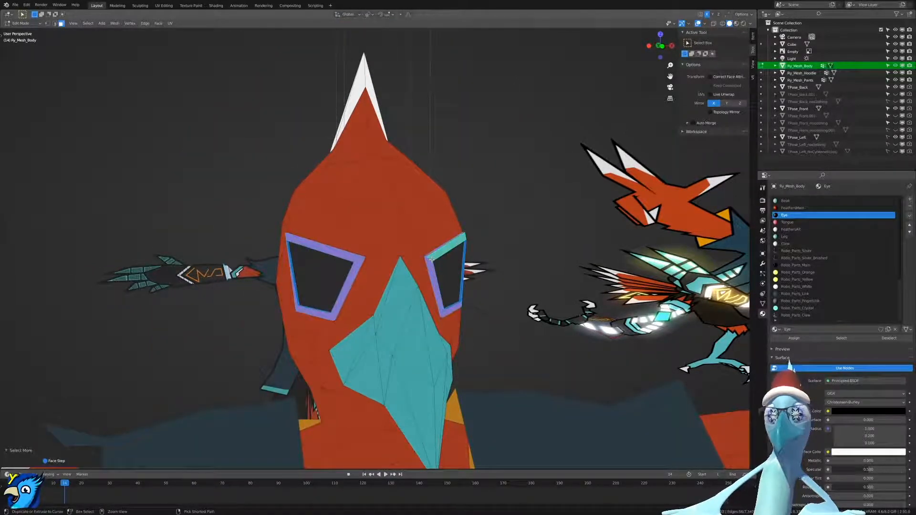
{"action": "left_click", "coordinate": [794, 266]}
{"action": "left_click", "coordinate": [787, 342]}
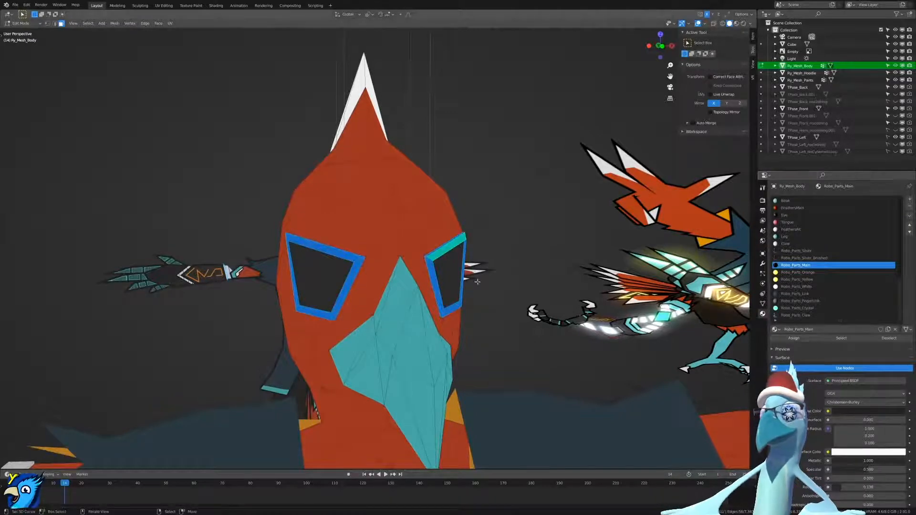
{"action": "right_click", "coordinate": [449, 276]}
Return to Object Mode and switch the viewport to Material Preview shading.
{"action": "key", "text": "Tab"}
{"action": "scroll", "coordinate": [462, 238], "scroll_direction": "down", "scroll_amount": 4}
{"action": "middle_click_drag", "start_coordinate": [461, 265], "coordinate": [444, 257]}
{"action": "scroll", "coordinate": [458, 264], "scroll_direction": "down", "scroll_amount": 4}
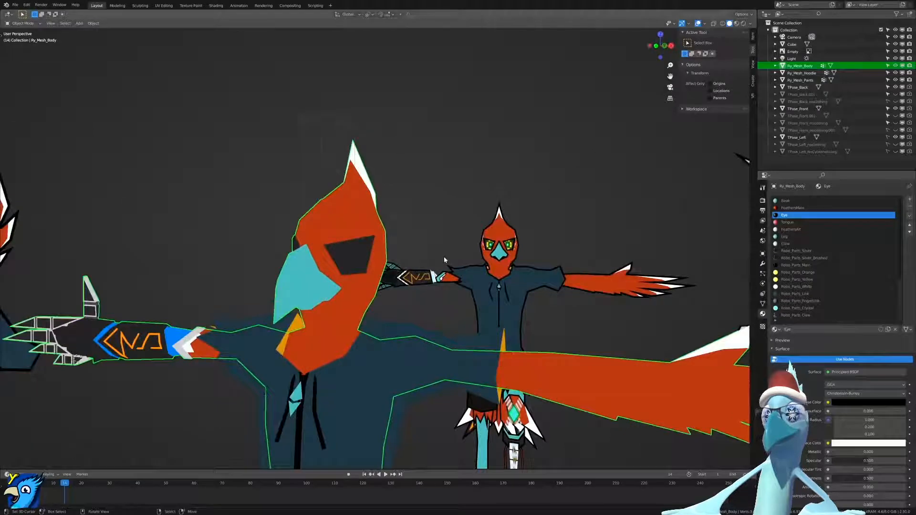
{"action": "scroll", "coordinate": [444, 256], "scroll_direction": "up", "scroll_amount": 4}
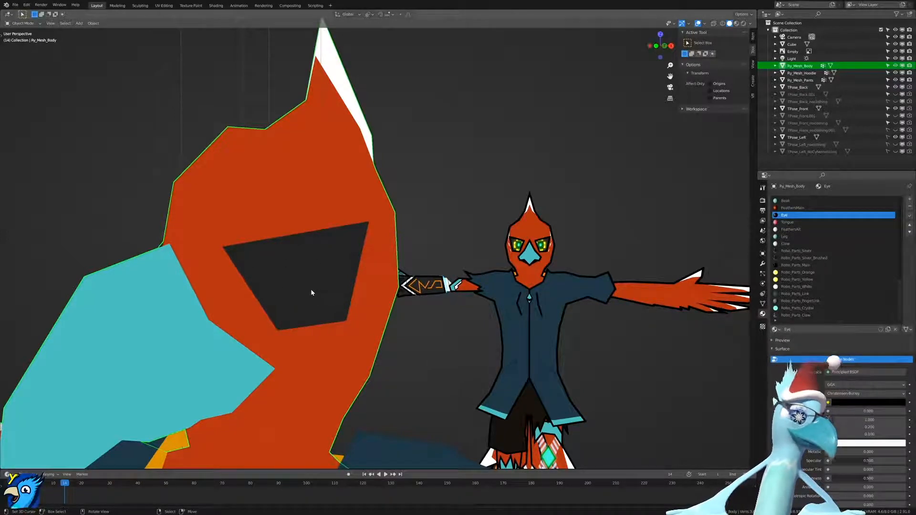
{"action": "scroll", "coordinate": [312, 293], "scroll_direction": "down", "scroll_amount": 3}
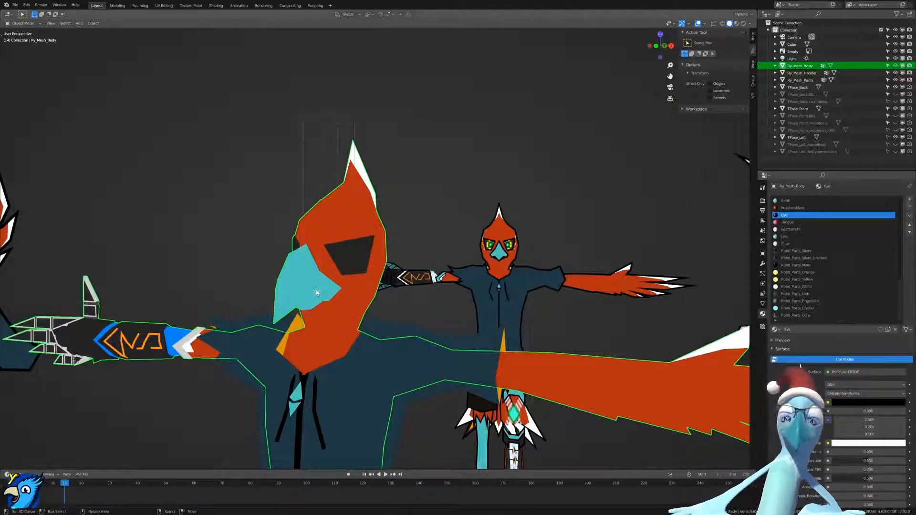
{"action": "middle_click_drag", "start_coordinate": [392, 264], "coordinate": [404, 265]}
{"action": "key", "text": "z"}
{"action": "left_click", "coordinate": [403, 307]}
Examine the head and its raised eye frames from several angles and distances.
{"action": "scroll", "coordinate": [399, 342], "scroll_direction": "up", "scroll_amount": 3}
{"action": "middle_click_drag", "start_coordinate": [399, 345], "coordinate": [506, 334]}
{"action": "scroll", "coordinate": [375, 331], "scroll_direction": "down", "scroll_amount": 9}
{"action": "middle_click_drag", "start_coordinate": [487, 287], "coordinate": [423, 283]}
{"action": "scroll", "coordinate": [402, 313], "scroll_direction": "down", "scroll_amount": 5}
{"action": "scroll", "coordinate": [403, 347], "scroll_direction": "up", "scroll_amount": 6}
{"action": "scroll", "coordinate": [400, 303], "scroll_direction": "down", "scroll_amount": 5}
{"action": "scroll", "coordinate": [401, 313], "scroll_direction": "up", "scroll_amount": 3}
{"action": "scroll", "coordinate": [390, 313], "scroll_direction": "up", "scroll_amount": 2}
{"action": "scroll", "coordinate": [391, 342], "scroll_direction": "up", "scroll_amount": 3}
{"action": "scroll", "coordinate": [411, 377], "scroll_direction": "down", "scroll_amount": 2}
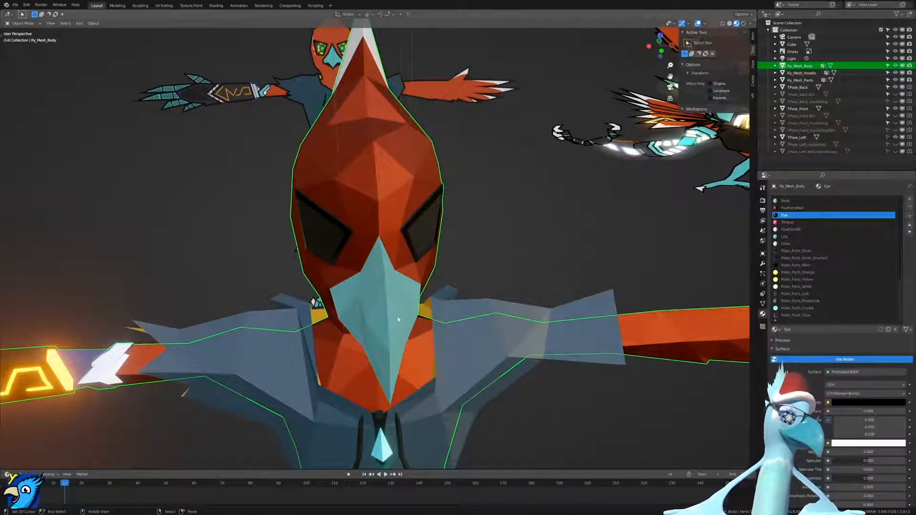
{"action": "middle_click_drag", "start_coordinate": [375, 330], "coordinate": [355, 299]}
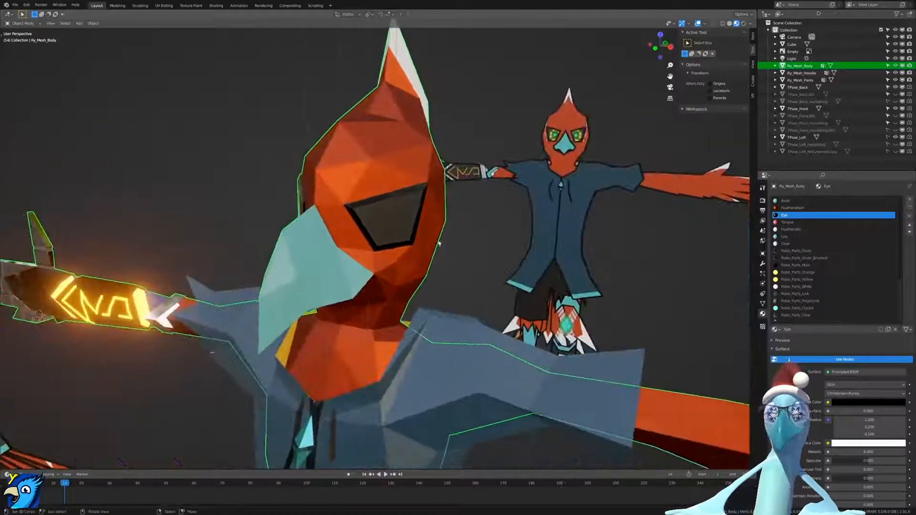
Hide the viewport overlays and examine the head and its eye frames from the back, front and close up.
{"action": "left_click", "coordinate": [698, 24]}
{"action": "middle_click_drag", "start_coordinate": [382, 210], "coordinate": [603, 198]}
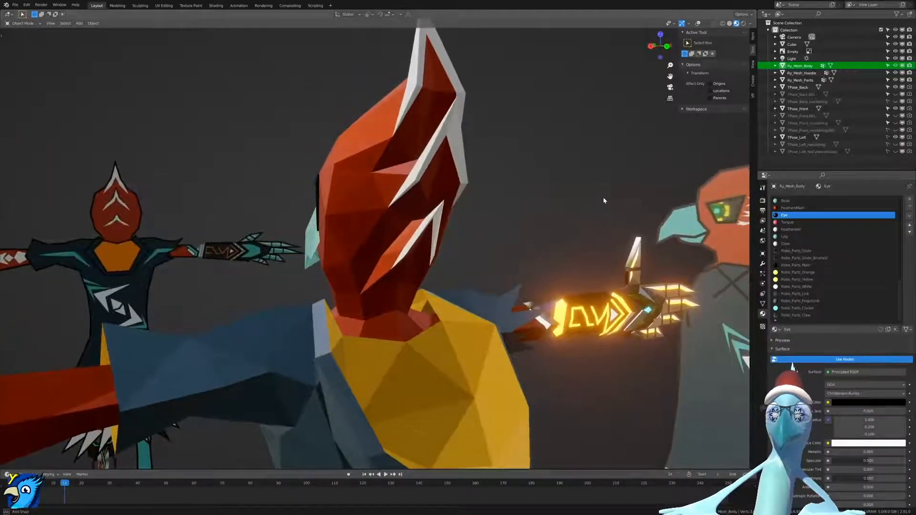
{"action": "middle_click_drag", "start_coordinate": [409, 252], "coordinate": [532, 253]}
{"action": "scroll", "coordinate": [532, 254], "scroll_direction": "down", "scroll_amount": 10}
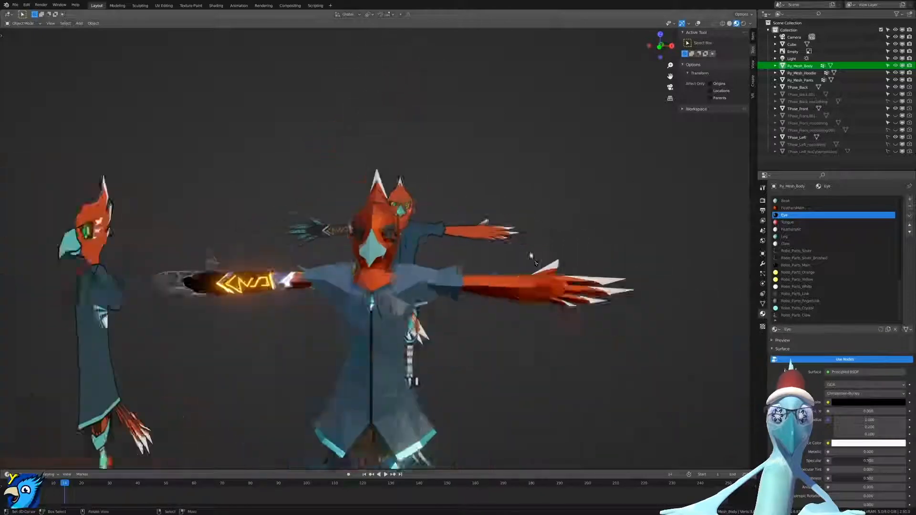
{"action": "mouse_move", "coordinate": [369, 310]}
{"action": "middle_mouse_down"}
{"action": "mouse_move", "coordinate": [437, 317]}
{"action": "mouse_move", "coordinate": [418, 297]}
{"action": "mouse_move", "coordinate": [382, 312]}
{"action": "mouse_move", "coordinate": [425, 300]}
{"action": "mouse_move", "coordinate": [393, 329]}
{"action": "mouse_move", "coordinate": [377, 325]}
{"action": "middle_mouse_up"}
{"action": "middle_click_drag", "start_coordinate": [377, 325], "coordinate": [331, 314], "text": "shift"}
{"action": "scroll", "coordinate": [420, 429], "scroll_direction": "up", "scroll_amount": 3}
{"action": "scroll", "coordinate": [405, 368], "scroll_direction": "up", "scroll_amount": 4}
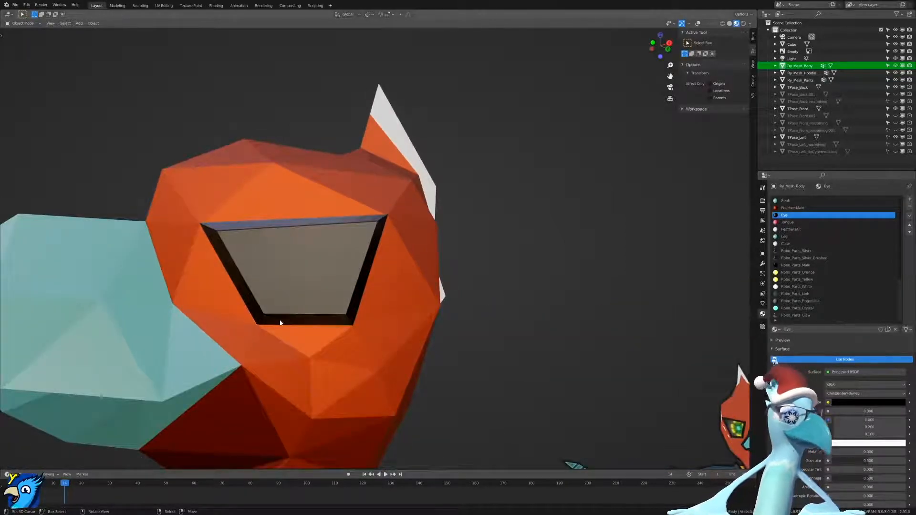
{"action": "middle_click_drag", "start_coordinate": [280, 323], "coordinate": [299, 340]}
{"action": "scroll", "coordinate": [300, 340], "scroll_direction": "down", "scroll_amount": 4}
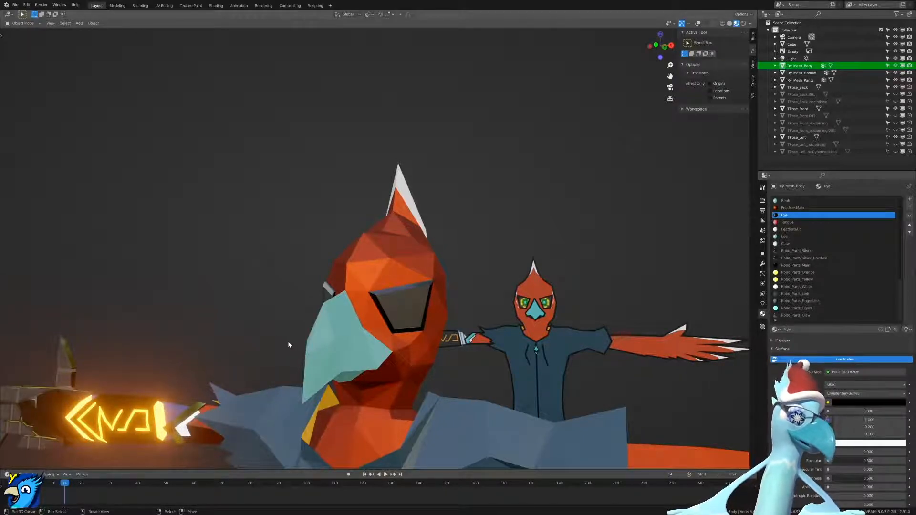
Examine the character's whole body, legs and tail feathers, including the glowing robotic feather, from behind and below.
{"action": "scroll", "coordinate": [288, 333], "scroll_direction": "down", "scroll_amount": 5}
{"action": "middle_click_drag", "start_coordinate": [288, 333], "coordinate": [363, 377]}
{"action": "middle_click_drag", "start_coordinate": [363, 377], "coordinate": [177, 249], "text": "shift"}
{"action": "scroll", "coordinate": [315, 249], "scroll_direction": "down", "scroll_amount": 2}
{"action": "scroll", "coordinate": [315, 250], "scroll_direction": "up", "scroll_amount": 2}
{"action": "scroll", "coordinate": [342, 270], "scroll_direction": "down", "scroll_amount": 2}
{"action": "scroll", "coordinate": [339, 262], "scroll_direction": "down", "scroll_amount": 8}
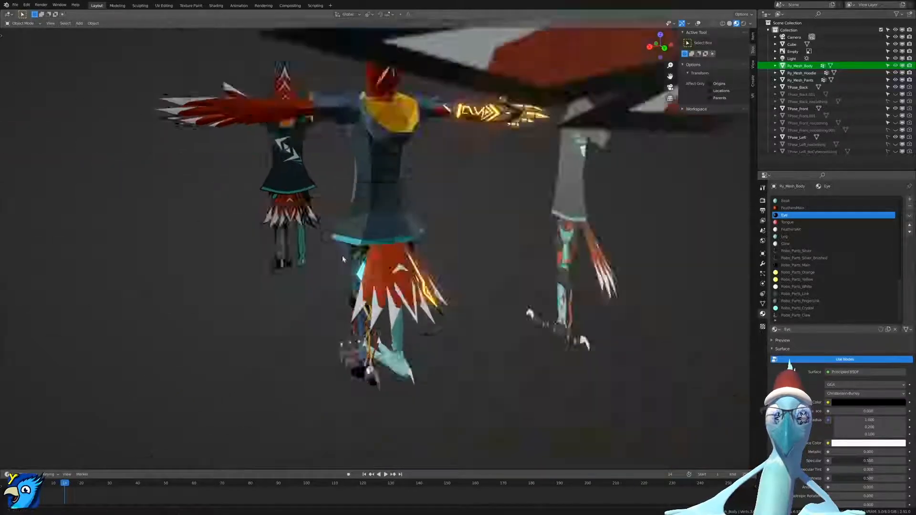
{"action": "scroll", "coordinate": [286, 255], "scroll_direction": "up", "scroll_amount": 7}
{"action": "scroll", "coordinate": [286, 256], "scroll_direction": "down", "scroll_amount": 4}
{"action": "middle_click_drag", "start_coordinate": [320, 334], "coordinate": [281, 330]}
{"action": "scroll", "coordinate": [329, 327], "scroll_direction": "up", "scroll_amount": 5}
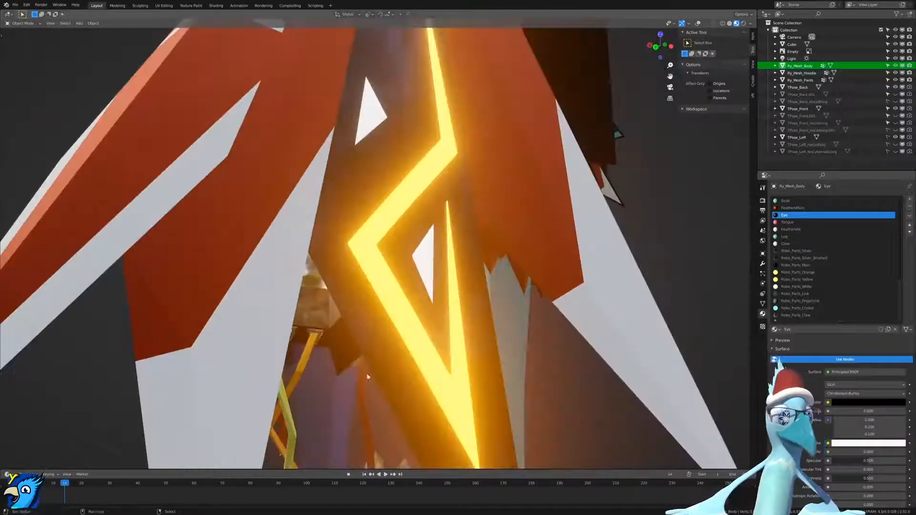
{"action": "scroll", "coordinate": [370, 323], "scroll_direction": "down", "scroll_amount": 3}
{"action": "middle_click_drag", "start_coordinate": [370, 323], "coordinate": [416, 334], "text": "shift"}
{"action": "scroll", "coordinate": [385, 378], "scroll_direction": "down", "scroll_amount": 2}
{"action": "scroll", "coordinate": [424, 268], "scroll_direction": "up", "scroll_amount": 4}
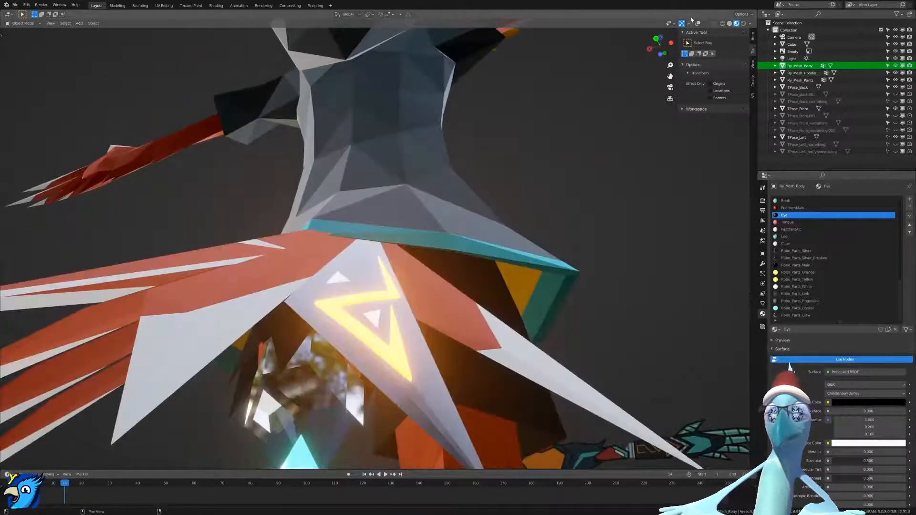
Show the overlays again, enter face editing on Ry_Mesh_Body, and select the glowing robotic tail feather's linked faces, delimited by Seam.
{"action": "left_click", "coordinate": [699, 24]}
{"action": "left_click", "coordinate": [442, 354]}
{"action": "left_click", "coordinate": [405, 336]}
{"action": "key", "text": "ctrl+Tab"}
{"action": "left_click", "coordinate": [405, 378]}
{"action": "middle_click_drag", "start_coordinate": [406, 378], "coordinate": [406, 296]}
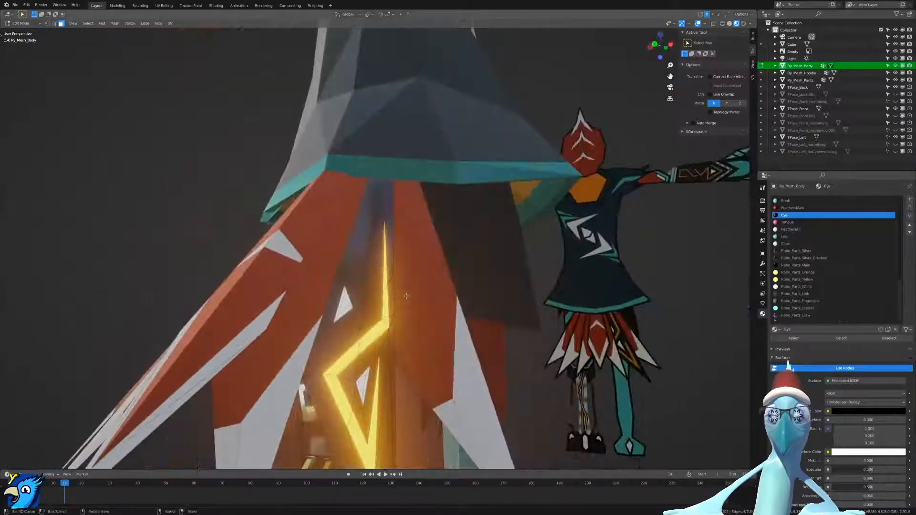
{"action": "left_click", "coordinate": [387, 356]}
{"action": "key", "text": "ctrl+l"}
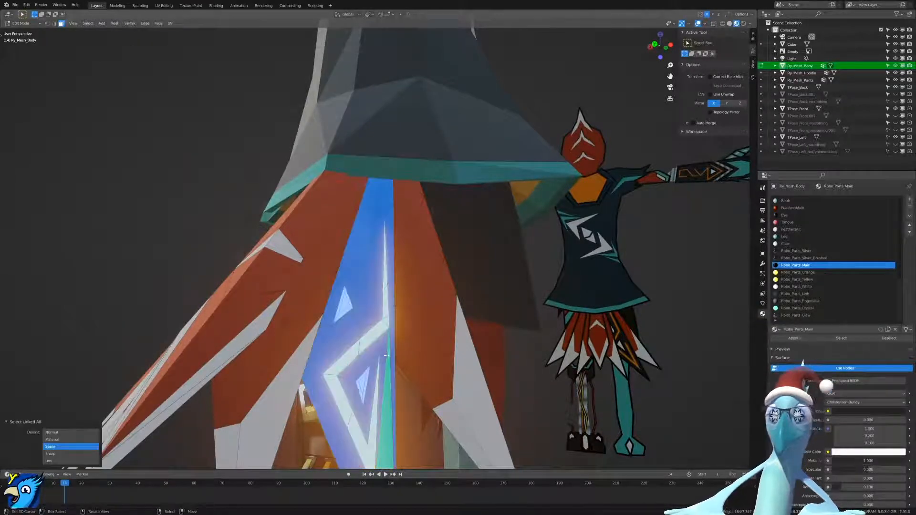
View the selected tail feather in wireframe from the right orthographic side.
{"action": "key", "text": "KP_1"}
{"action": "key", "text": "KP_3"}
{"action": "key", "text": "shift+z"}
{"action": "scroll", "coordinate": [201, 344], "scroll_direction": "down", "scroll_amount": 4}
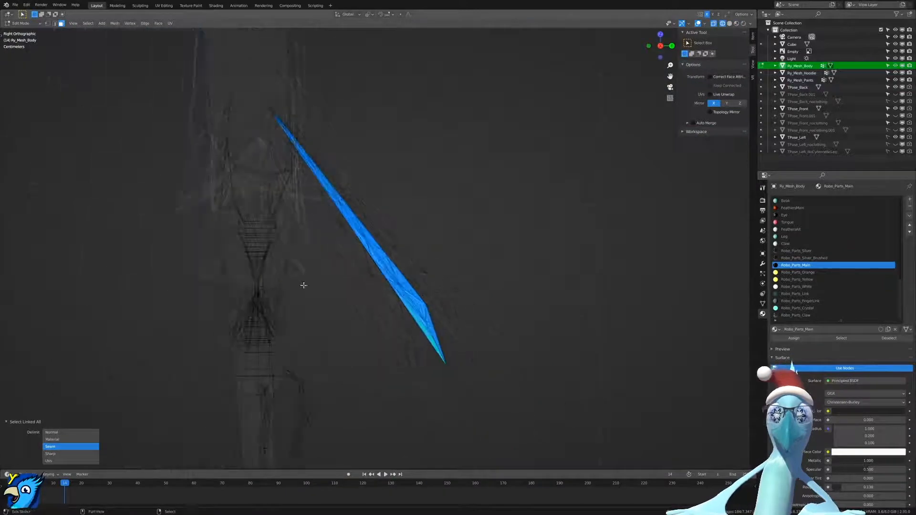
{"action": "middle_click_drag", "start_coordinate": [304, 284], "coordinate": [283, 387], "text": "shift"}
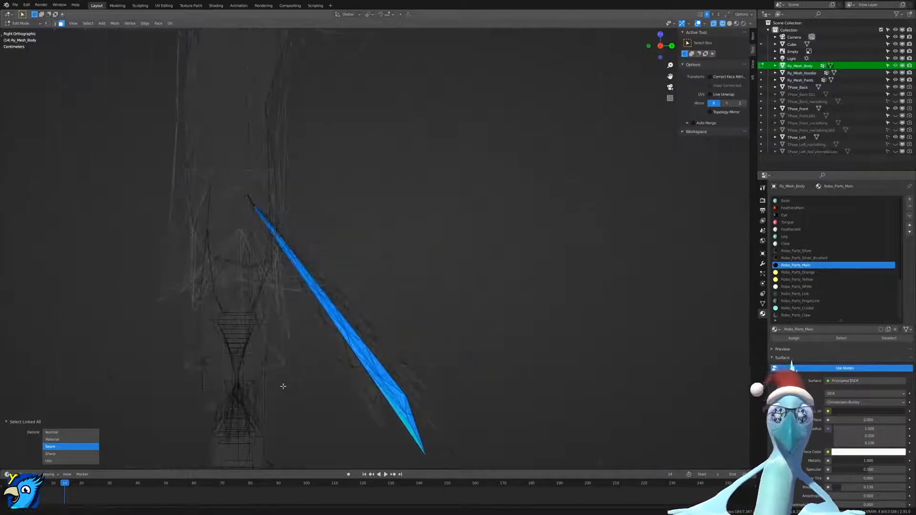
{"action": "key", "text": "g"}
{"action": "right_click", "coordinate": [522, 412]}
{"action": "scroll", "coordinate": [473, 404], "scroll_direction": "down", "scroll_amount": 4}
{"action": "type", "text": "g"}
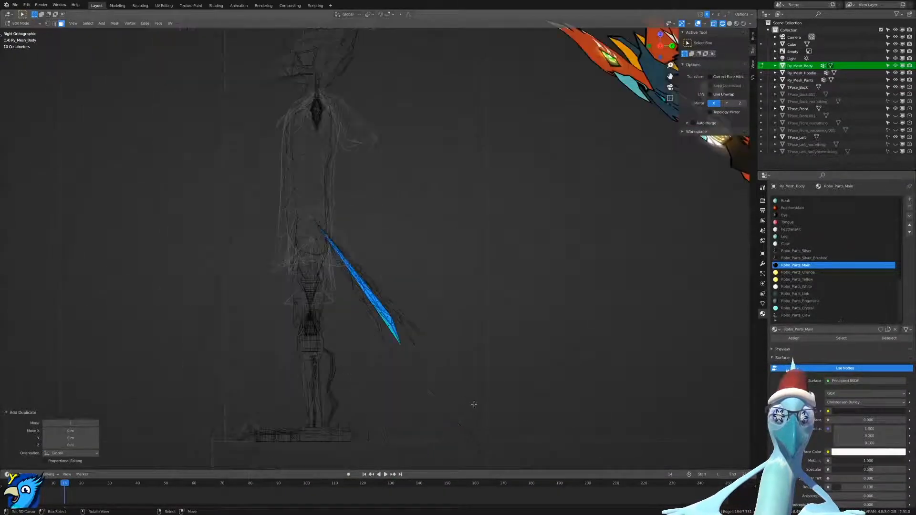
{"action": "type", "text": "z1"}
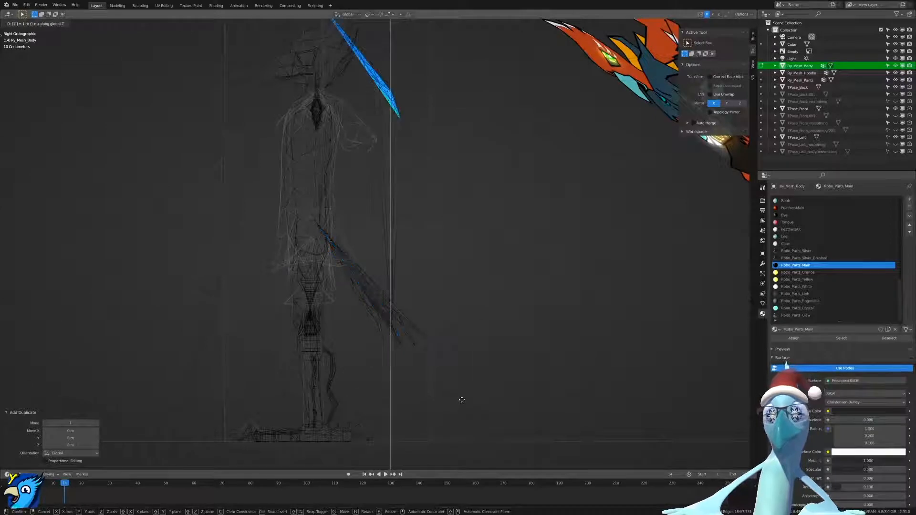
{"action": "right_click", "coordinate": [462, 400]}
{"action": "middle_click_drag", "start_coordinate": [484, 358], "coordinate": [696, 181]}
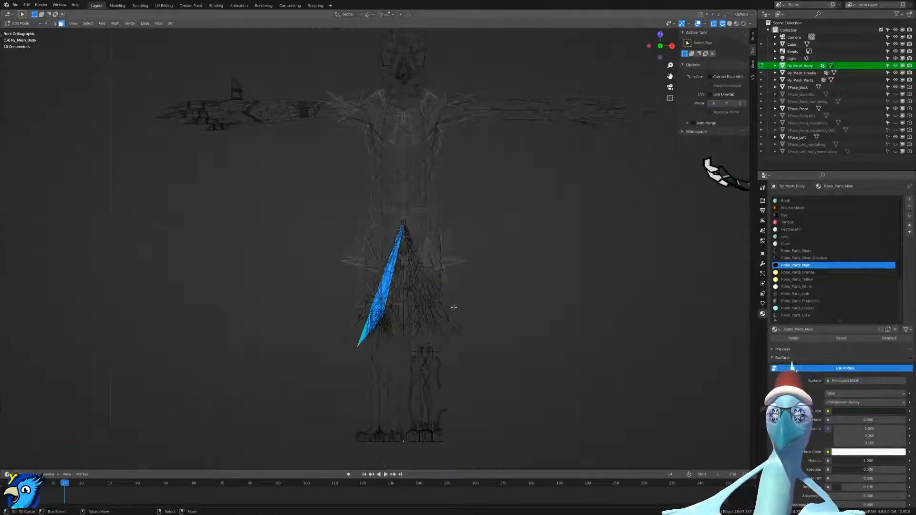
{"action": "key", "text": "KP_3"}
{"action": "key", "text": "g"}
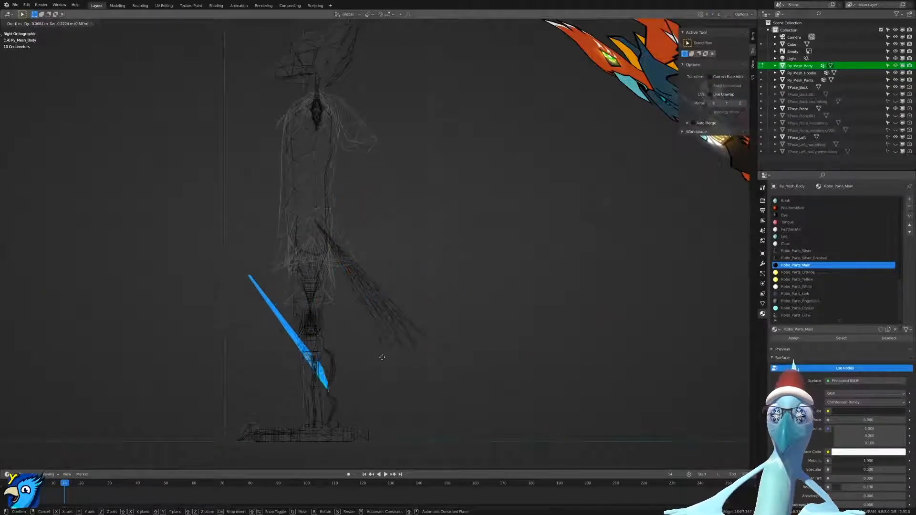
{"action": "right_click", "coordinate": [387, 356]}
{"action": "key", "text": "ctrl+z"}
{"action": "key", "text": "ctrl+z"}
{"action": "key", "text": "Tab"}
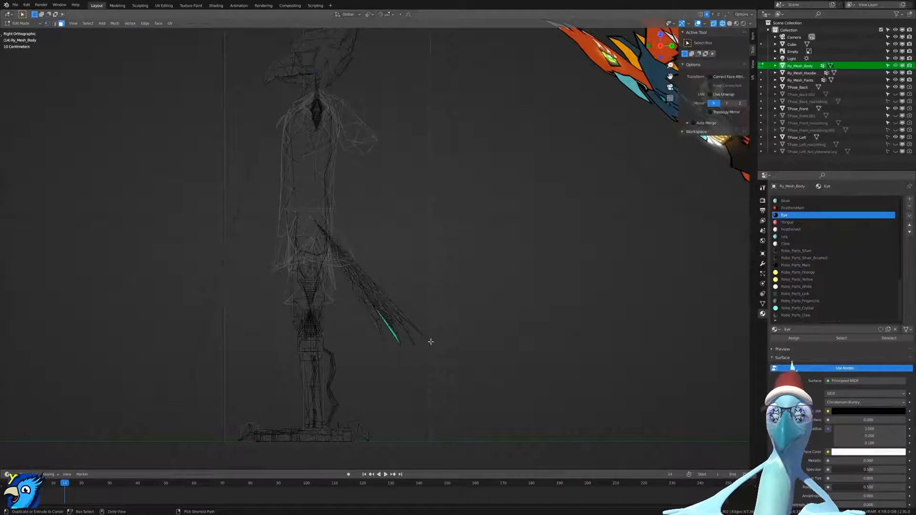
Turn off X mirroring for mesh editing and select all linked faces of the robotic tail feather.
{"action": "left_click", "coordinate": [716, 105]}
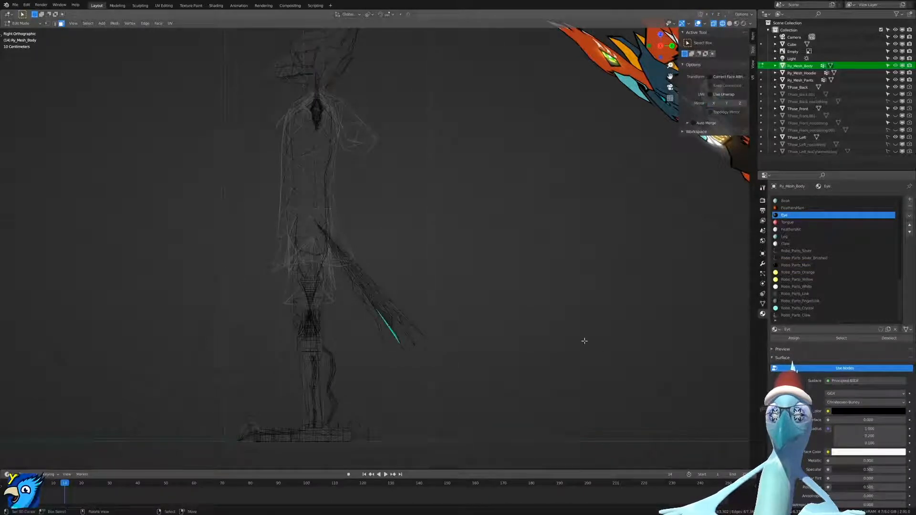
{"action": "middle_click_drag", "start_coordinate": [587, 344], "coordinate": [493, 348]}
{"action": "left_click", "coordinate": [380, 341]}
{"action": "left_click", "coordinate": [393, 341]}
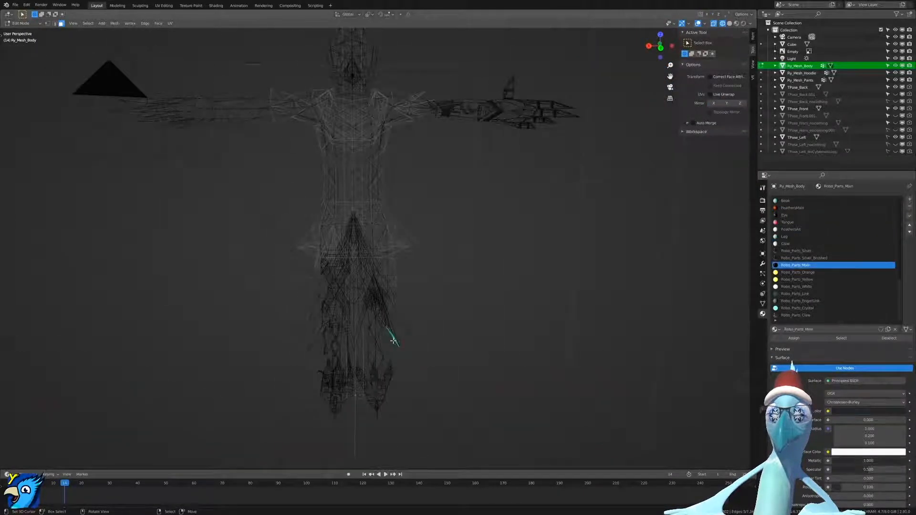
{"action": "key", "text": "ctrl+l"}
{"action": "middle_click_drag", "start_coordinate": [385, 342], "coordinate": [411, 364]}
{"action": "scroll", "coordinate": [419, 353], "scroll_direction": "up", "scroll_amount": 4}
{"action": "middle_click_drag", "start_coordinate": [405, 292], "coordinate": [420, 340]}
{"action": "key", "text": "KP_5"}
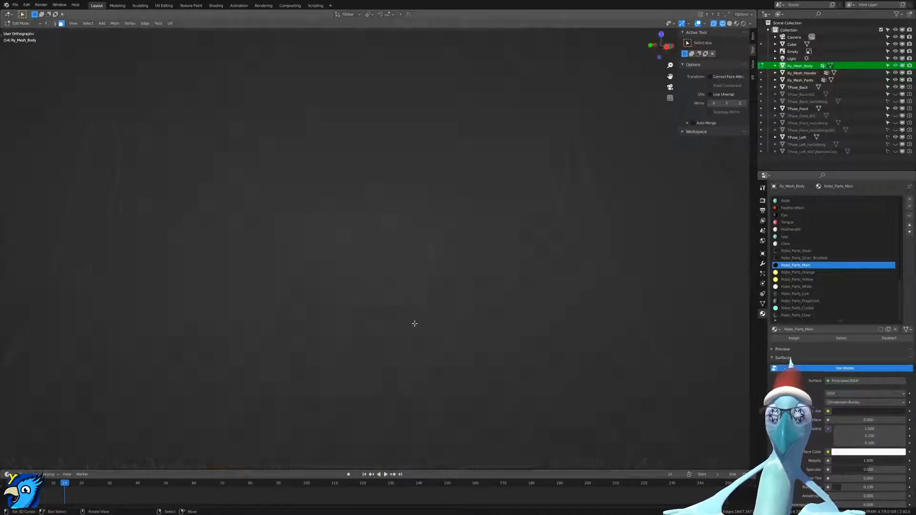
{"action": "scroll", "coordinate": [415, 324], "scroll_direction": "down", "scroll_amount": 10}
{"action": "scroll", "coordinate": [434, 357], "scroll_direction": "up", "scroll_amount": 6}
{"action": "key", "text": "g"}
{"action": "right_click", "coordinate": [434, 403]}
Duplicate the robotic tail feather in place and rotate the copy 50° in the right view so it lies nearly horizontal.
{"action": "scroll", "coordinate": [442, 392], "scroll_direction": "down", "scroll_amount": 3}
{"action": "middle_click_drag", "start_coordinate": [445, 385], "coordinate": [452, 329], "text": "shift"}
{"action": "key", "text": "shift+d"}
{"action": "right_click", "coordinate": [485, 362]}
{"action": "key", "text": "r"}
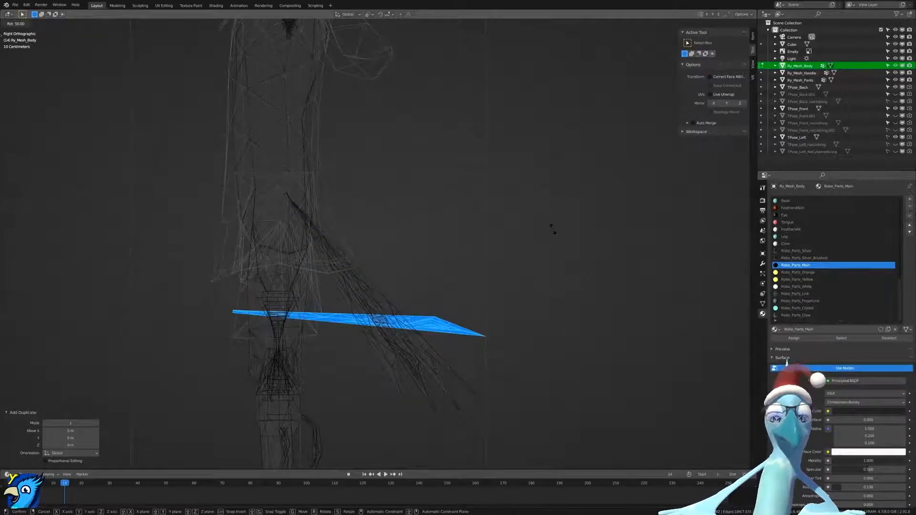
{"action": "key", "text": "Return"}
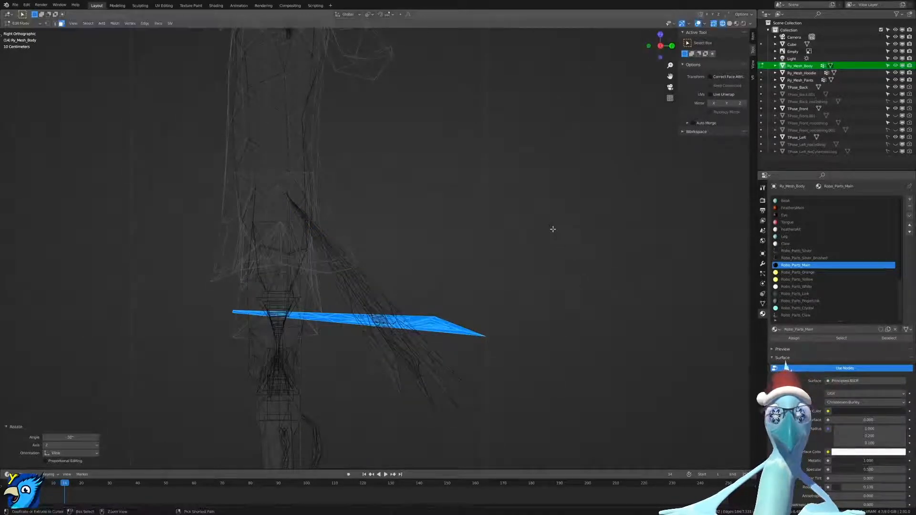
Move the feather copy up 0.5 m along the global Z axis.
{"action": "key", "text": "g"}
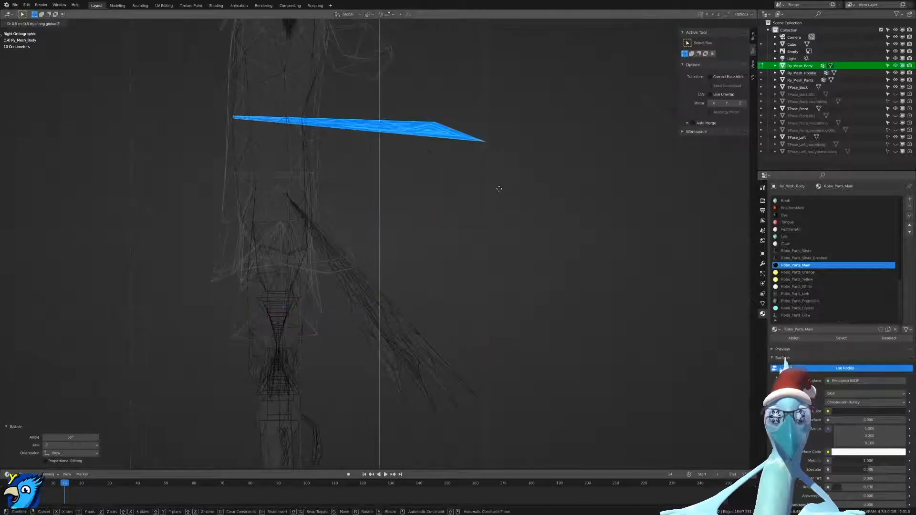
{"action": "left_click", "coordinate": [499, 189]}
{"action": "scroll", "coordinate": [398, 265], "scroll_direction": "up", "scroll_amount": 3}
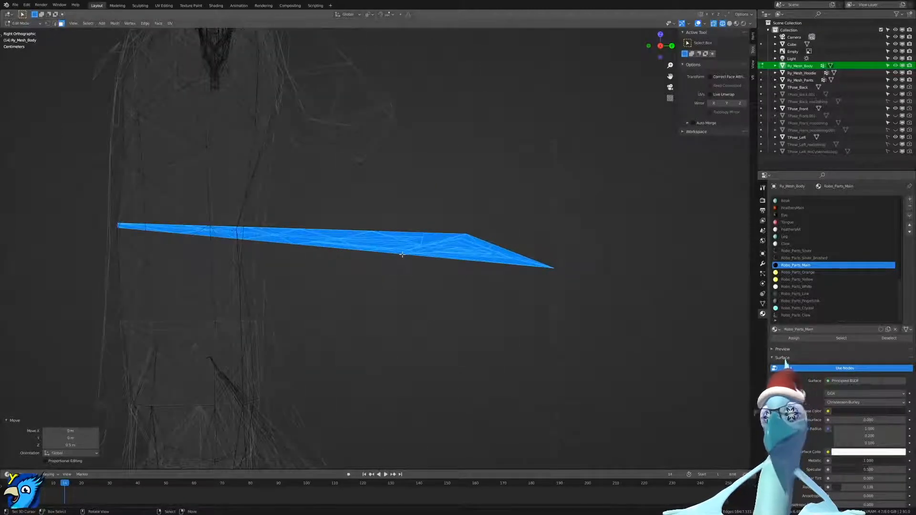
Rotate the feather copy clockwise by about 15.4° in the front view.
{"action": "key", "text": "KP_1"}
{"action": "scroll", "coordinate": [402, 254], "scroll_direction": "up", "scroll_amount": 3}
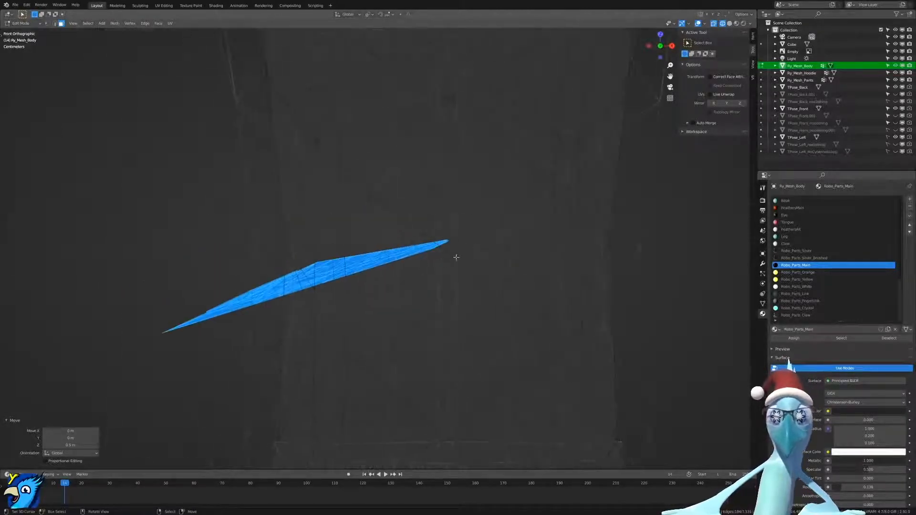
{"action": "key", "text": "r"}
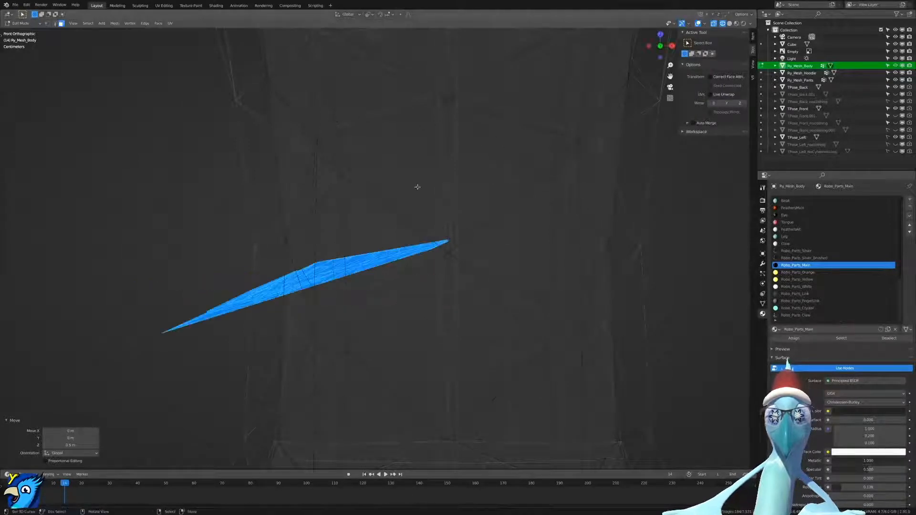
{"action": "left_click", "coordinate": [547, 211]}
{"action": "middle_click_drag", "start_coordinate": [550, 224], "coordinate": [595, 225]}
{"action": "key", "text": "KP_3"}
{"action": "key", "text": "KP_1"}
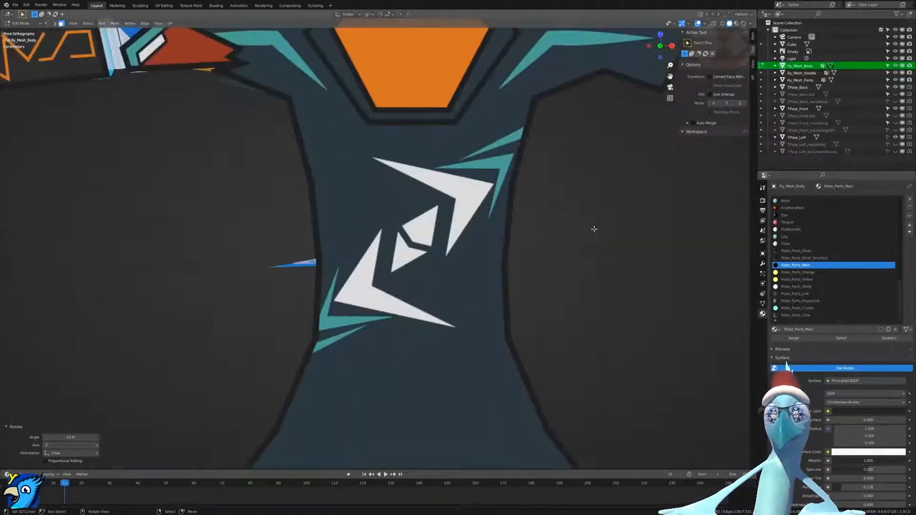
Restore wireframe shading and trackball-rotate the feather copy by about 14° in the front view.
{"action": "key", "text": "shift+z"}
{"action": "scroll", "coordinate": [425, 254], "scroll_direction": "up", "scroll_amount": 4}
{"action": "key", "text": "i"}
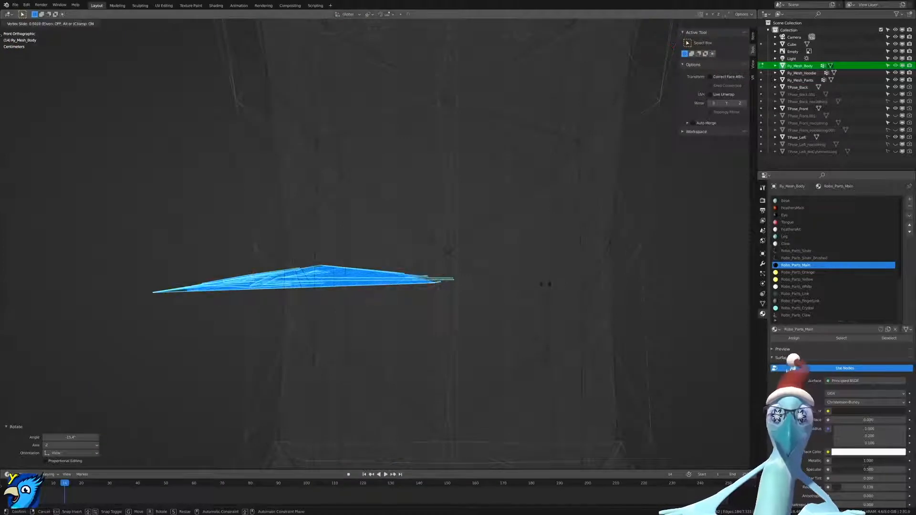
{"action": "right_click", "coordinate": [570, 285]}
{"action": "key", "text": "r"}
{"action": "key", "text": "r"}
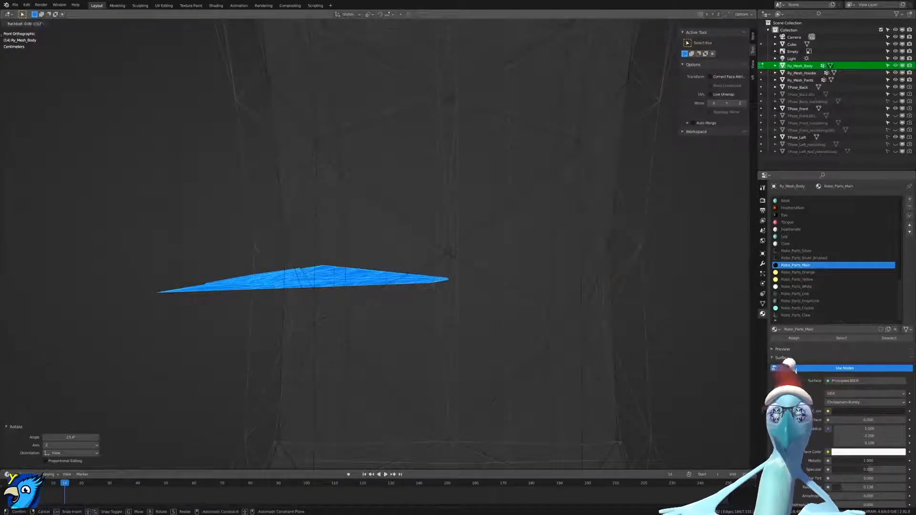
{"action": "left_click", "coordinate": [617, 291]}
Fine-tune the feather copy's tilt in the front view with a trackball rotation of about 1°.
{"action": "scroll", "coordinate": [325, 348], "scroll_direction": "up", "scroll_amount": 7}
{"action": "middle_click_drag", "start_coordinate": [325, 348], "coordinate": [548, 243], "text": "shift"}
{"action": "scroll", "coordinate": [548, 244], "scroll_direction": "up", "scroll_amount": 4}
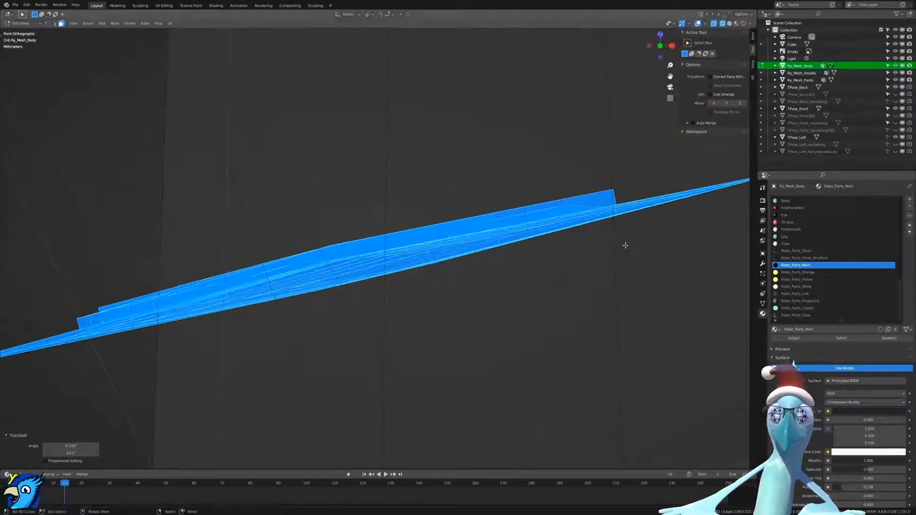
{"action": "key", "text": "r"}
{"action": "key", "text": "r"}
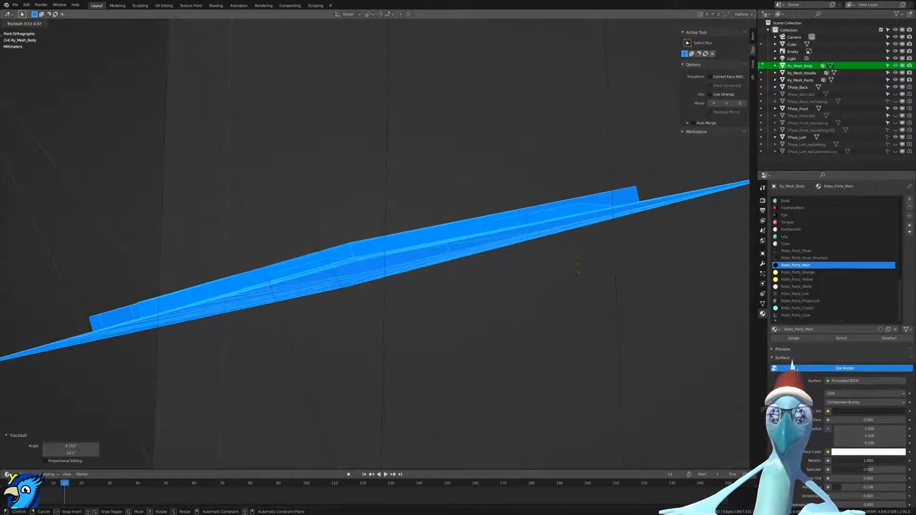
{"action": "left_click", "coordinate": [579, 264]}
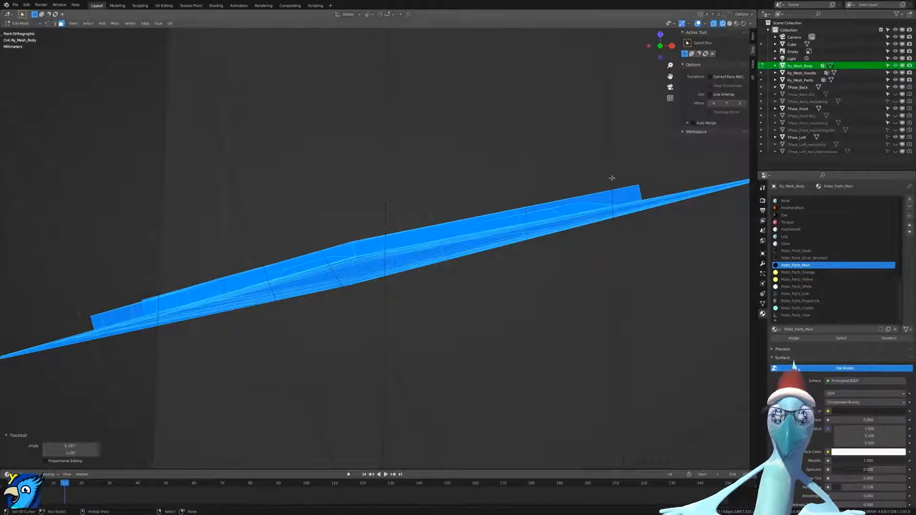
Rotate the feather copy clockwise by about 12° in the front view to bring it close to horizontal.
{"action": "key", "text": "r"}
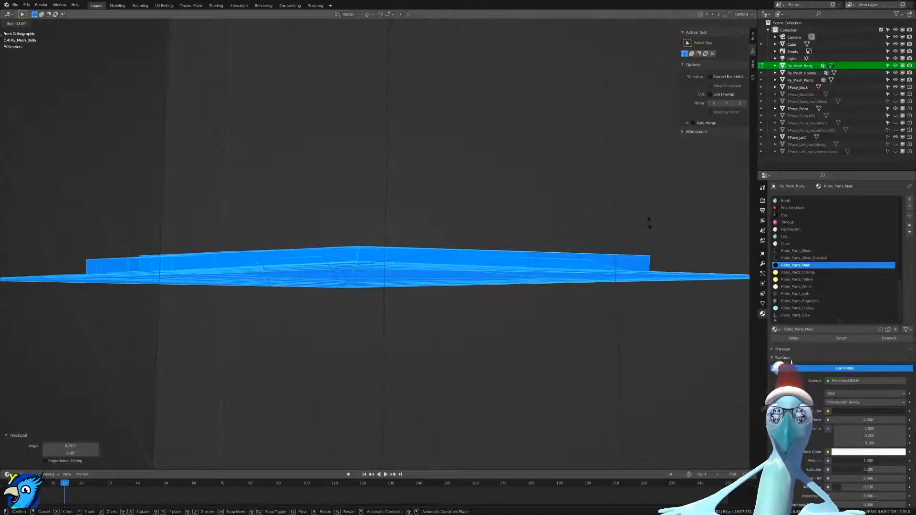
{"action": "left_click", "coordinate": [648, 223]}
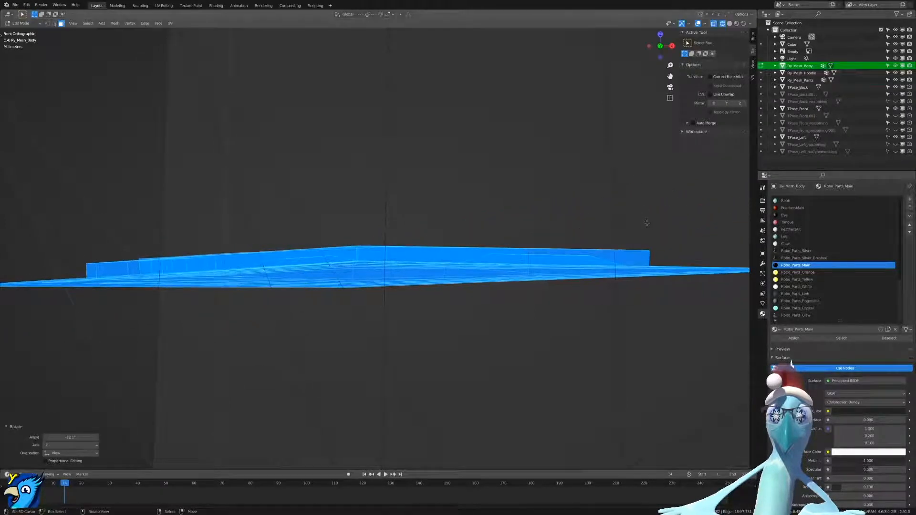
{"action": "scroll", "coordinate": [646, 223], "scroll_direction": "down", "scroll_amount": 4}
{"action": "scroll", "coordinate": [650, 204], "scroll_direction": "up", "scroll_amount": 4}
Level the feather copy with a small clockwise rotation of about 0.9° in the front view.
{"action": "key", "text": "r"}
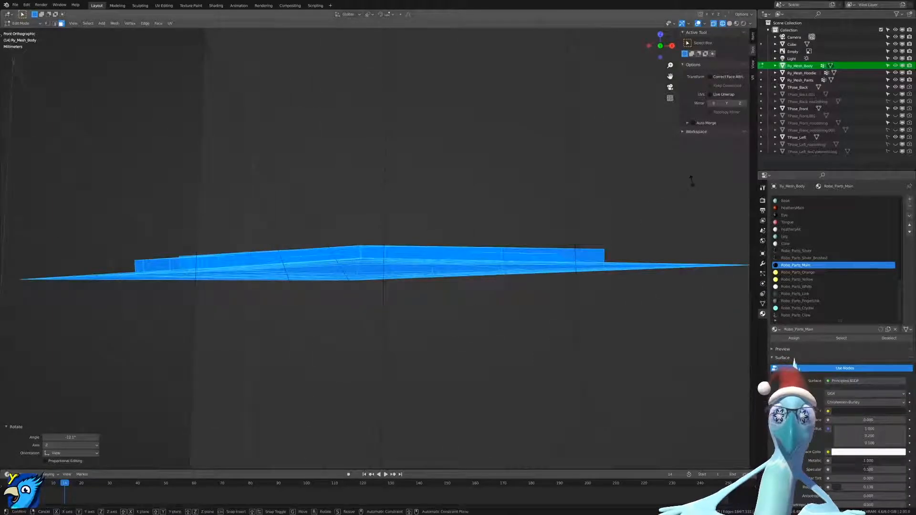
{"action": "left_click", "coordinate": [689, 214]}
{"action": "scroll", "coordinate": [579, 280], "scroll_direction": "down", "scroll_amount": 4}
{"action": "scroll", "coordinate": [552, 296], "scroll_direction": "up", "scroll_amount": 4}
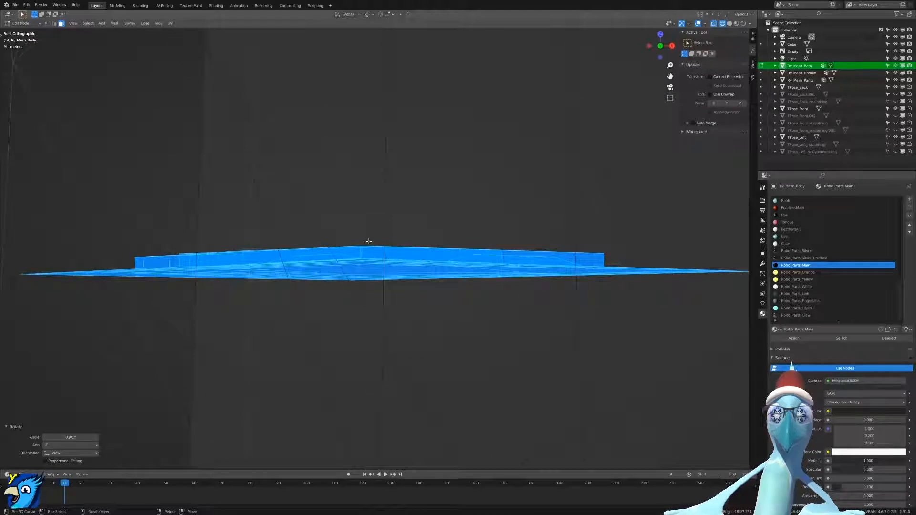
Delete all vertices of the rotated tail feather copy.
{"action": "scroll", "coordinate": [368, 241], "scroll_direction": "down", "scroll_amount": 4}
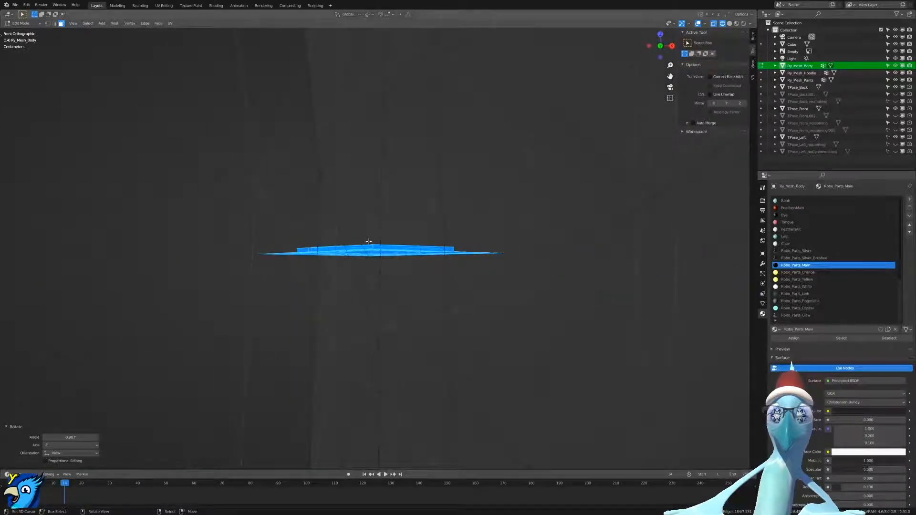
{"action": "scroll", "coordinate": [369, 241], "scroll_direction": "up", "scroll_amount": 3}
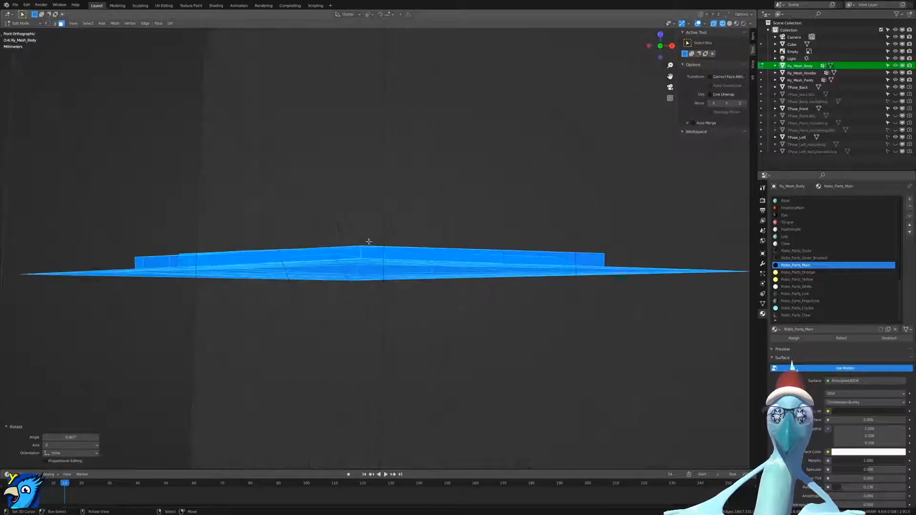
{"action": "scroll", "coordinate": [375, 241], "scroll_direction": "down", "scroll_amount": 3}
{"action": "key", "text": "alt+a"}
{"action": "middle_click_drag", "start_coordinate": [390, 248], "coordinate": [503, 272]}
{"action": "scroll", "coordinate": [398, 266], "scroll_direction": "down", "scroll_amount": 2}
{"action": "scroll", "coordinate": [400, 256], "scroll_direction": "down", "scroll_amount": 5}
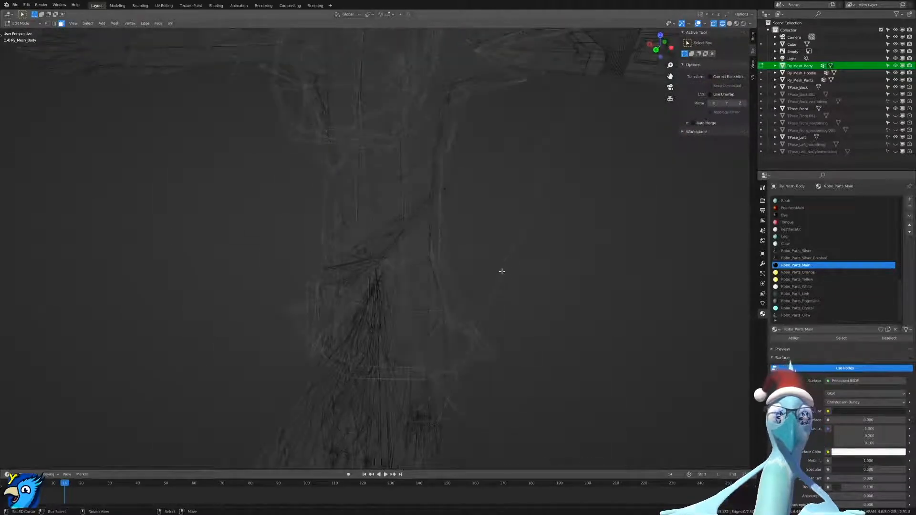
{"action": "key", "text": "ctrl+z"}
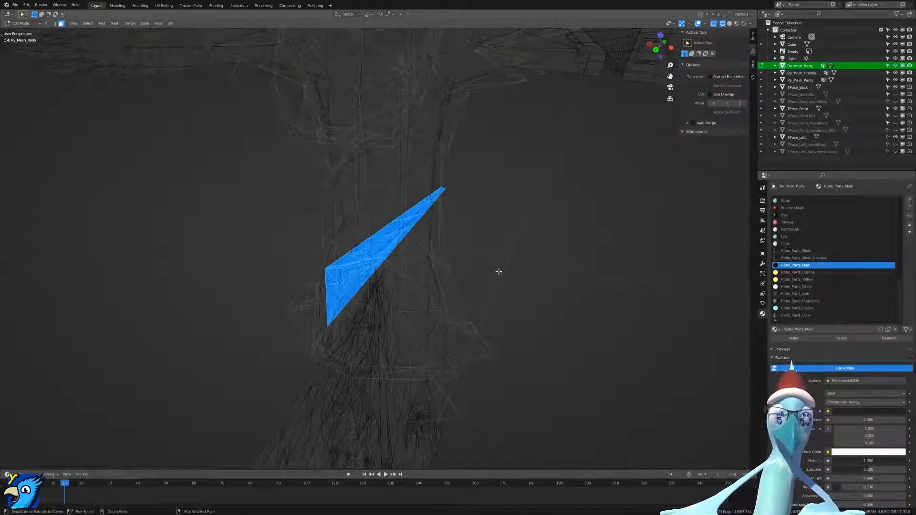
{"action": "key", "text": "x"}
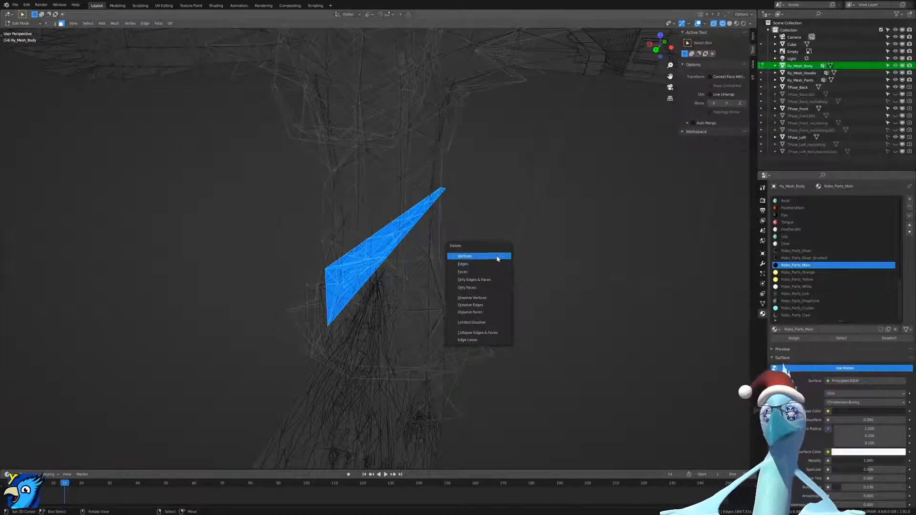
{"action": "left_click", "coordinate": [498, 255]}
In solid shading, circle-select the red tail feathers and the organic leg, and extend the selection to their linked geometry.
{"action": "middle_click_drag", "start_coordinate": [497, 256], "coordinate": [470, 248]}
{"action": "scroll", "coordinate": [502, 282], "scroll_direction": "down", "scroll_amount": 3}
{"action": "middle_click_drag", "start_coordinate": [470, 248], "coordinate": [464, 279]}
{"action": "scroll", "coordinate": [430, 323], "scroll_direction": "up", "scroll_amount": 2}
{"action": "key", "text": "a"}
{"action": "key", "text": "alt+a"}
{"action": "middle_click_drag", "start_coordinate": [421, 331], "coordinate": [404, 326]}
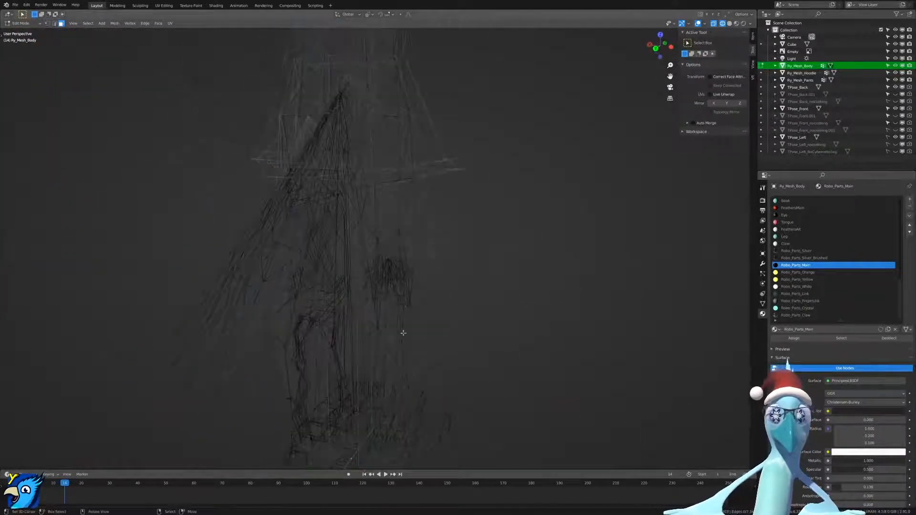
{"action": "key", "text": "shift+z"}
{"action": "key", "text": "c"}
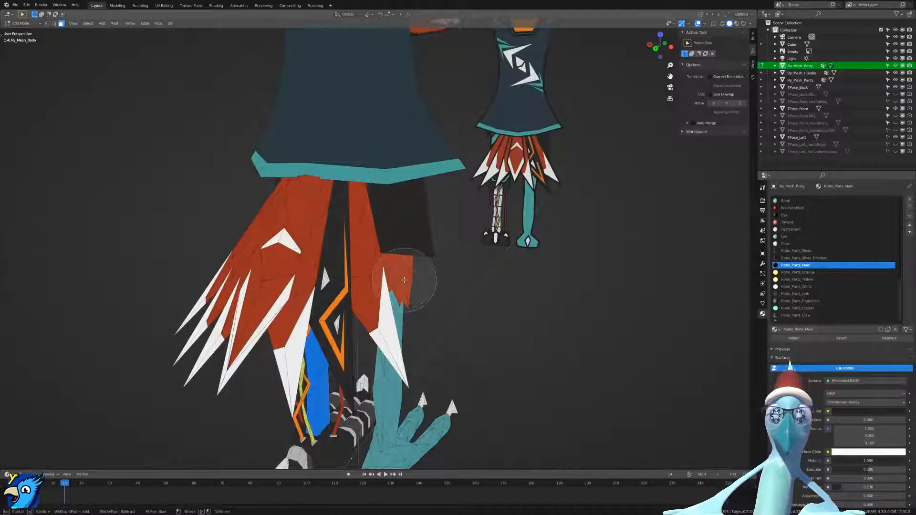
{"action": "left_click_drag", "start_coordinate": [405, 284], "coordinate": [391, 253]}
{"action": "left_click_drag", "start_coordinate": [244, 260], "coordinate": [246, 279]}
{"action": "right_click", "coordinate": [248, 280]}
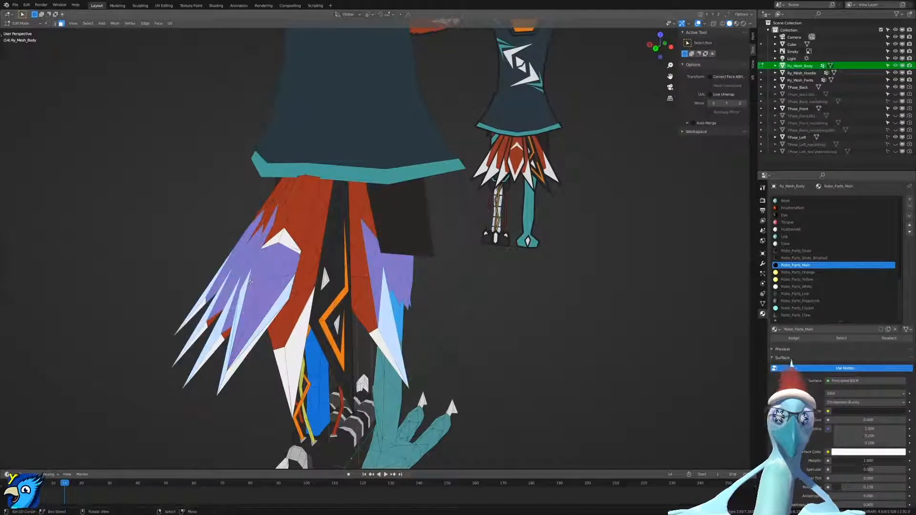
{"action": "key", "text": "ctrl+l"}
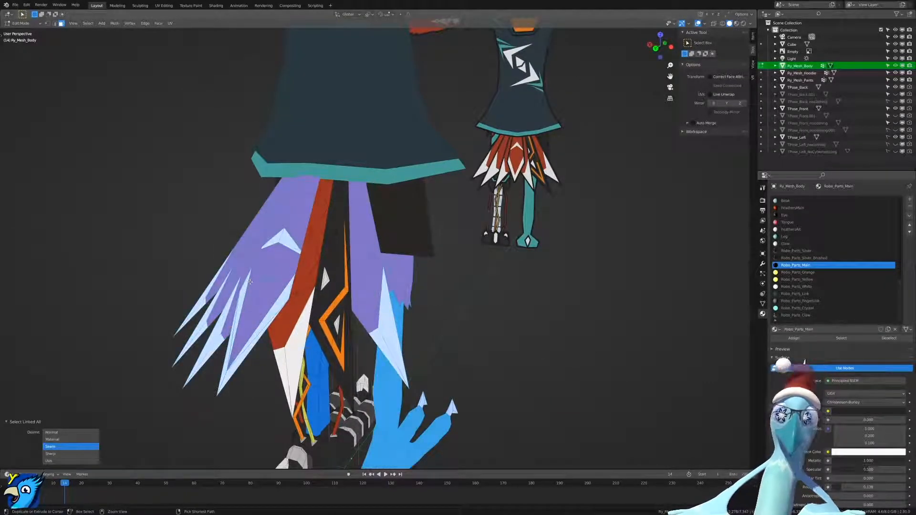
Add the remaining red tail feather and its linked geometry to the selection, and hide the selected organic body and feathers.
{"action": "left_click", "coordinate": [271, 343]}
{"action": "key", "text": "ctrl+l"}
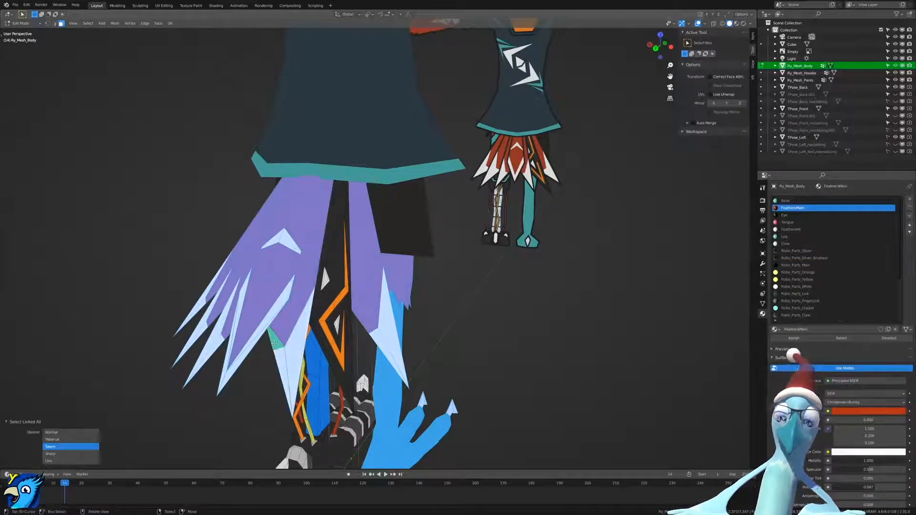
{"action": "key", "text": "alt+z"}
{"action": "scroll", "coordinate": [451, 342], "scroll_direction": "down", "scroll_amount": 5}
{"action": "key", "text": "c"}
{"action": "key", "text": "Escape"}
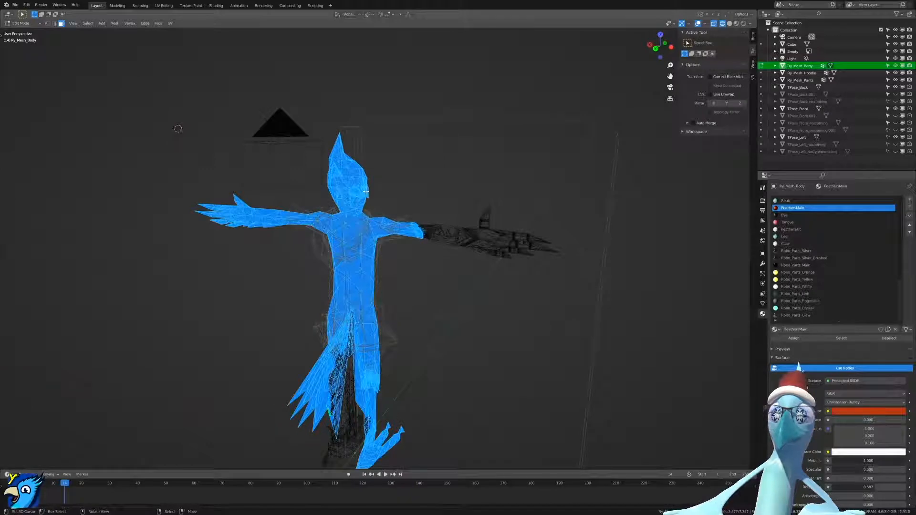
{"action": "key", "text": "h"}
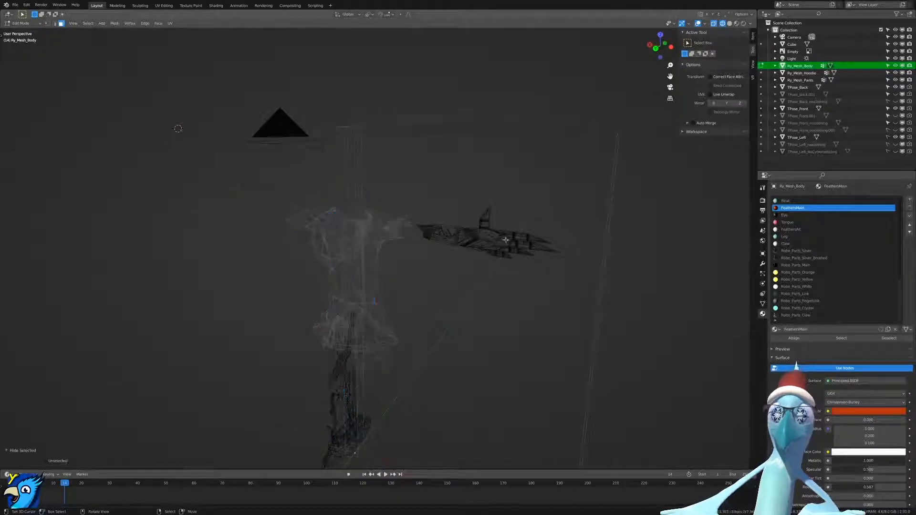
{"action": "key", "text": "c"}
{"action": "left_click", "coordinate": [481, 245]}
{"action": "left_click_drag", "start_coordinate": [369, 437], "coordinate": [346, 409]}
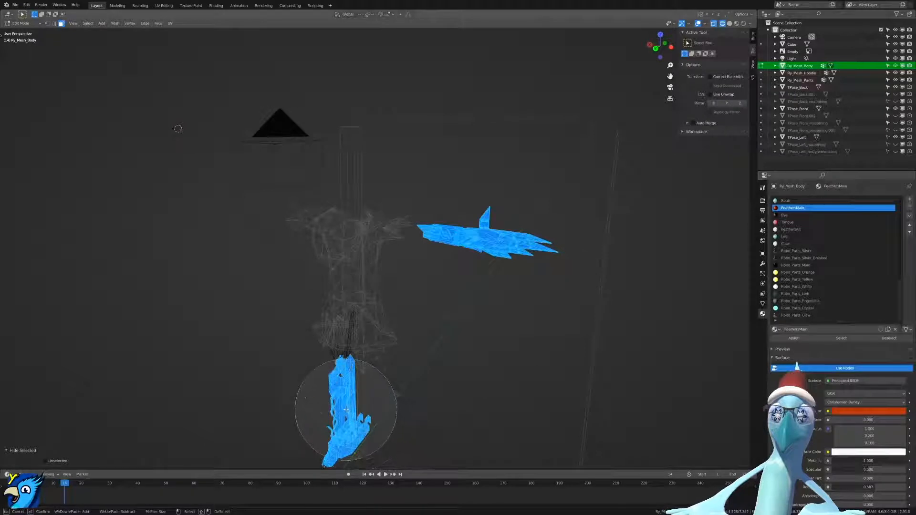
{"action": "key", "text": "Escape"}
{"action": "key", "text": "alt+a"}
Circle-select the robotic arm and robotic leg and hide them, keeping only the robotic tail feather of the body mesh.
{"action": "middle_click_drag", "start_coordinate": [346, 409], "coordinate": [450, 338]}
{"action": "key", "text": "c"}
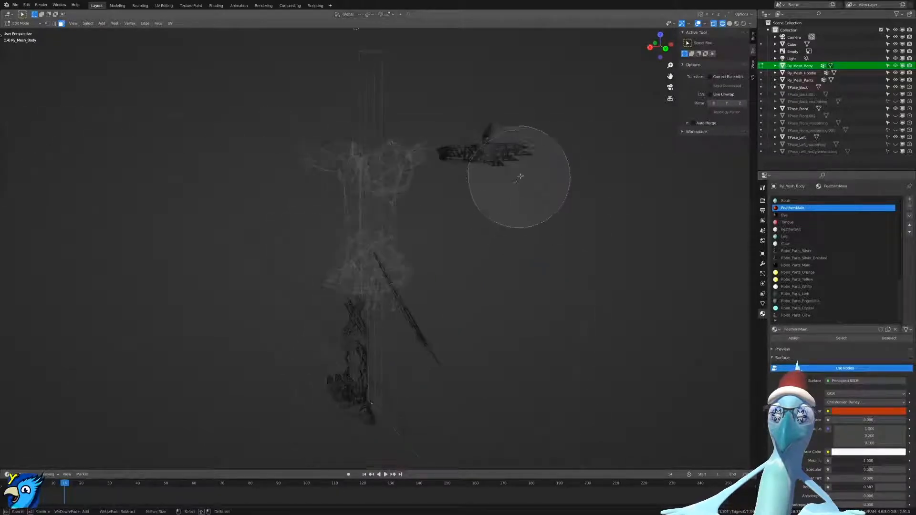
{"action": "left_click_drag", "start_coordinate": [518, 177], "coordinate": [483, 153]}
{"action": "mouse_move", "coordinate": [287, 352]}
{"action": "left_mouse_down"}
{"action": "mouse_move", "coordinate": [338, 348]}
{"action": "mouse_move", "coordinate": [347, 410]}
{"action": "left_mouse_up"}
{"action": "key", "text": "Escape"}
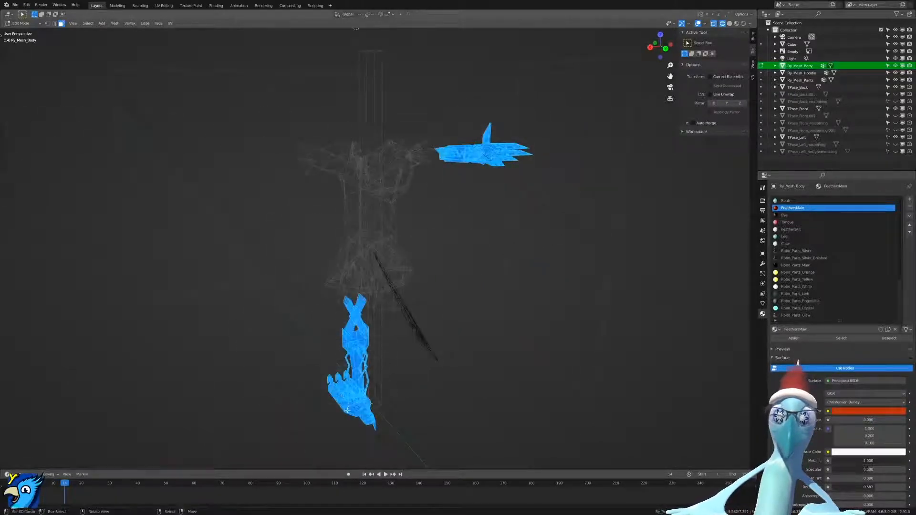
{"action": "key", "text": "h"}
Return to solid shading and select the faces along the front of the robotic feather's orange zigzag stripe.
{"action": "mouse_move", "coordinate": [355, 408]}
{"action": "middle_mouse_down"}
{"action": "mouse_move", "coordinate": [368, 381]}
{"action": "mouse_move", "coordinate": [515, 274]}
{"action": "mouse_move", "coordinate": [364, 311]}
{"action": "mouse_move", "coordinate": [375, 285]}
{"action": "mouse_move", "coordinate": [362, 331]}
{"action": "mouse_move", "coordinate": [493, 320]}
{"action": "mouse_move", "coordinate": [327, 297]}
{"action": "mouse_move", "coordinate": [435, 252]}
{"action": "mouse_move", "coordinate": [394, 303]}
{"action": "mouse_move", "coordinate": [458, 323]}
{"action": "mouse_move", "coordinate": [448, 286]}
{"action": "mouse_move", "coordinate": [372, 302]}
{"action": "mouse_move", "coordinate": [375, 318]}
{"action": "mouse_move", "coordinate": [452, 328]}
{"action": "mouse_move", "coordinate": [339, 389]}
{"action": "mouse_move", "coordinate": [282, 371]}
{"action": "mouse_move", "coordinate": [421, 348]}
{"action": "mouse_move", "coordinate": [403, 369]}
{"action": "mouse_move", "coordinate": [413, 379]}
{"action": "middle_mouse_up"}
{"action": "key", "text": "shift+z"}
{"action": "key", "text": "alt+z"}
{"action": "key", "text": "alt+z"}
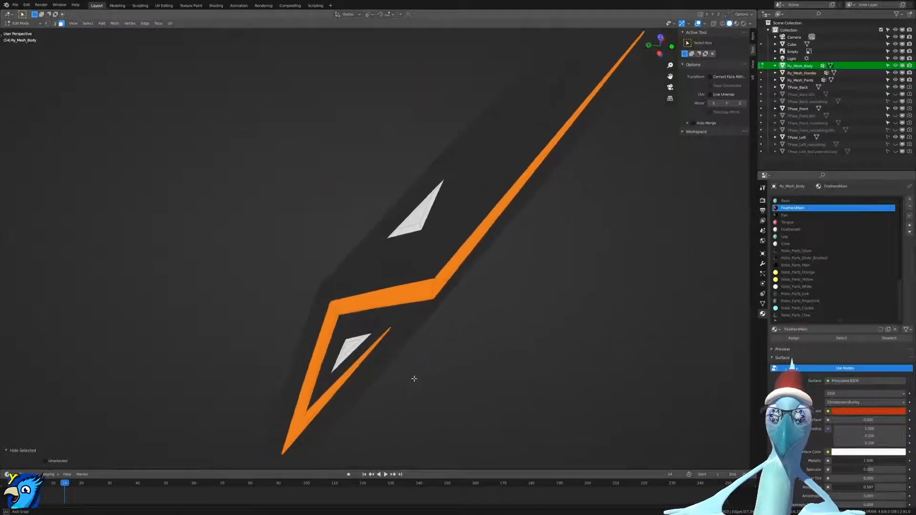
{"action": "key", "text": "ctrl+Tab"}
{"action": "left_click", "coordinate": [394, 323]}
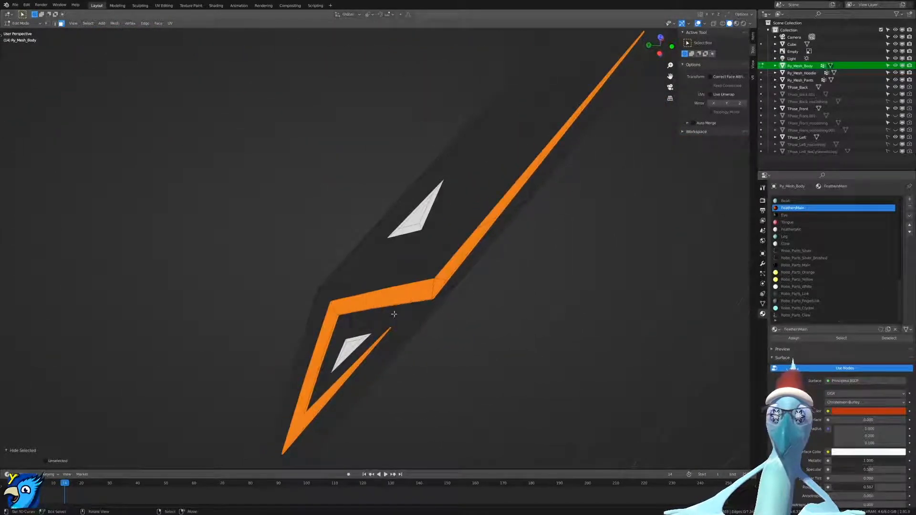
{"action": "left_click", "coordinate": [451, 270]}
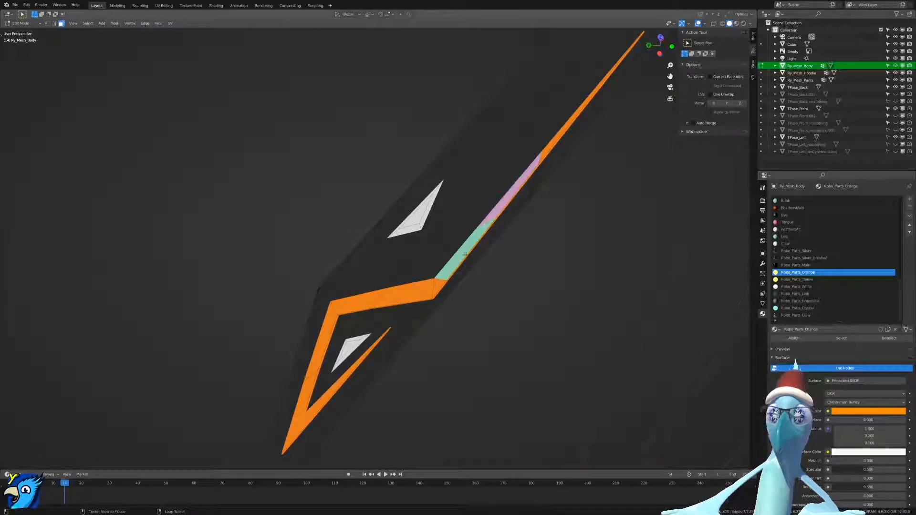
{"action": "middle_click_drag", "start_coordinate": [548, 145], "coordinate": [516, 185]}
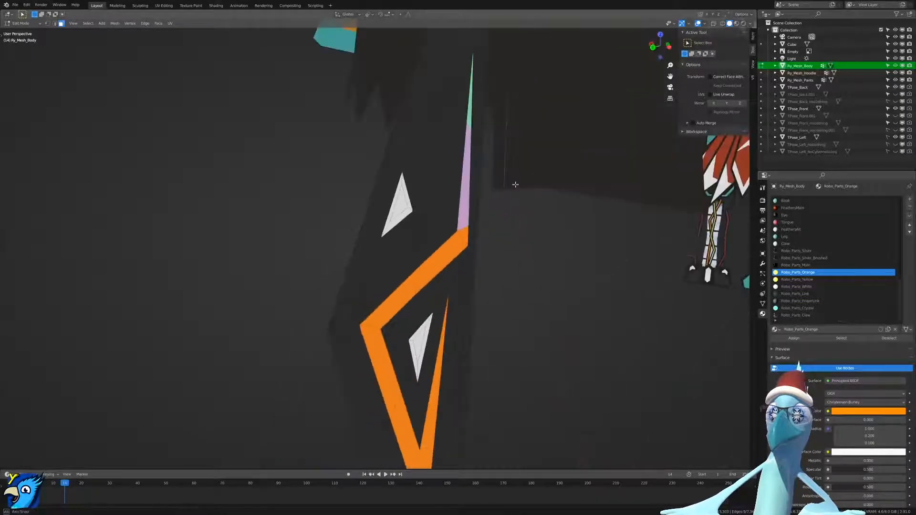
{"action": "left_click", "coordinate": [371, 322], "text": "ctrl"}
{"action": "left_click", "coordinate": [411, 449], "text": "ctrl"}
Knife-cut the orange stripe from its lower inner corner to its outer tip.
{"action": "middle_click_drag", "start_coordinate": [446, 433], "coordinate": [442, 262], "text": "shift"}
{"action": "middle_click_drag", "start_coordinate": [447, 367], "coordinate": [451, 318]}
{"action": "scroll", "coordinate": [450, 319], "scroll_direction": "up", "scroll_amount": 1}
{"action": "key", "text": "k"}
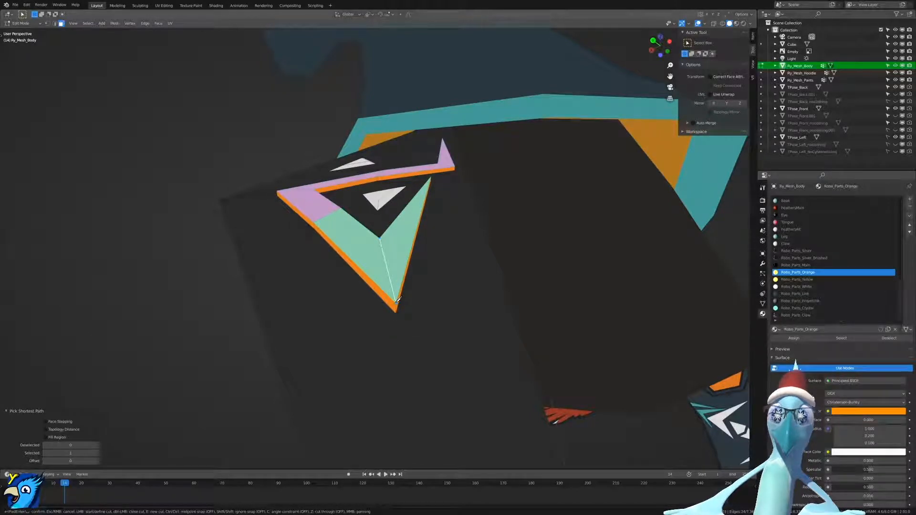
{"action": "left_click", "coordinate": [395, 301]}
{"action": "key", "text": "Return"}
Duplicate the selected stripe faces in place and offset the copy onto the feather's reverse side with Shrink/Fatten, finishing with about 0.0017 m.
{"action": "key", "text": "shift+d"}
{"action": "key", "text": "Escape"}
{"action": "key", "text": "alt+s"}
{"action": "left_click", "coordinate": [561, 296]}
{"action": "middle_click_drag", "start_coordinate": [562, 295], "coordinate": [414, 270]}
{"action": "scroll", "coordinate": [451, 278], "scroll_direction": "down", "scroll_amount": 2}
{"action": "key", "text": "alt+s"}
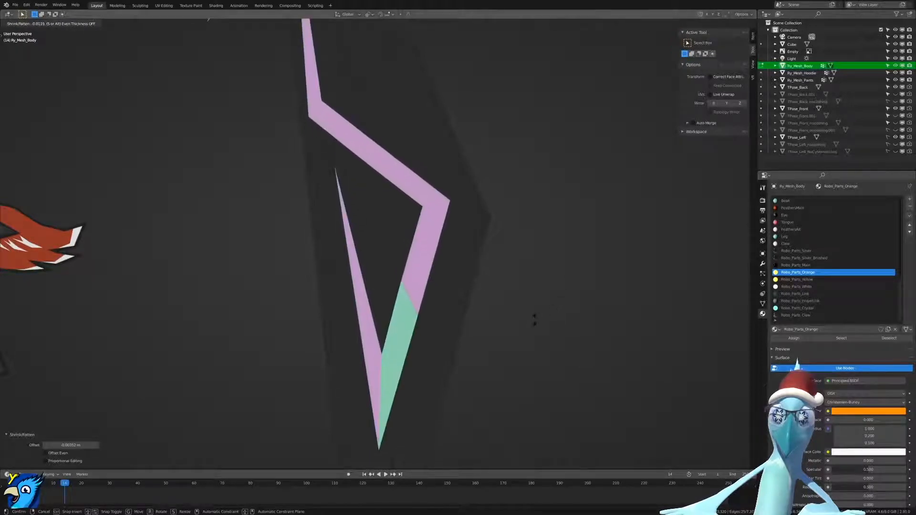
{"action": "left_click", "coordinate": [456, 283]}
Knife-cut the stripe's outline into the feather's reverse side, tracing the edges of the offset stripe copy.
{"action": "middle_click_drag", "start_coordinate": [457, 283], "coordinate": [409, 309]}
{"action": "scroll", "coordinate": [461, 320], "scroll_direction": "up", "scroll_amount": 4}
{"action": "key", "text": "k"}
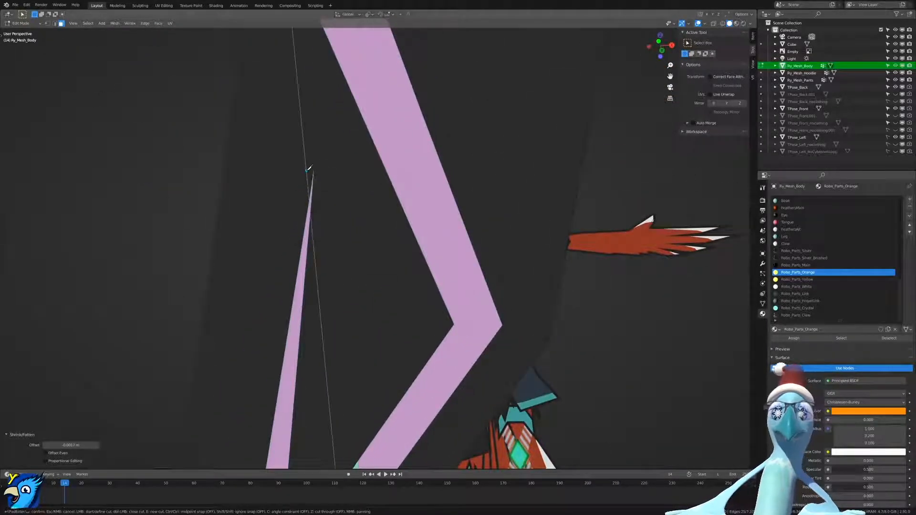
{"action": "middle_click_drag", "start_coordinate": [307, 166], "coordinate": [374, 273]}
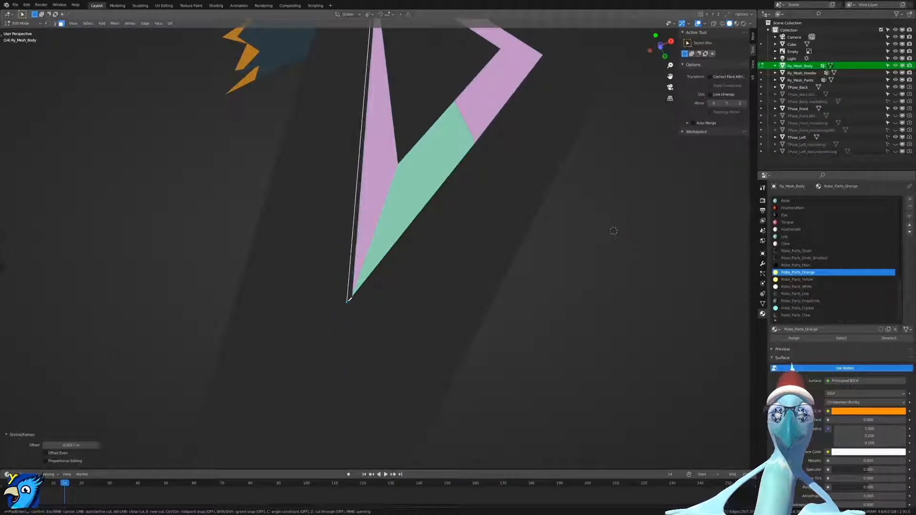
{"action": "middle_click_drag", "start_coordinate": [349, 304], "coordinate": [303, 377]}
{"action": "scroll", "coordinate": [364, 277], "scroll_direction": "down", "scroll_amount": 2}
{"action": "scroll", "coordinate": [364, 276], "scroll_direction": "up", "scroll_amount": 2}
{"action": "middle_click_drag", "start_coordinate": [364, 277], "coordinate": [366, 329], "text": "shift"}
{"action": "middle_click_drag", "start_coordinate": [414, 377], "coordinate": [400, 370]}
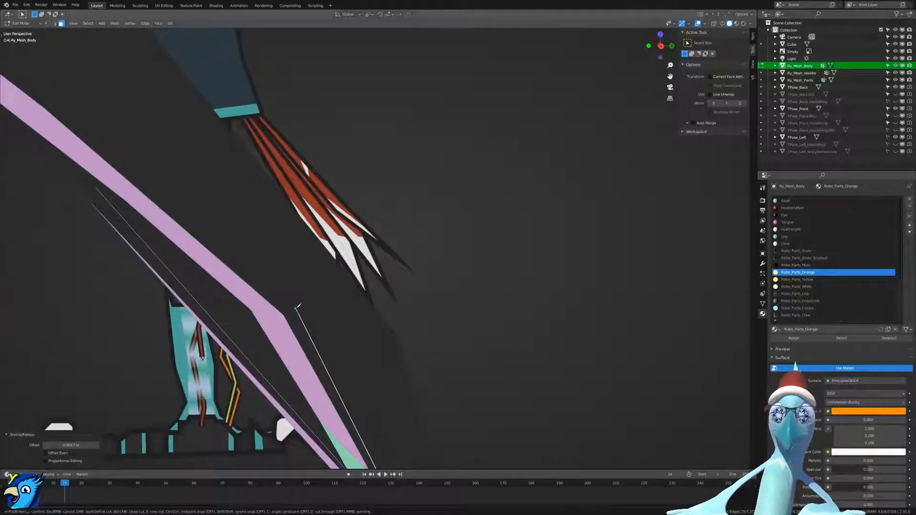
{"action": "middle_click_drag", "start_coordinate": [299, 311], "coordinate": [425, 286]}
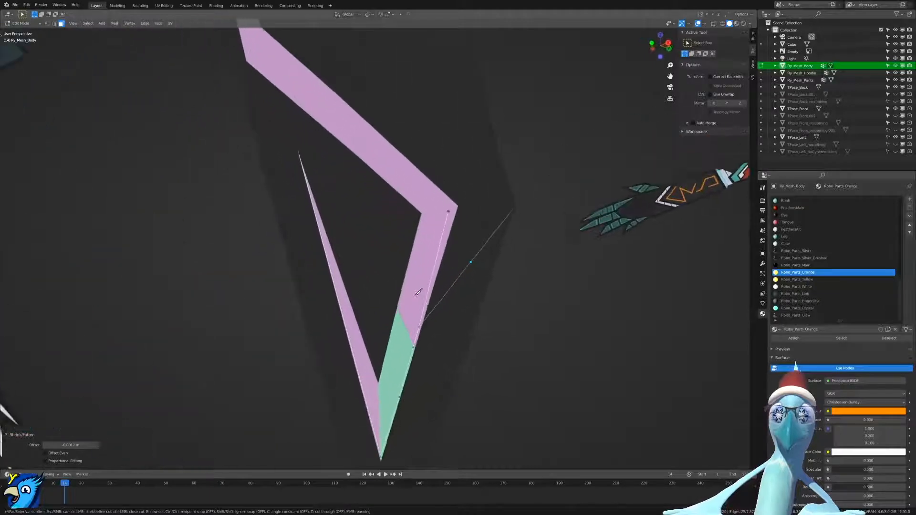
{"action": "scroll", "coordinate": [420, 336], "scroll_direction": "up", "scroll_amount": 4}
{"action": "left_click", "coordinate": [366, 319]}
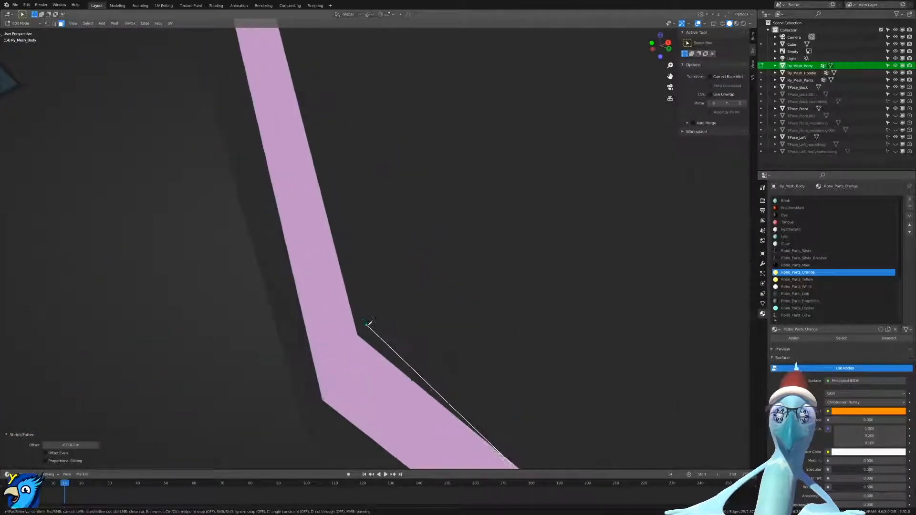
{"action": "middle_click_drag", "start_coordinate": [506, 399], "coordinate": [333, 270]}
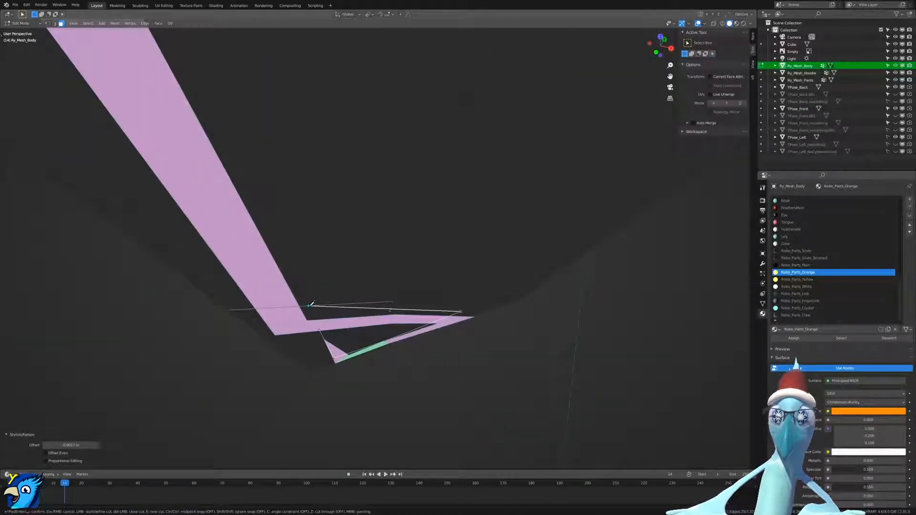
{"action": "middle_click_drag", "start_coordinate": [311, 304], "coordinate": [363, 295]}
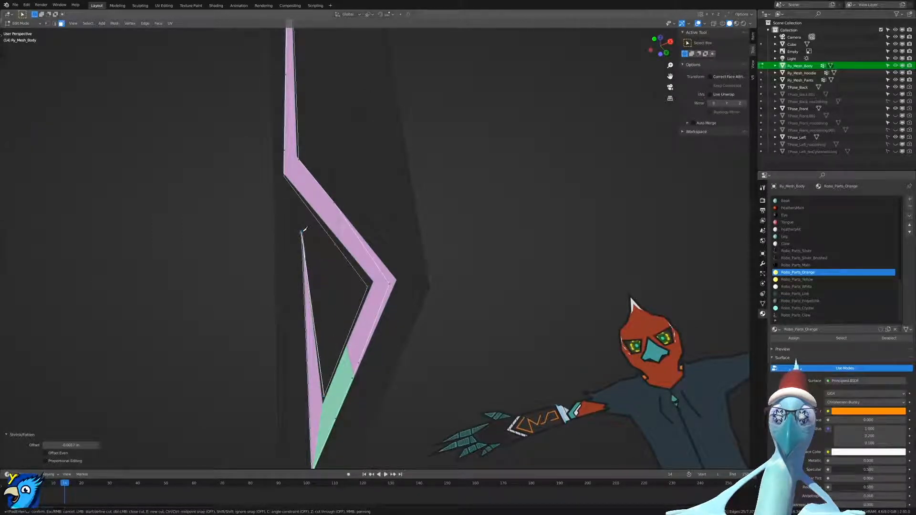
{"action": "key", "text": "Return"}
Select the whole offset stripe copy through its linked faces and delete it from the feather's reverse side.
{"action": "key", "text": "ctrl+Tab"}
{"action": "left_click", "coordinate": [388, 277]}
{"action": "right_click", "coordinate": [382, 279]}
{"action": "key", "text": "ctrl+l"}
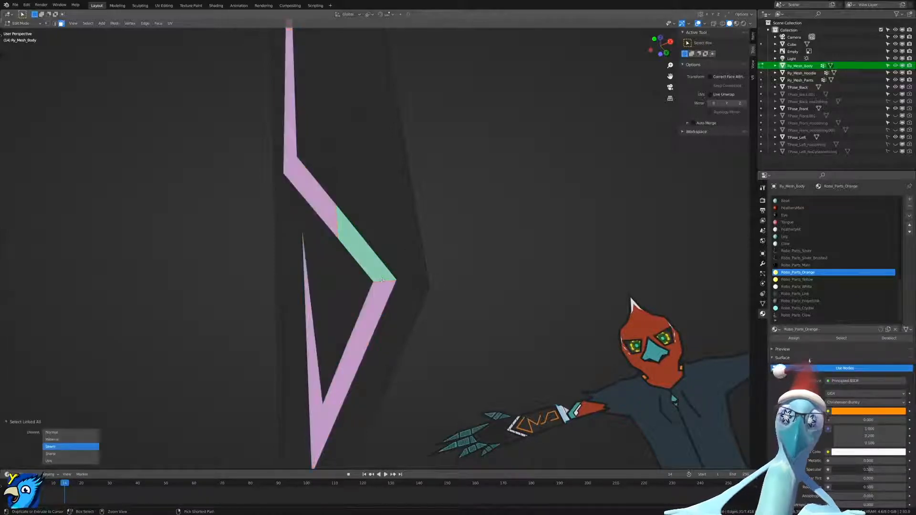
{"action": "key", "text": "h"}
{"action": "scroll", "coordinate": [382, 280], "scroll_direction": "down", "scroll_amount": 1}
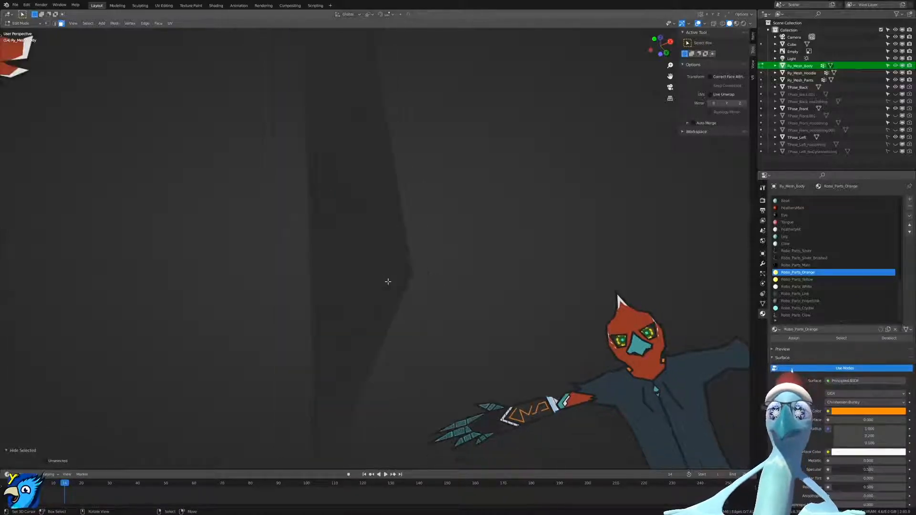
{"action": "key", "text": "ctrl+z"}
{"action": "key", "text": "ctrl+shift+z"}
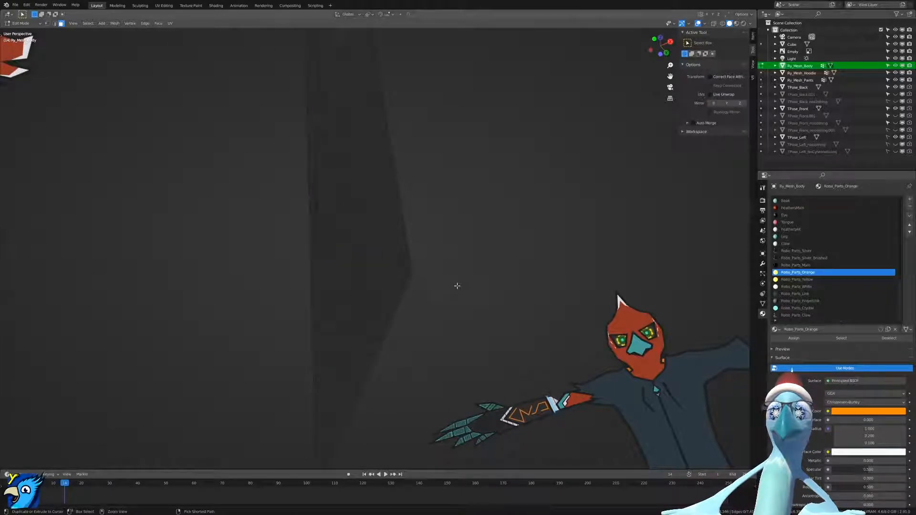
{"action": "key", "text": "ctrl+z"}
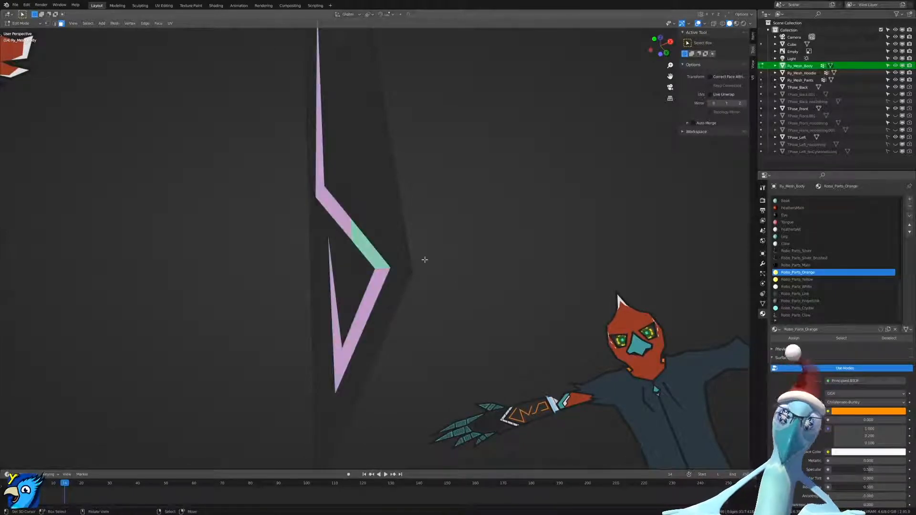
{"action": "right_click", "coordinate": [425, 259]}
{"action": "left_click", "coordinate": [414, 279]}
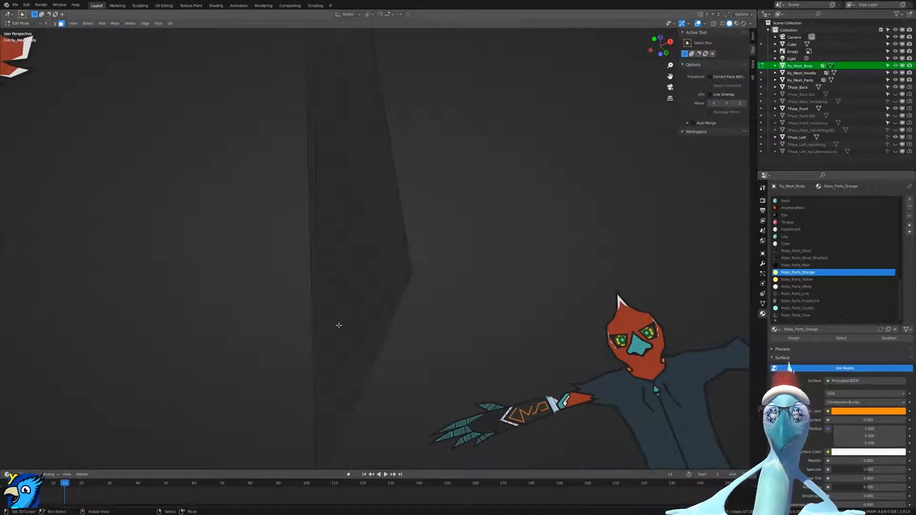
Select the faces forming the knife-cut stripe on the feather's reverse side.
{"action": "right_click", "coordinate": [333, 293], "text": "alt"}
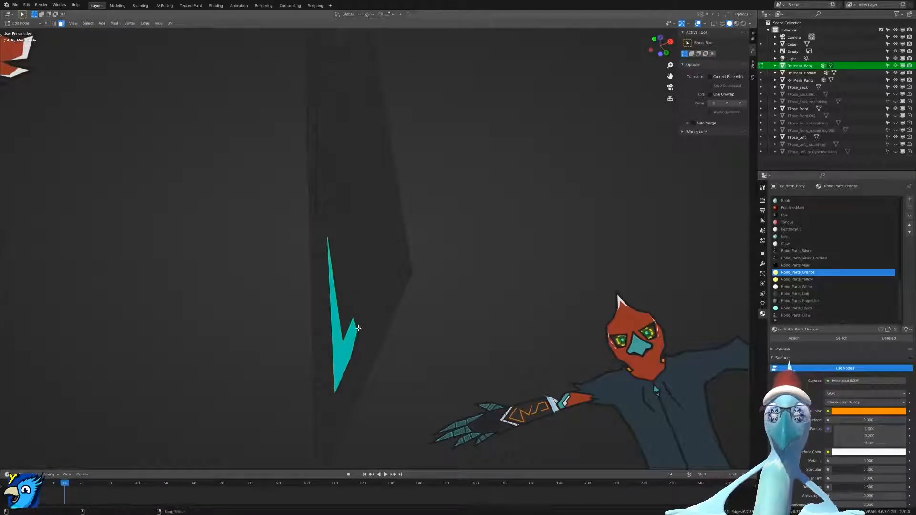
{"action": "left_click", "coordinate": [355, 323]}
{"action": "left_click", "coordinate": [362, 258], "text": "shift"}
{"action": "left_click", "coordinate": [338, 218], "text": "shift"}
{"action": "right_click", "coordinate": [322, 173], "text": "shift"}
{"action": "middle_click_drag", "start_coordinate": [331, 260], "coordinate": [341, 335], "text": "shift"}
{"action": "scroll", "coordinate": [341, 336], "scroll_direction": "up", "scroll_amount": 1}
{"action": "left_click", "coordinate": [314, 253], "text": "shift"}
{"action": "middle_click_drag", "start_coordinate": [314, 254], "coordinate": [440, 283]}
{"action": "scroll", "coordinate": [373, 377], "scroll_direction": "down", "scroll_amount": 4}
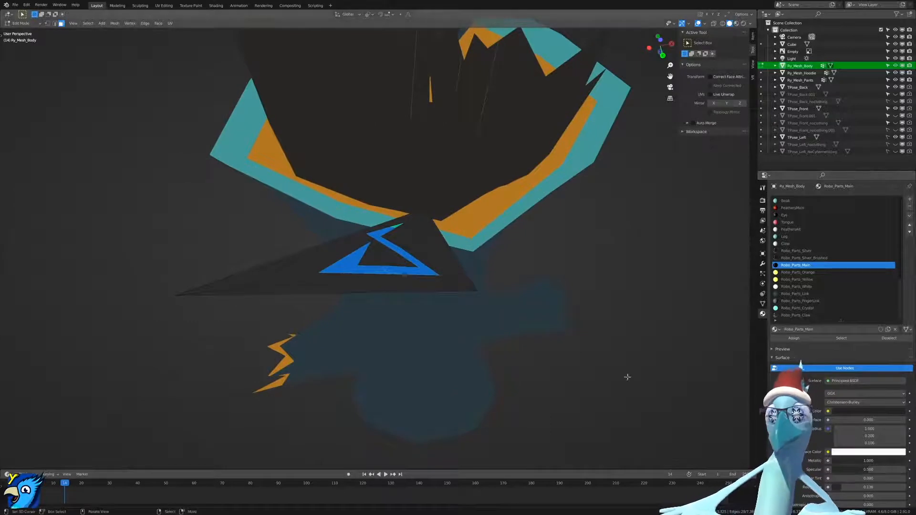
Extrude the selected reverse-side stripe faces in place and push them outward with Shrink/Fatten by about 0.0014 m.
{"action": "middle_click_drag", "start_coordinate": [649, 364], "coordinate": [647, 357]}
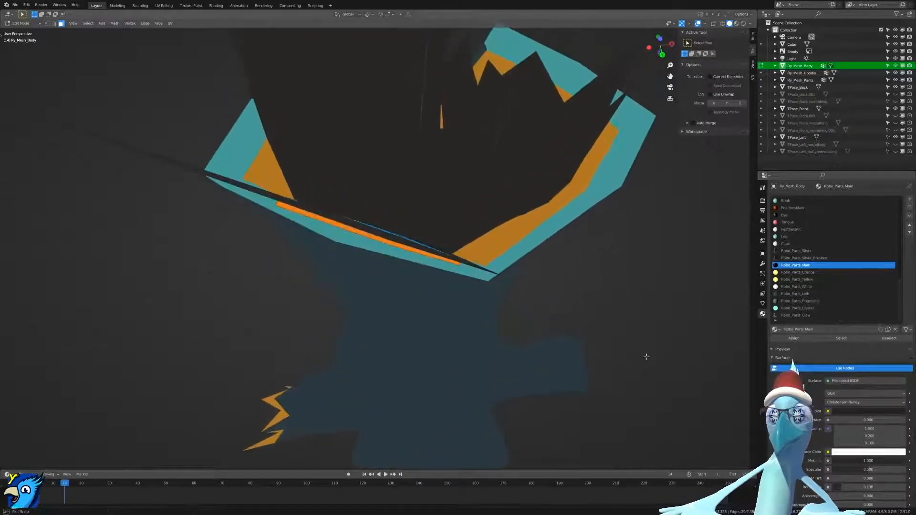
{"action": "key", "text": "e"}
{"action": "right_click", "coordinate": [647, 356]}
{"action": "key", "text": "alt+s"}
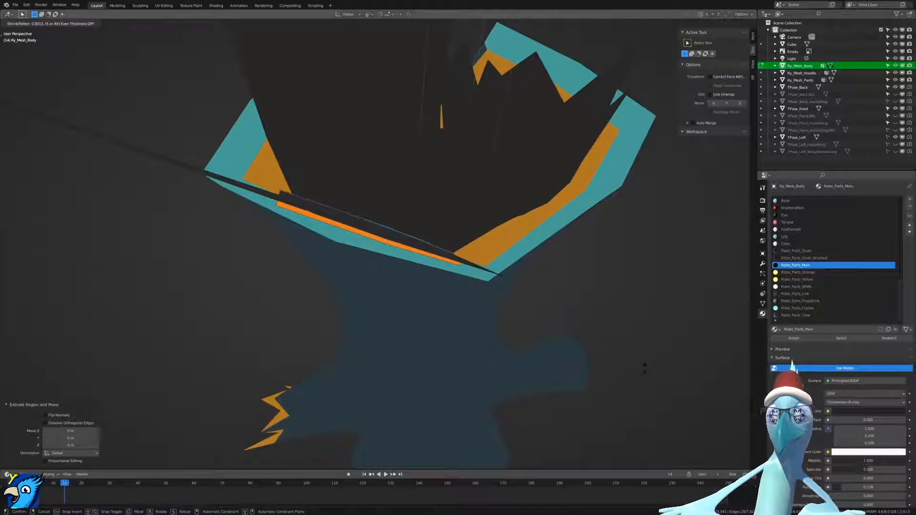
{"action": "left_click", "coordinate": [645, 368]}
Grow the selection to include the extruded stripe's side walls and assign the Robo_Parts_Orange material.
{"action": "left_click", "coordinate": [811, 274]}
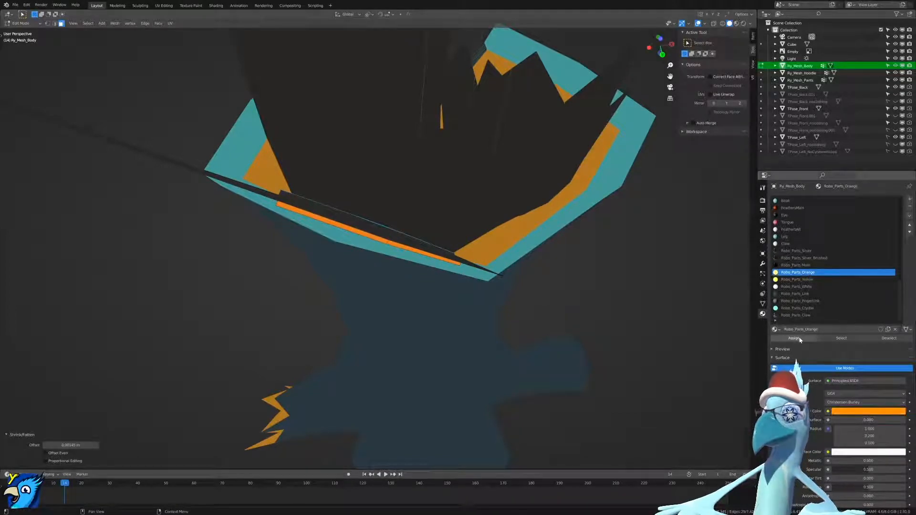
{"action": "key", "text": "ctrl+KP_Add"}
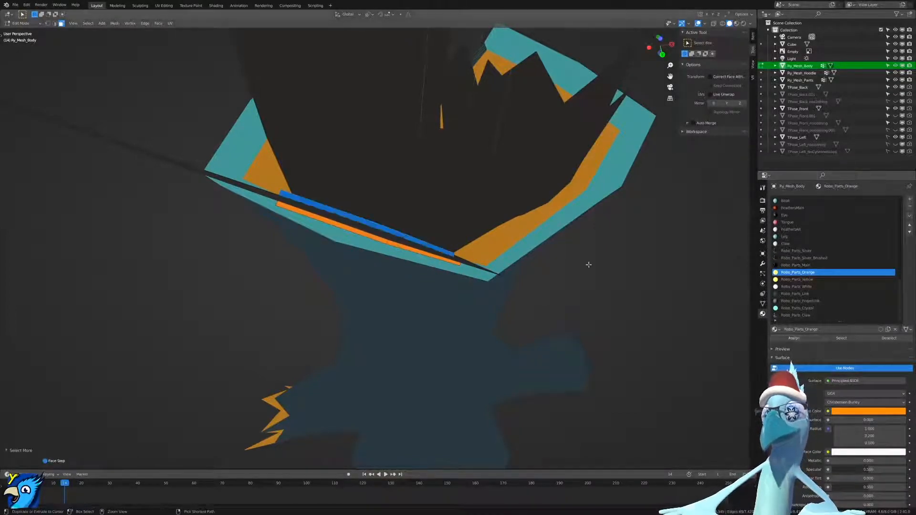
{"action": "left_click", "coordinate": [794, 337]}
Test-move the feather vertex beside the stripe's tapered end in wireframe view, using vertex selection.
{"action": "middle_click_drag", "start_coordinate": [477, 287], "coordinate": [439, 309]}
{"action": "key", "text": "ctrl+Tab"}
{"action": "left_click", "coordinate": [440, 214]}
{"action": "middle_click_drag", "start_coordinate": [451, 210], "coordinate": [423, 174]}
{"action": "scroll", "coordinate": [413, 223], "scroll_direction": "up", "scroll_amount": 5}
{"action": "middle_click_drag", "start_coordinate": [413, 223], "coordinate": [342, 268]}
{"action": "key", "text": "Tab"}
{"action": "key", "text": "z"}
{"action": "right_click", "coordinate": [307, 314]}
{"action": "key", "text": "ctrl+Tab"}
{"action": "left_click", "coordinate": [305, 302]}
{"action": "key", "text": "g"}
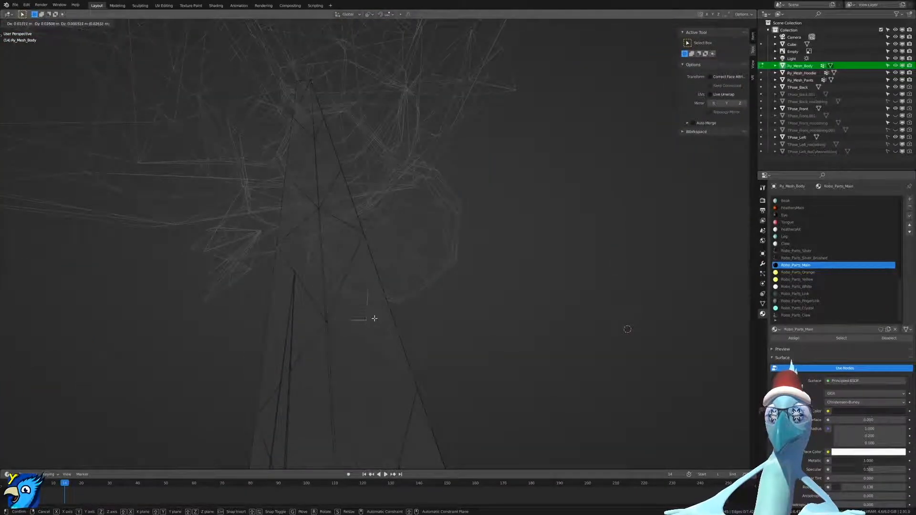
{"action": "right_click", "coordinate": [373, 318]}
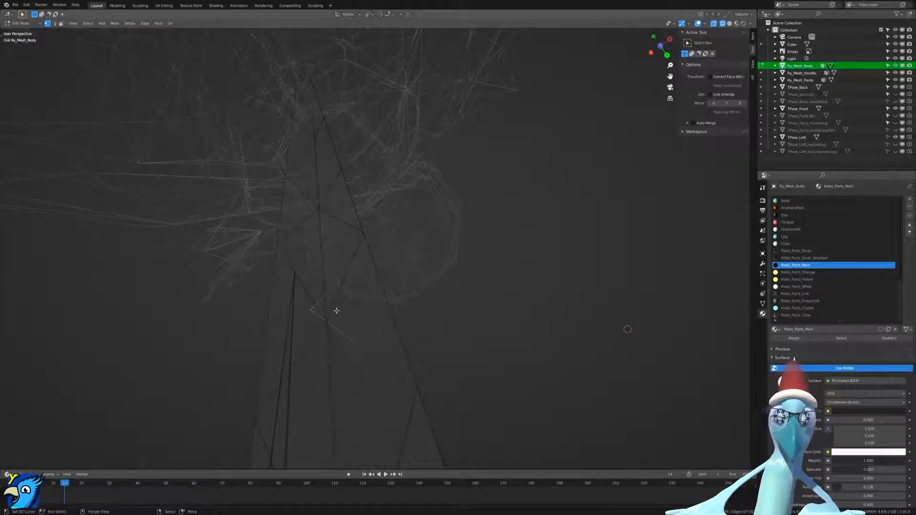
Move the stray vertex beside the stripe's tapered end and merge it into the neighbouring vertex using At Last.
{"action": "key", "text": "g"}
{"action": "mouse_move", "coordinate": [501, 283]}
{"action": "middle_mouse_down"}
{"action": "mouse_move", "coordinate": [506, 310]}
{"action": "mouse_move", "coordinate": [507, 295]}
{"action": "middle_mouse_up"}
{"action": "key", "text": "shift+z"}
{"action": "mouse_move", "coordinate": [415, 287]}
{"action": "middle_mouse_down"}
{"action": "mouse_move", "coordinate": [372, 285]}
{"action": "mouse_move", "coordinate": [337, 336]}
{"action": "middle_mouse_up"}
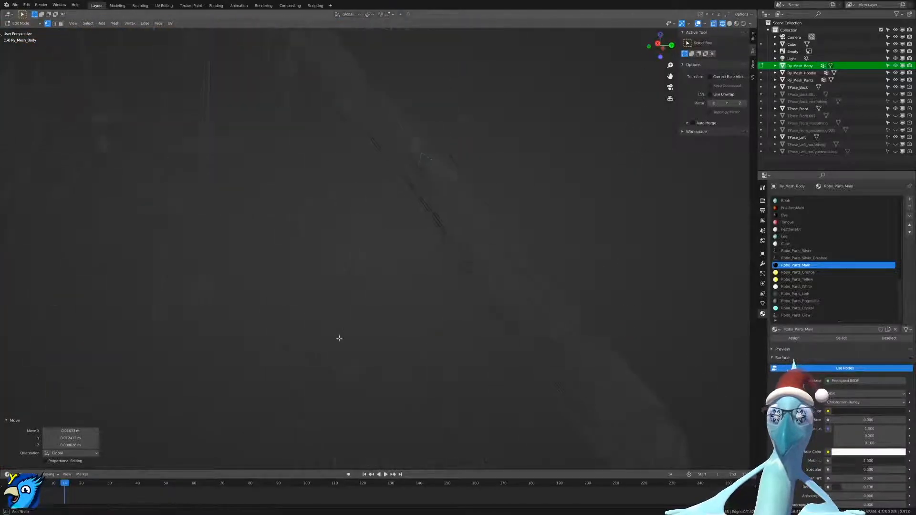
{"action": "middle_click_drag", "start_coordinate": [479, 223], "coordinate": [505, 156], "text": "shift"}
{"action": "key", "text": "shift+z"}
{"action": "key", "text": "m"}
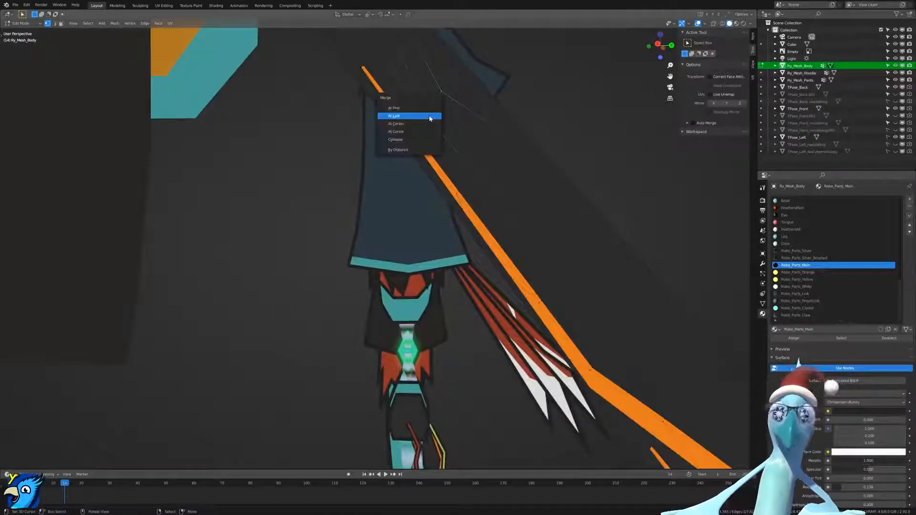
{"action": "left_click", "coordinate": [426, 115]}
Reveal the hidden body geometry around the feather and undo the reveal.
{"action": "key", "text": "z"}
{"action": "middle_click_drag", "start_coordinate": [565, 175], "coordinate": [524, 151]}
{"action": "key", "text": "z"}
{"action": "mouse_move", "coordinate": [542, 227]}
{"action": "middle_mouse_down"}
{"action": "mouse_move", "coordinate": [567, 213]}
{"action": "mouse_move", "coordinate": [569, 176]}
{"action": "mouse_move", "coordinate": [517, 276]}
{"action": "middle_mouse_up"}
{"action": "key", "text": "z"}
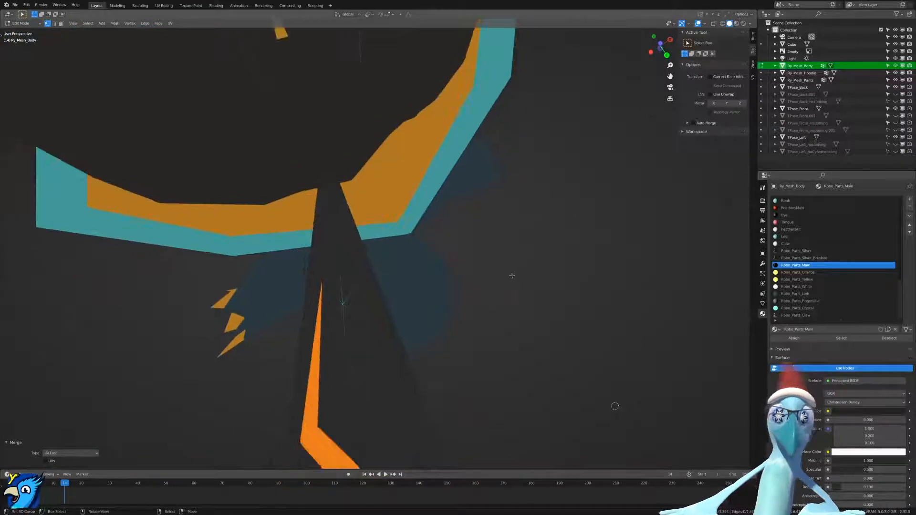
{"action": "key", "text": "alt+h"}
{"action": "middle_click_drag", "start_coordinate": [574, 222], "coordinate": [526, 253]}
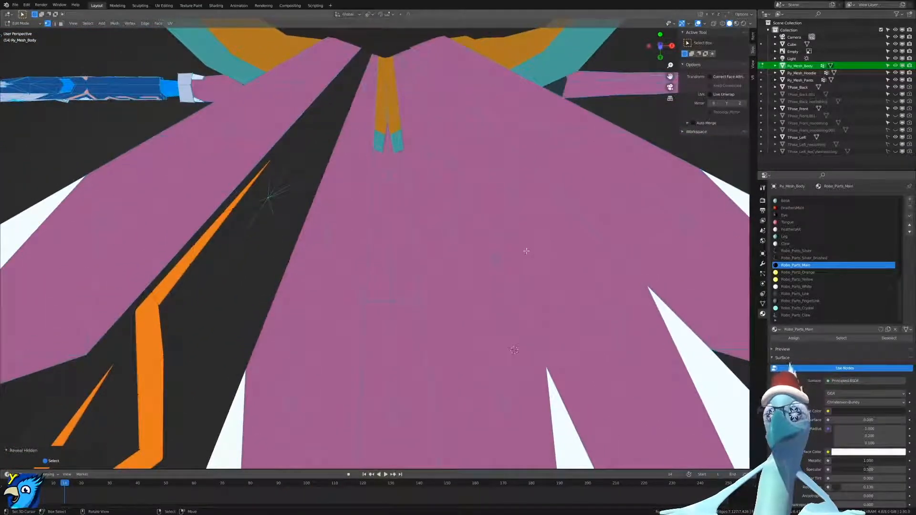
{"action": "key", "text": "ctrl+z"}
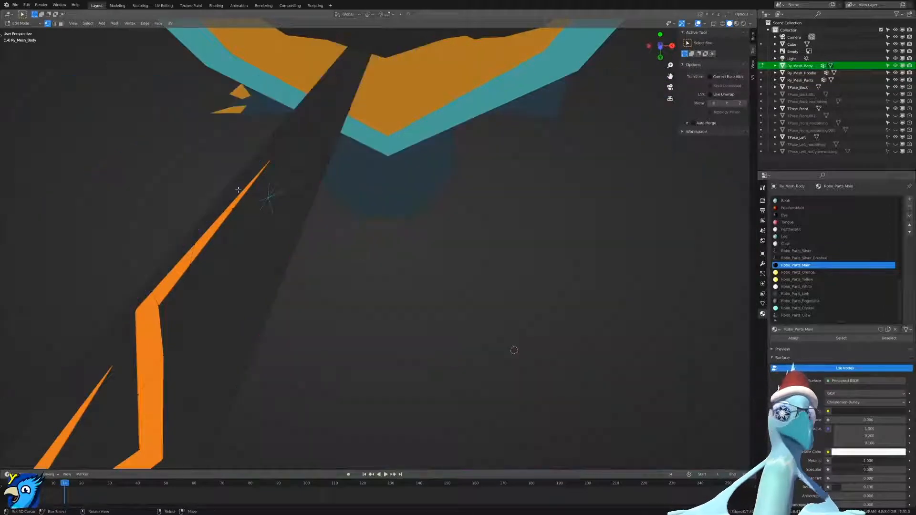
Knife-cut the feather's reverse face from the stripe's outer corner to the feather's pointed tip.
{"action": "key", "text": "shift+z"}
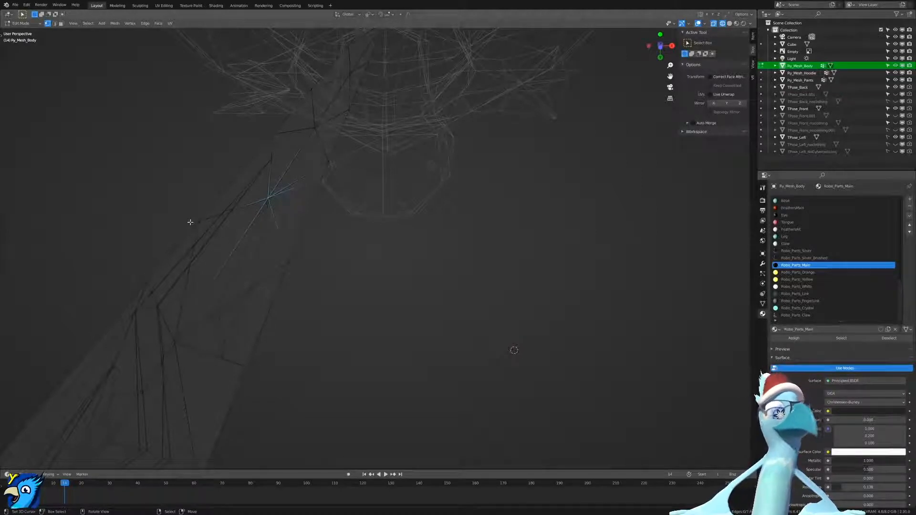
{"action": "key", "text": "shift+z"}
{"action": "middle_click_drag", "start_coordinate": [353, 243], "coordinate": [453, 205], "text": "shift"}
{"action": "mouse_move", "coordinate": [311, 261]}
{"action": "middle_mouse_down", "text": "shift"}
{"action": "mouse_move", "coordinate": [414, 202]}
{"action": "mouse_move", "coordinate": [446, 154]}
{"action": "middle_mouse_up", "text": "shift"}
{"action": "middle_click_drag", "start_coordinate": [343, 313], "coordinate": [454, 283]}
{"action": "scroll", "coordinate": [429, 277], "scroll_direction": "down", "scroll_amount": 5}
{"action": "scroll", "coordinate": [446, 294], "scroll_direction": "up", "scroll_amount": 2}
{"action": "key", "text": "k"}
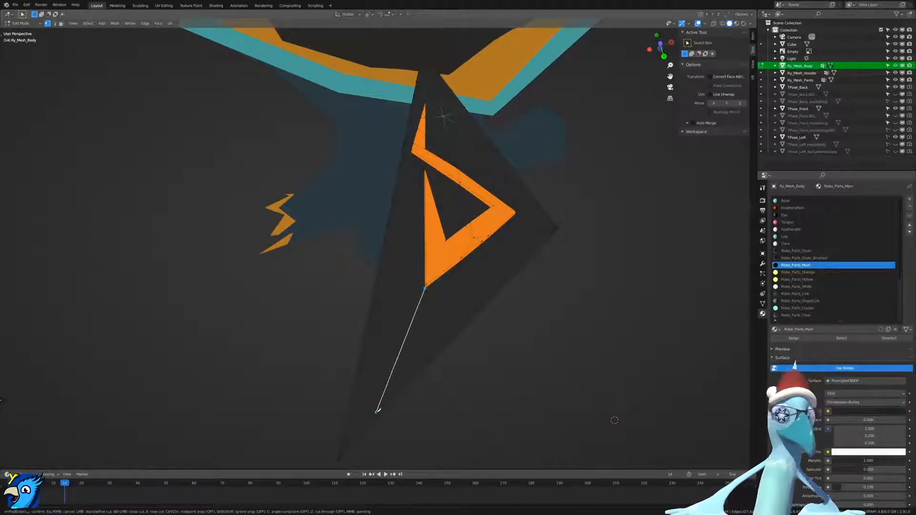
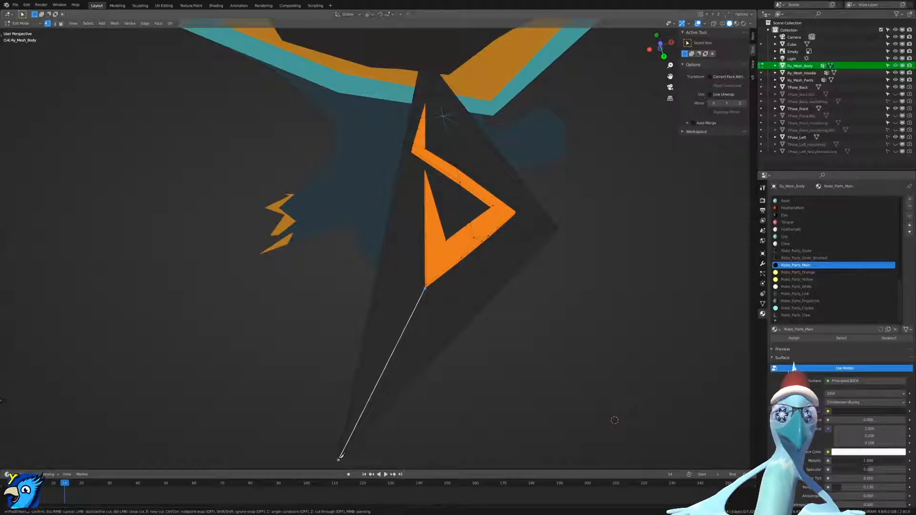
Merge the surplus vertex along the stripe's outer edge into its neighbour using At Last.
{"action": "middle_click_drag", "start_coordinate": [460, 310], "coordinate": [408, 256]}
{"action": "scroll", "coordinate": [455, 310], "scroll_direction": "up", "scroll_amount": 2}
{"action": "key", "text": "m"}
{"action": "left_click", "coordinate": [373, 231]}
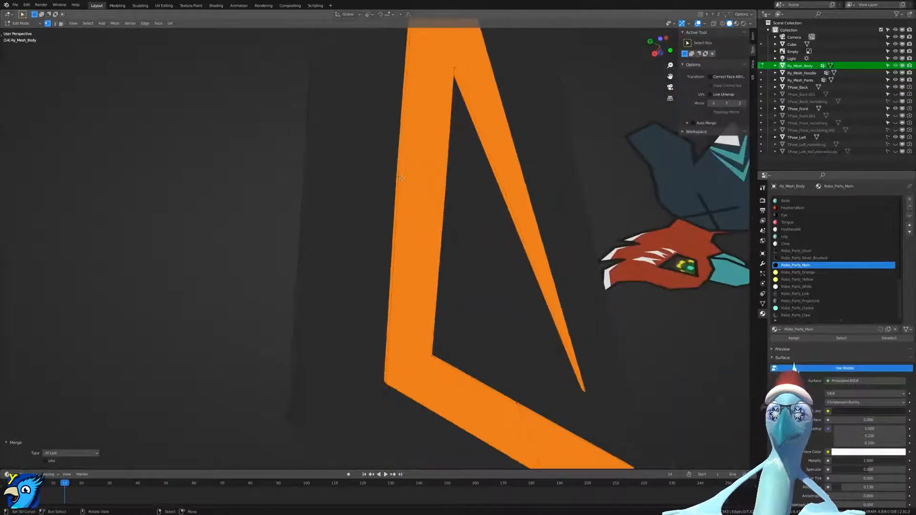
{"action": "middle_click_drag", "start_coordinate": [396, 131], "coordinate": [425, 209]}
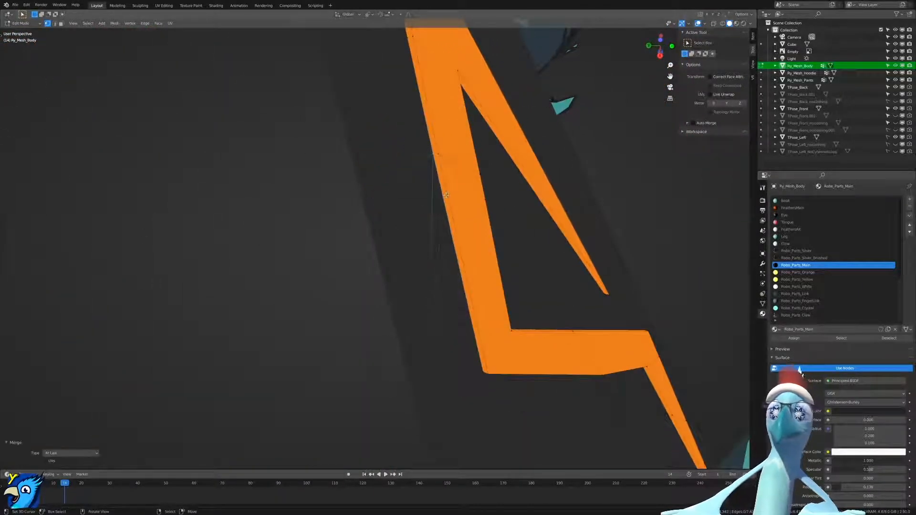
{"action": "middle_click_drag", "start_coordinate": [446, 157], "coordinate": [412, 322]}
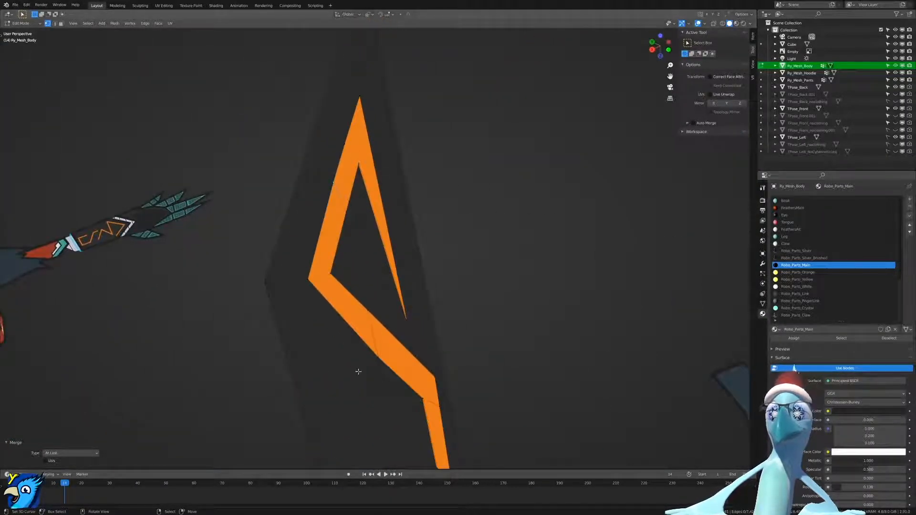
Merge the surplus vertices on the stripe's inner edge using At Last, checking the feather in wireframe.
{"action": "mouse_move", "coordinate": [352, 349]}
{"action": "middle_mouse_down"}
{"action": "mouse_move", "coordinate": [276, 194]}
{"action": "mouse_move", "coordinate": [385, 213]}
{"action": "mouse_move", "coordinate": [384, 221]}
{"action": "middle_mouse_up"}
{"action": "key", "text": "z"}
{"action": "left_click", "coordinate": [248, 213]}
{"action": "mouse_move", "coordinate": [295, 229]}
{"action": "middle_mouse_down"}
{"action": "mouse_move", "coordinate": [319, 258]}
{"action": "mouse_move", "coordinate": [337, 225]}
{"action": "mouse_move", "coordinate": [335, 243]}
{"action": "middle_mouse_up"}
{"action": "key", "text": "shift+z"}
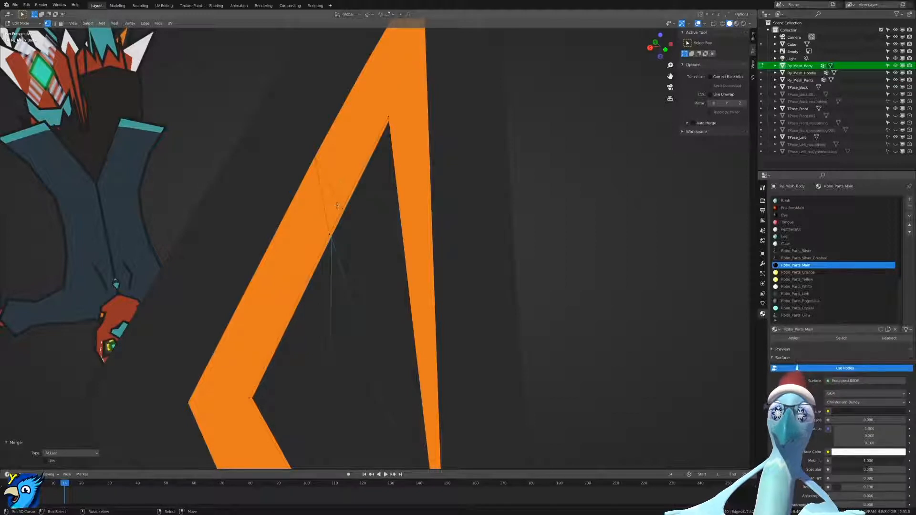
{"action": "key", "text": "m"}
{"action": "left_click", "coordinate": [326, 229]}
{"action": "mouse_move", "coordinate": [326, 228]}
{"action": "middle_mouse_down"}
{"action": "mouse_move", "coordinate": [343, 306]}
{"action": "mouse_move", "coordinate": [388, 334]}
{"action": "mouse_move", "coordinate": [338, 231]}
{"action": "middle_mouse_up"}
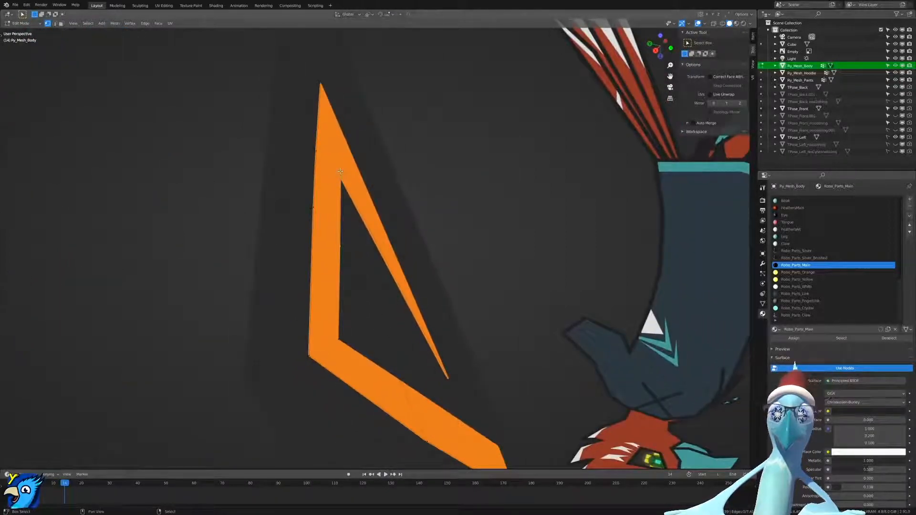
Merge the remaining surplus vertices along the stripe's outer edge near its pointed corner using At Last.
{"action": "middle_click_drag", "start_coordinate": [362, 187], "coordinate": [407, 300]}
{"action": "key", "text": "z"}
{"action": "left_click", "coordinate": [245, 294]}
{"action": "middle_click_drag", "start_coordinate": [286, 296], "coordinate": [335, 291]}
{"action": "key", "text": "shift+z"}
{"action": "mouse_move", "coordinate": [449, 287]}
{"action": "middle_mouse_down"}
{"action": "mouse_move", "coordinate": [510, 271]}
{"action": "mouse_move", "coordinate": [440, 297]}
{"action": "middle_mouse_up"}
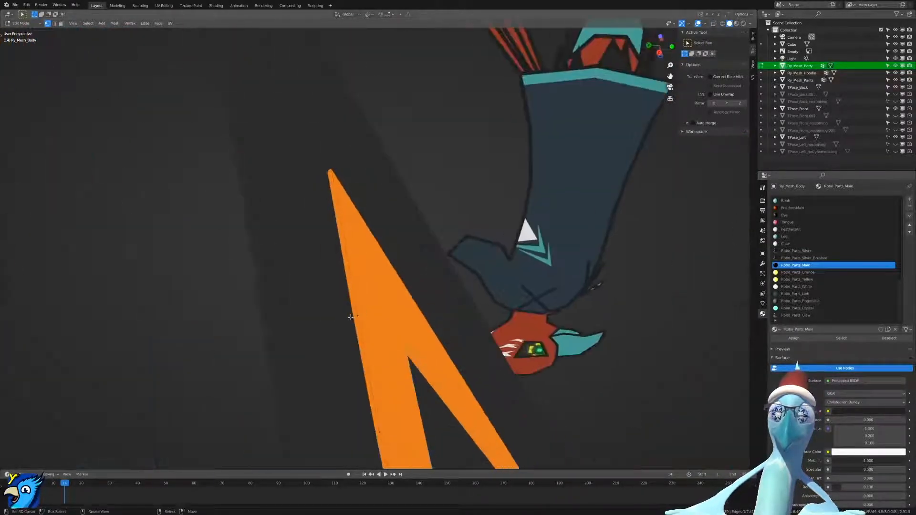
{"action": "middle_click_drag", "start_coordinate": [324, 171], "coordinate": [453, 229]}
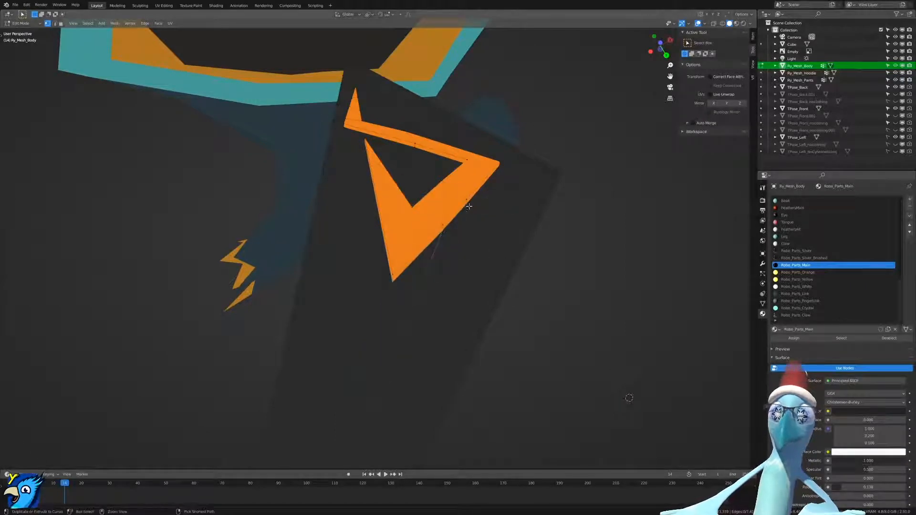
{"action": "key", "text": "m"}
{"action": "left_click", "coordinate": [468, 208]}
{"action": "right_click", "coordinate": [435, 216]}
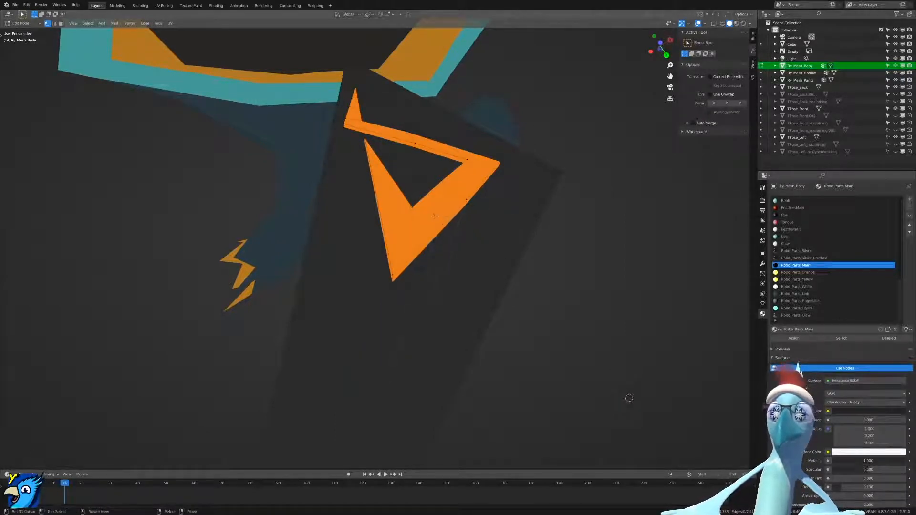
{"action": "key", "text": "m"}
{"action": "left_click", "coordinate": [462, 197]}
Knife-cut across the orange stripe from inner to outer corner at its pointed end and at its lower bend.
{"action": "key", "text": "k"}
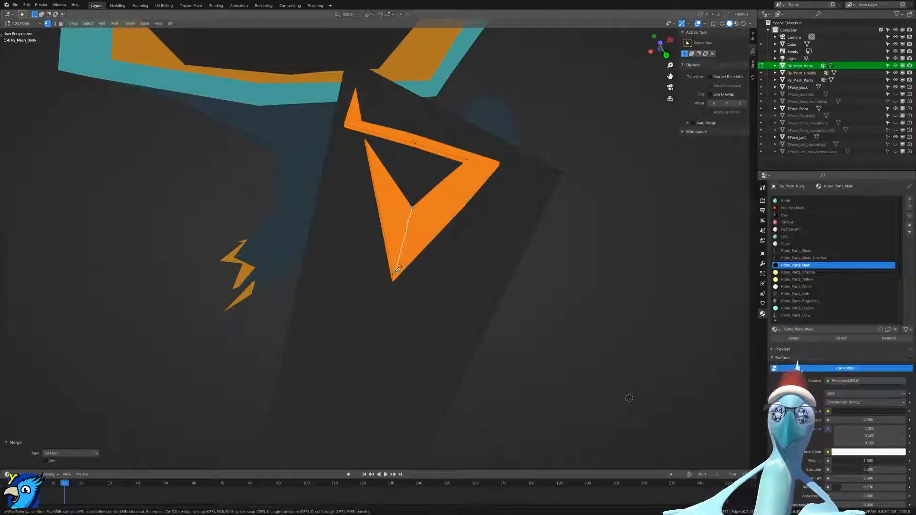
{"action": "left_click", "coordinate": [395, 274]}
{"action": "key", "text": "Return"}
{"action": "middle_click_drag", "start_coordinate": [396, 274], "coordinate": [404, 407]}
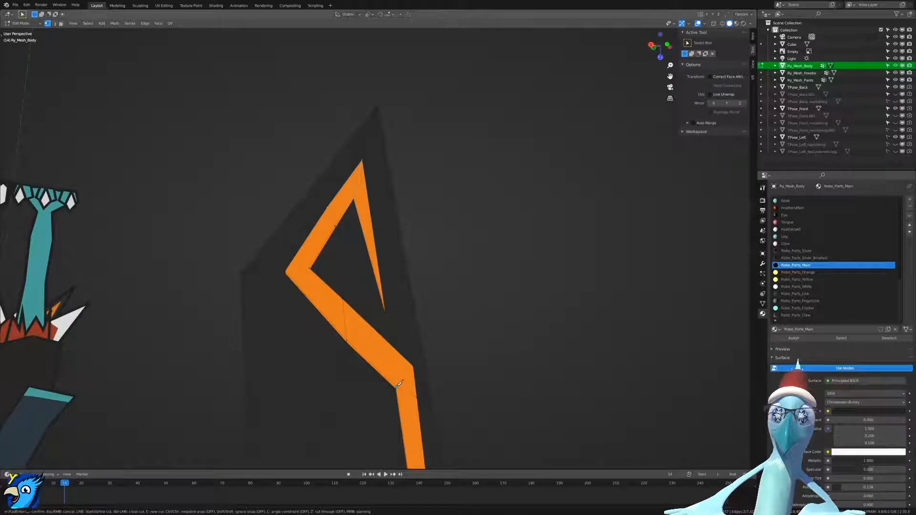
{"action": "left_click", "coordinate": [413, 367]}
{"action": "key", "text": "Return"}
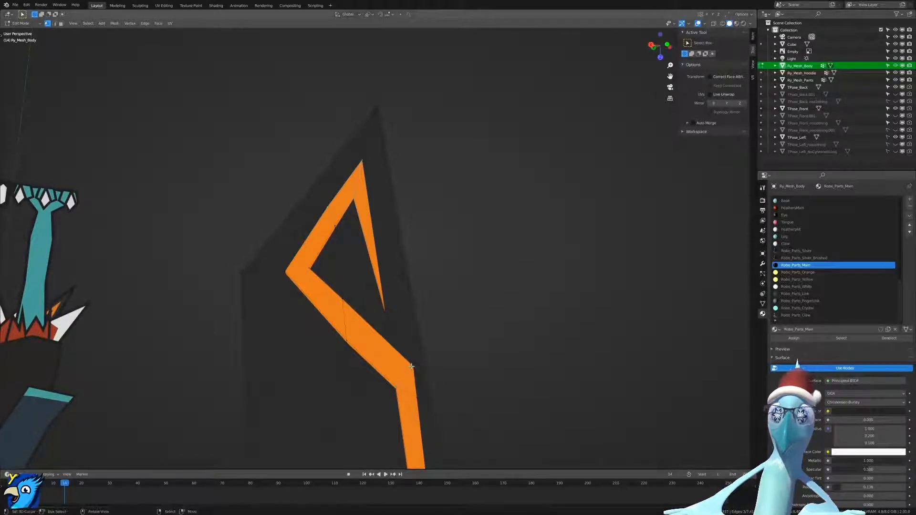
Test-move the vertex beside the stripe's bend and inspect the stripe down to its tapered end.
{"action": "middle_click_drag", "start_coordinate": [447, 370], "coordinate": [460, 318]}
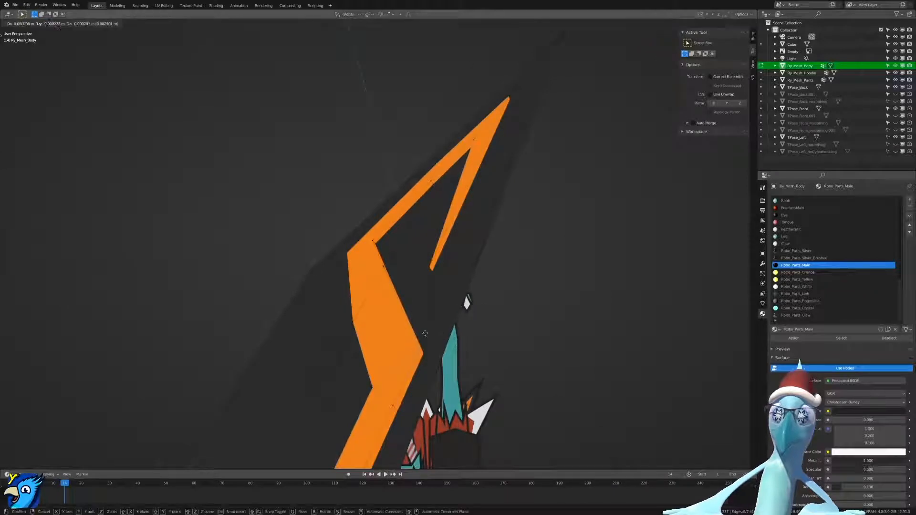
{"action": "middle_click_drag", "start_coordinate": [415, 356], "coordinate": [394, 267]}
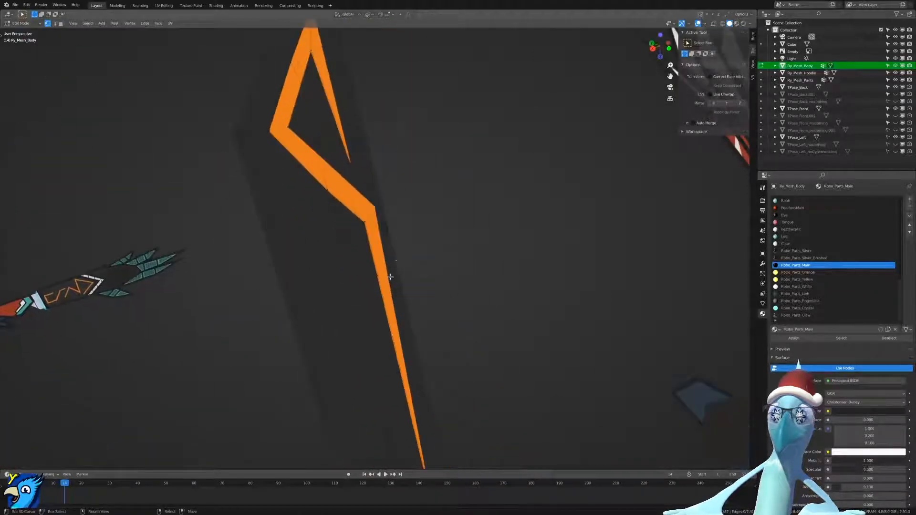
{"action": "middle_click_drag", "start_coordinate": [406, 357], "coordinate": [383, 297], "text": "shift"}
{"action": "middle_click_drag", "start_coordinate": [376, 348], "coordinate": [357, 309], "text": "shift"}
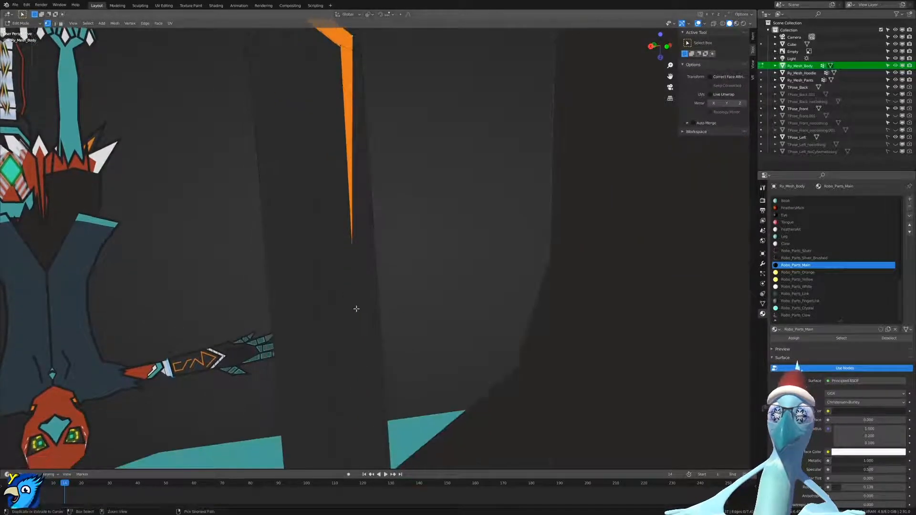
{"action": "scroll", "coordinate": [357, 309], "scroll_direction": "up", "scroll_amount": 1}
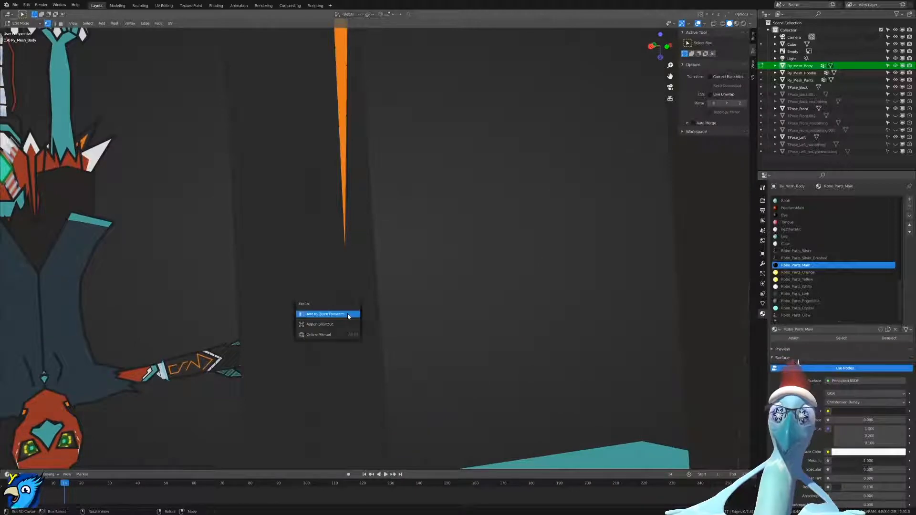
Triangulate the dark feather faces surrounding the reverse-side stripe, using face selection.
{"action": "key", "text": "ctrl+Tab"}
{"action": "left_click", "coordinate": [372, 350]}
{"action": "left_click", "coordinate": [335, 334]}
{"action": "left_click", "coordinate": [337, 332]}
{"action": "key", "text": "ctrl+t"}
{"action": "middle_click_drag", "start_coordinate": [325, 348], "coordinate": [381, 391]}
{"action": "left_click", "coordinate": [457, 335]}
{"action": "key", "text": "ctrl+t"}
{"action": "left_click", "coordinate": [495, 306]}
Knife-cut the dark face beside the stripe from the stripe's outer bend to the feather's outer corner.
{"action": "middle_click_drag", "start_coordinate": [339, 166], "coordinate": [420, 315]}
{"action": "left_click", "coordinate": [327, 353]}
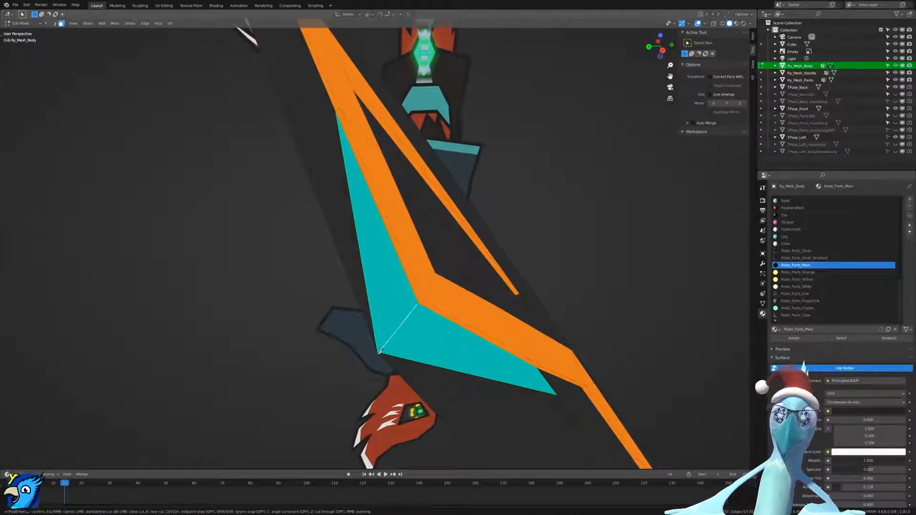
{"action": "left_click", "coordinate": [378, 350]}
{"action": "key", "text": "Return"}
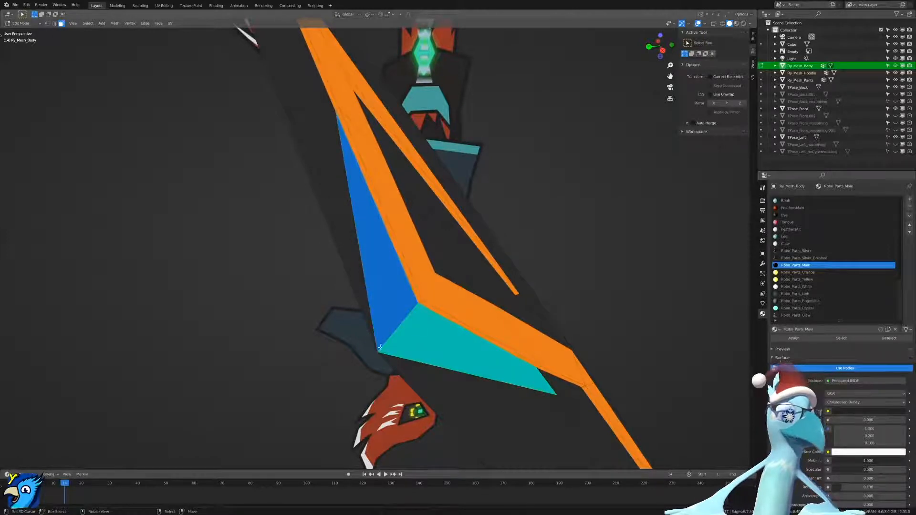
Knife-cut the dark face along the stripe's open side, from its pointed tip down past the lower bend to the feather's edge.
{"action": "mouse_move", "coordinate": [483, 312]}
{"action": "middle_mouse_down"}
{"action": "mouse_move", "coordinate": [419, 325]}
{"action": "mouse_move", "coordinate": [405, 229]}
{"action": "mouse_move", "coordinate": [493, 276]}
{"action": "mouse_move", "coordinate": [347, 275]}
{"action": "mouse_move", "coordinate": [470, 315]}
{"action": "mouse_move", "coordinate": [412, 297]}
{"action": "mouse_move", "coordinate": [358, 258]}
{"action": "mouse_move", "coordinate": [434, 288]}
{"action": "mouse_move", "coordinate": [423, 277]}
{"action": "mouse_move", "coordinate": [409, 321]}
{"action": "middle_mouse_up"}
{"action": "scroll", "coordinate": [415, 330], "scroll_direction": "down", "scroll_amount": 5}
{"action": "scroll", "coordinate": [347, 276], "scroll_direction": "up", "scroll_amount": 2}
{"action": "scroll", "coordinate": [347, 275], "scroll_direction": "down", "scroll_amount": 3}
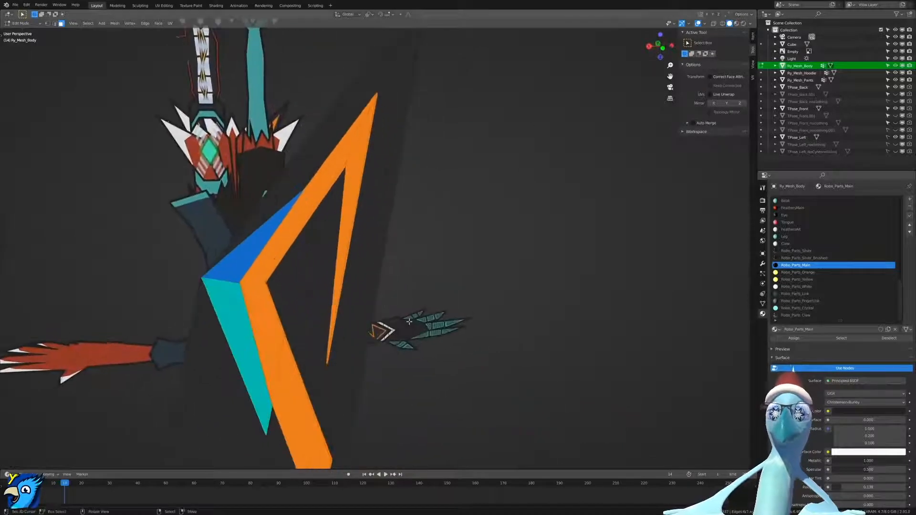
{"action": "key", "text": "k"}
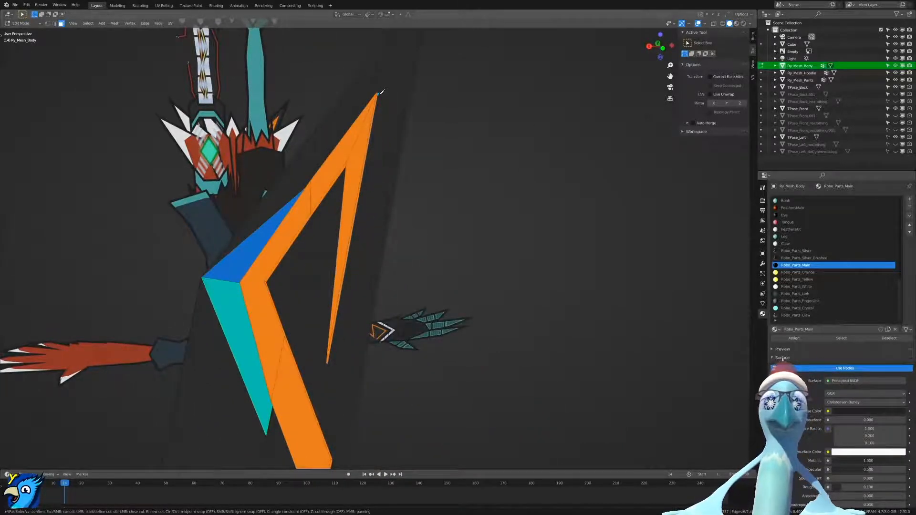
{"action": "middle_click_drag", "start_coordinate": [364, 339], "coordinate": [359, 252], "text": "shift"}
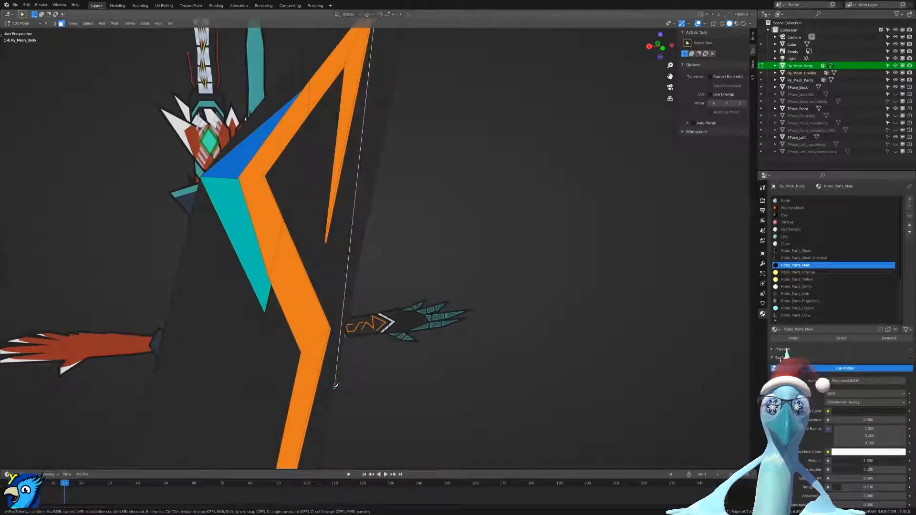
{"action": "middle_click_drag", "start_coordinate": [335, 386], "coordinate": [470, 297]}
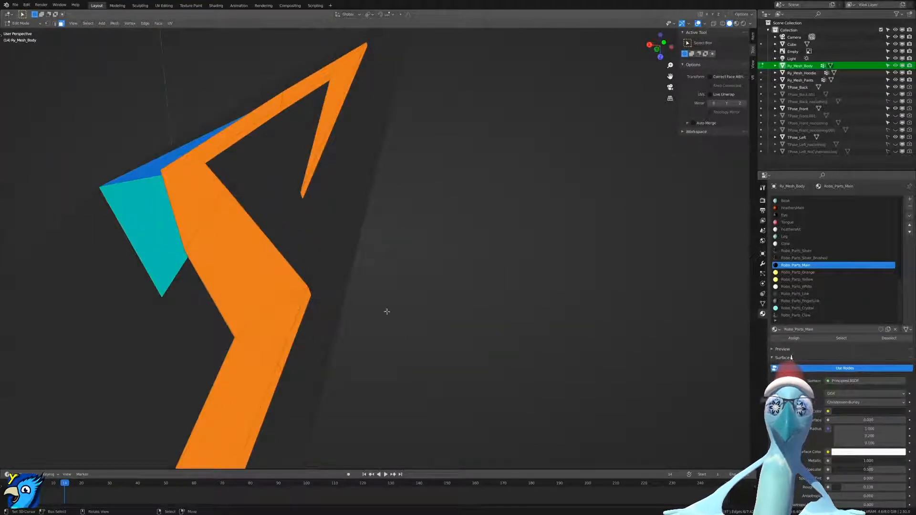
Triangulate the dark face along the stripe's outer side and the one enclosed between its bend and tapered end.
{"action": "left_click", "coordinate": [344, 311]}
{"action": "key", "text": "ctrl+t"}
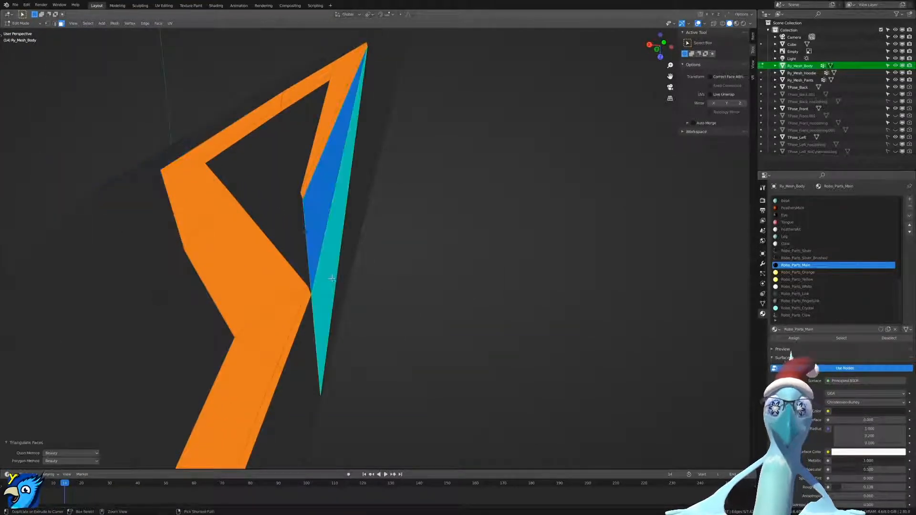
{"action": "middle_click_drag", "start_coordinate": [346, 309], "coordinate": [327, 270]}
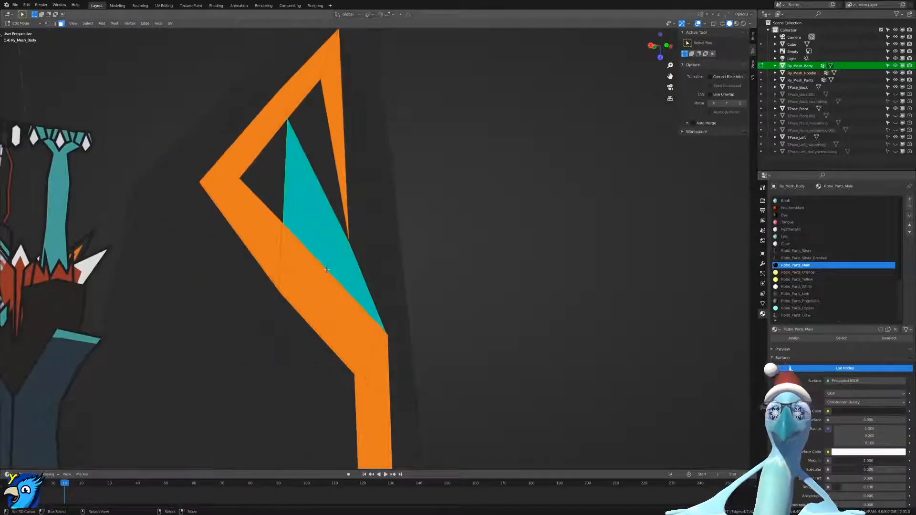
{"action": "key", "text": "ctrl+t"}
Examine in wireframe the triangular outline lying behind the dark faces inside the stripe's bend.
{"action": "middle_click_drag", "start_coordinate": [276, 317], "coordinate": [393, 340]}
{"action": "middle_click_drag", "start_coordinate": [345, 344], "coordinate": [296, 384]}
{"action": "key", "text": "z"}
{"action": "left_click", "coordinate": [209, 334]}
{"action": "mouse_move", "coordinate": [351, 243]}
{"action": "middle_mouse_down", "text": "shift"}
{"action": "mouse_move", "coordinate": [355, 298]}
{"action": "mouse_move", "coordinate": [371, 256]}
{"action": "middle_mouse_up", "text": "shift"}
{"action": "scroll", "coordinate": [355, 298], "scroll_direction": "up", "scroll_amount": 2}
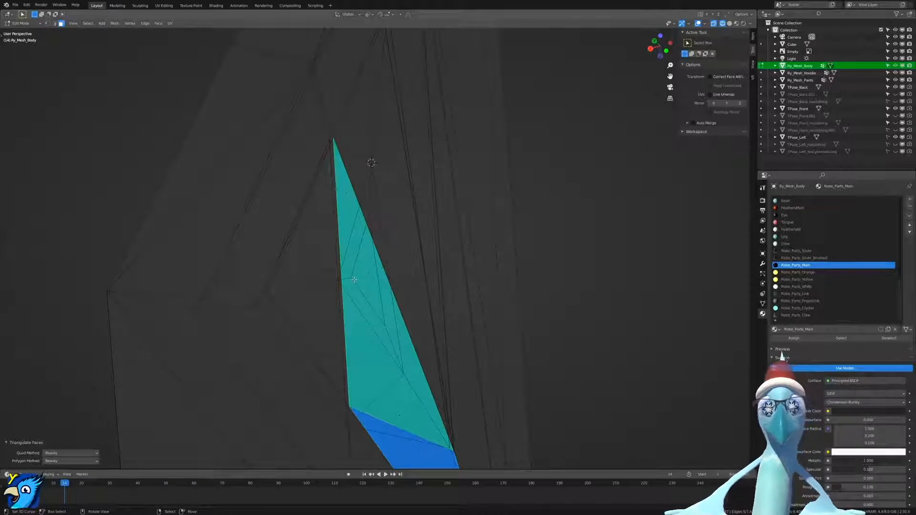
{"action": "key", "text": "z"}
{"action": "left_click", "coordinate": [440, 286]}
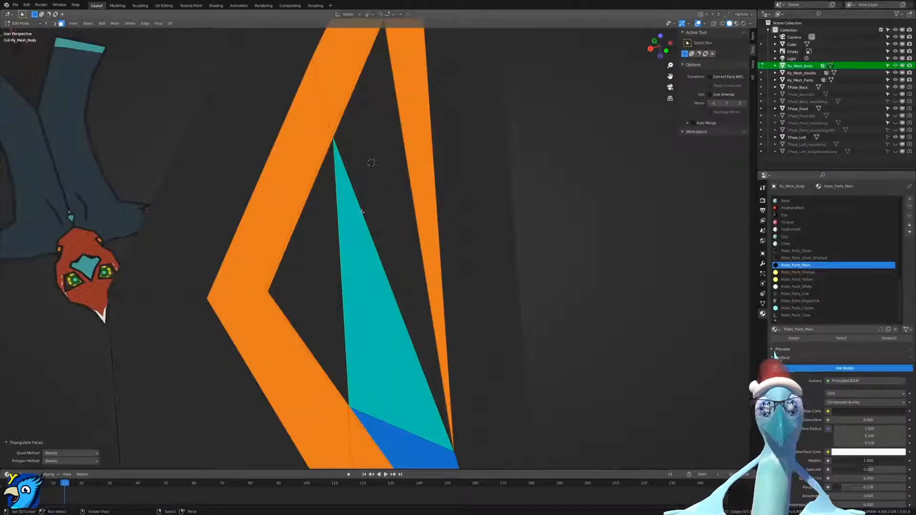
Try to knife-cut a closed triangle into the dark faces between the stripe's bend and tapered end, starting at the 3D cursor.
{"action": "key", "text": "k"}
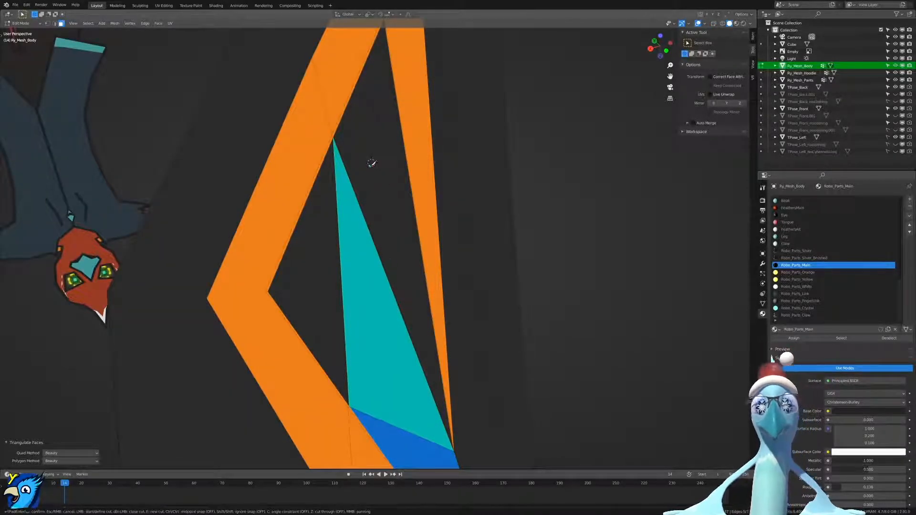
{"action": "left_click", "coordinate": [371, 162]}
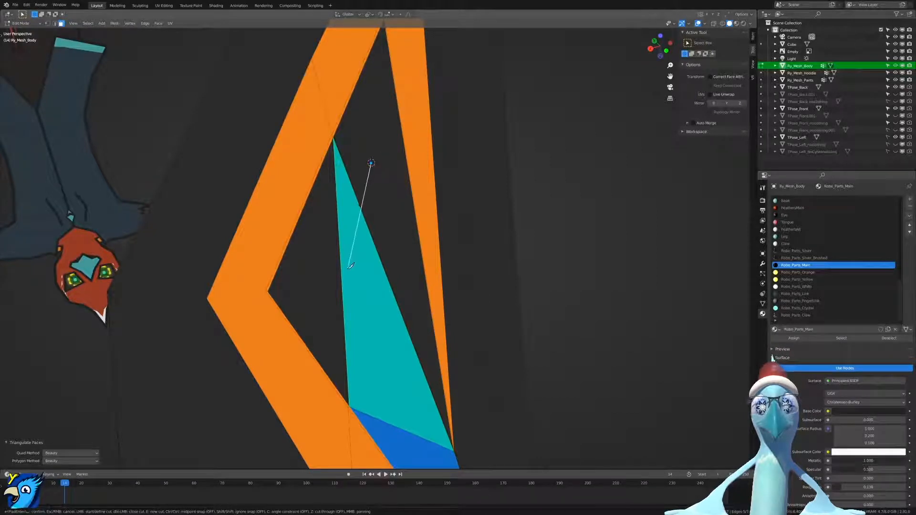
{"action": "left_click", "coordinate": [336, 282]}
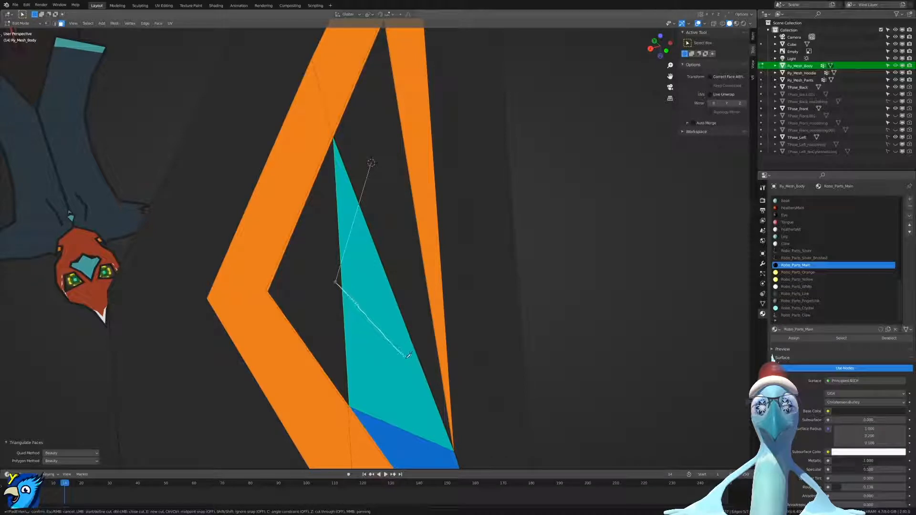
{"action": "left_click", "coordinate": [404, 361]}
{"action": "left_click", "coordinate": [373, 162]}
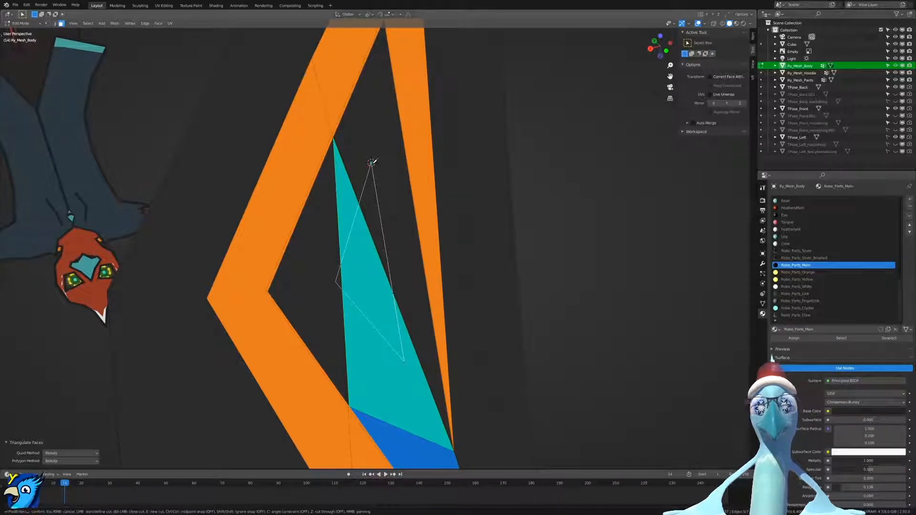
{"action": "key", "text": "Return"}
{"action": "key", "text": "z"}
{"action": "left_click", "coordinate": [297, 265]}
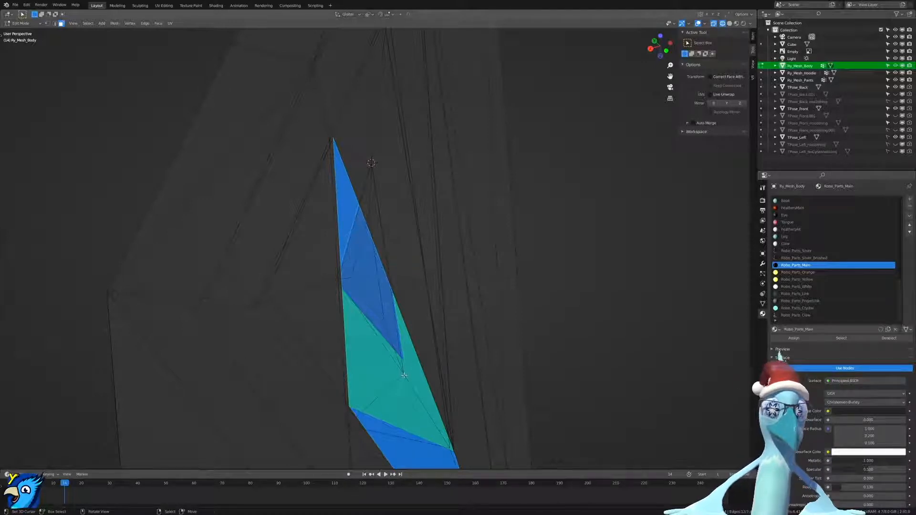
{"action": "key", "text": "ctrl+z"}
Knife-cut a closed triangle between the stripe's bend and tapered end, with its upper tip at the 3D cursor.
{"action": "key", "text": "z"}
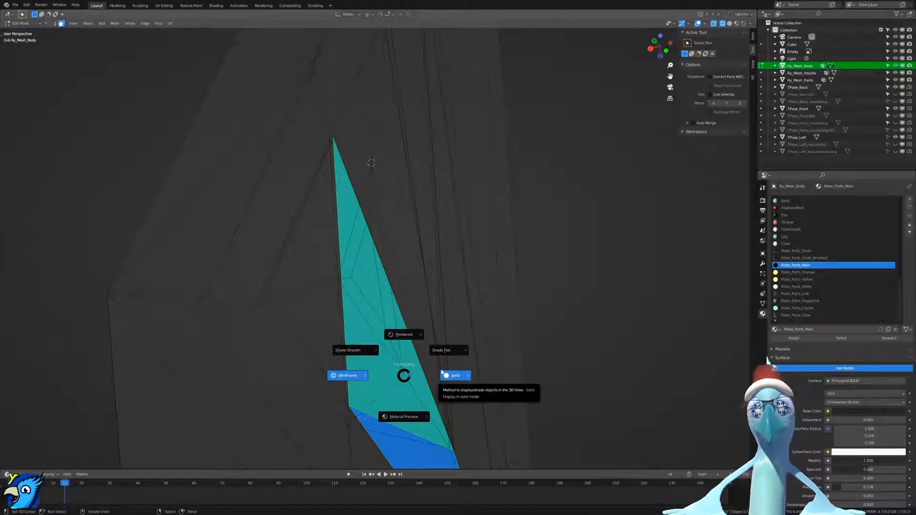
{"action": "left_click", "coordinate": [442, 376]}
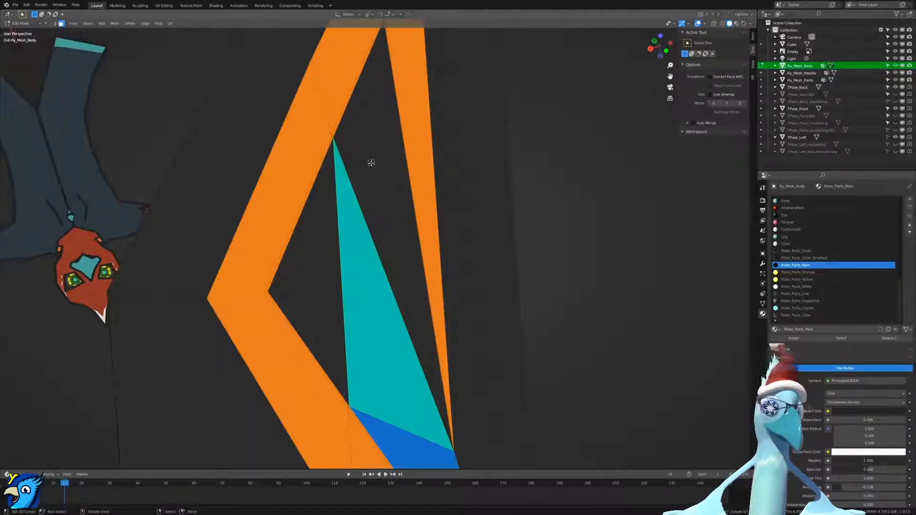
{"action": "key", "text": "k"}
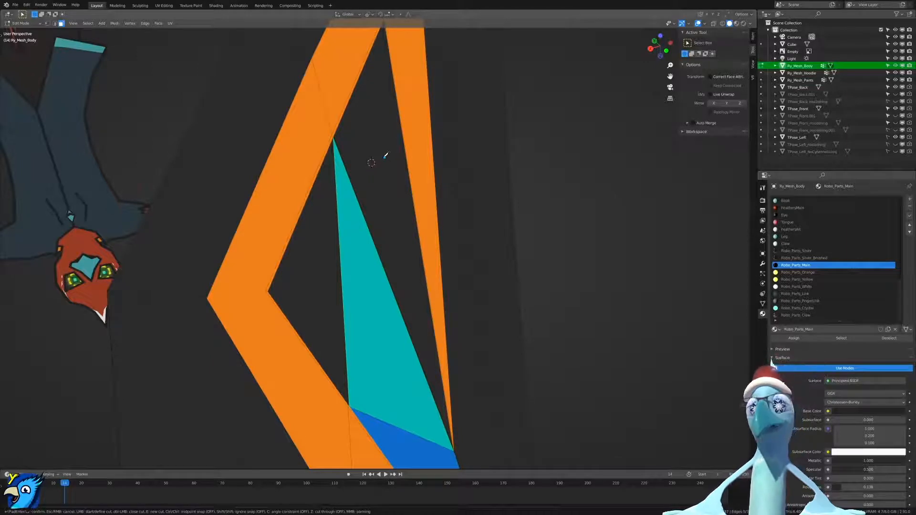
{"action": "left_click", "coordinate": [371, 162]}
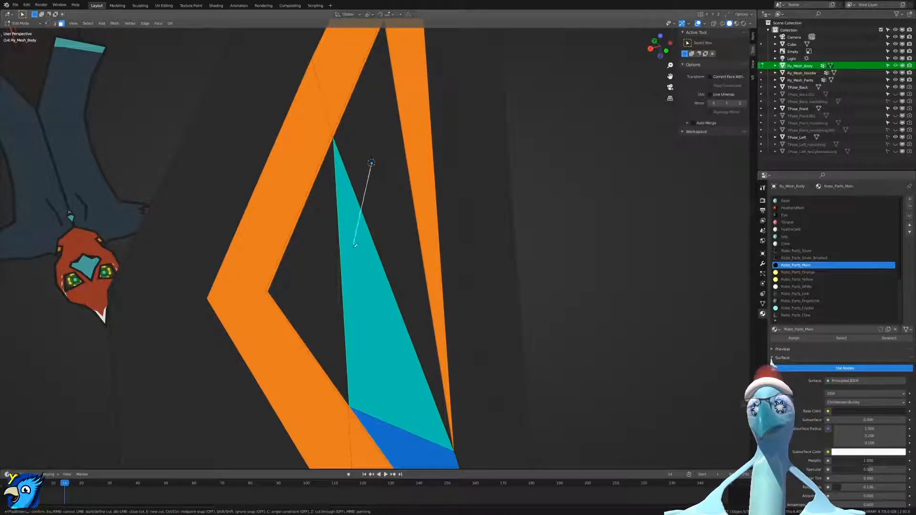
{"action": "left_click", "coordinate": [337, 285]}
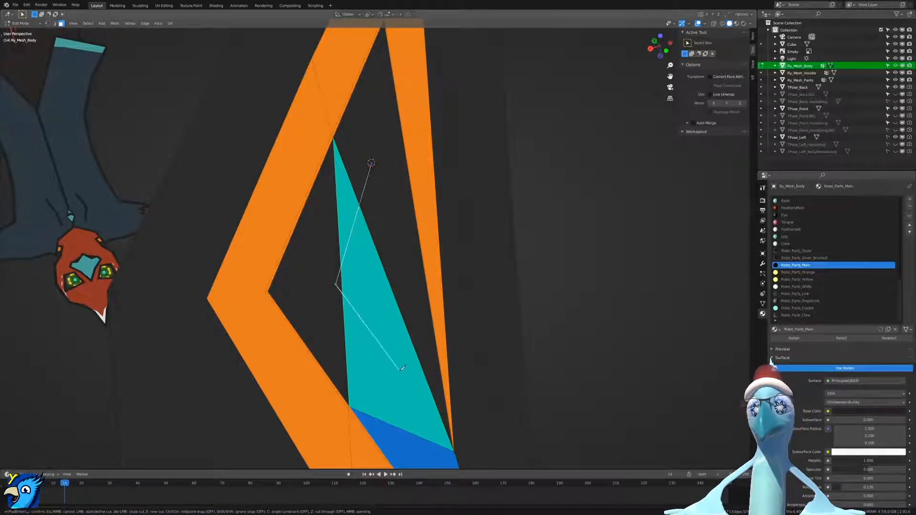
{"action": "left_click", "coordinate": [402, 370]}
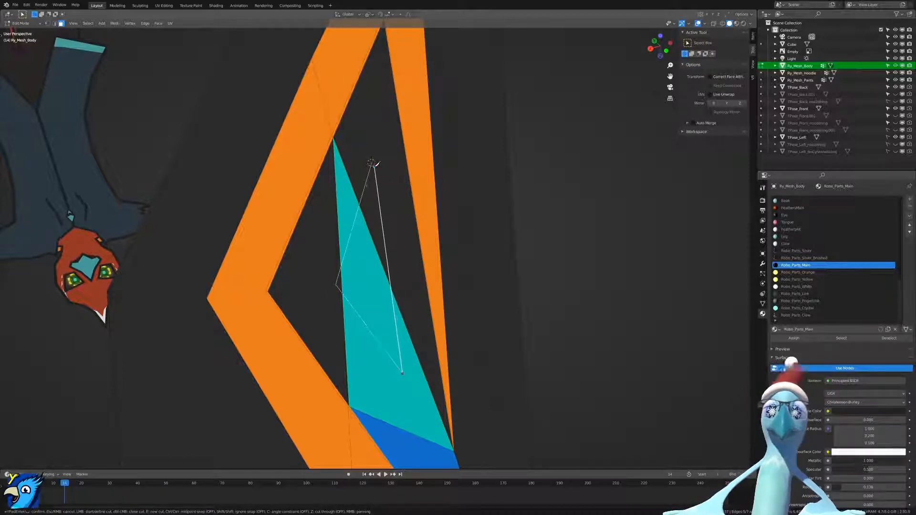
{"action": "left_click", "coordinate": [372, 163]}
{"action": "key", "text": "Return"}
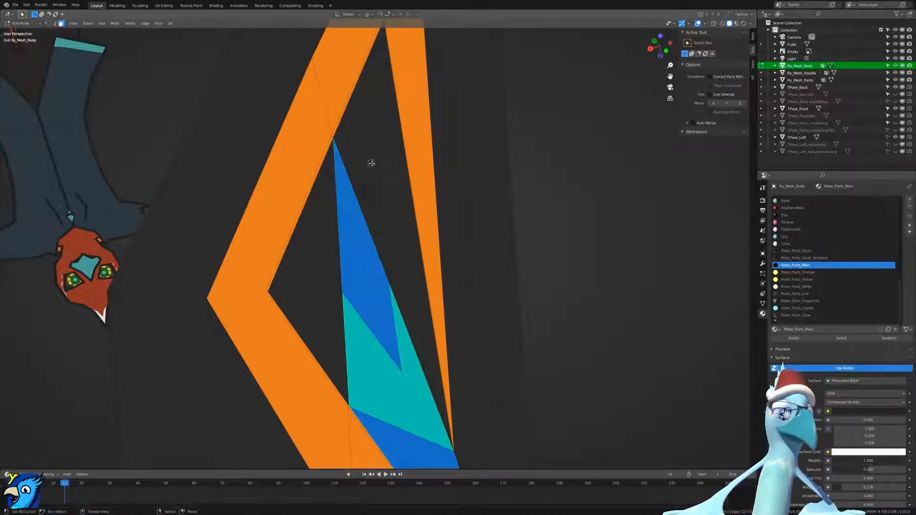
Compare the cut triangle with the wireframe outline and select its middle faces in face selection.
{"action": "key", "text": "z"}
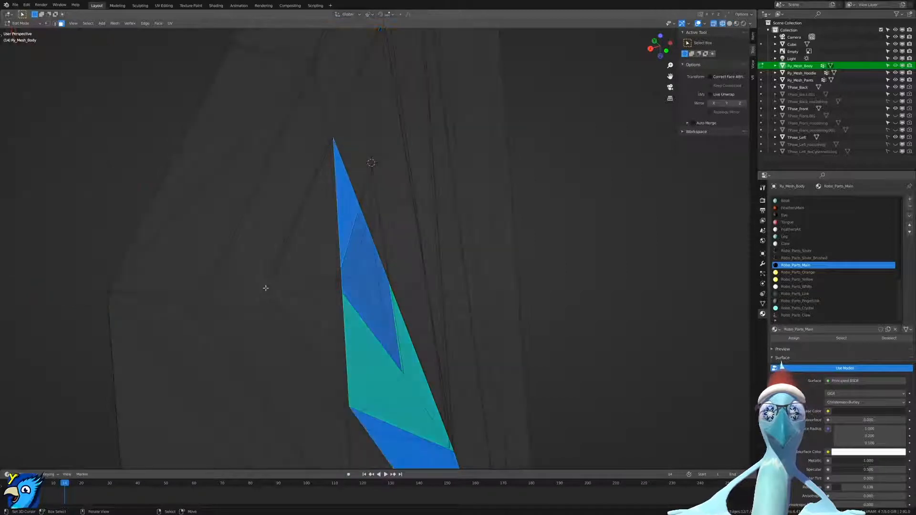
{"action": "key", "text": "z"}
{"action": "key", "text": "ctrl+Tab"}
{"action": "left_click", "coordinate": [338, 314]}
{"action": "key", "text": "h"}
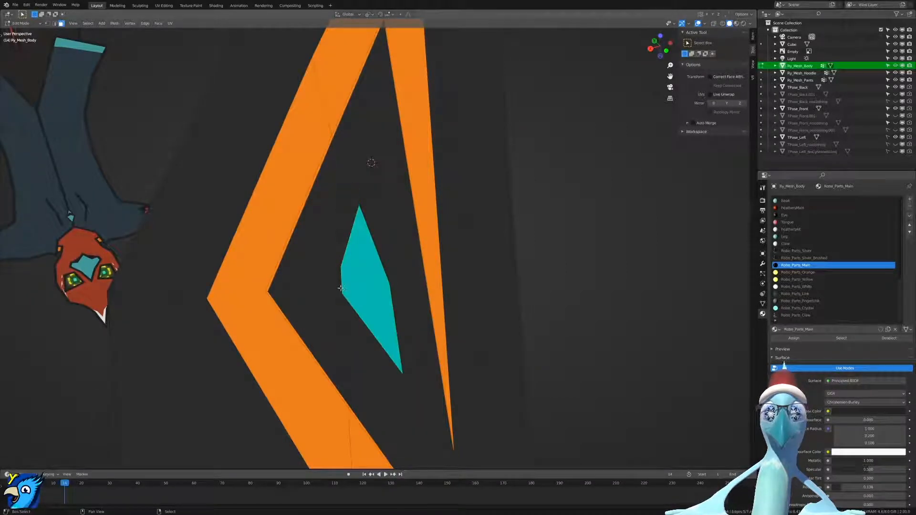
Merge the extra vertices at the cut triangle's corner facing the stripe's bend, using At Last.
{"action": "key", "text": "ctrl+Tab"}
{"action": "left_click", "coordinate": [301, 272]}
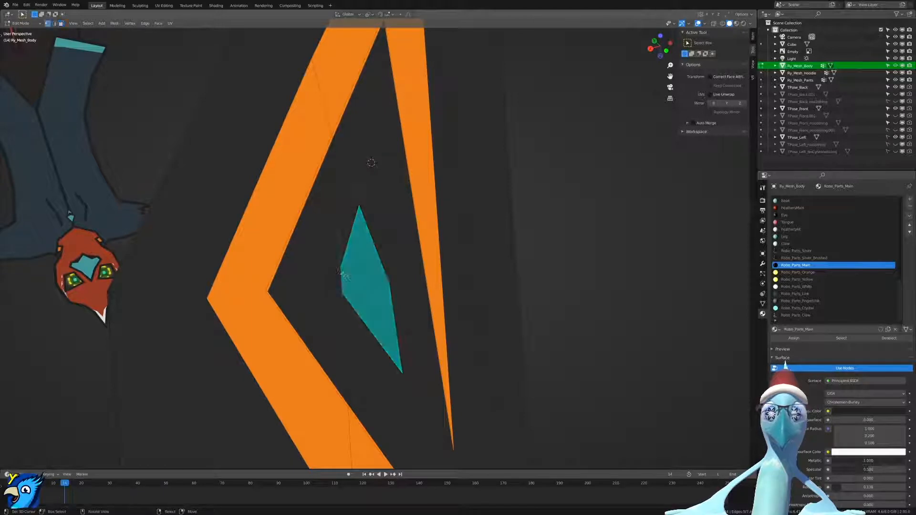
{"action": "key", "text": "alt+z"}
{"action": "key", "text": "h"}
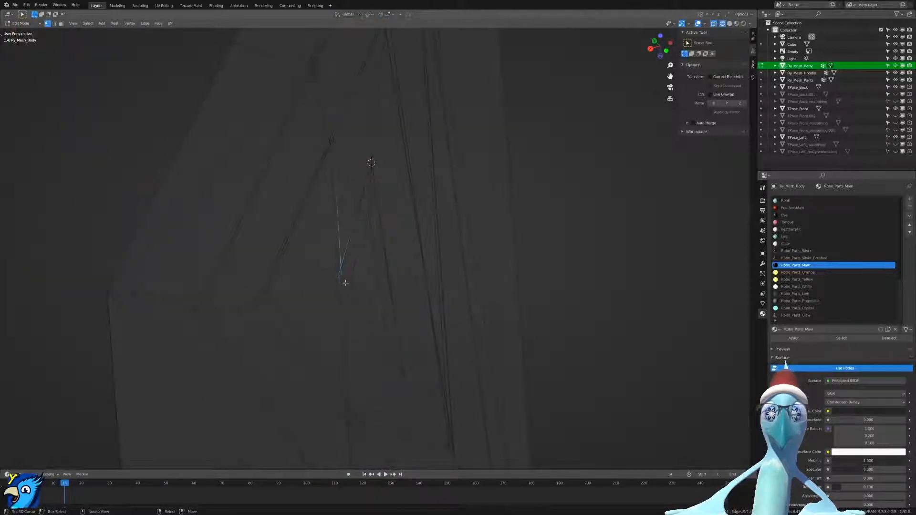
{"action": "key", "text": "alt+z"}
{"action": "key", "text": "m"}
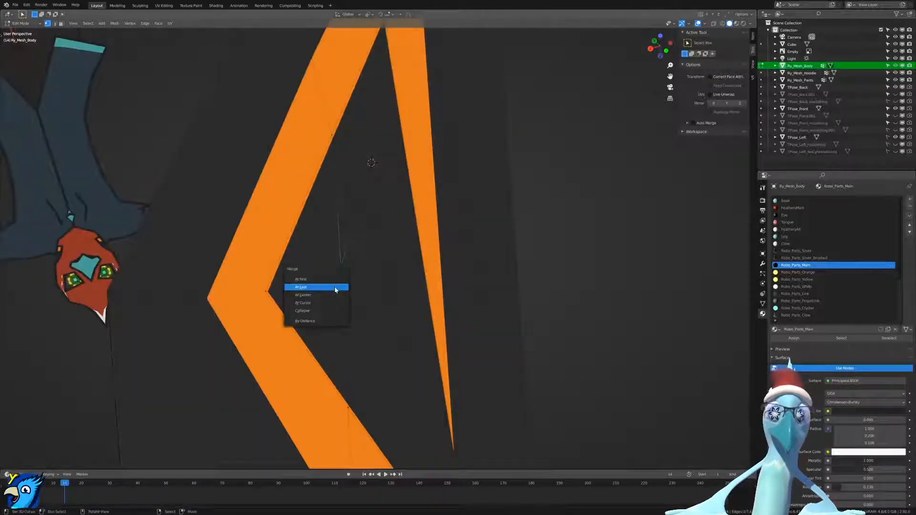
{"action": "key", "text": "Escape"}
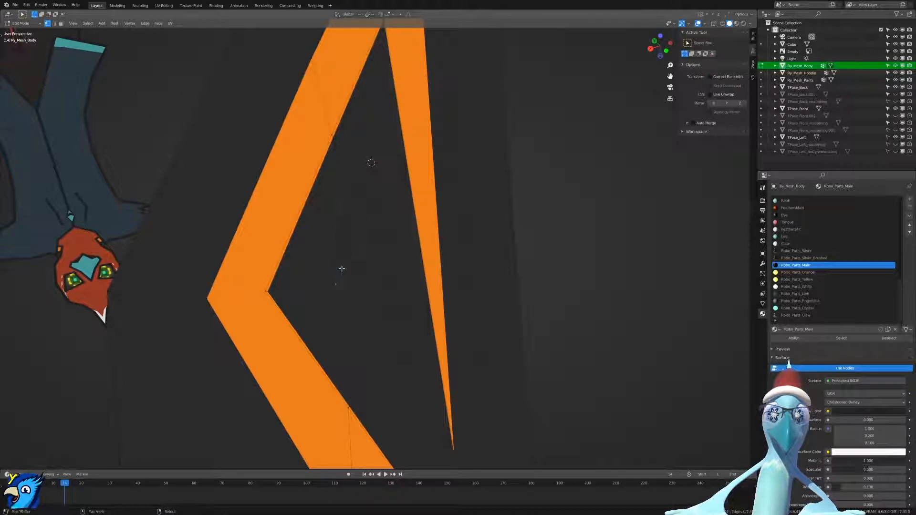
{"action": "key", "text": "m"}
{"action": "left_click", "coordinate": [344, 268]}
{"action": "right_click", "coordinate": [343, 293]}
{"action": "right_click", "coordinate": [345, 268], "text": "shift"}
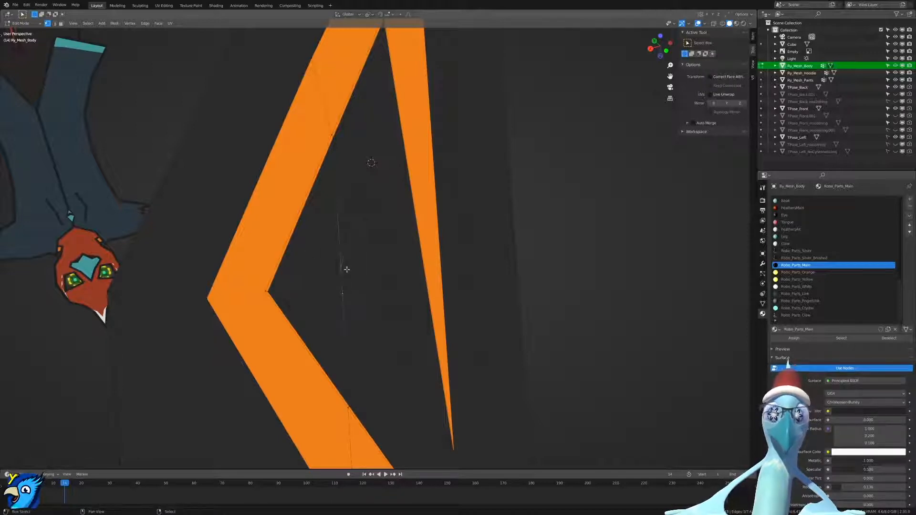
{"action": "key", "text": "m"}
{"action": "left_click", "coordinate": [347, 270]}
{"action": "key", "text": "alt+z"}
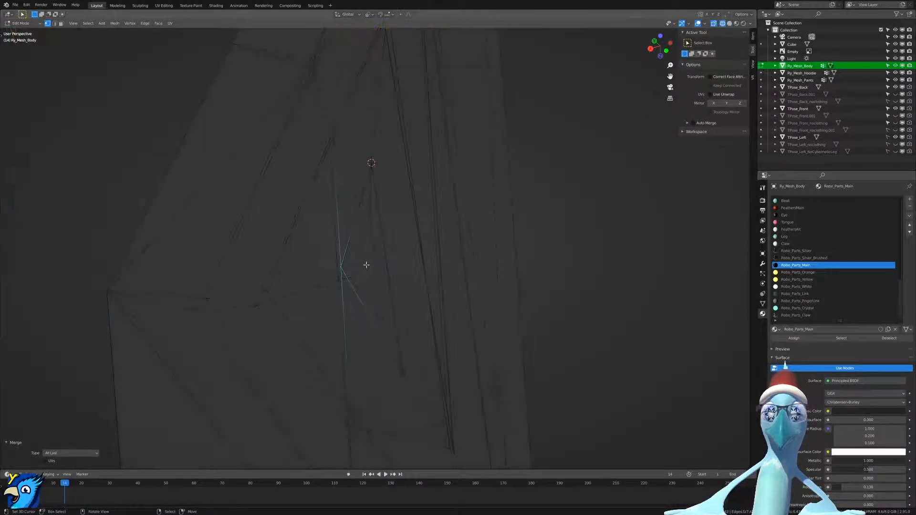
{"action": "key", "text": "z"}
{"action": "left_click", "coordinate": [479, 266]}
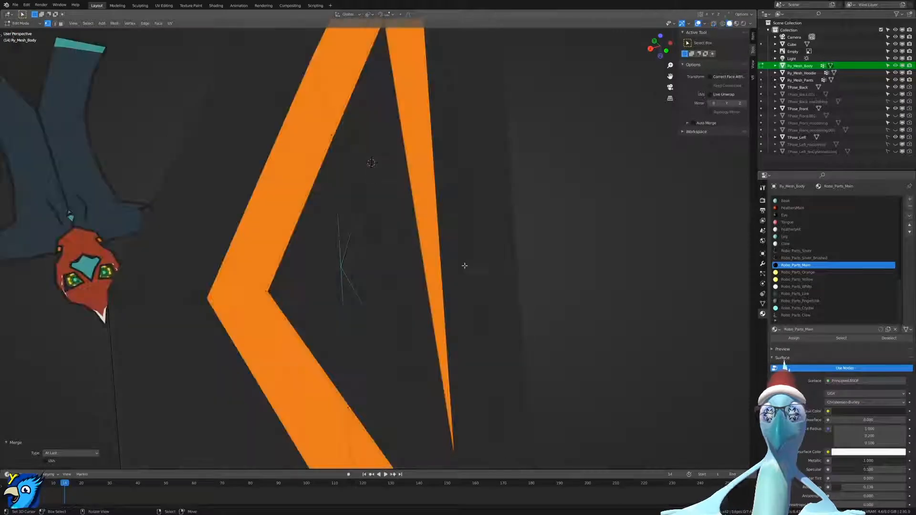
Merge the stray edge vertex near the cut triangle's upper tip into the tip vertex, using At Last.
{"action": "right_click", "coordinate": [356, 207]}
{"action": "key", "text": "z"}
{"action": "left_click", "coordinate": [262, 206]}
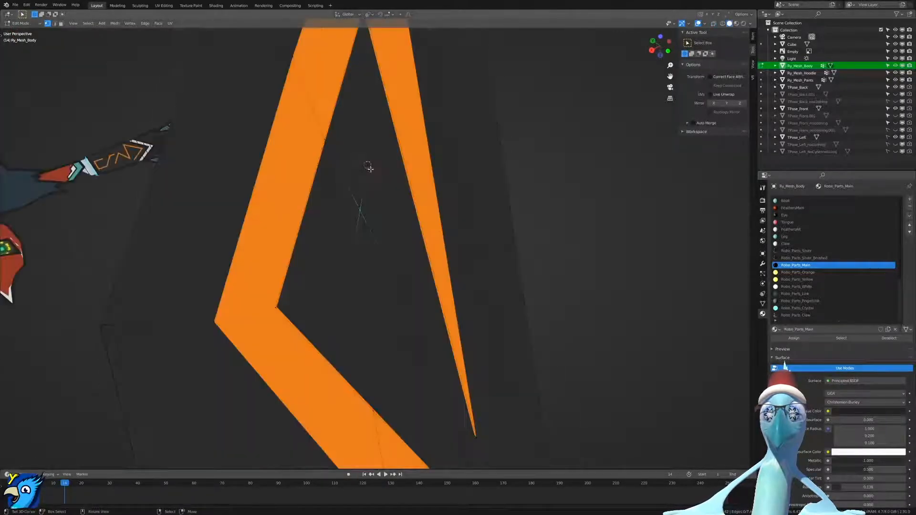
{"action": "key", "text": "shift+z"}
{"action": "right_click", "coordinate": [366, 163], "text": "shift"}
{"action": "key", "text": "m"}
{"action": "left_click", "coordinate": [366, 166]}
Merge the extra vertices at the cut triangle's lower tip, using At Last, and check the result in wireframe.
{"action": "key", "text": "z"}
{"action": "left_click", "coordinate": [254, 171]}
{"action": "key", "text": "z"}
{"action": "left_click", "coordinate": [453, 284]}
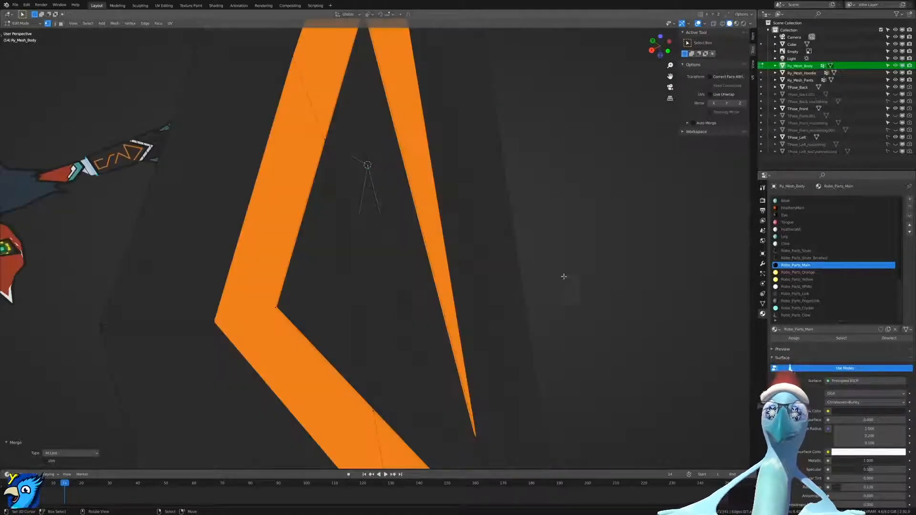
{"action": "key", "text": "m"}
{"action": "left_click", "coordinate": [425, 355]}
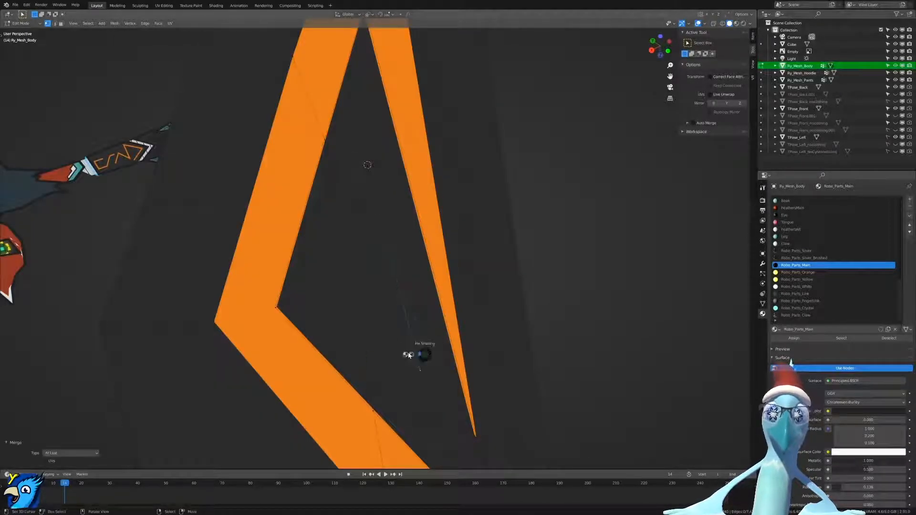
{"action": "key", "text": "z"}
{"action": "left_click", "coordinate": [387, 329]}
{"action": "middle_click_drag", "start_coordinate": [429, 320], "coordinate": [403, 311]}
{"action": "key", "text": "z"}
{"action": "left_click", "coordinate": [501, 317]}
Select all faces of the cut inner triangle in face selection mode, using the wireframe view.
{"action": "key", "text": "ctrl+Tab"}
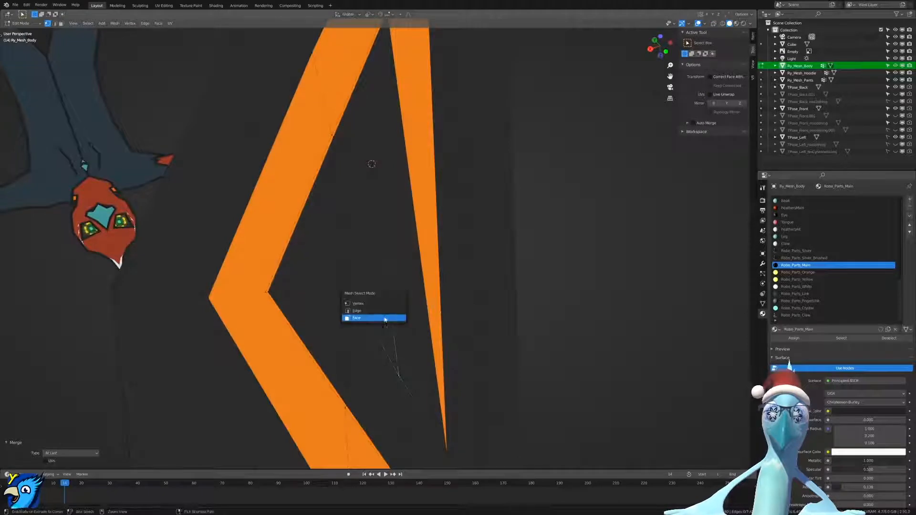
{"action": "left_click", "coordinate": [384, 318]}
{"action": "key", "text": "shift+z"}
{"action": "right_click", "coordinate": [365, 274]}
{"action": "right_click", "coordinate": [372, 269], "text": "shift"}
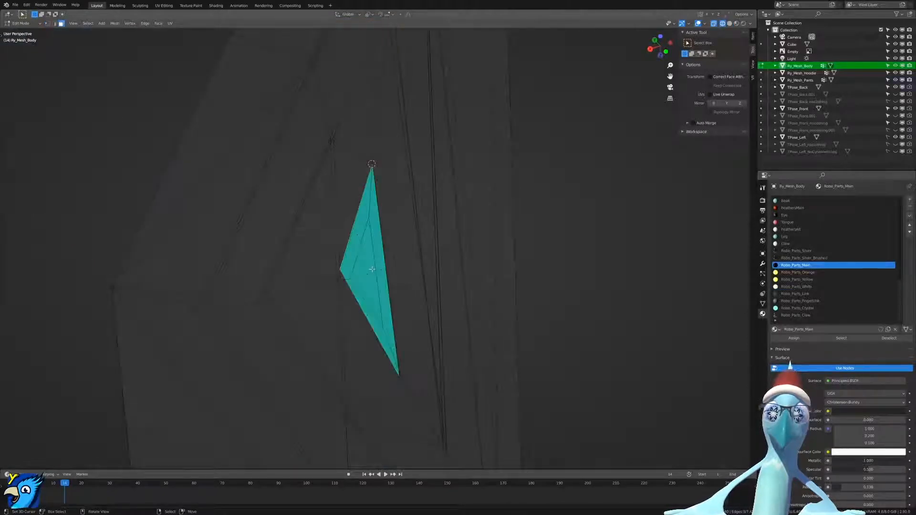
{"action": "key", "text": "i"}
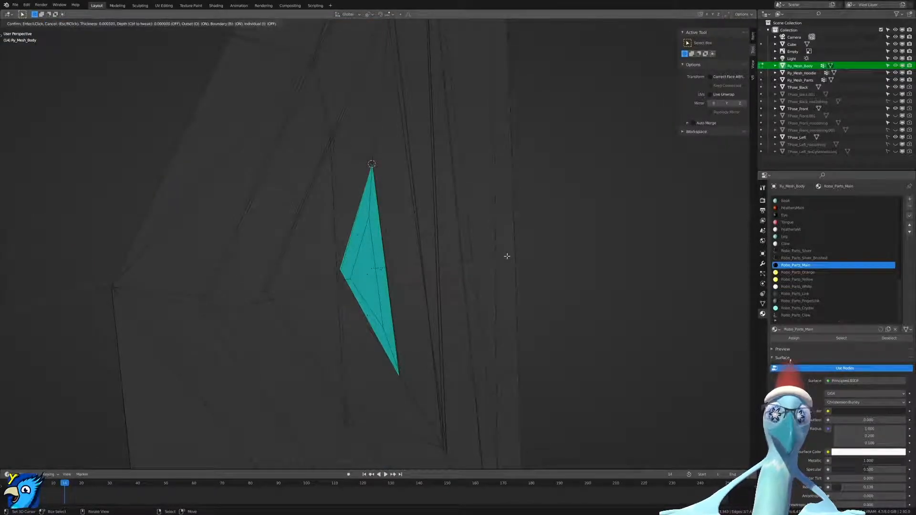
{"action": "left_click", "coordinate": [502, 251]}
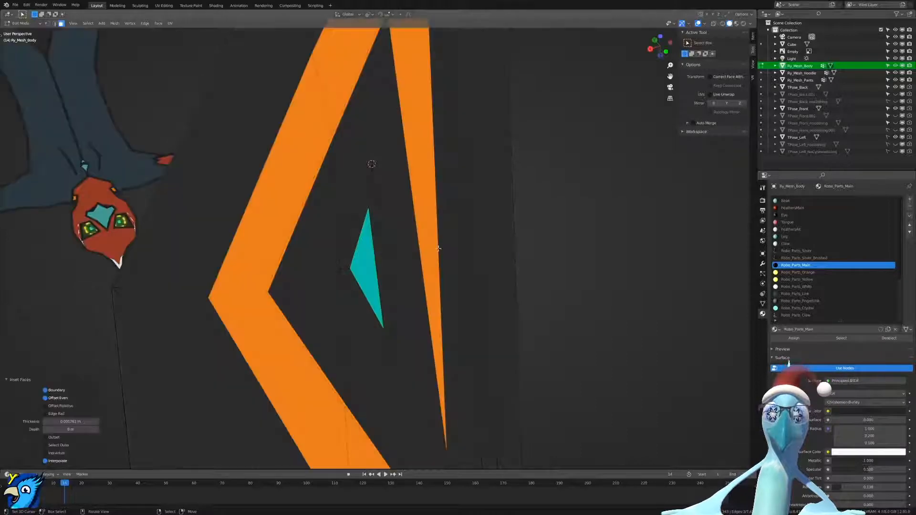
{"action": "key", "text": "ctrl+z"}
{"action": "key", "text": "shift+z"}
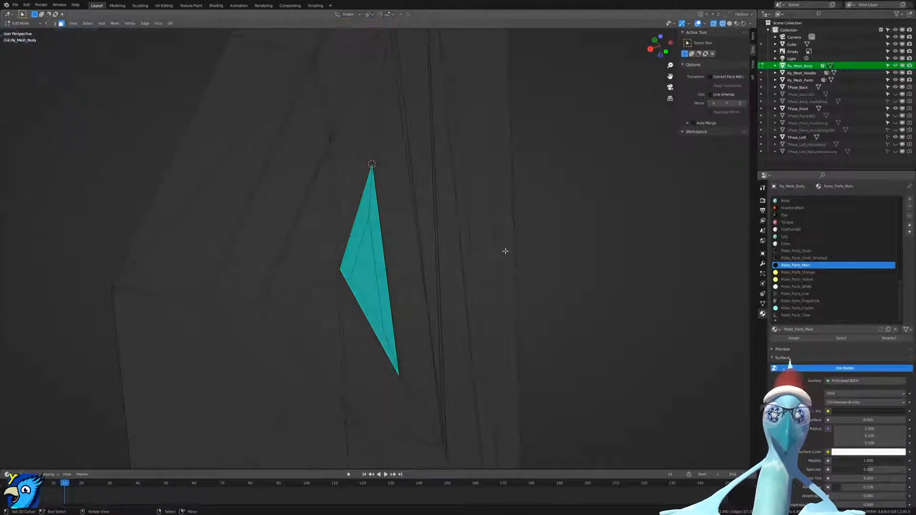
Try insetting the inner triangle's faces with an adjusted depth, compare it with the front side, and undo the inset.
{"action": "key", "text": "i"}
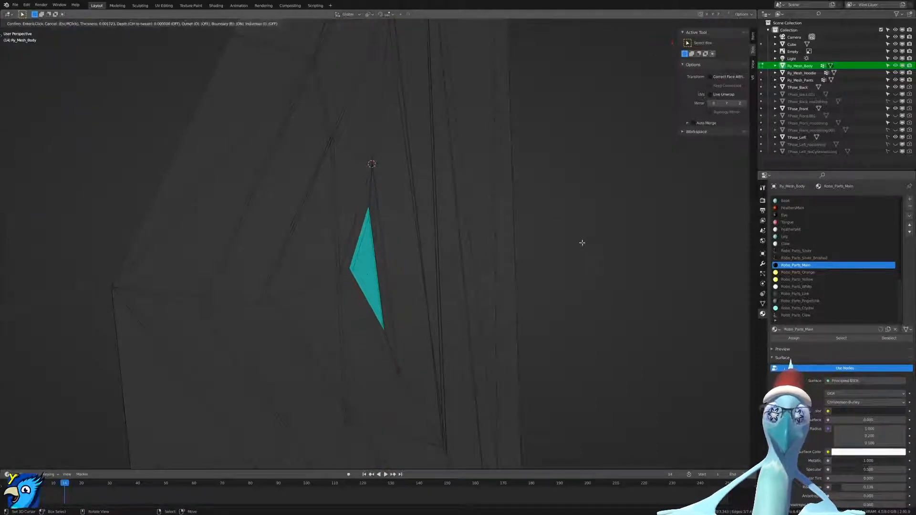
{"action": "left_click", "coordinate": [579, 244]}
{"action": "left_click_drag", "start_coordinate": [87, 429], "coordinate": [70, 430]}
{"action": "mouse_move", "coordinate": [343, 329]}
{"action": "middle_mouse_down"}
{"action": "mouse_move", "coordinate": [411, 321]}
{"action": "mouse_move", "coordinate": [433, 302]}
{"action": "mouse_move", "coordinate": [613, 300]}
{"action": "mouse_move", "coordinate": [600, 286]}
{"action": "mouse_move", "coordinate": [587, 300]}
{"action": "mouse_move", "coordinate": [468, 309]}
{"action": "mouse_move", "coordinate": [478, 311]}
{"action": "mouse_move", "coordinate": [452, 328]}
{"action": "middle_mouse_up"}
{"action": "key", "text": "shift+z"}
{"action": "key", "text": "shift+z"}
{"action": "left_click_drag", "start_coordinate": [72, 429], "coordinate": [58, 429]}
{"action": "middle_click_drag", "start_coordinate": [306, 315], "coordinate": [429, 296]}
{"action": "key", "text": "z"}
{"action": "left_click", "coordinate": [615, 288]}
{"action": "mouse_move", "coordinate": [616, 288]}
{"action": "middle_mouse_down"}
{"action": "mouse_move", "coordinate": [538, 282]}
{"action": "mouse_move", "coordinate": [601, 321]}
{"action": "middle_mouse_up"}
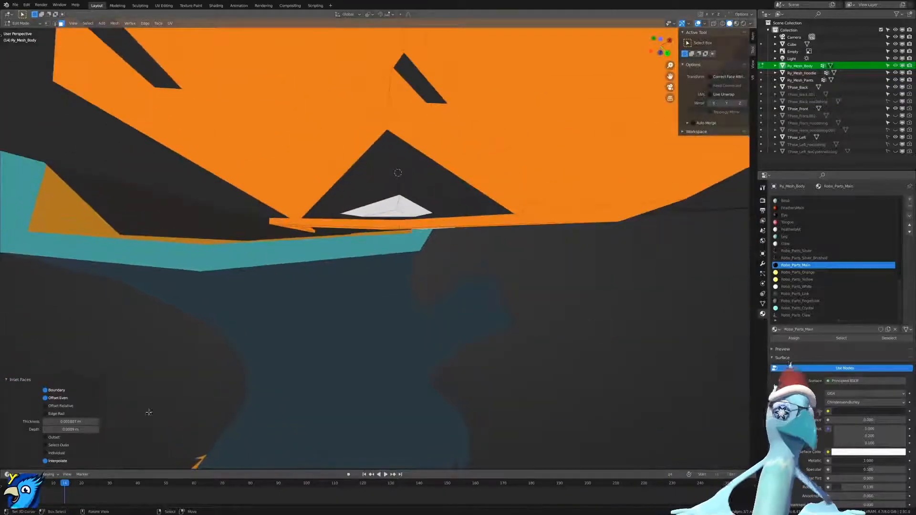
{"action": "left_click_drag", "start_coordinate": [71, 429], "coordinate": [57, 430]}
{"action": "key", "text": "ctrl+z"}
Inset the inner triangle's faces and give the inset a slight depth, using the front side's triangle as reference.
{"action": "middle_click_drag", "start_coordinate": [530, 260], "coordinate": [496, 271]}
{"action": "key", "text": "i"}
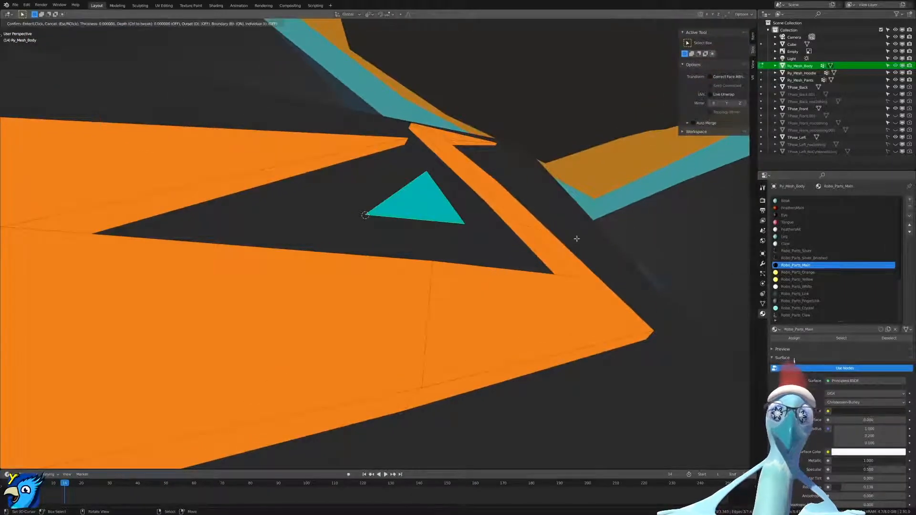
{"action": "left_click", "coordinate": [565, 239]}
{"action": "key", "text": "shift+z"}
{"action": "mouse_move", "coordinate": [395, 244]}
{"action": "middle_mouse_down"}
{"action": "mouse_move", "coordinate": [284, 248]}
{"action": "mouse_move", "coordinate": [417, 214]}
{"action": "middle_mouse_up"}
{"action": "key", "text": "shift+z"}
{"action": "mouse_move", "coordinate": [491, 210]}
{"action": "middle_mouse_down"}
{"action": "mouse_move", "coordinate": [516, 221]}
{"action": "mouse_move", "coordinate": [503, 301]}
{"action": "mouse_move", "coordinate": [514, 292]}
{"action": "middle_mouse_up"}
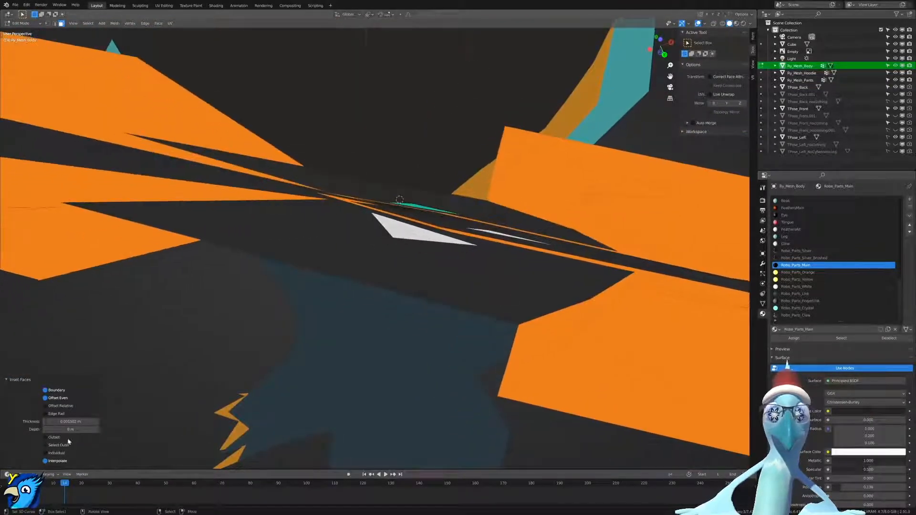
{"action": "left_click_drag", "start_coordinate": [72, 429], "coordinate": [72, 430]}
{"action": "middle_click_drag", "start_coordinate": [432, 261], "coordinate": [448, 261]}
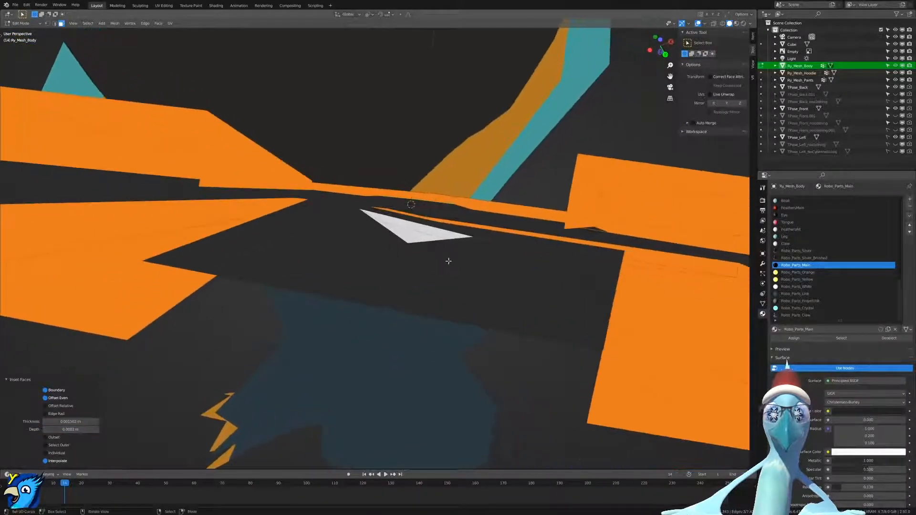
Grow the selection to the whole inner triangle and assign it the Robo_Parts_White material.
{"action": "key", "text": "ctrl+KP_Add"}
{"action": "left_click", "coordinate": [818, 279]}
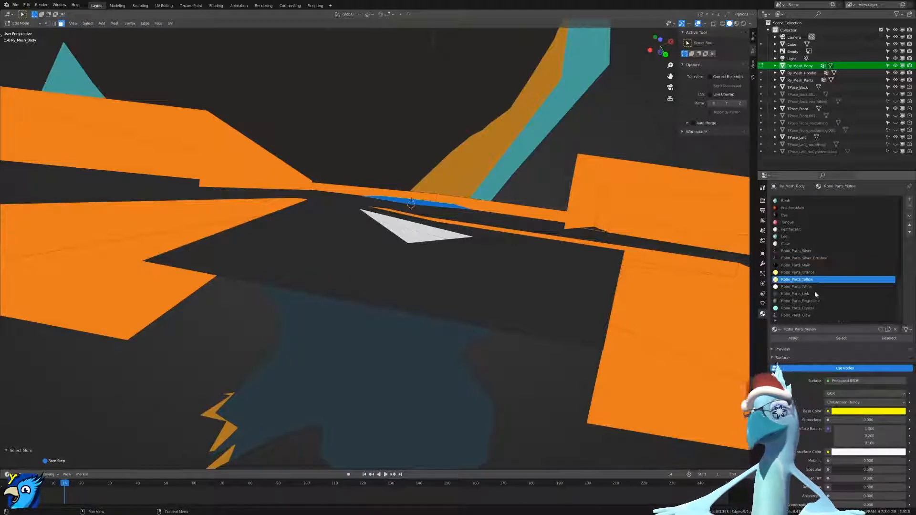
{"action": "left_click", "coordinate": [811, 286]}
{"action": "left_click", "coordinate": [794, 339]}
{"action": "middle_click_drag", "start_coordinate": [501, 171], "coordinate": [405, 225]}
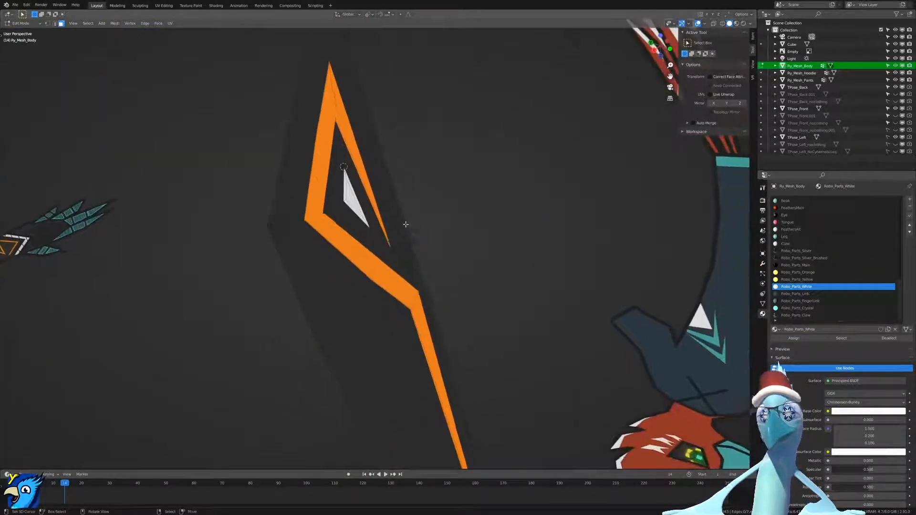
Examine the second triangle's outline beside the stripe's lower bend, comparing wireframe and solid shading.
{"action": "scroll", "coordinate": [405, 224], "scroll_direction": "down", "scroll_amount": 4}
{"action": "key", "text": "shift+z"}
{"action": "scroll", "coordinate": [425, 237], "scroll_direction": "up", "scroll_amount": 4}
{"action": "mouse_move", "coordinate": [356, 254]}
{"action": "middle_mouse_down"}
{"action": "mouse_move", "coordinate": [341, 274]}
{"action": "mouse_move", "coordinate": [388, 260]}
{"action": "mouse_move", "coordinate": [408, 222]}
{"action": "middle_mouse_up"}
{"action": "key", "text": "shift+z"}
{"action": "key", "text": "z"}
{"action": "scroll", "coordinate": [262, 264], "scroll_direction": "up", "scroll_amount": 4}
{"action": "key", "text": "z"}
{"action": "key", "text": "z"}
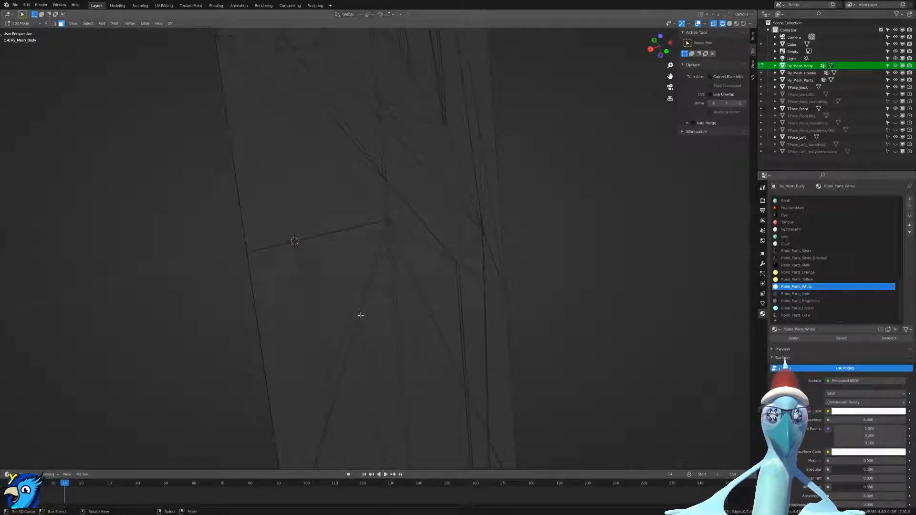
{"action": "key", "text": "ctrl"}
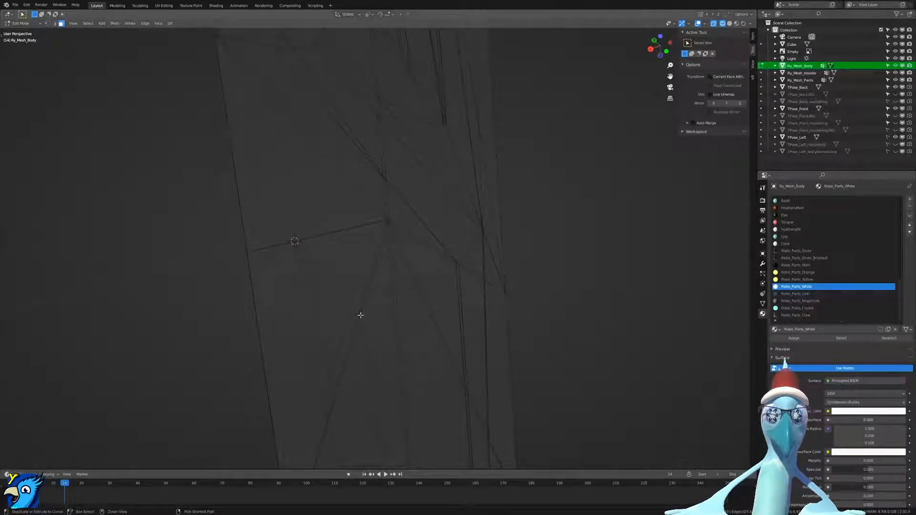
{"action": "key", "text": "z"}
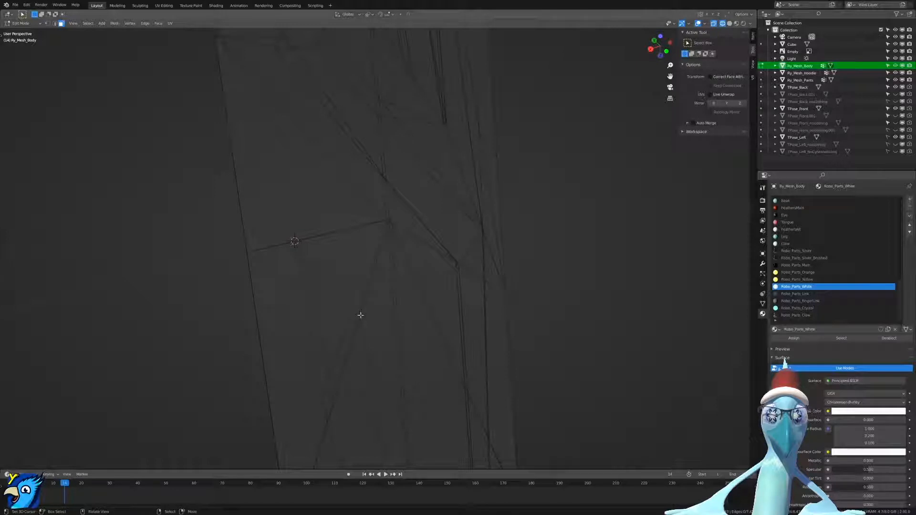
{"action": "key", "text": "z"}
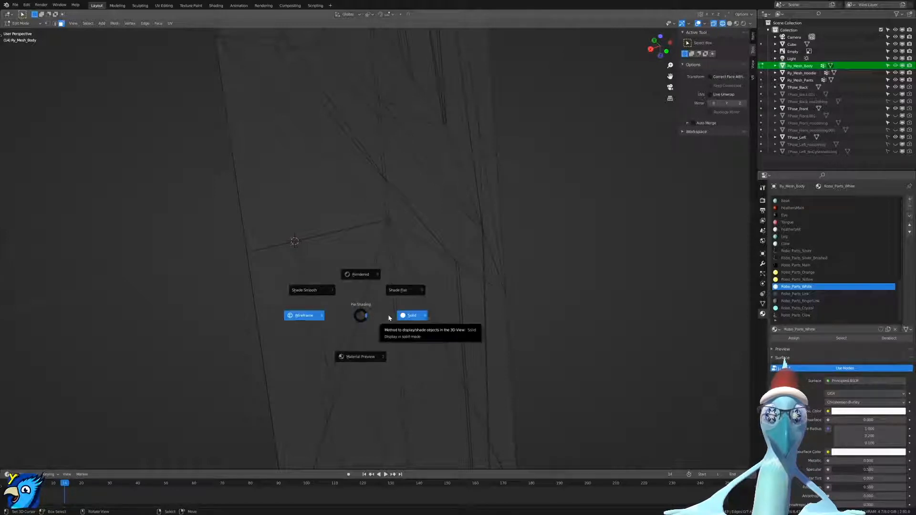
{"action": "left_click", "coordinate": [388, 316]}
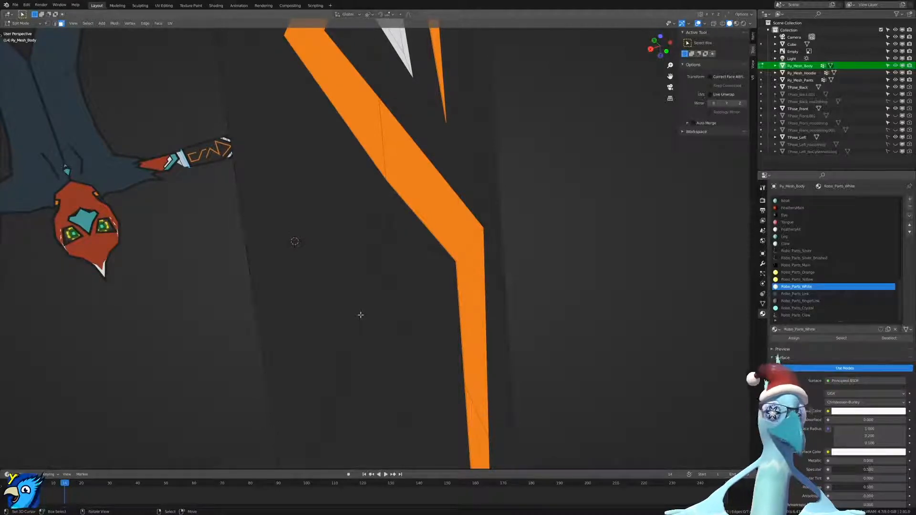
Knife-cut a second triangle beside the stripe's lower bend, from two points on the diagonal edge to the 3D cursor.
{"action": "key", "text": "k"}
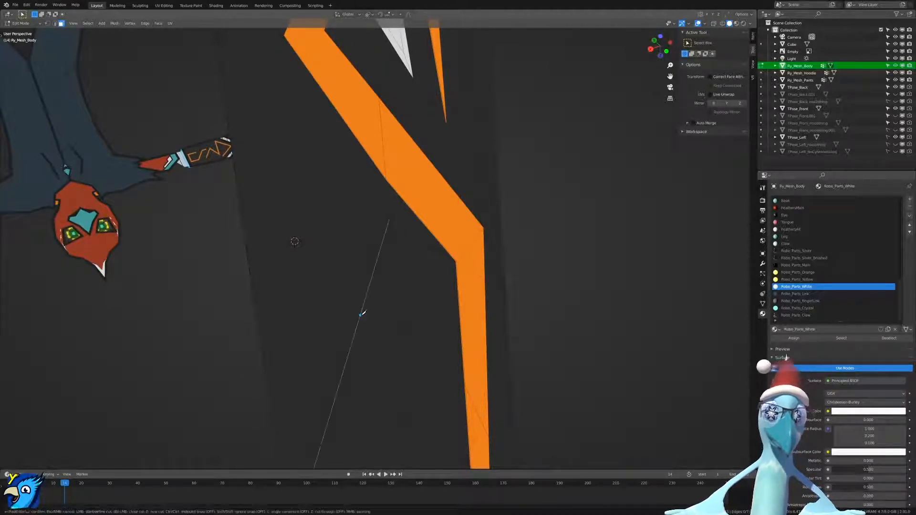
{"action": "left_click", "coordinate": [360, 315]}
{"action": "left_click", "coordinate": [327, 424]}
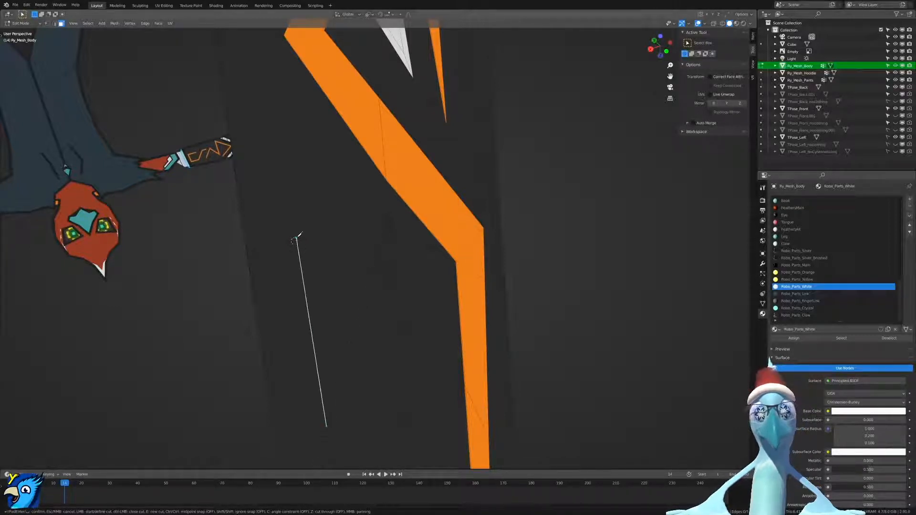
{"action": "left_click", "coordinate": [295, 241]}
{"action": "key", "text": "Return"}
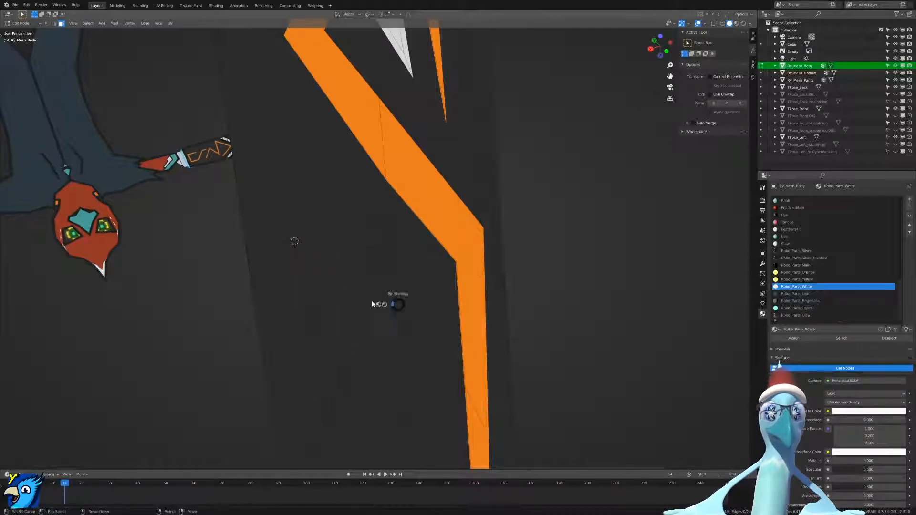
Slide the second triangle's corner vertex along the diagonal edge in wireframe.
{"action": "key", "text": "shift+z"}
{"action": "key", "text": "ctrl+Tab"}
{"action": "left_click", "coordinate": [368, 289]}
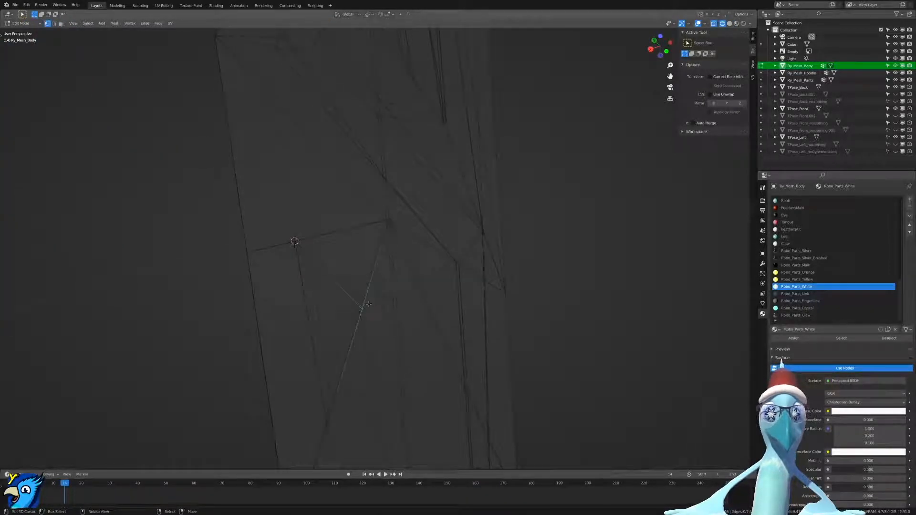
{"action": "key", "text": "shift+v"}
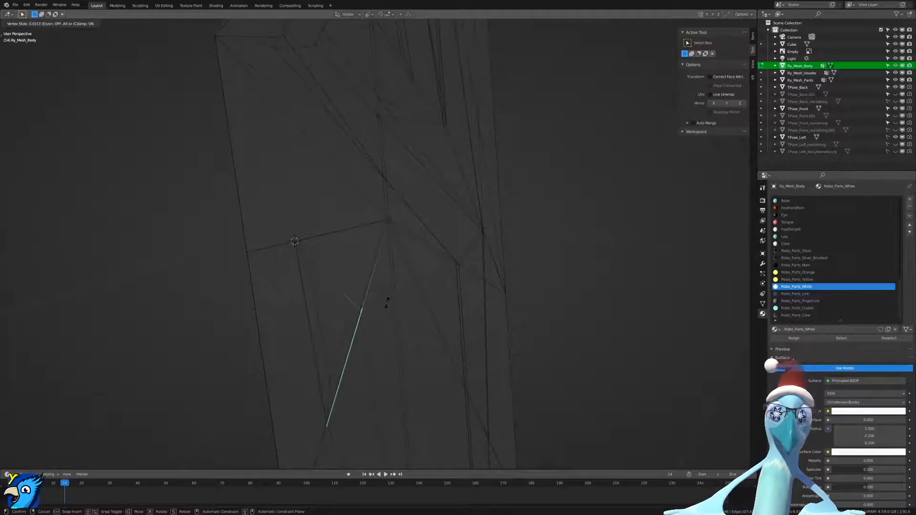
{"action": "left_click", "coordinate": [388, 300]}
Select the face bordering the second triangle across the diagonal edge and triangulate it.
{"action": "key", "text": "ctrl+Tab"}
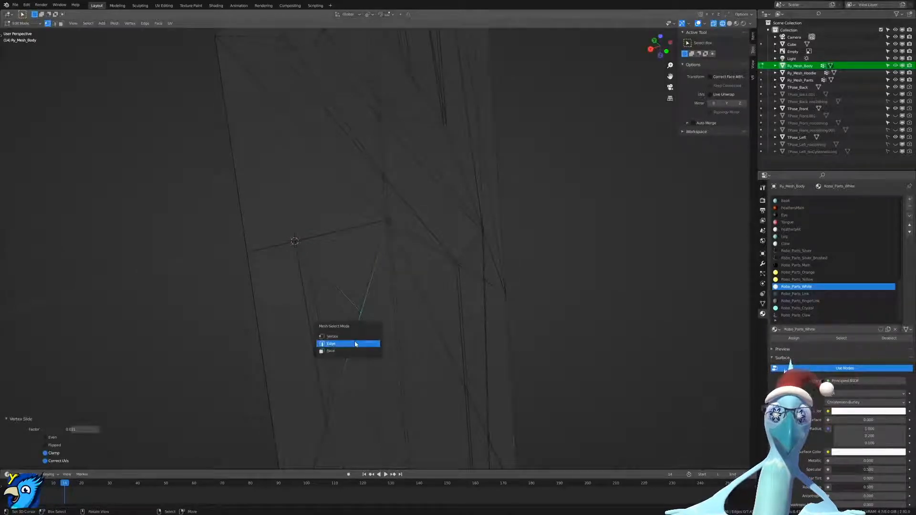
{"action": "left_click", "coordinate": [353, 349]}
{"action": "key", "text": "alt+z"}
{"action": "scroll", "coordinate": [405, 336], "scroll_direction": "down", "scroll_amount": 1}
{"action": "middle_click_drag", "start_coordinate": [376, 362], "coordinate": [354, 312], "text": "shift"}
{"action": "key", "text": "ctrl+Tab"}
{"action": "left_click", "coordinate": [349, 327]}
{"action": "right_click", "coordinate": [349, 328]}
{"action": "key", "text": "ctrl+t"}
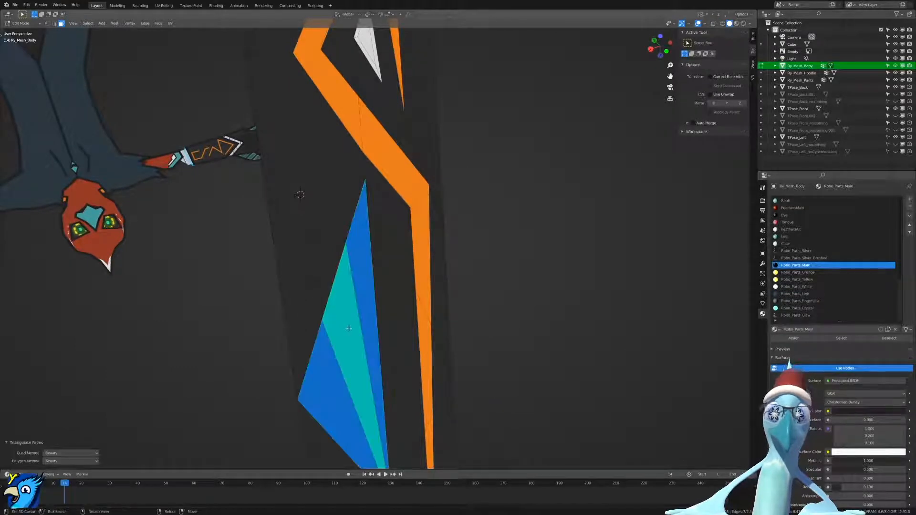
Select the second cut triangle's face and inset it.
{"action": "key", "text": "ctrl+Tab"}
{"action": "left_click", "coordinate": [321, 287]}
{"action": "right_click", "coordinate": [321, 270]}
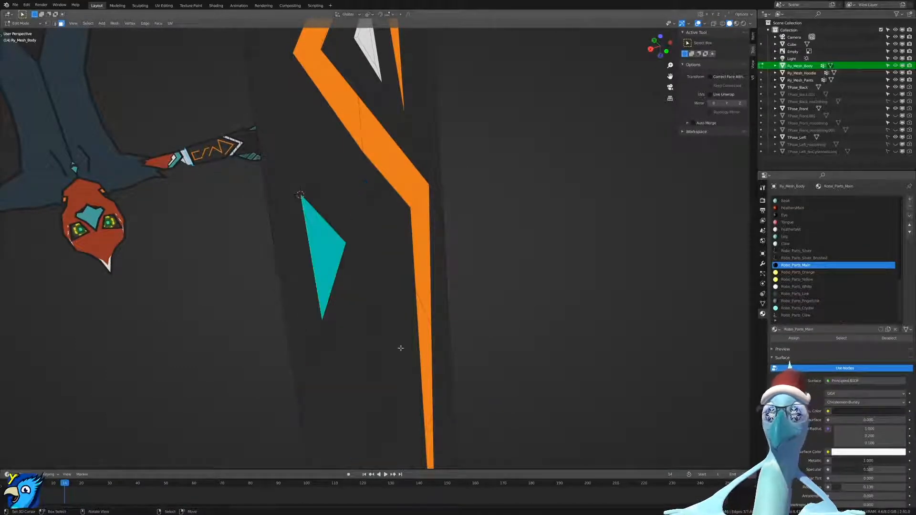
{"action": "key", "text": "alt+z"}
{"action": "scroll", "coordinate": [534, 291], "scroll_direction": "up", "scroll_amount": 1}
{"action": "key", "text": "i"}
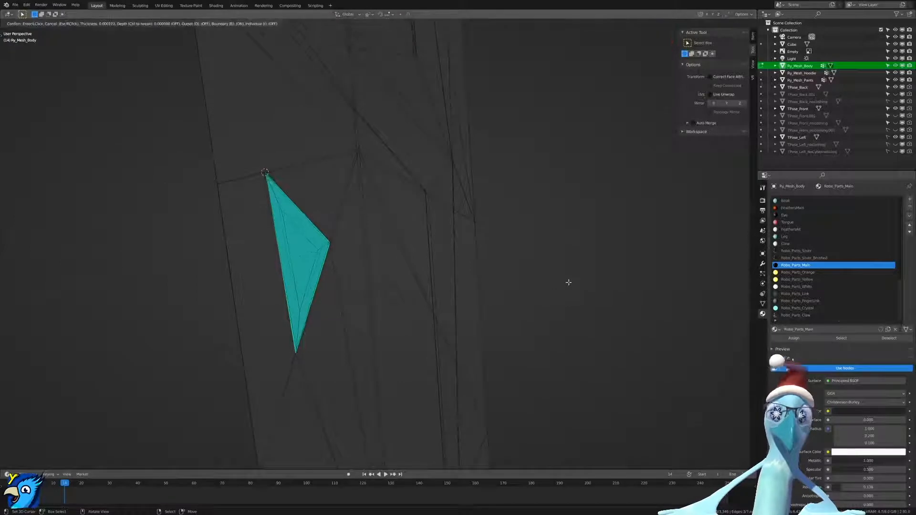
{"action": "left_click", "coordinate": [517, 278]}
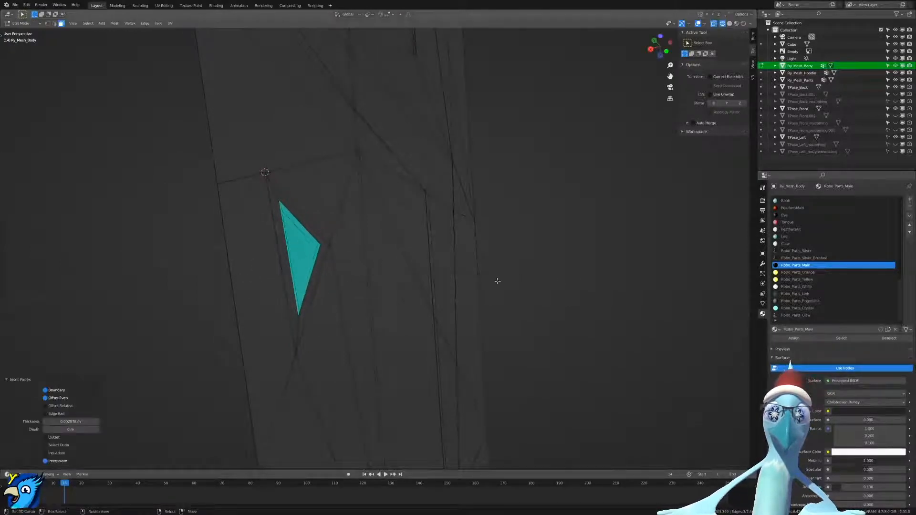
Give the second triangle's inset a slight depth, checking it in solid shading from the feather's edge.
{"action": "middle_click_drag", "start_coordinate": [382, 239], "coordinate": [345, 268]}
{"action": "left_click_drag", "start_coordinate": [84, 430], "coordinate": [88, 429]}
{"action": "middle_click_drag", "start_coordinate": [379, 340], "coordinate": [466, 317]}
{"action": "key", "text": "z"}
{"action": "left_click", "coordinate": [546, 317]}
{"action": "middle_click_drag", "start_coordinate": [546, 317], "coordinate": [565, 314]}
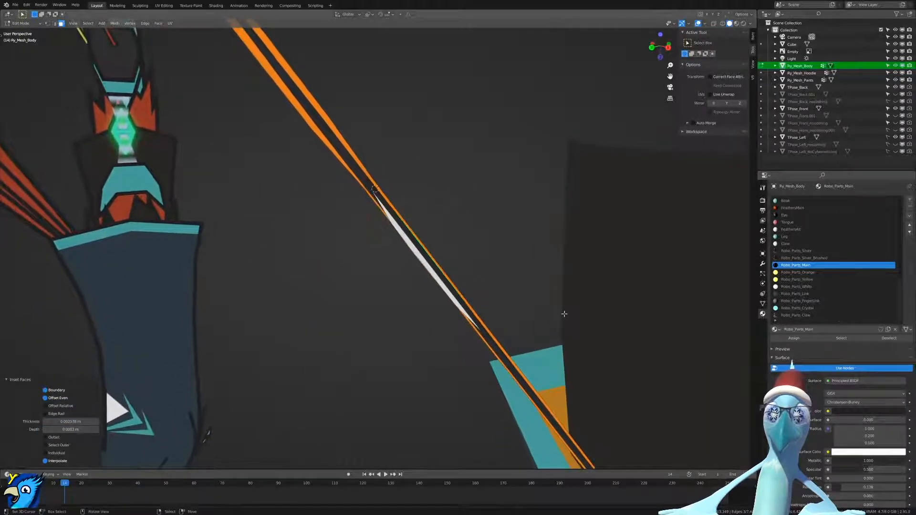
{"action": "left_click", "coordinate": [59, 429]}
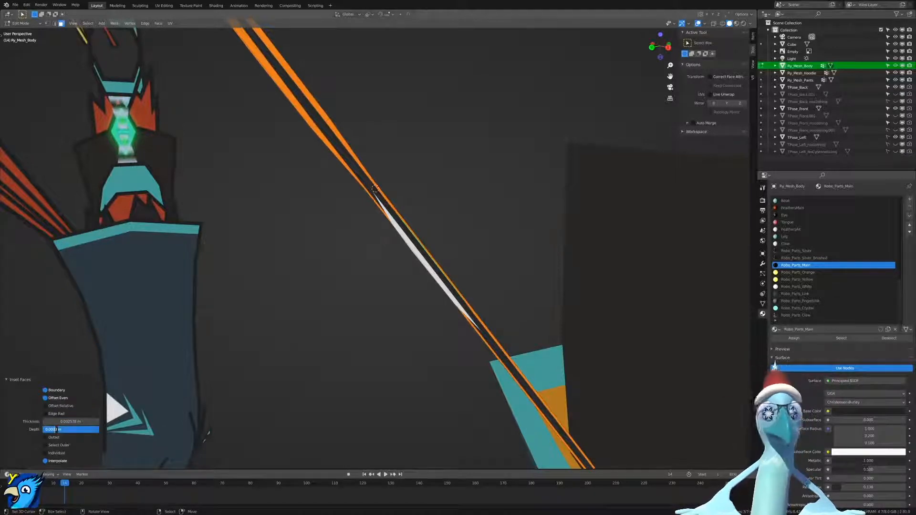
{"action": "key", "text": "Return"}
{"action": "middle_click_drag", "start_coordinate": [608, 304], "coordinate": [497, 286]}
Grow the selection to the whole second triangle, assign it the Robo_Parts_White material, and deselect everything.
{"action": "key", "text": "ctrl+KP_Add"}
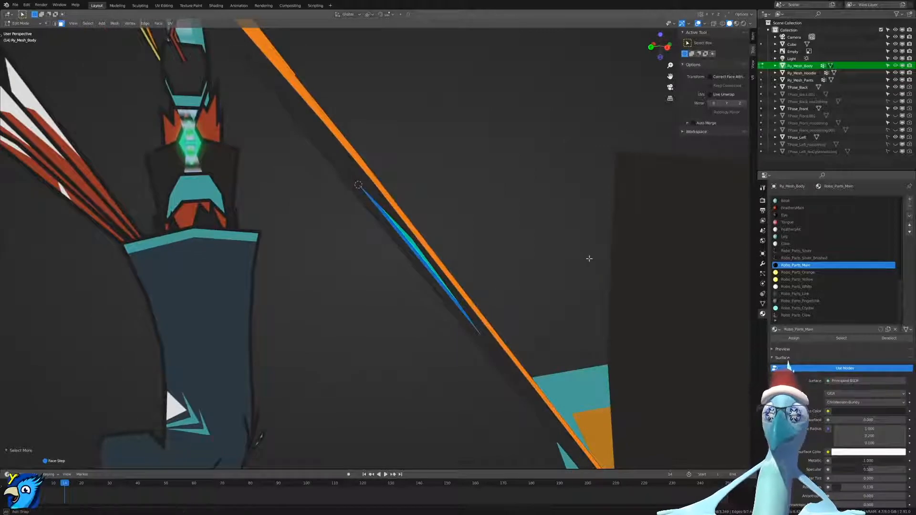
{"action": "middle_click_drag", "start_coordinate": [587, 258], "coordinate": [590, 257]}
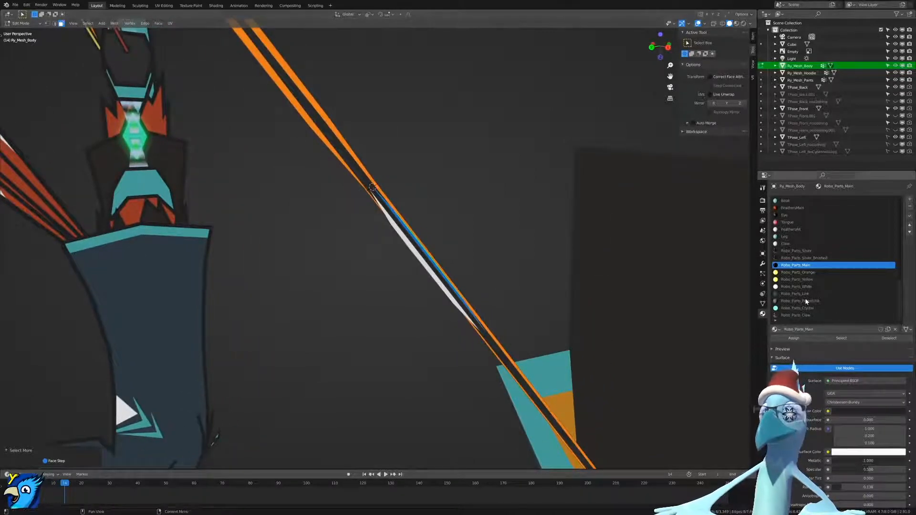
{"action": "left_click", "coordinate": [797, 308]}
{"action": "left_click", "coordinate": [797, 287]}
{"action": "left_click", "coordinate": [797, 339]}
{"action": "key", "text": "a"}
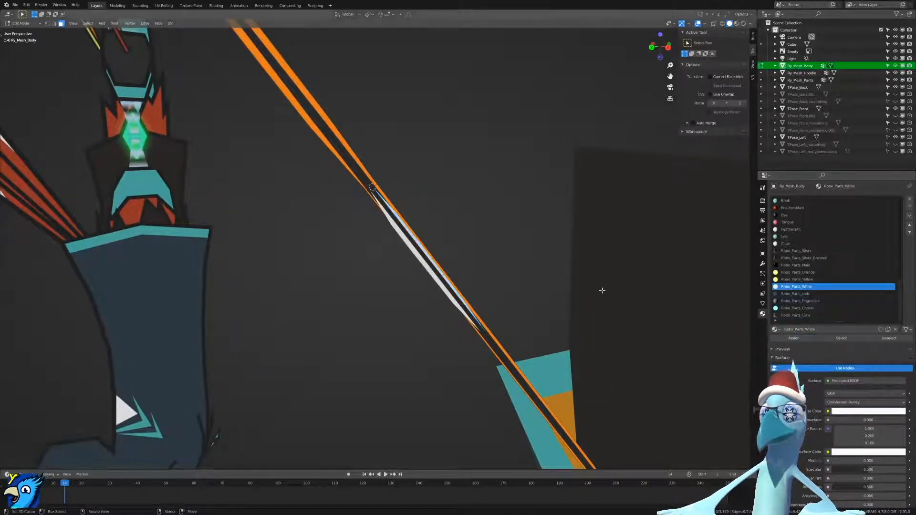
Check the feather's stripe and white triangles in Material Preview, and return to solid shading.
{"action": "left_click", "coordinate": [603, 291]}
{"action": "scroll", "coordinate": [602, 290], "scroll_direction": "down", "scroll_amount": 3}
{"action": "key", "text": "z"}
{"action": "left_click", "coordinate": [594, 348]}
{"action": "middle_click_drag", "start_coordinate": [593, 348], "coordinate": [581, 347]}
{"action": "key", "text": "z"}
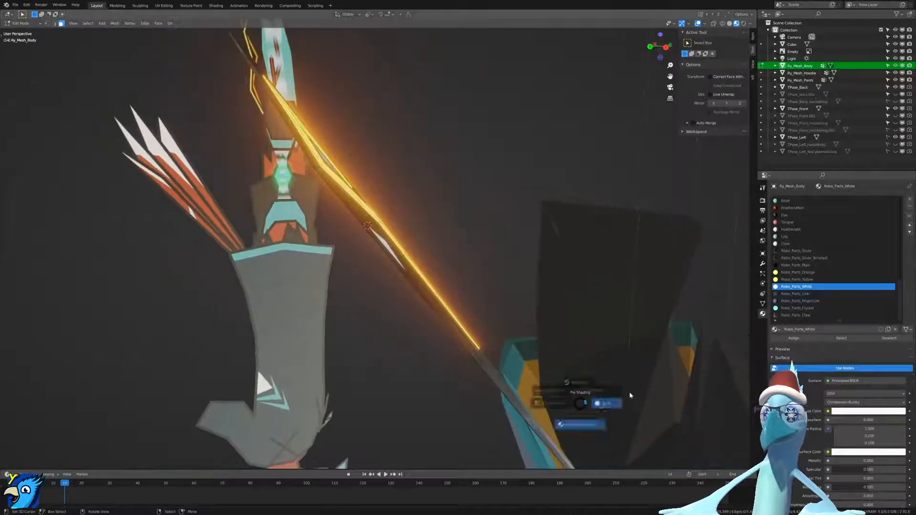
{"action": "left_click", "coordinate": [616, 399]}
{"action": "middle_click_drag", "start_coordinate": [616, 399], "coordinate": [629, 380]}
Hide the viewport overlays, return to Object Mode, and review the whole character in Material Preview.
{"action": "left_click", "coordinate": [698, 23]}
{"action": "middle_click_drag", "start_coordinate": [578, 169], "coordinate": [571, 311]}
{"action": "scroll", "coordinate": [482, 367], "scroll_direction": "down", "scroll_amount": 4}
{"action": "key", "text": "ctrl+Tab"}
{"action": "left_click", "coordinate": [547, 269]}
{"action": "key", "text": "ctrl+Tab"}
{"action": "key", "text": "ctrl+Tab"}
{"action": "middle_click_drag", "start_coordinate": [494, 272], "coordinate": [498, 300]}
{"action": "scroll", "coordinate": [540, 306], "scroll_direction": "down", "scroll_amount": 6}
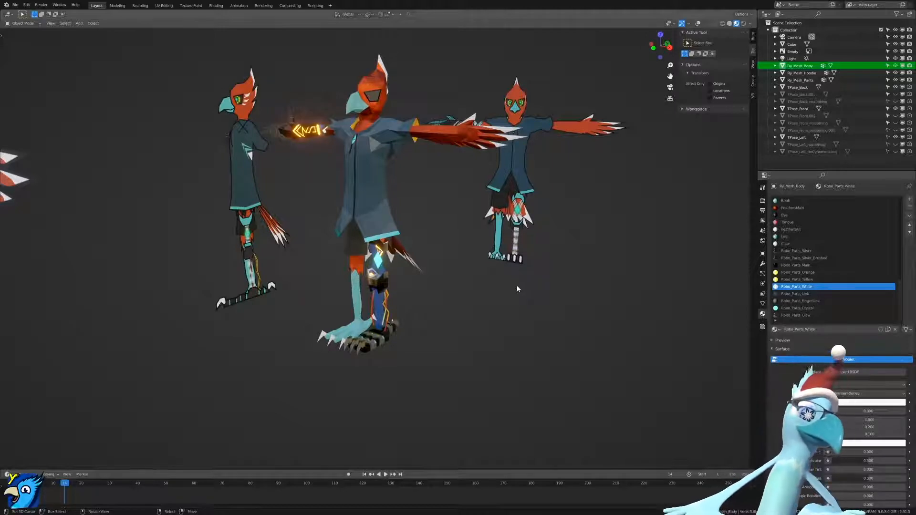
{"action": "scroll", "coordinate": [482, 318], "scroll_direction": "up", "scroll_amount": 3}
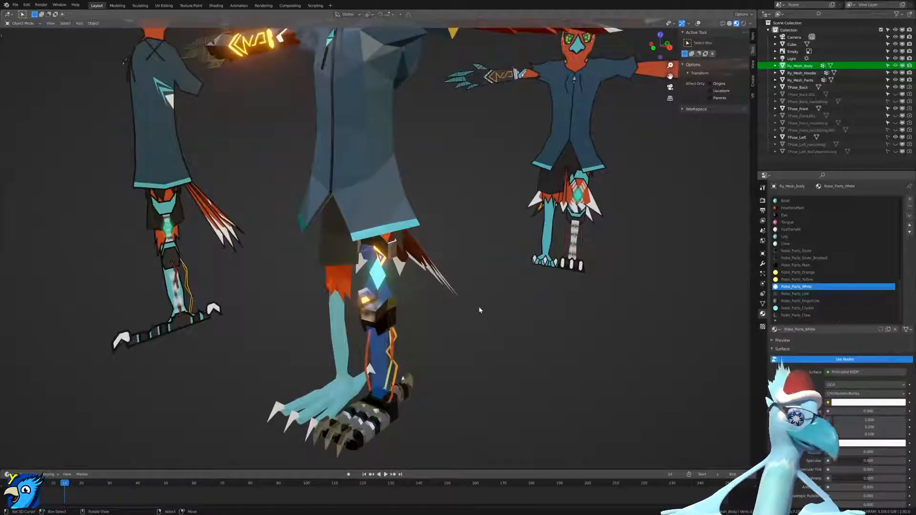
Review the whole character and its reference drawings in Material Preview, and save the file.
{"action": "scroll", "coordinate": [472, 311], "scroll_direction": "down", "scroll_amount": 5}
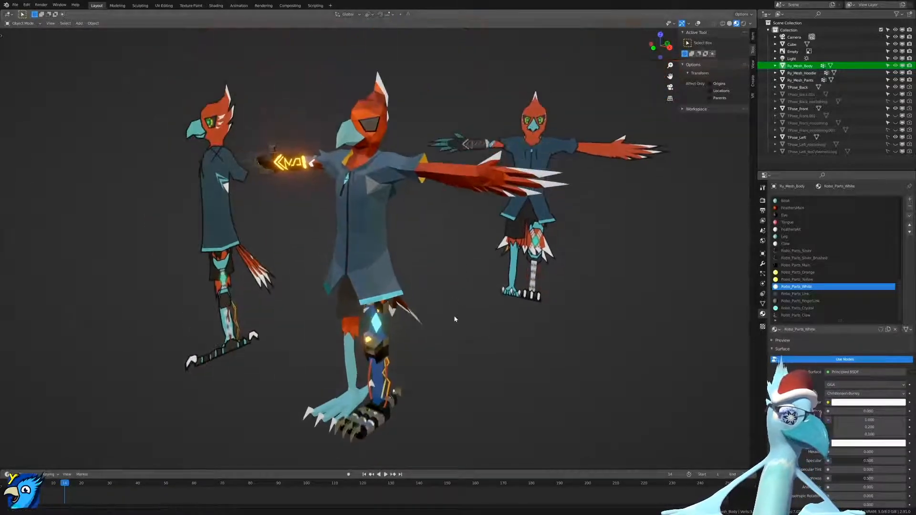
{"action": "middle_click_drag", "start_coordinate": [452, 328], "coordinate": [436, 282]}
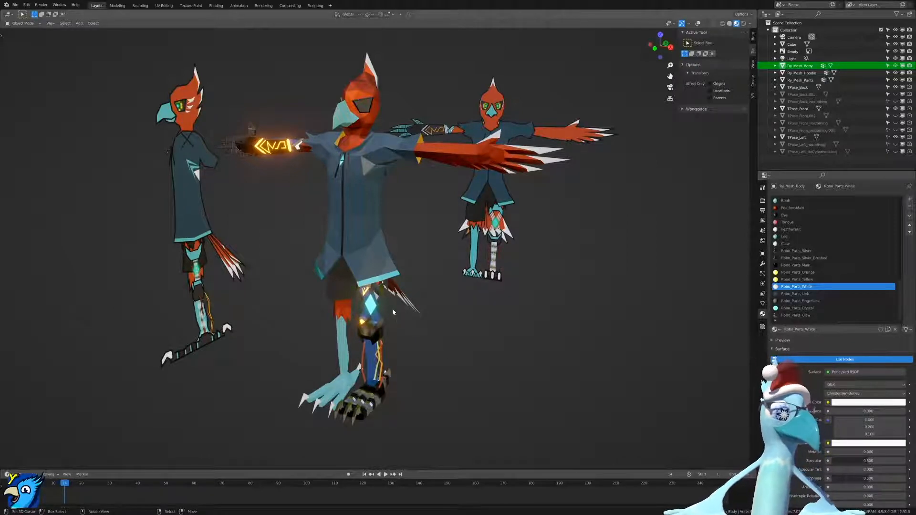
{"action": "middle_click_drag", "start_coordinate": [382, 277], "coordinate": [401, 237]}
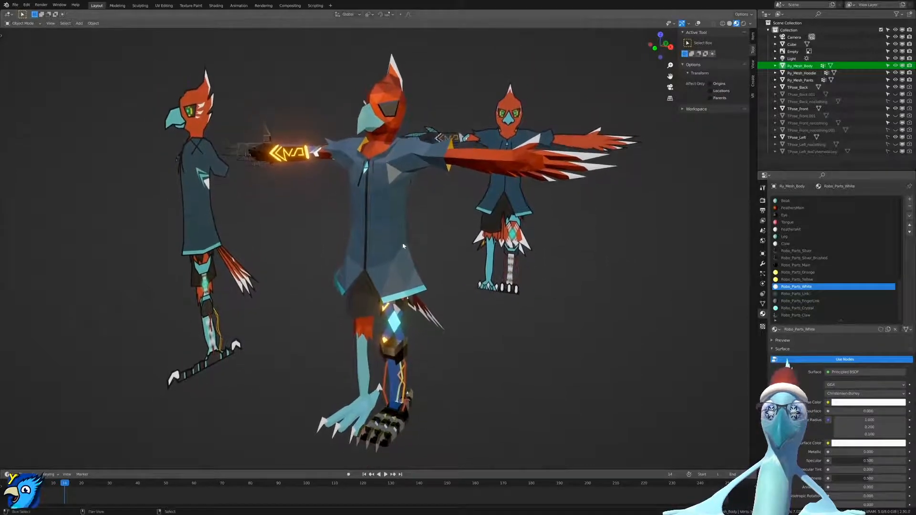
{"action": "middle_click_drag", "start_coordinate": [488, 318], "coordinate": [507, 339]}
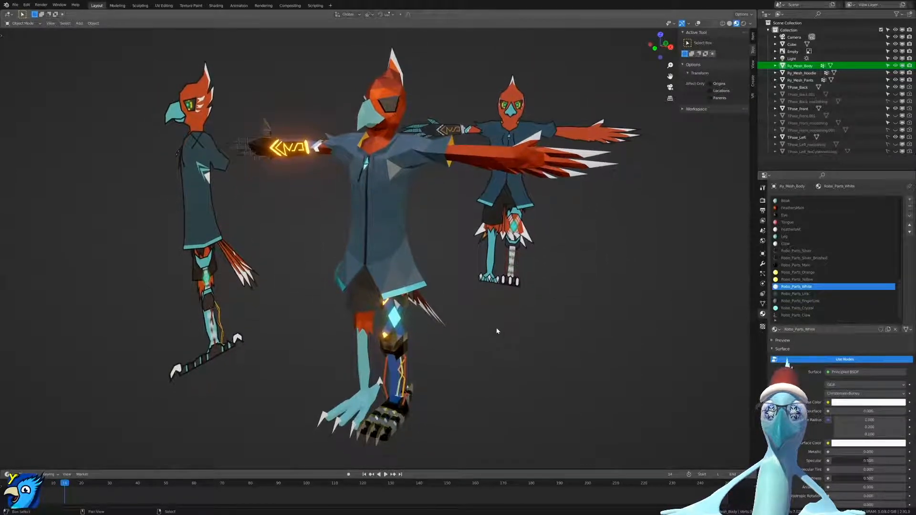
{"action": "key", "text": "ctrl+s"}
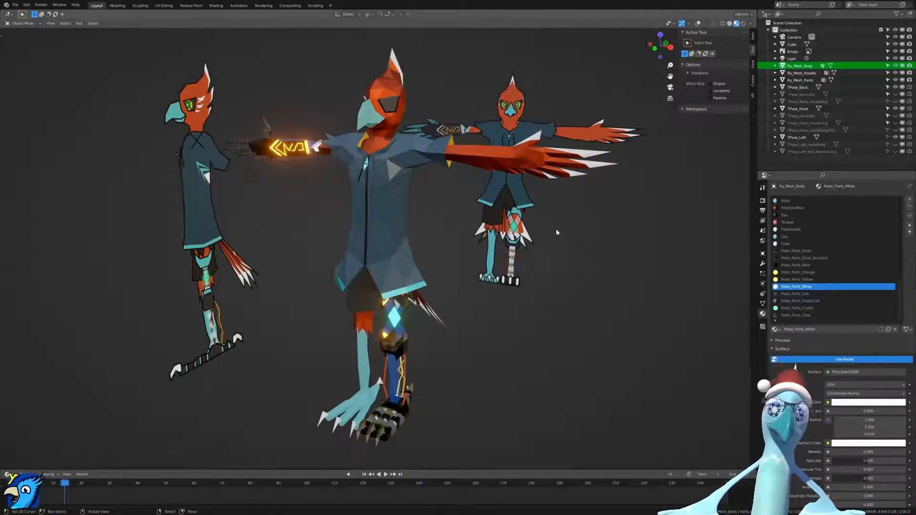
Enter Edit Mode on the character's body mesh with face selection, working on the robotic hand.
{"action": "middle_click_drag", "start_coordinate": [240, 219], "coordinate": [349, 184]}
{"action": "scroll", "coordinate": [440, 225], "scroll_direction": "up", "scroll_amount": 6}
{"action": "scroll", "coordinate": [435, 205], "scroll_direction": "down", "scroll_amount": 2}
{"action": "scroll", "coordinate": [433, 204], "scroll_direction": "down", "scroll_amount": 5}
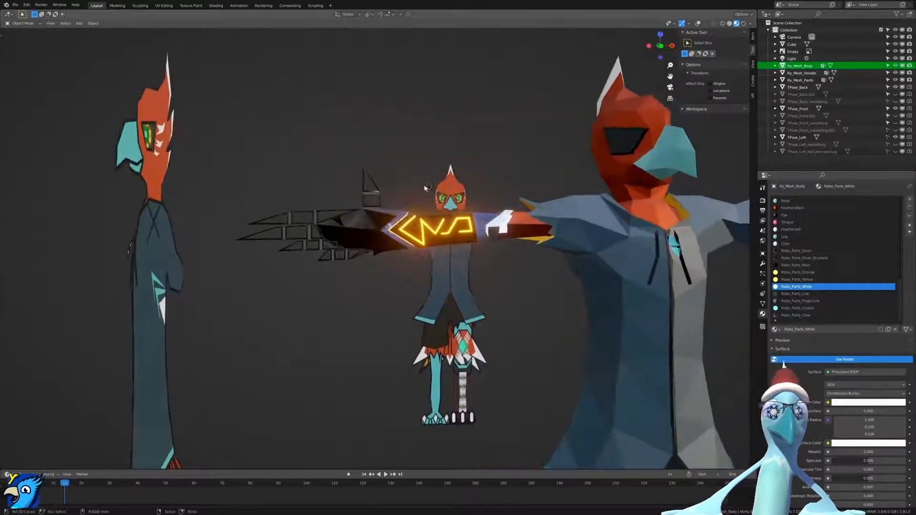
{"action": "scroll", "coordinate": [349, 184], "scroll_direction": "up", "scroll_amount": 5}
{"action": "scroll", "coordinate": [349, 185], "scroll_direction": "up", "scroll_amount": 3}
{"action": "left_click", "coordinate": [367, 239]}
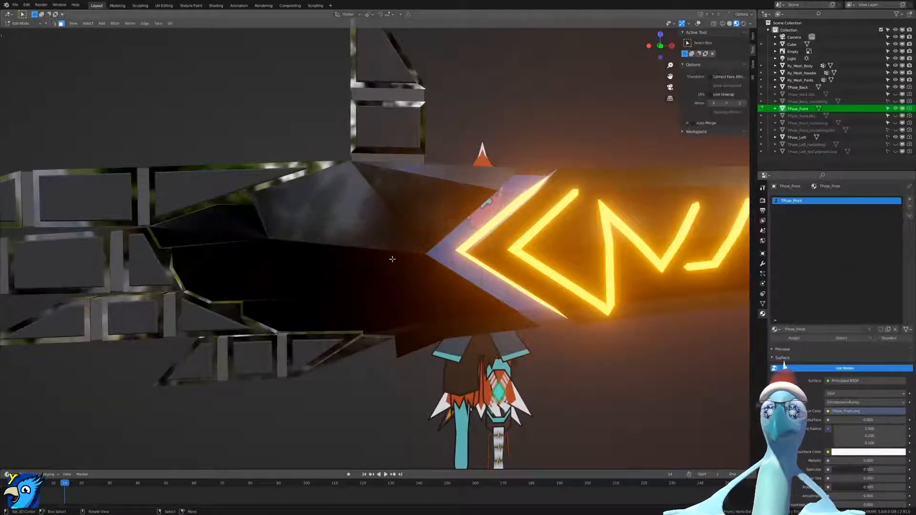
{"action": "left_click", "coordinate": [321, 265]}
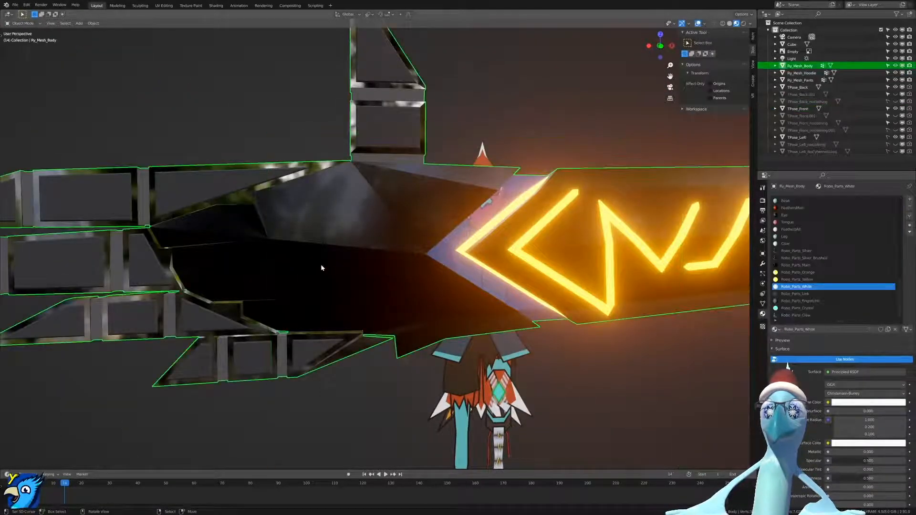
{"action": "key", "text": "Tab"}
{"action": "key", "text": "z"}
{"action": "left_click", "coordinate": [295, 210]}
{"action": "key", "text": "z"}
{"action": "left_click", "coordinate": [388, 216]}
{"action": "key", "text": "ctrl+Tab"}
{"action": "left_click", "coordinate": [352, 221]}
Select the dark faces of the robotic hand next to the wrist chevron and up to the thumb base.
{"action": "left_click", "coordinate": [432, 292]}
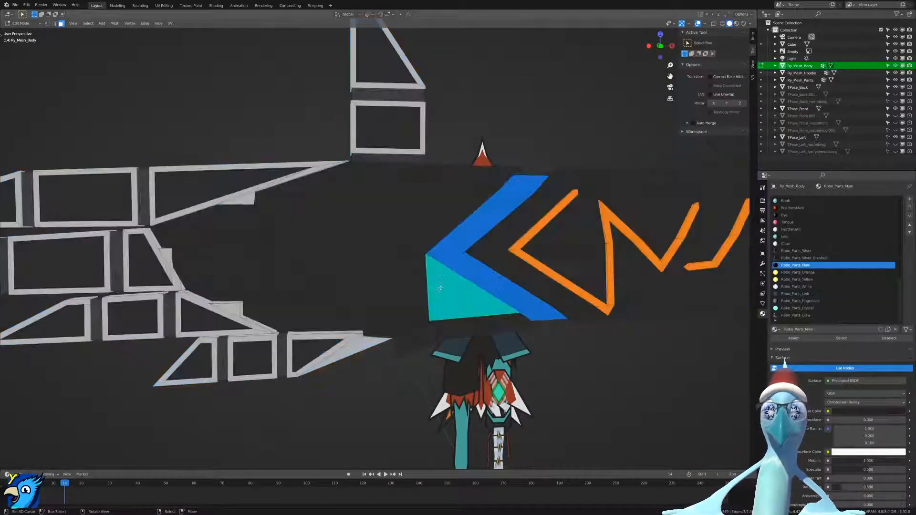
{"action": "middle_click_drag", "start_coordinate": [453, 280], "coordinate": [448, 271]}
{"action": "key", "text": "z"}
{"action": "left_click", "coordinate": [447, 324]}
{"action": "mouse_move", "coordinate": [446, 334]}
{"action": "middle_mouse_down"}
{"action": "mouse_move", "coordinate": [497, 334]}
{"action": "mouse_move", "coordinate": [488, 335]}
{"action": "middle_mouse_up"}
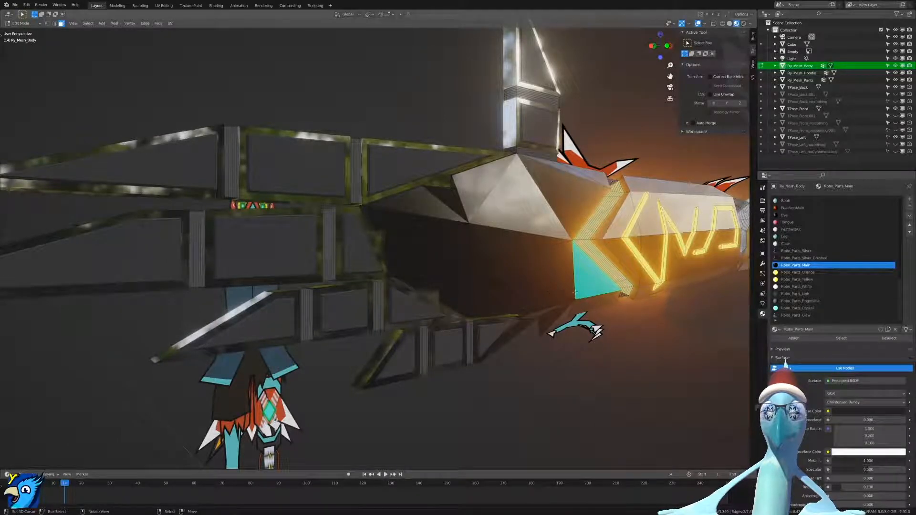
{"action": "left_click", "coordinate": [548, 268], "text": "shift"}
{"action": "left_click", "coordinate": [541, 258], "text": "shift"}
{"action": "left_click", "coordinate": [539, 270], "text": "shift"}
{"action": "left_click", "coordinate": [522, 245], "text": "shift"}
{"action": "left_click", "coordinate": [507, 229], "text": "shift"}
{"action": "left_click", "coordinate": [511, 207], "text": "shift"}
{"action": "left_click", "coordinate": [481, 196], "text": "shift"}
{"action": "left_click", "coordinate": [545, 194], "text": "shift"}
Extend the selection to the hand faces running out to the finger bases.
{"action": "left_click", "coordinate": [438, 228], "text": "shift"}
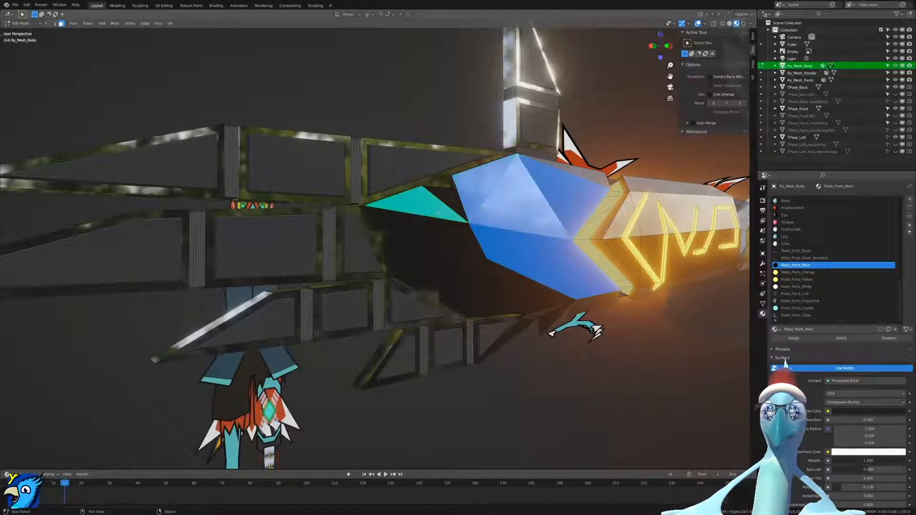
{"action": "left_click", "coordinate": [438, 228], "text": "shift"}
{"action": "left_click", "coordinate": [467, 241], "text": "shift"}
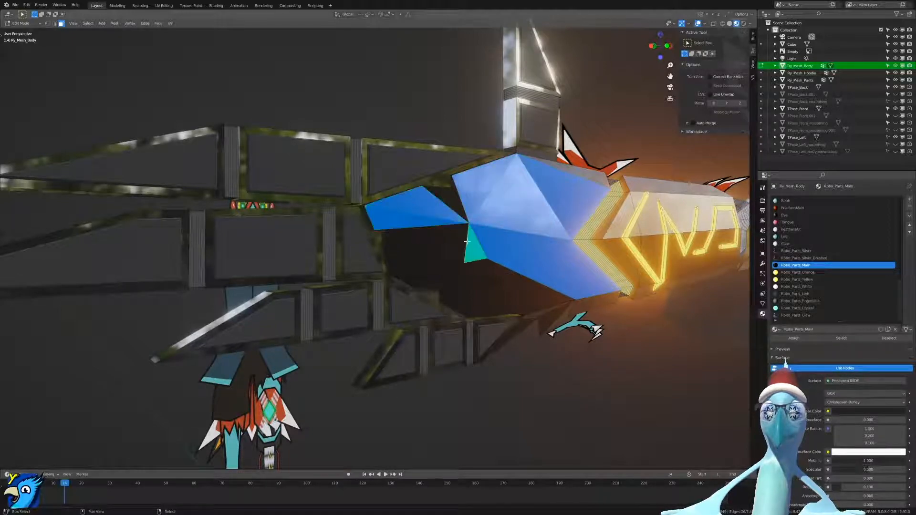
{"action": "left_click", "coordinate": [464, 241], "text": "shift"}
{"action": "left_click", "coordinate": [485, 273], "text": "shift"}
{"action": "left_click", "coordinate": [471, 276], "text": "shift"}
{"action": "left_click", "coordinate": [510, 280], "text": "shift"}
{"action": "left_click", "coordinate": [516, 296], "text": "shift"}
{"action": "left_click", "coordinate": [499, 304], "text": "shift"}
{"action": "left_click", "coordinate": [487, 299], "text": "shift"}
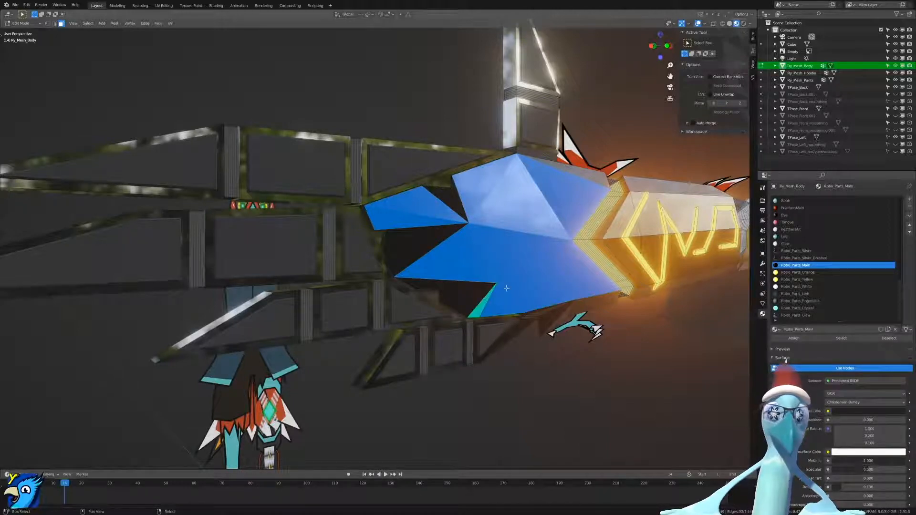
Duplicate the selected hand faces in place and offset the copy slightly along its normals with Shrink/Fatten.
{"action": "key", "text": "shift+d"}
{"action": "key", "text": "Escape"}
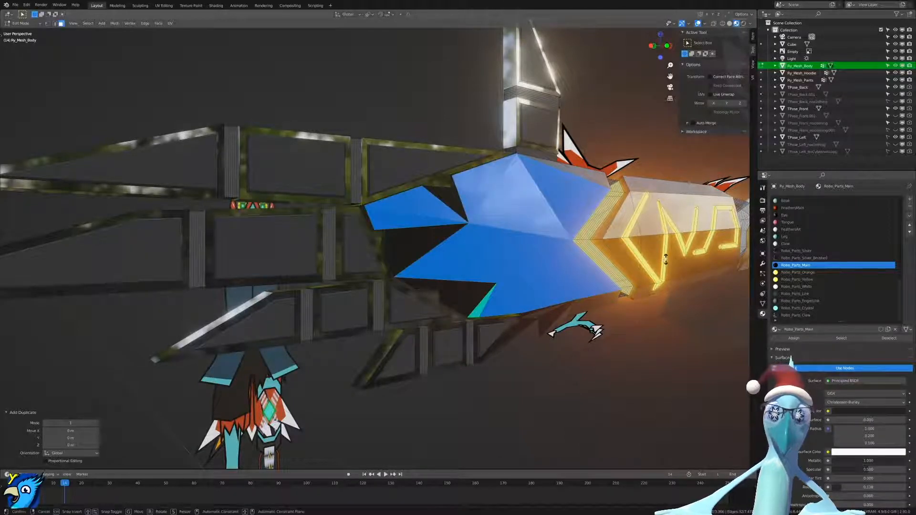
{"action": "key", "text": "alt+s"}
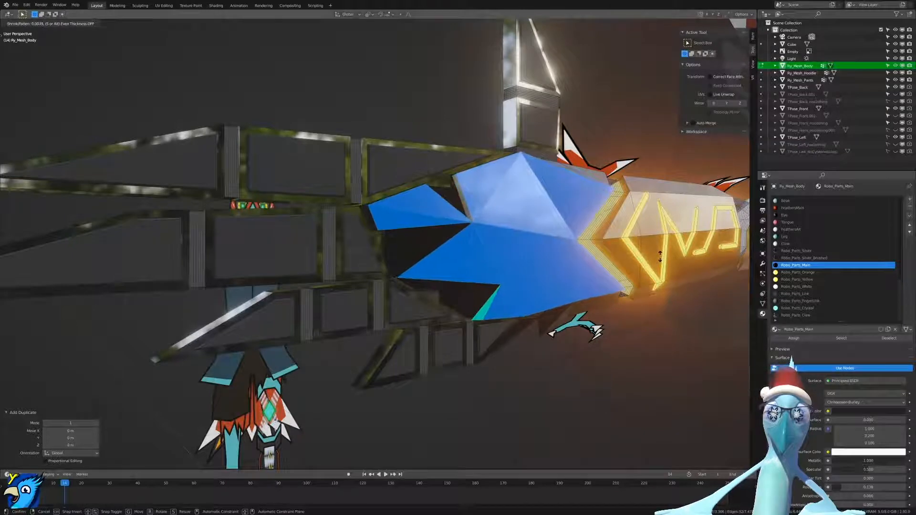
{"action": "left_click", "coordinate": [660, 256]}
Deselect everything, reselect only the duplicated hand plate as linked geometry, and adjust its offset with Shrink/Fatten.
{"action": "middle_click_drag", "start_coordinate": [660, 257], "coordinate": [347, 248]}
{"action": "key", "text": "ctrl+Tab"}
{"action": "left_click", "coordinate": [309, 254]}
{"action": "key", "text": "alt+a"}
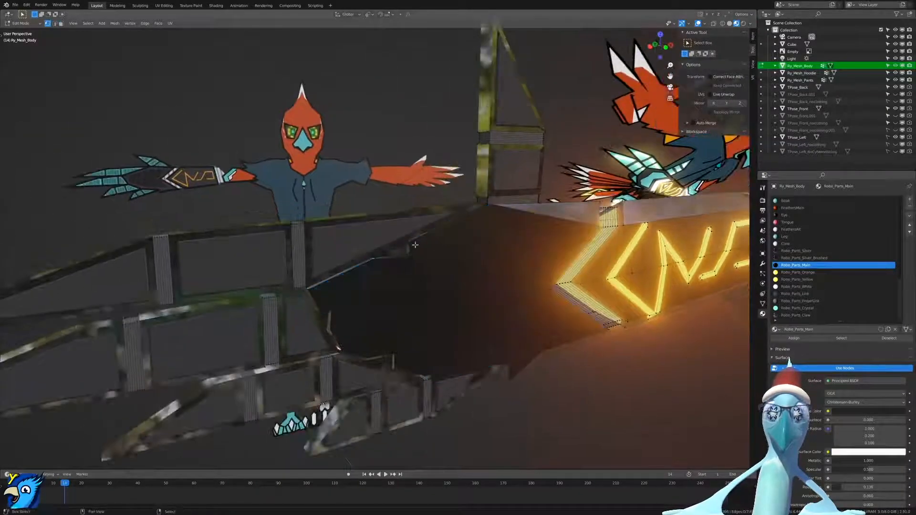
{"action": "key", "text": "l"}
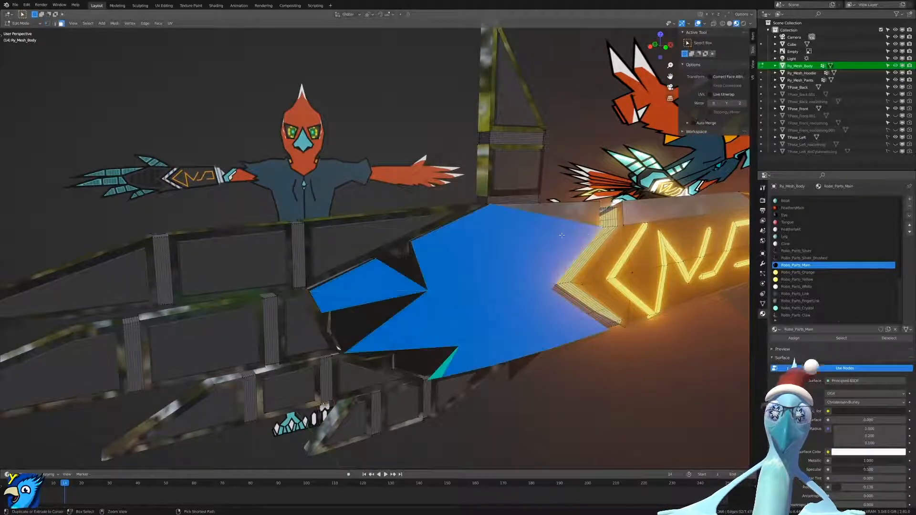
{"action": "key", "text": "alt+s"}
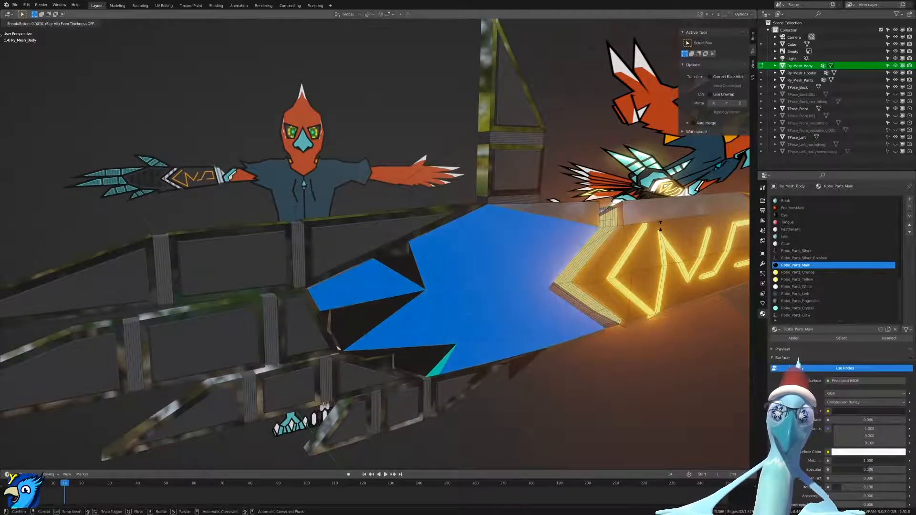
{"action": "left_click", "coordinate": [660, 227]}
Refine the plate's Shrink/Fatten offset from close up and edge-on, finishing with about 0.0012 m.
{"action": "scroll", "coordinate": [576, 239], "scroll_direction": "up", "scroll_amount": 4}
{"action": "middle_click_drag", "start_coordinate": [576, 239], "coordinate": [593, 241]}
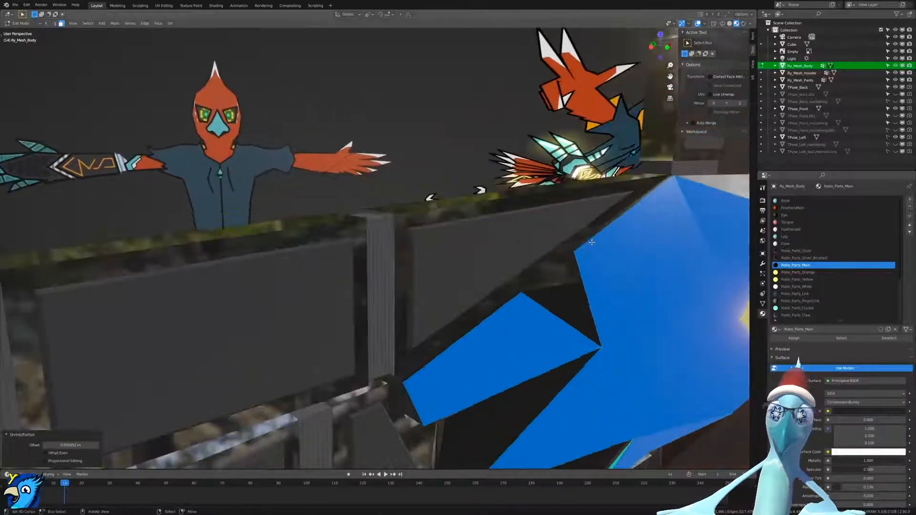
{"action": "key", "text": "alt+s"}
{"action": "left_click", "coordinate": [679, 242]}
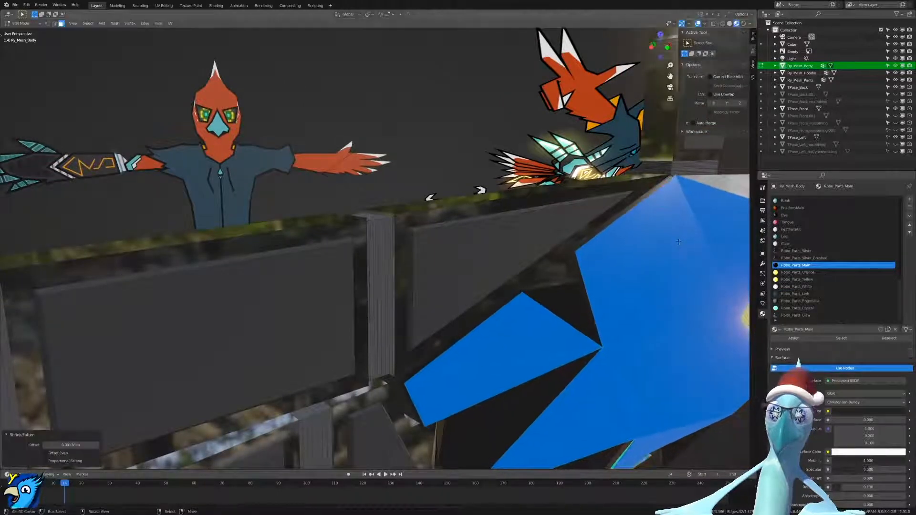
{"action": "middle_click_drag", "start_coordinate": [588, 256], "coordinate": [523, 257]}
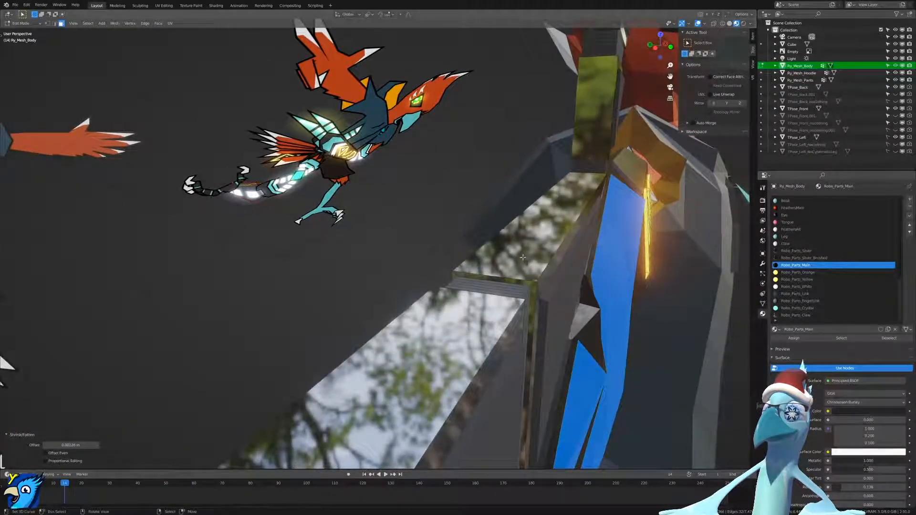
{"action": "key", "text": "alt+s"}
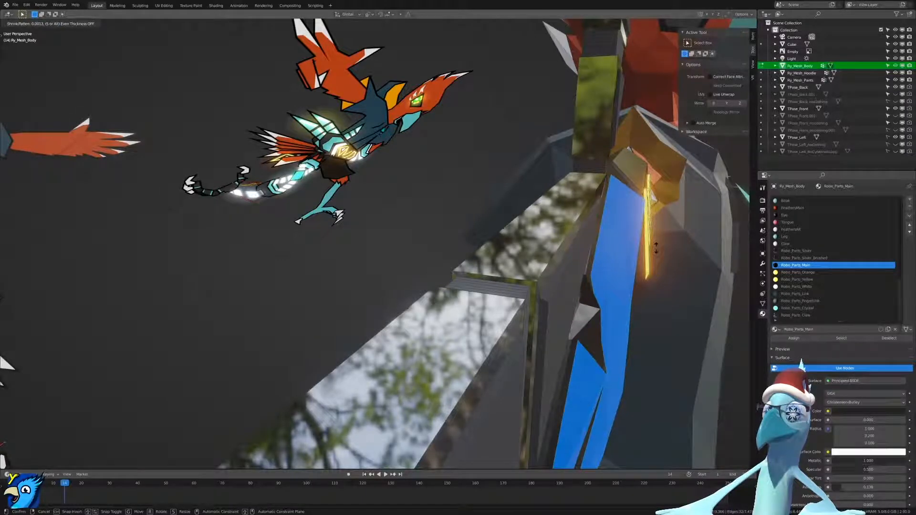
{"action": "left_click", "coordinate": [656, 248]}
Switch to vertex selection and close the plate's upper notch between the finger bases by merging vertices at last.
{"action": "middle_click_drag", "start_coordinate": [656, 247], "coordinate": [468, 270]}
{"action": "key", "text": "ctrl+Tab"}
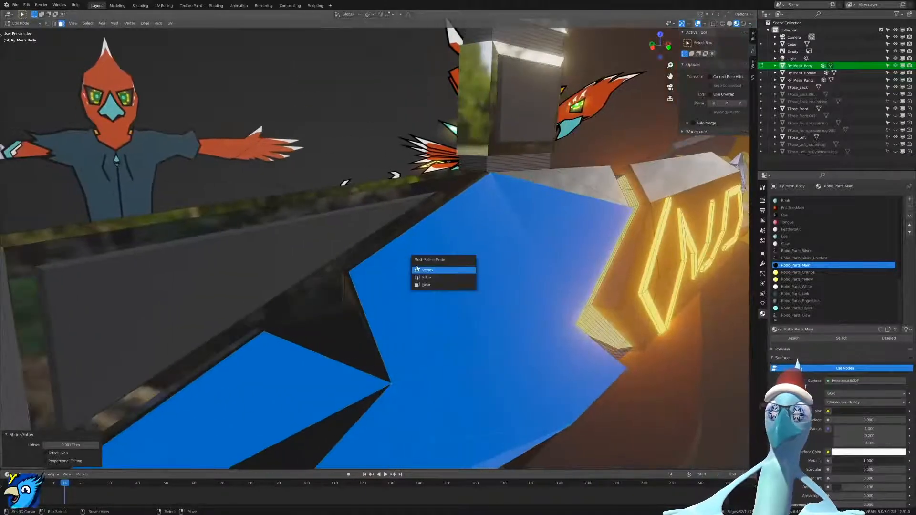
{"action": "left_click", "coordinate": [420, 270]}
{"action": "left_click", "coordinate": [350, 272]}
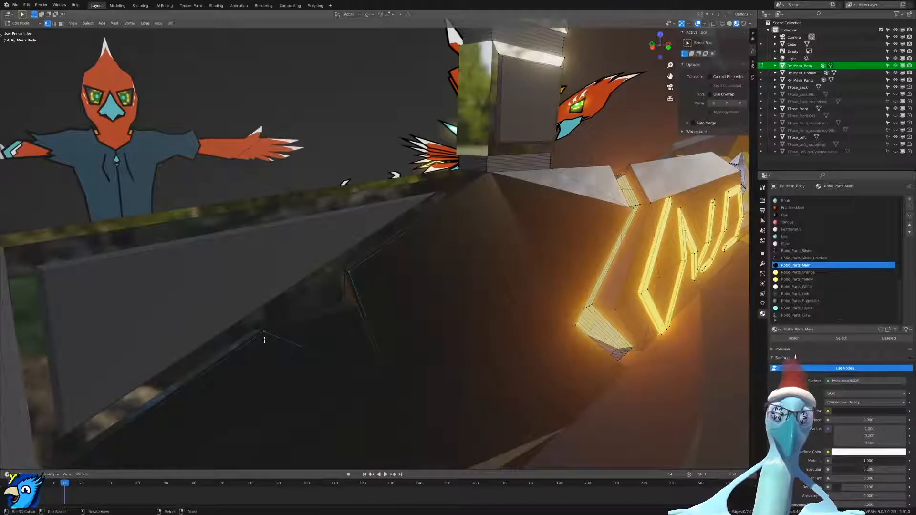
{"action": "key", "text": "m"}
{"action": "left_click", "coordinate": [265, 340]}
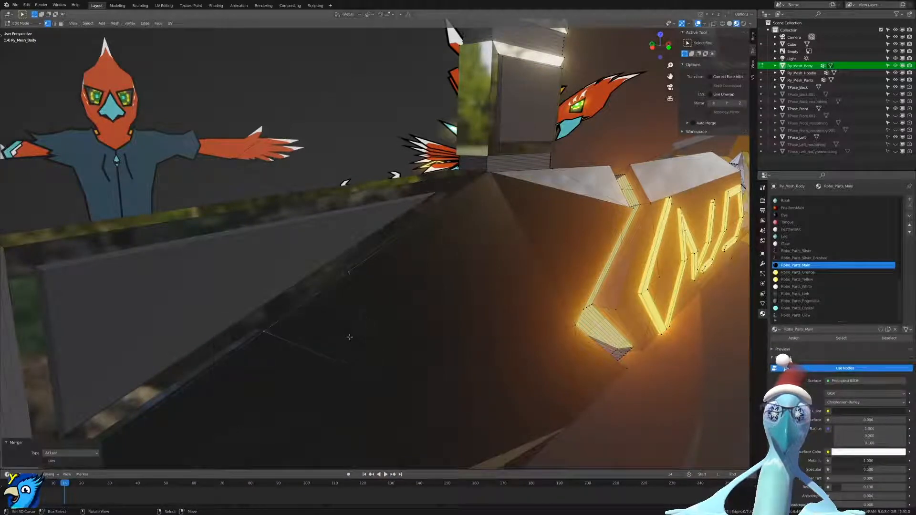
Fill the triangular notch between the plate's next two finger bases with a face, and undo the last change.
{"action": "middle_click_drag", "start_coordinate": [350, 337], "coordinate": [359, 309]}
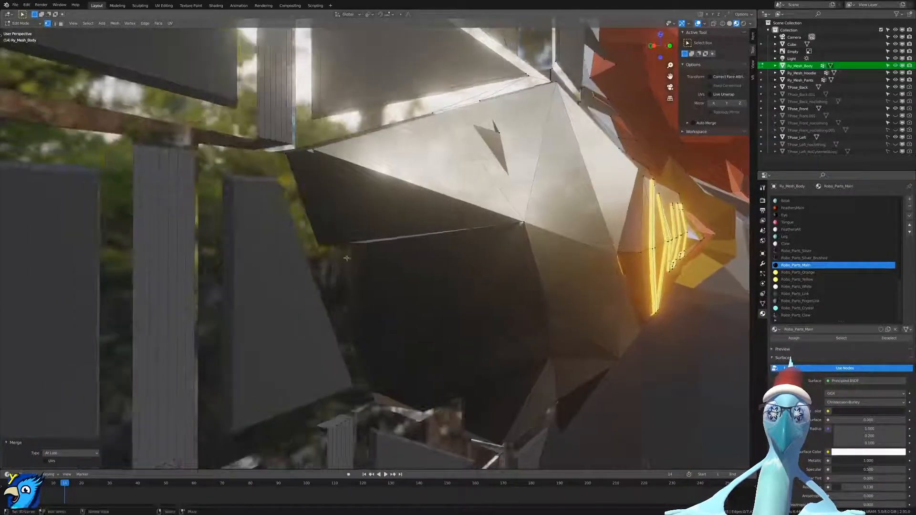
{"action": "right_click", "coordinate": [340, 234]}
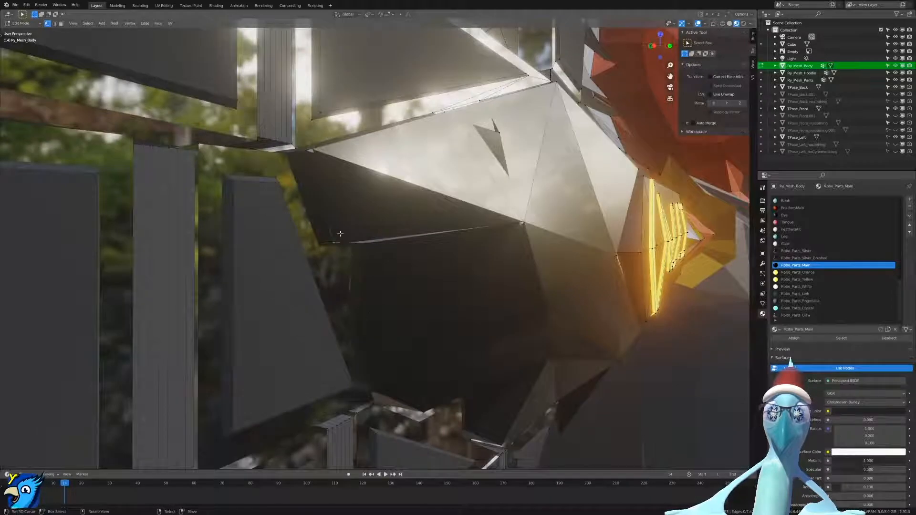
{"action": "key", "text": "shift+z"}
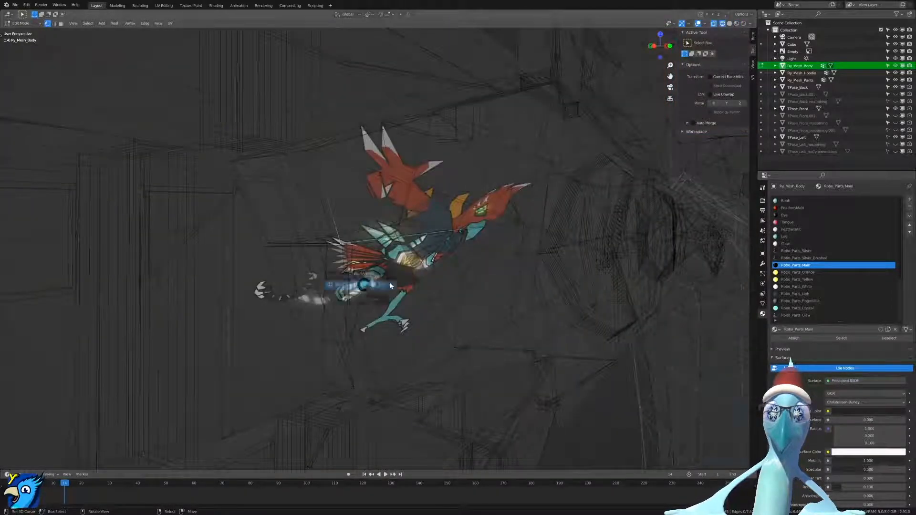
{"action": "key", "text": "shift+z"}
{"action": "middle_click_drag", "start_coordinate": [369, 323], "coordinate": [440, 313]}
{"action": "scroll", "coordinate": [440, 313], "scroll_direction": "down", "scroll_amount": 3}
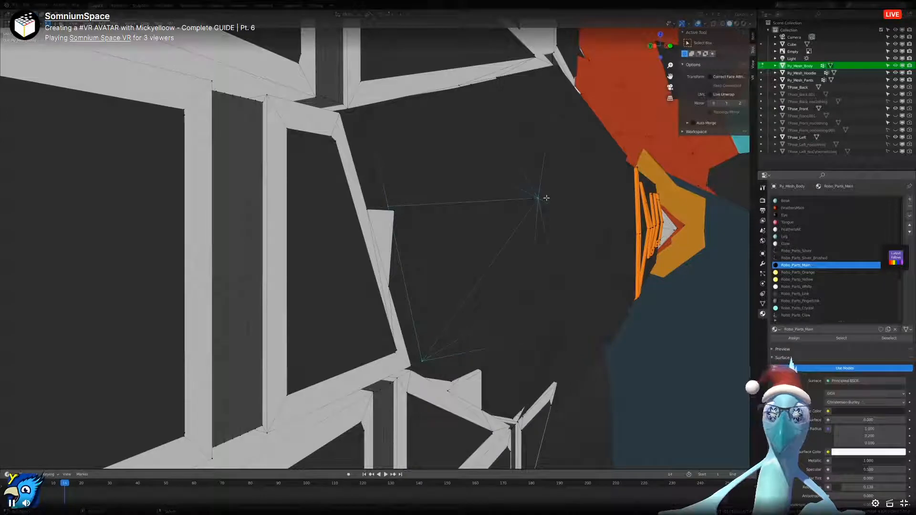
{"action": "key", "text": "f"}
{"action": "middle_click_drag", "start_coordinate": [545, 198], "coordinate": [432, 329]}
{"action": "key", "text": "ctrl+z"}
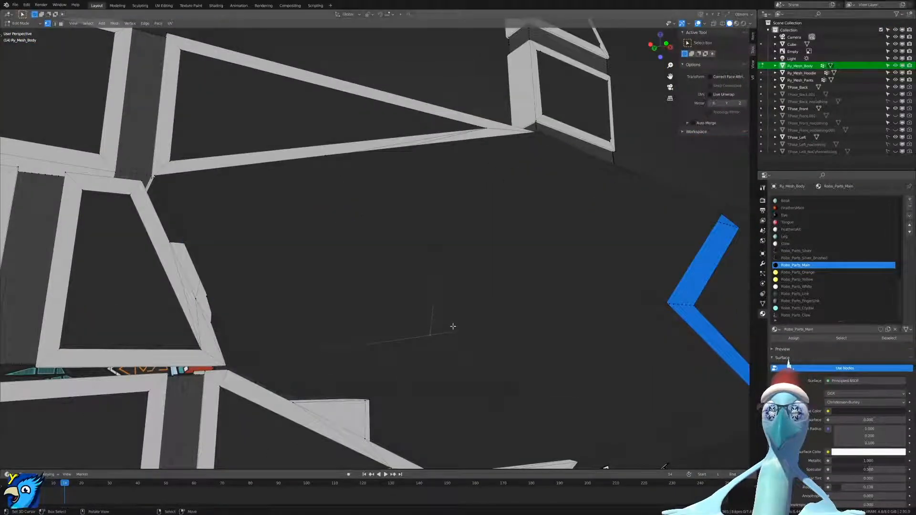
Inspect the plate in Material Preview and move its selected vertex slightly away from the underlying hand surface.
{"action": "middle_click_drag", "start_coordinate": [540, 323], "coordinate": [554, 327]}
{"action": "key", "text": "z"}
{"action": "mouse_move", "coordinate": [556, 360]}
{"action": "middle_mouse_down"}
{"action": "mouse_move", "coordinate": [425, 278]}
{"action": "mouse_move", "coordinate": [437, 301]}
{"action": "mouse_move", "coordinate": [446, 286]}
{"action": "mouse_move", "coordinate": [456, 295]}
{"action": "mouse_move", "coordinate": [406, 266]}
{"action": "mouse_move", "coordinate": [415, 255]}
{"action": "middle_mouse_up"}
{"action": "scroll", "coordinate": [457, 295], "scroll_direction": "up", "scroll_amount": 2}
{"action": "scroll", "coordinate": [430, 283], "scroll_direction": "down", "scroll_amount": 2}
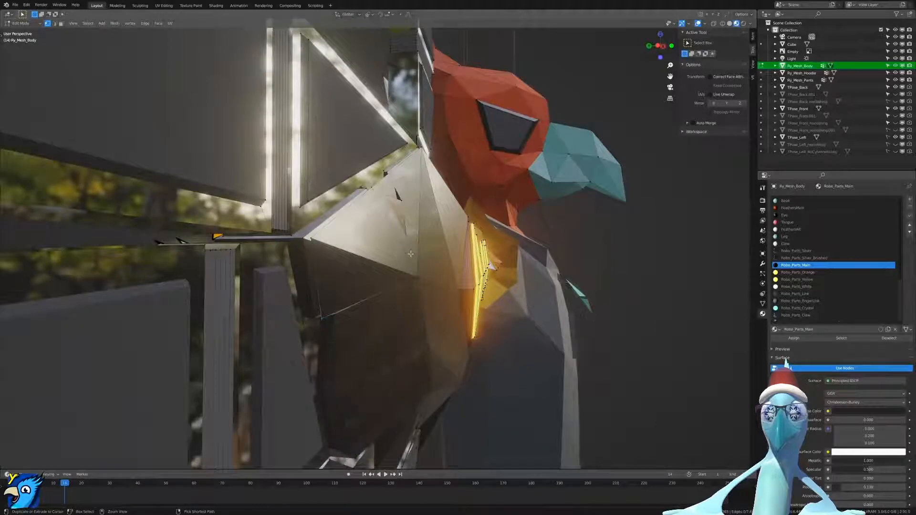
{"action": "middle_click_drag", "start_coordinate": [424, 225], "coordinate": [443, 234]}
{"action": "key", "text": "g"}
{"action": "left_click", "coordinate": [475, 223]}
{"action": "key", "text": "k"}
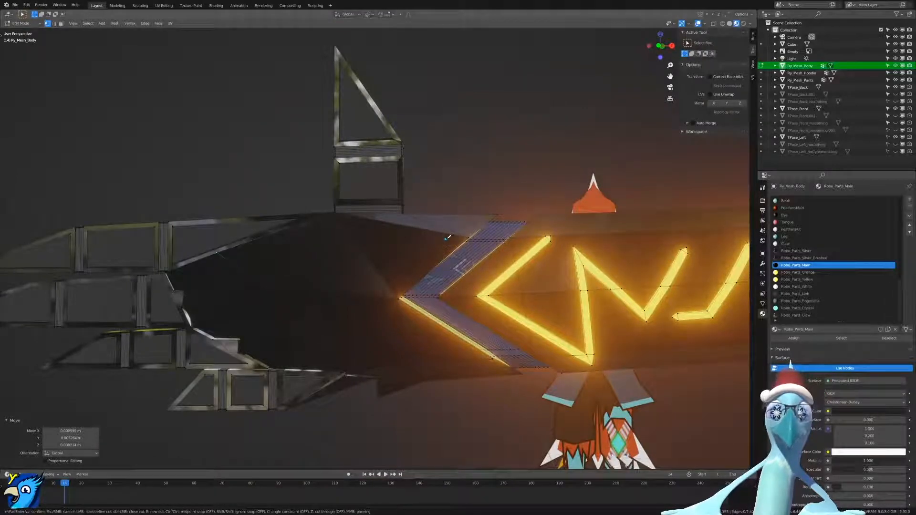
{"action": "left_click", "coordinate": [382, 297]}
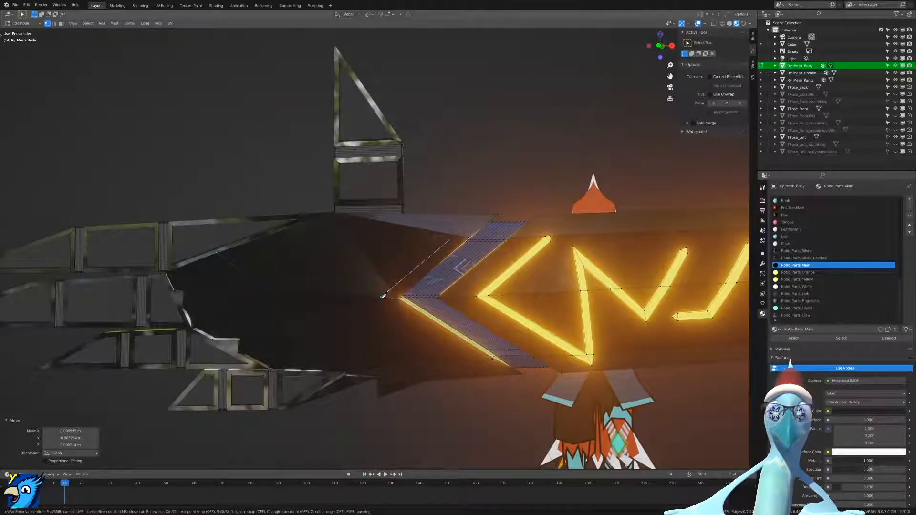
{"action": "left_click", "coordinate": [466, 353]}
{"action": "middle_click_drag", "start_coordinate": [317, 344], "coordinate": [340, 337]}
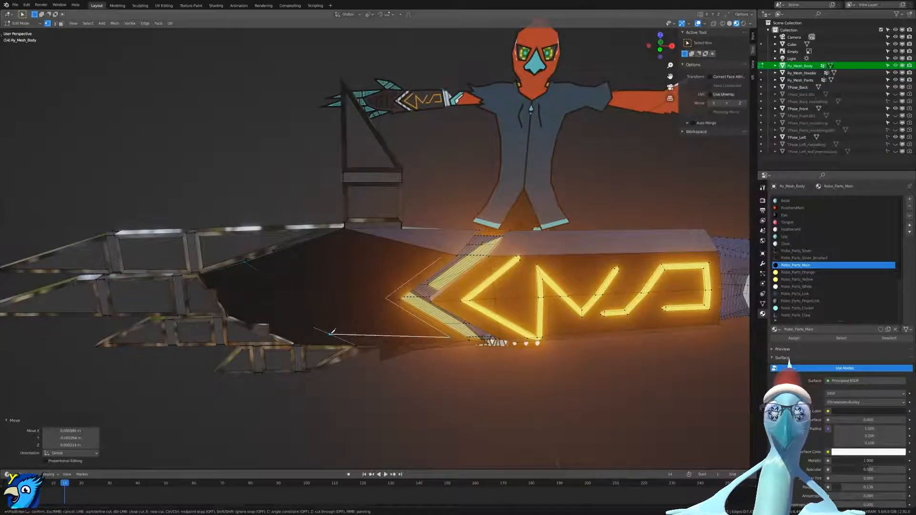
{"action": "middle_click_drag", "start_coordinate": [322, 329], "coordinate": [205, 348]}
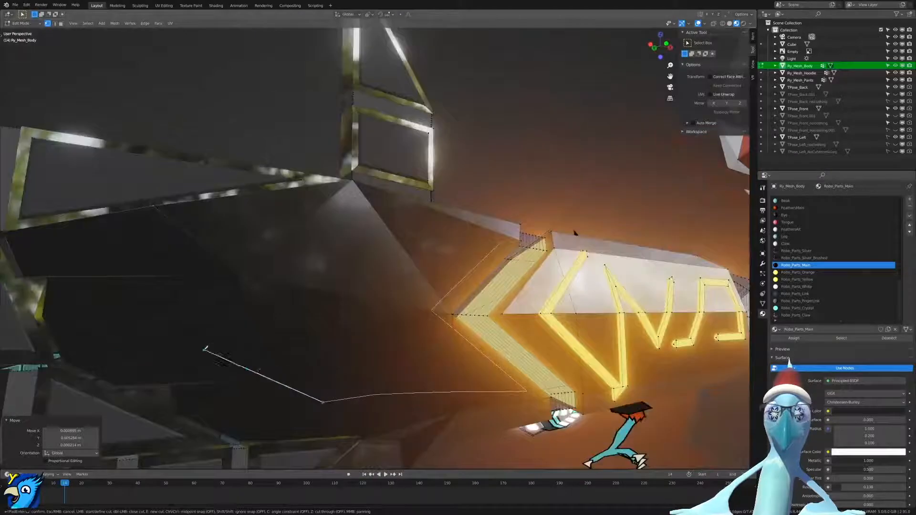
{"action": "key", "text": "Escape"}
{"action": "middle_click_drag", "start_coordinate": [296, 372], "coordinate": [341, 361]}
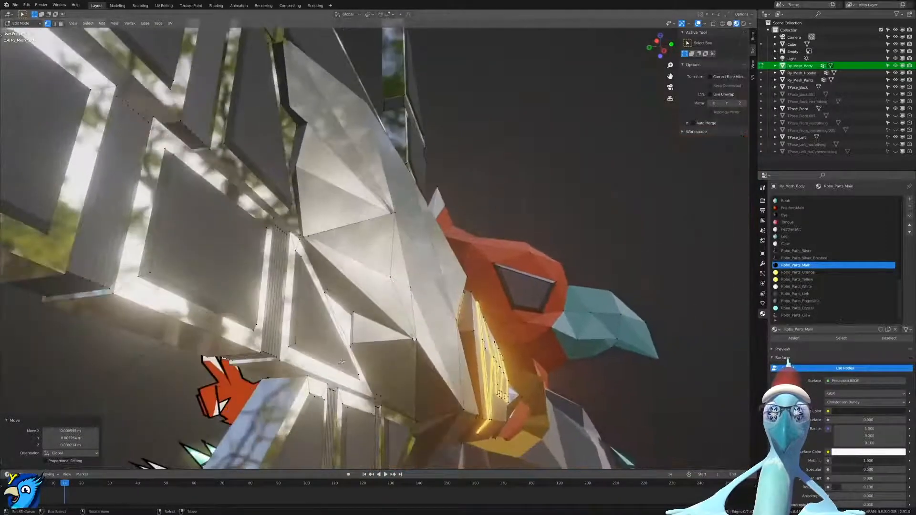
Clear the selection on the hand plate and switch the viewport to Solid shading.
{"action": "right_click", "coordinate": [385, 397]}
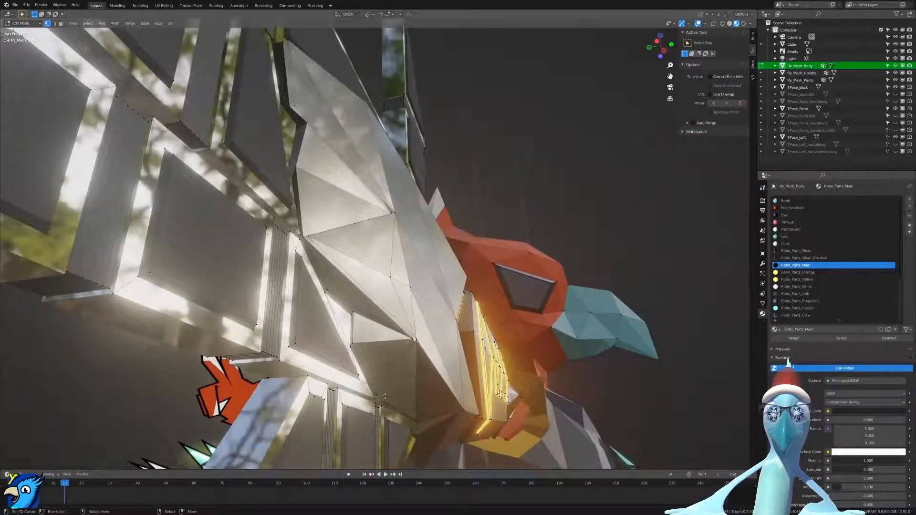
{"action": "right_click", "coordinate": [420, 338]}
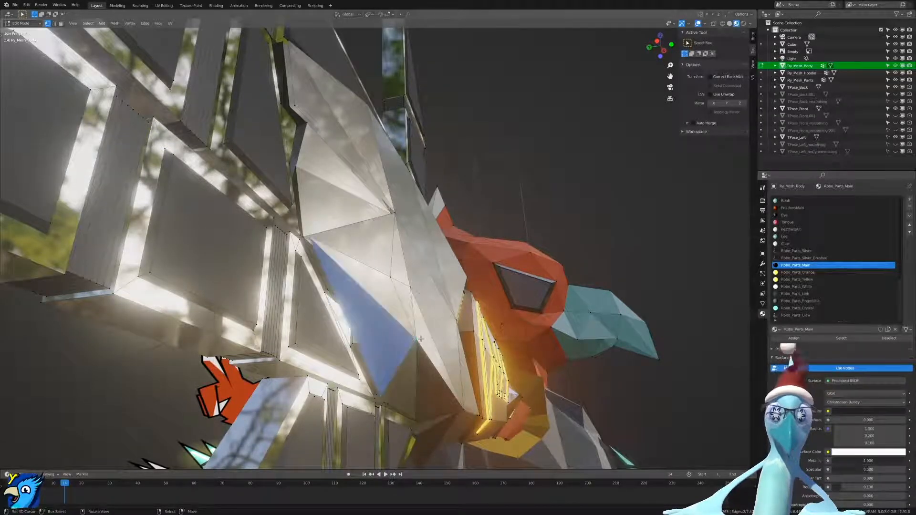
{"action": "key", "text": "alt+a"}
{"action": "middle_click_drag", "start_coordinate": [419, 340], "coordinate": [362, 312]}
{"action": "scroll", "coordinate": [363, 311], "scroll_direction": "down", "scroll_amount": 1}
{"action": "key", "text": "z"}
{"action": "left_click", "coordinate": [413, 309]}
{"action": "middle_click_drag", "start_coordinate": [470, 293], "coordinate": [449, 306]}
{"action": "scroll", "coordinate": [456, 299], "scroll_direction": "down", "scroll_amount": 2}
{"action": "key", "text": "k"}
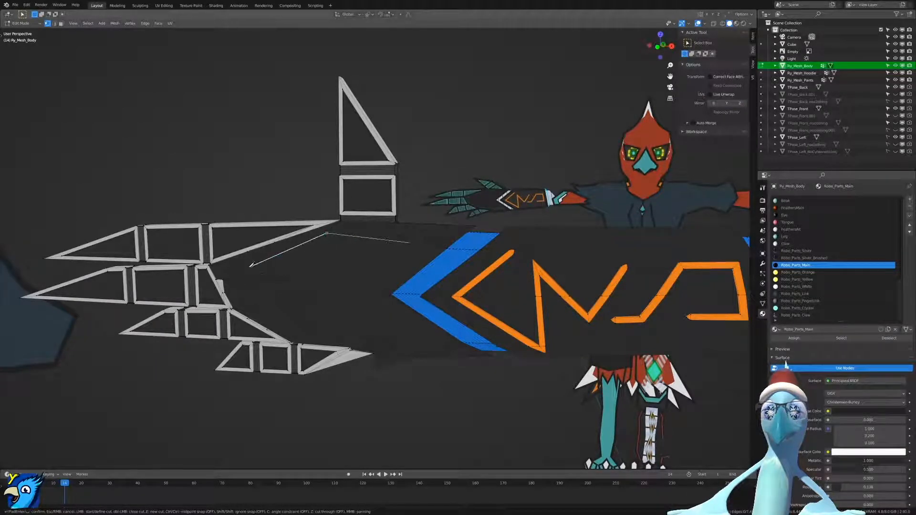
{"action": "key", "text": "Escape"}
{"action": "middle_click_drag", "start_coordinate": [237, 270], "coordinate": [399, 255]}
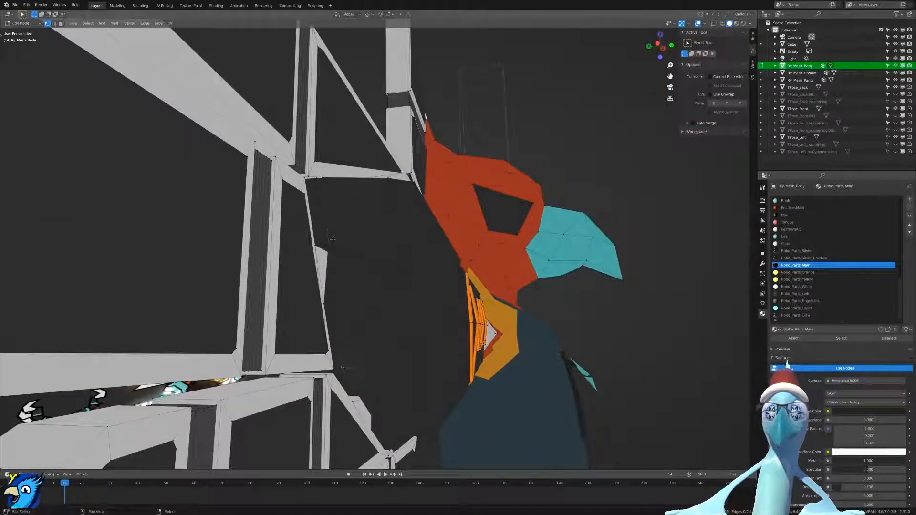
{"action": "key", "text": "f"}
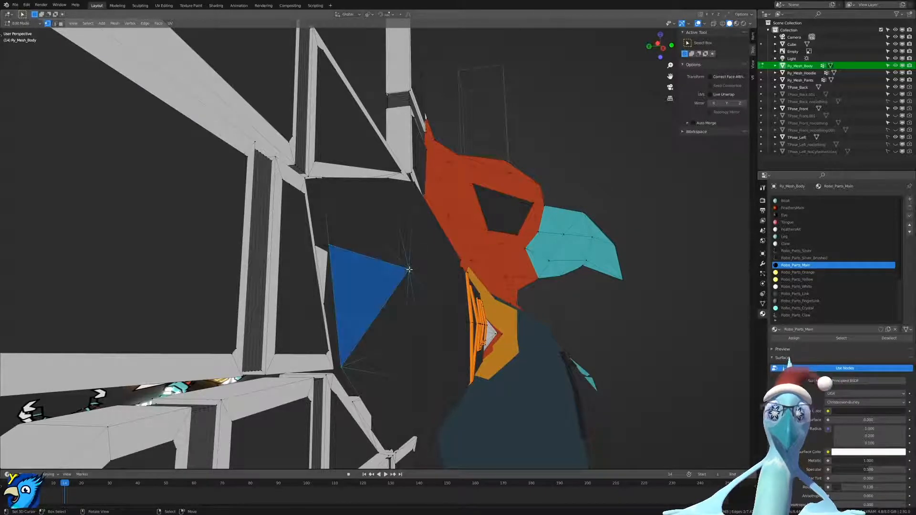
{"action": "middle_click_drag", "start_coordinate": [426, 341], "coordinate": [335, 289]}
{"action": "key", "text": "ctrl+l"}
{"action": "scroll", "coordinate": [373, 337], "scroll_direction": "down", "scroll_amount": 3}
Knife-cut a closed outline into the hand plate, inset from its edges and following the finger bases and wrist chevron.
{"action": "key", "text": "k"}
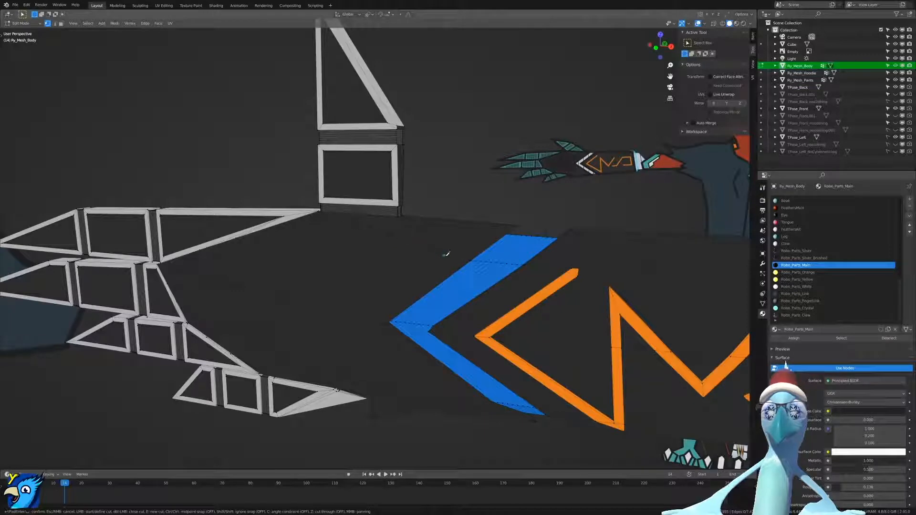
{"action": "left_click", "coordinate": [324, 222]}
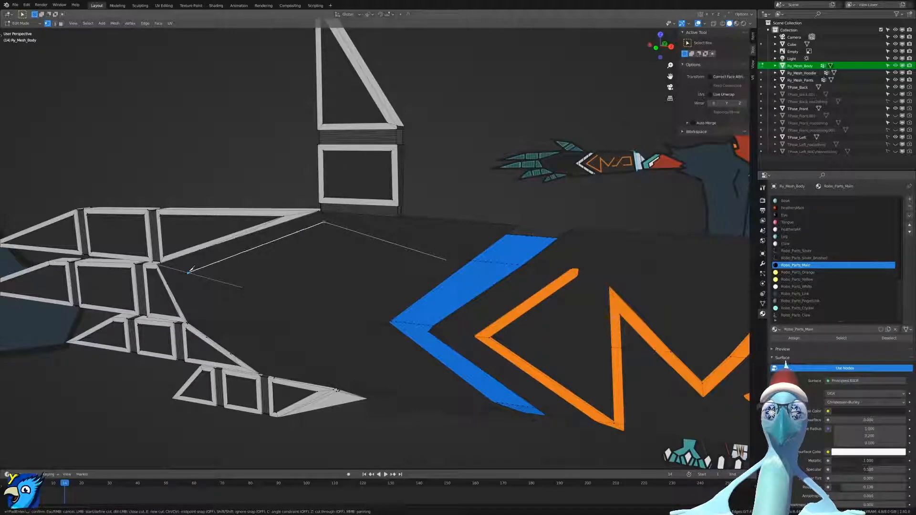
{"action": "left_click", "coordinate": [196, 274]}
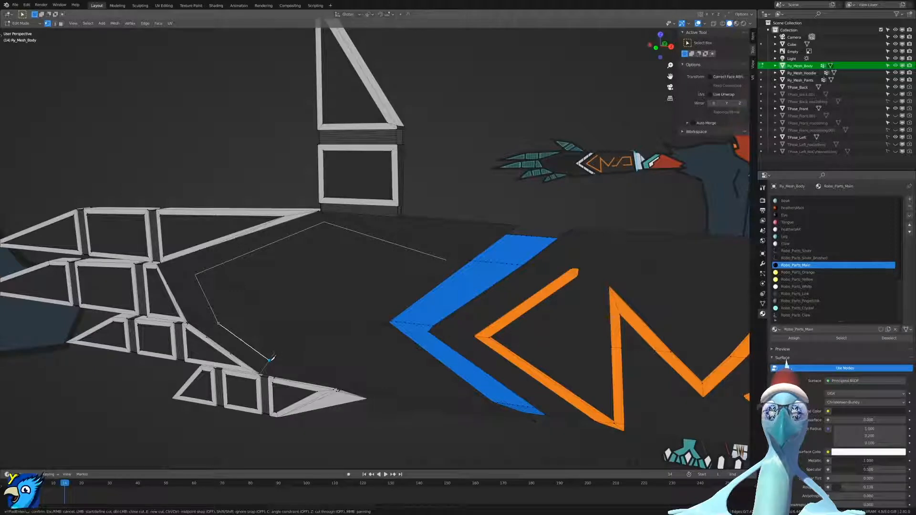
{"action": "left_click", "coordinate": [451, 391]}
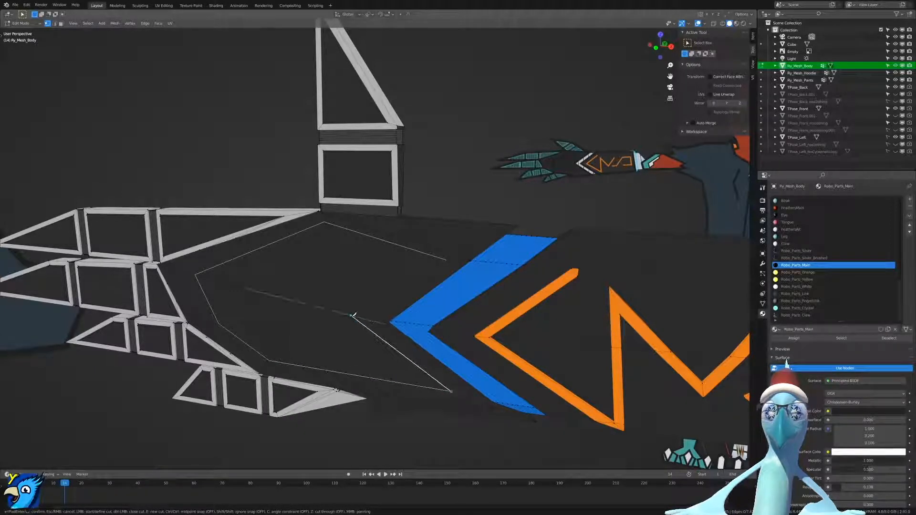
{"action": "left_click", "coordinate": [359, 317]}
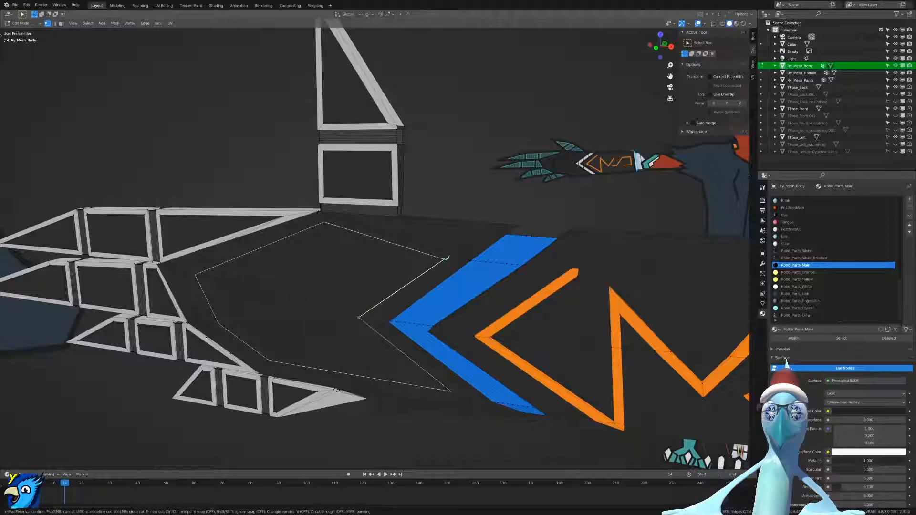
{"action": "left_click", "coordinate": [446, 259]}
{"action": "key", "text": "Return"}
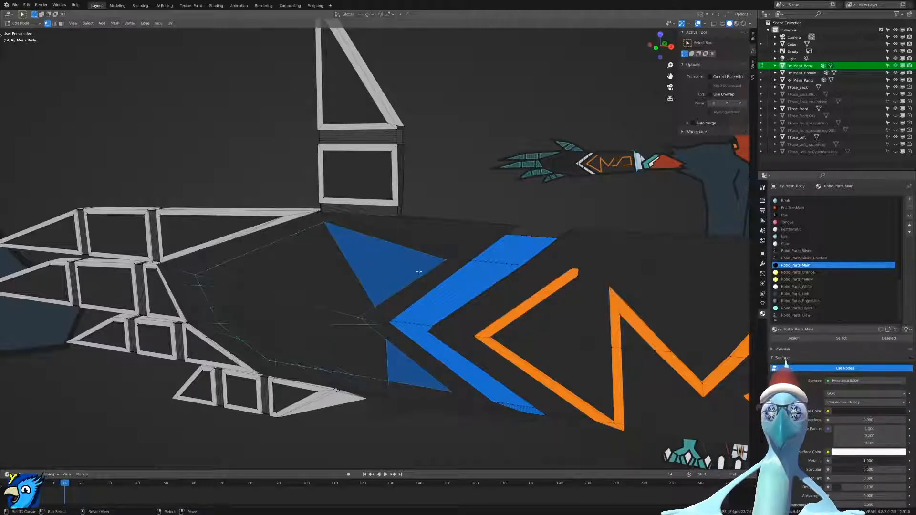
Select the strip of plate faces all around the outside of the cut outline and delete those faces.
{"action": "left_click", "coordinate": [358, 379], "text": "alt"}
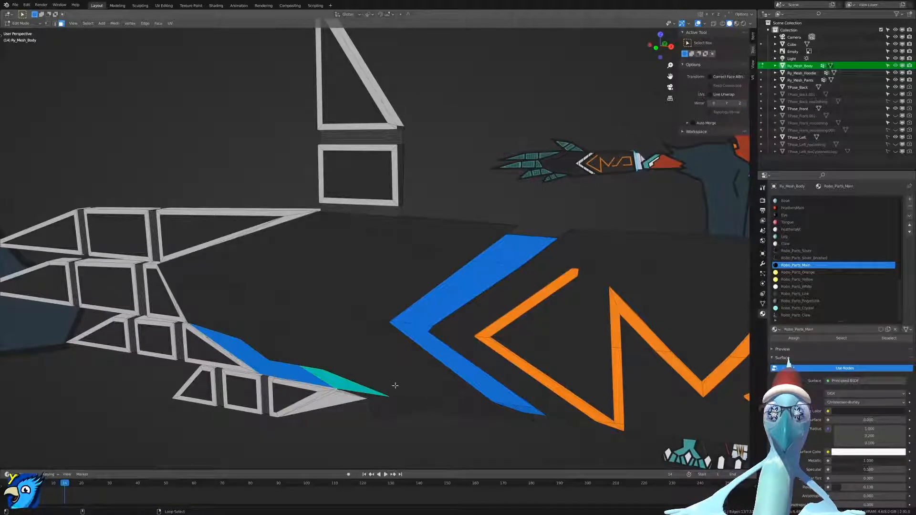
{"action": "key", "text": "ctrl+z"}
{"action": "left_click", "coordinate": [375, 387], "text": "ctrl"}
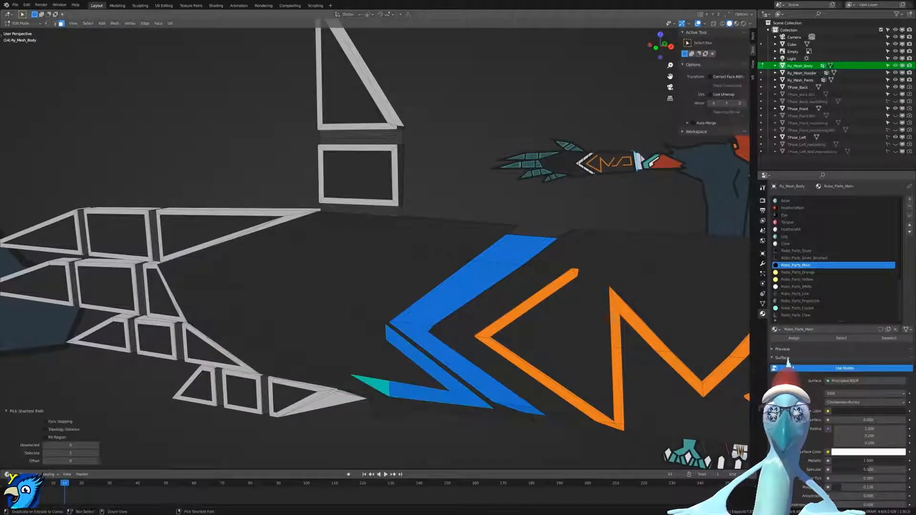
{"action": "left_click", "coordinate": [267, 370], "text": "ctrl"}
{"action": "left_click", "coordinate": [190, 300], "text": "ctrl"}
{"action": "left_click", "coordinate": [192, 265], "text": "ctrl"}
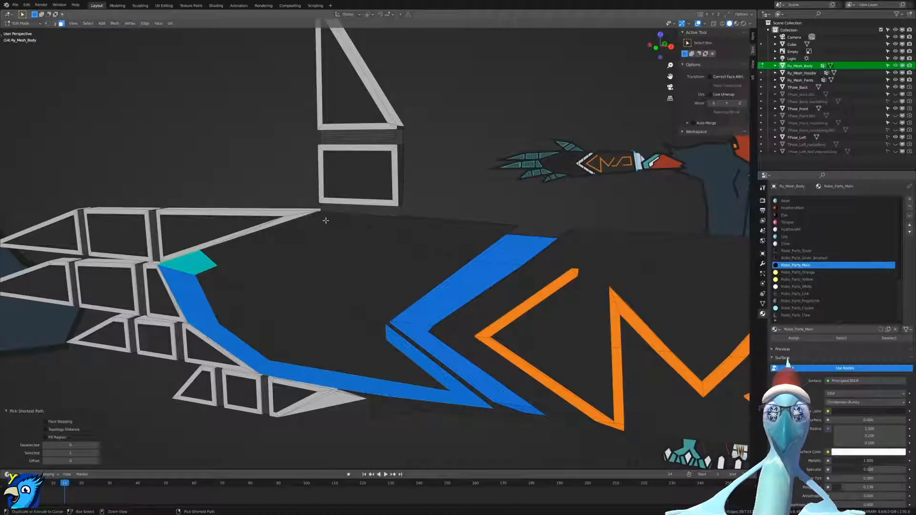
{"action": "left_click", "coordinate": [326, 220], "text": "ctrl"}
{"action": "key", "text": "ctrl+z"}
{"action": "left_click", "coordinate": [289, 226], "text": "ctrl"}
{"action": "left_click", "coordinate": [319, 218], "text": "ctrl"}
{"action": "middle_click_drag", "start_coordinate": [365, 225], "coordinate": [442, 246]}
{"action": "left_click", "coordinate": [465, 245], "text": "ctrl"}
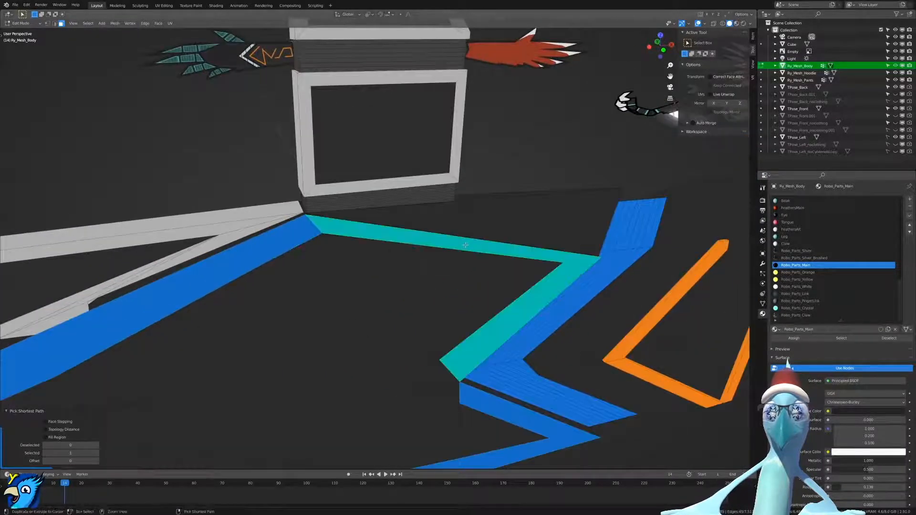
{"action": "left_click", "coordinate": [438, 383], "text": "ctrl"}
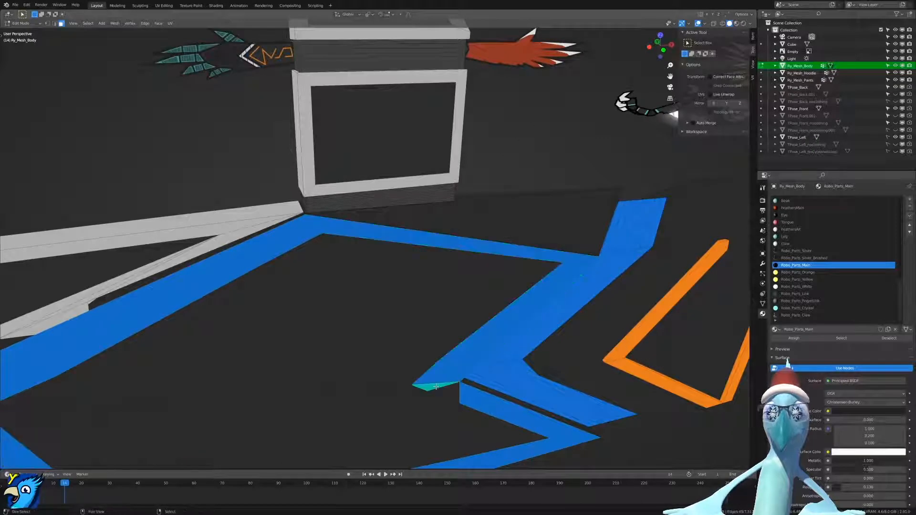
{"action": "key", "text": "x"}
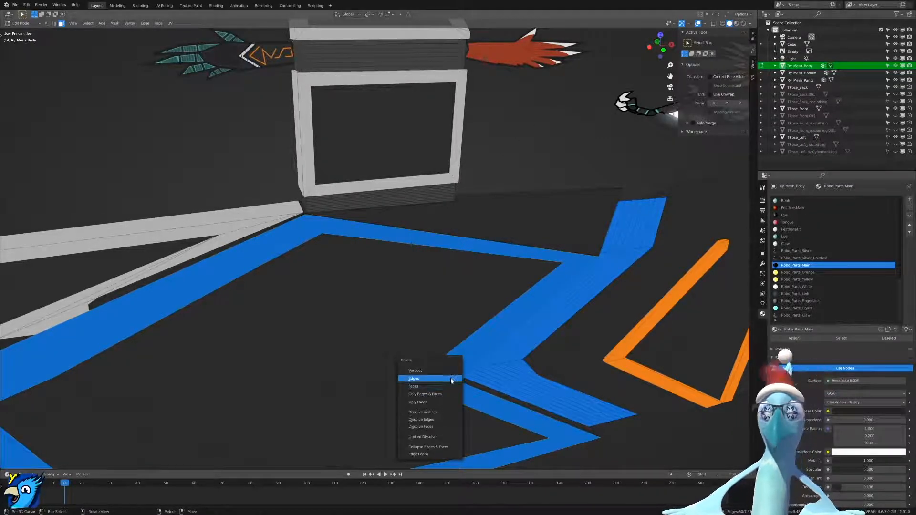
{"action": "left_click", "coordinate": [448, 384]}
{"action": "scroll", "coordinate": [427, 343], "scroll_direction": "down", "scroll_amount": 3}
Select all linked faces of the remaining inner plate and assign the Robo_Parts_Grip material to them.
{"action": "left_click", "coordinate": [410, 294]}
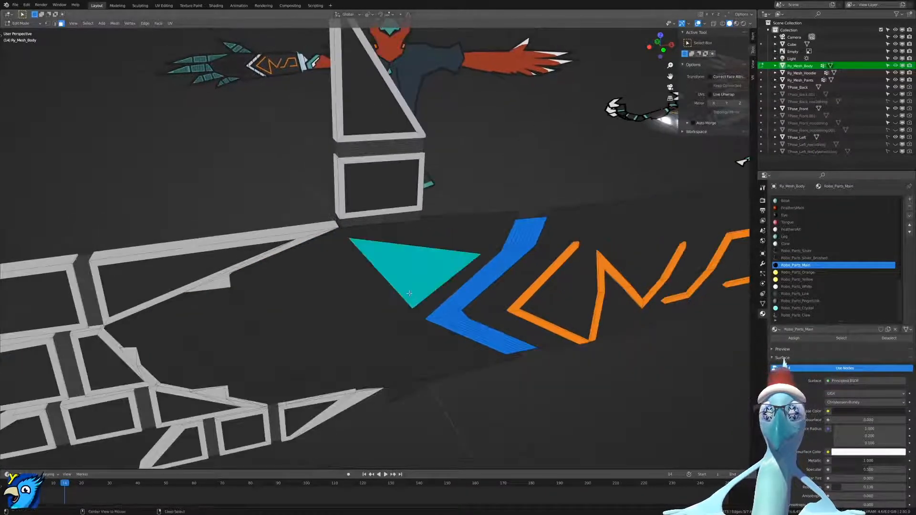
{"action": "key", "text": "ctrl+l"}
{"action": "middle_click_drag", "start_coordinate": [410, 293], "coordinate": [429, 237]}
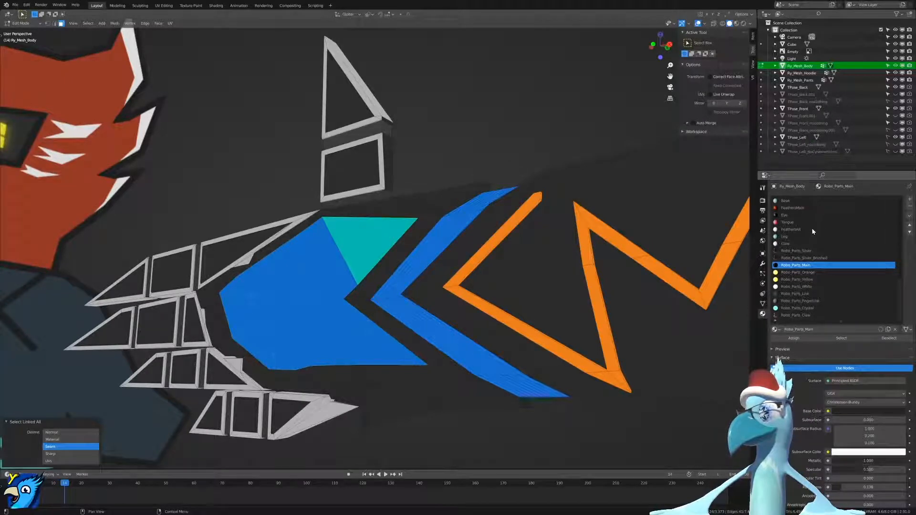
{"action": "scroll", "coordinate": [812, 306], "scroll_direction": "down", "scroll_amount": 2}
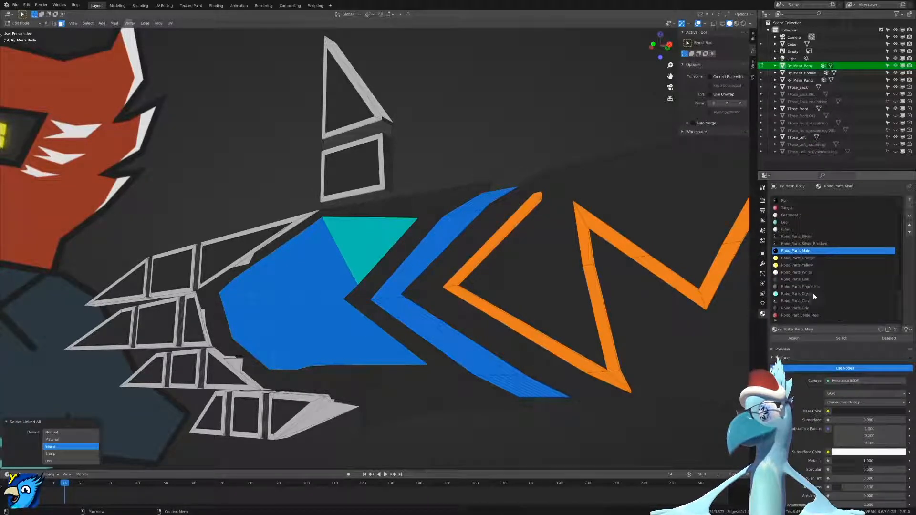
{"action": "left_click", "coordinate": [807, 308]}
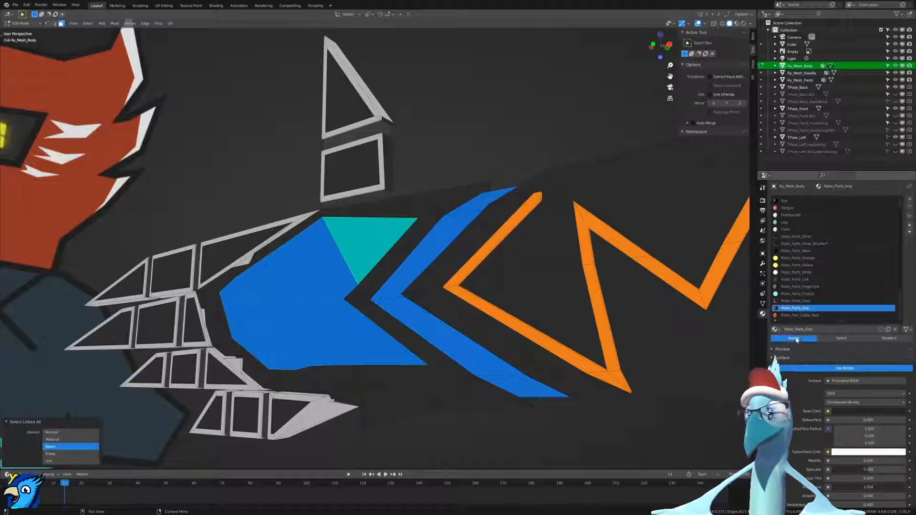
{"action": "middle_click_drag", "start_coordinate": [496, 286], "coordinate": [549, 281]}
{"action": "scroll", "coordinate": [553, 281], "scroll_direction": "down", "scroll_amount": 12}
{"action": "key", "text": "z"}
{"action": "left_click", "coordinate": [491, 280]}
{"action": "middle_click_drag", "start_coordinate": [420, 298], "coordinate": [404, 282]}
{"action": "scroll", "coordinate": [404, 282], "scroll_direction": "up", "scroll_amount": 5}
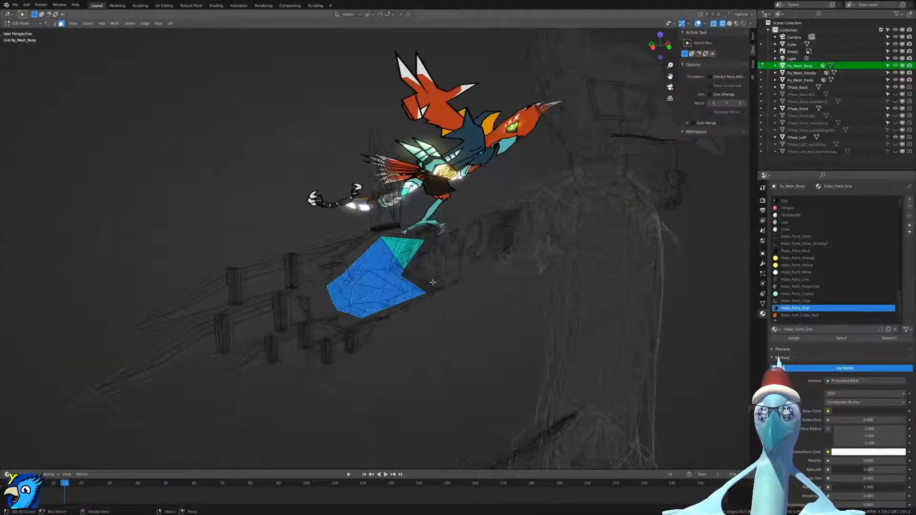
{"action": "left_click", "coordinate": [793, 339]}
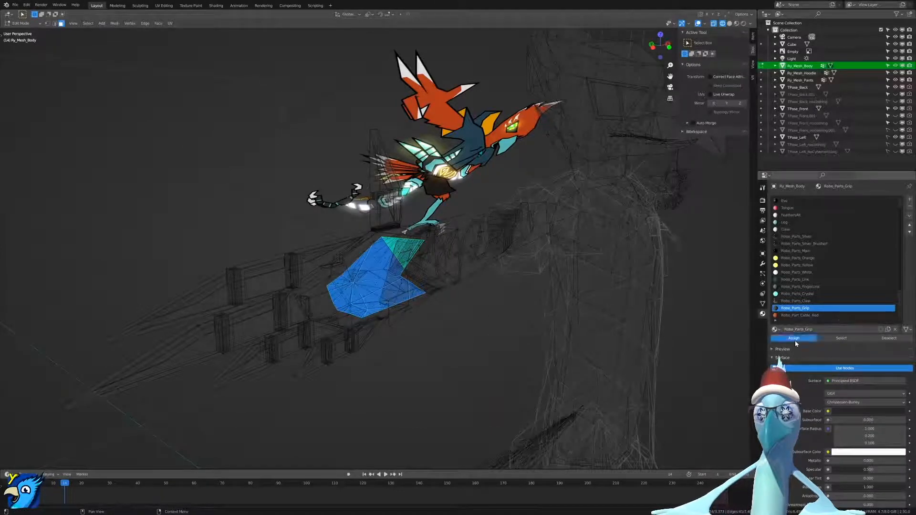
Return to Solid shading, extrude the inner plate in place and offset the extruded faces slightly with Shrink/Fatten.
{"action": "scroll", "coordinate": [497, 313], "scroll_direction": "up", "scroll_amount": 6}
{"action": "key", "text": "z"}
{"action": "left_click", "coordinate": [549, 310]}
{"action": "middle_click_drag", "start_coordinate": [549, 310], "coordinate": [587, 287]}
{"action": "key", "text": "e"}
{"action": "right_click", "coordinate": [706, 287]}
{"action": "key", "text": "alt+s"}
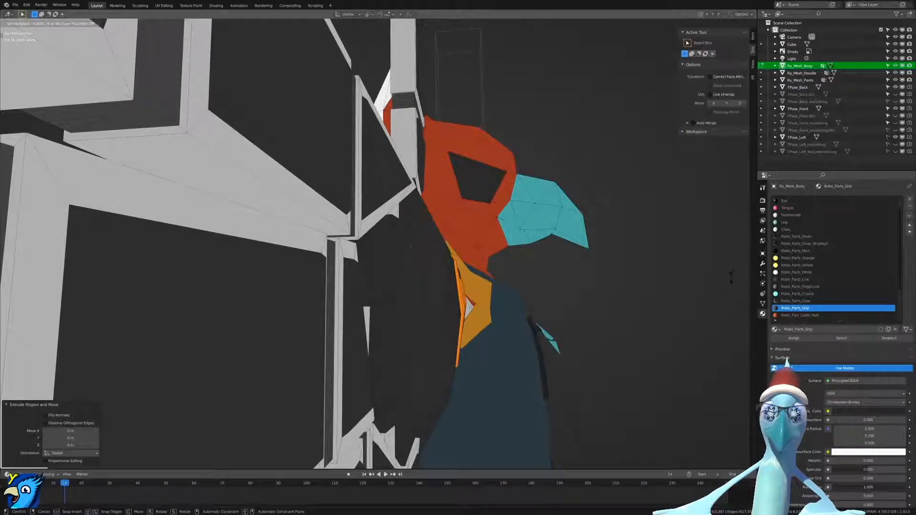
{"action": "left_click", "coordinate": [730, 279]}
Check the extrusion in wireframe, push the extruded faces into the hand with Shrink/Fatten and delete them.
{"action": "key", "text": "shift+z"}
{"action": "middle_click_drag", "start_coordinate": [730, 278], "coordinate": [514, 282]}
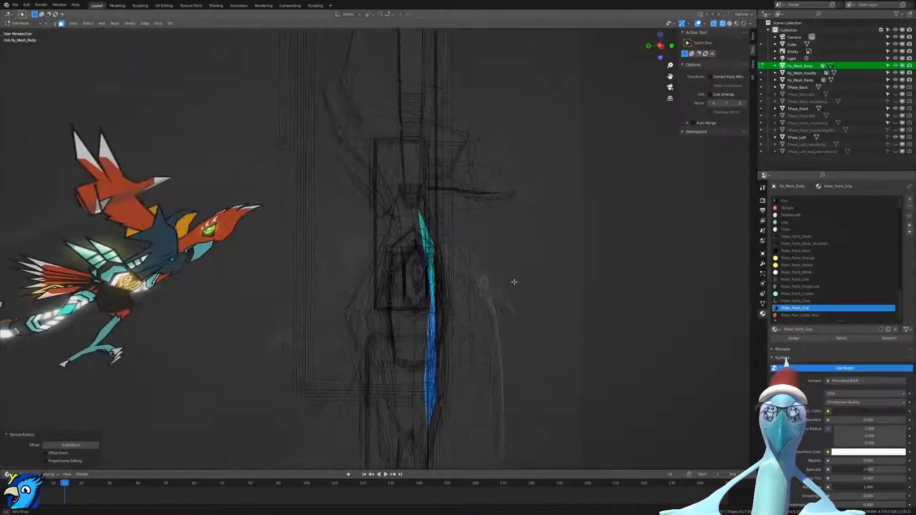
{"action": "middle_click_drag", "start_coordinate": [609, 277], "coordinate": [615, 275]}
{"action": "key", "text": "alt+s"}
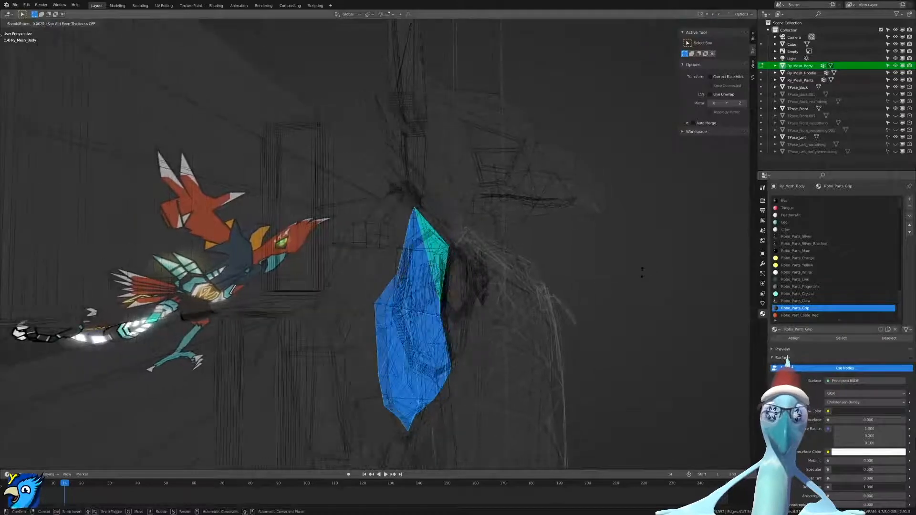
{"action": "left_click", "coordinate": [635, 280]}
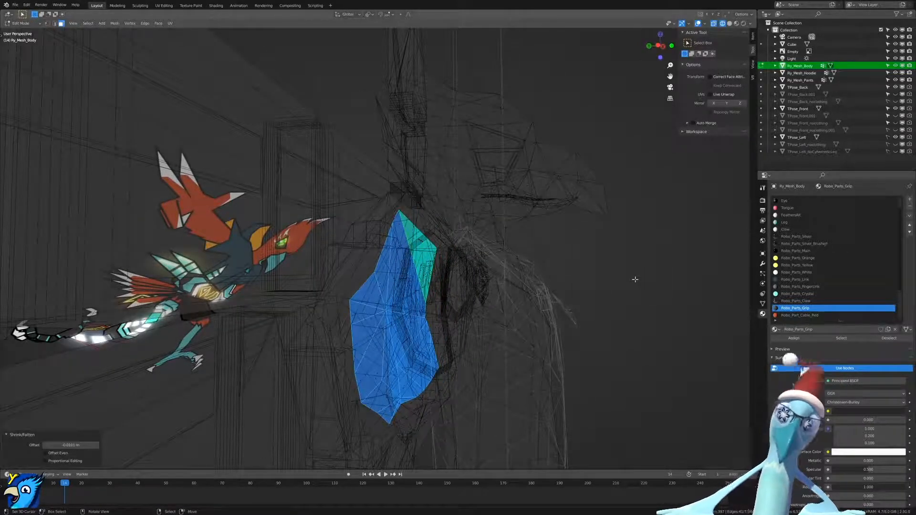
{"action": "key", "text": "x"}
{"action": "left_click", "coordinate": [635, 279]}
{"action": "key", "text": "shift+z"}
Switch to Material Preview, clear the selection and examine the inner plate's raised rim from close up.
{"action": "middle_click_drag", "start_coordinate": [586, 288], "coordinate": [397, 288]}
{"action": "right_click", "coordinate": [397, 289]}
{"action": "key", "text": "z"}
{"action": "mouse_move", "coordinate": [425, 341]}
{"action": "middle_mouse_down"}
{"action": "mouse_move", "coordinate": [406, 349]}
{"action": "mouse_move", "coordinate": [372, 274]}
{"action": "mouse_move", "coordinate": [352, 292]}
{"action": "mouse_move", "coordinate": [320, 277]}
{"action": "mouse_move", "coordinate": [322, 318]}
{"action": "mouse_move", "coordinate": [354, 314]}
{"action": "mouse_move", "coordinate": [278, 274]}
{"action": "mouse_move", "coordinate": [344, 299]}
{"action": "middle_mouse_up"}
{"action": "key", "text": "alt+a"}
{"action": "scroll", "coordinate": [372, 274], "scroll_direction": "down", "scroll_amount": 2}
{"action": "scroll", "coordinate": [322, 317], "scroll_direction": "up", "scroll_amount": 3}
{"action": "scroll", "coordinate": [344, 298], "scroll_direction": "up", "scroll_amount": 2}
Scale the selected vertices on the grip plate's rim along the global Y axis and return to Object Mode.
{"action": "key", "text": "ctrl+Tab"}
{"action": "left_click", "coordinate": [317, 279]}
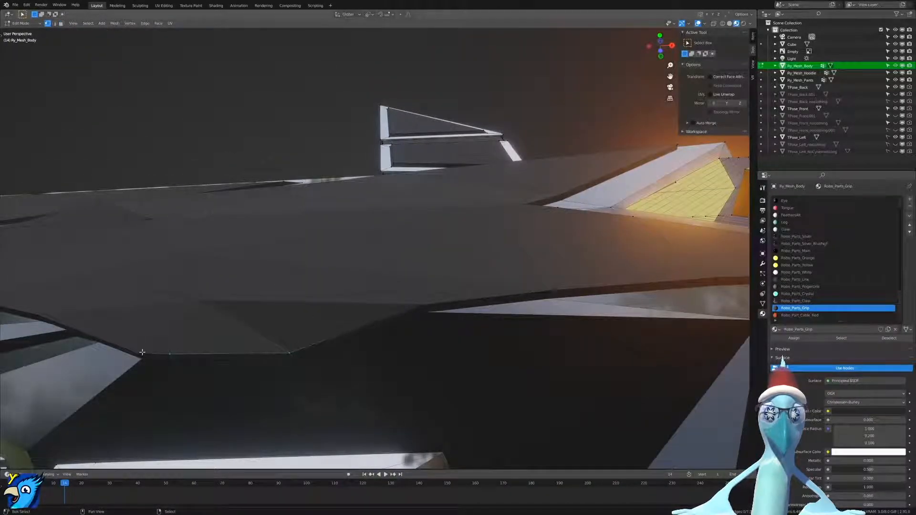
{"action": "key", "text": "s"}
{"action": "key", "text": "x"}
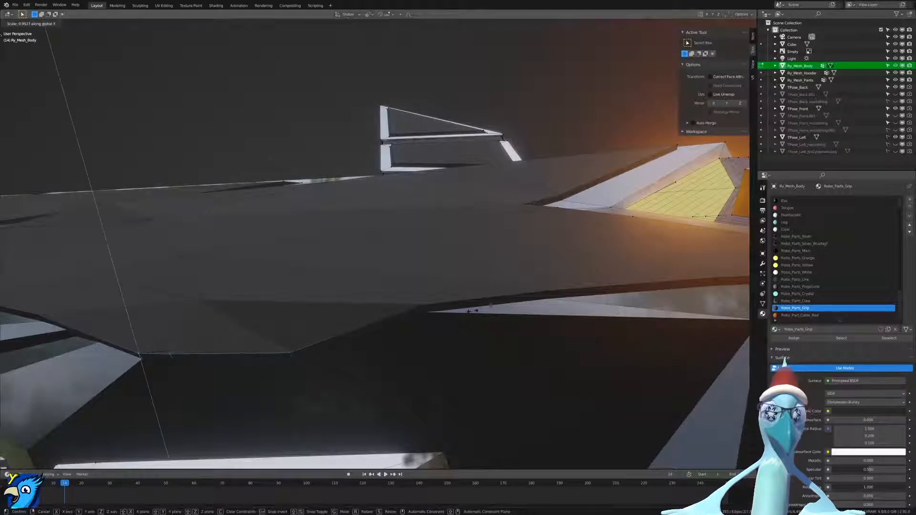
{"action": "key", "text": "y"}
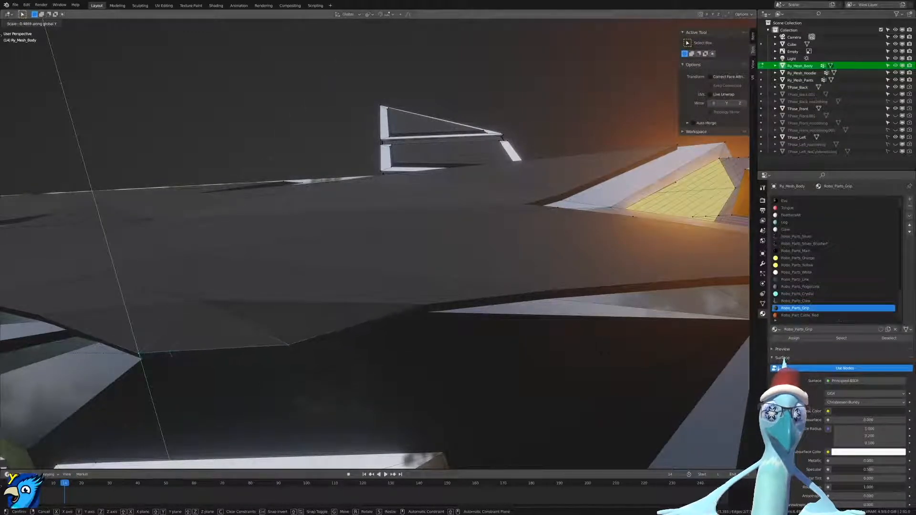
{"action": "left_click", "coordinate": [339, 336]}
{"action": "middle_click_drag", "start_coordinate": [339, 336], "coordinate": [325, 314]}
{"action": "key", "text": "Tab"}
{"action": "left_click", "coordinate": [334, 259]}
Review the full avatar beside its reference drawings and save the file.
{"action": "scroll", "coordinate": [337, 267], "scroll_direction": "down", "scroll_amount": 5}
{"action": "scroll", "coordinate": [356, 305], "scroll_direction": "down", "scroll_amount": 12}
{"action": "scroll", "coordinate": [379, 323], "scroll_direction": "up", "scroll_amount": 4}
{"action": "scroll", "coordinate": [326, 314], "scroll_direction": "up", "scroll_amount": 5}
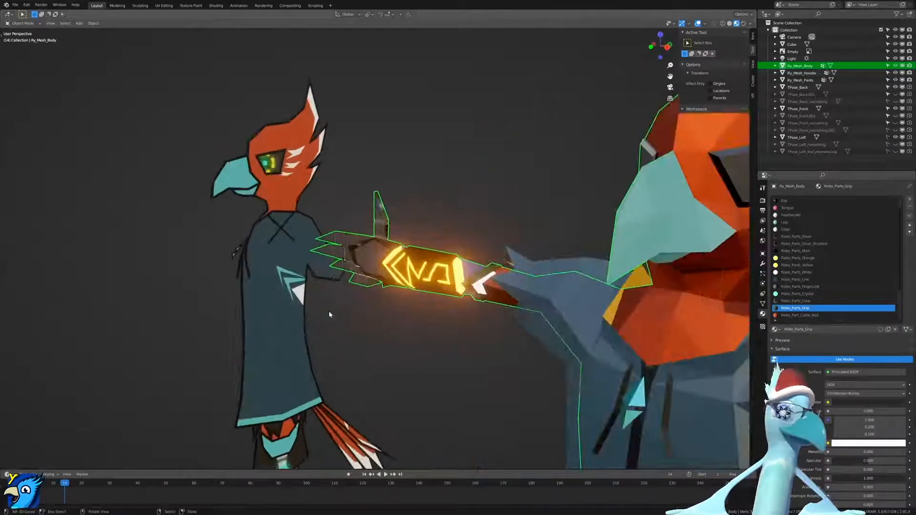
{"action": "middle_click_drag", "start_coordinate": [489, 311], "coordinate": [468, 247]}
{"action": "scroll", "coordinate": [538, 300], "scroll_direction": "down", "scroll_amount": 5}
{"action": "middle_click_drag", "start_coordinate": [451, 321], "coordinate": [460, 295], "text": "shift"}
{"action": "scroll", "coordinate": [453, 305], "scroll_direction": "up", "scroll_amount": 2}
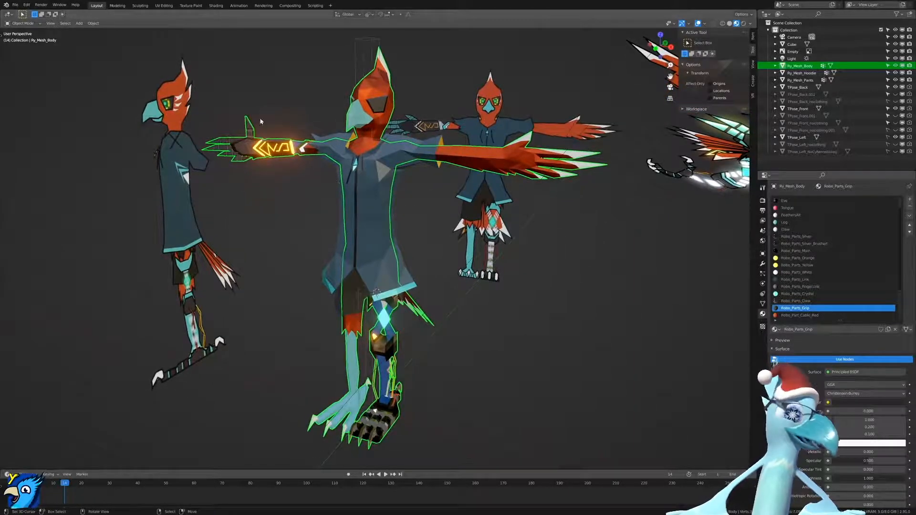
{"action": "key", "text": "ctrl+s"}
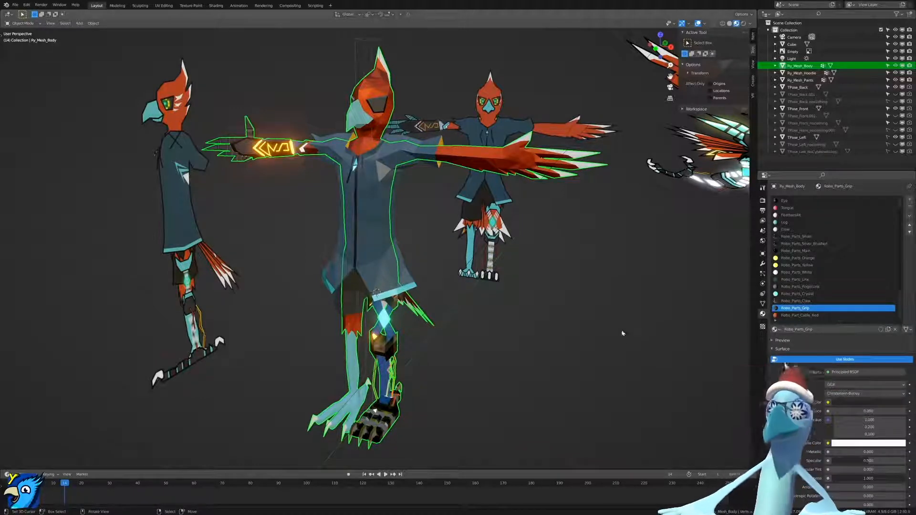
Hide the viewport overlays and all the TPose reference objects.
{"action": "middle_click_drag", "start_coordinate": [494, 278], "coordinate": [542, 262]}
{"action": "left_click", "coordinate": [698, 23]}
{"action": "middle_click_drag", "start_coordinate": [634, 194], "coordinate": [580, 208]}
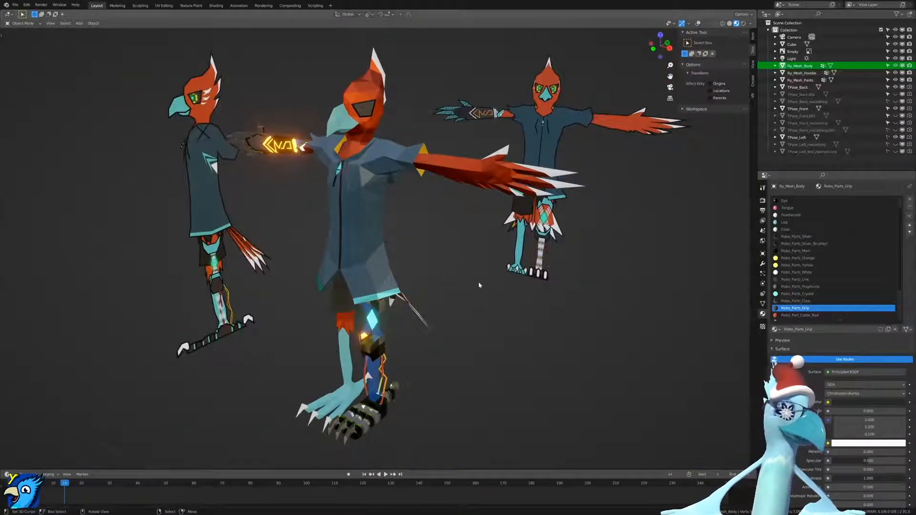
{"action": "middle_click_drag", "start_coordinate": [391, 282], "coordinate": [530, 279]}
{"action": "left_click", "coordinate": [896, 108]}
{"action": "left_click_drag", "start_coordinate": [895, 87], "coordinate": [895, 80]}
{"action": "left_click", "coordinate": [896, 137]}
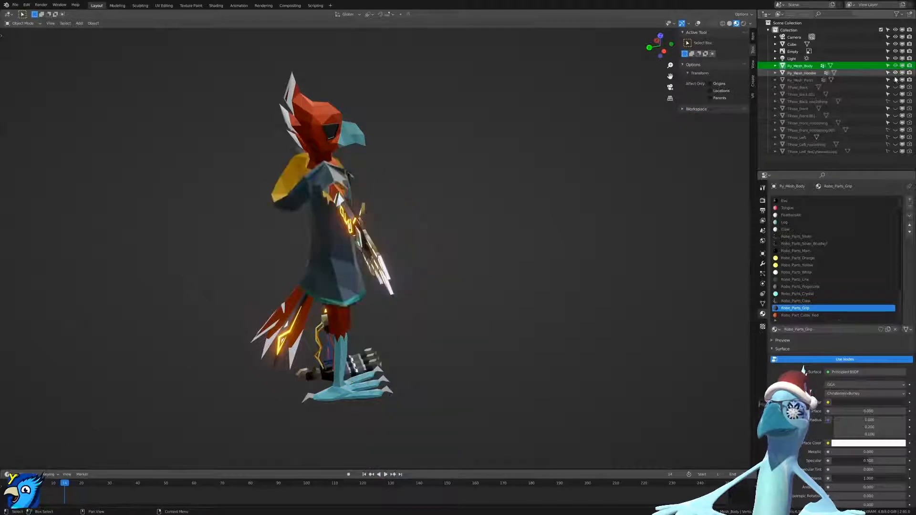
Examine the avatar's head in front view, then show the viewport overlays again and view the whole figure.
{"action": "middle_click_drag", "start_coordinate": [552, 174], "coordinate": [467, 286]}
{"action": "scroll", "coordinate": [481, 201], "scroll_direction": "up", "scroll_amount": 4}
{"action": "key", "text": "KP_1"}
{"action": "scroll", "coordinate": [467, 286], "scroll_direction": "up", "scroll_amount": 3}
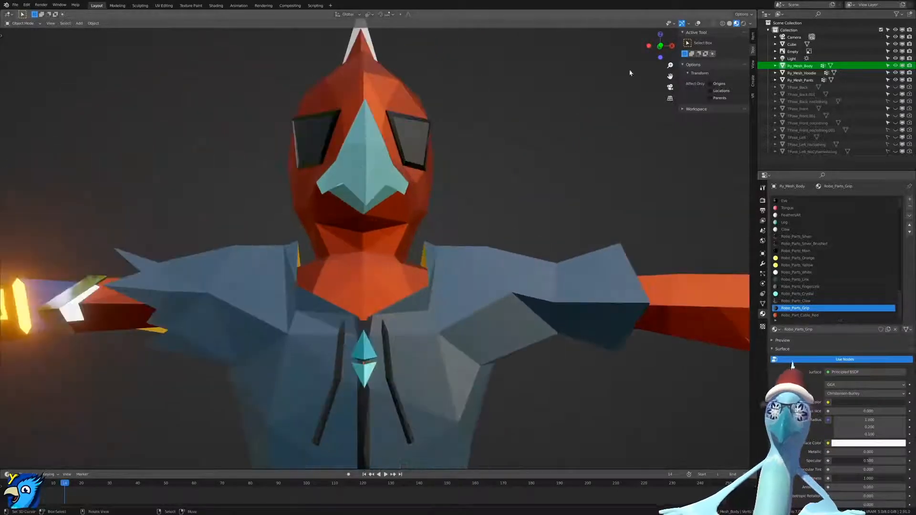
{"action": "left_click", "coordinate": [697, 24]}
{"action": "middle_click_drag", "start_coordinate": [674, 152], "coordinate": [581, 172]}
{"action": "scroll", "coordinate": [548, 248], "scroll_direction": "down", "scroll_amount": 4}
{"action": "scroll", "coordinate": [488, 393], "scroll_direction": "down", "scroll_amount": 4}
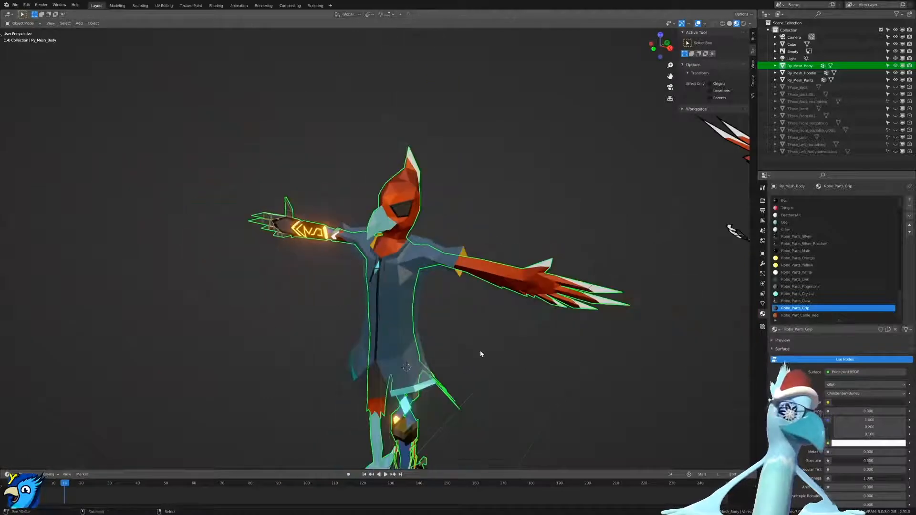
{"action": "middle_click_drag", "start_coordinate": [480, 350], "coordinate": [470, 267], "text": "shift"}
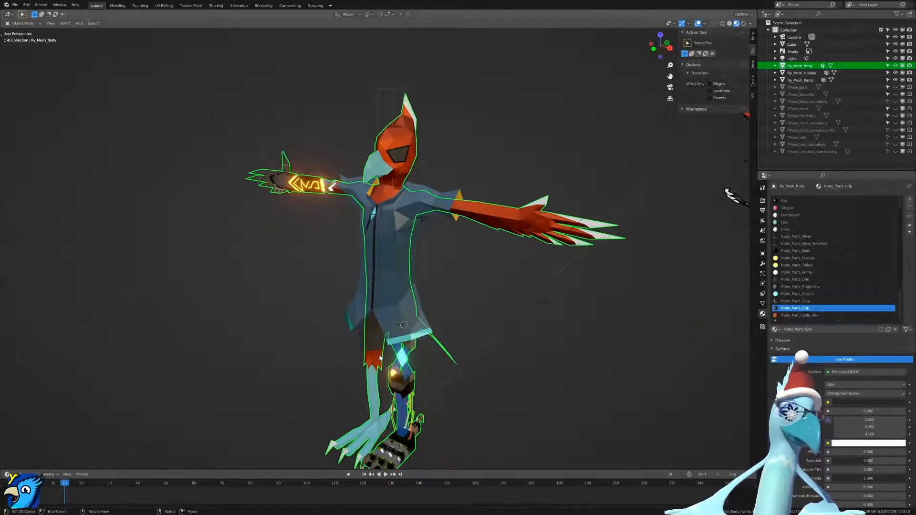
Examine the glowing forearm, the white elbow piece and the torn hoodie sleeve from close up.
{"action": "middle_click_drag", "start_coordinate": [324, 313], "coordinate": [337, 300]}
{"action": "scroll", "coordinate": [280, 251], "scroll_direction": "up", "scroll_amount": 4}
{"action": "middle_click_drag", "start_coordinate": [280, 252], "coordinate": [306, 251]}
{"action": "middle_click_drag", "start_coordinate": [307, 252], "coordinate": [560, 327], "text": "shift"}
{"action": "scroll", "coordinate": [361, 307], "scroll_direction": "up", "scroll_amount": 2}
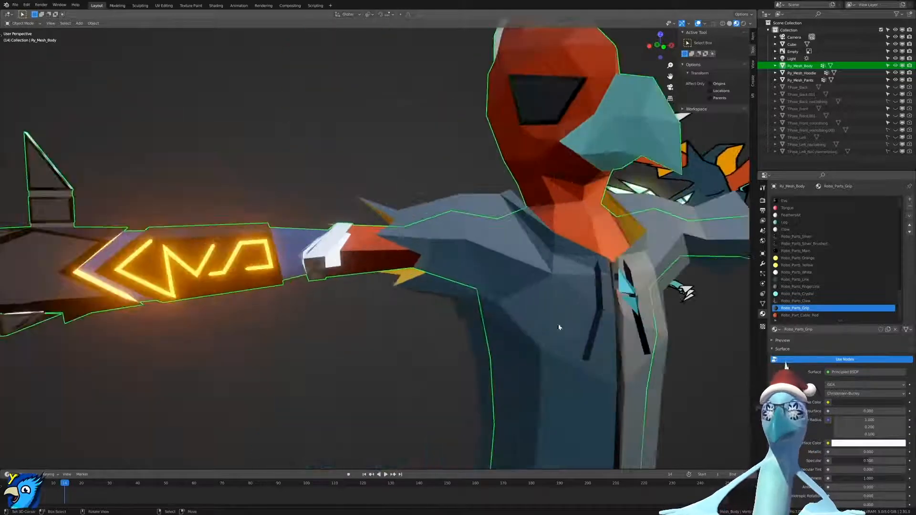
{"action": "middle_click_drag", "start_coordinate": [360, 308], "coordinate": [385, 287], "text": "shift"}
{"action": "scroll", "coordinate": [316, 269], "scroll_direction": "down", "scroll_amount": 4}
{"action": "middle_click_drag", "start_coordinate": [317, 269], "coordinate": [340, 263]}
{"action": "scroll", "coordinate": [347, 264], "scroll_direction": "up", "scroll_amount": 4}
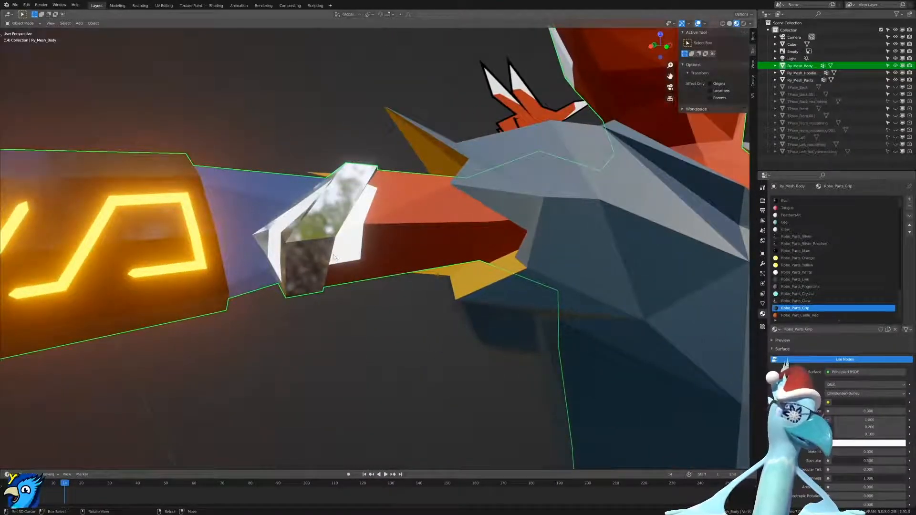
{"action": "middle_click_drag", "start_coordinate": [423, 311], "coordinate": [401, 309]}
Check the body mesh in wireframe Edit Mode, then return to Object Mode with Material Preview shading.
{"action": "key", "text": "Tab"}
{"action": "scroll", "coordinate": [443, 238], "scroll_direction": "down", "scroll_amount": 4}
{"action": "key", "text": "shift+z"}
{"action": "scroll", "coordinate": [402, 268], "scroll_direction": "down", "scroll_amount": 4}
{"action": "mouse_move", "coordinate": [452, 249]}
{"action": "middle_mouse_down", "text": "shift"}
{"action": "mouse_move", "coordinate": [375, 172]}
{"action": "mouse_move", "coordinate": [382, 271]}
{"action": "mouse_move", "coordinate": [401, 279]}
{"action": "mouse_move", "coordinate": [376, 240]}
{"action": "middle_mouse_up", "text": "shift"}
{"action": "key", "text": "Tab"}
{"action": "scroll", "coordinate": [378, 242], "scroll_direction": "up", "scroll_amount": 2}
{"action": "key", "text": "shift+z"}
{"action": "scroll", "coordinate": [375, 267], "scroll_direction": "down", "scroll_amount": 4}
{"action": "scroll", "coordinate": [360, 227], "scroll_direction": "up", "scroll_amount": 3}
{"action": "middle_click_drag", "start_coordinate": [375, 286], "coordinate": [379, 240], "text": "shift"}
{"action": "scroll", "coordinate": [360, 227], "scroll_direction": "down", "scroll_amount": 3}
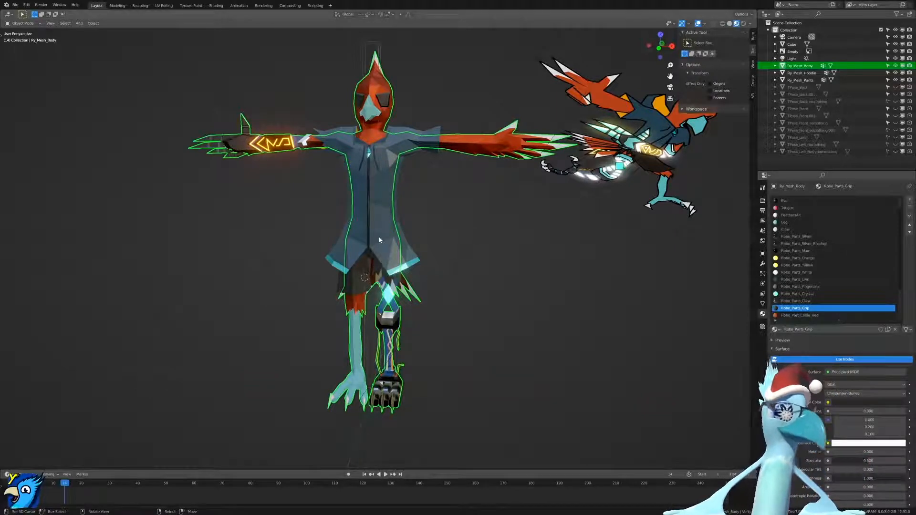
Inspect the whole avatar from above, from the front and from an angle.
{"action": "mouse_move", "coordinate": [434, 279]}
{"action": "middle_mouse_down"}
{"action": "mouse_move", "coordinate": [421, 279]}
{"action": "mouse_move", "coordinate": [416, 264]}
{"action": "mouse_move", "coordinate": [430, 263]}
{"action": "middle_mouse_up"}
{"action": "scroll", "coordinate": [429, 263], "scroll_direction": "up", "scroll_amount": 2}
{"action": "middle_click_drag", "start_coordinate": [429, 263], "coordinate": [459, 321]}
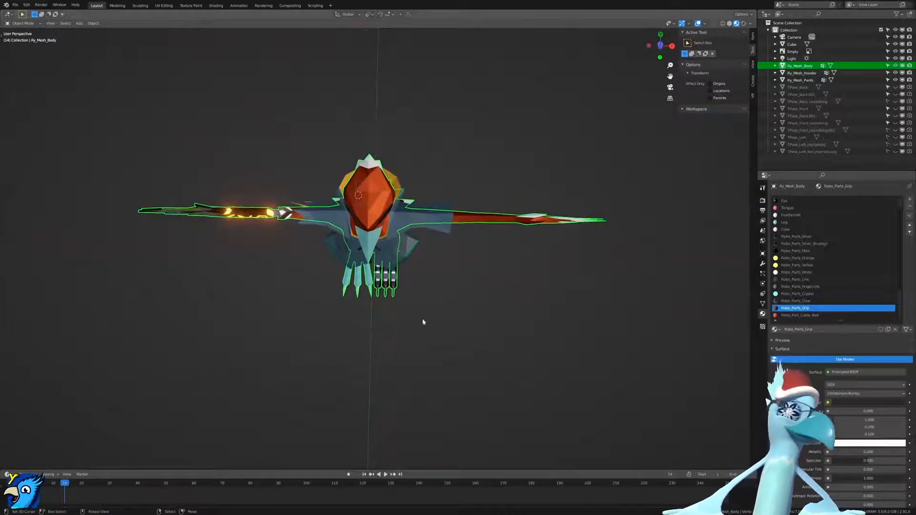
{"action": "middle_click_drag", "start_coordinate": [392, 303], "coordinate": [394, 244]}
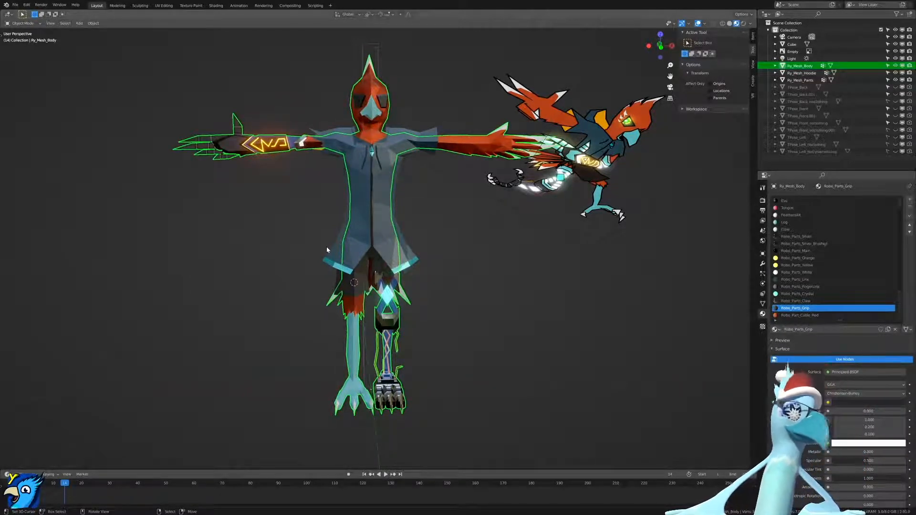
{"action": "scroll", "coordinate": [327, 250], "scroll_direction": "up", "scroll_amount": 2}
{"action": "scroll", "coordinate": [327, 250], "scroll_direction": "down", "scroll_amount": 2}
{"action": "middle_click_drag", "start_coordinate": [366, 241], "coordinate": [349, 242]}
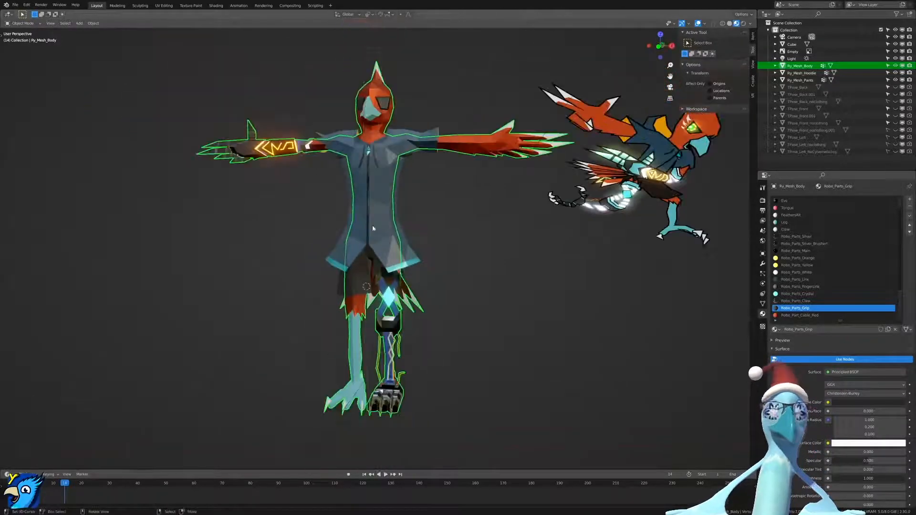
{"action": "scroll", "coordinate": [399, 182], "scroll_direction": "up", "scroll_amount": 1}
{"action": "middle_click_drag", "start_coordinate": [398, 182], "coordinate": [388, 194]}
{"action": "middle_click_drag", "start_coordinate": [403, 242], "coordinate": [409, 220]}
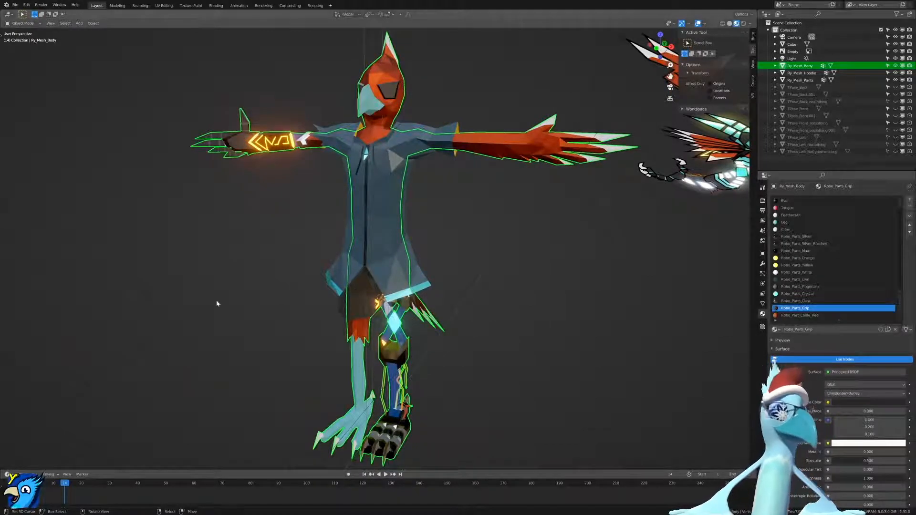
{"action": "scroll", "coordinate": [658, 104], "scroll_direction": "down", "scroll_amount": 1}
{"action": "scroll", "coordinate": [658, 104], "scroll_direction": "up", "scroll_amount": 1}
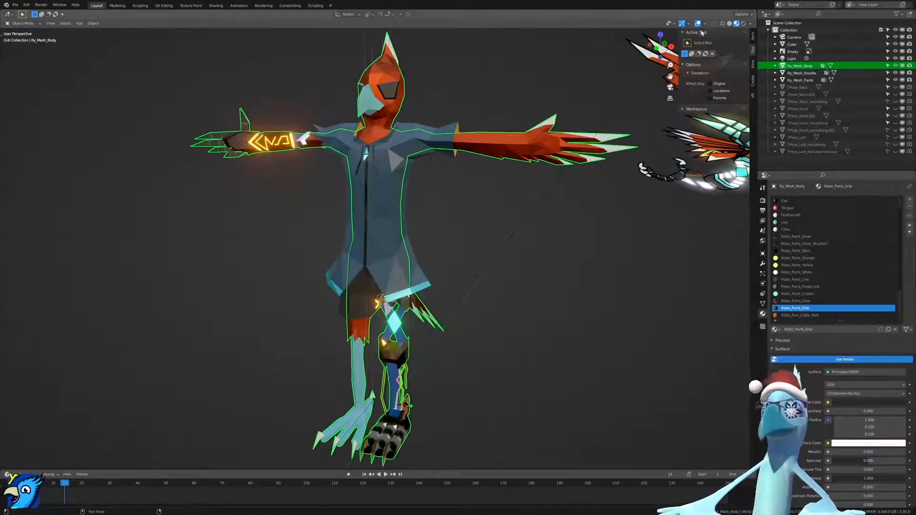
Hide the viewport overlays and examine the avatar's head, shoulders and arms from close up.
{"action": "left_click", "coordinate": [697, 24]}
{"action": "middle_click_drag", "start_coordinate": [446, 155], "coordinate": [428, 271], "text": "shift"}
{"action": "scroll", "coordinate": [412, 268], "scroll_direction": "up", "scroll_amount": 4}
{"action": "key", "text": "KP_1"}
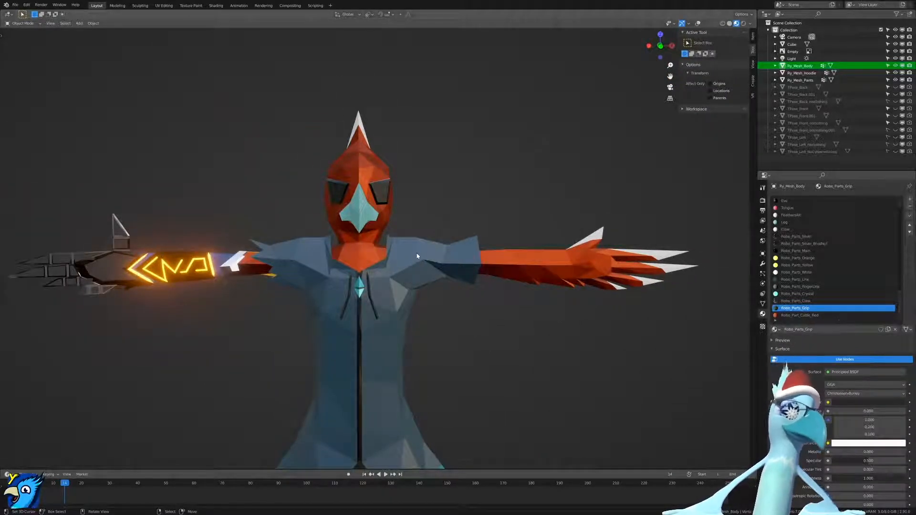
{"action": "scroll", "coordinate": [416, 255], "scroll_direction": "up", "scroll_amount": 4}
{"action": "mouse_move", "coordinate": [416, 255]}
{"action": "middle_mouse_down"}
{"action": "mouse_move", "coordinate": [408, 274]}
{"action": "mouse_move", "coordinate": [452, 267]}
{"action": "mouse_move", "coordinate": [430, 266]}
{"action": "middle_mouse_up"}
{"action": "scroll", "coordinate": [452, 267], "scroll_direction": "down", "scroll_amount": 2}
{"action": "middle_click_drag", "start_coordinate": [522, 262], "coordinate": [489, 259]}
{"action": "scroll", "coordinate": [425, 262], "scroll_direction": "down", "scroll_amount": 3}
{"action": "scroll", "coordinate": [488, 261], "scroll_direction": "up", "scroll_amount": 3}
{"action": "scroll", "coordinate": [489, 259], "scroll_direction": "down", "scroll_amount": 2}
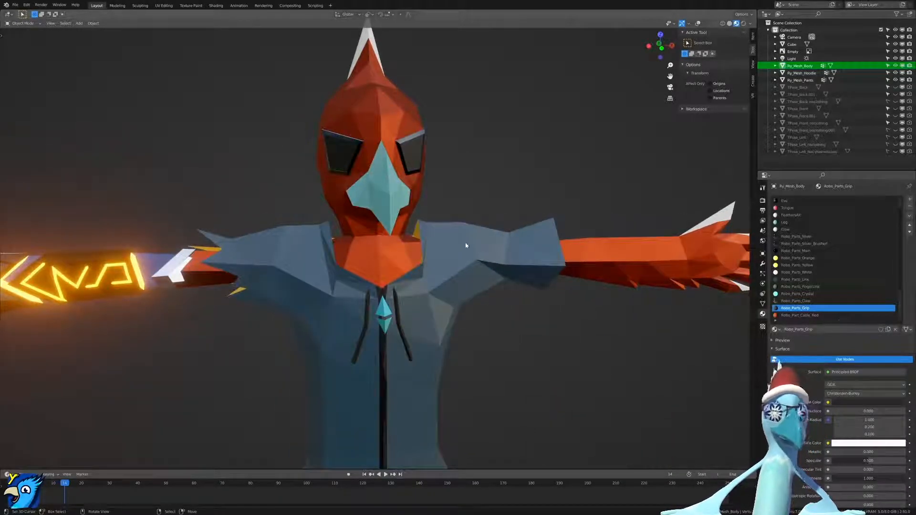
View the complete avatar from head to feet in front view.
{"action": "scroll", "coordinate": [431, 238], "scroll_direction": "down", "scroll_amount": 2}
{"action": "scroll", "coordinate": [431, 237], "scroll_direction": "down", "scroll_amount": 3}
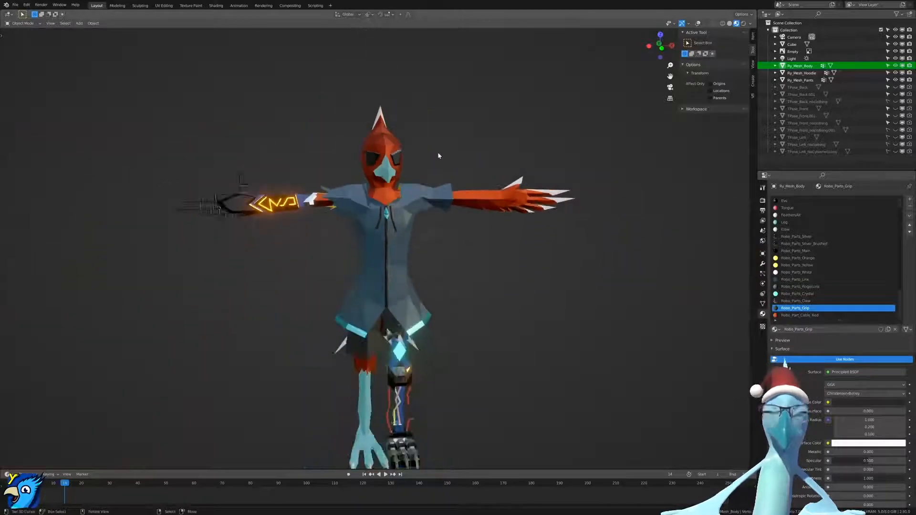
{"action": "key", "text": "KP_1"}
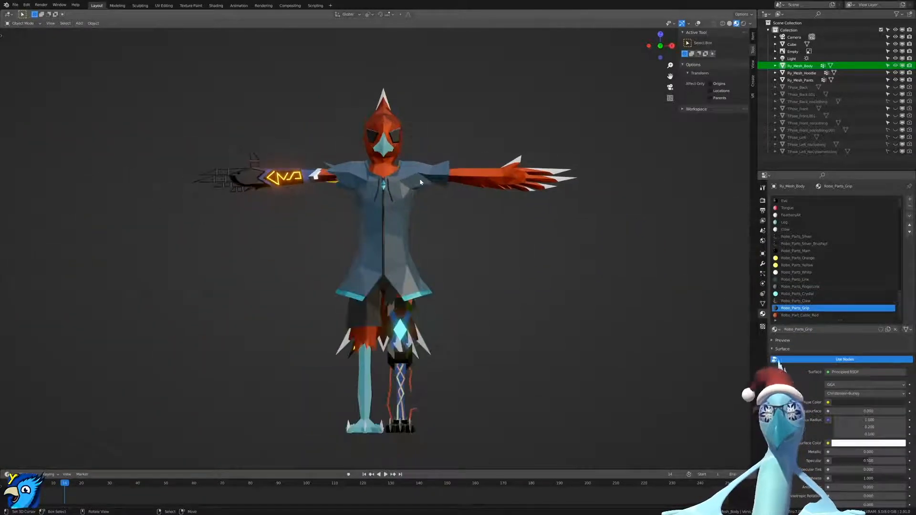
{"action": "scroll", "coordinate": [467, 236], "scroll_direction": "up", "scroll_amount": 4}
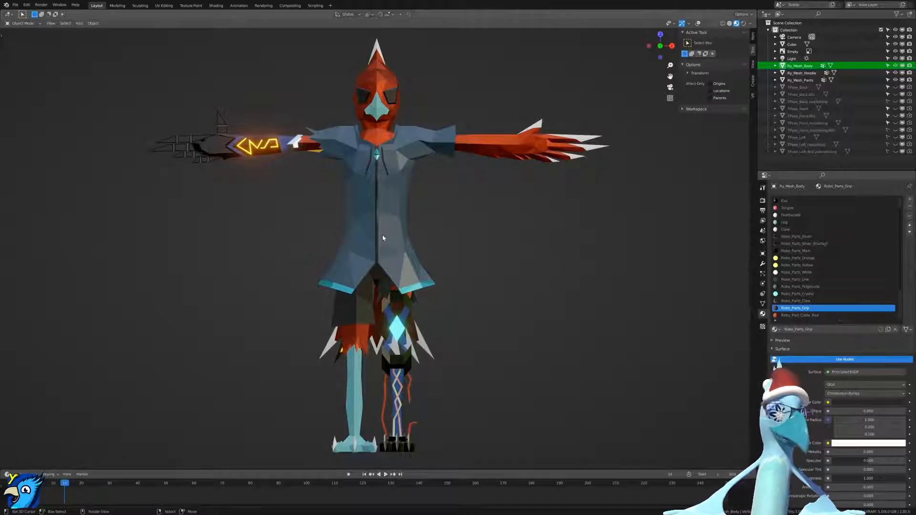
{"action": "middle_click_drag", "start_coordinate": [442, 168], "coordinate": [441, 173], "text": "shift"}
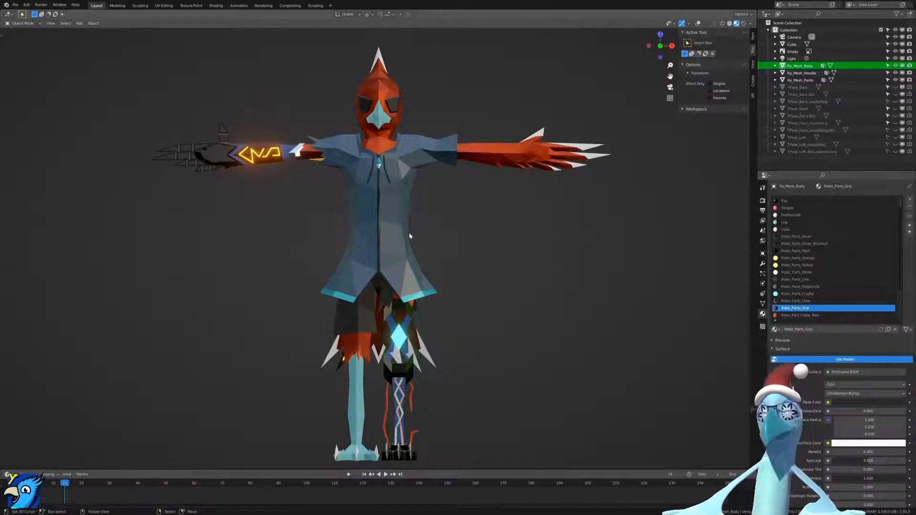
Select the hoodie mesh, inspect it in wireframe Edit Mode and show the viewport overlays again.
{"action": "left_click", "coordinate": [428, 266]}
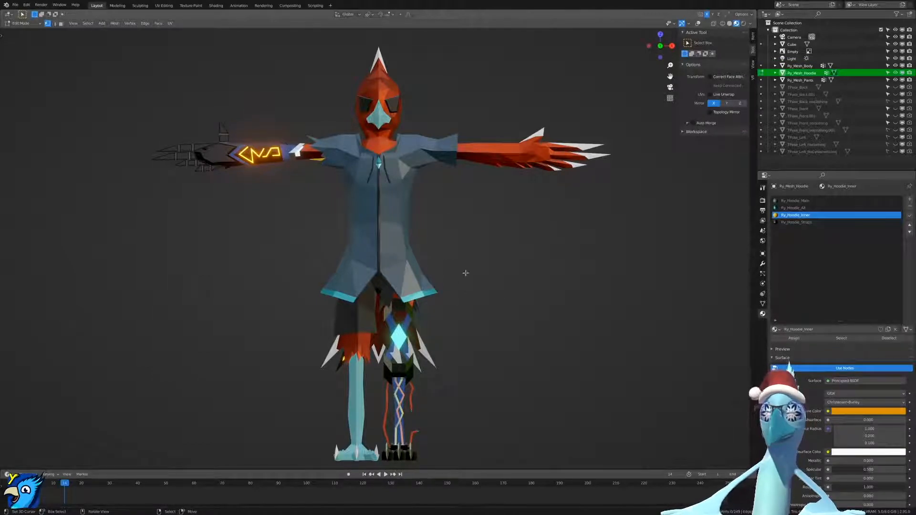
{"action": "key", "text": "Tab"}
{"action": "key", "text": "shift+z"}
{"action": "key", "text": "Tab"}
{"action": "key", "text": "Tab"}
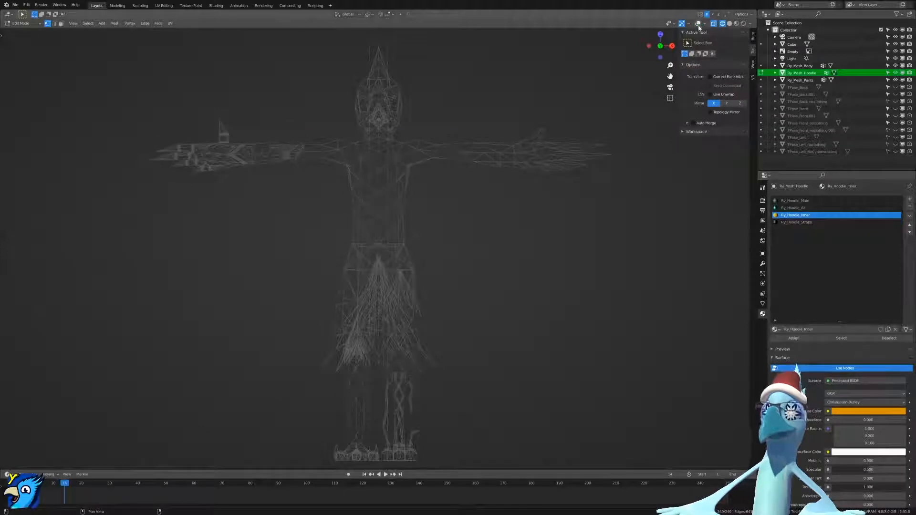
{"action": "key", "text": "shift+alt+z"}
{"action": "key", "text": "u"}
{"action": "key", "text": "Escape"}
{"action": "key", "text": "Tab"}
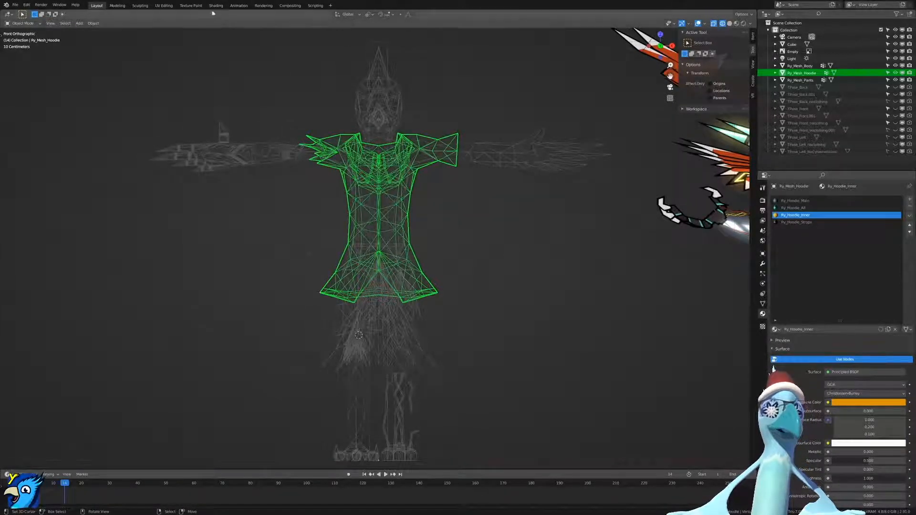
Switch to the UV Editing workspace and examine the hoodie's UV layout, selecting and deselecting all its UVs.
{"action": "left_click", "coordinate": [164, 5]}
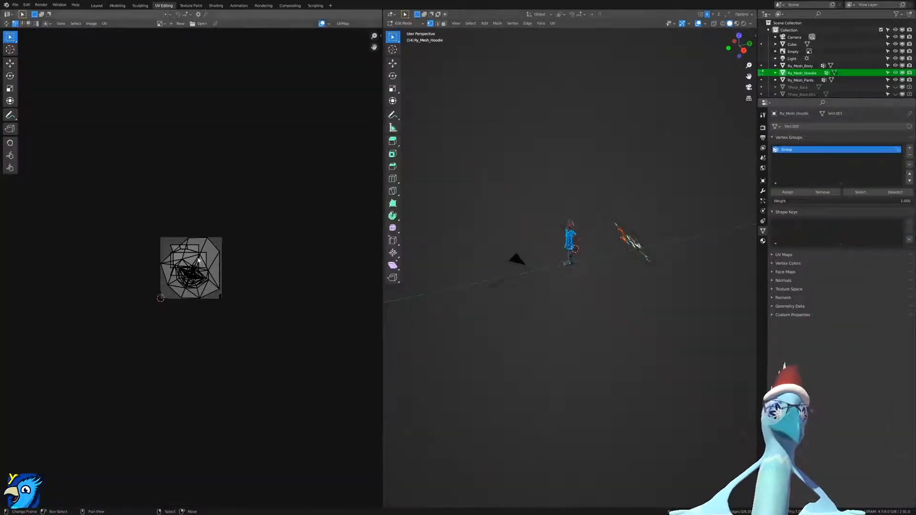
{"action": "scroll", "coordinate": [199, 232], "scroll_direction": "up", "scroll_amount": 6}
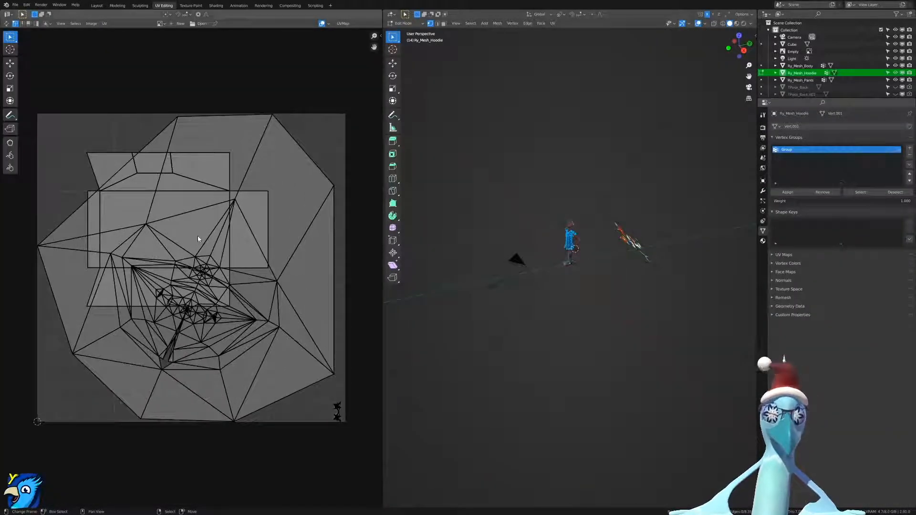
{"action": "key", "text": "a"}
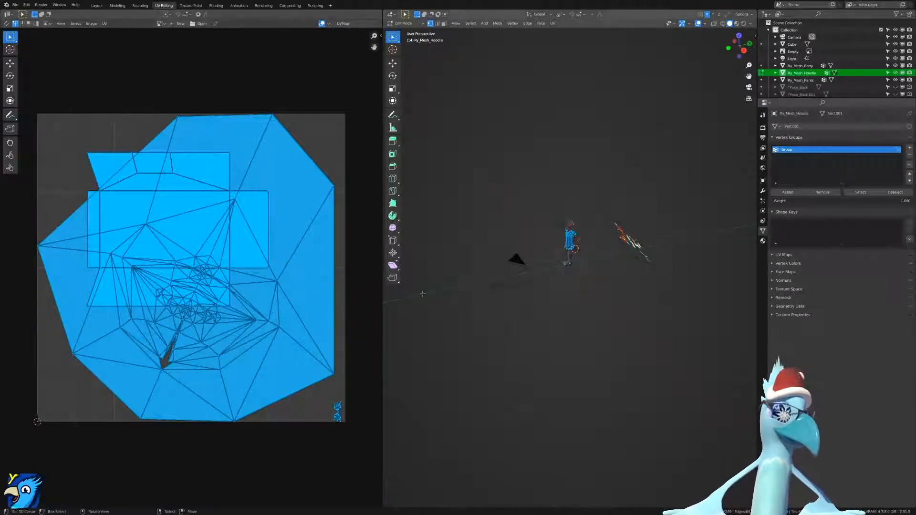
{"action": "scroll", "coordinate": [327, 221], "scroll_direction": "down", "scroll_amount": 1}
{"action": "scroll", "coordinate": [310, 300], "scroll_direction": "up", "scroll_amount": 1}
{"action": "key", "text": "alt+a"}
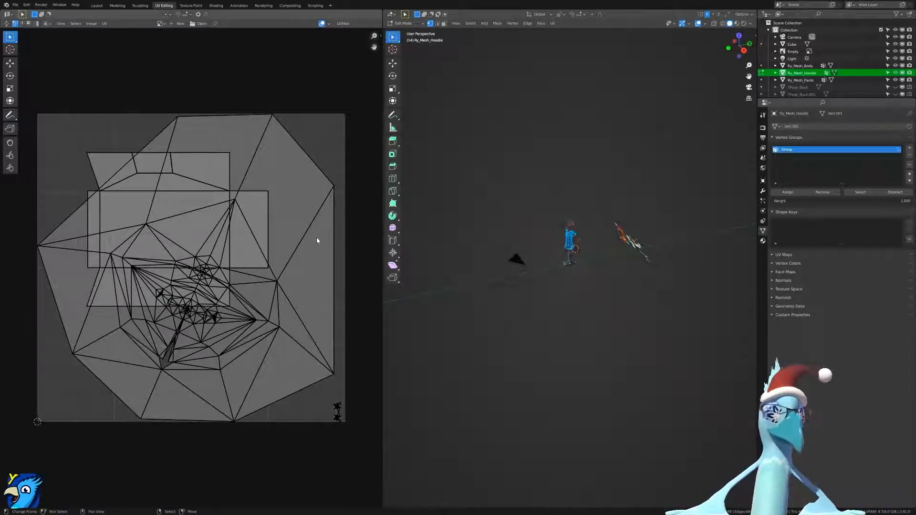
Frame the avatar closely in the 3D view and compare the hoodie mesh with its UV layout in Edit Mode.
{"action": "scroll", "coordinate": [588, 262], "scroll_direction": "up", "scroll_amount": 10}
{"action": "key", "text": "Tab"}
{"action": "middle_click_drag", "start_coordinate": [568, 193], "coordinate": [602, 200]}
{"action": "middle_click_drag", "start_coordinate": [602, 201], "coordinate": [605, 258], "text": "shift"}
{"action": "scroll", "coordinate": [605, 258], "scroll_direction": "up", "scroll_amount": 3}
{"action": "key", "text": "Tab"}
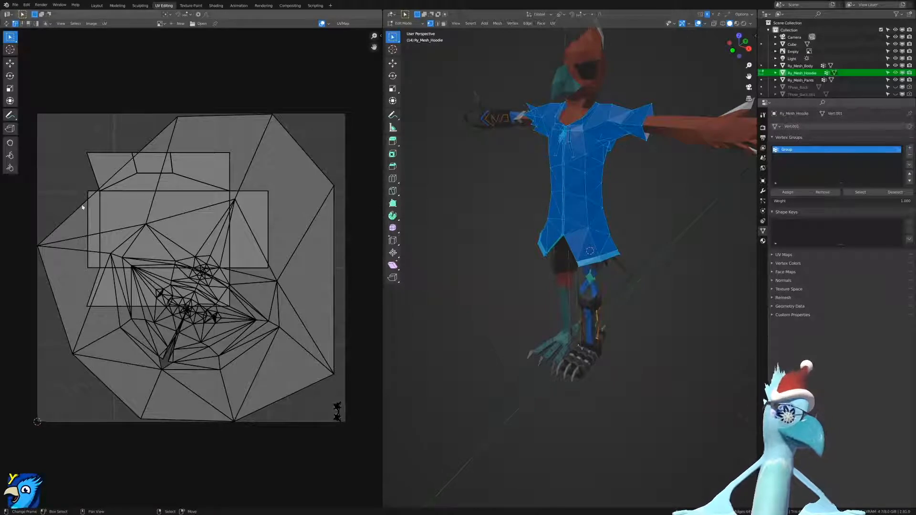
Leave the hoodie's Edit Mode and add a cube mesh to the scene.
{"action": "key", "text": "Tab"}
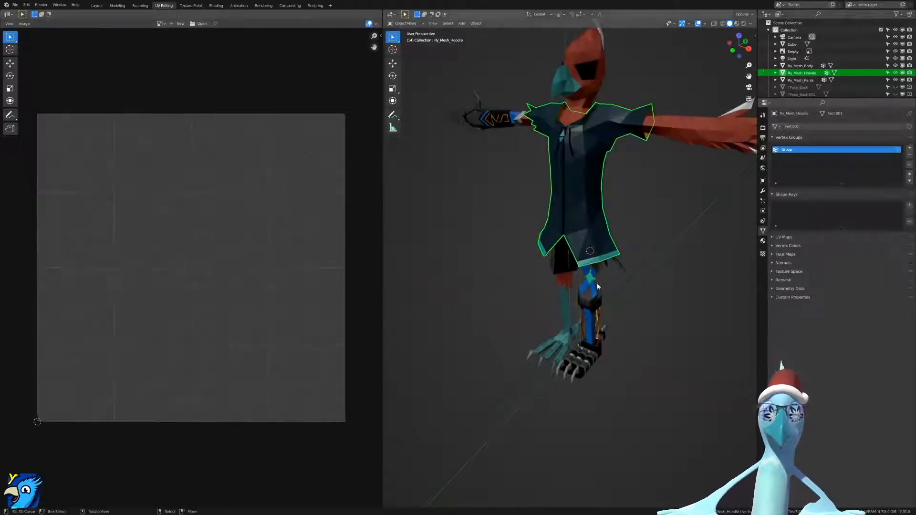
{"action": "key", "text": "shift+a"}
{"action": "mouse_move", "coordinate": [550, 283]}
{"action": "left_click", "coordinate": [630, 292]}
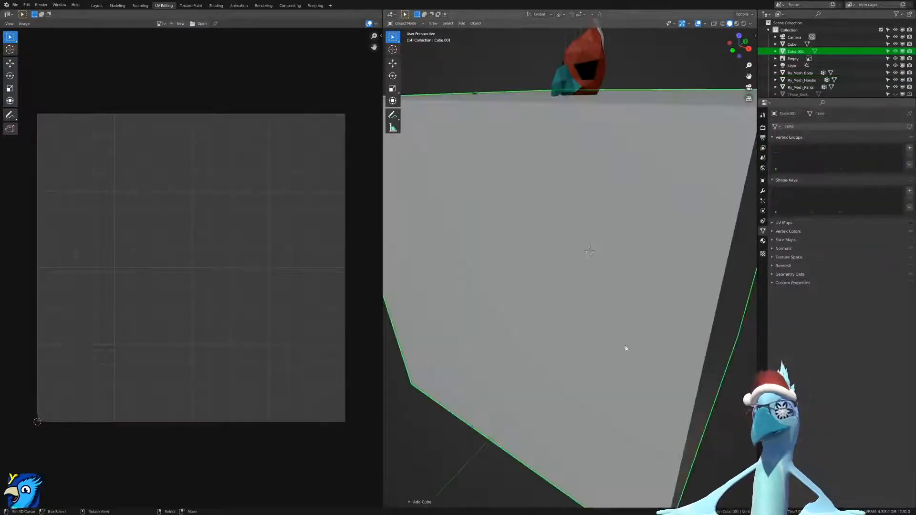
Enter Edit Mode on the new cube and examine its cross-shaped UV layout, marking face borders with the 2D cursor.
{"action": "key", "text": "Tab"}
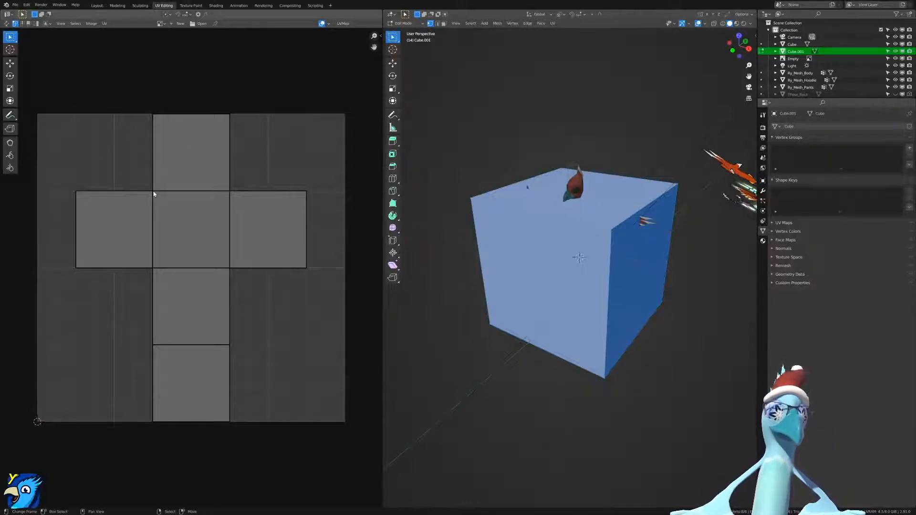
{"action": "right_click", "coordinate": [189, 192], "text": "shift"}
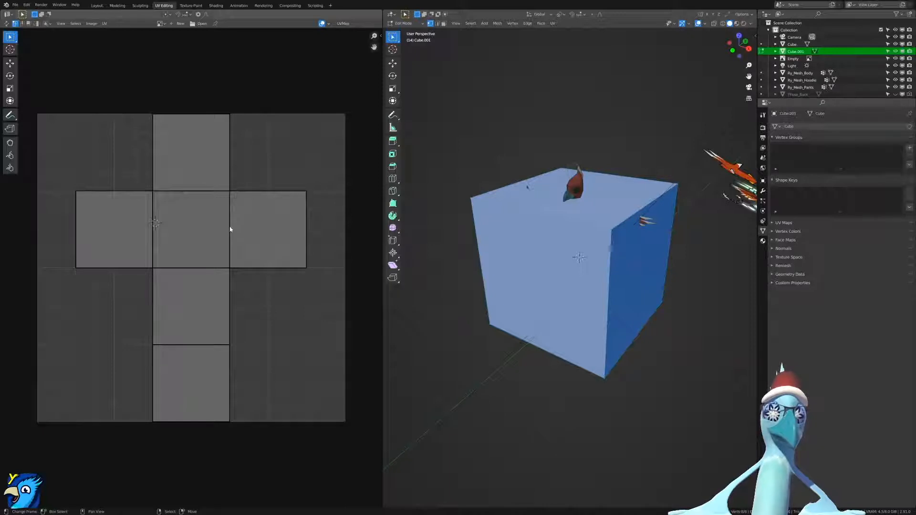
{"action": "right_click", "coordinate": [186, 342], "text": "shift"}
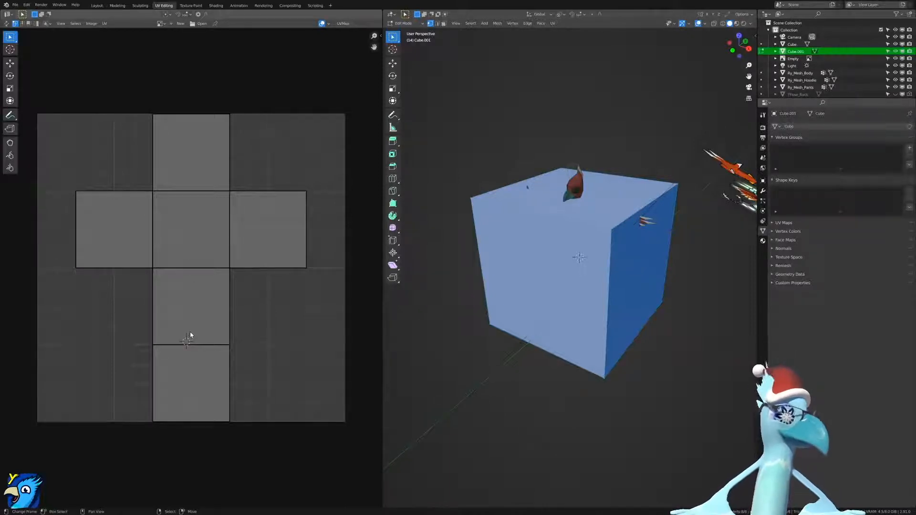
{"action": "key", "text": "ctrl+Tab"}
{"action": "left_click", "coordinate": [514, 247]}
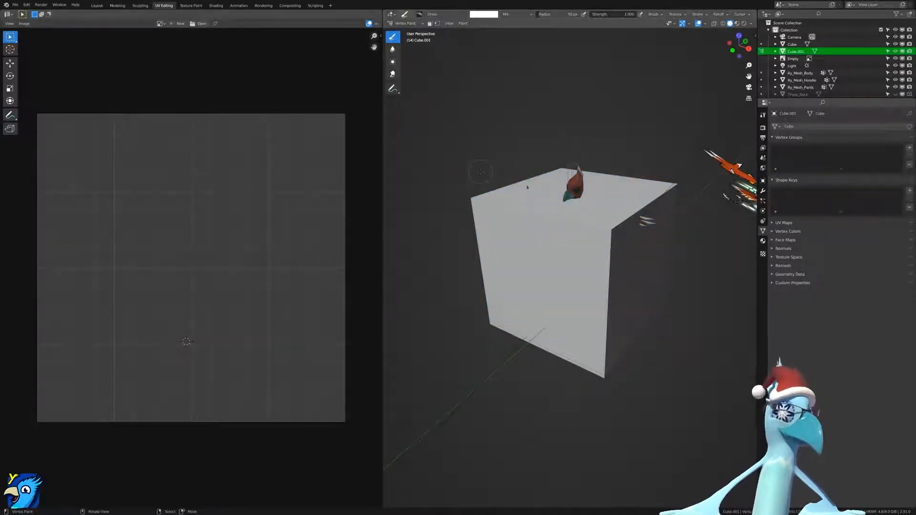
{"action": "key", "text": "ctrl+Tab"}
{"action": "left_click", "coordinate": [492, 123]}
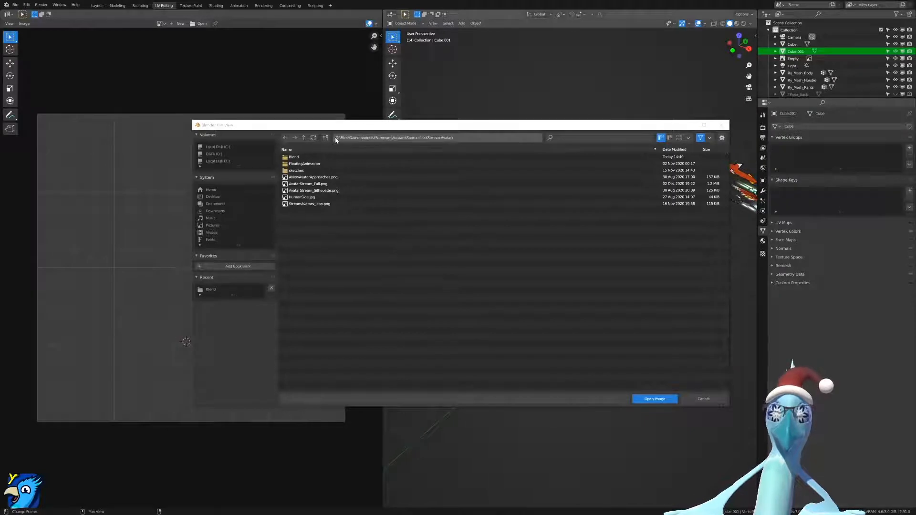
Load AvatarStream_Full.png into the UV editor and show the cube's UVs over it in Edit Mode.
{"action": "left_click", "coordinate": [322, 184]}
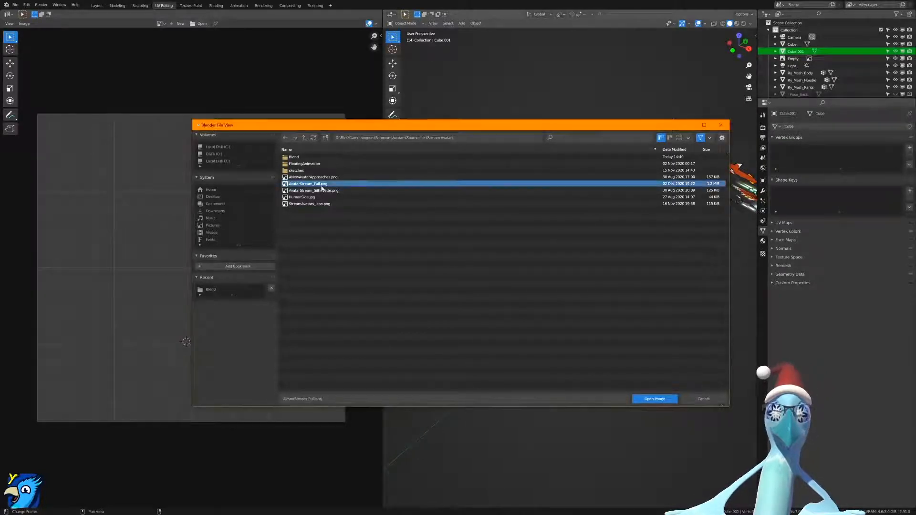
{"action": "left_click", "coordinate": [651, 399]}
{"action": "scroll", "coordinate": [286, 376], "scroll_direction": "down", "scroll_amount": 8}
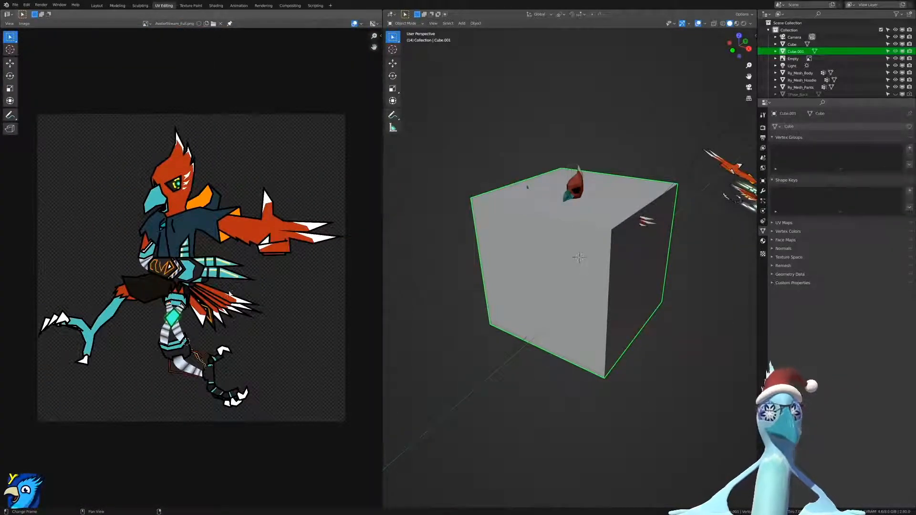
{"action": "key", "text": "Tab"}
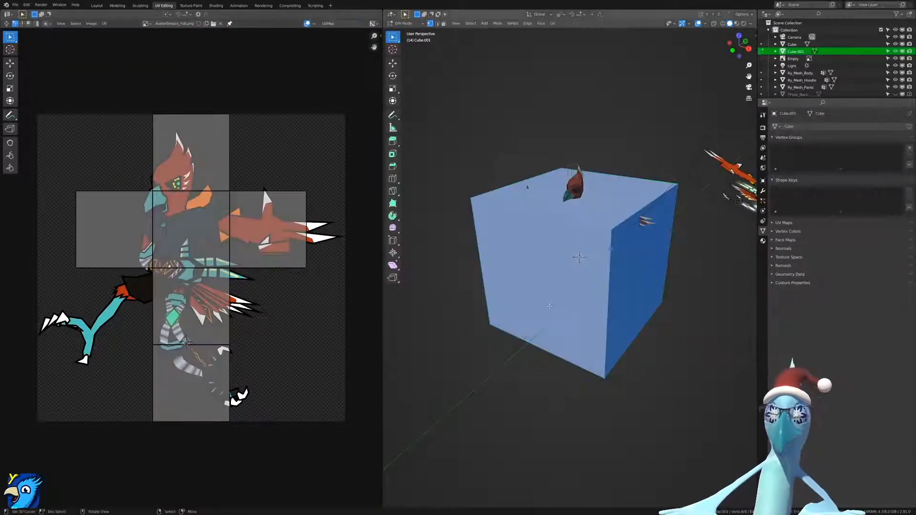
{"action": "middle_click_drag", "start_coordinate": [579, 258], "coordinate": [565, 259]}
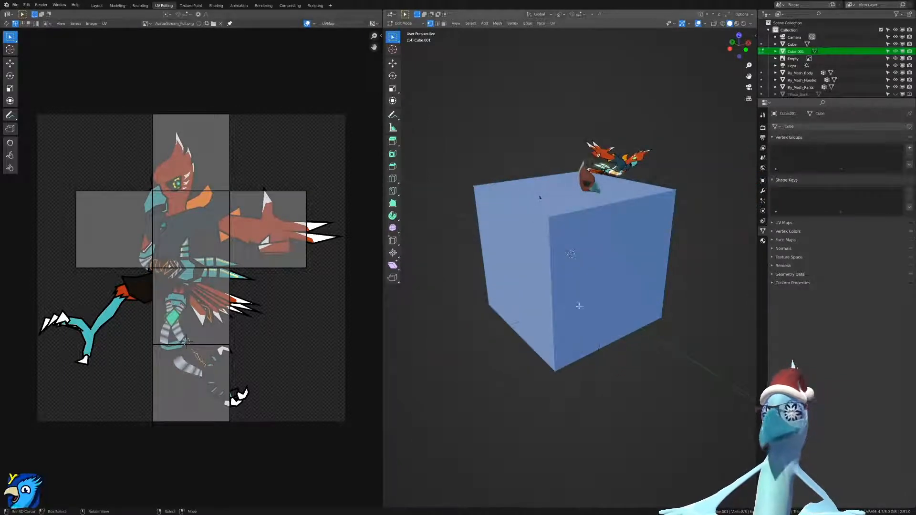
Create a new material on the cube and name it Test.
{"action": "left_click", "coordinate": [763, 241]}
{"action": "left_click", "coordinate": [775, 156]}
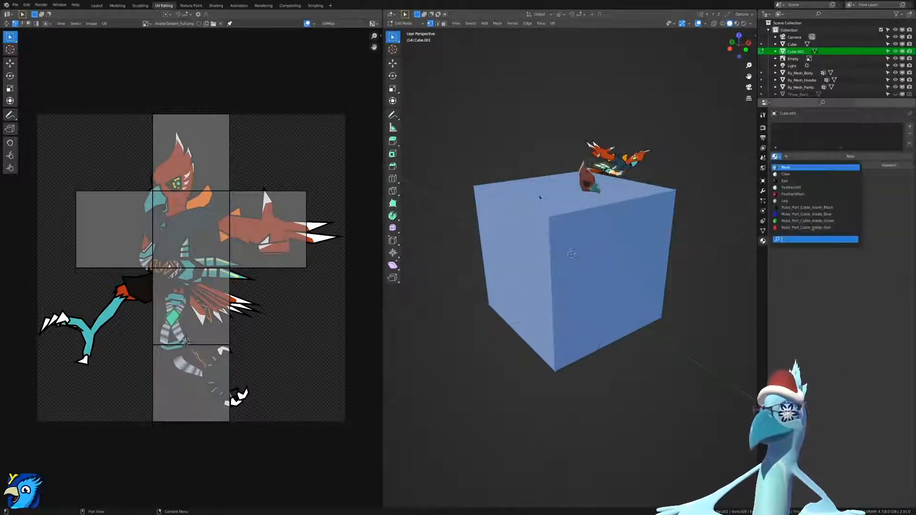
{"action": "left_click", "coordinate": [849, 157]}
{"action": "type", "text": "TEST"}
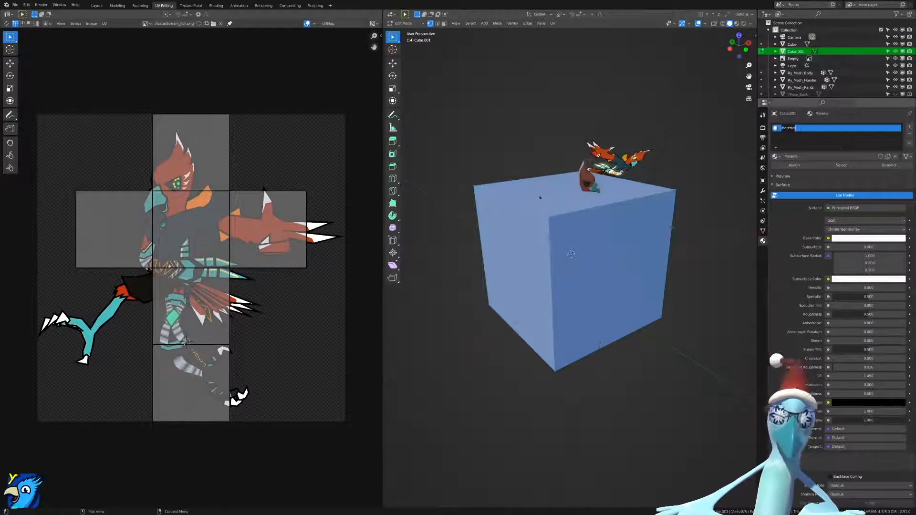
{"action": "key", "text": "Return"}
{"action": "double_click", "coordinate": [789, 129]}
{"action": "type", "text": "Test"}
{"action": "key", "text": "Return"}
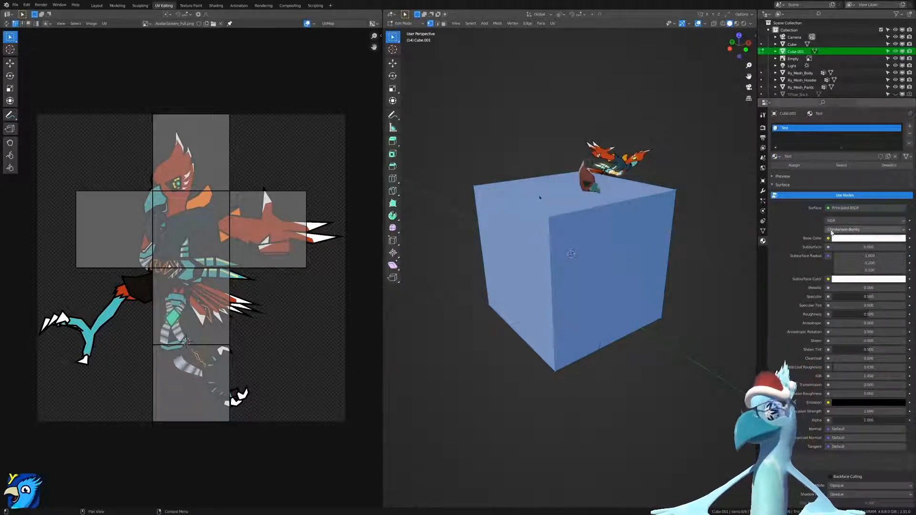
Assign AvatarStream_Full.png as an image texture to the material's Base Color and view the textured cube in the 3D view.
{"action": "left_click", "coordinate": [828, 247]}
{"action": "left_click", "coordinate": [829, 238]}
{"action": "left_click", "coordinate": [698, 286]}
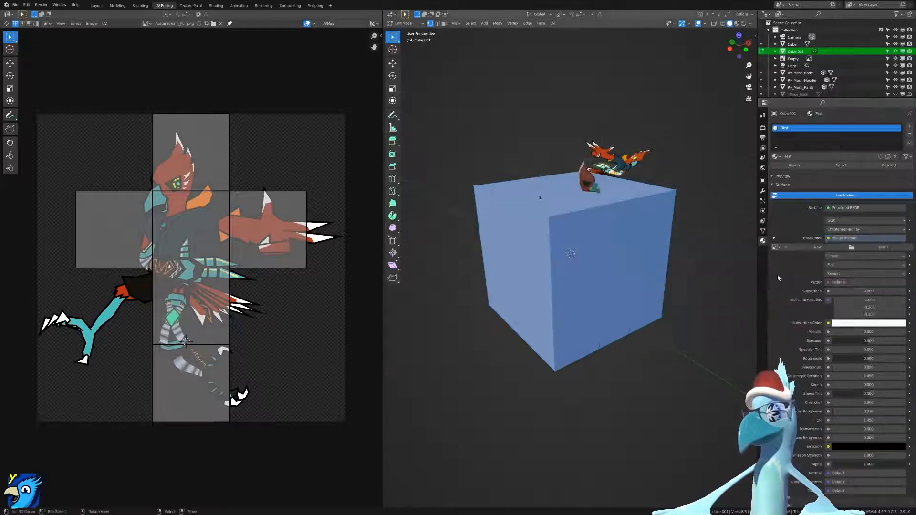
{"action": "left_click", "coordinate": [776, 247]}
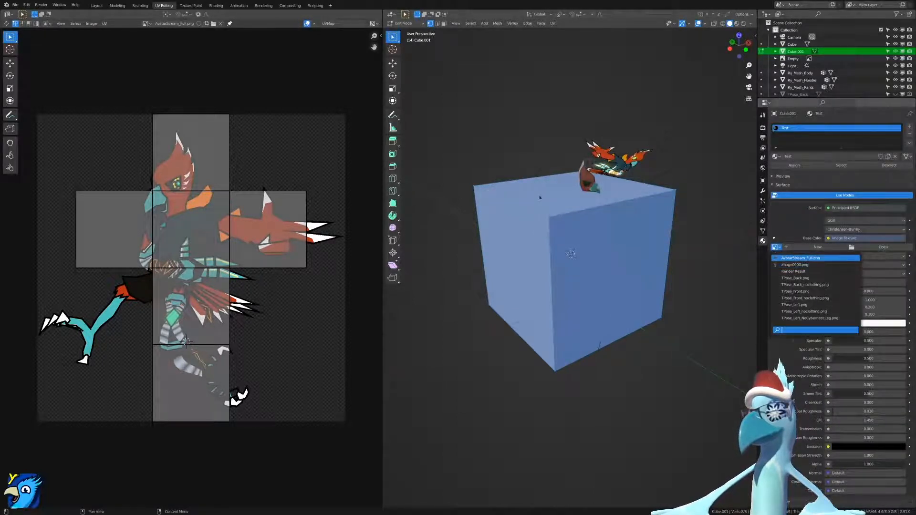
{"action": "left_click", "coordinate": [801, 258]}
{"action": "scroll", "coordinate": [596, 310], "scroll_direction": "up", "scroll_amount": 2}
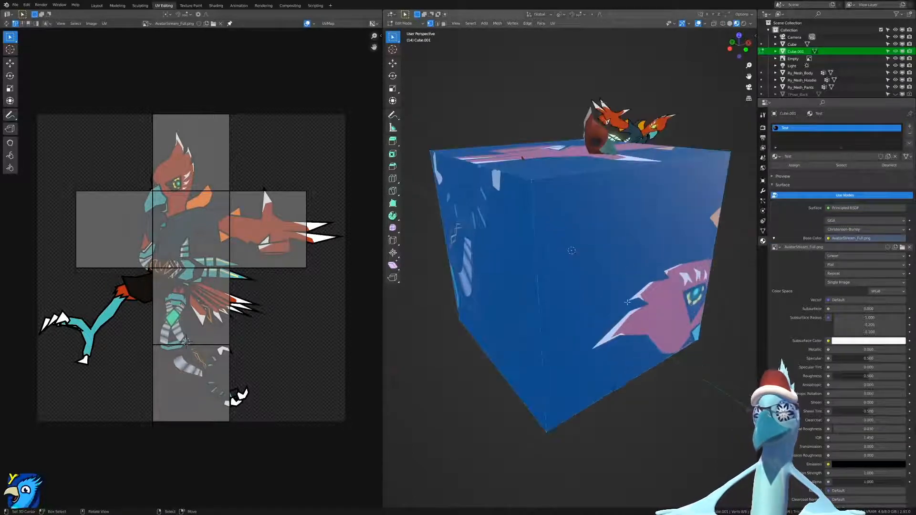
{"action": "middle_click_drag", "start_coordinate": [476, 206], "coordinate": [706, 200]}
Switch to face selection and select several cube faces in turn to compare each with its area in the UV layout.
{"action": "key", "text": "ctrl+Tab"}
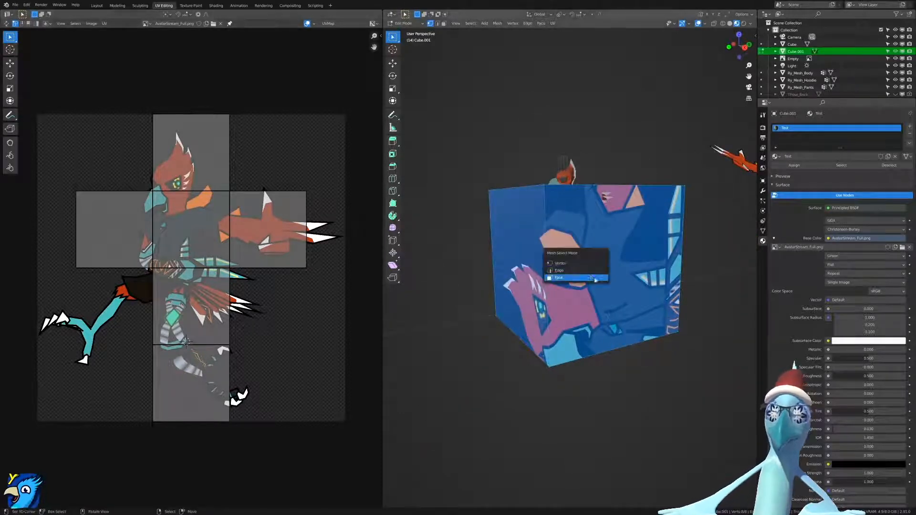
{"action": "left_click", "coordinate": [592, 279]}
{"action": "right_click", "coordinate": [591, 279]}
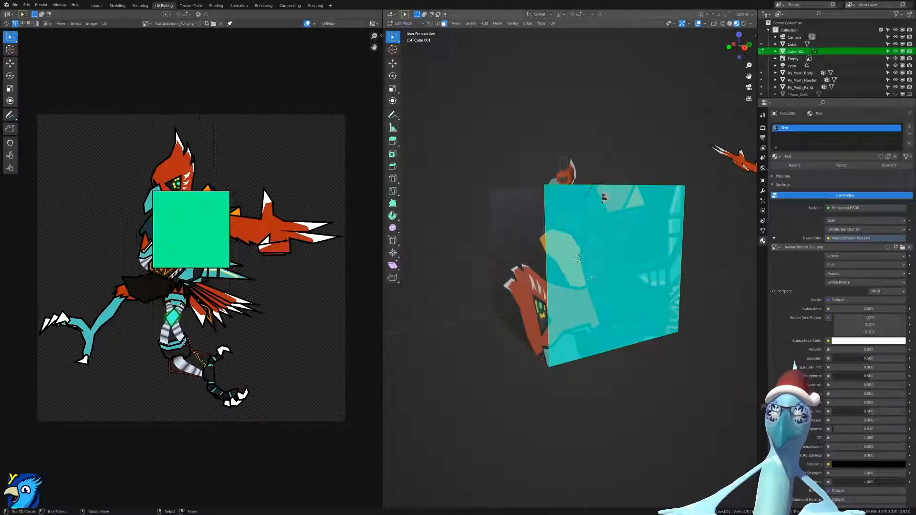
{"action": "middle_click_drag", "start_coordinate": [515, 260], "coordinate": [573, 262]}
{"action": "right_click", "coordinate": [573, 262]}
{"action": "middle_click_drag", "start_coordinate": [630, 253], "coordinate": [502, 265]}
{"action": "right_click", "coordinate": [603, 272]}
{"action": "middle_click_drag", "start_coordinate": [535, 205], "coordinate": [617, 227]}
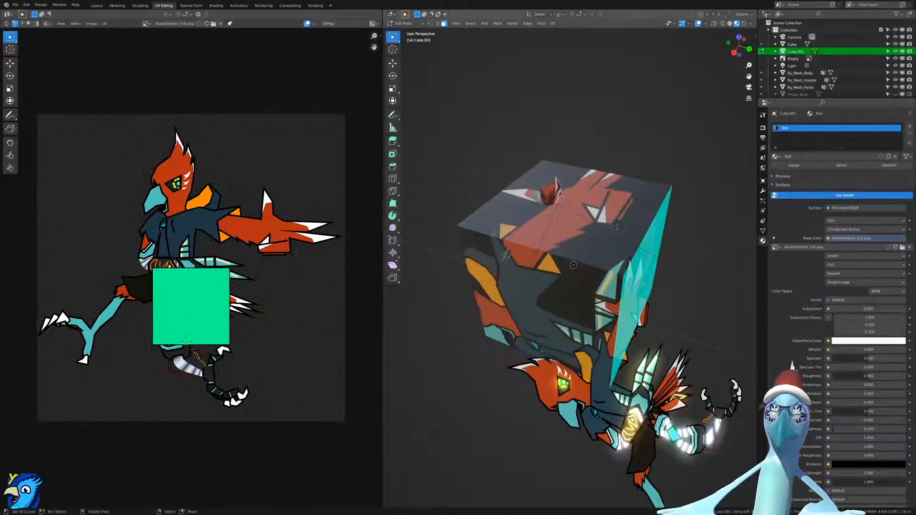
{"action": "right_click", "coordinate": [617, 226]}
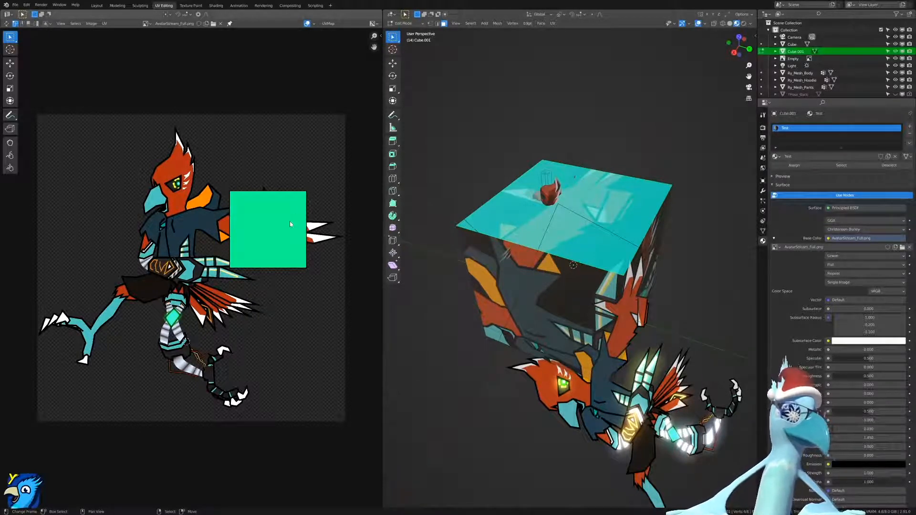
Return to Object Mode and inspect how the image wraps around the cube's sides and top.
{"action": "middle_click_drag", "start_coordinate": [529, 231], "coordinate": [593, 202]}
{"action": "key", "text": "Tab"}
{"action": "scroll", "coordinate": [594, 201], "scroll_direction": "up", "scroll_amount": 2}
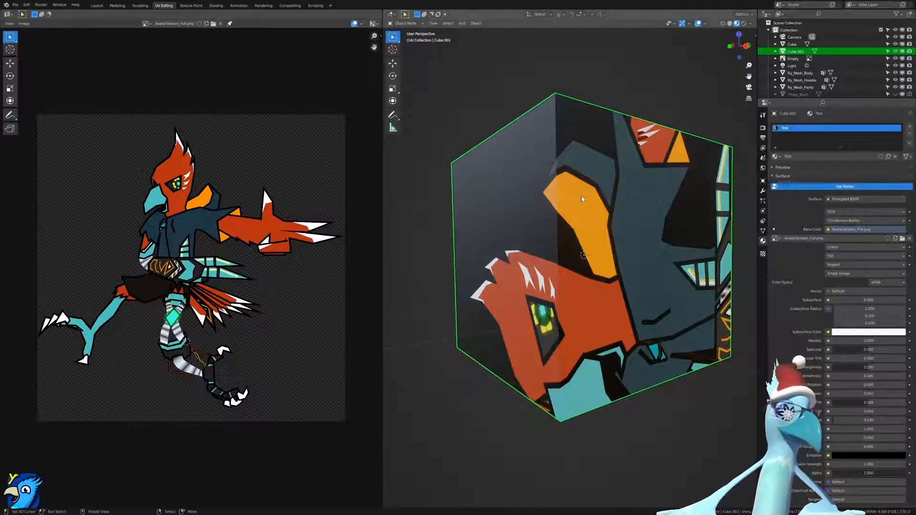
{"action": "middle_click_drag", "start_coordinate": [581, 199], "coordinate": [597, 285]}
{"action": "middle_click_drag", "start_coordinate": [577, 247], "coordinate": [582, 272]}
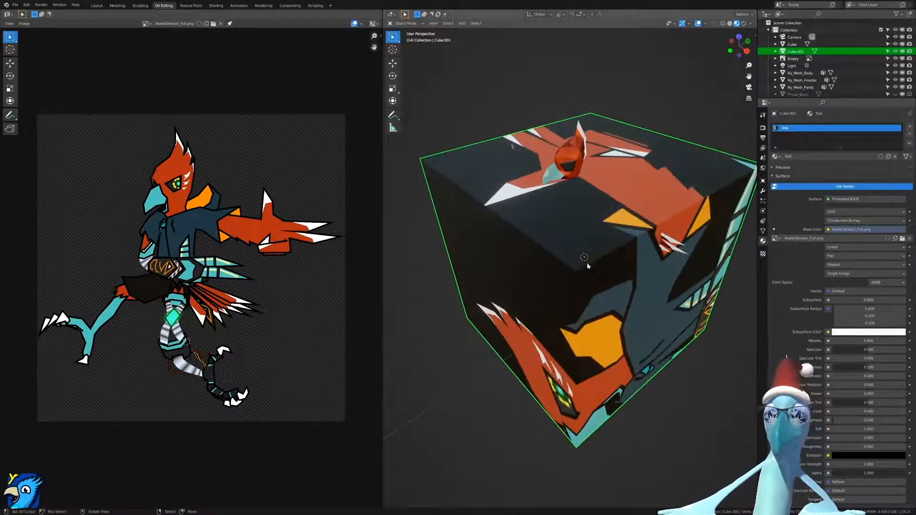
Switch to edge selection in Edit Mode and mark one edge of the cube's top face as a seam.
{"action": "key", "text": "Tab"}
{"action": "key", "text": "a"}
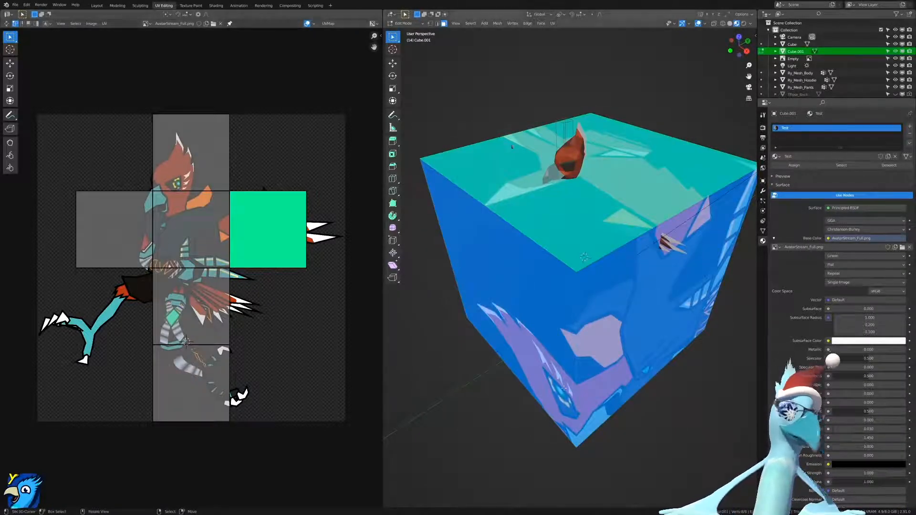
{"action": "key", "text": "Tab"}
{"action": "key", "text": "Tab"}
{"action": "key", "text": "ctrl+Tab"}
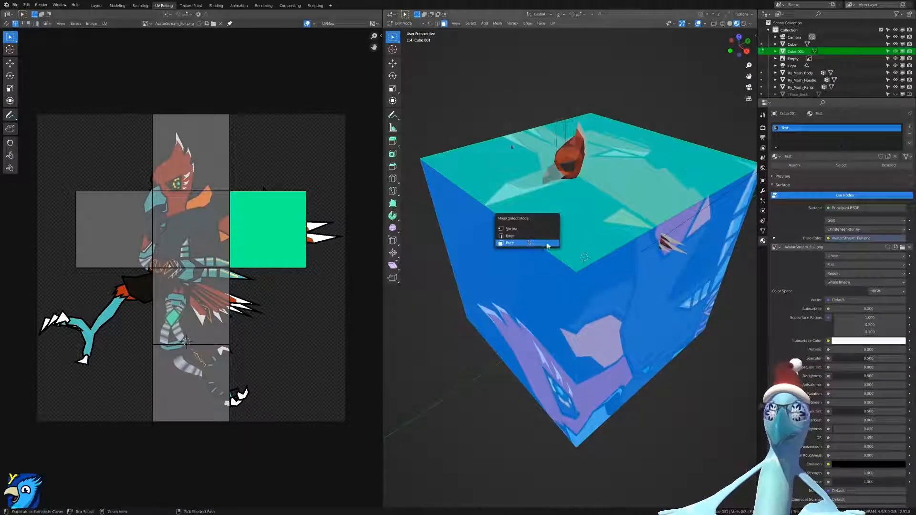
{"action": "left_click", "coordinate": [527, 237]}
{"action": "right_click", "coordinate": [526, 237]}
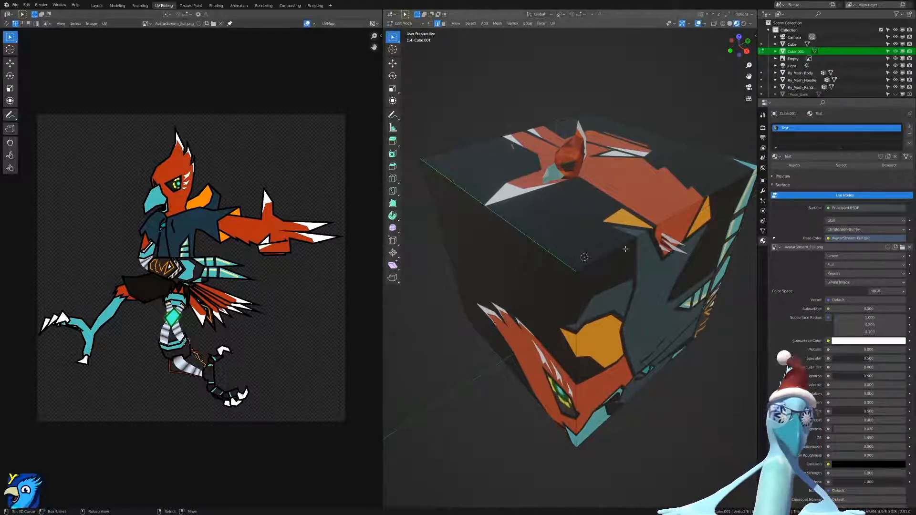
{"action": "key", "text": "u"}
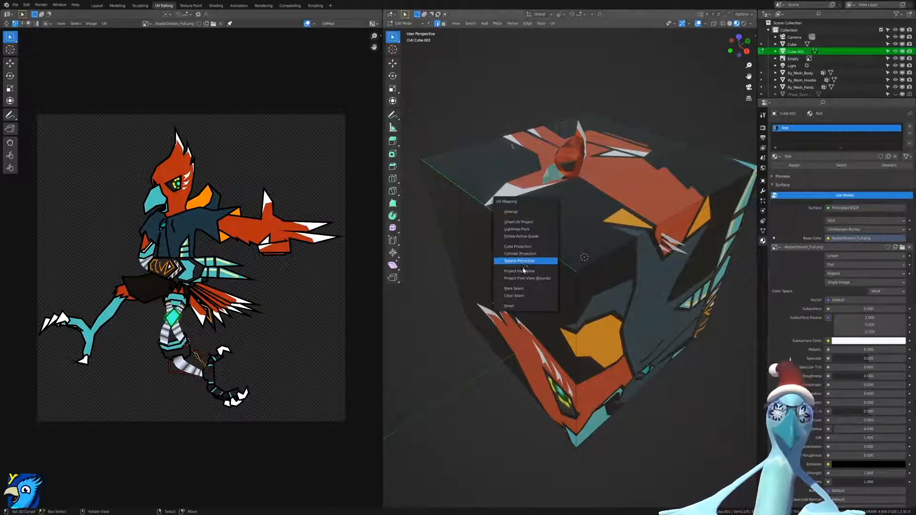
{"action": "left_click", "coordinate": [519, 288]}
Deselect everything and make the cube see-through to examine the edge marked as a seam.
{"action": "key", "text": "alt+a"}
{"action": "middle_click_drag", "start_coordinate": [528, 200], "coordinate": [613, 195]}
{"action": "scroll", "coordinate": [613, 194], "scroll_direction": "up", "scroll_amount": 1}
{"action": "key", "text": "alt+z"}
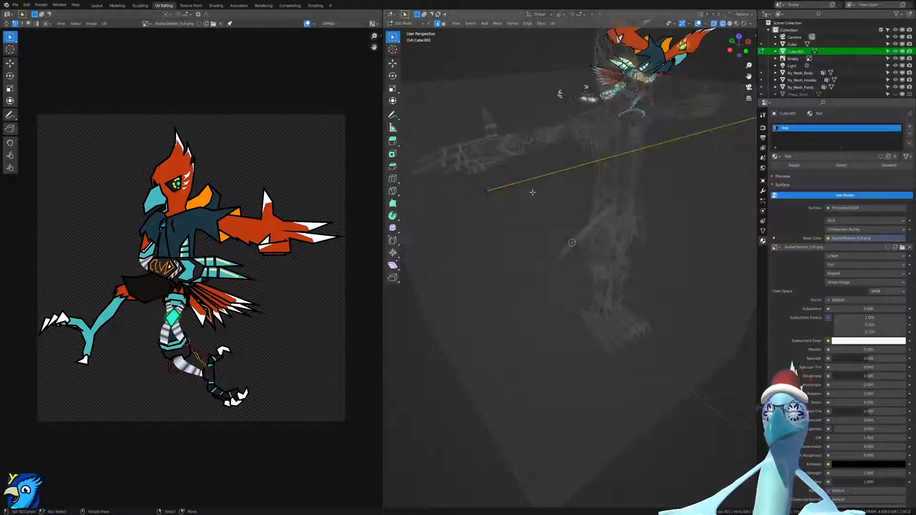
{"action": "scroll", "coordinate": [591, 160], "scroll_direction": "down", "scroll_amount": 2}
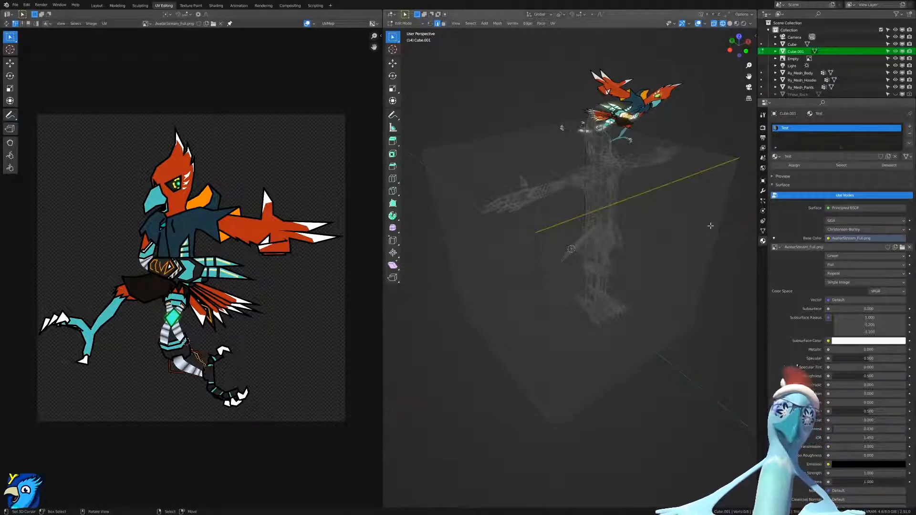
Open the theme preferences and apply the Blender Dark preset, checking the edge colours in the 3D view.
{"action": "left_click", "coordinate": [27, 4]}
{"action": "mouse_move", "coordinate": [33, 6]}
{"action": "left_click", "coordinate": [43, 109]}
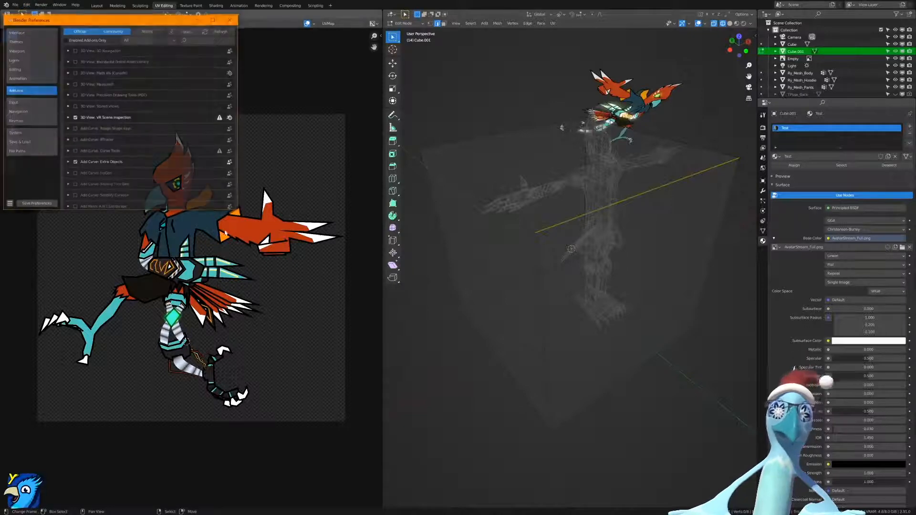
{"action": "left_click", "coordinate": [15, 133]}
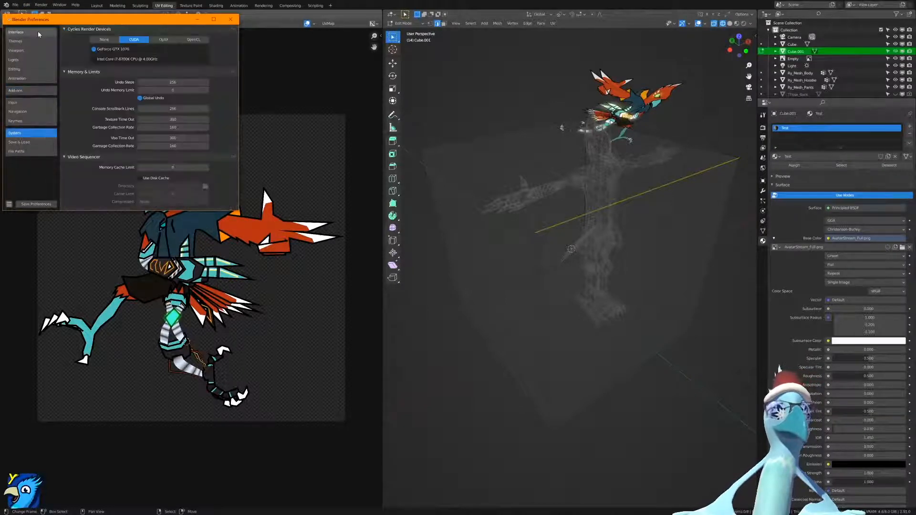
{"action": "left_click", "coordinate": [22, 41]}
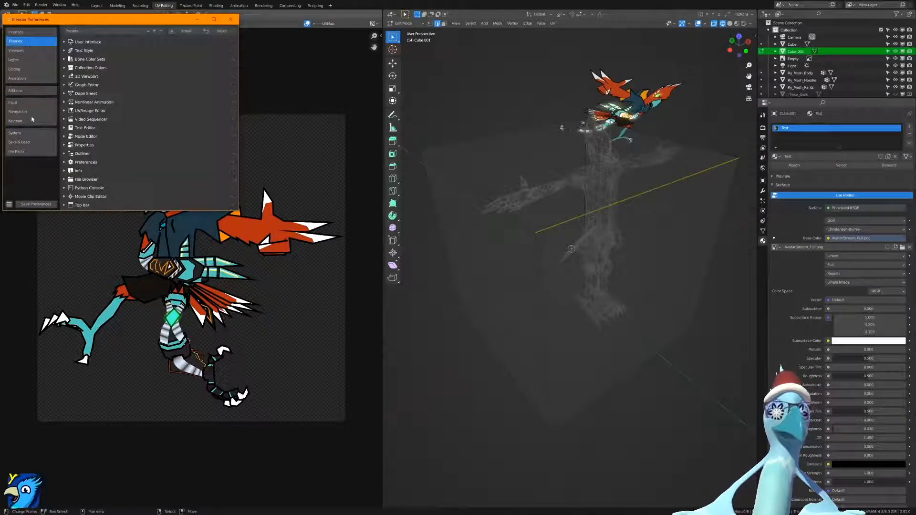
{"action": "left_click", "coordinate": [8, 206]}
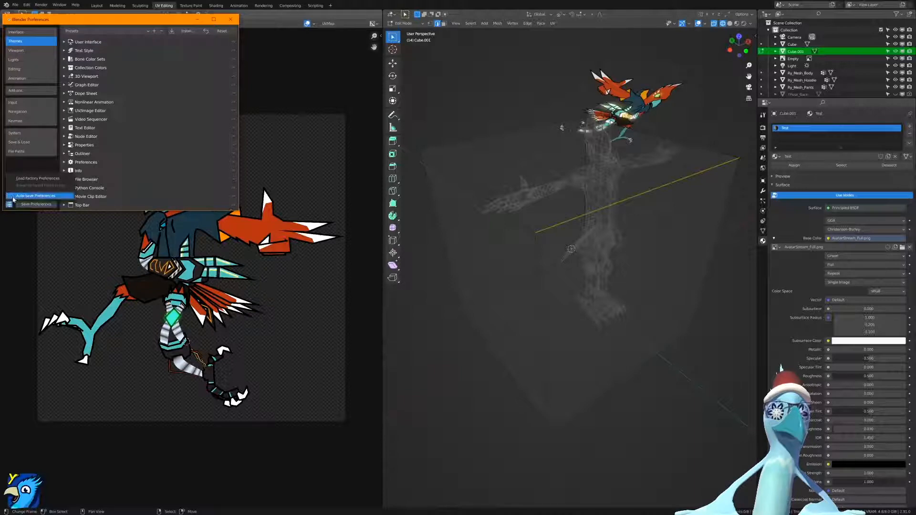
{"action": "left_click", "coordinate": [104, 31]}
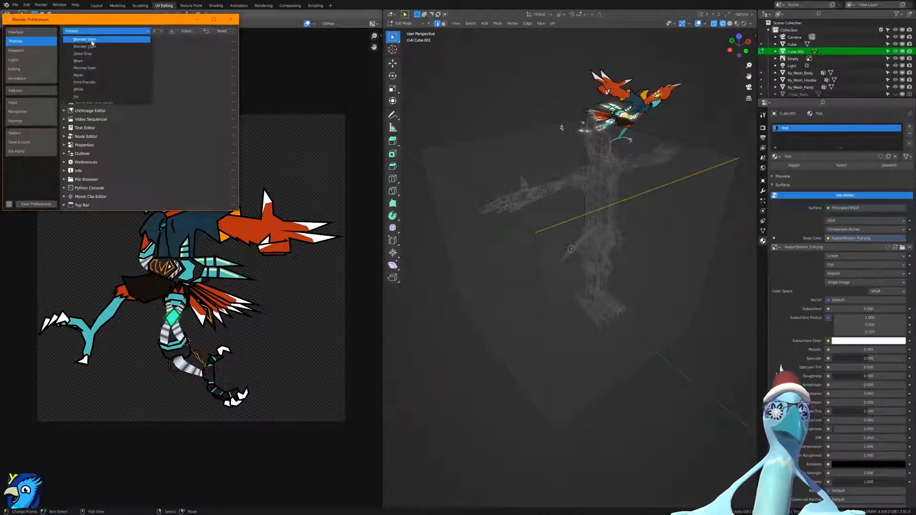
{"action": "left_click", "coordinate": [92, 40]}
{"action": "scroll", "coordinate": [533, 139], "scroll_direction": "up", "scroll_amount": 3}
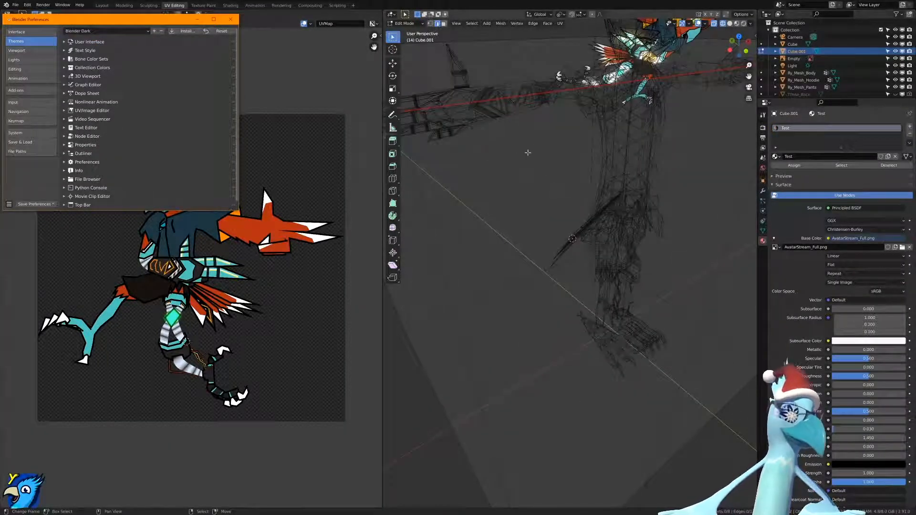
Revert to the saved preferences and close the preferences window.
{"action": "left_click", "coordinate": [108, 33]}
{"action": "left_click", "coordinate": [107, 33]}
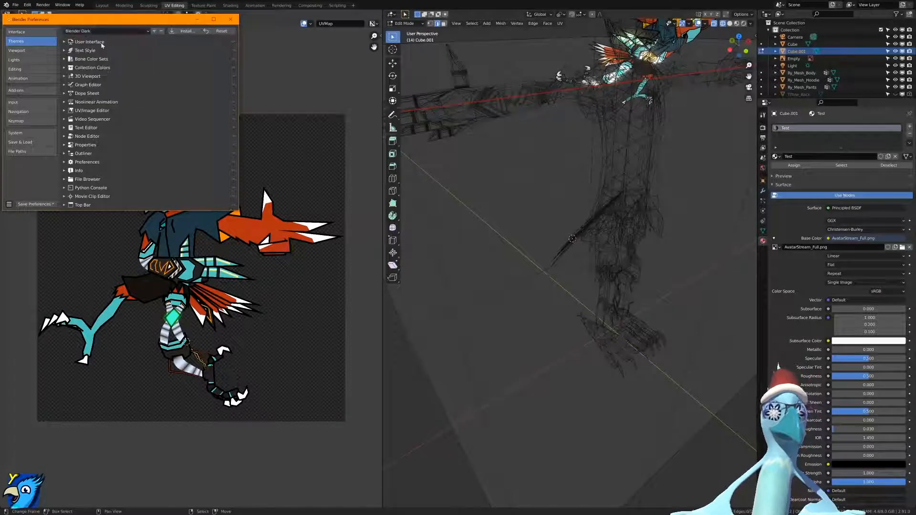
{"action": "left_click", "coordinate": [9, 204]}
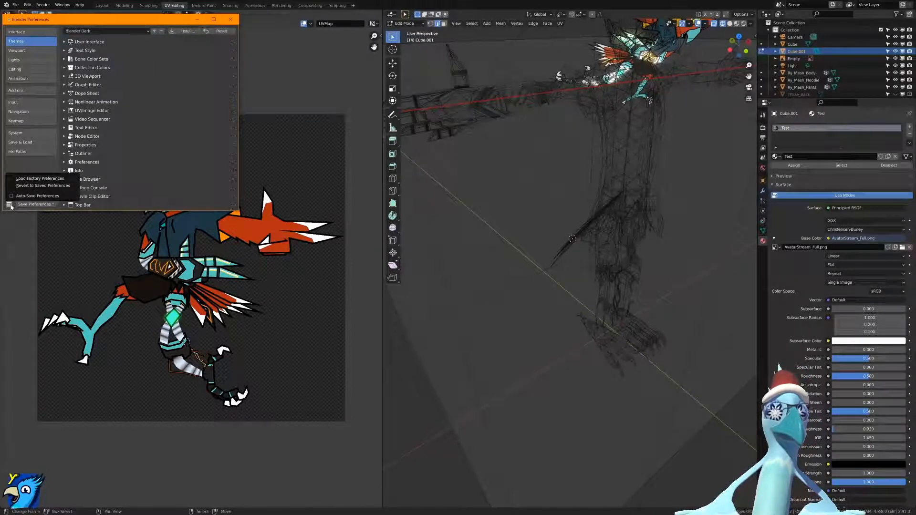
{"action": "left_click", "coordinate": [33, 186]}
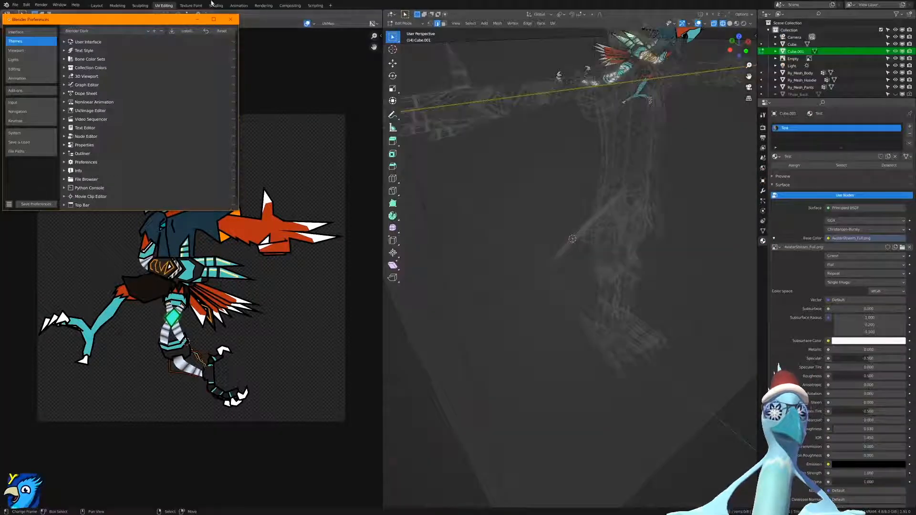
{"action": "left_click", "coordinate": [230, 19]}
Select the whole cube and examine how its unwrapped faces lie over the avatar image in the UV editor.
{"action": "scroll", "coordinate": [551, 215], "scroll_direction": "down", "scroll_amount": 5}
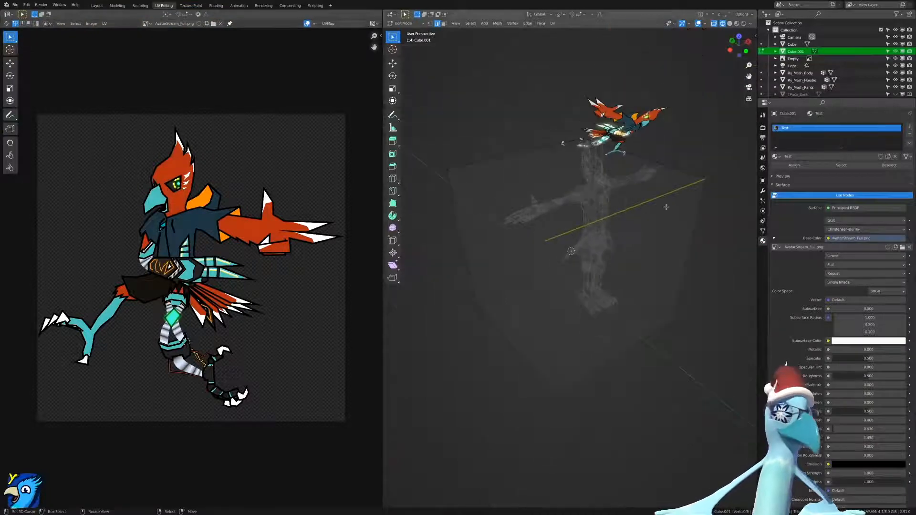
{"action": "scroll", "coordinate": [647, 284], "scroll_direction": "up", "scroll_amount": 2}
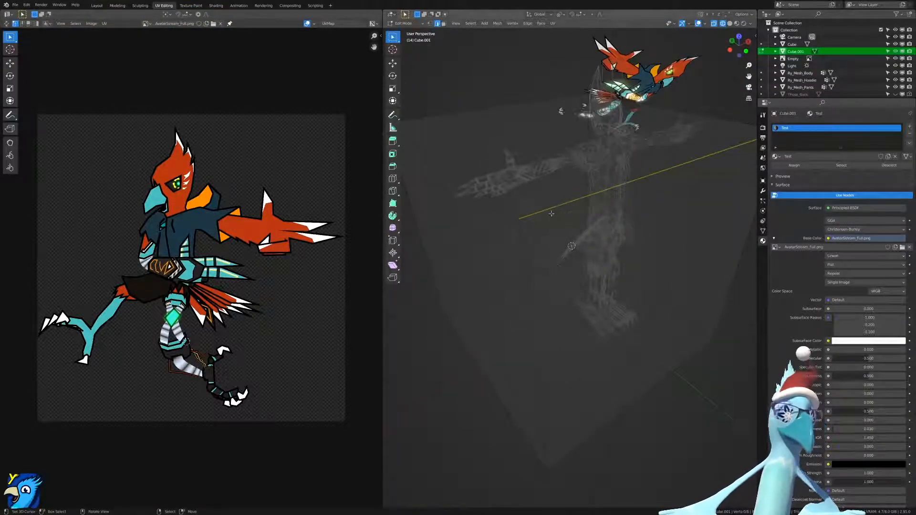
{"action": "scroll", "coordinate": [558, 209], "scroll_direction": "down", "scroll_amount": 2}
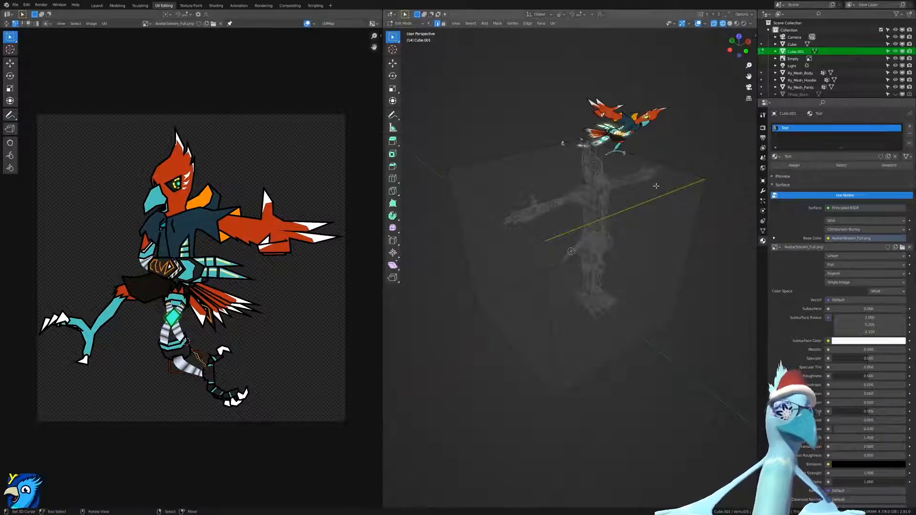
{"action": "middle_click_drag", "start_coordinate": [690, 199], "coordinate": [612, 275]}
{"action": "key", "text": "a"}
{"action": "key", "text": "alt+a"}
{"action": "key", "text": "a"}
{"action": "scroll", "coordinate": [229, 284], "scroll_direction": "up", "scroll_amount": 3}
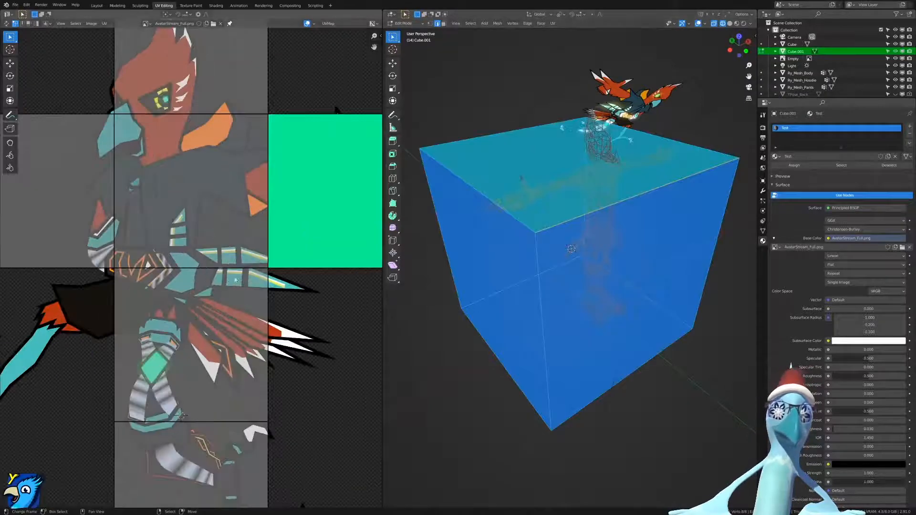
{"action": "middle_click_drag", "start_coordinate": [275, 217], "coordinate": [194, 204]}
{"action": "scroll", "coordinate": [194, 204], "scroll_direction": "up", "scroll_amount": 2}
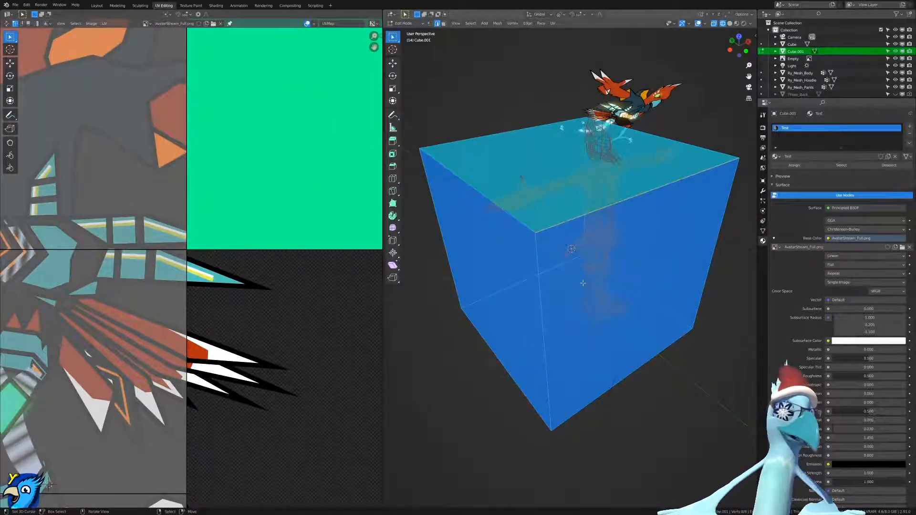
{"action": "middle_click_drag", "start_coordinate": [236, 304], "coordinate": [151, 258]}
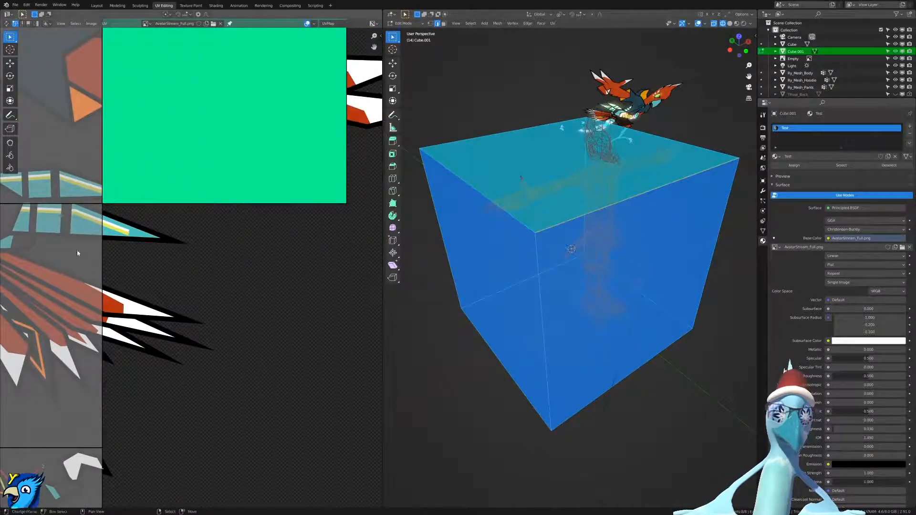
Switch to face selection and pick the cube's top face and then a side face to compare their UV positions.
{"action": "scroll", "coordinate": [75, 254], "scroll_direction": "down", "scroll_amount": 2}
{"action": "key", "text": "ctrl+Tab"}
{"action": "left_click", "coordinate": [599, 217]}
{"action": "left_click", "coordinate": [558, 169]}
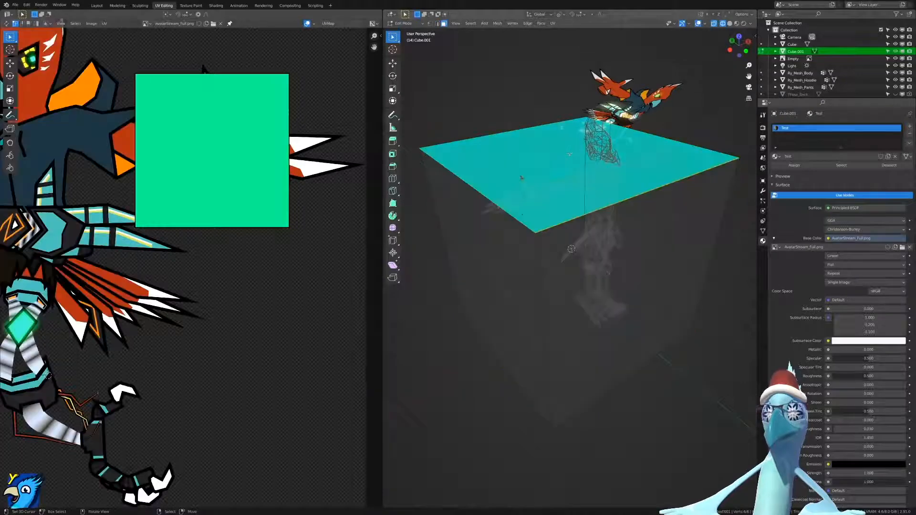
{"action": "left_click", "coordinate": [628, 290]}
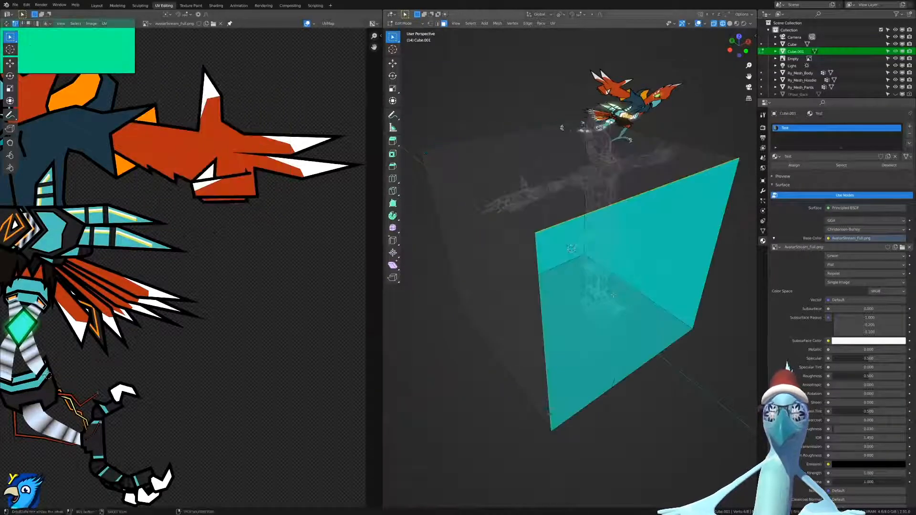
{"action": "scroll", "coordinate": [255, 279], "scroll_direction": "up", "scroll_amount": 3}
Undo the individual selections so the whole cube is selected again, and examine the complete UV layout.
{"action": "key", "text": "ctrl+z"}
{"action": "key", "text": "ctrl+z"}
{"action": "scroll", "coordinate": [266, 253], "scroll_direction": "up", "scroll_amount": 3}
{"action": "key", "text": "ctrl+Tab"}
{"action": "left_click", "coordinate": [579, 216]}
{"action": "right_click", "coordinate": [592, 207]}
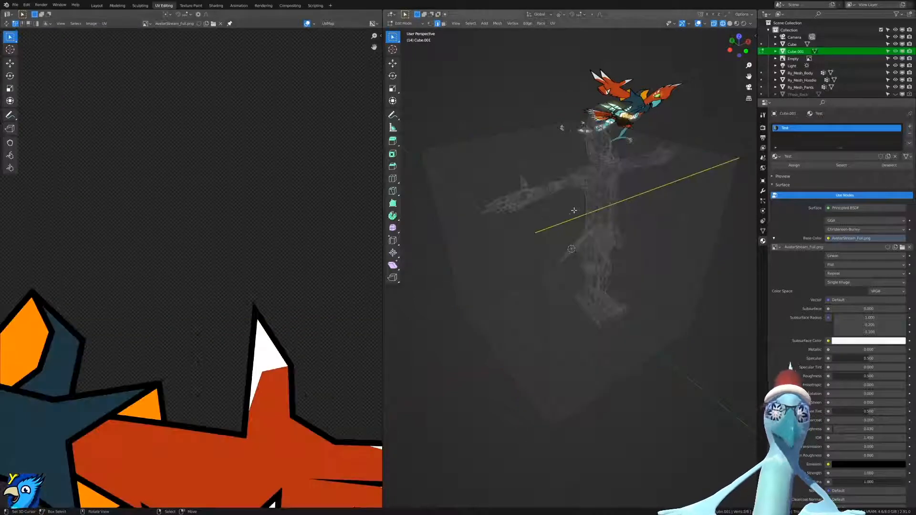
{"action": "key", "text": "ctrl+z"}
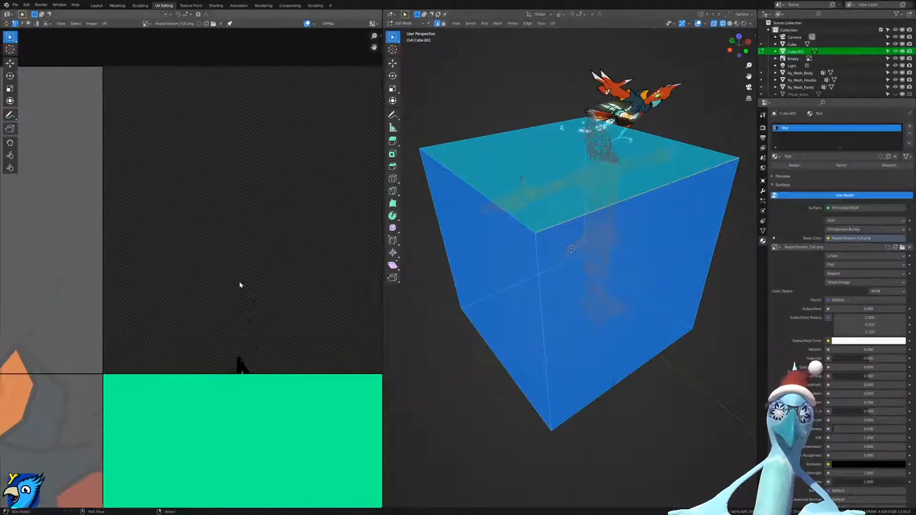
{"action": "scroll", "coordinate": [153, 324], "scroll_direction": "down", "scroll_amount": 2}
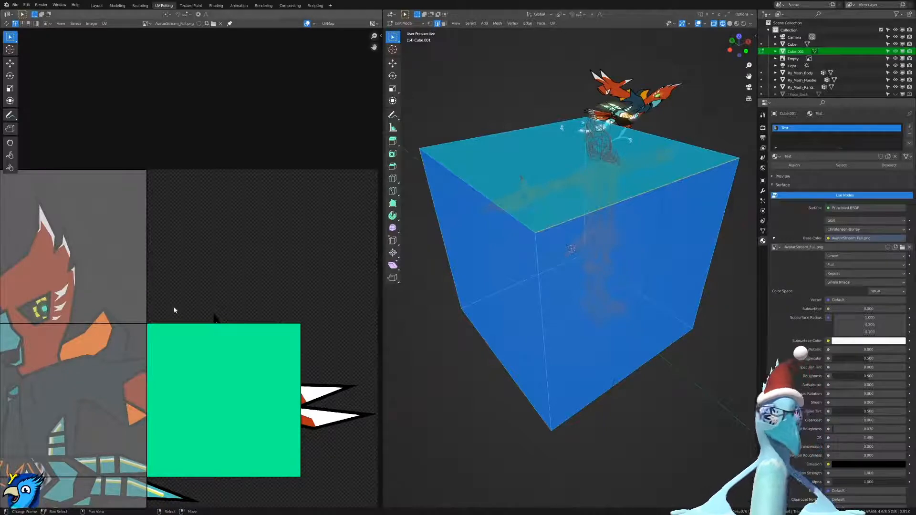
{"action": "scroll", "coordinate": [273, 315], "scroll_direction": "down", "scroll_amount": 4}
{"action": "middle_click_drag", "start_coordinate": [190, 308], "coordinate": [219, 251]}
{"action": "scroll", "coordinate": [274, 252], "scroll_direction": "up", "scroll_amount": 3}
{"action": "scroll", "coordinate": [218, 251], "scroll_direction": "down", "scroll_amount": 1}
Set the UV editor to face selection, pick the layout's centre face, and show the cube in Material Preview.
{"action": "key", "text": "ctrl+Tab"}
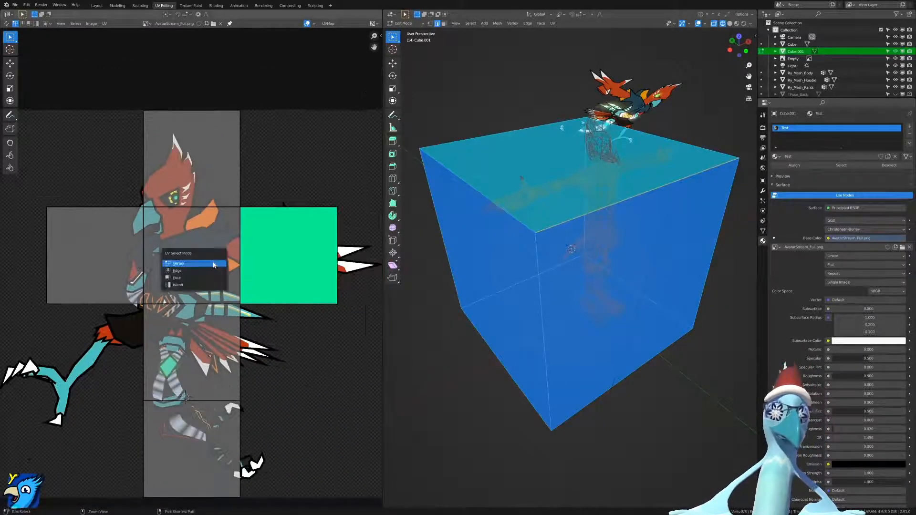
{"action": "left_click", "coordinate": [191, 278]}
{"action": "left_click", "coordinate": [568, 191]}
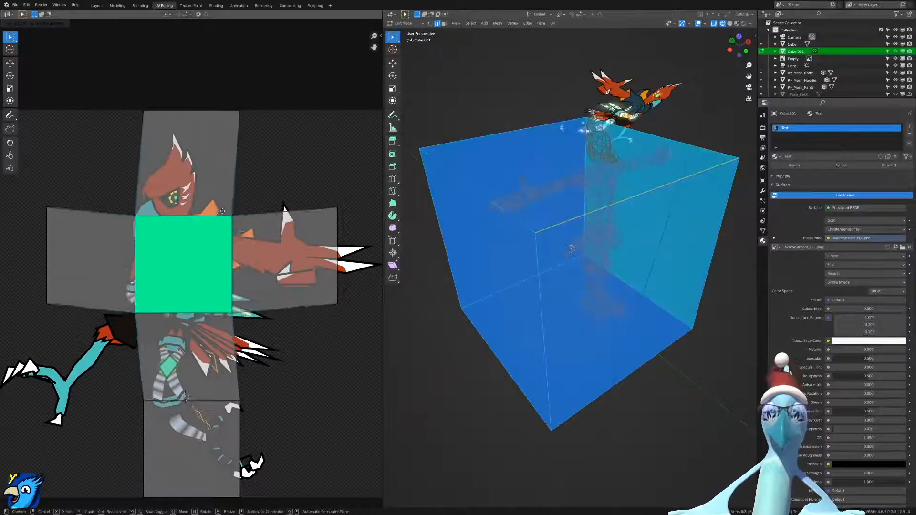
{"action": "key", "text": "z"}
{"action": "left_click", "coordinate": [550, 174]}
{"action": "middle_click_drag", "start_coordinate": [521, 178], "coordinate": [415, 136]}
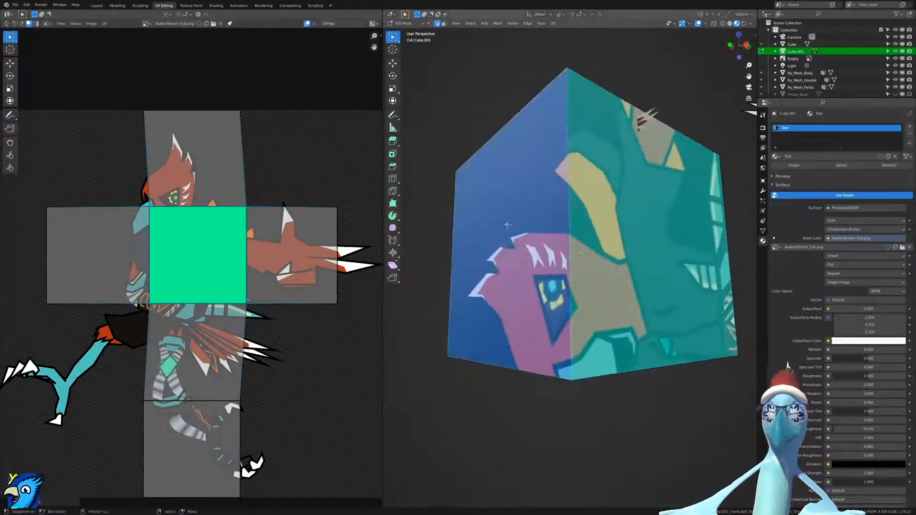
Try moving and scaling the centre UV face over the avatar's head, then undo the changes.
{"action": "key", "text": "g"}
{"action": "left_click", "coordinate": [235, 242]}
{"action": "key", "text": "s"}
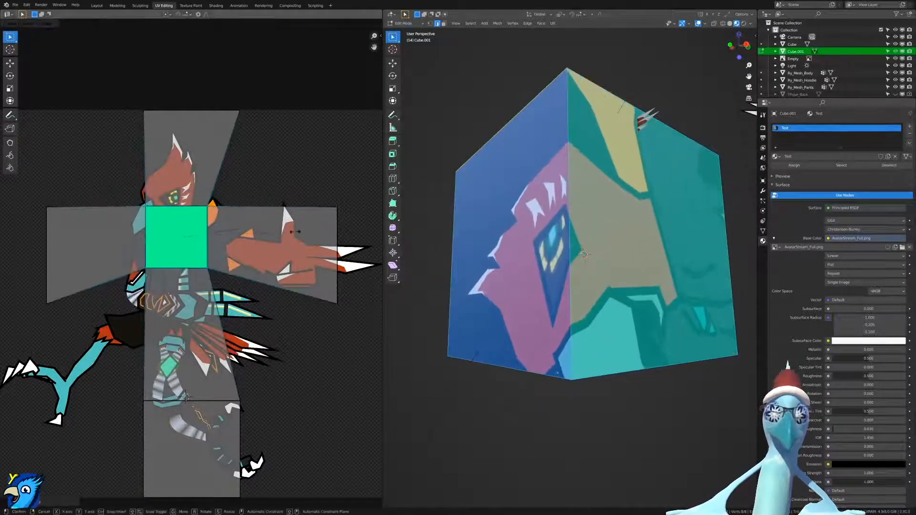
{"action": "left_click", "coordinate": [322, 280]}
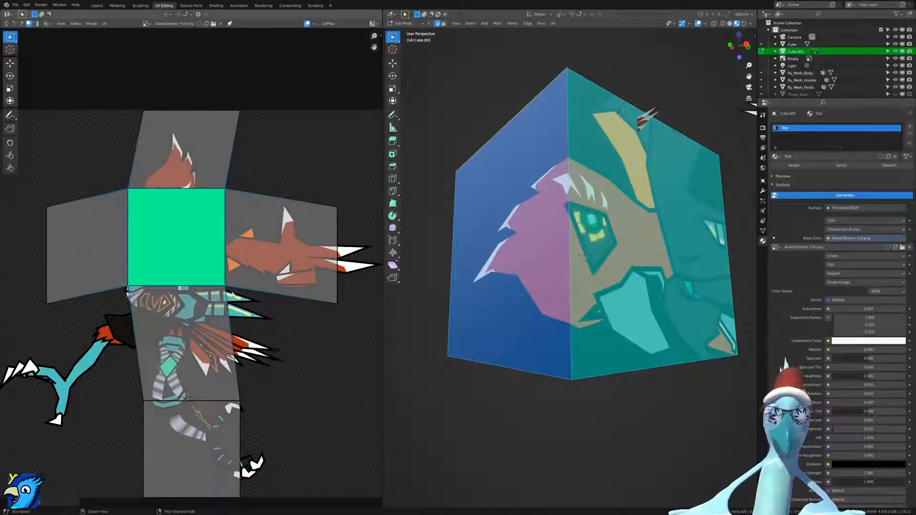
{"action": "key", "text": "ctrl+z"}
{"action": "key", "text": "ctrl+z"}
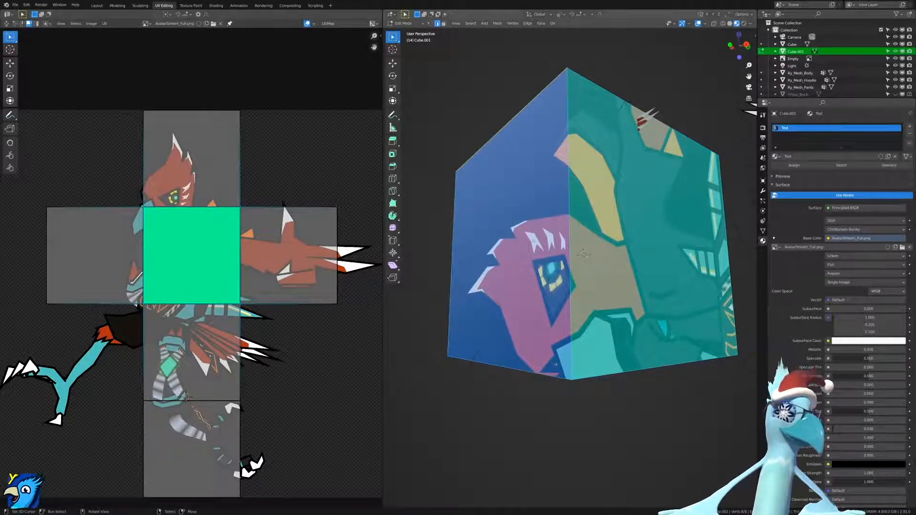
Scale the centre UV face by a factor of 2.
{"action": "key", "text": "s"}
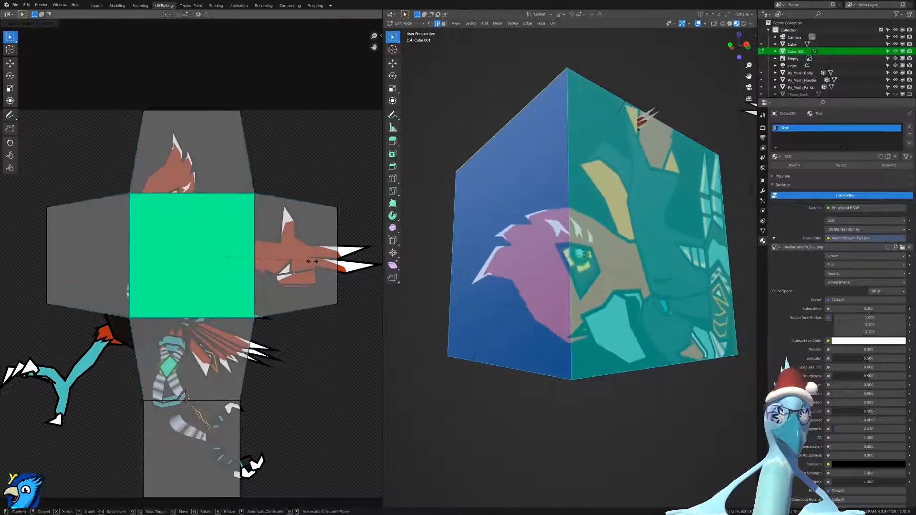
{"action": "left_click", "coordinate": [313, 264]}
{"action": "scroll", "coordinate": [311, 251], "scroll_direction": "down", "scroll_amount": 6}
{"action": "left_click", "coordinate": [61, 502]}
{"action": "left_click_drag", "start_coordinate": [88, 469], "coordinate": [88, 484]}
{"action": "type", "text": "2"}
{"action": "key", "text": "Return"}
{"action": "scroll", "coordinate": [257, 299], "scroll_direction": "up", "scroll_amount": 6}
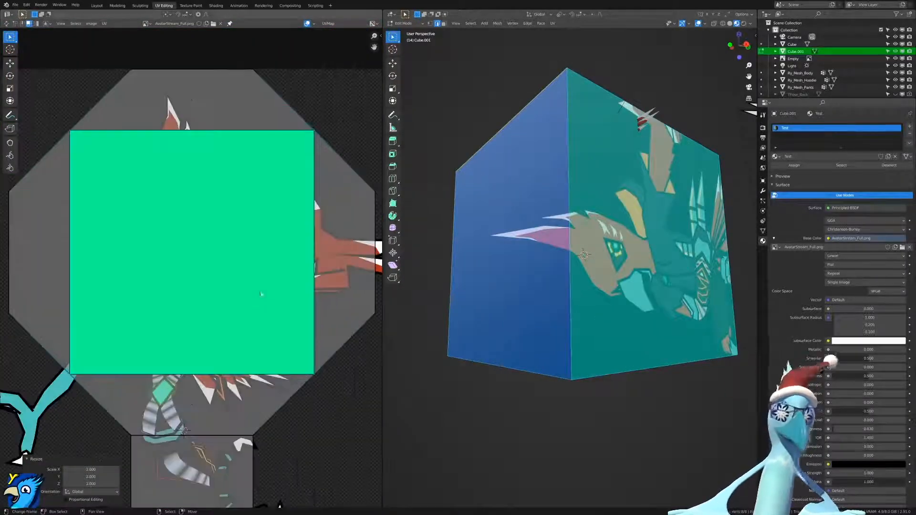
Rotate the enlarged centre UV face by 45°.
{"action": "type", "text": "r"}
{"action": "type", "text": "45"}
{"action": "key", "text": "Return"}
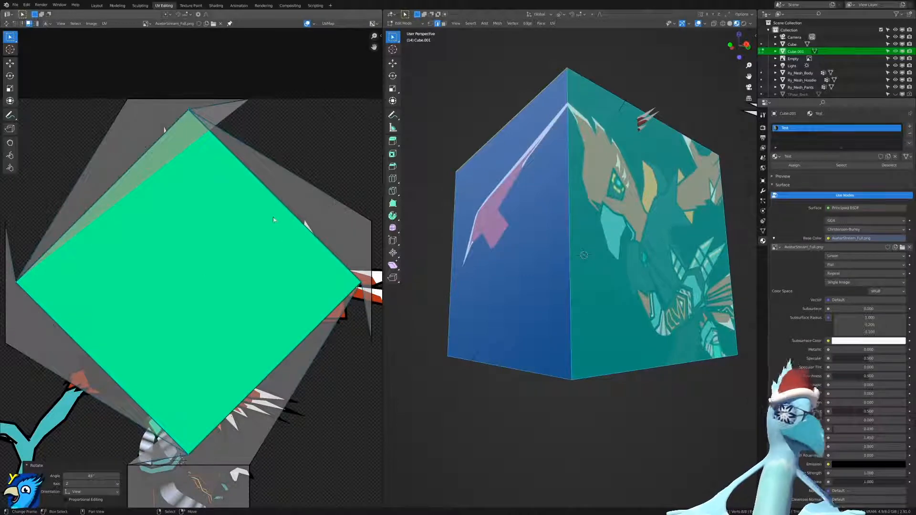
Undo the rotation and scaling of the UV face and return to Object Mode.
{"action": "key", "text": "ctrl+z"}
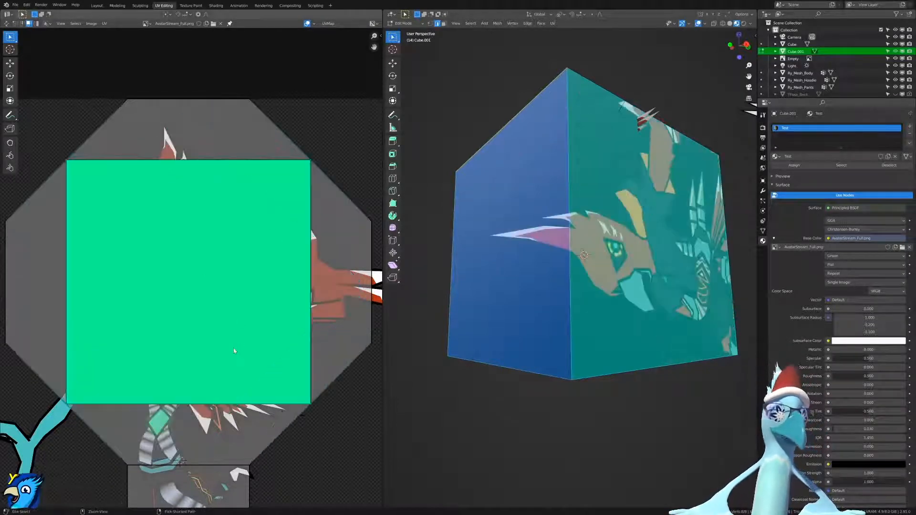
{"action": "scroll", "coordinate": [248, 353], "scroll_direction": "down", "scroll_amount": 3}
{"action": "scroll", "coordinate": [245, 376], "scroll_direction": "up", "scroll_amount": 1}
{"action": "key", "text": "Tab"}
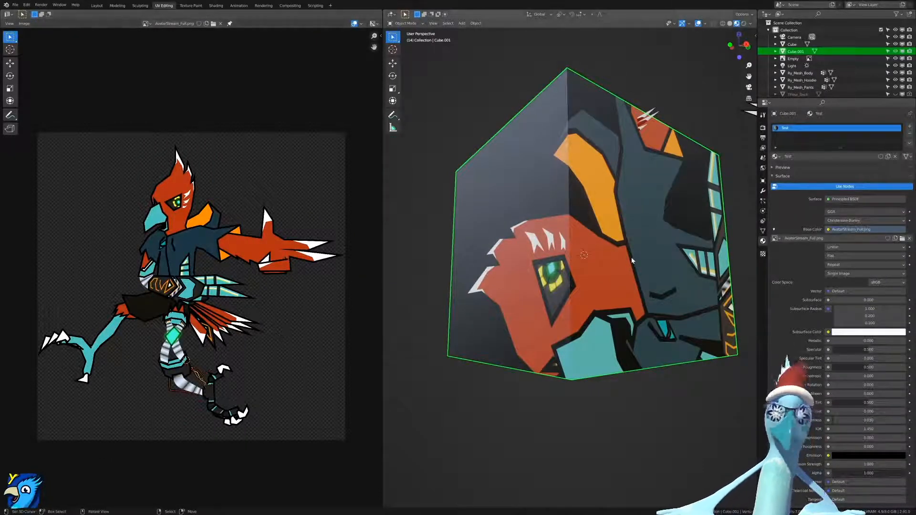
Step back through the undo history to before the test cube was added, restoring the avatar scene with the hoodie selected.
{"action": "key", "text": "ctrl+alt+z"}
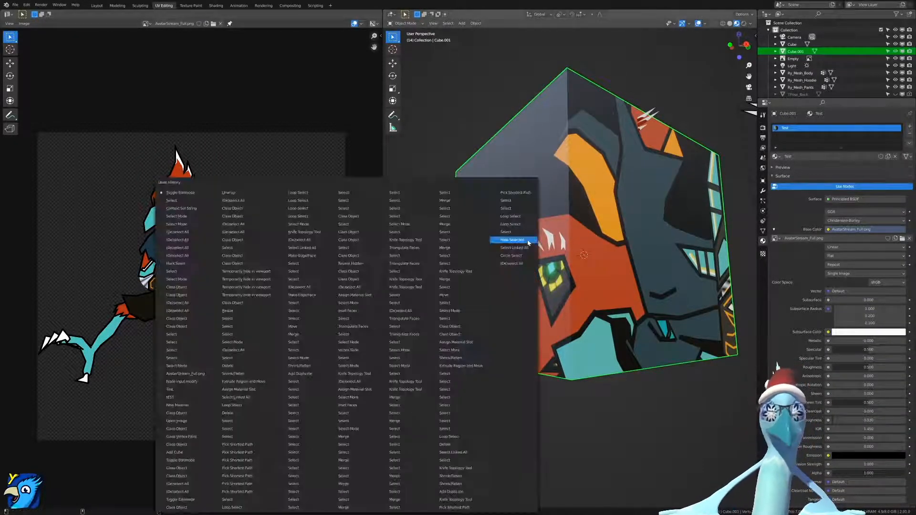
{"action": "key", "text": "ctrl+alt+z"}
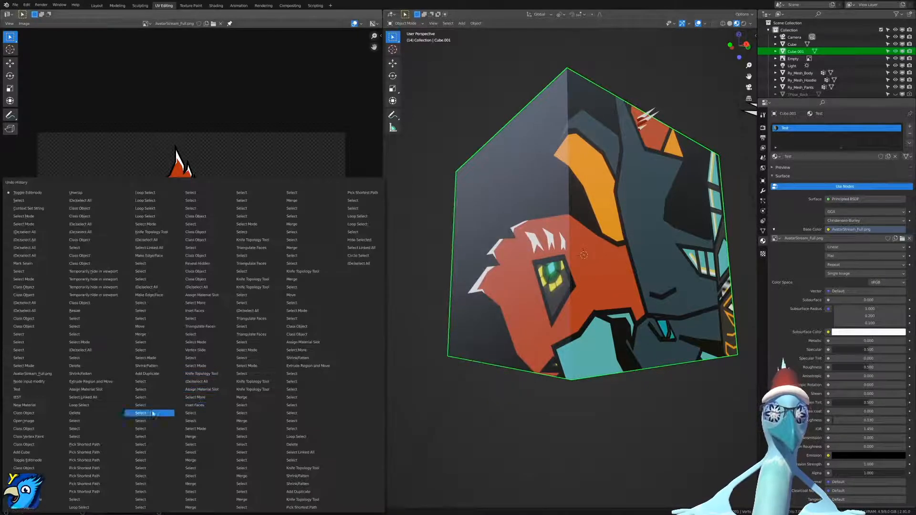
{"action": "left_click", "coordinate": [25, 405]}
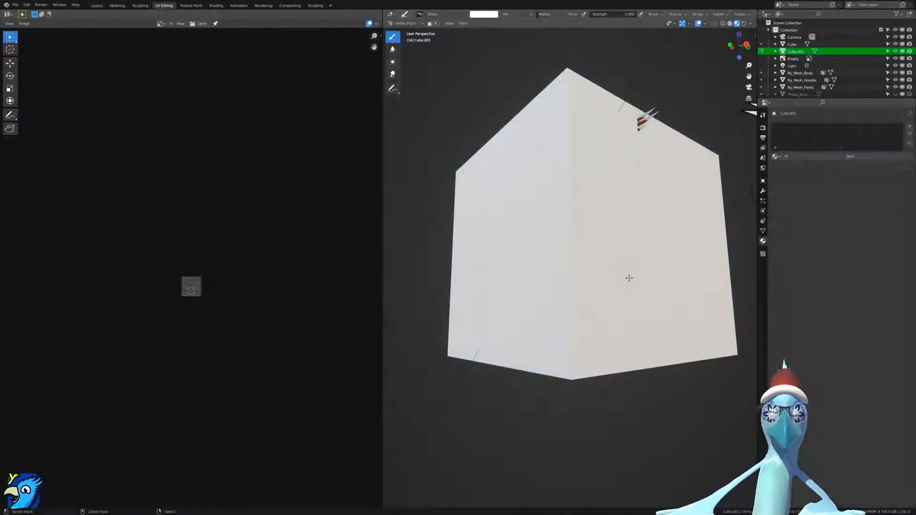
{"action": "key", "text": "ctrl+z"}
{"action": "key", "text": "ctrl+z"}
{"action": "key", "text": "ctrl+z"}
{"action": "key", "text": "ctrl+z"}
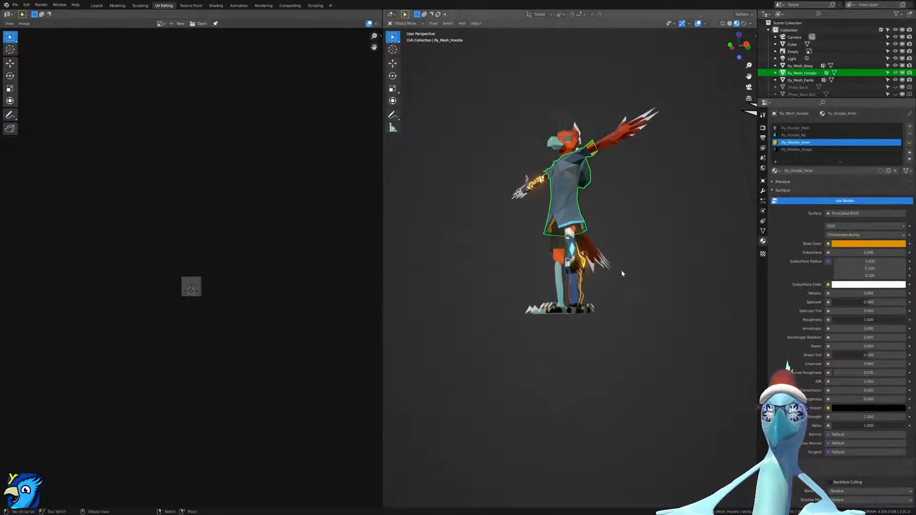
Examine the avatar's hoodie mesh from the front, side and back.
{"action": "middle_click_drag", "start_coordinate": [625, 272], "coordinate": [642, 297]}
{"action": "scroll", "coordinate": [628, 262], "scroll_direction": "up", "scroll_amount": 5}
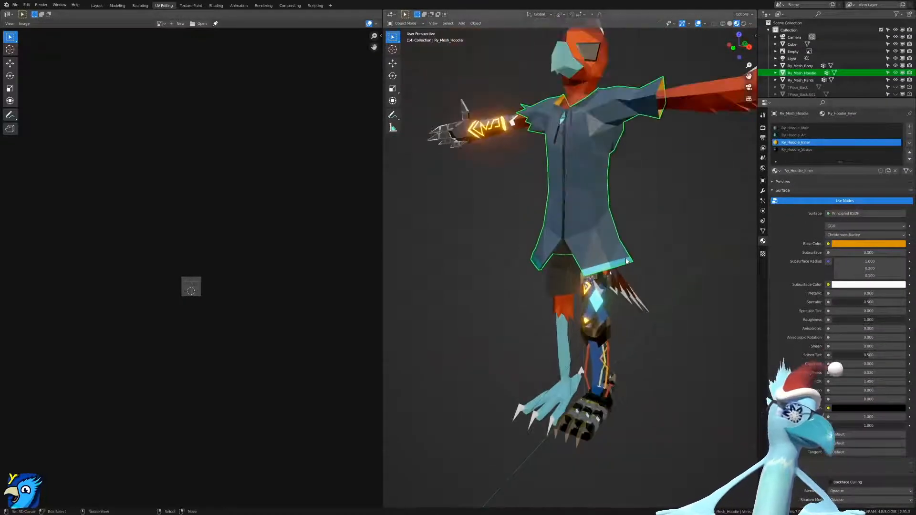
{"action": "mouse_move", "coordinate": [620, 242]}
{"action": "middle_mouse_down"}
{"action": "mouse_move", "coordinate": [625, 234]}
{"action": "mouse_move", "coordinate": [632, 244]}
{"action": "middle_mouse_up"}
{"action": "scroll", "coordinate": [635, 246], "scroll_direction": "up", "scroll_amount": 4}
{"action": "scroll", "coordinate": [640, 249], "scroll_direction": "up", "scroll_amount": 2}
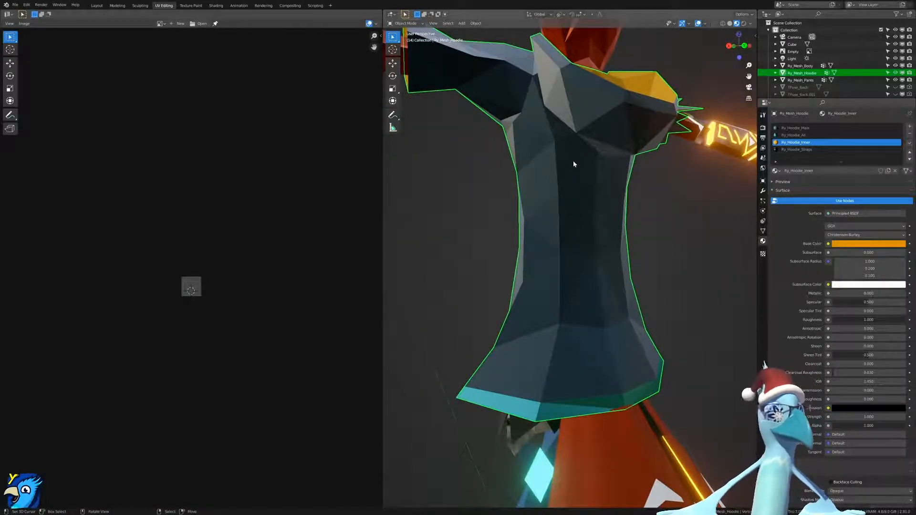
{"action": "middle_click_drag", "start_coordinate": [520, 192], "coordinate": [554, 248]}
{"action": "scroll", "coordinate": [521, 234], "scroll_direction": "down", "scroll_amount": 6}
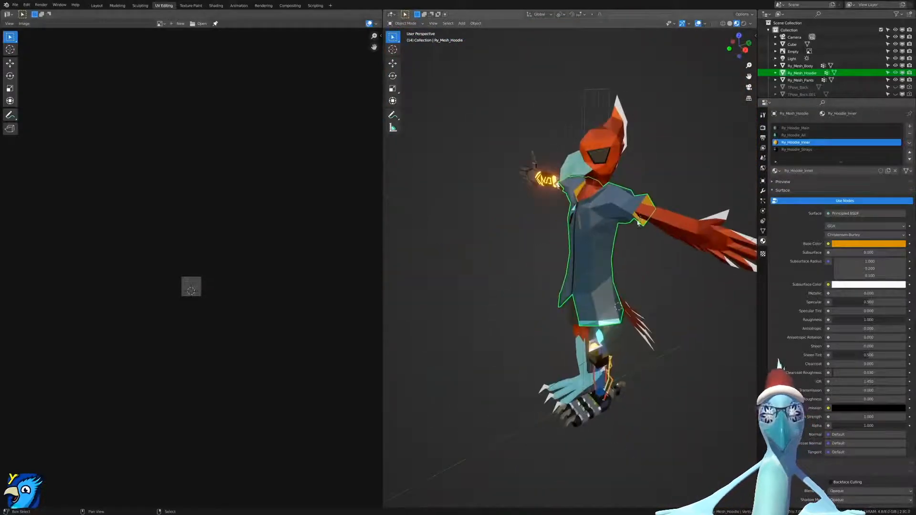
{"action": "scroll", "coordinate": [206, 298], "scroll_direction": "up", "scroll_amount": 8}
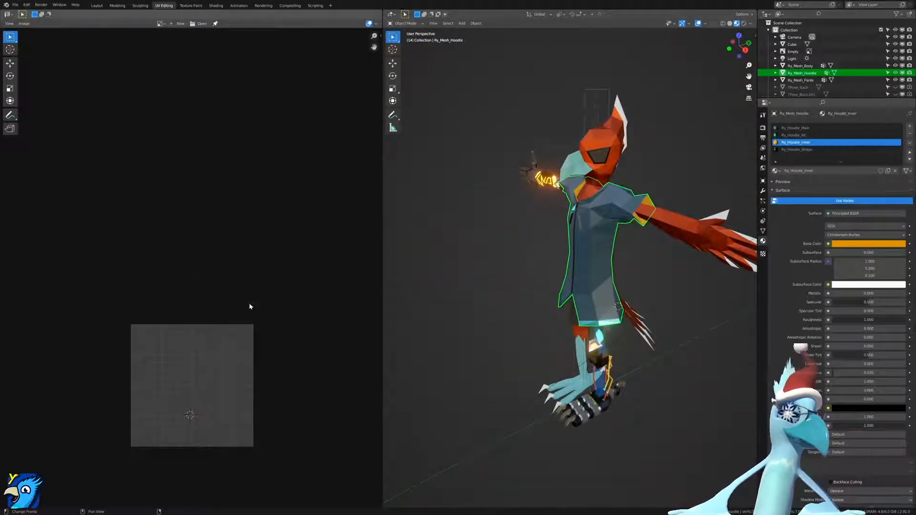
{"action": "middle_click_drag", "start_coordinate": [597, 270], "coordinate": [511, 250]}
{"action": "scroll", "coordinate": [606, 231], "scroll_direction": "up", "scroll_amount": 5}
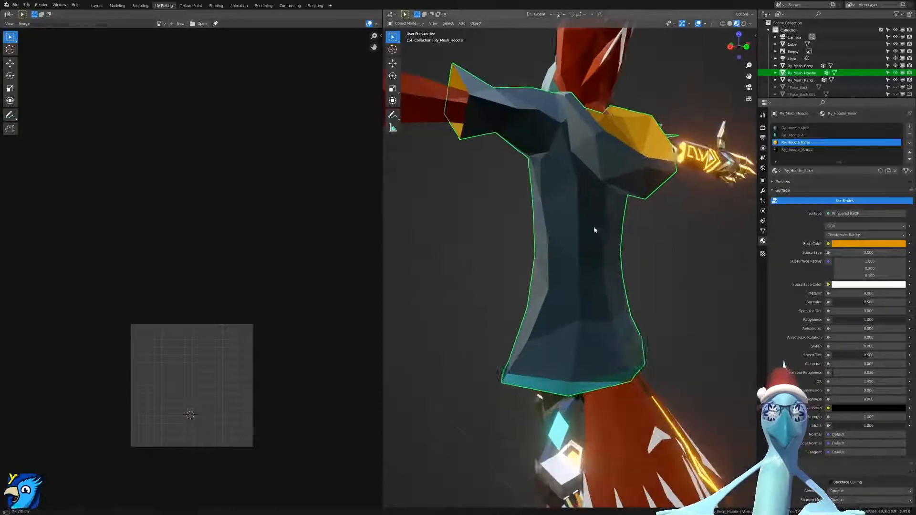
{"action": "middle_click_drag", "start_coordinate": [606, 231], "coordinate": [546, 168]}
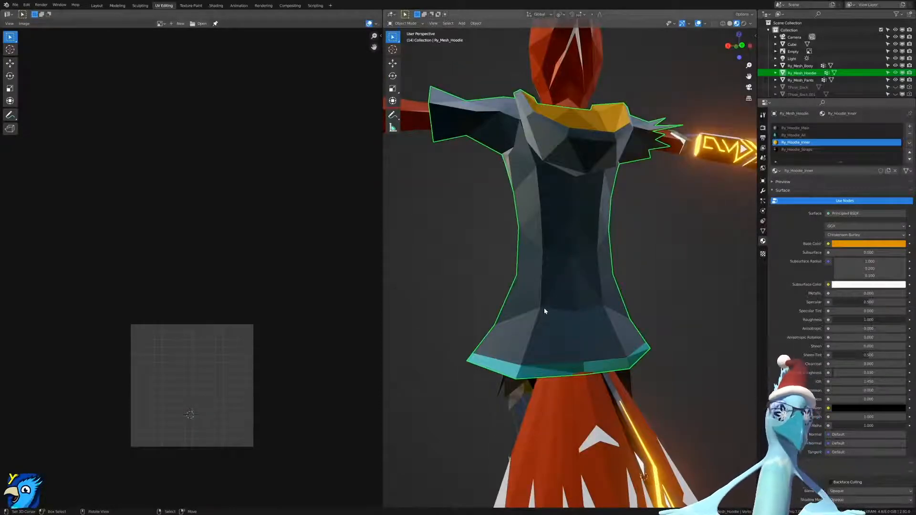
{"action": "scroll", "coordinate": [544, 311], "scroll_direction": "down", "scroll_amount": 5}
{"action": "middle_click_drag", "start_coordinate": [544, 311], "coordinate": [582, 303]}
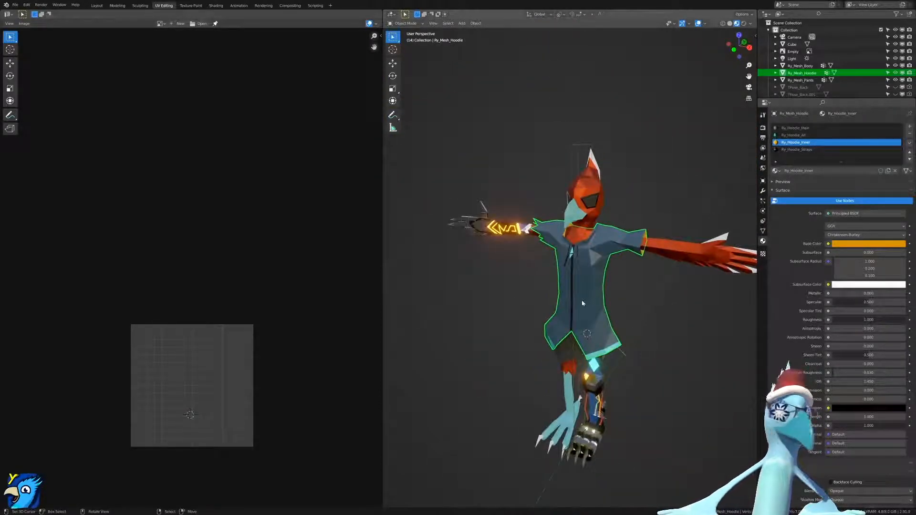
Try collapsing the hoodie's whole UV layout to a single point by selecting all its UVs and scaling them to 0.
{"action": "scroll", "coordinate": [104, 349], "scroll_direction": "up", "scroll_amount": 5}
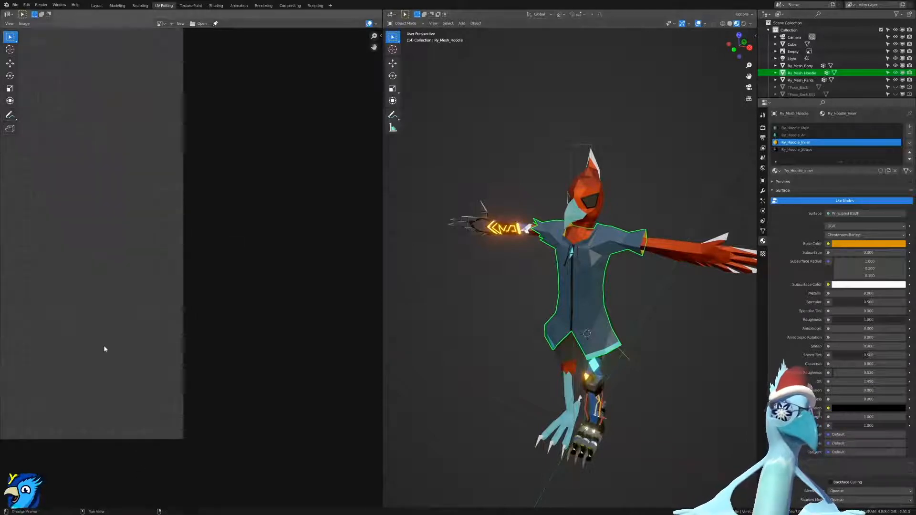
{"action": "middle_click_drag", "start_coordinate": [141, 370], "coordinate": [252, 277]}
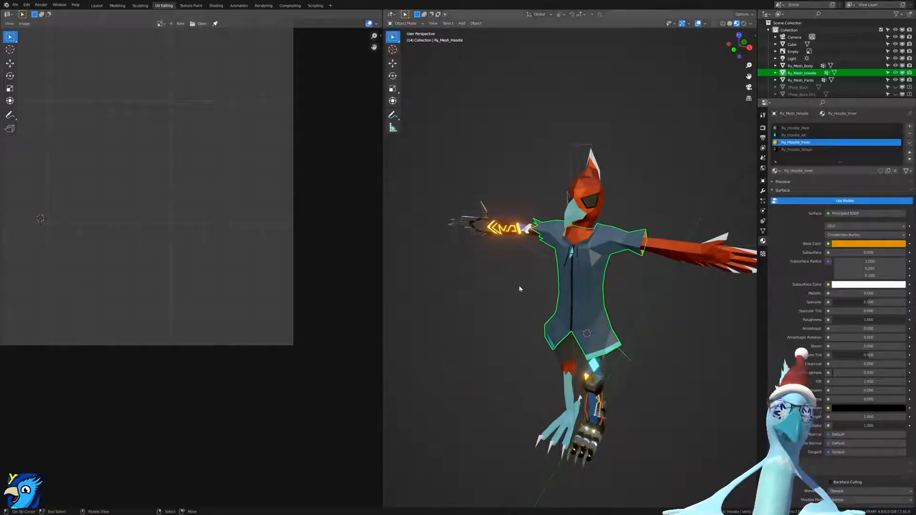
{"action": "scroll", "coordinate": [411, 321], "scroll_direction": "up", "scroll_amount": 4}
{"action": "key", "text": "Tab"}
{"action": "key", "text": "a"}
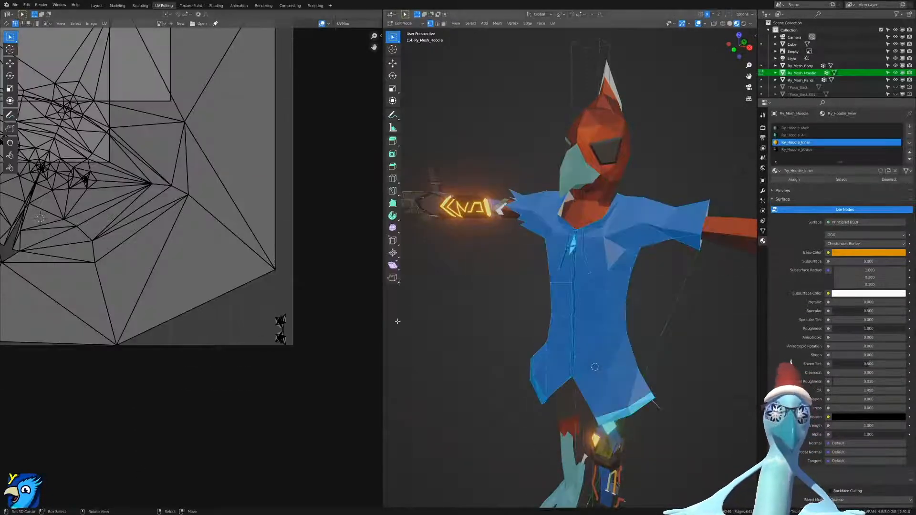
{"action": "key", "text": "a"}
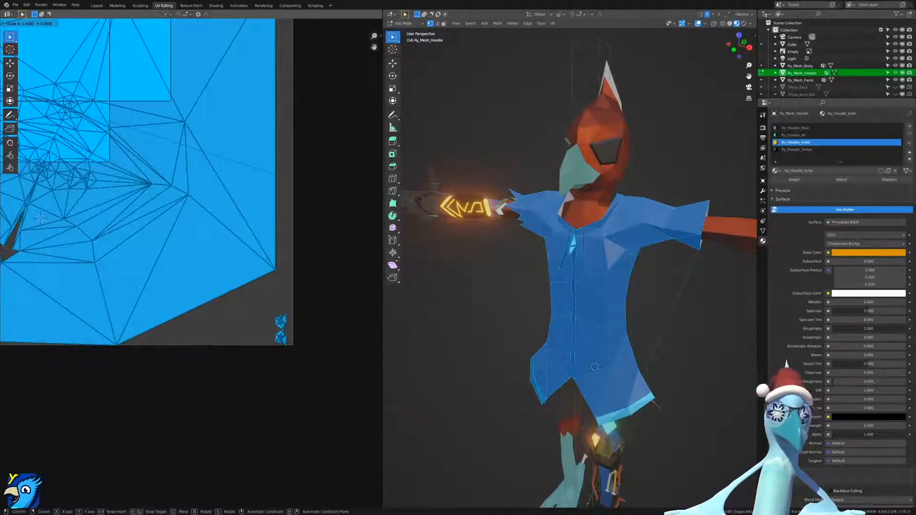
{"action": "key", "text": "s"}
{"action": "key", "text": "0"}
{"action": "key", "text": "Return"}
Reposition the hoodie's collapsed UV point on the UV grid, placing the 2D cursor as a location marker.
{"action": "key", "text": "g"}
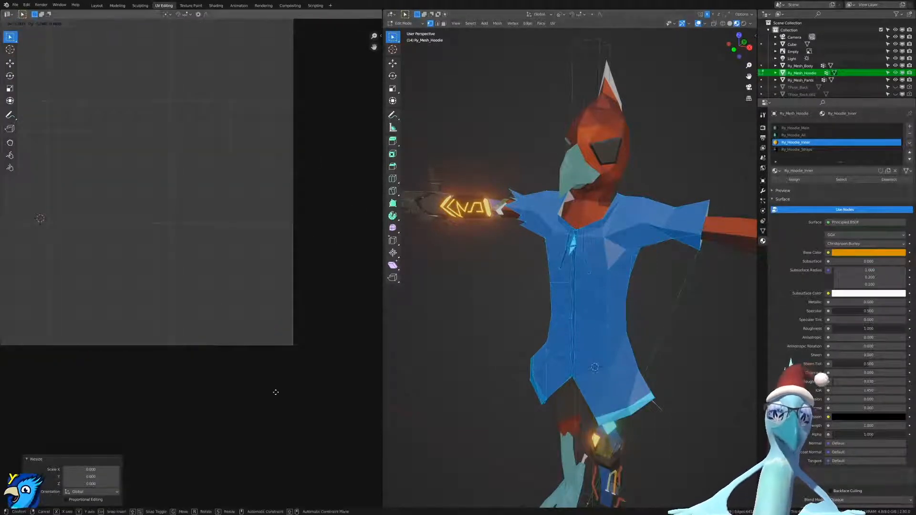
{"action": "left_click", "coordinate": [286, 471]}
{"action": "scroll", "coordinate": [287, 382], "scroll_direction": "up", "scroll_amount": 5}
{"action": "scroll", "coordinate": [108, 233], "scroll_direction": "down", "scroll_amount": 3}
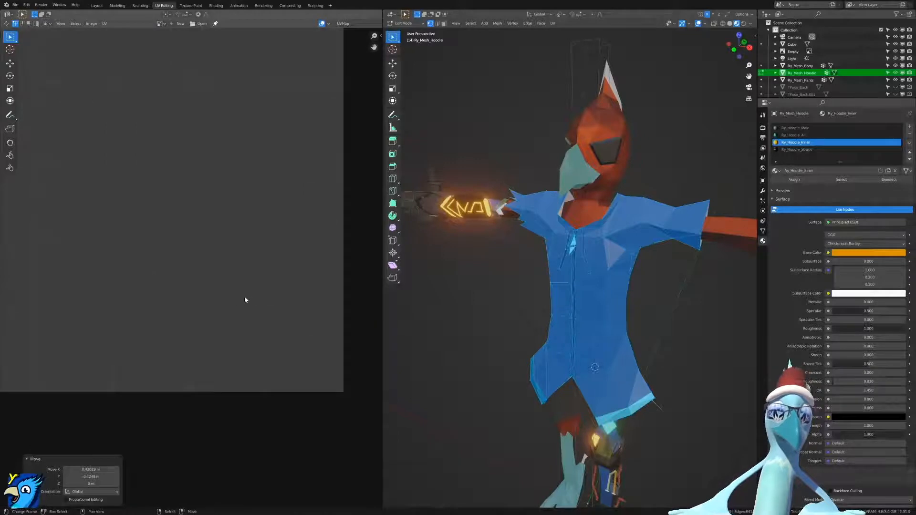
{"action": "right_click", "coordinate": [248, 299], "text": "shift"}
{"action": "key", "text": "g"}
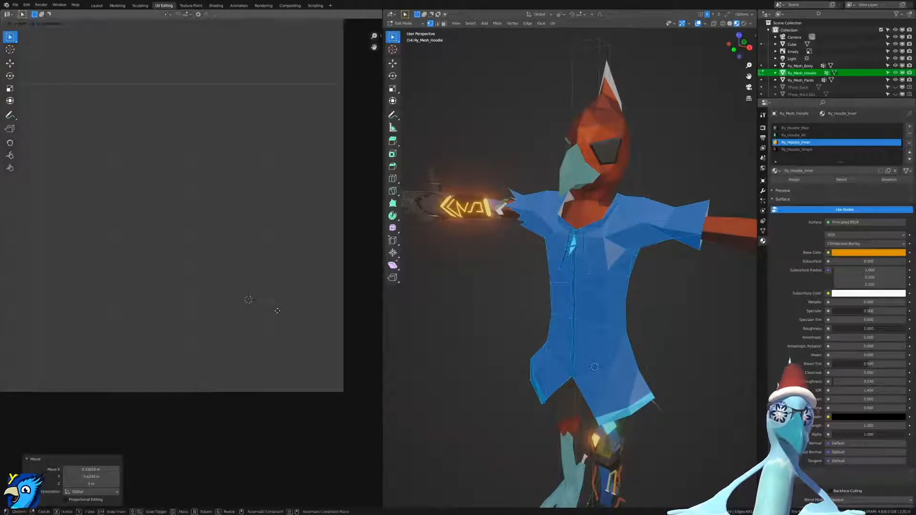
{"action": "left_click", "coordinate": [286, 321]}
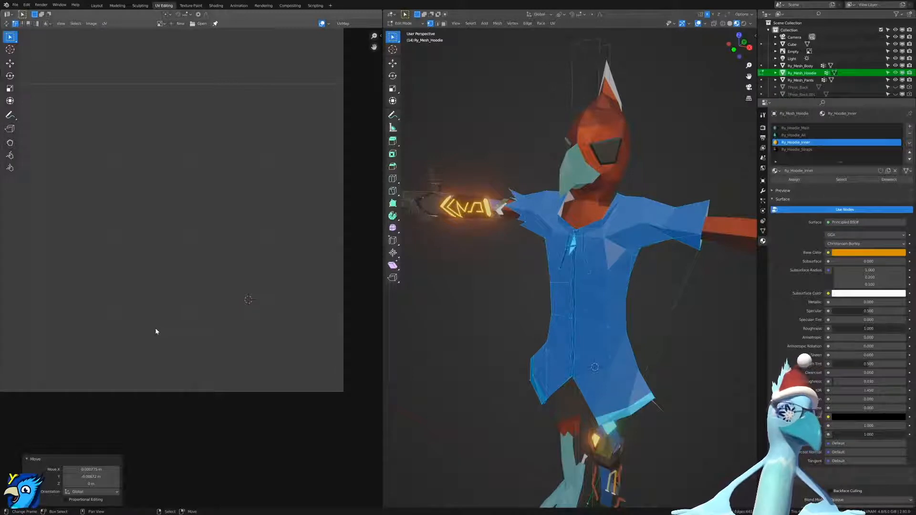
Undo the hoodie's UV scaling and moves, and return to Object Mode.
{"action": "scroll", "coordinate": [173, 313], "scroll_direction": "down", "scroll_amount": 2}
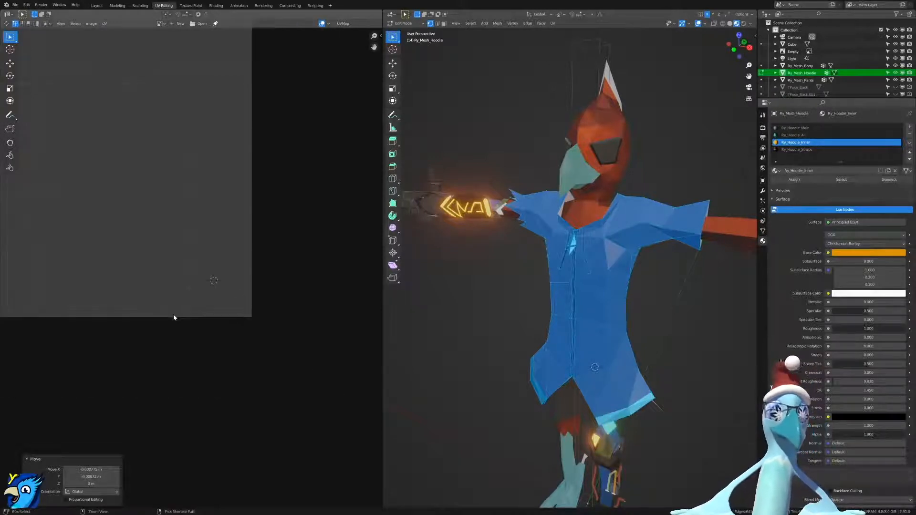
{"action": "scroll", "coordinate": [236, 343], "scroll_direction": "down", "scroll_amount": 4}
{"action": "key", "text": "ctrl+z"}
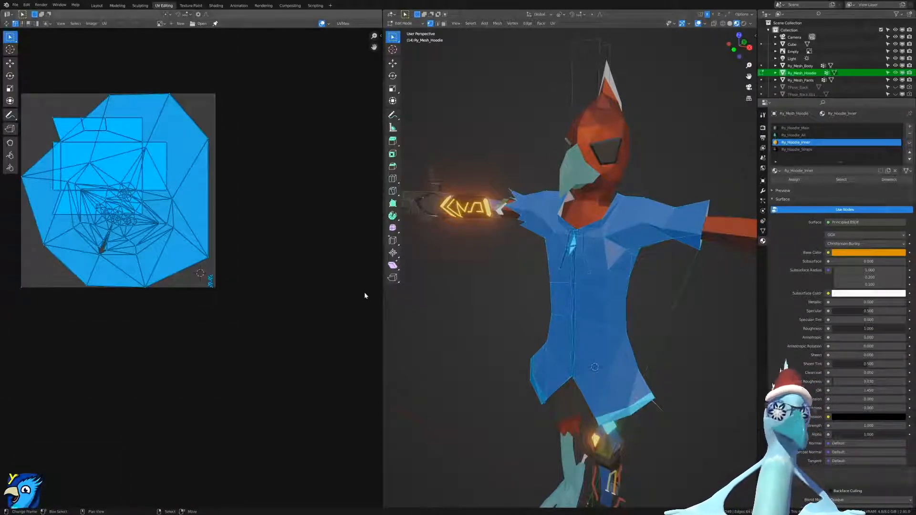
{"action": "scroll", "coordinate": [576, 337], "scroll_direction": "up", "scroll_amount": 2}
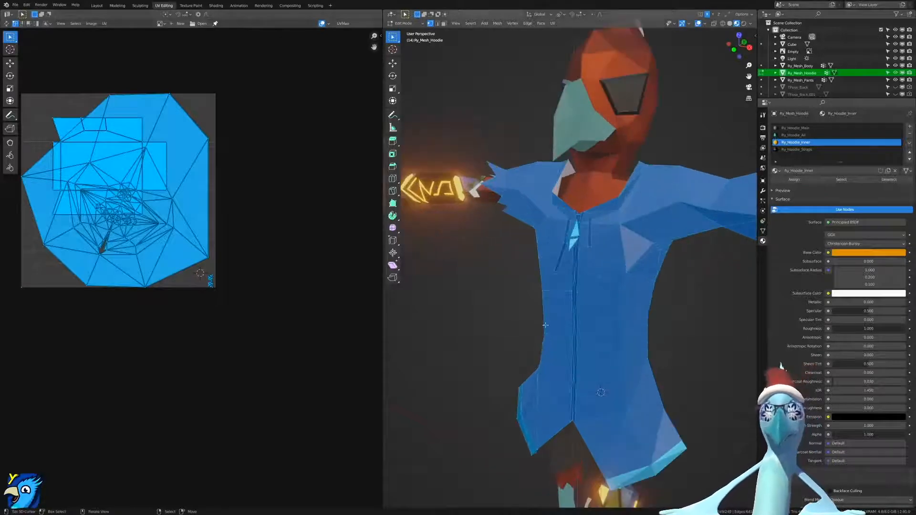
{"action": "scroll", "coordinate": [587, 315], "scroll_direction": "down", "scroll_amount": 3}
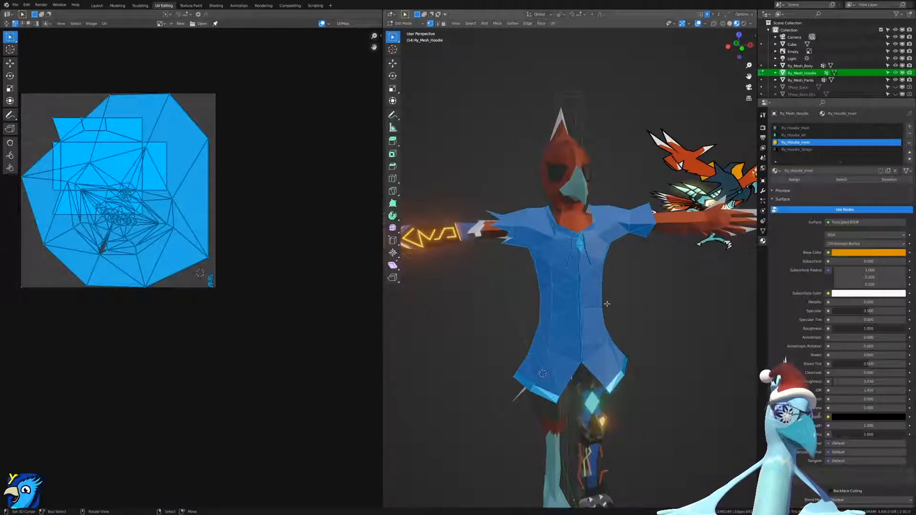
{"action": "key", "text": "ctrl+z"}
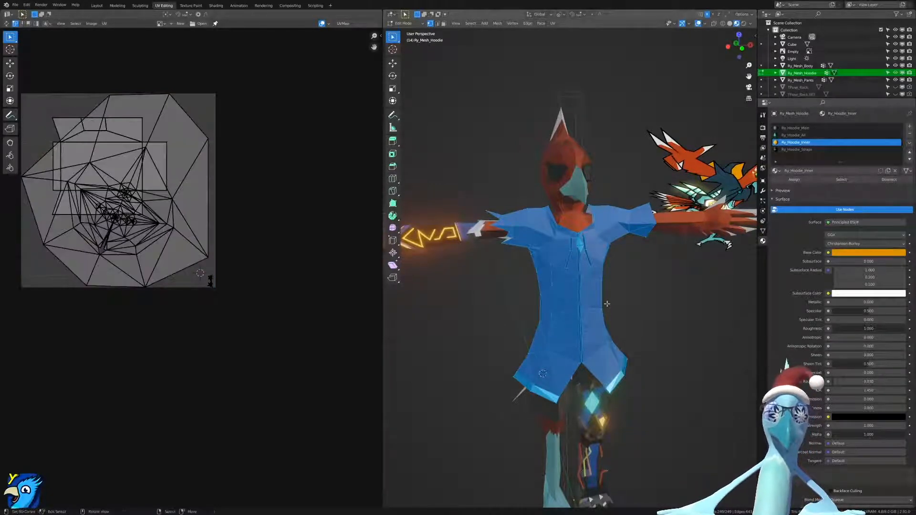
{"action": "key", "text": "Tab"}
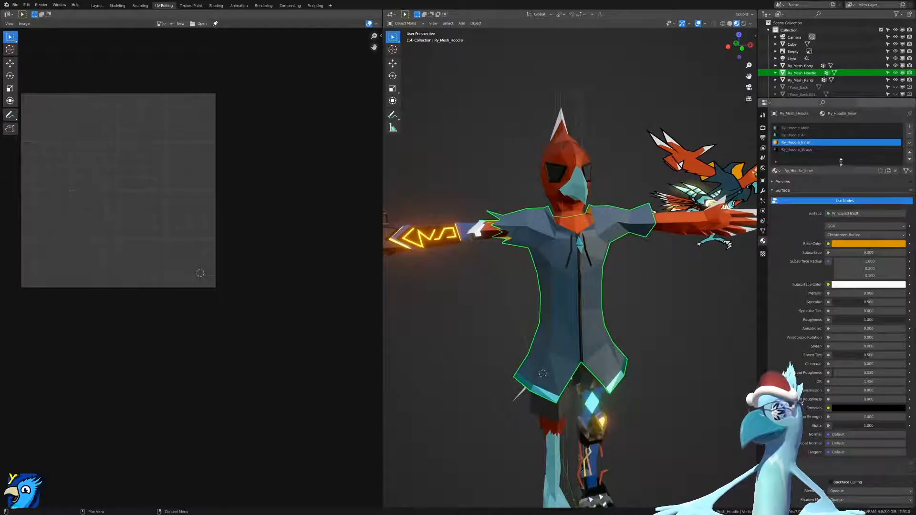
Enlarge the material slot list and review the materials assigned to Ry_Mesh_Body and Ry_Mesh_Pants.
{"action": "left_click_drag", "start_coordinate": [838, 163], "coordinate": [839, 299]}
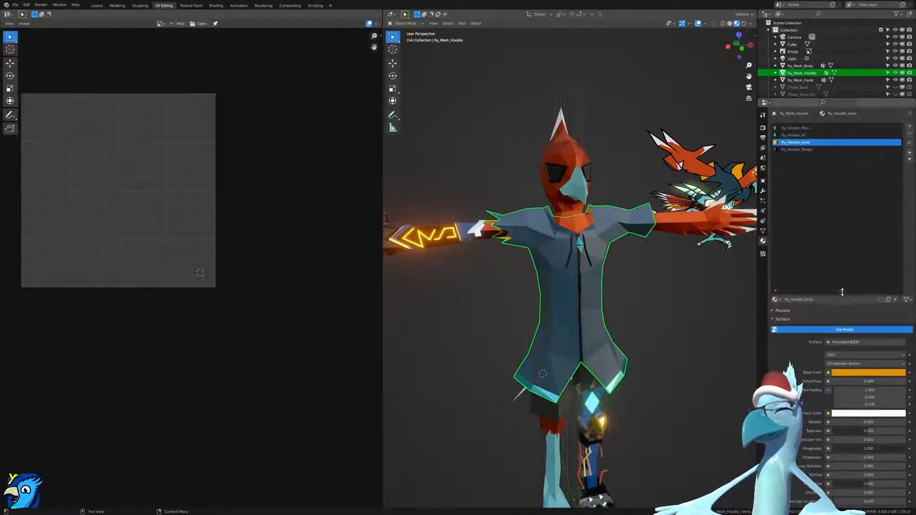
{"action": "left_click", "coordinate": [800, 66]}
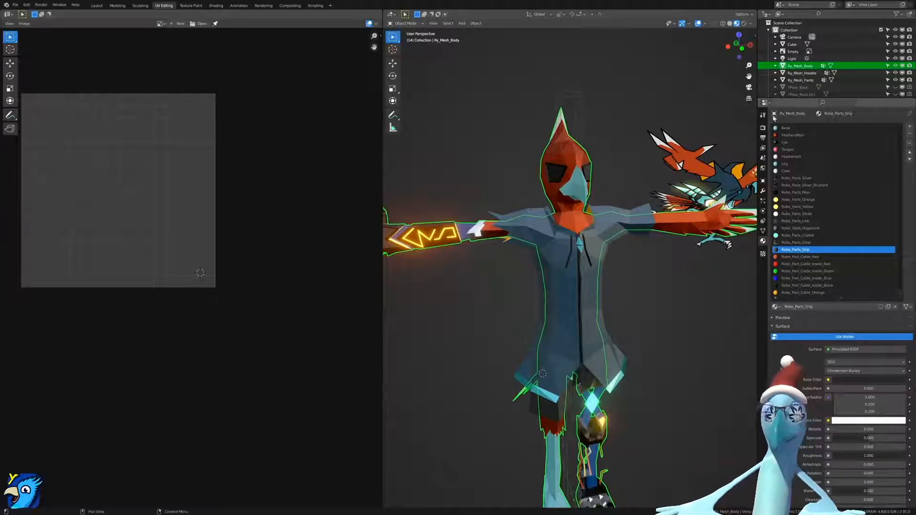
{"action": "left_click", "coordinate": [798, 80]}
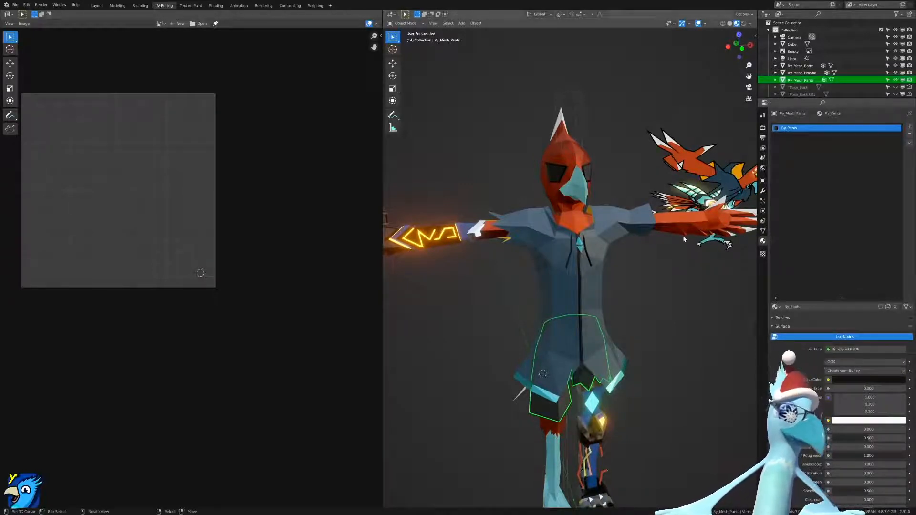
Examine the materials on the character's front, the clawed foot and the robotic leg with its glowing crystal.
{"action": "middle_click_drag", "start_coordinate": [685, 237], "coordinate": [584, 279]}
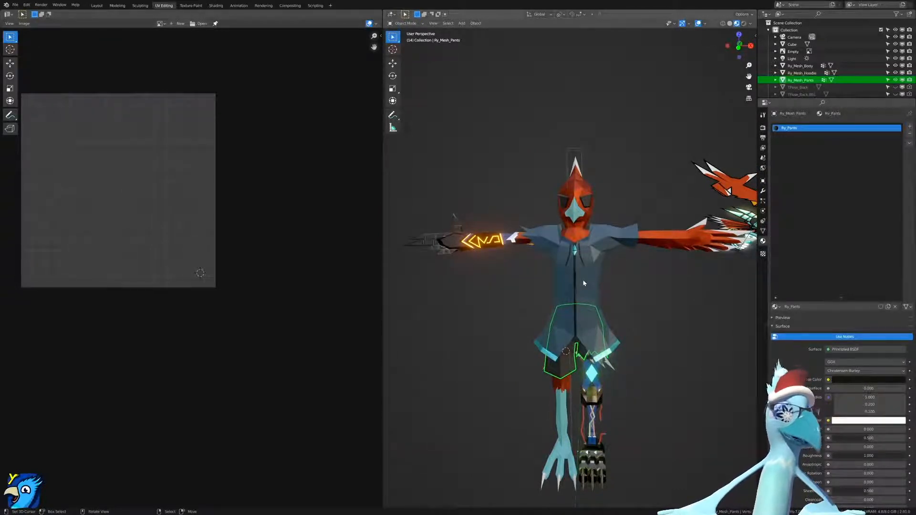
{"action": "middle_click_drag", "start_coordinate": [563, 281], "coordinate": [501, 280]}
{"action": "scroll", "coordinate": [625, 274], "scroll_direction": "up", "scroll_amount": 3}
{"action": "middle_click_drag", "start_coordinate": [625, 275], "coordinate": [583, 276]}
{"action": "scroll", "coordinate": [471, 305], "scroll_direction": "up", "scroll_amount": 2}
{"action": "middle_click_drag", "start_coordinate": [593, 189], "coordinate": [599, 223], "text": "shift"}
{"action": "scroll", "coordinate": [610, 315], "scroll_direction": "up", "scroll_amount": 4}
{"action": "scroll", "coordinate": [583, 258], "scroll_direction": "down", "scroll_amount": 5}
{"action": "middle_click_drag", "start_coordinate": [580, 425], "coordinate": [599, 167], "text": "shift"}
{"action": "scroll", "coordinate": [600, 168], "scroll_direction": "down", "scroll_amount": 1}
{"action": "scroll", "coordinate": [600, 277], "scroll_direction": "up", "scroll_amount": 4}
{"action": "middle_click_drag", "start_coordinate": [600, 276], "coordinate": [609, 220]}
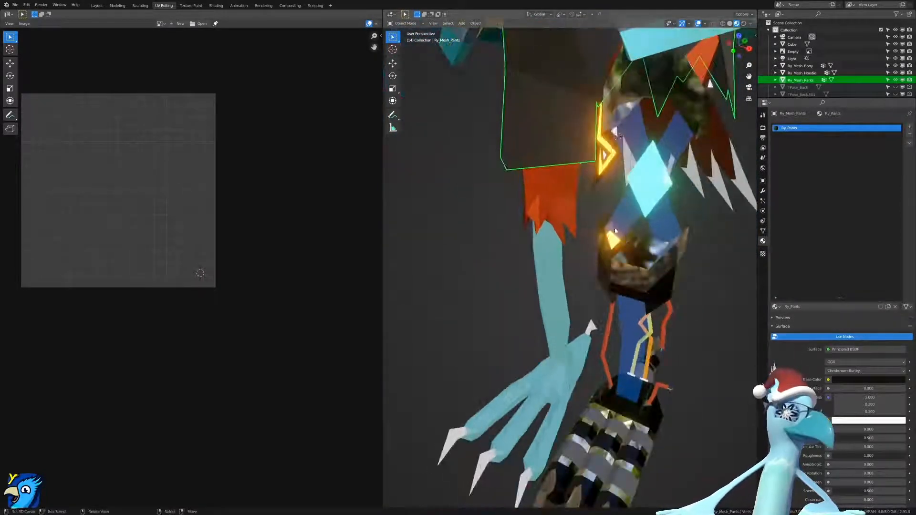
{"action": "scroll", "coordinate": [613, 227], "scroll_direction": "down", "scroll_amount": 4}
{"action": "middle_click_drag", "start_coordinate": [586, 160], "coordinate": [578, 257], "text": "shift"}
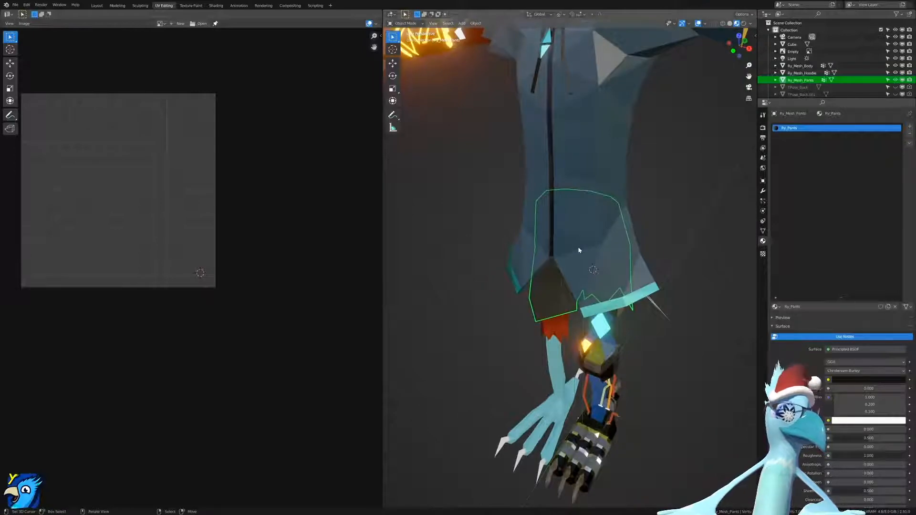
Inspect the back of the hoodie and the glowing rune forearm with its metallic cuff up close.
{"action": "middle_click_drag", "start_coordinate": [456, 155], "coordinate": [571, 191]}
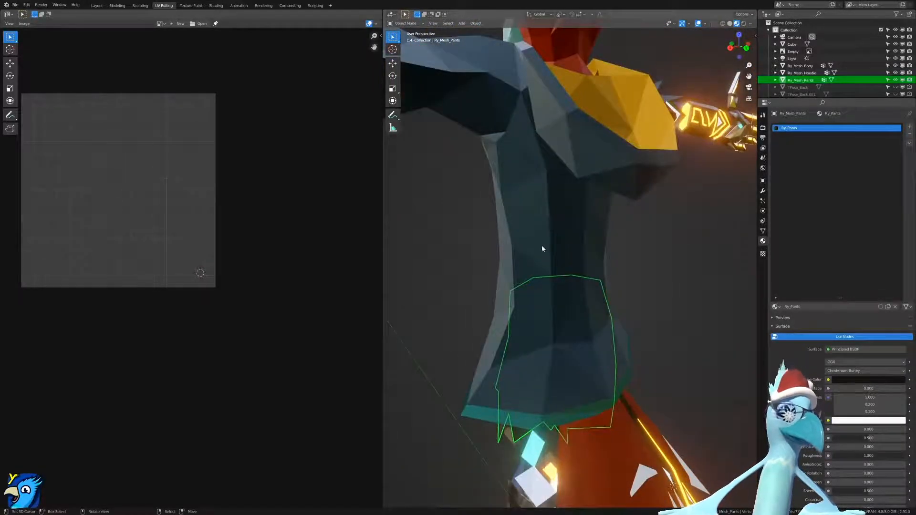
{"action": "middle_click_drag", "start_coordinate": [473, 253], "coordinate": [589, 193]}
{"action": "scroll", "coordinate": [673, 297], "scroll_direction": "up", "scroll_amount": 6}
{"action": "scroll", "coordinate": [673, 297], "scroll_direction": "down", "scroll_amount": 2}
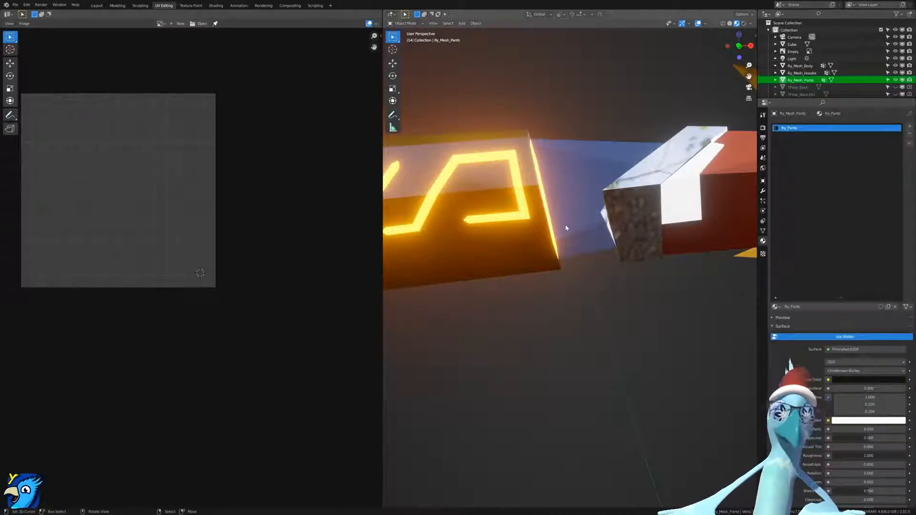
{"action": "scroll", "coordinate": [567, 220], "scroll_direction": "down", "scroll_amount": 5}
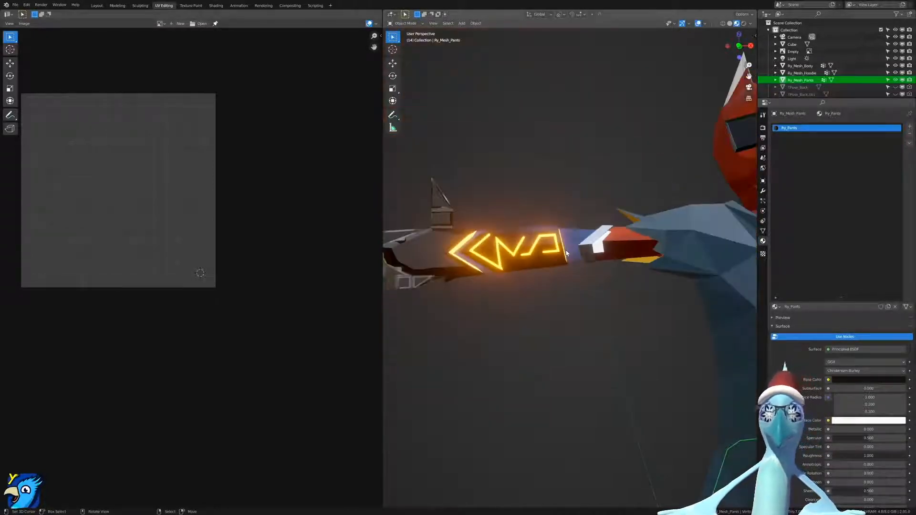
{"action": "middle_click_drag", "start_coordinate": [669, 294], "coordinate": [531, 401], "text": "shift"}
{"action": "scroll", "coordinate": [579, 311], "scroll_direction": "up", "scroll_amount": 3}
{"action": "middle_click_drag", "start_coordinate": [614, 306], "coordinate": [632, 276]}
{"action": "scroll", "coordinate": [568, 299], "scroll_direction": "up", "scroll_amount": 6}
{"action": "scroll", "coordinate": [592, 261], "scroll_direction": "down", "scroll_amount": 6}
{"action": "scroll", "coordinate": [632, 276], "scroll_direction": "down", "scroll_amount": 2}
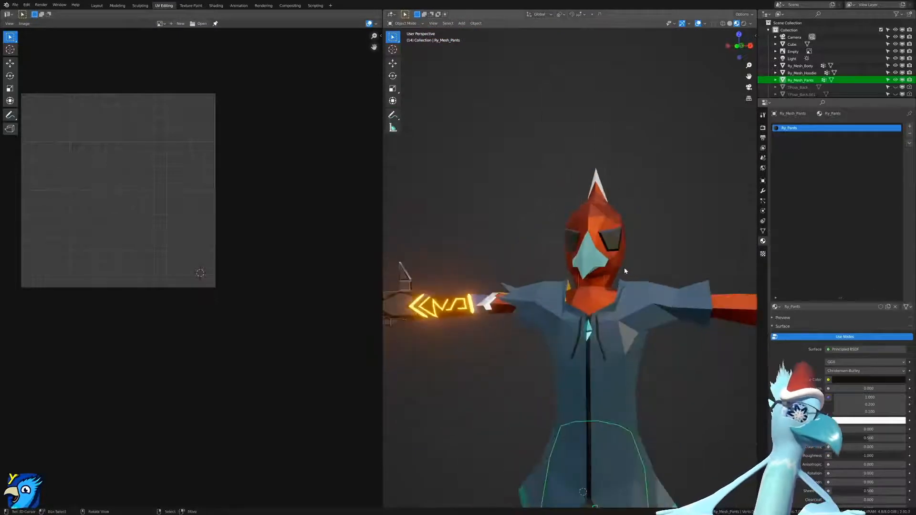
Compare the hoodie's front, the emissive arm runes and the dark eye surface on the head.
{"action": "scroll", "coordinate": [625, 271], "scroll_direction": "down", "scroll_amount": 5}
{"action": "scroll", "coordinate": [615, 238], "scroll_direction": "up", "scroll_amount": 4}
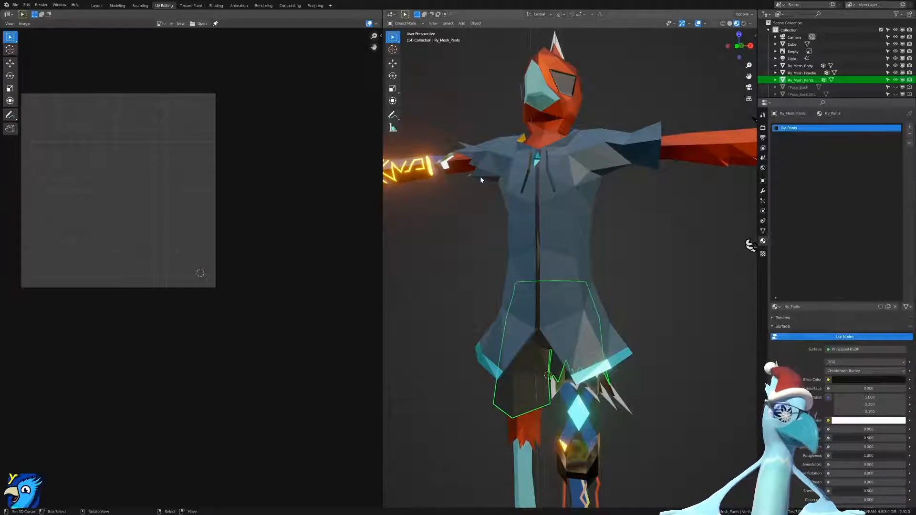
{"action": "middle_click_drag", "start_coordinate": [481, 180], "coordinate": [635, 271], "text": "shift"}
{"action": "scroll", "coordinate": [671, 256], "scroll_direction": "up", "scroll_amount": 6}
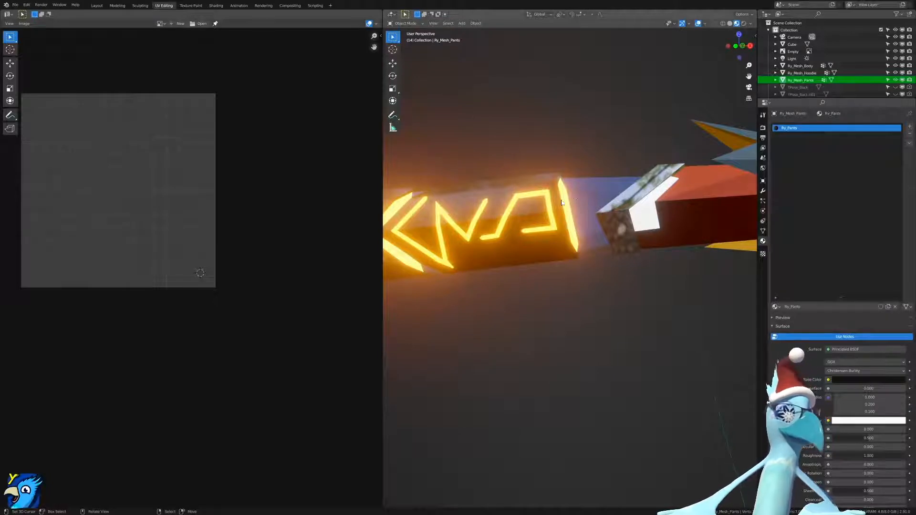
{"action": "scroll", "coordinate": [561, 203], "scroll_direction": "down", "scroll_amount": 4}
{"action": "middle_click_drag", "start_coordinate": [566, 204], "coordinate": [517, 217]}
{"action": "scroll", "coordinate": [517, 217], "scroll_direction": "down", "scroll_amount": 2}
{"action": "scroll", "coordinate": [519, 217], "scroll_direction": "up", "scroll_amount": 4}
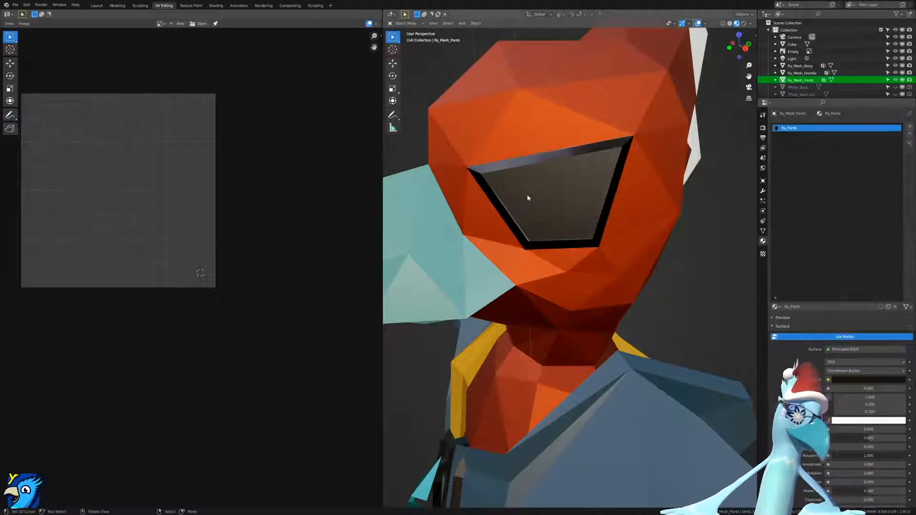
Review the whole character from the side, front and back, including the hoodie trim and tail feathers.
{"action": "scroll", "coordinate": [500, 176], "scroll_direction": "down", "scroll_amount": 10}
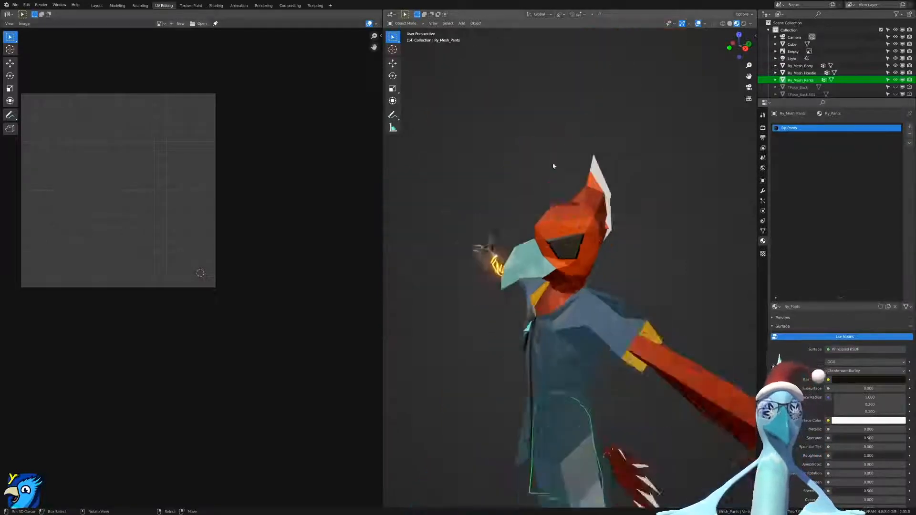
{"action": "scroll", "coordinate": [520, 268], "scroll_direction": "up", "scroll_amount": 4}
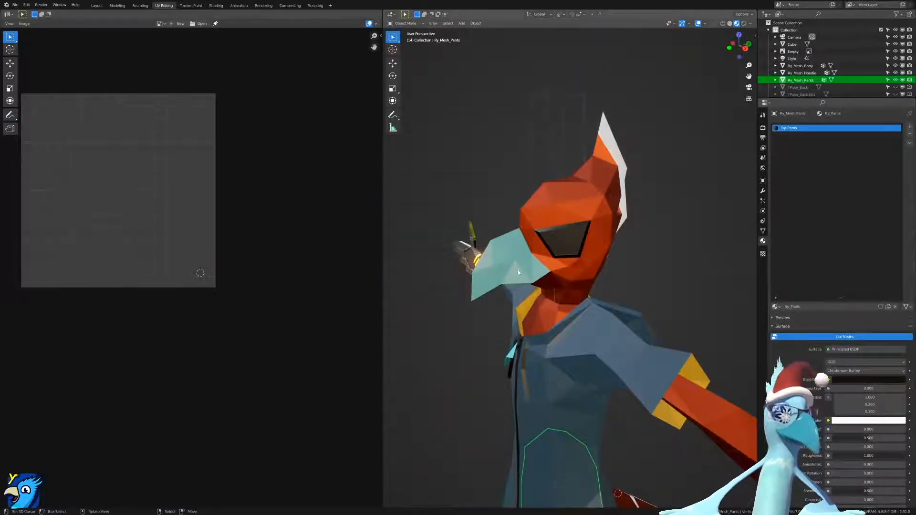
{"action": "scroll", "coordinate": [500, 277], "scroll_direction": "down", "scroll_amount": 7}
{"action": "middle_click_drag", "start_coordinate": [501, 278], "coordinate": [547, 246]}
{"action": "scroll", "coordinate": [515, 272], "scroll_direction": "up", "scroll_amount": 3}
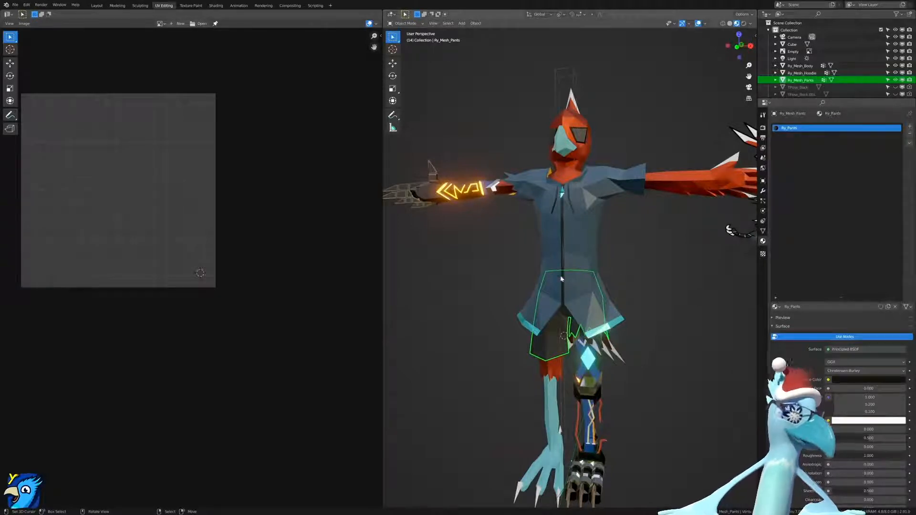
{"action": "scroll", "coordinate": [550, 270], "scroll_direction": "down", "scroll_amount": 2}
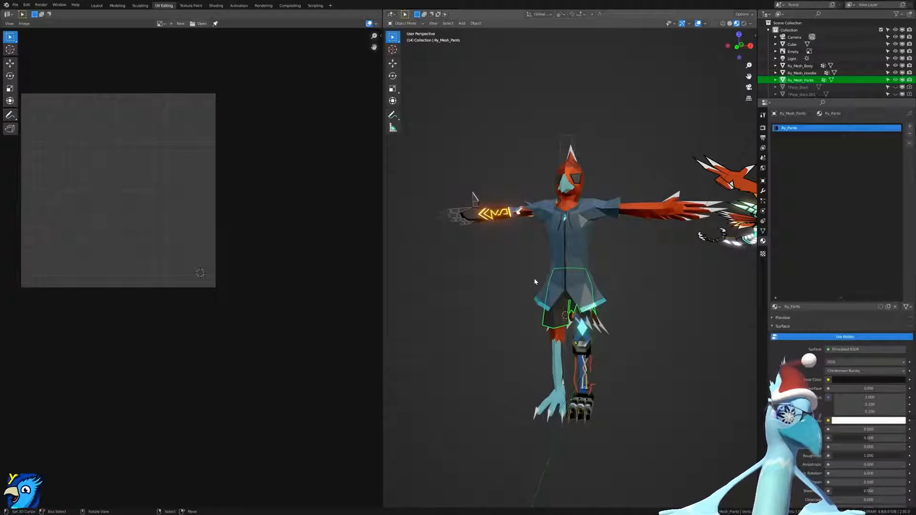
{"action": "scroll", "coordinate": [616, 279], "scroll_direction": "up", "scroll_amount": 5}
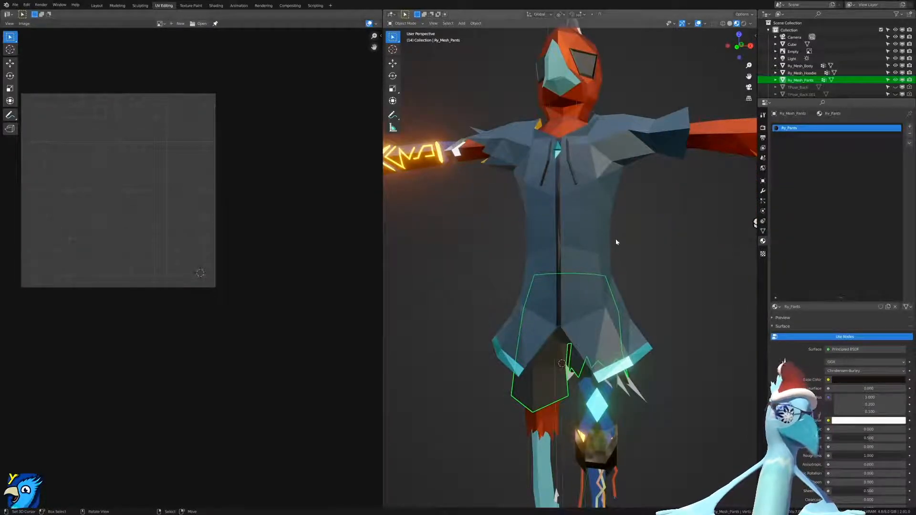
{"action": "scroll", "coordinate": [617, 243], "scroll_direction": "down", "scroll_amount": 5}
{"action": "middle_click_drag", "start_coordinate": [605, 223], "coordinate": [609, 186]}
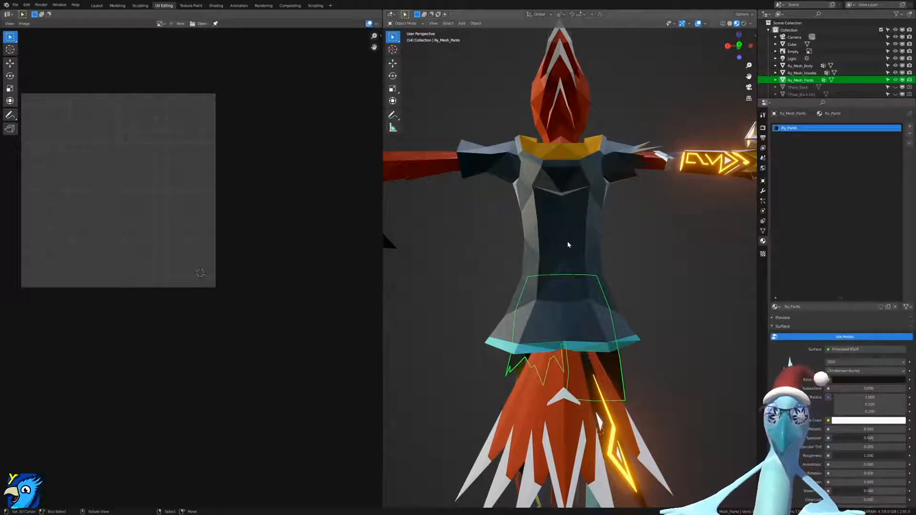
{"action": "scroll", "coordinate": [563, 241], "scroll_direction": "up", "scroll_amount": 3}
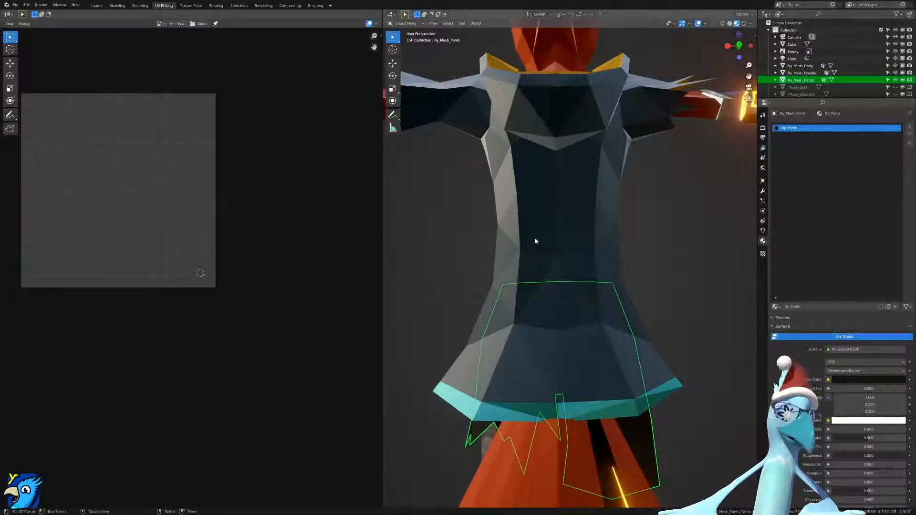
{"action": "scroll", "coordinate": [535, 242], "scroll_direction": "down", "scroll_amount": 5}
{"action": "middle_click_drag", "start_coordinate": [118, 151], "coordinate": [184, 240]}
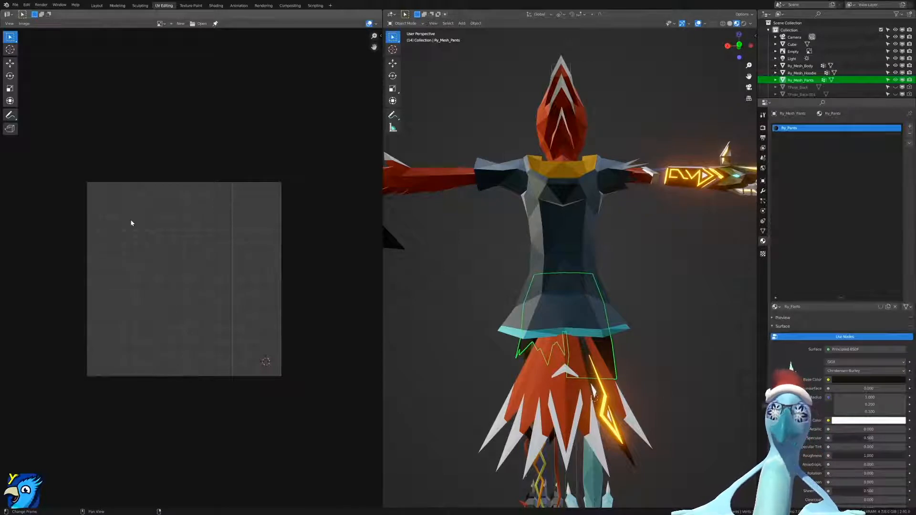
Inspect the glowing rune forearm and its segmented metallic claw hand up close.
{"action": "scroll", "coordinate": [666, 211], "scroll_direction": "up", "scroll_amount": 6}
{"action": "middle_click_drag", "start_coordinate": [667, 212], "coordinate": [631, 239]}
{"action": "scroll", "coordinate": [253, 307], "scroll_direction": "up", "scroll_amount": 5}
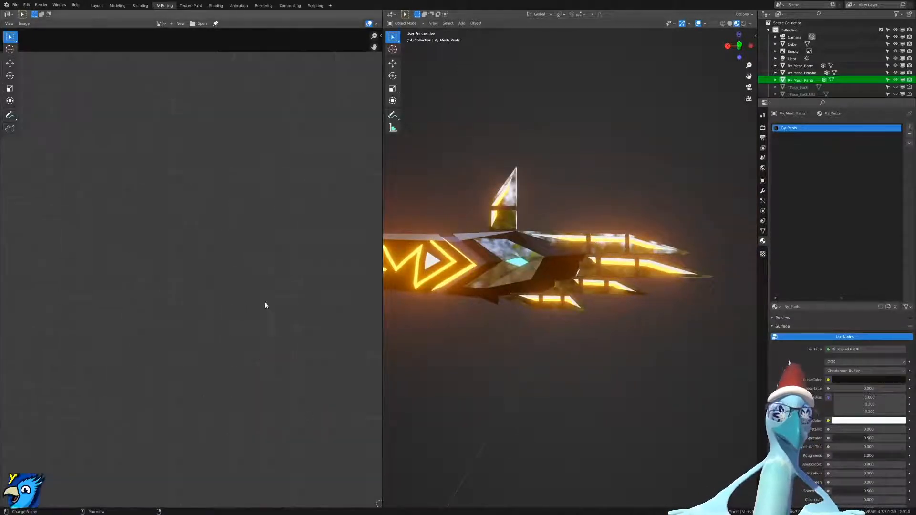
{"action": "middle_click_drag", "start_coordinate": [350, 262], "coordinate": [206, 446]}
{"action": "scroll", "coordinate": [225, 337], "scroll_direction": "up", "scroll_amount": 4}
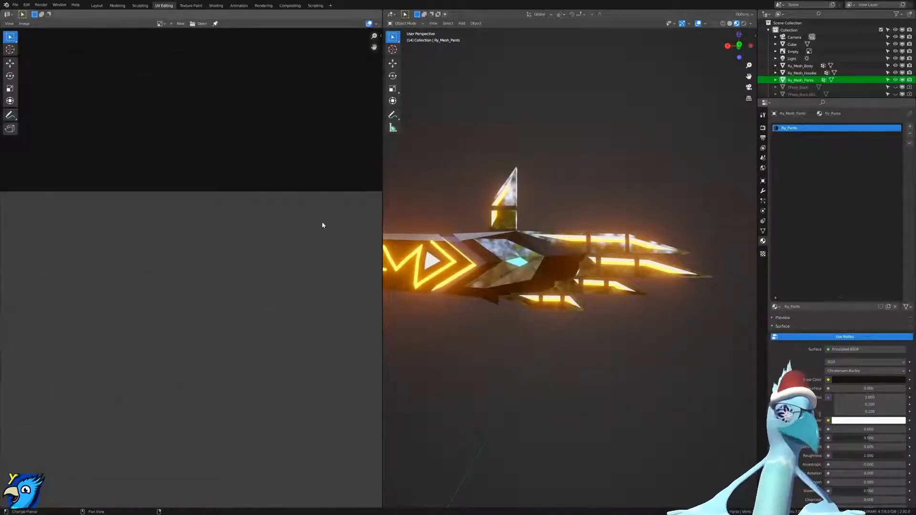
{"action": "scroll", "coordinate": [309, 244], "scroll_direction": "down", "scroll_amount": 3}
{"action": "scroll", "coordinate": [280, 255], "scroll_direction": "up", "scroll_amount": 2}
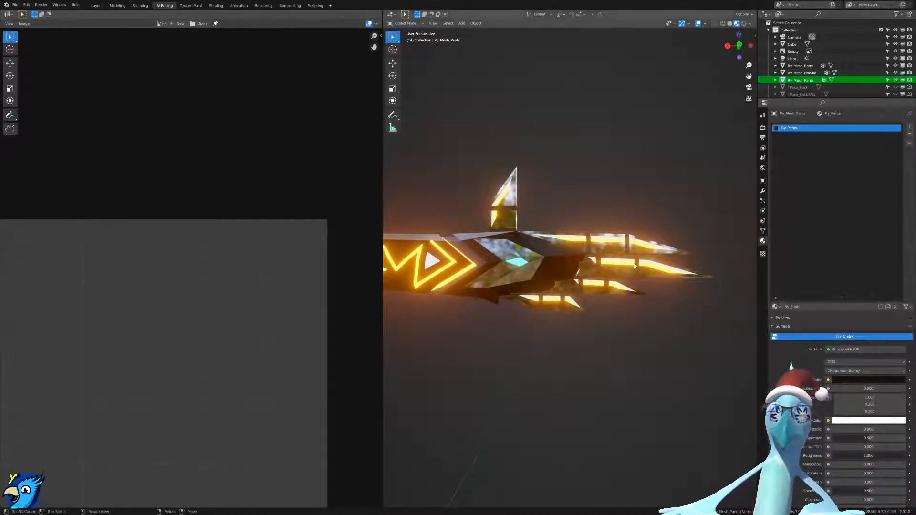
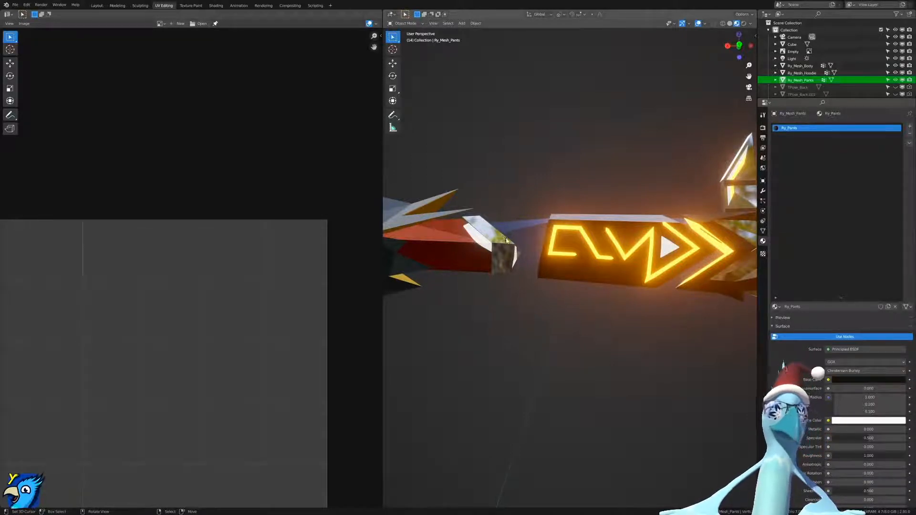
Review the whole character from the front, including the hoodie, both arms and the robotic leg.
{"action": "scroll", "coordinate": [504, 237], "scroll_direction": "down", "scroll_amount": 5}
{"action": "middle_click_drag", "start_coordinate": [483, 349], "coordinate": [629, 277], "text": "shift"}
{"action": "scroll", "coordinate": [624, 257], "scroll_direction": "down", "scroll_amount": 3}
{"action": "scroll", "coordinate": [282, 323], "scroll_direction": "down", "scroll_amount": 5}
{"action": "middle_click_drag", "start_coordinate": [282, 323], "coordinate": [422, 259]}
{"action": "middle_click_drag", "start_coordinate": [303, 286], "coordinate": [282, 213]}
{"action": "mouse_move", "coordinate": [542, 303]}
{"action": "middle_mouse_down"}
{"action": "mouse_move", "coordinate": [662, 304]}
{"action": "mouse_move", "coordinate": [530, 311]}
{"action": "middle_mouse_up"}
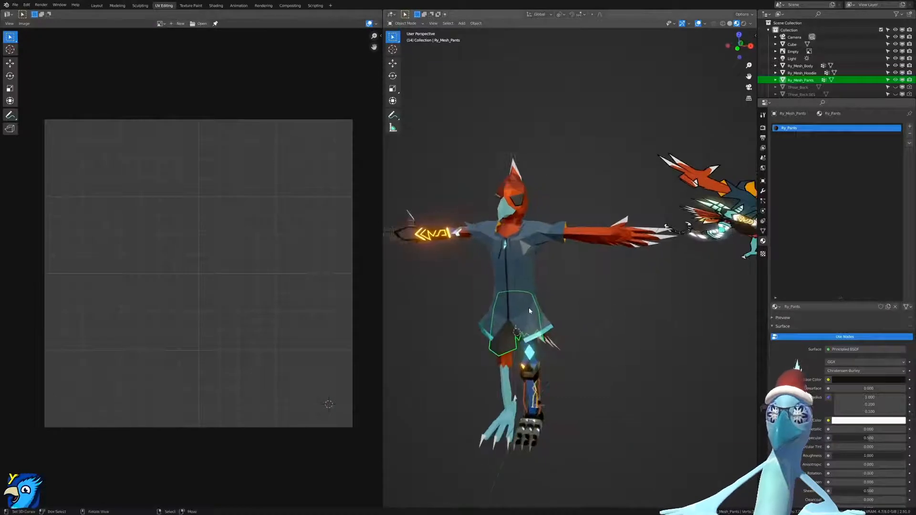
{"action": "scroll", "coordinate": [530, 308], "scroll_direction": "up", "scroll_amount": 5}
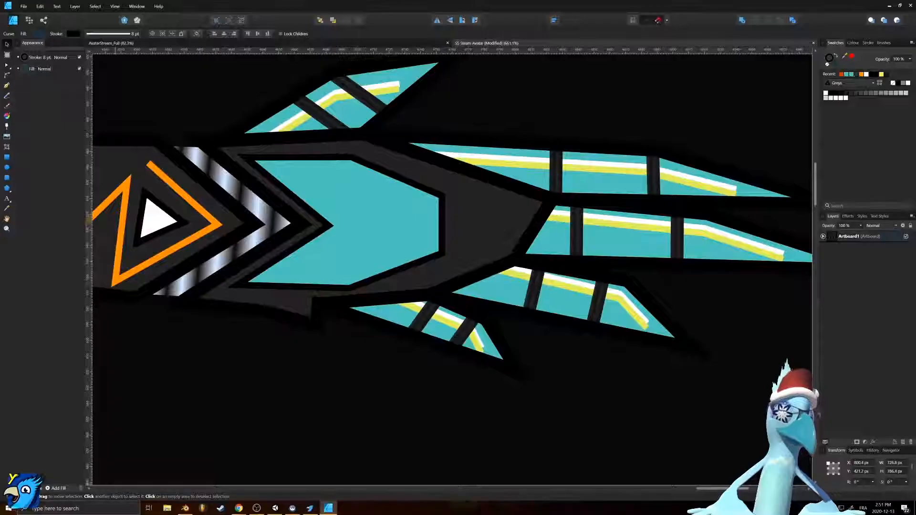
Create a new 2048 × 2048 px document in Affinity Designer and activate the Rectangle tool.
{"action": "left_click", "coordinate": [24, 6]}
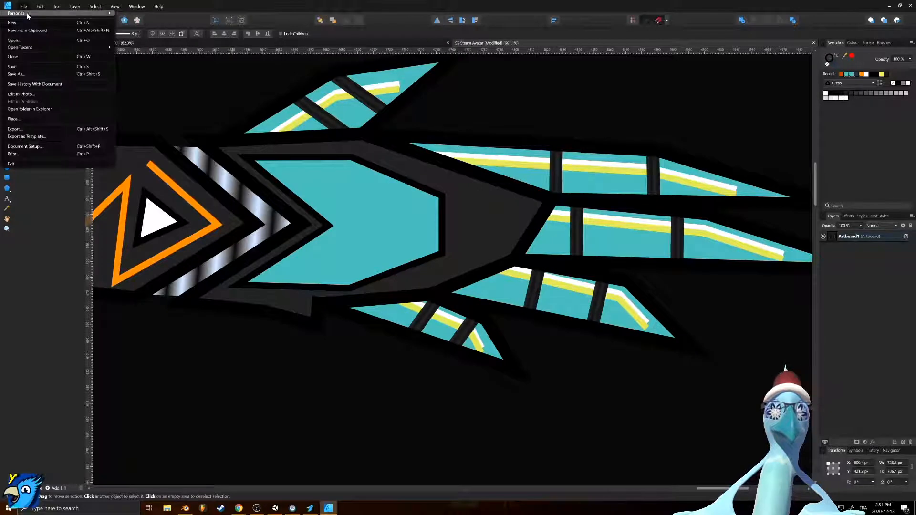
{"action": "left_click", "coordinate": [26, 19]}
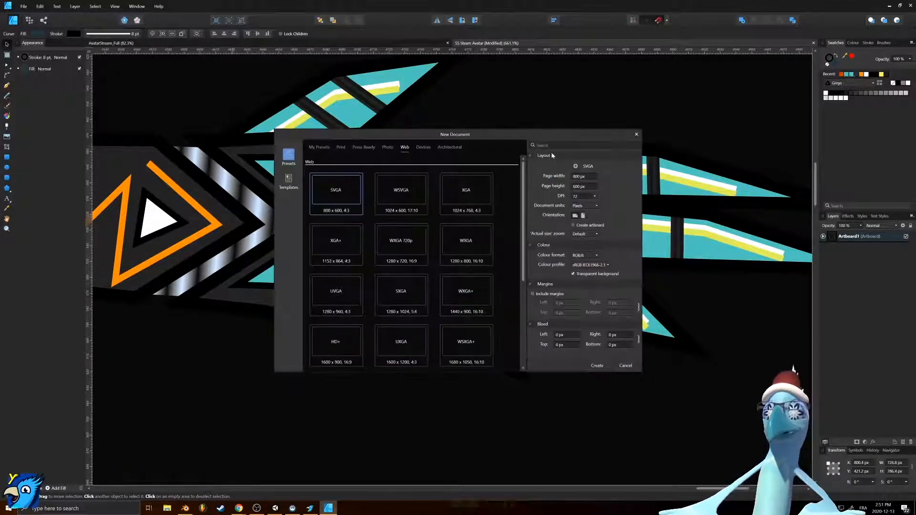
{"action": "left_click", "coordinate": [588, 177]}
{"action": "type", "text": "2048"}
{"action": "key", "text": "Tab"}
{"action": "type", "text": "2048"}
{"action": "key", "text": "Tab"}
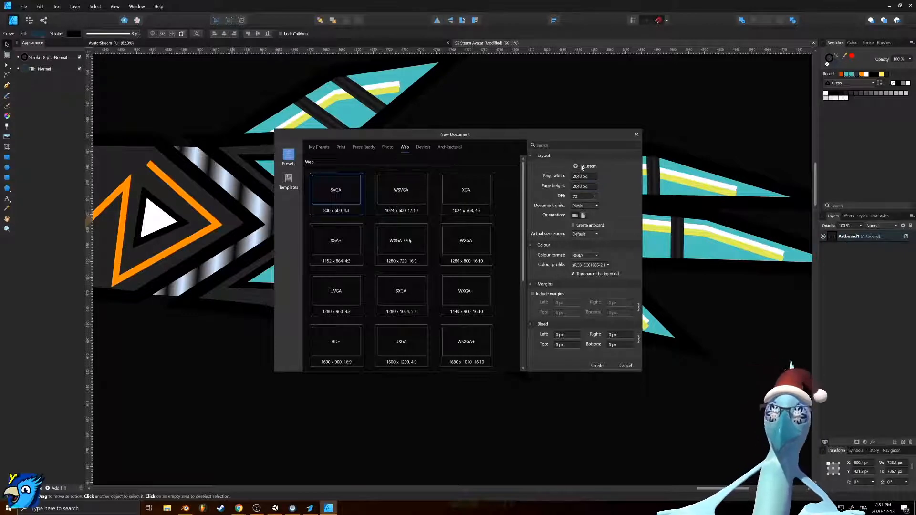
{"action": "left_click", "coordinate": [607, 365]}
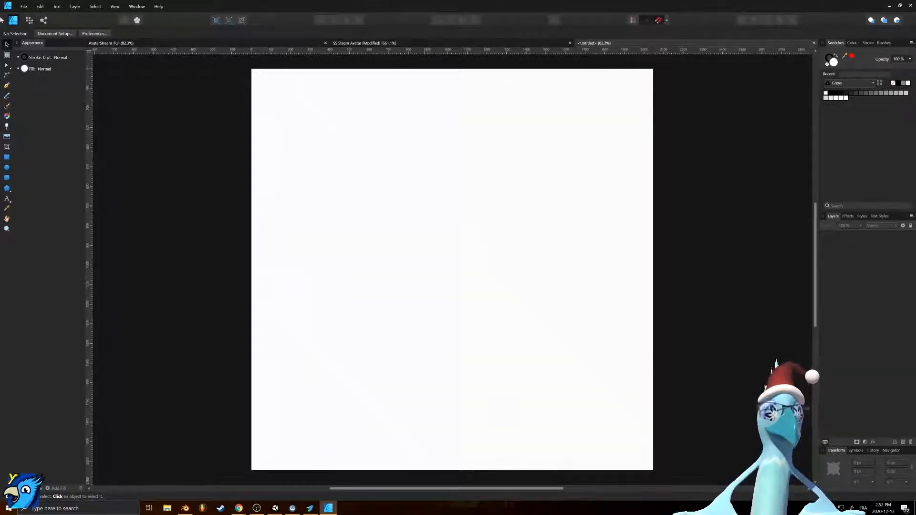
{"action": "left_click", "coordinate": [6, 158]}
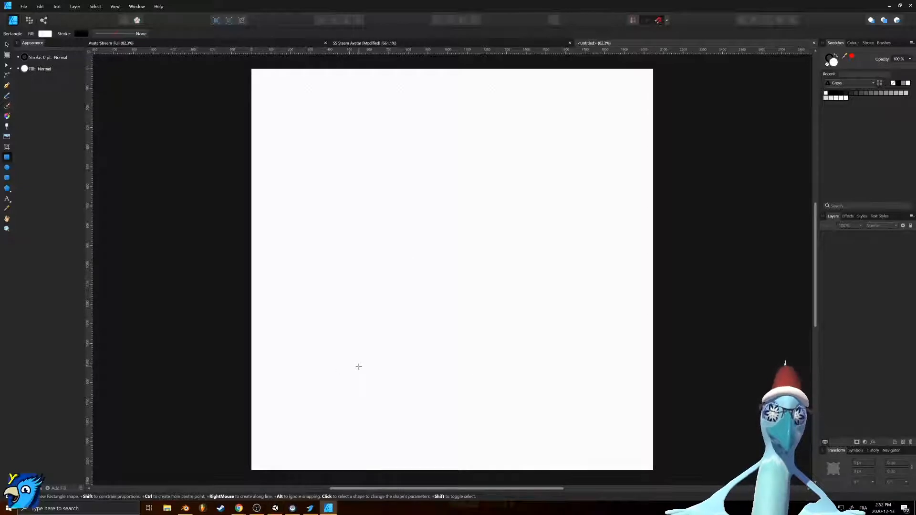
Switch to Blender, open the hoodie mesh for editing and examine it with its UV layout from the back and side.
{"action": "left_click", "coordinate": [185, 508]}
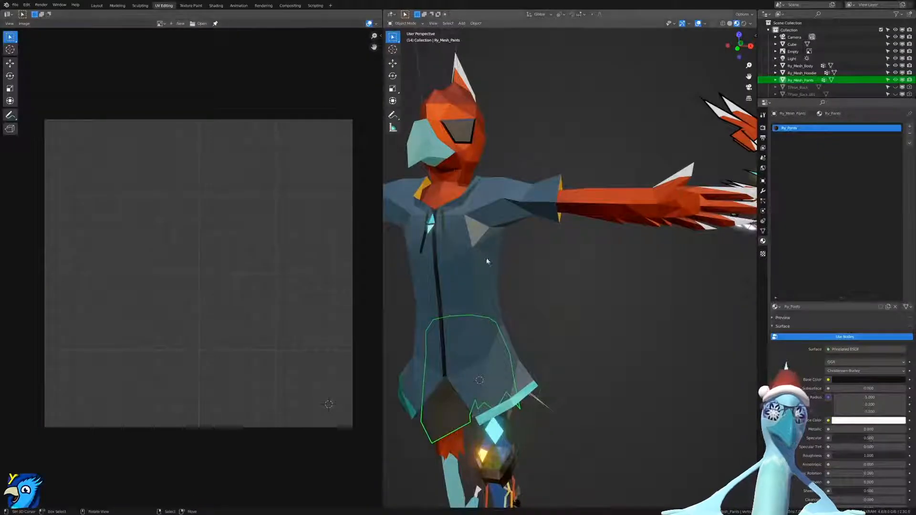
{"action": "right_click", "coordinate": [453, 291]}
{"action": "key", "text": "Tab"}
{"action": "scroll", "coordinate": [456, 275], "scroll_direction": "down", "scroll_amount": 2}
{"action": "middle_click_drag", "start_coordinate": [497, 263], "coordinate": [677, 245]}
{"action": "scroll", "coordinate": [678, 245], "scroll_direction": "up", "scroll_amount": 4}
{"action": "mouse_move", "coordinate": [589, 256]}
{"action": "middle_mouse_down"}
{"action": "mouse_move", "coordinate": [622, 248]}
{"action": "mouse_move", "coordinate": [612, 261]}
{"action": "mouse_move", "coordinate": [583, 266]}
{"action": "mouse_move", "coordinate": [560, 241]}
{"action": "mouse_move", "coordinate": [575, 262]}
{"action": "middle_mouse_up"}
{"action": "scroll", "coordinate": [612, 261], "scroll_direction": "down", "scroll_amount": 3}
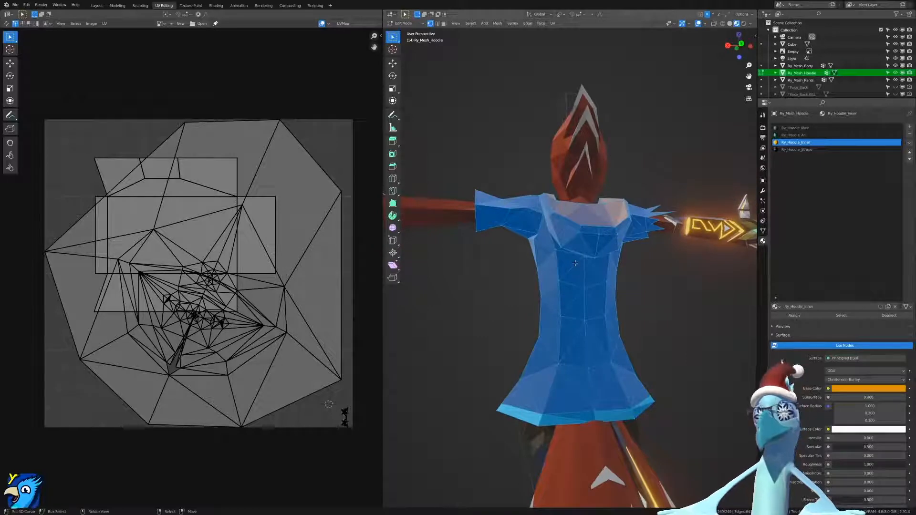
{"action": "middle_click_drag", "start_coordinate": [511, 260], "coordinate": [634, 239]}
{"action": "left_click", "coordinate": [698, 23]}
{"action": "left_click", "coordinate": [698, 23]}
{"action": "middle_click_drag", "start_coordinate": [582, 281], "coordinate": [730, 288]}
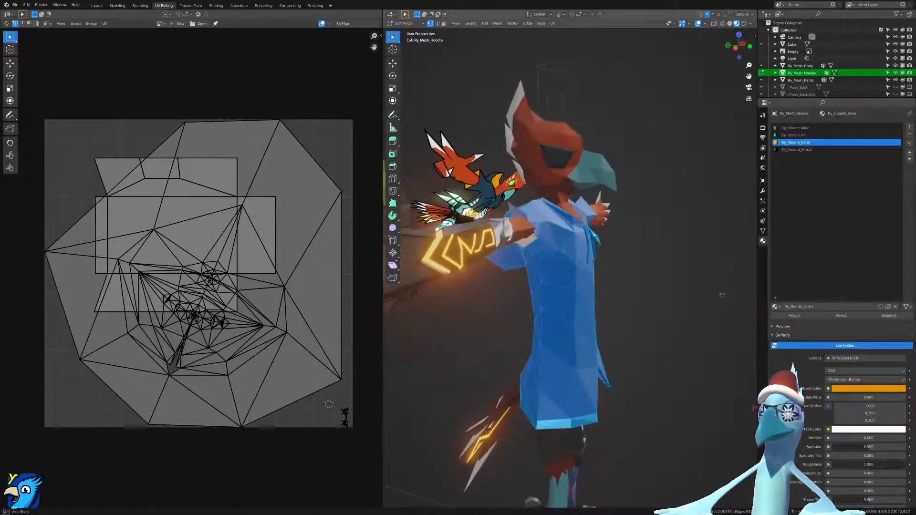
Unhide the TPose_Back reference image and line it up with the hoodie in the front orthographic view.
{"action": "left_click", "coordinate": [896, 87]}
{"action": "scroll", "coordinate": [546, 261], "scroll_direction": "down", "scroll_amount": 6}
{"action": "middle_click_drag", "start_coordinate": [504, 282], "coordinate": [659, 256]}
{"action": "scroll", "coordinate": [573, 272], "scroll_direction": "up", "scroll_amount": 4}
{"action": "scroll", "coordinate": [602, 253], "scroll_direction": "up", "scroll_amount": 3}
{"action": "key", "text": "KP_1"}
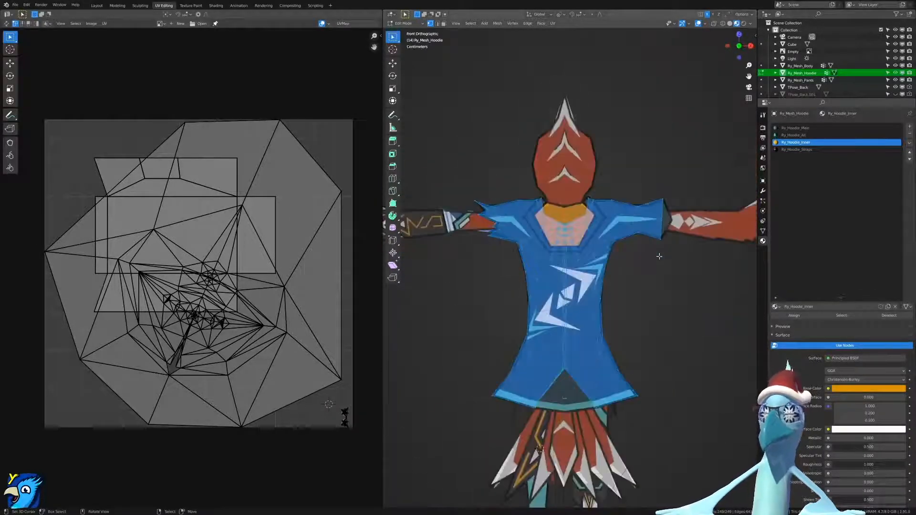
{"action": "scroll", "coordinate": [659, 256], "scroll_direction": "up", "scroll_amount": 4}
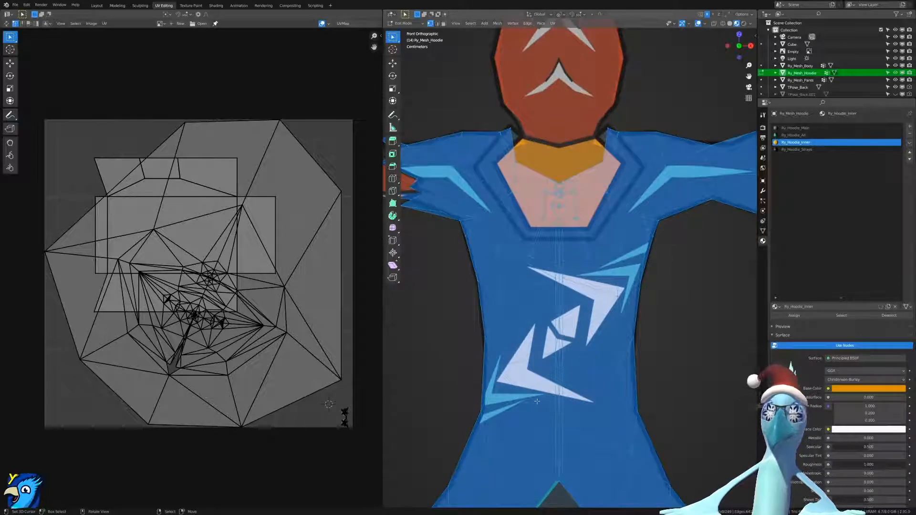
Switch to face selection and select the strip of faces along one side of the hoodie's torso, comparing it with the reference.
{"action": "key", "text": "ctrl+Tab"}
{"action": "left_click", "coordinate": [468, 434]}
{"action": "right_click", "coordinate": [471, 439]}
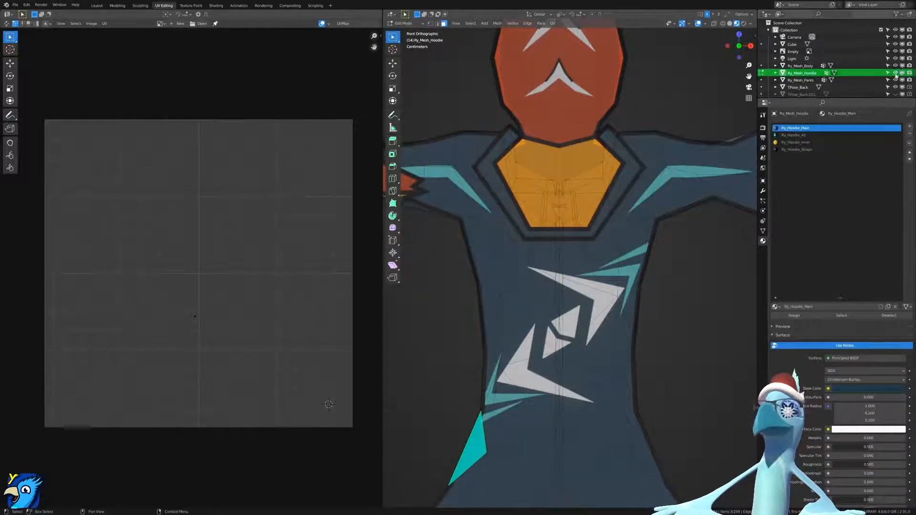
{"action": "middle_click_drag", "start_coordinate": [429, 348], "coordinate": [580, 412]}
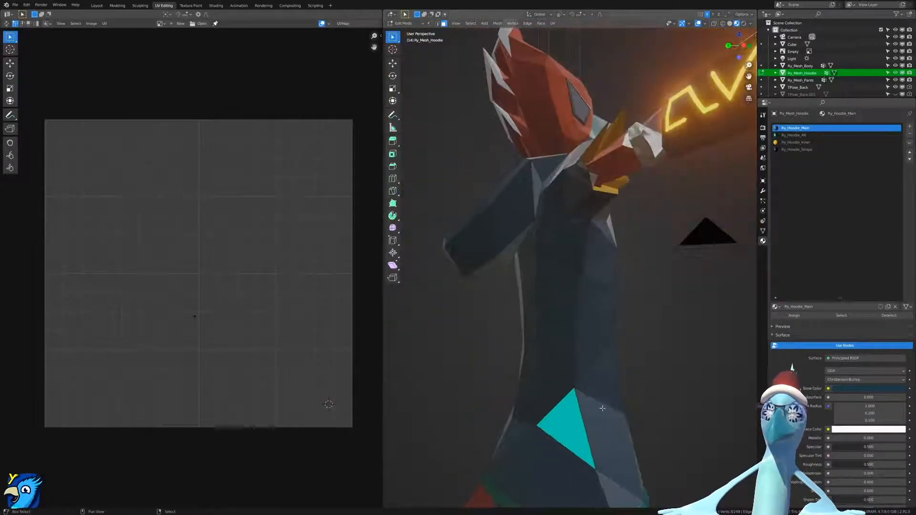
{"action": "left_click", "coordinate": [598, 422], "text": "shift"}
{"action": "left_click", "coordinate": [602, 382], "text": "shift"}
{"action": "left_click", "coordinate": [589, 351], "text": "shift"}
{"action": "left_click", "coordinate": [600, 319], "text": "shift"}
{"action": "left_click", "coordinate": [589, 295], "text": "shift"}
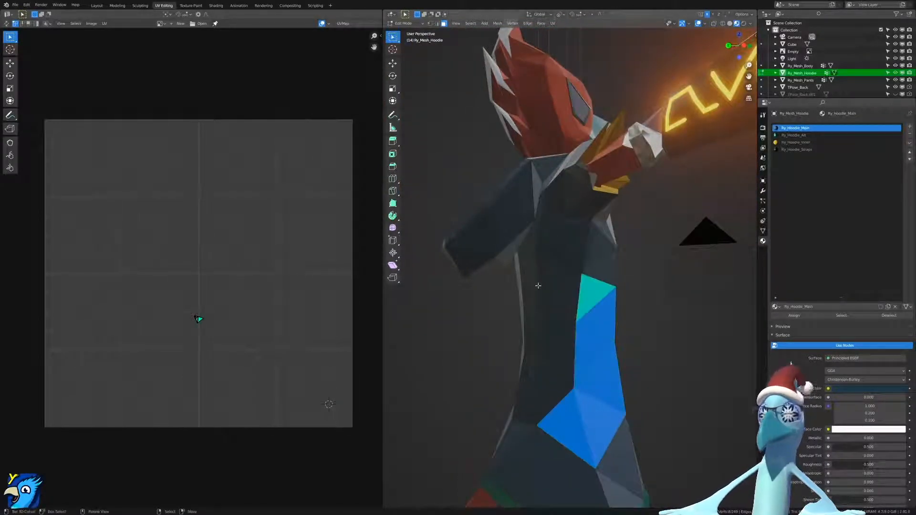
{"action": "key", "text": "KP_1"}
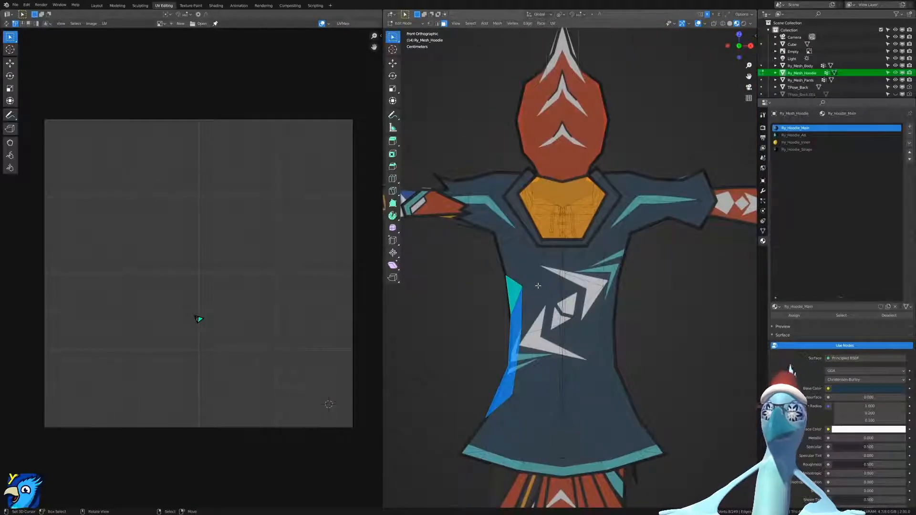
Extend the face selection up the hoodie's side to the underarm and onto the upper back.
{"action": "left_click", "coordinate": [514, 279], "text": "shift"}
{"action": "left_click", "coordinate": [509, 260], "text": "shift"}
{"action": "middle_click_drag", "start_coordinate": [509, 260], "coordinate": [586, 247]}
{"action": "left_click", "coordinate": [566, 247], "text": "shift"}
{"action": "left_click", "coordinate": [560, 242], "text": "shift"}
{"action": "left_click", "coordinate": [543, 245], "text": "shift"}
{"action": "left_click", "coordinate": [554, 265], "text": "shift"}
{"action": "left_click", "coordinate": [554, 266], "text": "shift"}
{"action": "left_click", "coordinate": [568, 268], "text": "shift"}
{"action": "left_click", "coordinate": [555, 267], "text": "shift"}
{"action": "left_click", "coordinate": [548, 251], "text": "shift"}
{"action": "key", "text": "KP_1"}
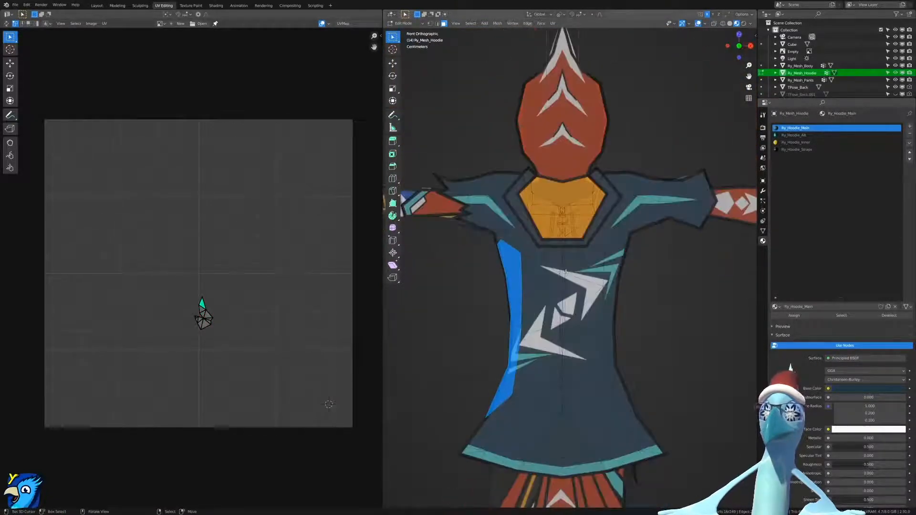
View the hoodie in back orthographic and unhide the TPose_Back.001 reference image over it.
{"action": "key", "text": "ctrl+KP_1"}
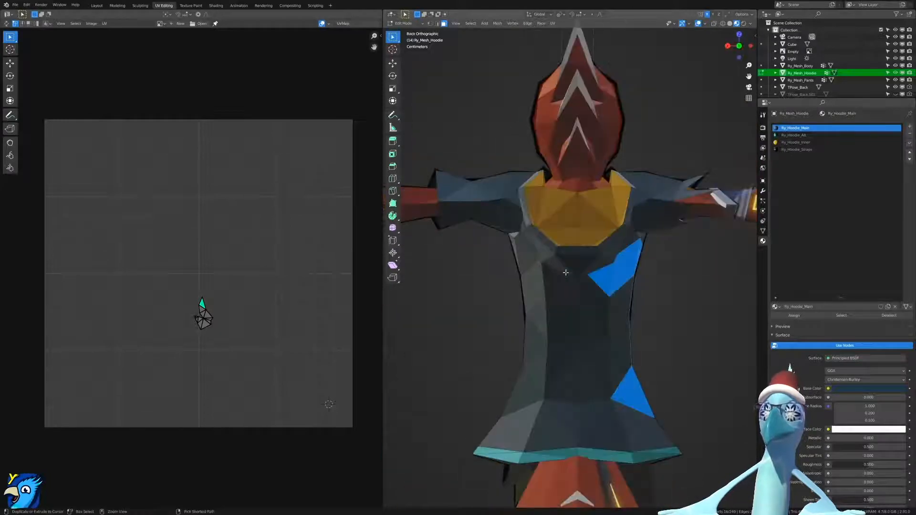
{"action": "scroll", "coordinate": [566, 272], "scroll_direction": "up", "scroll_amount": 3}
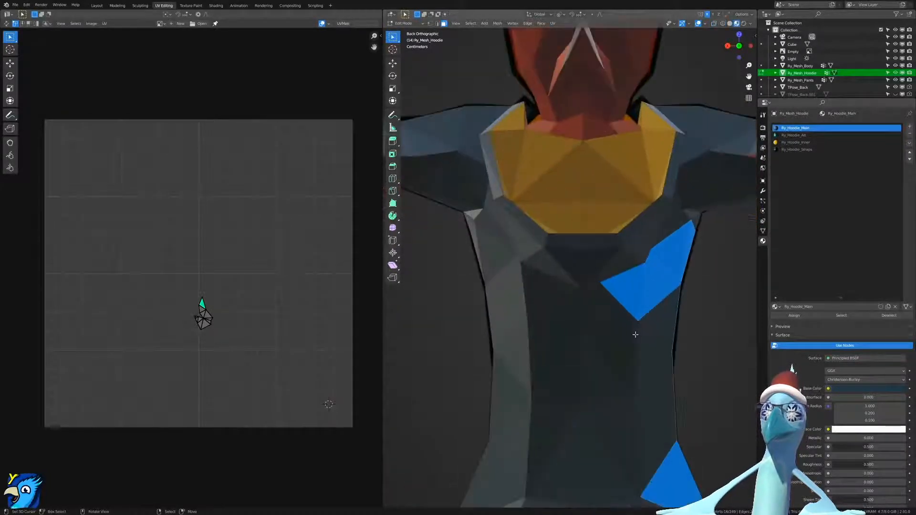
{"action": "left_click", "coordinate": [730, 24]}
{"action": "left_click", "coordinate": [737, 23]}
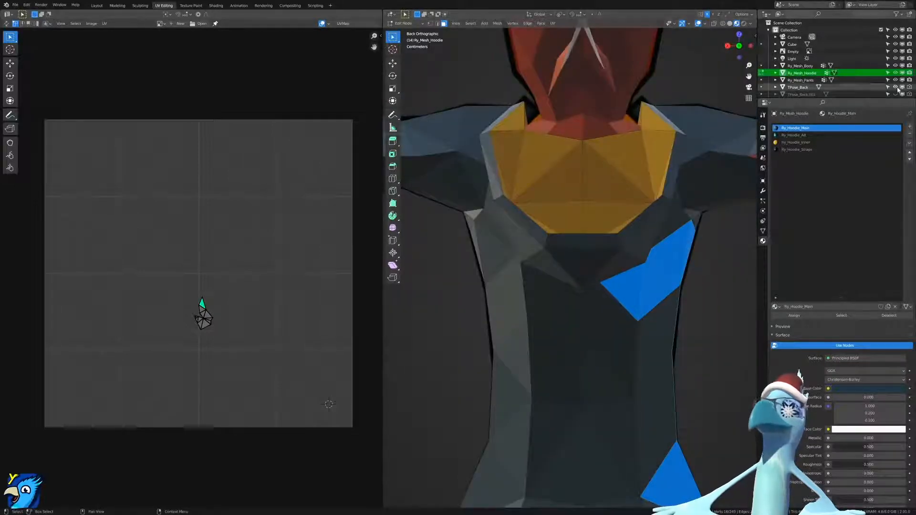
{"action": "left_click", "coordinate": [896, 94]}
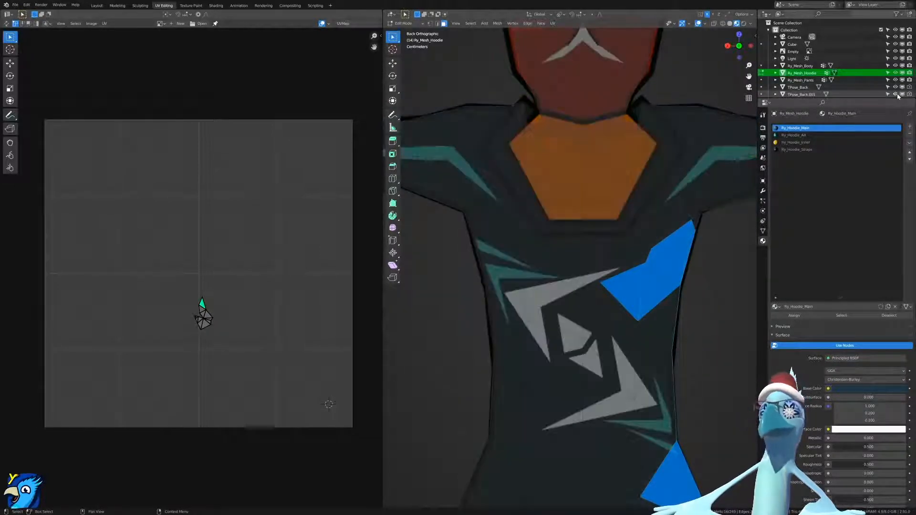
{"action": "scroll", "coordinate": [718, 214], "scroll_direction": "up", "scroll_amount": 2}
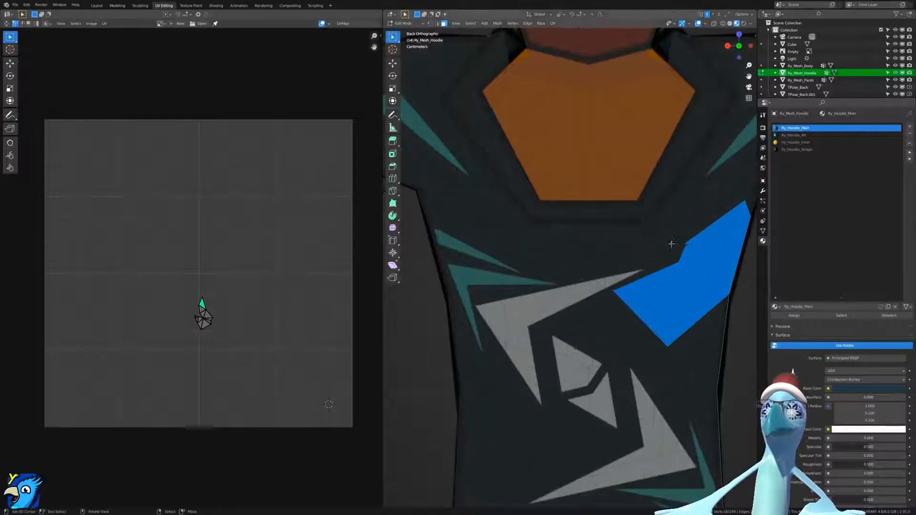
Add the small face below the armpit on the hoodie's back to the selection.
{"action": "right_click", "coordinate": [725, 209], "text": "shift"}
{"action": "middle_click_drag", "start_coordinate": [710, 208], "coordinate": [560, 246], "text": "shift"}
{"action": "key", "text": "ctrl+KP_1"}
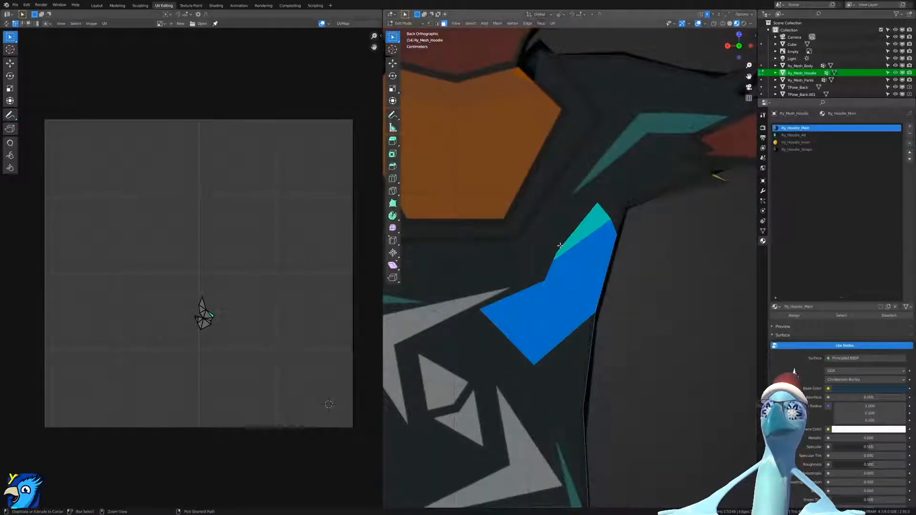
{"action": "scroll", "coordinate": [535, 251], "scroll_direction": "down", "scroll_amount": 4}
{"action": "scroll", "coordinate": [538, 255], "scroll_direction": "up", "scroll_amount": 6}
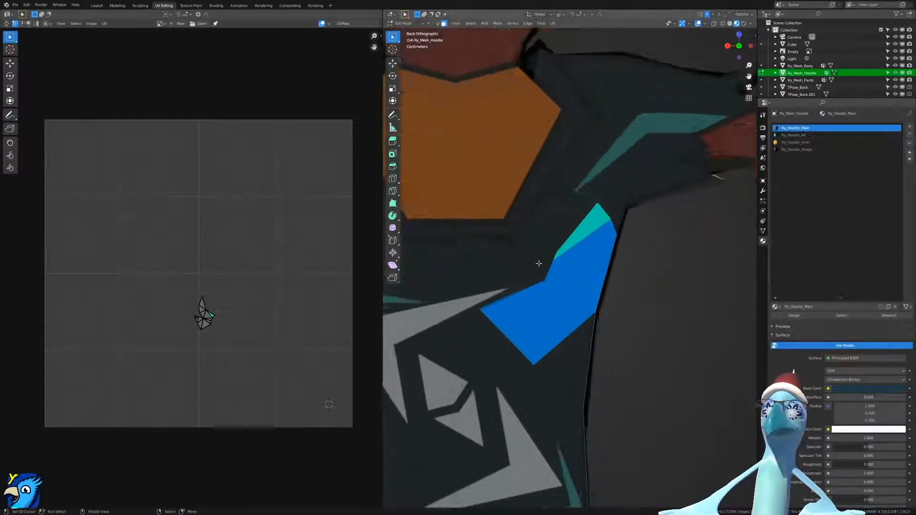
{"action": "mouse_move", "coordinate": [565, 268]}
{"action": "middle_mouse_down"}
{"action": "mouse_move", "coordinate": [554, 273]}
{"action": "mouse_move", "coordinate": [560, 266]}
{"action": "middle_mouse_up"}
{"action": "scroll", "coordinate": [560, 267], "scroll_direction": "down", "scroll_amount": 6}
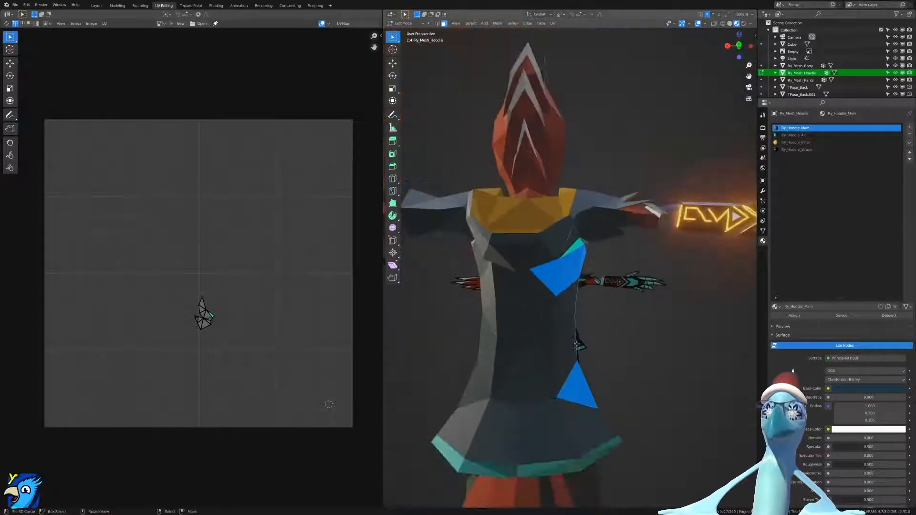
Add the remaining back faces between the centre line and the side of the torso, covering half of the logo area.
{"action": "left_click", "coordinate": [542, 286], "text": "shift"}
{"action": "left_click", "coordinate": [538, 375], "text": "shift"}
{"action": "right_click", "coordinate": [541, 334], "text": "shift"}
{"action": "right_click", "coordinate": [545, 315], "text": "shift"}
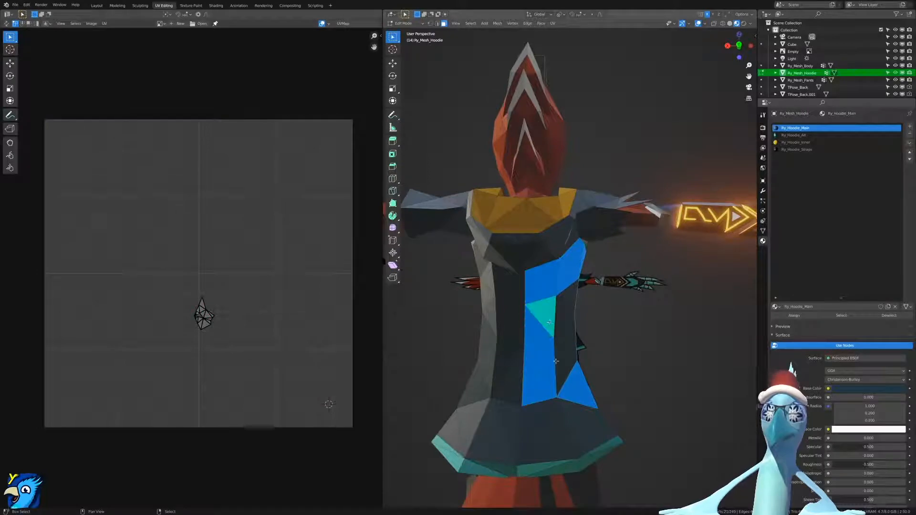
{"action": "right_click", "coordinate": [563, 364], "text": "shift"}
{"action": "right_click", "coordinate": [568, 337], "text": "shift"}
{"action": "right_click", "coordinate": [562, 320], "text": "shift"}
{"action": "right_click", "coordinate": [566, 301], "text": "shift"}
{"action": "key", "text": "ctrl+KP_1"}
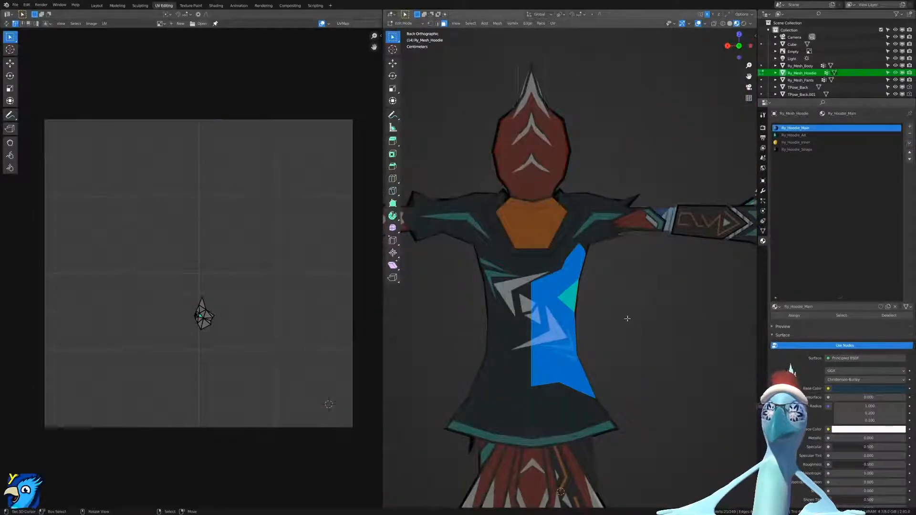
Mirror the face selection to the other half of the hoodie with Select Mirror.
{"action": "middle_click_drag", "start_coordinate": [628, 348], "coordinate": [580, 283]}
{"action": "key", "text": "F3"}
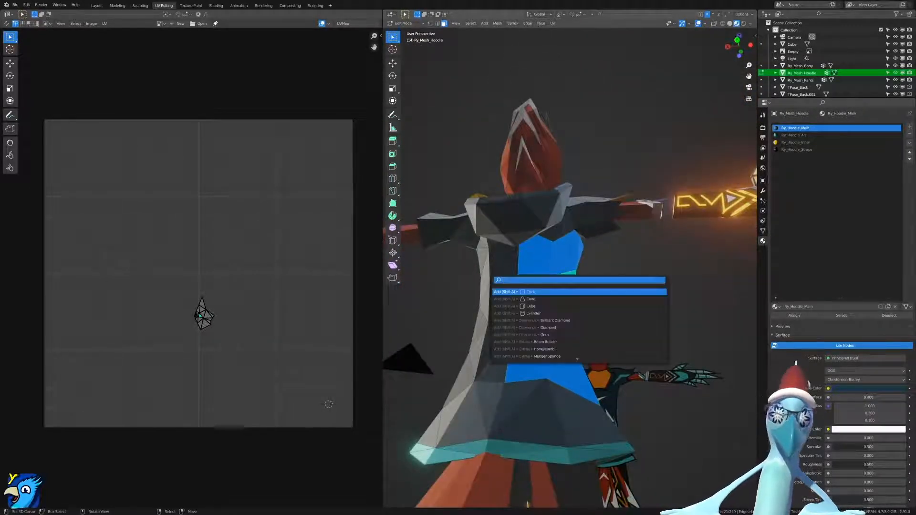
{"action": "type", "text": "select"}
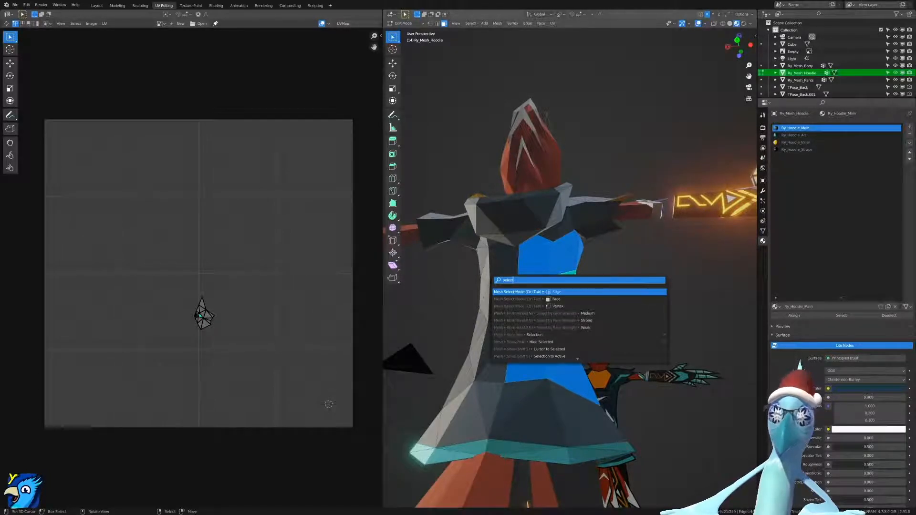
{"action": "type", "text": " mirr"}
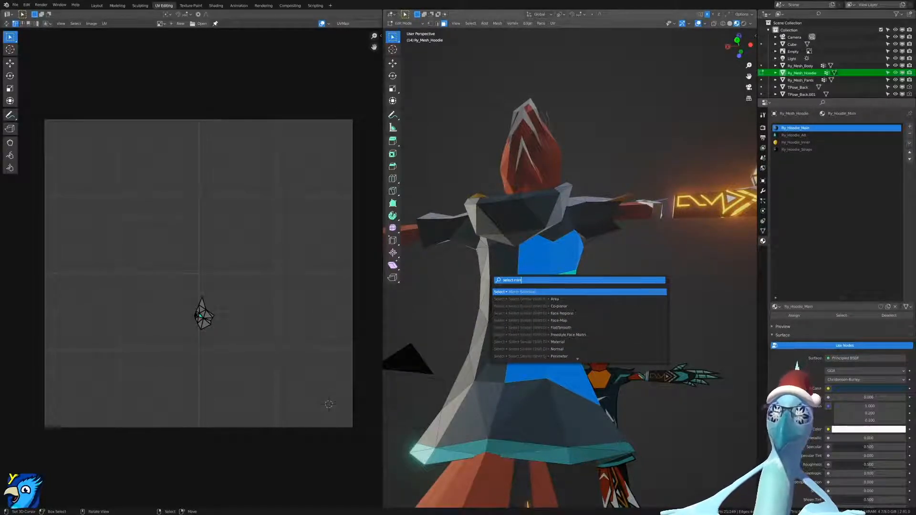
{"action": "key", "text": "Return"}
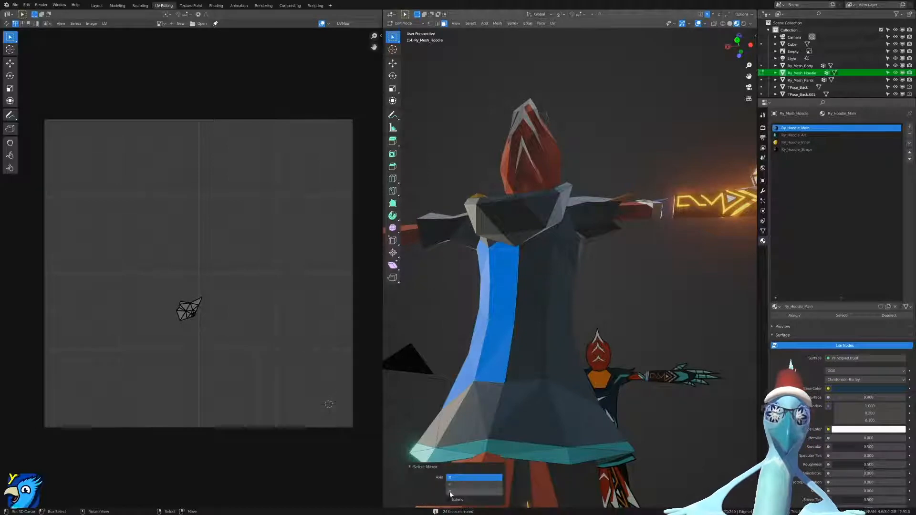
Extend the mirrored selection to keep both halves of the hoodie's back and unwrap the selected faces.
{"action": "left_click", "coordinate": [454, 500]}
{"action": "middle_click_drag", "start_coordinate": [470, 301], "coordinate": [592, 313]}
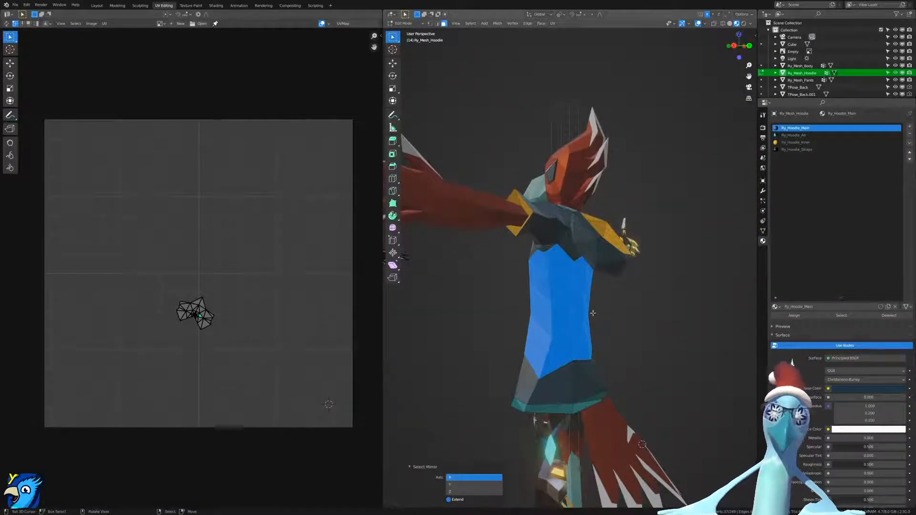
{"action": "scroll", "coordinate": [556, 308], "scroll_direction": "up", "scroll_amount": 3}
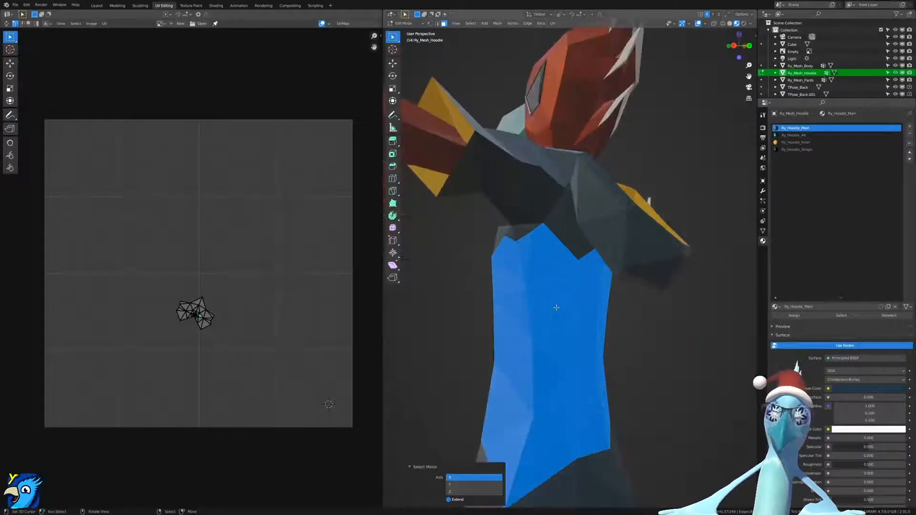
{"action": "key", "text": "u"}
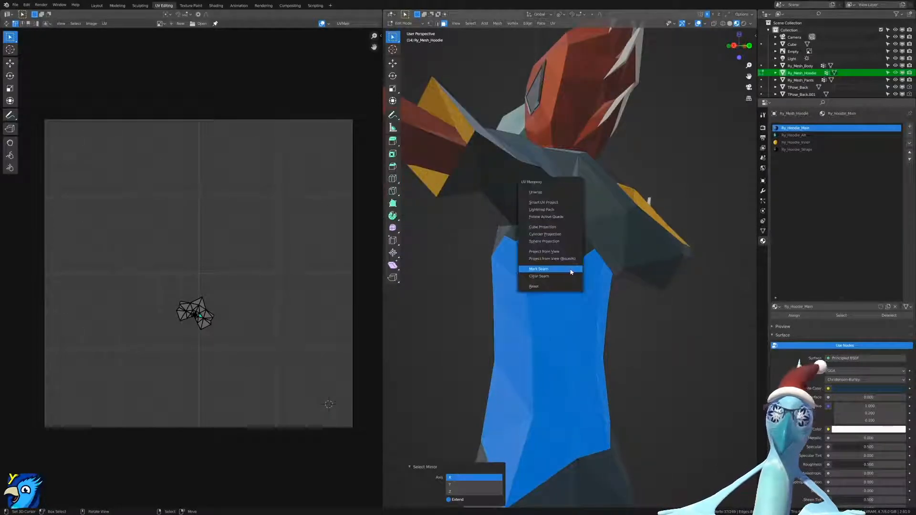
{"action": "left_click", "coordinate": [533, 194]}
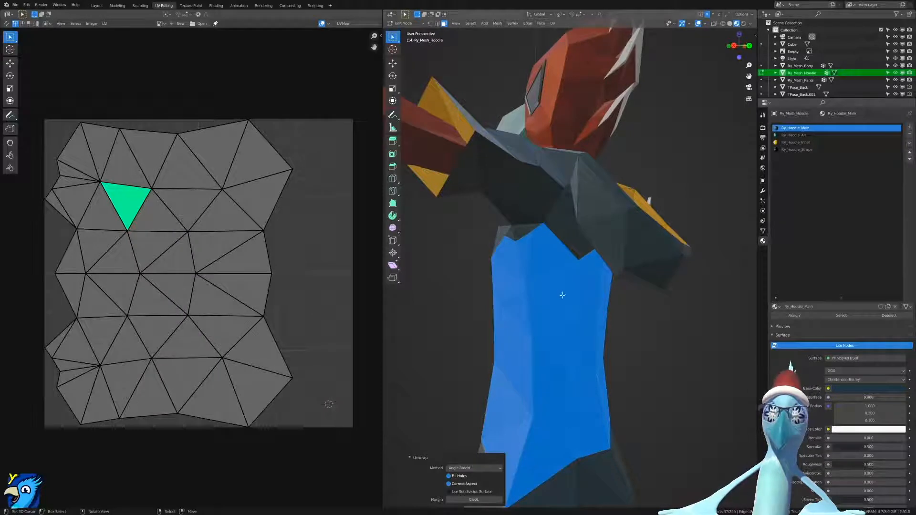
Switch to edge selection with UV sync enabled and select the boundary edge loop around the unwrapped back faces.
{"action": "scroll", "coordinate": [559, 258], "scroll_direction": "up", "scroll_amount": 4}
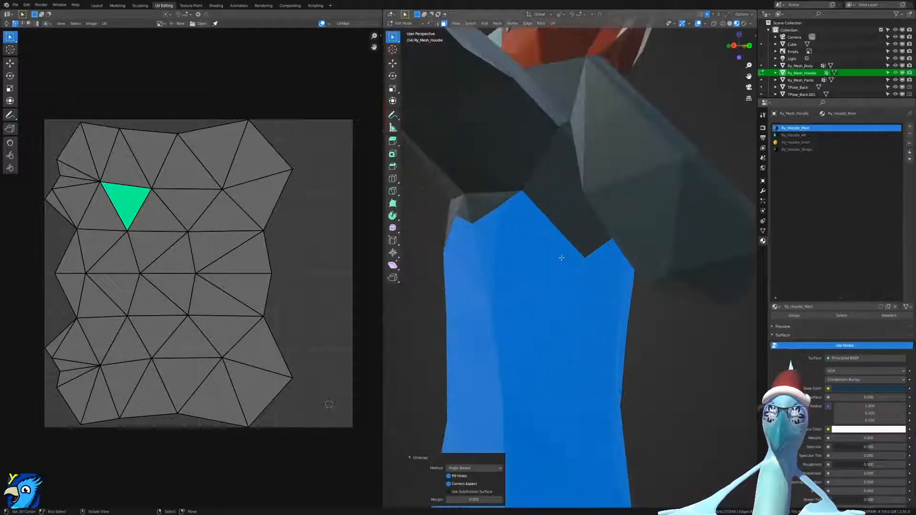
{"action": "key", "text": "ctrl+Tab"}
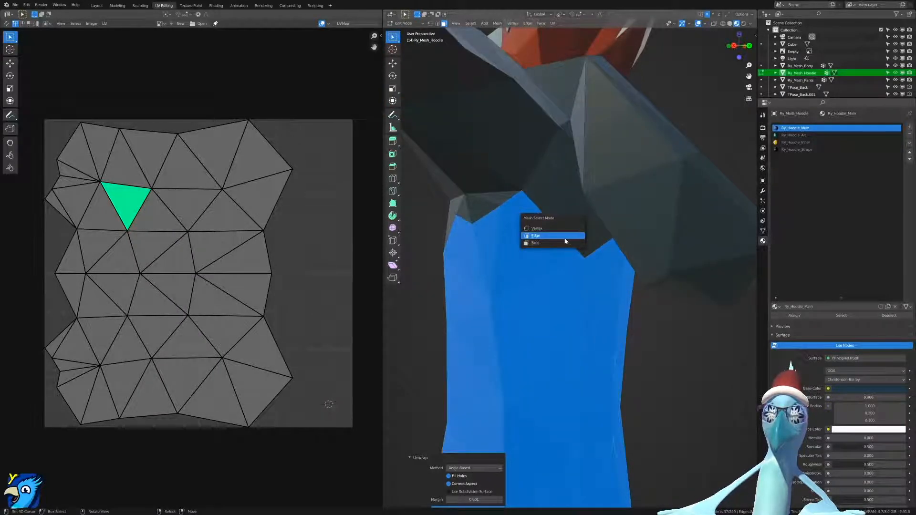
{"action": "left_click", "coordinate": [565, 240]}
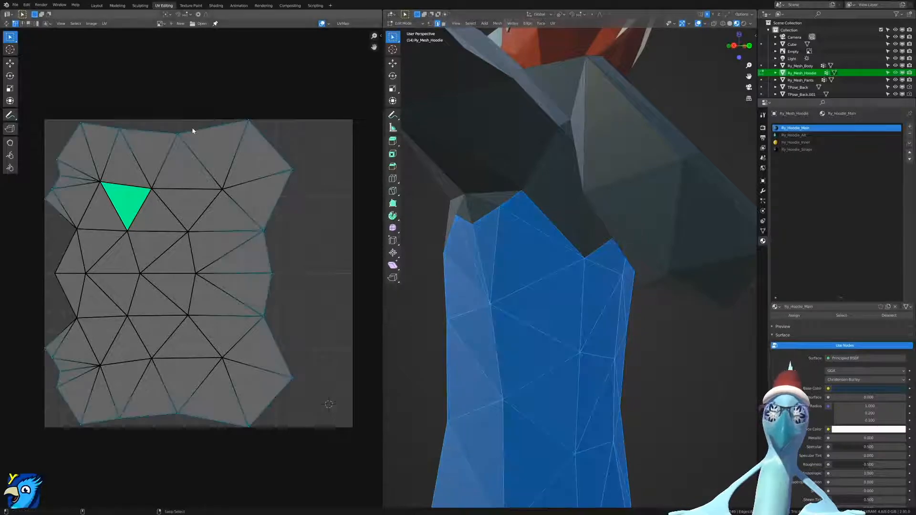
{"action": "left_click", "coordinate": [11, 25]}
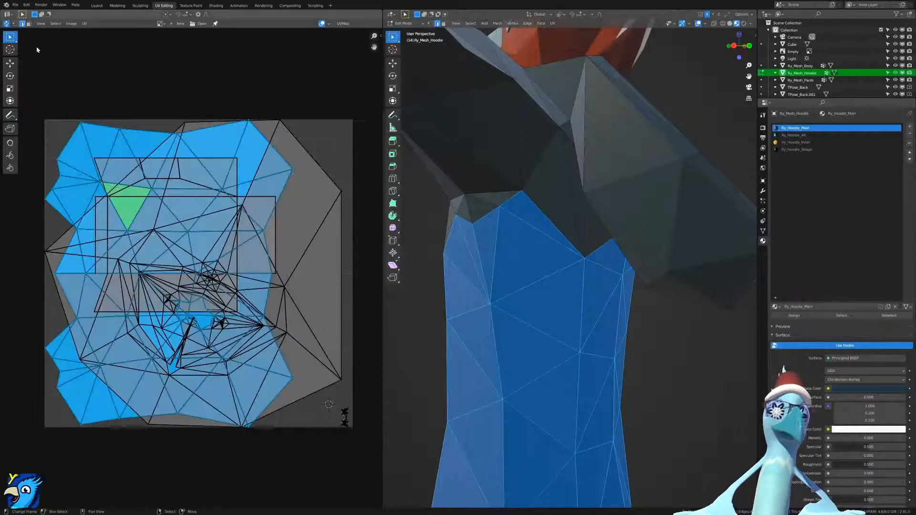
{"action": "left_click", "coordinate": [547, 209], "text": "alt"}
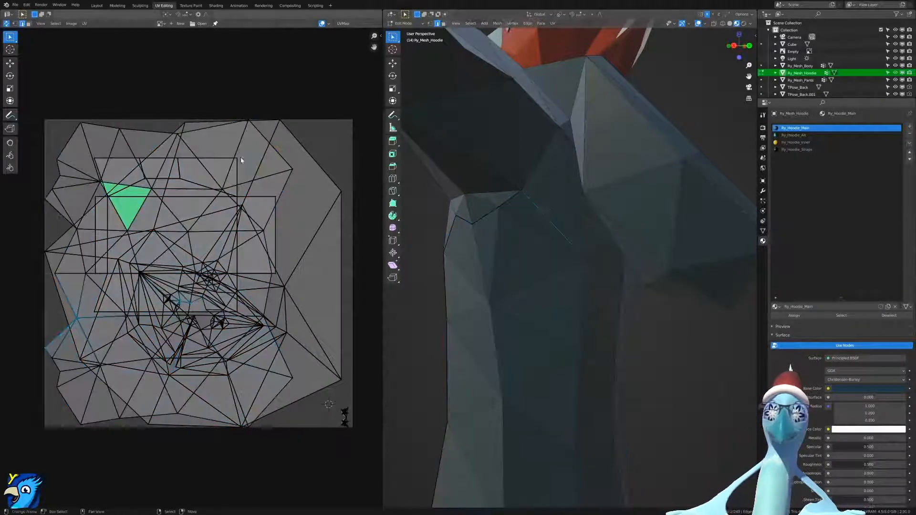
{"action": "left_click", "coordinate": [429, 263], "text": "alt"}
Set the viewport to solid shading and adjust the boundary edge selection along the upper back near the armpit.
{"action": "scroll", "coordinate": [430, 264], "scroll_direction": "down", "scroll_amount": 5}
{"action": "mouse_move", "coordinate": [634, 286]}
{"action": "middle_mouse_down"}
{"action": "mouse_move", "coordinate": [572, 272]}
{"action": "mouse_move", "coordinate": [546, 236]}
{"action": "middle_mouse_up"}
{"action": "key", "text": "z"}
{"action": "left_click", "coordinate": [493, 236]}
{"action": "key", "text": "z"}
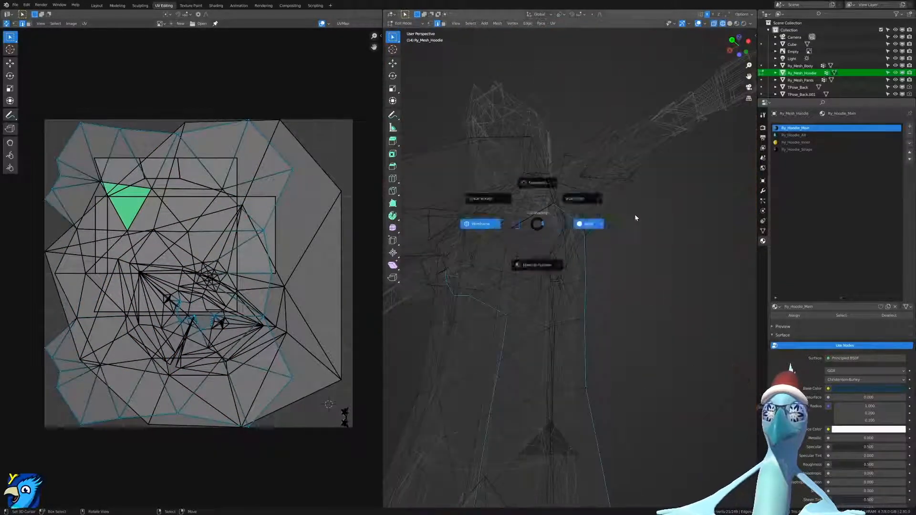
{"action": "left_click", "coordinate": [552, 215]}
{"action": "middle_click_drag", "start_coordinate": [478, 207], "coordinate": [567, 200]}
{"action": "left_click", "coordinate": [539, 197], "text": "shift"}
{"action": "left_click", "coordinate": [506, 205], "text": "shift"}
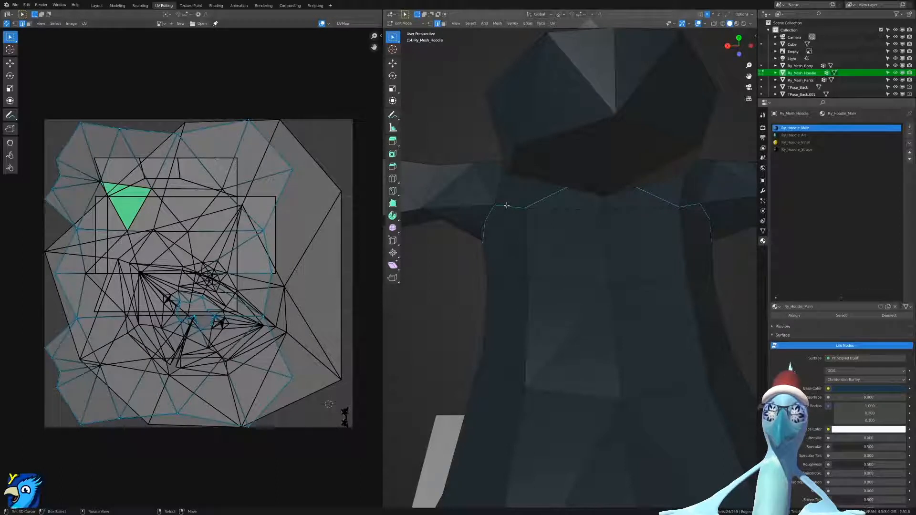
Mark the selected boundary edges around the hoodie's back panel as a UV seam.
{"action": "middle_click_drag", "start_coordinate": [507, 205], "coordinate": [561, 240]}
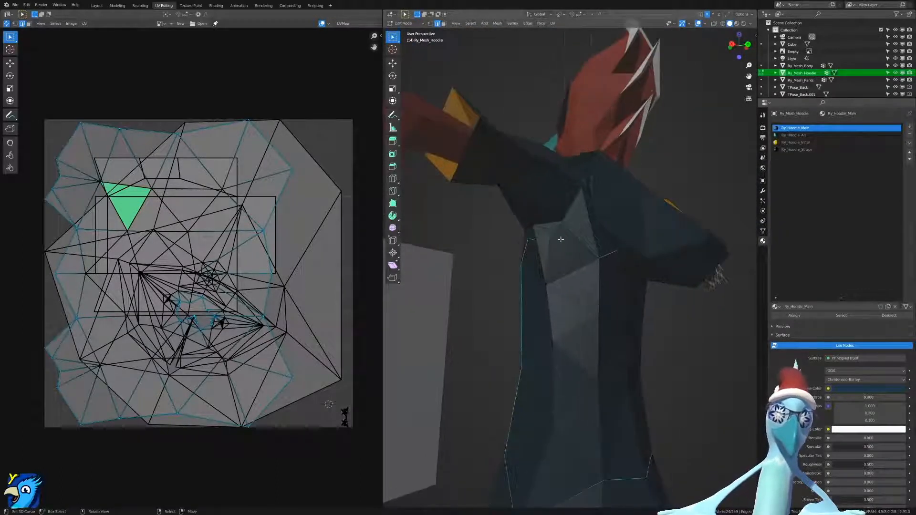
{"action": "key", "text": "u"}
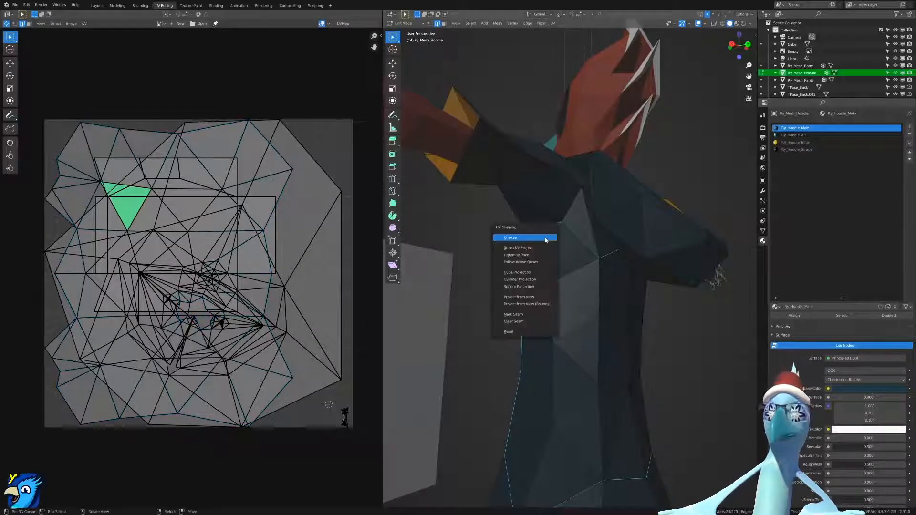
{"action": "left_click", "coordinate": [528, 316]}
Try to select the back panel with Select Linked from one back face, delimited by seams.
{"action": "middle_click_drag", "start_coordinate": [562, 358], "coordinate": [569, 340]}
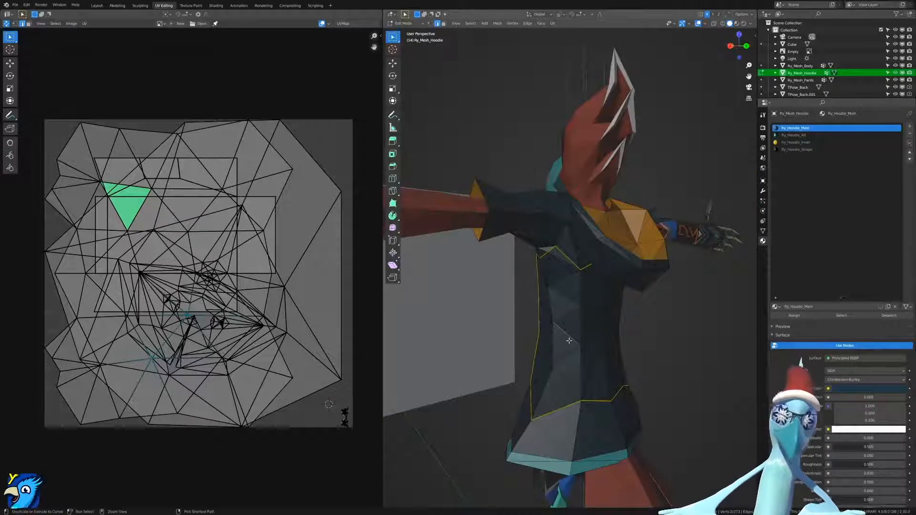
{"action": "key", "text": "a"}
{"action": "left_click", "coordinate": [569, 348]}
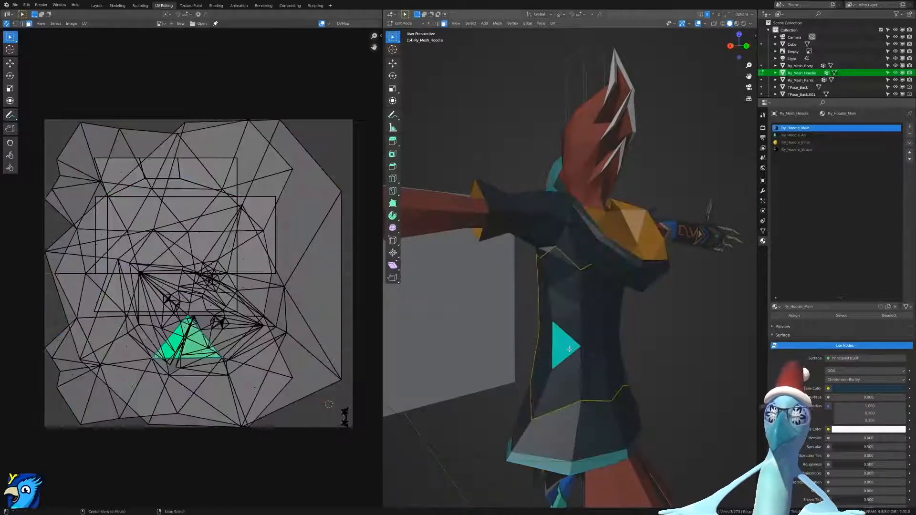
{"action": "key", "text": "ctrl+l"}
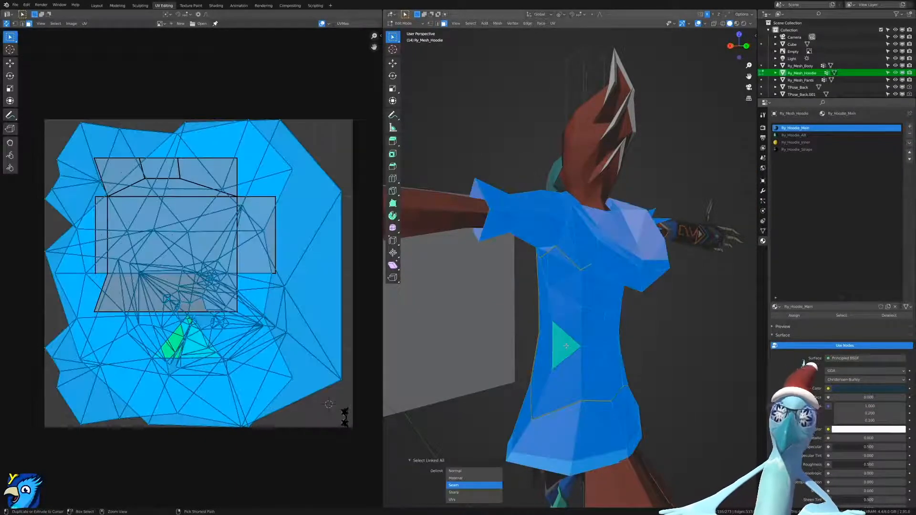
{"action": "key", "text": "alt+a"}
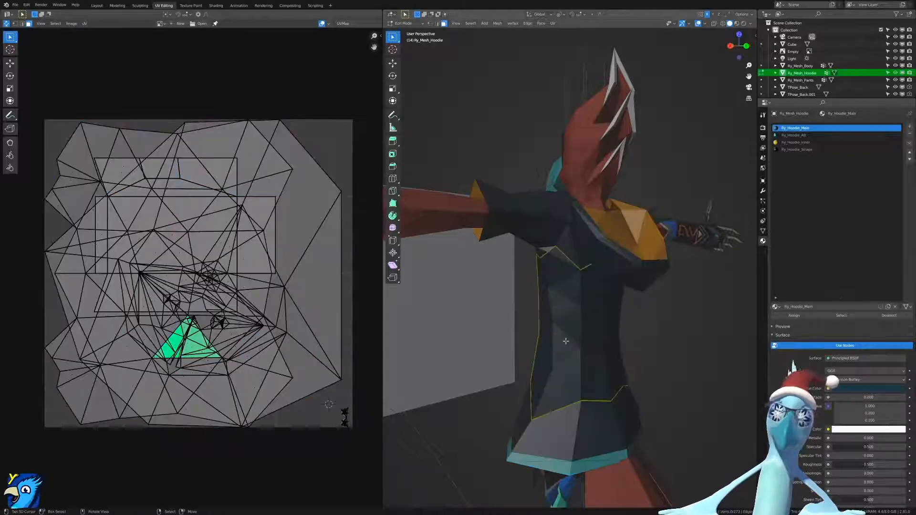
Select the hoodie's back panel from one of its faces with Select Linked, delimited by UVs only.
{"action": "left_click", "coordinate": [565, 341]}
{"action": "key", "text": "ctrl+l"}
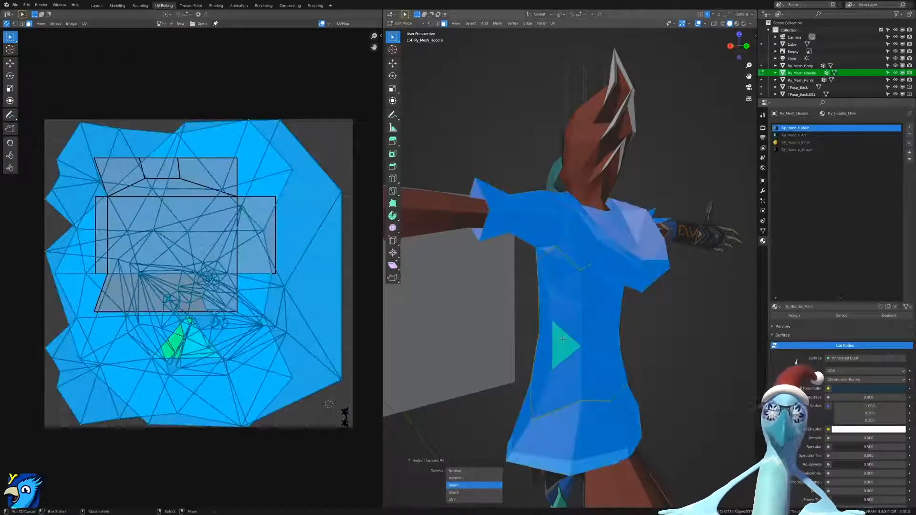
{"action": "left_click", "coordinate": [463, 478]}
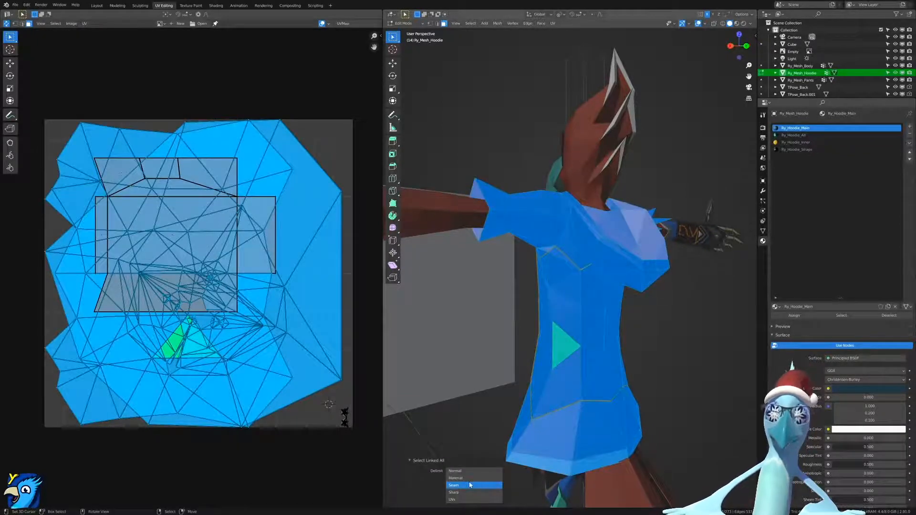
{"action": "left_click", "coordinate": [467, 485]}
{"action": "left_click", "coordinate": [466, 478]}
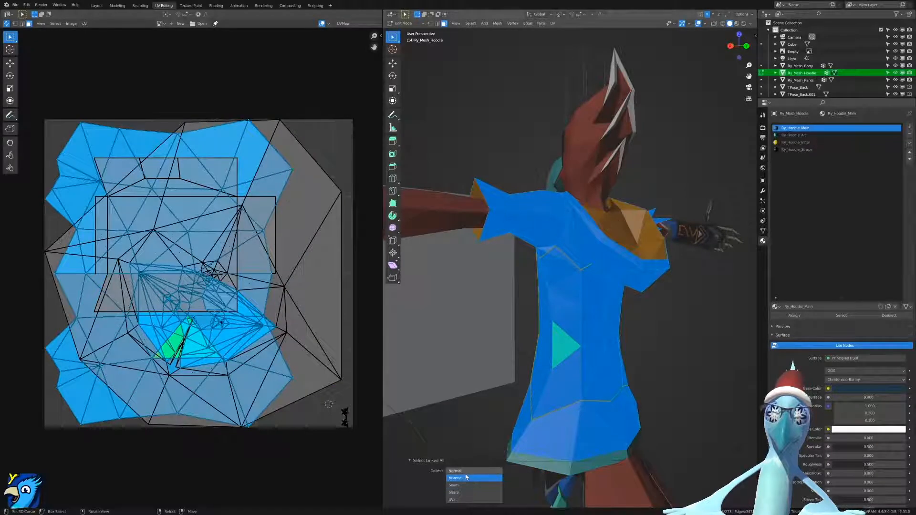
{"action": "left_click", "coordinate": [467, 500]}
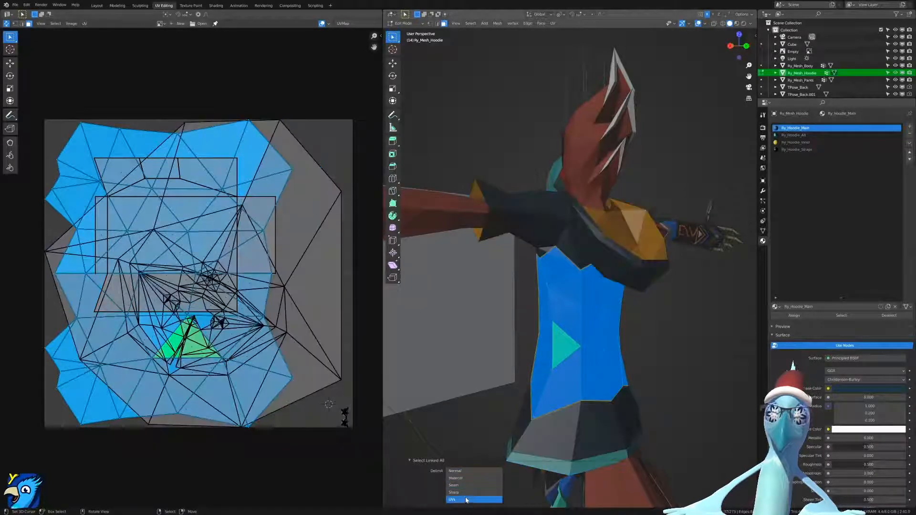
{"action": "middle_click_drag", "start_coordinate": [544, 387], "coordinate": [504, 347]}
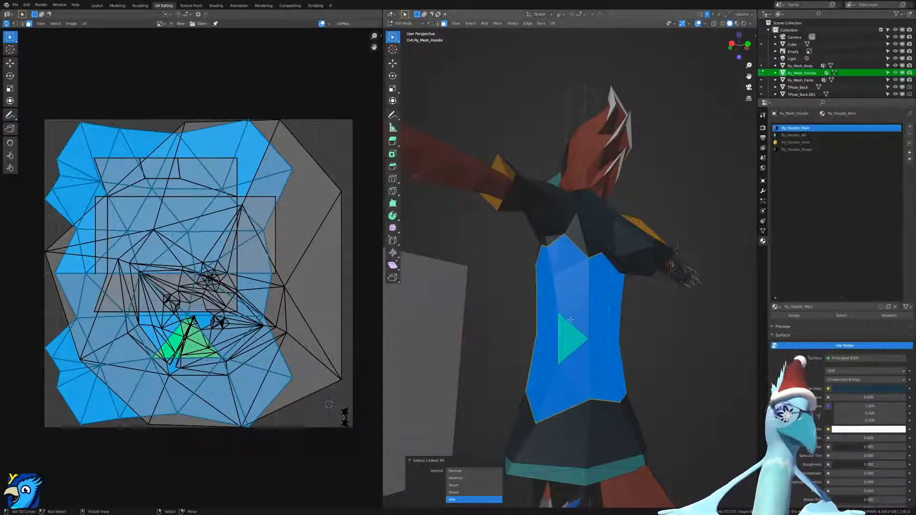
{"action": "middle_click_drag", "start_coordinate": [608, 327], "coordinate": [521, 334]}
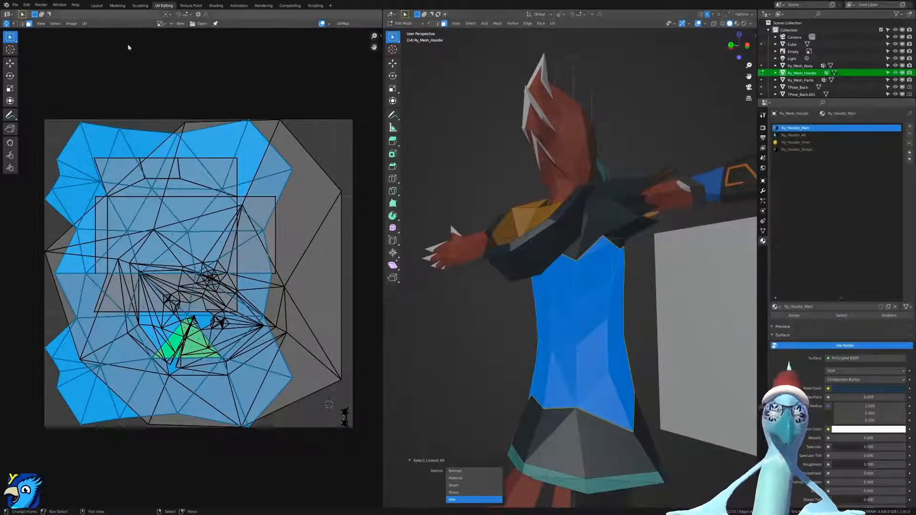
Turn off UV sync selection and switch the UV editor to island selection mode.
{"action": "left_click", "coordinate": [7, 24]}
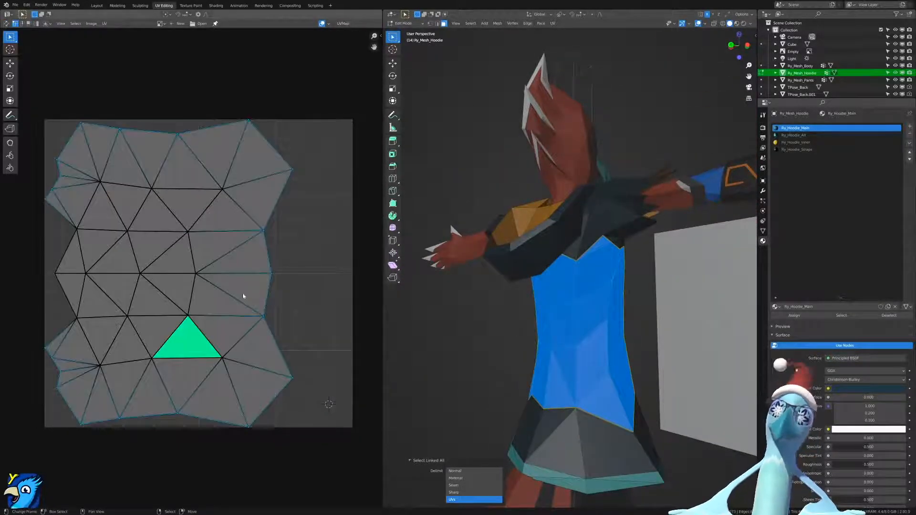
{"action": "scroll", "coordinate": [244, 333], "scroll_direction": "down", "scroll_amount": 3}
{"action": "scroll", "coordinate": [234, 227], "scroll_direction": "up", "scroll_amount": 3}
{"action": "scroll", "coordinate": [237, 232], "scroll_direction": "down", "scroll_amount": 1}
{"action": "scroll", "coordinate": [228, 238], "scroll_direction": "up", "scroll_amount": 2}
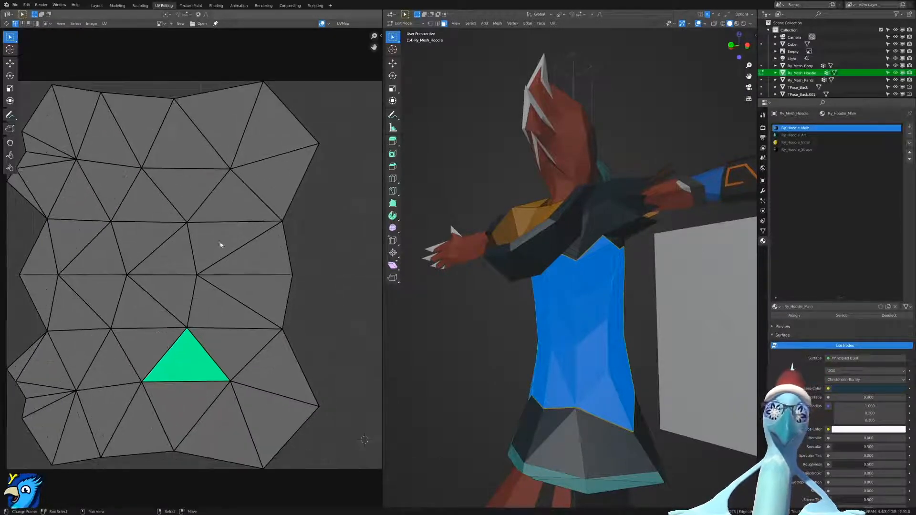
{"action": "key", "text": "ctrl+Tab"}
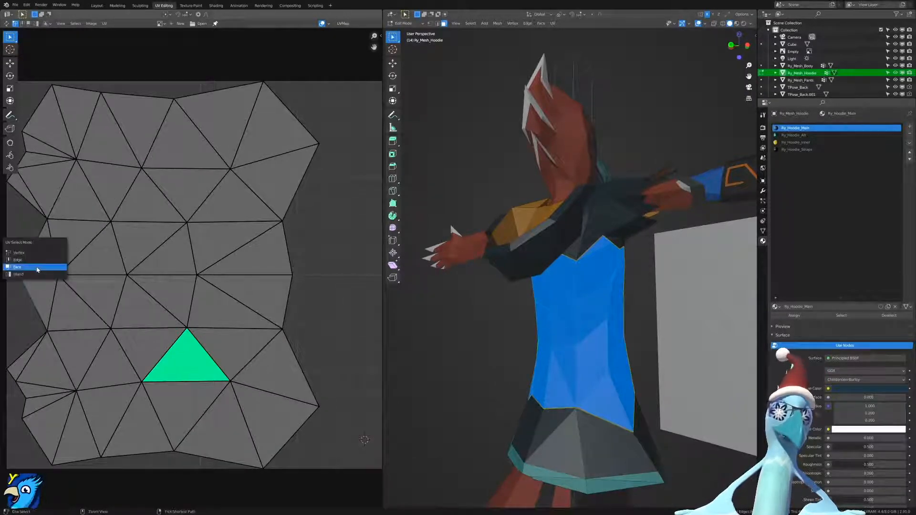
{"action": "left_click", "coordinate": [27, 276]}
Rotate the back panel's UV island by -90° and scale it up by about 1.014.
{"action": "scroll", "coordinate": [39, 265], "scroll_direction": "down", "scroll_amount": 2}
{"action": "type", "text": "r-90"}
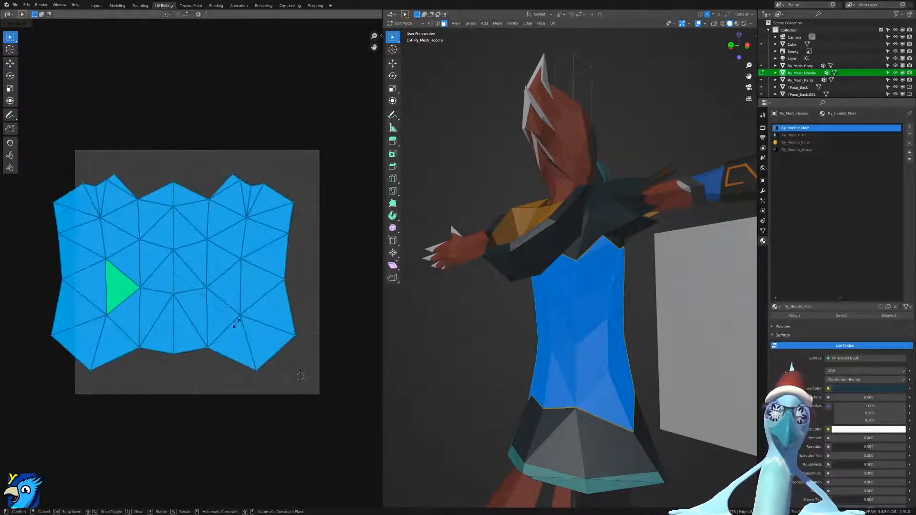
{"action": "key", "text": "Return"}
{"action": "key", "text": "s"}
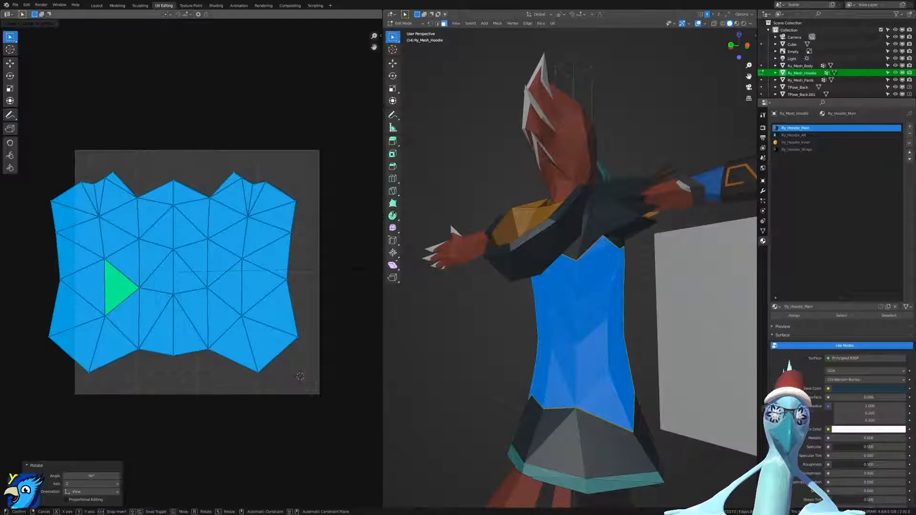
{"action": "left_click", "coordinate": [360, 271]}
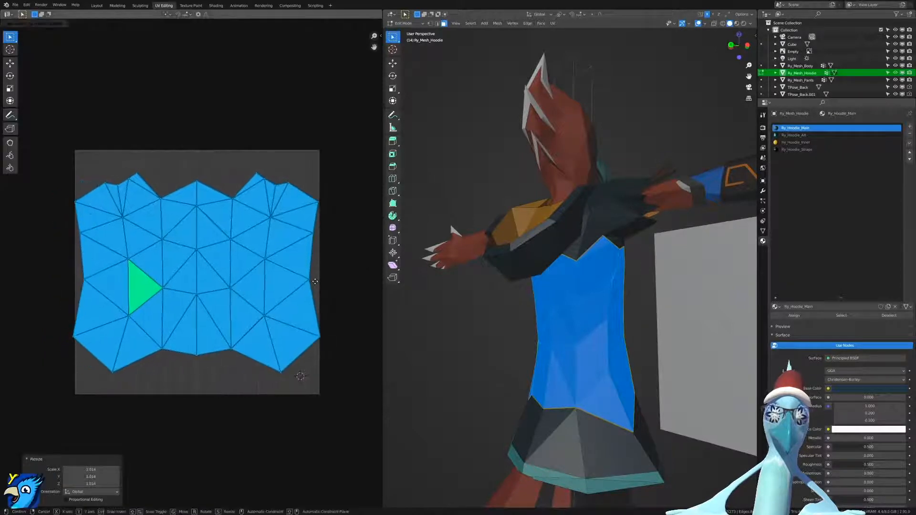
Centre the back panel's UV island by setting its X and Y position to 0.5.
{"action": "key", "text": "n"}
{"action": "double_click", "coordinate": [336, 50]}
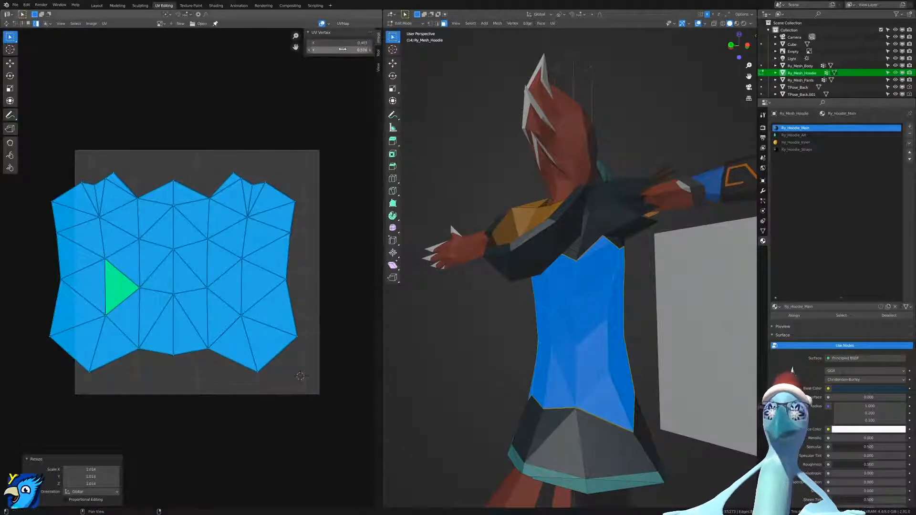
{"action": "type", "text": ".38"}
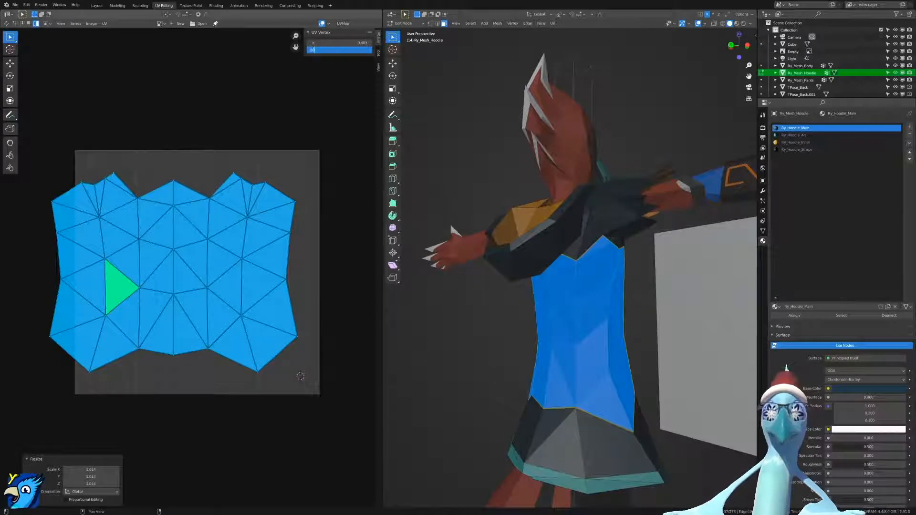
{"action": "key", "text": "Return"}
{"action": "left_click", "coordinate": [341, 42]}
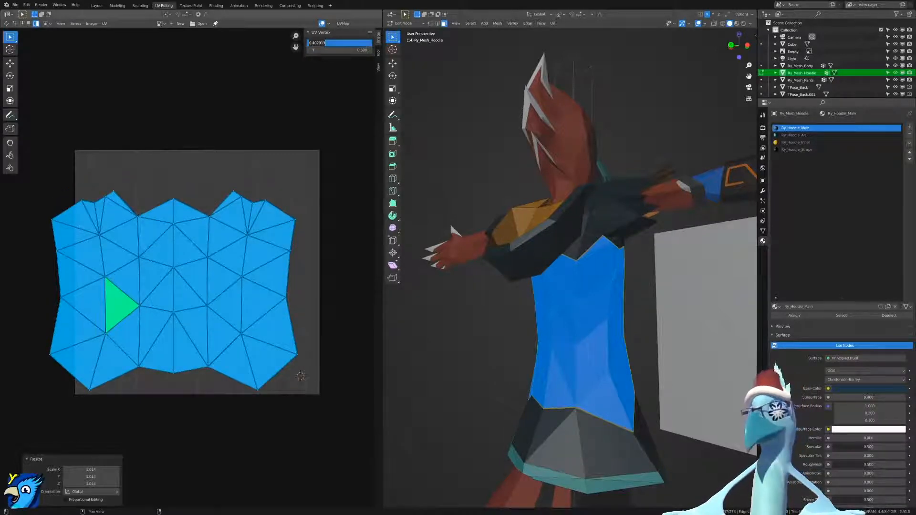
{"action": "type", "text": ".5"}
{"action": "key", "text": "Return"}
Scale the UV island to about 0.978 and move it slightly down along Y to fit inside the UV square.
{"action": "key", "text": "s"}
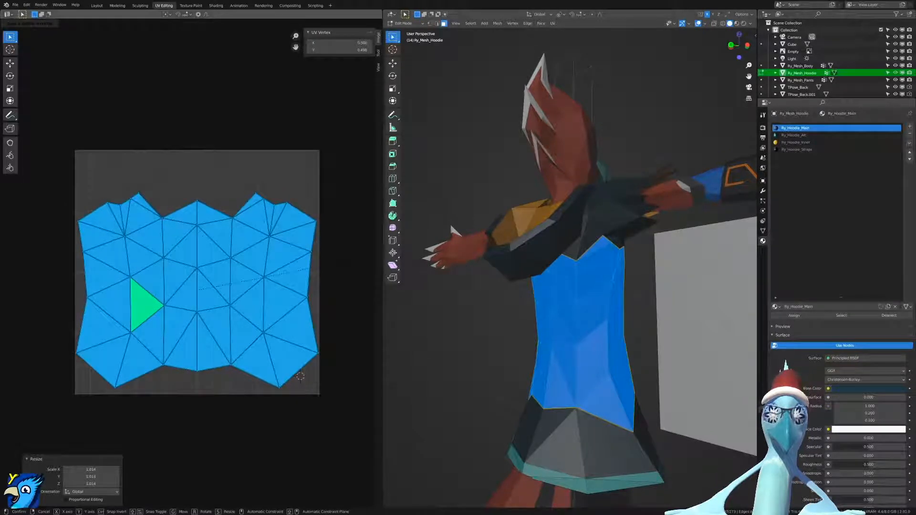
{"action": "left_click", "coordinate": [347, 262]}
{"action": "key", "text": "g"}
{"action": "key", "text": "y"}
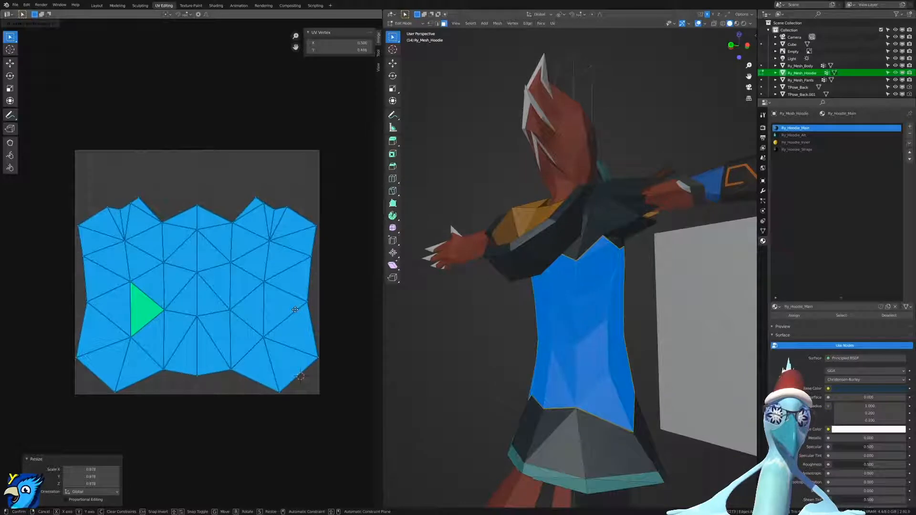
{"action": "left_click", "coordinate": [294, 313]}
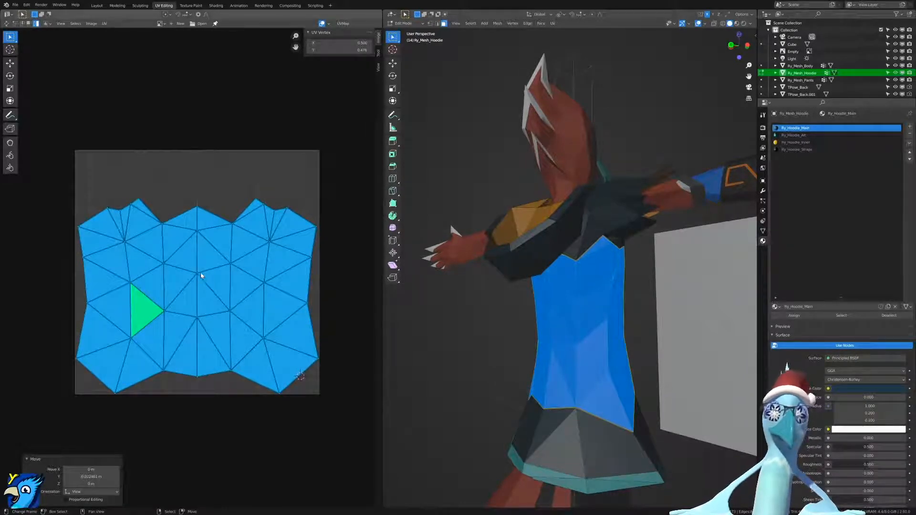
Examine the bird's robotic arm up close, from its mechanical fingers to the orange forearm markings and the shoulder joint.
{"action": "scroll", "coordinate": [200, 273], "scroll_direction": "up", "scroll_amount": 3}
{"action": "middle_click_drag", "start_coordinate": [147, 194], "coordinate": [217, 283]}
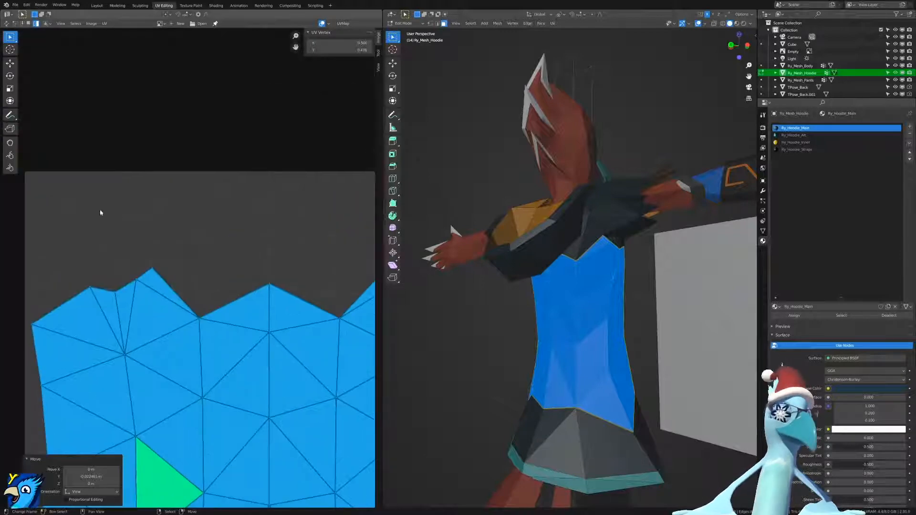
{"action": "middle_click_drag", "start_coordinate": [687, 220], "coordinate": [536, 243]}
{"action": "scroll", "coordinate": [589, 233], "scroll_direction": "up", "scroll_amount": 3}
{"action": "scroll", "coordinate": [589, 233], "scroll_direction": "down", "scroll_amount": 3}
{"action": "scroll", "coordinate": [536, 243], "scroll_direction": "up", "scroll_amount": 3}
{"action": "middle_click_drag", "start_coordinate": [683, 204], "coordinate": [505, 256], "text": "shift"}
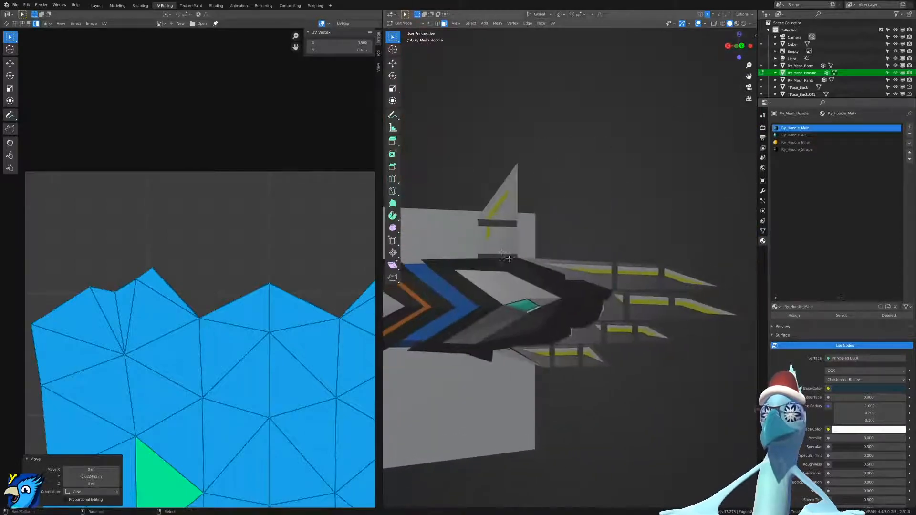
{"action": "scroll", "coordinate": [505, 257], "scroll_direction": "up", "scroll_amount": 2}
{"action": "scroll", "coordinate": [471, 204], "scroll_direction": "down", "scroll_amount": 3}
{"action": "middle_click_drag", "start_coordinate": [440, 237], "coordinate": [545, 220], "text": "shift"}
{"action": "scroll", "coordinate": [545, 220], "scroll_direction": "up", "scroll_amount": 3}
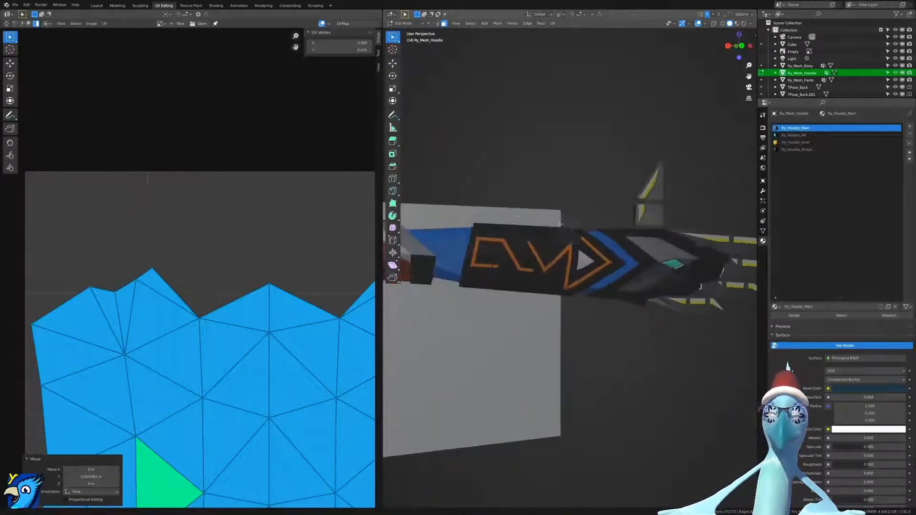
{"action": "scroll", "coordinate": [498, 240], "scroll_direction": "down", "scroll_amount": 2}
{"action": "middle_click_drag", "start_coordinate": [498, 240], "coordinate": [557, 235], "text": "shift"}
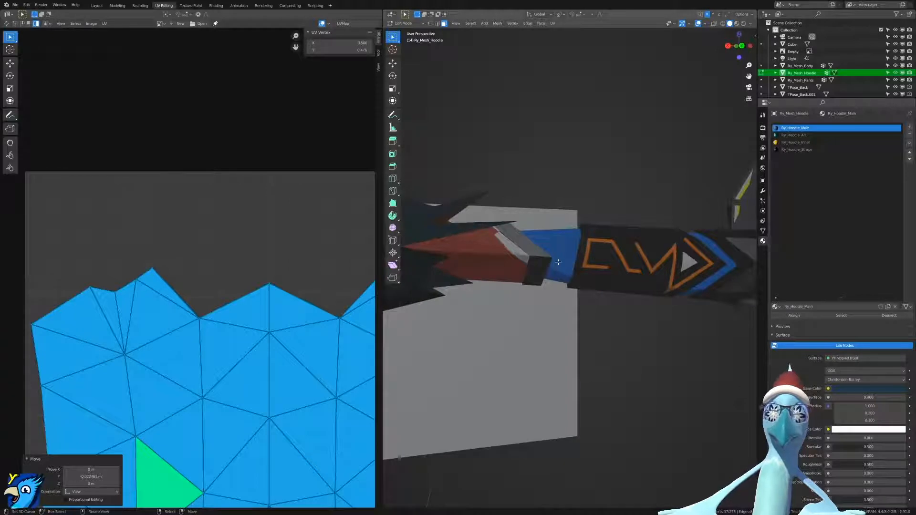
{"action": "scroll", "coordinate": [557, 263], "scroll_direction": "down", "scroll_amount": 3}
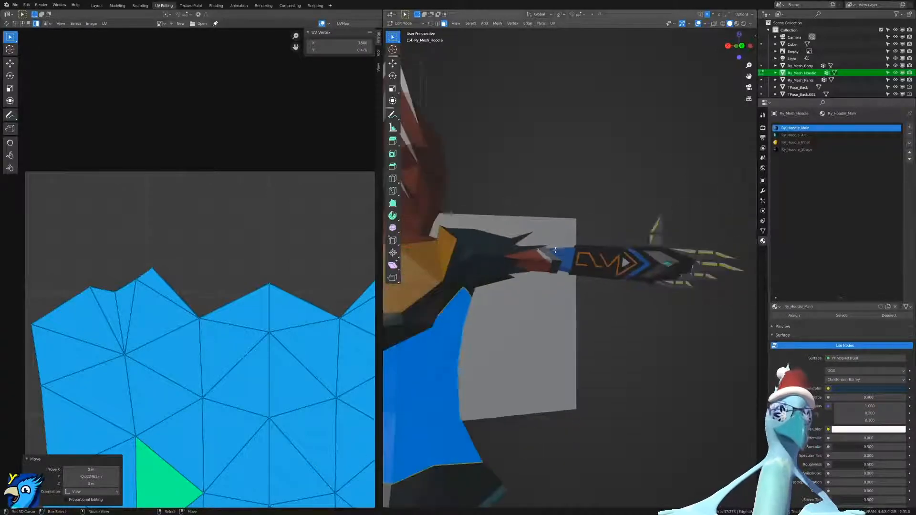
Look over the character's head and the front of the hoodie from the side and front, and view the whole UV island.
{"action": "scroll", "coordinate": [532, 253], "scroll_direction": "down", "scroll_amount": 2}
{"action": "mouse_move", "coordinate": [532, 254]}
{"action": "middle_mouse_down"}
{"action": "mouse_move", "coordinate": [606, 251]}
{"action": "mouse_move", "coordinate": [544, 248]}
{"action": "middle_mouse_up"}
{"action": "scroll", "coordinate": [591, 256], "scroll_direction": "down", "scroll_amount": 4}
{"action": "scroll", "coordinate": [525, 243], "scroll_direction": "up", "scroll_amount": 1}
{"action": "scroll", "coordinate": [521, 243], "scroll_direction": "up", "scroll_amount": 4}
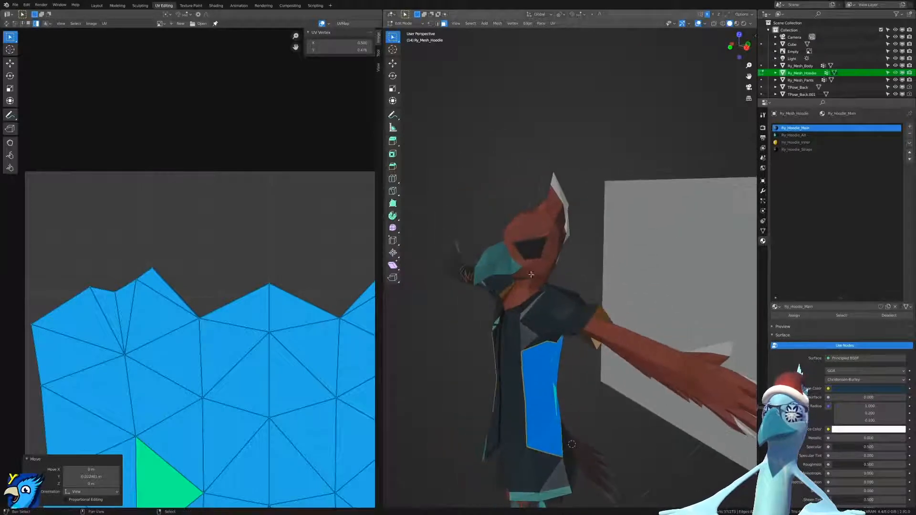
{"action": "middle_click_drag", "start_coordinate": [535, 275], "coordinate": [538, 271]}
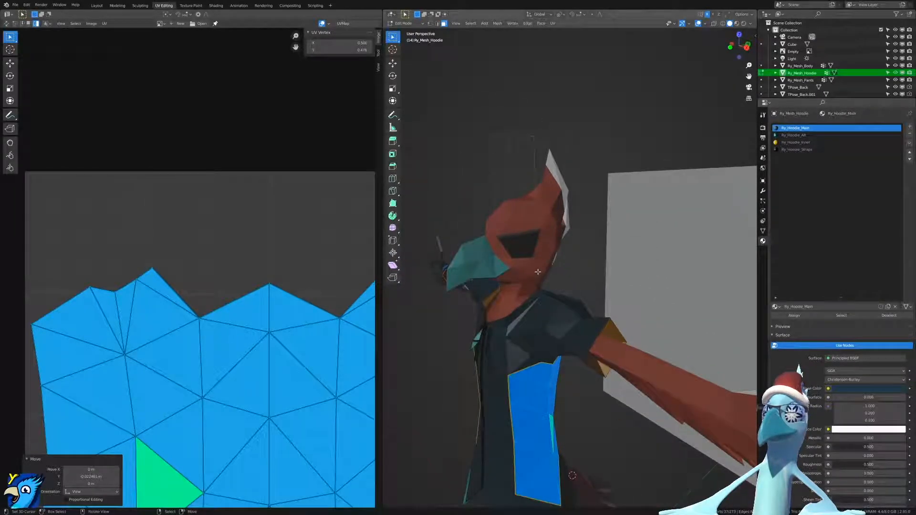
{"action": "middle_click_drag", "start_coordinate": [539, 272], "coordinate": [578, 229]}
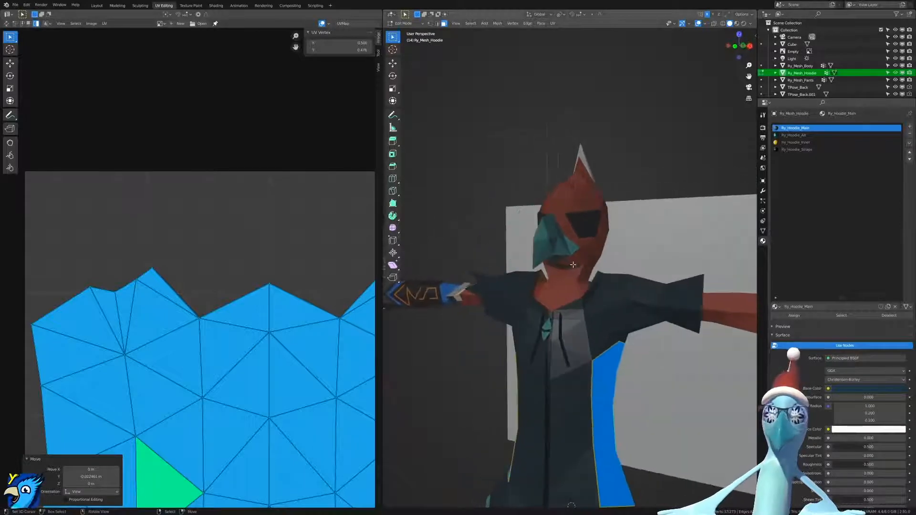
{"action": "key", "text": "ctrl+Tab"}
{"action": "left_click", "coordinate": [568, 213]}
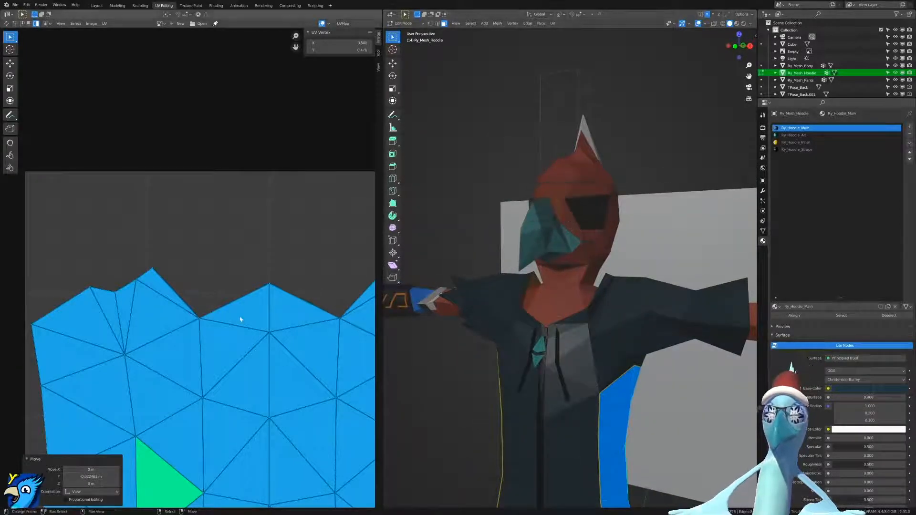
{"action": "scroll", "coordinate": [241, 317], "scroll_direction": "down", "scroll_amount": 4}
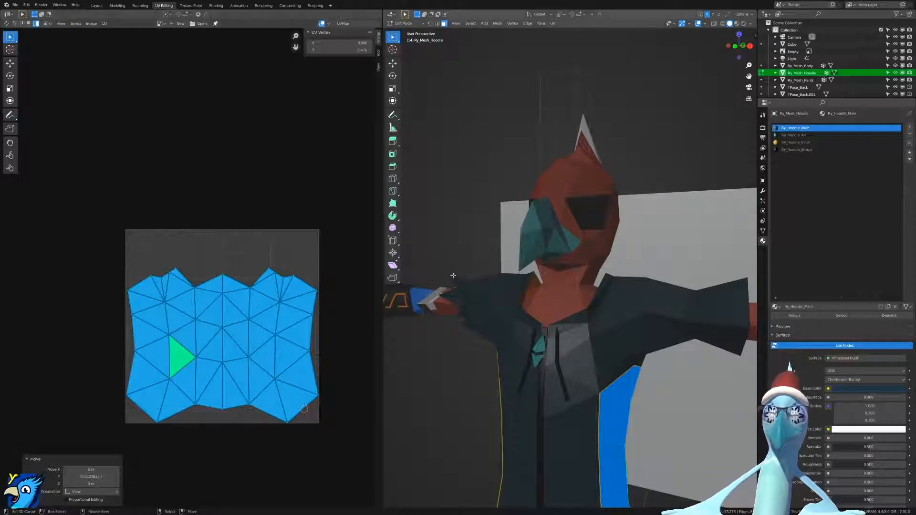
{"action": "middle_click_drag", "start_coordinate": [575, 222], "coordinate": [619, 298]}
{"action": "key", "text": "Tab"}
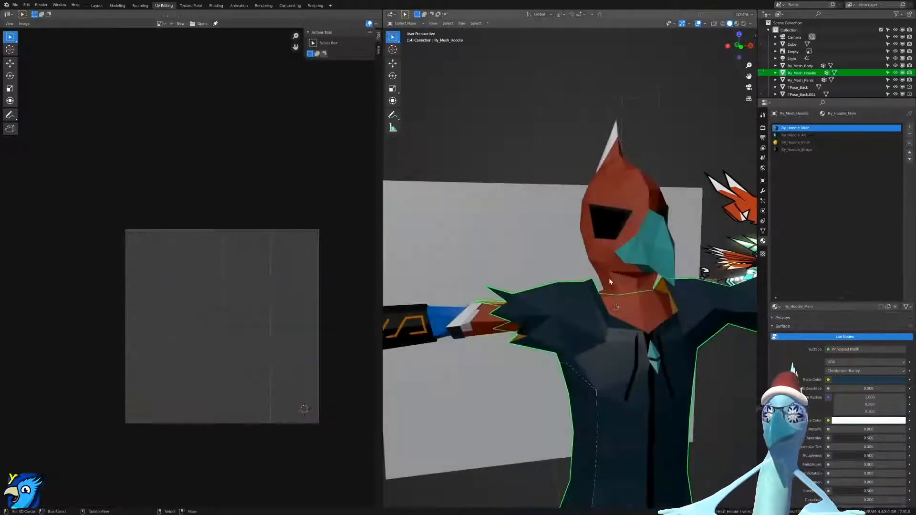
{"action": "left_click", "coordinate": [619, 297], "text": "shift"}
{"action": "key", "text": "Tab"}
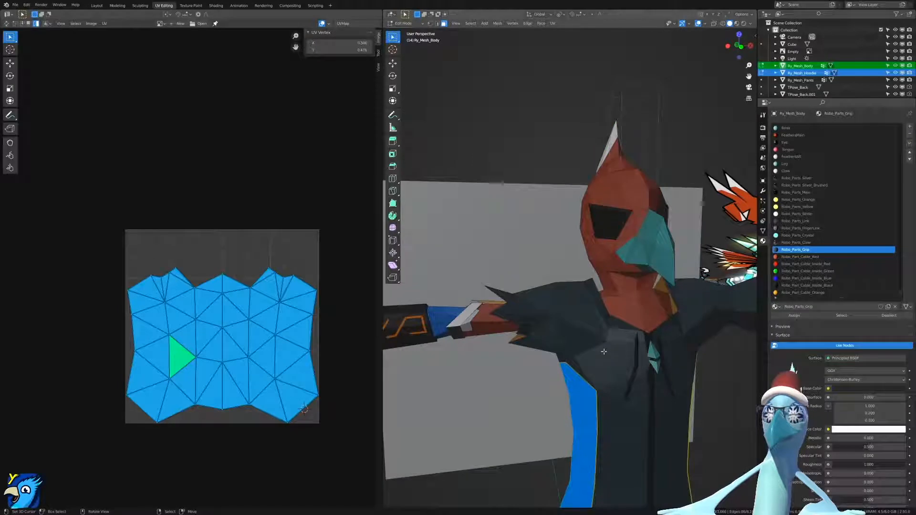
{"action": "scroll", "coordinate": [603, 351], "scroll_direction": "down", "scroll_amount": 4}
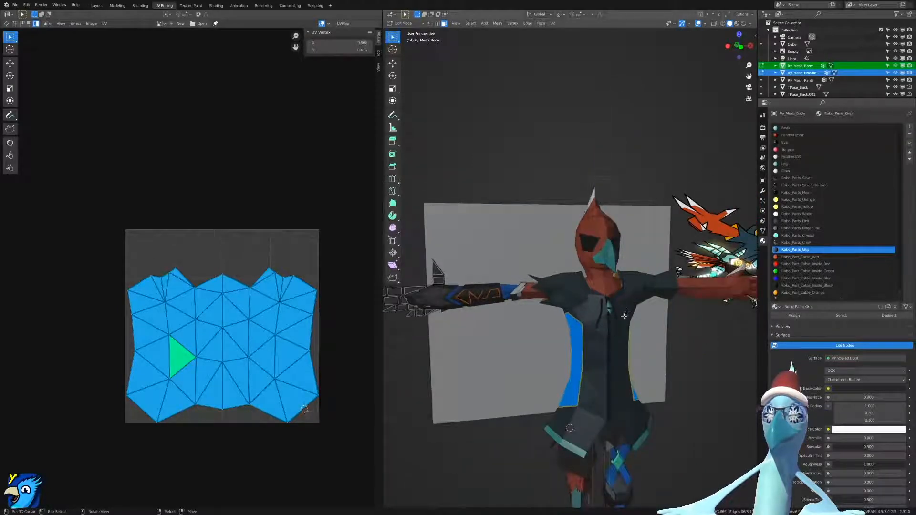
{"action": "key", "text": "Tab"}
Hide the hoodie mesh and the TPose_Back and TPose_Back.001 reference planes, and view the character from the front.
{"action": "left_click", "coordinate": [629, 338]}
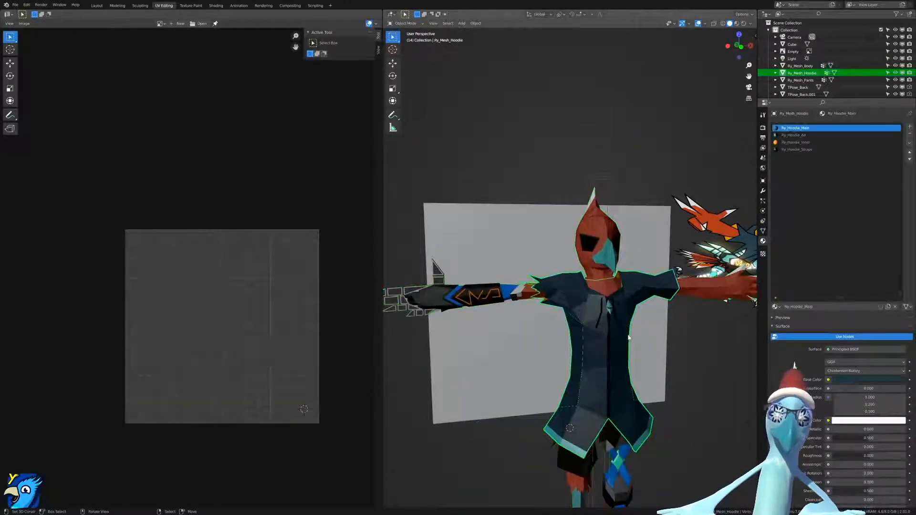
{"action": "key", "text": "h"}
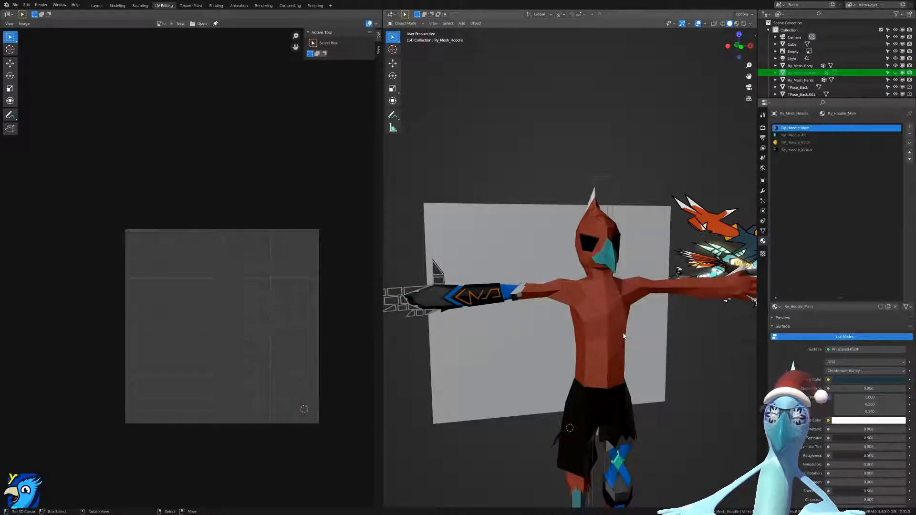
{"action": "key", "text": "KP_1"}
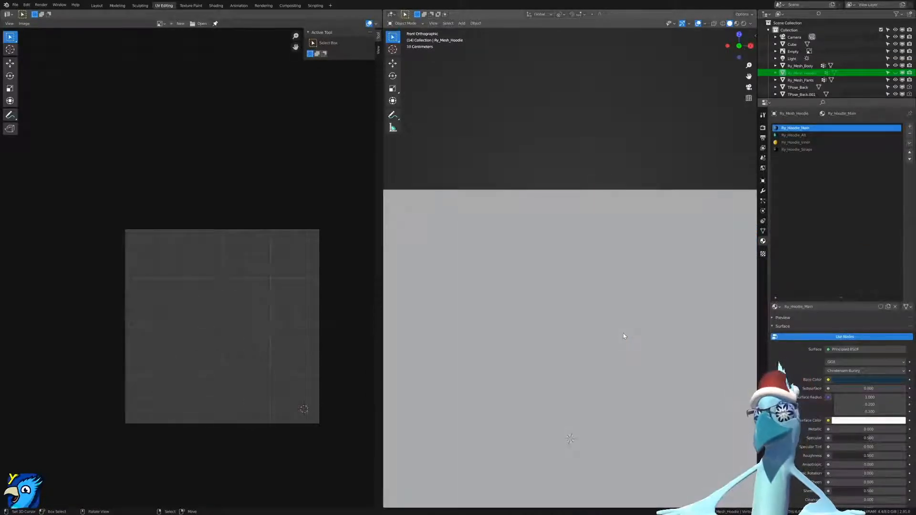
{"action": "scroll", "coordinate": [710, 337], "scroll_direction": "down", "scroll_amount": 2}
{"action": "left_click", "coordinate": [896, 80]}
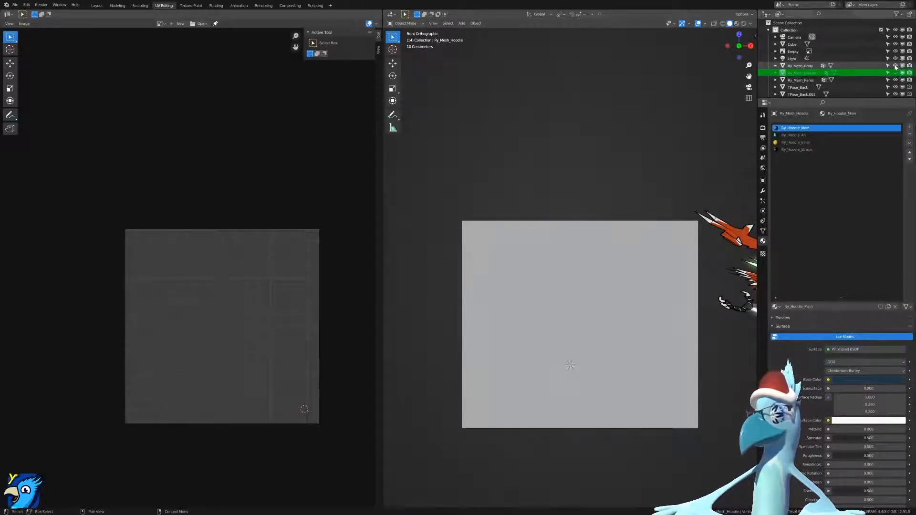
{"action": "left_click", "coordinate": [896, 80]}
{"action": "left_click", "coordinate": [895, 87]}
{"action": "left_click", "coordinate": [896, 94]}
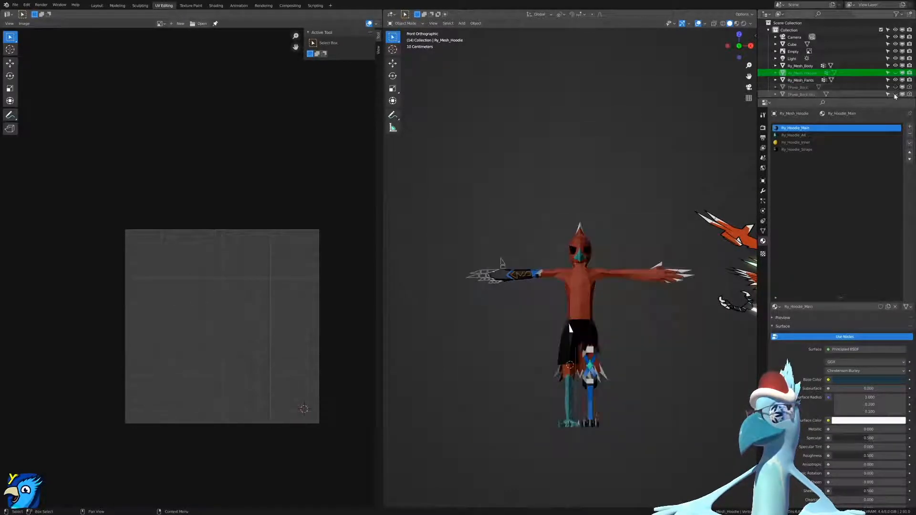
Display the model in wireframe shading and switch to the Layout workspace.
{"action": "middle_click_drag", "start_coordinate": [739, 143], "coordinate": [713, 98], "text": "shift"}
{"action": "scroll", "coordinate": [714, 98], "scroll_direction": "up", "scroll_amount": 3}
{"action": "middle_click_drag", "start_coordinate": [421, 225], "coordinate": [481, 249], "text": "shift"}
{"action": "scroll", "coordinate": [483, 250], "scroll_direction": "up", "scroll_amount": 3}
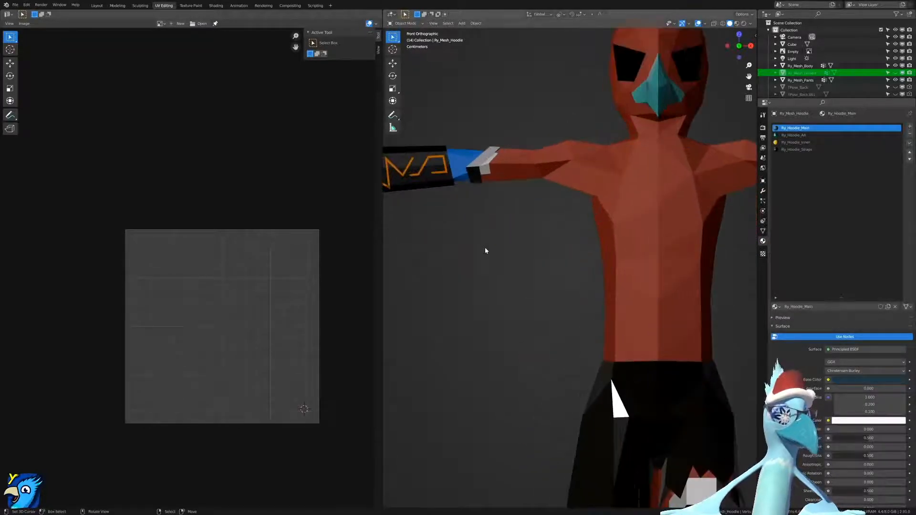
{"action": "scroll", "coordinate": [480, 258], "scroll_direction": "down", "scroll_amount": 3}
{"action": "scroll", "coordinate": [479, 258], "scroll_direction": "up", "scroll_amount": 4}
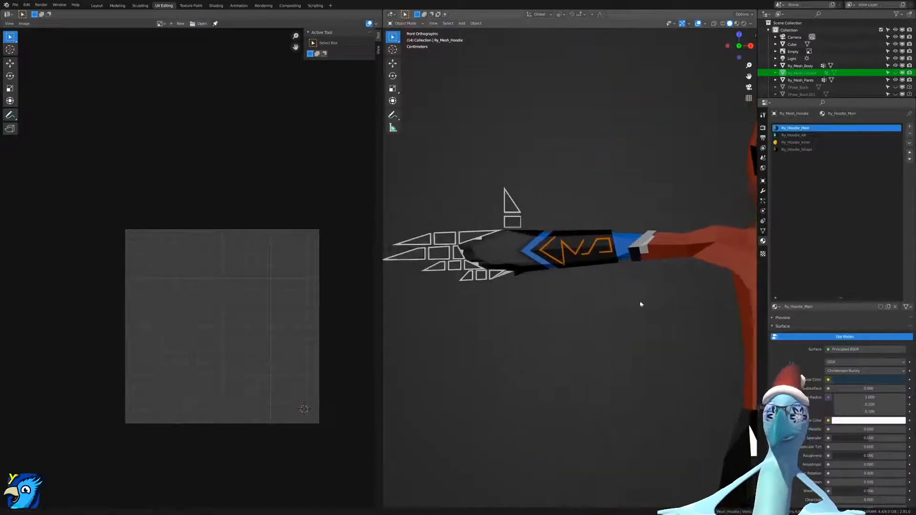
{"action": "scroll", "coordinate": [636, 301], "scroll_direction": "down", "scroll_amount": 3}
{"action": "key", "text": "z"}
{"action": "left_click", "coordinate": [489, 204]}
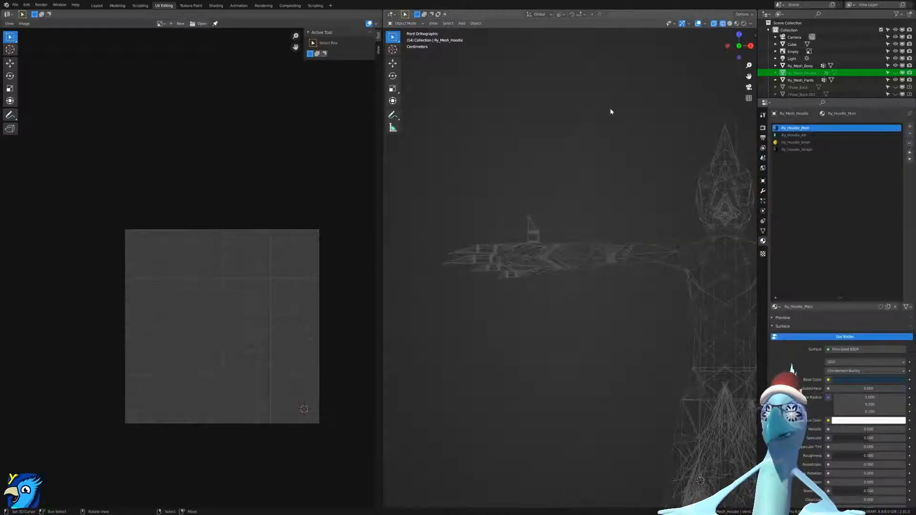
{"action": "left_click", "coordinate": [736, 23]}
{"action": "left_click", "coordinate": [96, 5]}
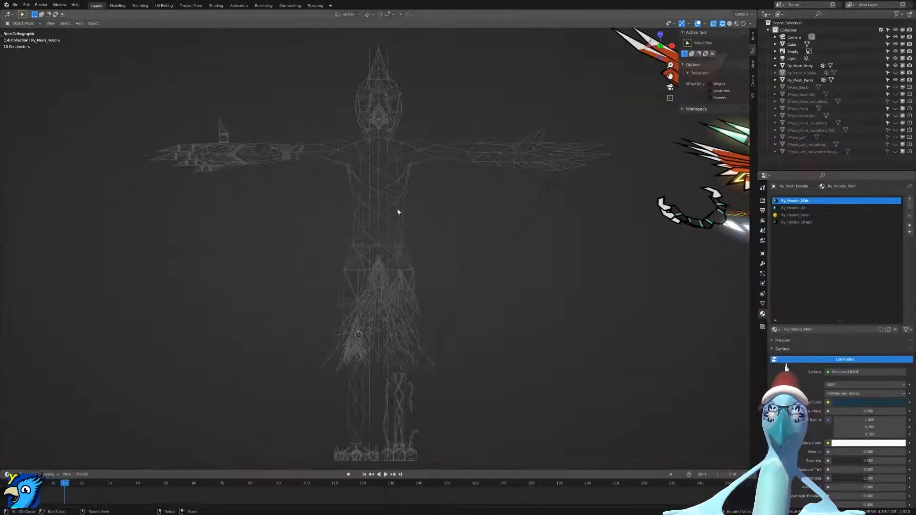
Enter Edit Mode on the body mesh and box-select all faces of the robotic forearm and hand.
{"action": "left_click", "coordinate": [404, 220]}
{"action": "key", "text": "Tab"}
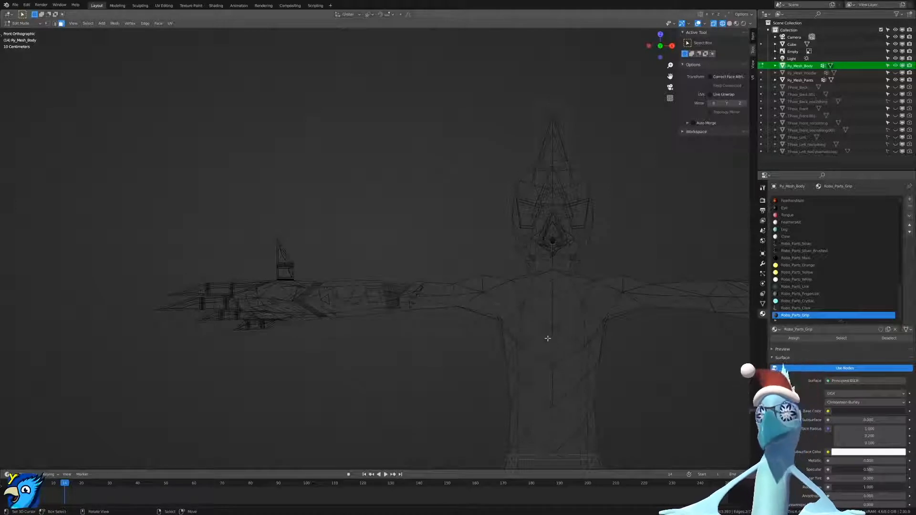
{"action": "scroll", "coordinate": [548, 339], "scroll_direction": "down", "scroll_amount": 2}
{"action": "middle_click_drag", "start_coordinate": [451, 376], "coordinate": [469, 322], "text": "shift"}
{"action": "scroll", "coordinate": [470, 326], "scroll_direction": "up", "scroll_amount": 3}
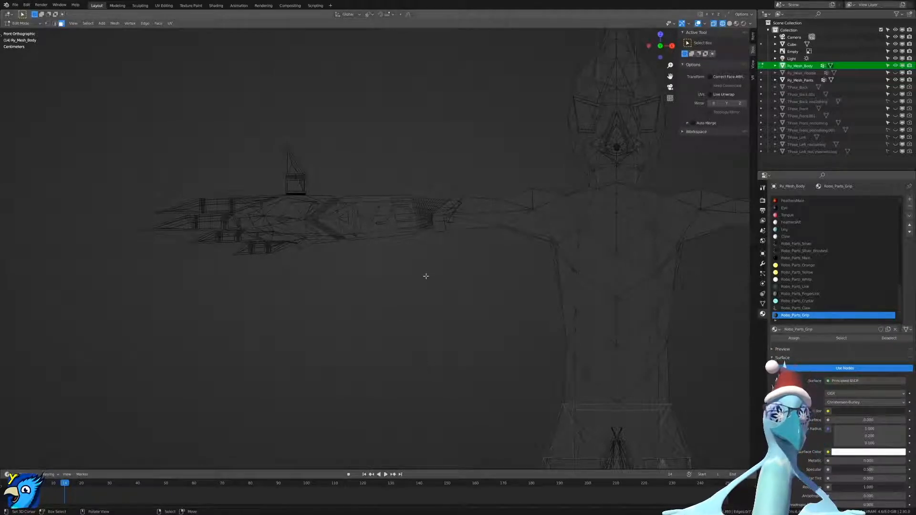
{"action": "left_click_drag", "start_coordinate": [97, 133], "coordinate": [496, 292]}
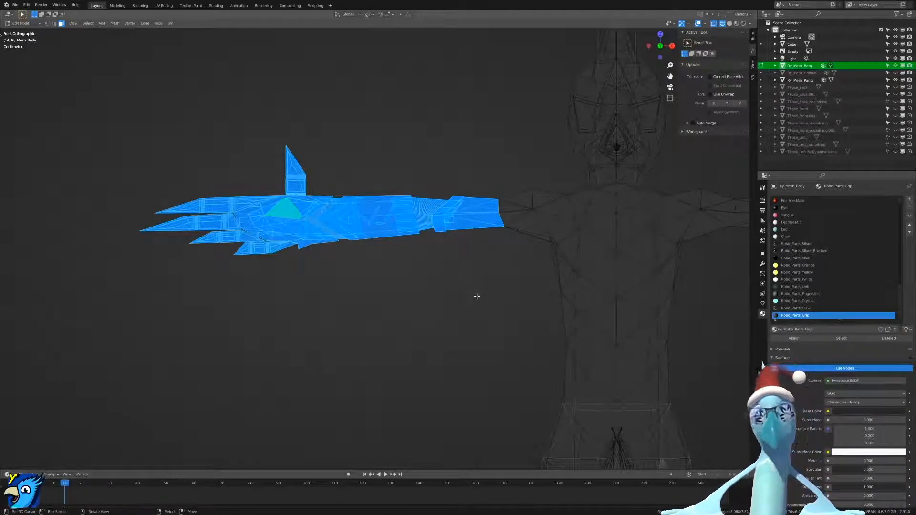
Check the selected arm in front and side views, then compare its wireframe with the rest of the body in Object Mode.
{"action": "key", "text": "KP_3"}
{"action": "key", "text": "KP_1"}
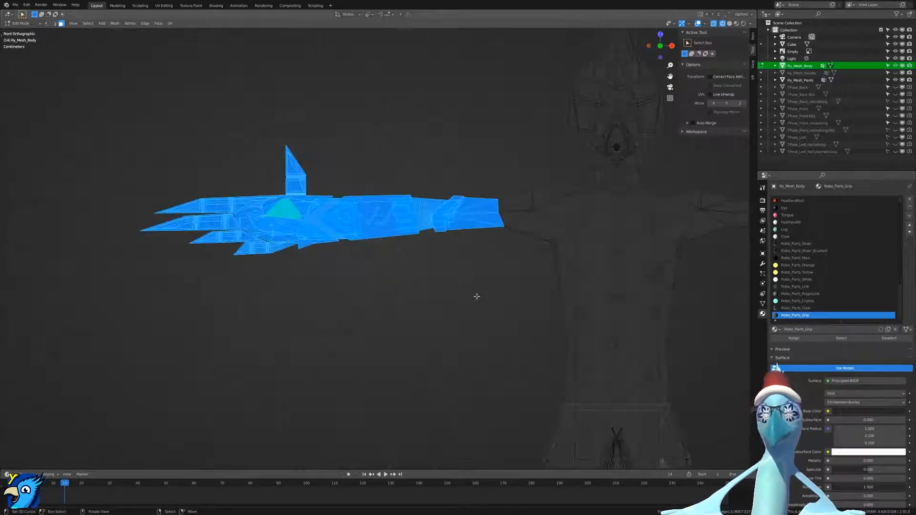
{"action": "key", "text": "n"}
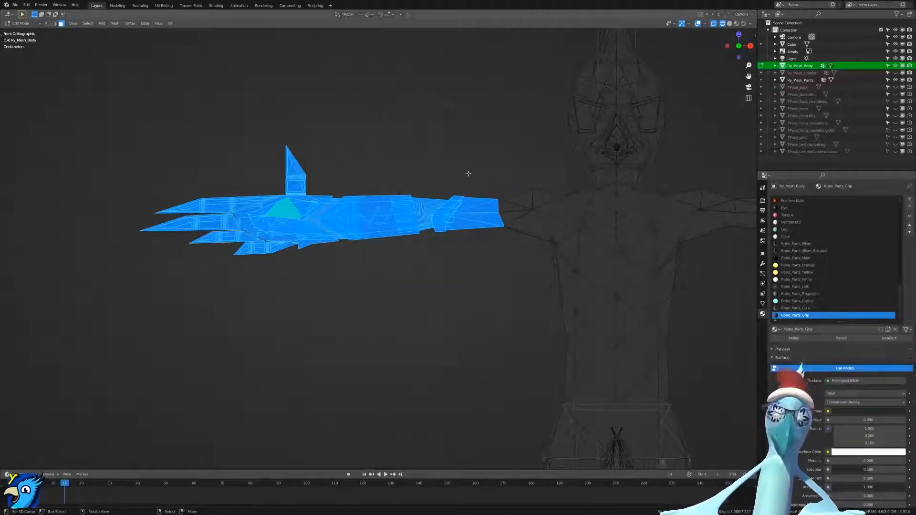
{"action": "key", "text": "n"}
{"action": "scroll", "coordinate": [459, 288], "scroll_direction": "down", "scroll_amount": 4}
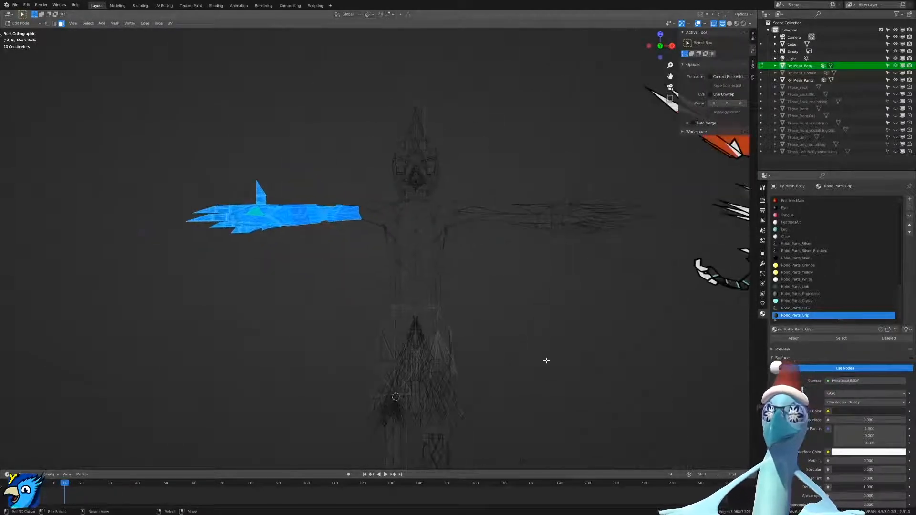
{"action": "key", "text": "Tab"}
{"action": "scroll", "coordinate": [539, 275], "scroll_direction": "down", "scroll_amount": 2}
{"action": "middle_click_drag", "start_coordinate": [522, 251], "coordinate": [493, 208], "text": "shift"}
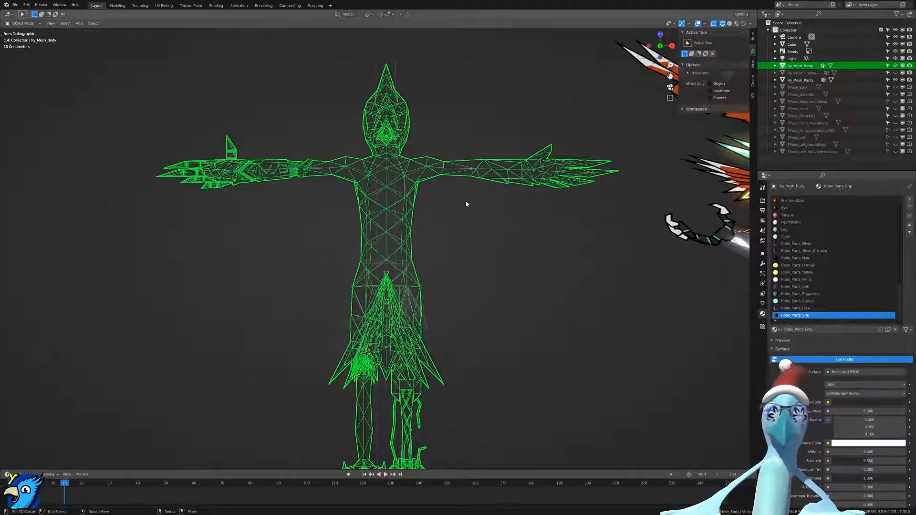
{"action": "middle_click_drag", "start_coordinate": [349, 206], "coordinate": [472, 200], "text": "shift"}
{"action": "scroll", "coordinate": [388, 273], "scroll_direction": "up", "scroll_amount": 3}
{"action": "scroll", "coordinate": [435, 291], "scroll_direction": "up", "scroll_amount": 2}
{"action": "scroll", "coordinate": [472, 200], "scroll_direction": "down", "scroll_amount": 3}
{"action": "scroll", "coordinate": [454, 227], "scroll_direction": "up", "scroll_amount": 2}
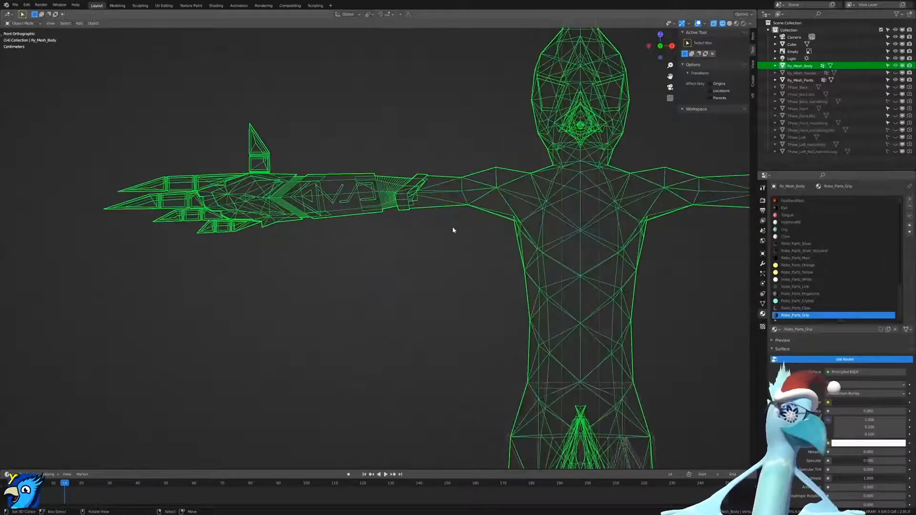
Inspect the selected robotic arm faces in Edit Mode from an angled view, the front and the right side.
{"action": "key", "text": "Tab"}
{"action": "middle_click_drag", "start_coordinate": [415, 225], "coordinate": [481, 212]}
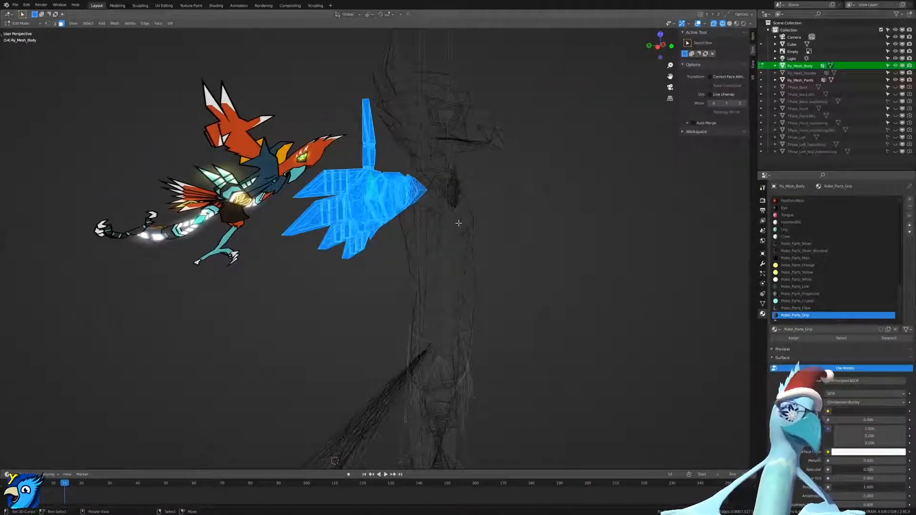
{"action": "key", "text": "KP_1"}
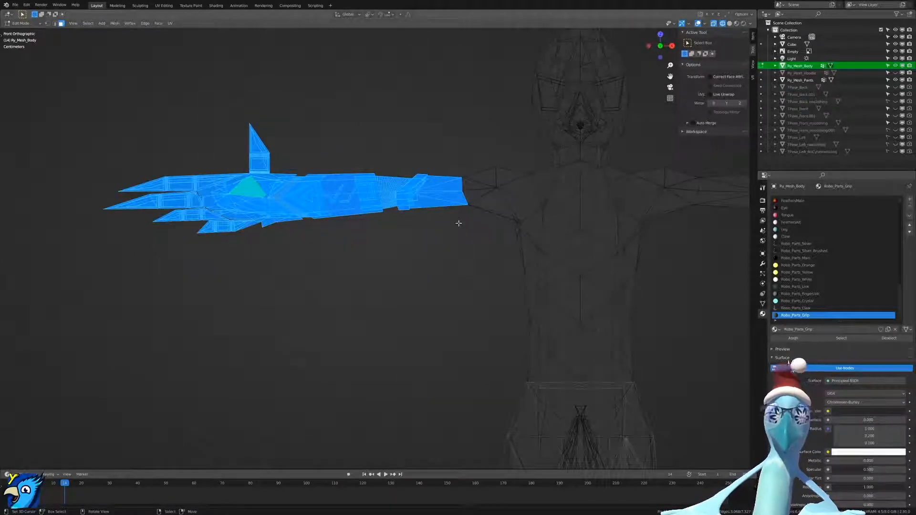
{"action": "middle_click_drag", "start_coordinate": [459, 223], "coordinate": [419, 269], "text": "shift"}
{"action": "scroll", "coordinate": [419, 269], "scroll_direction": "up", "scroll_amount": 3}
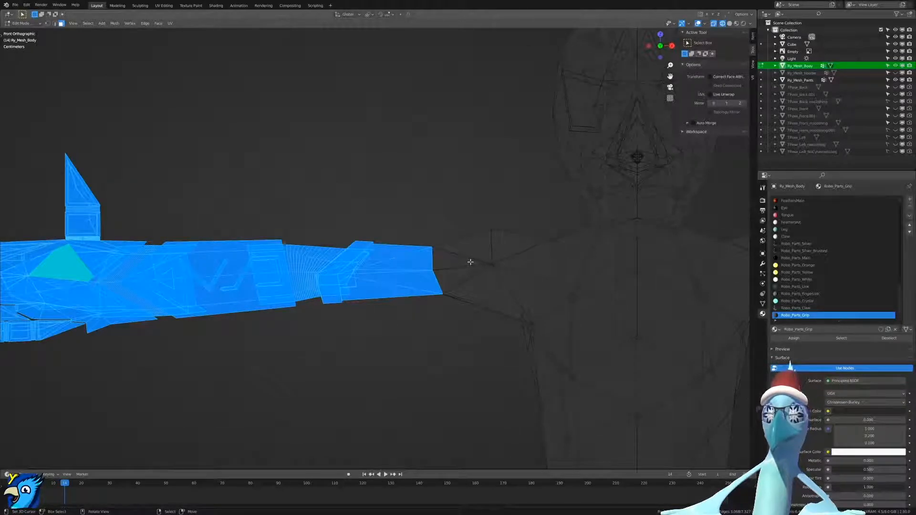
{"action": "scroll", "coordinate": [468, 258], "scroll_direction": "down", "scroll_amount": 3}
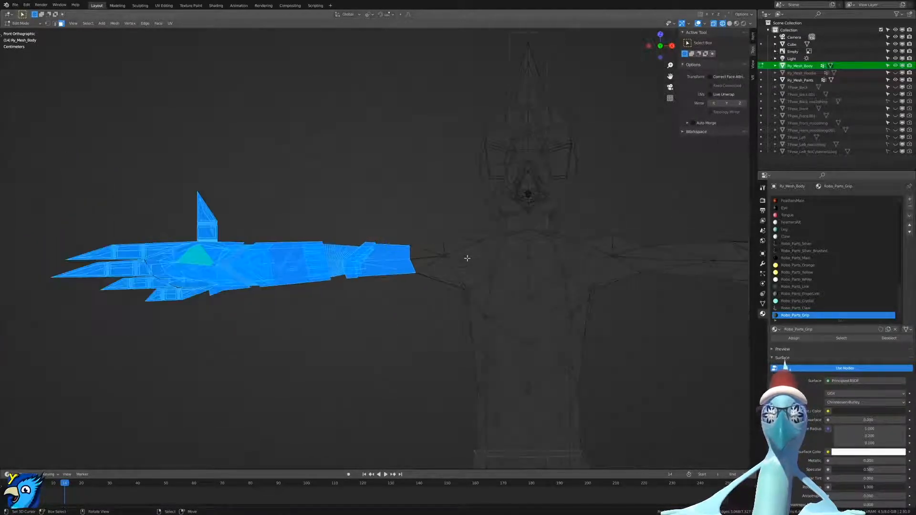
{"action": "key", "text": "KP_3"}
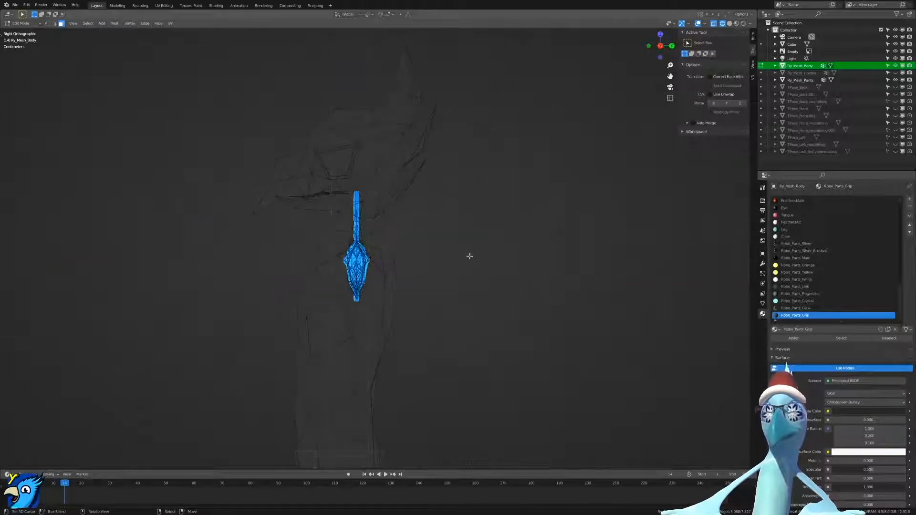
Try rotating the selected robotic arm by 90° in the right side view and check it from the front.
{"action": "key", "text": "r"}
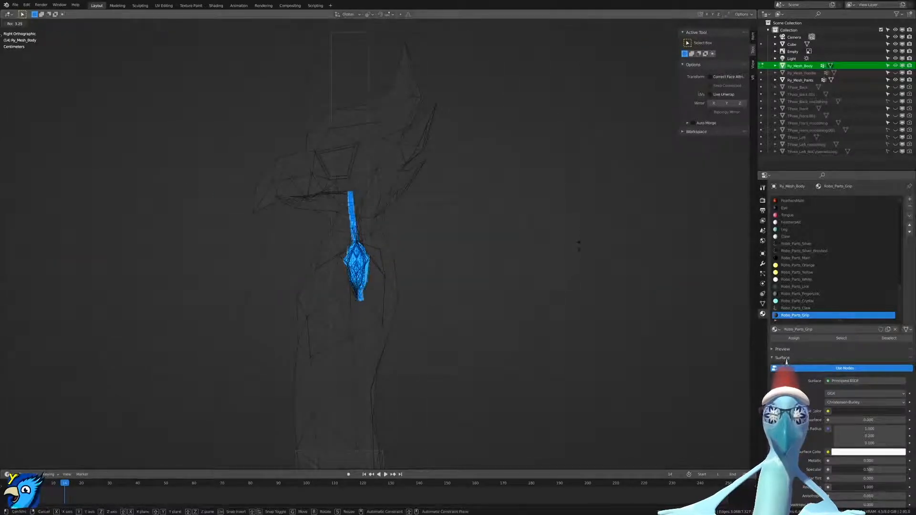
{"action": "type", "text": "90"}
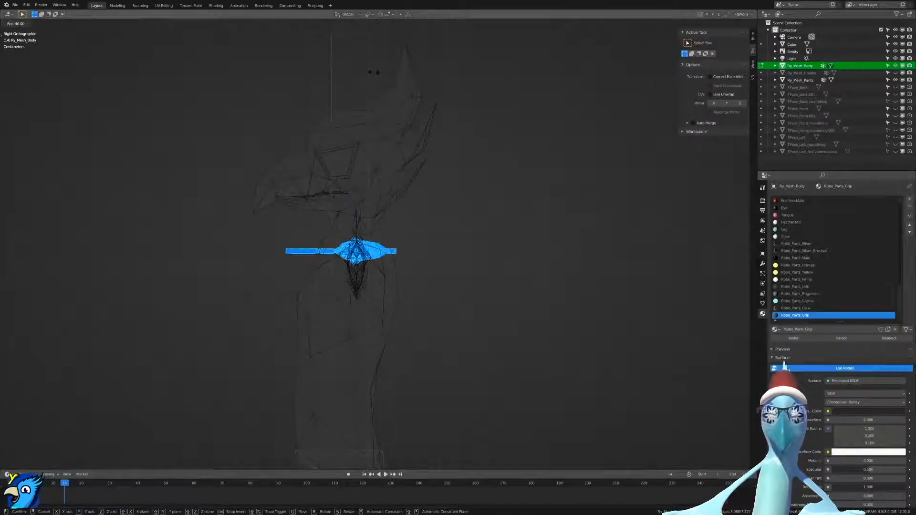
{"action": "key", "text": "Return"}
{"action": "key", "text": "KP_1"}
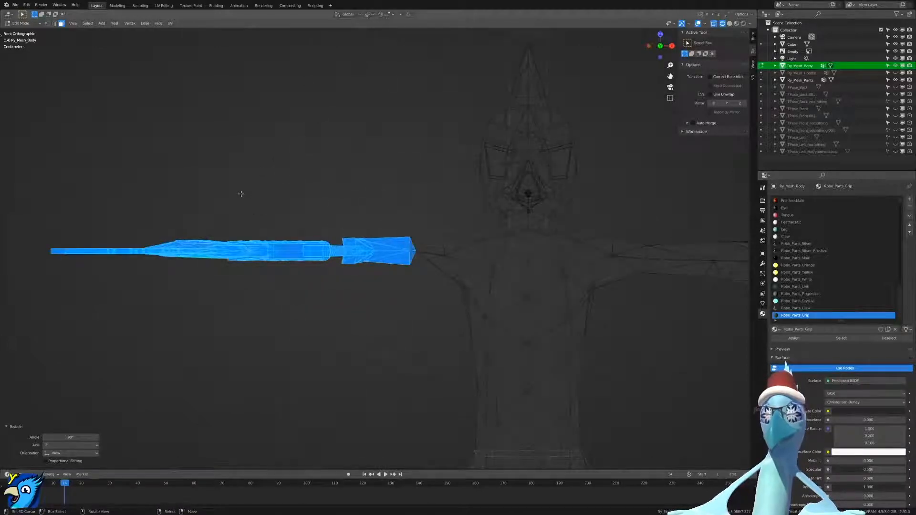
{"action": "scroll", "coordinate": [241, 194], "scroll_direction": "up", "scroll_amount": 5}
{"action": "scroll", "coordinate": [523, 251], "scroll_direction": "down", "scroll_amount": 3}
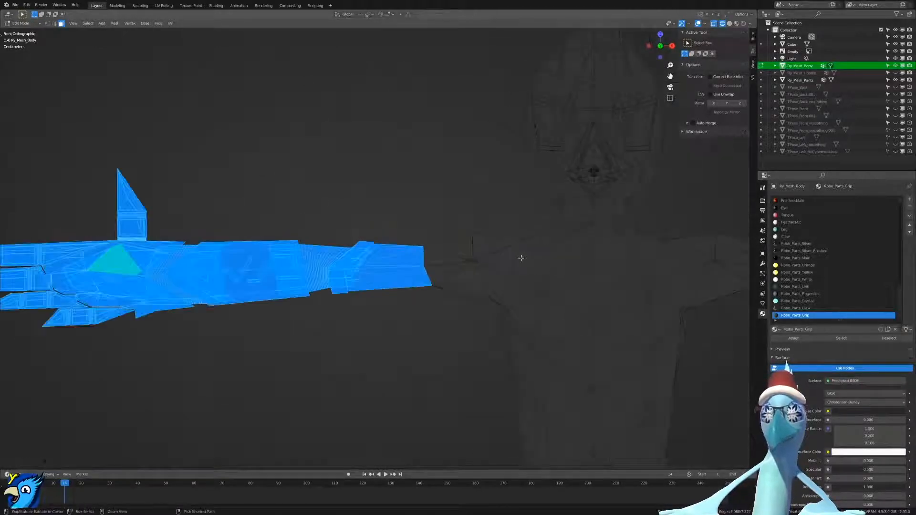
In edge selection mode, select the edge loop at the robotic arm's shoulder end and extend the selection to all linked geometry.
{"action": "key", "text": "ctrl+Tab"}
{"action": "left_click", "coordinate": [433, 253]}
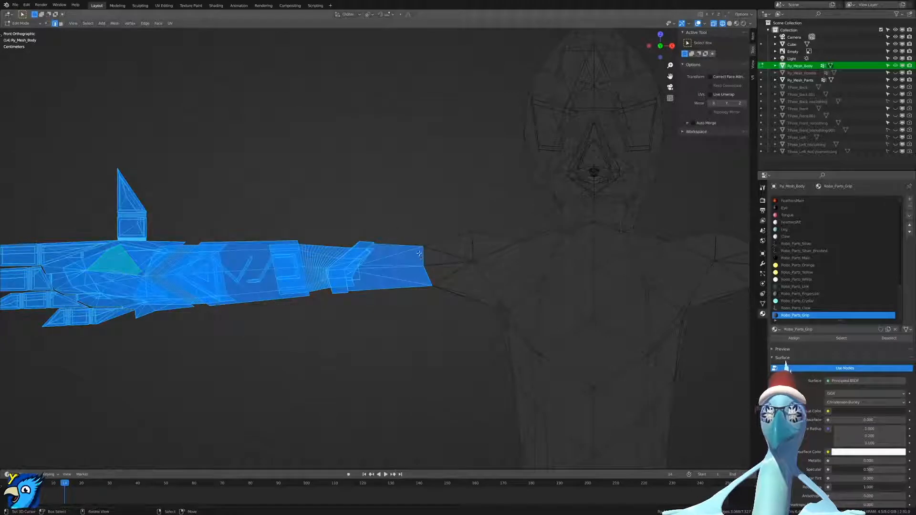
{"action": "right_click", "coordinate": [420, 257], "text": "alt"}
{"action": "middle_click_drag", "start_coordinate": [433, 257], "coordinate": [388, 280]}
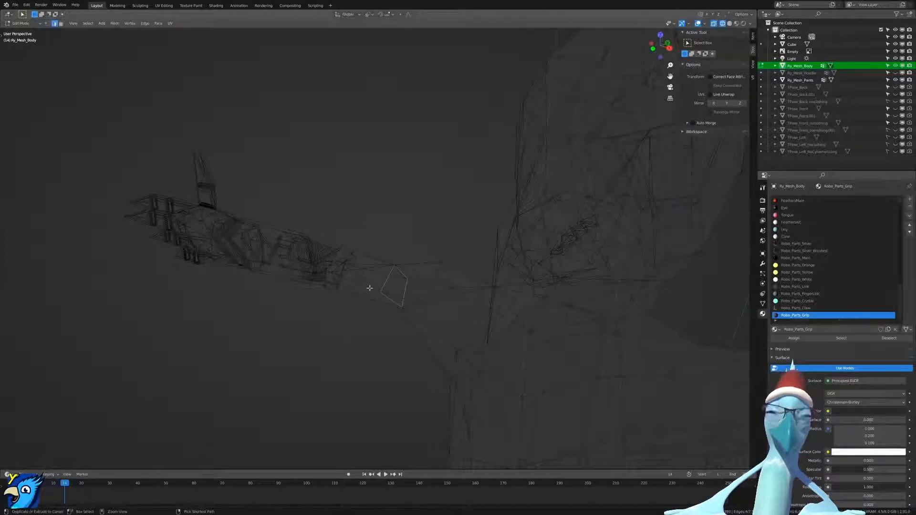
{"action": "key", "text": "ctrl+l"}
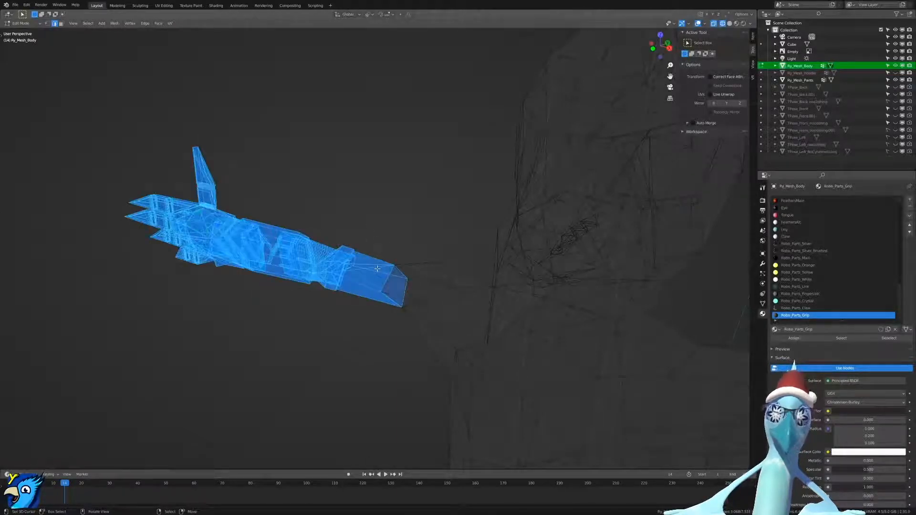
From the front, clear the selection and circle-select the feathered forearm and hand, leaving out the shoulder edges.
{"action": "key", "text": "KP_1"}
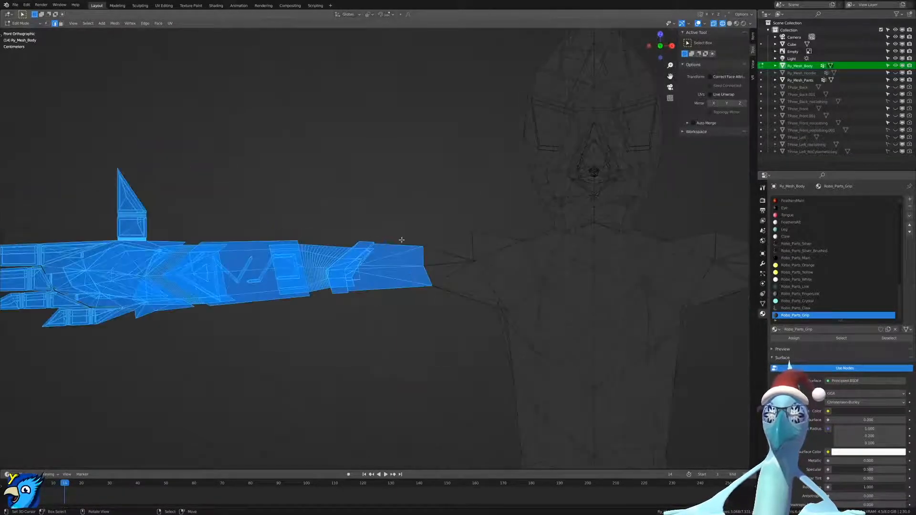
{"action": "scroll", "coordinate": [374, 237], "scroll_direction": "down", "scroll_amount": 6}
{"action": "middle_click_drag", "start_coordinate": [566, 258], "coordinate": [344, 225], "text": "shift"}
{"action": "key", "text": "a"}
{"action": "scroll", "coordinate": [499, 219], "scroll_direction": "down", "scroll_amount": 7}
{"action": "scroll", "coordinate": [498, 220], "scroll_direction": "up", "scroll_amount": 6}
{"action": "key", "text": "c"}
{"action": "left_click_drag", "start_coordinate": [432, 188], "coordinate": [364, 222]}
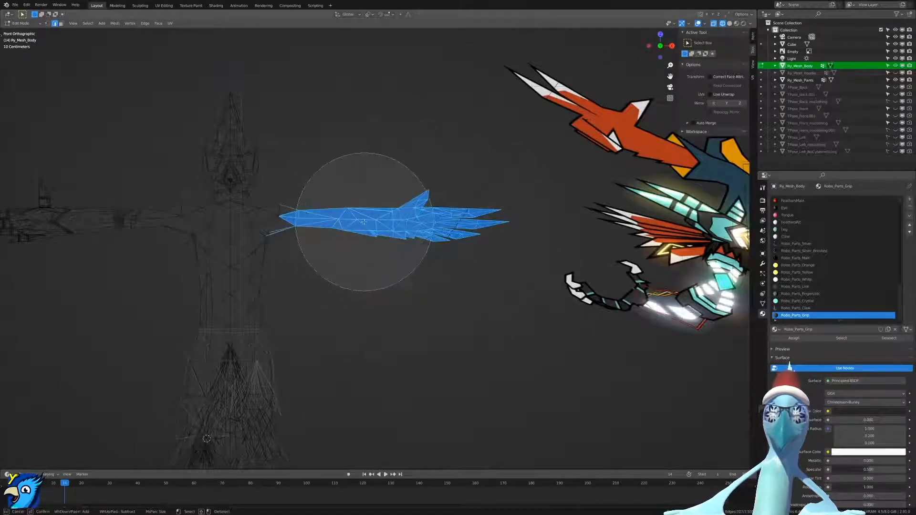
{"action": "middle_click_drag", "start_coordinate": [200, 196], "coordinate": [221, 199]}
{"action": "right_click", "coordinate": [221, 200]}
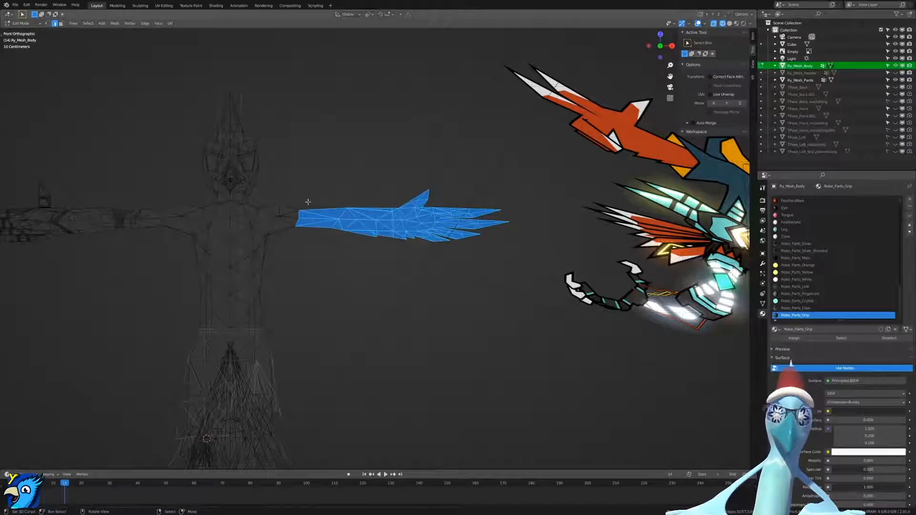
Add the robotic arm to the selection with circle select and extend it to all linked geometry.
{"action": "middle_click_drag", "start_coordinate": [328, 216], "coordinate": [436, 209], "text": "shift"}
{"action": "key", "text": "c"}
{"action": "left_click_drag", "start_coordinate": [184, 205], "coordinate": [87, 211]}
{"action": "right_click", "coordinate": [87, 211]}
{"action": "key", "text": "ctrl+l"}
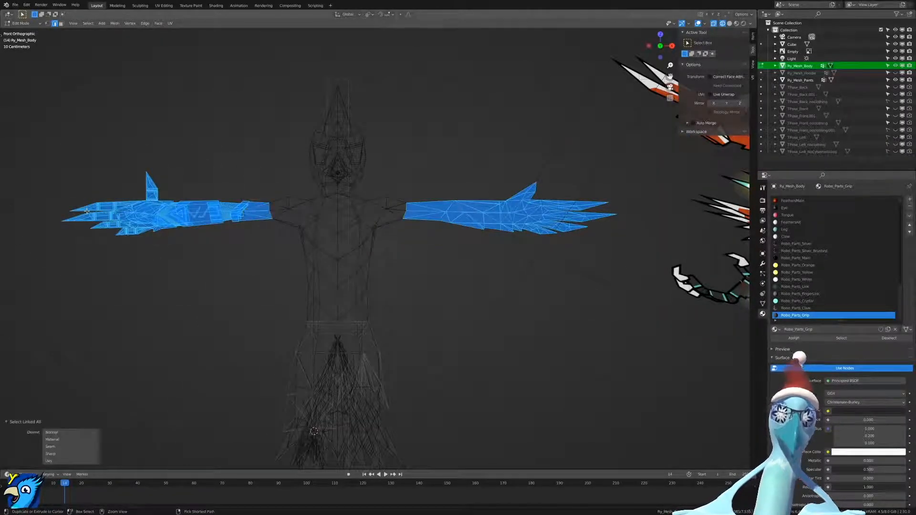
Rotate both selected arms by 90° in the right side view.
{"action": "key", "text": "KP_3"}
{"action": "scroll", "coordinate": [620, 282], "scroll_direction": "up", "scroll_amount": 5}
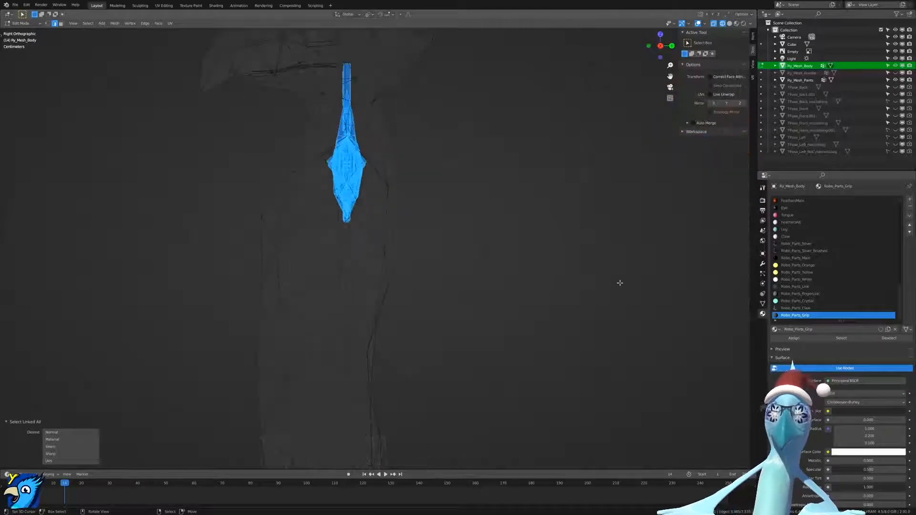
{"action": "type", "text": "r90"}
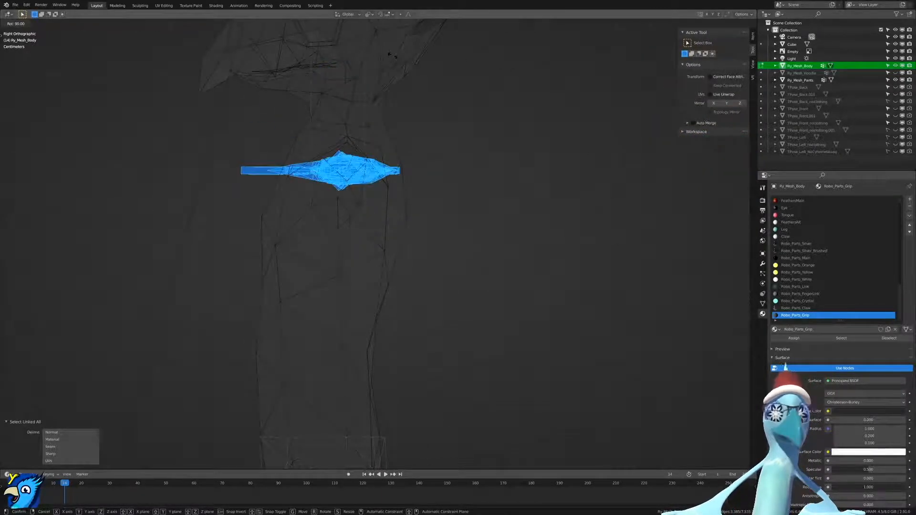
{"action": "key", "text": "Return"}
Move both selected arms about 0.014 m along the global Z axis to line them up with the shoulders.
{"action": "key", "text": "KP_1"}
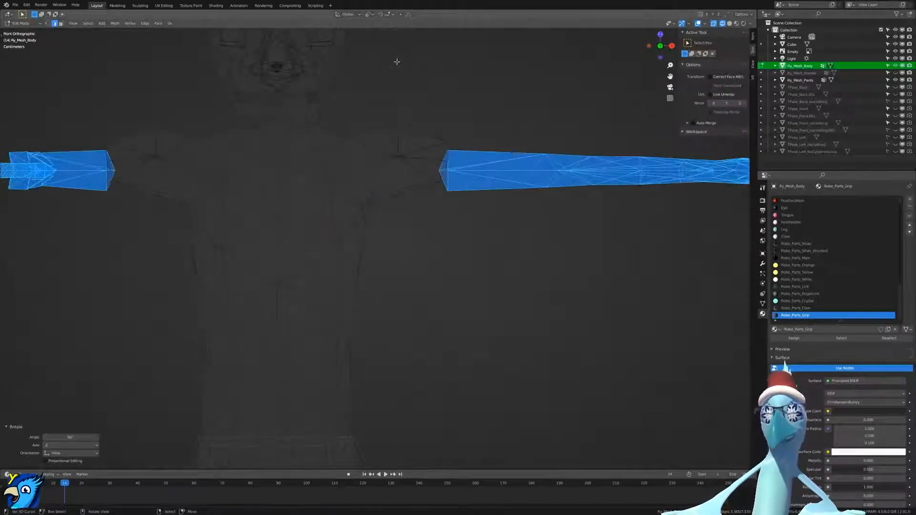
{"action": "scroll", "coordinate": [451, 207], "scroll_direction": "down", "scroll_amount": 4}
{"action": "scroll", "coordinate": [467, 230], "scroll_direction": "up", "scroll_amount": 4}
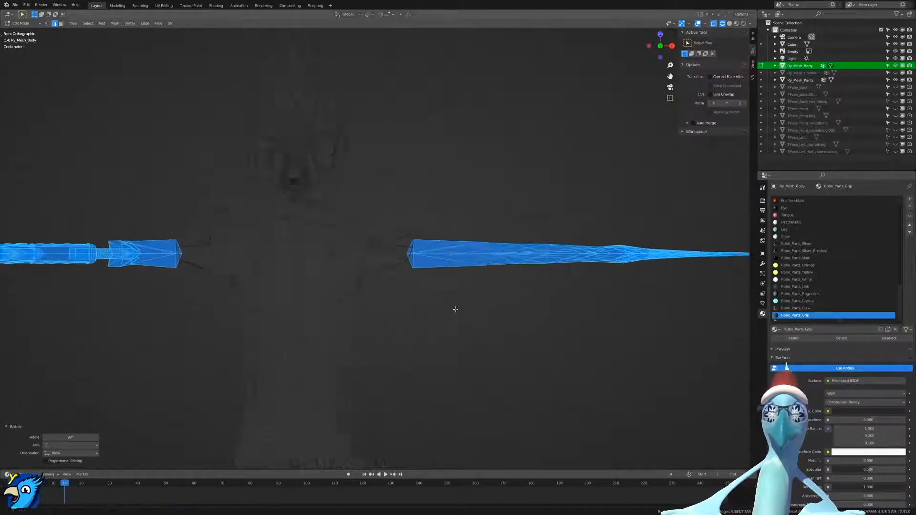
{"action": "key", "text": "g"}
{"action": "key", "text": "z"}
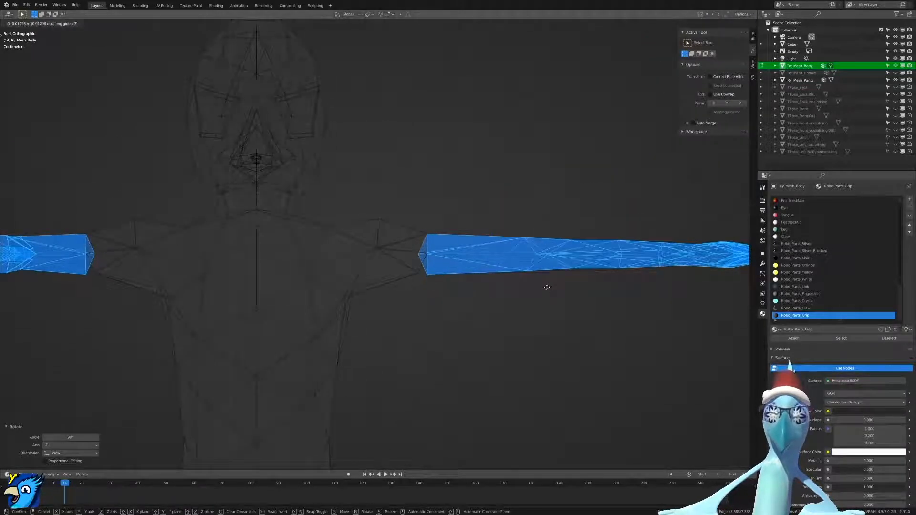
{"action": "left_click", "coordinate": [547, 286]}
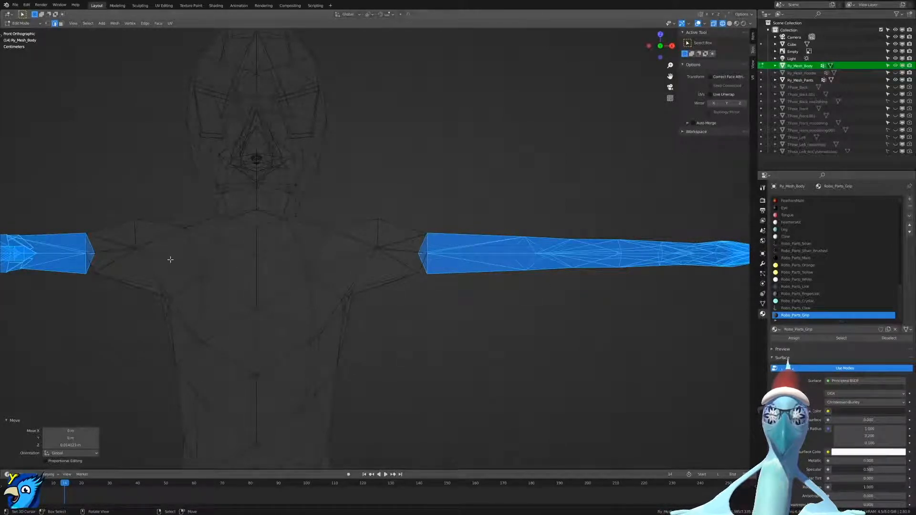
Place the 3D cursor on the feathered arm's shoulder, show its location values and set the transform pivot point to 3D Cursor.
{"action": "scroll", "coordinate": [167, 265], "scroll_direction": "down", "scroll_amount": 5}
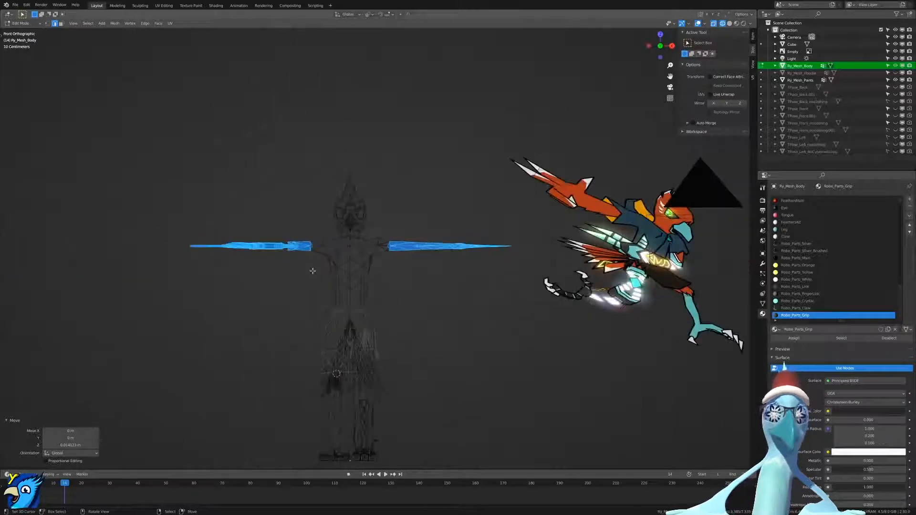
{"action": "scroll", "coordinate": [309, 265], "scroll_direction": "up", "scroll_amount": 5}
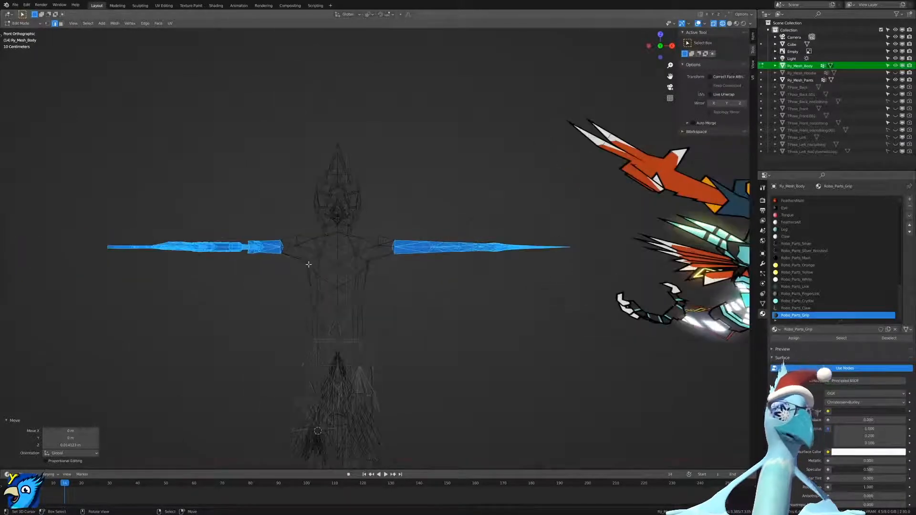
{"action": "scroll", "coordinate": [342, 267], "scroll_direction": "up", "scroll_amount": 3}
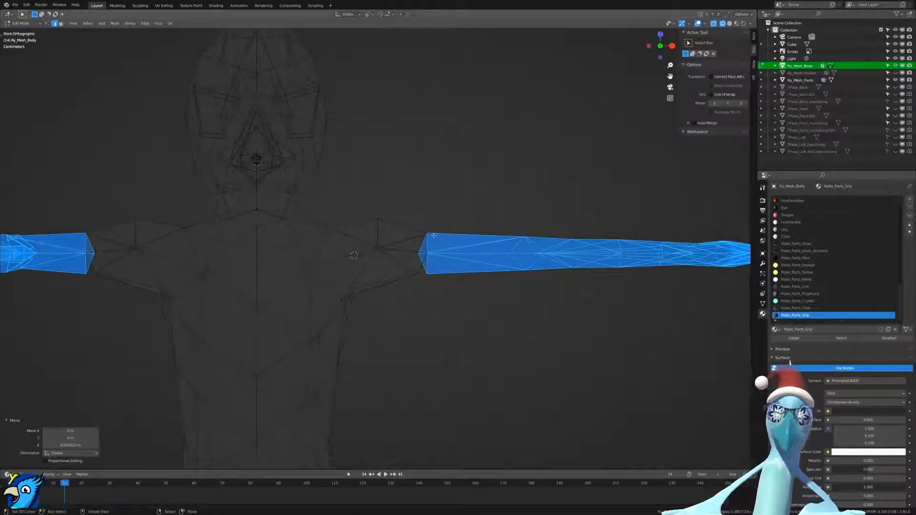
{"action": "key", "text": "n"}
{"action": "key", "text": "n"}
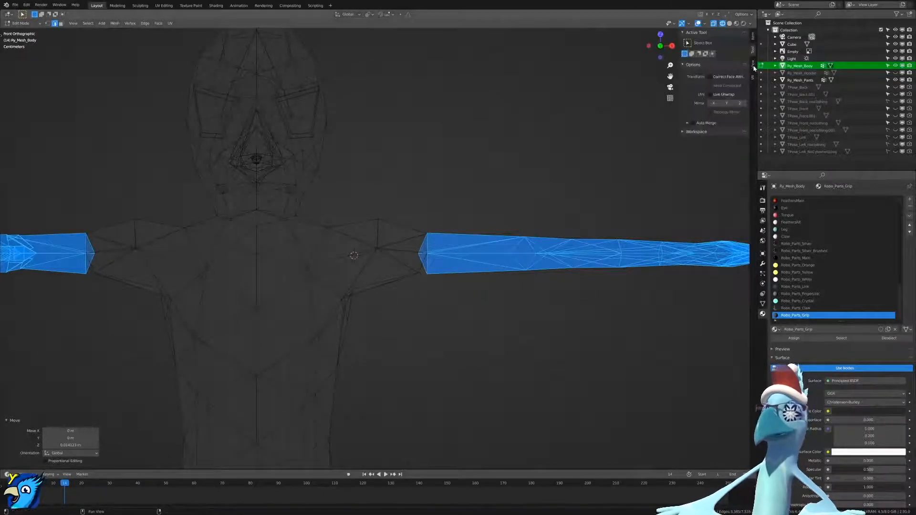
{"action": "left_click", "coordinate": [754, 64]}
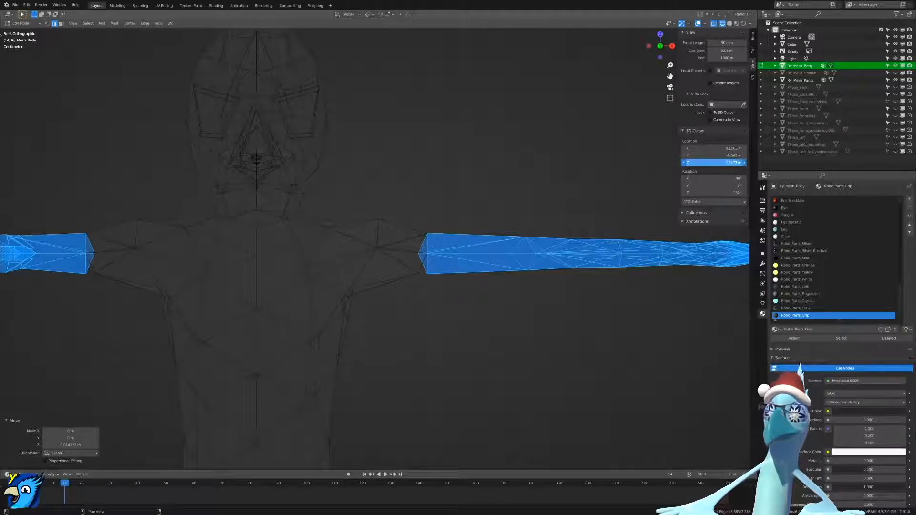
{"action": "left_click", "coordinate": [725, 149]}
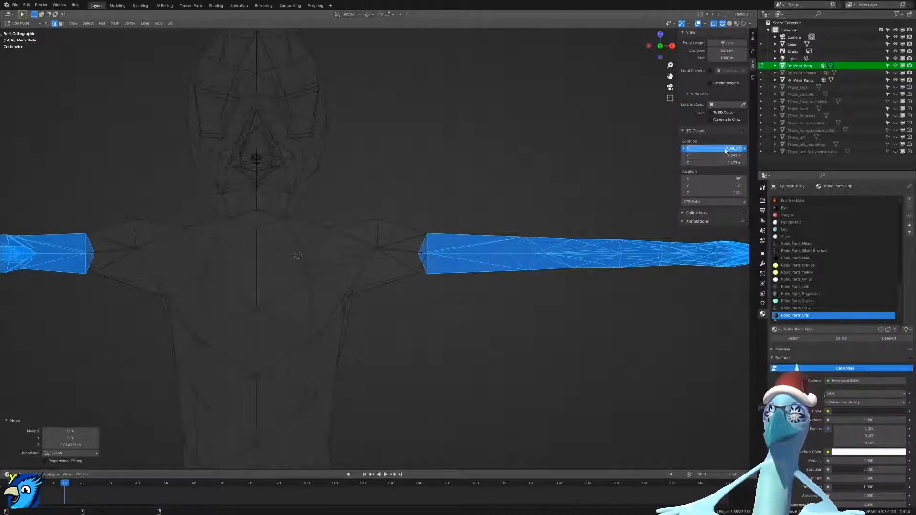
{"action": "left_click_drag", "start_coordinate": [725, 148], "coordinate": [744, 148]}
{"action": "left_click", "coordinate": [369, 14]}
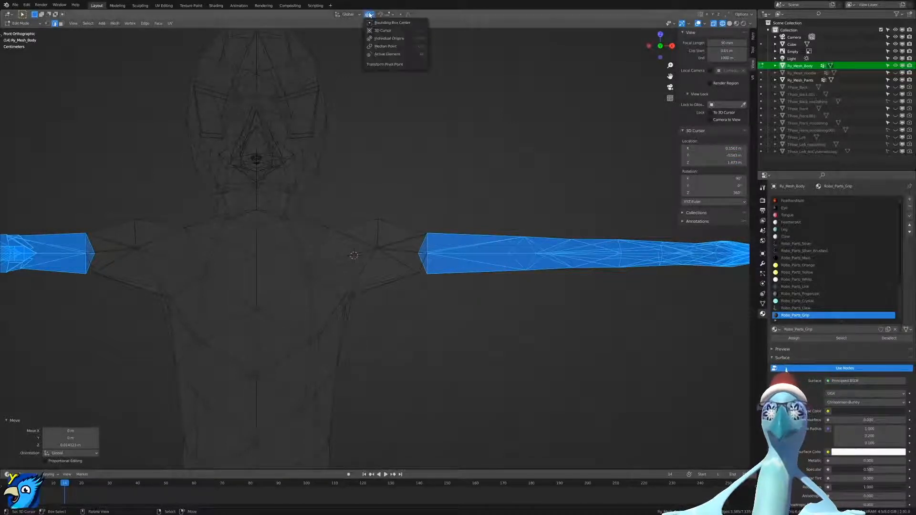
{"action": "left_click", "coordinate": [377, 30]}
Clear the selection and select only the feathered arm with its linked geometry.
{"action": "scroll", "coordinate": [456, 305], "scroll_direction": "down", "scroll_amount": 5}
{"action": "key", "text": "alt+a"}
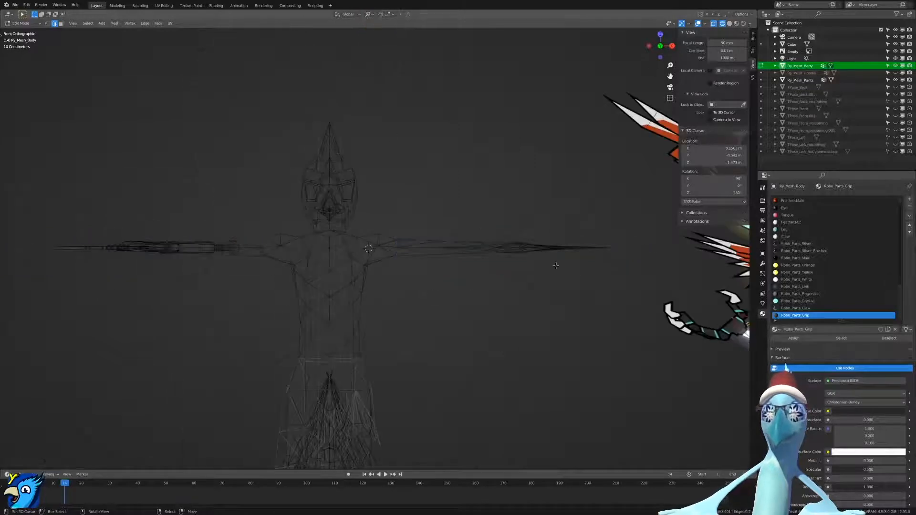
{"action": "key", "text": "c"}
{"action": "left_click_drag", "start_coordinate": [587, 246], "coordinate": [524, 237]}
{"action": "right_click", "coordinate": [524, 237]}
{"action": "key", "text": "ctrl+l"}
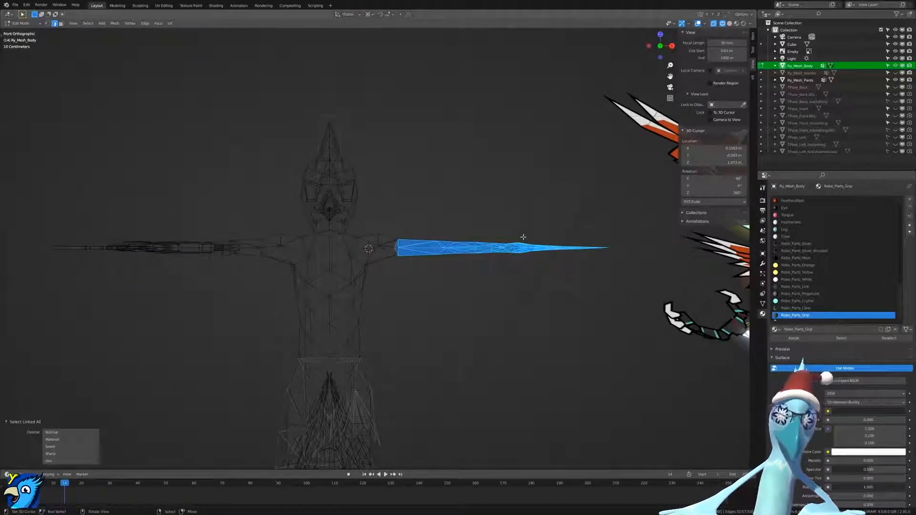
Try rotating the feathered arm by -45° about the 3D cursor in the front view, and undo the rotation.
{"action": "scroll", "coordinate": [547, 262], "scroll_direction": "up", "scroll_amount": 2}
{"action": "type", "text": "r"}
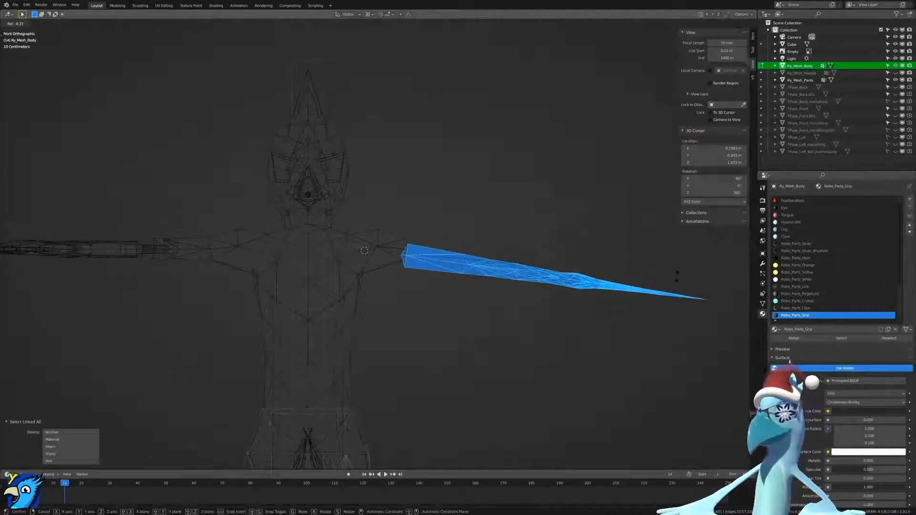
{"action": "type", "text": "45"}
{"action": "key", "text": "minus"}
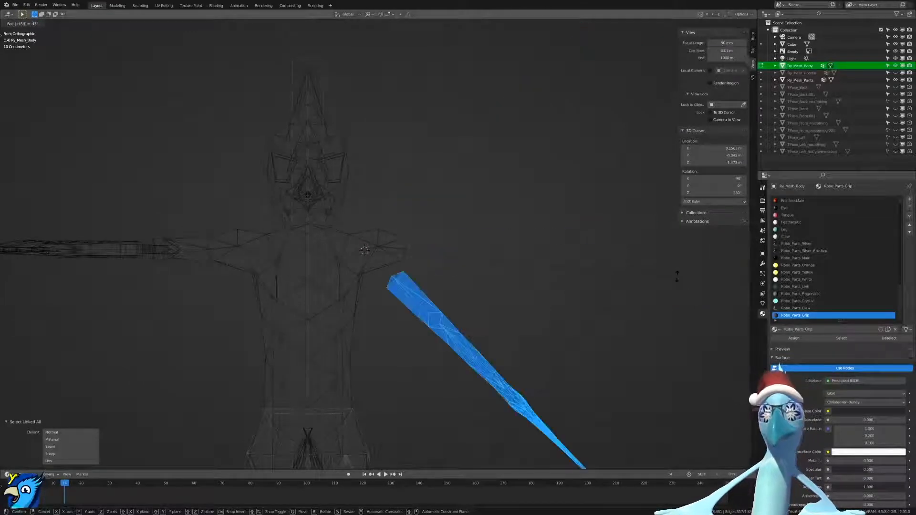
{"action": "key", "text": "Return"}
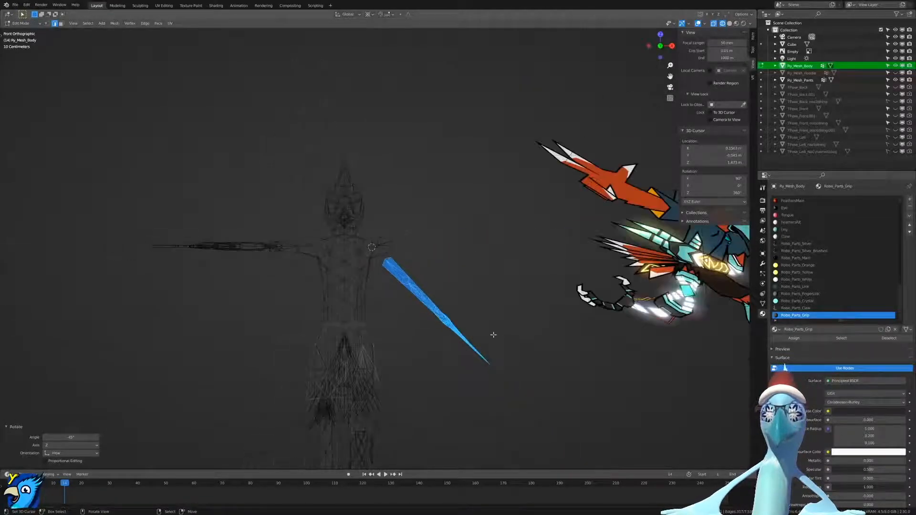
{"action": "scroll", "coordinate": [494, 334], "scroll_direction": "up", "scroll_amount": 3}
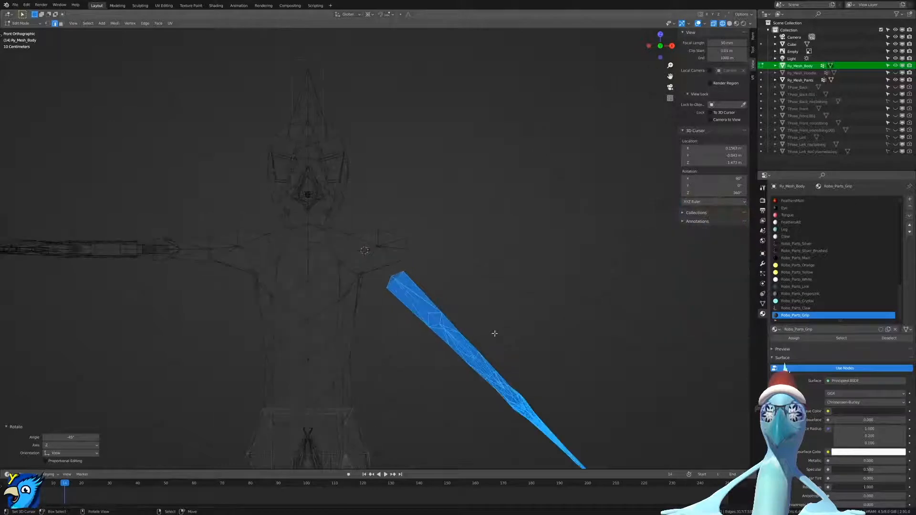
{"action": "key", "text": "ctrl+z"}
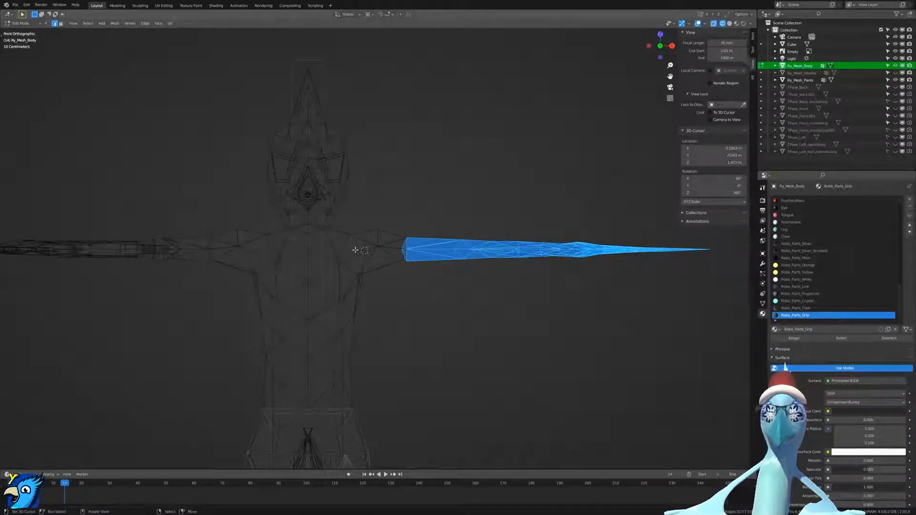
Reposition the 3D cursor slightly on the shoulder and rotate the feathered arm by -45° about it in the front view.
{"action": "type", "text": "r"}
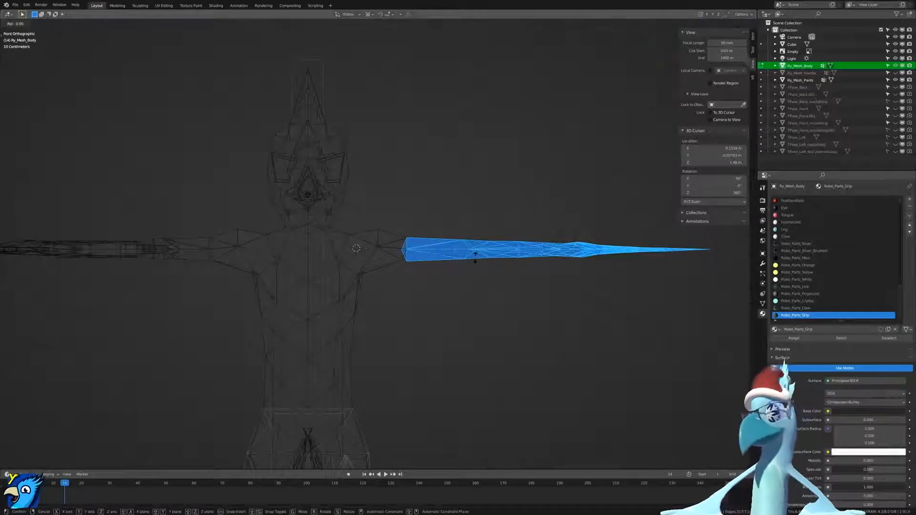
{"action": "type", "text": "-45"}
{"action": "key", "text": "Return"}
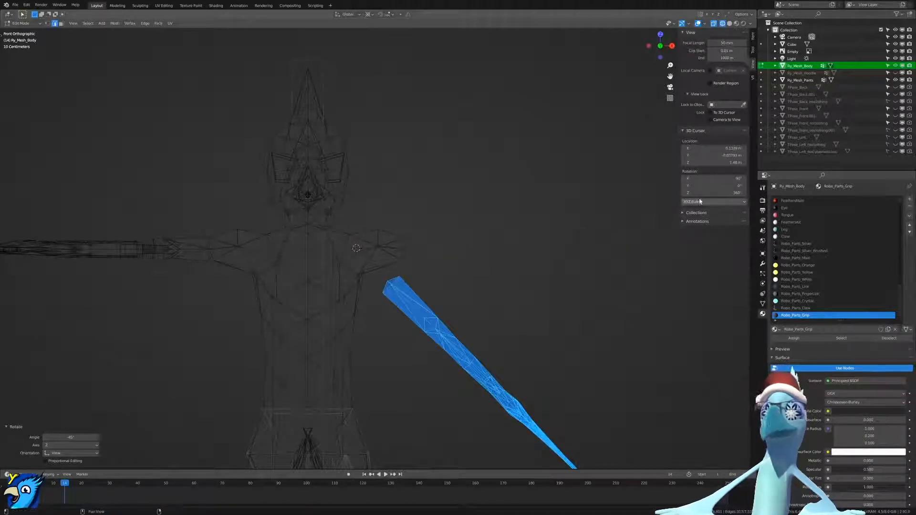
Mirror the 3D cursor to the robotic arm's shoulder by setting its X location to -0.1339 m.
{"action": "left_click", "coordinate": [708, 148]}
{"action": "key", "text": "ctrl+a"}
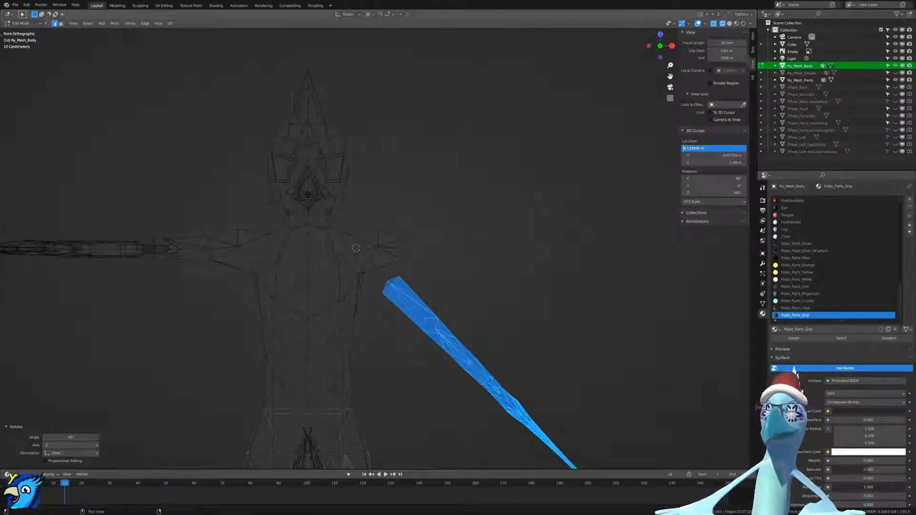
{"action": "type", "text": "-"}
{"action": "key", "text": "Return"}
Select the robotic arm with its linked geometry and rotate it 45° about the 3D cursor in the front view.
{"action": "middle_click_drag", "start_coordinate": [126, 288], "coordinate": [403, 238], "text": "shift"}
{"action": "key", "text": "a"}
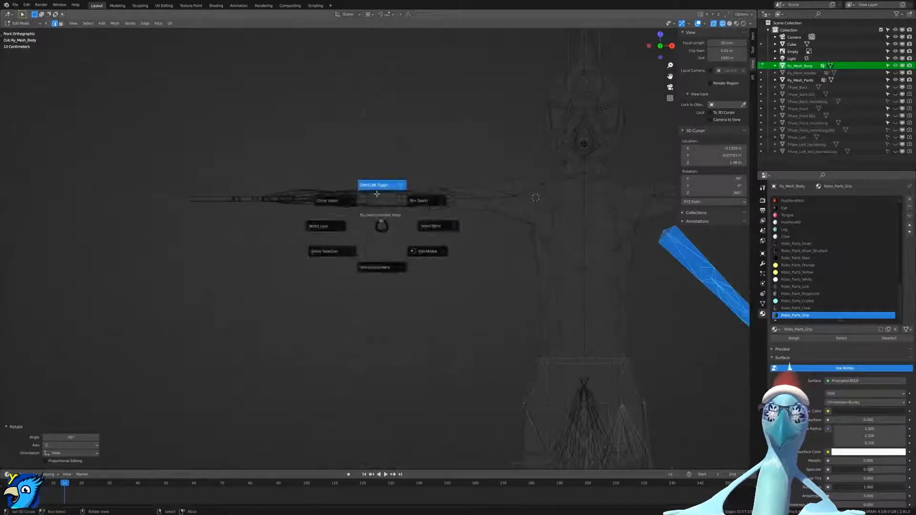
{"action": "left_click", "coordinate": [379, 199]}
{"action": "key", "text": "b"}
{"action": "left_click_drag", "start_coordinate": [125, 130], "coordinate": [461, 271]}
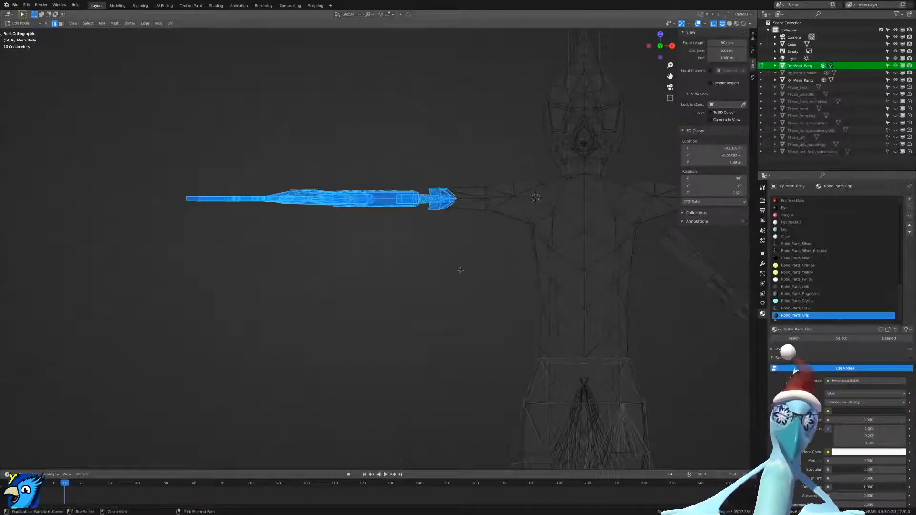
{"action": "key", "text": "ctrl+l"}
{"action": "type", "text": "r"}
{"action": "type", "text": "45"}
{"action": "key", "text": "Return"}
Examine both lowered arms and their gaps to the shoulders in solid shading from the side and front.
{"action": "scroll", "coordinate": [561, 264], "scroll_direction": "down", "scroll_amount": 5}
{"action": "middle_click_drag", "start_coordinate": [560, 263], "coordinate": [433, 276]}
{"action": "key", "text": "z"}
{"action": "left_click", "coordinate": [491, 259]}
{"action": "scroll", "coordinate": [485, 258], "scroll_direction": "up", "scroll_amount": 2}
{"action": "mouse_move", "coordinate": [485, 257]}
{"action": "middle_mouse_down"}
{"action": "mouse_move", "coordinate": [593, 260]}
{"action": "mouse_move", "coordinate": [553, 260]}
{"action": "mouse_move", "coordinate": [603, 302]}
{"action": "mouse_move", "coordinate": [568, 292]}
{"action": "mouse_move", "coordinate": [542, 270]}
{"action": "mouse_move", "coordinate": [532, 309]}
{"action": "mouse_move", "coordinate": [548, 323]}
{"action": "mouse_move", "coordinate": [400, 302]}
{"action": "mouse_move", "coordinate": [398, 293]}
{"action": "middle_mouse_up"}
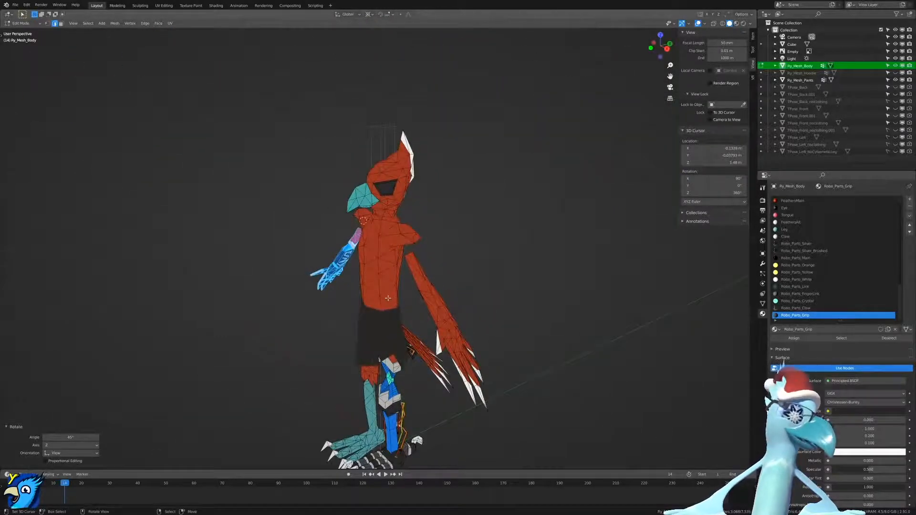
{"action": "scroll", "coordinate": [418, 320], "scroll_direction": "up", "scroll_amount": 4}
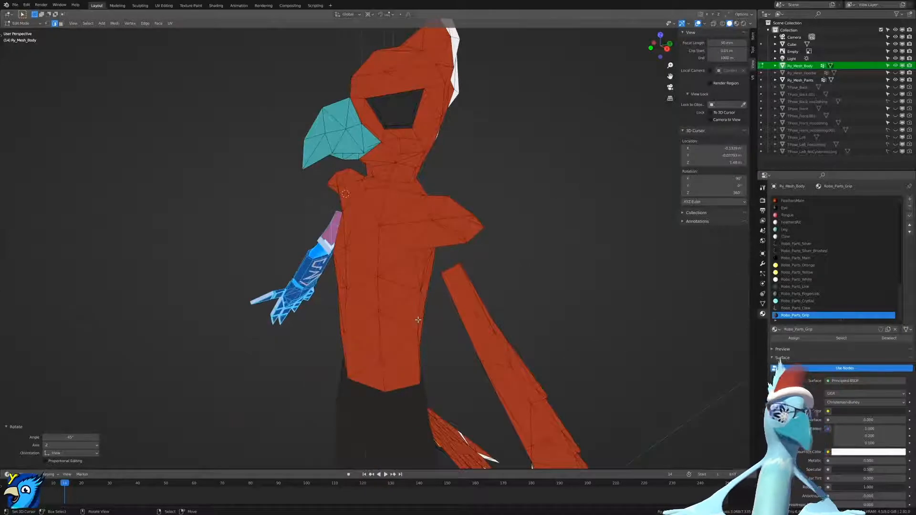
{"action": "key", "text": "KP_1"}
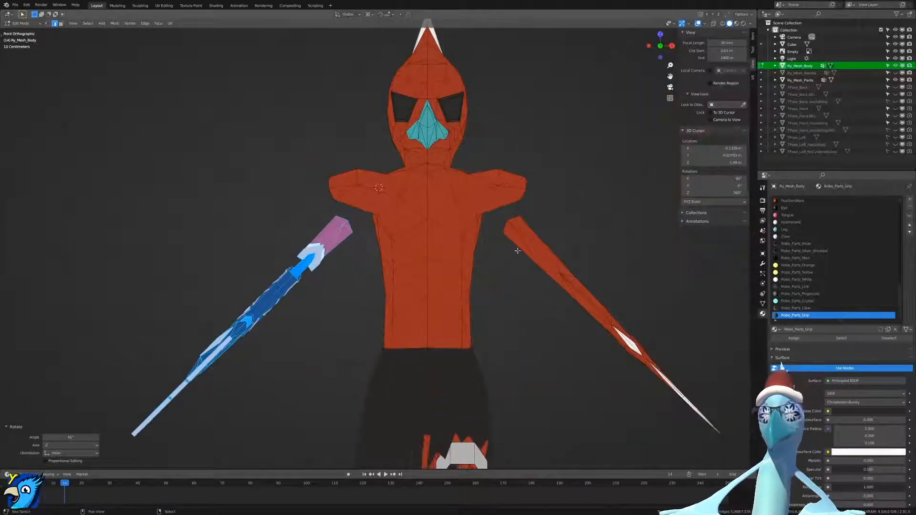
{"action": "scroll", "coordinate": [516, 256], "scroll_direction": "up", "scroll_amount": 4}
{"action": "right_click_drag", "start_coordinate": [480, 267], "coordinate": [480, 270]}
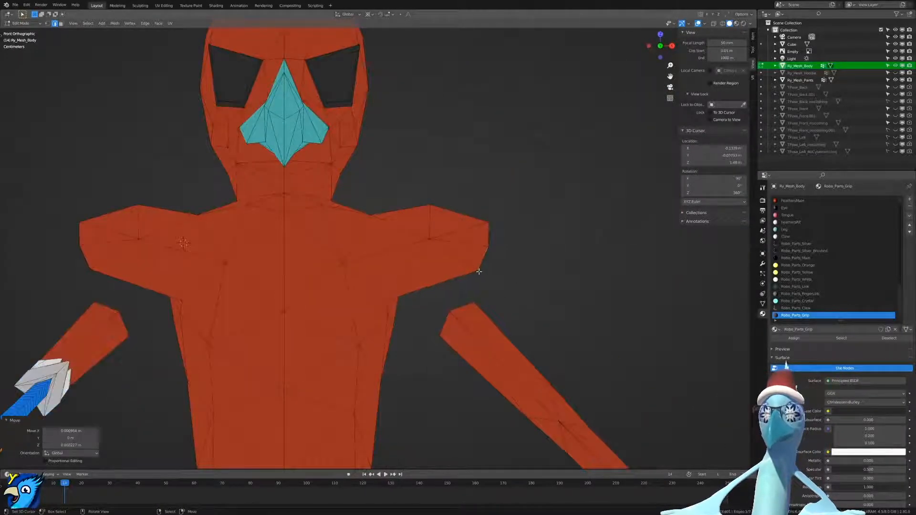
{"action": "key", "text": "ctrl+z"}
Turn on X-axis mirror editing for the mesh and switch to vertex selection.
{"action": "left_click", "coordinate": [752, 37]}
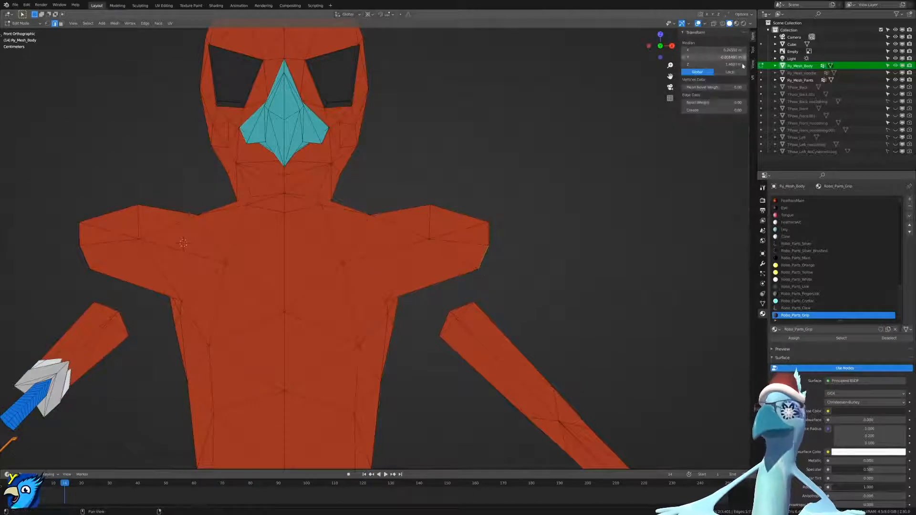
{"action": "left_click", "coordinate": [752, 50]}
{"action": "left_click", "coordinate": [715, 103]}
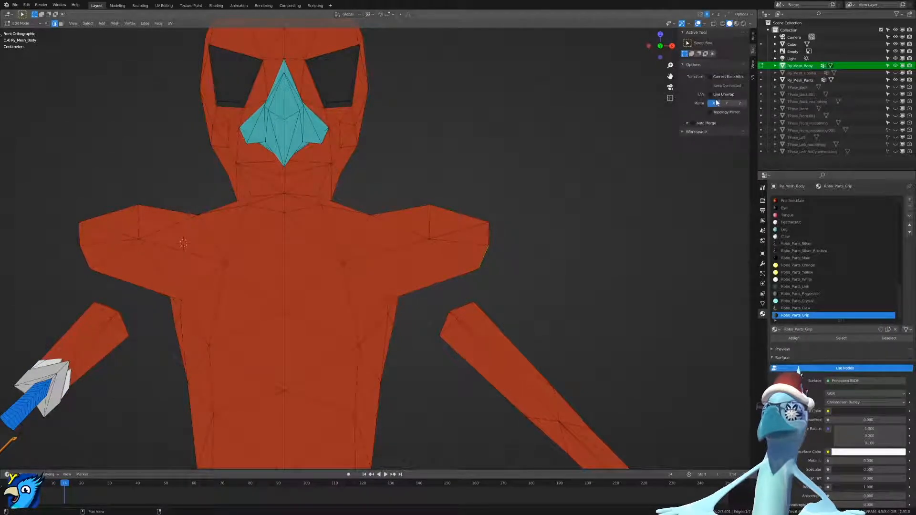
{"action": "key", "text": "g"}
{"action": "right_click", "coordinate": [571, 264]}
{"action": "key", "text": "ctrl+Tab"}
{"action": "left_click", "coordinate": [564, 252]}
Move the mirrored shoulder underside vertex down to the feathered arm's inner corner and merge it with the arm vertex At Last.
{"action": "right_click", "coordinate": [484, 271]}
{"action": "right_click", "coordinate": [436, 334], "text": "shift"}
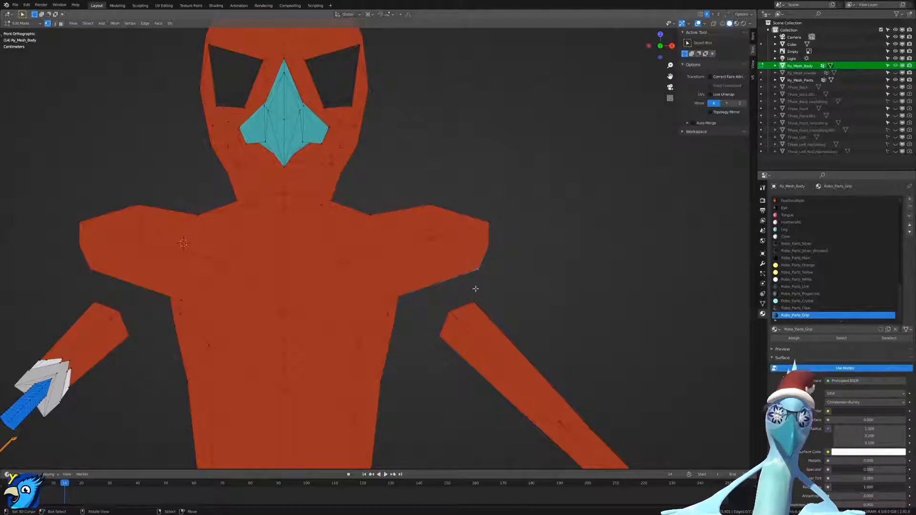
{"action": "key", "text": "g"}
{"action": "left_click", "coordinate": [442, 332]}
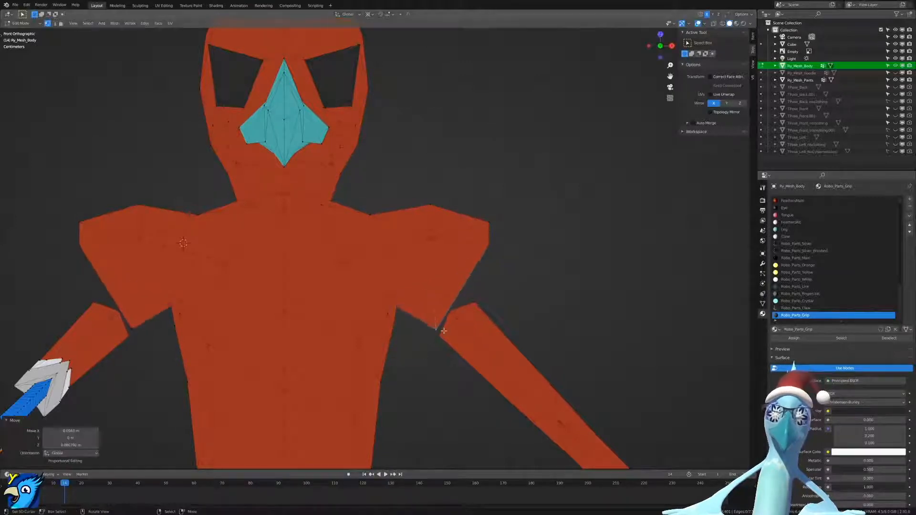
{"action": "key", "text": "m"}
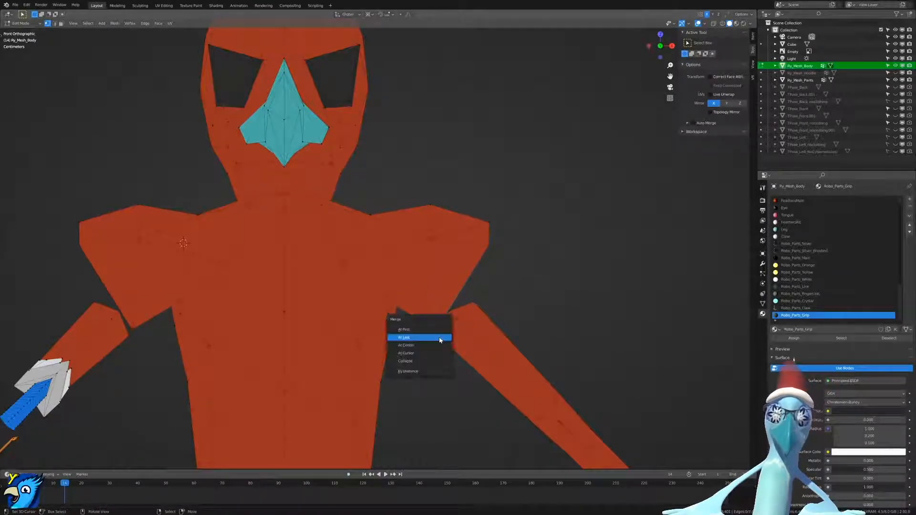
{"action": "left_click", "coordinate": [440, 340]}
Merge the remaining open shoulder vertices with the matching upper vertices of the feathered arm.
{"action": "middle_click_drag", "start_coordinate": [458, 310], "coordinate": [440, 269]}
{"action": "middle_click_drag", "start_coordinate": [435, 321], "coordinate": [334, 337]}
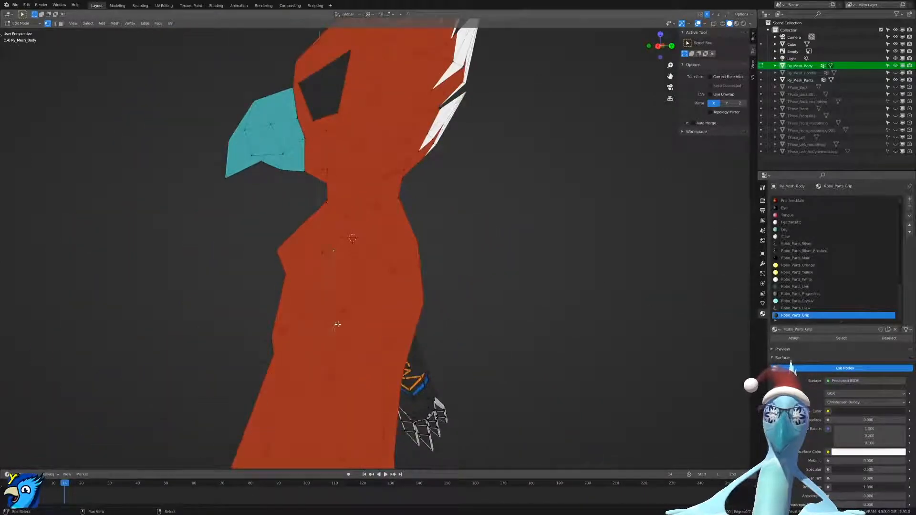
{"action": "key", "text": "m"}
{"action": "left_click", "coordinate": [299, 325]}
{"action": "left_click", "coordinate": [278, 252]}
{"action": "middle_click_drag", "start_coordinate": [279, 255], "coordinate": [420, 342]}
Merge the other shoulder's underside vertex with the robotic arm's inner corner vertex.
{"action": "scroll", "coordinate": [399, 347], "scroll_direction": "down", "scroll_amount": 3}
{"action": "middle_click_drag", "start_coordinate": [258, 323], "coordinate": [404, 297]}
{"action": "scroll", "coordinate": [403, 297], "scroll_direction": "up", "scroll_amount": 2}
{"action": "left_click", "coordinate": [407, 300]}
{"action": "left_click", "coordinate": [410, 316], "text": "shift"}
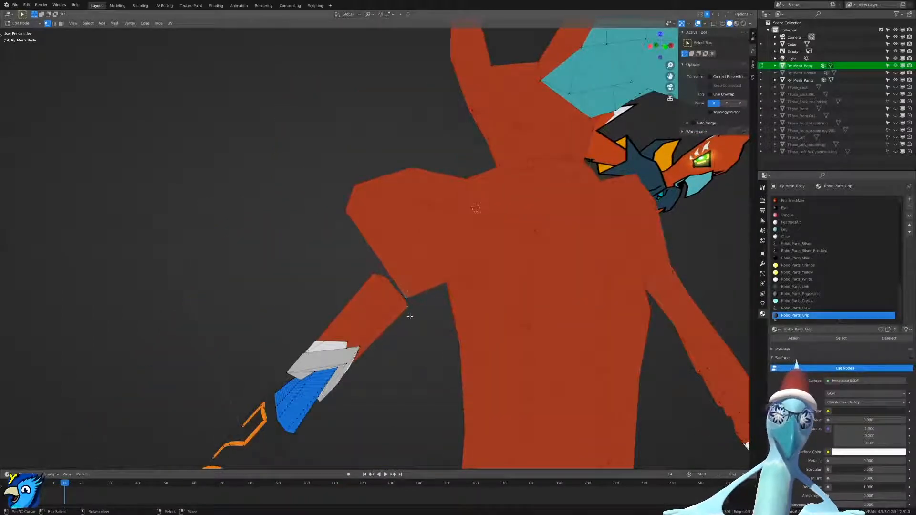
{"action": "key", "text": "m"}
{"action": "left_click", "coordinate": [410, 316]}
Merge the next open vertex pair between the shoulder and the robotic arm's upper end.
{"action": "middle_click_drag", "start_coordinate": [393, 225], "coordinate": [301, 190]}
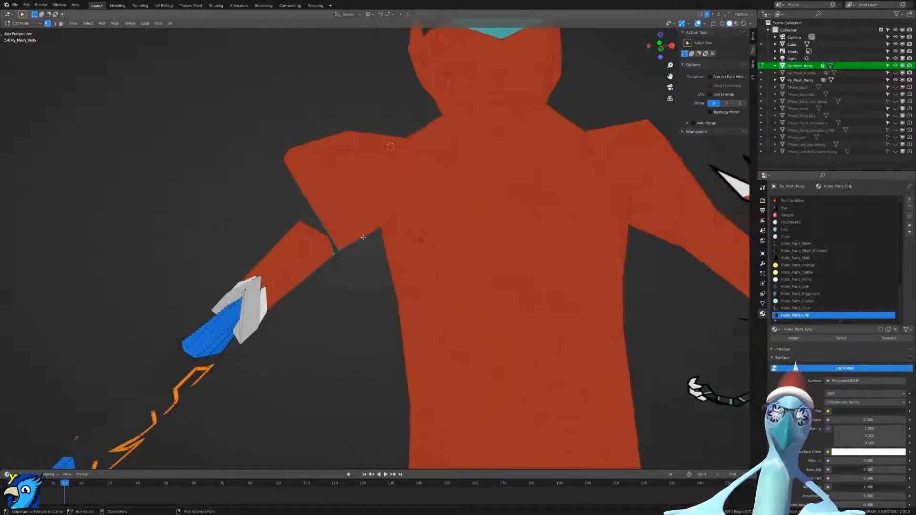
{"action": "right_click", "coordinate": [304, 226], "text": "shift"}
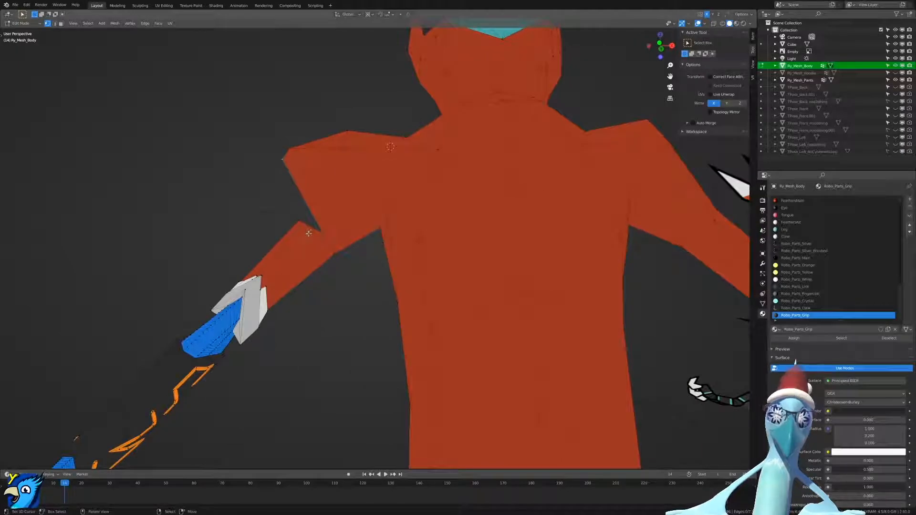
{"action": "key", "text": "m"}
{"action": "left_click", "coordinate": [308, 232]}
Hide the sidebar and merge the outer shoulder vertex with the robotic arm's outer vertex At Last.
{"action": "middle_click_drag", "start_coordinate": [278, 231], "coordinate": [406, 249]}
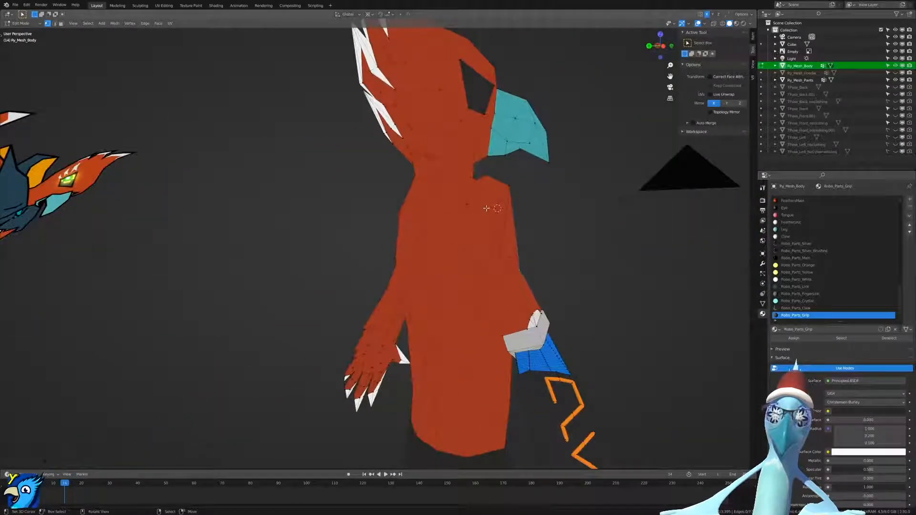
{"action": "right_click", "coordinate": [510, 184], "text": "shift"}
{"action": "key", "text": "n"}
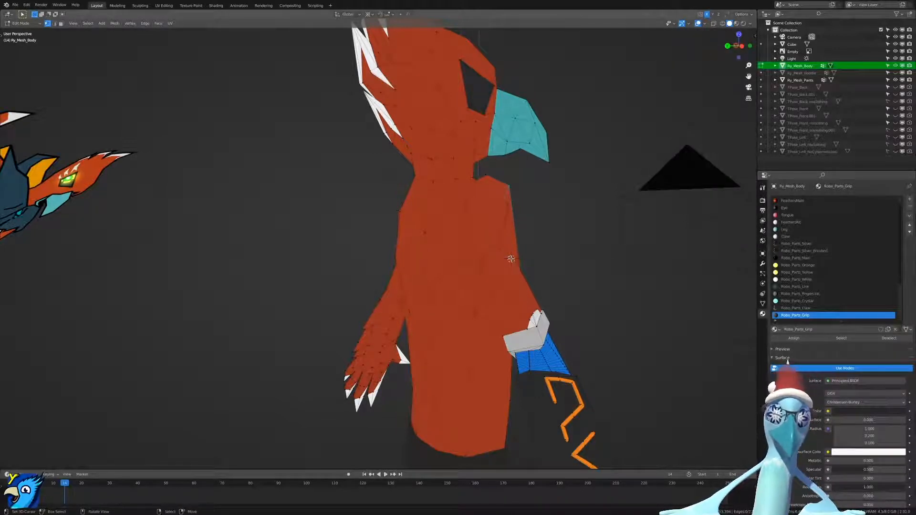
{"action": "key", "text": "m"}
{"action": "left_click", "coordinate": [511, 258]}
{"action": "middle_click_drag", "start_coordinate": [511, 259], "coordinate": [419, 253]}
{"action": "scroll", "coordinate": [421, 254], "scroll_direction": "down", "scroll_amount": 2}
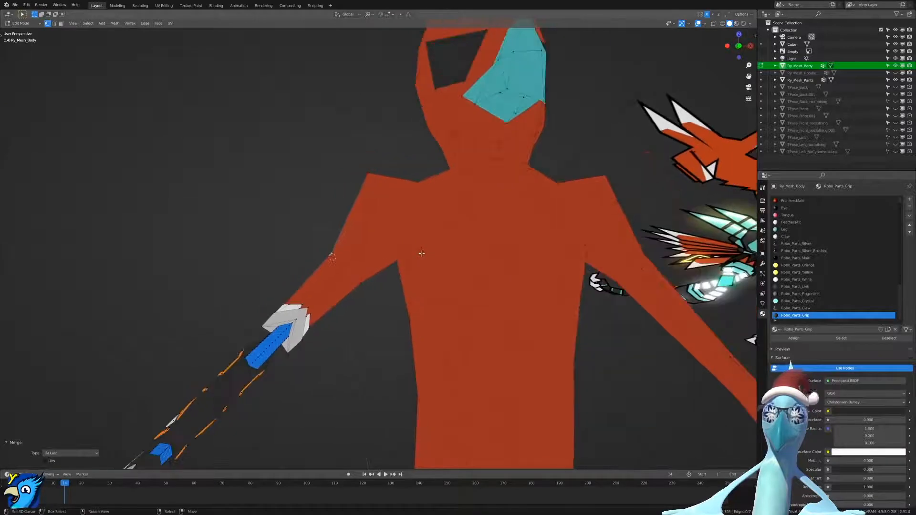
Select the outer shoulder vertices in front wireframe view and move them about 0.03 m down and inward with mirroring.
{"action": "key", "text": "KP_4"}
{"action": "key", "text": "KP_1"}
{"action": "middle_click_drag", "start_coordinate": [551, 236], "coordinate": [430, 260], "text": "shift"}
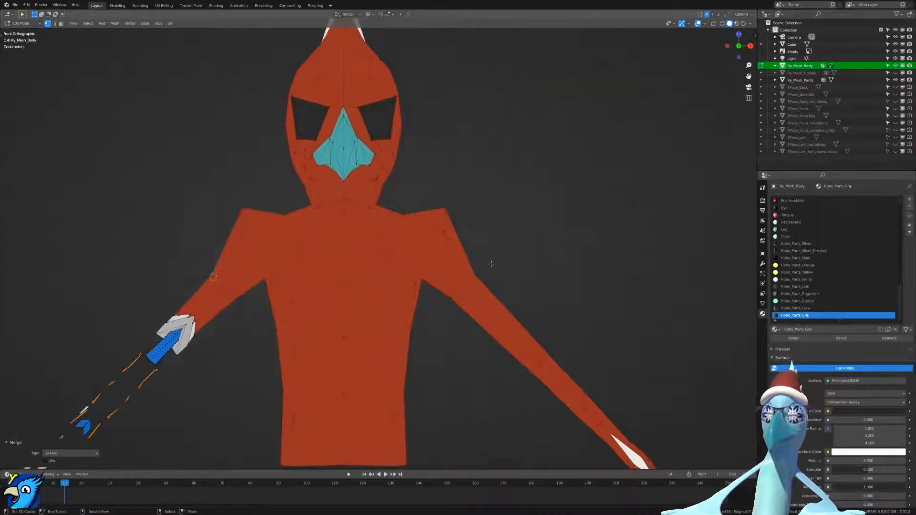
{"action": "key", "text": "shift+z"}
{"action": "scroll", "coordinate": [438, 254], "scroll_direction": "up", "scroll_amount": 3}
{"action": "key", "text": "c"}
{"action": "scroll", "coordinate": [503, 211], "scroll_direction": "up", "scroll_amount": 2}
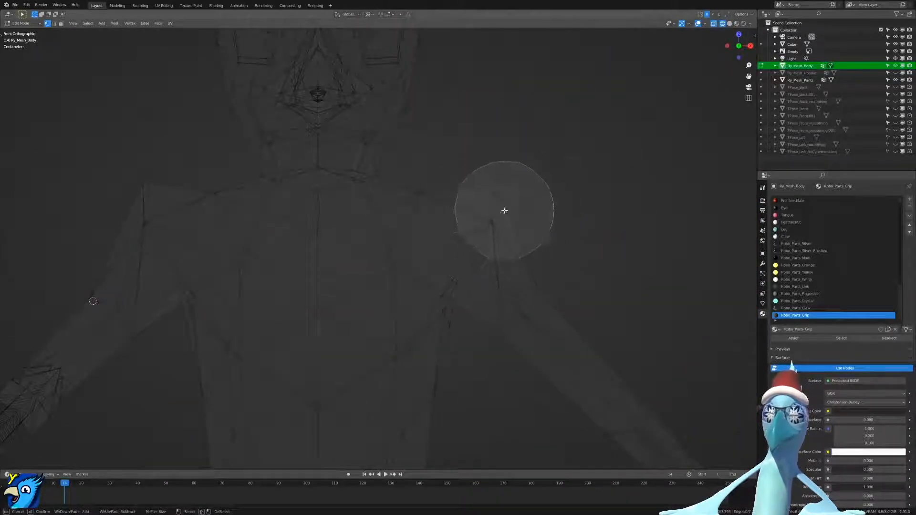
{"action": "left_click", "coordinate": [498, 205]}
{"action": "key", "text": "Escape"}
{"action": "key", "text": "h"}
{"action": "left_click", "coordinate": [521, 213]}
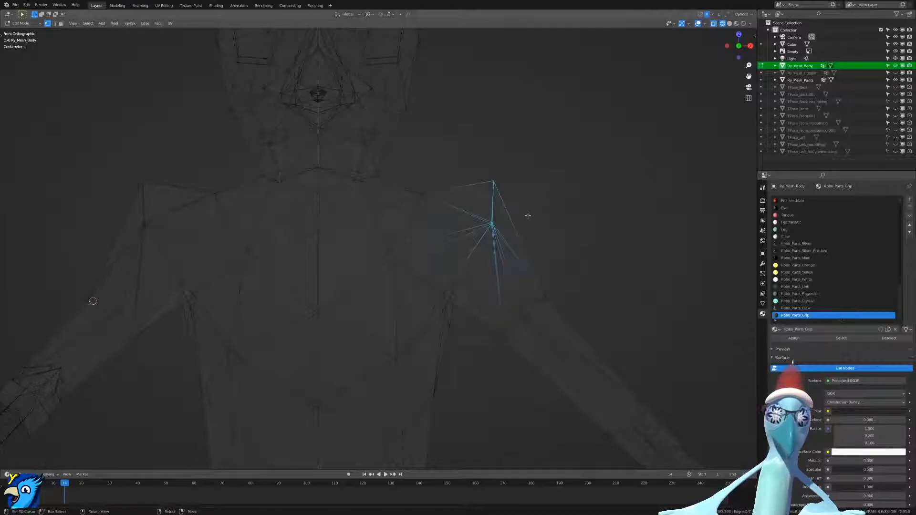
{"action": "key", "text": "g"}
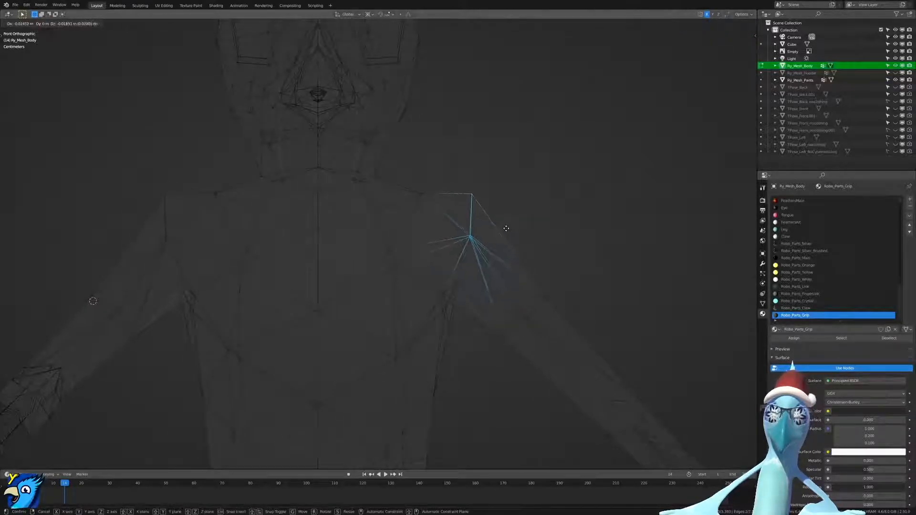
{"action": "left_click", "coordinate": [527, 228]}
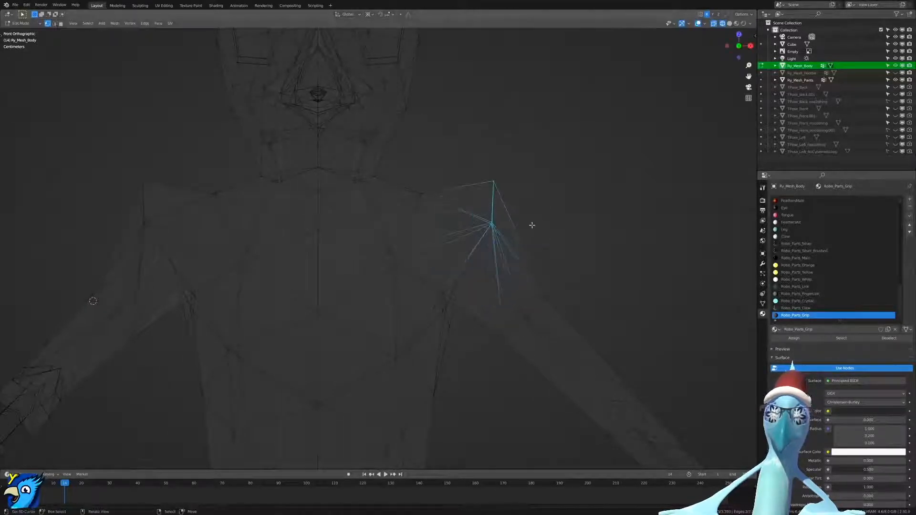
{"action": "key", "text": "g"}
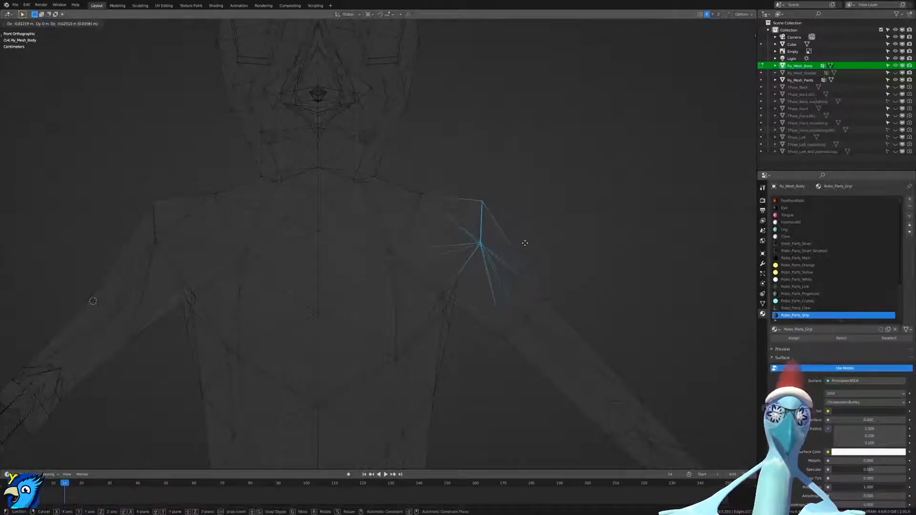
{"action": "left_click", "coordinate": [522, 245]}
Leave mesh editing and examine the reshaped shoulders from the back and front, with overlays temporarily hidden.
{"action": "key", "text": "Tab"}
{"action": "scroll", "coordinate": [533, 210], "scroll_direction": "down", "scroll_amount": 4}
{"action": "key", "text": "shift+z"}
{"action": "mouse_move", "coordinate": [497, 225]}
{"action": "middle_mouse_down"}
{"action": "mouse_move", "coordinate": [489, 225]}
{"action": "mouse_move", "coordinate": [516, 234]}
{"action": "mouse_move", "coordinate": [638, 233]}
{"action": "mouse_move", "coordinate": [738, 102]}
{"action": "middle_mouse_up"}
{"action": "left_click", "coordinate": [698, 23]}
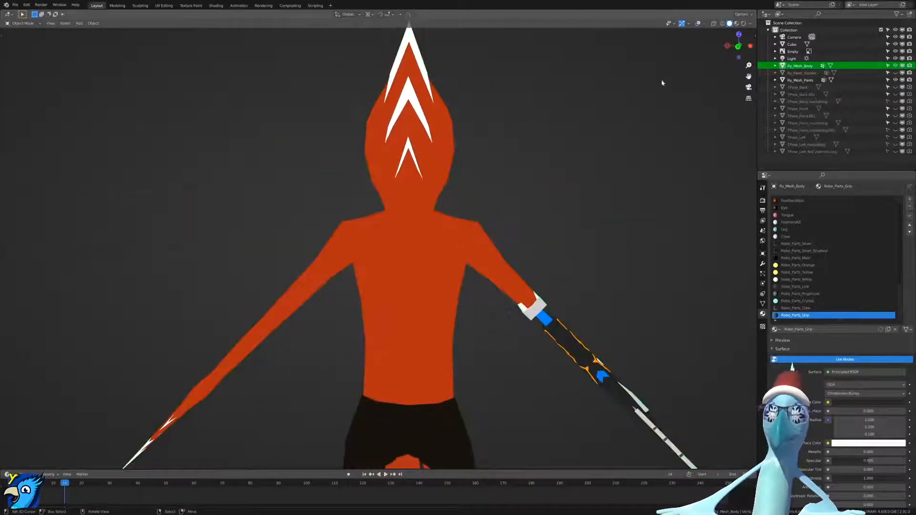
{"action": "scroll", "coordinate": [609, 213], "scroll_direction": "down", "scroll_amount": 5}
{"action": "scroll", "coordinate": [638, 202], "scroll_direction": "up", "scroll_amount": 1}
{"action": "middle_click_drag", "start_coordinate": [618, 212], "coordinate": [461, 210]}
{"action": "scroll", "coordinate": [676, 71], "scroll_direction": "up", "scroll_amount": 6}
{"action": "left_click", "coordinate": [698, 23]}
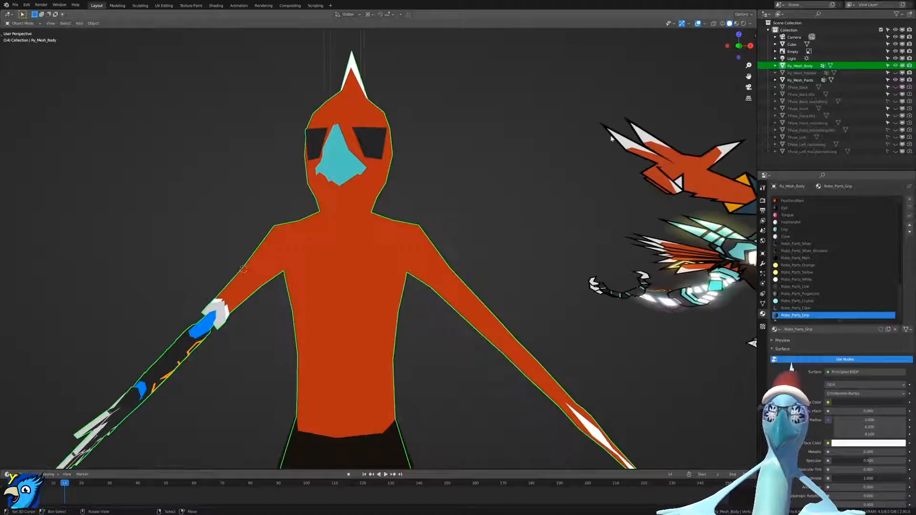
{"action": "scroll", "coordinate": [542, 190], "scroll_direction": "up", "scroll_amount": 4}
Select the armpit vertices in front wireframe view and lower them about 0.037 m.
{"action": "key", "text": "Tab"}
{"action": "key", "text": "KP_1"}
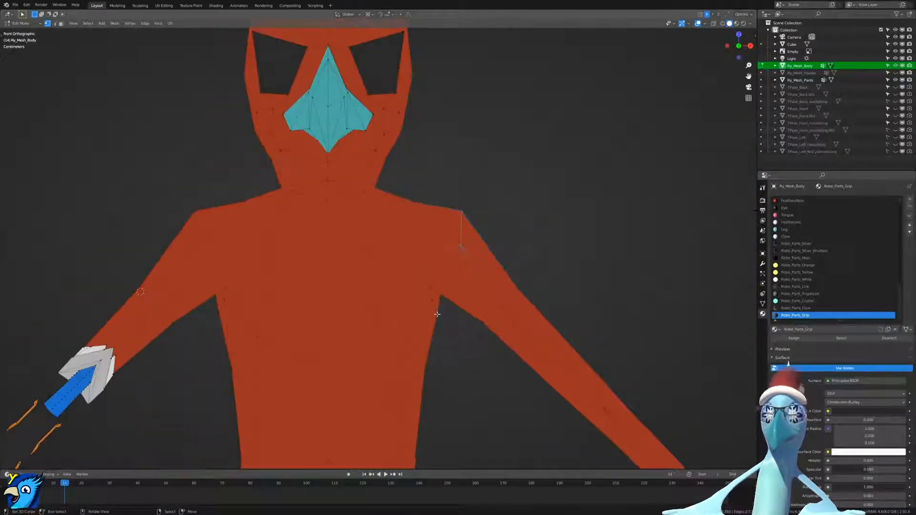
{"action": "key", "text": "shift+z"}
{"action": "scroll", "coordinate": [446, 325], "scroll_direction": "up", "scroll_amount": 2}
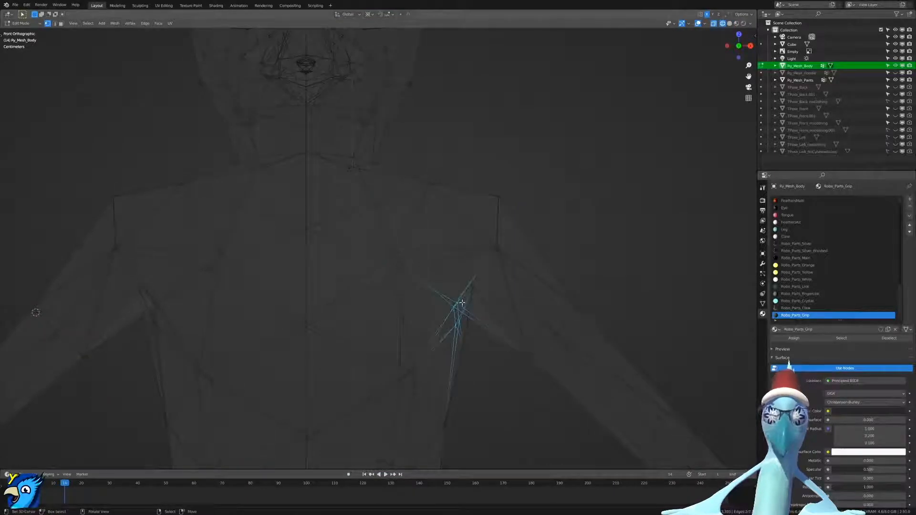
{"action": "key", "text": "g"}
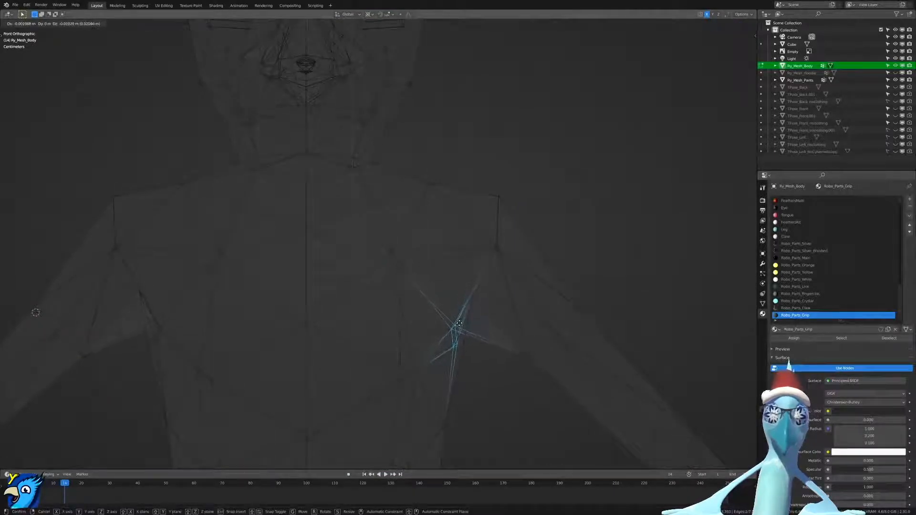
{"action": "left_click", "coordinate": [461, 338]}
Select the remaining high armpit vertex and move it about 0.021 m inward and 0.033 m down in the front view.
{"action": "key", "text": "shift+z"}
{"action": "mouse_move", "coordinate": [534, 331]}
{"action": "middle_mouse_down"}
{"action": "mouse_move", "coordinate": [495, 300]}
{"action": "mouse_move", "coordinate": [515, 280]}
{"action": "middle_mouse_up"}
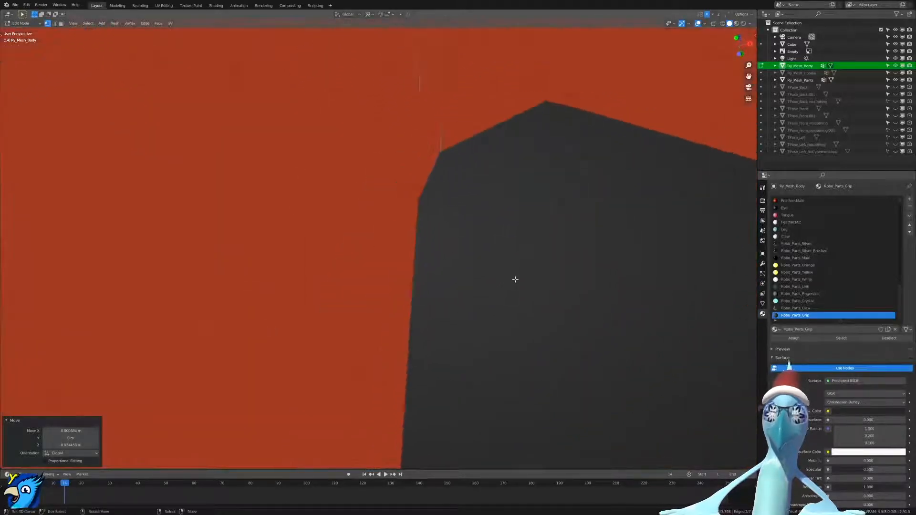
{"action": "key", "text": "shift+z"}
{"action": "right_click", "coordinate": [451, 51]}
{"action": "key", "text": "KP_1"}
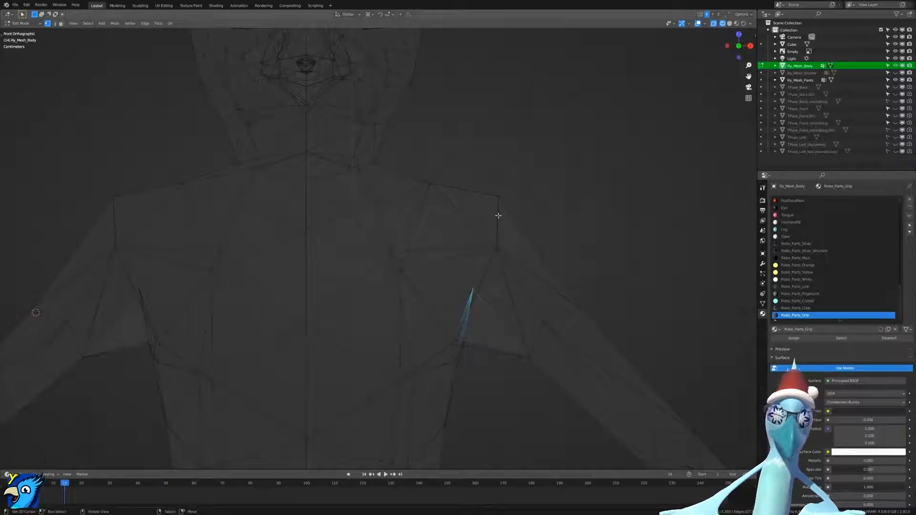
{"action": "key", "text": "g"}
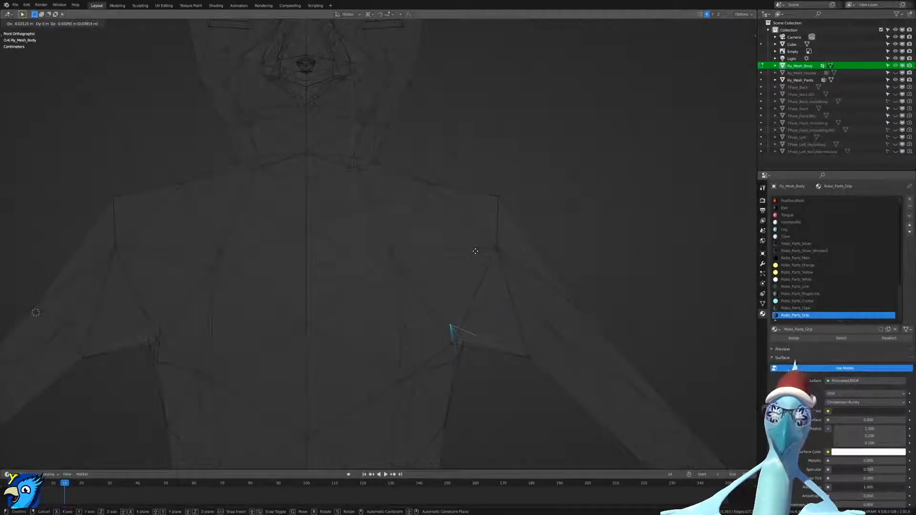
{"action": "left_click", "coordinate": [475, 251]}
Examine the shoulders and armpits in material preview from below, the sides, the back and the front.
{"action": "key", "text": "z"}
{"action": "left_click", "coordinate": [528, 317]}
{"action": "middle_click_drag", "start_coordinate": [521, 322], "coordinate": [539, 292]}
{"action": "key", "text": "Tab"}
{"action": "key", "text": "z"}
{"action": "left_click", "coordinate": [630, 115]}
{"action": "scroll", "coordinate": [545, 286], "scroll_direction": "down", "scroll_amount": 4}
{"action": "middle_click_drag", "start_coordinate": [476, 291], "coordinate": [327, 335]}
{"action": "scroll", "coordinate": [482, 298], "scroll_direction": "down", "scroll_amount": 3}
{"action": "scroll", "coordinate": [334, 331], "scroll_direction": "up", "scroll_amount": 5}
{"action": "middle_click_drag", "start_coordinate": [377, 320], "coordinate": [397, 270]}
{"action": "scroll", "coordinate": [396, 270], "scroll_direction": "down", "scroll_amount": 4}
{"action": "middle_click_drag", "start_coordinate": [451, 280], "coordinate": [295, 268]}
{"action": "scroll", "coordinate": [295, 267], "scroll_direction": "up", "scroll_amount": 4}
{"action": "scroll", "coordinate": [295, 267], "scroll_direction": "up", "scroll_amount": 1}
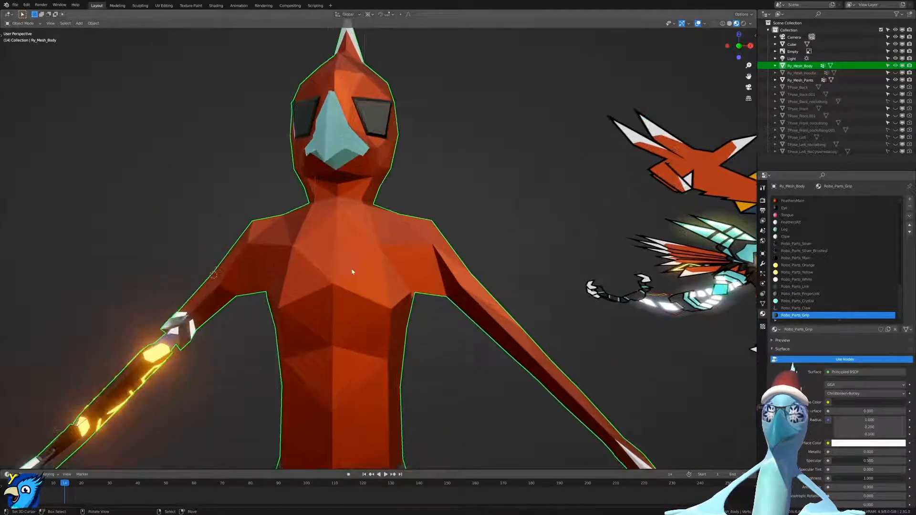
{"action": "key", "text": "KP_1"}
{"action": "key", "text": "ctrl+KP_3"}
{"action": "key", "text": "KP_3"}
{"action": "key", "text": "KP_1"}
Select all the armpit vertices in front wireframe view, raise them about 0.024 m, and return to solid shading.
{"action": "key", "text": "Tab"}
{"action": "key", "text": "z"}
{"action": "left_click", "coordinate": [439, 297]}
{"action": "scroll", "coordinate": [435, 315], "scroll_direction": "up", "scroll_amount": 3}
{"action": "key", "text": "z"}
{"action": "left_click", "coordinate": [444, 316]}
{"action": "key", "text": "c"}
{"action": "left_click", "coordinate": [437, 323]}
{"action": "key", "text": "Escape"}
{"action": "key", "text": "g"}
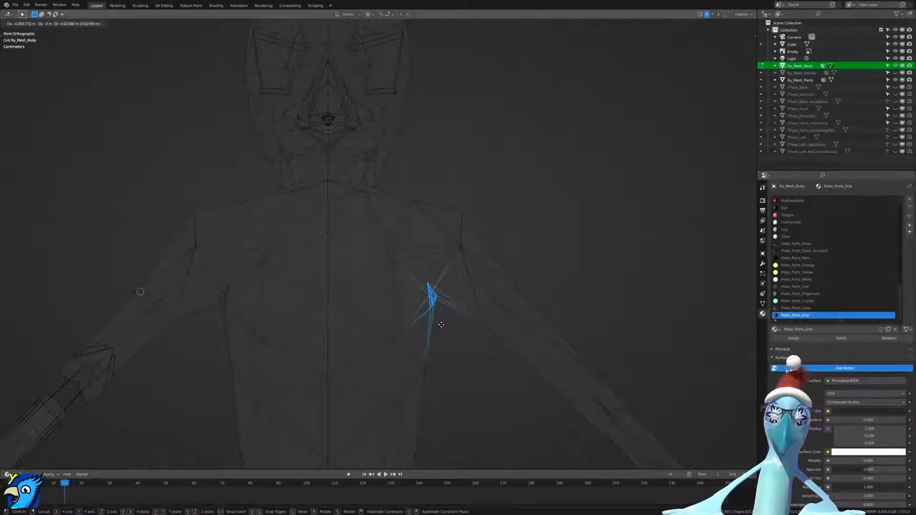
{"action": "left_click", "coordinate": [441, 324]}
{"action": "key", "text": "Tab"}
{"action": "key", "text": "alt+z"}
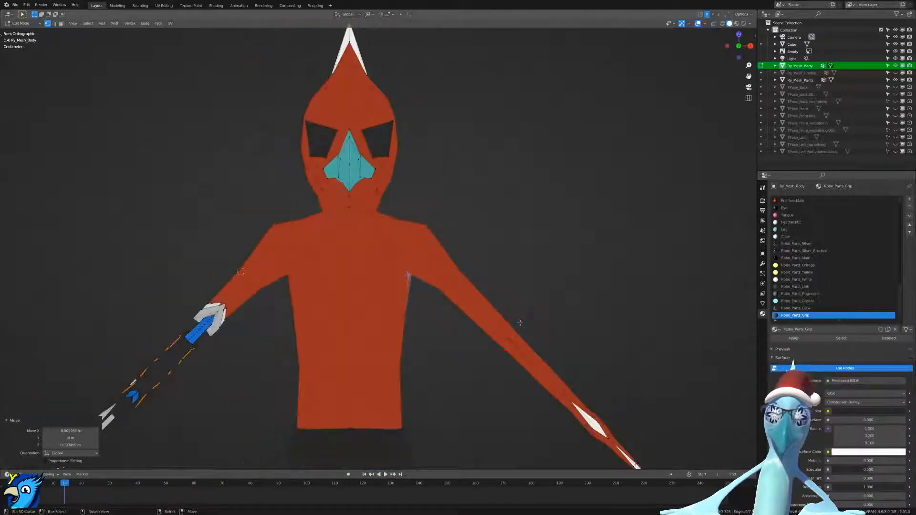
Examine the whole character in solid shading from the front, above and the side.
{"action": "scroll", "coordinate": [512, 280], "scroll_direction": "down", "scroll_amount": 3}
{"action": "scroll", "coordinate": [512, 280], "scroll_direction": "down", "scroll_amount": 3}
{"action": "scroll", "coordinate": [485, 293], "scroll_direction": "up", "scroll_amount": 4}
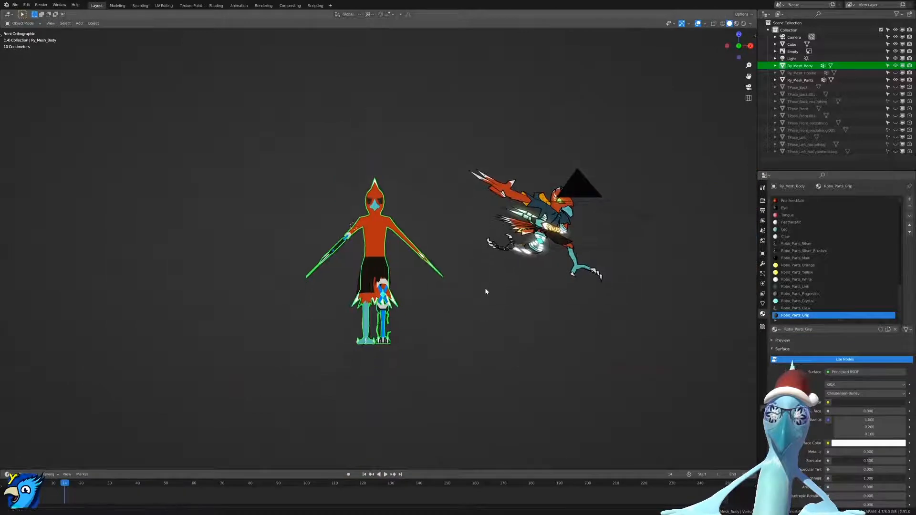
{"action": "middle_click_drag", "start_coordinate": [551, 291], "coordinate": [464, 348]}
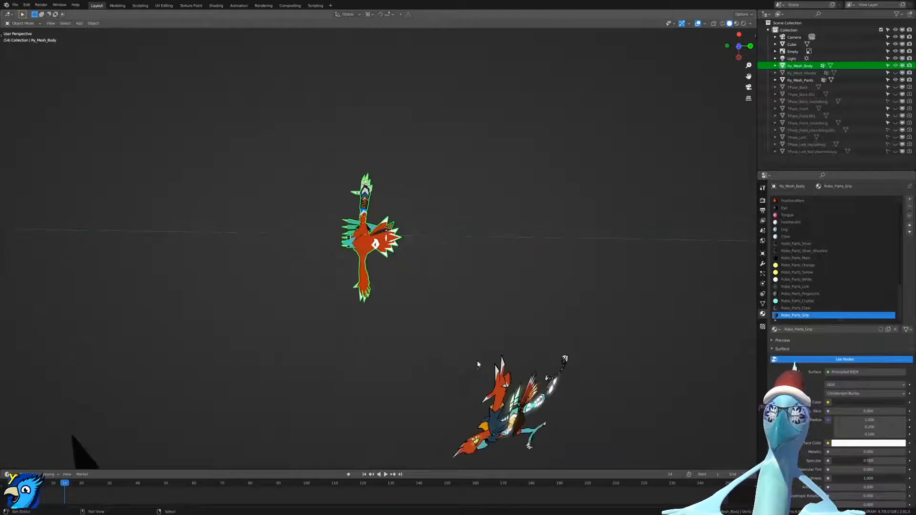
{"action": "key", "text": "KP_Divide"}
{"action": "middle_click_drag", "start_coordinate": [377, 364], "coordinate": [398, 332]}
{"action": "scroll", "coordinate": [396, 305], "scroll_direction": "up", "scroll_amount": 4}
Set the transform pivot point to Median Point and scale up the selected armpit vertices.
{"action": "key", "text": "Tab"}
{"action": "middle_click_drag", "start_coordinate": [370, 217], "coordinate": [491, 252]}
{"action": "key", "text": "s"}
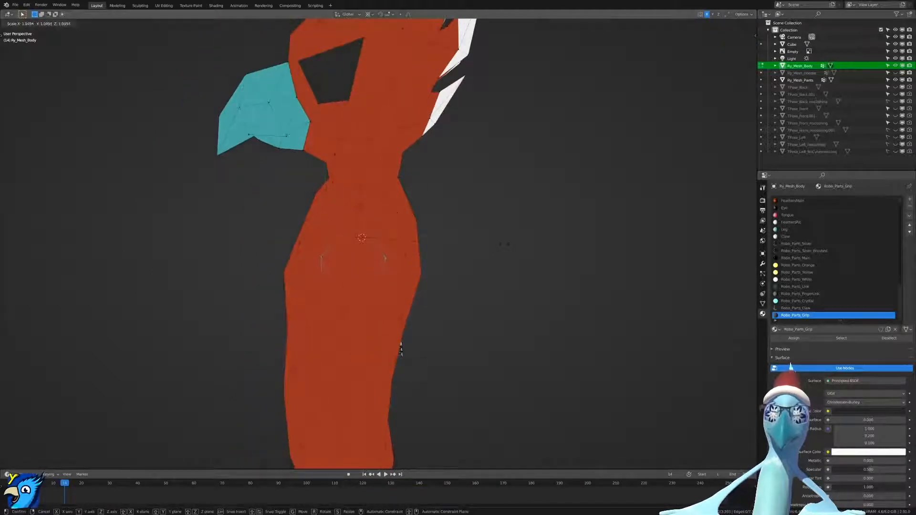
{"action": "right_click", "coordinate": [505, 244]}
{"action": "key", "text": "n"}
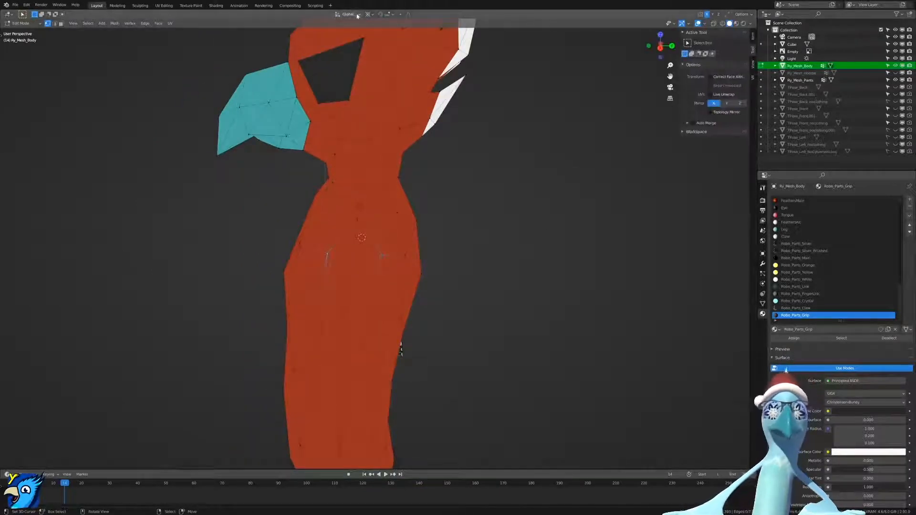
{"action": "left_click", "coordinate": [374, 15]}
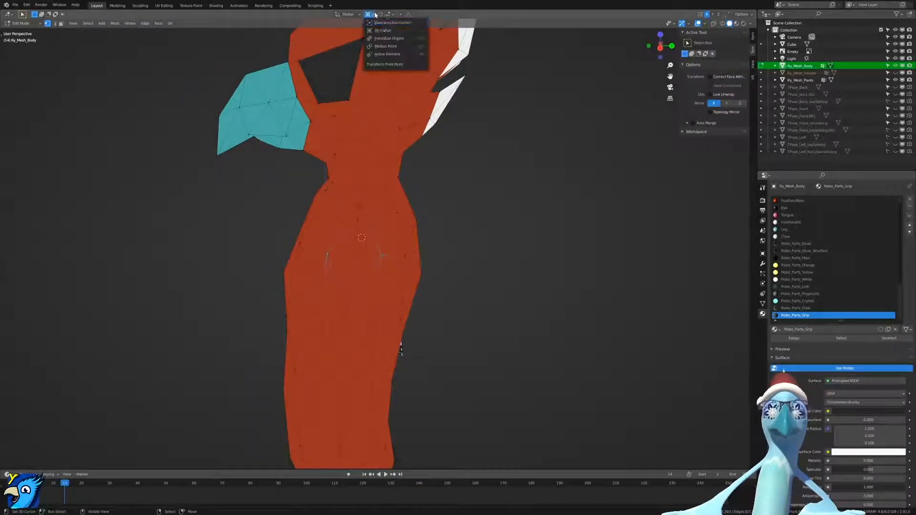
{"action": "left_click", "coordinate": [388, 46]}
{"action": "key", "text": "s"}
{"action": "left_click", "coordinate": [525, 248]}
Check the body's side profile in material preview and scale the selected armpit vertices up further.
{"action": "middle_click_drag", "start_coordinate": [525, 248], "coordinate": [513, 297]}
{"action": "key", "text": "Tab"}
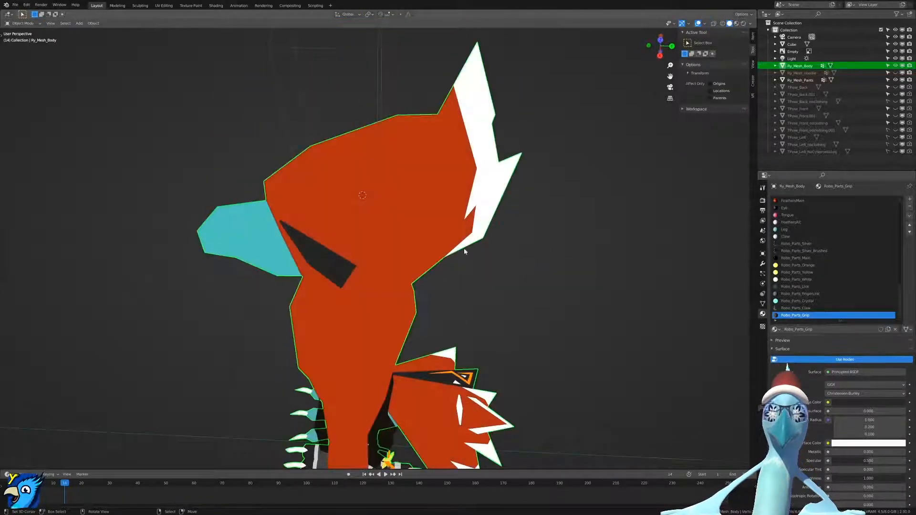
{"action": "scroll", "coordinate": [475, 240], "scroll_direction": "down", "scroll_amount": 5}
{"action": "middle_click_drag", "start_coordinate": [453, 312], "coordinate": [305, 366]}
{"action": "scroll", "coordinate": [307, 366], "scroll_direction": "down", "scroll_amount": 3}
{"action": "key", "text": "Tab"}
{"action": "left_click", "coordinate": [315, 325]}
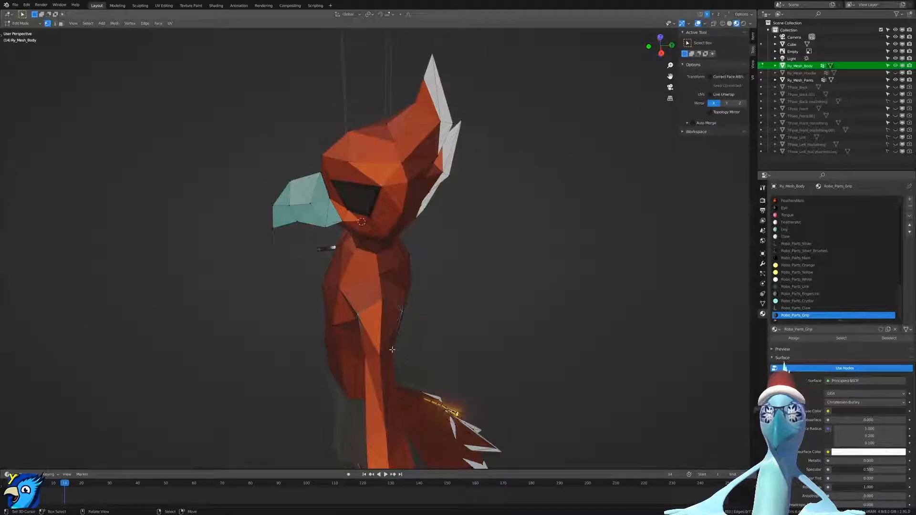
{"action": "scroll", "coordinate": [369, 358], "scroll_direction": "down", "scroll_amount": 4}
{"action": "middle_click_drag", "start_coordinate": [372, 347], "coordinate": [395, 341]}
{"action": "scroll", "coordinate": [395, 341], "scroll_direction": "up", "scroll_amount": 4}
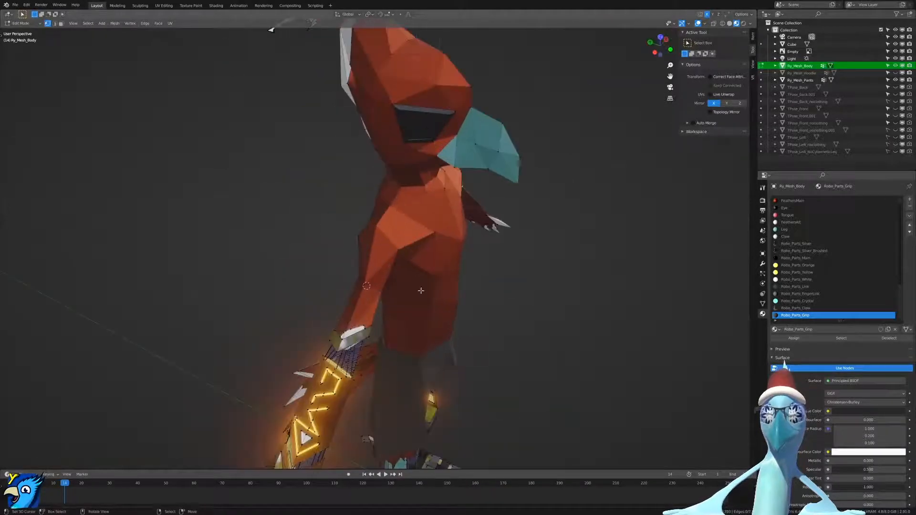
{"action": "key", "text": "s"}
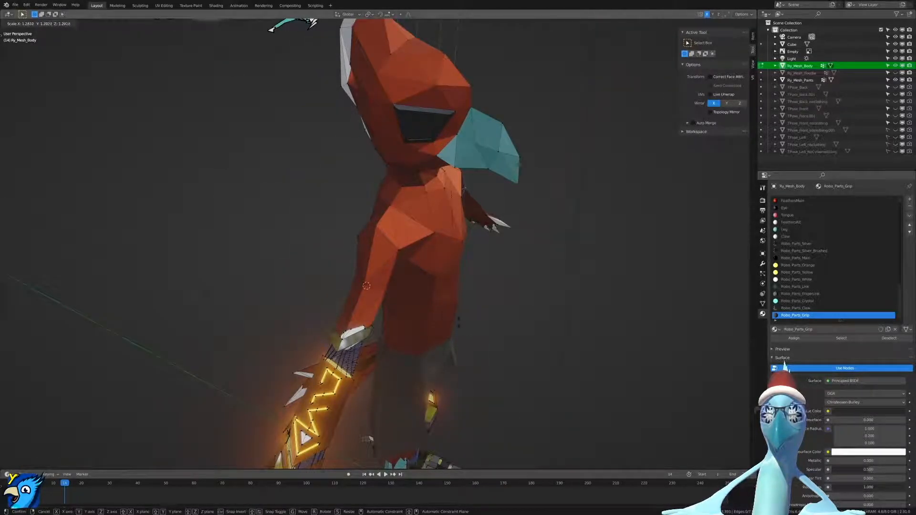
{"action": "left_click", "coordinate": [465, 328]}
Select all vertices of the feathered arm from the armpit to the fingertips in top wireframe view.
{"action": "mouse_move", "coordinate": [472, 322]}
{"action": "middle_mouse_down"}
{"action": "mouse_move", "coordinate": [498, 259]}
{"action": "mouse_move", "coordinate": [503, 285]}
{"action": "middle_mouse_up"}
{"action": "scroll", "coordinate": [497, 259], "scroll_direction": "down", "scroll_amount": 2}
{"action": "key", "text": "shift+z"}
{"action": "middle_click_drag", "start_coordinate": [419, 282], "coordinate": [409, 283]}
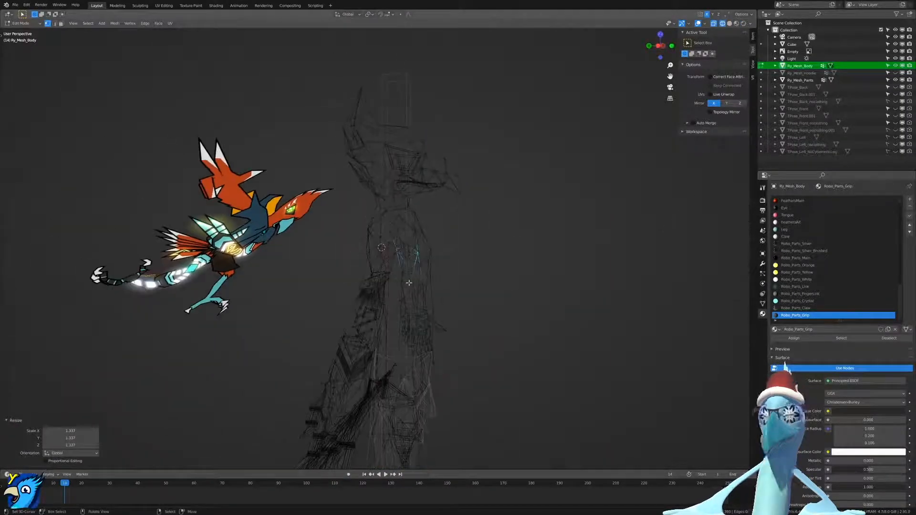
{"action": "key", "text": "KP_1"}
{"action": "key", "text": "KP_3"}
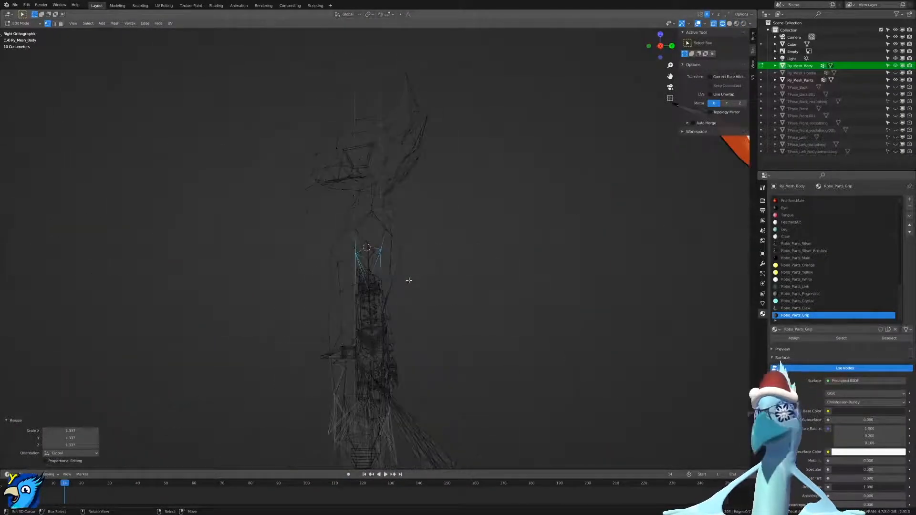
{"action": "key", "text": "KP_7"}
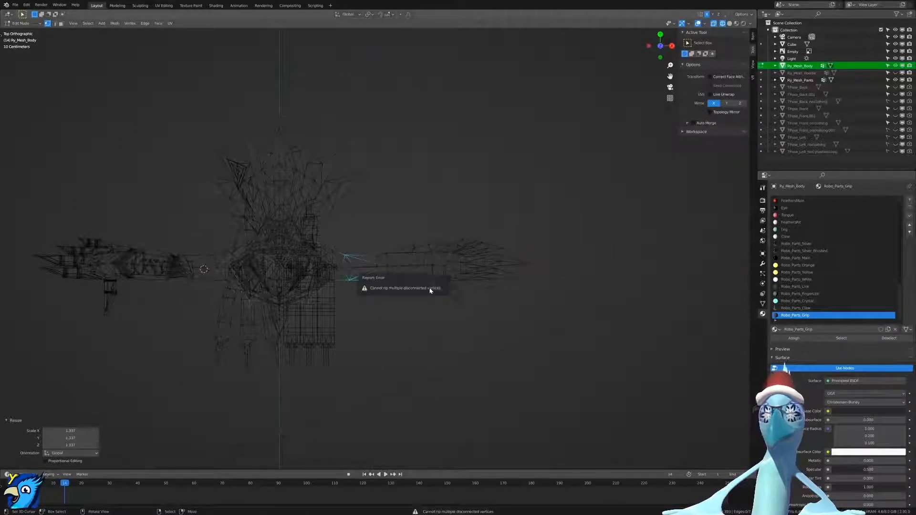
{"action": "scroll", "coordinate": [476, 390], "scroll_direction": "up", "scroll_amount": 5}
{"action": "key", "text": "c"}
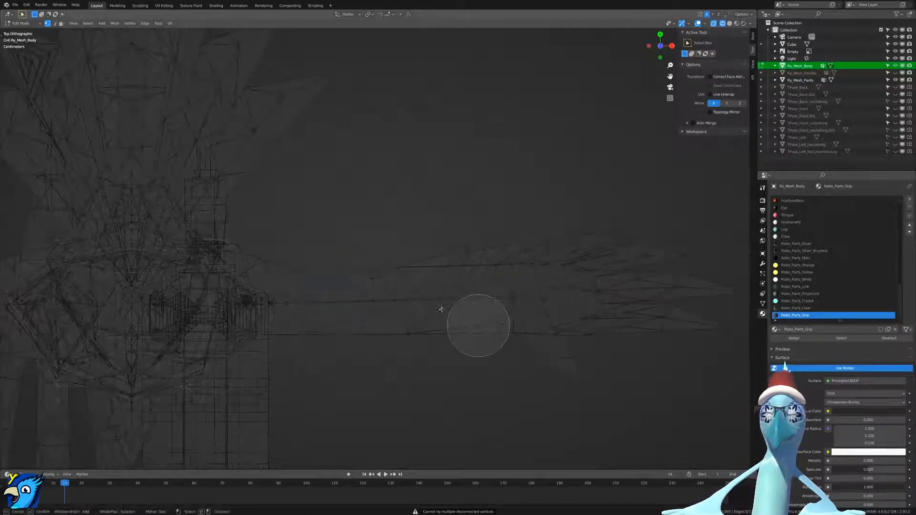
{"action": "scroll", "coordinate": [466, 321], "scroll_direction": "down", "scroll_amount": 5}
{"action": "left_click", "coordinate": [361, 292]}
{"action": "mouse_move", "coordinate": [358, 290]}
{"action": "left_mouse_down"}
{"action": "mouse_move", "coordinate": [470, 267]}
{"action": "mouse_move", "coordinate": [701, 334]}
{"action": "mouse_move", "coordinate": [714, 274]}
{"action": "left_mouse_up"}
{"action": "key", "text": "Escape"}
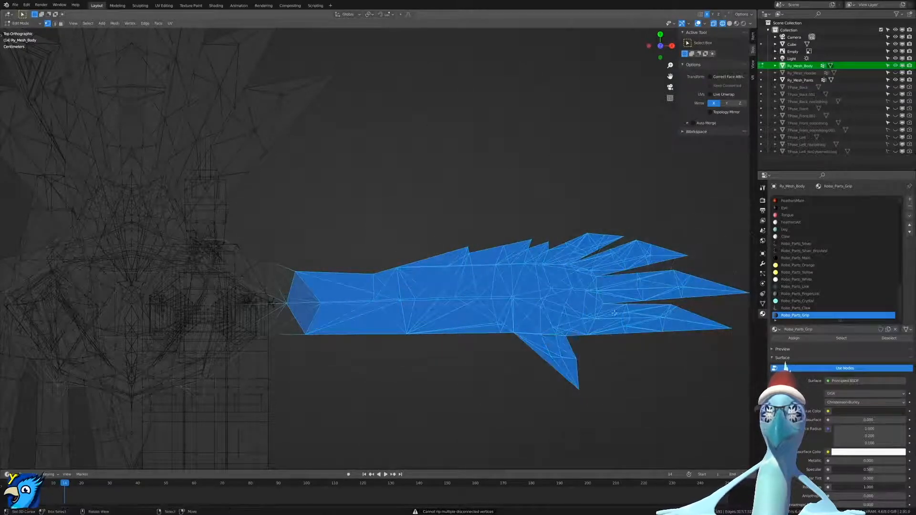
Add the entire robotic arm, from the claws to the armpit, to the vertex selection.
{"action": "scroll", "coordinate": [375, 267], "scroll_direction": "down", "scroll_amount": 4}
{"action": "middle_click_drag", "start_coordinate": [297, 298], "coordinate": [520, 272], "text": "shift"}
{"action": "scroll", "coordinate": [430, 267], "scroll_direction": "up", "scroll_amount": 2}
{"action": "key", "text": "c"}
{"action": "mouse_move", "coordinate": [178, 228]}
{"action": "left_mouse_down"}
{"action": "mouse_move", "coordinate": [205, 241]}
{"action": "mouse_move", "coordinate": [241, 287]}
{"action": "mouse_move", "coordinate": [246, 320]}
{"action": "left_mouse_up"}
{"action": "left_click_drag", "start_coordinate": [273, 290], "coordinate": [339, 242]}
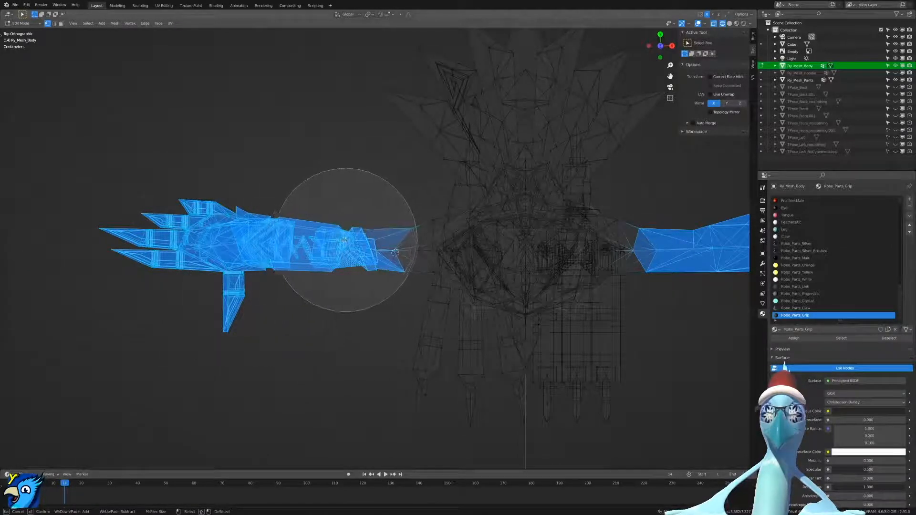
{"action": "right_click", "coordinate": [347, 240]}
Move both selected arms slightly backward along the global Y axis in the right side view.
{"action": "scroll", "coordinate": [348, 240], "scroll_direction": "up", "scroll_amount": 2}
{"action": "middle_click_drag", "start_coordinate": [543, 248], "coordinate": [308, 260], "text": "shift"}
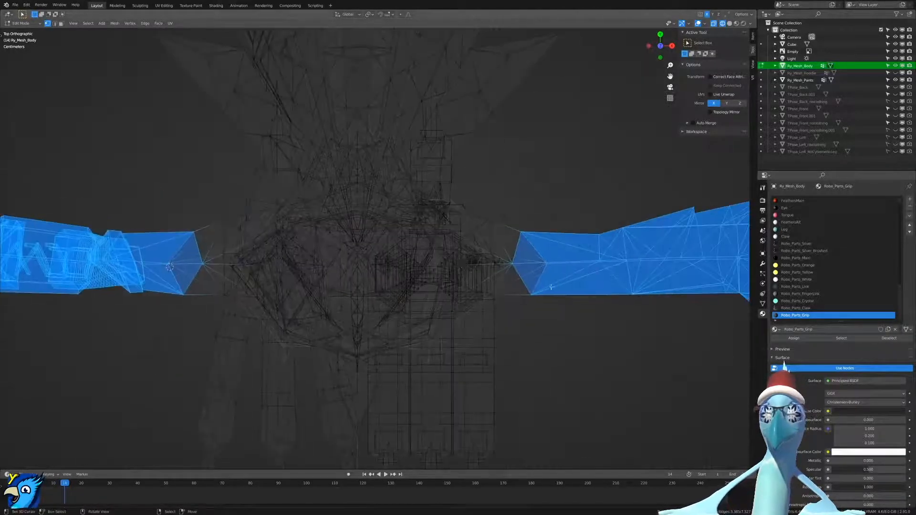
{"action": "key", "text": "KP_3"}
{"action": "key", "text": "KP_1"}
{"action": "key", "text": "KP_3"}
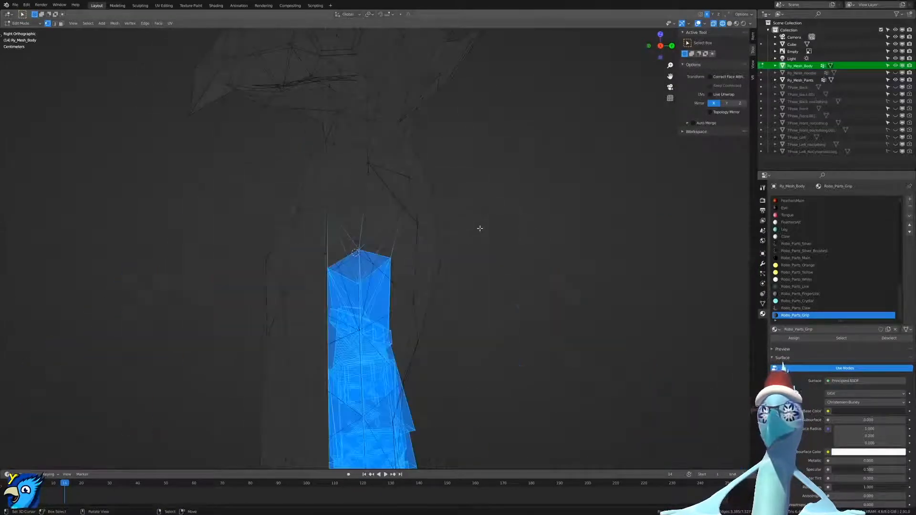
{"action": "key", "text": "g"}
{"action": "left_click", "coordinate": [472, 232]}
{"action": "key", "text": "g"}
{"action": "key", "text": "y"}
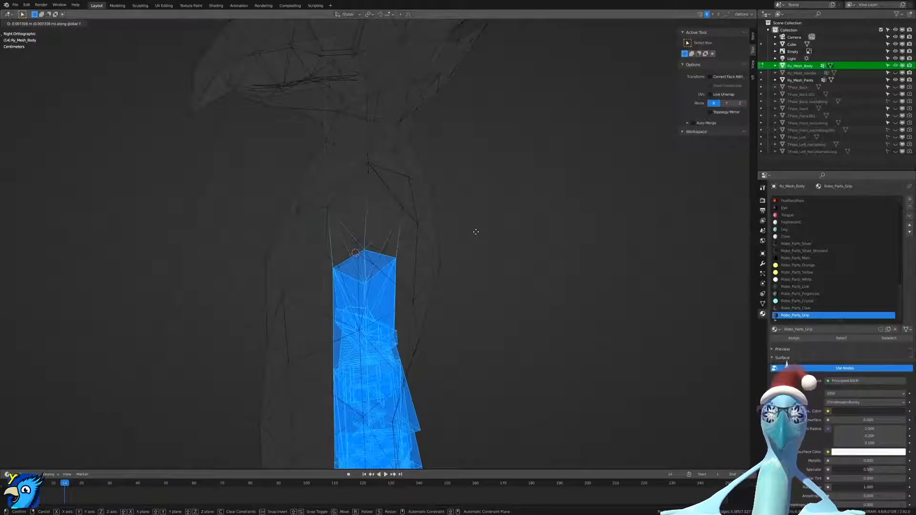
{"action": "left_click", "coordinate": [477, 232]}
Examine the position of both arms on the body from the side, the front and below in material preview.
{"action": "scroll", "coordinate": [474, 233], "scroll_direction": "down", "scroll_amount": 5}
{"action": "middle_click_drag", "start_coordinate": [423, 274], "coordinate": [420, 229], "text": "shift"}
{"action": "scroll", "coordinate": [420, 229], "scroll_direction": "up", "scroll_amount": 2}
{"action": "scroll", "coordinate": [420, 229], "scroll_direction": "down", "scroll_amount": 2}
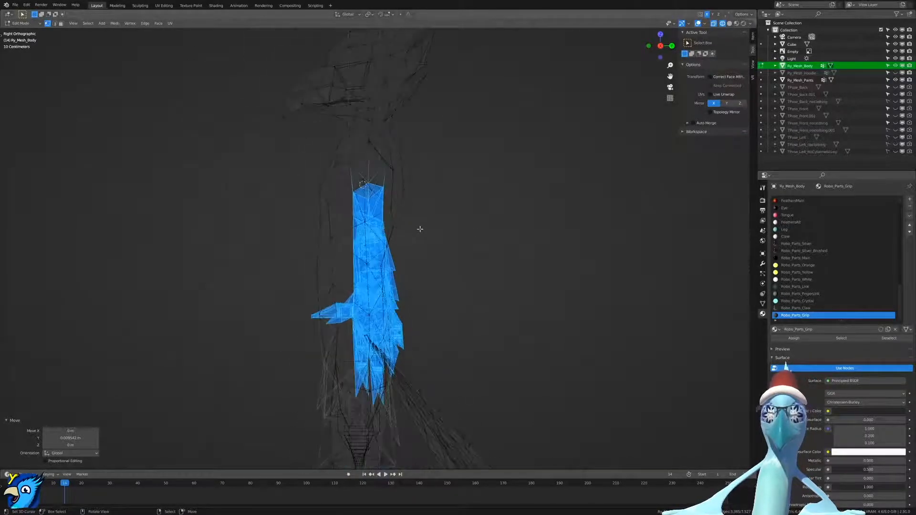
{"action": "key", "text": "KP_1"}
{"action": "key", "text": "Tab"}
{"action": "key", "text": "shift+z"}
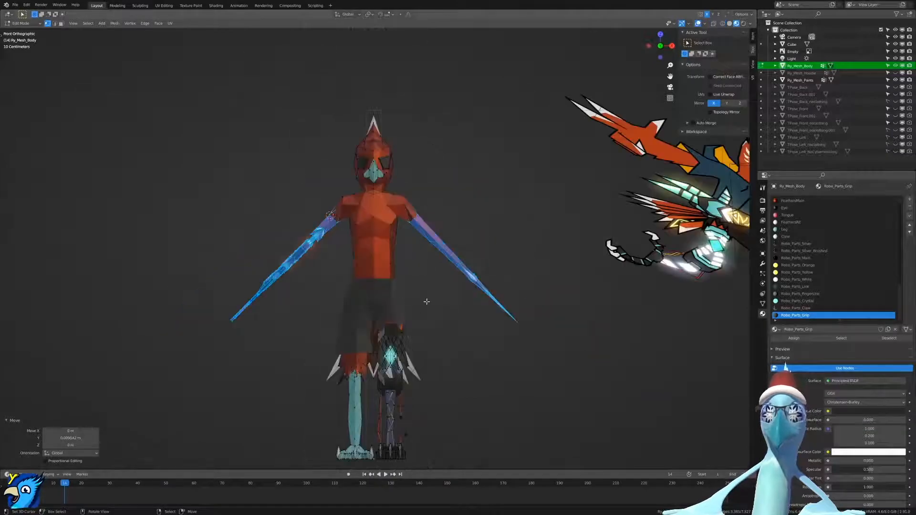
{"action": "middle_click_drag", "start_coordinate": [509, 248], "coordinate": [407, 355]}
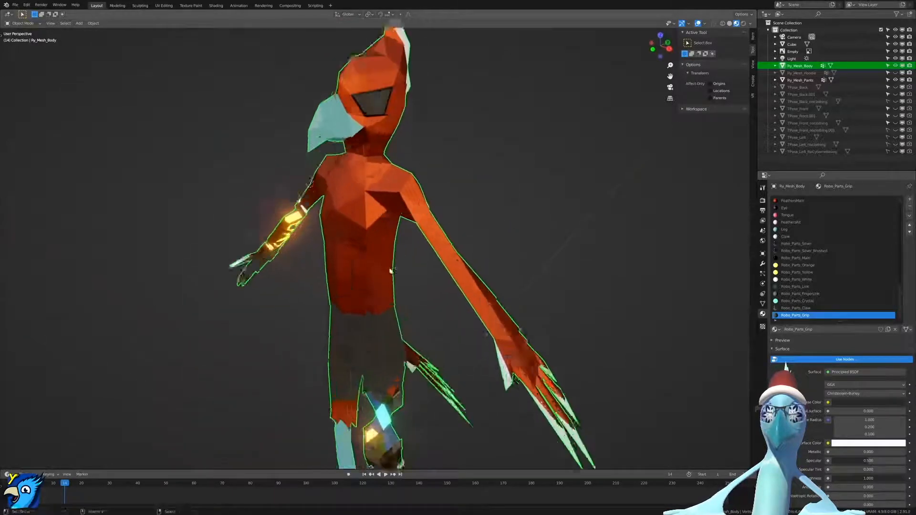
{"action": "scroll", "coordinate": [404, 372], "scroll_direction": "up", "scroll_amount": 5}
Delete the edges running down the back of both shoulders towards the armpits, together with their adjoining faces.
{"action": "key", "text": "Tab"}
{"action": "scroll", "coordinate": [415, 301], "scroll_direction": "up", "scroll_amount": 6}
{"action": "key", "text": "ctrl+Tab"}
{"action": "left_click", "coordinate": [409, 332]}
{"action": "right_click", "coordinate": [429, 330]}
{"action": "scroll", "coordinate": [264, 282], "scroll_direction": "down", "scroll_amount": 3}
{"action": "middle_click_drag", "start_coordinate": [264, 282], "coordinate": [346, 308], "text": "shift"}
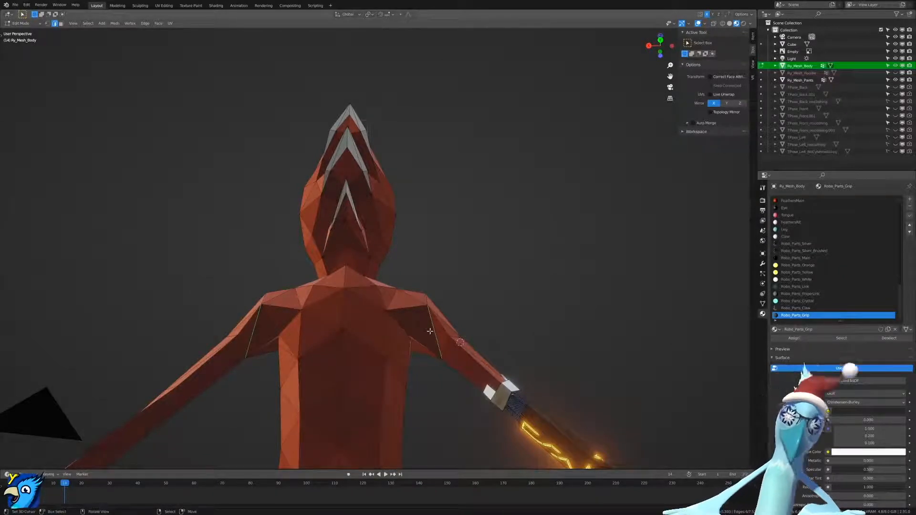
{"action": "key", "text": "x"}
{"action": "left_click", "coordinate": [423, 365]}
{"action": "middle_click_drag", "start_coordinate": [422, 365], "coordinate": [479, 353]}
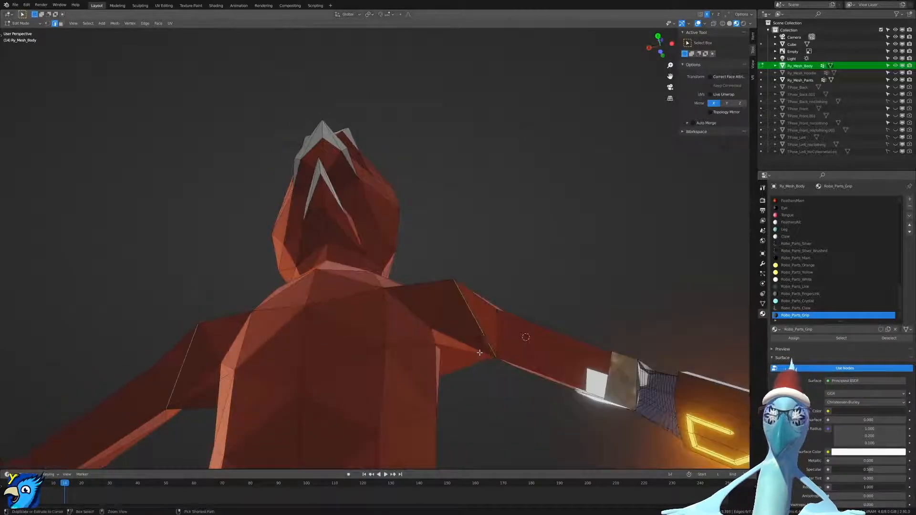
{"action": "key", "text": "x"}
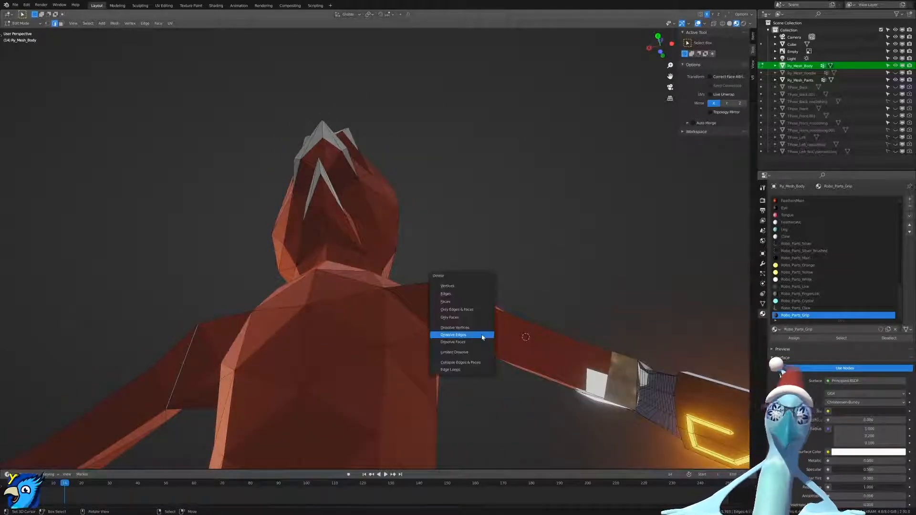
{"action": "left_click", "coordinate": [466, 294]}
Fill the open gaps at the back of the shoulders and armpits with new faces.
{"action": "middle_click_drag", "start_coordinate": [467, 294], "coordinate": [429, 320]}
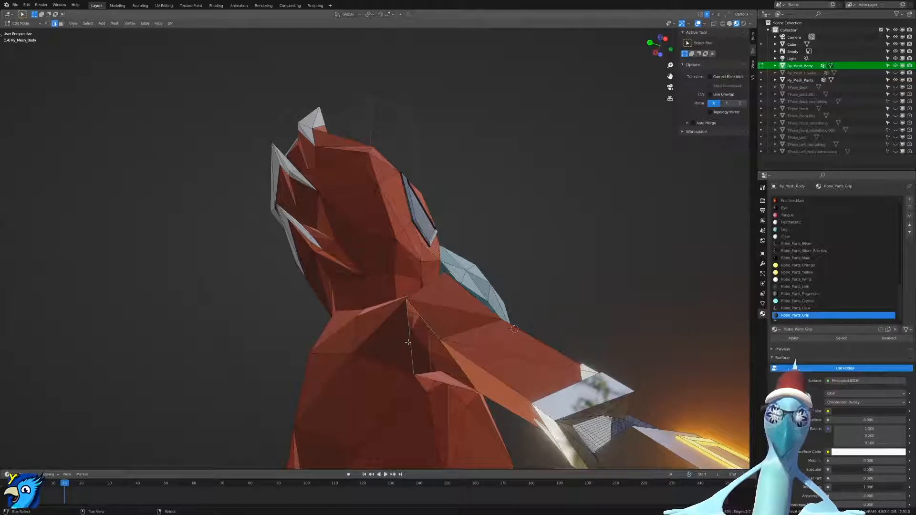
{"action": "key", "text": "g"}
{"action": "left_click", "coordinate": [469, 379]}
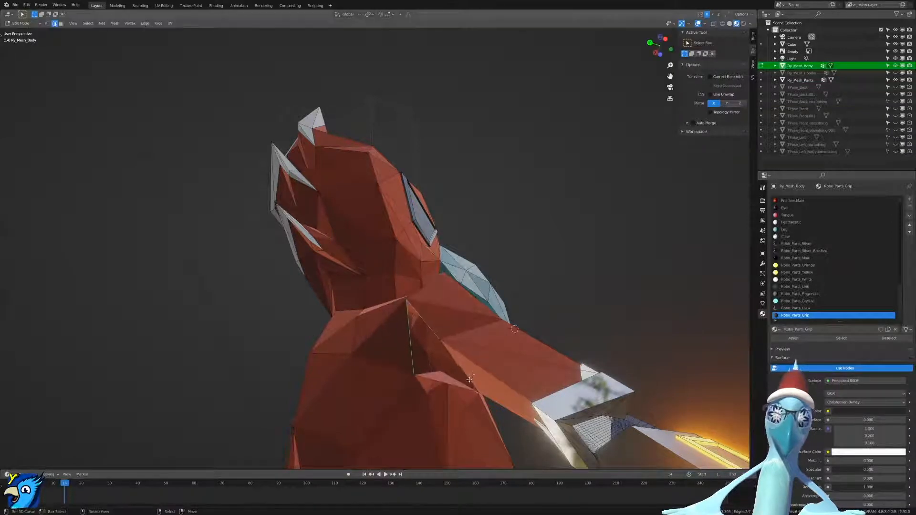
{"action": "middle_click_drag", "start_coordinate": [422, 381], "coordinate": [426, 339]}
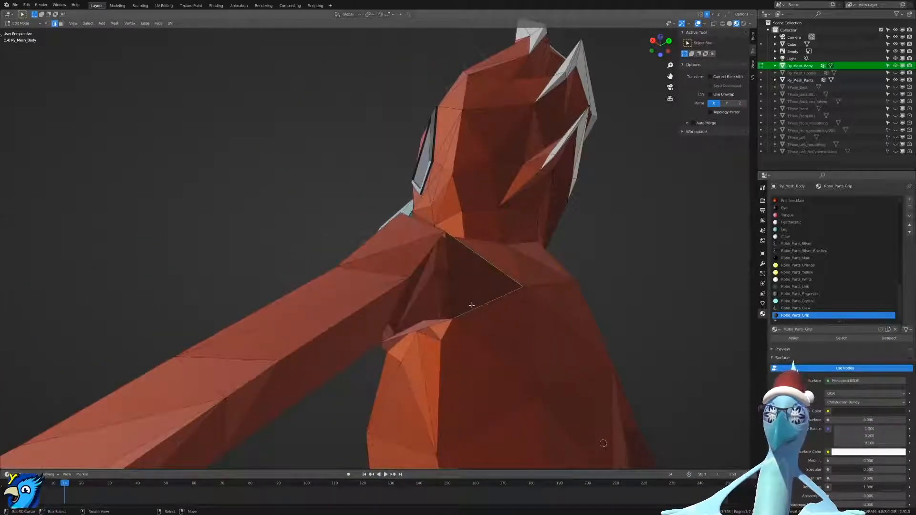
{"action": "middle_click_drag", "start_coordinate": [439, 326], "coordinate": [330, 343]}
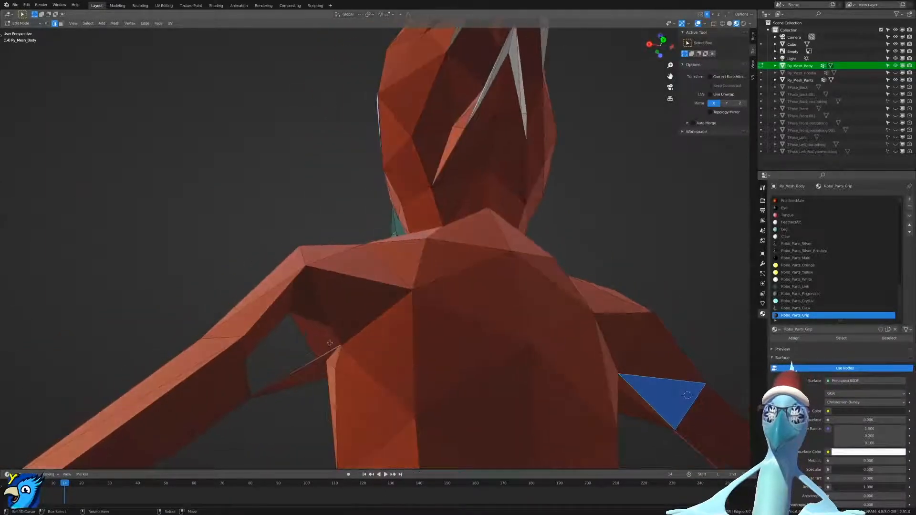
{"action": "key", "text": "f"}
{"action": "right_click", "coordinate": [244, 366]}
Fill the remaining gaps on the underside of both armpits with faces and clear the selection.
{"action": "middle_click_drag", "start_coordinate": [306, 373], "coordinate": [524, 372]}
{"action": "key", "text": "f"}
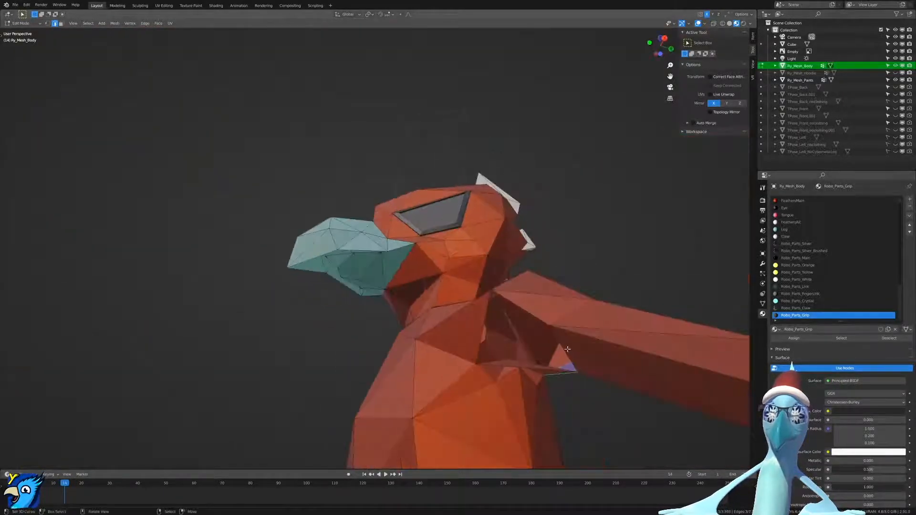
{"action": "middle_click_drag", "start_coordinate": [325, 314], "coordinate": [335, 340]}
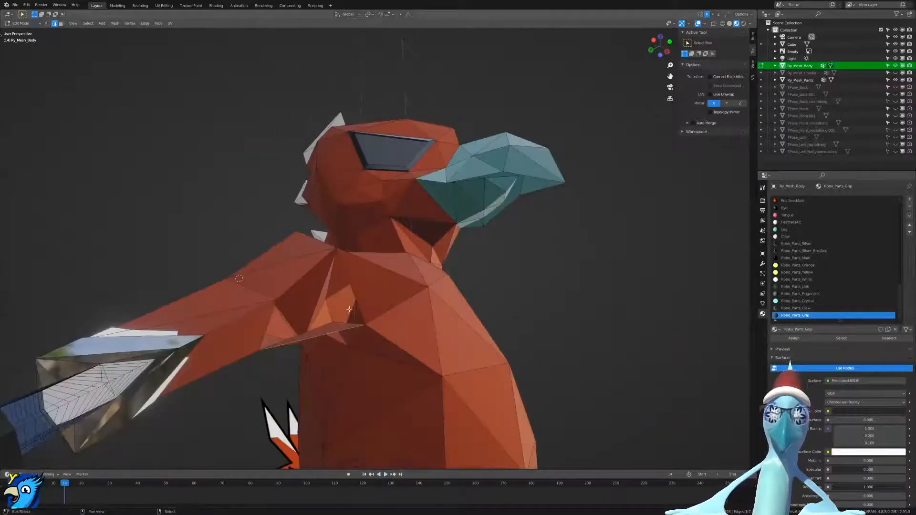
{"action": "key", "text": "f"}
{"action": "middle_click_drag", "start_coordinate": [362, 298], "coordinate": [294, 296]}
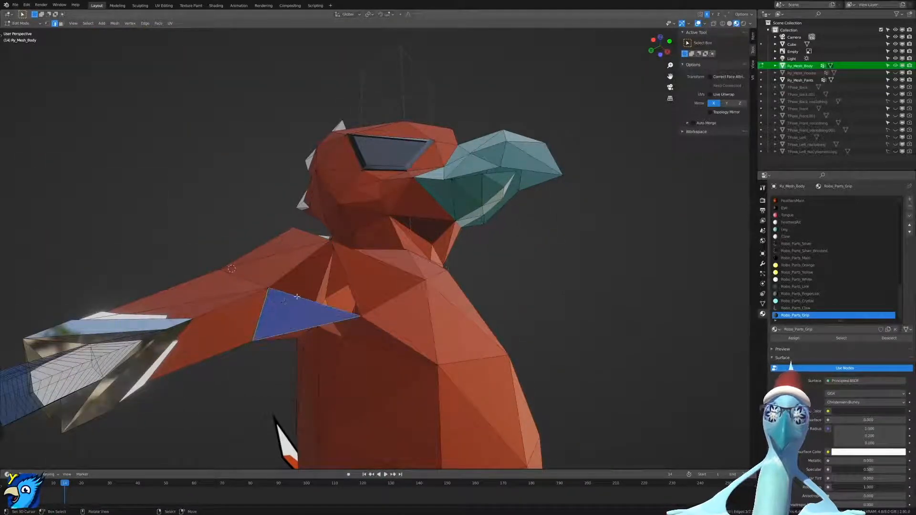
{"action": "key", "text": "alt+a"}
Examine the rebuilt shoulders and armpits in Object Mode from the back, the side and the front.
{"action": "middle_click_drag", "start_coordinate": [303, 298], "coordinate": [349, 297]}
{"action": "scroll", "coordinate": [277, 249], "scroll_direction": "down", "scroll_amount": 5}
{"action": "key", "text": "Tab"}
{"action": "scroll", "coordinate": [350, 296], "scroll_direction": "down", "scroll_amount": 3}
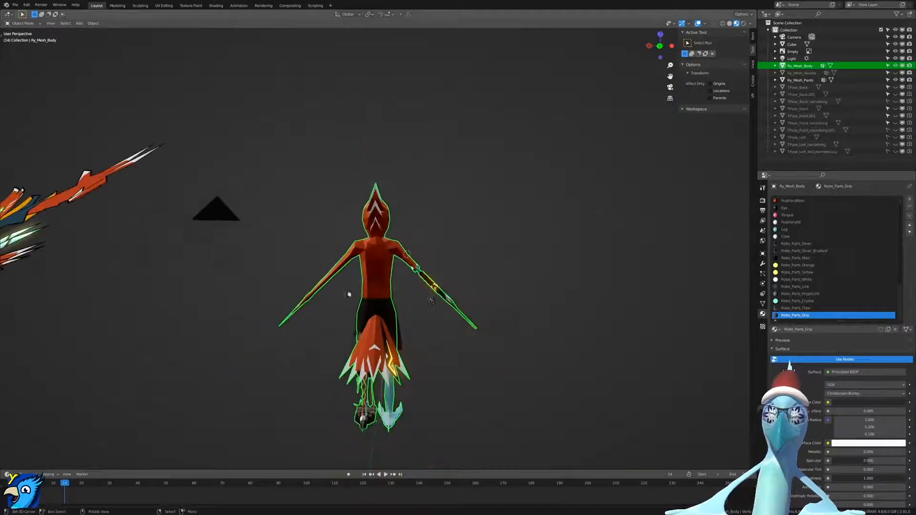
{"action": "middle_click_drag", "start_coordinate": [433, 296], "coordinate": [493, 263]}
{"action": "scroll", "coordinate": [436, 295], "scroll_direction": "down", "scroll_amount": 3}
{"action": "scroll", "coordinate": [423, 295], "scroll_direction": "up", "scroll_amount": 5}
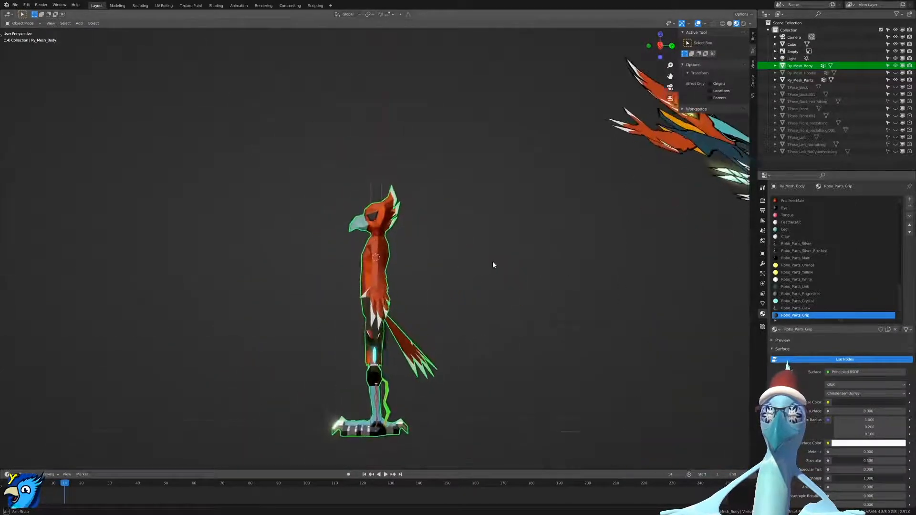
{"action": "scroll", "coordinate": [492, 270], "scroll_direction": "up", "scroll_amount": 8}
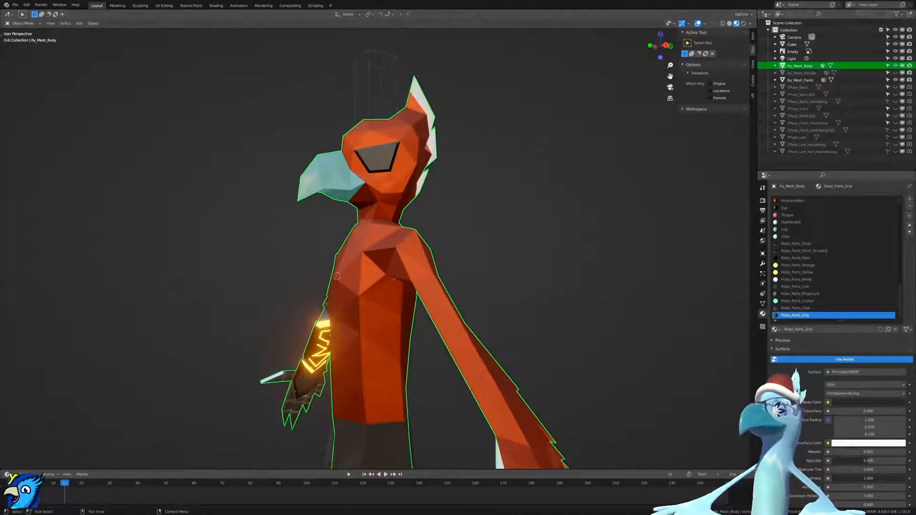
Hide the Cube object and view the whole character beside its reference image.
{"action": "left_click", "coordinate": [895, 44]}
{"action": "middle_click_drag", "start_coordinate": [477, 287], "coordinate": [575, 221]}
{"action": "scroll", "coordinate": [579, 242], "scroll_direction": "down", "scroll_amount": 4}
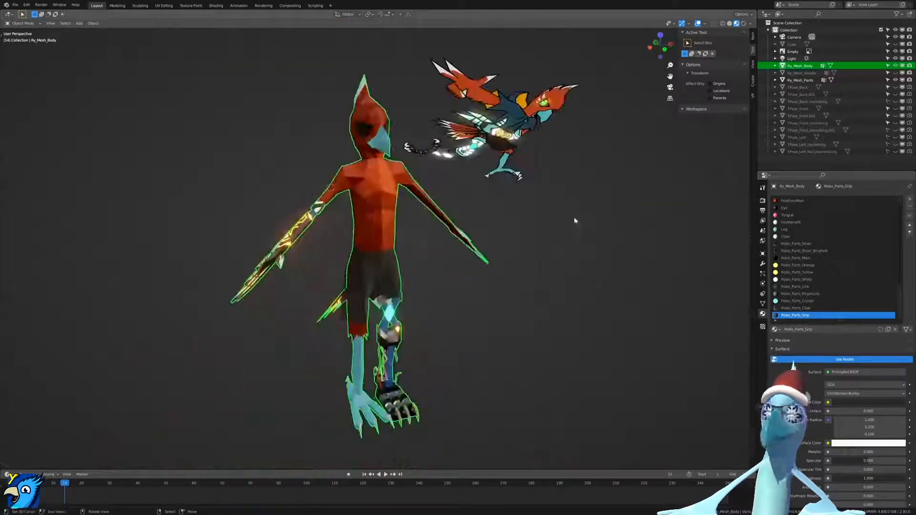
Unhide the hoodie mesh and open it in Edit Mode in a front wireframe view of the shoulders.
{"action": "left_click", "coordinate": [896, 72]}
{"action": "middle_click_drag", "start_coordinate": [420, 172], "coordinate": [443, 168]}
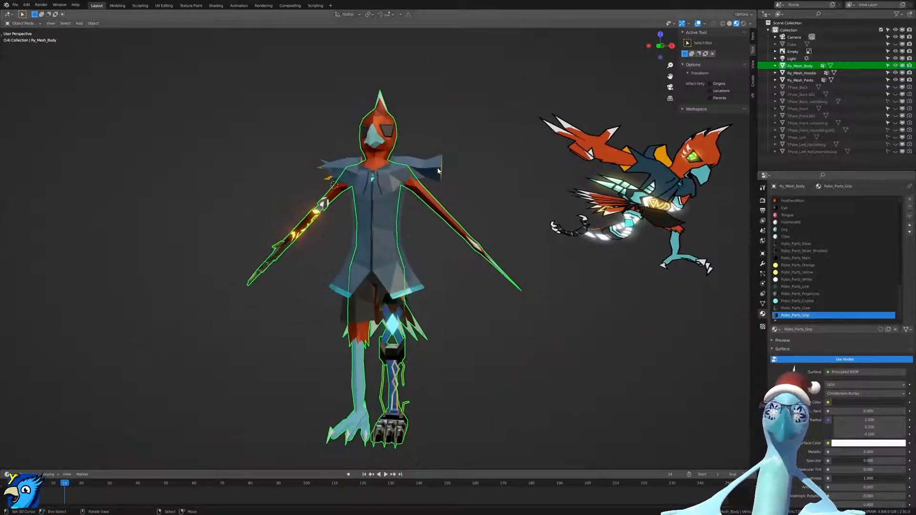
{"action": "left_click", "coordinate": [435, 167]}
{"action": "key", "text": "Tab"}
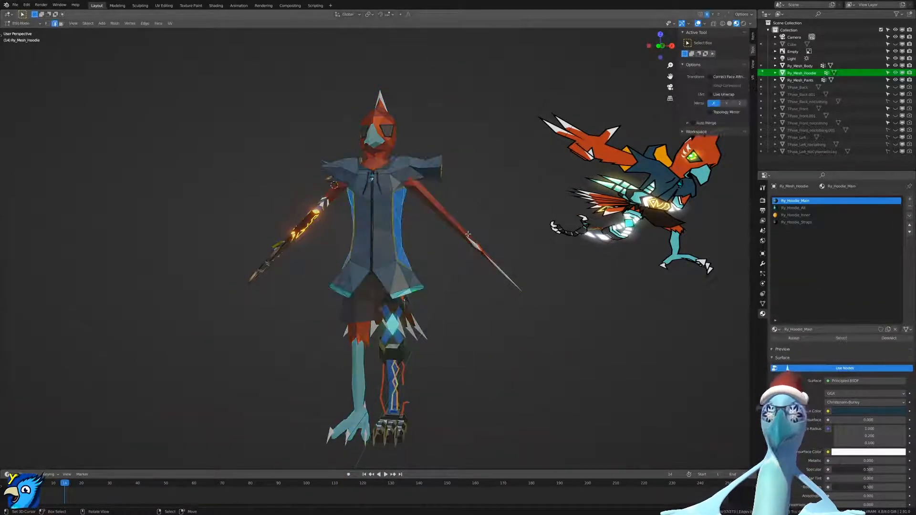
{"action": "key", "text": "KP_1"}
{"action": "mouse_move", "coordinate": [473, 226]}
{"action": "middle_mouse_down", "text": "shift"}
{"action": "mouse_move", "coordinate": [456, 337]}
{"action": "mouse_move", "coordinate": [405, 272]}
{"action": "middle_mouse_up", "text": "shift"}
{"action": "scroll", "coordinate": [455, 337], "scroll_direction": "up", "scroll_amount": 4}
{"action": "key", "text": "z"}
{"action": "left_click", "coordinate": [438, 357]}
{"action": "scroll", "coordinate": [405, 272], "scroll_direction": "up", "scroll_amount": 4}
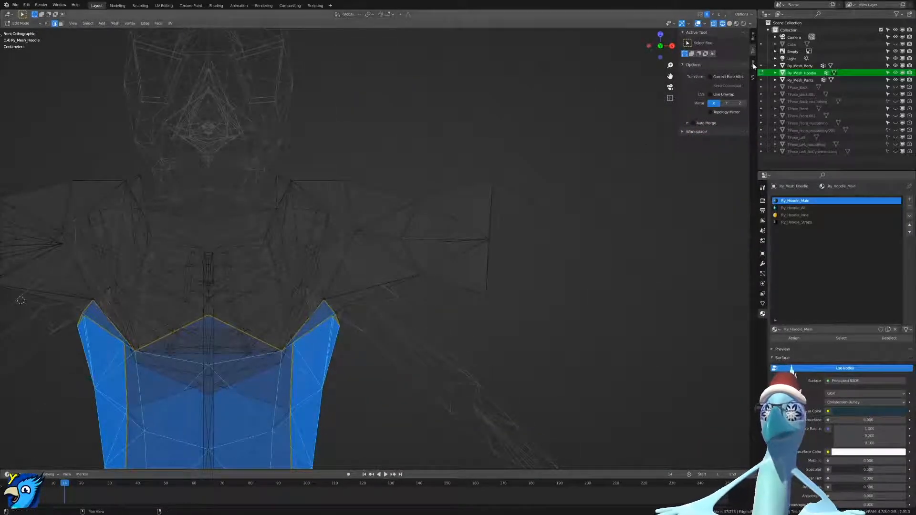
Place the 3D cursor at the character's left shoulder and circle-select the hoodie's left sleeve.
{"action": "left_click", "coordinate": [753, 64]}
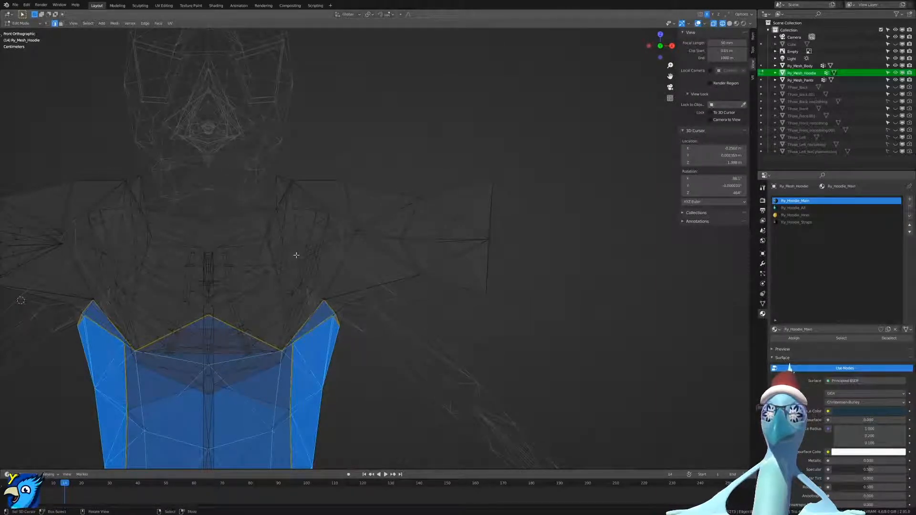
{"action": "key", "text": "alt+a"}
{"action": "key", "text": "c"}
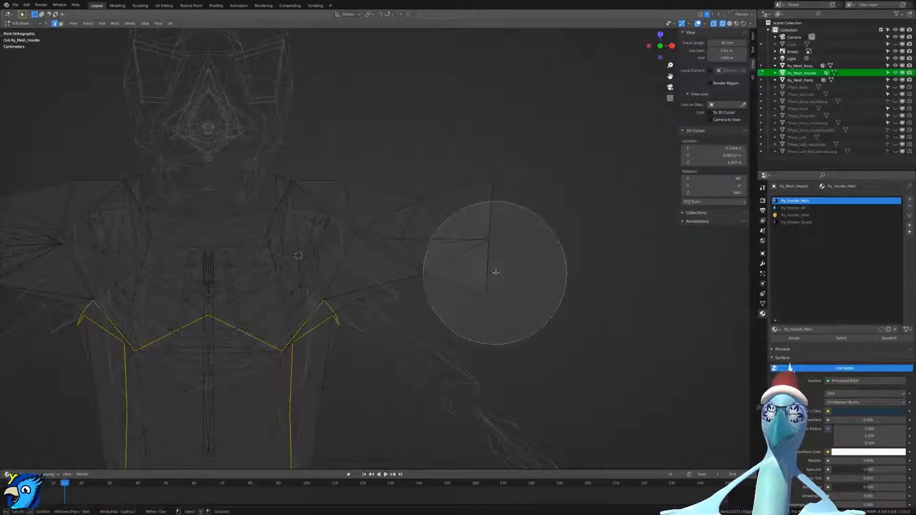
{"action": "key", "text": "Escape"}
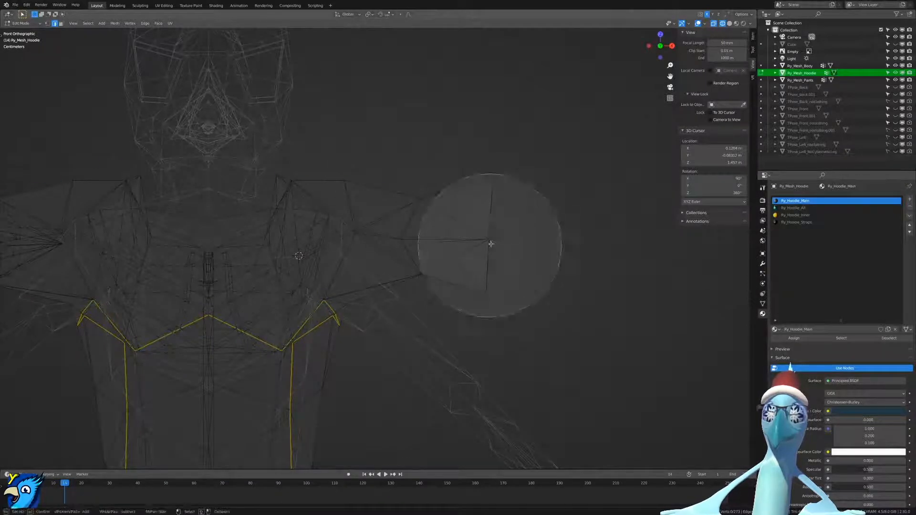
{"action": "key", "text": "c"}
{"action": "left_click_drag", "start_coordinate": [497, 229], "coordinate": [468, 219]}
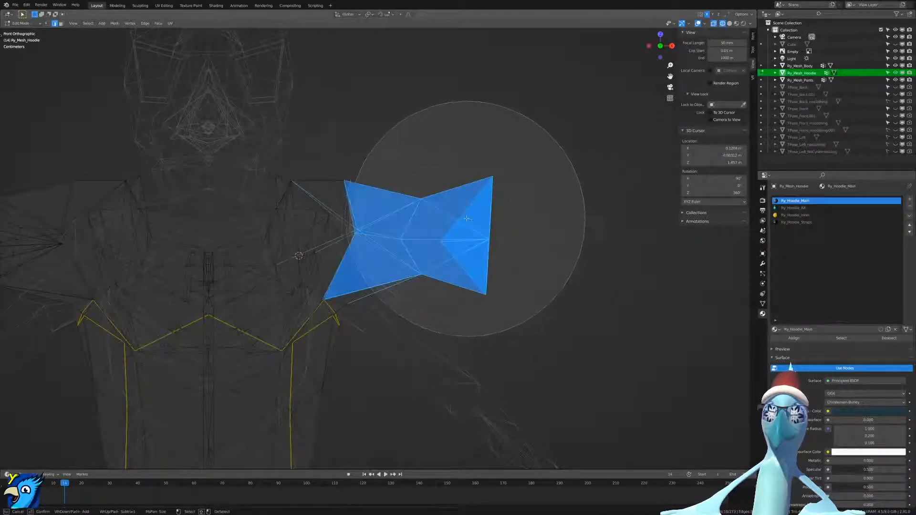
{"action": "key", "text": "Escape"}
Set the pivot point to 3D Cursor and try rotating the selected left sleeve about the shoulder.
{"action": "left_click", "coordinate": [370, 14]}
{"action": "left_click", "coordinate": [387, 31]}
{"action": "key", "text": "r"}
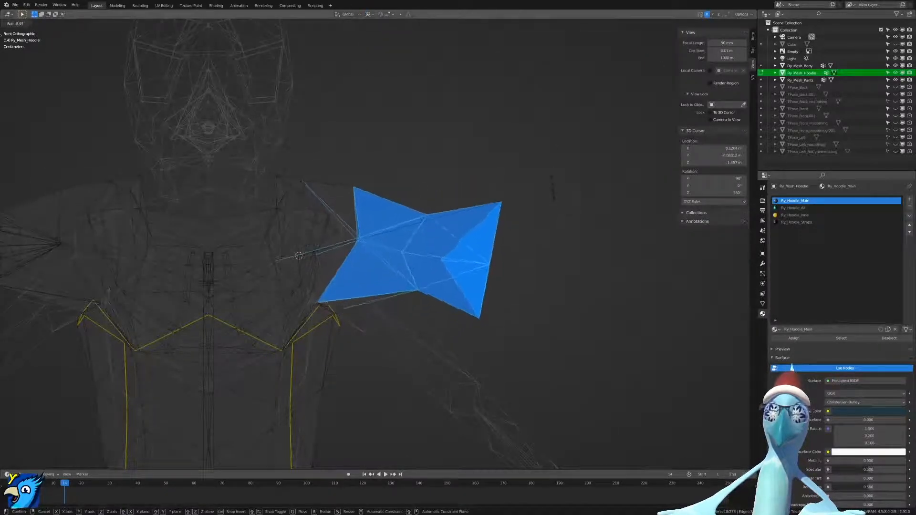
{"action": "left_click", "coordinate": [550, 223]}
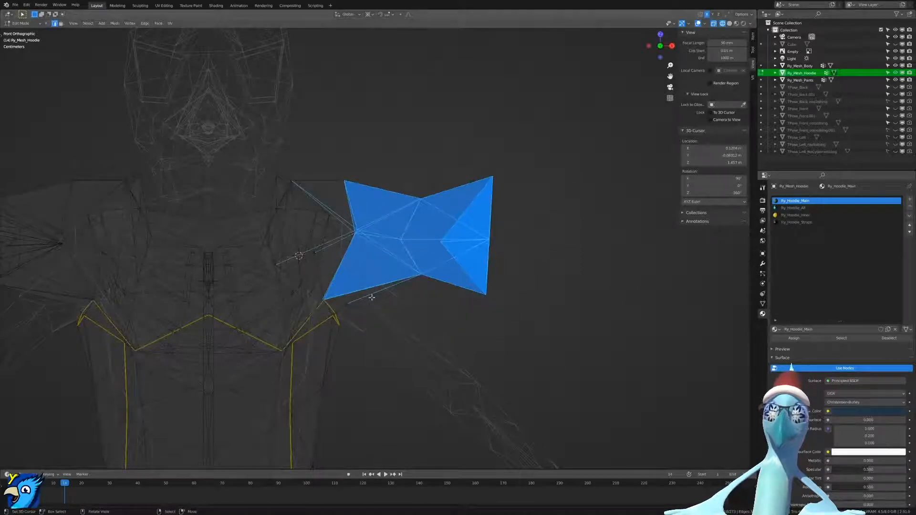
{"action": "key", "text": "x"}
{"action": "left_click", "coordinate": [390, 336]}
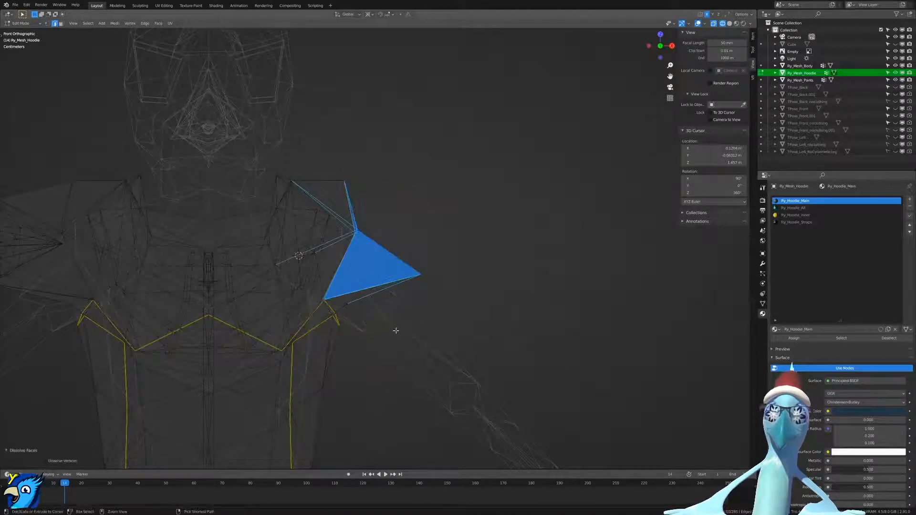
{"action": "key", "text": "ctrl+z"}
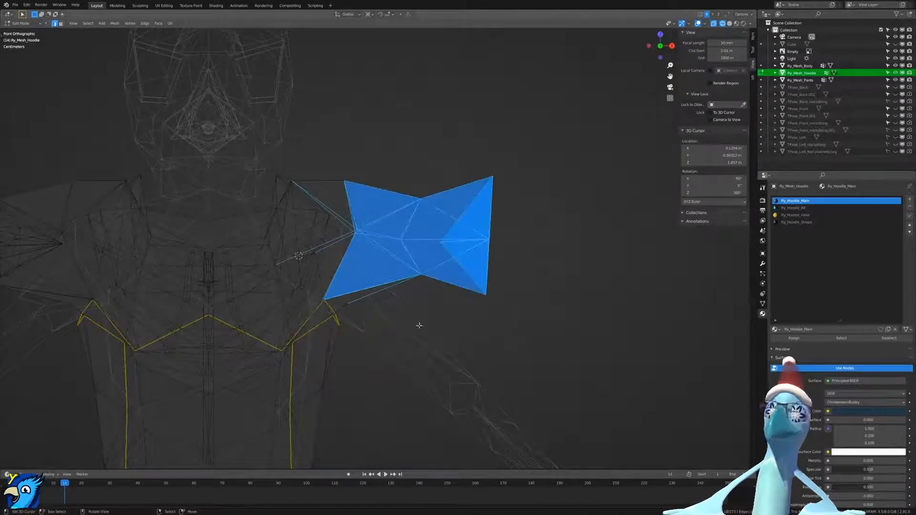
Deselect the left sleeve's vertices around the shoulder and armpit, keeping only its outer part selected.
{"action": "key", "text": "c"}
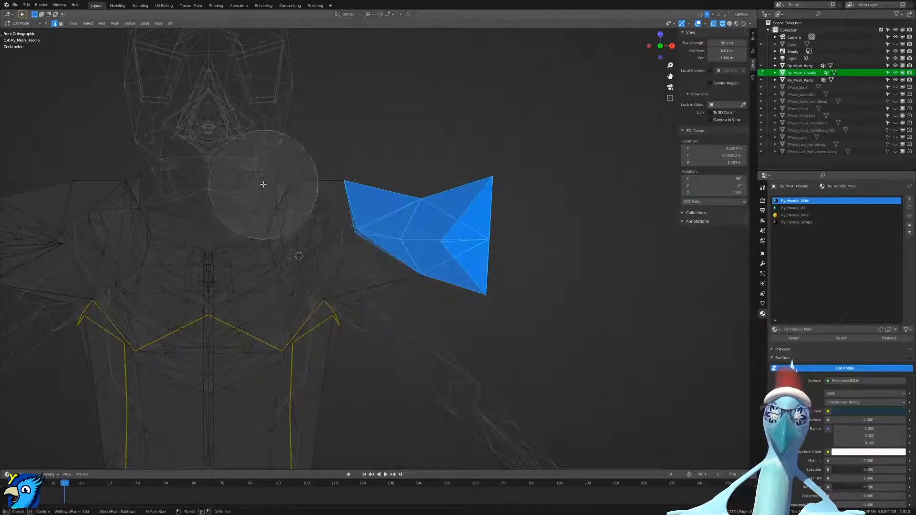
{"action": "right_click", "coordinate": [263, 184]}
{"action": "scroll", "coordinate": [298, 159], "scroll_direction": "down", "scroll_amount": 1}
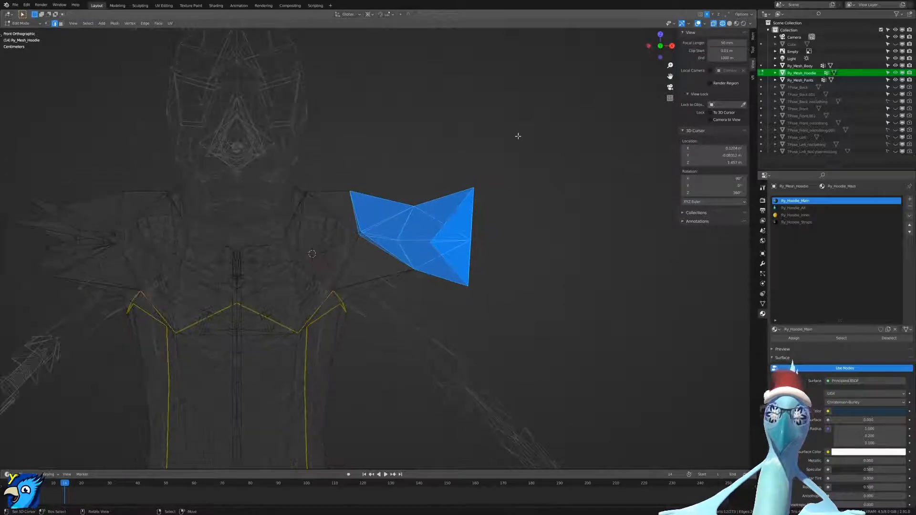
Rotate the left sleeve by -45° about the 3D cursor and compare its fit with the lowered arm.
{"action": "key", "text": "r"}
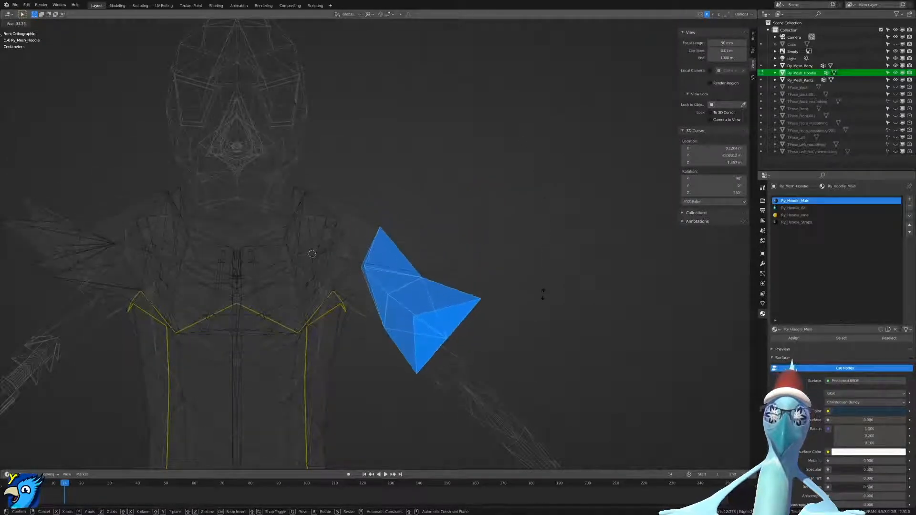
{"action": "type", "text": "-45"}
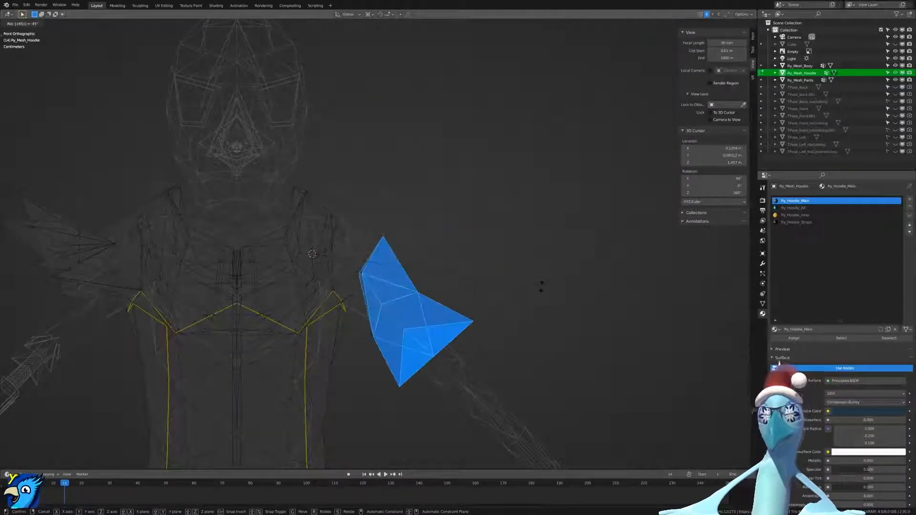
{"action": "key", "text": "Return"}
{"action": "middle_click_drag", "start_coordinate": [540, 286], "coordinate": [442, 240]}
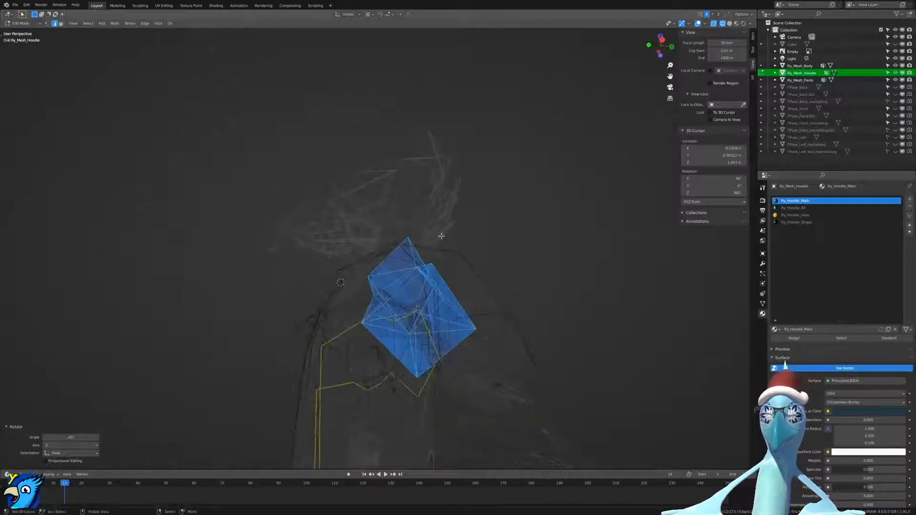
{"action": "key", "text": "z"}
{"action": "left_click", "coordinate": [545, 241]}
{"action": "middle_click_drag", "start_coordinate": [545, 241], "coordinate": [510, 246]}
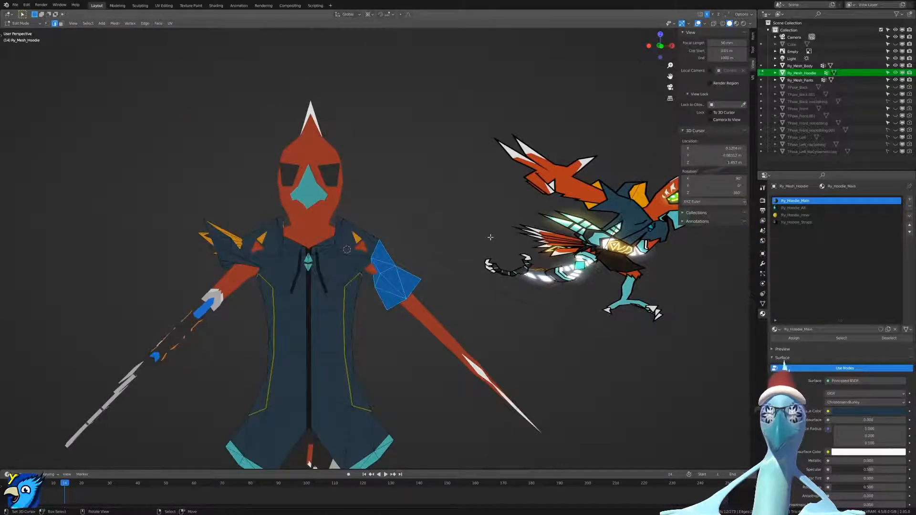
{"action": "key", "text": "KP_1"}
{"action": "scroll", "coordinate": [489, 234], "scroll_direction": "down", "scroll_amount": 5}
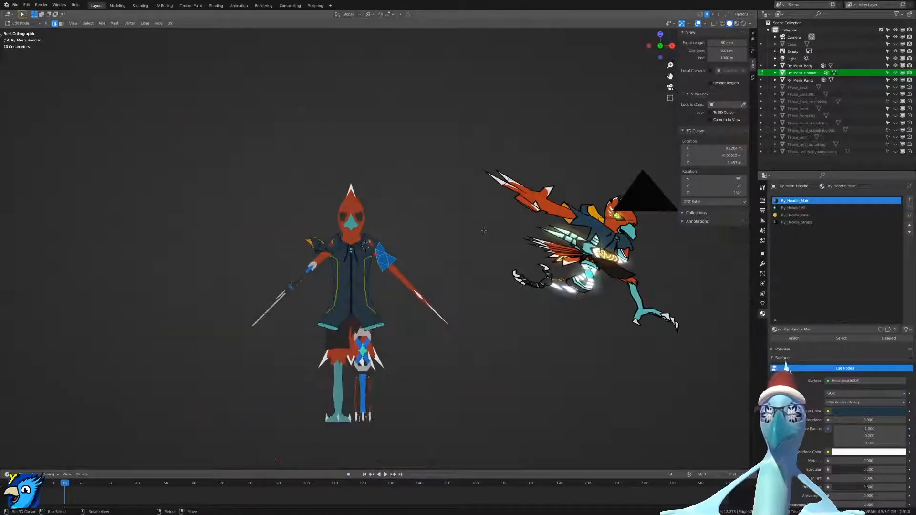
{"action": "scroll", "coordinate": [480, 229], "scroll_direction": "up", "scroll_amount": 9}
{"action": "key", "text": "shift+z"}
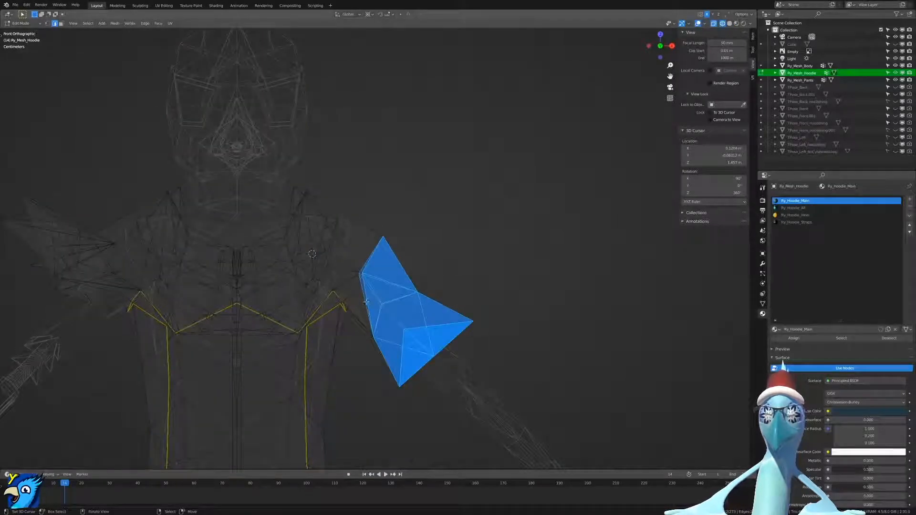
Select the hoodie's armpit vertices in vertex mode and move them down and inward, in front view.
{"action": "scroll", "coordinate": [369, 302], "scroll_direction": "up", "scroll_amount": 5}
{"action": "key", "text": "ctrl+Tab"}
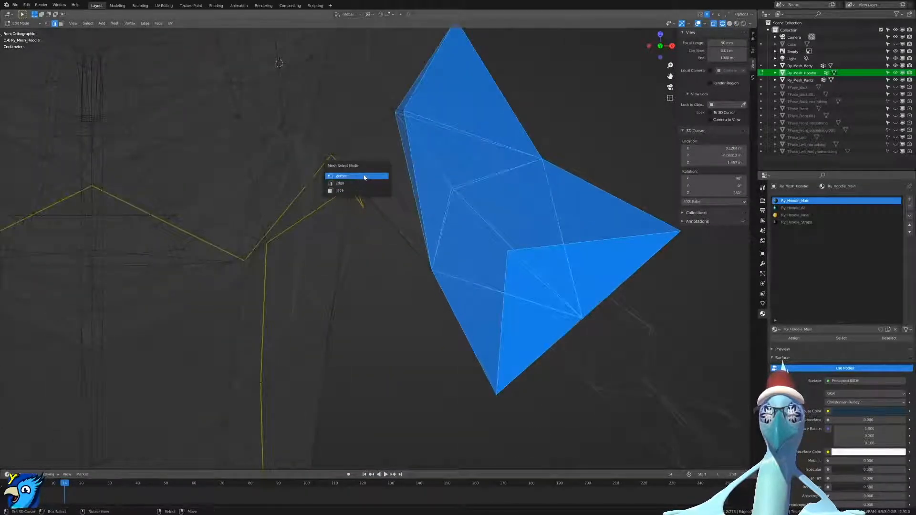
{"action": "left_click", "coordinate": [364, 176]}
{"action": "right_click", "coordinate": [381, 169]}
{"action": "right_click", "coordinate": [354, 181], "text": "shift"}
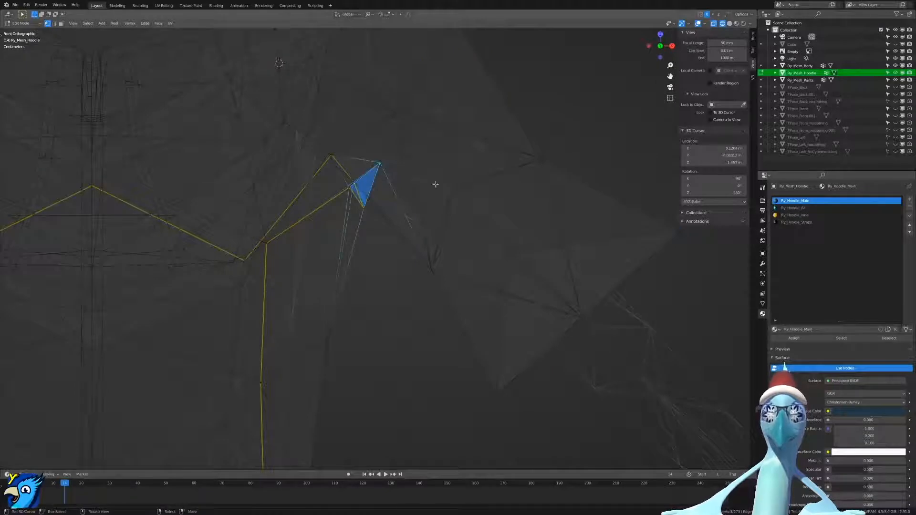
{"action": "key", "text": "g"}
{"action": "left_click", "coordinate": [434, 230]}
{"action": "key", "text": "z"}
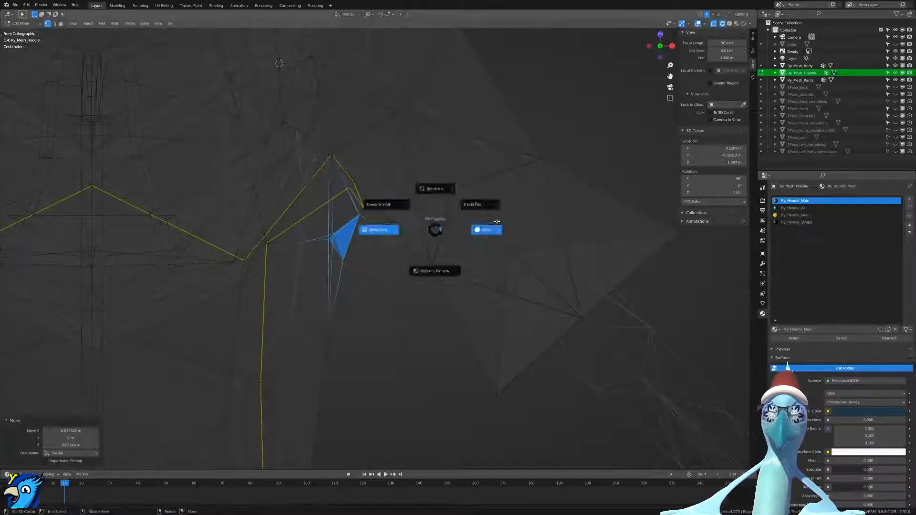
{"action": "left_click", "coordinate": [478, 224]}
Examine the hoodie's sleeves and armpits from several angles in solid and wireframe shading.
{"action": "scroll", "coordinate": [506, 221], "scroll_direction": "down", "scroll_amount": 4}
{"action": "middle_click_drag", "start_coordinate": [488, 224], "coordinate": [315, 215]}
{"action": "key", "text": "ctrl+Tab"}
{"action": "left_click", "coordinate": [407, 222]}
{"action": "right_click", "coordinate": [402, 213]}
{"action": "key", "text": "shift+z"}
{"action": "middle_click_drag", "start_coordinate": [585, 212], "coordinate": [495, 210]}
{"action": "key", "text": "shift+z"}
{"action": "middle_click_drag", "start_coordinate": [394, 188], "coordinate": [436, 239]}
{"action": "scroll", "coordinate": [436, 239], "scroll_direction": "up", "scroll_amount": 4}
{"action": "scroll", "coordinate": [436, 239], "scroll_direction": "down", "scroll_amount": 4}
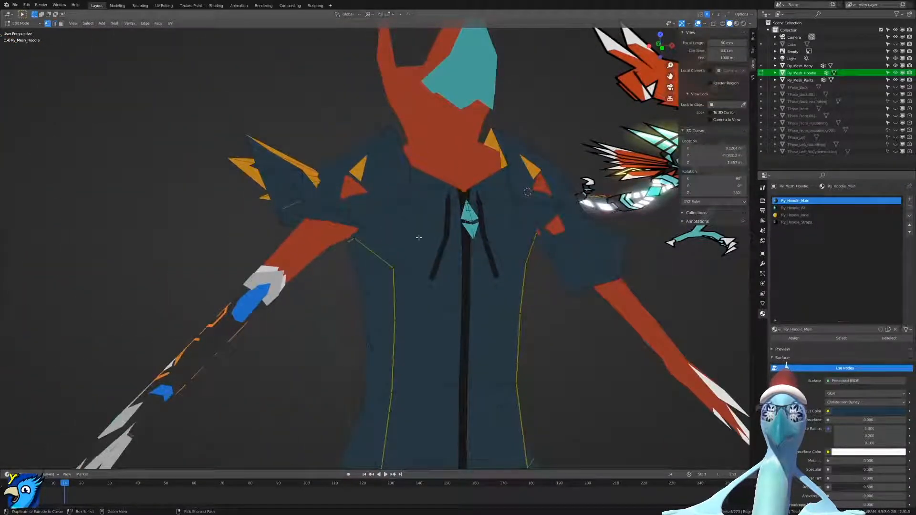
Undo the armpit vertex move and the sleeve rotation, returning to the front view.
{"action": "key", "text": "ctrl+z"}
{"action": "key", "text": "ctrl+z"}
{"action": "key", "text": "ctrl+z"}
{"action": "key", "text": "ctrl+z"}
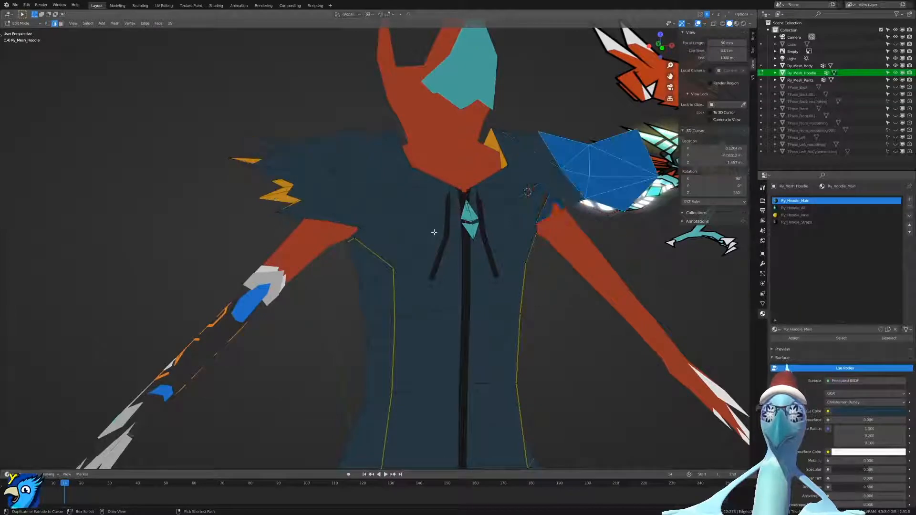
{"action": "key", "text": "KP_1"}
{"action": "scroll", "coordinate": [455, 227], "scroll_direction": "down", "scroll_amount": 3}
{"action": "key", "text": "ctrl+shift+z"}
{"action": "key", "text": "ctrl+z"}
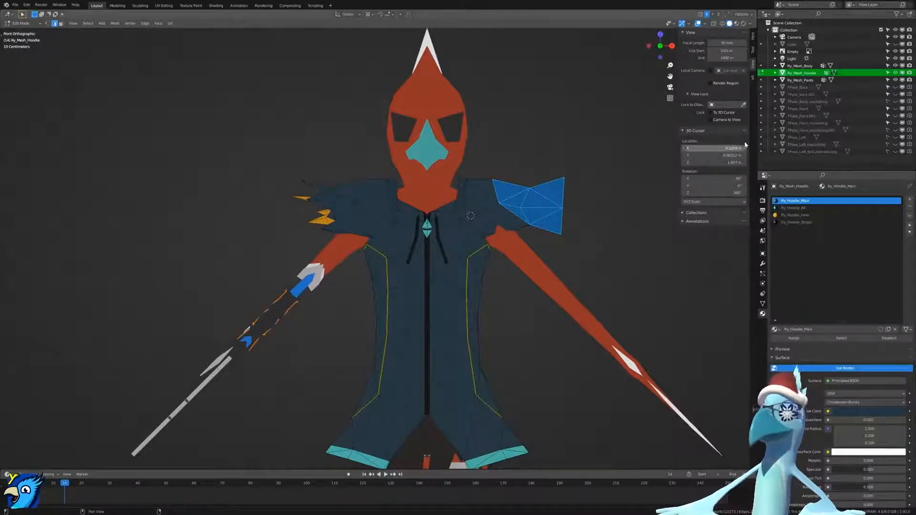
Turn off X mirror editing and rotate the left sleeve by -45° about the 3D cursor.
{"action": "left_click", "coordinate": [753, 51]}
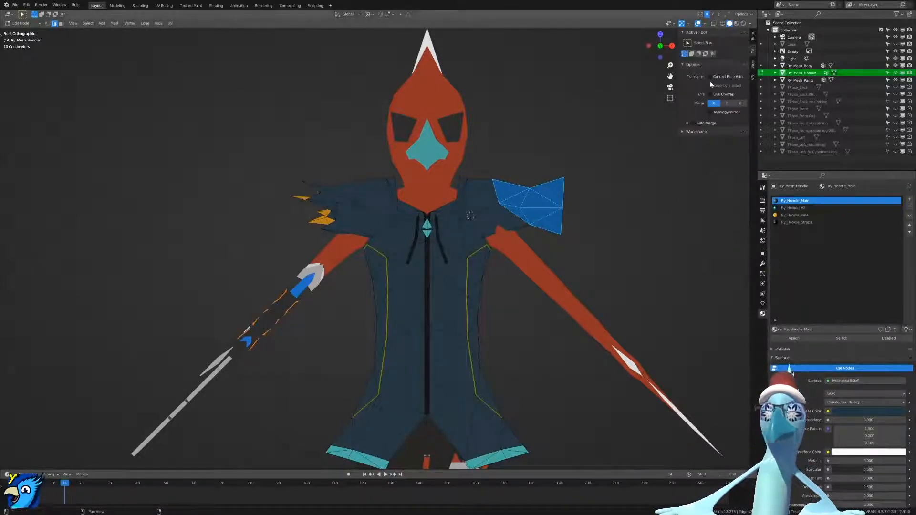
{"action": "scroll", "coordinate": [530, 189], "scroll_direction": "up", "scroll_amount": 3}
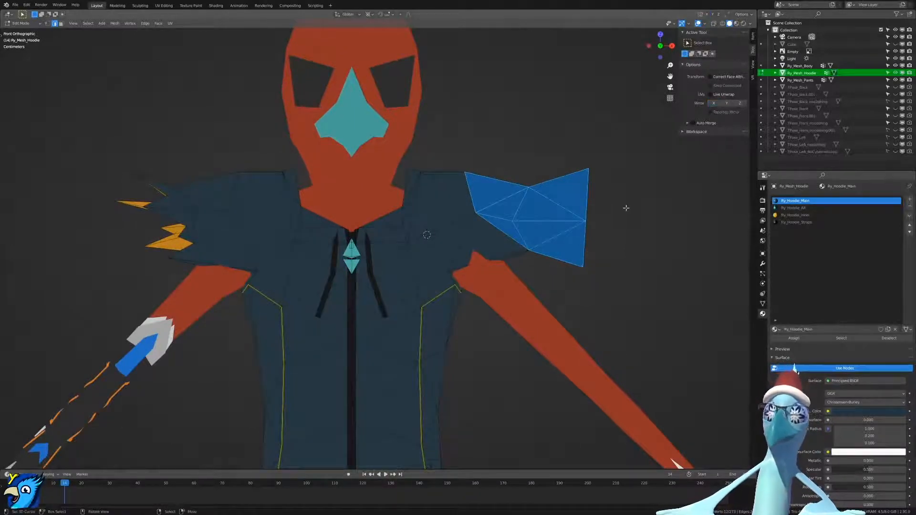
{"action": "type", "text": "r-45"}
{"action": "key", "text": "Return"}
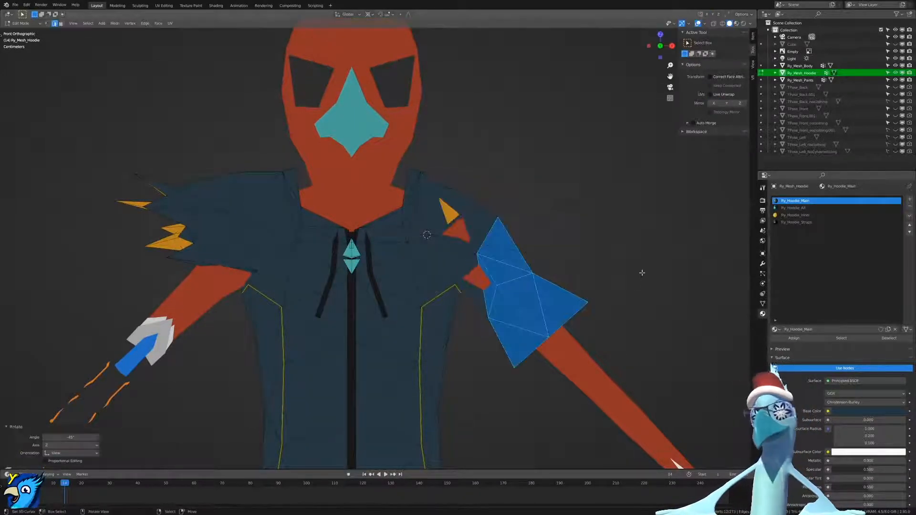
Negate the 3D cursor's X location to place it at the right shoulder, and show the mesh in wireframe.
{"action": "left_click", "coordinate": [753, 67]}
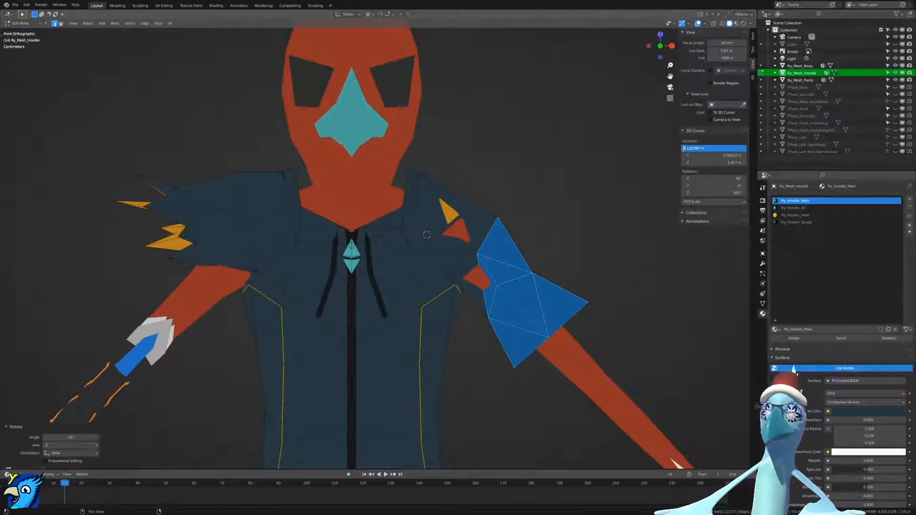
{"action": "type", "text": "-"}
{"action": "key", "text": "Return"}
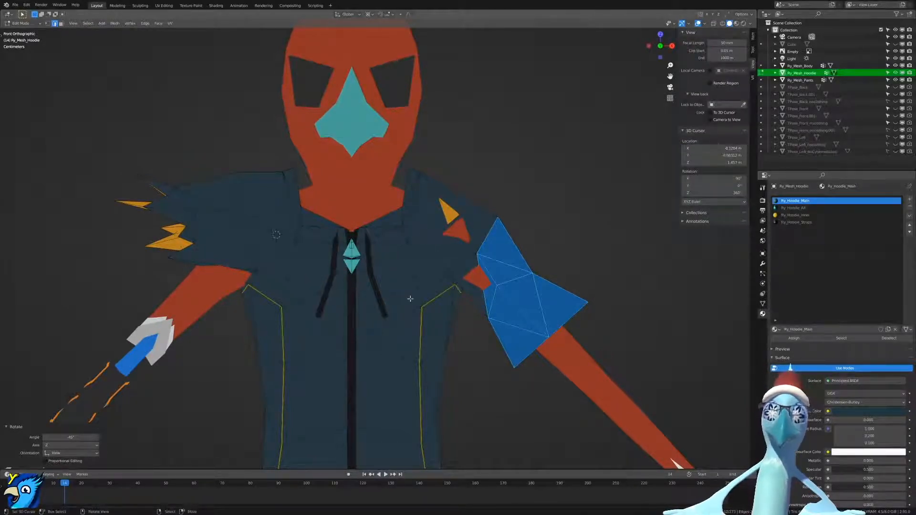
{"action": "key", "text": "shift+s"}
{"action": "left_click", "coordinate": [430, 266]}
{"action": "key", "text": "shift+z"}
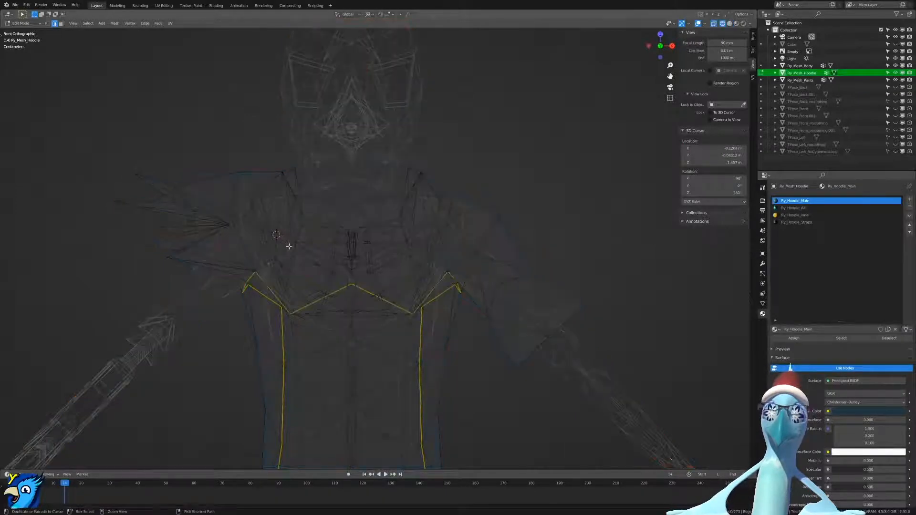
{"action": "key", "text": "ctrl+z"}
{"action": "key", "text": "ctrl+z"}
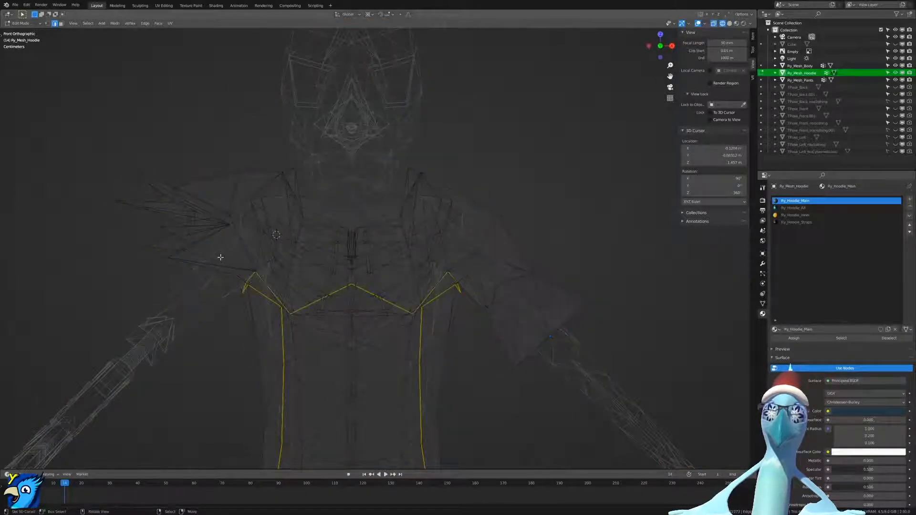
Circle-select the faces of the hoodie's torn right sleeve in face mode.
{"action": "key", "text": "3"}
{"action": "key", "text": "c"}
{"action": "mouse_move", "coordinate": [184, 259]}
{"action": "left_mouse_down"}
{"action": "mouse_move", "coordinate": [164, 205]}
{"action": "mouse_move", "coordinate": [199, 161]}
{"action": "mouse_move", "coordinate": [213, 160]}
{"action": "left_mouse_up"}
{"action": "right_click", "coordinate": [213, 159]}
Switch to vertex mode and circle-deselect the armpit vertices from the torn right sleeve's selection.
{"action": "key", "text": "ctrl+Tab"}
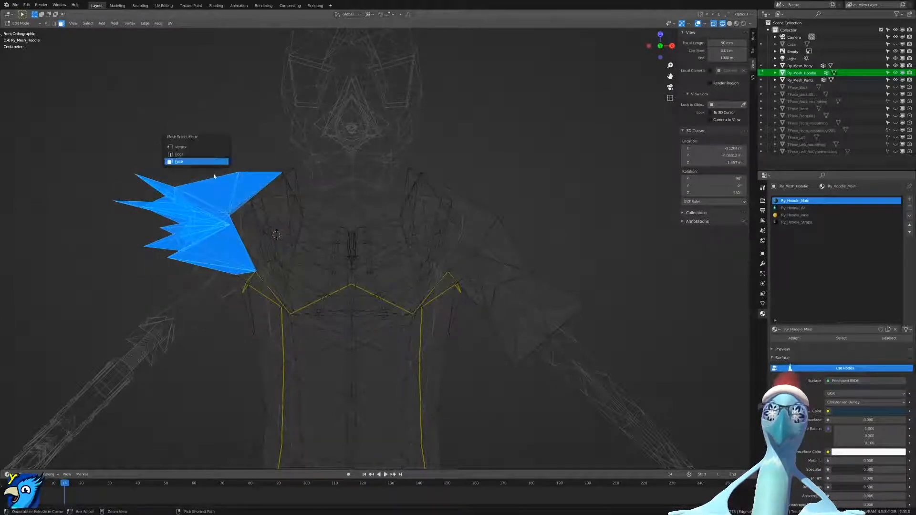
{"action": "left_click", "coordinate": [201, 147]}
{"action": "key", "text": "shift+l"}
{"action": "key", "text": "ctrl+z"}
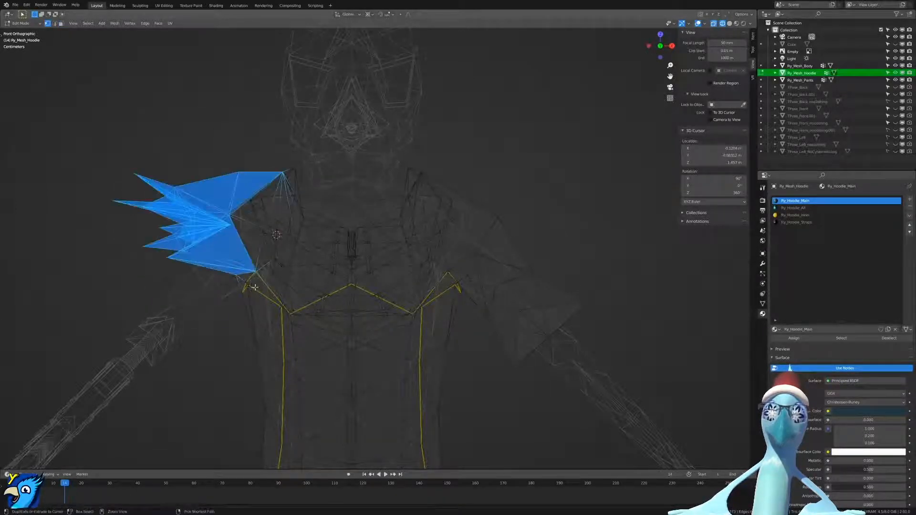
{"action": "key", "text": "c"}
{"action": "middle_click_drag", "start_coordinate": [264, 295], "coordinate": [263, 292]}
{"action": "right_click", "coordinate": [264, 290]}
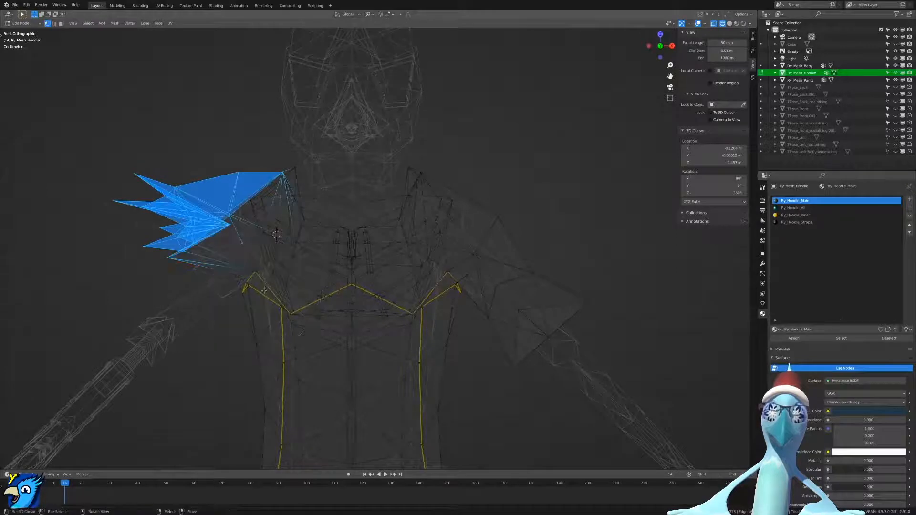
Rotate the selected part of the hoodie's right sleeve by 45° about the 3D cursor.
{"action": "type", "text": "r"}
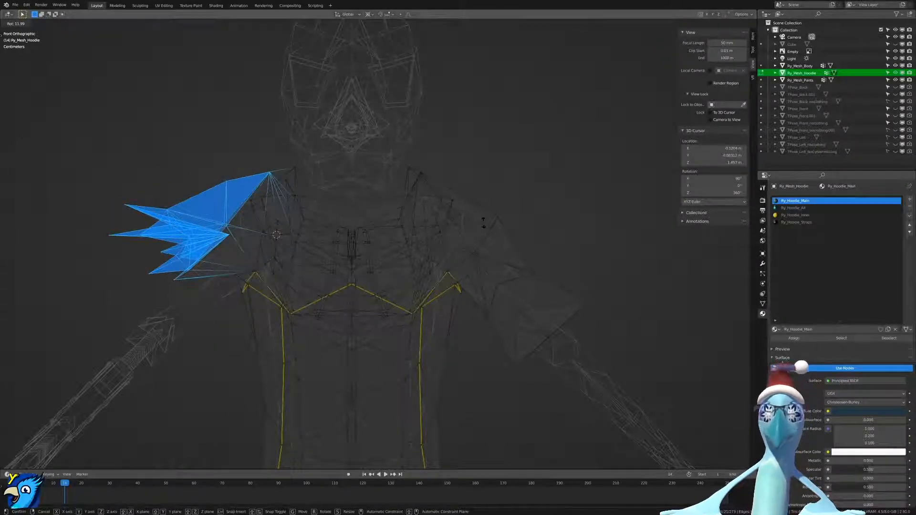
{"action": "type", "text": "45"}
{"action": "key", "text": "Return"}
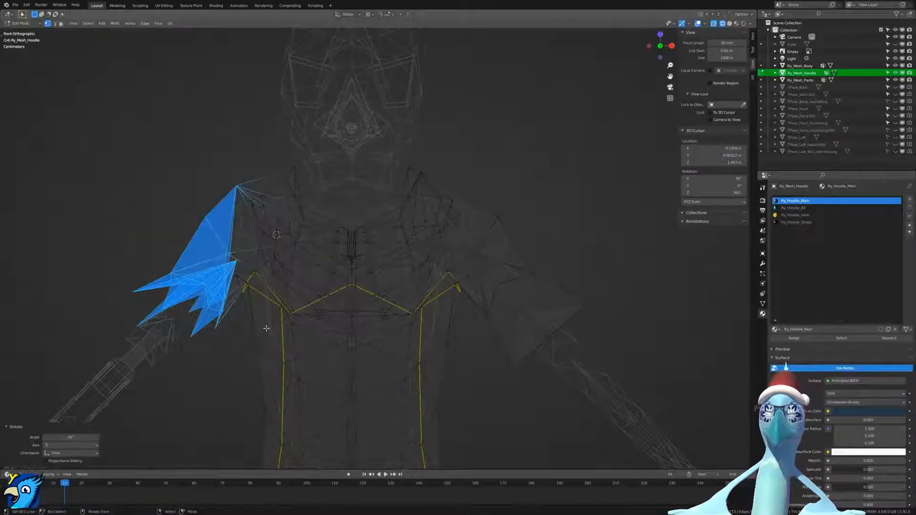
{"action": "scroll", "coordinate": [285, 320], "scroll_direction": "up", "scroll_amount": 1}
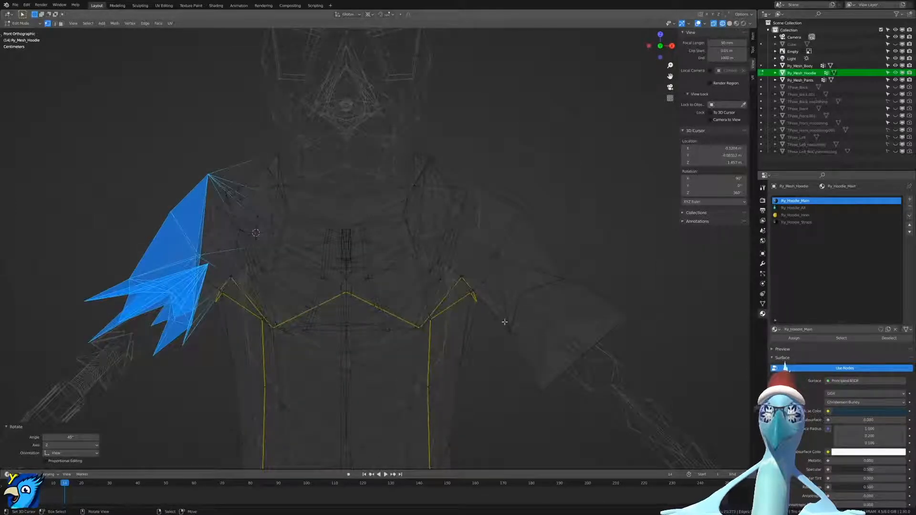
Turn on X mirror editing for the hoodie mesh.
{"action": "left_click", "coordinate": [754, 35]}
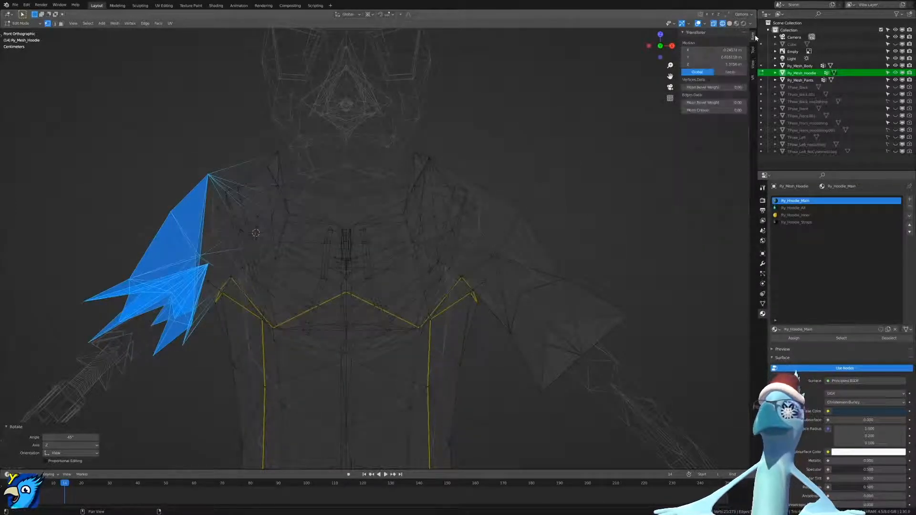
{"action": "left_click", "coordinate": [753, 50]}
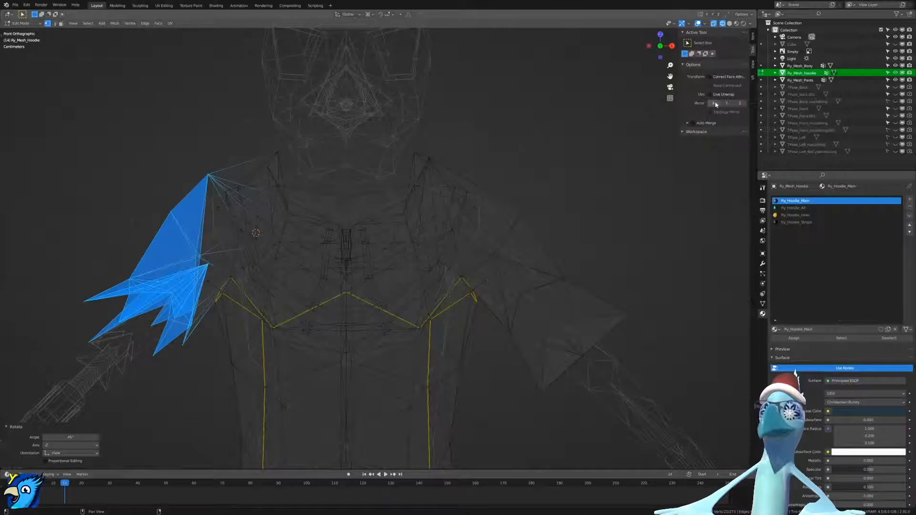
{"action": "left_click", "coordinate": [717, 104]}
Circle-select the cluster of vertices around the hoodie's left armpit, including the adjoining torso vertices.
{"action": "scroll", "coordinate": [419, 365], "scroll_direction": "up", "scroll_amount": 1}
{"action": "left_click", "coordinate": [502, 304]}
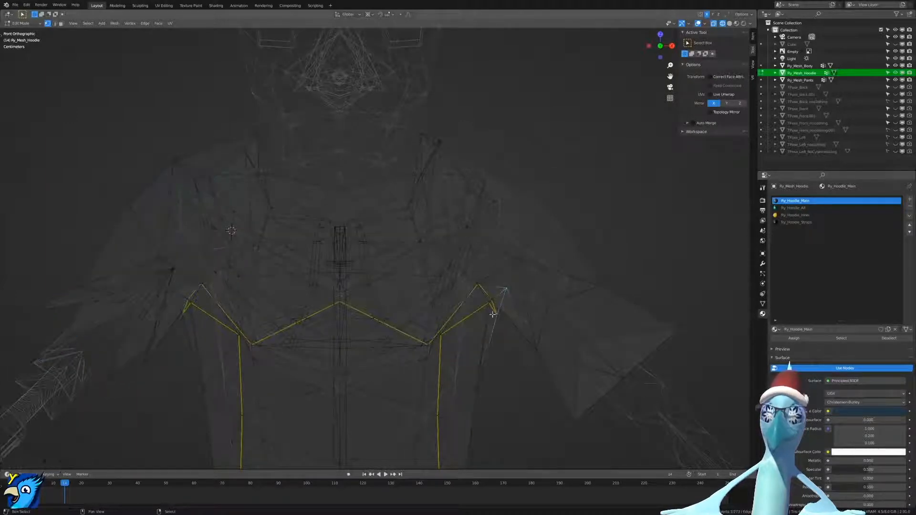
{"action": "scroll", "coordinate": [498, 303], "scroll_direction": "up", "scroll_amount": 4}
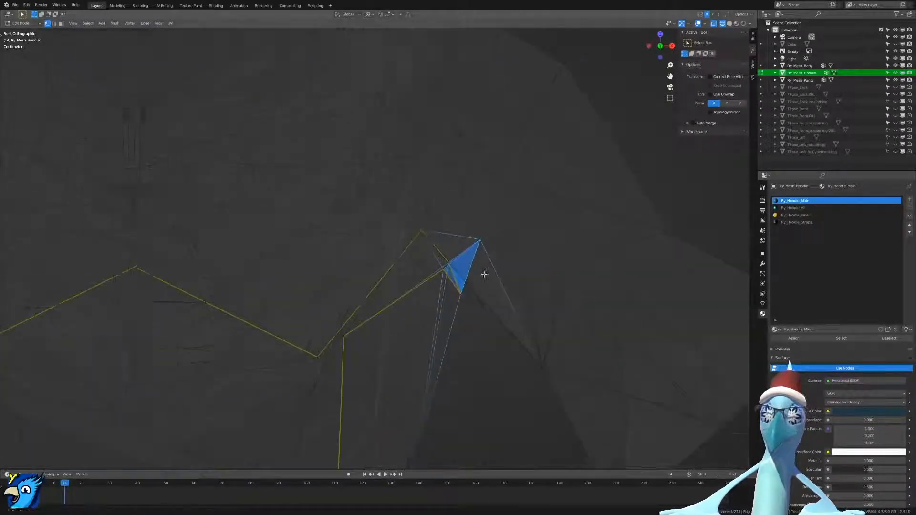
{"action": "key", "text": "g"}
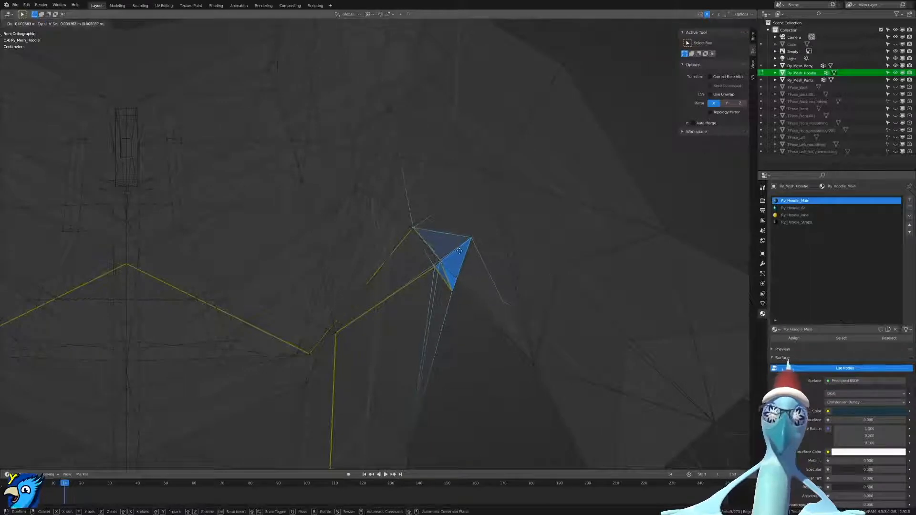
{"action": "right_click", "coordinate": [449, 305]}
{"action": "key", "text": "c"}
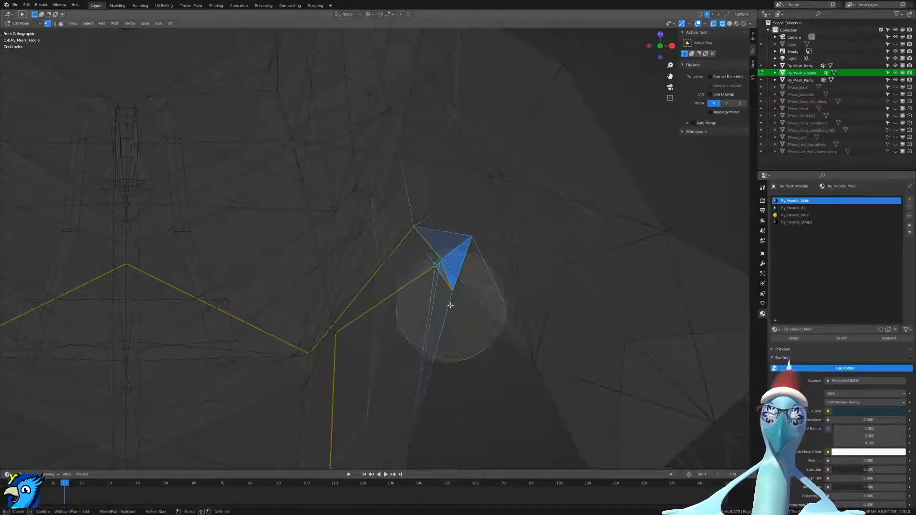
{"action": "scroll", "coordinate": [436, 296], "scroll_direction": "up", "scroll_amount": 5}
{"action": "left_click", "coordinate": [416, 255]}
{"action": "middle_click", "coordinate": [402, 245]}
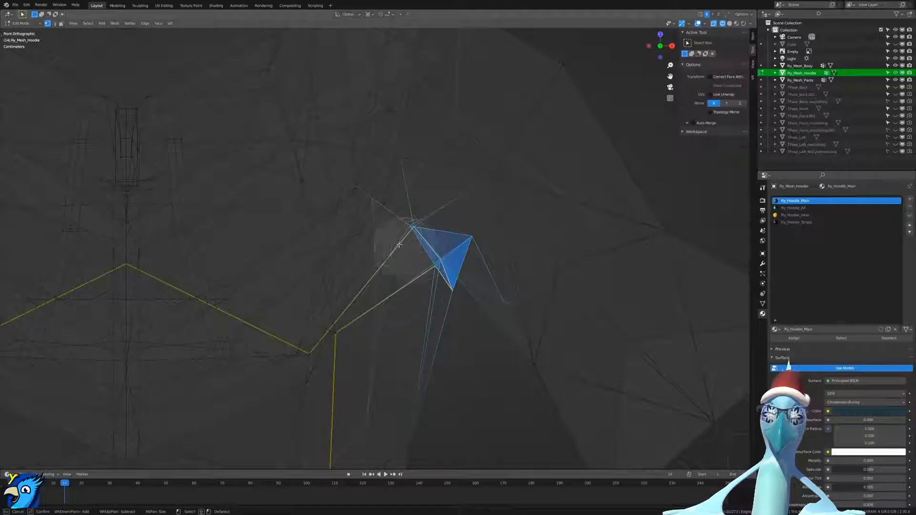
{"action": "right_click", "coordinate": [437, 210]}
Move the selected left armpit vertices down and slightly inward toward the torso.
{"action": "key", "text": "g"}
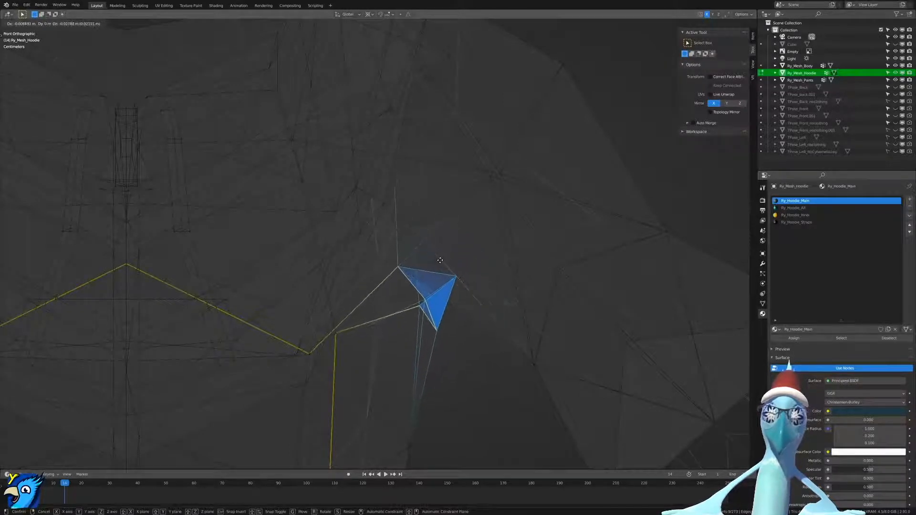
{"action": "left_click", "coordinate": [440, 265]}
{"action": "scroll", "coordinate": [441, 264], "scroll_direction": "down", "scroll_amount": 5}
{"action": "key", "text": "ctrl+z"}
{"action": "key", "text": "ctrl+shift+z"}
Select the single vertex above the left armpit and move it down toward the lowered armpit vertices in front view.
{"action": "scroll", "coordinate": [444, 265], "scroll_direction": "up", "scroll_amount": 2}
{"action": "key", "text": "z"}
{"action": "mouse_move", "coordinate": [610, 266]}
{"action": "middle_mouse_down"}
{"action": "mouse_move", "coordinate": [417, 220]}
{"action": "mouse_move", "coordinate": [350, 248]}
{"action": "mouse_move", "coordinate": [341, 261]}
{"action": "mouse_move", "coordinate": [348, 273]}
{"action": "mouse_move", "coordinate": [321, 243]}
{"action": "mouse_move", "coordinate": [377, 271]}
{"action": "mouse_move", "coordinate": [305, 270]}
{"action": "mouse_move", "coordinate": [315, 254]}
{"action": "mouse_move", "coordinate": [350, 259]}
{"action": "middle_mouse_up"}
{"action": "key", "text": "shift+z"}
{"action": "scroll", "coordinate": [349, 259], "scroll_direction": "up", "scroll_amount": 3}
{"action": "key", "text": "shift+z"}
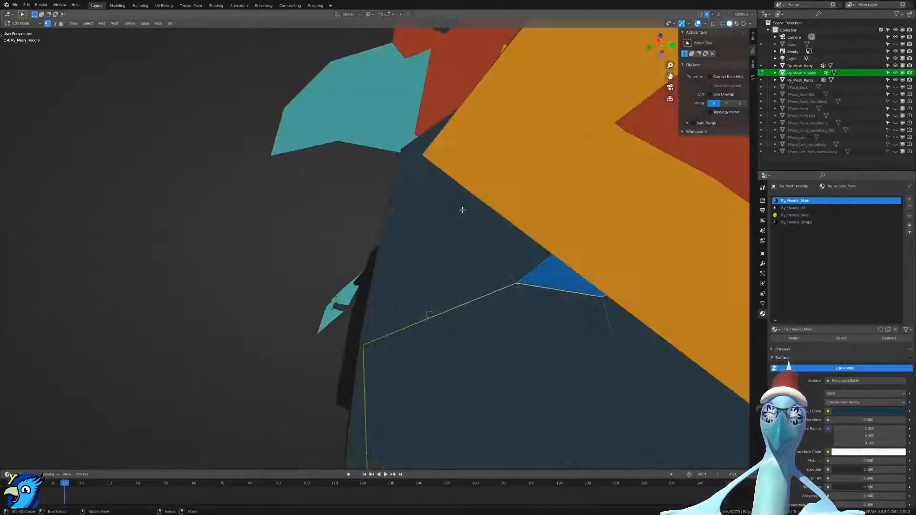
{"action": "mouse_move", "coordinate": [457, 206]}
{"action": "middle_mouse_down"}
{"action": "mouse_move", "coordinate": [344, 231]}
{"action": "mouse_move", "coordinate": [438, 257]}
{"action": "middle_mouse_up"}
{"action": "key", "text": "shift+z"}
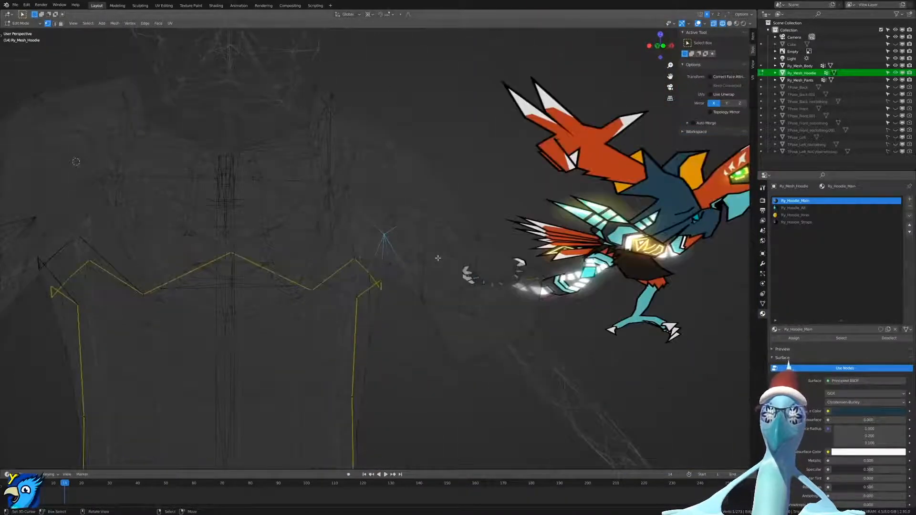
{"action": "key", "text": "KP_1"}
{"action": "scroll", "coordinate": [435, 259], "scroll_direction": "up", "scroll_amount": 4}
{"action": "key", "text": "g"}
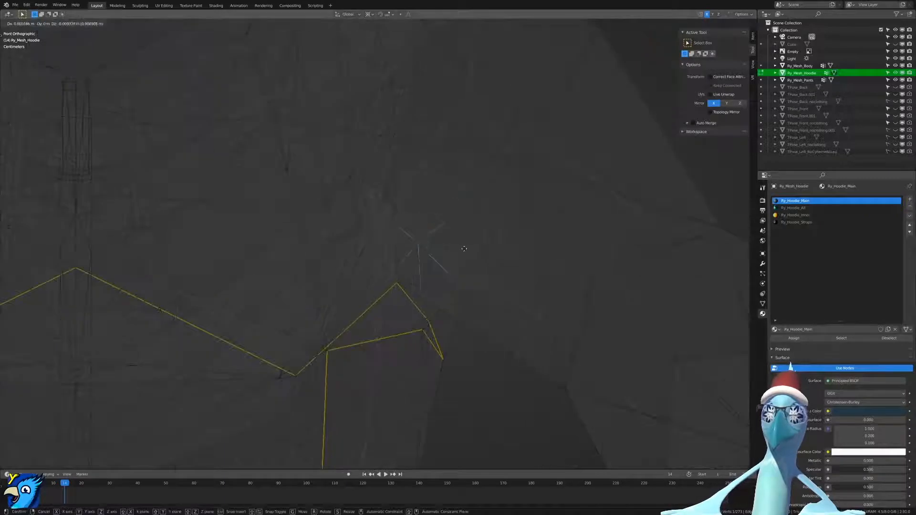
{"action": "left_click", "coordinate": [467, 259]}
{"action": "scroll", "coordinate": [467, 260], "scroll_direction": "down", "scroll_amount": 3}
{"action": "scroll", "coordinate": [466, 258], "scroll_direction": "up", "scroll_amount": 2}
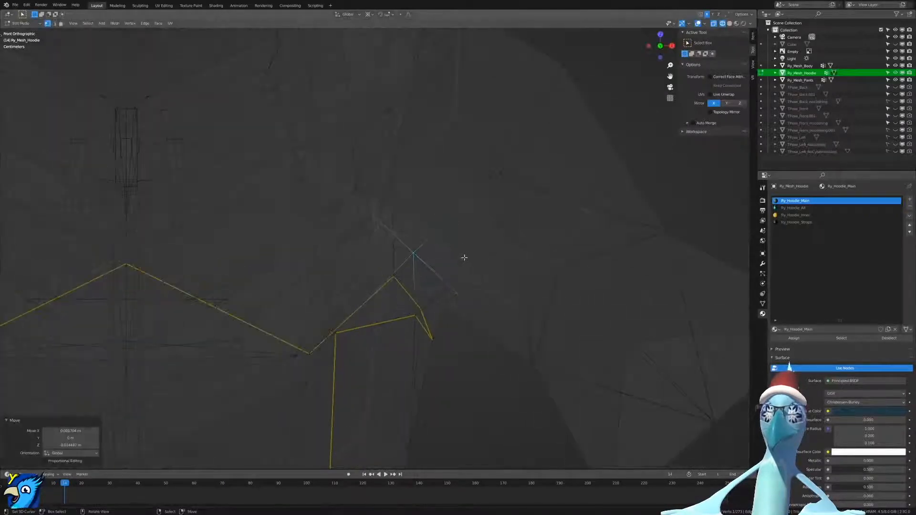
Select the long edges beside both armpits in edge mode and delete them from the hoodie's sleeves.
{"action": "middle_click_drag", "start_coordinate": [534, 224], "coordinate": [381, 223]}
{"action": "scroll", "coordinate": [384, 222], "scroll_direction": "down", "scroll_amount": 5}
{"action": "key", "text": "z"}
{"action": "left_click", "coordinate": [496, 216]}
{"action": "middle_click_drag", "start_coordinate": [497, 217], "coordinate": [436, 223]}
{"action": "scroll", "coordinate": [383, 248], "scroll_direction": "up", "scroll_amount": 5}
{"action": "key", "text": "ctrl+Tab"}
{"action": "left_click", "coordinate": [333, 260]}
{"action": "key", "text": "ctrl+Tab"}
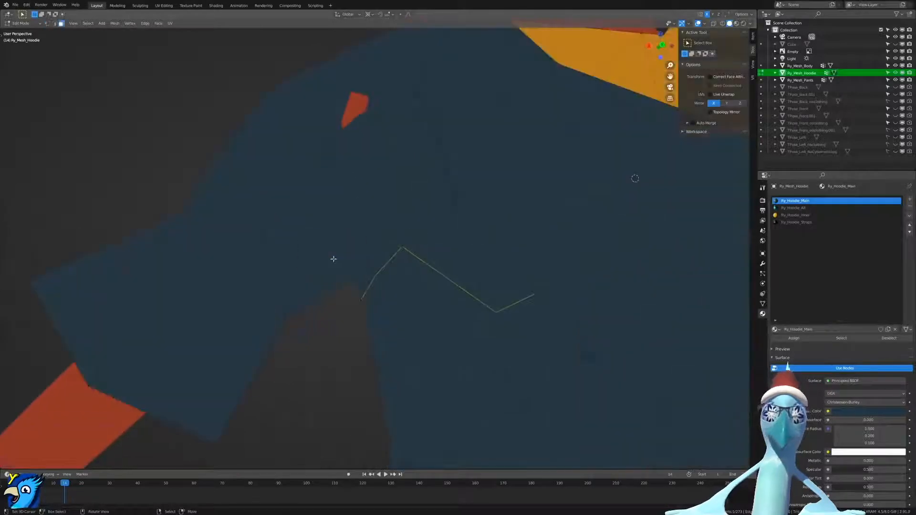
{"action": "left_click", "coordinate": [310, 248]}
{"action": "middle_click_drag", "start_coordinate": [311, 245], "coordinate": [460, 258]}
{"action": "middle_click_drag", "start_coordinate": [514, 309], "coordinate": [534, 231]}
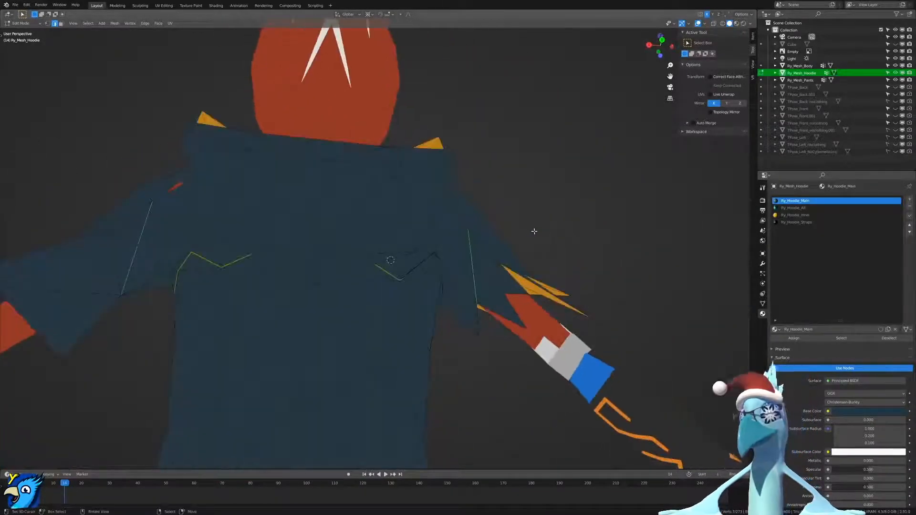
{"action": "key", "text": "x"}
{"action": "left_click", "coordinate": [533, 232]}
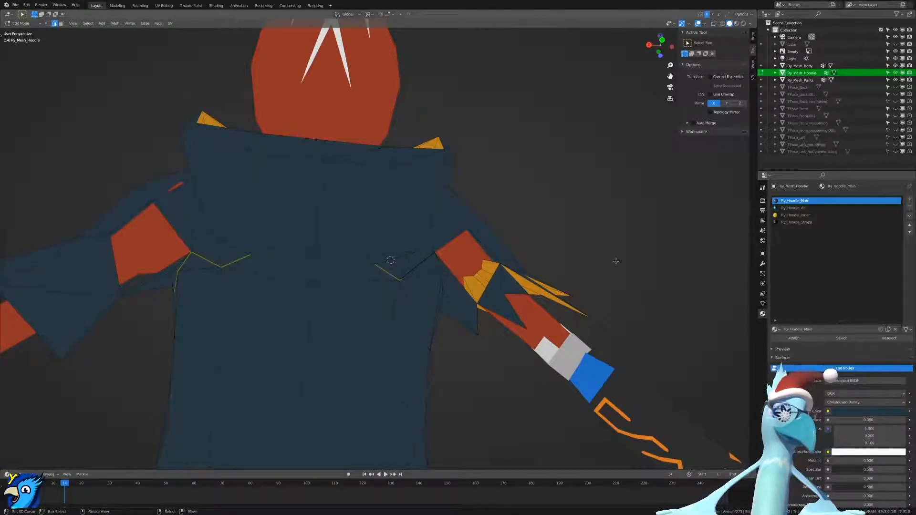
Undo the deletion of the sleeve edges and redo it while viewing the left sleeve's back.
{"action": "key", "text": "ctrl+Tab"}
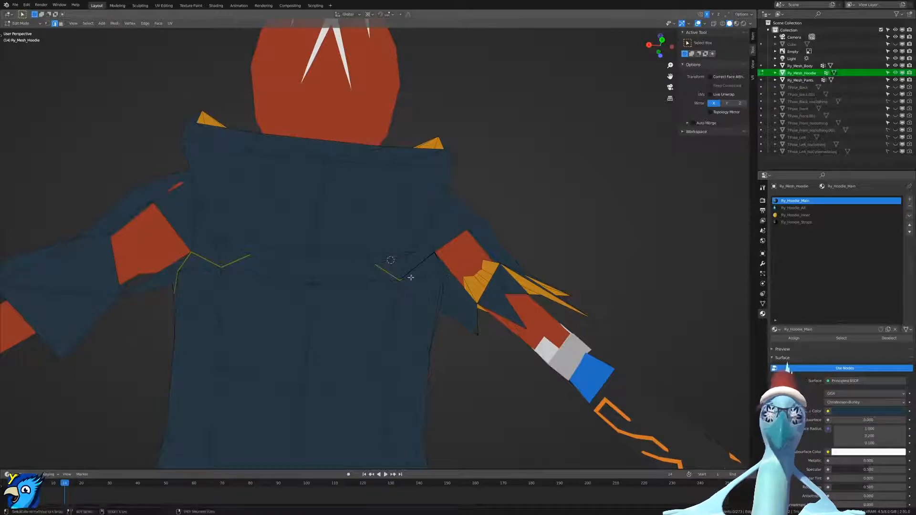
{"action": "key", "text": "ctrl+Tab"}
{"action": "scroll", "coordinate": [334, 274], "scroll_direction": "up", "scroll_amount": 1}
{"action": "middle_click_drag", "start_coordinate": [238, 255], "coordinate": [490, 282], "text": "shift"}
{"action": "scroll", "coordinate": [396, 268], "scroll_direction": "up", "scroll_amount": 2}
{"action": "middle_click_drag", "start_coordinate": [397, 268], "coordinate": [413, 268]}
{"action": "key", "text": "ctrl+z"}
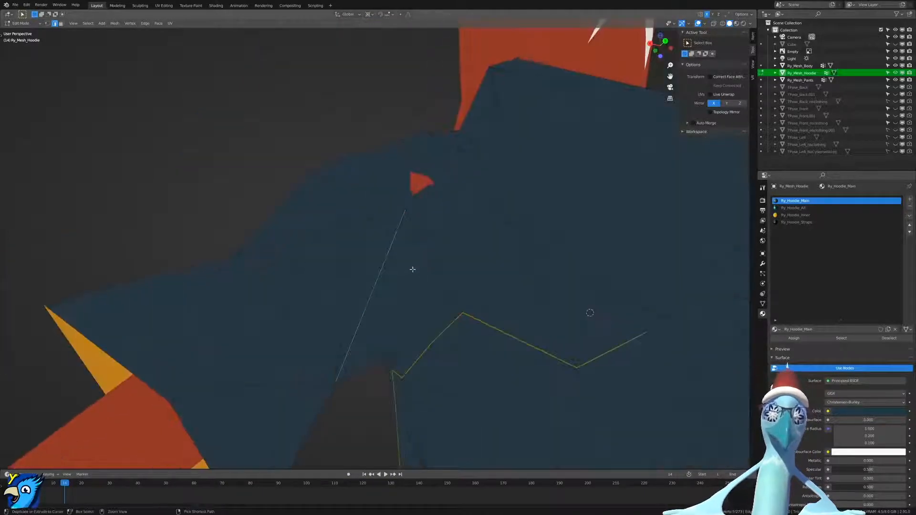
{"action": "key", "text": "ctrl+shift+z"}
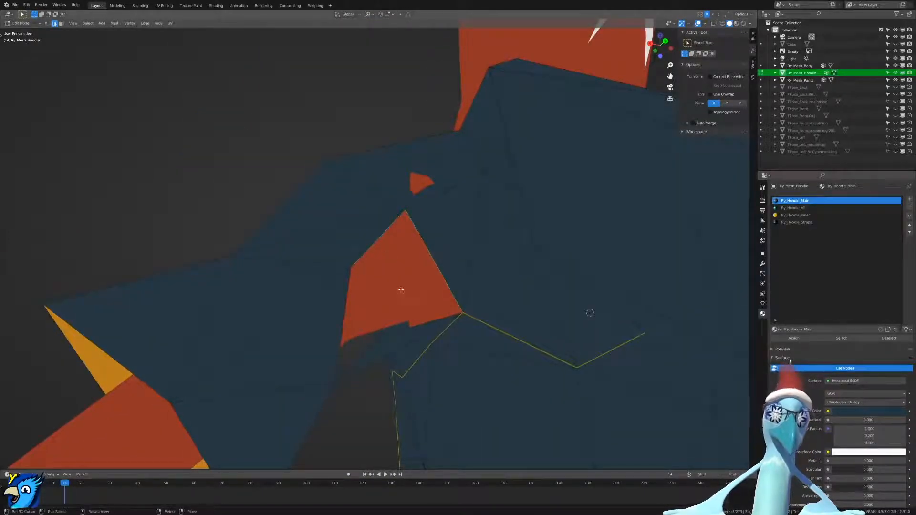
Fill the holes at the back and front of the left sleeve with new triangular faces.
{"action": "left_click", "coordinate": [337, 317]}
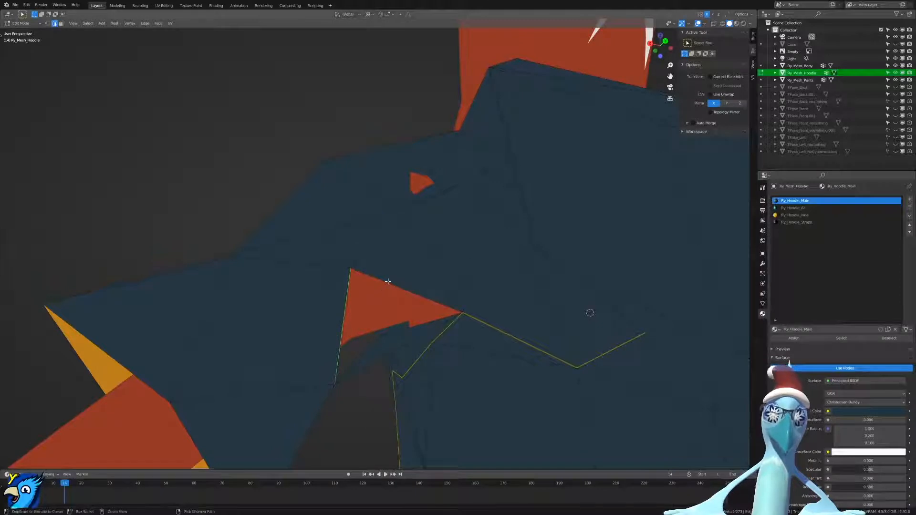
{"action": "key", "text": "f"}
{"action": "middle_click_drag", "start_coordinate": [392, 282], "coordinate": [498, 299]}
{"action": "key", "text": "alt+a"}
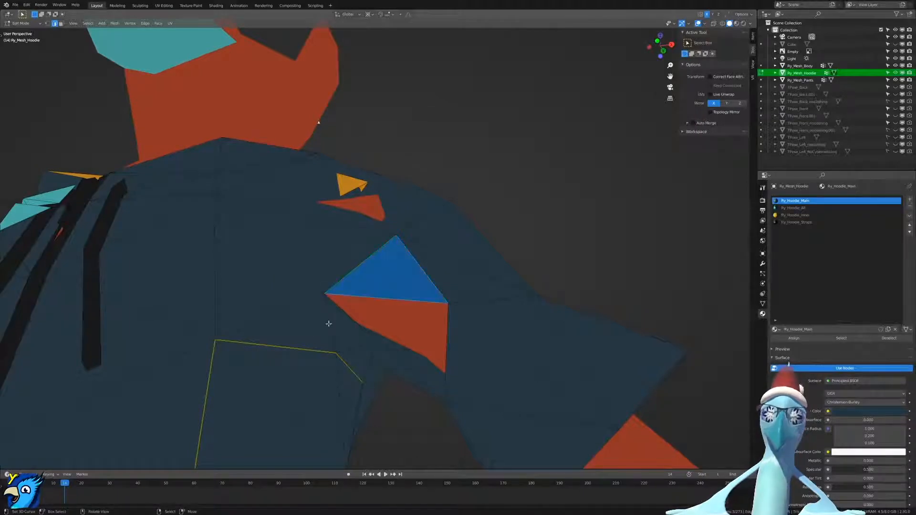
{"action": "left_click", "coordinate": [343, 315]}
{"action": "middle_click_drag", "start_coordinate": [397, 312], "coordinate": [323, 302]}
{"action": "key", "text": "f"}
{"action": "scroll", "coordinate": [323, 303], "scroll_direction": "up", "scroll_amount": 2}
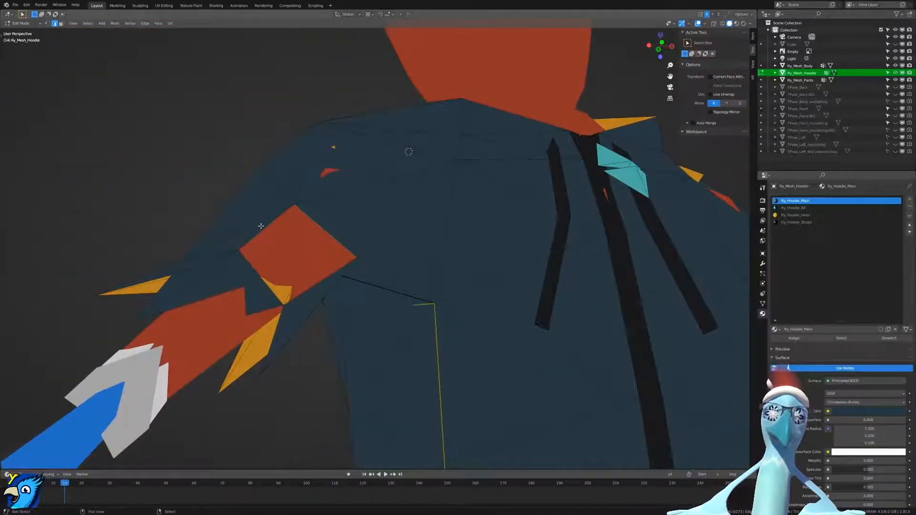
Fill the matching holes at the front and back of the right sleeve with new faces.
{"action": "left_click", "coordinate": [283, 294]}
{"action": "middle_click_drag", "start_coordinate": [300, 299], "coordinate": [405, 283]}
{"action": "middle_click_drag", "start_coordinate": [413, 291], "coordinate": [411, 233]}
{"action": "right_click", "coordinate": [484, 284]}
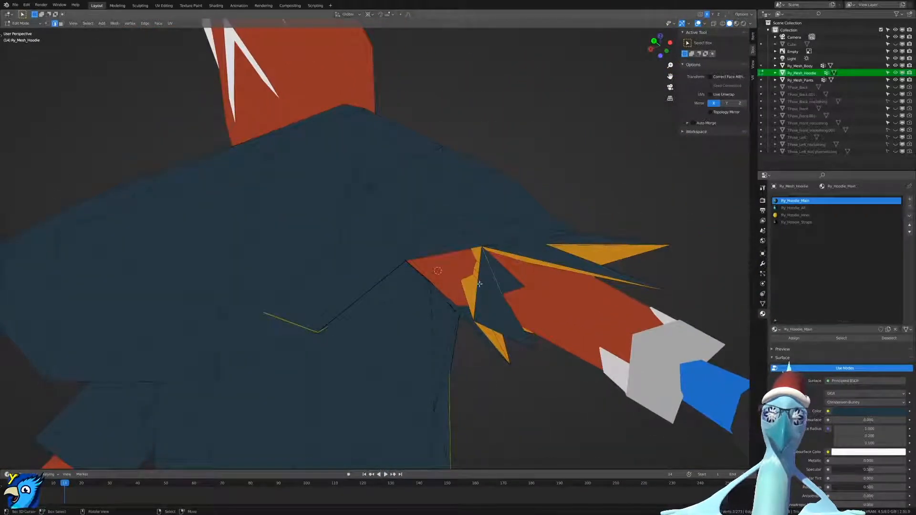
{"action": "middle_click_drag", "start_coordinate": [481, 283], "coordinate": [447, 291]}
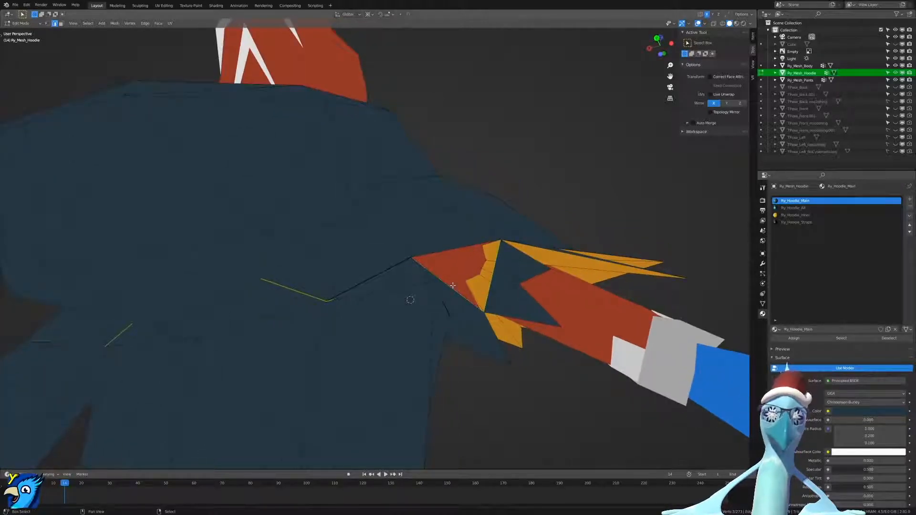
{"action": "right_click", "coordinate": [452, 286], "text": "shift"}
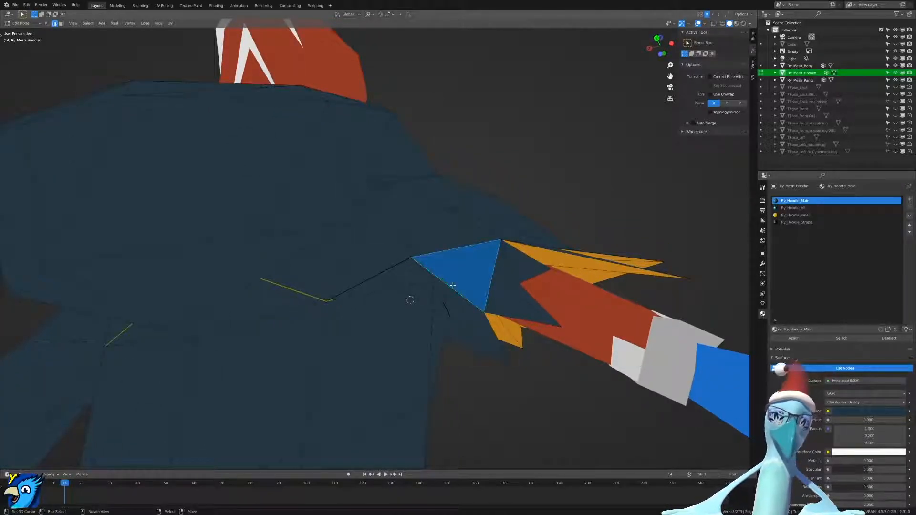
Clear the selection and compare both armpits from the front in wireframe and solid shading.
{"action": "mouse_move", "coordinate": [504, 285]}
{"action": "middle_mouse_down"}
{"action": "mouse_move", "coordinate": [516, 257]}
{"action": "mouse_move", "coordinate": [460, 262]}
{"action": "mouse_move", "coordinate": [425, 274]}
{"action": "mouse_move", "coordinate": [432, 284]}
{"action": "mouse_move", "coordinate": [342, 288]}
{"action": "mouse_move", "coordinate": [333, 358]}
{"action": "mouse_move", "coordinate": [391, 339]}
{"action": "mouse_move", "coordinate": [528, 336]}
{"action": "mouse_move", "coordinate": [535, 328]}
{"action": "mouse_move", "coordinate": [360, 262]}
{"action": "mouse_move", "coordinate": [364, 361]}
{"action": "mouse_move", "coordinate": [343, 368]}
{"action": "mouse_move", "coordinate": [330, 343]}
{"action": "mouse_move", "coordinate": [351, 328]}
{"action": "mouse_move", "coordinate": [412, 326]}
{"action": "mouse_move", "coordinate": [406, 334]}
{"action": "mouse_move", "coordinate": [443, 257]}
{"action": "middle_mouse_up"}
{"action": "key", "text": "shift+z"}
{"action": "key", "text": "g"}
{"action": "left_click", "coordinate": [414, 354]}
{"action": "key", "text": "alt+a"}
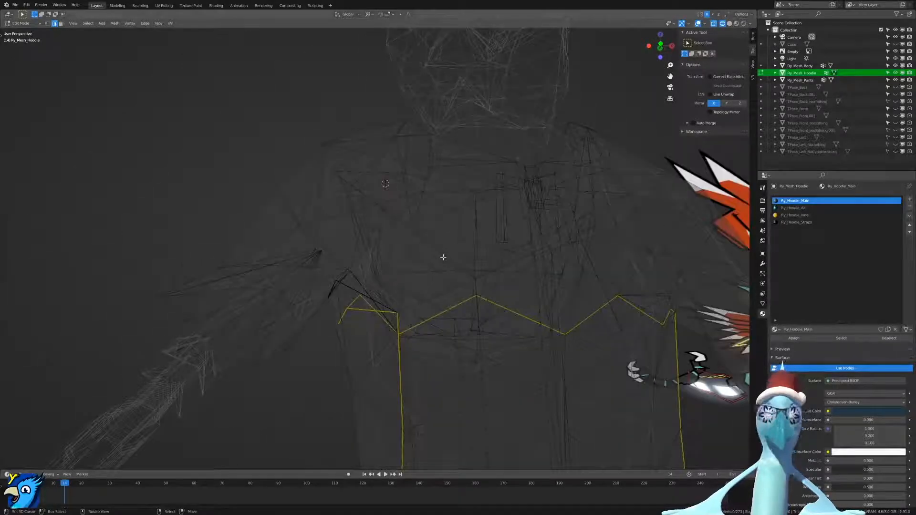
{"action": "key", "text": "KP_1"}
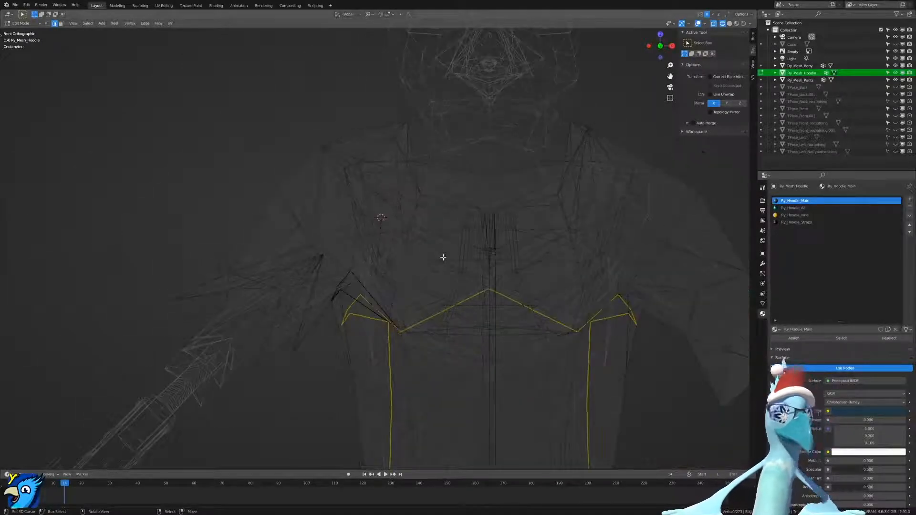
{"action": "middle_click_drag", "start_coordinate": [447, 277], "coordinate": [403, 246], "text": "shift"}
{"action": "key", "text": "shift+z"}
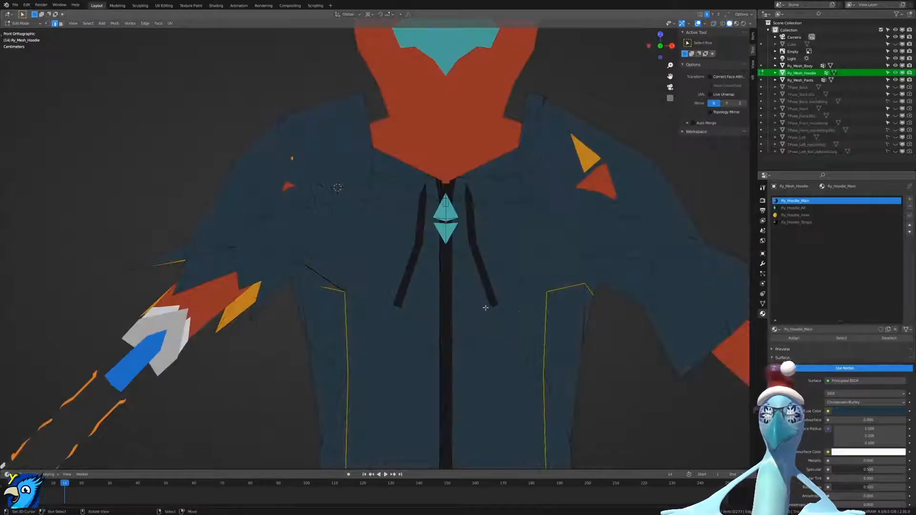
{"action": "middle_click_drag", "start_coordinate": [516, 310], "coordinate": [413, 300], "text": "shift"}
{"action": "key", "text": "shift+z"}
Try to move the vertex beside the left armpit in vertex mode with X mirror on.
{"action": "key", "text": "ctrl"}
{"action": "key", "text": "ctrl+Tab"}
{"action": "left_click", "coordinate": [229, 244]}
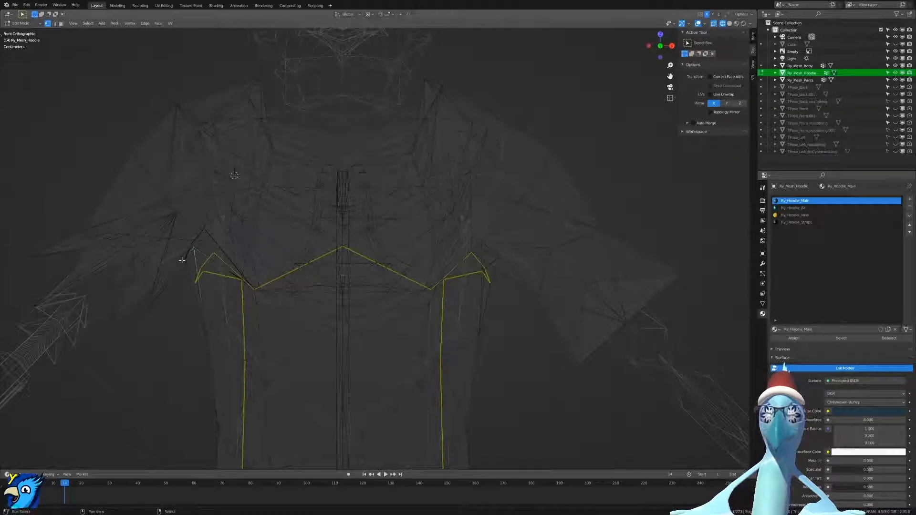
{"action": "key", "text": "g"}
{"action": "right_click", "coordinate": [503, 269]}
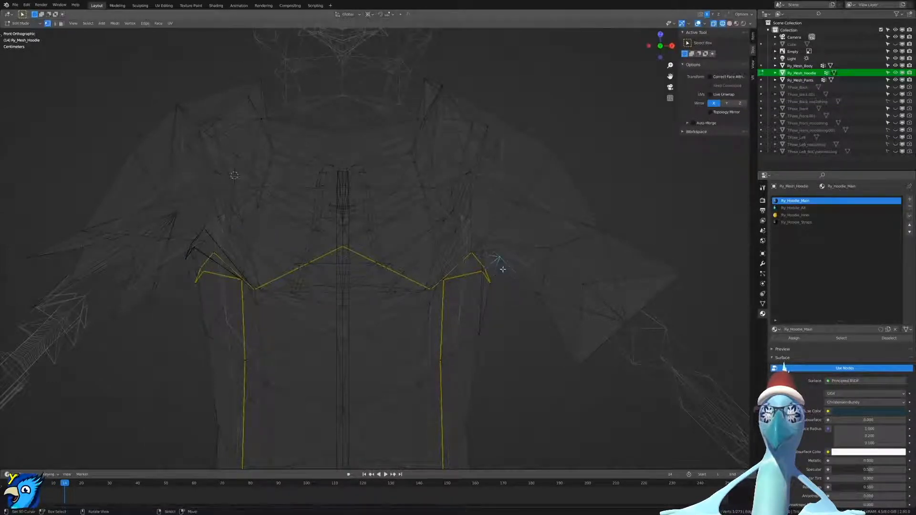
Compare both of the hoodie's armpits from the front in wireframe and material-preview shading.
{"action": "key", "text": "g"}
{"action": "right_click", "coordinate": [474, 285]}
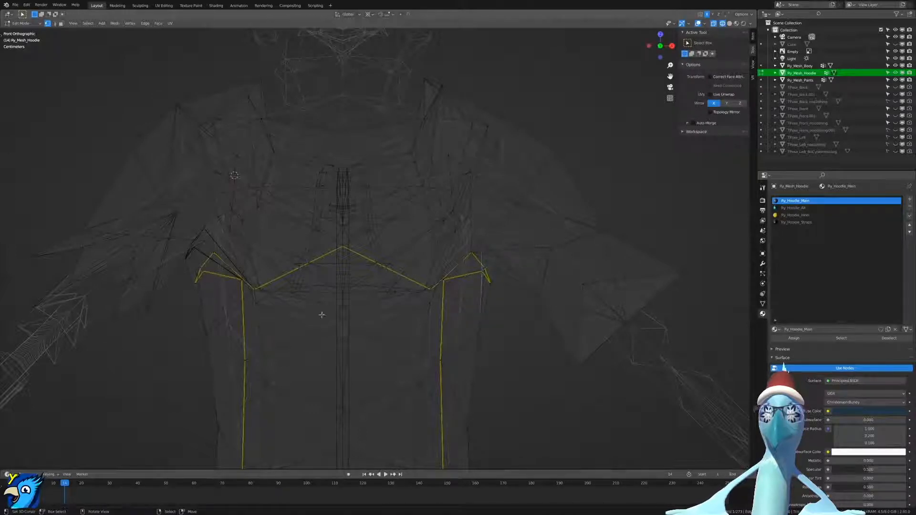
{"action": "scroll", "coordinate": [373, 332], "scroll_direction": "up", "scroll_amount": 3}
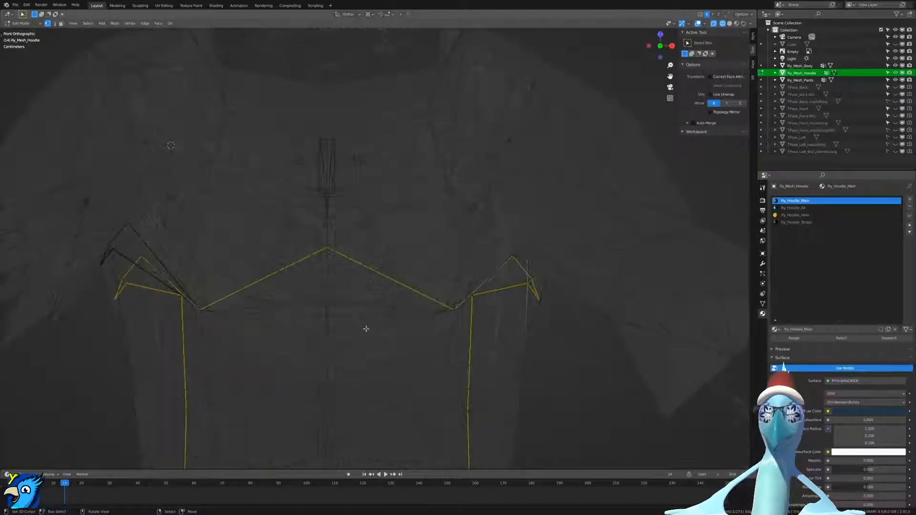
{"action": "key", "text": "a"}
{"action": "key", "text": "z"}
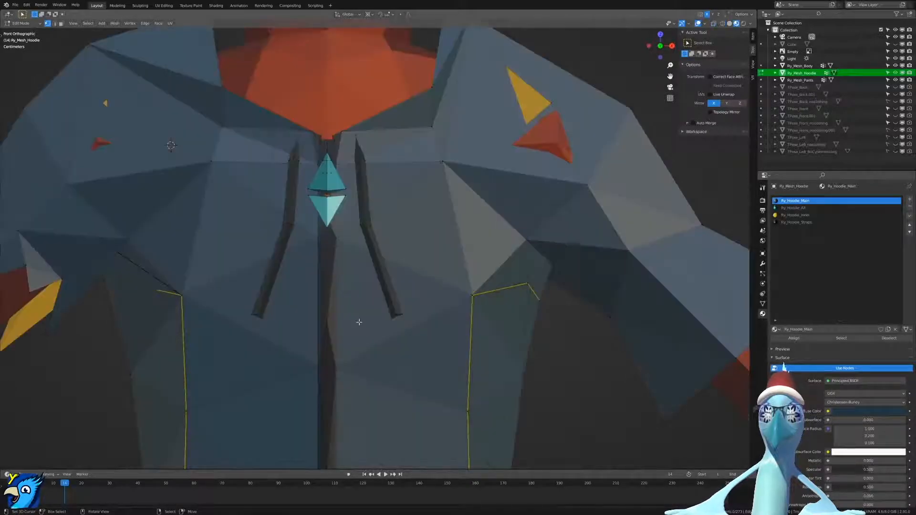
{"action": "key", "text": "a"}
{"action": "key", "text": "z"}
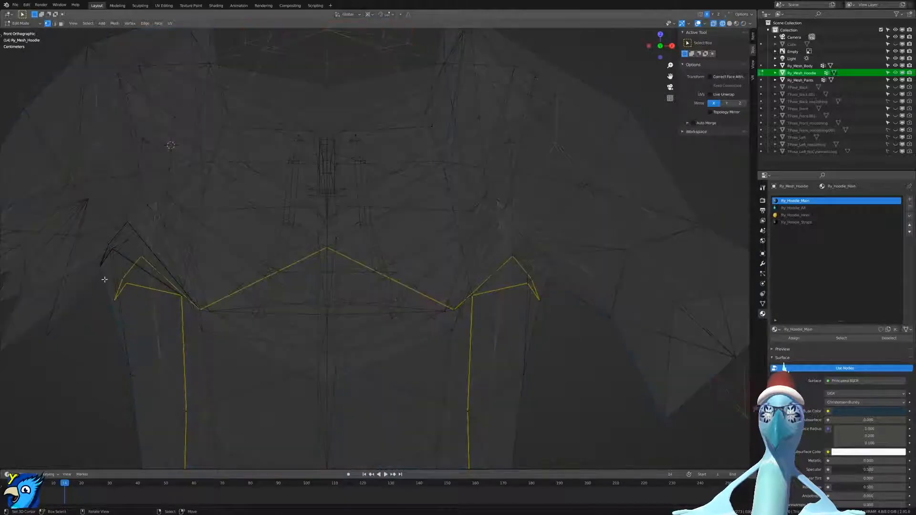
Move the stray armpit vertex on the glowing-arm side down toward the torso's marked seam.
{"action": "key", "text": "z"}
{"action": "mouse_move", "coordinate": [120, 255]}
{"action": "middle_mouse_down"}
{"action": "mouse_move", "coordinate": [191, 237]}
{"action": "mouse_move", "coordinate": [235, 290]}
{"action": "mouse_move", "coordinate": [278, 264]}
{"action": "middle_mouse_up"}
{"action": "key", "text": "z"}
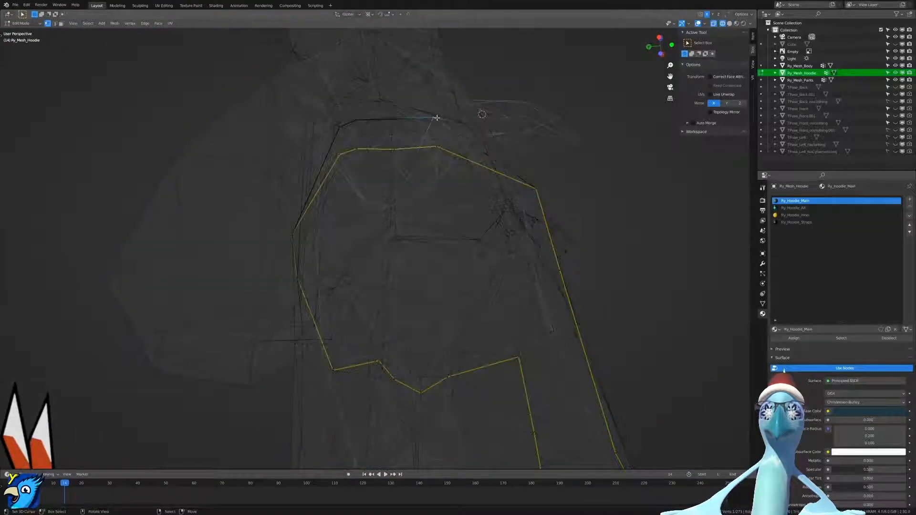
{"action": "key", "text": "g"}
{"action": "left_click", "coordinate": [437, 164]}
{"action": "middle_click_drag", "start_coordinate": [438, 151], "coordinate": [397, 198]}
{"action": "key", "text": "shift+z"}
{"action": "mouse_move", "coordinate": [317, 200]}
{"action": "middle_mouse_down"}
{"action": "mouse_move", "coordinate": [130, 239]}
{"action": "mouse_move", "coordinate": [342, 186]}
{"action": "middle_mouse_up"}
{"action": "key", "text": "shift+z"}
{"action": "scroll", "coordinate": [342, 186], "scroll_direction": "down", "scroll_amount": 5}
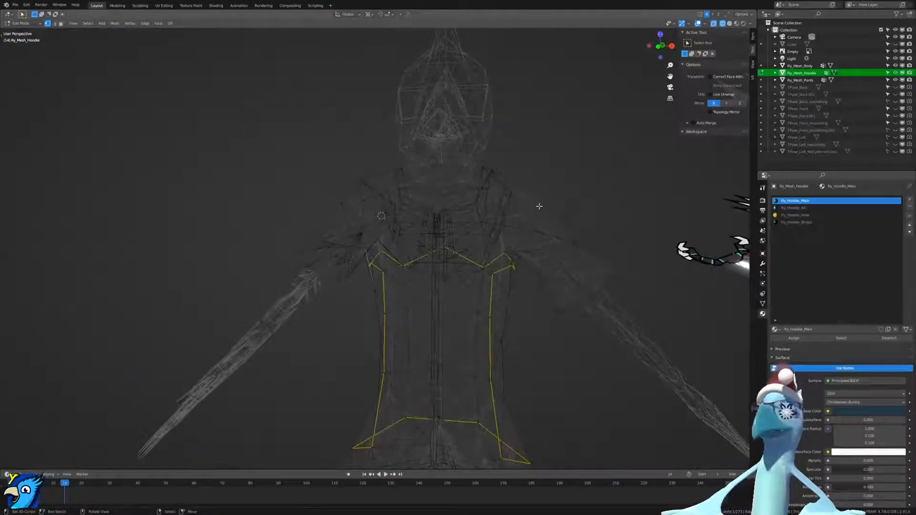
Hide the body and pants meshes to isolate the hoodie around the armpit on the glowing-arm side.
{"action": "left_click", "coordinate": [896, 66]}
{"action": "scroll", "coordinate": [529, 243], "scroll_direction": "up", "scroll_amount": 5}
{"action": "key", "text": "z"}
{"action": "left_click", "coordinate": [549, 244]}
{"action": "scroll", "coordinate": [550, 262], "scroll_direction": "up", "scroll_amount": 3}
{"action": "mouse_move", "coordinate": [551, 262]}
{"action": "middle_mouse_down"}
{"action": "mouse_move", "coordinate": [481, 286]}
{"action": "mouse_move", "coordinate": [516, 260]}
{"action": "mouse_move", "coordinate": [337, 327]}
{"action": "mouse_move", "coordinate": [399, 206]}
{"action": "mouse_move", "coordinate": [443, 239]}
{"action": "mouse_move", "coordinate": [448, 258]}
{"action": "mouse_move", "coordinate": [475, 256]}
{"action": "mouse_move", "coordinate": [467, 262]}
{"action": "mouse_move", "coordinate": [476, 258]}
{"action": "mouse_move", "coordinate": [452, 257]}
{"action": "mouse_move", "coordinate": [465, 262]}
{"action": "mouse_move", "coordinate": [454, 248]}
{"action": "mouse_move", "coordinate": [471, 220]}
{"action": "middle_mouse_up"}
Try to move the selected armpit vertex by hand to line up with the seam.
{"action": "key", "text": "g"}
{"action": "left_click", "coordinate": [374, 345]}
{"action": "left_click", "coordinate": [383, 339]}
{"action": "key", "text": "g"}
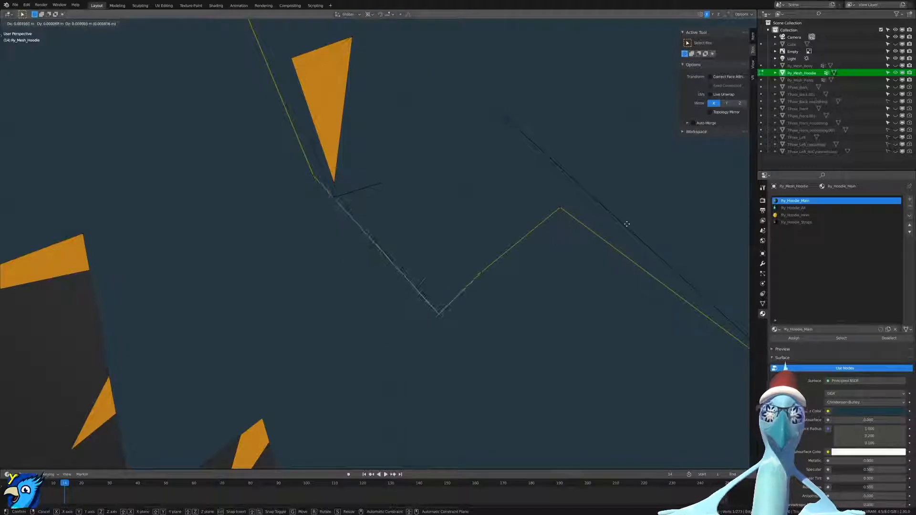
{"action": "right_click", "coordinate": [626, 229]}
Merge the first two loose sleeve vertices onto their matching torso seam vertices under the armpit, using At Last.
{"action": "key", "text": "shift+z"}
{"action": "middle_click_drag", "start_coordinate": [293, 244], "coordinate": [321, 205]}
{"action": "key", "text": "m"}
{"action": "left_click", "coordinate": [319, 280]}
{"action": "right_click", "coordinate": [421, 223]}
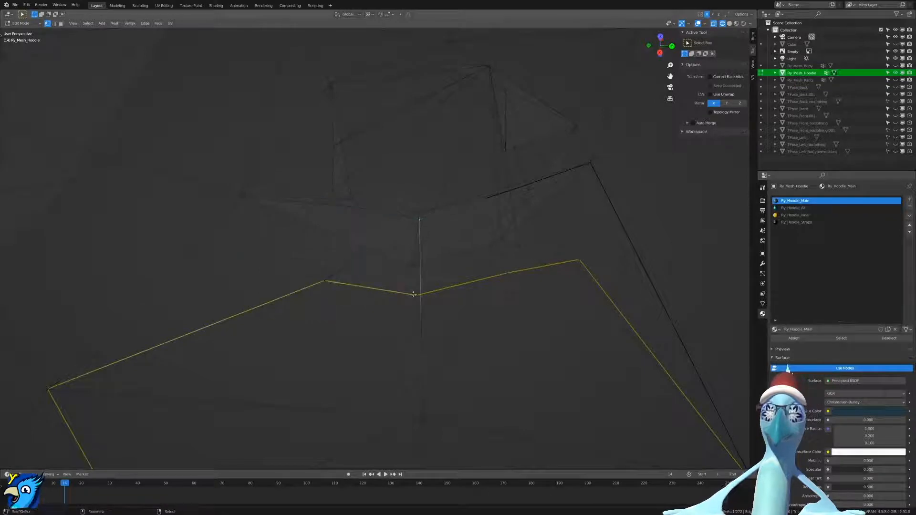
{"action": "key", "text": "m"}
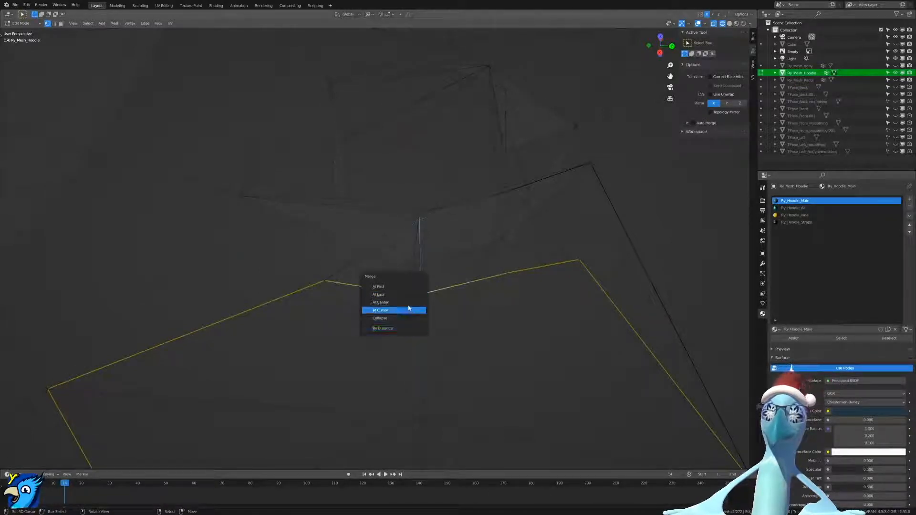
{"action": "left_click", "coordinate": [408, 295]}
Merge the remaining two loose armpit vertices onto the neighbouring seam vertices, using At Last.
{"action": "right_click", "coordinate": [516, 198]}
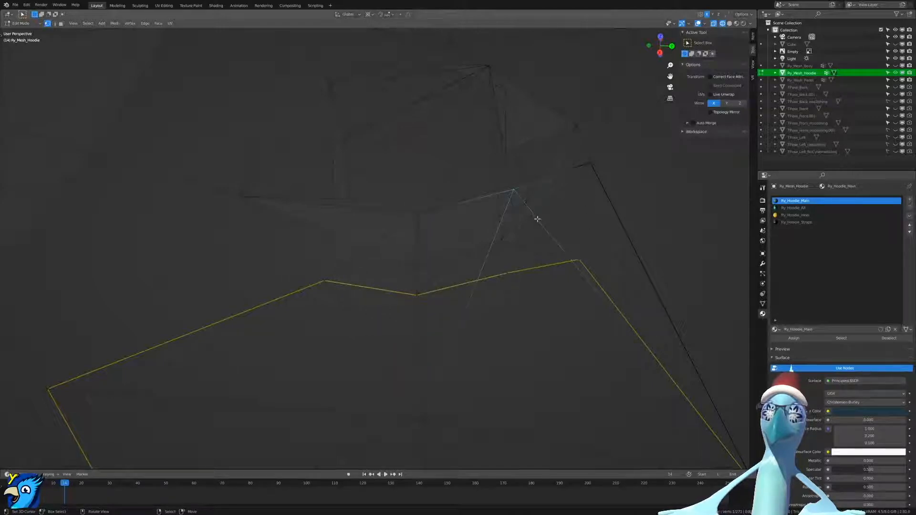
{"action": "right_click", "coordinate": [594, 171]}
{"action": "right_click", "coordinate": [519, 194]}
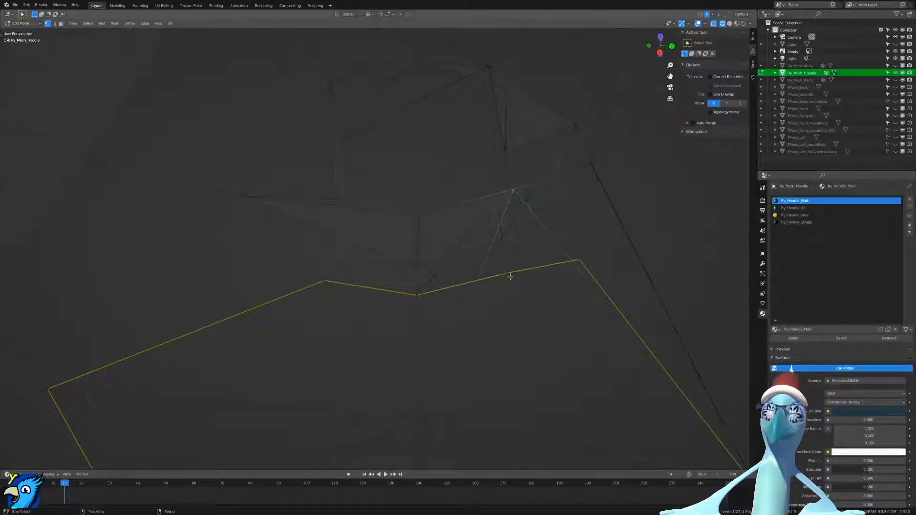
{"action": "key", "text": "m"}
{"action": "key", "text": "l"}
{"action": "right_click", "coordinate": [594, 165]}
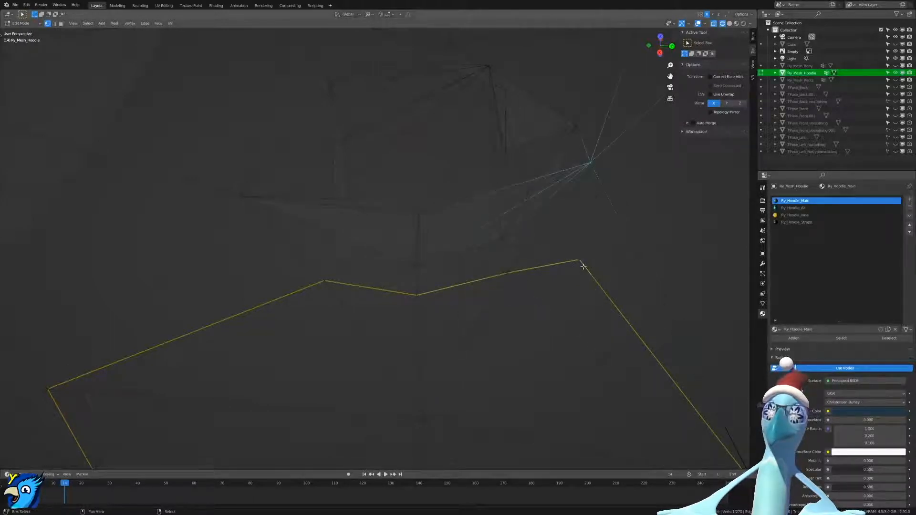
{"action": "key", "text": "m"}
{"action": "left_click", "coordinate": [583, 266]}
Compare the merged armpit with its mirrored counterpart from the back and the front.
{"action": "middle_click_drag", "start_coordinate": [583, 266], "coordinate": [395, 230]}
{"action": "key", "text": "KP_1"}
{"action": "key", "text": "ctrl+KP_1"}
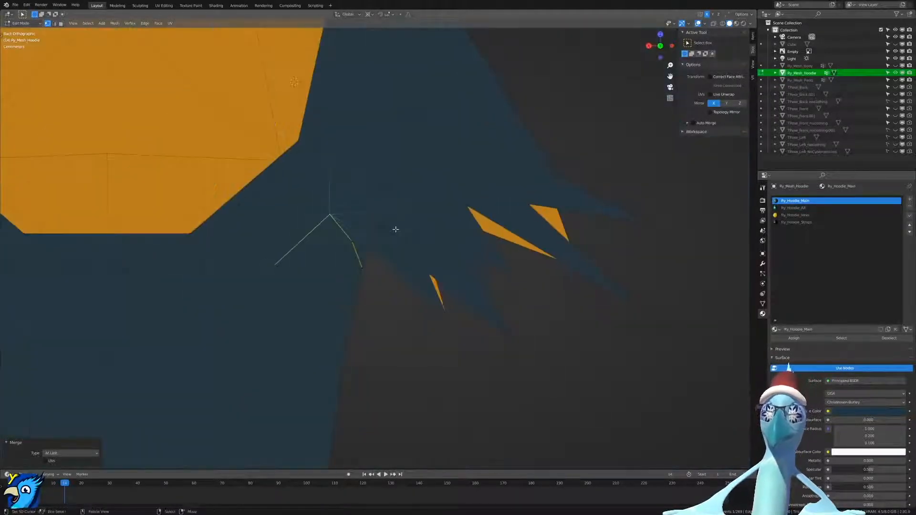
{"action": "scroll", "coordinate": [396, 230], "scroll_direction": "down", "scroll_amount": 4}
{"action": "middle_click_drag", "start_coordinate": [261, 219], "coordinate": [389, 226], "text": "shift"}
{"action": "scroll", "coordinate": [390, 227], "scroll_direction": "up", "scroll_amount": 3}
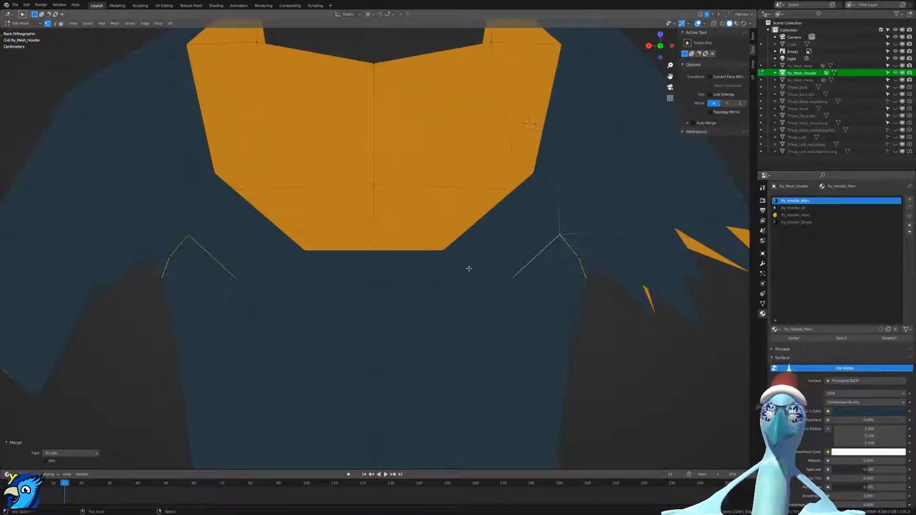
{"action": "scroll", "coordinate": [477, 258], "scroll_direction": "down", "scroll_amount": 3}
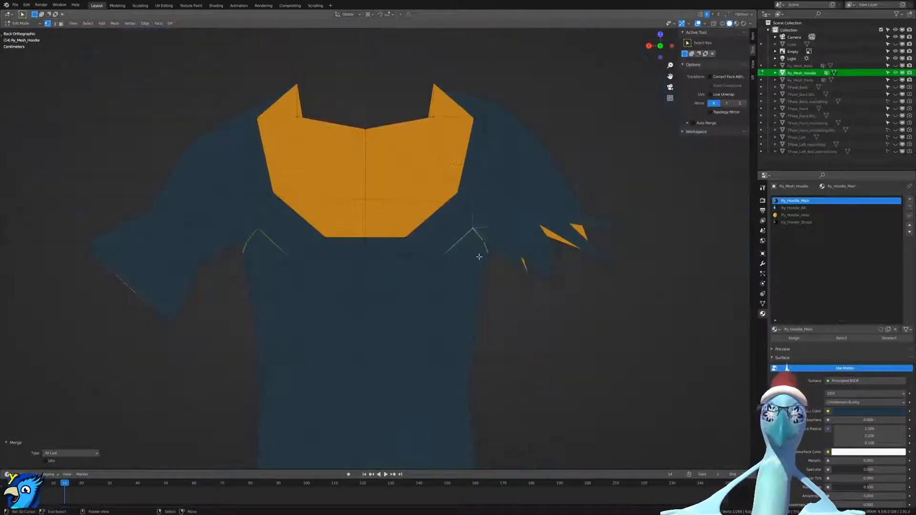
{"action": "key", "text": "KP_1"}
{"action": "key", "text": "ctrl+KP_1"}
{"action": "scroll", "coordinate": [524, 270], "scroll_direction": "up", "scroll_amount": 5}
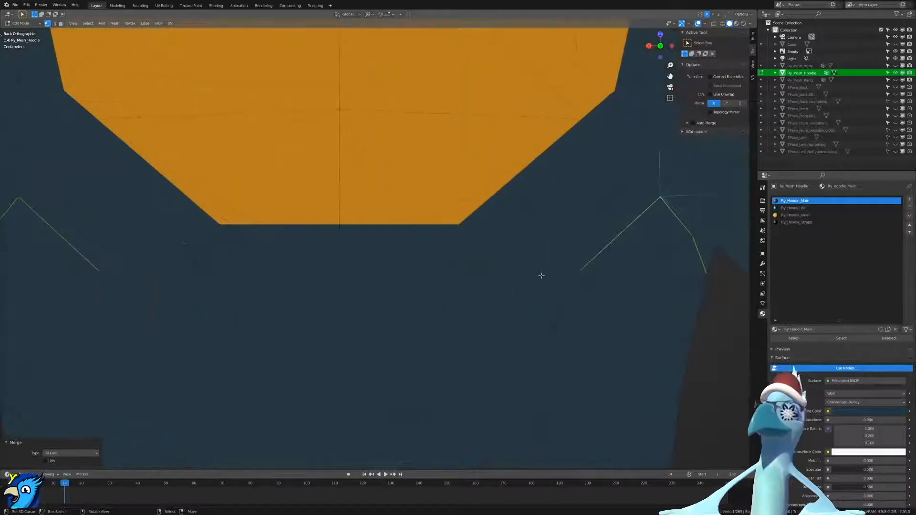
{"action": "middle_click_drag", "start_coordinate": [523, 269], "coordinate": [388, 246], "text": "shift"}
{"action": "key", "text": "KP_0"}
{"action": "key", "text": "KP_1"}
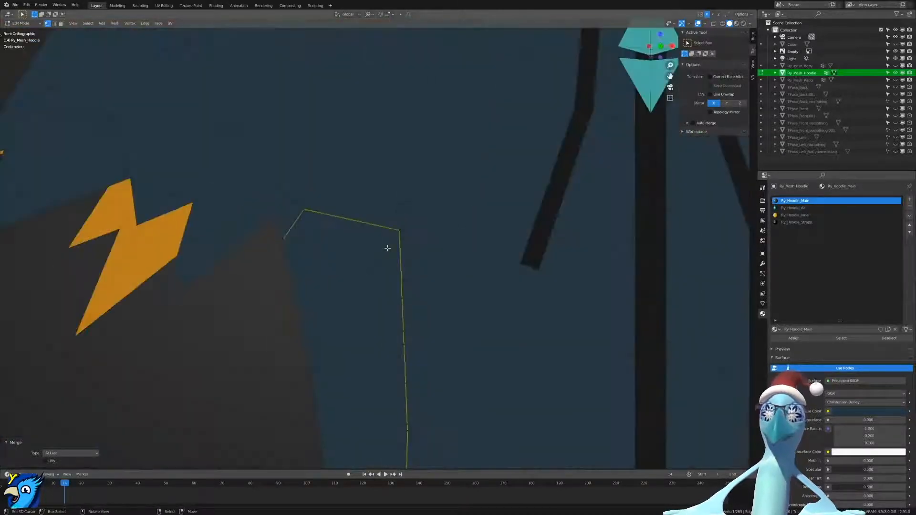
Examine the isolated hoodie's shoulders and armpits from several angles in wireframe, solid and material-preview shading.
{"action": "scroll", "coordinate": [384, 244], "scroll_direction": "down", "scroll_amount": 6}
{"action": "mouse_move", "coordinate": [377, 238]}
{"action": "middle_mouse_down"}
{"action": "mouse_move", "coordinate": [453, 174]}
{"action": "mouse_move", "coordinate": [505, 222]}
{"action": "mouse_move", "coordinate": [469, 231]}
{"action": "mouse_move", "coordinate": [484, 229]}
{"action": "mouse_move", "coordinate": [461, 220]}
{"action": "mouse_move", "coordinate": [417, 253]}
{"action": "mouse_move", "coordinate": [419, 273]}
{"action": "mouse_move", "coordinate": [383, 268]}
{"action": "mouse_move", "coordinate": [379, 299]}
{"action": "middle_mouse_up"}
{"action": "scroll", "coordinate": [454, 174], "scroll_direction": "up", "scroll_amount": 4}
{"action": "scroll", "coordinate": [418, 273], "scroll_direction": "down", "scroll_amount": 7}
{"action": "scroll", "coordinate": [418, 273], "scroll_direction": "down", "scroll_amount": 5}
{"action": "key", "text": "shift+z"}
{"action": "scroll", "coordinate": [387, 272], "scroll_direction": "up", "scroll_amount": 6}
{"action": "key", "text": "z"}
{"action": "key", "text": "z"}
{"action": "middle_click_drag", "start_coordinate": [307, 284], "coordinate": [349, 347]}
{"action": "right_click", "coordinate": [335, 200]}
{"action": "scroll", "coordinate": [336, 200], "scroll_direction": "down", "scroll_amount": 3}
{"action": "mouse_move", "coordinate": [335, 201]}
{"action": "middle_mouse_down"}
{"action": "mouse_move", "coordinate": [490, 227]}
{"action": "mouse_move", "coordinate": [334, 225]}
{"action": "middle_mouse_up"}
{"action": "scroll", "coordinate": [363, 227], "scroll_direction": "up", "scroll_amount": 1}
{"action": "key", "text": "z"}
{"action": "mouse_move", "coordinate": [507, 306]}
{"action": "middle_mouse_down"}
{"action": "mouse_move", "coordinate": [479, 307]}
{"action": "mouse_move", "coordinate": [509, 310]}
{"action": "mouse_move", "coordinate": [510, 268]}
{"action": "mouse_move", "coordinate": [512, 289]}
{"action": "middle_mouse_up"}
{"action": "key", "text": "KP_1"}
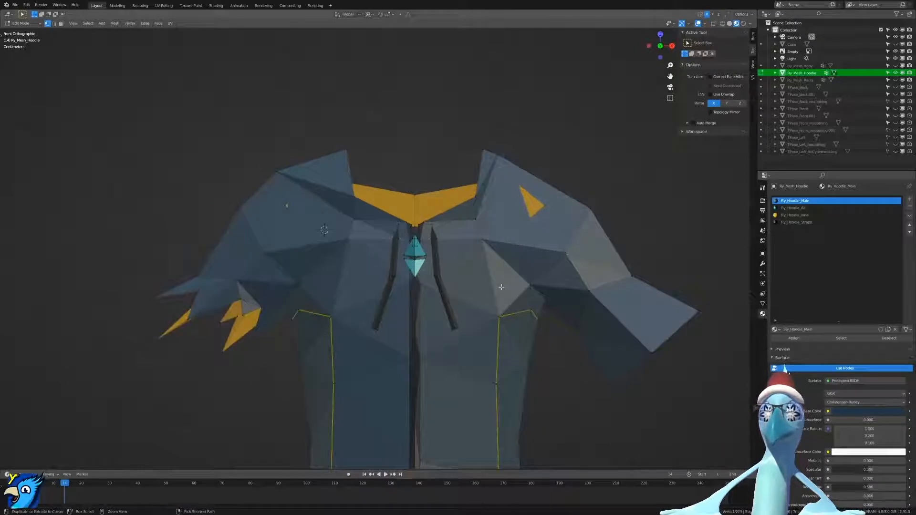
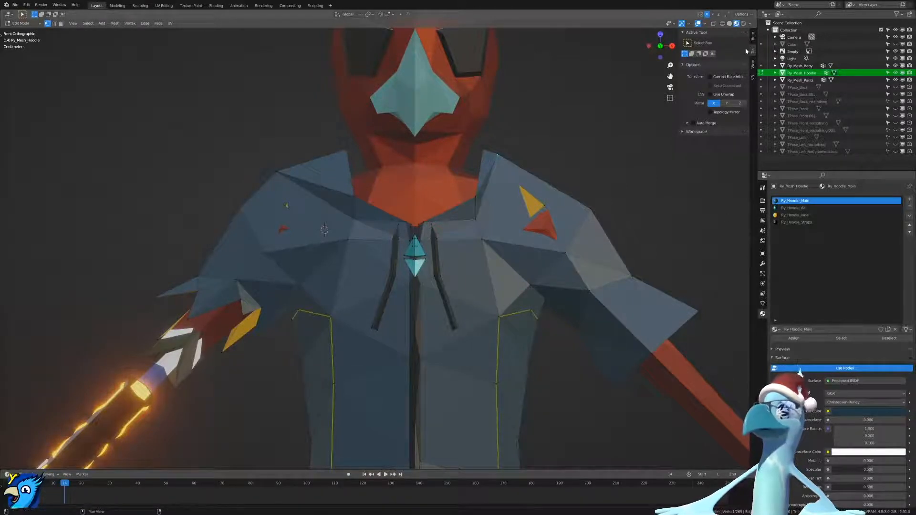
Match the shoulder vertex beside the collar on the glowing-arm side to its counterpart's coordinates, using a negative X.
{"action": "left_click", "coordinate": [753, 36]}
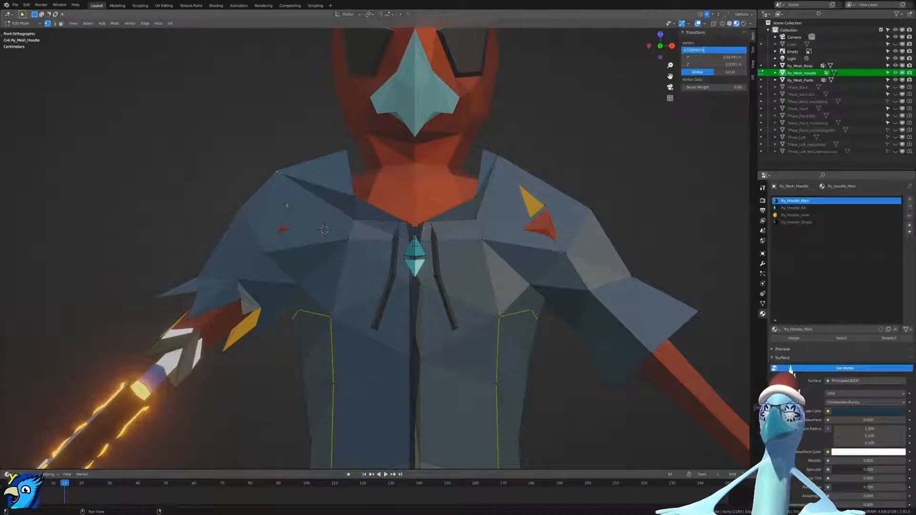
{"action": "type", "text": "-"}
{"action": "key", "text": "Return"}
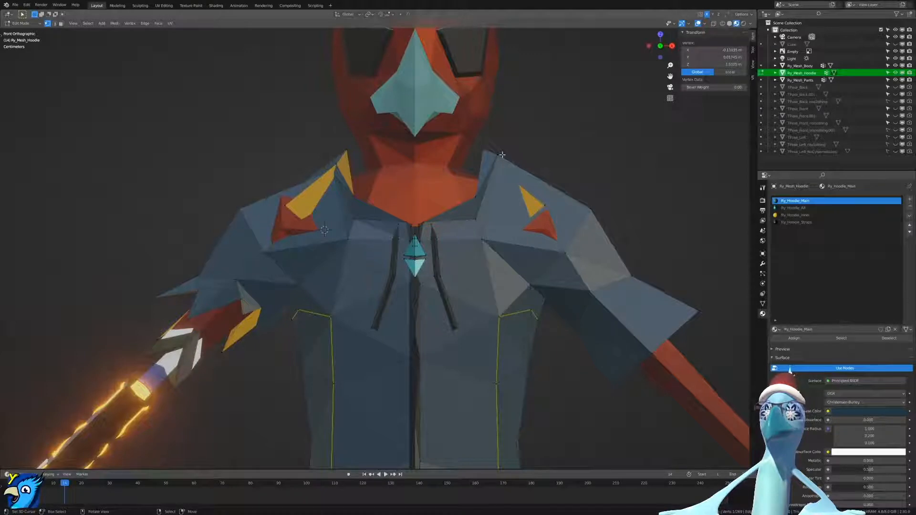
{"action": "key", "text": "shift+z"}
{"action": "key", "text": "ctrl+c"}
{"action": "left_click", "coordinate": [332, 174]}
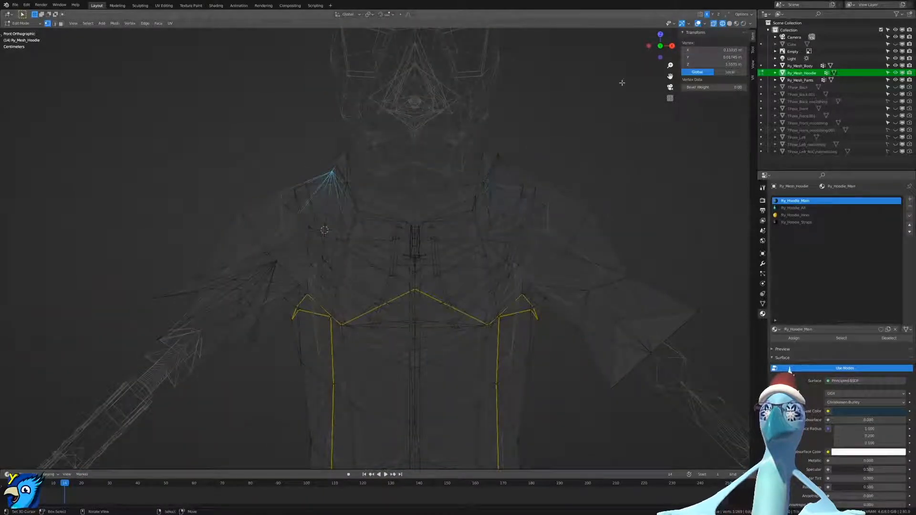
{"action": "left_click", "coordinate": [498, 155]}
{"action": "left_click", "coordinate": [333, 155]}
{"action": "key", "text": "z"}
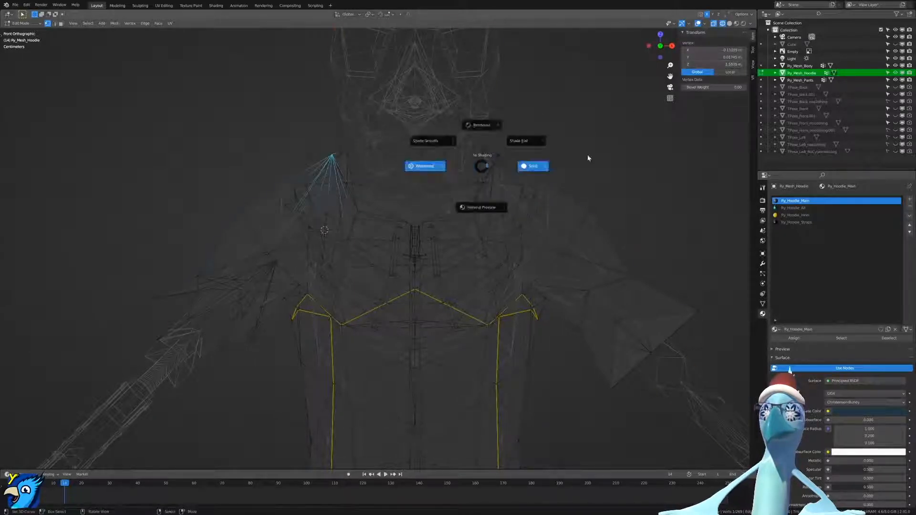
Reposition the front and back shoulder vertices with X mirror on, raising the front one to cover the body poking through.
{"action": "left_click", "coordinate": [552, 277]}
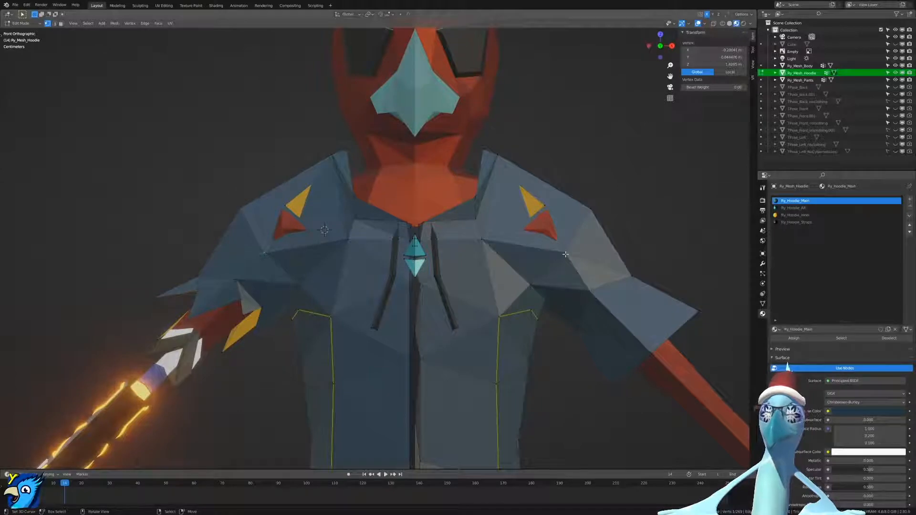
{"action": "key", "text": "g"}
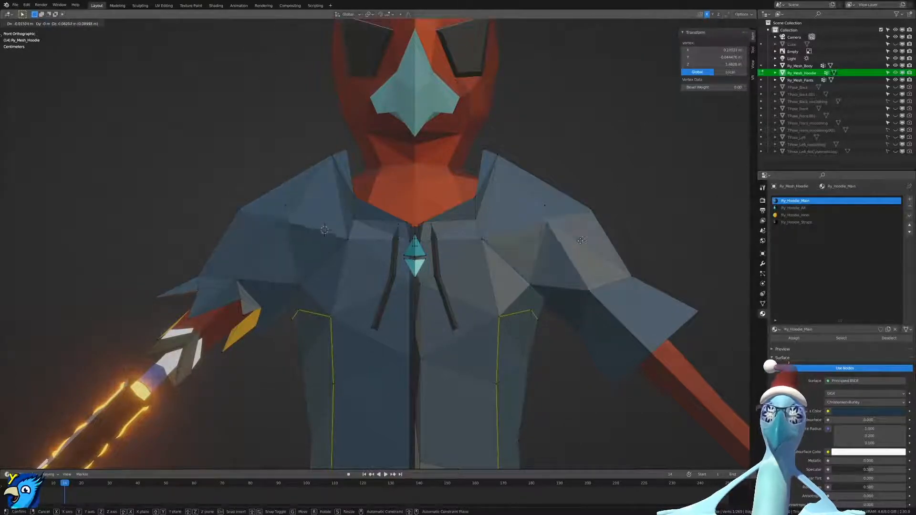
{"action": "left_click", "coordinate": [578, 231]}
{"action": "middle_click_drag", "start_coordinate": [578, 230], "coordinate": [641, 239]}
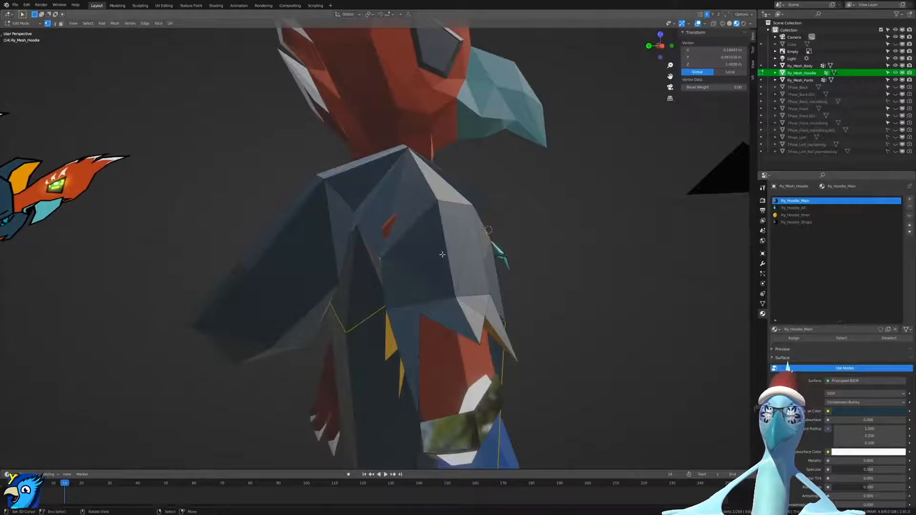
{"action": "key", "text": "ctrl+KP_1"}
{"action": "key", "text": "g"}
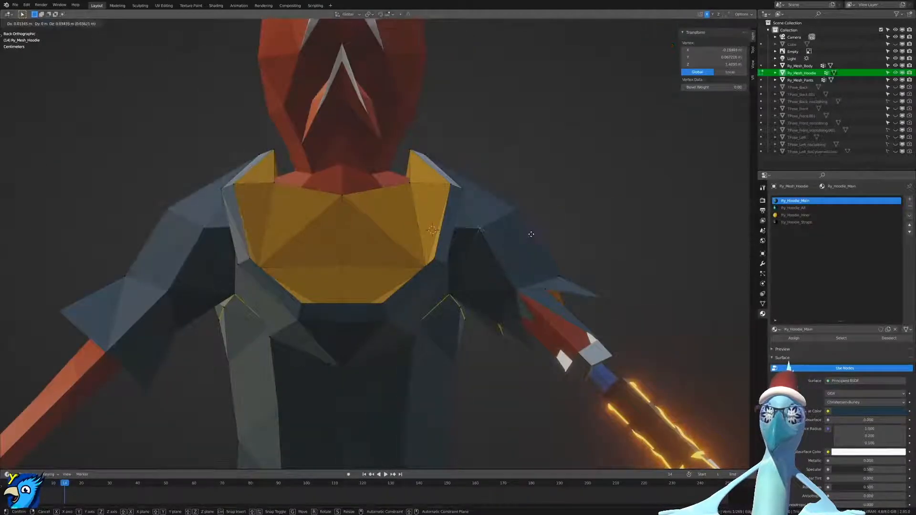
{"action": "left_click", "coordinate": [524, 230]}
Check the reshaped shoulders in different shadings, clear the selection, and view the whole character in Object Mode.
{"action": "key", "text": "z"}
{"action": "left_click", "coordinate": [488, 225]}
{"action": "mouse_move", "coordinate": [485, 225]}
{"action": "middle_mouse_down"}
{"action": "mouse_move", "coordinate": [443, 240]}
{"action": "mouse_move", "coordinate": [399, 233]}
{"action": "mouse_move", "coordinate": [383, 244]}
{"action": "mouse_move", "coordinate": [462, 215]}
{"action": "middle_mouse_up"}
{"action": "key", "text": "z"}
{"action": "left_click", "coordinate": [482, 236]}
{"action": "scroll", "coordinate": [462, 215], "scroll_direction": "down", "scroll_amount": 6}
{"action": "key", "text": "alt+a"}
{"action": "scroll", "coordinate": [506, 290], "scroll_direction": "up", "scroll_amount": 4}
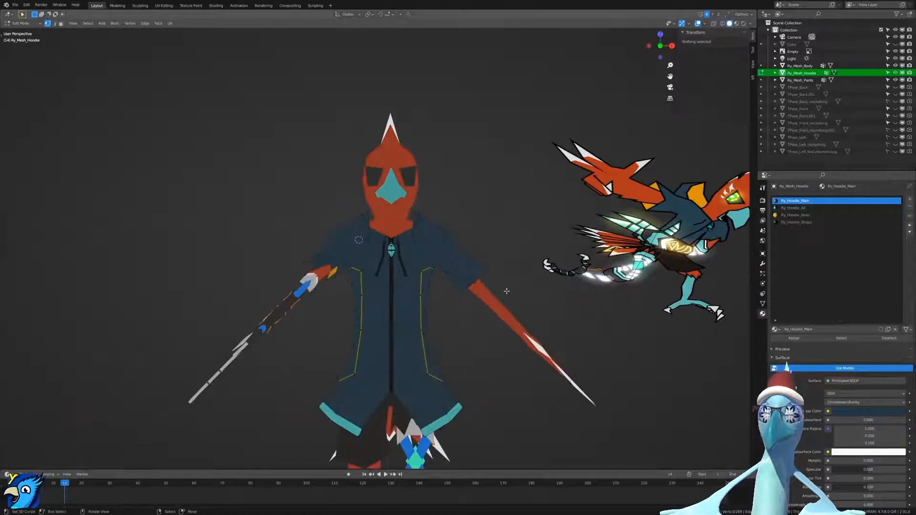
{"action": "key", "text": "Tab"}
{"action": "left_click", "coordinate": [507, 248]}
{"action": "scroll", "coordinate": [507, 172], "scroll_direction": "down", "scroll_amount": 4}
{"action": "scroll", "coordinate": [482, 219], "scroll_direction": "up", "scroll_amount": 6}
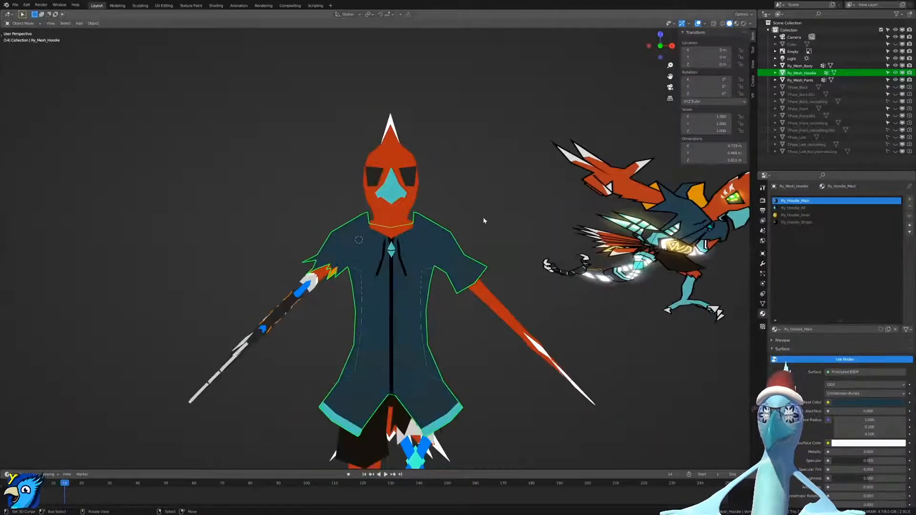
Lower the two neighbouring vertices at the top of the hoodie's shoulder beside the collar by about 0.01 m.
{"action": "key", "text": "Tab"}
{"action": "left_click", "coordinate": [441, 202]}
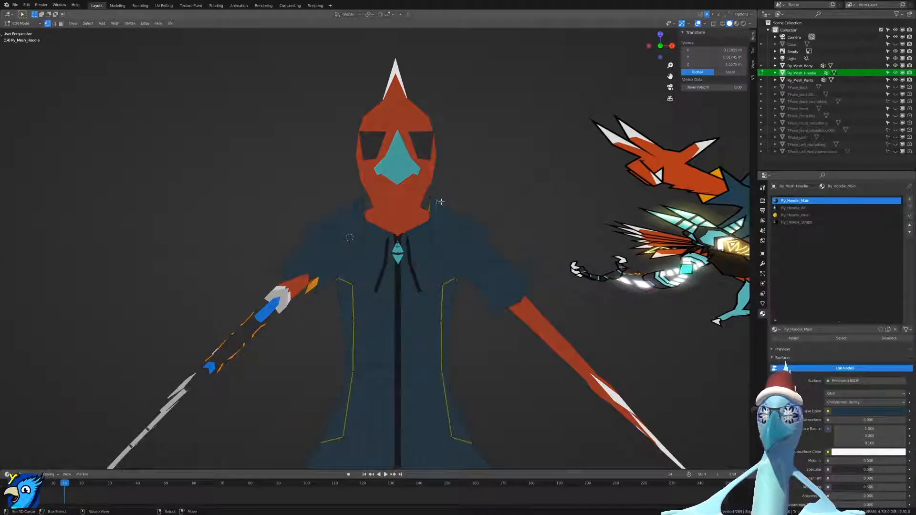
{"action": "key", "text": "KP_1"}
{"action": "scroll", "coordinate": [441, 202], "scroll_direction": "up", "scroll_amount": 4}
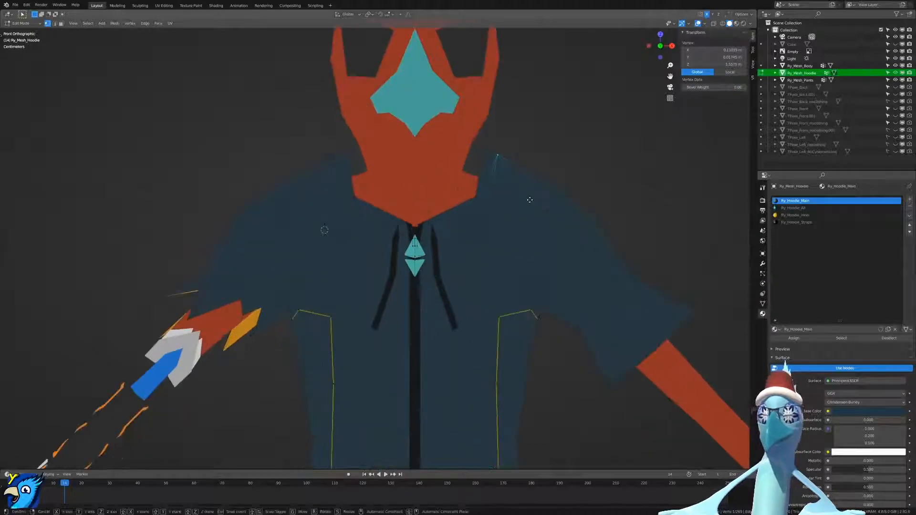
{"action": "key", "text": "shift+z"}
{"action": "right_click", "coordinate": [490, 168], "text": "shift"}
{"action": "key", "text": "g"}
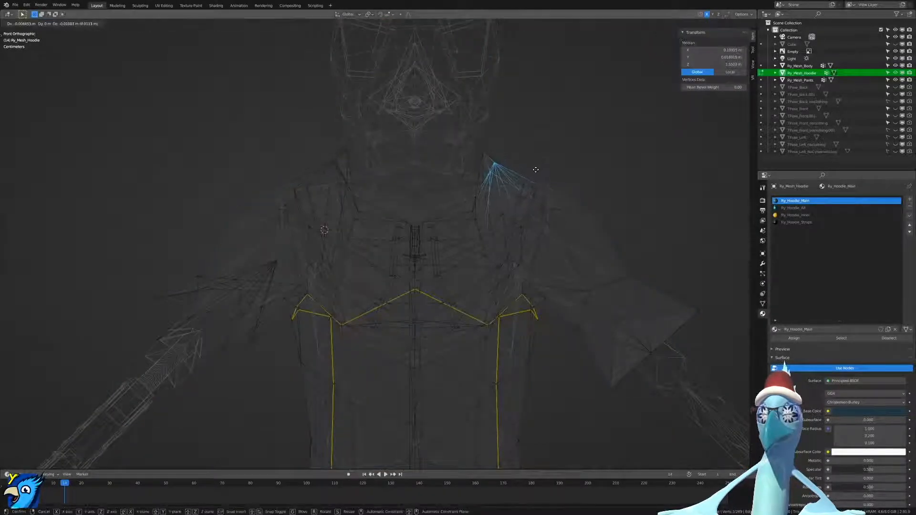
{"action": "left_click", "coordinate": [536, 171]}
Return to Object Mode, deselect the hoodie, and view the full character from the front in material-preview shading.
{"action": "key", "text": "shift+z"}
{"action": "mouse_move", "coordinate": [645, 166]}
{"action": "middle_mouse_down"}
{"action": "mouse_move", "coordinate": [534, 186]}
{"action": "mouse_move", "coordinate": [488, 177]}
{"action": "mouse_move", "coordinate": [486, 167]}
{"action": "mouse_move", "coordinate": [542, 176]}
{"action": "middle_mouse_up"}
{"action": "key", "text": "KP_1"}
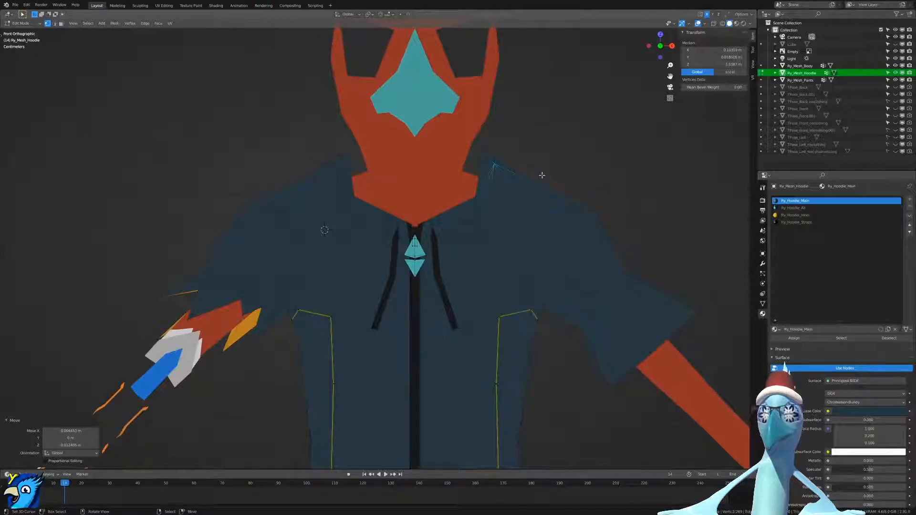
{"action": "key", "text": "Tab"}
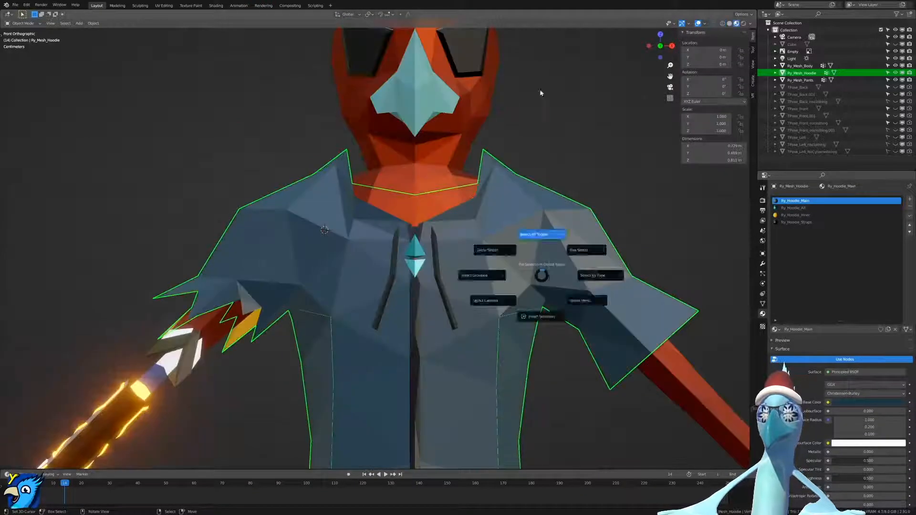
{"action": "left_click", "coordinate": [552, 189]}
{"action": "scroll", "coordinate": [534, 201], "scroll_direction": "down", "scroll_amount": 6}
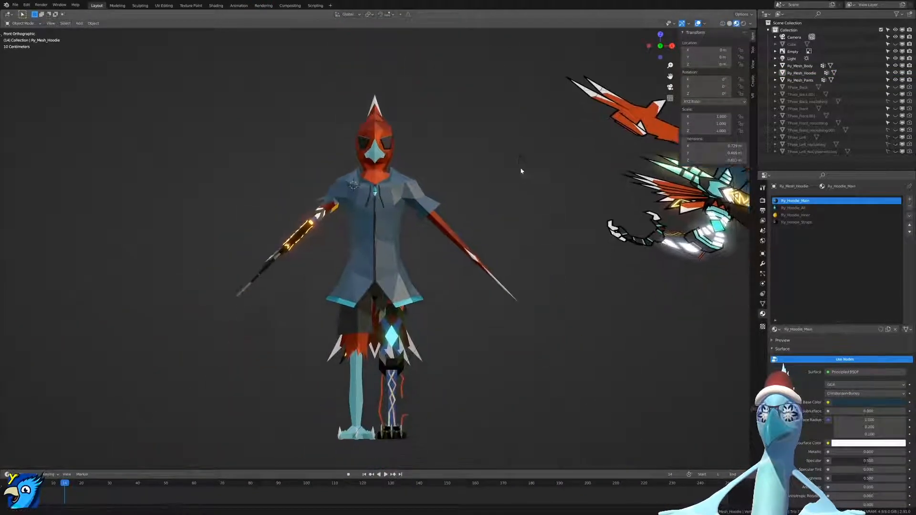
Examine the hoodie's front, side and armpit up close, comparing the view with overlays off and on.
{"action": "scroll", "coordinate": [429, 227], "scroll_direction": "up", "scroll_amount": 3}
{"action": "scroll", "coordinate": [428, 227], "scroll_direction": "up", "scroll_amount": 2}
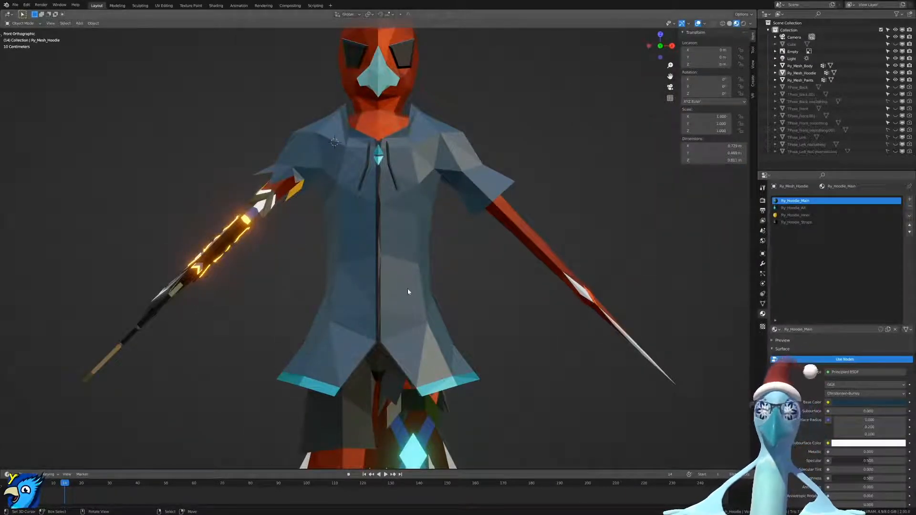
{"action": "scroll", "coordinate": [420, 296], "scroll_direction": "up", "scroll_amount": 2}
{"action": "scroll", "coordinate": [423, 279], "scroll_direction": "down", "scroll_amount": 1}
{"action": "scroll", "coordinate": [425, 280], "scroll_direction": "up", "scroll_amount": 2}
{"action": "middle_click_drag", "start_coordinate": [436, 286], "coordinate": [383, 290]}
{"action": "scroll", "coordinate": [462, 261], "scroll_direction": "up", "scroll_amount": 2}
{"action": "scroll", "coordinate": [460, 302], "scroll_direction": "down", "scroll_amount": 3}
{"action": "left_click", "coordinate": [699, 24]}
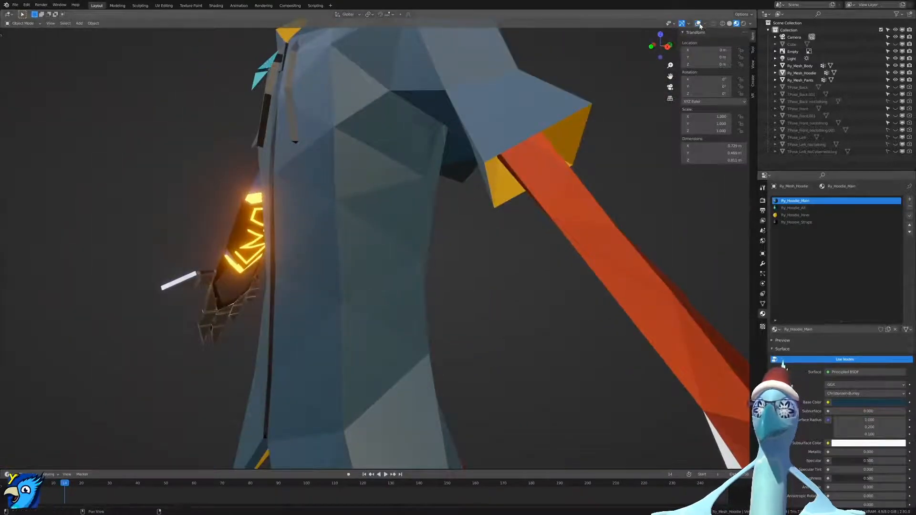
{"action": "left_click", "coordinate": [699, 24]}
{"action": "scroll", "coordinate": [409, 64], "scroll_direction": "up", "scroll_amount": 2}
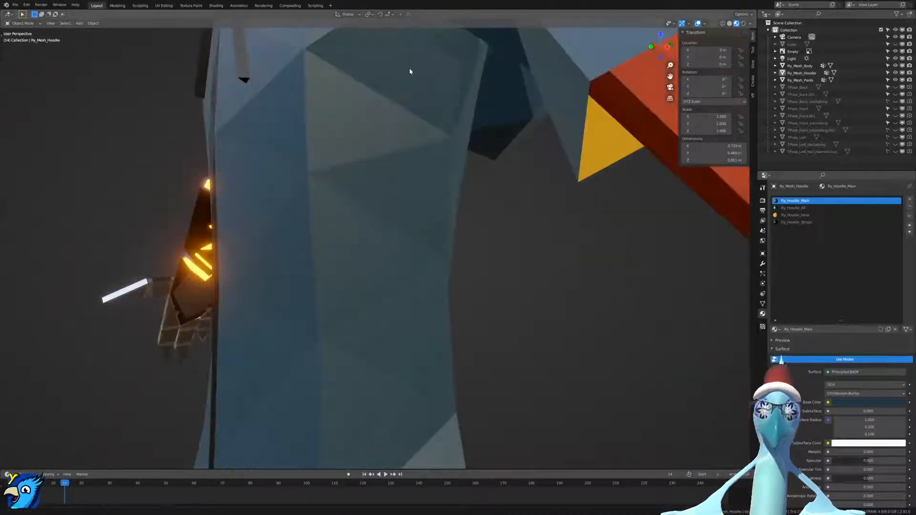
{"action": "middle_click_drag", "start_coordinate": [409, 63], "coordinate": [391, 193], "text": "shift"}
{"action": "scroll", "coordinate": [391, 193], "scroll_direction": "up", "scroll_amount": 1}
{"action": "scroll", "coordinate": [392, 192], "scroll_direction": "up", "scroll_amount": 1}
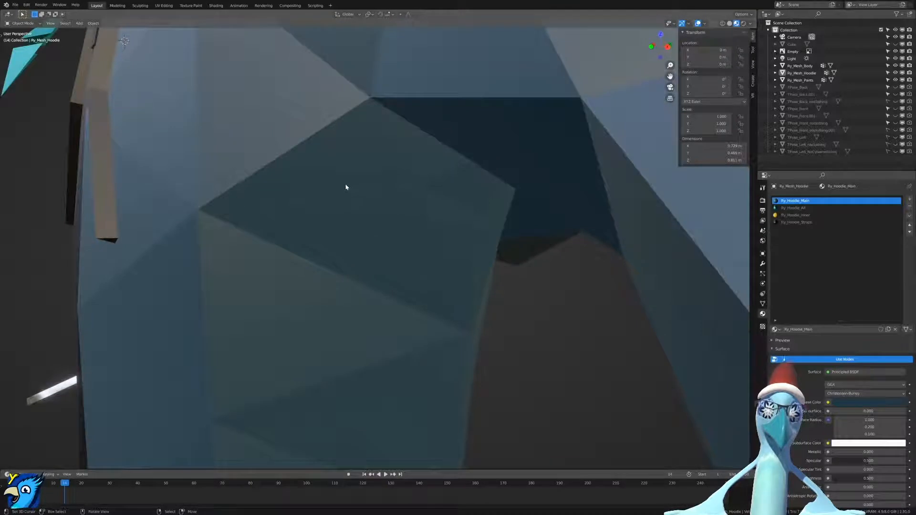
Try switching the annotations, 3D cursor, extras, bones and motion paths overlays off and back on.
{"action": "left_click", "coordinate": [703, 24]}
{"action": "left_click", "coordinate": [710, 81]}
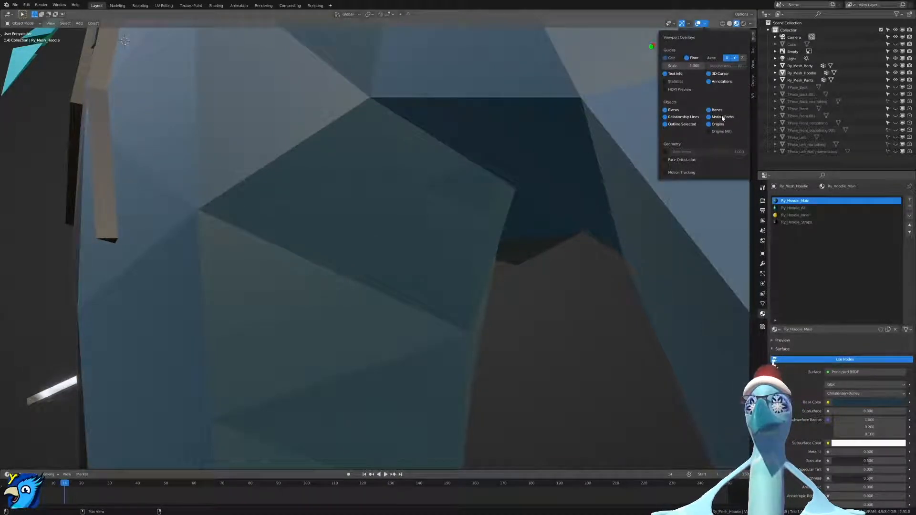
{"action": "left_click", "coordinate": [685, 117]}
{"action": "left_click", "coordinate": [679, 110]}
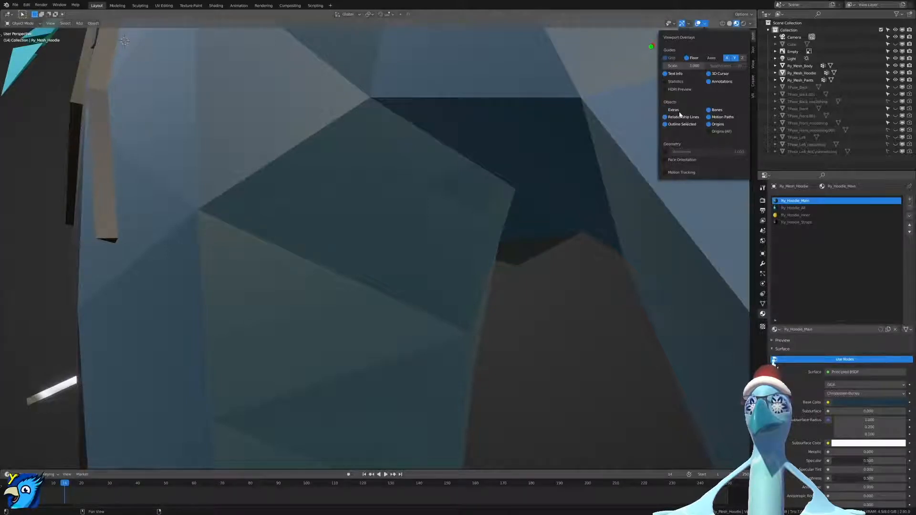
{"action": "left_click", "coordinate": [716, 110]}
{"action": "left_click", "coordinate": [716, 117]}
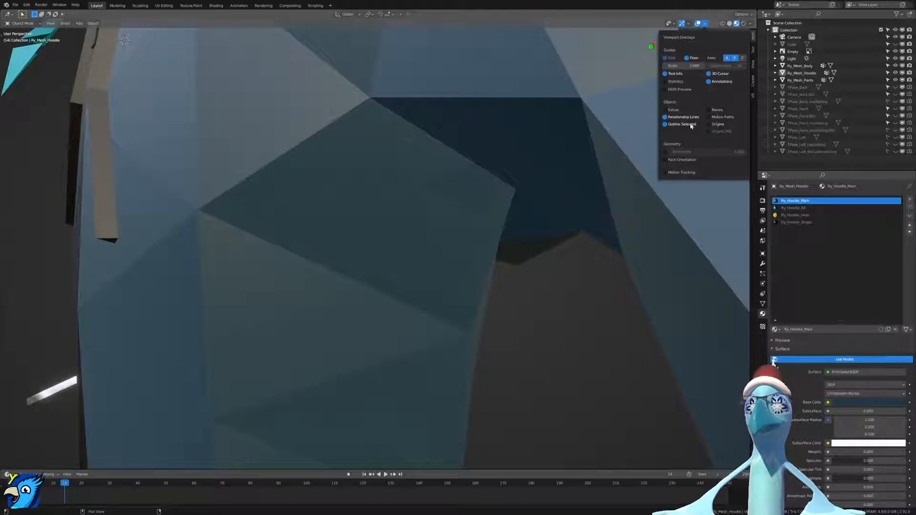
{"action": "left_click", "coordinate": [711, 117]}
{"action": "left_click", "coordinate": [711, 110]}
{"action": "left_click", "coordinate": [682, 110]}
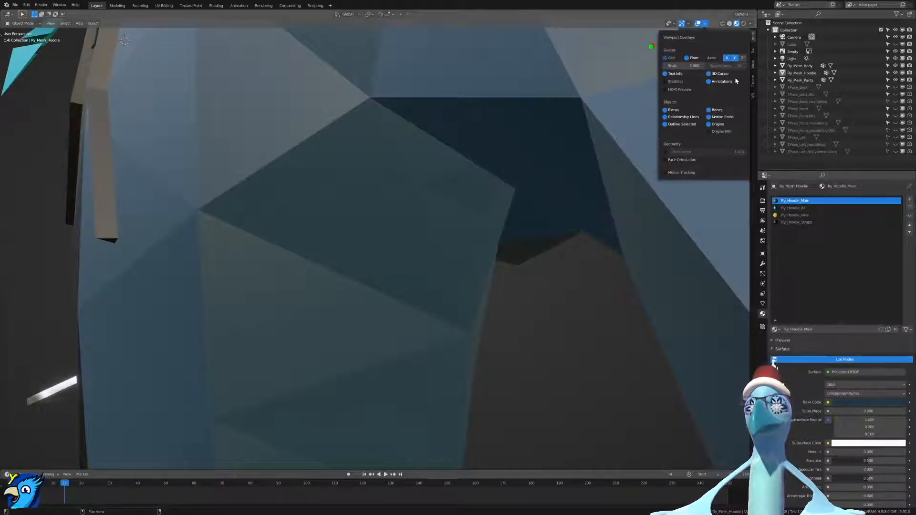
{"action": "left_click", "coordinate": [718, 82]}
{"action": "left_click", "coordinate": [715, 75]}
{"action": "left_click", "coordinate": [715, 75]}
{"action": "left_click", "coordinate": [709, 81]}
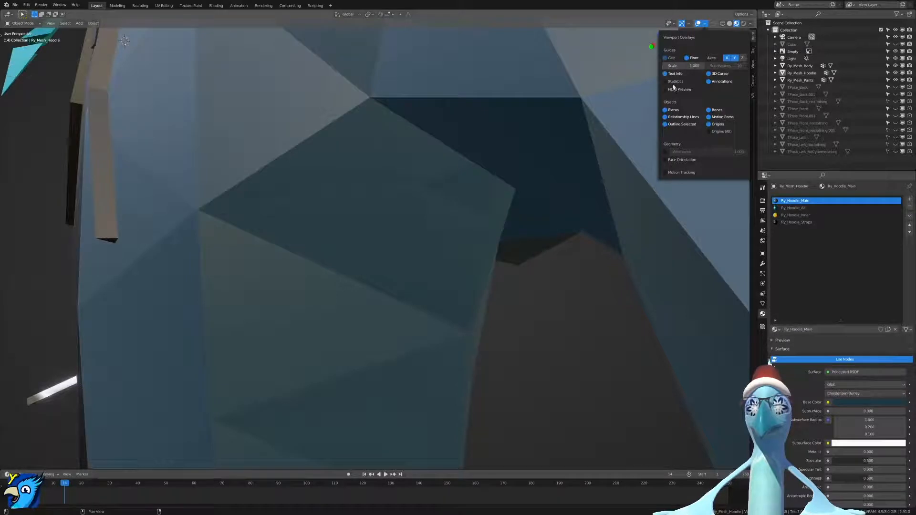
Enable the scene statistics overlay in the viewport, and toggle all overlays off and back on.
{"action": "left_click", "coordinate": [674, 83]}
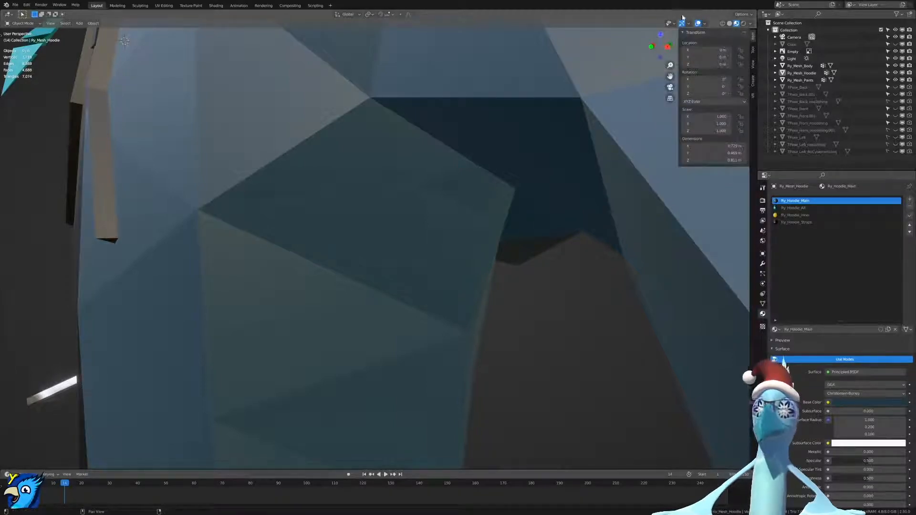
{"action": "left_click", "coordinate": [698, 23]}
{"action": "left_click", "coordinate": [699, 24]}
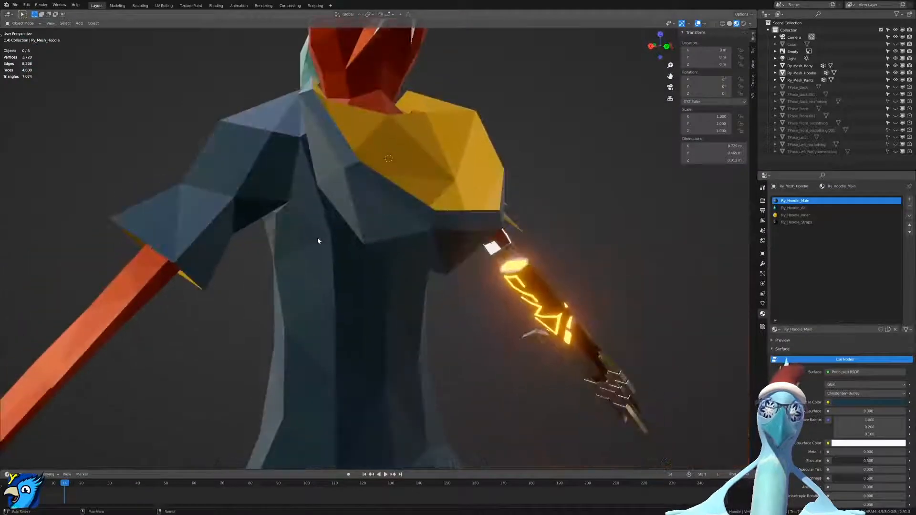
Examine the hoodie's sleeves, shoulders, armpits and back from several angles around the character.
{"action": "scroll", "coordinate": [327, 188], "scroll_direction": "down", "scroll_amount": 4}
{"action": "middle_click_drag", "start_coordinate": [318, 241], "coordinate": [364, 222], "text": "shift"}
{"action": "scroll", "coordinate": [361, 223], "scroll_direction": "up", "scroll_amount": 4}
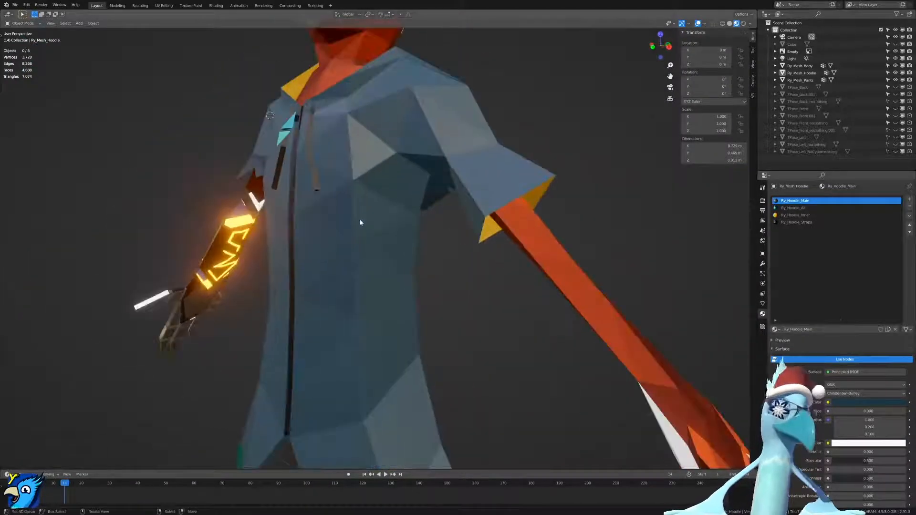
{"action": "mouse_move", "coordinate": [366, 223]}
{"action": "middle_mouse_down"}
{"action": "mouse_move", "coordinate": [388, 213]}
{"action": "mouse_move", "coordinate": [378, 213]}
{"action": "middle_mouse_up"}
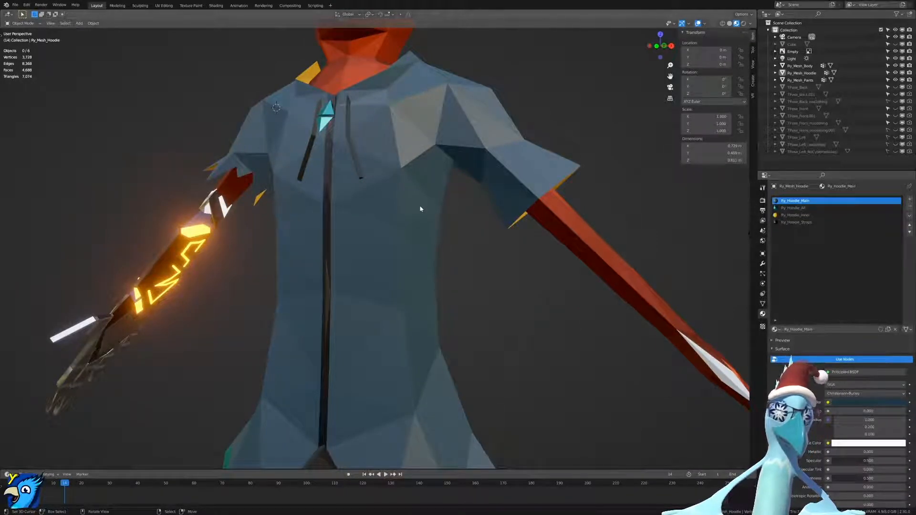
{"action": "middle_click_drag", "start_coordinate": [486, 228], "coordinate": [732, 42]}
{"action": "middle_click_drag", "start_coordinate": [285, 214], "coordinate": [335, 207]}
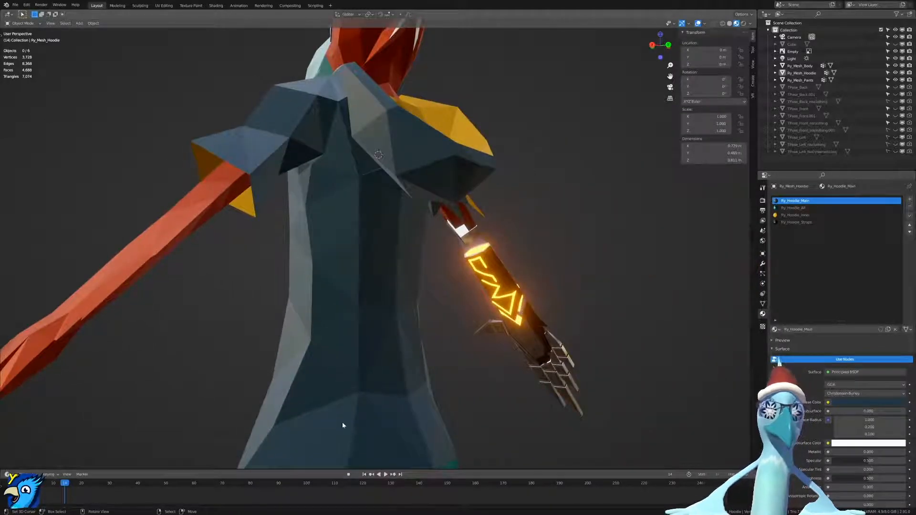
{"action": "middle_click_drag", "start_coordinate": [493, 324], "coordinate": [552, 297]}
Put the hoodie in Edit Mode and select its linked side and back torso panel, delimited by seams.
{"action": "left_click", "coordinate": [425, 221]}
{"action": "key", "text": "Tab"}
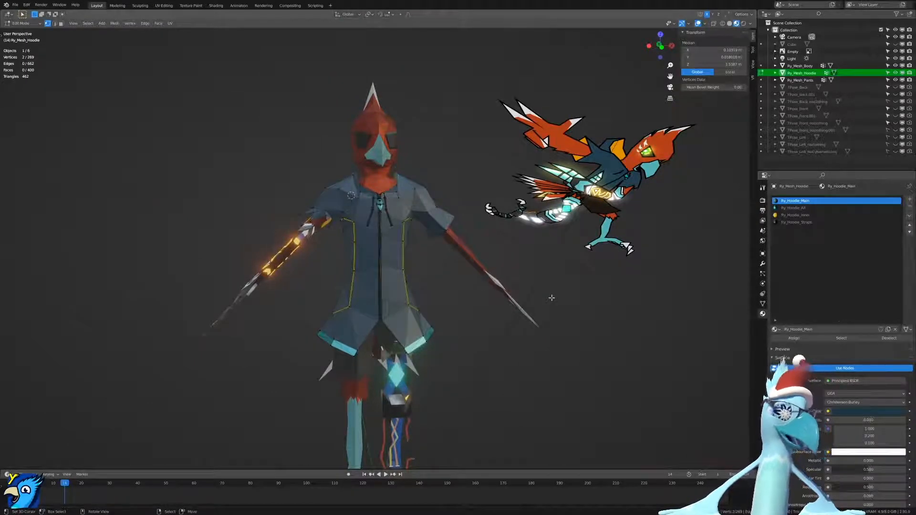
{"action": "key", "text": "KP_1"}
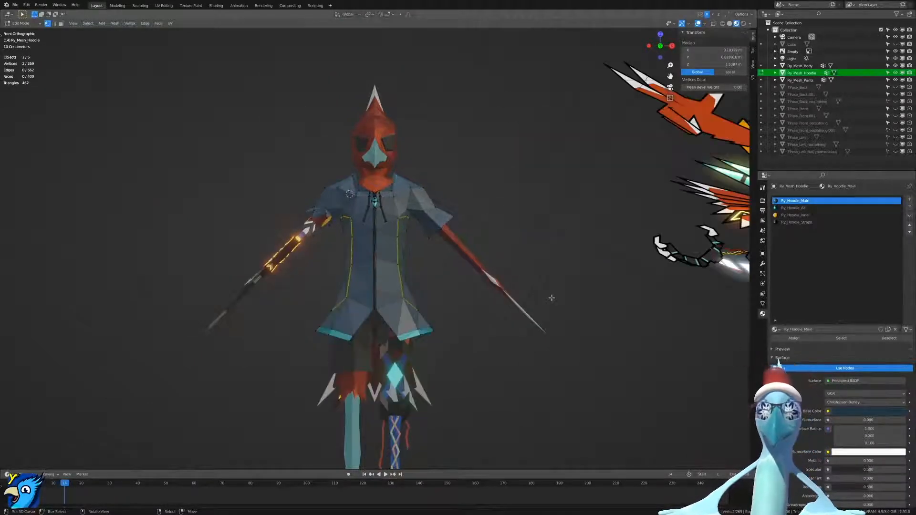
{"action": "scroll", "coordinate": [527, 277], "scroll_direction": "up", "scroll_amount": 4}
{"action": "left_click", "coordinate": [436, 334]}
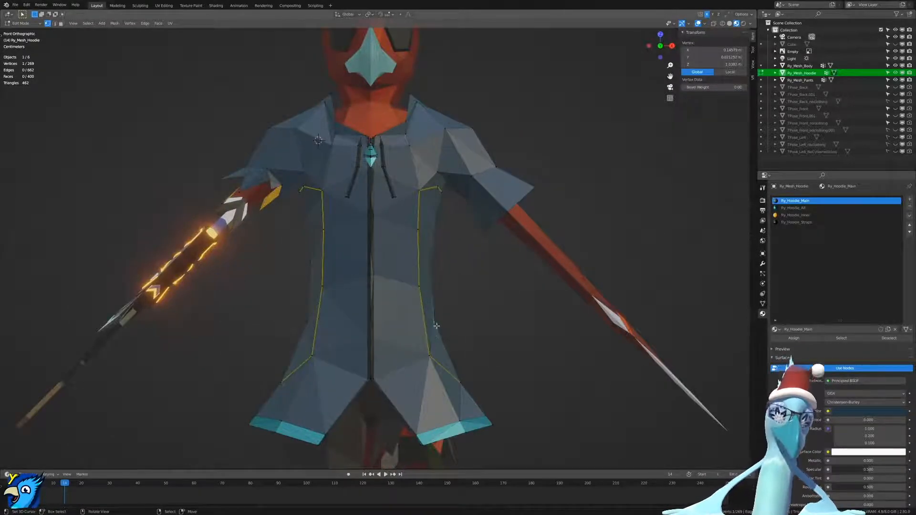
{"action": "key", "text": "ctrl+l"}
{"action": "left_click", "coordinate": [59, 463]}
{"action": "middle_click_drag", "start_coordinate": [515, 381], "coordinate": [394, 372]}
In the UV Editing workspace, unwrap the selected torso panel and rotate its UV island 90° clockwise.
{"action": "left_click", "coordinate": [167, 6]}
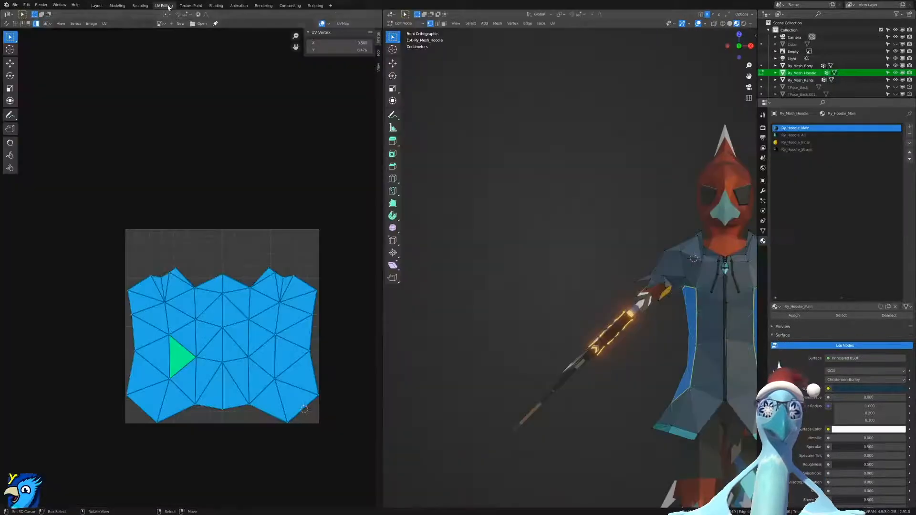
{"action": "middle_click_drag", "start_coordinate": [721, 344], "coordinate": [583, 289], "text": "shift"}
{"action": "scroll", "coordinate": [666, 301], "scroll_direction": "up", "scroll_amount": 4}
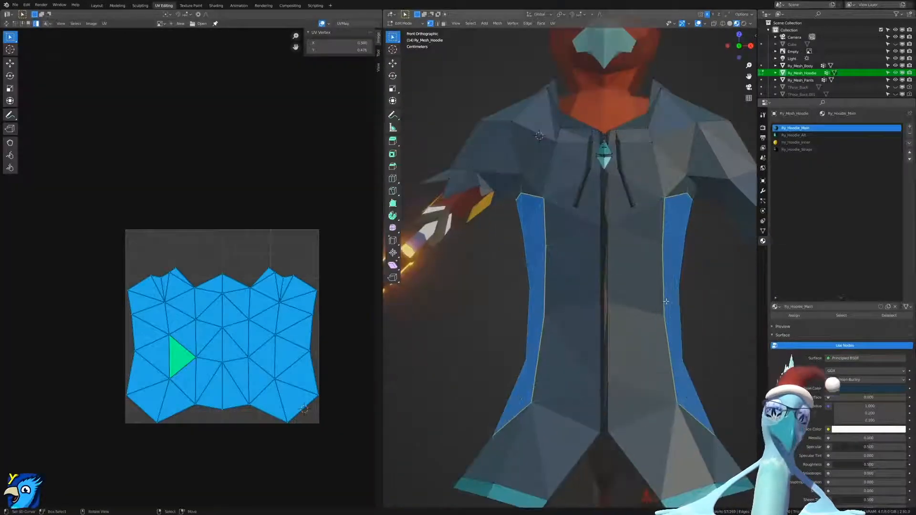
{"action": "key", "text": "u"}
{"action": "left_click", "coordinate": [637, 228]}
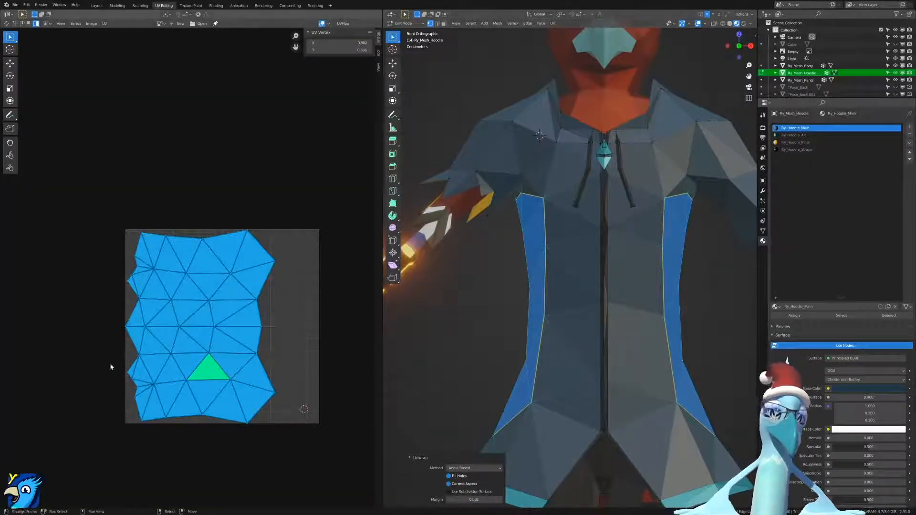
{"action": "type", "text": "r90"}
{"action": "key", "text": "Return"}
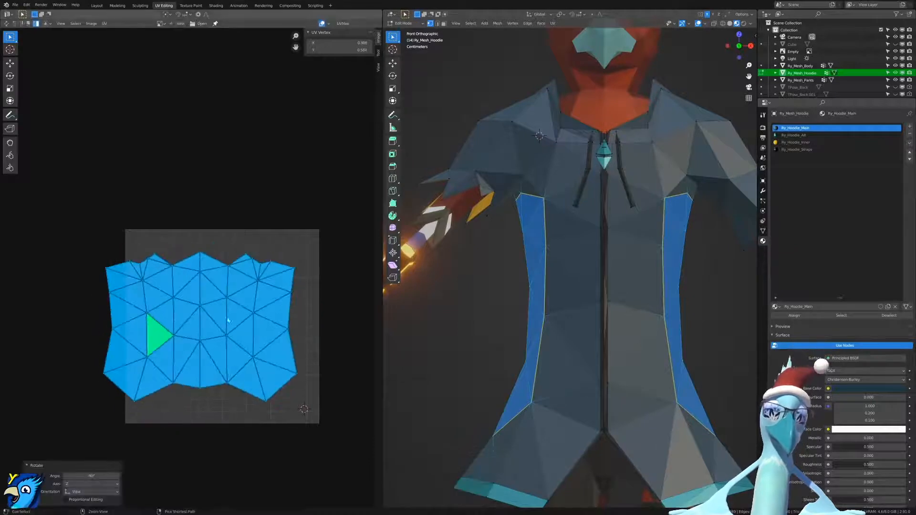
Move the torso panel's UV island outside the UV square by setting its X coordinate to 2.
{"action": "middle_click_drag", "start_coordinate": [254, 324], "coordinate": [219, 296]}
{"action": "key", "text": "n"}
{"action": "key", "text": "n"}
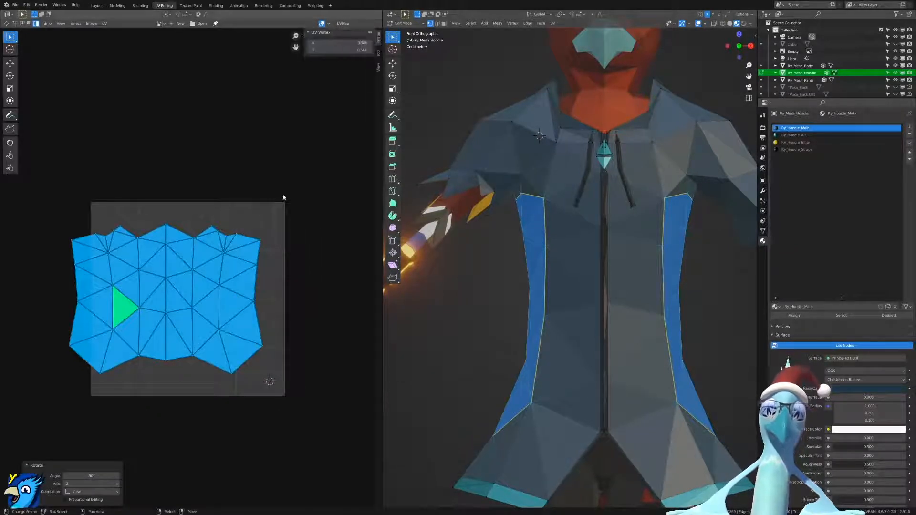
{"action": "left_click", "coordinate": [339, 43]}
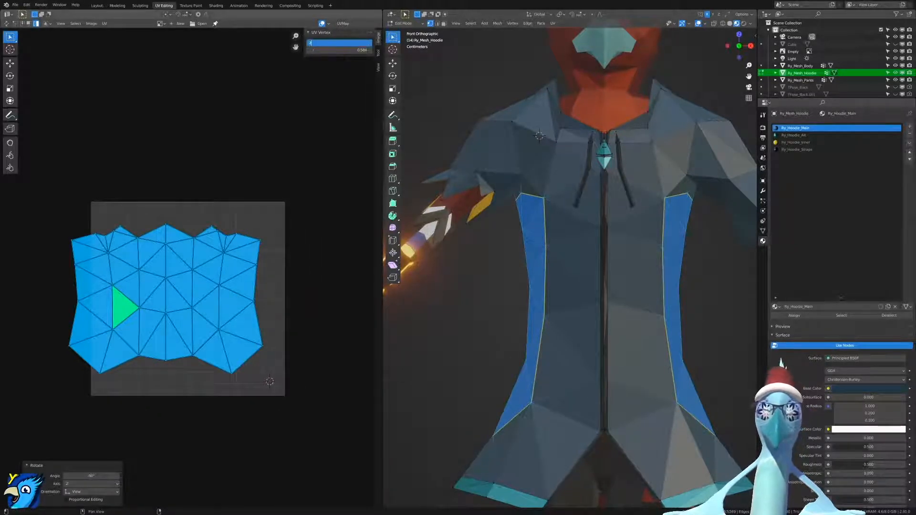
{"action": "type", "text": "2"}
{"action": "key", "text": "Return"}
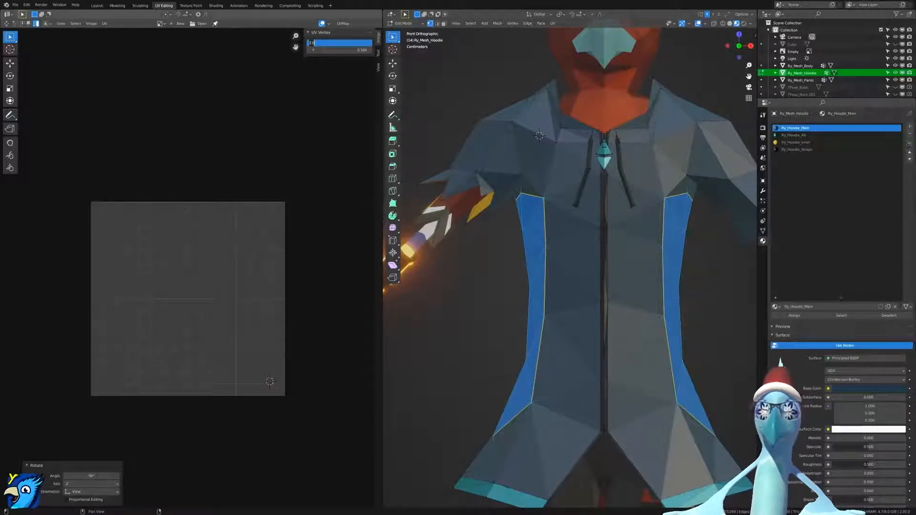
Set the selected hoodie UV island's X coordinate to 0.5, centring it horizontally in the UV square.
{"action": "left_click", "coordinate": [339, 43]}
{"action": "type", "text": "0"}
{"action": "key", "text": "Return"}
{"action": "left_click", "coordinate": [313, 43]}
{"action": "type", "text": "0.5"}
{"action": "key", "text": "Return"}
{"action": "scroll", "coordinate": [324, 367], "scroll_direction": "up", "scroll_amount": 2}
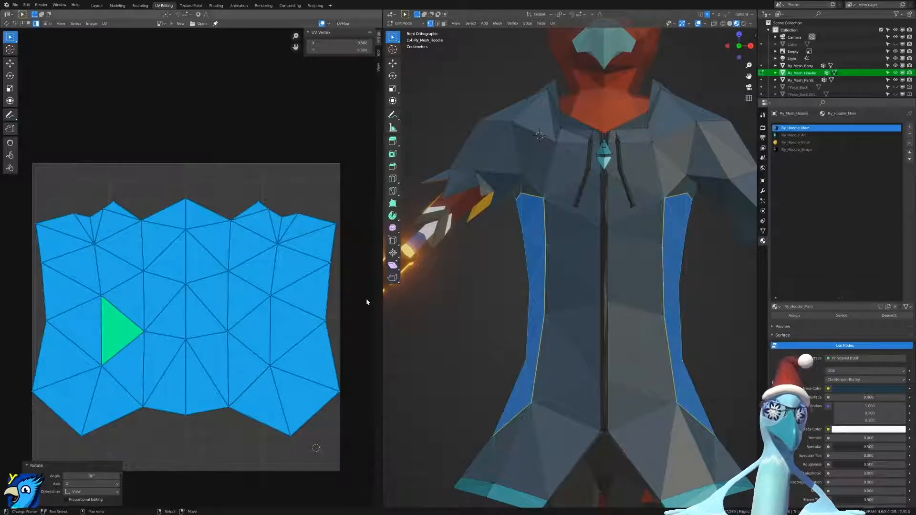
Scale the UV island down slightly and shift it towards the bottom edge of the UV square.
{"action": "key", "text": "r"}
{"action": "key", "text": "s"}
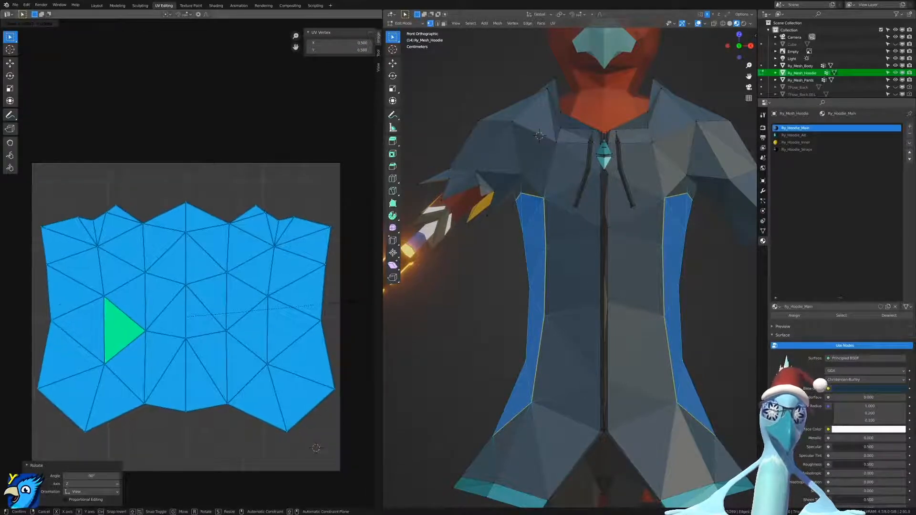
{"action": "left_click", "coordinate": [342, 298]}
{"action": "key", "text": "g"}
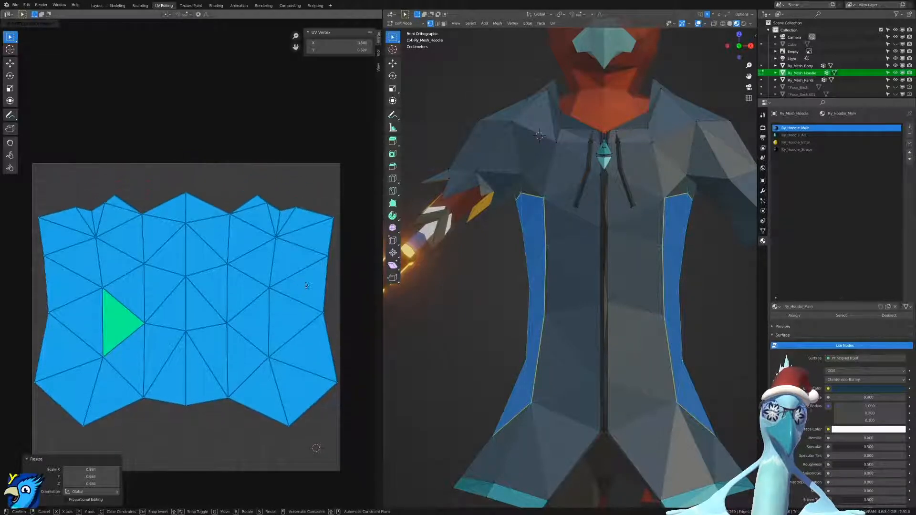
{"action": "left_click", "coordinate": [308, 324]}
Scale the UV island up slightly so its outer corners come closer to the UV square's border.
{"action": "scroll", "coordinate": [179, 269], "scroll_direction": "up", "scroll_amount": 6}
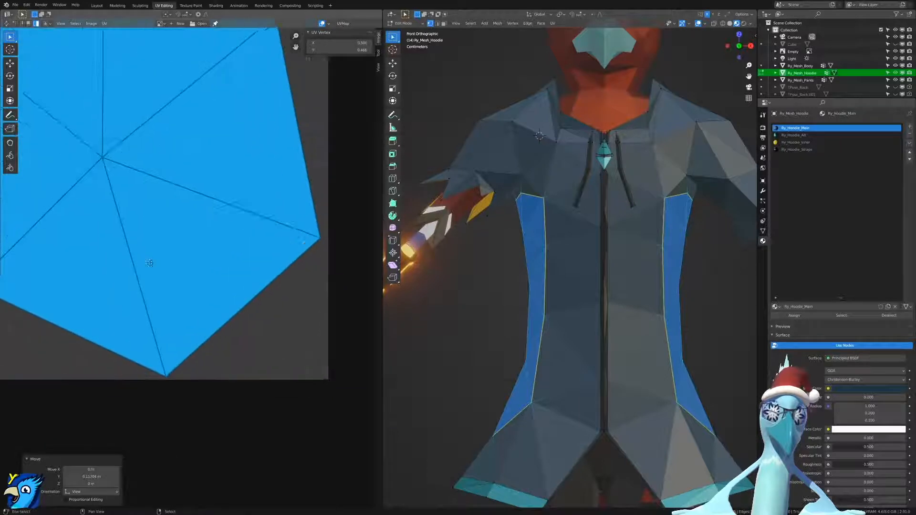
{"action": "scroll", "coordinate": [179, 270], "scroll_direction": "down", "scroll_amount": 6}
{"action": "scroll", "coordinate": [148, 302], "scroll_direction": "up", "scroll_amount": 1}
{"action": "middle_click_drag", "start_coordinate": [148, 302], "coordinate": [144, 266]}
{"action": "scroll", "coordinate": [193, 263], "scroll_direction": "up", "scroll_amount": 10}
{"action": "middle_click_drag", "start_coordinate": [240, 313], "coordinate": [211, 171]}
{"action": "scroll", "coordinate": [211, 171], "scroll_direction": "down", "scroll_amount": 2}
{"action": "scroll", "coordinate": [211, 171], "scroll_direction": "down", "scroll_amount": 2}
{"action": "middle_click_drag", "start_coordinate": [261, 401], "coordinate": [239, 280]}
{"action": "scroll", "coordinate": [238, 277], "scroll_direction": "up", "scroll_amount": 2}
{"action": "scroll", "coordinate": [339, 221], "scroll_direction": "down", "scroll_amount": 4}
{"action": "middle_click_drag", "start_coordinate": [319, 198], "coordinate": [290, 201]}
{"action": "key", "text": "s"}
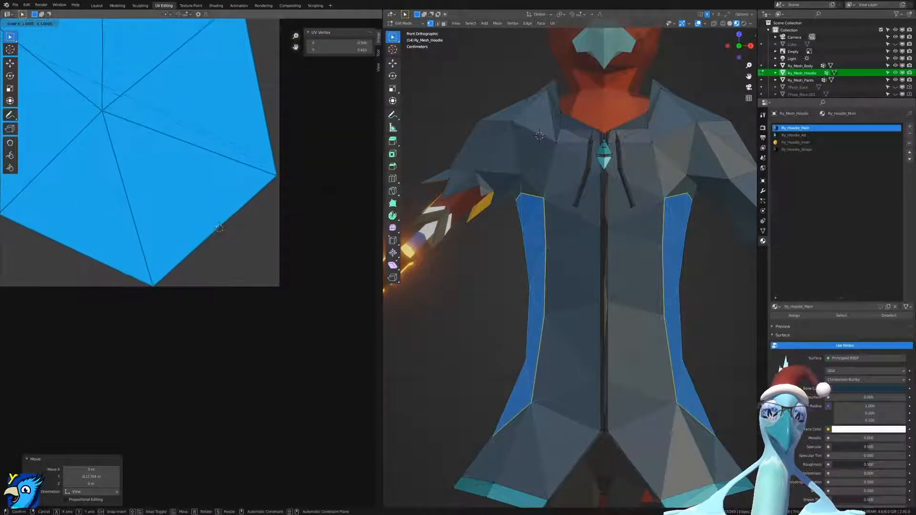
{"action": "left_click", "coordinate": [219, 229]}
Move the UV island along Y until its lower tips line up with the UV square's bottom edge.
{"action": "scroll", "coordinate": [164, 308], "scroll_direction": "up", "scroll_amount": 3}
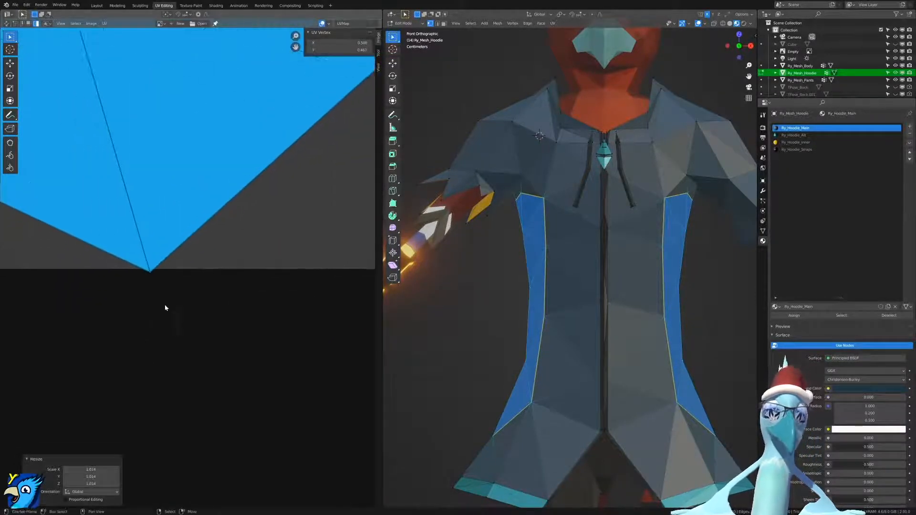
{"action": "scroll", "coordinate": [164, 306], "scroll_direction": "up", "scroll_amount": 3}
{"action": "scroll", "coordinate": [164, 306], "scroll_direction": "down", "scroll_amount": 4}
{"action": "scroll", "coordinate": [113, 334], "scroll_direction": "up", "scroll_amount": 4}
{"action": "middle_click_drag", "start_coordinate": [112, 333], "coordinate": [171, 313]}
{"action": "key", "text": "g"}
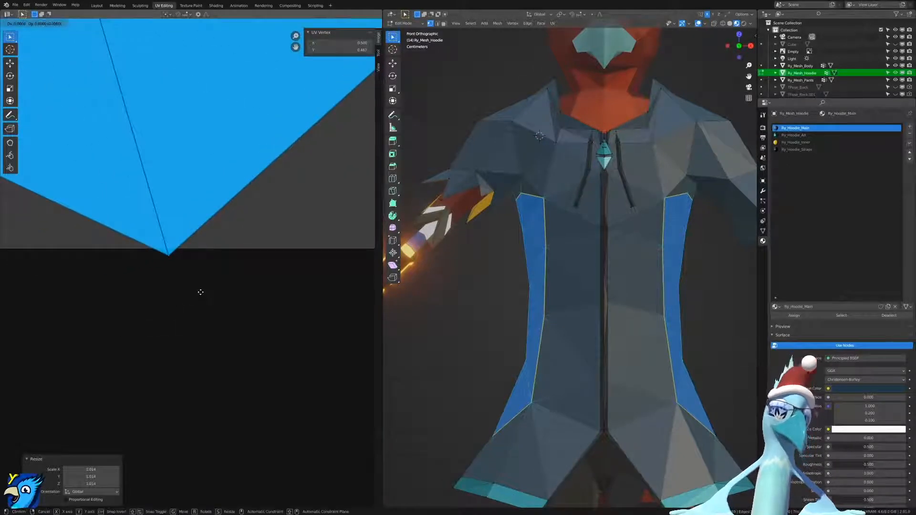
{"action": "key", "text": "y"}
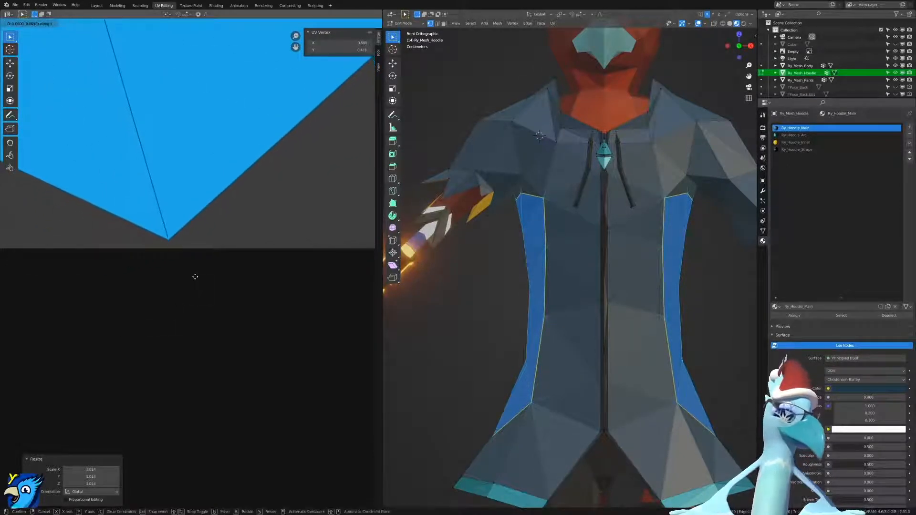
{"action": "left_click", "coordinate": [186, 287]}
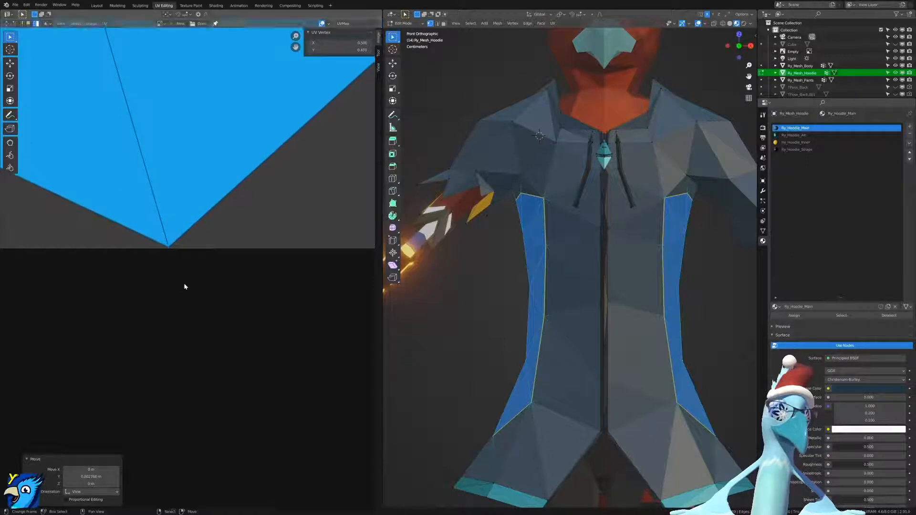
Try moving the UV island down so its lower tips extend past the UV square's bottom edge.
{"action": "scroll", "coordinate": [181, 277], "scroll_direction": "down", "scroll_amount": 8}
{"action": "scroll", "coordinate": [231, 290], "scroll_direction": "up", "scroll_amount": 8}
{"action": "right_click", "coordinate": [257, 349]}
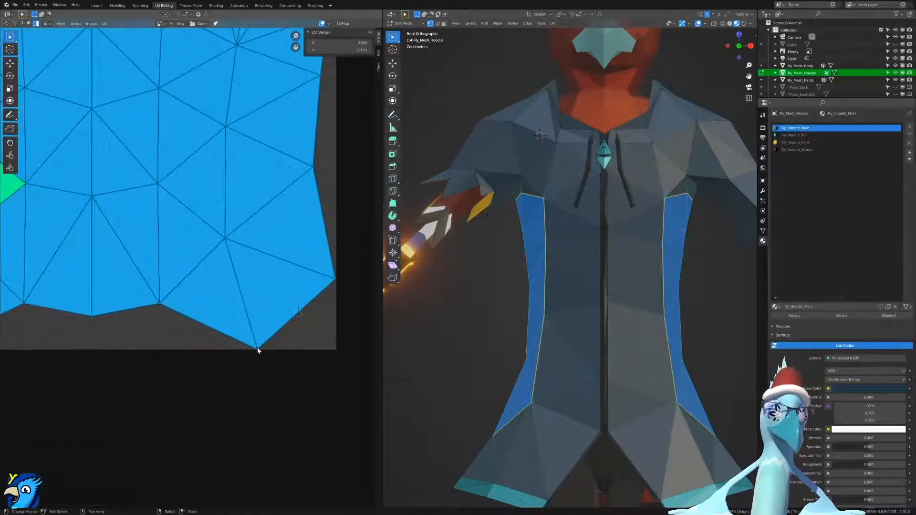
{"action": "key", "text": "g"}
{"action": "left_click", "coordinate": [268, 371]}
{"action": "scroll", "coordinate": [258, 353], "scroll_direction": "down", "scroll_amount": 6}
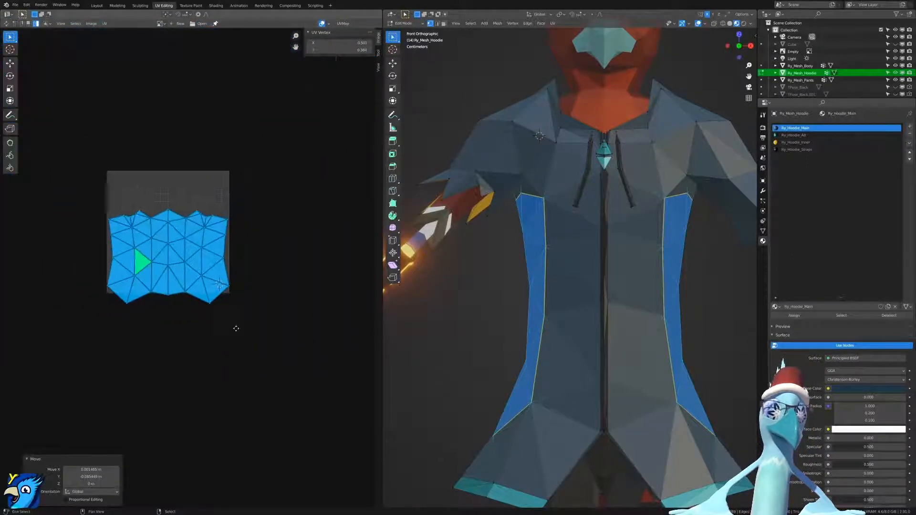
{"action": "scroll", "coordinate": [232, 317], "scroll_direction": "up", "scroll_amount": 5}
{"action": "scroll", "coordinate": [266, 406], "scroll_direction": "down", "scroll_amount": 1}
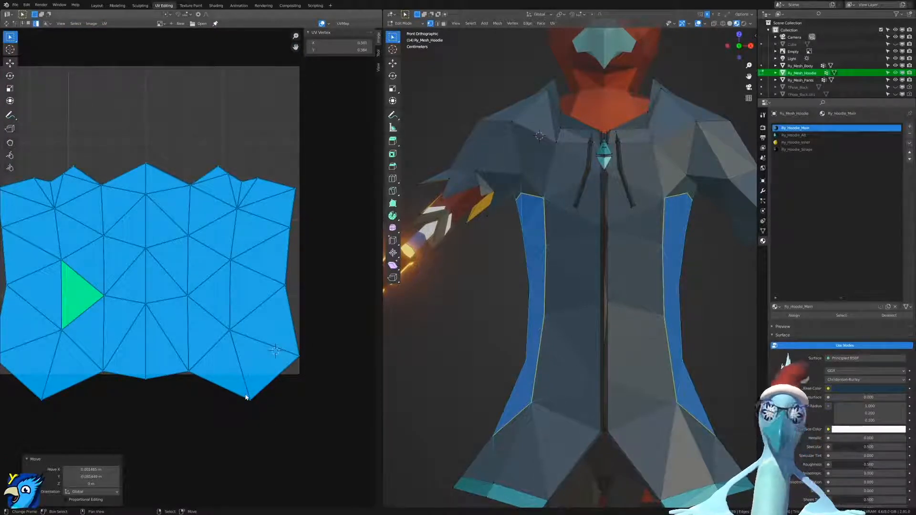
Try moving the UV island up by 1 along Y, and undo both trial moves.
{"action": "key", "text": "g"}
{"action": "key", "text": "y"}
{"action": "key", "text": "1"}
{"action": "key", "text": "Return"}
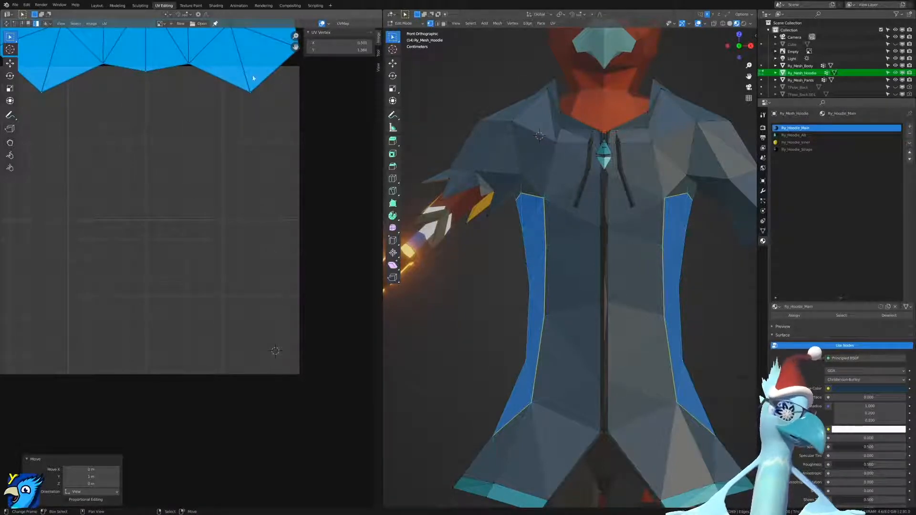
{"action": "key", "text": "ctrl+z"}
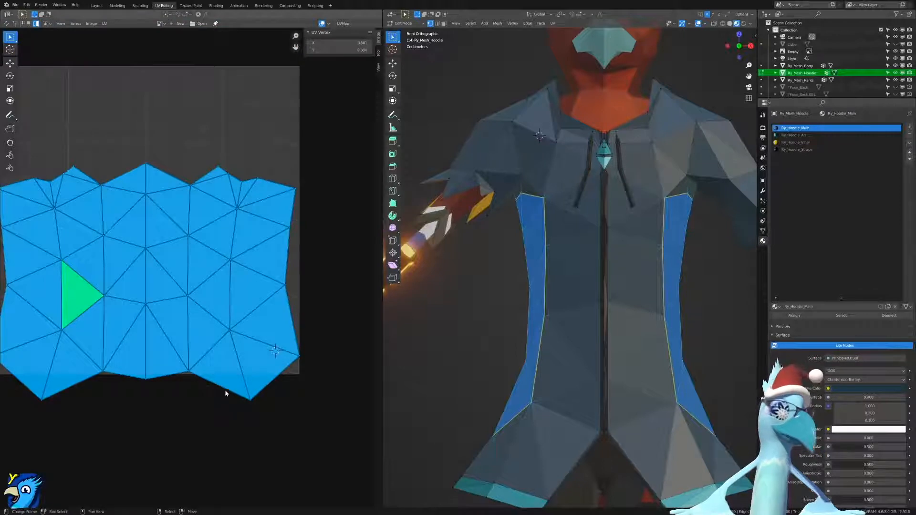
{"action": "scroll", "coordinate": [255, 399], "scroll_direction": "down", "scroll_amount": 2}
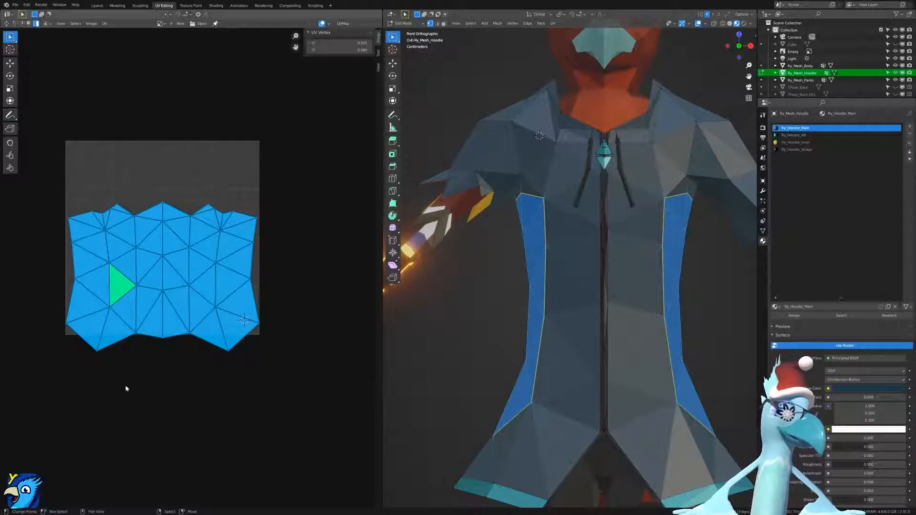
{"action": "key", "text": "ctrl+z"}
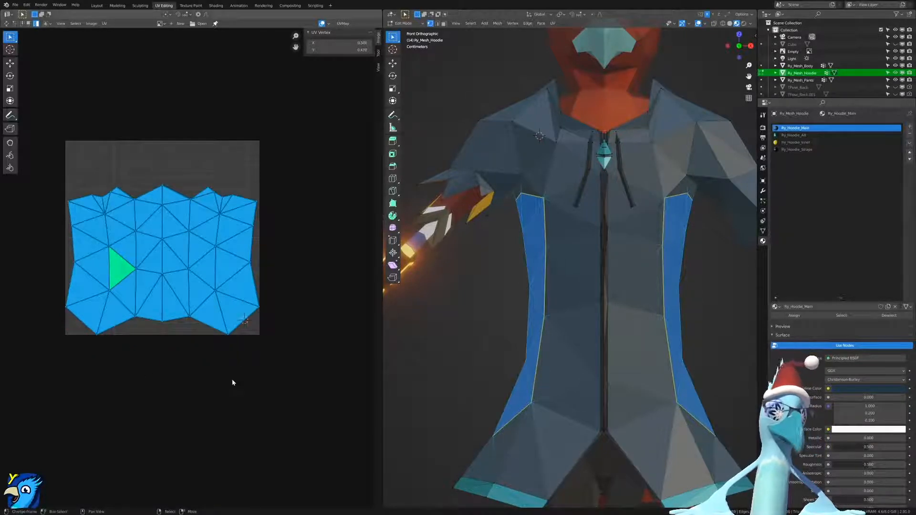
Check the UV island's lower-right tip closely against the UV square's bottom edge.
{"action": "middle_click_drag", "start_coordinate": [299, 343], "coordinate": [282, 292]}
{"action": "scroll", "coordinate": [274, 386], "scroll_direction": "up", "scroll_amount": 5}
{"action": "scroll", "coordinate": [274, 387], "scroll_direction": "up", "scroll_amount": 4}
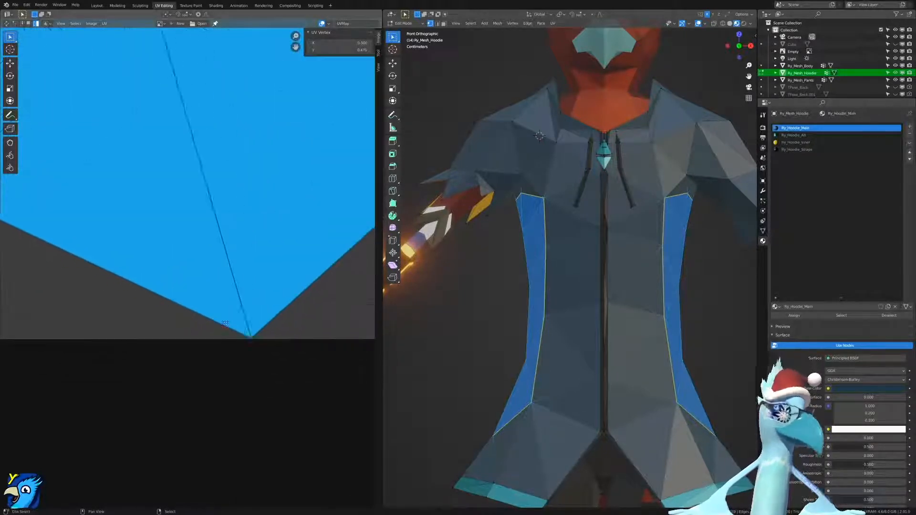
{"action": "scroll", "coordinate": [215, 364], "scroll_direction": "up", "scroll_amount": 3}
{"action": "middle_click_drag", "start_coordinate": [207, 370], "coordinate": [258, 339]}
{"action": "scroll", "coordinate": [231, 349], "scroll_direction": "up", "scroll_amount": 2}
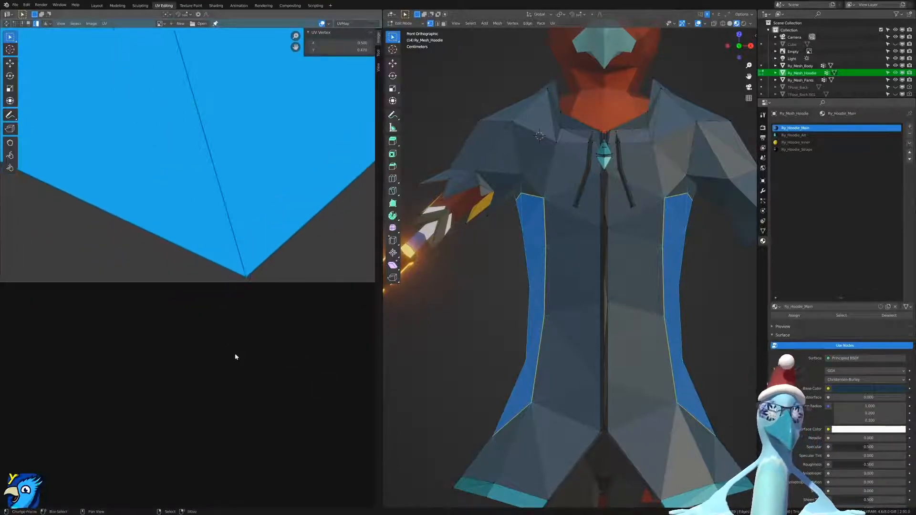
{"action": "scroll", "coordinate": [272, 348], "scroll_direction": "down", "scroll_amount": 6}
{"action": "scroll", "coordinate": [270, 344], "scroll_direction": "up", "scroll_amount": 4}
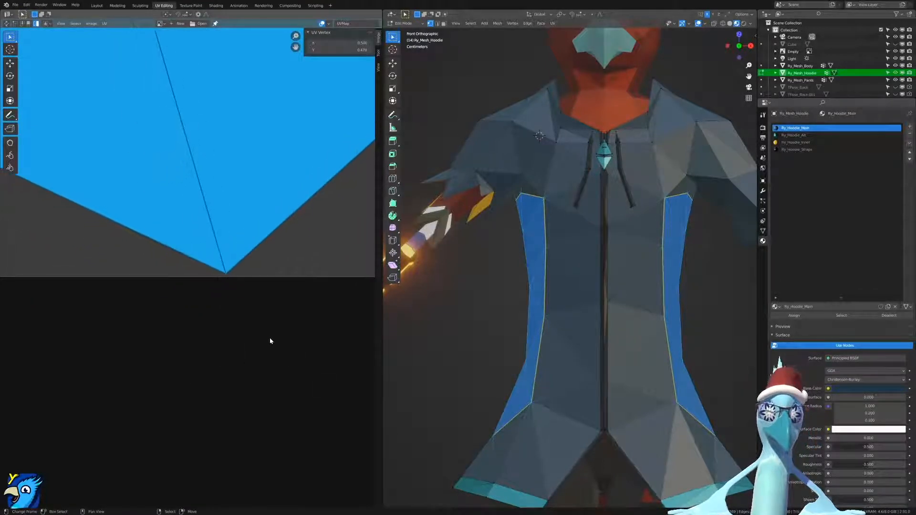
{"action": "scroll", "coordinate": [270, 338], "scroll_direction": "down", "scroll_amount": 4}
{"action": "scroll", "coordinate": [270, 337], "scroll_direction": "up", "scroll_amount": 4}
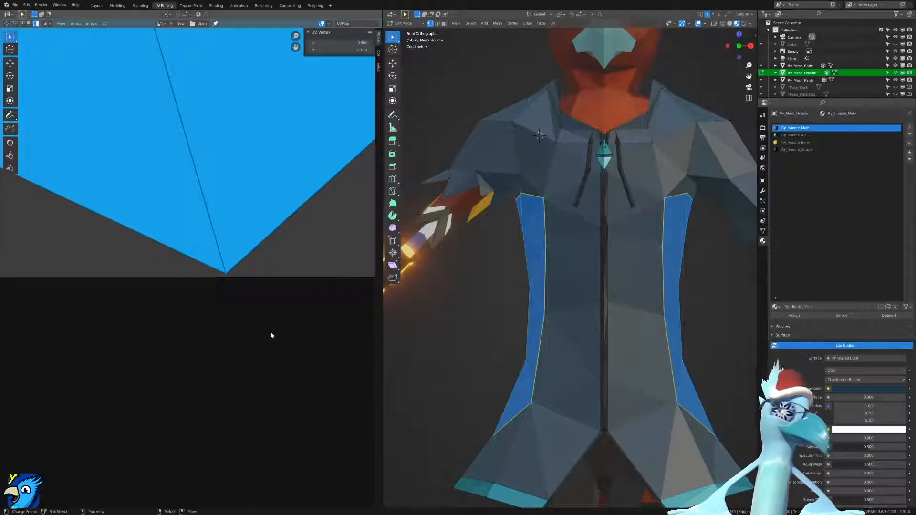
{"action": "scroll", "coordinate": [267, 340], "scroll_direction": "down", "scroll_amount": 4}
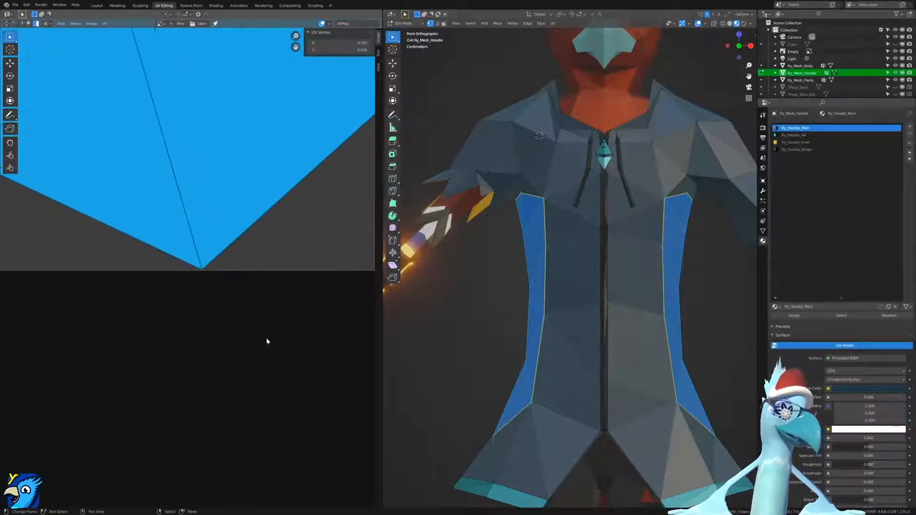
{"action": "scroll", "coordinate": [265, 337], "scroll_direction": "down", "scroll_amount": 1}
{"action": "scroll", "coordinate": [265, 337], "scroll_direction": "up", "scroll_amount": 4}
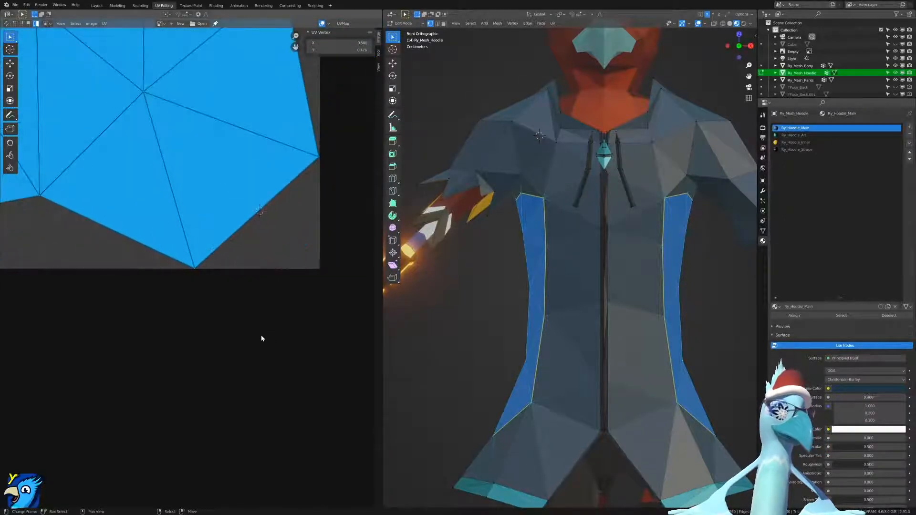
{"action": "scroll", "coordinate": [255, 327], "scroll_direction": "up", "scroll_amount": 2}
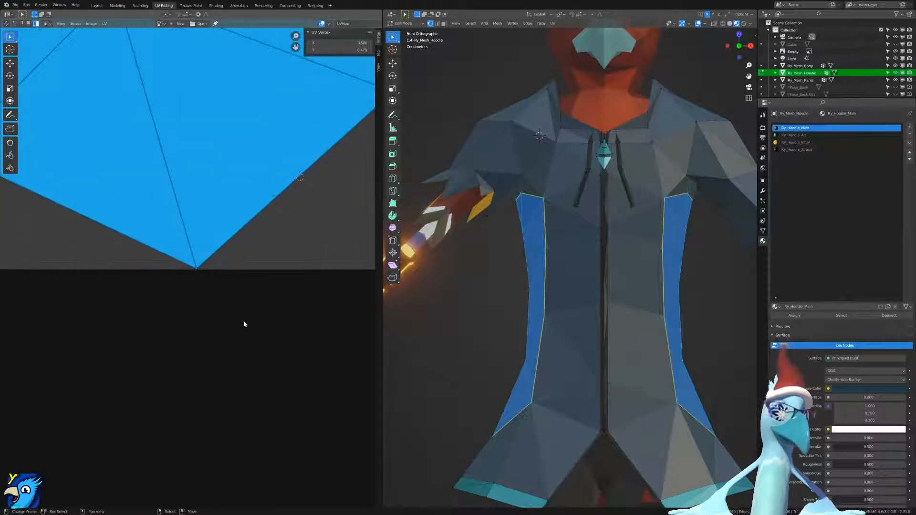
{"action": "scroll", "coordinate": [158, 411], "scroll_direction": "down", "scroll_amount": 6}
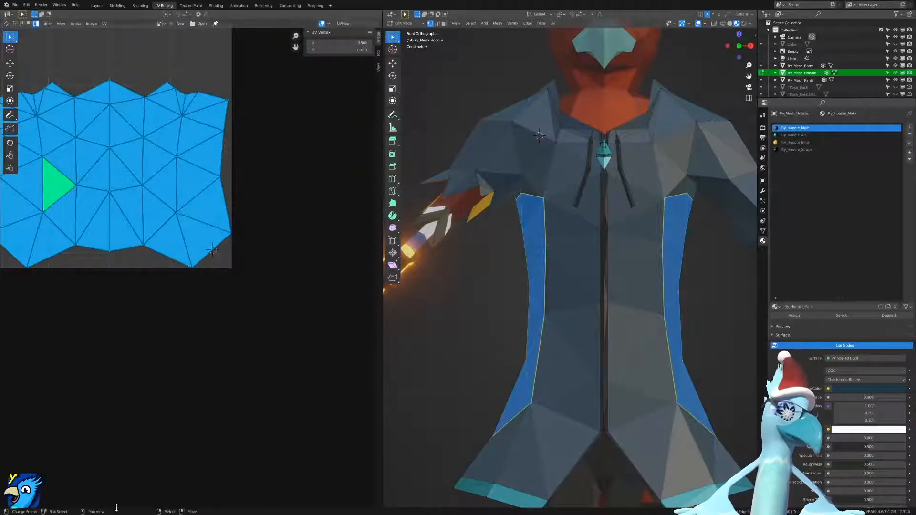
{"action": "scroll", "coordinate": [266, 375], "scroll_direction": "up", "scroll_amount": 6}
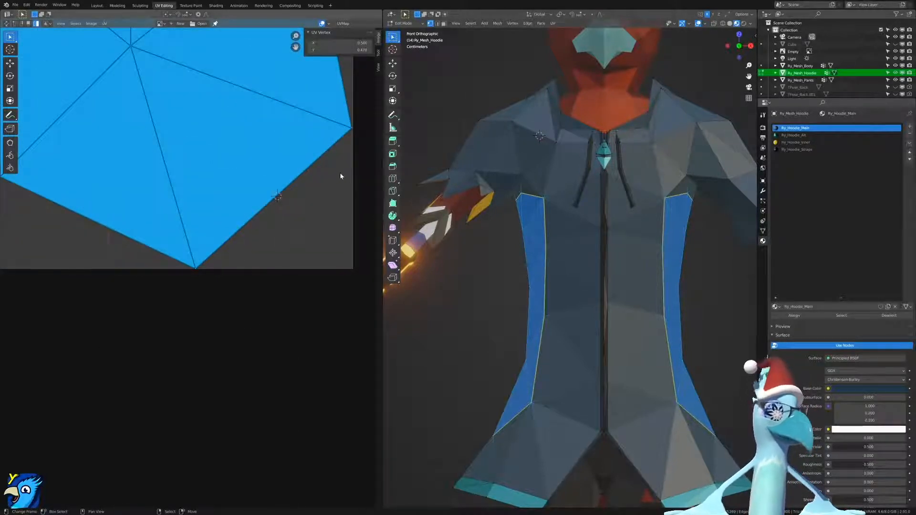
{"action": "scroll", "coordinate": [235, 405], "scroll_direction": "up", "scroll_amount": 1}
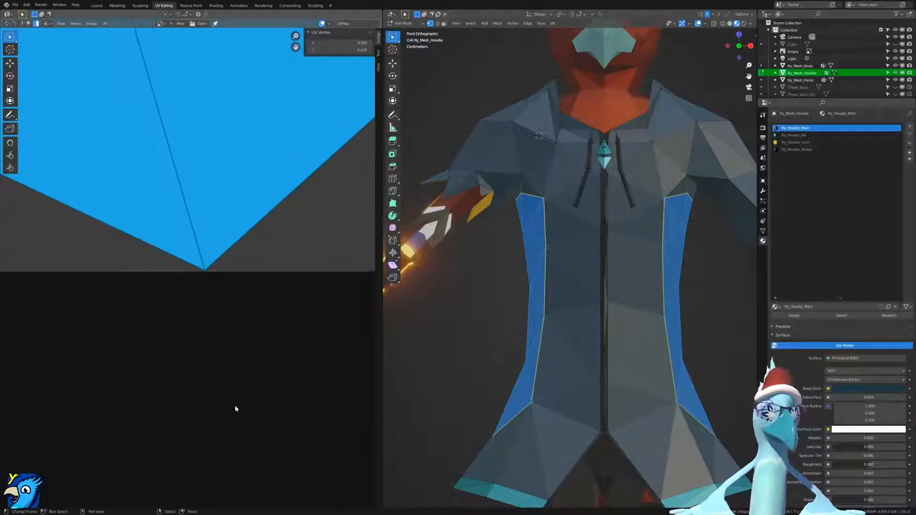
{"action": "middle_click_drag", "start_coordinate": [252, 379], "coordinate": [303, 384]}
{"action": "scroll", "coordinate": [310, 296], "scroll_direction": "down", "scroll_amount": 6}
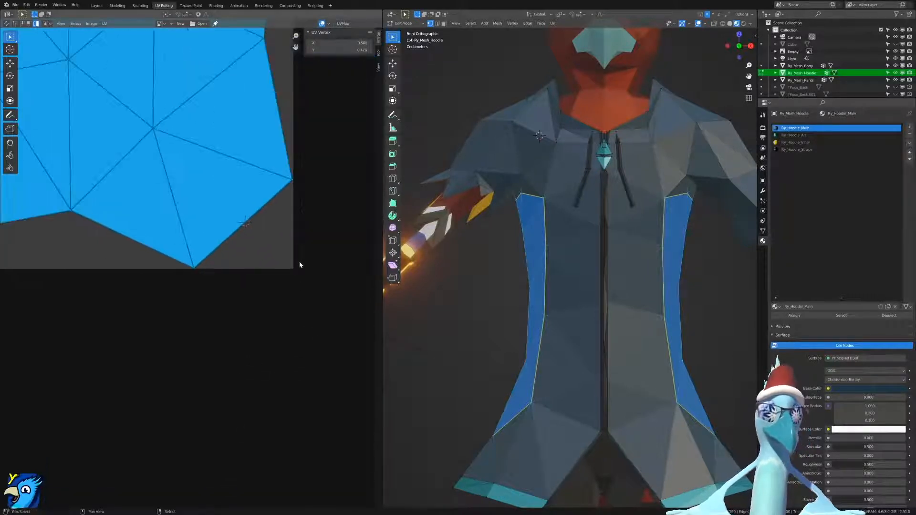
Check the UV island's rightmost corner against the UV square's right edge and review the island's overall placement.
{"action": "middle_click_drag", "start_coordinate": [301, 264], "coordinate": [247, 293]}
{"action": "scroll", "coordinate": [293, 268], "scroll_direction": "up", "scroll_amount": 6}
{"action": "middle_click_drag", "start_coordinate": [334, 200], "coordinate": [275, 300]}
{"action": "scroll", "coordinate": [275, 300], "scroll_direction": "up", "scroll_amount": 5}
{"action": "key", "text": "s"}
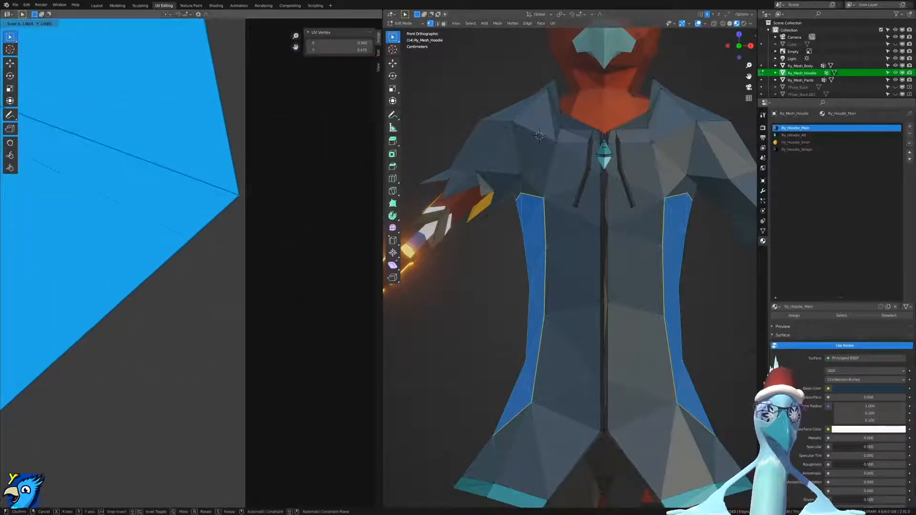
{"action": "right_click", "coordinate": [302, 300]}
{"action": "scroll", "coordinate": [191, 362], "scroll_direction": "down", "scroll_amount": 10}
{"action": "scroll", "coordinate": [254, 405], "scroll_direction": "up", "scroll_amount": 2}
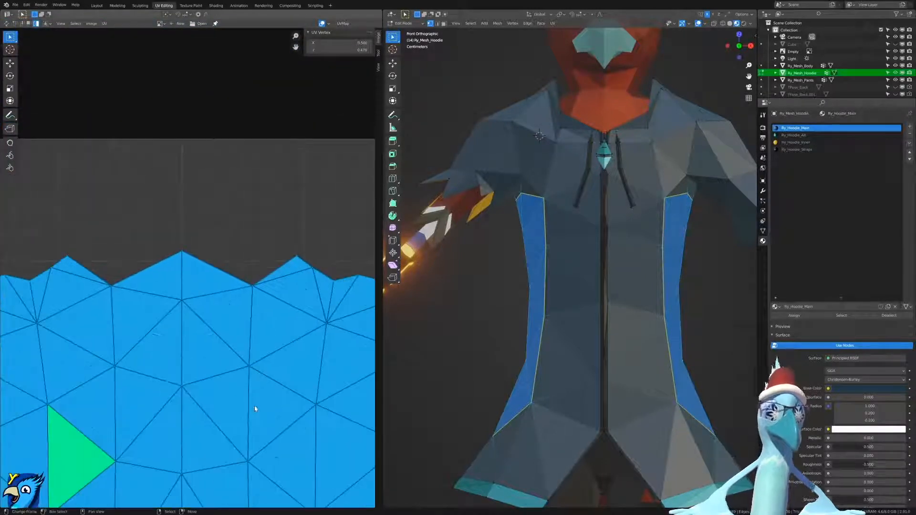
{"action": "scroll", "coordinate": [254, 406], "scroll_direction": "down", "scroll_amount": 3}
Switch to Affinity Designer and close the AvatarStream_Full document.
{"action": "key", "text": "super"}
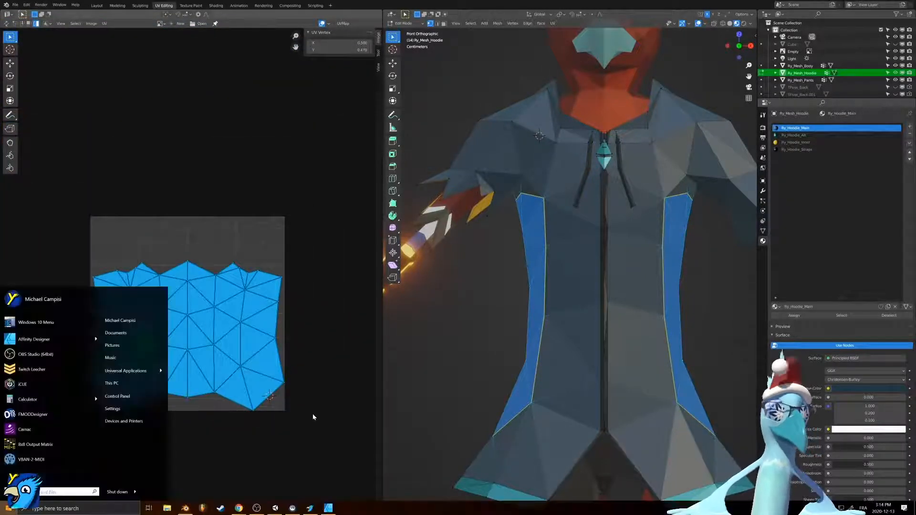
{"action": "left_click", "coordinate": [334, 509]}
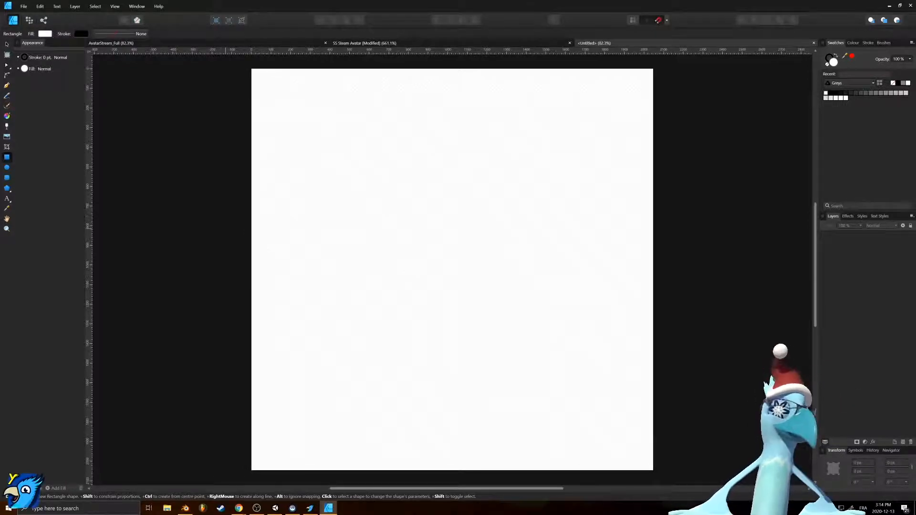
{"action": "left_click", "coordinate": [23, 6]}
{"action": "mouse_move", "coordinate": [40, 6]}
{"action": "left_click", "coordinate": [326, 43]}
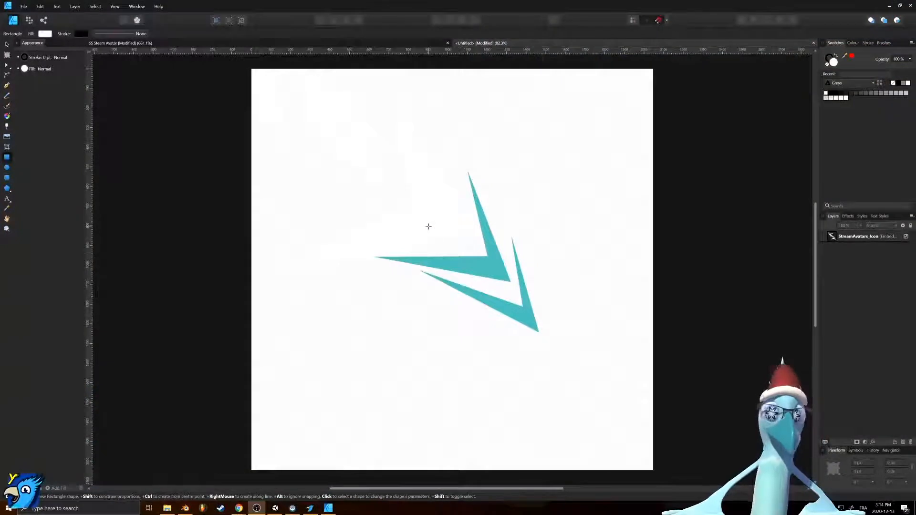
Shrink the embedded StreamAvatars_Icon to about 1316 px square and centre it horizontally in the canvas's lower part, at about X 366, Y 641 px.
{"action": "left_click", "coordinate": [7, 44]}
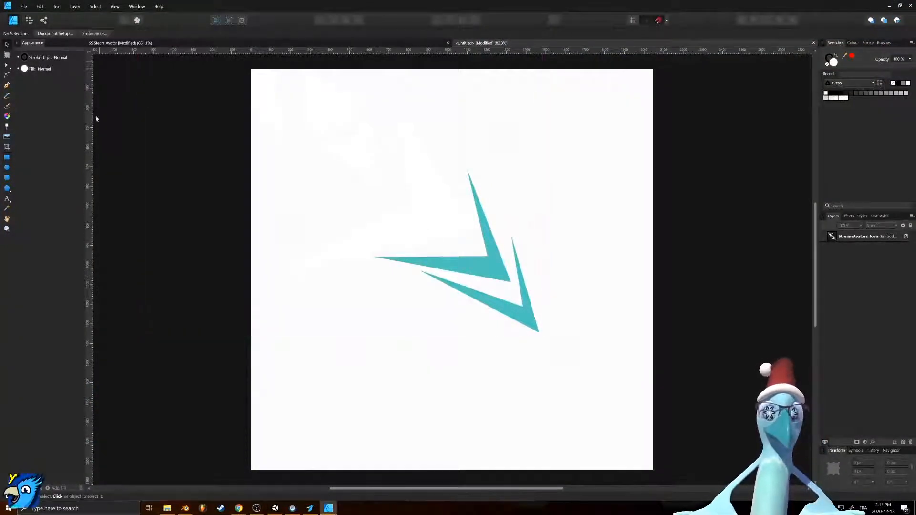
{"action": "left_click", "coordinate": [417, 210]}
{"action": "left_click_drag", "start_coordinate": [417, 210], "coordinate": [532, 347]}
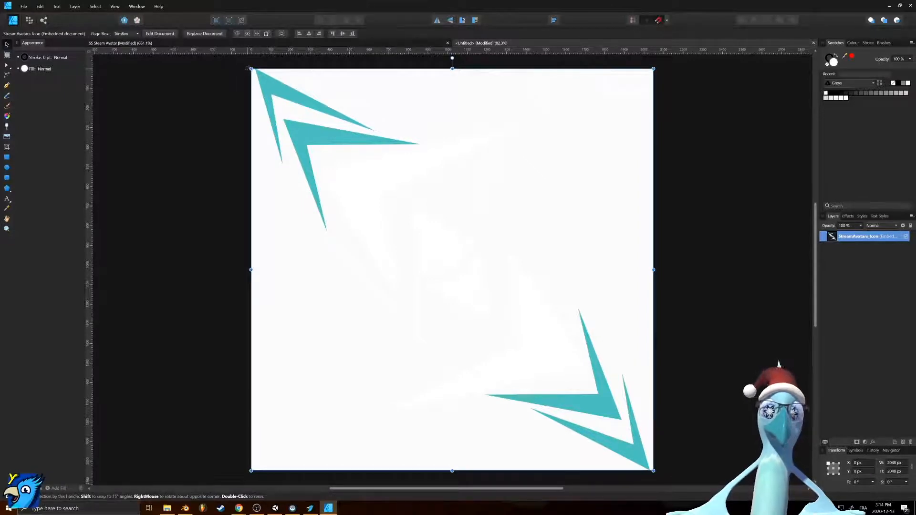
{"action": "left_click_drag", "start_coordinate": [248, 68], "coordinate": [303, 158]}
{"action": "left_click_drag", "start_coordinate": [430, 210], "coordinate": [434, 265]}
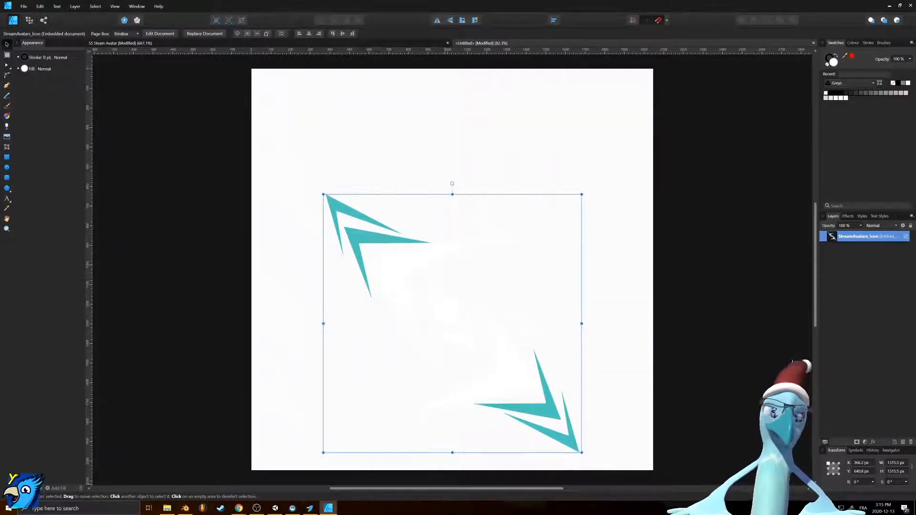
Switch to Blender and start exporting the hoodie's UV layout, choosing the Stream Avatar folder as the destination.
{"action": "left_click", "coordinate": [185, 507]}
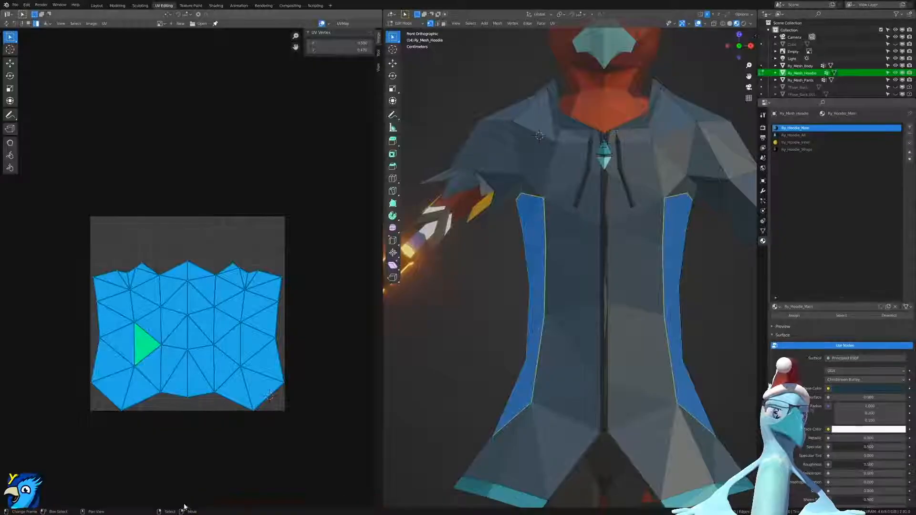
{"action": "scroll", "coordinate": [277, 365], "scroll_direction": "up", "scroll_amount": 2}
{"action": "middle_click_drag", "start_coordinate": [271, 370], "coordinate": [267, 343]}
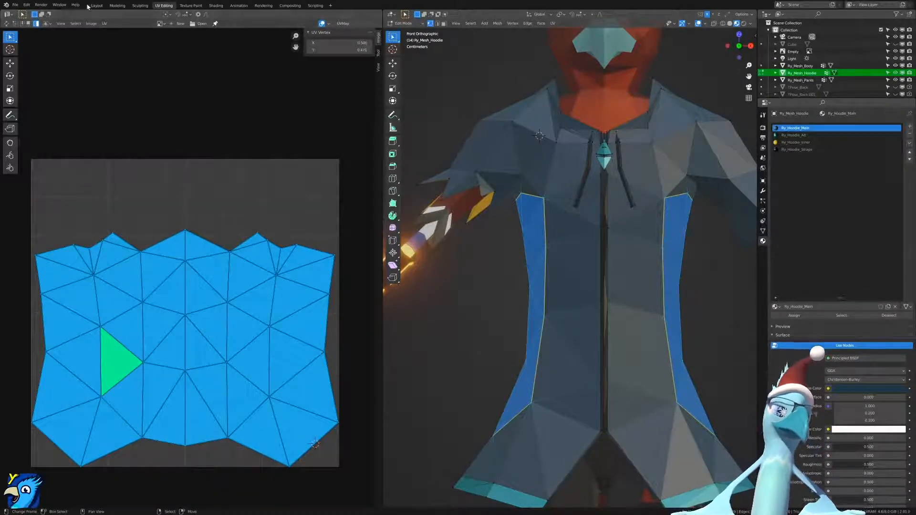
{"action": "left_click", "coordinate": [105, 23]}
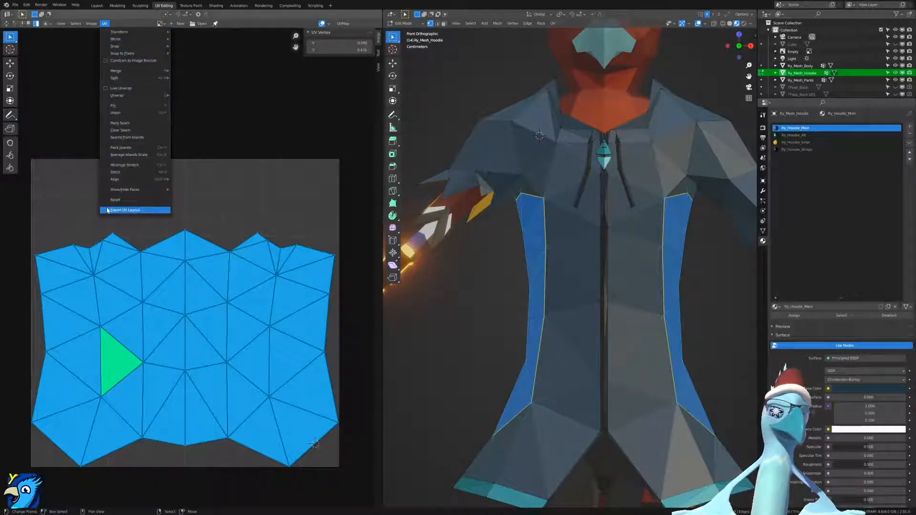
{"action": "left_click", "coordinate": [142, 210]}
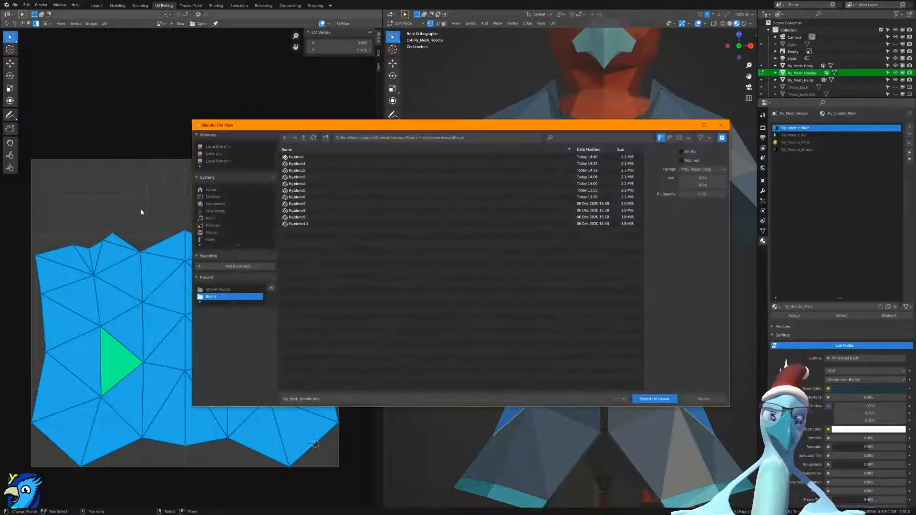
{"action": "left_click", "coordinate": [304, 139]}
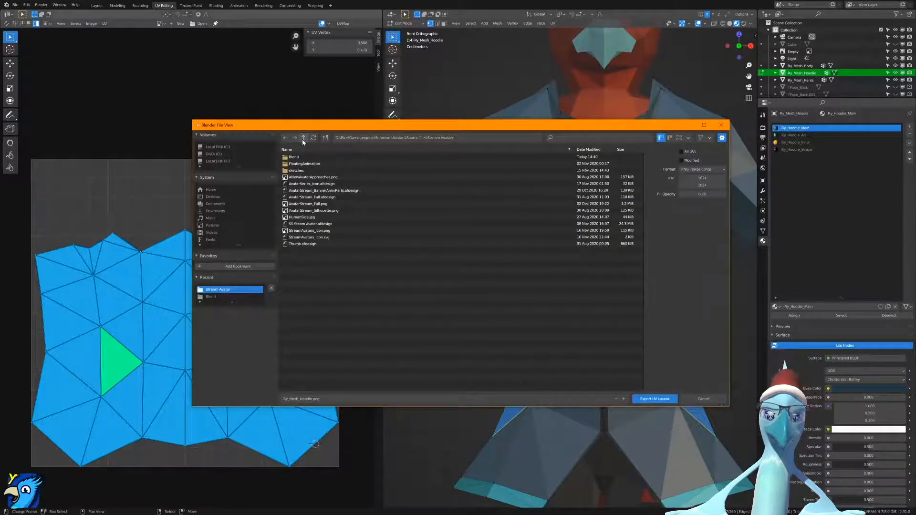
Set the UV layout's export size to 2048 by 2048 px, leaving All UVs off.
{"action": "left_click", "coordinate": [357, 399]}
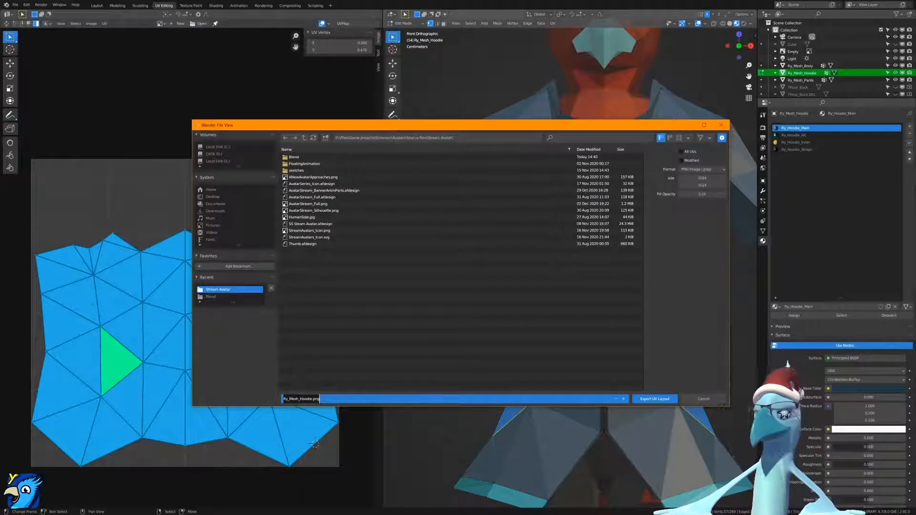
{"action": "left_click", "coordinate": [702, 186]}
{"action": "left_click", "coordinate": [721, 139]}
{"action": "left_click", "coordinate": [721, 139]}
{"action": "left_click", "coordinate": [722, 139]}
{"action": "left_click", "coordinate": [721, 139]}
{"action": "left_click", "coordinate": [722, 138]}
{"action": "left_click", "coordinate": [722, 139]}
{"action": "left_click_drag", "start_coordinate": [702, 178], "coordinate": [702, 185]}
{"action": "type", "text": "2048"}
{"action": "key", "text": "Return"}
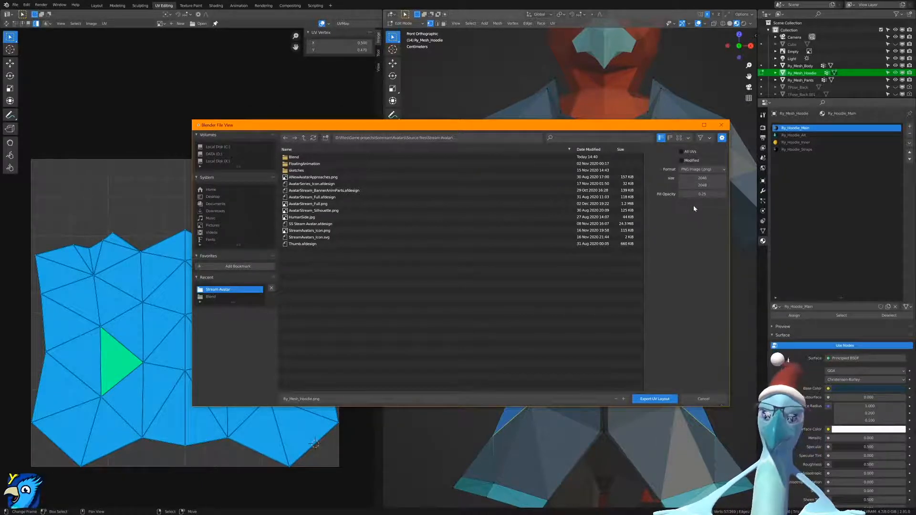
{"action": "left_click", "coordinate": [683, 152]}
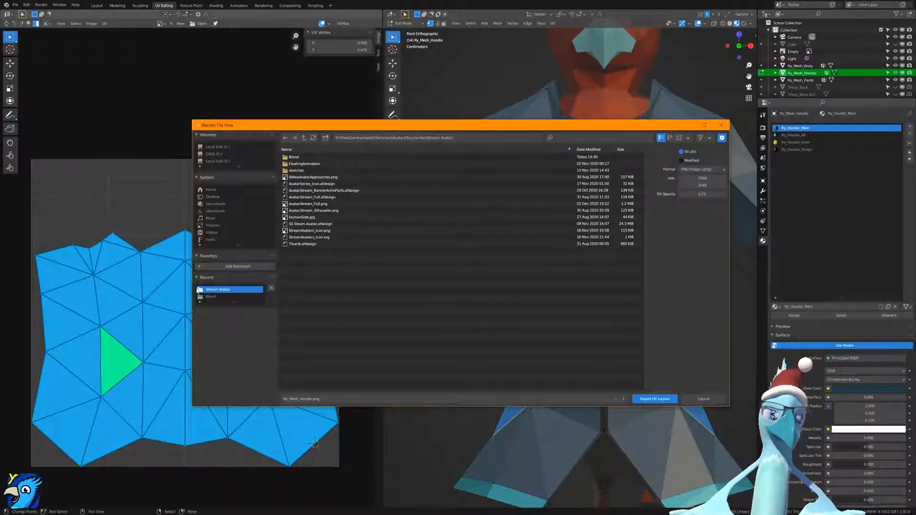
{"action": "left_click", "coordinate": [682, 152]}
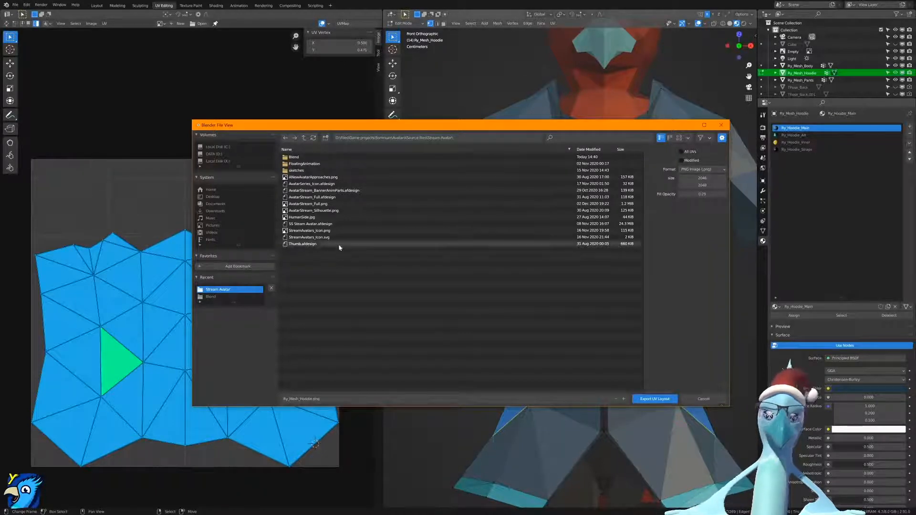
Name the file Ry_UVs_HoodieLogo.png and export the UV layout.
{"action": "left_click", "coordinate": [313, 399]}
{"action": "left_click_drag", "start_coordinate": [312, 399], "coordinate": [290, 399]}
{"action": "type", "text": "UVs_Hoodie"}
{"action": "key", "text": "Return"}
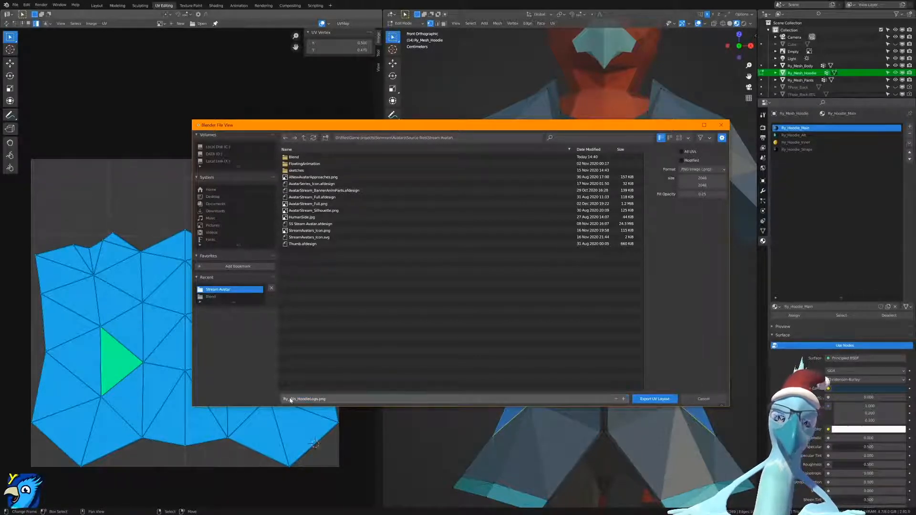
{"action": "left_click", "coordinate": [647, 401]}
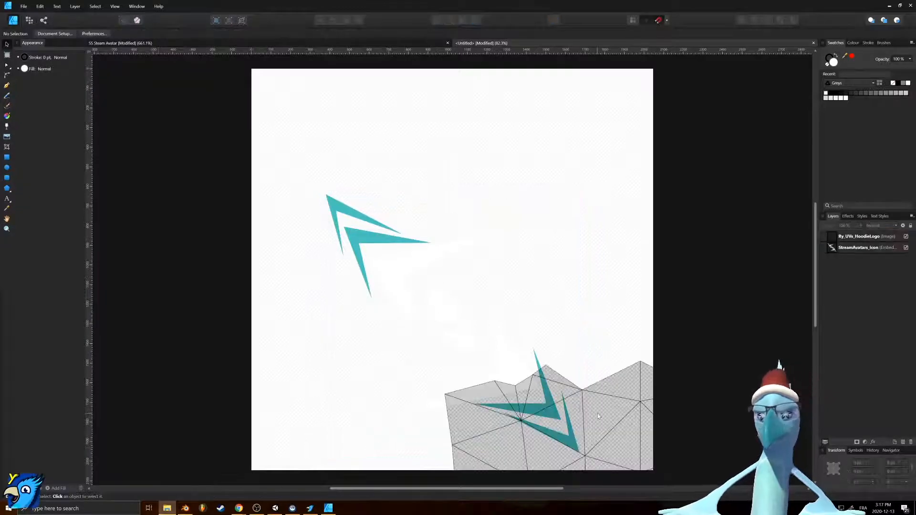
In Affinity Designer, align the Ry_UVs_HoodieLogo image with the canvas and shrink the StreamAvatars_Icon about its centre to about 1256 px square.
{"action": "left_click_drag", "start_coordinate": [598, 416], "coordinate": [454, 240]}
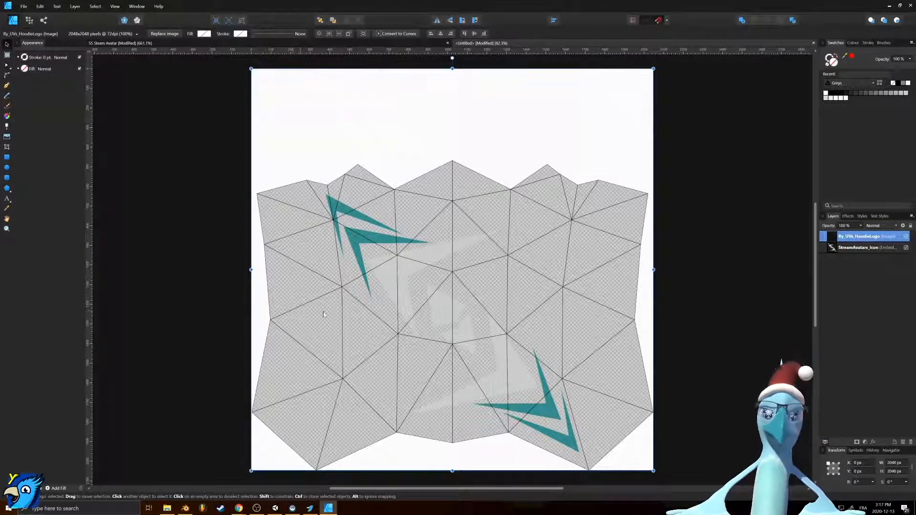
{"action": "left_click", "coordinate": [867, 247]}
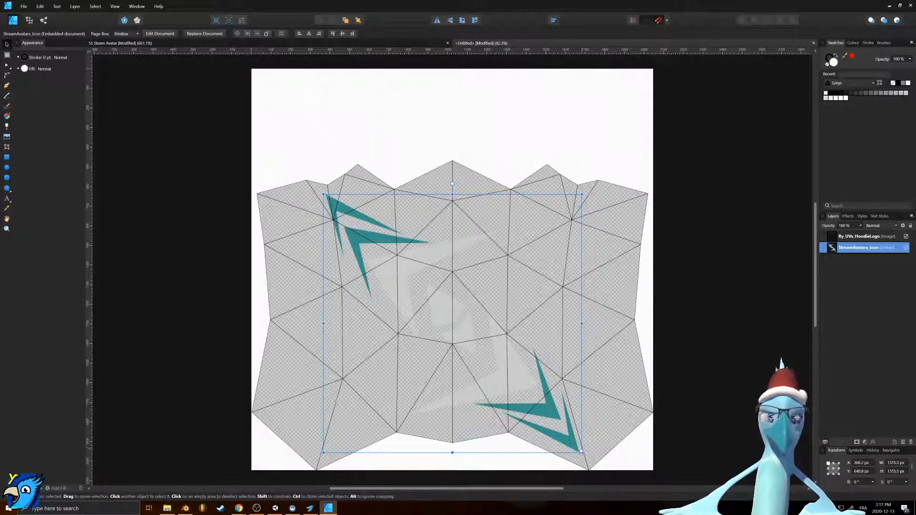
{"action": "left_click_drag", "start_coordinate": [582, 452], "coordinate": [572, 453], "text": "ctrl"}
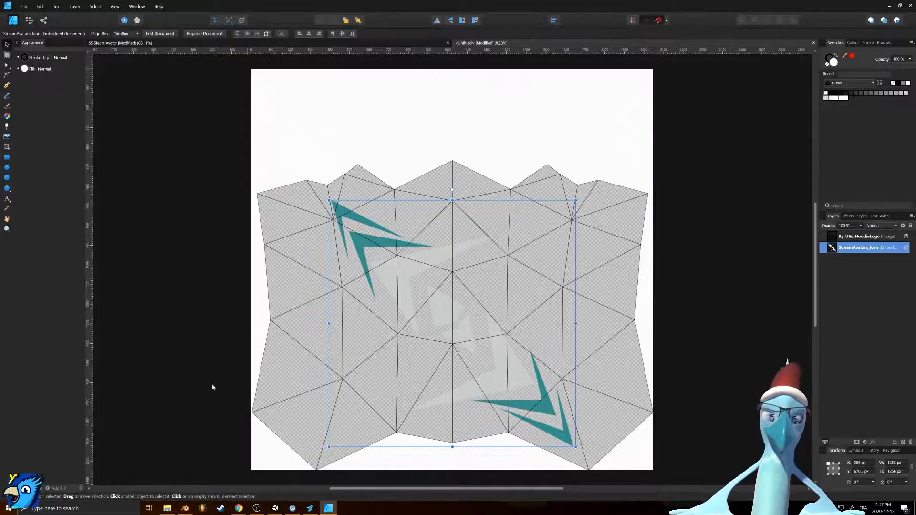
Switch to Blender, leave the hoodie's Edit Mode and unhide the TPose_Back and TPose_Front reference images.
{"action": "left_click", "coordinate": [186, 508]}
{"action": "scroll", "coordinate": [677, 303], "scroll_direction": "down", "scroll_amount": 6}
{"action": "middle_click_drag", "start_coordinate": [677, 303], "coordinate": [518, 319]}
{"action": "key", "text": "Tab"}
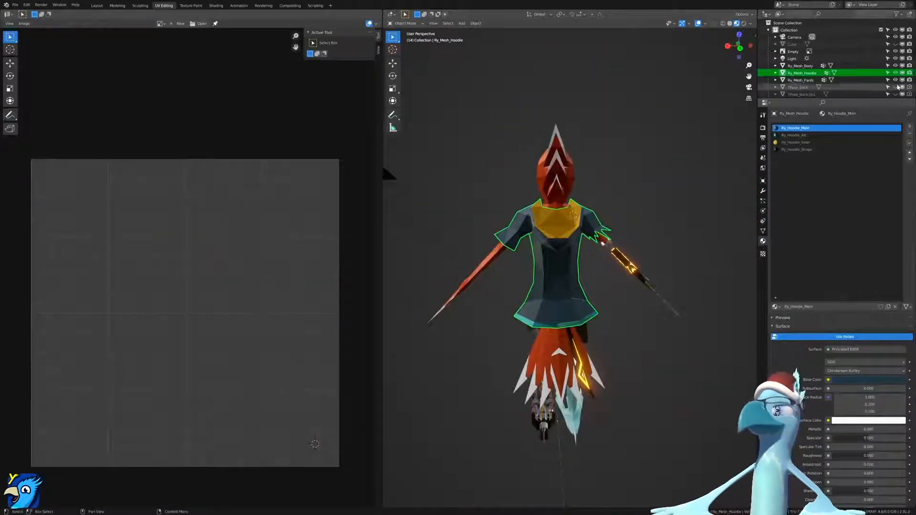
{"action": "scroll", "coordinate": [897, 52], "scroll_direction": "down", "scroll_amount": 4}
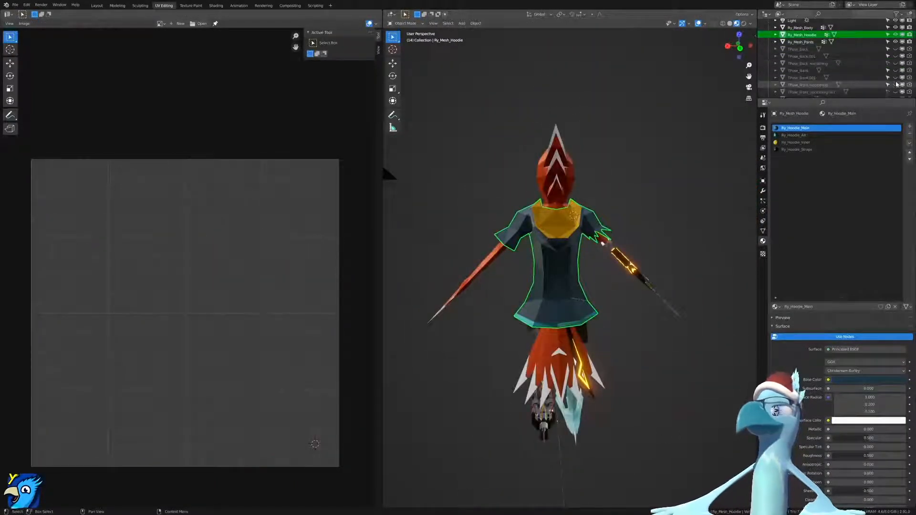
{"action": "left_click", "coordinate": [896, 49]}
{"action": "middle_click_drag", "start_coordinate": [624, 180], "coordinate": [495, 241]}
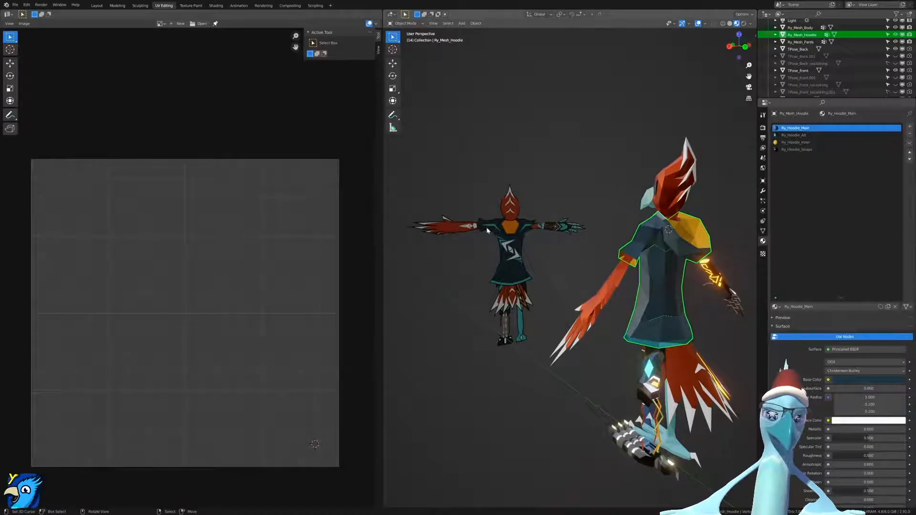
Return to editing the hoodie mesh and align the 3D view to Back Orthographic against the reference.
{"action": "scroll", "coordinate": [704, 299], "scroll_direction": "up", "scroll_amount": 3}
{"action": "key", "text": "Tab"}
{"action": "middle_click_drag", "start_coordinate": [703, 299], "coordinate": [645, 258], "text": "shift"}
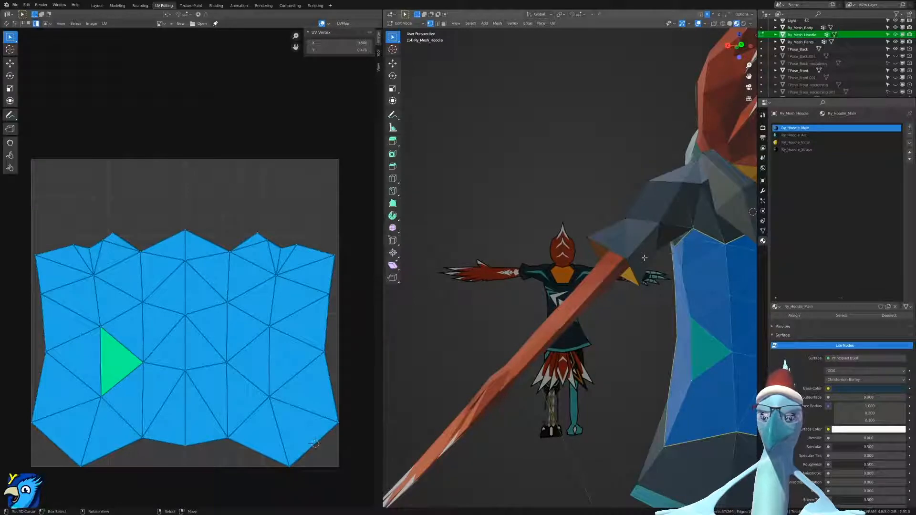
{"action": "key", "text": "KP_1"}
{"action": "key", "text": "KP_3"}
{"action": "key", "text": "ctrl+KP_1"}
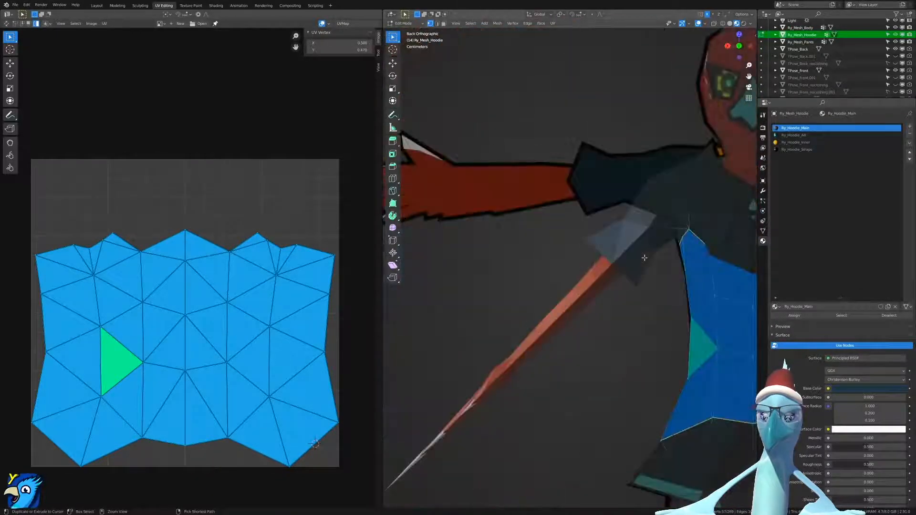
{"action": "key", "text": "ctrl+KP_3"}
{"action": "key", "text": "ctrl+KP_1"}
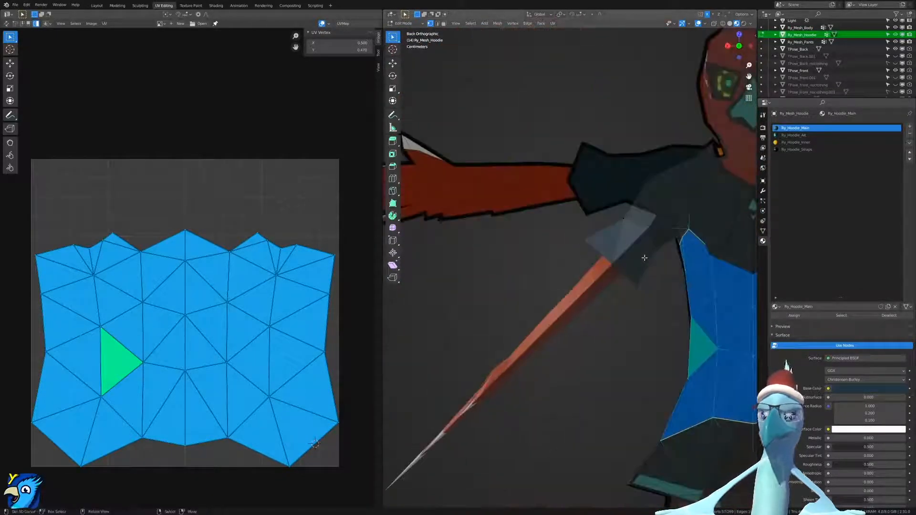
Hide Ry_Mesh_Body and TPose_Front, keeping the hoodie and the back reference shown.
{"action": "left_click", "coordinate": [896, 35]}
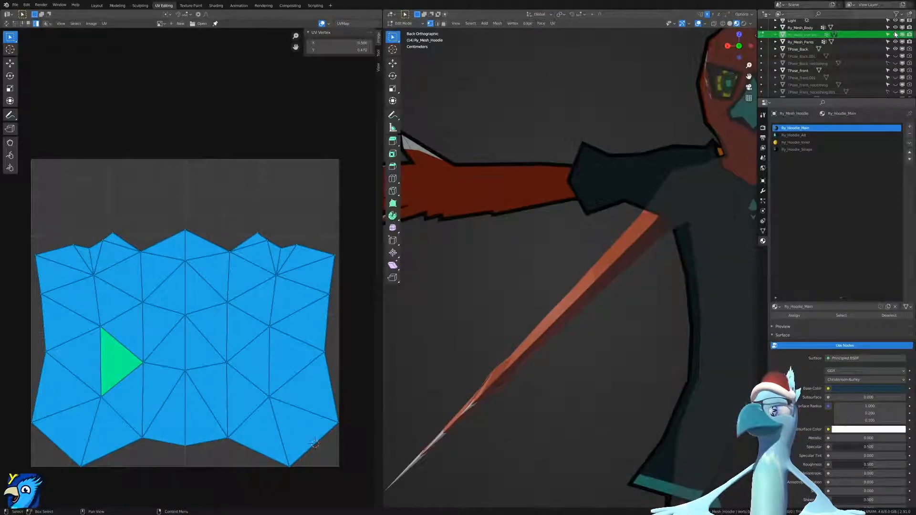
{"action": "middle_click_drag", "start_coordinate": [613, 235], "coordinate": [441, 271], "text": "shift"}
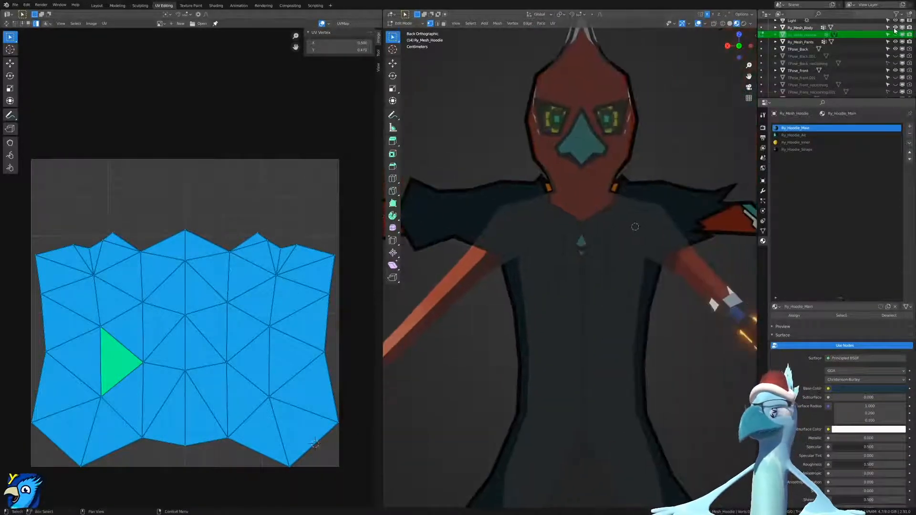
{"action": "left_click", "coordinate": [895, 28]}
{"action": "left_click", "coordinate": [895, 34]}
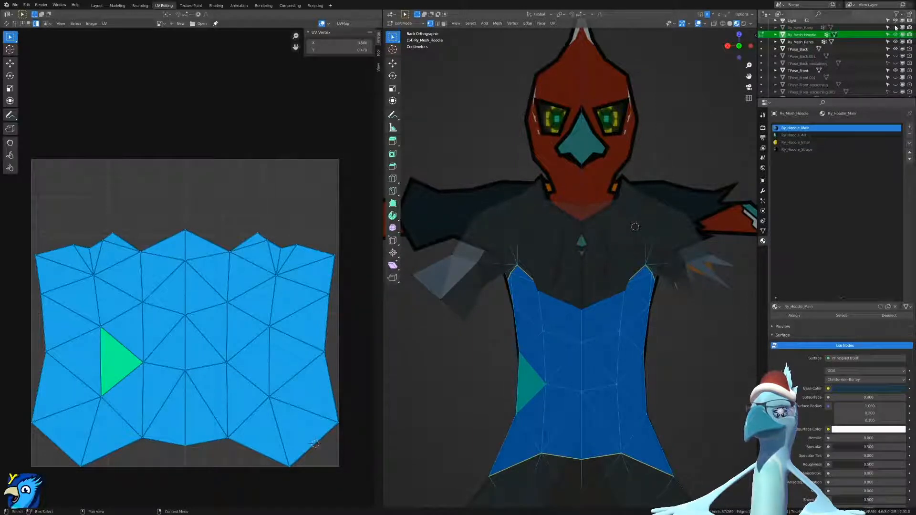
{"action": "left_click", "coordinate": [896, 70]}
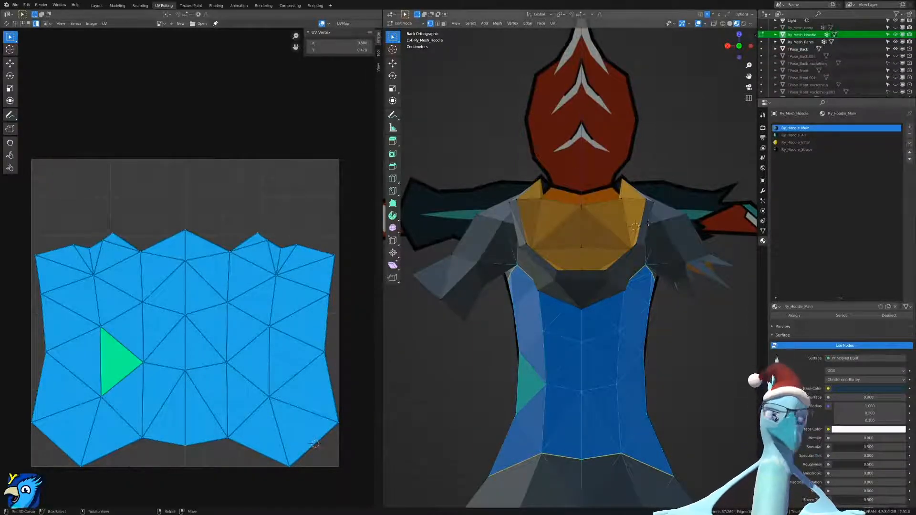
Switch to face selection and select the back faces of the hoodie's intact sleeve, from the armpit out to the cuff.
{"action": "scroll", "coordinate": [523, 270], "scroll_direction": "up", "scroll_amount": 5}
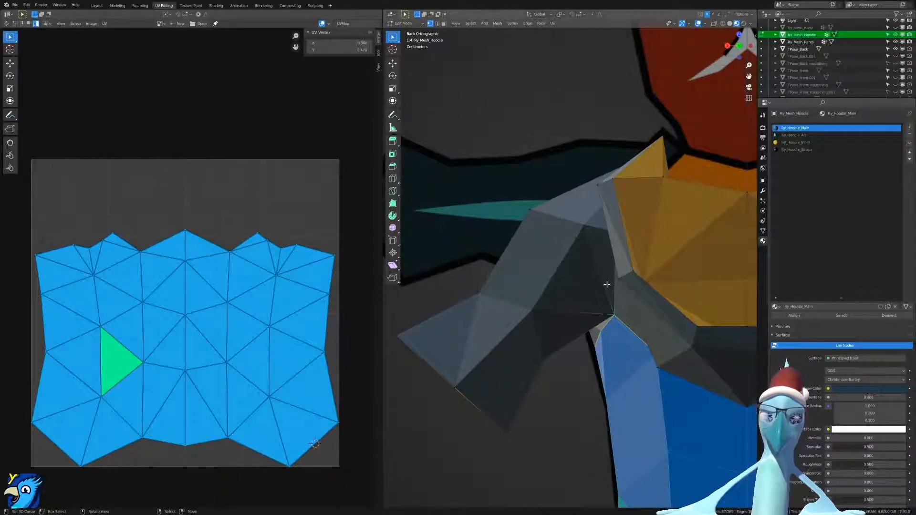
{"action": "middle_click_drag", "start_coordinate": [580, 286], "coordinate": [593, 288]}
{"action": "key", "text": "ctrl+Tab"}
{"action": "middle_click_drag", "start_coordinate": [645, 349], "coordinate": [611, 353]}
{"action": "key", "text": "ctrl+Tab"}
{"action": "left_click", "coordinate": [597, 366]}
{"action": "left_click", "coordinate": [673, 319]}
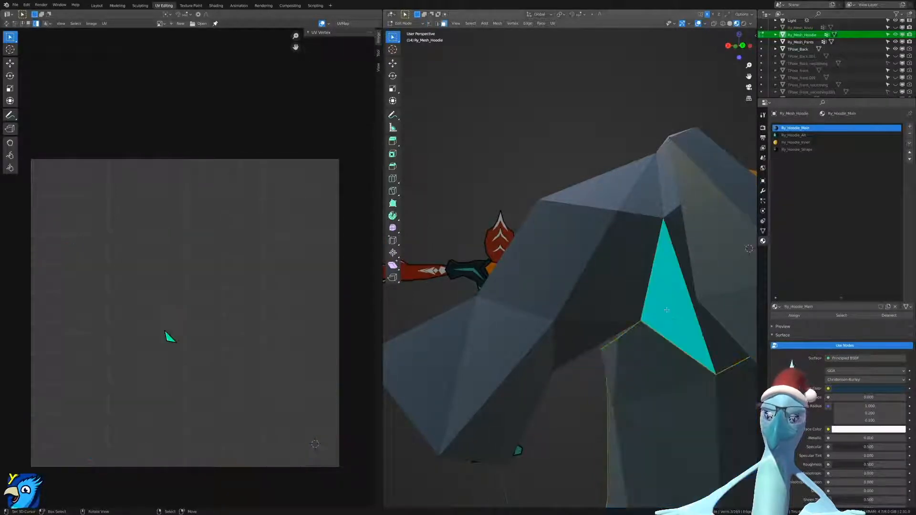
{"action": "left_click", "coordinate": [591, 288], "text": "shift"}
{"action": "left_click", "coordinate": [539, 309], "text": "shift"}
{"action": "left_click", "coordinate": [507, 348], "text": "shift"}
{"action": "left_click", "coordinate": [512, 357], "text": "shift"}
{"action": "left_click", "coordinate": [565, 333], "text": "shift"}
{"action": "left_click", "coordinate": [532, 361], "text": "shift"}
{"action": "left_click", "coordinate": [506, 327], "text": "shift"}
Mirror the sleeve face selection across the X axis onto the opposite sleeve, keeping the original faces selected.
{"action": "middle_click_drag", "start_coordinate": [539, 325], "coordinate": [570, 323]}
{"action": "scroll", "coordinate": [569, 324], "scroll_direction": "down", "scroll_amount": 5}
{"action": "key", "text": "F3"}
{"action": "key", "text": "Return"}
{"action": "middle_click_drag", "start_coordinate": [643, 311], "coordinate": [638, 304]}
{"action": "key", "text": "F3"}
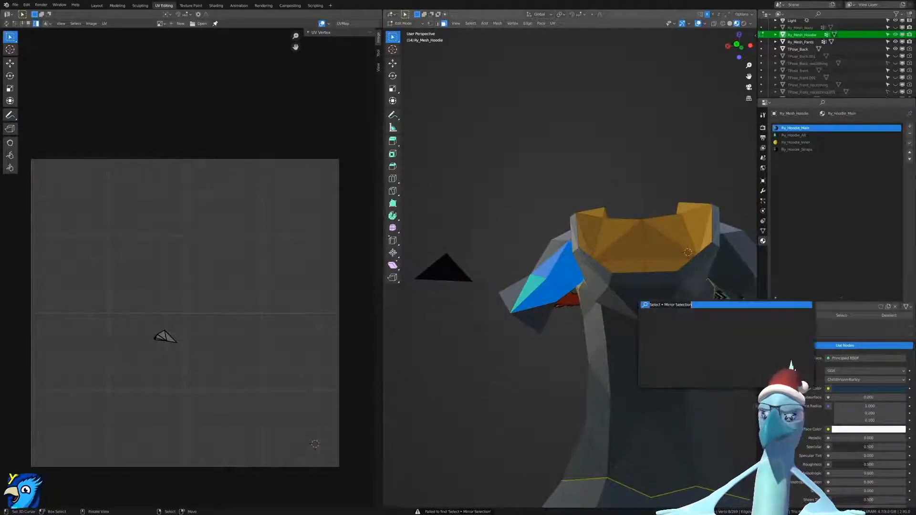
{"action": "type", "text": "mir"}
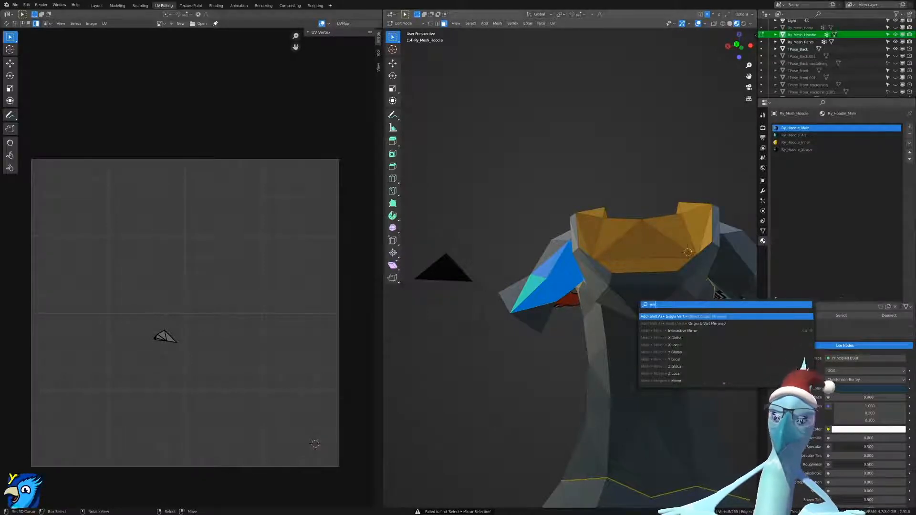
{"action": "key", "text": "BackSpace"}
{"action": "key", "text": "BackSpace"}
{"action": "key", "text": "BackSpace"}
{"action": "key", "text": "BackSpace"}
{"action": "type", "text": "select mir"}
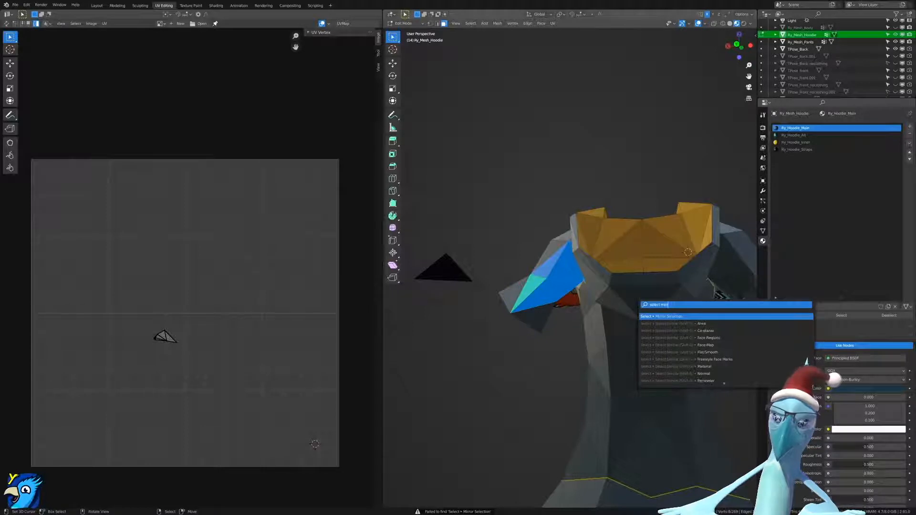
{"action": "key", "text": "Return"}
{"action": "middle_click_drag", "start_coordinate": [482, 163], "coordinate": [556, 232]}
{"action": "scroll", "coordinate": [548, 263], "scroll_direction": "up", "scroll_amount": 4}
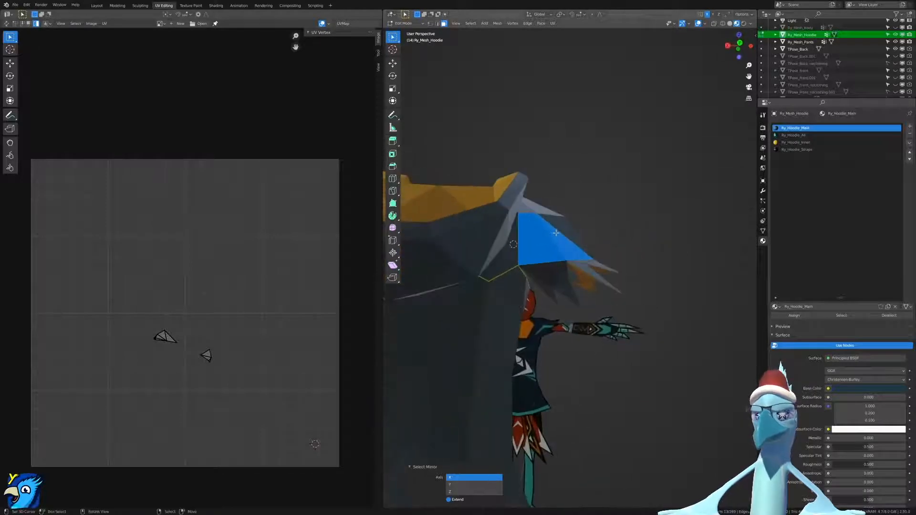
Add the remaining back faces and pointed tips of the ragged sleeve to the selection.
{"action": "right_click", "coordinate": [546, 274], "text": "shift"}
{"action": "middle_click_drag", "start_coordinate": [546, 274], "coordinate": [540, 290]}
{"action": "right_click", "coordinate": [607, 282], "text": "shift"}
{"action": "right_click", "coordinate": [579, 280], "text": "shift"}
{"action": "right_click", "coordinate": [579, 290], "text": "shift"}
{"action": "right_click", "coordinate": [547, 300], "text": "shift"}
{"action": "right_click", "coordinate": [554, 305], "text": "shift"}
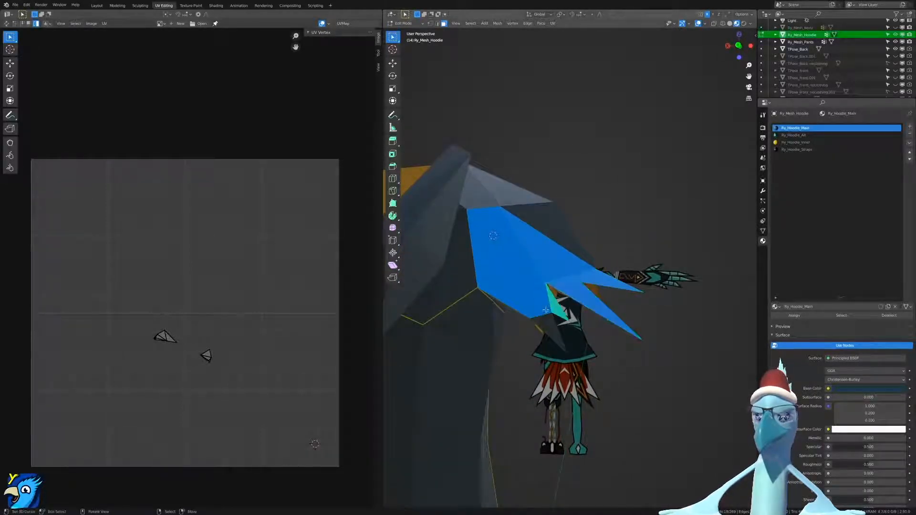
Add the missing faces at the cuff of the intact sleeve to the selection.
{"action": "scroll", "coordinate": [541, 304], "scroll_direction": "down", "scroll_amount": 4}
{"action": "middle_click_drag", "start_coordinate": [533, 295], "coordinate": [575, 287]}
{"action": "scroll", "coordinate": [575, 287], "scroll_direction": "up", "scroll_amount": 2}
{"action": "right_click", "coordinate": [457, 273], "text": "shift"}
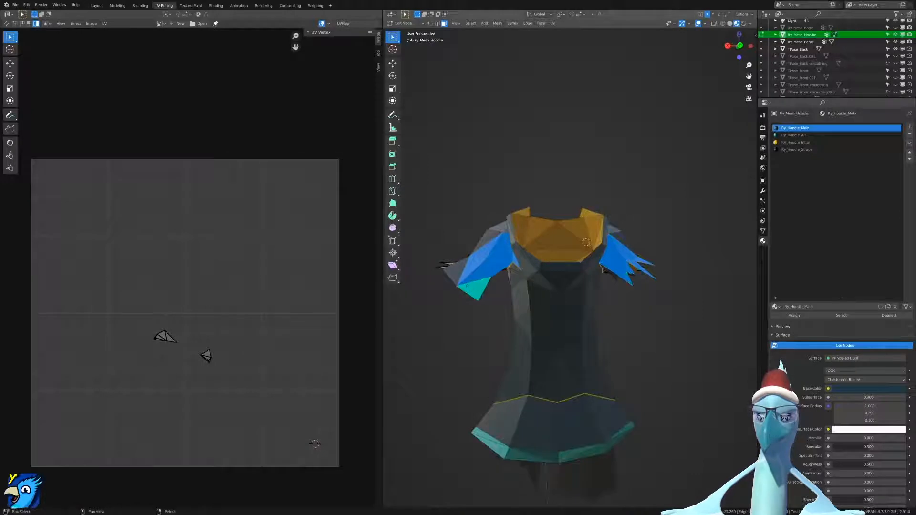
{"action": "middle_click_drag", "start_coordinate": [499, 274], "coordinate": [517, 262]}
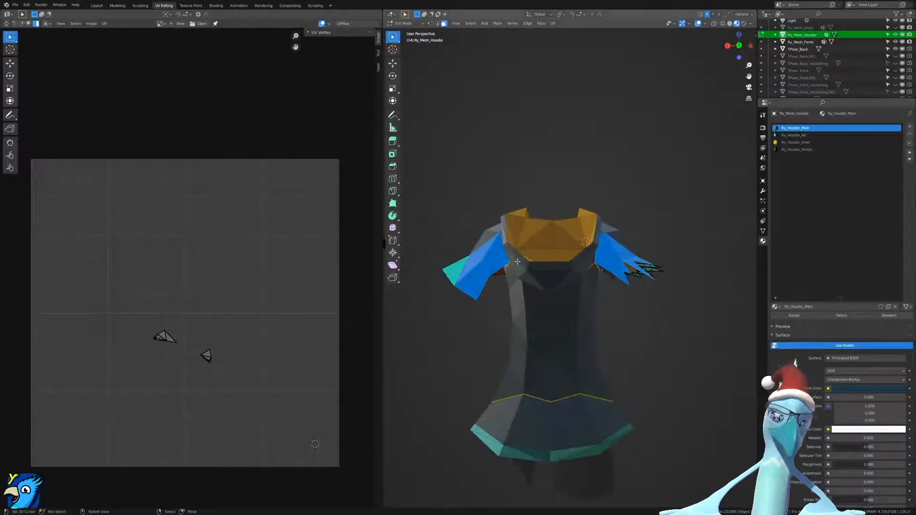
{"action": "key", "text": "ctrl+z"}
{"action": "key", "text": "ctrl+z"}
{"action": "key", "text": "ctrl+shift+z"}
{"action": "key", "text": "ctrl+shift+z"}
{"action": "key", "text": "ctrl+z"}
{"action": "key", "text": "ctrl+shift+z"}
Unwrap the selected faces of both sleeves.
{"action": "key", "text": "u"}
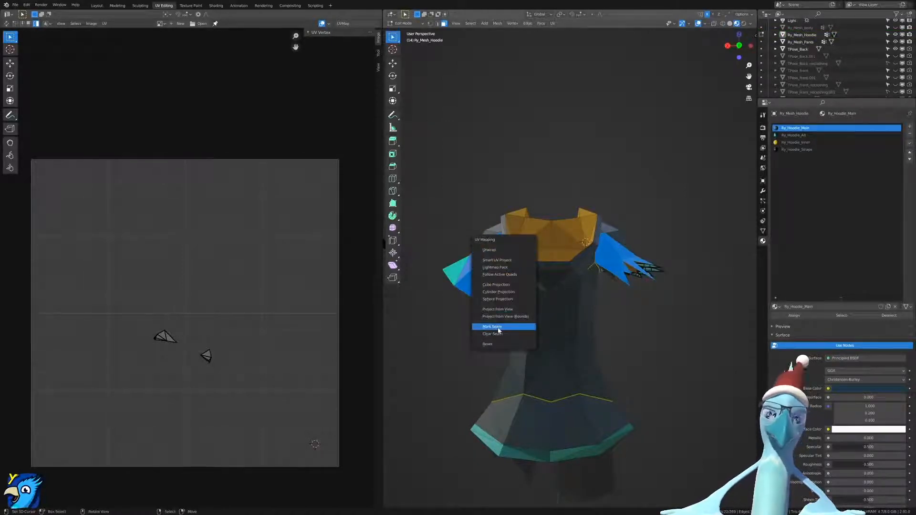
{"action": "key", "text": "u"}
{"action": "left_click", "coordinate": [540, 263]}
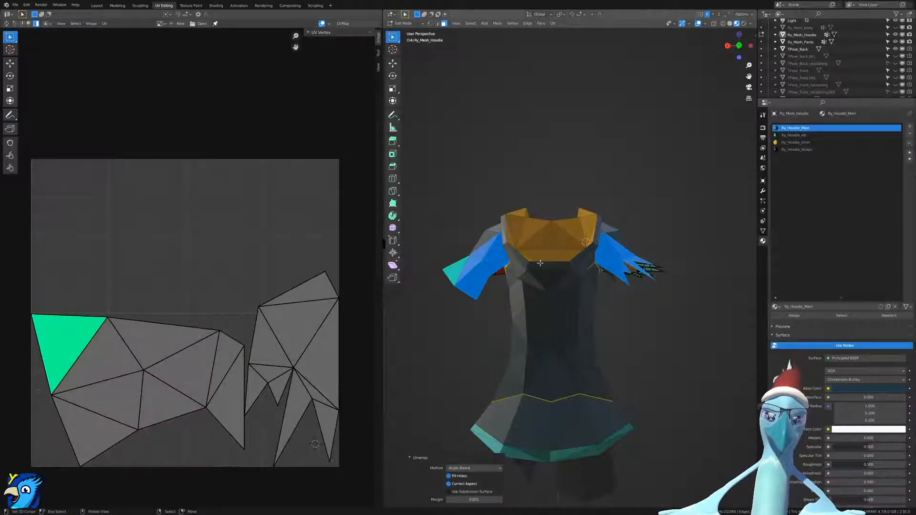
Turn on UV sync selection so the hoodie's full UV layout shows together with the selected sleeve faces.
{"action": "middle_click_drag", "start_coordinate": [540, 263], "coordinate": [587, 251]}
{"action": "scroll", "coordinate": [586, 251], "scroll_direction": "up", "scroll_amount": 4}
{"action": "key", "text": "ctrl+Tab"}
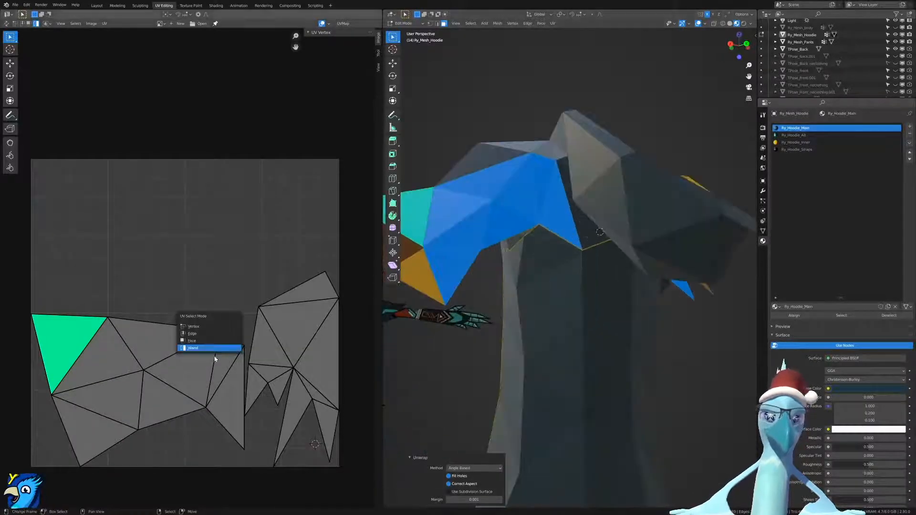
{"action": "left_click", "coordinate": [206, 338]}
{"action": "key", "text": "ctrl+Tab"}
{"action": "left_click", "coordinate": [195, 333]}
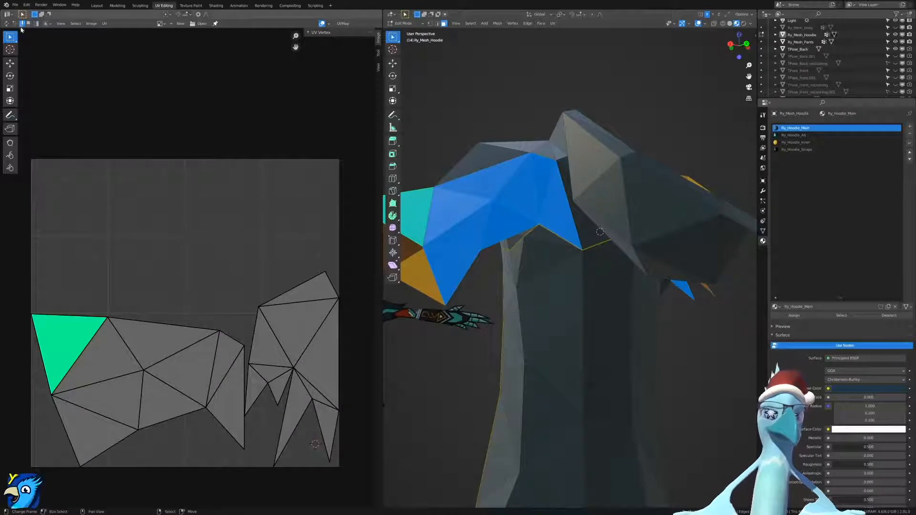
{"action": "left_click", "coordinate": [5, 24]}
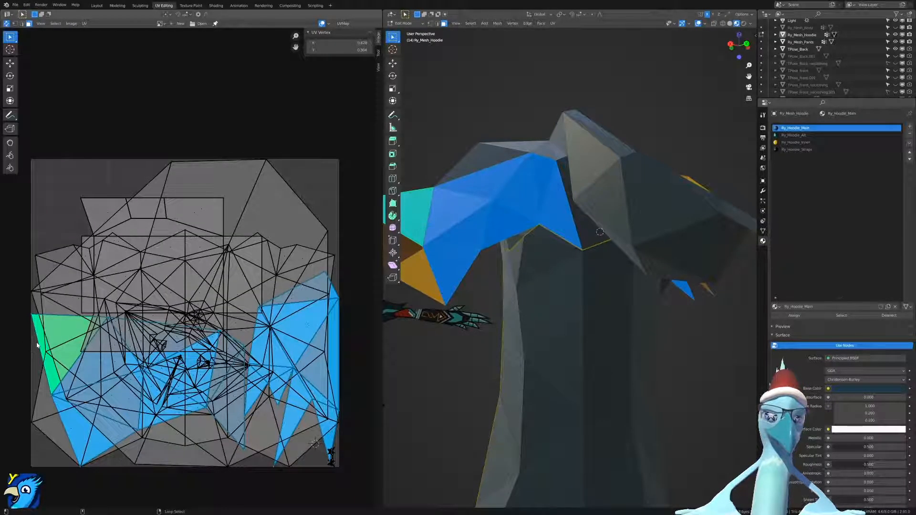
Try to select the outer boundary edges of the sleeve islands directly in the UV layout.
{"action": "left_click", "coordinate": [37, 345]}
{"action": "left_click", "coordinate": [64, 429], "text": "alt"}
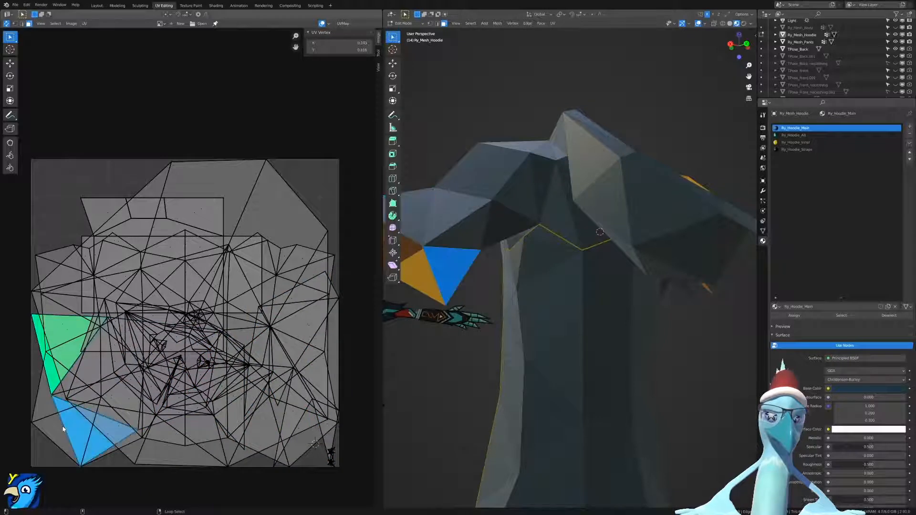
{"action": "key", "text": "alt+a"}
{"action": "key", "text": "ctrl+Tab"}
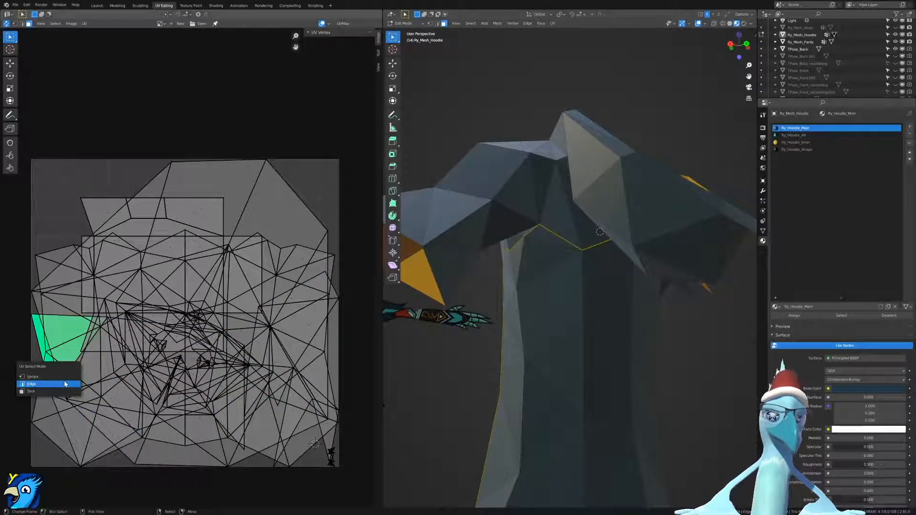
{"action": "left_click", "coordinate": [65, 384]}
{"action": "right_click", "coordinate": [50, 381]}
{"action": "right_click", "coordinate": [60, 316], "text": "shift"}
{"action": "right_click", "coordinate": [104, 461], "text": "alt"}
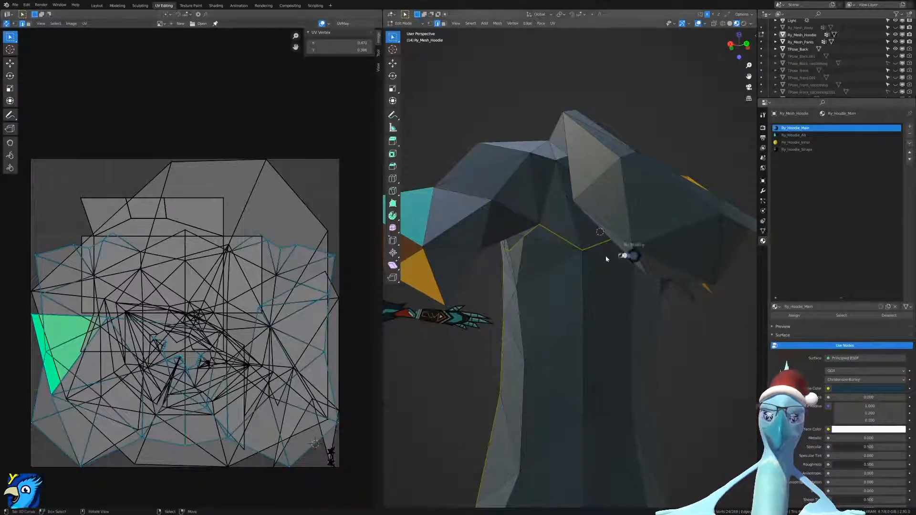
Try to pick the boundary edges again with the hoodie shown as wireframe.
{"action": "key", "text": "shift+z"}
{"action": "middle_click_drag", "start_coordinate": [566, 235], "coordinate": [556, 260]}
{"action": "scroll", "coordinate": [573, 270], "scroll_direction": "down", "scroll_amount": 2}
{"action": "key", "text": "g"}
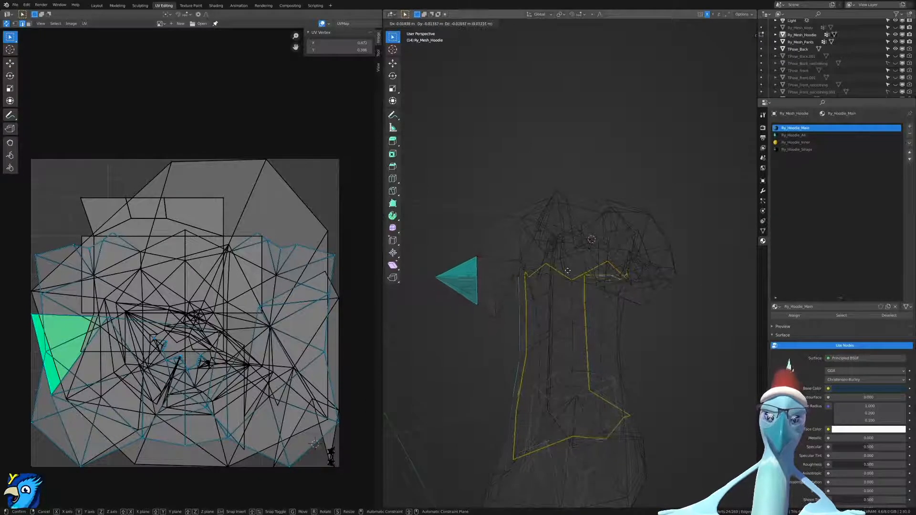
{"action": "right_click", "coordinate": [563, 280]}
{"action": "key", "text": "alt+a"}
{"action": "right_click", "coordinate": [300, 202]}
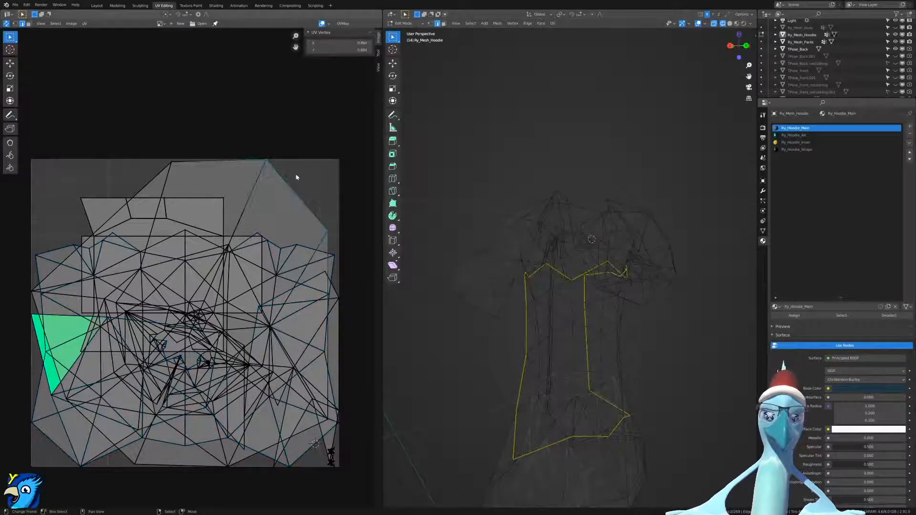
{"action": "scroll", "coordinate": [518, 304], "scroll_direction": "down", "scroll_amount": 2}
{"action": "right_click", "coordinate": [591, 236]}
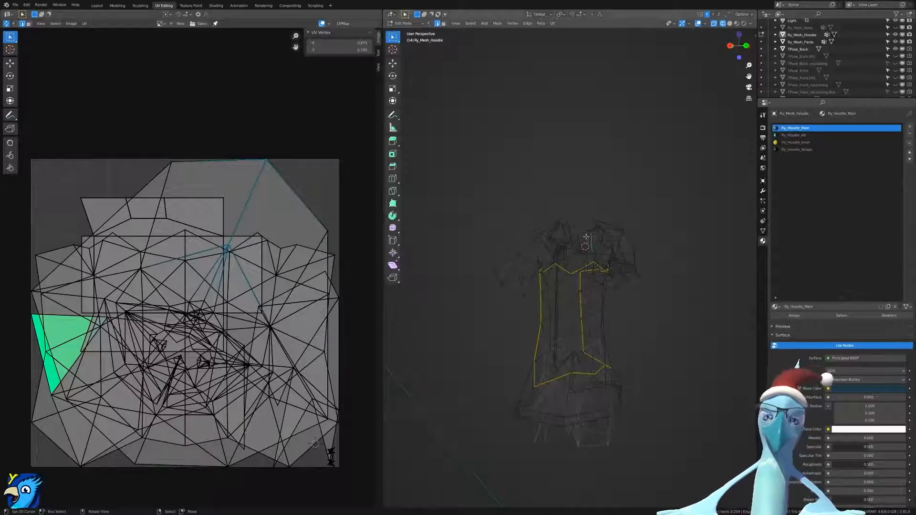
Undo the selection changes back to the selected faces of both sleeves and return the hoodie to solid shading.
{"action": "scroll", "coordinate": [102, 313], "scroll_direction": "up", "scroll_amount": 2}
{"action": "key", "text": "ctrl+z"}
{"action": "key", "text": "ctrl+z"}
{"action": "key", "text": "ctrl+z"}
{"action": "key", "text": "ctrl+z"}
{"action": "key", "text": "ctrl+z"}
{"action": "key", "text": "ctrl+z"}
{"action": "key", "text": "ctrl+z"}
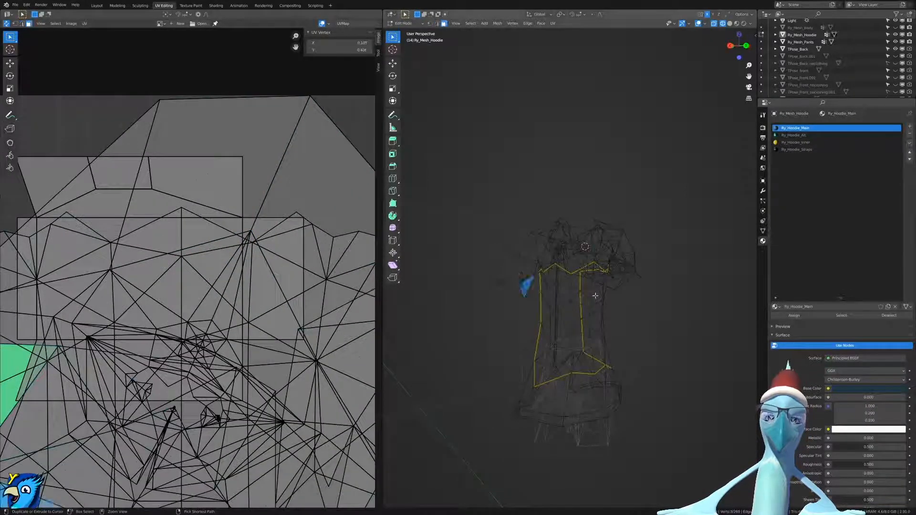
{"action": "key", "text": "ctrl+z"}
{"action": "key", "text": "ctrl+shift+z"}
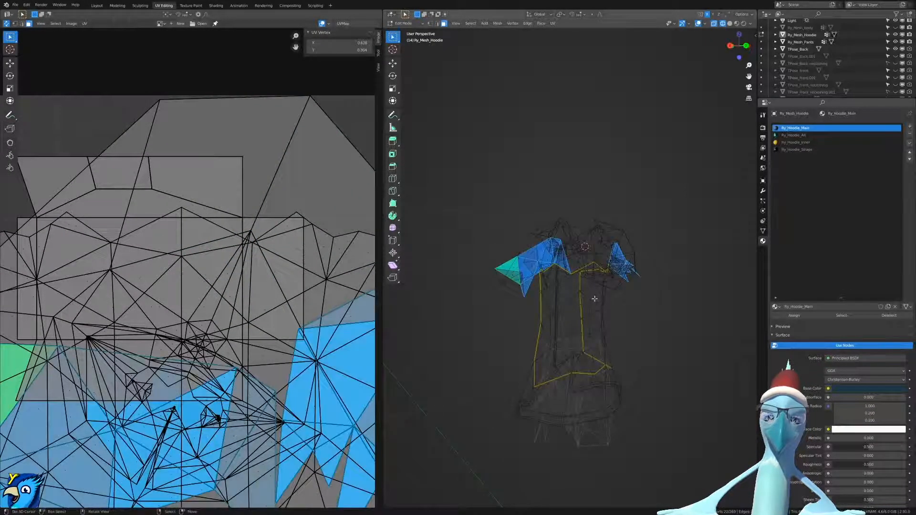
{"action": "key", "text": "shift+z"}
{"action": "left_click", "coordinate": [563, 316]}
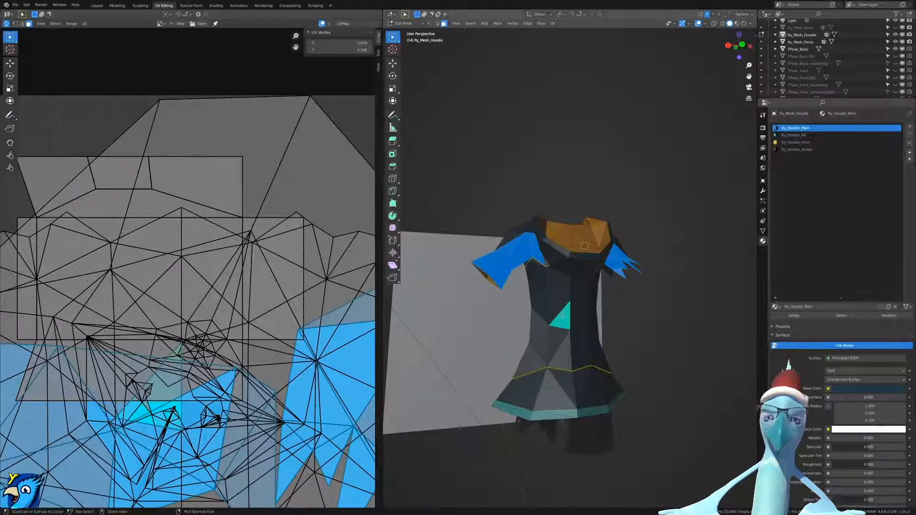
{"action": "middle_click_drag", "start_coordinate": [563, 316], "coordinate": [609, 306]}
{"action": "key", "text": "ctrl+z"}
Add the hoodie's whole linked back panel to the sleeve selection, then invert the selection and hide all other faces.
{"action": "scroll", "coordinate": [224, 342], "scroll_direction": "down", "scroll_amount": 3}
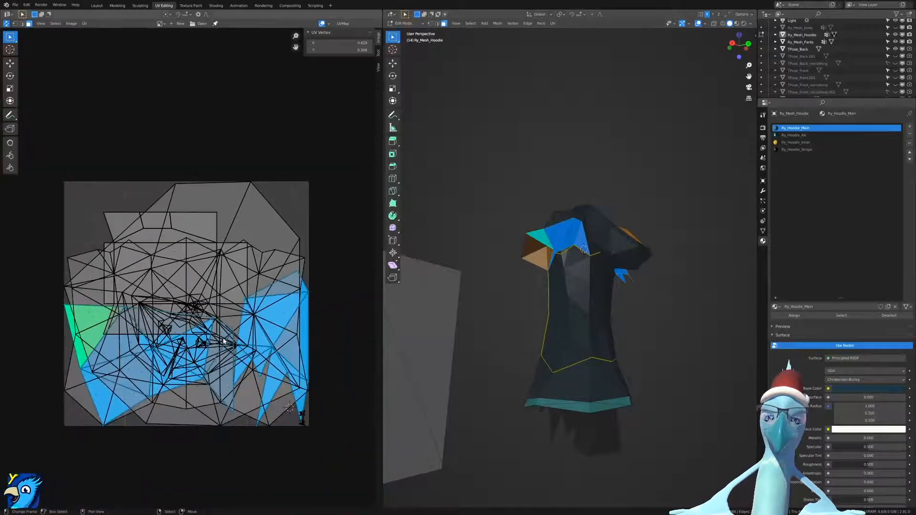
{"action": "scroll", "coordinate": [139, 270], "scroll_direction": "up", "scroll_amount": 2}
{"action": "scroll", "coordinate": [102, 243], "scroll_direction": "down", "scroll_amount": 2}
{"action": "left_click", "coordinate": [90, 383]}
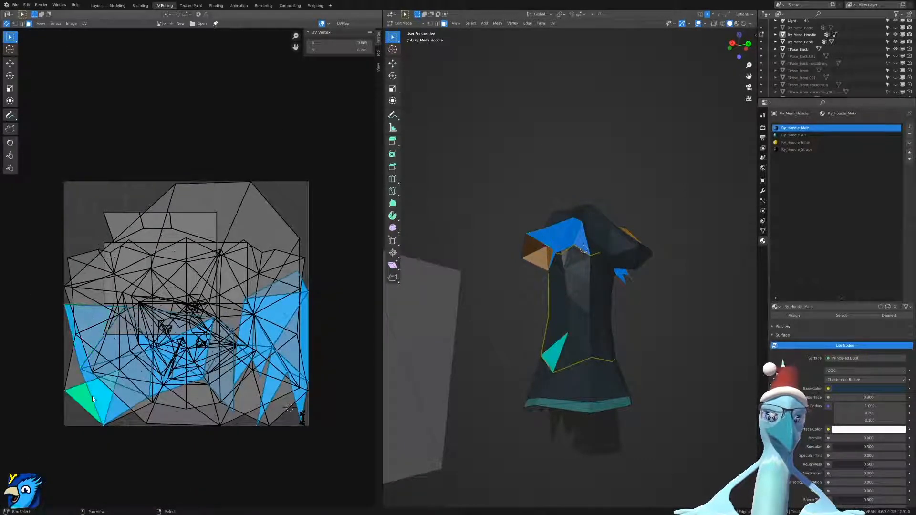
{"action": "key", "text": "ctrl+l"}
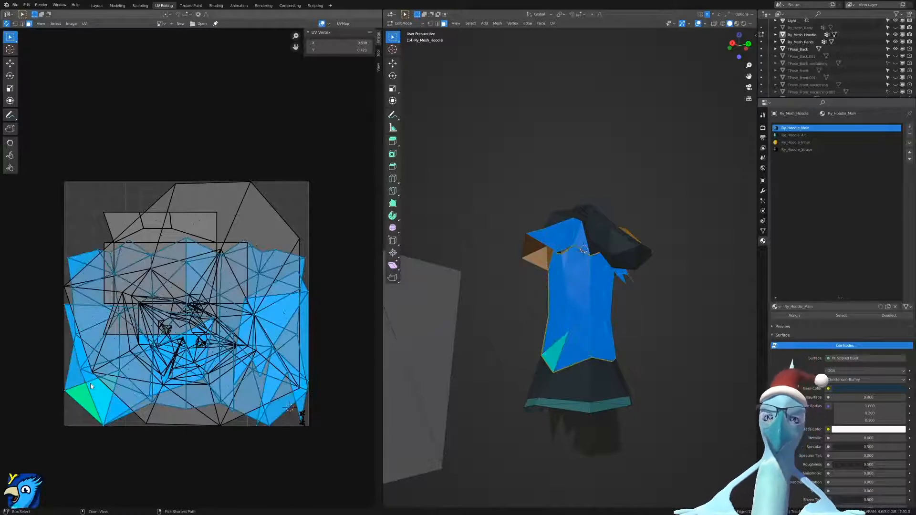
{"action": "key", "text": "ctrl+i"}
{"action": "key", "text": "h"}
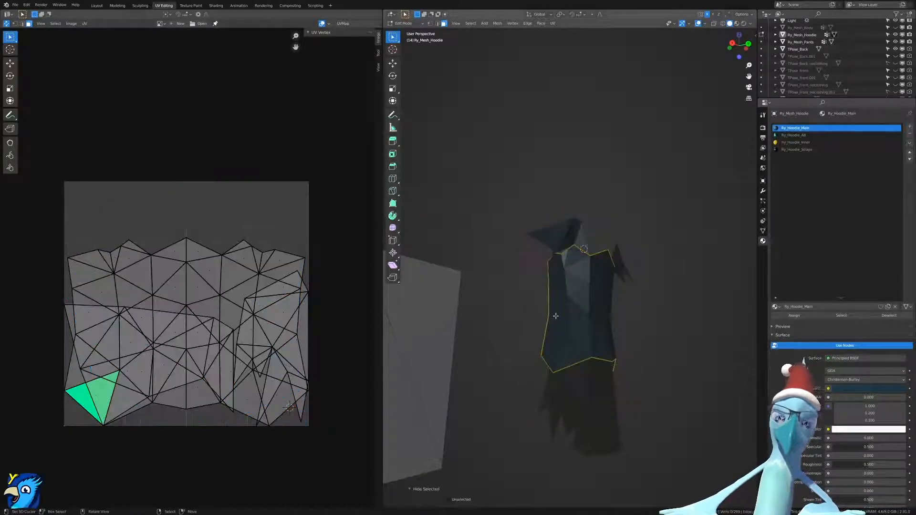
In edge selection mode with wireframe display, select the outer boundary edges of the intact sleeve's faces.
{"action": "mouse_move", "coordinate": [556, 316]}
{"action": "middle_mouse_down"}
{"action": "mouse_move", "coordinate": [623, 311]}
{"action": "mouse_move", "coordinate": [554, 310]}
{"action": "middle_mouse_up"}
{"action": "key", "text": "a"}
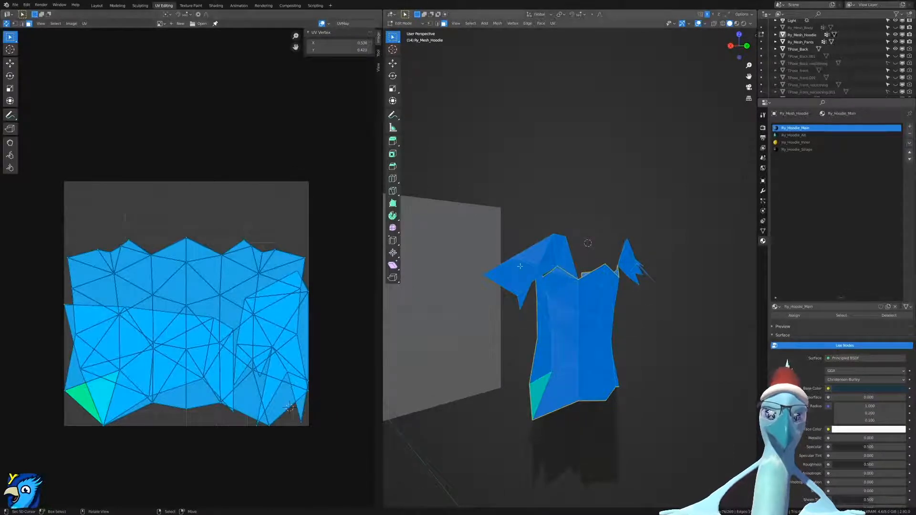
{"action": "scroll", "coordinate": [516, 230], "scroll_direction": "up", "scroll_amount": 6}
{"action": "key", "text": "ctrl+Tab"}
{"action": "left_click", "coordinate": [491, 213]}
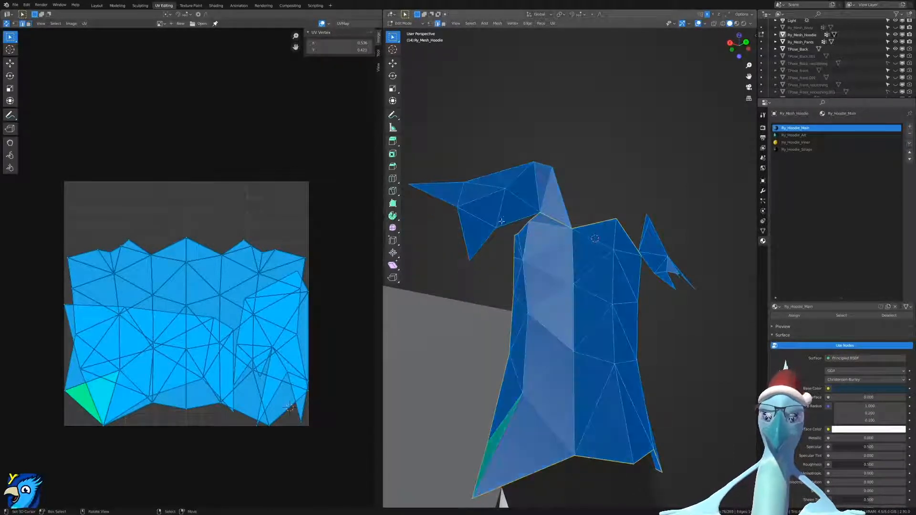
{"action": "left_click", "coordinate": [488, 240], "text": "alt"}
{"action": "key", "text": "z"}
{"action": "left_click", "coordinate": [503, 218]}
{"action": "left_click", "coordinate": [509, 223], "text": "shift"}
{"action": "left_click", "coordinate": [461, 224], "text": "shift"}
{"action": "left_click", "coordinate": [424, 194], "text": "shift"}
{"action": "left_click", "coordinate": [431, 183], "text": "shift"}
{"action": "left_click", "coordinate": [478, 168], "text": "shift"}
{"action": "left_click", "coordinate": [546, 164], "text": "shift"}
{"action": "left_click", "coordinate": [567, 194], "text": "shift"}
Add the outer boundary edges of the ragged sleeve, including its pointed tips, to the edge selection.
{"action": "middle_click_drag", "start_coordinate": [592, 209], "coordinate": [573, 235]}
{"action": "left_click", "coordinate": [556, 234], "text": "shift"}
{"action": "left_click", "coordinate": [569, 212], "text": "shift"}
{"action": "left_click", "coordinate": [595, 219], "text": "shift"}
{"action": "left_click", "coordinate": [652, 253], "text": "shift"}
{"action": "left_click", "coordinate": [634, 270], "text": "shift"}
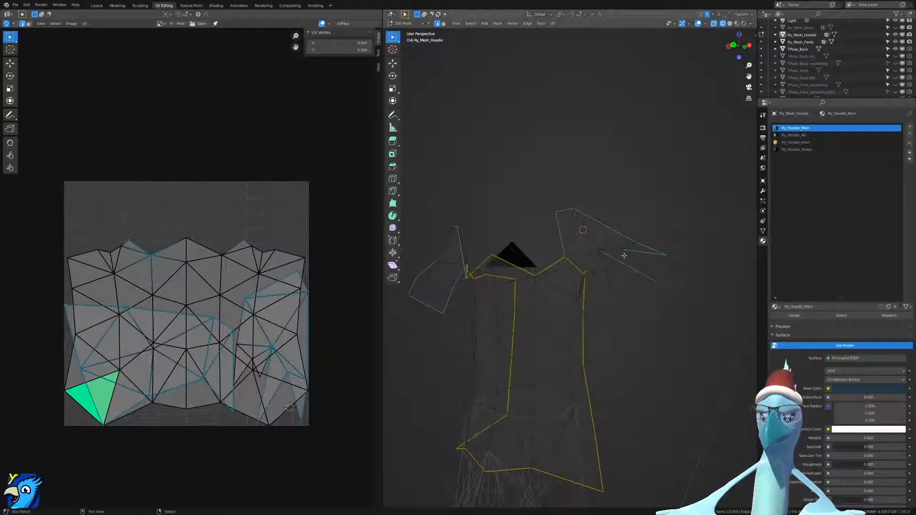
{"action": "left_click", "coordinate": [605, 272], "text": "shift"}
{"action": "middle_click_drag", "start_coordinate": [605, 270], "coordinate": [639, 265]}
{"action": "left_click", "coordinate": [606, 277], "text": "shift"}
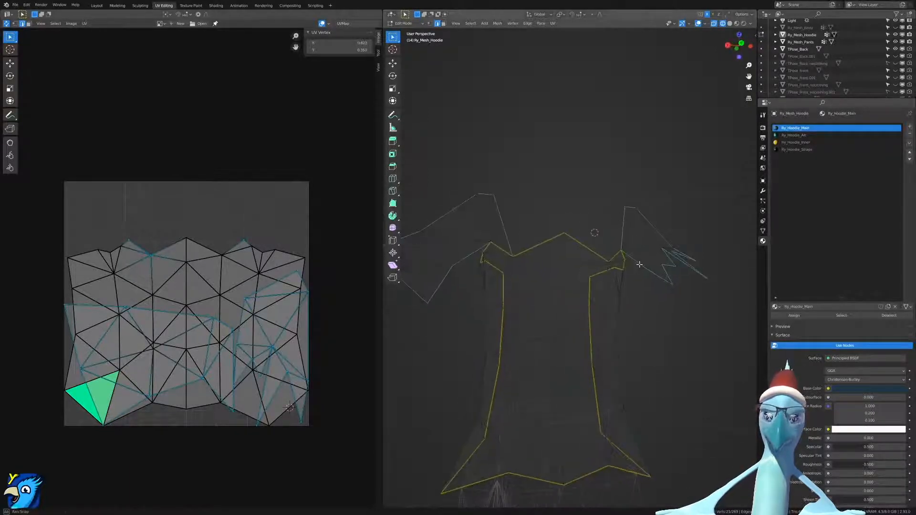
Mark the selected sleeve boundary edges as seams, then reveal the hidden hoodie faces and clear the selection.
{"action": "right_click", "coordinate": [639, 265]}
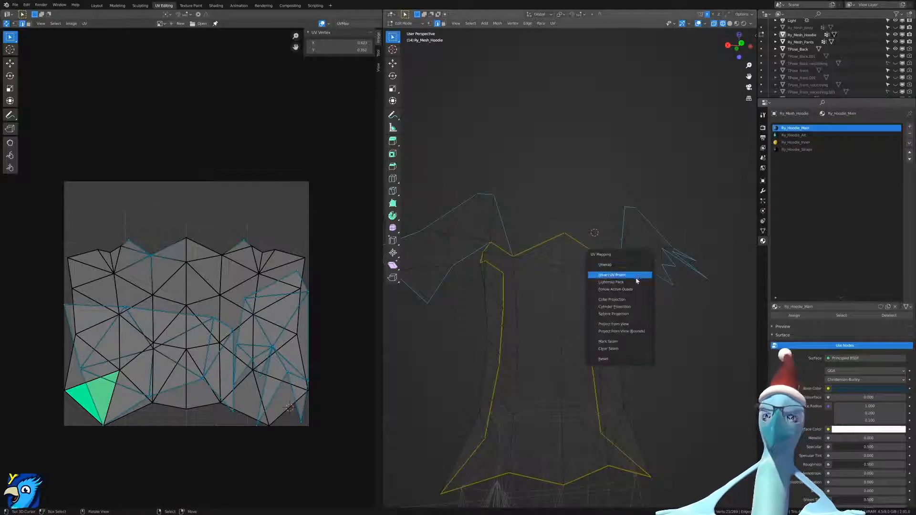
{"action": "left_click", "coordinate": [619, 342]}
{"action": "middle_click_drag", "start_coordinate": [593, 371], "coordinate": [558, 333]}
{"action": "key", "text": "alt+a"}
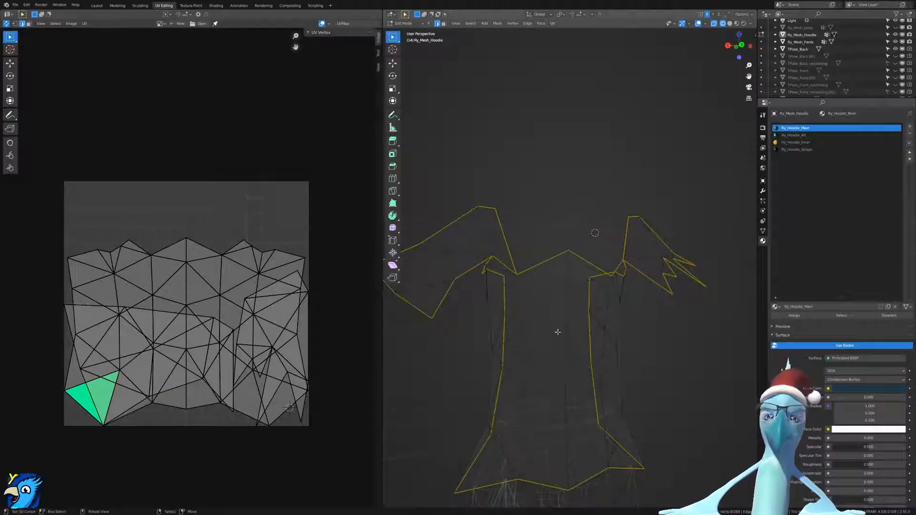
{"action": "key", "text": "alt+h"}
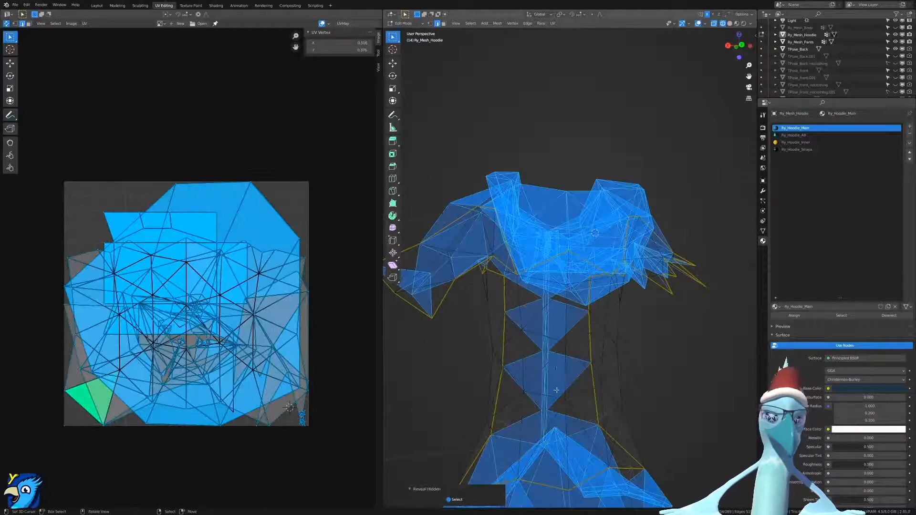
{"action": "key", "text": "alt+a"}
Turn off UV sync selection and, in solid shading, select all linked faces of both sleeves, delimited by UVs.
{"action": "left_click", "coordinate": [6, 24]}
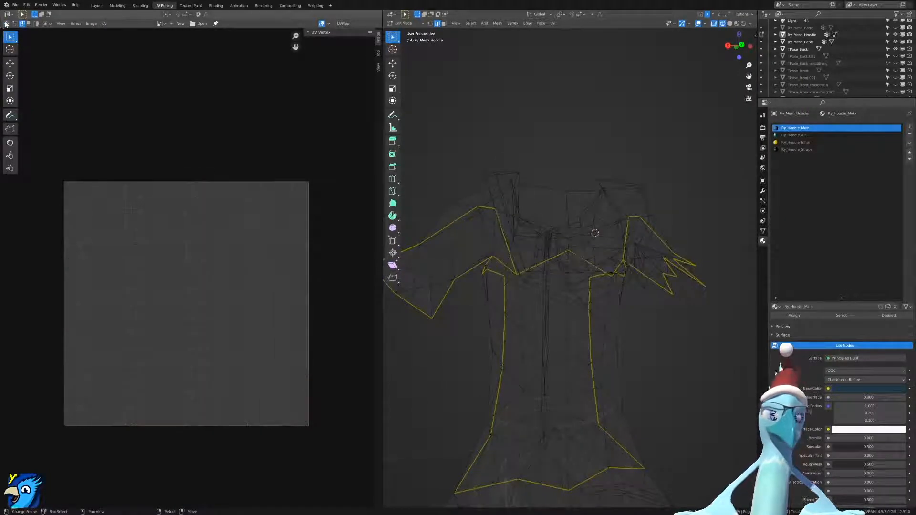
{"action": "key", "text": "ctrl+Tab"}
{"action": "left_click", "coordinate": [477, 352]}
{"action": "key", "text": "z"}
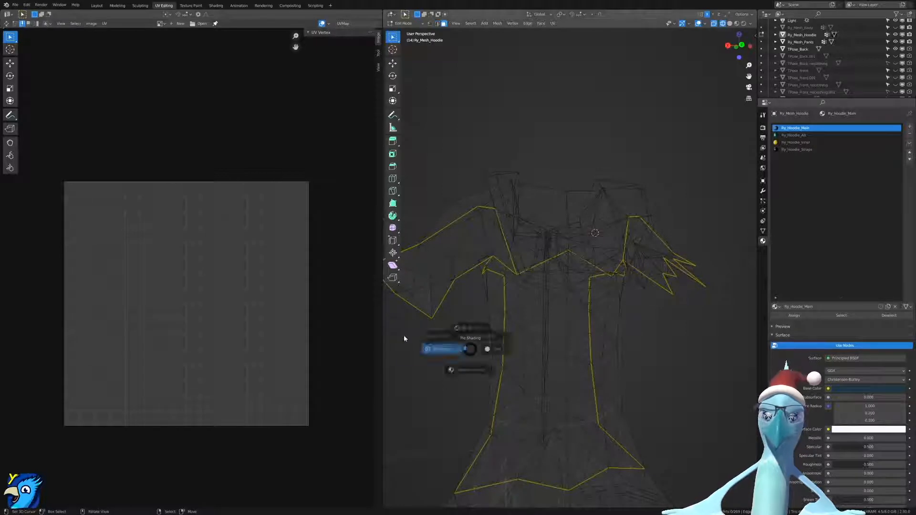
{"action": "left_click", "coordinate": [472, 236]}
{"action": "key", "text": "z"}
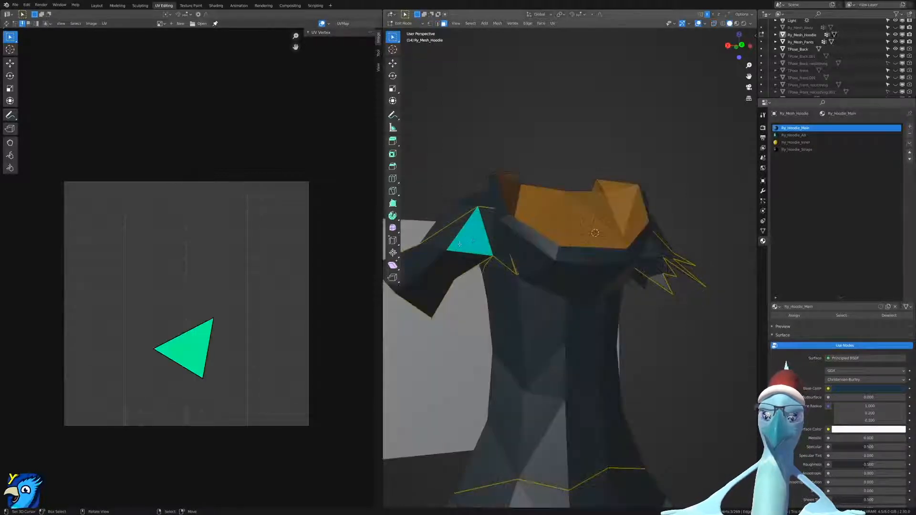
{"action": "left_click", "coordinate": [651, 261], "text": "shift"}
{"action": "key", "text": "ctrl+l"}
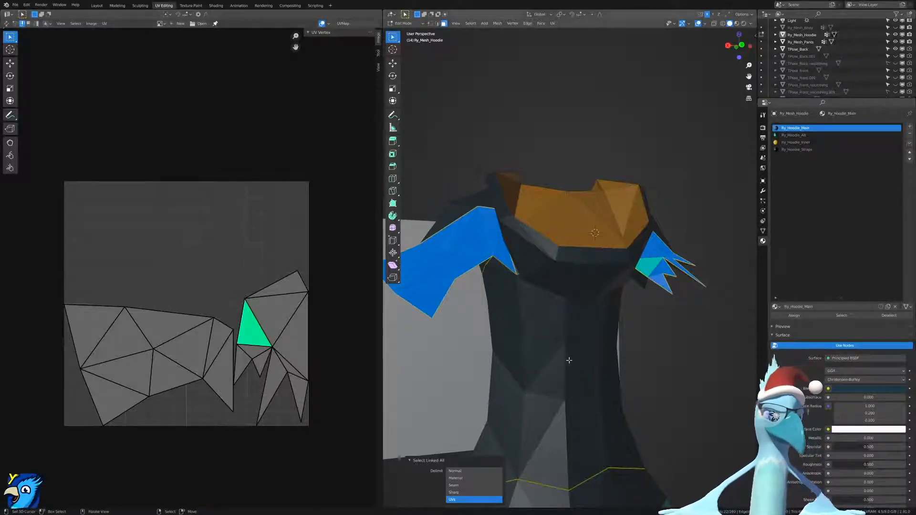
Show the sleeves in the back orthographic view and set the UV editor to island selection.
{"action": "middle_click_drag", "start_coordinate": [622, 330], "coordinate": [603, 324]}
{"action": "key", "text": "ctrl+KP_1"}
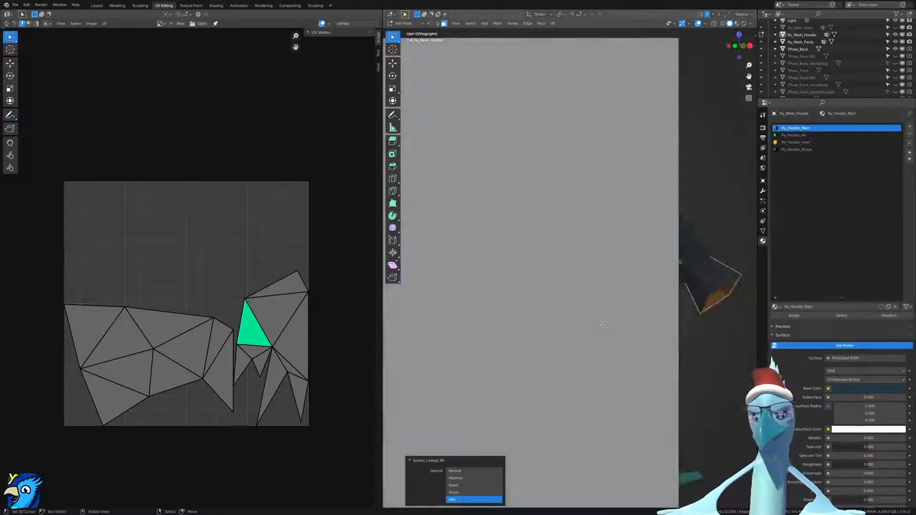
{"action": "scroll", "coordinate": [628, 290], "scroll_direction": "up", "scroll_amount": 6}
{"action": "middle_click_drag", "start_coordinate": [581, 295], "coordinate": [654, 306], "text": "shift"}
{"action": "scroll", "coordinate": [601, 275], "scroll_direction": "down", "scroll_amount": 1}
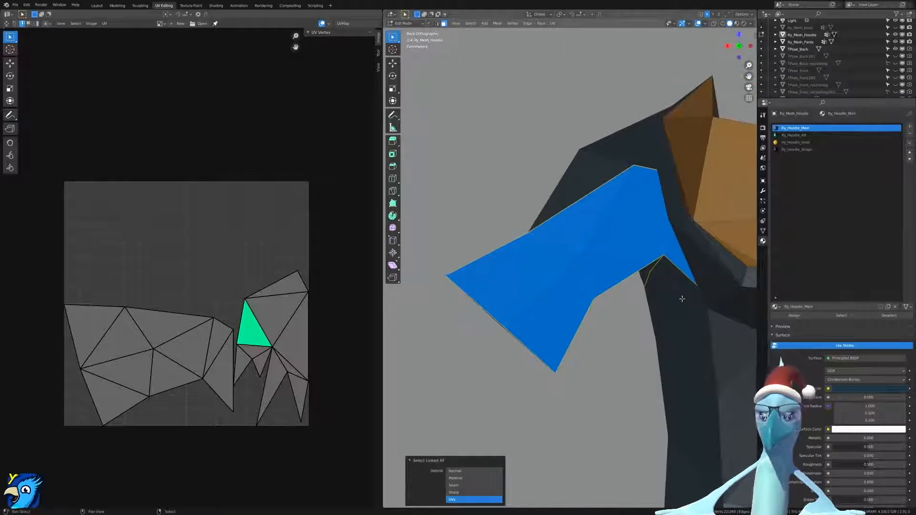
{"action": "scroll", "coordinate": [667, 302], "scroll_direction": "down", "scroll_amount": 4}
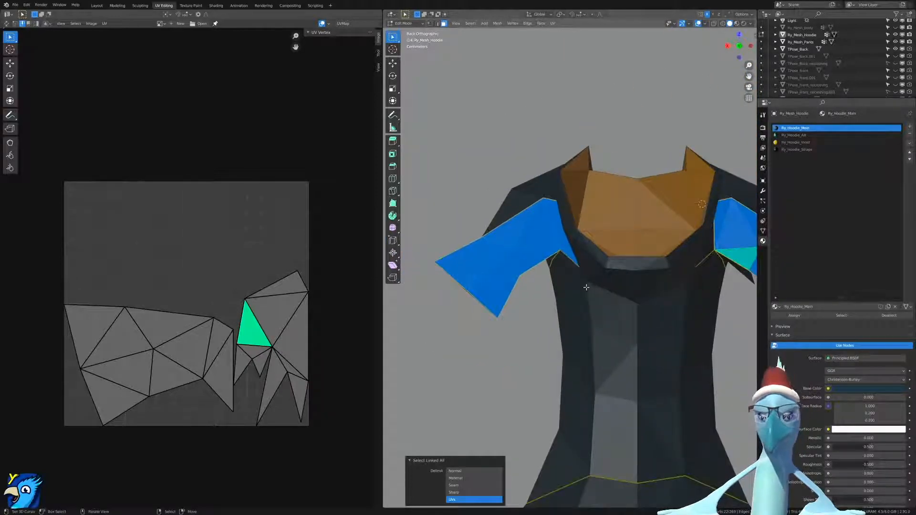
{"action": "key", "text": "ctrl+Tab"}
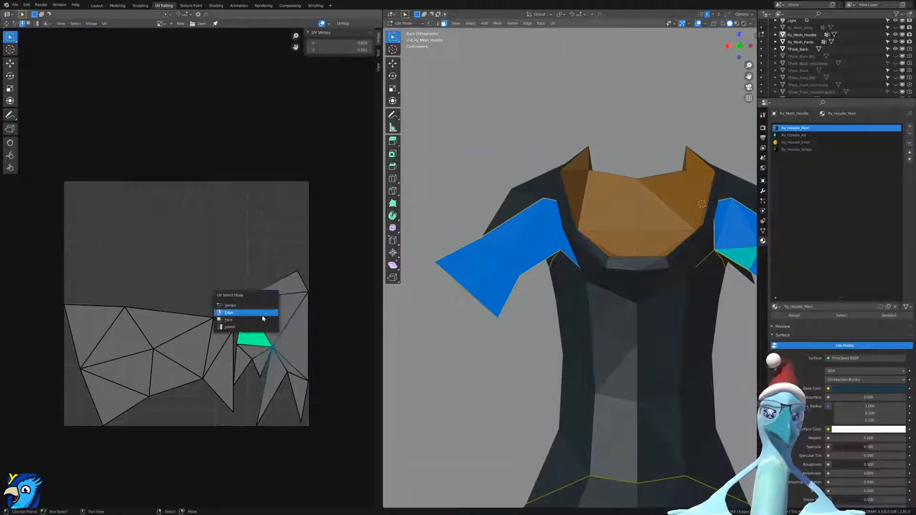
{"action": "left_click", "coordinate": [249, 327]}
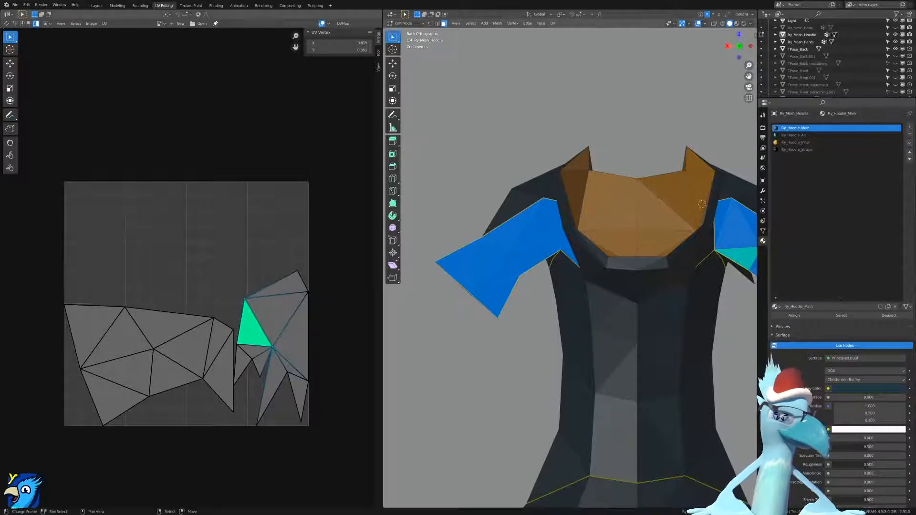
Look at the logo layout in Affinity Designer, then return to Blender and examine the sleeves from the back.
{"action": "key", "text": "alt+Tab"}
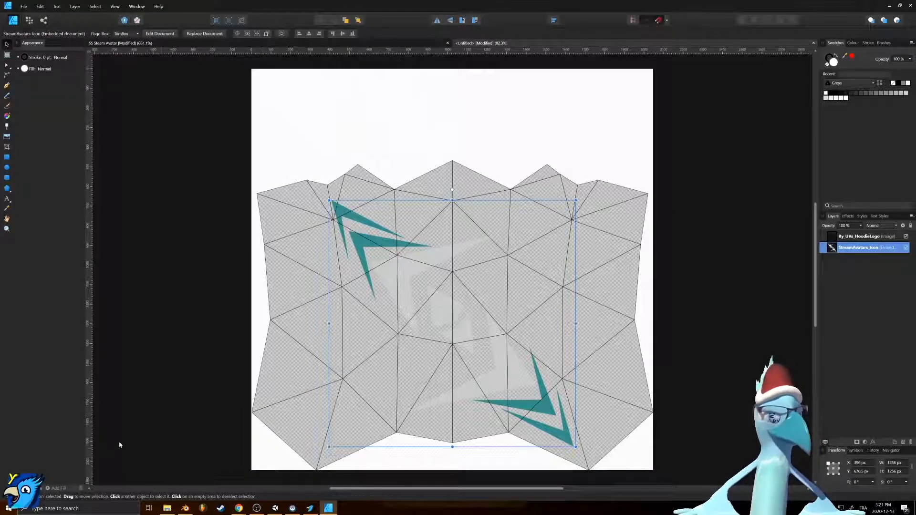
{"action": "left_click", "coordinate": [185, 509]}
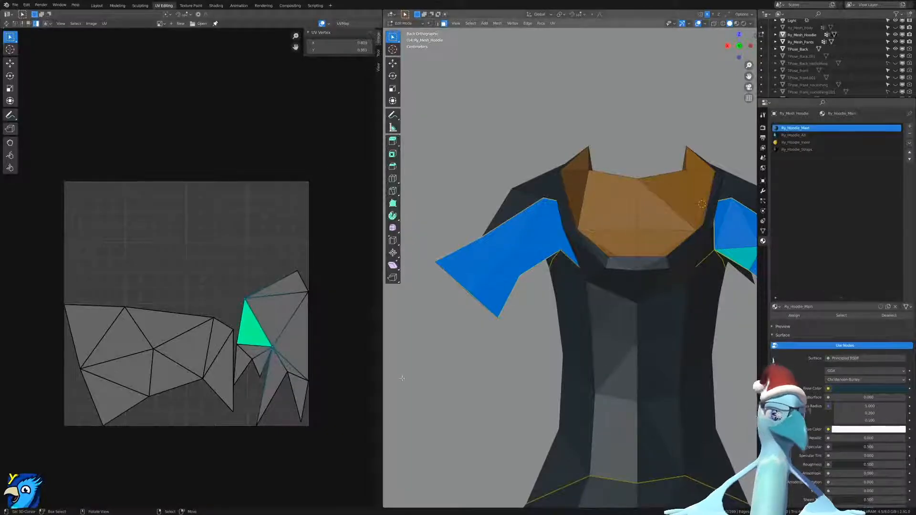
{"action": "scroll", "coordinate": [539, 333], "scroll_direction": "down", "scroll_amount": 1}
{"action": "scroll", "coordinate": [539, 337], "scroll_direction": "up", "scroll_amount": 2}
{"action": "middle_click_drag", "start_coordinate": [476, 318], "coordinate": [495, 309], "text": "shift"}
{"action": "scroll", "coordinate": [556, 318], "scroll_direction": "up", "scroll_amount": 2}
{"action": "scroll", "coordinate": [529, 320], "scroll_direction": "down", "scroll_amount": 1}
{"action": "scroll", "coordinate": [607, 299], "scroll_direction": "down", "scroll_amount": 3}
{"action": "scroll", "coordinate": [539, 289], "scroll_direction": "up", "scroll_amount": 1}
{"action": "middle_click_drag", "start_coordinate": [632, 299], "coordinate": [582, 280], "text": "shift"}
{"action": "scroll", "coordinate": [539, 289], "scroll_direction": "up", "scroll_amount": 1}
{"action": "middle_click_drag", "start_coordinate": [502, 282], "coordinate": [579, 297], "text": "shift"}
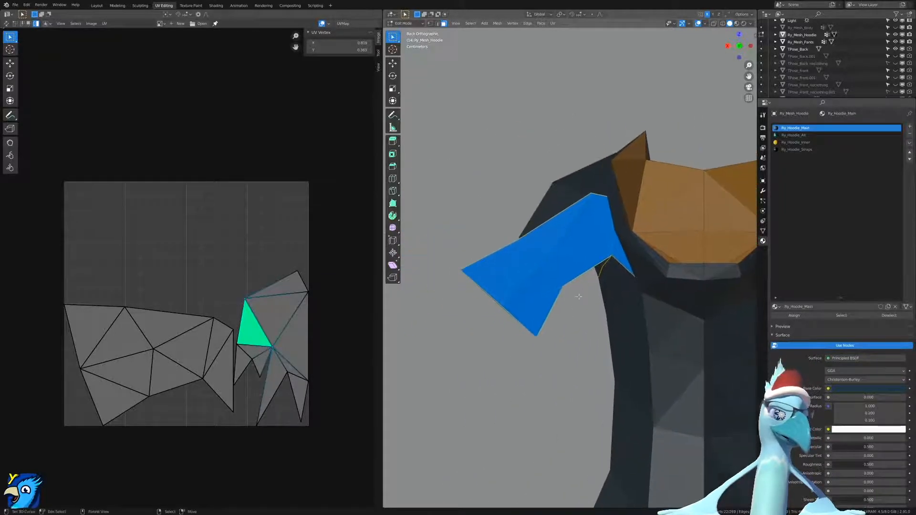
Examine the outline of the selected intact sleeve up close in the back orthographic view.
{"action": "scroll", "coordinate": [578, 296], "scroll_direction": "up", "scroll_amount": 1}
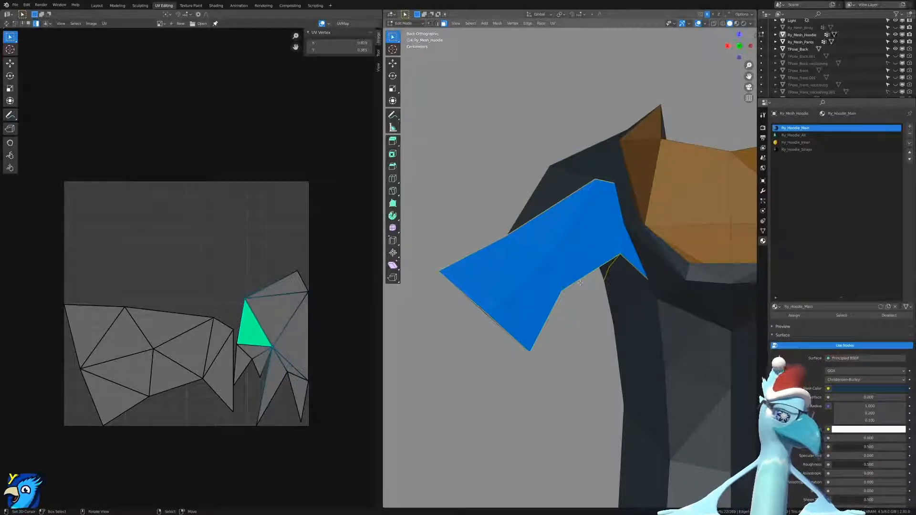
{"action": "scroll", "coordinate": [618, 317], "scroll_direction": "up", "scroll_amount": 2}
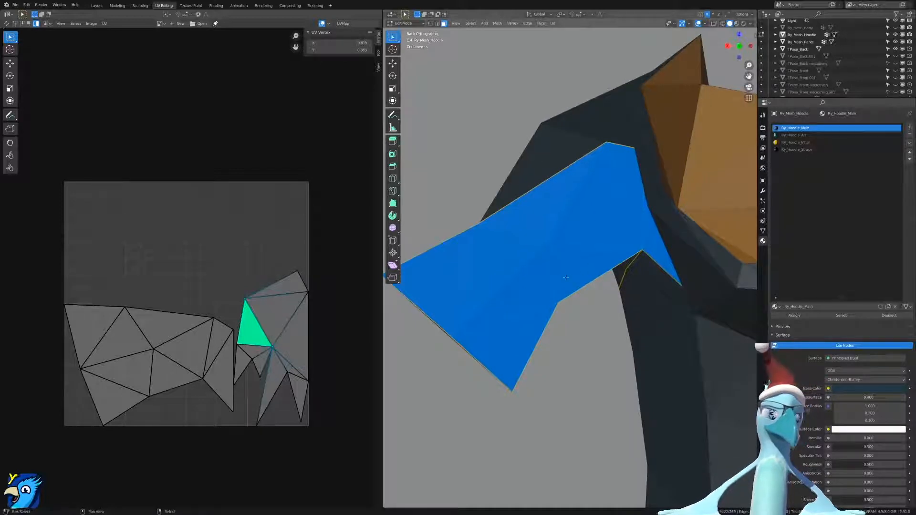
{"action": "middle_click_drag", "start_coordinate": [567, 276], "coordinate": [585, 272], "text": "shift"}
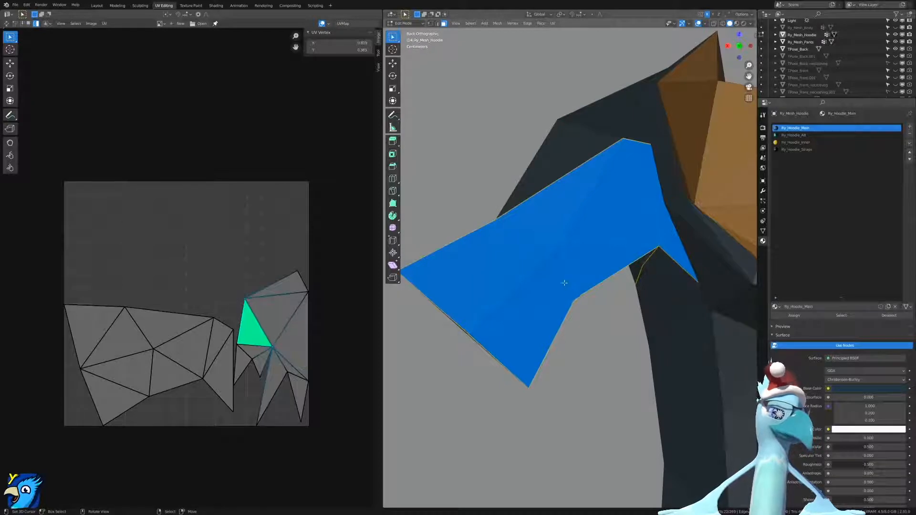
{"action": "middle_click_drag", "start_coordinate": [577, 277], "coordinate": [556, 296], "text": "shift"}
{"action": "scroll", "coordinate": [562, 293], "scroll_direction": "down", "scroll_amount": 2}
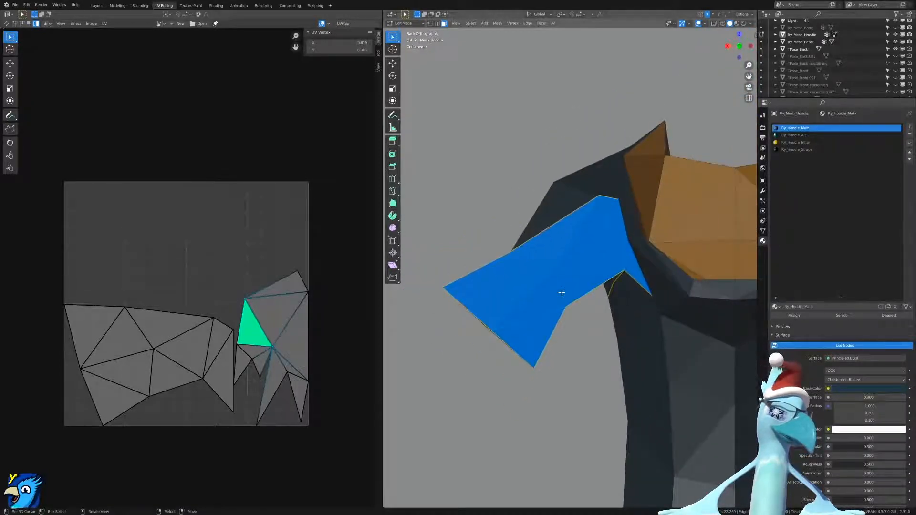
{"action": "scroll", "coordinate": [560, 293], "scroll_direction": "up", "scroll_amount": 3}
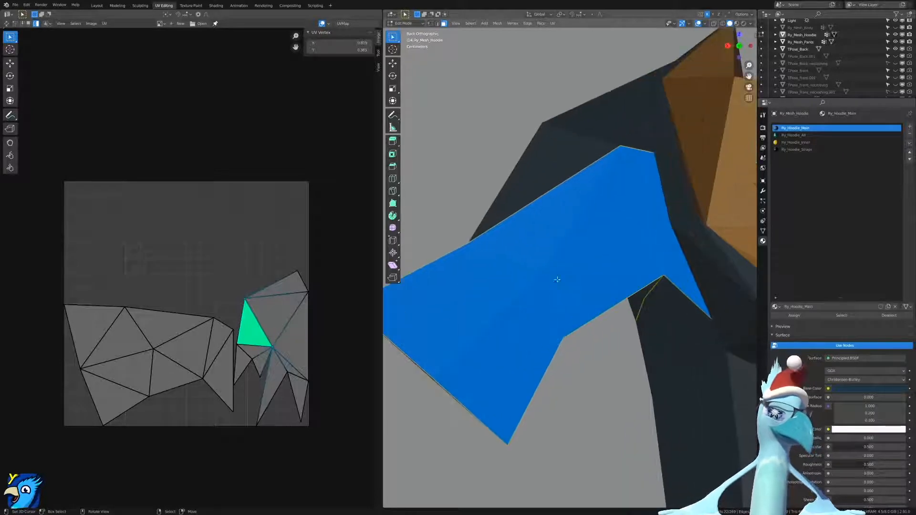
{"action": "middle_click_drag", "start_coordinate": [626, 278], "coordinate": [627, 278], "text": "shift"}
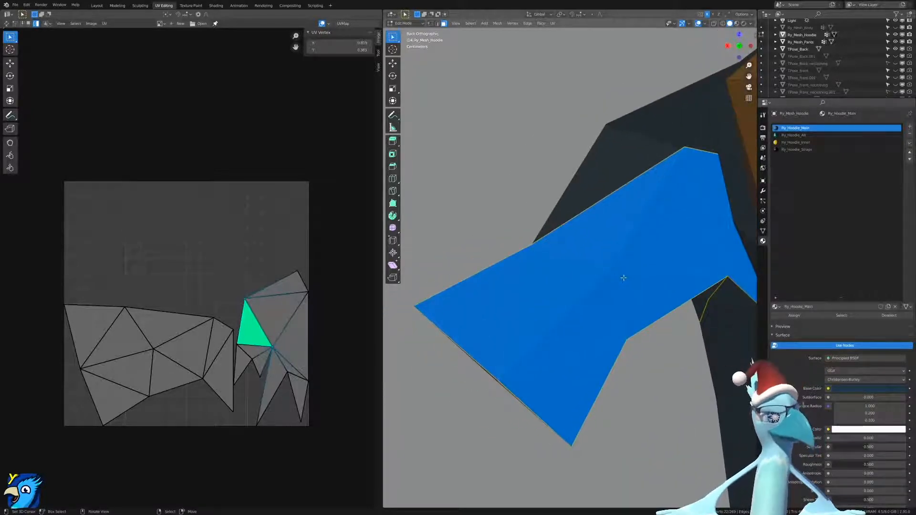
{"action": "middle_click_drag", "start_coordinate": [669, 286], "coordinate": [644, 264], "text": "shift"}
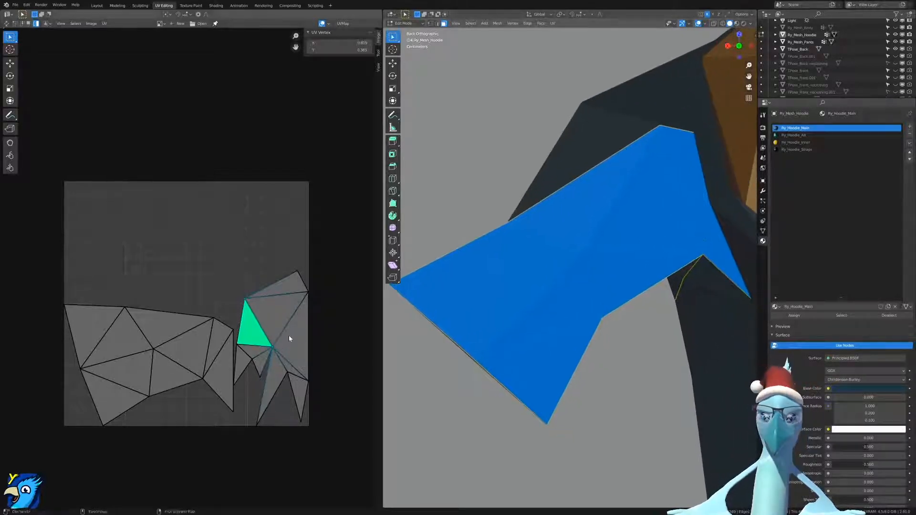
Set the UV editor to face selection and select all linked faces of the smaller, jagged sleeve island.
{"action": "key", "text": "ctrl+Tab"}
{"action": "left_click", "coordinate": [261, 337]}
{"action": "key", "text": "ctrl+Tab"}
{"action": "left_click", "coordinate": [248, 327]}
{"action": "left_click", "coordinate": [276, 316]}
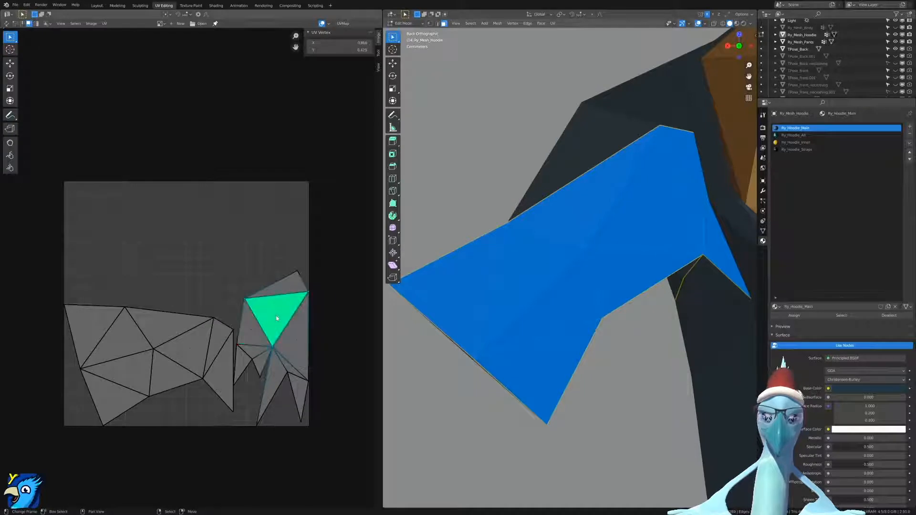
{"action": "key", "text": "ctrl+l"}
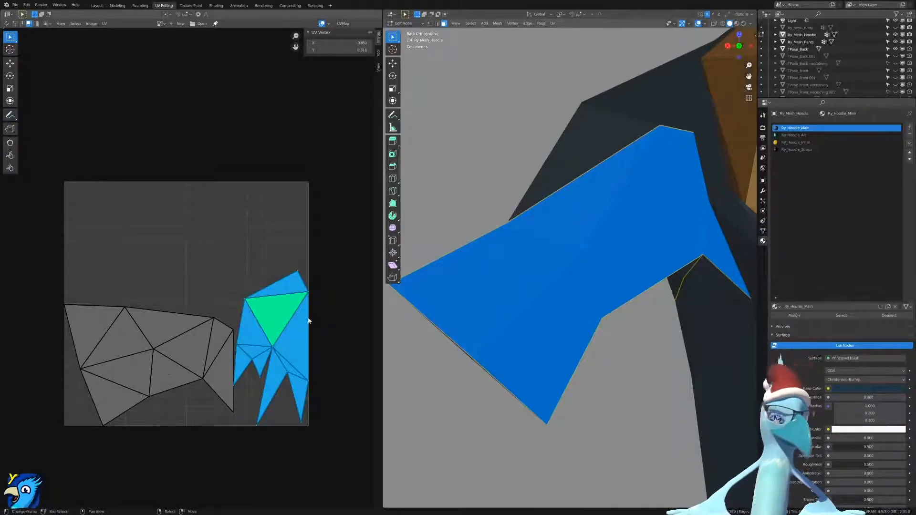
Rotate the jagged sleeve island so its points lie horizontally, and move it over the larger sleeve island.
{"action": "key", "text": "r"}
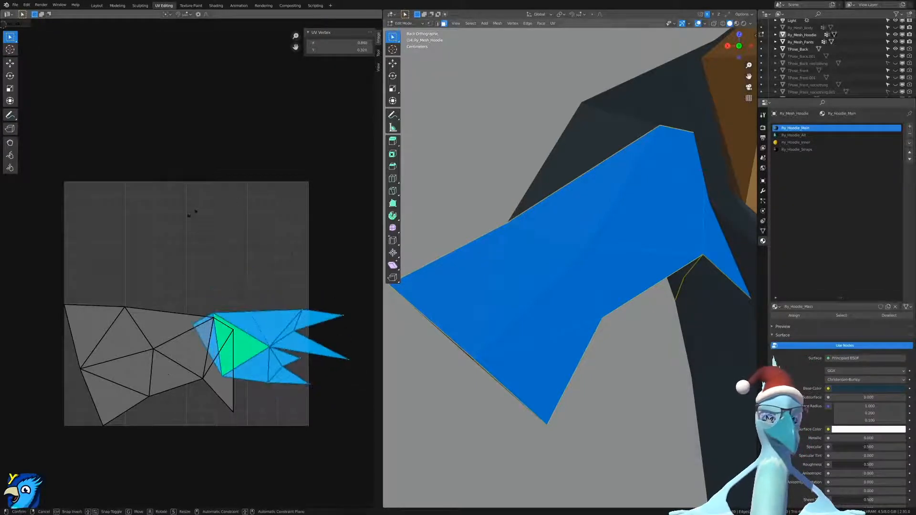
{"action": "left_click", "coordinate": [205, 206]}
{"action": "key", "text": "g"}
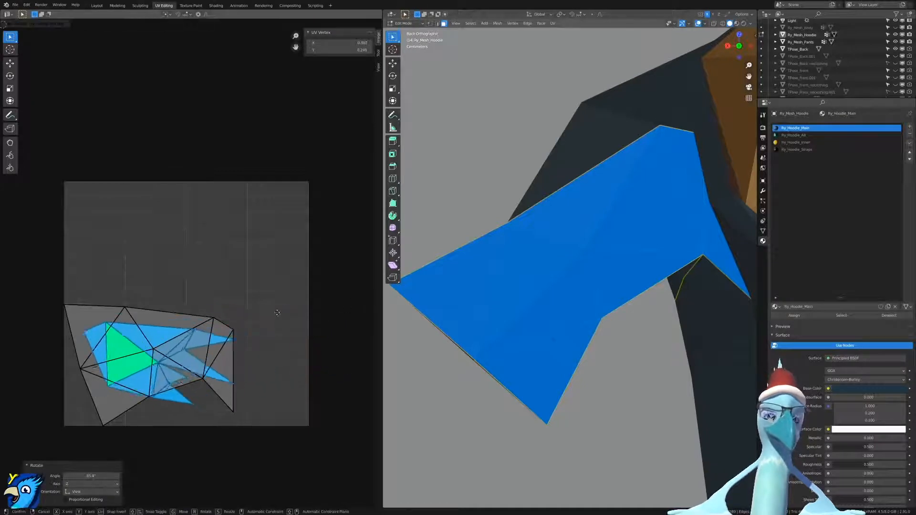
{"action": "left_click", "coordinate": [310, 317]}
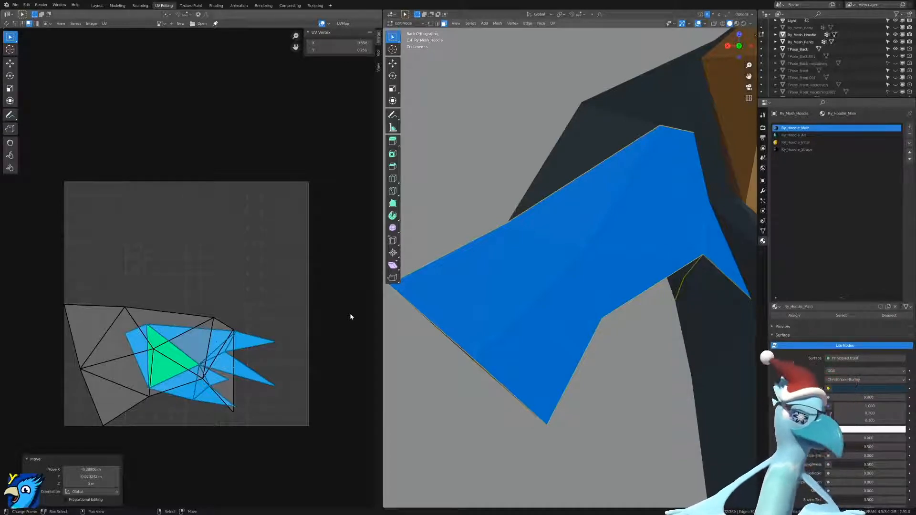
Mirror the jagged sleeve island horizontally with an X scale of -1 and move it back over the larger sleeve island.
{"action": "key", "text": "s"}
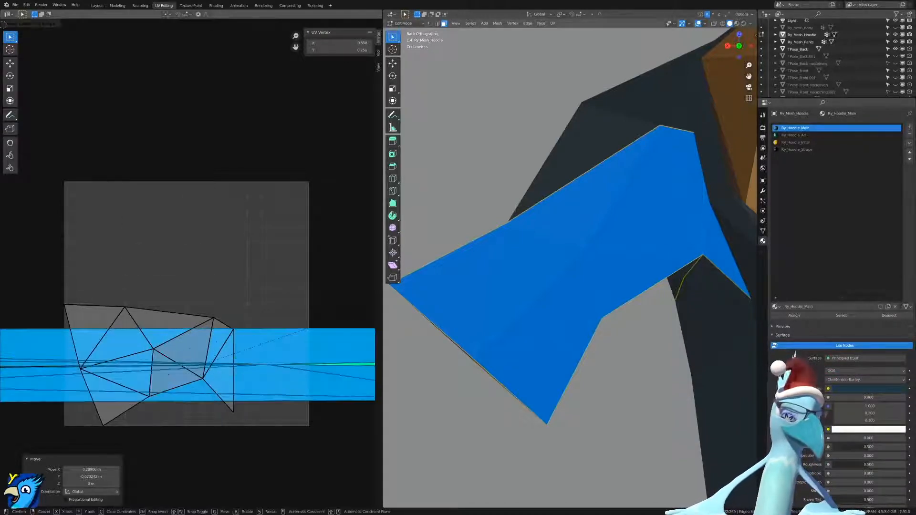
{"action": "right_click", "coordinate": [347, 316]}
{"action": "type", "text": "sx"}
{"action": "type", "text": "-1"}
{"action": "left_click", "coordinate": [306, 376]}
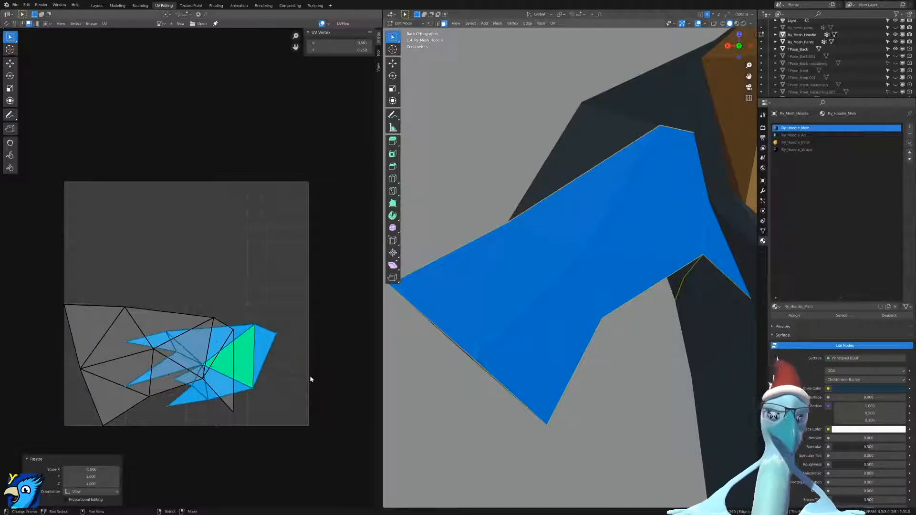
{"action": "key", "text": "g"}
{"action": "left_click", "coordinate": [315, 373]}
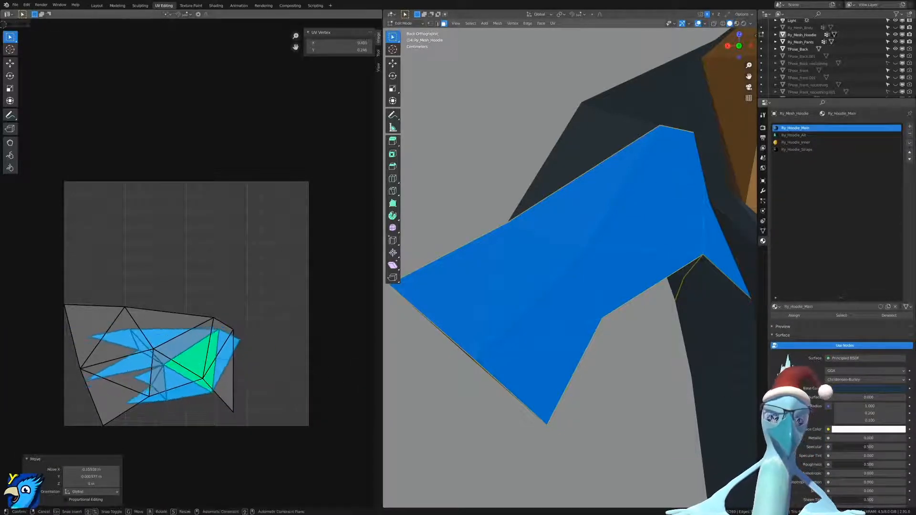
{"action": "key", "text": "a"}
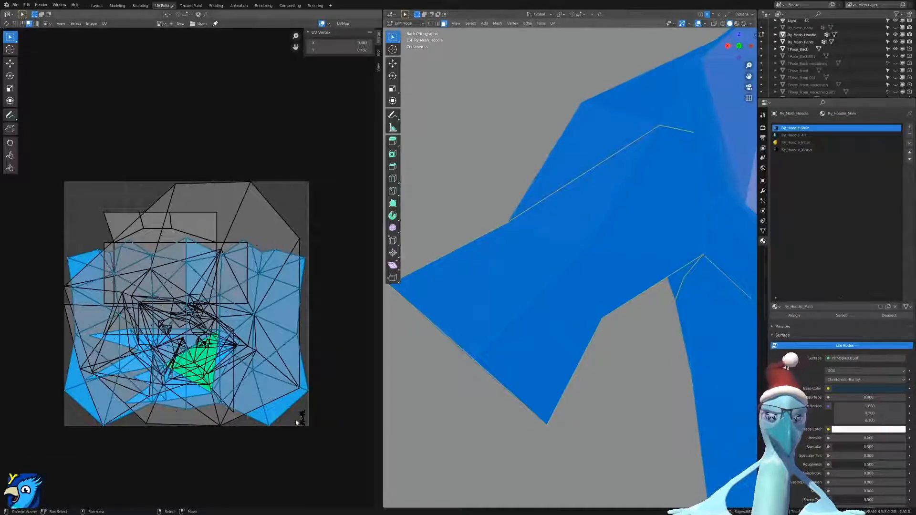
{"action": "scroll", "coordinate": [587, 319], "scroll_direction": "down", "scroll_amount": 5}
{"action": "key", "text": "alt+a"}
{"action": "middle_click_drag", "start_coordinate": [599, 319], "coordinate": [538, 299], "text": "shift"}
{"action": "mouse_move", "coordinate": [538, 298]}
{"action": "middle_mouse_down"}
{"action": "mouse_move", "coordinate": [526, 309]}
{"action": "mouse_move", "coordinate": [536, 308]}
{"action": "middle_mouse_up"}
{"action": "key", "text": "ctrl+Tab"}
{"action": "left_click", "coordinate": [524, 309]}
{"action": "left_click", "coordinate": [585, 248]}
{"action": "middle_click_drag", "start_coordinate": [585, 247], "coordinate": [680, 235]}
{"action": "left_click", "coordinate": [680, 235], "text": "shift"}
{"action": "left_click", "coordinate": [602, 349], "text": "ctrl"}
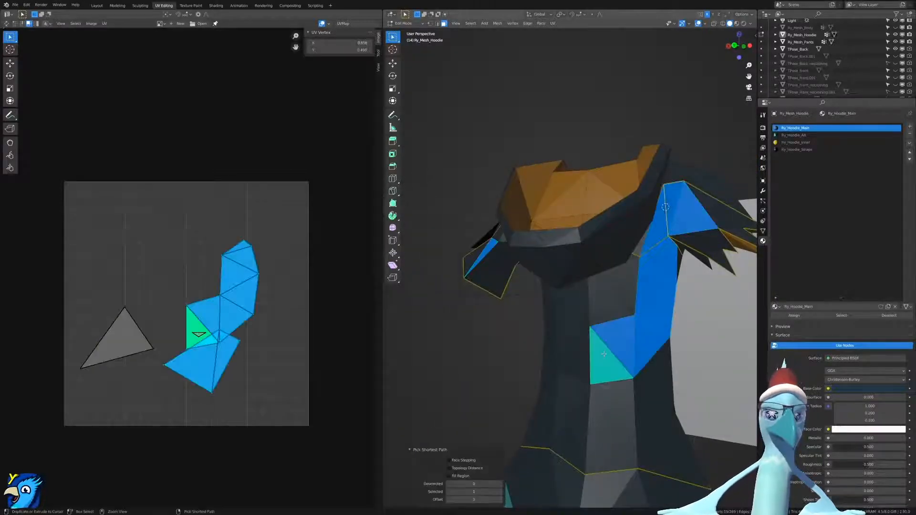
{"action": "key", "text": "ctrl+l"}
{"action": "left_click", "coordinate": [497, 98]}
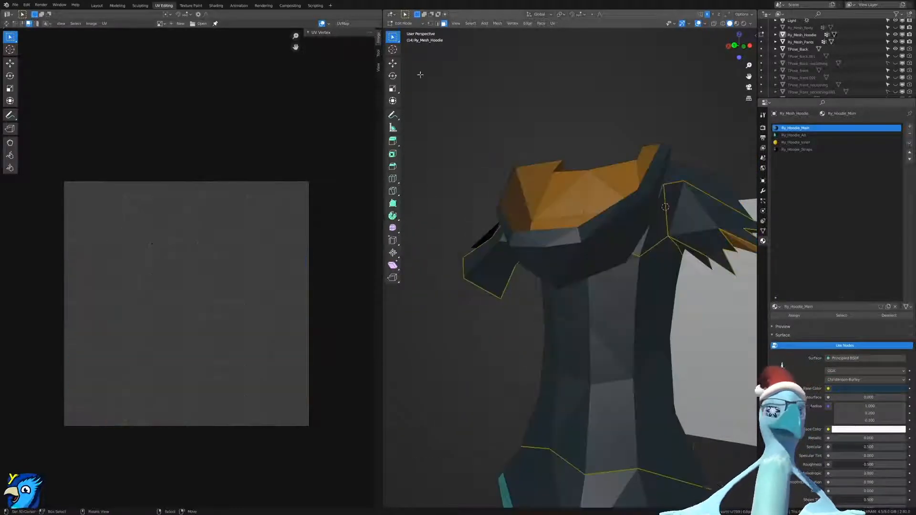
{"action": "left_click", "coordinate": [7, 23]}
{"action": "left_click", "coordinate": [6, 23]}
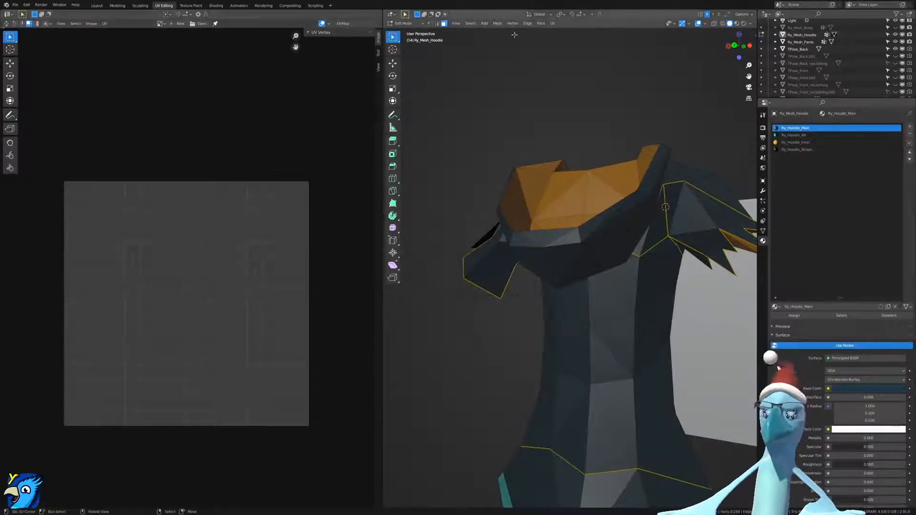
Pick one face each on the hoodie body and both sleeves and extend the selection to all their linked faces.
{"action": "left_click", "coordinate": [560, 292]}
{"action": "left_click", "coordinate": [692, 210], "text": "shift"}
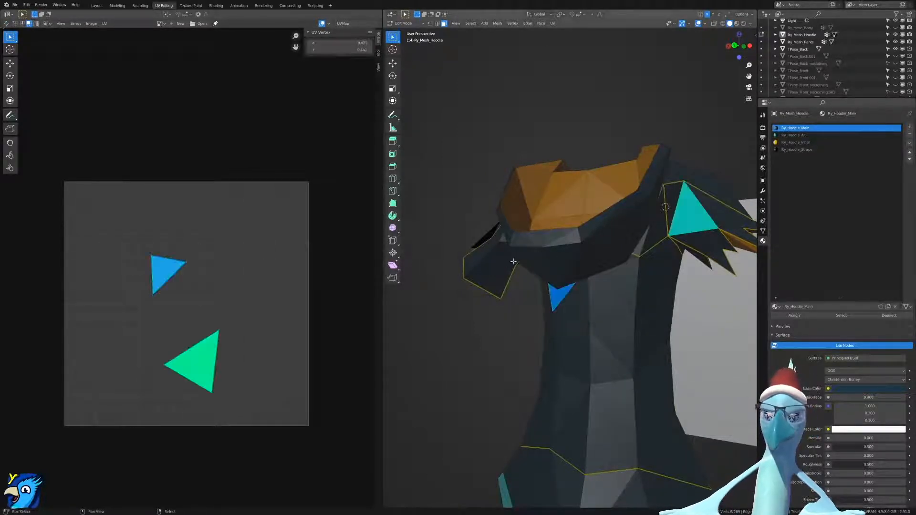
{"action": "left_click", "coordinate": [500, 264], "text": "shift"}
{"action": "key", "text": "ctrl+l"}
{"action": "left_click", "coordinate": [471, 501]}
Try to select the sleeve islands among the overlapping UVs with linked selection, and undo the last selection change.
{"action": "left_click", "coordinate": [122, 375]}
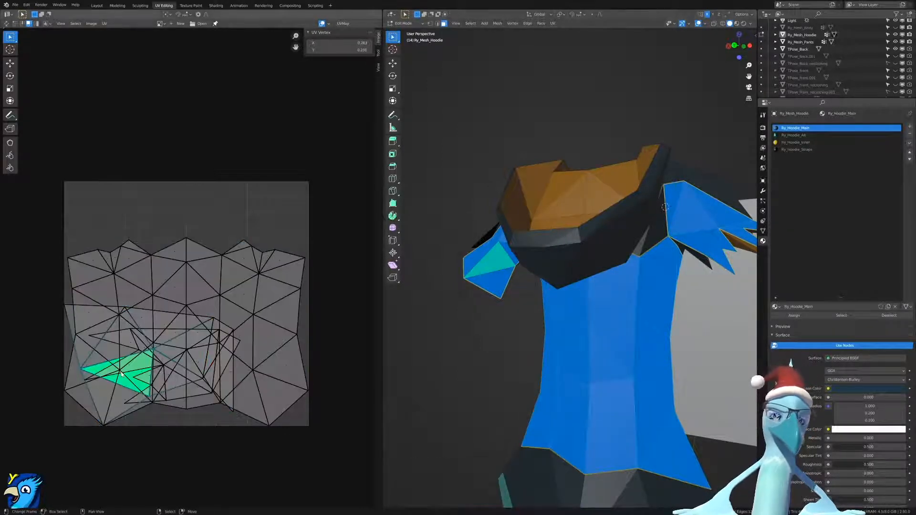
{"action": "scroll", "coordinate": [148, 365], "scroll_direction": "up", "scroll_amount": 1}
{"action": "left_click", "coordinate": [199, 429], "text": "shift"}
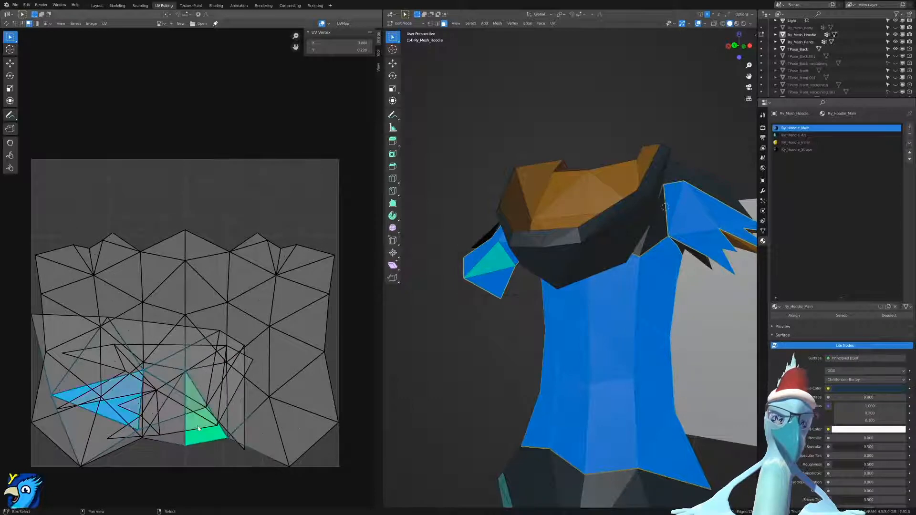
{"action": "key", "text": "ctrl+l"}
{"action": "key", "text": "ctrl+z"}
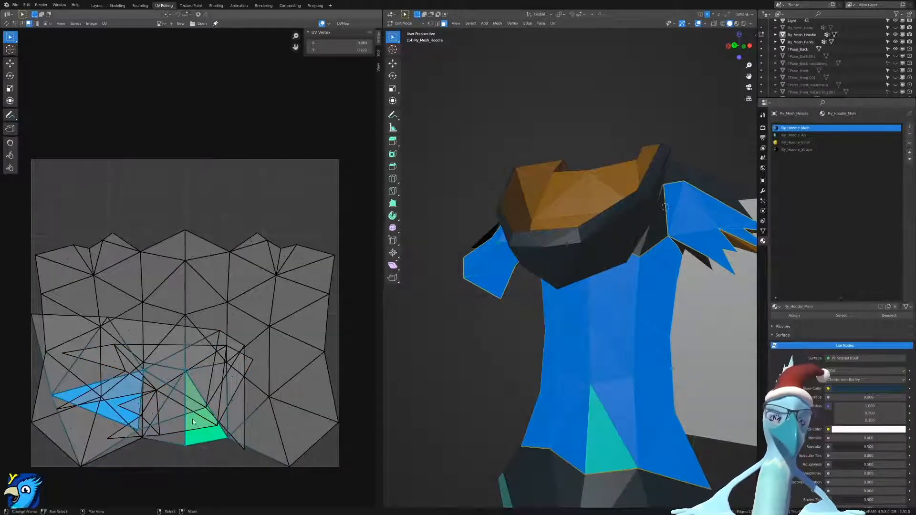
Select both overlapping sleeve islands with their linked faces and move them clear above the UV square, away from the body island.
{"action": "right_click", "coordinate": [107, 389]}
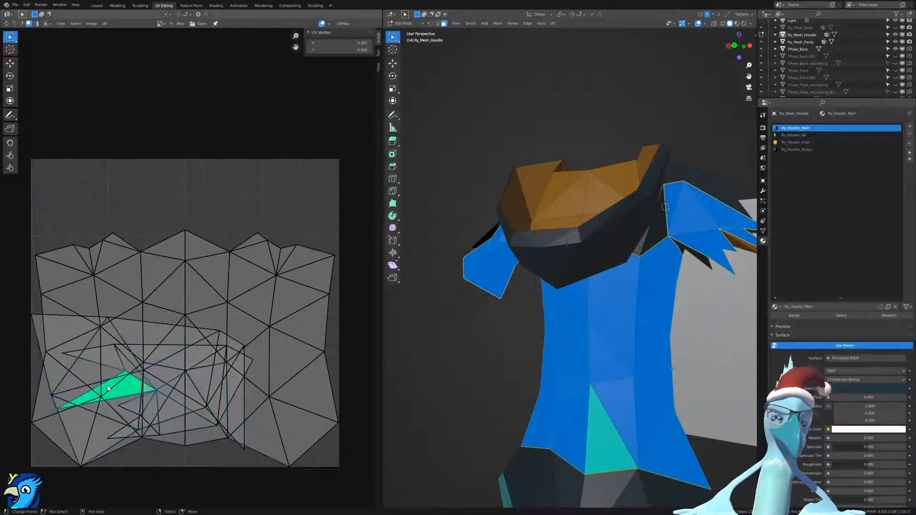
{"action": "right_click", "coordinate": [65, 345], "text": "shift"}
{"action": "key", "text": "ctrl+l"}
{"action": "scroll", "coordinate": [74, 340], "scroll_direction": "down", "scroll_amount": 6}
{"action": "key", "text": "g"}
{"action": "left_click", "coordinate": [81, 265]}
Switch to UV vertex selection and move the jagged sleeve island's outermost vertex onto the matching corner of the larger sleeve island.
{"action": "scroll", "coordinate": [253, 260], "scroll_direction": "up", "scroll_amount": 5}
{"action": "middle_click_drag", "start_coordinate": [254, 260], "coordinate": [274, 368]}
{"action": "scroll", "coordinate": [191, 314], "scroll_direction": "down", "scroll_amount": 2}
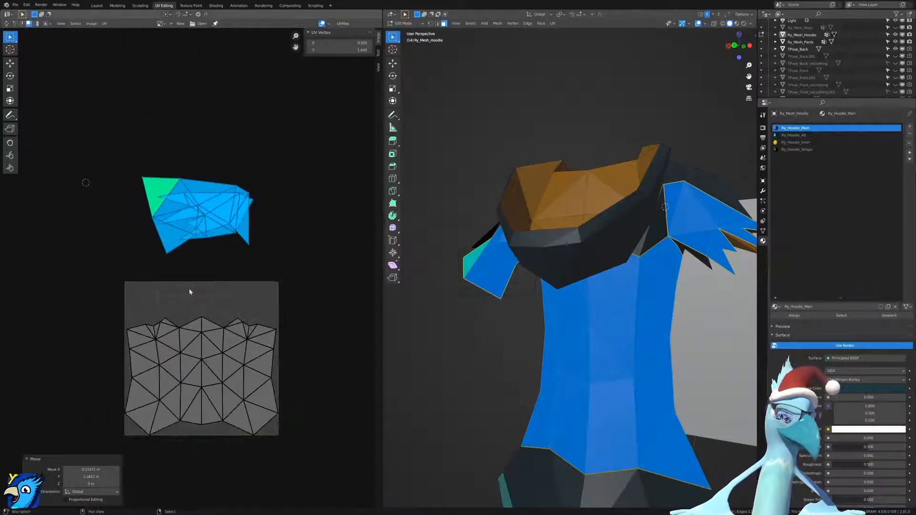
{"action": "middle_click_drag", "start_coordinate": [191, 314], "coordinate": [196, 385]}
{"action": "scroll", "coordinate": [209, 381], "scroll_direction": "up", "scroll_amount": 2}
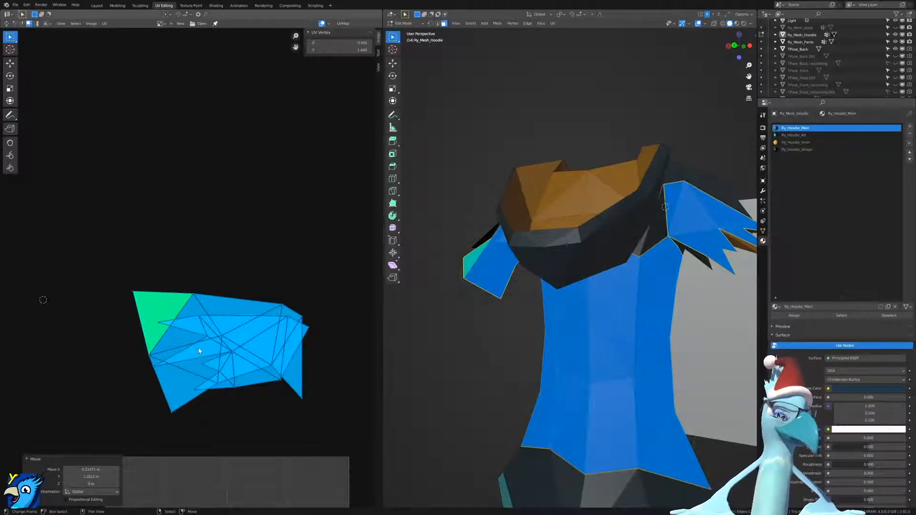
{"action": "scroll", "coordinate": [232, 343], "scroll_direction": "up", "scroll_amount": 3}
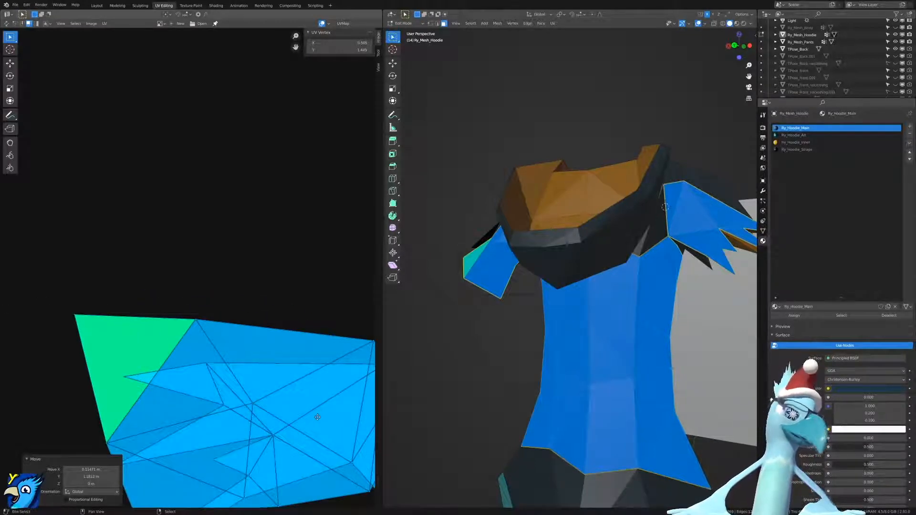
{"action": "middle_click_drag", "start_coordinate": [318, 417], "coordinate": [256, 312]}
{"action": "key", "text": "ctrl+Tab"}
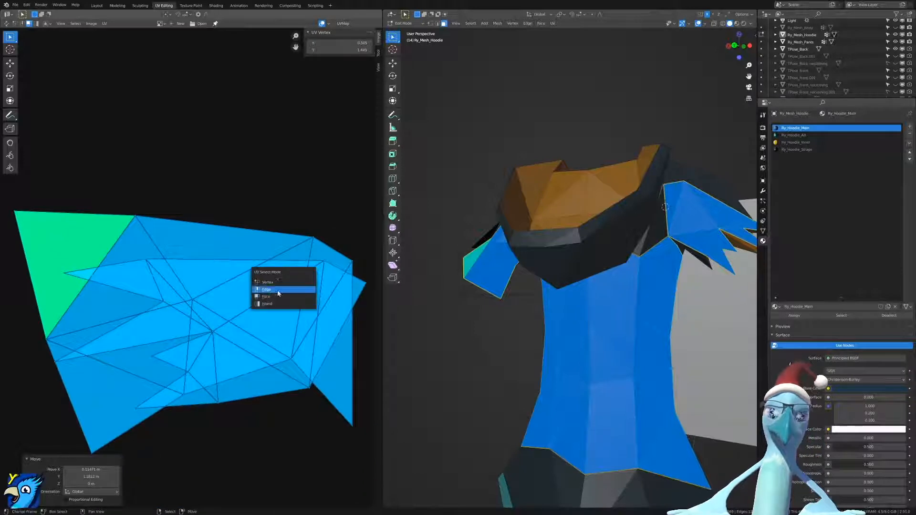
{"action": "left_click", "coordinate": [272, 281]}
{"action": "left_click", "coordinate": [363, 286]}
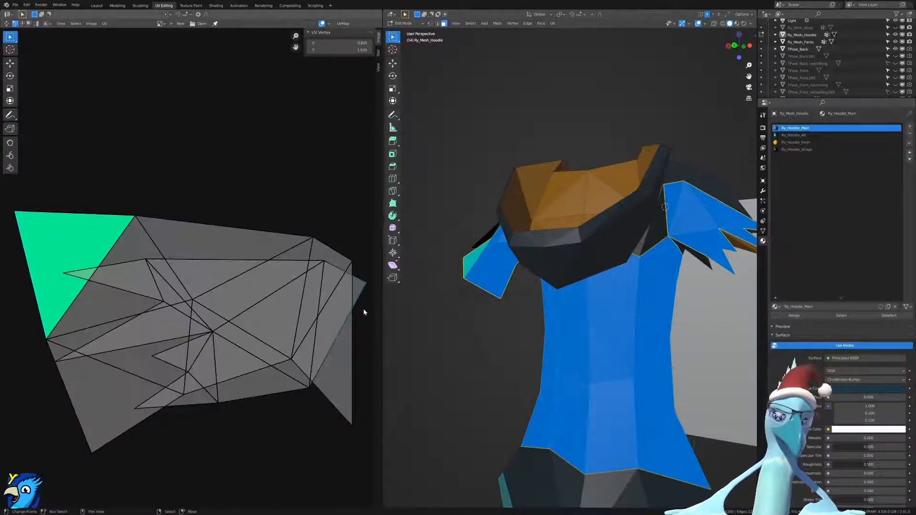
{"action": "key", "text": "g"}
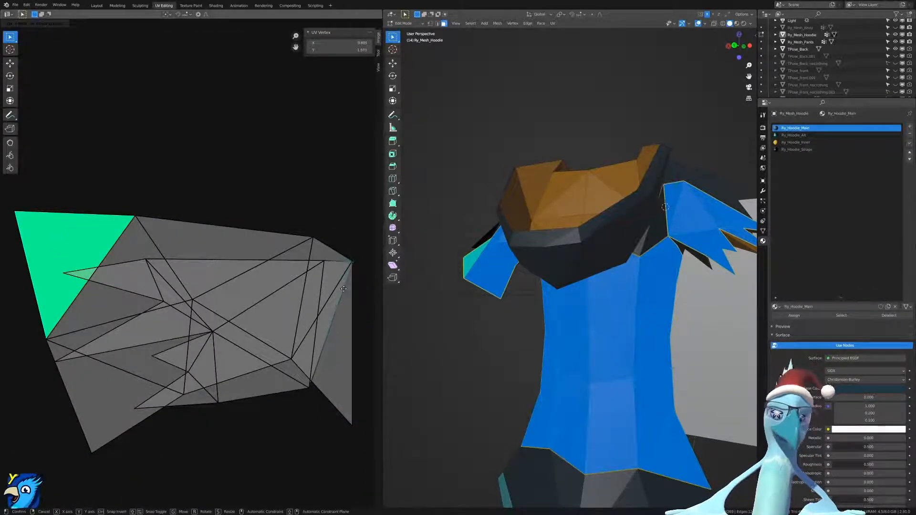
{"action": "left_click", "coordinate": [334, 342]}
Try moving the jagged island's lower shoulder vertex onto the nearby inner vertex of the larger island, and undo the move.
{"action": "left_click", "coordinate": [314, 383]}
{"action": "key", "text": "g"}
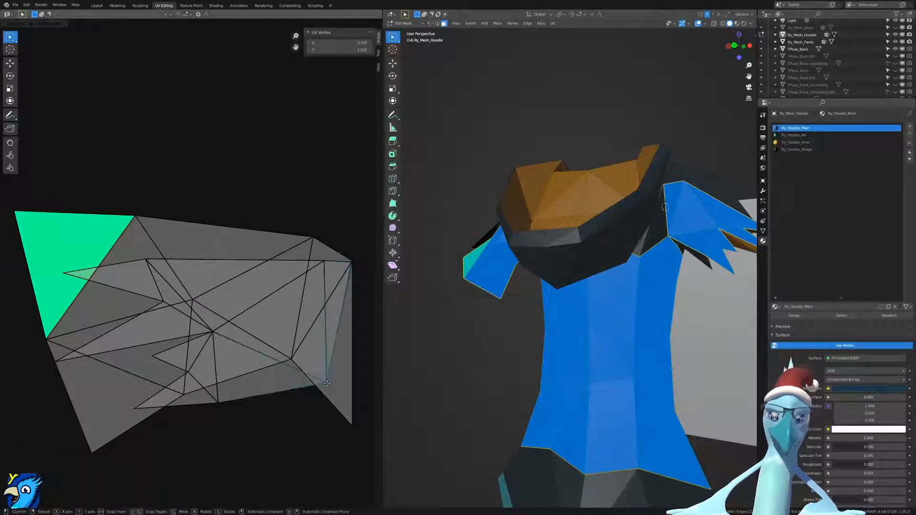
{"action": "left_click", "coordinate": [290, 357]}
{"action": "middle_click_drag", "start_coordinate": [573, 296], "coordinate": [586, 271]}
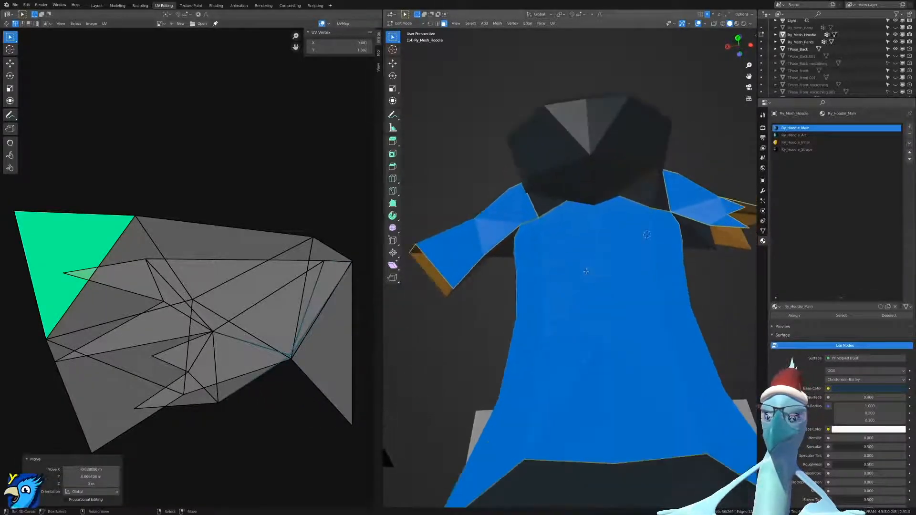
{"action": "key", "text": "ctrl+z"}
Switch to edge selection, clear the selection and select the neck-side edge of the jagged sleeve's shoulder face.
{"action": "middle_click_drag", "start_coordinate": [615, 238], "coordinate": [556, 297], "text": "ctrl"}
{"action": "key", "text": "KP_Decimal"}
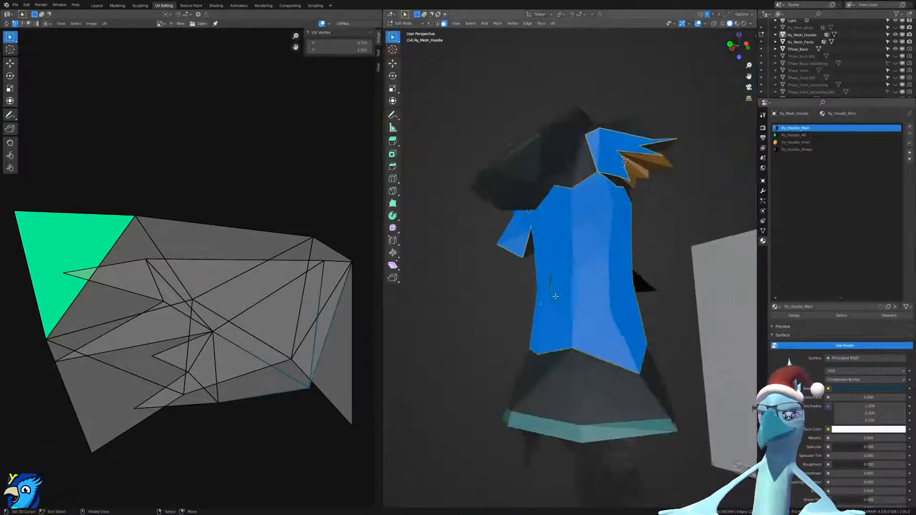
{"action": "key", "text": "ctrl+Tab"}
{"action": "left_click", "coordinate": [490, 365]}
{"action": "key", "text": "alt+a"}
{"action": "right_click", "coordinate": [481, 311]}
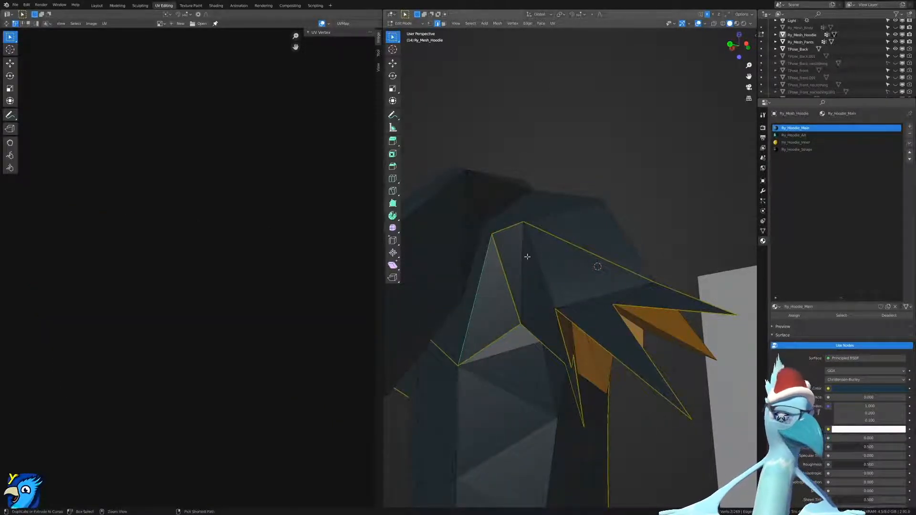
{"action": "scroll", "coordinate": [524, 254], "scroll_direction": "down", "scroll_amount": 4}
{"action": "middle_click_drag", "start_coordinate": [523, 255], "coordinate": [535, 275]}
{"action": "scroll", "coordinate": [535, 255], "scroll_direction": "up", "scroll_amount": 4}
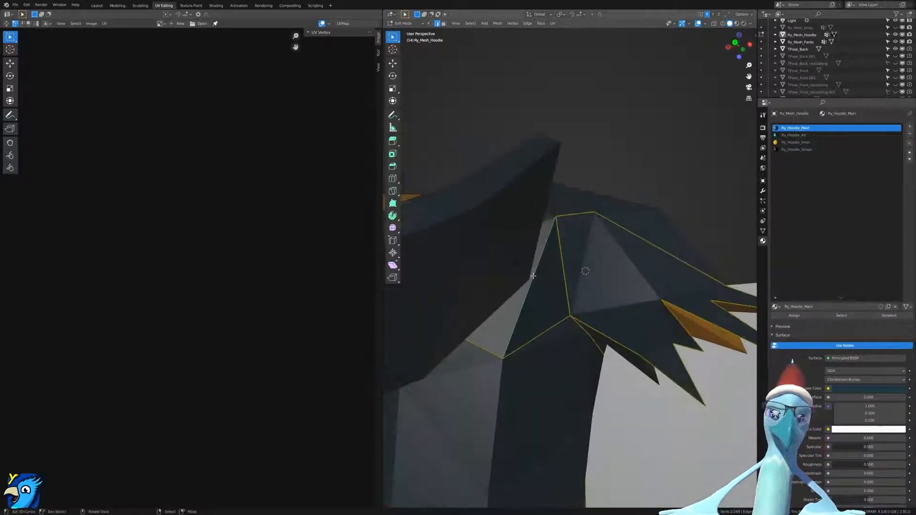
{"action": "scroll", "coordinate": [536, 275], "scroll_direction": "down", "scroll_amount": 7}
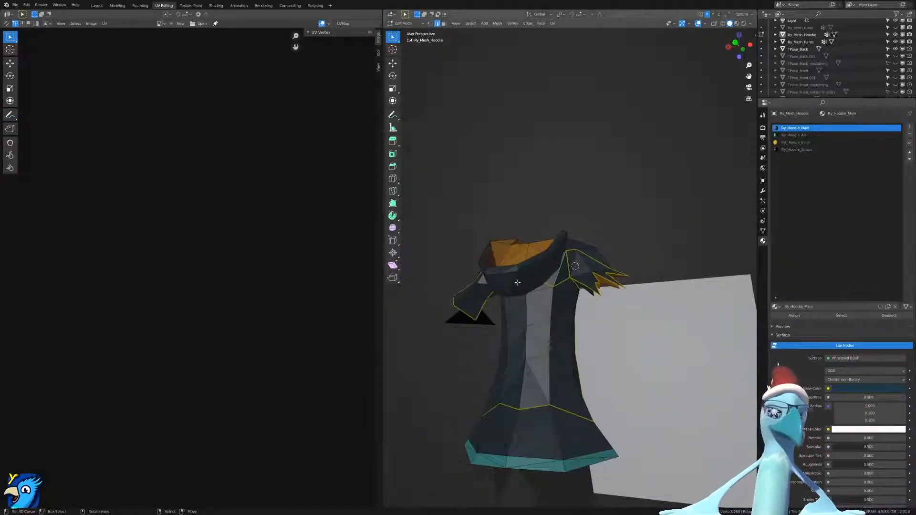
{"action": "scroll", "coordinate": [535, 276], "scroll_direction": "up", "scroll_amount": 5}
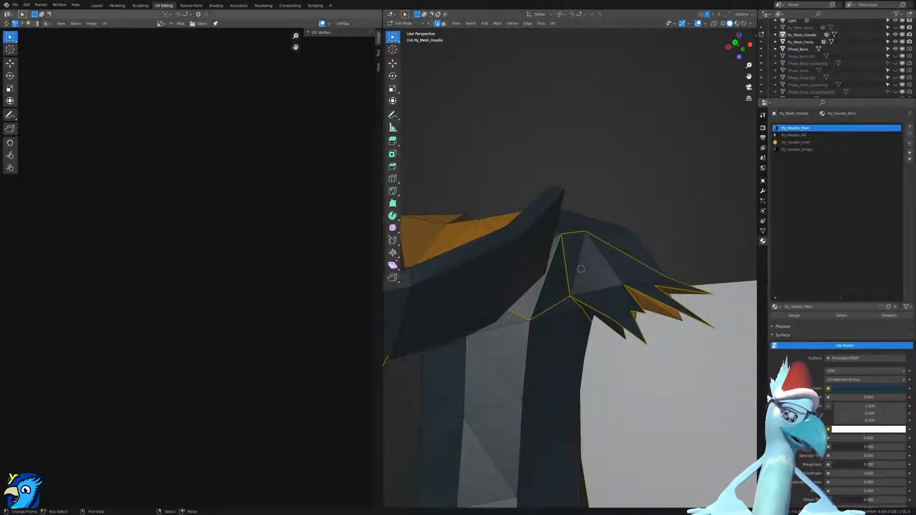
Switch to Affinity Designer and examine the logo document's edit history, page overview and transform settings.
{"action": "key", "text": "alt+Tab"}
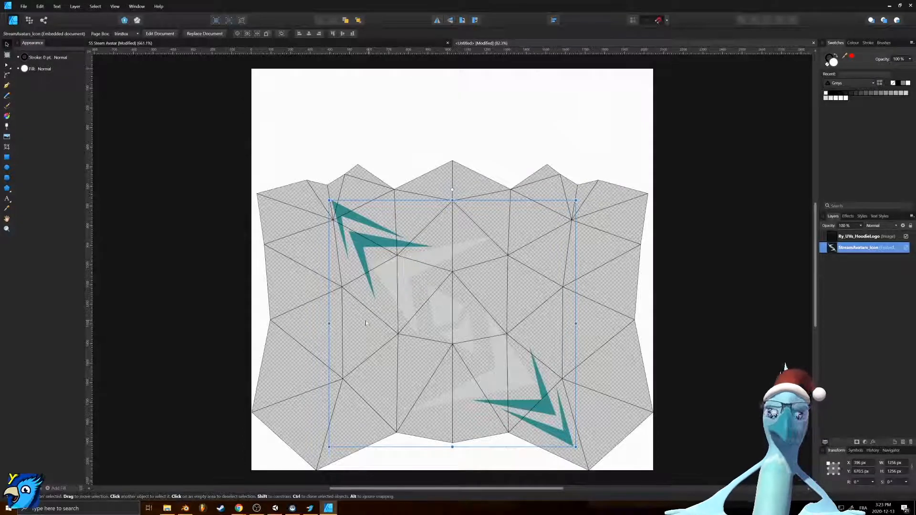
{"action": "left_click", "coordinate": [874, 451]}
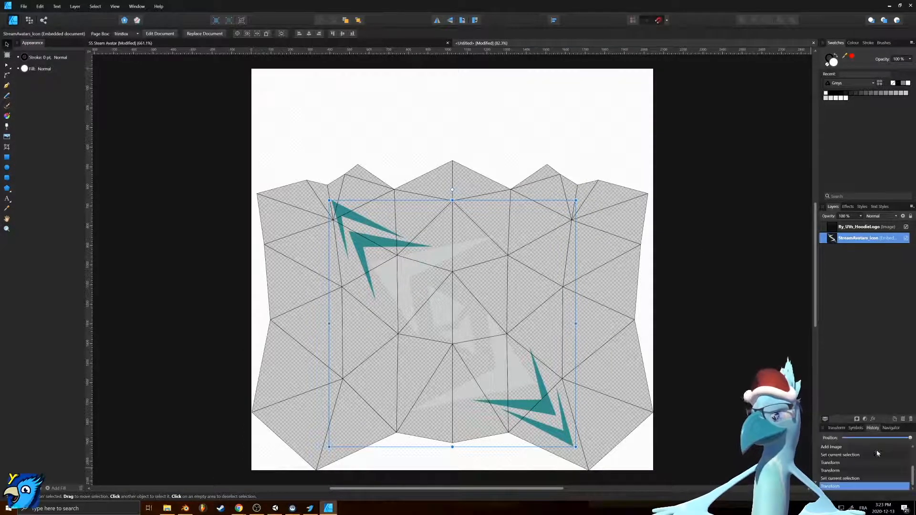
{"action": "left_click", "coordinate": [891, 429]}
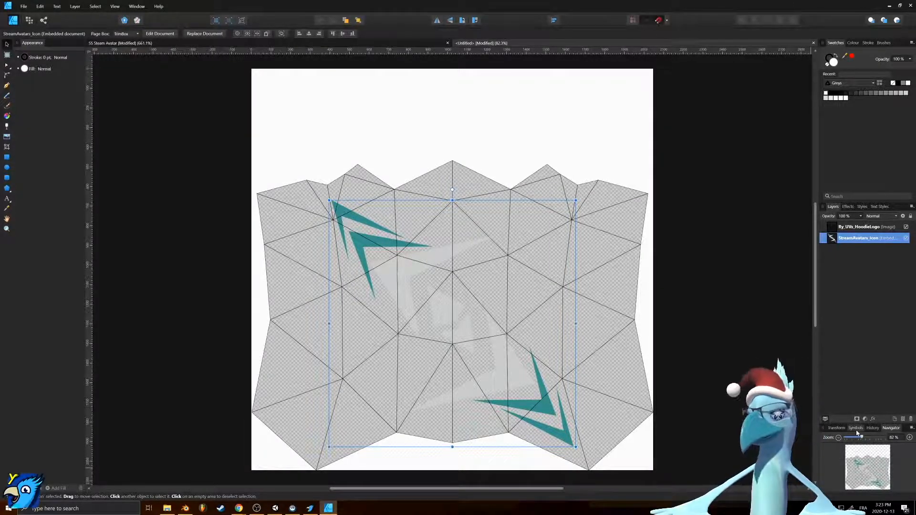
{"action": "left_click", "coordinate": [872, 428]}
{"action": "left_click", "coordinate": [891, 401]}
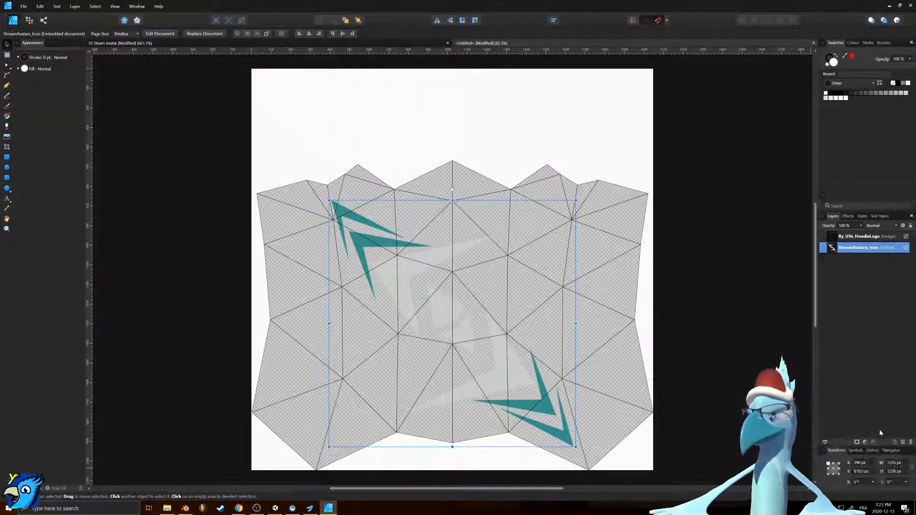
{"action": "left_click", "coordinate": [839, 402]}
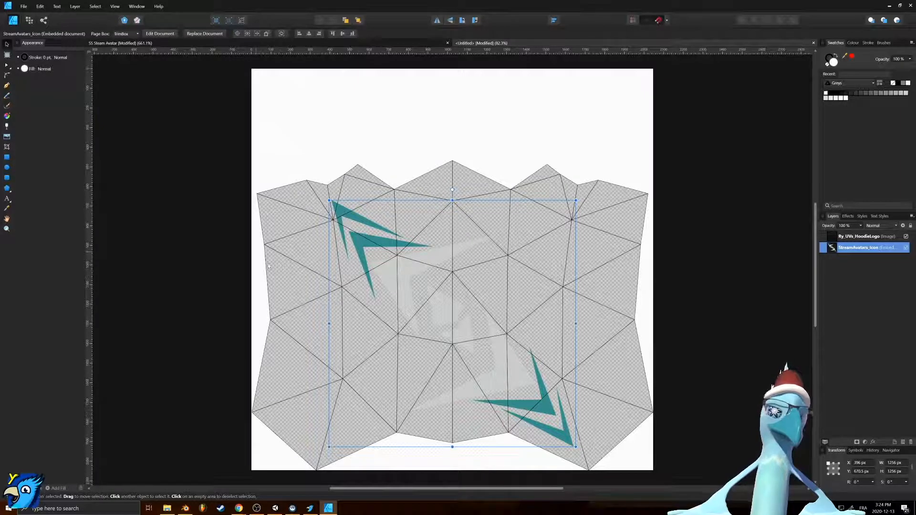
Review the Document Setup dimensions and available colour formats, and close the dialog without changing anything.
{"action": "left_click", "coordinate": [40, 8]}
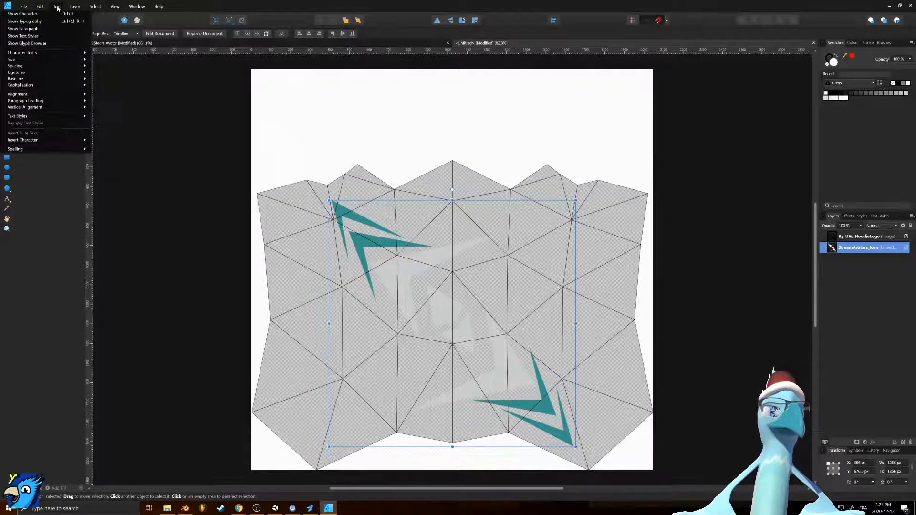
{"action": "mouse_move", "coordinate": [27, 13]}
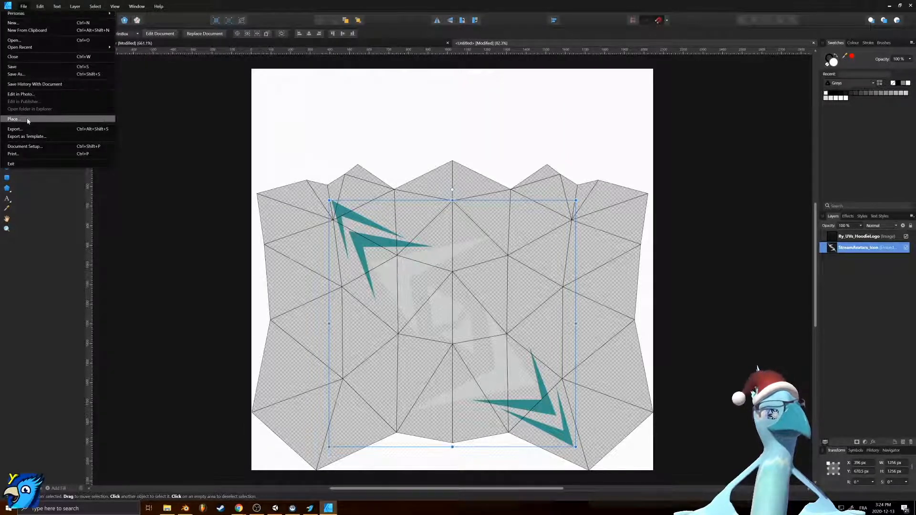
{"action": "left_click", "coordinate": [28, 146]}
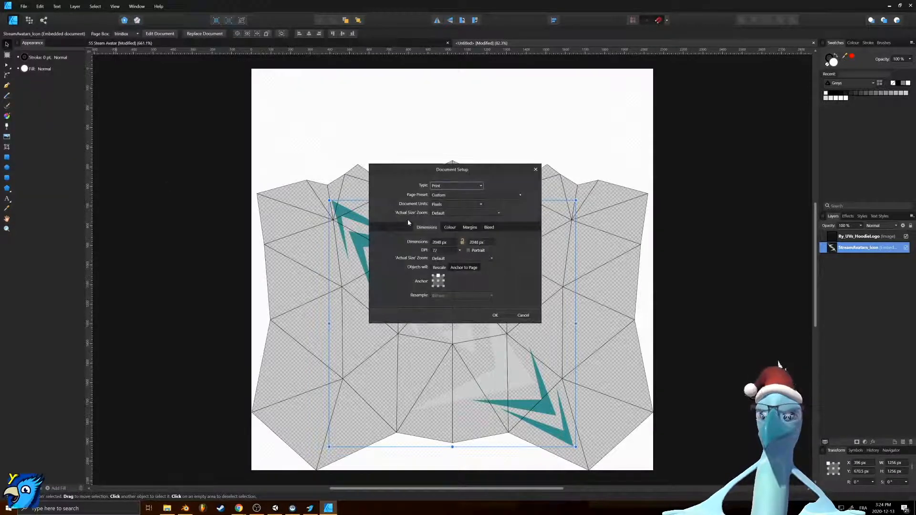
{"action": "left_click", "coordinate": [452, 229]}
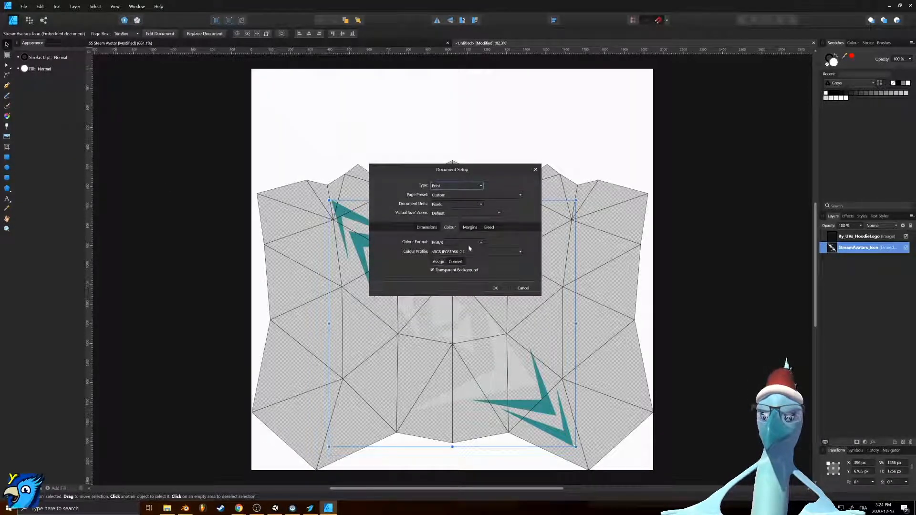
{"action": "left_click", "coordinate": [470, 244]}
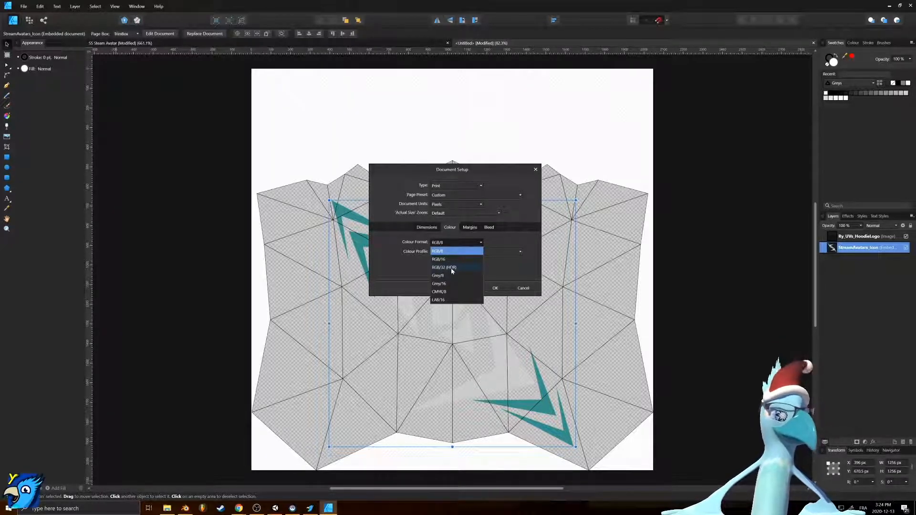
{"action": "left_click", "coordinate": [536, 180]}
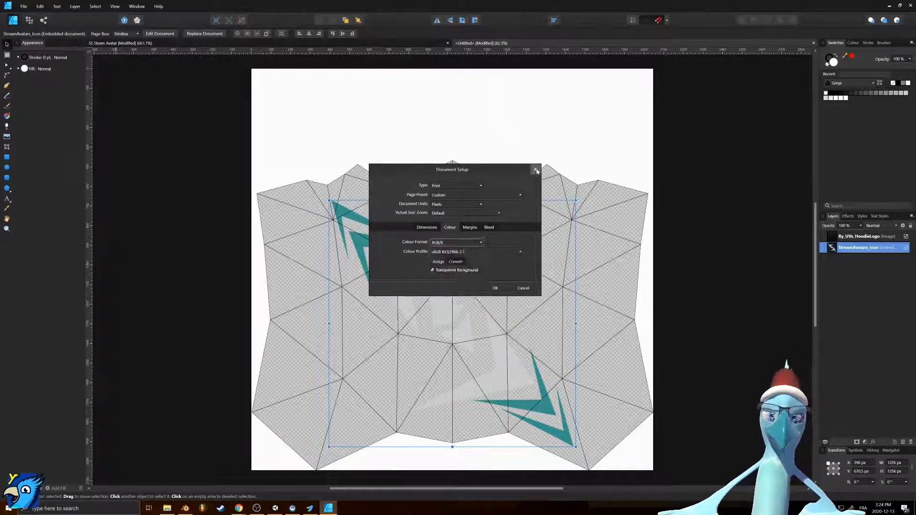
{"action": "left_click", "coordinate": [536, 170]}
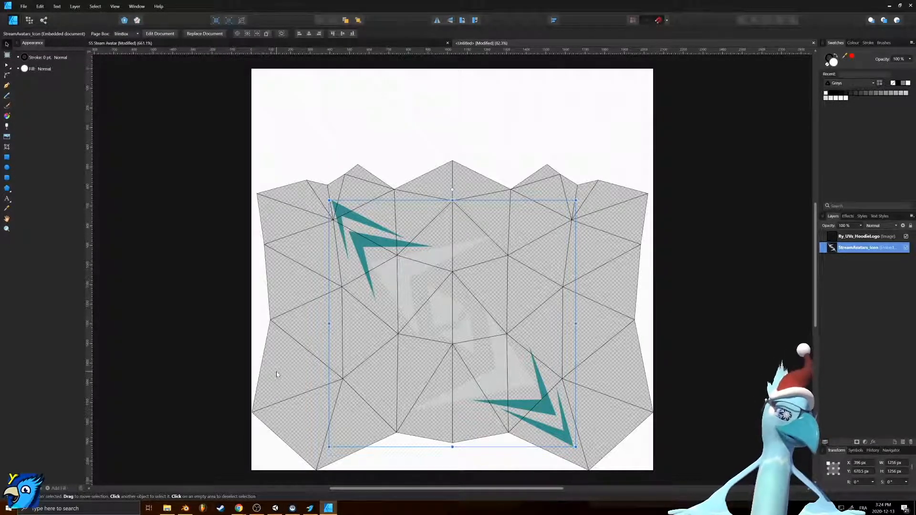
Return to Blender, mark the jagged sleeve's neck-side shoulder edge as a seam and clear the seam from the adjacent inner edge.
{"action": "left_click", "coordinate": [185, 508]}
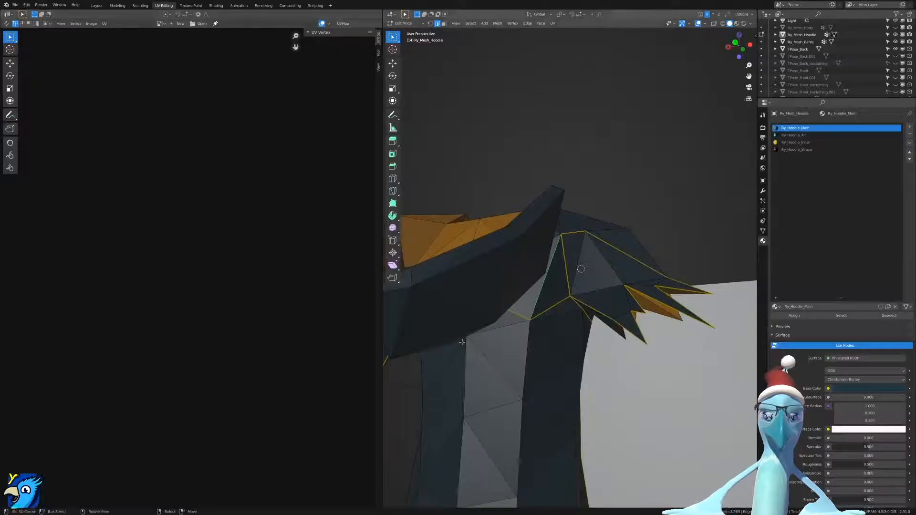
{"action": "middle_click_drag", "start_coordinate": [540, 304], "coordinate": [510, 305]}
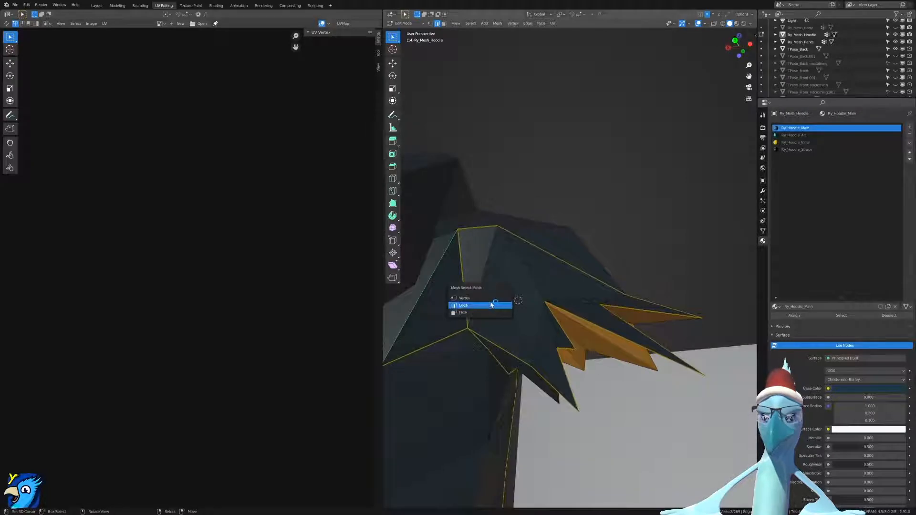
{"action": "scroll", "coordinate": [463, 275], "scroll_direction": "down", "scroll_amount": 4}
{"action": "scroll", "coordinate": [464, 279], "scroll_direction": "up", "scroll_amount": 4}
{"action": "right_click", "coordinate": [464, 280]}
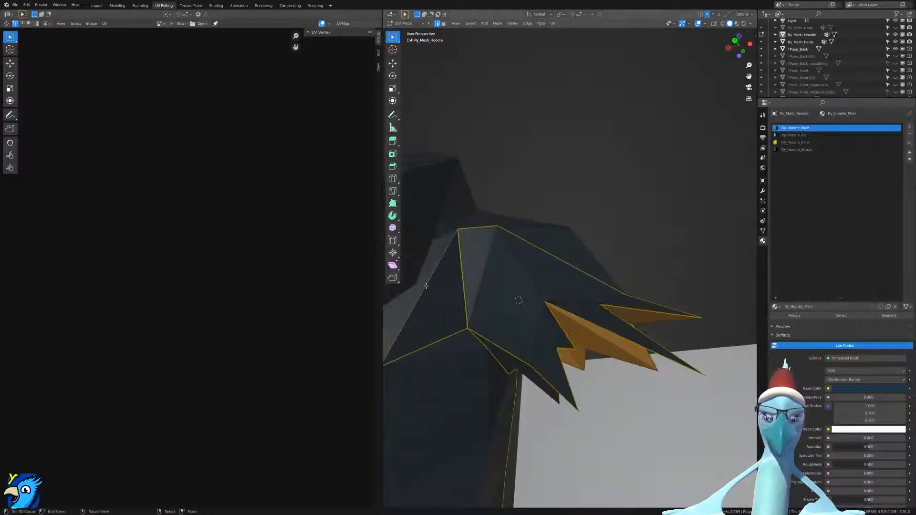
{"action": "key", "text": "ctrl+e"}
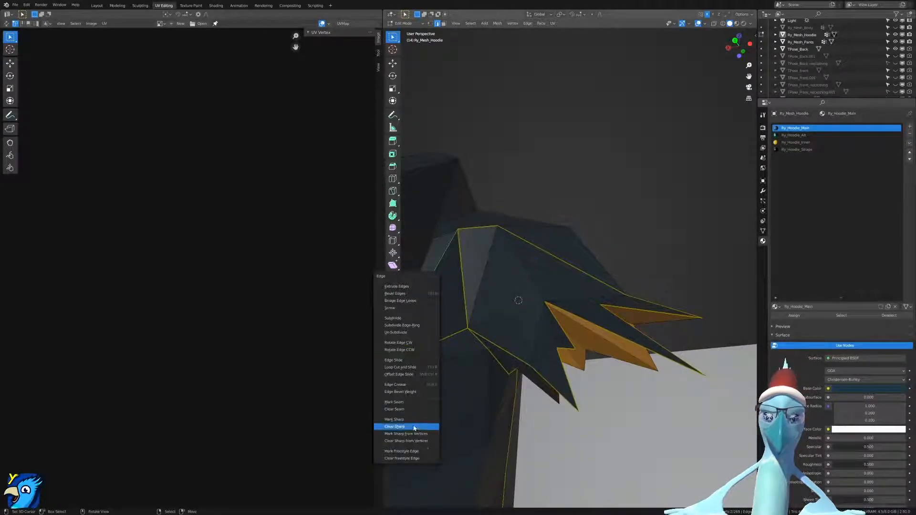
{"action": "key", "text": "u"}
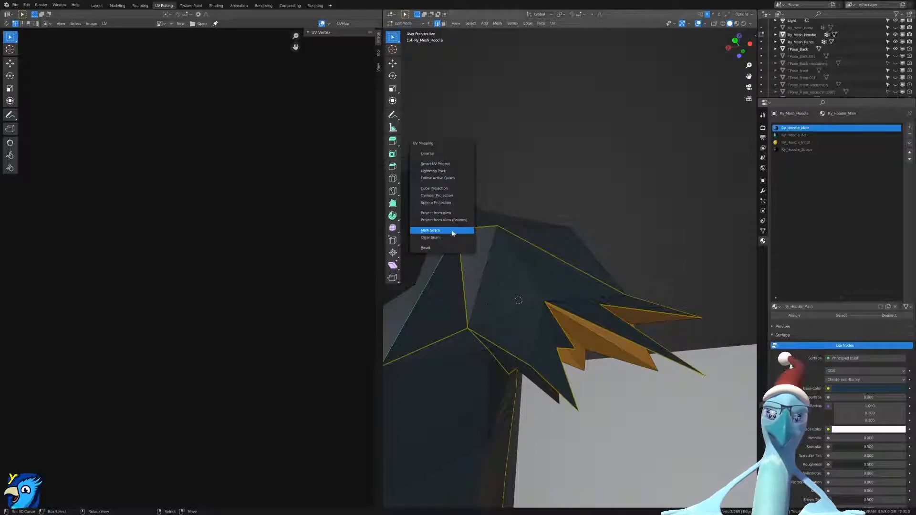
{"action": "left_click", "coordinate": [453, 231]}
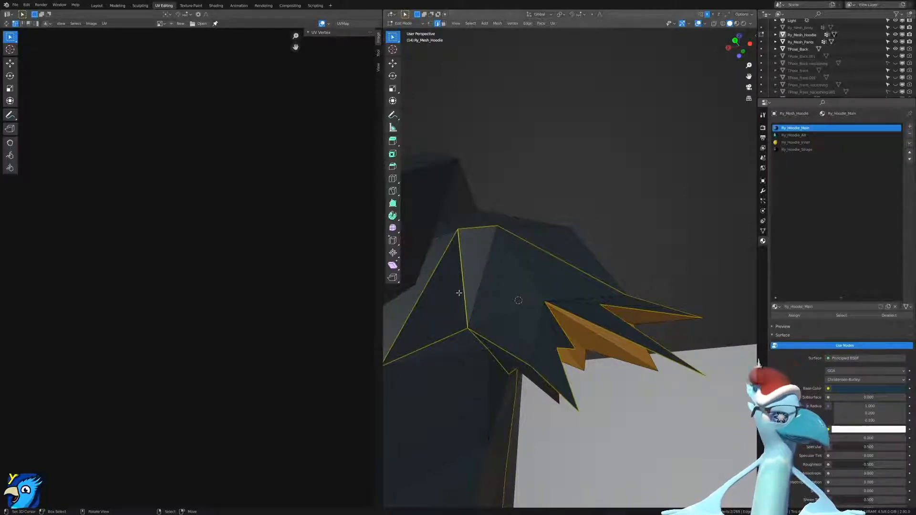
{"action": "key", "text": "u"}
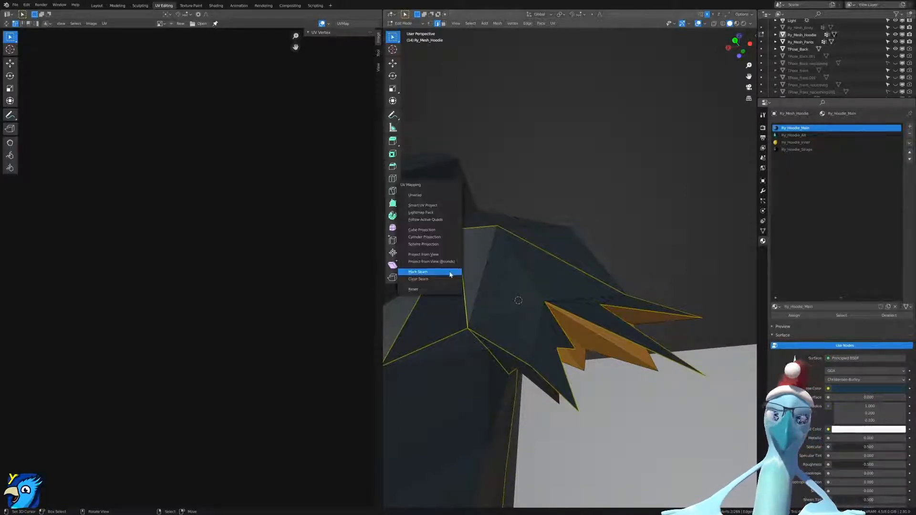
{"action": "left_click", "coordinate": [435, 280]}
Switch to face selection and select the jagged sleeve's whole UV-linked island from one of its front faces.
{"action": "key", "text": "ctrl+Tab"}
{"action": "left_click", "coordinate": [497, 304]}
{"action": "right_click", "coordinate": [493, 298]}
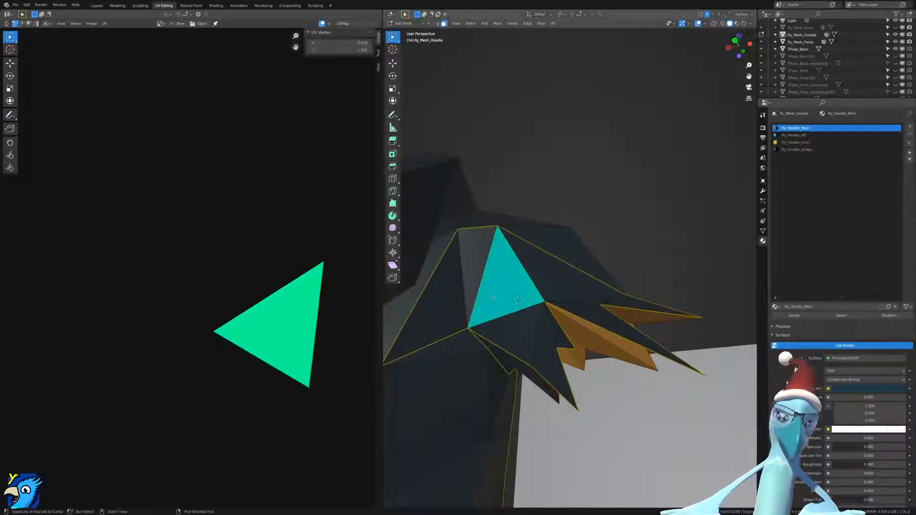
{"action": "key", "text": "ctrl+l"}
{"action": "middle_click_drag", "start_coordinate": [493, 297], "coordinate": [537, 270]}
Try to add the opposite sleeve to the selection from its underside with linked faces, and undo the selection changes.
{"action": "left_click", "coordinate": [538, 270]}
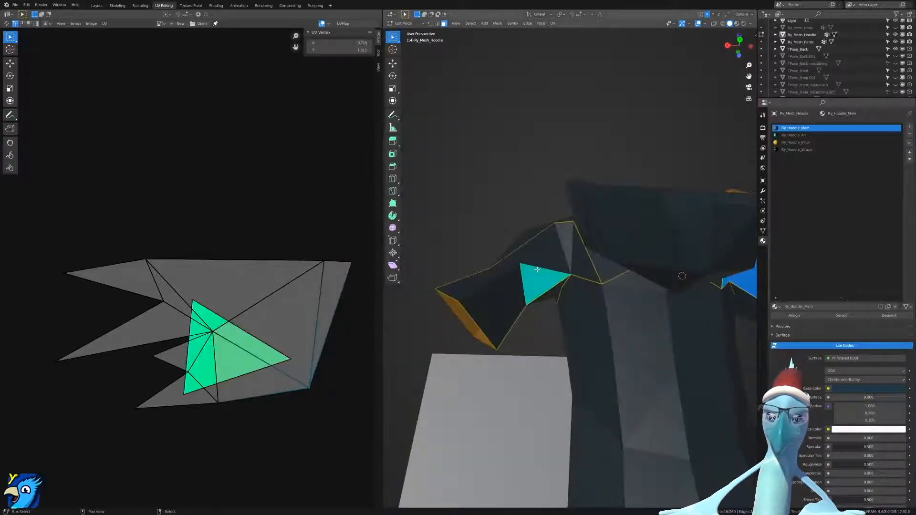
{"action": "key", "text": "ctrl+l"}
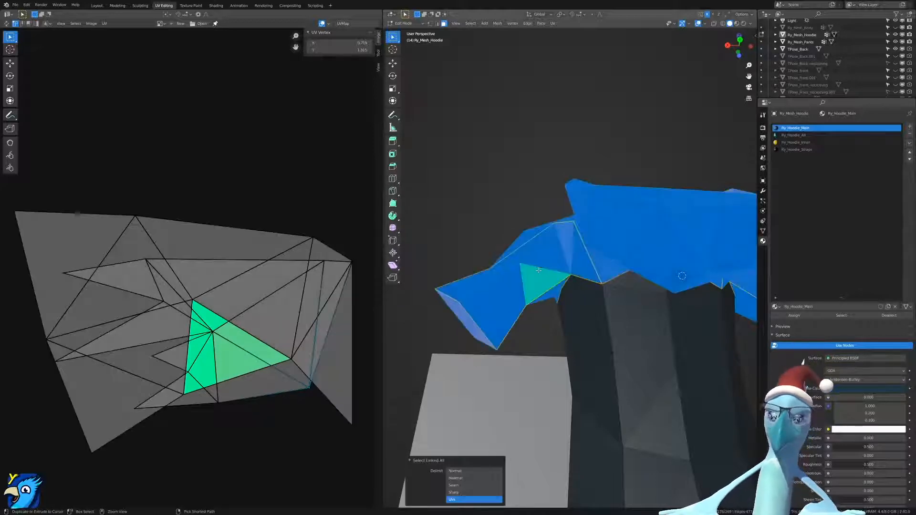
{"action": "key", "text": "ctrl+z"}
{"action": "middle_click_drag", "start_coordinate": [641, 269], "coordinate": [615, 261]}
{"action": "key", "text": "ctrl+z"}
{"action": "key", "text": "ctrl+z"}
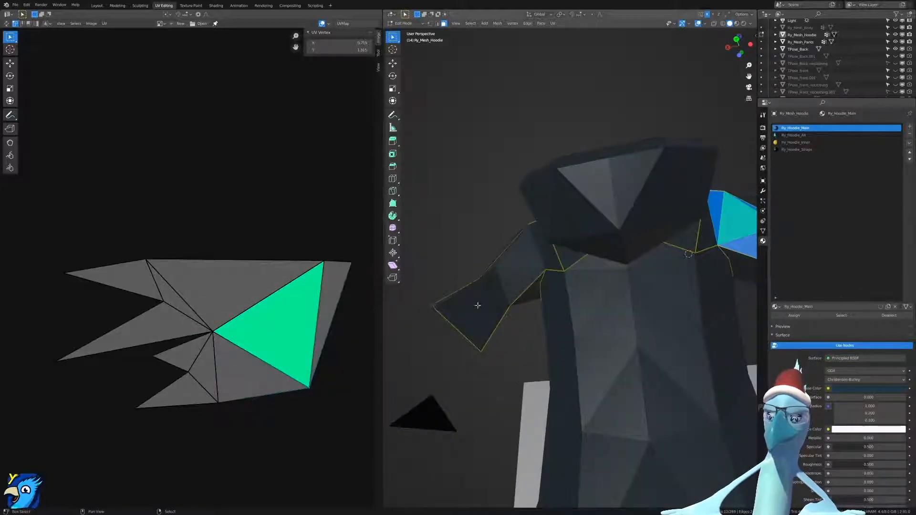
Add the opposite sleeve's linked faces and the jagged sleeve's neck-side shoulder face to the selection, and unwrap both sleeves.
{"action": "left_click", "coordinate": [477, 306]}
{"action": "key", "text": "ctrl+l"}
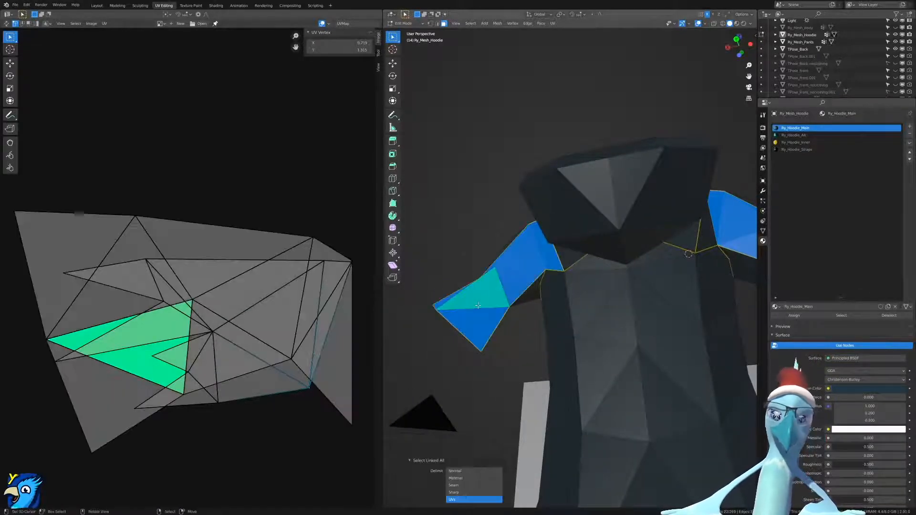
{"action": "left_click", "coordinate": [708, 238], "text": "shift"}
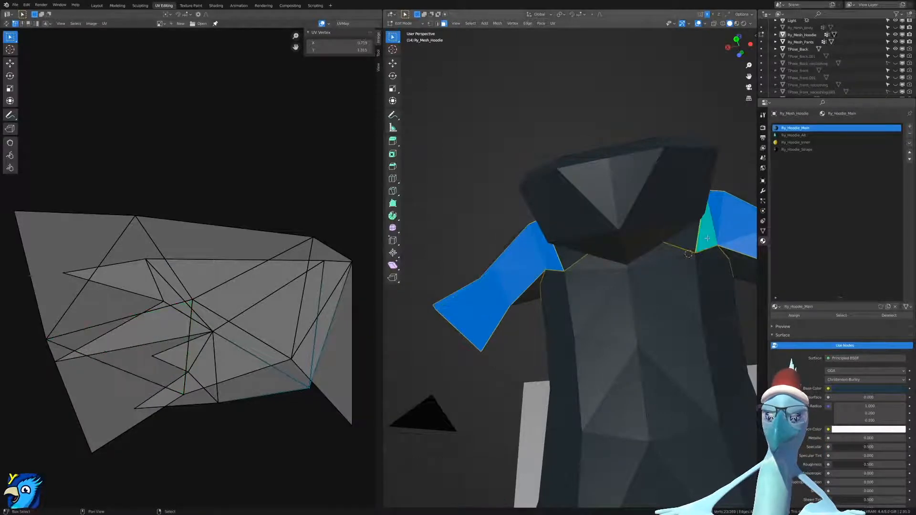
{"action": "right_click", "coordinate": [541, 288]}
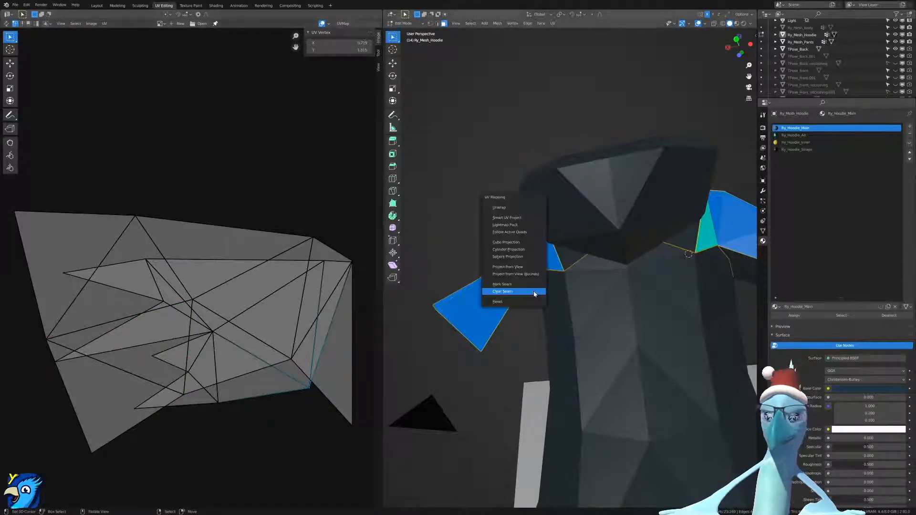
{"action": "key", "text": "u"}
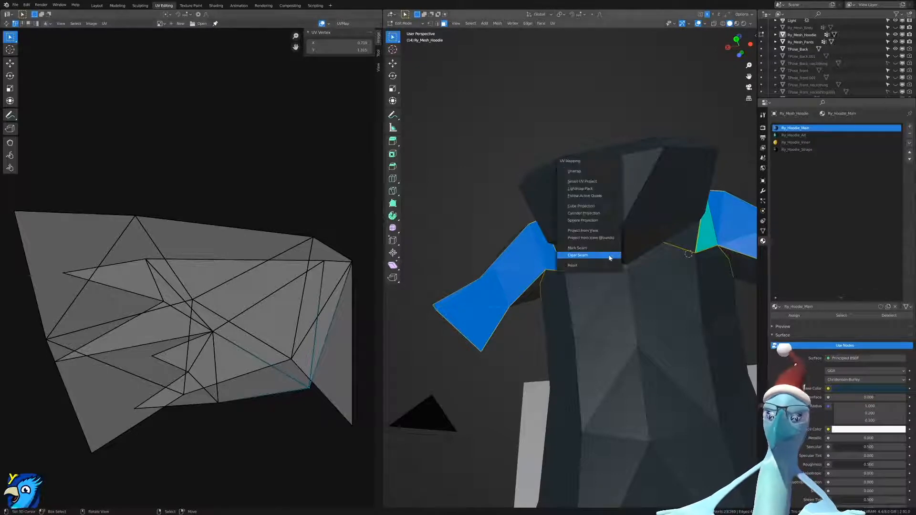
{"action": "left_click", "coordinate": [583, 171]}
Select the jagged sleeve's linked UV island and rotate it 90 degrees clockwise so its spikes point sideways.
{"action": "middle_click_drag", "start_coordinate": [630, 252], "coordinate": [650, 264]}
{"action": "scroll", "coordinate": [248, 355], "scroll_direction": "up", "scroll_amount": 5}
{"action": "scroll", "coordinate": [248, 349], "scroll_direction": "up", "scroll_amount": 4}
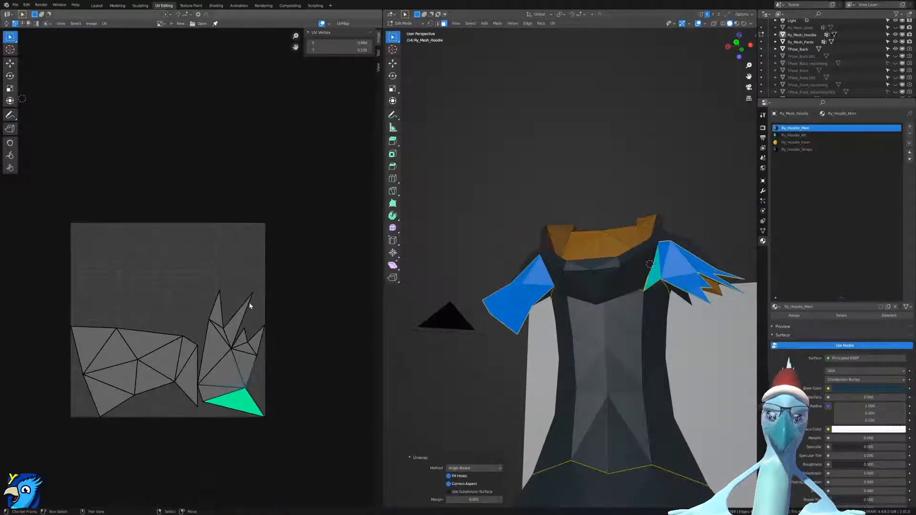
{"action": "key", "text": "l"}
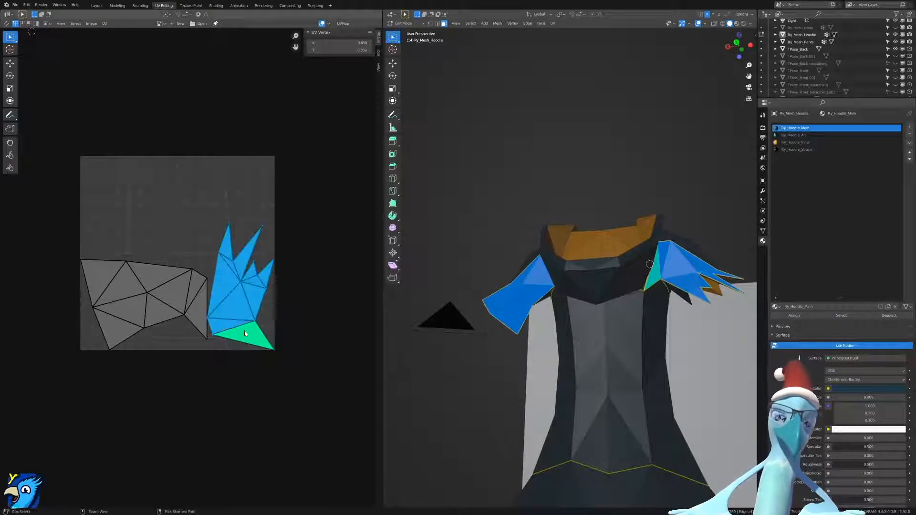
{"action": "key", "text": "r"}
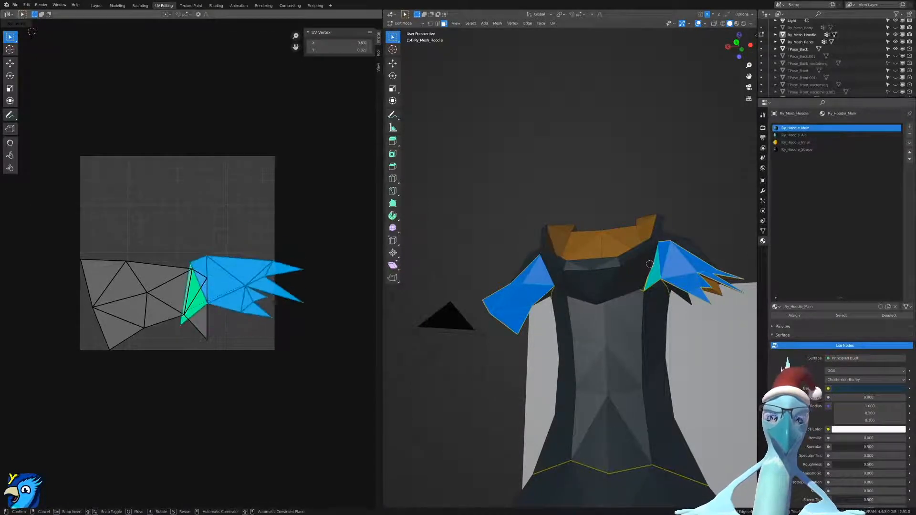
{"action": "left_click", "coordinate": [84, 372]}
Mirror the jagged UV island horizontally with an X scale of -1 and move it over the other sleeve's island.
{"action": "key", "text": "s"}
{"action": "key", "text": "x"}
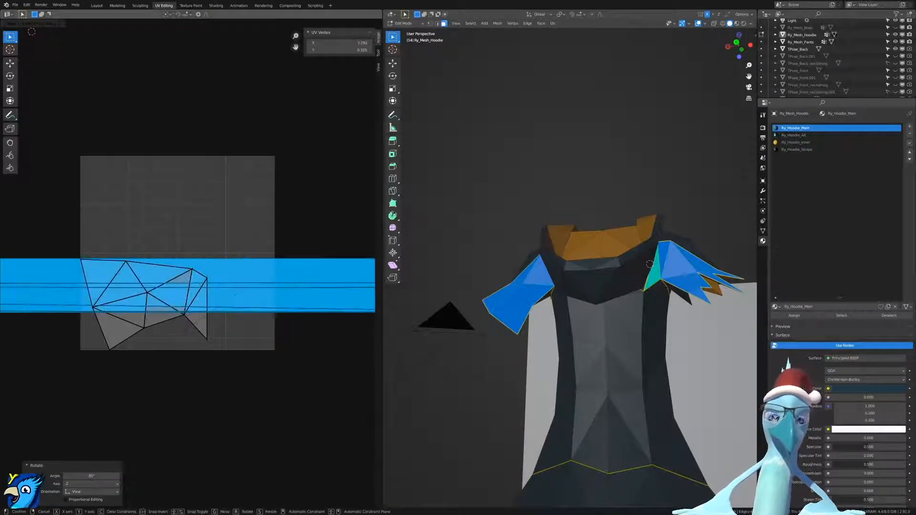
{"action": "key", "text": "Escape"}
{"action": "key", "text": "s"}
{"action": "key", "text": "Escape"}
{"action": "type", "text": "s"}
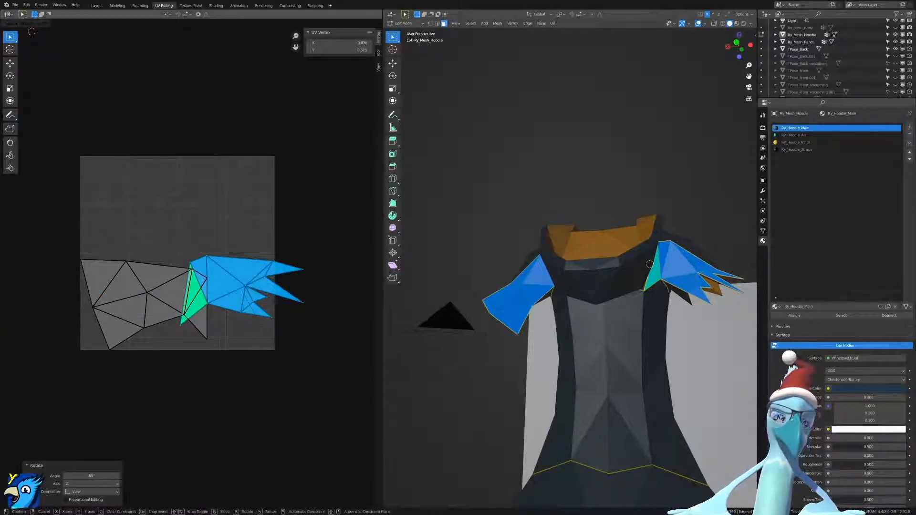
{"action": "type", "text": "-1"}
{"action": "key", "text": "Return"}
{"action": "scroll", "coordinate": [277, 354], "scroll_direction": "up", "scroll_amount": 4}
{"action": "key", "text": "g"}
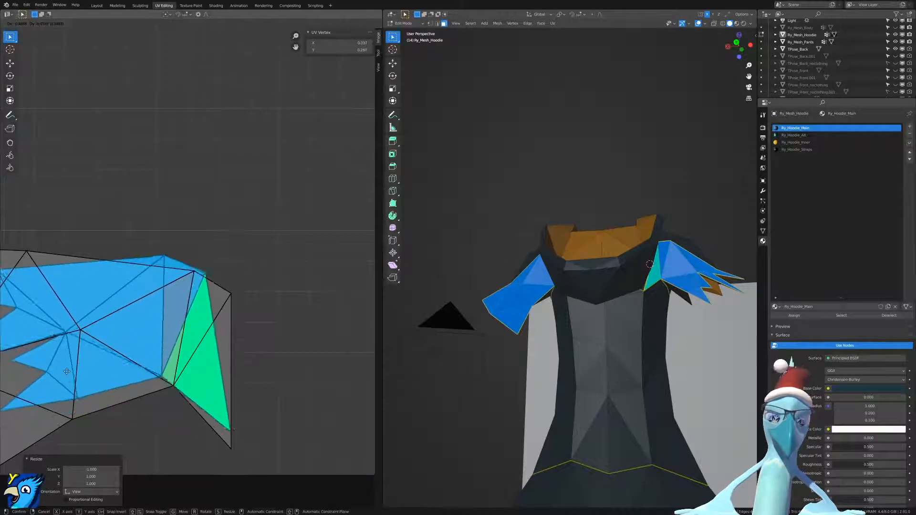
{"action": "left_click", "coordinate": [72, 377]}
Move the upper corner of the jagged island's shoulder triangle onto the other island's matching corner.
{"action": "scroll", "coordinate": [191, 270], "scroll_direction": "up", "scroll_amount": 1}
{"action": "middle_click_drag", "start_coordinate": [210, 308], "coordinate": [202, 274]}
{"action": "right_click", "coordinate": [208, 247]}
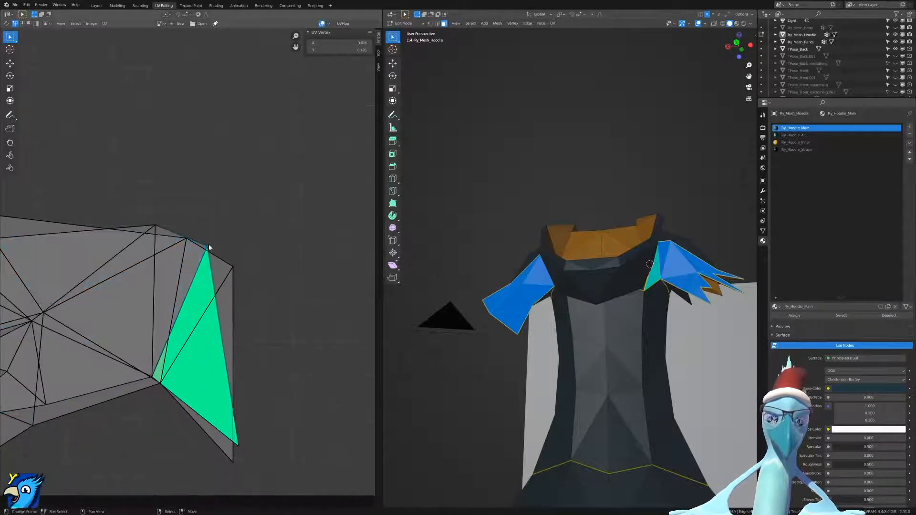
{"action": "left_click", "coordinate": [235, 269]}
{"action": "key", "text": "period"}
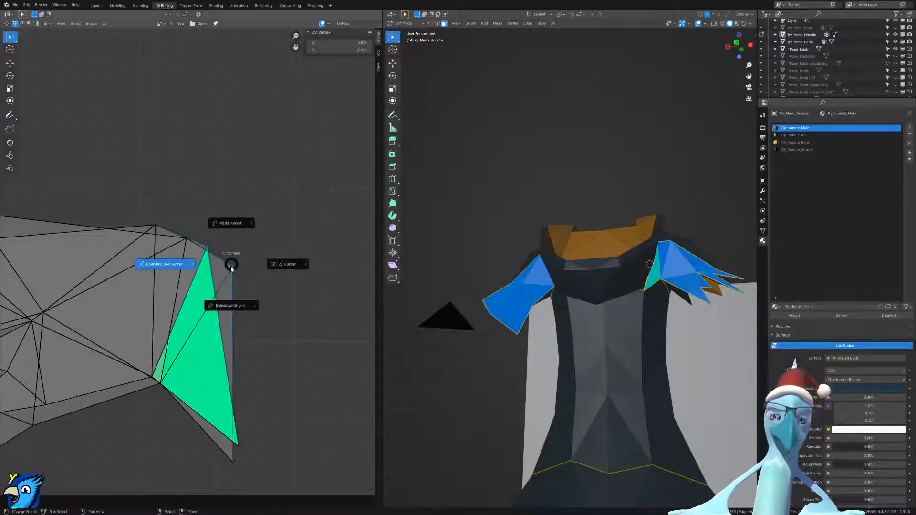
{"action": "left_click", "coordinate": [291, 433]}
{"action": "left_click", "coordinate": [209, 248]}
{"action": "scroll", "coordinate": [235, 260], "scroll_direction": "up", "scroll_amount": 3}
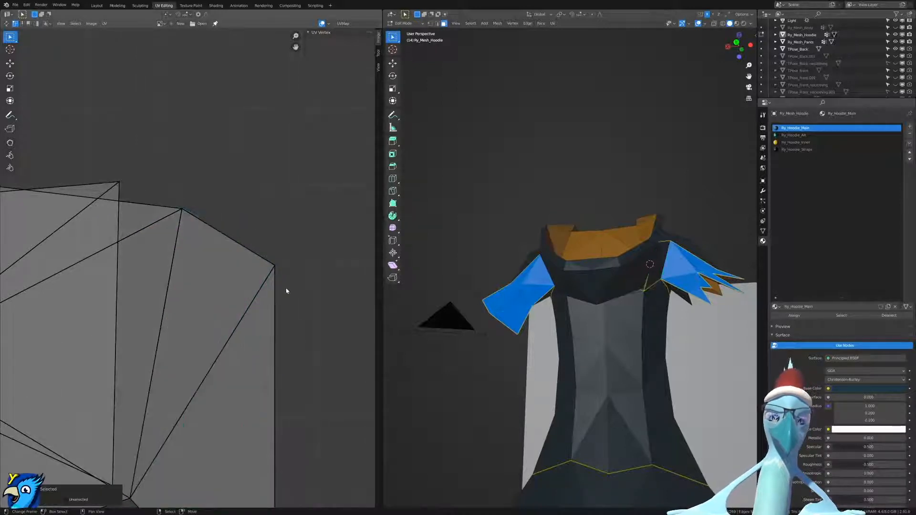
{"action": "key", "text": "g"}
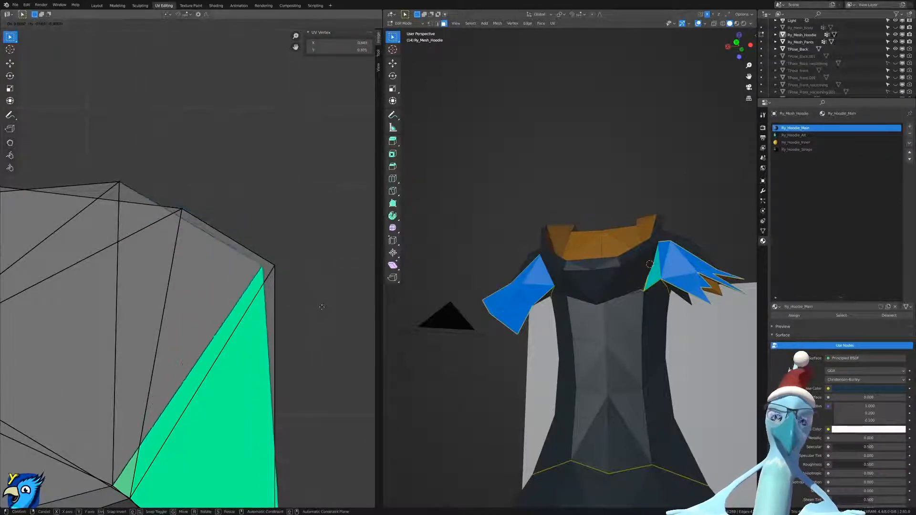
{"action": "left_click", "coordinate": [331, 305]}
{"action": "scroll", "coordinate": [302, 340], "scroll_direction": "down", "scroll_amount": 1}
{"action": "middle_click_drag", "start_coordinate": [272, 491], "coordinate": [256, 342]}
{"action": "scroll", "coordinate": [255, 341], "scroll_direction": "up", "scroll_amount": 2}
{"action": "middle_click_drag", "start_coordinate": [286, 465], "coordinate": [266, 346]}
{"action": "left_click", "coordinate": [277, 366]}
{"action": "scroll", "coordinate": [321, 342], "scroll_direction": "down", "scroll_amount": 3}
{"action": "key", "text": "ctrl+z"}
{"action": "key", "text": "ctrl+z"}
{"action": "middle_click_drag", "start_coordinate": [109, 191], "coordinate": [285, 268]}
{"action": "scroll", "coordinate": [366, 307], "scroll_direction": "down", "scroll_amount": 3}
{"action": "key", "text": "g"}
{"action": "left_click", "coordinate": [306, 262]}
{"action": "key", "text": "ctrl+z"}
{"action": "key", "text": "ctrl+z"}
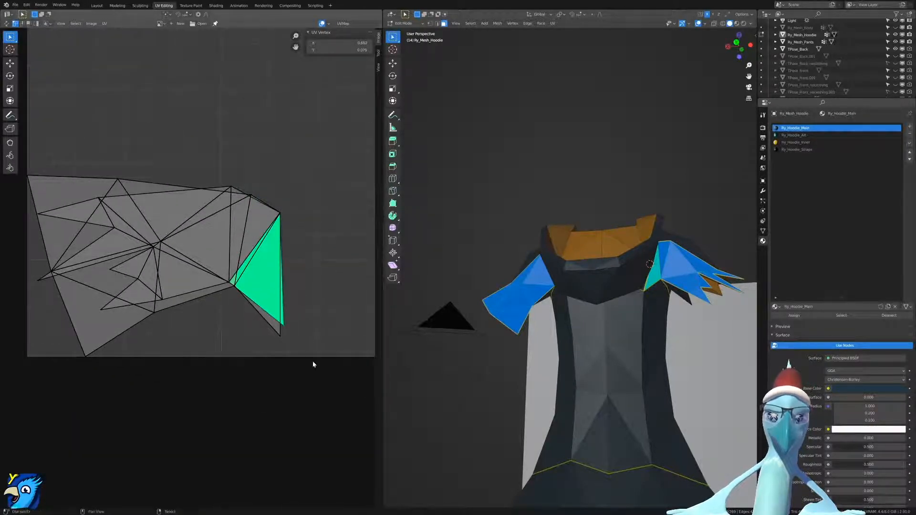
Move the lower and inner corners of the jagged island's shoulder triangle onto the other island's matching vertices.
{"action": "scroll", "coordinate": [296, 350], "scroll_direction": "up", "scroll_amount": 5}
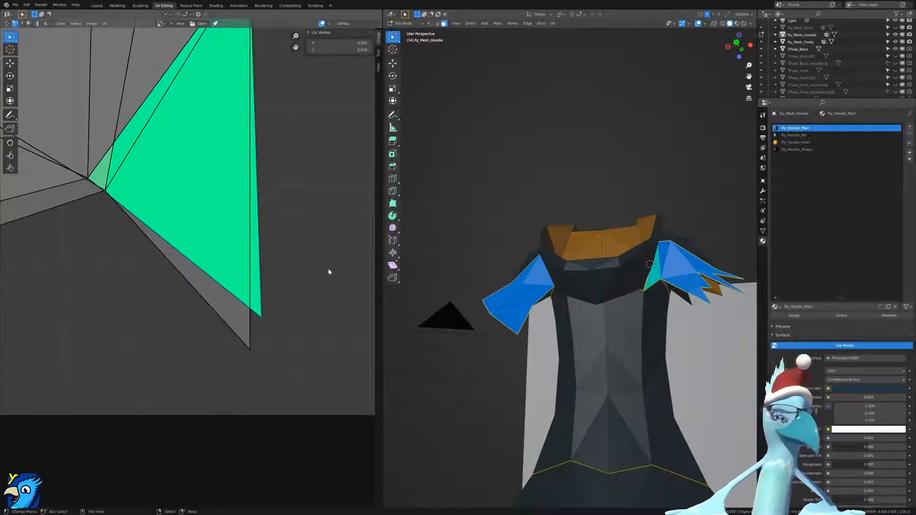
{"action": "key", "text": "g"}
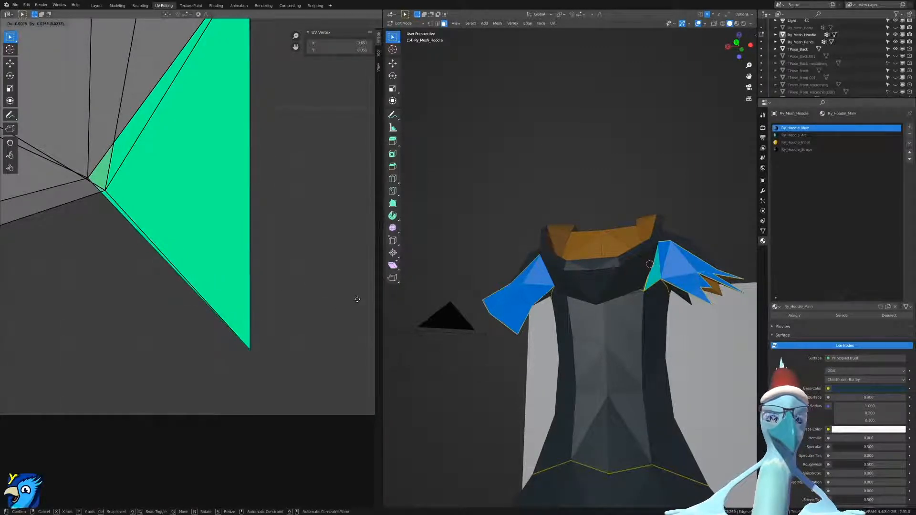
{"action": "left_click", "coordinate": [356, 299]}
{"action": "left_click", "coordinate": [92, 177]}
{"action": "key", "text": "g"}
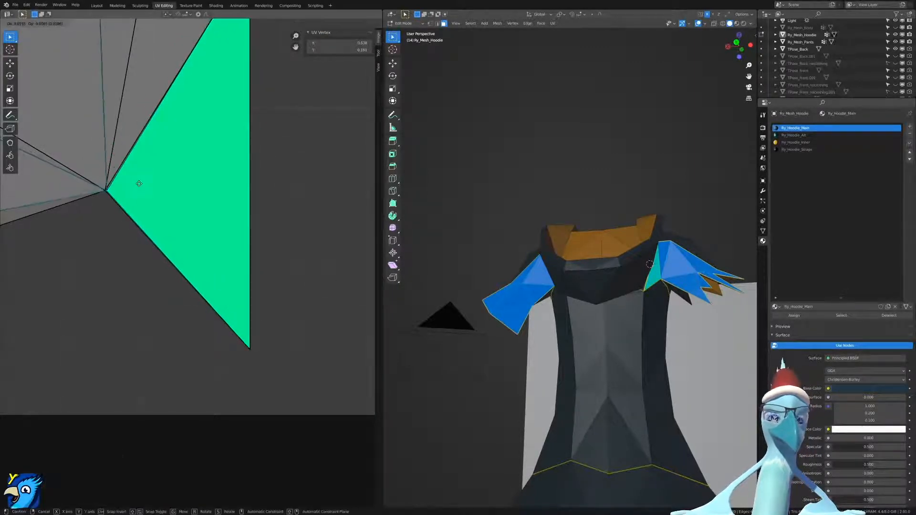
{"action": "left_click", "coordinate": [137, 181]}
{"action": "scroll", "coordinate": [140, 170], "scroll_direction": "down", "scroll_amount": 2}
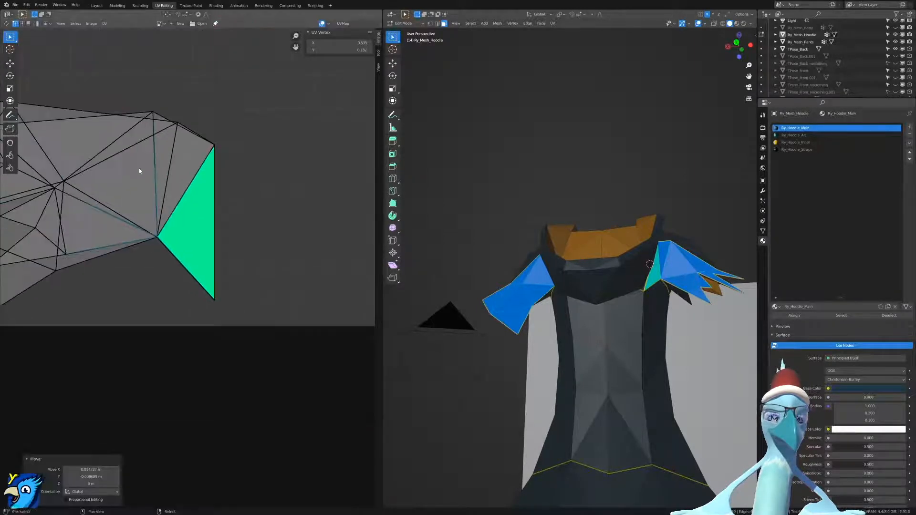
Move the jagged island's upper-edge vertex beside the shoulder triangle onto the other island's matching vertex.
{"action": "scroll", "coordinate": [209, 290], "scroll_direction": "up", "scroll_amount": 5}
{"action": "left_click", "coordinate": [145, 180]}
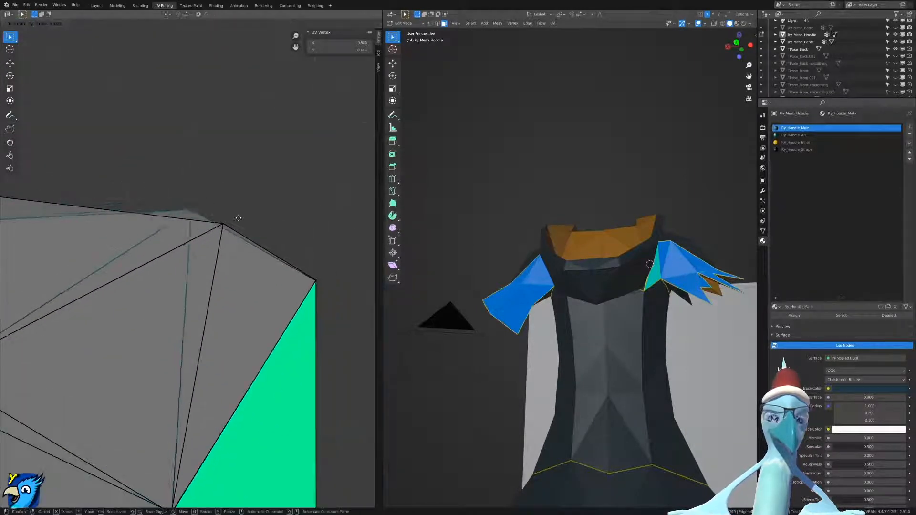
{"action": "key", "text": "g"}
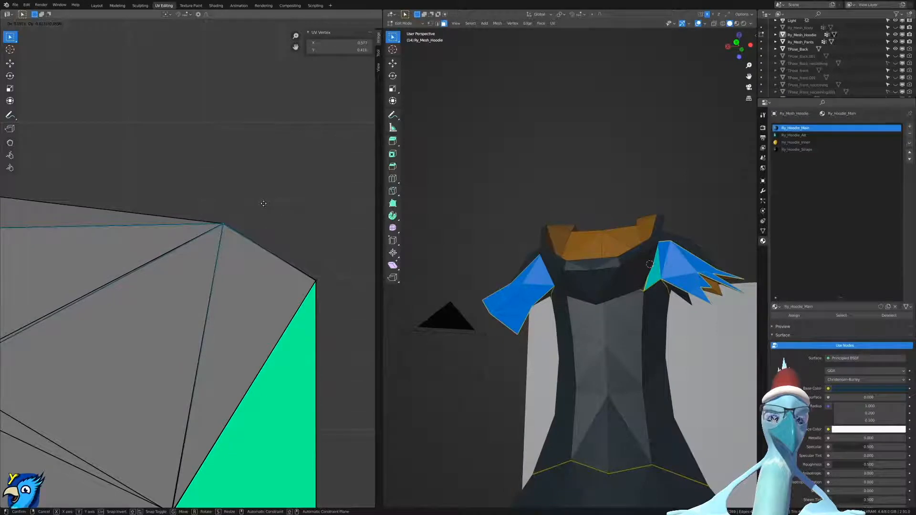
{"action": "left_click", "coordinate": [262, 205]}
{"action": "scroll", "coordinate": [232, 306], "scroll_direction": "down", "scroll_amount": 3}
{"action": "scroll", "coordinate": [202, 288], "scroll_direction": "up", "scroll_amount": 4}
{"action": "scroll", "coordinate": [205, 307], "scroll_direction": "down", "scroll_amount": 3}
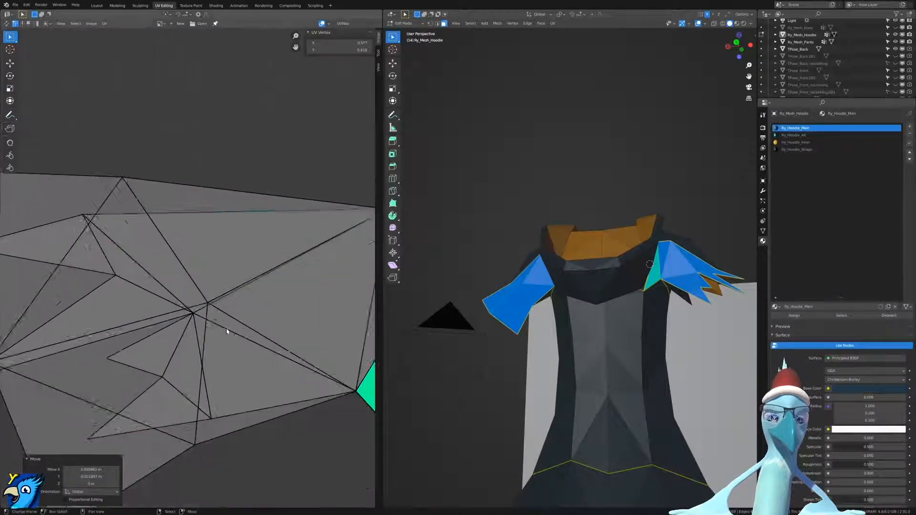
{"action": "key", "text": "g"}
{"action": "right_click", "coordinate": [234, 281]}
{"action": "scroll", "coordinate": [216, 308], "scroll_direction": "up", "scroll_amount": 2}
{"action": "key", "text": "g"}
{"action": "right_click", "coordinate": [158, 314]}
Select the jagged island's central vertex with all its spike vertices and move them so the central vertex meets its counterpart.
{"action": "left_click", "coordinate": [195, 326]}
{"action": "scroll", "coordinate": [203, 368], "scroll_direction": "down", "scroll_amount": 2}
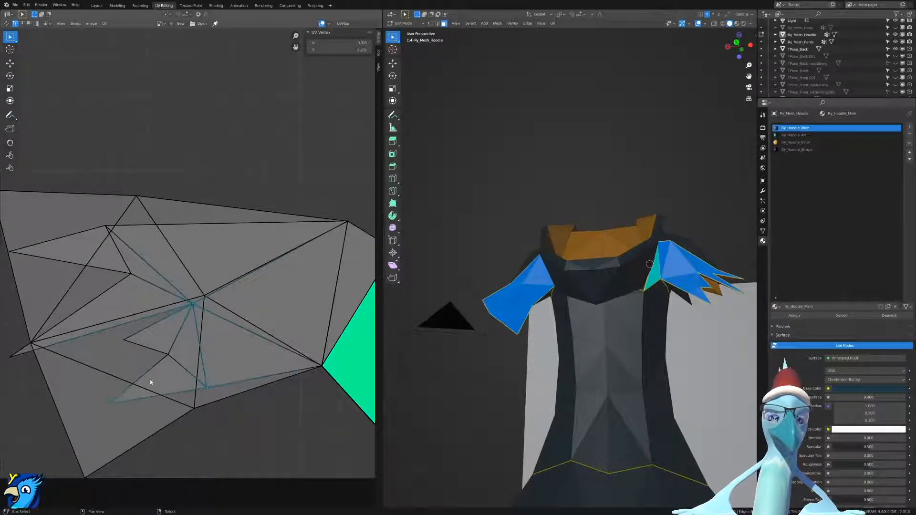
{"action": "right_click", "coordinate": [164, 356], "text": "shift"}
{"action": "right_click", "coordinate": [126, 342], "text": "shift"}
{"action": "right_click", "coordinate": [13, 359], "text": "shift"}
{"action": "right_click", "coordinate": [129, 276], "text": "shift"}
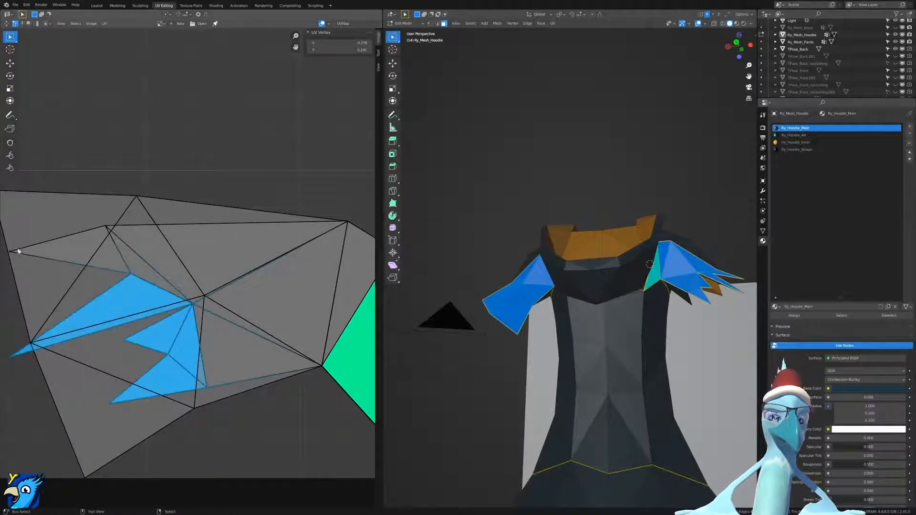
{"action": "right_click", "coordinate": [22, 248], "text": "shift"}
{"action": "scroll", "coordinate": [191, 342], "scroll_direction": "up", "scroll_amount": 3}
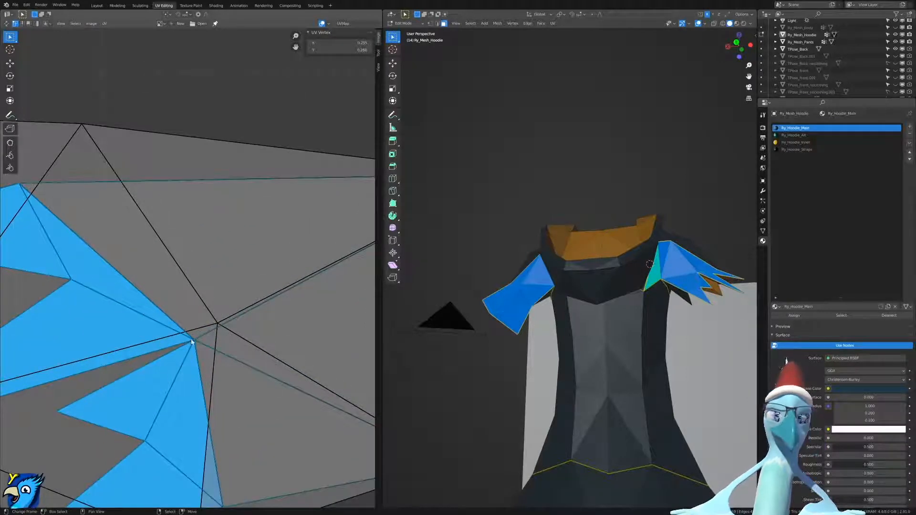
{"action": "key", "text": "g"}
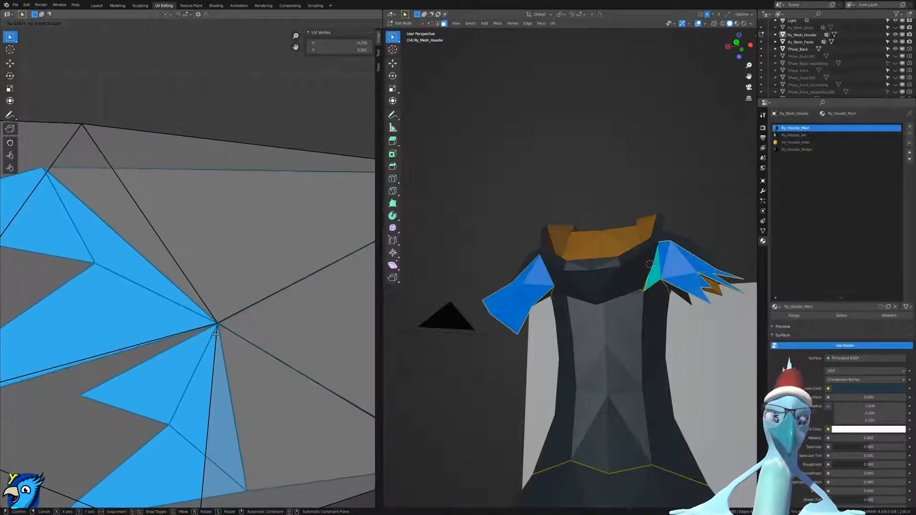
{"action": "left_click", "coordinate": [214, 334]}
{"action": "scroll", "coordinate": [220, 348], "scroll_direction": "down", "scroll_amount": 4}
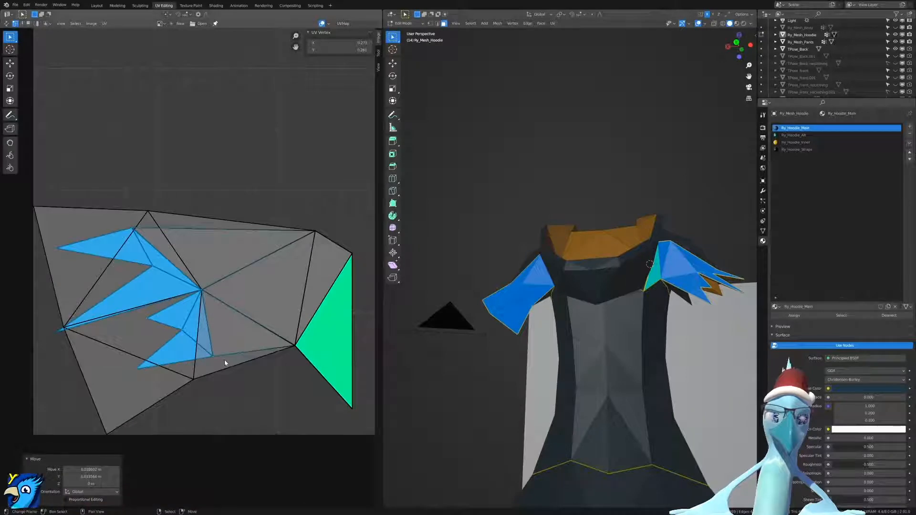
Move the jagged island's lower-edge vertex at the base of the lowest spike onto the other island's lower outline.
{"action": "middle_click_drag", "start_coordinate": [225, 360], "coordinate": [227, 294]}
{"action": "left_click", "coordinate": [224, 294]}
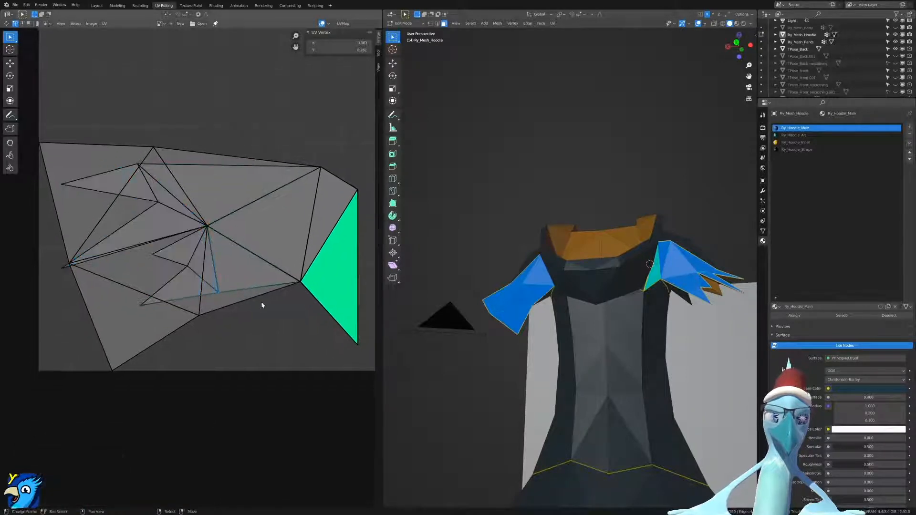
{"action": "scroll", "coordinate": [261, 302], "scroll_direction": "up", "scroll_amount": 2}
{"action": "key", "text": "g"}
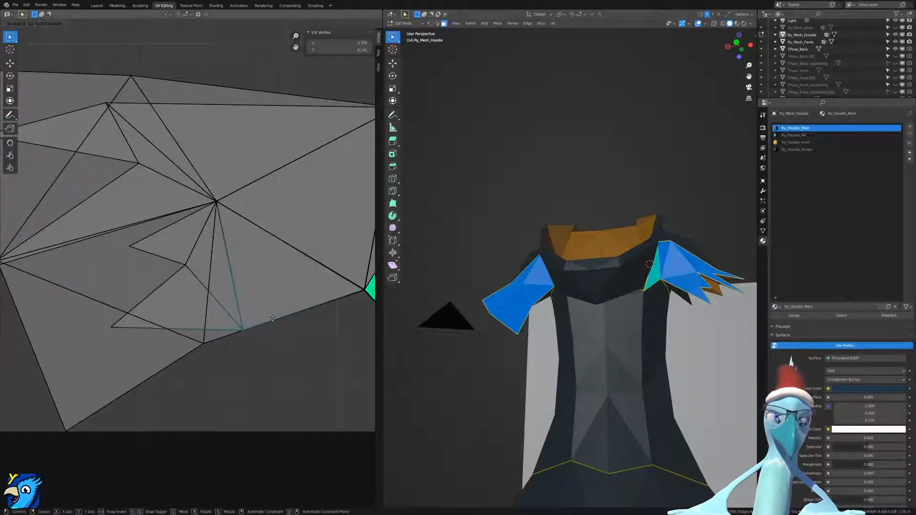
{"action": "left_click", "coordinate": [274, 321]}
Move the lowest spike's tip down onto the other island's lower outline, undoing the first placement.
{"action": "right_click", "coordinate": [113, 328]}
{"action": "key", "text": "g"}
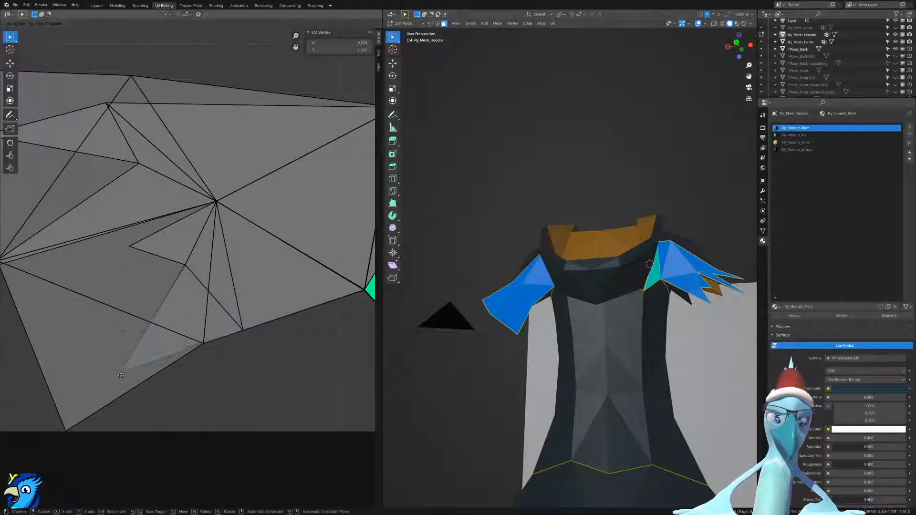
{"action": "left_click", "coordinate": [126, 393]}
{"action": "key", "text": "ctrl+z"}
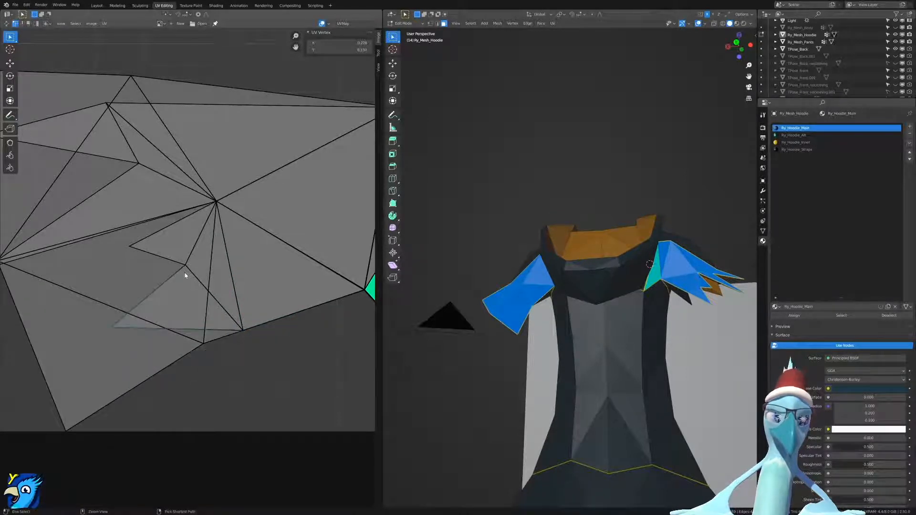
{"action": "key", "text": "g"}
{"action": "left_click", "coordinate": [203, 347]}
Shift the notch vertex above the lowest spike and the neighbouring short spike's tip slightly down and toward the shoulder.
{"action": "right_click", "coordinate": [185, 267]}
{"action": "key", "text": "g"}
{"action": "left_click", "coordinate": [139, 257]}
{"action": "key", "text": "g"}
{"action": "left_click", "coordinate": [137, 267]}
Move the uppermost spike's base vertex onto the other island's matching upper-edge vertex.
{"action": "middle_click_drag", "start_coordinate": [118, 130], "coordinate": [181, 248]}
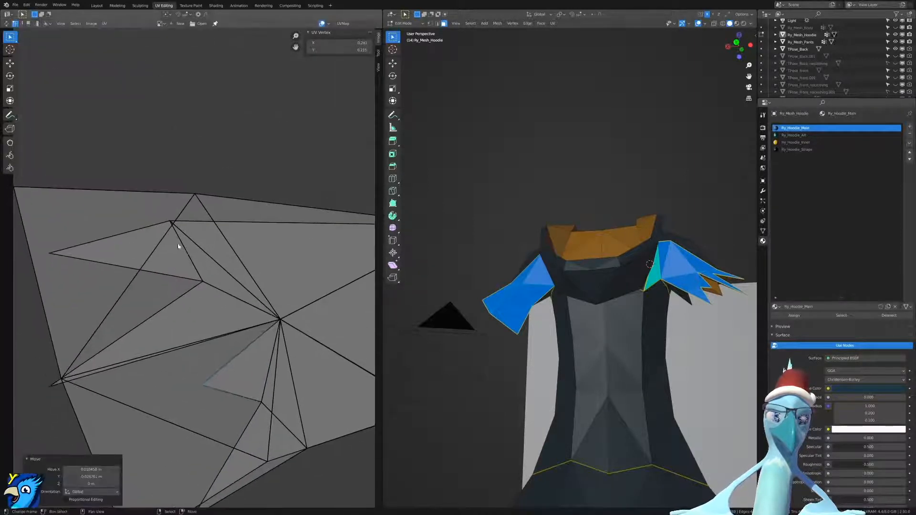
{"action": "right_click", "coordinate": [170, 221]}
{"action": "key", "text": "g"}
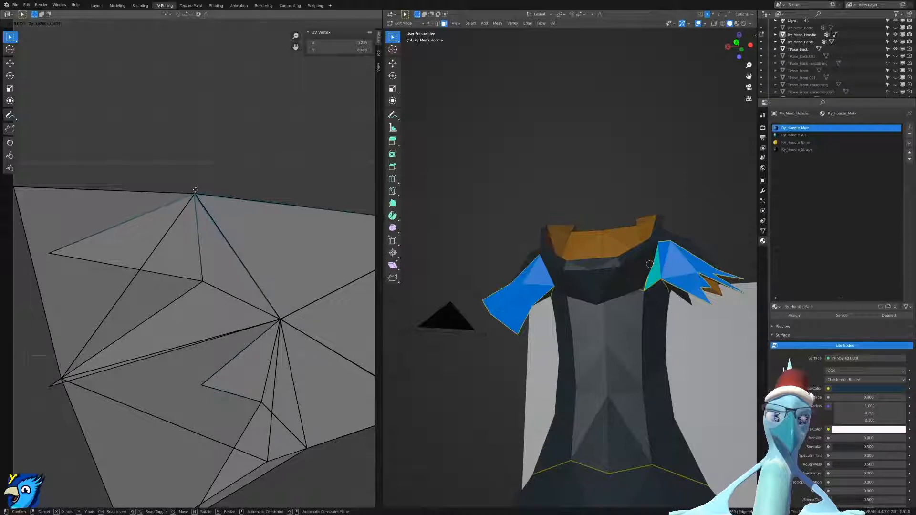
{"action": "left_click", "coordinate": [196, 192]}
Move the uppermost spike's tip above the island's upper edge and the long middle spike's tip onto the cuff edge.
{"action": "right_click", "coordinate": [54, 380]}
{"action": "key", "text": "g"}
{"action": "right_click", "coordinate": [58, 248]}
{"action": "right_click", "coordinate": [50, 253]}
{"action": "key", "text": "g"}
{"action": "left_click", "coordinate": [56, 160]}
{"action": "right_click", "coordinate": [52, 378]}
{"action": "key", "text": "g"}
{"action": "right_click", "coordinate": [54, 359]}
{"action": "key", "text": "g"}
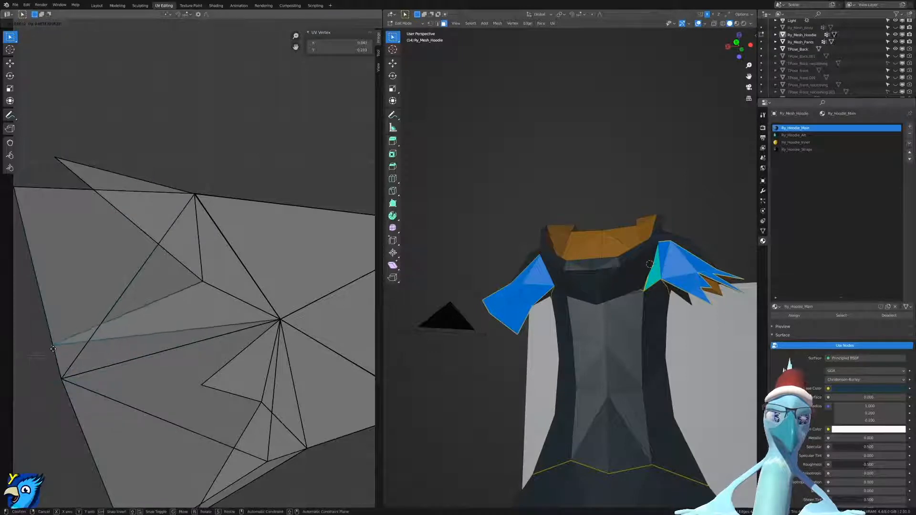
{"action": "left_click", "coordinate": [51, 342]}
Bring the uppermost spike's tip back down close to the other island's upper edge near the cuff corner.
{"action": "scroll", "coordinate": [178, 356], "scroll_direction": "down", "scroll_amount": 4}
{"action": "right_click", "coordinate": [135, 220]}
{"action": "key", "text": "g"}
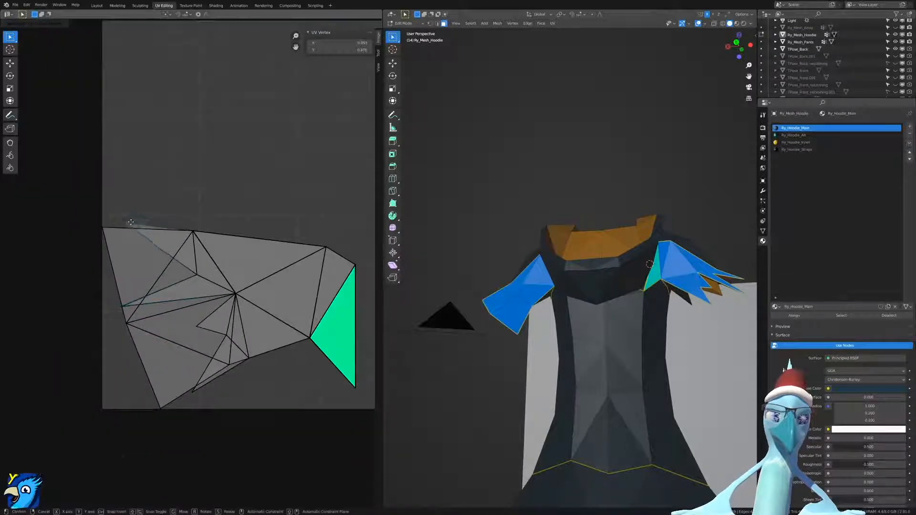
{"action": "left_click", "coordinate": [133, 225]}
{"action": "scroll", "coordinate": [261, 302], "scroll_direction": "down", "scroll_amount": 2}
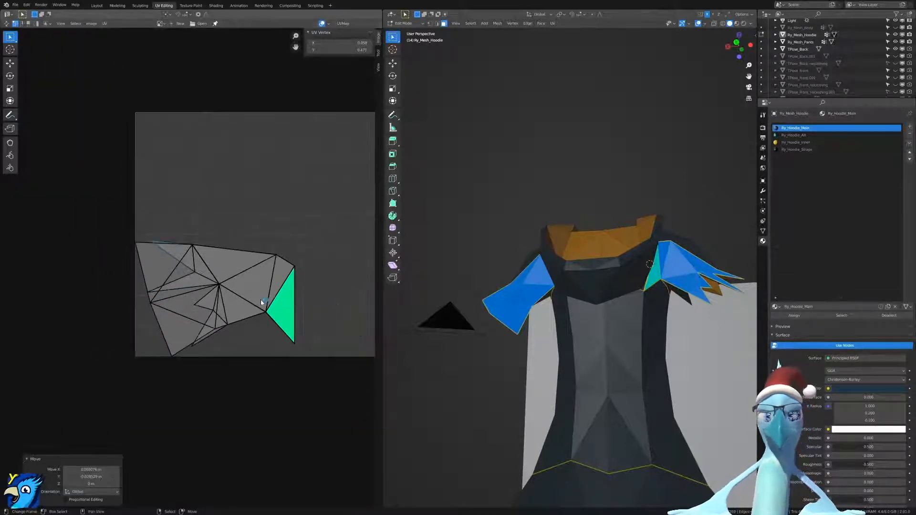
{"action": "scroll", "coordinate": [260, 300], "scroll_direction": "down", "scroll_amount": 1}
{"action": "scroll", "coordinate": [262, 307], "scroll_direction": "up", "scroll_amount": 2}
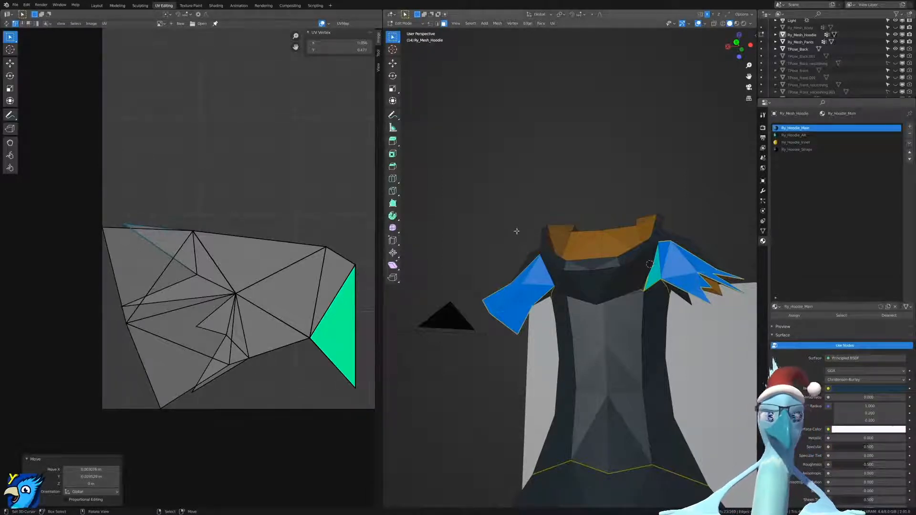
Add a new material slot with a new material named Test and assign it to the selected sleeve faces.
{"action": "scroll", "coordinate": [746, 284], "scroll_direction": "up", "scroll_amount": 1}
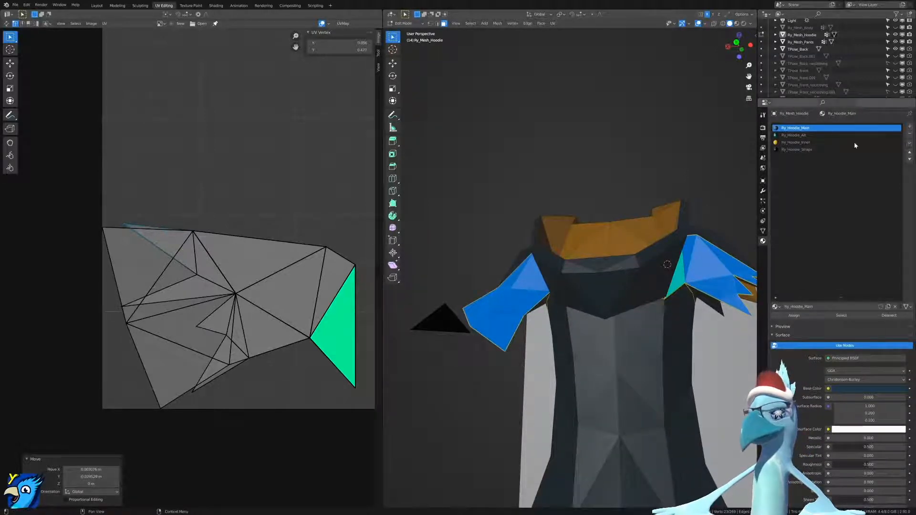
{"action": "left_click", "coordinate": [910, 126]}
{"action": "left_click", "coordinate": [775, 307]}
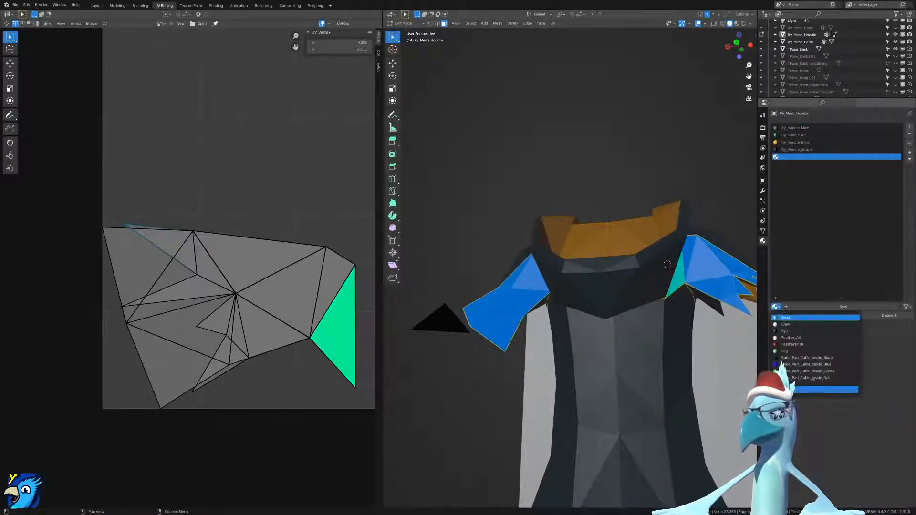
{"action": "left_click", "coordinate": [776, 307]}
{"action": "left_click", "coordinate": [843, 306]}
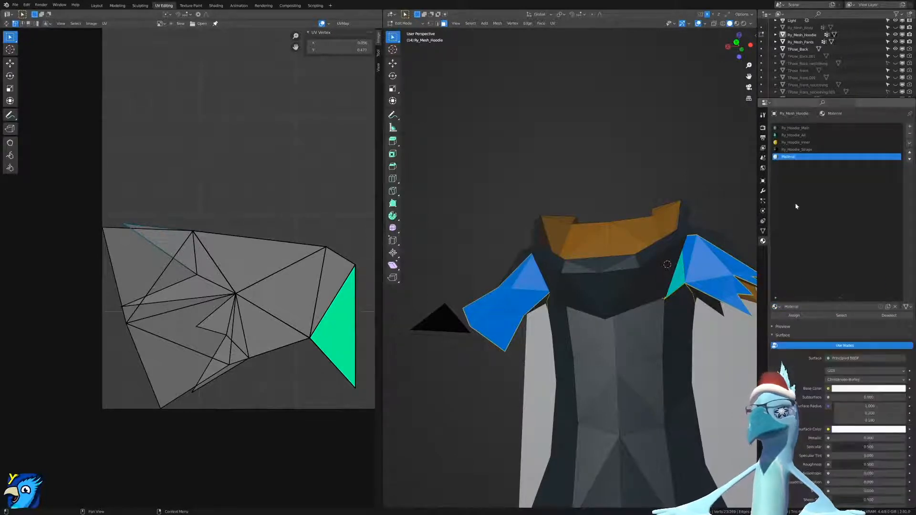
{"action": "type", "text": "st"}
{"action": "key", "text": "Return"}
{"action": "left_click", "coordinate": [793, 317]}
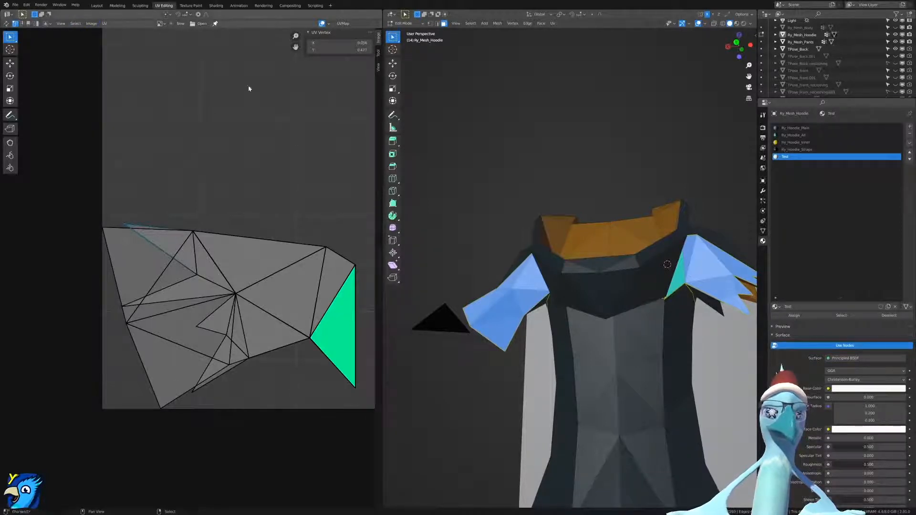
Connect an existing image texture to the Test material's Base Color and show the model in Material Preview shading.
{"action": "left_click", "coordinate": [829, 389]}
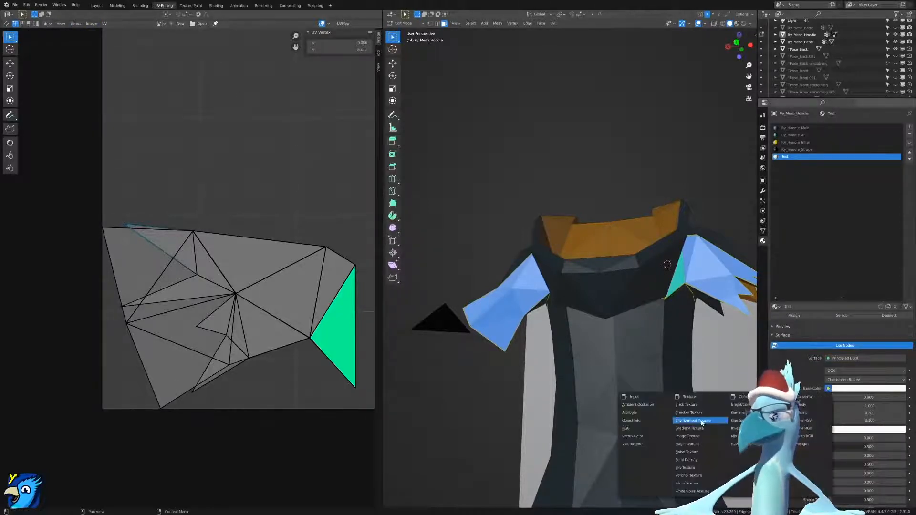
{"action": "left_click", "coordinate": [691, 432]}
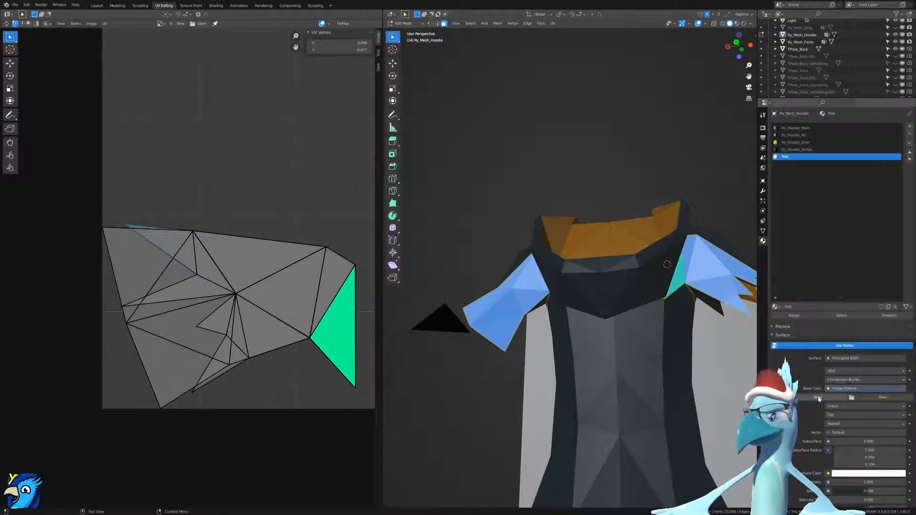
{"action": "left_click", "coordinate": [779, 397]}
{"action": "left_click", "coordinate": [811, 408]}
{"action": "key", "text": "z"}
{"action": "left_click", "coordinate": [701, 345]}
Examine how the test image maps onto both sleeves from the straight back view.
{"action": "mouse_move", "coordinate": [560, 302]}
{"action": "middle_mouse_down"}
{"action": "mouse_move", "coordinate": [587, 307]}
{"action": "mouse_move", "coordinate": [710, 53]}
{"action": "mouse_move", "coordinate": [697, 25]}
{"action": "middle_mouse_up"}
{"action": "middle_click_drag", "start_coordinate": [681, 297], "coordinate": [559, 232]}
{"action": "key", "text": "KP_1"}
{"action": "key", "text": "ctrl+KP_1"}
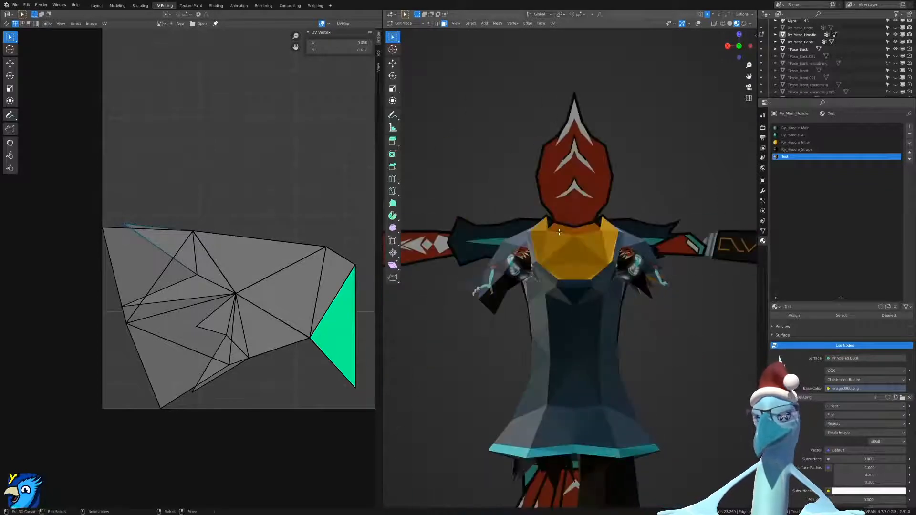
{"action": "scroll", "coordinate": [620, 266], "scroll_direction": "up", "scroll_amount": 3}
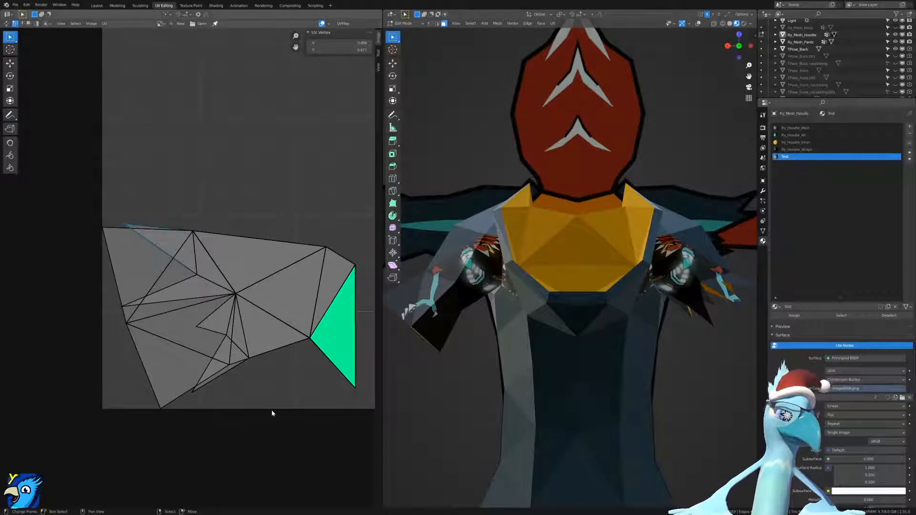
{"action": "scroll", "coordinate": [408, 210], "scroll_direction": "down", "scroll_amount": 1}
{"action": "middle_click_drag", "start_coordinate": [408, 210], "coordinate": [547, 256], "text": "shift"}
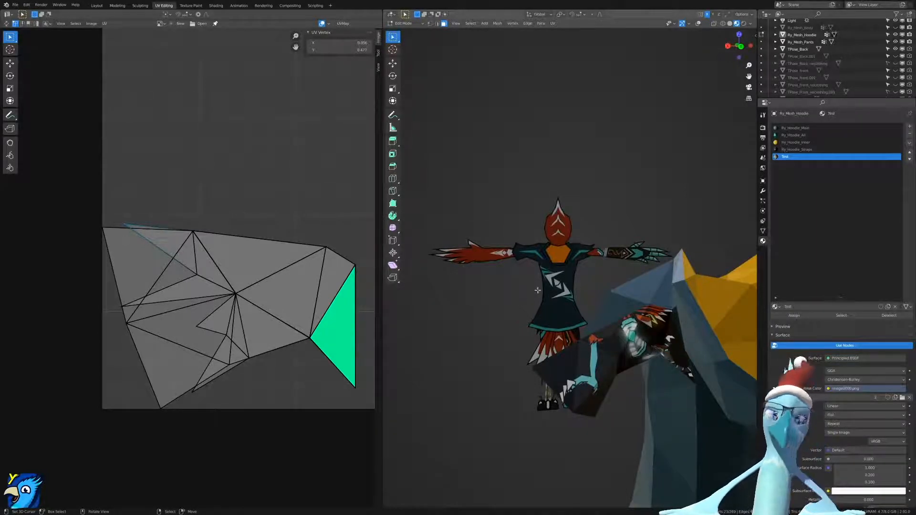
{"action": "middle_click_drag", "start_coordinate": [535, 290], "coordinate": [539, 291]}
{"action": "key", "text": "KP_1"}
{"action": "key", "text": "ctrl+KP_1"}
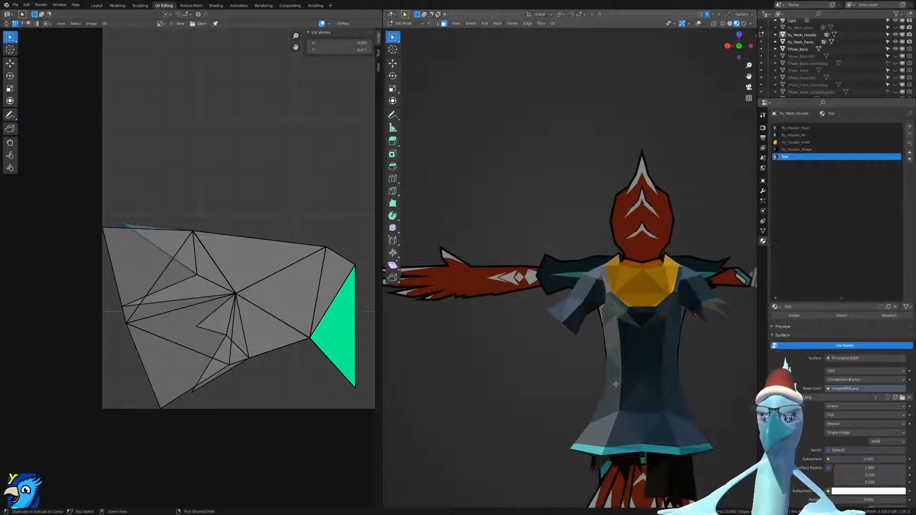
Show the viewport overlays and add the hoodie's UV-linked torso faces to the sleeve selection.
{"action": "scroll", "coordinate": [362, 325], "scroll_direction": "down", "scroll_amount": 3}
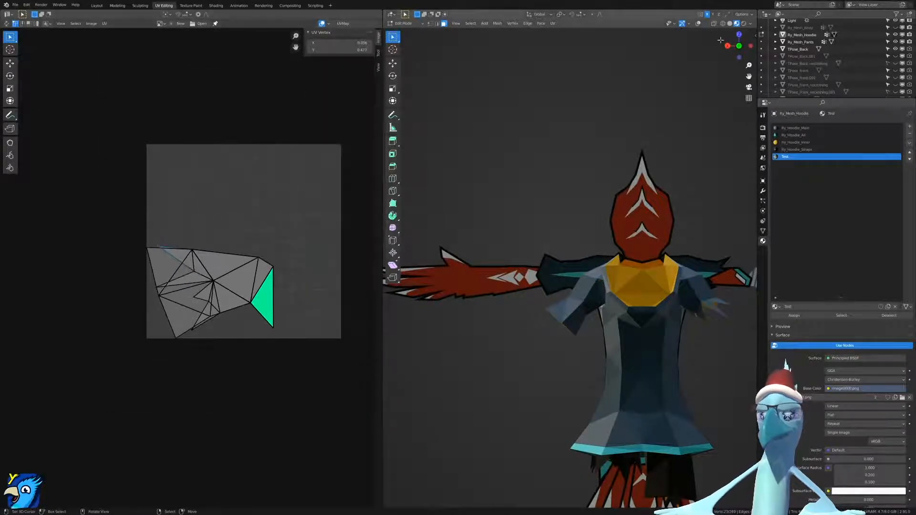
{"action": "left_click", "coordinate": [698, 25]}
{"action": "left_click", "coordinate": [641, 360]}
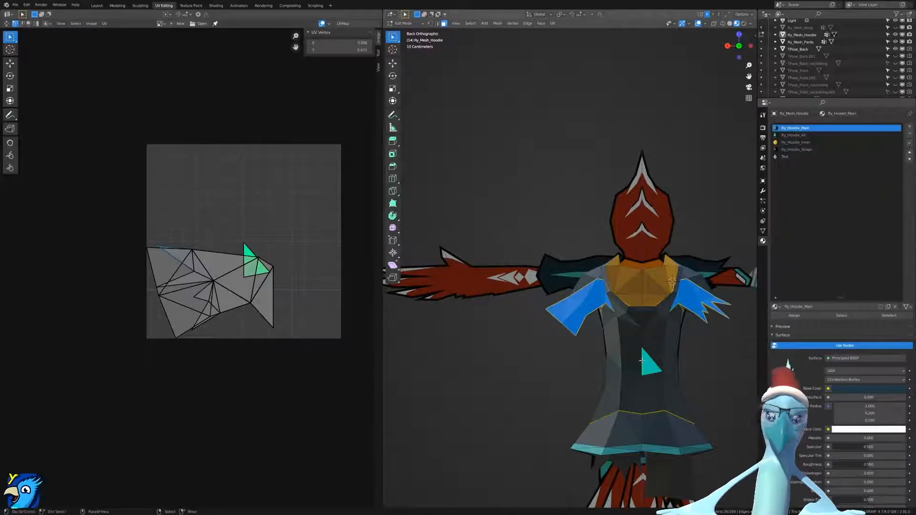
{"action": "key", "text": "ctrl+l"}
{"action": "scroll", "coordinate": [245, 325], "scroll_direction": "up", "scroll_amount": 3}
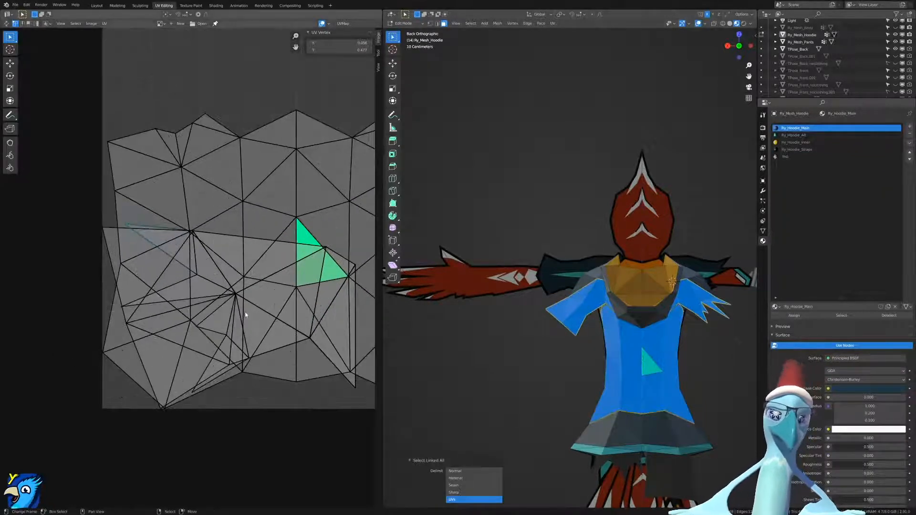
Select only the overlapping sleeve islands in the UV layout.
{"action": "key", "text": "alt+a"}
{"action": "key", "text": "c"}
{"action": "left_click", "coordinate": [340, 272]}
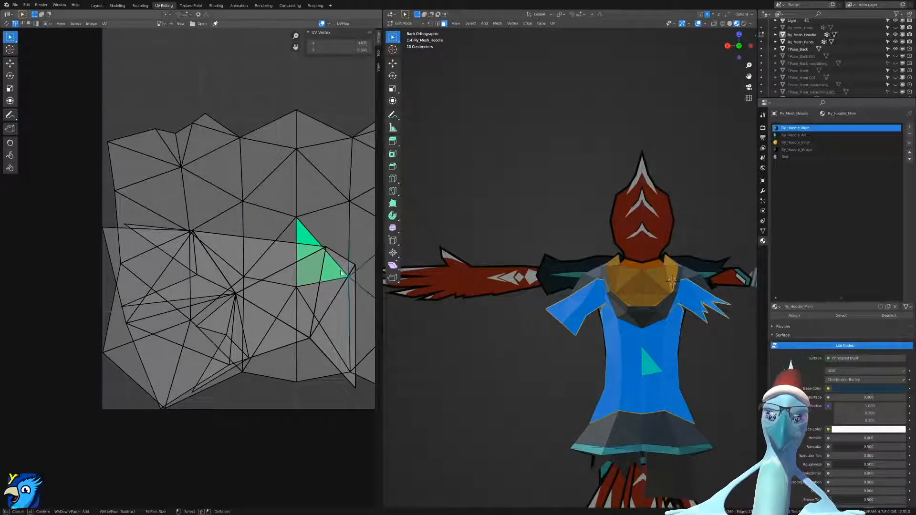
{"action": "right_click", "coordinate": [357, 261]}
{"action": "key", "text": "alt+a"}
{"action": "key", "text": "c"}
{"action": "left_click", "coordinate": [359, 262]}
{"action": "right_click", "coordinate": [358, 261]}
{"action": "key", "text": "ctrl+l"}
{"action": "key", "text": "Home"}
{"action": "scroll", "coordinate": [276, 345], "scroll_direction": "up", "scroll_amount": 2}
{"action": "key", "text": "s"}
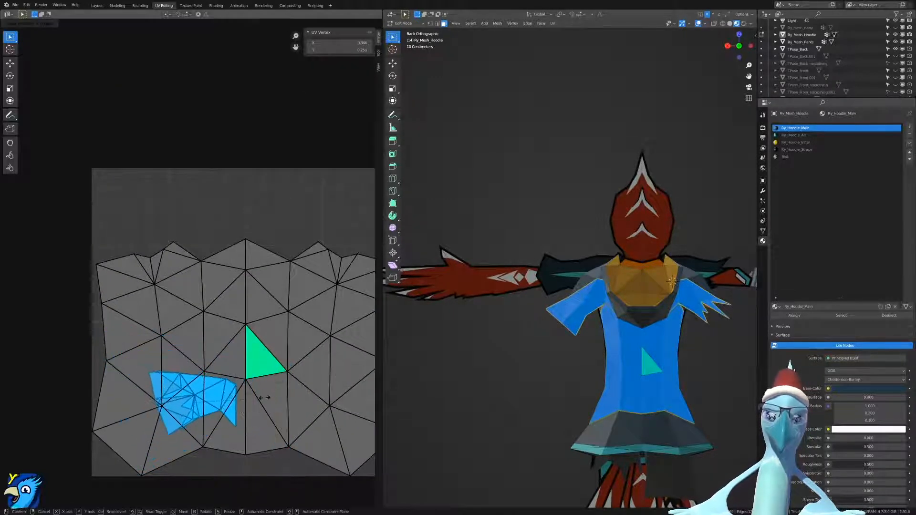
{"action": "left_click", "coordinate": [280, 333]}
{"action": "key", "text": "n"}
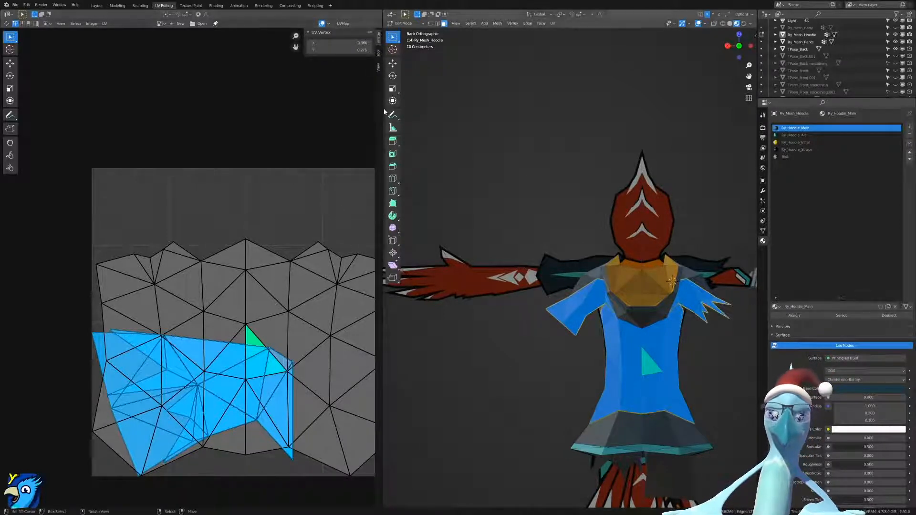
Widen the UV editor and scale down the overlapping sleeve islands.
{"action": "left_click_drag", "start_coordinate": [384, 111], "coordinate": [485, 111]}
{"action": "key", "text": "g"}
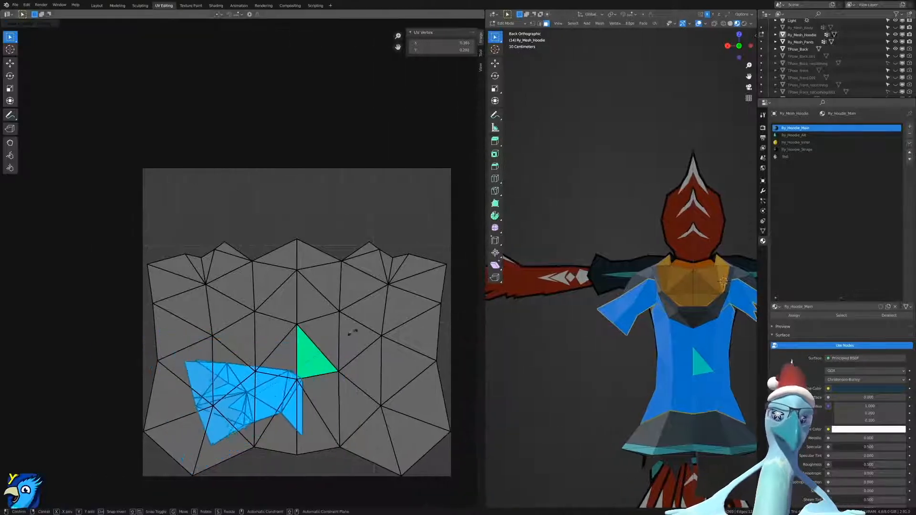
{"action": "left_click", "coordinate": [322, 391]}
Move the sleeve islands into the empty area above the torso island and scale them by 0.4.
{"action": "key", "text": "g"}
{"action": "left_click", "coordinate": [303, 316]}
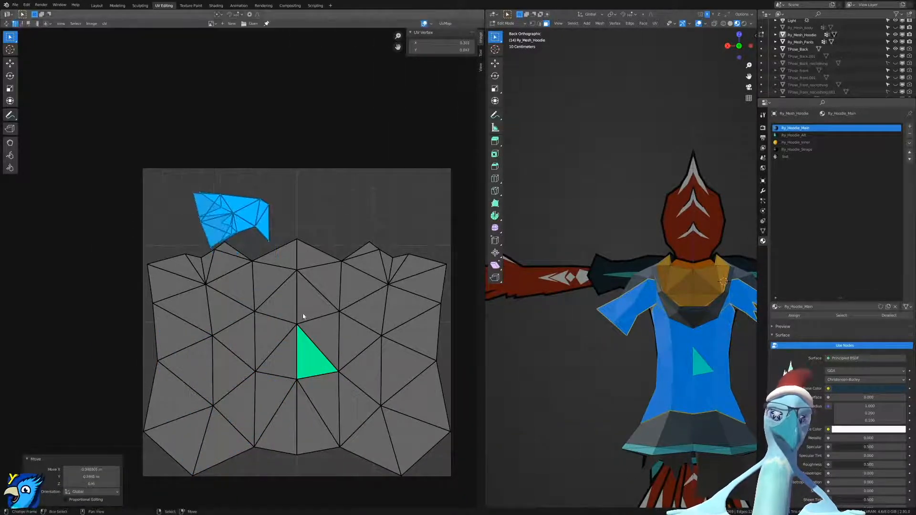
{"action": "key", "text": "g"}
{"action": "left_click", "coordinate": [299, 278]}
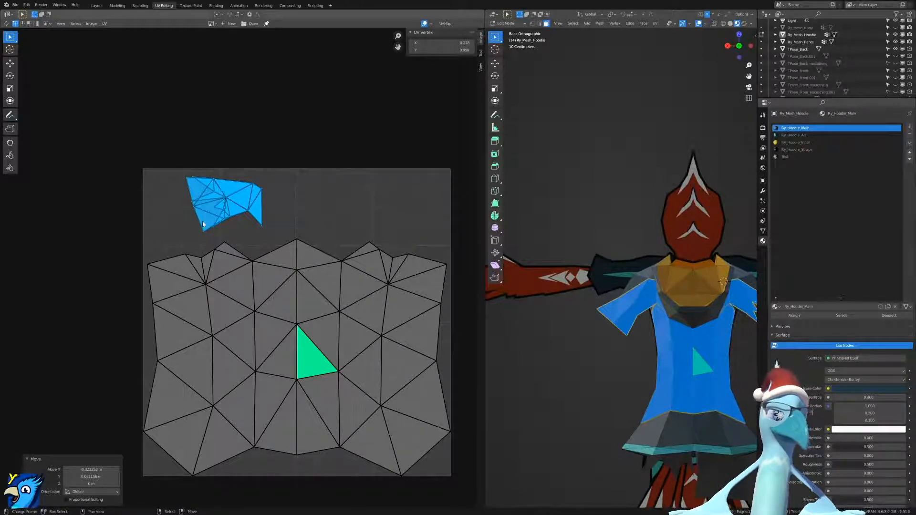
{"action": "key", "text": "s"}
{"action": "left_click", "coordinate": [327, 197]}
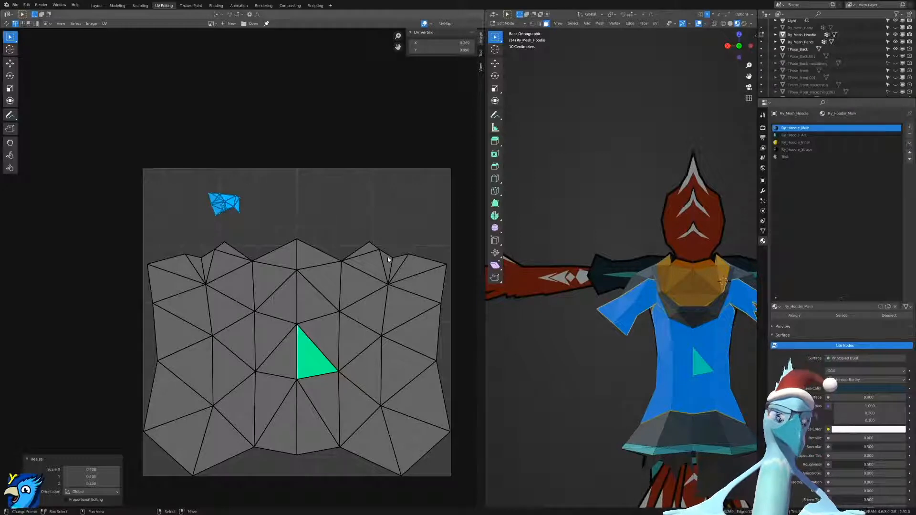
Look through the UV editor's tool, view and overlay settings for an option that displays UV stretching.
{"action": "left_click", "coordinate": [480, 54]}
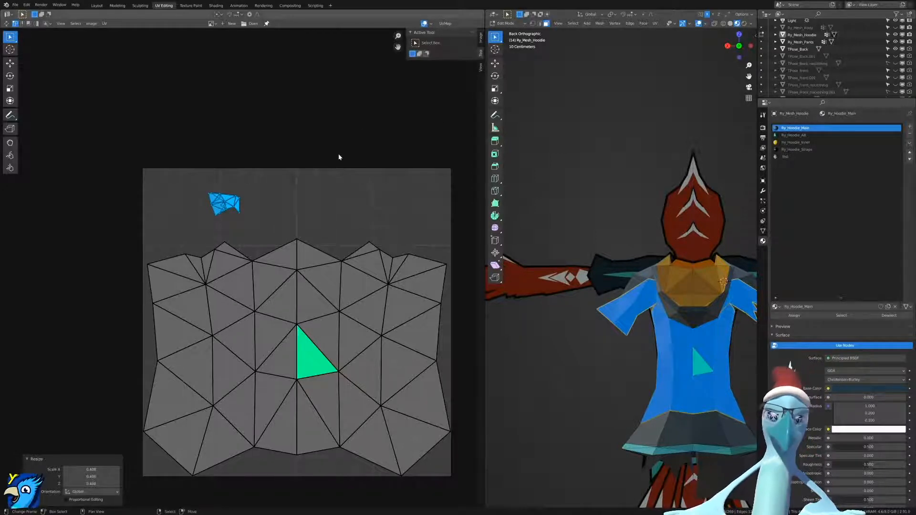
{"action": "left_click", "coordinate": [479, 68]}
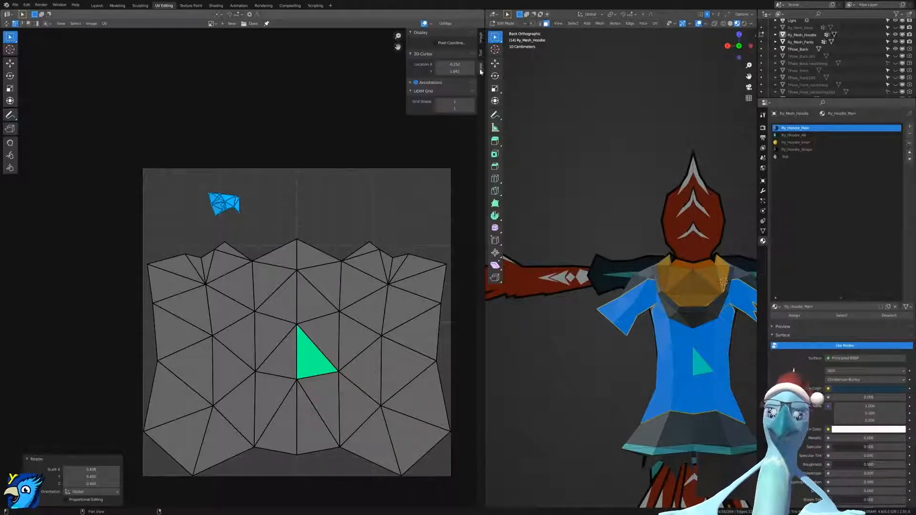
{"action": "left_click", "coordinate": [410, 91]}
{"action": "left_click", "coordinate": [411, 91]}
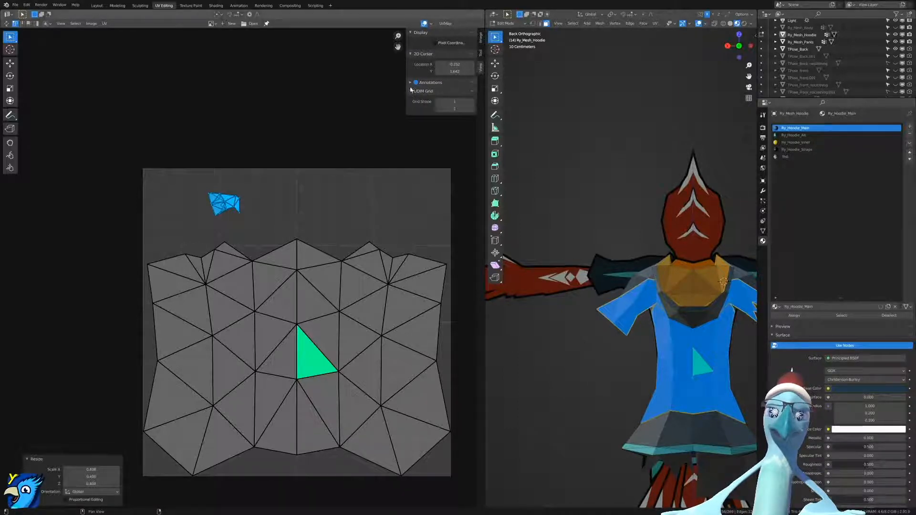
{"action": "left_click", "coordinate": [437, 43]}
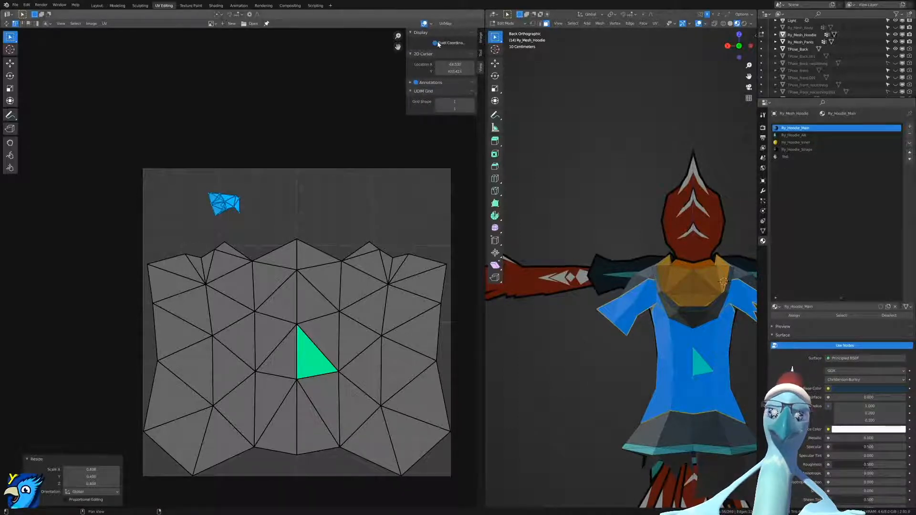
{"action": "left_click", "coordinate": [480, 52]}
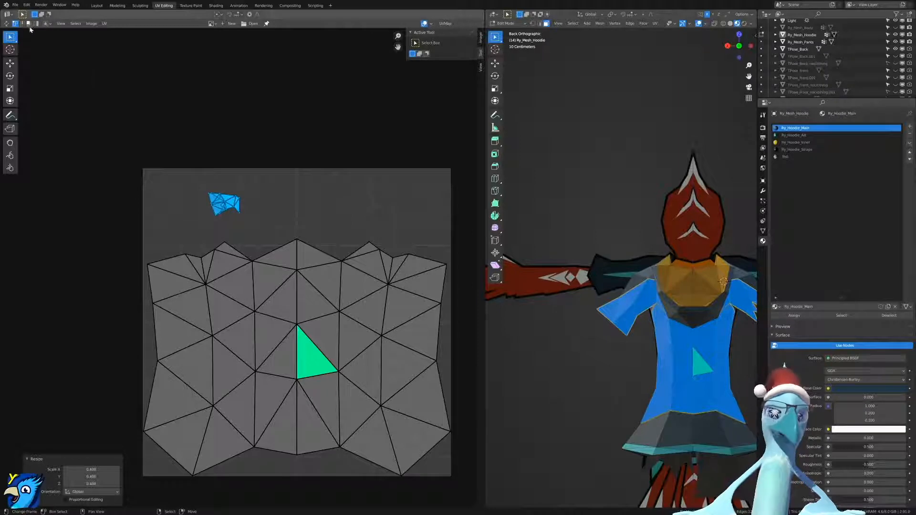
{"action": "left_click", "coordinate": [424, 24]}
{"action": "left_click", "coordinate": [424, 24]}
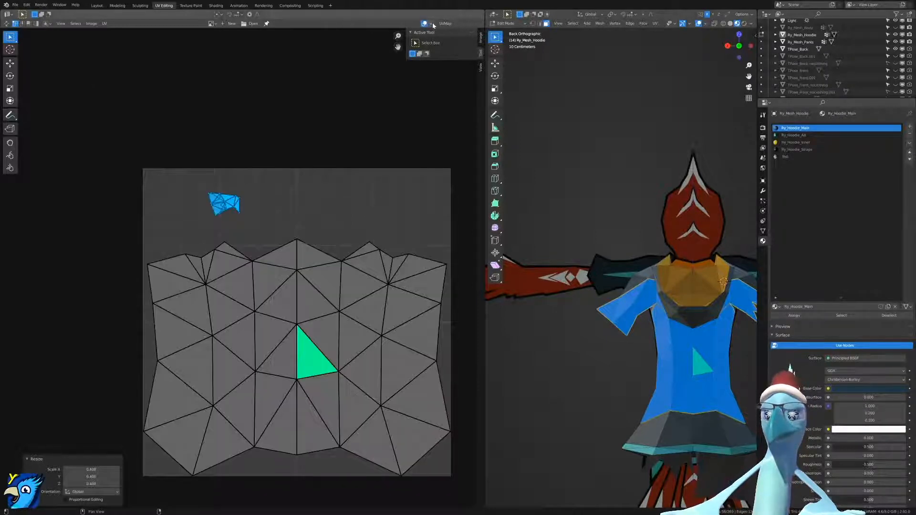
{"action": "left_click", "coordinate": [432, 24]}
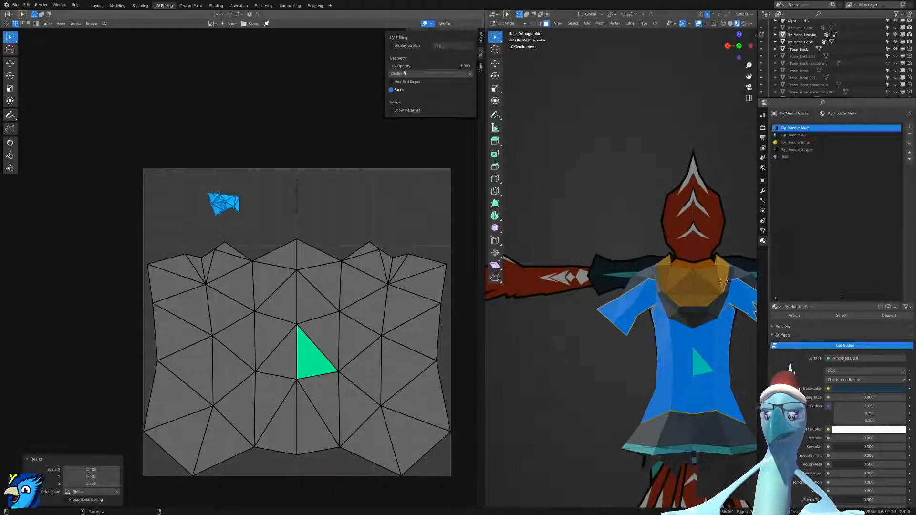
{"action": "left_click", "coordinate": [402, 46]}
{"action": "left_click", "coordinate": [399, 47]}
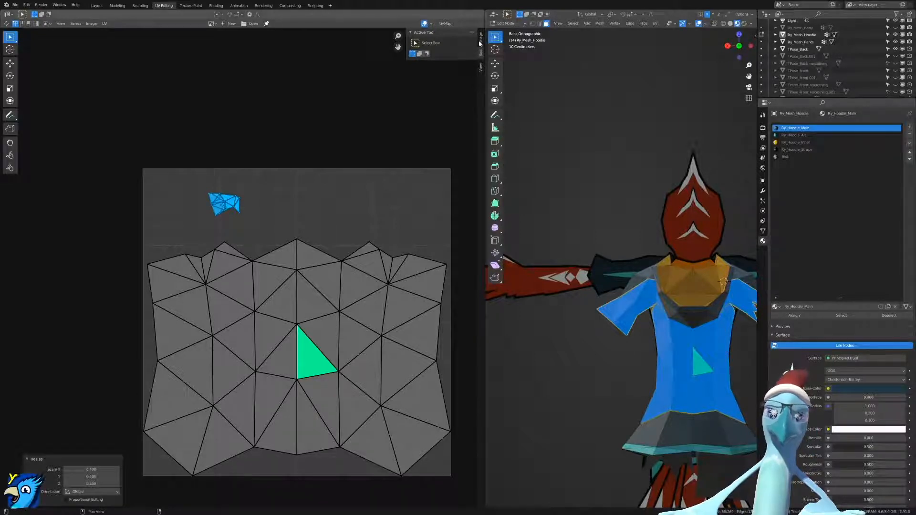
{"action": "left_click", "coordinate": [481, 69]}
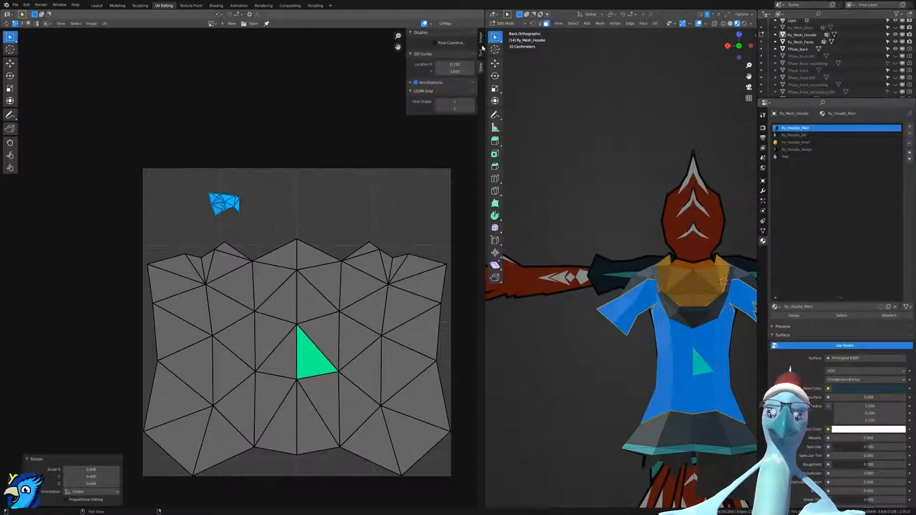
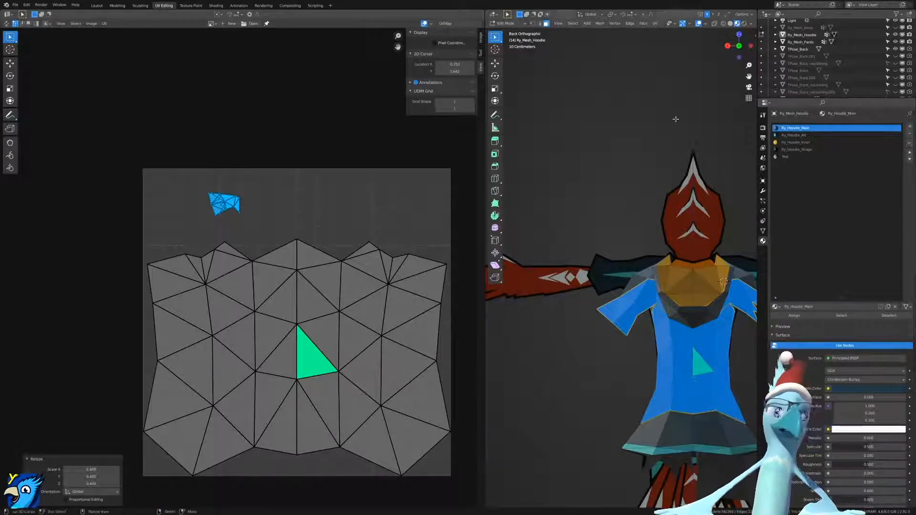
Hide the UV editor's sidebar and turn on Display Stretch with the Area type.
{"action": "key", "text": "n"}
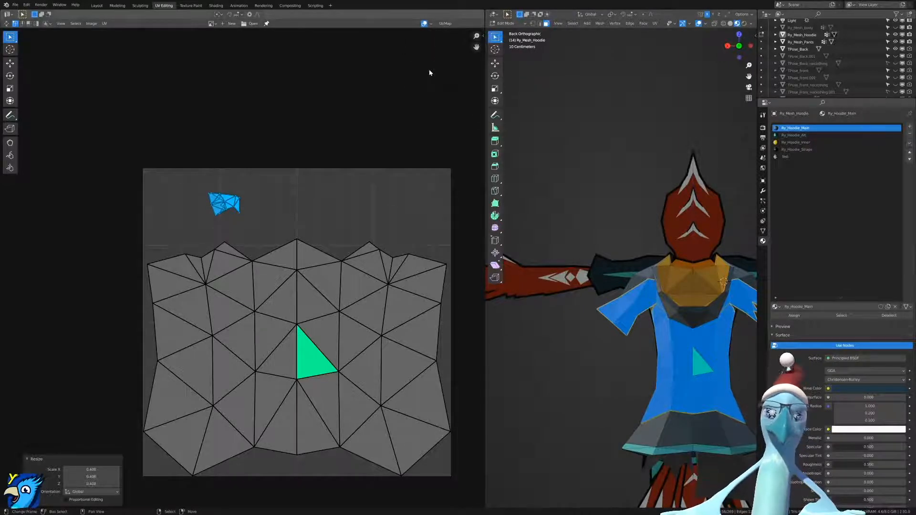
{"action": "left_click", "coordinate": [433, 24]}
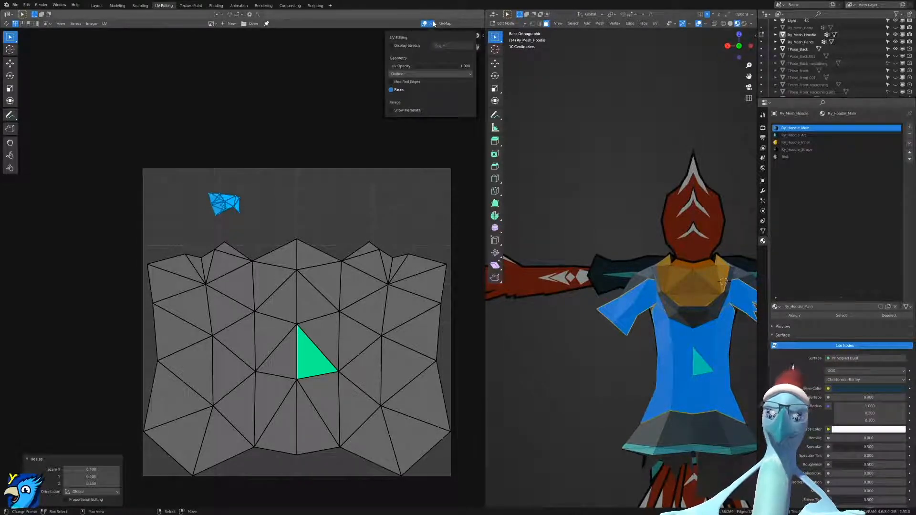
{"action": "left_click", "coordinate": [392, 45]}
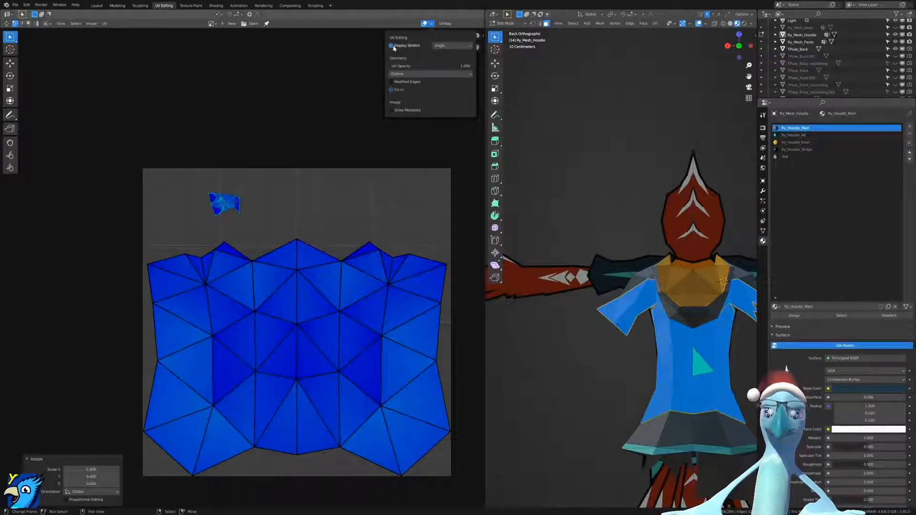
{"action": "left_click", "coordinate": [450, 46]}
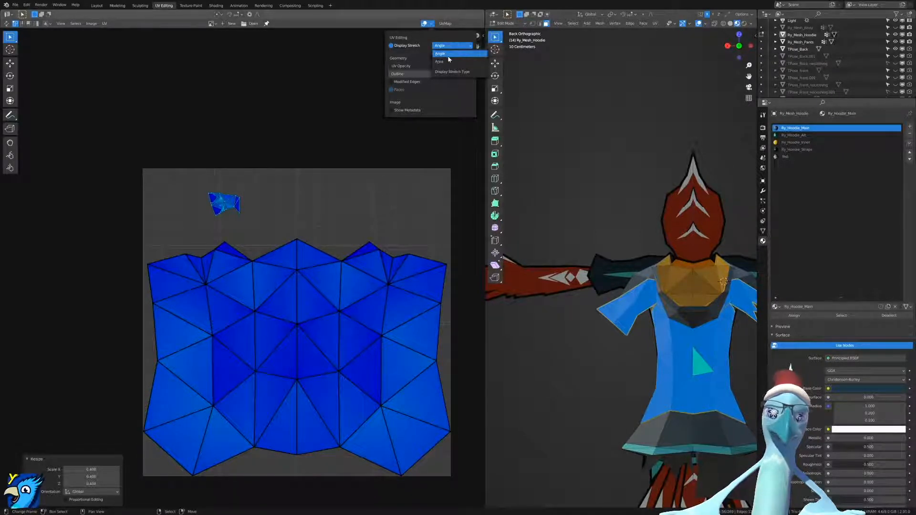
{"action": "left_click", "coordinate": [443, 62]}
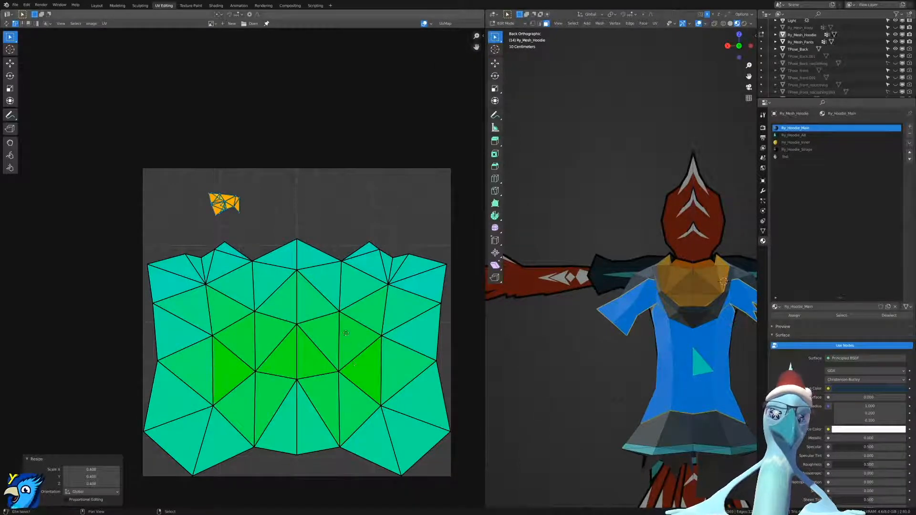
Scale up the sleeve islands above the torso island and compare their stretch colours with the torso's.
{"action": "middle_click_drag", "start_coordinate": [410, 279], "coordinate": [408, 215]}
{"action": "key", "text": "s"}
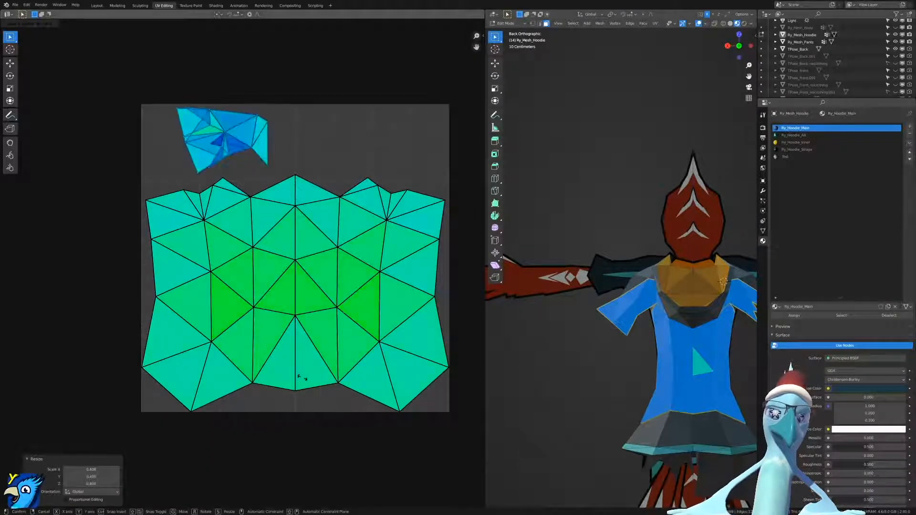
{"action": "left_click", "coordinate": [359, 368]}
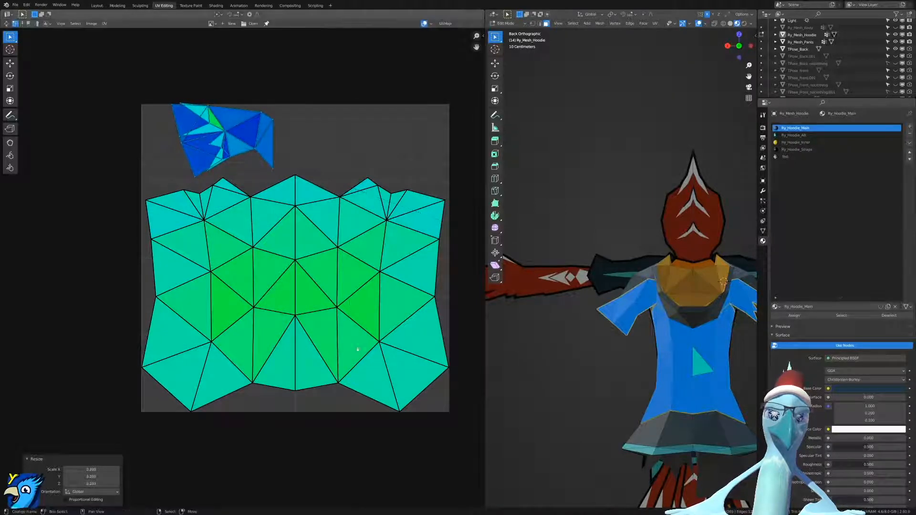
{"action": "scroll", "coordinate": [179, 143], "scroll_direction": "up", "scroll_amount": 5}
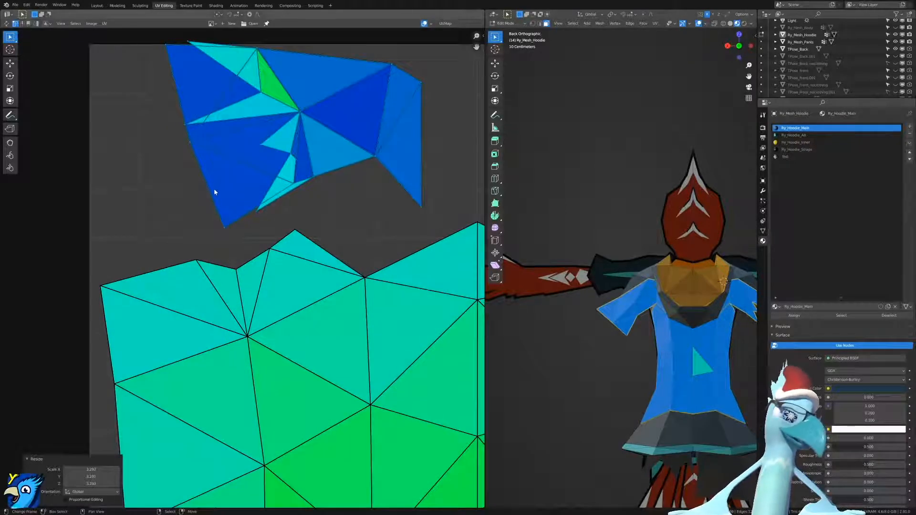
{"action": "scroll", "coordinate": [409, 361], "scroll_direction": "down", "scroll_amount": 7}
{"action": "scroll", "coordinate": [337, 251], "scroll_direction": "up", "scroll_amount": 6}
{"action": "middle_click_drag", "start_coordinate": [337, 251], "coordinate": [322, 330]}
{"action": "scroll", "coordinate": [322, 329], "scroll_direction": "up", "scroll_amount": 4}
{"action": "scroll", "coordinate": [303, 213], "scroll_direction": "down", "scroll_amount": 6}
Scale the sleeve islands so their area-stretch colours match the torso island, finishing with a factor of 1.104.
{"action": "key", "text": "s"}
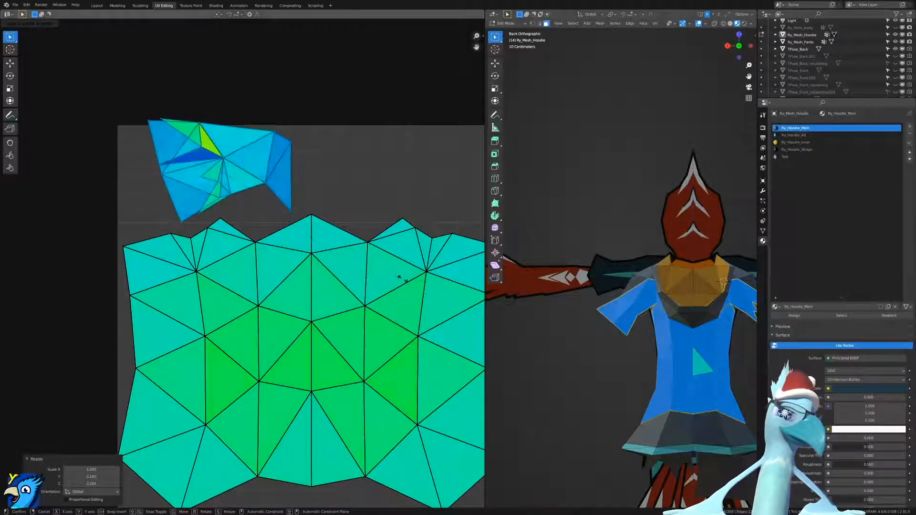
{"action": "right_click", "coordinate": [416, 294]}
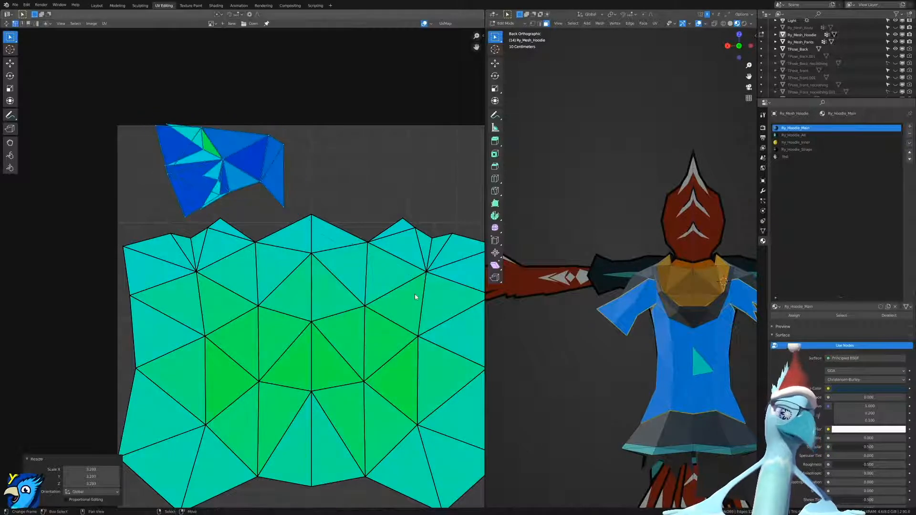
{"action": "key", "text": "s"}
{"action": "left_click", "coordinate": [417, 285]}
{"action": "key", "text": "s"}
{"action": "left_click", "coordinate": [423, 285]}
{"action": "middle_click_drag", "start_coordinate": [231, 194], "coordinate": [355, 266]}
{"action": "scroll", "coordinate": [355, 266], "scroll_direction": "up", "scroll_amount": 4}
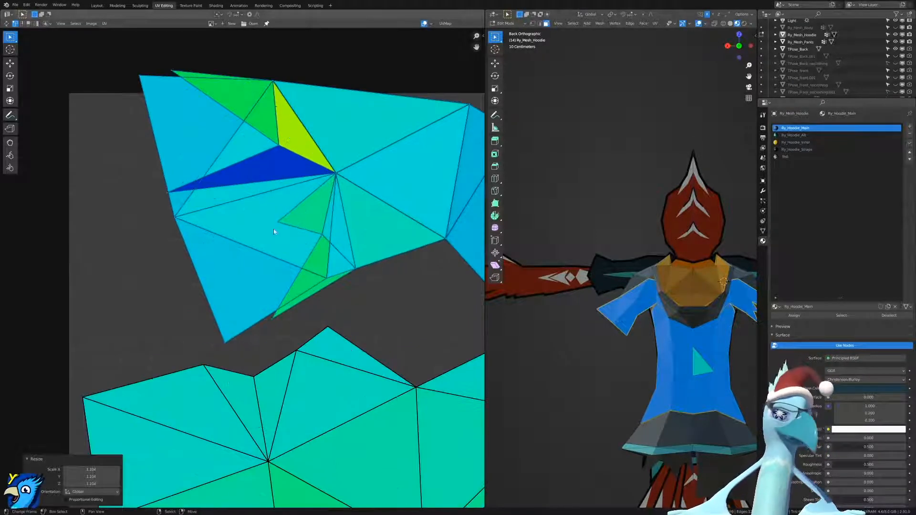
{"action": "scroll", "coordinate": [247, 237], "scroll_direction": "down", "scroll_amount": 3}
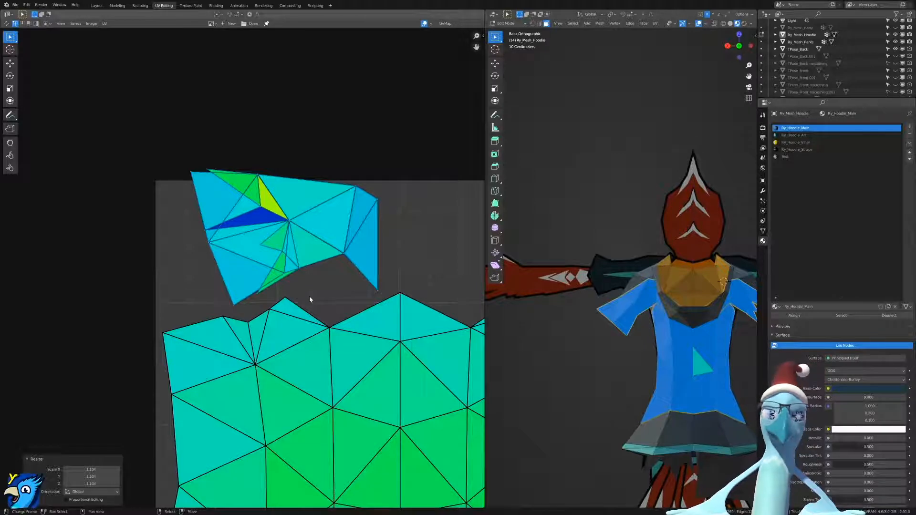
{"action": "scroll", "coordinate": [309, 296], "scroll_direction": "down", "scroll_amount": 3}
Fine-tune the sleeve islands' scale and move them into the upper-left corner of the UV square.
{"action": "key", "text": "s"}
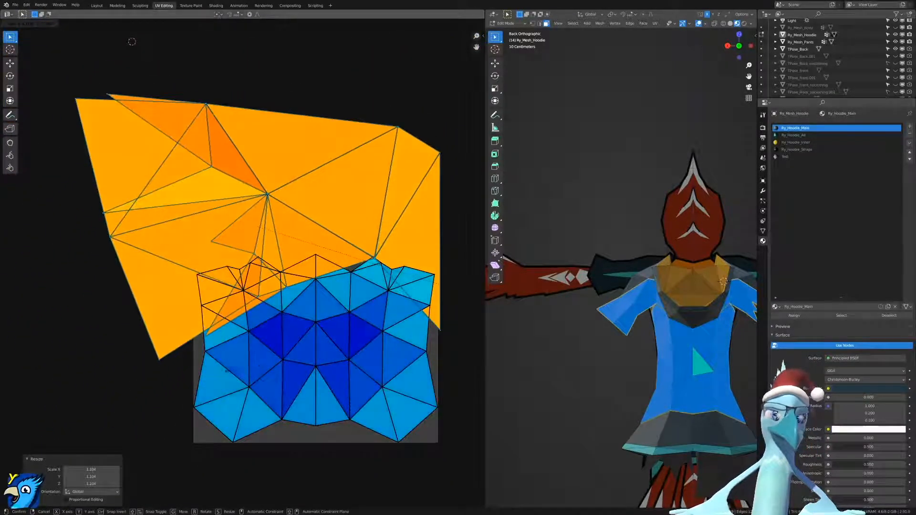
{"action": "right_click", "coordinate": [271, 377]}
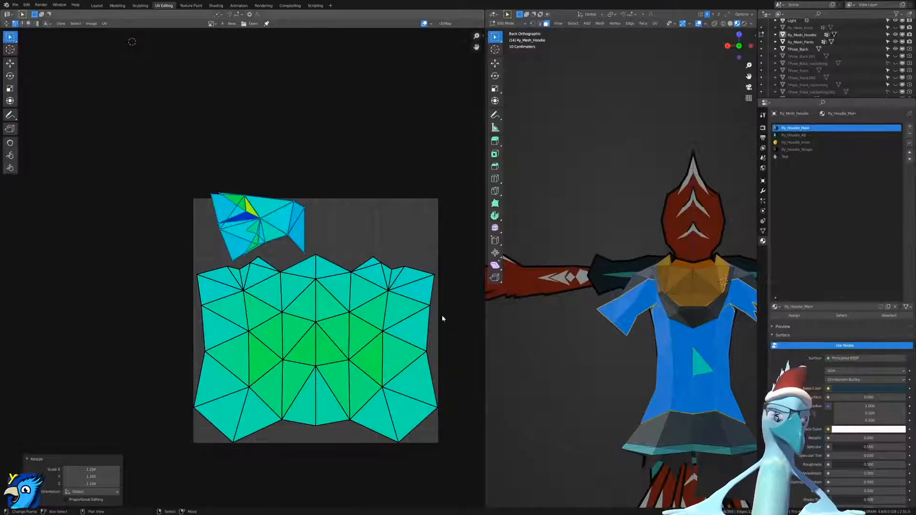
{"action": "scroll", "coordinate": [432, 326], "scroll_direction": "up", "scroll_amount": 1}
{"action": "key", "text": "s"}
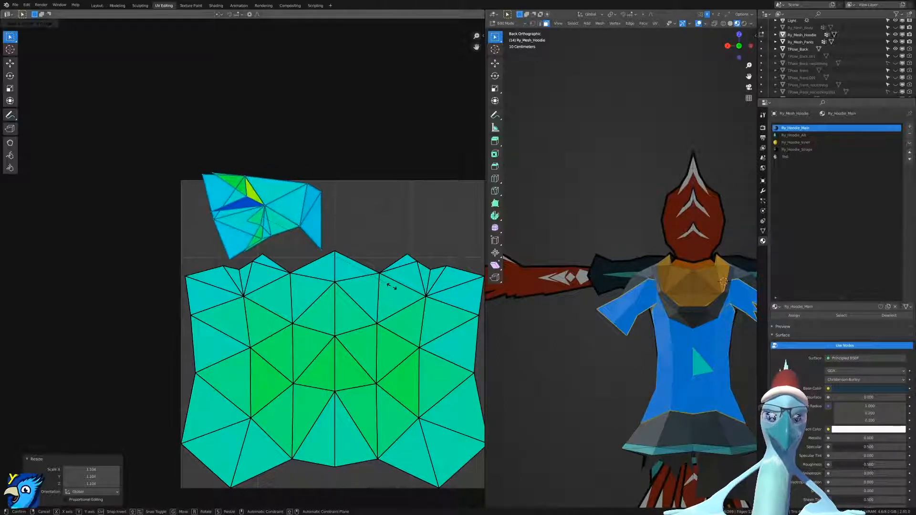
{"action": "left_click", "coordinate": [392, 286]}
{"action": "middle_click_drag", "start_coordinate": [388, 286], "coordinate": [390, 301]}
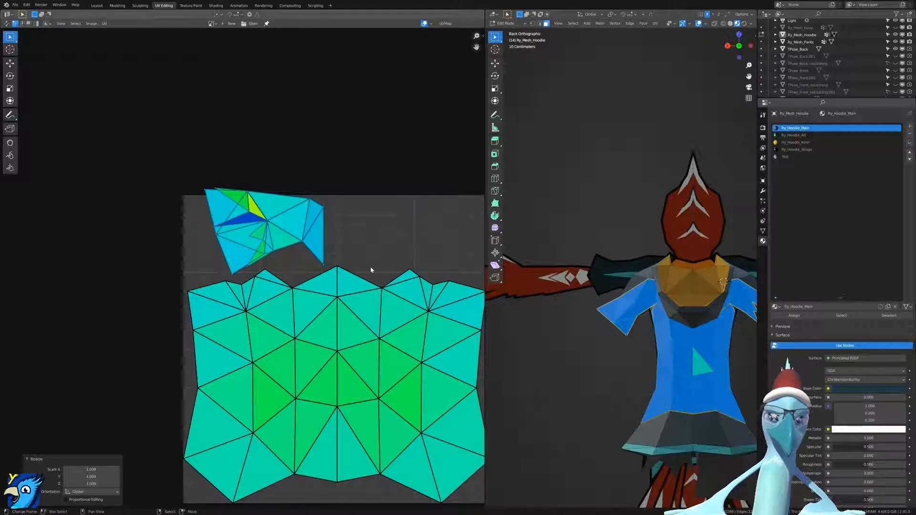
{"action": "key", "text": "g"}
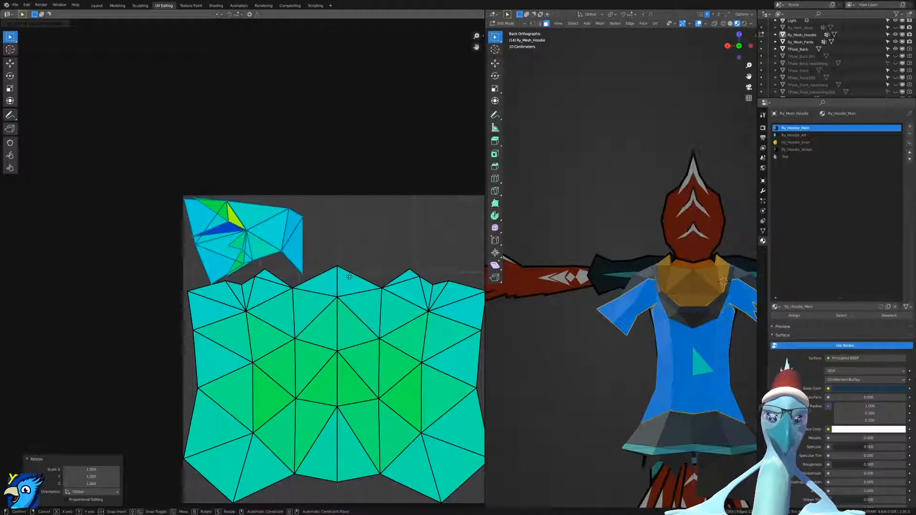
{"action": "left_click", "coordinate": [352, 277]}
Rotate the sleeve islands slightly clockwise and fit them between the UV square's corner and the torso island's top edge.
{"action": "scroll", "coordinate": [363, 253], "scroll_direction": "up", "scroll_amount": 3}
{"action": "middle_click_drag", "start_coordinate": [378, 214], "coordinate": [374, 251]}
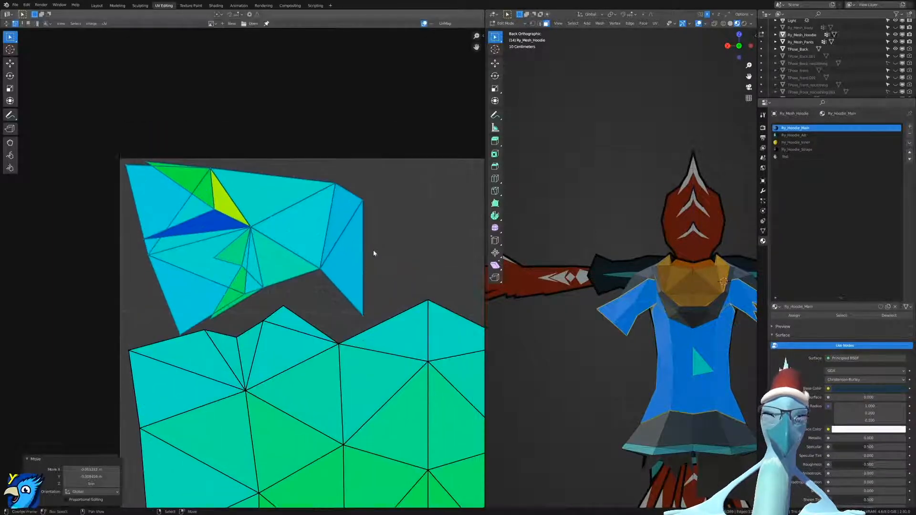
{"action": "key", "text": "r"}
{"action": "left_click", "coordinate": [422, 228]}
{"action": "key", "text": "g"}
{"action": "left_click", "coordinate": [410, 235]}
{"action": "key", "text": "g"}
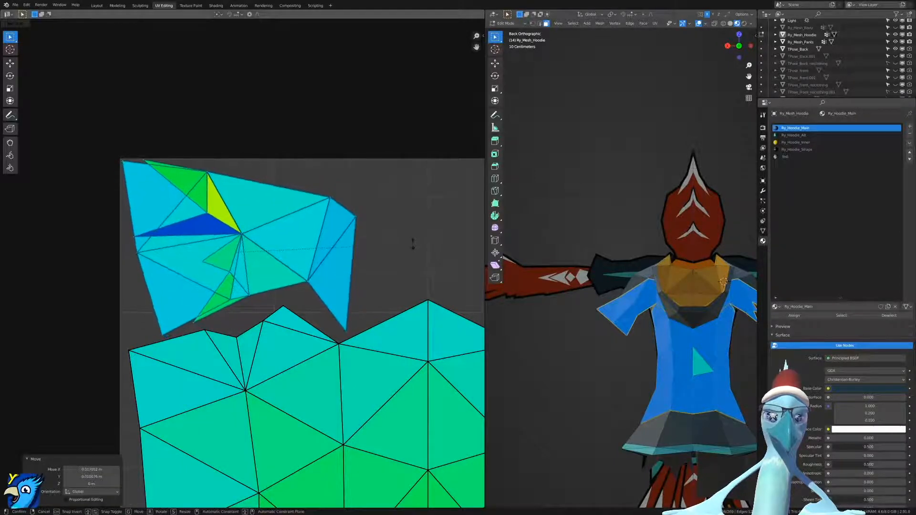
{"action": "key", "text": "r"}
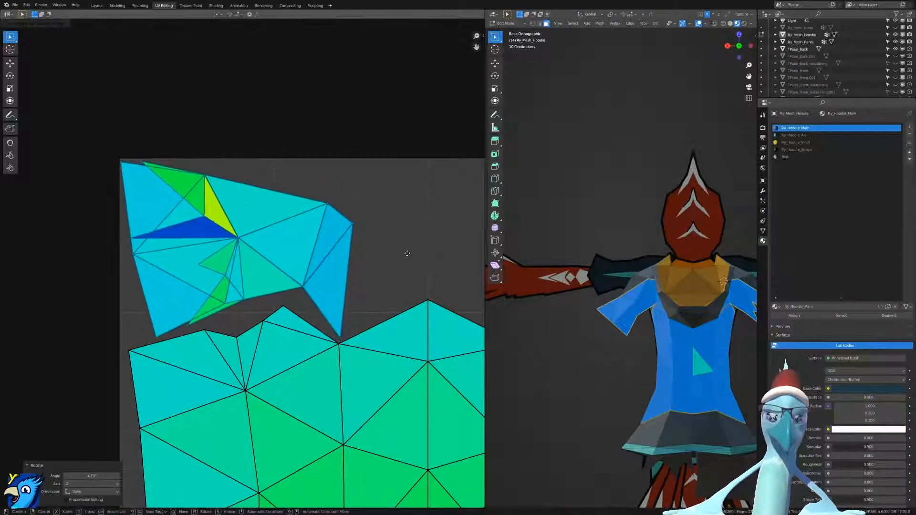
{"action": "left_click", "coordinate": [409, 255]}
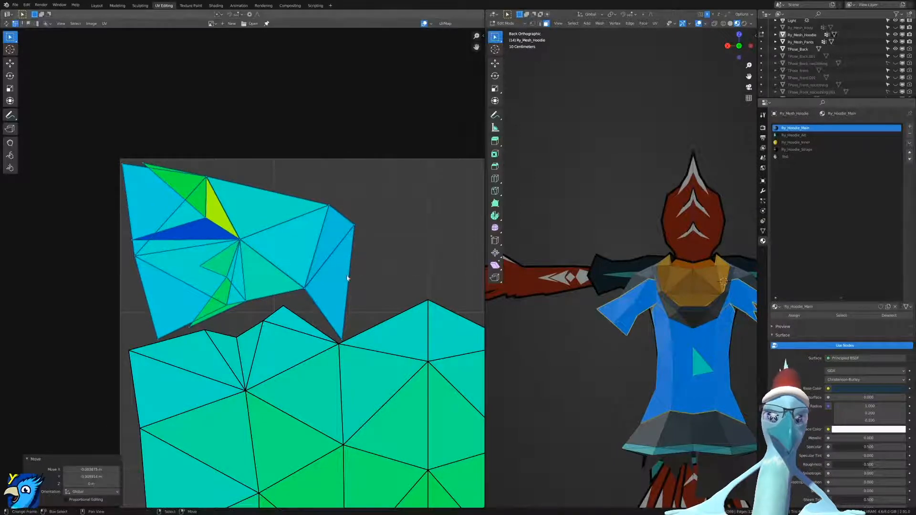
Move individual vertices of the overlapping sleeve islands to even out the stretching in the small triangles.
{"action": "scroll", "coordinate": [254, 294], "scroll_direction": "up", "scroll_amount": 2}
{"action": "key", "text": "g"}
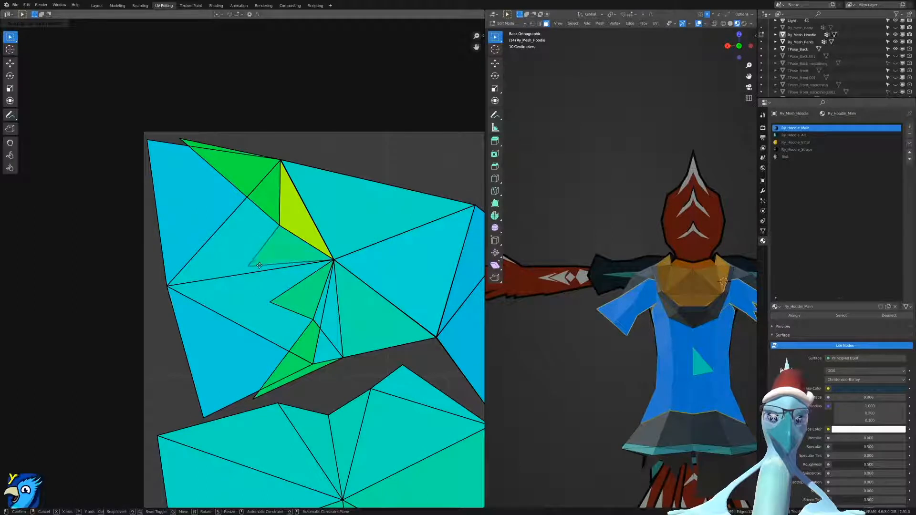
{"action": "left_click", "coordinate": [250, 268]}
{"action": "key", "text": "g"}
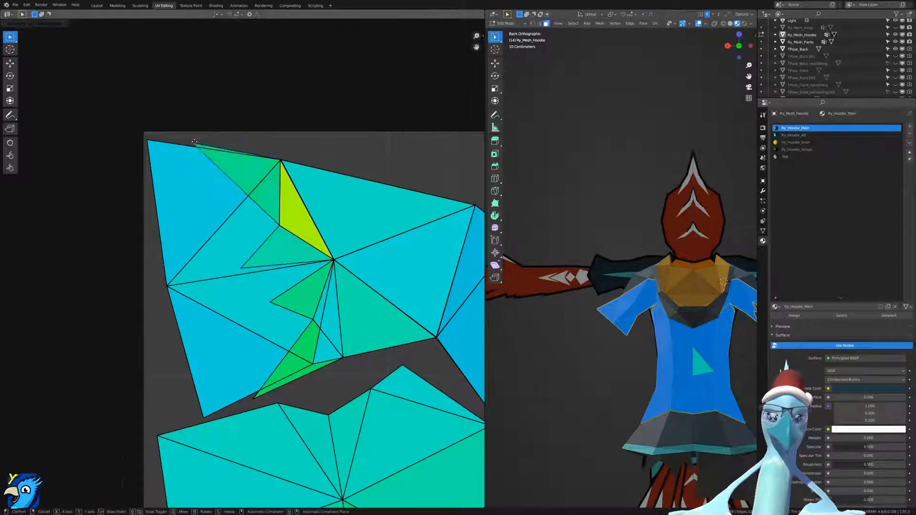
{"action": "left_click", "coordinate": [204, 151]}
{"action": "left_click", "coordinate": [256, 405]}
{"action": "key", "text": "g"}
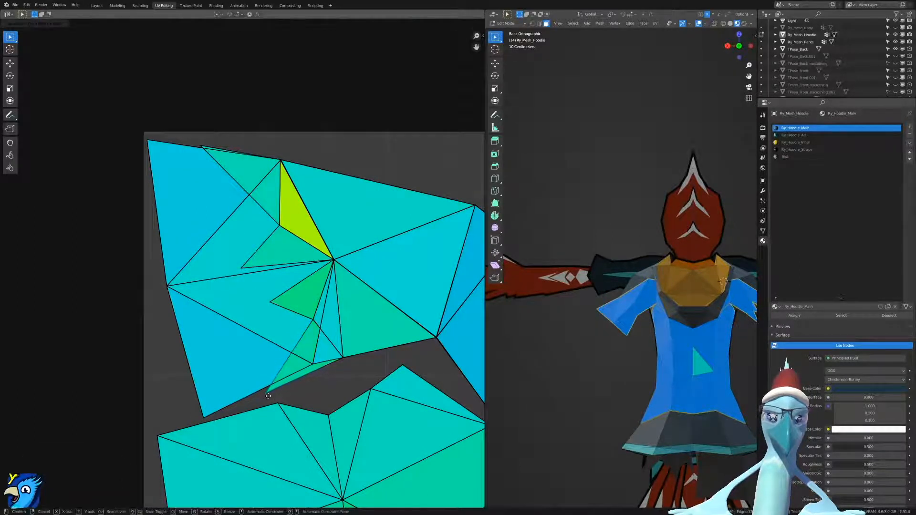
{"action": "left_click", "coordinate": [327, 385]}
{"action": "scroll", "coordinate": [352, 374], "scroll_direction": "down", "scroll_amount": 4}
{"action": "scroll", "coordinate": [305, 334], "scroll_direction": "down", "scroll_amount": 4}
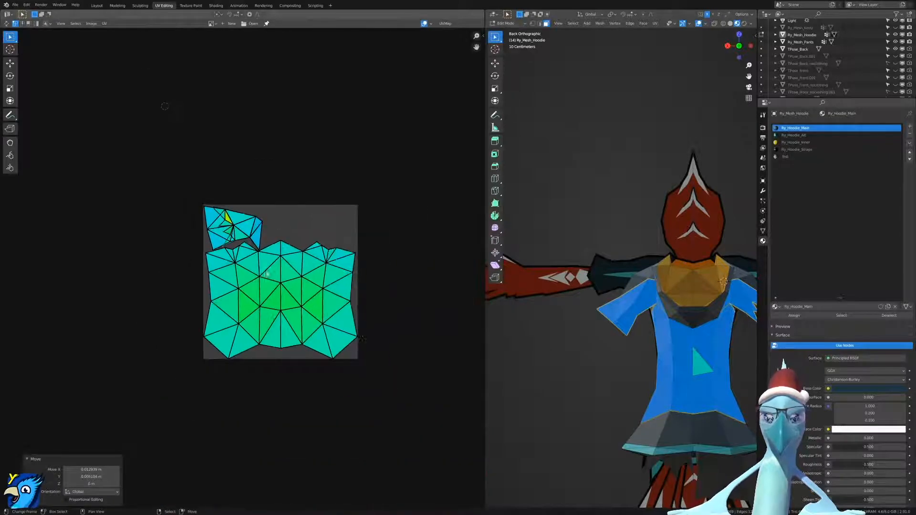
Examine the hoodie mesh from several sides and compare its selected faces with the T-pose reference drawings.
{"action": "scroll", "coordinate": [287, 327], "scroll_direction": "up", "scroll_amount": 3}
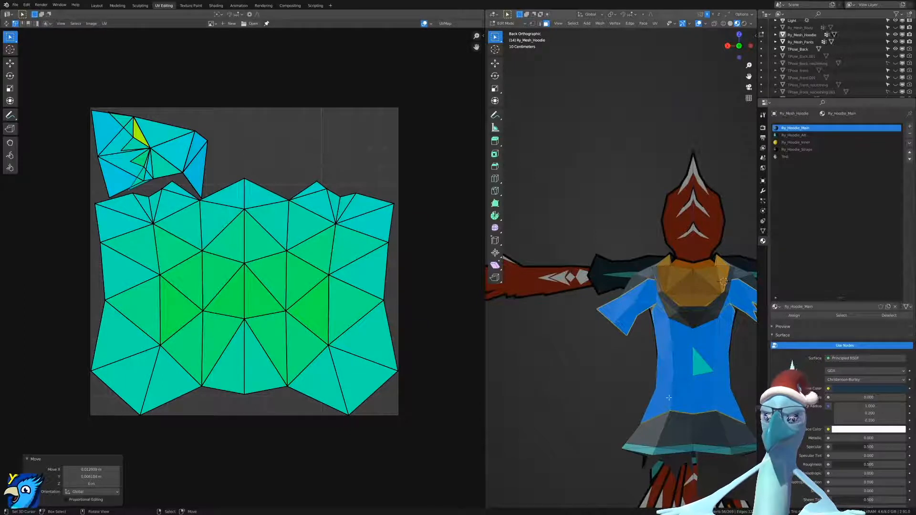
{"action": "middle_click_drag", "start_coordinate": [643, 296], "coordinate": [629, 268]}
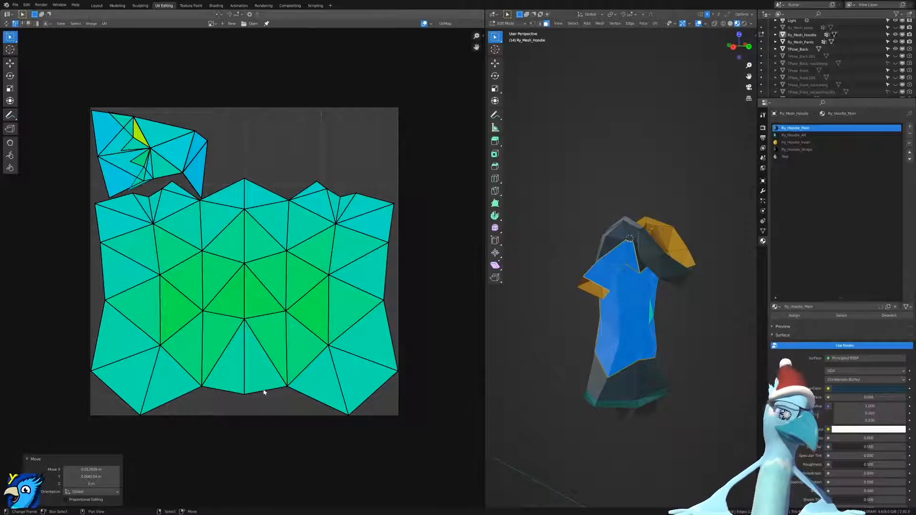
{"action": "middle_click_drag", "start_coordinate": [567, 292], "coordinate": [519, 279]}
{"action": "scroll", "coordinate": [551, 270], "scroll_direction": "down", "scroll_amount": 7}
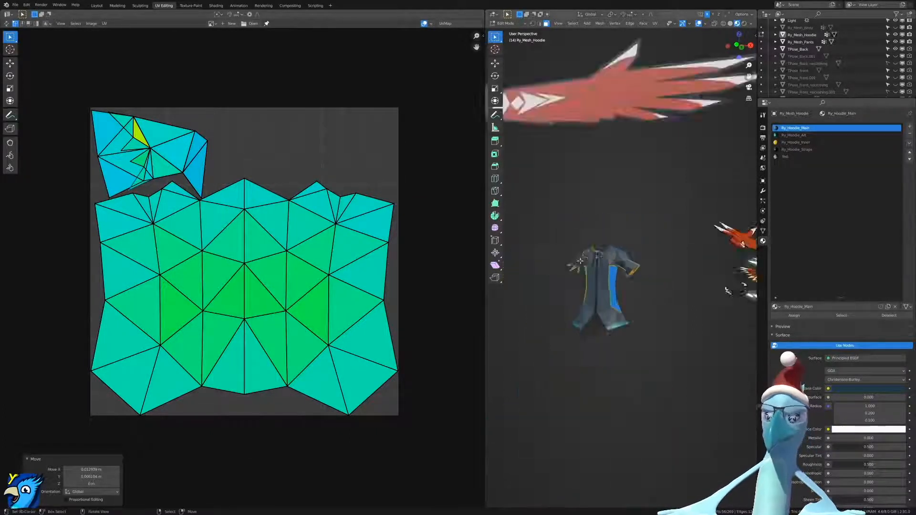
{"action": "mouse_move", "coordinate": [617, 265]}
{"action": "middle_mouse_down"}
{"action": "mouse_move", "coordinate": [633, 278]}
{"action": "mouse_move", "coordinate": [601, 272]}
{"action": "middle_mouse_up"}
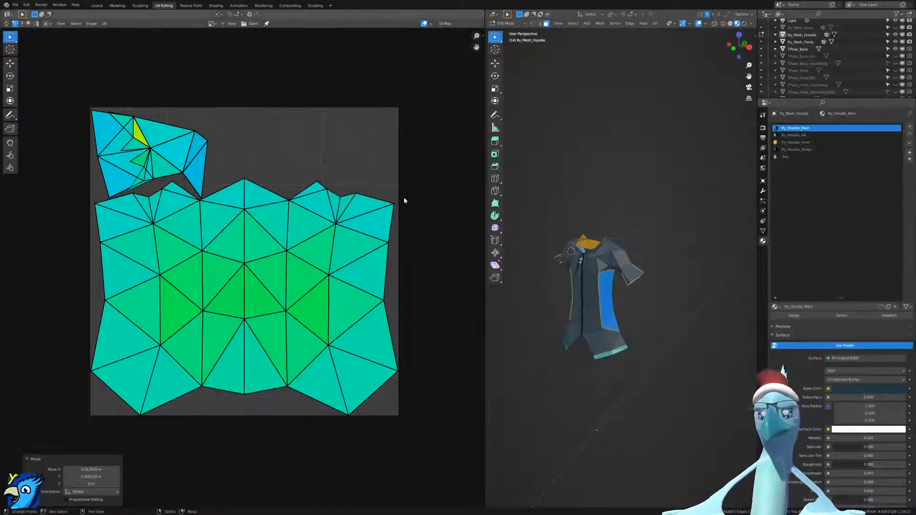
{"action": "scroll", "coordinate": [597, 252], "scroll_direction": "down", "scroll_amount": 2}
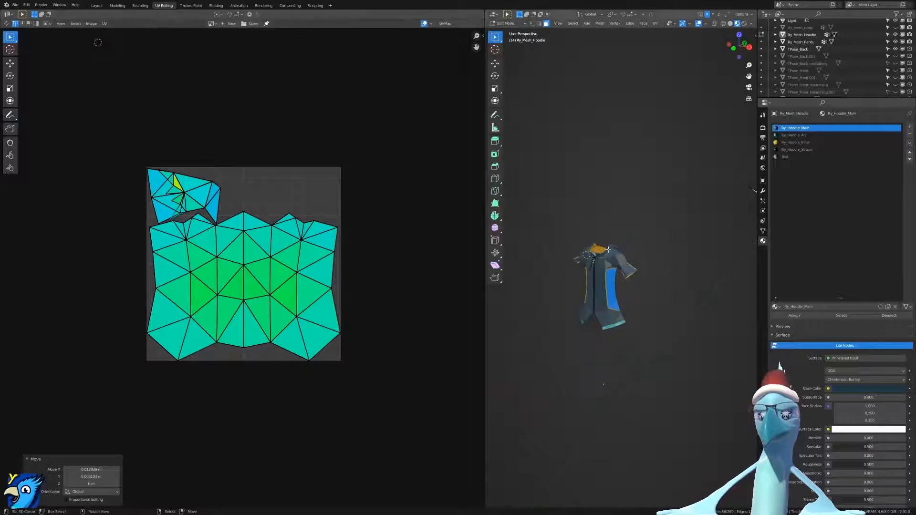
{"action": "middle_click_drag", "start_coordinate": [597, 252], "coordinate": [633, 237]}
{"action": "scroll", "coordinate": [724, 220], "scroll_direction": "down", "scroll_amount": 5}
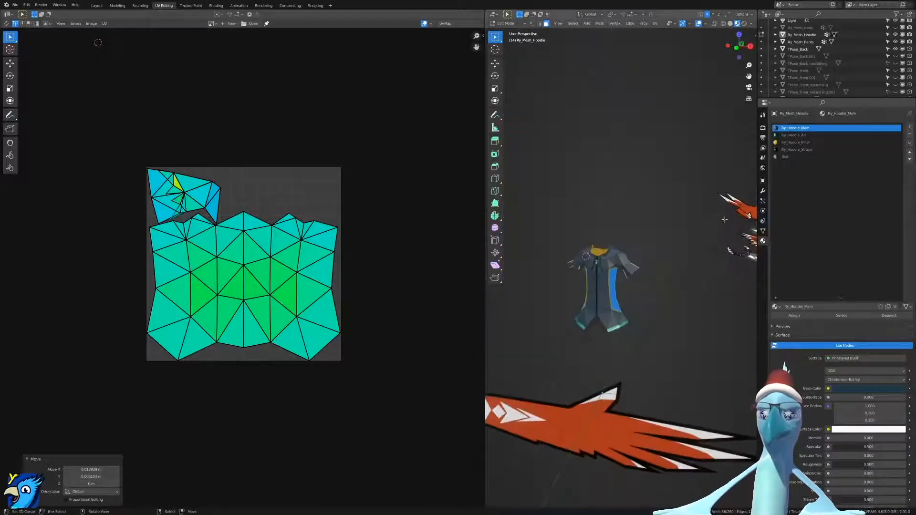
{"action": "middle_click_drag", "start_coordinate": [520, 380], "coordinate": [665, 334]}
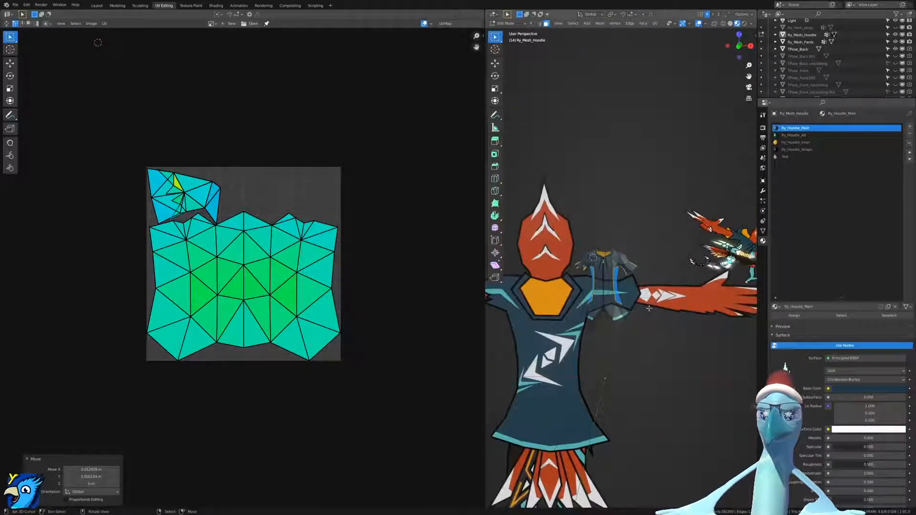
{"action": "scroll", "coordinate": [649, 308], "scroll_direction": "down", "scroll_amount": 2}
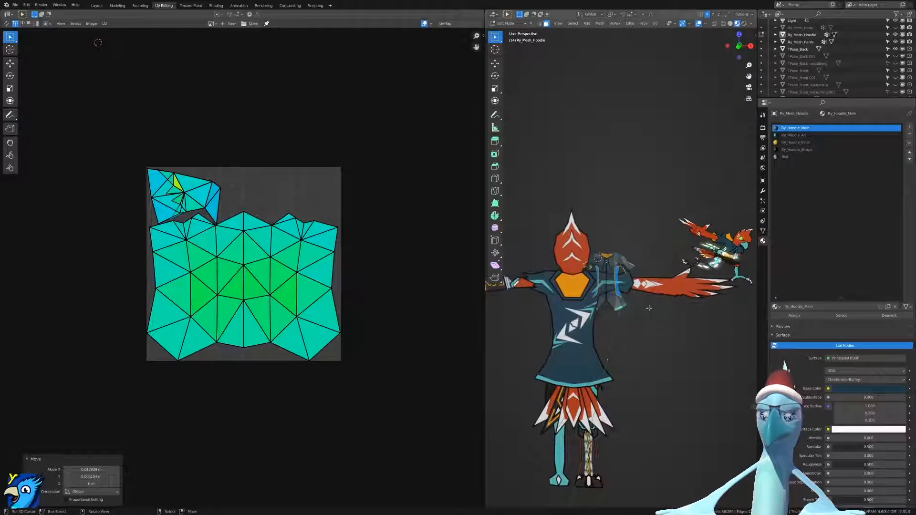
{"action": "middle_click_drag", "start_coordinate": [649, 308], "coordinate": [646, 287]}
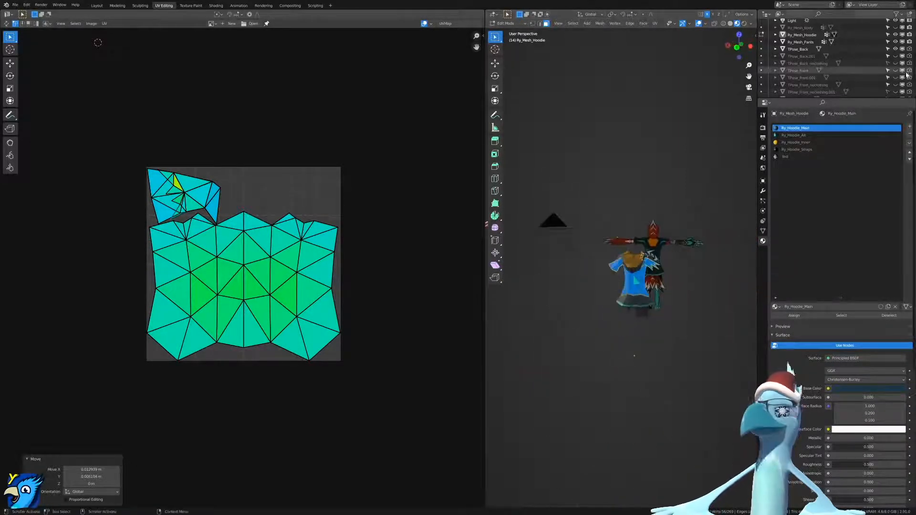
Unhide the TPose_Back.001 reference and bring it into view beside the hoodie.
{"action": "left_click", "coordinate": [896, 56]}
{"action": "left_click", "coordinate": [897, 56]}
{"action": "left_click", "coordinate": [897, 56]}
{"action": "scroll", "coordinate": [331, 278], "scroll_direction": "up", "scroll_amount": 2}
{"action": "middle_click_drag", "start_coordinate": [289, 204], "coordinate": [269, 282]}
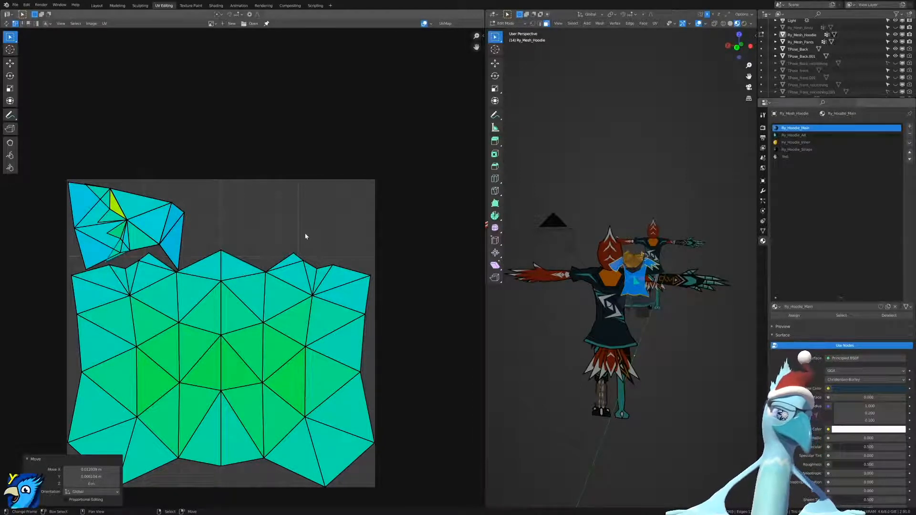
{"action": "scroll", "coordinate": [692, 244], "scroll_direction": "up", "scroll_amount": 4}
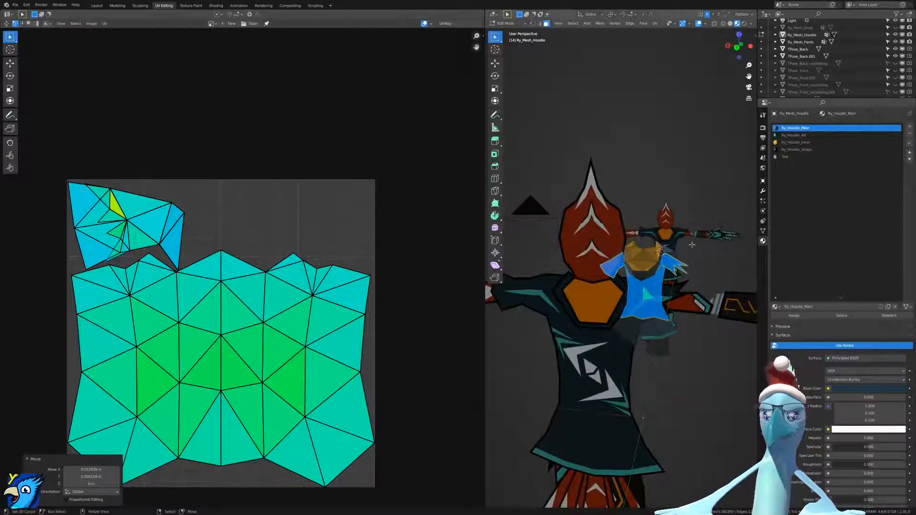
Leave Edit Mode on the hoodie and inspect it against the T-pose references from the front and at an angle.
{"action": "left_click", "coordinate": [662, 281]}
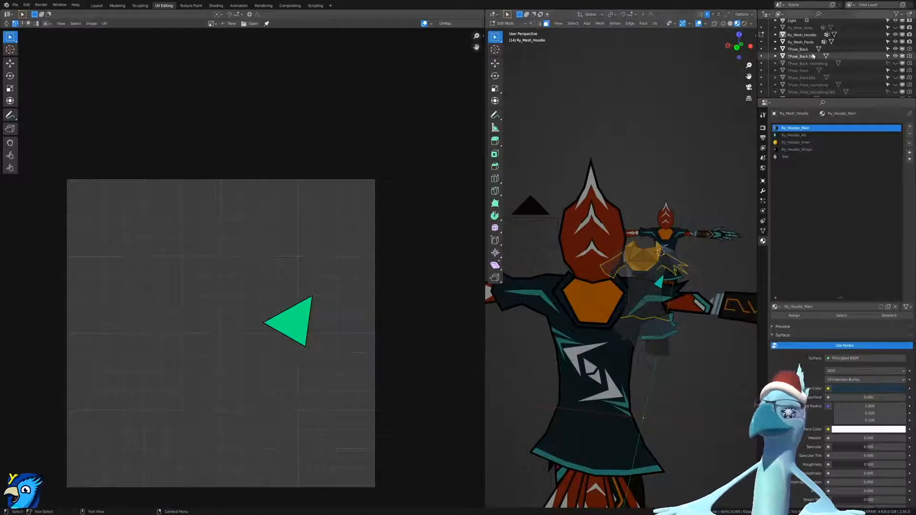
{"action": "key", "text": "Tab"}
{"action": "scroll", "coordinate": [661, 223], "scroll_direction": "up", "scroll_amount": 3}
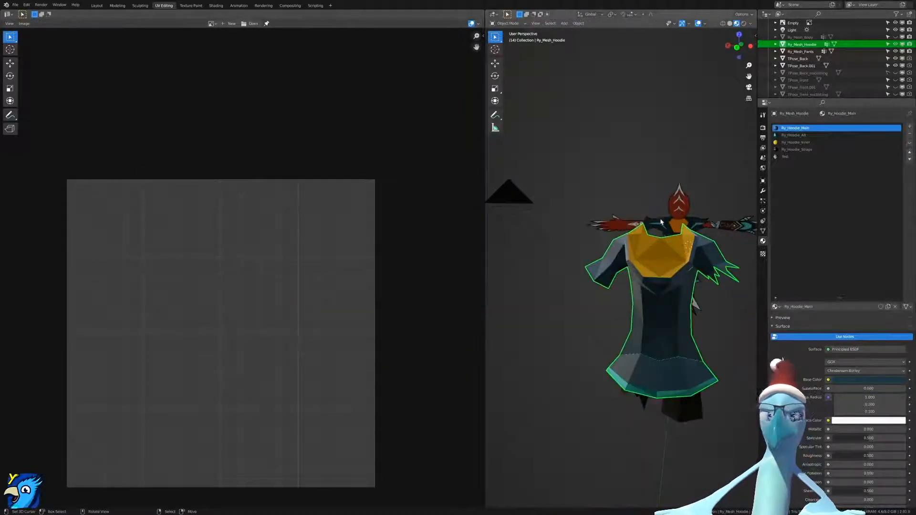
{"action": "key", "text": "KP_1"}
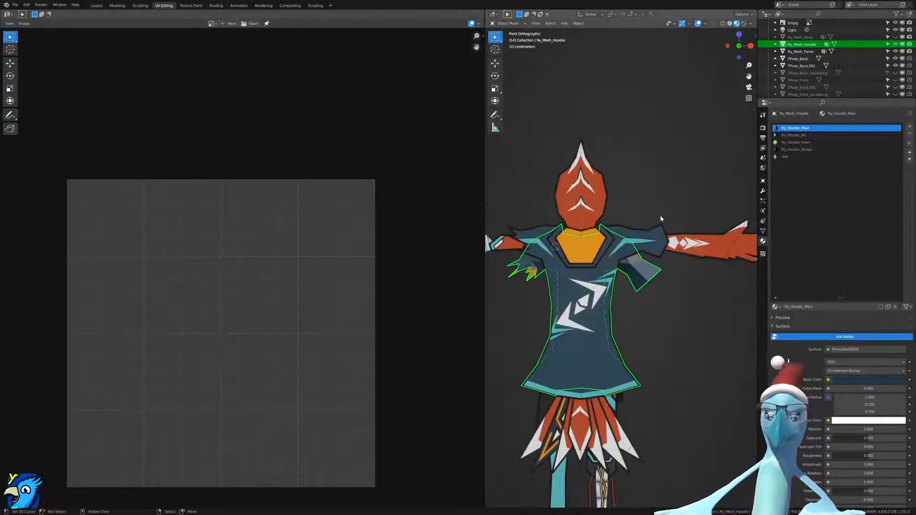
{"action": "middle_click_drag", "start_coordinate": [628, 219], "coordinate": [497, 218]}
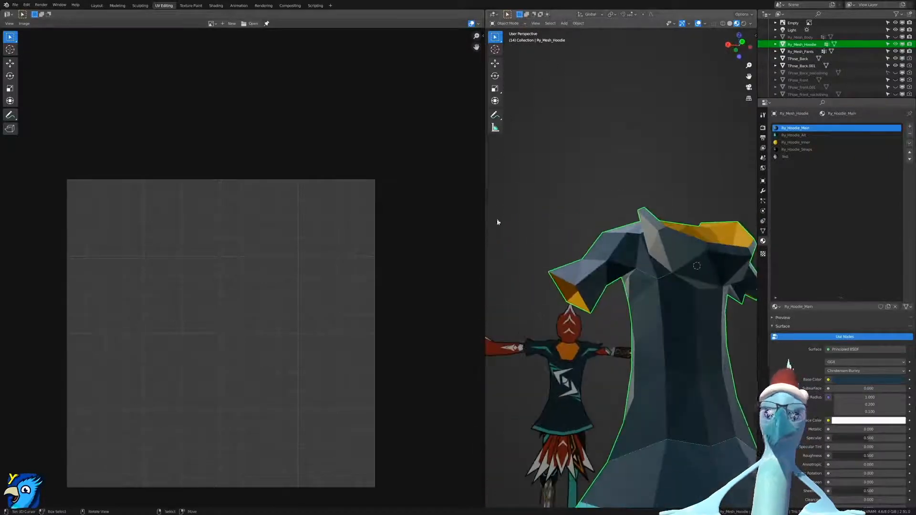
In back view, hide the TPose_Back.001 reference and reselect the hoodie.
{"action": "middle_click_drag", "start_coordinate": [627, 267], "coordinate": [617, 265]}
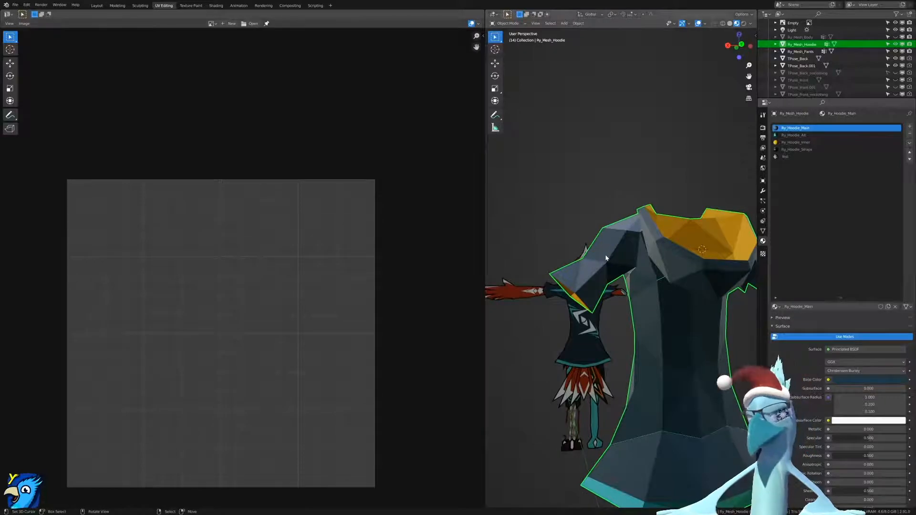
{"action": "key", "text": "ctrl+KP_1"}
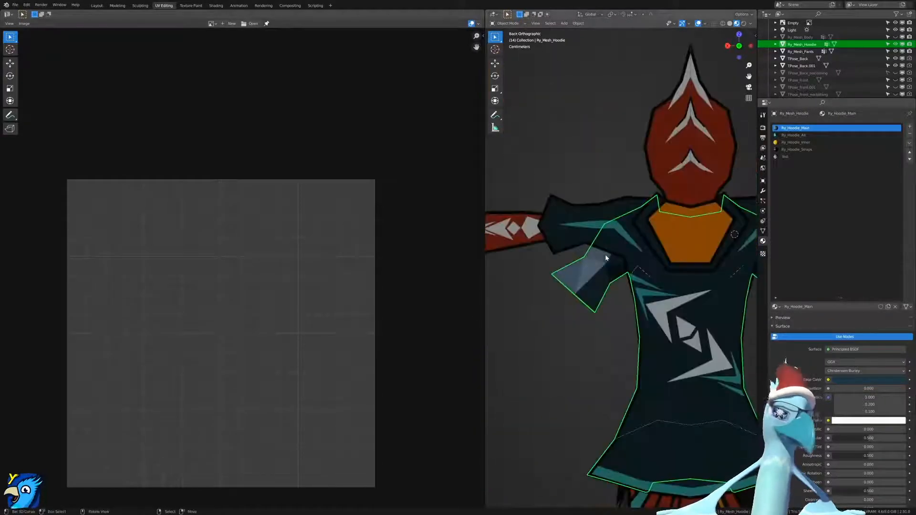
{"action": "scroll", "coordinate": [636, 264], "scroll_direction": "down", "scroll_amount": 4}
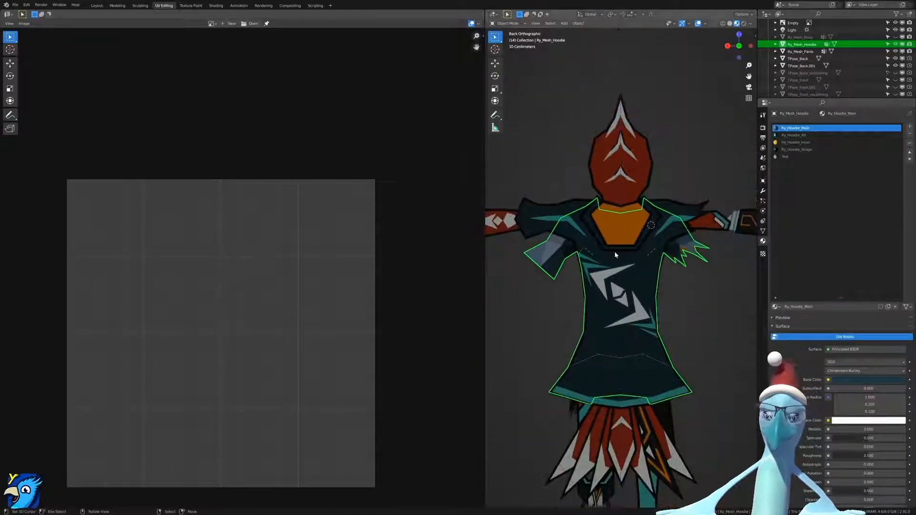
{"action": "left_click", "coordinate": [702, 222]}
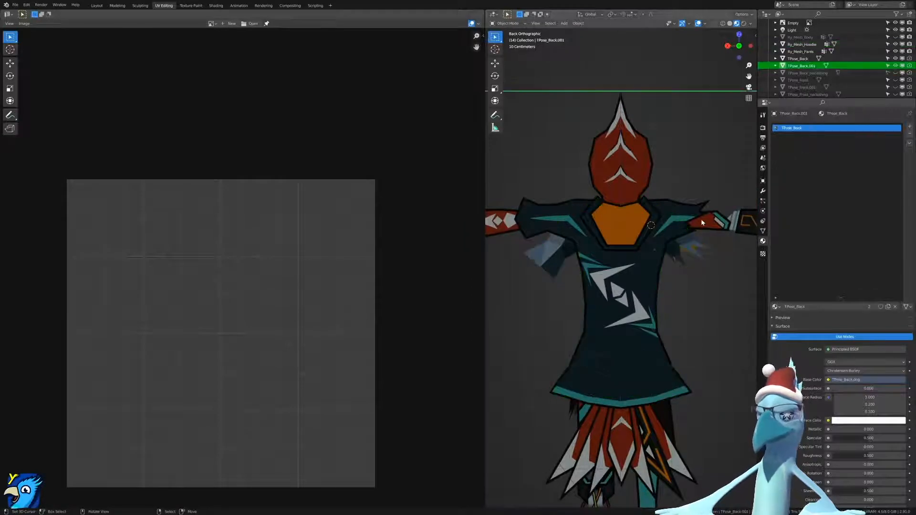
{"action": "key", "text": "h"}
{"action": "left_click", "coordinate": [637, 246]}
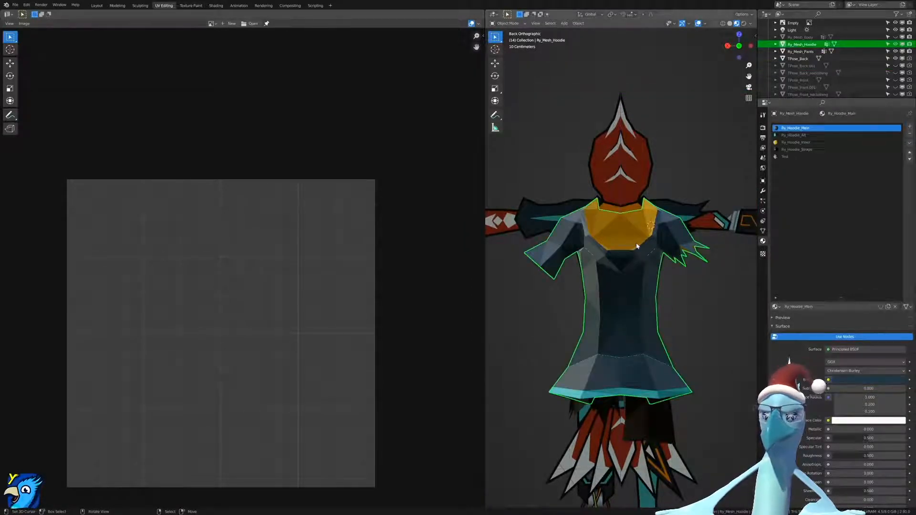
Inspect the hoodie from the back and the front, and check its modifier list.
{"action": "scroll", "coordinate": [621, 259], "scroll_direction": "up", "scroll_amount": 3}
{"action": "middle_click_drag", "start_coordinate": [587, 263], "coordinate": [602, 308], "text": "shift"}
{"action": "scroll", "coordinate": [607, 300], "scroll_direction": "down", "scroll_amount": 3}
{"action": "key", "text": "Tab"}
{"action": "key", "text": "Tab"}
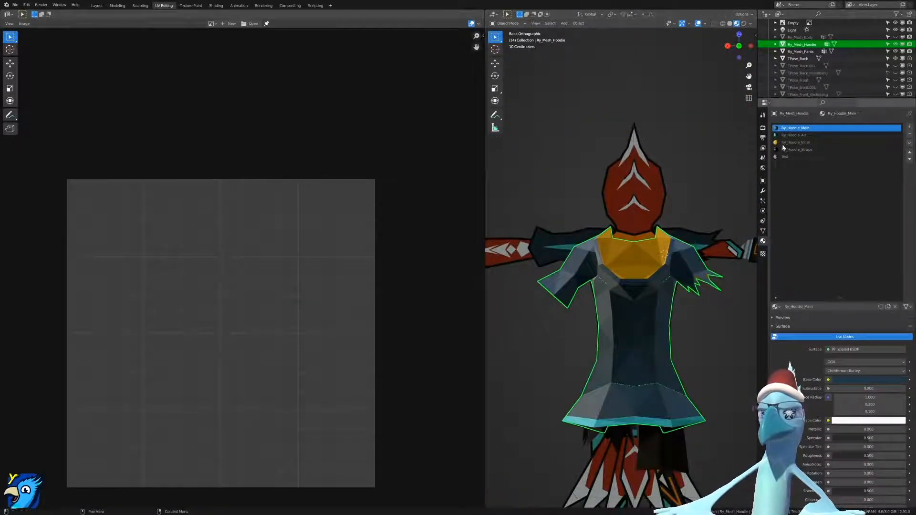
{"action": "left_click", "coordinate": [763, 191]}
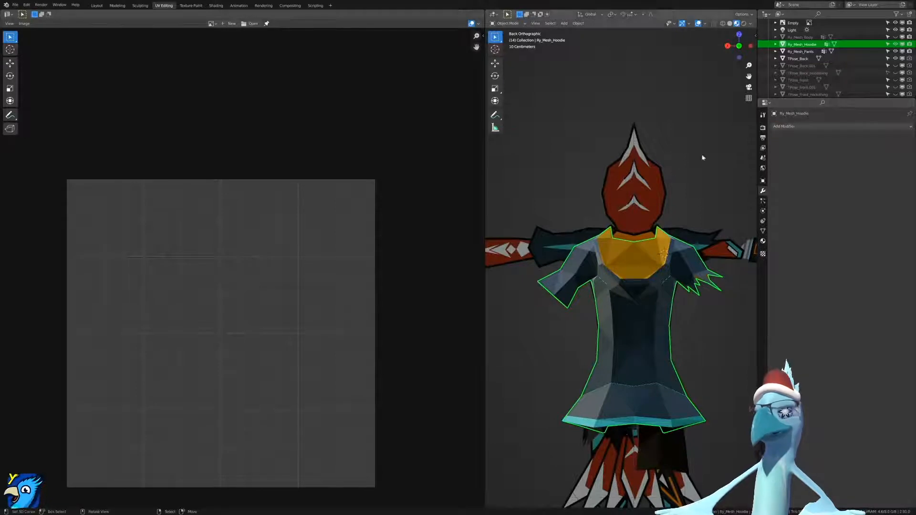
{"action": "middle_click_drag", "start_coordinate": [643, 229], "coordinate": [680, 229]}
{"action": "key", "text": "KP_Divide"}
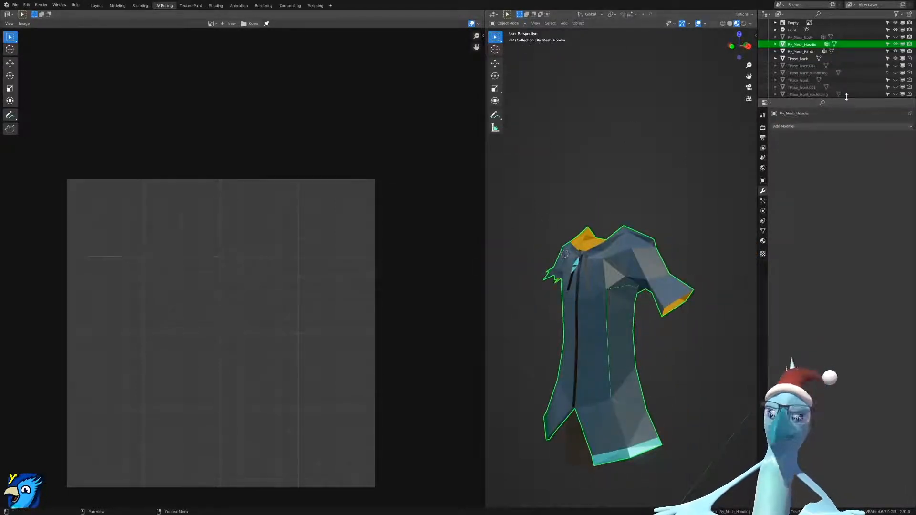
Unhide Ry_Mesh_Body and open it together with Ry_Mesh_Hoodie in Edit Mode.
{"action": "left_click", "coordinate": [797, 57]}
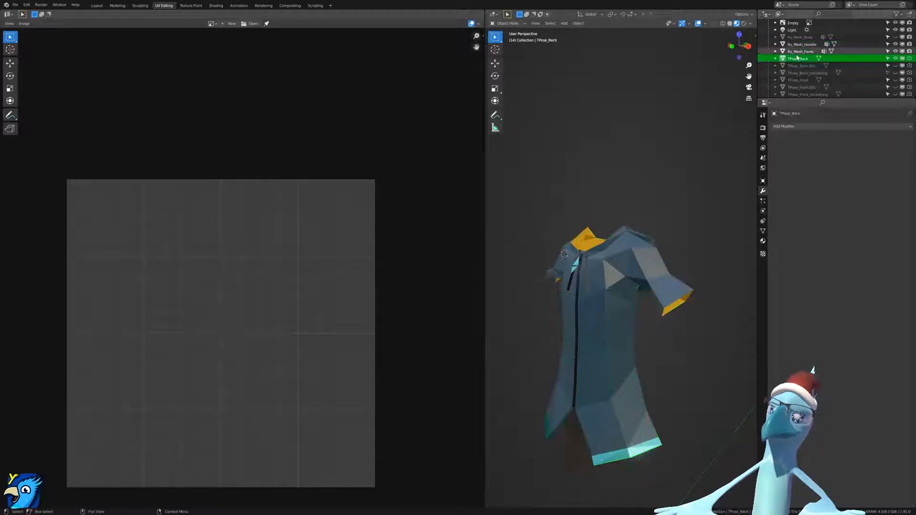
{"action": "left_click", "coordinate": [801, 51]}
{"action": "left_click", "coordinate": [795, 44]}
{"action": "left_click", "coordinate": [794, 38]}
{"action": "left_click", "coordinate": [796, 52]}
{"action": "left_click", "coordinate": [795, 44]}
{"action": "left_click", "coordinate": [795, 38]}
{"action": "left_click", "coordinate": [796, 44]}
{"action": "left_click", "coordinate": [795, 38]}
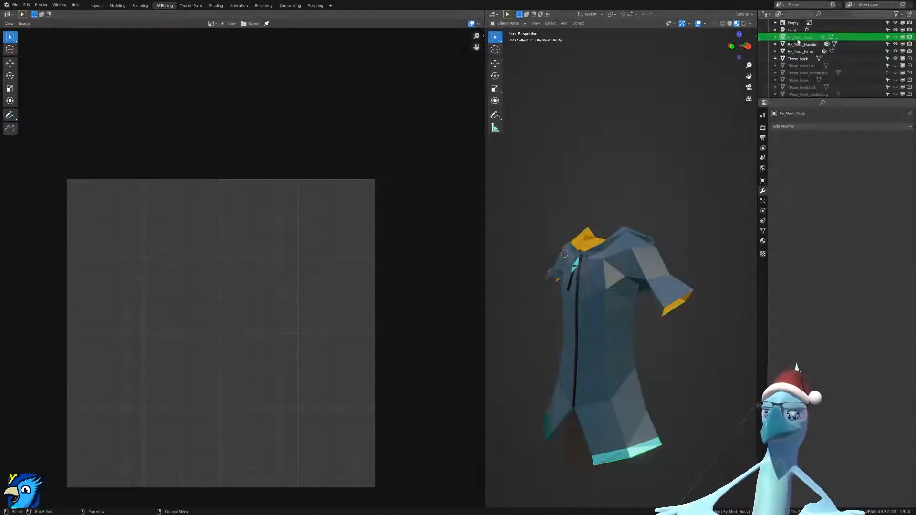
{"action": "left_click", "coordinate": [894, 37]}
{"action": "left_click", "coordinate": [801, 45], "text": "ctrl"}
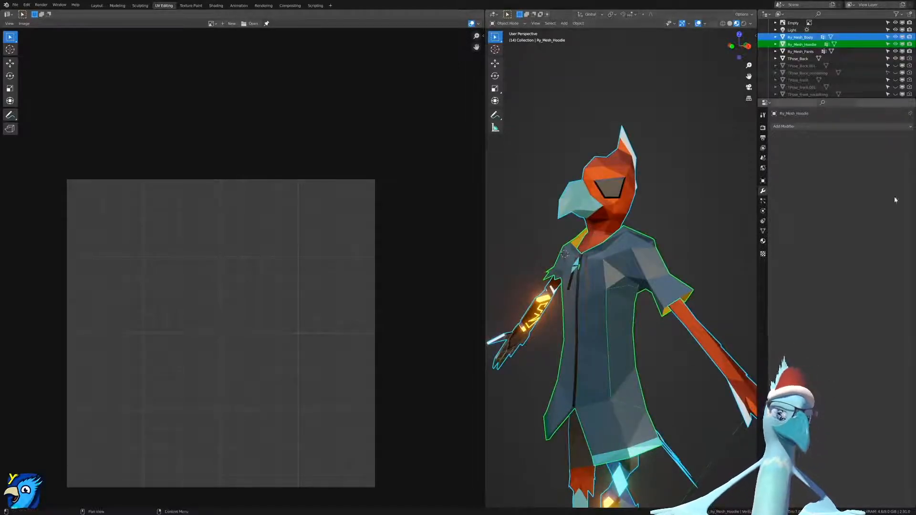
{"action": "key", "text": "Tab"}
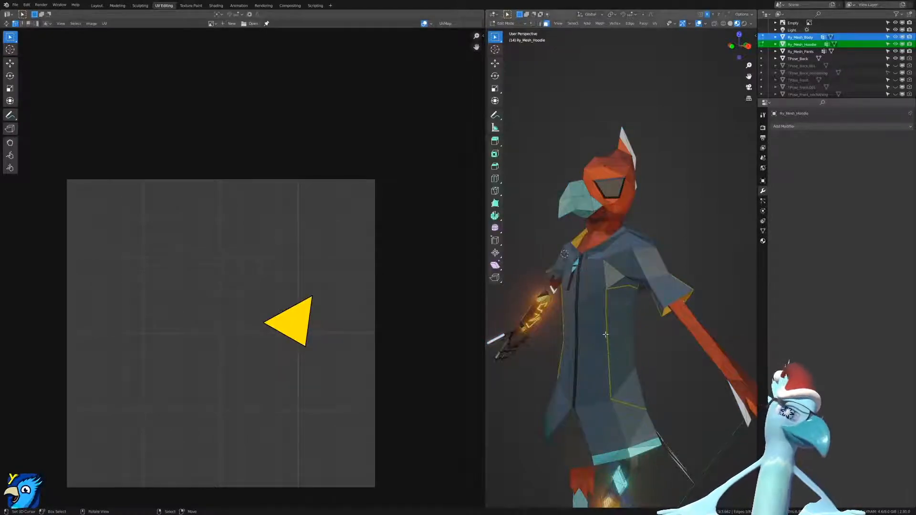
Clear the selection, switch to face selection, and select the hoodie's linked torso and sleeve islands.
{"action": "mouse_move", "coordinate": [625, 320]}
{"action": "middle_mouse_down"}
{"action": "mouse_move", "coordinate": [616, 311]}
{"action": "mouse_move", "coordinate": [630, 305]}
{"action": "middle_mouse_up"}
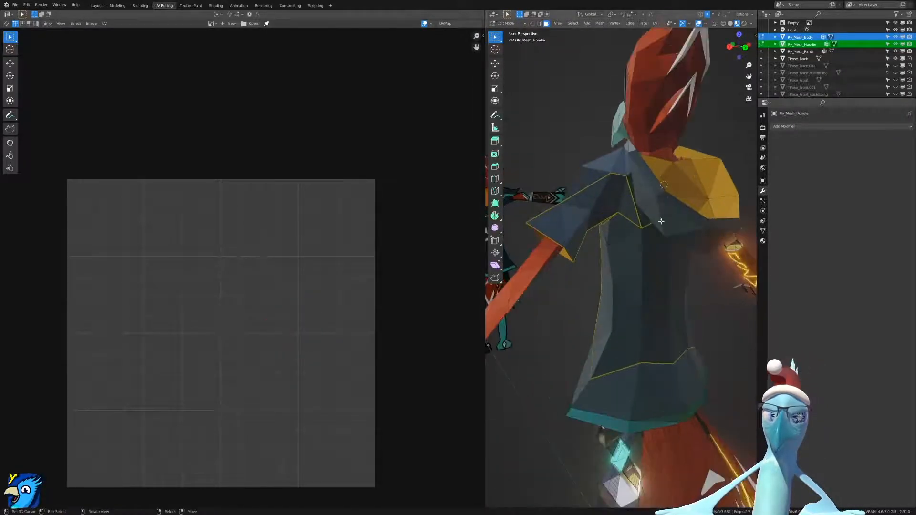
{"action": "key", "text": "a"}
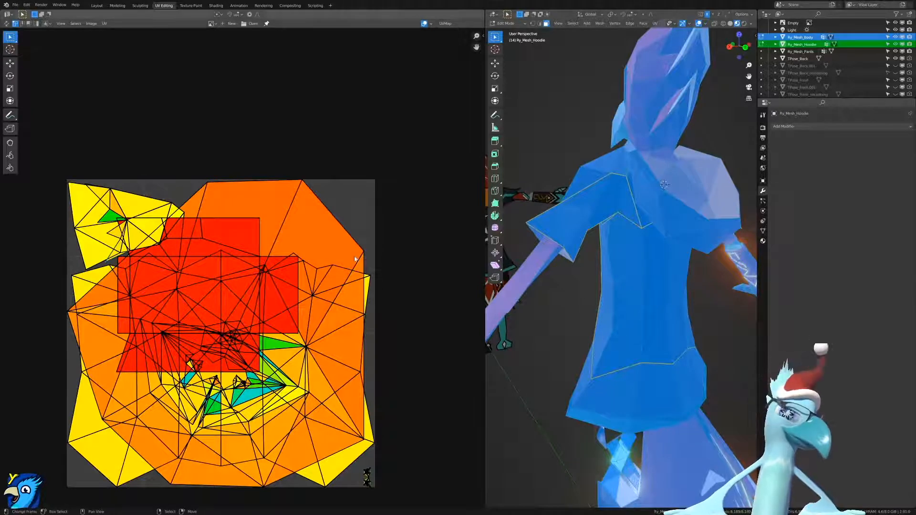
{"action": "key", "text": "alt+a"}
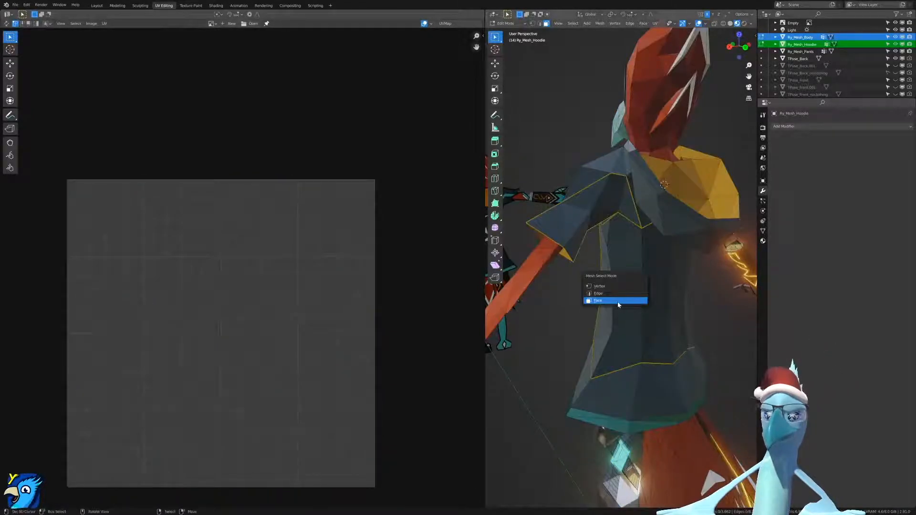
{"action": "left_click", "coordinate": [619, 301]}
{"action": "left_click", "coordinate": [617, 205], "text": "shift"}
{"action": "middle_click_drag", "start_coordinate": [578, 232], "coordinate": [701, 291]}
{"action": "key", "text": "ctrl+l"}
Add the first faces of the body's arm below the sleeve opening to the selection.
{"action": "scroll", "coordinate": [702, 292], "scroll_direction": "down", "scroll_amount": 4}
{"action": "mouse_move", "coordinate": [702, 239]}
{"action": "middle_mouse_down"}
{"action": "mouse_move", "coordinate": [623, 245]}
{"action": "mouse_move", "coordinate": [694, 214]}
{"action": "mouse_move", "coordinate": [626, 248]}
{"action": "mouse_move", "coordinate": [688, 220]}
{"action": "mouse_move", "coordinate": [690, 270]}
{"action": "mouse_move", "coordinate": [695, 259]}
{"action": "mouse_move", "coordinate": [657, 252]}
{"action": "mouse_move", "coordinate": [679, 255]}
{"action": "mouse_move", "coordinate": [664, 270]}
{"action": "middle_mouse_up"}
{"action": "scroll", "coordinate": [689, 220], "scroll_direction": "up", "scroll_amount": 4}
{"action": "scroll", "coordinate": [690, 270], "scroll_direction": "up", "scroll_amount": 3}
{"action": "key", "text": "shift+z"}
{"action": "key", "text": "z"}
{"action": "left_click", "coordinate": [773, 253]}
{"action": "left_click", "coordinate": [663, 275], "text": "shift"}
{"action": "key", "text": "g"}
{"action": "mouse_move", "coordinate": [682, 327]}
{"action": "middle_mouse_down"}
{"action": "mouse_move", "coordinate": [622, 331]}
{"action": "mouse_move", "coordinate": [636, 337]}
{"action": "middle_mouse_up"}
{"action": "scroll", "coordinate": [622, 332], "scroll_direction": "down", "scroll_amount": 4}
{"action": "key", "text": "shift+z"}
{"action": "key", "text": "z"}
{"action": "left_click", "coordinate": [583, 420]}
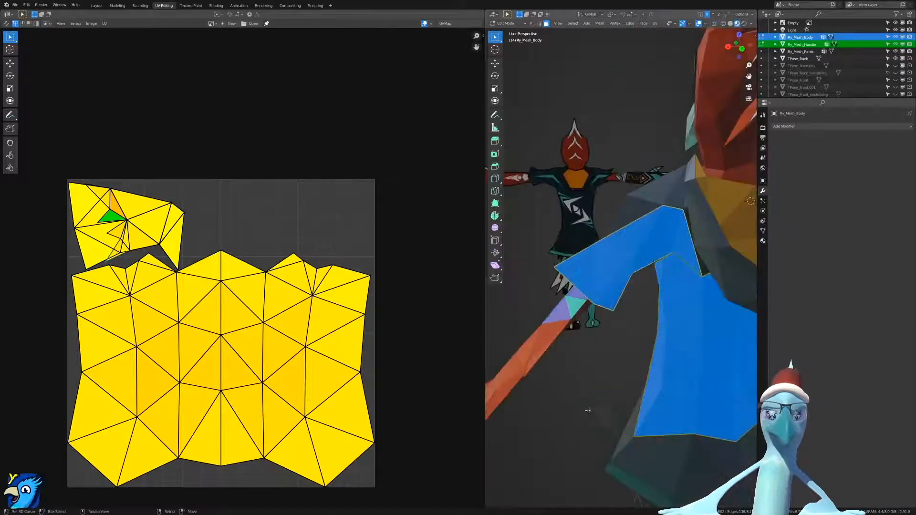
Extend the selection over the remaining arm faces between the sleeve and the forearm.
{"action": "middle_click_drag", "start_coordinate": [584, 380], "coordinate": [711, 357]}
{"action": "middle_click_drag", "start_coordinate": [647, 334], "coordinate": [699, 342]}
{"action": "middle_click_drag", "start_coordinate": [671, 294], "coordinate": [622, 378]}
{"action": "left_click", "coordinate": [630, 412], "text": "shift"}
{"action": "left_click", "coordinate": [627, 441], "text": "shift"}
{"action": "left_click", "coordinate": [599, 433], "text": "shift"}
{"action": "left_click", "coordinate": [578, 432], "text": "shift"}
{"action": "left_click", "coordinate": [591, 392], "text": "shift"}
{"action": "mouse_move", "coordinate": [601, 353]}
{"action": "middle_mouse_down"}
{"action": "mouse_move", "coordinate": [699, 337]}
{"action": "mouse_move", "coordinate": [600, 325]}
{"action": "mouse_move", "coordinate": [582, 296]}
{"action": "mouse_move", "coordinate": [610, 333]}
{"action": "mouse_move", "coordinate": [640, 327]}
{"action": "mouse_move", "coordinate": [596, 329]}
{"action": "middle_mouse_up"}
{"action": "key", "text": "alt+z"}
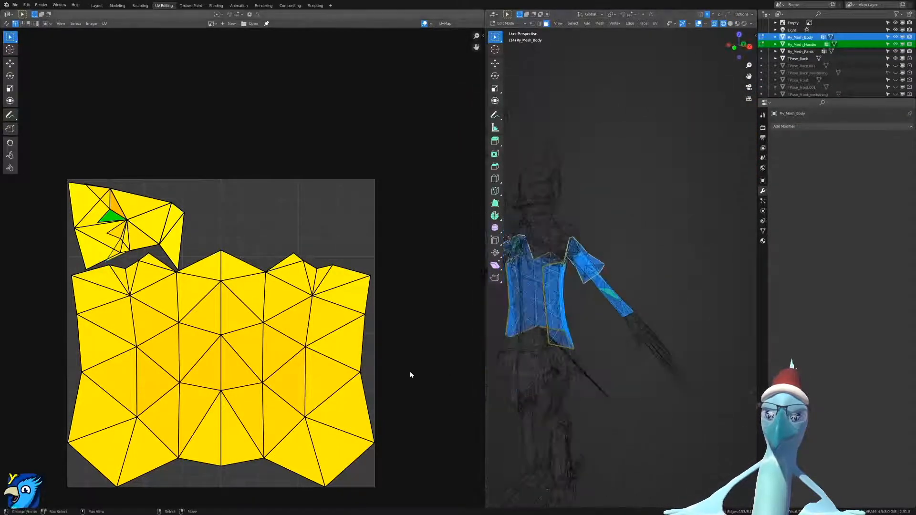
Use Circle Select to remove the hoodie's torso and sleeve faces from the selection, leaving the arm faces.
{"action": "key", "text": "c"}
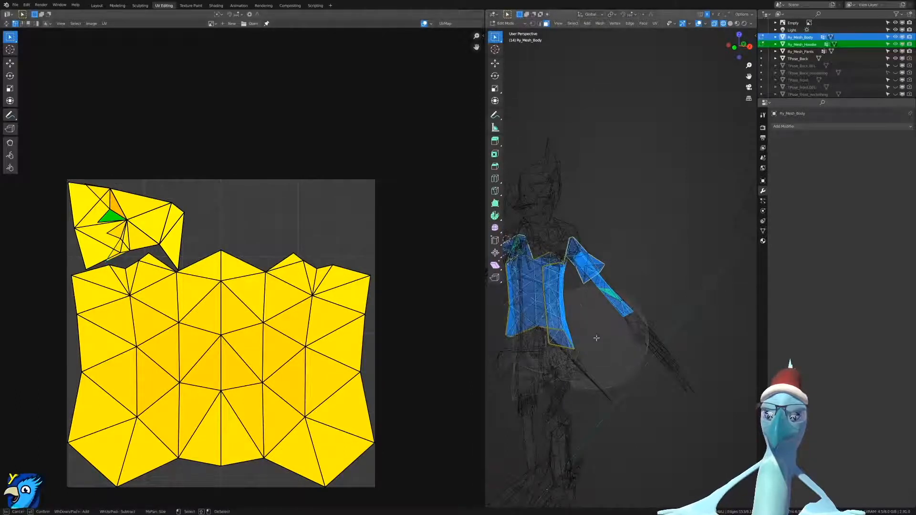
{"action": "mouse_move", "coordinate": [530, 343]}
{"action": "middle_mouse_down"}
{"action": "mouse_move", "coordinate": [520, 229]}
{"action": "mouse_move", "coordinate": [513, 260]}
{"action": "mouse_move", "coordinate": [675, 279]}
{"action": "mouse_move", "coordinate": [577, 262]}
{"action": "middle_mouse_up"}
{"action": "right_click", "coordinate": [528, 261]}
{"action": "key", "text": "c"}
{"action": "right_click", "coordinate": [606, 273]}
{"action": "key", "text": "alt+z"}
{"action": "mouse_move", "coordinate": [697, 260]}
{"action": "middle_mouse_down"}
{"action": "mouse_move", "coordinate": [544, 246]}
{"action": "mouse_move", "coordinate": [587, 242]}
{"action": "mouse_move", "coordinate": [652, 258]}
{"action": "middle_mouse_up"}
{"action": "key", "text": "c"}
{"action": "right_click", "coordinate": [544, 245]}
Unwrap the selected arm faces with the Angle Based method.
{"action": "key", "text": "shift+z"}
{"action": "key", "text": "u"}
{"action": "left_click", "coordinate": [340, 290]}
{"action": "middle_click_drag", "start_coordinate": [680, 309], "coordinate": [636, 305]}
{"action": "key", "text": "shift+z"}
{"action": "mouse_move", "coordinate": [699, 305]}
{"action": "middle_mouse_down"}
{"action": "mouse_move", "coordinate": [546, 305]}
{"action": "mouse_move", "coordinate": [610, 266]}
{"action": "middle_mouse_up"}
{"action": "key", "text": "shift+z"}
{"action": "scroll", "coordinate": [202, 282], "scroll_direction": "down", "scroll_amount": 2}
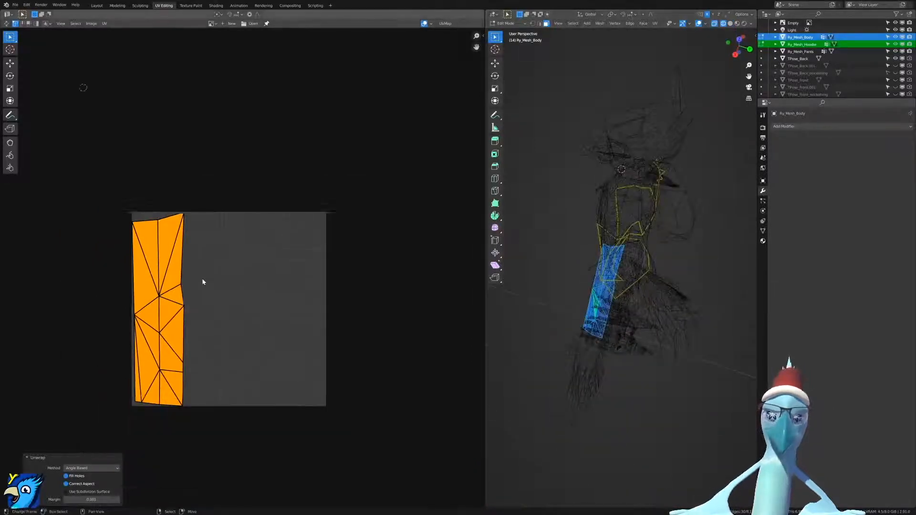
Bring the arm's UV island into view and turn on UV sync selection.
{"action": "middle_click_drag", "start_coordinate": [203, 282], "coordinate": [229, 260]}
{"action": "scroll", "coordinate": [216, 262], "scroll_direction": "up", "scroll_amount": 2}
{"action": "key", "text": "ctrl+Tab"}
{"action": "left_click", "coordinate": [197, 268]}
{"action": "left_click", "coordinate": [197, 221], "text": "alt"}
{"action": "left_click", "coordinate": [6, 23]}
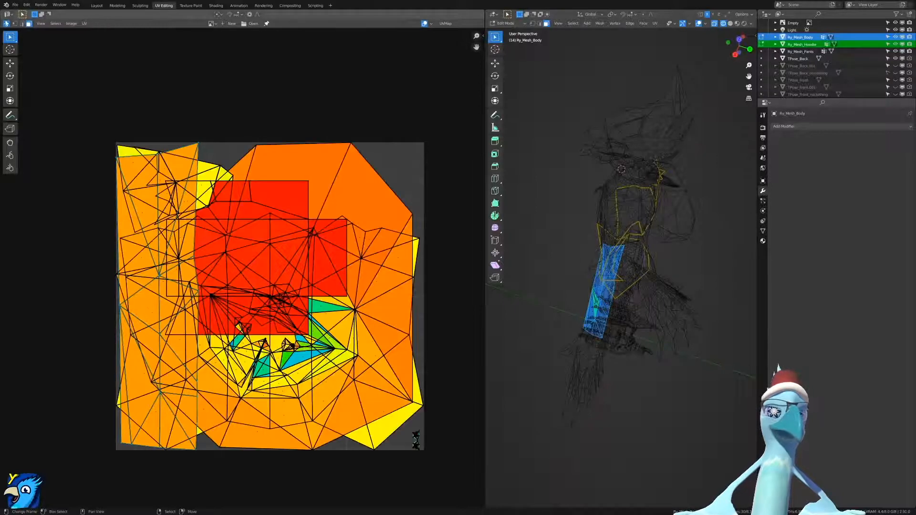
Try to select the arm island's outer edge path in the UV Editor.
{"action": "left_click", "coordinate": [200, 153], "text": "alt"}
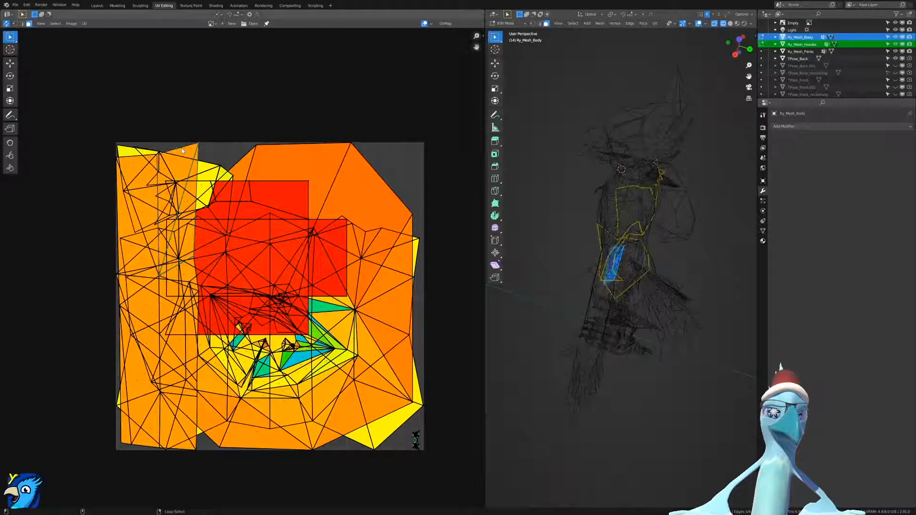
{"action": "key", "text": "ctrl+Tab"}
{"action": "left_click", "coordinate": [168, 149]}
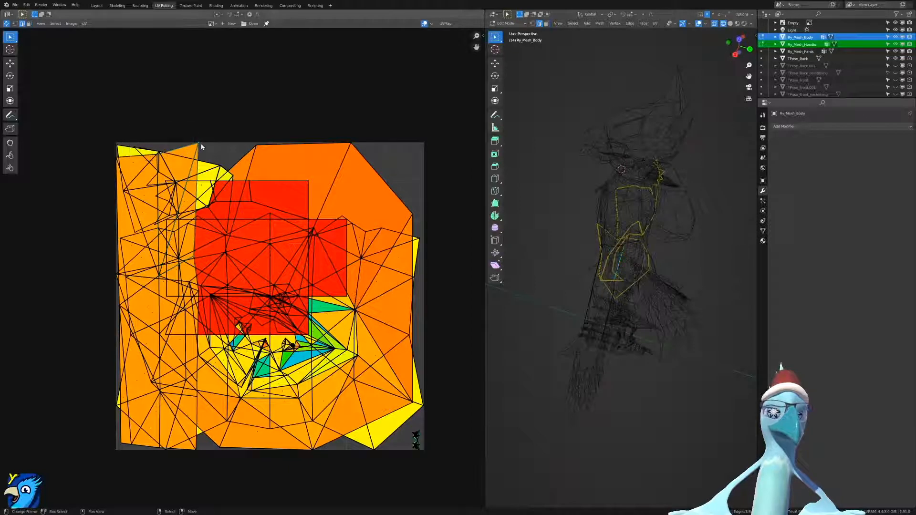
{"action": "left_click", "coordinate": [196, 452], "text": "ctrl"}
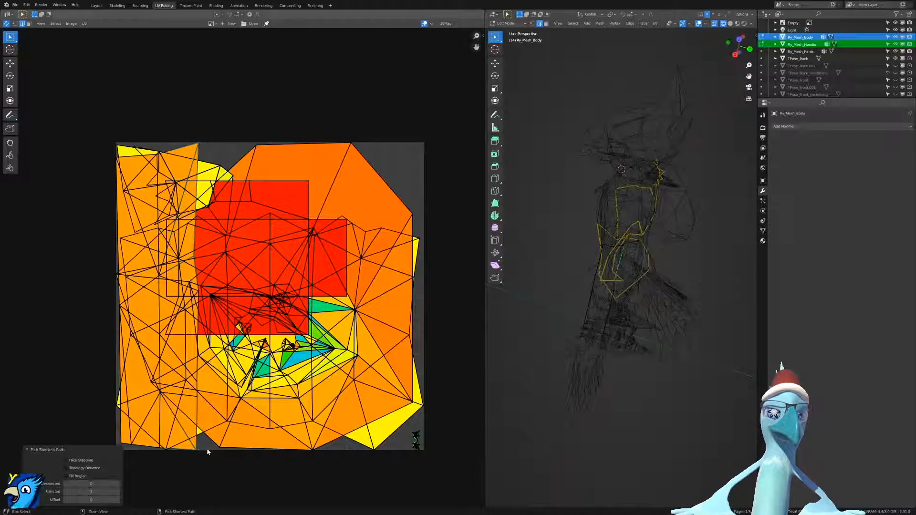
{"action": "key", "text": "ctrl+z"}
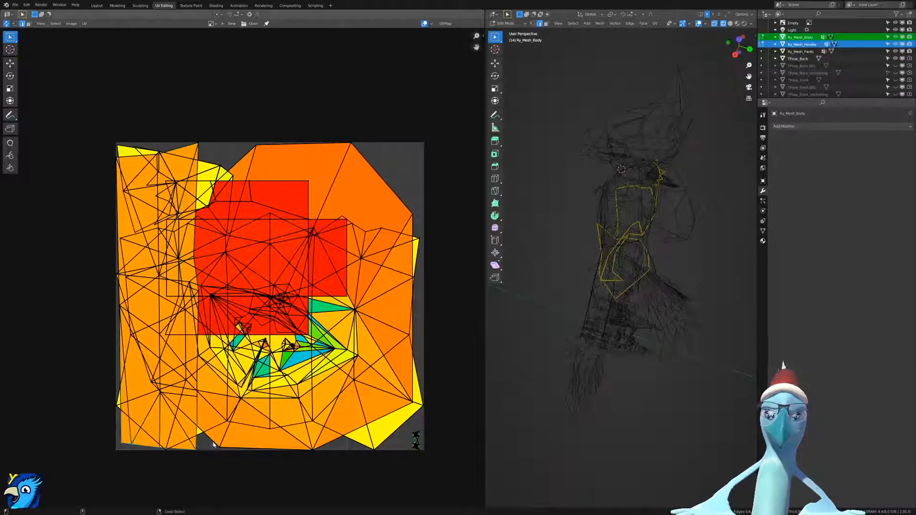
Switch to edge selection and select the edge loop around the arm below the sleeve.
{"action": "scroll", "coordinate": [583, 309], "scroll_direction": "up", "scroll_amount": 2}
{"action": "key", "text": "shift+z"}
{"action": "middle_click_drag", "start_coordinate": [585, 312], "coordinate": [625, 316]}
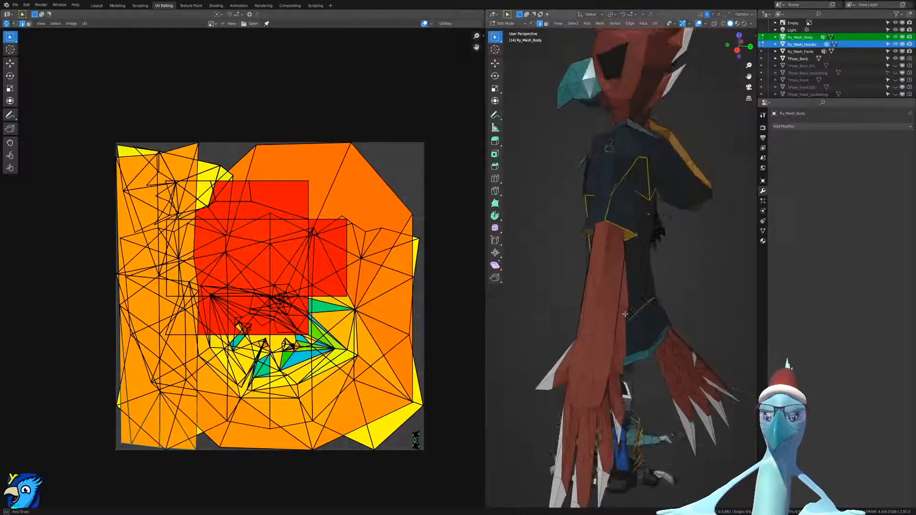
{"action": "scroll", "coordinate": [625, 315], "scroll_direction": "up", "scroll_amount": 2}
{"action": "key", "text": "ctrl+Tab"}
{"action": "left_click", "coordinate": [606, 334]}
{"action": "right_click", "coordinate": [611, 350], "text": "alt"}
{"action": "key", "text": "z"}
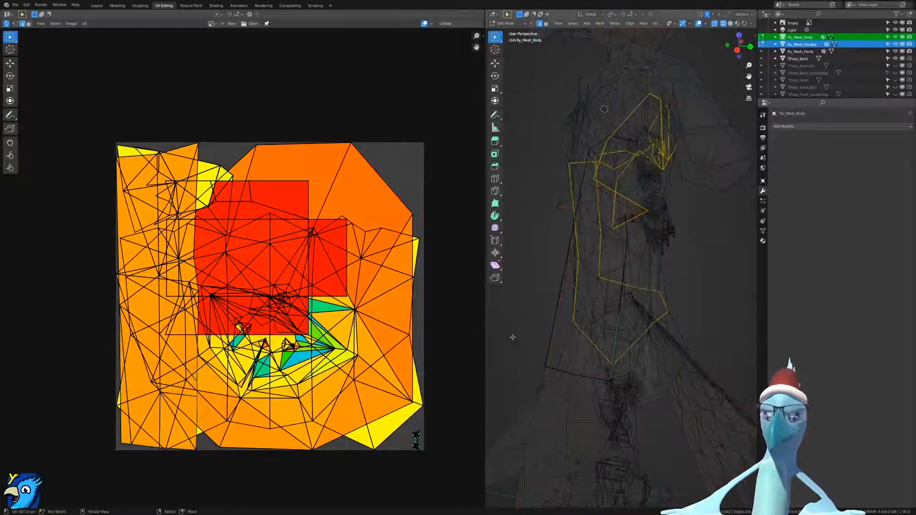
{"action": "key", "text": "shift+z"}
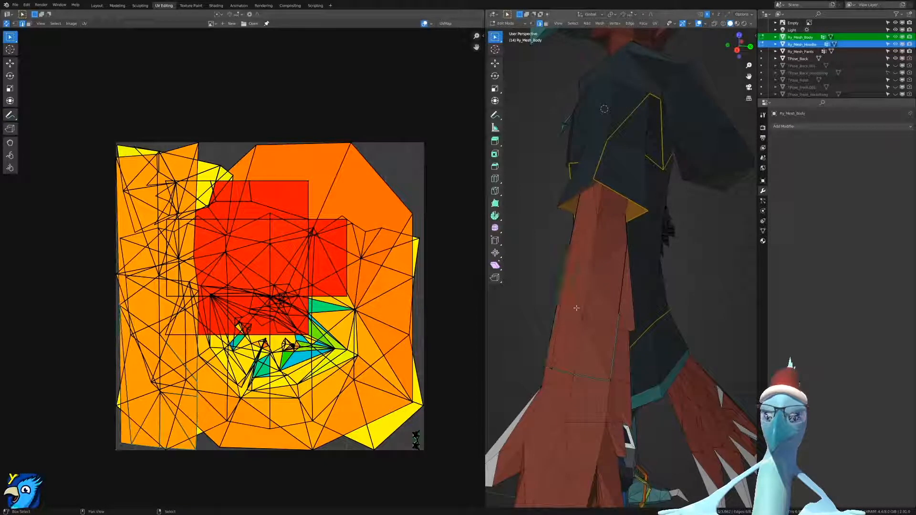
Add the lengthwise edges on the front side of the arm to the edge selection.
{"action": "right_click", "coordinate": [544, 313], "text": "shift"}
{"action": "key", "text": "z"}
{"action": "key", "text": "z"}
{"action": "right_click", "coordinate": [576, 225], "text": "shift"}
{"action": "key", "text": "z"}
{"action": "left_click", "coordinate": [501, 224]}
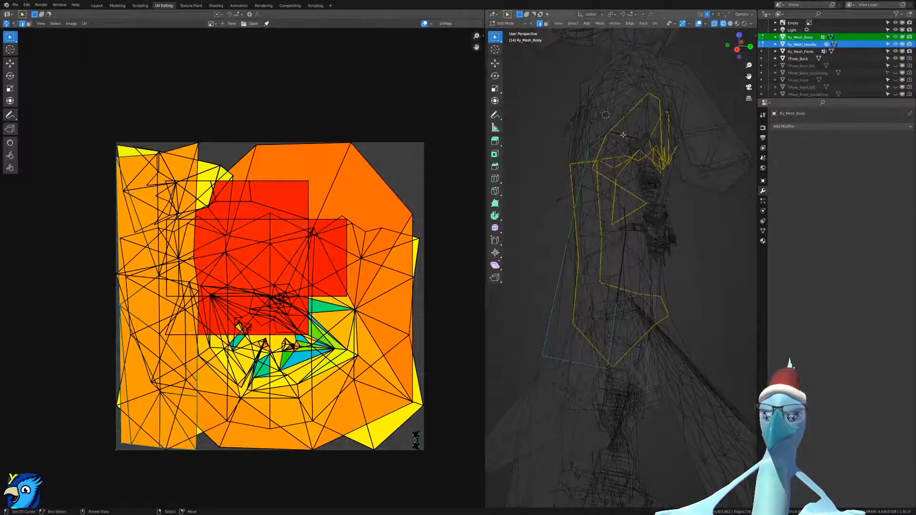
Check the arm's edges inside the sleeve and add the missing edge near the sleeve opening to the selection.
{"action": "middle_click_drag", "start_coordinate": [625, 135], "coordinate": [671, 170]}
{"action": "key", "text": "z"}
{"action": "left_click", "coordinate": [726, 178]}
{"action": "middle_click_drag", "start_coordinate": [726, 178], "coordinate": [657, 221]}
{"action": "key", "text": "z"}
{"action": "left_click", "coordinate": [612, 208]}
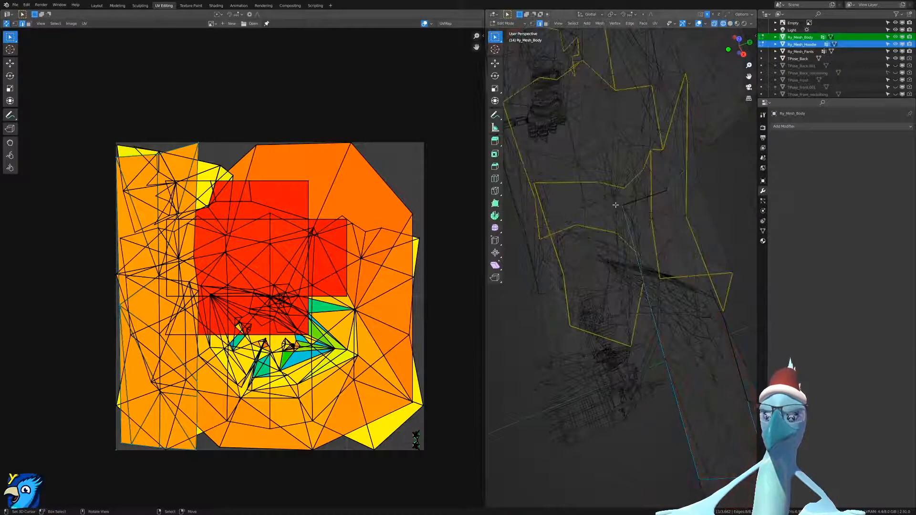
{"action": "key", "text": "z"}
{"action": "mouse_move", "coordinate": [711, 210]}
{"action": "middle_mouse_down"}
{"action": "mouse_move", "coordinate": [652, 250]}
{"action": "mouse_move", "coordinate": [610, 308]}
{"action": "middle_mouse_up"}
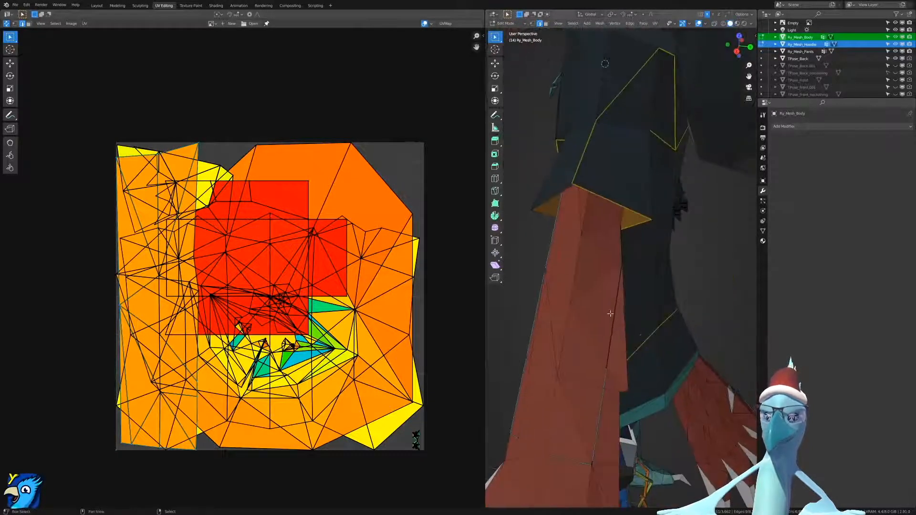
{"action": "right_click", "coordinate": [622, 250], "text": "shift"}
{"action": "key", "text": "z"}
{"action": "left_click", "coordinate": [561, 233]}
{"action": "middle_click_drag", "start_coordinate": [623, 199], "coordinate": [637, 331]}
Mark the selected arm edges as seams.
{"action": "key", "text": "shift+z"}
{"action": "key", "text": "shift+z"}
{"action": "key", "text": "shift+z"}
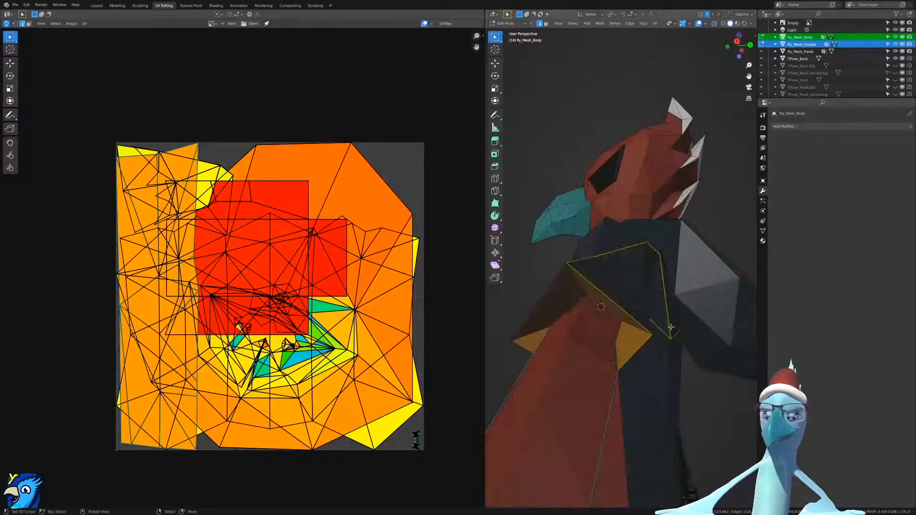
{"action": "mouse_move", "coordinate": [542, 335]}
{"action": "middle_mouse_down"}
{"action": "mouse_move", "coordinate": [654, 357]}
{"action": "mouse_move", "coordinate": [665, 327]}
{"action": "mouse_move", "coordinate": [692, 331]}
{"action": "mouse_move", "coordinate": [689, 321]}
{"action": "middle_mouse_up"}
{"action": "key", "text": "z"}
{"action": "key", "text": "ctrl+e"}
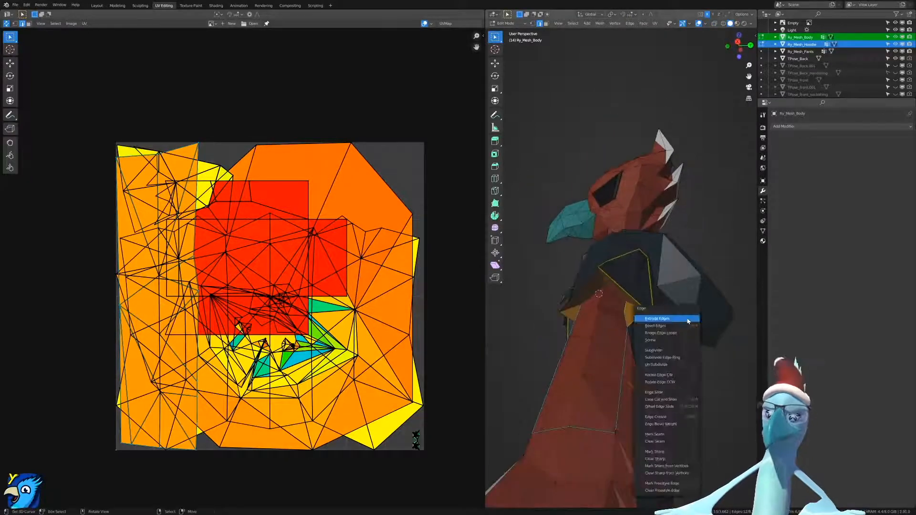
{"action": "left_click", "coordinate": [664, 435]}
Select one face each on the torso, sleeve and arm, and turn off UV sync selection.
{"action": "middle_click_drag", "start_coordinate": [665, 437], "coordinate": [641, 363]}
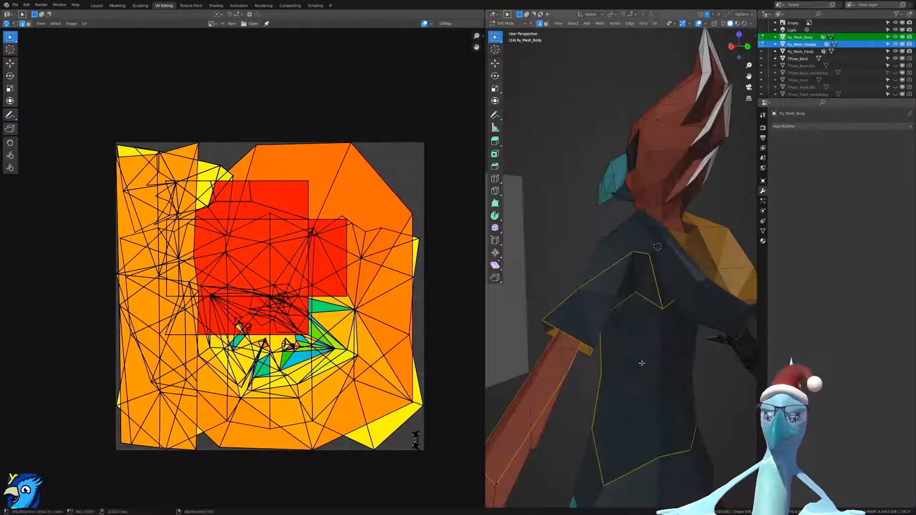
{"action": "left_click", "coordinate": [627, 371]}
{"action": "left_click", "coordinate": [631, 355]}
{"action": "left_click", "coordinate": [580, 329], "text": "shift"}
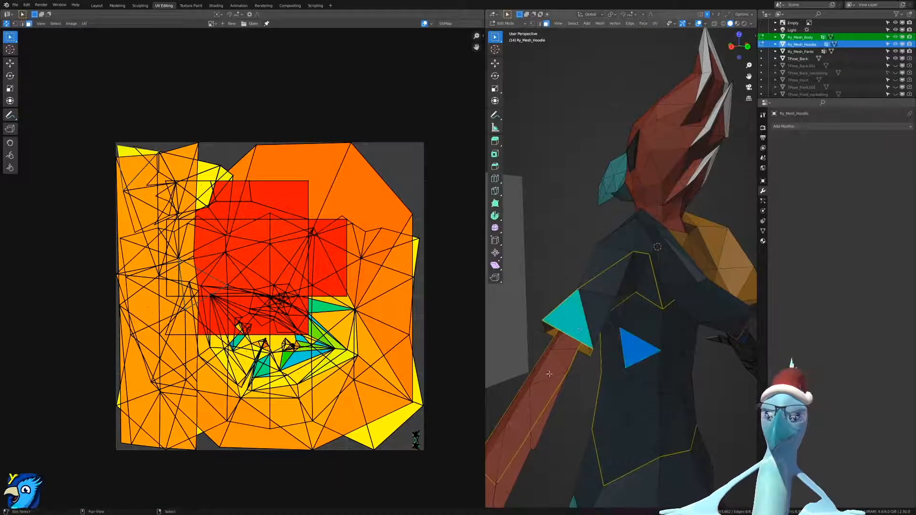
{"action": "left_click", "coordinate": [549, 368], "text": "shift"}
{"action": "left_click", "coordinate": [6, 23]}
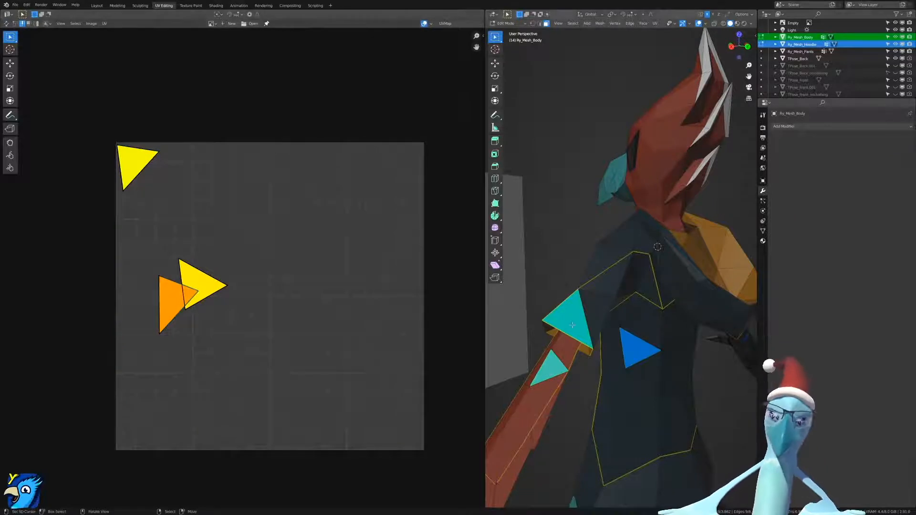
Extend the face selection to the linked UV islands and scale the arm island down to about 0.55.
{"action": "key", "text": "ctrl+l"}
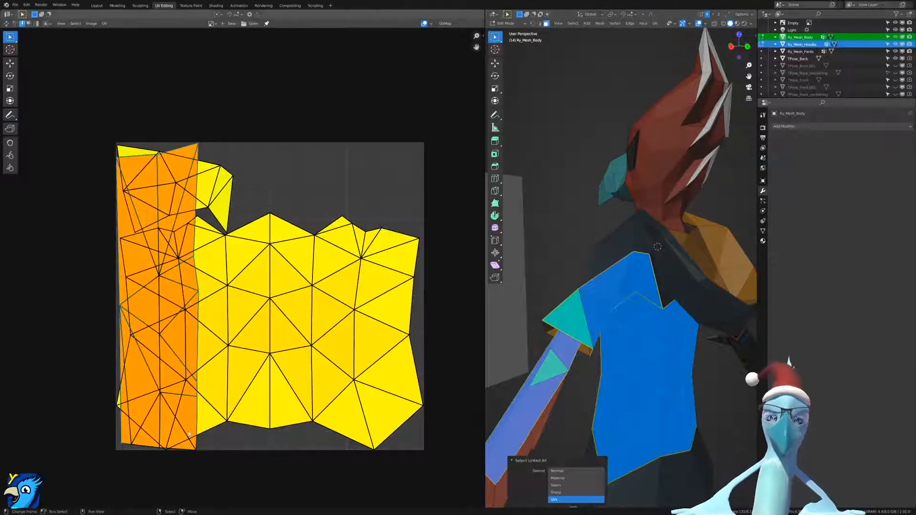
{"action": "left_click", "coordinate": [198, 422]}
{"action": "left_click", "coordinate": [198, 422], "text": "ctrl"}
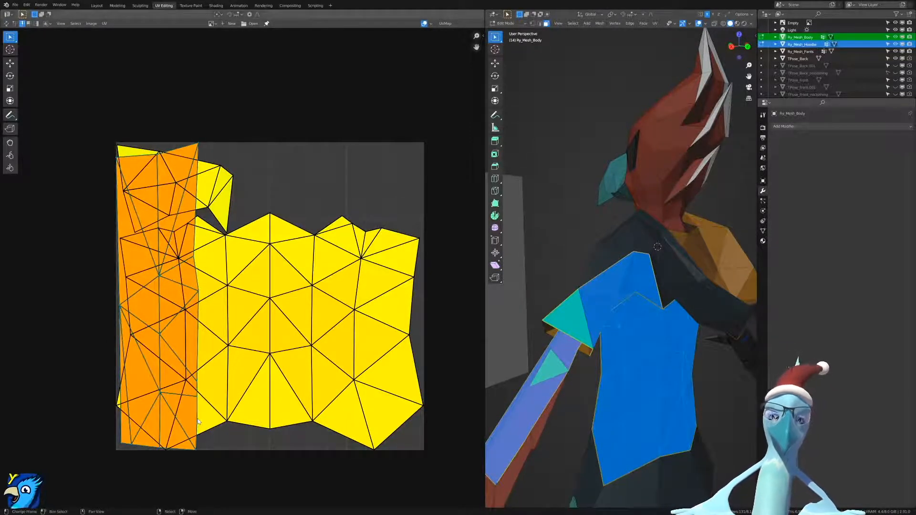
{"action": "key", "text": "s"}
{"action": "left_click", "coordinate": [231, 368]}
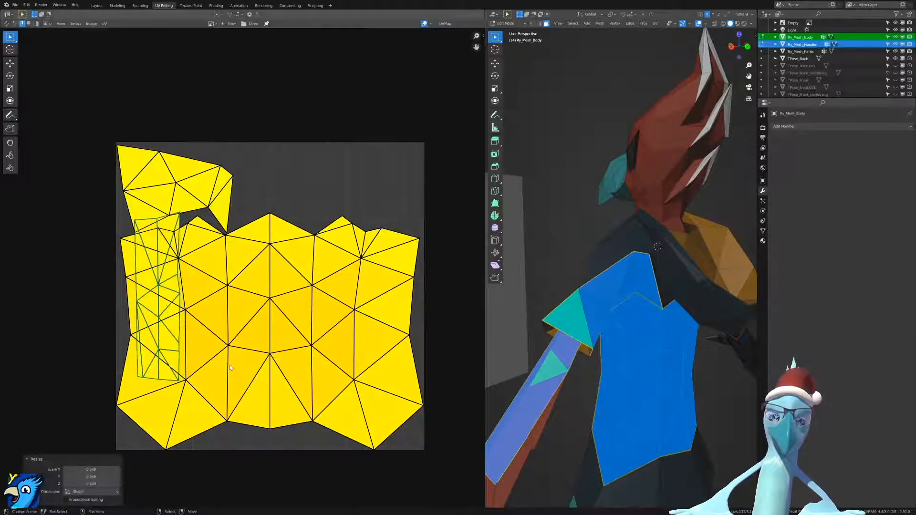
Rotate the arm island about 90 degrees and place it above the torso island, next to the sleeve island.
{"action": "key", "text": "g"}
{"action": "left_click", "coordinate": [392, 323]}
{"action": "key", "text": "r"}
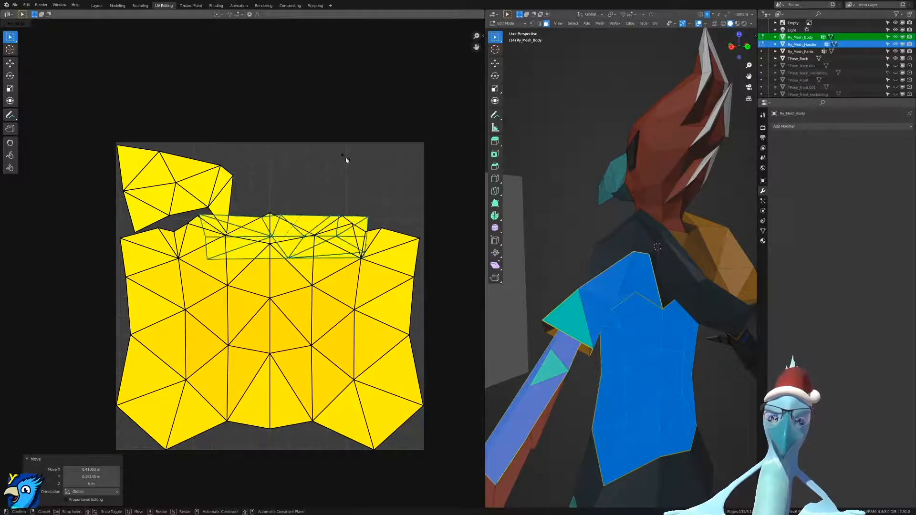
{"action": "left_click", "coordinate": [345, 158]}
{"action": "key", "text": "g"}
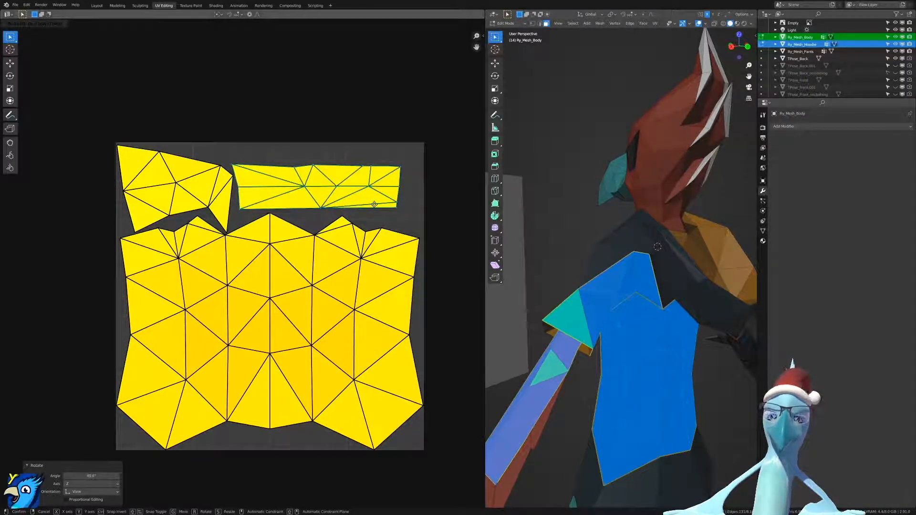
{"action": "left_click", "coordinate": [374, 204]}
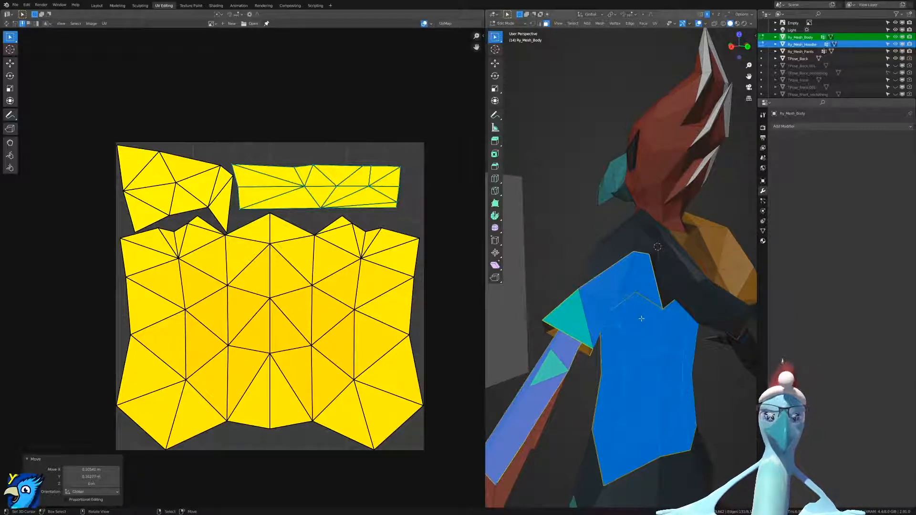
Examine the upper arm, forearm and the thumb's joint on the robotic hand, then the arm's UV island up close.
{"action": "middle_click_drag", "start_coordinate": [306, 222], "coordinate": [282, 303]}
{"action": "scroll", "coordinate": [294, 297], "scroll_direction": "down", "scroll_amount": 1}
{"action": "scroll", "coordinate": [319, 296], "scroll_direction": "up", "scroll_amount": 1}
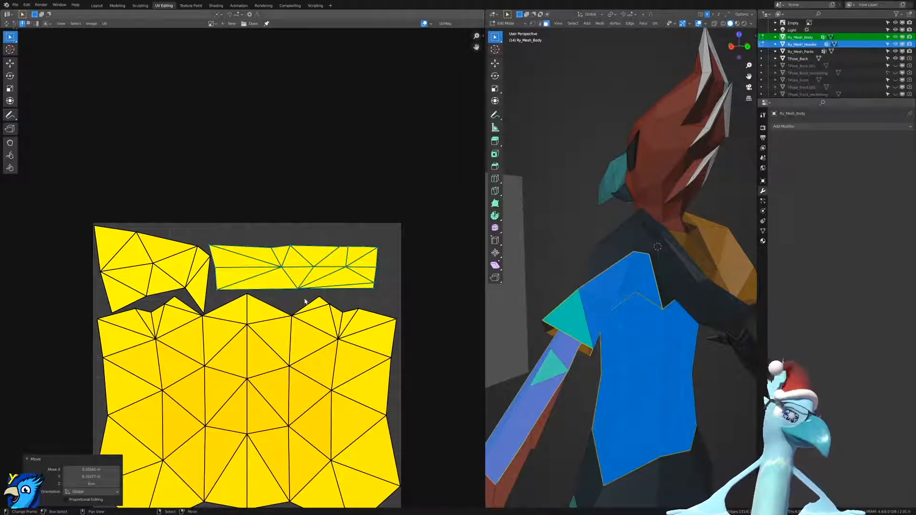
{"action": "middle_click_drag", "start_coordinate": [658, 286], "coordinate": [624, 305]}
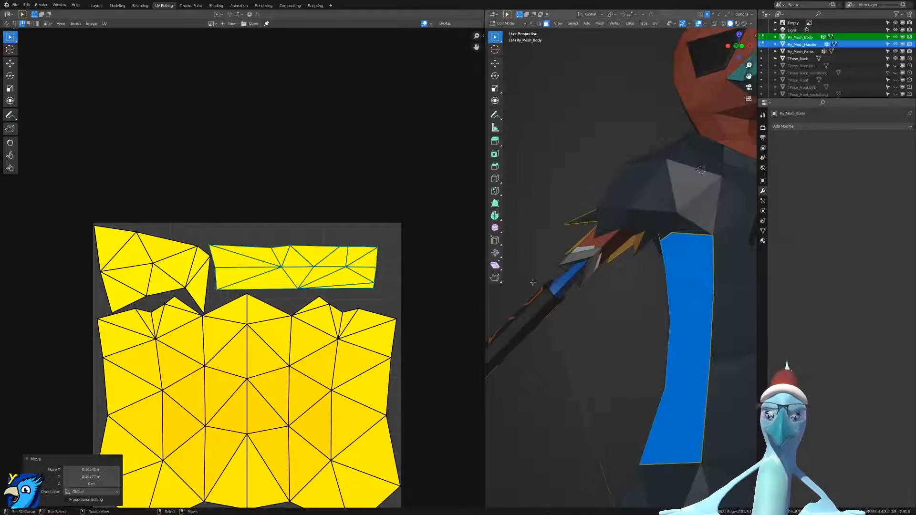
{"action": "scroll", "coordinate": [534, 282], "scroll_direction": "down", "scroll_amount": 2}
{"action": "middle_click_drag", "start_coordinate": [533, 282], "coordinate": [612, 258]}
{"action": "scroll", "coordinate": [609, 308], "scroll_direction": "up", "scroll_amount": 2}
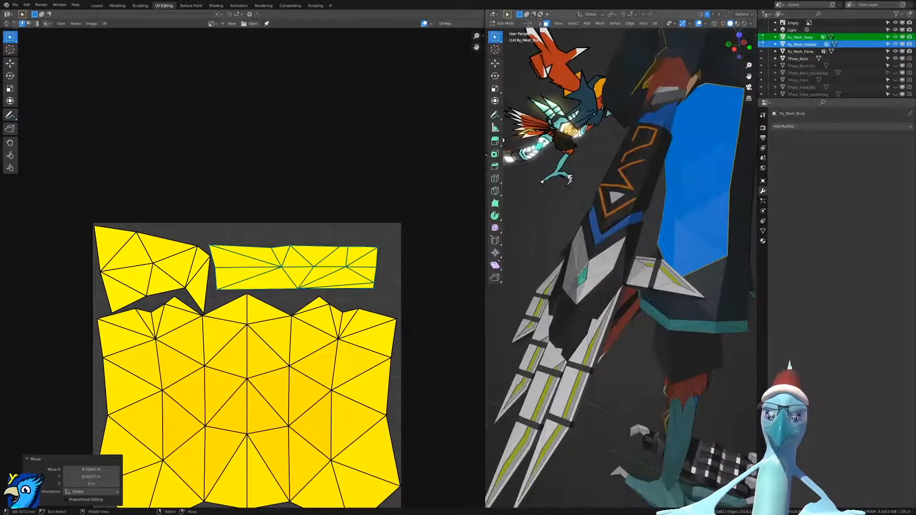
{"action": "scroll", "coordinate": [611, 258], "scroll_direction": "up", "scroll_amount": 3}
{"action": "scroll", "coordinate": [665, 299], "scroll_direction": "up", "scroll_amount": 4}
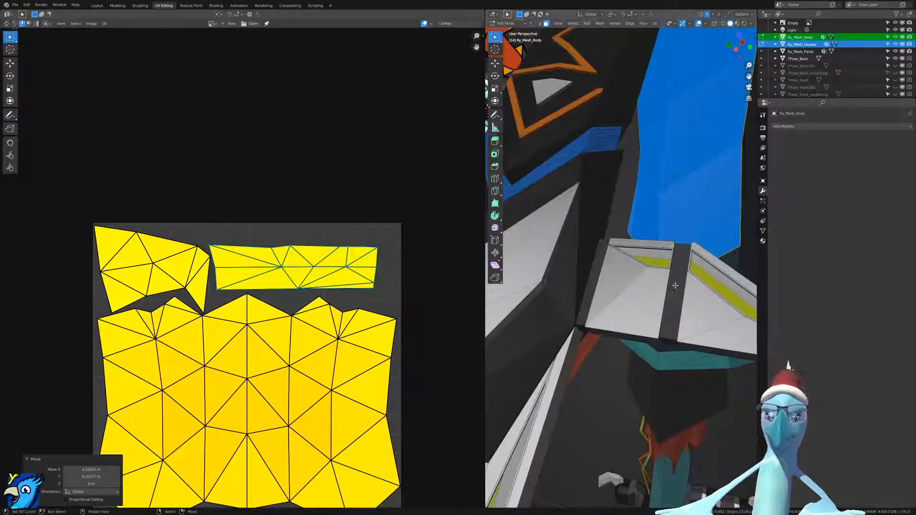
{"action": "scroll", "coordinate": [676, 286], "scroll_direction": "down", "scroll_amount": 5}
{"action": "scroll", "coordinate": [660, 311], "scroll_direction": "up", "scroll_amount": 3}
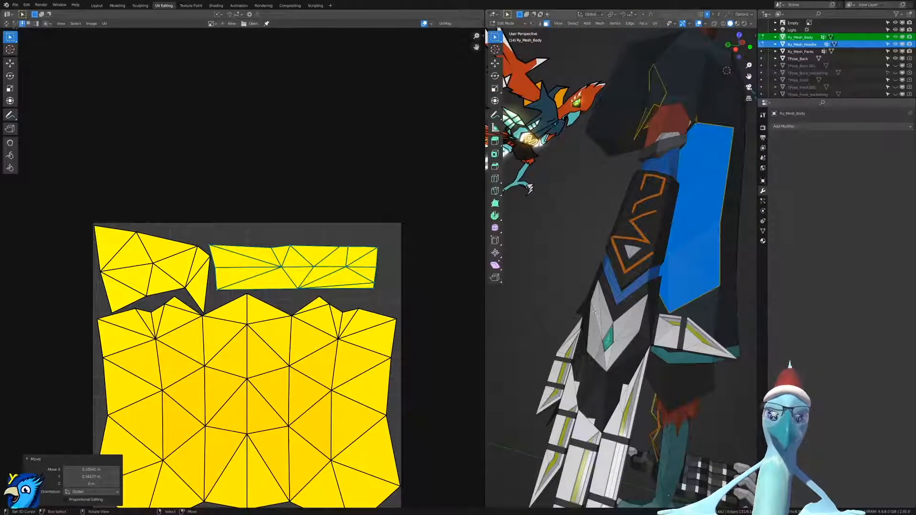
{"action": "middle_click_drag", "start_coordinate": [646, 293], "coordinate": [668, 274]}
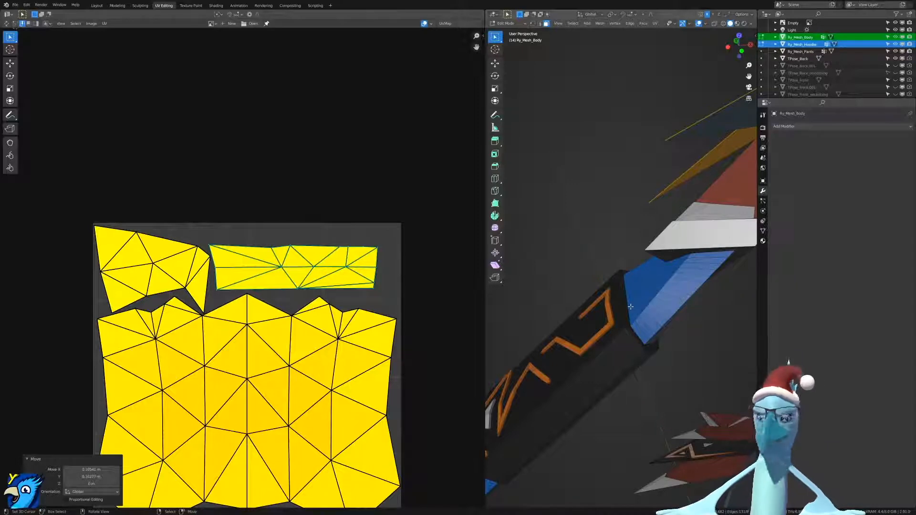
{"action": "middle_click_drag", "start_coordinate": [638, 422], "coordinate": [628, 389]}
{"action": "scroll", "coordinate": [628, 389], "scroll_direction": "up", "scroll_amount": 6}
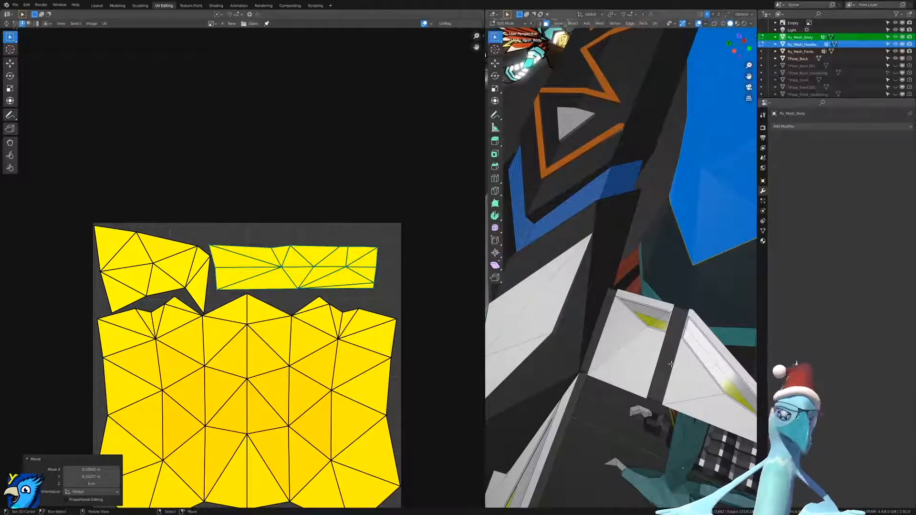
{"action": "mouse_move", "coordinate": [672, 361]}
{"action": "middle_mouse_down"}
{"action": "mouse_move", "coordinate": [685, 327]}
{"action": "mouse_move", "coordinate": [669, 353]}
{"action": "middle_mouse_up"}
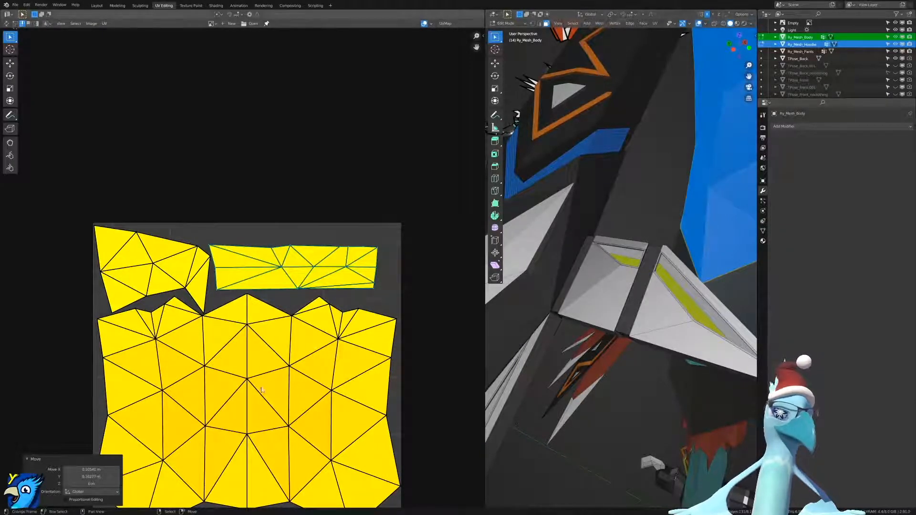
{"action": "scroll", "coordinate": [241, 229], "scroll_direction": "up", "scroll_amount": 6}
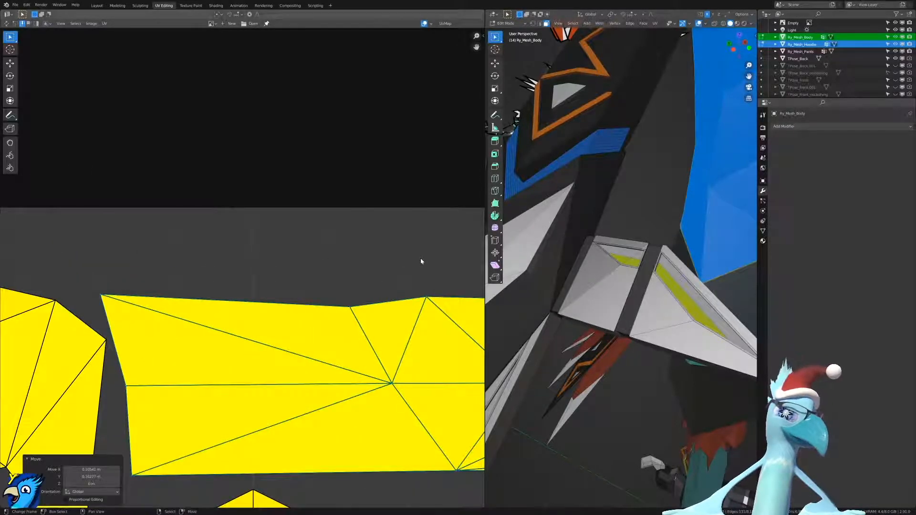
Switch to edge selection, deselect everything and display the model in wireframe.
{"action": "middle_click_drag", "start_coordinate": [657, 315], "coordinate": [615, 353]}
{"action": "scroll", "coordinate": [615, 353], "scroll_direction": "up", "scroll_amount": 1}
{"action": "key", "text": "ctrl+Tab"}
{"action": "left_click", "coordinate": [588, 342]}
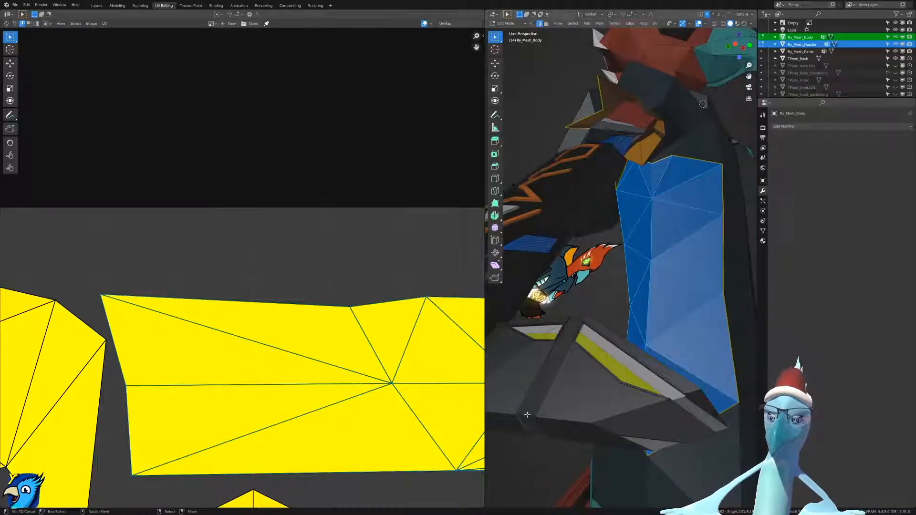
{"action": "key", "text": "alt+a"}
{"action": "key", "text": "shift+z"}
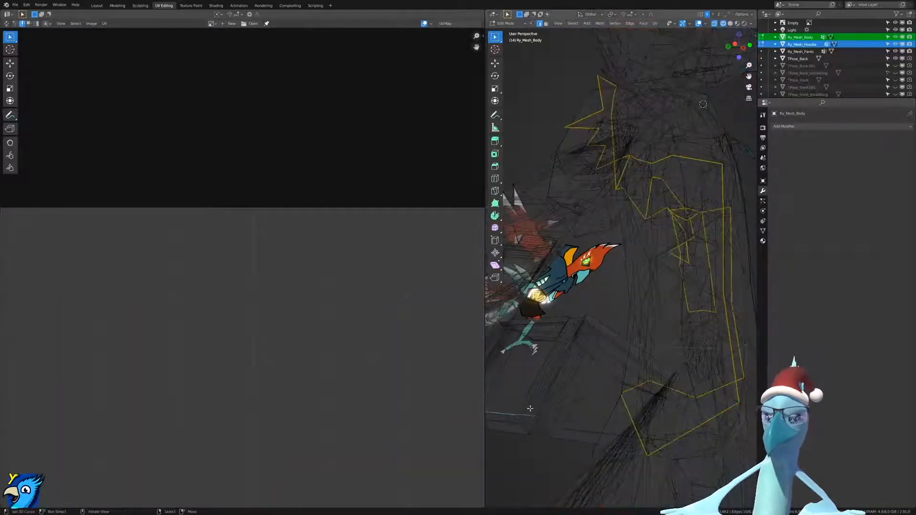
Select all body geometry that uses the Robo_Parts_FingerLink material.
{"action": "left_click", "coordinate": [763, 241]}
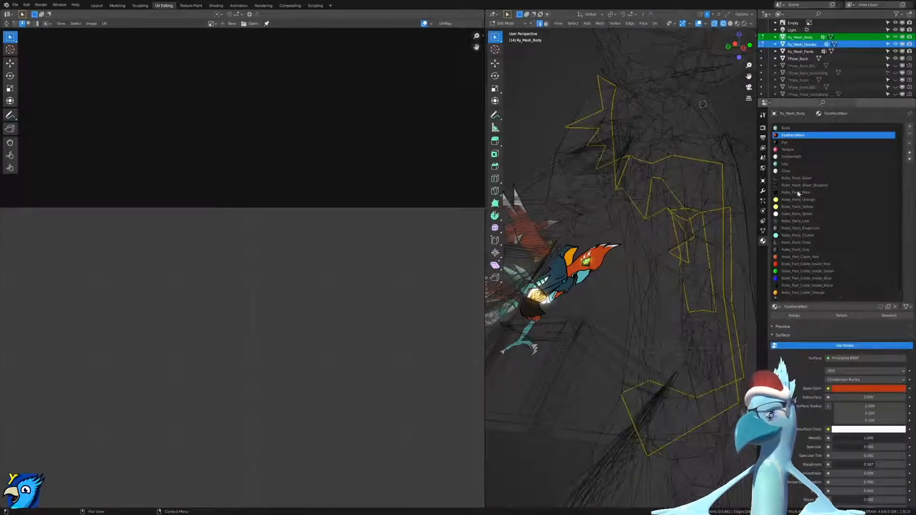
{"action": "scroll", "coordinate": [820, 228], "scroll_direction": "down", "scroll_amount": 1}
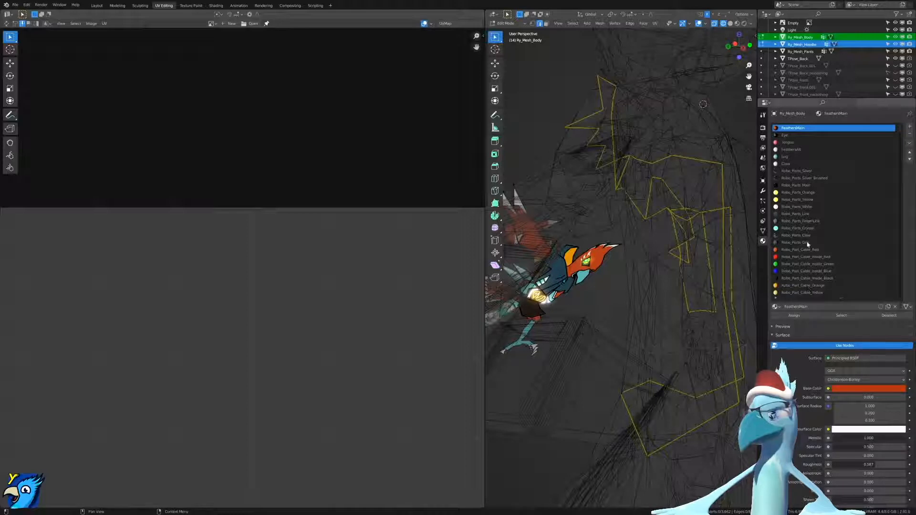
{"action": "left_click", "coordinate": [806, 214]}
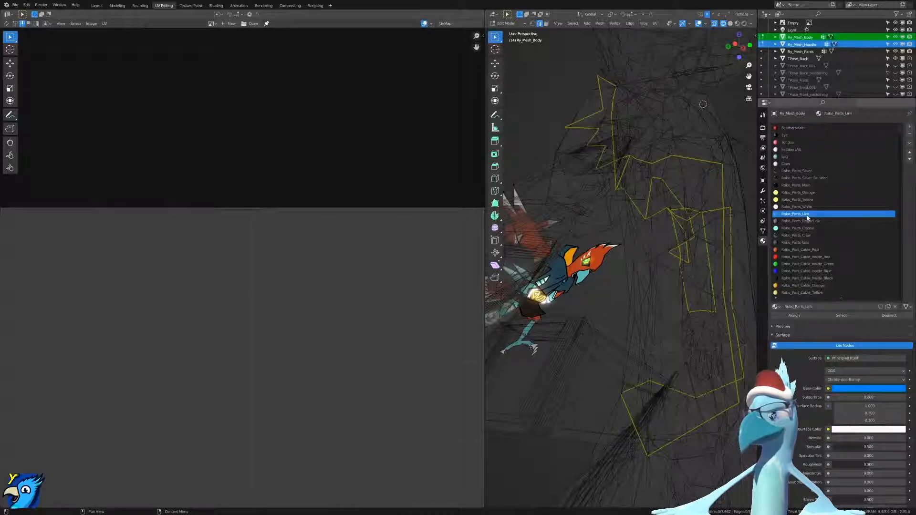
{"action": "left_click", "coordinate": [807, 222]}
{"action": "left_click", "coordinate": [841, 315]}
In the right orthographic view, add a set of evenly spaced loop cuts across the first finger's link.
{"action": "middle_click_drag", "start_coordinate": [716, 315], "coordinate": [711, 325]}
{"action": "key", "text": "KP_3"}
{"action": "middle_click_drag", "start_coordinate": [616, 369], "coordinate": [685, 149], "text": "shift"}
{"action": "middle_click_drag", "start_coordinate": [664, 333], "coordinate": [625, 217], "text": "shift"}
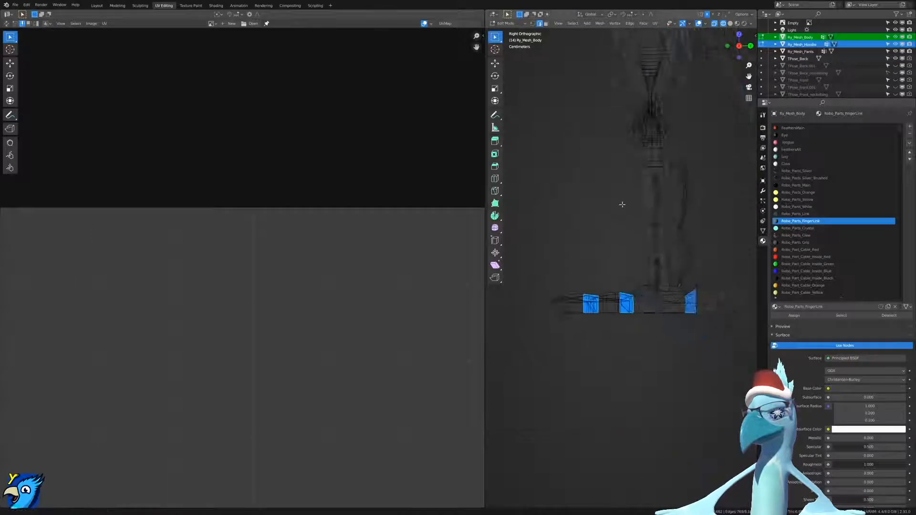
{"action": "scroll", "coordinate": [632, 306], "scroll_direction": "up", "scroll_amount": 5}
{"action": "middle_click_drag", "start_coordinate": [596, 317], "coordinate": [623, 269], "text": "shift"}
{"action": "scroll", "coordinate": [623, 269], "scroll_direction": "up", "scroll_amount": 2}
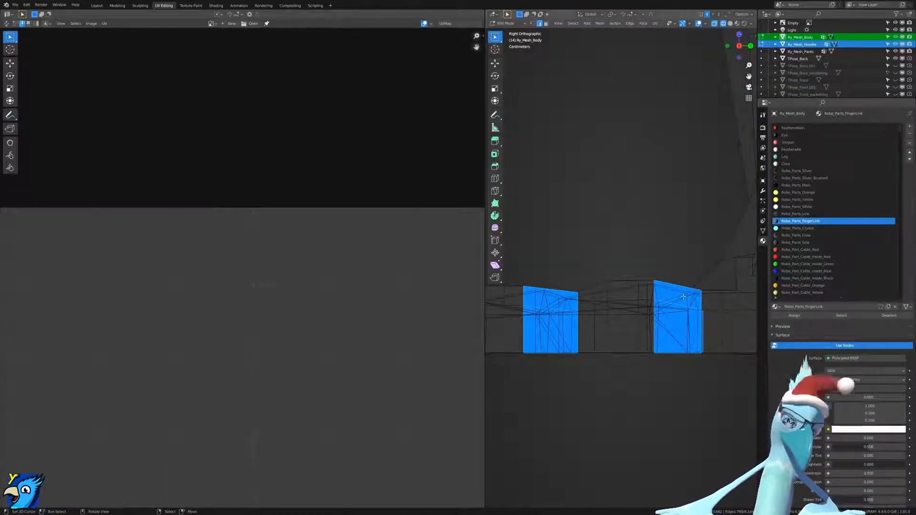
{"action": "key", "text": "ctrl+r"}
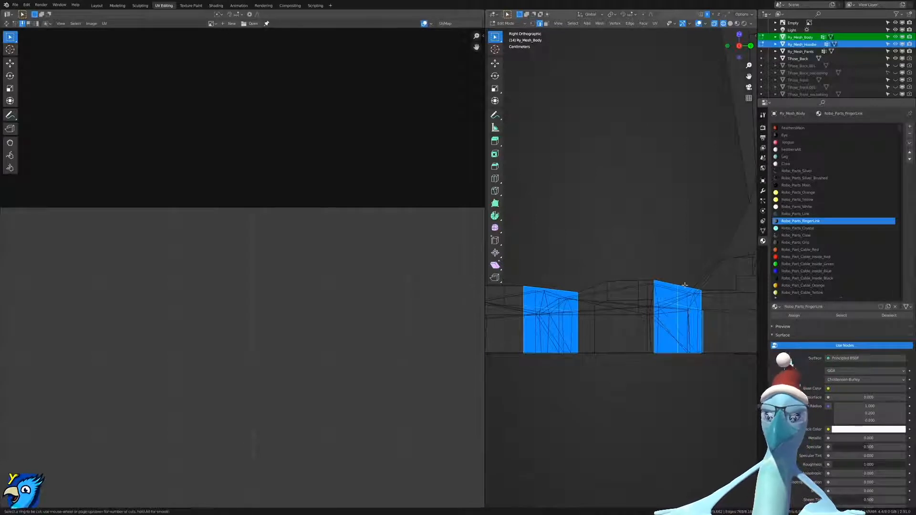
{"action": "scroll", "coordinate": [684, 285], "scroll_direction": "up", "scroll_amount": 5}
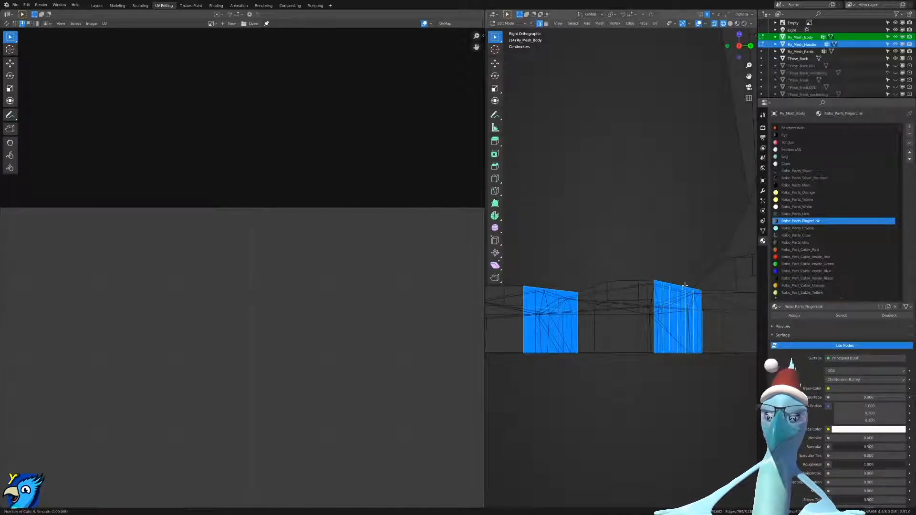
{"action": "scroll", "coordinate": [685, 285], "scroll_direction": "down", "scroll_amount": 4}
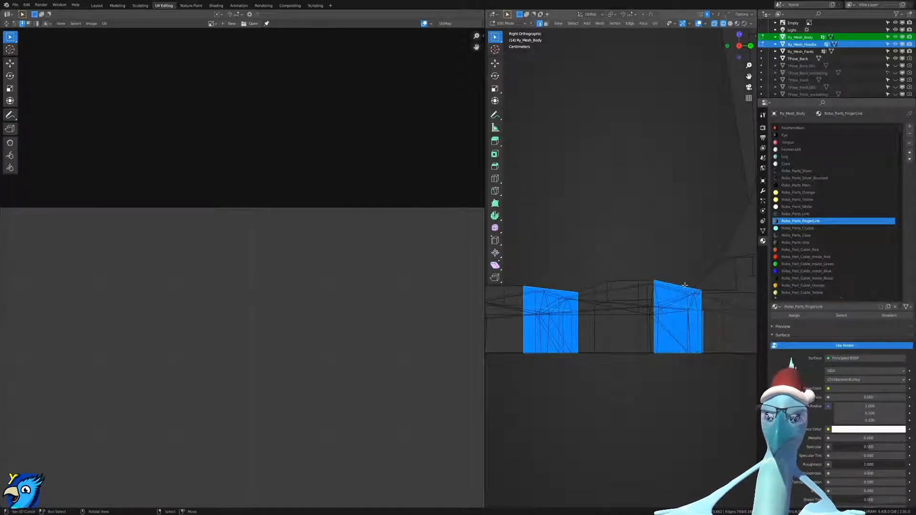
{"action": "scroll", "coordinate": [684, 285], "scroll_direction": "up", "scroll_amount": 5}
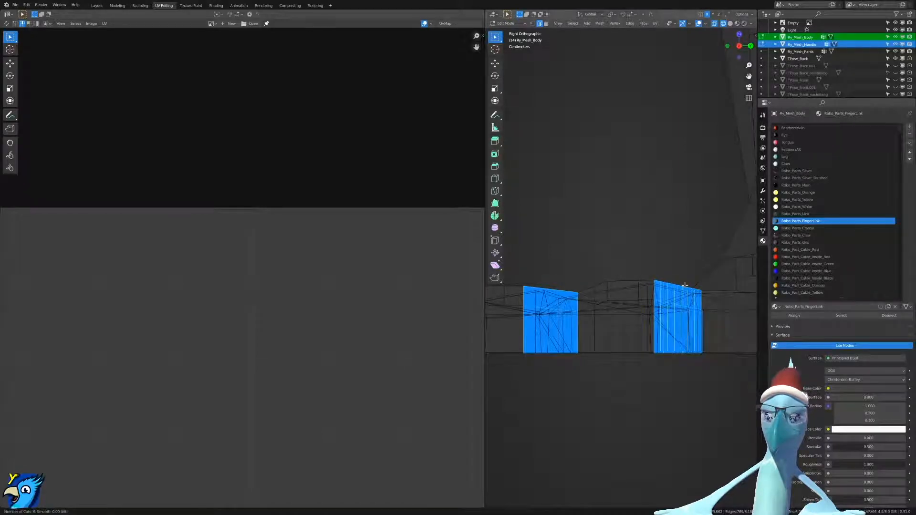
{"action": "left_click", "coordinate": [684, 285]}
Return to solid shading and add a matching set of loop cuts across the second finger's adjacent link.
{"action": "middle_click_drag", "start_coordinate": [542, 288], "coordinate": [583, 302]}
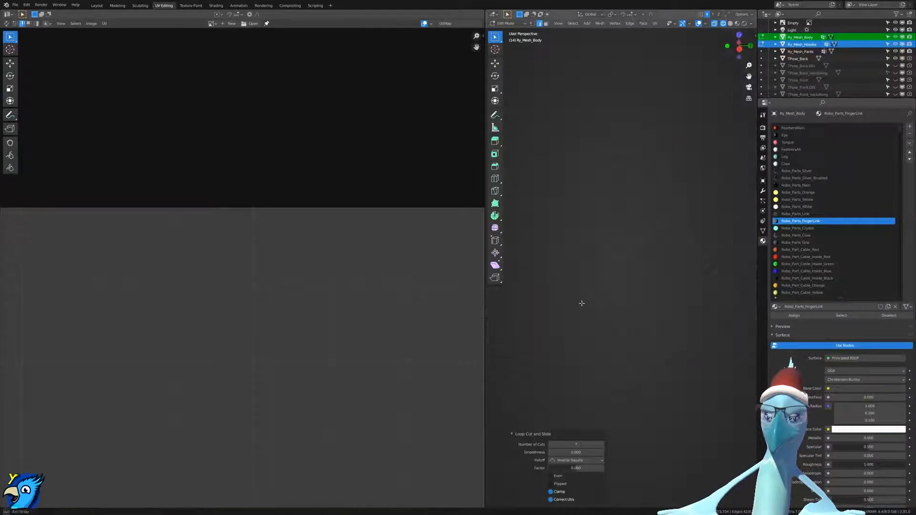
{"action": "key", "text": "z"}
{"action": "left_click", "coordinate": [644, 299]}
{"action": "scroll", "coordinate": [678, 296], "scroll_direction": "down", "scroll_amount": 2}
{"action": "key", "text": "KP_Decimal"}
{"action": "middle_click_drag", "start_coordinate": [593, 253], "coordinate": [593, 309]}
{"action": "key", "text": "ctrl+r"}
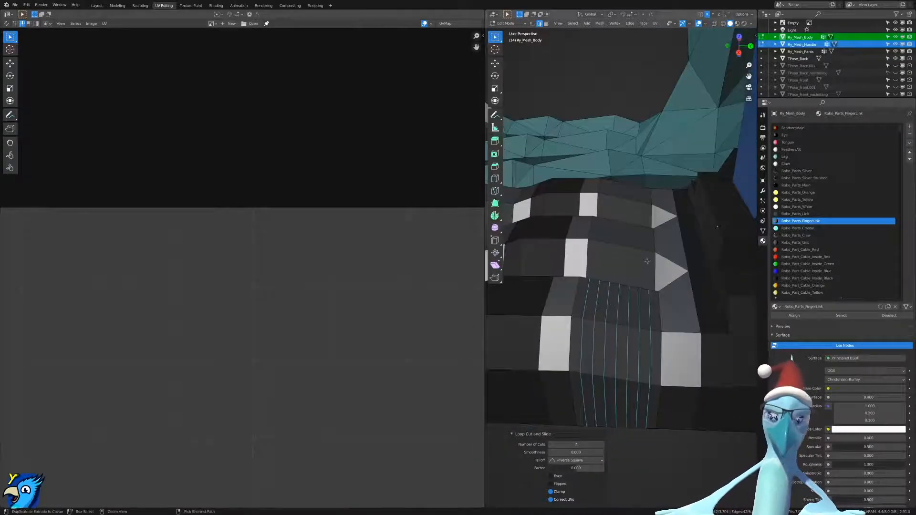
{"action": "scroll", "coordinate": [630, 225], "scroll_direction": "up", "scroll_amount": 6}
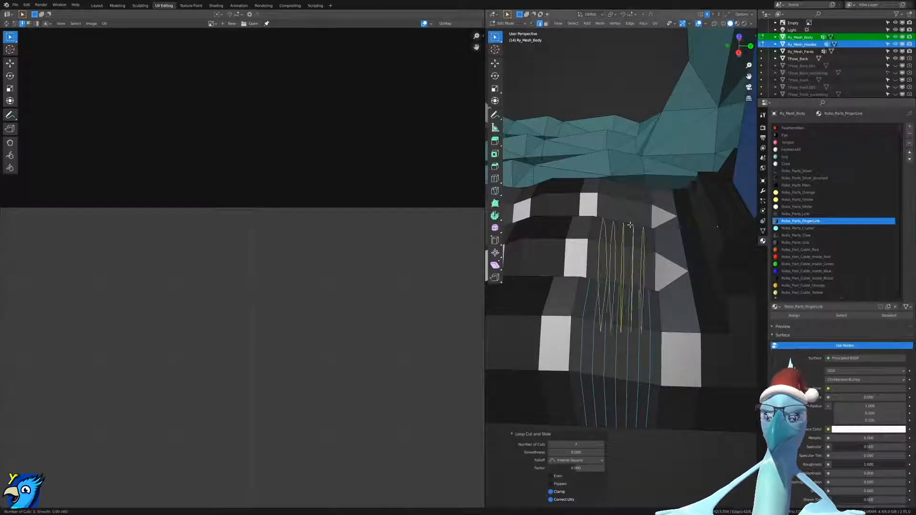
Add the same set of loop cuts across the link of the farthest finger in this row.
{"action": "scroll", "coordinate": [626, 196], "scroll_direction": "down", "scroll_amount": 5}
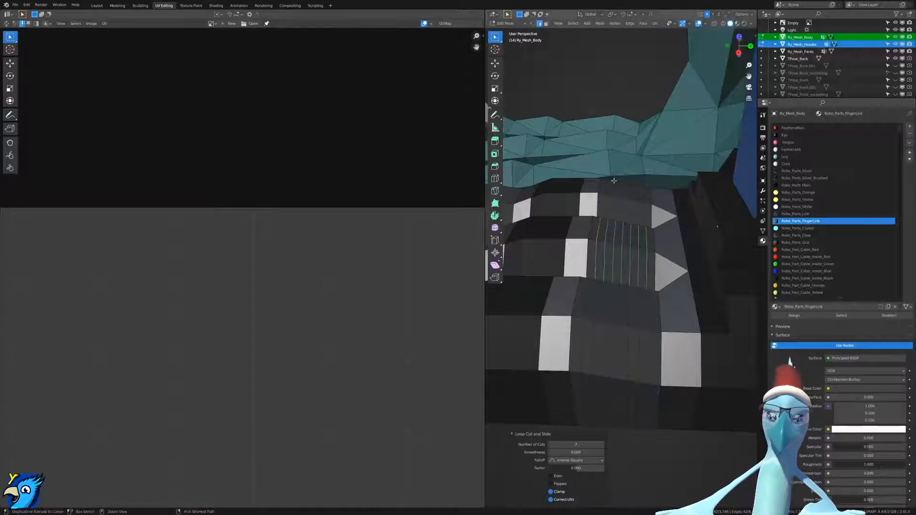
{"action": "scroll", "coordinate": [625, 191], "scroll_direction": "up", "scroll_amount": 5}
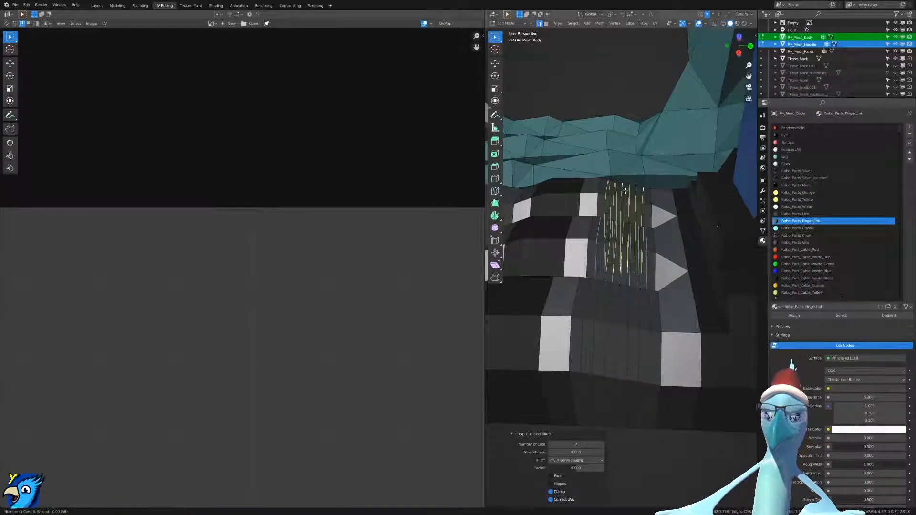
{"action": "left_click", "coordinate": [626, 191]}
Add centred, evenly spaced loop cuts to the farthest finger's link in the second row of joints.
{"action": "middle_click_drag", "start_coordinate": [559, 205], "coordinate": [605, 207]}
{"action": "key", "text": "ctrl+r"}
{"action": "scroll", "coordinate": [596, 202], "scroll_direction": "up", "scroll_amount": 2}
{"action": "scroll", "coordinate": [596, 202], "scroll_direction": "up", "scroll_amount": 4}
{"action": "left_click", "coordinate": [594, 205]}
{"action": "right_click", "coordinate": [593, 205]}
{"action": "key", "text": "ctrl+r"}
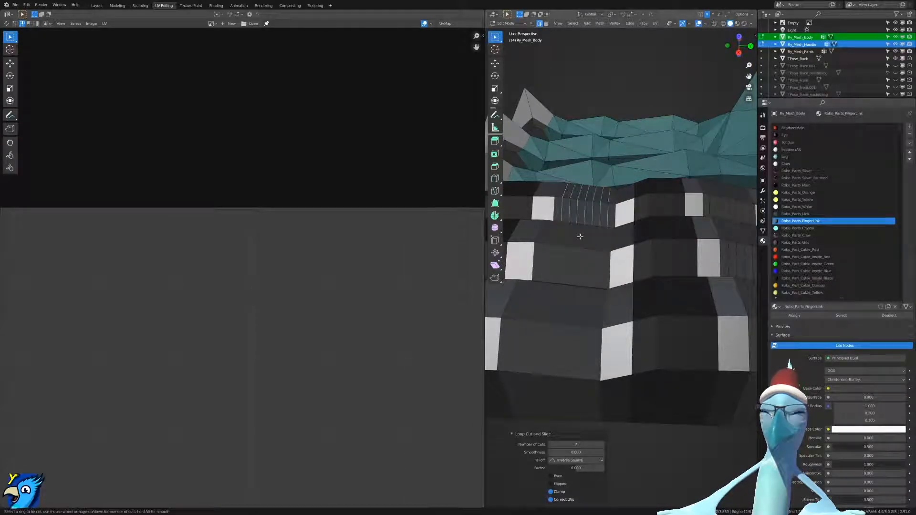
{"action": "right_click", "coordinate": [621, 270]}
{"action": "key", "text": "ctrl+z"}
{"action": "key", "text": "ctrl+z"}
{"action": "key", "text": "ctrl+shift+z"}
Add centred, evenly spaced loop cuts to the middle finger's link in the second row of joints.
{"action": "key", "text": "ctrl+r"}
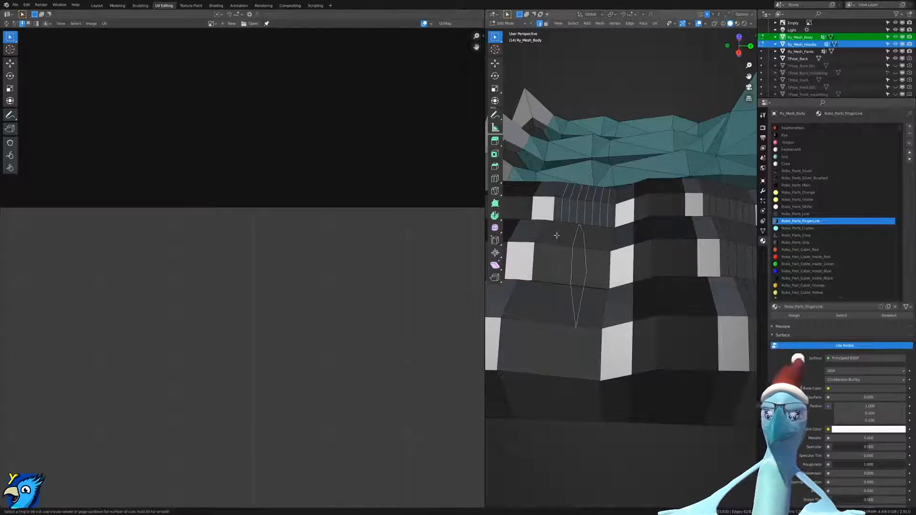
{"action": "scroll", "coordinate": [578, 231], "scroll_direction": "up", "scroll_amount": 1}
{"action": "scroll", "coordinate": [578, 231], "scroll_direction": "up", "scroll_amount": 5}
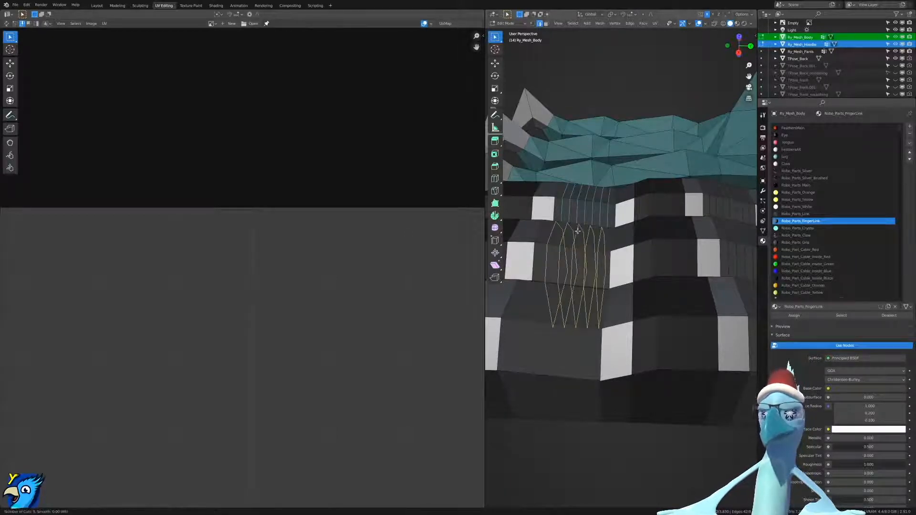
{"action": "left_click", "coordinate": [578, 231]}
{"action": "right_click", "coordinate": [577, 231]}
Add seven centred, evenly spaced loop cuts to the nearest toe's link in the second row of joints.
{"action": "key", "text": "ctrl+r"}
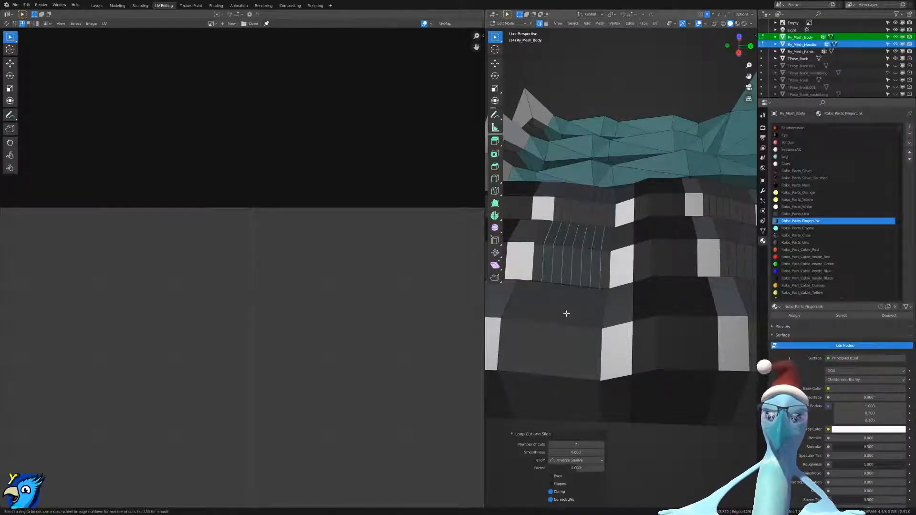
{"action": "scroll", "coordinate": [570, 287], "scroll_direction": "up", "scroll_amount": 1}
{"action": "scroll", "coordinate": [570, 287], "scroll_direction": "up", "scroll_amount": 5}
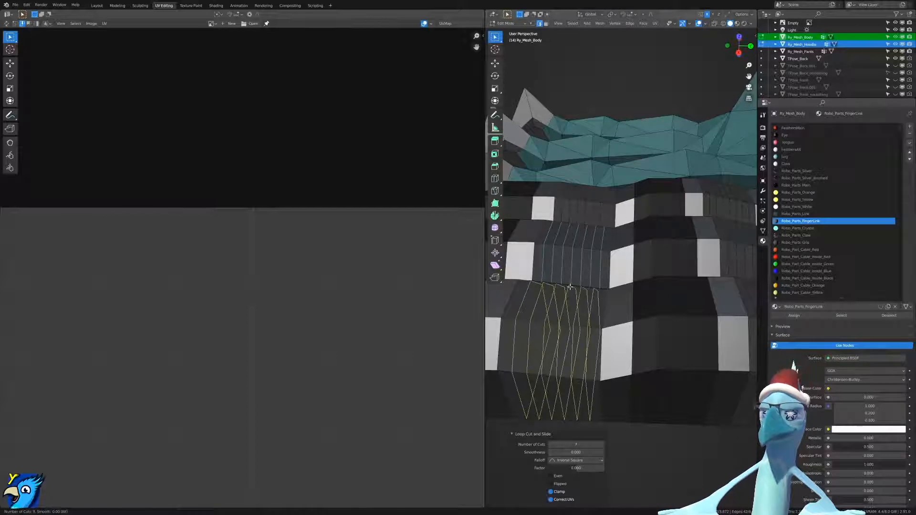
{"action": "left_click", "coordinate": [570, 287]}
{"action": "right_click", "coordinate": [570, 286]}
Add seven centred, evenly spaced loop cuts across the rear toe's link behind the ankle.
{"action": "scroll", "coordinate": [570, 287], "scroll_direction": "down", "scroll_amount": 5}
{"action": "middle_click_drag", "start_coordinate": [570, 287], "coordinate": [603, 266], "text": "shift"}
{"action": "key", "text": "ctrl+r"}
{"action": "scroll", "coordinate": [582, 291], "scroll_direction": "up", "scroll_amount": 1}
{"action": "scroll", "coordinate": [580, 289], "scroll_direction": "up", "scroll_amount": 5}
{"action": "left_click", "coordinate": [580, 289]}
{"action": "right_click", "coordinate": [580, 288]}
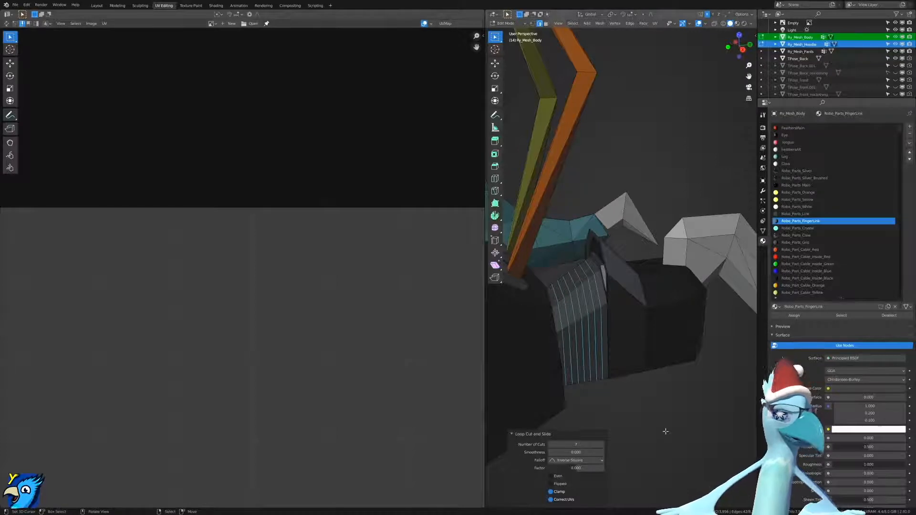
Examine the new toe-link cuts around the foot and from the right side, and look over the leg and upper body.
{"action": "middle_click_drag", "start_coordinate": [653, 419], "coordinate": [640, 408]}
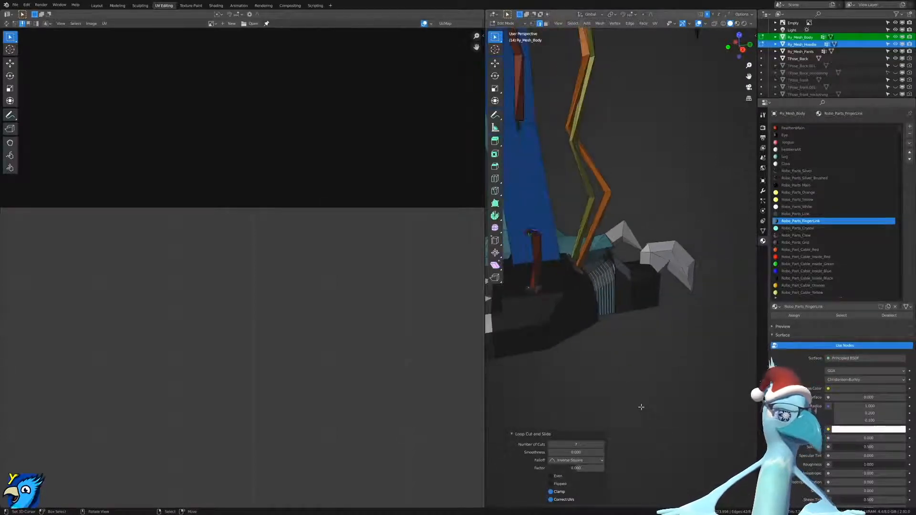
{"action": "middle_click_drag", "start_coordinate": [545, 352], "coordinate": [639, 366]}
{"action": "key", "text": "KP_3"}
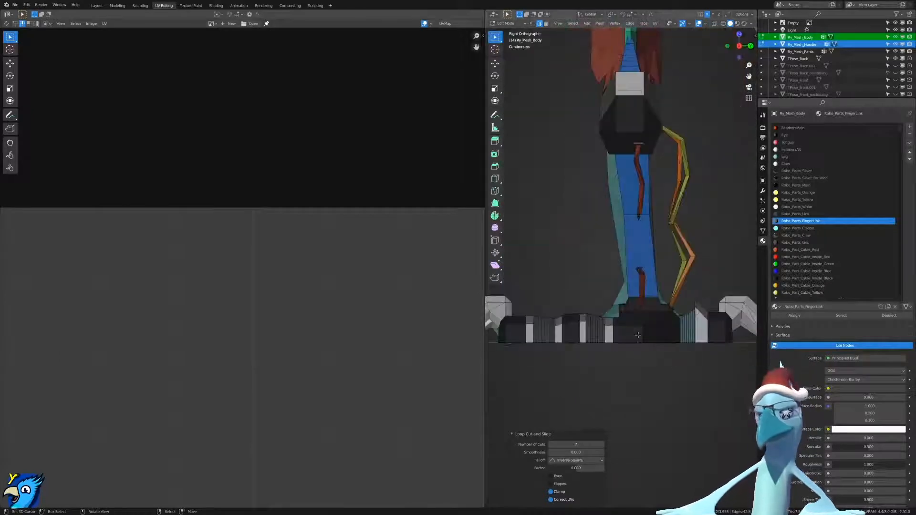
{"action": "scroll", "coordinate": [639, 336], "scroll_direction": "up", "scroll_amount": 10, "text": "shift"}
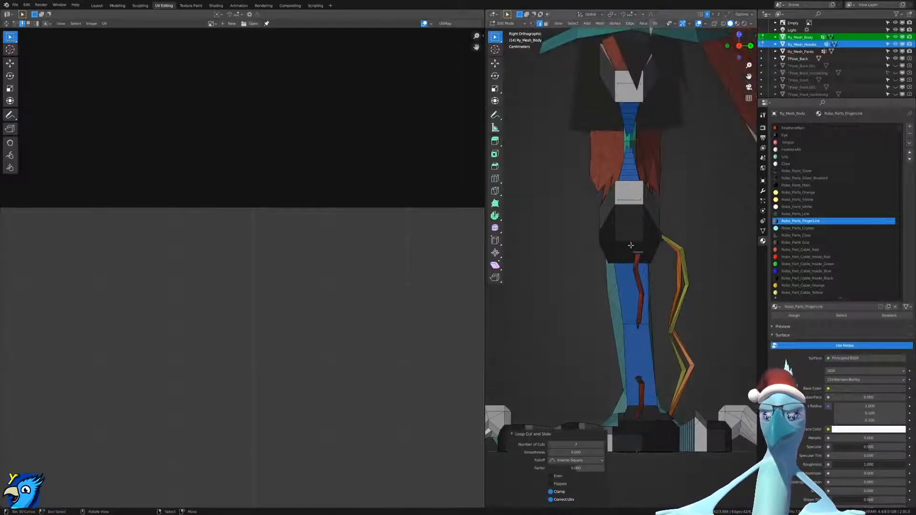
{"action": "scroll", "coordinate": [630, 321], "scroll_direction": "down", "scroll_amount": 3}
{"action": "scroll", "coordinate": [625, 287], "scroll_direction": "up", "scroll_amount": 5}
{"action": "middle_click_drag", "start_coordinate": [608, 276], "coordinate": [664, 270]}
{"action": "scroll", "coordinate": [609, 285], "scroll_direction": "down", "scroll_amount": 6}
{"action": "middle_click_drag", "start_coordinate": [613, 50], "coordinate": [675, 272], "text": "shift"}
{"action": "scroll", "coordinate": [651, 279], "scroll_direction": "up", "scroll_amount": 5}
Select all faces that use the Robo_Parts_FingerLink material on the body mesh and display the model in wireframe.
{"action": "key", "text": "Tab"}
{"action": "scroll", "coordinate": [675, 272], "scroll_direction": "down", "scroll_amount": 4}
{"action": "key", "text": "Tab"}
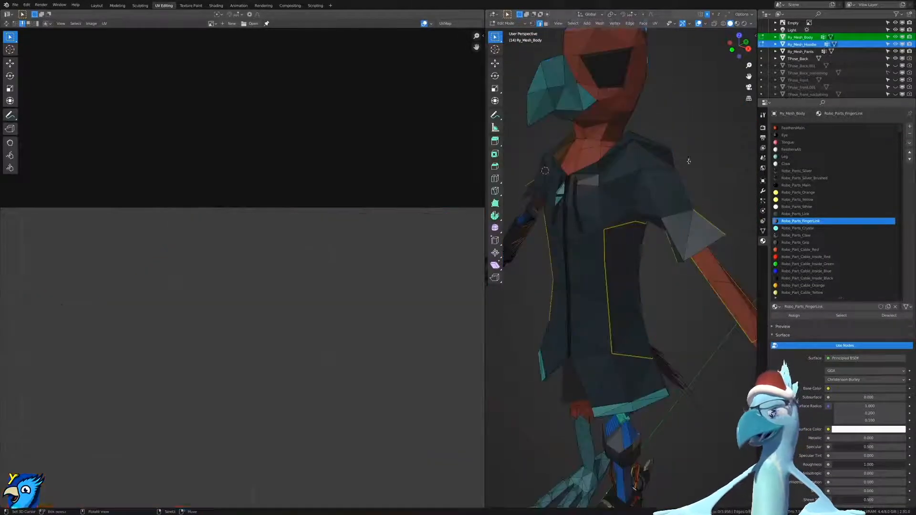
{"action": "scroll", "coordinate": [600, 295], "scroll_direction": "down", "scroll_amount": 4}
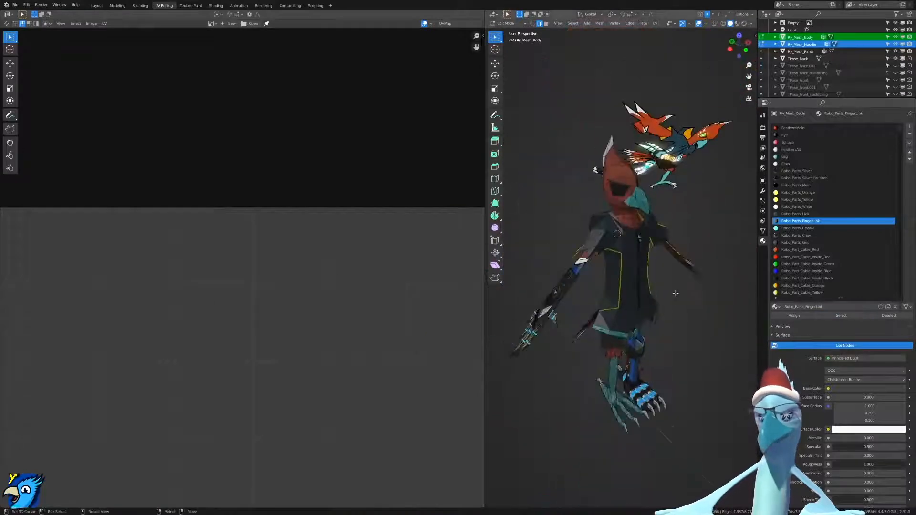
{"action": "key", "text": "shift+z"}
Line up the hand's selected finger links edge-on in a close orthographic view.
{"action": "middle_click_drag", "start_coordinate": [511, 288], "coordinate": [608, 260]}
{"action": "scroll", "coordinate": [608, 260], "scroll_direction": "up", "scroll_amount": 4}
{"action": "middle_click_drag", "start_coordinate": [574, 220], "coordinate": [605, 268], "text": "shift"}
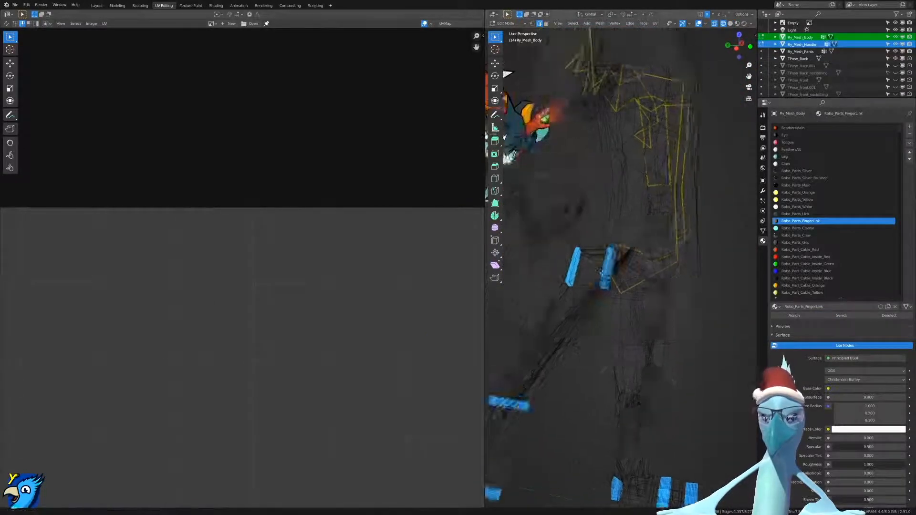
{"action": "scroll", "coordinate": [605, 271], "scroll_direction": "up", "scroll_amount": 3}
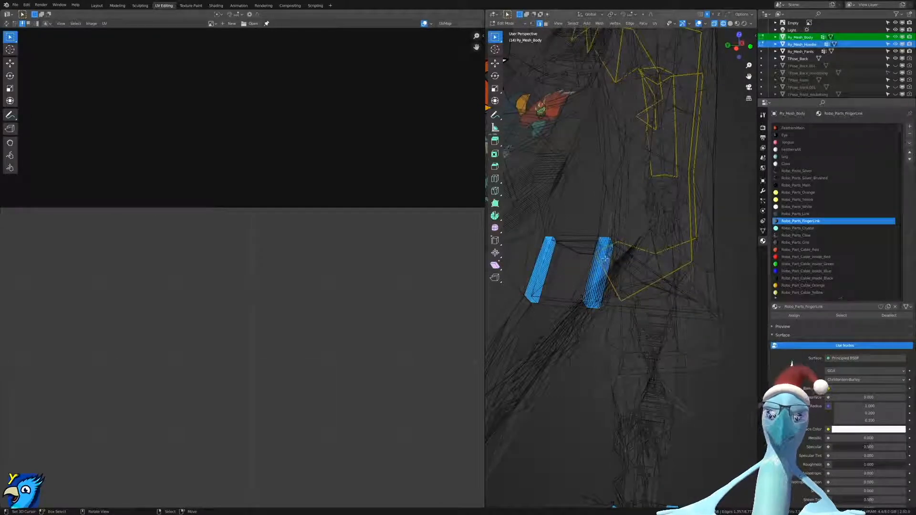
{"action": "middle_click_drag", "start_coordinate": [614, 272], "coordinate": [625, 300]}
{"action": "key", "text": "KP_1"}
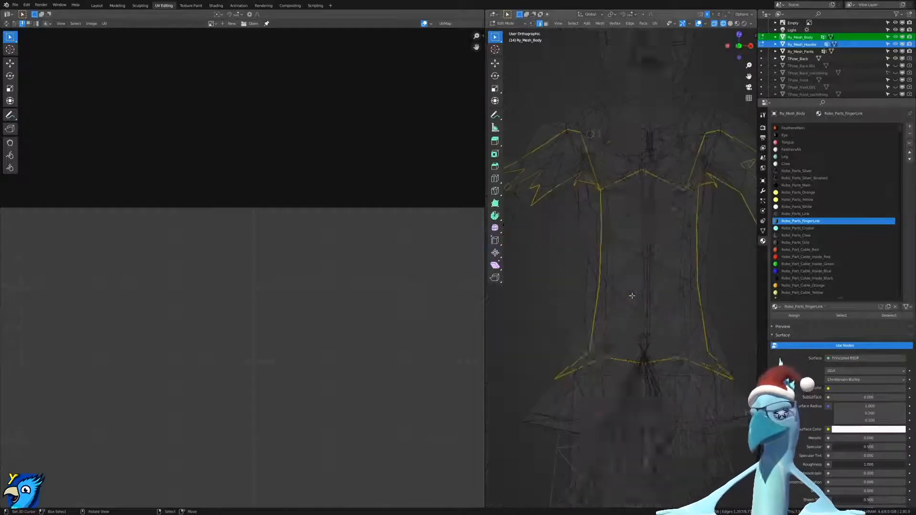
{"action": "key", "text": "KP_3"}
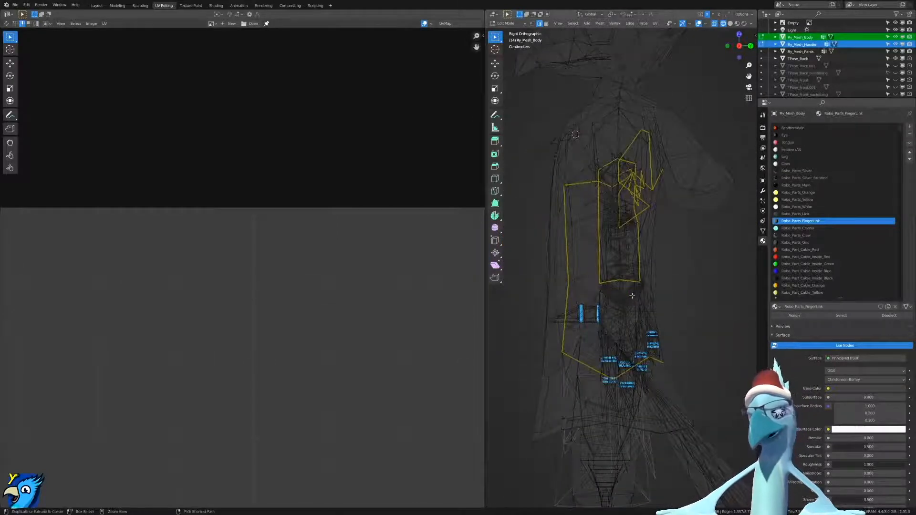
{"action": "key", "text": "ctrl+KP_3"}
{"action": "key", "text": "KP_8"}
{"action": "key", "text": "KP_2"}
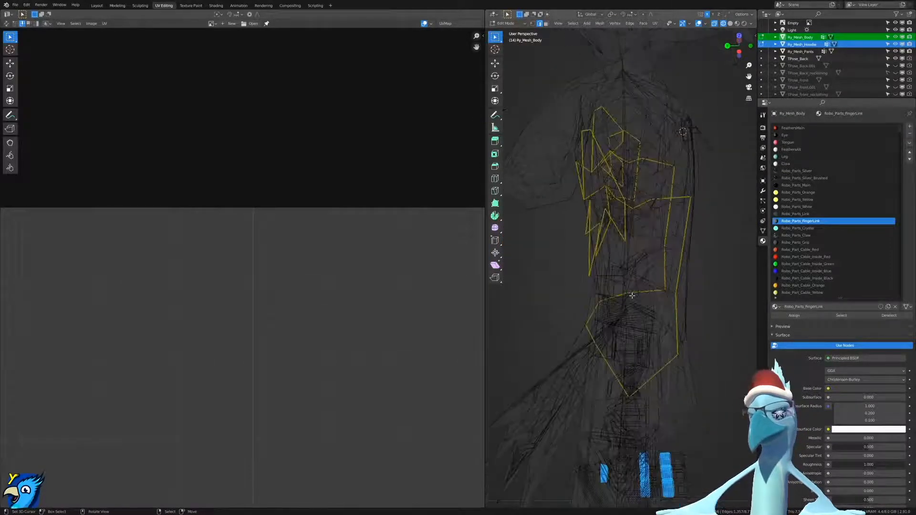
{"action": "key", "text": "KP_2"}
{"action": "key", "text": "KP_2"}
{"action": "key", "text": "KP_2"}
{"action": "key", "text": "KP_2"}
{"action": "key", "text": "KP_2"}
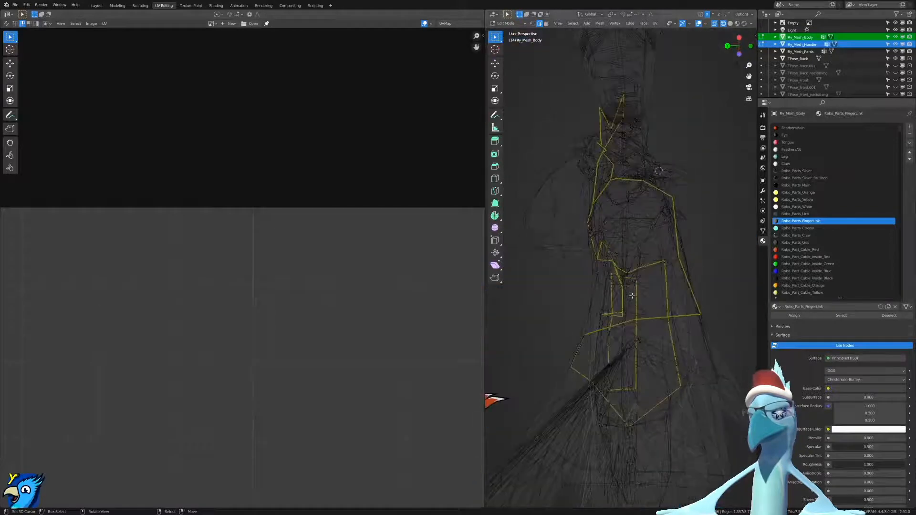
{"action": "key", "text": "KP_5"}
{"action": "middle_click_drag", "start_coordinate": [664, 140], "coordinate": [652, 285], "text": "shift"}
{"action": "scroll", "coordinate": [652, 282], "scroll_direction": "up", "scroll_amount": 7}
{"action": "middle_click_drag", "start_coordinate": [622, 315], "coordinate": [643, 262], "text": "shift"}
{"action": "scroll", "coordinate": [642, 262], "scroll_direction": "down", "scroll_amount": 1}
Switch to vertex selection and box-deselect the upper half of the hand's row of finger links.
{"action": "key", "text": "b"}
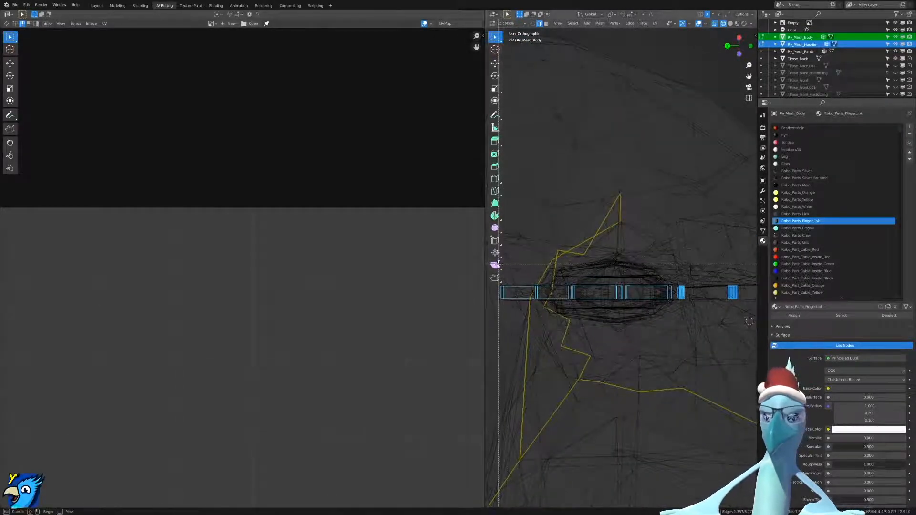
{"action": "left_click_drag", "start_coordinate": [522, 266], "coordinate": [751, 291]}
{"action": "key", "text": "ctrl+Tab"}
{"action": "left_click", "coordinate": [568, 264]}
{"action": "key", "text": "v"}
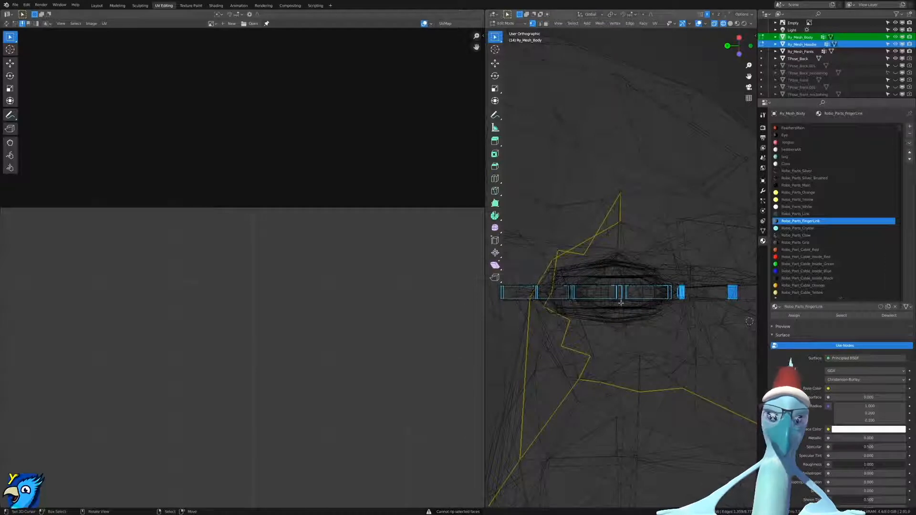
{"action": "key", "text": "b"}
{"action": "middle_click_drag", "start_coordinate": [493, 272], "coordinate": [755, 293]}
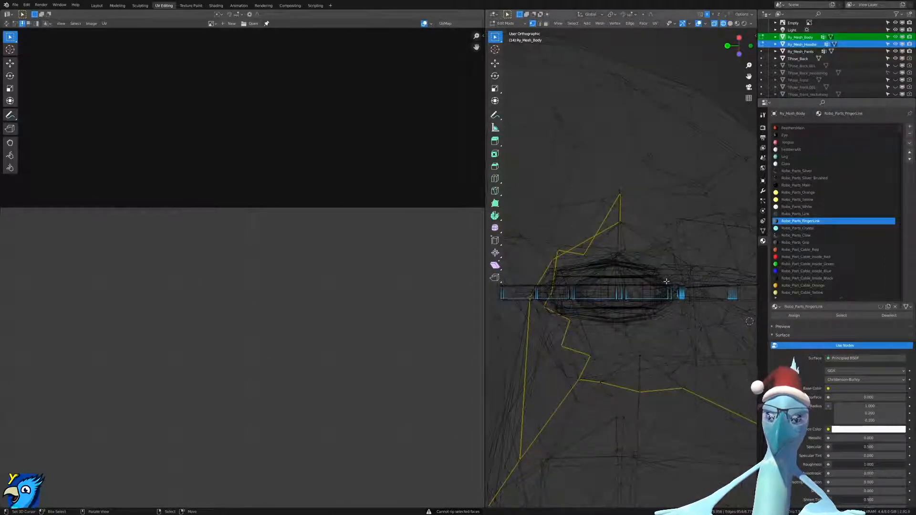
Use circle selection to deselect the stray vertices along the middle of the finger-link row.
{"action": "key", "text": "c"}
{"action": "scroll", "coordinate": [666, 333], "scroll_direction": "up", "scroll_amount": 4}
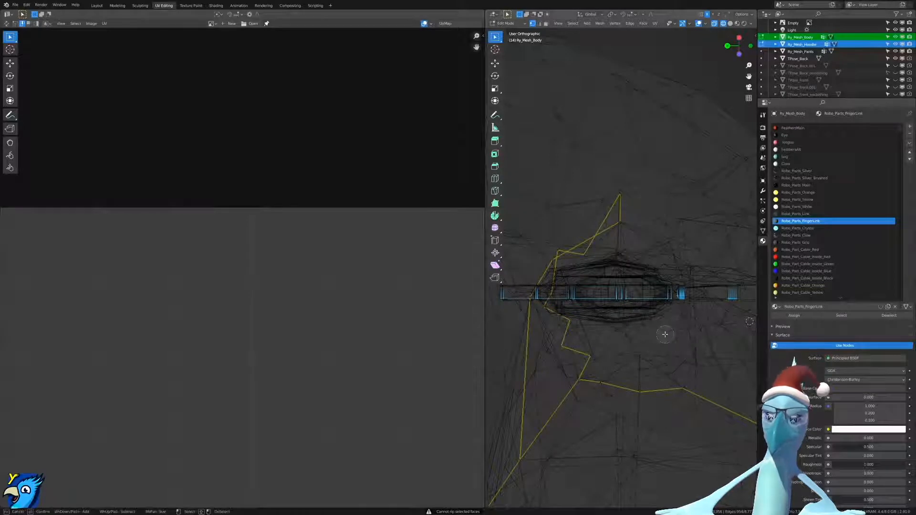
{"action": "middle_click", "coordinate": [664, 299]}
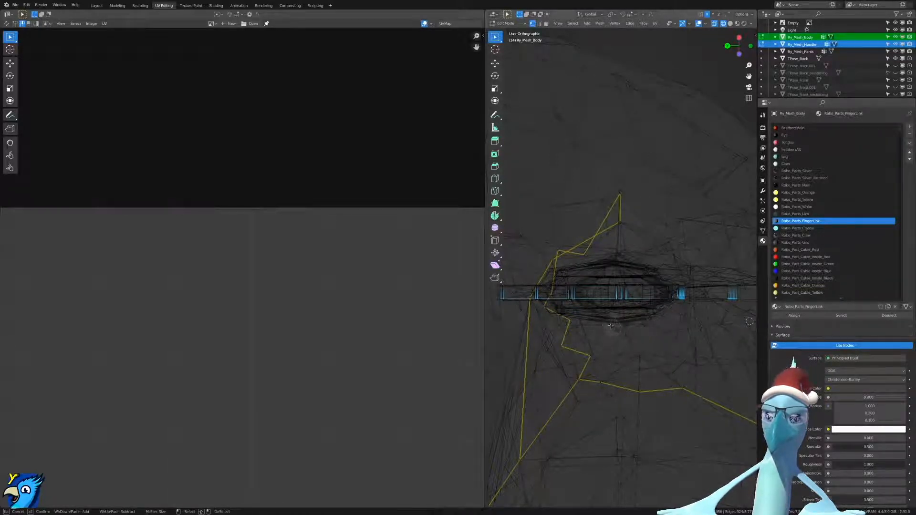
{"action": "middle_click", "coordinate": [614, 298]}
{"action": "right_click", "coordinate": [557, 316]}
From a tilted view, circle-deselect the leftover upper vertices on the outer finger links and around the thumb links.
{"action": "middle_click_drag", "start_coordinate": [558, 318], "coordinate": [575, 448]}
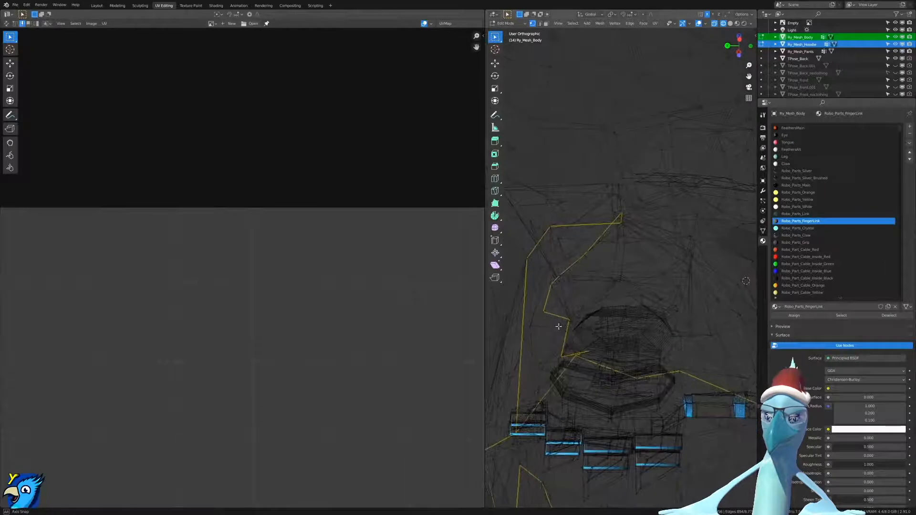
{"action": "key", "text": "c"}
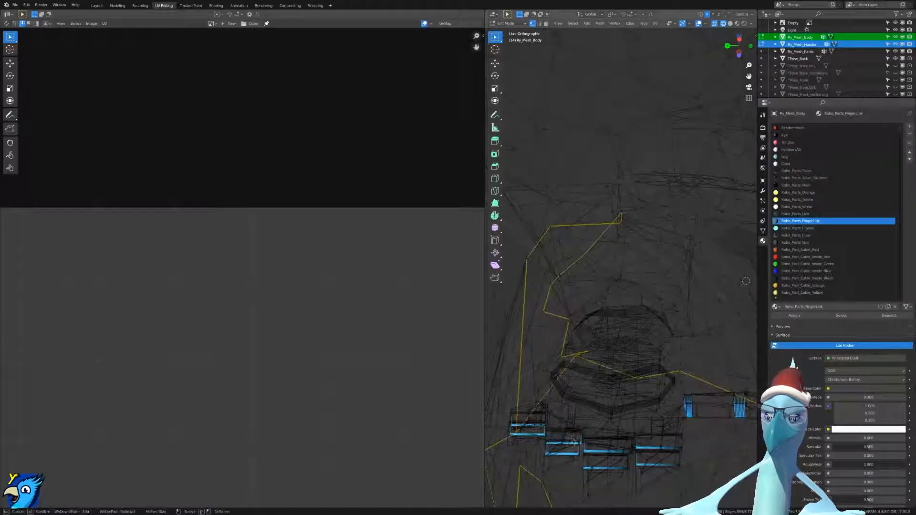
{"action": "middle_click", "coordinate": [573, 451]}
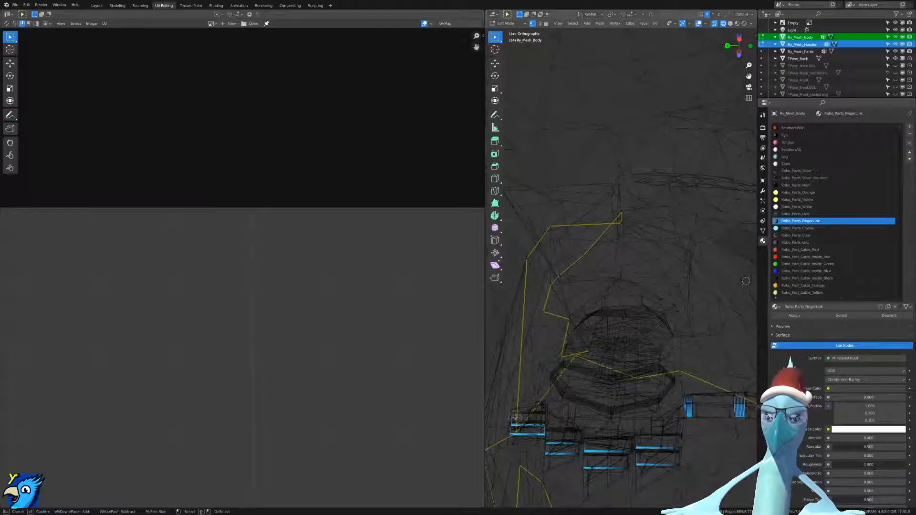
{"action": "middle_click_drag", "start_coordinate": [516, 418], "coordinate": [514, 433]}
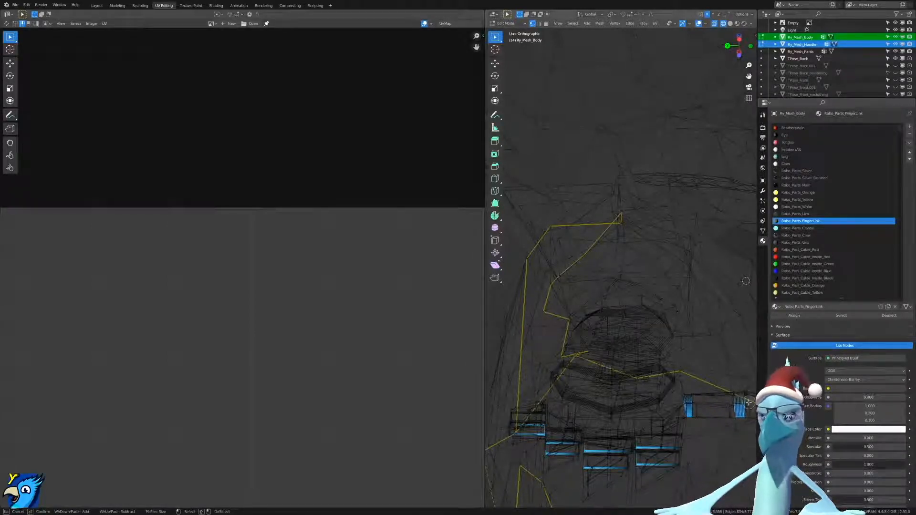
{"action": "mouse_move", "coordinate": [748, 402]}
{"action": "middle_mouse_down"}
{"action": "mouse_move", "coordinate": [673, 401]}
{"action": "mouse_move", "coordinate": [657, 373]}
{"action": "middle_mouse_up"}
{"action": "right_click", "coordinate": [662, 400]}
Examine the remaining selection on the thumb and finger links, and view the foot's selected toe links from the right side.
{"action": "middle_click_drag", "start_coordinate": [712, 418], "coordinate": [652, 243], "text": "shift"}
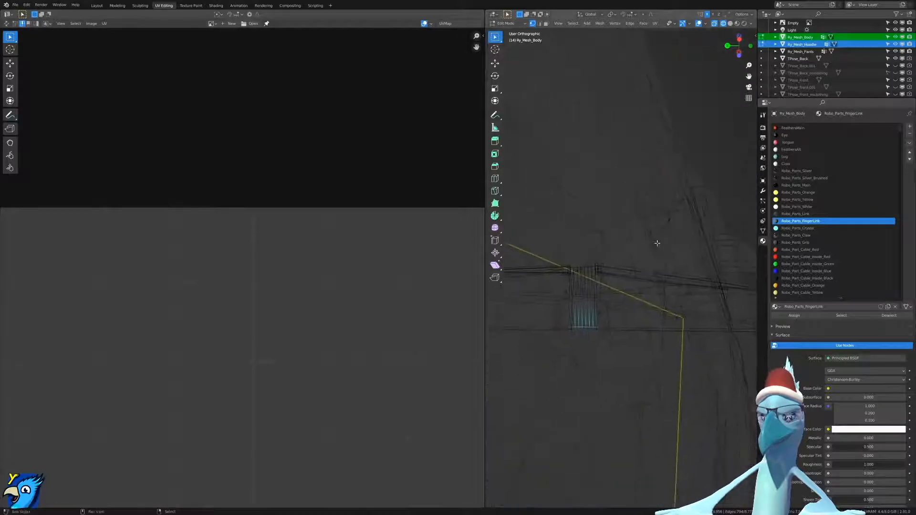
{"action": "scroll", "coordinate": [570, 360], "scroll_direction": "up", "scroll_amount": 5}
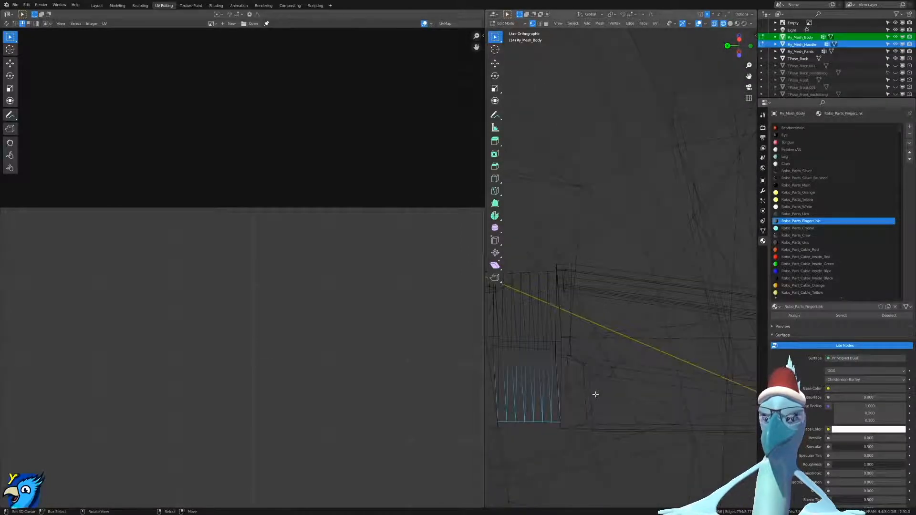
{"action": "scroll", "coordinate": [595, 395], "scroll_direction": "down", "scroll_amount": 6}
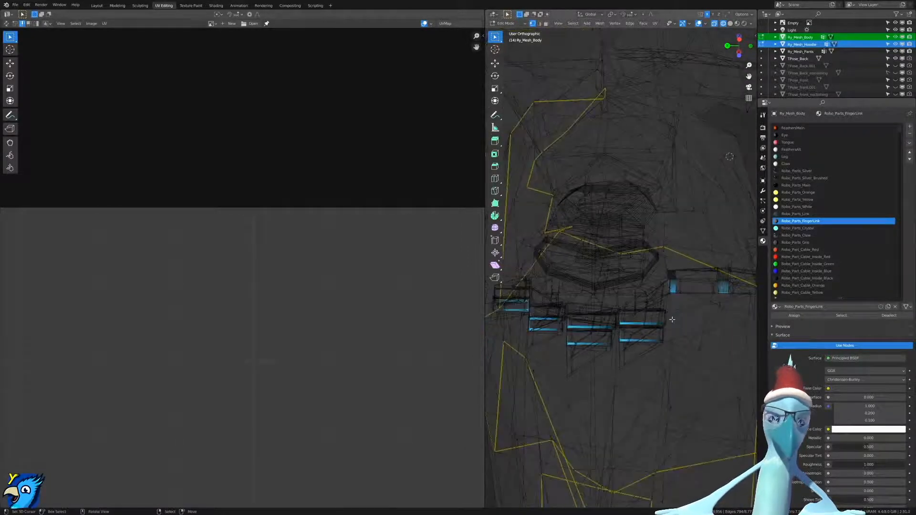
{"action": "key", "text": "ctrl+e"}
{"action": "left_click", "coordinate": [673, 321]}
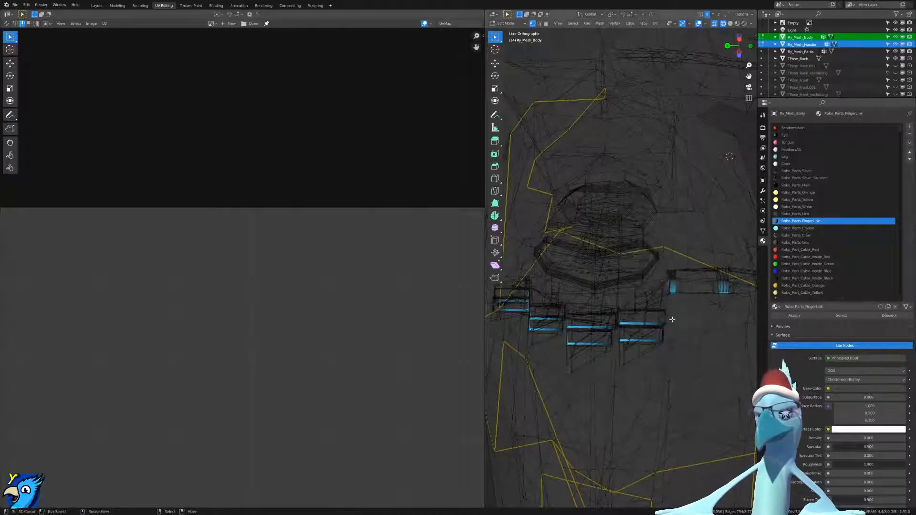
{"action": "middle_click_drag", "start_coordinate": [672, 320], "coordinate": [637, 179]}
{"action": "scroll", "coordinate": [636, 348], "scroll_direction": "down", "scroll_amount": 8}
{"action": "scroll", "coordinate": [644, 291], "scroll_direction": "up", "scroll_amount": 5}
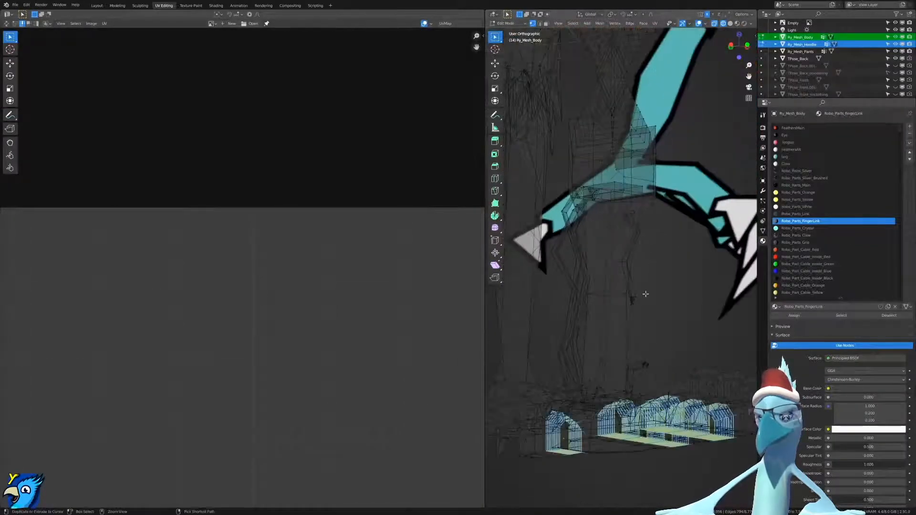
{"action": "key", "text": "KP_3"}
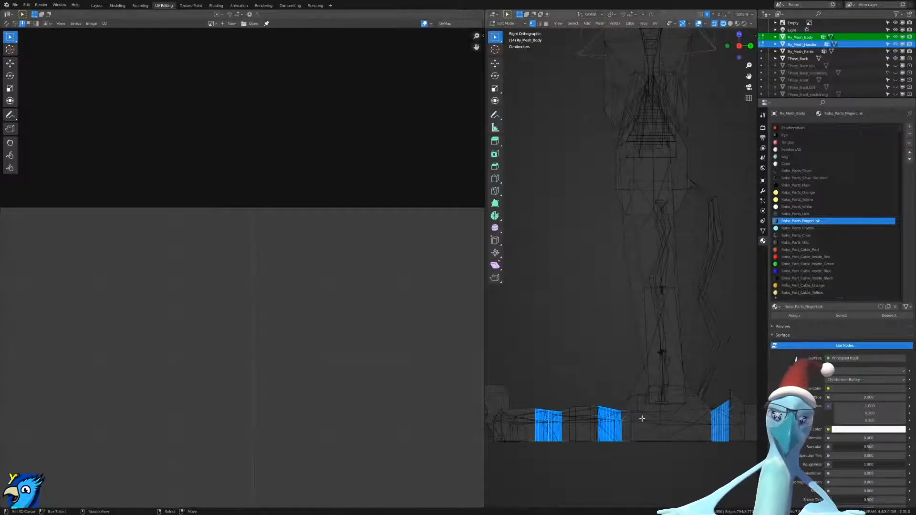
Reduce the foot's finger-link selection to its lower edges, try trimming it from the front, and undo the last trim.
{"action": "key", "text": "b"}
{"action": "left_click_drag", "start_coordinate": [503, 359], "coordinate": [841, 429]}
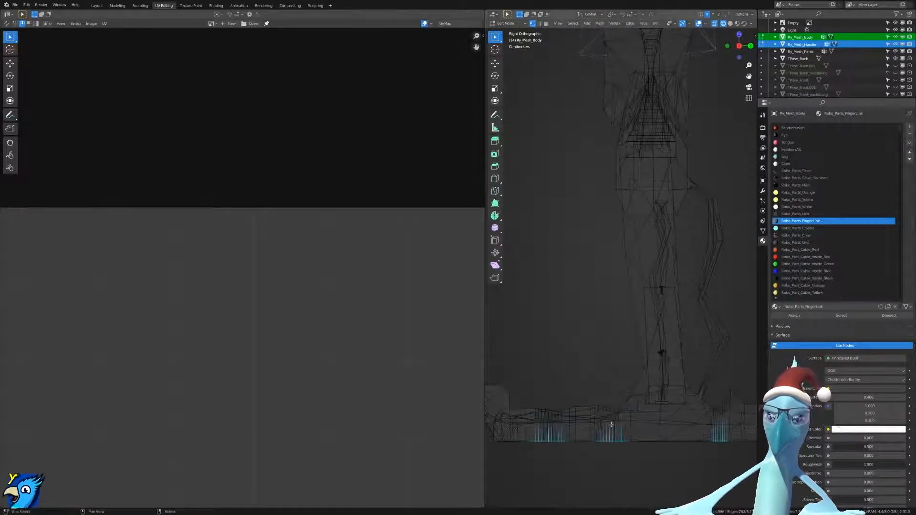
{"action": "key", "text": "KP_1"}
{"action": "scroll", "coordinate": [620, 345], "scroll_direction": "up", "scroll_amount": 4}
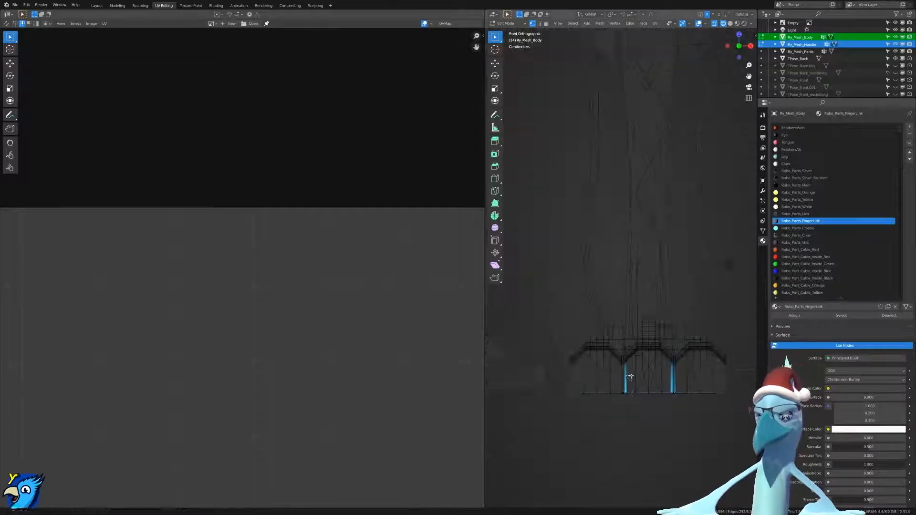
{"action": "key", "text": "b"}
{"action": "left_click_drag", "start_coordinate": [593, 243], "coordinate": [607, 260]}
{"action": "middle_click_drag", "start_coordinate": [607, 260], "coordinate": [616, 267]}
{"action": "key", "text": "b"}
{"action": "left_click_drag", "start_coordinate": [599, 246], "coordinate": [620, 317]}
{"action": "middle_click_drag", "start_coordinate": [619, 317], "coordinate": [615, 313]}
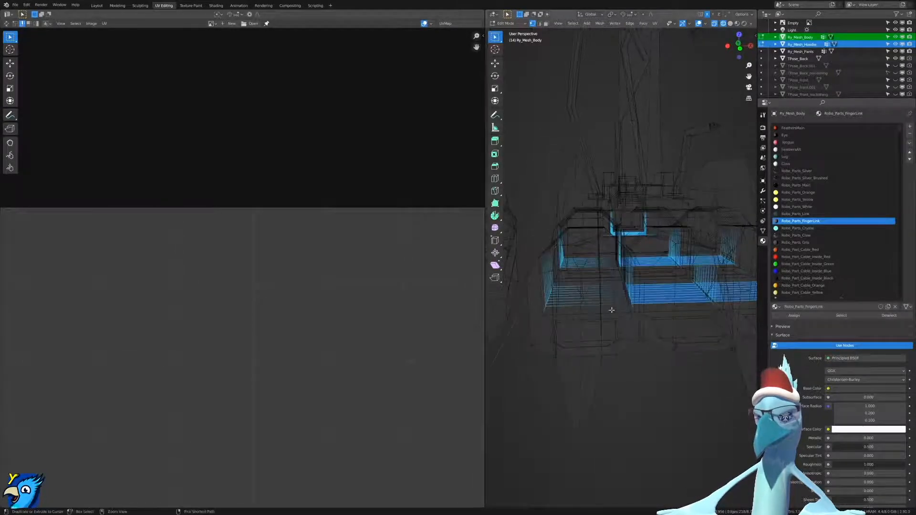
{"action": "key", "text": "ctrl+z"}
Refine the edge selection along the undersides of the foot links, removing stray edges from between the toes.
{"action": "key", "text": "v"}
{"action": "key", "text": "b"}
{"action": "middle_click_drag", "start_coordinate": [593, 240], "coordinate": [534, 346]}
{"action": "middle_click_drag", "start_coordinate": [735, 267], "coordinate": [638, 337], "text": "shift"}
{"action": "key", "text": "b"}
{"action": "key", "text": "b"}
{"action": "middle_click_drag", "start_coordinate": [577, 268], "coordinate": [546, 347]}
{"action": "scroll", "coordinate": [615, 354], "scroll_direction": "up", "scroll_amount": 4}
{"action": "key", "text": "c"}
{"action": "key", "text": "Escape"}
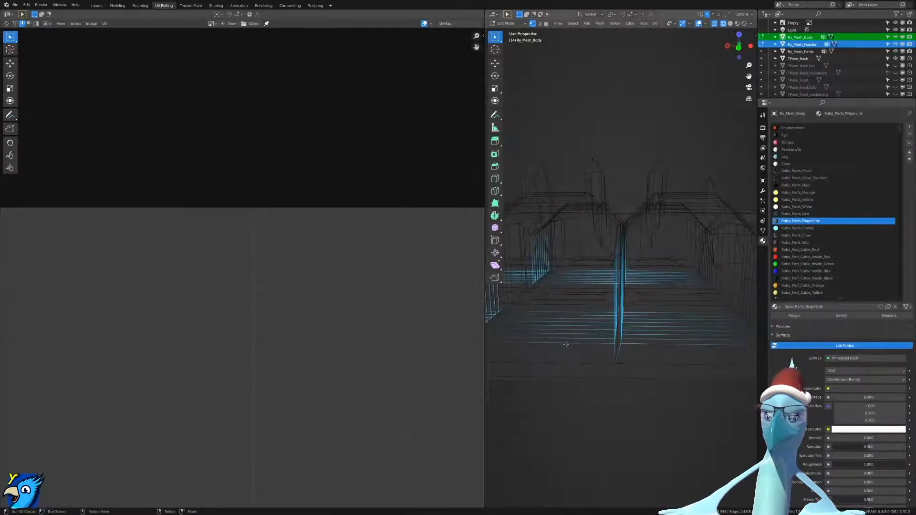
Check the selected edges in solid and wireframe display, clean up the selection, and mark the foot link edges as seams.
{"action": "mouse_move", "coordinate": [637, 341]}
{"action": "middle_mouse_down"}
{"action": "mouse_move", "coordinate": [568, 365]}
{"action": "mouse_move", "coordinate": [554, 376]}
{"action": "mouse_move", "coordinate": [558, 391]}
{"action": "middle_mouse_up"}
{"action": "key", "text": "z"}
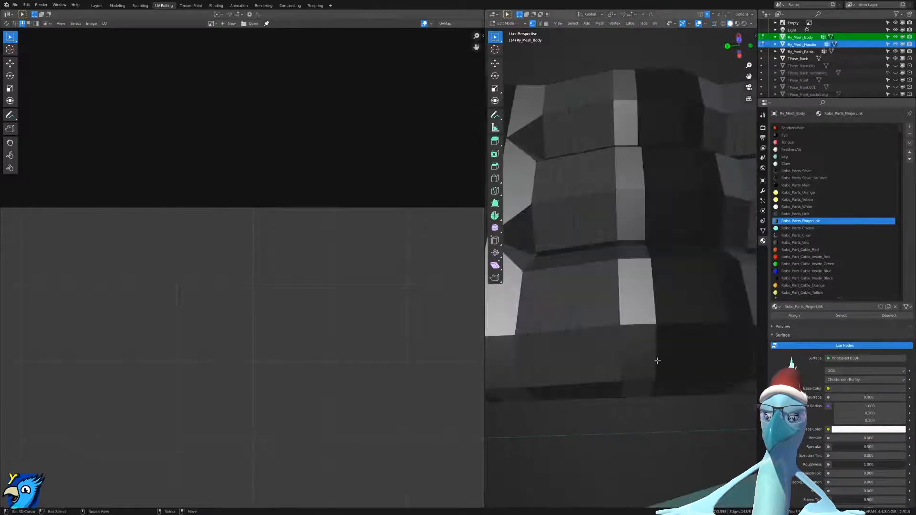
{"action": "scroll", "coordinate": [652, 359], "scroll_direction": "down", "scroll_amount": 1}
{"action": "key", "text": "z"}
{"action": "middle_click_drag", "start_coordinate": [569, 343], "coordinate": [720, 357]}
{"action": "scroll", "coordinate": [572, 348], "scroll_direction": "down", "scroll_amount": 3}
{"action": "key", "text": "KP_Decimal"}
{"action": "key", "text": "c"}
{"action": "right_click", "coordinate": [588, 303]}
{"action": "mouse_move", "coordinate": [669, 302]}
{"action": "middle_mouse_down"}
{"action": "mouse_move", "coordinate": [605, 302]}
{"action": "mouse_move", "coordinate": [694, 283]}
{"action": "middle_mouse_up"}
{"action": "scroll", "coordinate": [577, 316], "scroll_direction": "down", "scroll_amount": 3}
{"action": "key", "text": "ctrl+e"}
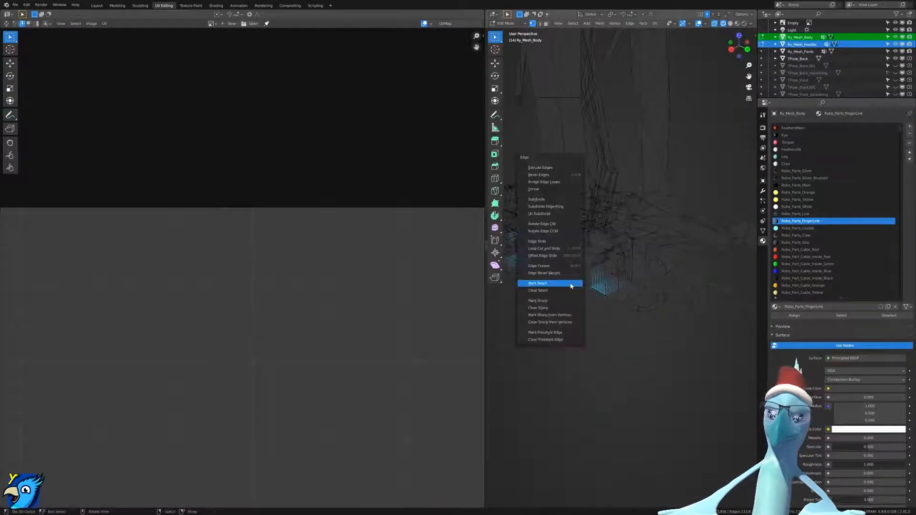
{"action": "left_click", "coordinate": [570, 284]}
Select all faces assigned to the Robo_Parts_FingerLink material and unwrap them.
{"action": "middle_click_drag", "start_coordinate": [570, 284], "coordinate": [640, 305]}
{"action": "scroll", "coordinate": [542, 212], "scroll_direction": "down", "scroll_amount": 6}
{"action": "scroll", "coordinate": [607, 299], "scroll_direction": "up", "scroll_amount": 6}
{"action": "middle_click_drag", "start_coordinate": [541, 213], "coordinate": [674, 291], "text": "shift"}
{"action": "scroll", "coordinate": [648, 281], "scroll_direction": "up", "scroll_amount": 2}
{"action": "scroll", "coordinate": [674, 290], "scroll_direction": "up", "scroll_amount": 3}
{"action": "scroll", "coordinate": [674, 291], "scroll_direction": "down", "scroll_amount": 6}
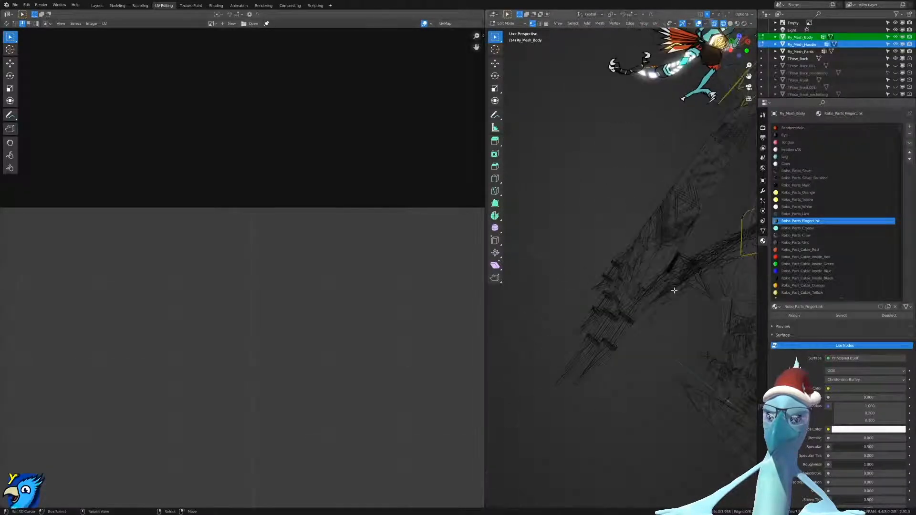
{"action": "left_click", "coordinate": [841, 315]}
{"action": "key", "text": "u"}
{"action": "left_click", "coordinate": [648, 280]}
{"action": "scroll", "coordinate": [306, 348], "scroll_direction": "down", "scroll_amount": 4}
{"action": "middle_click_drag", "start_coordinate": [340, 386], "coordinate": [347, 279]}
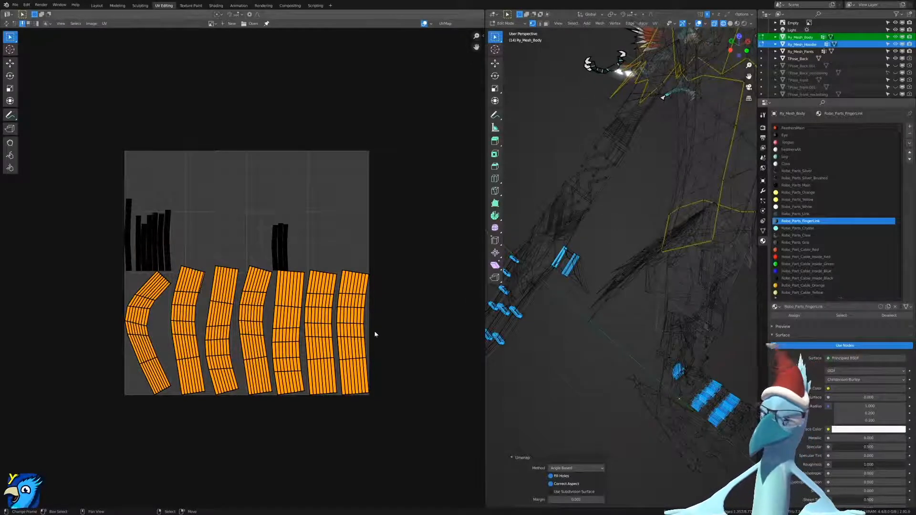
Inspect the unwrapped strips and try the Use Subdivision Surface option with the Angle Based unwrap method.
{"action": "scroll", "coordinate": [325, 327], "scroll_direction": "up", "scroll_amount": 3}
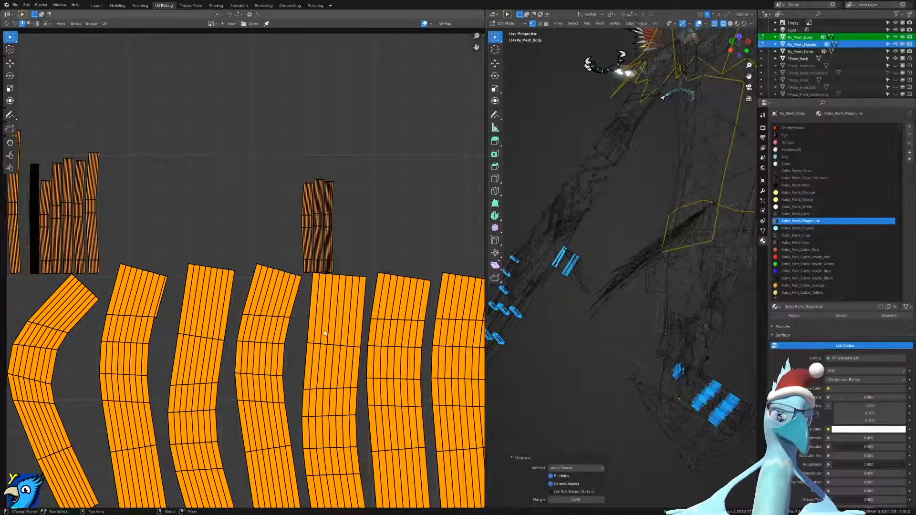
{"action": "scroll", "coordinate": [331, 326], "scroll_direction": "down", "scroll_amount": 3}
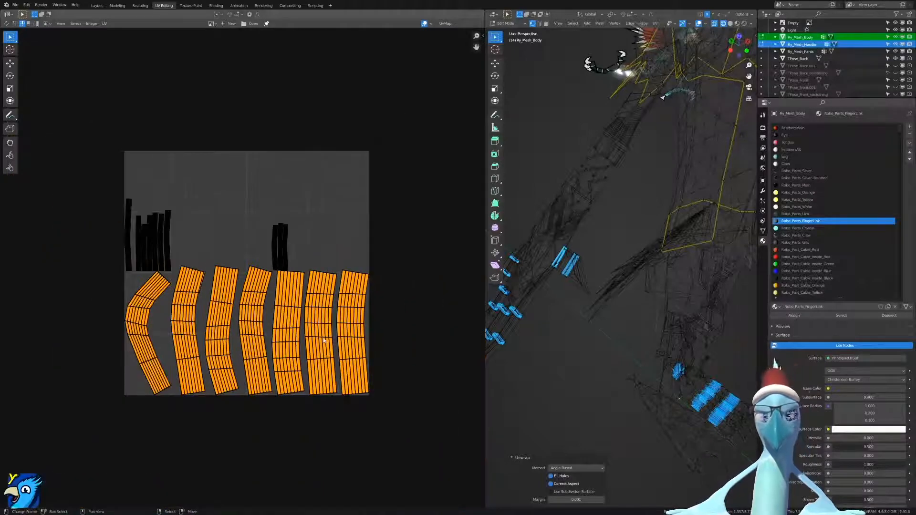
{"action": "scroll", "coordinate": [324, 340], "scroll_direction": "up", "scroll_amount": 4}
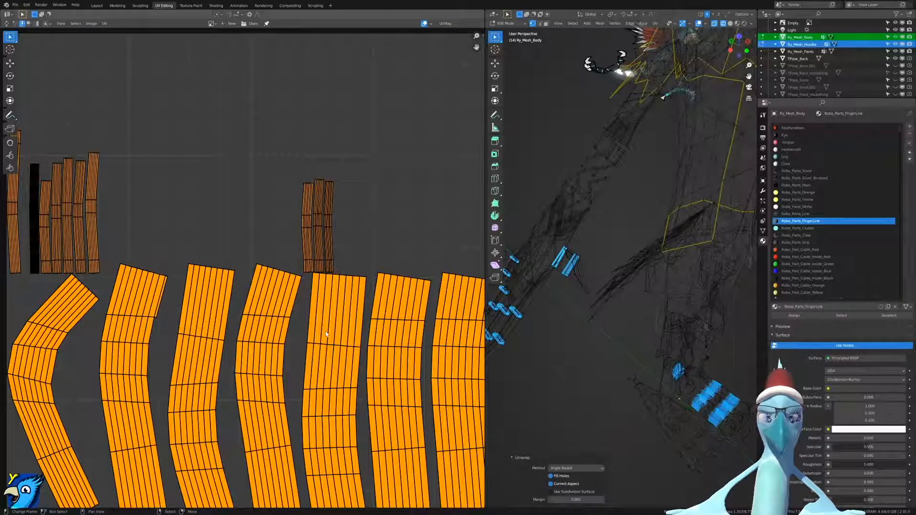
{"action": "scroll", "coordinate": [352, 347], "scroll_direction": "down", "scroll_amount": 4}
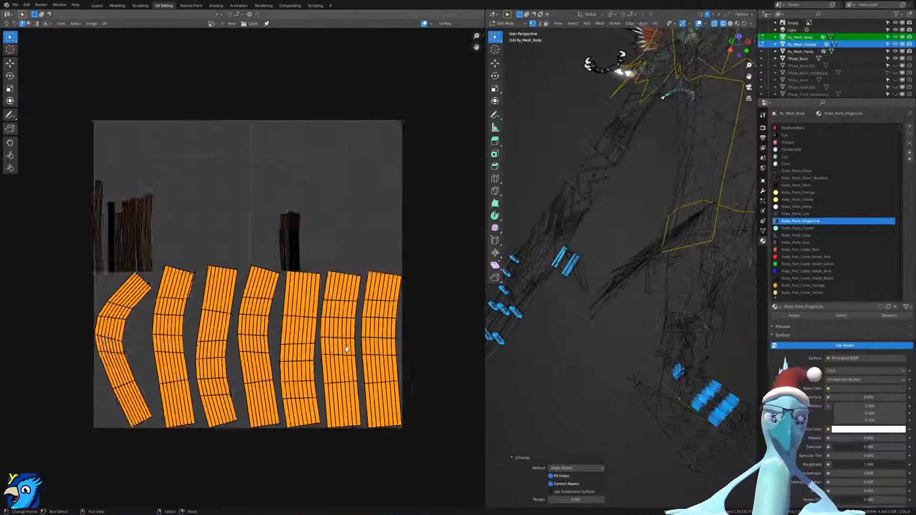
{"action": "left_click", "coordinate": [573, 469]}
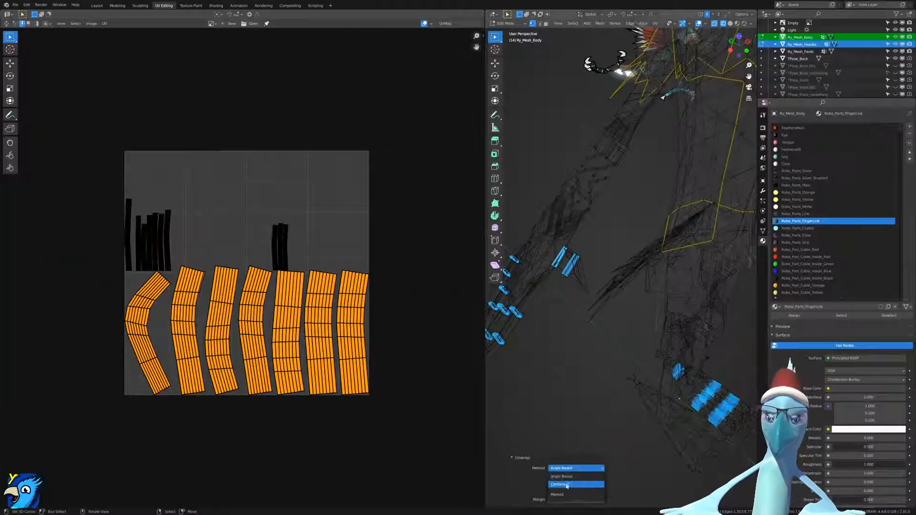
{"action": "left_click", "coordinate": [566, 479]}
{"action": "left_click", "coordinate": [568, 469]}
{"action": "left_click", "coordinate": [558, 477]}
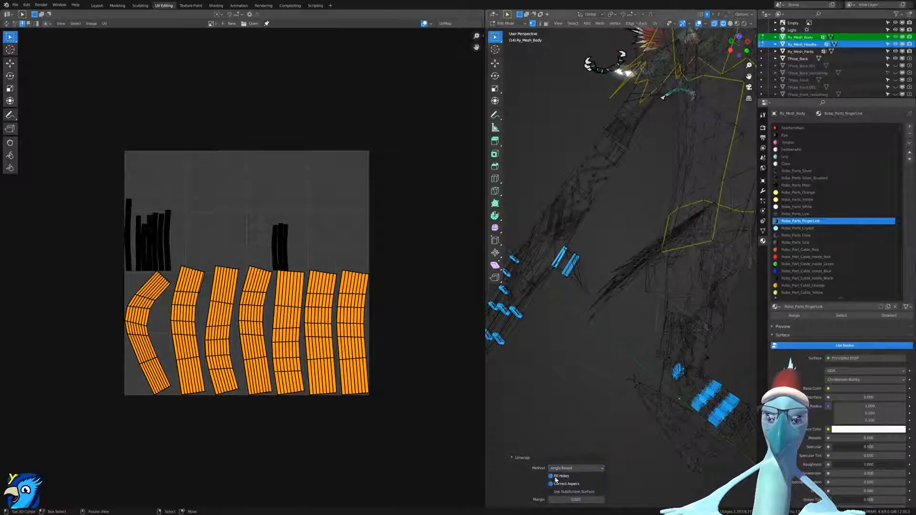
{"action": "left_click", "coordinate": [556, 492]}
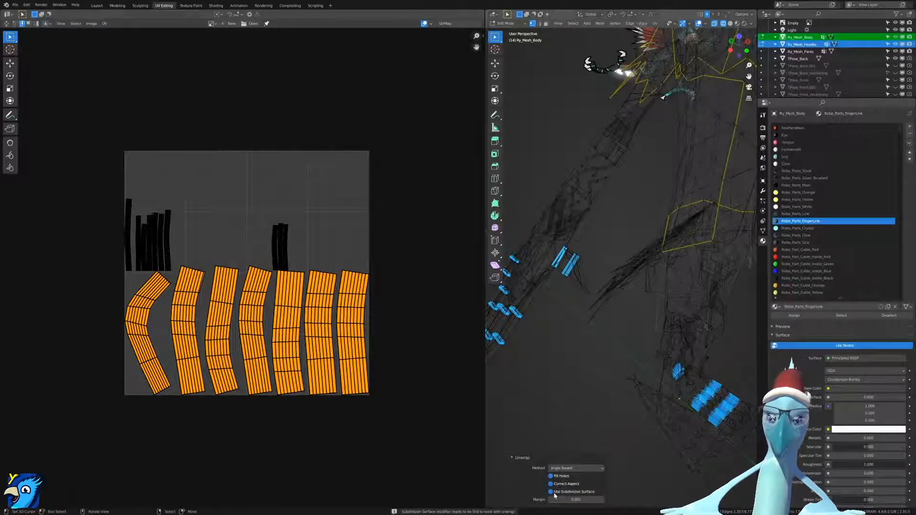
Try box-selecting only the link at the heel in the right side view, and undo the selection change.
{"action": "key", "text": "KP_3"}
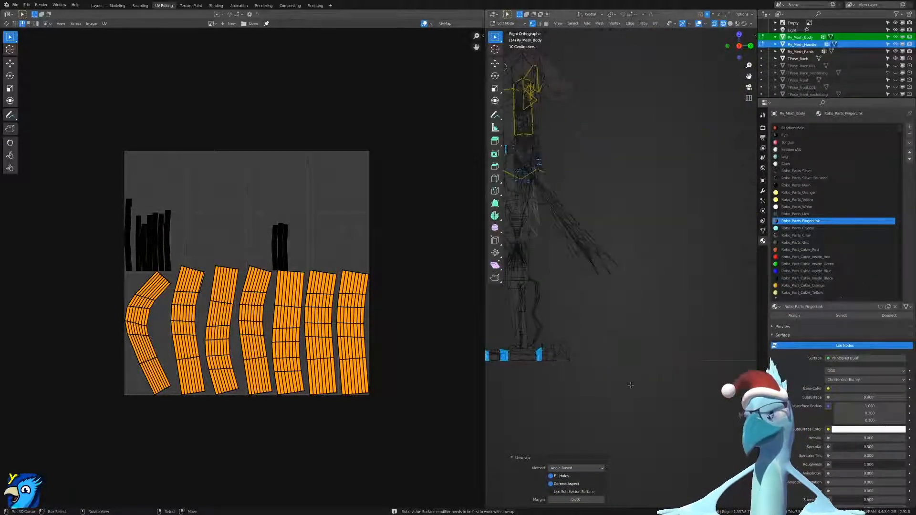
{"action": "scroll", "coordinate": [630, 313], "scroll_direction": "up", "scroll_amount": 10}
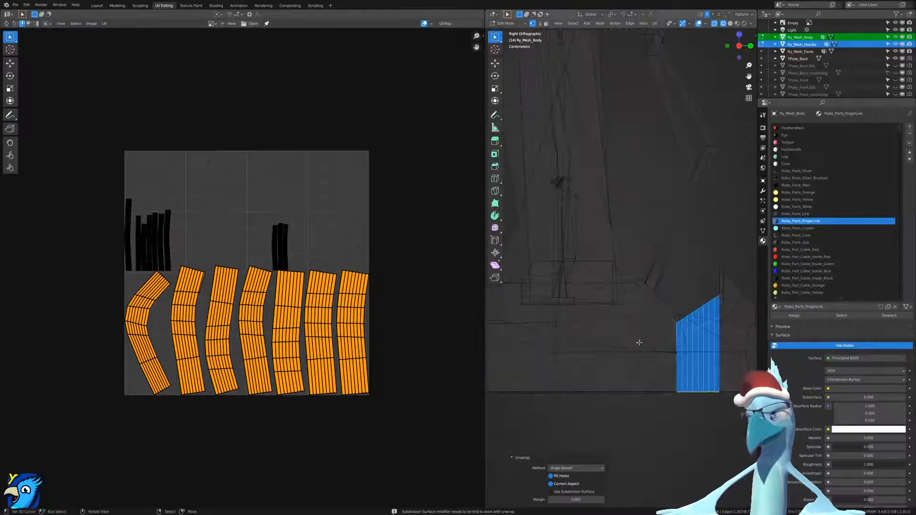
{"action": "key", "text": "alt+a"}
{"action": "key", "text": "b"}
{"action": "left_click_drag", "start_coordinate": [740, 256], "coordinate": [657, 429]}
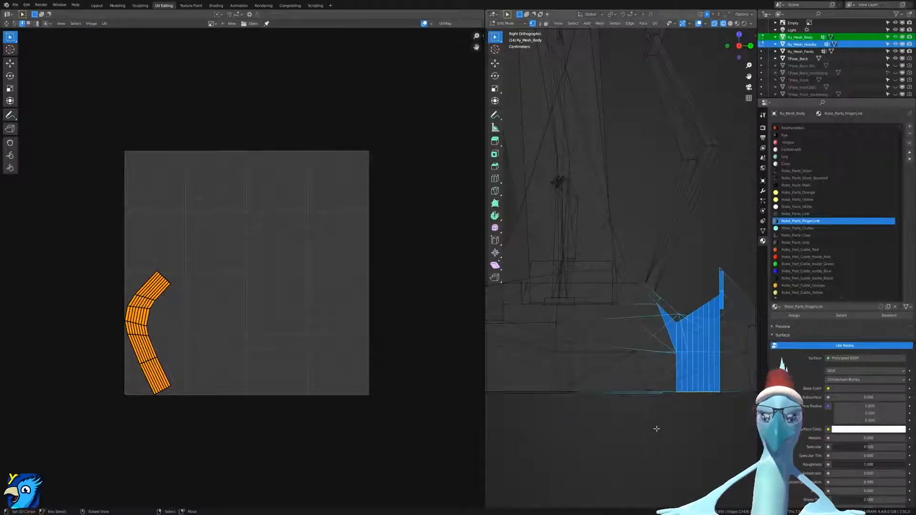
{"action": "key", "text": "ctrl+z"}
{"action": "key", "text": "ctrl+z"}
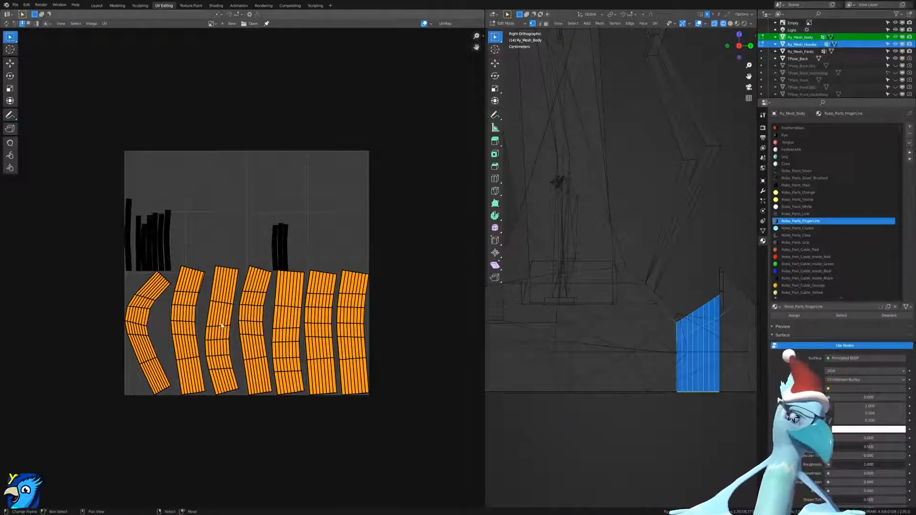
Examine the narrow UV strips and compare them with the finger and foot links on the model.
{"action": "scroll", "coordinate": [265, 251], "scroll_direction": "up", "scroll_amount": 4}
{"action": "middle_click_drag", "start_coordinate": [96, 245], "coordinate": [337, 286]}
{"action": "scroll", "coordinate": [317, 282], "scroll_direction": "up", "scroll_amount": 3}
{"action": "middle_click_drag", "start_coordinate": [270, 258], "coordinate": [265, 328]}
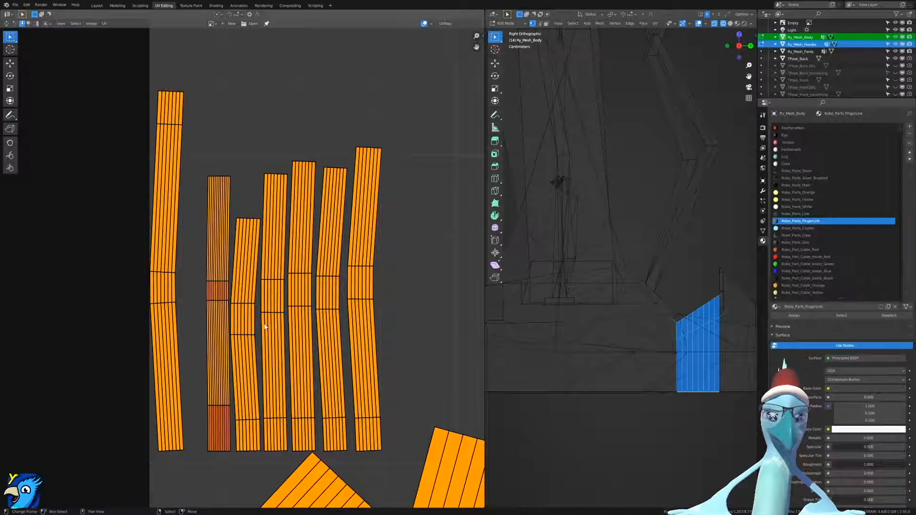
{"action": "scroll", "coordinate": [611, 316], "scroll_direction": "down", "scroll_amount": 10}
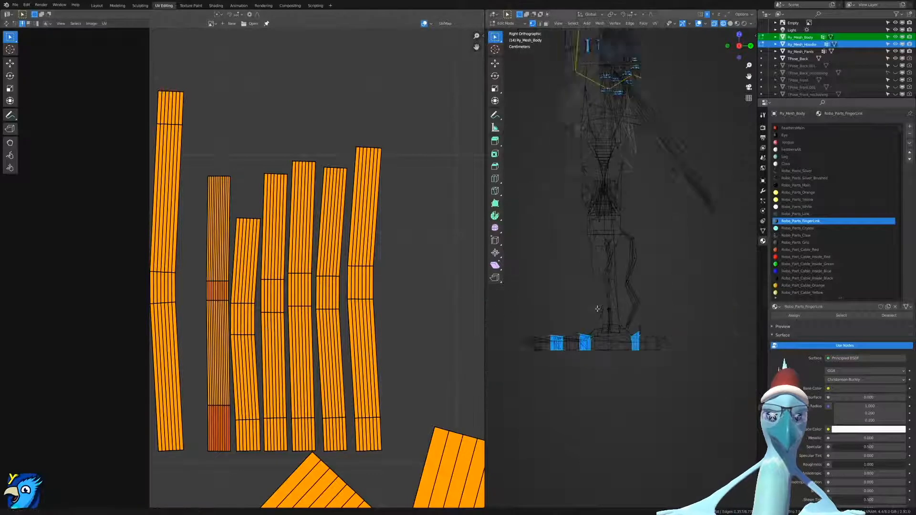
{"action": "scroll", "coordinate": [611, 316], "scroll_direction": "up", "scroll_amount": 6}
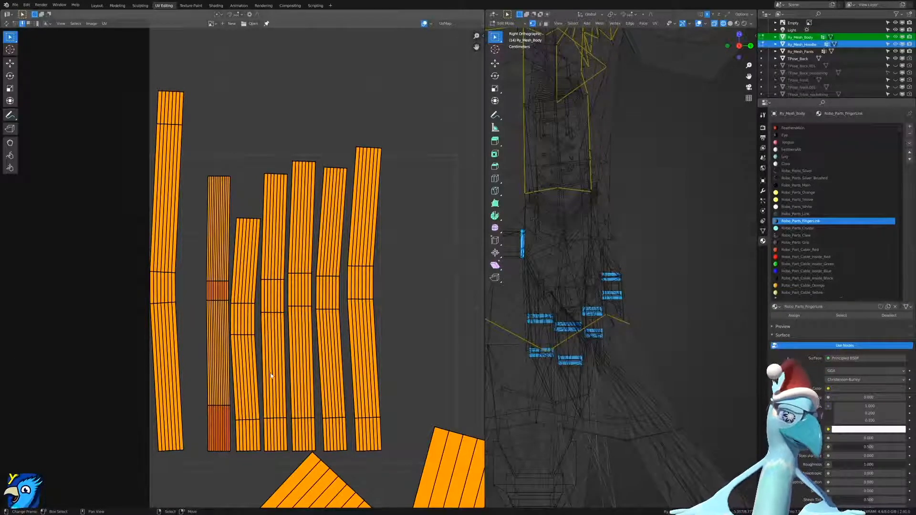
{"action": "scroll", "coordinate": [348, 324], "scroll_direction": "down", "scroll_amount": 1}
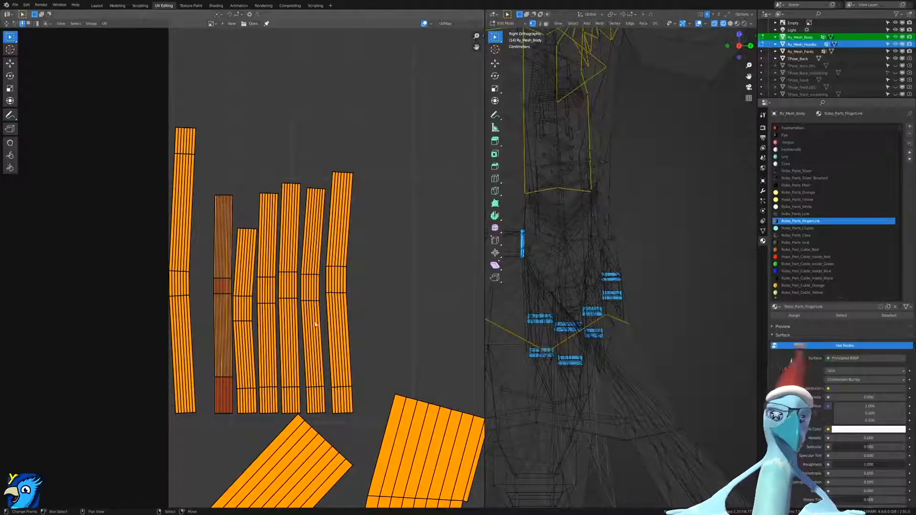
{"action": "scroll", "coordinate": [314, 309], "scroll_direction": "up", "scroll_amount": 2}
{"action": "middle_click_drag", "start_coordinate": [218, 296], "coordinate": [249, 217]}
{"action": "scroll", "coordinate": [325, 292], "scroll_direction": "down", "scroll_amount": 2}
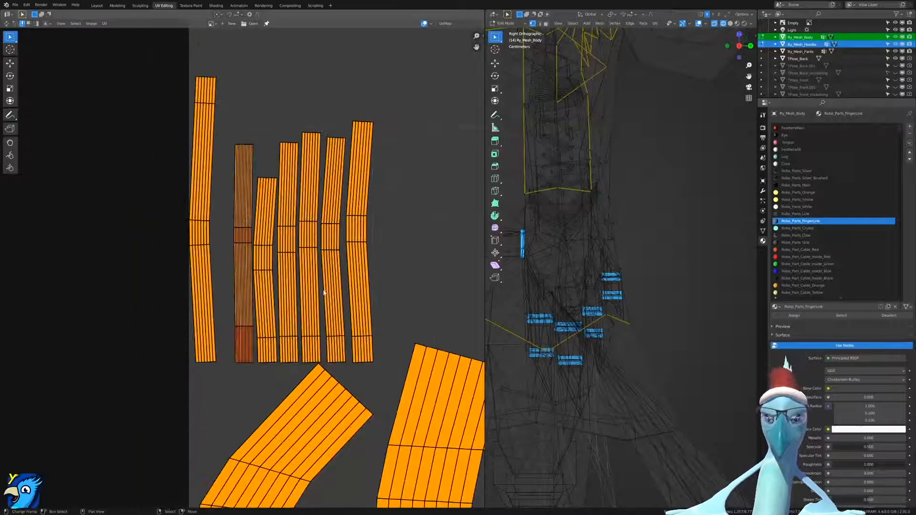
{"action": "scroll", "coordinate": [338, 279], "scroll_direction": "down", "scroll_amount": 2}
{"action": "scroll", "coordinate": [338, 279], "scroll_direction": "down", "scroll_amount": 2}
{"action": "middle_click_drag", "start_coordinate": [380, 281], "coordinate": [282, 328]}
{"action": "scroll", "coordinate": [391, 282], "scroll_direction": "up", "scroll_amount": 5}
In UV edge selection mode, select the right outer edge loop of the leftmost narrow strip and straighten it by scaling X to 0.
{"action": "key", "text": "ctrl+Tab"}
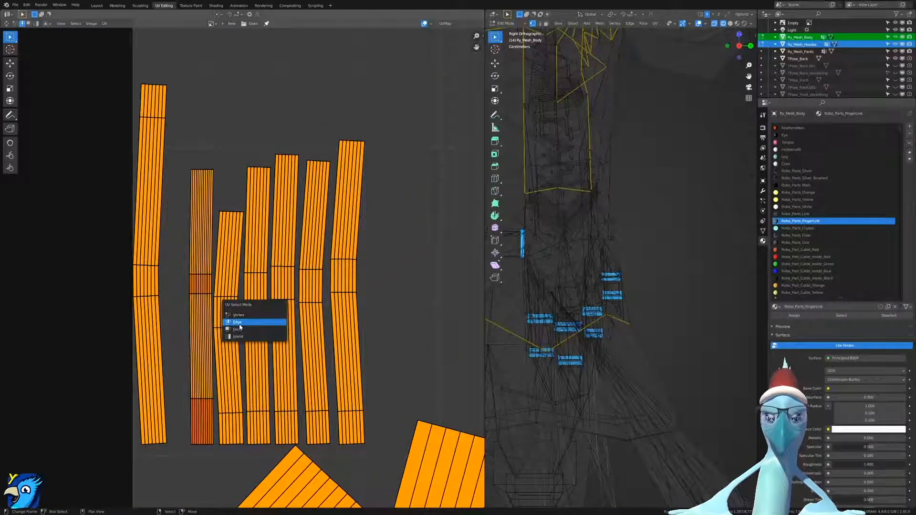
{"action": "left_click", "coordinate": [239, 323]}
{"action": "right_click", "coordinate": [161, 282], "text": "alt"}
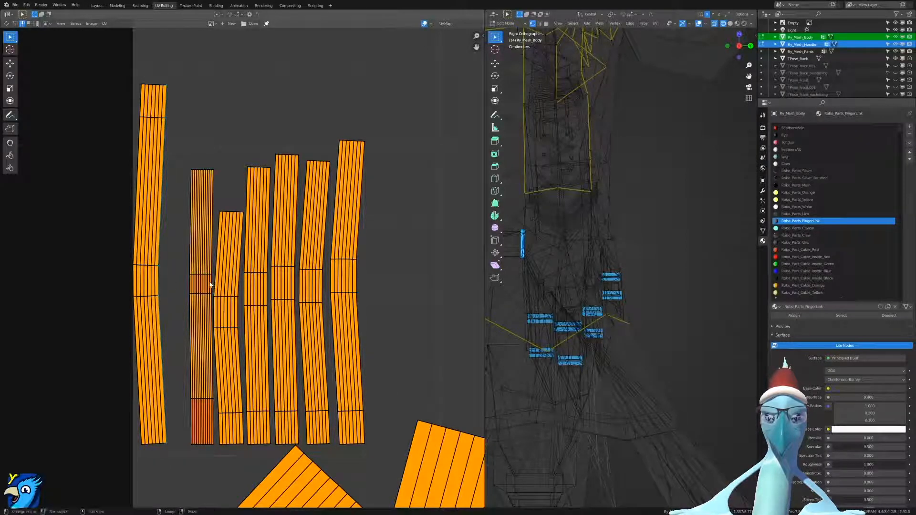
{"action": "scroll", "coordinate": [210, 285], "scroll_direction": "down", "scroll_amount": 3}
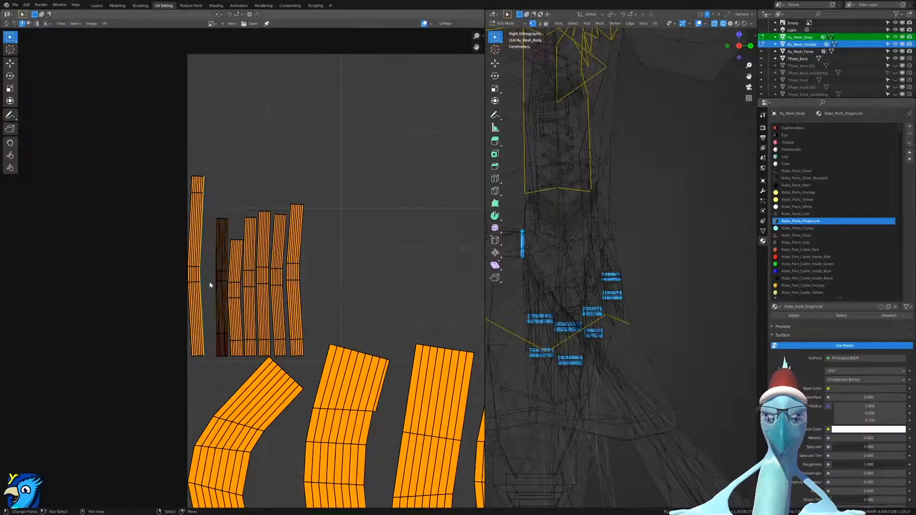
{"action": "scroll", "coordinate": [210, 285], "scroll_direction": "down", "scroll_amount": 4}
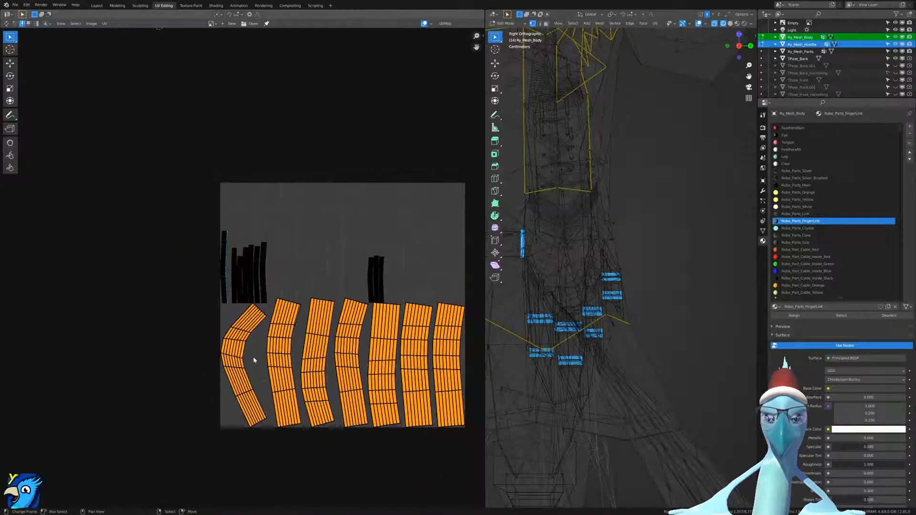
{"action": "scroll", "coordinate": [254, 361], "scroll_direction": "up", "scroll_amount": 8}
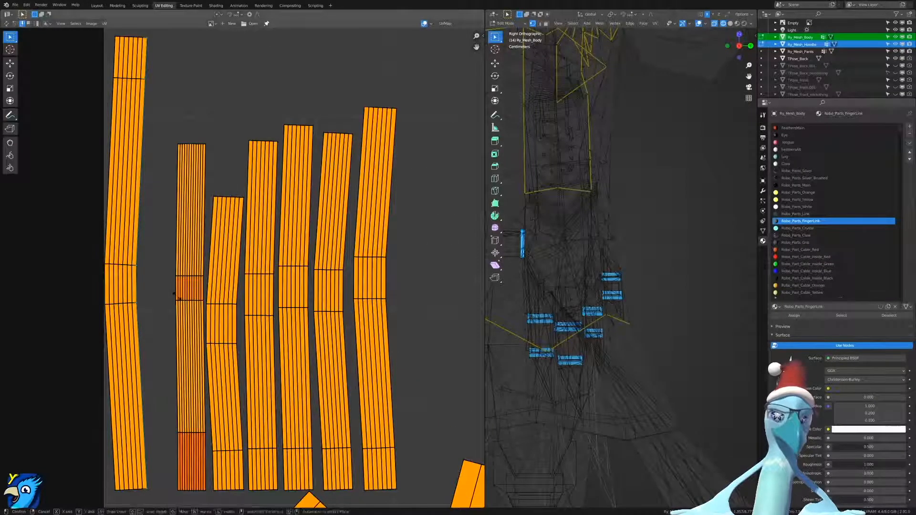
{"action": "key", "text": "g"}
{"action": "key", "text": "s"}
{"action": "key", "text": "x"}
{"action": "key", "text": "0"}
{"action": "key", "text": "Return"}
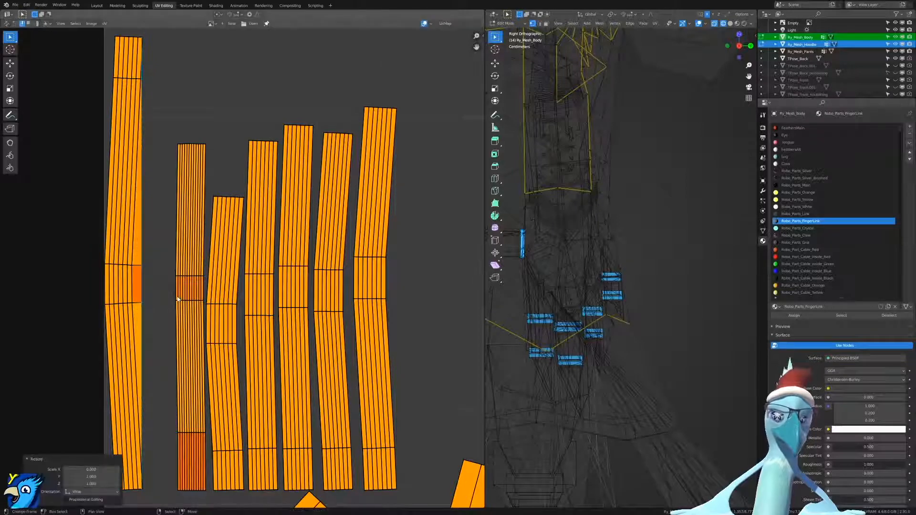
Straighten the inner vertical edge loops of the leftmost narrow UV strip one by one from right to left, scaling each to 0 along X.
{"action": "left_click", "coordinate": [133, 291], "text": "alt"}
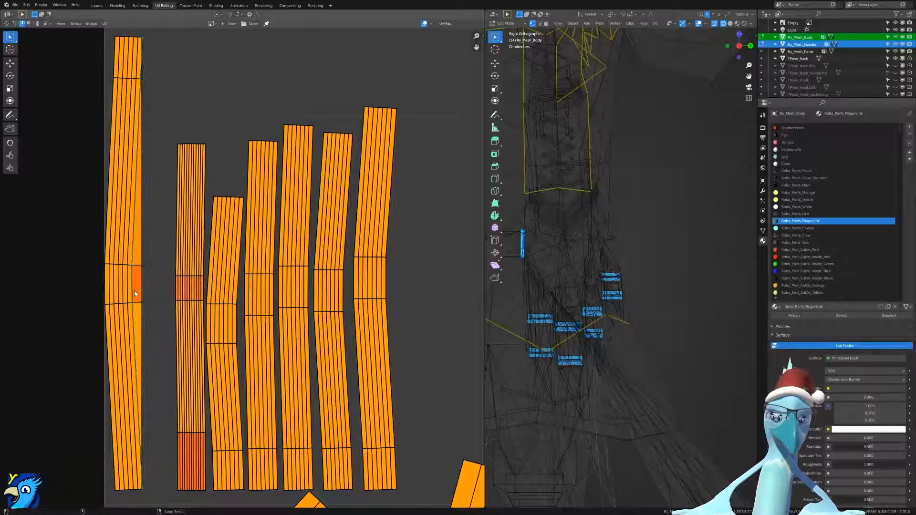
{"action": "key", "text": "s"}
{"action": "key", "text": "x"}
{"action": "key", "text": "0"}
{"action": "key", "text": "Return"}
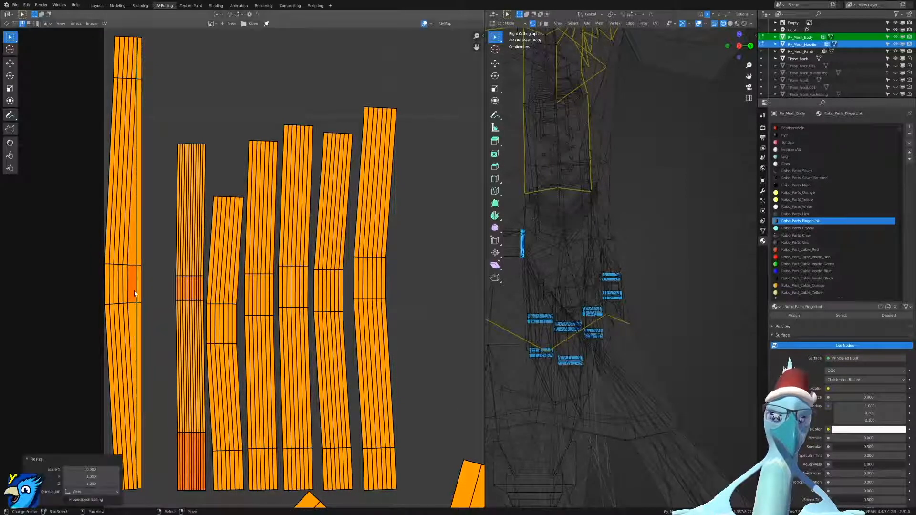
{"action": "left_click", "coordinate": [126, 296], "text": "alt"}
{"action": "key", "text": "s"}
{"action": "key", "text": "x"}
{"action": "key", "text": "0"}
{"action": "key", "text": "Return"}
{"action": "left_click", "coordinate": [125, 293], "text": "alt"}
{"action": "key", "text": "s"}
{"action": "key", "text": "x"}
{"action": "key", "text": "0"}
{"action": "key", "text": "Return"}
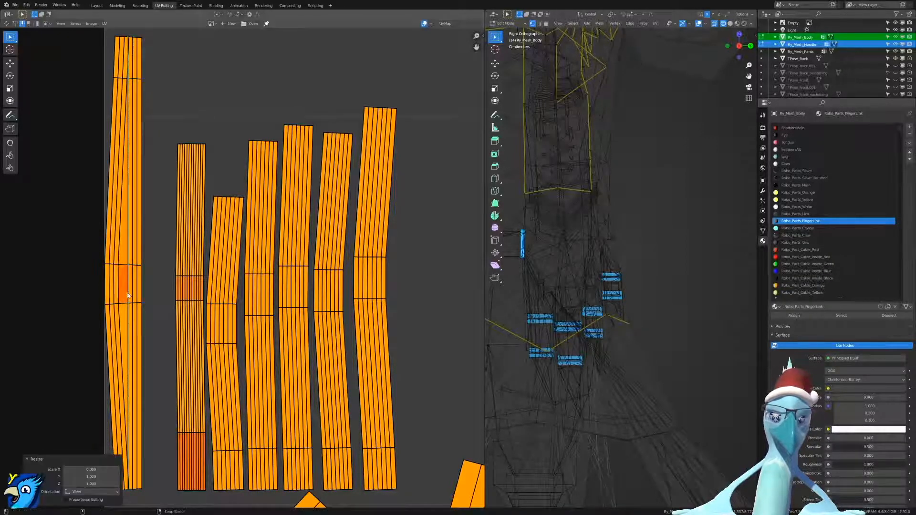
{"action": "left_click", "coordinate": [121, 291], "text": "alt"}
{"action": "key", "text": "s"}
{"action": "key", "text": "x"}
{"action": "key", "text": "0"}
{"action": "key", "text": "Return"}
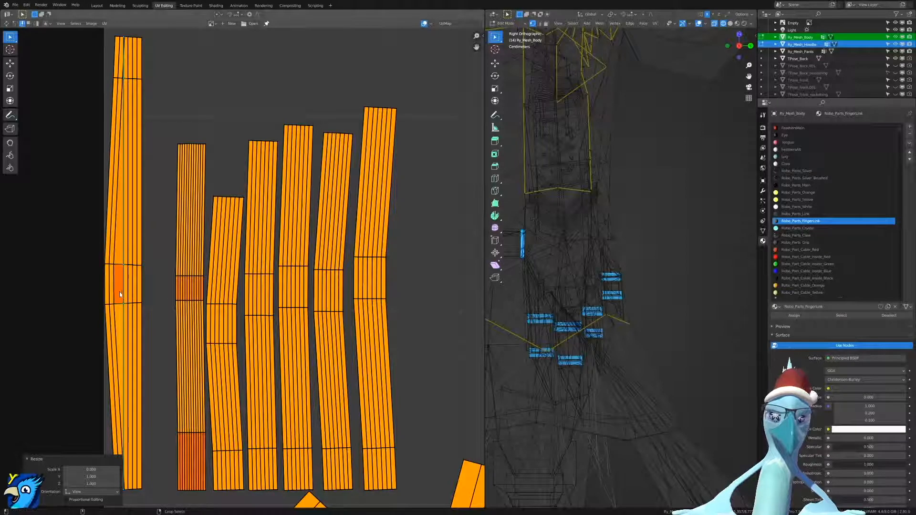
{"action": "left_click", "coordinate": [114, 294], "text": "alt"}
{"action": "key", "text": "s"}
{"action": "key", "text": "x"}
{"action": "key", "text": "0"}
{"action": "key", "text": "Return"}
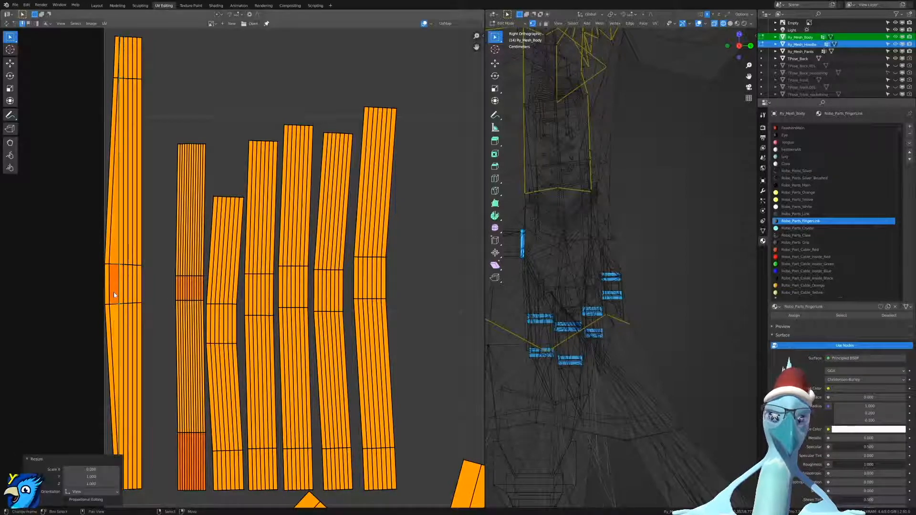
Straighten the last inner edge loop and the left outer edge of the leftmost narrow UV strip, scaling each to 0 along X.
{"action": "left_click", "coordinate": [110, 294], "text": "alt"}
{"action": "key", "text": "s"}
{"action": "key", "text": "x"}
{"action": "key", "text": "0"}
{"action": "key", "text": "Return"}
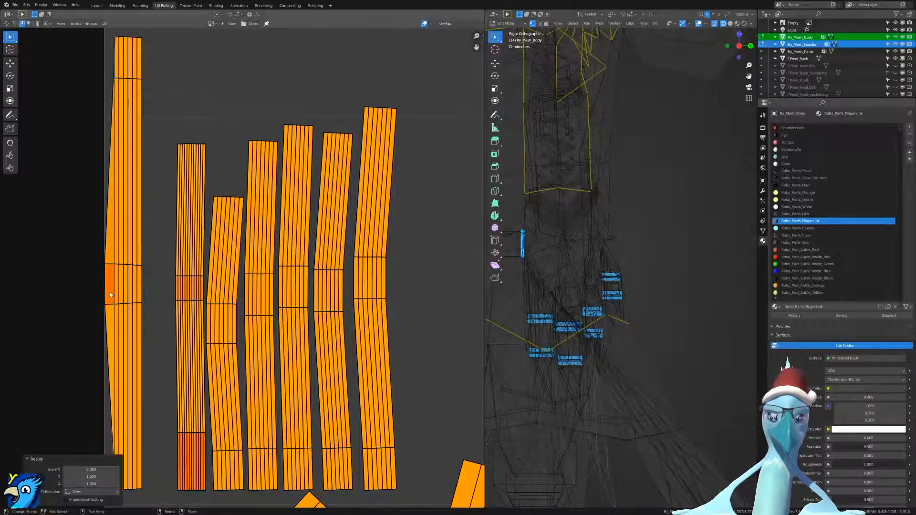
{"action": "left_click", "coordinate": [106, 293], "text": "alt"}
{"action": "key", "text": "s"}
{"action": "key", "text": "x"}
{"action": "key", "text": "0"}
{"action": "key", "text": "Return"}
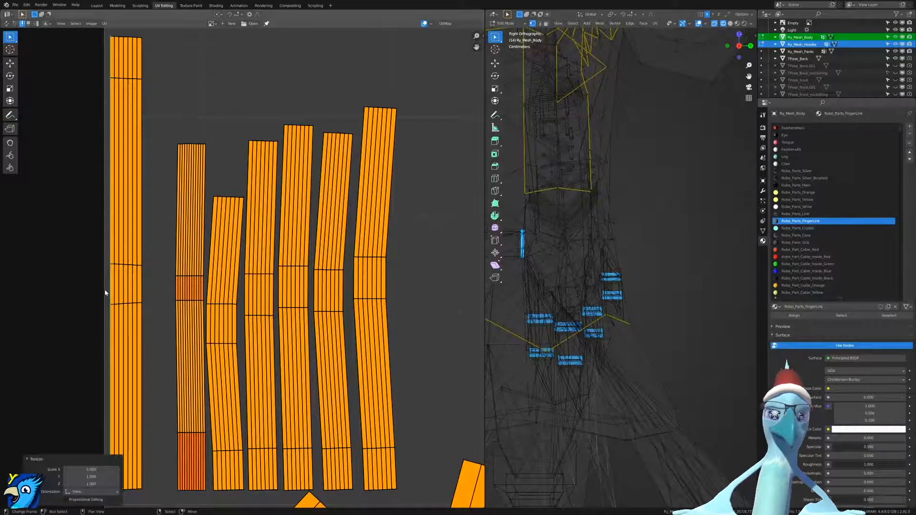
Try to straighten the right outer edge of the third UV strip from the left by scaling X to 0, and undo it.
{"action": "left_click", "coordinate": [198, 309], "text": "alt"}
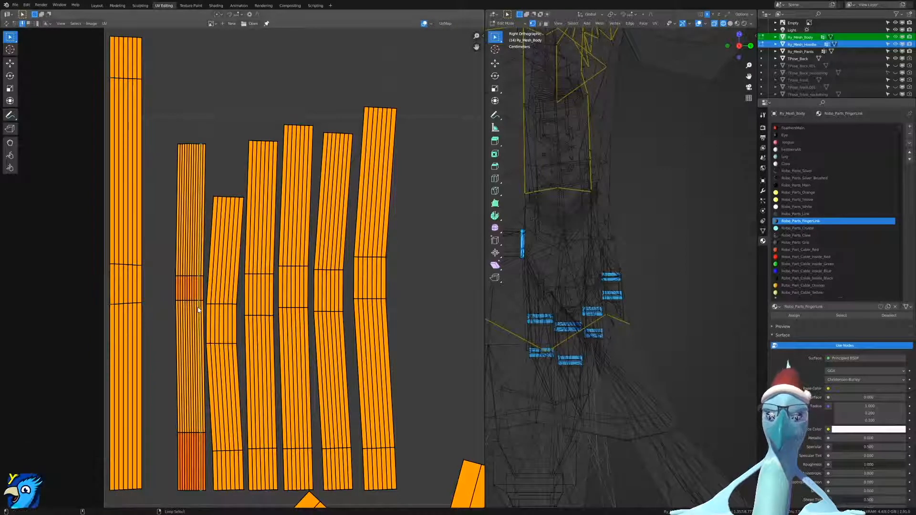
{"action": "left_click", "coordinate": [236, 314], "text": "alt"}
{"action": "key", "text": "s"}
{"action": "key", "text": "x"}
{"action": "key", "text": "0"}
{"action": "key", "text": "Return"}
{"action": "key", "text": "ctrl+z"}
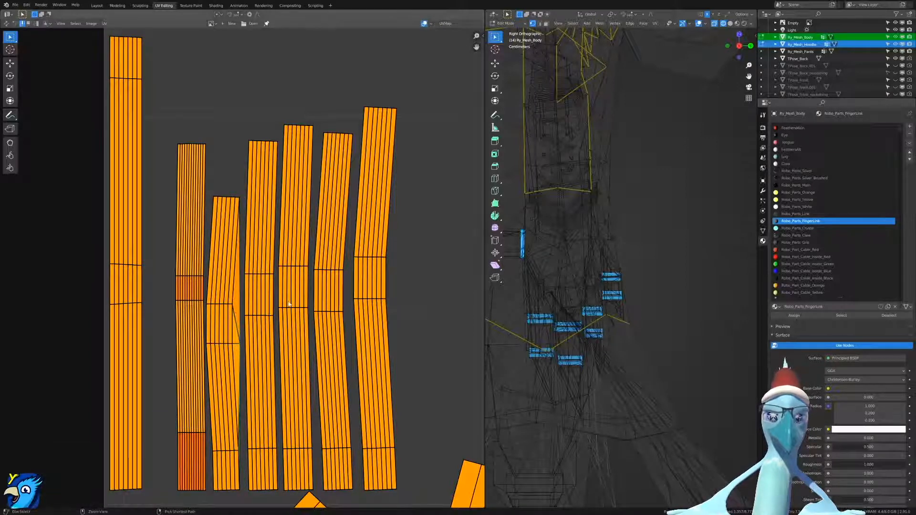
Straighten the right outer edge loop of the third UV strip from the left by scaling it to 0 along X.
{"action": "key", "text": "s"}
{"action": "key", "text": "x"}
{"action": "key", "text": "0"}
{"action": "key", "text": "Return"}
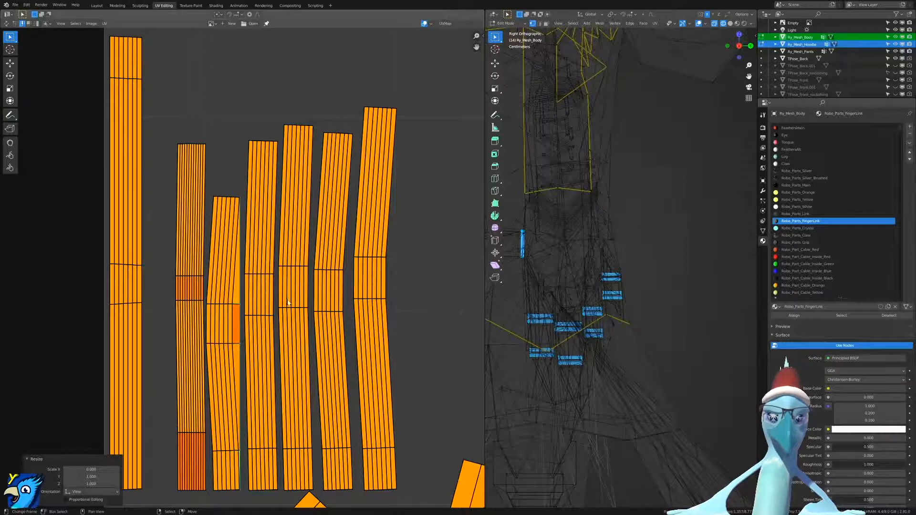
Straighten the inner vertical edge loops of the third UV strip one by one from right to left, scaling each to 0 along X.
{"action": "left_click", "coordinate": [231, 315], "text": "alt"}
{"action": "key", "text": "s"}
{"action": "key", "text": "x"}
{"action": "key", "text": "0"}
{"action": "key", "text": "Return"}
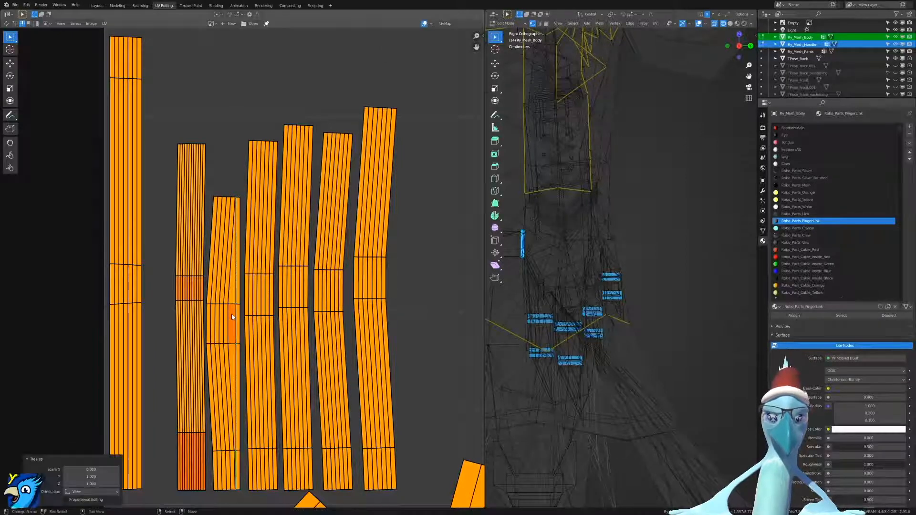
{"action": "left_click", "coordinate": [228, 315], "text": "alt"}
{"action": "key", "text": "s"}
{"action": "key", "text": "x"}
{"action": "key", "text": "0"}
{"action": "key", "text": "Return"}
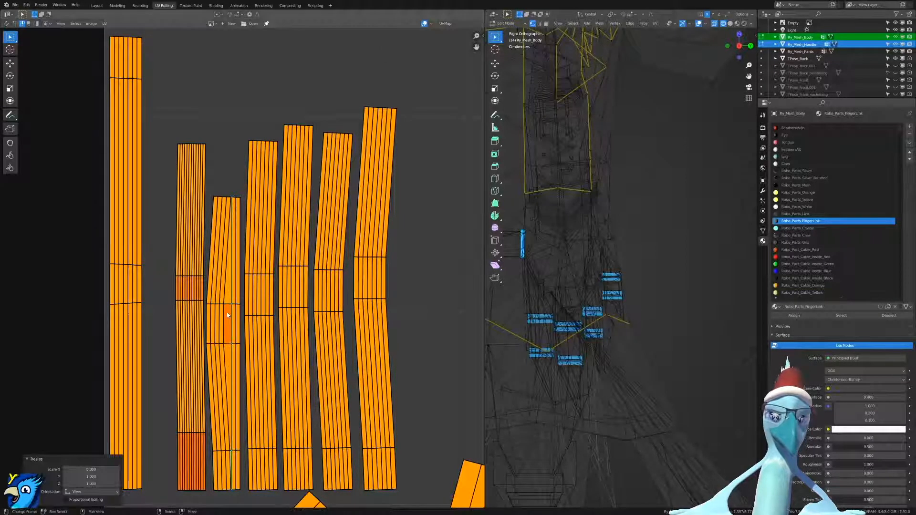
{"action": "left_click", "coordinate": [227, 315], "text": "alt"}
{"action": "key", "text": "s"}
{"action": "key", "text": "x"}
{"action": "key", "text": "0"}
{"action": "key", "text": "Return"}
{"action": "left_click", "coordinate": [220, 309], "text": "alt"}
{"action": "key", "text": "s"}
{"action": "key", "text": "x"}
{"action": "key", "text": "0"}
{"action": "key", "text": "Return"}
{"action": "left_click", "coordinate": [216, 313], "text": "alt"}
{"action": "key", "text": "s"}
{"action": "key", "text": "x"}
{"action": "key", "text": "0"}
{"action": "key", "text": "Return"}
{"action": "left_click", "coordinate": [212, 310], "text": "alt"}
{"action": "key", "text": "s"}
{"action": "key", "text": "x"}
{"action": "key", "text": "0"}
{"action": "key", "text": "Return"}
Save the file and straighten the left outer edge loop of the third UV strip by scaling it to 0 along X.
{"action": "key", "text": "ctrl+s"}
{"action": "left_click", "coordinate": [207, 313], "text": "alt"}
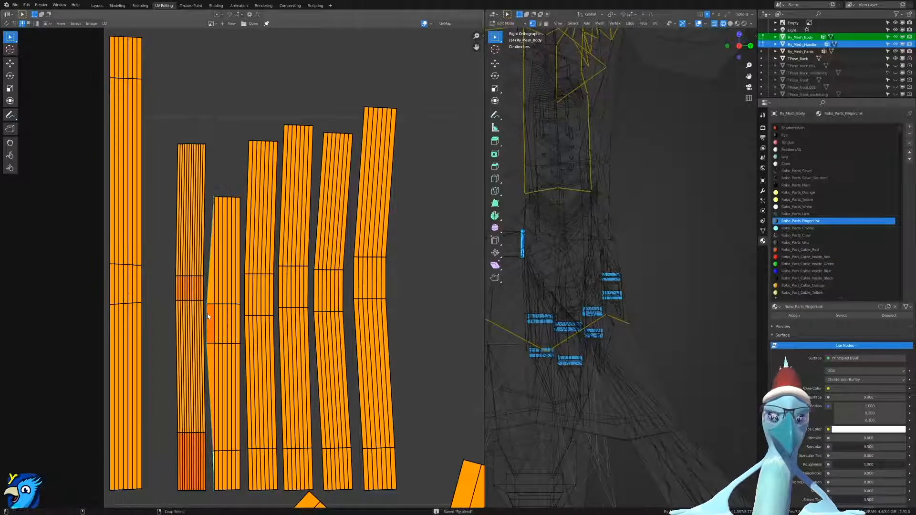
{"action": "key", "text": "s"}
{"action": "key", "text": "x"}
{"action": "key", "text": "0"}
{"action": "key", "text": "Return"}
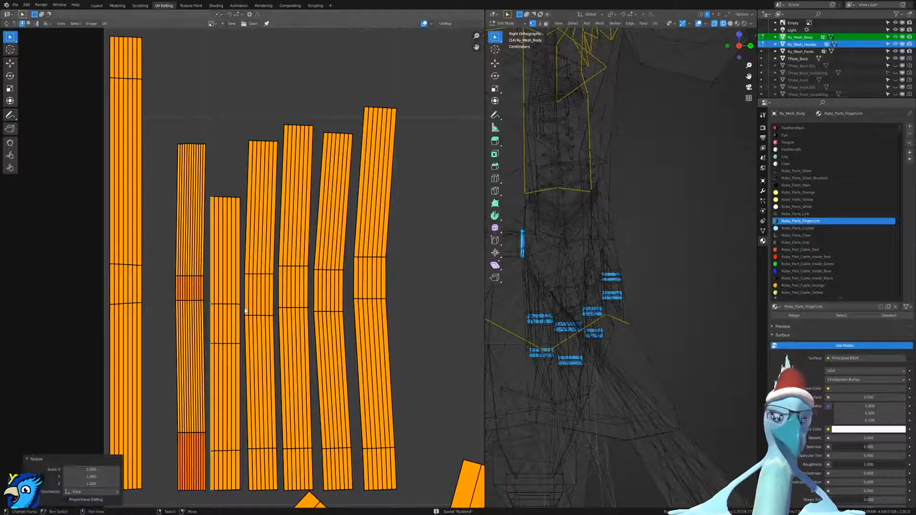
Straighten the left outer edge and the inner loops of the fourth UV strip one by one from left to right, scaling each to 0 along X.
{"action": "key", "text": "alt+a"}
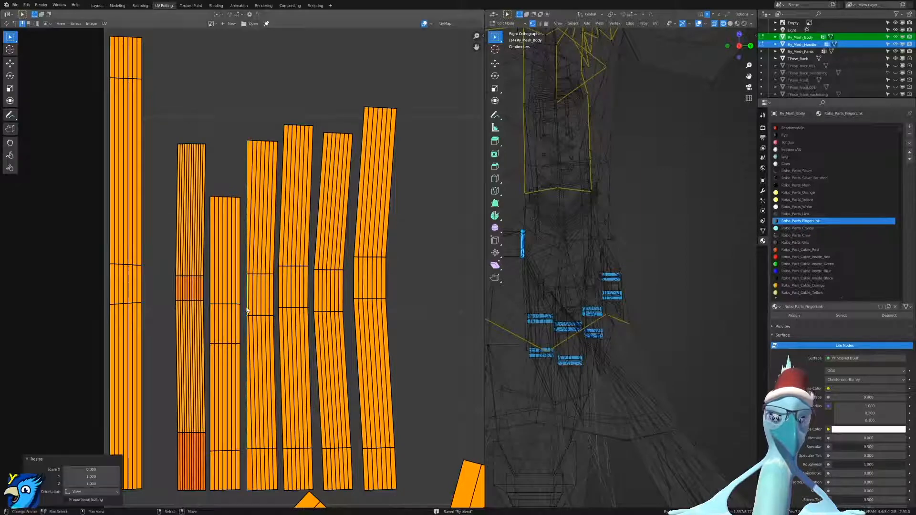
{"action": "left_click", "coordinate": [251, 168], "text": "alt"}
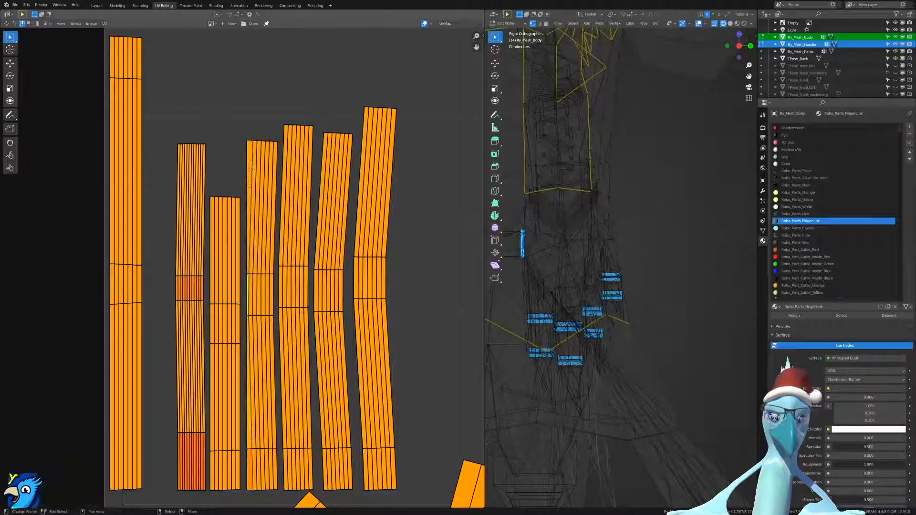
{"action": "key", "text": "s"}
{"action": "key", "text": "x"}
{"action": "key", "text": "0"}
{"action": "key", "text": "Return"}
{"action": "left_click", "coordinate": [259, 167], "text": "alt"}
{"action": "key", "text": "s"}
{"action": "key", "text": "x"}
{"action": "key", "text": "0"}
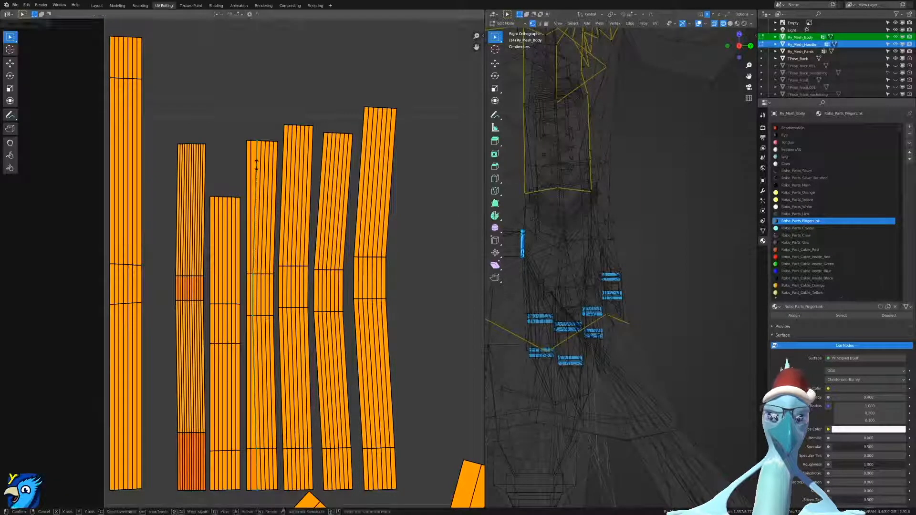
{"action": "key", "text": "Return"}
{"action": "left_click", "coordinate": [260, 169], "text": "alt"}
{"action": "key", "text": "s"}
{"action": "key", "text": "x"}
{"action": "key", "text": "0"}
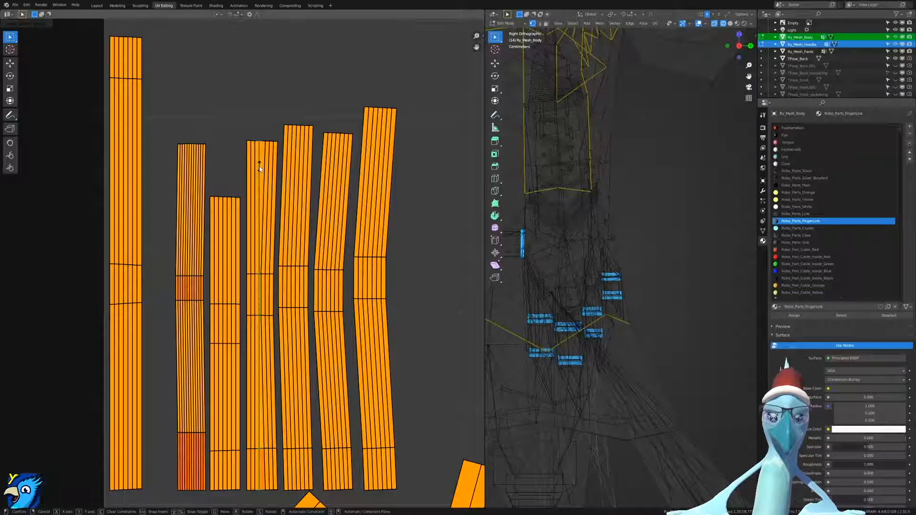
{"action": "key", "text": "Return"}
{"action": "key", "text": "s"}
{"action": "key", "text": "x"}
{"action": "key", "text": "0"}
{"action": "key", "text": "Return"}
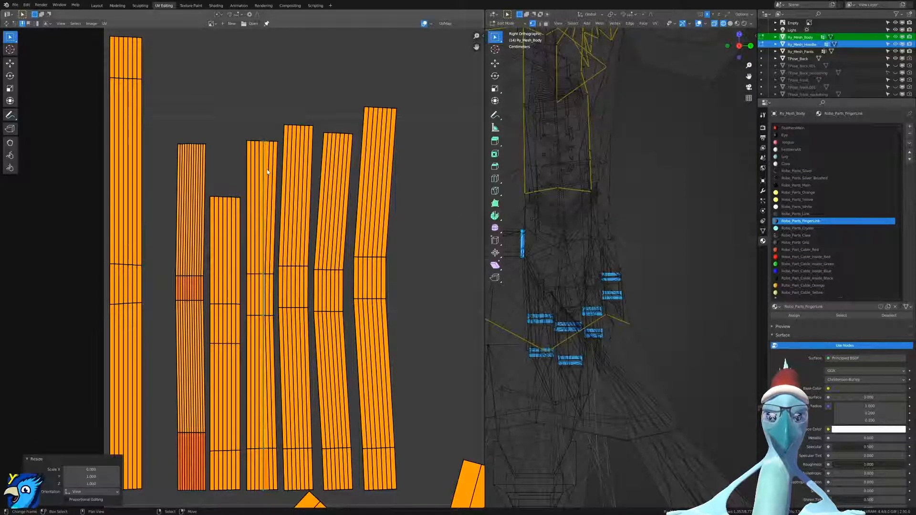
{"action": "right_click", "coordinate": [269, 169], "text": "alt"}
{"action": "key", "text": "s"}
{"action": "key", "text": "x"}
{"action": "key", "text": "0"}
{"action": "key", "text": "Return"}
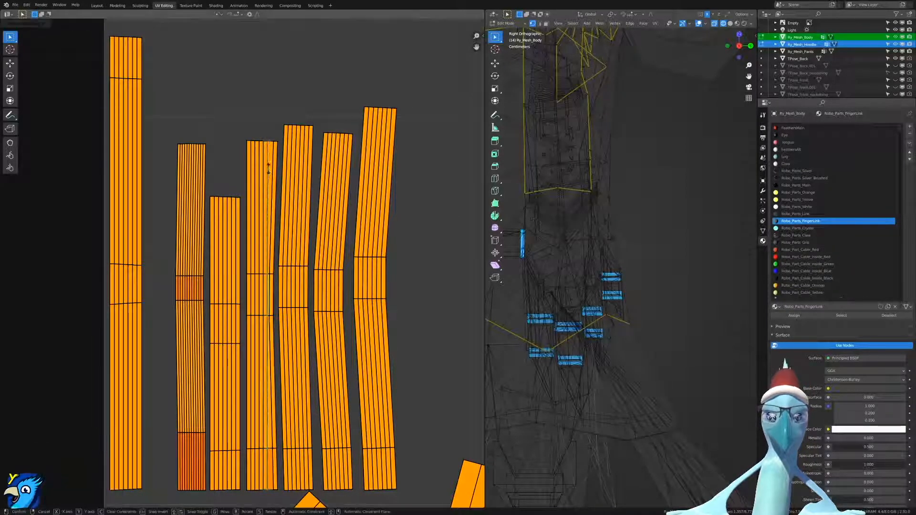
{"action": "right_click", "coordinate": [276, 172], "text": "alt"}
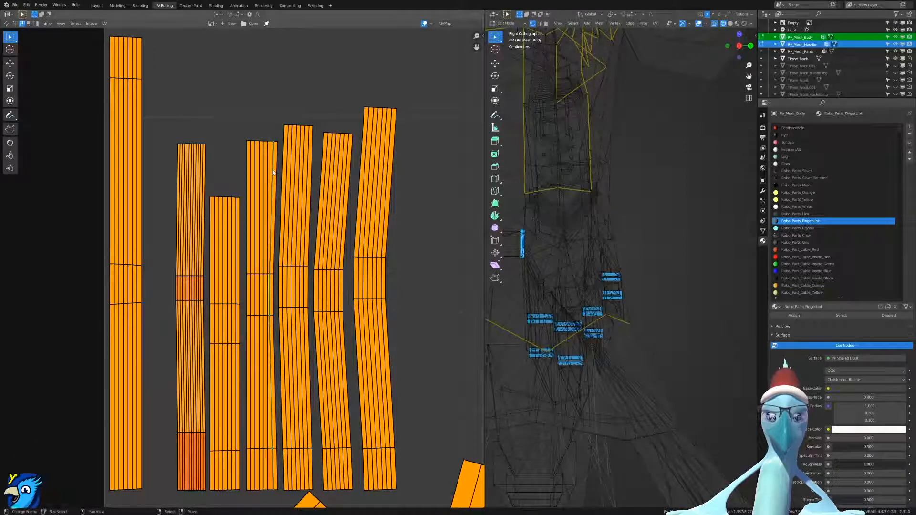
{"action": "key", "text": "s"}
{"action": "key", "text": "x"}
{"action": "key", "text": "0"}
{"action": "key", "text": "Return"}
Straighten the right outer edge loop of the fourth UV strip by scaling it to 0 along X.
{"action": "right_click", "coordinate": [277, 173], "text": "alt"}
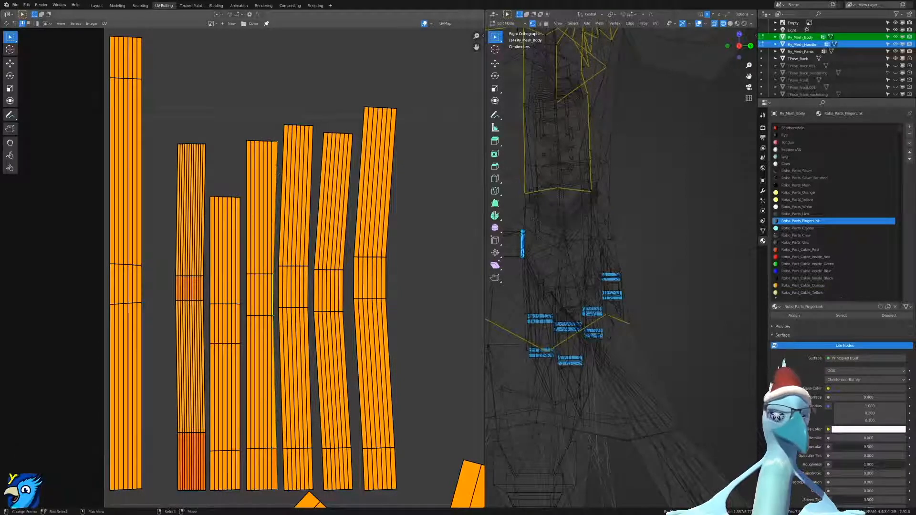
{"action": "key", "text": "s"}
{"action": "key", "text": "x"}
{"action": "key", "text": "0"}
{"action": "key", "text": "Return"}
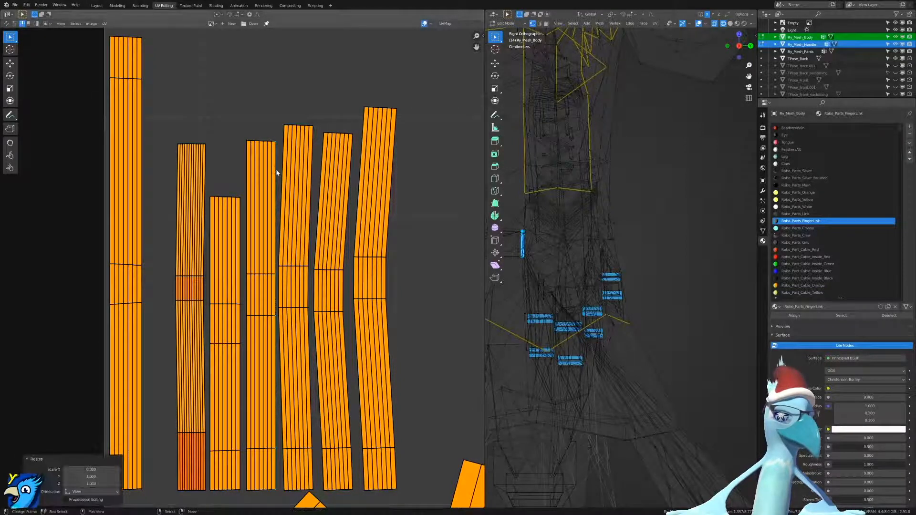
Straighten the right outer edge loop of the fifth UV strip from the left by scaling it to 0 along X.
{"action": "right_click", "coordinate": [308, 300], "text": "alt"}
{"action": "key", "text": "s"}
{"action": "key", "text": "x"}
{"action": "key", "text": "0"}
{"action": "key", "text": "Return"}
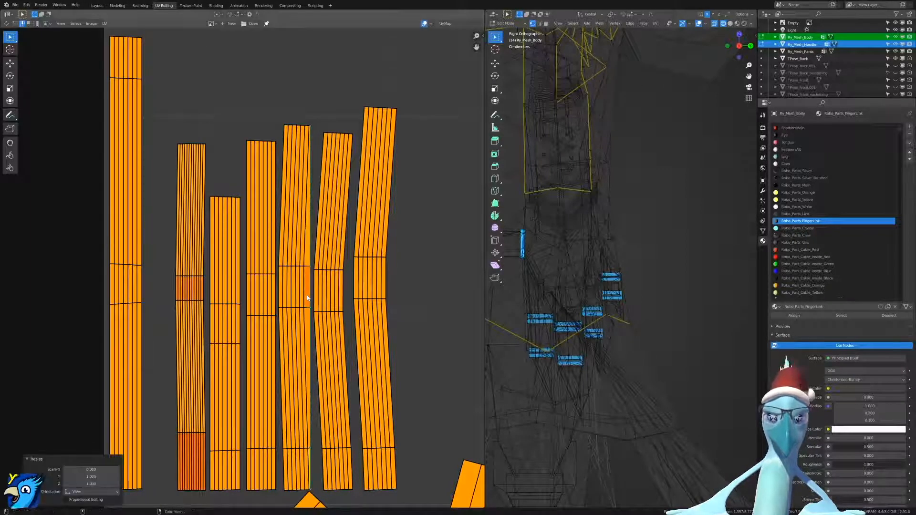
Straighten the inner vertical edge loops of the fifth UV strip one by one from right to left, scaling each to 0 along X.
{"action": "right_click", "coordinate": [306, 296], "text": "alt"}
{"action": "key", "text": "s"}
{"action": "key", "text": "x"}
{"action": "key", "text": "0"}
{"action": "key", "text": "Return"}
{"action": "right_click", "coordinate": [300, 296], "text": "alt"}
{"action": "key", "text": "s"}
{"action": "key", "text": "x"}
{"action": "key", "text": "0"}
{"action": "key", "text": "Return"}
{"action": "right_click", "coordinate": [296, 295], "text": "alt"}
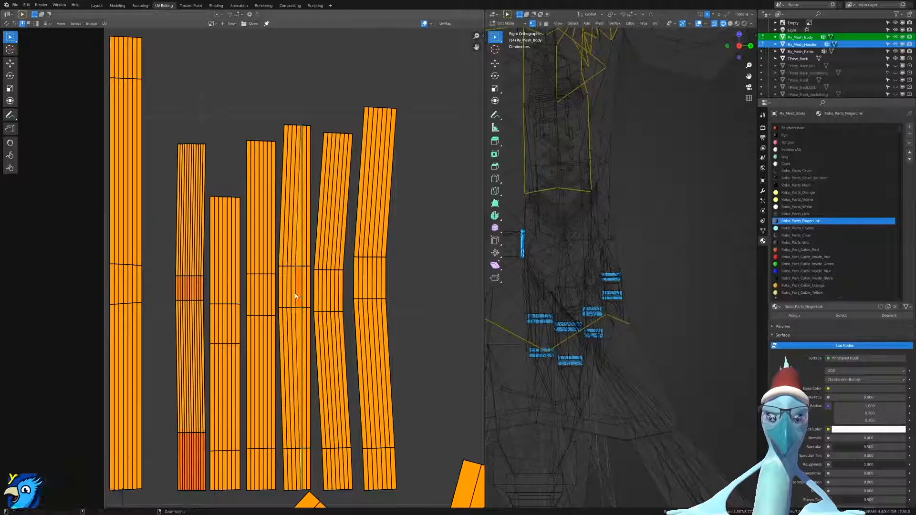
{"action": "key", "text": "s"}
{"action": "key", "text": "x"}
{"action": "key", "text": "0"}
{"action": "key", "text": "Return"}
{"action": "right_click", "coordinate": [292, 295], "text": "alt"}
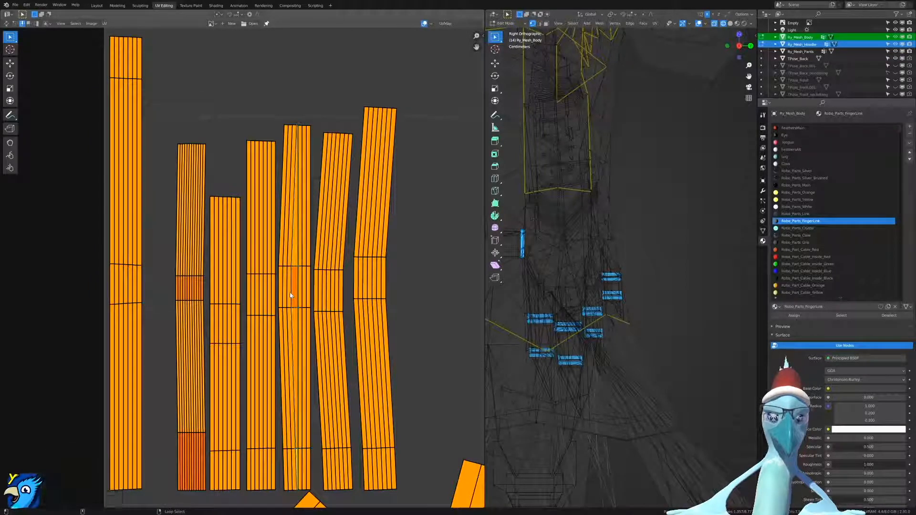
{"action": "key", "text": "s"}
{"action": "key", "text": "x"}
{"action": "key", "text": "0"}
{"action": "key", "text": "Return"}
{"action": "right_click", "coordinate": [286, 295], "text": "alt"}
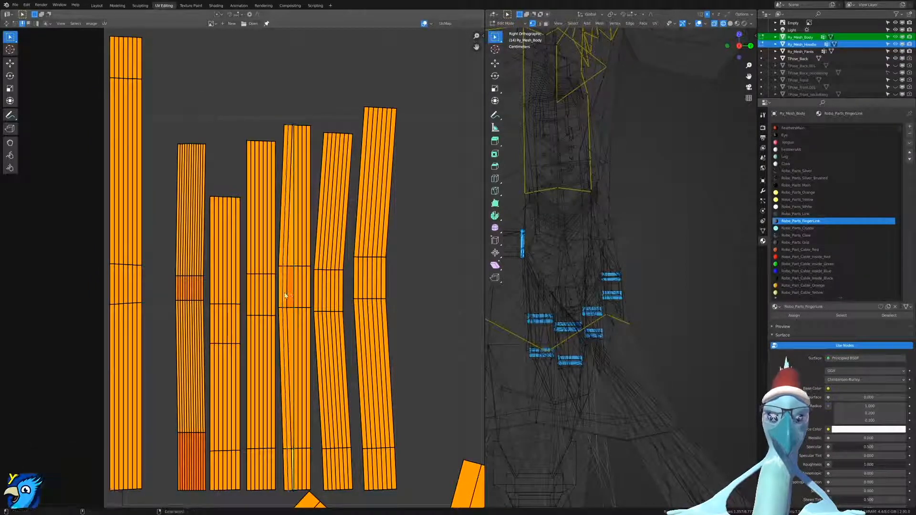
{"action": "key", "text": "s"}
{"action": "key", "text": "x"}
{"action": "key", "text": "0"}
{"action": "key", "text": "Return"}
{"action": "right_click", "coordinate": [287, 294], "text": "alt"}
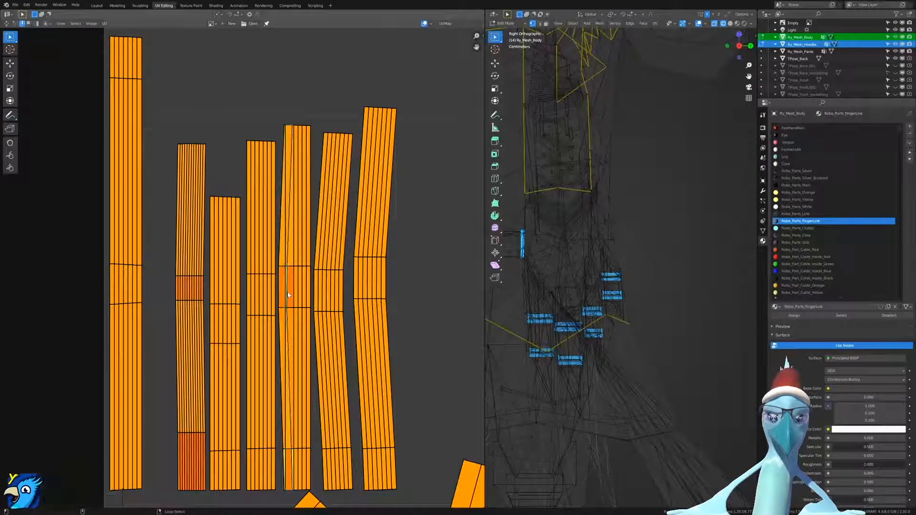
{"action": "key", "text": "s"}
{"action": "key", "text": "x"}
{"action": "key", "text": "0"}
{"action": "key", "text": "Return"}
Straighten the left outer edge loop of the fifth UV strip by scaling it to 0 along X.
{"action": "key", "text": "KP_Decimal"}
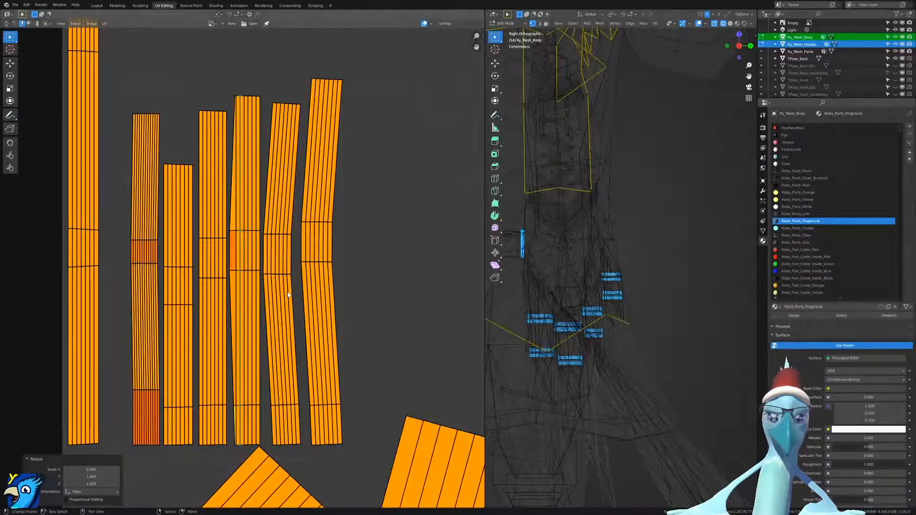
{"action": "right_click", "coordinate": [232, 265], "text": "alt"}
{"action": "key", "text": "s"}
{"action": "key", "text": "x"}
{"action": "key", "text": "0"}
{"action": "key", "text": "Return"}
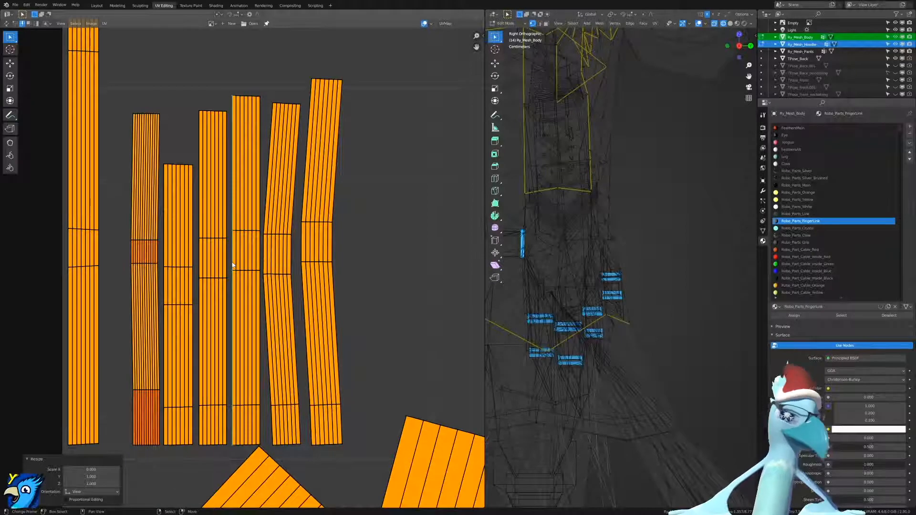
Straighten the right outer edge loop of the sixth UV strip from the left by scaling it to 0 along X.
{"action": "right_click", "coordinate": [292, 252], "text": "alt"}
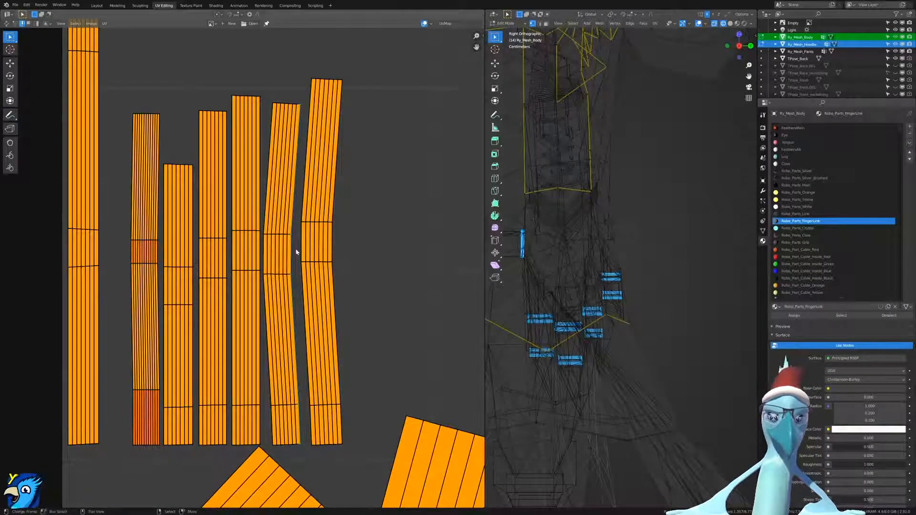
{"action": "key", "text": "s"}
{"action": "key", "text": "x"}
{"action": "key", "text": "0"}
{"action": "key", "text": "Return"}
Straighten the inner vertical edge loops of the sixth UV strip one by one from right to left, scaling each to 0 along X.
{"action": "right_click", "coordinate": [287, 251], "text": "alt"}
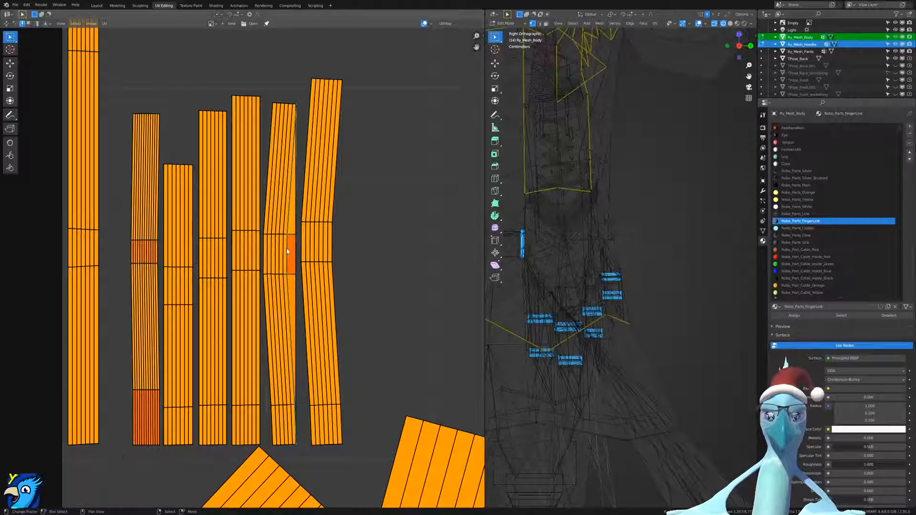
{"action": "key", "text": "s"}
{"action": "key", "text": "x"}
{"action": "key", "text": "0"}
{"action": "key", "text": "Return"}
{"action": "right_click", "coordinate": [283, 251], "text": "alt"}
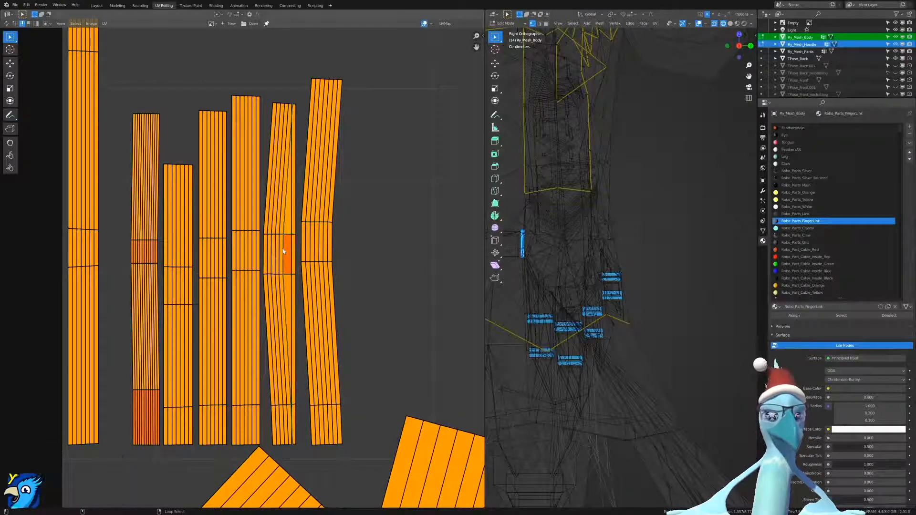
{"action": "key", "text": "s"}
{"action": "key", "text": "x"}
{"action": "key", "text": "0"}
{"action": "key", "text": "Return"}
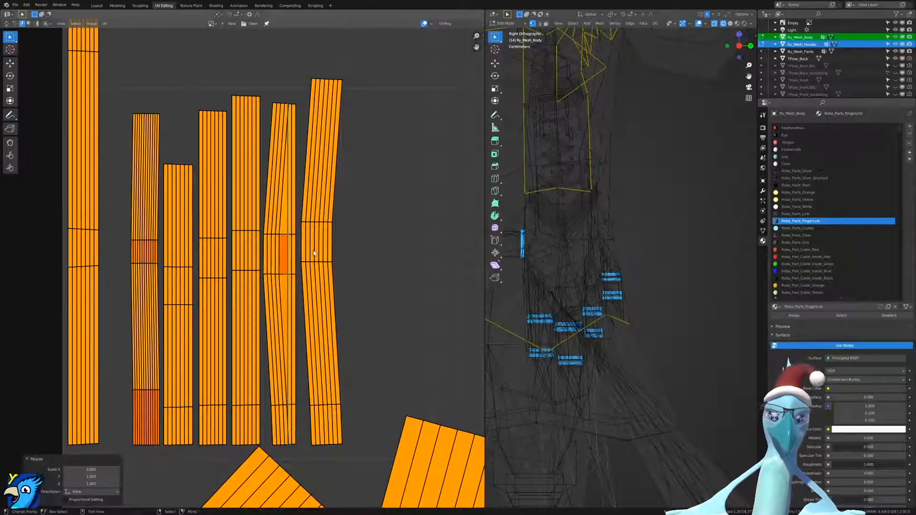
{"action": "right_click", "coordinate": [279, 253], "text": "alt"}
{"action": "key", "text": "s"}
{"action": "key", "text": "x"}
{"action": "key", "text": "0"}
{"action": "key", "text": "Return"}
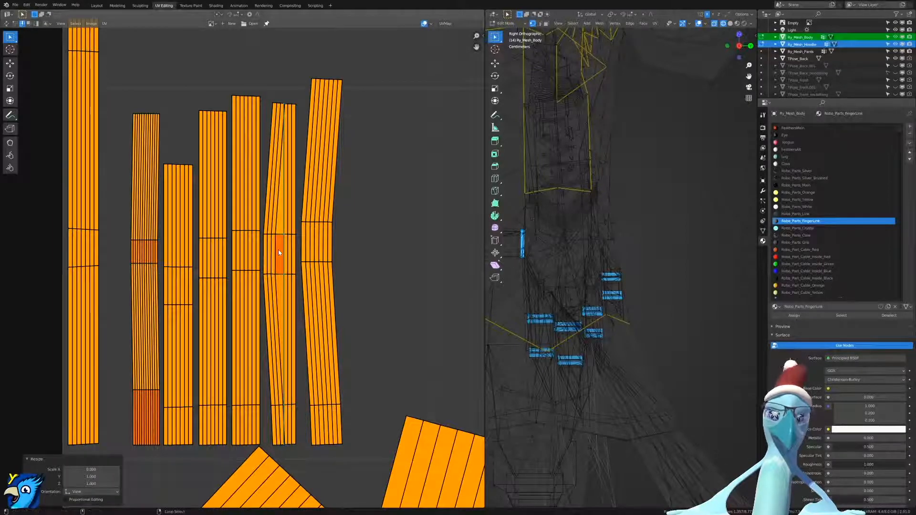
{"action": "right_click", "coordinate": [279, 250], "text": "alt"}
{"action": "key", "text": "s"}
{"action": "key", "text": "x"}
{"action": "key", "text": "0"}
{"action": "key", "text": "Return"}
{"action": "right_click", "coordinate": [273, 251], "text": "alt"}
{"action": "key", "text": "s"}
{"action": "key", "text": "x"}
{"action": "key", "text": "0"}
{"action": "key", "text": "Return"}
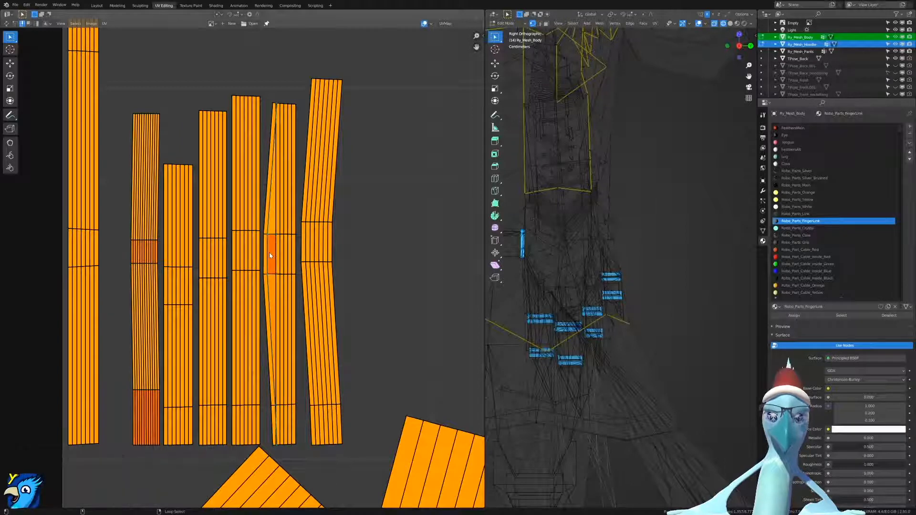
Straighten the left outer edge loop of the sixth UV strip by scaling it to 0 along X.
{"action": "right_click", "coordinate": [265, 251], "text": "alt"}
{"action": "key", "text": "s"}
{"action": "key", "text": "x"}
{"action": "key", "text": "0"}
{"action": "key", "text": "Return"}
Straighten the right outer edge loop of the seventh UV strip from the left by scaling it to 0 along X.
{"action": "right_click", "coordinate": [336, 243], "text": "alt"}
{"action": "key", "text": "s"}
{"action": "key", "text": "x"}
{"action": "key", "text": "0"}
{"action": "key", "text": "Return"}
Straighten the inner vertical edge loops of the seventh UV strip one by one from right to left, scaling each to 0 along X.
{"action": "right_click", "coordinate": [332, 241], "text": "alt"}
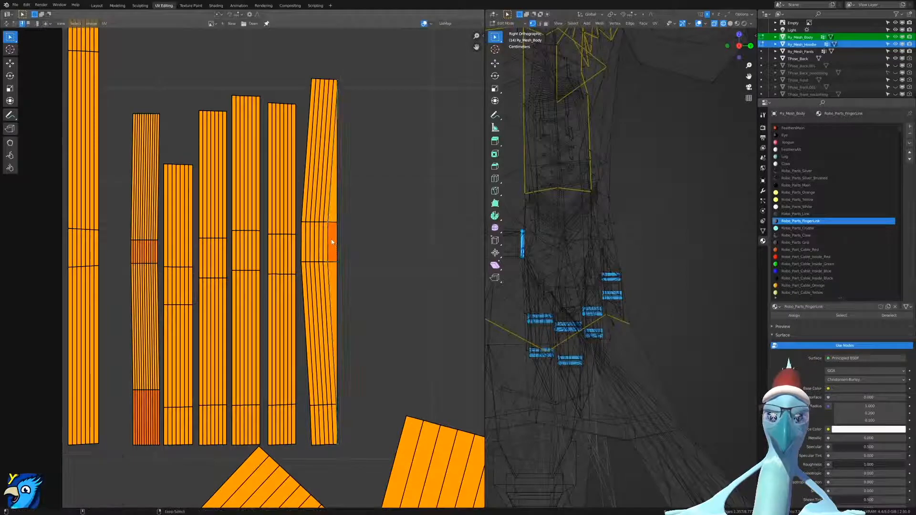
{"action": "right_click", "coordinate": [323, 239], "text": "alt"}
{"action": "key", "text": "s"}
{"action": "key", "text": "x"}
{"action": "key", "text": "0"}
{"action": "key", "text": "Return"}
{"action": "right_click", "coordinate": [319, 237], "text": "alt"}
{"action": "key", "text": "s"}
{"action": "key", "text": "x"}
{"action": "key", "text": "0"}
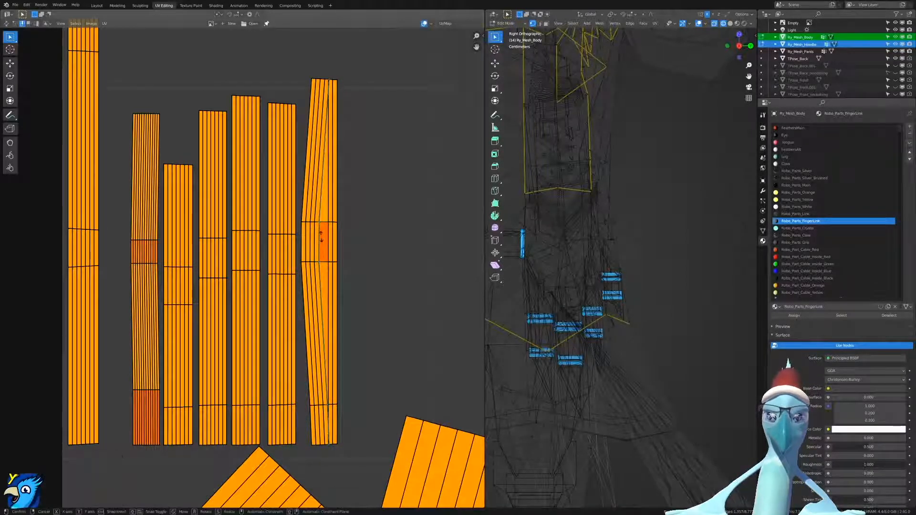
{"action": "key", "text": "Return"}
{"action": "right_click", "coordinate": [316, 237], "text": "alt"}
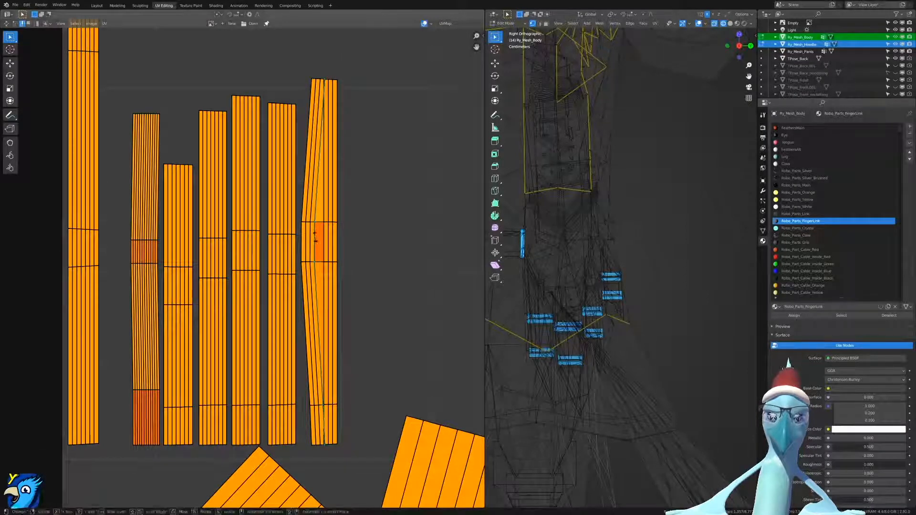
{"action": "key", "text": "s"}
{"action": "key", "text": "x"}
{"action": "key", "text": "0"}
{"action": "key", "text": "Return"}
{"action": "right_click", "coordinate": [315, 237], "text": "alt"}
{"action": "key", "text": "s"}
{"action": "key", "text": "x"}
{"action": "key", "text": "0"}
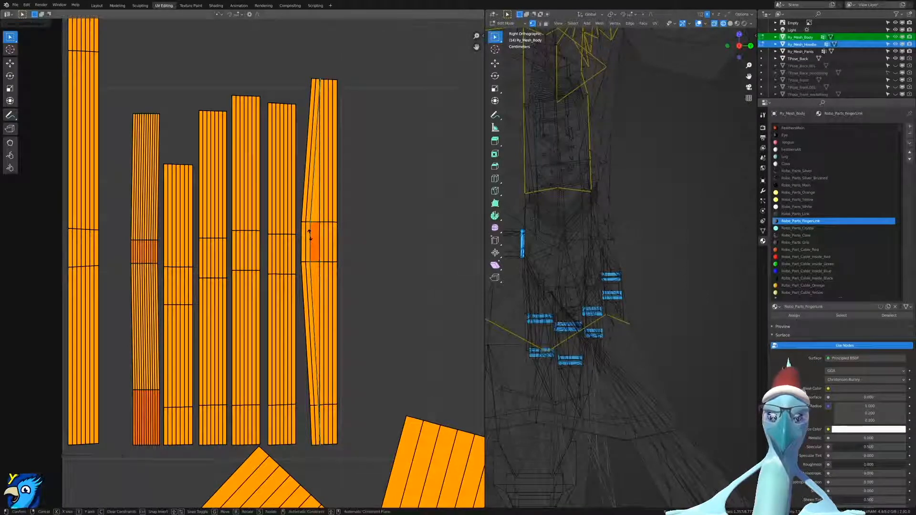
{"action": "key", "text": "Return"}
{"action": "right_click", "coordinate": [309, 238], "text": "alt"}
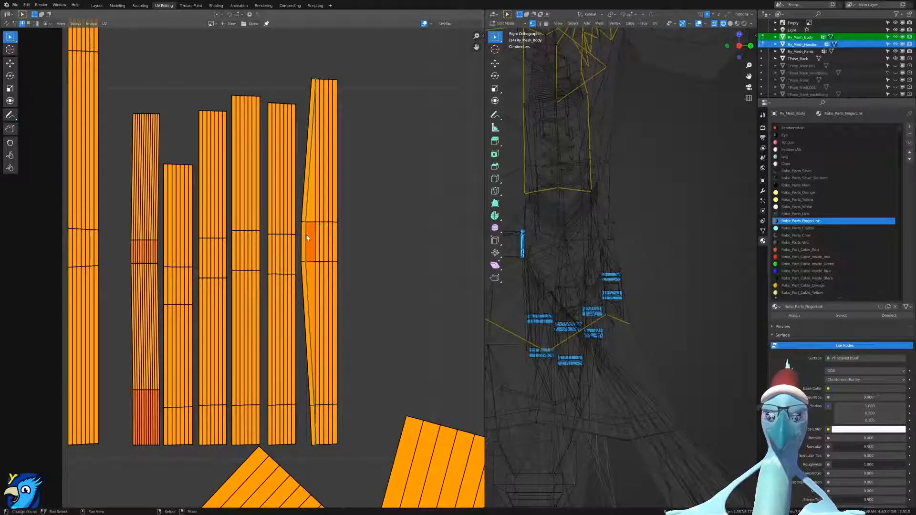
{"action": "key", "text": "s"}
{"action": "key", "text": "x"}
{"action": "key", "text": "0"}
{"action": "key", "text": "Return"}
Straighten the left outer edge loop of the seventh UV strip by scaling it to 0 along X.
{"action": "right_click", "coordinate": [302, 237], "text": "alt"}
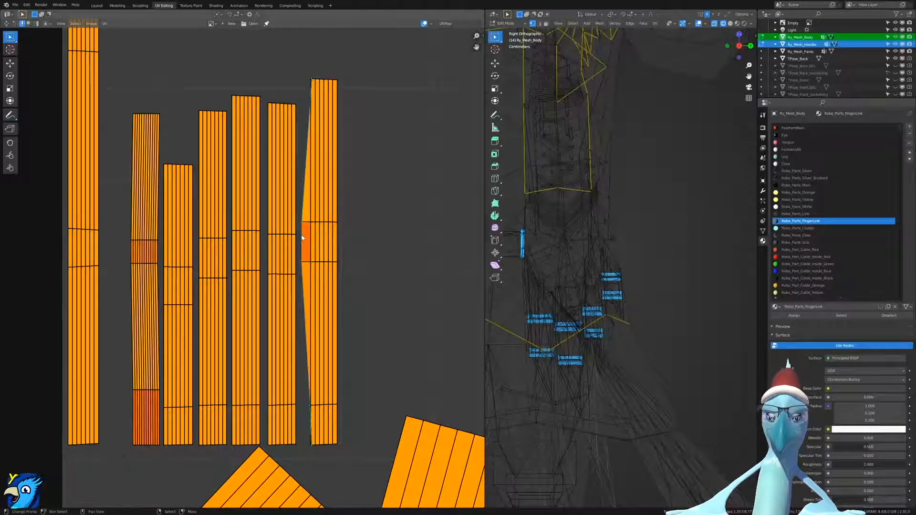
{"action": "key", "text": "s"}
{"action": "key", "text": "x"}
{"action": "key", "text": "0"}
{"action": "key", "text": "Return"}
In the separate group of three bent UV strips, straighten the rightmost strip's right outer edge loop by scaling it to 0 along X.
{"action": "scroll", "coordinate": [305, 227], "scroll_direction": "down", "scroll_amount": 5}
{"action": "scroll", "coordinate": [346, 310], "scroll_direction": "up", "scroll_amount": 4}
{"action": "scroll", "coordinate": [383, 335], "scroll_direction": "down", "scroll_amount": 4}
{"action": "middle_click_drag", "start_coordinate": [470, 334], "coordinate": [276, 318]}
{"action": "scroll", "coordinate": [296, 319], "scroll_direction": "up", "scroll_amount": 4}
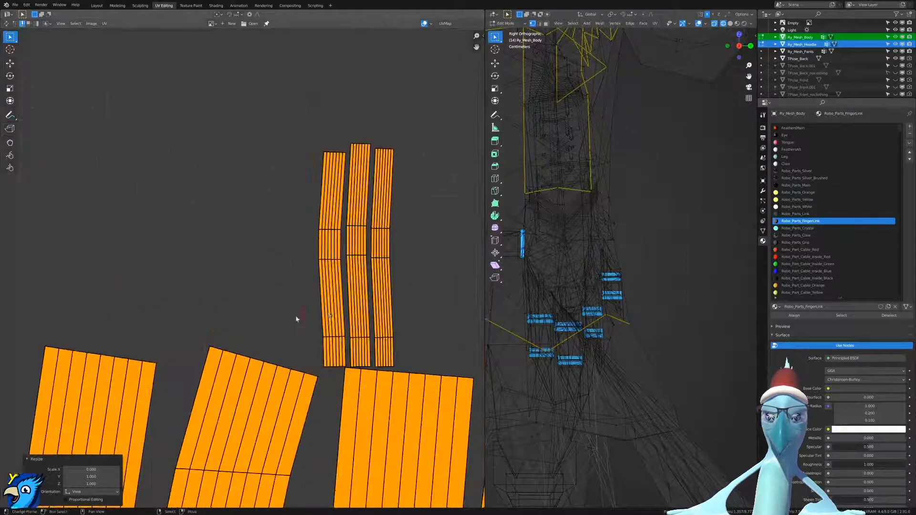
{"action": "scroll", "coordinate": [297, 319], "scroll_direction": "up", "scroll_amount": 4}
{"action": "right_click", "coordinate": [358, 231], "text": "alt"}
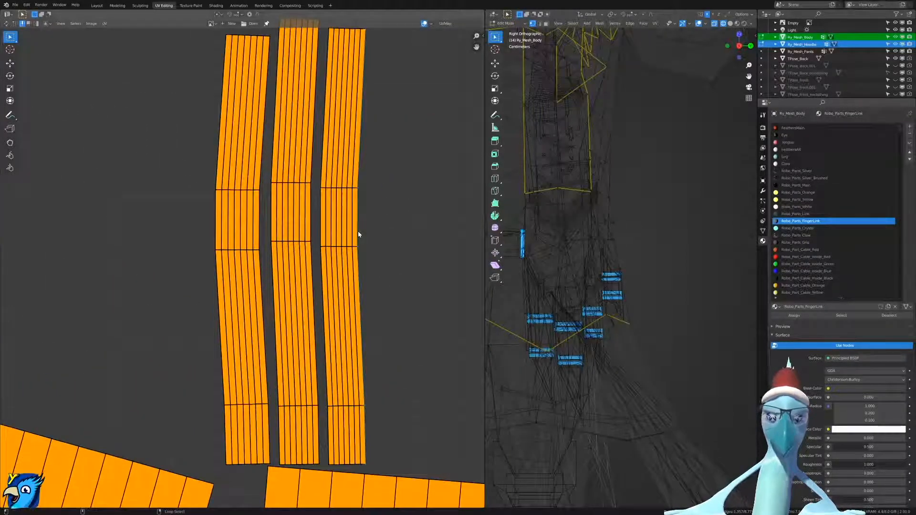
{"action": "key", "text": "s"}
{"action": "key", "text": "x"}
{"action": "key", "text": "0"}
{"action": "key", "text": "Return"}
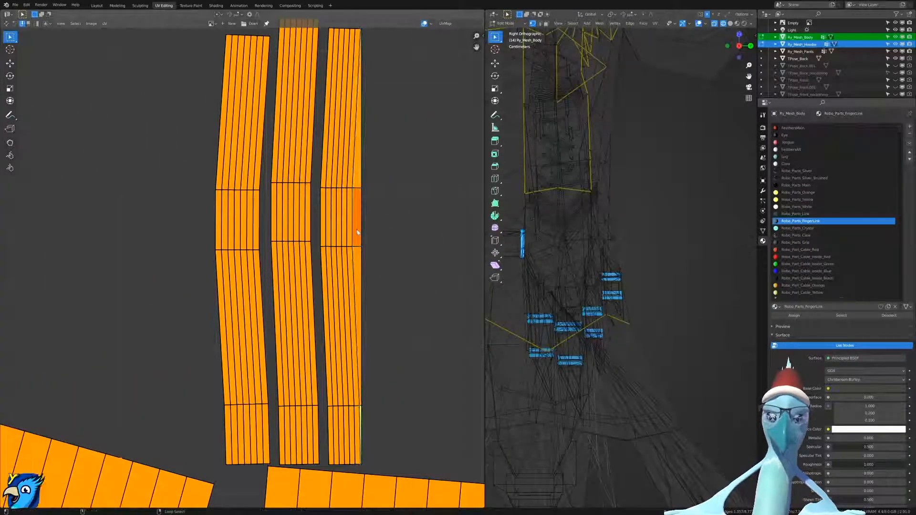
Straighten the inner vertical edge loops of the group's rightmost strip one by one from right to left, scaling each to 0 along X.
{"action": "right_click", "coordinate": [351, 233], "text": "alt"}
{"action": "key", "text": "s"}
{"action": "key", "text": "x"}
{"action": "key", "text": "0"}
{"action": "key", "text": "Return"}
{"action": "right_click", "coordinate": [341, 235], "text": "alt"}
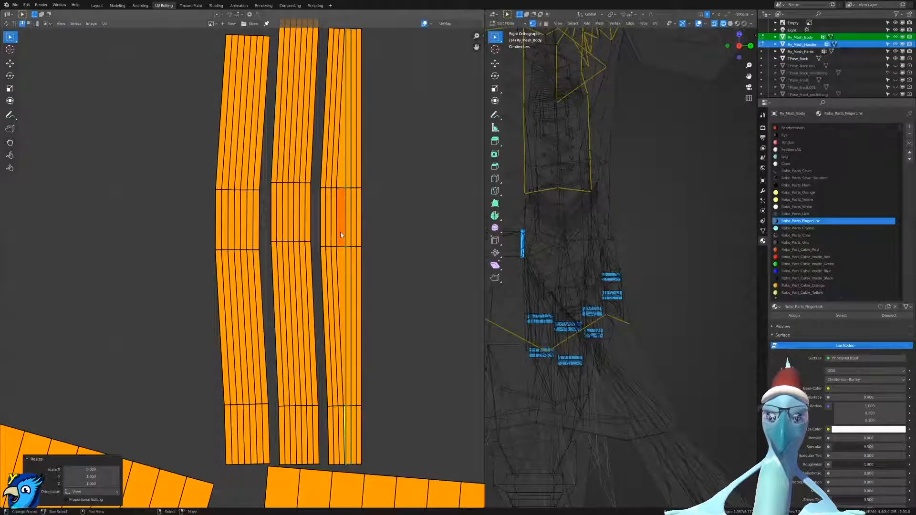
{"action": "key", "text": "s"}
{"action": "key", "text": "x"}
{"action": "key", "text": "0"}
{"action": "key", "text": "Return"}
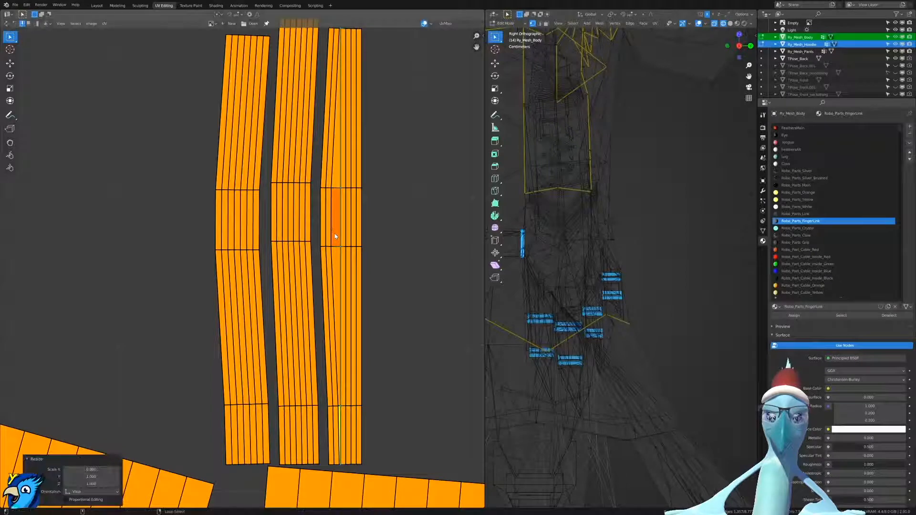
{"action": "right_click", "coordinate": [332, 233], "text": "alt"}
{"action": "key", "text": "s"}
{"action": "key", "text": "x"}
{"action": "key", "text": "0"}
{"action": "key", "text": "Return"}
{"action": "right_click", "coordinate": [326, 234], "text": "alt"}
{"action": "key", "text": "s"}
{"action": "key", "text": "x"}
{"action": "key", "text": "0"}
{"action": "key", "text": "Return"}
Try to flatten the left side of the group's rightmost strip by scaling the selected edge loop to 0 along X.
{"action": "right_click", "coordinate": [323, 230], "text": "alt"}
{"action": "key", "text": "s"}
{"action": "key", "text": "Return"}
{"action": "key", "text": "s"}
{"action": "key", "text": "x"}
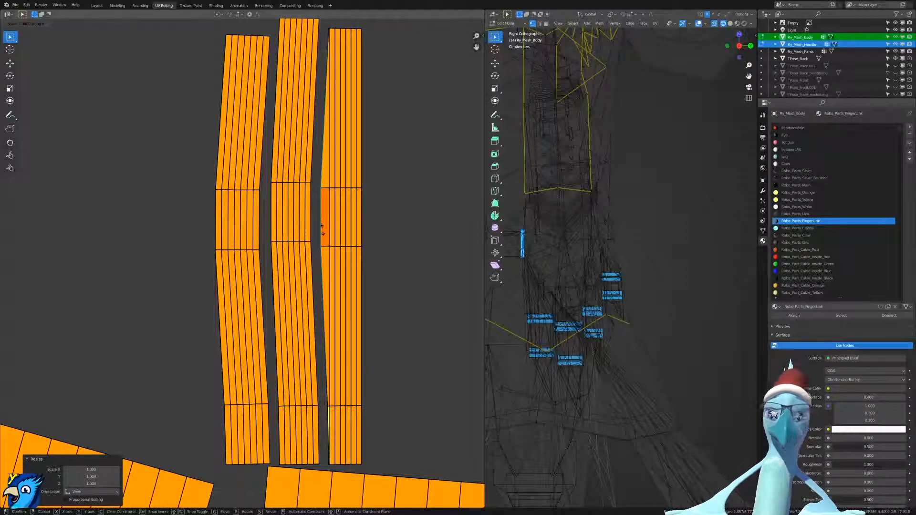
{"action": "key", "text": "0"}
{"action": "key", "text": "Return"}
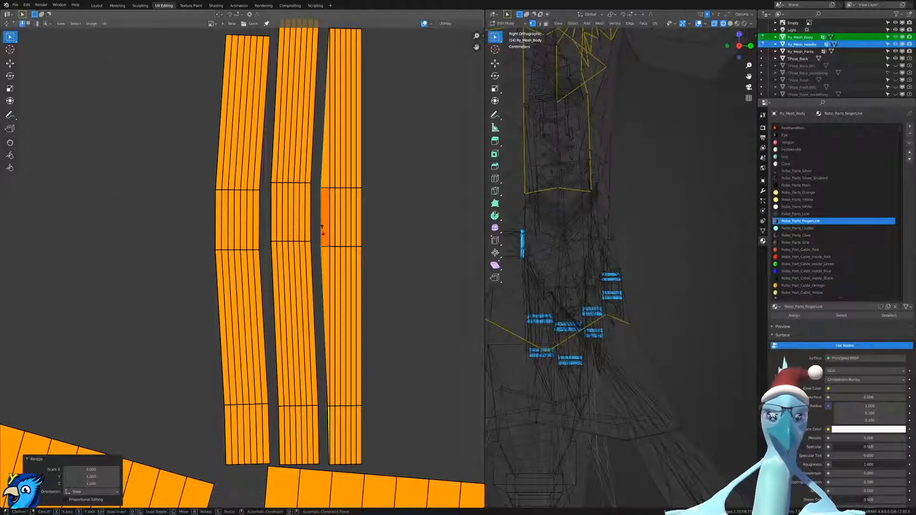
{"action": "key", "text": "s"}
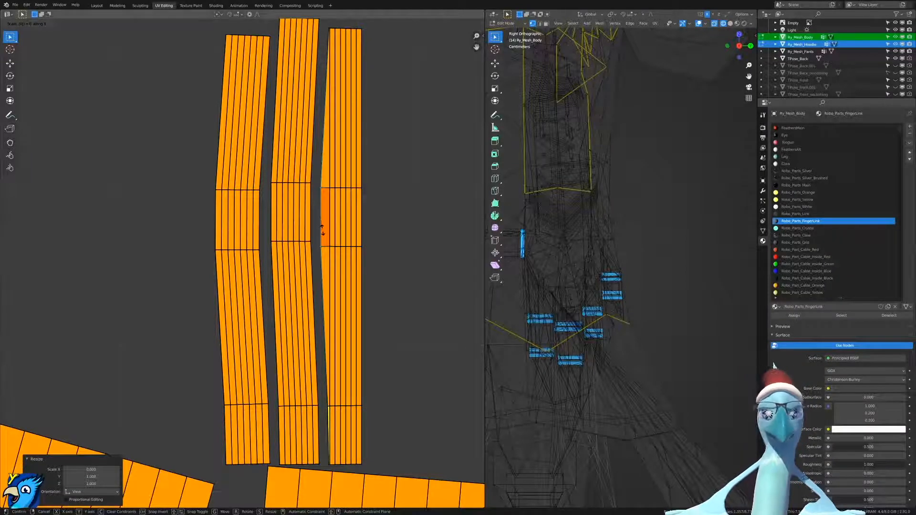
{"action": "key", "text": "Return"}
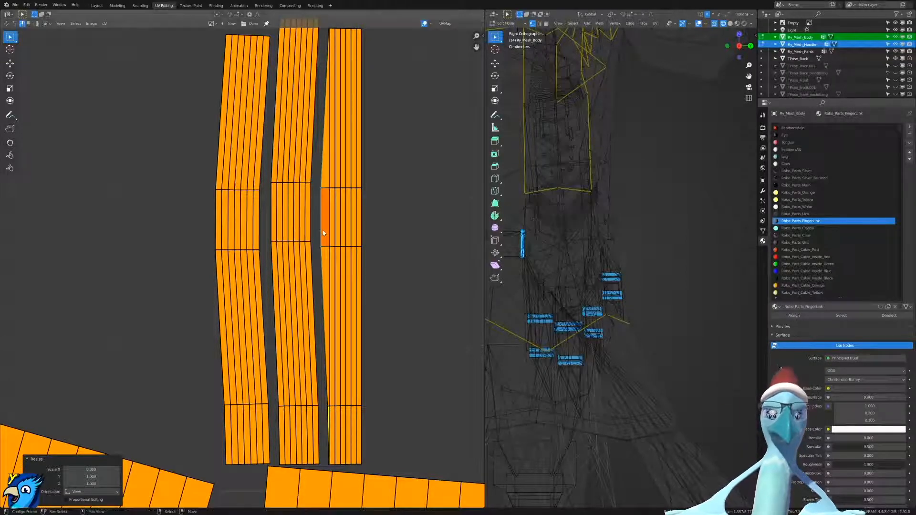
Straighten the left outer edge loop of the group's rightmost strip by scaling it to 0 along X.
{"action": "right_click", "coordinate": [320, 236], "text": "alt"}
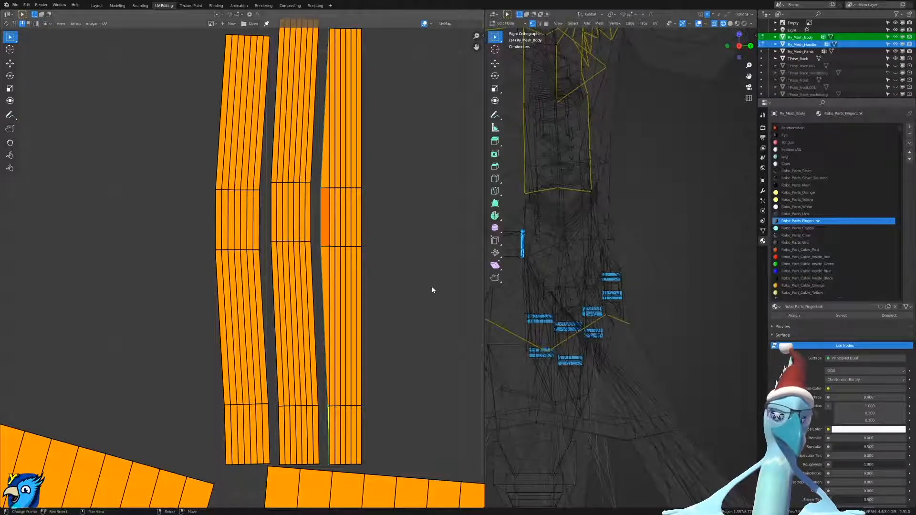
{"action": "key", "text": "s"}
{"action": "key", "text": "x"}
{"action": "key", "text": "0"}
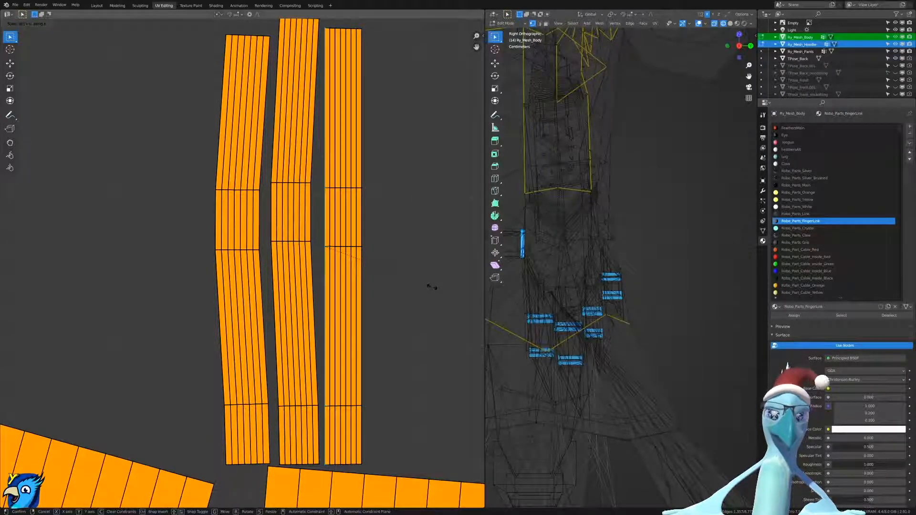
{"action": "key", "text": "Return"}
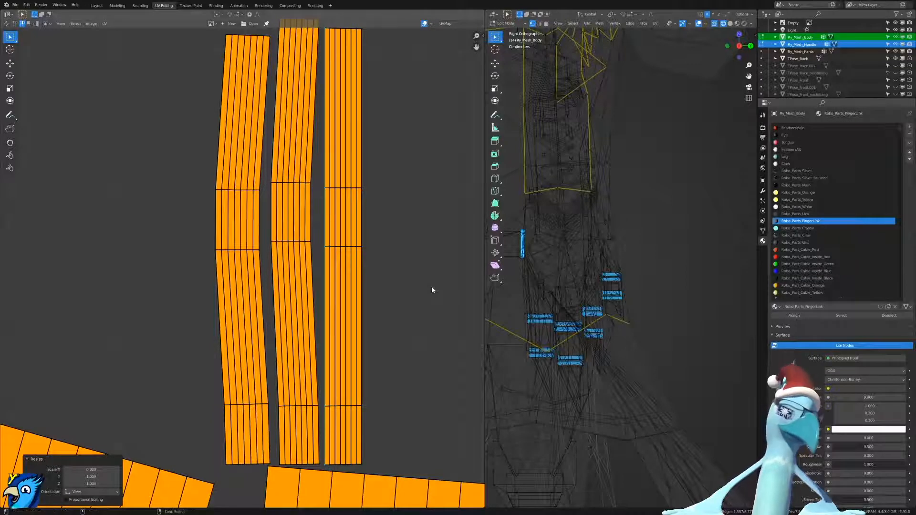
Straighten the right outer edge loop of the middle strip in the group of three by scaling it to 0 along X.
{"action": "left_click", "coordinate": [313, 233]}
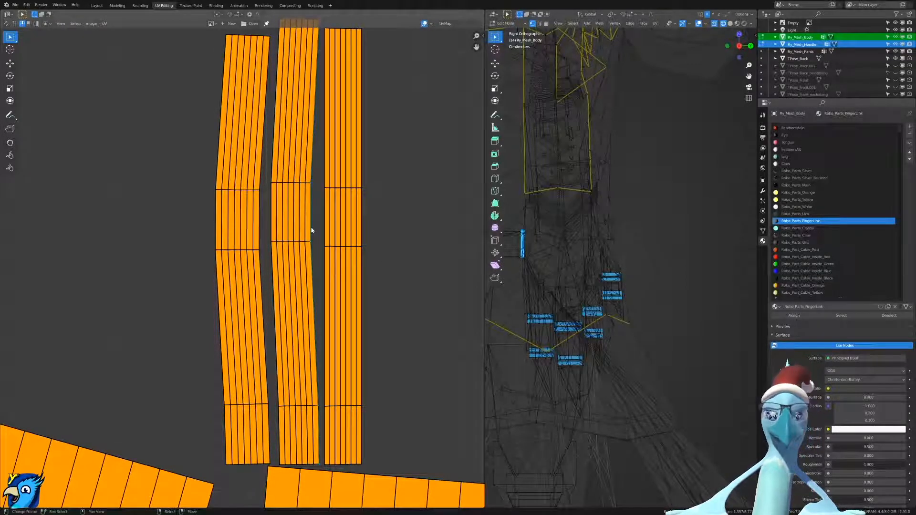
{"action": "key", "text": "s"}
{"action": "key", "text": "x"}
{"action": "key", "text": "0"}
{"action": "key", "text": "Return"}
Straighten the inner vertical edge loops of the group's middle strip from right to left, scaling each to 0 along X.
{"action": "right_click", "coordinate": [305, 230], "text": "alt"}
{"action": "key", "text": "s"}
{"action": "key", "text": "x"}
{"action": "key", "text": "0"}
{"action": "key", "text": "Return"}
{"action": "right_click", "coordinate": [299, 227], "text": "alt"}
{"action": "key", "text": "s"}
{"action": "key", "text": "x"}
{"action": "key", "text": "0"}
{"action": "key", "text": "Return"}
{"action": "right_click", "coordinate": [298, 220], "text": "alt"}
{"action": "key", "text": "s"}
{"action": "key", "text": "x"}
{"action": "key", "text": "0"}
{"action": "key", "text": "Return"}
{"action": "right_click", "coordinate": [285, 222], "text": "alt"}
{"action": "key", "text": "s"}
{"action": "key", "text": "x"}
{"action": "key", "text": "0"}
{"action": "key", "text": "Return"}
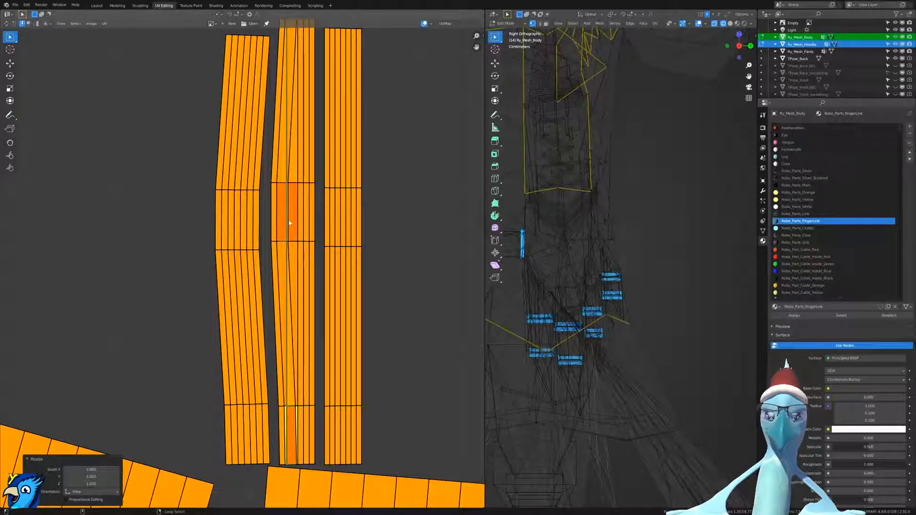
Straighten the skipped, still slanted inner edge loop near the centre of the middle strip by scaling it to 0 along X.
{"action": "right_click", "coordinate": [292, 223], "text": "alt"}
{"action": "key", "text": "s"}
{"action": "key", "text": "Return"}
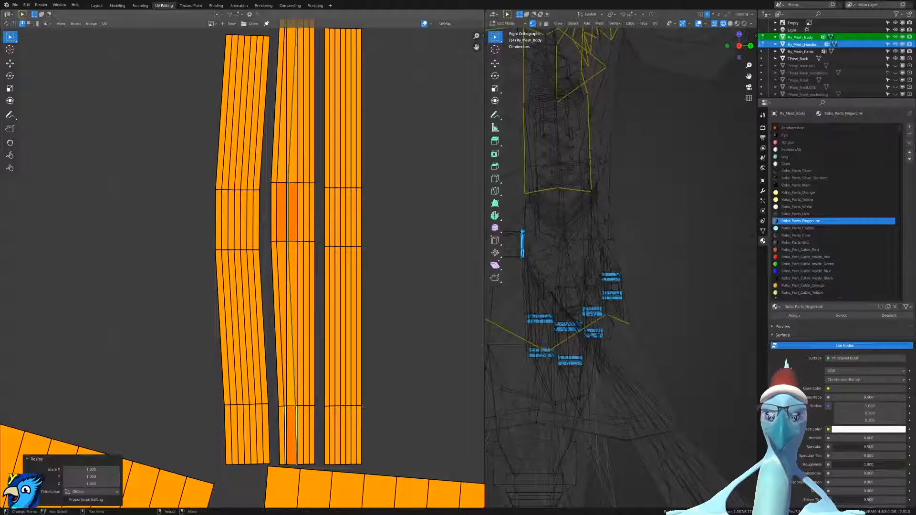
{"action": "key", "text": "s"}
{"action": "key", "text": "x"}
{"action": "key", "text": "0"}
{"action": "key", "text": "Return"}
{"action": "key", "text": "ctrl+z"}
{"action": "key", "text": "s"}
{"action": "key", "text": "x"}
{"action": "key", "text": "0"}
{"action": "key", "text": "Return"}
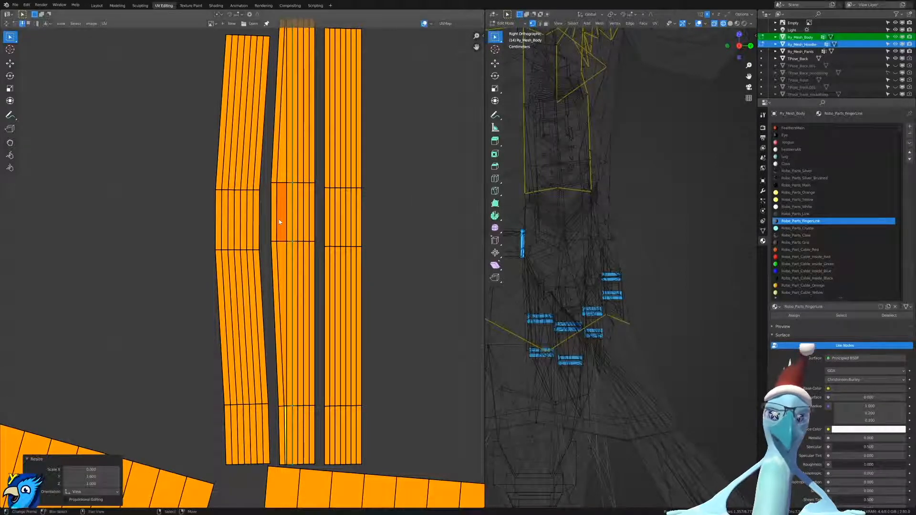
Straighten the middle strip's remaining slanted inner edge loops near its left side, scaling each to 0 along X.
{"action": "right_click", "coordinate": [279, 220], "text": "alt"}
{"action": "key", "text": "s"}
{"action": "key", "text": "x"}
{"action": "key", "text": "0"}
{"action": "key", "text": "Return"}
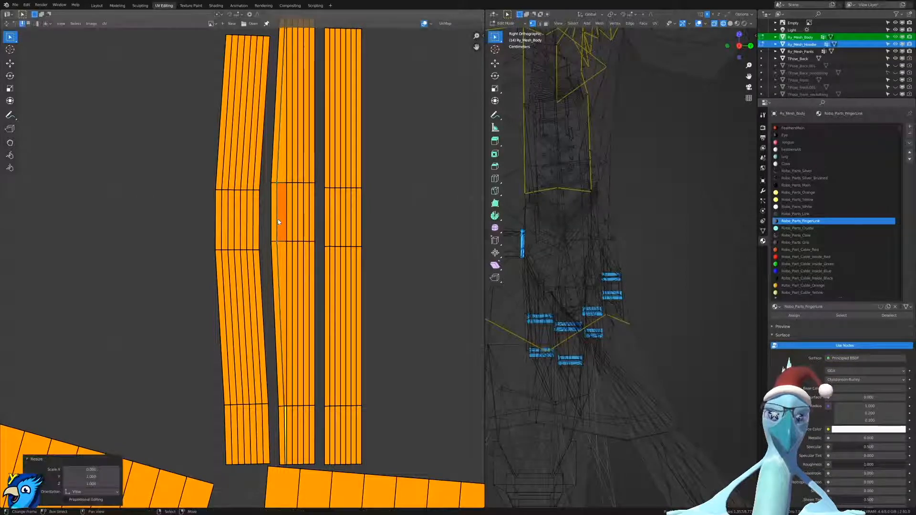
{"action": "key", "text": "s"}
{"action": "key", "text": "Escape"}
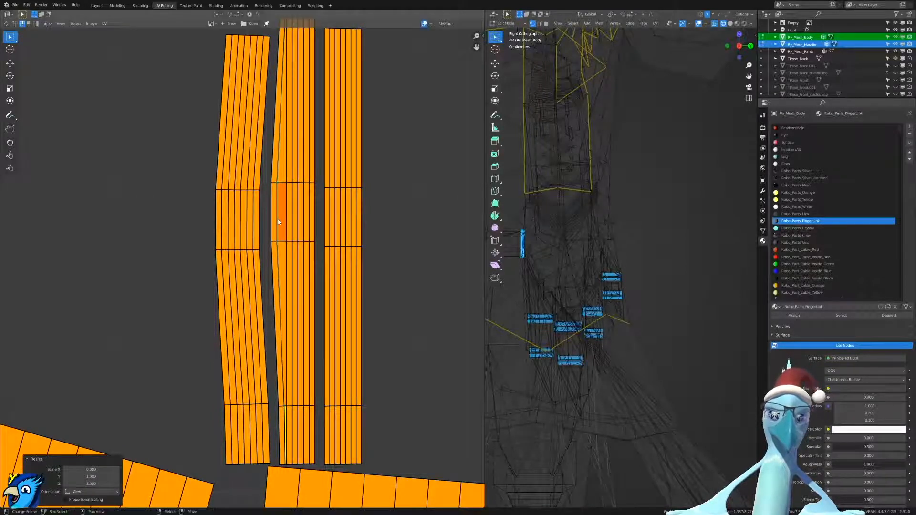
{"action": "right_click", "coordinate": [278, 219], "text": "alt"}
{"action": "key", "text": "s"}
{"action": "key", "text": "x"}
{"action": "key", "text": "0"}
{"action": "key", "text": "Return"}
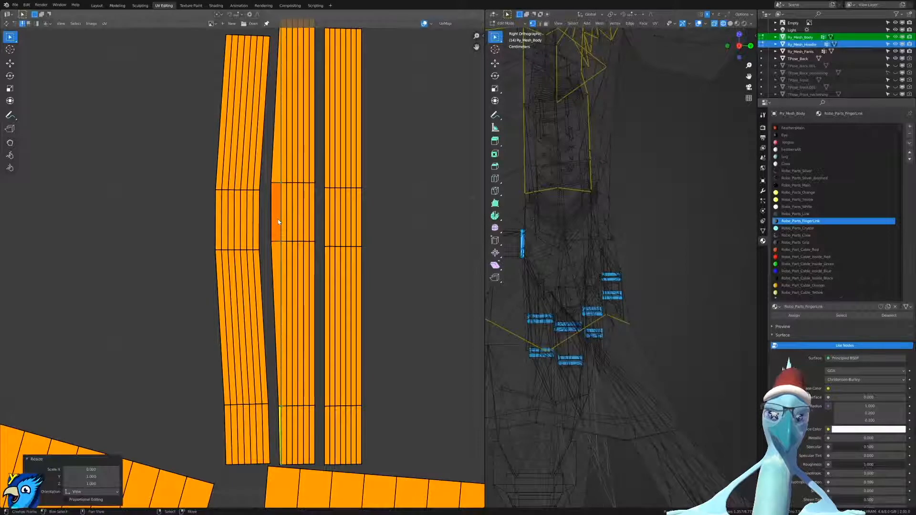
Straighten the left outer edge loop of the group's middle strip by scaling it to 0 along X.
{"action": "right_click", "coordinate": [277, 220], "text": "alt"}
{"action": "key", "text": "s"}
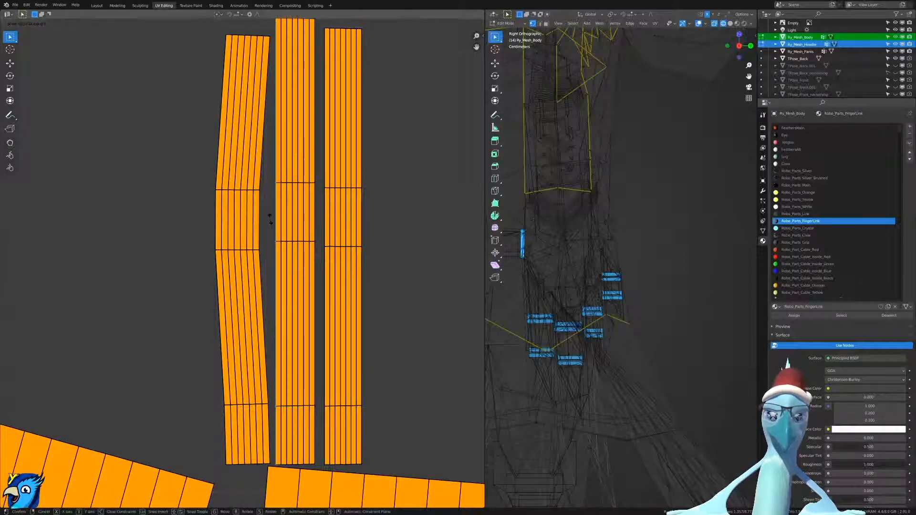
{"action": "key", "text": "Return"}
Straighten the right outer edge loop and the adjacent inner loop of the group's leftmost strip, scaling each to 0 along X.
{"action": "right_click", "coordinate": [258, 224], "text": "alt"}
{"action": "key", "text": "s"}
{"action": "key", "text": "x"}
{"action": "key", "text": "0"}
{"action": "key", "text": "Return"}
{"action": "right_click", "coordinate": [255, 223], "text": "alt"}
{"action": "key", "text": "s"}
{"action": "key", "text": "x"}
{"action": "key", "text": "0"}
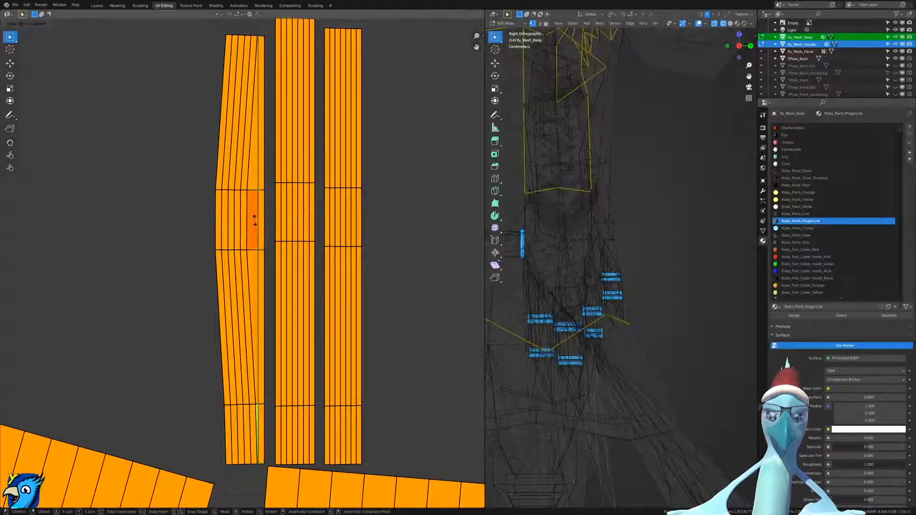
{"action": "key", "text": "Return"}
{"action": "right_click", "coordinate": [249, 223], "text": "alt"}
{"action": "key", "text": "s"}
{"action": "key", "text": "x"}
{"action": "key", "text": "0"}
{"action": "key", "text": "Return"}
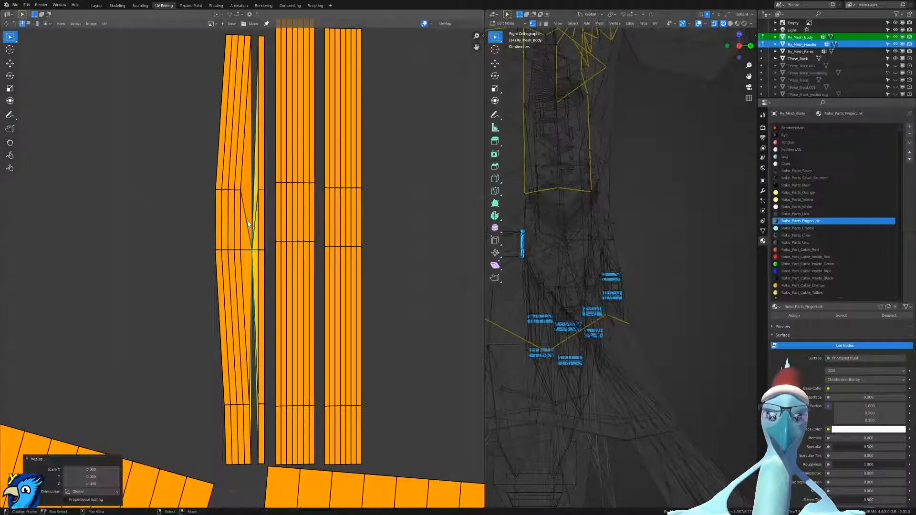
Straighten the leftmost strip's inner vertical edge loops from the second one leftward, scaling each to 0 along X.
{"action": "right_click", "coordinate": [248, 224], "text": "alt"}
{"action": "key", "text": "s"}
{"action": "key", "text": "x"}
{"action": "key", "text": "0"}
{"action": "key", "text": "Return"}
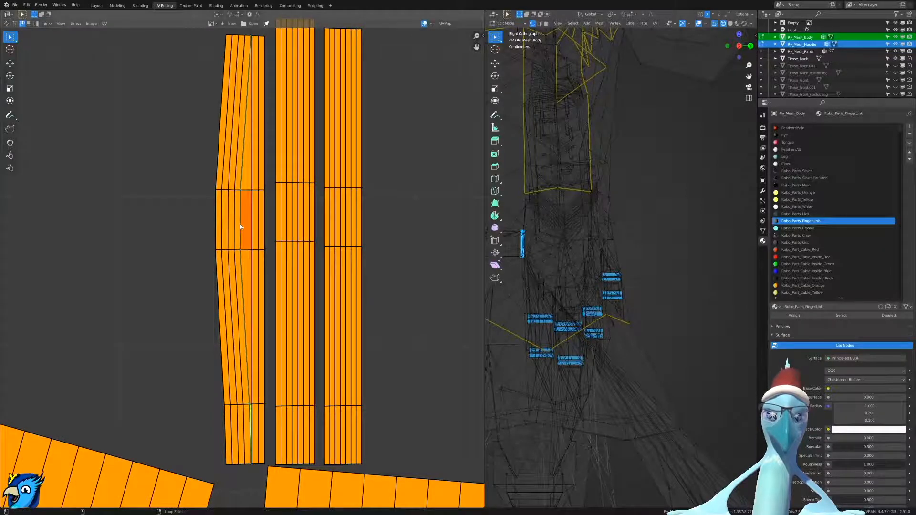
{"action": "right_click", "coordinate": [240, 225], "text": "alt"}
{"action": "key", "text": "s"}
{"action": "key", "text": "x"}
{"action": "key", "text": "0"}
{"action": "key", "text": "Return"}
{"action": "right_click", "coordinate": [234, 216], "text": "alt"}
{"action": "key", "text": "s"}
{"action": "key", "text": "x"}
{"action": "key", "text": "0"}
{"action": "key", "text": "Return"}
{"action": "right_click", "coordinate": [230, 208], "text": "alt"}
{"action": "key", "text": "s"}
{"action": "key", "text": "x"}
{"action": "key", "text": "0"}
{"action": "key", "text": "Return"}
Straighten the left outer edge loop of the leftmost strip and the inner loop beside it, scaling each to 0 along X.
{"action": "right_click", "coordinate": [218, 212], "text": "alt"}
{"action": "key", "text": "s"}
{"action": "key", "text": "x"}
{"action": "key", "text": "0"}
{"action": "key", "text": "Return"}
{"action": "right_click", "coordinate": [223, 212], "text": "alt"}
{"action": "key", "text": "s"}
{"action": "key", "text": "x"}
{"action": "key", "text": "0"}
{"action": "key", "text": "Return"}
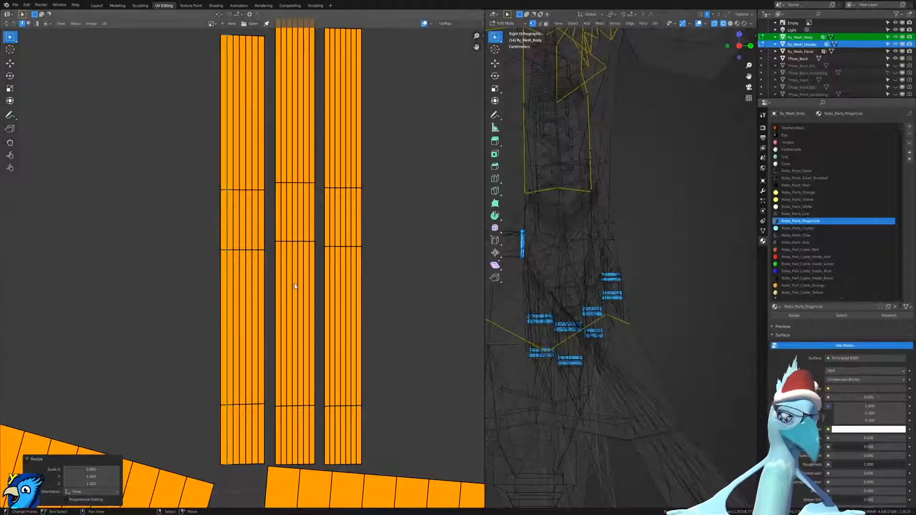
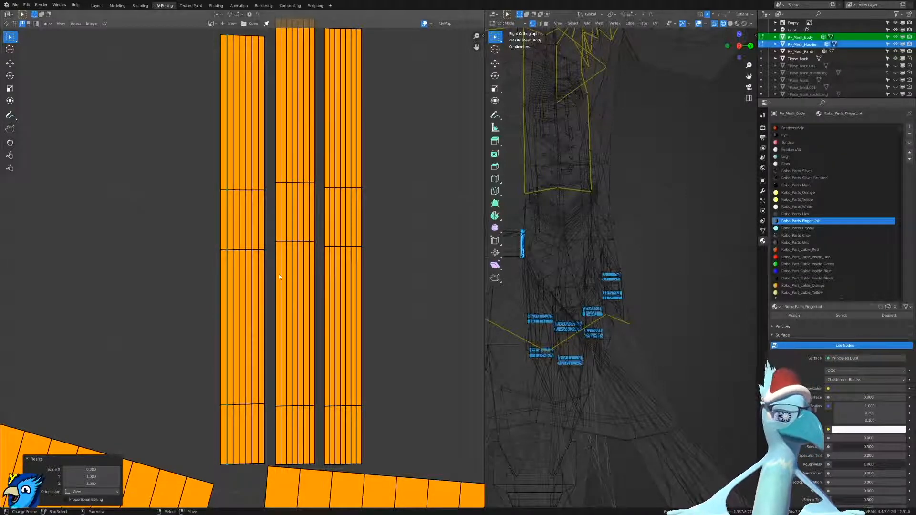
Select the narrow sliver protruding from the right edge of a wide UV strip to locate it on the mesh.
{"action": "scroll", "coordinate": [279, 277], "scroll_direction": "down", "scroll_amount": 4}
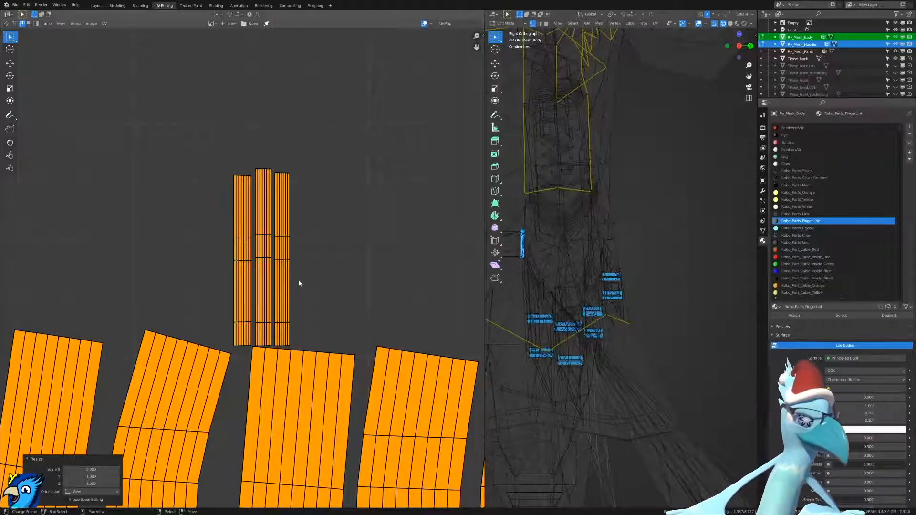
{"action": "scroll", "coordinate": [342, 273], "scroll_direction": "down", "scroll_amount": 4}
{"action": "middle_click_drag", "start_coordinate": [328, 341], "coordinate": [305, 251]}
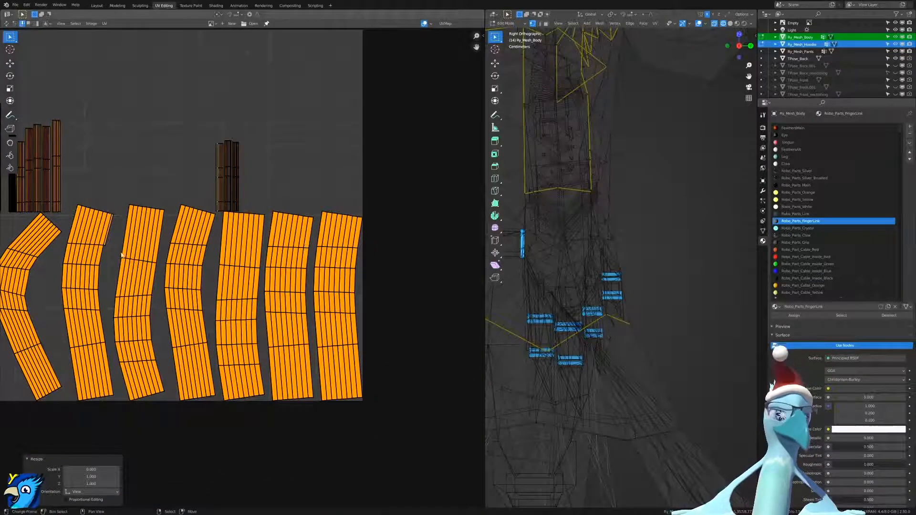
{"action": "middle_click_drag", "start_coordinate": [130, 254], "coordinate": [206, 248]}
{"action": "scroll", "coordinate": [202, 239], "scroll_direction": "up", "scroll_amount": 6}
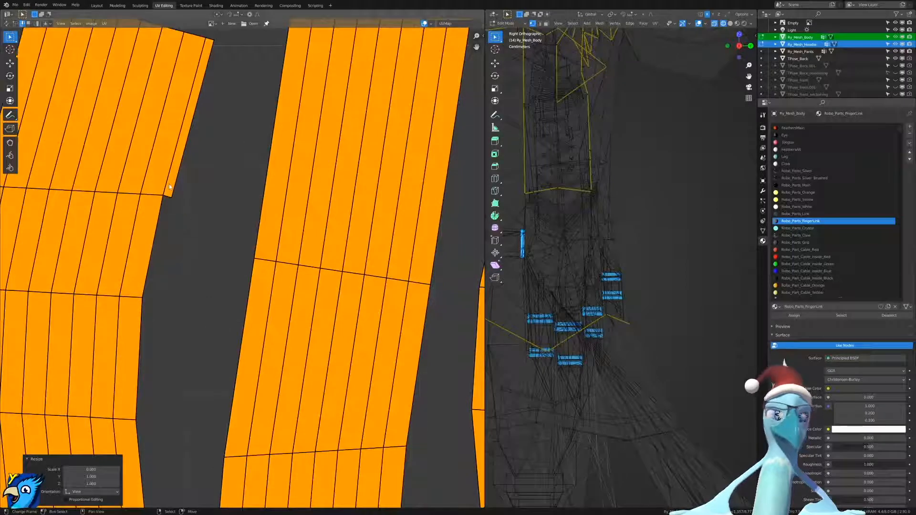
{"action": "left_click", "coordinate": [169, 187]}
{"action": "key", "text": "ctrl+Tab"}
{"action": "left_click", "coordinate": [160, 192]}
{"action": "left_click", "coordinate": [171, 182]}
{"action": "key", "text": "KP_Decimal"}
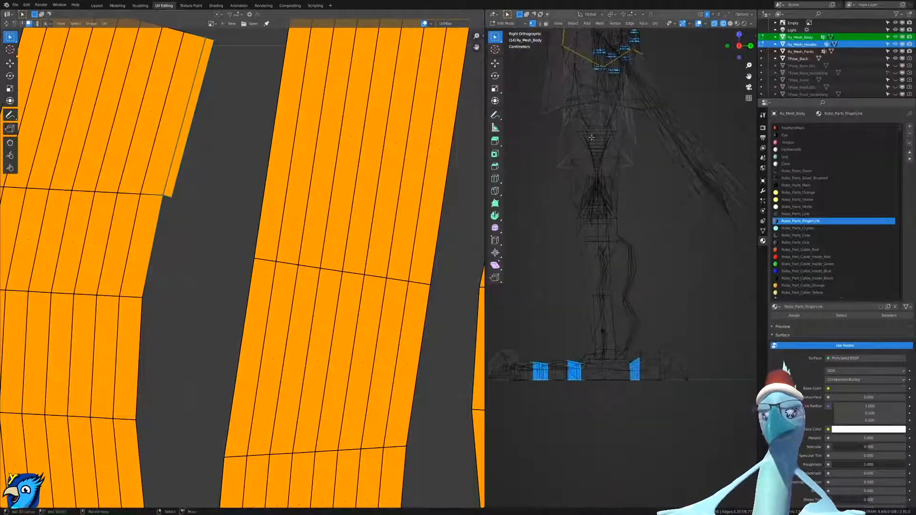
Deselect the stray narrow face beside the foot link in the 3D view using face and circle selection.
{"action": "scroll", "coordinate": [556, 335], "scroll_direction": "up", "scroll_amount": 8}
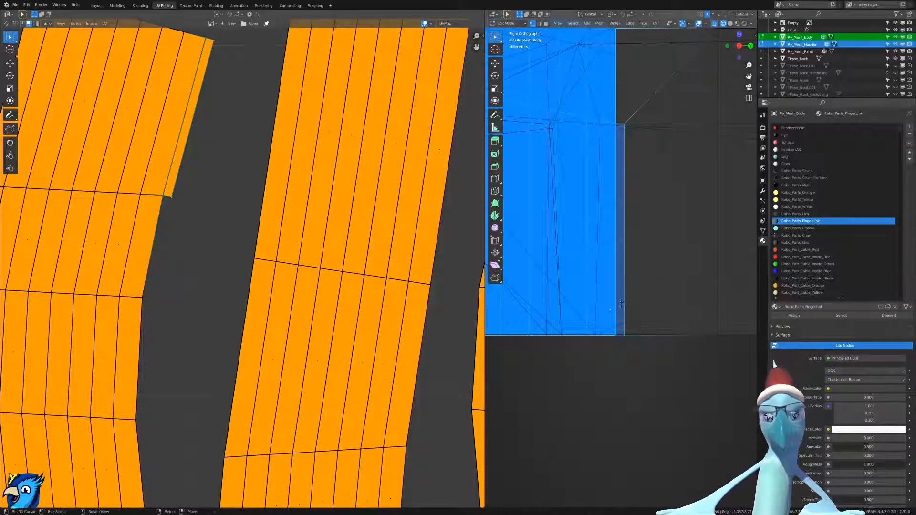
{"action": "key", "text": "ctrl+Tab"}
{"action": "left_click", "coordinate": [604, 317]}
{"action": "key", "text": "c"}
{"action": "middle_click", "coordinate": [623, 231]}
{"action": "key", "text": "Escape"}
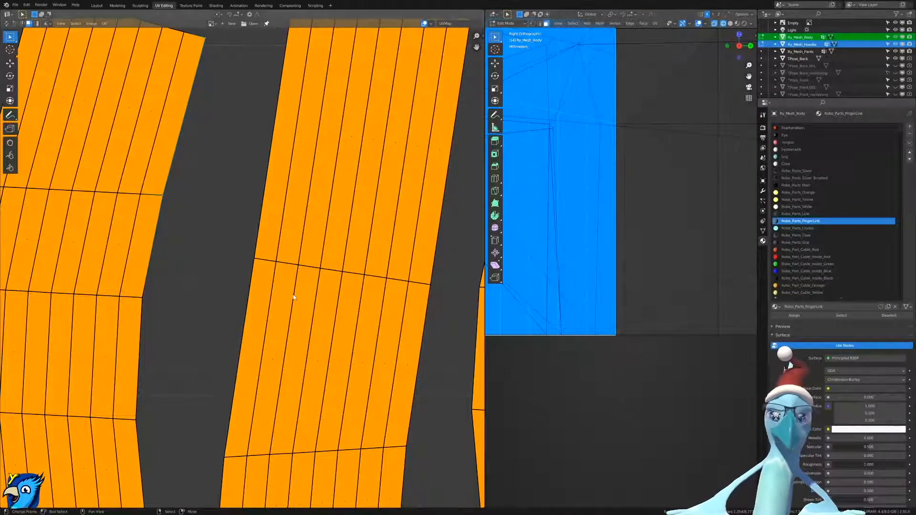
Straighten the right outer edge loop of the rightmost wide strip by scaling it to 0 along X.
{"action": "scroll", "coordinate": [293, 297], "scroll_direction": "down", "scroll_amount": 6}
{"action": "middle_click_drag", "start_coordinate": [426, 335], "coordinate": [243, 295]}
{"action": "scroll", "coordinate": [244, 295], "scroll_direction": "up", "scroll_amount": 3}
{"action": "middle_click_drag", "start_coordinate": [414, 285], "coordinate": [300, 284]}
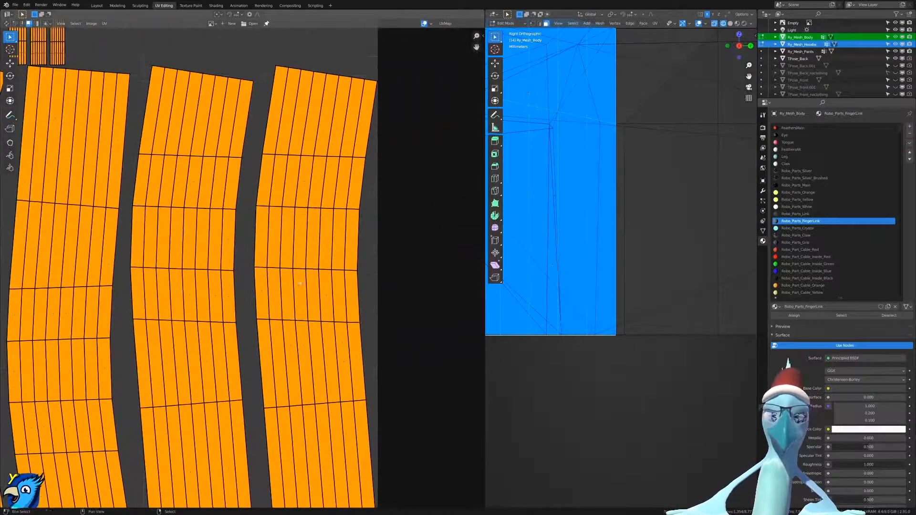
{"action": "left_click", "coordinate": [357, 249], "text": "alt"}
{"action": "key", "text": "ctrl+Tab"}
{"action": "left_click", "coordinate": [347, 241]}
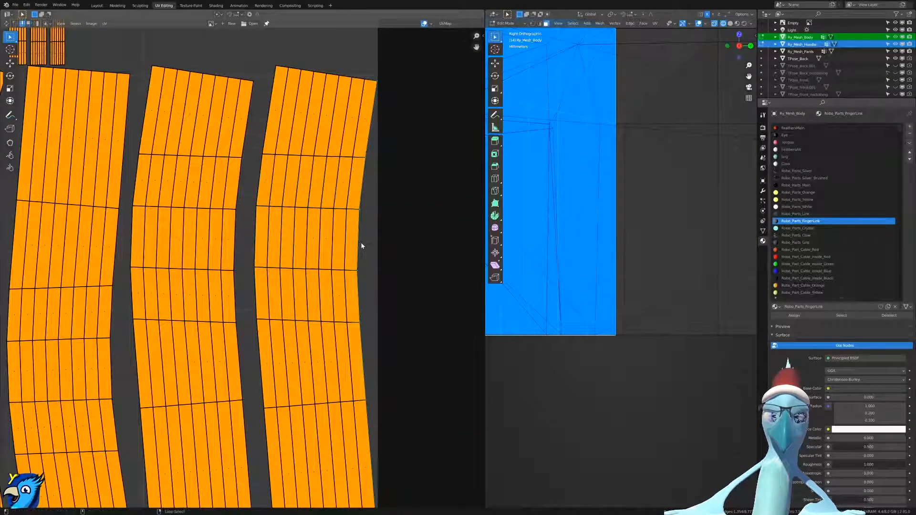
{"action": "key", "text": "s"}
{"action": "key", "text": "Return"}
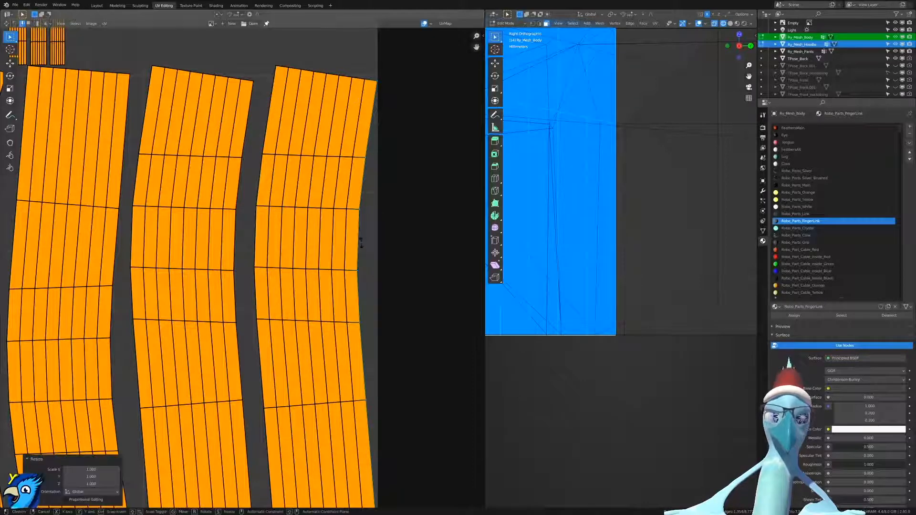
{"action": "key", "text": "s"}
{"action": "left_click", "coordinate": [362, 246]}
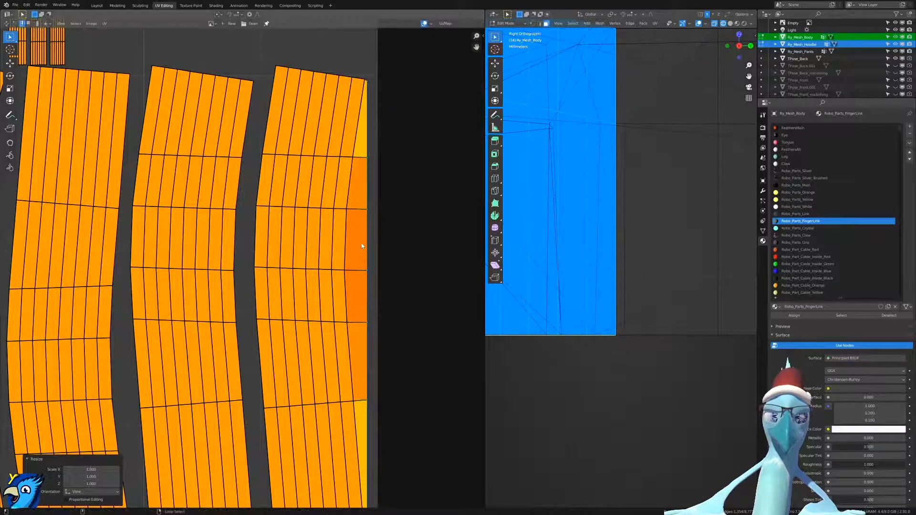
Straighten the two rightmost inner edge loops of the rightmost wide strip, scaling each to 0 along X.
{"action": "left_click", "coordinate": [344, 249]}
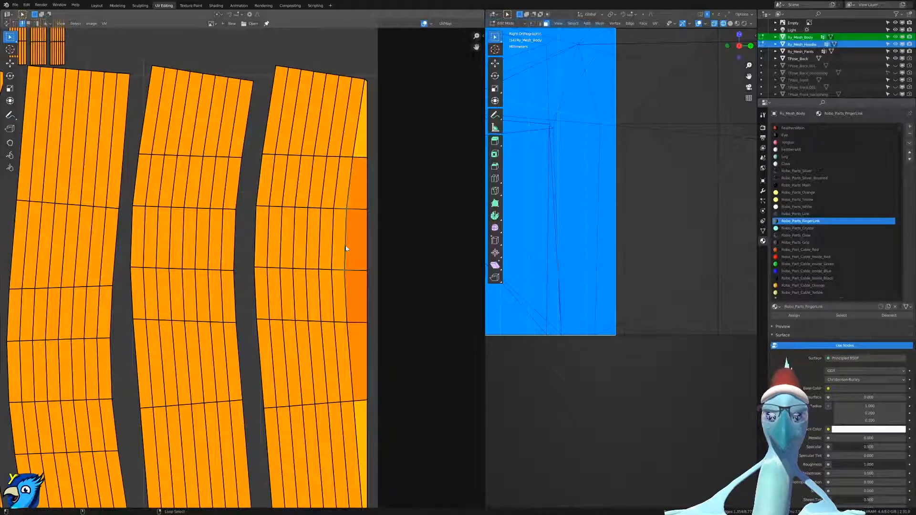
{"action": "key", "text": "s"}
{"action": "key", "text": "x"}
{"action": "key", "text": "0"}
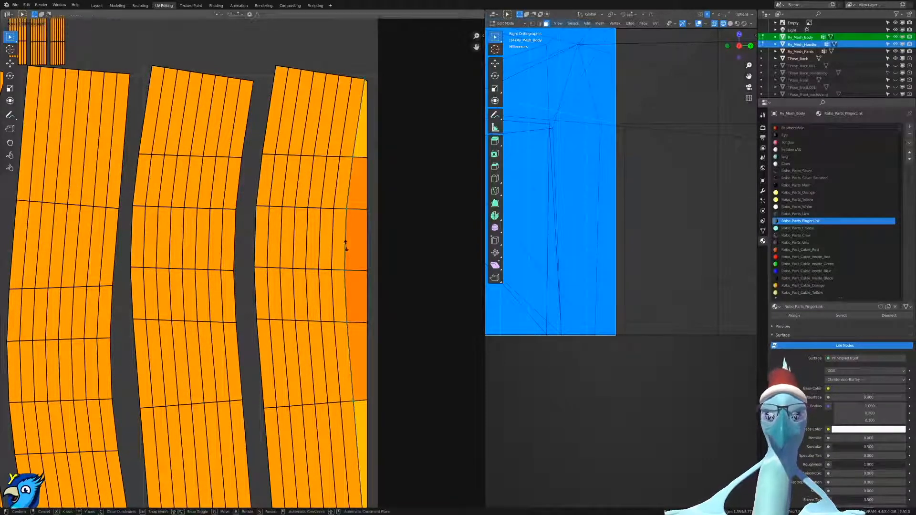
{"action": "key", "text": "Return"}
{"action": "left_click", "coordinate": [334, 244], "text": "alt"}
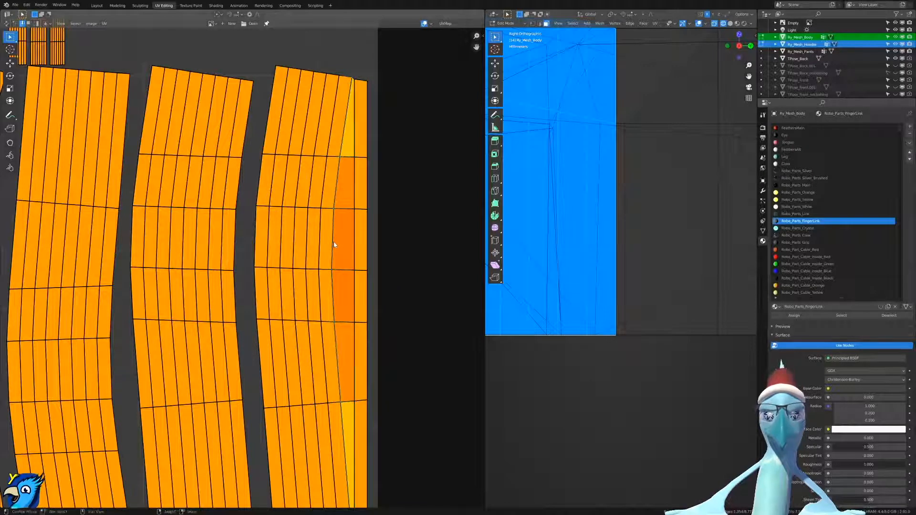
{"action": "key", "text": "s"}
{"action": "key", "text": "x"}
{"action": "key", "text": "0"}
{"action": "key", "text": "Return"}
{"action": "key", "text": "s"}
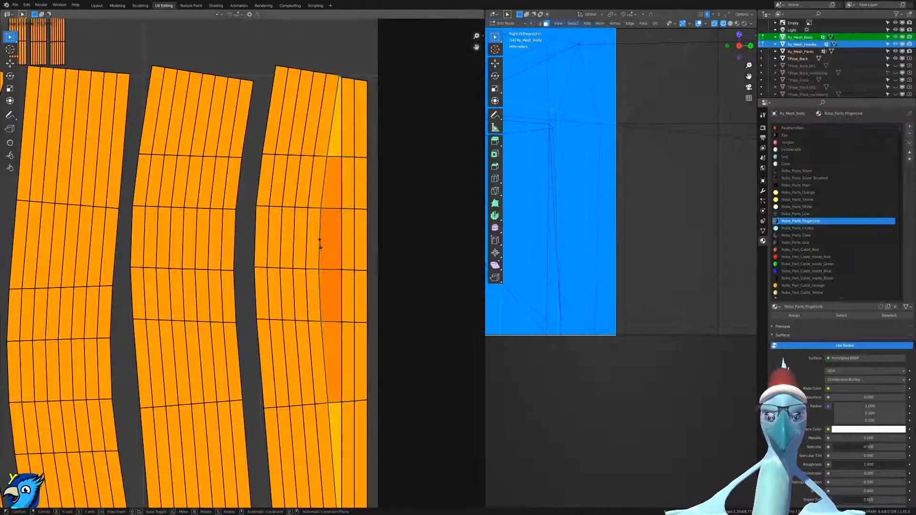
{"action": "right_click", "coordinate": [321, 243]}
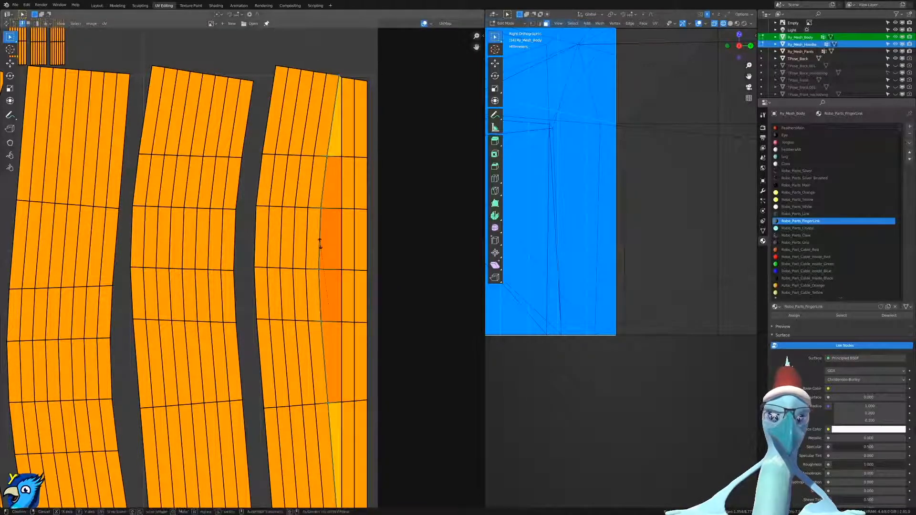
{"action": "key", "text": "s"}
{"action": "key", "text": "0"}
{"action": "key", "text": "Return"}
{"action": "key", "text": "ctrl+z"}
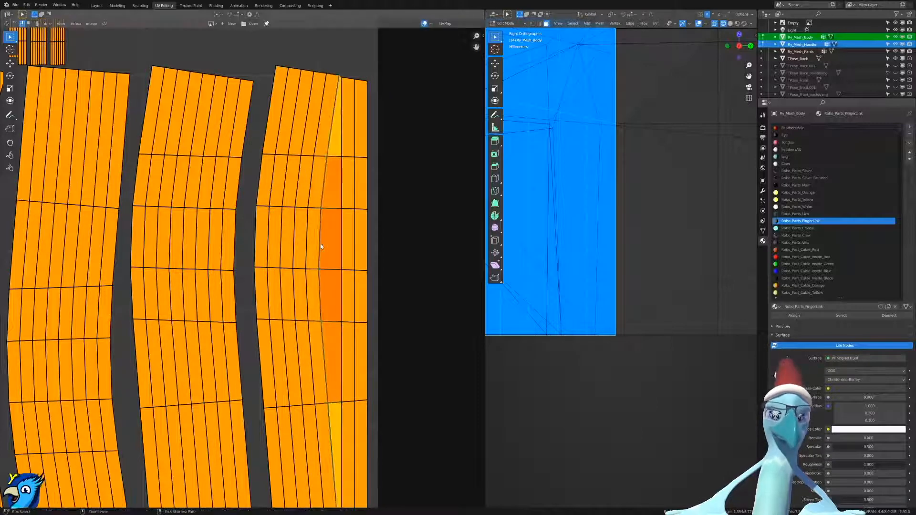
Straighten the third, fourth and fifth inner edge loops from the right on the rightmost wide strip, scaling each to 0 along X.
{"action": "key", "text": "s"}
{"action": "key", "text": "x"}
{"action": "key", "text": "0"}
{"action": "key", "text": "Return"}
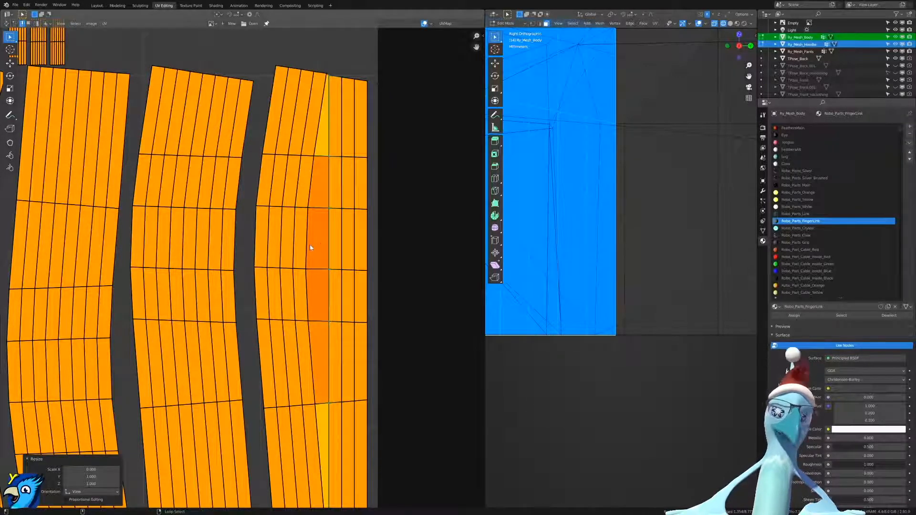
{"action": "right_click", "coordinate": [310, 245], "text": "alt"}
{"action": "key", "text": "s"}
{"action": "key", "text": "x"}
{"action": "key", "text": "0"}
{"action": "key", "text": "Return"}
{"action": "right_click", "coordinate": [296, 244], "text": "alt"}
{"action": "key", "text": "s"}
{"action": "key", "text": "x"}
{"action": "key", "text": "0"}
{"action": "key", "text": "Return"}
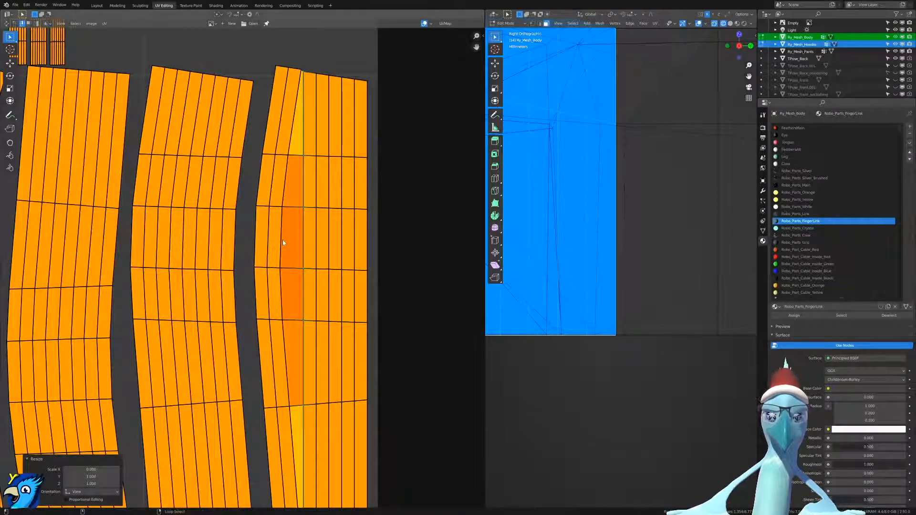
Straighten the two leftmost inner loops and the left outer edge loop of the rightmost wide strip, scaling each to 0 along X.
{"action": "right_click", "coordinate": [282, 240], "text": "alt"}
{"action": "key", "text": "s"}
{"action": "key", "text": "x"}
{"action": "key", "text": "0"}
{"action": "key", "text": "Return"}
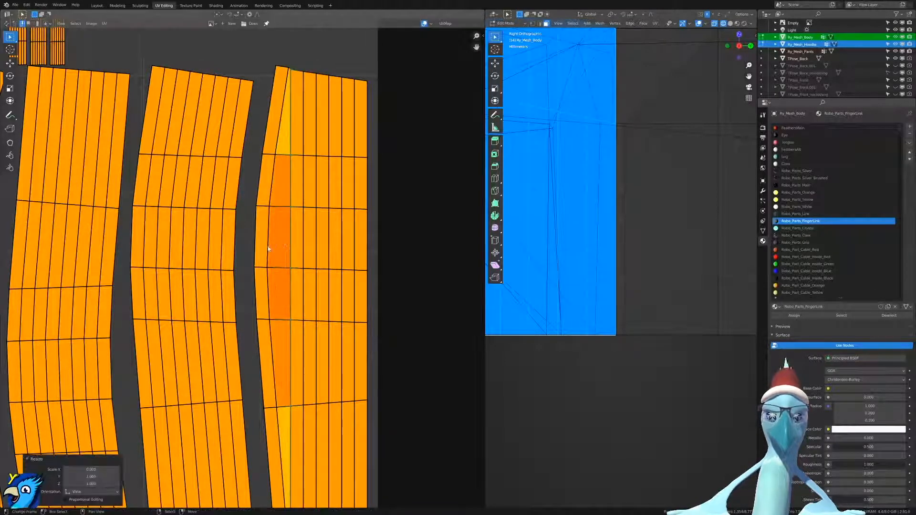
{"action": "right_click", "coordinate": [268, 249], "text": "alt"}
{"action": "key", "text": "x"}
{"action": "key", "text": "0"}
{"action": "key", "text": "Return"}
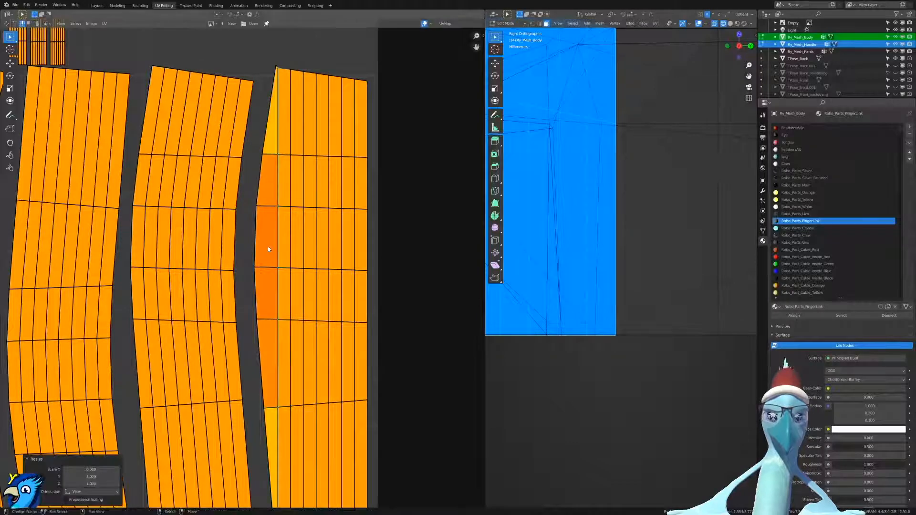
{"action": "right_click", "coordinate": [256, 241], "text": "alt"}
{"action": "key", "text": "s"}
{"action": "key", "text": "x"}
{"action": "key", "text": "0"}
{"action": "key", "text": "Return"}
Straighten the right outer edge loop of the second wide strip from the right by scaling it to 0 along X.
{"action": "right_click", "coordinate": [236, 250], "text": "alt"}
{"action": "key", "text": "s"}
{"action": "key", "text": "x"}
{"action": "key", "text": "0"}
{"action": "key", "text": "Return"}
Straighten the two rightmost inner edge loops of the second wide strip from the right, scaling each to 0 along X.
{"action": "right_click", "coordinate": [225, 248], "text": "alt"}
{"action": "key", "text": "s"}
{"action": "key", "text": "x"}
{"action": "key", "text": "0"}
{"action": "key", "text": "Return"}
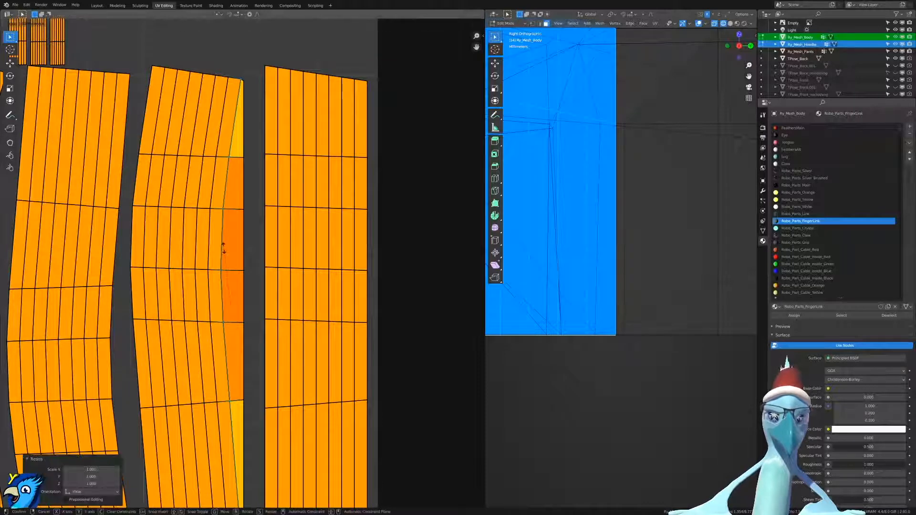
{"action": "right_click", "coordinate": [212, 248], "text": "alt"}
{"action": "key", "text": "s"}
{"action": "key", "text": "x"}
{"action": "key", "text": "0"}
{"action": "key", "text": "Return"}
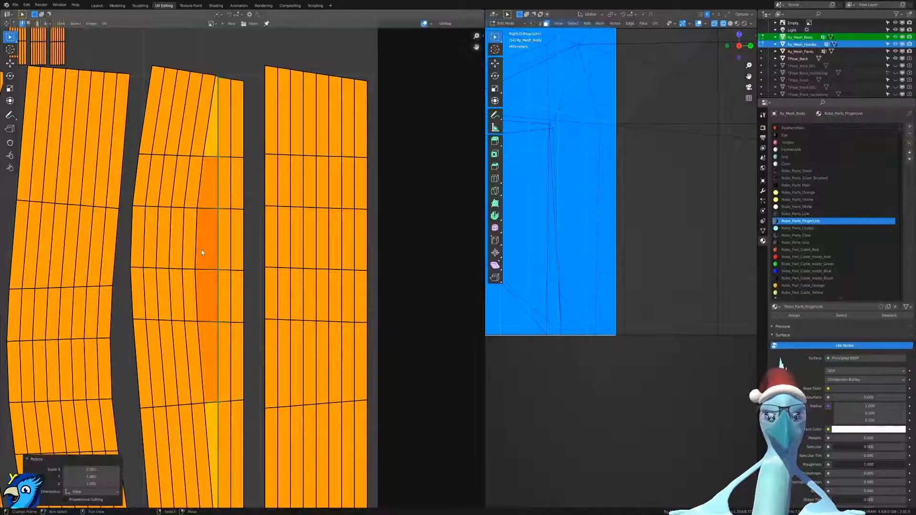
Straighten the third and fourth inner edge loops from the right on the second wide strip, scaling each to 0 along X.
{"action": "right_click", "coordinate": [202, 250], "text": "alt"}
{"action": "key", "text": "s"}
{"action": "key", "text": "x"}
{"action": "key", "text": "0"}
{"action": "key", "text": "Return"}
{"action": "right_click", "coordinate": [186, 254], "text": "alt"}
{"action": "right_click", "coordinate": [186, 252], "text": "alt"}
{"action": "right_click", "coordinate": [169, 259], "text": "alt"}
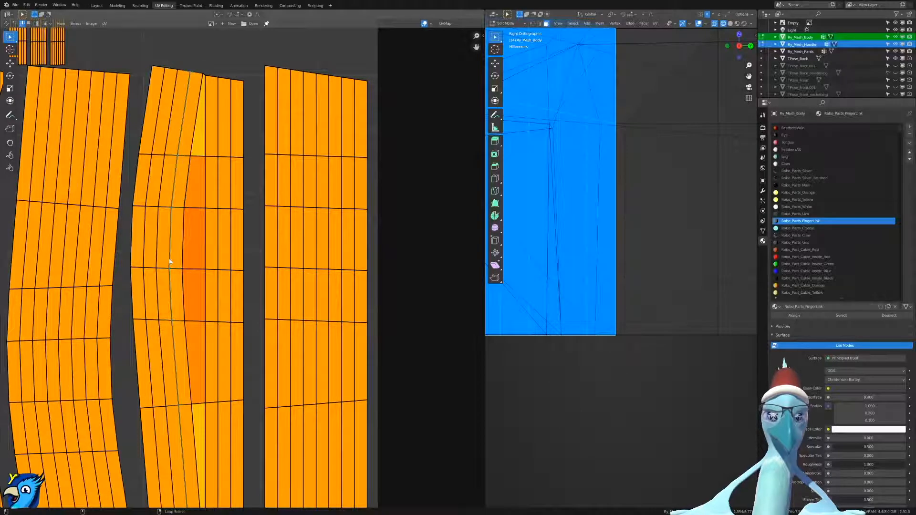
{"action": "right_click", "coordinate": [181, 258], "text": "alt"}
{"action": "key", "text": "s"}
{"action": "key", "text": "x"}
{"action": "key", "text": "0"}
{"action": "key", "text": "Return"}
Straighten the fifth and sixth inner edge loops from the right on the second wide strip, scaling each to 0 along X.
{"action": "right_click", "coordinate": [172, 256], "text": "alt"}
{"action": "key", "text": "s"}
{"action": "key", "text": "x"}
{"action": "key", "text": "0"}
{"action": "key", "text": "Return"}
{"action": "right_click", "coordinate": [161, 258], "text": "alt"}
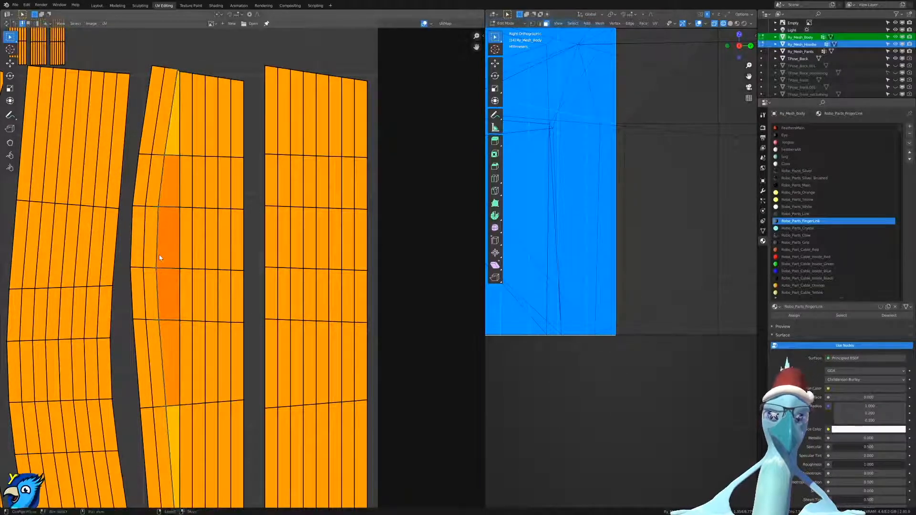
{"action": "key", "text": "s"}
{"action": "key", "text": "x"}
{"action": "key", "text": "0"}
{"action": "key", "text": "Return"}
Scale the leftmost inner edge loop of the second wide strip to 0 along X, and select its left outer edge loop.
{"action": "right_click", "coordinate": [151, 258], "text": "alt"}
{"action": "key", "text": "s"}
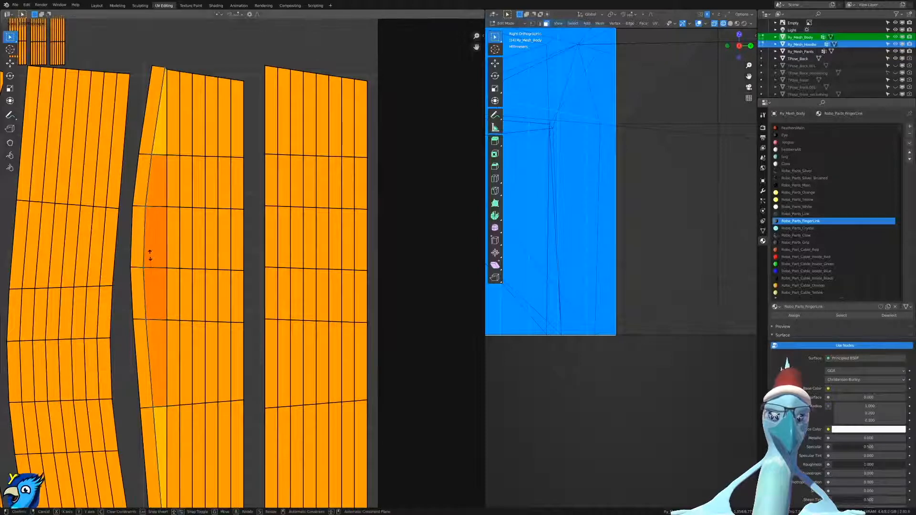
{"action": "key", "text": "x"}
{"action": "key", "text": "0"}
{"action": "key", "text": "Return"}
{"action": "right_click", "coordinate": [138, 259], "text": "alt"}
{"action": "key", "text": "s"}
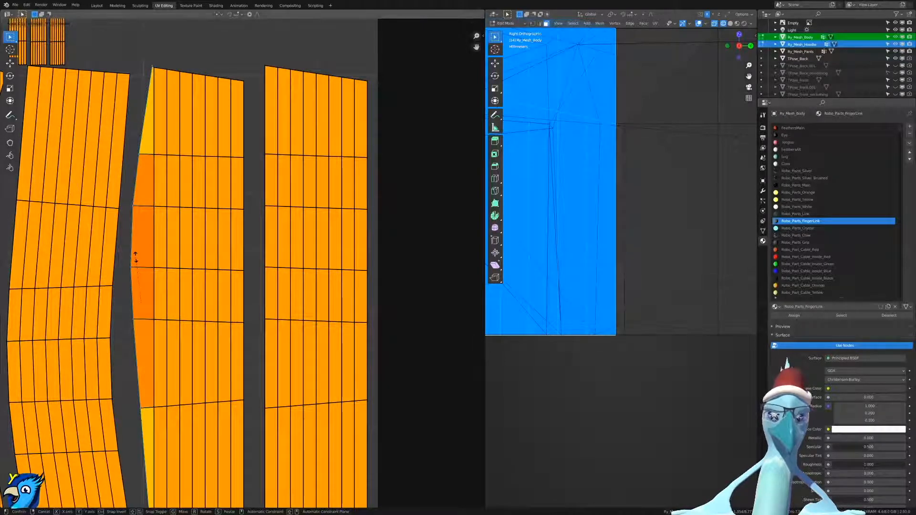
{"action": "key", "text": "0"}
{"action": "key", "text": "Return"}
{"action": "key", "text": "ctrl+z"}
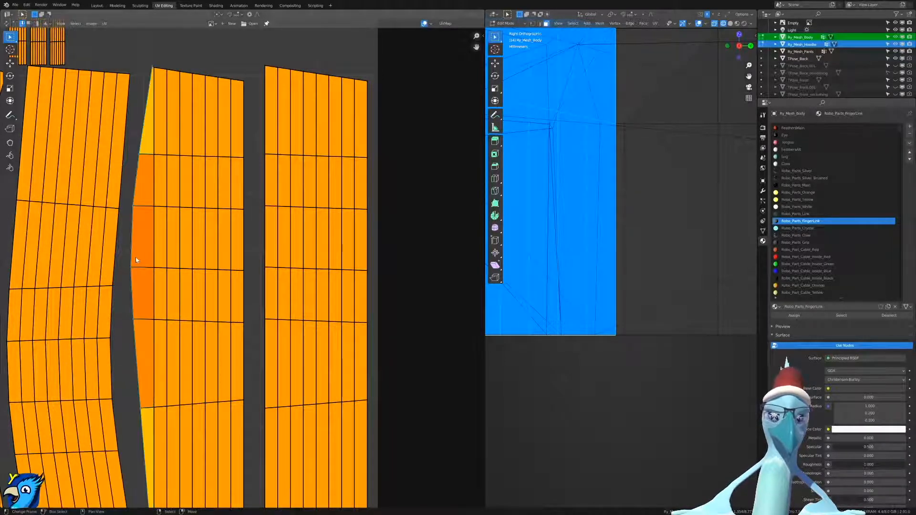
Straighten the selected left outer edge loop of the second wide strip by scaling it to 0 along X.
{"action": "key", "text": "s"}
{"action": "key", "text": "x"}
{"action": "key", "text": "0"}
{"action": "key", "text": "Return"}
Straighten the right outer edge loop and the adjacent inner loop of the third wide strip from the right, scaling each to 0 along X.
{"action": "middle_click_drag", "start_coordinate": [136, 258], "coordinate": [277, 231]}
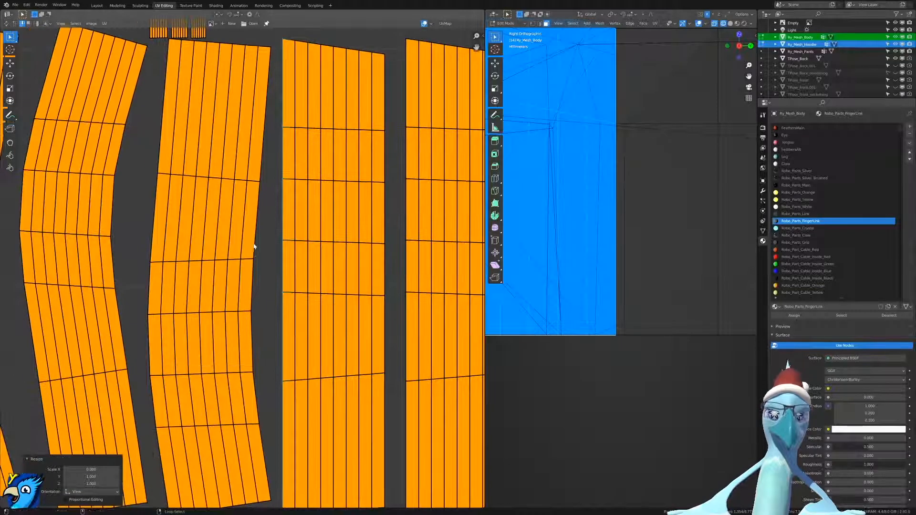
{"action": "right_click", "coordinate": [254, 250], "text": "alt"}
{"action": "key", "text": "s"}
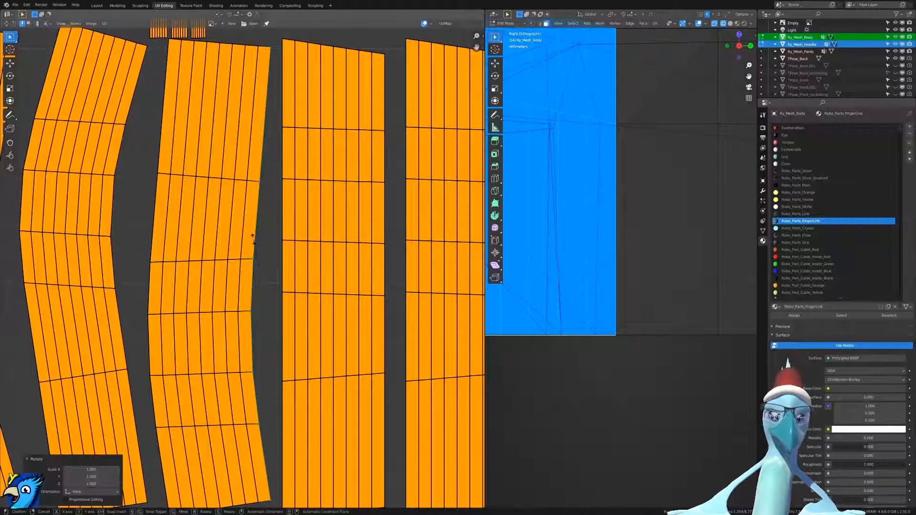
{"action": "key", "text": "x"}
{"action": "key", "text": "0"}
{"action": "key", "text": "Return"}
{"action": "right_click", "coordinate": [249, 236], "text": "alt"}
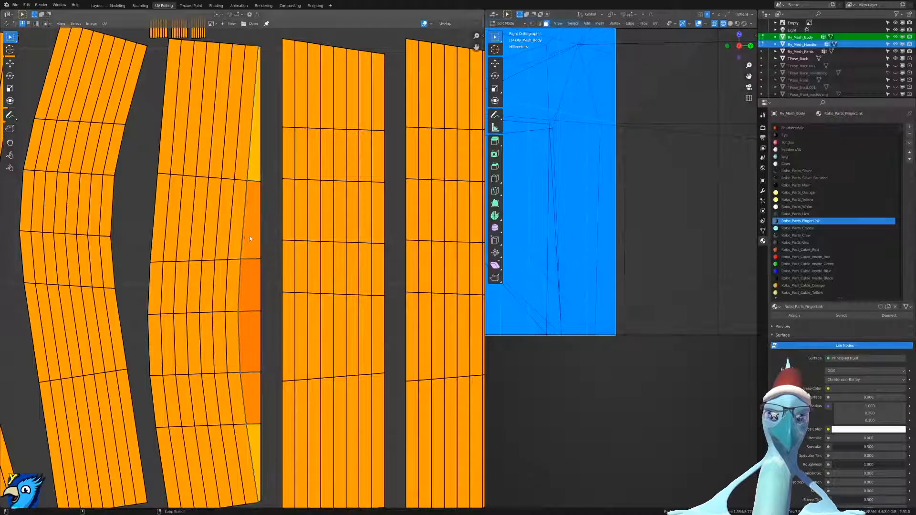
{"action": "key", "text": "s"}
{"action": "key", "text": "x"}
{"action": "key", "text": "0"}
{"action": "key", "text": "Return"}
Straighten the second and third inner edge loops from the right on the third wide strip, scaling each to 0 along X.
{"action": "right_click", "coordinate": [229, 237], "text": "alt"}
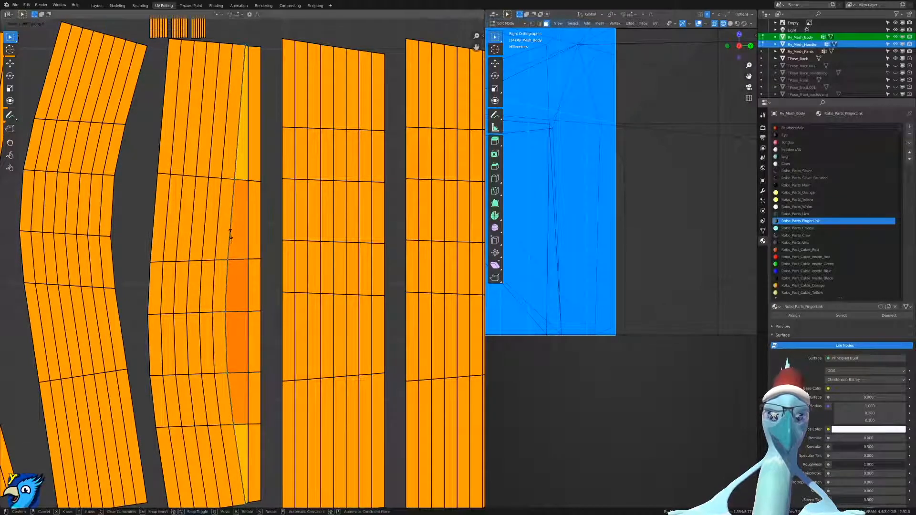
{"action": "key", "text": "s"}
{"action": "key", "text": "x"}
{"action": "key", "text": "0"}
{"action": "key", "text": "Return"}
{"action": "right_click", "coordinate": [221, 236], "text": "alt"}
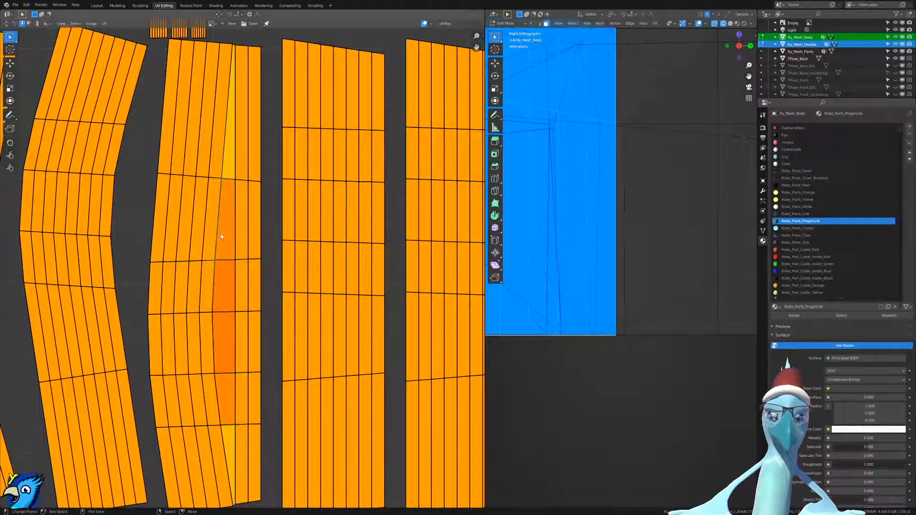
{"action": "key", "text": "s"}
{"action": "key", "text": "x"}
{"action": "key", "text": "0"}
{"action": "key", "text": "Return"}
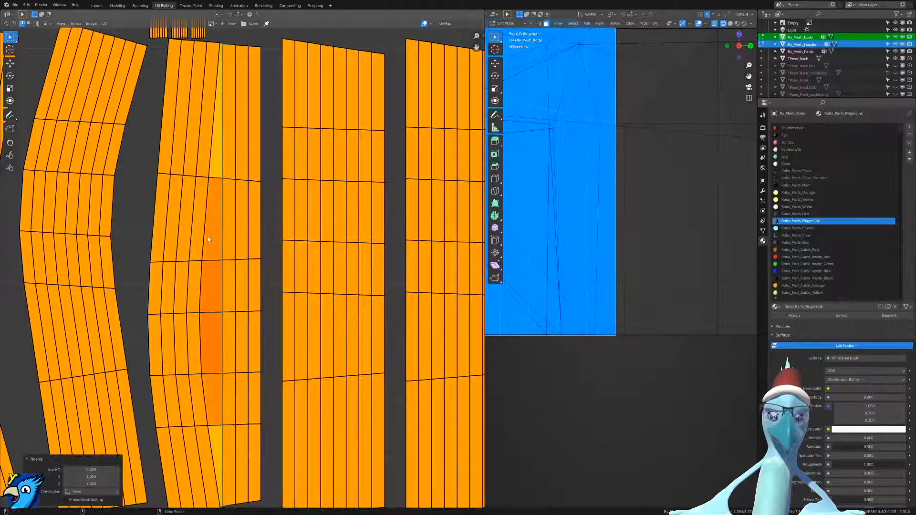
Straighten the fourth and fifth inner edge loops from the right on the third wide strip, scaling each to 0 along X.
{"action": "right_click", "coordinate": [208, 237], "text": "alt"}
{"action": "key", "text": "s"}
{"action": "key", "text": "x"}
{"action": "key", "text": "0"}
{"action": "key", "text": "Return"}
{"action": "right_click", "coordinate": [194, 236], "text": "alt"}
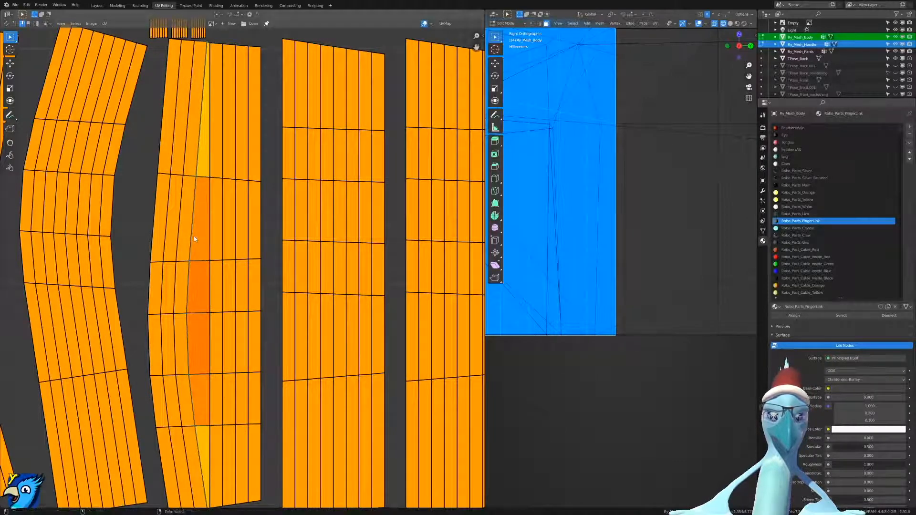
{"action": "key", "text": "s"}
{"action": "key", "text": "x"}
{"action": "key", "text": "0"}
{"action": "key", "text": "Return"}
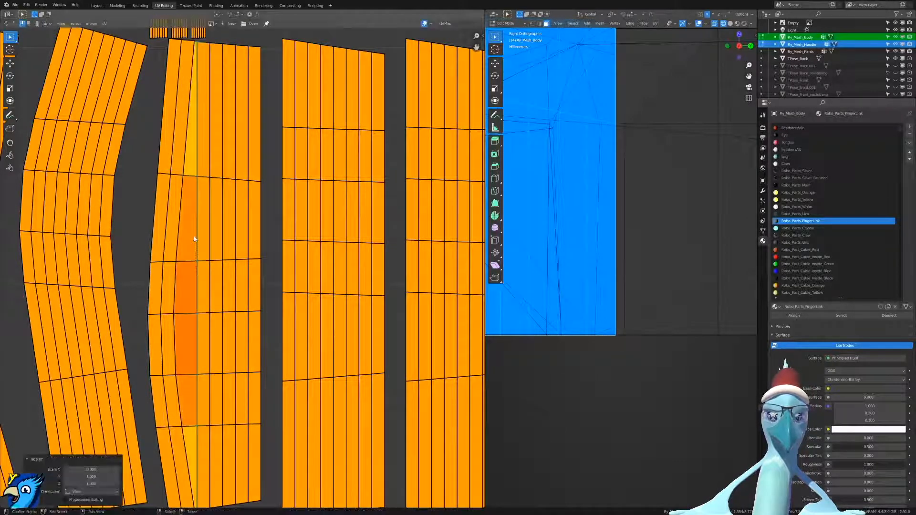
Straighten the two leftmost inner edge loops of the third wide strip, scaling each to 0 along X.
{"action": "right_click", "coordinate": [177, 225], "text": "alt"}
{"action": "key", "text": "s"}
{"action": "key", "text": "x"}
{"action": "key", "text": "0"}
{"action": "key", "text": "Return"}
{"action": "right_click", "coordinate": [167, 224], "text": "alt"}
{"action": "key", "text": "s"}
{"action": "key", "text": "x"}
{"action": "key", "text": "0"}
{"action": "key", "text": "Return"}
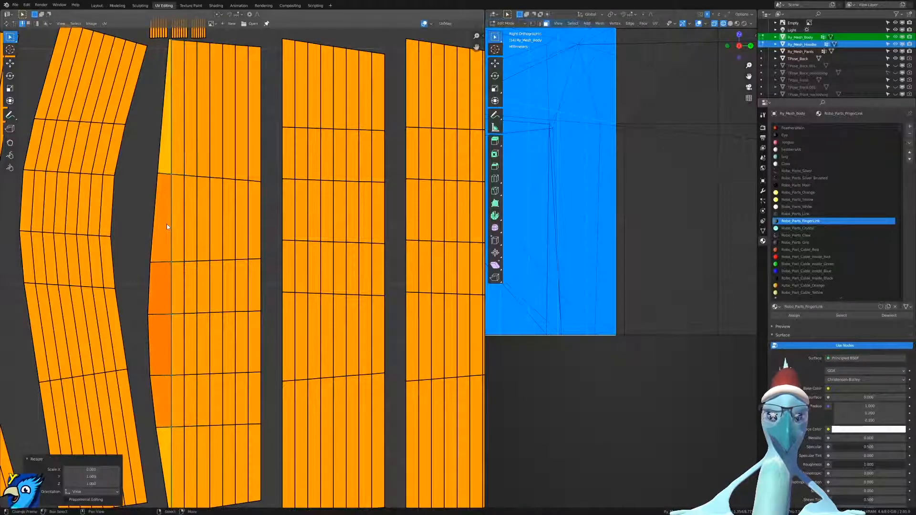
Straighten the left outer edge loop of the third wide strip by scaling it to 0 along X.
{"action": "right_click", "coordinate": [158, 226], "text": "alt"}
{"action": "key", "text": "s"}
{"action": "key", "text": "x"}
{"action": "key", "text": "0"}
{"action": "key", "text": "Return"}
Straighten the right outer edge loop of the fourth wide strip from the right by scaling it to 0 along X.
{"action": "middle_click_drag", "start_coordinate": [131, 266], "coordinate": [266, 255]}
{"action": "right_click", "coordinate": [247, 250], "text": "alt"}
{"action": "key", "text": "s"}
{"action": "key", "text": "x"}
{"action": "key", "text": "0"}
{"action": "key", "text": "Return"}
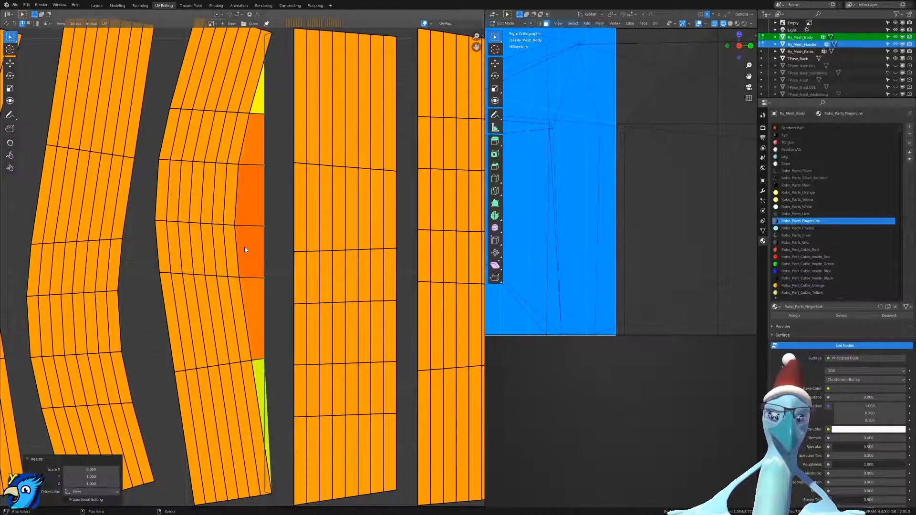
{"action": "right_click", "coordinate": [239, 246], "text": "alt"}
{"action": "key", "text": "s"}
{"action": "key", "text": "x"}
{"action": "key", "text": "0"}
{"action": "key", "text": "Return"}
{"action": "key", "text": "ctrl+z"}
{"action": "key", "text": "ctrl+z"}
{"action": "key", "text": "ctrl+z"}
{"action": "key", "text": "ctrl+shift+z"}
Straighten the two rightmost inner edge loops of the fourth wide strip from the right, scaling each to 0 along X.
{"action": "right_click", "coordinate": [234, 249], "text": "alt"}
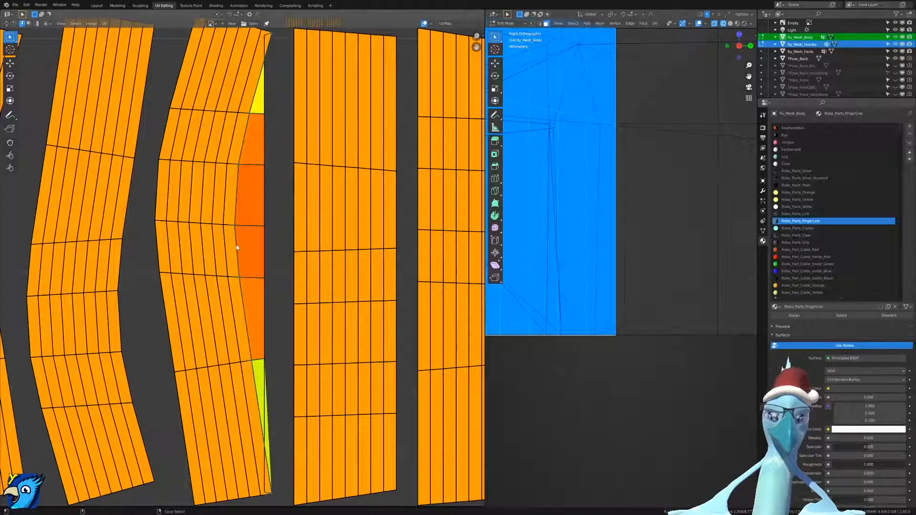
{"action": "key", "text": "s"}
{"action": "key", "text": "x"}
{"action": "key", "text": "0"}
{"action": "key", "text": "Return"}
{"action": "right_click", "coordinate": [225, 249], "text": "alt"}
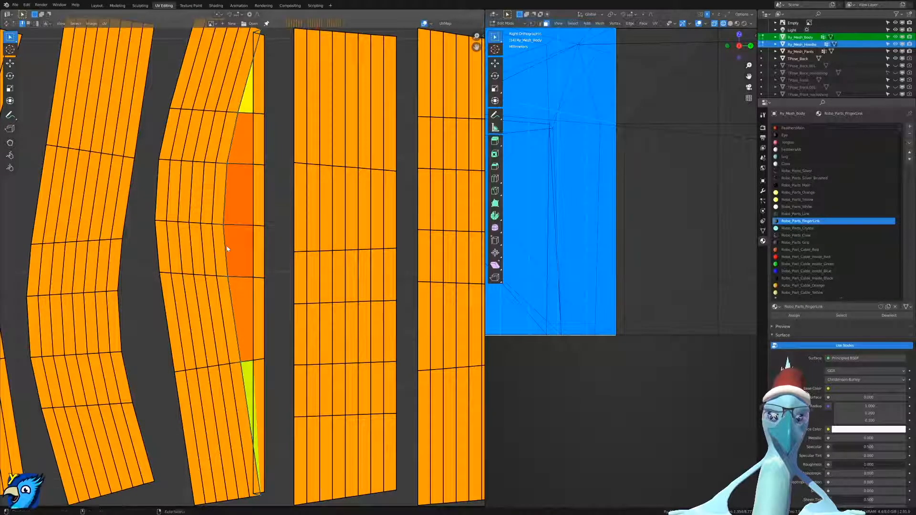
{"action": "key", "text": "s"}
{"action": "key", "text": "x"}
{"action": "key", "text": "0"}
{"action": "key", "text": "Return"}
Straighten the third and fourth inner edge loops from the right on the fourth wide strip, scaling each to 0 along X.
{"action": "right_click", "coordinate": [215, 250], "text": "alt"}
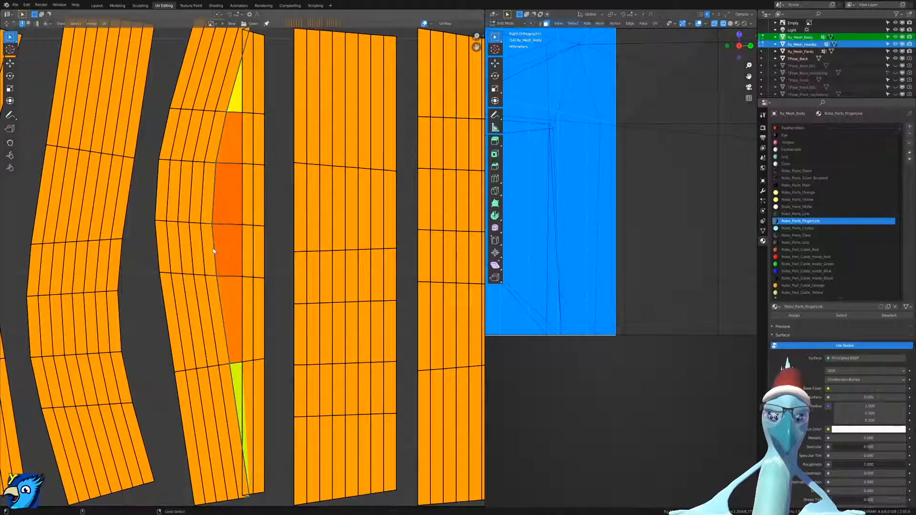
{"action": "key", "text": "s"}
{"action": "key", "text": "x"}
{"action": "key", "text": "0"}
{"action": "key", "text": "Return"}
{"action": "right_click", "coordinate": [210, 249], "text": "alt"}
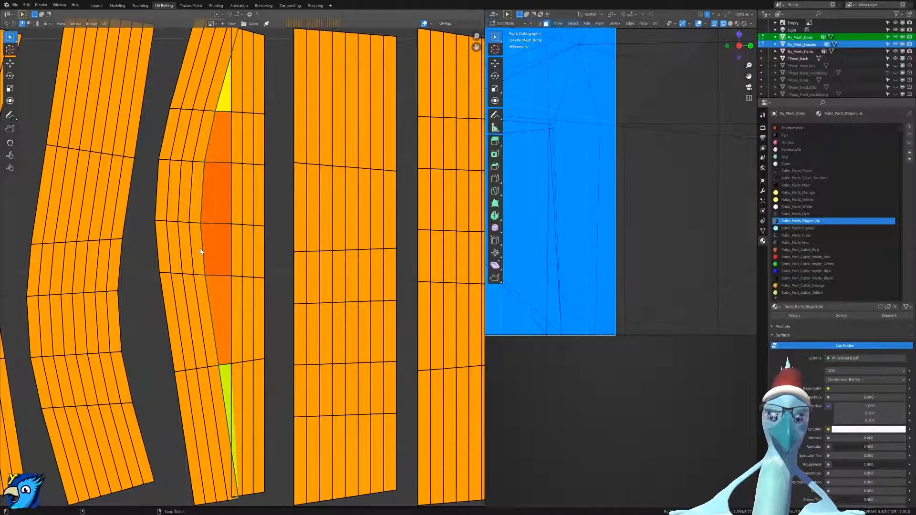
{"action": "key", "text": "s"}
{"action": "key", "text": "x"}
{"action": "key", "text": "0"}
{"action": "key", "text": "Return"}
Straighten the fifth and sixth inner edge loops from the right on the fourth wide strip, scaling each to 0 along X.
{"action": "right_click", "coordinate": [190, 252], "text": "alt"}
{"action": "key", "text": "s"}
{"action": "key", "text": "x"}
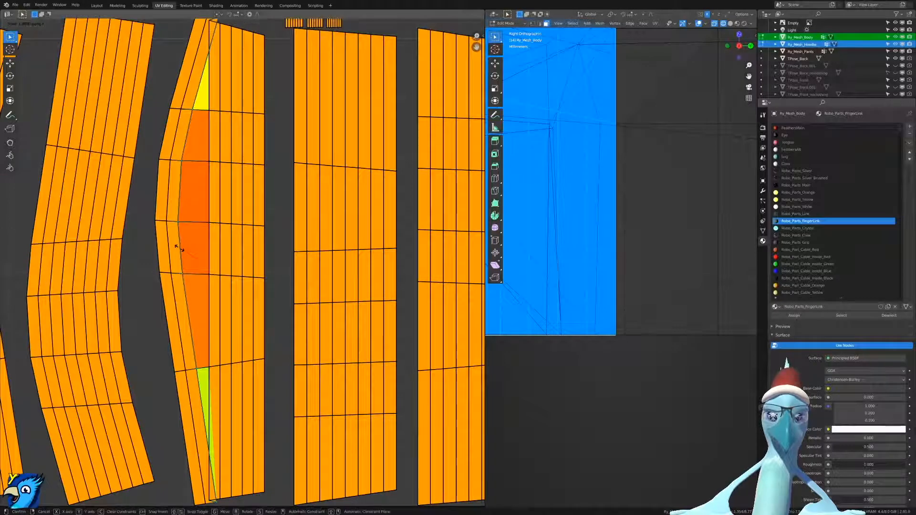
{"action": "key", "text": "Return"}
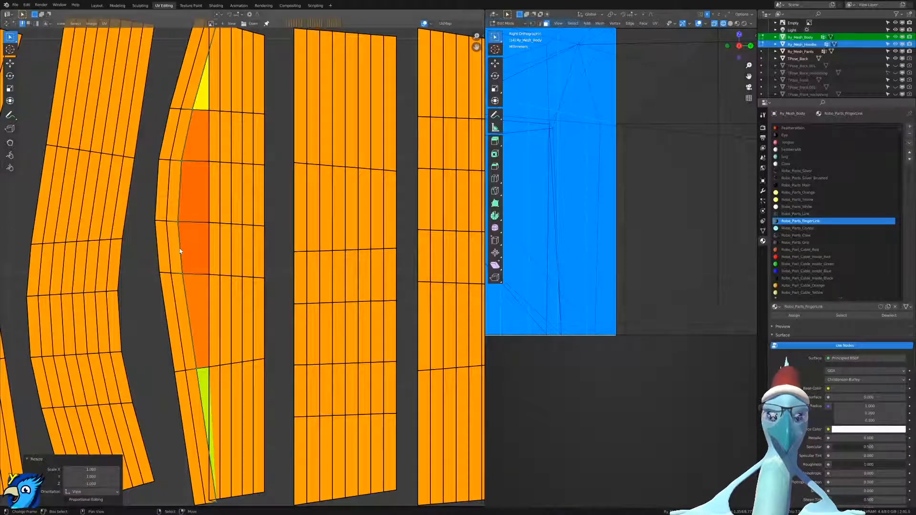
{"action": "key", "text": "s"}
{"action": "key", "text": "x"}
{"action": "key", "text": "0"}
{"action": "key", "text": "Return"}
Straighten the leftmost inner loop and the left outer edge loop of the fourth wide strip, scaling each to 0 along X.
{"action": "left_click", "coordinate": [171, 245], "text": "alt"}
{"action": "key", "text": "s"}
{"action": "key", "text": "x"}
{"action": "key", "text": "0"}
{"action": "key", "text": "Return"}
{"action": "right_click", "coordinate": [160, 249], "text": "alt"}
{"action": "key", "text": "s"}
{"action": "key", "text": "x"}
{"action": "key", "text": "0"}
{"action": "key", "text": "Return"}
{"action": "middle_click_drag", "start_coordinate": [153, 301], "coordinate": [235, 286]}
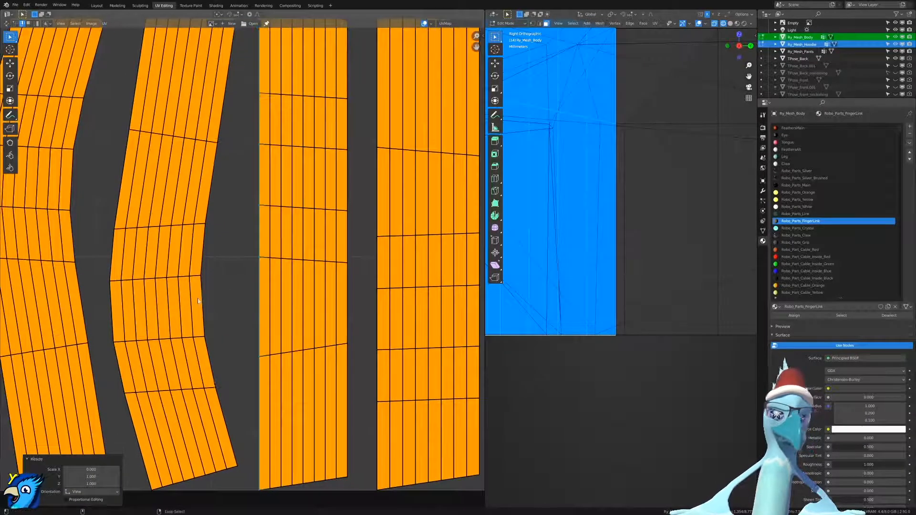
Straighten the right outer edge loop of the fifth wide strip from the right by scaling it to 0 along X.
{"action": "right_click", "coordinate": [200, 299], "text": "alt"}
{"action": "key", "text": "s"}
{"action": "key", "text": "x"}
{"action": "key", "text": "0"}
{"action": "key", "text": "Return"}
Straighten the first and second inner edge loops from the right on the fifth wide strip, scaling each to 0 along X.
{"action": "right_click", "coordinate": [192, 297], "text": "alt"}
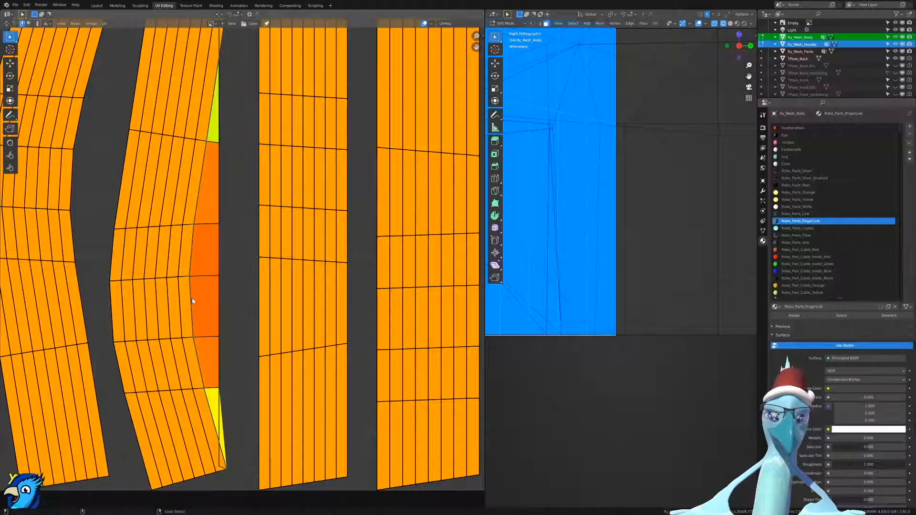
{"action": "key", "text": "s"}
{"action": "key", "text": "x"}
{"action": "key", "text": "0"}
{"action": "key", "text": "Return"}
{"action": "key", "text": "alt+shift"}
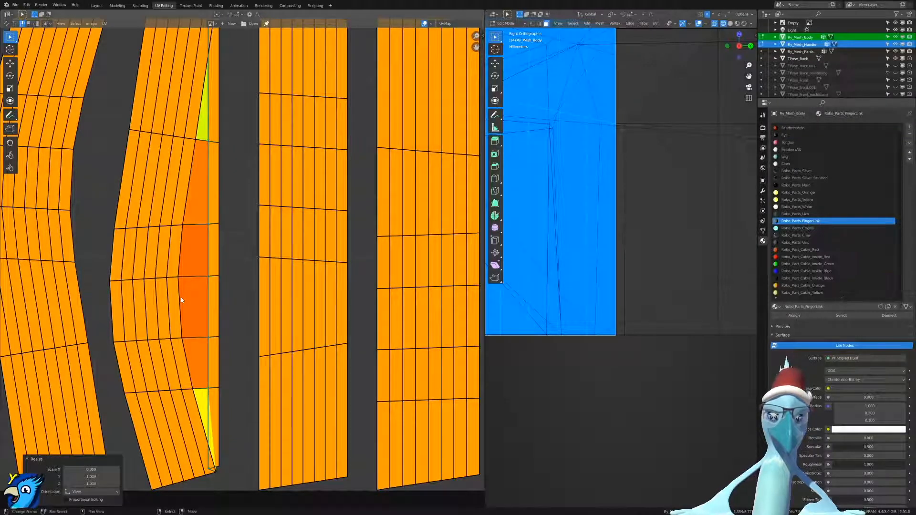
{"action": "right_click", "coordinate": [181, 299], "text": "alt"}
{"action": "key", "text": "s"}
{"action": "key", "text": "x"}
{"action": "key", "text": "0"}
{"action": "key", "text": "Return"}
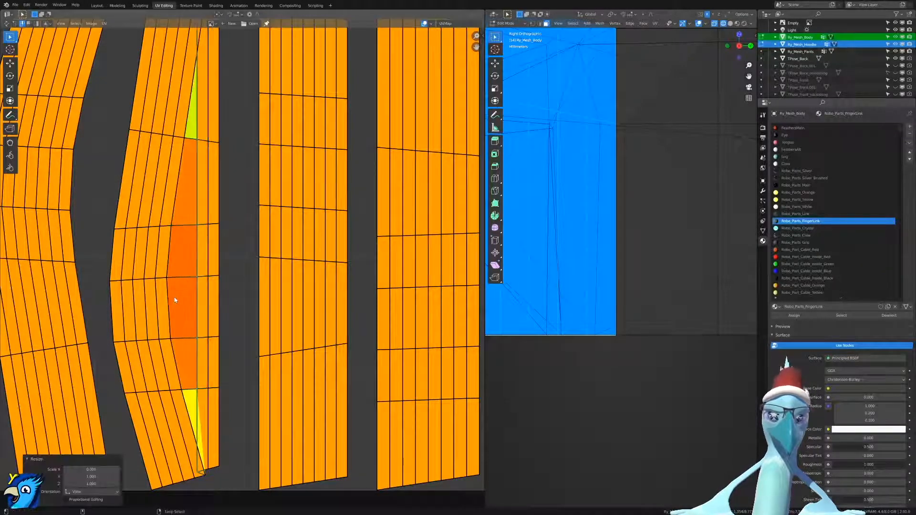
Straighten the third and fourth inner edge loops from the right on the fifth wide strip, scaling each to 0 along X.
{"action": "right_click", "coordinate": [169, 300], "text": "alt"}
{"action": "key", "text": "s"}
{"action": "key", "text": "x"}
{"action": "key", "text": "0"}
{"action": "key", "text": "Return"}
{"action": "right_click", "coordinate": [159, 297], "text": "alt"}
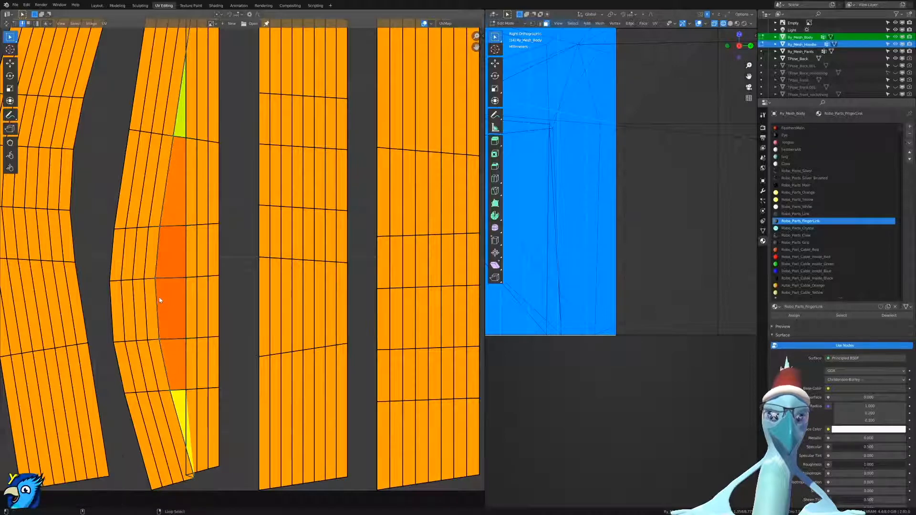
{"action": "key", "text": "s"}
{"action": "key", "text": "x"}
{"action": "key", "text": "0"}
{"action": "key", "text": "Return"}
Straighten the fifth and sixth inner edge loops from the right on the fifth wide strip, scaling each to 0 along X.
{"action": "right_click", "coordinate": [144, 296], "text": "alt"}
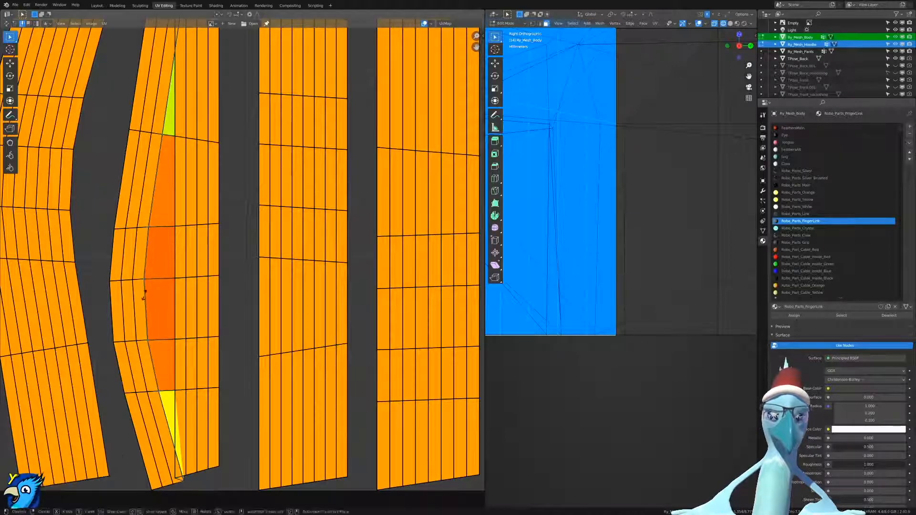
{"action": "key", "text": "s"}
{"action": "key", "text": "x"}
{"action": "key", "text": "0"}
{"action": "key", "text": "Return"}
{"action": "right_click", "coordinate": [132, 300], "text": "alt"}
{"action": "key", "text": "s"}
{"action": "key", "text": "x"}
{"action": "key", "text": "0"}
{"action": "key", "text": "Return"}
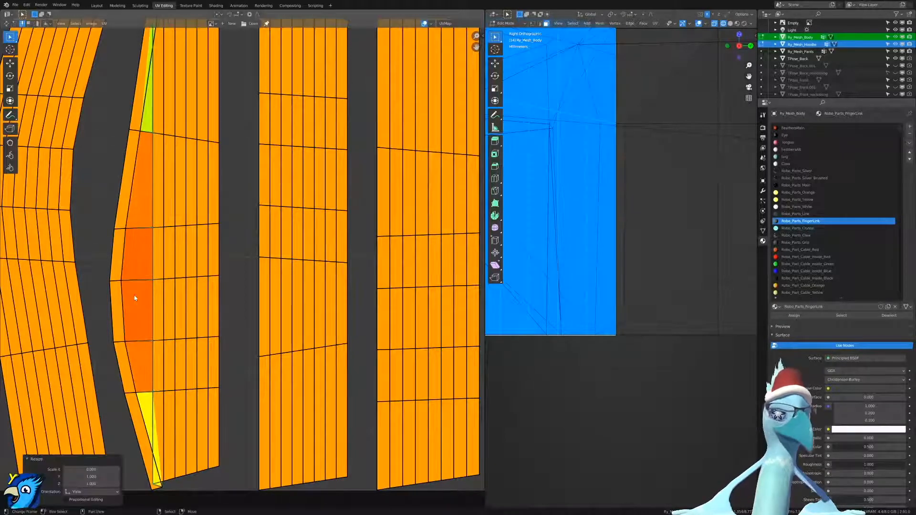
Straighten the leftmost inner loop and the left outer edge loop of the fifth wide strip, scaling each to 0 along X.
{"action": "right_click", "coordinate": [120, 303], "text": "alt"}
{"action": "key", "text": "s"}
{"action": "key", "text": "x"}
{"action": "key", "text": "0"}
{"action": "key", "text": "Return"}
{"action": "right_click", "coordinate": [120, 302], "text": "alt"}
{"action": "key", "text": "s"}
{"action": "key", "text": "x"}
{"action": "key", "text": "0"}
{"action": "key", "text": "Return"}
Straighten the right outer edge loop of the sixth wide strip from the right by scaling it to 0 along X.
{"action": "middle_click_drag", "start_coordinate": [114, 305], "coordinate": [359, 289]}
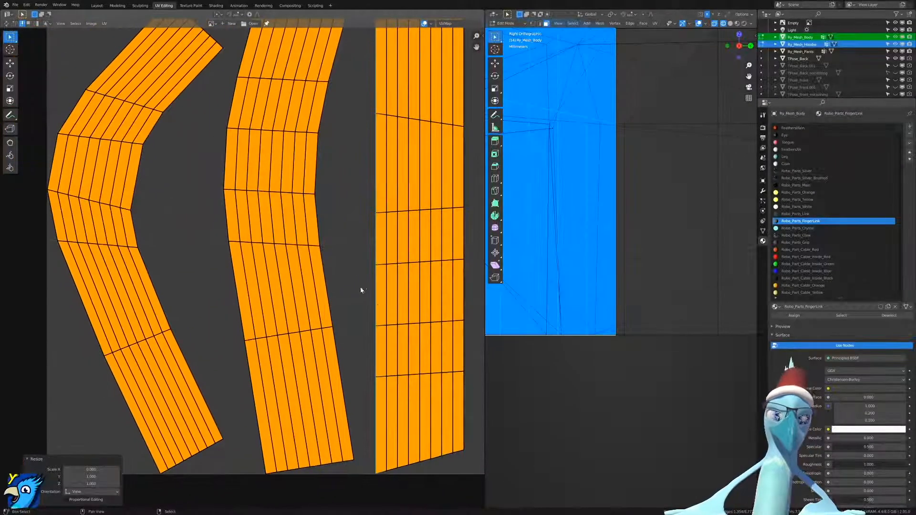
{"action": "right_click", "coordinate": [330, 296], "text": "alt"}
{"action": "key", "text": "s"}
{"action": "key", "text": "x"}
{"action": "key", "text": "0"}
{"action": "key", "text": "Return"}
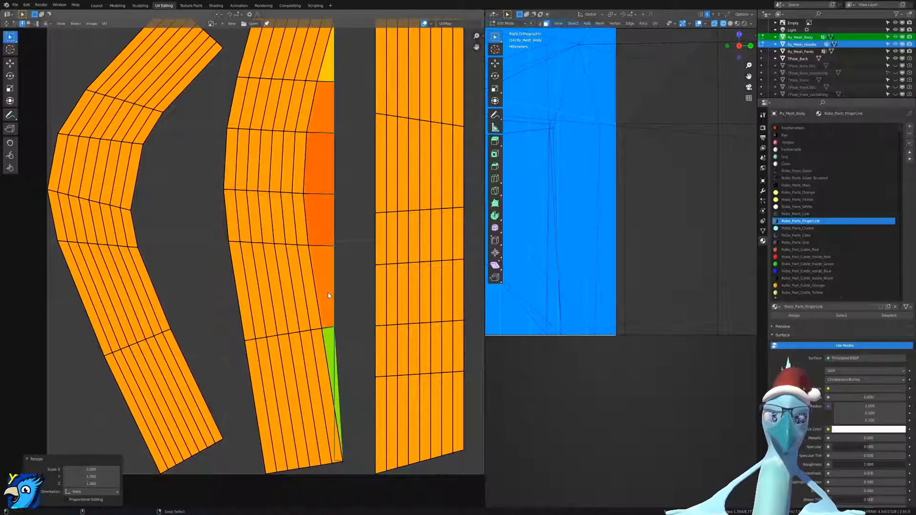
Straighten the three rightmost inner edge loops of the sixth wide strip from the right, scaling each to 0 along X.
{"action": "right_click", "coordinate": [328, 293], "text": "alt"}
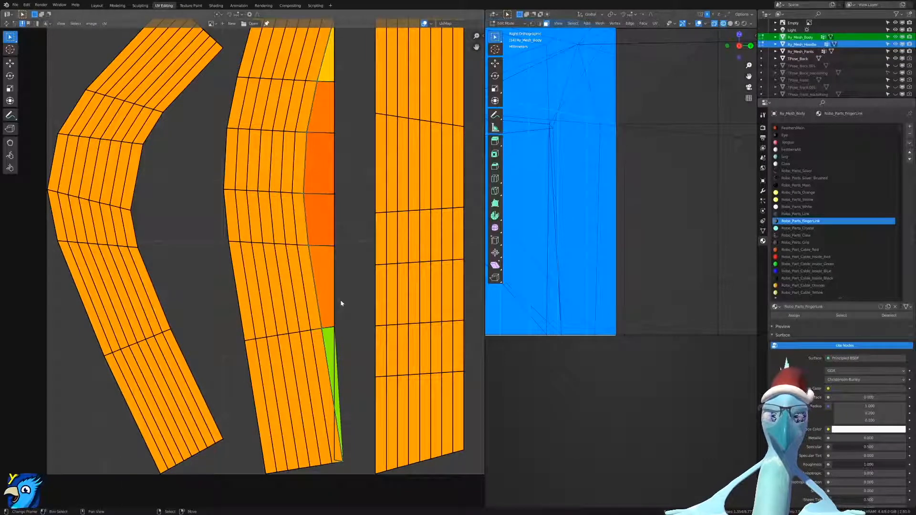
{"action": "key", "text": "s"}
{"action": "key", "text": "Return"}
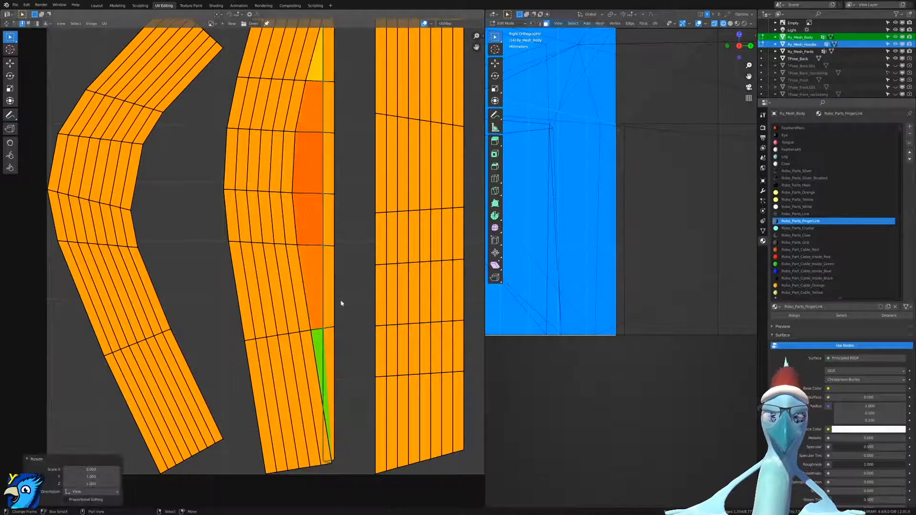
{"action": "key", "text": "s"}
{"action": "key", "text": "x"}
{"action": "key", "text": "0"}
{"action": "key", "text": "Return"}
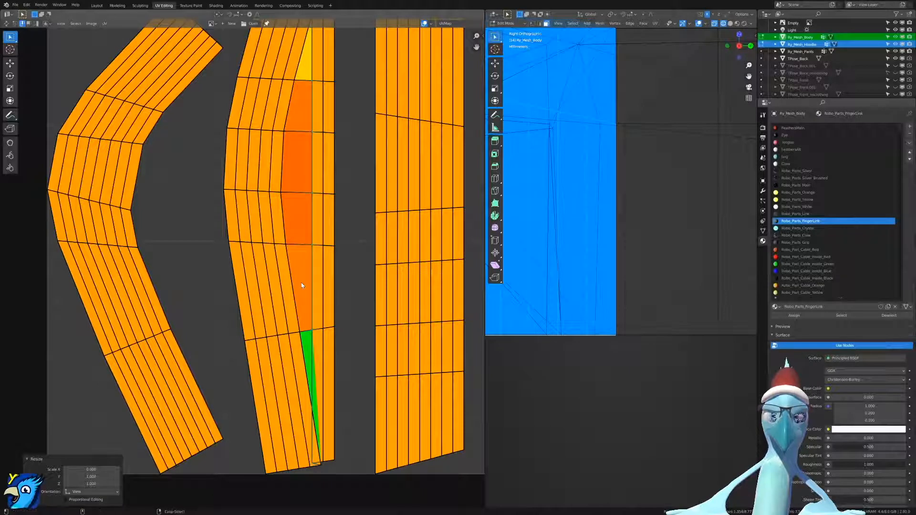
{"action": "right_click", "coordinate": [301, 284], "text": "alt"}
{"action": "key", "text": "s"}
{"action": "key", "text": "x"}
{"action": "key", "text": "0"}
{"action": "key", "text": "Return"}
Straighten the fourth and fifth inner edge loops from the right on the sixth wide strip, scaling each to 0 along X.
{"action": "right_click", "coordinate": [282, 278], "text": "alt"}
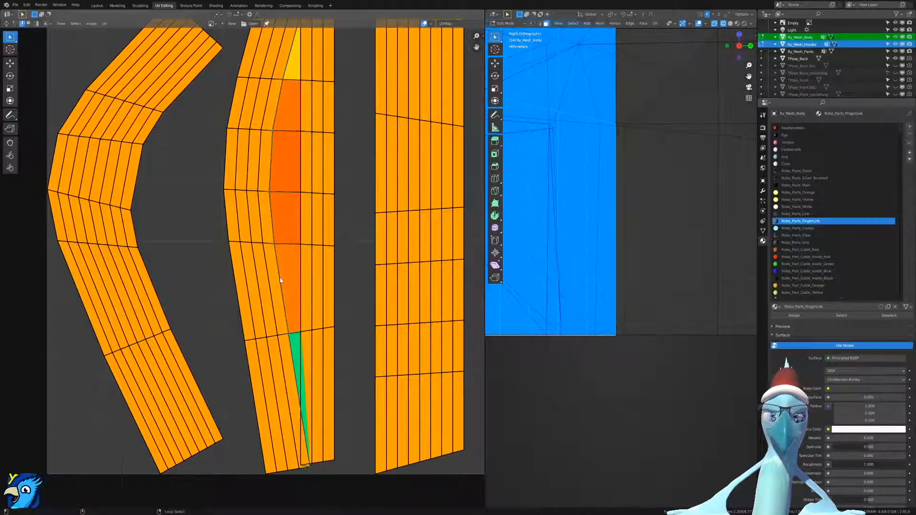
{"action": "key", "text": "s"}
{"action": "key", "text": "x"}
{"action": "key", "text": "0"}
{"action": "key", "text": "Return"}
{"action": "right_click", "coordinate": [267, 276], "text": "alt"}
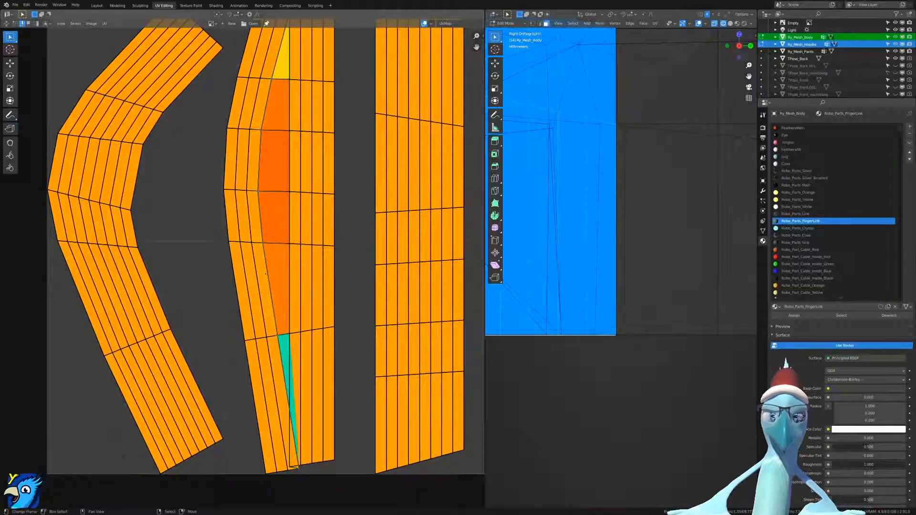
{"action": "key", "text": "s"}
{"action": "key", "text": "x"}
{"action": "key", "text": "0"}
{"action": "key", "text": "Return"}
Straighten the two leftmost inner edge loops of the sixth wide strip from the right, scaling each to 0 along X.
{"action": "right_click", "coordinate": [257, 266], "text": "alt"}
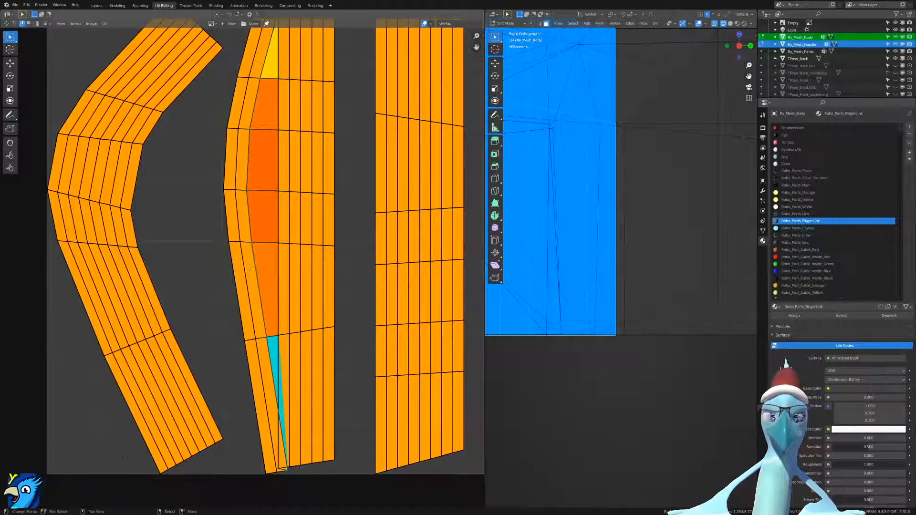
{"action": "key", "text": "s"}
{"action": "key", "text": "x"}
{"action": "key", "text": "0"}
{"action": "key", "text": "Return"}
{"action": "right_click", "coordinate": [243, 267], "text": "alt"}
{"action": "key", "text": "s"}
{"action": "key", "text": "x"}
{"action": "key", "text": "0"}
{"action": "key", "text": "Return"}
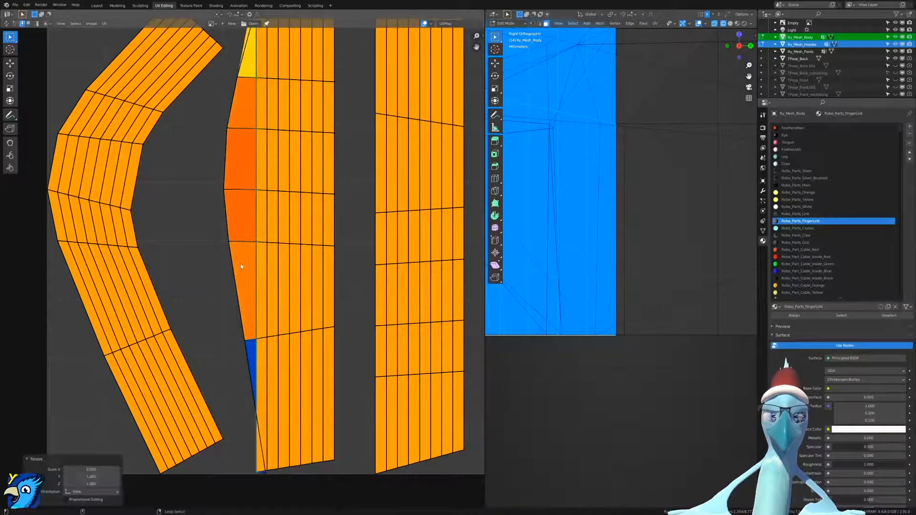
Straighten the sixth wide strip's left outer edge loop to 0 along X and select the leftmost wide strip's right outer edge loop.
{"action": "right_click", "coordinate": [234, 260], "text": "alt"}
{"action": "key", "text": "s"}
{"action": "key", "text": "x"}
{"action": "key", "text": "0"}
{"action": "key", "text": "Return"}
{"action": "right_click", "coordinate": [156, 287], "text": "alt"}
{"action": "key", "text": "s"}
{"action": "key", "text": "Return"}
{"action": "key", "text": "s"}
{"action": "key", "text": "0"}
{"action": "key", "text": "Return"}
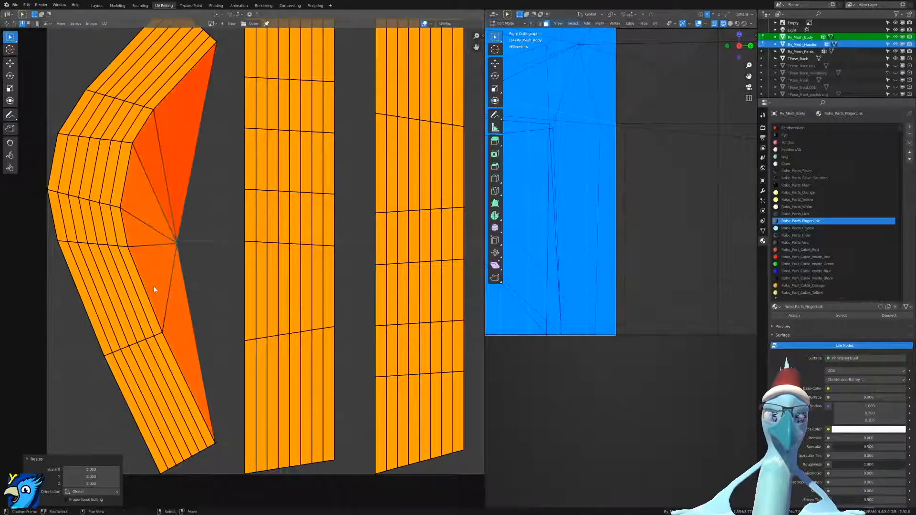
{"action": "key", "text": "ctrl+z"}
Straighten the right outer edge loop and the first inner loop beside it on the leftmost wide strip, scaling each to 0 along X.
{"action": "key", "text": "s"}
{"action": "key", "text": "x"}
{"action": "key", "text": "0"}
{"action": "key", "text": "Return"}
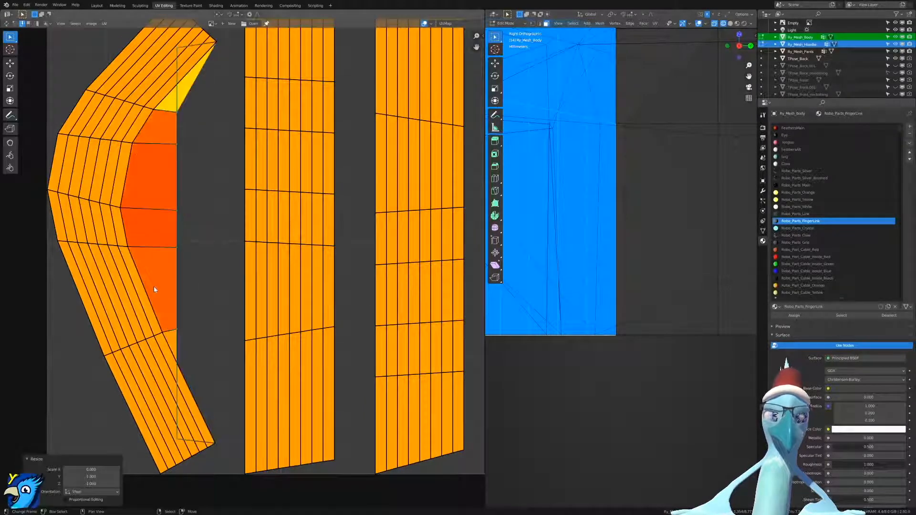
{"action": "right_click", "coordinate": [143, 292], "text": "alt"}
{"action": "key", "text": "s"}
{"action": "key", "text": "x"}
{"action": "key", "text": "0"}
{"action": "key", "text": "Return"}
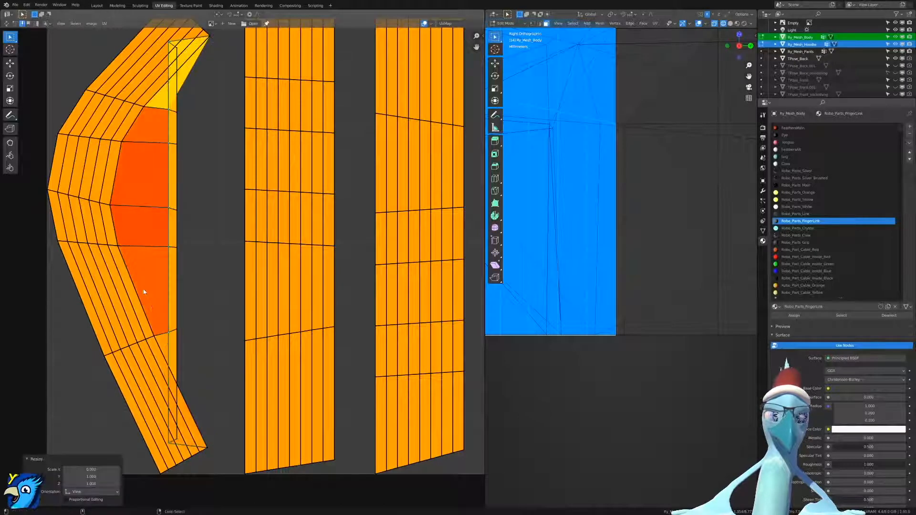
Straighten the second and third inner edge loops from the right on the leftmost wide strip, scaling each to 0 along X.
{"action": "right_click", "coordinate": [140, 292], "text": "alt"}
{"action": "key", "text": "s"}
{"action": "key", "text": "x"}
{"action": "key", "text": "0"}
{"action": "key", "text": "Return"}
{"action": "right_click", "coordinate": [124, 288], "text": "alt"}
{"action": "key", "text": "s"}
{"action": "key", "text": "x"}
{"action": "key", "text": "0"}
{"action": "key", "text": "Return"}
Straighten the fourth and fifth inner edge loops from the right on the leftmost wide strip, scaling each to 0 along X.
{"action": "right_click", "coordinate": [116, 289], "text": "alt"}
{"action": "key", "text": "s"}
{"action": "key", "text": "x"}
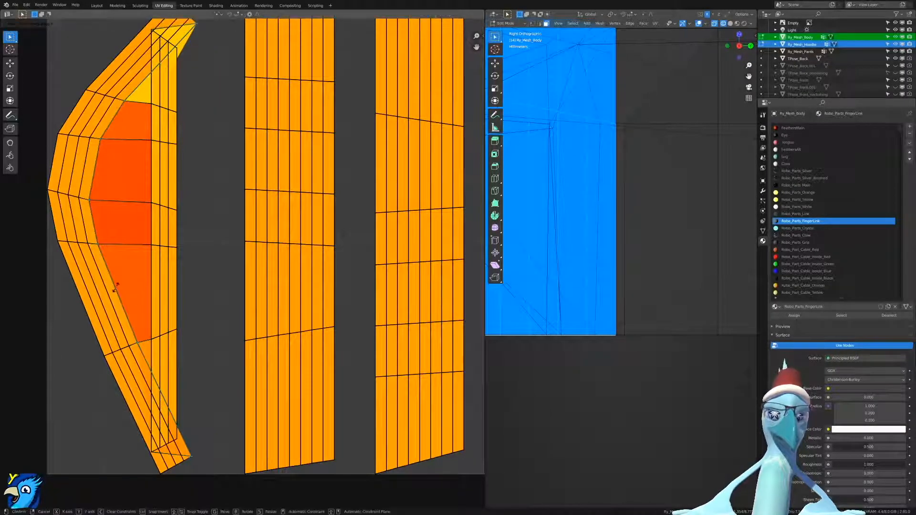
{"action": "key", "text": "Return"}
{"action": "key", "text": "s"}
{"action": "key", "text": "x"}
{"action": "key", "text": "0"}
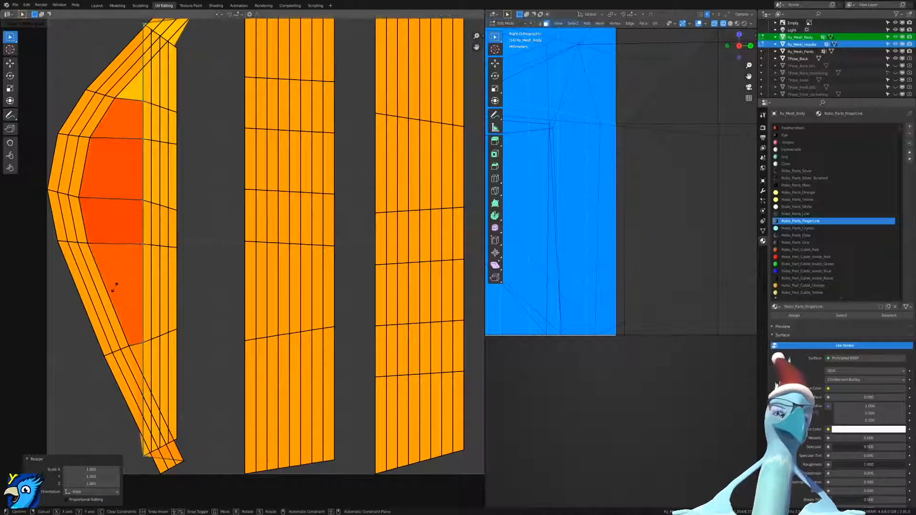
{"action": "key", "text": "Return"}
{"action": "right_click", "coordinate": [110, 292], "text": "alt"}
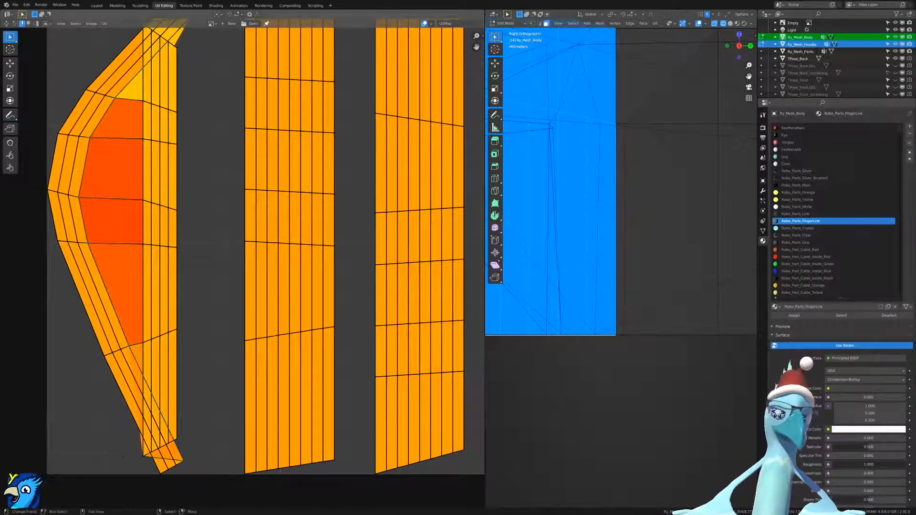
{"action": "key", "text": "s"}
{"action": "key", "text": "x"}
{"action": "key", "text": "0"}
{"action": "key", "text": "Return"}
Straighten the two remaining inner edge loops of the leftmost wide strip, scaling each to 0 along X.
{"action": "right_click", "coordinate": [103, 292], "text": "alt"}
{"action": "key", "text": "s"}
{"action": "key", "text": "x"}
{"action": "key", "text": "0"}
{"action": "key", "text": "Return"}
{"action": "right_click", "coordinate": [89, 298], "text": "alt"}
{"action": "key", "text": "s"}
{"action": "key", "text": "x"}
{"action": "key", "text": "0"}
{"action": "key", "text": "Return"}
Straighten the left outer edge loop of the leftmost wide strip by scaling it to 0 along X.
{"action": "right_click", "coordinate": [83, 296], "text": "alt"}
{"action": "key", "text": "s"}
{"action": "key", "text": "x"}
{"action": "key", "text": "0"}
{"action": "key", "text": "Return"}
{"action": "key", "text": "ctrl+z"}
{"action": "key", "text": "s"}
{"action": "key", "text": "x"}
{"action": "key", "text": "0"}
{"action": "key", "text": "Return"}
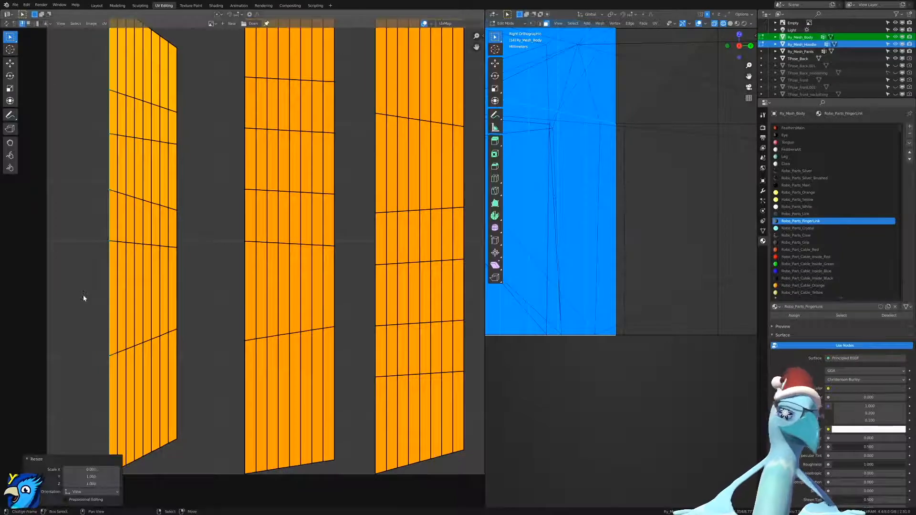
Circle-select the group of narrow UV strips above the leftmost wide strips.
{"action": "scroll", "coordinate": [307, 238], "scroll_direction": "down", "scroll_amount": 7}
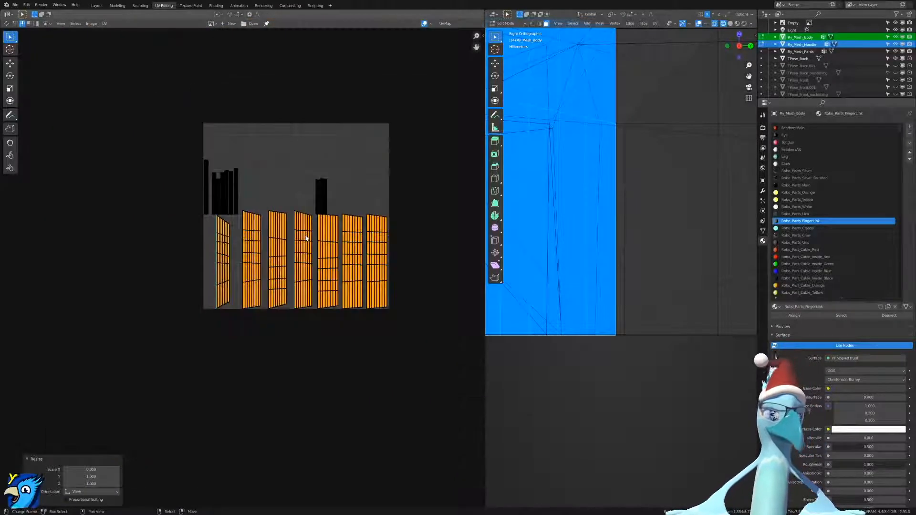
{"action": "scroll", "coordinate": [174, 230], "scroll_direction": "up", "scroll_amount": 6}
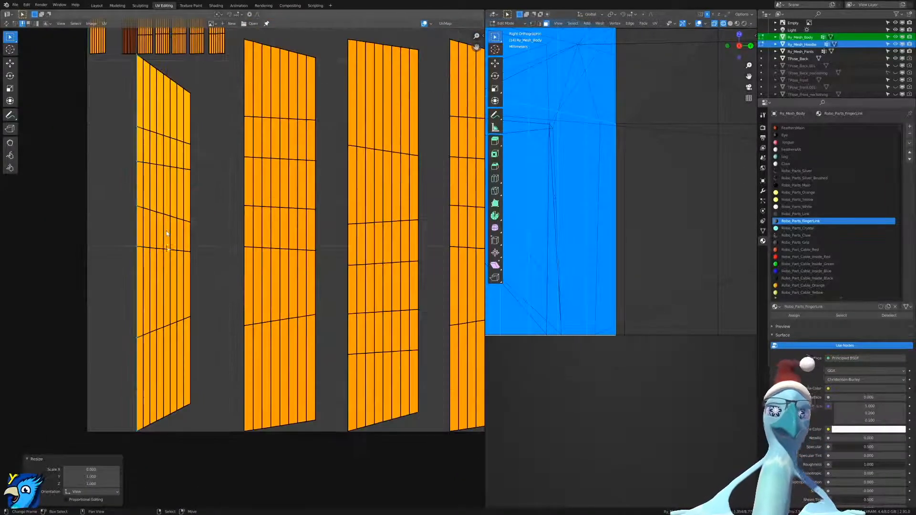
{"action": "scroll", "coordinate": [234, 230], "scroll_direction": "down", "scroll_amount": 6}
{"action": "scroll", "coordinate": [312, 345], "scroll_direction": "up", "scroll_amount": 5}
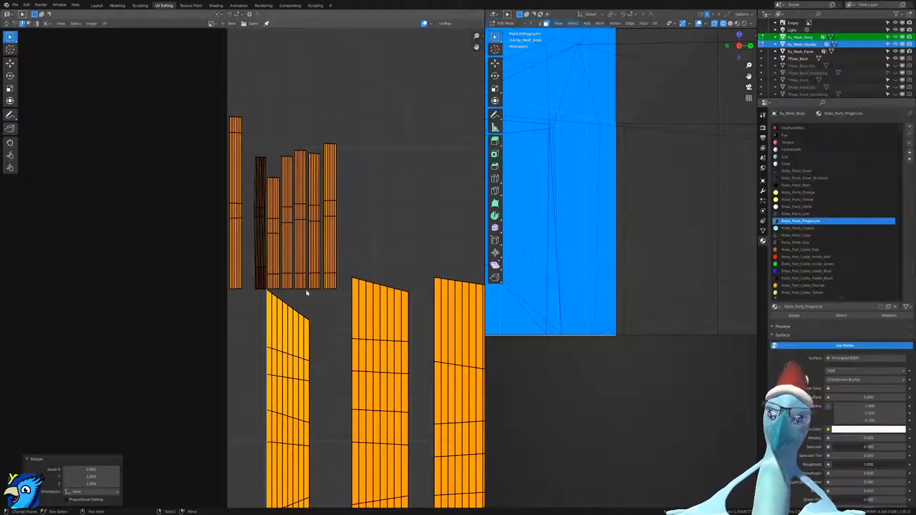
{"action": "scroll", "coordinate": [307, 293], "scroll_direction": "down", "scroll_amount": 4}
{"action": "scroll", "coordinate": [251, 268], "scroll_direction": "up", "scroll_amount": 4}
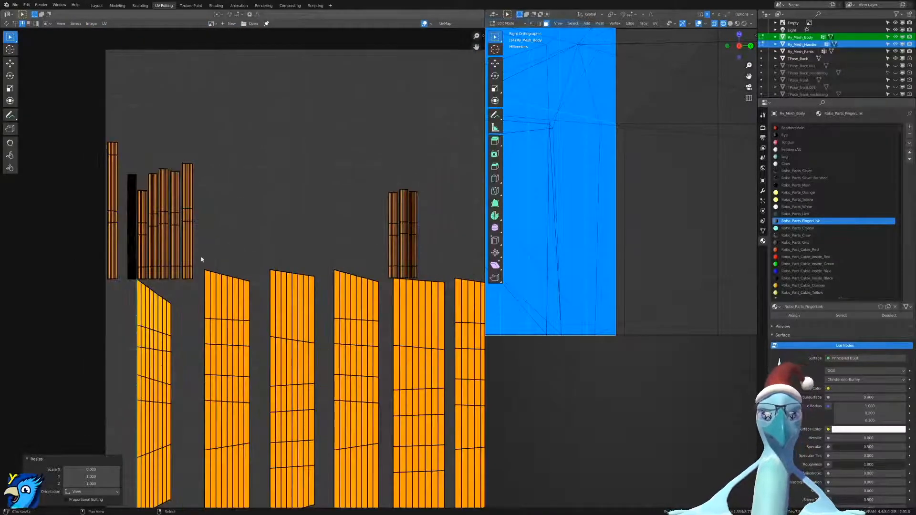
{"action": "scroll", "coordinate": [251, 268], "scroll_direction": "up", "scroll_amount": 2}
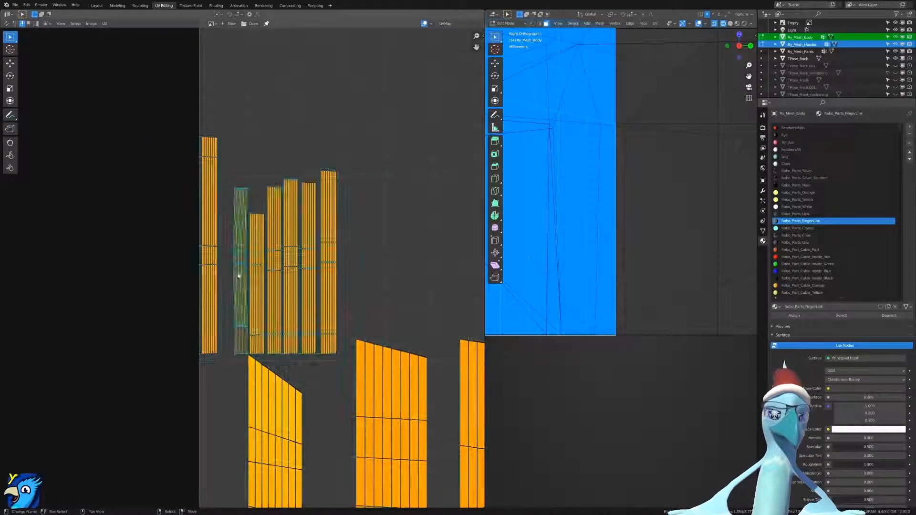
{"action": "key", "text": "c"}
{"action": "scroll", "coordinate": [244, 200], "scroll_direction": "down", "scroll_amount": 8}
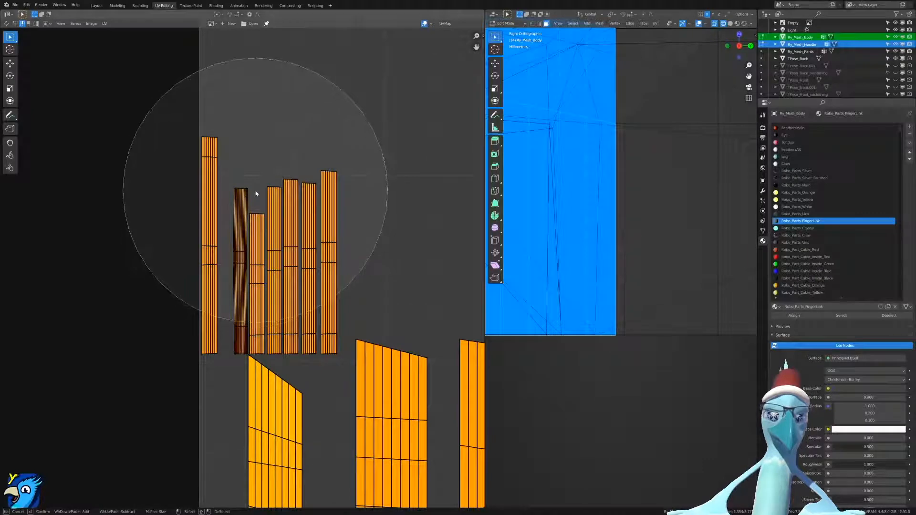
{"action": "left_click", "coordinate": [259, 169], "text": "shift"}
{"action": "right_click", "coordinate": [259, 169]}
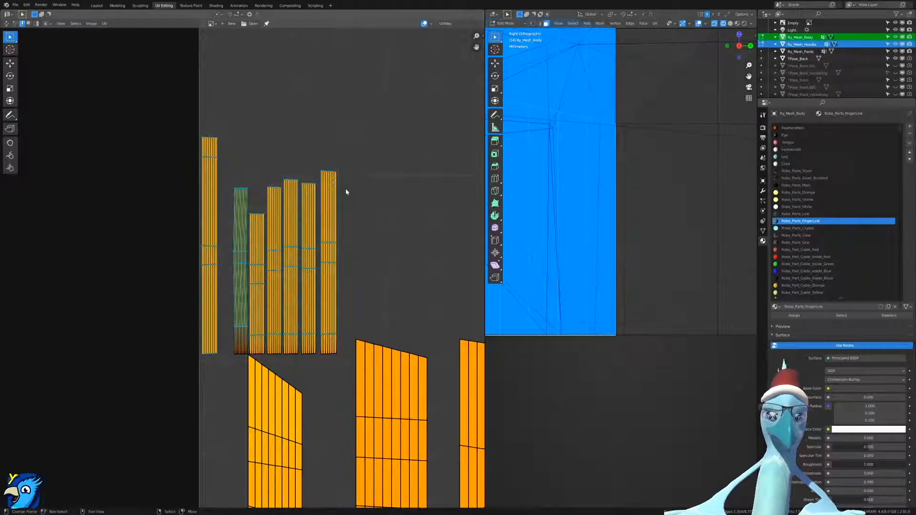
Add the three separate narrow strips on the right to the selection with Circle Select.
{"action": "scroll", "coordinate": [344, 186], "scroll_direction": "down", "scroll_amount": 8}
{"action": "middle_click_drag", "start_coordinate": [353, 193], "coordinate": [307, 190]}
{"action": "scroll", "coordinate": [307, 190], "scroll_direction": "up", "scroll_amount": 5}
{"action": "key", "text": "c"}
{"action": "right_click", "coordinate": [318, 223]}
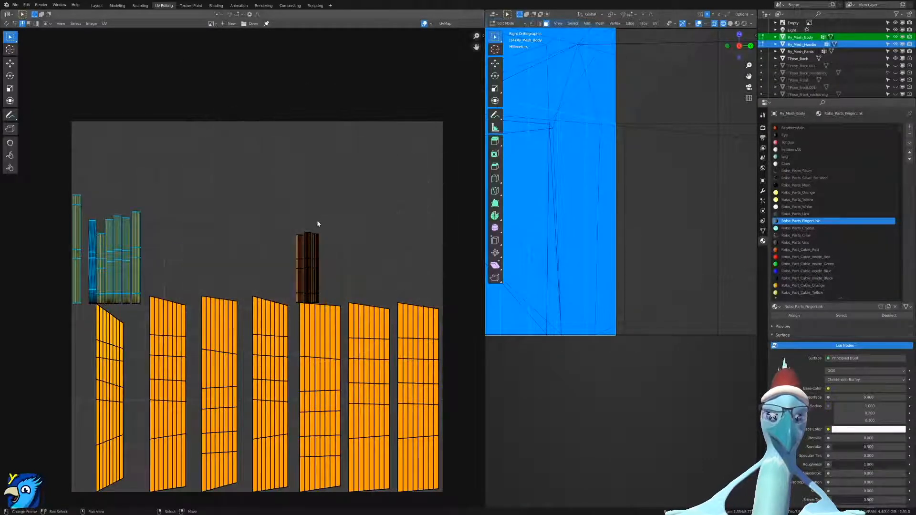
{"action": "scroll", "coordinate": [318, 223], "scroll_direction": "up", "scroll_amount": 4}
{"action": "middle_click_drag", "start_coordinate": [404, 238], "coordinate": [289, 237]}
{"action": "key", "text": "c"}
{"action": "left_click", "coordinate": [294, 209]}
{"action": "right_click", "coordinate": [293, 210]}
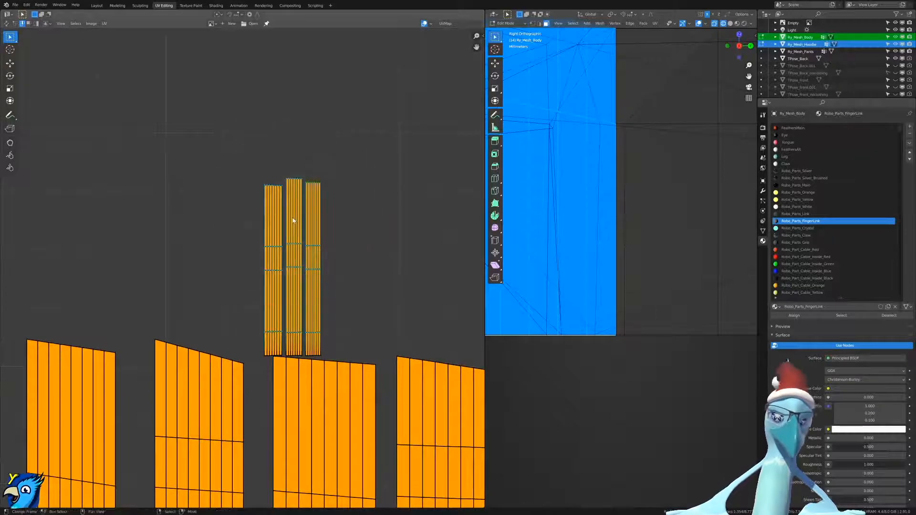
Extend the selection to the complete linked narrow strips and flatten them by scaling to 0 along Y.
{"action": "key", "text": "ctrl+l"}
{"action": "key", "text": "r"}
{"action": "key", "text": "y"}
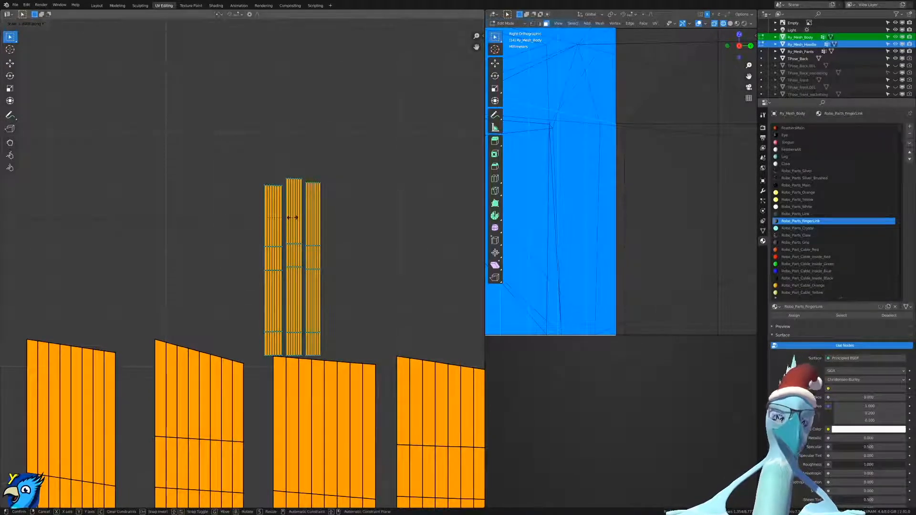
{"action": "key", "text": "0"}
{"action": "key", "text": "Return"}
Select only the three flattened strips on the right and move them over beside the left group's row.
{"action": "scroll", "coordinate": [293, 221], "scroll_direction": "down", "scroll_amount": 6}
{"action": "middle_click_drag", "start_coordinate": [241, 219], "coordinate": [285, 226]}
{"action": "scroll", "coordinate": [275, 292], "scroll_direction": "up", "scroll_amount": 2}
{"action": "key", "text": "alt+a"}
{"action": "key", "text": "c"}
{"action": "left_click", "coordinate": [351, 233]}
{"action": "right_click", "coordinate": [352, 233]}
{"action": "key", "text": "g"}
{"action": "left_click", "coordinate": [169, 251]}
{"action": "middle_click_drag", "start_coordinate": [172, 252], "coordinate": [194, 253]}
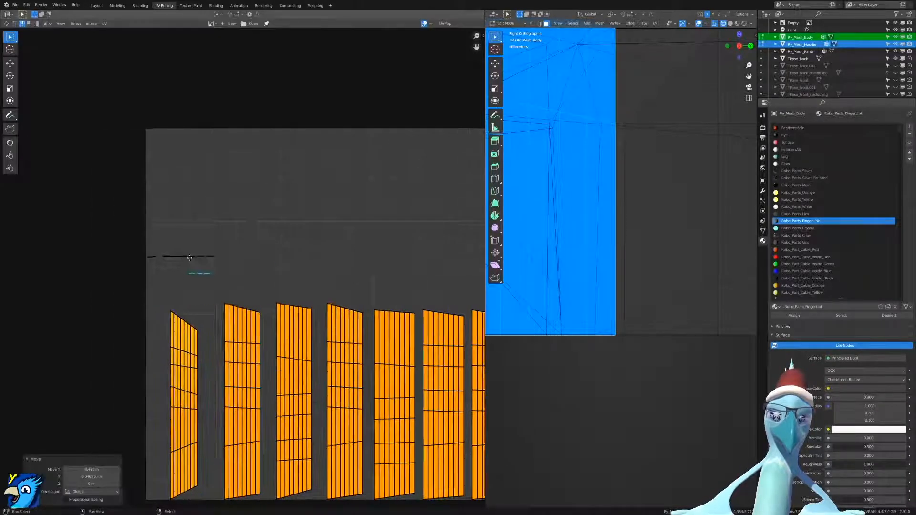
Reposition the three flattened strips just beneath the left group's row, starting under its second strip.
{"action": "scroll", "coordinate": [225, 262], "scroll_direction": "up", "scroll_amount": 5}
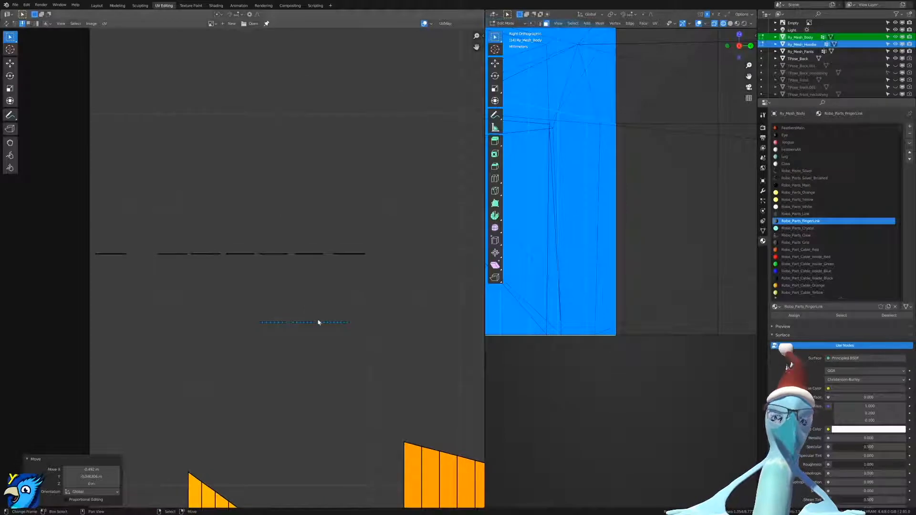
{"action": "key", "text": "g"}
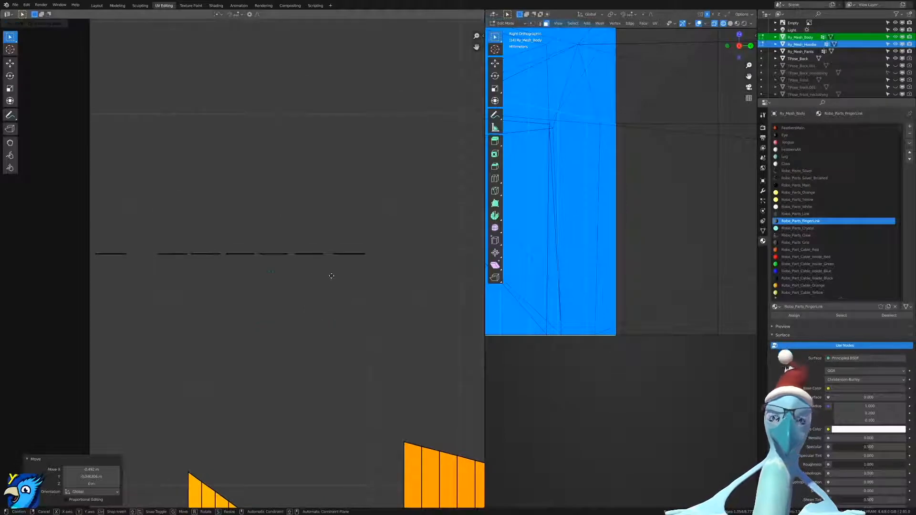
{"action": "left_click", "coordinate": [227, 257]}
{"action": "scroll", "coordinate": [224, 263], "scroll_direction": "up", "scroll_amount": 4}
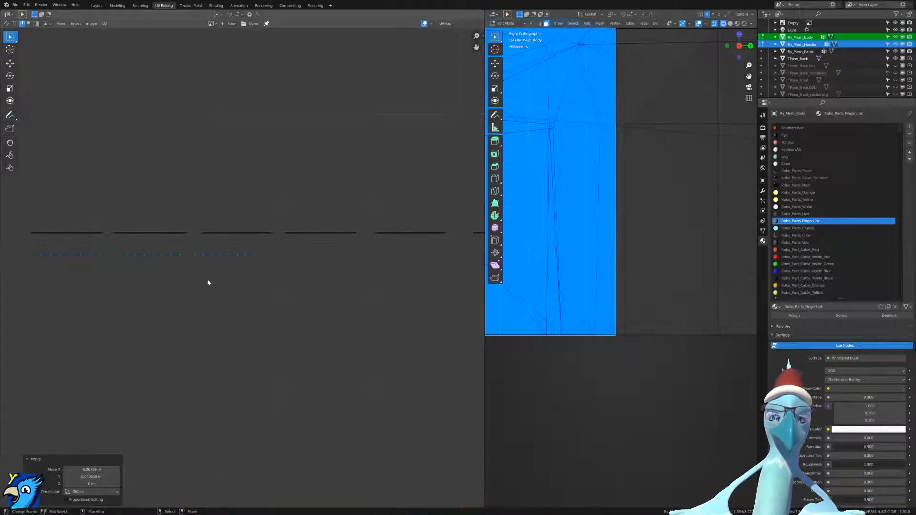
Select the middle strip of the lower row and move it beneath the left strip of that row.
{"action": "key", "text": "alt+a"}
{"action": "middle_click_drag", "start_coordinate": [213, 271], "coordinate": [311, 275]}
{"action": "scroll", "coordinate": [243, 285], "scroll_direction": "up", "scroll_amount": 3}
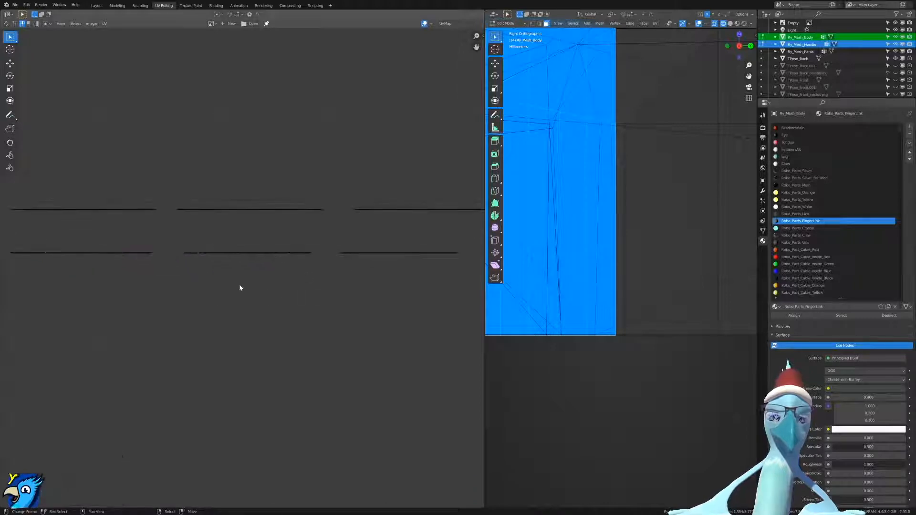
{"action": "scroll", "coordinate": [245, 282], "scroll_direction": "down", "scroll_amount": 2}
{"action": "middle_click_drag", "start_coordinate": [245, 285], "coordinate": [292, 287]}
{"action": "key", "text": "c"}
{"action": "left_click_drag", "start_coordinate": [299, 284], "coordinate": [286, 288]}
{"action": "right_click", "coordinate": [280, 285]}
{"action": "key", "text": "g"}
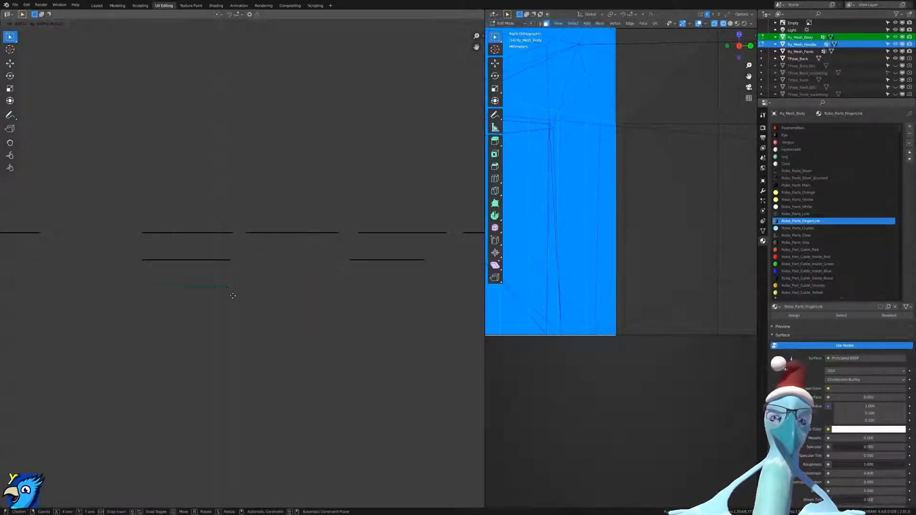
{"action": "left_click", "coordinate": [236, 286]}
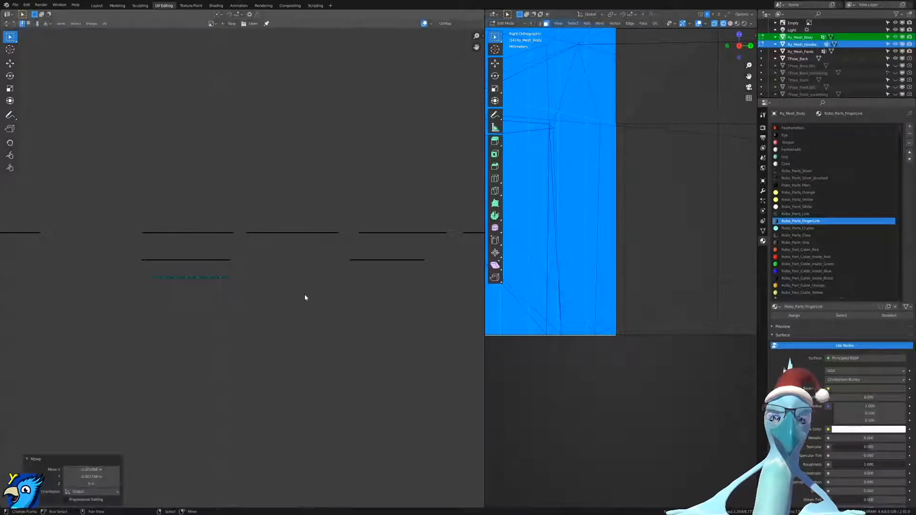
Align the stacked strip along X, then move both stacked strips up closely beneath the upper row's second strip.
{"action": "key", "text": "g"}
{"action": "key", "text": "x"}
{"action": "left_click", "coordinate": [239, 275]}
{"action": "key", "text": "c"}
{"action": "left_click_drag", "start_coordinate": [225, 286], "coordinate": [157, 287]}
{"action": "right_click", "coordinate": [149, 288]}
{"action": "key", "text": "g"}
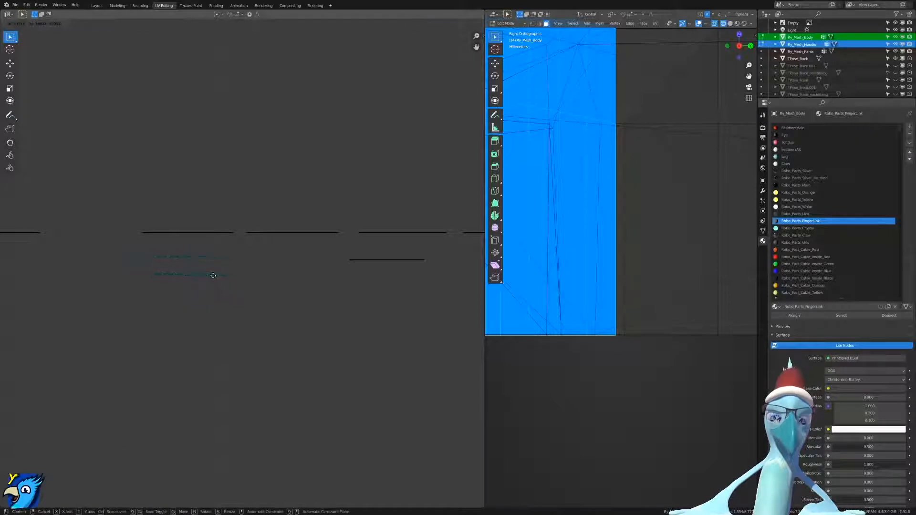
{"action": "left_click", "coordinate": [215, 260]}
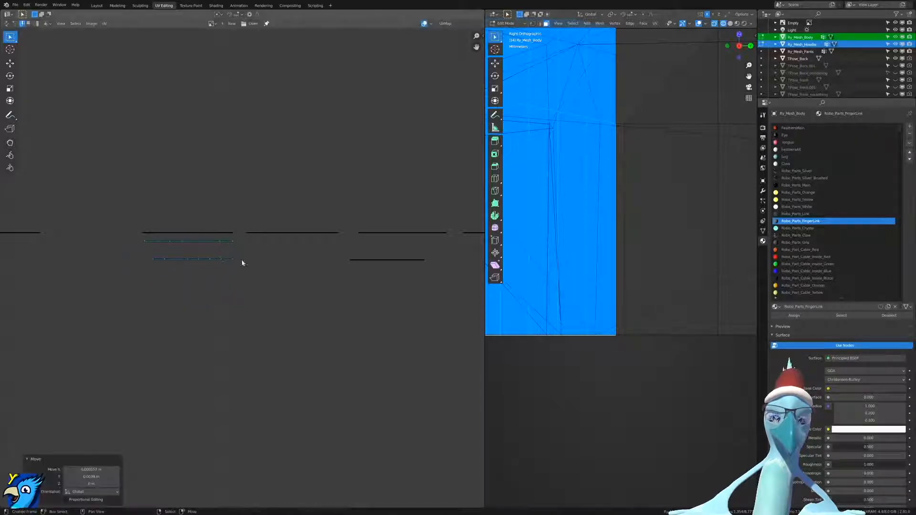
Select the upper row's third flattened strip and move it to the bottom of the stack, below the other three.
{"action": "left_click", "coordinate": [324, 247]}
{"action": "key", "text": "c"}
{"action": "scroll", "coordinate": [319, 241], "scroll_direction": "up", "scroll_amount": 3}
{"action": "left_click_drag", "start_coordinate": [316, 233], "coordinate": [268, 230]}
{"action": "right_click", "coordinate": [268, 230]}
{"action": "key", "text": "g"}
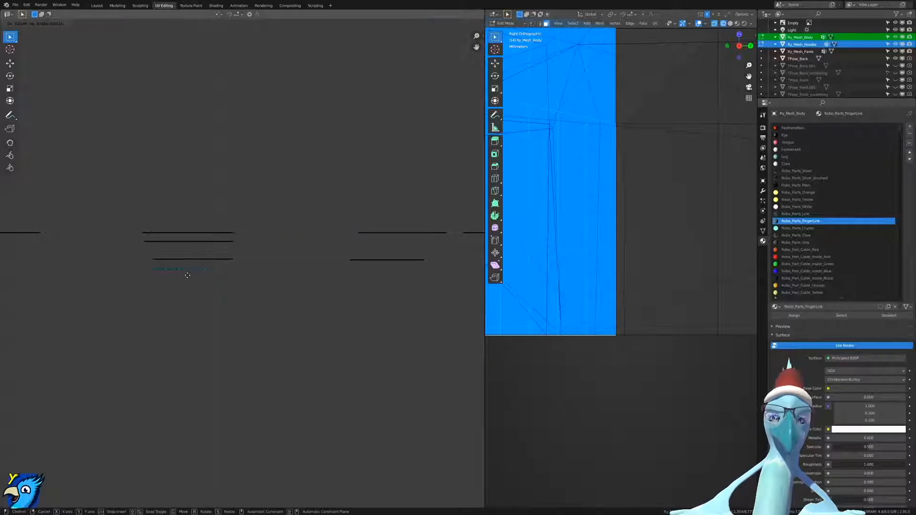
{"action": "left_click", "coordinate": [188, 275]}
Select the stack of four flattened strips and move it beneath the upper row's leftmost strip.
{"action": "key", "text": "c"}
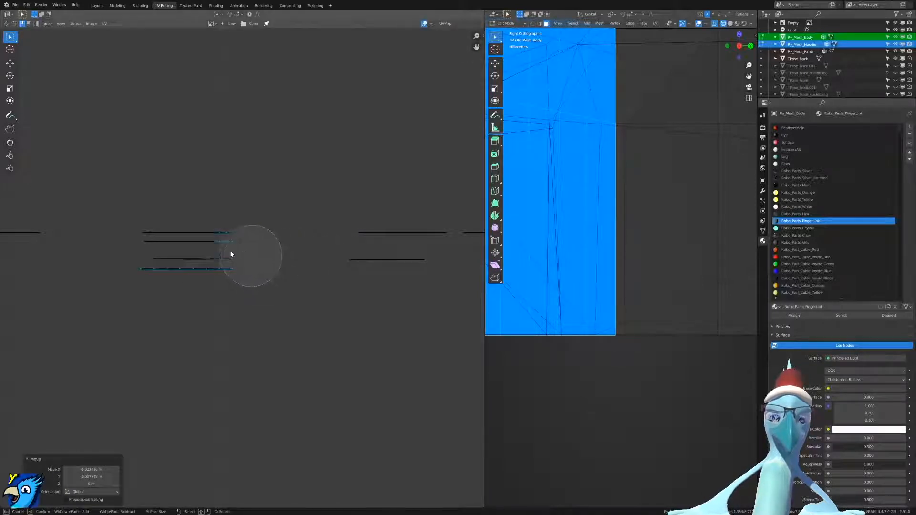
{"action": "left_click_drag", "start_coordinate": [243, 256], "coordinate": [168, 247]}
{"action": "right_click", "coordinate": [159, 246]}
{"action": "key", "text": "g"}
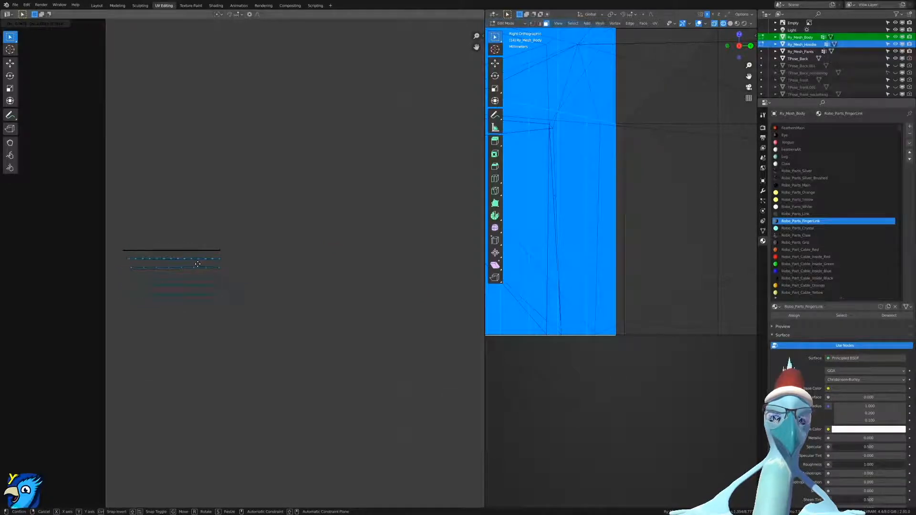
{"action": "left_click", "coordinate": [198, 267]}
Add the leftmost strip to the selected stack and move all five beneath the remaining lower strip.
{"action": "key", "text": "c"}
{"action": "left_click_drag", "start_coordinate": [260, 262], "coordinate": [110, 259]}
{"action": "right_click", "coordinate": [110, 260]}
{"action": "scroll", "coordinate": [201, 266], "scroll_direction": "down", "scroll_amount": 4}
{"action": "middle_click_drag", "start_coordinate": [362, 268], "coordinate": [189, 257]}
{"action": "scroll", "coordinate": [193, 258], "scroll_direction": "up", "scroll_amount": 2}
{"action": "key", "text": "g"}
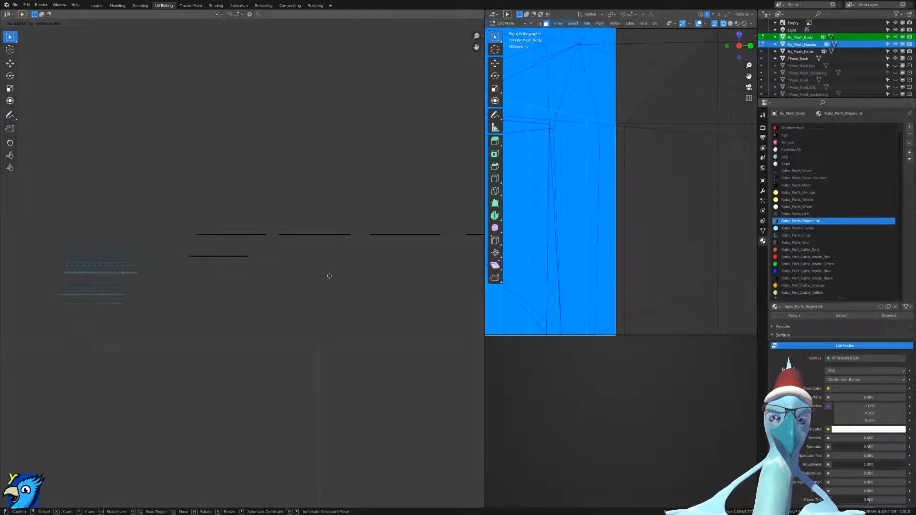
{"action": "left_click", "coordinate": [425, 278]}
Add the remaining lower strip to the stack and move all six beneath the next strip of the upper row.
{"action": "key", "text": "c"}
{"action": "left_click_drag", "start_coordinate": [266, 275], "coordinate": [138, 271]}
{"action": "right_click", "coordinate": [138, 270]}
{"action": "scroll", "coordinate": [280, 310], "scroll_direction": "up", "scroll_amount": 2}
{"action": "key", "text": "g"}
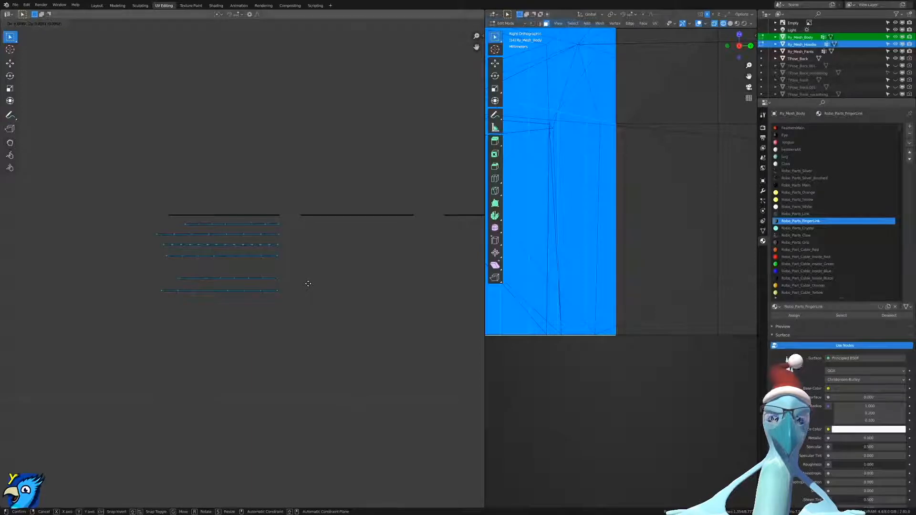
{"action": "left_click", "coordinate": [308, 286]}
Add the strip above to the stack and move all seven beneath the third-to-last strip of the upper row.
{"action": "middle_click_drag", "start_coordinate": [295, 282], "coordinate": [232, 310]}
{"action": "key", "text": "c"}
{"action": "left_click_drag", "start_coordinate": [196, 260], "coordinate": [82, 246]}
{"action": "right_click", "coordinate": [95, 248]}
{"action": "key", "text": "g"}
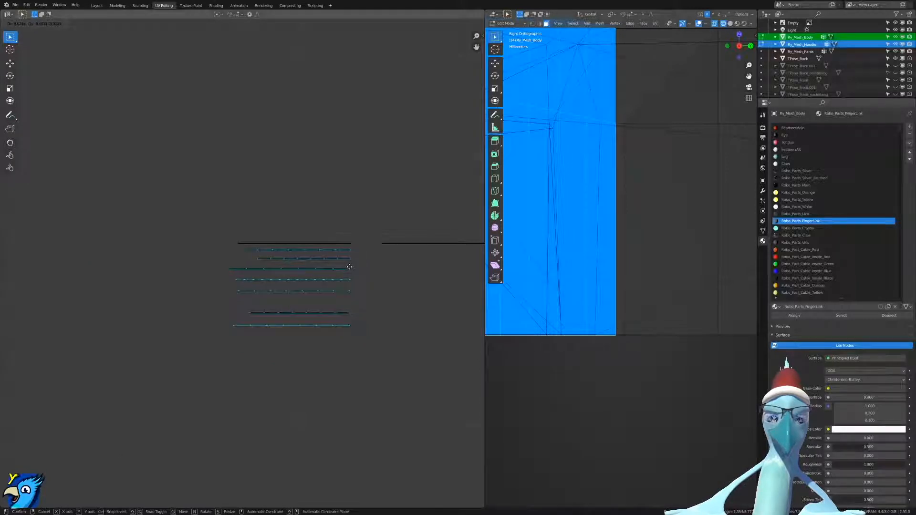
{"action": "left_click", "coordinate": [349, 268]}
Add the third-to-last strip directly above the stack to the selection.
{"action": "key", "text": "c"}
{"action": "left_click_drag", "start_coordinate": [337, 249], "coordinate": [248, 245]}
{"action": "right_click", "coordinate": [249, 245]}
{"action": "middle_click_drag", "start_coordinate": [375, 263], "coordinate": [211, 279]}
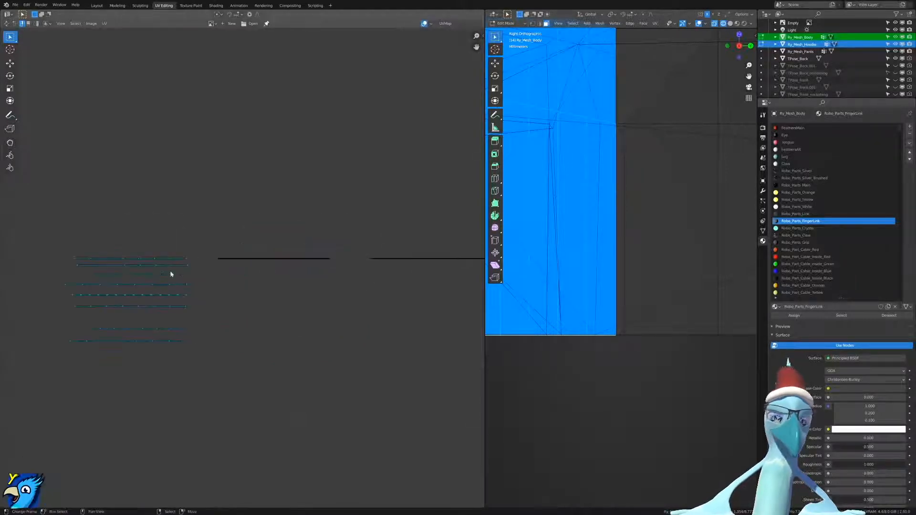
{"action": "key", "text": "g"}
{"action": "right_click", "coordinate": [239, 315]}
{"action": "key", "text": "ctrl+z"}
{"action": "key", "text": "ctrl+z"}
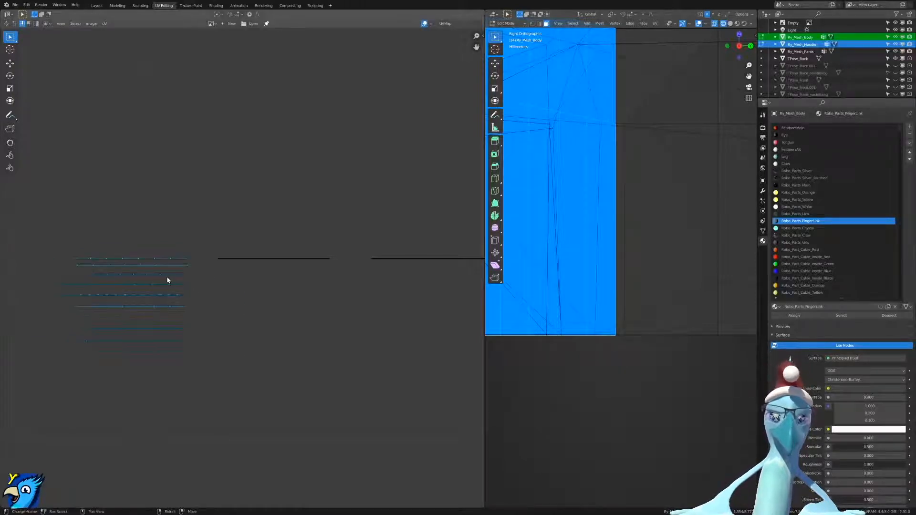
Move the stack beneath the second-to-last strip, add that strip, and move all nine beneath the last strip.
{"action": "key", "text": "g"}
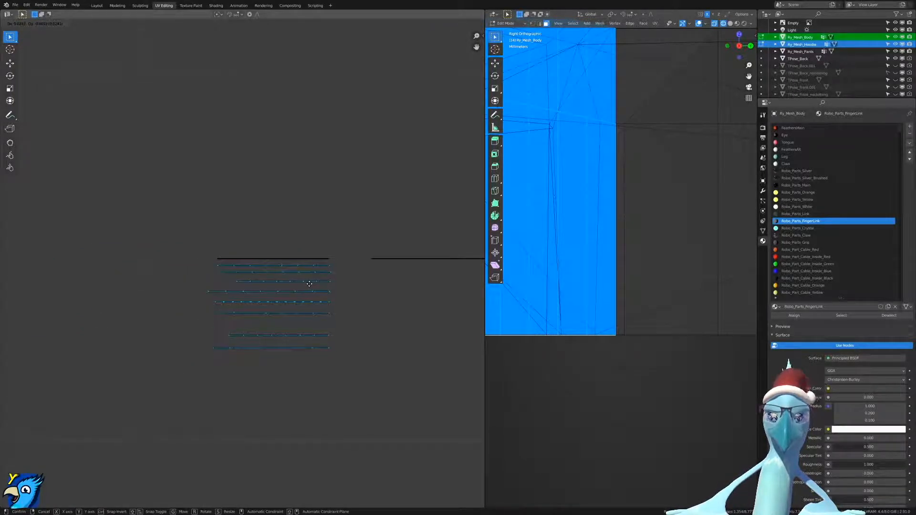
{"action": "left_click", "coordinate": [311, 285]}
{"action": "key", "text": "c"}
{"action": "left_click_drag", "start_coordinate": [327, 270], "coordinate": [224, 258]}
{"action": "right_click", "coordinate": [224, 258]}
{"action": "middle_click_drag", "start_coordinate": [349, 285], "coordinate": [204, 297]}
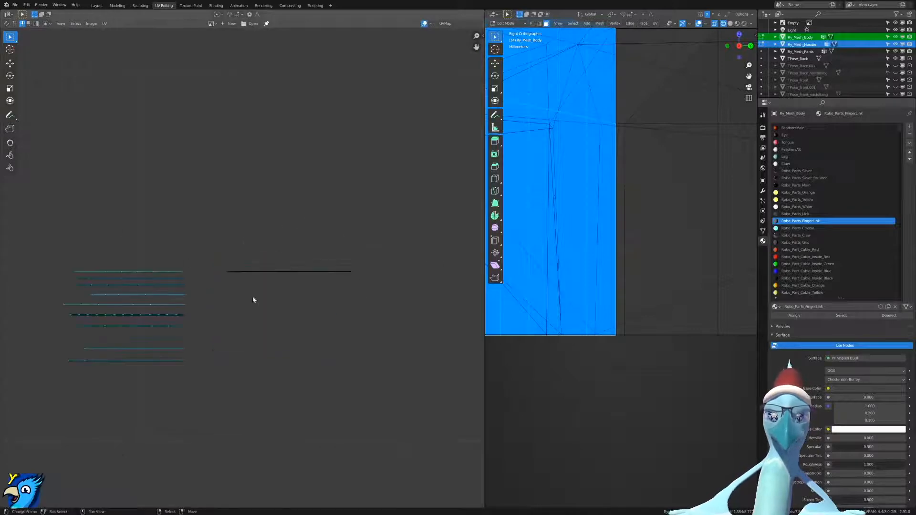
{"action": "key", "text": "g"}
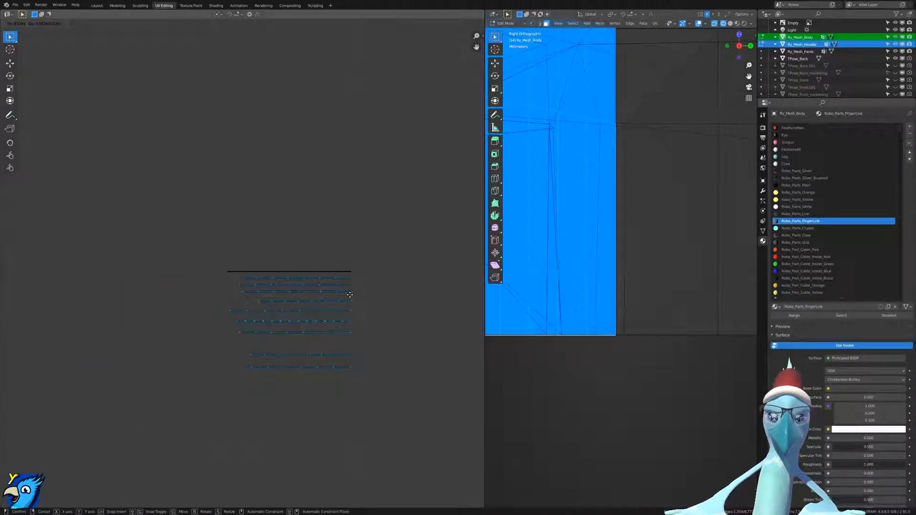
{"action": "left_click", "coordinate": [349, 295]}
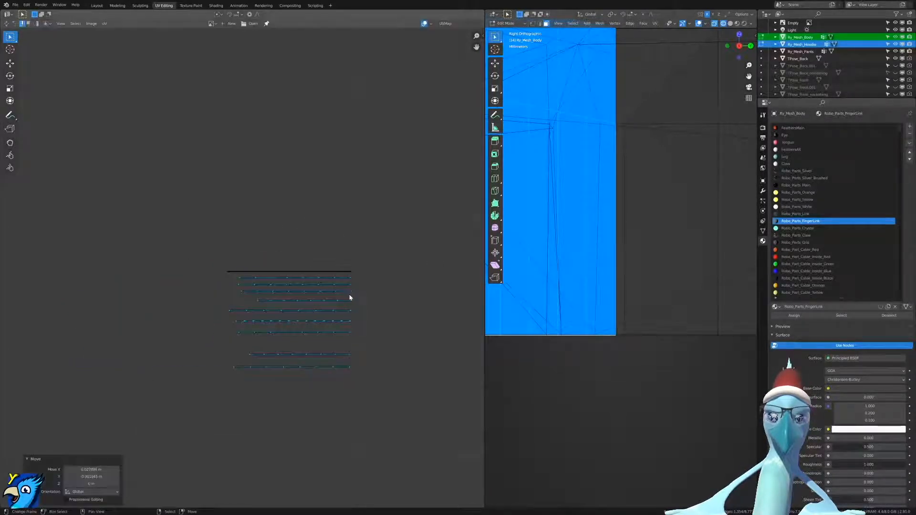
Box-select all seven wide strips and flatten them by scaling to 0 along Y.
{"action": "scroll", "coordinate": [349, 298], "scroll_direction": "down", "scroll_amount": 8}
{"action": "scroll", "coordinate": [163, 272], "scroll_direction": "down", "scroll_amount": 3}
{"action": "scroll", "coordinate": [225, 267], "scroll_direction": "down", "scroll_amount": 4}
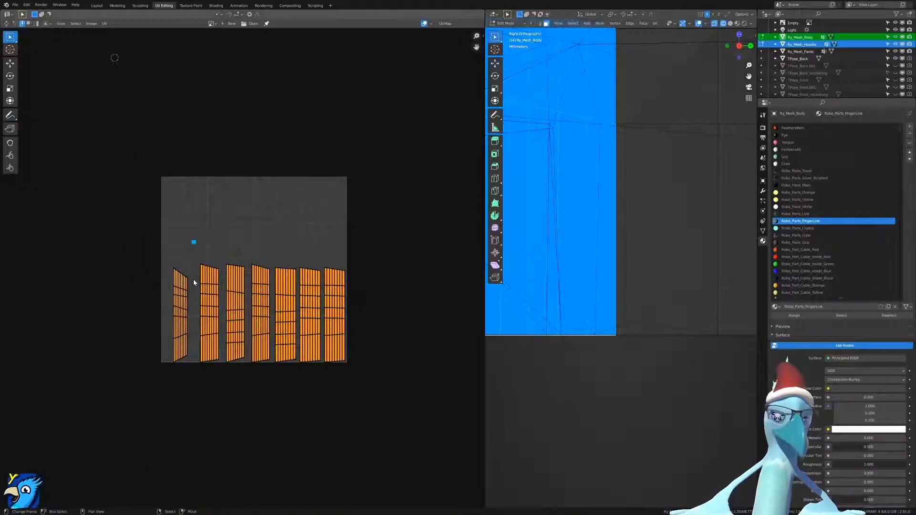
{"action": "key", "text": "b"}
{"action": "left_click_drag", "start_coordinate": [126, 245], "coordinate": [412, 388]}
{"action": "key", "text": "g"}
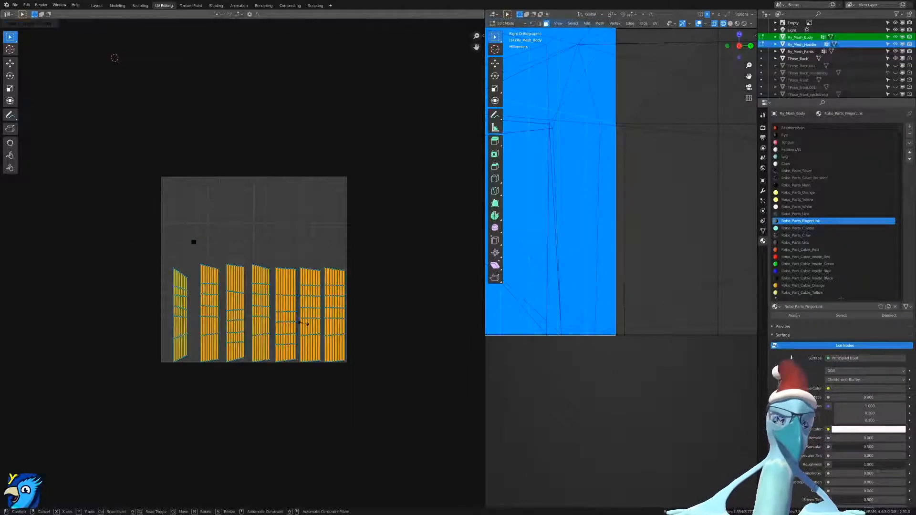
{"action": "key", "text": "y"}
{"action": "key", "text": "0"}
{"action": "key", "text": "Return"}
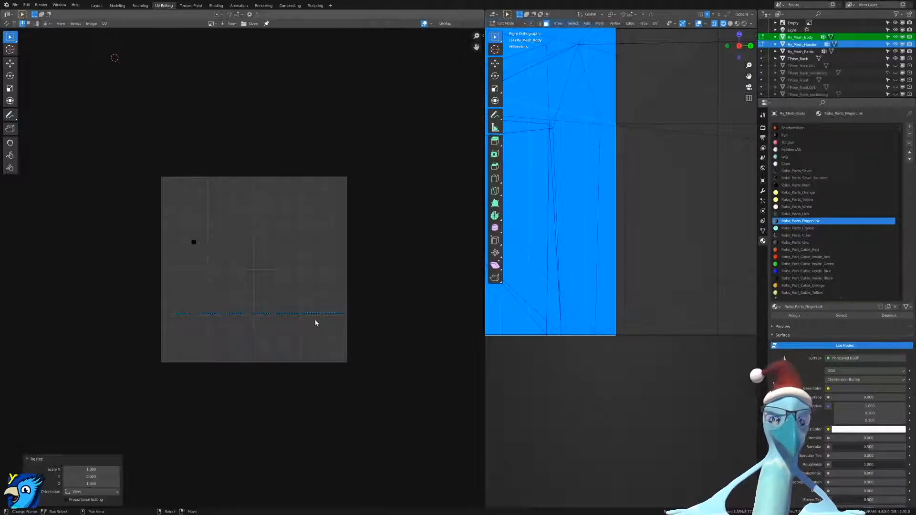
Clear the selection, circle-select the first flattened strip of the wide row and move it just beneath the second strip.
{"action": "key", "text": "c"}
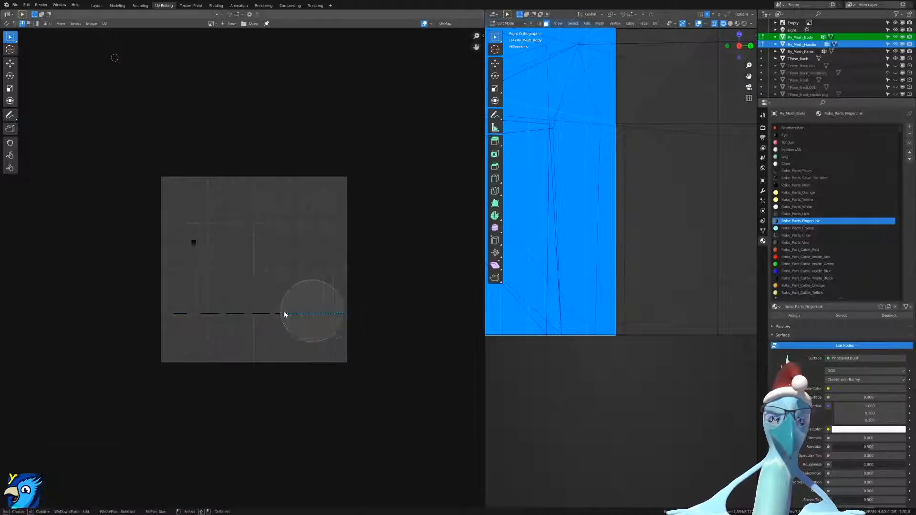
{"action": "key", "text": "Escape"}
{"action": "key", "text": "alt+a"}
{"action": "scroll", "coordinate": [229, 301], "scroll_direction": "up", "scroll_amount": 4}
{"action": "mouse_move", "coordinate": [191, 370]}
{"action": "middle_mouse_down"}
{"action": "mouse_move", "coordinate": [327, 265]}
{"action": "mouse_move", "coordinate": [345, 235]}
{"action": "middle_mouse_up"}
{"action": "scroll", "coordinate": [286, 274], "scroll_direction": "up", "scroll_amount": 3}
{"action": "key", "text": "c"}
{"action": "left_click_drag", "start_coordinate": [258, 233], "coordinate": [184, 231]}
{"action": "key", "text": "Escape"}
{"action": "middle_click_drag", "start_coordinate": [332, 245], "coordinate": [209, 281]}
{"action": "scroll", "coordinate": [224, 286], "scroll_direction": "up", "scroll_amount": 3}
{"action": "key", "text": "g"}
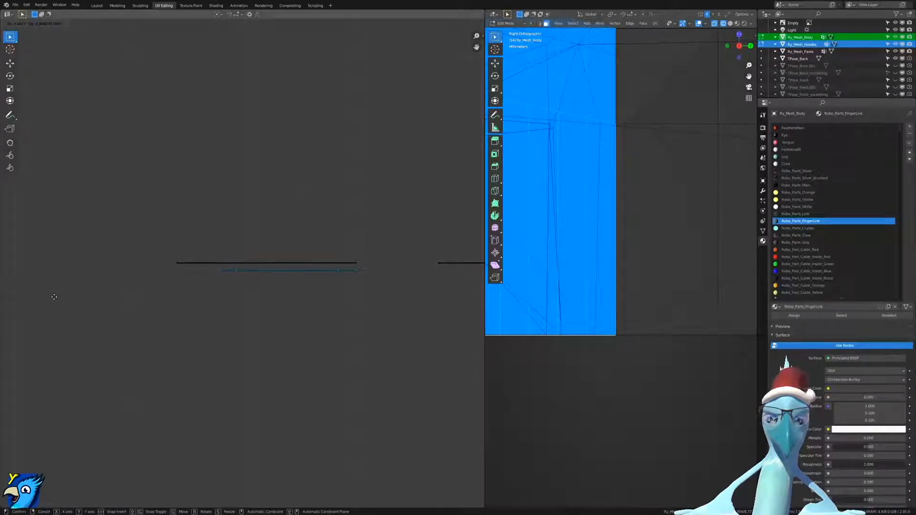
{"action": "left_click", "coordinate": [54, 296]}
Redo the selection with the second wide strip added and move both strips just beneath the third one.
{"action": "key", "text": "c"}
{"action": "left_click_drag", "start_coordinate": [342, 269], "coordinate": [217, 265]}
{"action": "key", "text": "Escape"}
{"action": "key", "text": "ctrl+z"}
{"action": "key", "text": "ctrl+z"}
{"action": "key", "text": "g"}
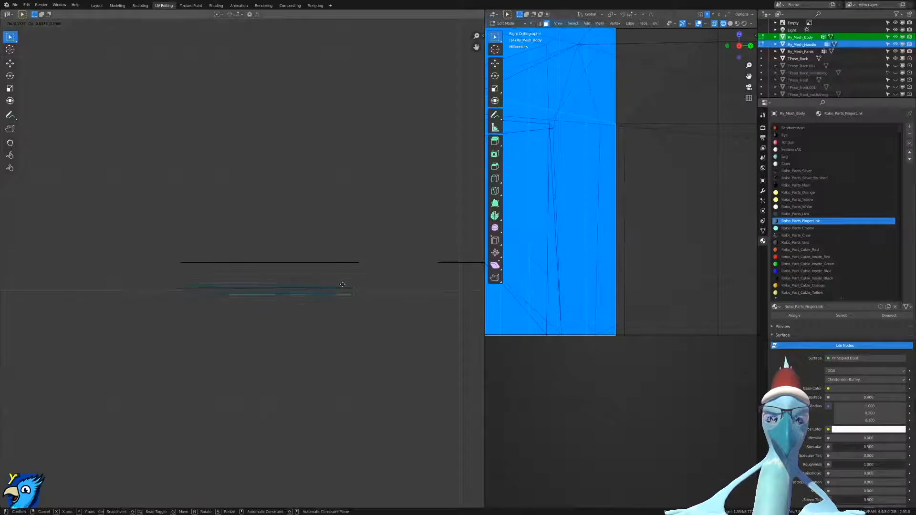
{"action": "left_click", "coordinate": [347, 265]}
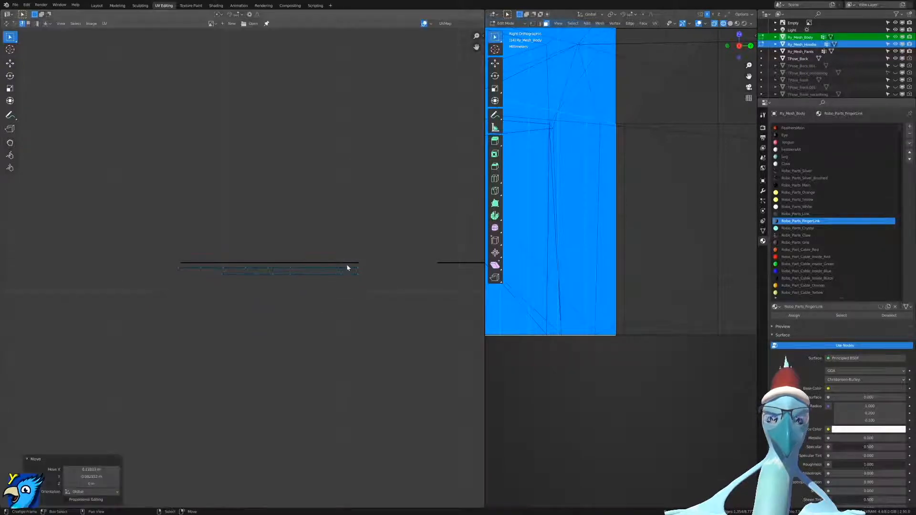
Add the third wide strip to the selection and move all three just beneath the fourth strip.
{"action": "middle_click_drag", "start_coordinate": [401, 282], "coordinate": [288, 278]}
{"action": "key", "text": "c"}
{"action": "left_click_drag", "start_coordinate": [248, 268], "coordinate": [14, 264]}
{"action": "right_click", "coordinate": [14, 264]}
{"action": "middle_click_drag", "start_coordinate": [301, 270], "coordinate": [127, 269]}
{"action": "key", "text": "g"}
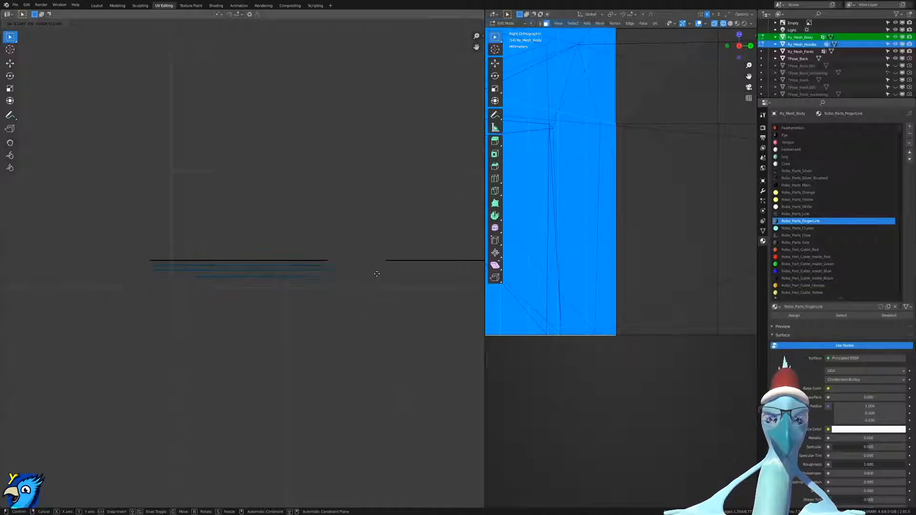
{"action": "left_click", "coordinate": [377, 273]}
Add the fourth wide strip to the selection and move all four just beneath the fifth, aligned with its right end.
{"action": "middle_click_drag", "start_coordinate": [378, 274], "coordinate": [188, 266]}
{"action": "key", "text": "c"}
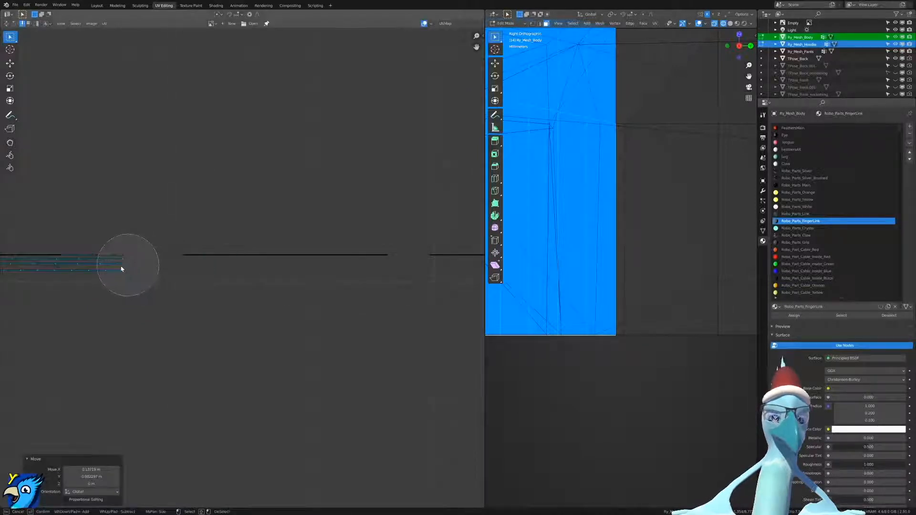
{"action": "right_click", "coordinate": [77, 290]}
{"action": "middle_click_drag", "start_coordinate": [78, 290], "coordinate": [206, 295]}
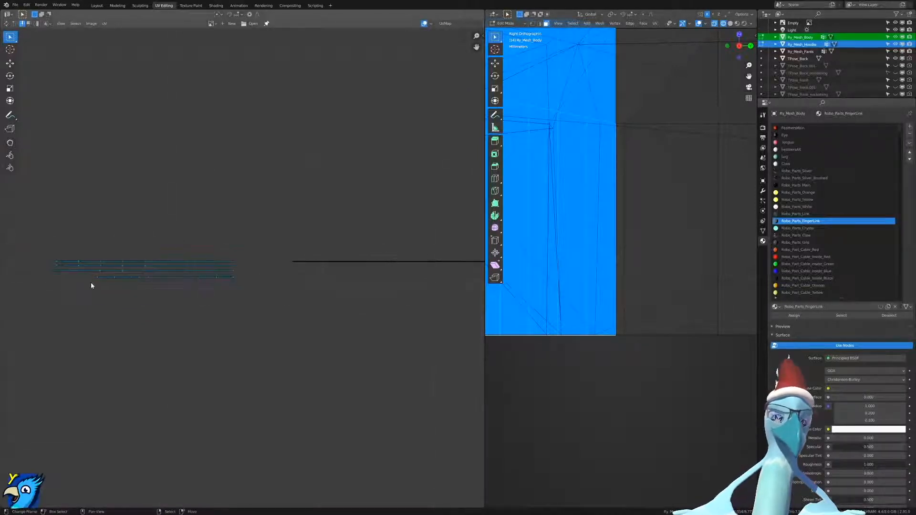
{"action": "key", "text": "g"}
{"action": "left_click", "coordinate": [336, 295]}
{"action": "middle_click_drag", "start_coordinate": [337, 294], "coordinate": [171, 301]}
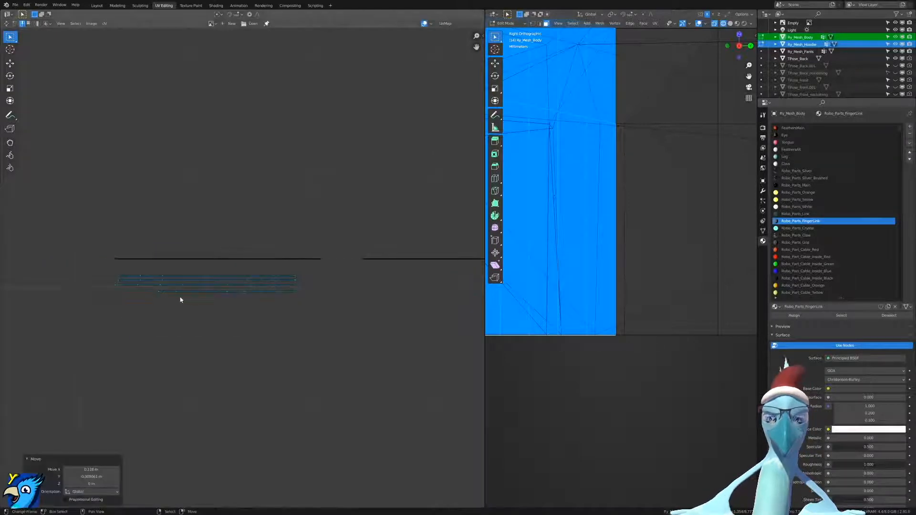
{"action": "key", "text": "g"}
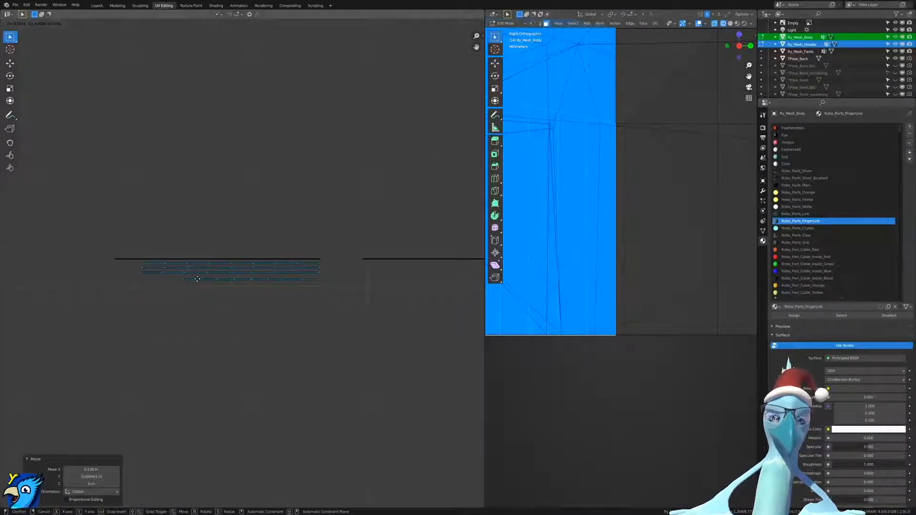
{"action": "left_click", "coordinate": [199, 280]}
Add the fifth wide strip to the selection and move all five just beneath the sixth strip.
{"action": "key", "text": "c"}
{"action": "left_click_drag", "start_coordinate": [313, 258], "coordinate": [53, 253]}
{"action": "right_click", "coordinate": [53, 254]}
{"action": "middle_click_drag", "start_coordinate": [315, 275], "coordinate": [194, 278]}
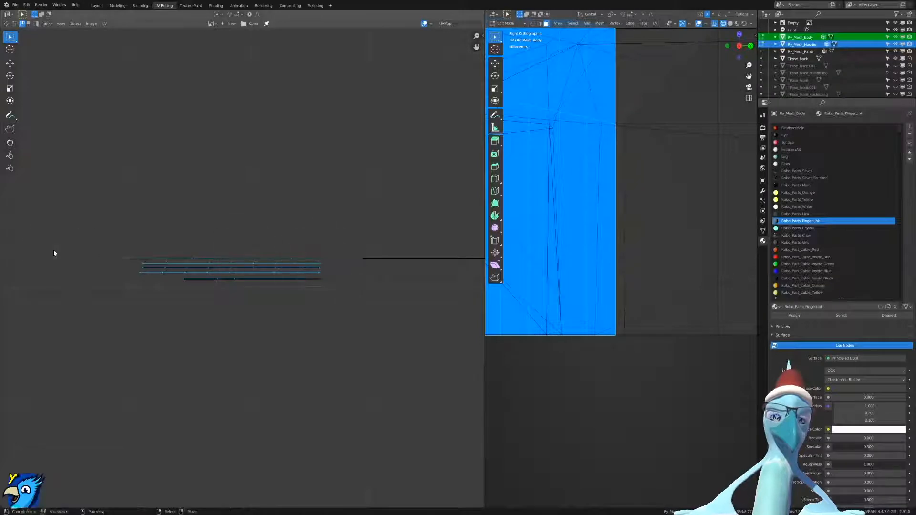
{"action": "key", "text": "g"}
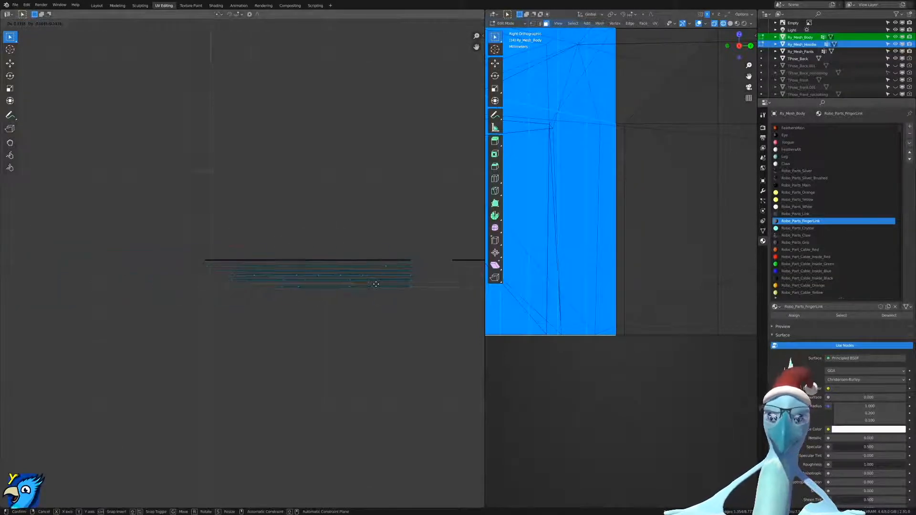
{"action": "left_click", "coordinate": [375, 281]}
Add the sixth wide strip, move all six beneath the last one and add that strip to the selection as well.
{"action": "middle_click_drag", "start_coordinate": [401, 286], "coordinate": [69, 280]}
{"action": "key", "text": "c"}
{"action": "right_click", "coordinate": [25, 267]}
{"action": "key", "text": "g"}
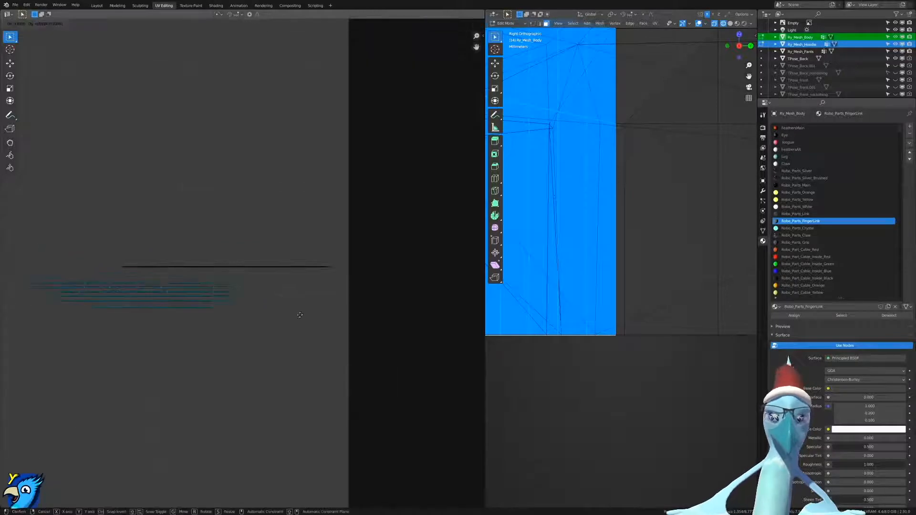
{"action": "left_click", "coordinate": [369, 300]}
{"action": "key", "text": "c"}
{"action": "left_click_drag", "start_coordinate": [348, 270], "coordinate": [51, 280]}
{"action": "right_click", "coordinate": [50, 279]}
Move the stack of seven wide strips directly beneath the stack of short strips, aligning their right ends.
{"action": "scroll", "coordinate": [240, 279], "scroll_direction": "down", "scroll_amount": 2}
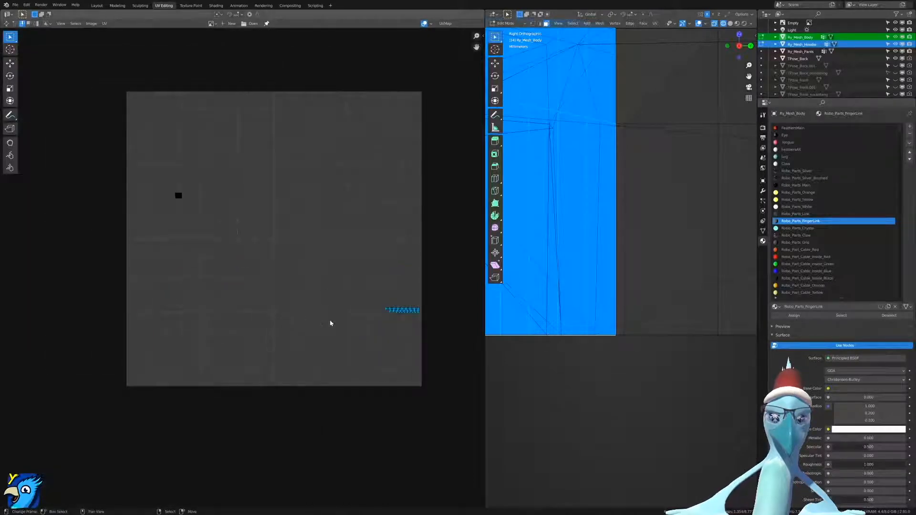
{"action": "key", "text": "g"}
{"action": "left_click", "coordinate": [92, 215]}
{"action": "scroll", "coordinate": [286, 341], "scroll_direction": "up", "scroll_amount": 5}
{"action": "scroll", "coordinate": [290, 345], "scroll_direction": "up", "scroll_amount": 3}
{"action": "key", "text": "g"}
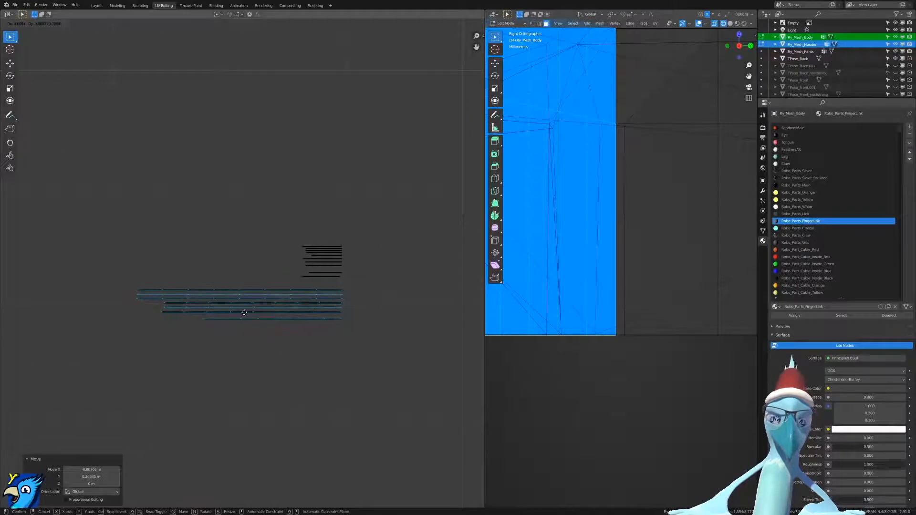
{"action": "left_click", "coordinate": [344, 318]}
{"action": "key", "text": "g"}
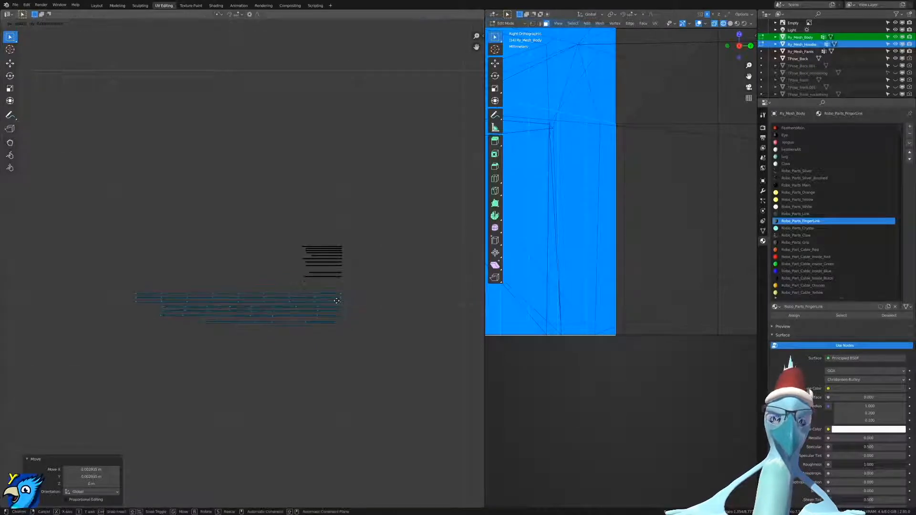
{"action": "left_click", "coordinate": [341, 311]}
{"action": "key", "text": "g"}
{"action": "left_click", "coordinate": [361, 312]}
Add the short strips to the selection and scale both stacks down along Y to pack them tightly together.
{"action": "key", "text": "c"}
{"action": "left_click_drag", "start_coordinate": [362, 275], "coordinate": [220, 286]}
{"action": "right_click", "coordinate": [210, 289]}
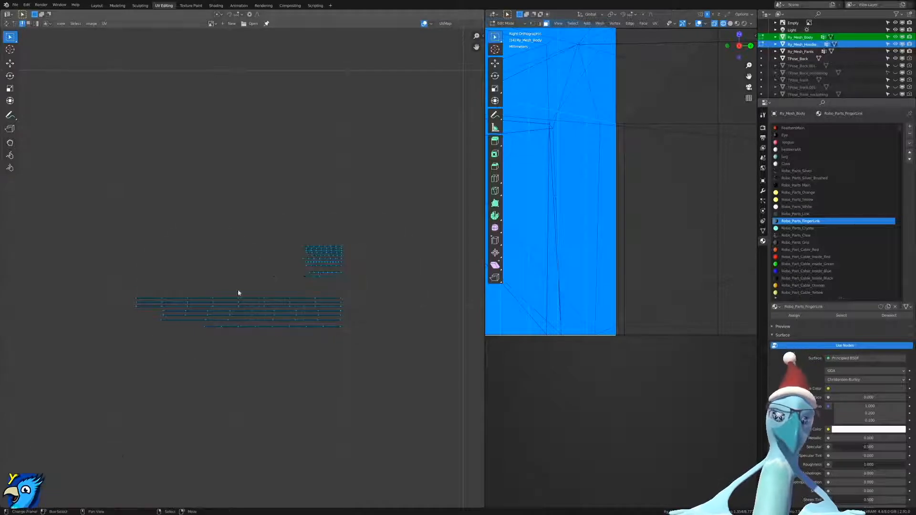
{"action": "key", "text": "s"}
{"action": "key", "text": "y"}
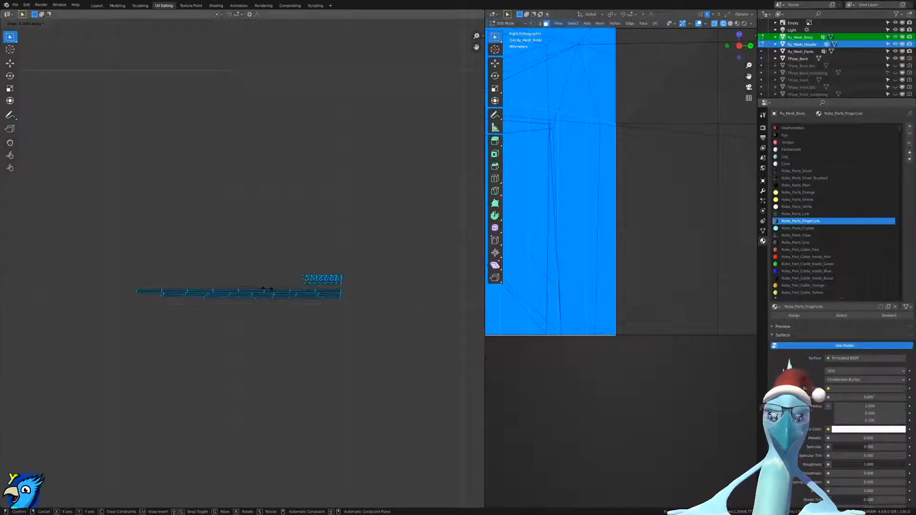
{"action": "left_click", "coordinate": [260, 290]}
Select all link UVs and move them to the upper-left area of the UV tile.
{"action": "key", "text": "alt+a"}
{"action": "scroll", "coordinate": [311, 313], "scroll_direction": "down", "scroll_amount": 6}
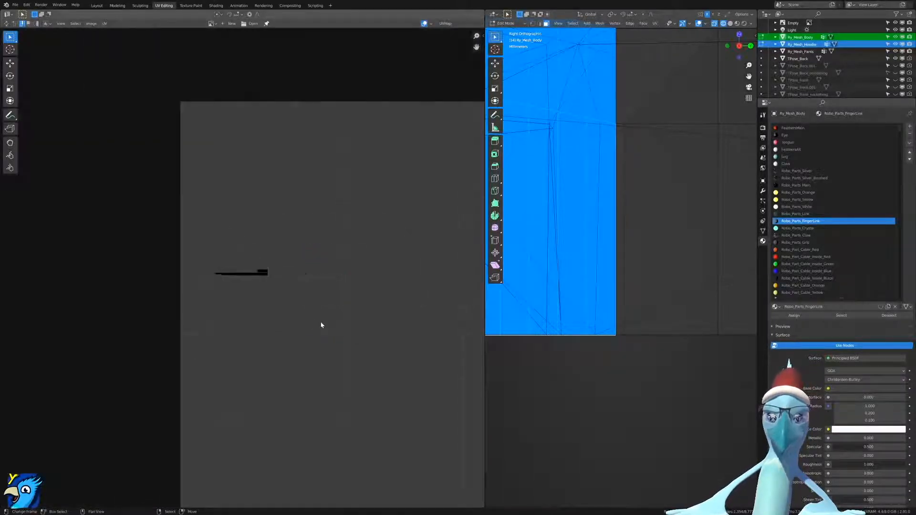
{"action": "key", "text": "a"}
{"action": "key", "text": "g"}
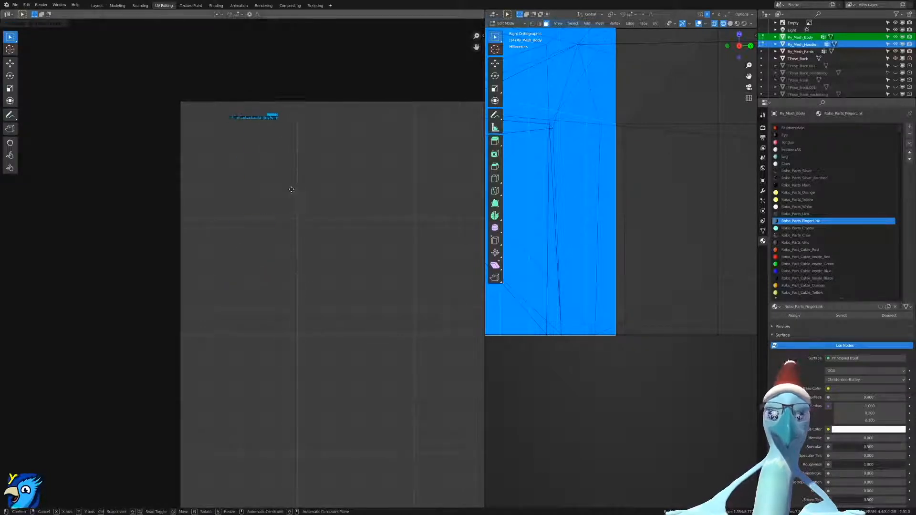
{"action": "left_click", "coordinate": [291, 179]}
Turn off wireframe shading and select the hoodie's torso, sleeve and shoulder faces, extending the selection to linked faces delimited by UVs.
{"action": "scroll", "coordinate": [586, 297], "scroll_direction": "down", "scroll_amount": 5}
{"action": "scroll", "coordinate": [586, 297], "scroll_direction": "down", "scroll_amount": 5}
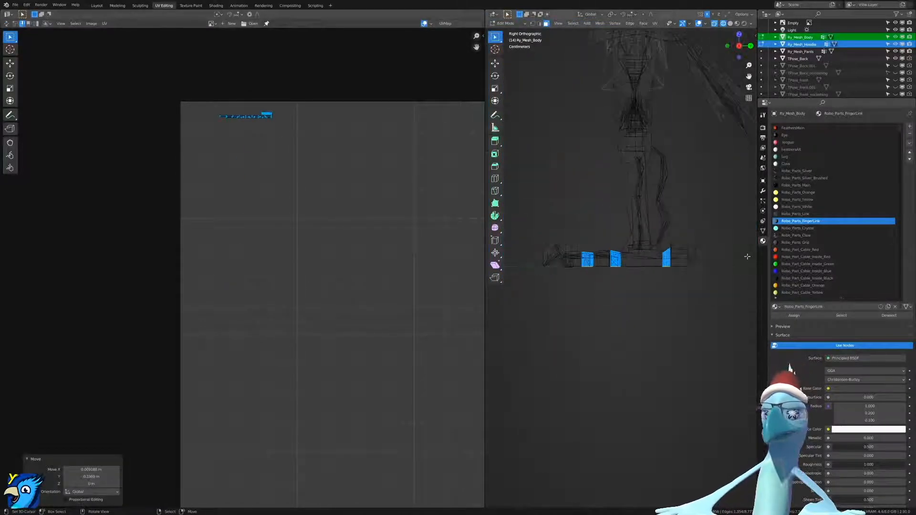
{"action": "middle_click_drag", "start_coordinate": [631, 254], "coordinate": [669, 229]}
{"action": "middle_click_drag", "start_coordinate": [668, 229], "coordinate": [643, 351], "text": "shift"}
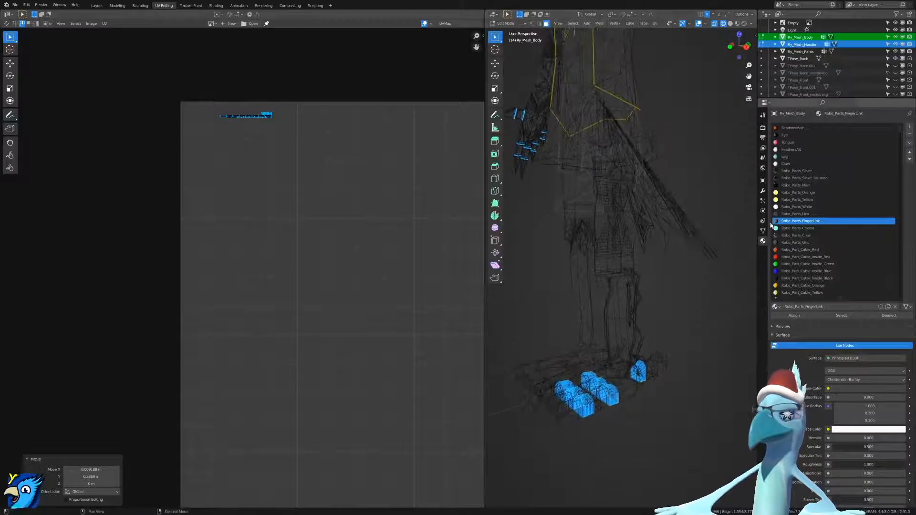
{"action": "scroll", "coordinate": [822, 256], "scroll_direction": "up", "scroll_amount": 1}
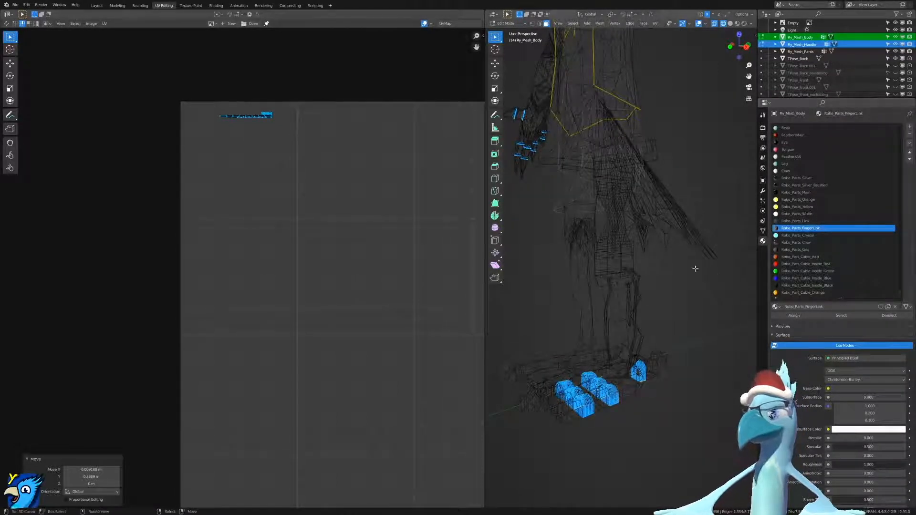
{"action": "scroll", "coordinate": [598, 238], "scroll_direction": "up", "scroll_amount": 2}
{"action": "key", "text": "ctrl+Tab"}
{"action": "left_click", "coordinate": [606, 193]}
{"action": "mouse_move", "coordinate": [646, 180]}
{"action": "middle_mouse_down"}
{"action": "mouse_move", "coordinate": [565, 181]}
{"action": "mouse_move", "coordinate": [611, 205]}
{"action": "middle_mouse_up"}
{"action": "key", "text": "shift+z"}
{"action": "left_click", "coordinate": [597, 176], "text": "shift"}
{"action": "left_click", "coordinate": [579, 156], "text": "shift"}
{"action": "mouse_move", "coordinate": [579, 156]}
{"action": "middle_mouse_down"}
{"action": "mouse_move", "coordinate": [632, 158]}
{"action": "mouse_move", "coordinate": [662, 131]}
{"action": "middle_mouse_up"}
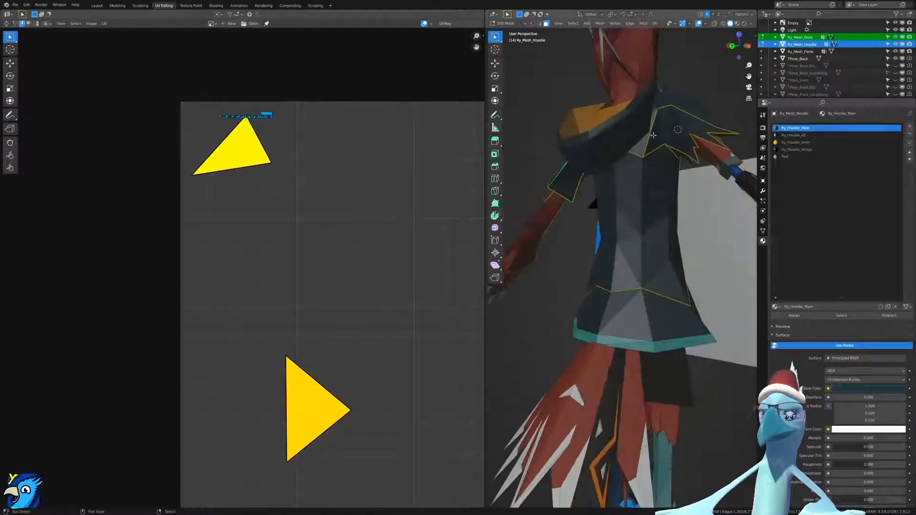
{"action": "left_click", "coordinate": [662, 132], "text": "shift"}
{"action": "key", "text": "ctrl+l"}
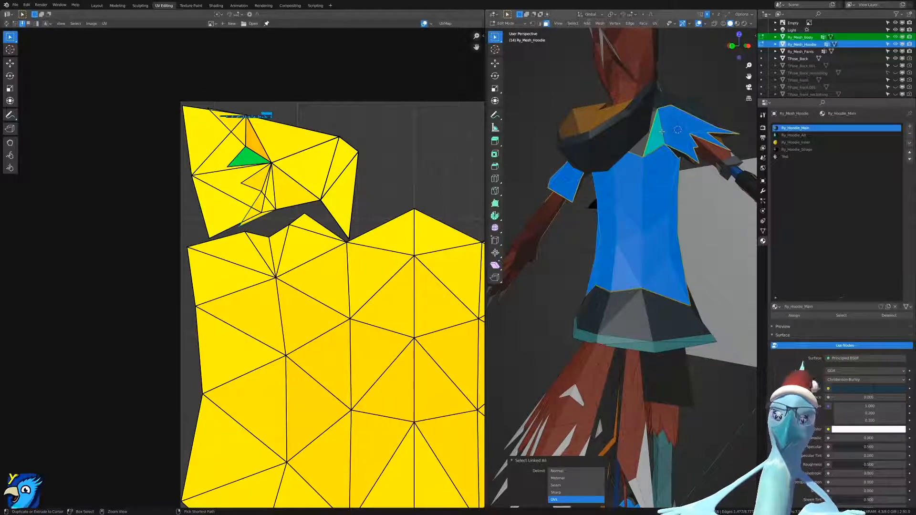
Circle-select the whole stack of link strips and move it slightly up, above the hoodie's upper-left UV island.
{"action": "scroll", "coordinate": [368, 250], "scroll_direction": "up", "scroll_amount": 2}
{"action": "scroll", "coordinate": [154, 278], "scroll_direction": "up", "scroll_amount": 3}
{"action": "scroll", "coordinate": [242, 269], "scroll_direction": "up", "scroll_amount": 3}
{"action": "left_click", "coordinate": [421, 192]}
{"action": "key", "text": "c"}
{"action": "left_click", "coordinate": [460, 185]}
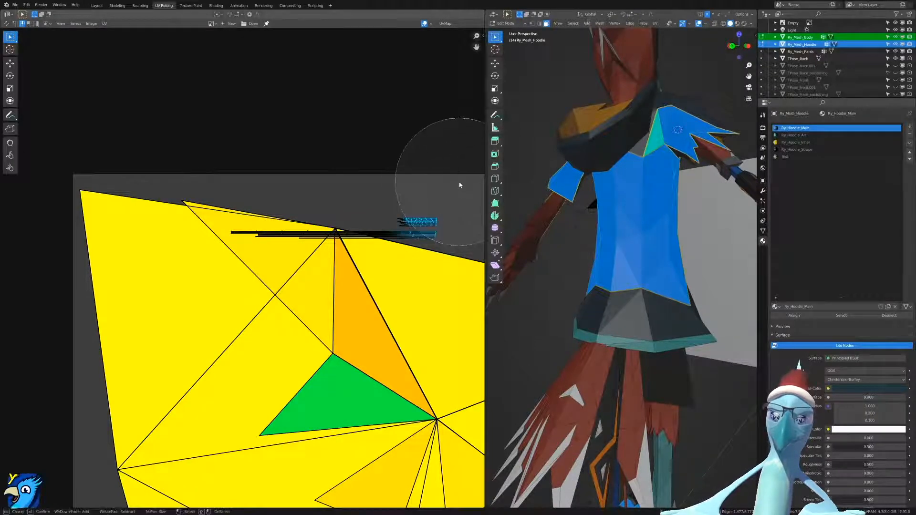
{"action": "right_click", "coordinate": [460, 185]}
{"action": "scroll", "coordinate": [420, 210], "scroll_direction": "down", "scroll_amount": 3}
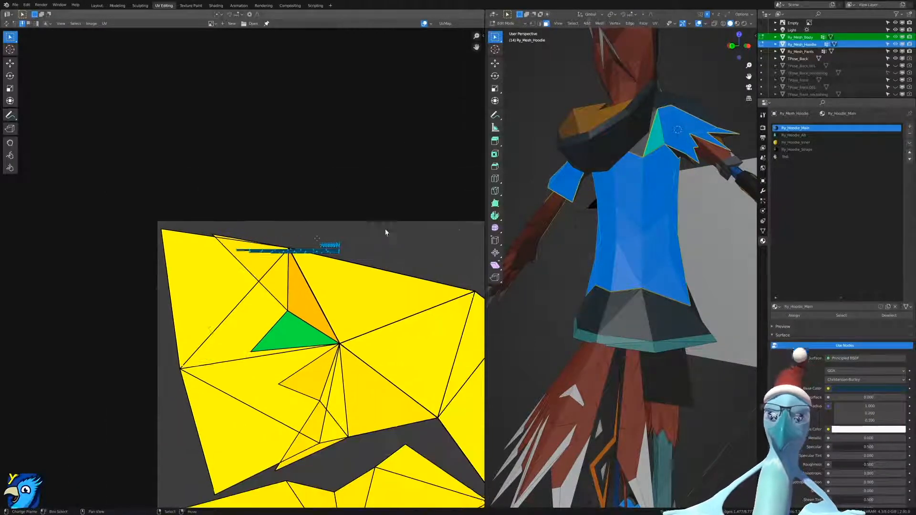
{"action": "middle_click_drag", "start_coordinate": [388, 229], "coordinate": [256, 258]}
{"action": "key", "text": "g"}
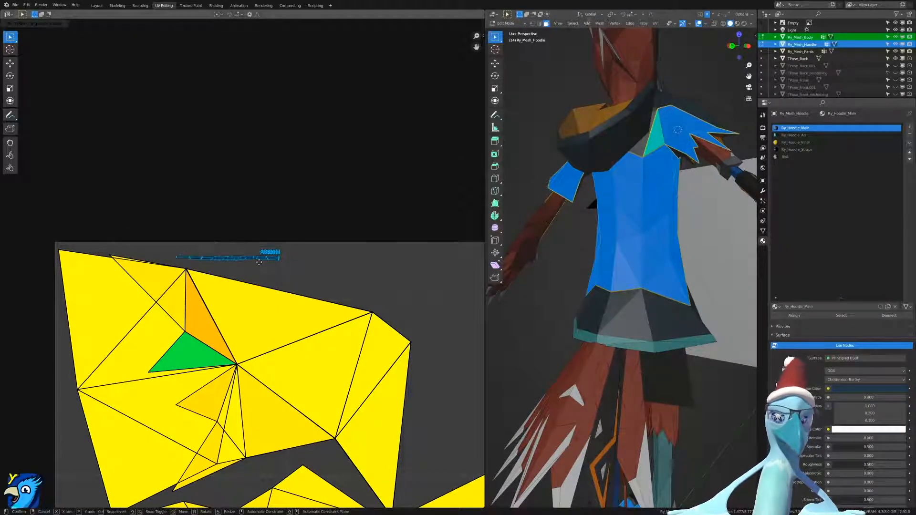
{"action": "left_click", "coordinate": [266, 263]}
{"action": "key", "text": "s"}
{"action": "key", "text": "x"}
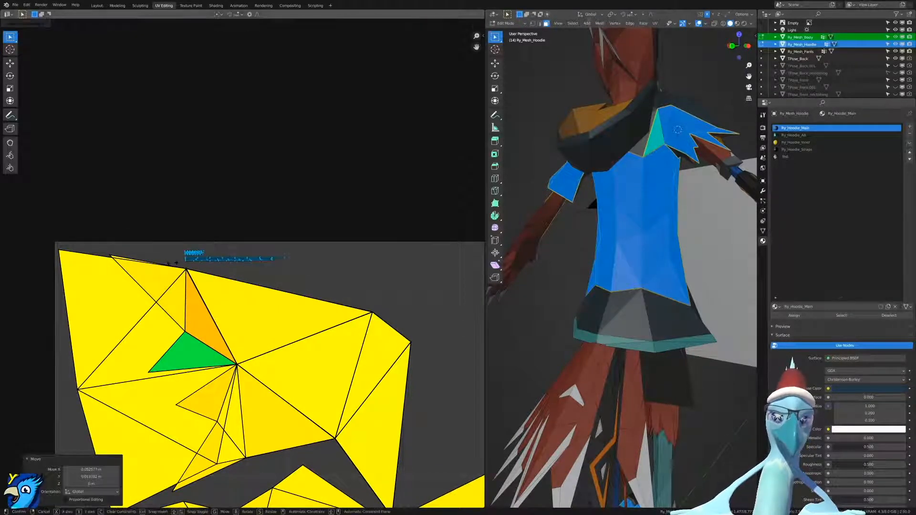
{"action": "left_click", "coordinate": [181, 265]}
Examine how the link strips sit beside the hoodie's islands across the whole UV tile.
{"action": "scroll", "coordinate": [334, 267], "scroll_direction": "down", "scroll_amount": 5}
{"action": "middle_click_drag", "start_coordinate": [359, 266], "coordinate": [247, 207]}
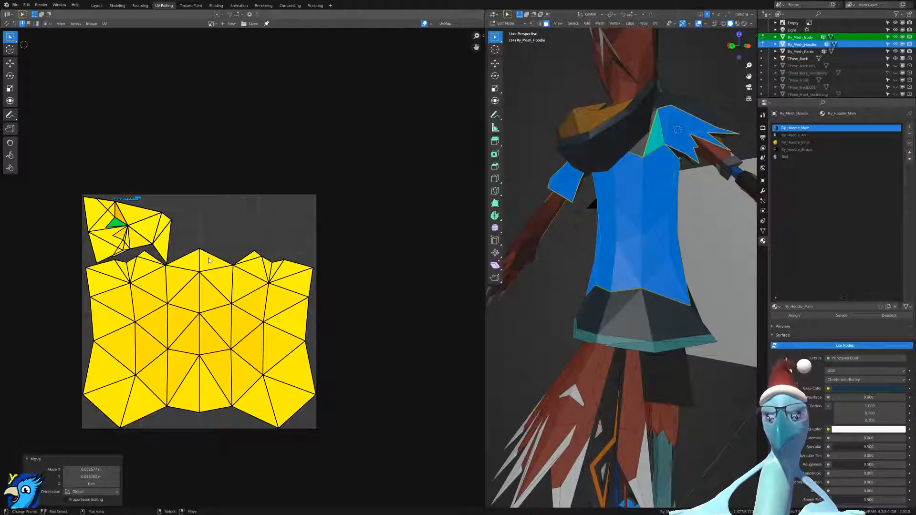
{"action": "middle_click_drag", "start_coordinate": [199, 431], "coordinate": [223, 436]}
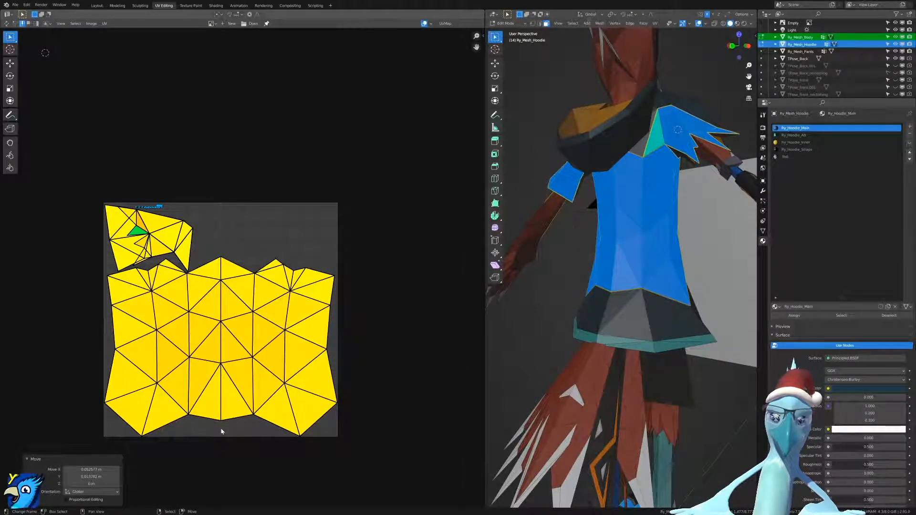
{"action": "middle_click_drag", "start_coordinate": [222, 432], "coordinate": [249, 500]}
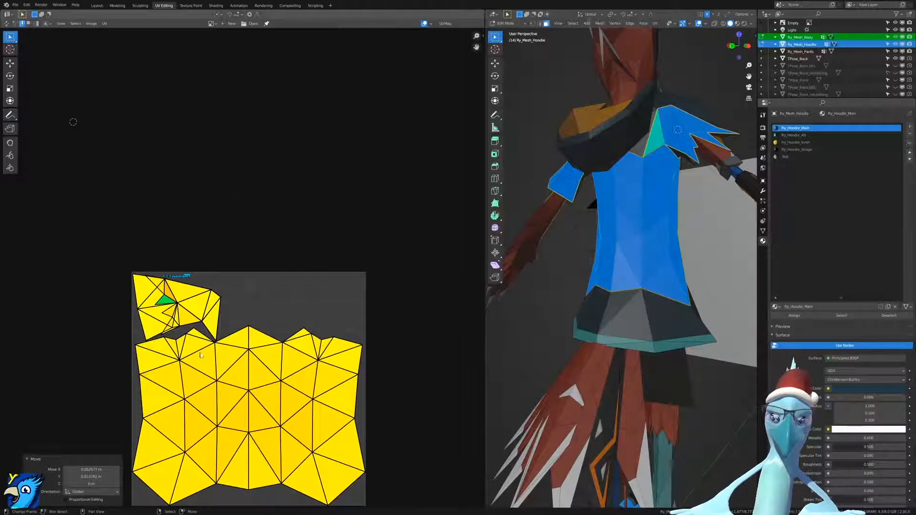
{"action": "key", "text": "g"}
{"action": "left_click", "coordinate": [176, 350]}
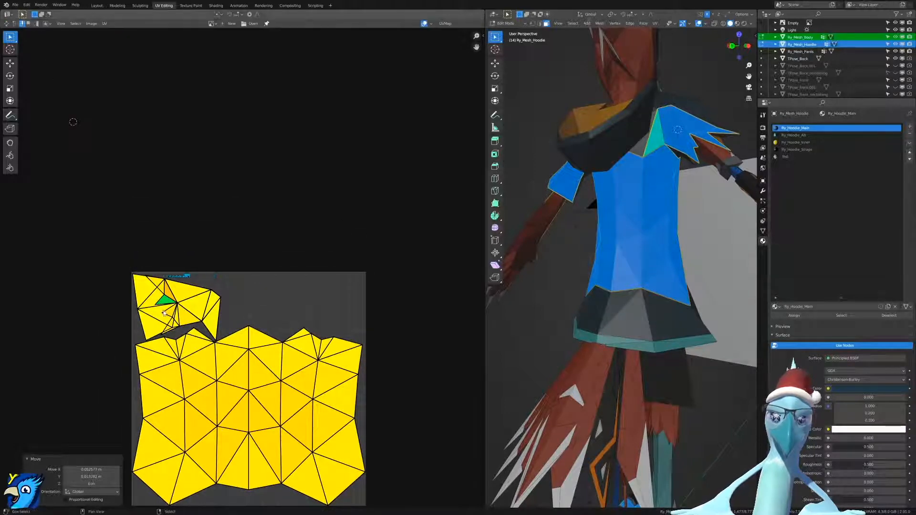
{"action": "middle_click_drag", "start_coordinate": [183, 315], "coordinate": [250, 323]}
{"action": "scroll", "coordinate": [250, 323], "scroll_direction": "up", "scroll_amount": 5}
{"action": "key", "text": "Tab"}
{"action": "key", "text": "Tab"}
{"action": "scroll", "coordinate": [334, 287], "scroll_direction": "down", "scroll_amount": 5}
{"action": "scroll", "coordinate": [334, 287], "scroll_direction": "up", "scroll_amount": 2}
{"action": "scroll", "coordinate": [334, 286], "scroll_direction": "down", "scroll_amount": 1}
{"action": "middle_click_drag", "start_coordinate": [371, 439], "coordinate": [338, 403]}
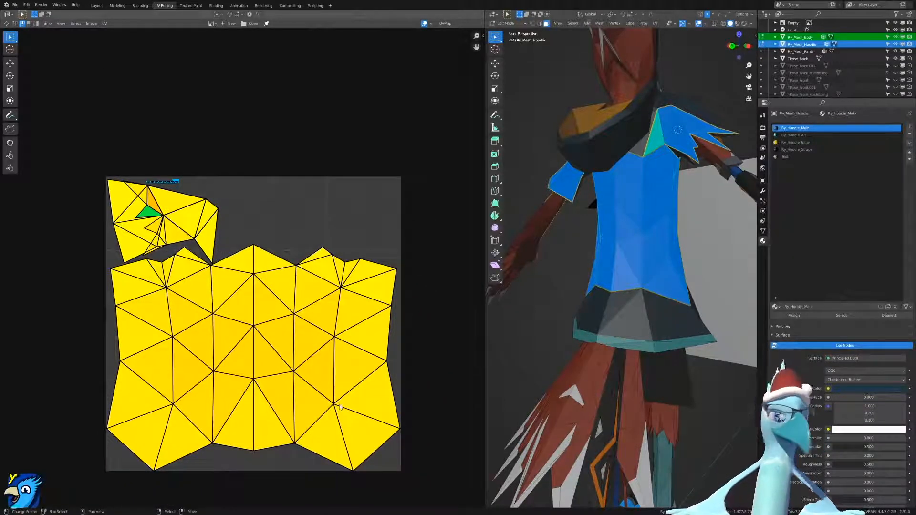
Save the Blender file with all the arranged UV islands in their current layout.
{"action": "left_click", "coordinate": [104, 23]}
{"action": "left_click", "coordinate": [104, 23]}
{"action": "middle_click_drag", "start_coordinate": [253, 260], "coordinate": [246, 240]}
{"action": "key", "text": "ctrl+s"}
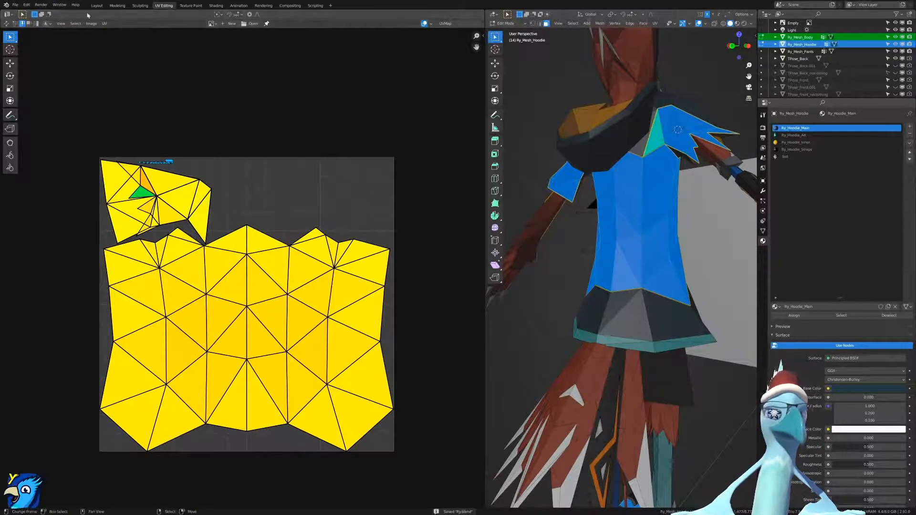
Export the UV layout as Ry_UVs.png into the Stream Avatar folder, basing the file name on the existing Ry_UVs_HoodieLogo.png.
{"action": "left_click", "coordinate": [104, 23]}
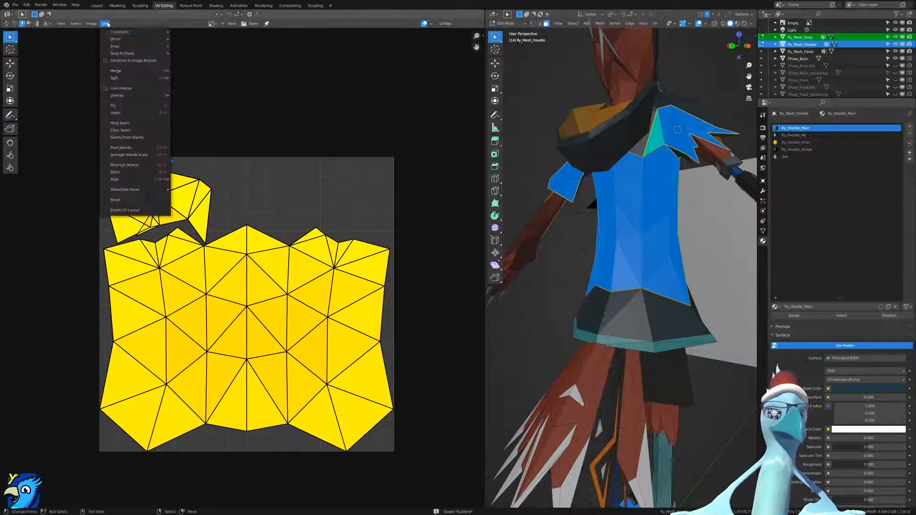
{"action": "left_click", "coordinate": [125, 210]}
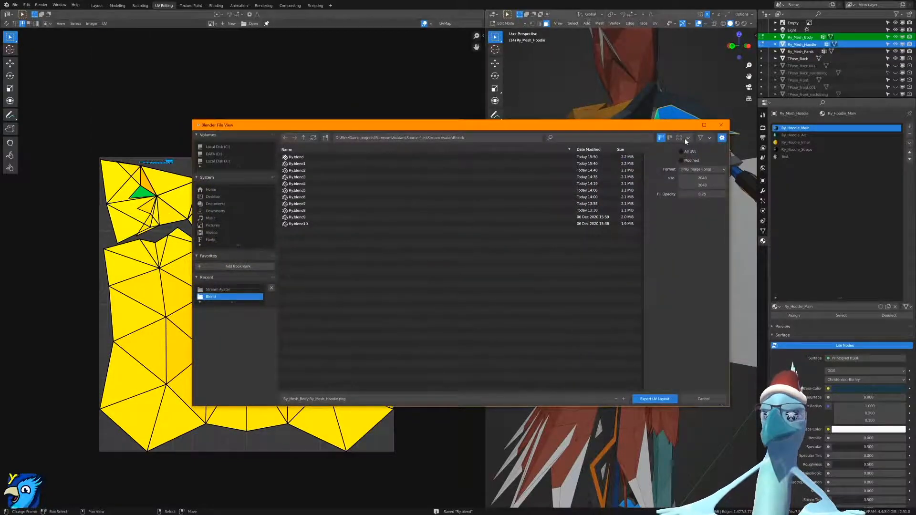
{"action": "left_click", "coordinate": [305, 138]}
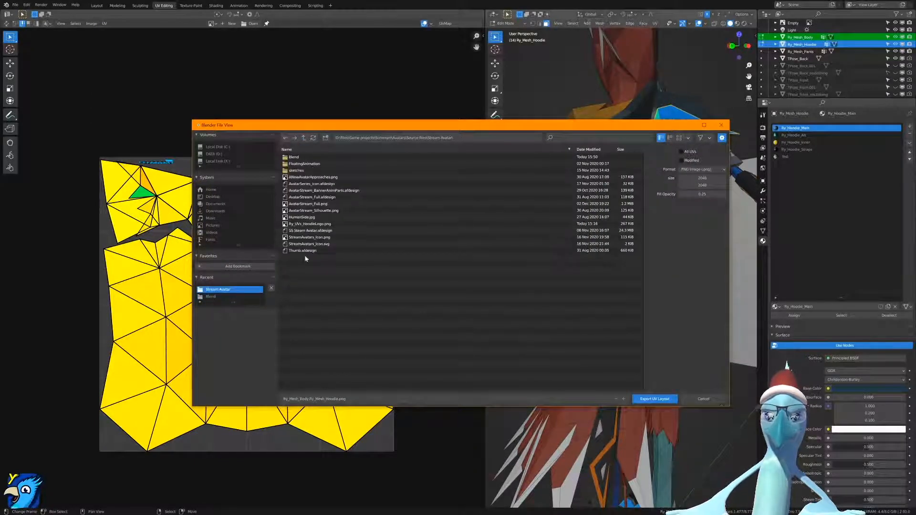
{"action": "left_click", "coordinate": [313, 225]}
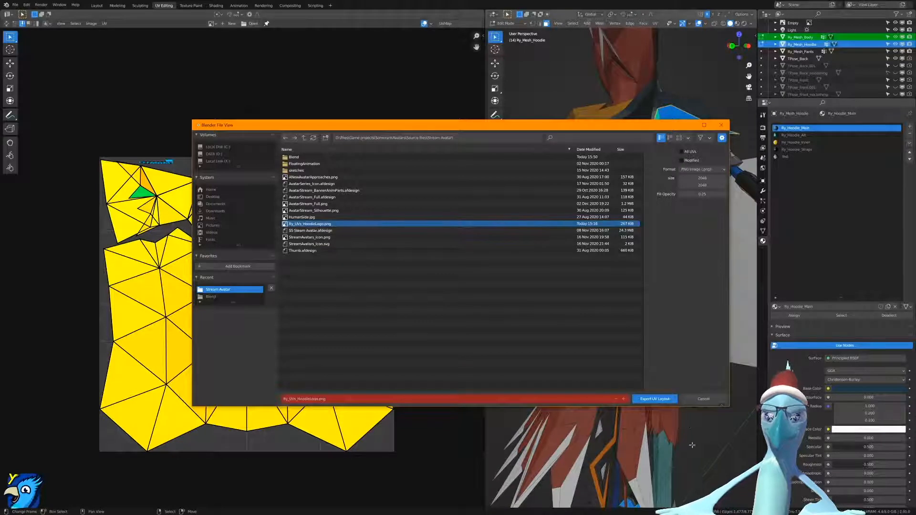
{"action": "left_click", "coordinate": [318, 399]}
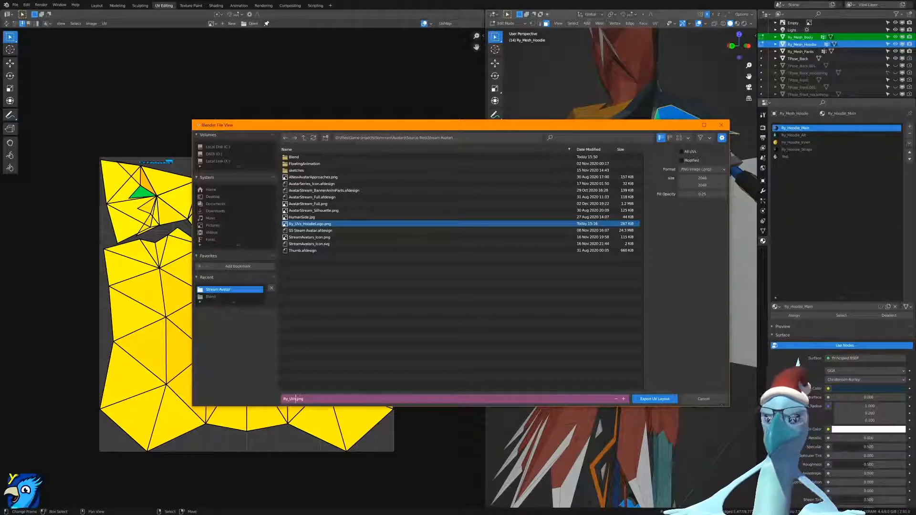
{"action": "left_click", "coordinate": [492, 341]}
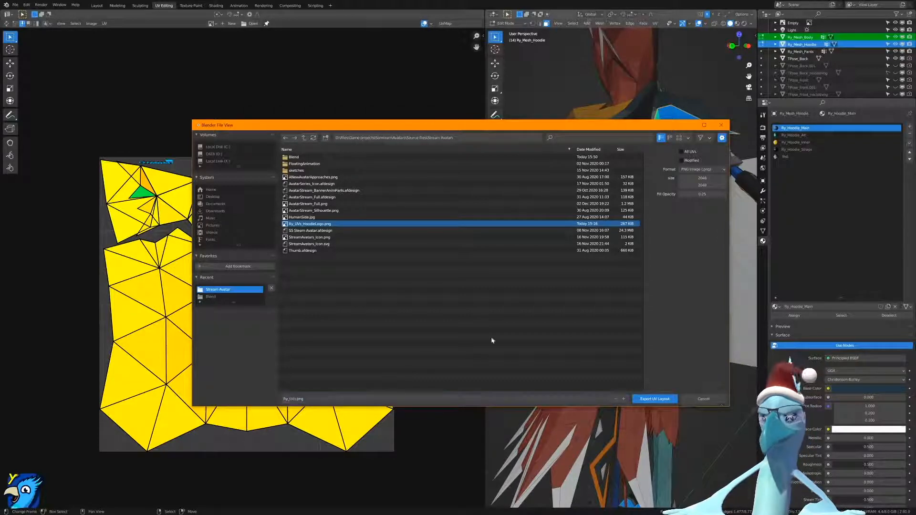
{"action": "left_click", "coordinate": [652, 400]}
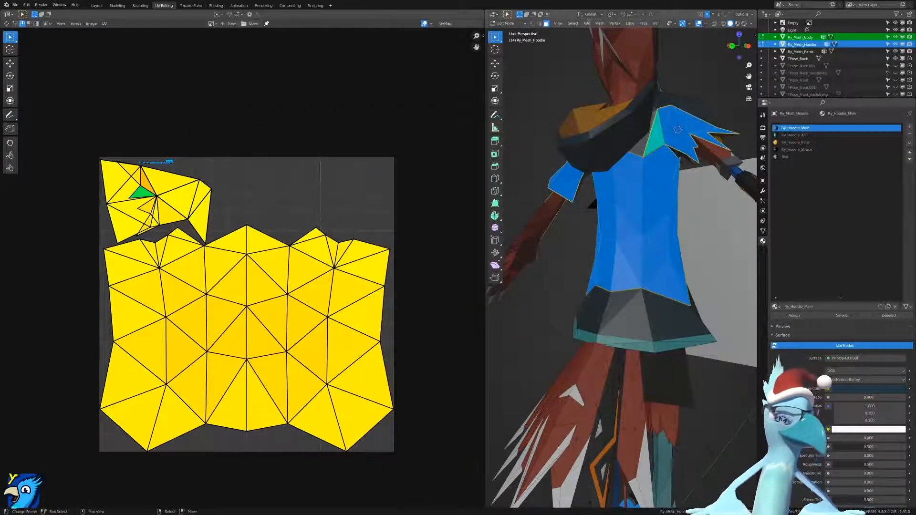
Switch to Affinity Designer, place Ry_UVs.png over the artboard and delete the old Ry_UVs_HoodieLogo layer.
{"action": "key", "text": "alt+Tab"}
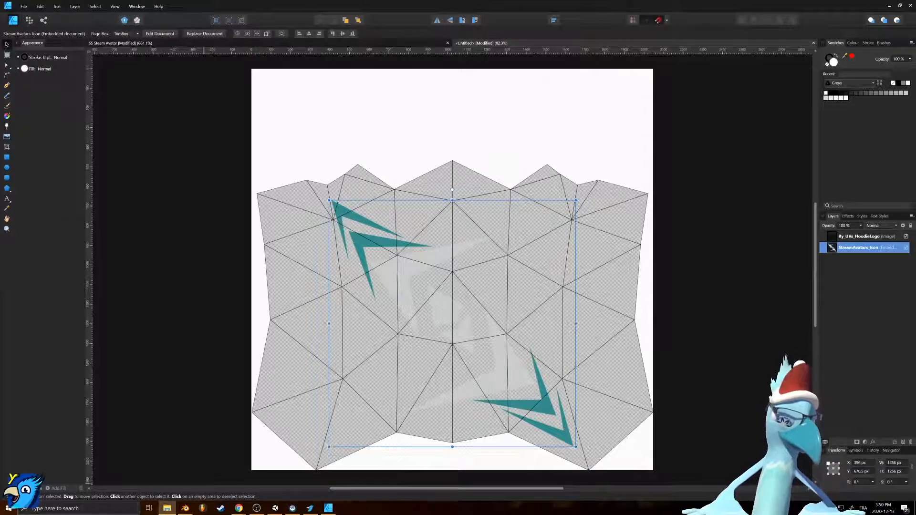
{"action": "left_click_drag", "start_coordinate": [482, 394], "coordinate": [390, 188]}
{"action": "left_click", "coordinate": [863, 252]}
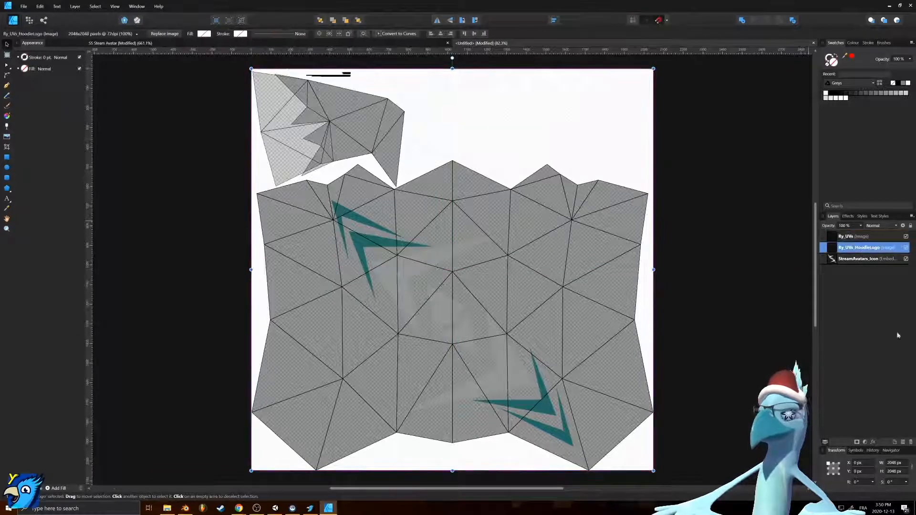
{"action": "left_click", "coordinate": [910, 442]}
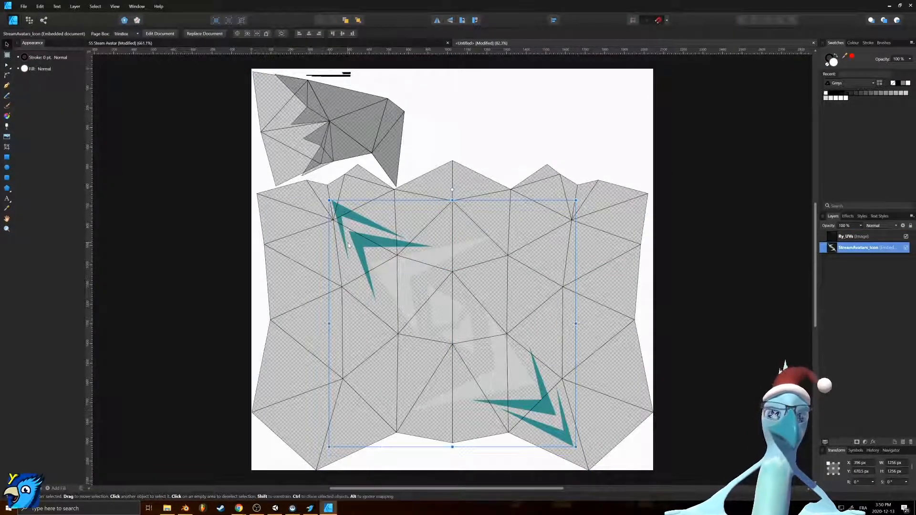
{"action": "middle_click_drag", "start_coordinate": [365, 244], "coordinate": [367, 249]}
{"action": "scroll", "coordinate": [377, 250], "scroll_direction": "up", "scroll_amount": 5}
{"action": "scroll", "coordinate": [372, 229], "scroll_direction": "up", "scroll_amount": 4, "text": "ctrl"}
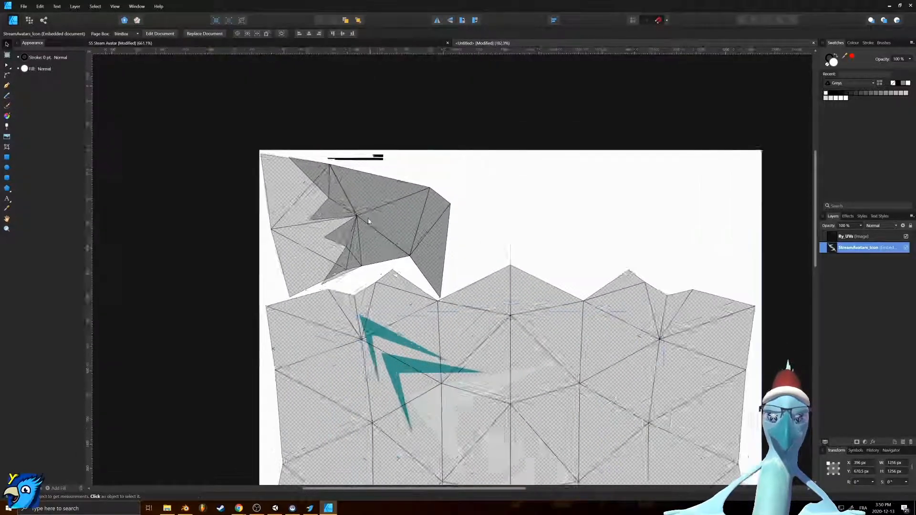
{"action": "scroll", "coordinate": [369, 223], "scroll_direction": "up", "scroll_amount": 1}
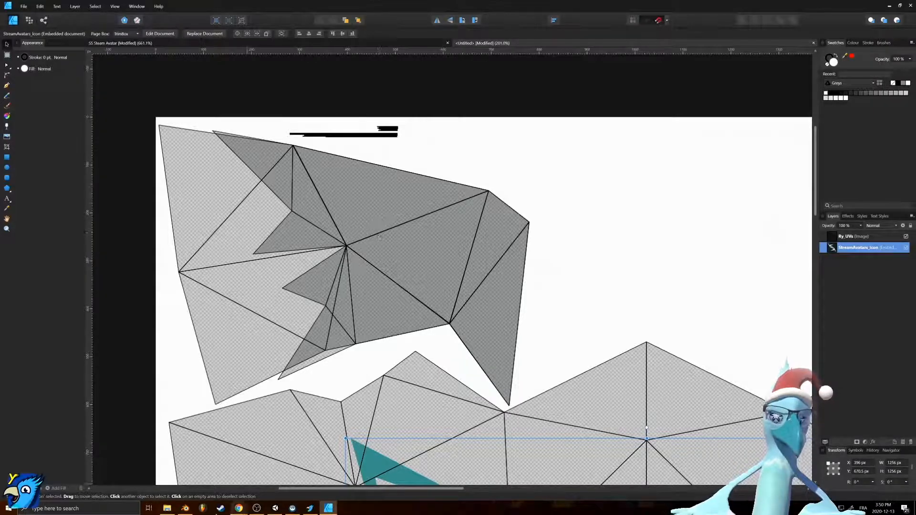
Switch to Blender and copy the hex code of the Ry_Hoodie_Main material's viewport display colour.
{"action": "left_click", "coordinate": [185, 509]}
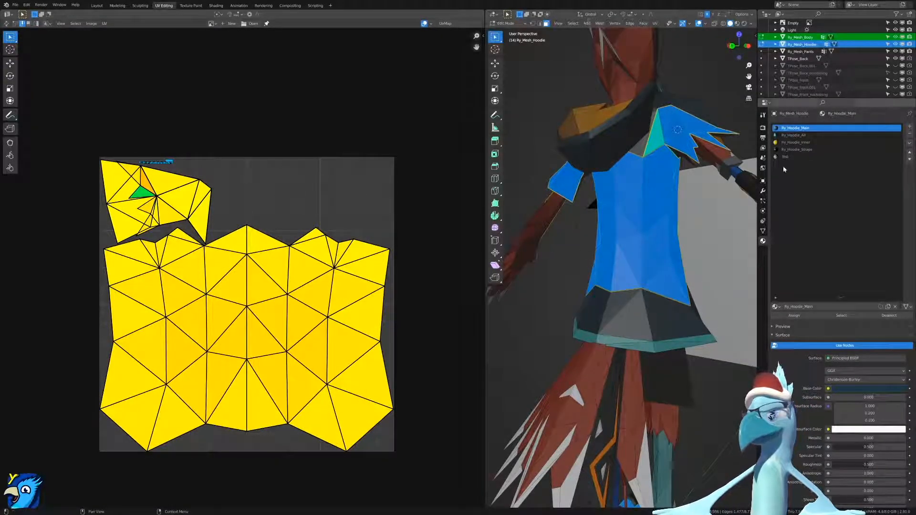
{"action": "scroll", "coordinate": [799, 377], "scroll_direction": "down", "scroll_amount": 8}
{"action": "scroll", "coordinate": [801, 377], "scroll_direction": "down", "scroll_amount": 2}
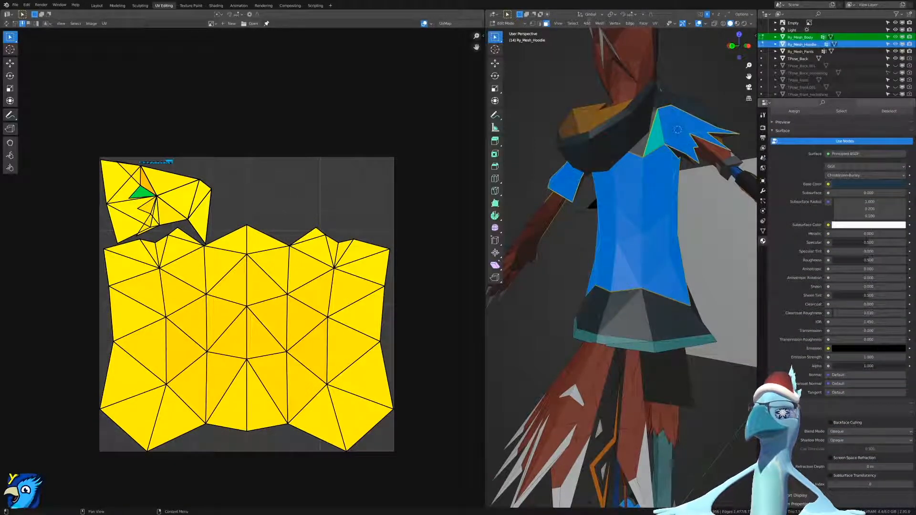
{"action": "scroll", "coordinate": [793, 490], "scroll_direction": "down", "scroll_amount": 2}
{"action": "left_click", "coordinate": [870, 477]}
{"action": "left_click", "coordinate": [888, 435]}
{"action": "left_click", "coordinate": [866, 445]}
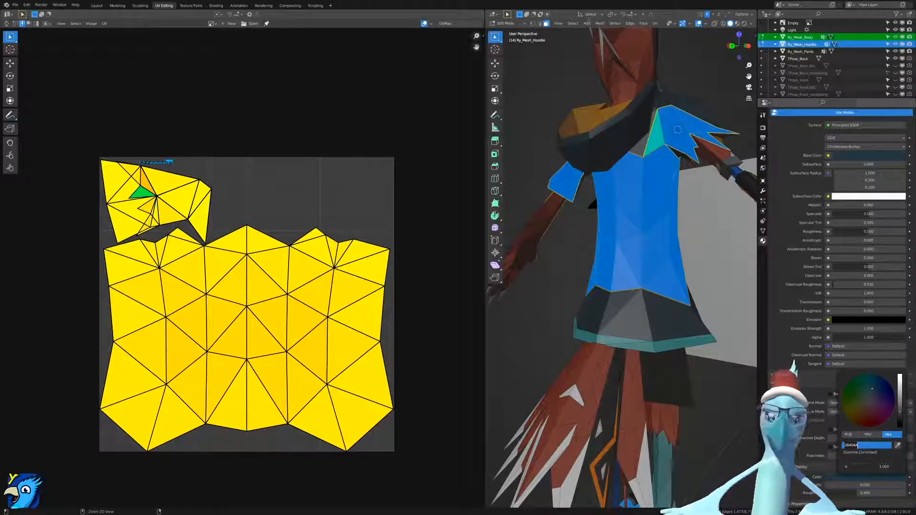
Switch to Affinity Designer and start a Pen outline below the Ry_UVs layer, following the upper and right edges of the sleeve island.
{"action": "key", "text": "alt+Tab"}
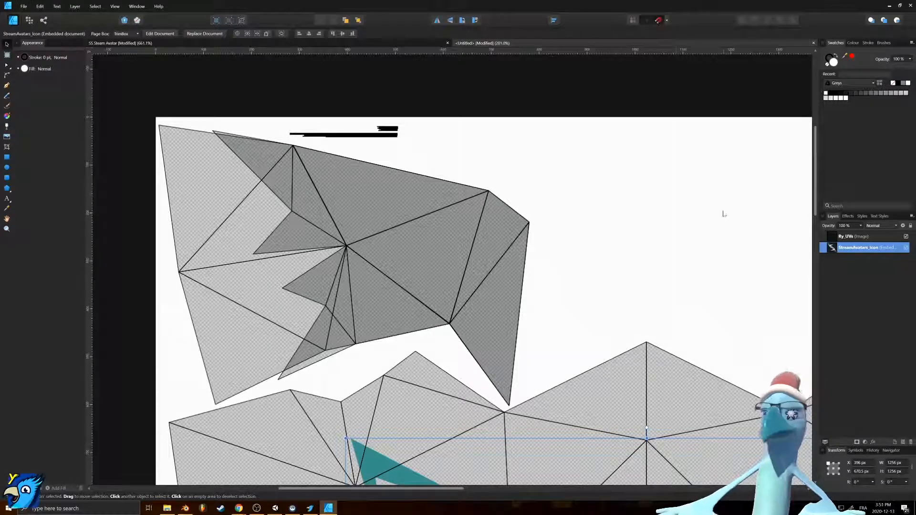
{"action": "scroll", "coordinate": [446, 208], "scroll_direction": "down", "scroll_amount": 5}
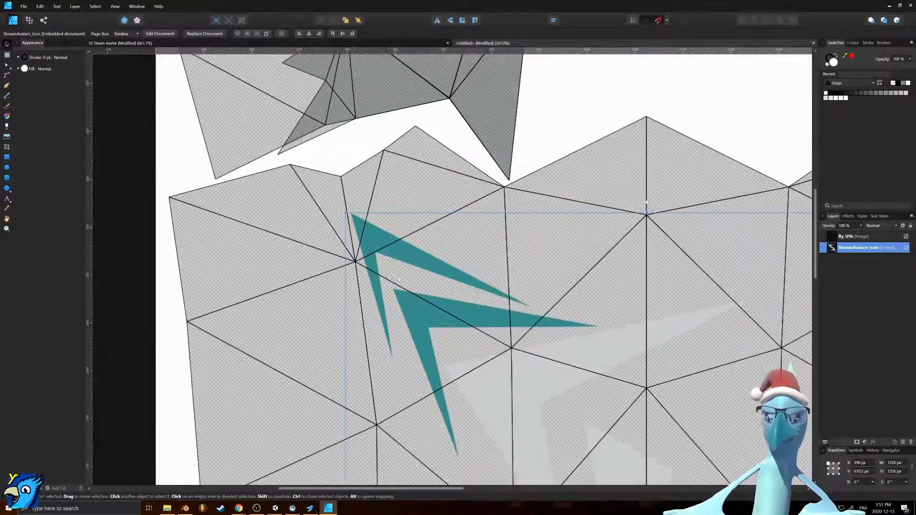
{"action": "scroll", "coordinate": [281, 231], "scroll_direction": "down", "scroll_amount": 6, "text": "ctrl"}
{"action": "scroll", "coordinate": [282, 232], "scroll_direction": "up", "scroll_amount": 6, "text": "ctrl"}
{"action": "scroll", "coordinate": [210, 191], "scroll_direction": "down", "scroll_amount": 3, "text": "ctrl"}
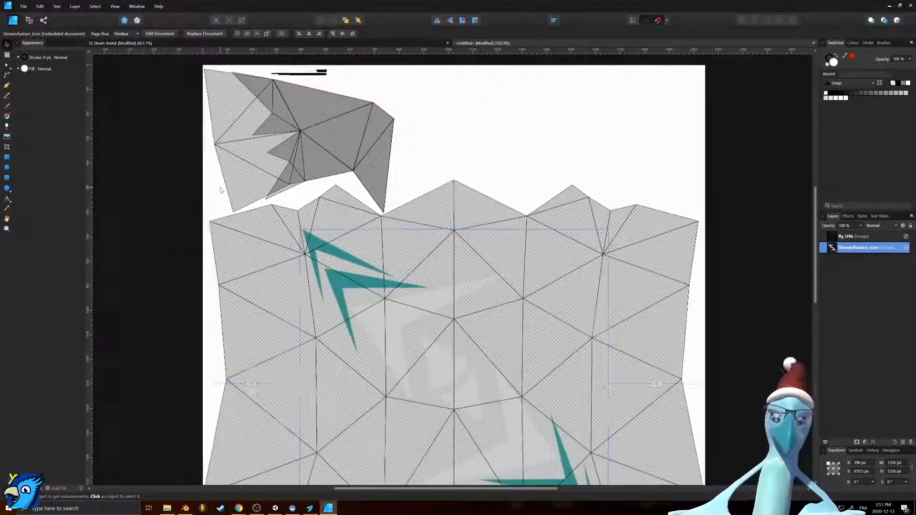
{"action": "scroll", "coordinate": [229, 198], "scroll_direction": "up", "scroll_amount": 2}
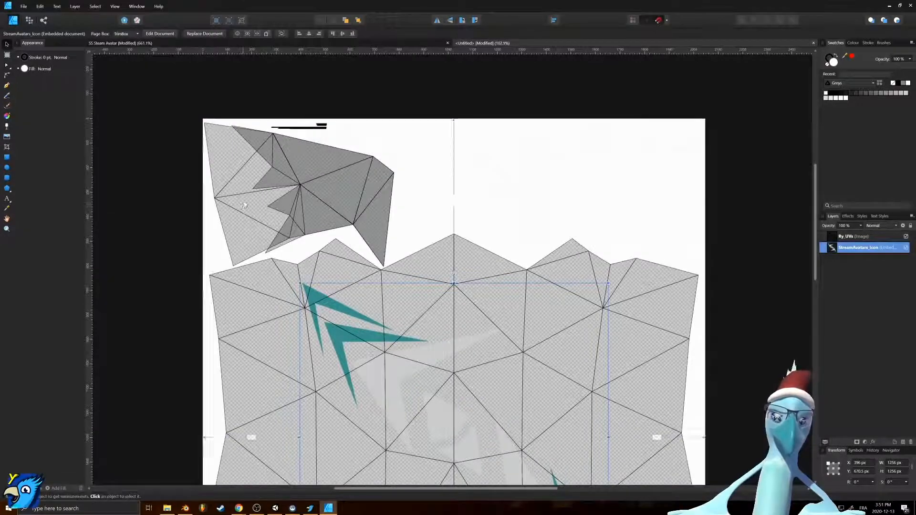
{"action": "scroll", "coordinate": [244, 204], "scroll_direction": "down", "scroll_amount": 3, "text": "ctrl"}
{"action": "key", "text": "p"}
{"action": "scroll", "coordinate": [213, 151], "scroll_direction": "up", "scroll_amount": 9, "text": "ctrl"}
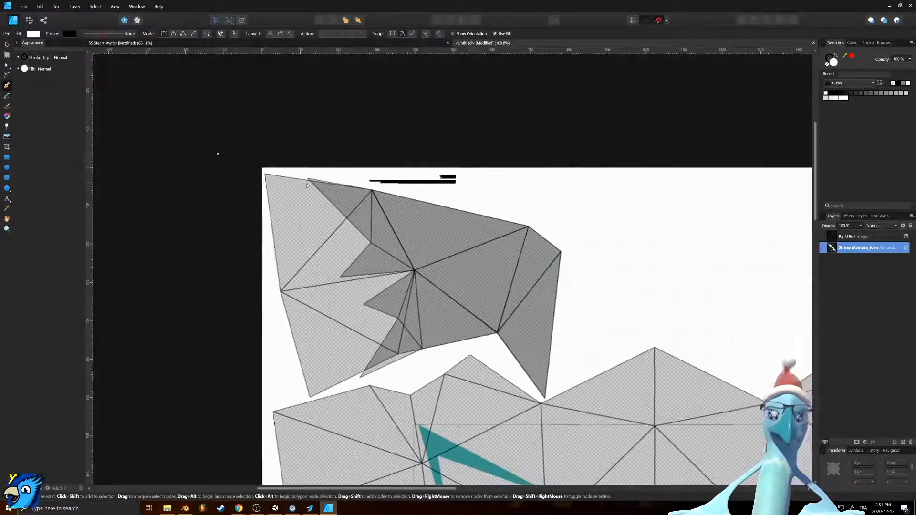
{"action": "left_click", "coordinate": [190, 138]}
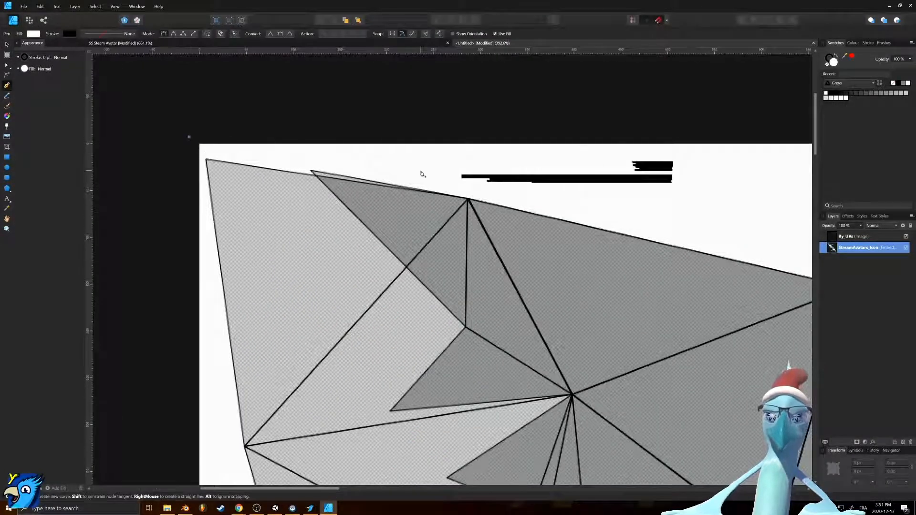
{"action": "left_click", "coordinate": [472, 194]}
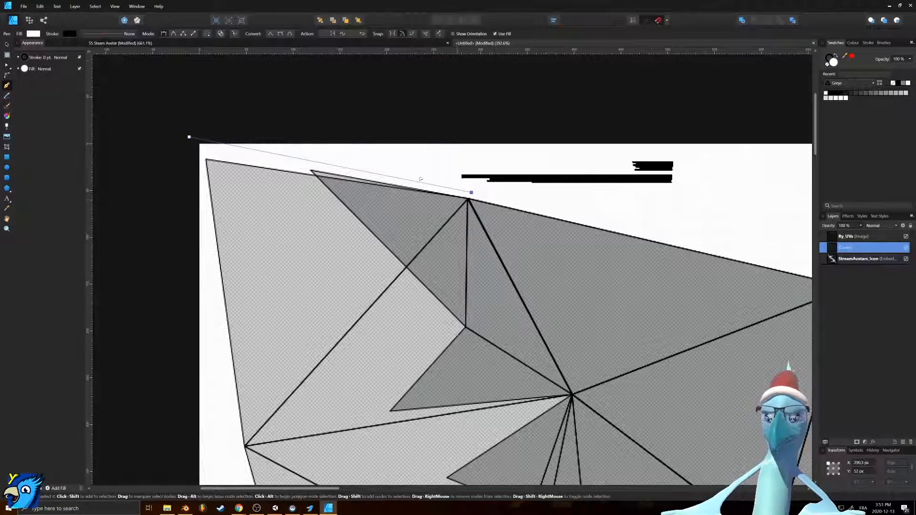
{"action": "scroll", "coordinate": [412, 176], "scroll_direction": "down", "scroll_amount": 3, "text": "ctrl"}
{"action": "left_click", "coordinate": [648, 233]}
{"action": "scroll", "coordinate": [648, 233], "scroll_direction": "down", "scroll_amount": 5, "text": "ctrl"}
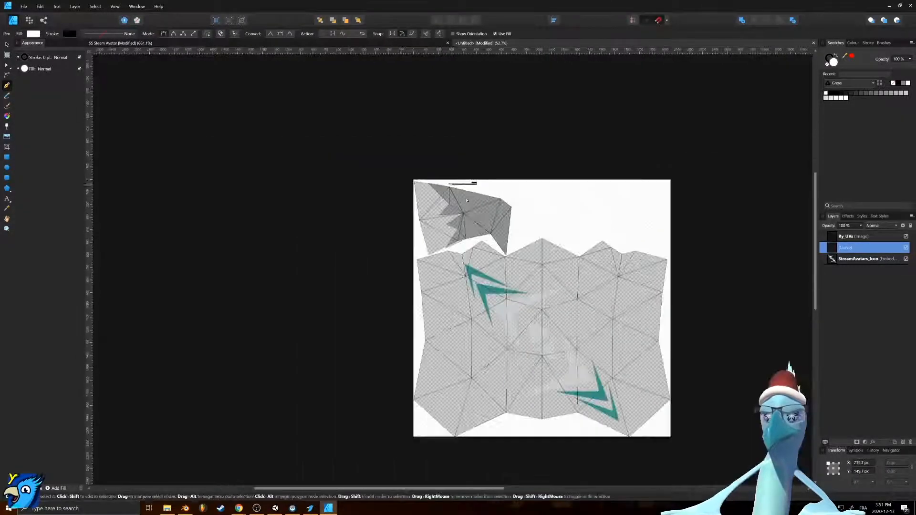
{"action": "scroll", "coordinate": [507, 199], "scroll_direction": "up", "scroll_amount": 4, "text": "ctrl"}
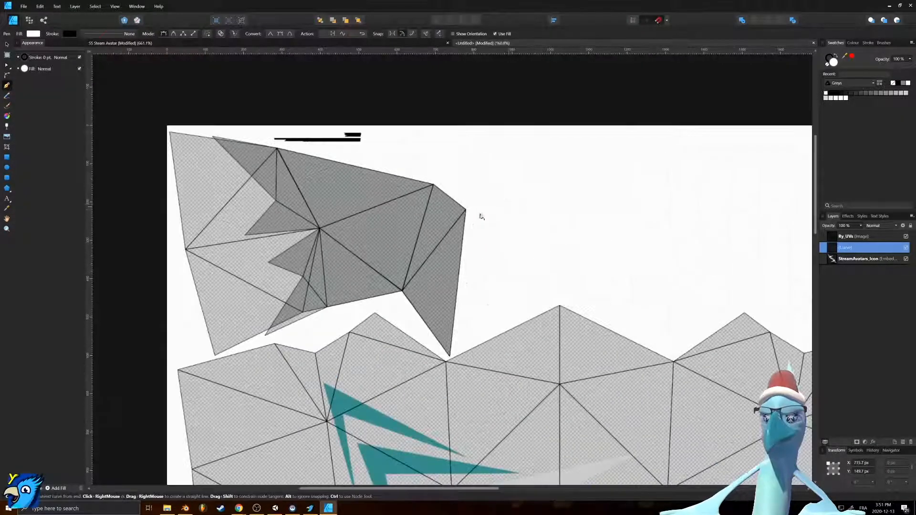
{"action": "left_click", "coordinate": [469, 344]}
Continue the Pen outline along the jagged upper edge of the hoodie torso island to its upper-right corner.
{"action": "left_click", "coordinate": [560, 302]}
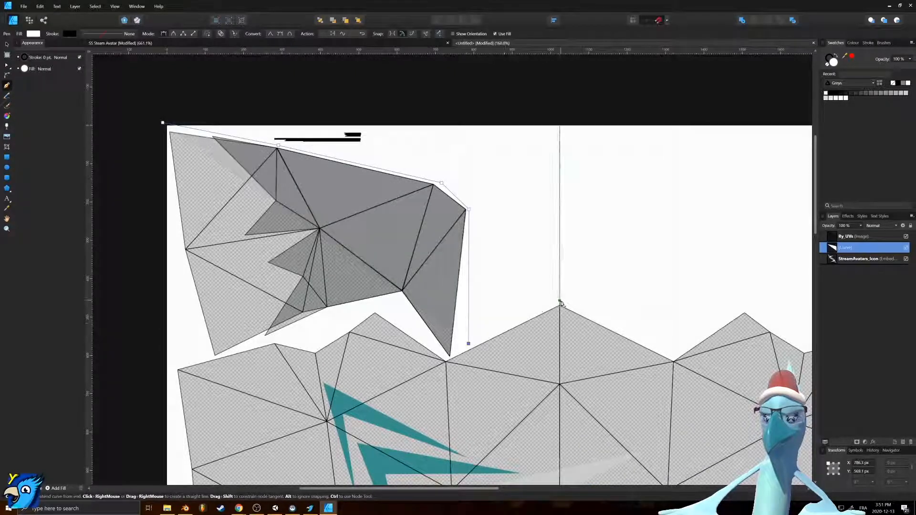
{"action": "left_click", "coordinate": [675, 351]}
{"action": "left_click", "coordinate": [743, 306]}
{"action": "middle_click_drag", "start_coordinate": [787, 318], "coordinate": [348, 262]}
{"action": "left_click", "coordinate": [335, 275]}
{"action": "left_click", "coordinate": [365, 290]}
{"action": "left_click", "coordinate": [403, 284]}
{"action": "left_click", "coordinate": [514, 309]}
{"action": "scroll", "coordinate": [529, 297], "scroll_direction": "down", "scroll_amount": 2}
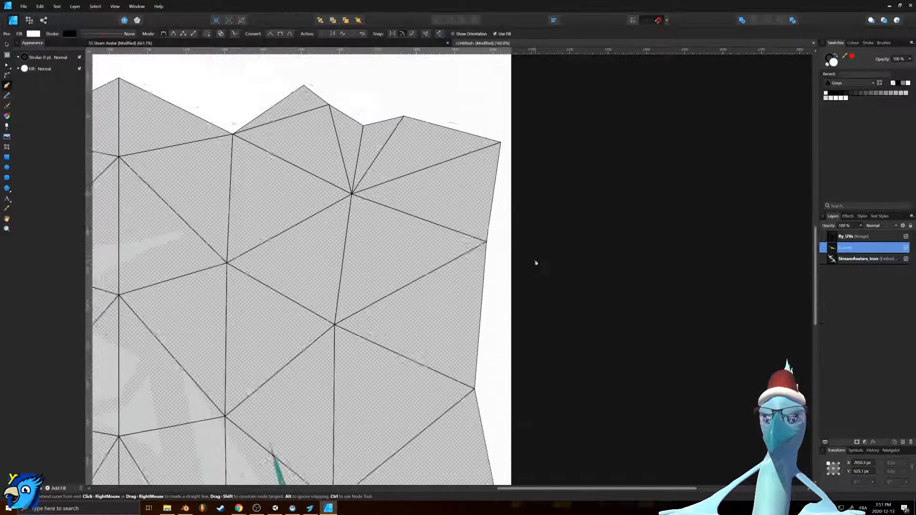
Extend the Pen outline down the torso island's right edge and around its lower-right corner.
{"action": "left_click", "coordinate": [481, 258]}
{"action": "scroll", "coordinate": [526, 319], "scroll_direction": "down", "scroll_amount": 3}
{"action": "left_click", "coordinate": [520, 296]}
{"action": "left_click", "coordinate": [387, 410]}
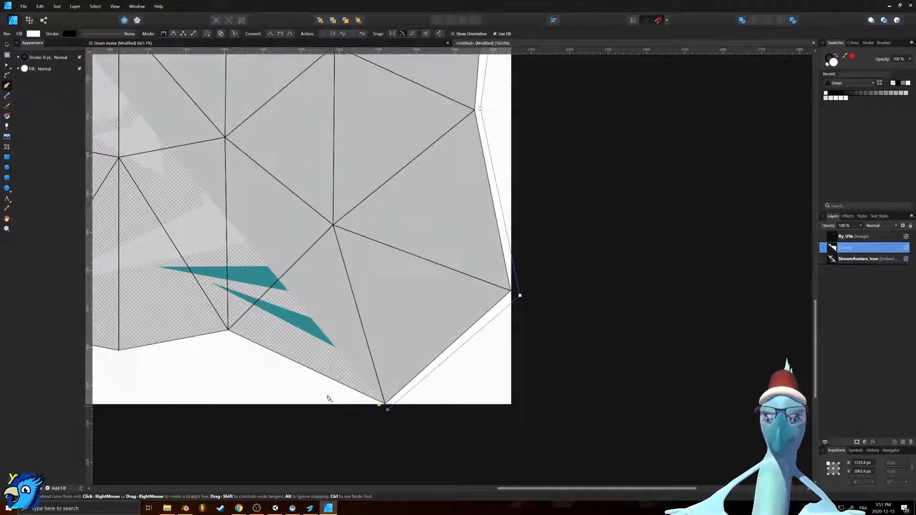
Trace the Pen outline just outside the torso island's lower edge to its lower-left point.
{"action": "left_click", "coordinate": [227, 336]}
{"action": "scroll", "coordinate": [622, 328], "scroll_direction": "down", "scroll_amount": 3, "text": "ctrl"}
{"action": "scroll", "coordinate": [405, 349], "scroll_direction": "up", "scroll_amount": 2, "text": "ctrl"}
{"action": "left_click", "coordinate": [466, 332]}
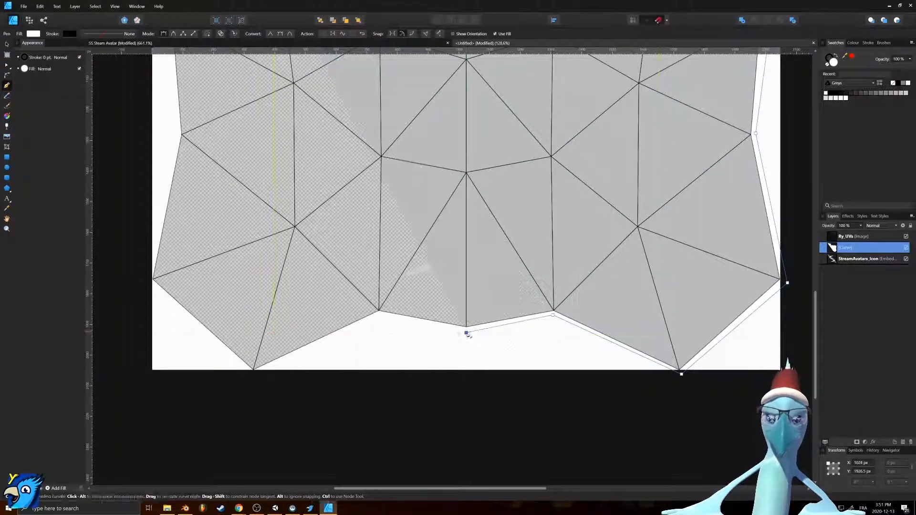
{"action": "left_click", "coordinate": [379, 315]}
{"action": "left_click", "coordinate": [253, 377]}
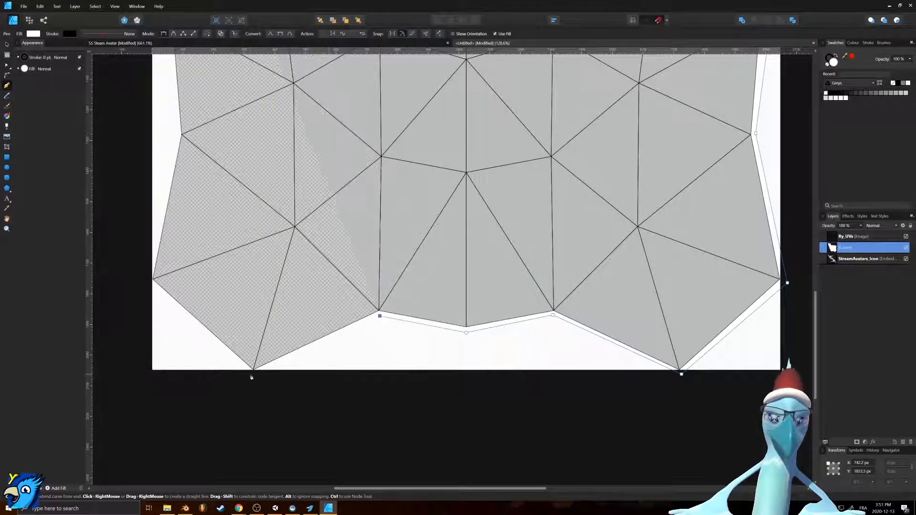
Trace the Pen outline up the left edges of the torso and sleeve islands and close it at its starting node.
{"action": "left_click", "coordinate": [145, 283]}
{"action": "scroll", "coordinate": [151, 267], "scroll_direction": "up", "scroll_amount": 3}
{"action": "left_click", "coordinate": [178, 243]}
{"action": "scroll", "coordinate": [167, 240], "scroll_direction": "up", "scroll_amount": 4}
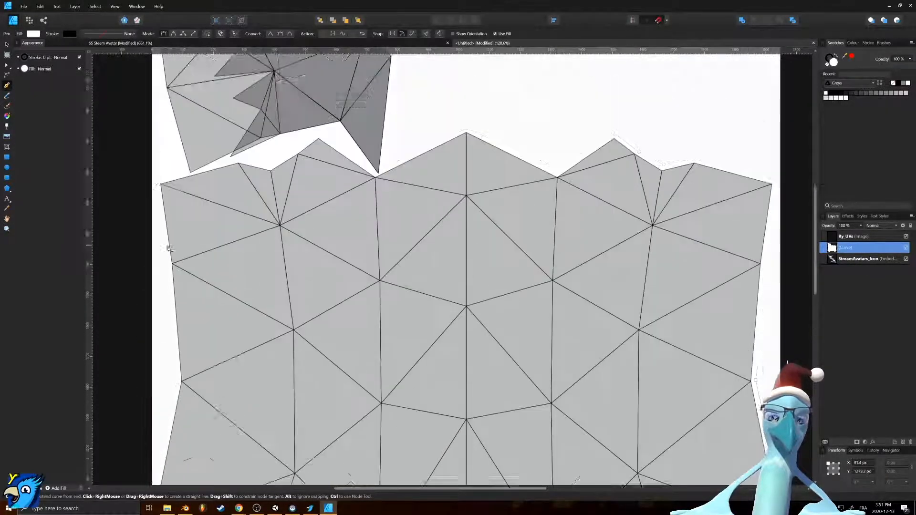
{"action": "left_click", "coordinate": [153, 238]}
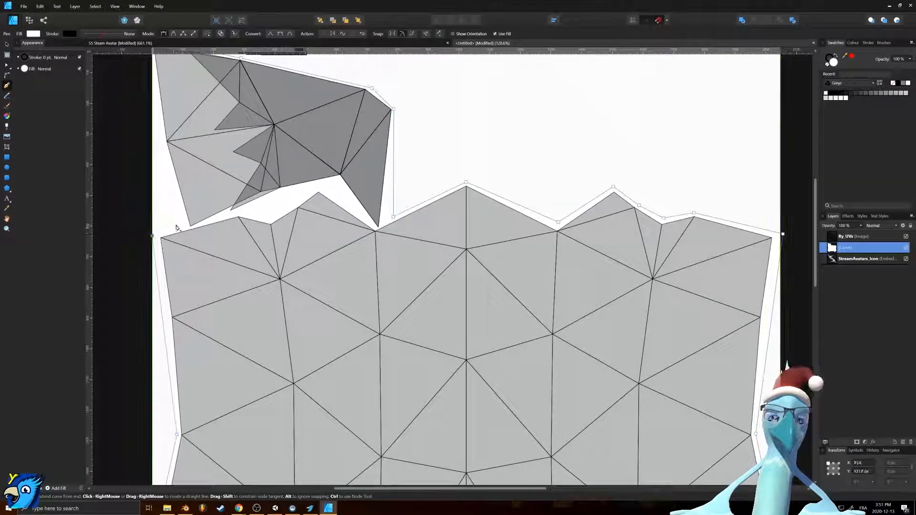
{"action": "left_click", "coordinate": [179, 224]}
{"action": "scroll", "coordinate": [179, 224], "scroll_direction": "up", "scroll_amount": 2}
{"action": "left_click", "coordinate": [160, 141]}
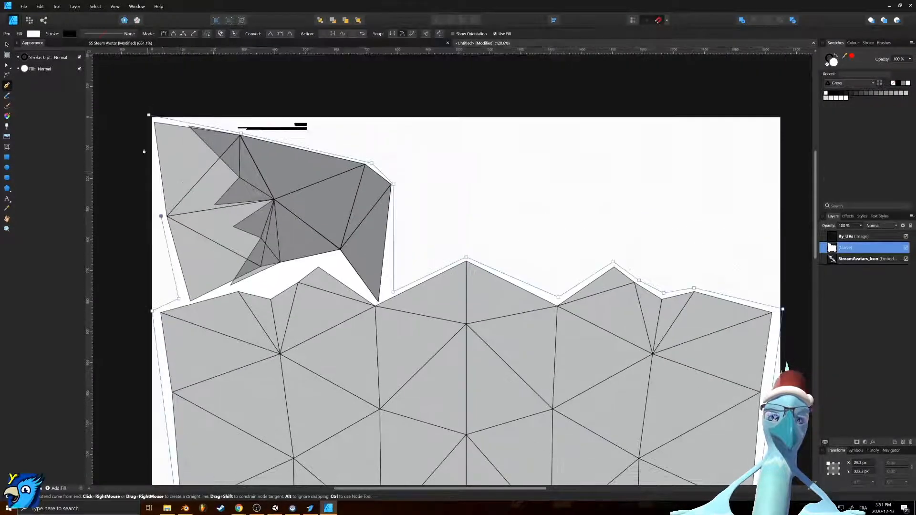
{"action": "left_click", "coordinate": [149, 116]}
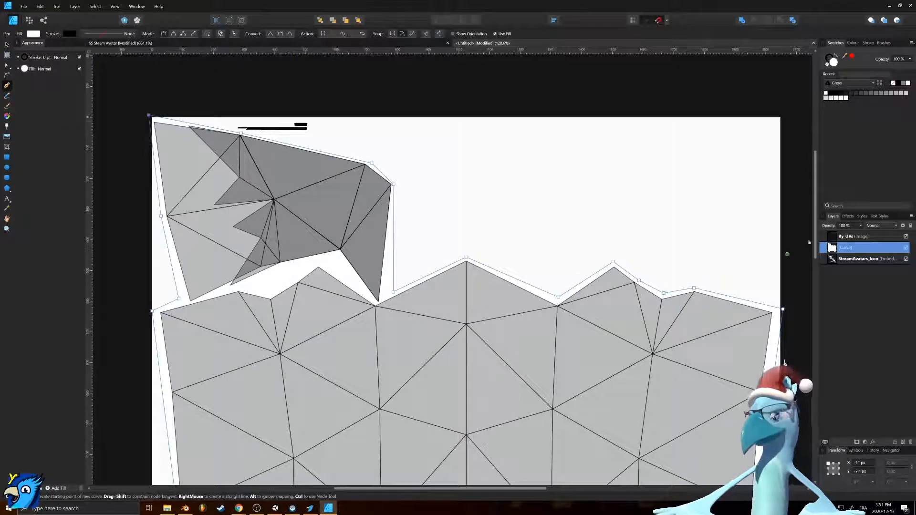
Fill the hoodie base shape with colour 28404A and move its layer beneath the StreamAvatars_Icon layer.
{"action": "double_click", "coordinate": [833, 63]}
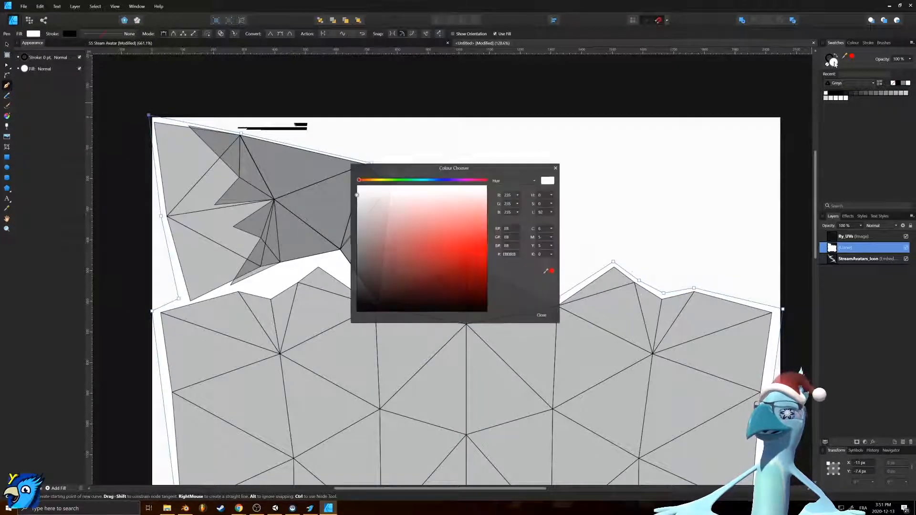
{"action": "double_click", "coordinate": [512, 254]}
{"action": "type", "text": "28404A"}
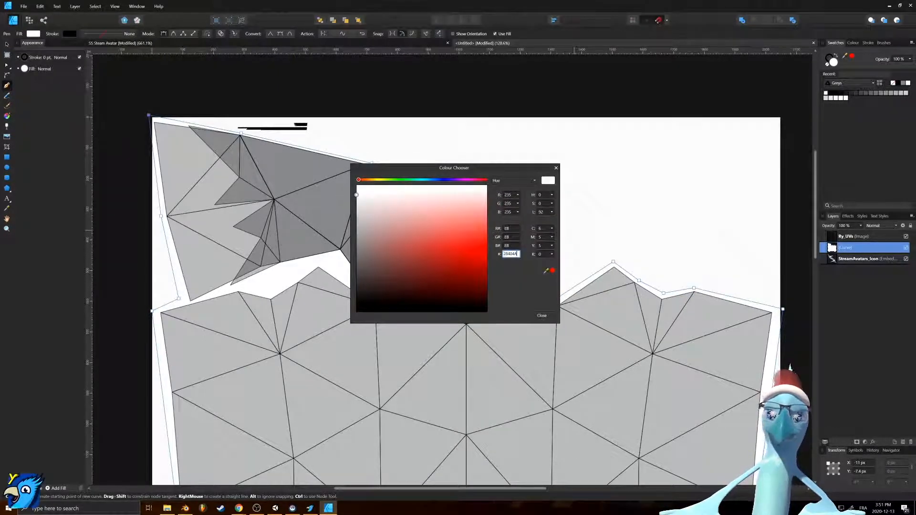
{"action": "key", "text": "Return"}
{"action": "left_click_drag", "start_coordinate": [839, 259], "coordinate": [840, 263]}
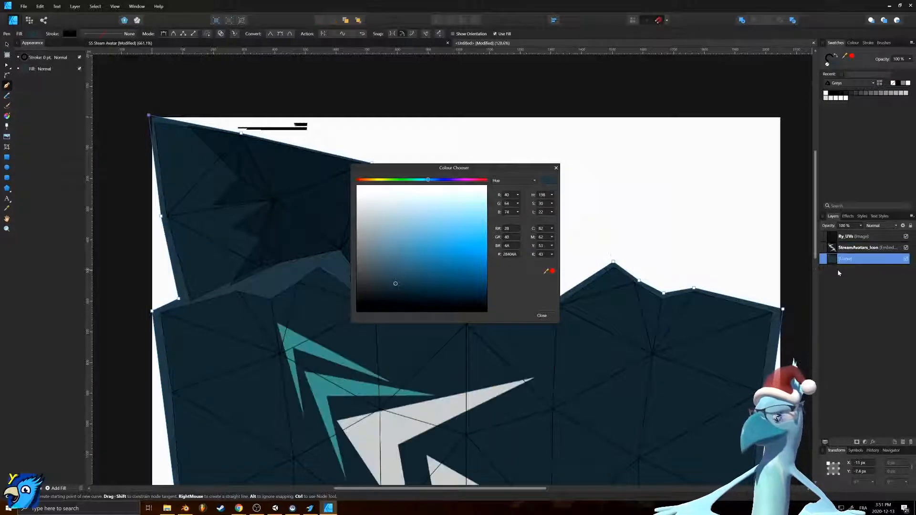
{"action": "left_click", "coordinate": [556, 167]}
{"action": "scroll", "coordinate": [378, 242], "scroll_direction": "down", "scroll_amount": 5, "text": "ctrl"}
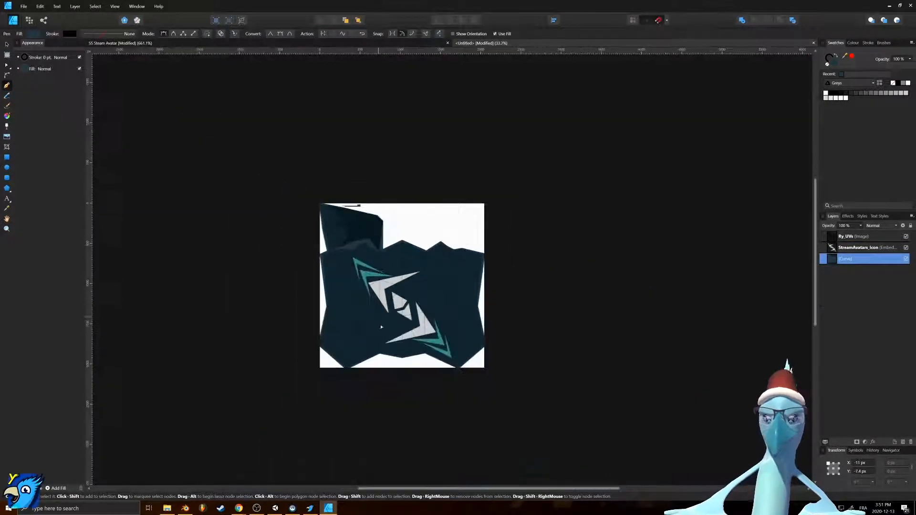
{"action": "scroll", "coordinate": [429, 281], "scroll_direction": "up", "scroll_amount": 4, "text": "ctrl"}
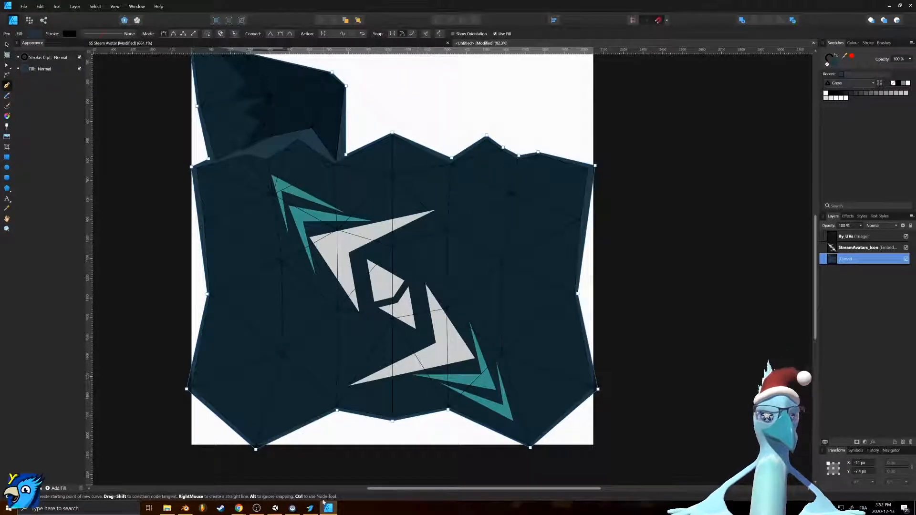
Switch to Blender, leave Edit Mode and examine the hoodie in Material Preview shading from several angles.
{"action": "left_click", "coordinate": [185, 508]}
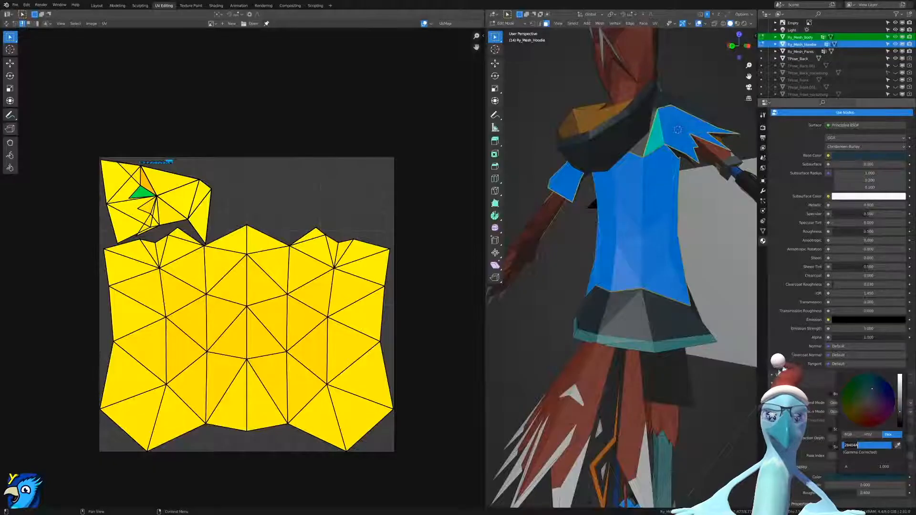
{"action": "key", "text": "Return"}
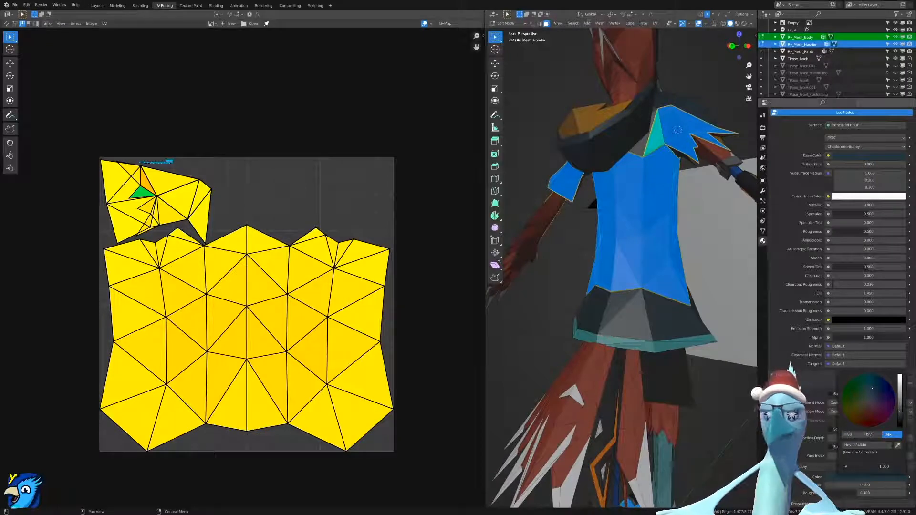
{"action": "key", "text": "Tab"}
{"action": "middle_click_drag", "start_coordinate": [583, 241], "coordinate": [601, 254]}
{"action": "key", "text": "z"}
{"action": "left_click", "coordinate": [600, 323]}
{"action": "middle_click_drag", "start_coordinate": [648, 286], "coordinate": [628, 249]}
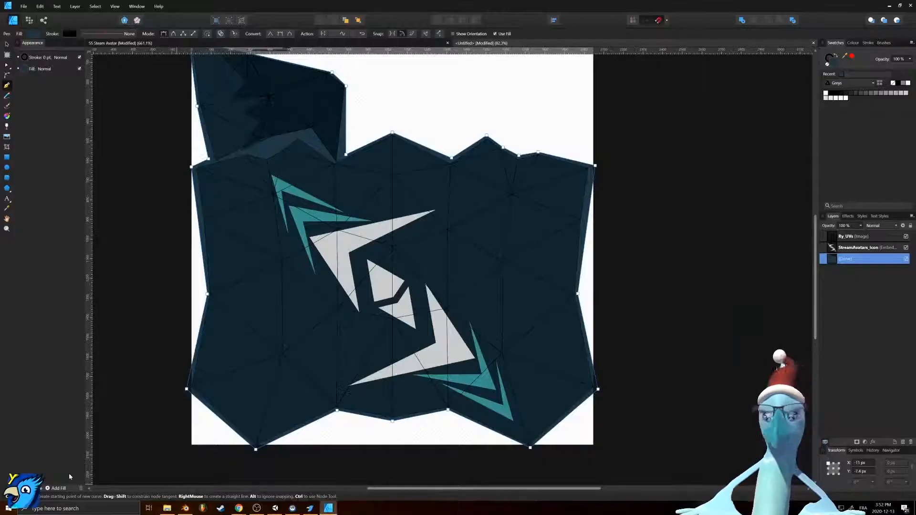
Back in Affinity Designer, sample the logo's teal with the Ry_UVs overlay hidden, undo its application to the base shape and show the overlay.
{"action": "left_click", "coordinate": [906, 247]}
{"action": "left_click", "coordinate": [906, 247]}
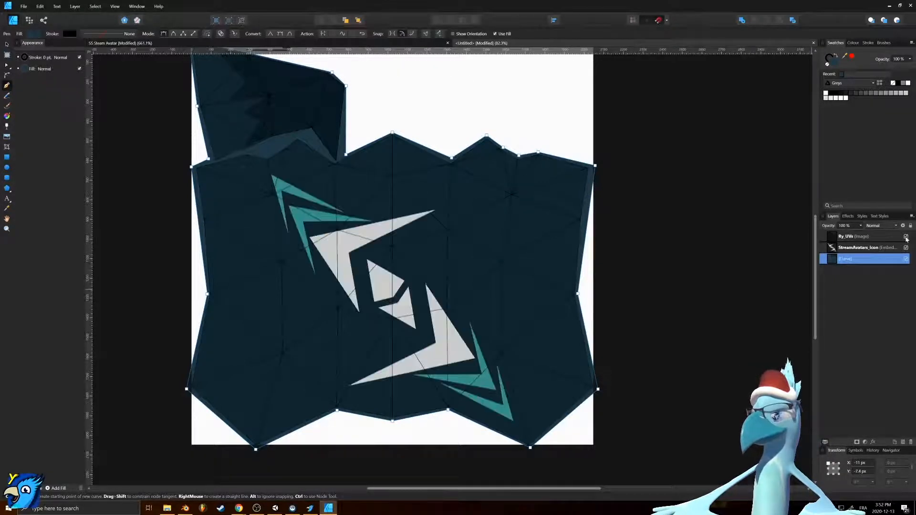
{"action": "left_click", "coordinate": [906, 237]}
{"action": "left_click_drag", "start_coordinate": [844, 59], "coordinate": [316, 213]}
{"action": "left_click", "coordinate": [851, 56]}
{"action": "key", "text": "ctrl+z"}
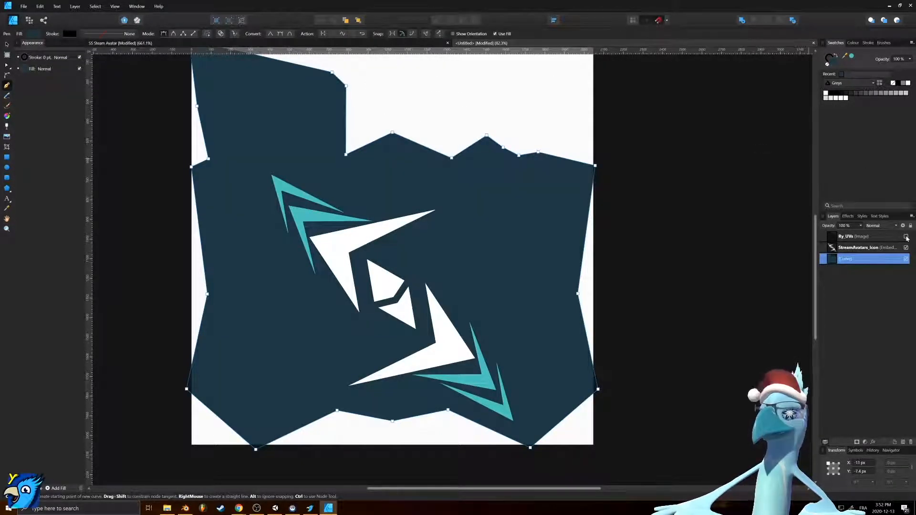
{"action": "left_click", "coordinate": [906, 236]}
{"action": "middle_click_drag", "start_coordinate": [375, 194], "coordinate": [467, 337]}
{"action": "scroll", "coordinate": [467, 262], "scroll_direction": "up", "scroll_amount": 6, "text": "ctrl"}
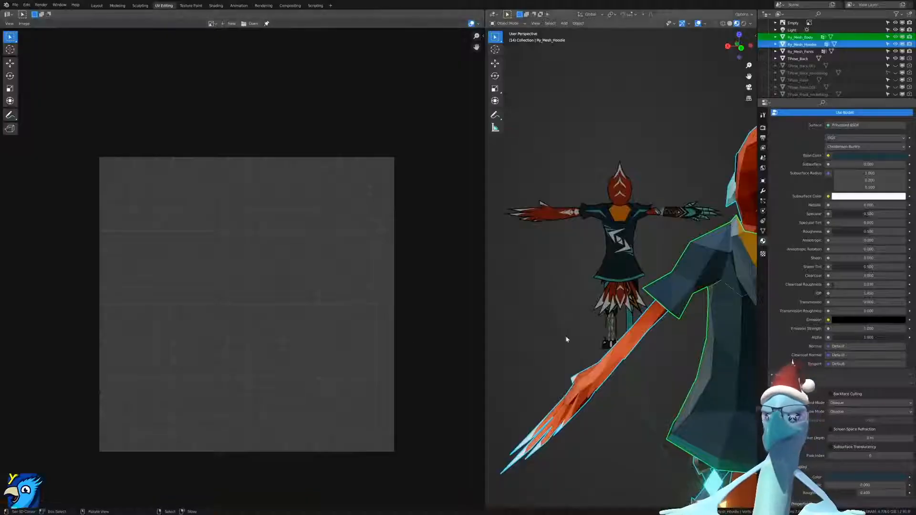
Switch to Blender and examine the hoodie sleeve's faces in Edit Mode against the character reference.
{"action": "middle_click_drag", "start_coordinate": [567, 337], "coordinate": [654, 334]}
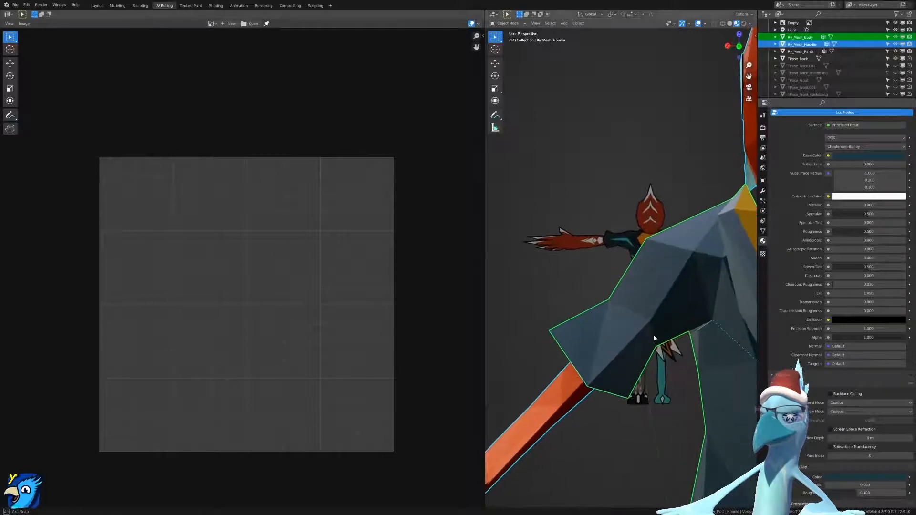
{"action": "key", "text": "Tab"}
{"action": "middle_click_drag", "start_coordinate": [661, 288], "coordinate": [705, 288]}
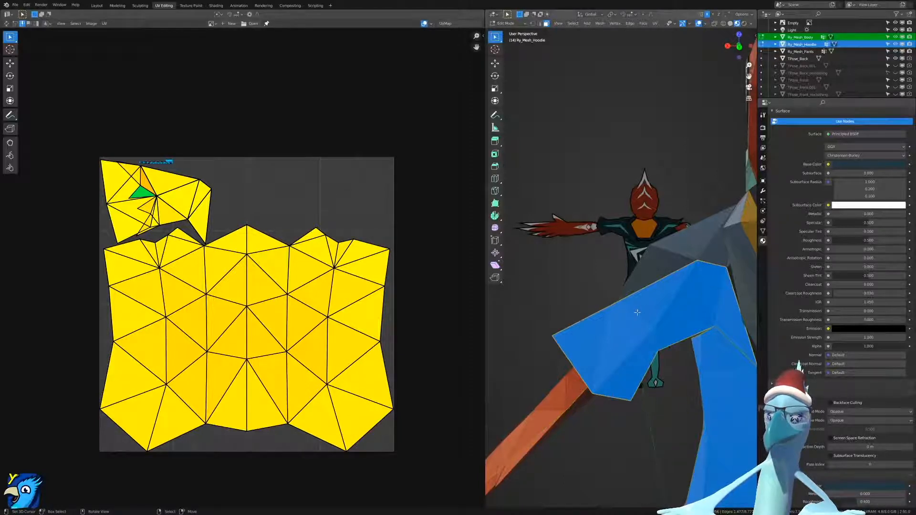
{"action": "middle_click_drag", "start_coordinate": [637, 311], "coordinate": [706, 290]}
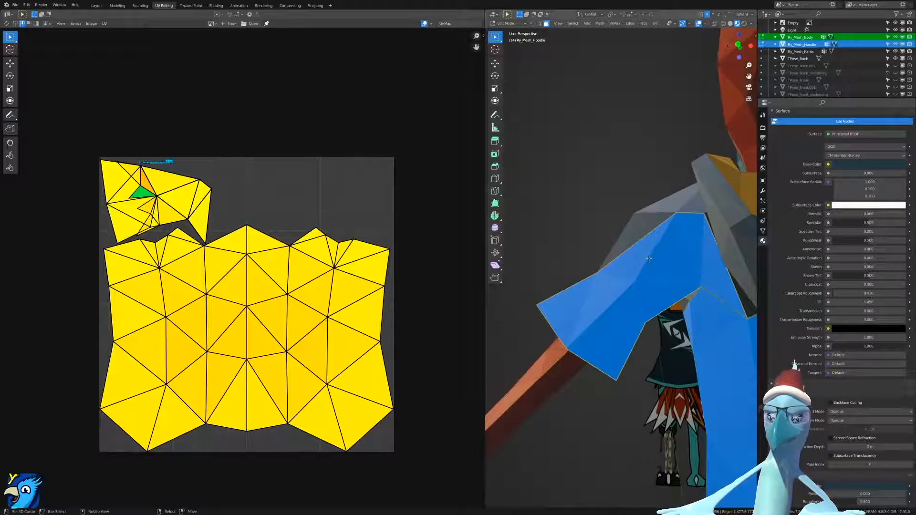
{"action": "middle_click_drag", "start_coordinate": [615, 273], "coordinate": [621, 291]}
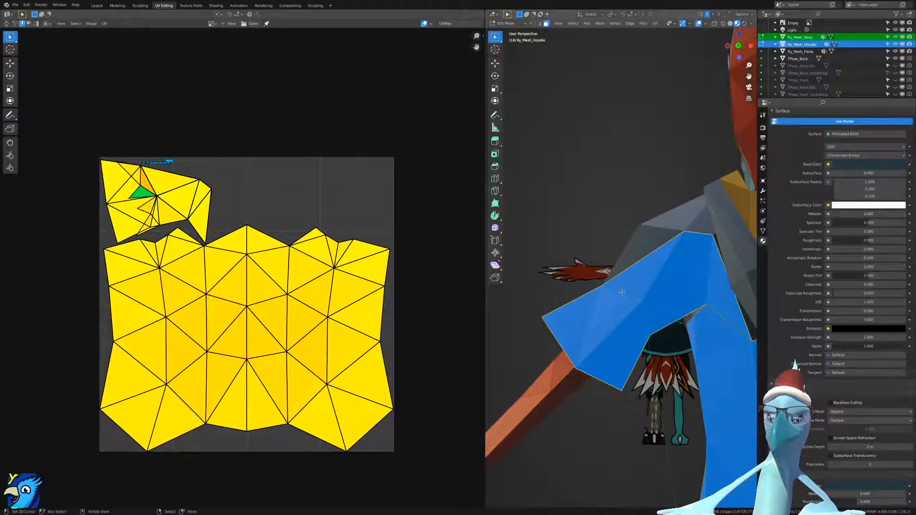
{"action": "scroll", "coordinate": [242, 269], "scroll_direction": "up", "scroll_amount": 1}
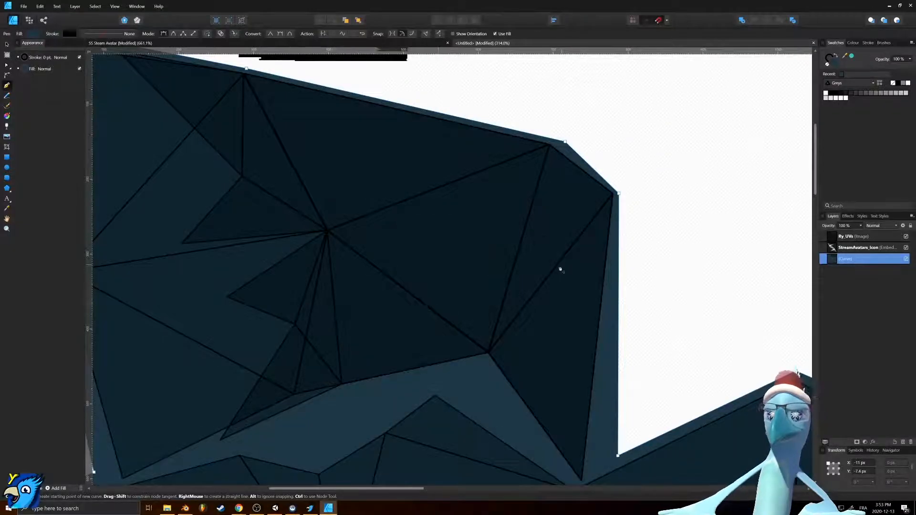
In Affinity Designer, draw a thin closed four-node stripe with the Pen tool, lengthwise across the sleeve UV island.
{"action": "left_click", "coordinate": [558, 266]}
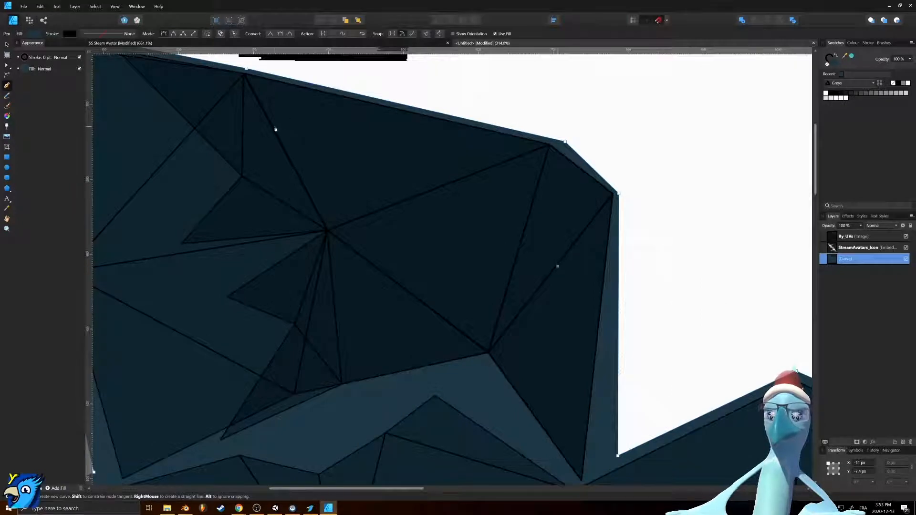
{"action": "left_click", "coordinate": [275, 127]}
{"action": "scroll", "coordinate": [443, 229], "scroll_direction": "down", "scroll_amount": 2, "text": "ctrl"}
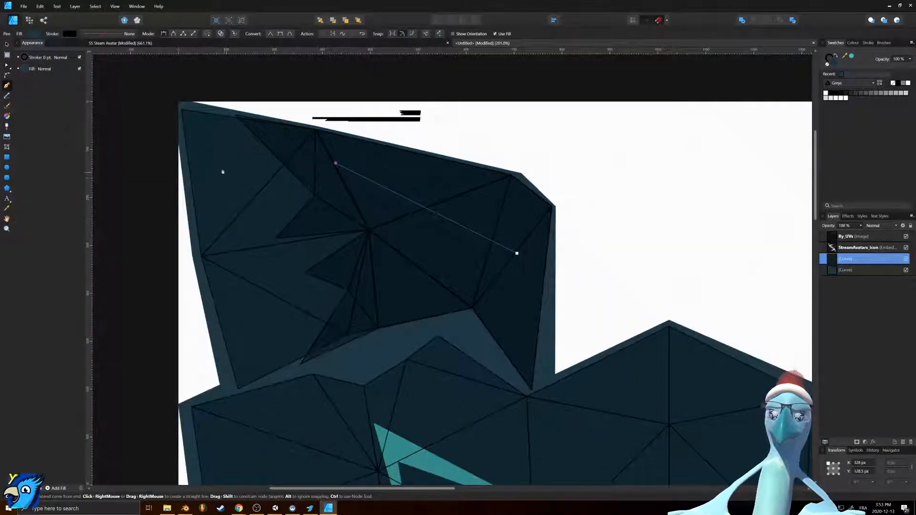
{"action": "left_click", "coordinate": [200, 166]}
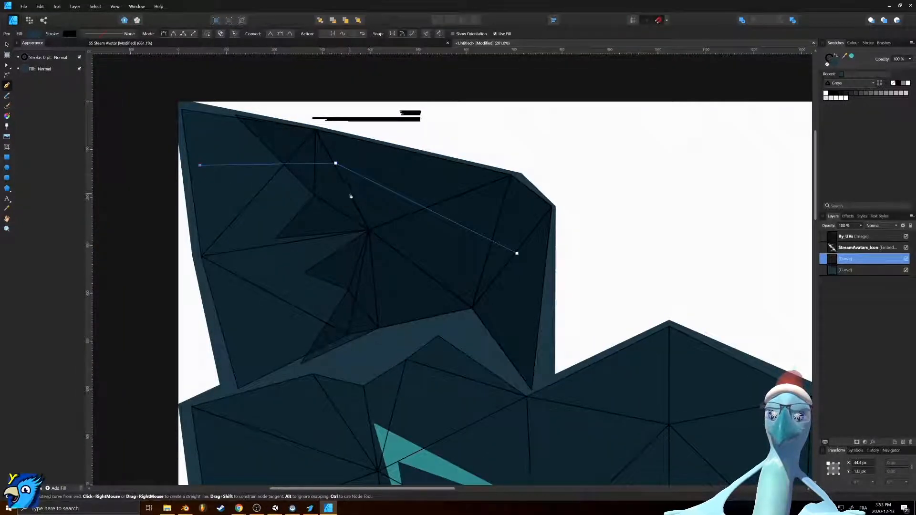
{"action": "left_click", "coordinate": [351, 194]}
{"action": "left_click", "coordinate": [518, 253]}
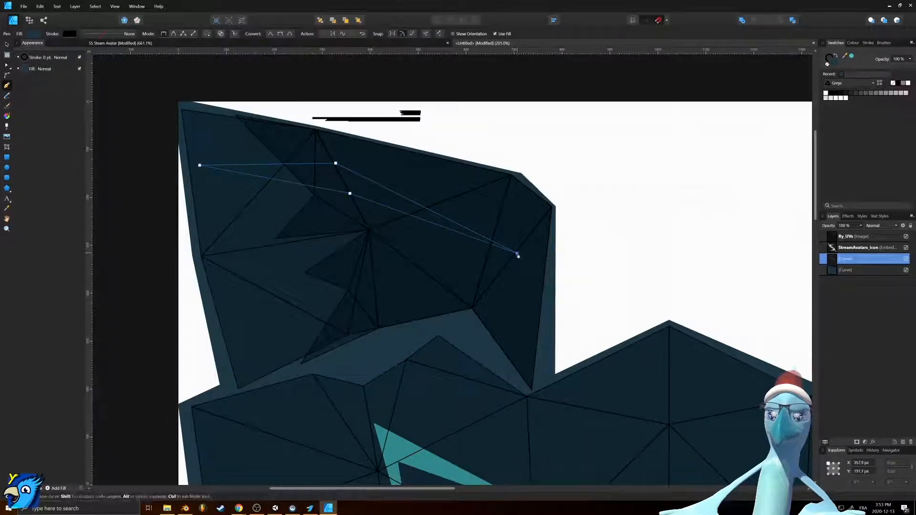
Fill the sleeve stripe with the sampled teal, hide the Ry_UVs layer and deselect the stripe.
{"action": "double_click", "coordinate": [835, 62]}
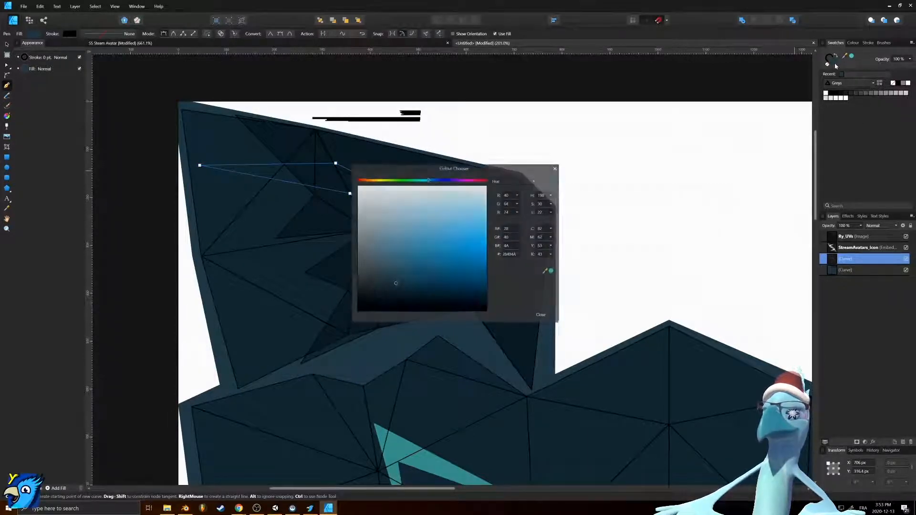
{"action": "left_click", "coordinate": [552, 271]}
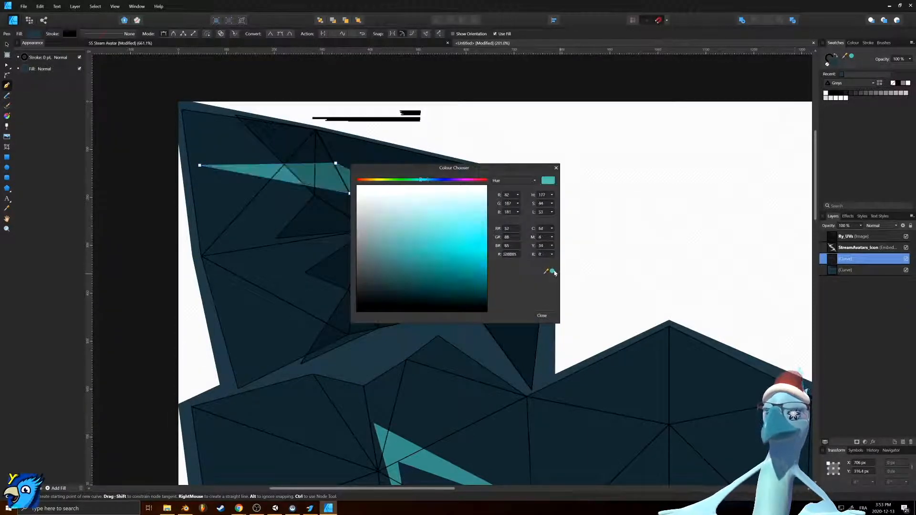
{"action": "left_click", "coordinate": [542, 315]}
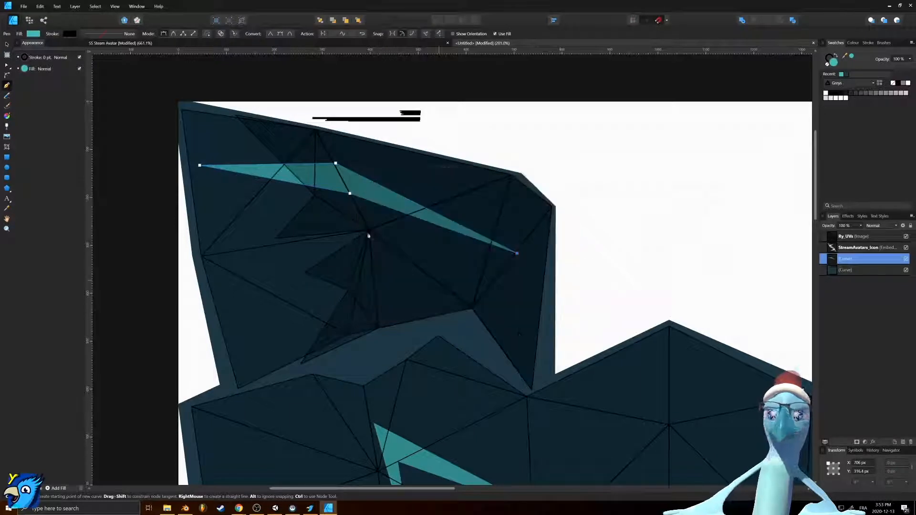
{"action": "left_click", "coordinate": [906, 237]}
{"action": "left_click", "coordinate": [6, 44]}
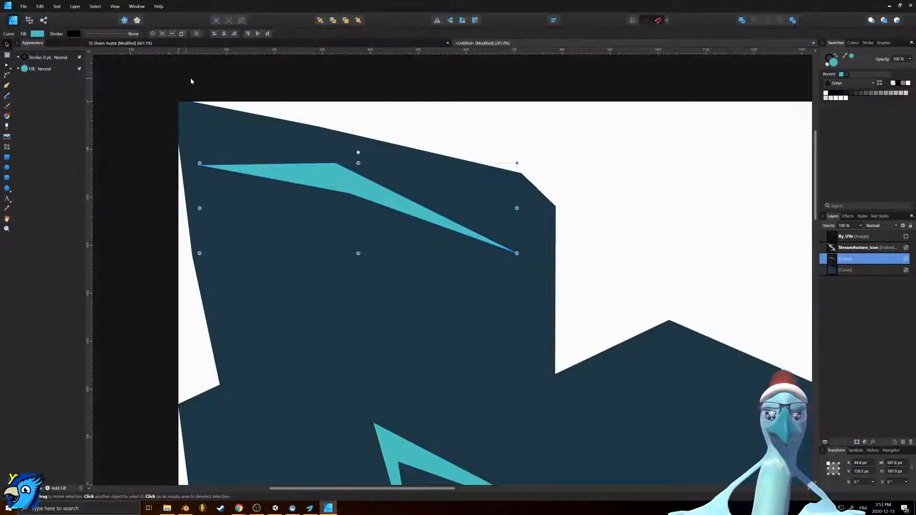
{"action": "left_click", "coordinate": [200, 77]}
{"action": "scroll", "coordinate": [205, 229], "scroll_direction": "down", "scroll_amount": 5, "text": "ctrl"}
{"action": "scroll", "coordinate": [212, 229], "scroll_direction": "down", "scroll_amount": 2, "text": "ctrl"}
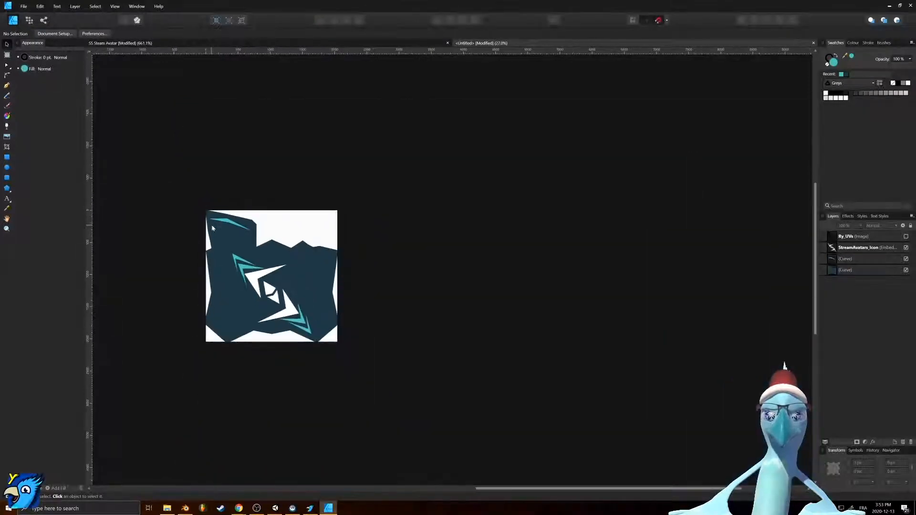
Switch to Blender and compare the sleeve's shape with the stripe on the reference character's sleeve.
{"action": "left_click", "coordinate": [184, 508]}
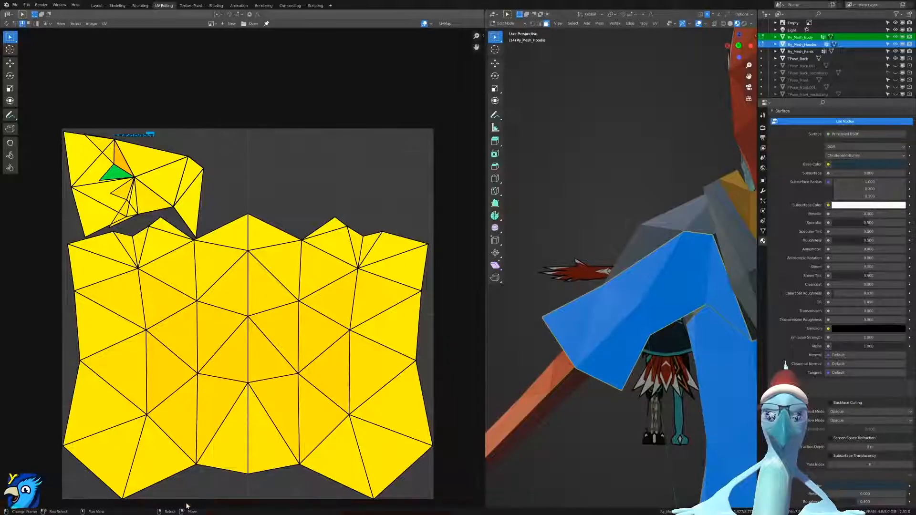
{"action": "mouse_move", "coordinate": [665, 286]}
{"action": "middle_mouse_down"}
{"action": "mouse_move", "coordinate": [685, 280]}
{"action": "mouse_move", "coordinate": [686, 291]}
{"action": "mouse_move", "coordinate": [671, 279]}
{"action": "middle_mouse_up"}
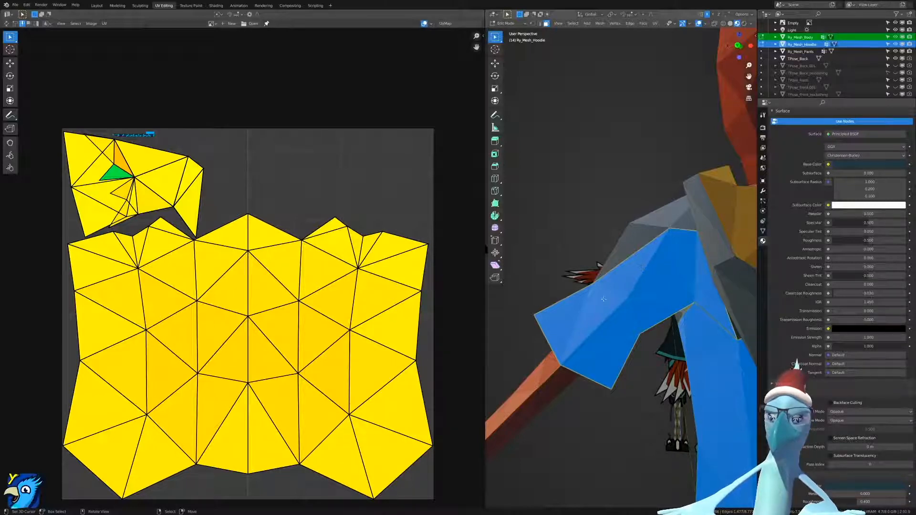
{"action": "middle_click_drag", "start_coordinate": [556, 333], "coordinate": [677, 272]}
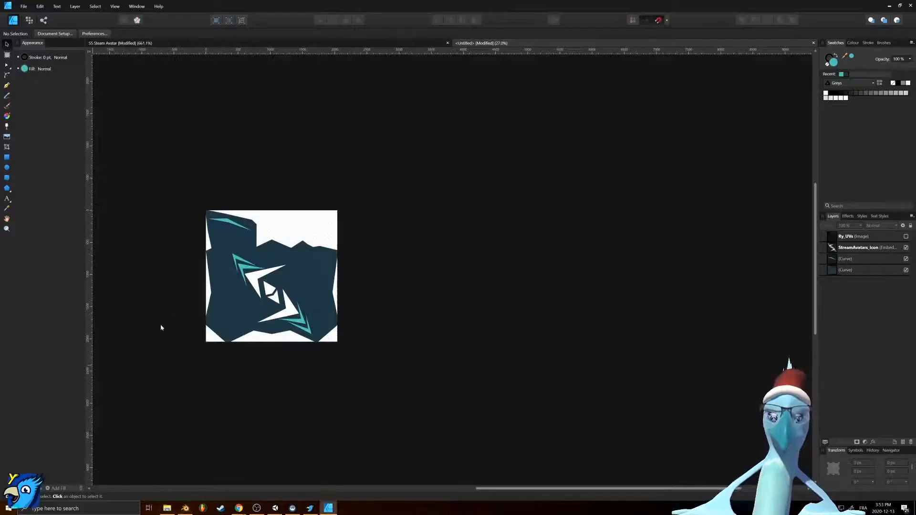
Return to Affinity Designer, show the Ry_UVs layer and select the teal sleeve stripe for node editing.
{"action": "scroll", "coordinate": [254, 210], "scroll_direction": "up", "scroll_amount": 6}
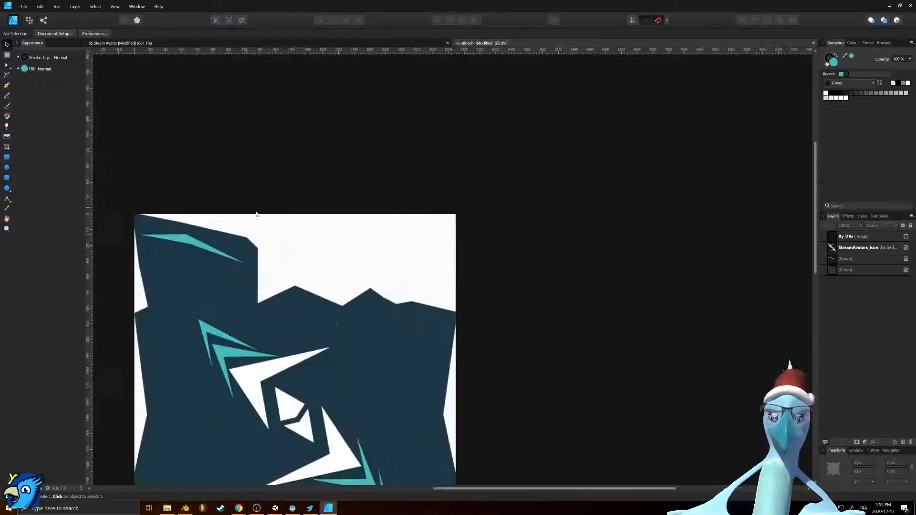
{"action": "scroll", "coordinate": [447, 206], "scroll_direction": "down", "scroll_amount": 2}
{"action": "scroll", "coordinate": [445, 205], "scroll_direction": "up", "scroll_amount": 4}
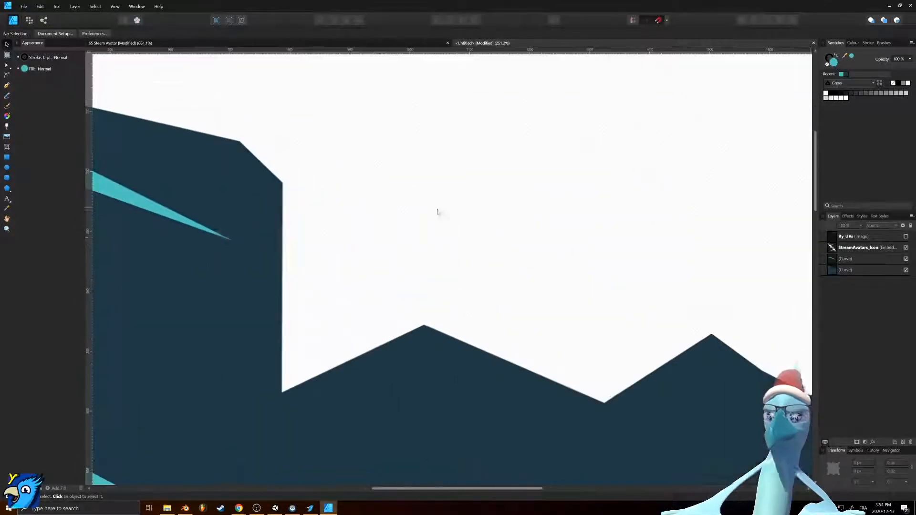
{"action": "left_click", "coordinate": [905, 237]}
{"action": "scroll", "coordinate": [654, 288], "scroll_direction": "down", "scroll_amount": 3}
{"action": "scroll", "coordinate": [422, 209], "scroll_direction": "up", "scroll_amount": 3}
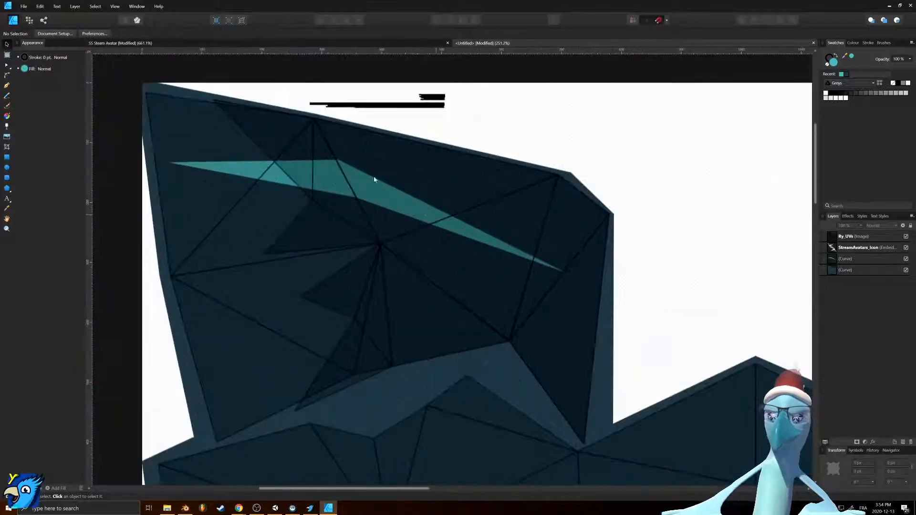
{"action": "key", "text": "a"}
{"action": "left_click", "coordinate": [845, 259]}
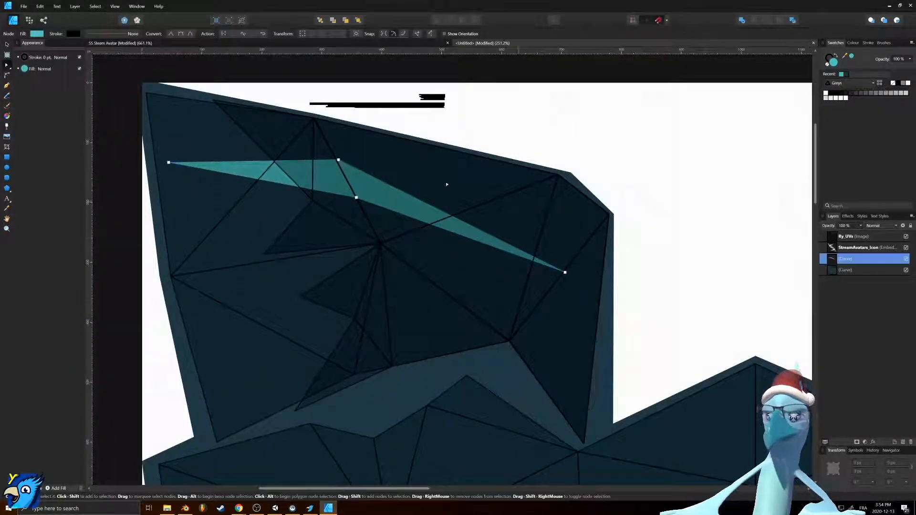
Move the stripe's two middle nodes right and down, and lower its left tip beside the sleeve island's left middle vertex.
{"action": "left_click_drag", "start_coordinate": [356, 198], "coordinate": [427, 228]}
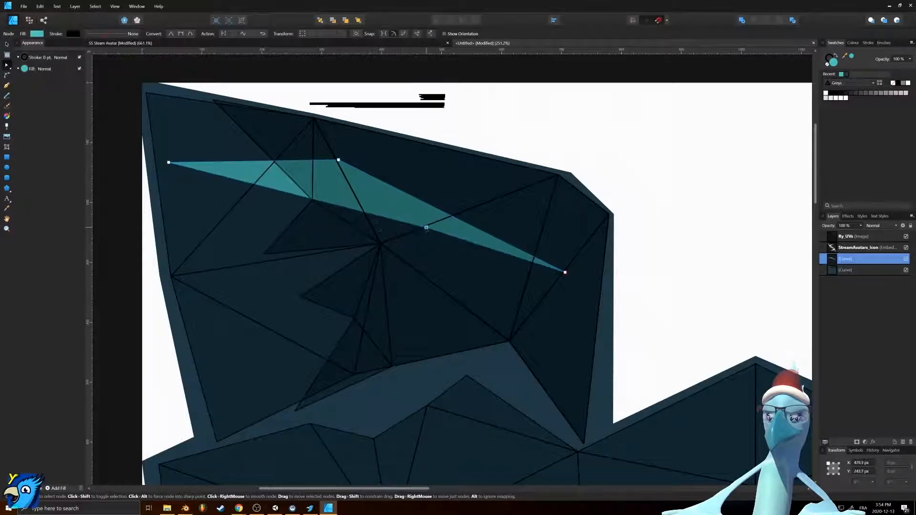
{"action": "left_click_drag", "start_coordinate": [338, 160], "coordinate": [419, 205]}
{"action": "left_click", "coordinate": [424, 227]}
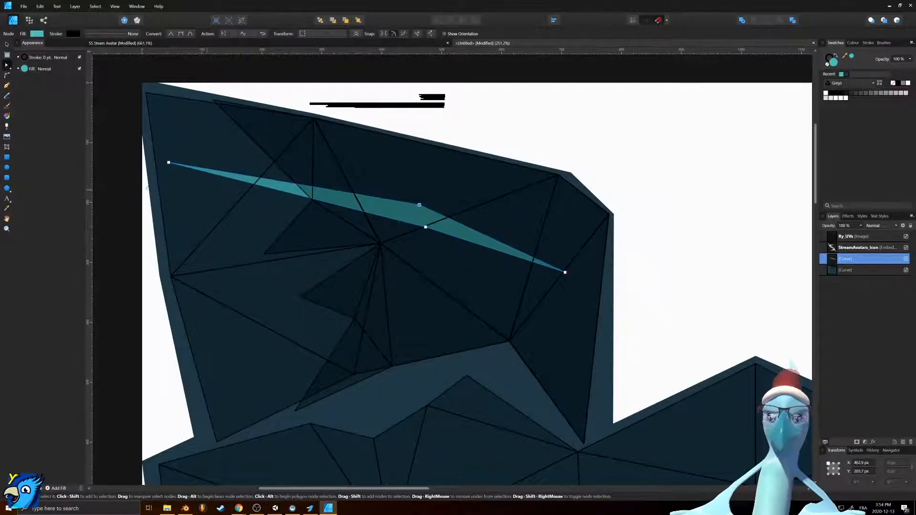
{"action": "left_click_drag", "start_coordinate": [170, 163], "coordinate": [176, 277]}
{"action": "left_click_drag", "start_coordinate": [174, 277], "coordinate": [196, 273]}
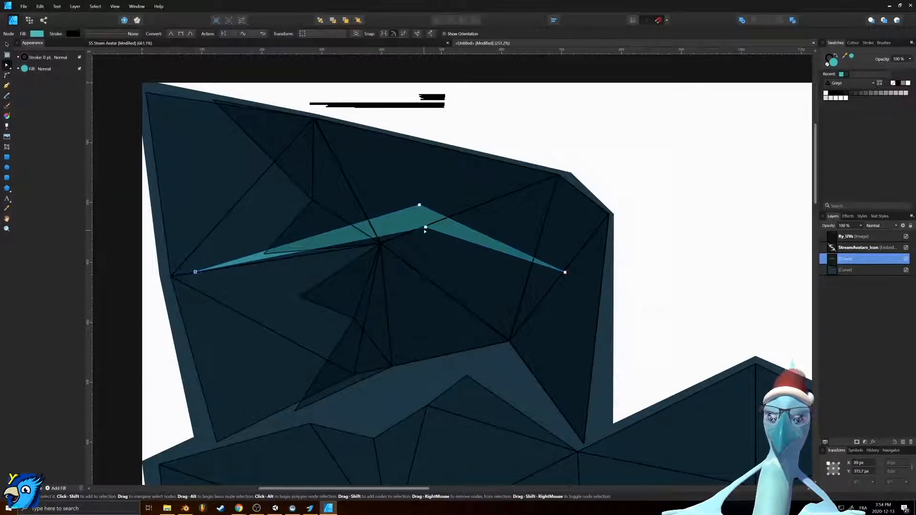
Shift the teal stripe's middle nodes up and right to thicken its peak, and hide the Ry_UVs layer.
{"action": "left_click_drag", "start_coordinate": [425, 228], "coordinate": [446, 195]}
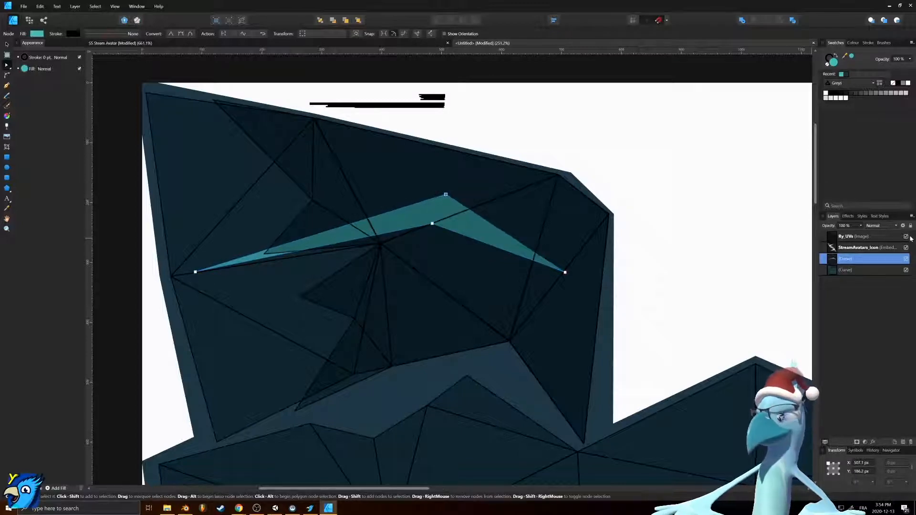
{"action": "left_click", "coordinate": [906, 236]}
{"action": "scroll", "coordinate": [396, 219], "scroll_direction": "down", "scroll_amount": 6, "text": "ctrl"}
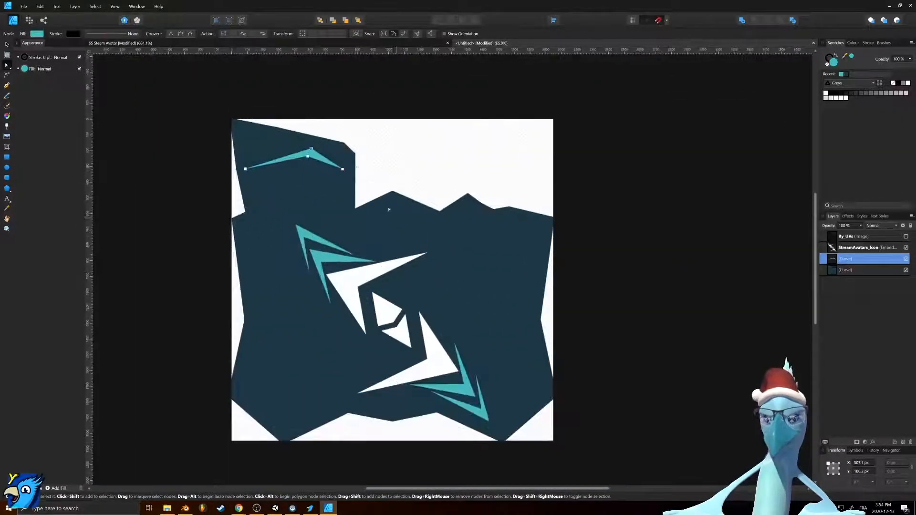
{"action": "scroll", "coordinate": [397, 218], "scroll_direction": "down", "scroll_amount": 1}
Export the hoodie texture as a PNG named ry_main_col in the Stream Avatar Textures folder.
{"action": "left_click", "coordinate": [23, 7]}
{"action": "left_click", "coordinate": [29, 129]}
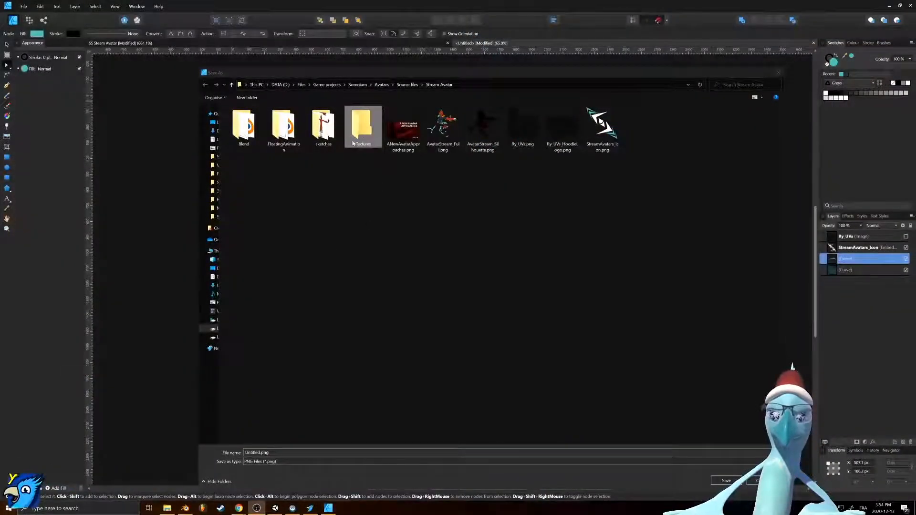
{"action": "double_click", "coordinate": [362, 132]}
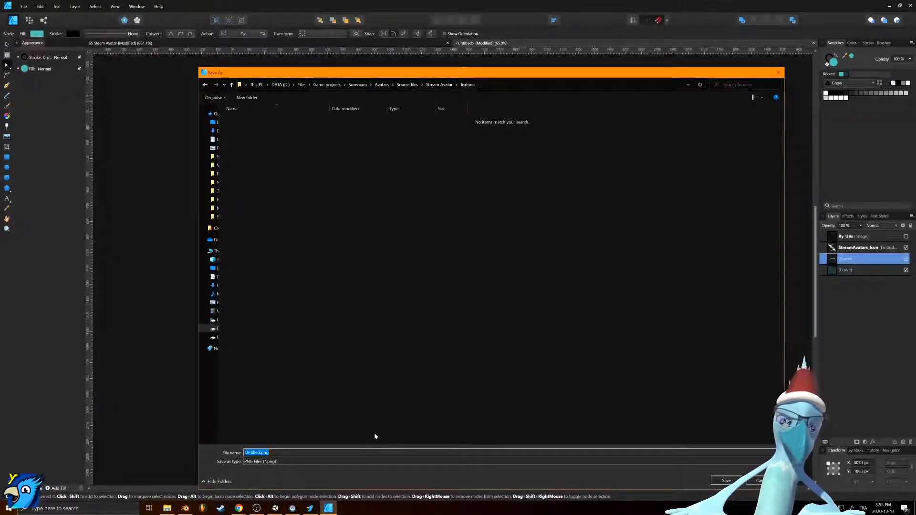
{"action": "type", "text": "ry_main_col"}
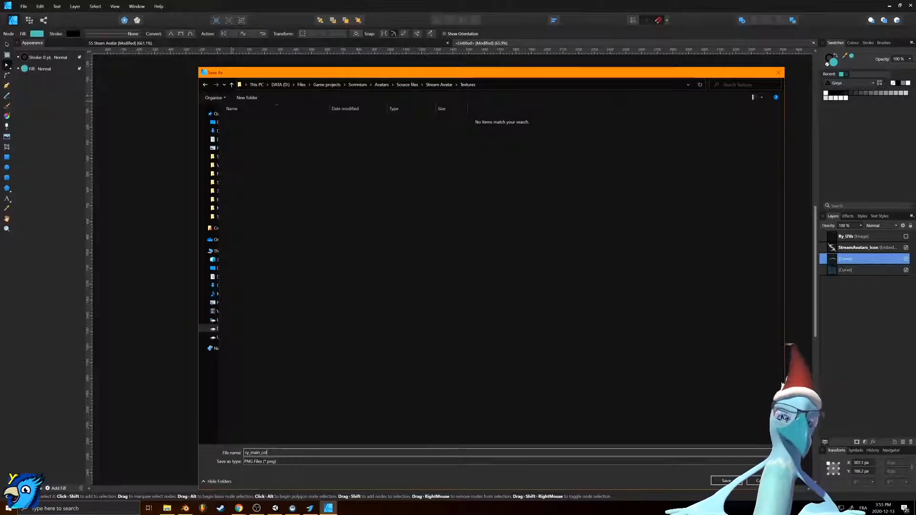
{"action": "key", "text": "Return"}
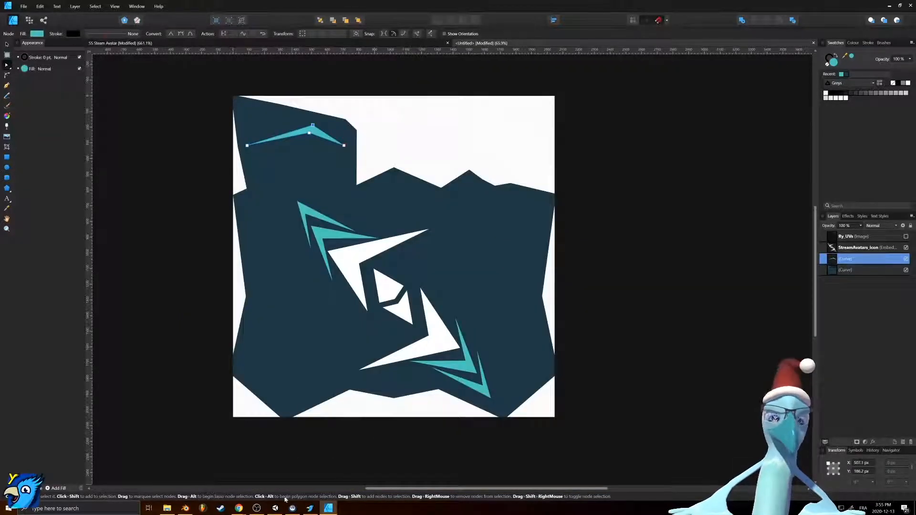
Switch to Blender, leave Edit Mode with everything deselected, and open the Shading workspace with viewport overlays off.
{"action": "left_click", "coordinate": [190, 511]}
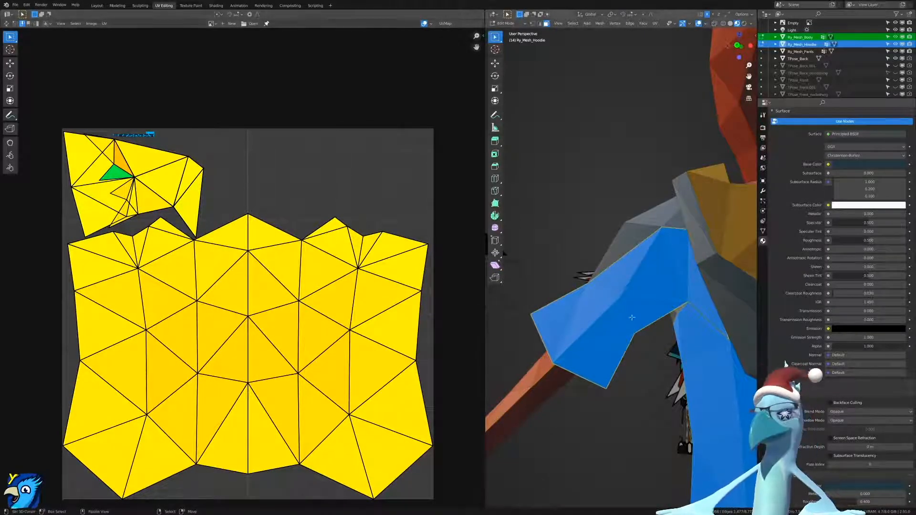
{"action": "scroll", "coordinate": [610, 311], "scroll_direction": "down", "scroll_amount": 4}
{"action": "key", "text": "Tab"}
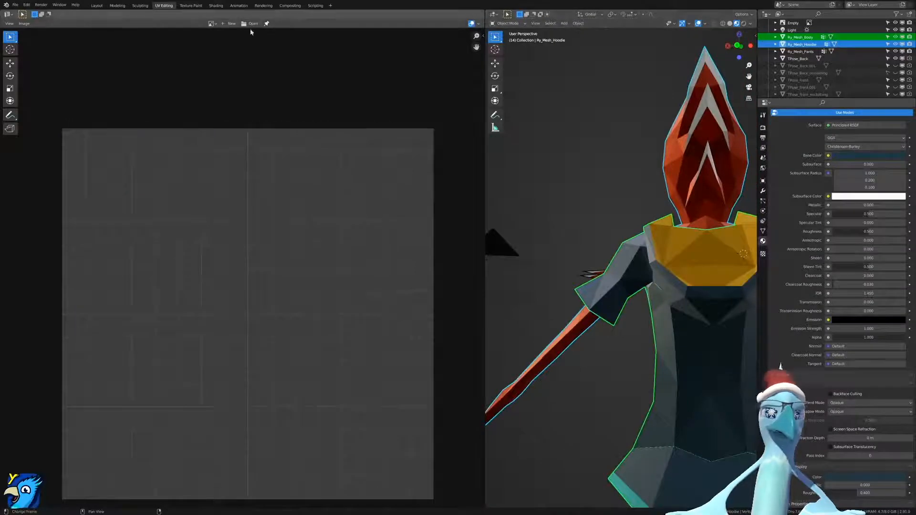
{"action": "middle_click_drag", "start_coordinate": [567, 297], "coordinate": [677, 306]}
{"action": "key", "text": "alt+a"}
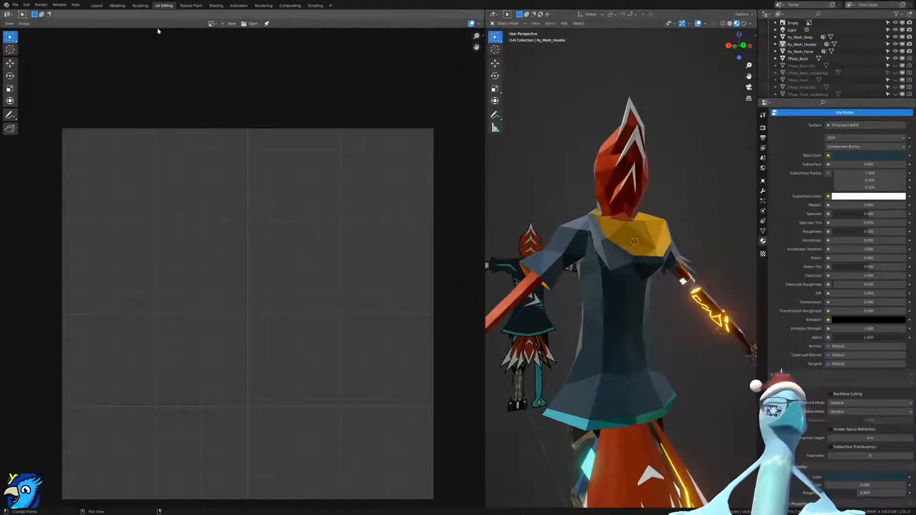
{"action": "left_click", "coordinate": [221, 6]}
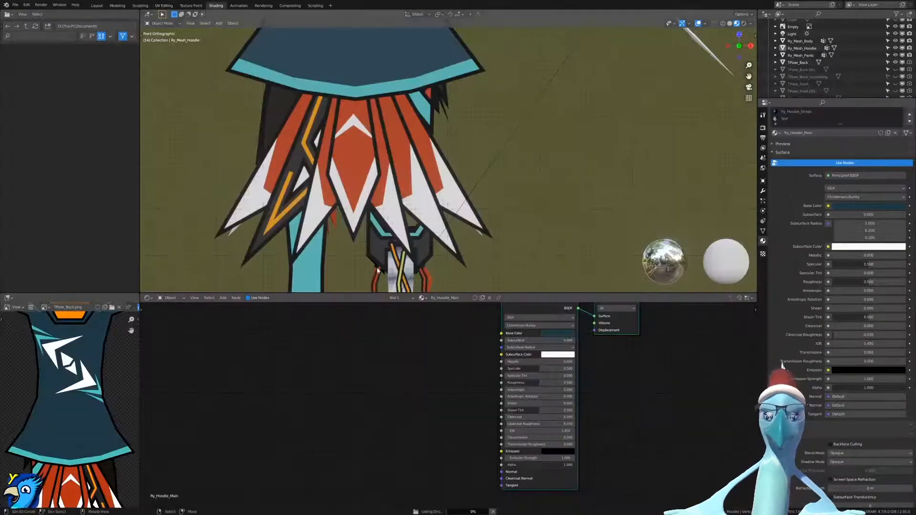
{"action": "scroll", "coordinate": [442, 120], "scroll_direction": "down", "scroll_amount": 5}
{"action": "mouse_move", "coordinate": [436, 158]}
{"action": "middle_mouse_down"}
{"action": "mouse_move", "coordinate": [471, 151]}
{"action": "mouse_move", "coordinate": [483, 196]}
{"action": "mouse_move", "coordinate": [470, 202]}
{"action": "middle_mouse_up"}
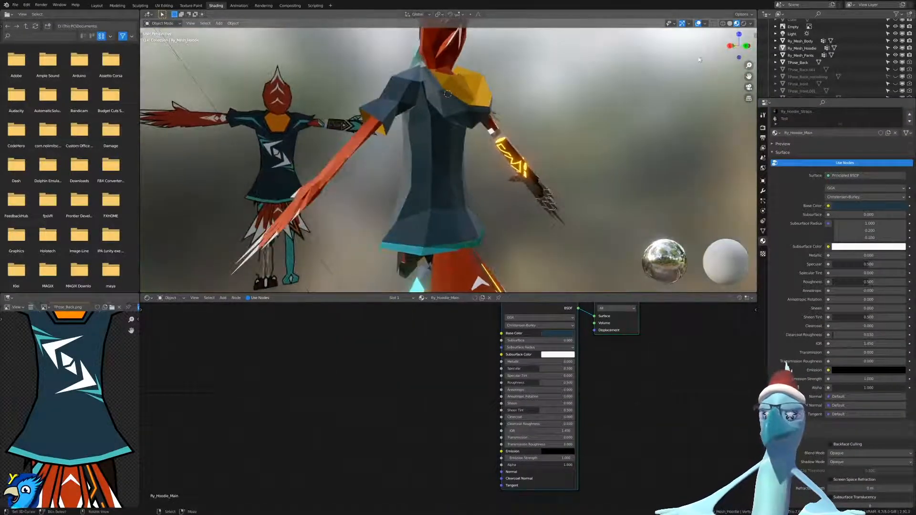
{"action": "left_click", "coordinate": [697, 23]}
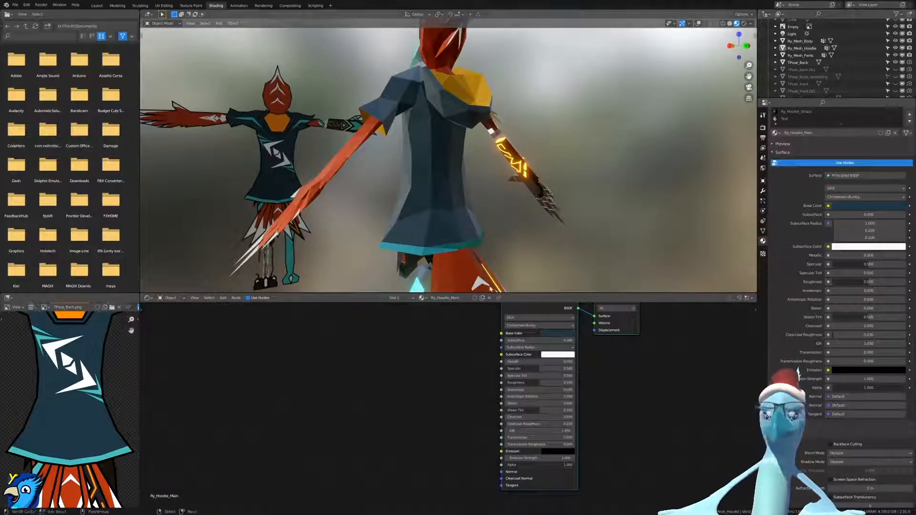
Add an Image Texture node to the Ry_Hoodie_Main material and link its Color output to the Principled BSDF's Base Color.
{"action": "middle_click_drag", "start_coordinate": [442, 339], "coordinate": [447, 382]}
{"action": "key", "text": "shift+a"}
{"action": "left_click", "coordinate": [446, 382]}
{"action": "type", "text": "text"}
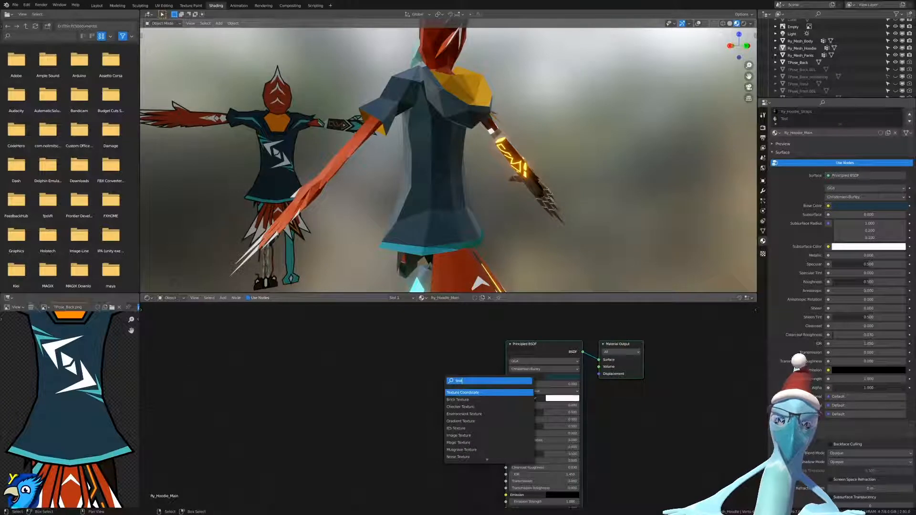
{"action": "key", "text": "BackSpace"}
{"action": "key", "text": "BackSpace"}
{"action": "key", "text": "BackSpace"}
{"action": "type", "text": "image"}
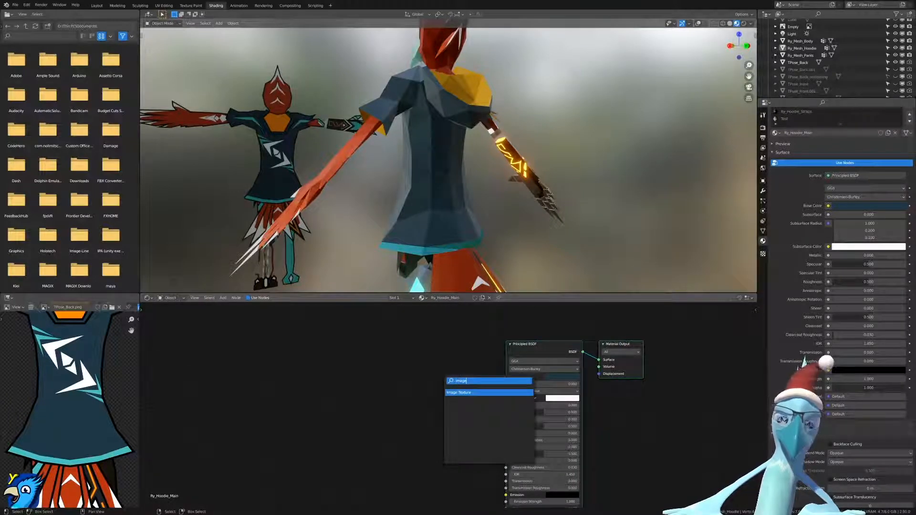
{"action": "key", "text": "Return"}
{"action": "left_click", "coordinate": [389, 358]}
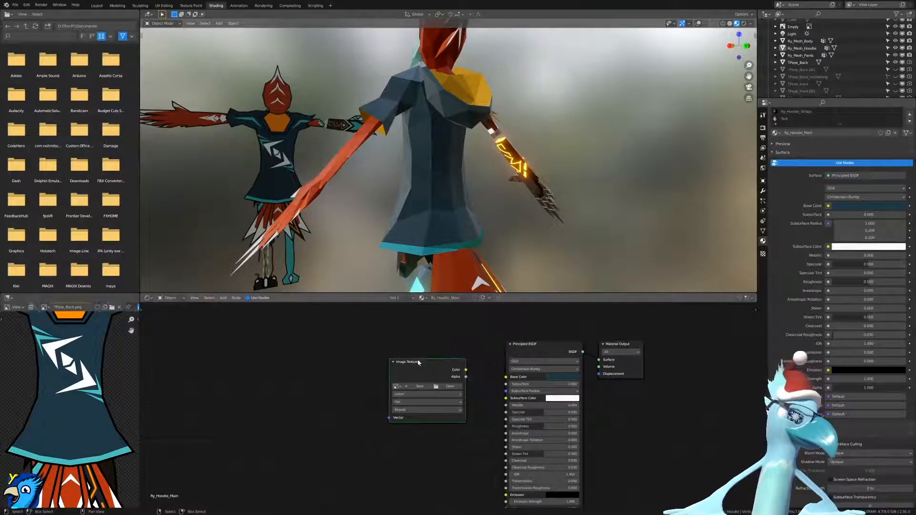
{"action": "key", "text": "g"}
{"action": "left_click", "coordinate": [369, 411]}
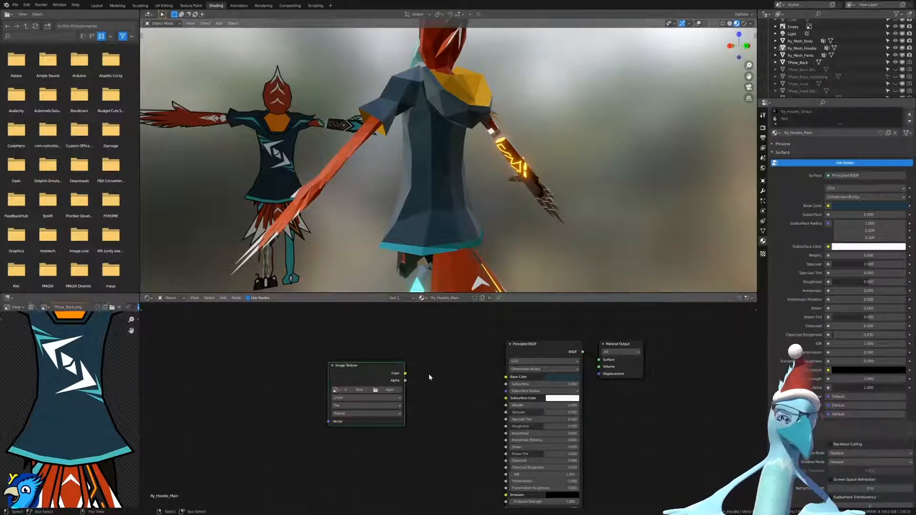
{"action": "left_click_drag", "start_coordinate": [406, 376], "coordinate": [506, 377]}
Load ry_main_col.png from the Textures folder into the Image Texture node.
{"action": "left_click", "coordinate": [336, 390]}
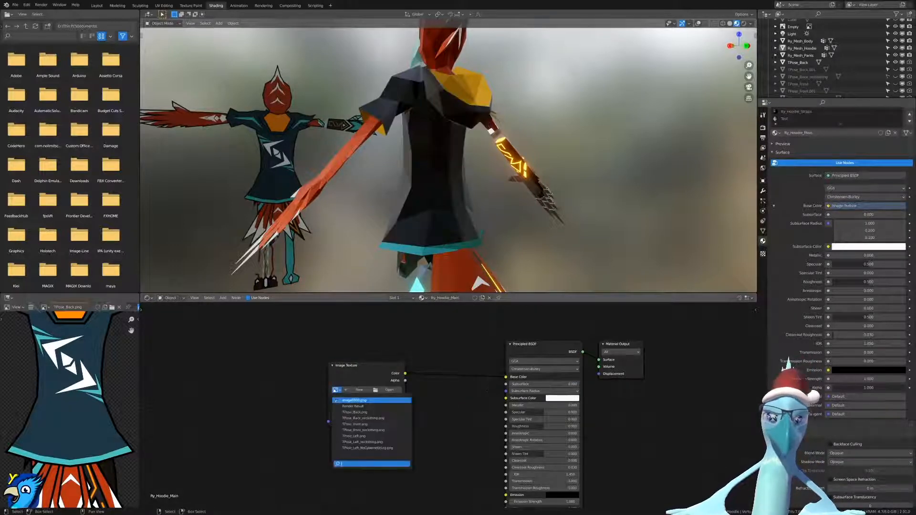
{"action": "left_click", "coordinate": [390, 390]}
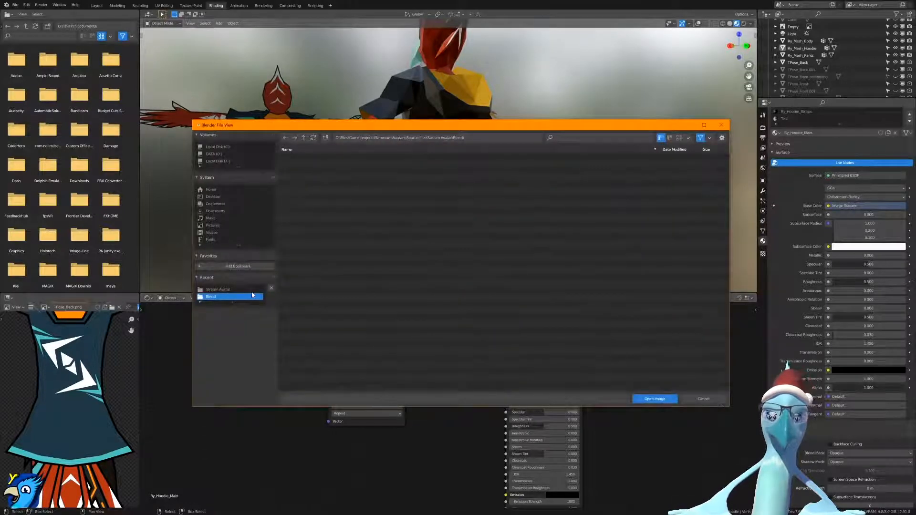
{"action": "left_click", "coordinate": [303, 138]}
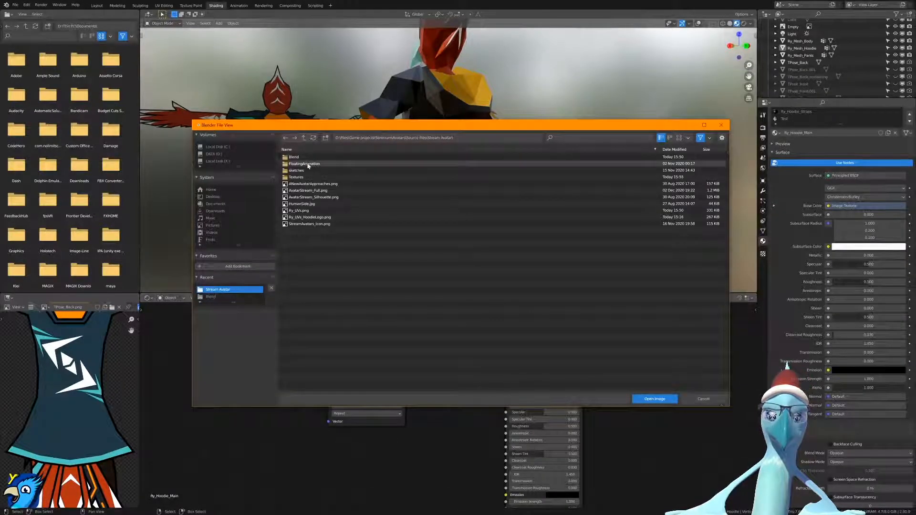
{"action": "double_click", "coordinate": [301, 181]}
{"action": "left_click", "coordinate": [302, 157]}
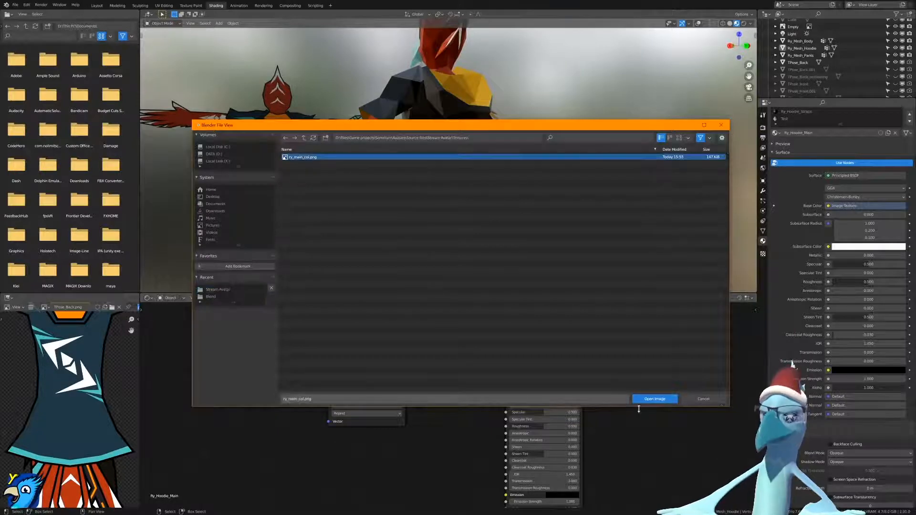
{"action": "left_click", "coordinate": [655, 399]}
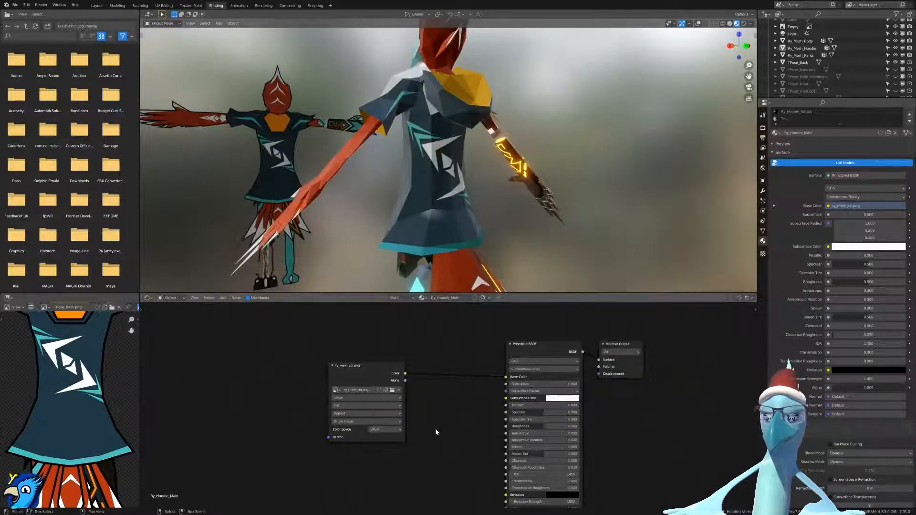
Select the hoodie mesh, return to the UV Editing workspace, invert the face selection and select all of those faces' UVs.
{"action": "middle_click_drag", "start_coordinate": [425, 229], "coordinate": [513, 246]}
{"action": "left_click", "coordinate": [505, 233]}
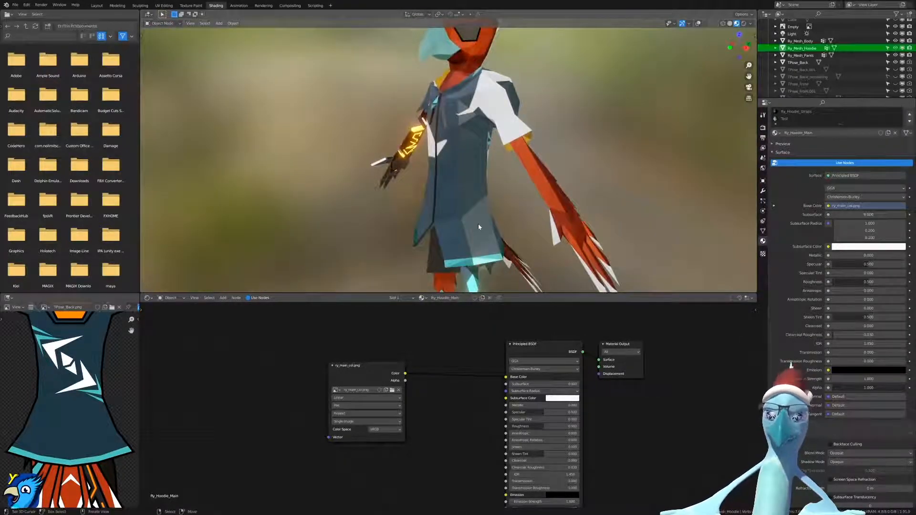
{"action": "left_click", "coordinate": [164, 5]}
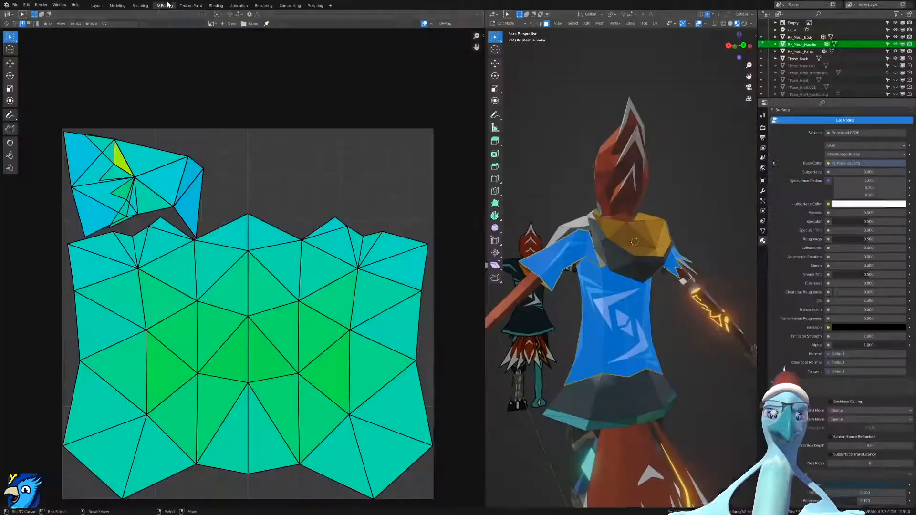
{"action": "middle_click_drag", "start_coordinate": [603, 317], "coordinate": [600, 314]}
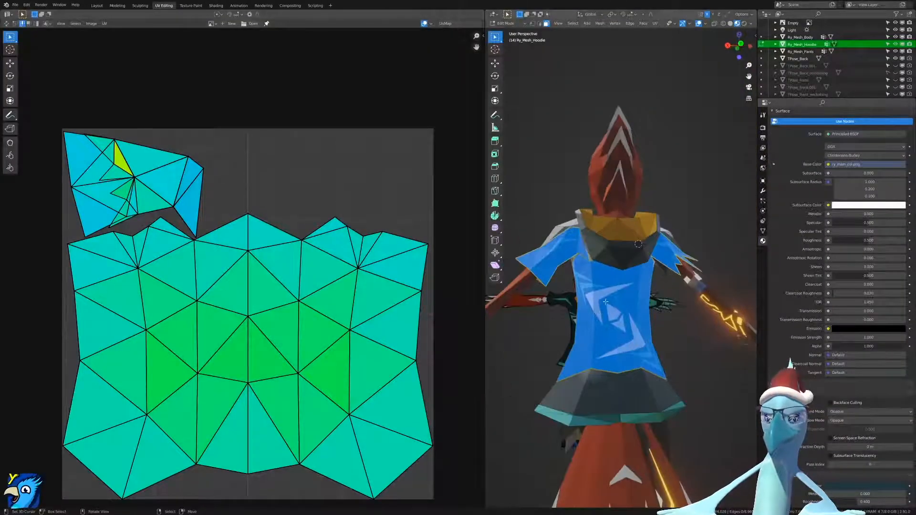
{"action": "middle_click_drag", "start_coordinate": [573, 280], "coordinate": [575, 265]}
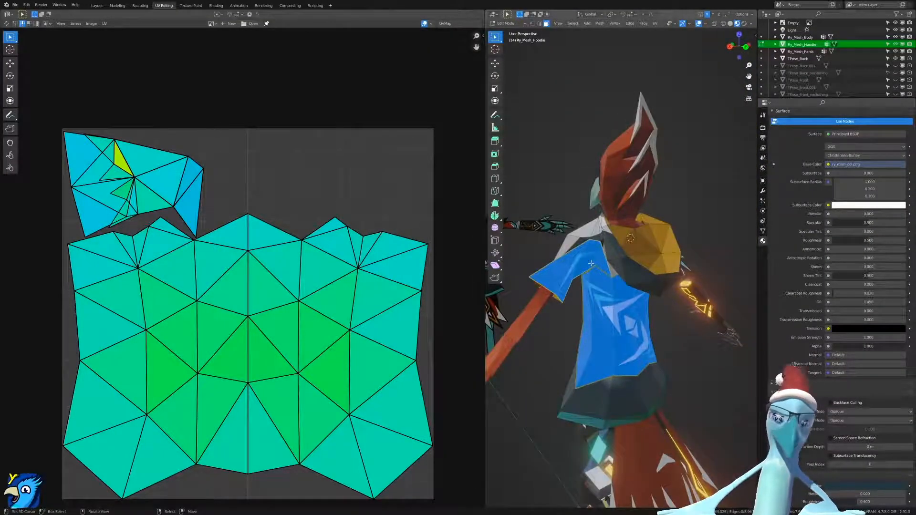
{"action": "key", "text": "ctrl+i"}
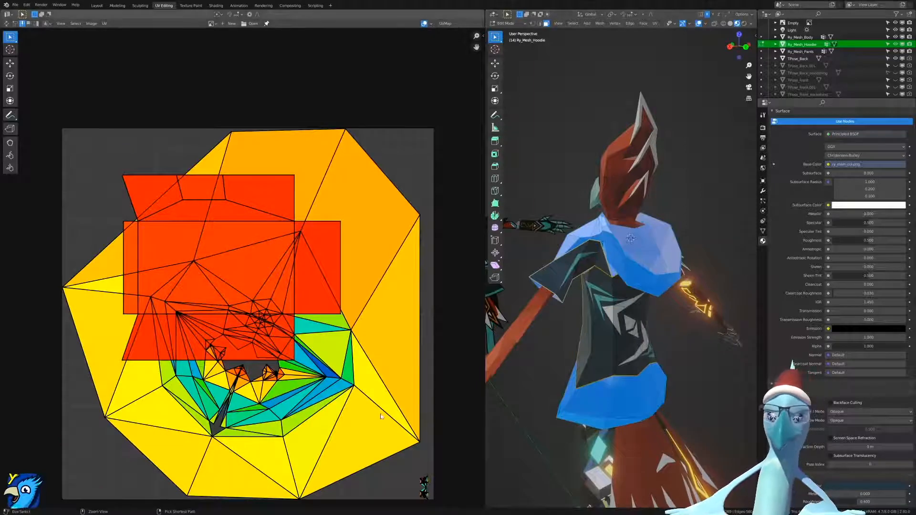
{"action": "key", "text": "a"}
{"action": "middle_click_drag", "start_coordinate": [620, 234], "coordinate": [609, 205]}
{"action": "scroll", "coordinate": [608, 206], "scroll_direction": "down", "scroll_amount": 2}
{"action": "scroll", "coordinate": [608, 206], "scroll_direction": "up", "scroll_amount": 4}
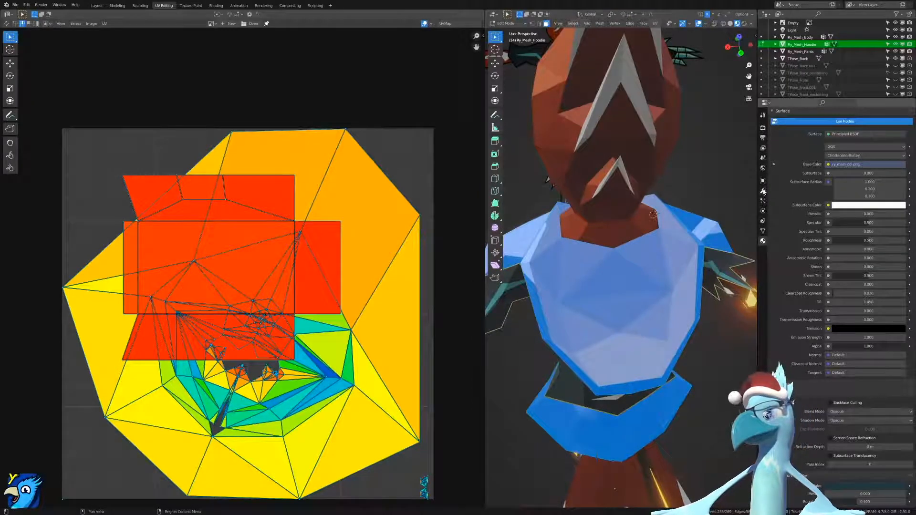
Remove the faces using the hoodie's teal trim, inner and strap materials from the selection.
{"action": "left_click", "coordinate": [763, 242]}
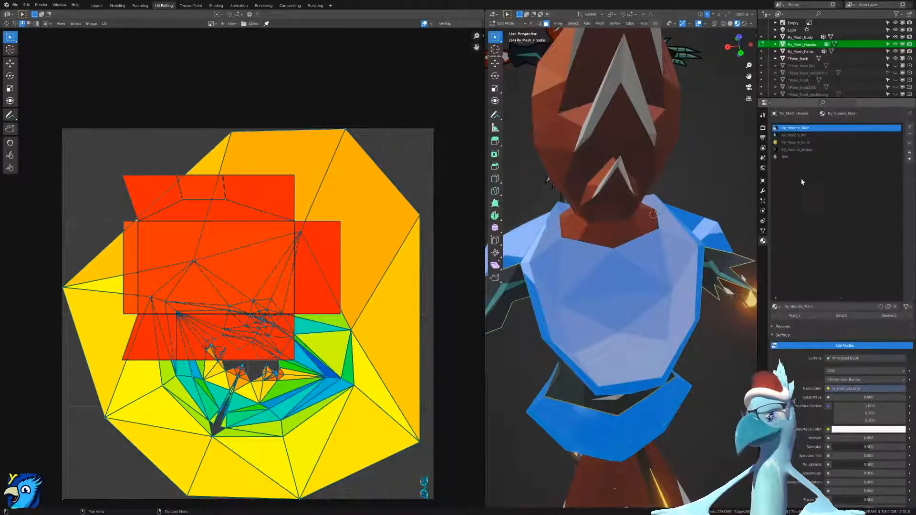
{"action": "left_click", "coordinate": [807, 136]}
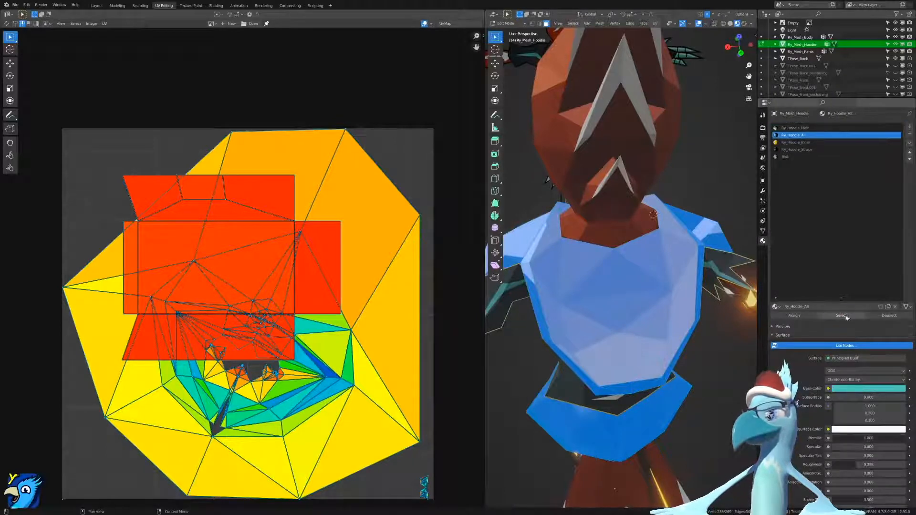
{"action": "left_click", "coordinate": [889, 315]}
{"action": "left_click", "coordinate": [807, 143]}
{"action": "left_click", "coordinate": [899, 317]}
{"action": "left_click", "coordinate": [804, 150]}
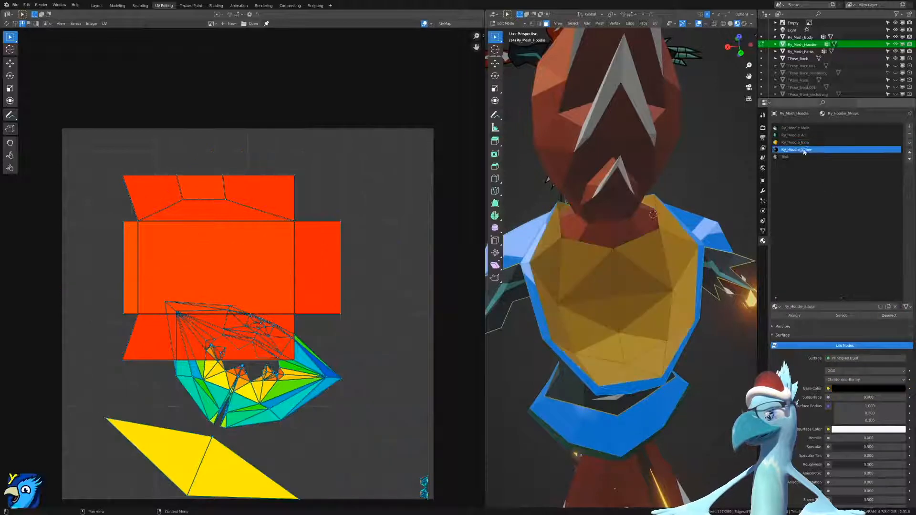
{"action": "left_click", "coordinate": [889, 315]}
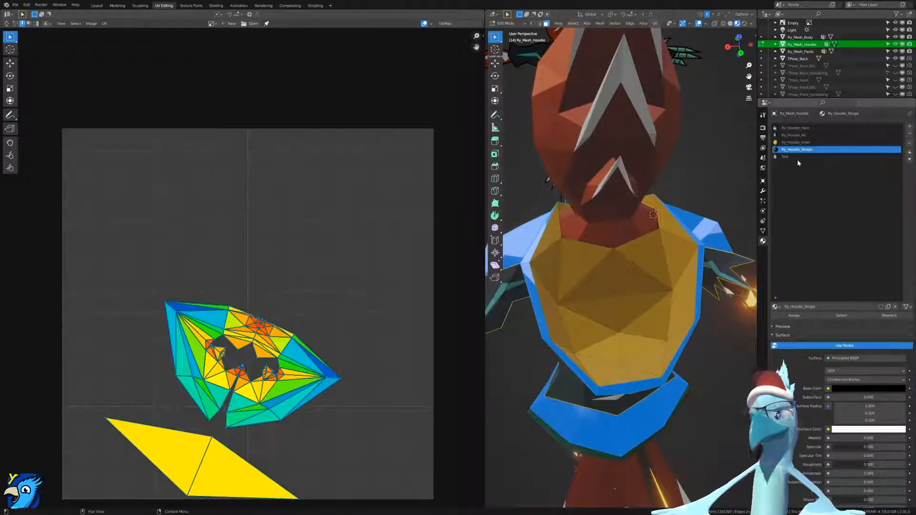
Collapse the remaining selected UVs into a single point by scaling them to 0.
{"action": "key", "text": "s"}
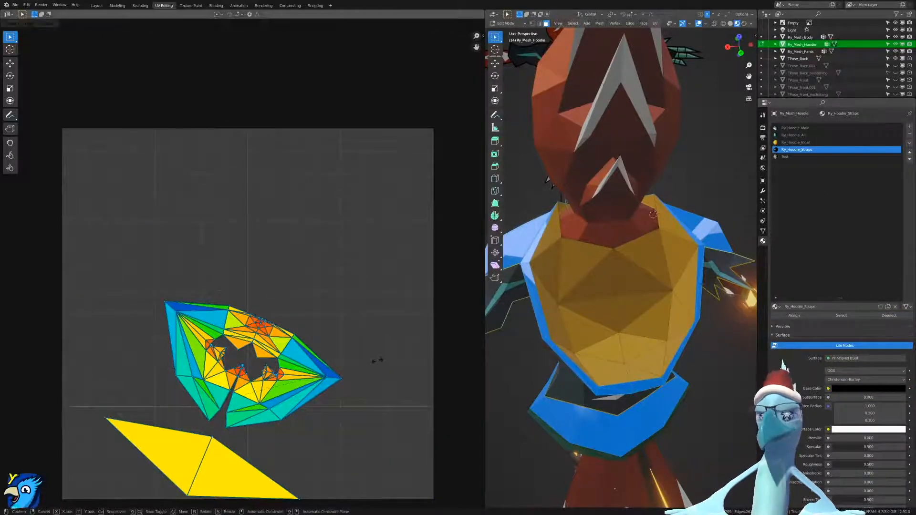
{"action": "key", "text": "0"}
{"action": "key", "text": "Return"}
Display the ry_main_col.png image as the background of the UV editor.
{"action": "scroll", "coordinate": [377, 363], "scroll_direction": "down", "scroll_amount": 2}
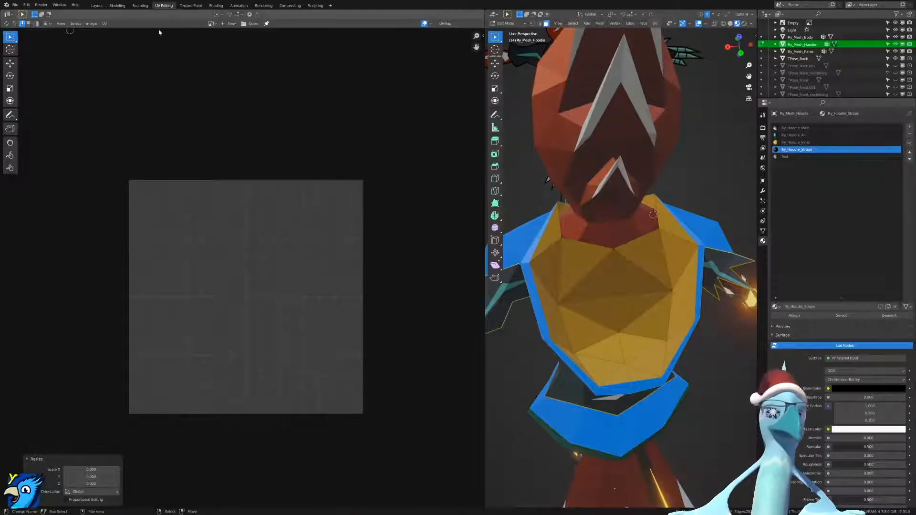
{"action": "left_click", "coordinate": [212, 23]}
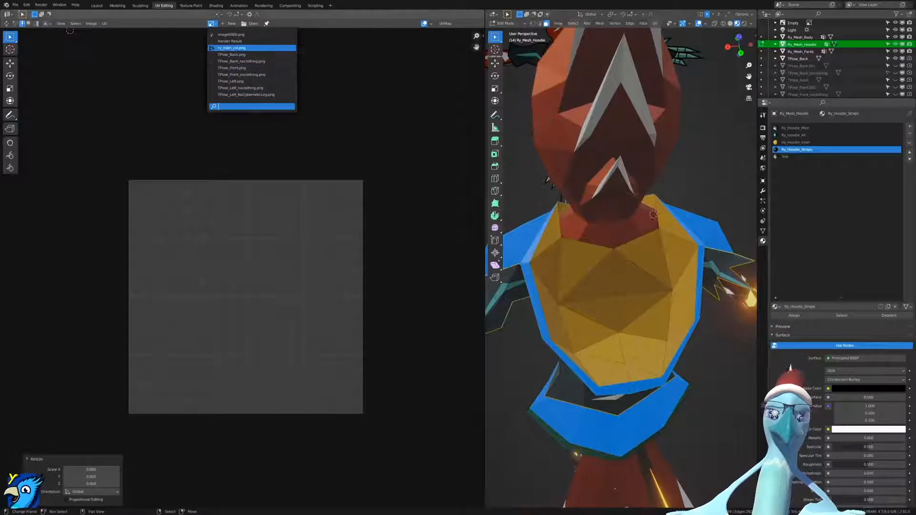
{"action": "left_click", "coordinate": [232, 48]}
{"action": "scroll", "coordinate": [254, 393], "scroll_direction": "up", "scroll_amount": 2}
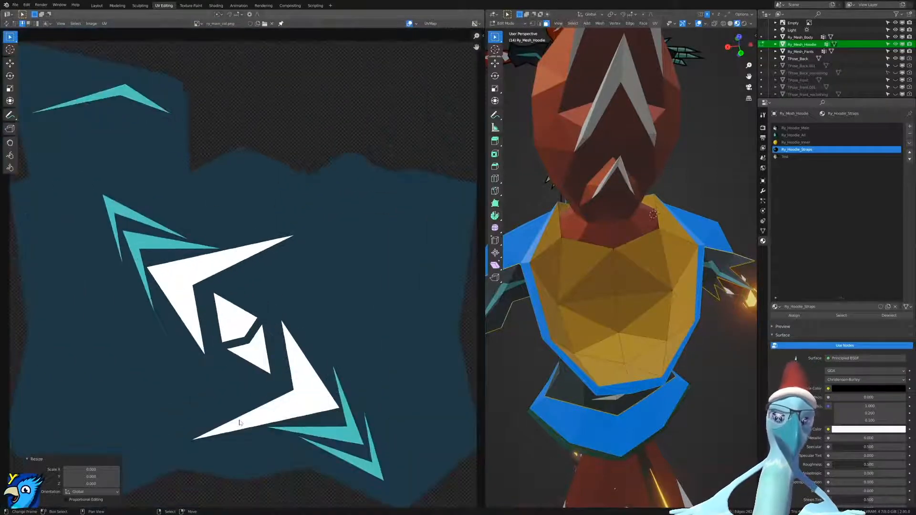
Move the collapsed UV point onto the plain dark blue area of ry_main_col.png and finish editing the hoodie mesh.
{"action": "key", "text": "g"}
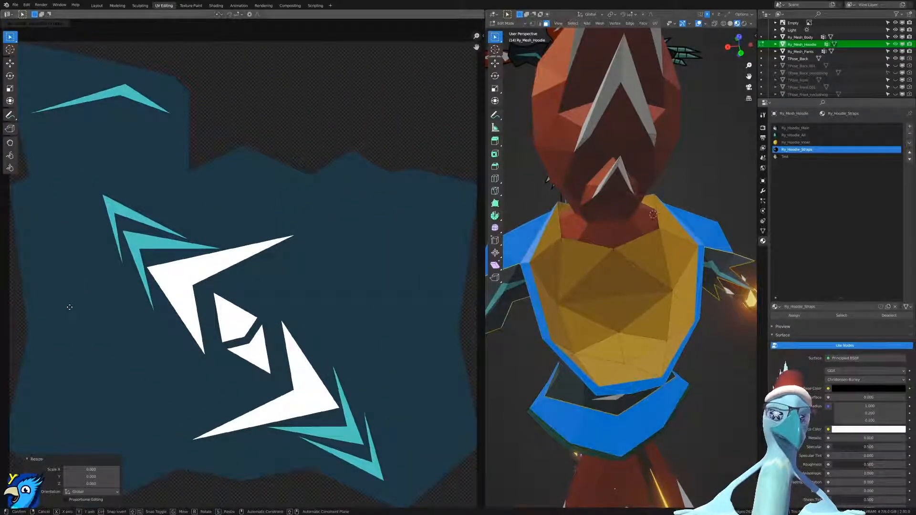
{"action": "left_click", "coordinate": [170, 403]}
{"action": "middle_click_drag", "start_coordinate": [596, 331], "coordinate": [628, 301]}
{"action": "key", "text": "Tab"}
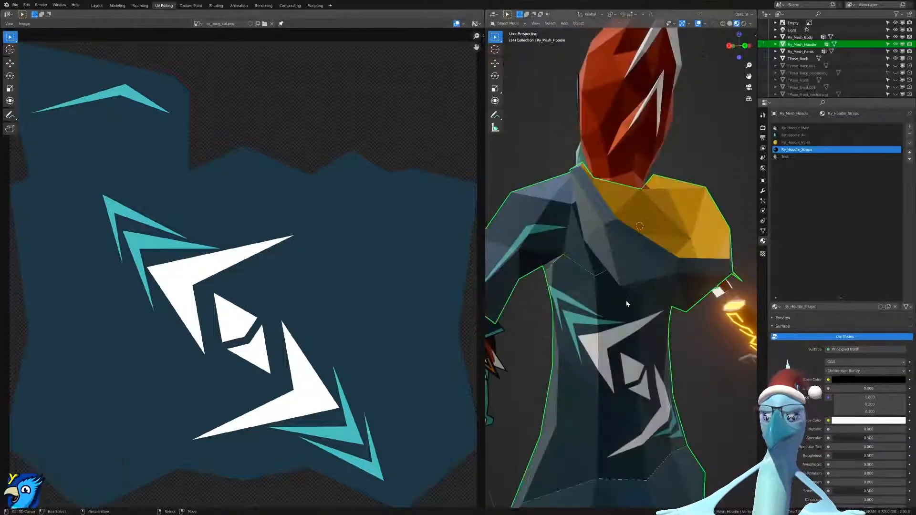
{"action": "scroll", "coordinate": [628, 301], "scroll_direction": "down", "scroll_amount": 1}
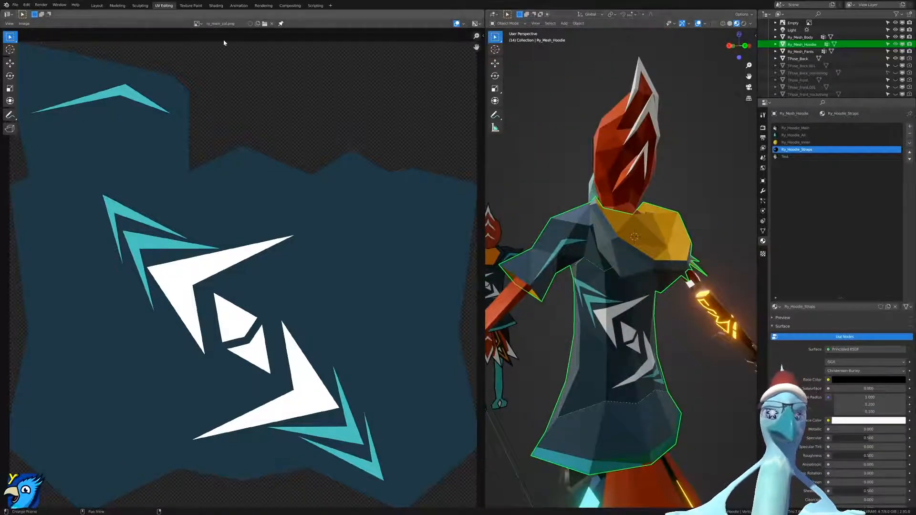
Return to the Layout workspace, hide the overlays and examine the textured hoodie's back against the reference.
{"action": "left_click", "coordinate": [97, 6]}
{"action": "middle_click_drag", "start_coordinate": [573, 387], "coordinate": [496, 383]}
{"action": "scroll", "coordinate": [498, 395], "scroll_direction": "down", "scroll_amount": 6}
{"action": "left_click", "coordinate": [699, 23]}
{"action": "middle_click_drag", "start_coordinate": [558, 344], "coordinate": [490, 338]}
{"action": "scroll", "coordinate": [433, 322], "scroll_direction": "up", "scroll_amount": 4}
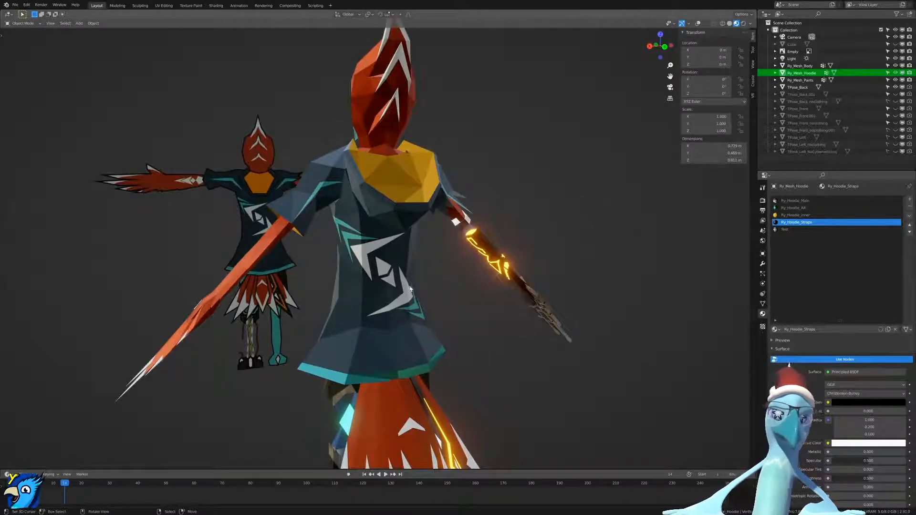
{"action": "middle_click_drag", "start_coordinate": [322, 195], "coordinate": [267, 209]}
{"action": "scroll", "coordinate": [396, 288], "scroll_direction": "up", "scroll_amount": 3}
{"action": "middle_click_drag", "start_coordinate": [396, 289], "coordinate": [302, 319]}
{"action": "mouse_move", "coordinate": [322, 337]}
{"action": "middle_mouse_down"}
{"action": "mouse_move", "coordinate": [293, 293]}
{"action": "mouse_move", "coordinate": [351, 286]}
{"action": "middle_mouse_up"}
{"action": "key", "text": "shift+z"}
{"action": "right_click", "coordinate": [351, 286]}
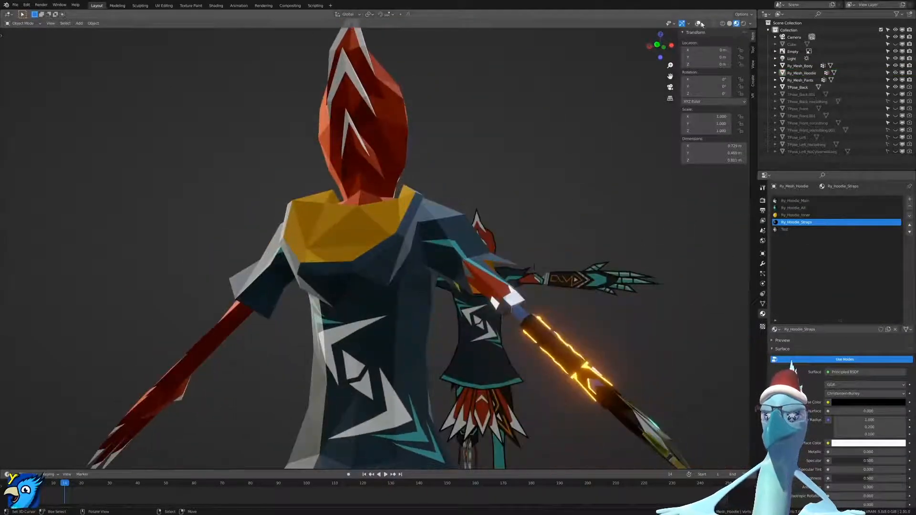
Show the overlays again and open the body mesh for editing around the robotic hand's thumb.
{"action": "left_click", "coordinate": [698, 23]}
{"action": "middle_click_drag", "start_coordinate": [576, 194], "coordinate": [465, 378]}
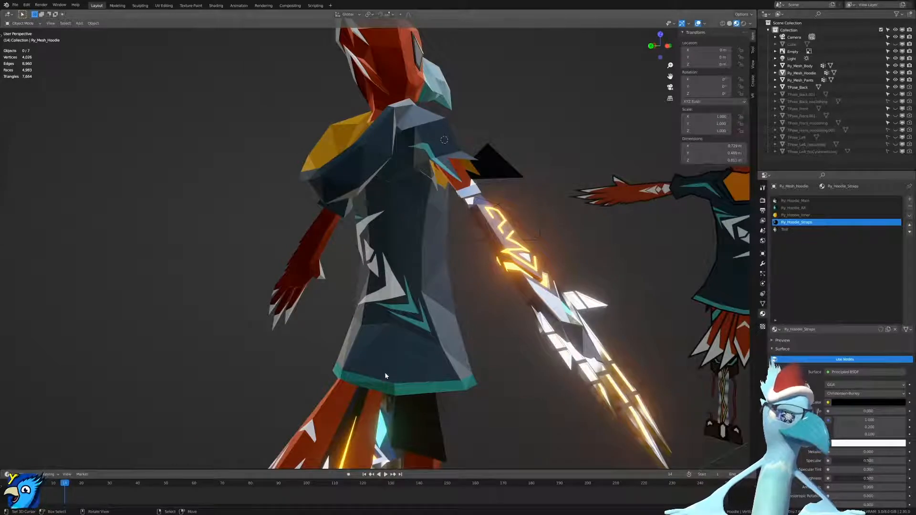
{"action": "middle_click_drag", "start_coordinate": [385, 376], "coordinate": [434, 346]}
{"action": "right_click", "coordinate": [524, 337]}
{"action": "key", "text": "ctrl+z"}
{"action": "key", "text": "Tab"}
{"action": "middle_click_drag", "start_coordinate": [524, 337], "coordinate": [407, 313]}
{"action": "scroll", "coordinate": [442, 317], "scroll_direction": "up", "scroll_amount": 5}
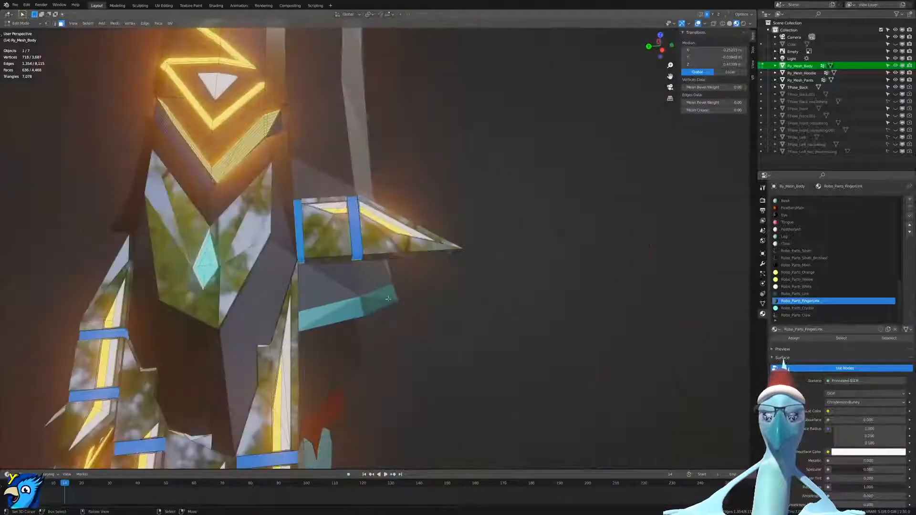
In vertex mode, merge two vertices beside the dark link between the robotic thumb's segments, using At Last.
{"action": "left_click", "coordinate": [348, 204]}
{"action": "key", "text": "KP_Decimal"}
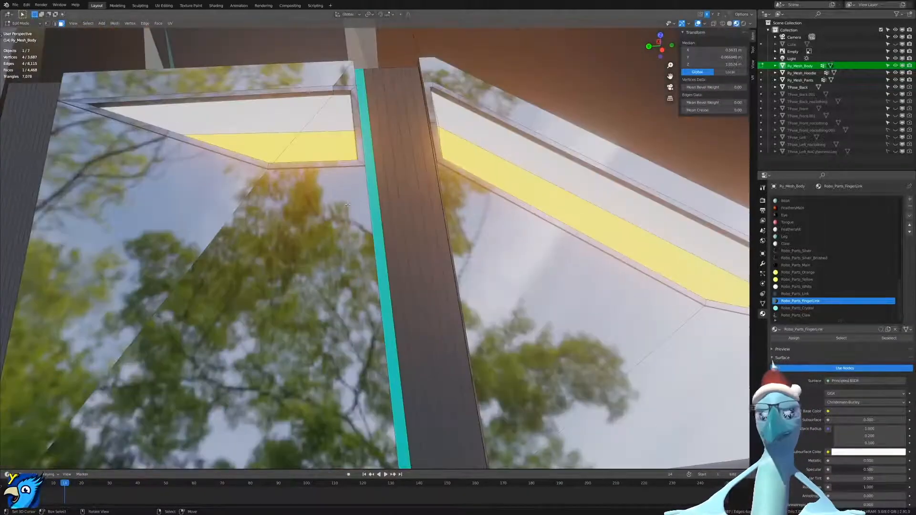
{"action": "scroll", "coordinate": [394, 285], "scroll_direction": "down", "scroll_amount": 1}
{"action": "key", "text": "ctrl+Tab"}
{"action": "left_click", "coordinate": [366, 275]}
{"action": "middle_click_drag", "start_coordinate": [366, 275], "coordinate": [421, 405]}
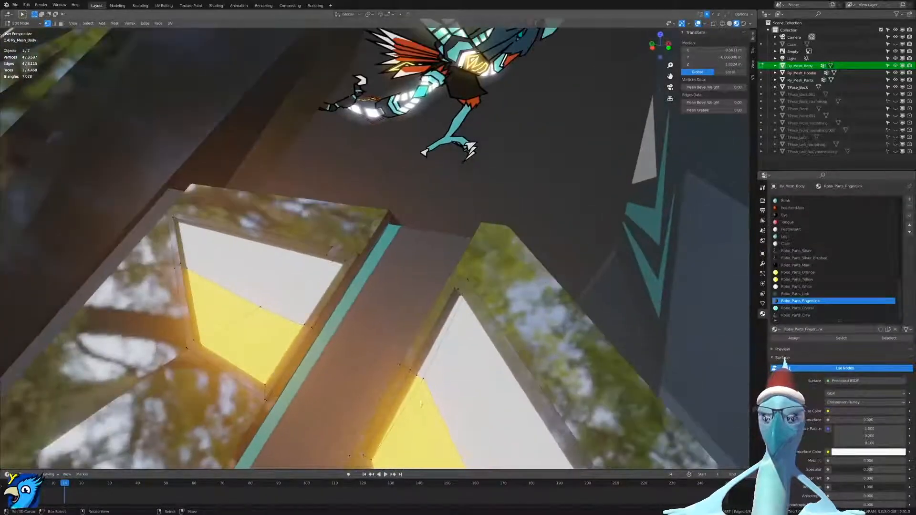
{"action": "left_click", "coordinate": [417, 373]}
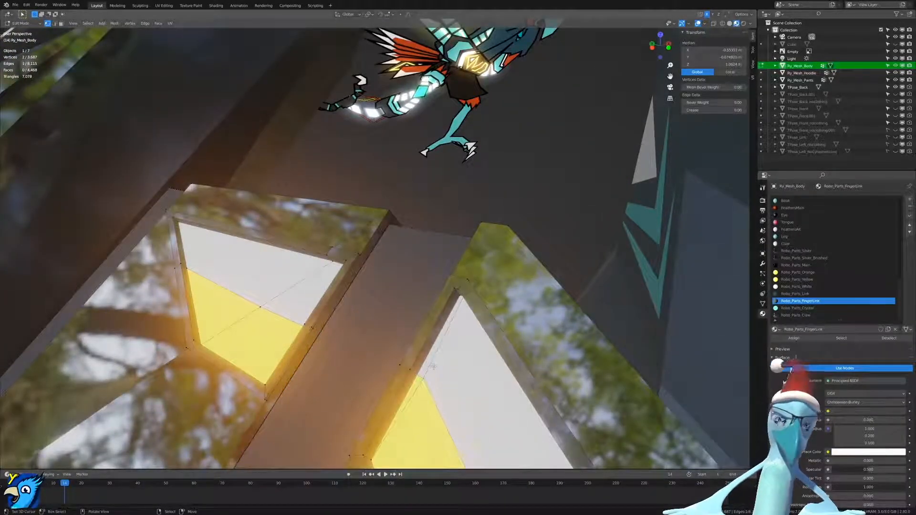
{"action": "key", "text": "m"}
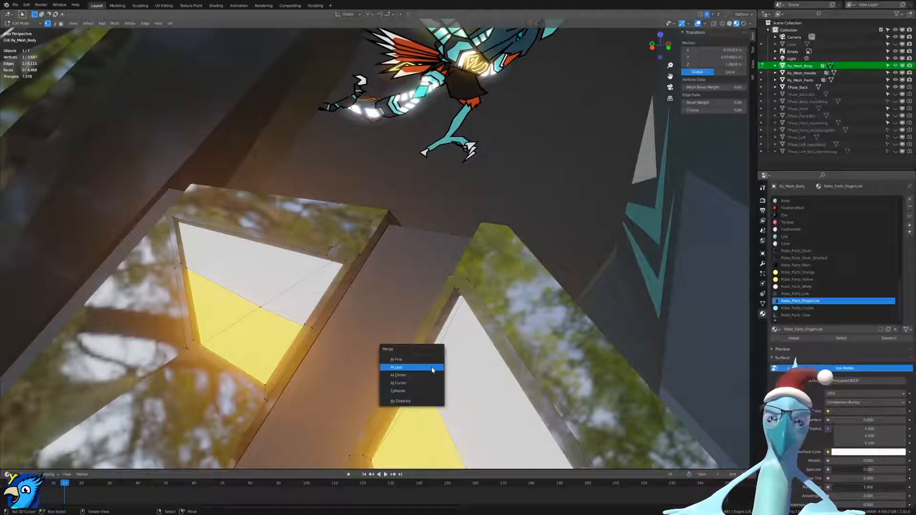
{"action": "left_click", "coordinate": [432, 371]}
Merge the extra vertices on the thumb tip segment's inlay frame into its upper corner, using At Last.
{"action": "middle_click_drag", "start_coordinate": [460, 397], "coordinate": [513, 421]}
{"action": "scroll", "coordinate": [251, 290], "scroll_direction": "down", "scroll_amount": 3}
{"action": "middle_click_drag", "start_coordinate": [252, 290], "coordinate": [246, 279], "text": "shift"}
{"action": "scroll", "coordinate": [246, 278], "scroll_direction": "up", "scroll_amount": 3}
{"action": "middle_click_drag", "start_coordinate": [410, 339], "coordinate": [497, 330]}
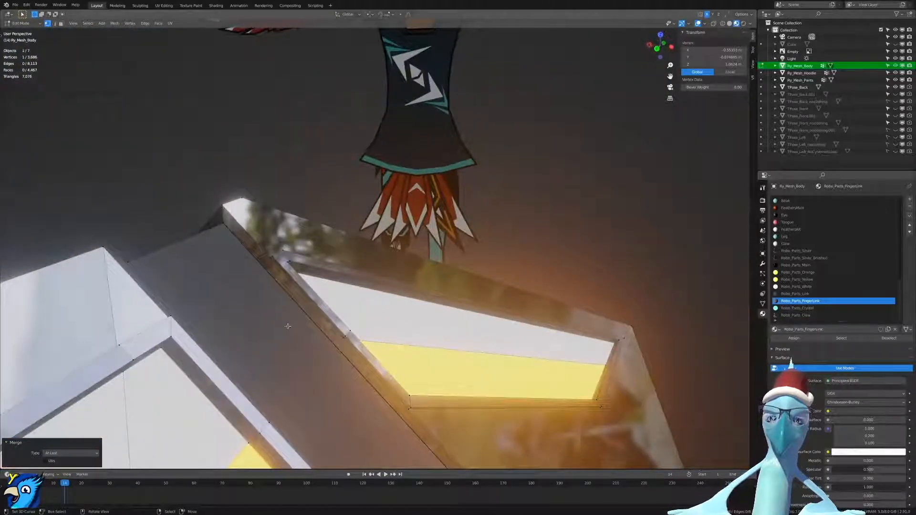
{"action": "right_click", "coordinate": [348, 326]}
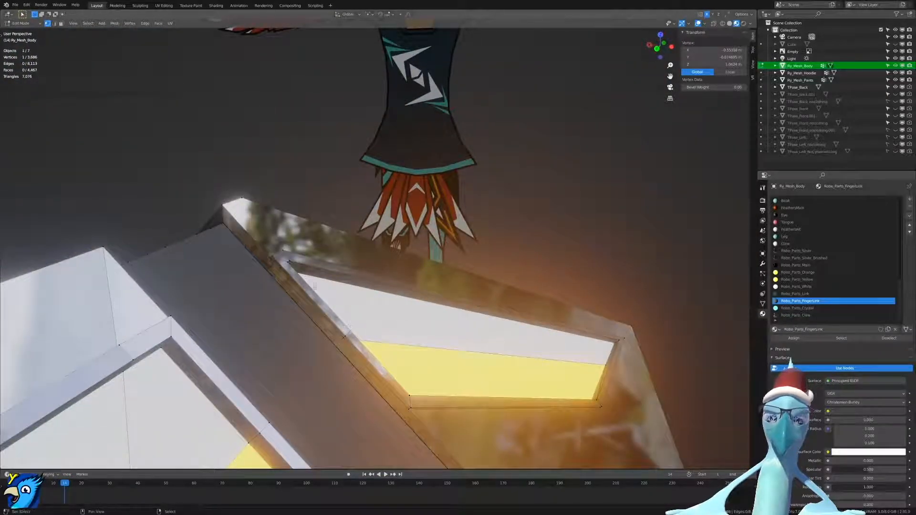
{"action": "right_click", "coordinate": [287, 263], "text": "shift"}
{"action": "key", "text": "m"}
{"action": "left_click", "coordinate": [286, 263]}
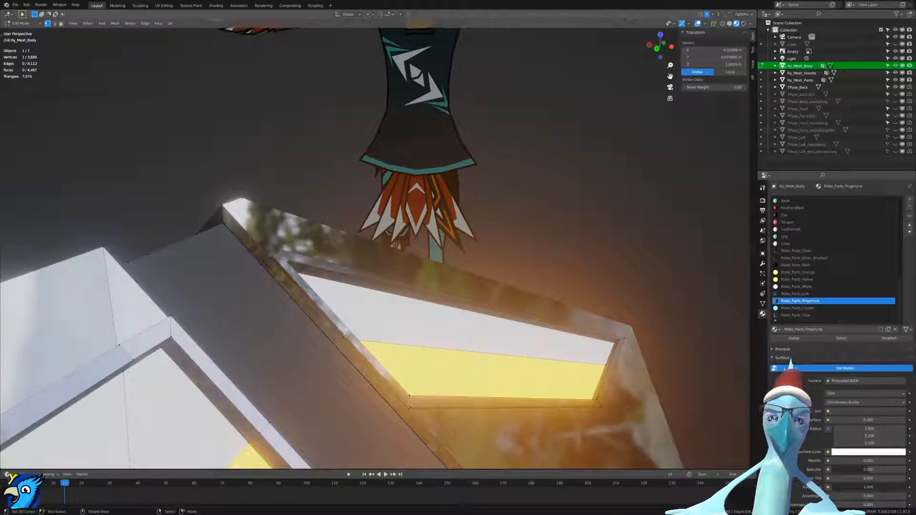
{"action": "key", "text": "m"}
{"action": "left_click", "coordinate": [277, 254]}
In solid shading, merge the stray vertex on the tip frame's link-side edge into the outer upper corner vertex, At Last.
{"action": "middle_click_drag", "start_coordinate": [278, 254], "coordinate": [376, 381]}
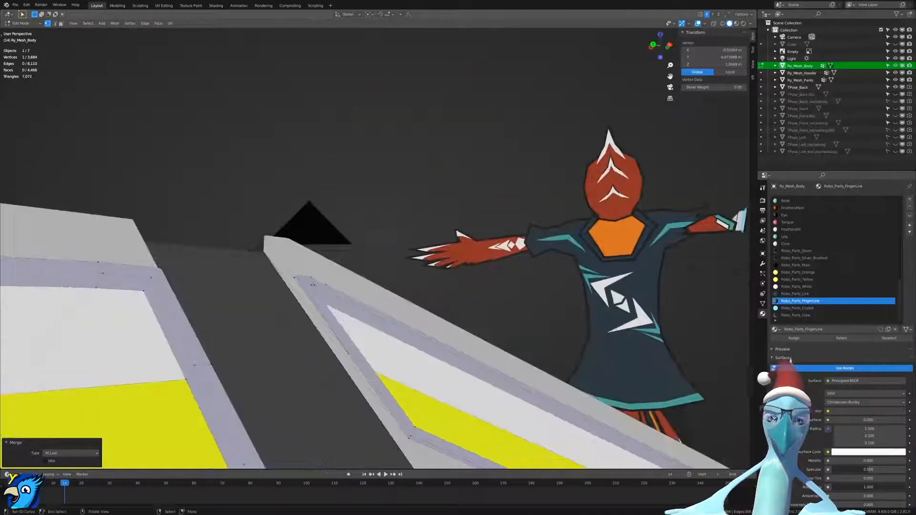
{"action": "left_click", "coordinate": [349, 359]}
{"action": "left_click", "coordinate": [294, 279], "text": "shift"}
{"action": "key", "text": "m"}
{"action": "left_click", "coordinate": [286, 281]}
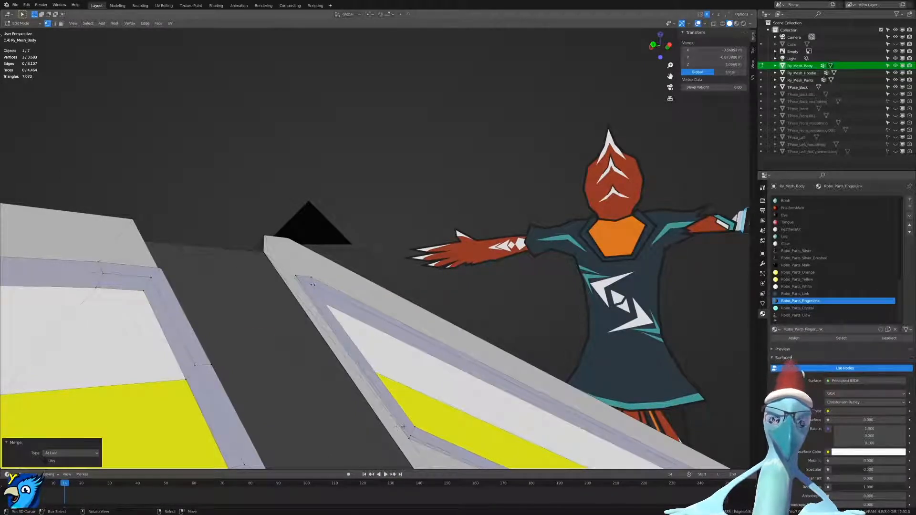
Merge the extra link-side edge vertices of the neighbouring thumb segment's inlay frame into its outer upper corner, At Last.
{"action": "middle_click_drag", "start_coordinate": [402, 414], "coordinate": [280, 357]}
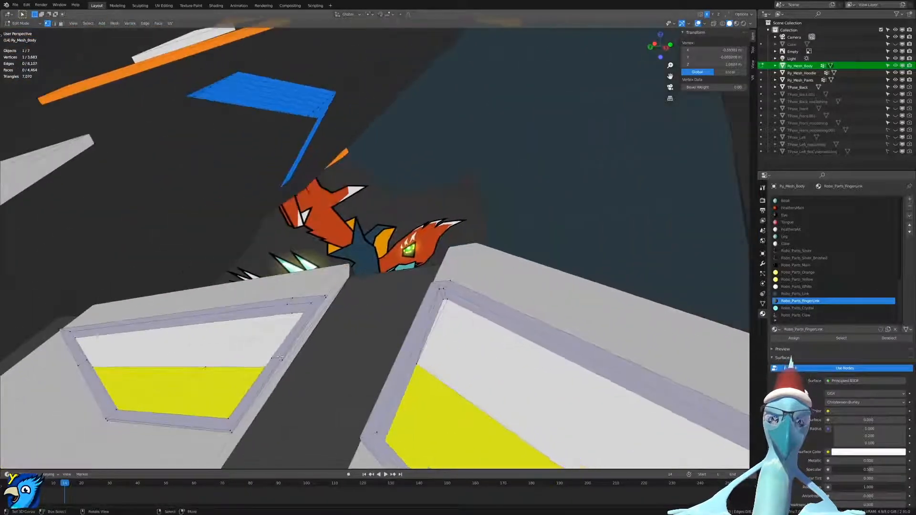
{"action": "left_click", "coordinate": [324, 292], "text": "shift"}
{"action": "key", "text": "m"}
{"action": "left_click", "coordinate": [322, 310]}
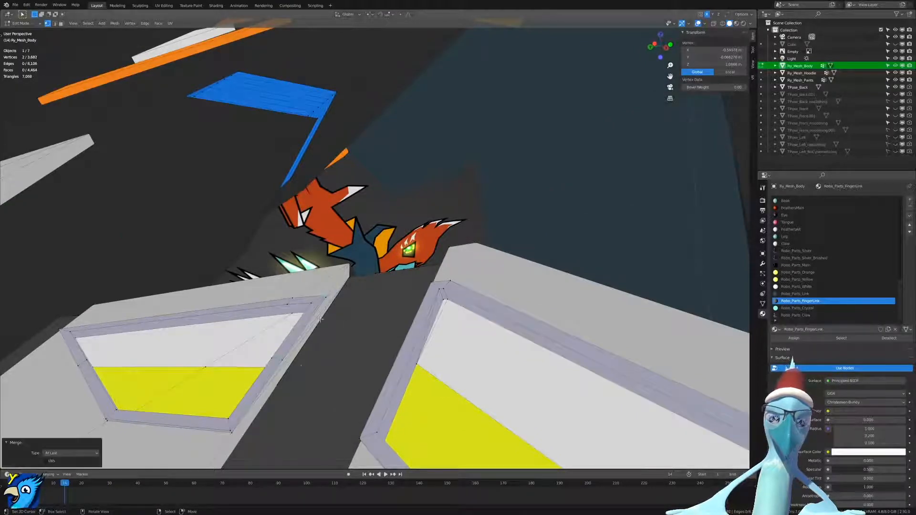
{"action": "left_click", "coordinate": [285, 362]}
{"action": "left_click", "coordinate": [326, 297], "text": "shift"}
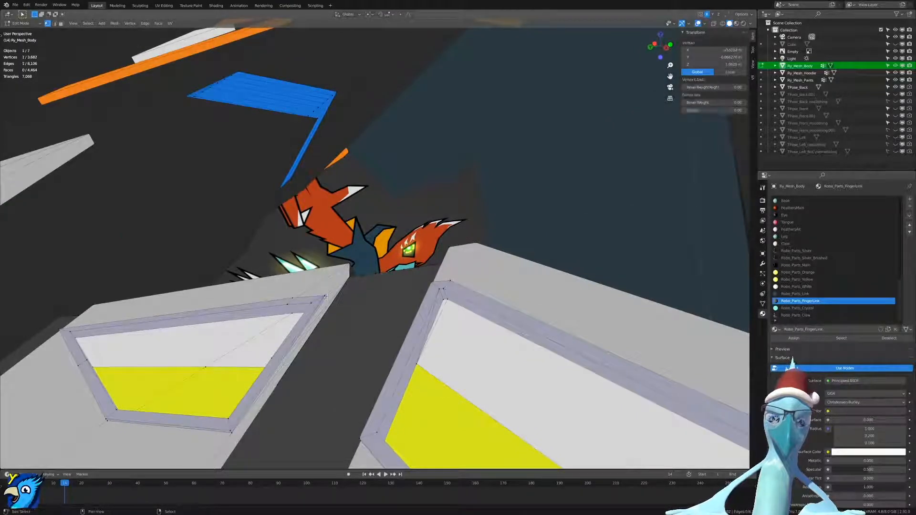
{"action": "key", "text": "m"}
{"action": "left_click", "coordinate": [350, 301]}
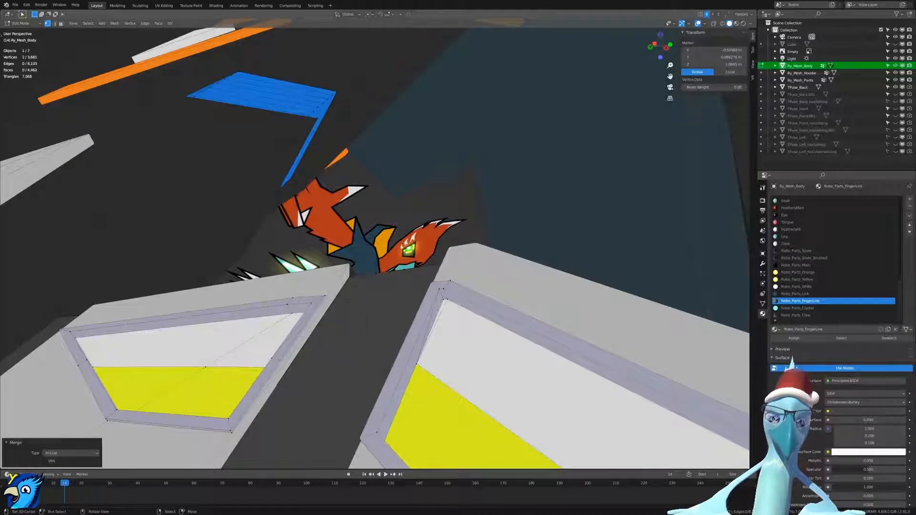
Merge the two inner vertices near the same frame's upper corner at the last one and check both thumb segments.
{"action": "left_click", "coordinate": [294, 323]}
{"action": "left_click", "coordinate": [309, 302], "text": "shift"}
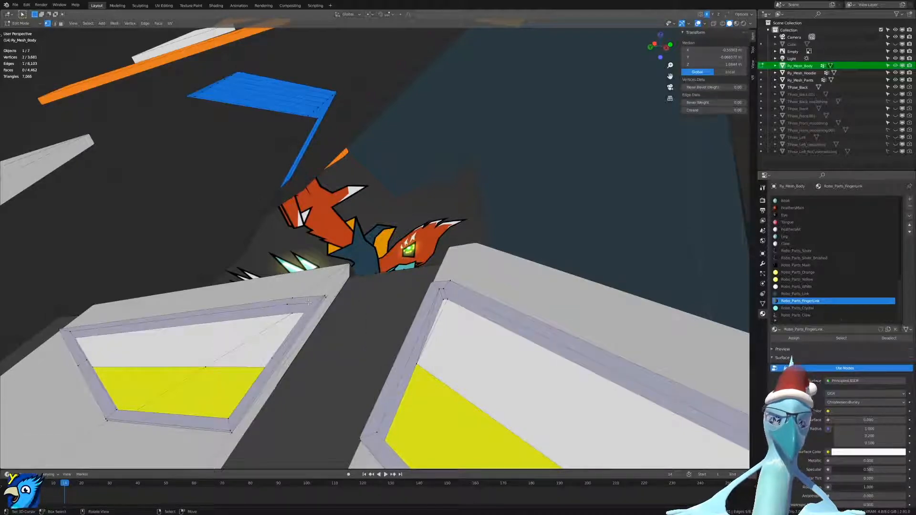
{"action": "key", "text": "m"}
{"action": "left_click", "coordinate": [311, 304]}
{"action": "middle_click_drag", "start_coordinate": [310, 305], "coordinate": [364, 336]}
{"action": "scroll", "coordinate": [320, 363], "scroll_direction": "down", "scroll_amount": 2}
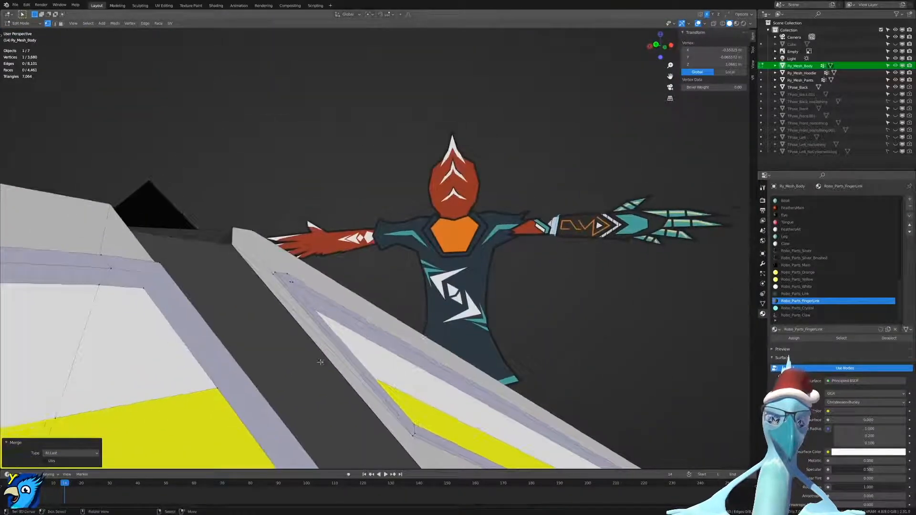
{"action": "middle_click_drag", "start_coordinate": [320, 362], "coordinate": [458, 394]}
{"action": "scroll", "coordinate": [458, 393], "scroll_direction": "down", "scroll_amount": 3}
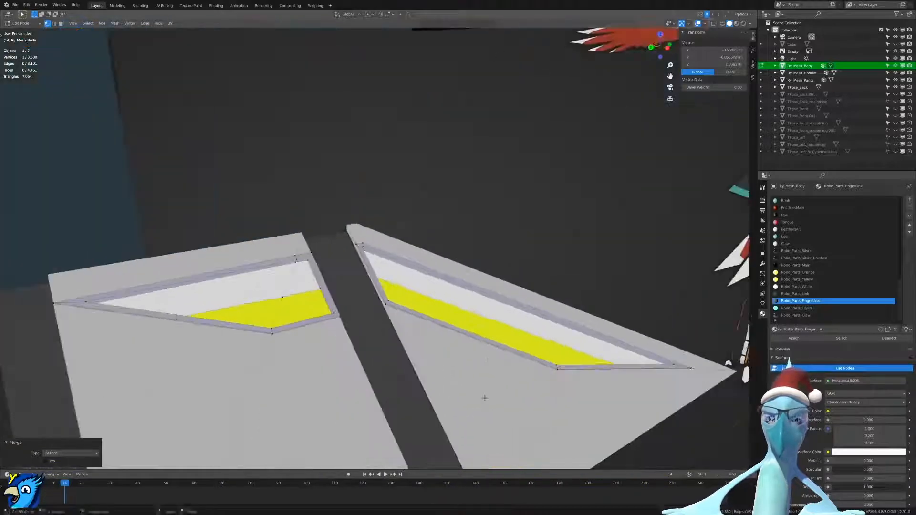
{"action": "middle_click_drag", "start_coordinate": [548, 371], "coordinate": [361, 295], "text": "shift"}
{"action": "middle_click_drag", "start_coordinate": [413, 305], "coordinate": [400, 382]}
{"action": "middle_click_drag", "start_coordinate": [470, 181], "coordinate": [398, 354]}
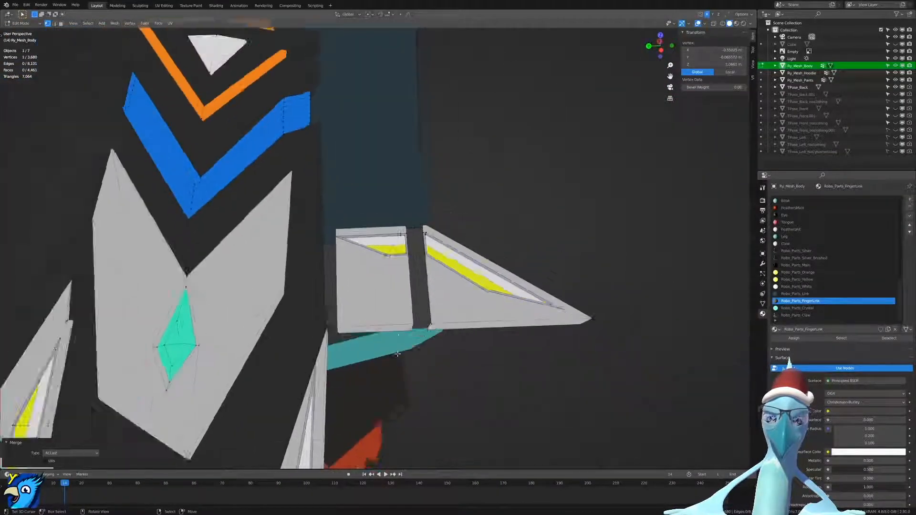
Merge the duplicate vertices at the lower corner of the thumb base segment's inlay frame, using At Last.
{"action": "scroll", "coordinate": [352, 349], "scroll_direction": "up", "scroll_amount": 7}
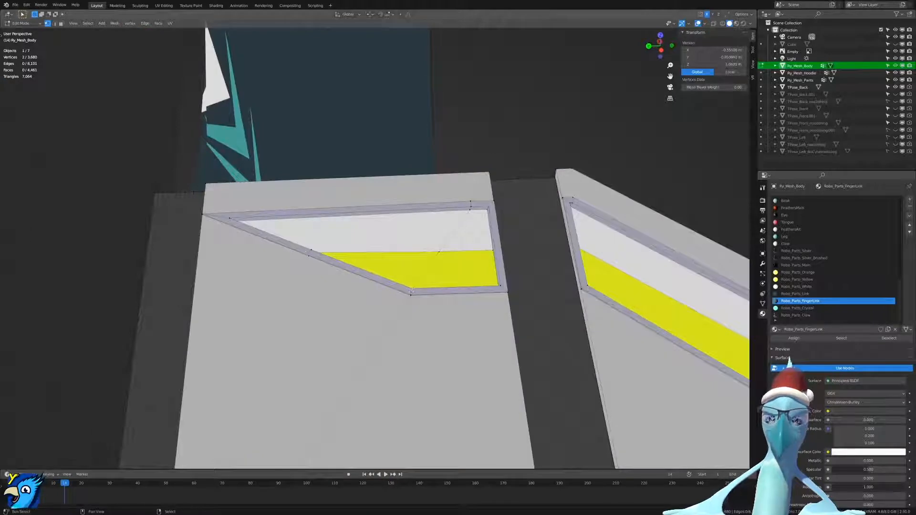
{"action": "middle_click_drag", "start_coordinate": [412, 290], "coordinate": [428, 278]}
{"action": "middle_click_drag", "start_coordinate": [196, 296], "coordinate": [337, 286], "text": "shift"}
{"action": "scroll", "coordinate": [337, 286], "scroll_direction": "up", "scroll_amount": 2}
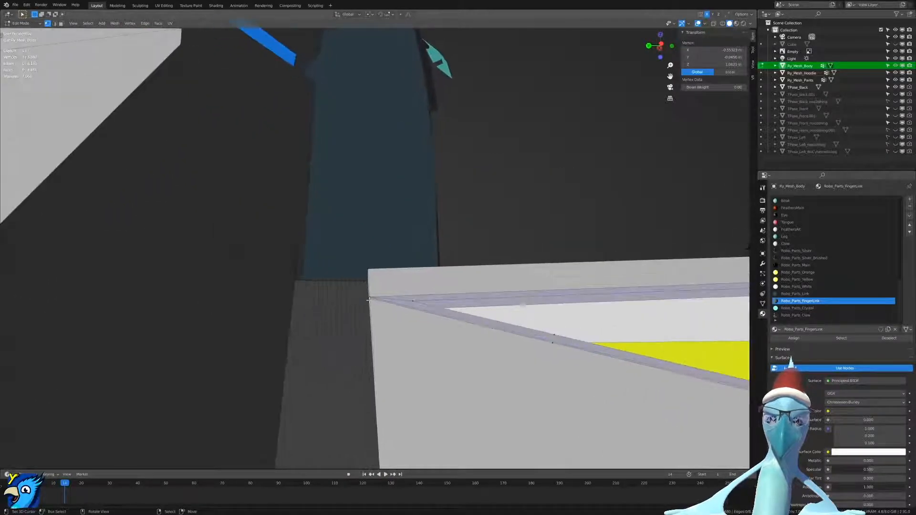
{"action": "right_click", "coordinate": [370, 298], "text": "shift"}
{"action": "middle_click_drag", "start_coordinate": [573, 333], "coordinate": [385, 272], "text": "shift"}
{"action": "right_click", "coordinate": [544, 313]}
{"action": "right_click", "coordinate": [545, 320], "text": "shift"}
{"action": "key", "text": "m"}
{"action": "left_click", "coordinate": [529, 321]}
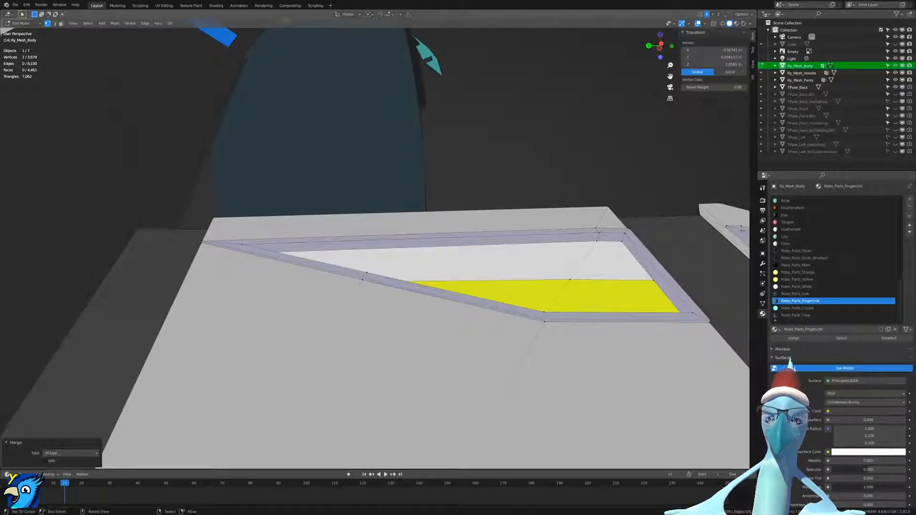
Merge the mid-edge vertices on the base segment frame's slanted lower side into the lower corner vertices, At Last.
{"action": "right_click", "coordinate": [361, 283]}
{"action": "right_click", "coordinate": [545, 324], "text": "shift"}
{"action": "key", "text": "m"}
{"action": "left_click", "coordinate": [545, 323]}
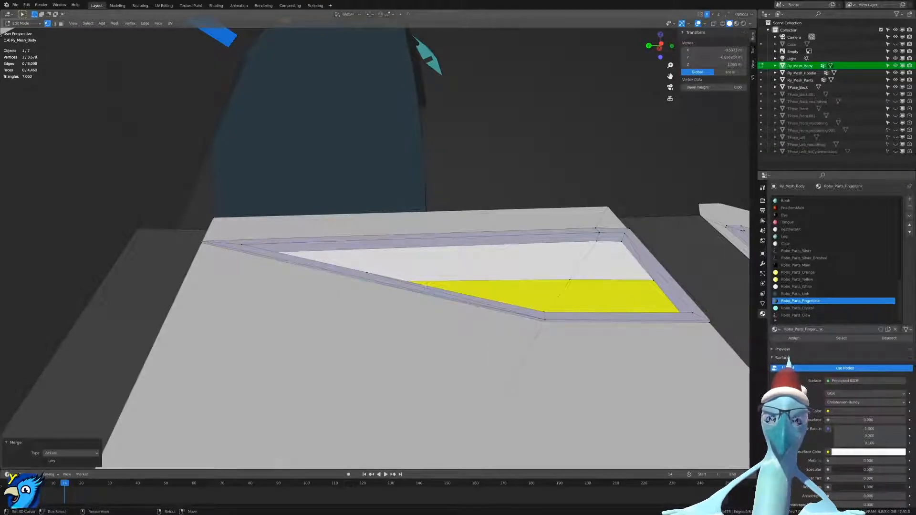
{"action": "right_click", "coordinate": [542, 312], "text": "shift"}
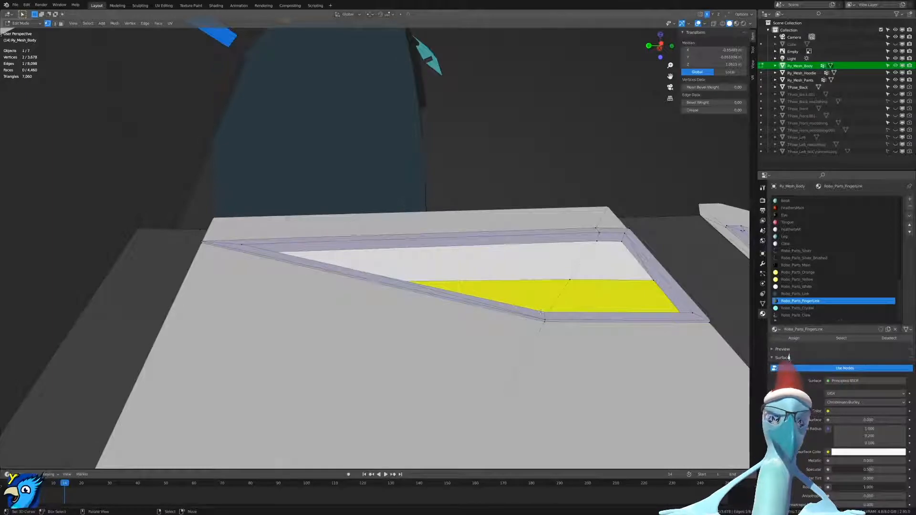
{"action": "key", "text": "m"}
{"action": "left_click", "coordinate": [541, 312]}
Finish editing the body mesh, switch to material preview shading and hide the overlays to show the whole character.
{"action": "middle_click_drag", "start_coordinate": [540, 312], "coordinate": [469, 299]}
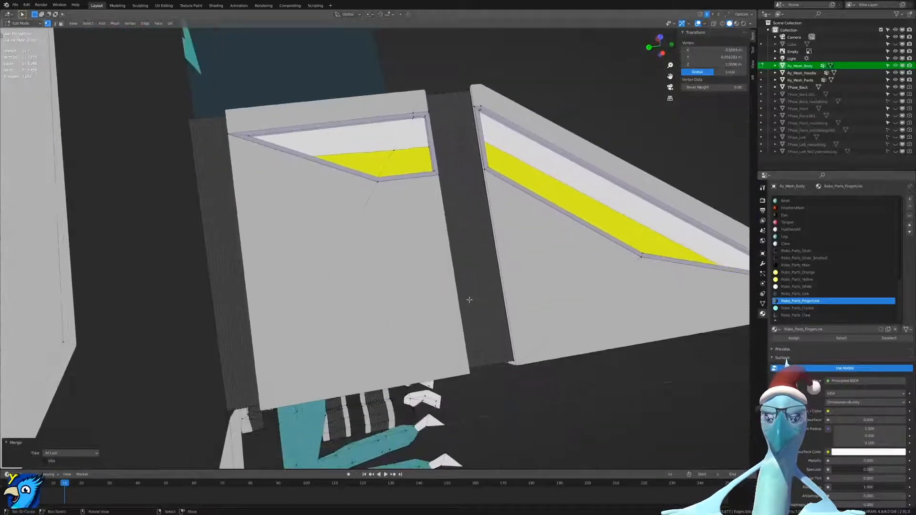
{"action": "scroll", "coordinate": [469, 299], "scroll_direction": "down", "scroll_amount": 6}
{"action": "key", "text": "Tab"}
{"action": "scroll", "coordinate": [451, 298], "scroll_direction": "down", "scroll_amount": 3}
{"action": "key", "text": "z"}
{"action": "left_click", "coordinate": [463, 314]}
{"action": "scroll", "coordinate": [473, 334], "scroll_direction": "down", "scroll_amount": 3}
{"action": "middle_click_drag", "start_coordinate": [473, 337], "coordinate": [413, 260]}
{"action": "scroll", "coordinate": [413, 260], "scroll_direction": "down", "scroll_amount": 3}
{"action": "left_click", "coordinate": [699, 23]}
{"action": "scroll", "coordinate": [485, 158], "scroll_direction": "down", "scroll_amount": 1}
{"action": "middle_click_drag", "start_coordinate": [484, 158], "coordinate": [530, 265]}
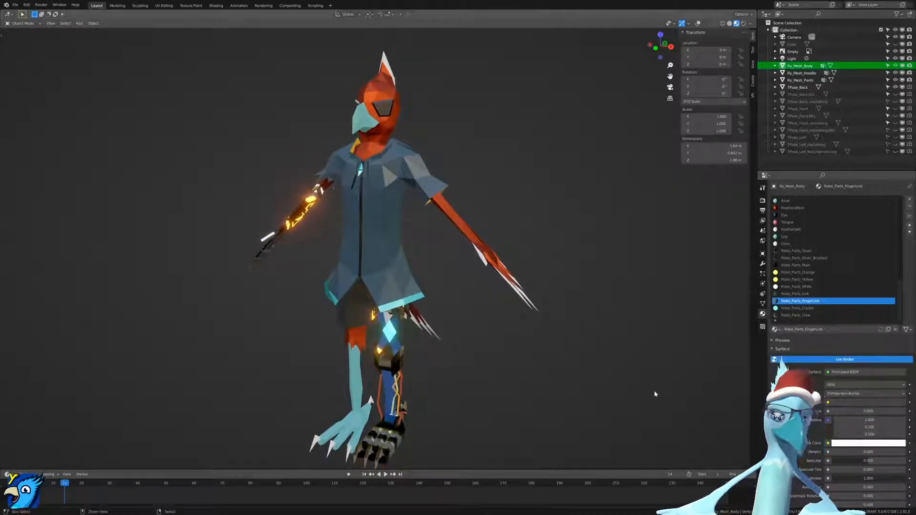
Examine the finished character from the front and back, including the hoodie's back emblem and hem.
{"action": "mouse_move", "coordinate": [499, 233]}
{"action": "middle_mouse_down"}
{"action": "mouse_move", "coordinate": [497, 245]}
{"action": "mouse_move", "coordinate": [497, 232]}
{"action": "middle_mouse_up"}
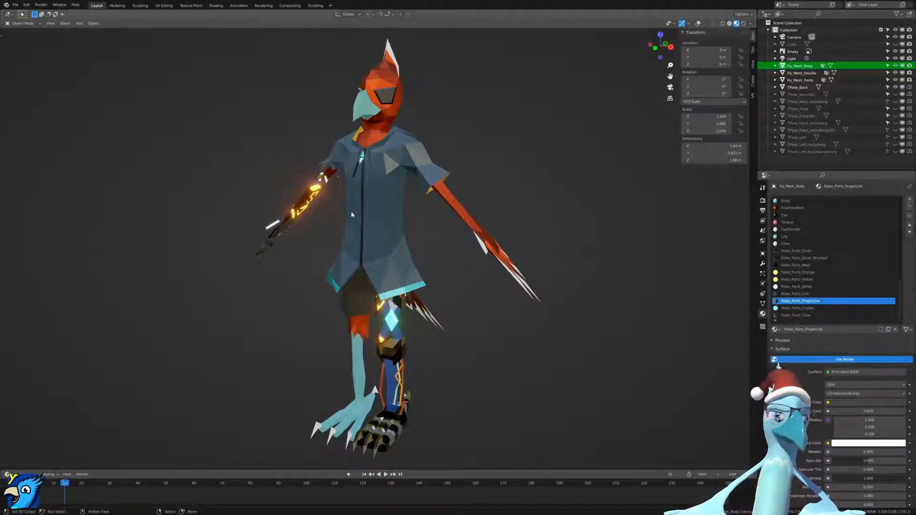
{"action": "middle_click_drag", "start_coordinate": [548, 323], "coordinate": [435, 235]}
{"action": "scroll", "coordinate": [451, 305], "scroll_direction": "up", "scroll_amount": 6}
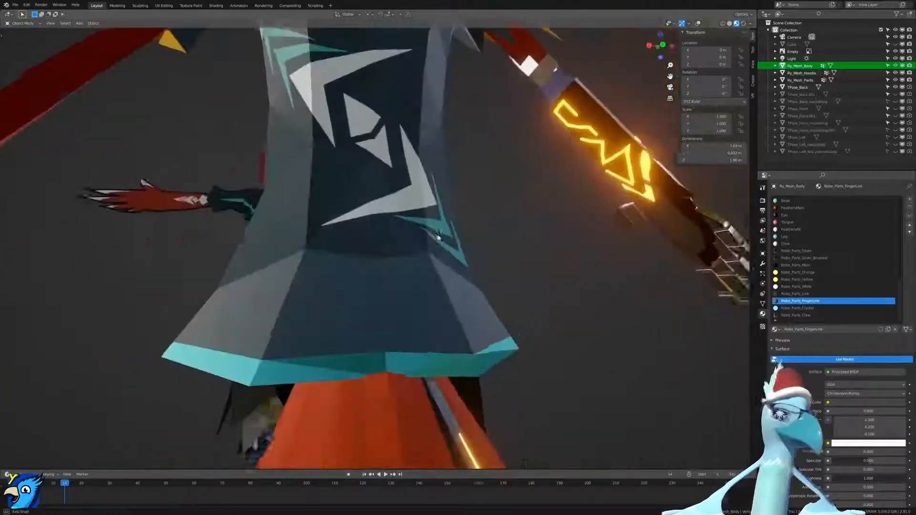
{"action": "scroll", "coordinate": [449, 236], "scroll_direction": "down", "scroll_amount": 6}
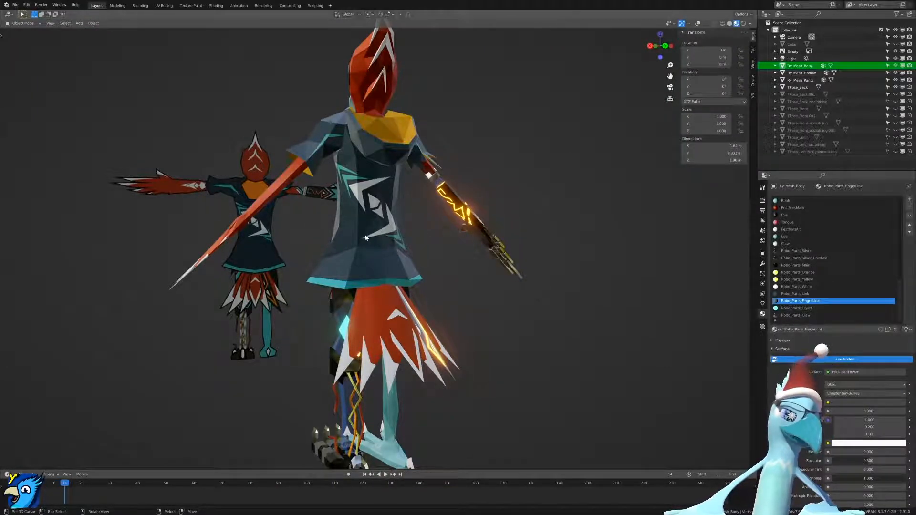
{"action": "middle_click_drag", "start_coordinate": [368, 237], "coordinate": [408, 232]}
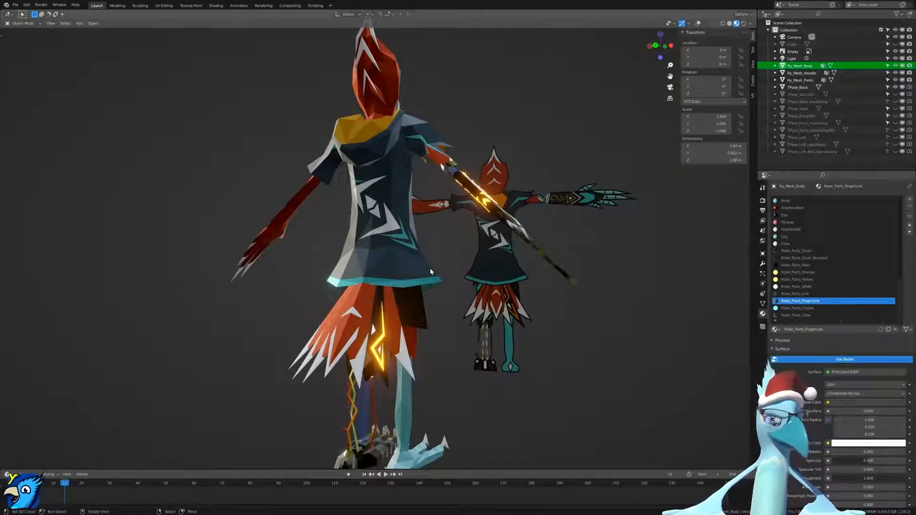
{"action": "middle_click_drag", "start_coordinate": [430, 268], "coordinate": [395, 318]}
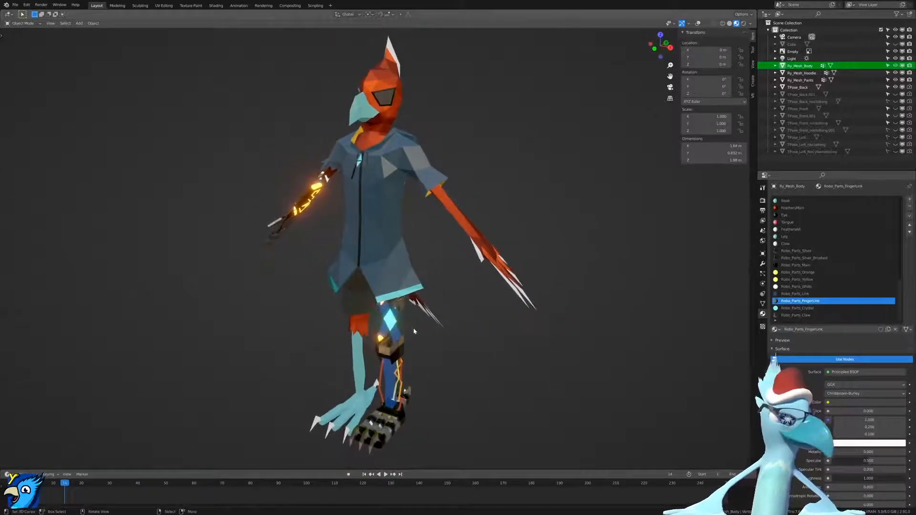